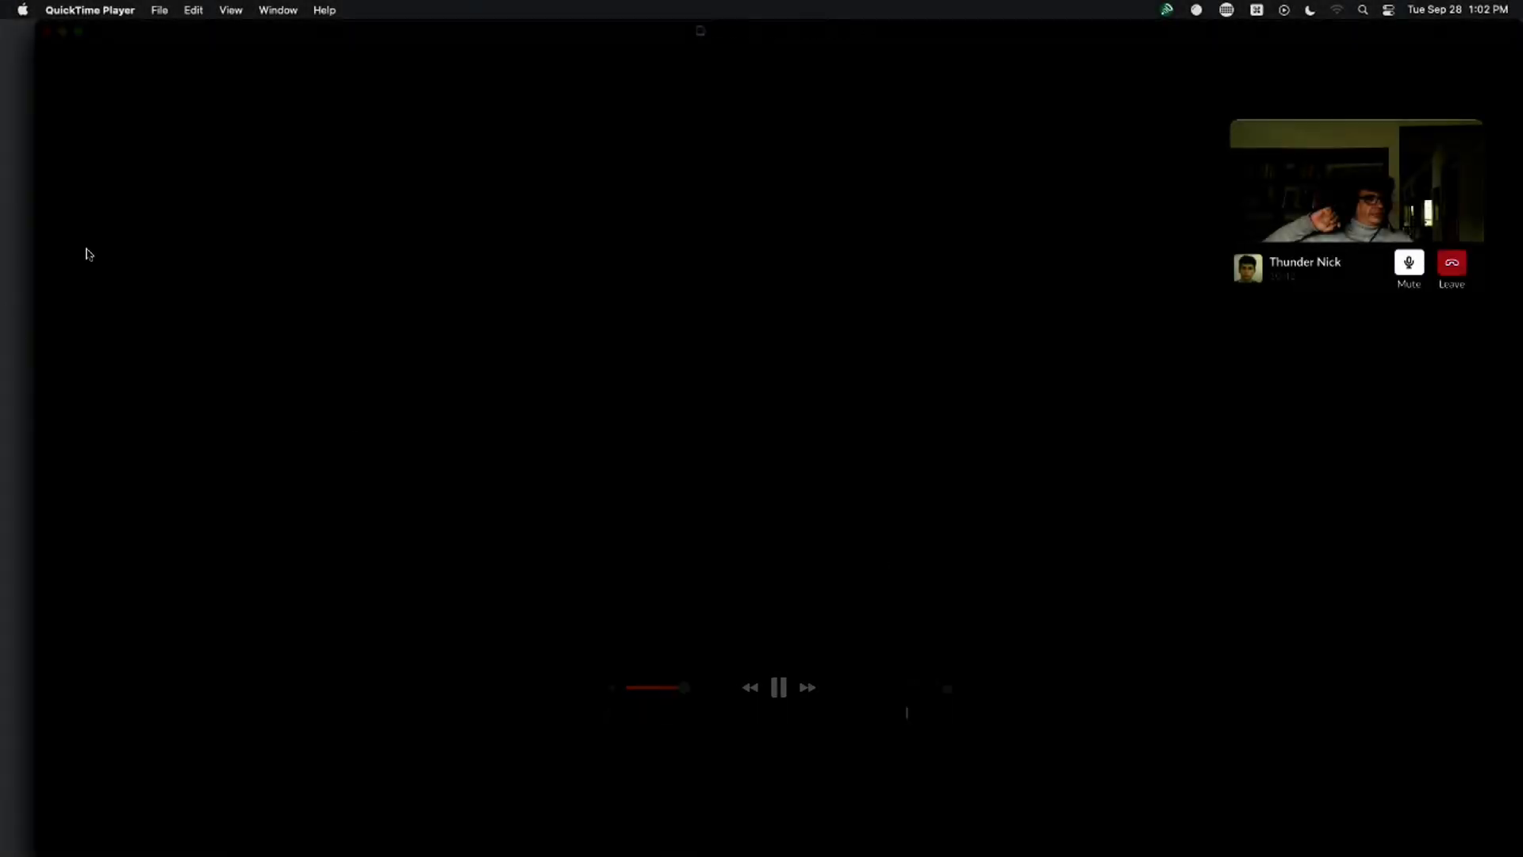
- Close the full-screen QuickTime video and reposition the Slack call window over the Discord chat
{"action": "left_click", "coordinate": [47, 33]}
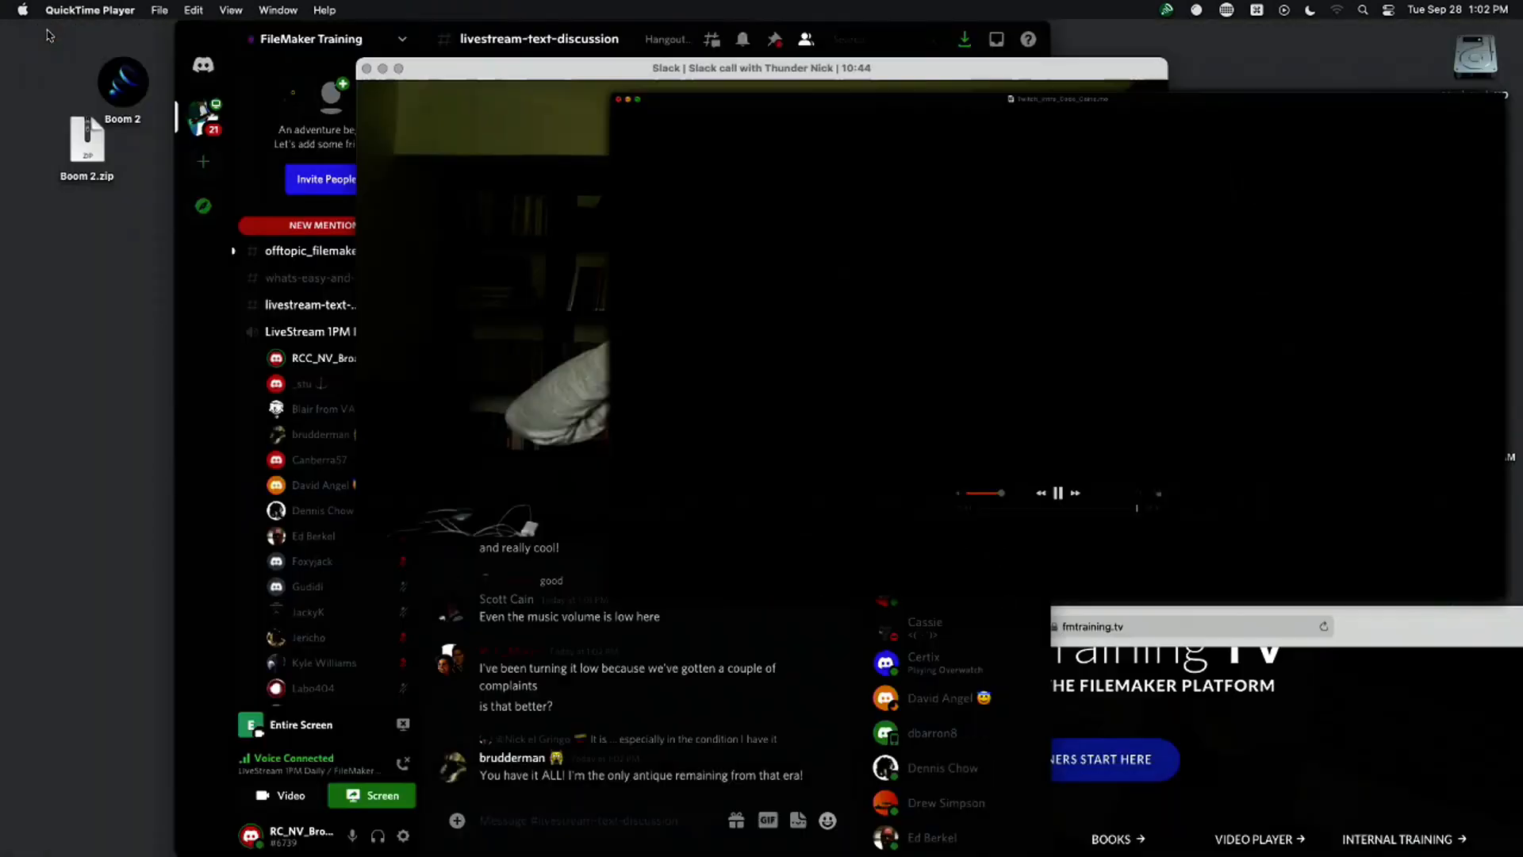
{"action": "left_click_drag", "start_coordinate": [951, 87], "coordinate": [1101, 44]}
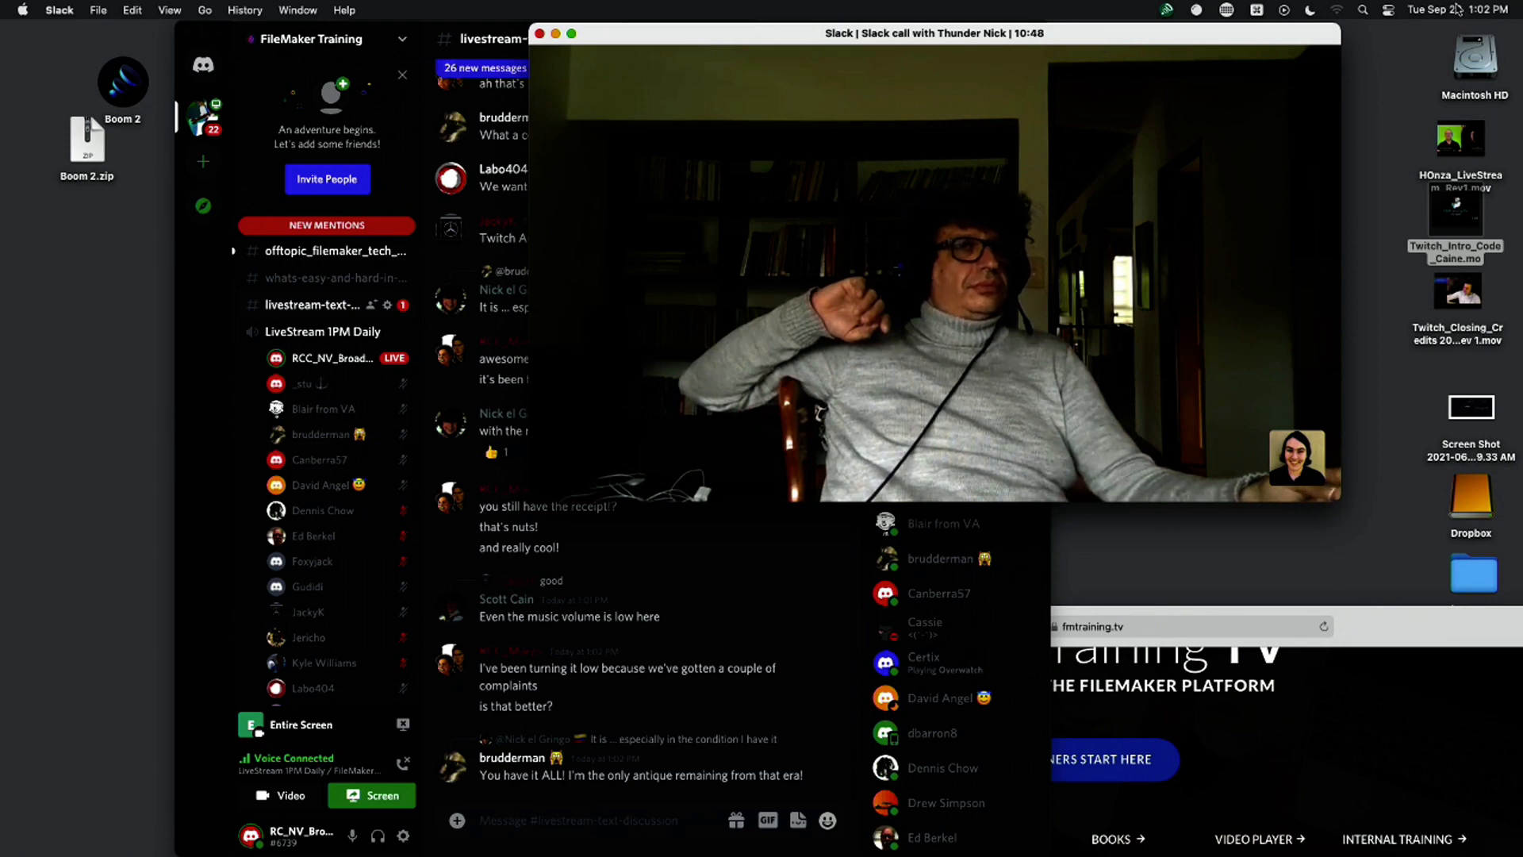
- Search for and launch MirrorPro, and place its webcam window beside the Slack call
{"action": "left_click", "coordinate": [1364, 9]}
{"action": "type", "text": "mirrorPro"}
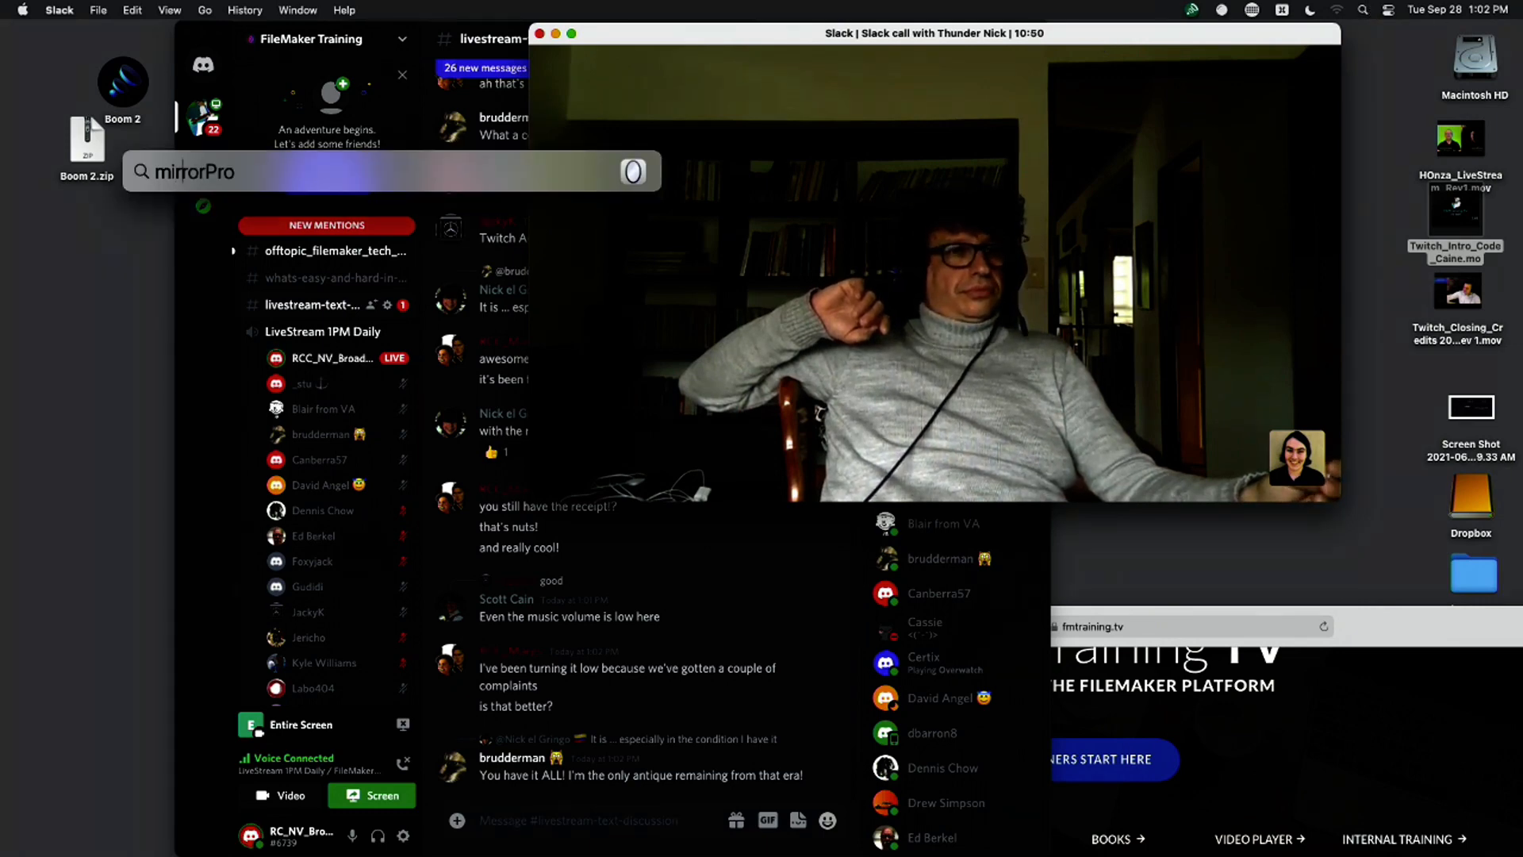
{"action": "key", "text": "BackSpace"}
{"action": "key", "text": "BackSpace"}
{"action": "key", "text": "BackSpace"}
{"action": "type", "text": "pro"}
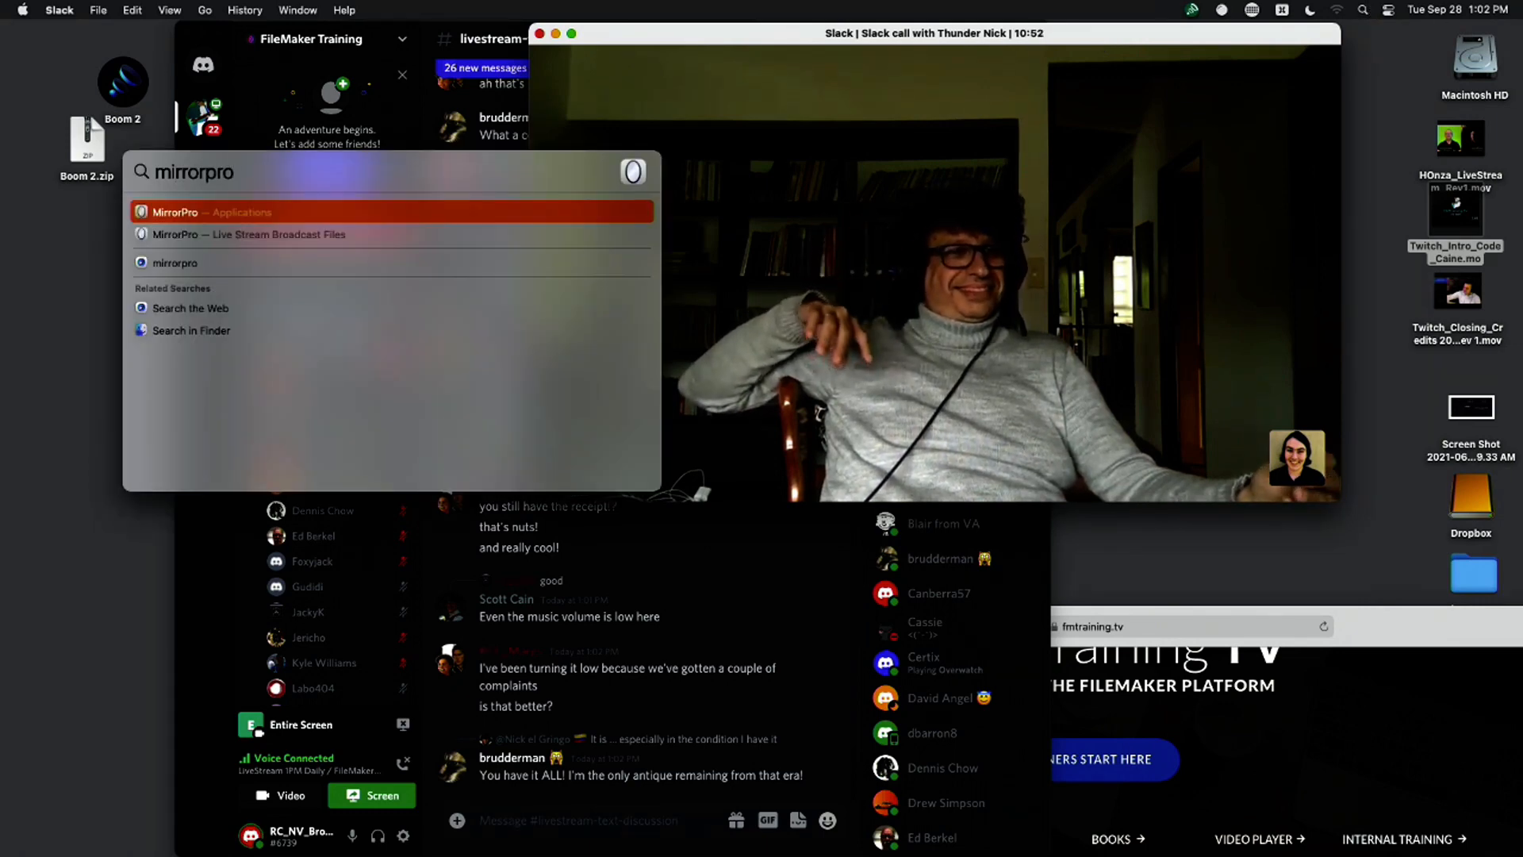
{"action": "key", "text": "Return"}
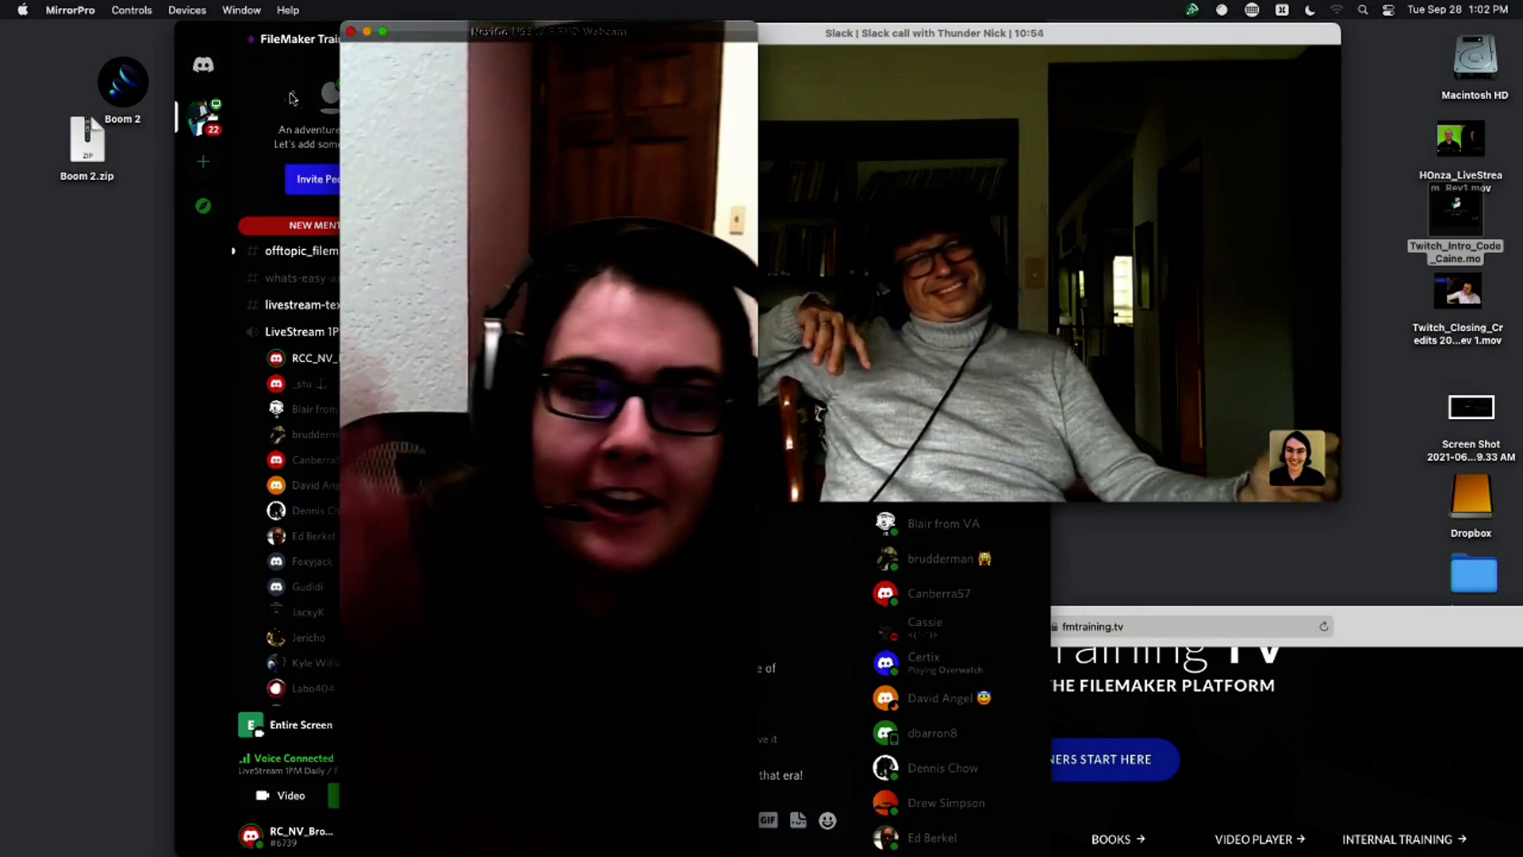
{"action": "left_click_drag", "start_coordinate": [476, 31], "coordinate": [157, 30]}
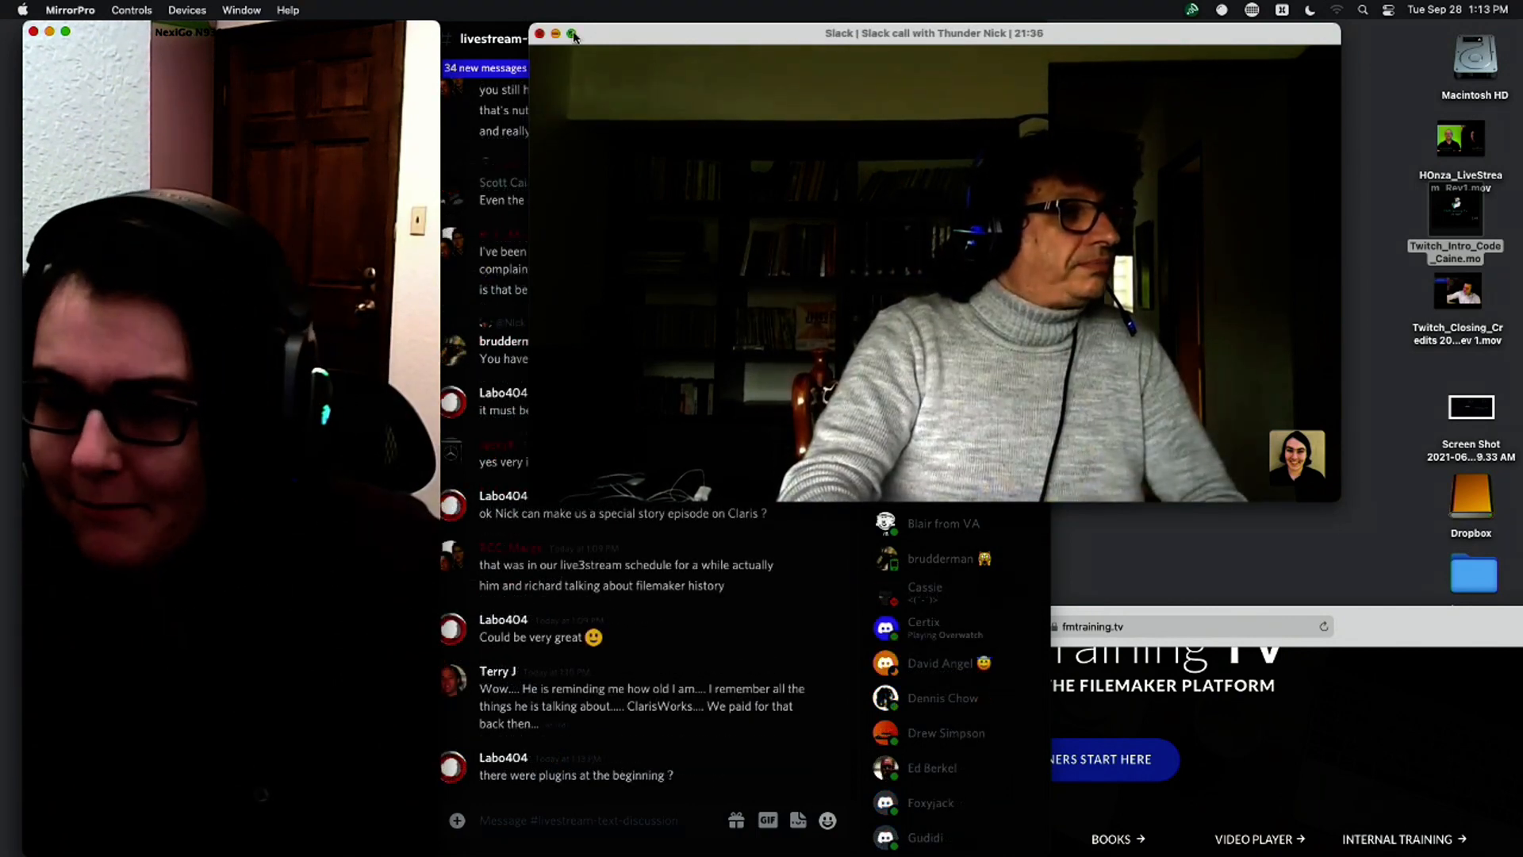
- Show the Slack call full screen, with its floating call controls clear of the value list items and the microphone muted
{"action": "left_click", "coordinate": [573, 35]}
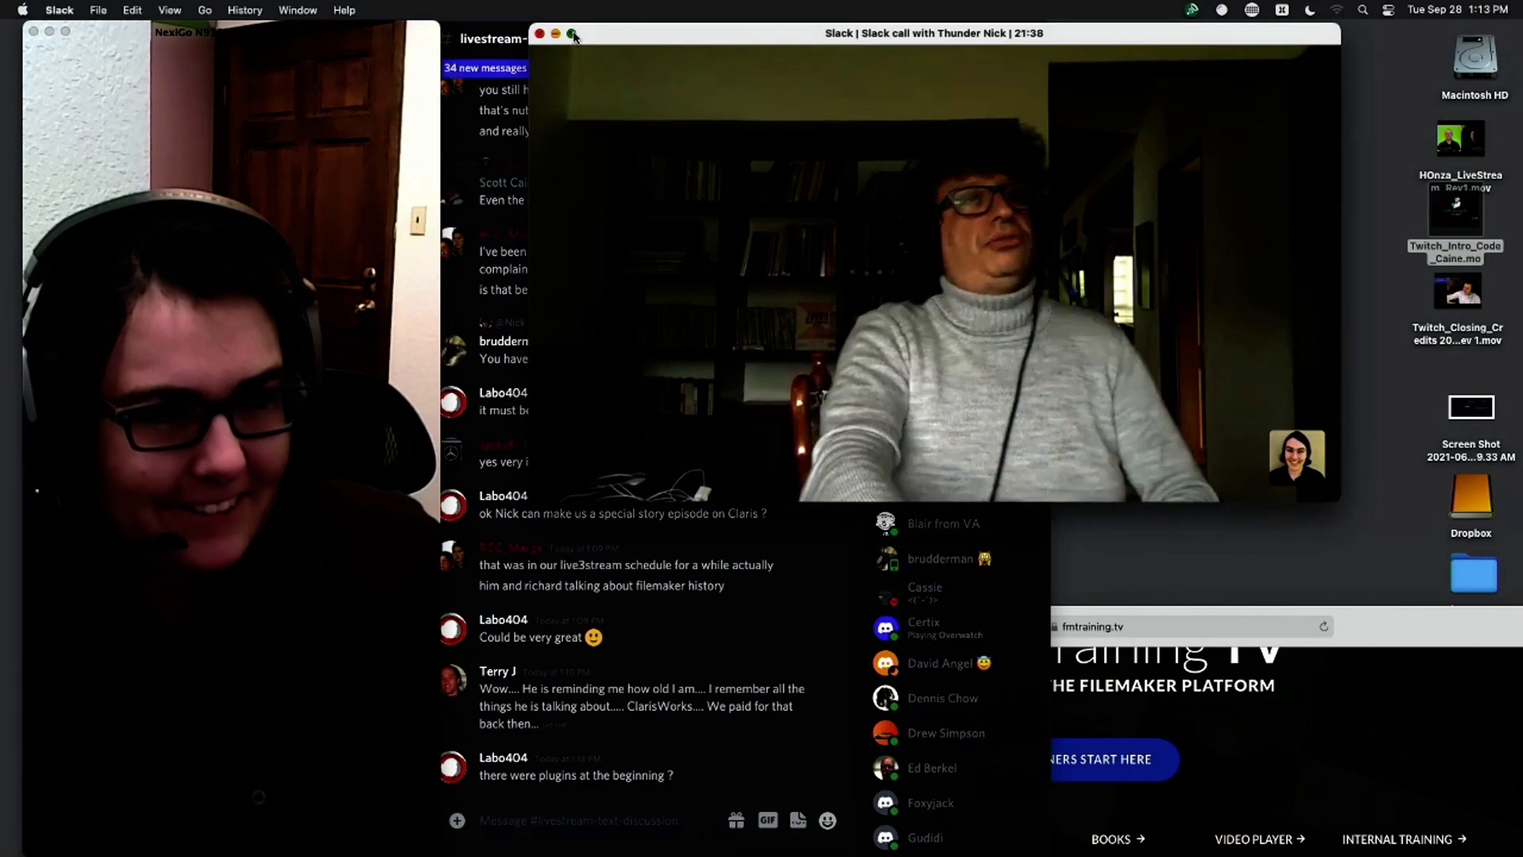
{"action": "left_click", "coordinate": [572, 35]}
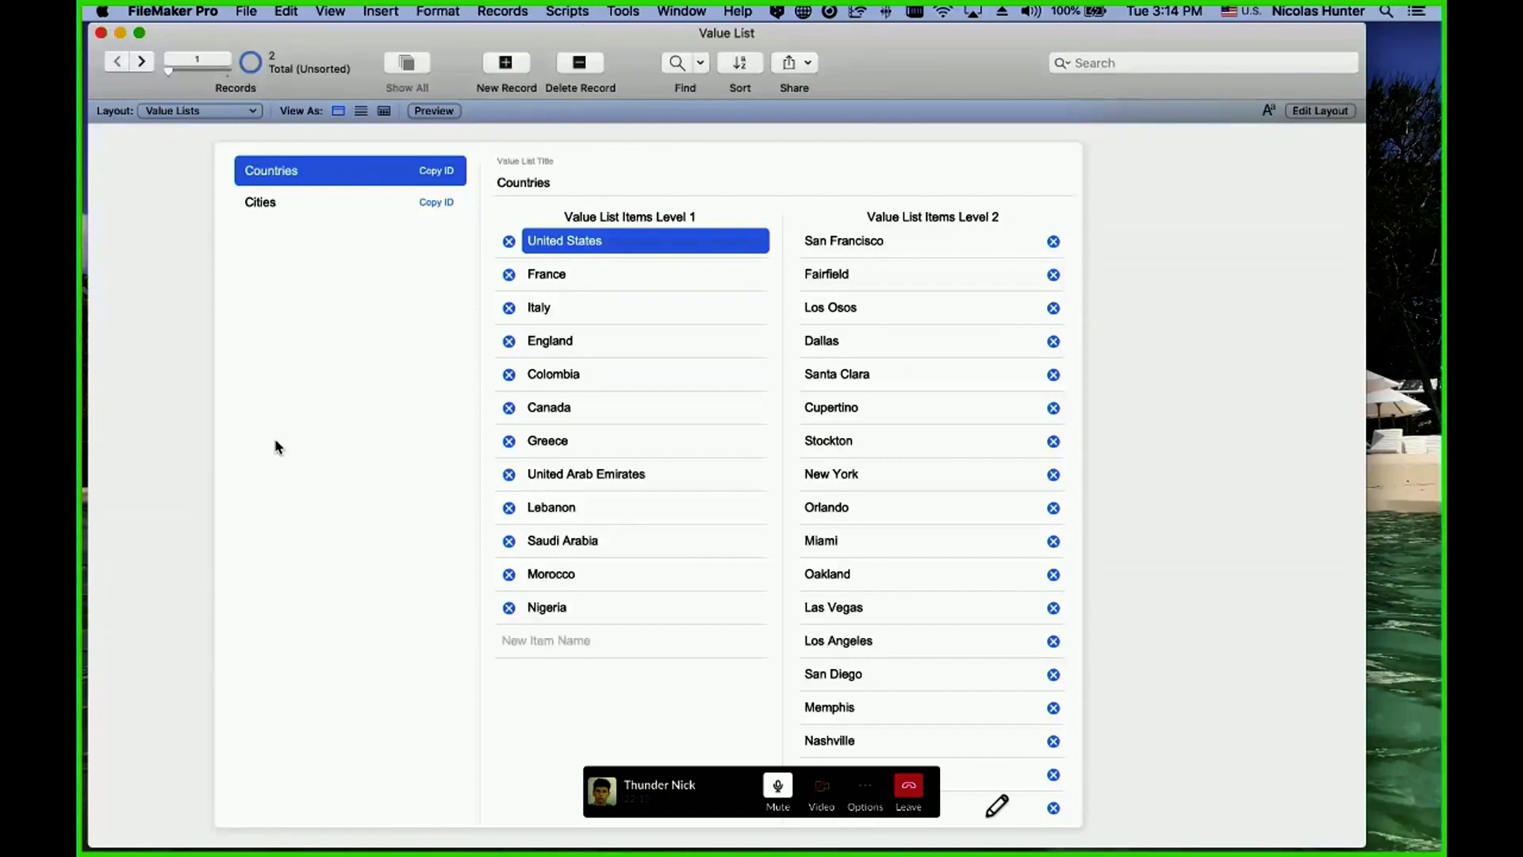
{"action": "left_click_drag", "start_coordinate": [706, 787], "coordinate": [1303, 828]}
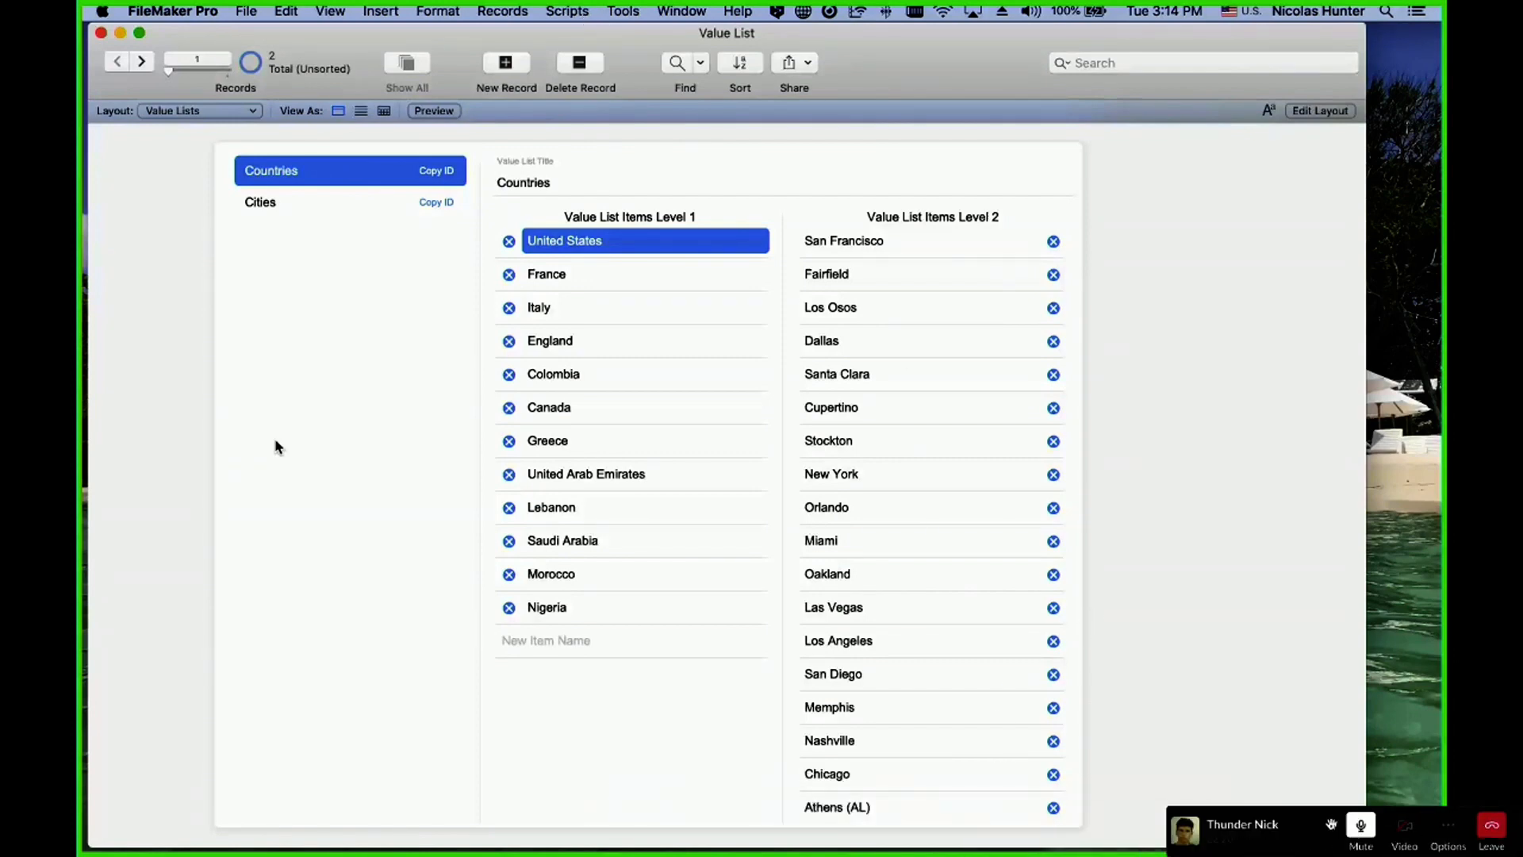
{"action": "left_click", "coordinate": [1362, 825]}
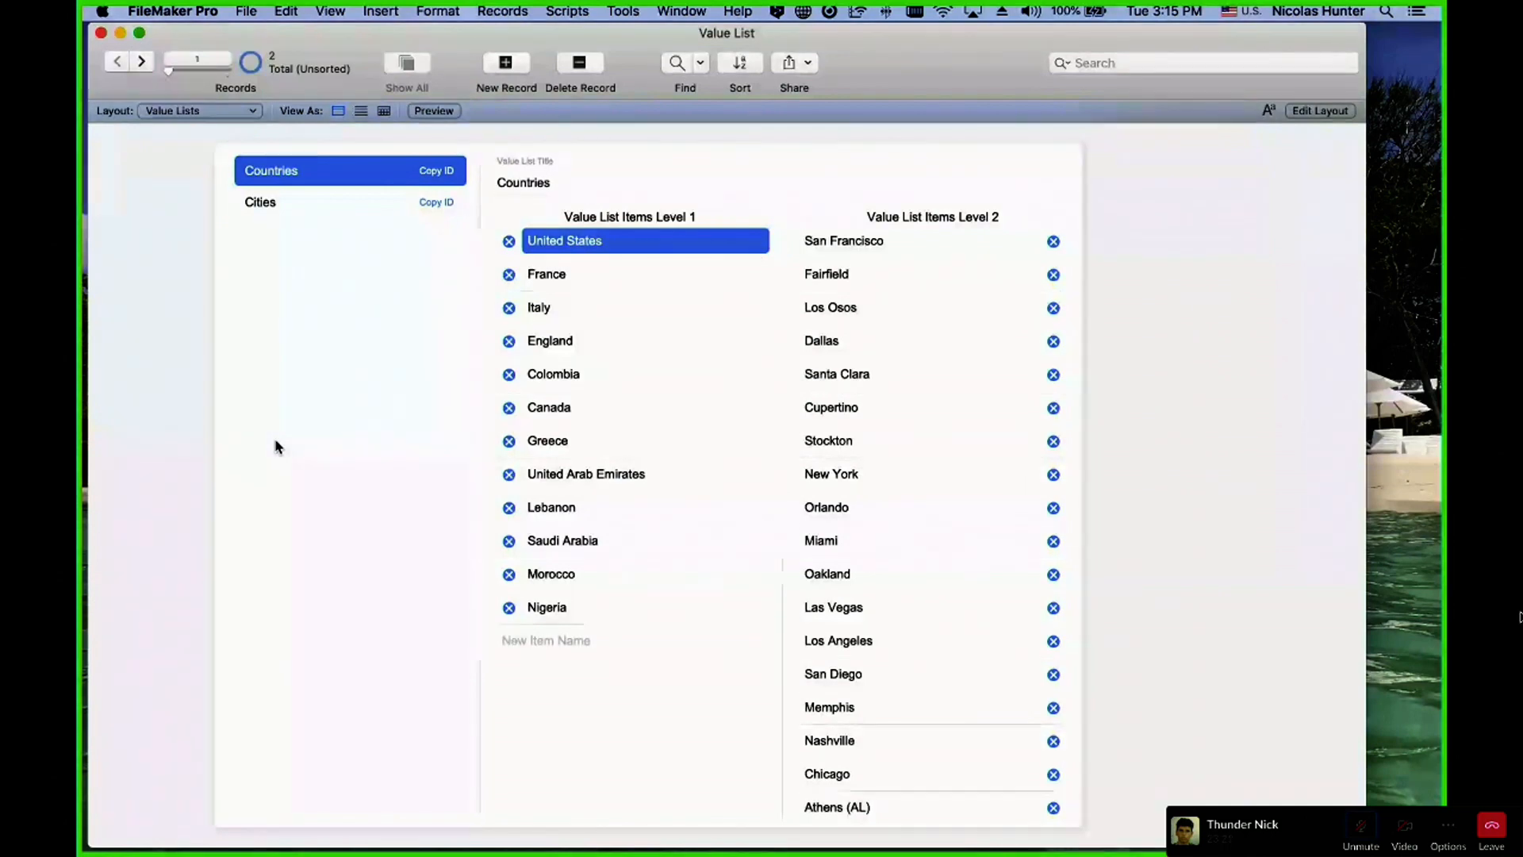
- Switch back and forth between the Cities and Countries value lists to compare their items, finishing on Countries
{"action": "left_click", "coordinate": [294, 202]}
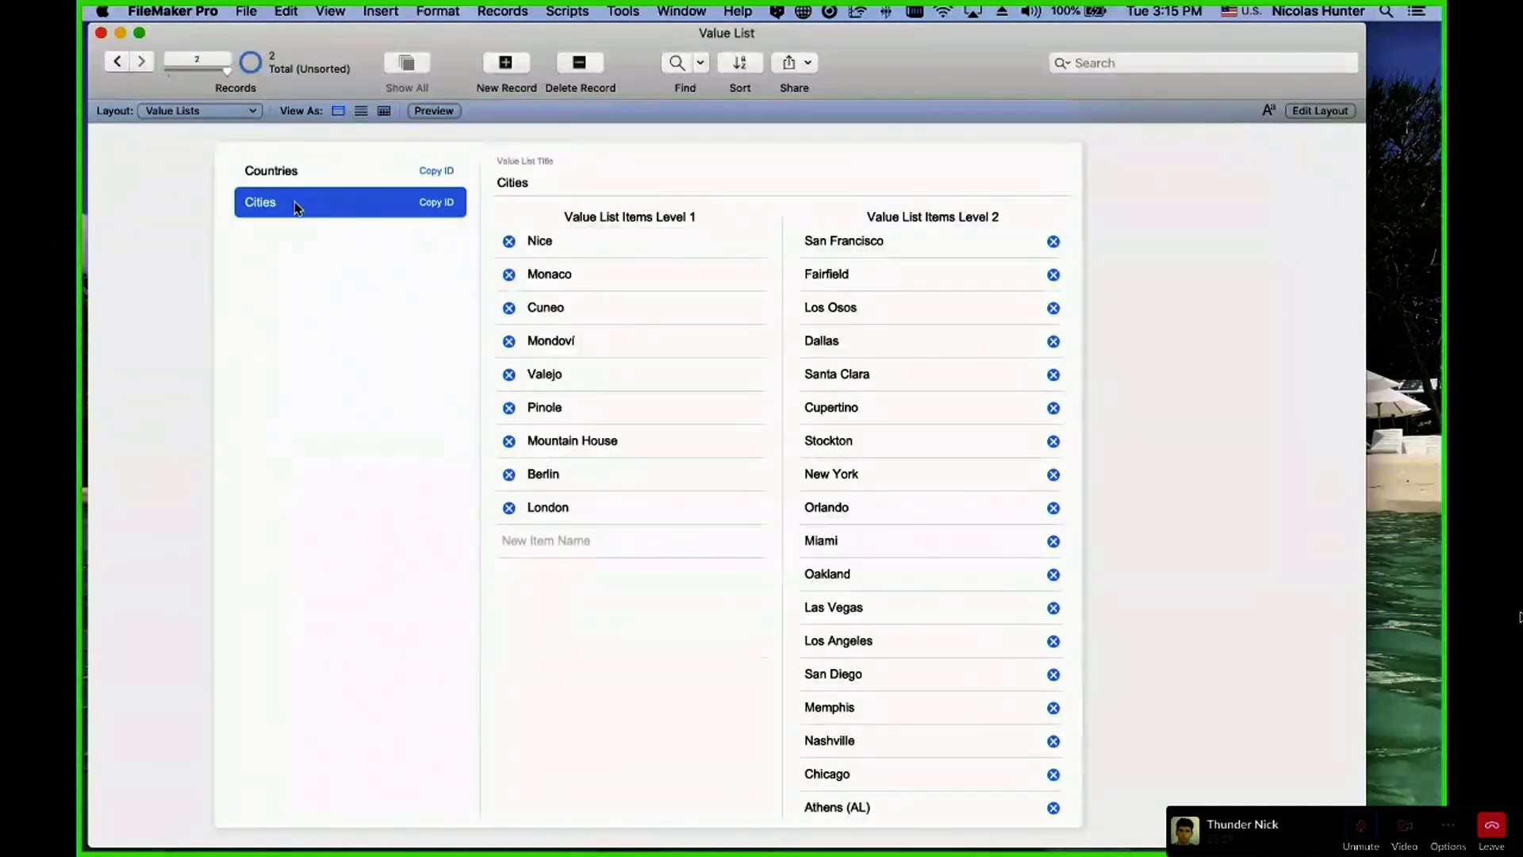
{"action": "left_click", "coordinate": [299, 182]}
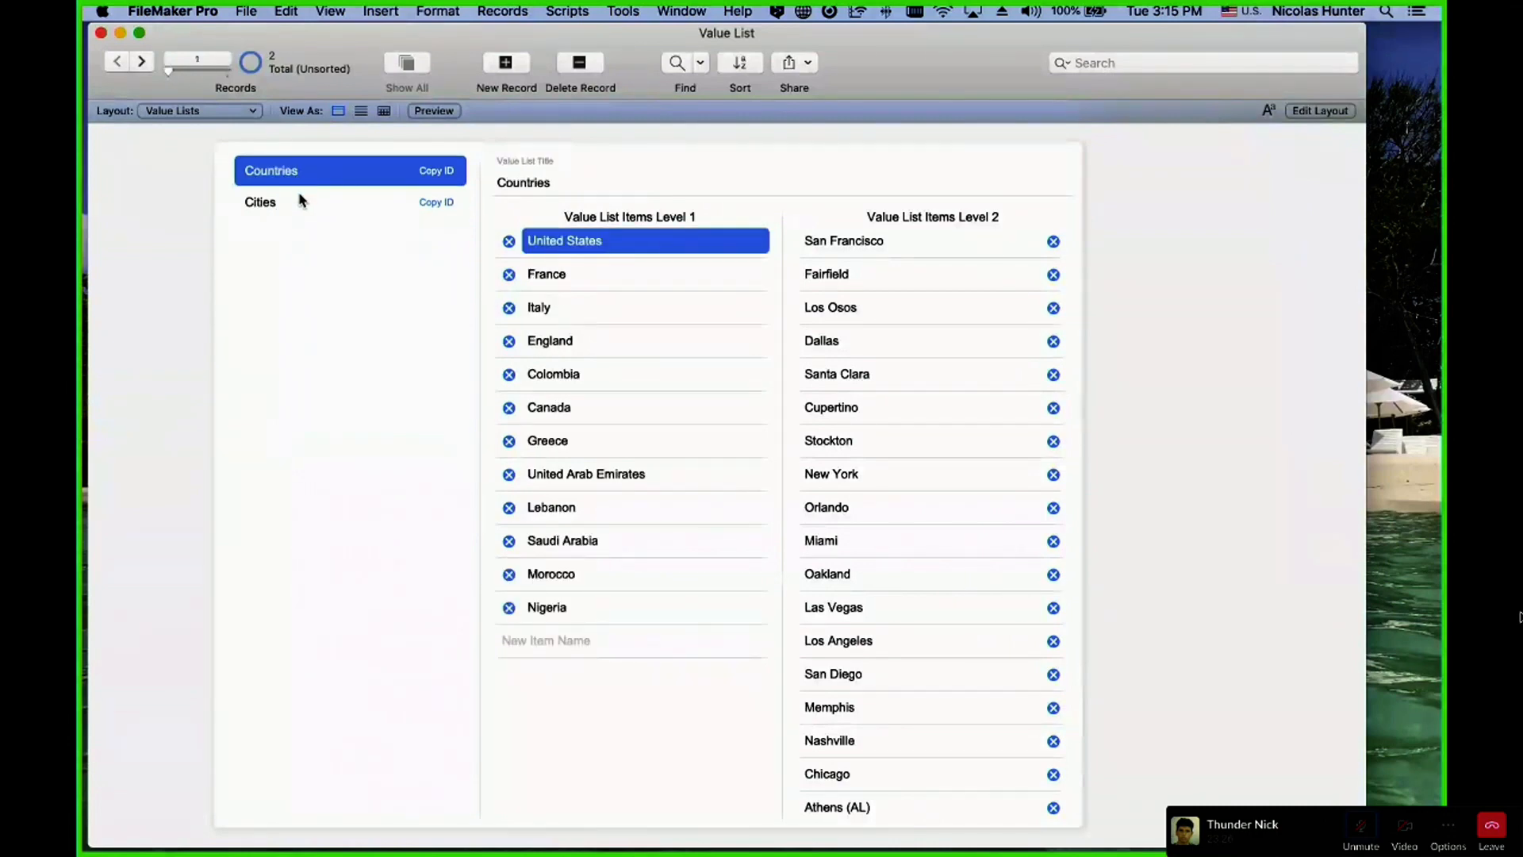
{"action": "left_click", "coordinate": [299, 202]}
{"action": "left_click", "coordinate": [299, 173]}
{"action": "left_click", "coordinate": [300, 204]}
{"action": "left_click", "coordinate": [301, 175]}
- Narrow the Value List window until only the Level 1 items column fits, keeping the Countries list selected
{"action": "left_click_drag", "start_coordinate": [1365, 430], "coordinate": [685, 409]}
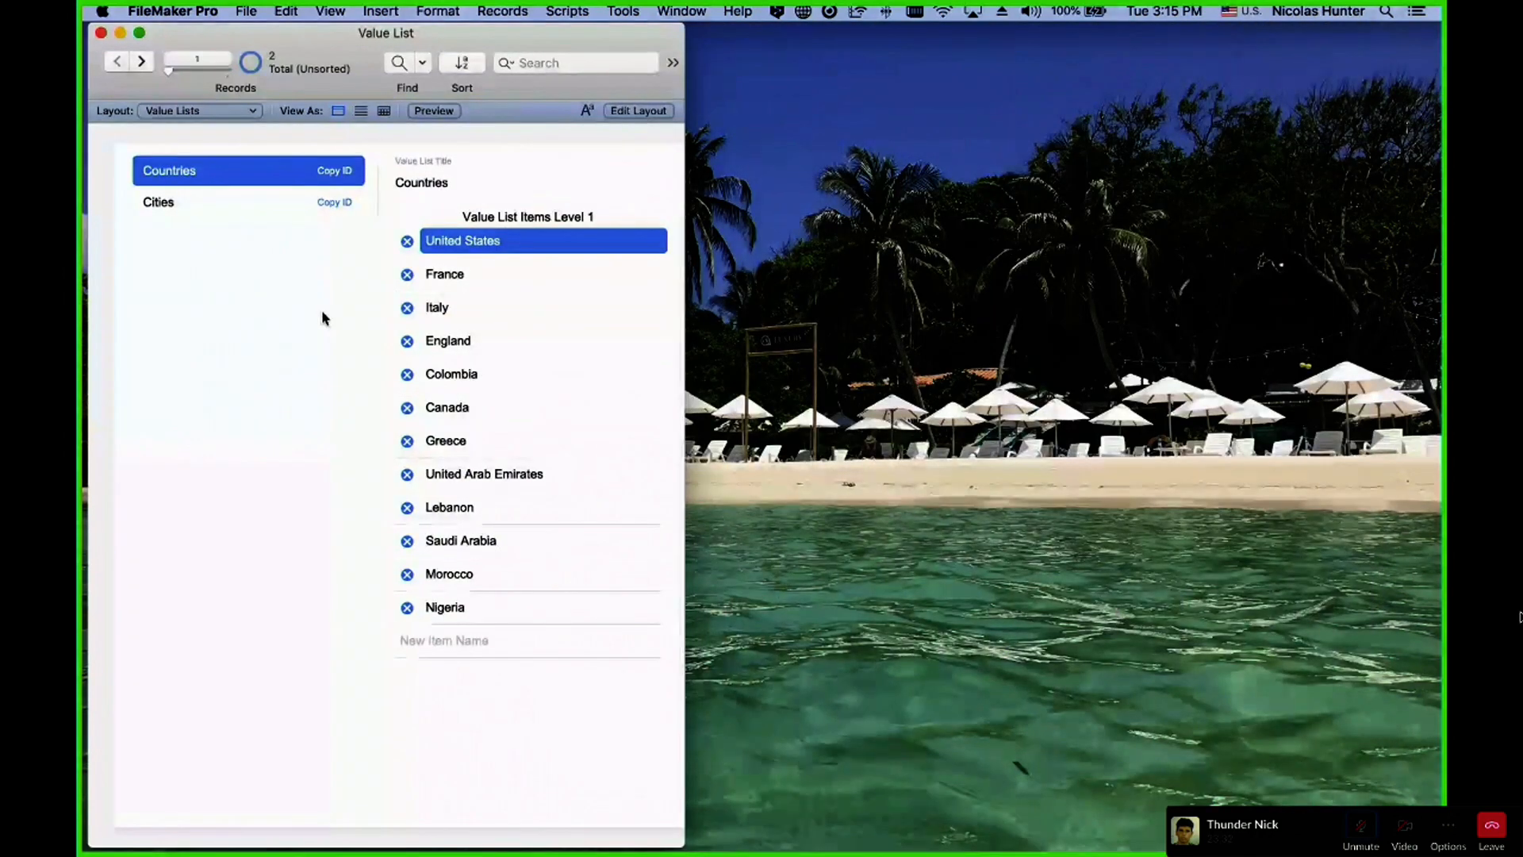
{"action": "left_click", "coordinate": [219, 214]}
{"action": "left_click", "coordinate": [204, 167]}
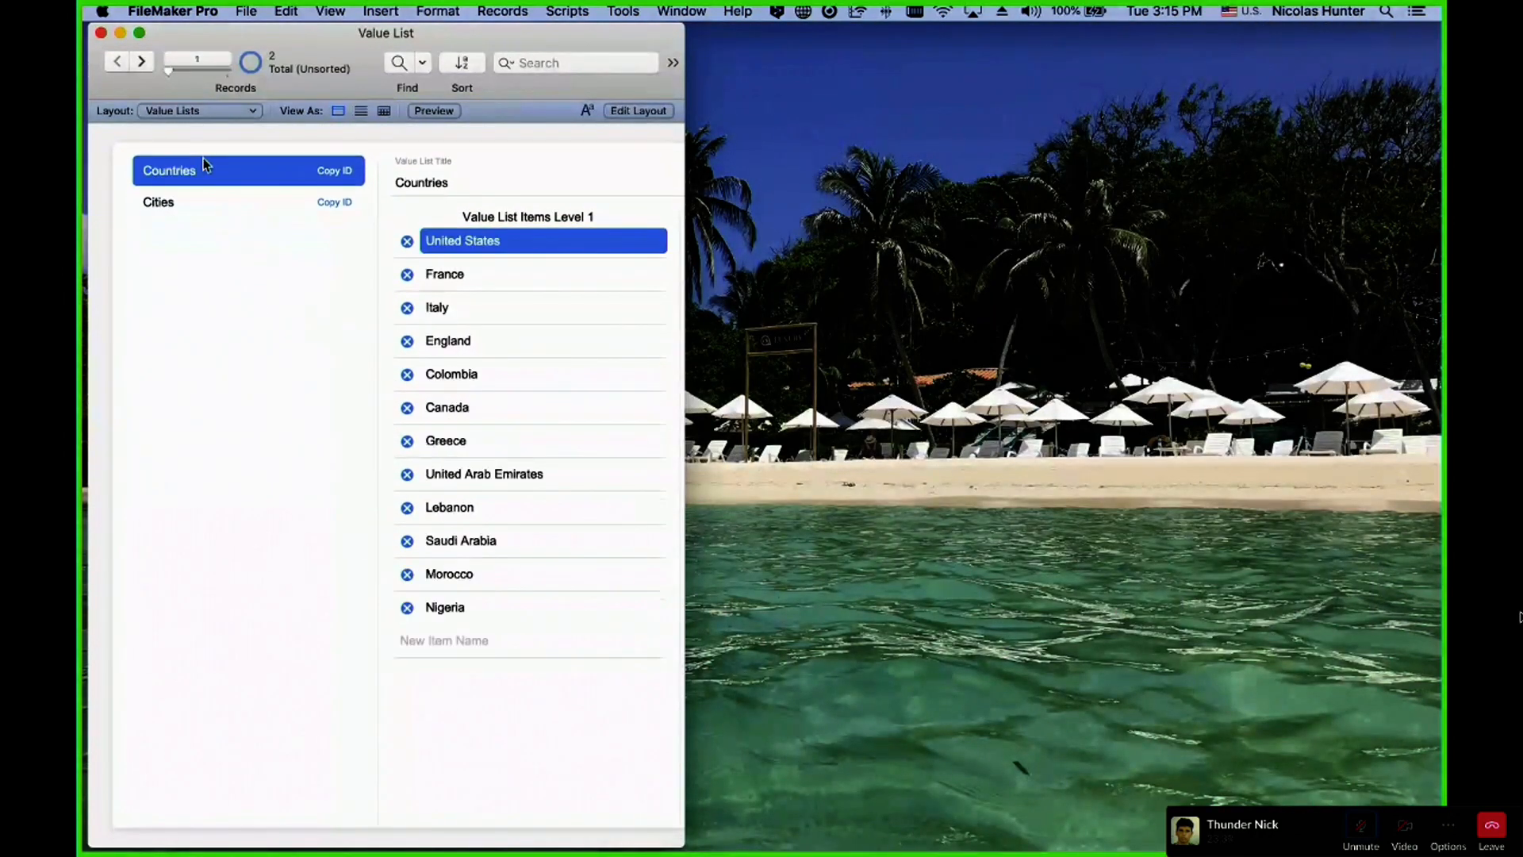
- Add a test item "sfers" to the Level 1 items of the Countries list, and delete it again
{"action": "left_click", "coordinate": [461, 642]}
{"action": "type", "text": "sfers"}
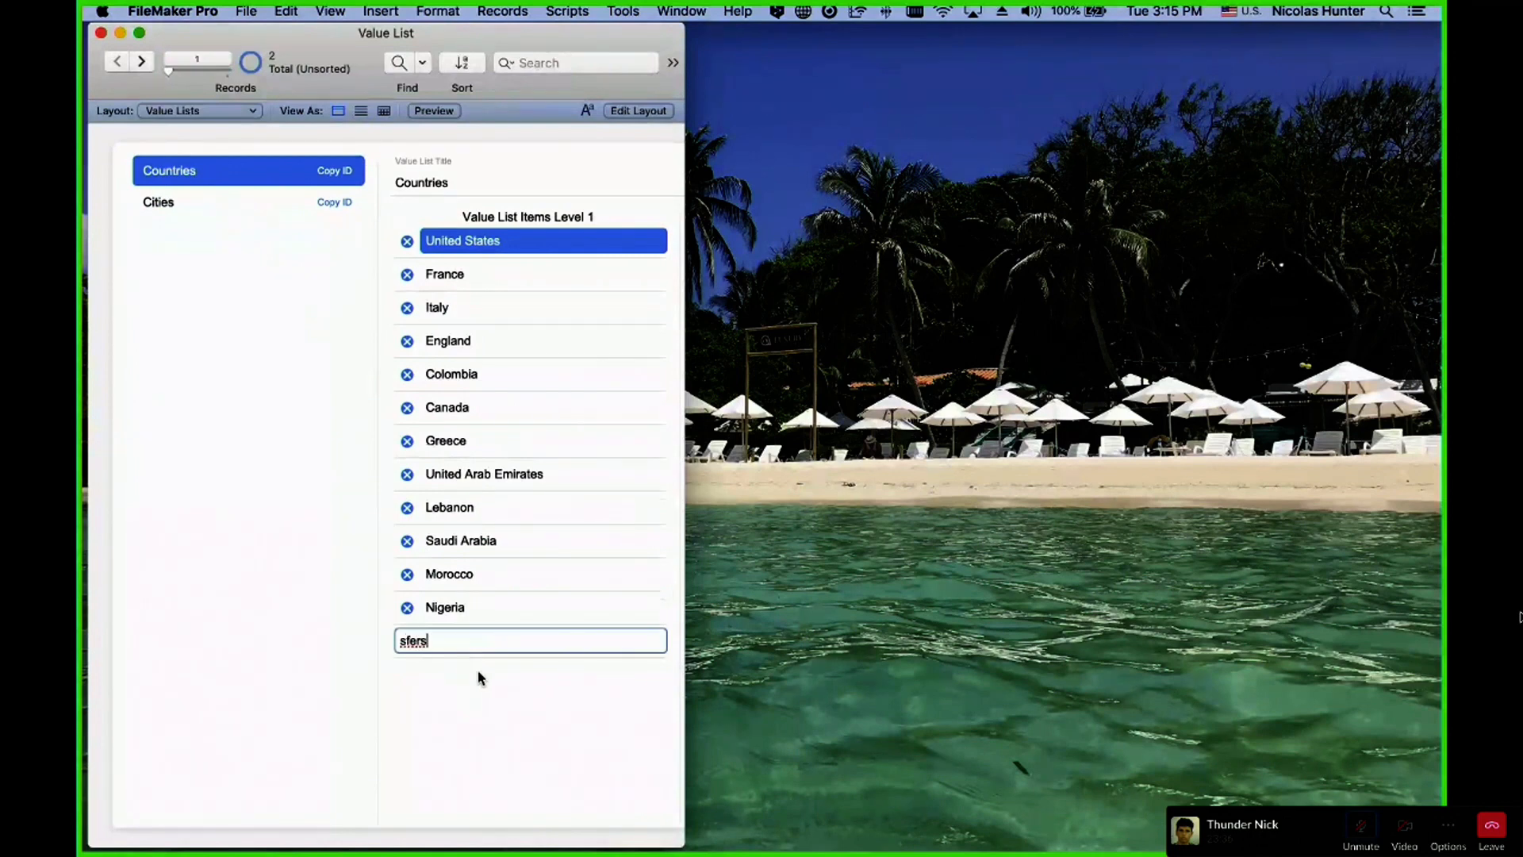
{"action": "key", "text": "Return"}
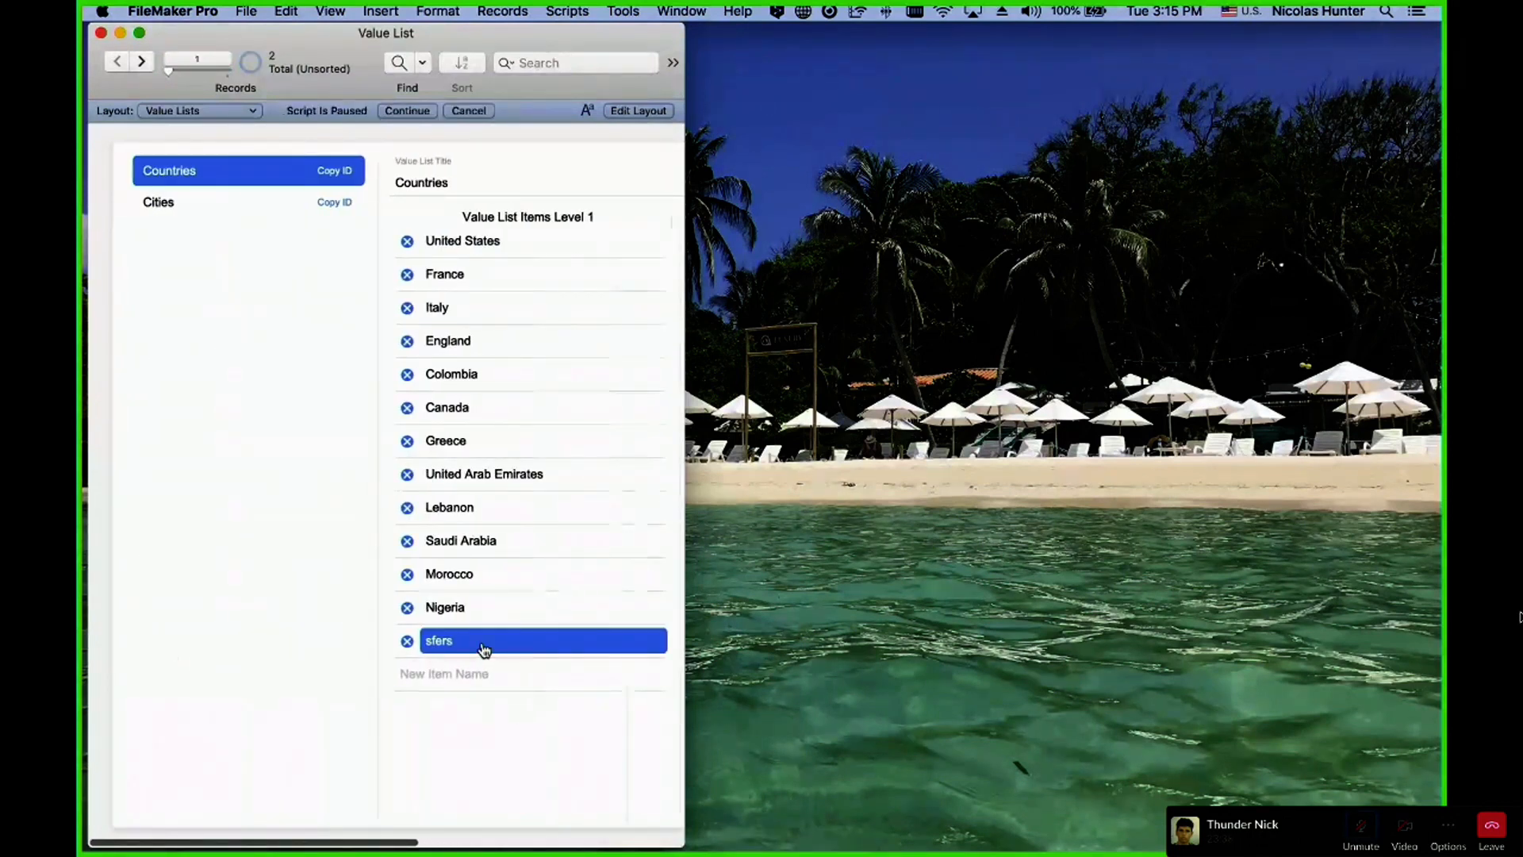
{"action": "left_click", "coordinate": [407, 641]}
{"action": "left_click", "coordinate": [806, 318]}
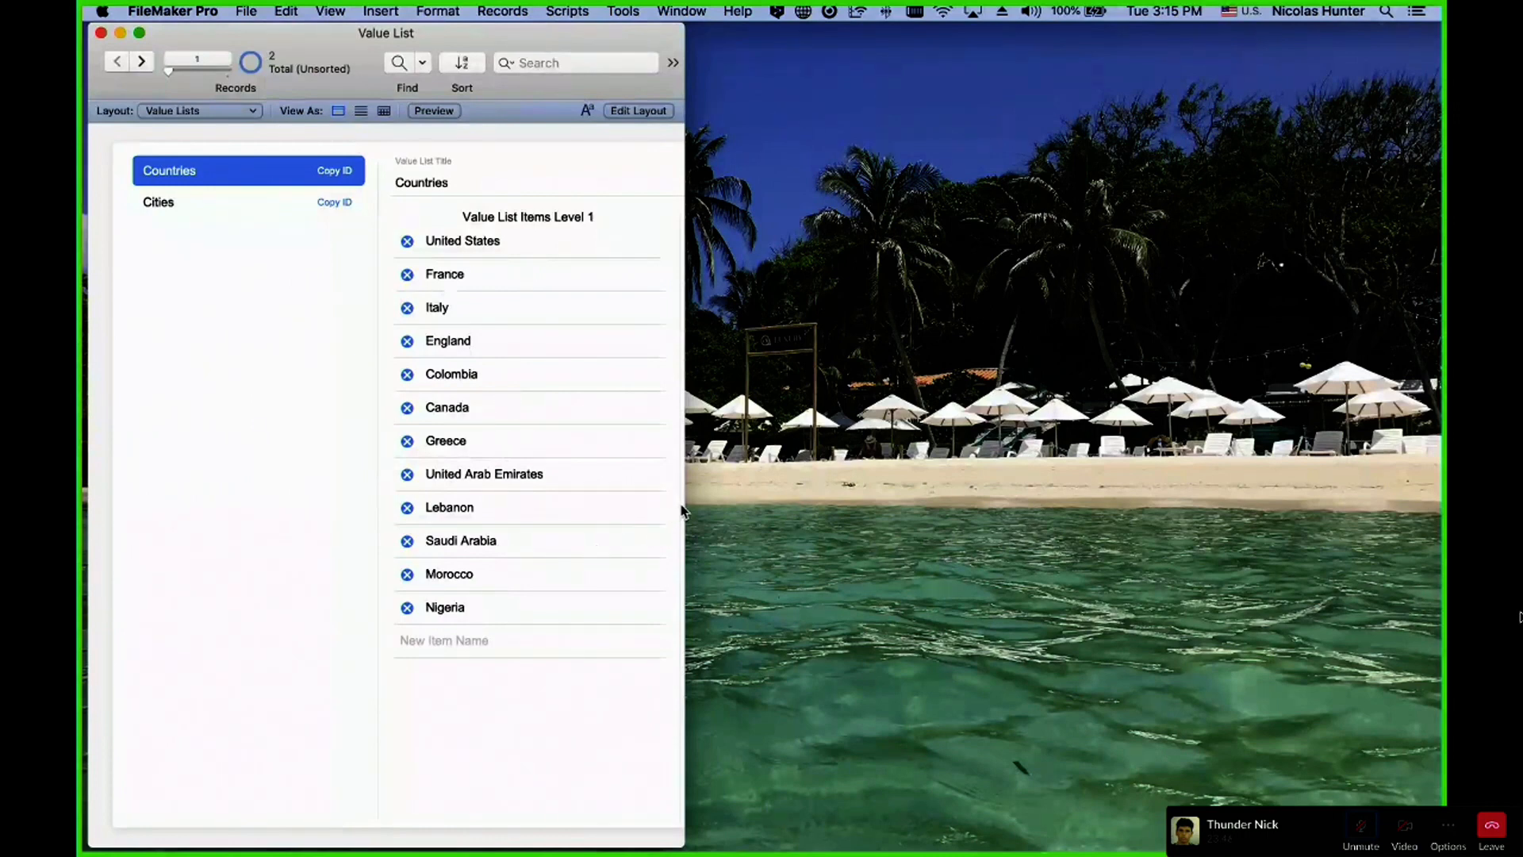
- Widen the Value List window to fit the Level 2 items column, and switch to Cities and back to Countries
{"action": "left_click_drag", "start_coordinate": [684, 506], "coordinate": [1150, 526]}
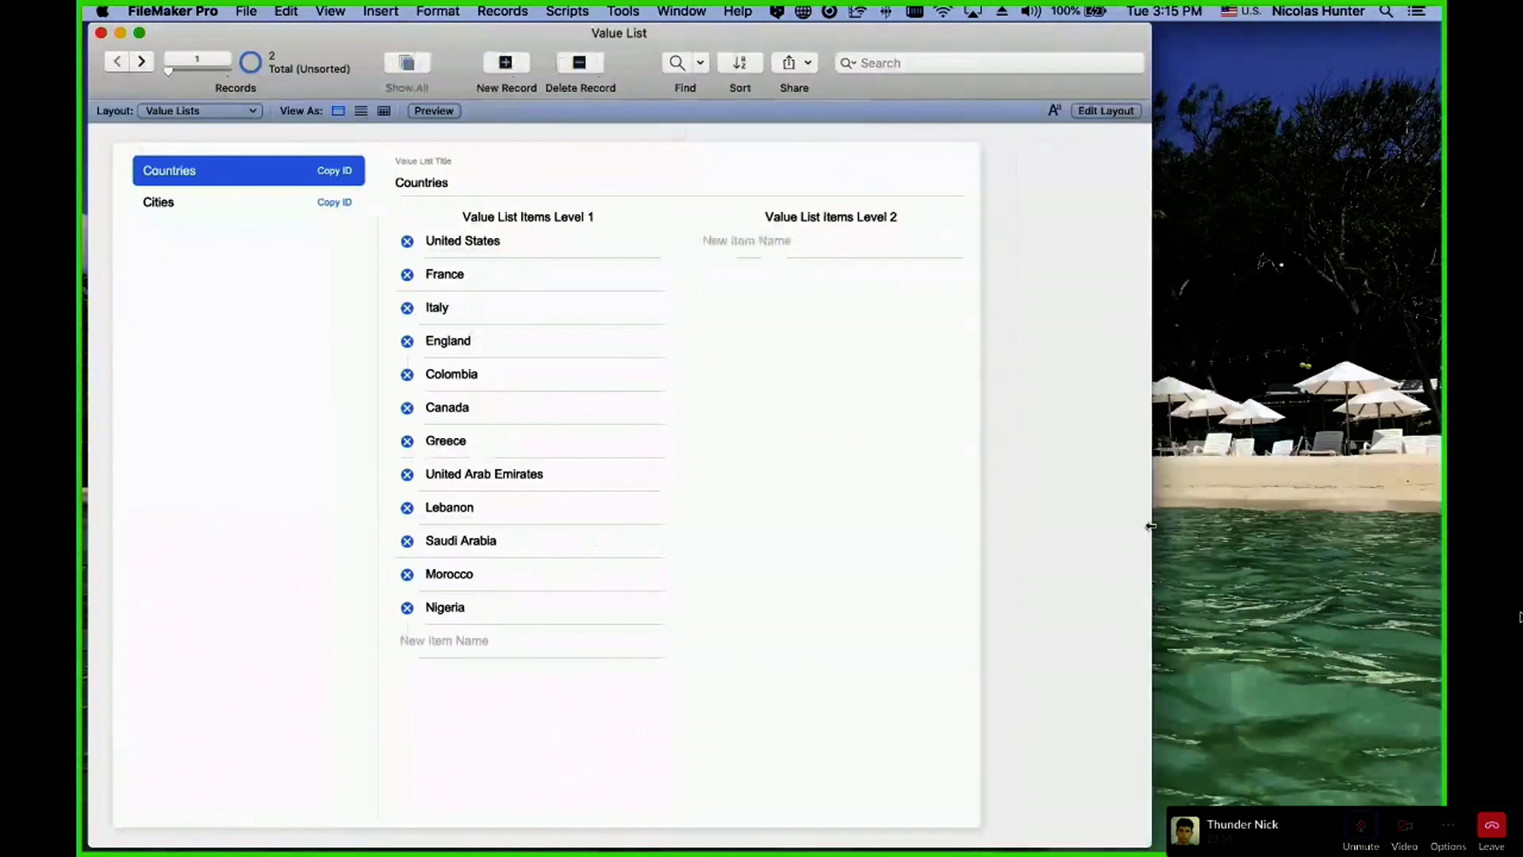
{"action": "left_click_drag", "start_coordinate": [1151, 526], "coordinate": [1147, 526]}
{"action": "left_click", "coordinate": [261, 202]}
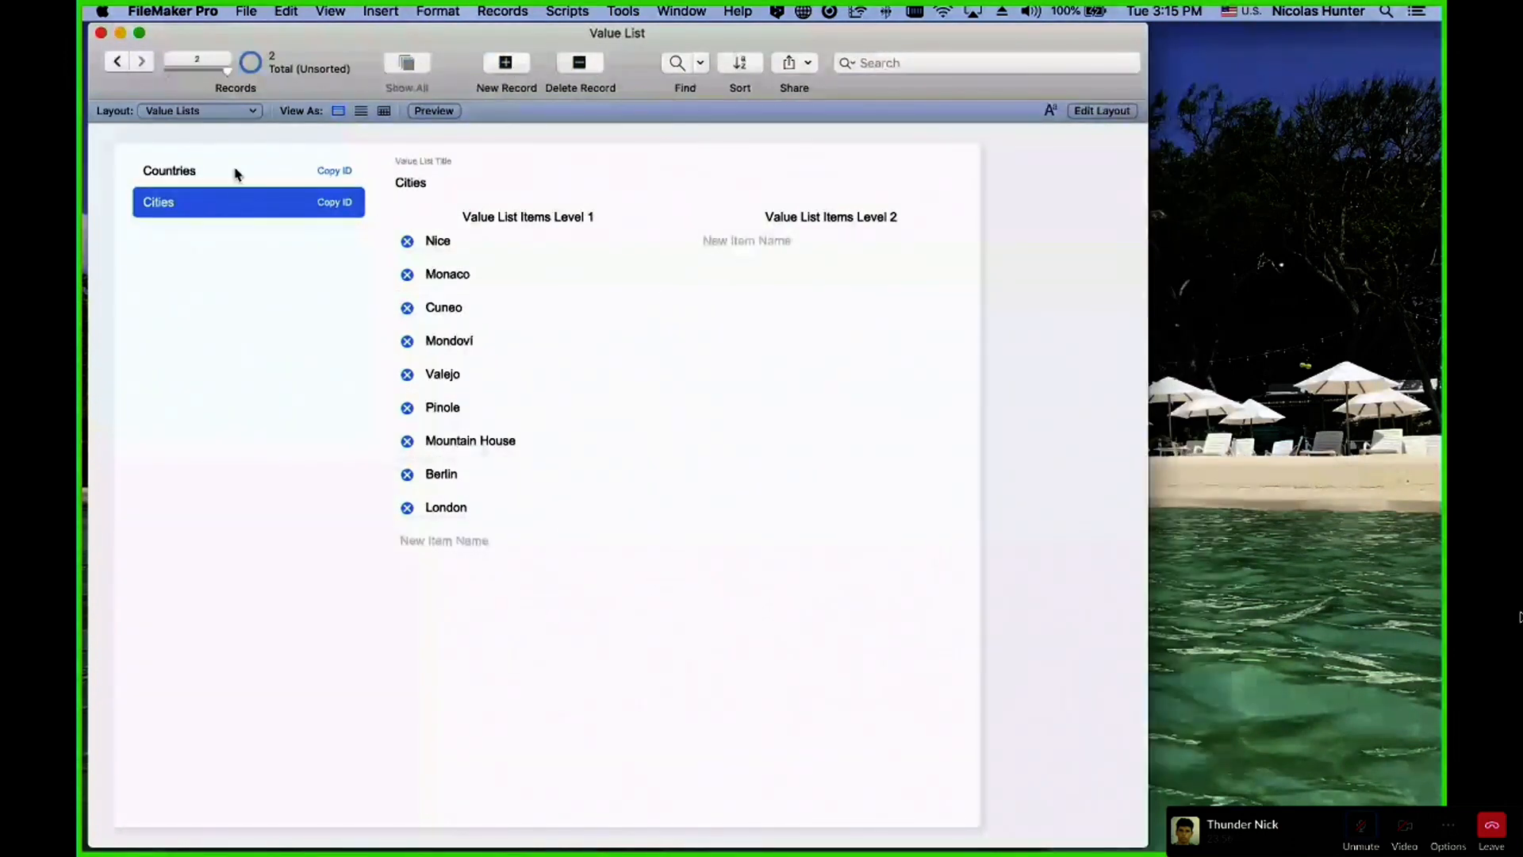
{"action": "left_click", "coordinate": [236, 173]}
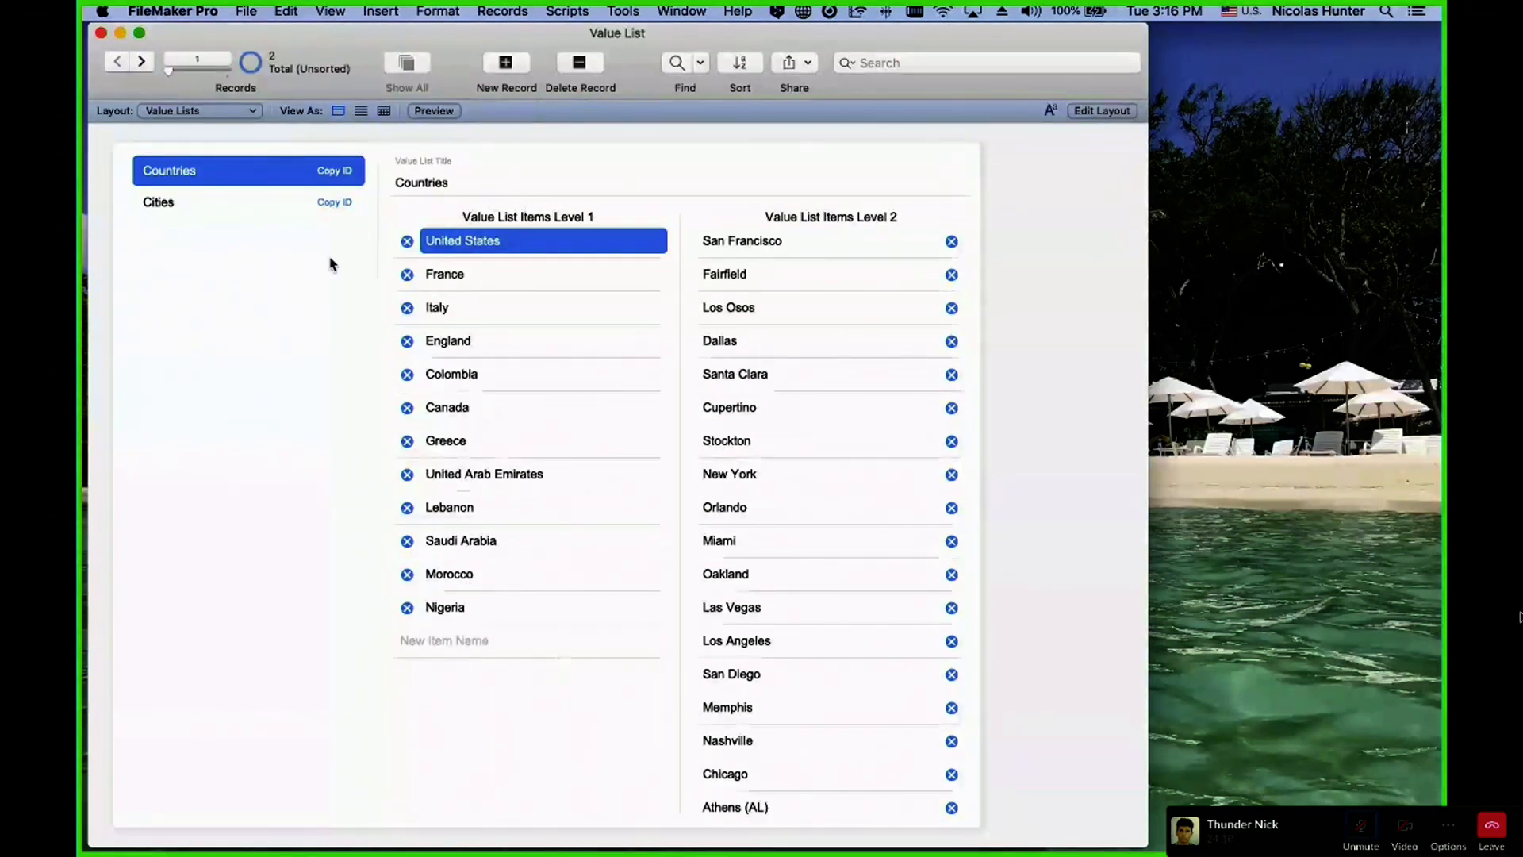
- Select Colombia and United States in the Countries list, and review the full set of Level 2 cities for United States
{"action": "left_click", "coordinate": [491, 382]}
{"action": "left_click", "coordinate": [493, 240]}
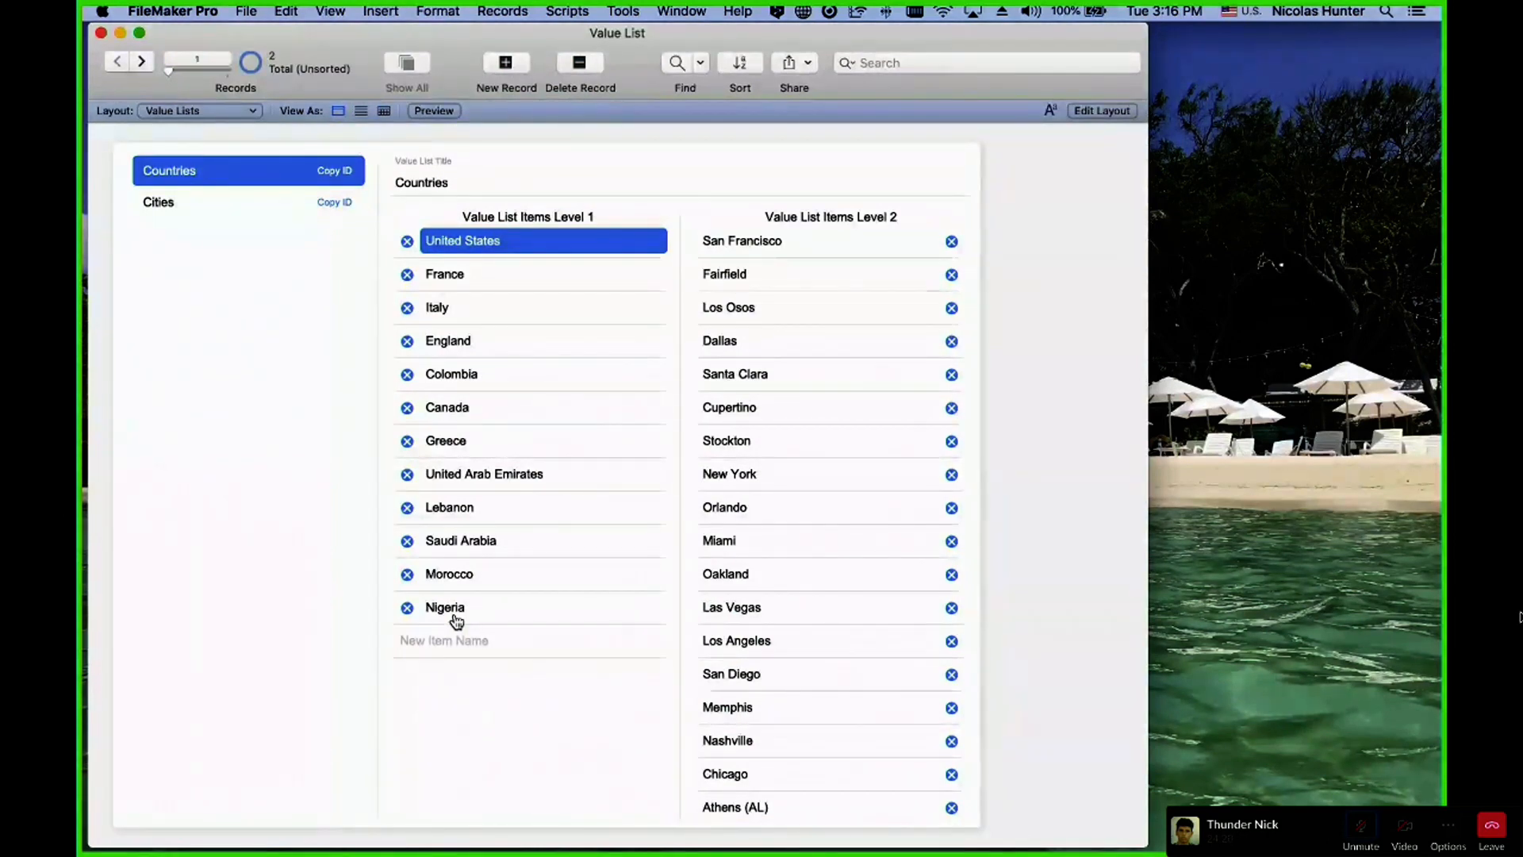
{"action": "scroll", "coordinate": [782, 363], "scroll_direction": "down", "scroll_amount": 3}
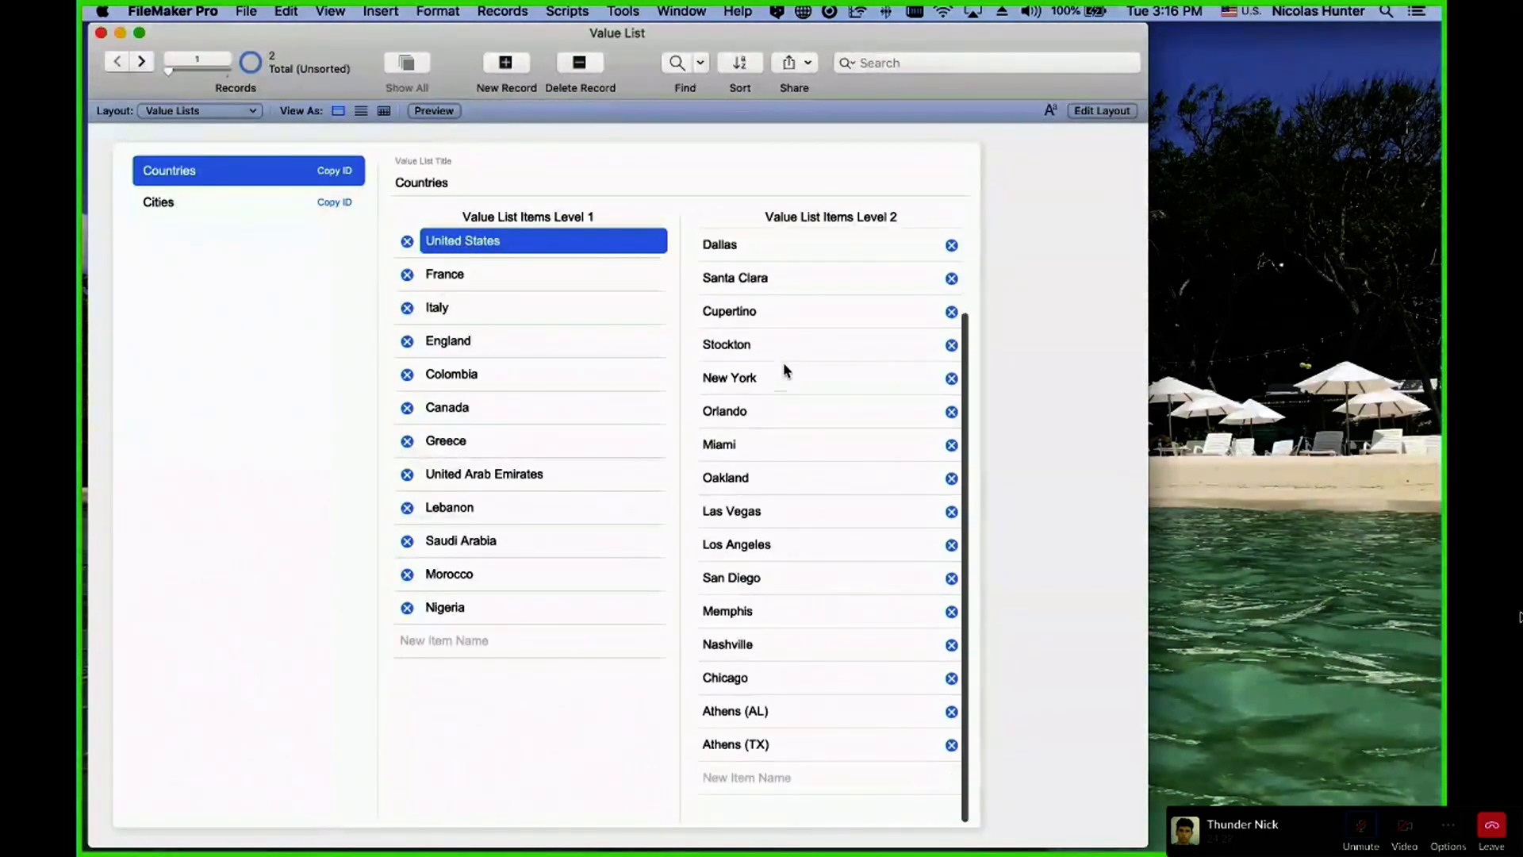
{"action": "scroll", "coordinate": [753, 367], "scroll_direction": "up", "scroll_amount": 4}
- Alternate between France, Italy, England and United States to compare the Level 2 cities belonging to each country
{"action": "left_click", "coordinate": [513, 278]}
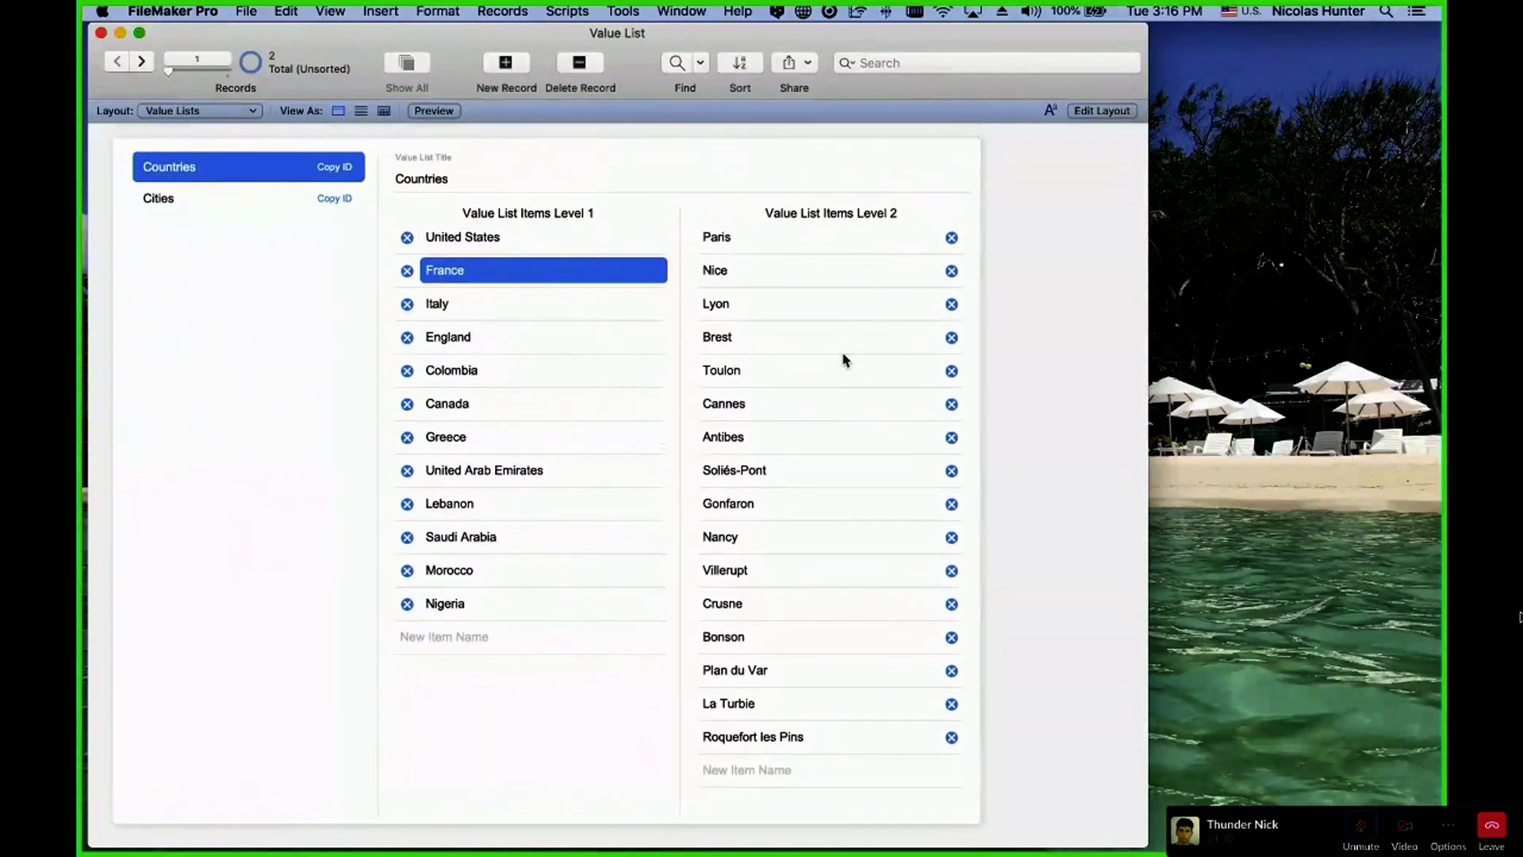
{"action": "left_click", "coordinate": [511, 320]}
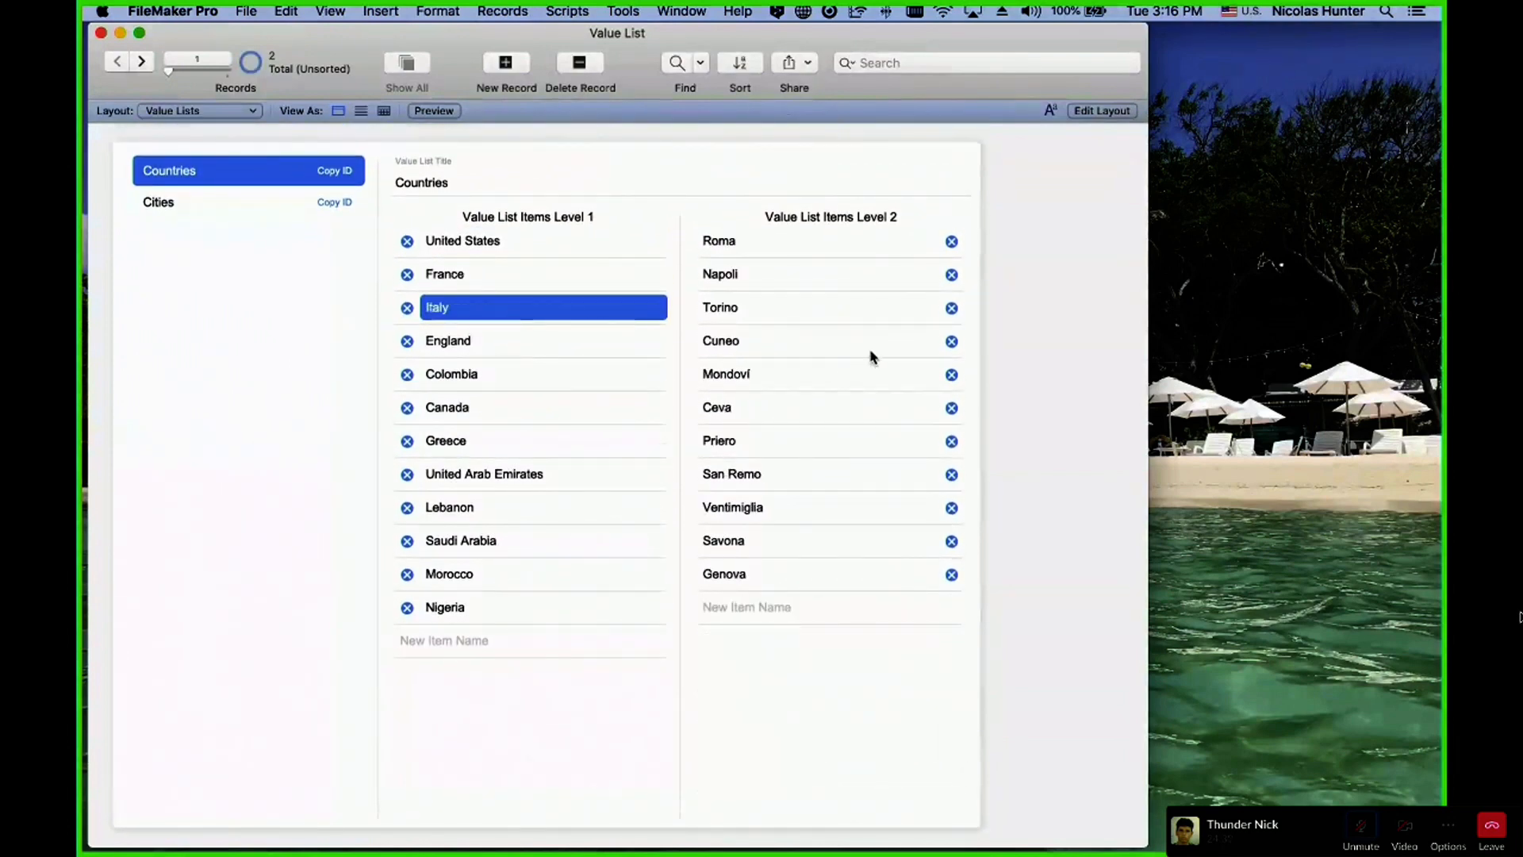
{"action": "left_click", "coordinate": [479, 349]}
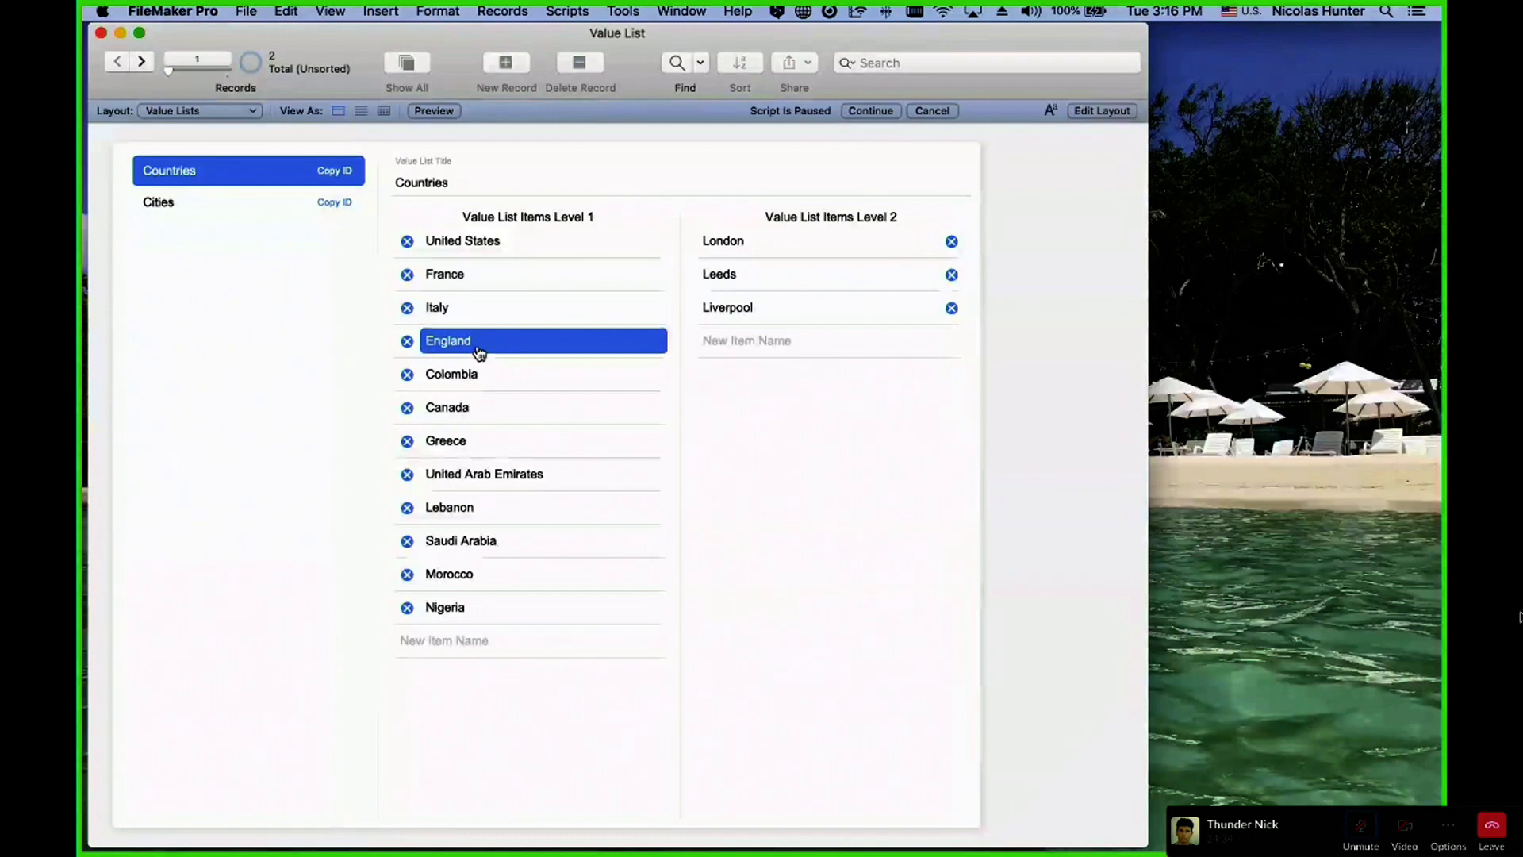
{"action": "left_click", "coordinate": [479, 310]}
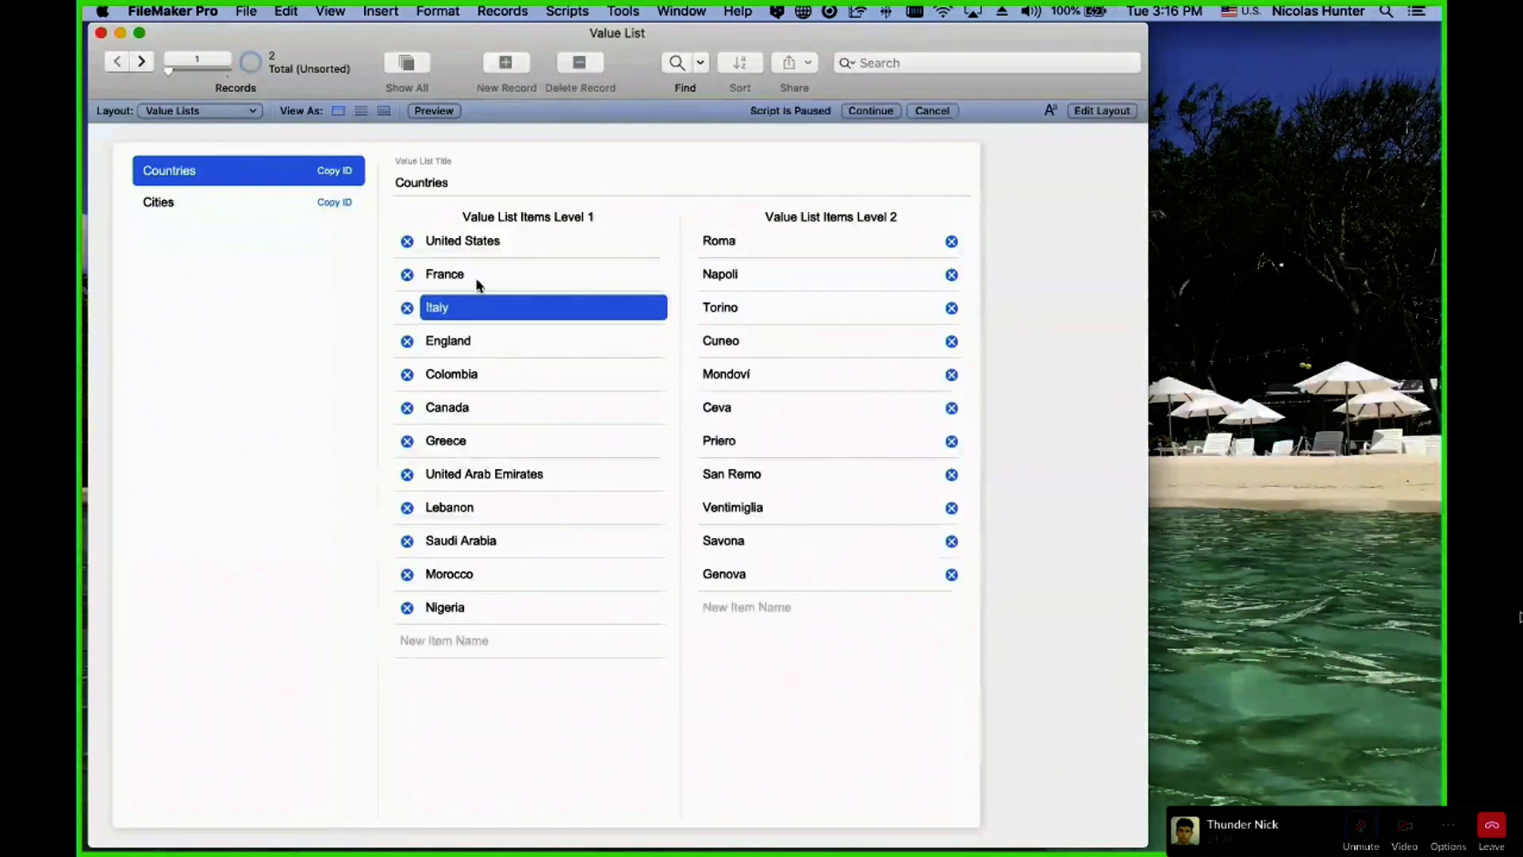
{"action": "left_click", "coordinate": [479, 246]}
{"action": "left_click", "coordinate": [476, 277]}
{"action": "left_click", "coordinate": [476, 311]}
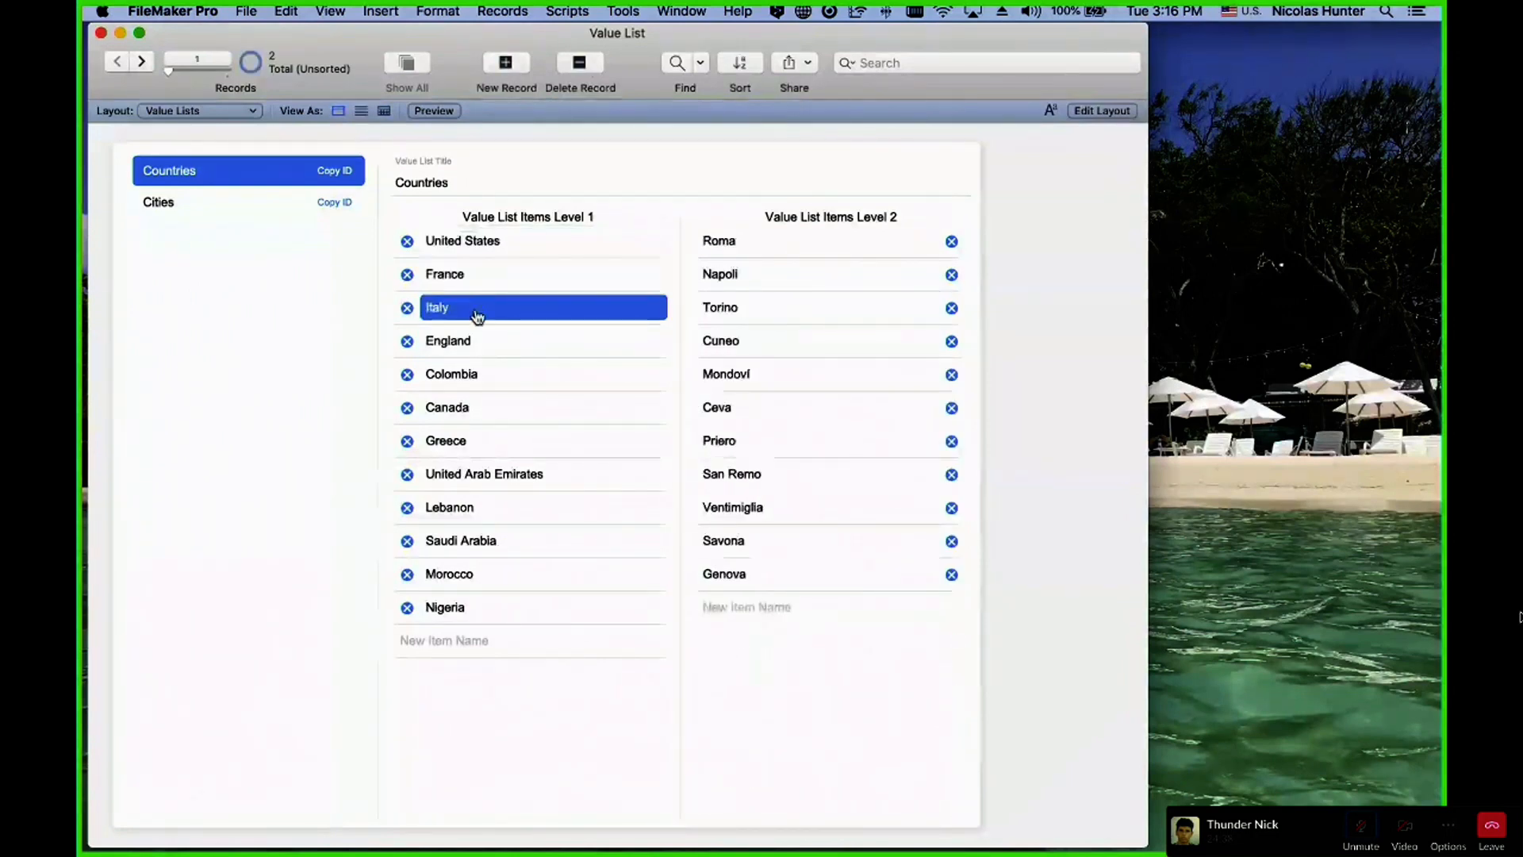
{"action": "left_click", "coordinate": [473, 278]}
{"action": "left_click", "coordinate": [462, 315]}
{"action": "left_click", "coordinate": [499, 351]}
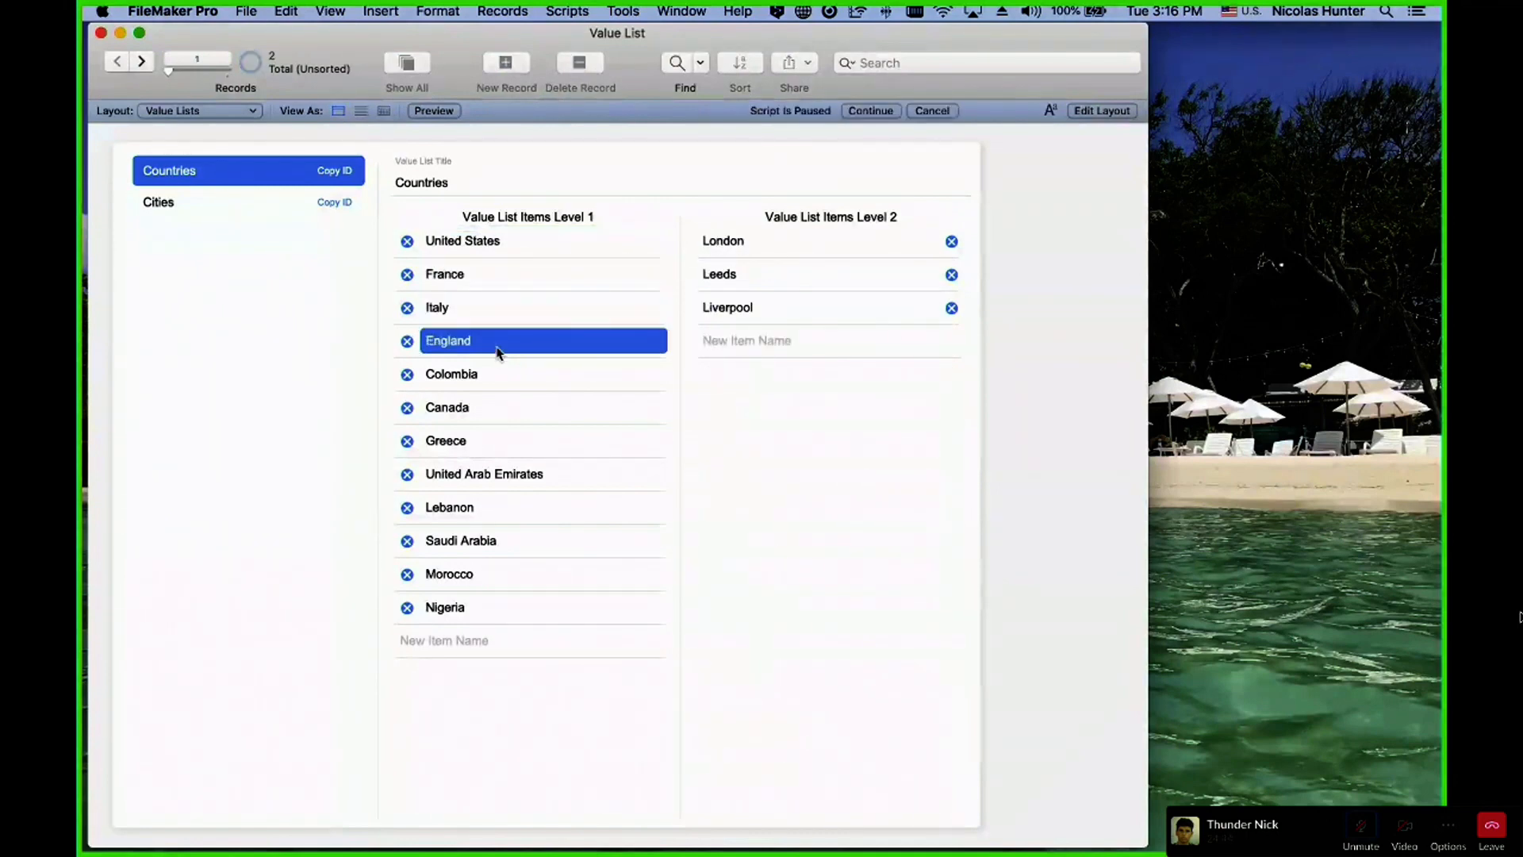
- Examine the Level 2 cities of each country from Canada down to Nigeria, and return to United States
{"action": "left_click", "coordinate": [505, 412]}
{"action": "left_click", "coordinate": [496, 440]}
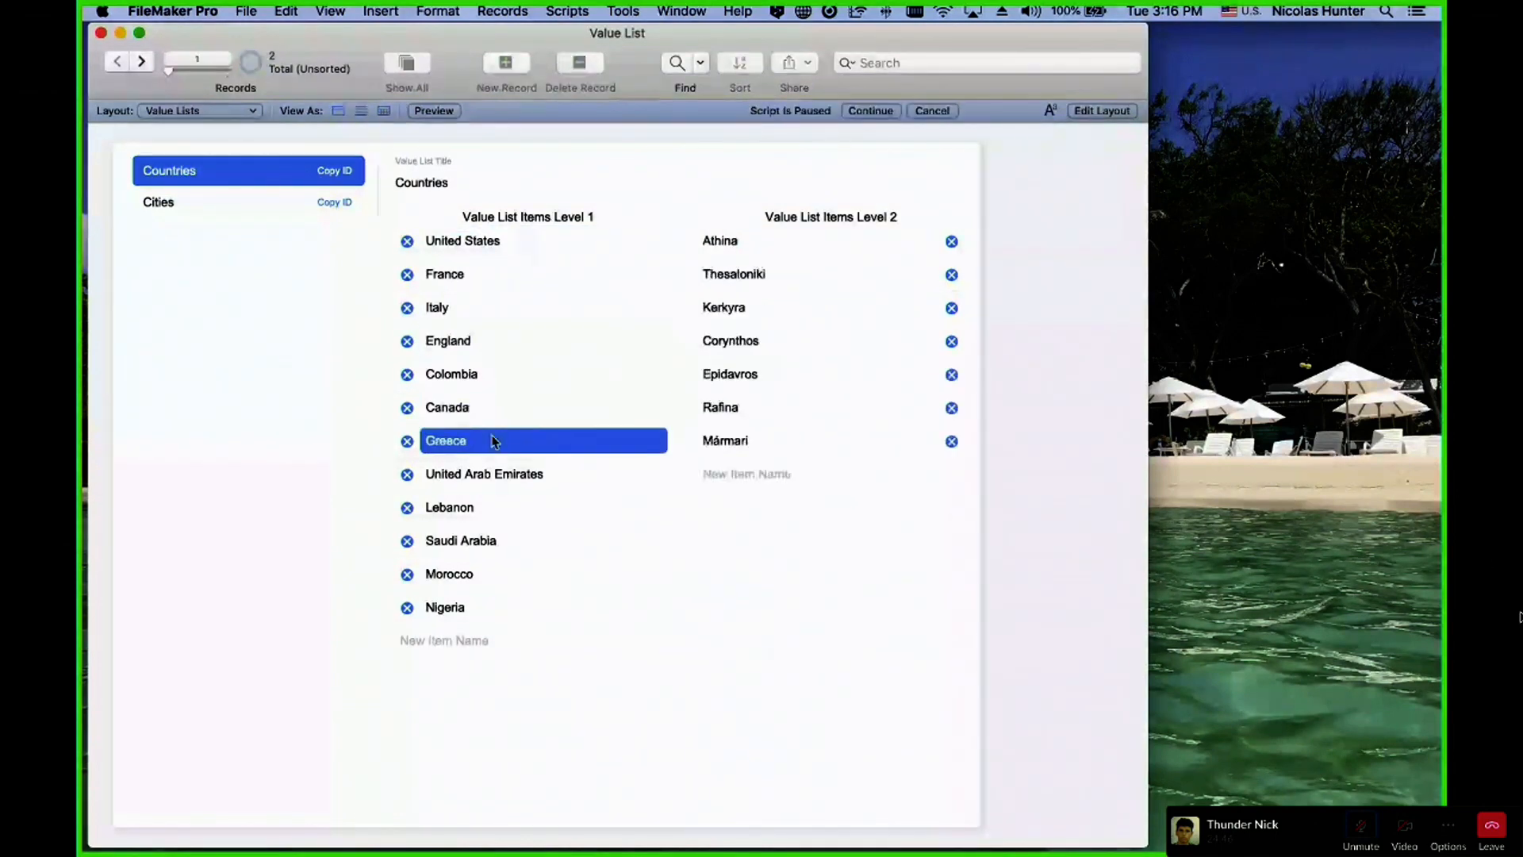
{"action": "left_click", "coordinate": [481, 478]}
{"action": "left_click", "coordinate": [489, 506]}
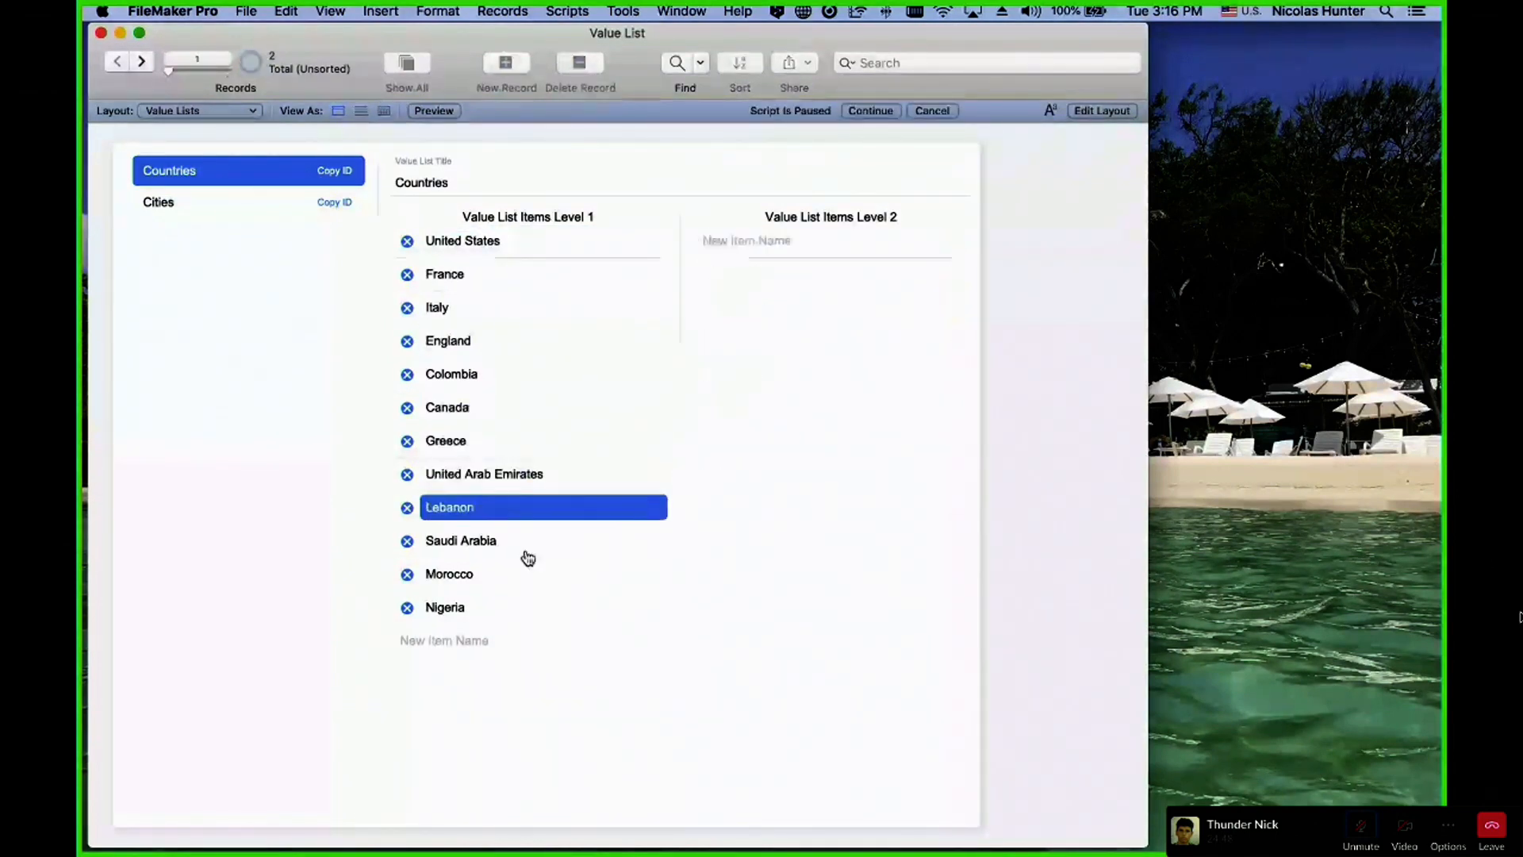
{"action": "left_click", "coordinate": [601, 545]}
{"action": "left_click", "coordinate": [467, 584]}
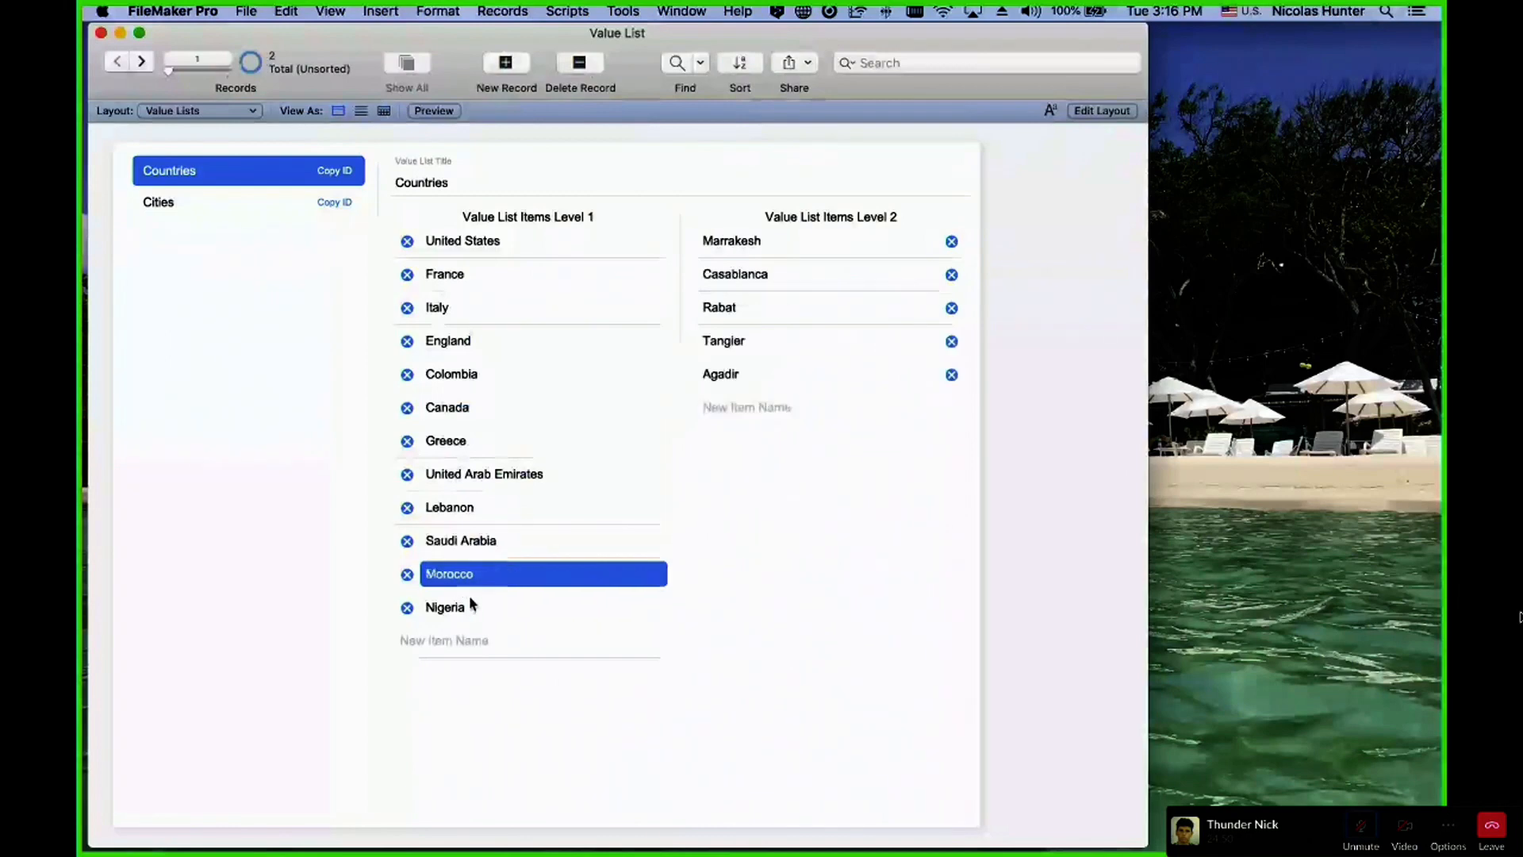
{"action": "left_click", "coordinate": [478, 616]}
{"action": "left_click", "coordinate": [469, 244]}
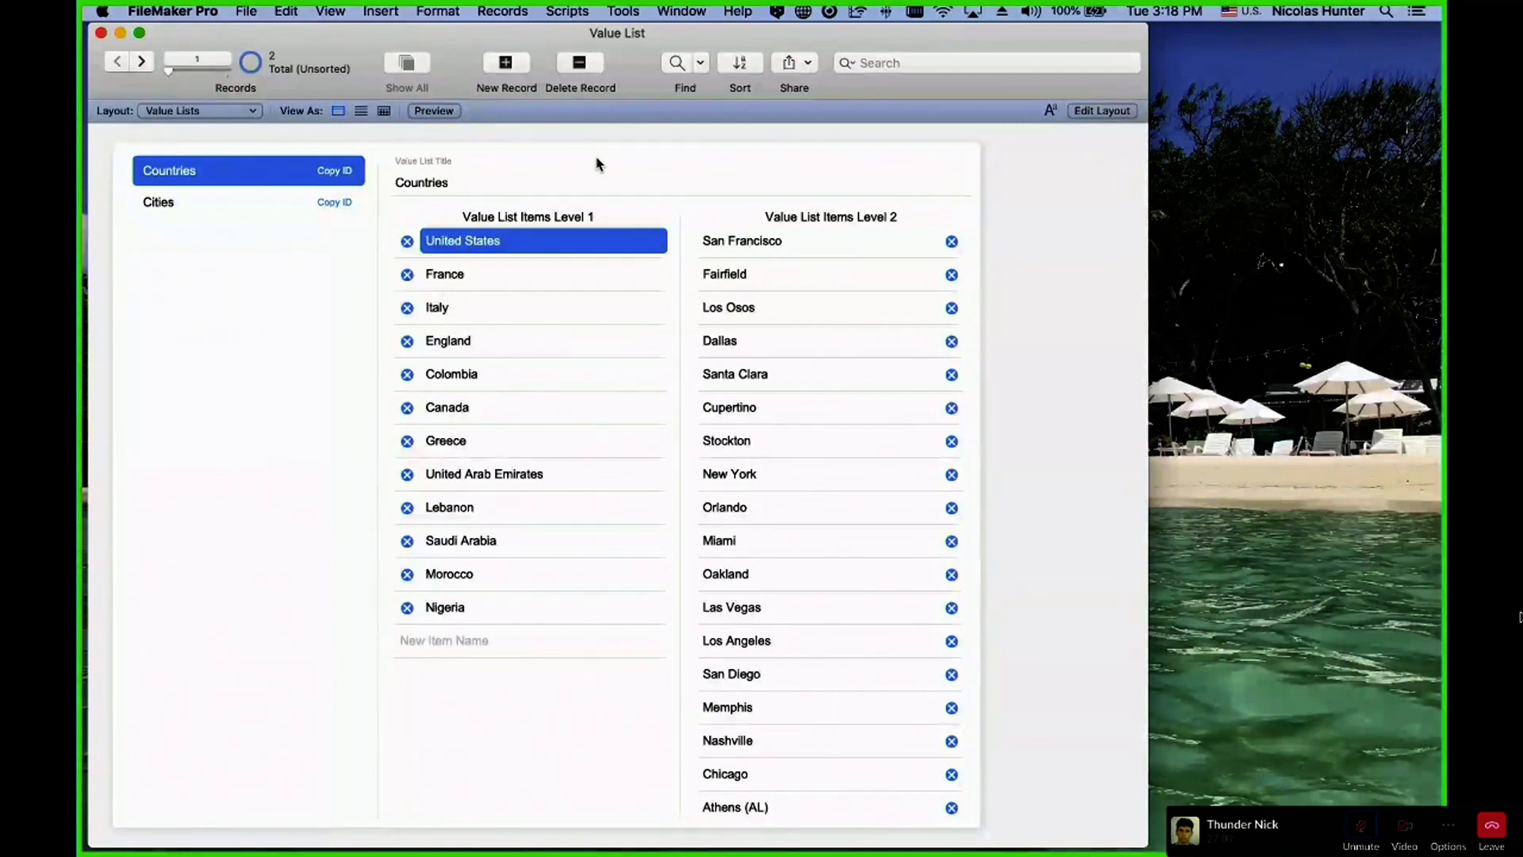
- Shift the Value List window slightly and widen it so the layout has empty margin on both sides
{"action": "left_click_drag", "start_coordinate": [452, 32], "coordinate": [463, 31]}
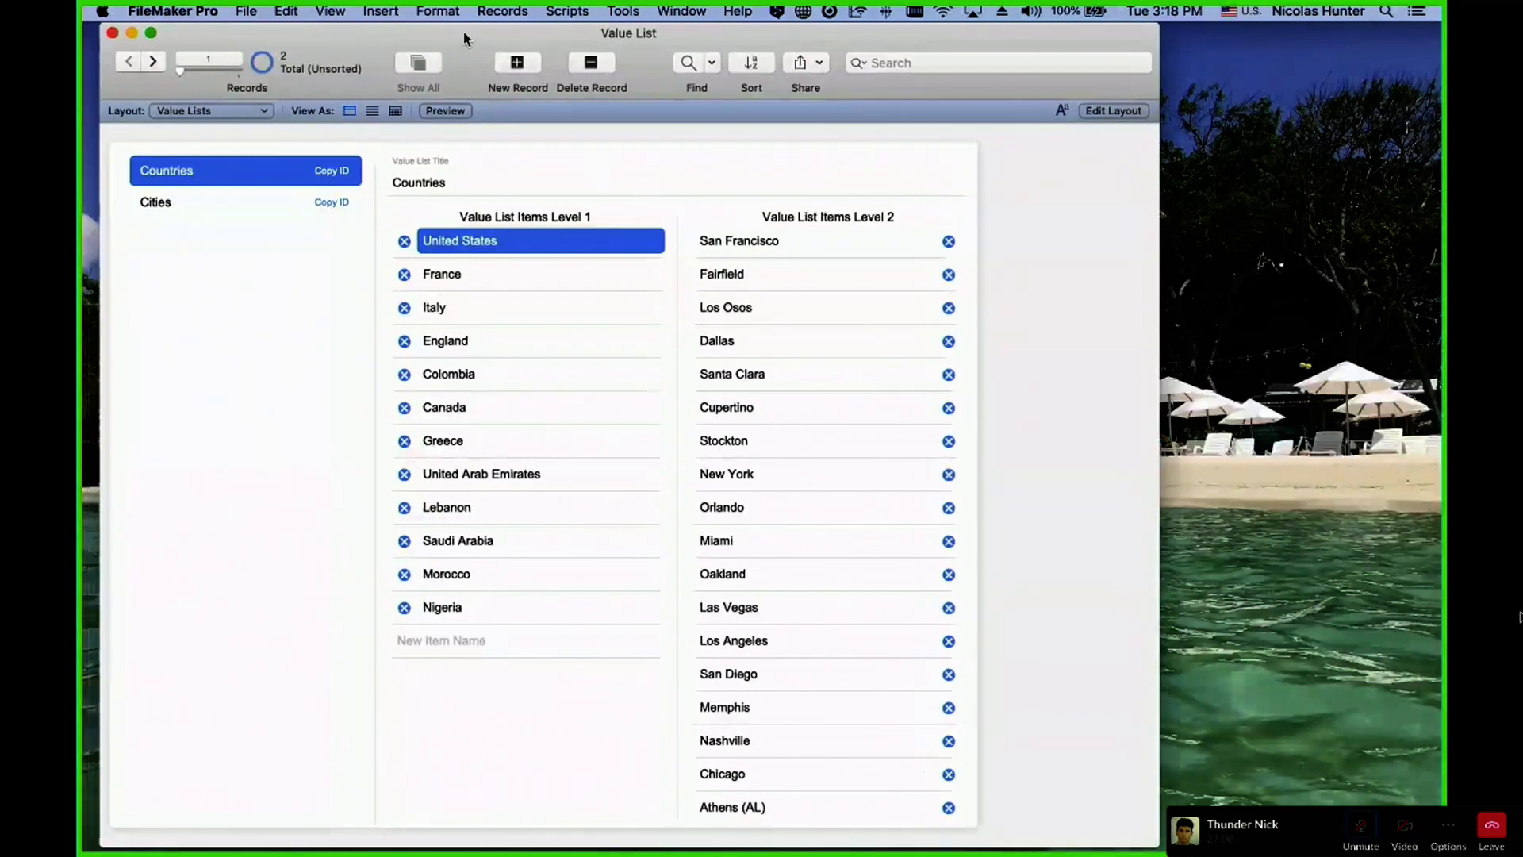
{"action": "scroll", "coordinate": [514, 177], "scroll_direction": "left", "scroll_amount": 2}
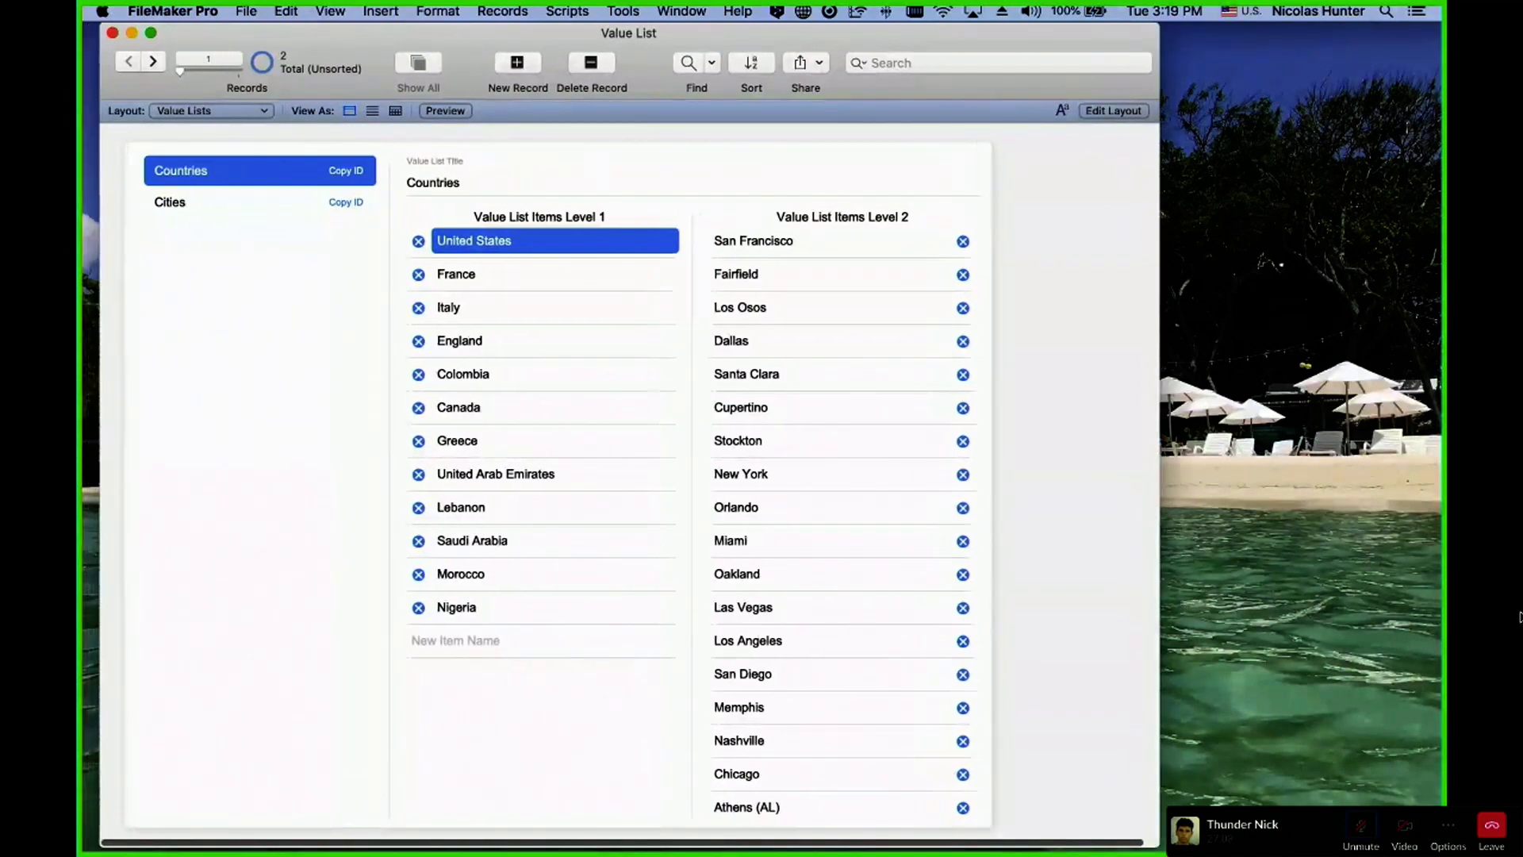
{"action": "left_click_drag", "start_coordinate": [1159, 846], "coordinate": [1319, 841]}
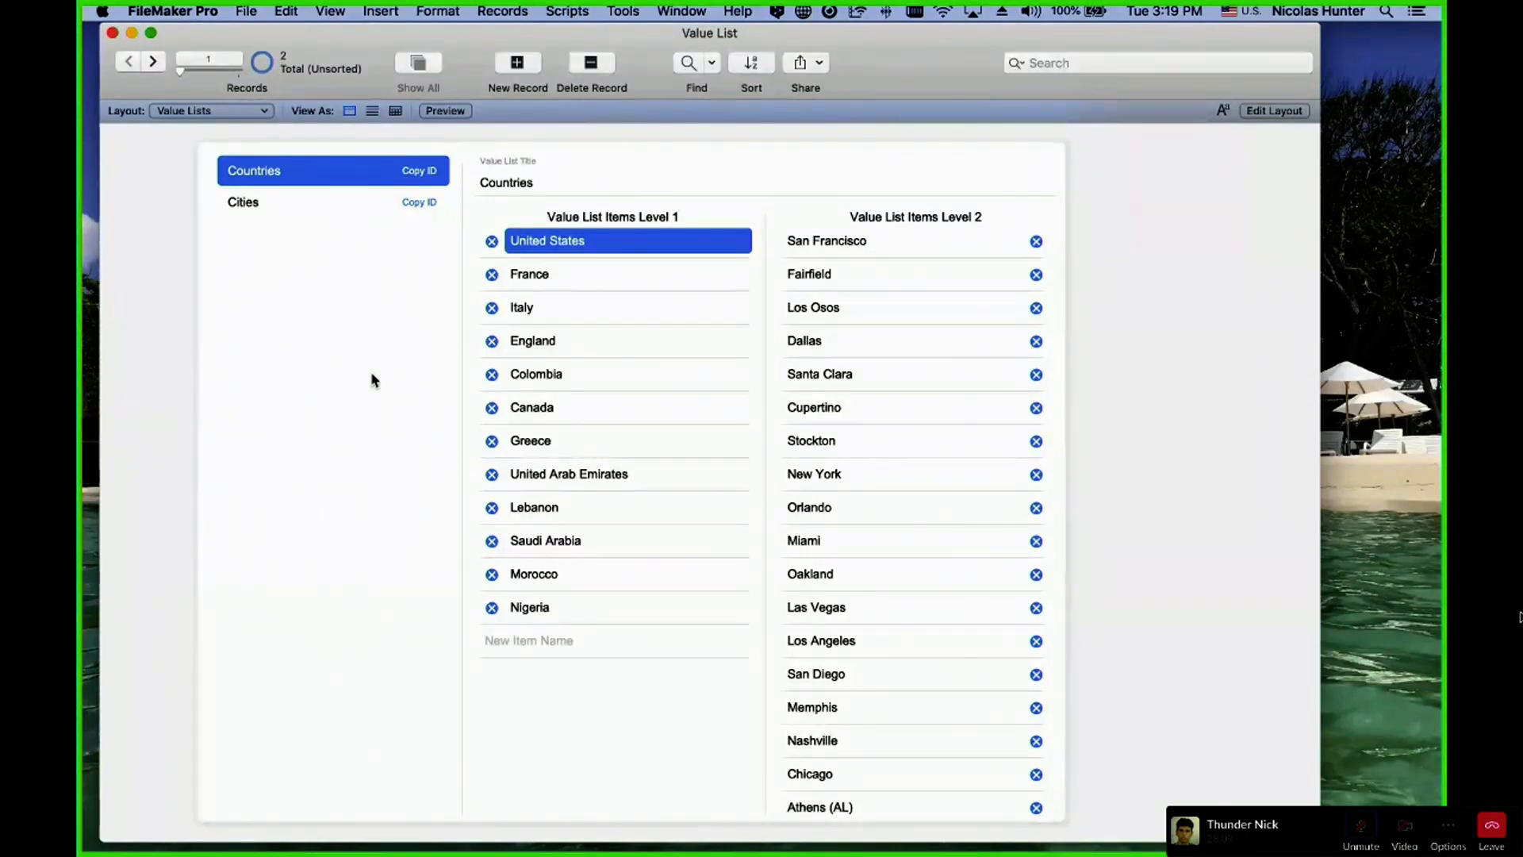
- Open the database definition and create a table named GLO_Globals
{"action": "key", "text": "super+shift+d"}
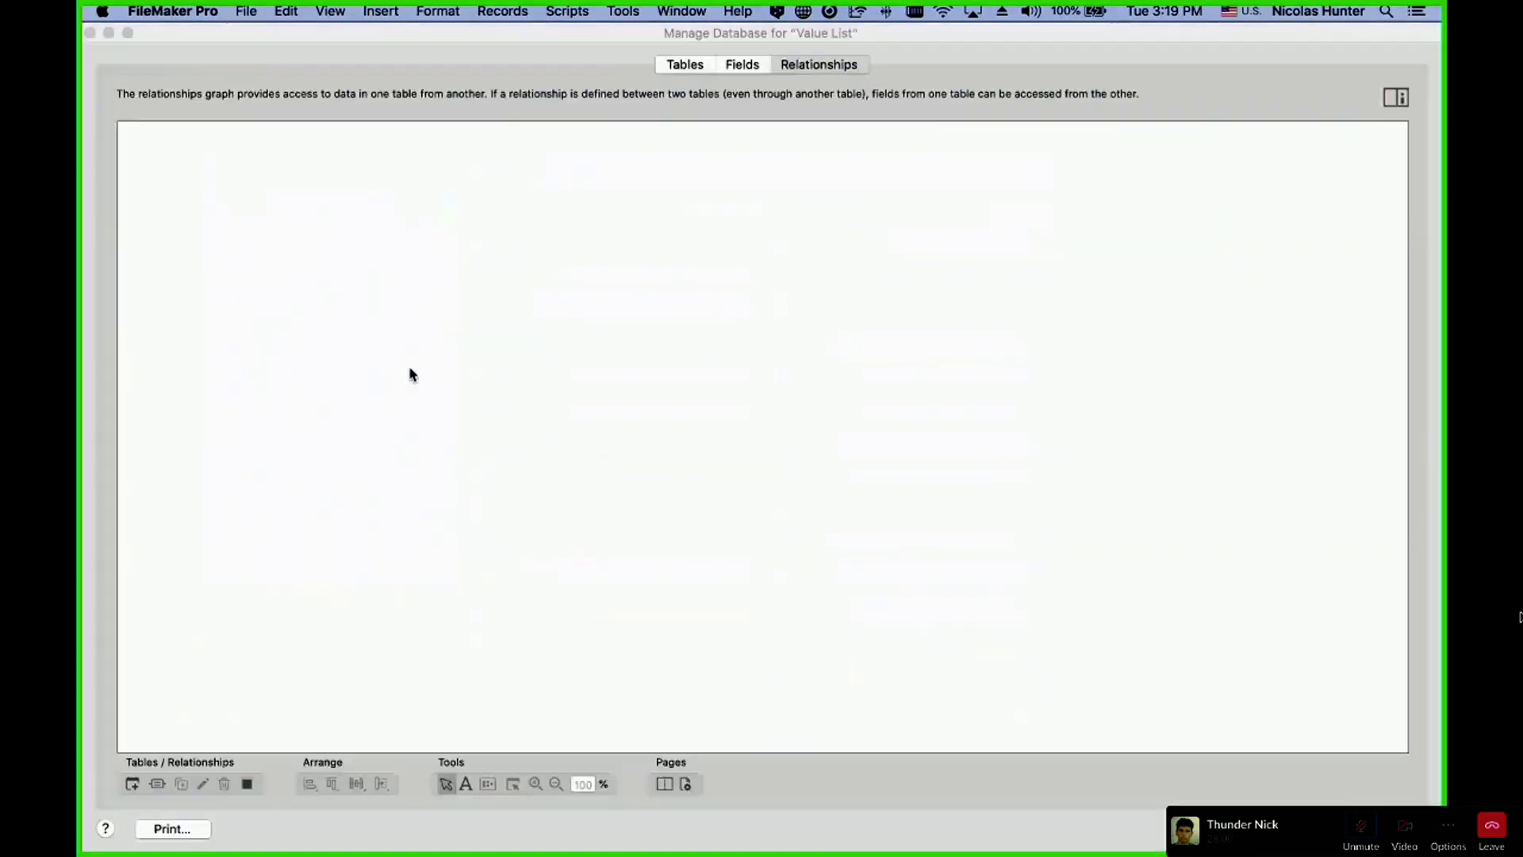
{"action": "left_click", "coordinate": [749, 66]}
{"action": "left_click", "coordinate": [687, 66]}
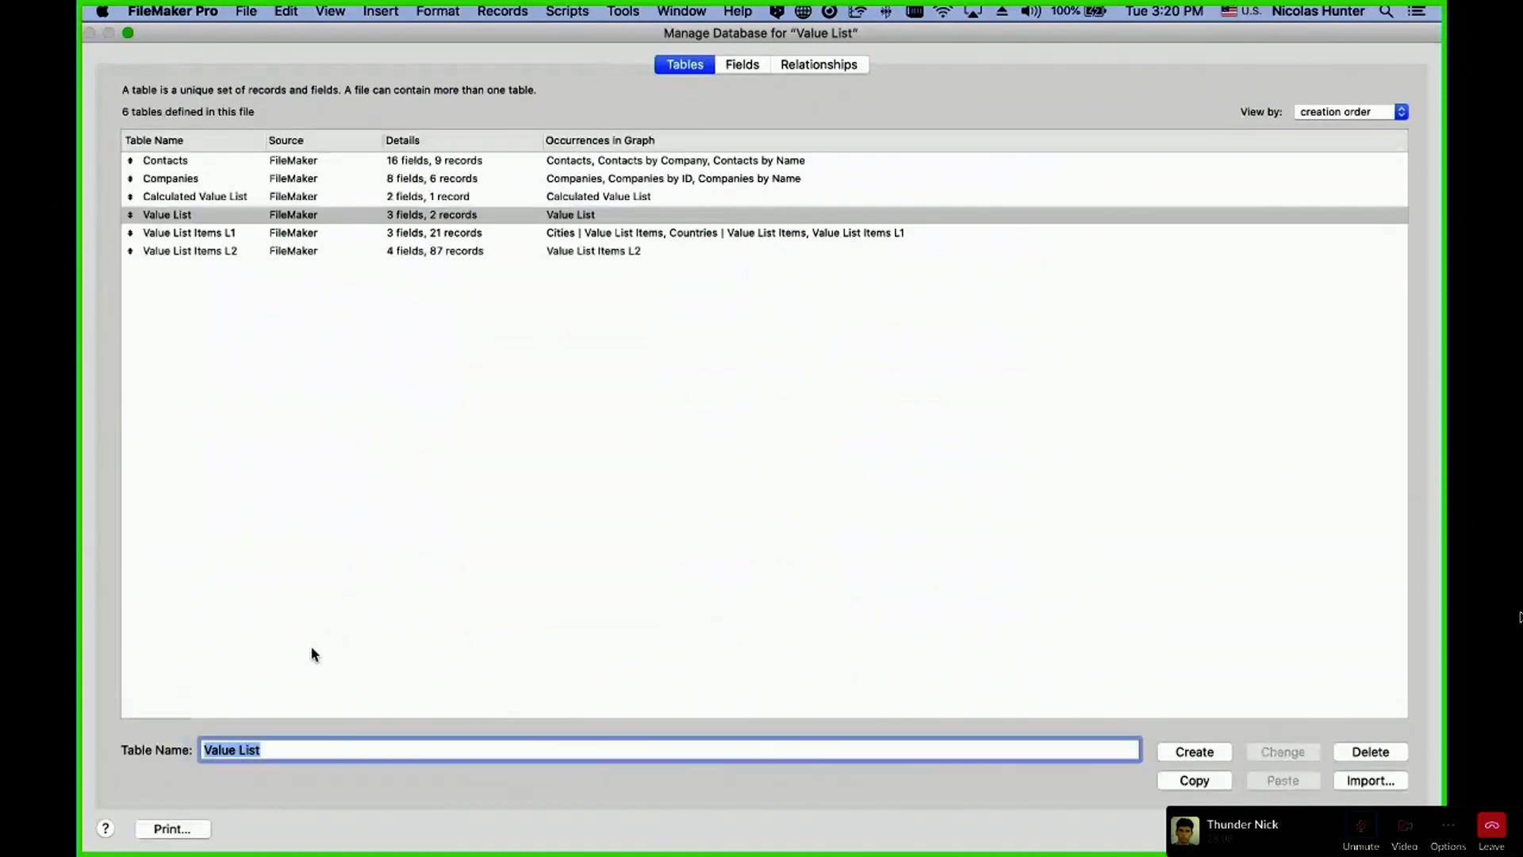
{"action": "triple_click", "coordinate": [281, 749]}
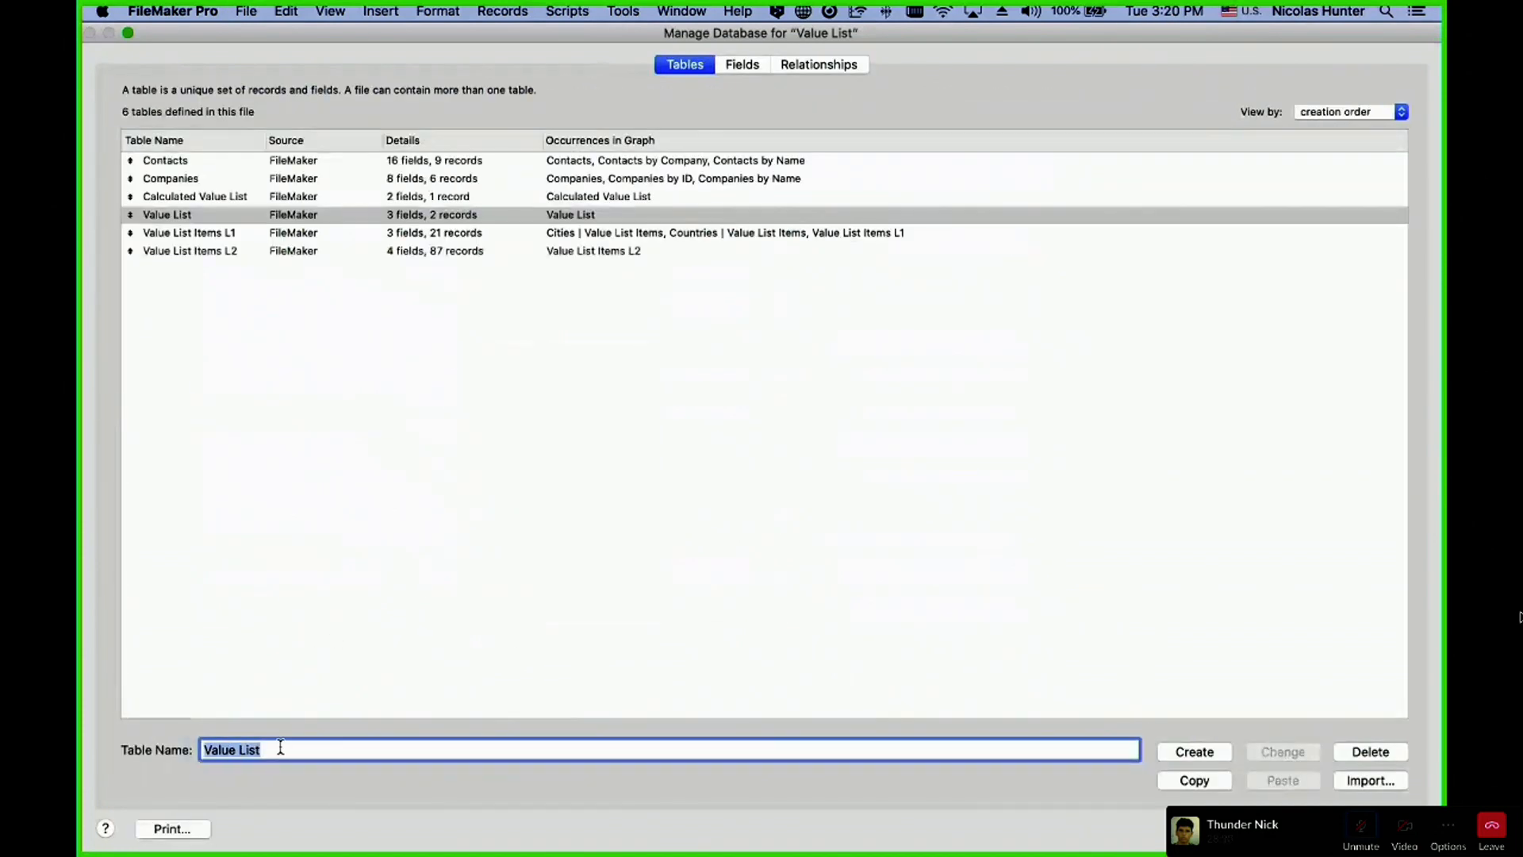
{"action": "type", "text": "GLO_Globa"}
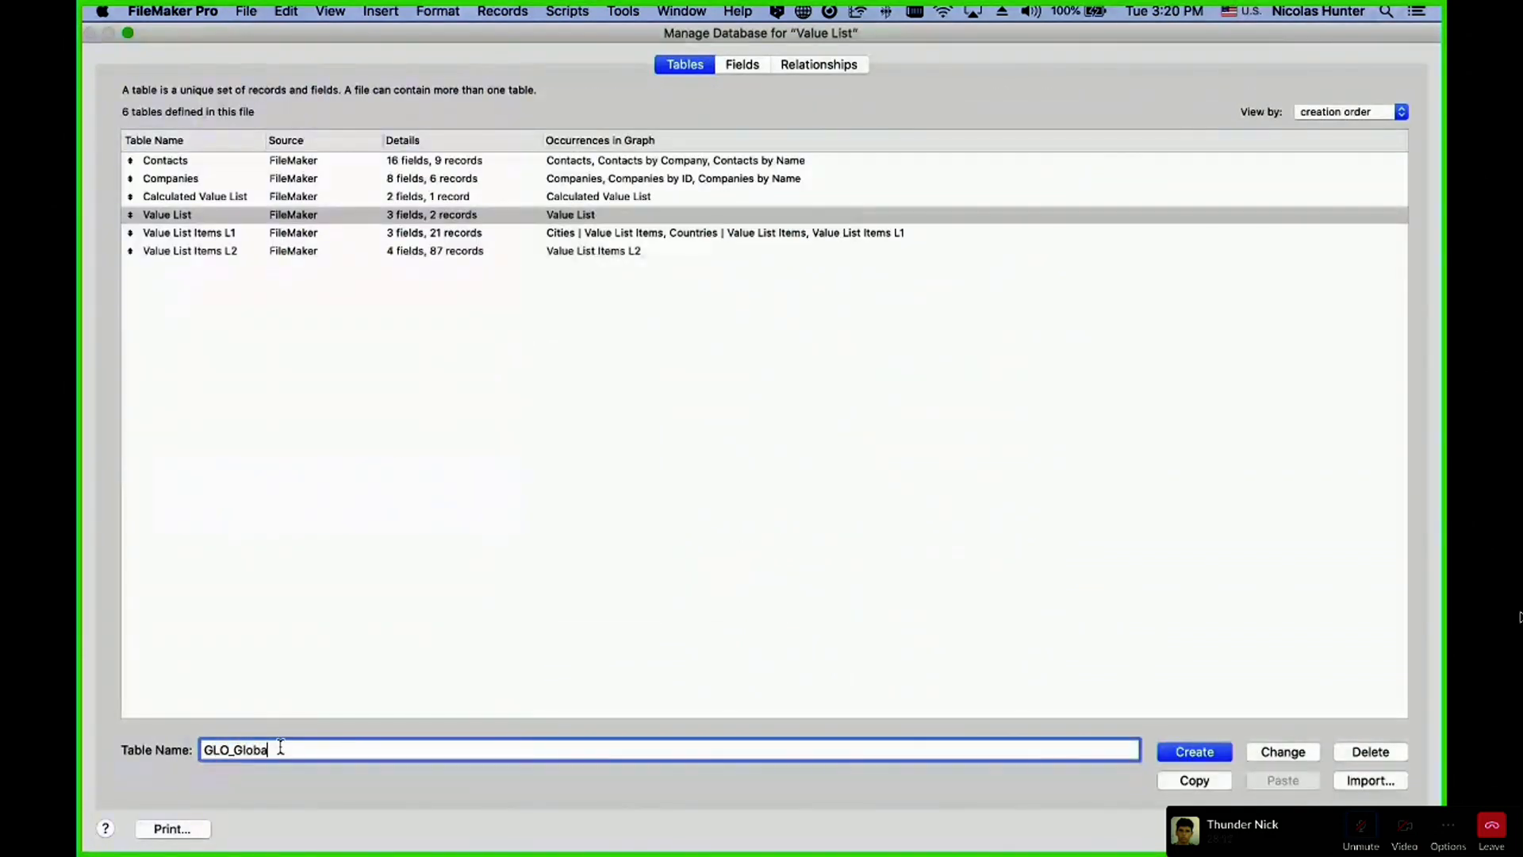
{"action": "type", "text": "l"}
{"action": "key", "text": "BackSpace"}
{"action": "key", "text": "BackSpace"}
{"action": "type", "text": "als"}
{"action": "left_click", "coordinate": [1221, 756]}
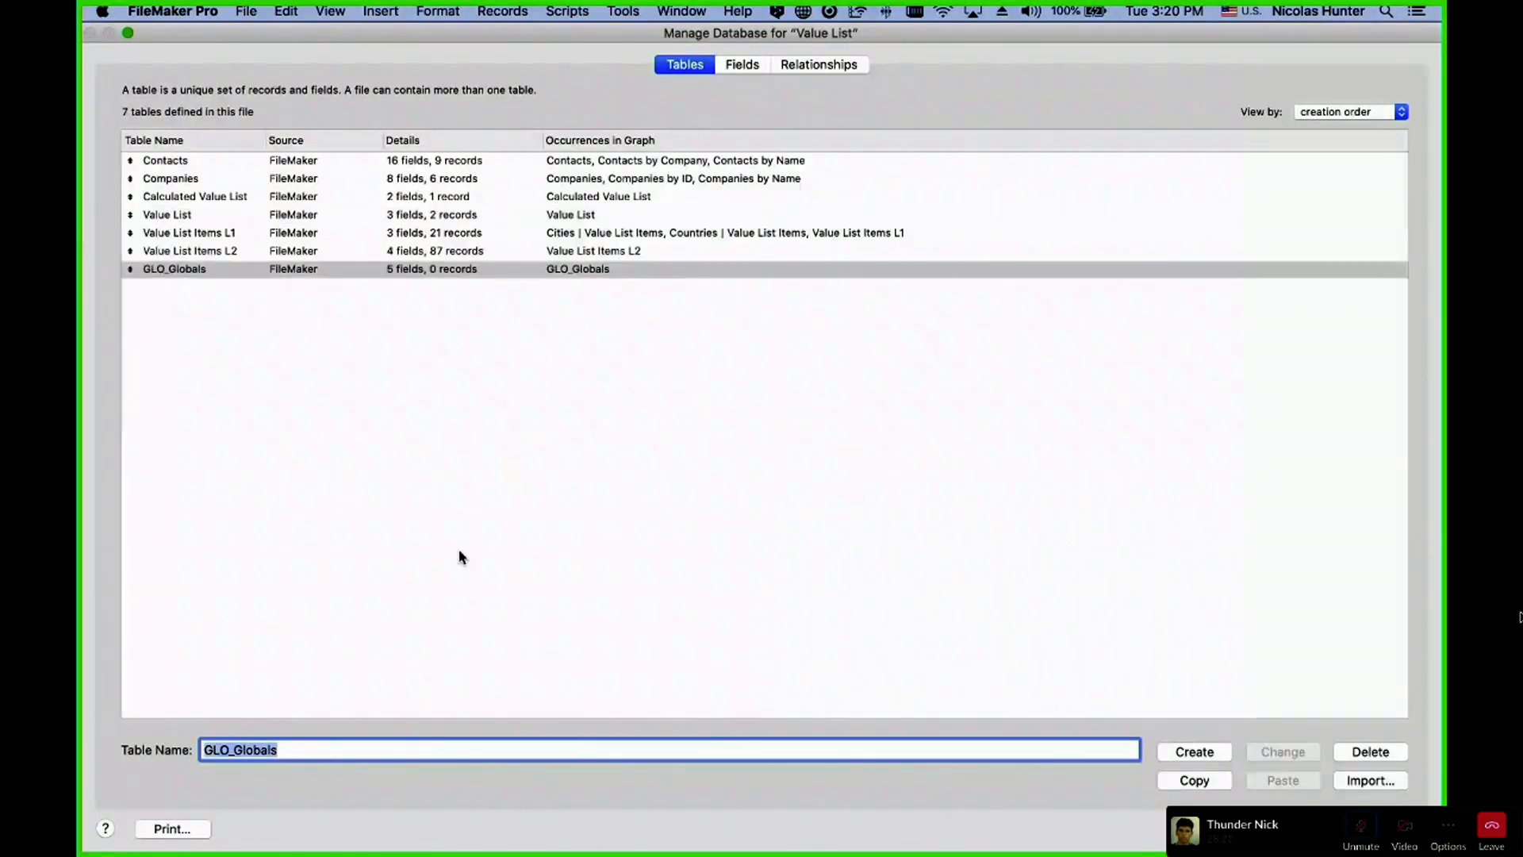
- Delete all the default fields from the GLO_Globals table
{"action": "double_click", "coordinate": [206, 271]}
{"action": "left_click", "coordinate": [228, 254]}
{"action": "key", "text": "super+a"}
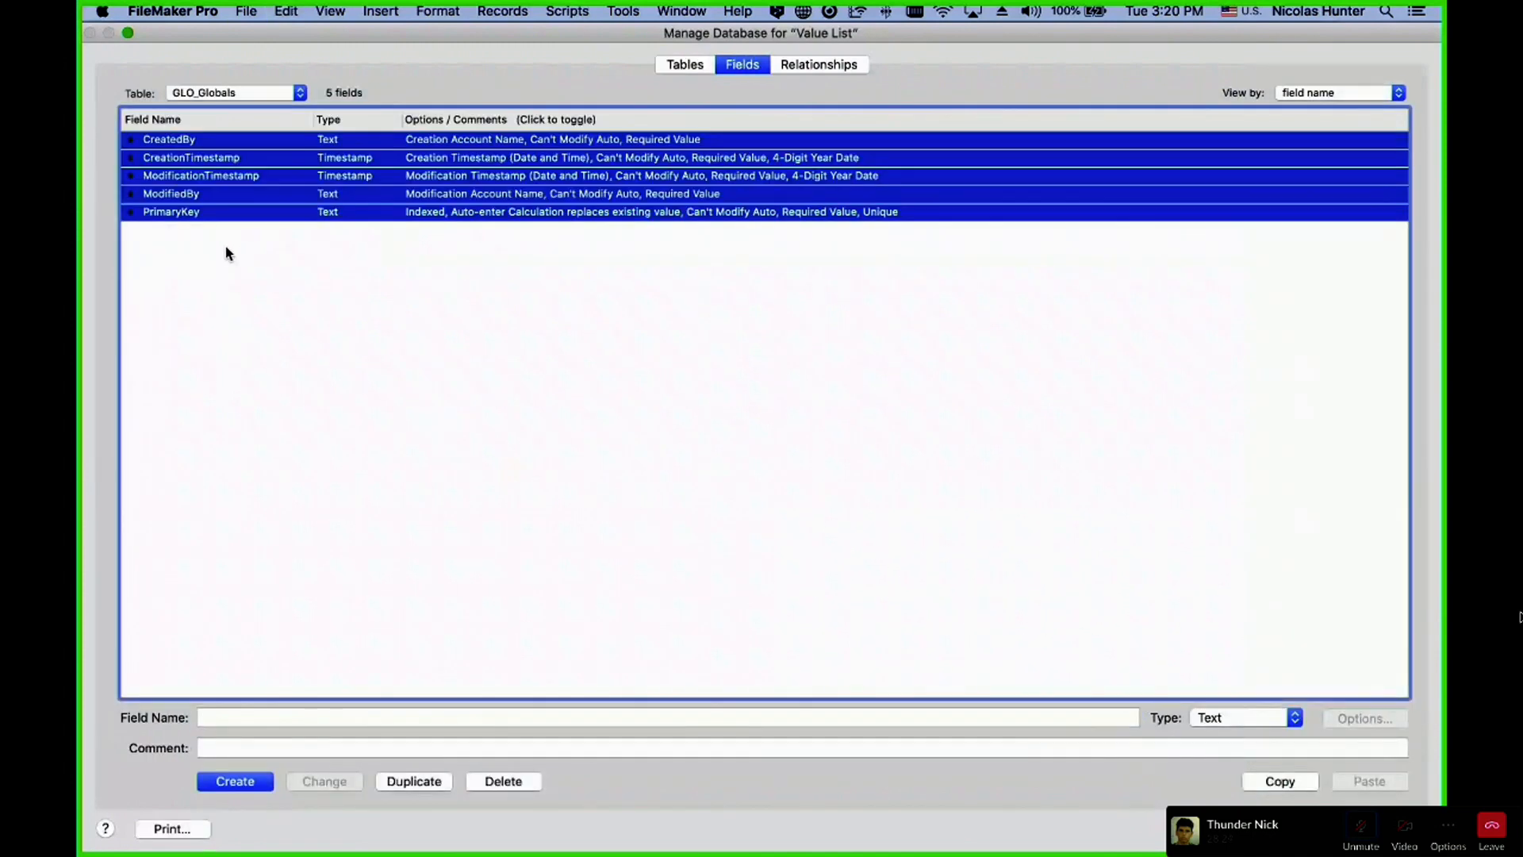
{"action": "key", "text": "Delete"}
{"action": "left_click", "coordinate": [388, 199]}
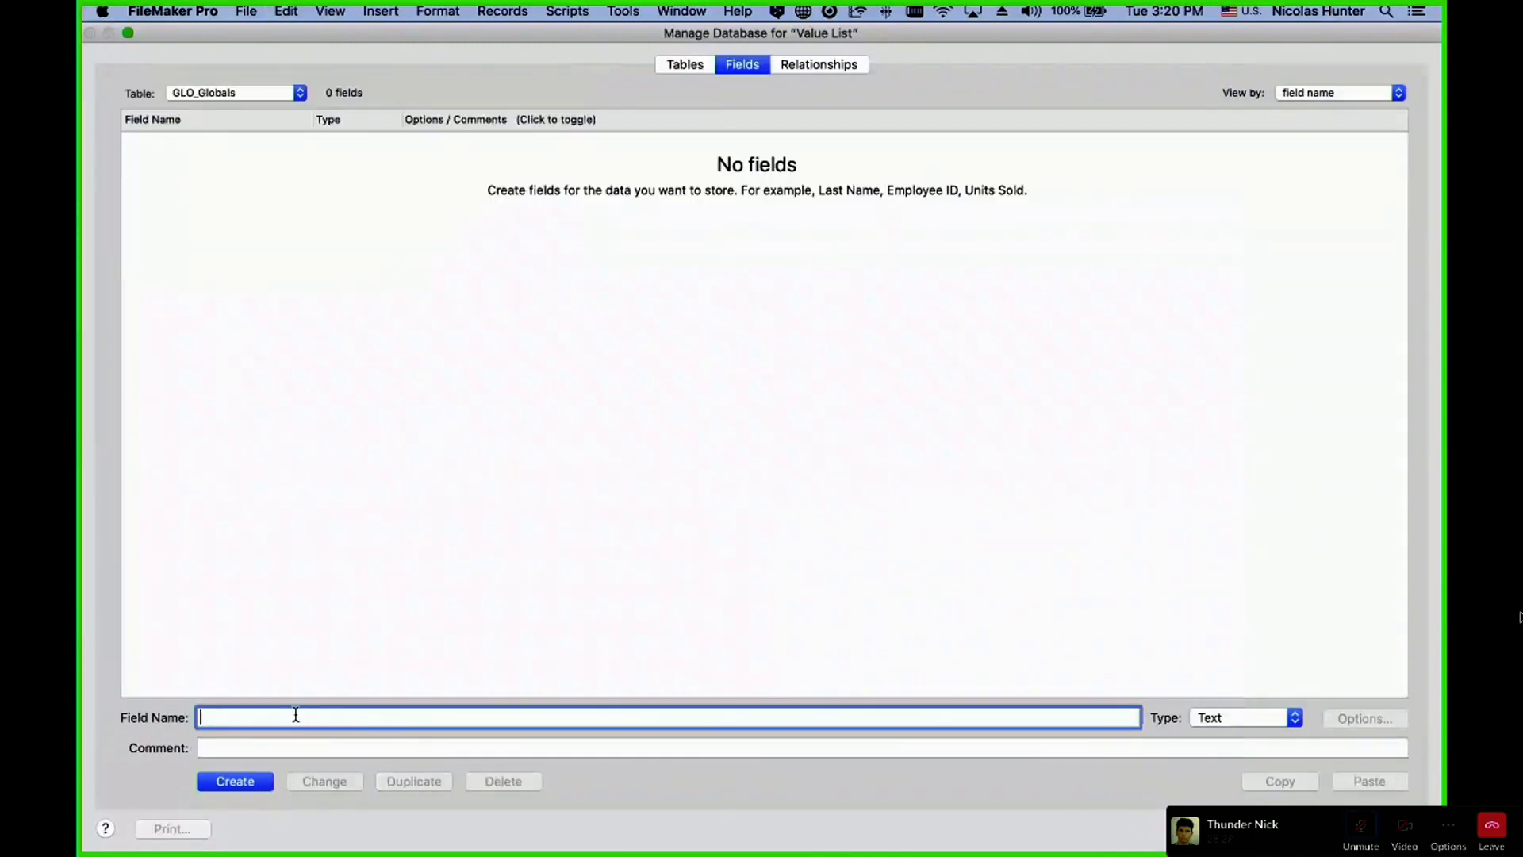
{"action": "left_click", "coordinate": [797, 551]}
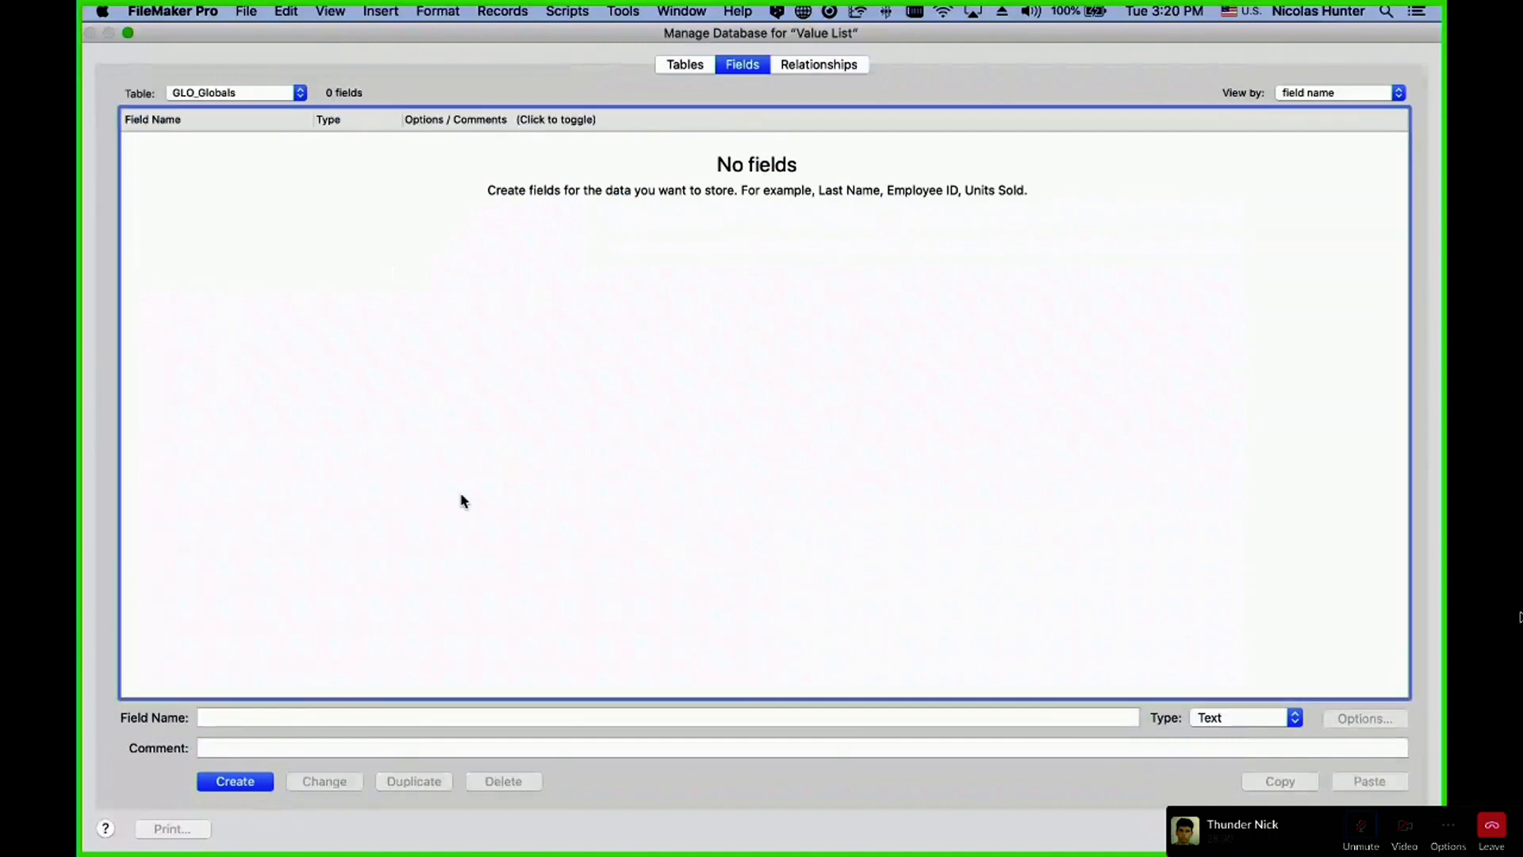
- Rename the GLO_Globals table as GLOB_Globals
{"action": "left_click", "coordinate": [685, 64]}
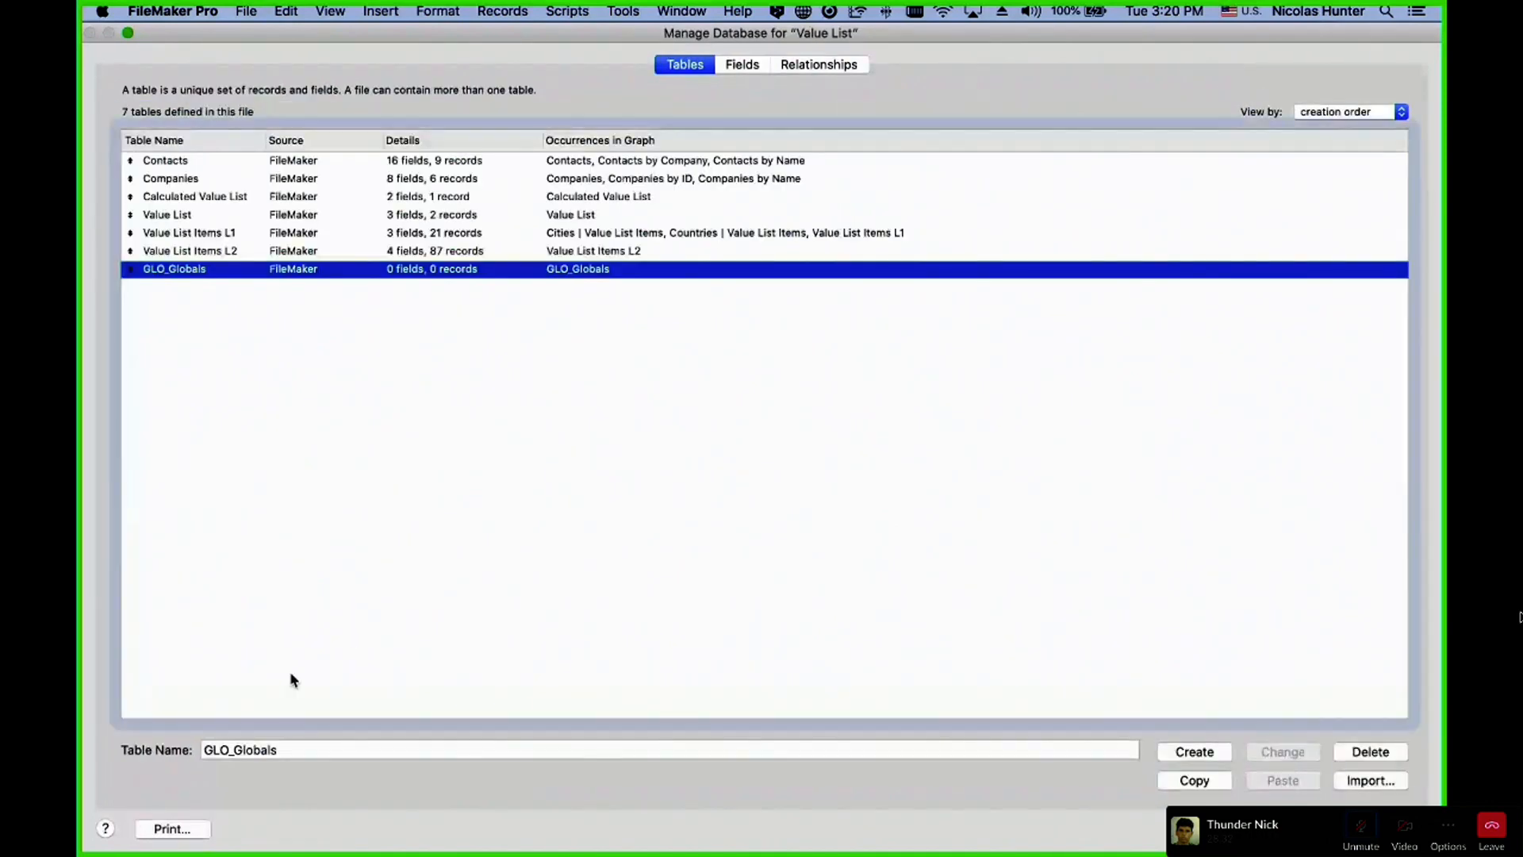
{"action": "left_click", "coordinate": [227, 748]}
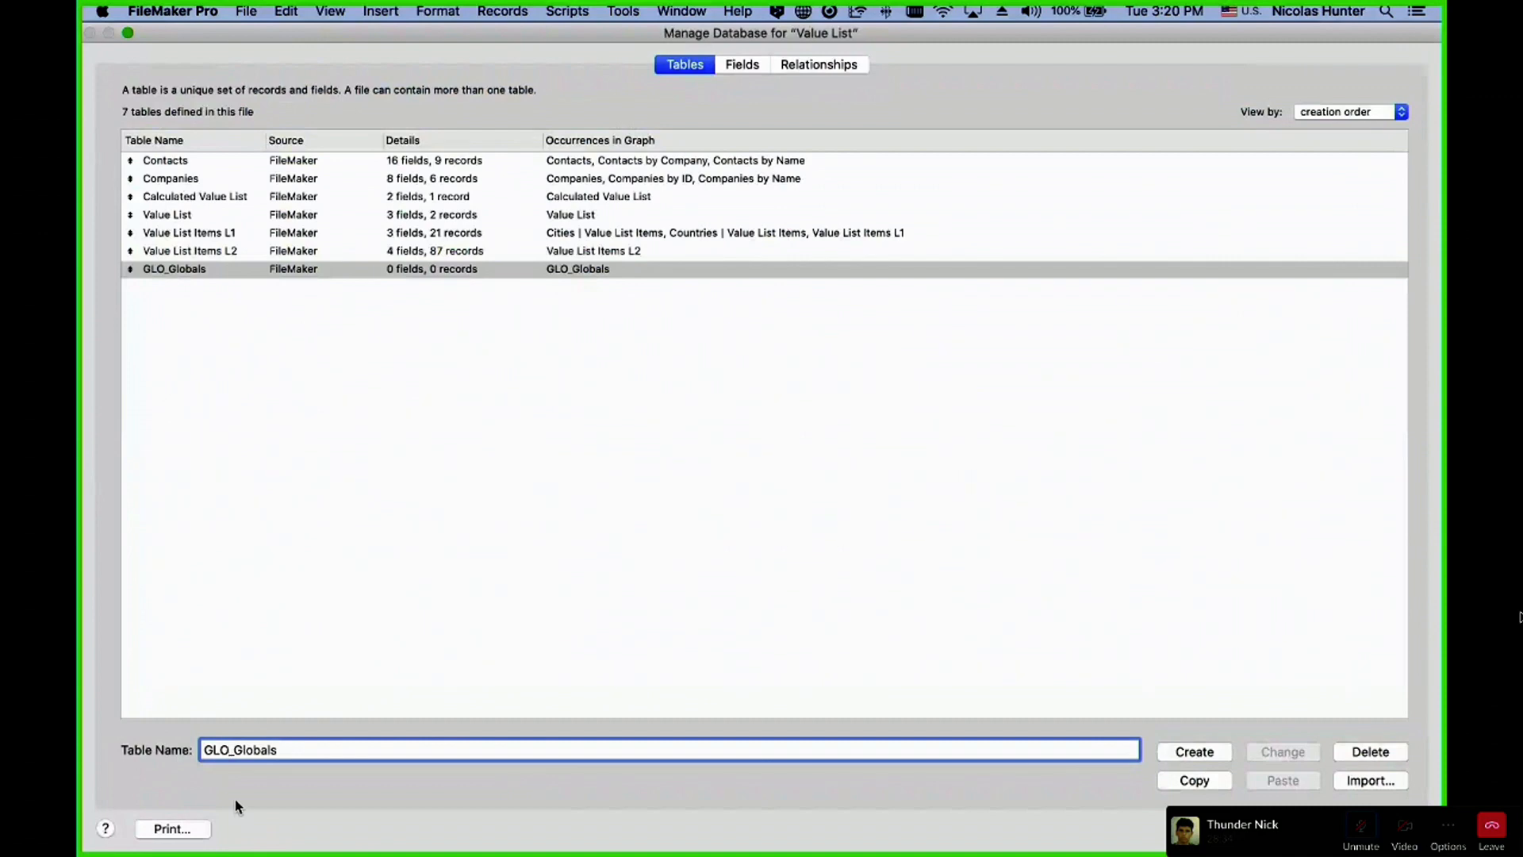
{"action": "type", "text": "B"}
{"action": "left_click", "coordinate": [1282, 752]}
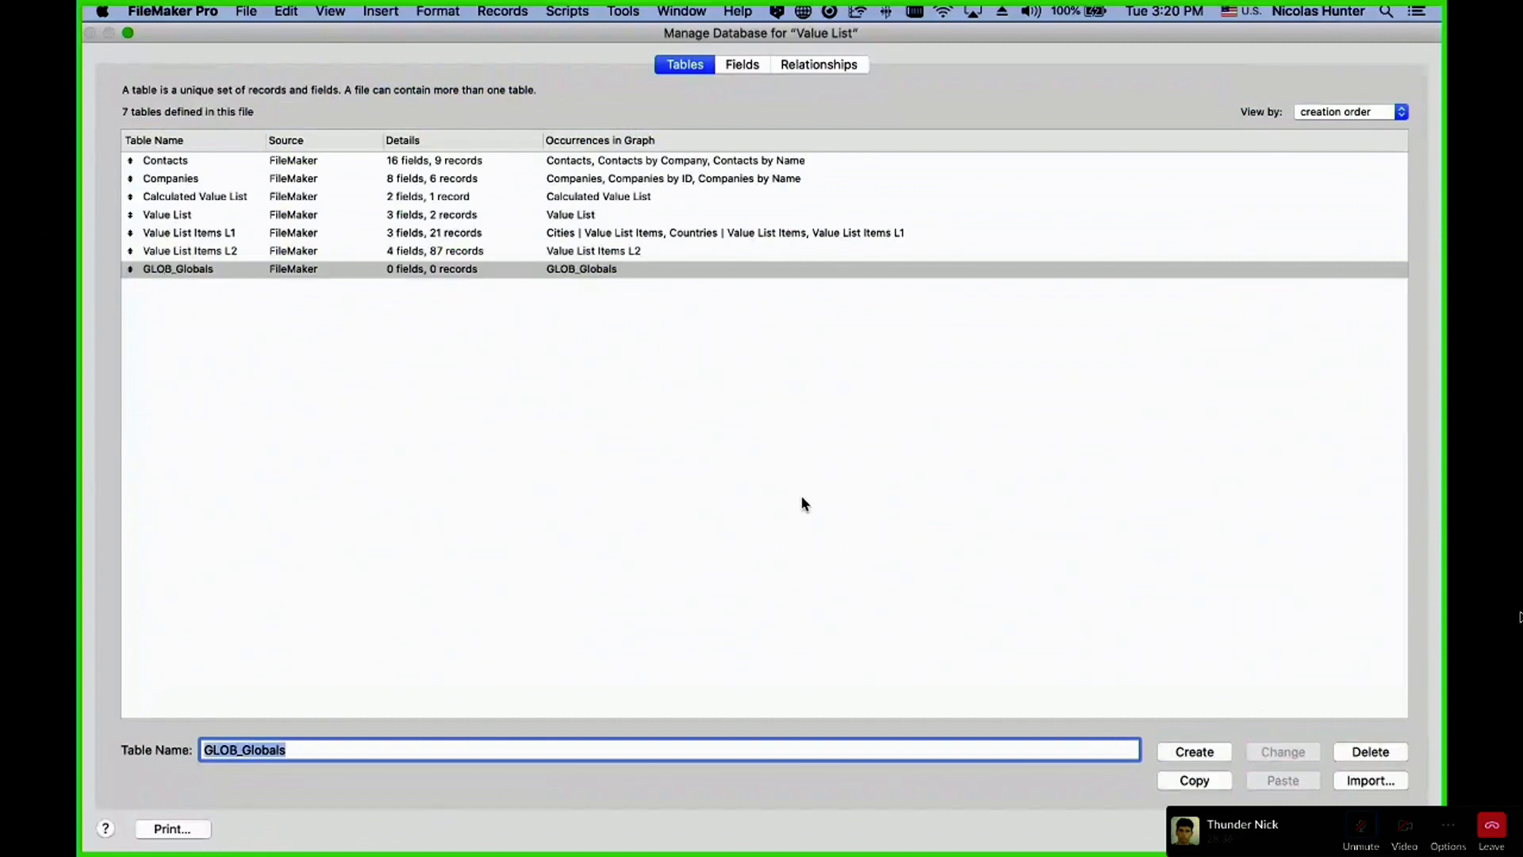
- Add a text field named g_Countries | Value List to the GLOB_Globals table and set it to use global storage
{"action": "left_click", "coordinate": [282, 296]}
{"action": "left_click", "coordinate": [267, 272]}
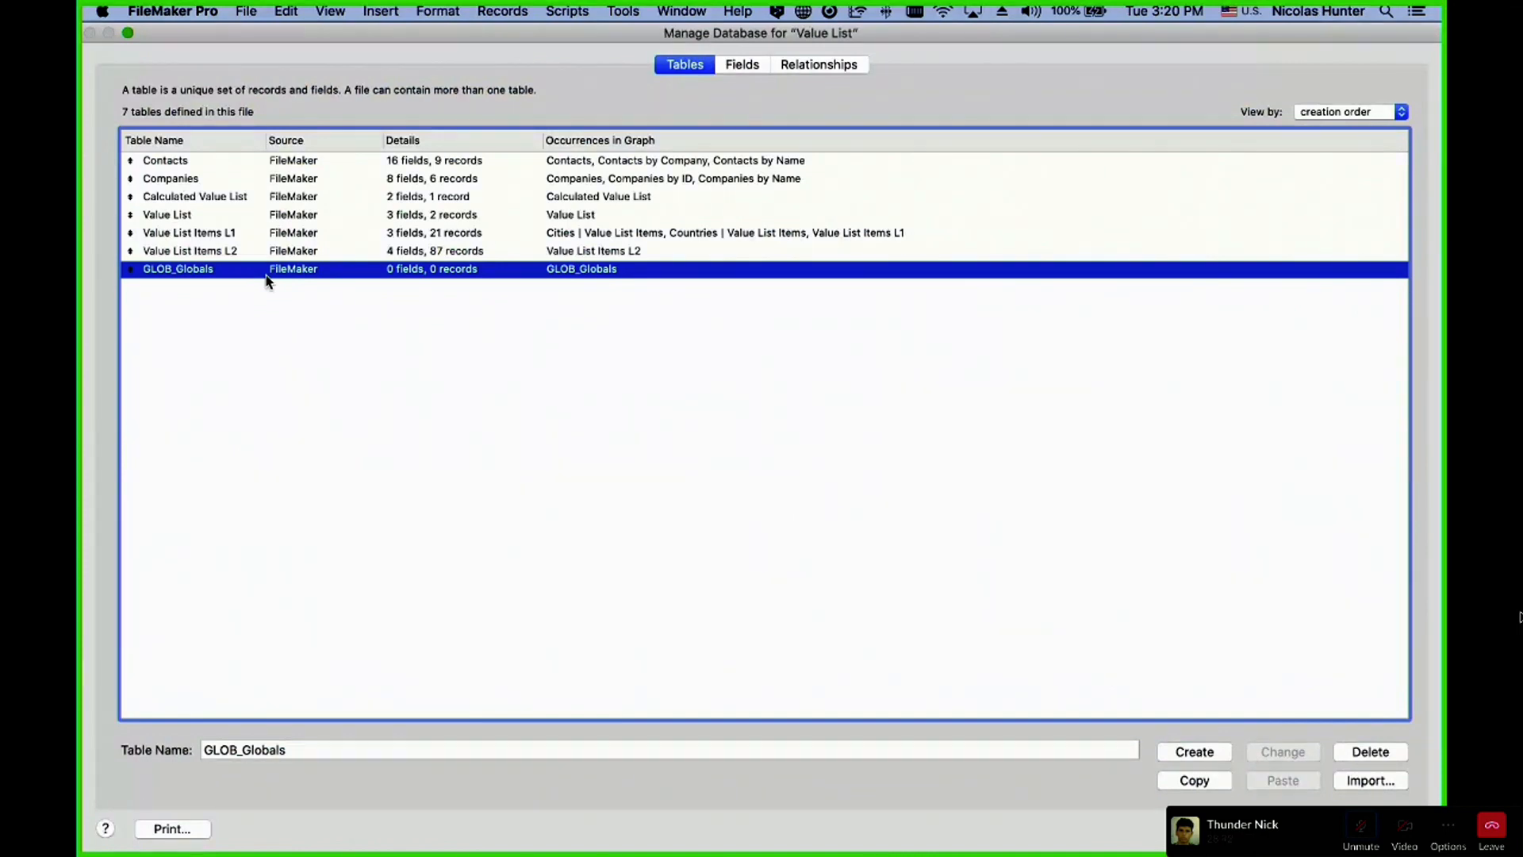
{"action": "double_click", "coordinate": [430, 269]}
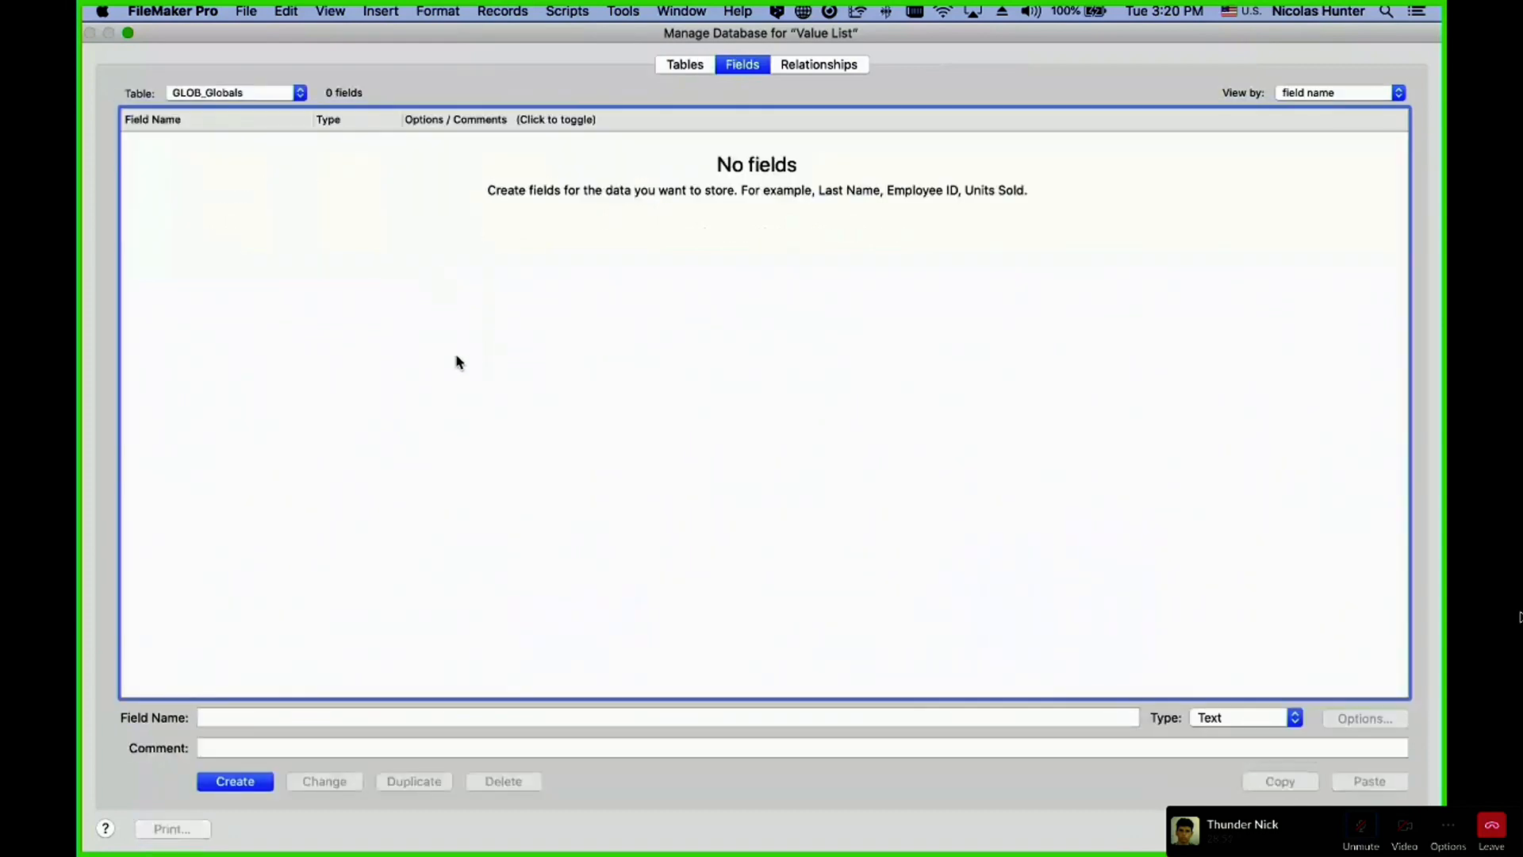
{"action": "left_click", "coordinate": [279, 716]}
{"action": "type", "text": "g_"}
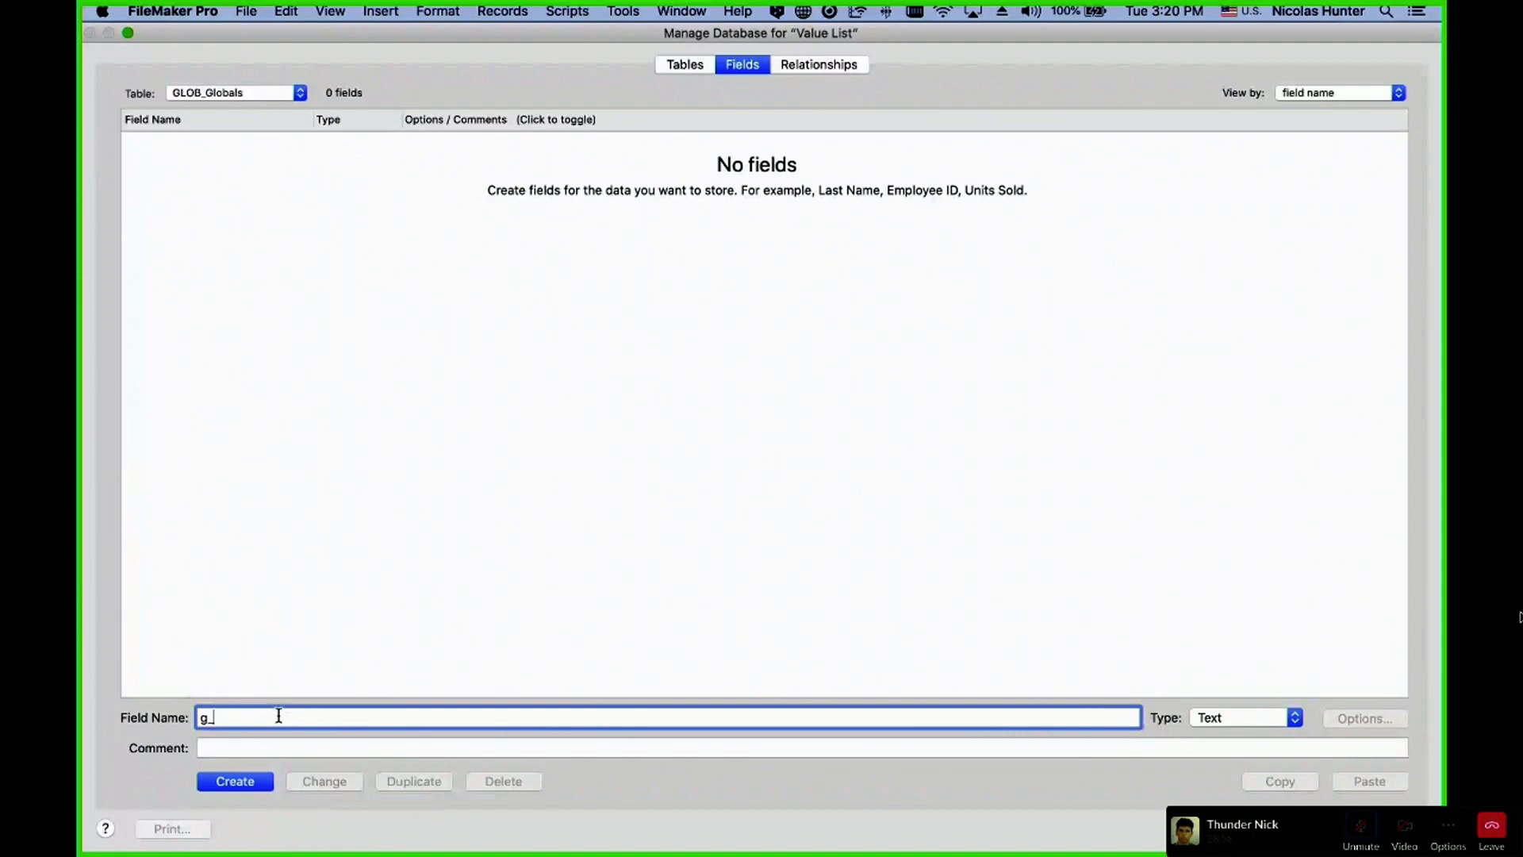
{"action": "type", "text": "Countries | Value List"}
{"action": "left_click", "coordinate": [277, 717]}
{"action": "left_click", "coordinate": [255, 785]}
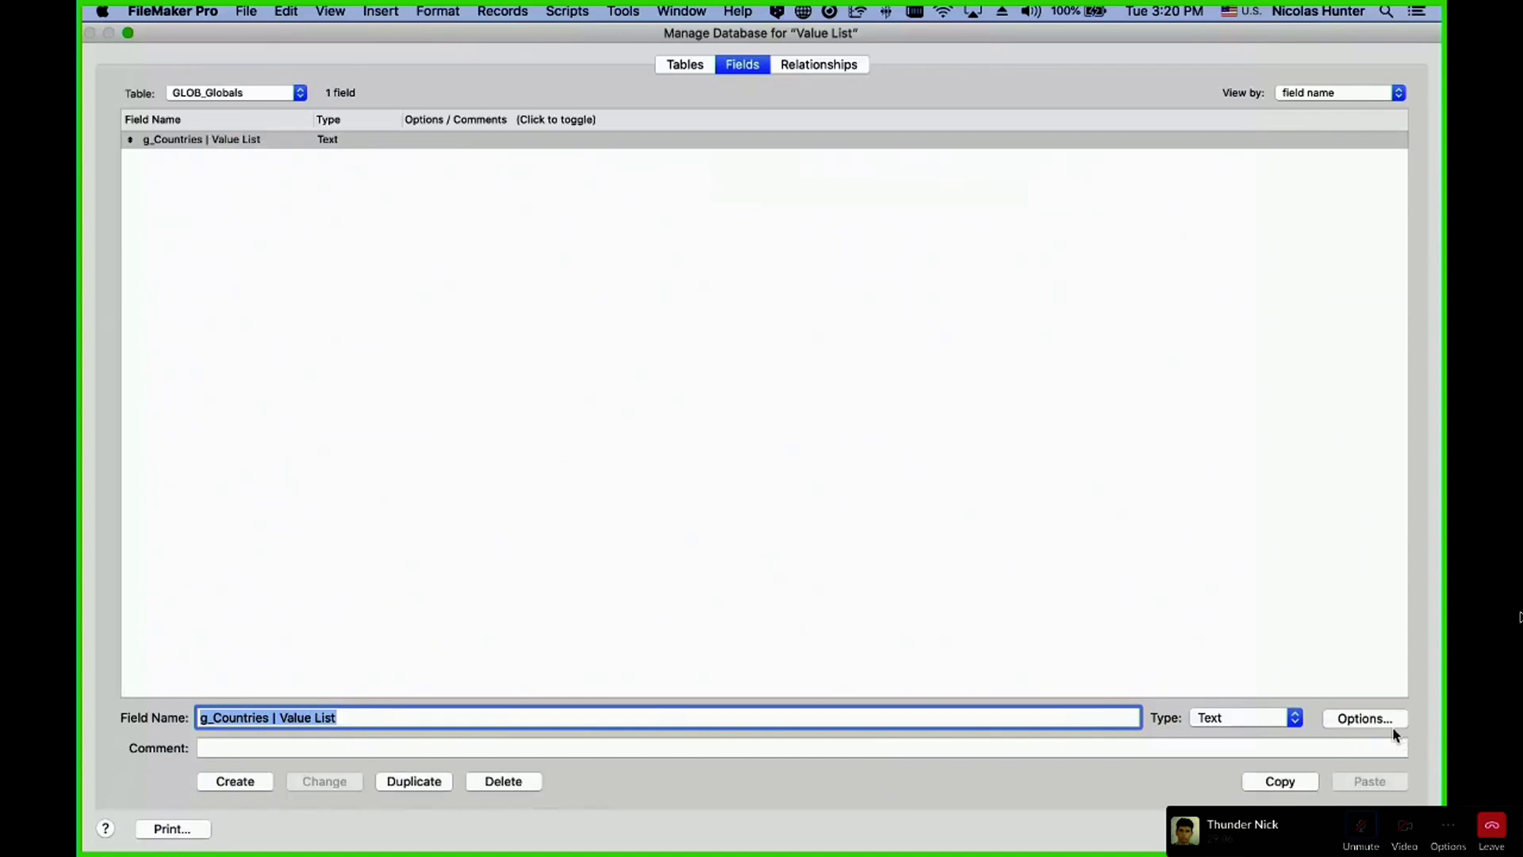
{"action": "left_click", "coordinate": [1355, 718]}
{"action": "left_click", "coordinate": [508, 480]}
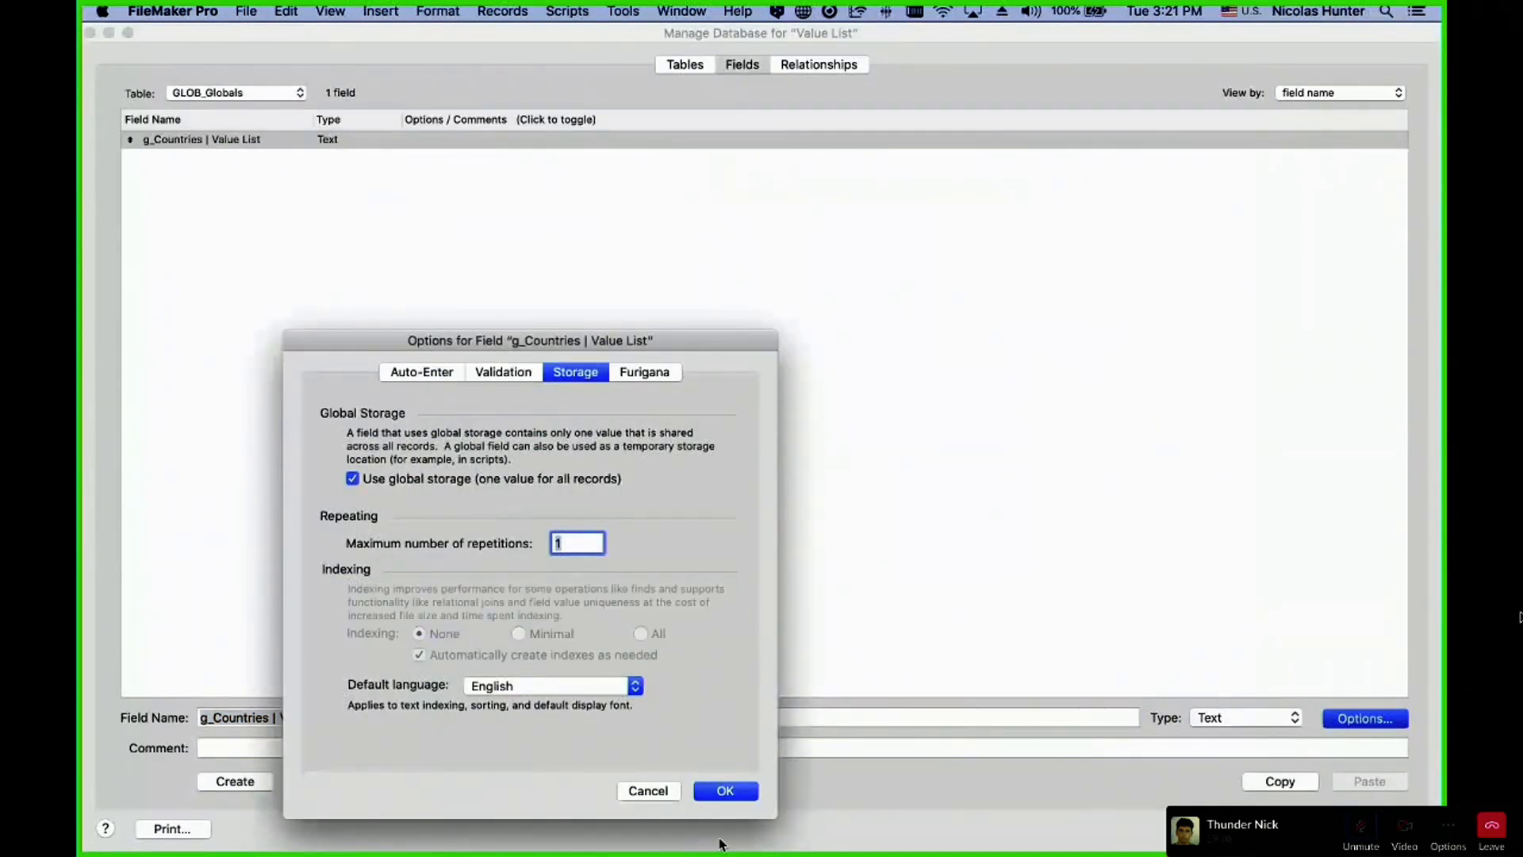
{"action": "left_click", "coordinate": [725, 791]}
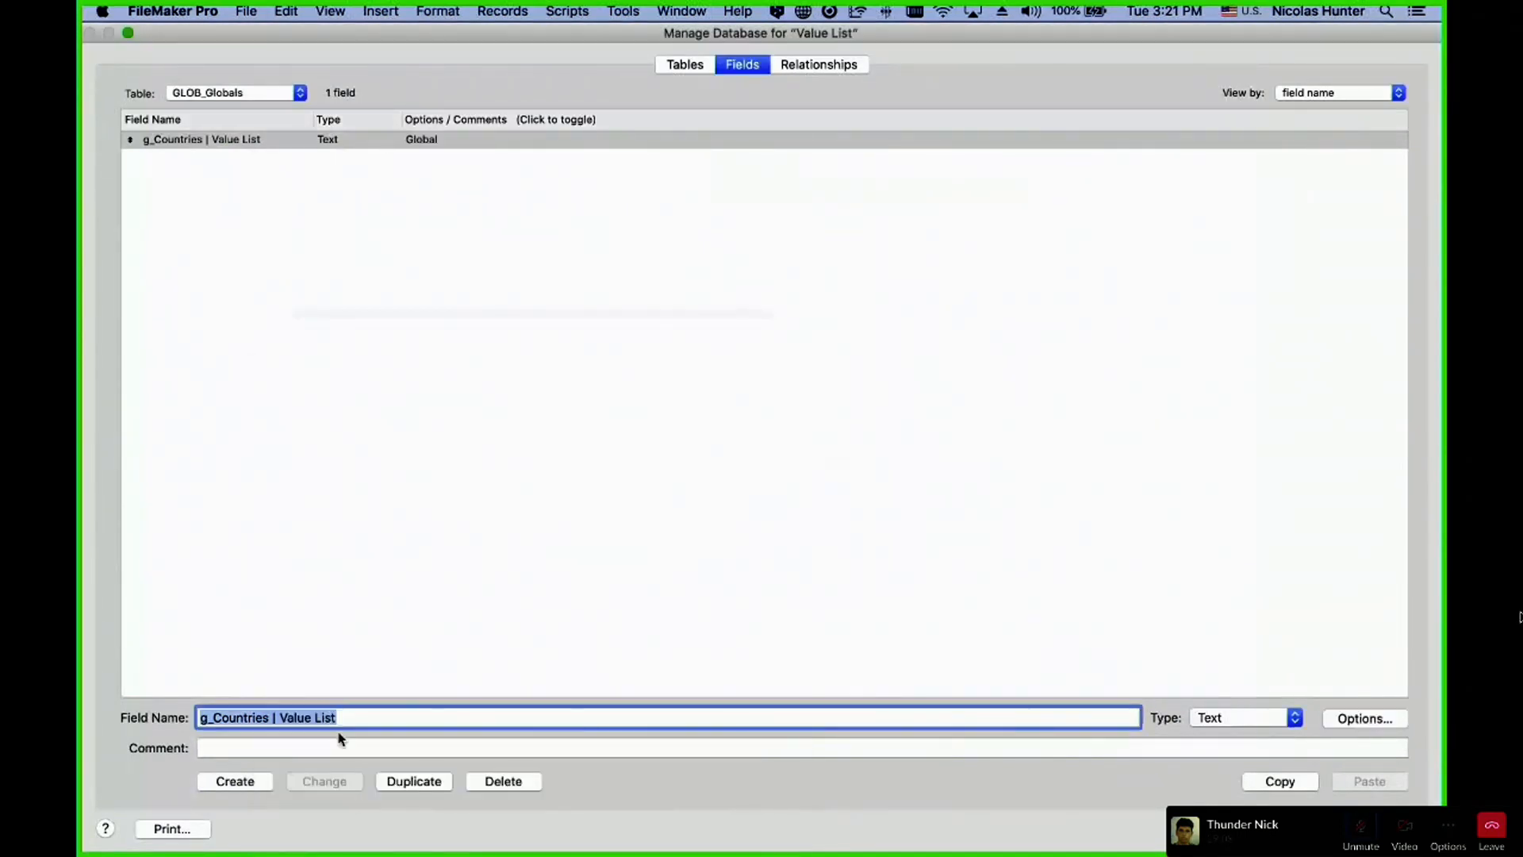
- Create a second text field named g_Cities | Value List from the existing field name and set it to use global storage
{"action": "left_click", "coordinate": [211, 715]}
{"action": "left_click_drag", "start_coordinate": [210, 715], "coordinate": [271, 716]}
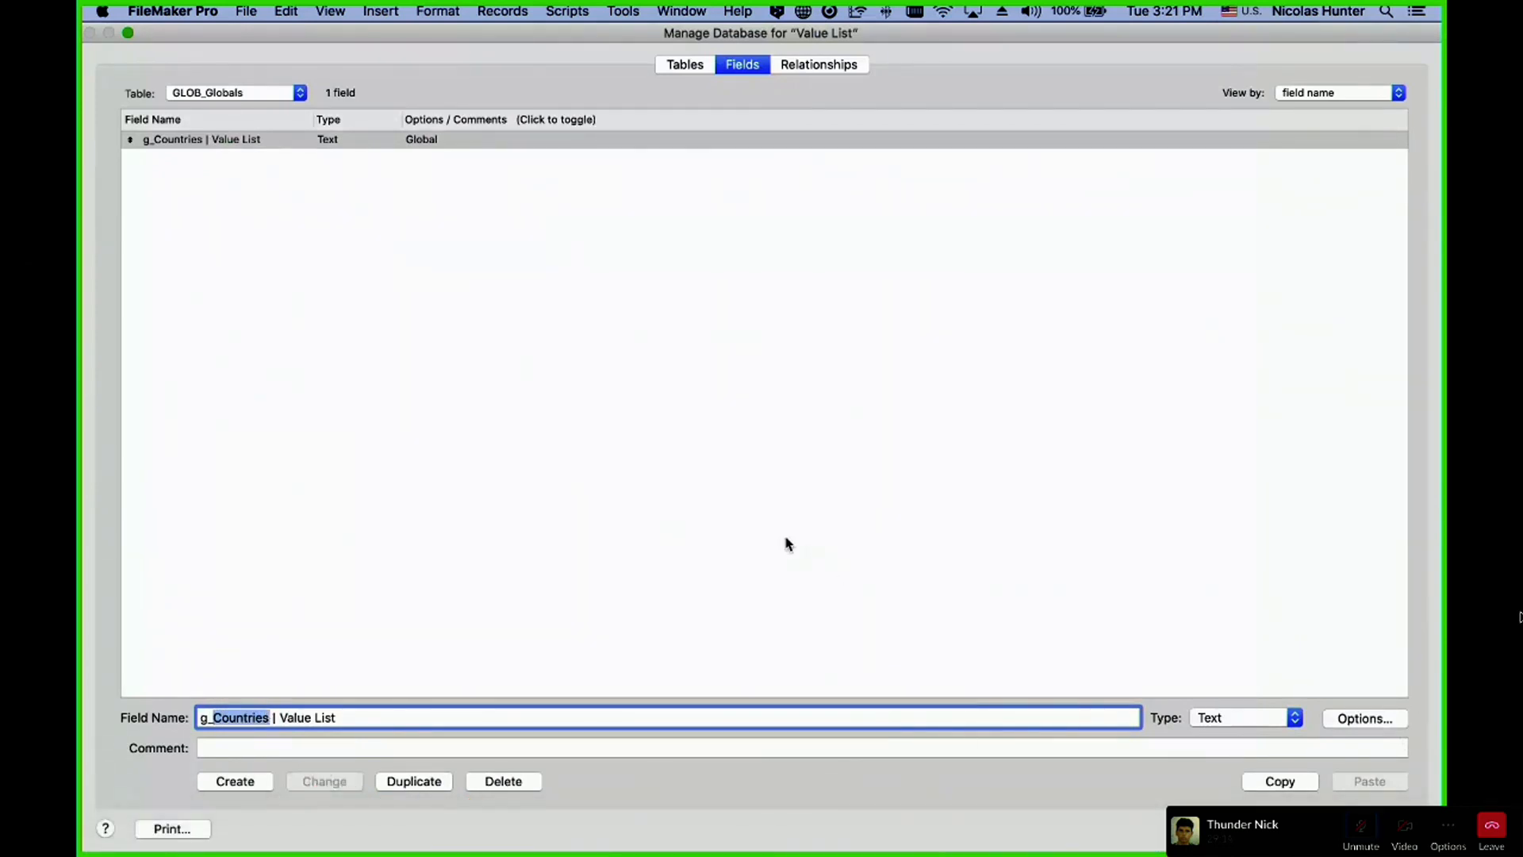
{"action": "type", "text": "Cities"}
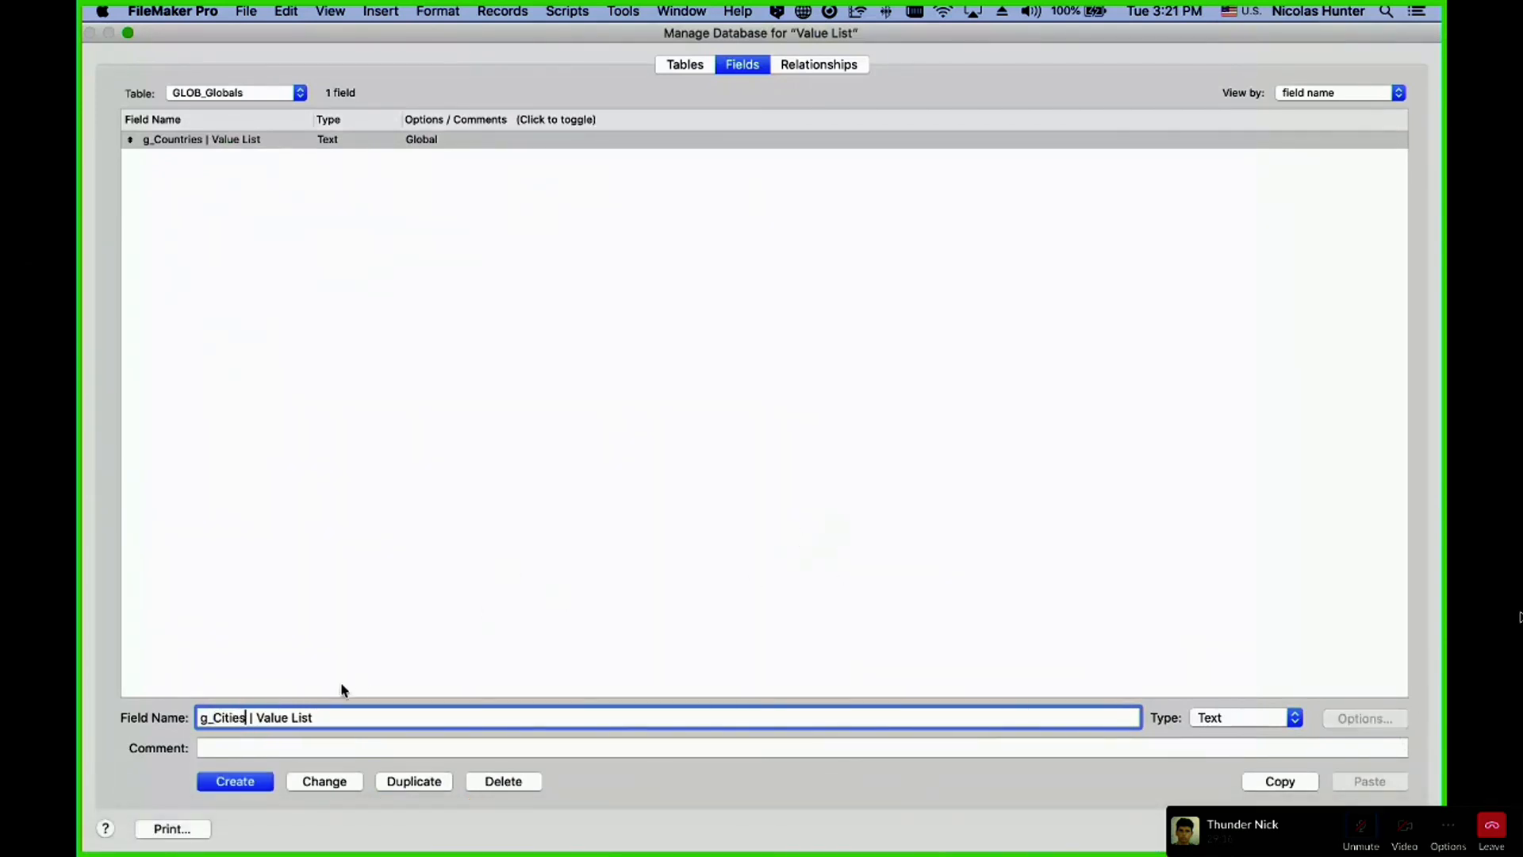
{"action": "left_click", "coordinate": [242, 781]}
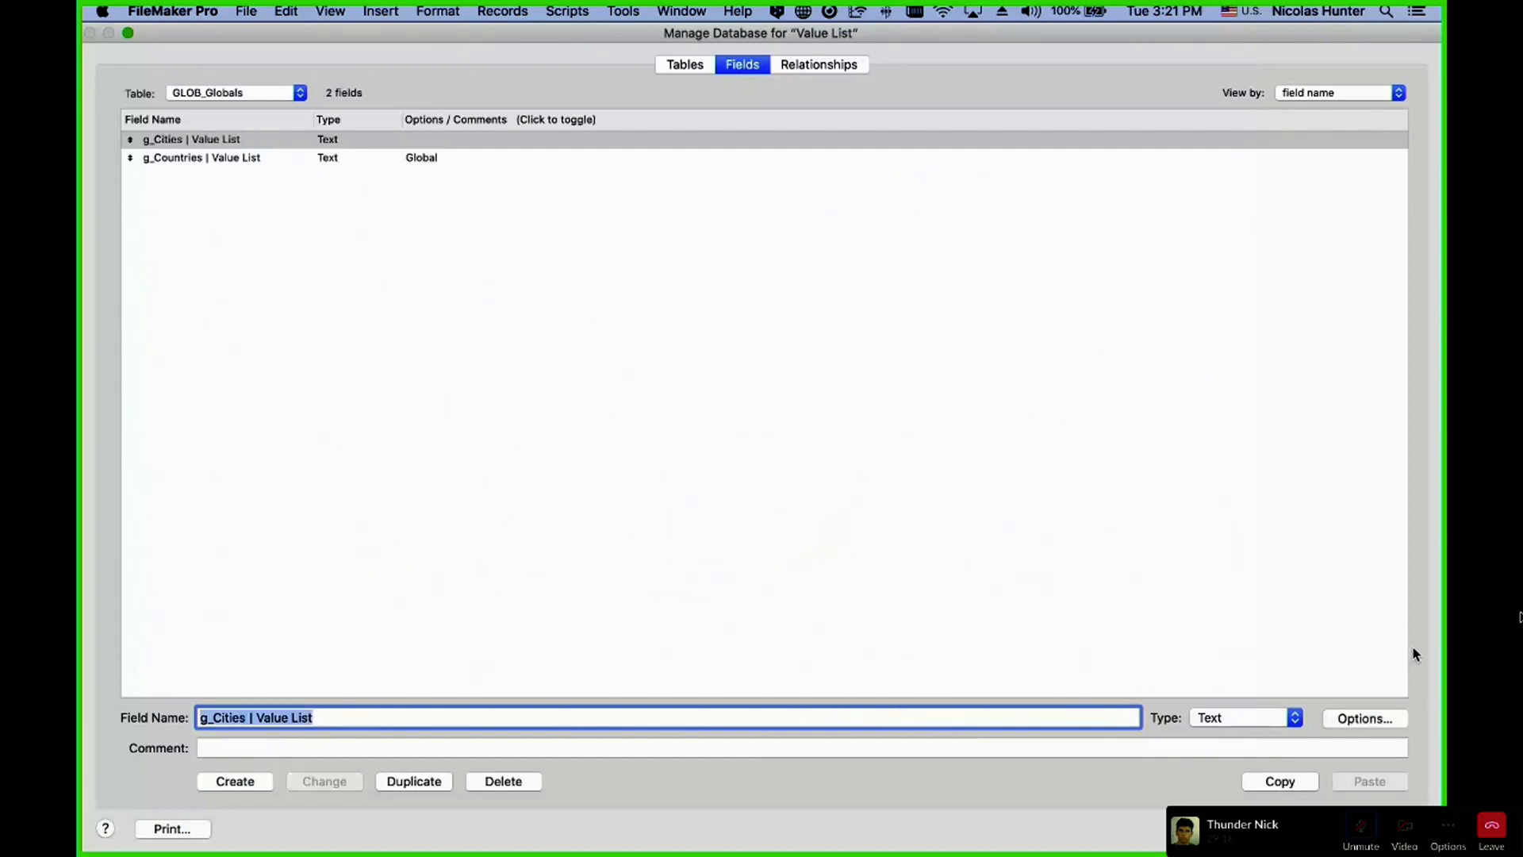
{"action": "left_click", "coordinate": [1362, 717]}
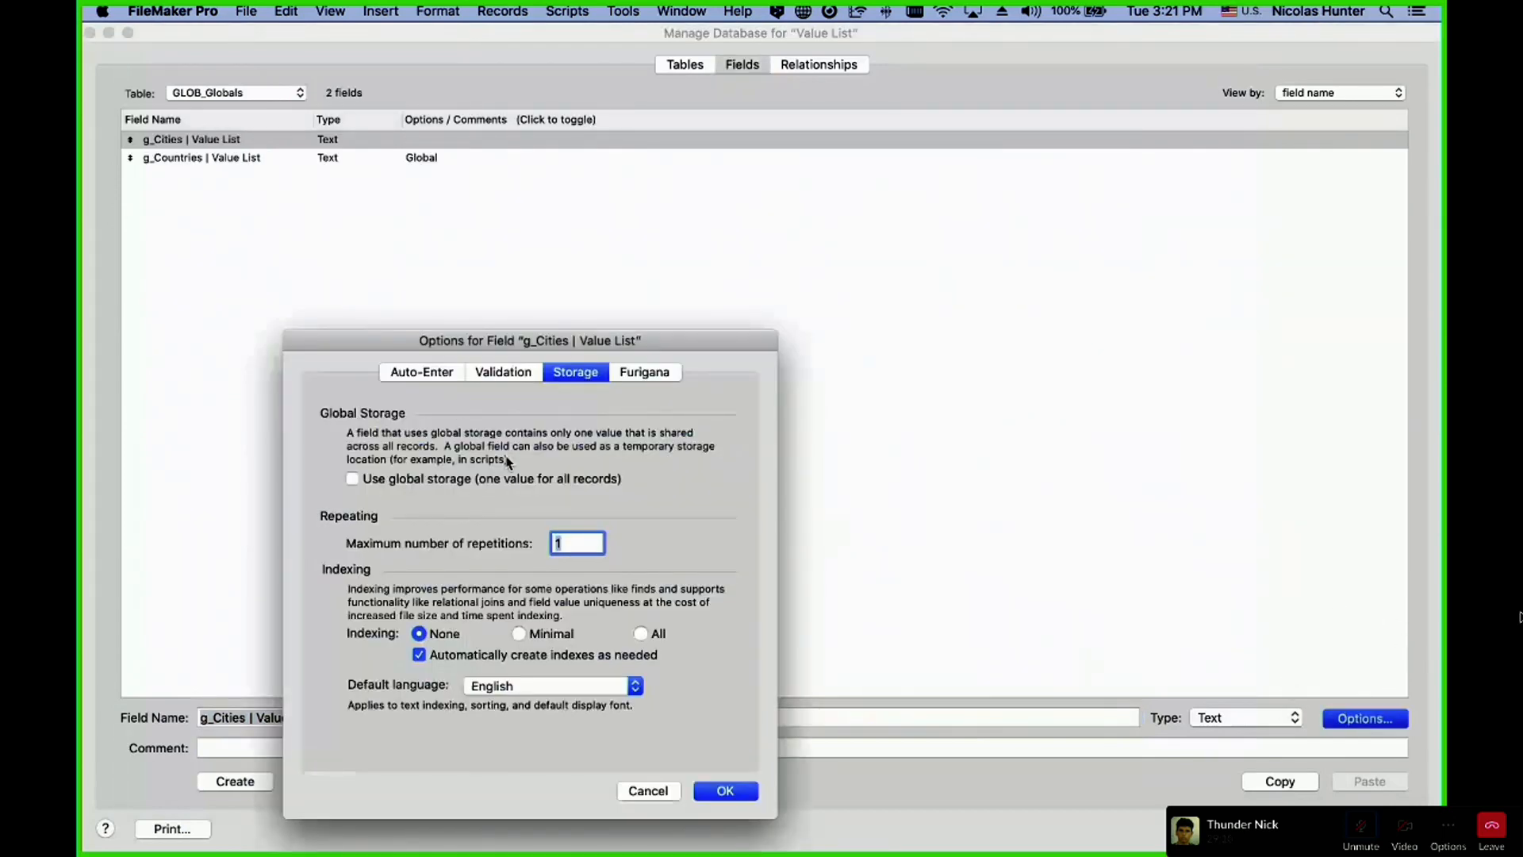
{"action": "left_click", "coordinate": [352, 478]}
{"action": "left_click", "coordinate": [722, 788]}
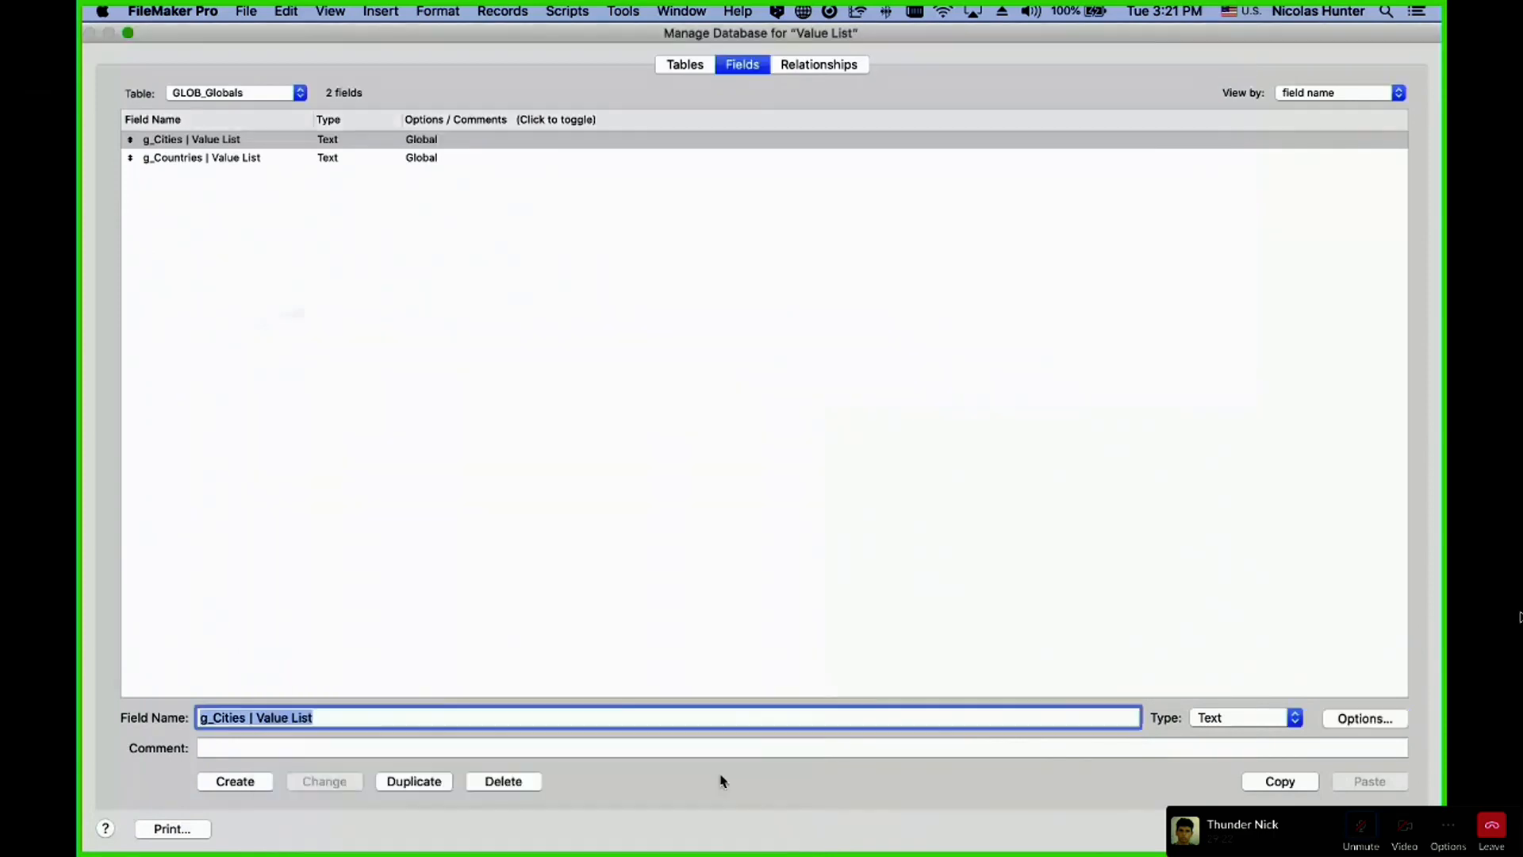
- Delete the g_Cities | Value List field from the GLOB_Globals table
{"action": "left_click", "coordinate": [337, 678]}
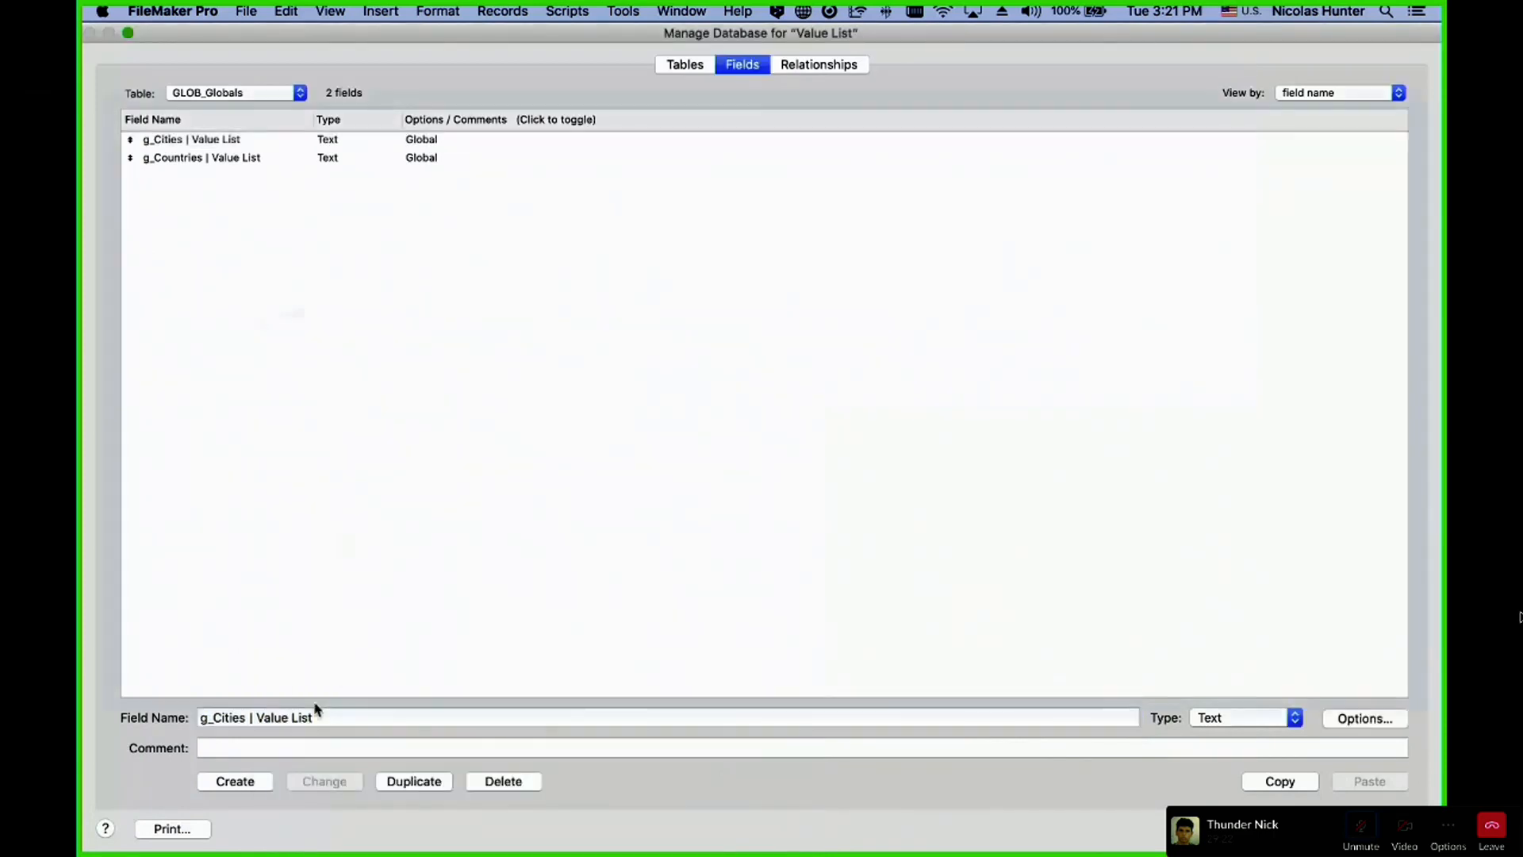
{"action": "left_click", "coordinate": [212, 146]}
{"action": "key", "text": "BackSpace"}
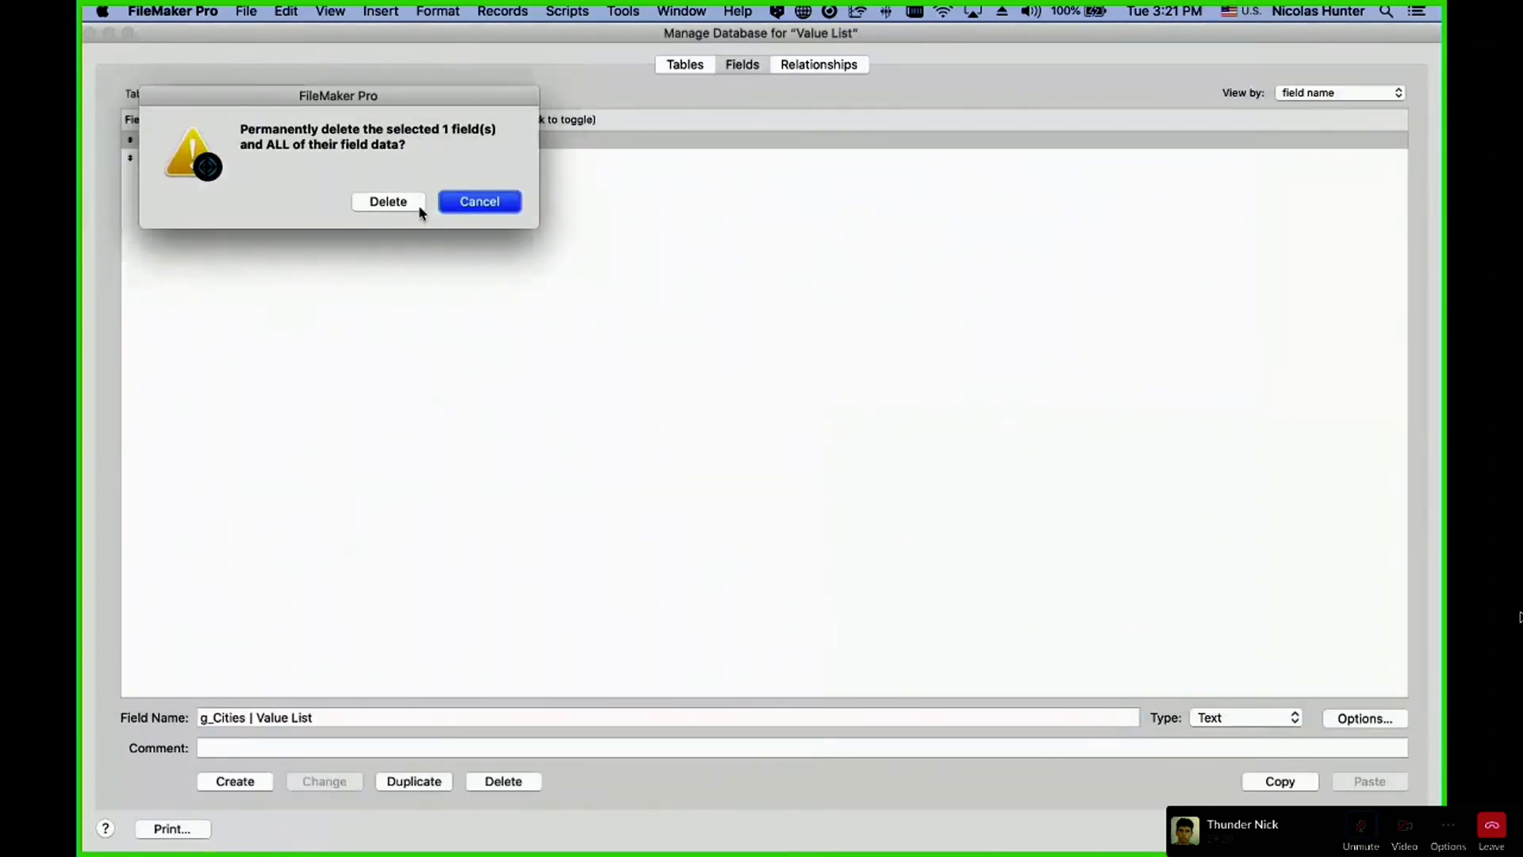
{"action": "left_click", "coordinate": [416, 203]}
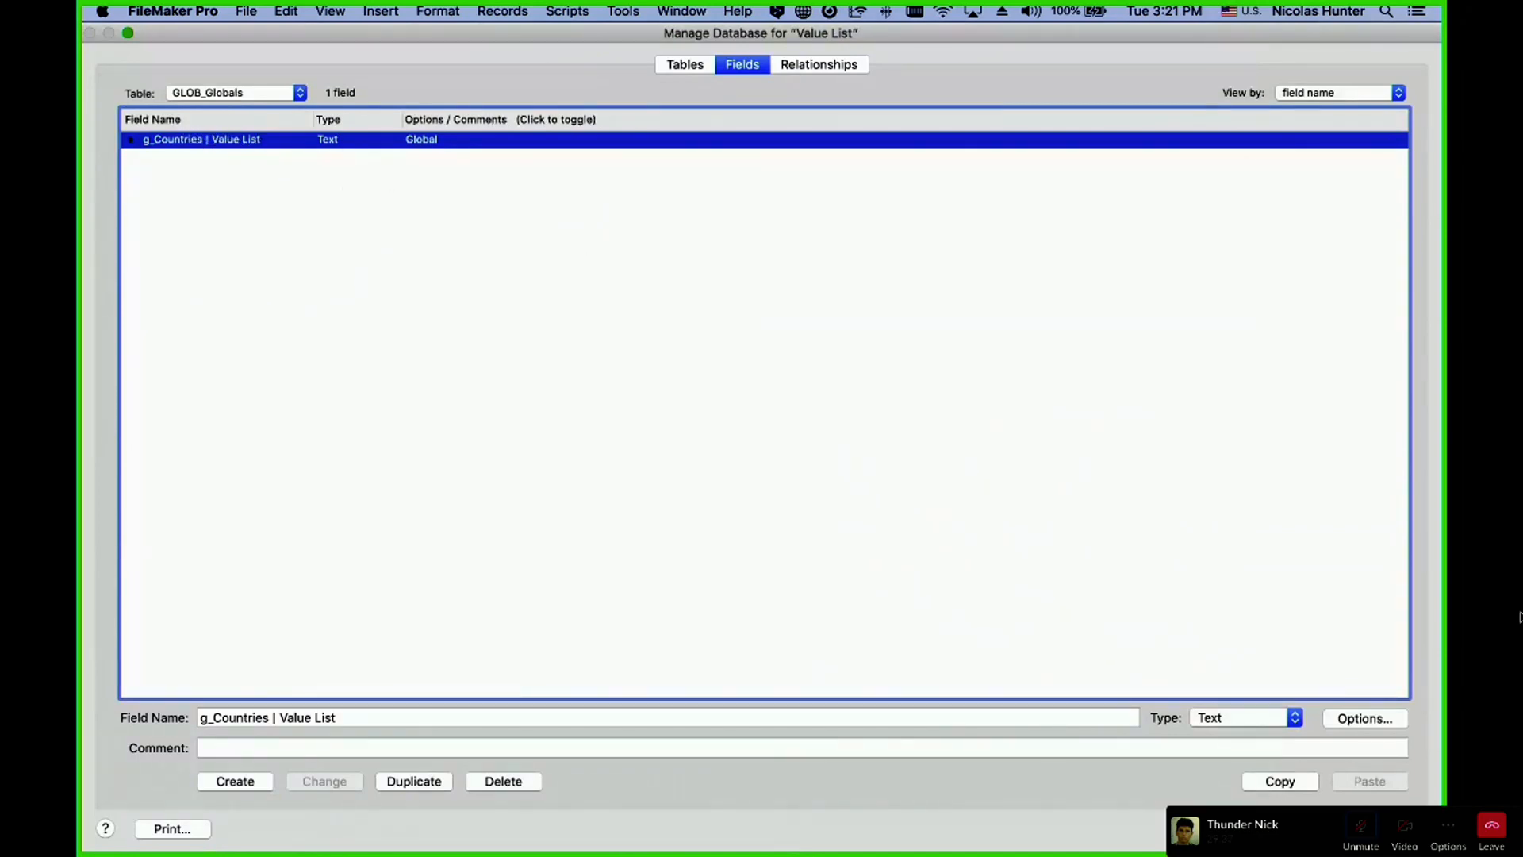
- Save the database changes, and switch to the Cities value list and back to Countries
{"action": "left_click", "coordinate": [1370, 829]}
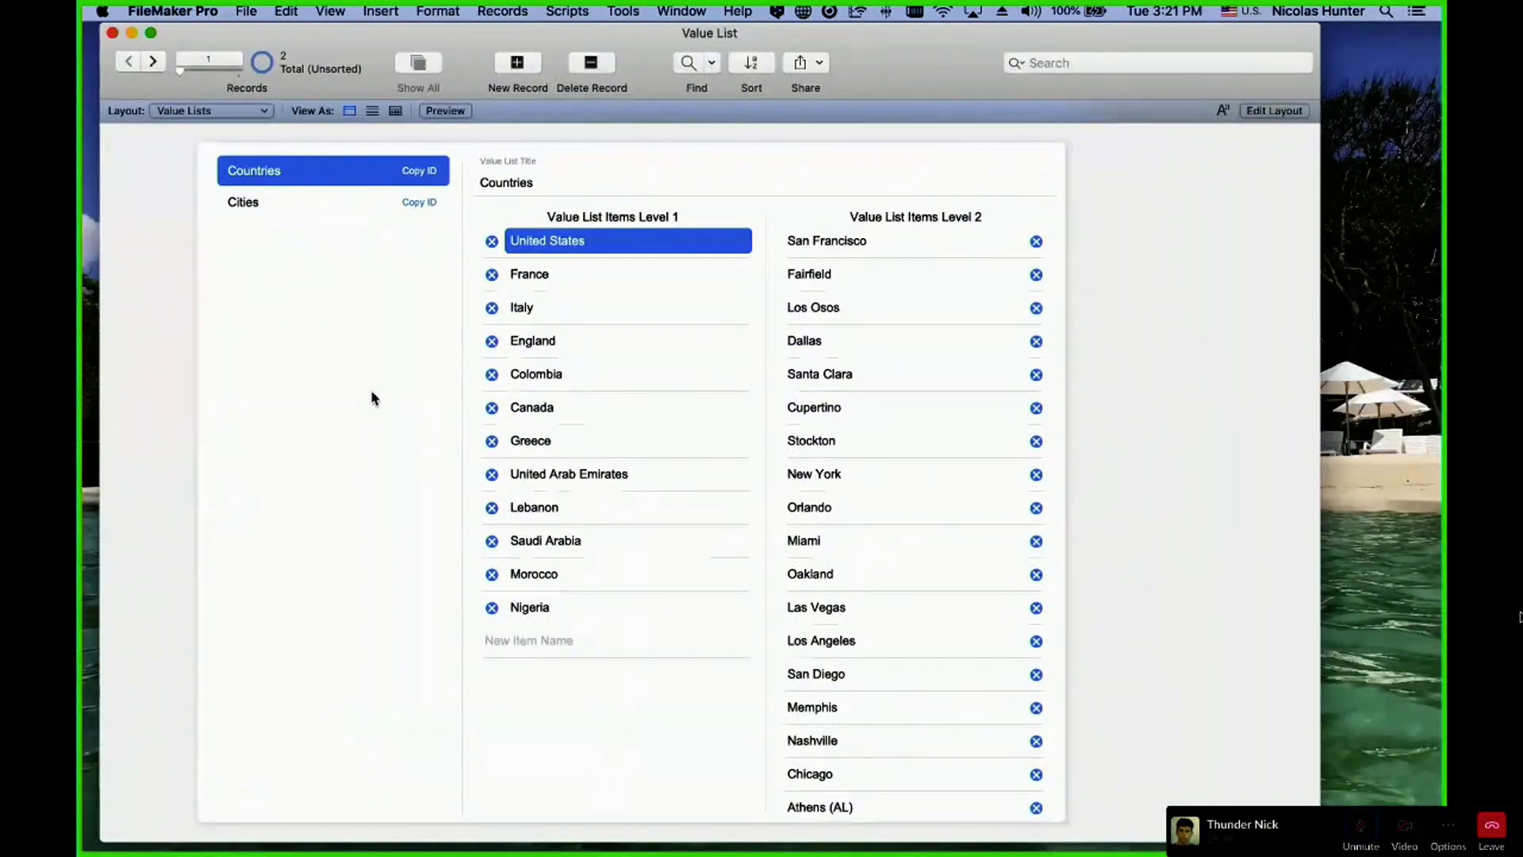
{"action": "left_click", "coordinate": [280, 202]}
{"action": "left_click", "coordinate": [279, 176]}
- Reopen the database definition and duplicate the g_Countries | Value List field in the GLOB_Globals table
{"action": "key", "text": "super+shift+d"}
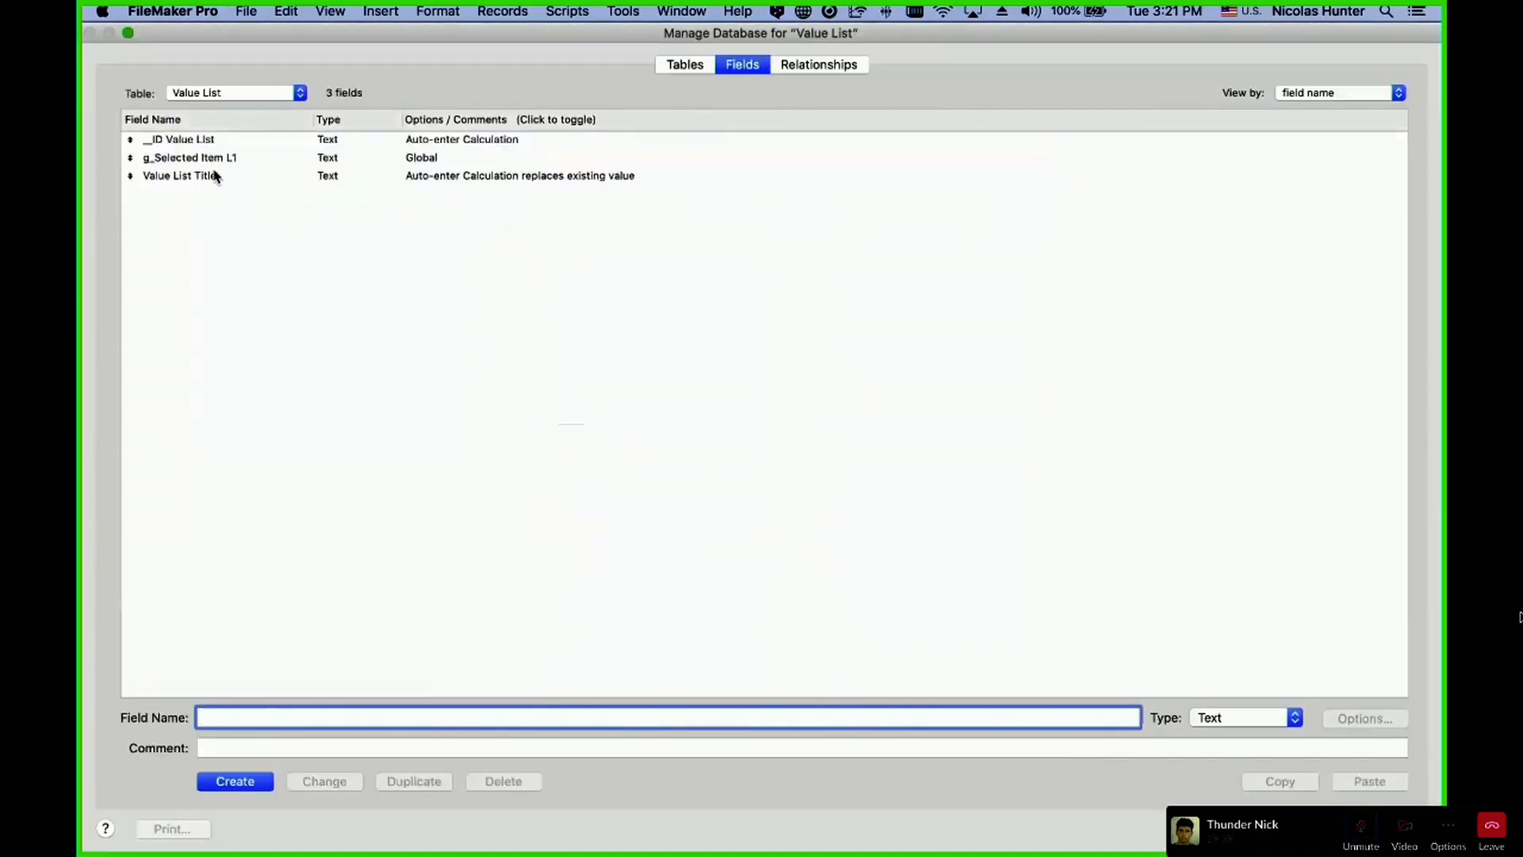
{"action": "left_click", "coordinate": [278, 103]}
{"action": "key", "text": "Return"}
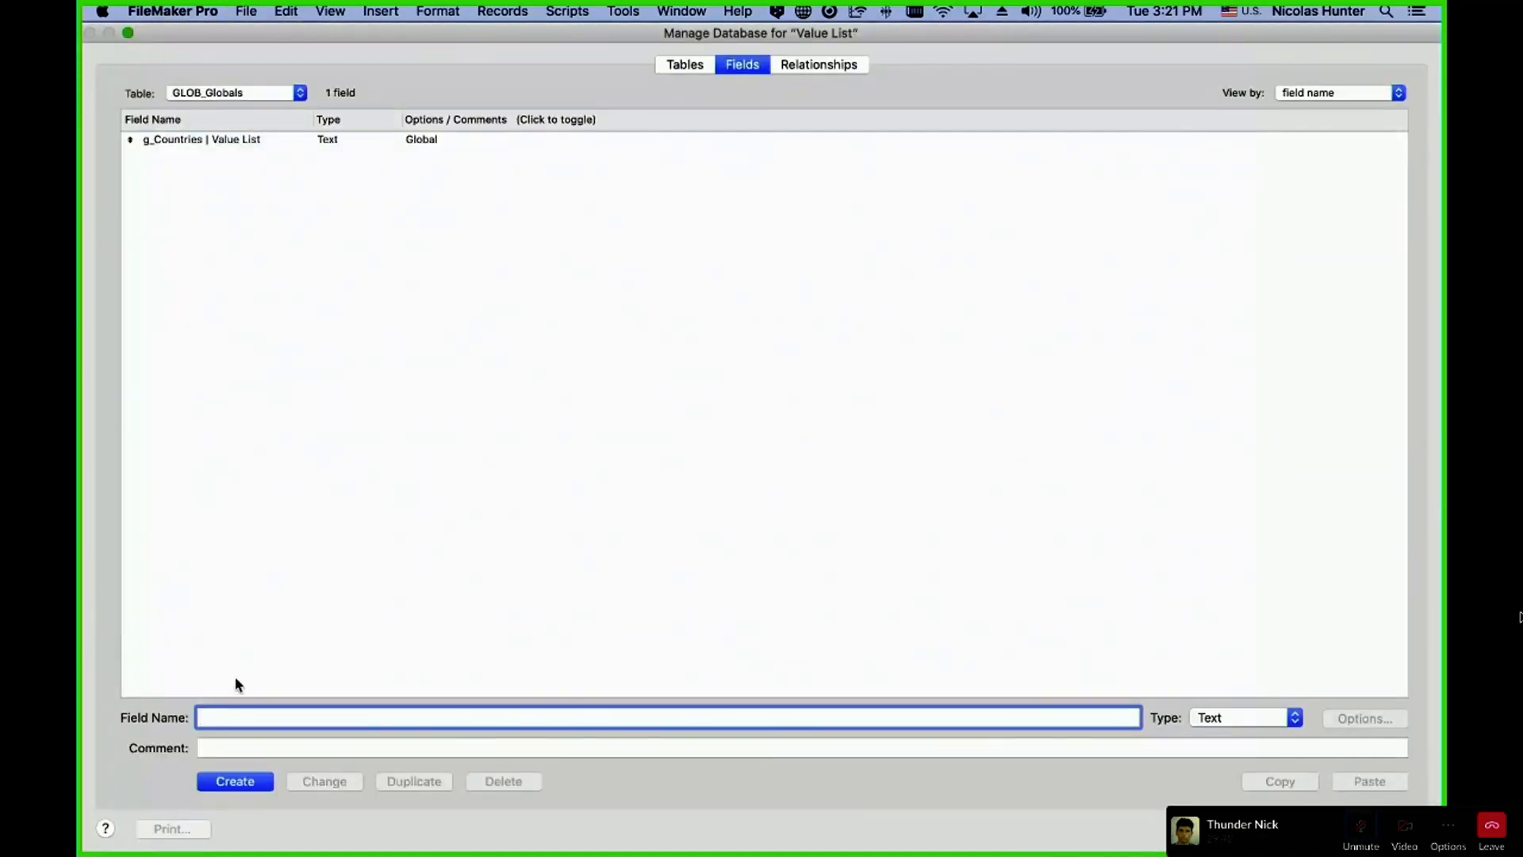
{"action": "left_click", "coordinate": [250, 143]}
{"action": "left_click", "coordinate": [421, 784]}
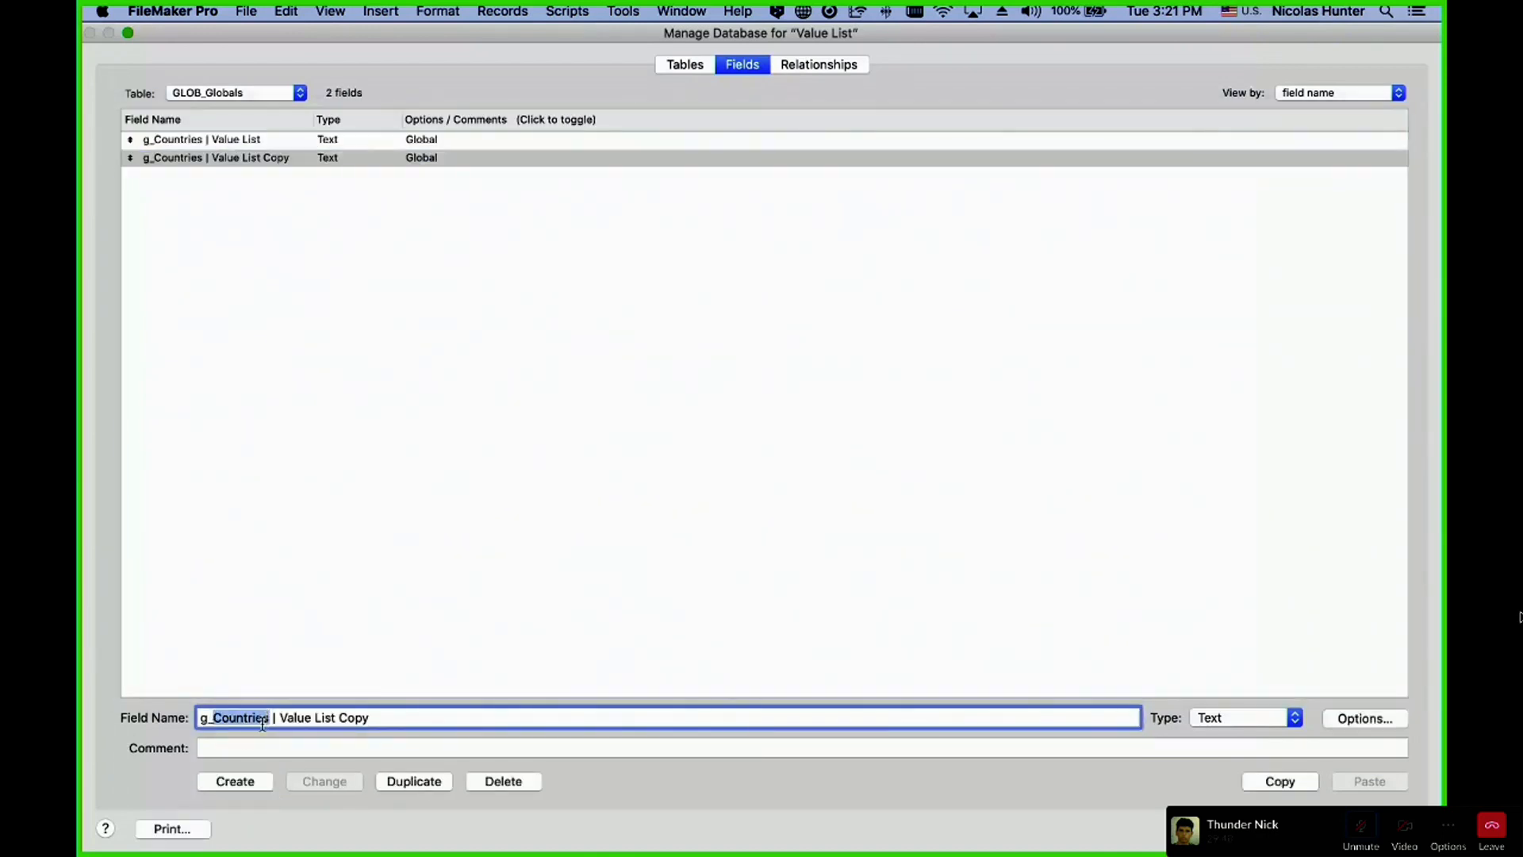
- Rename the duplicated field as g_Cities | Value List
{"action": "type", "text": "Ciies"}
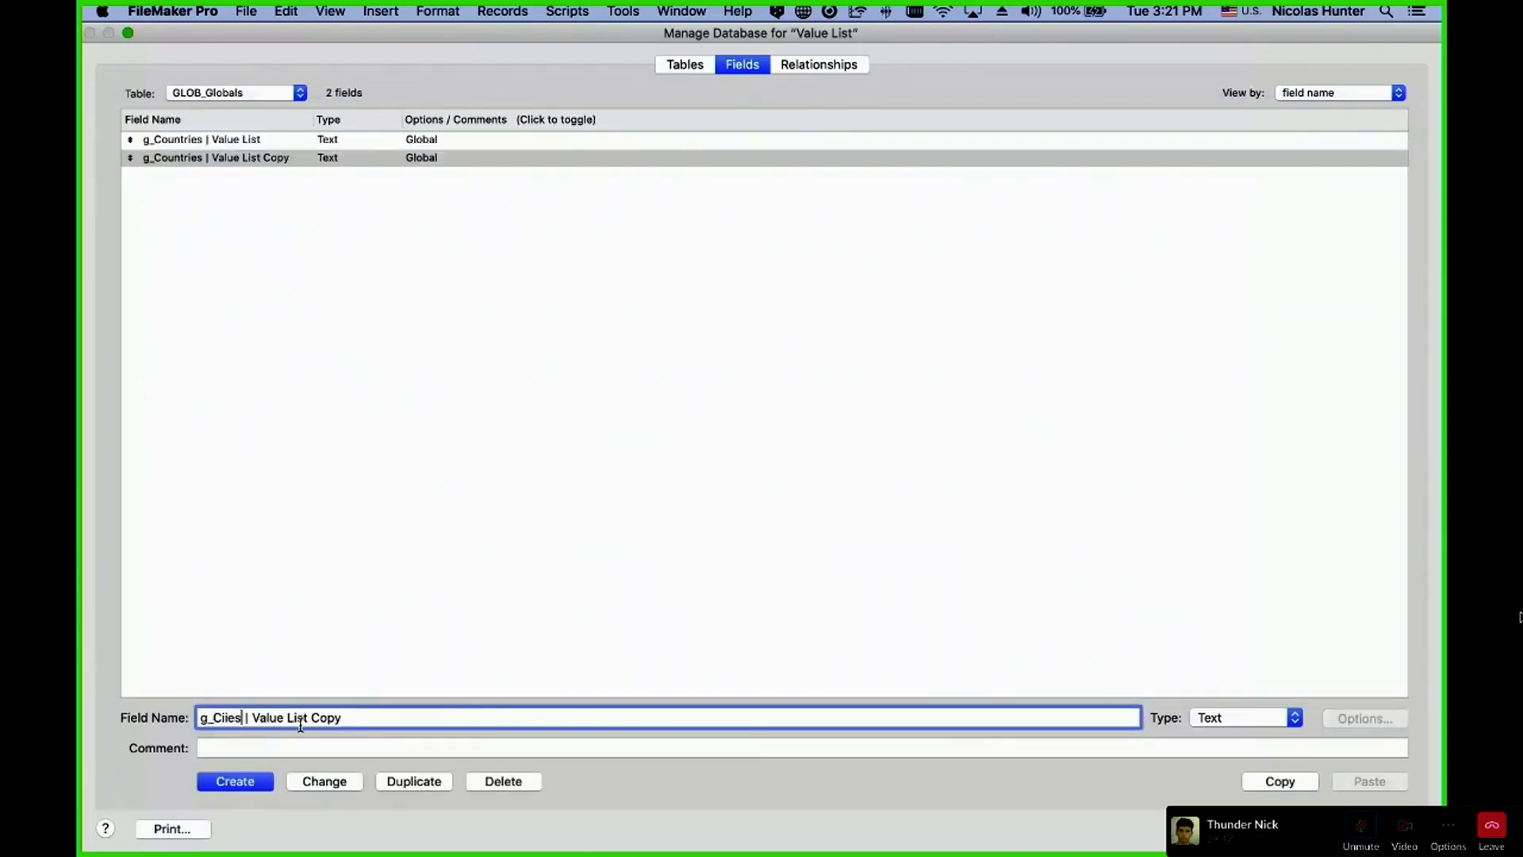
{"action": "left_click_drag", "start_coordinate": [212, 717], "coordinate": [241, 712]}
{"action": "type", "text": "Cities"}
{"action": "key", "text": "shift+Left"}
{"action": "key", "text": "shift+Left"}
{"action": "key", "text": "shift+Left"}
{"action": "key", "text": "shift+Left"}
{"action": "key", "text": "shift+Left"}
{"action": "key", "text": "BackSpace"}
{"action": "left_click", "coordinate": [324, 781]}
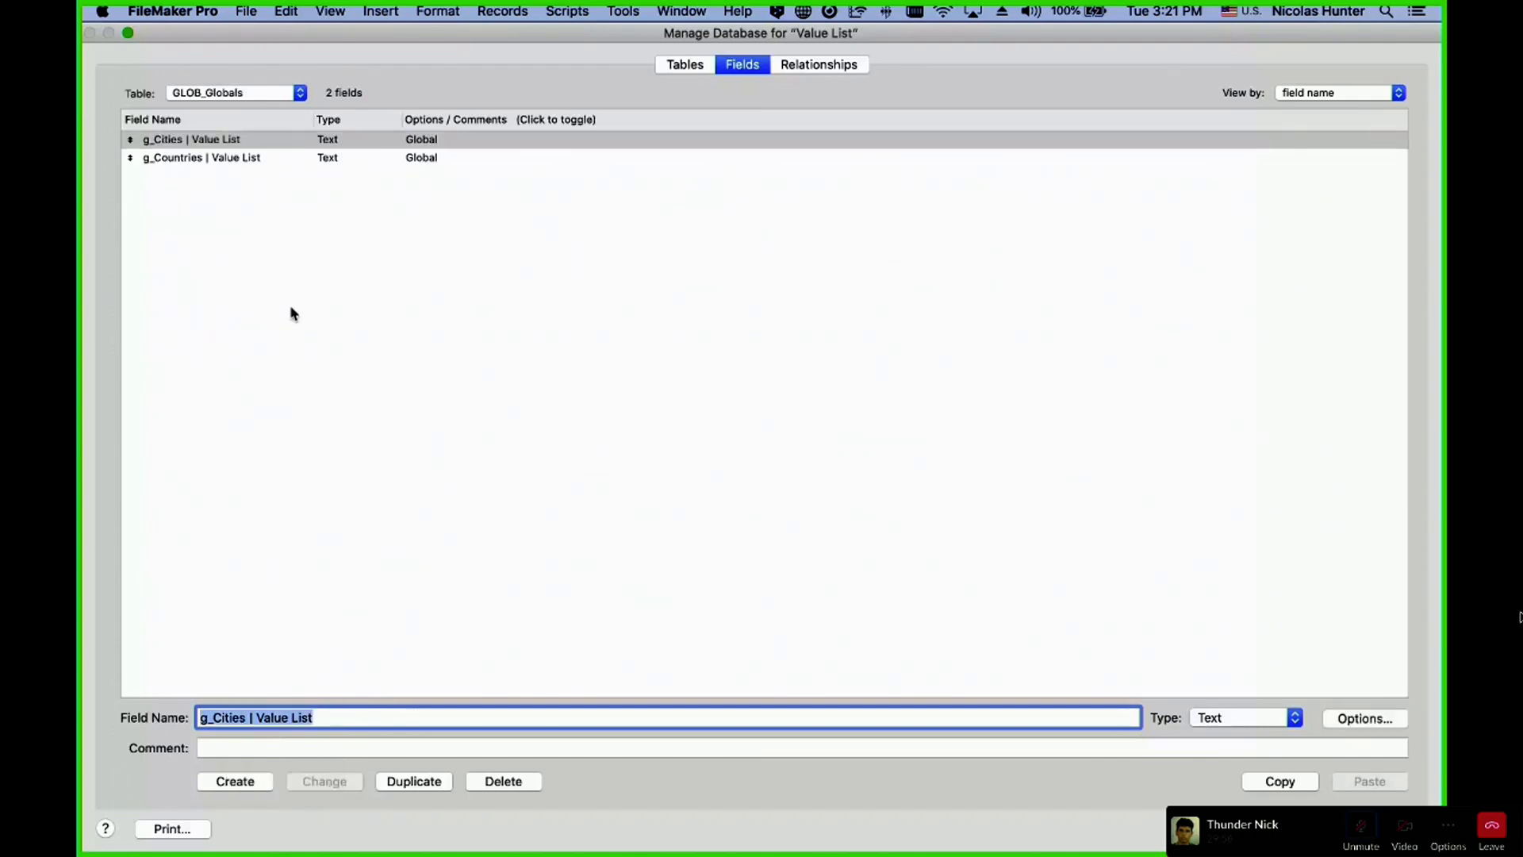
- Highlight both global fields, save the database changes, and view the Cities value list before returning to Countries
{"action": "left_click", "coordinate": [216, 153]}
{"action": "left_click", "coordinate": [215, 144], "text": "shift"}
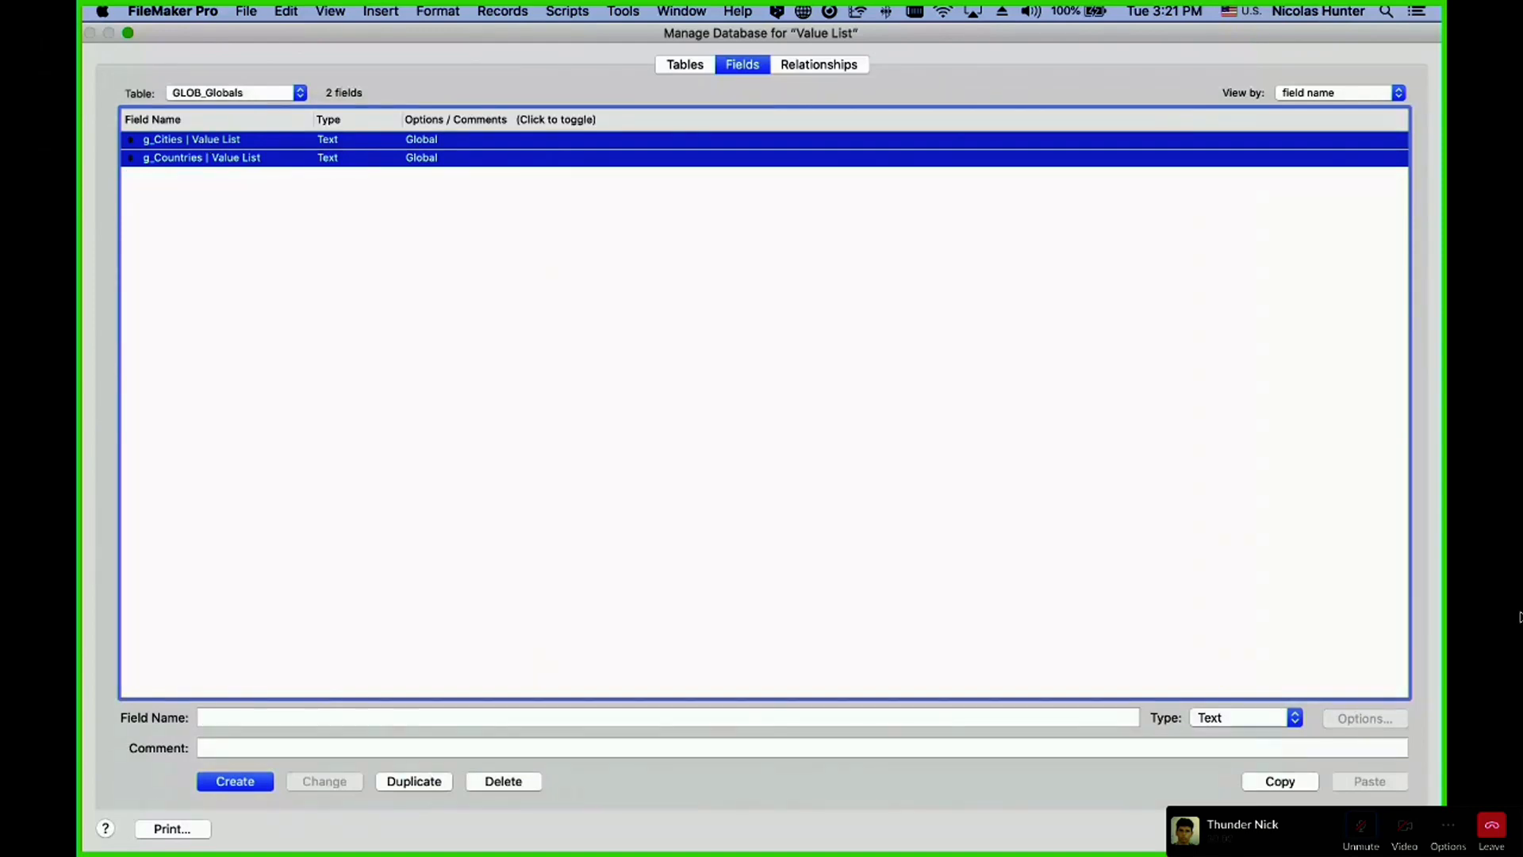
{"action": "left_click", "coordinate": [1370, 829]}
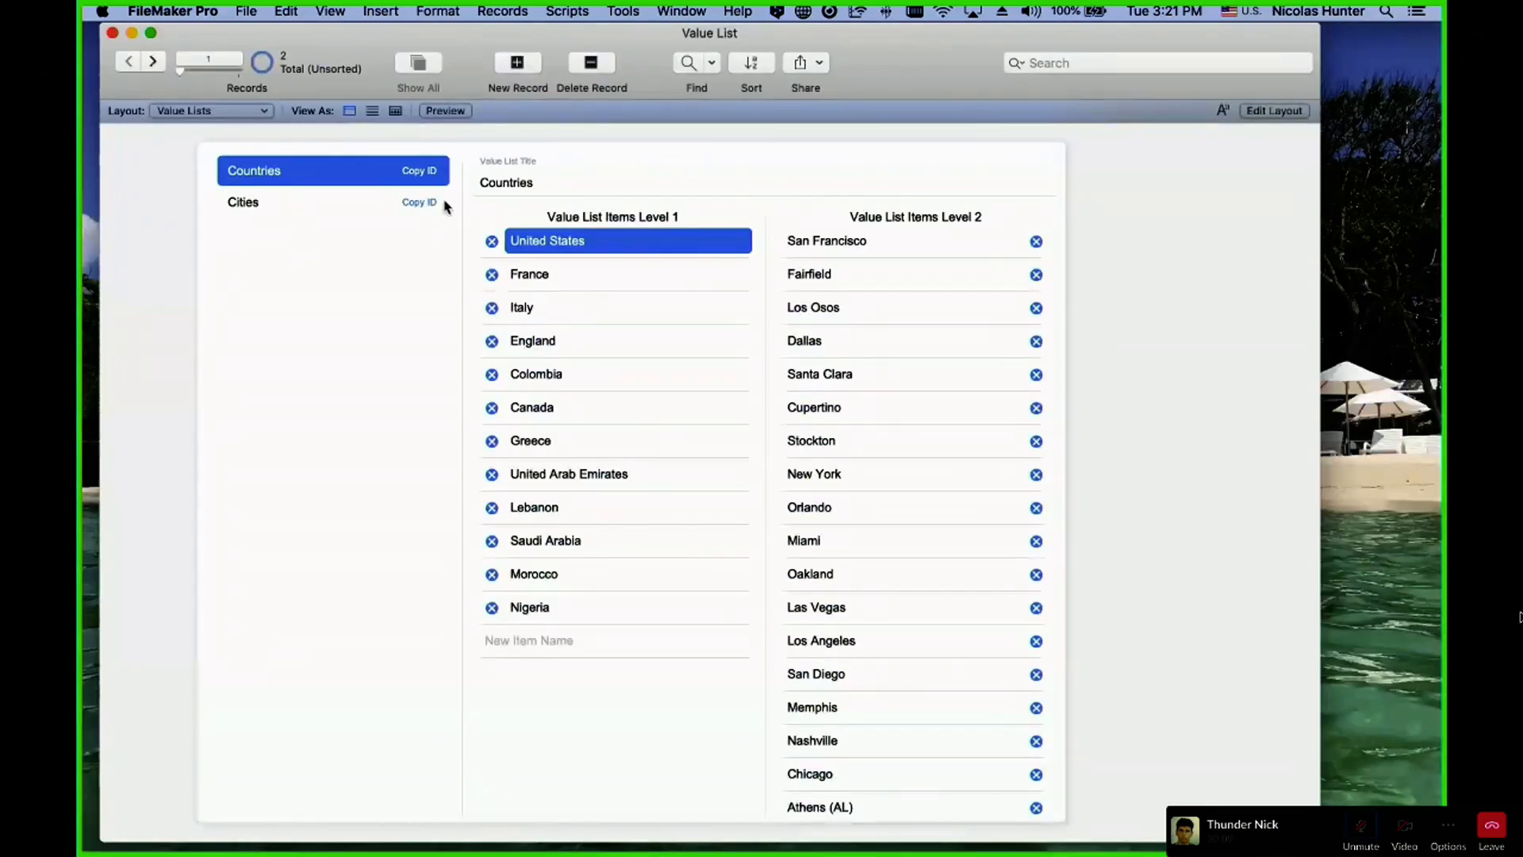
{"action": "left_click", "coordinate": [260, 207]}
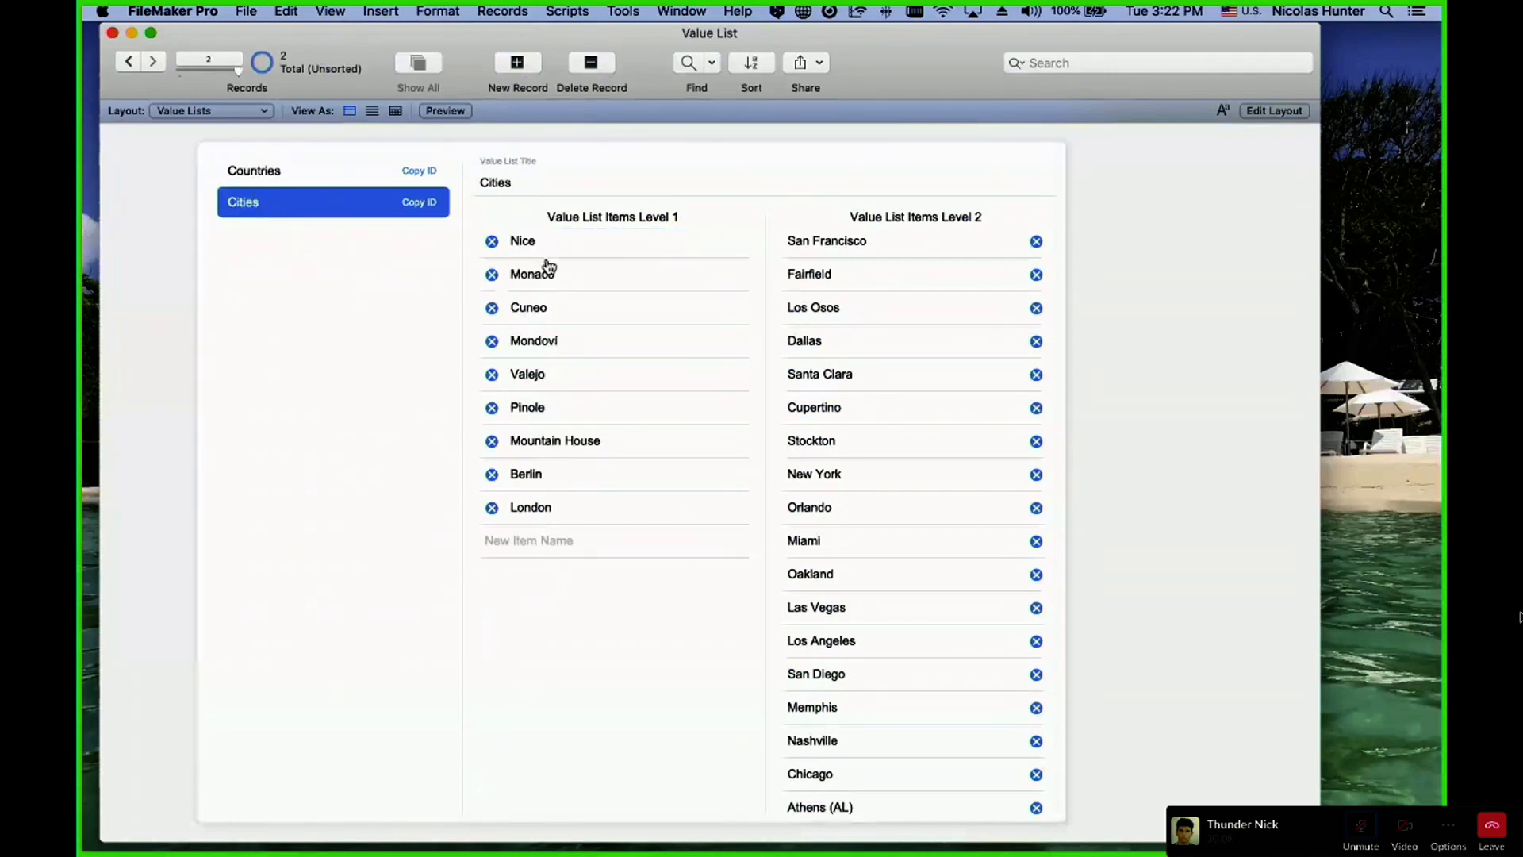
{"action": "left_click", "coordinate": [266, 183]}
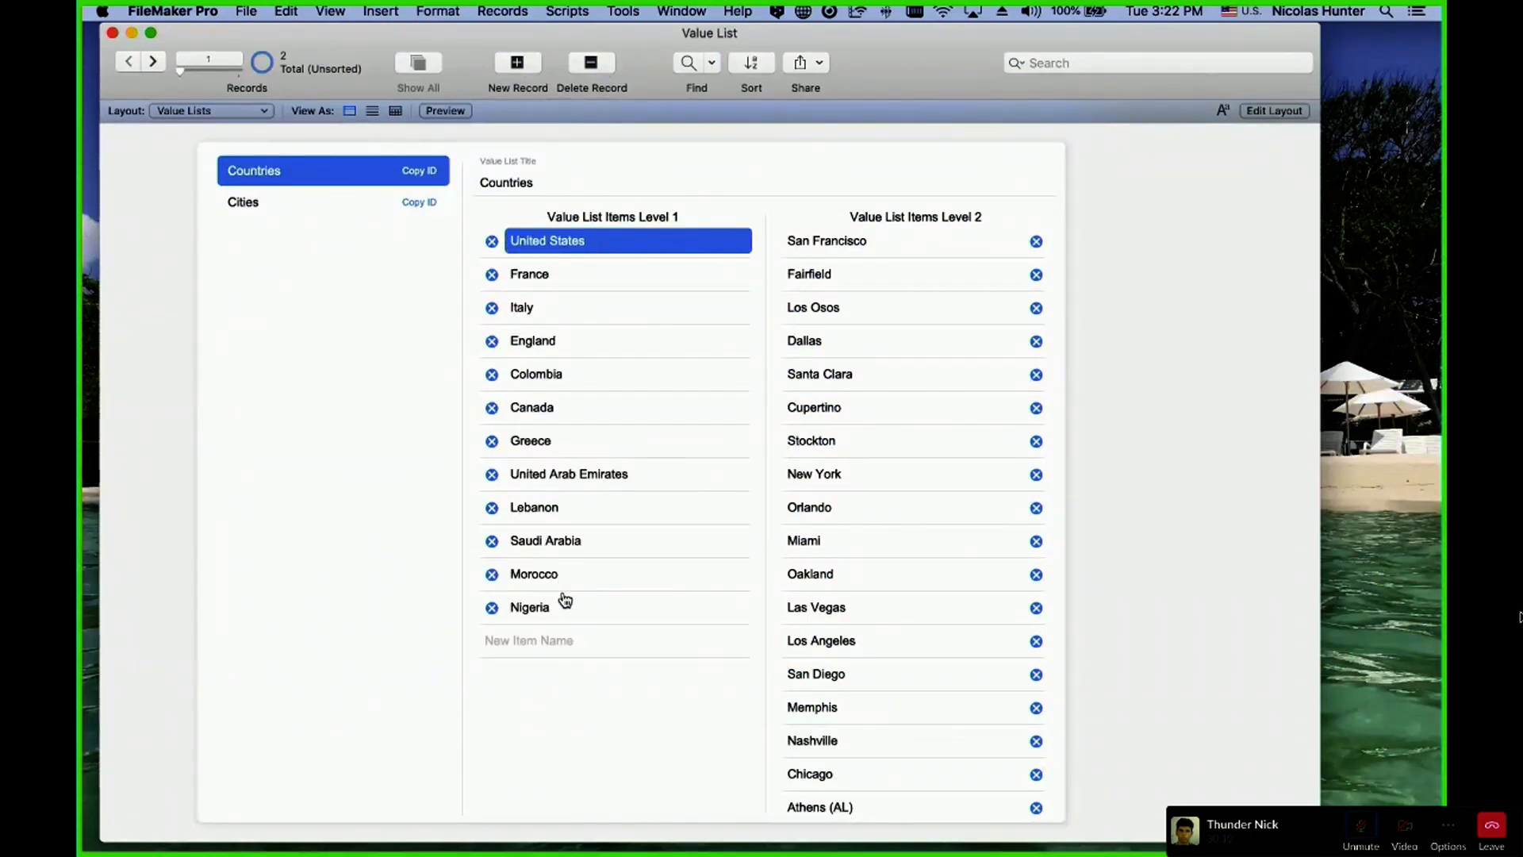
- Narrow the Value List window to the level 1 items, view the Cities list, and return to Countries
{"action": "left_click_drag", "start_coordinate": [1319, 290], "coordinate": [697, 330]}
{"action": "left_click", "coordinate": [229, 204]}
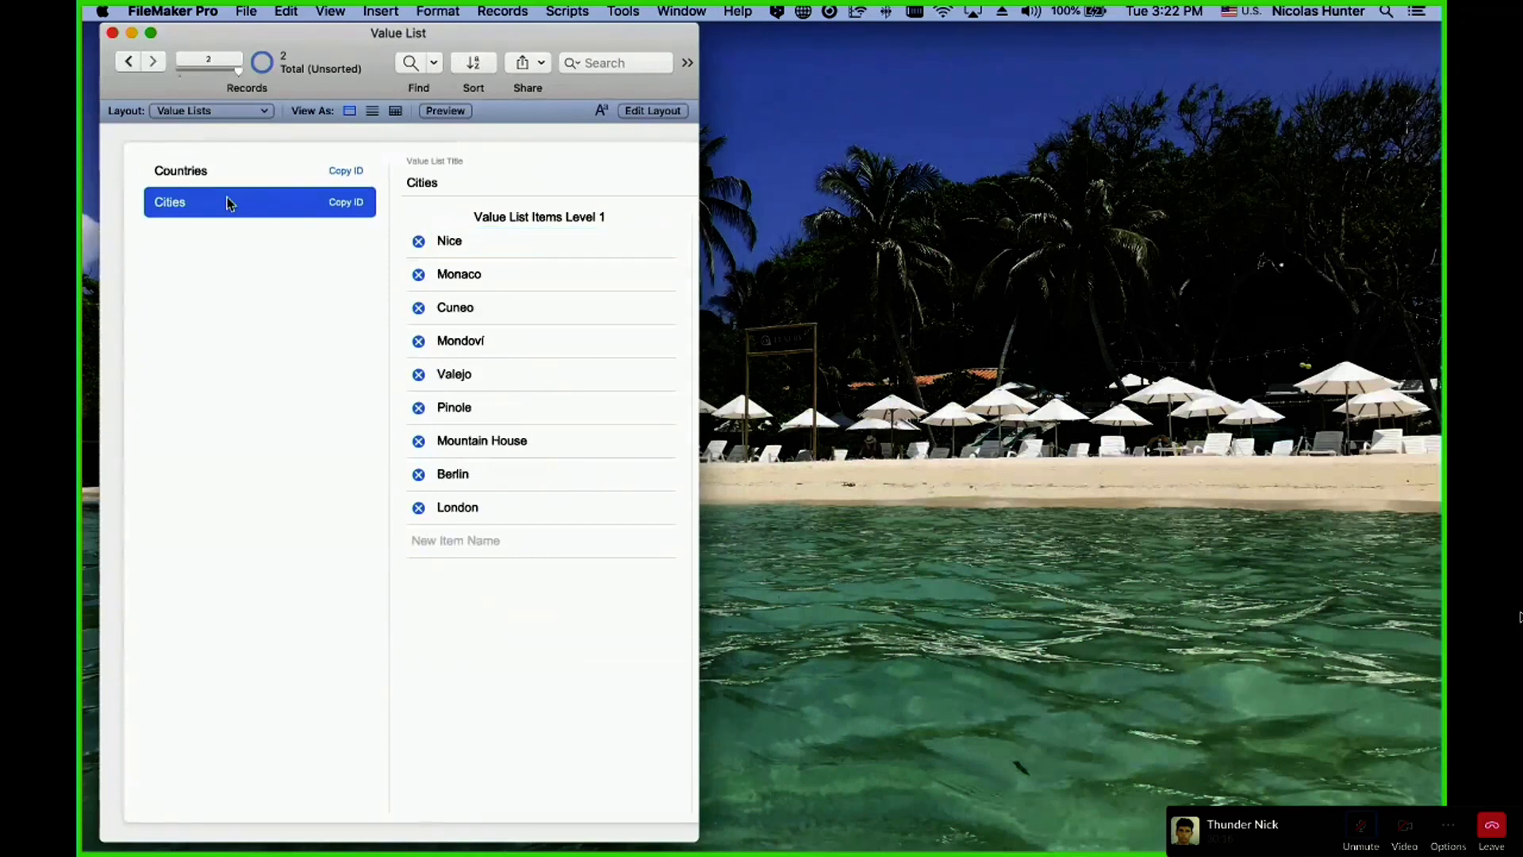
{"action": "left_click", "coordinate": [213, 183]}
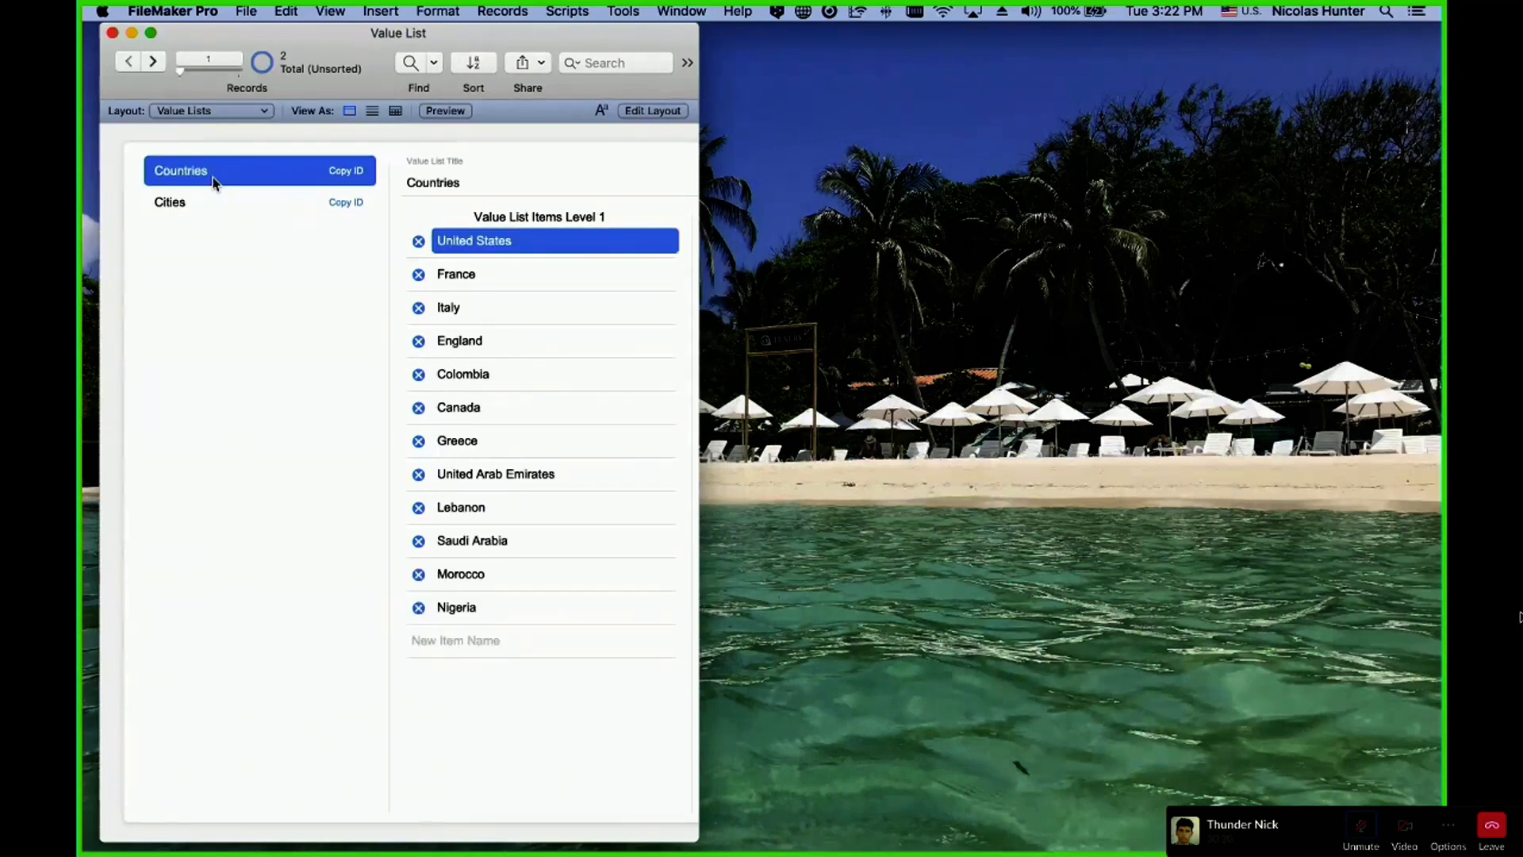
- Open the database relationships graph, then widen the GLOB_Globals table occurrence to fit its field names and move it lower
{"action": "key", "text": "super+shift+d"}
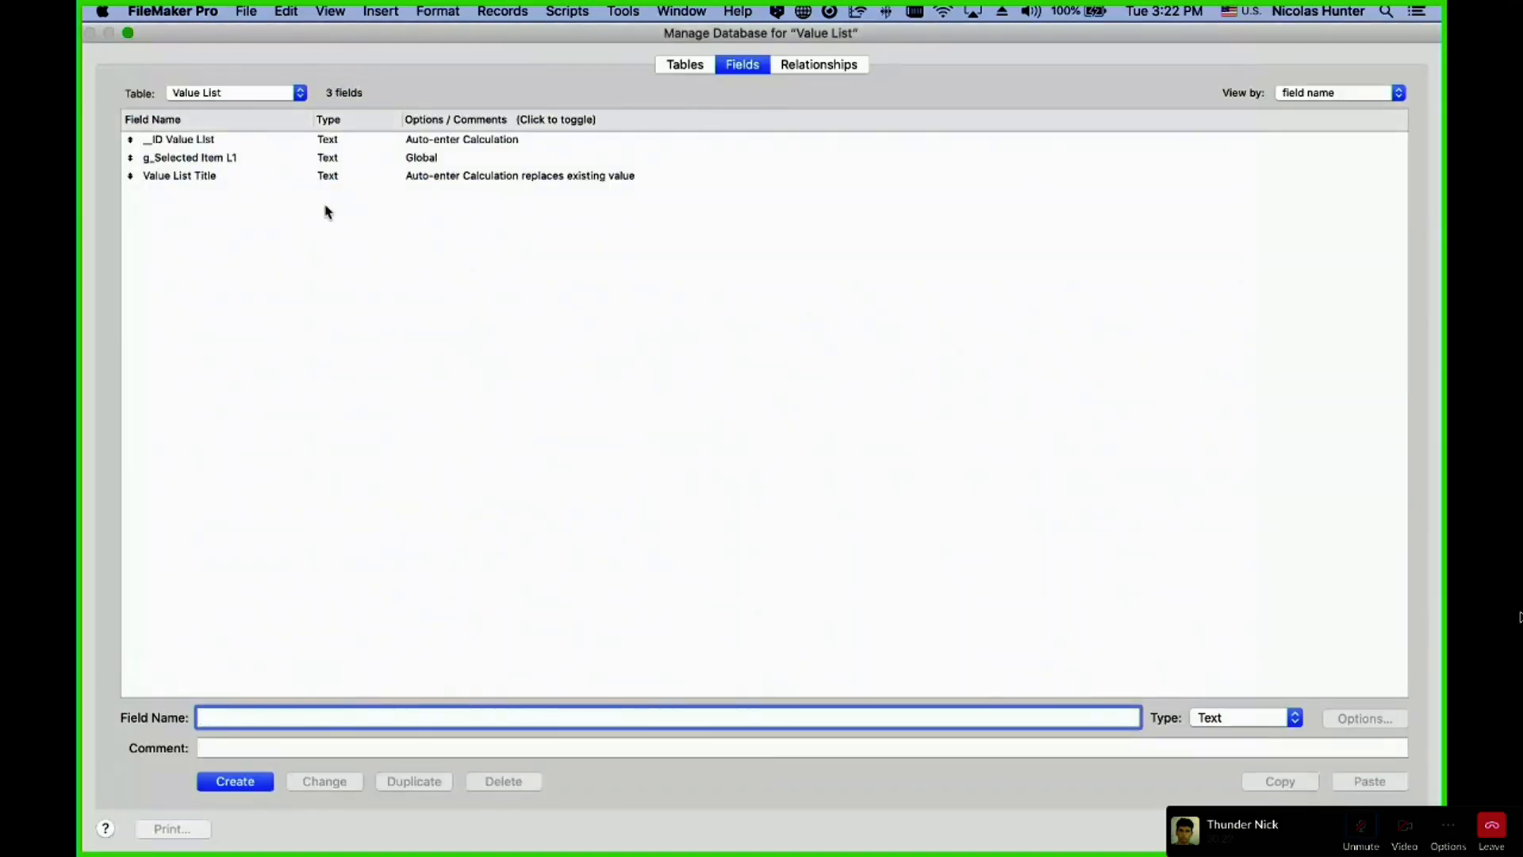
{"action": "left_click", "coordinate": [849, 65]}
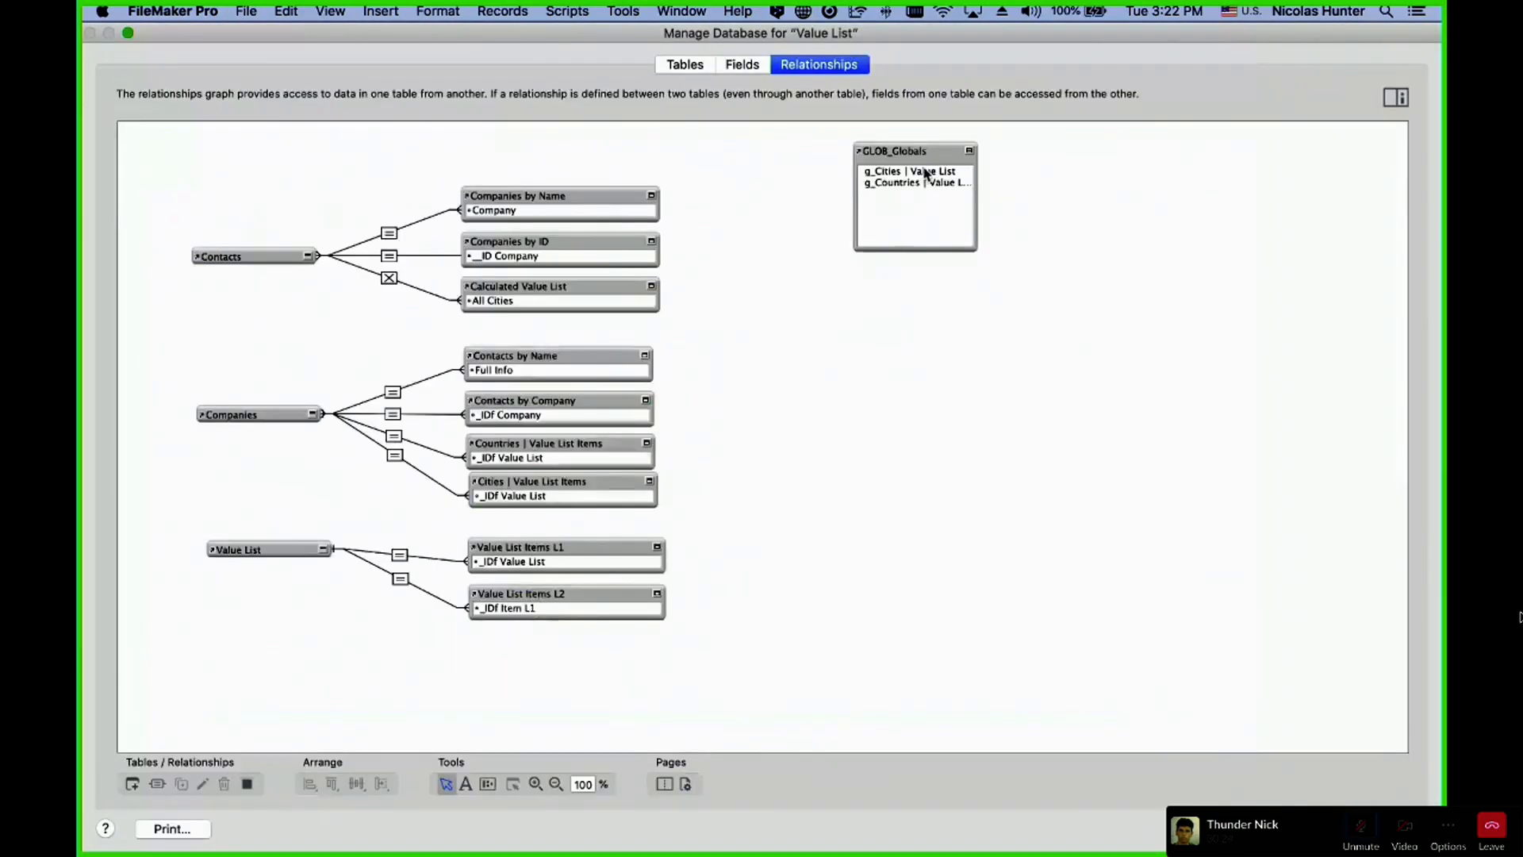
{"action": "left_click", "coordinate": [970, 150]}
{"action": "left_click_drag", "start_coordinate": [922, 151], "coordinate": [921, 191]}
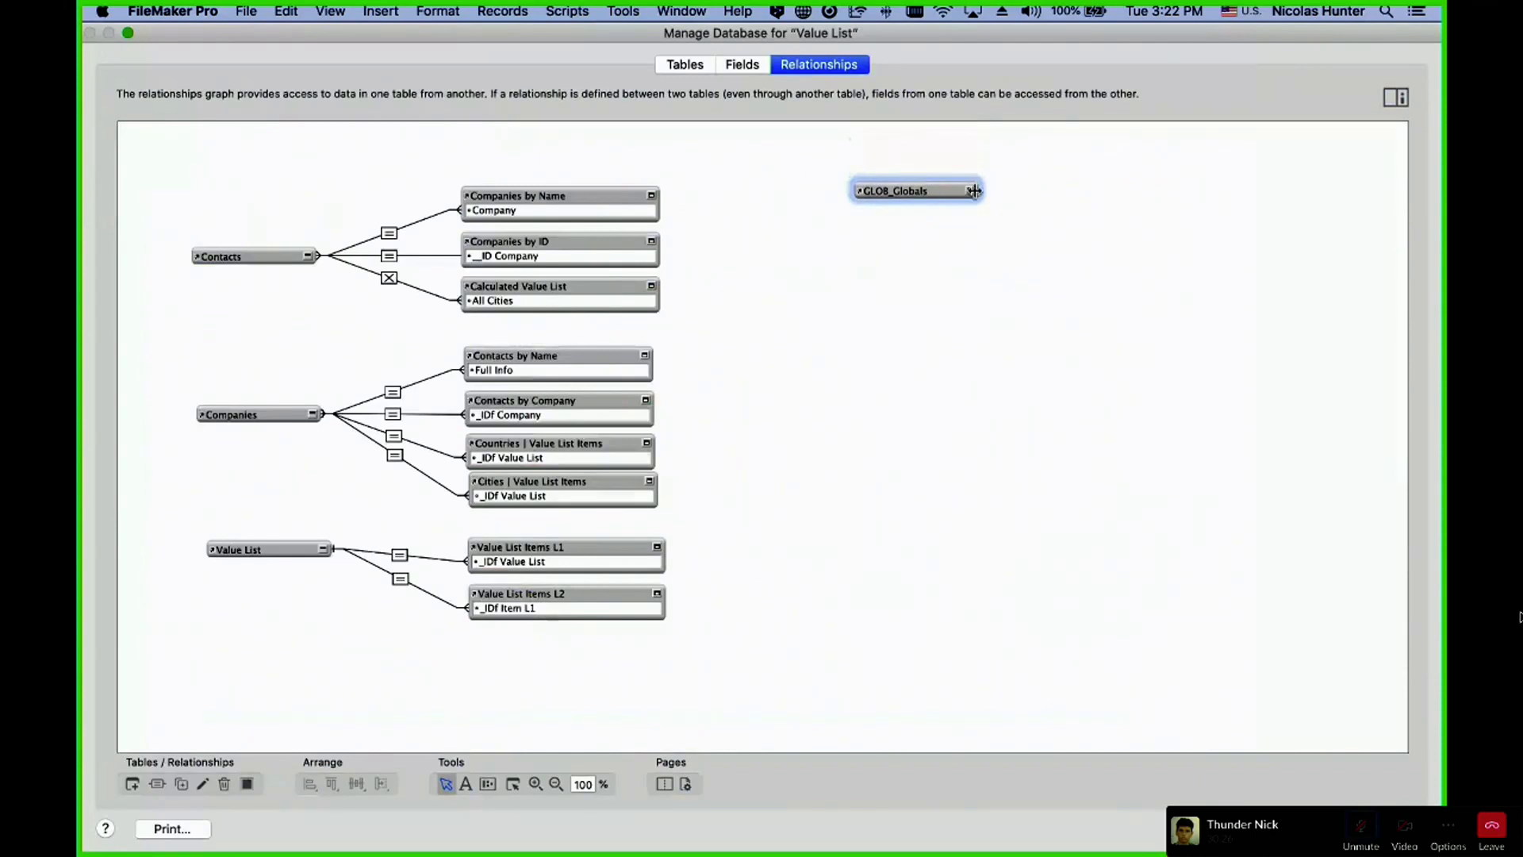
{"action": "left_click", "coordinate": [970, 192]}
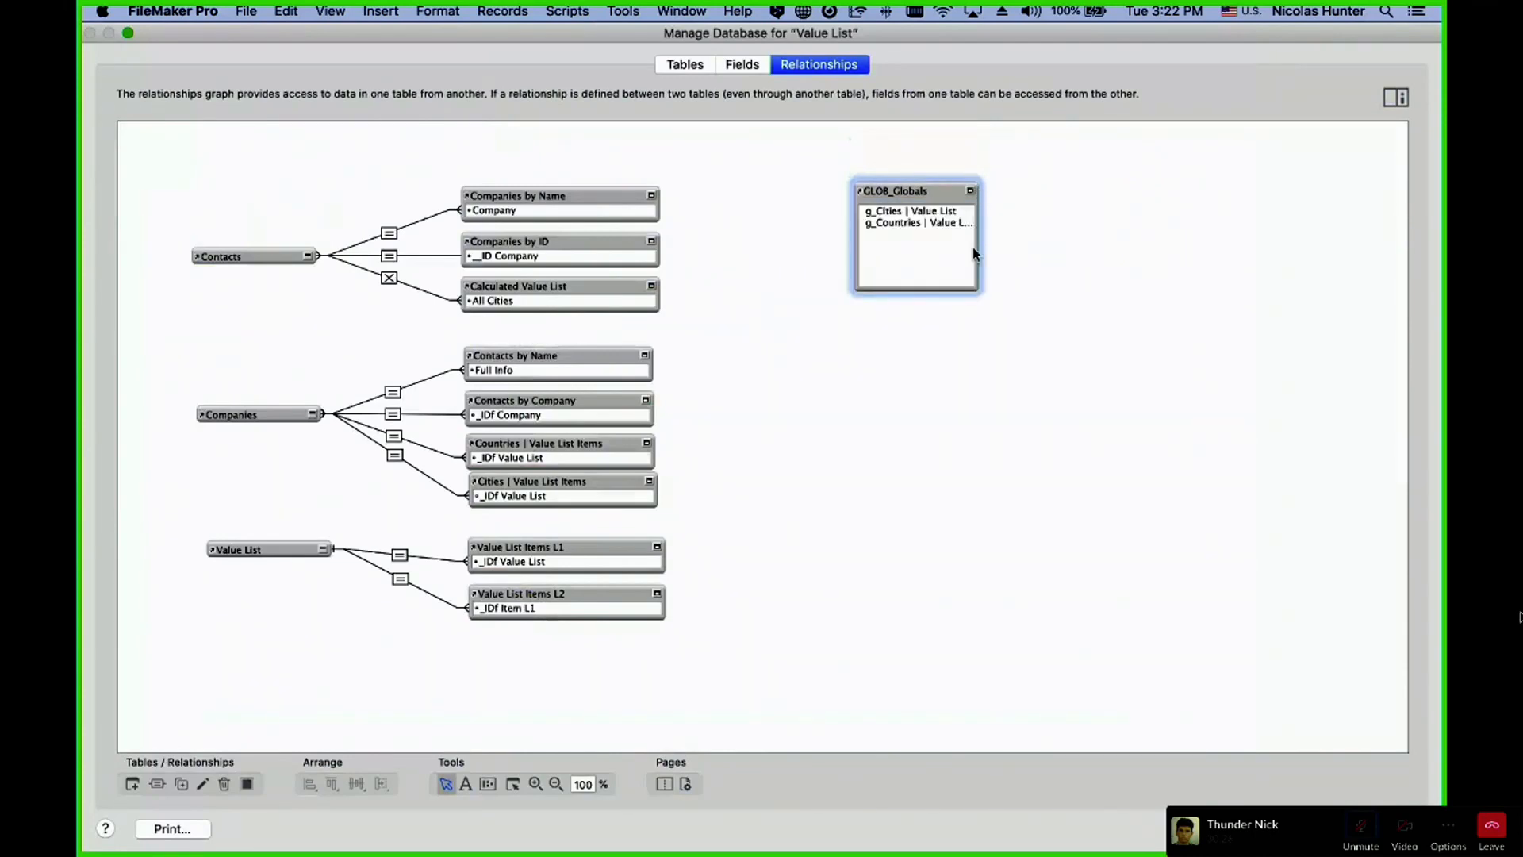
{"action": "left_click_drag", "start_coordinate": [974, 247], "coordinate": [1043, 247]}
{"action": "left_click_drag", "start_coordinate": [926, 190], "coordinate": [918, 229]}
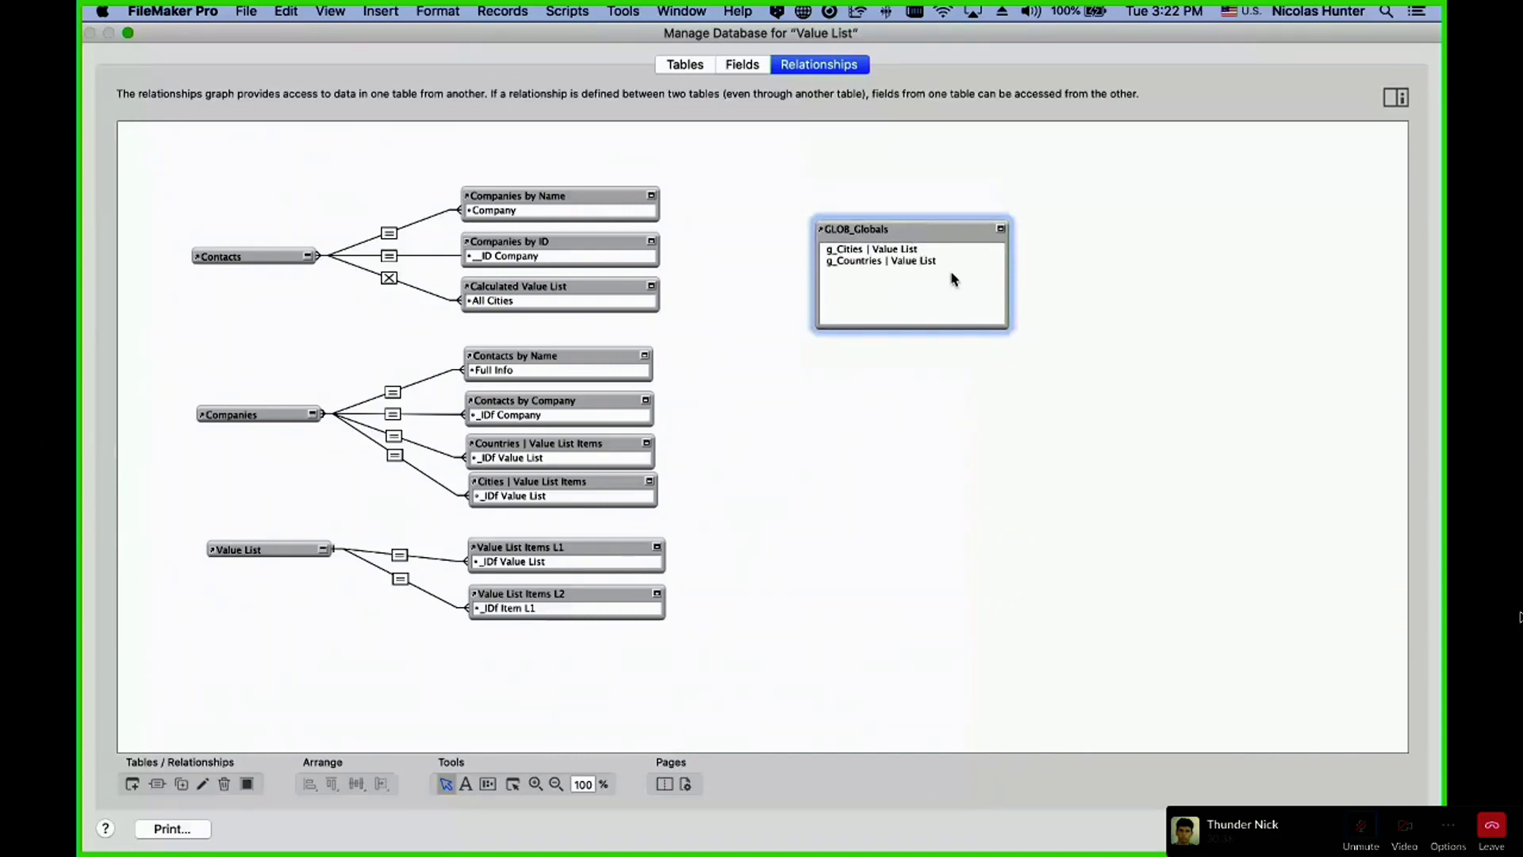
- Add another occurrence of the Value List Items L1 table to the graph and place it below GLOB_Globals
{"action": "left_click", "coordinate": [132, 784]}
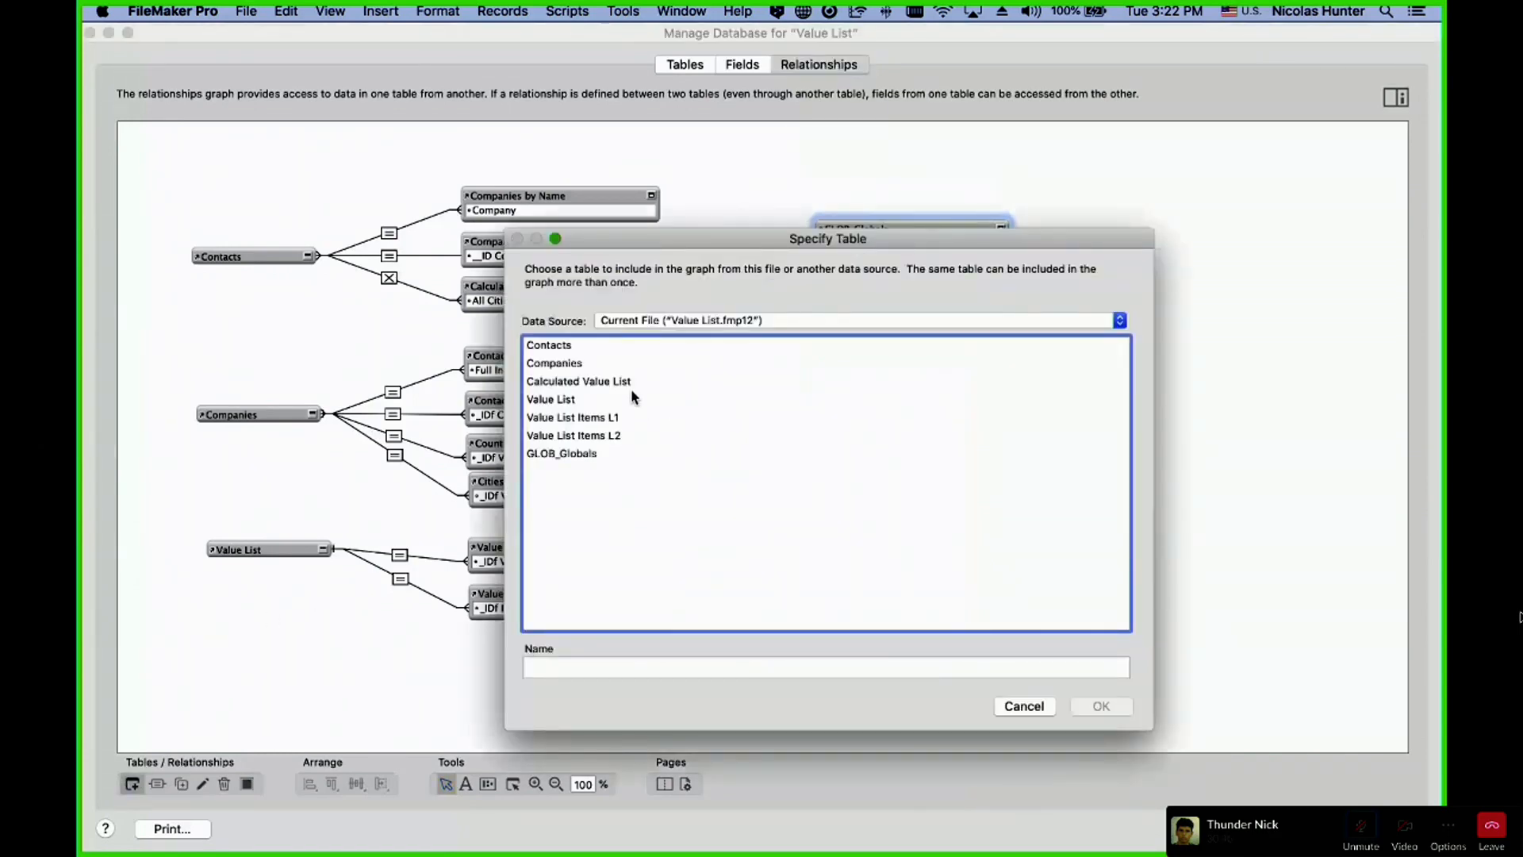
{"action": "left_click", "coordinate": [617, 437]}
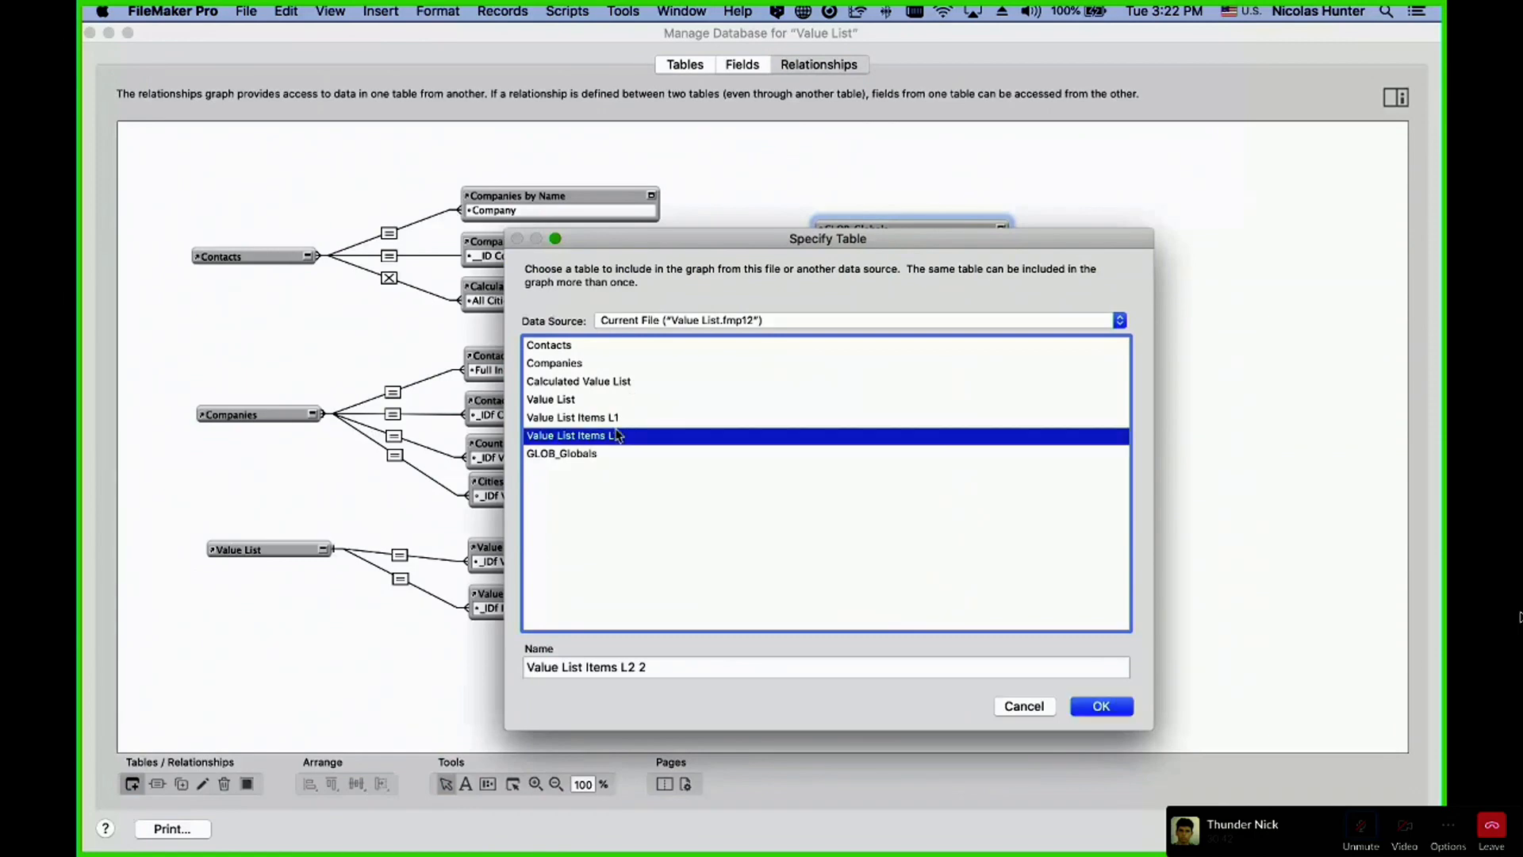
{"action": "left_click", "coordinate": [605, 420]}
{"action": "double_click", "coordinate": [605, 426]}
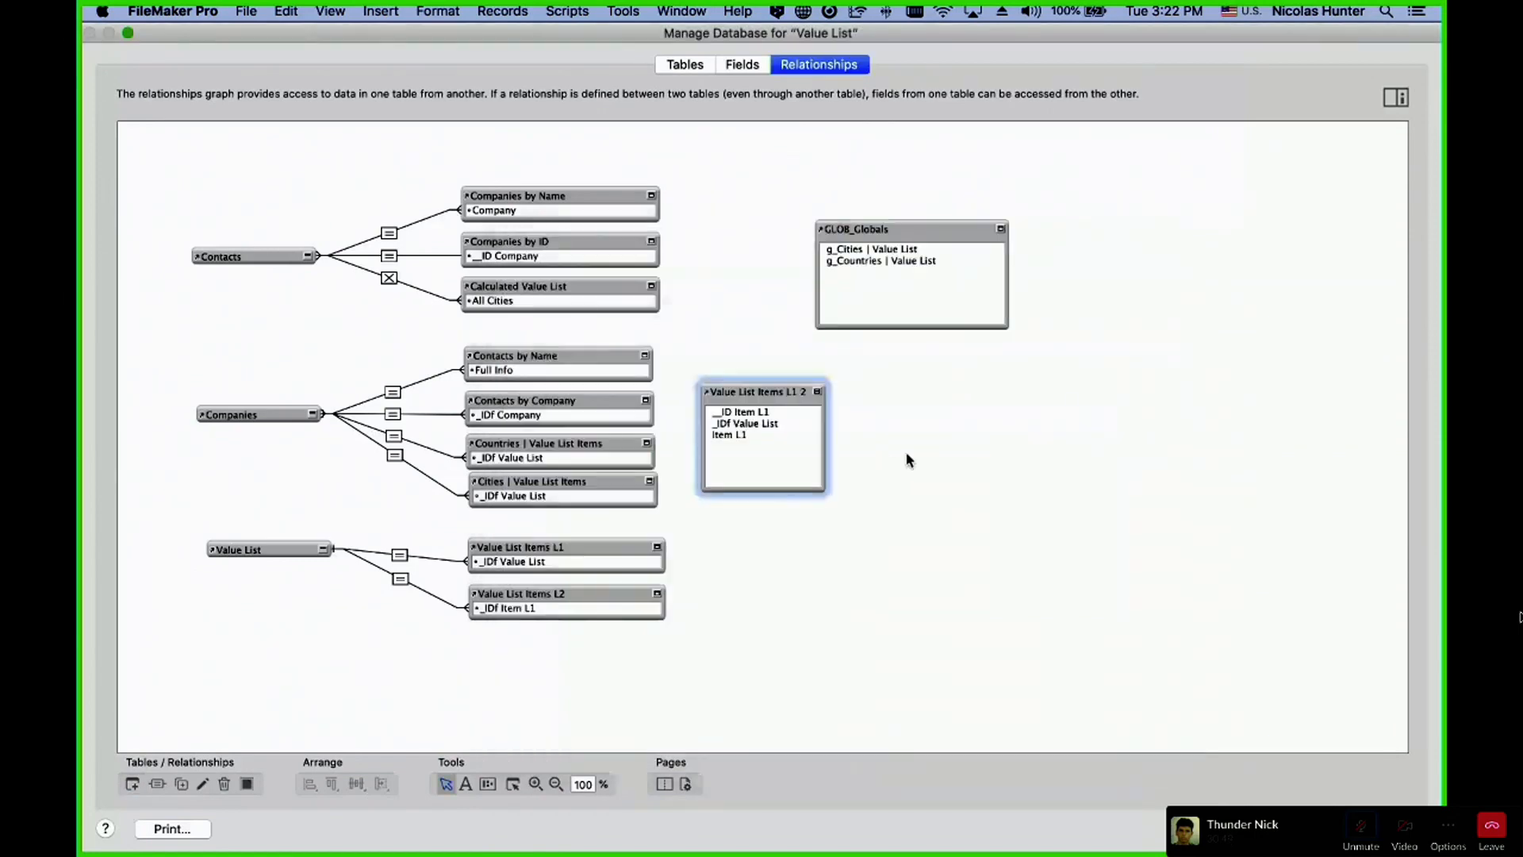
{"action": "left_click_drag", "start_coordinate": [768, 368], "coordinate": [856, 367]}
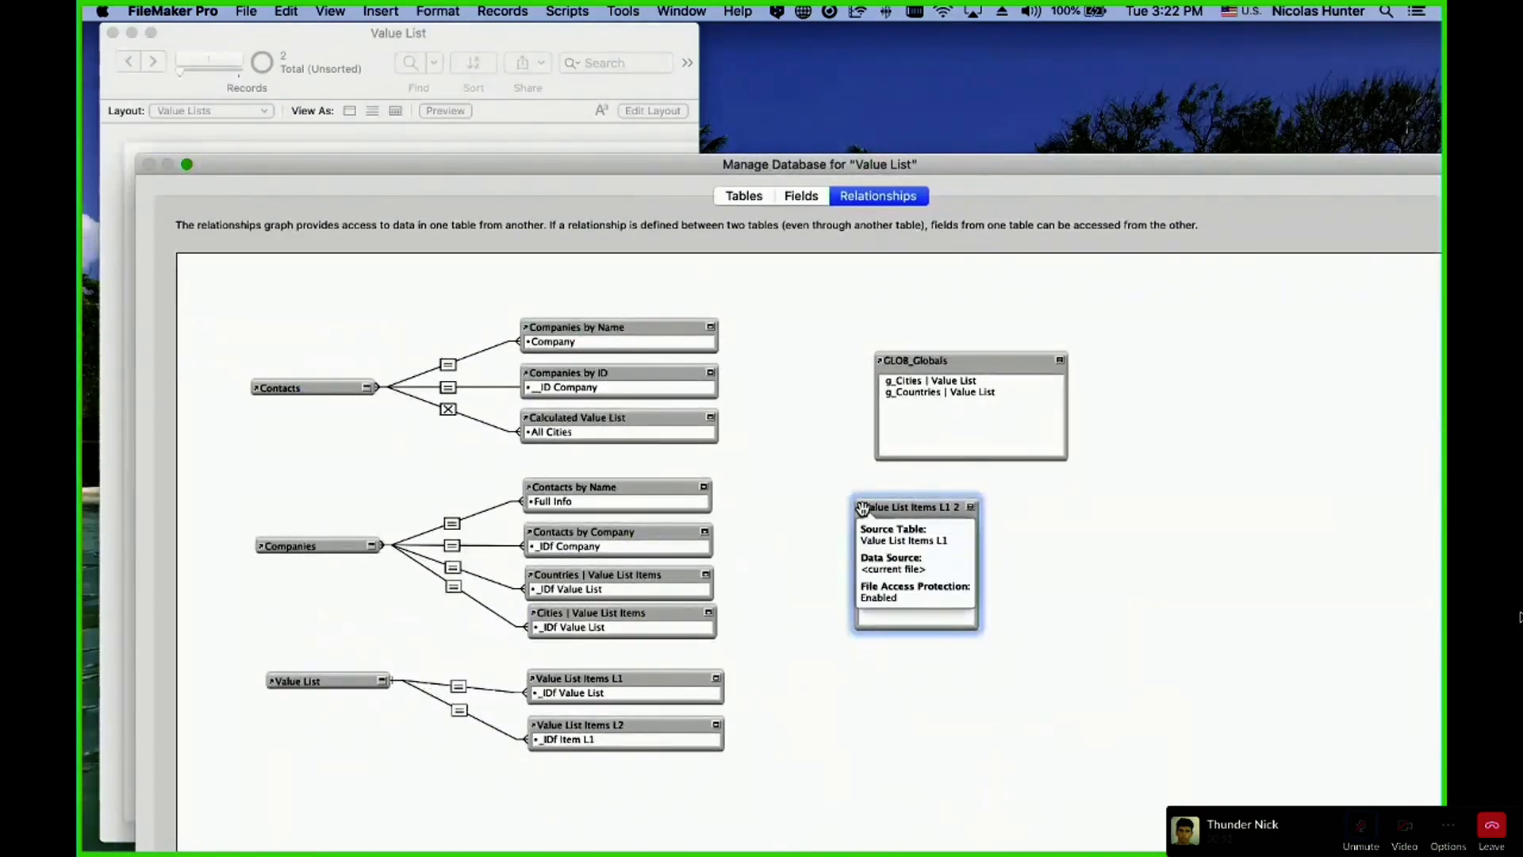
- Rename the new table occurrence as Value List Items
{"action": "double_click", "coordinate": [902, 510]}
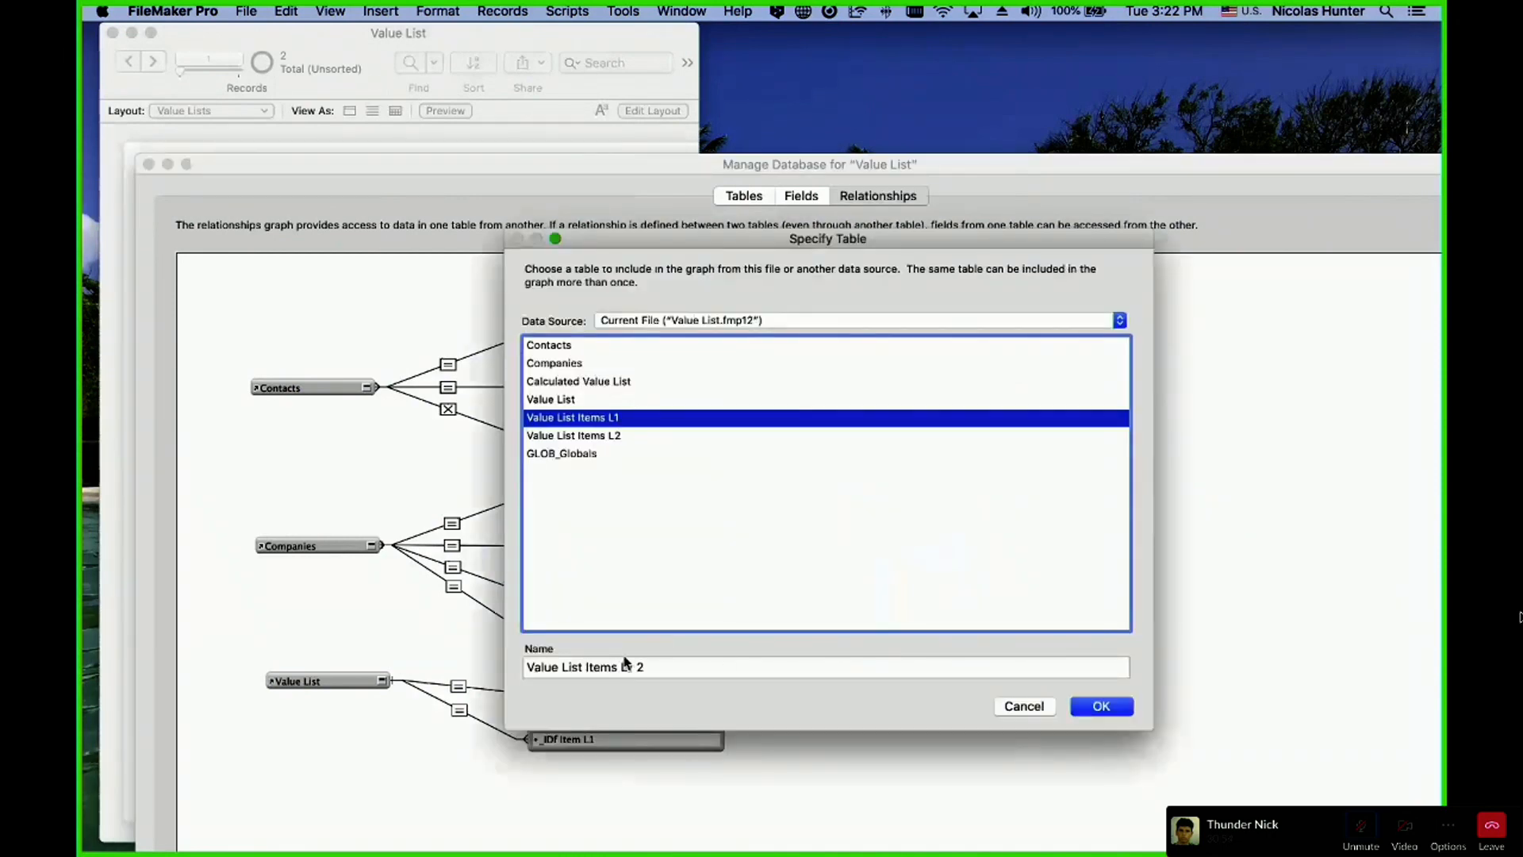
{"action": "left_click_drag", "start_coordinate": [619, 671], "coordinate": [691, 672]}
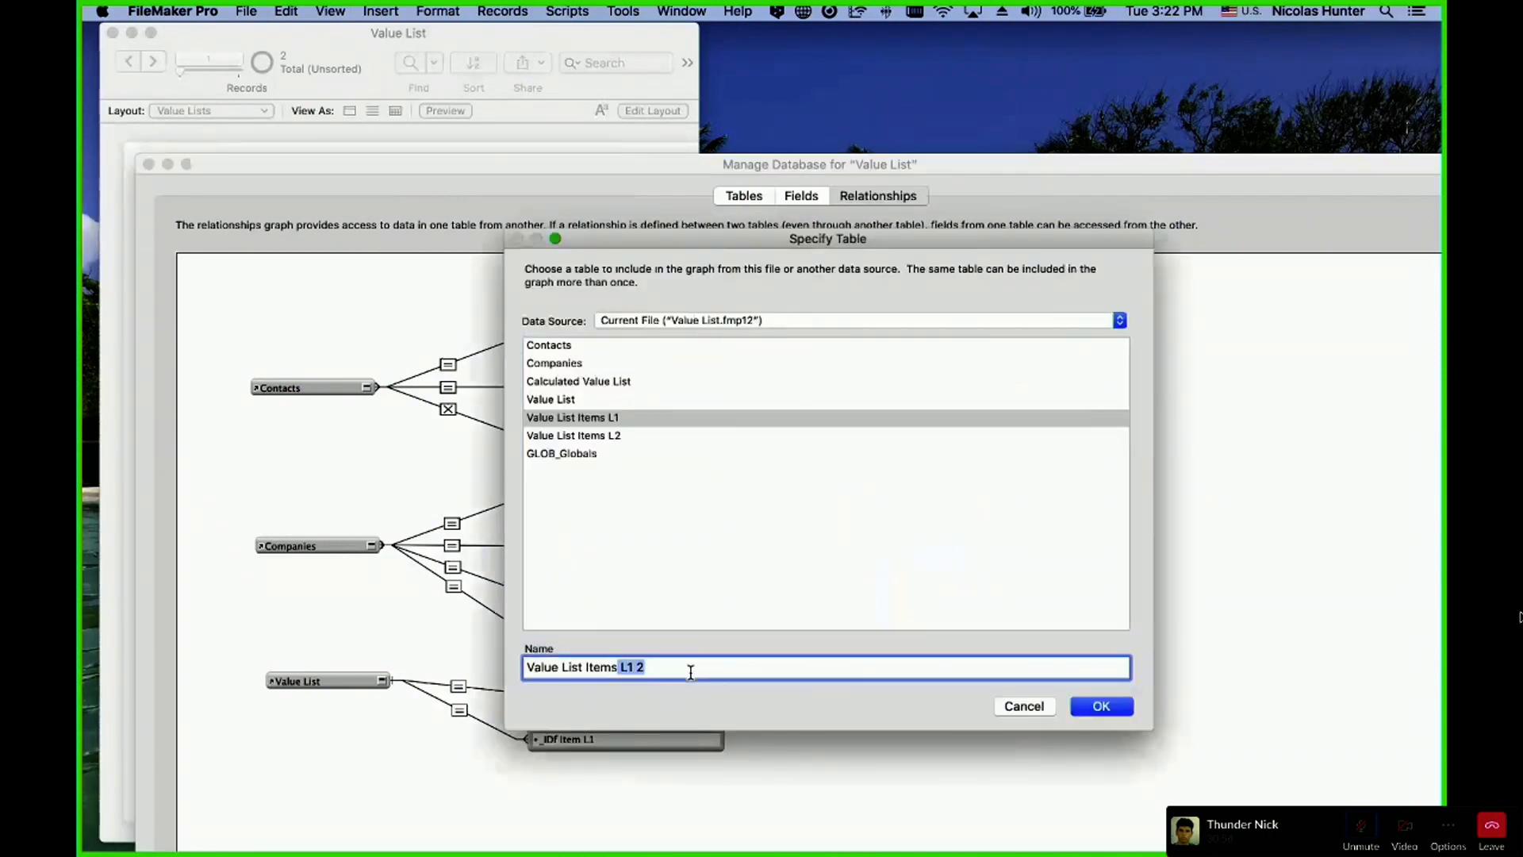
{"action": "key", "text": "BackSpace"}
{"action": "left_click", "coordinate": [1098, 706]}
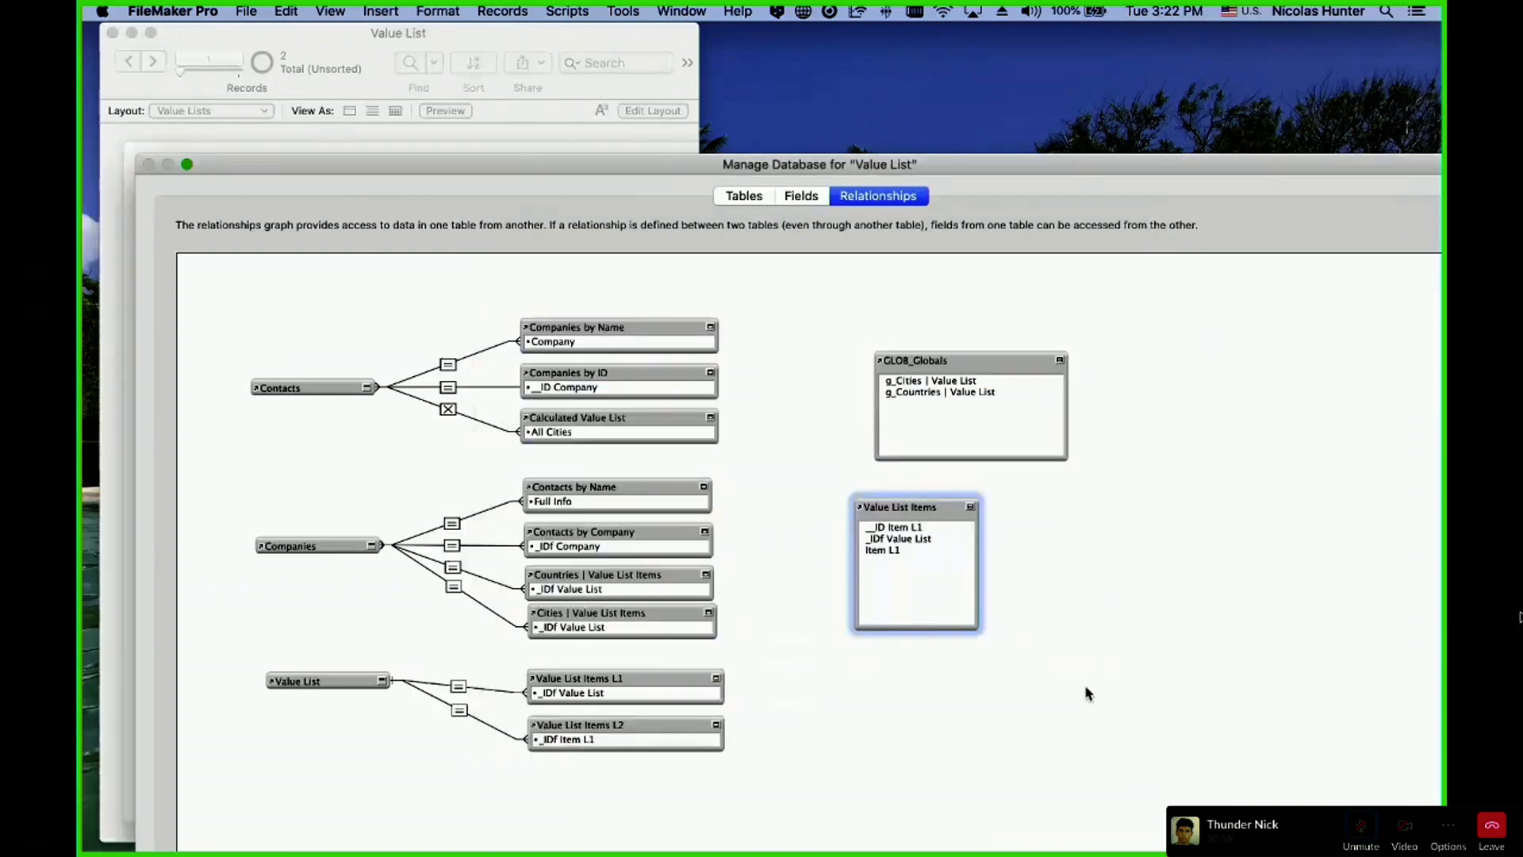
- Place the Value List Items occurrence beside GLOB_Globals and widen it, then check the Countries list behind the database window
{"action": "left_click_drag", "start_coordinate": [929, 507], "coordinate": [1226, 359]}
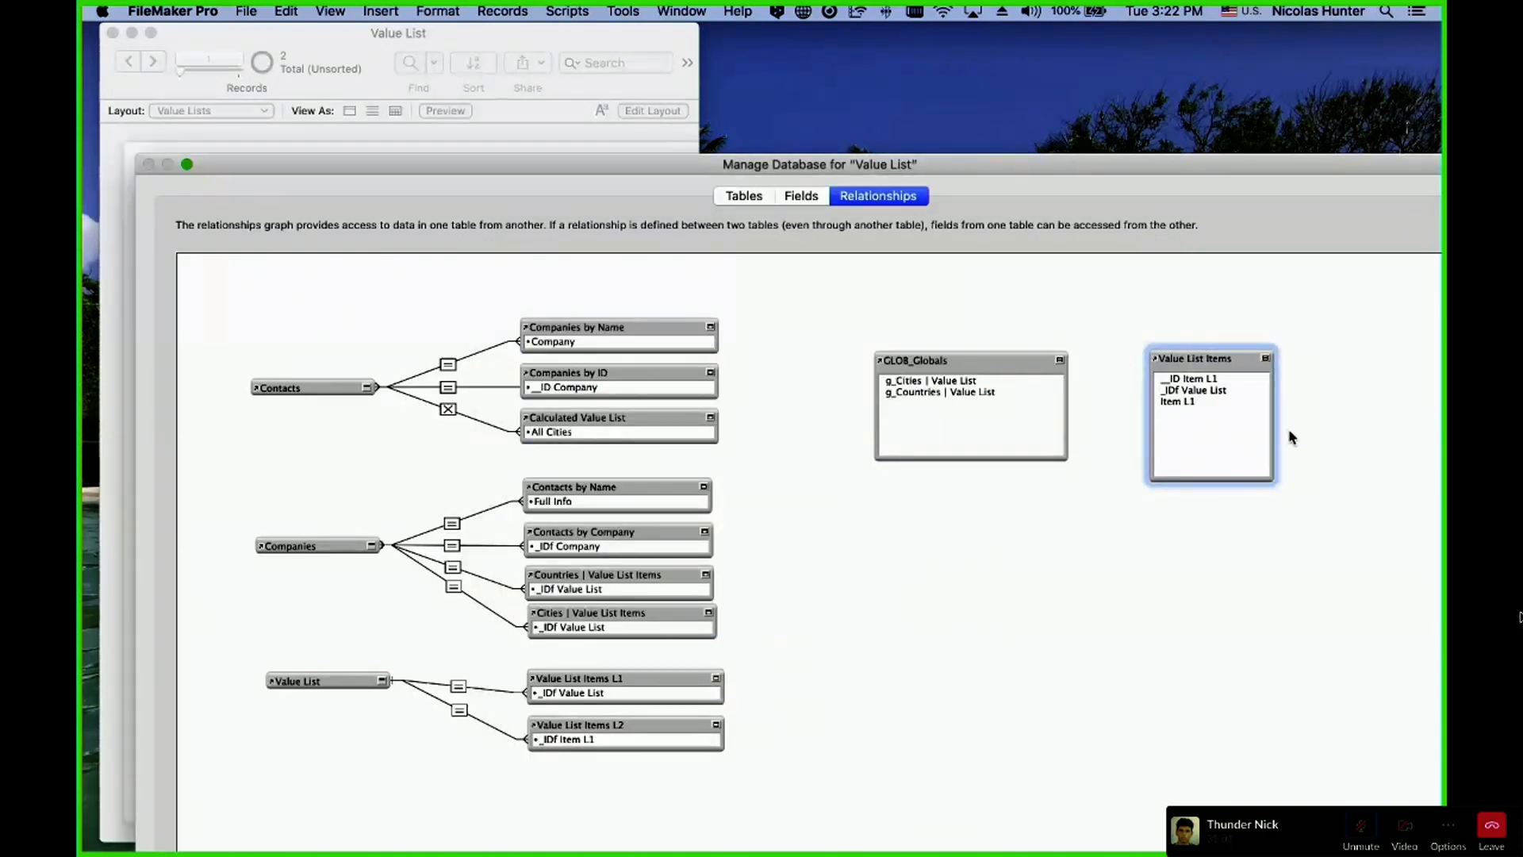
{"action": "left_click_drag", "start_coordinate": [1270, 426], "coordinate": [1343, 433]}
{"action": "left_click_drag", "start_coordinate": [663, 164], "coordinate": [868, 519]}
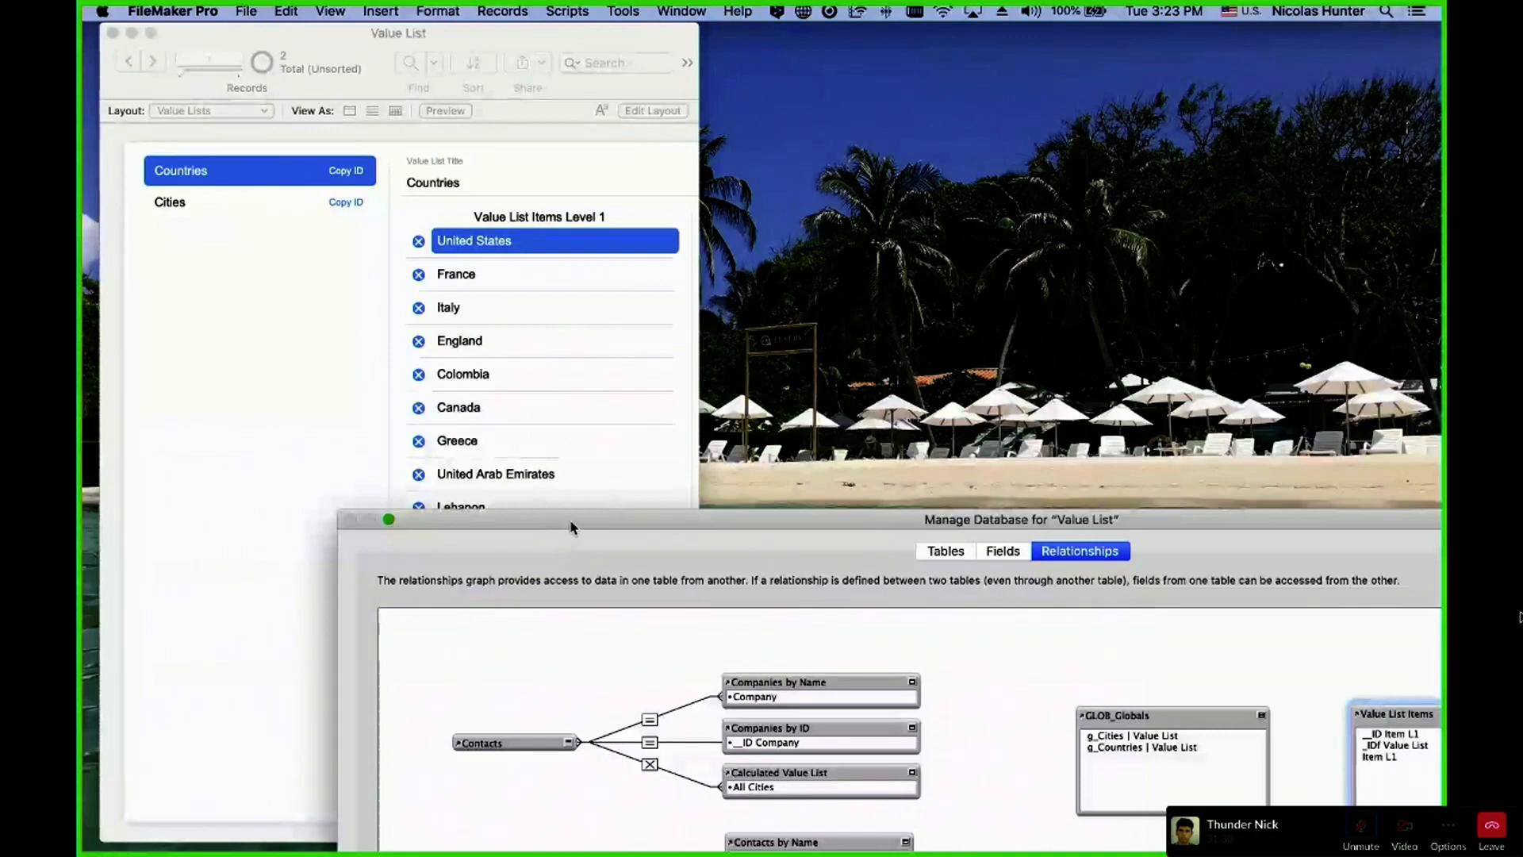
{"action": "left_click_drag", "start_coordinate": [571, 528], "coordinate": [388, 191]}
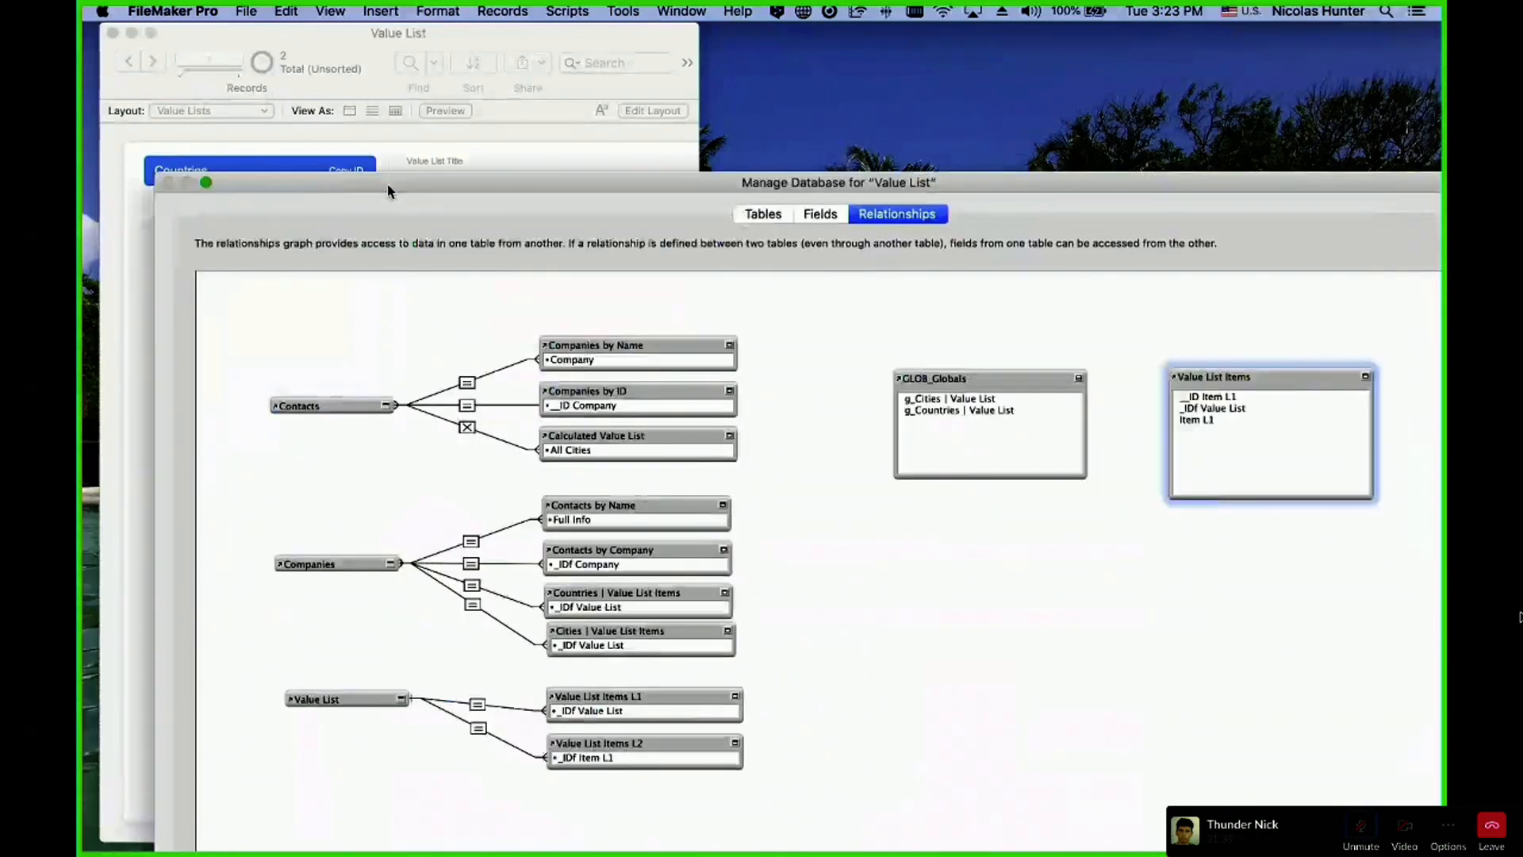
- Rename the Value List Items occurrence as Value List Items | Countries
{"action": "double_click", "coordinate": [1269, 377]}
{"action": "left_click", "coordinate": [650, 667]}
{"action": "type", "text": "| Coun"}
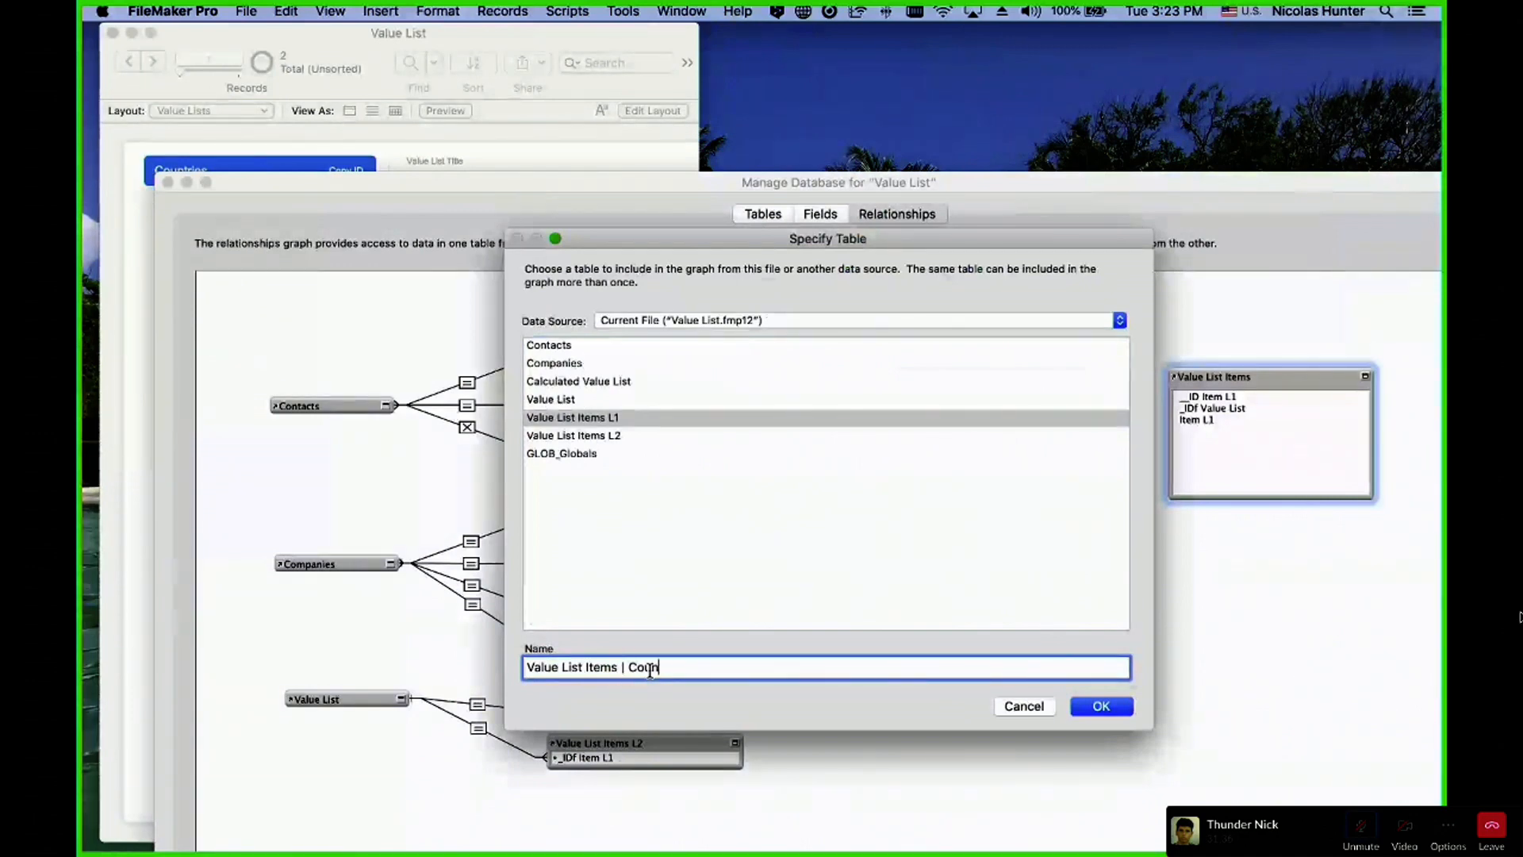
{"action": "type", "text": "tries"}
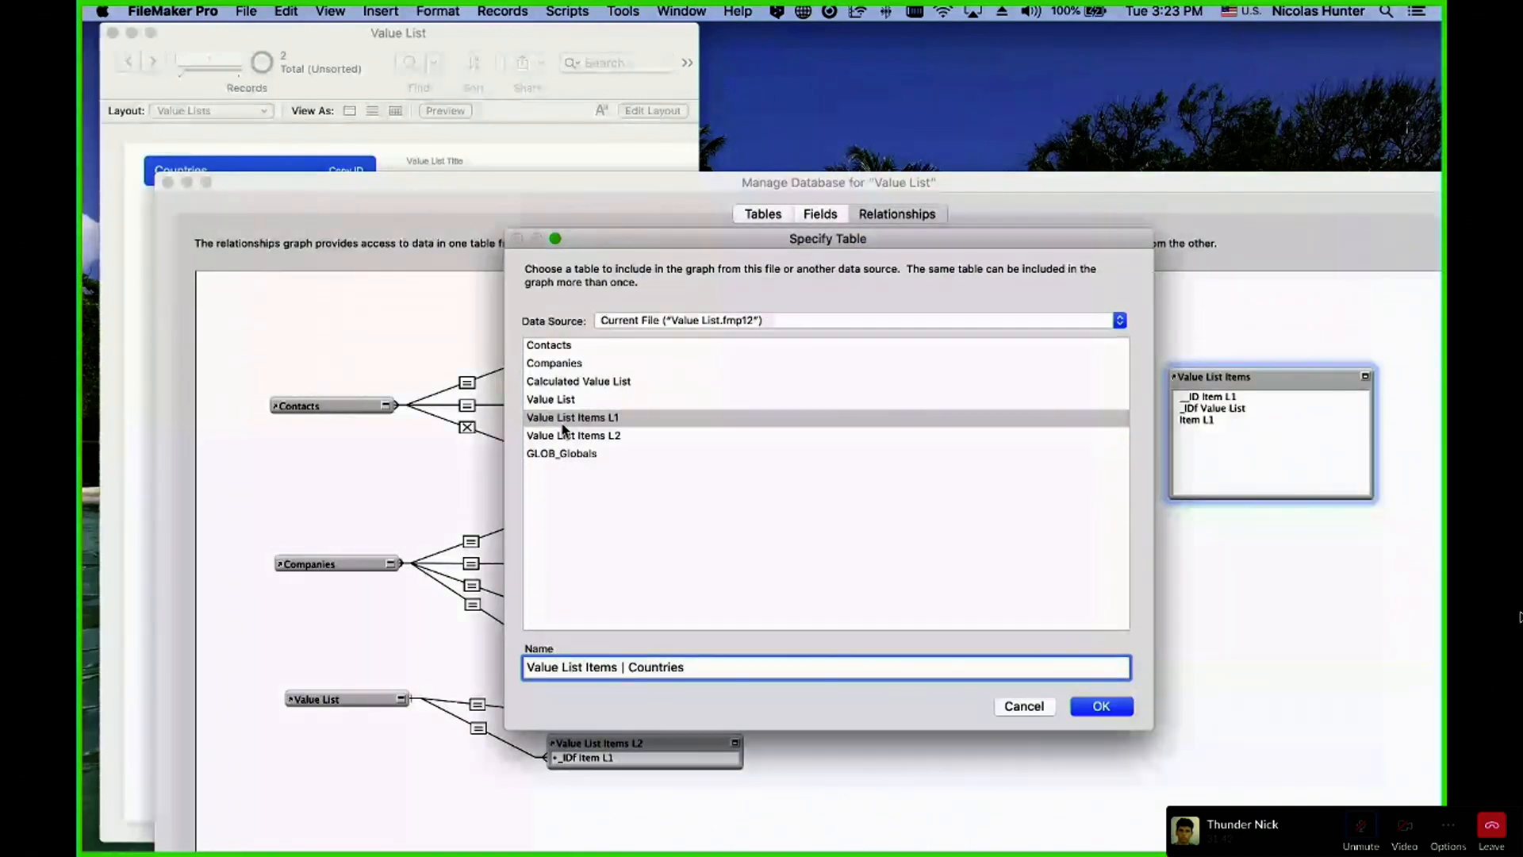
{"action": "left_click", "coordinate": [1117, 716]}
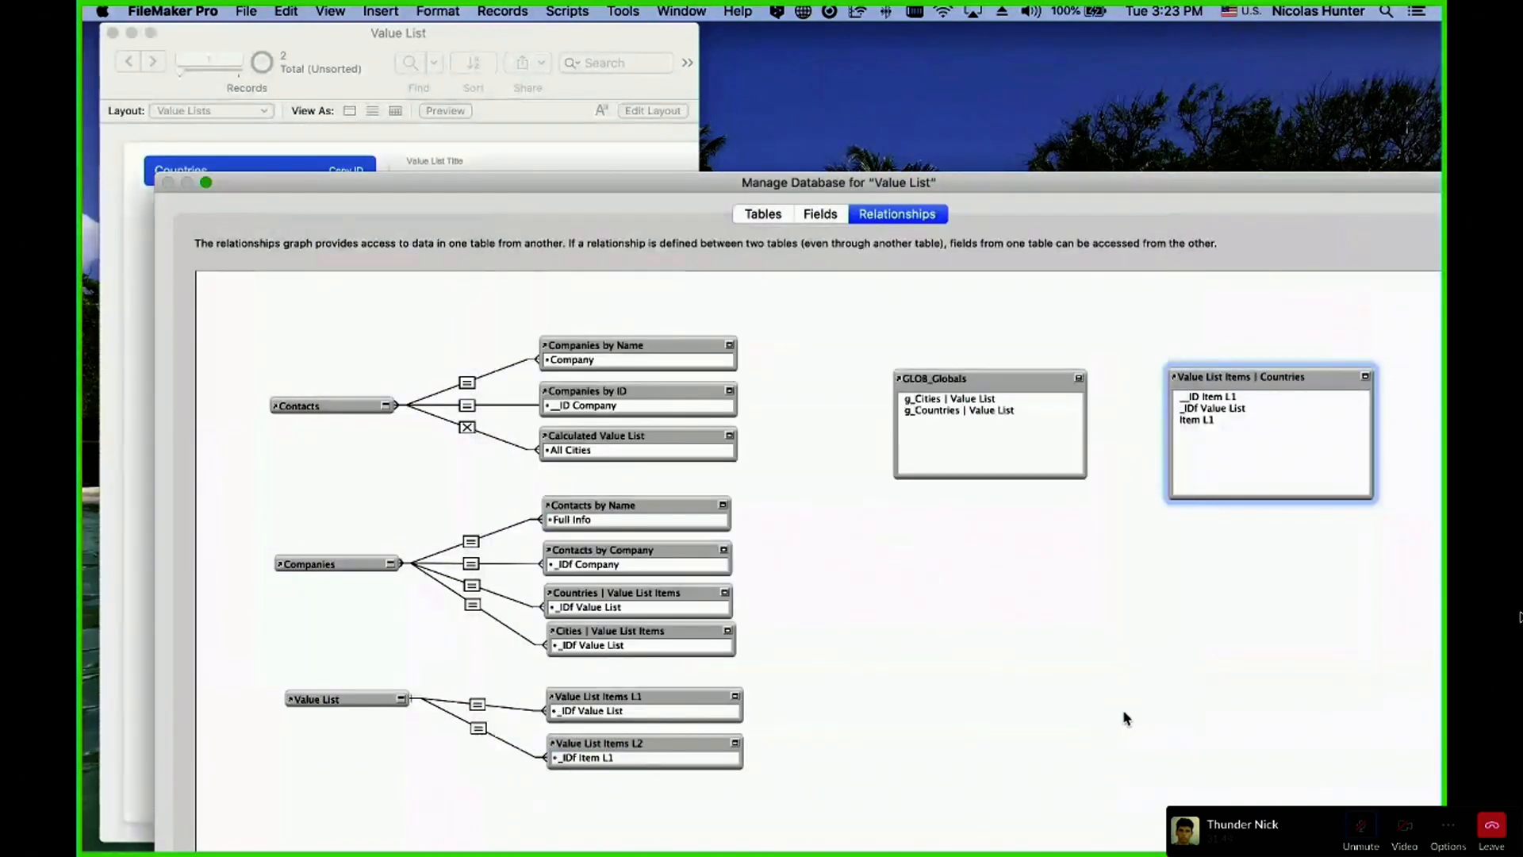
- Relate g_Countries | Value List in GLOB_Globals to _IDf Value List in Value List Items | Countries, then review the country items
{"action": "left_click", "coordinate": [979, 411]}
{"action": "left_click_drag", "start_coordinate": [976, 411], "coordinate": [1196, 413]}
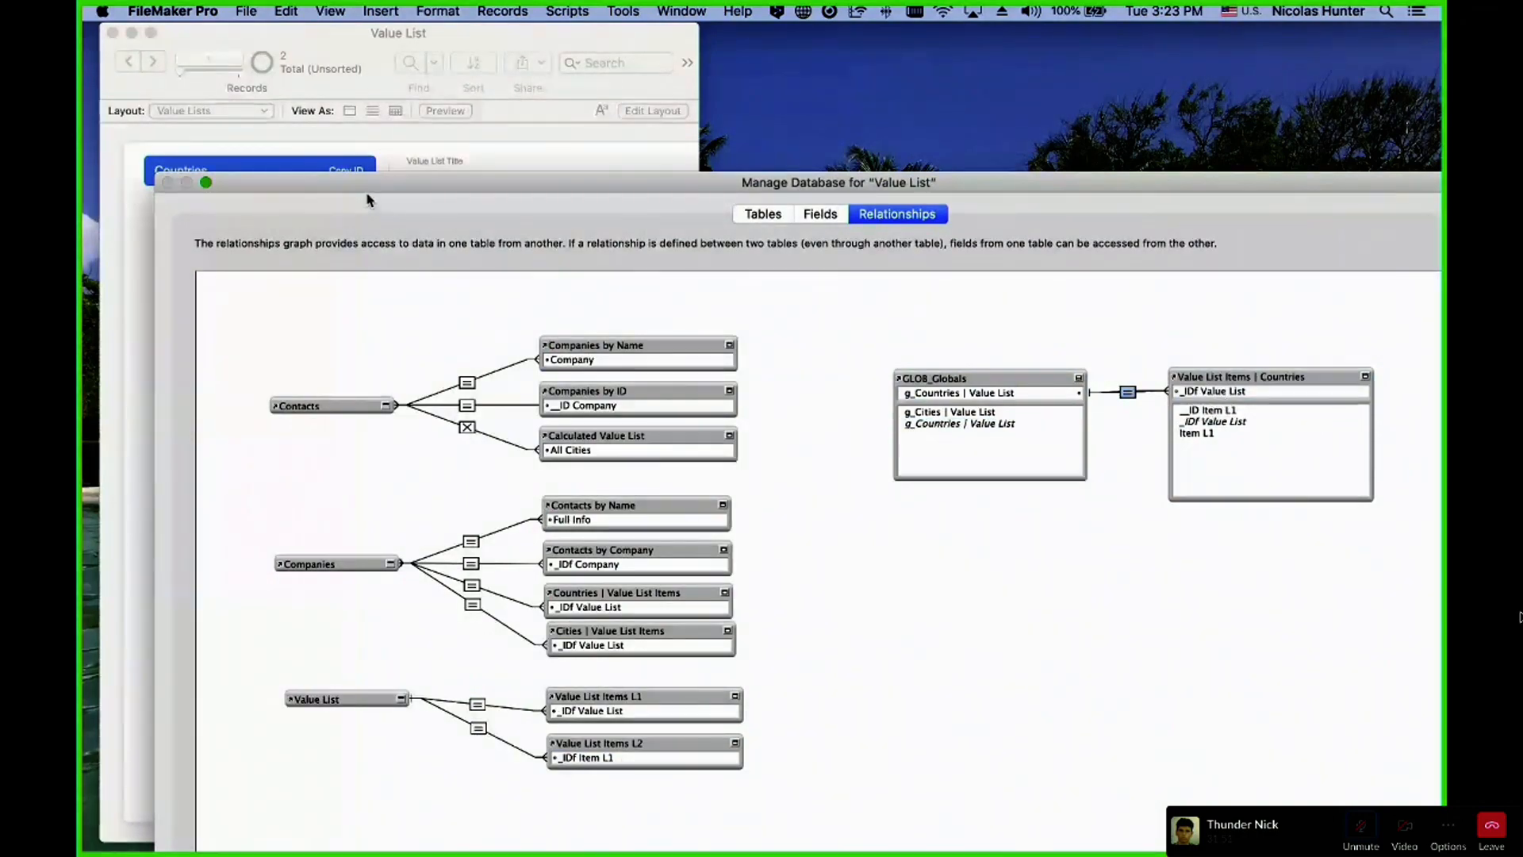
{"action": "left_click_drag", "start_coordinate": [367, 200], "coordinate": [519, 371]}
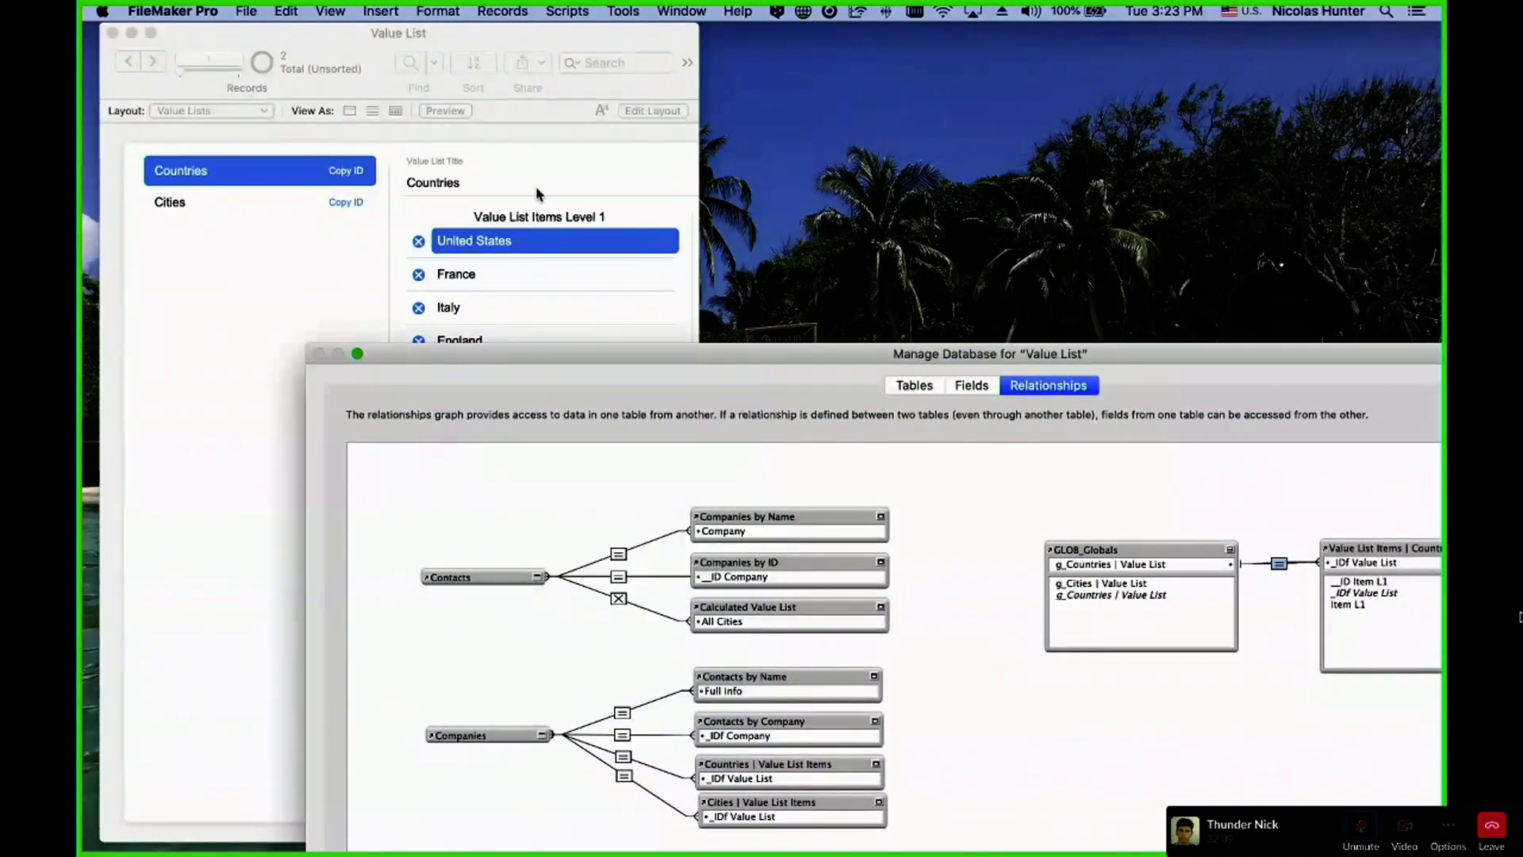
{"action": "left_click_drag", "start_coordinate": [532, 351], "coordinate": [893, 213]}
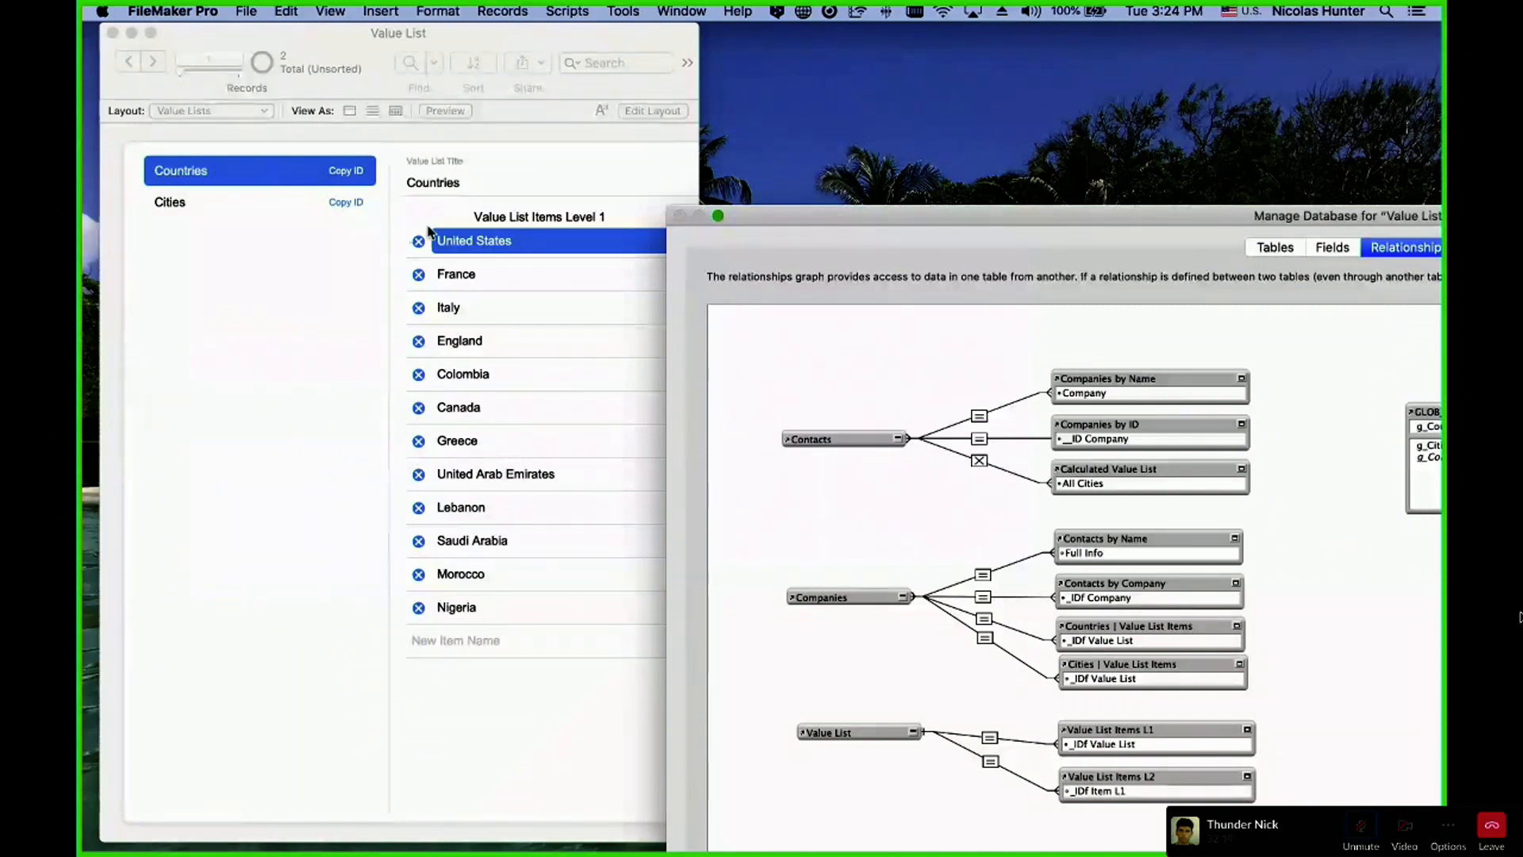
{"action": "double_click", "coordinate": [857, 223]}
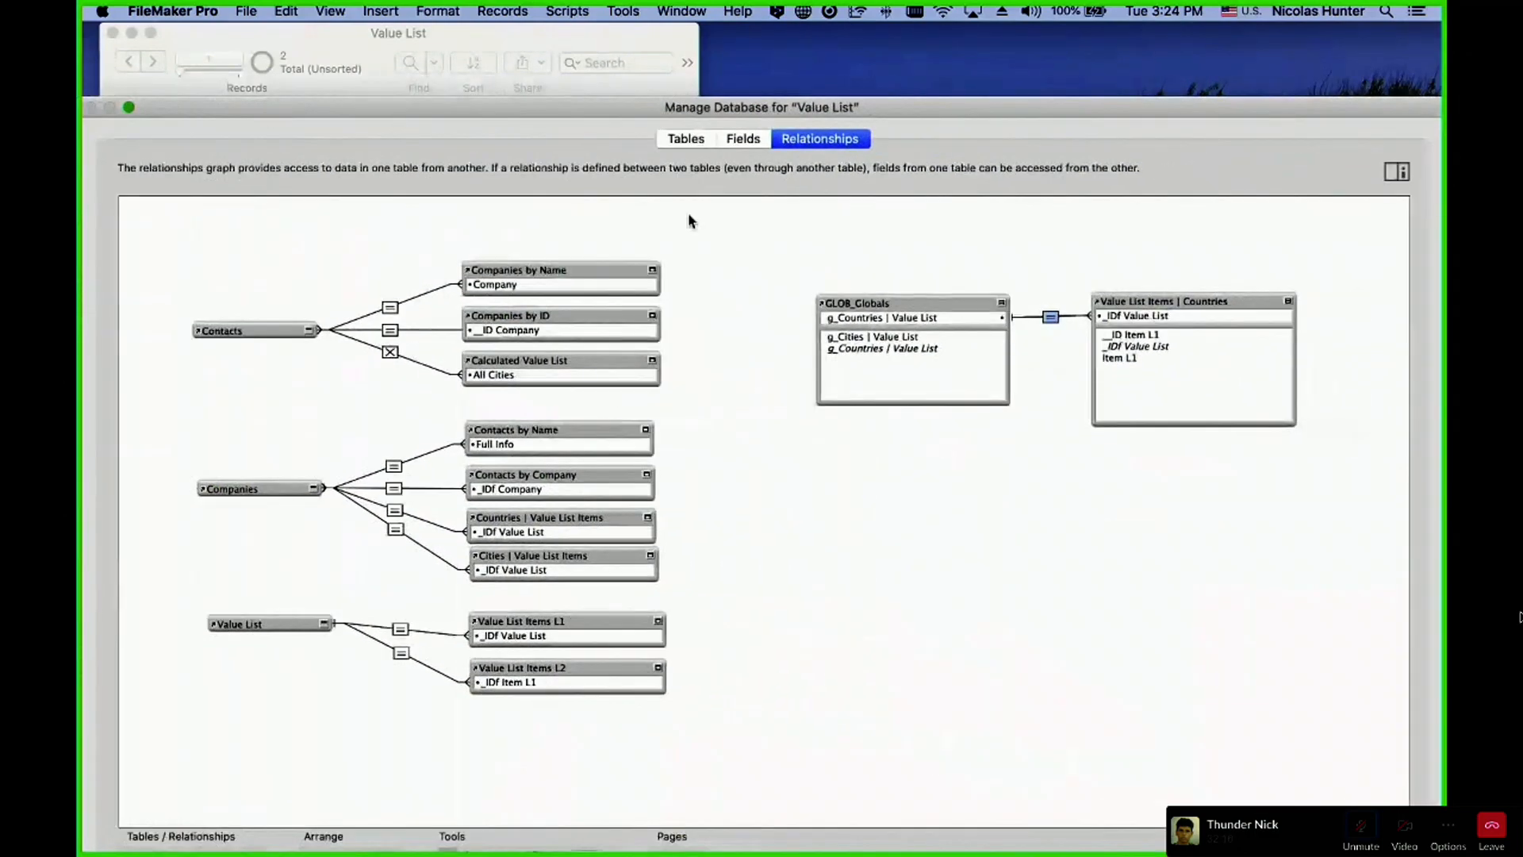
- Collapse the Value List Items | Countries and GLOB_Globals occurrences completely and save the database changes
{"action": "left_click", "coordinate": [1289, 302]}
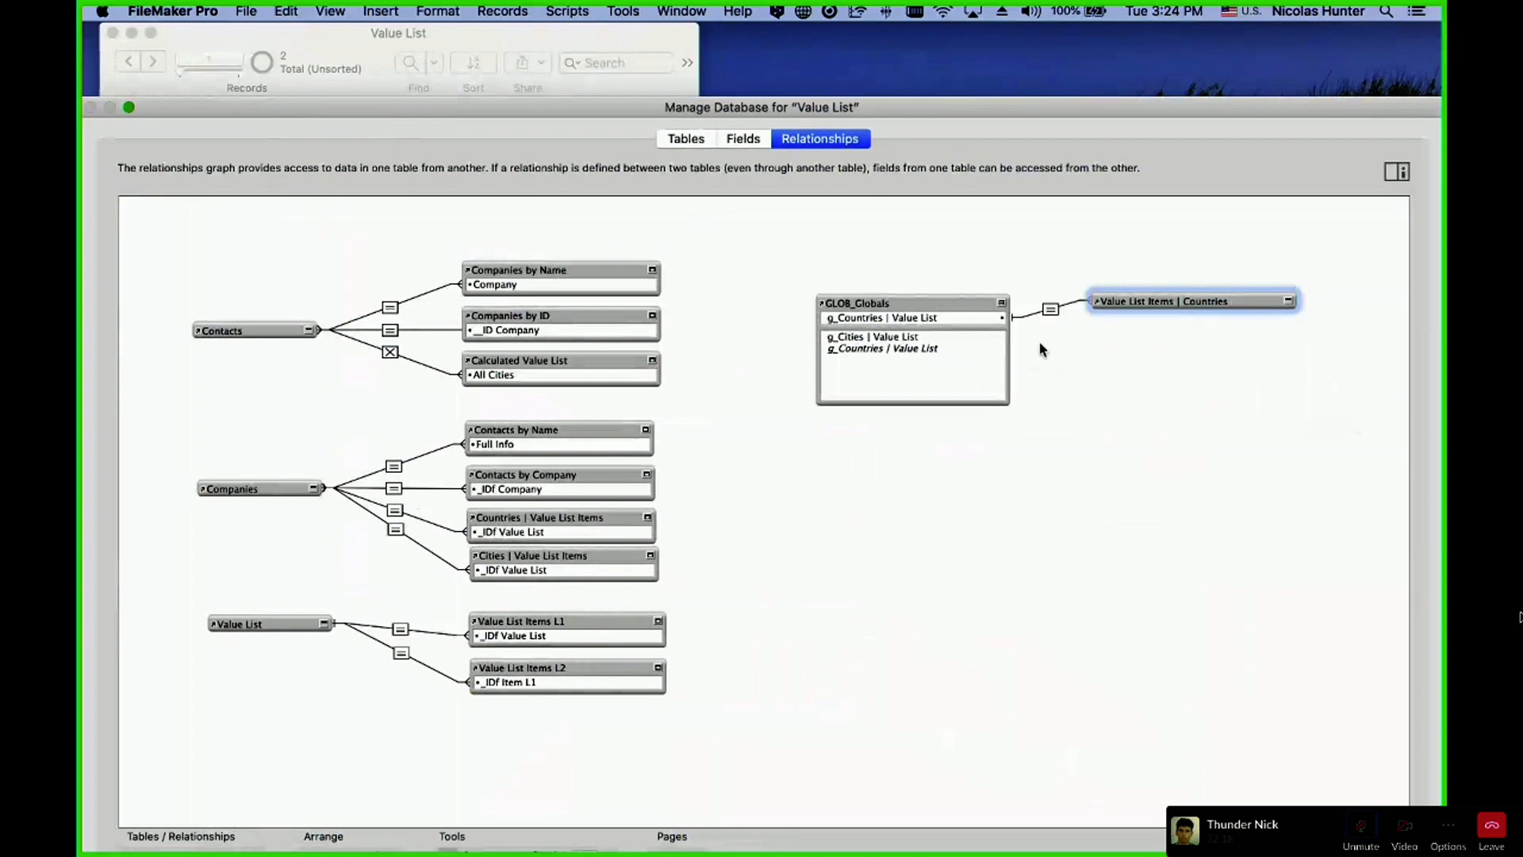
{"action": "left_click", "coordinate": [1003, 304]}
{"action": "left_click", "coordinate": [1003, 304]}
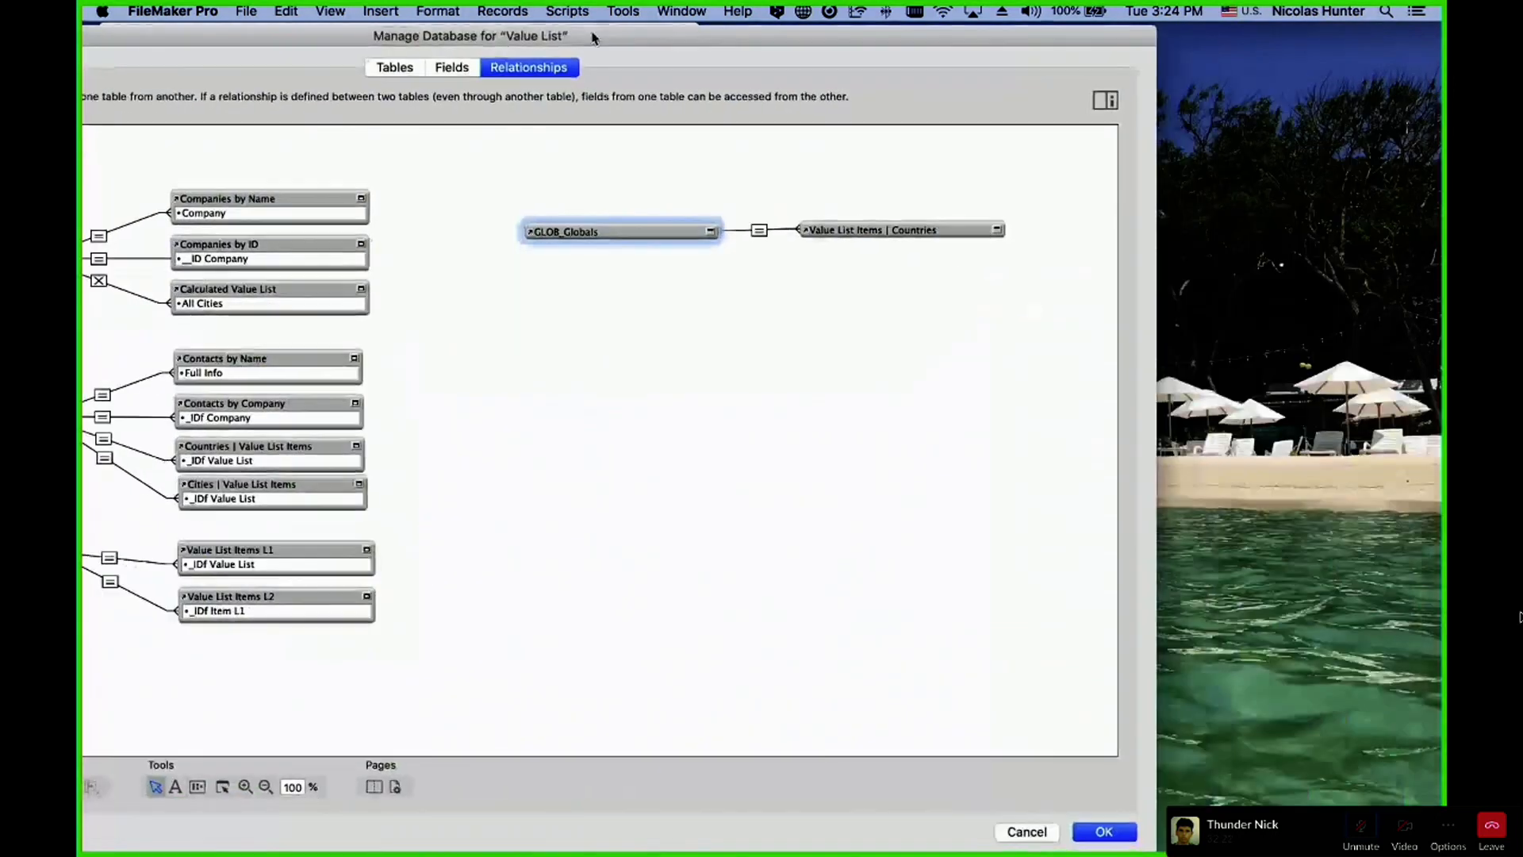
{"action": "left_click", "coordinate": [1130, 832]}
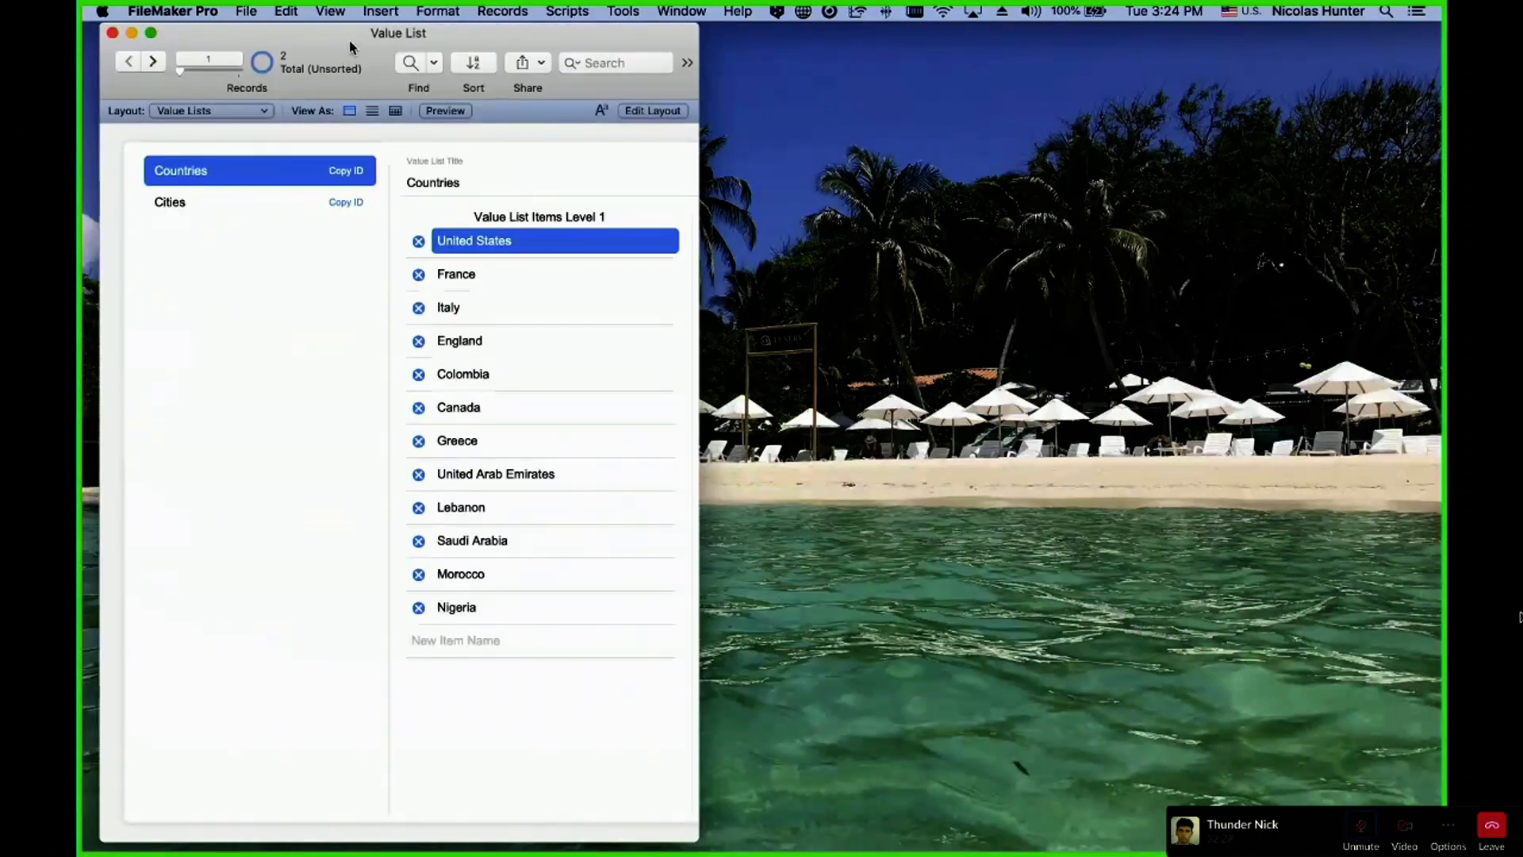
- Reopen the relationships graph to check the GLOB_Globals match field, collapse the occurrence again, and close the database definition
{"action": "key", "text": "super+shift+d"}
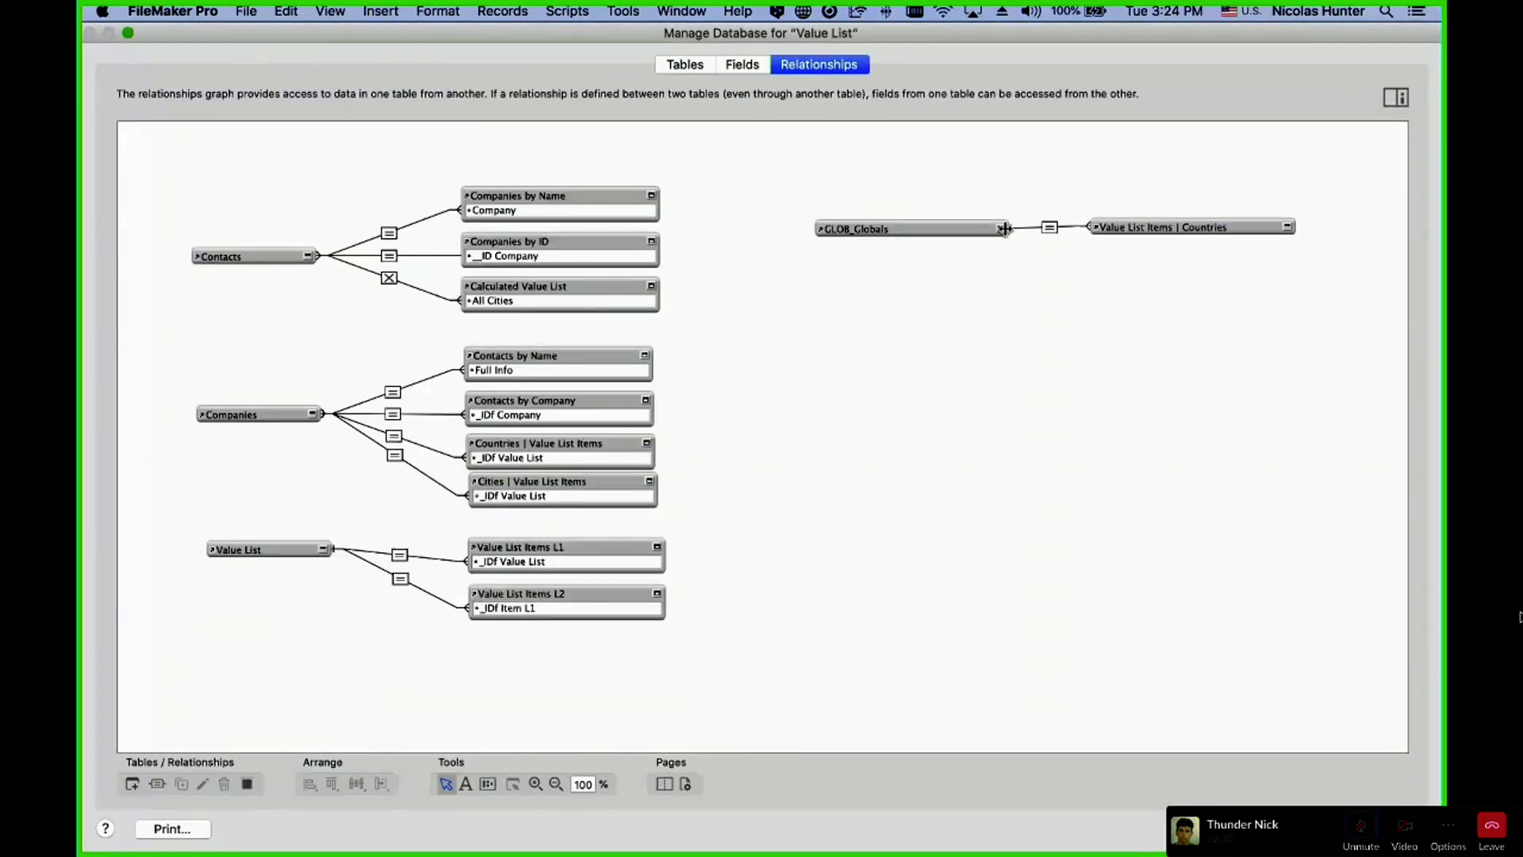
{"action": "left_click", "coordinate": [1001, 228]}
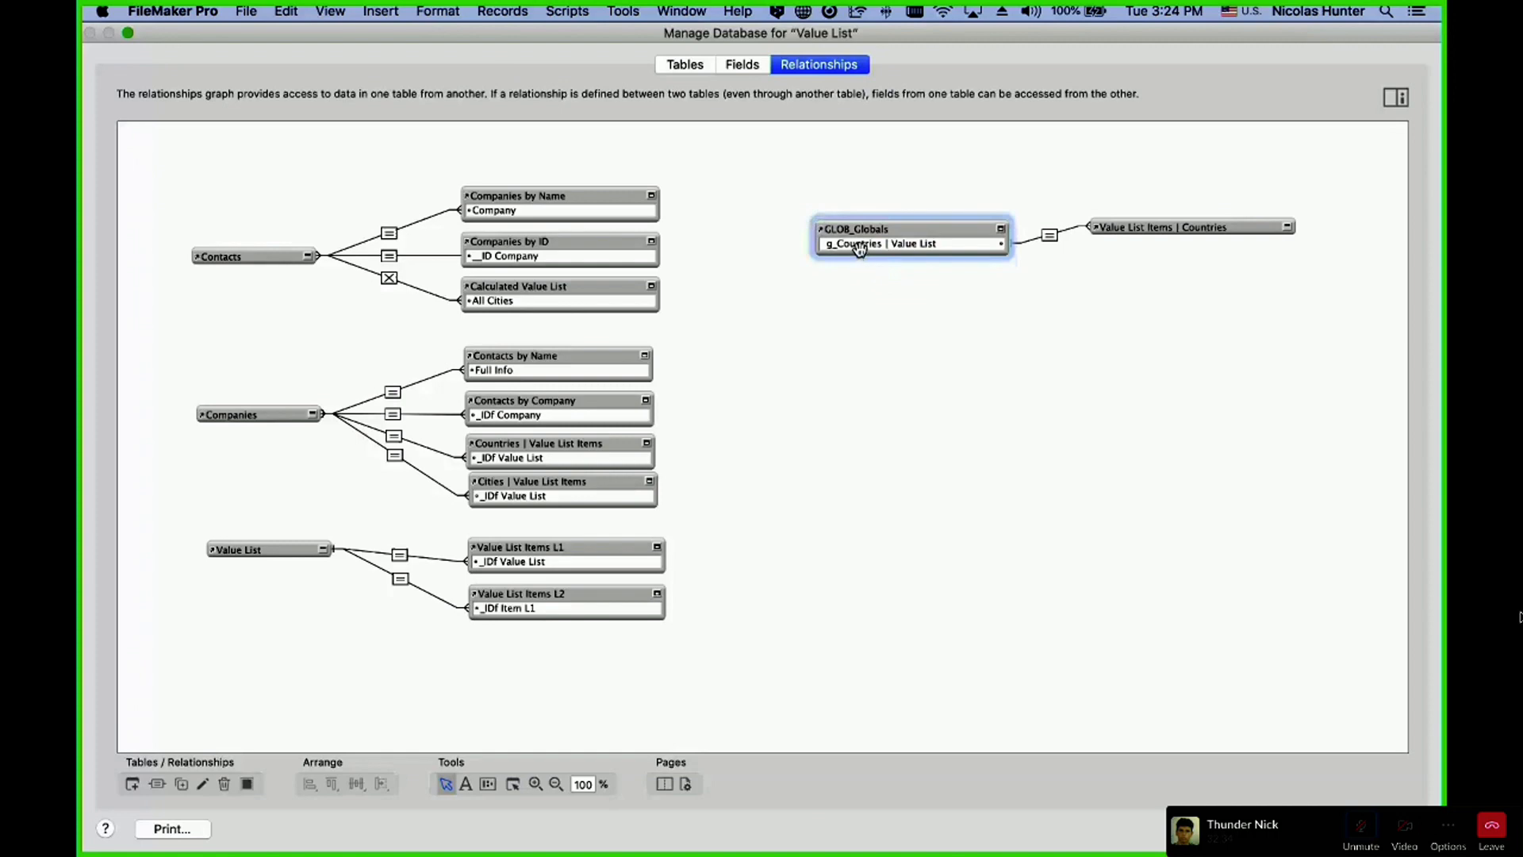
{"action": "left_click", "coordinate": [1000, 229]}
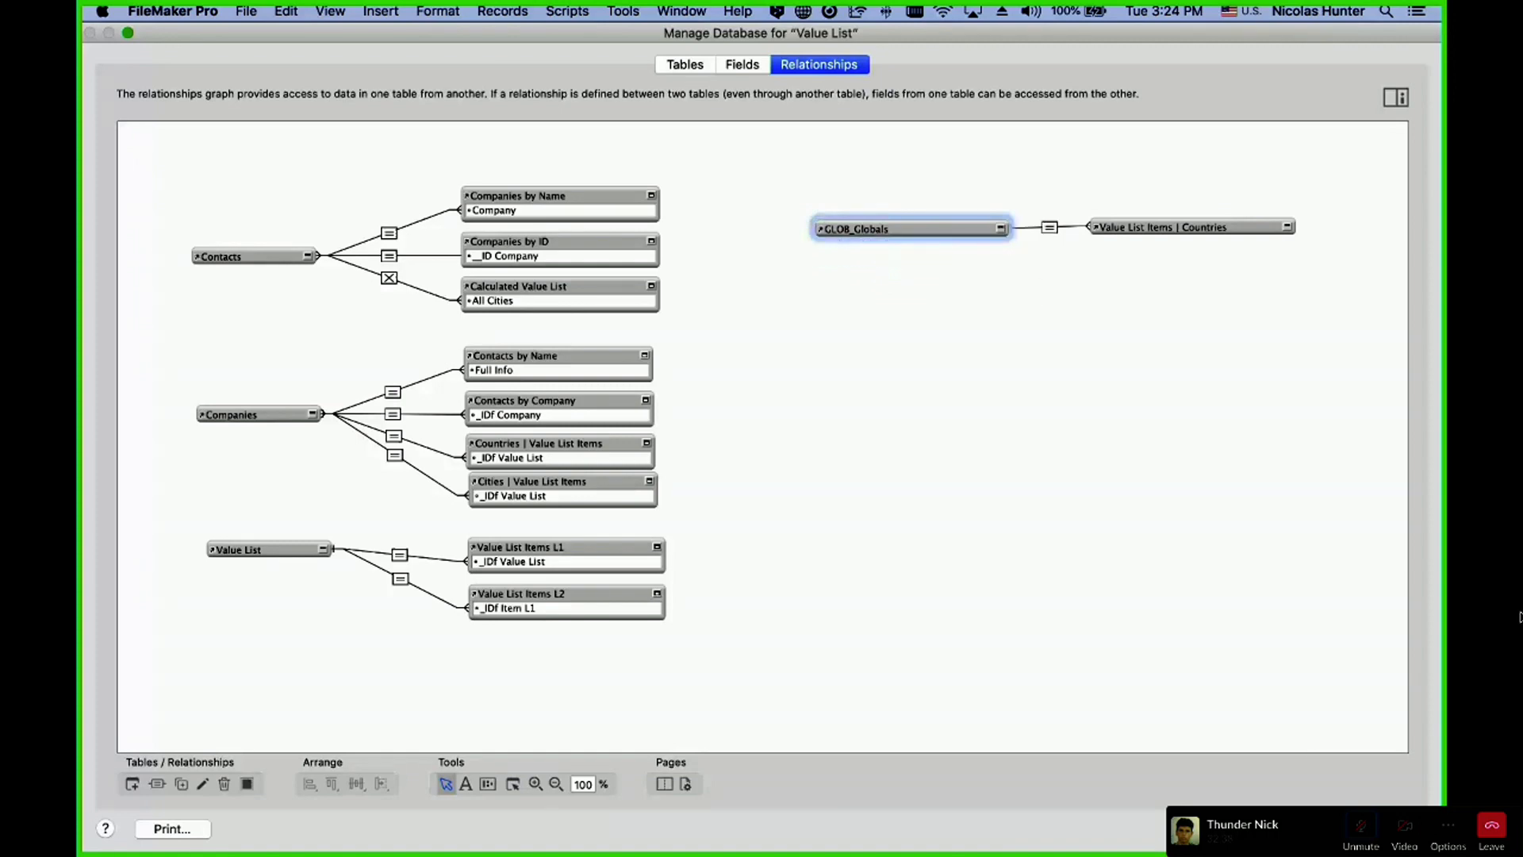
{"action": "left_click", "coordinate": [1389, 829]}
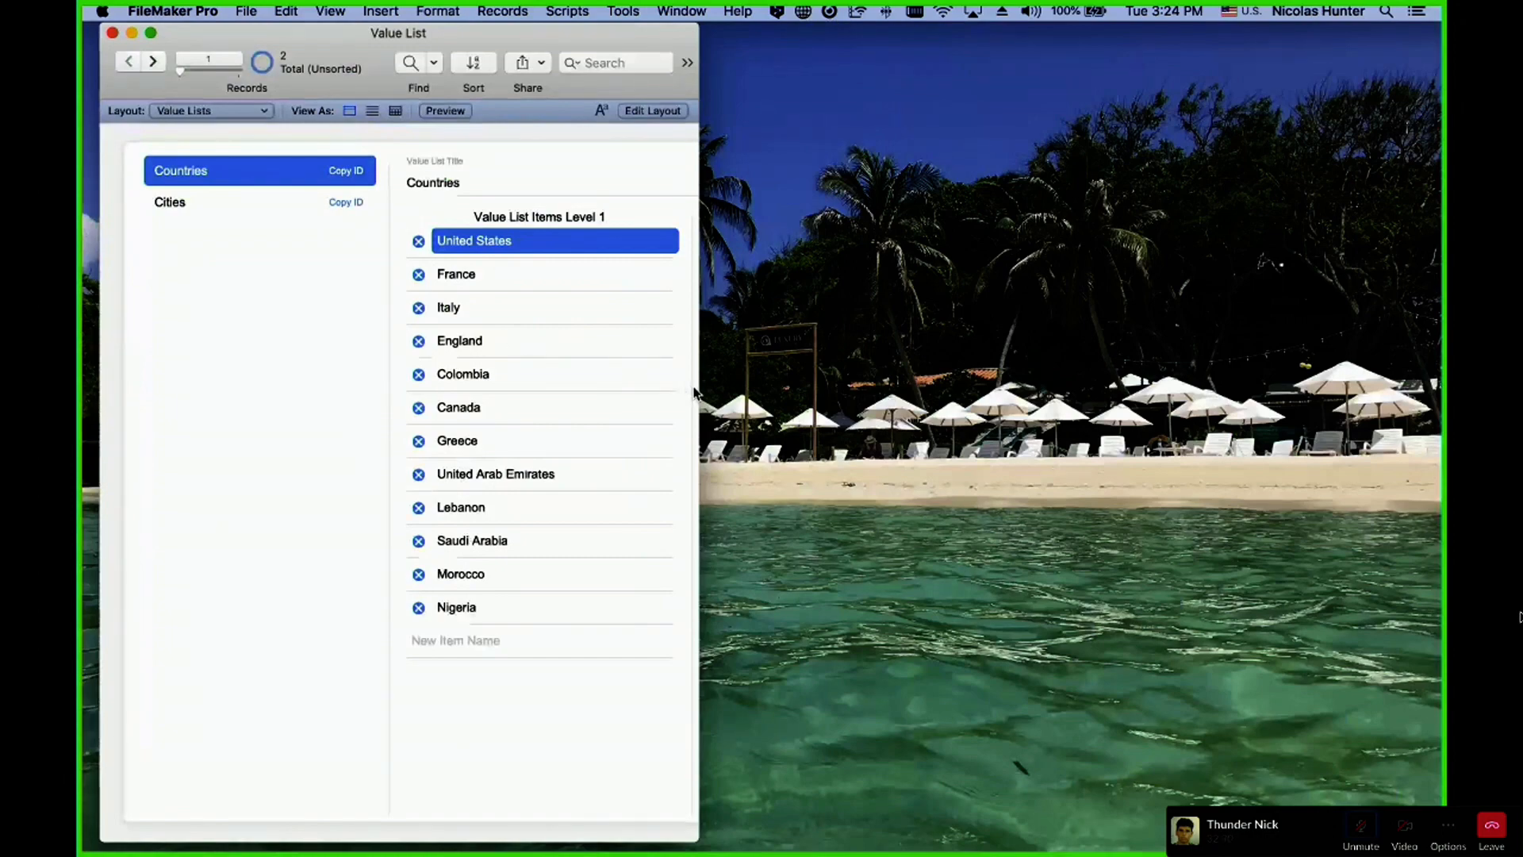
- Open the Trigger | OnFirstWindowOpen | Startup script for editing and add the comment "Set globals"
{"action": "mouse_move", "coordinate": [696, 386]}
{"action": "left_mouse_down"}
{"action": "mouse_move", "coordinate": [1197, 389]}
{"action": "mouse_move", "coordinate": [716, 388]}
{"action": "left_mouse_up"}
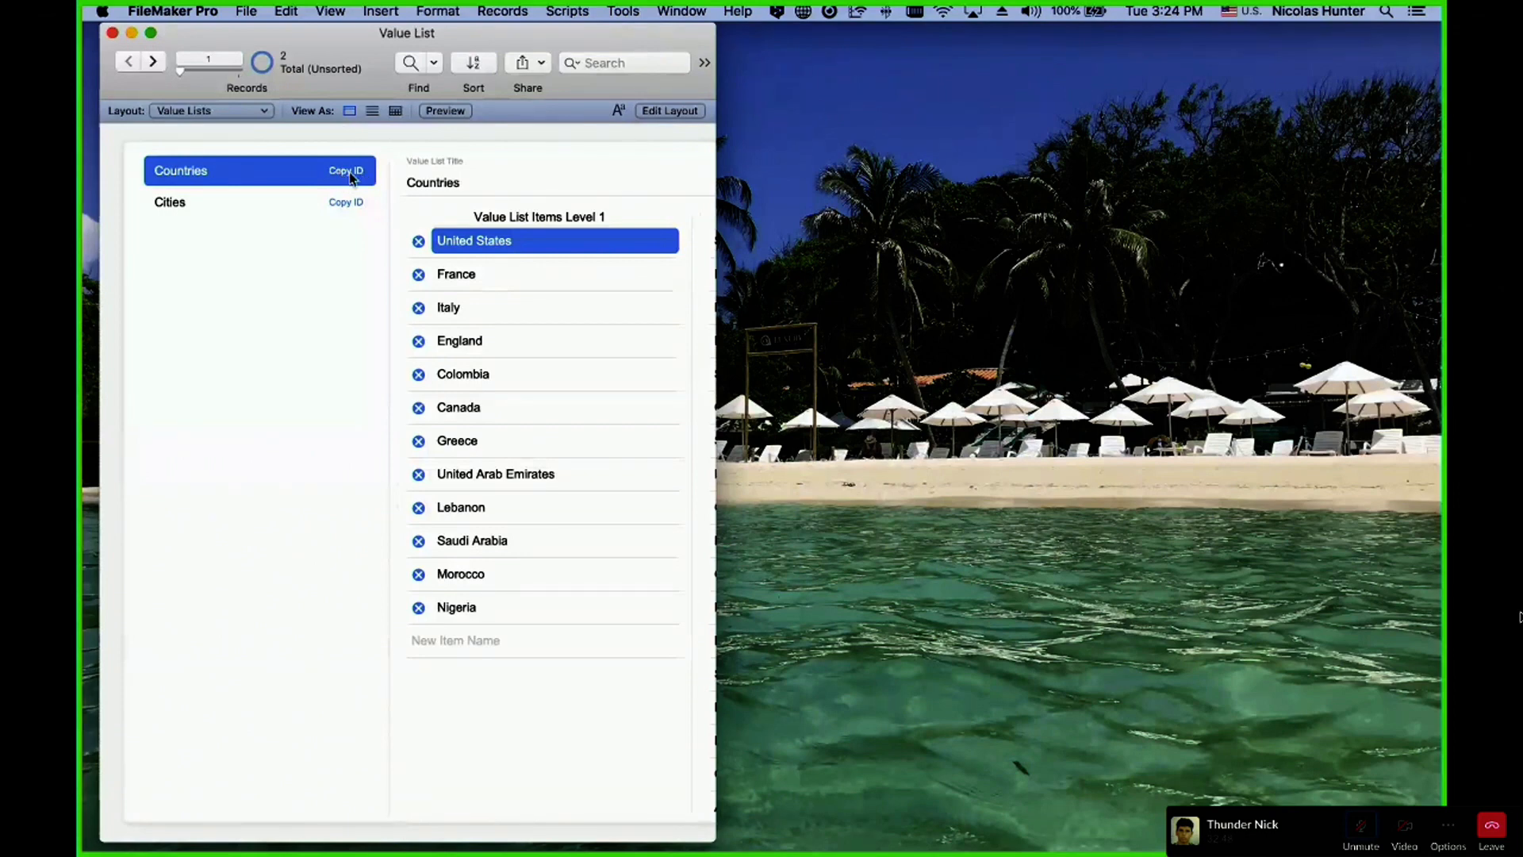
{"action": "left_click", "coordinate": [607, 8]}
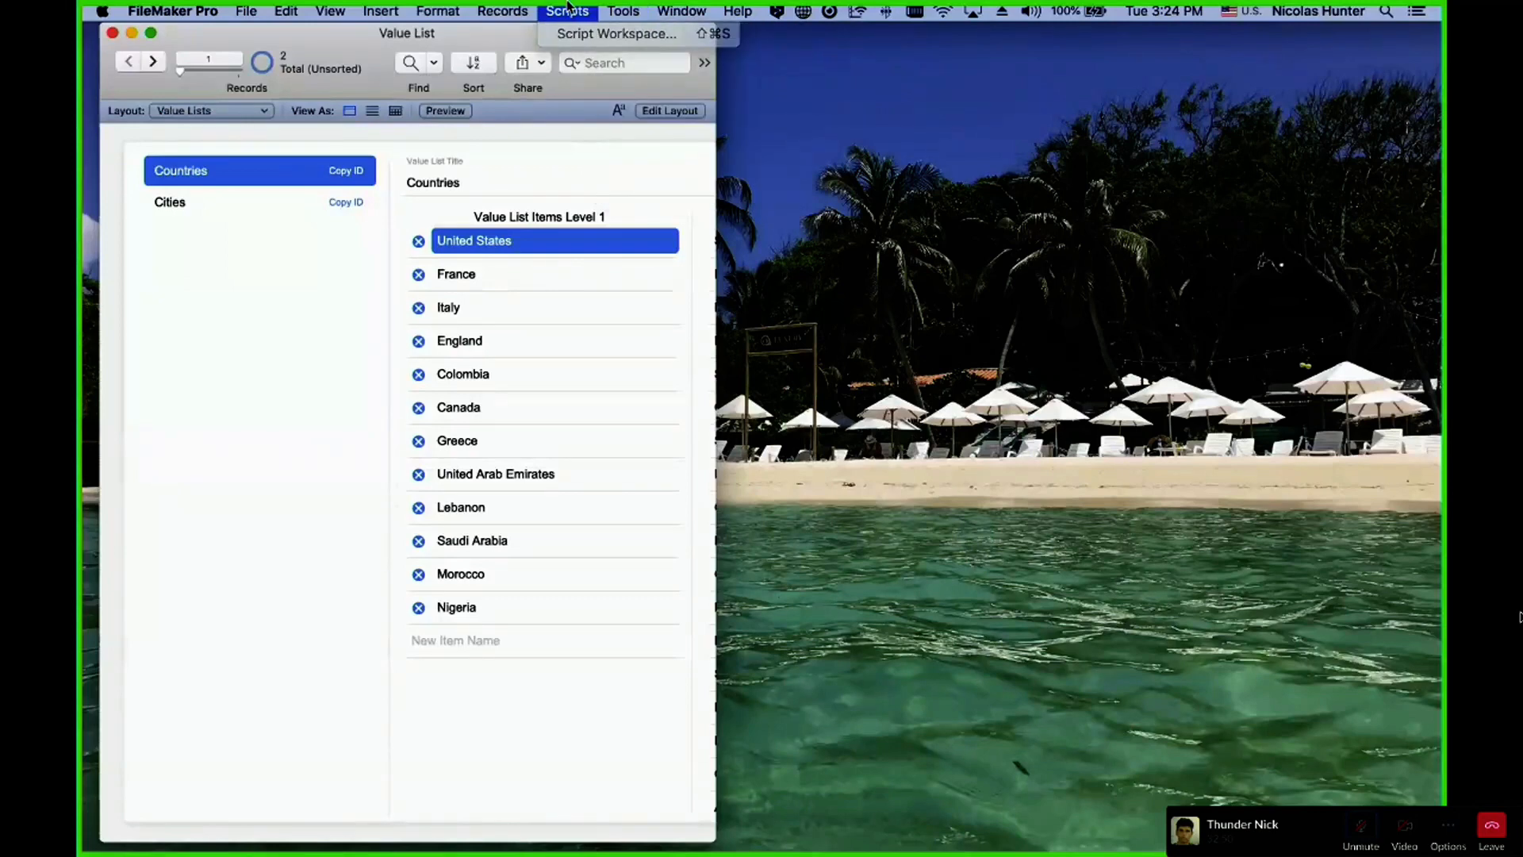
{"action": "left_click", "coordinate": [607, 34]}
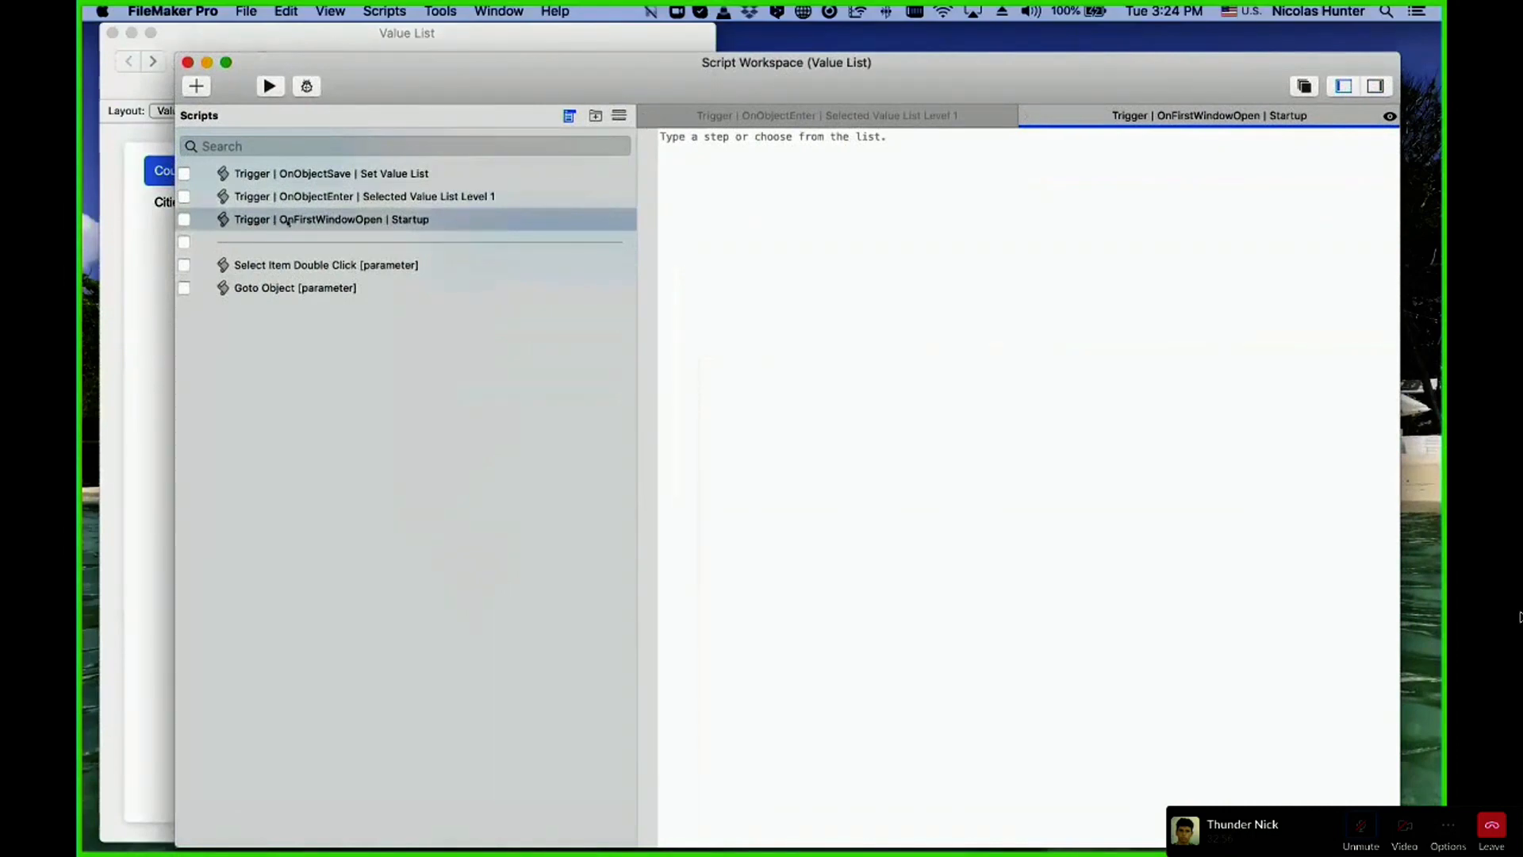
{"action": "left_click", "coordinate": [766, 138]}
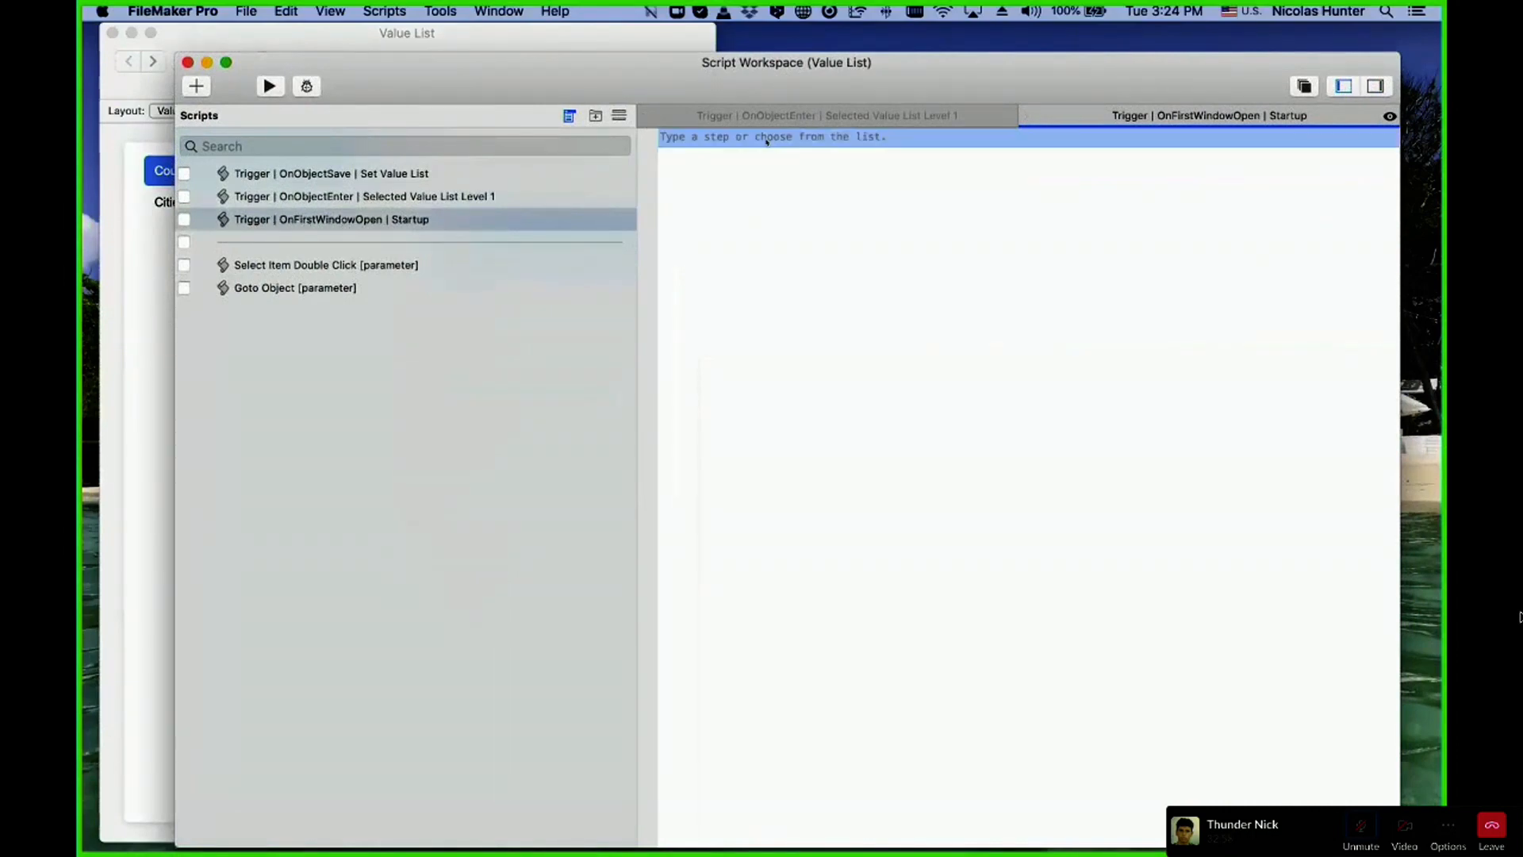
{"action": "type", "text": "# "}
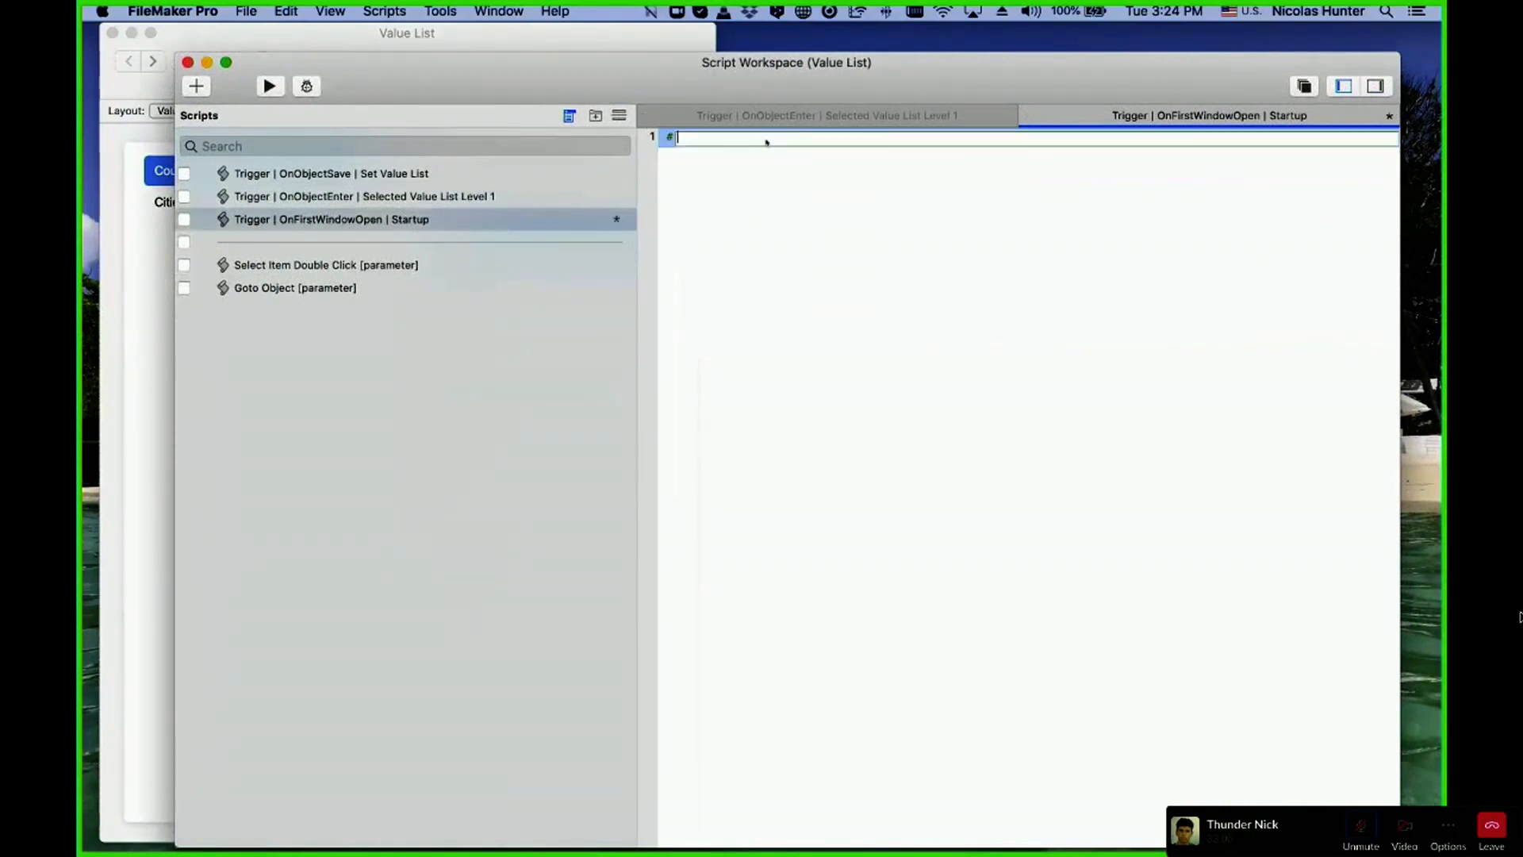
{"action": "type", "text": "Set globals"}
{"action": "key", "text": "Return"}
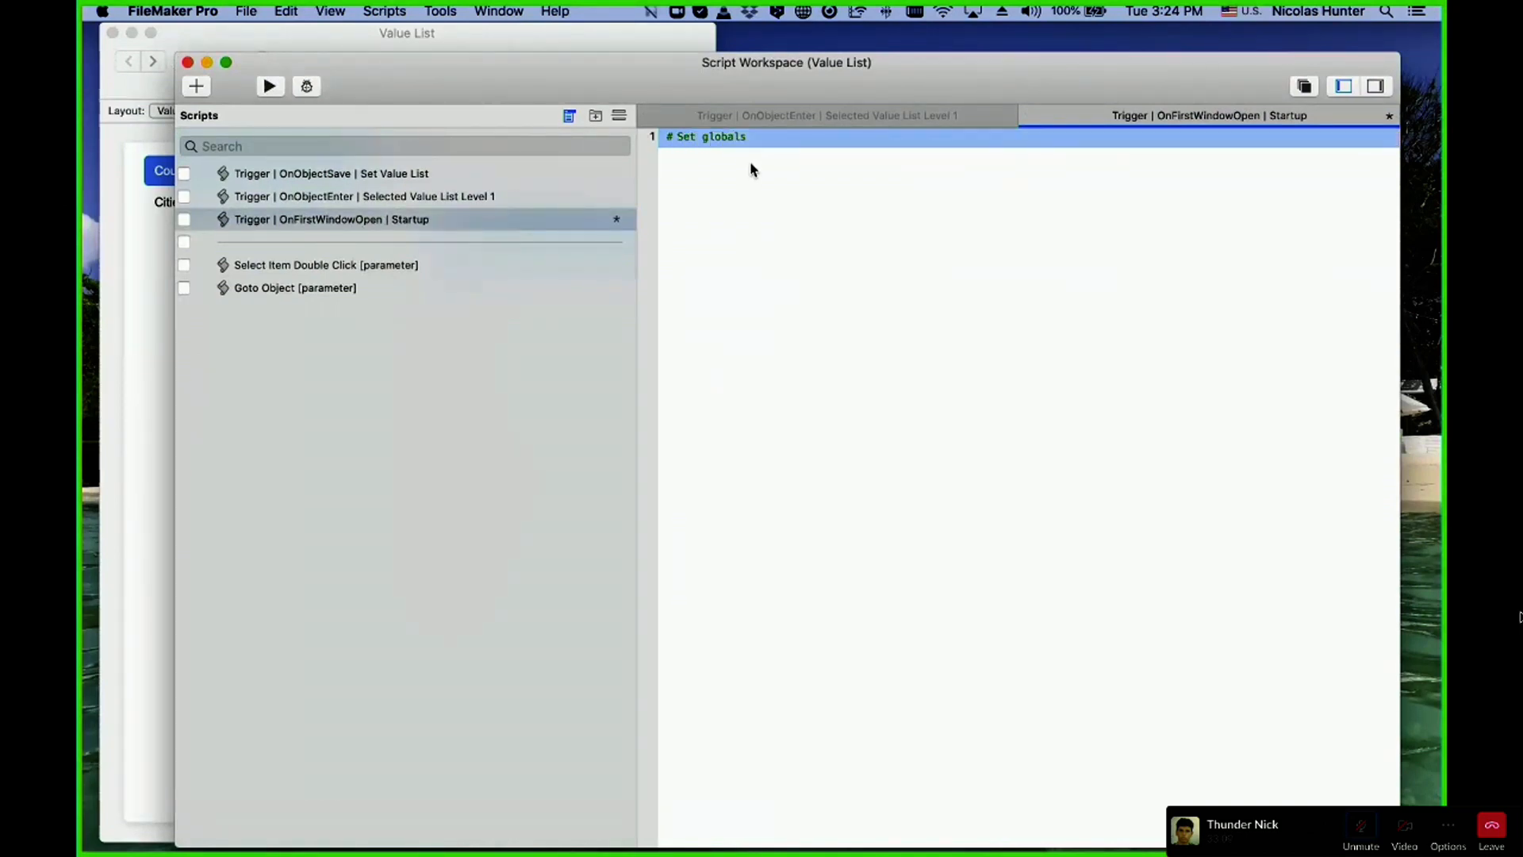
- Add a Set Field step targeting g_Countries | Value List in GLOB_Globals below the comment
{"action": "key", "text": "Return"}
{"action": "type", "text": "Set Field"}
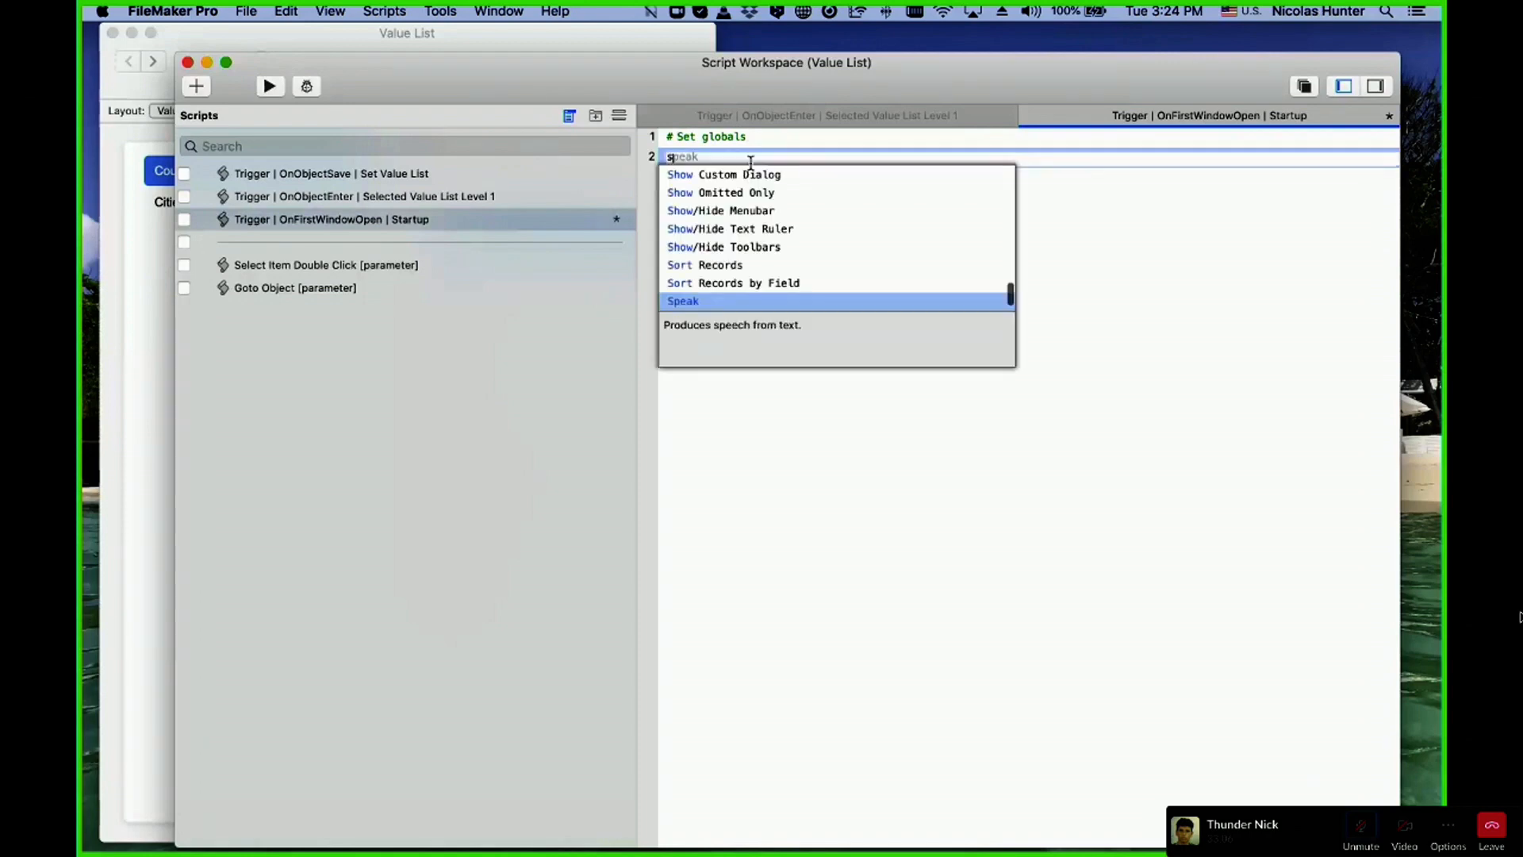
{"action": "key", "text": "Return"}
{"action": "left_click", "coordinate": [752, 161]}
{"action": "left_click", "coordinate": [855, 198]}
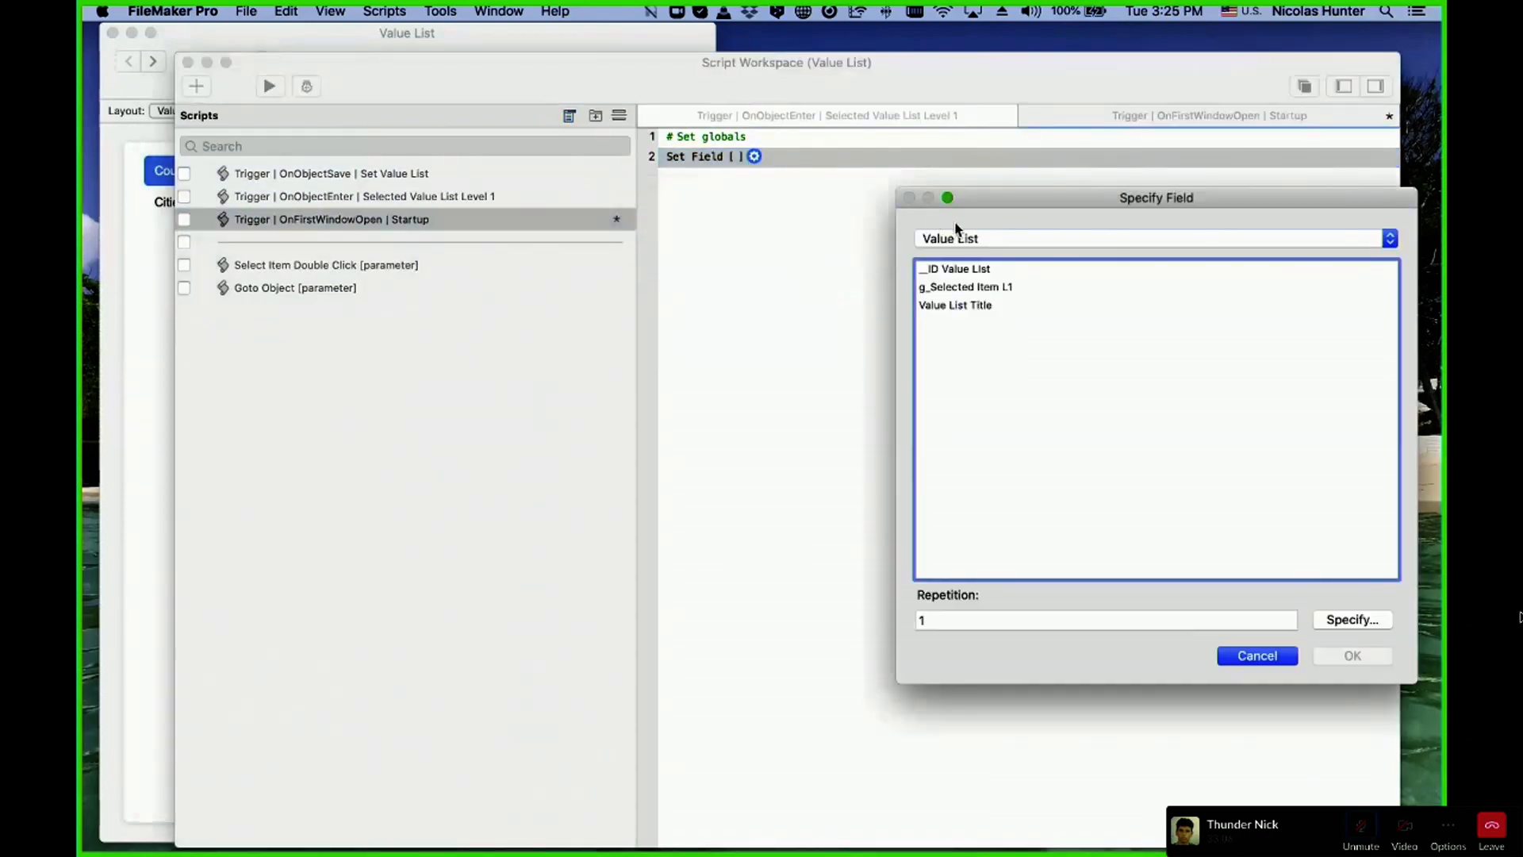
{"action": "left_click", "coordinate": [958, 236]}
{"action": "left_click", "coordinate": [988, 223]}
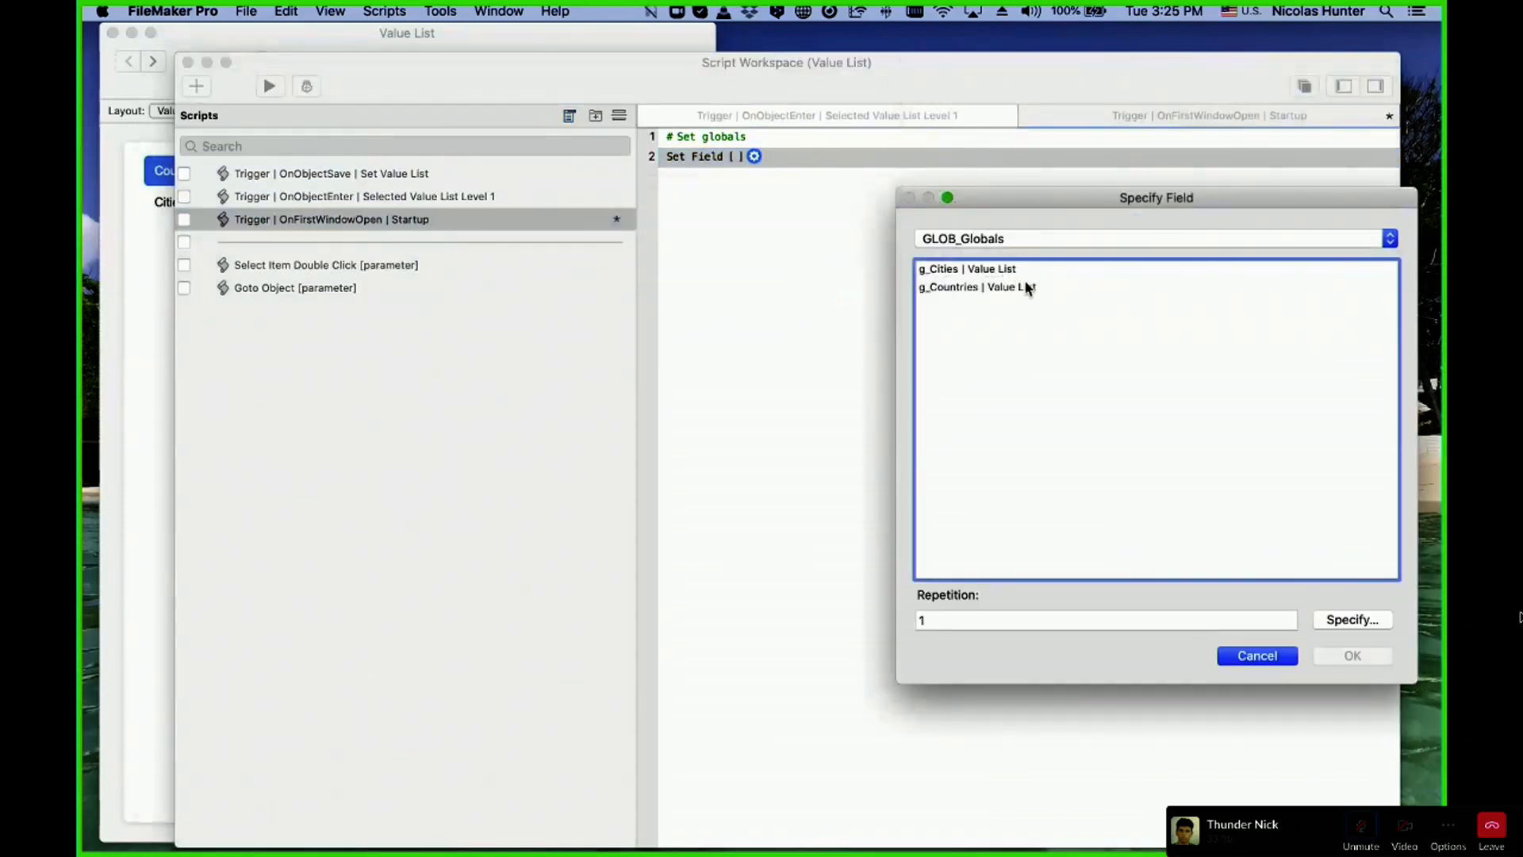
{"action": "double_click", "coordinate": [1028, 287]}
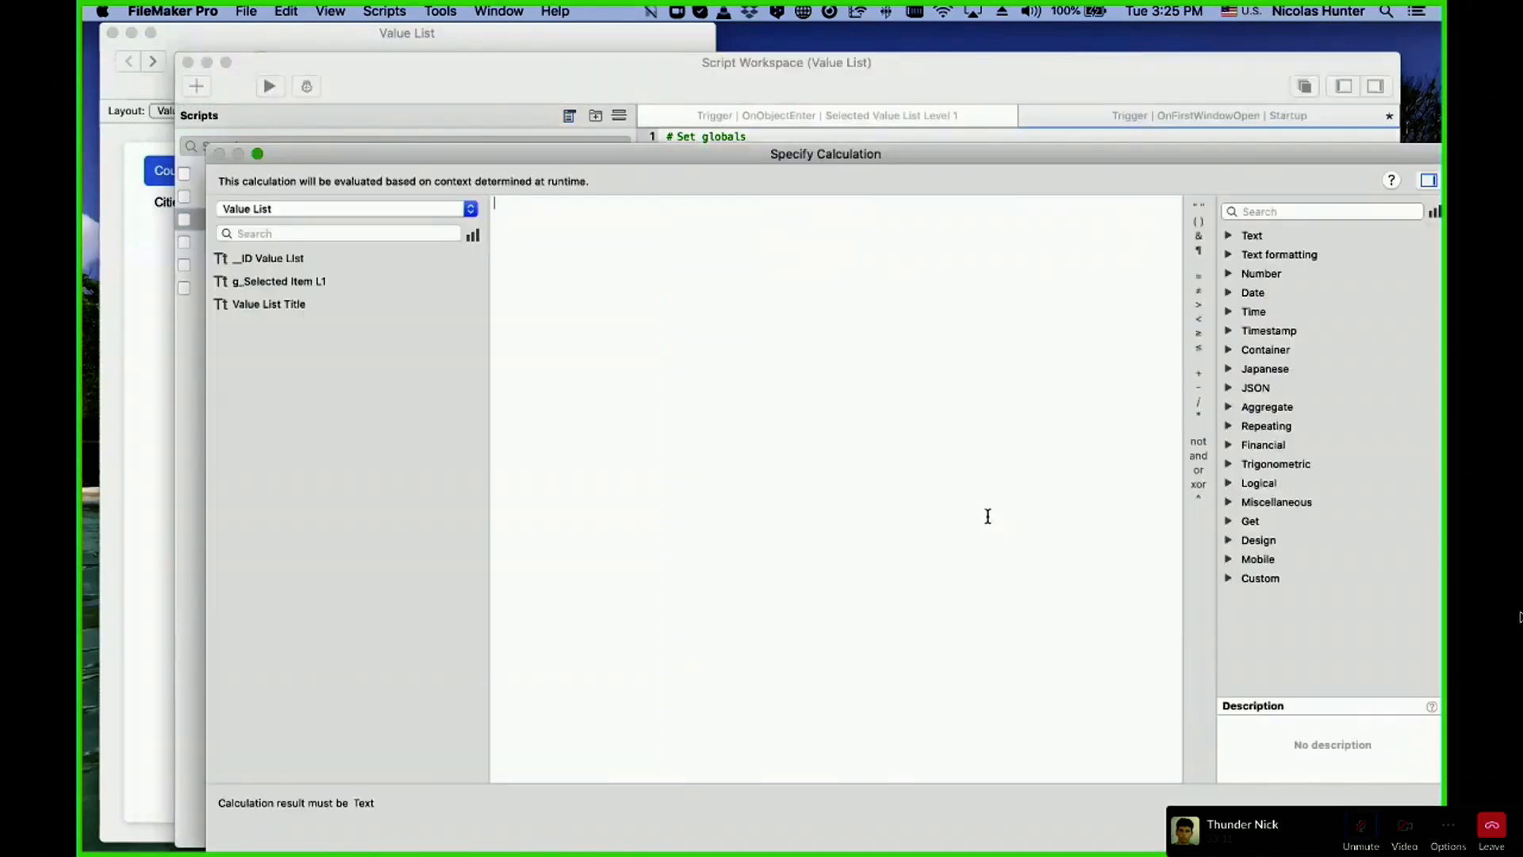
- Set the step's calculated result to the copied Countries value list ID as quoted text and save the script
{"action": "key", "text": "super+v"}
{"action": "type", "text": "\""}
{"action": "key", "text": "Return"}
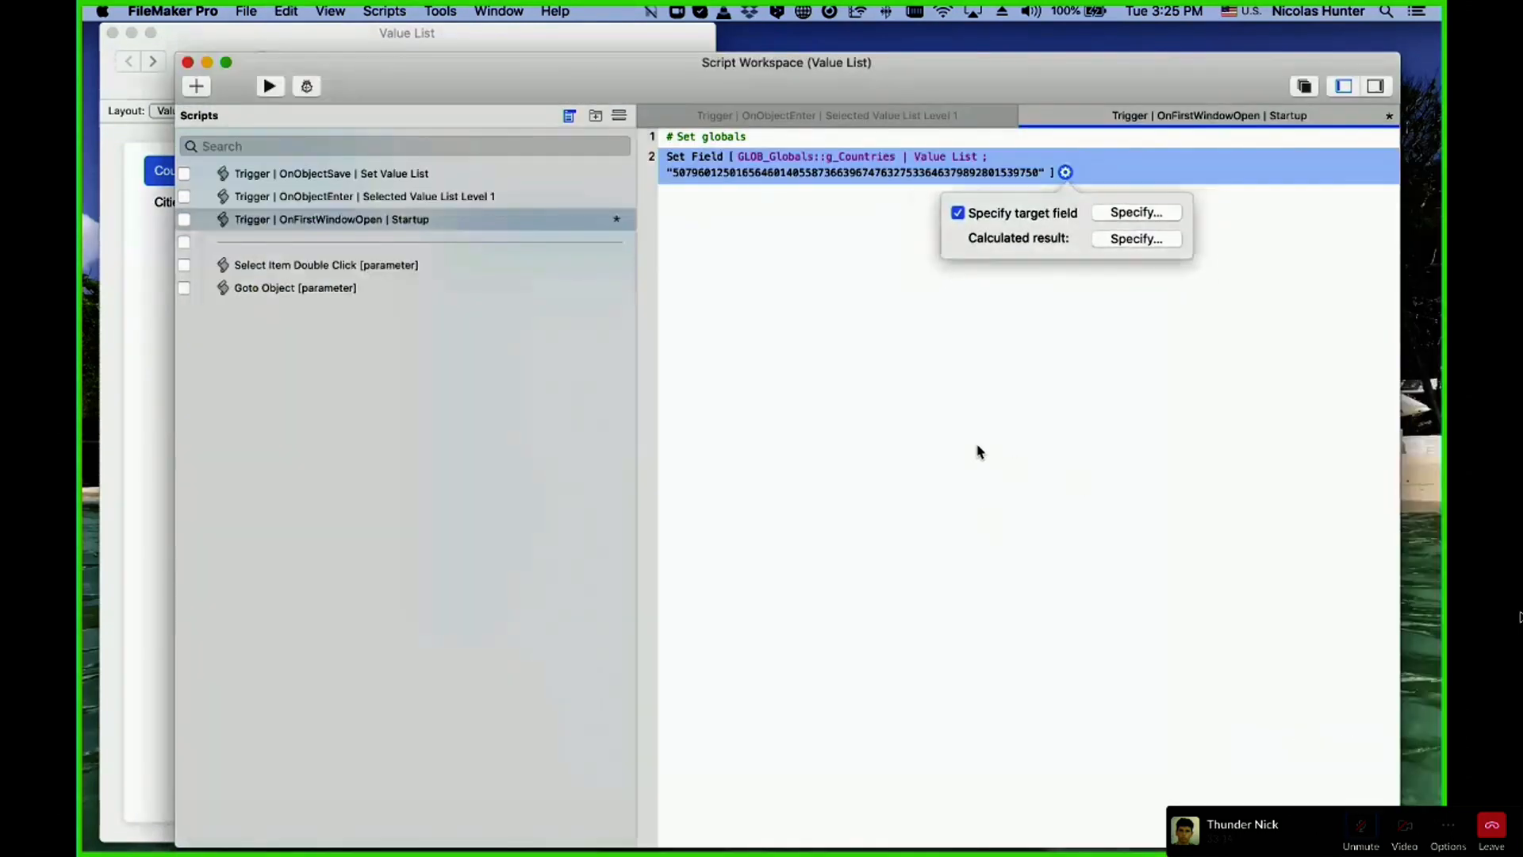
{"action": "left_click", "coordinate": [857, 263]}
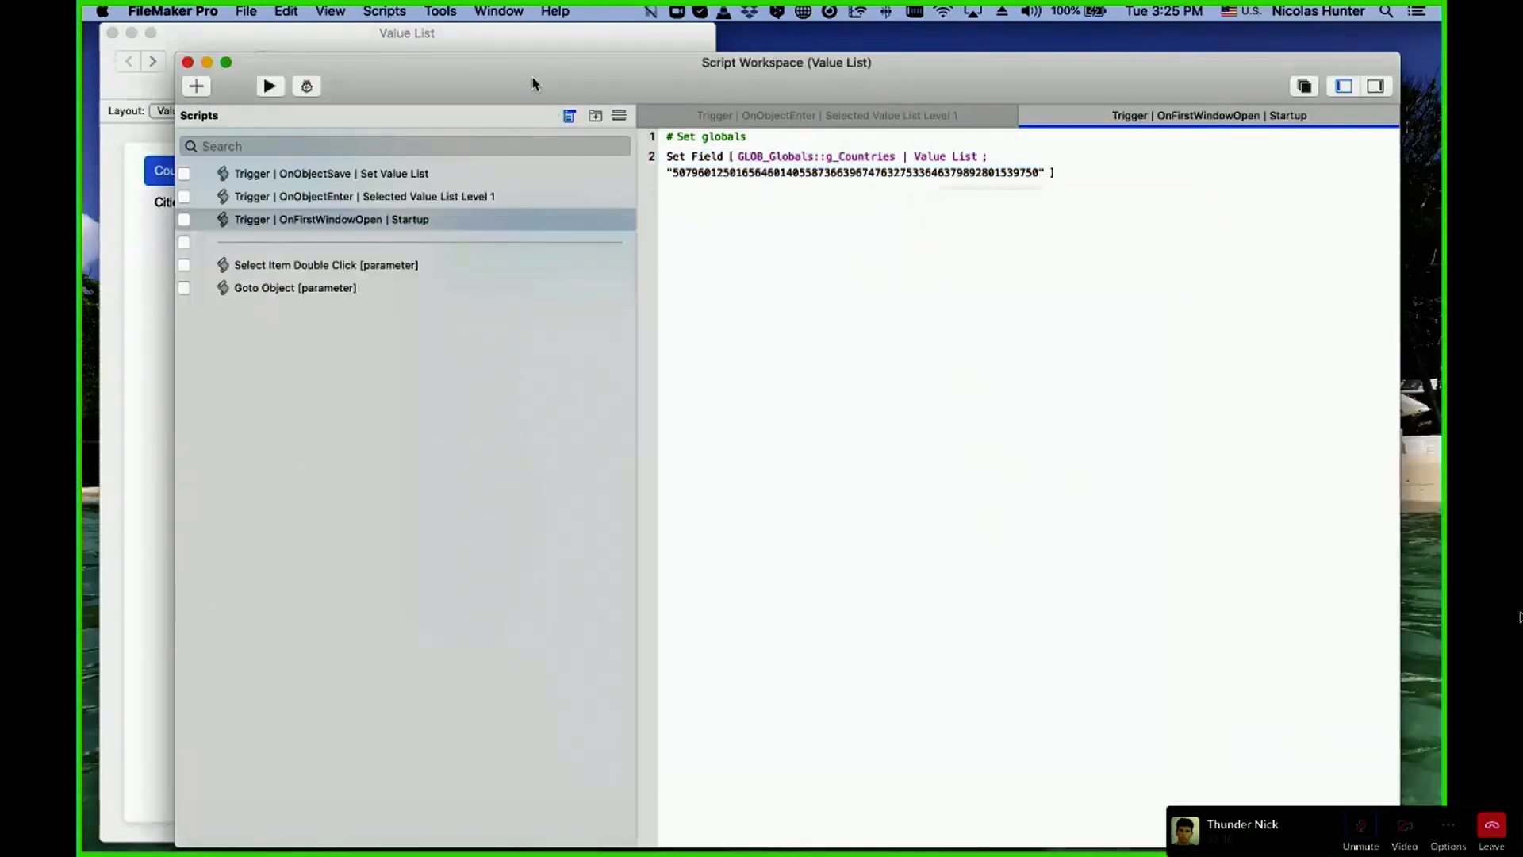
- Compare the Countries entry in the Value Lists layout with the ID used in the startup script's Set Field step
{"action": "left_click_drag", "start_coordinate": [530, 82], "coordinate": [694, 92]}
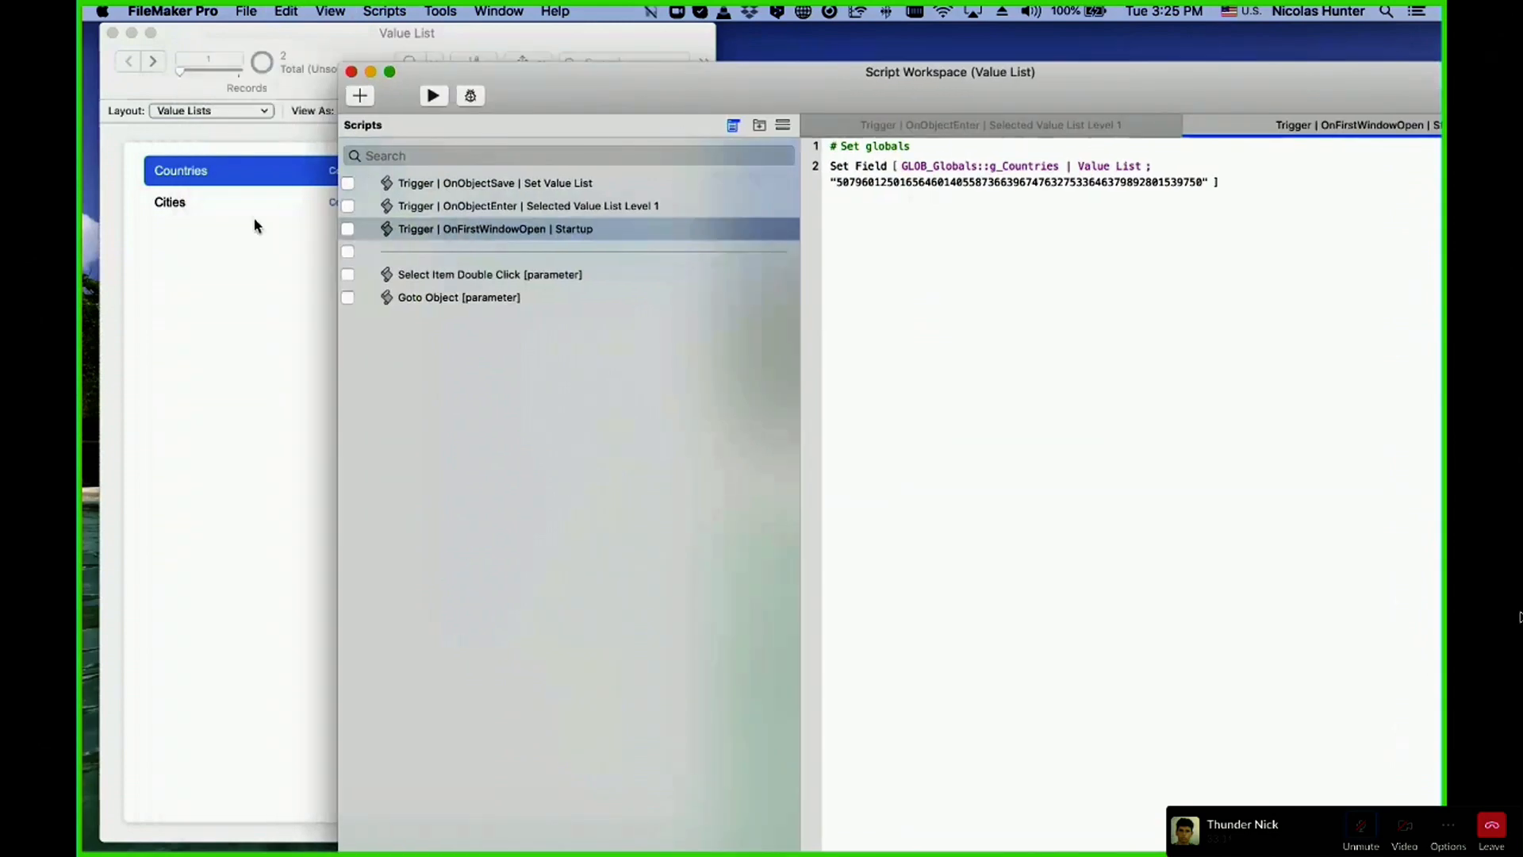
{"action": "left_click", "coordinate": [194, 193]}
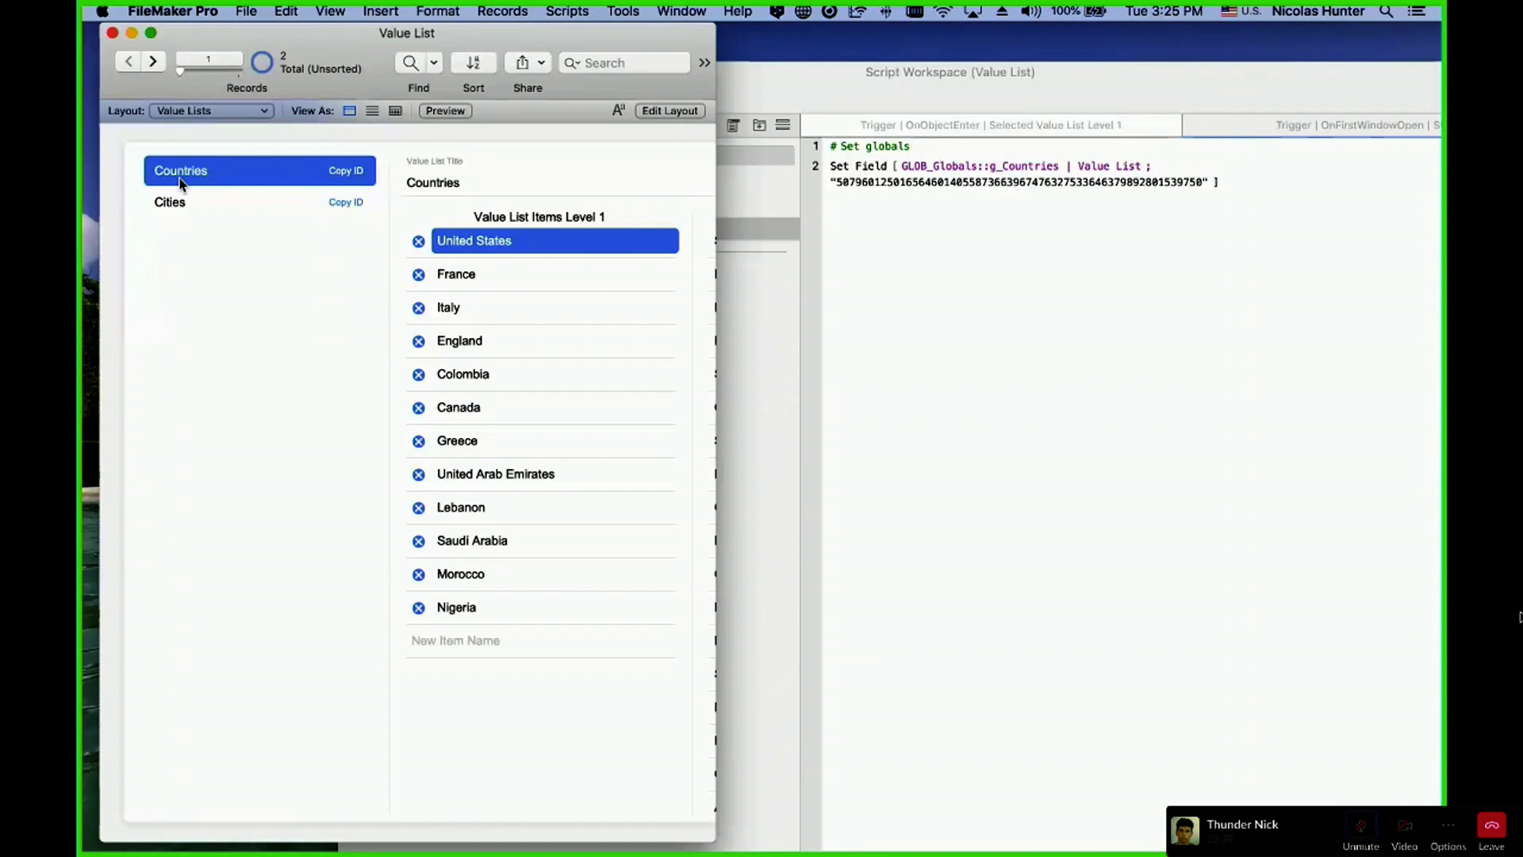
{"action": "left_click", "coordinate": [1012, 188]}
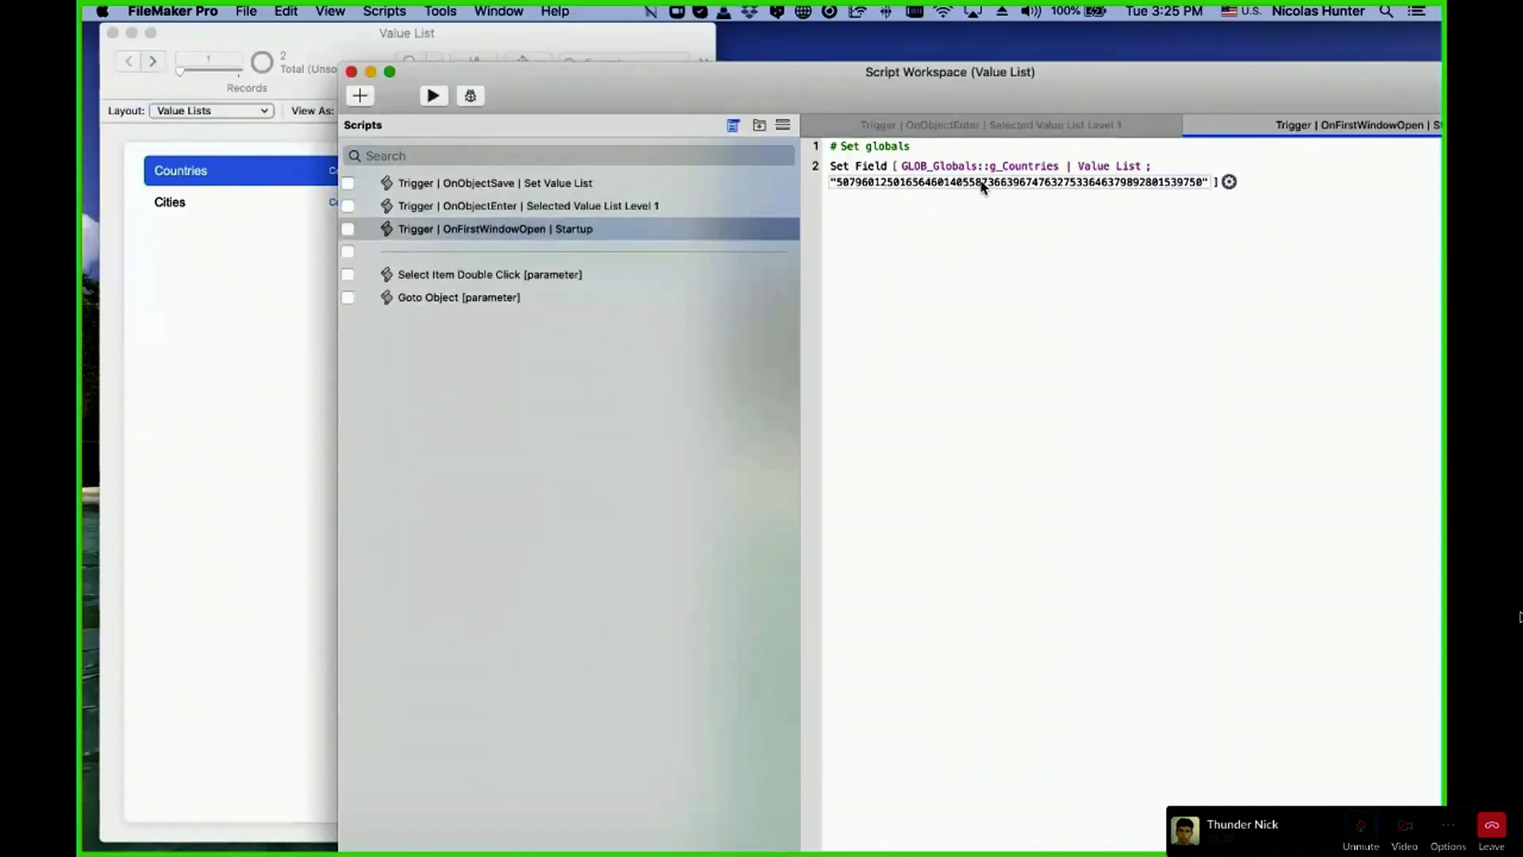
{"action": "left_click", "coordinate": [982, 184]}
{"action": "key", "text": "Escape"}
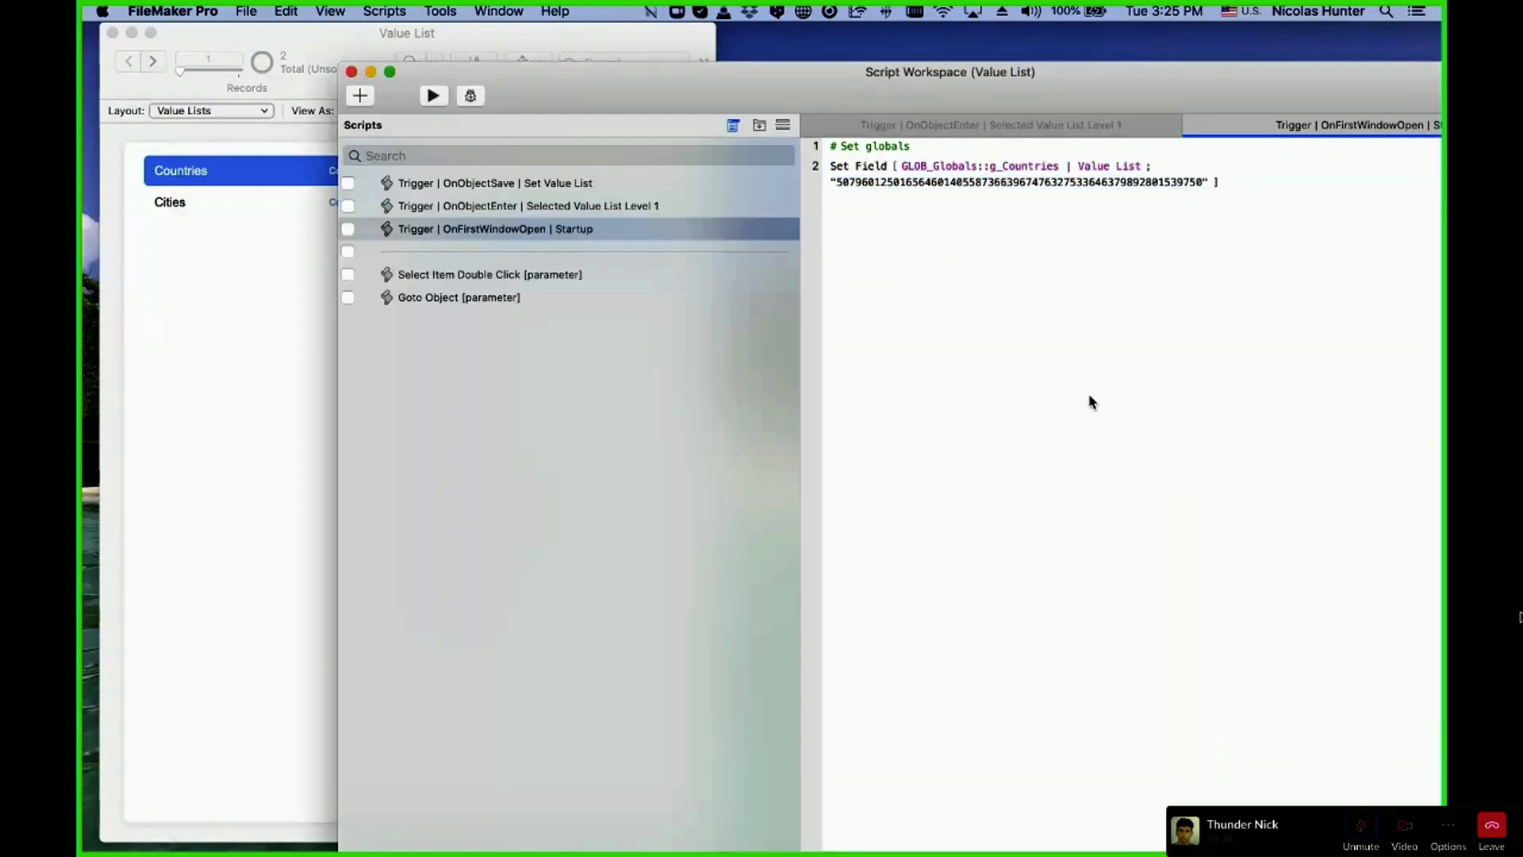
{"action": "left_click", "coordinate": [145, 279]}
{"action": "left_click", "coordinate": [1199, 305]}
{"action": "left_click", "coordinate": [861, 170]}
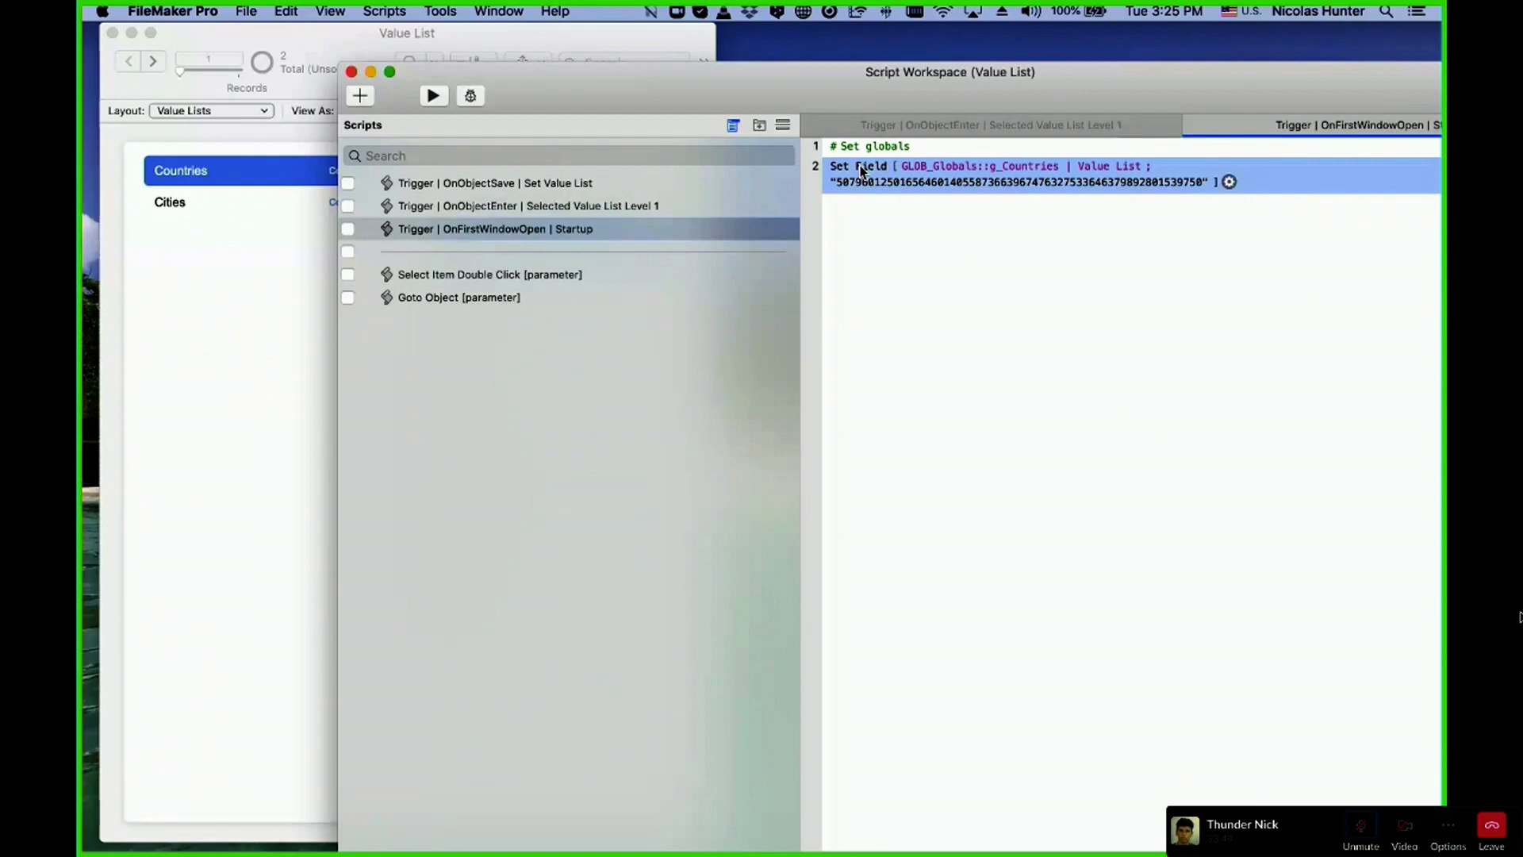
- Run the startup script, widen the Value List window, and open the GLOB_Globals layout in a new window
{"action": "left_click_drag", "start_coordinate": [599, 99], "coordinate": [792, 96]}
{"action": "left_click", "coordinate": [626, 96]}
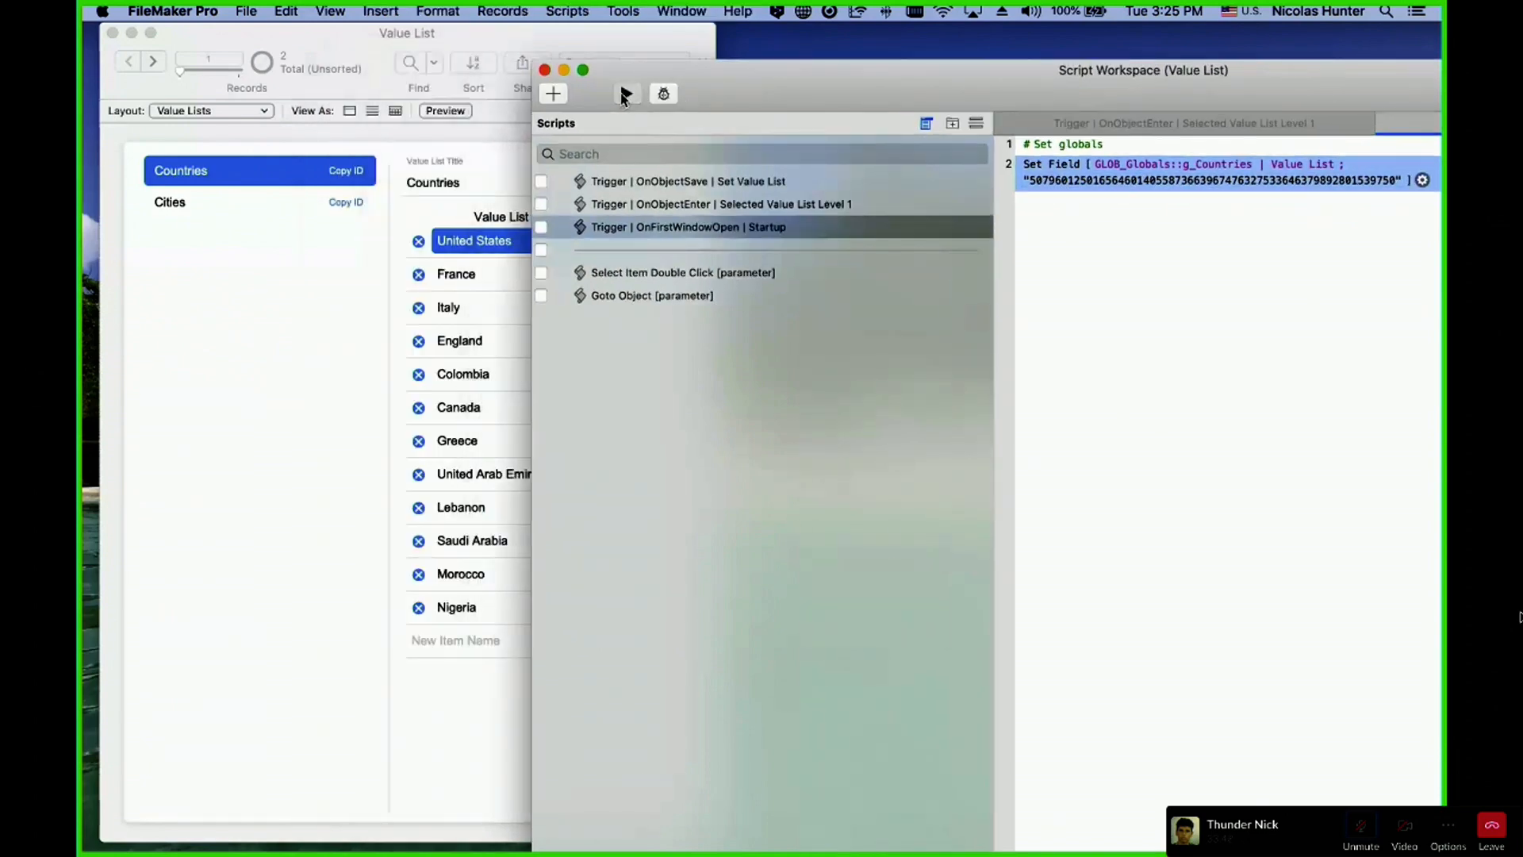
{"action": "left_click_drag", "start_coordinate": [717, 206], "coordinate": [1122, 222]}
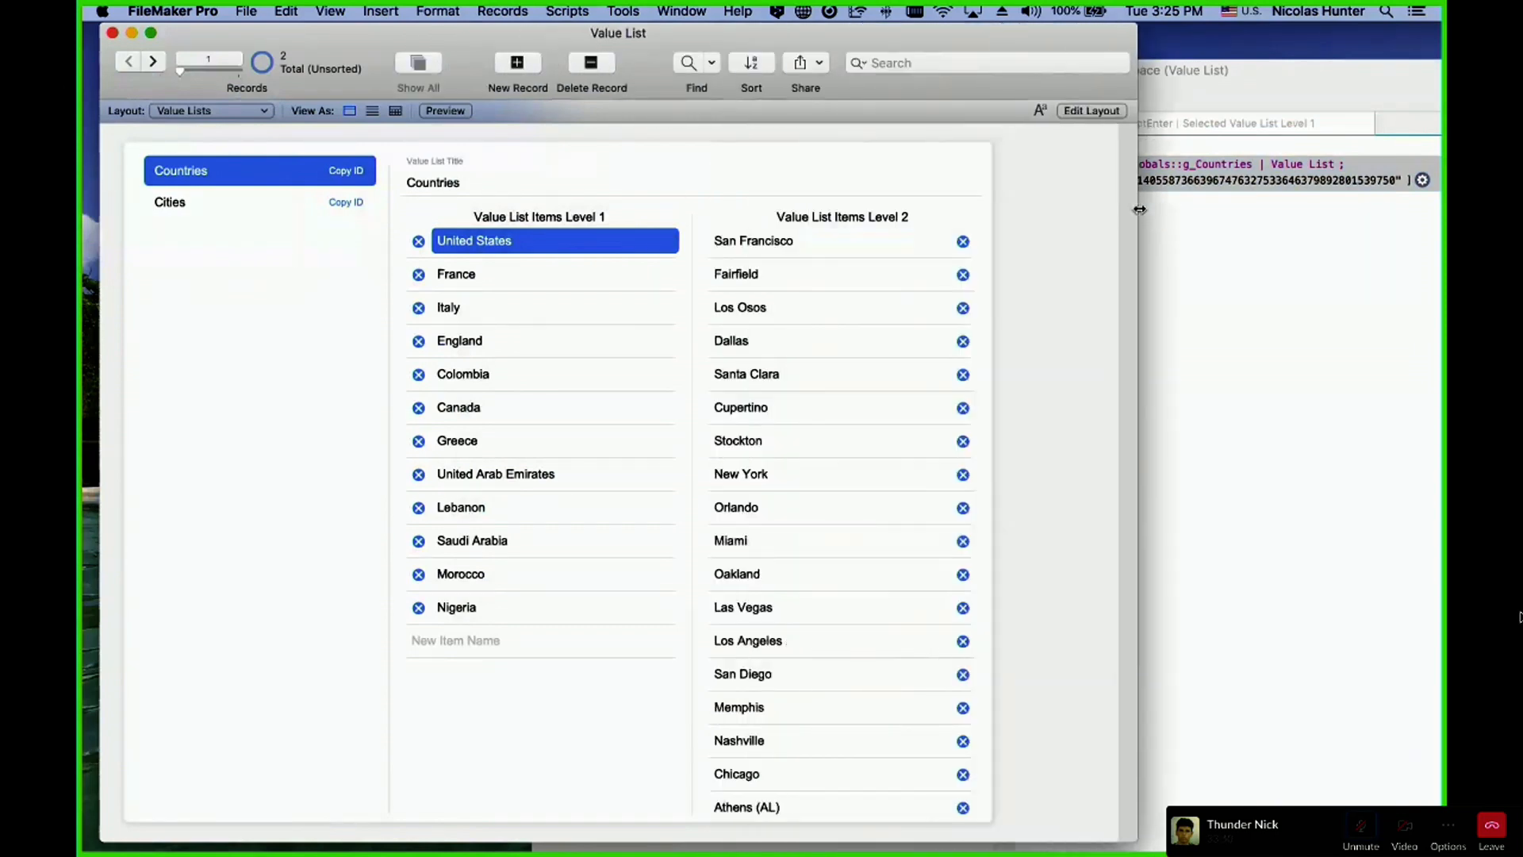
{"action": "key", "text": "super+shift+l"}
{"action": "left_click", "coordinate": [435, 262]}
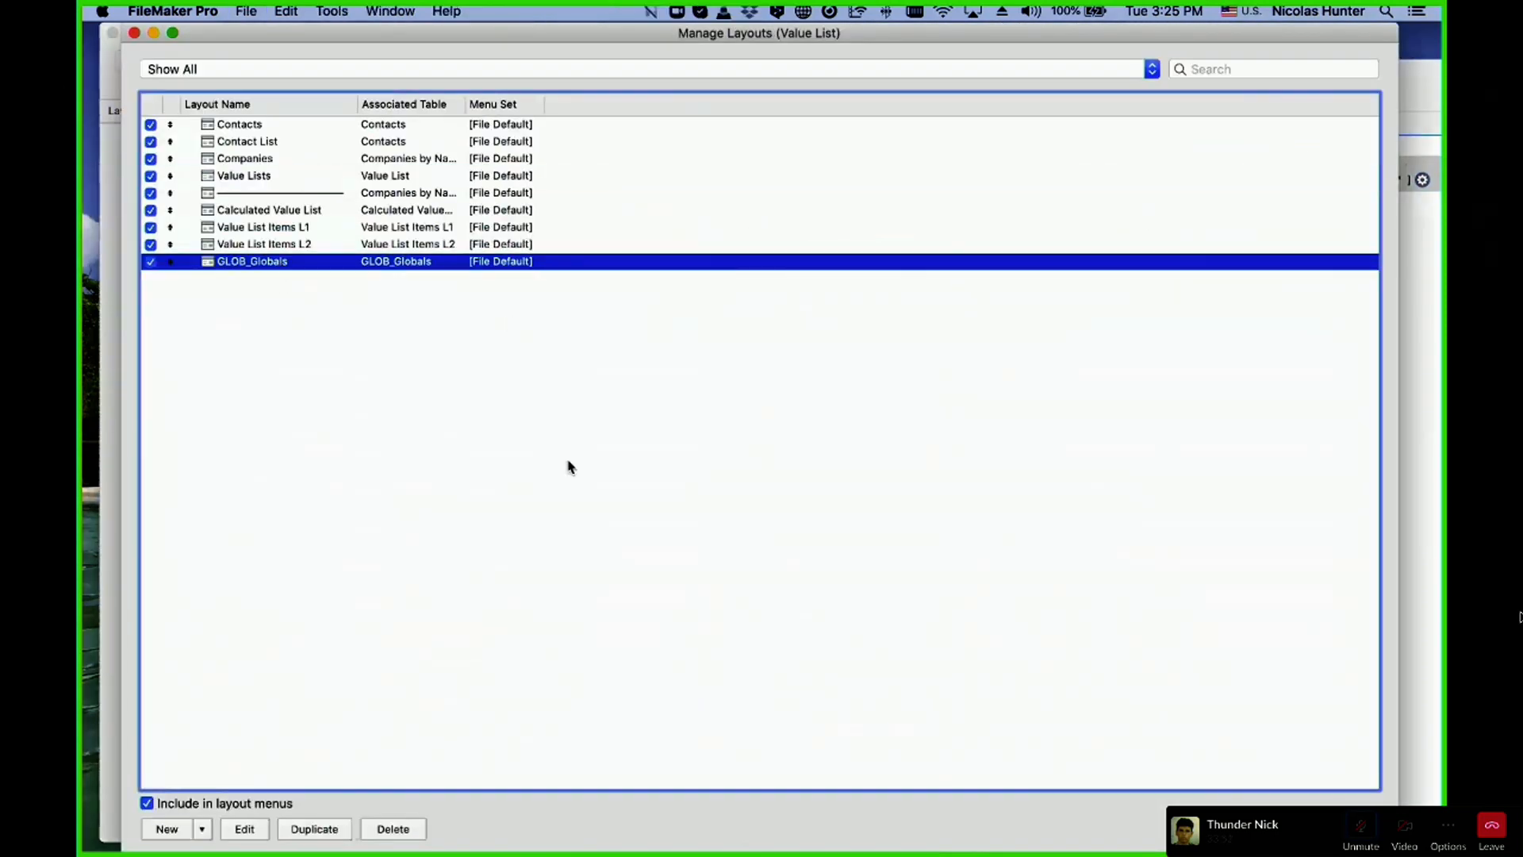
{"action": "key", "text": "super+o"}
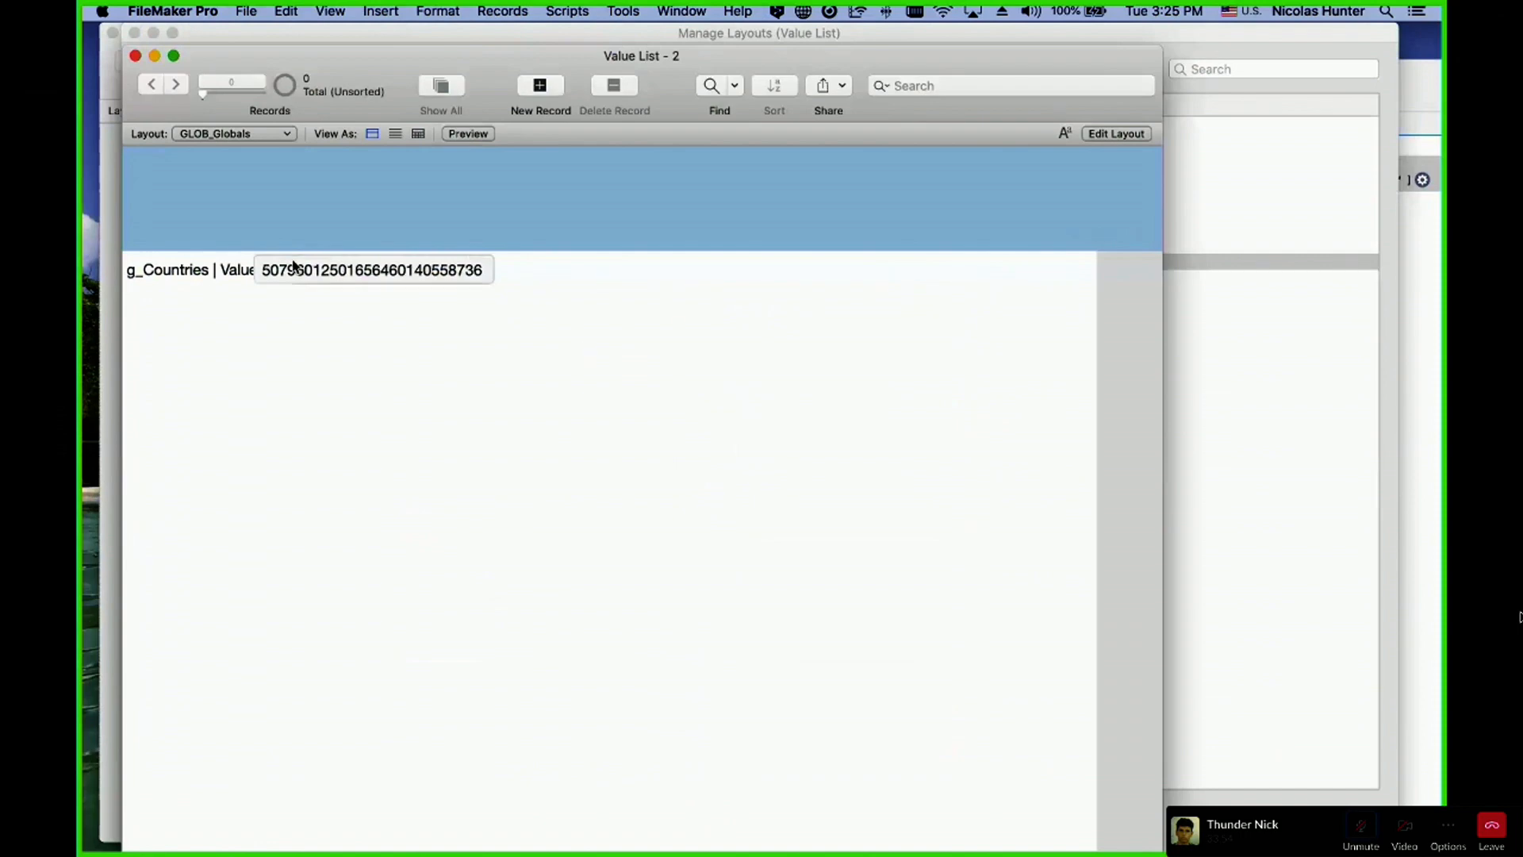
- Remove the g_Countries | Value List field, its label and the Top Navigation part from the GLOB_Globals layout
{"action": "key", "text": "super+l"}
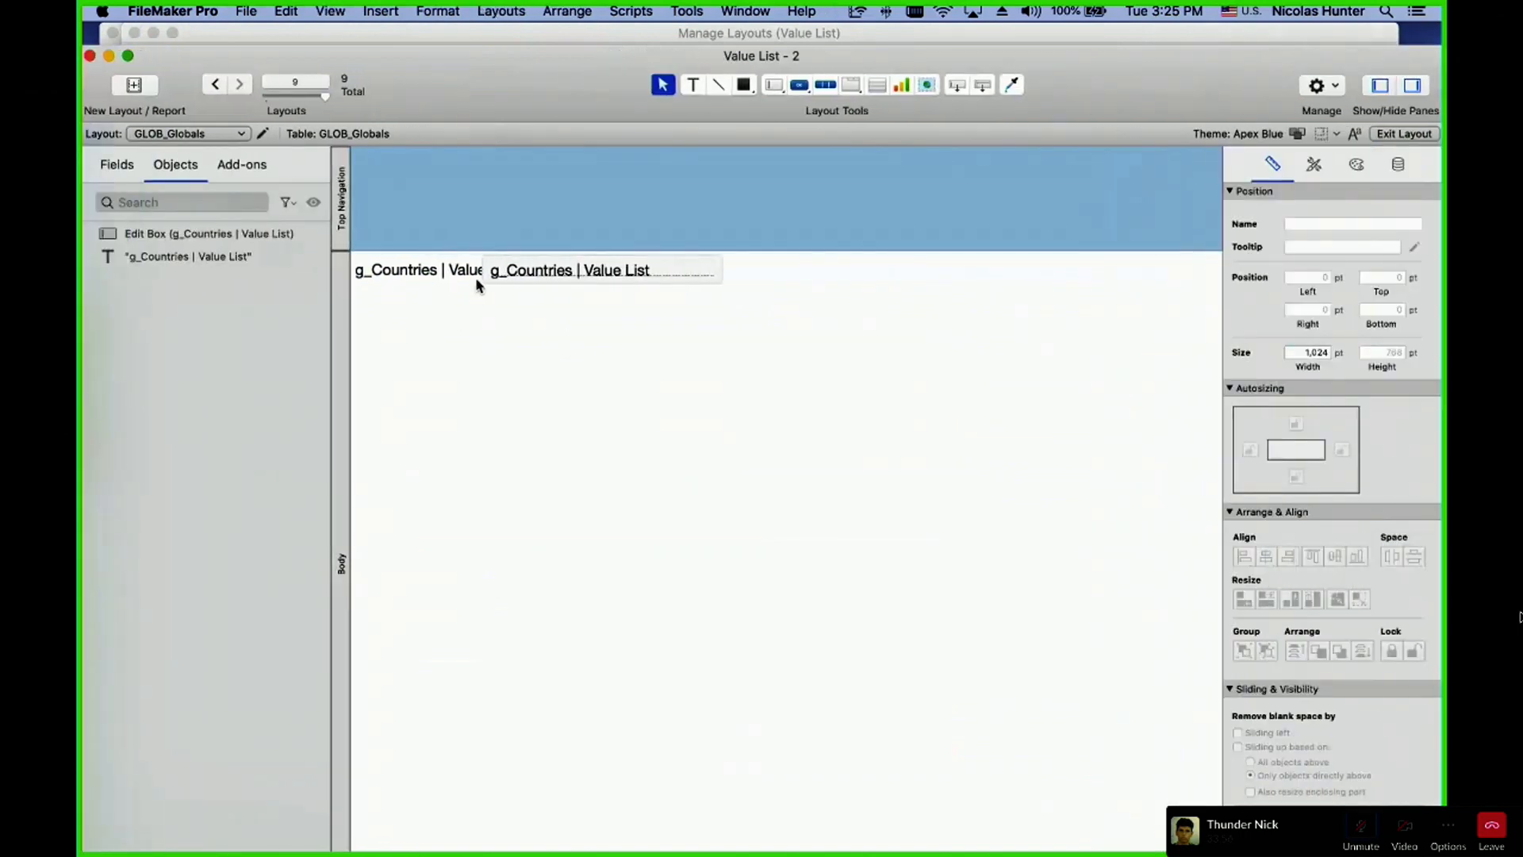
{"action": "left_click_drag", "start_coordinate": [547, 274], "coordinate": [697, 276]}
{"action": "left_click_drag", "start_coordinate": [480, 276], "coordinate": [582, 302]}
{"action": "left_click_drag", "start_coordinate": [749, 346], "coordinate": [583, 258]}
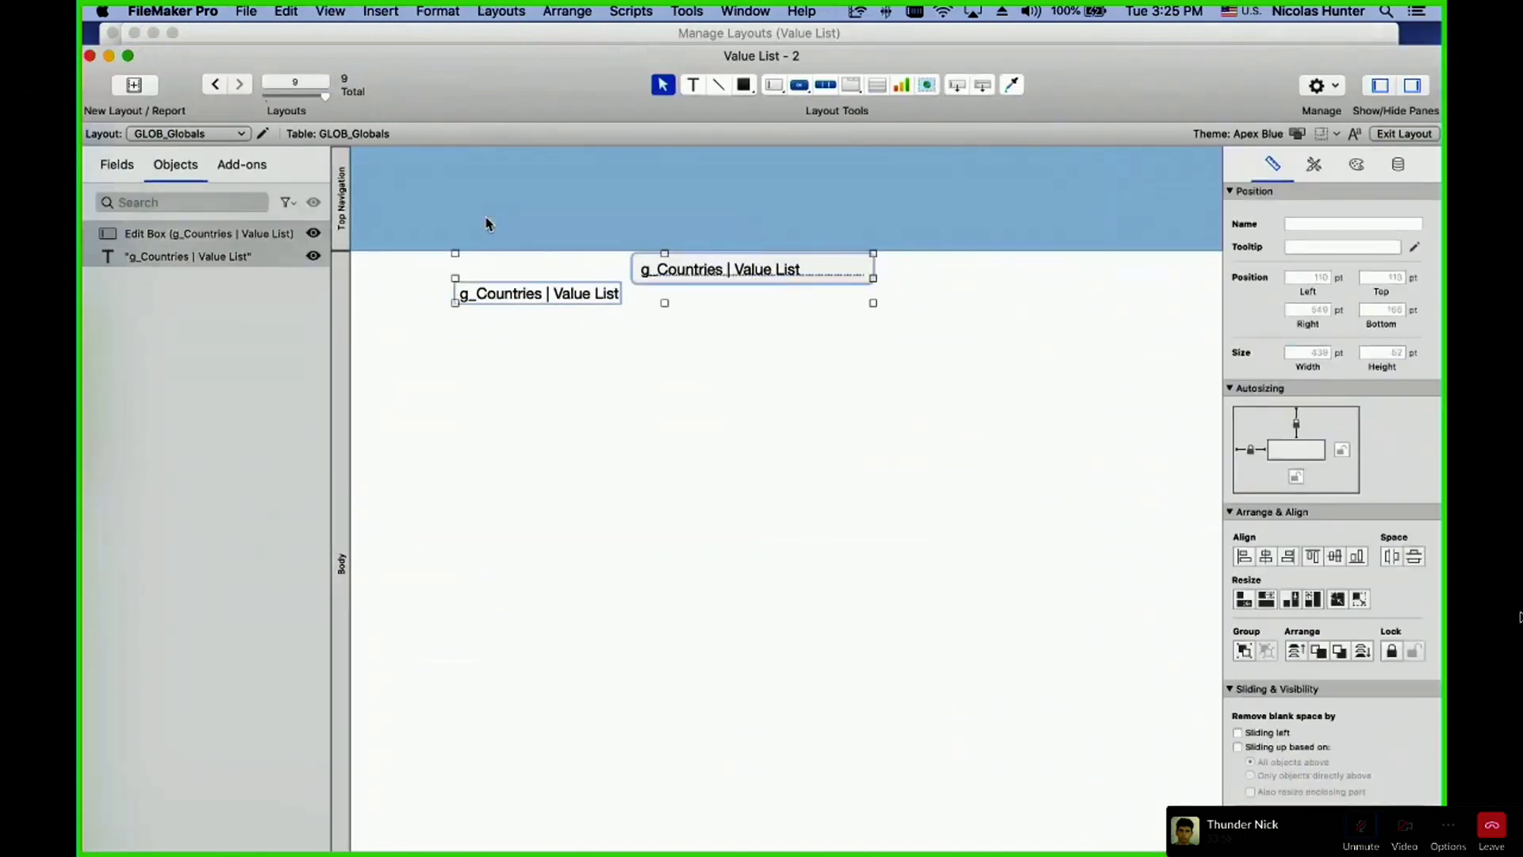
{"action": "key", "text": "Delete"}
{"action": "key", "text": "Delete"}
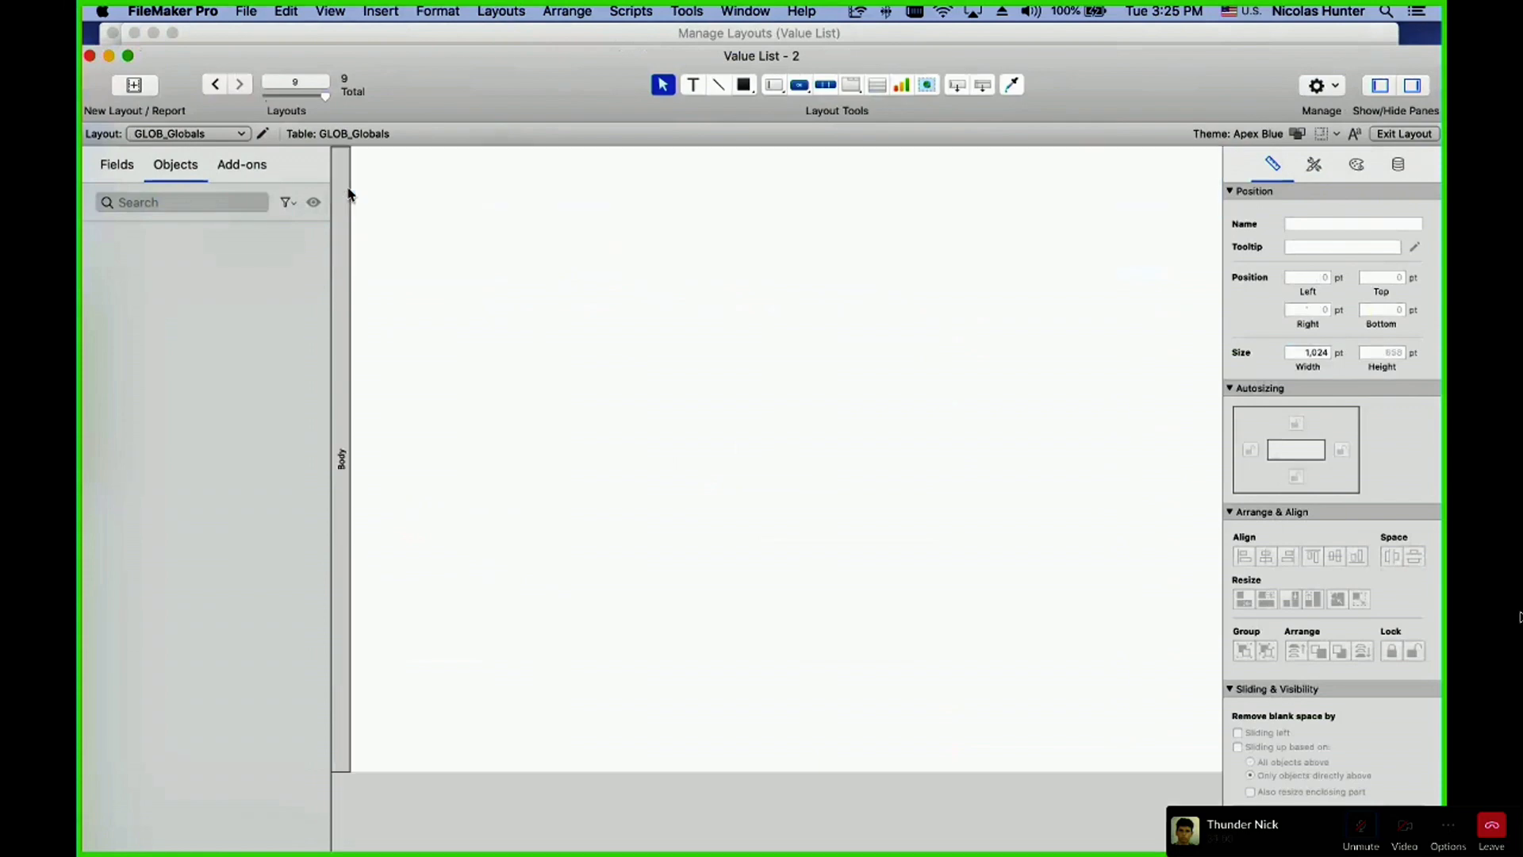
- Change the GLOB_Globals layout theme to Morpheus 2
{"action": "left_click", "coordinate": [1299, 135]}
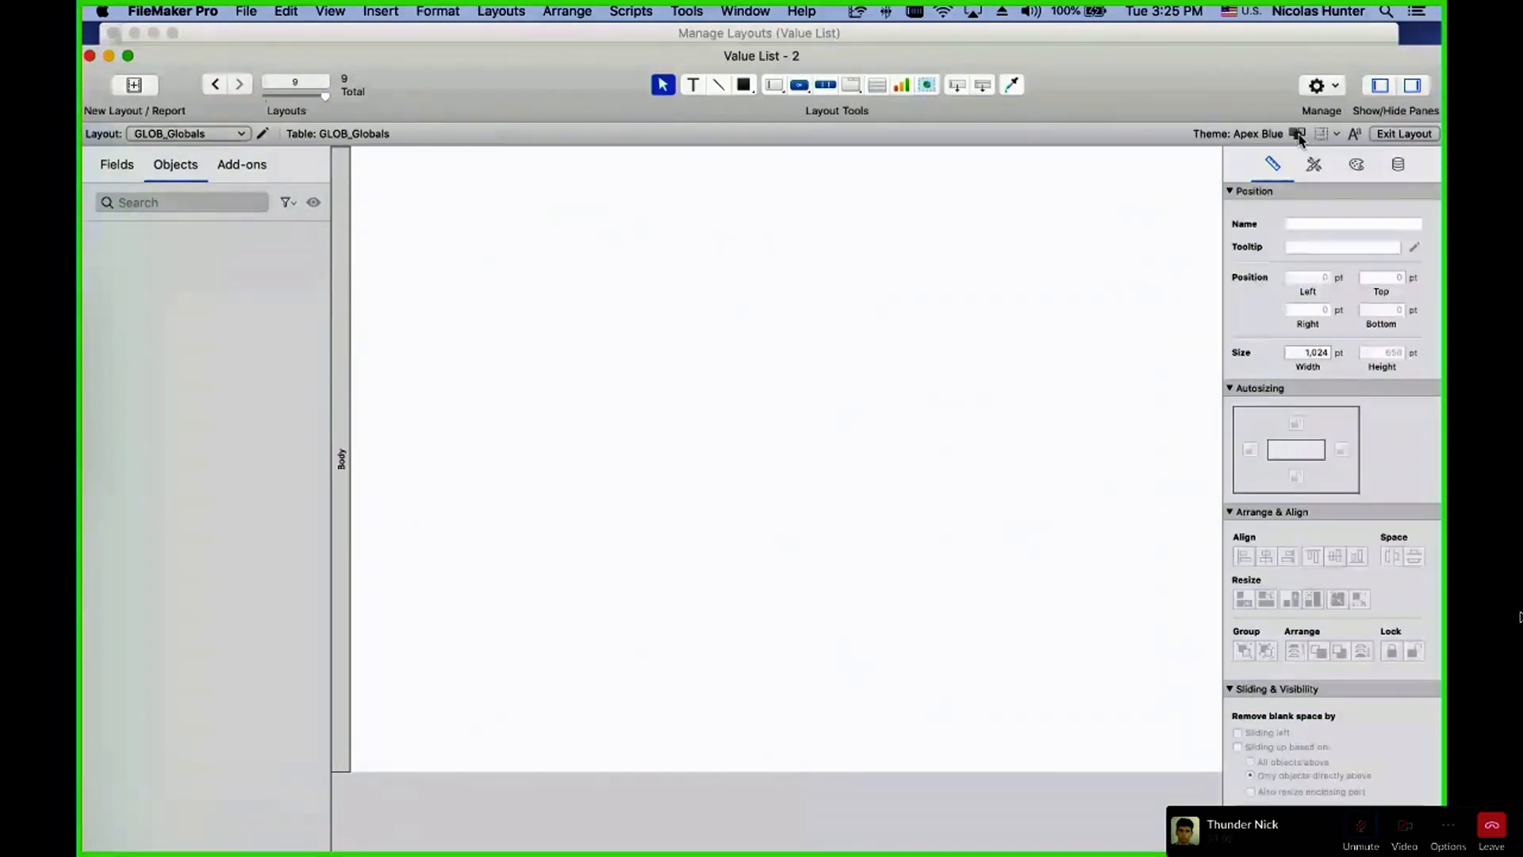
{"action": "left_click", "coordinate": [752, 205]}
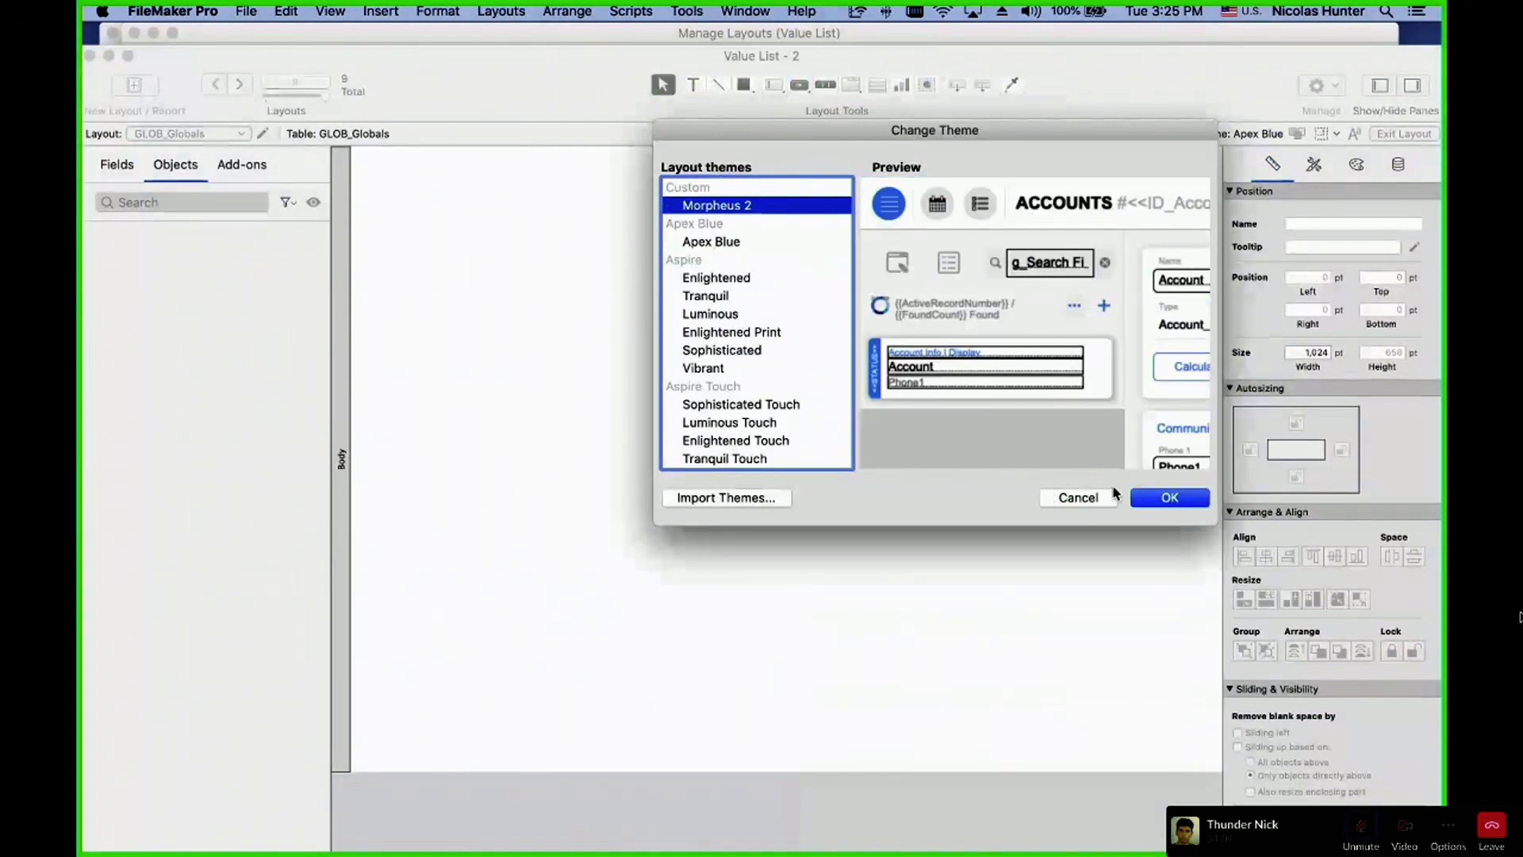
{"action": "left_click", "coordinate": [1165, 497]}
- Place the g_Cities | Value List and g_Countries | Value List fields with labels on the layout and view it in Browse mode
{"action": "left_click", "coordinate": [118, 167]}
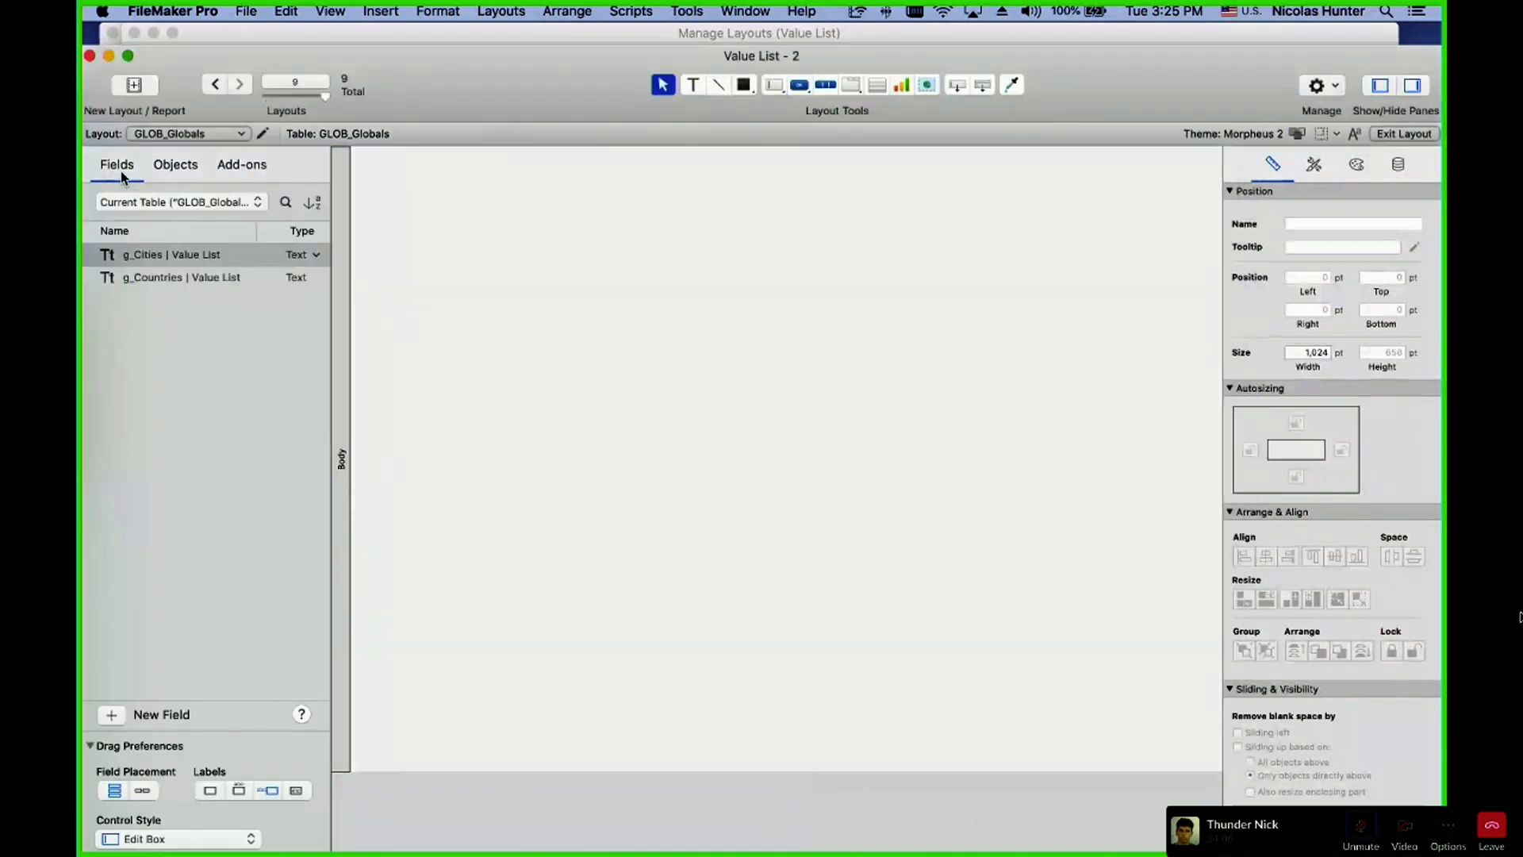
{"action": "left_click", "coordinate": [158, 278]}
{"action": "left_click", "coordinate": [165, 255], "text": "shift"}
{"action": "left_click_drag", "start_coordinate": [165, 262], "coordinate": [634, 242]}
{"action": "key", "text": "super+b"}
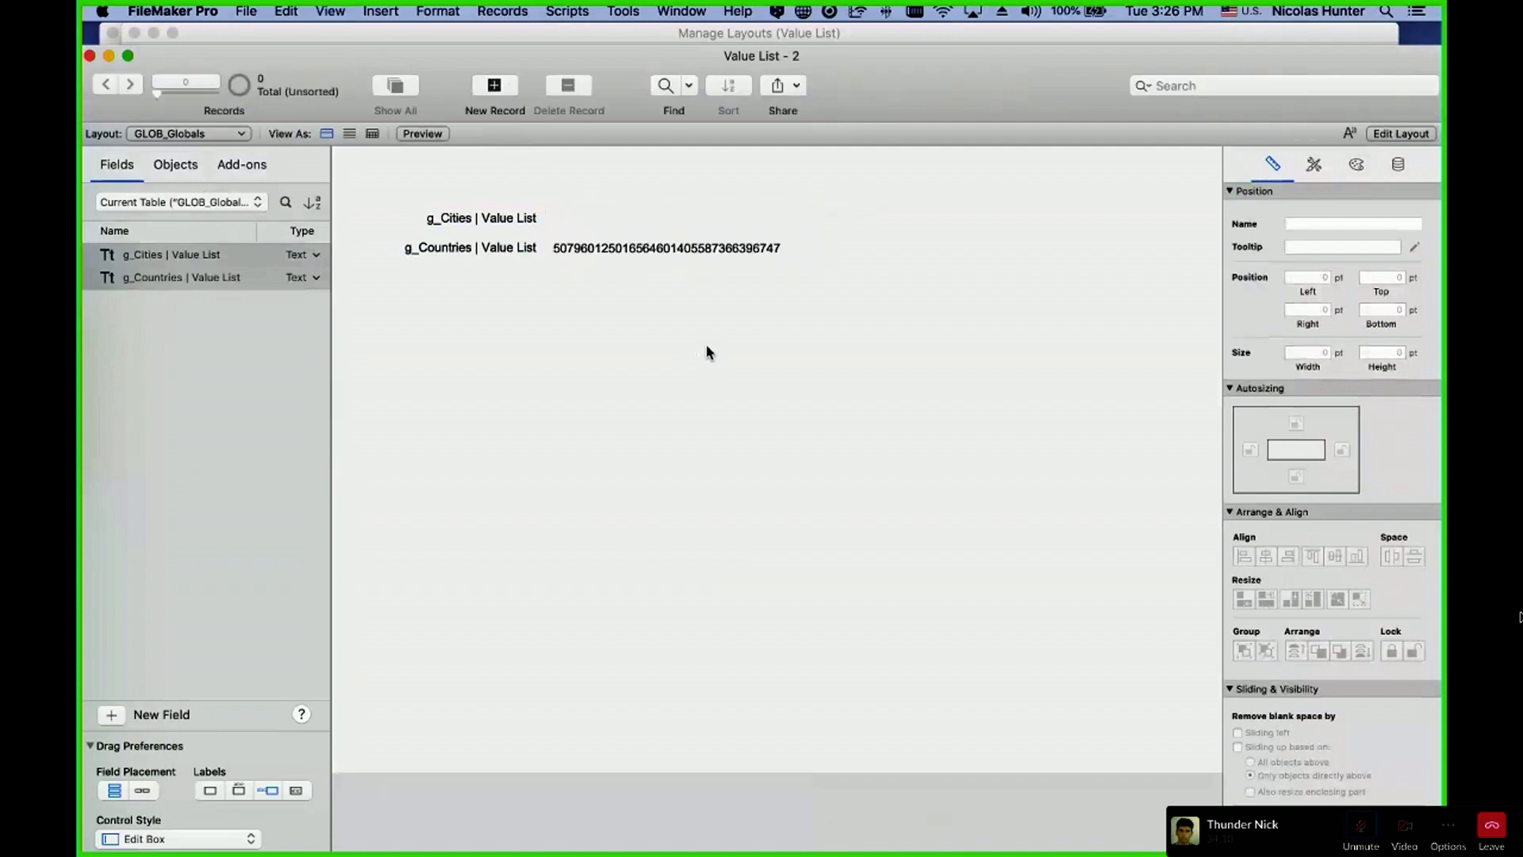
- Check the complete ID stored in the g_Countries | Value List field
{"action": "left_click", "coordinate": [416, 268]}
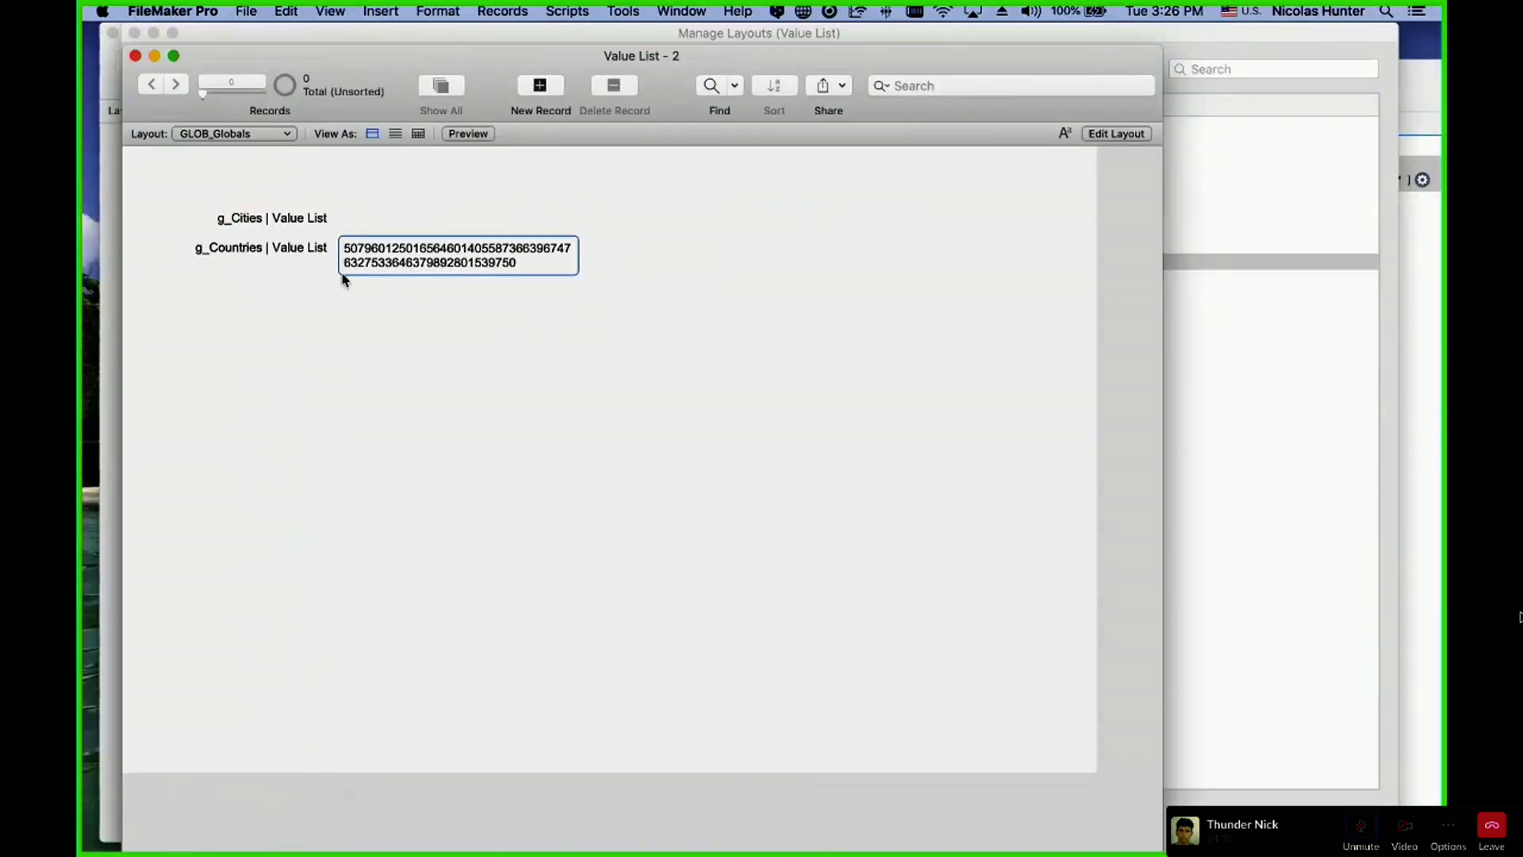
{"action": "left_click_drag", "start_coordinate": [564, 271], "coordinate": [286, 231]}
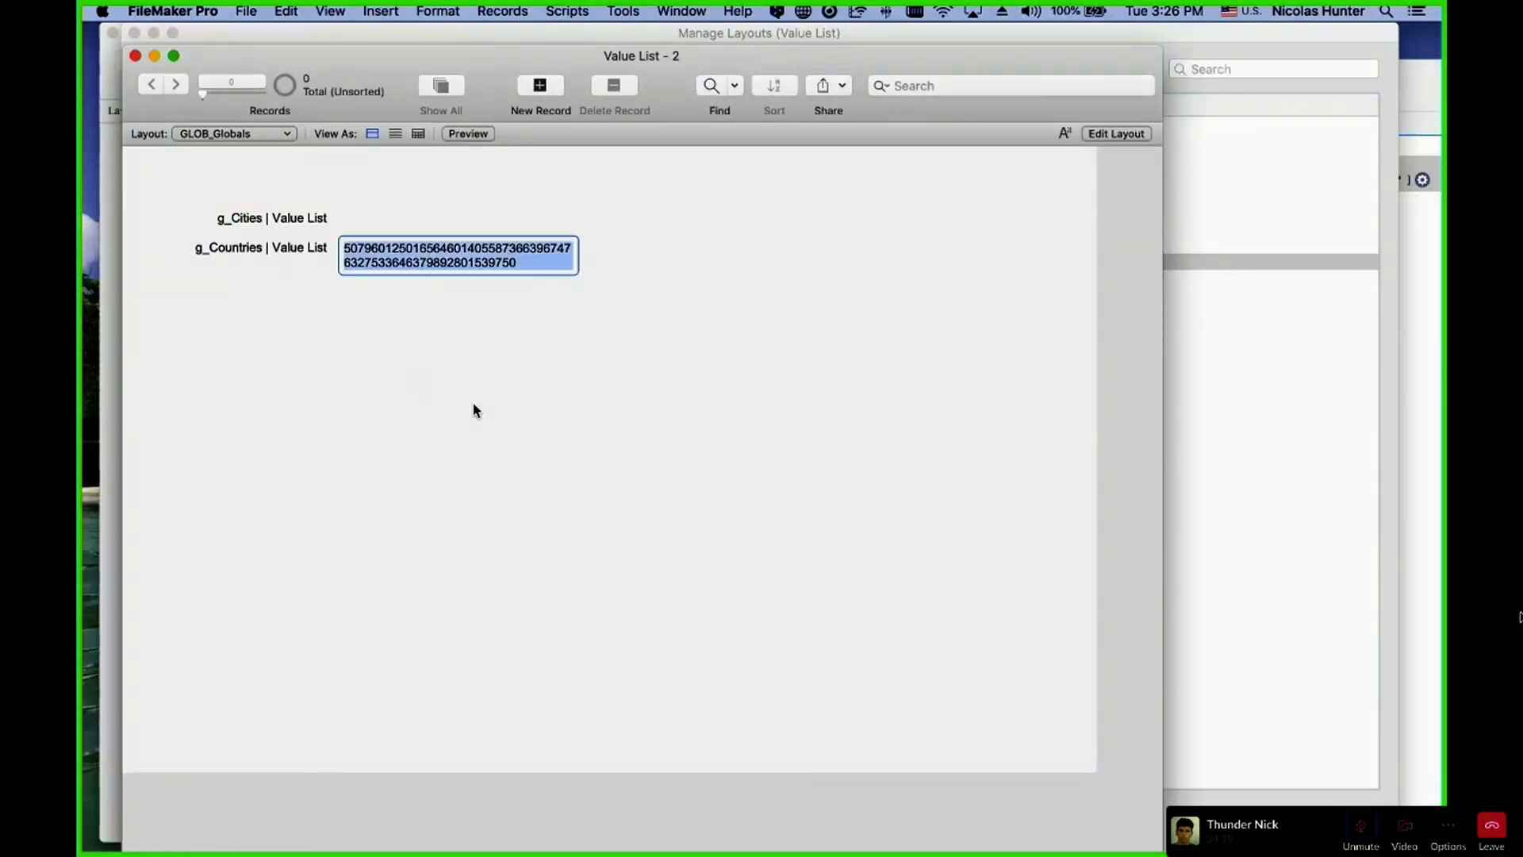
{"action": "left_click", "coordinate": [474, 406]}
- Close the GLOB_Globals window and the layout management window to return to the Value Lists layout
{"action": "left_click_drag", "start_coordinate": [369, 63], "coordinate": [548, 243]}
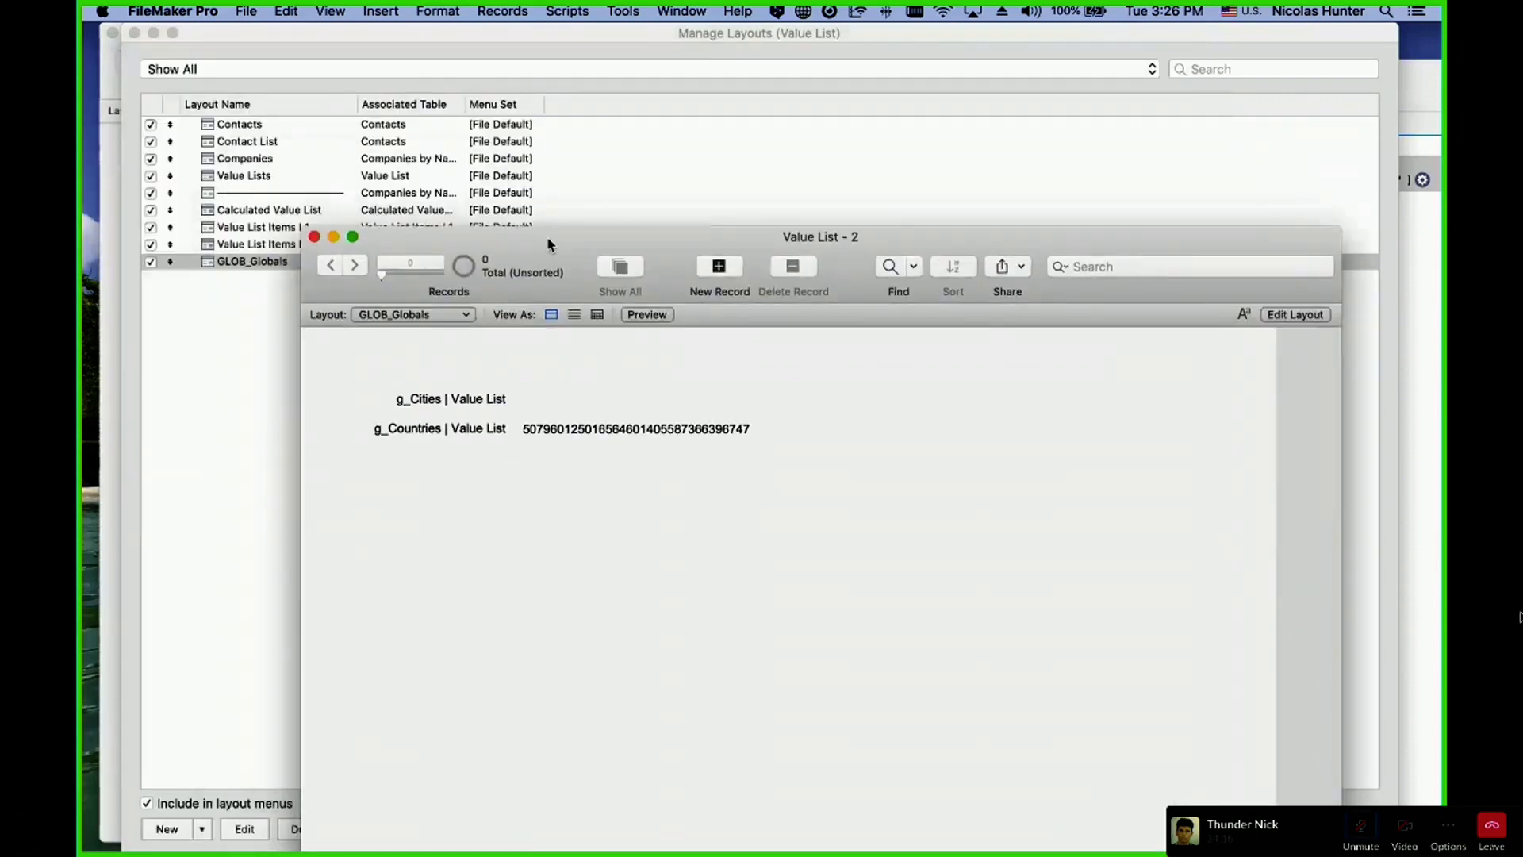
{"action": "left_click", "coordinate": [708, 267]}
{"action": "left_click", "coordinate": [907, 595]}
{"action": "left_click", "coordinate": [444, 119]}
{"action": "left_click_drag", "start_coordinate": [260, 39], "coordinate": [503, 227]}
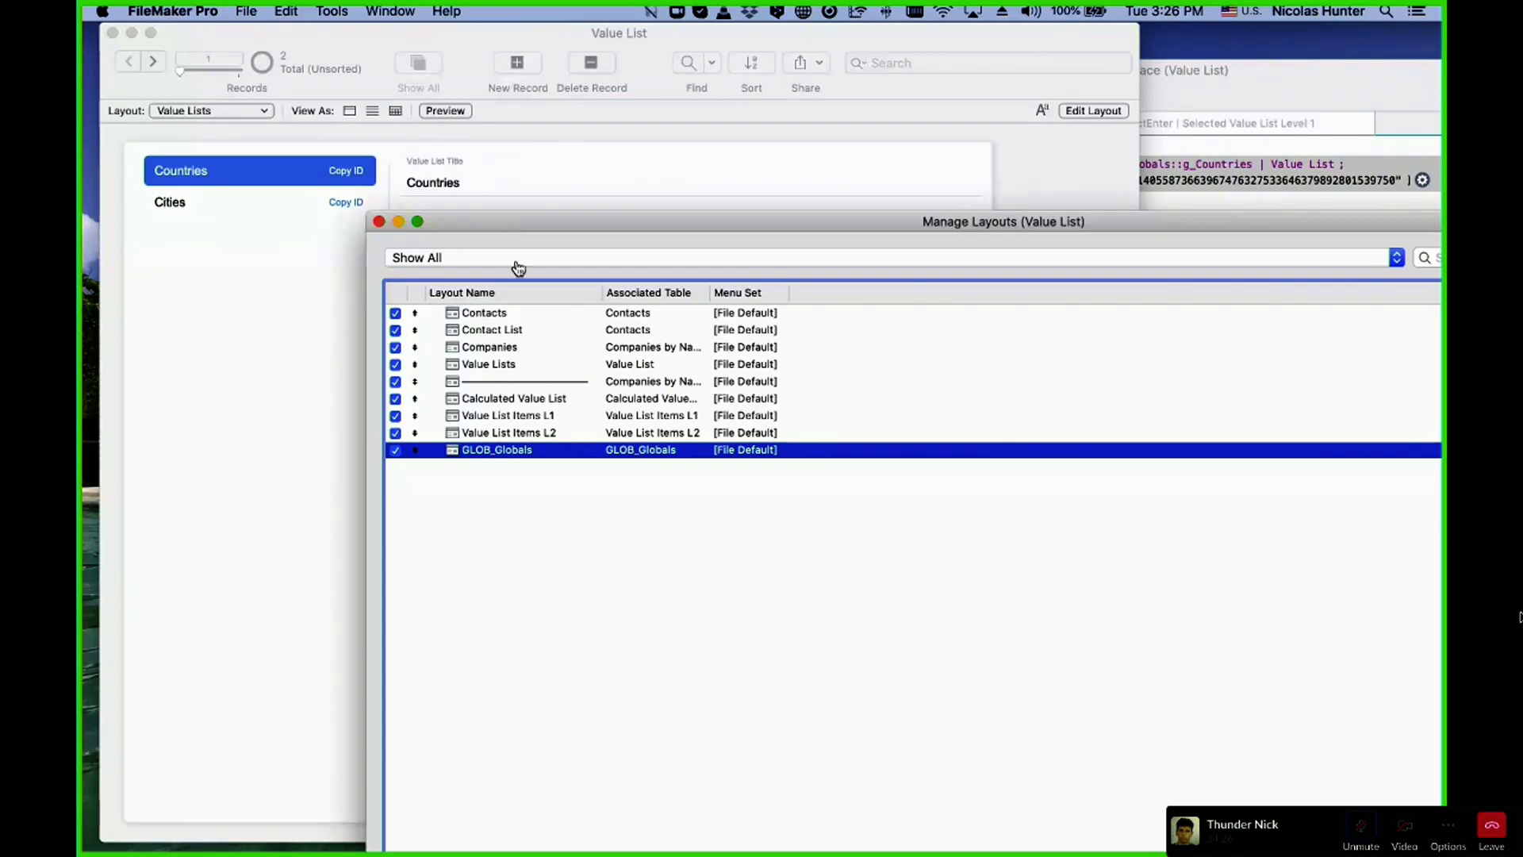
{"action": "left_click", "coordinate": [379, 222]}
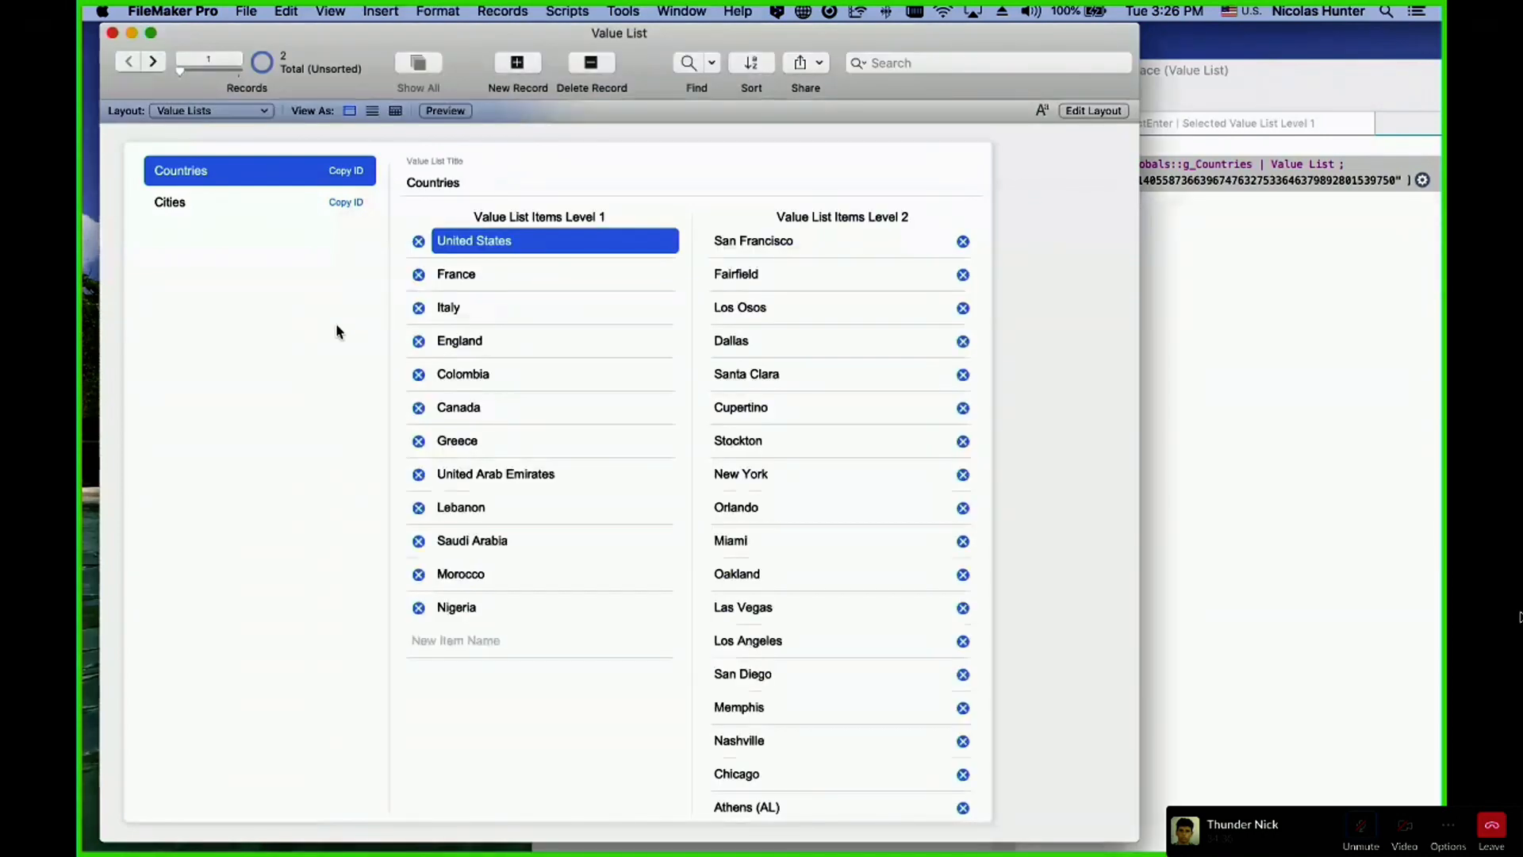
- Review the single-step action assigned to the Copy ID button in the Value List portal
{"action": "key", "text": "super+l"}
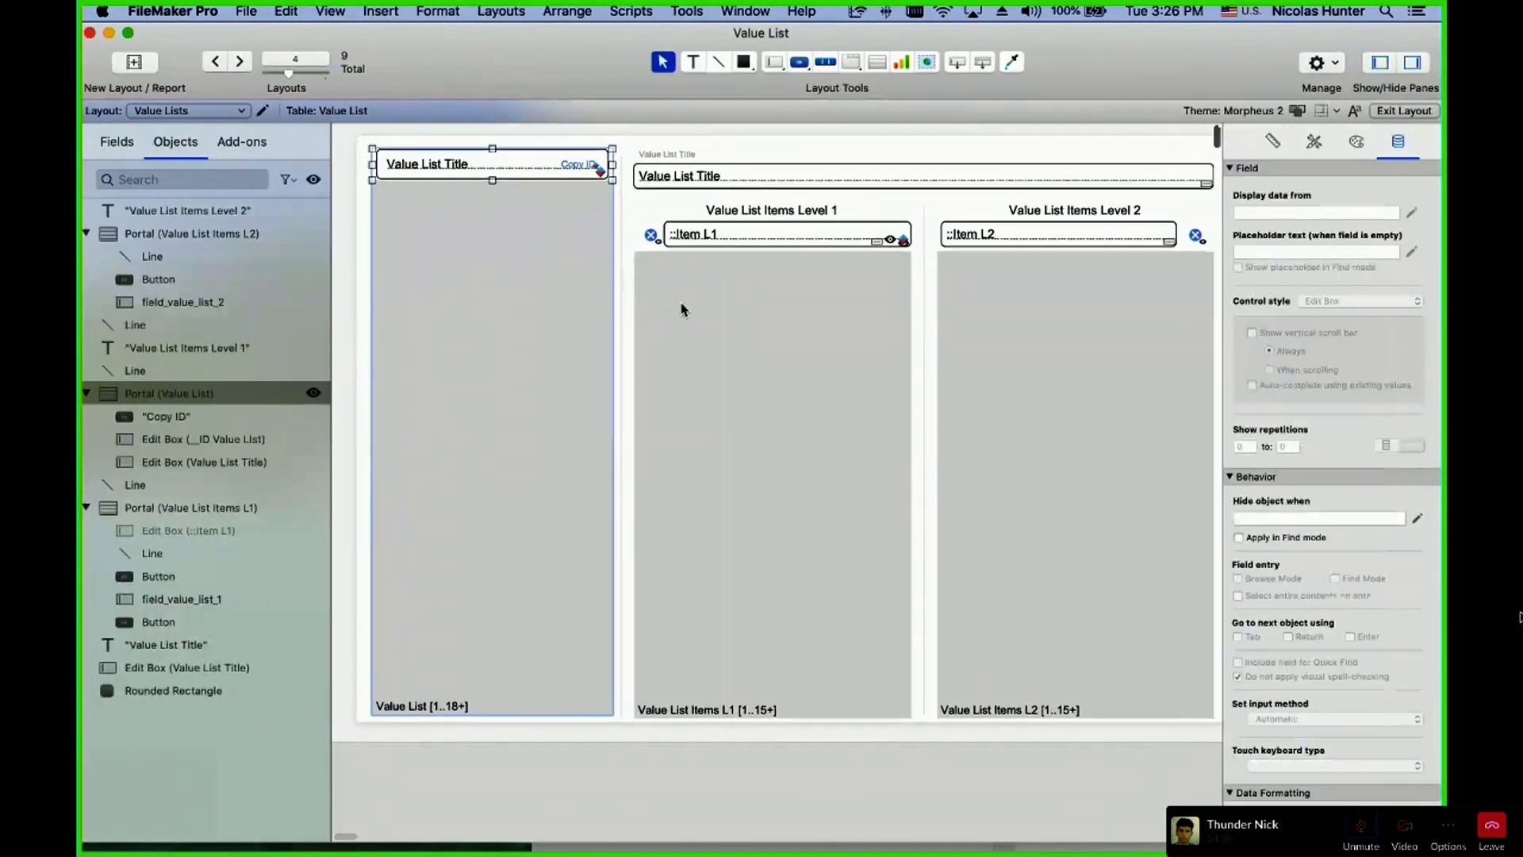
{"action": "left_click", "coordinate": [576, 173]}
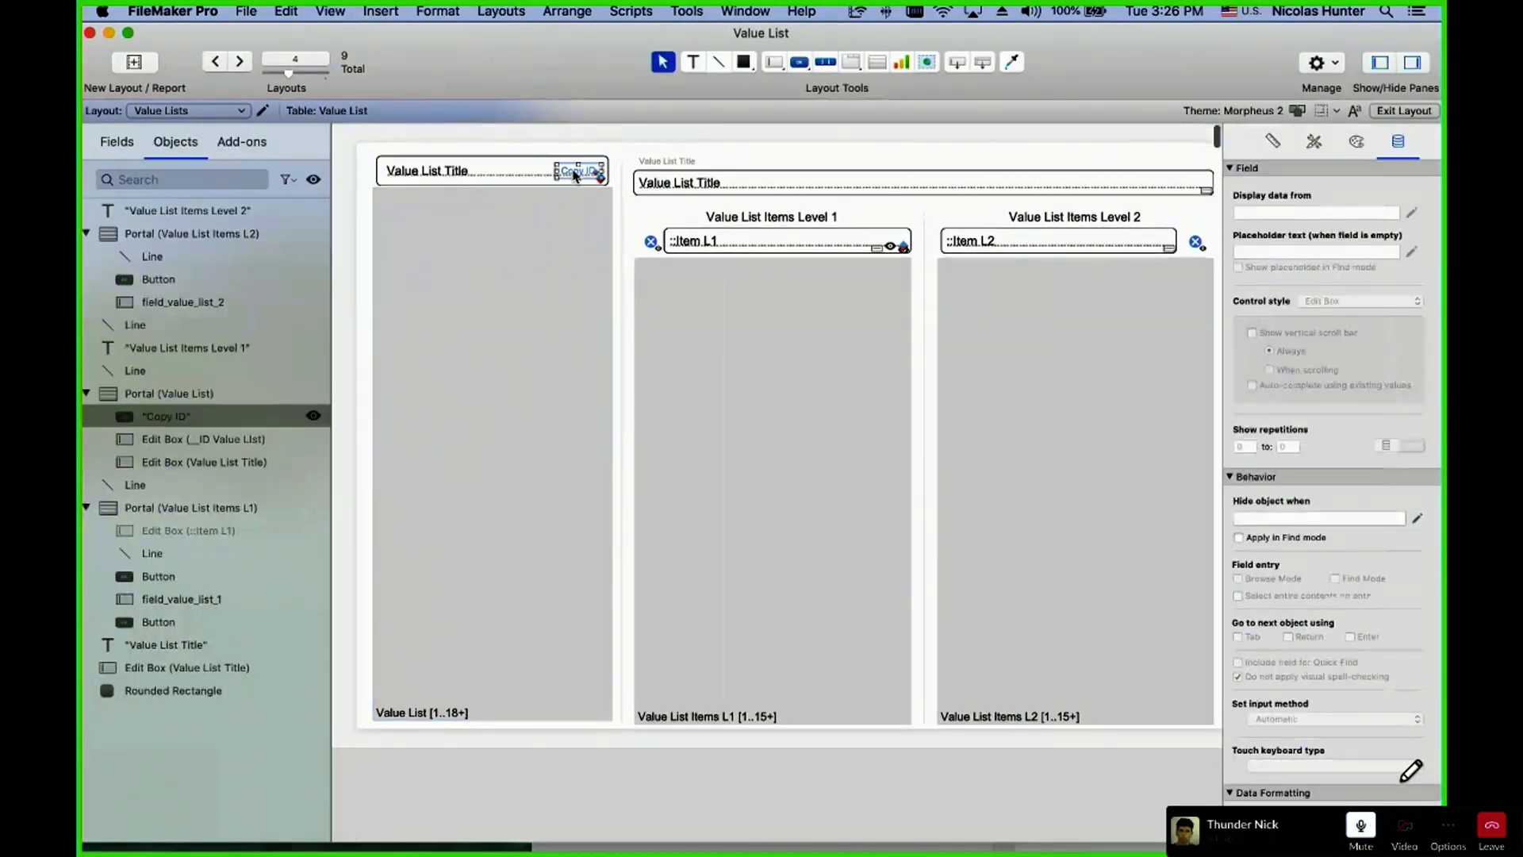
{"action": "double_click", "coordinate": [576, 173]}
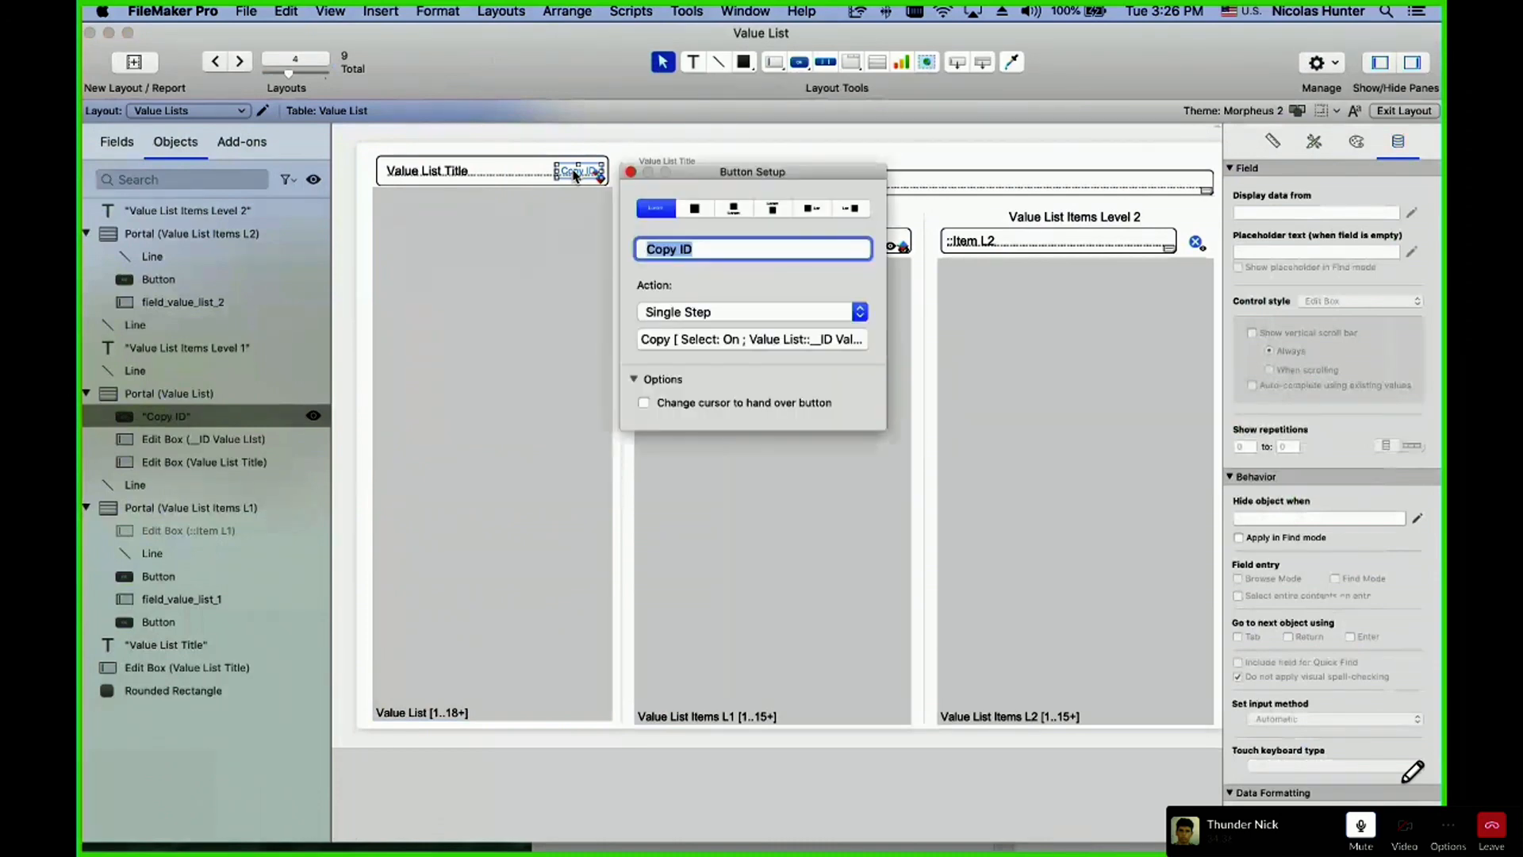
{"action": "left_click", "coordinate": [576, 175]}
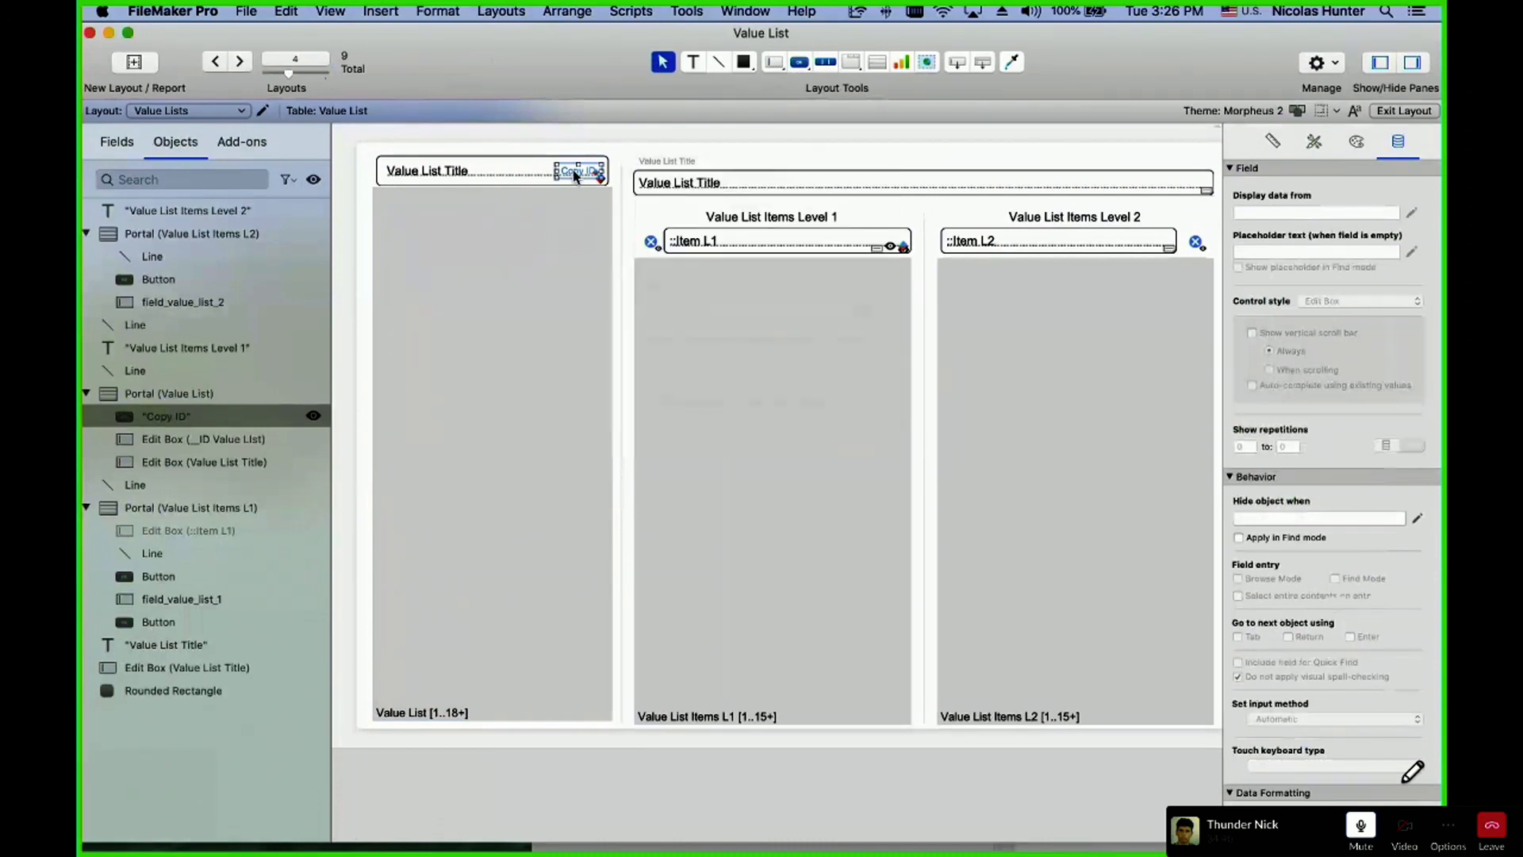
{"action": "key", "text": "super+b"}
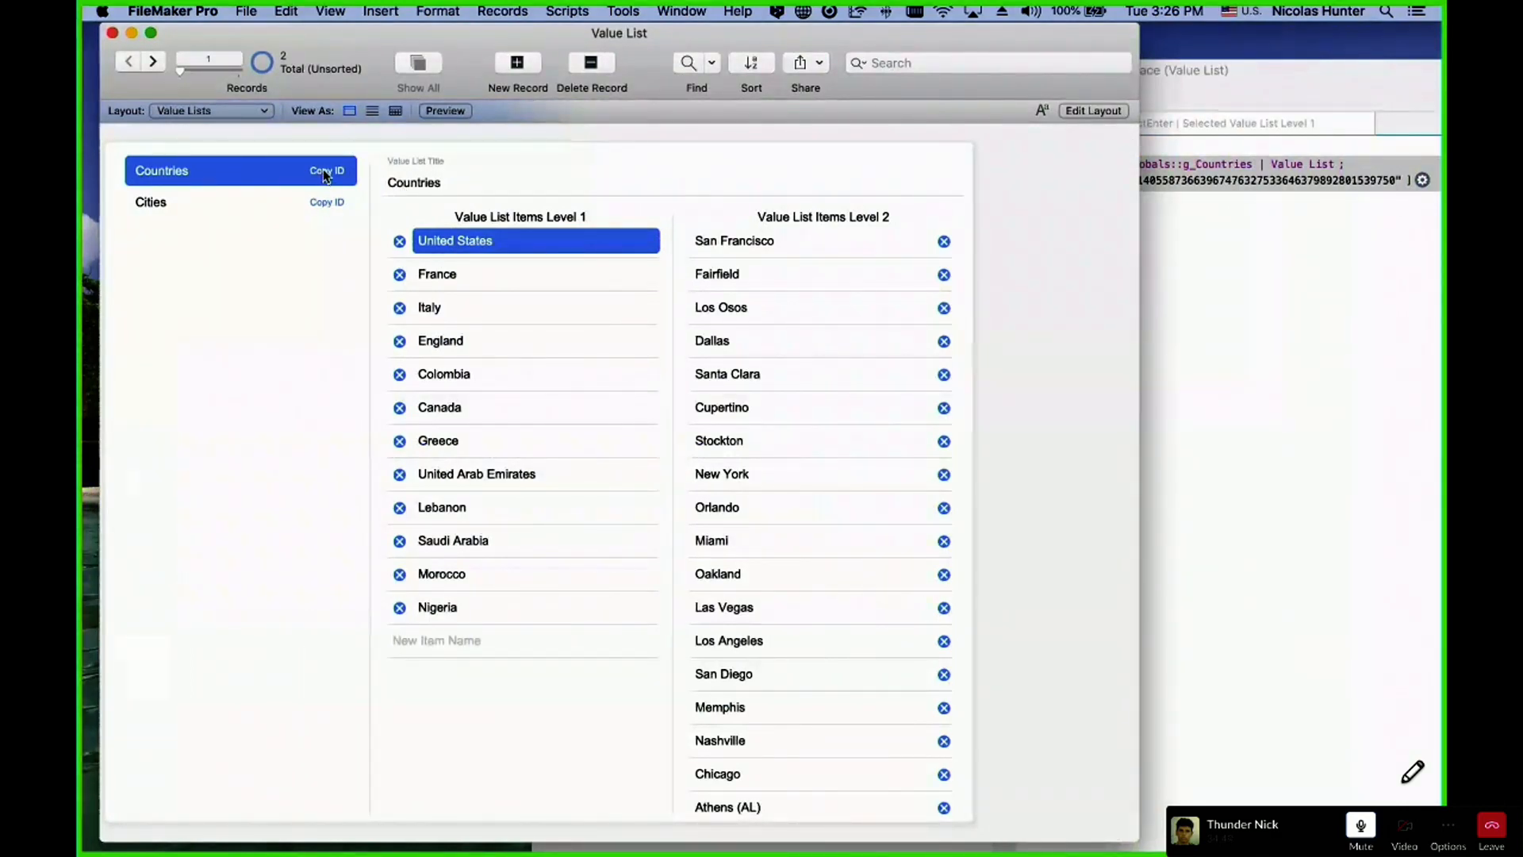
{"action": "key", "text": "super+shift+s"}
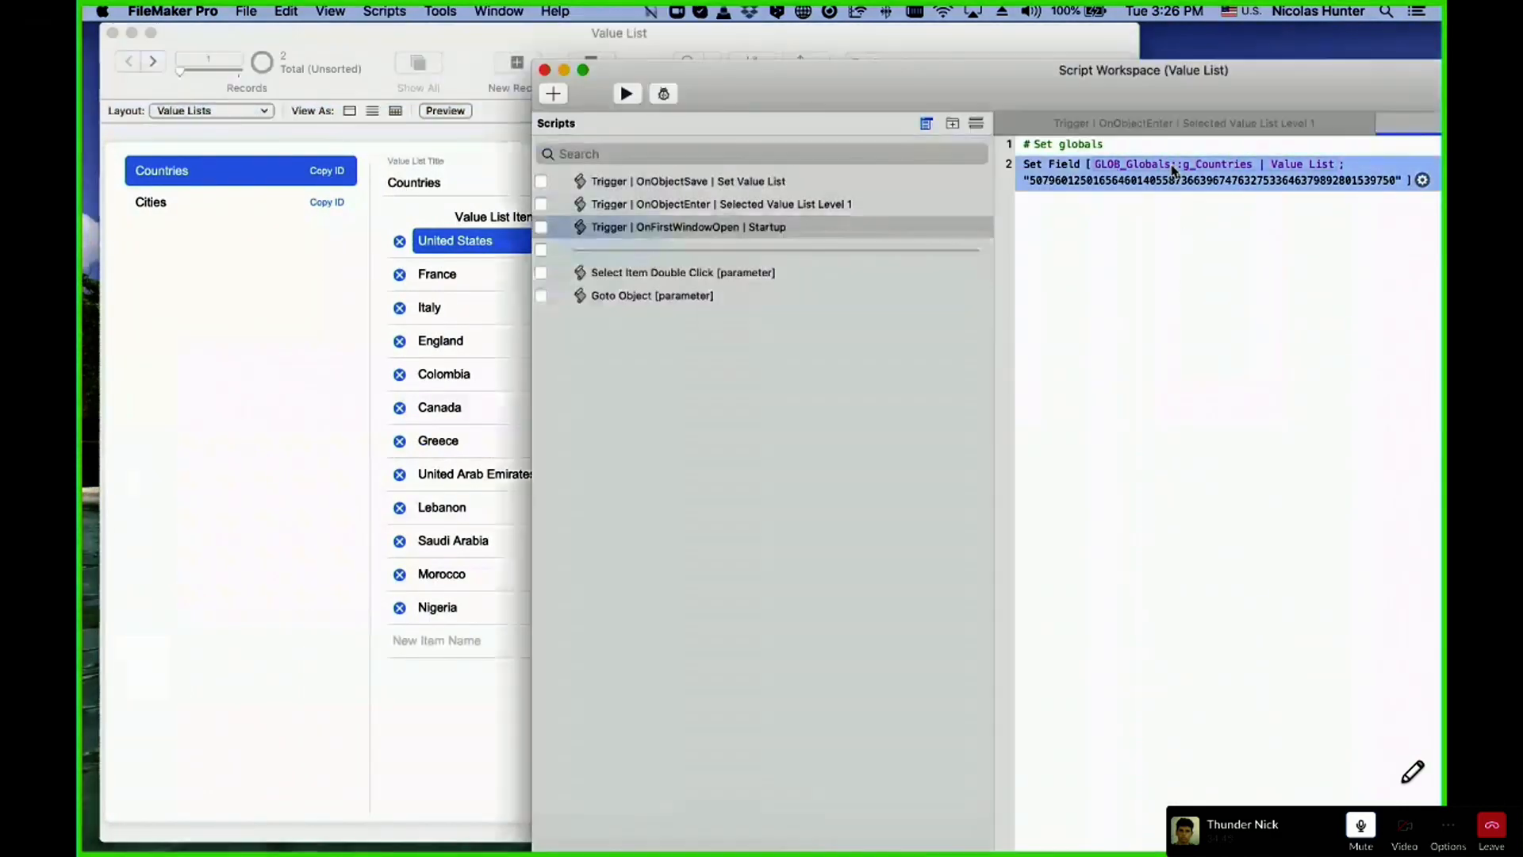
{"action": "left_click", "coordinate": [331, 281]}
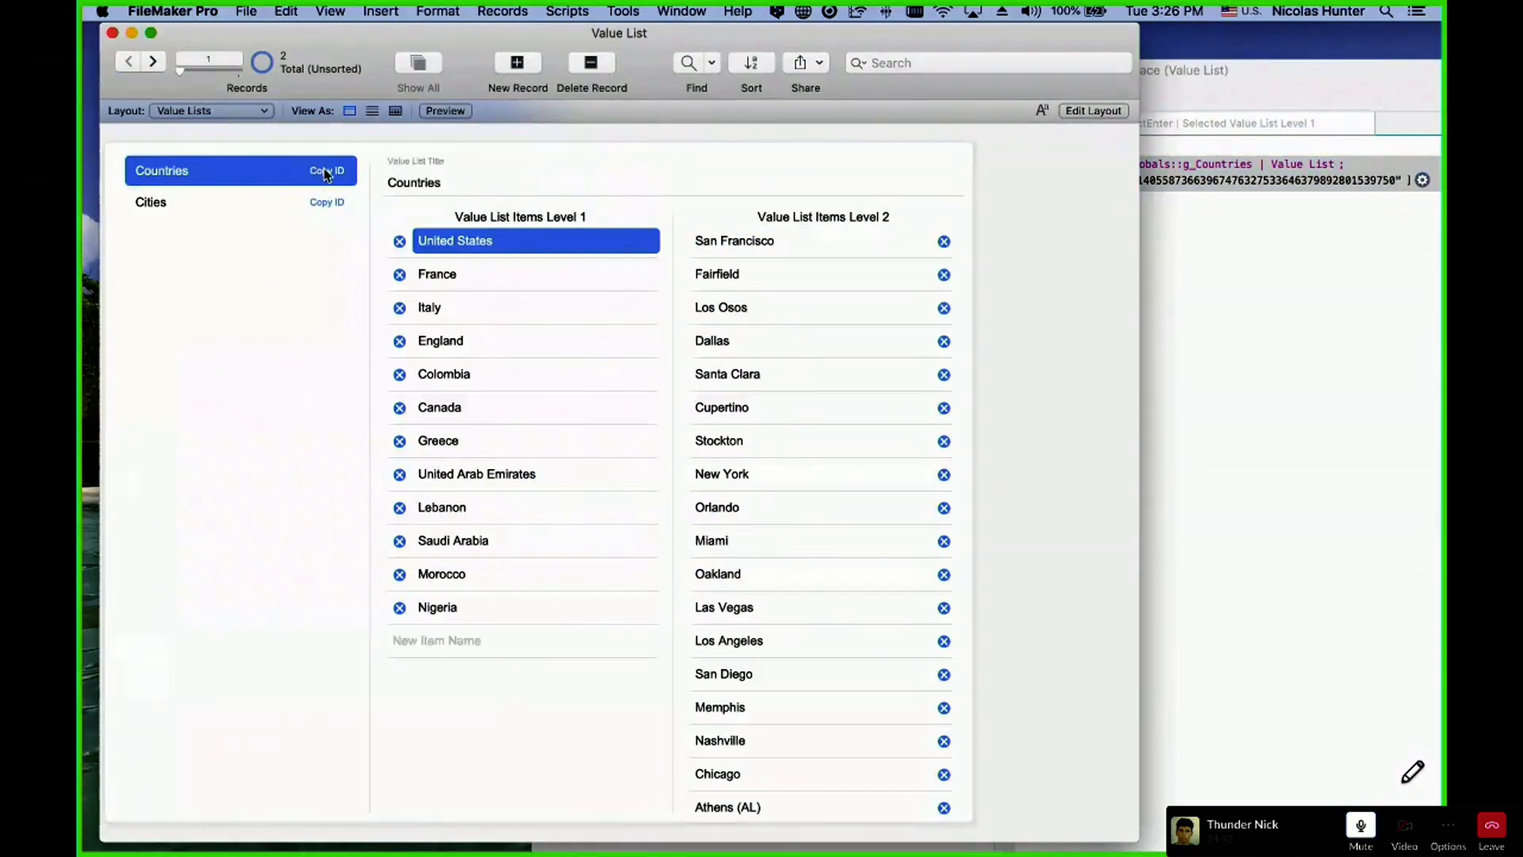
{"action": "key", "text": "super+l"}
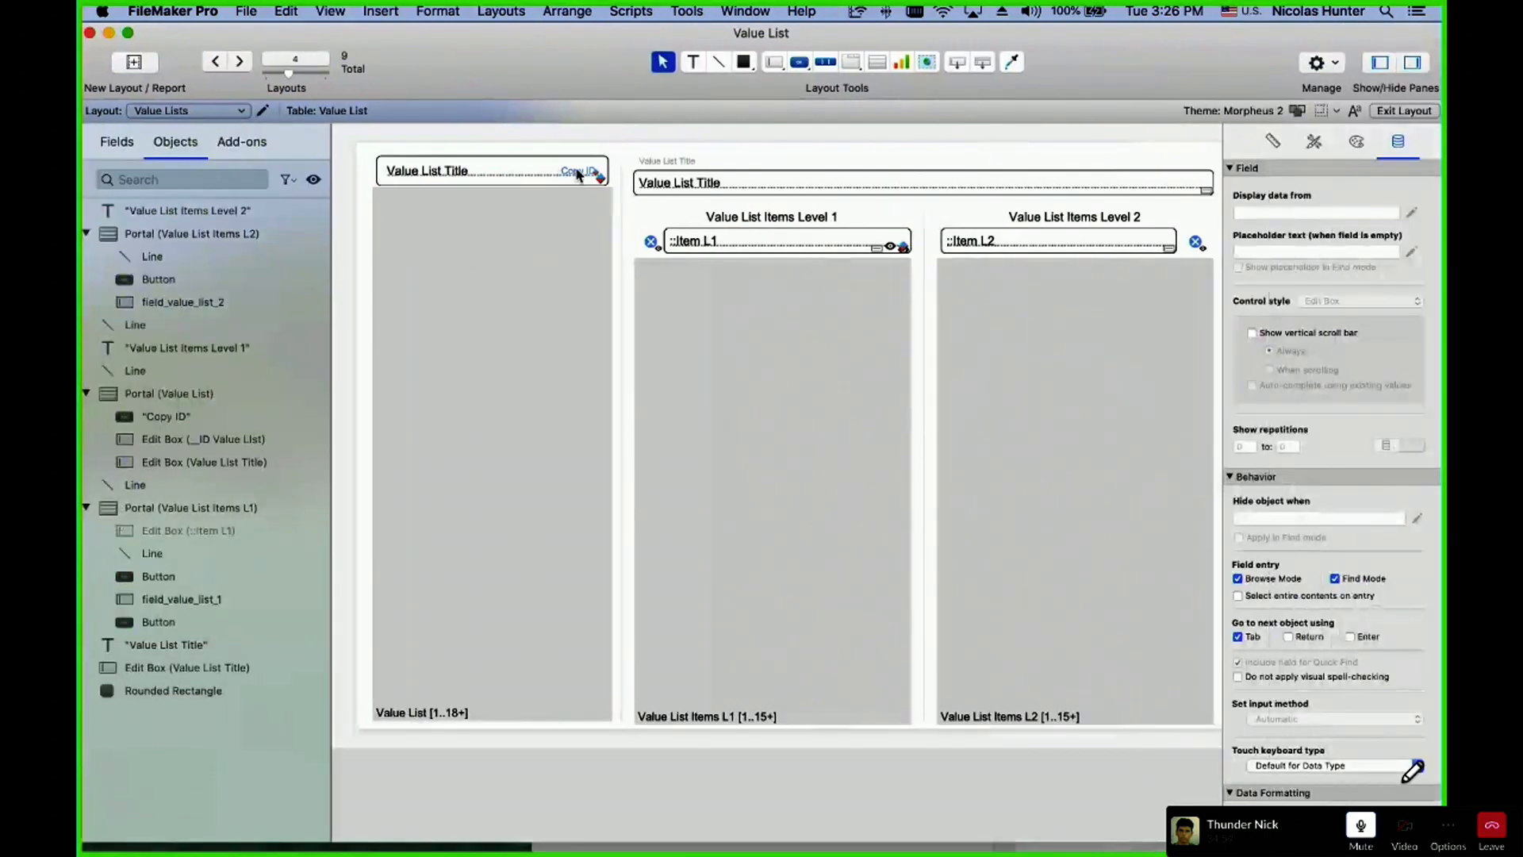
{"action": "double_click", "coordinate": [569, 171]}
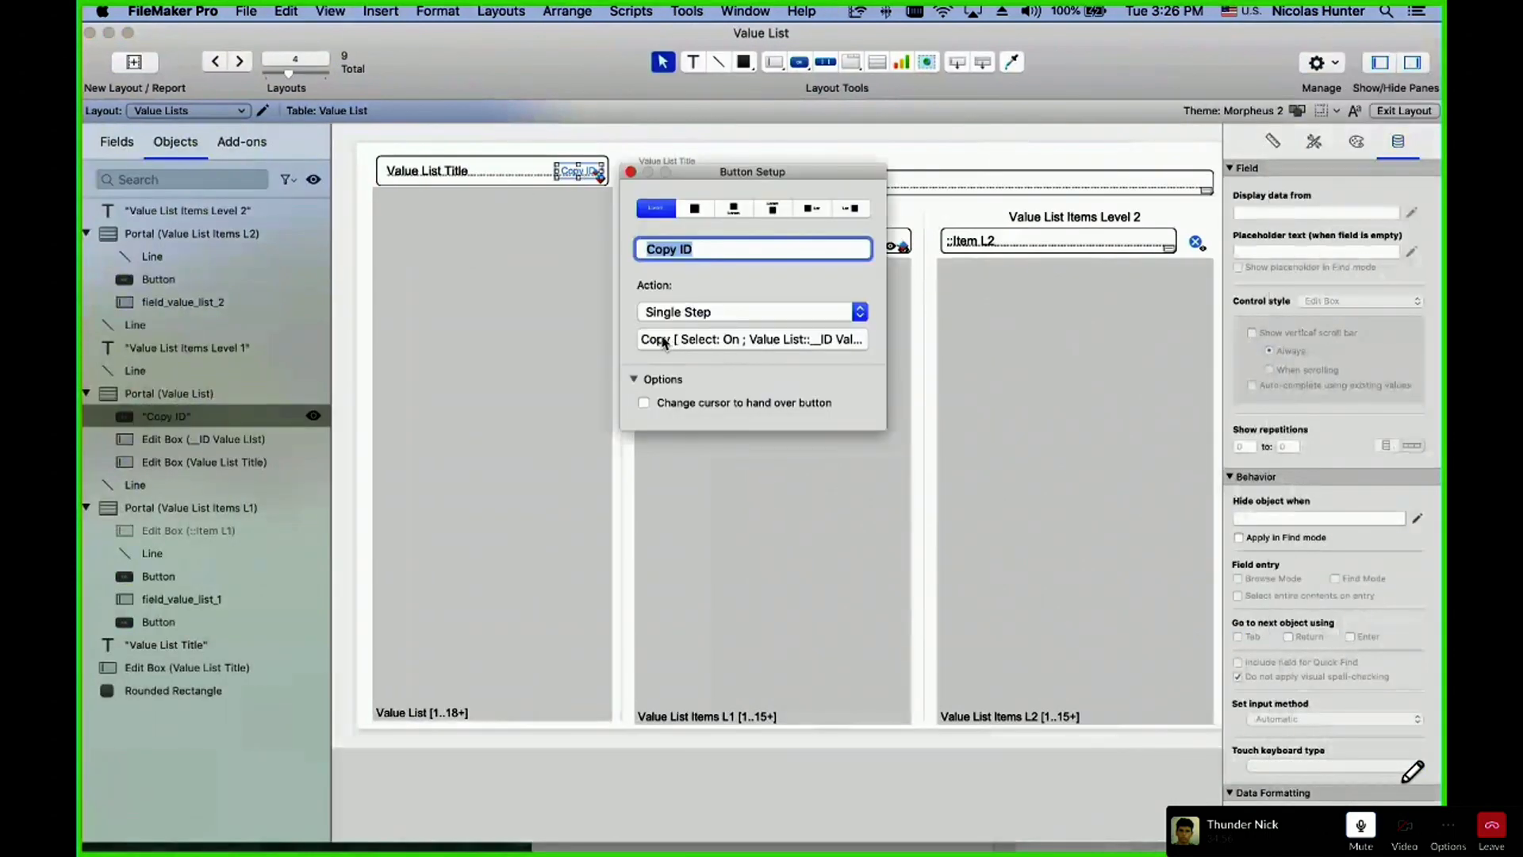
{"action": "left_click", "coordinate": [630, 172]}
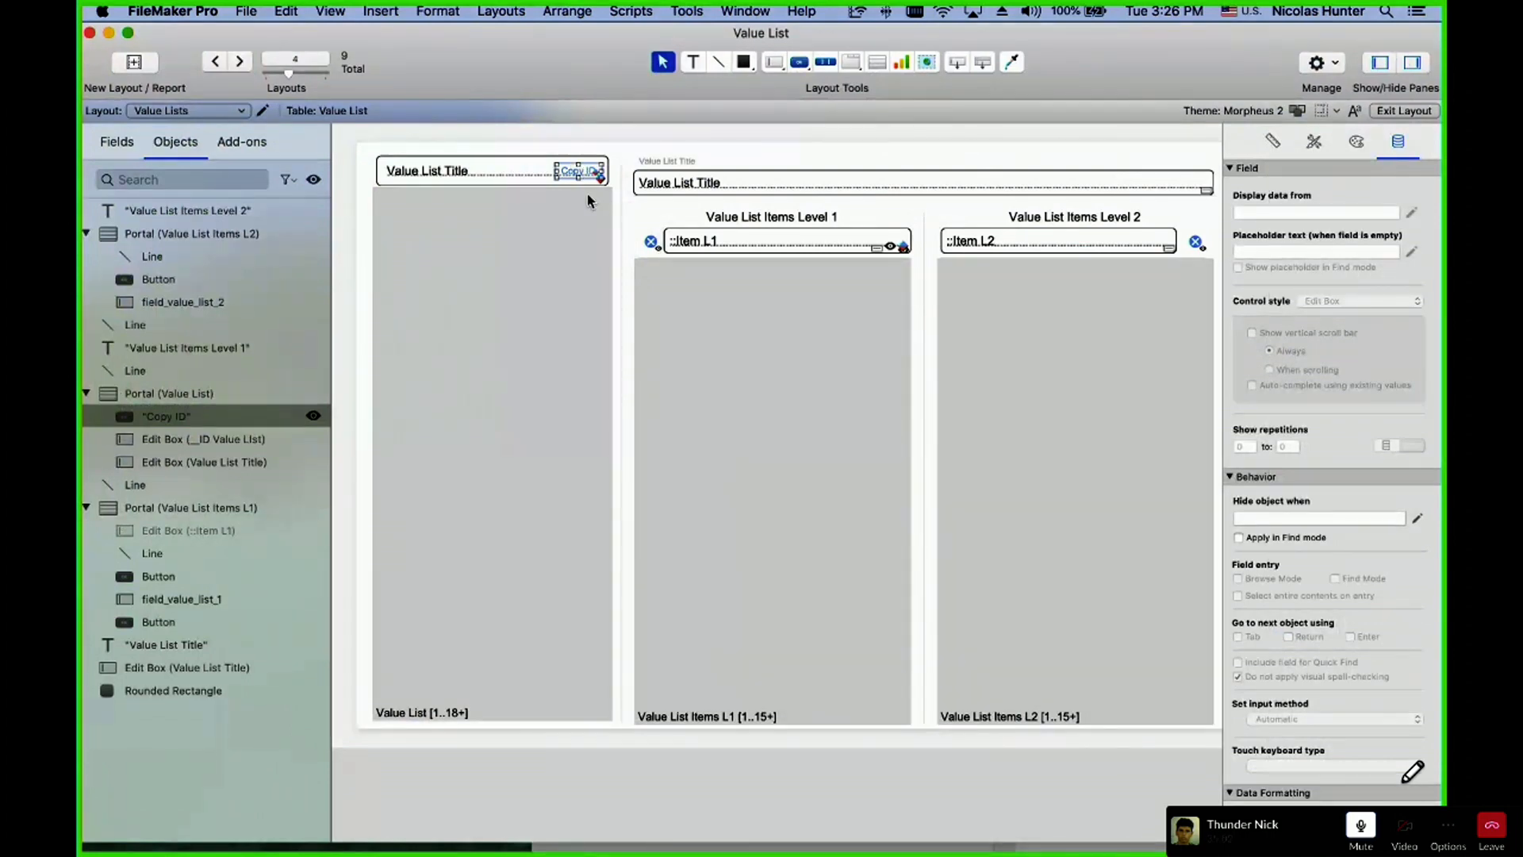
{"action": "scroll", "coordinate": [653, 201], "scroll_direction": "right", "scroll_amount": 10}
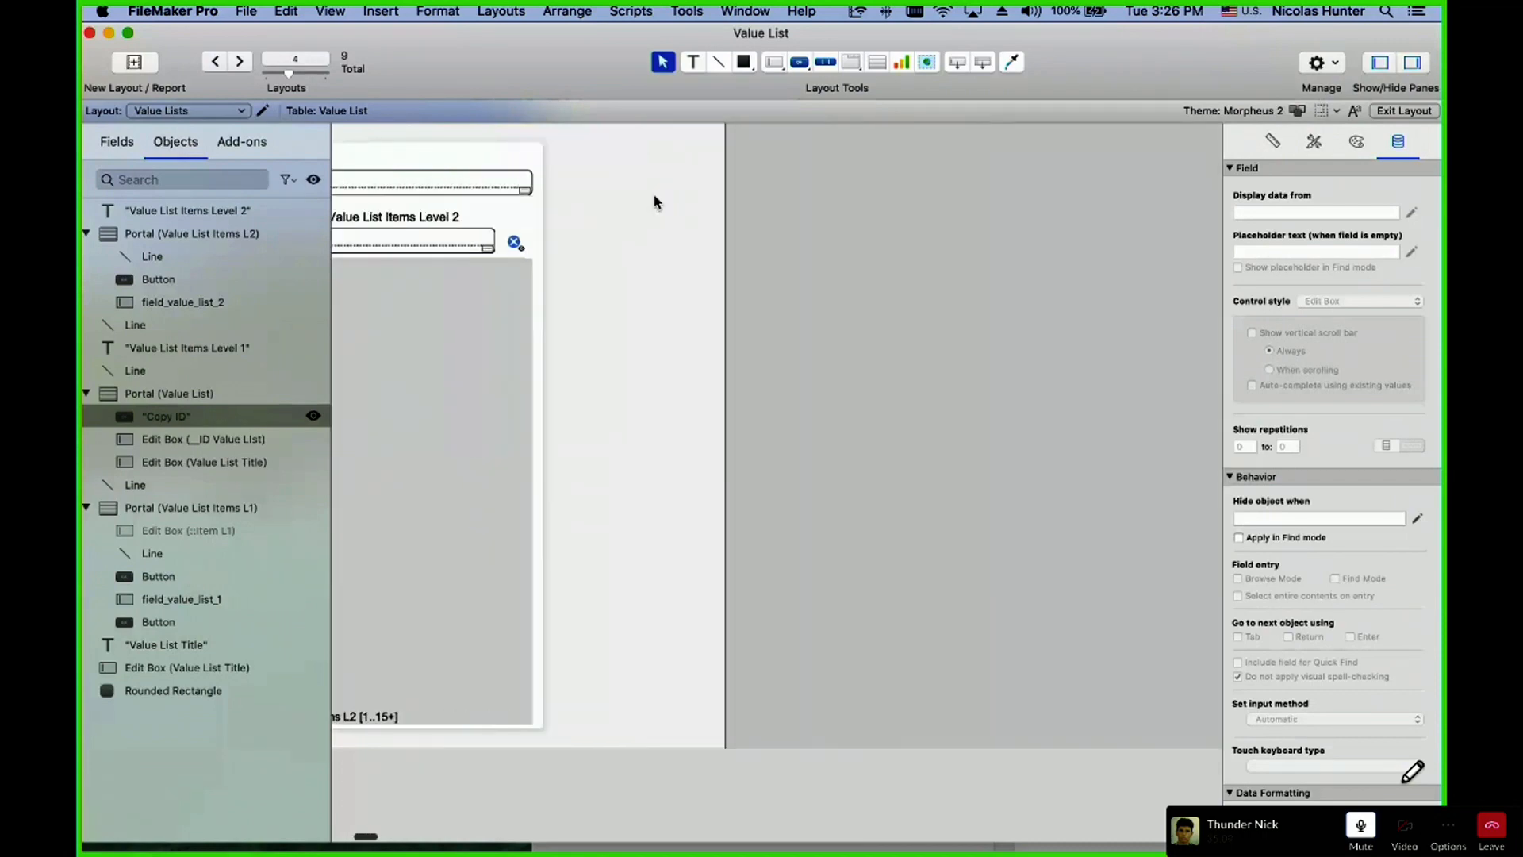
{"action": "left_click", "coordinate": [656, 201]}
{"action": "left_click_drag", "start_coordinate": [958, 62], "coordinate": [613, 238]}
{"action": "double_click", "coordinate": [703, 460]}
{"action": "key", "text": "BackSpace"}
{"action": "scroll", "coordinate": [603, 238], "scroll_direction": "left", "scroll_amount": 10}
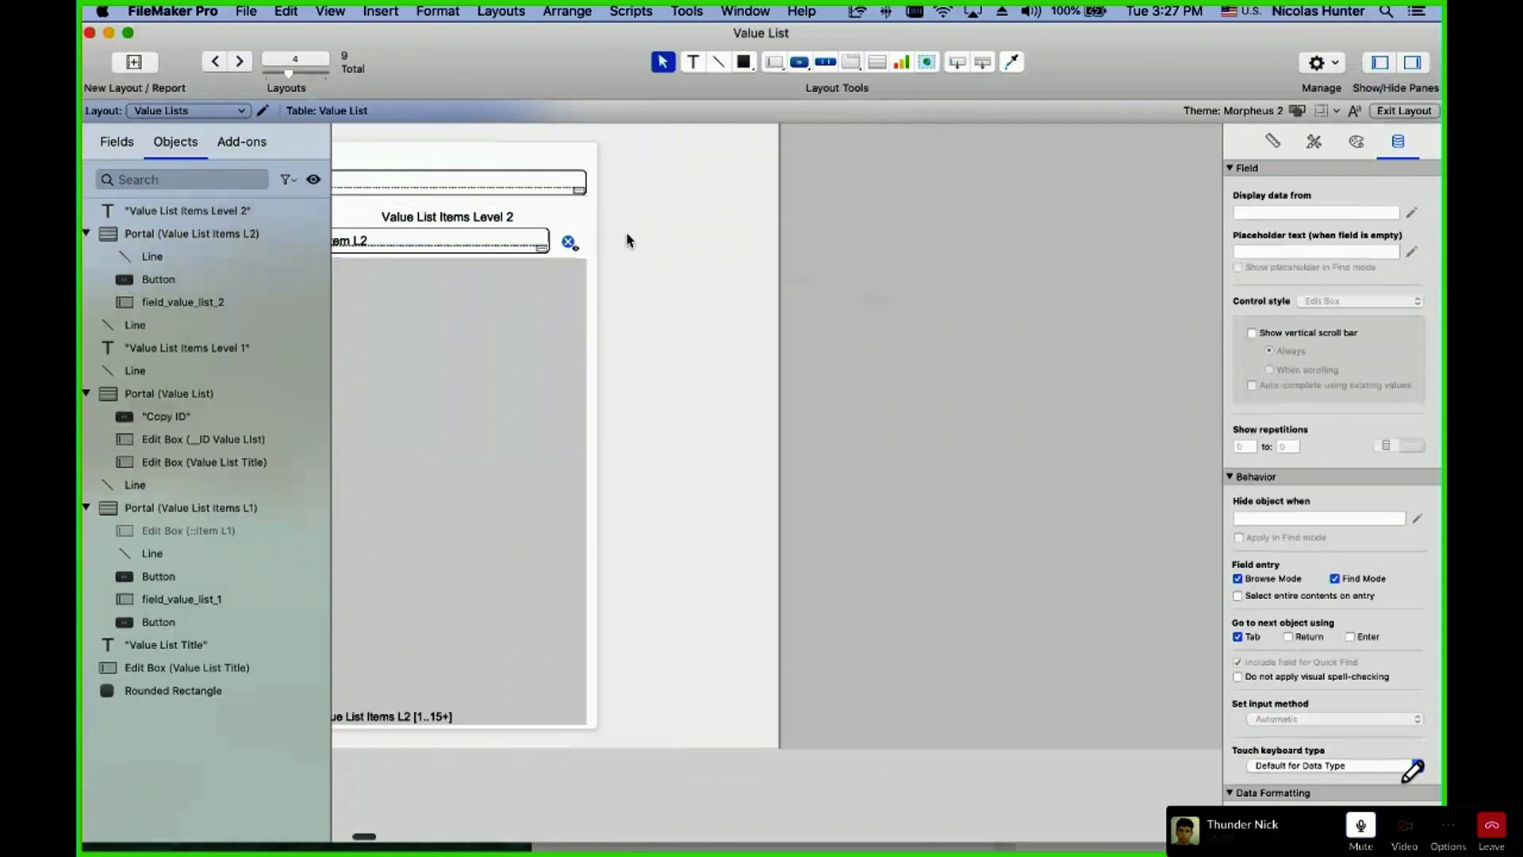
{"action": "left_click", "coordinate": [593, 177]}
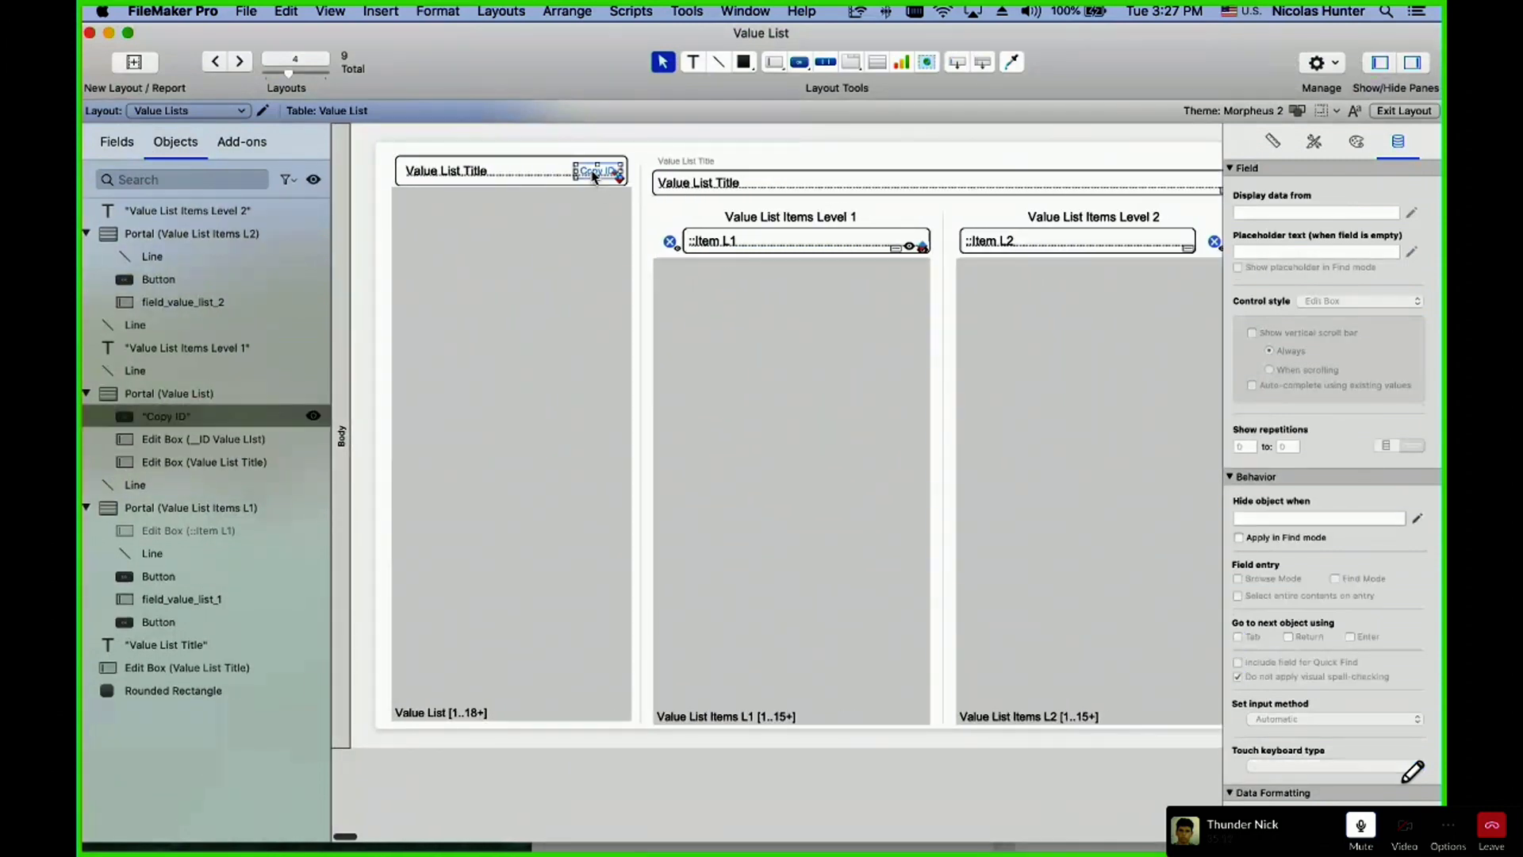
{"action": "left_click", "coordinate": [442, 176]}
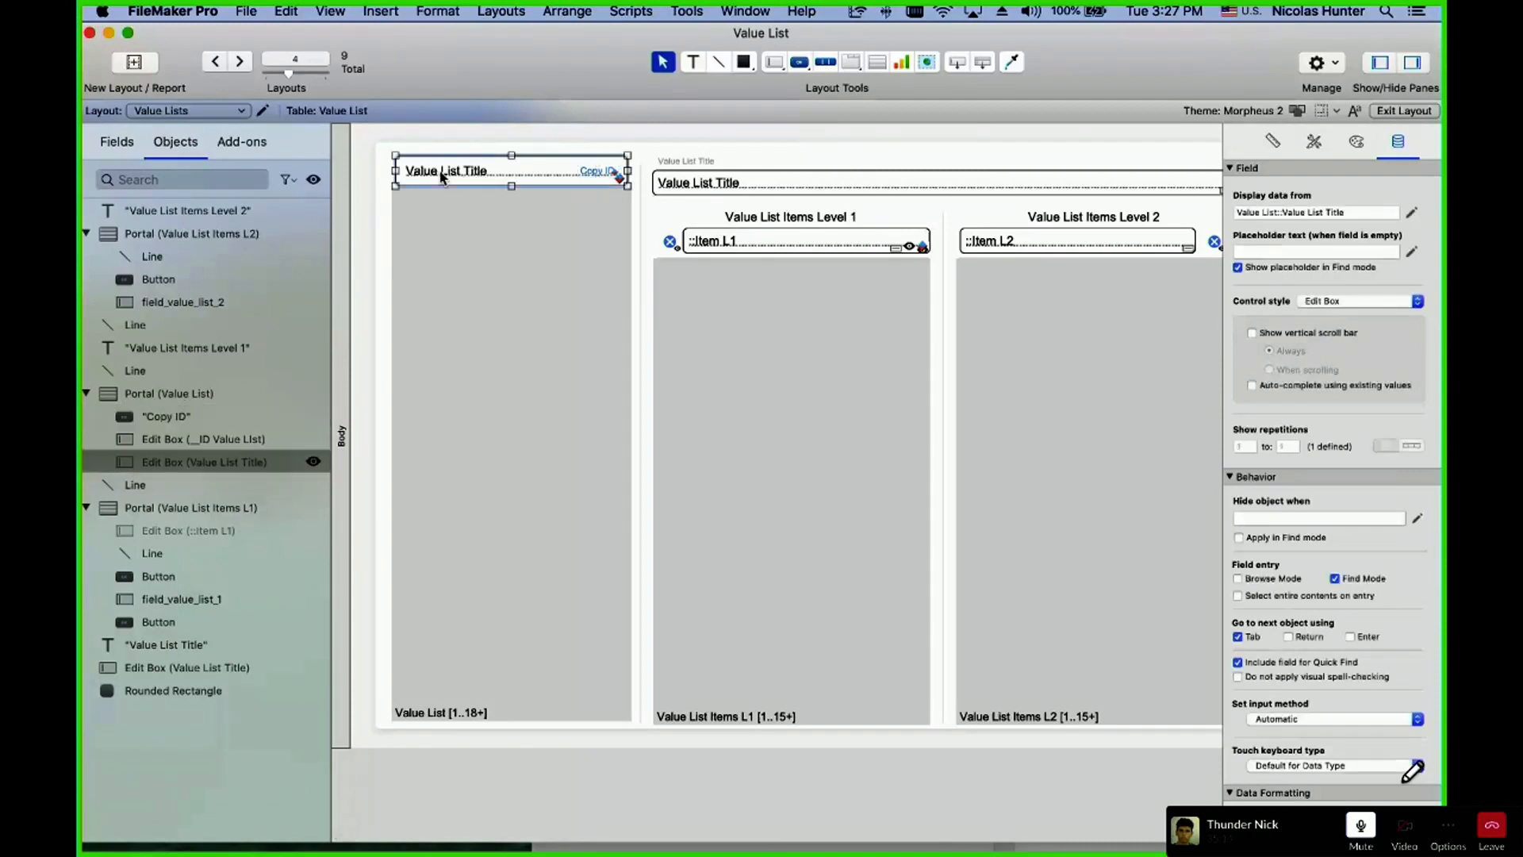
{"action": "left_click", "coordinate": [1361, 826]}
- Copy the Countries value list ID and paste it into a comment line below the Set Field step in the startup script
{"action": "key", "text": "super+b"}
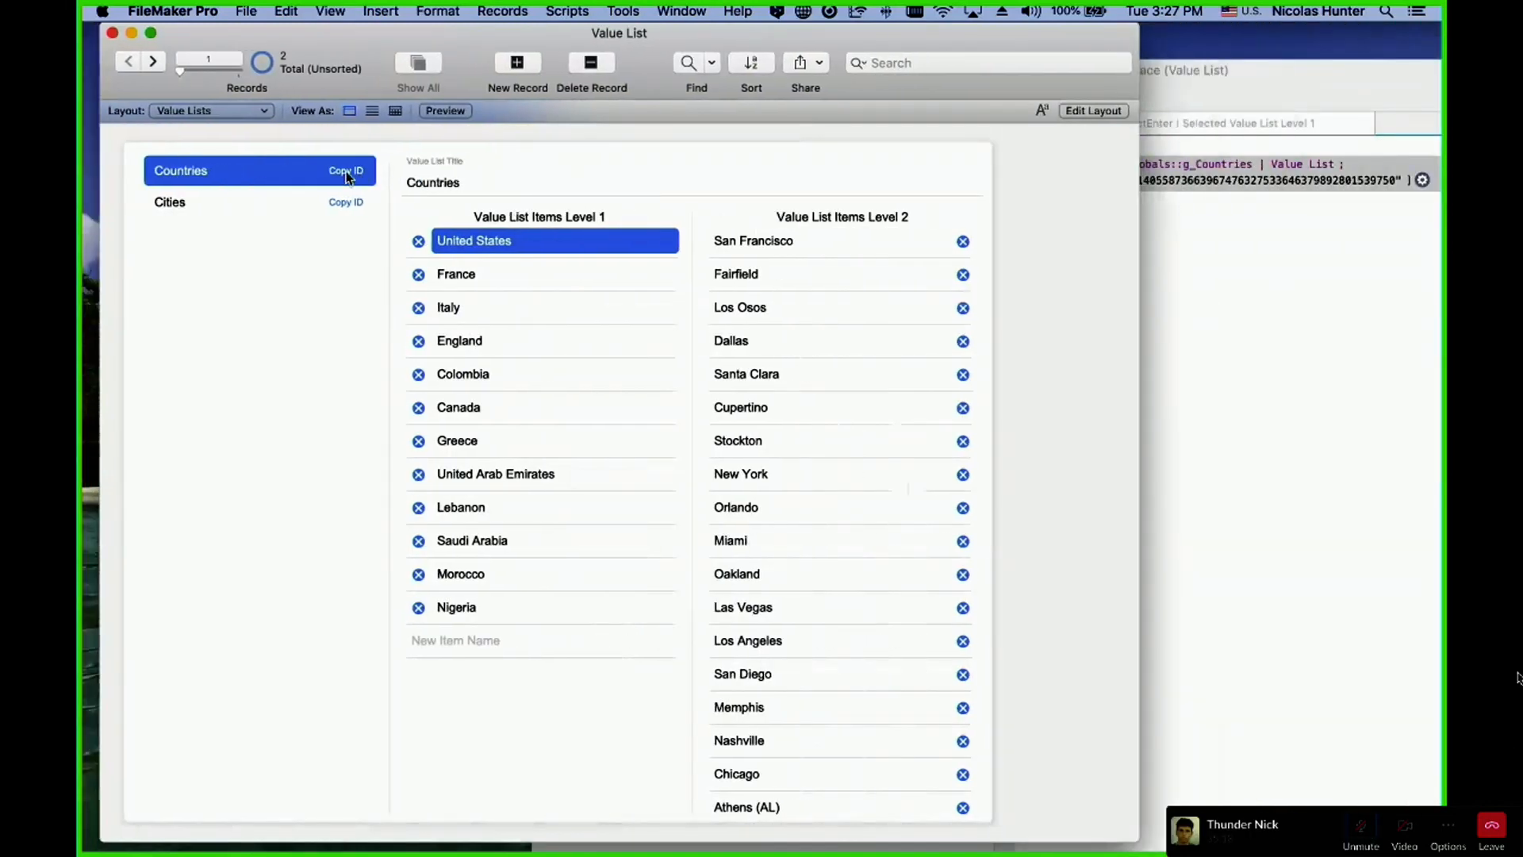
{"action": "key", "text": "super+shift+s"}
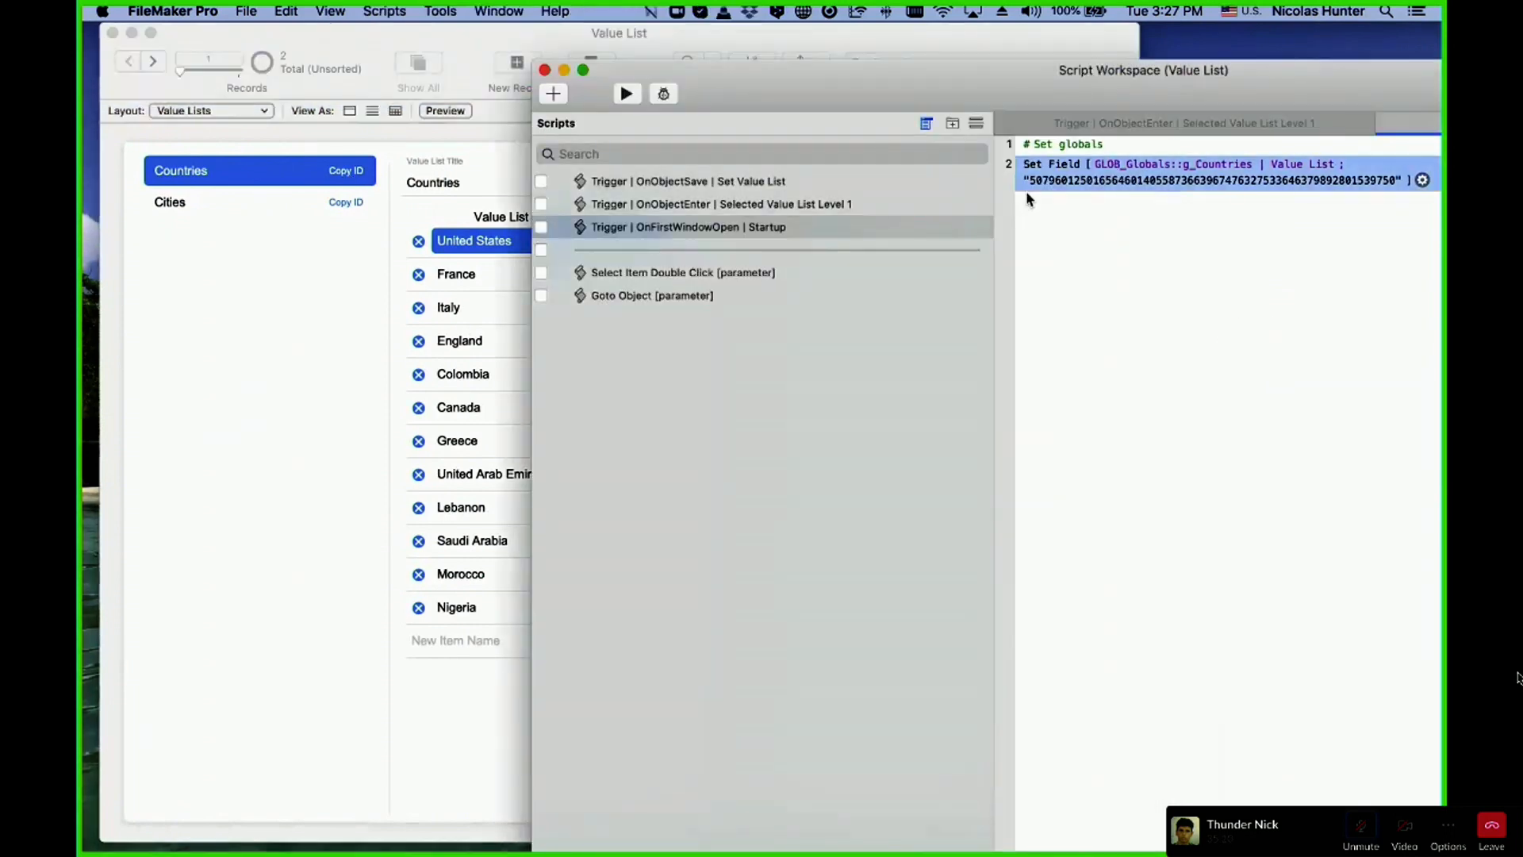
{"action": "double_click", "coordinate": [1089, 172]}
{"action": "key", "text": "Return"}
{"action": "left_click", "coordinate": [1088, 222]}
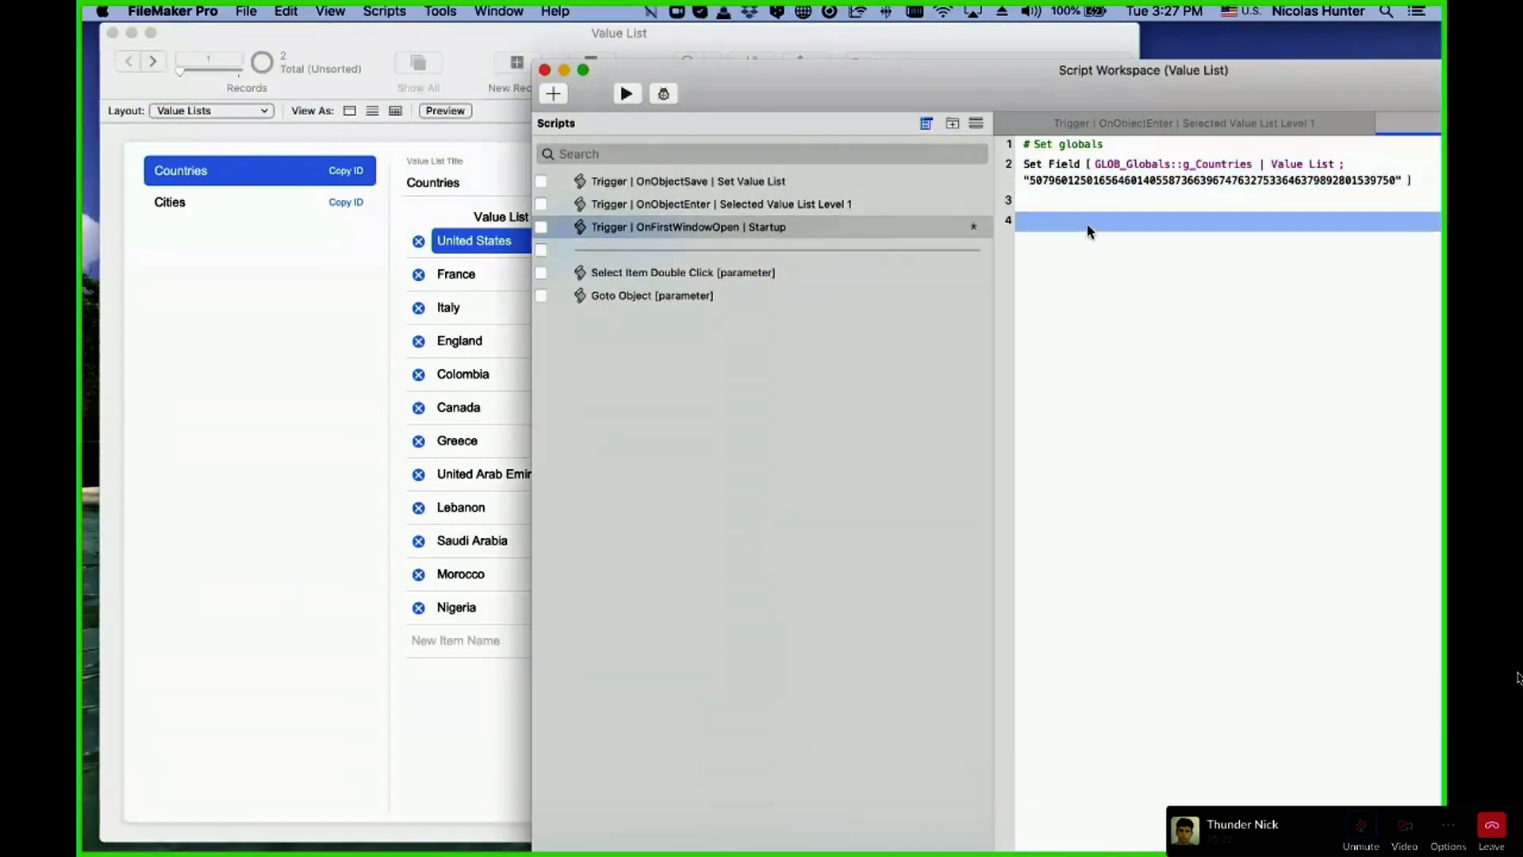
{"action": "key", "text": "BackSpace"}
{"action": "type", "text": "#"}
{"action": "key", "text": "super+v"}
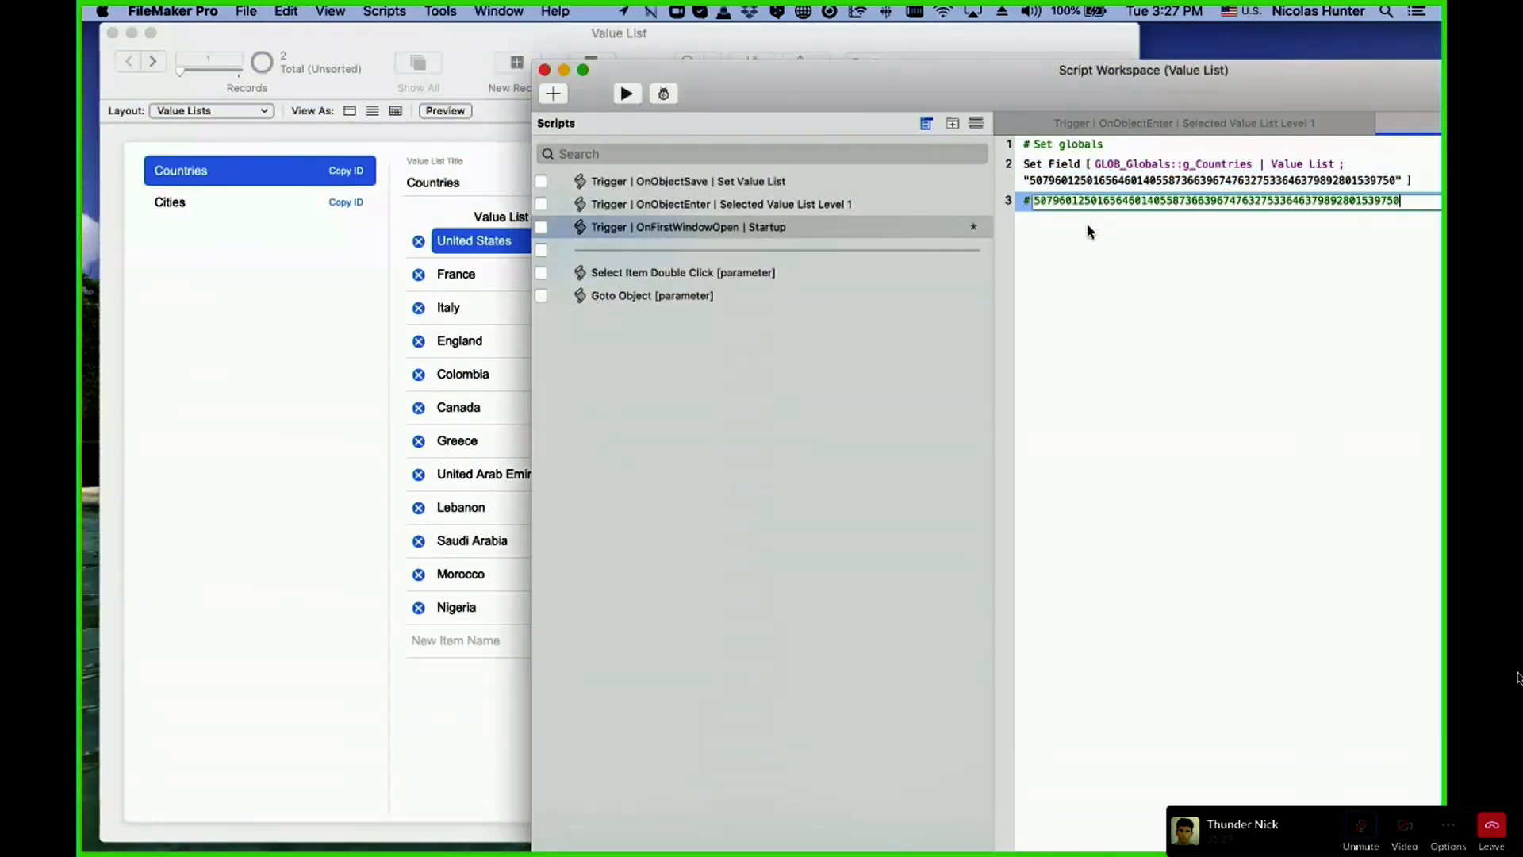
{"action": "left_click", "coordinate": [1040, 238]}
- Copy the Cities value list ID and paste it over the text of a duplicate of the Countries ID comment
{"action": "left_click", "coordinate": [369, 163]}
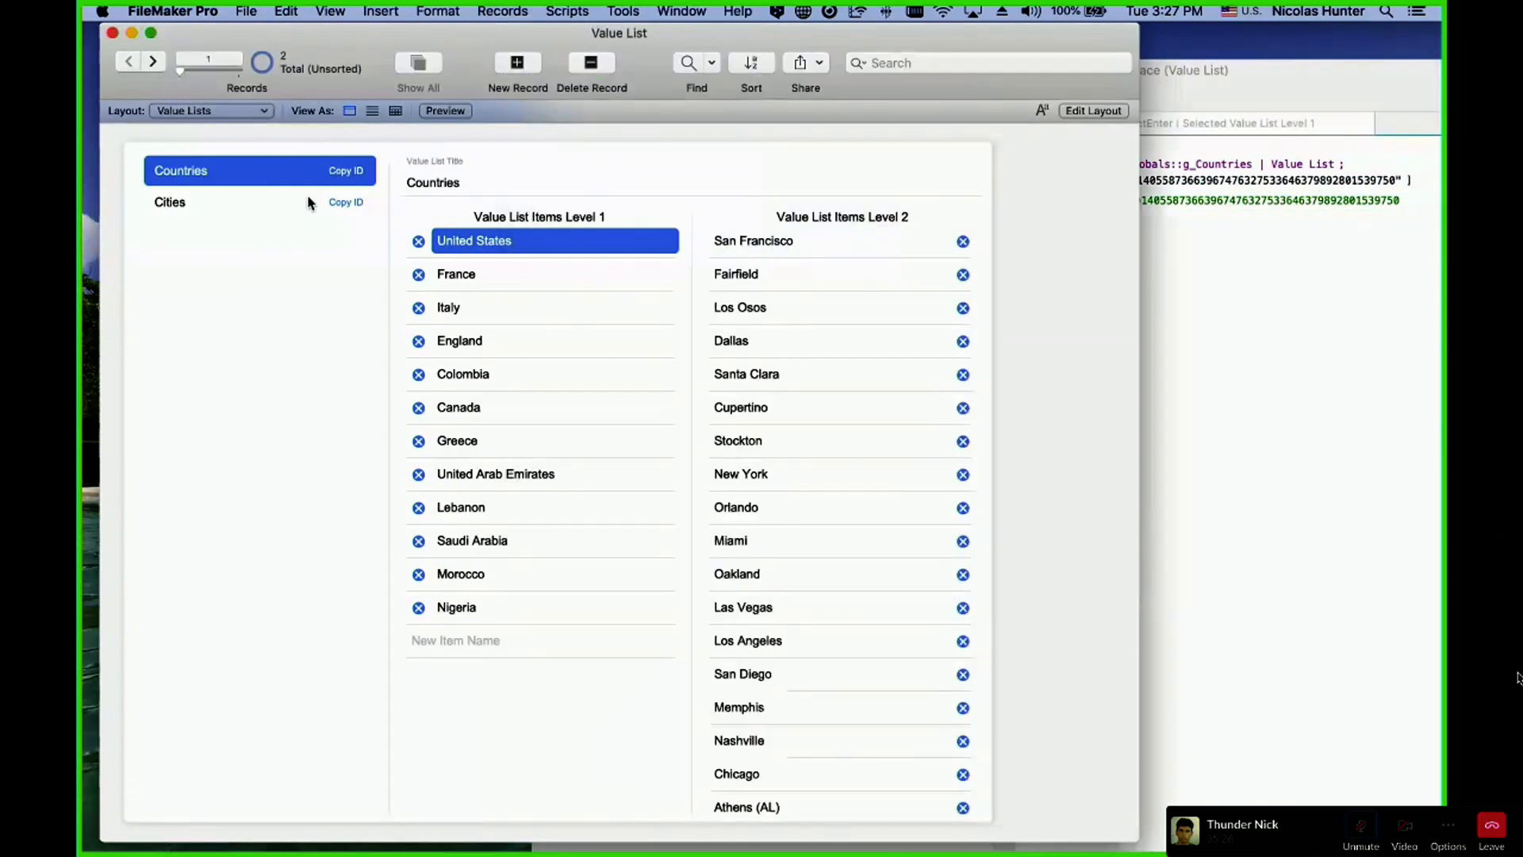
{"action": "left_click", "coordinate": [341, 201]}
{"action": "left_click", "coordinate": [1168, 223]}
{"action": "left_click", "coordinate": [1422, 179]}
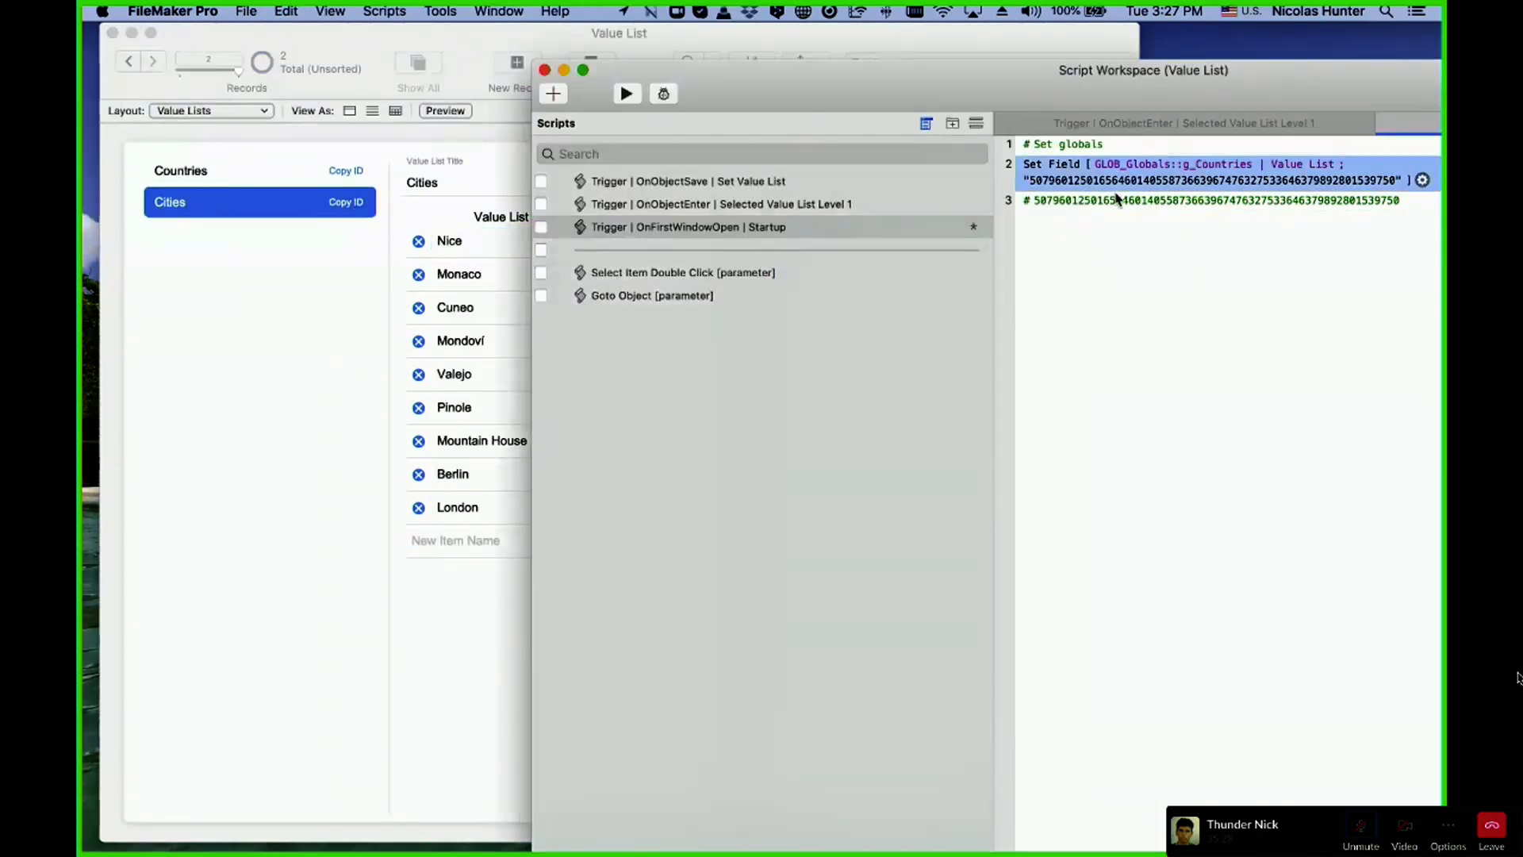
{"action": "left_click", "coordinate": [1120, 202]}
{"action": "key", "text": "super+d"}
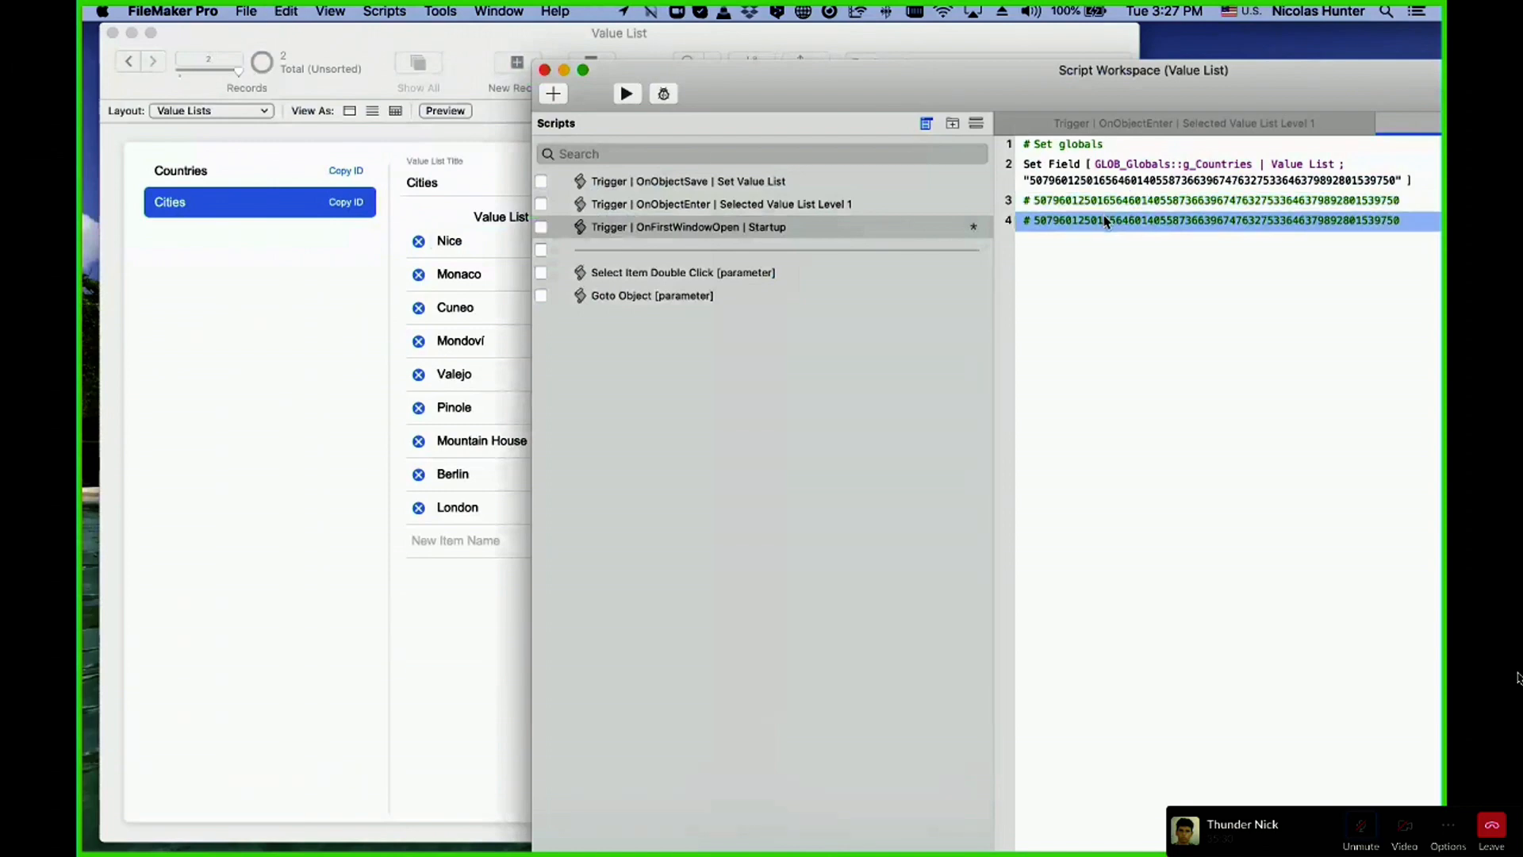
{"action": "double_click", "coordinate": [1119, 219]}
{"action": "key", "text": "super+a"}
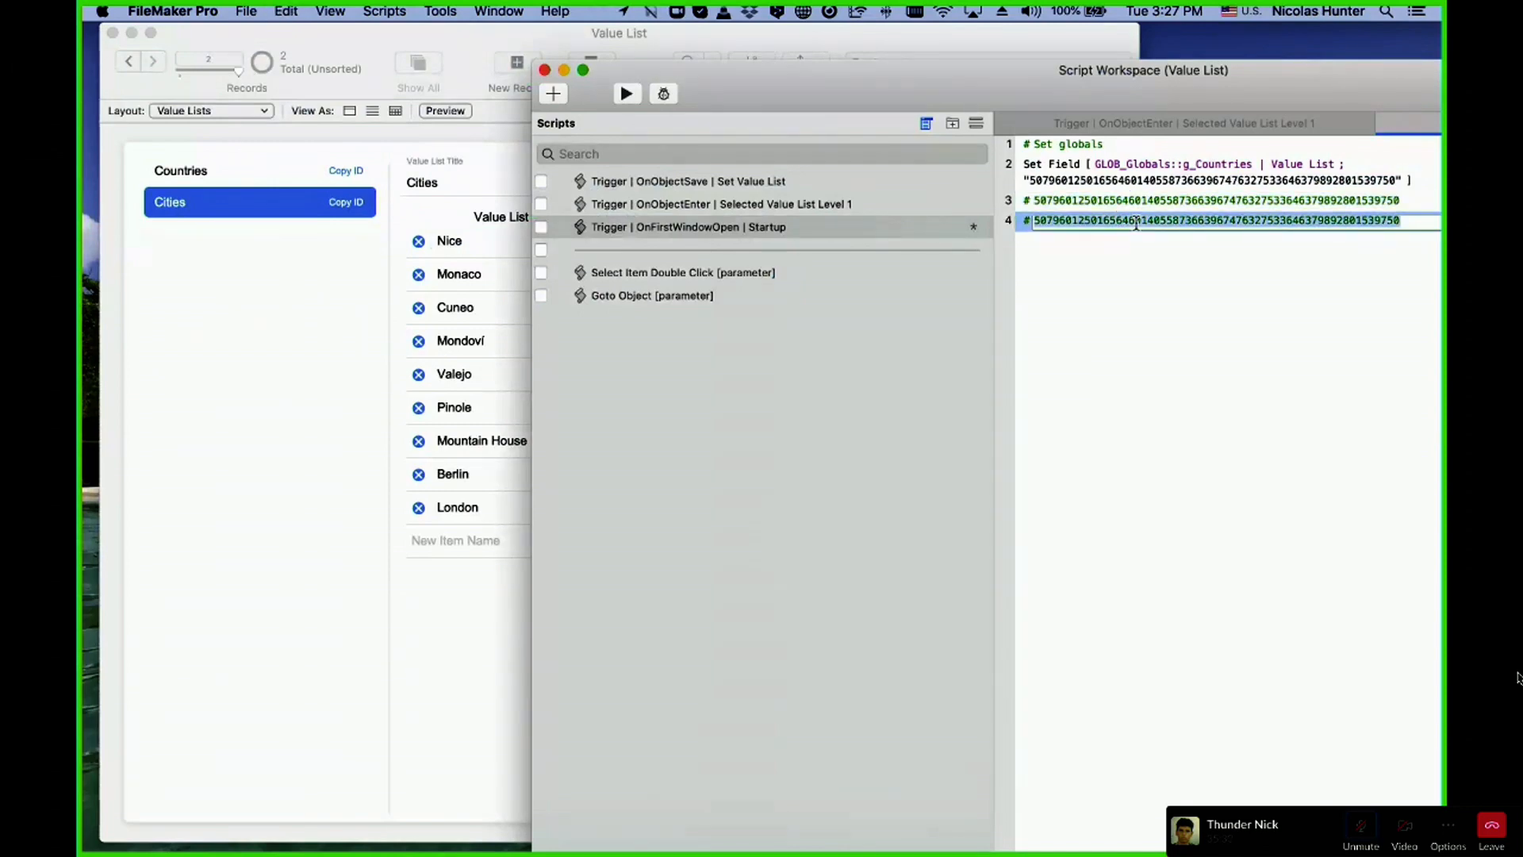
{"action": "key", "text": "super+v"}
{"action": "left_click", "coordinate": [1201, 351]}
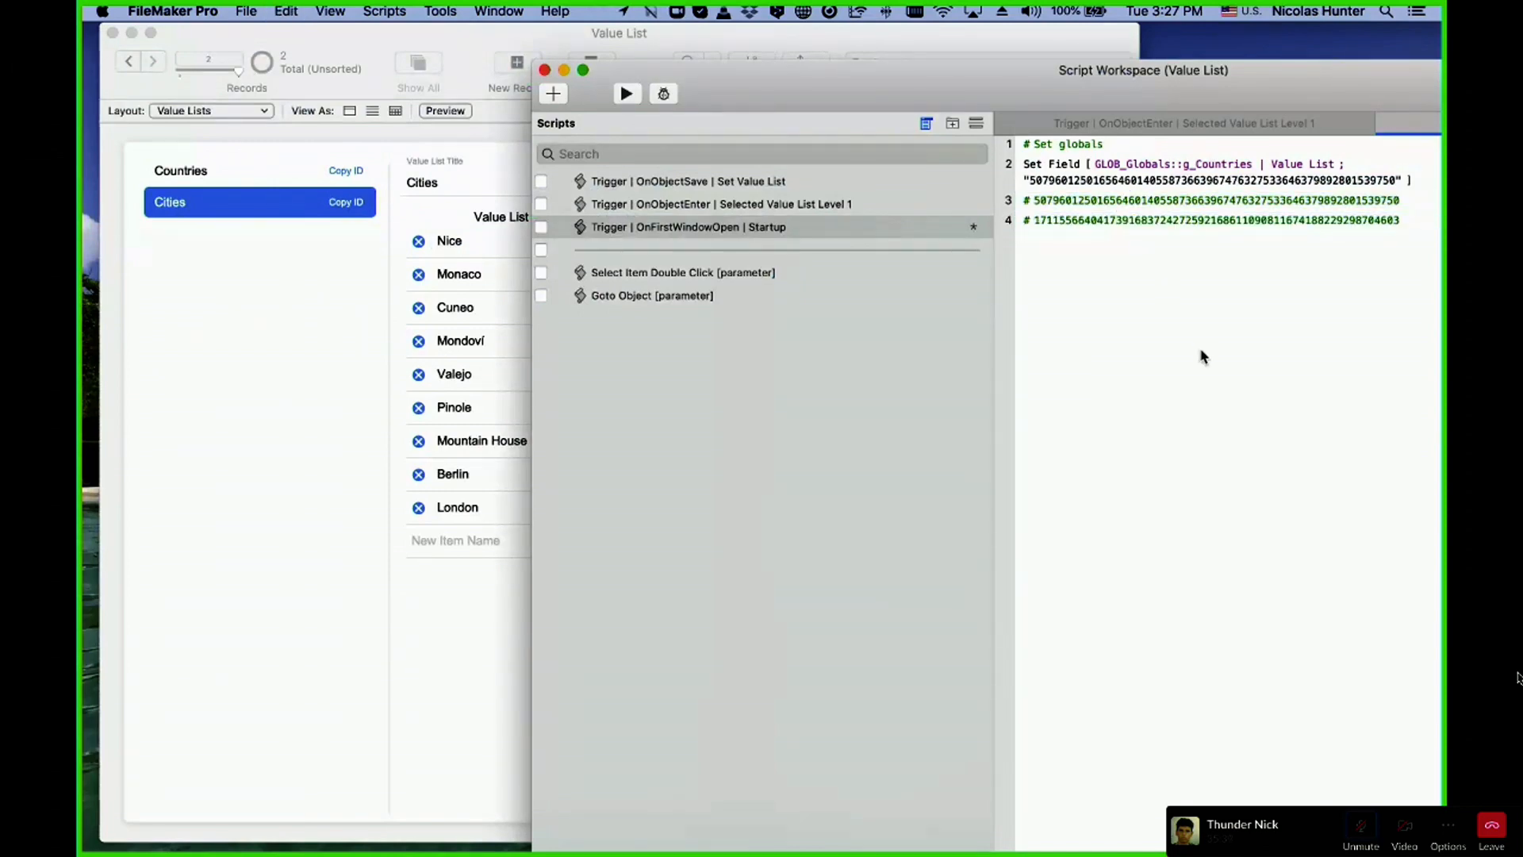
- Delete both pasted ID comments from the startup script and return to the Value Lists layout
{"action": "left_click", "coordinate": [1083, 201]}
{"action": "left_click", "coordinate": [1085, 220], "text": "shift"}
{"action": "key", "text": "Delete"}
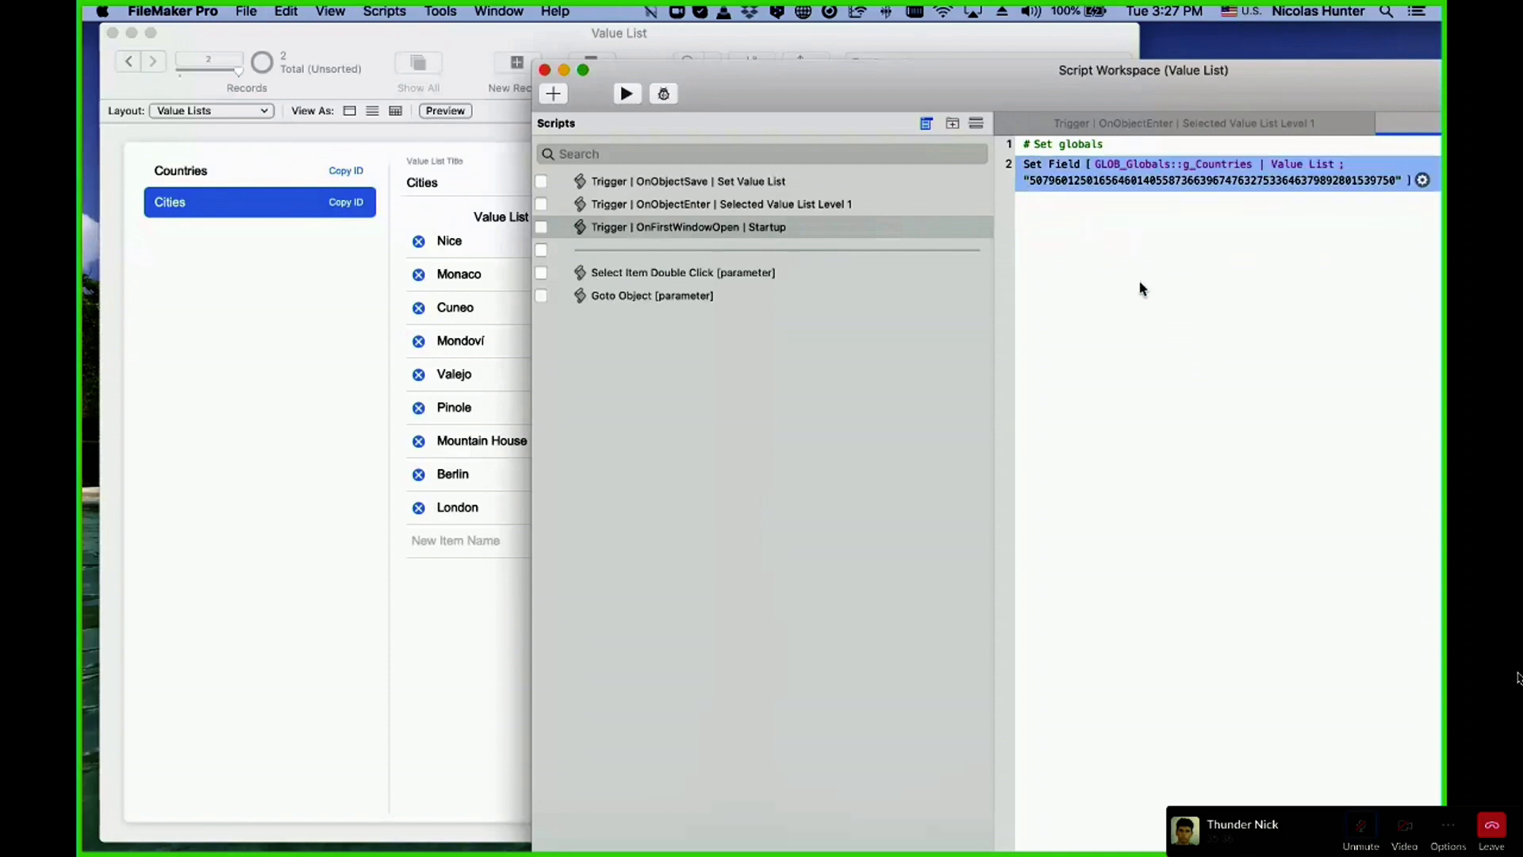
{"action": "left_click", "coordinate": [1141, 284]}
{"action": "left_click", "coordinate": [405, 275]}
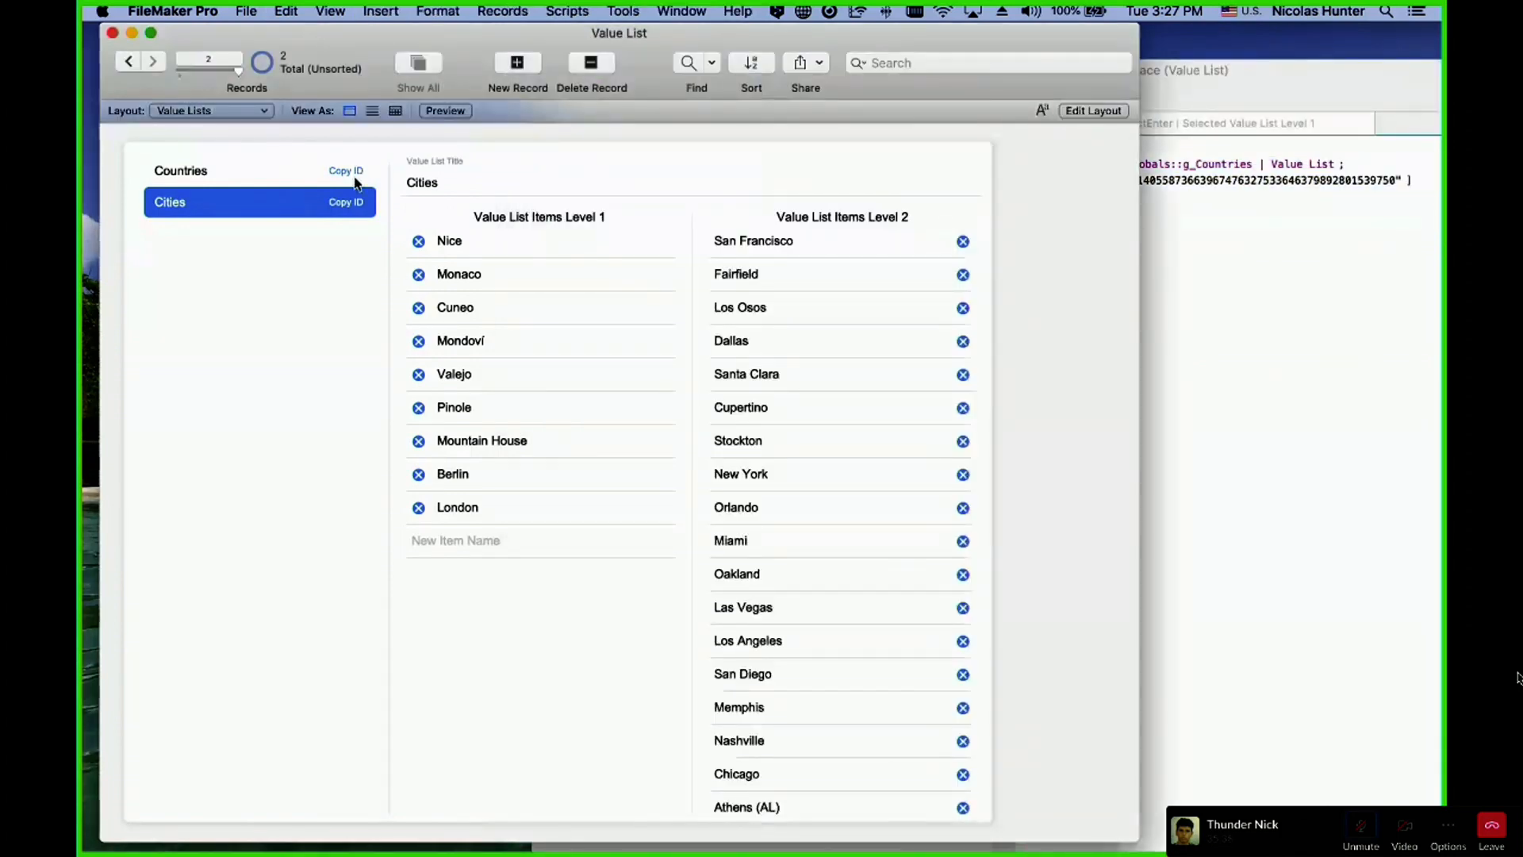
- Hide the Value Lists layout objects surrounding the Value List portal while editing the layout, keeping the portal and its contents visible
{"action": "key", "text": "super+l"}
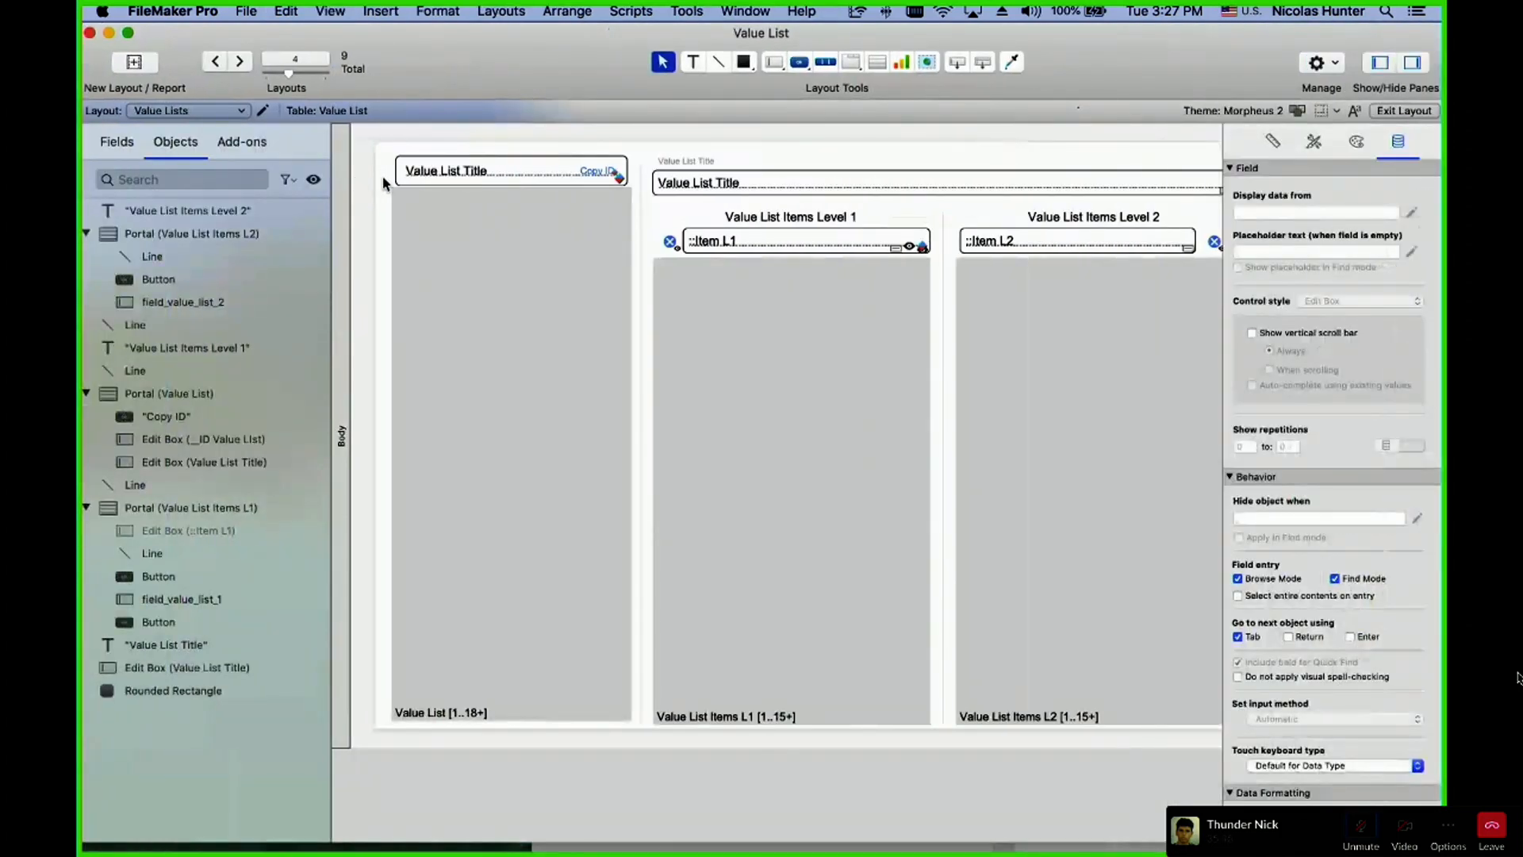
{"action": "left_click", "coordinate": [559, 208]}
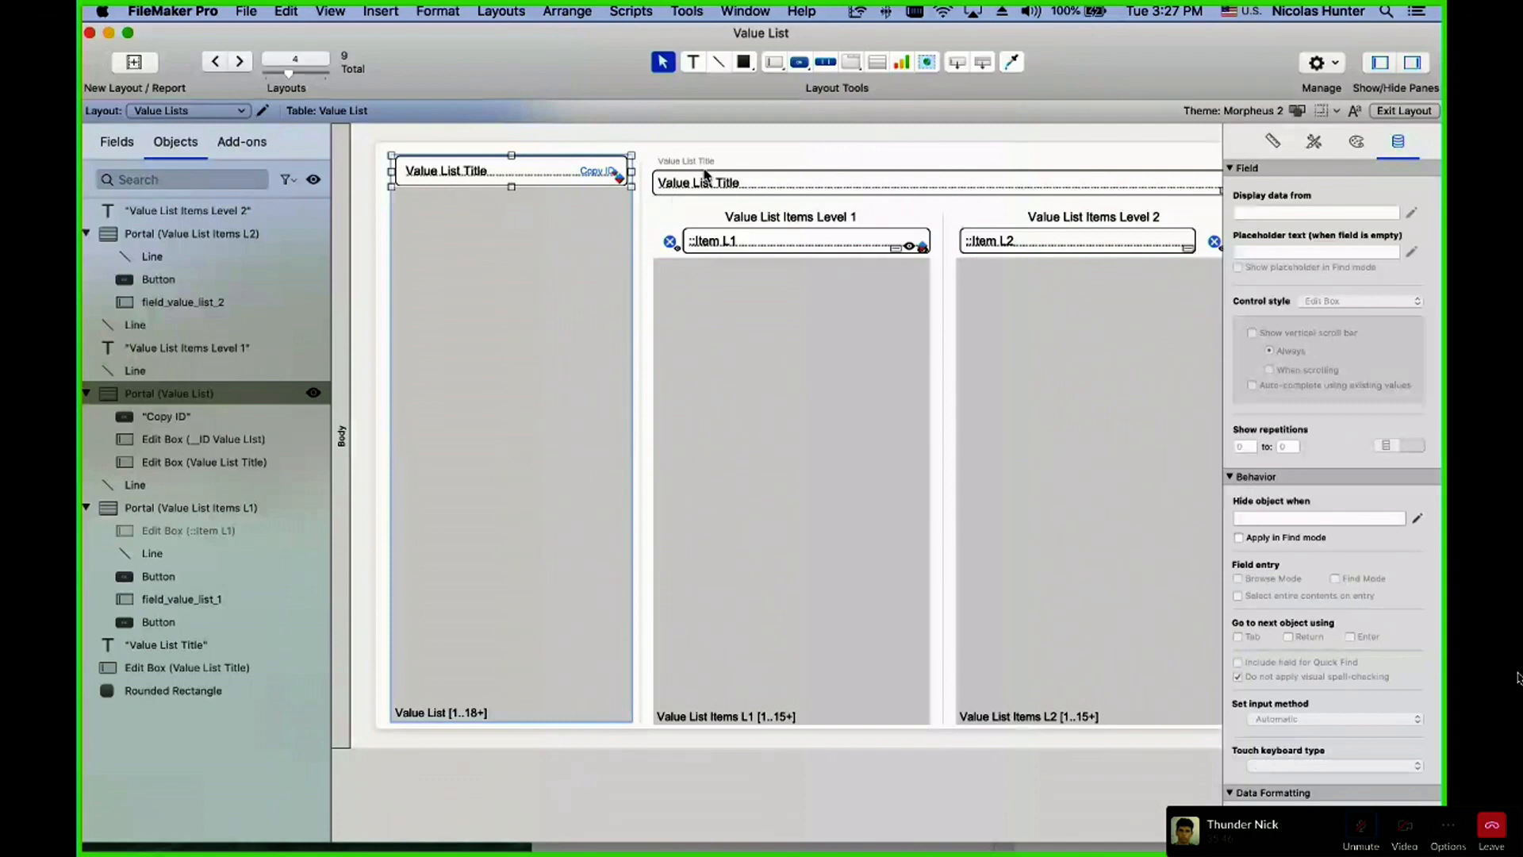
{"action": "left_click_drag", "start_coordinate": [659, 135], "coordinate": [1063, 347]}
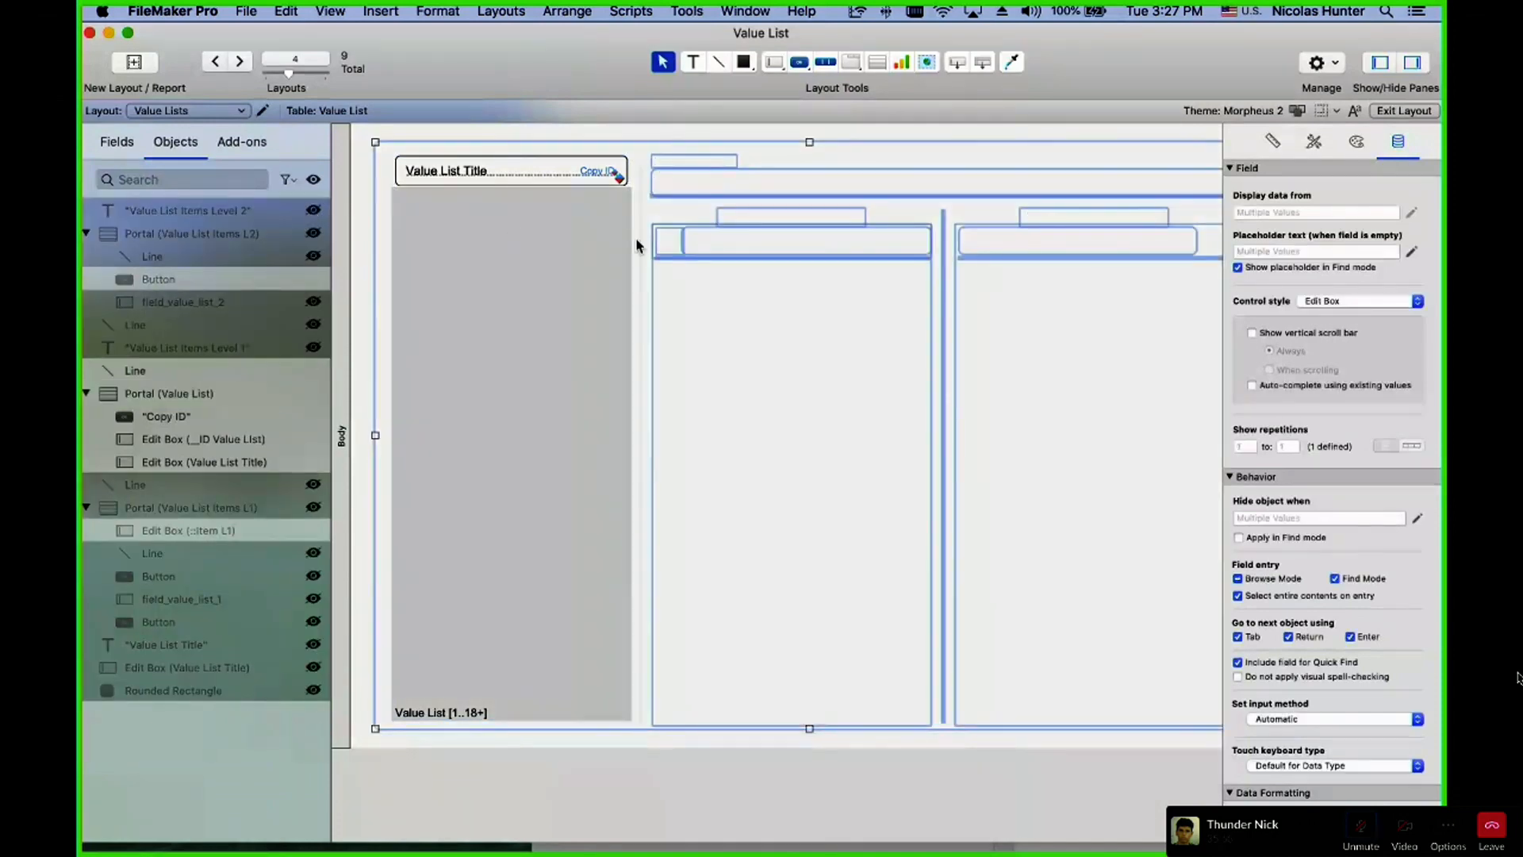
{"action": "key", "text": "Delete"}
{"action": "left_click", "coordinate": [637, 202]}
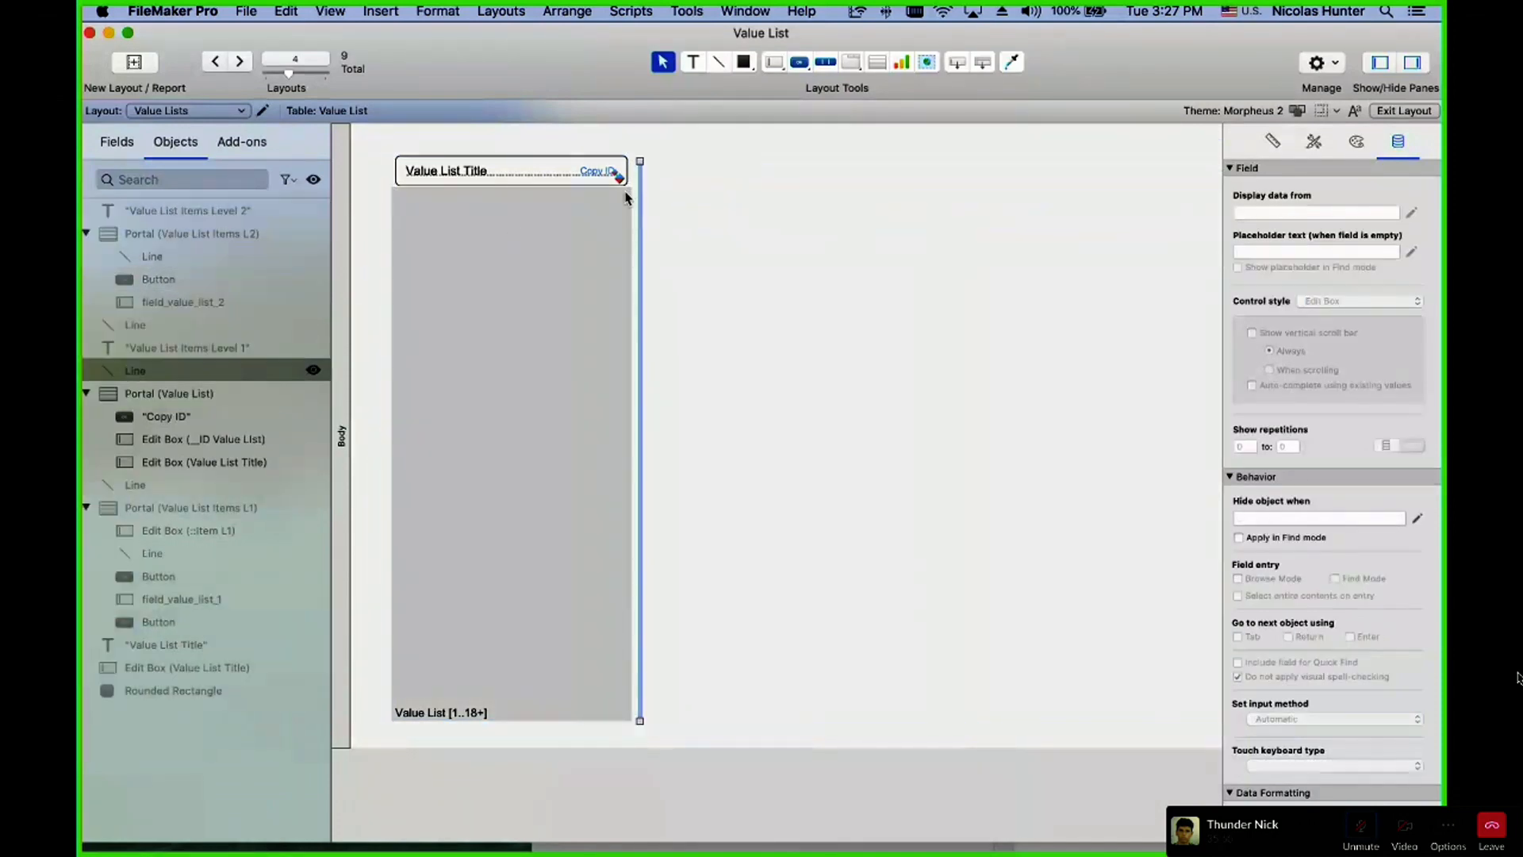
- Widen the Value List portal to enclose the __ID Value List field beside the title, and remove that field's conditional formatting
{"action": "left_click", "coordinate": [632, 165]}
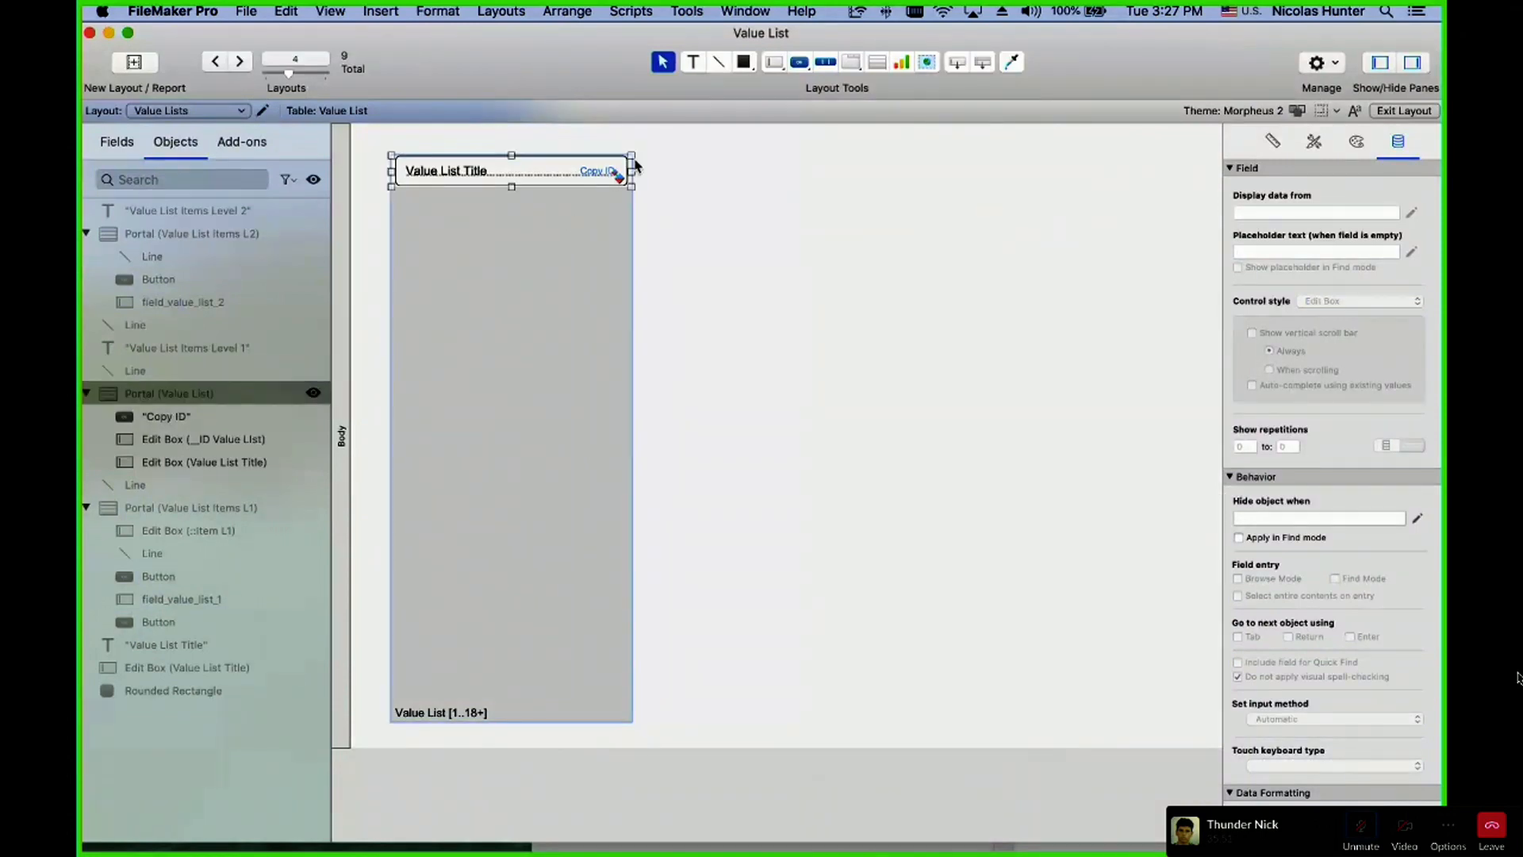
{"action": "left_click_drag", "start_coordinate": [630, 186], "coordinate": [850, 187]}
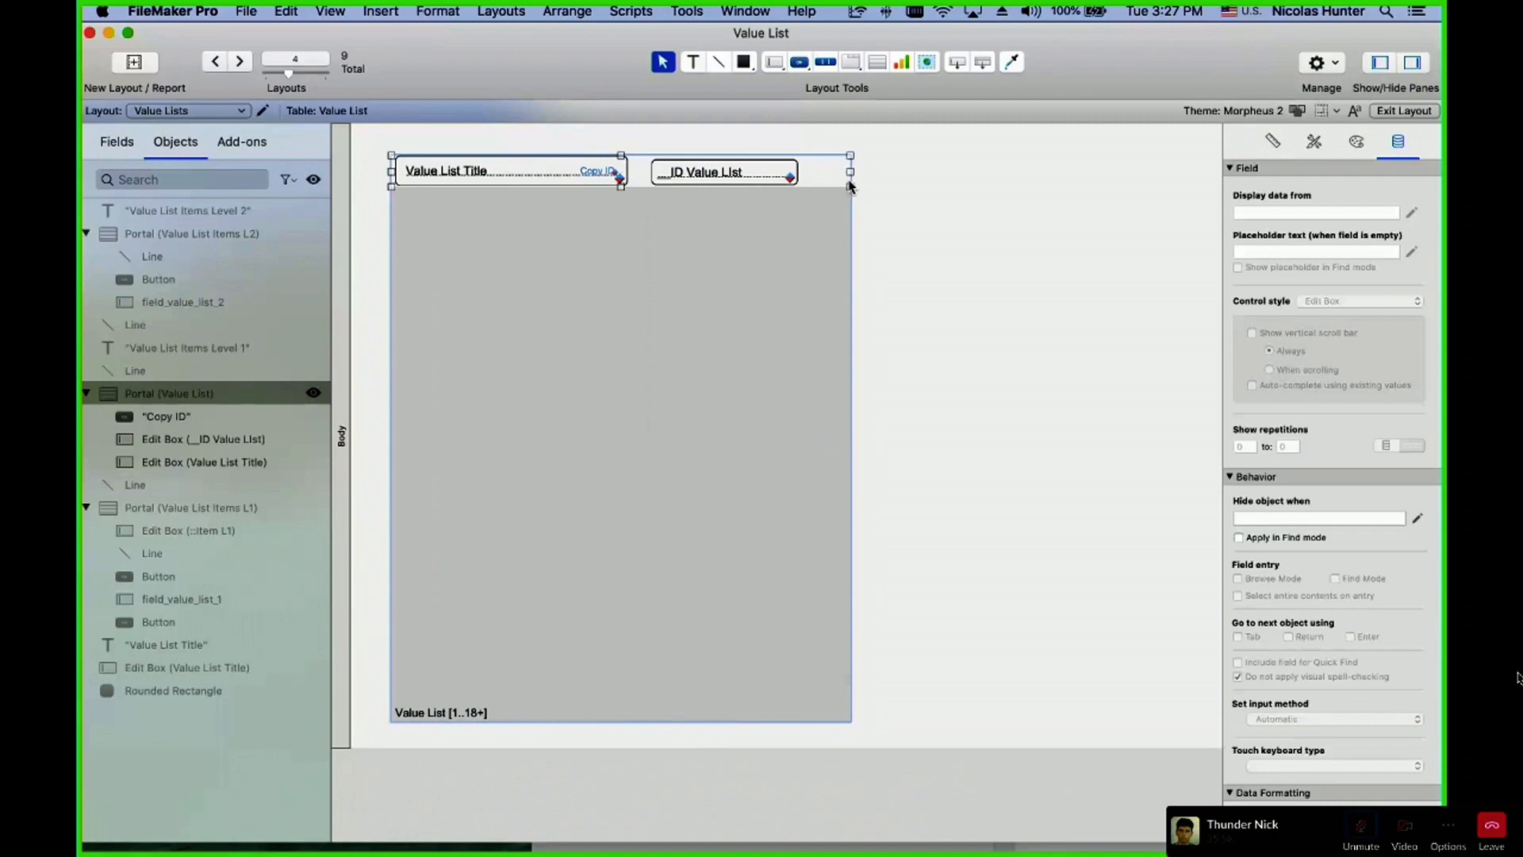
{"action": "right_click", "coordinate": [710, 173]}
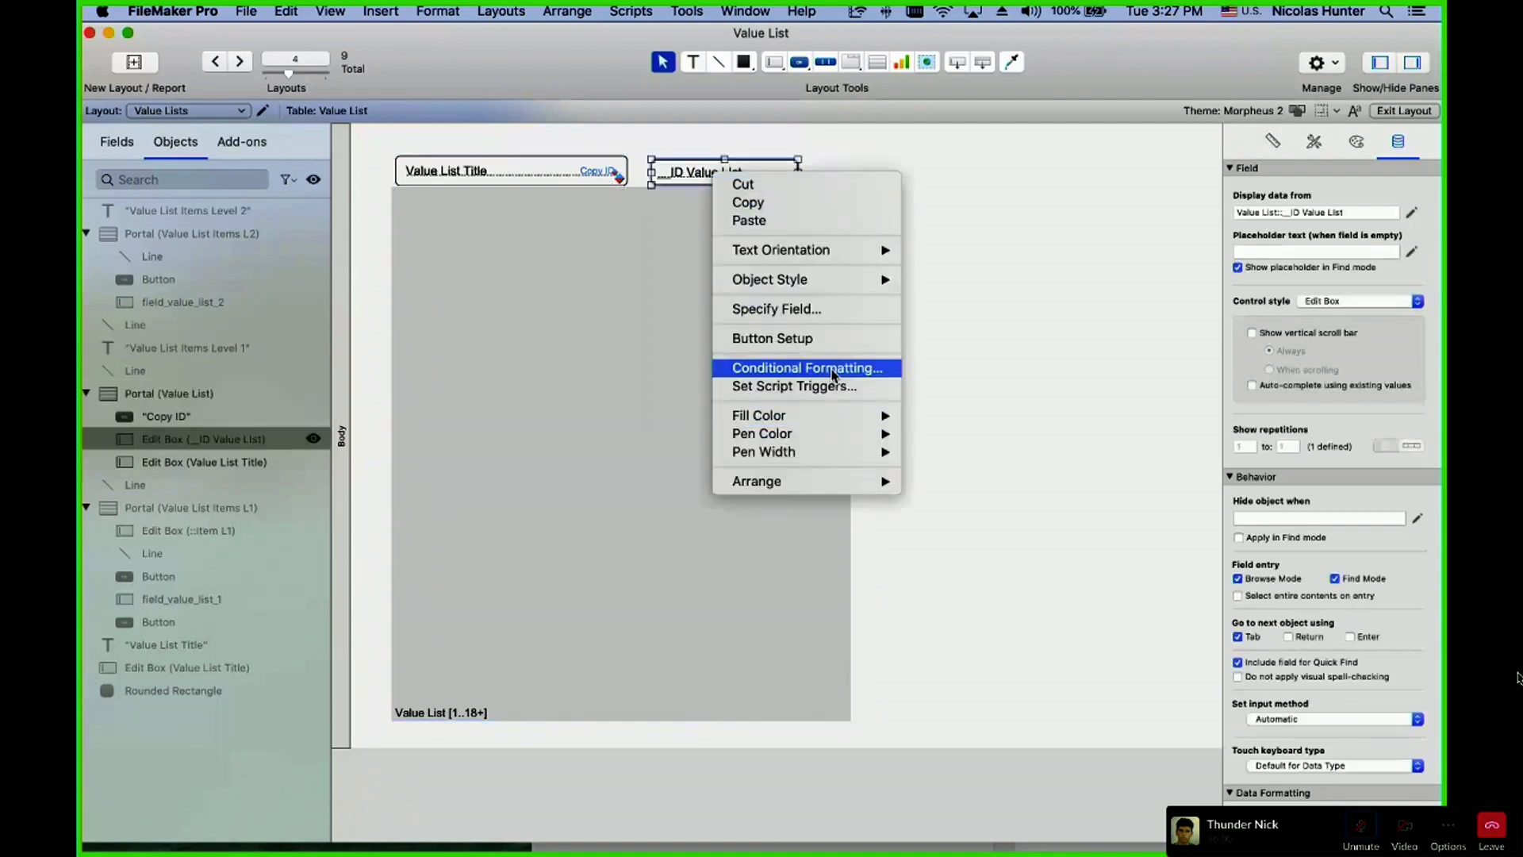
{"action": "left_click", "coordinate": [807, 367]}
{"action": "left_click", "coordinate": [1217, 500]}
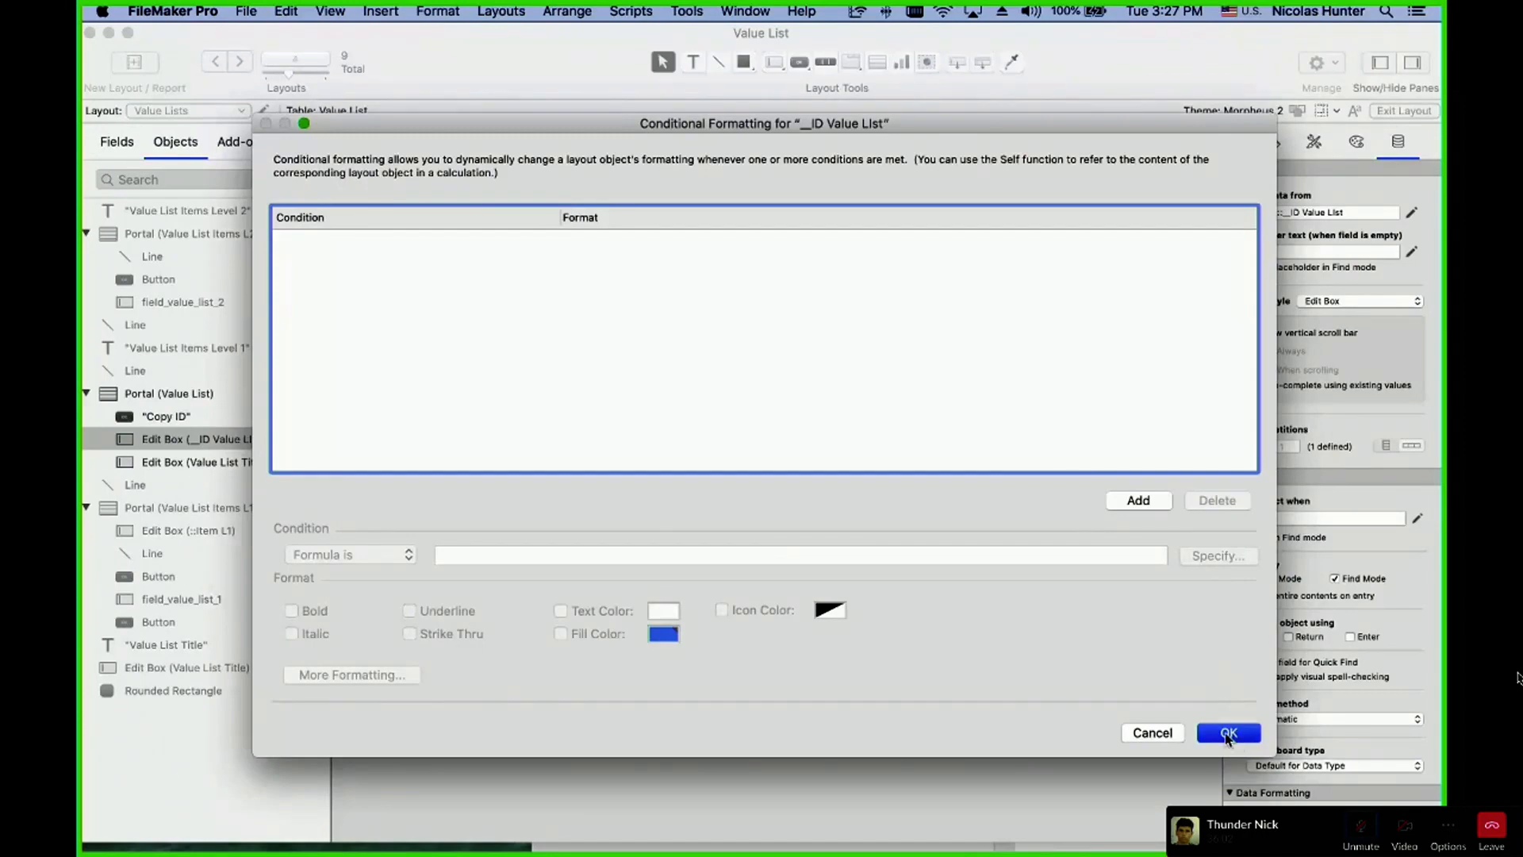
{"action": "left_click", "coordinate": [1226, 731]}
- Narrow the Value List portal to just enclose the title field and Copy ID button, and save the layout
{"action": "left_click", "coordinate": [849, 173]}
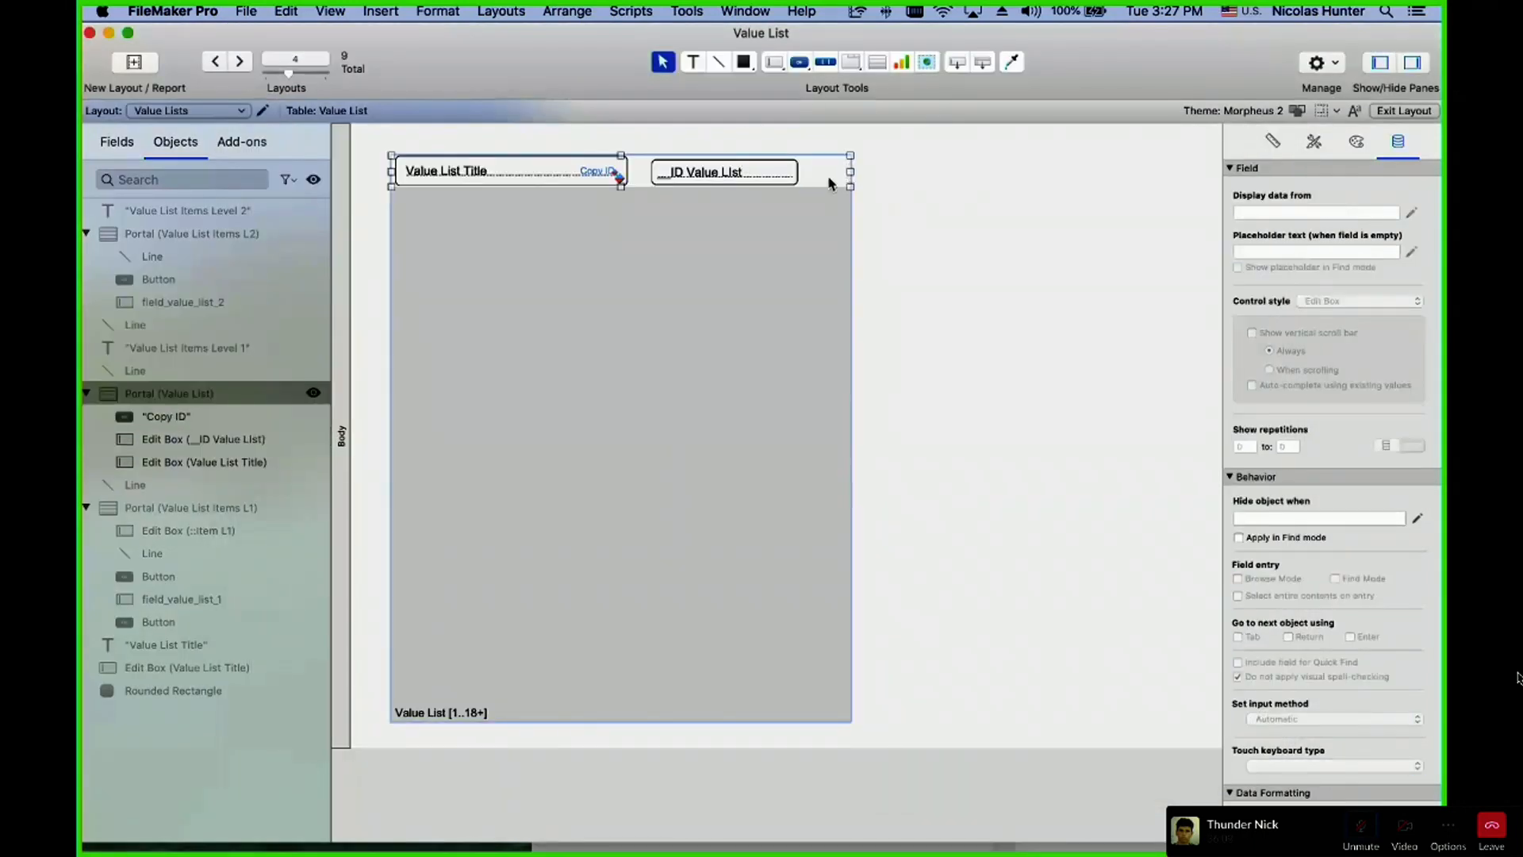
{"action": "left_click", "coordinate": [757, 176]}
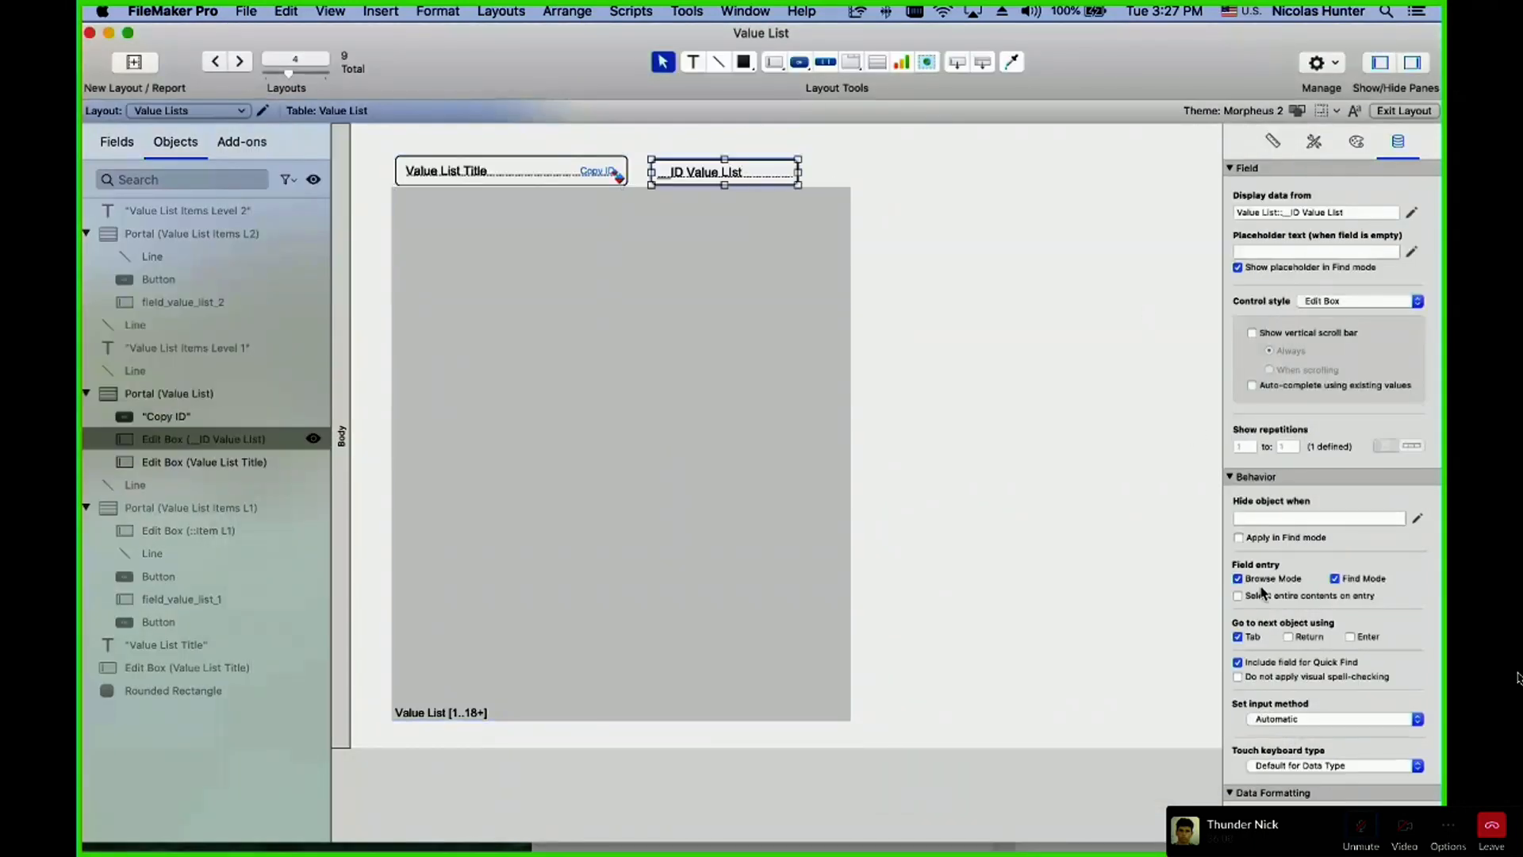
{"action": "left_click", "coordinate": [865, 191]}
{"action": "left_click", "coordinate": [845, 193]}
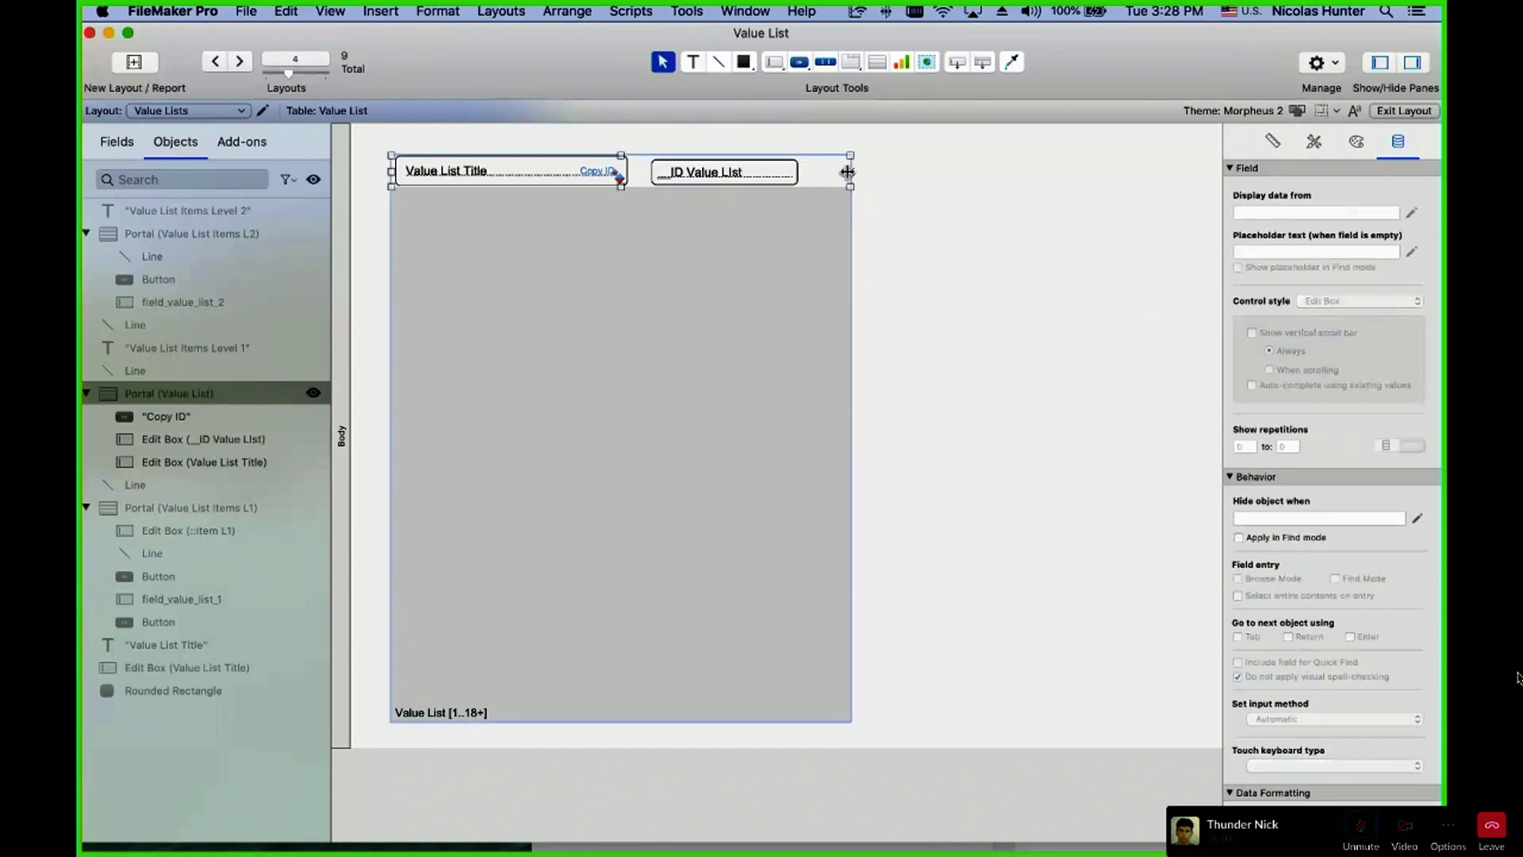
{"action": "left_click_drag", "start_coordinate": [850, 187], "coordinate": [634, 185]}
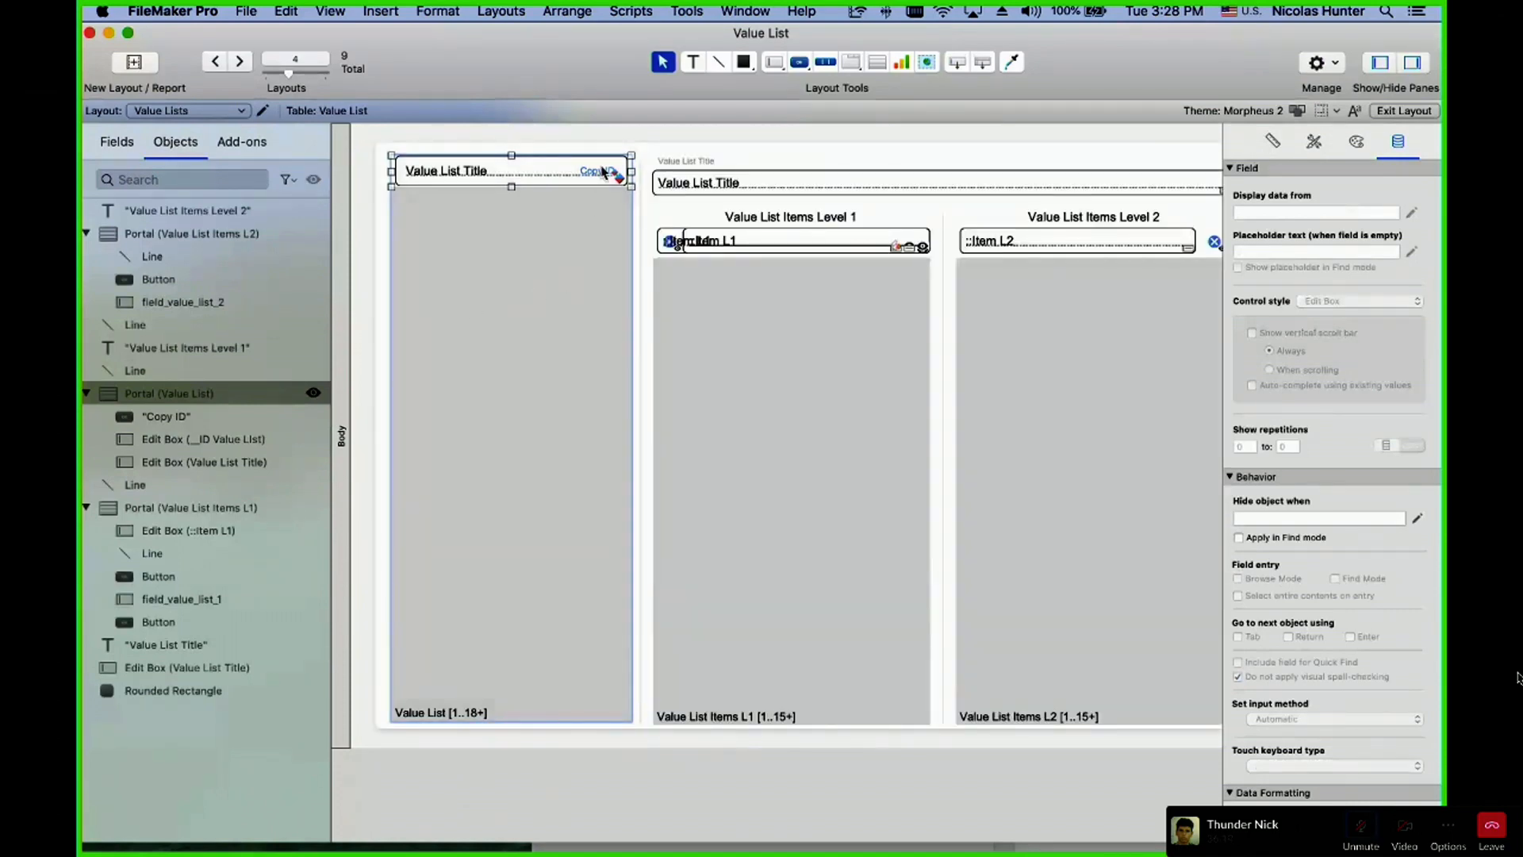
{"action": "left_click", "coordinate": [612, 136]}
{"action": "key", "text": "super+s"}
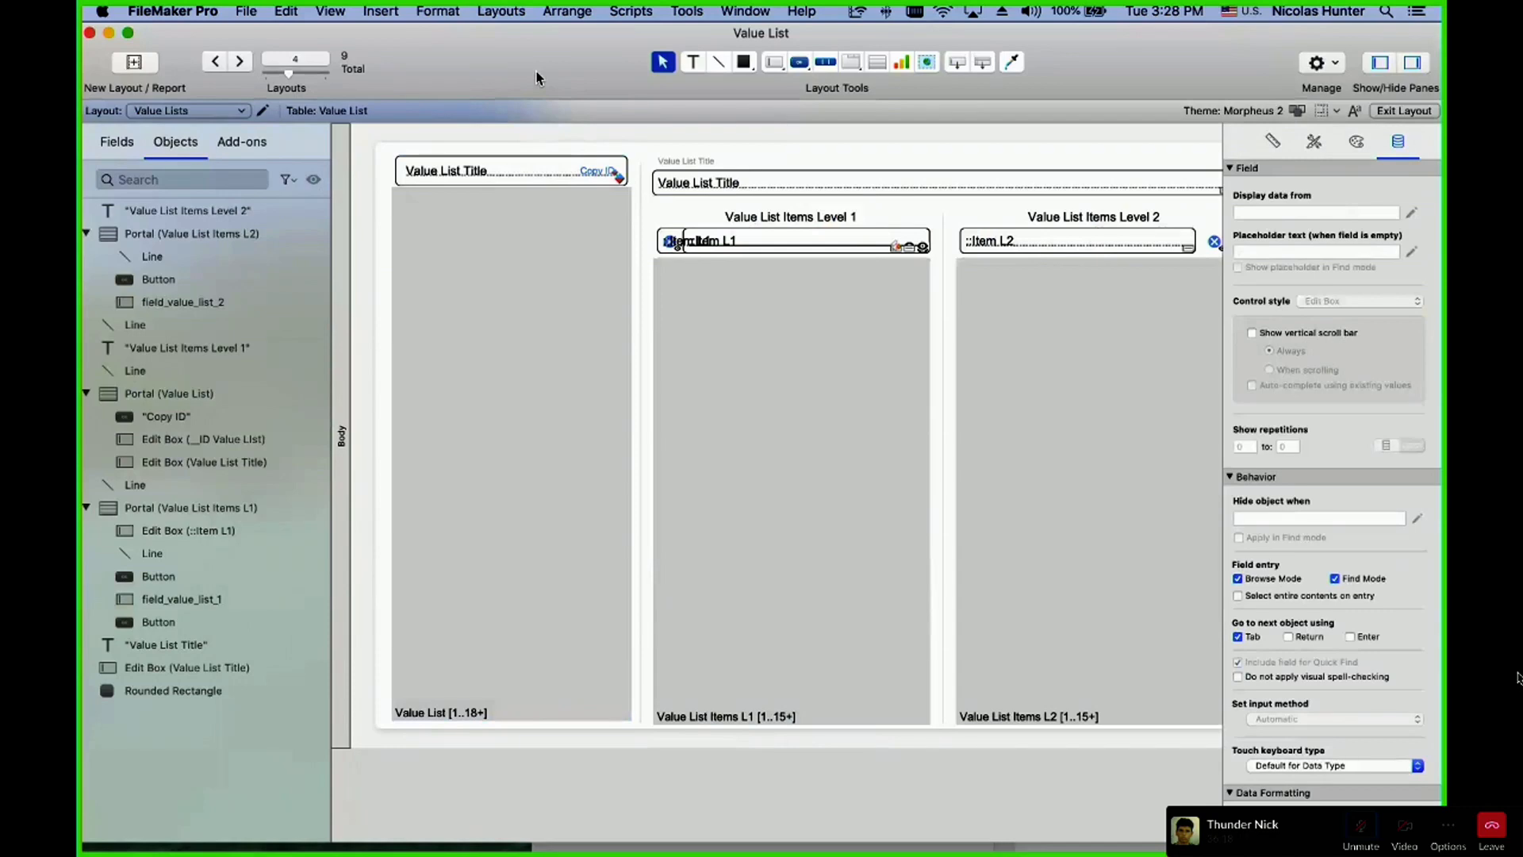
- On the GLOB_Globals layout, draw a portal below the global fields showing Value List Items | Countries with only the Item L1 field
{"action": "key", "text": "shift+super+d"}
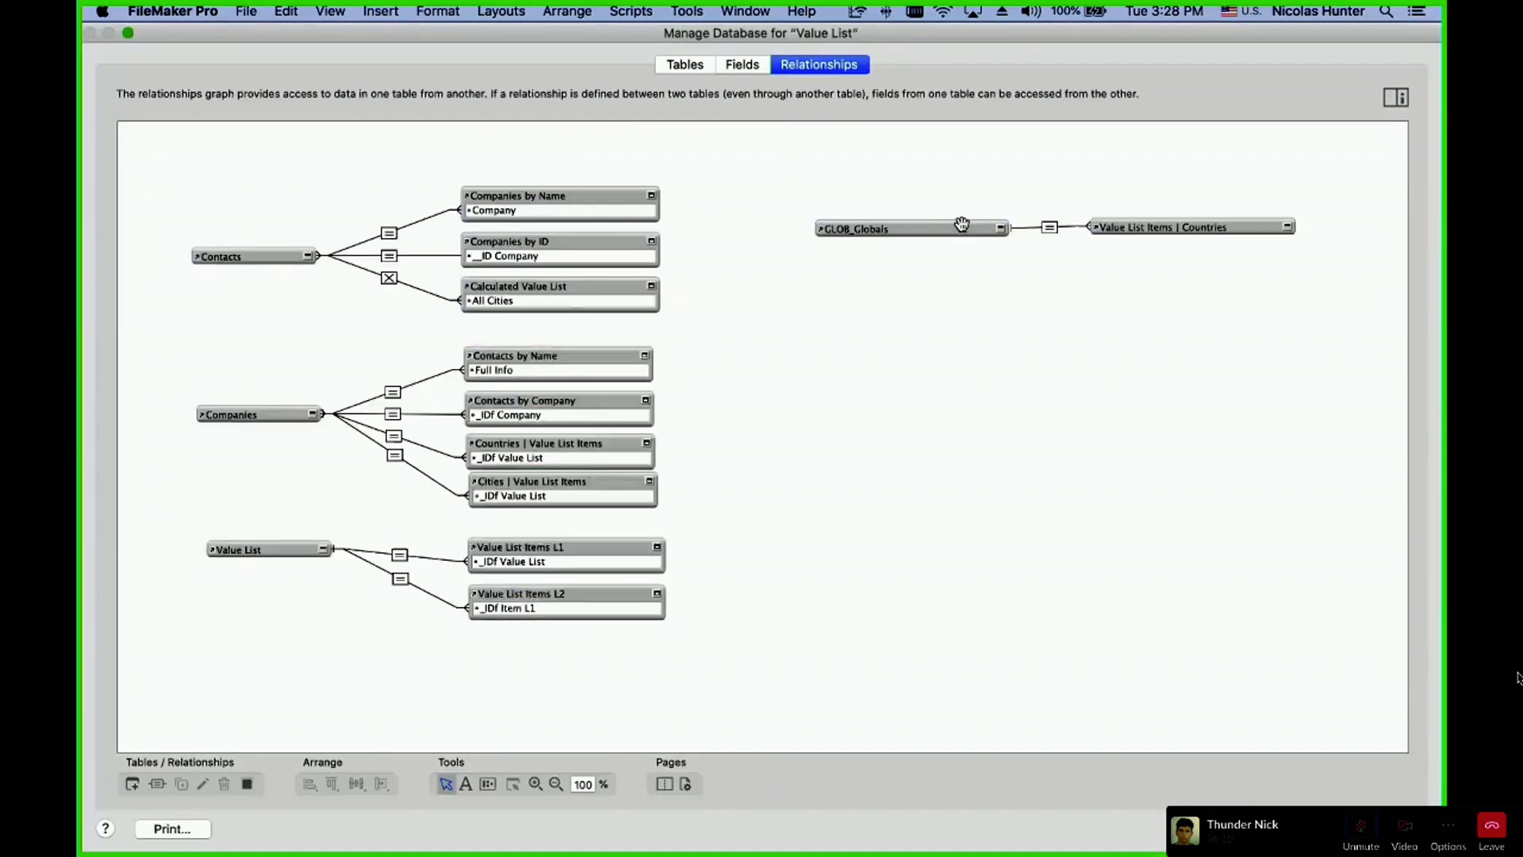
{"action": "left_click_drag", "start_coordinate": [1108, 287], "coordinate": [932, 218]}
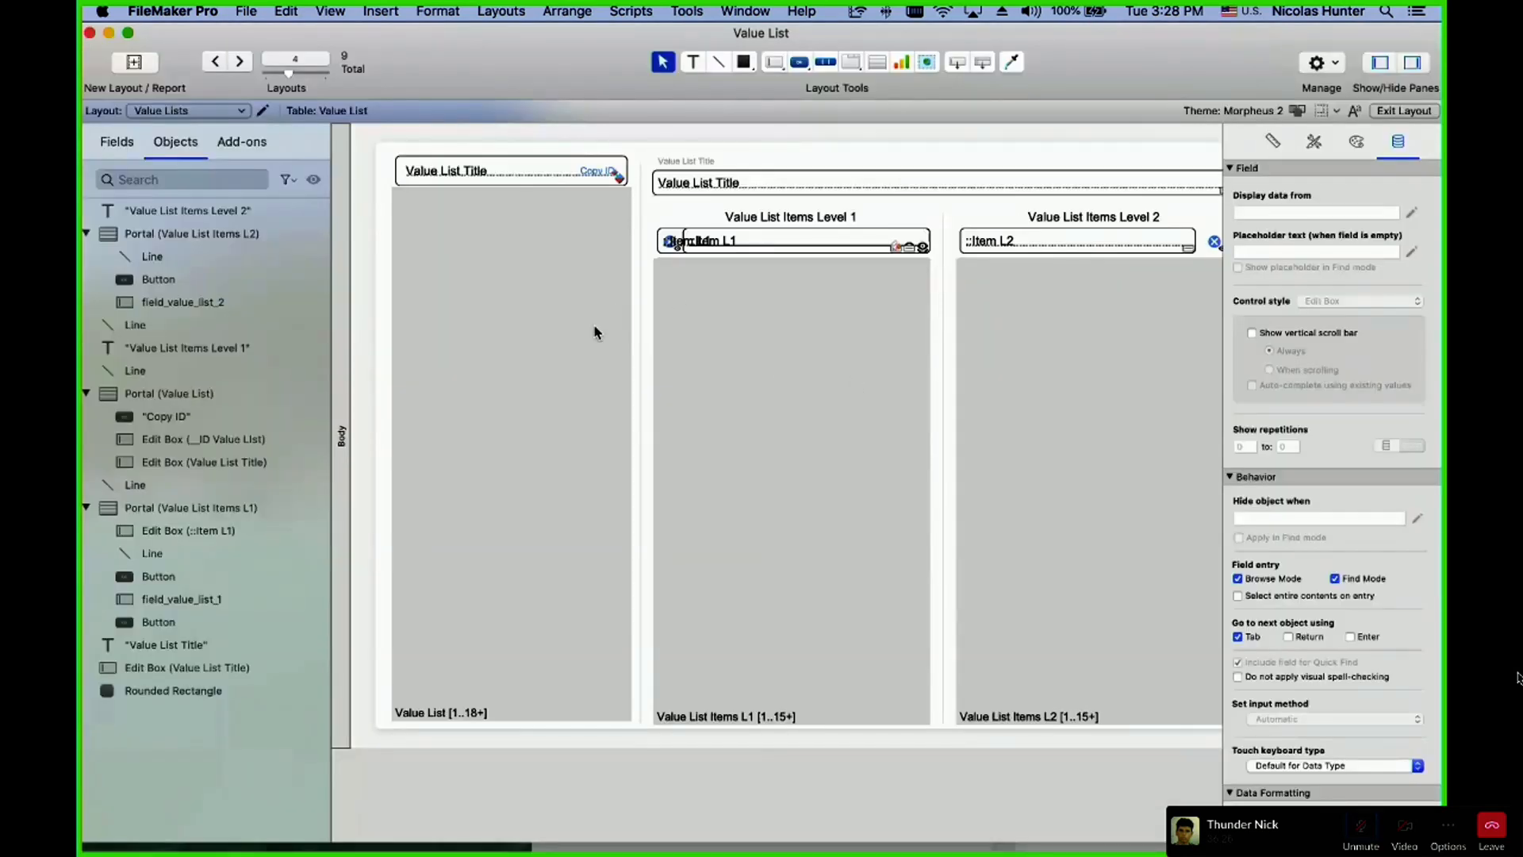
{"action": "left_click", "coordinate": [213, 110]}
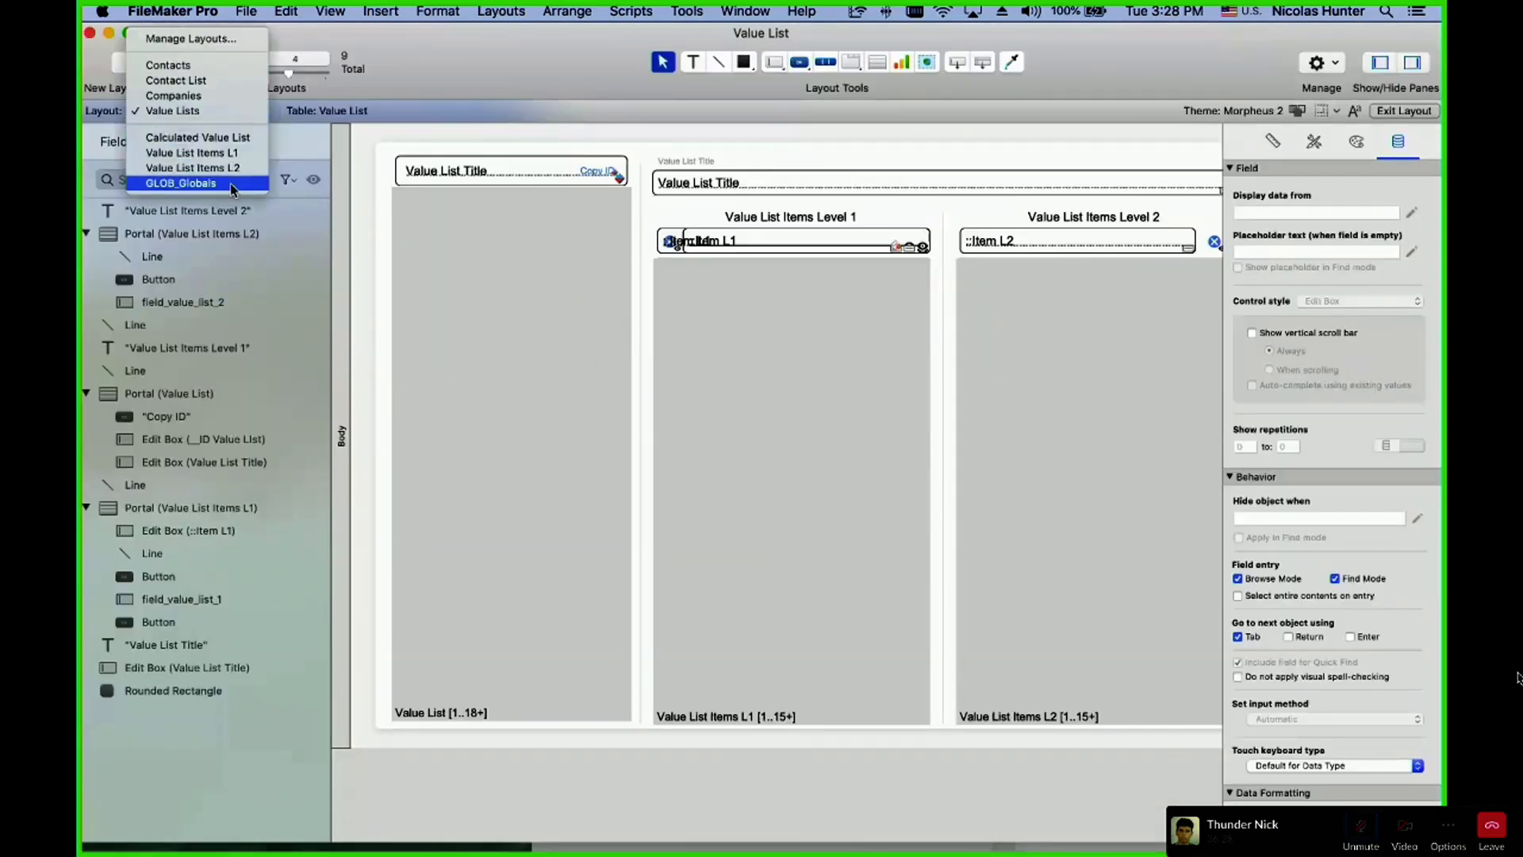
{"action": "left_click", "coordinate": [229, 184]}
{"action": "left_click", "coordinate": [877, 62]}
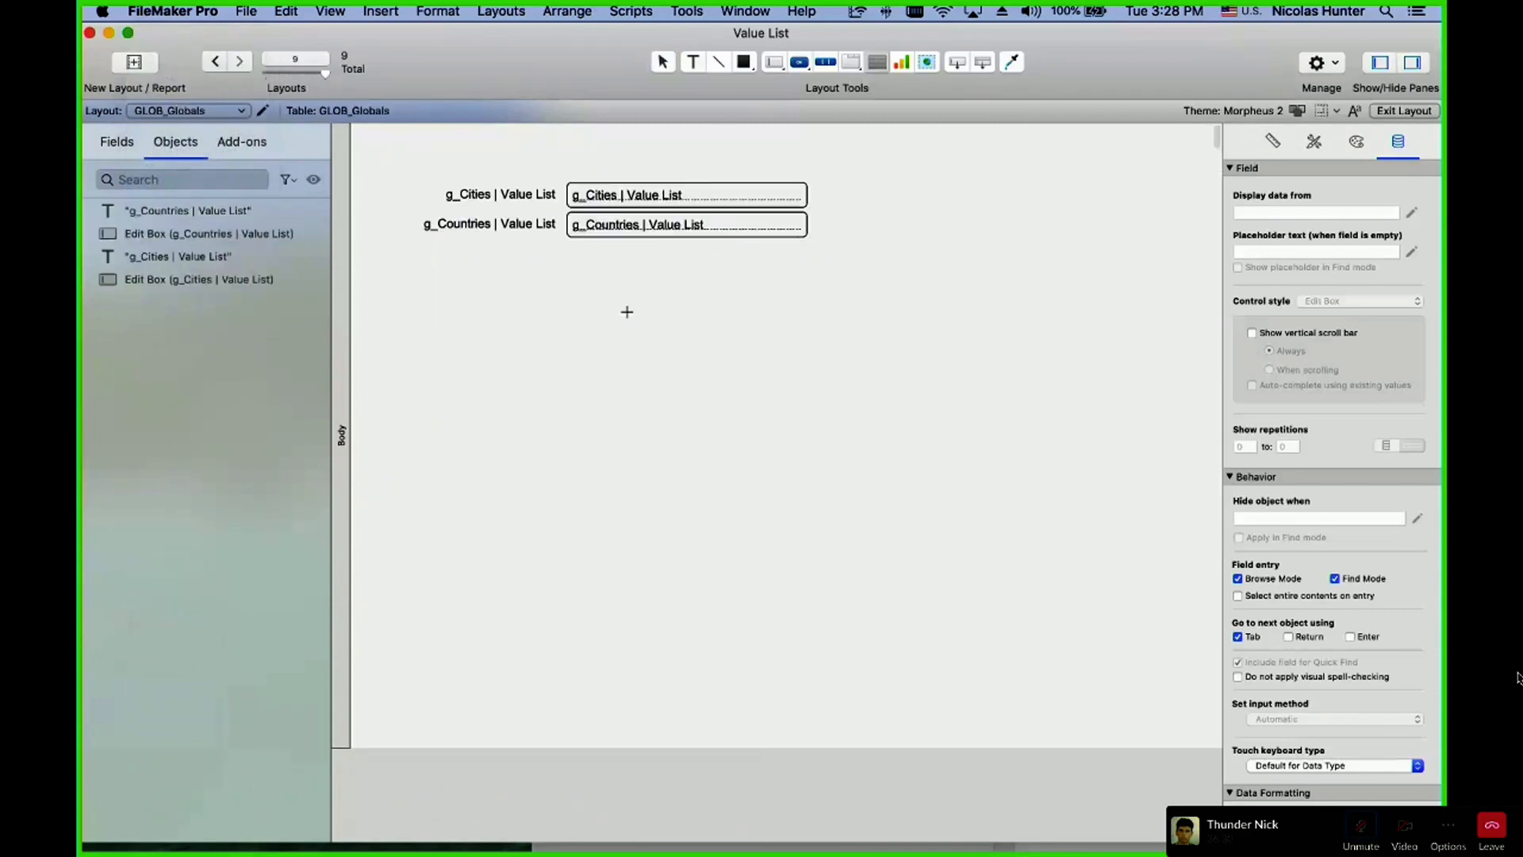
{"action": "left_click_drag", "start_coordinate": [468, 283], "coordinate": [728, 645]}
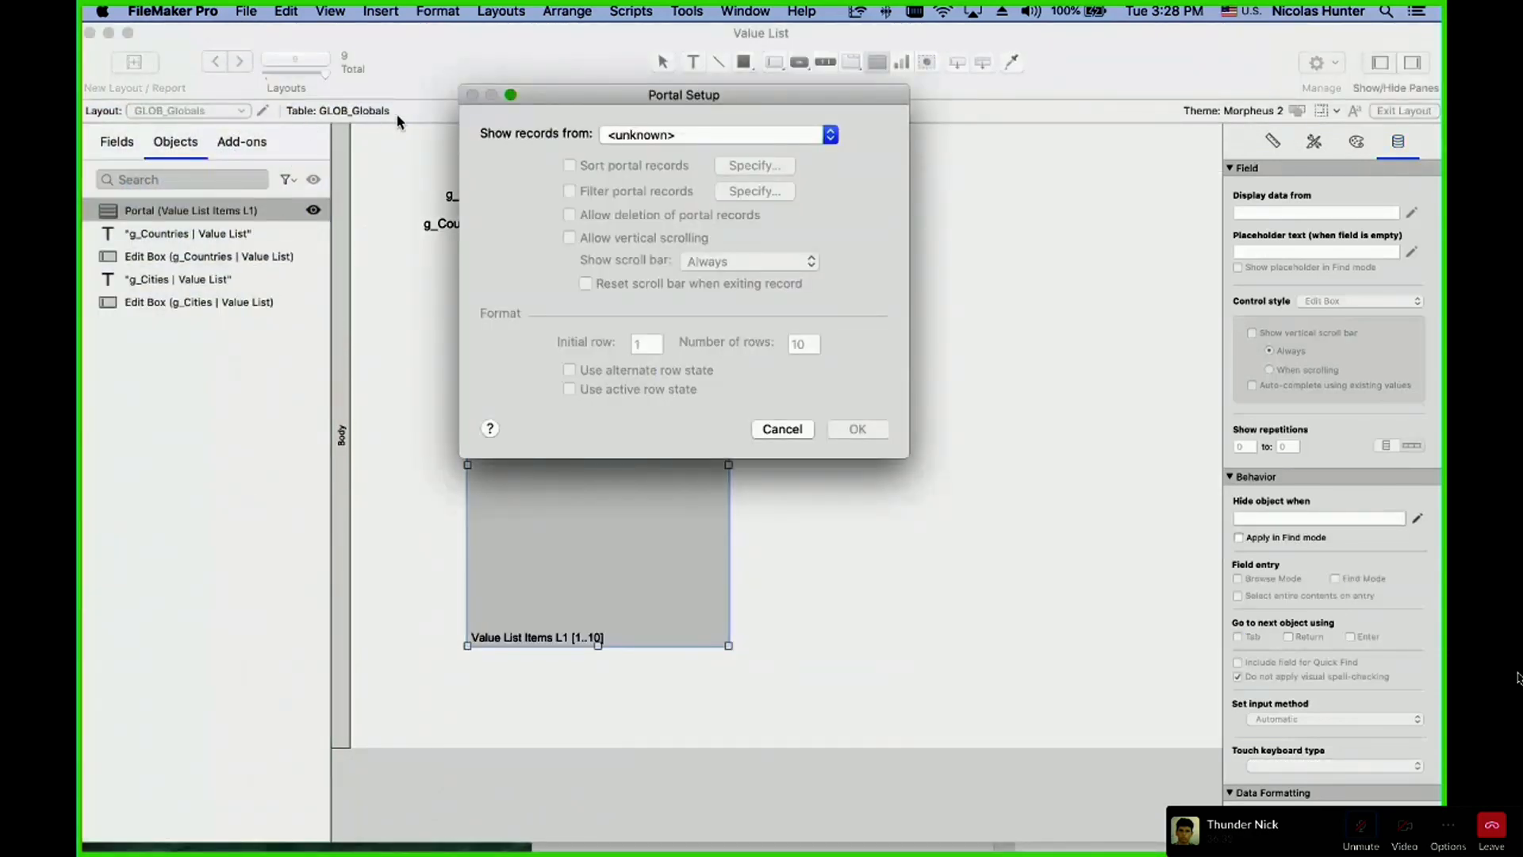
{"action": "left_click", "coordinate": [644, 140]}
{"action": "key", "text": "Return"}
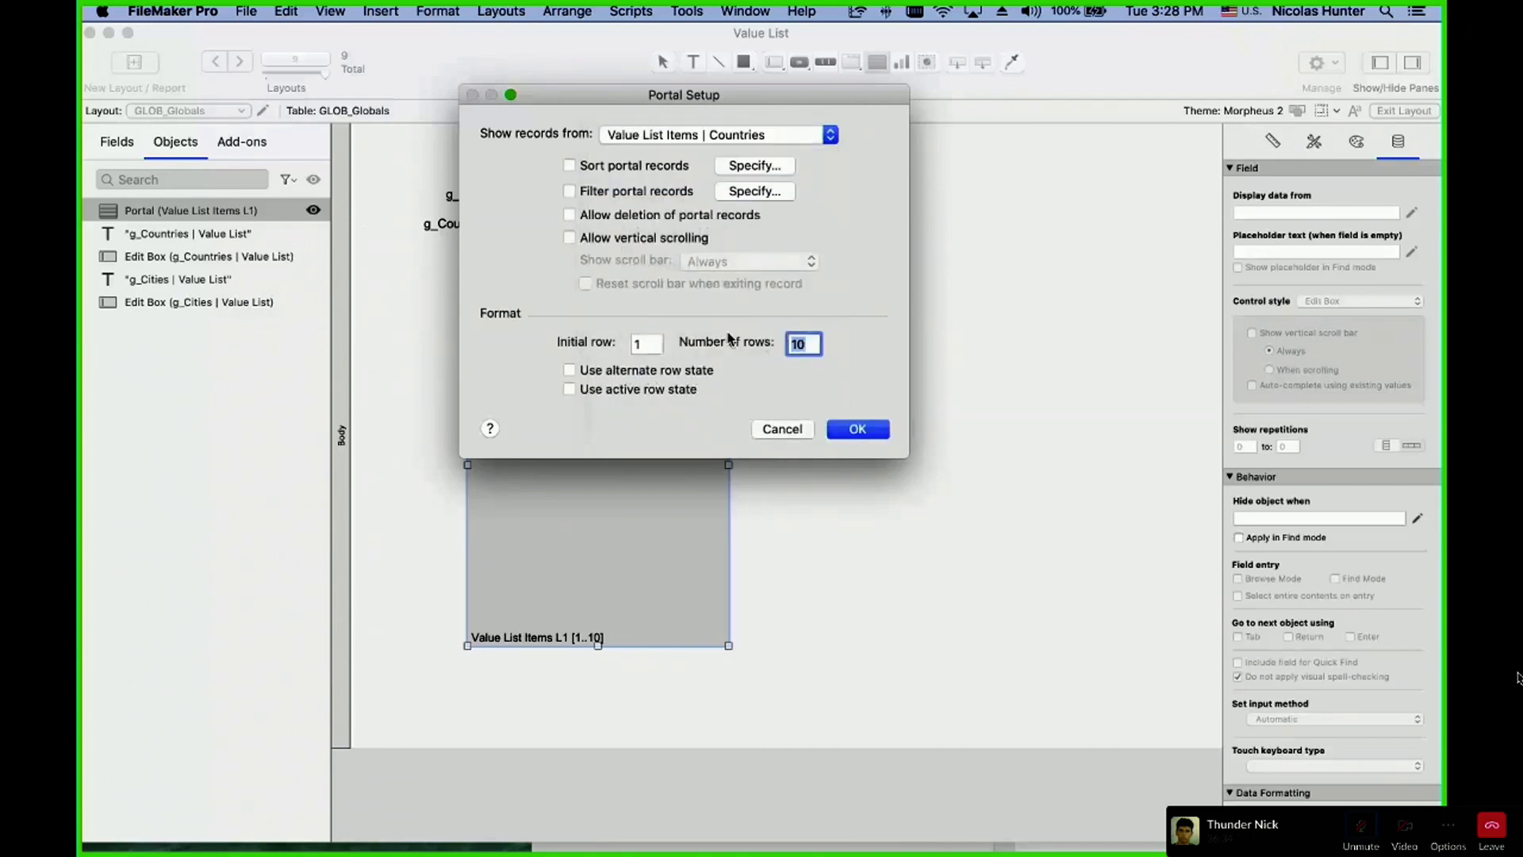
{"action": "left_click", "coordinate": [869, 431]}
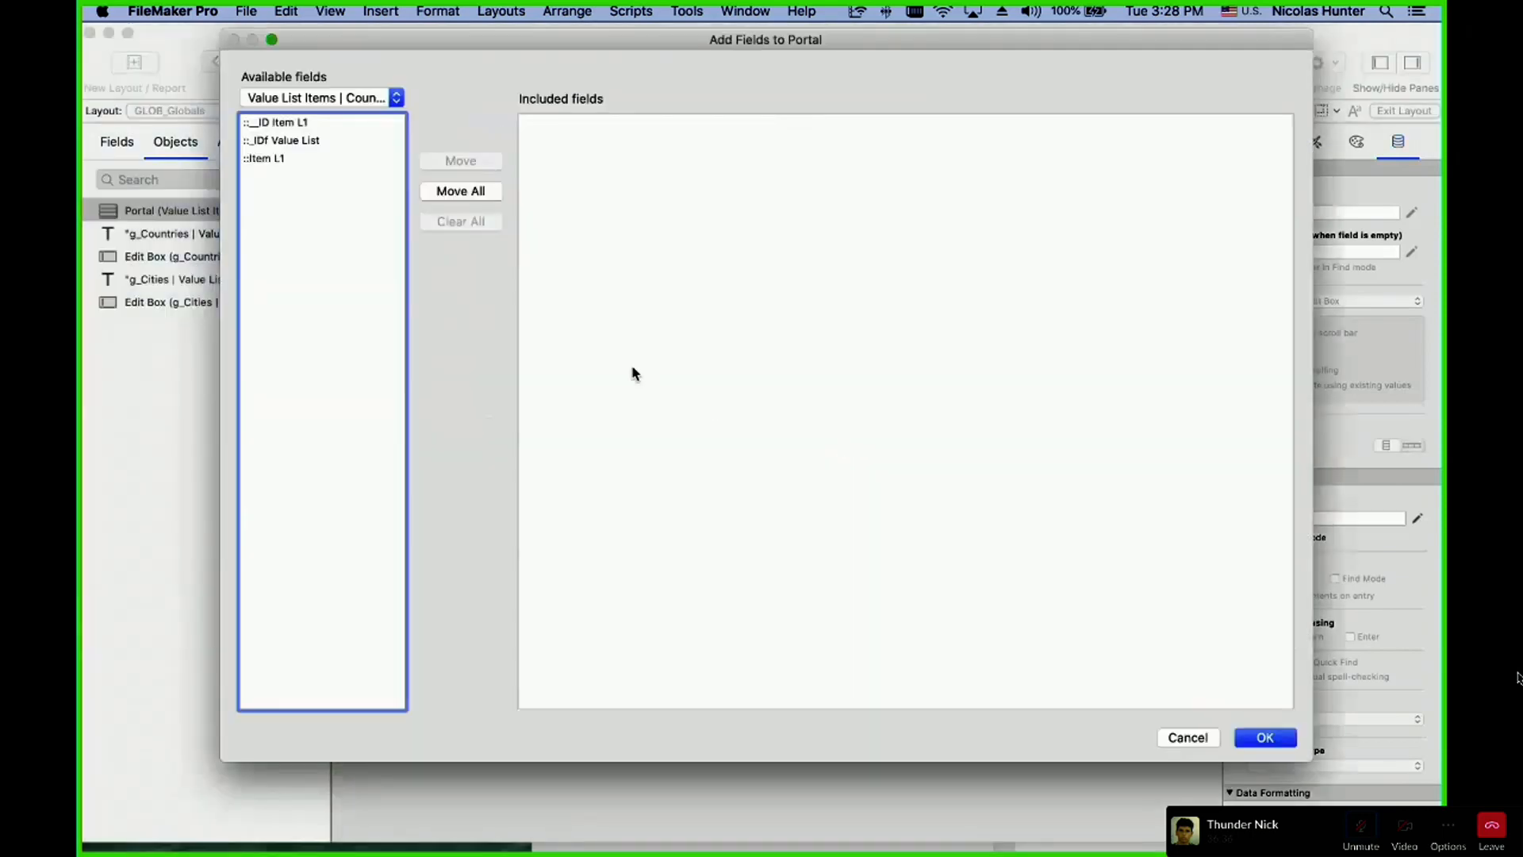
{"action": "double_click", "coordinate": [310, 160]}
{"action": "left_click", "coordinate": [1266, 737]}
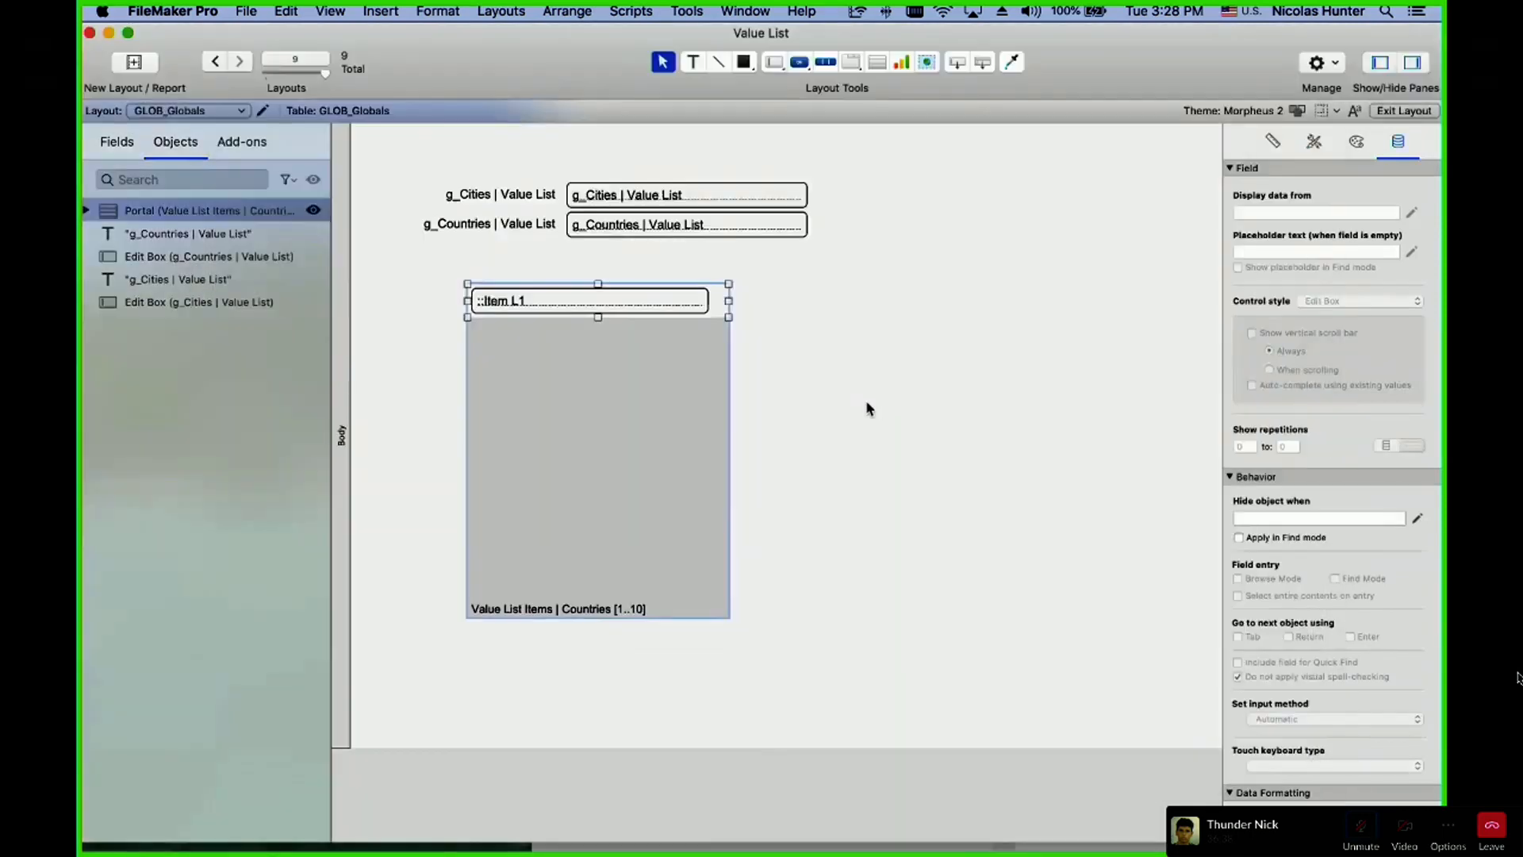
- Set the countries portal to 15 rows, shift it slightly up and left, and preview its records in Browse mode
{"action": "key", "text": "super+b"}
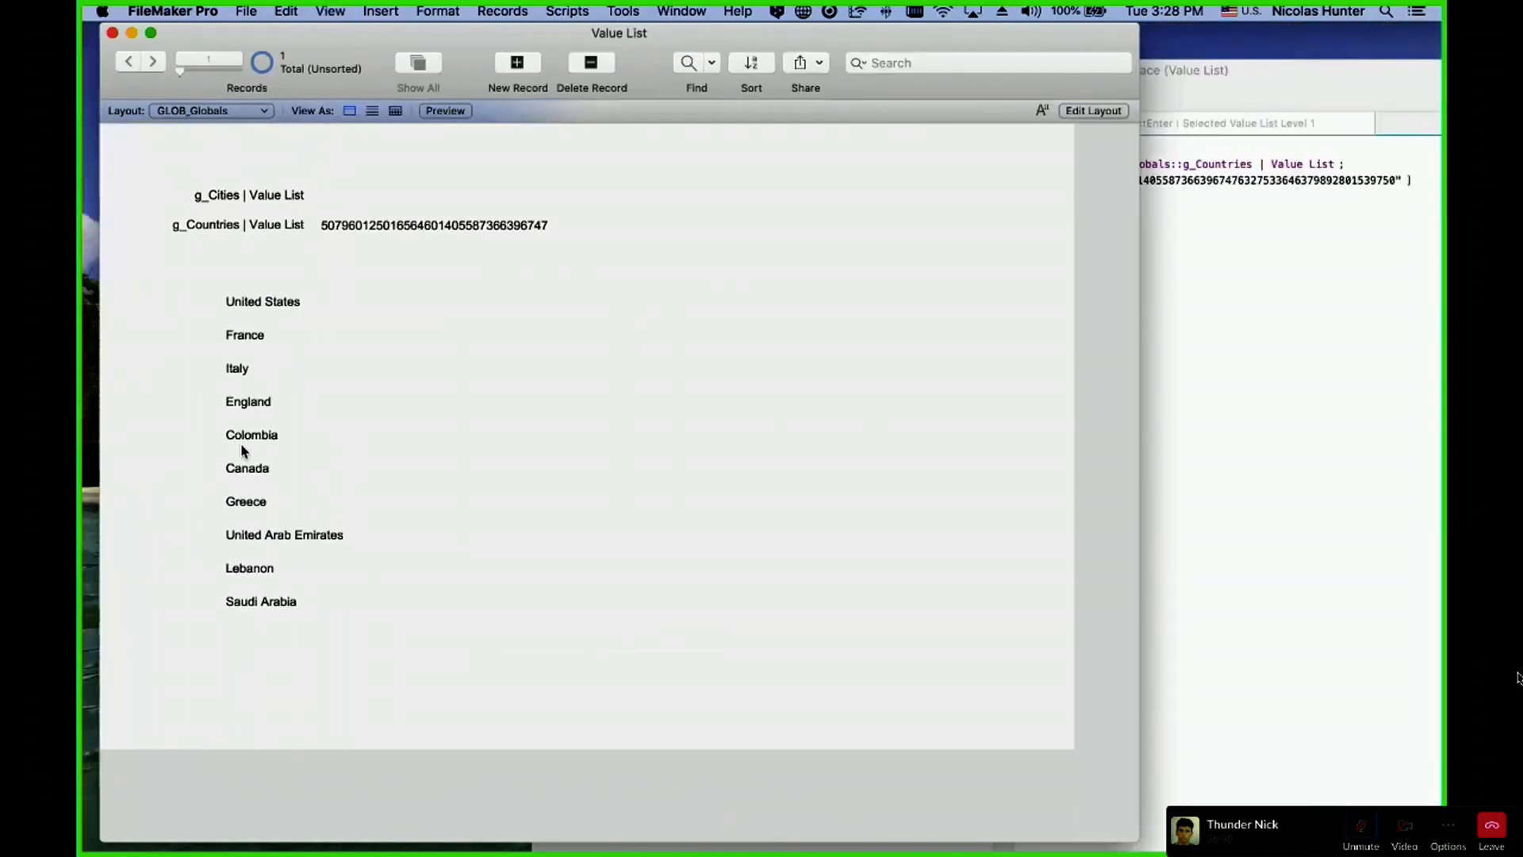
{"action": "key", "text": "super+l"}
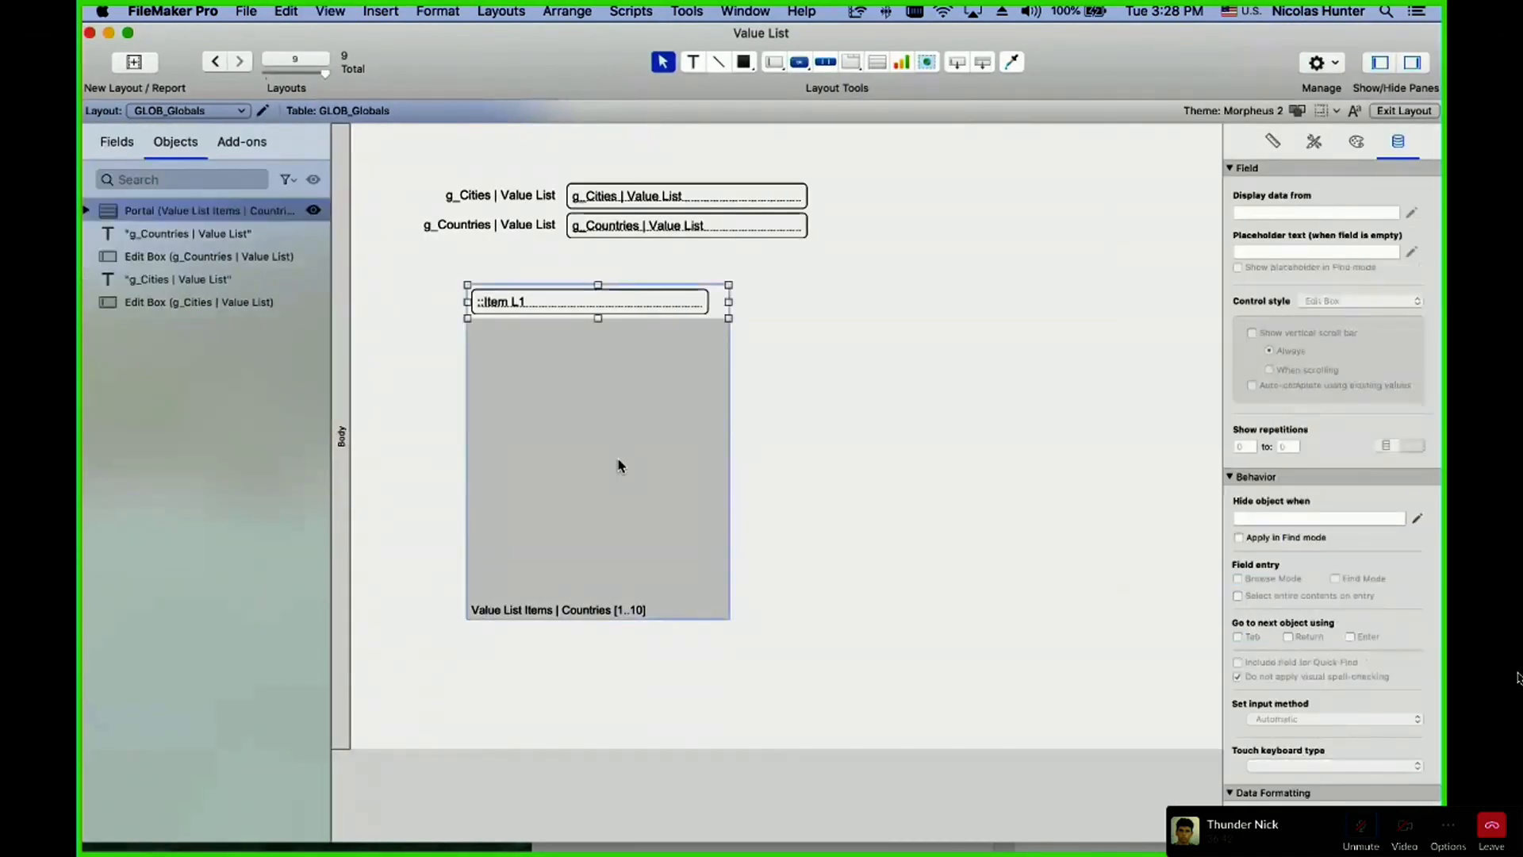
{"action": "double_click", "coordinate": [619, 465]}
{"action": "type", "text": "15"}
{"action": "key", "text": "Return"}
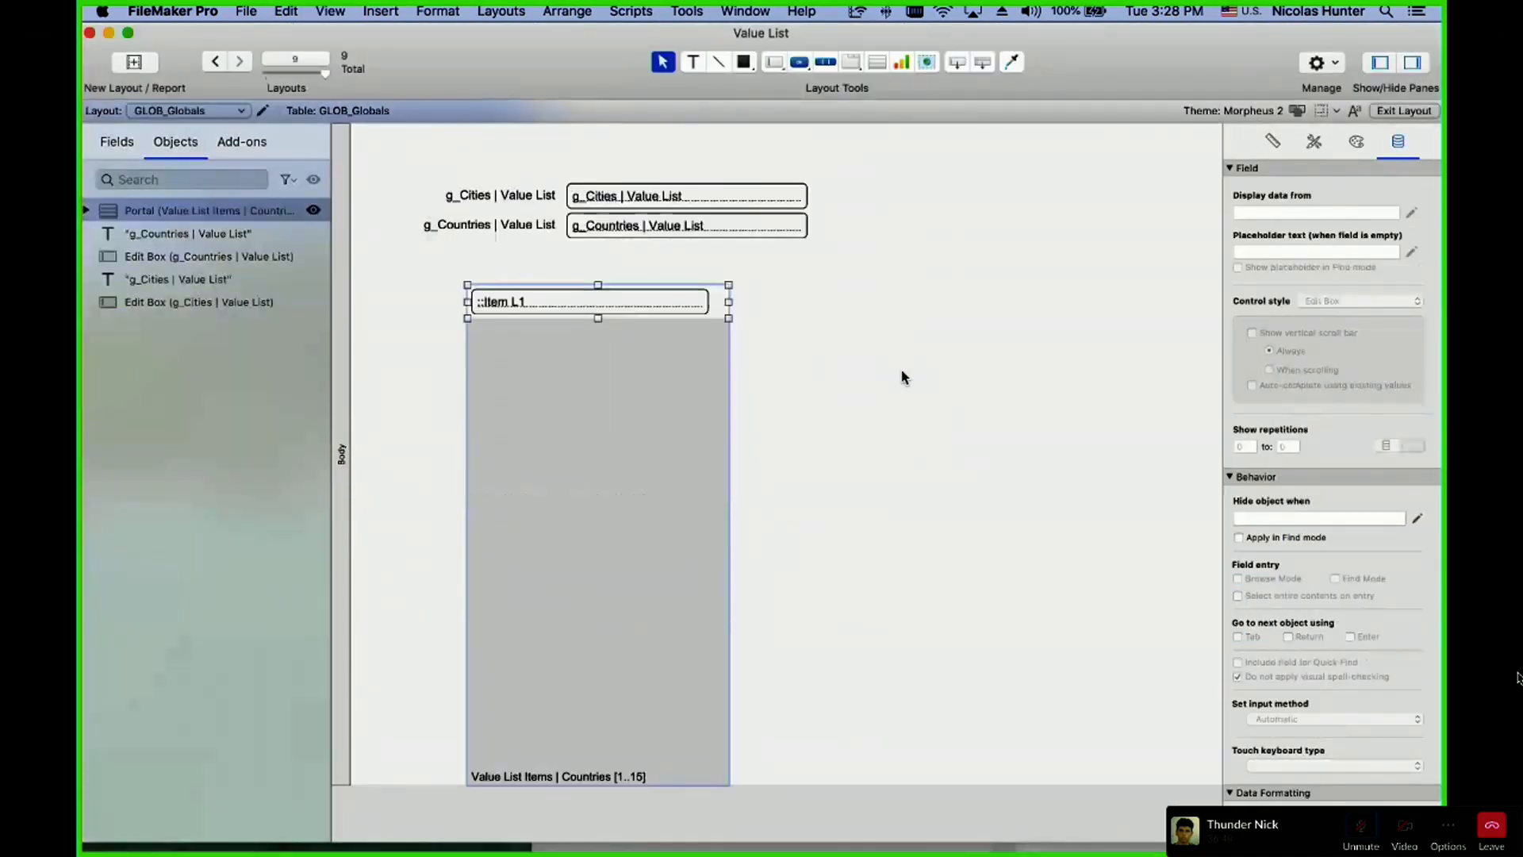
{"action": "left_click", "coordinate": [929, 510]}
{"action": "left_click_drag", "start_coordinate": [633, 506], "coordinate": [627, 489]}
{"action": "key", "text": "super+b"}
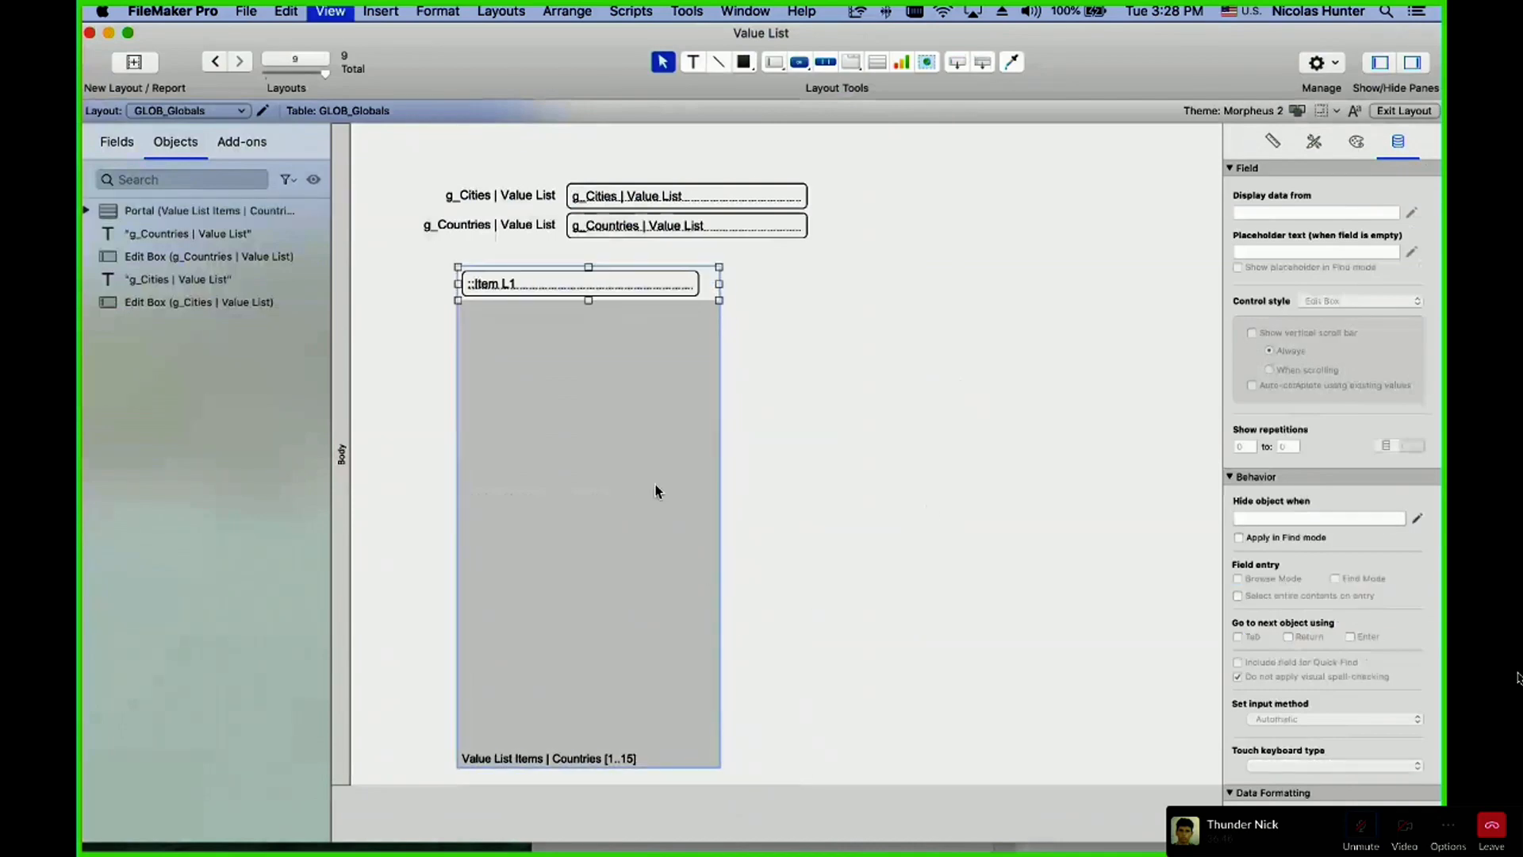
{"action": "left_click", "coordinate": [291, 526]}
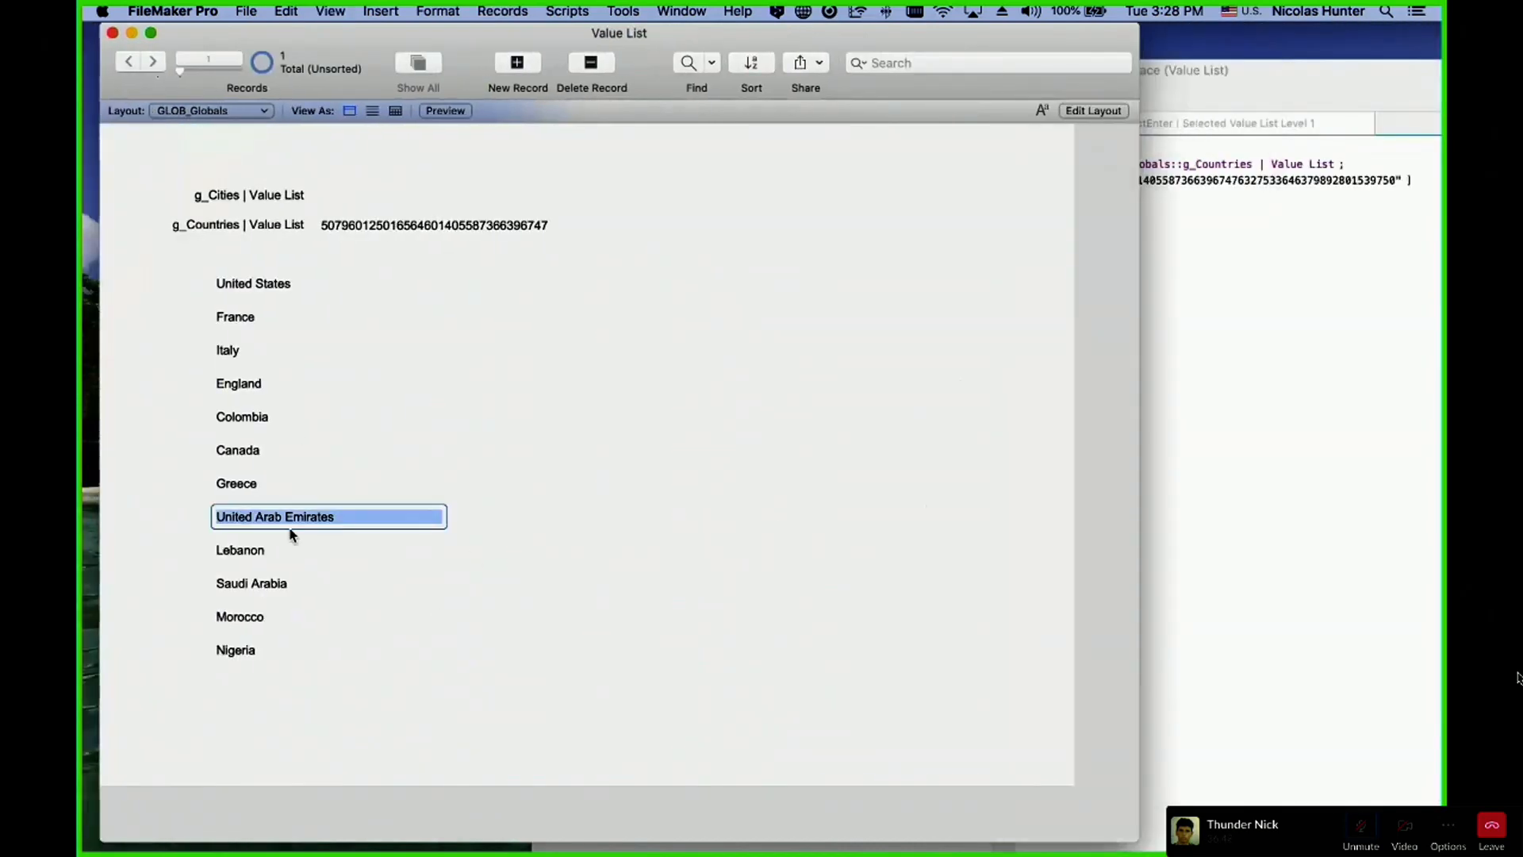
{"action": "left_click", "coordinate": [742, 540]}
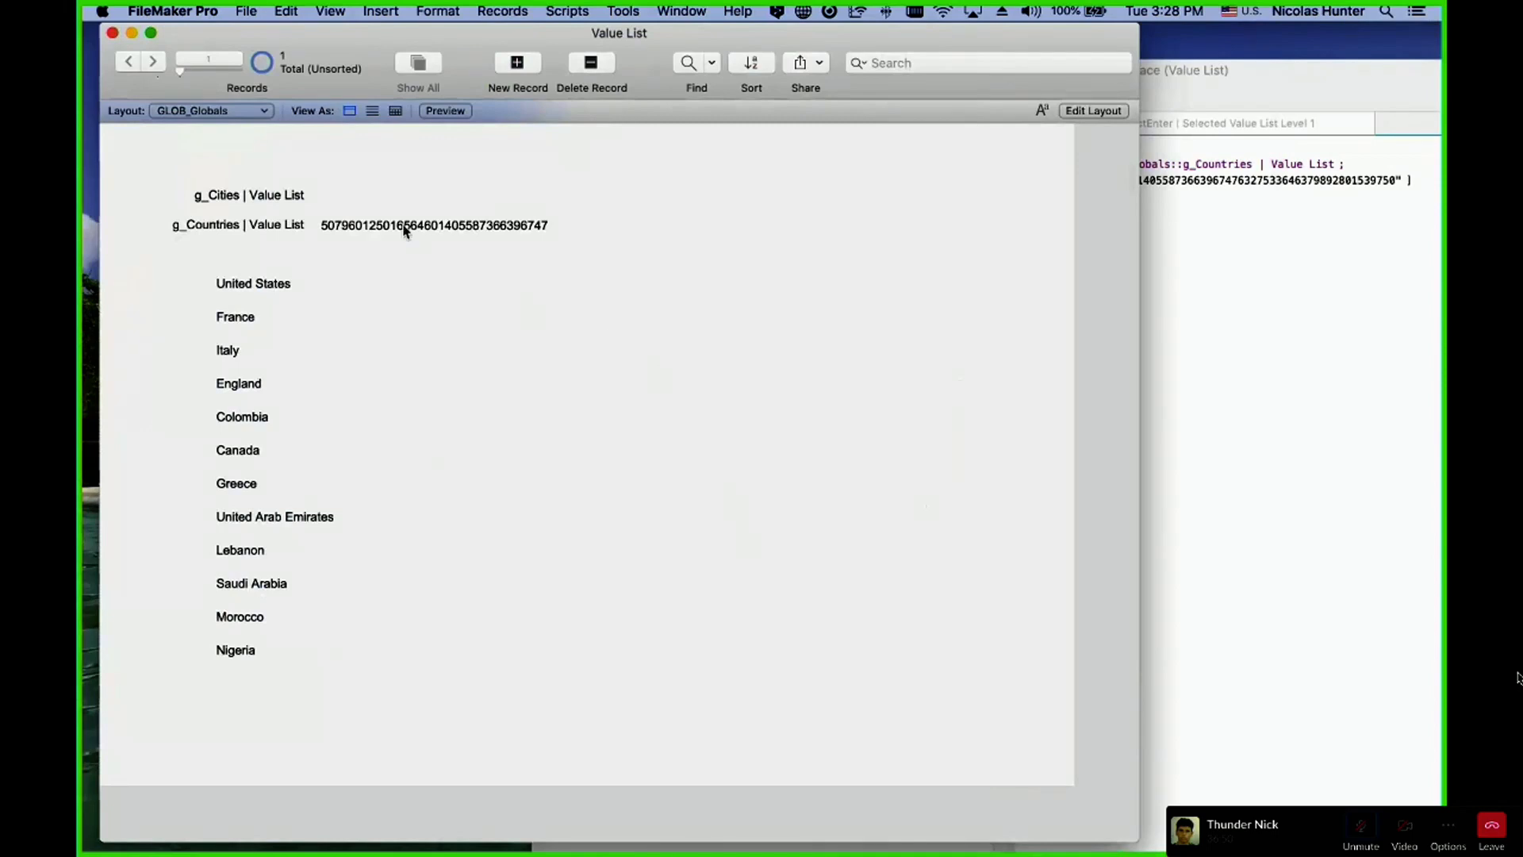
- Duplicate the Value List Items | Countries table occurrence just below itself in the relationships graph and name the copy Value List Items | Cities
{"action": "key", "text": "shift+super+d"}
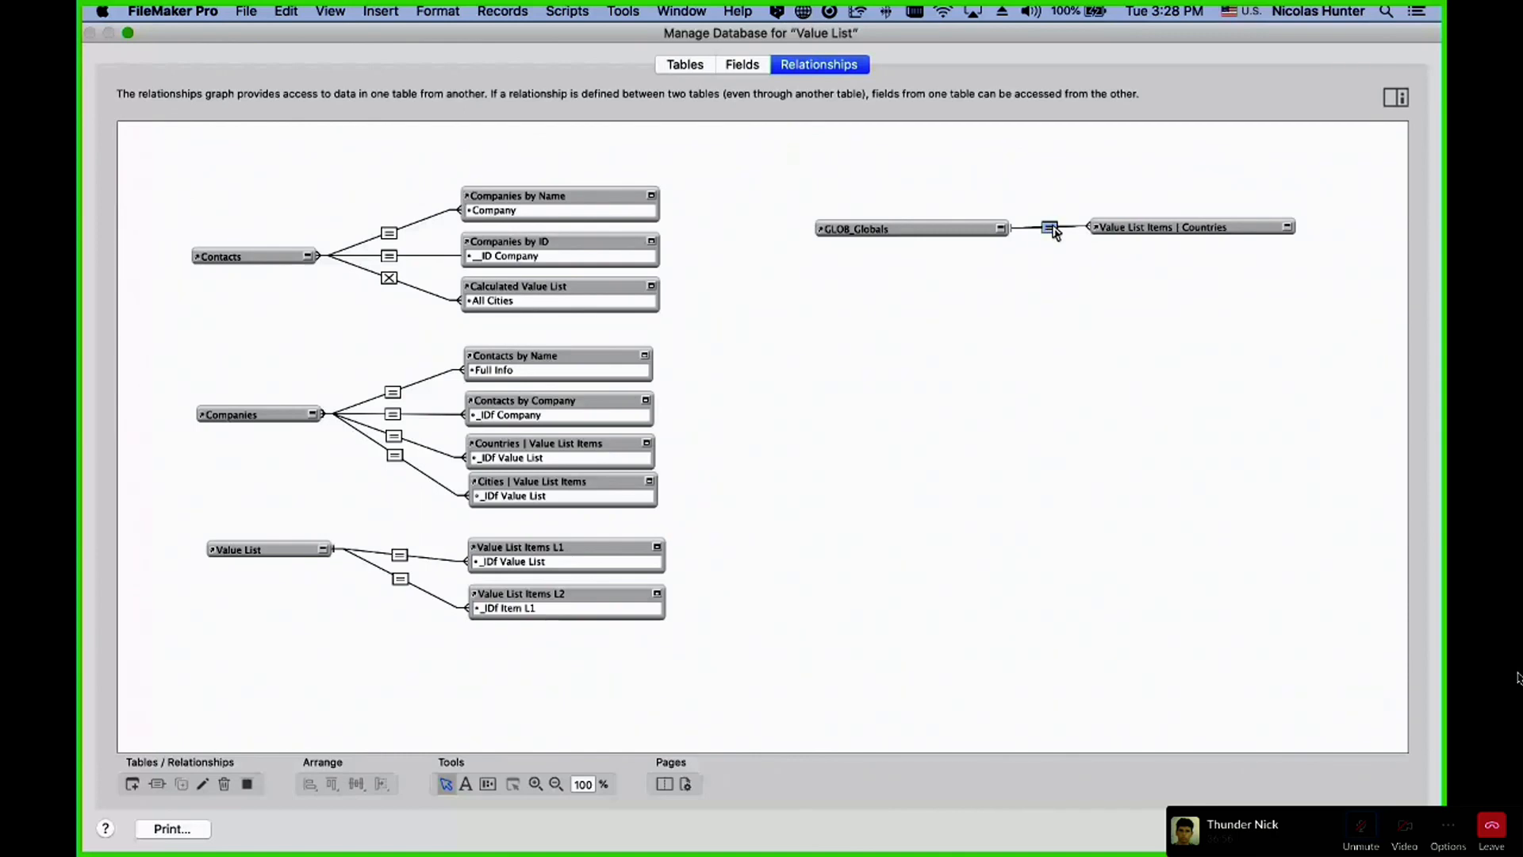
{"action": "left_click", "coordinate": [1139, 231]}
{"action": "left_click_drag", "start_coordinate": [1155, 229], "coordinate": [1155, 256], "text": "alt"}
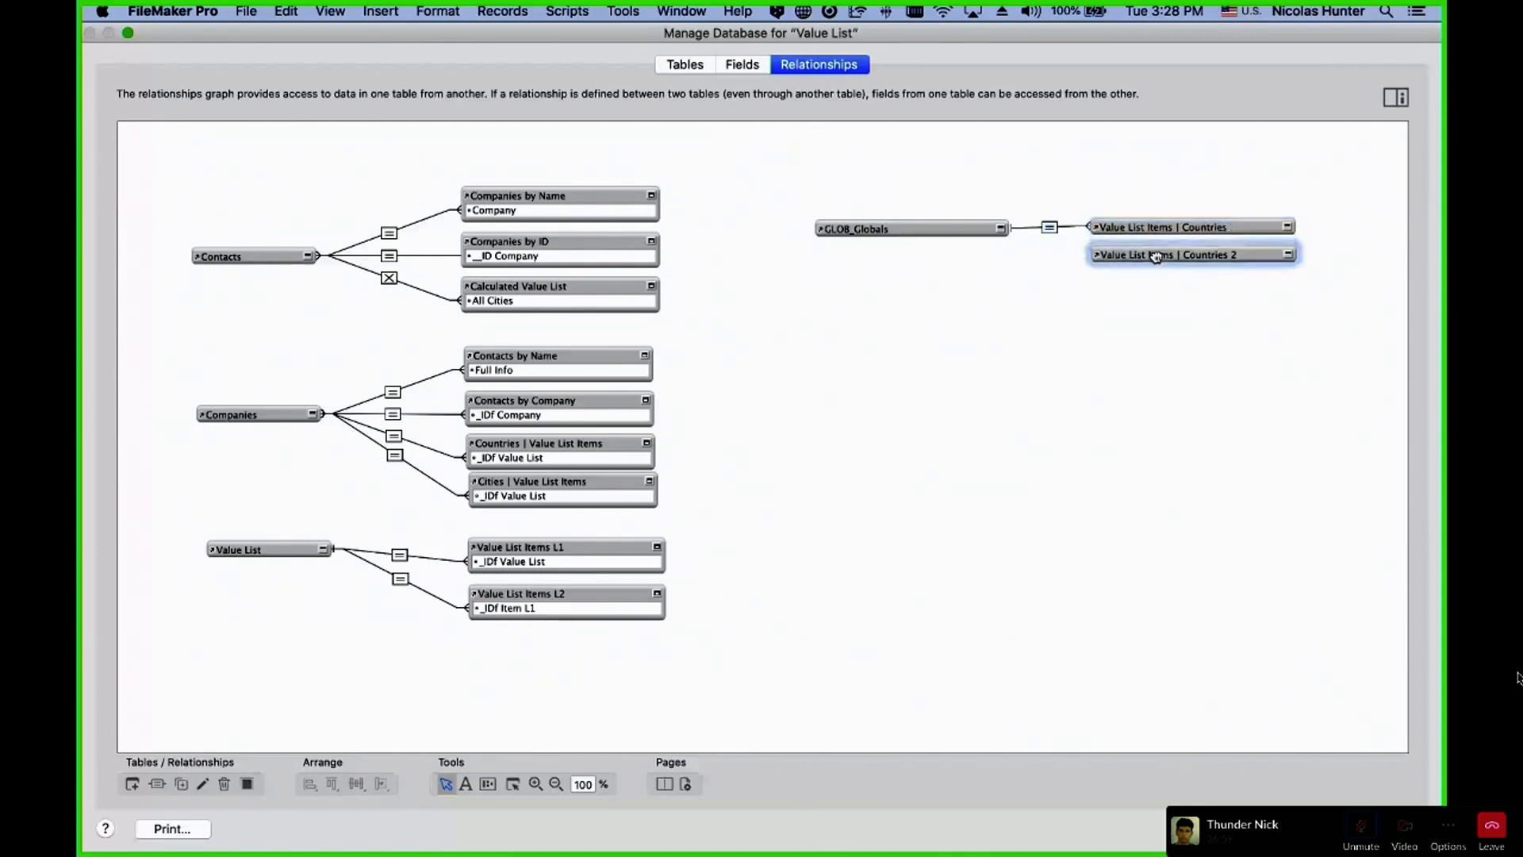
{"action": "left_click", "coordinate": [760, 69]}
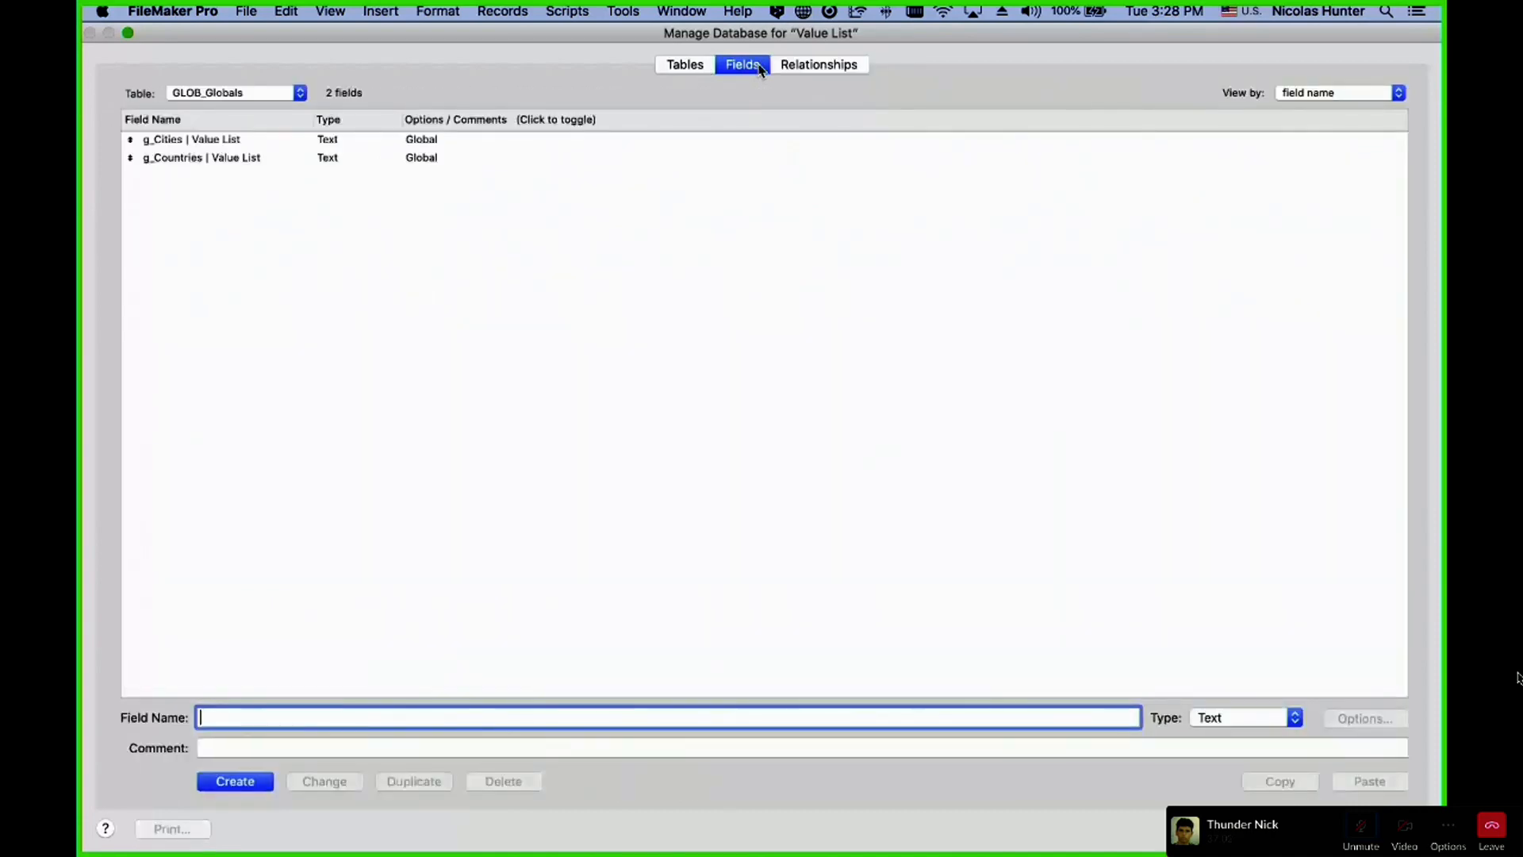
{"action": "left_click", "coordinate": [797, 65]}
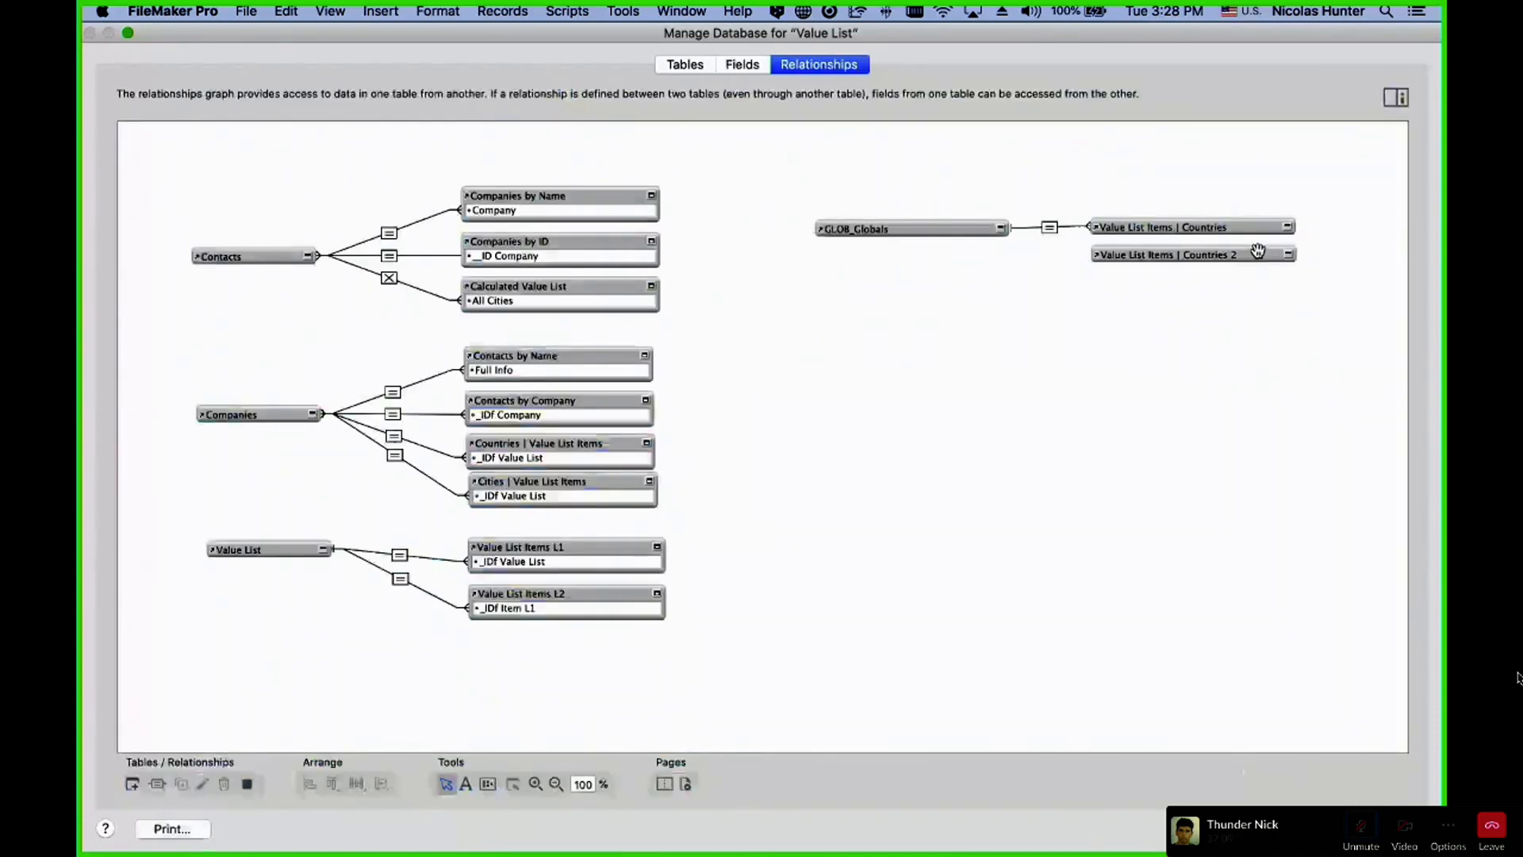
{"action": "double_click", "coordinate": [1258, 250]}
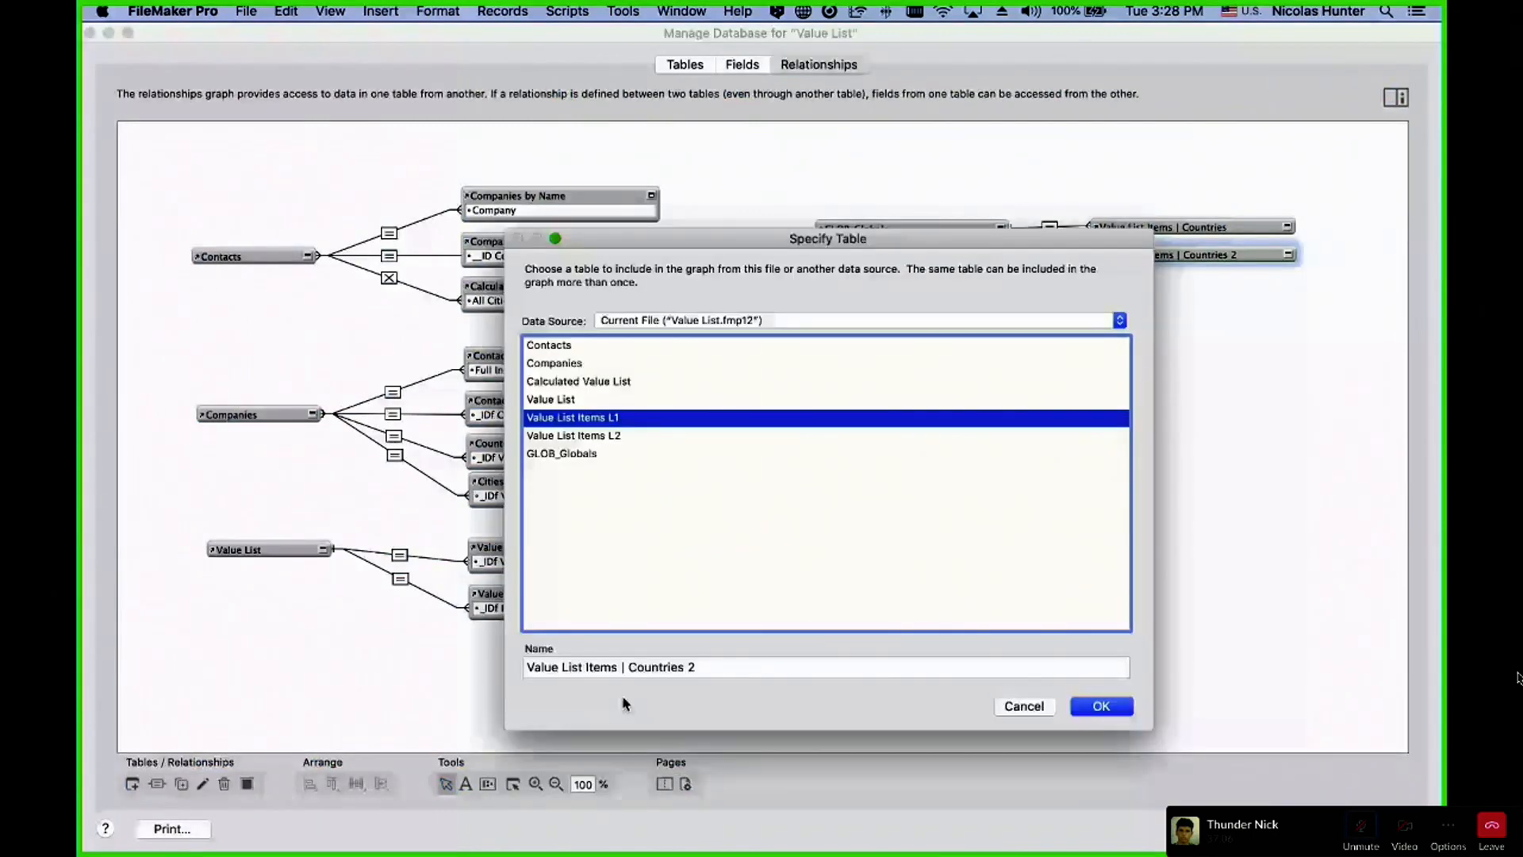
{"action": "left_click_drag", "start_coordinate": [628, 668], "coordinate": [726, 716]}
{"action": "type", "text": "Cities"}
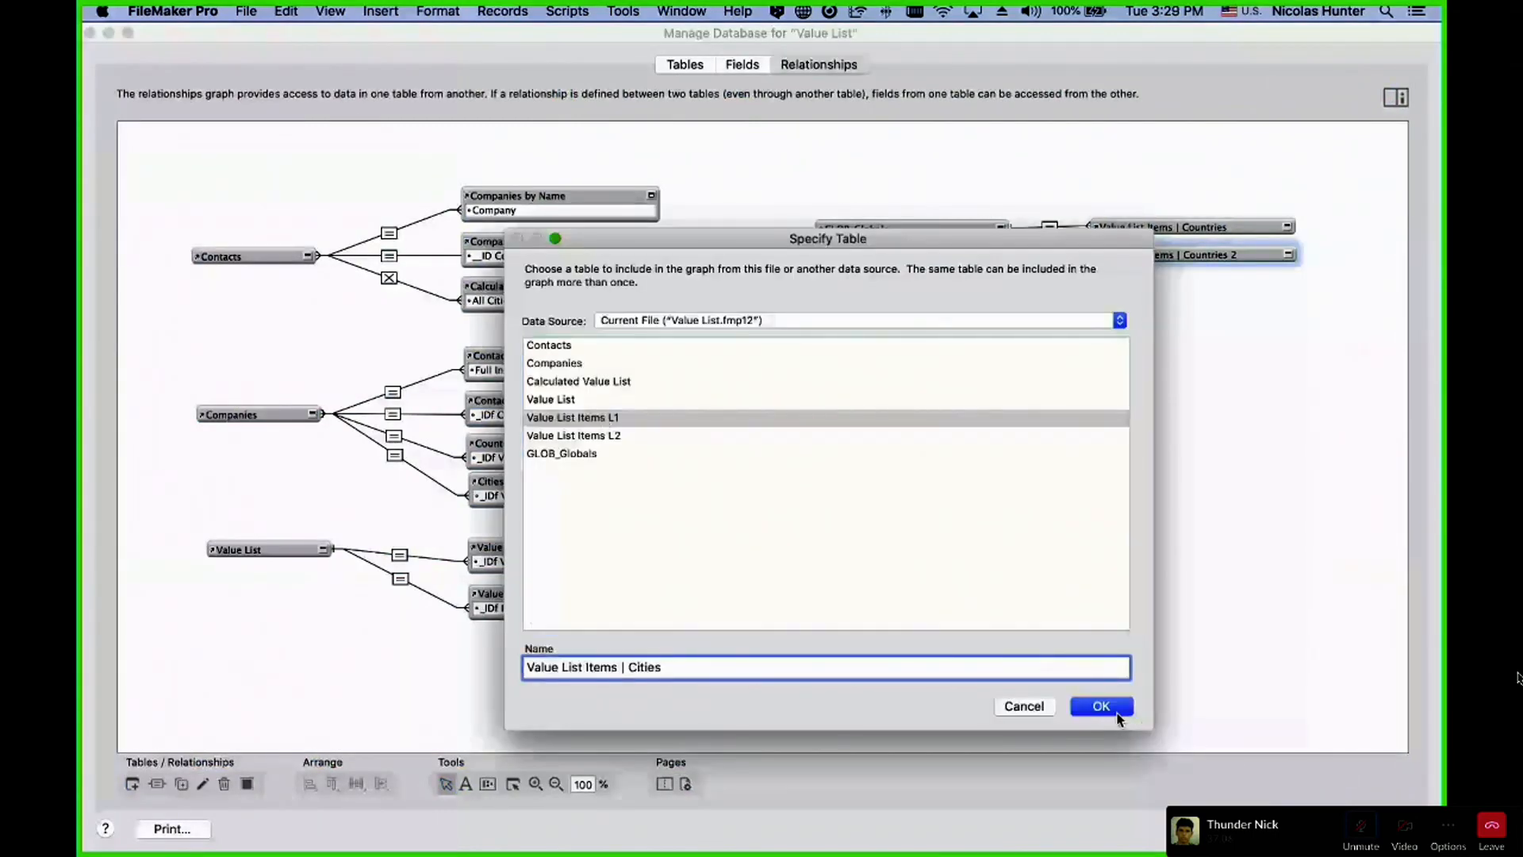
{"action": "left_click", "coordinate": [1101, 706]}
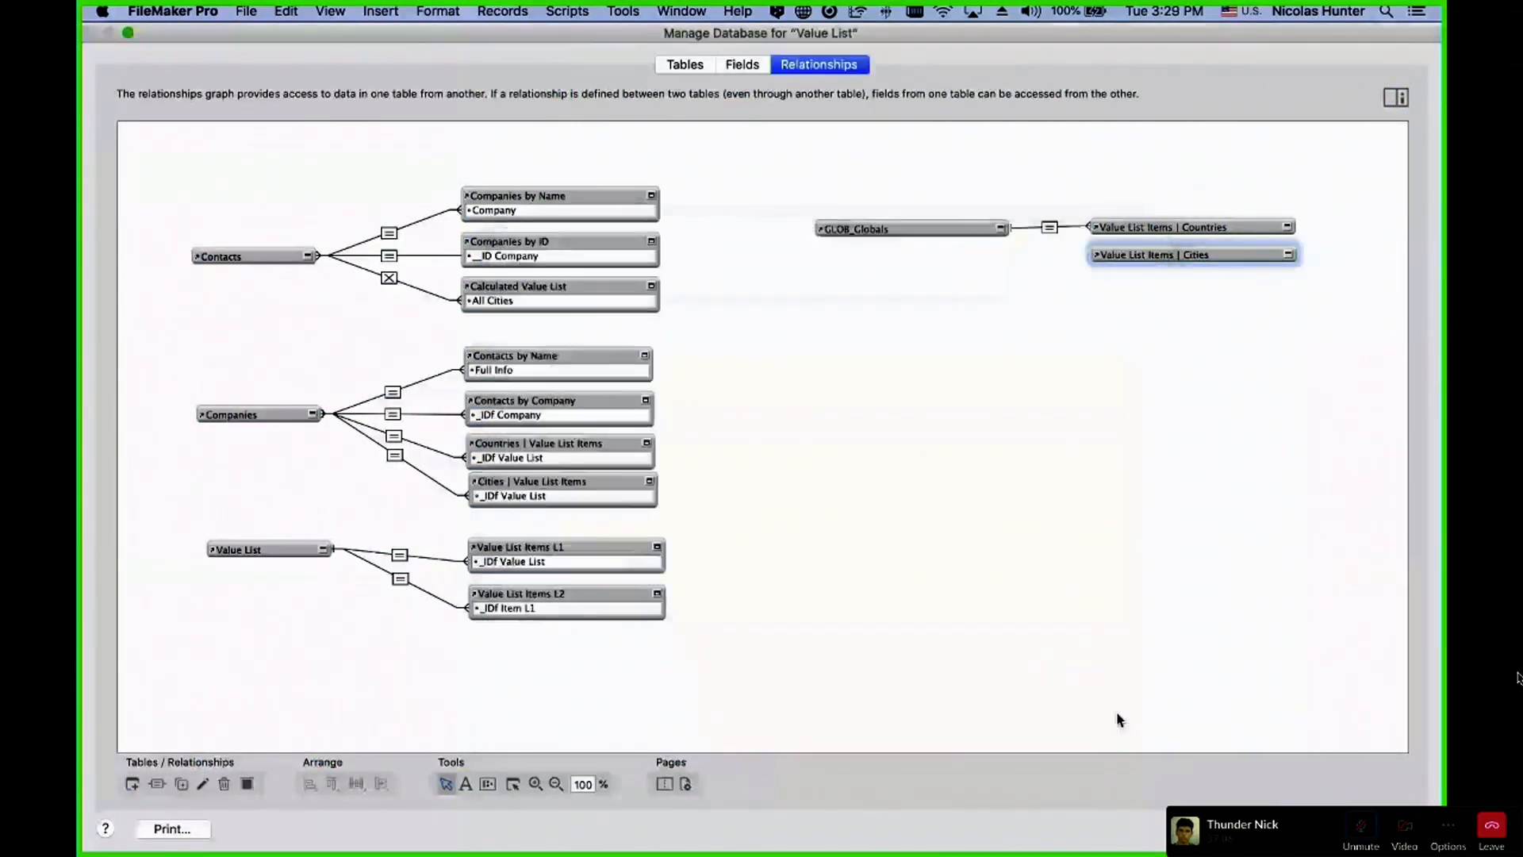
- Relate g_Cities | Value List in GLOB_Globals to _IDf Value List in the Value List Items | Cities occurrence
{"action": "left_click", "coordinate": [1289, 255]}
{"action": "left_click", "coordinate": [1001, 229]}
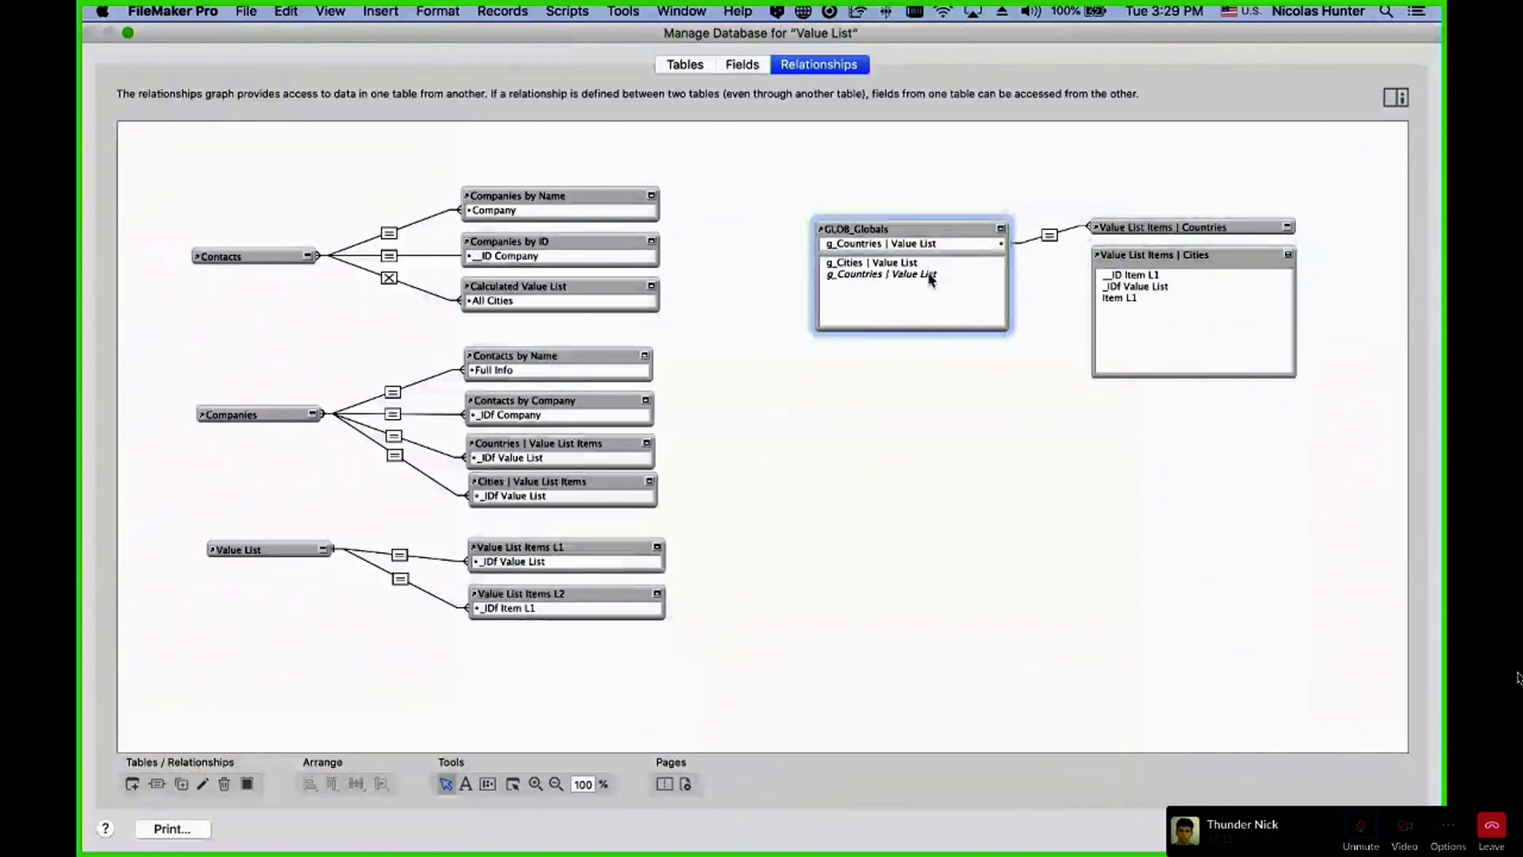
{"action": "left_click_drag", "start_coordinate": [924, 263], "coordinate": [1111, 288]}
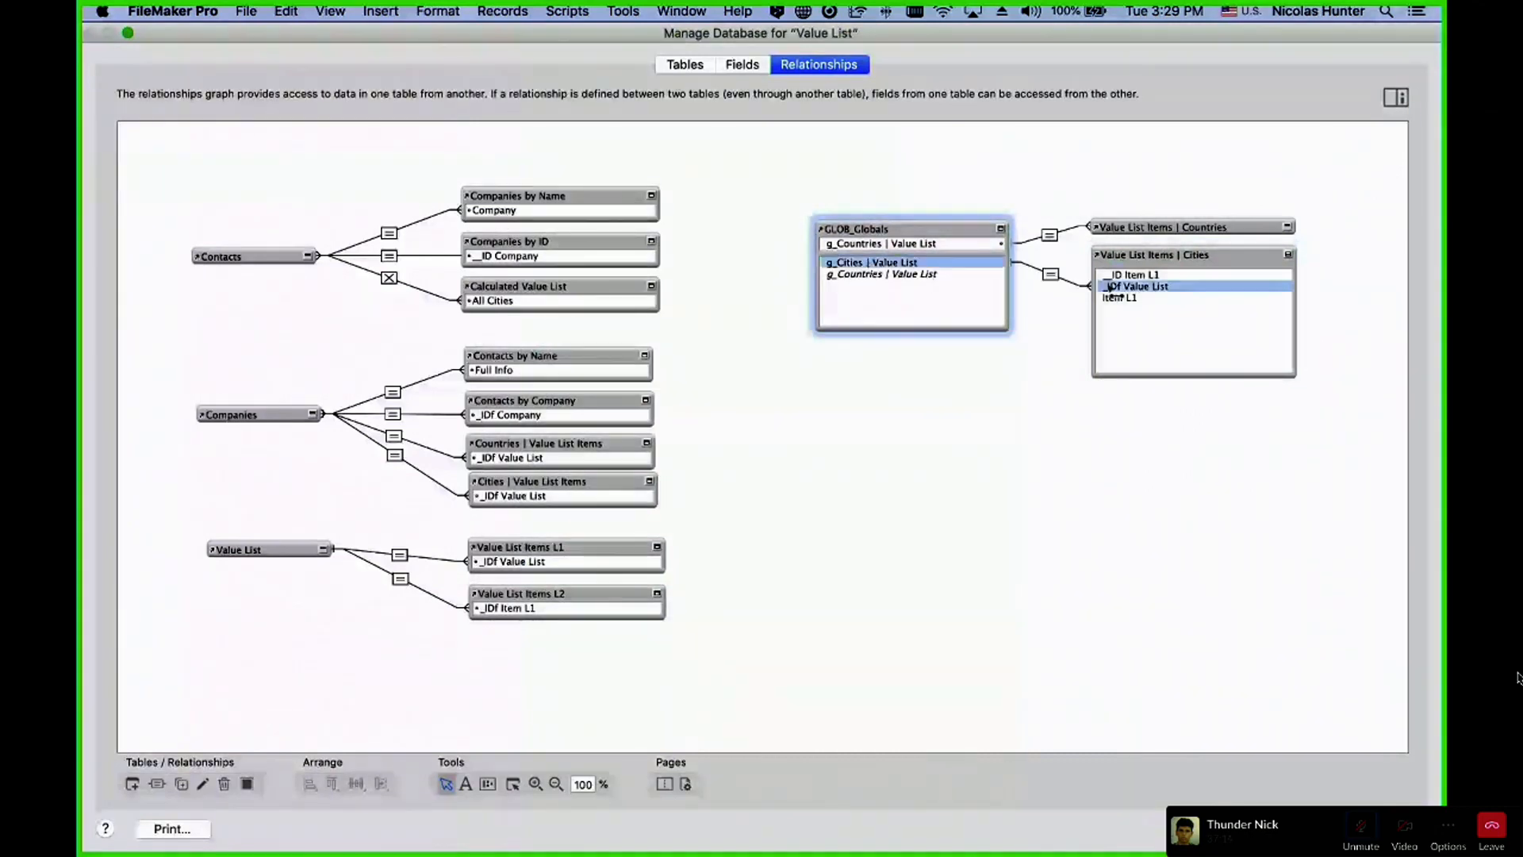
- Collapse GLOB_Globals, show only the match fields of the Countries and Cities occurrences, move Countries up slightly, and save the database changes
{"action": "left_click", "coordinate": [1288, 255]}
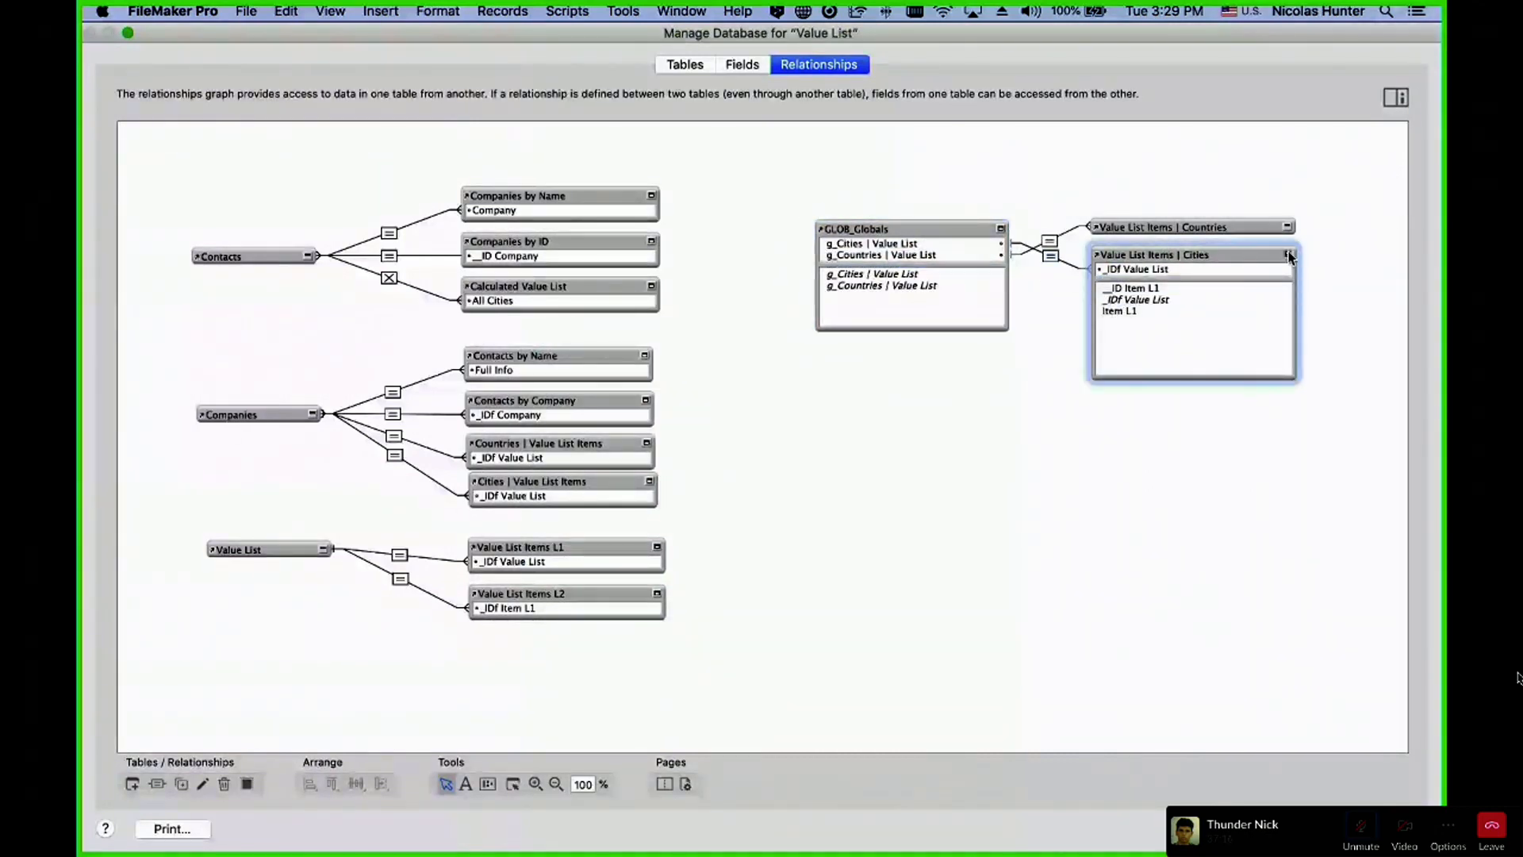
{"action": "left_click", "coordinate": [1000, 229]}
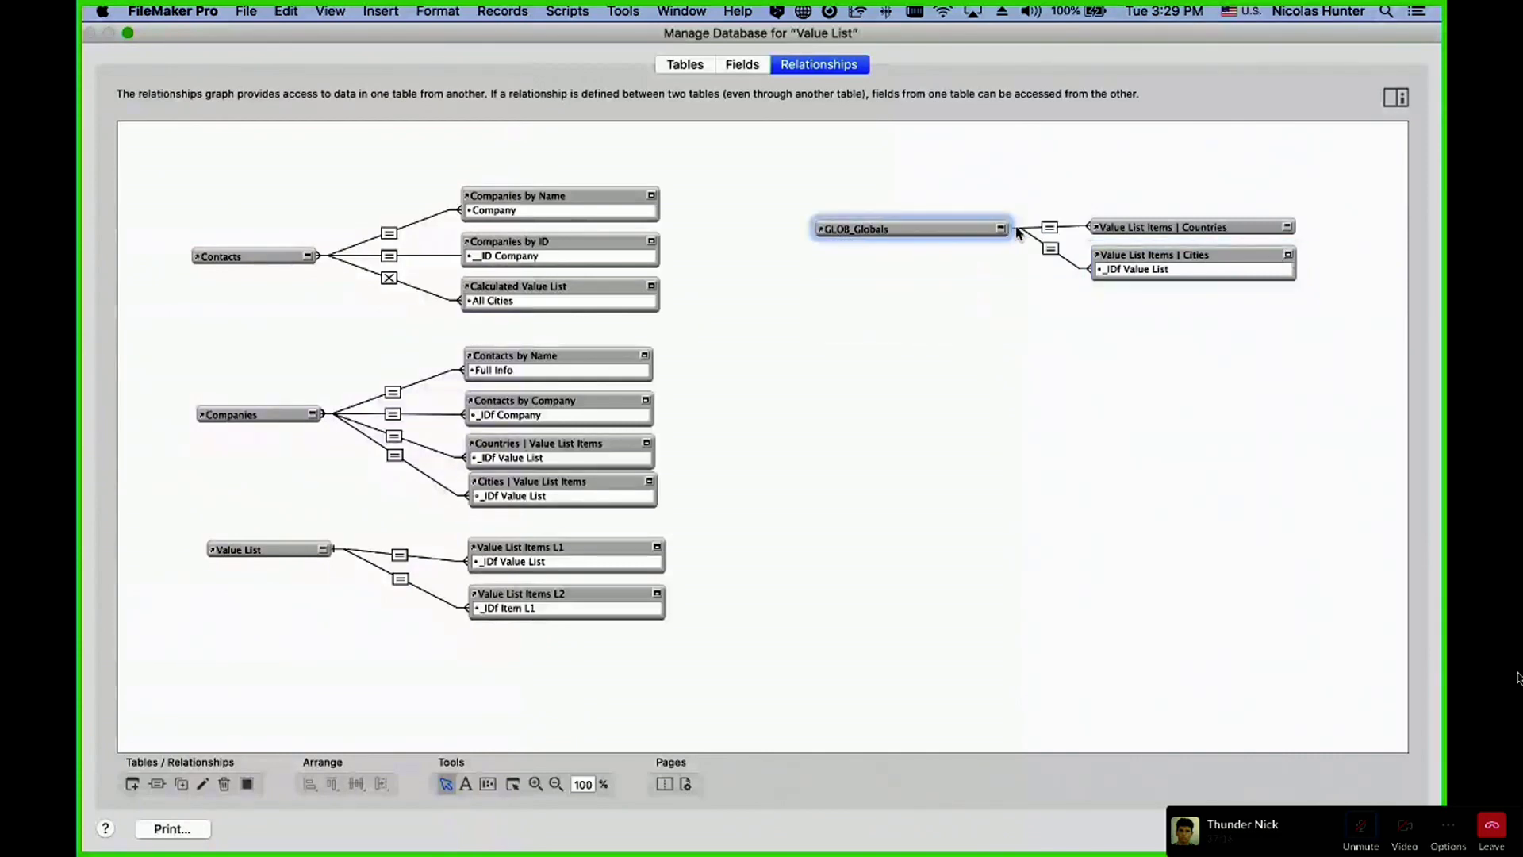
{"action": "left_click", "coordinate": [1287, 226]}
{"action": "left_click", "coordinate": [1287, 227]}
{"action": "left_click_drag", "start_coordinate": [1260, 227], "coordinate": [1259, 211]}
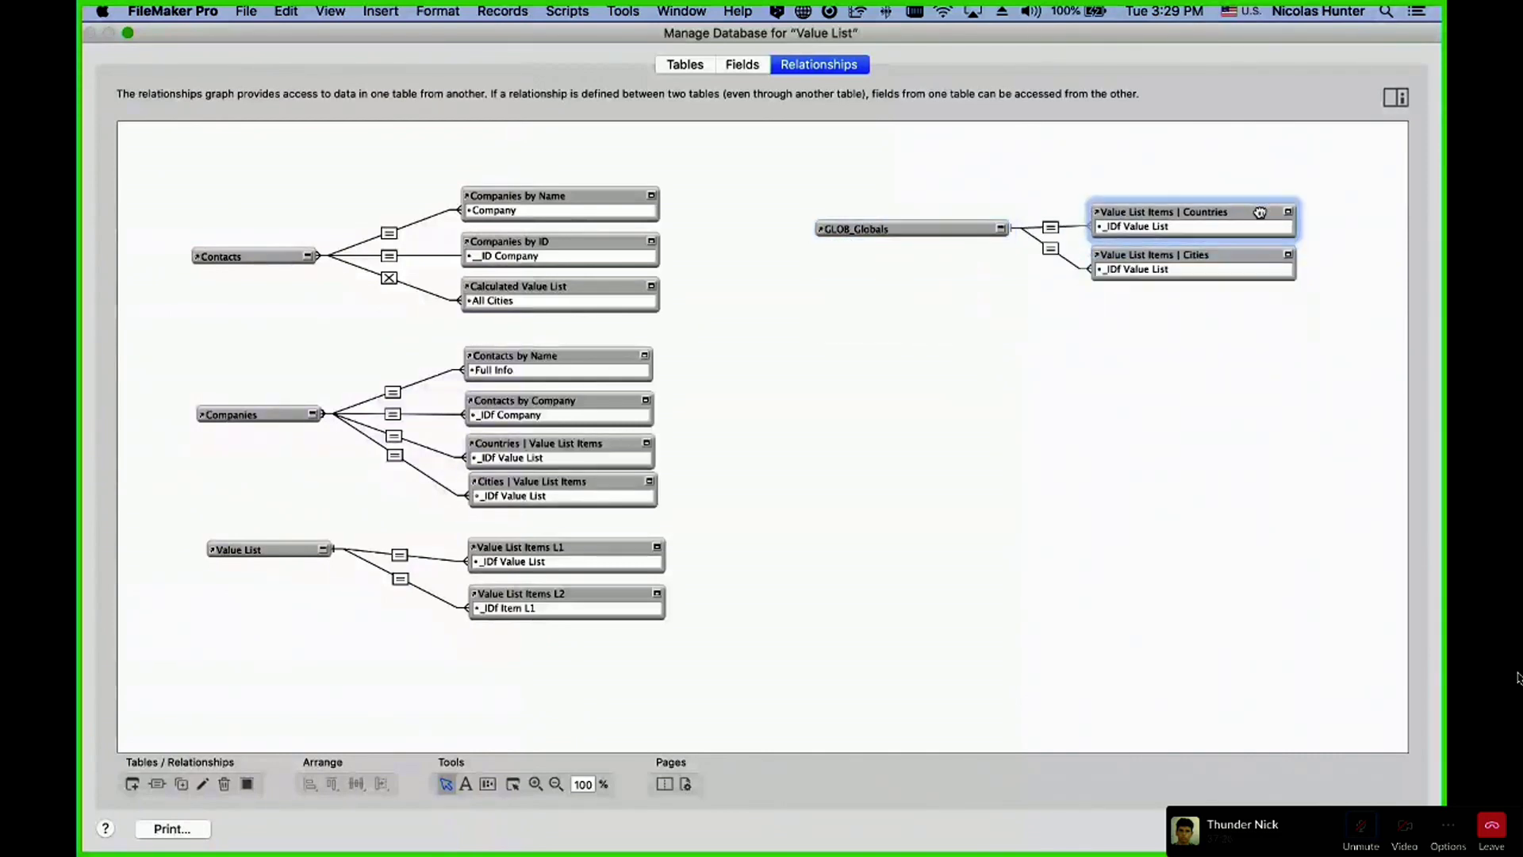
{"action": "left_click", "coordinate": [1269, 425]}
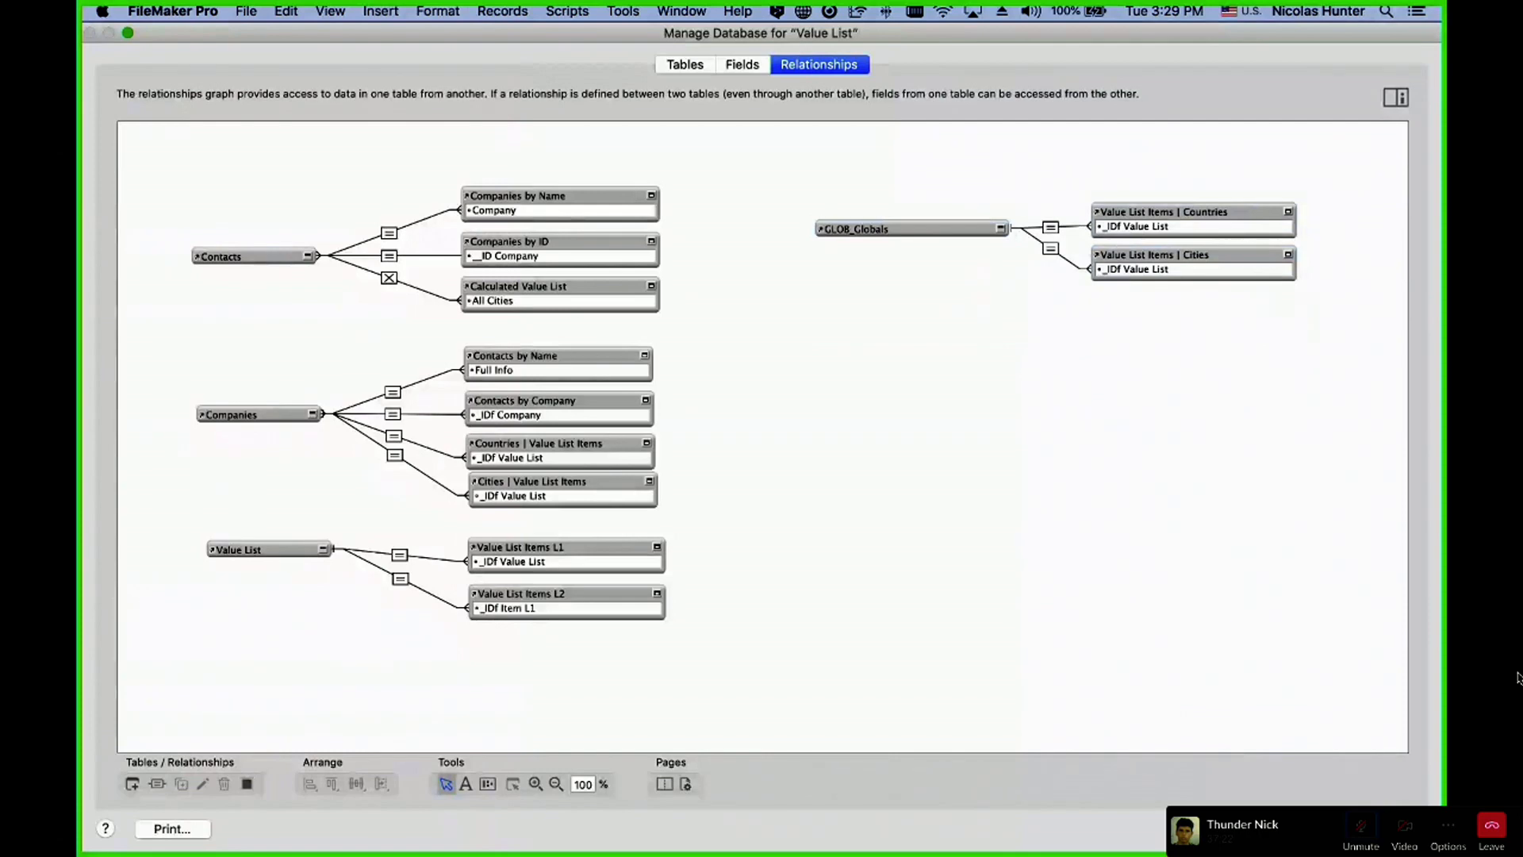
{"action": "left_click", "coordinate": [1378, 829]}
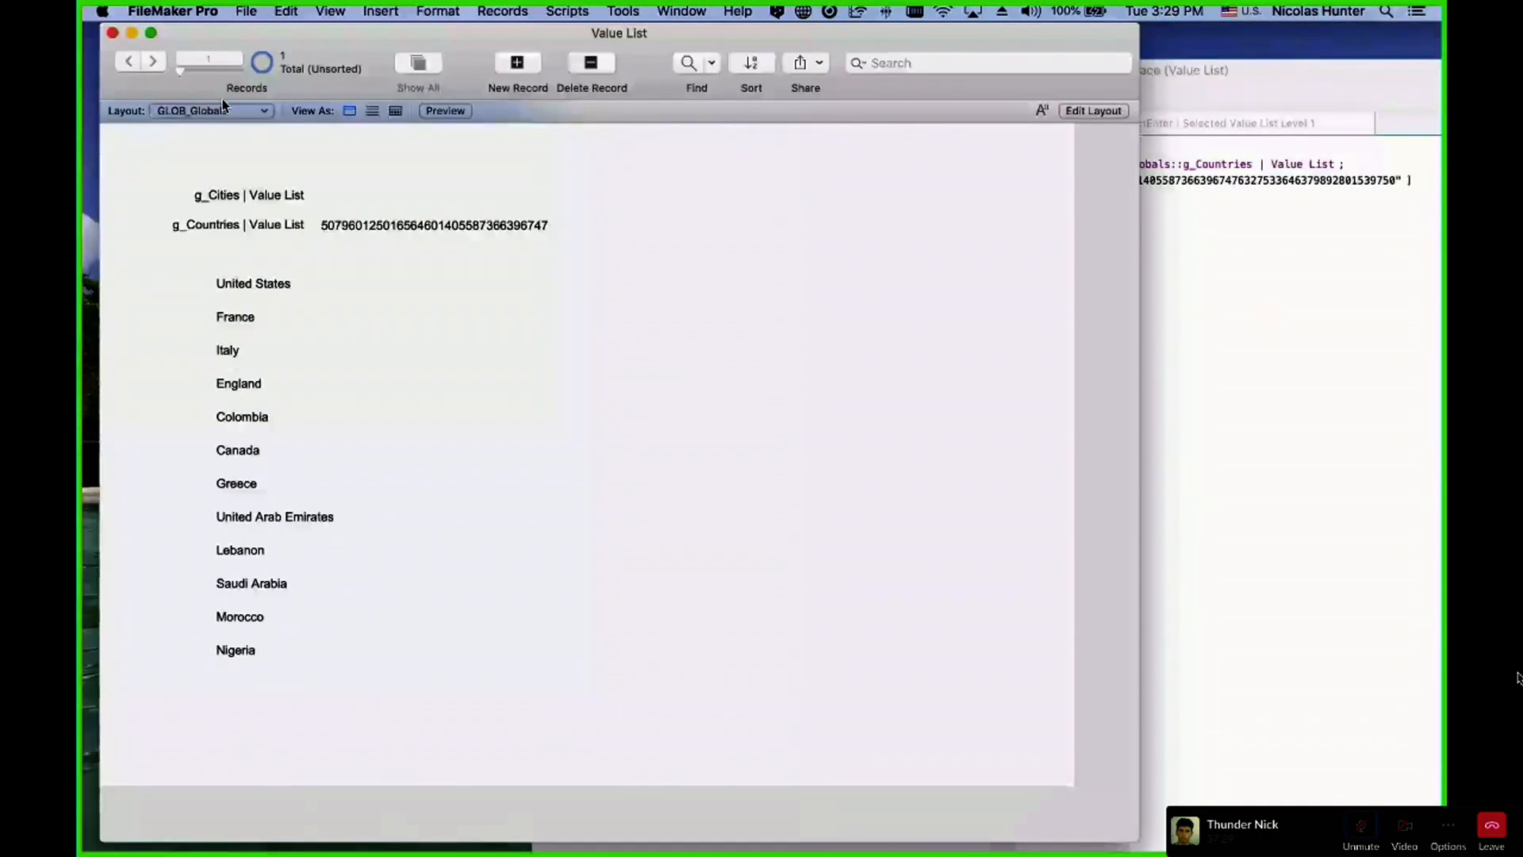
- Copy the Cities value list's ID from the Value Lists layout and reopen the Startup script for editing
{"action": "left_click", "coordinate": [224, 111]}
{"action": "left_click", "coordinate": [240, 65]}
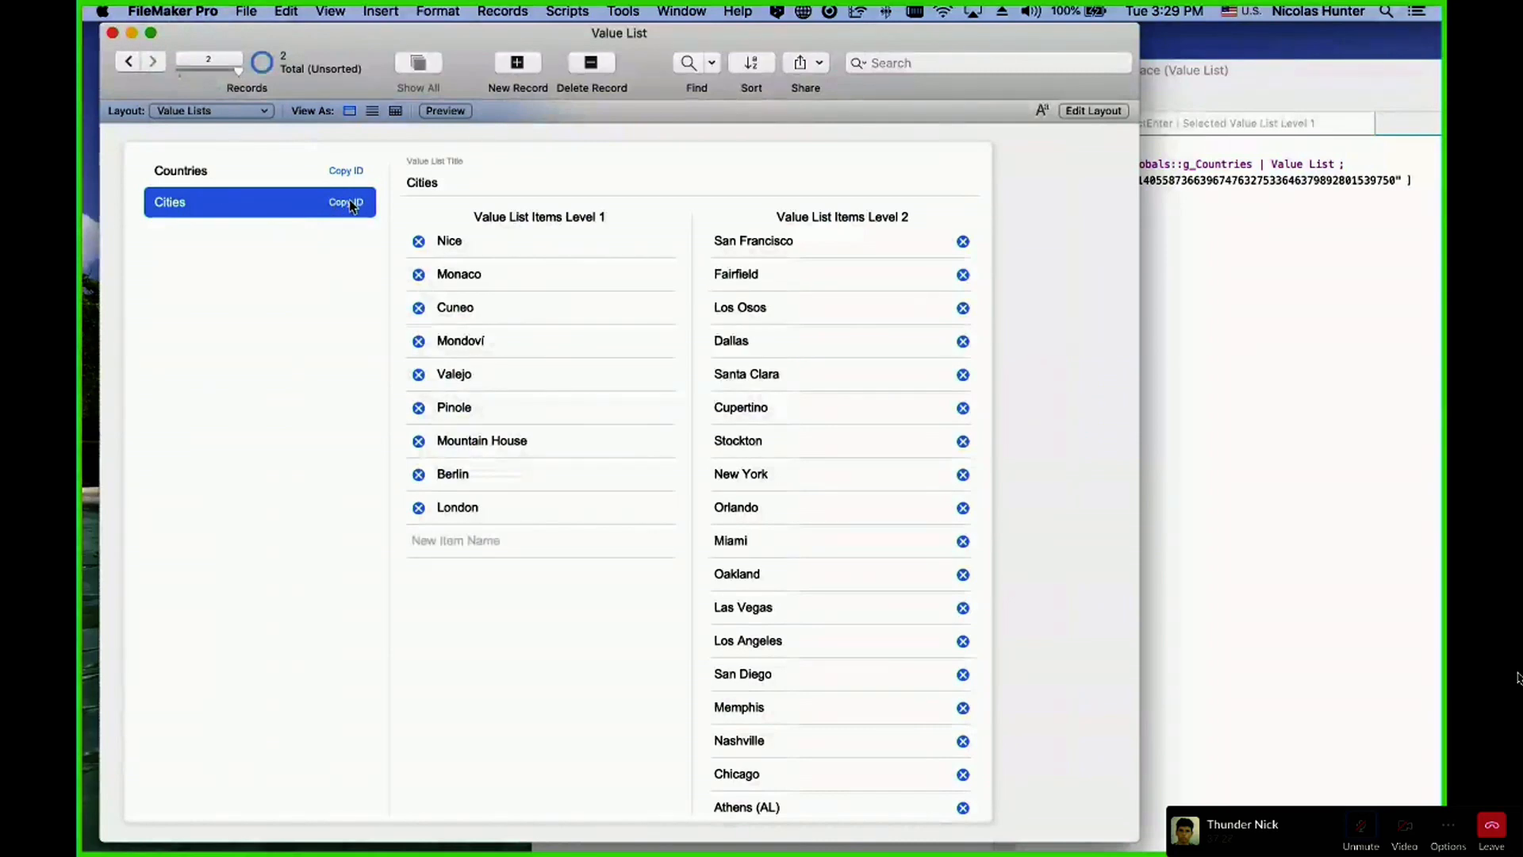
{"action": "key", "text": "super+shift+s"}
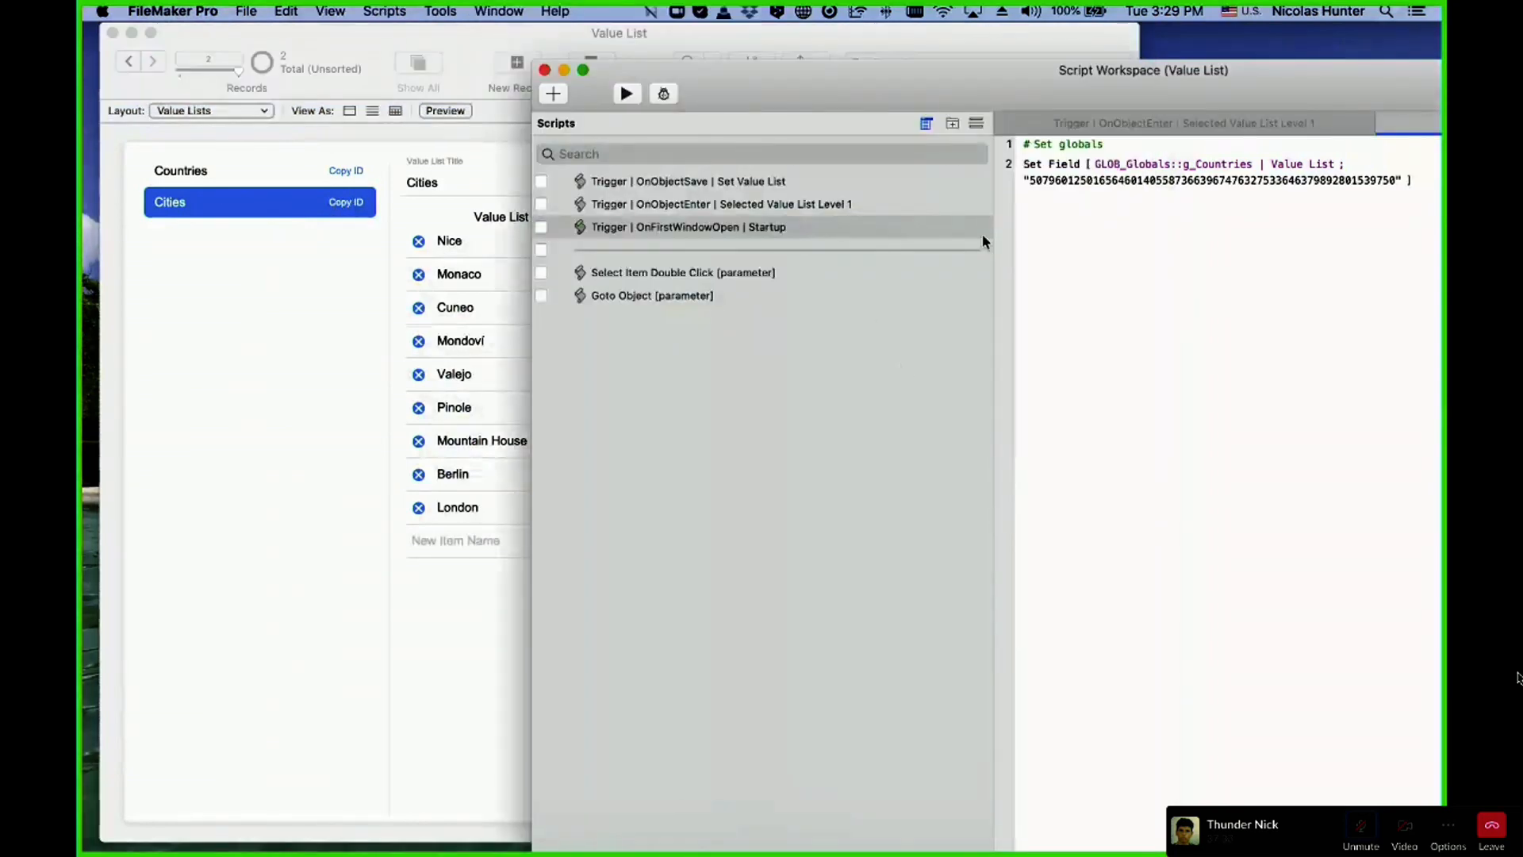
- Duplicate the Startup script's Set Field step for countries and point the copy at GLOB_Globals::g_Cities | Value List
{"action": "left_click", "coordinate": [1068, 166]}
{"action": "key", "text": "super+d"}
{"action": "left_click", "coordinate": [1134, 198]}
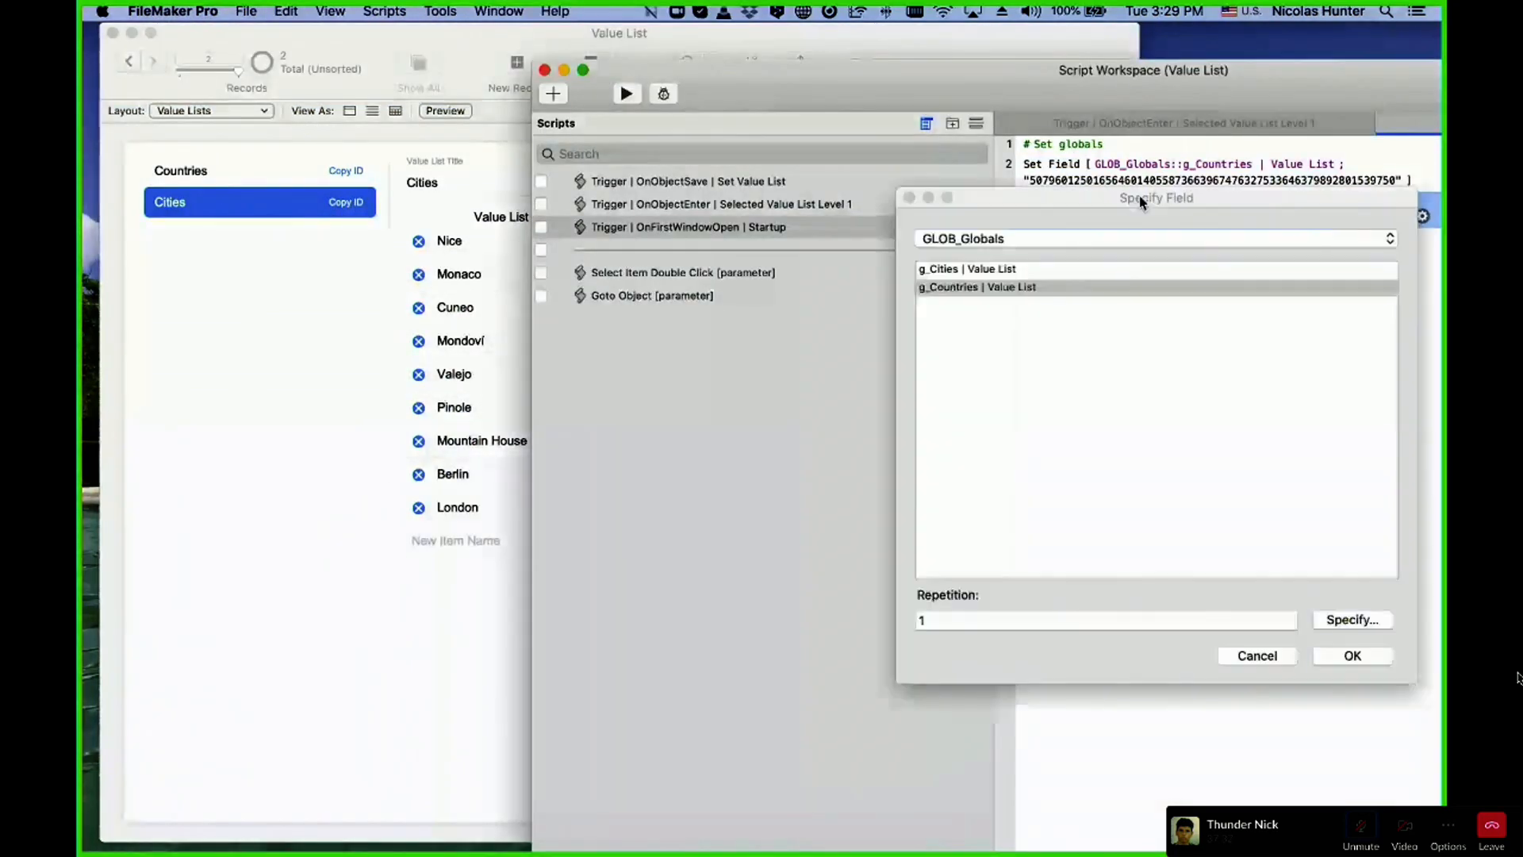
{"action": "double_click", "coordinate": [977, 274]}
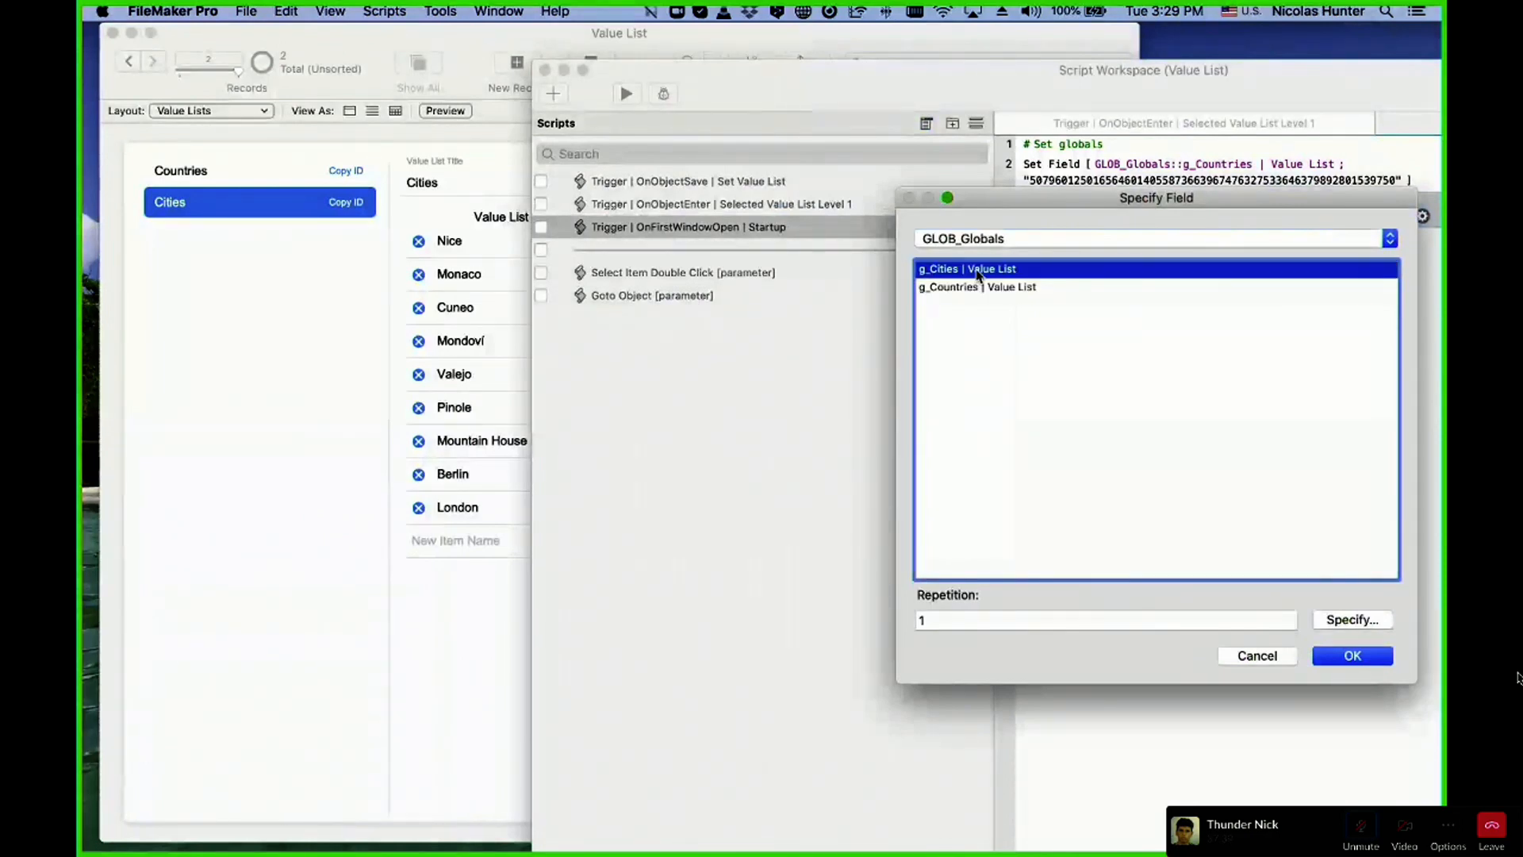
{"action": "left_click", "coordinate": [1229, 198]}
{"action": "key", "text": "Escape"}
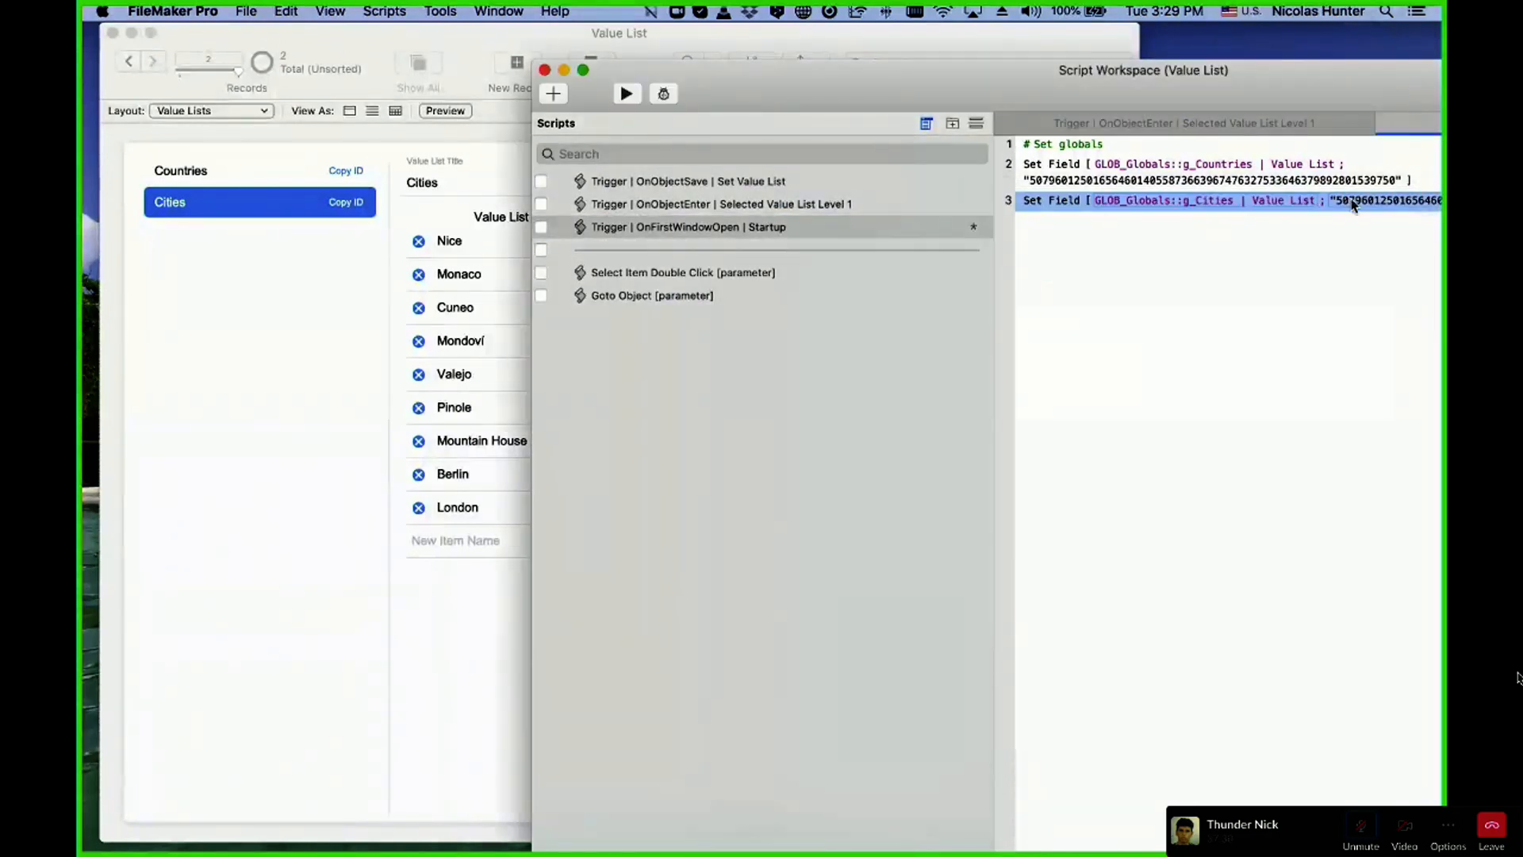
- Clear the copied countries ID from the g_Cities Set Field calculation and shrink the Specify Calculation dialog
{"action": "left_click", "coordinate": [1329, 198]}
{"action": "key", "text": "super+a"}
{"action": "type", "text": "\""}
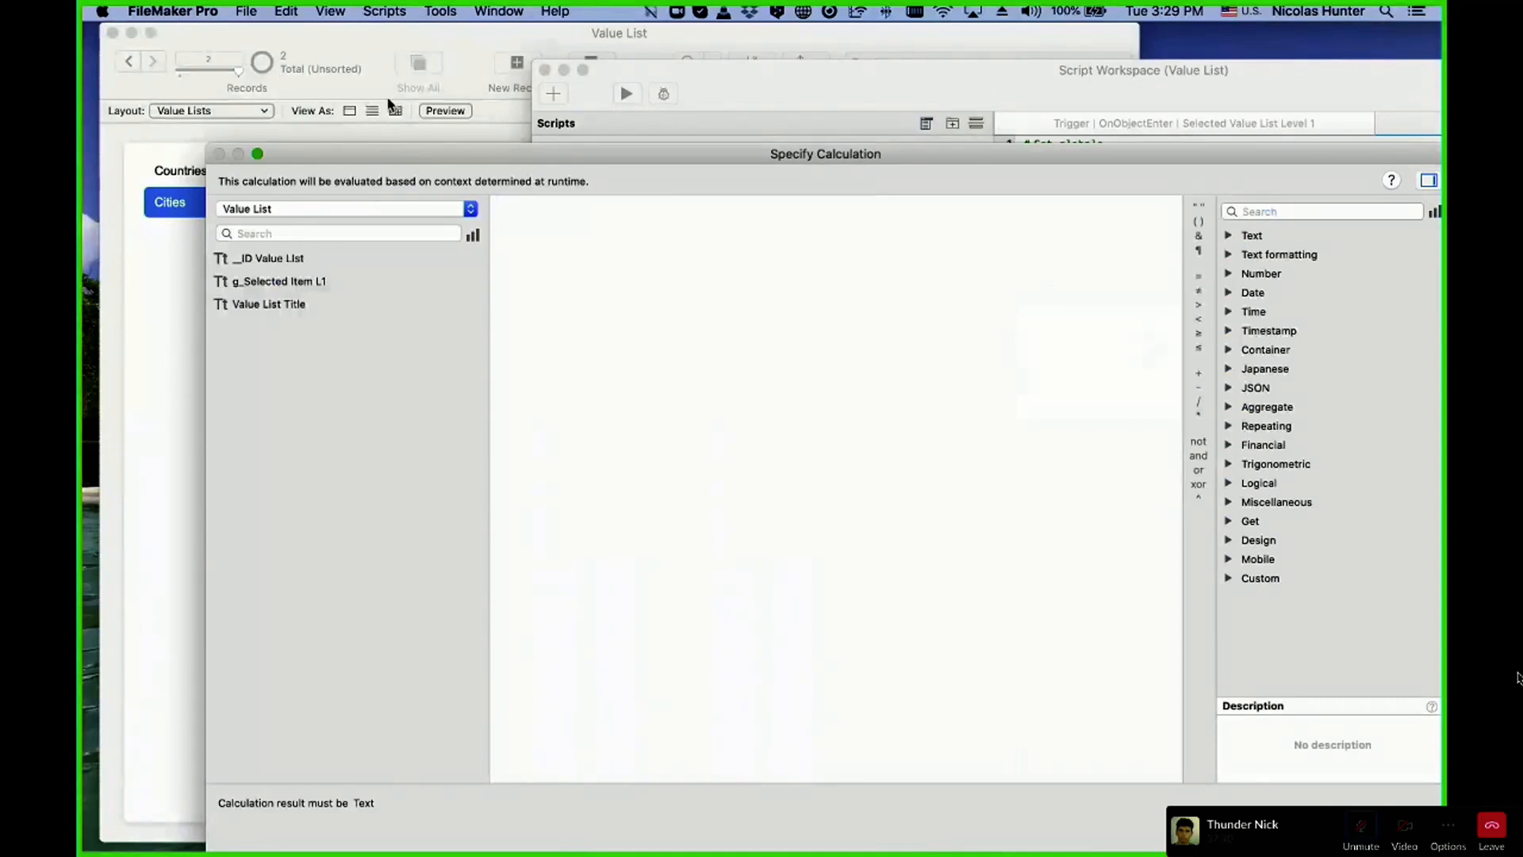
{"action": "left_click_drag", "start_coordinate": [471, 150], "coordinate": [412, 76]}
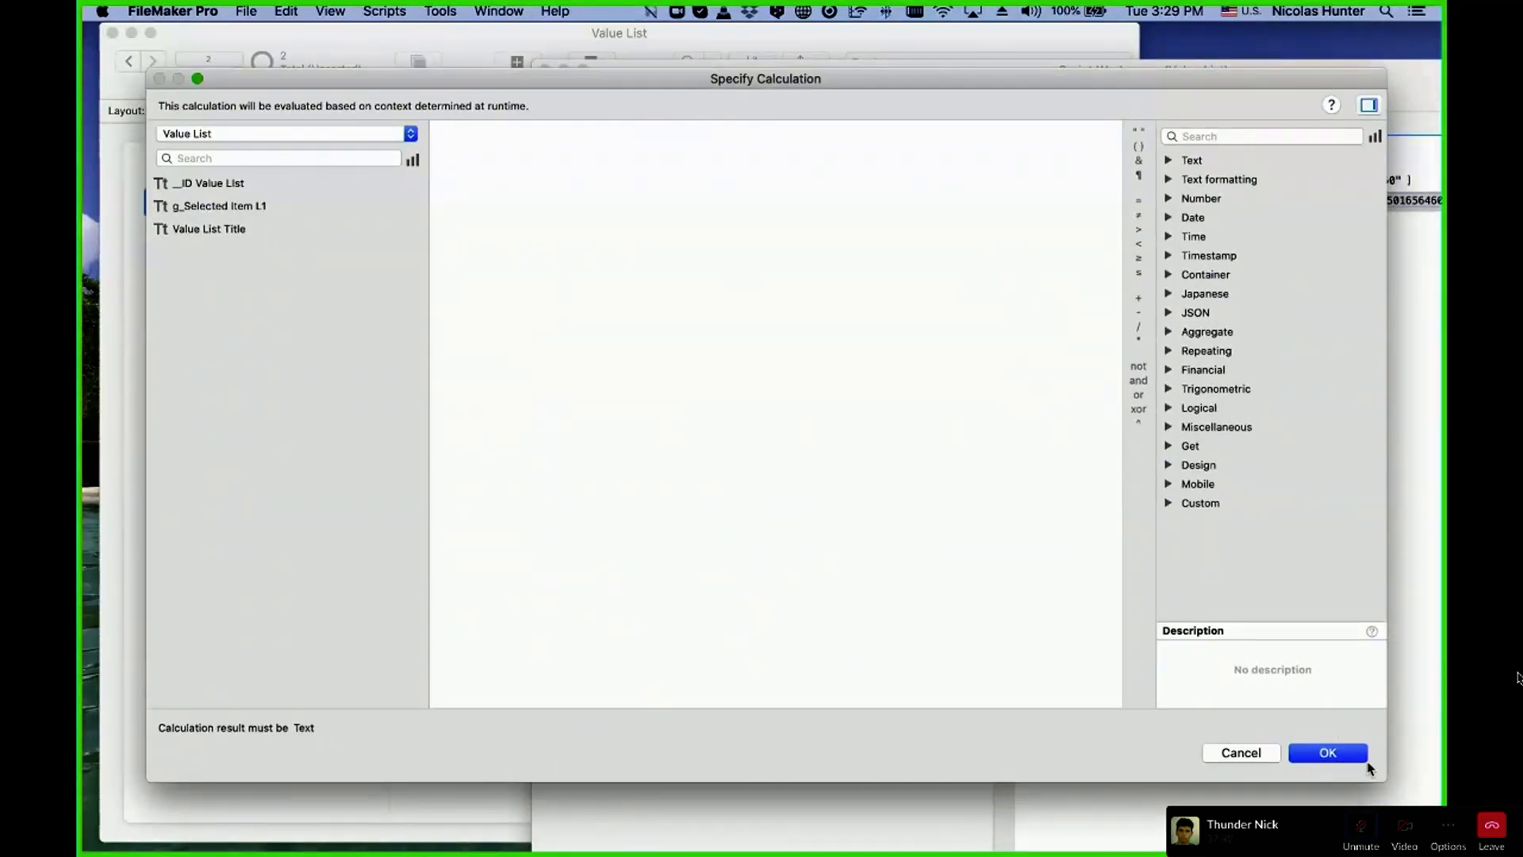
{"action": "left_click_drag", "start_coordinate": [1383, 777], "coordinate": [1190, 665]}
{"action": "mouse_move", "coordinate": [455, 84]}
{"action": "left_mouse_down"}
{"action": "mouse_move", "coordinate": [445, 75]}
{"action": "mouse_move", "coordinate": [426, 118]}
{"action": "mouse_move", "coordinate": [469, 111]}
{"action": "left_mouse_up"}
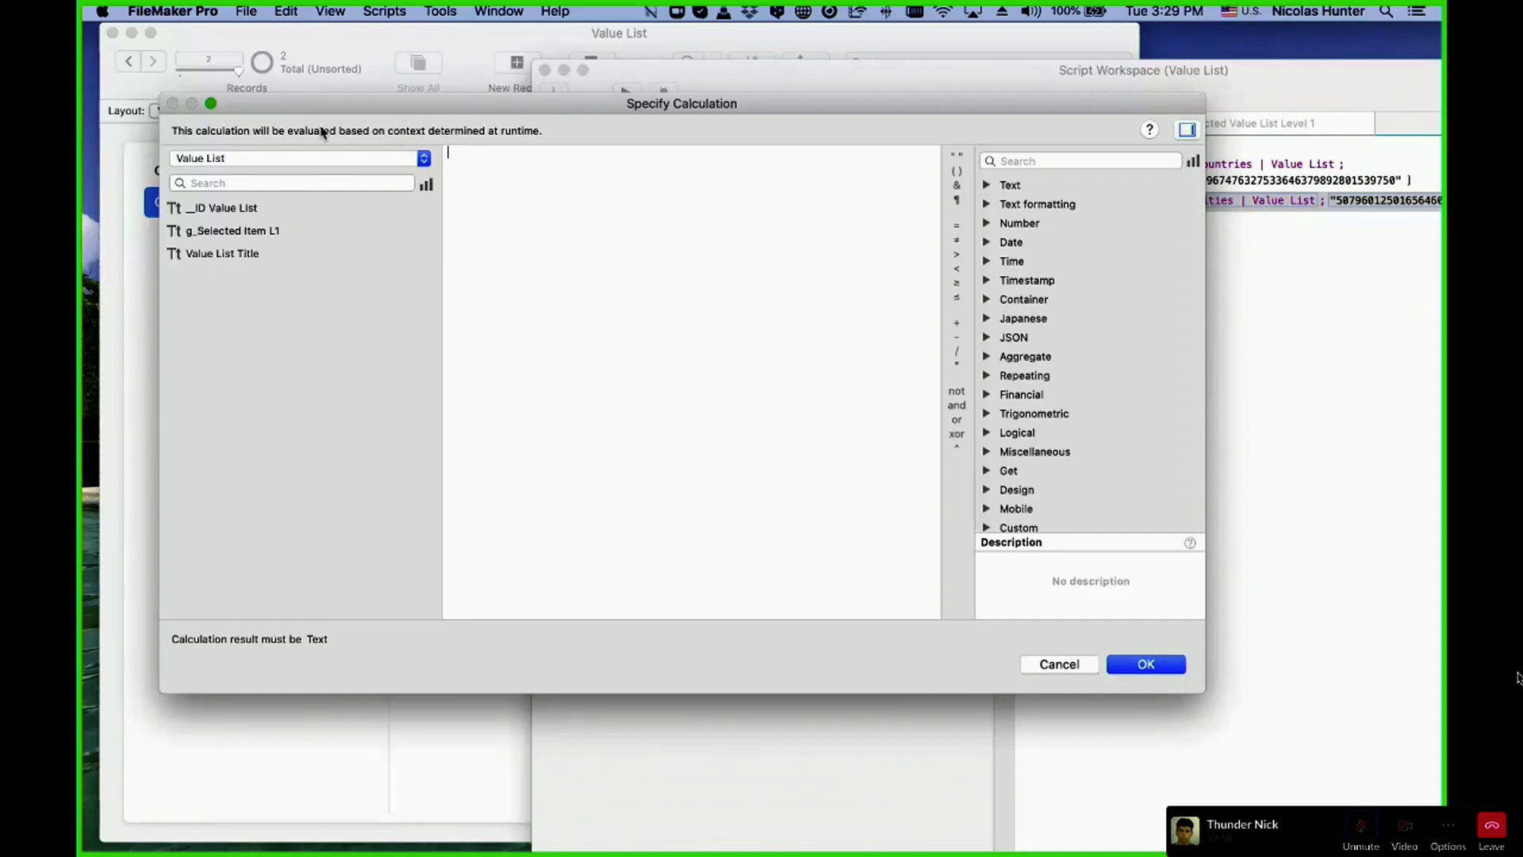
{"action": "left_click_drag", "start_coordinate": [335, 115], "coordinate": [333, 109]}
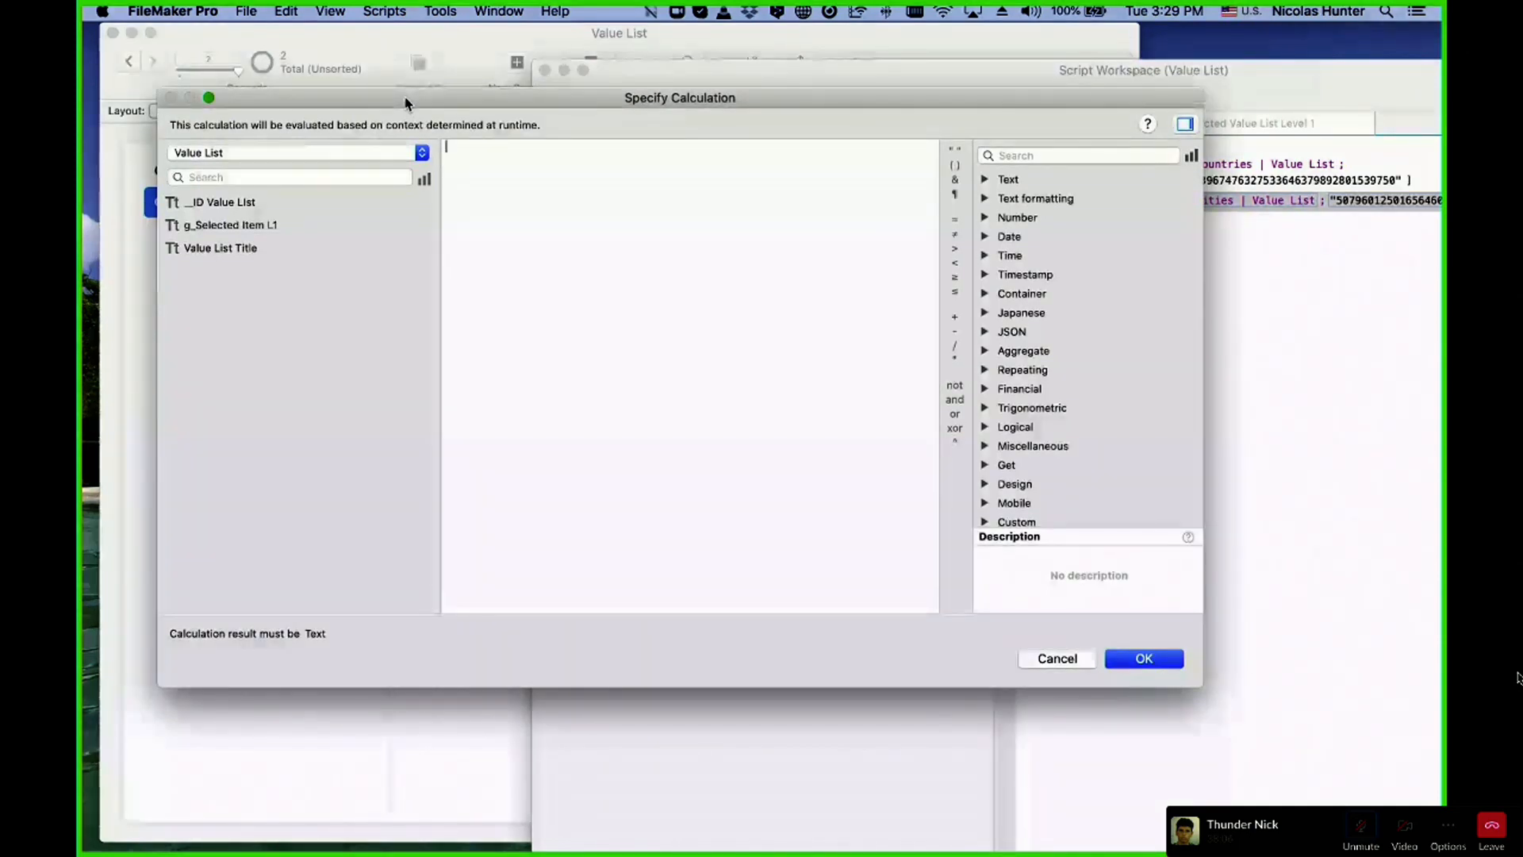
{"action": "left_click_drag", "start_coordinate": [405, 102], "coordinate": [403, 99]}
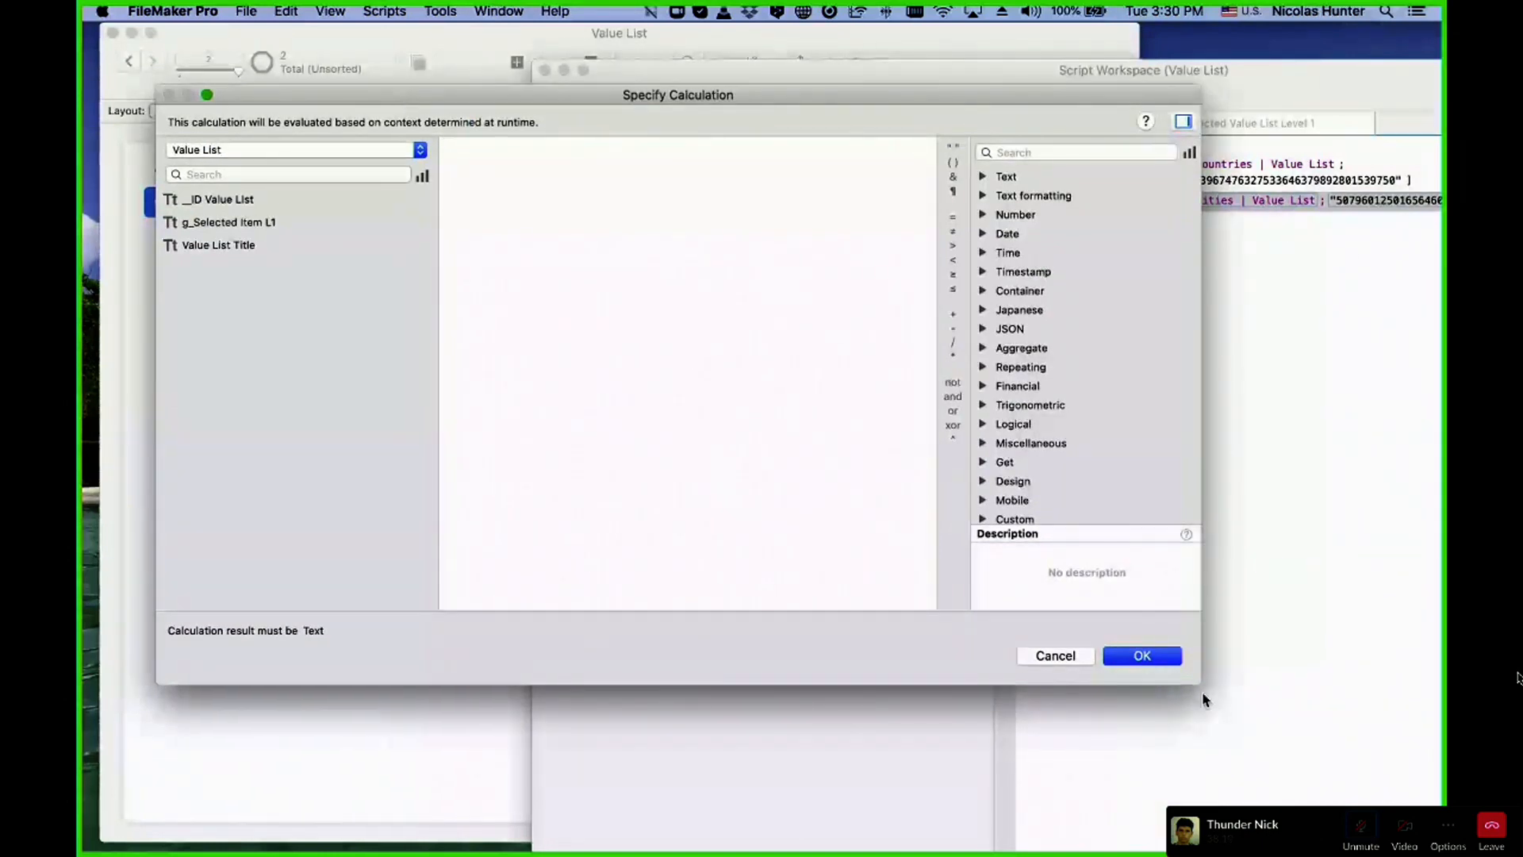
{"action": "left_click_drag", "start_coordinate": [1199, 685], "coordinate": [1233, 706]}
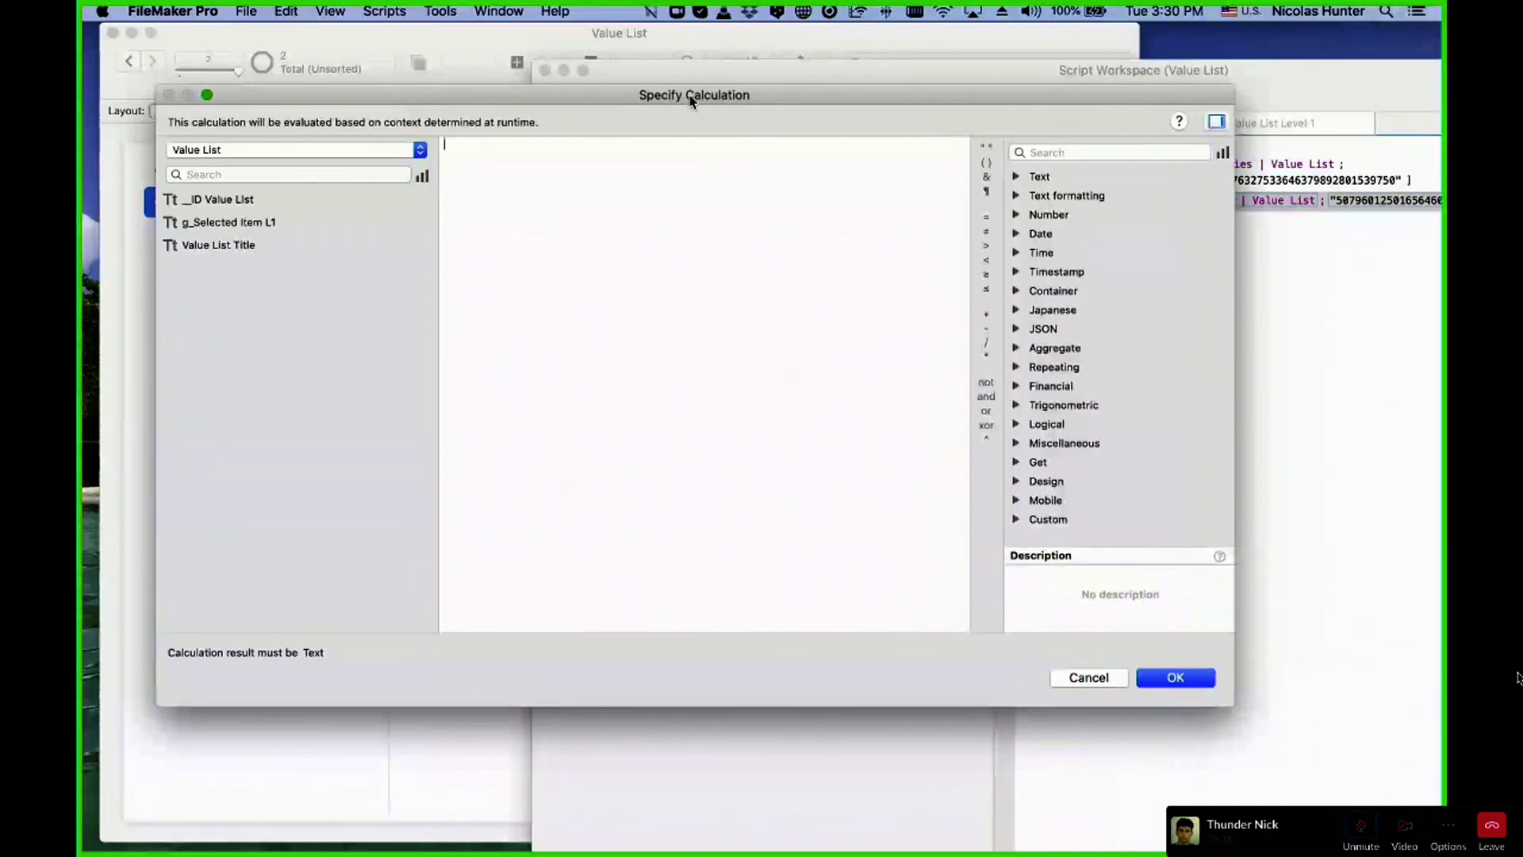
{"action": "left_click_drag", "start_coordinate": [691, 99], "coordinate": [698, 136]}
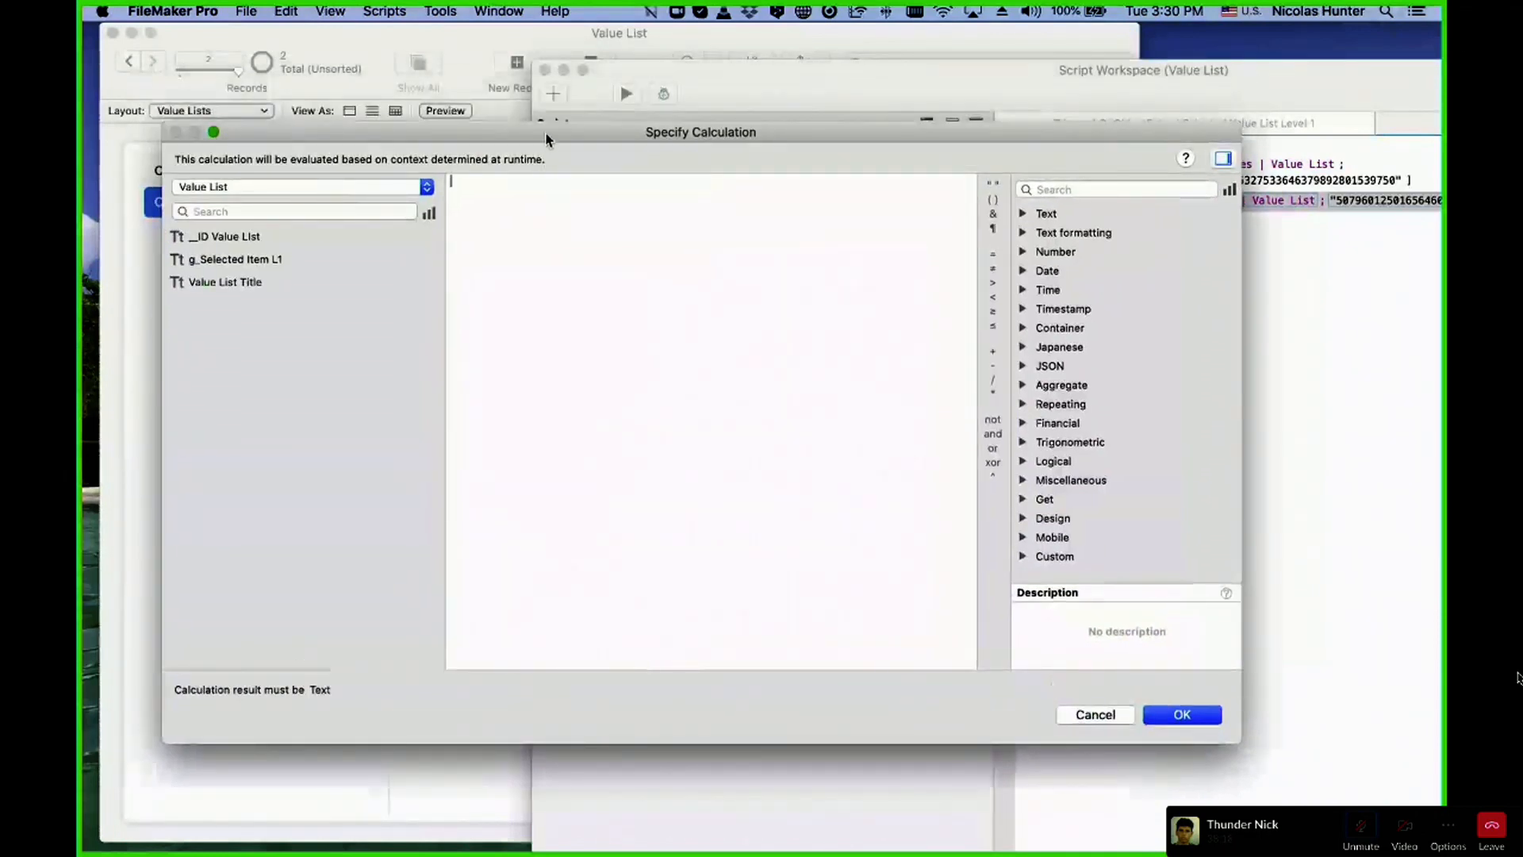
{"action": "left_click_drag", "start_coordinate": [547, 135], "coordinate": [547, 108]}
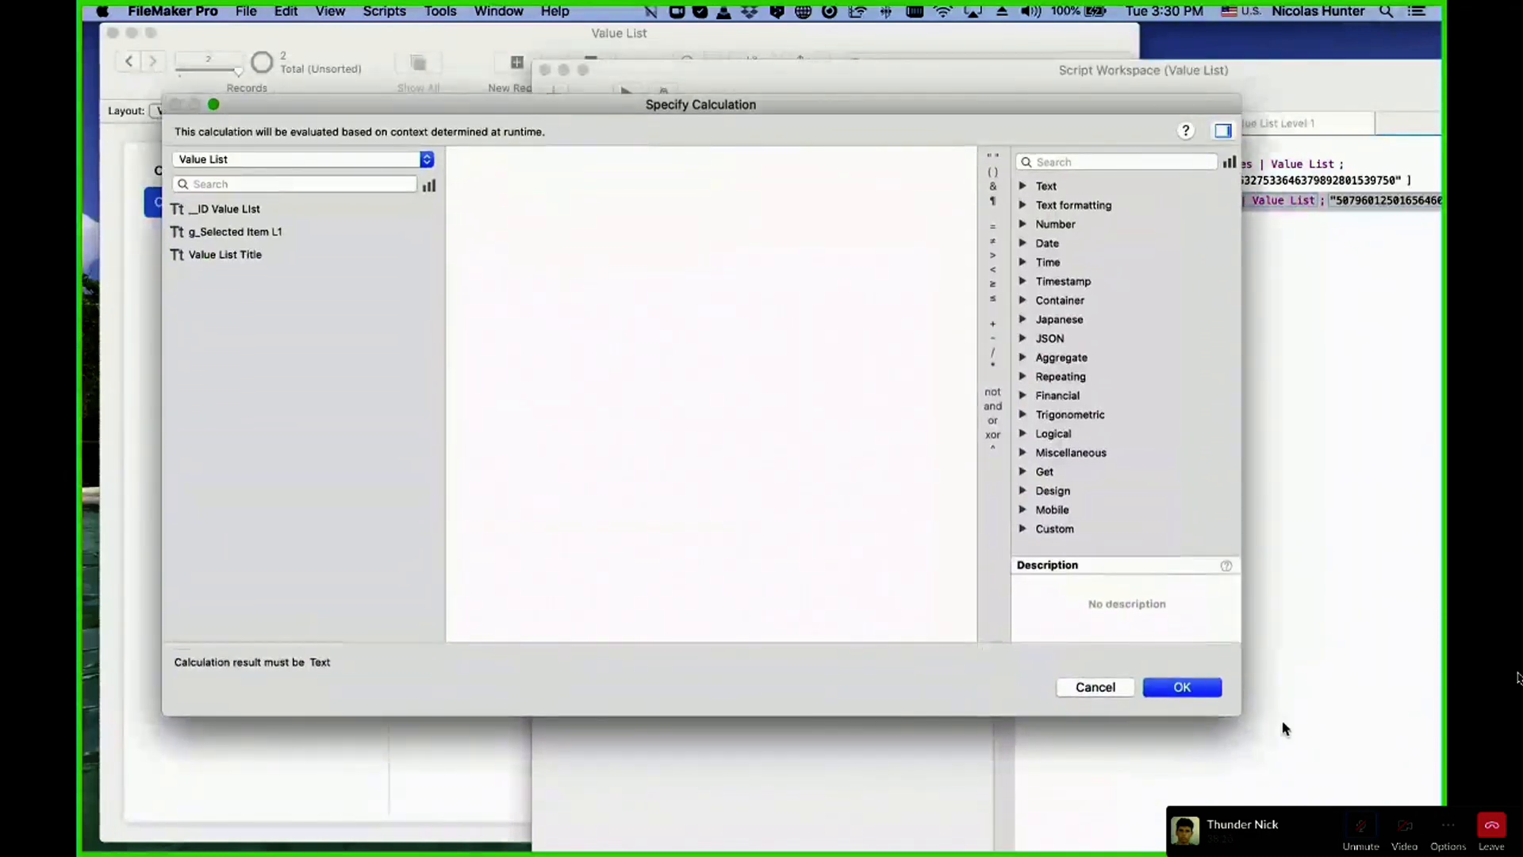
{"action": "left_click_drag", "start_coordinate": [1239, 712], "coordinate": [1243, 702]}
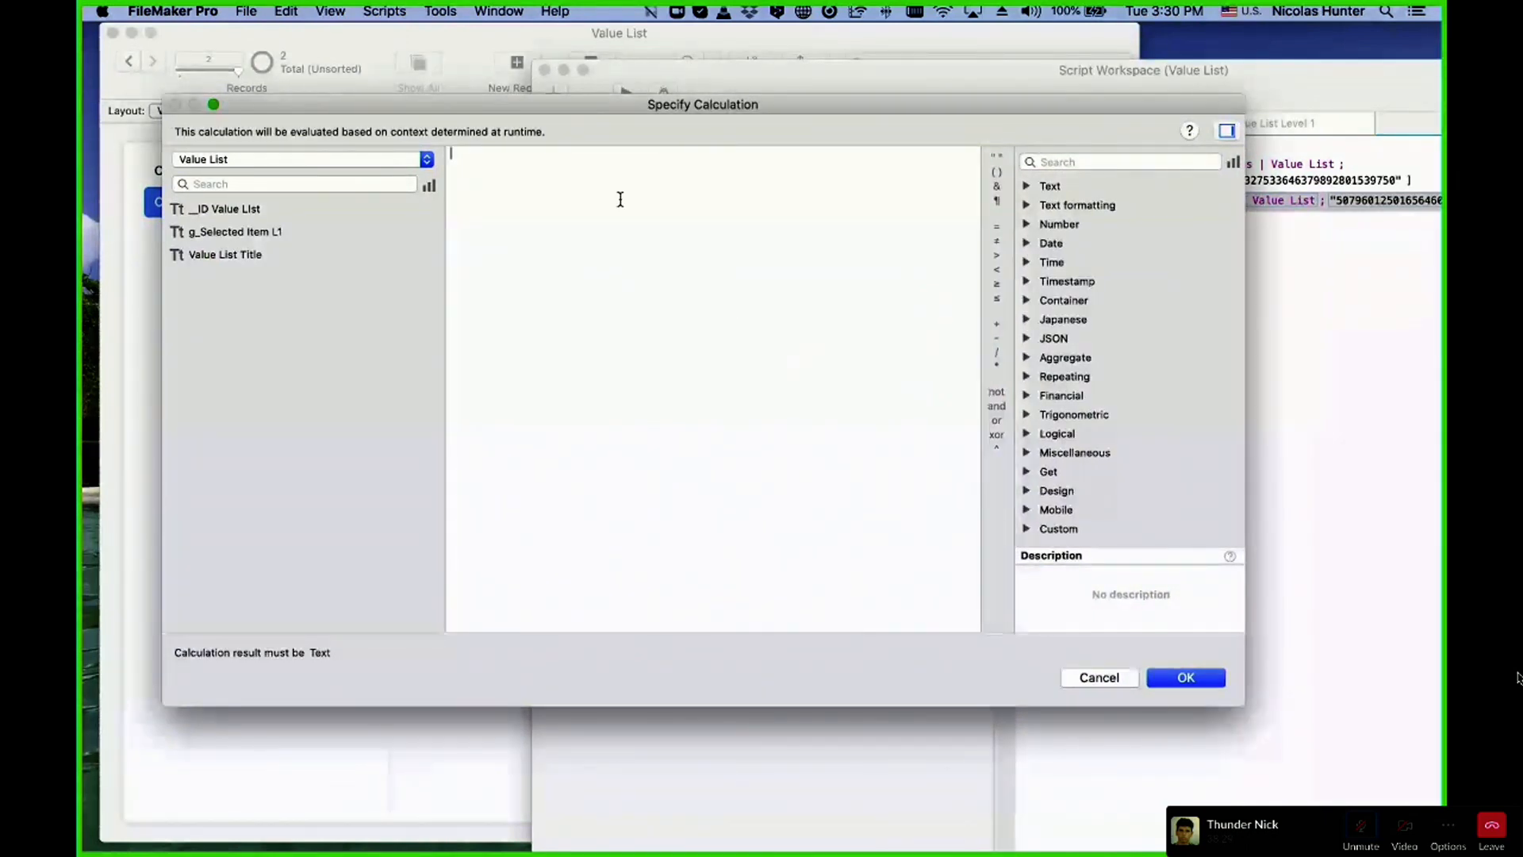
{"action": "left_click_drag", "start_coordinate": [588, 105], "coordinate": [589, 112]}
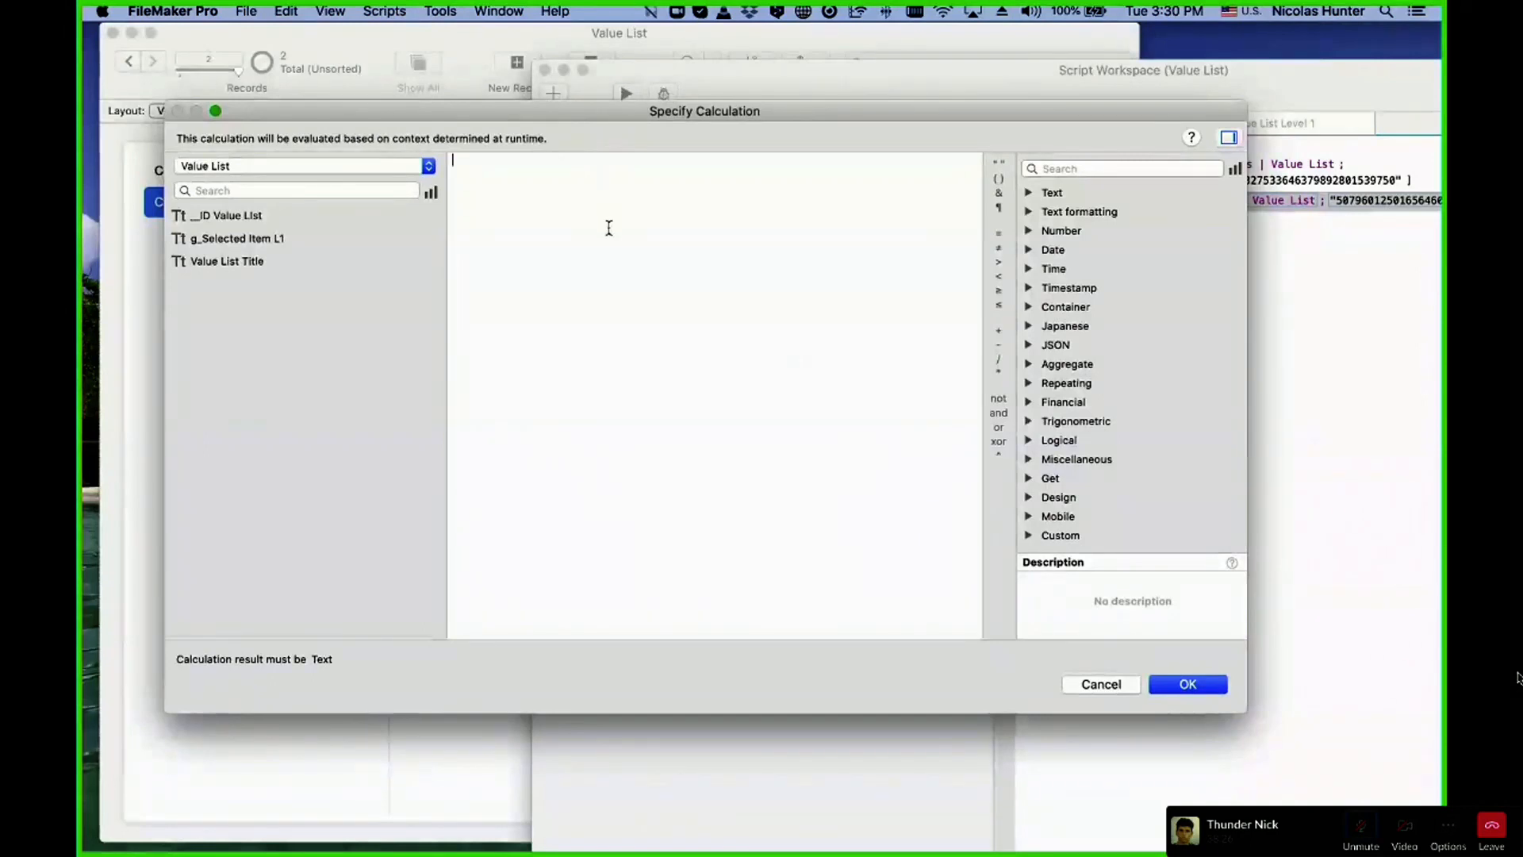
- Paste the copied Cities value list ID into the calculation and wrap it in quotation marks
{"action": "key", "text": "super+v"}
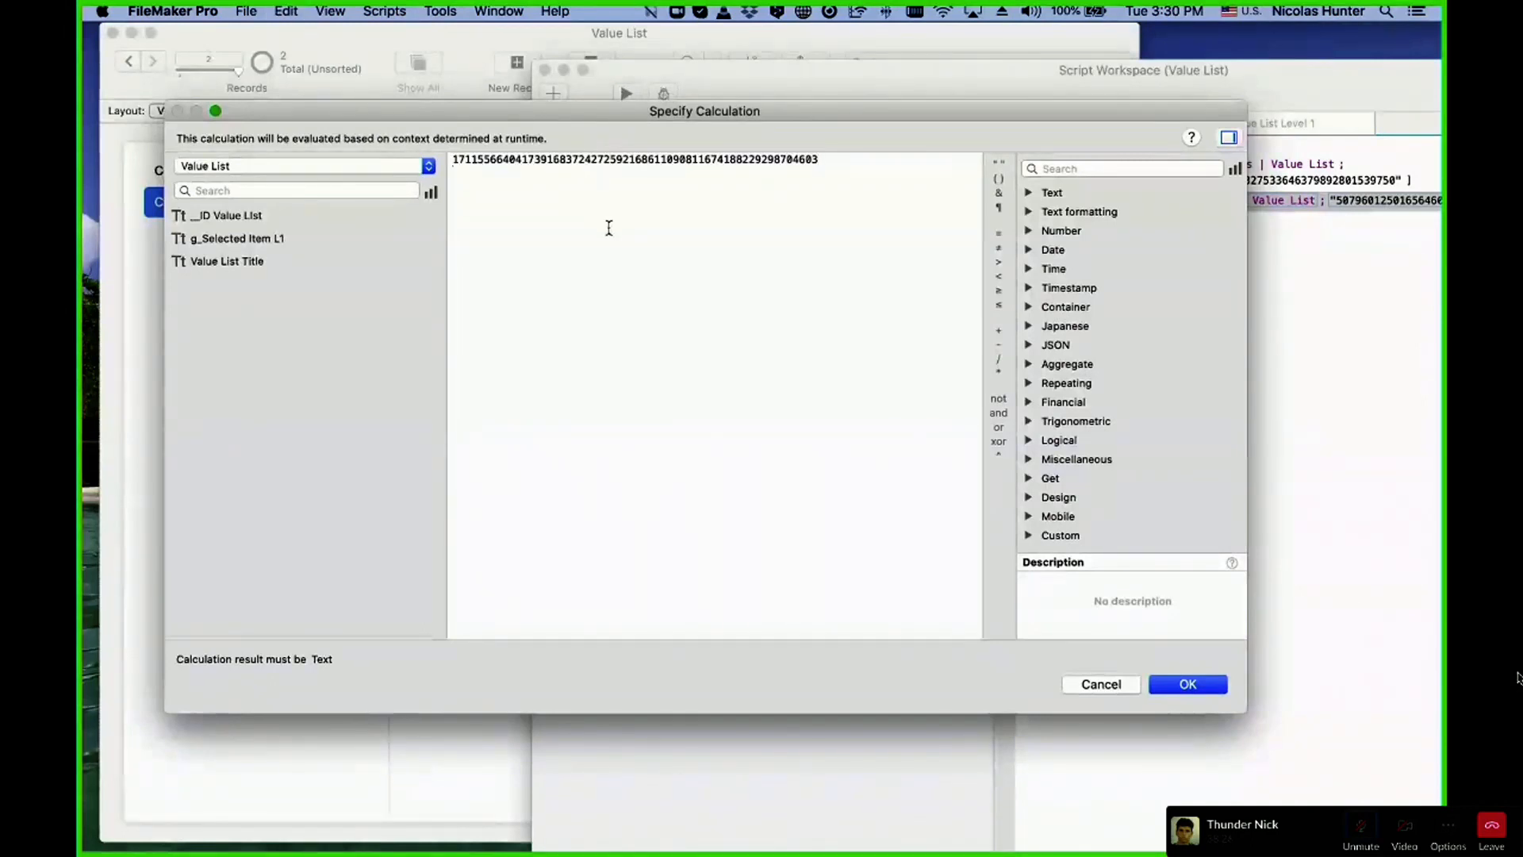
{"action": "double_click", "coordinate": [607, 162]}
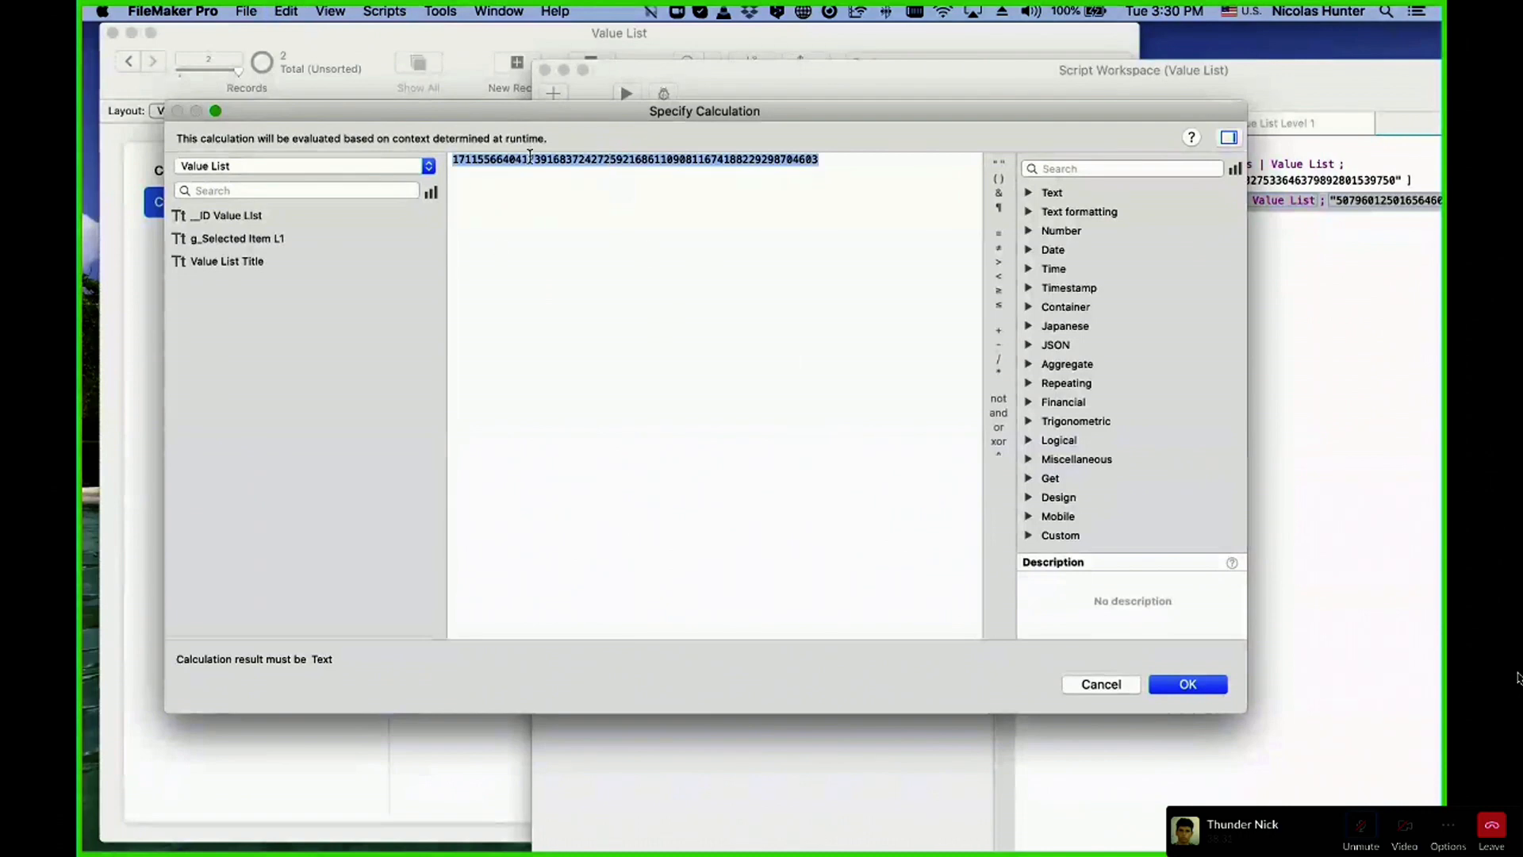
{"action": "left_click", "coordinate": [998, 163]}
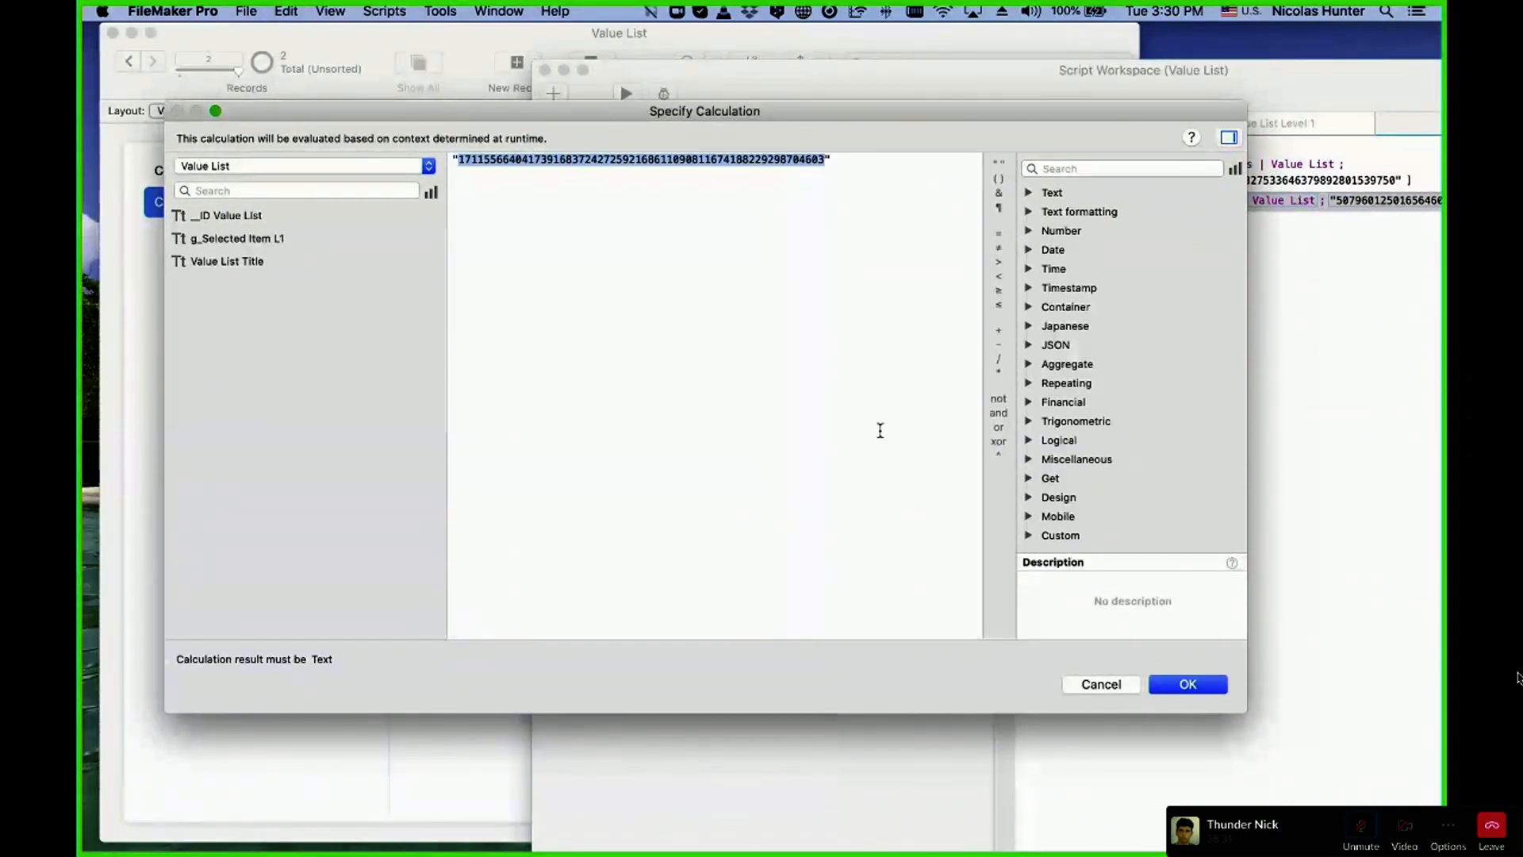
{"action": "left_click", "coordinate": [875, 434]}
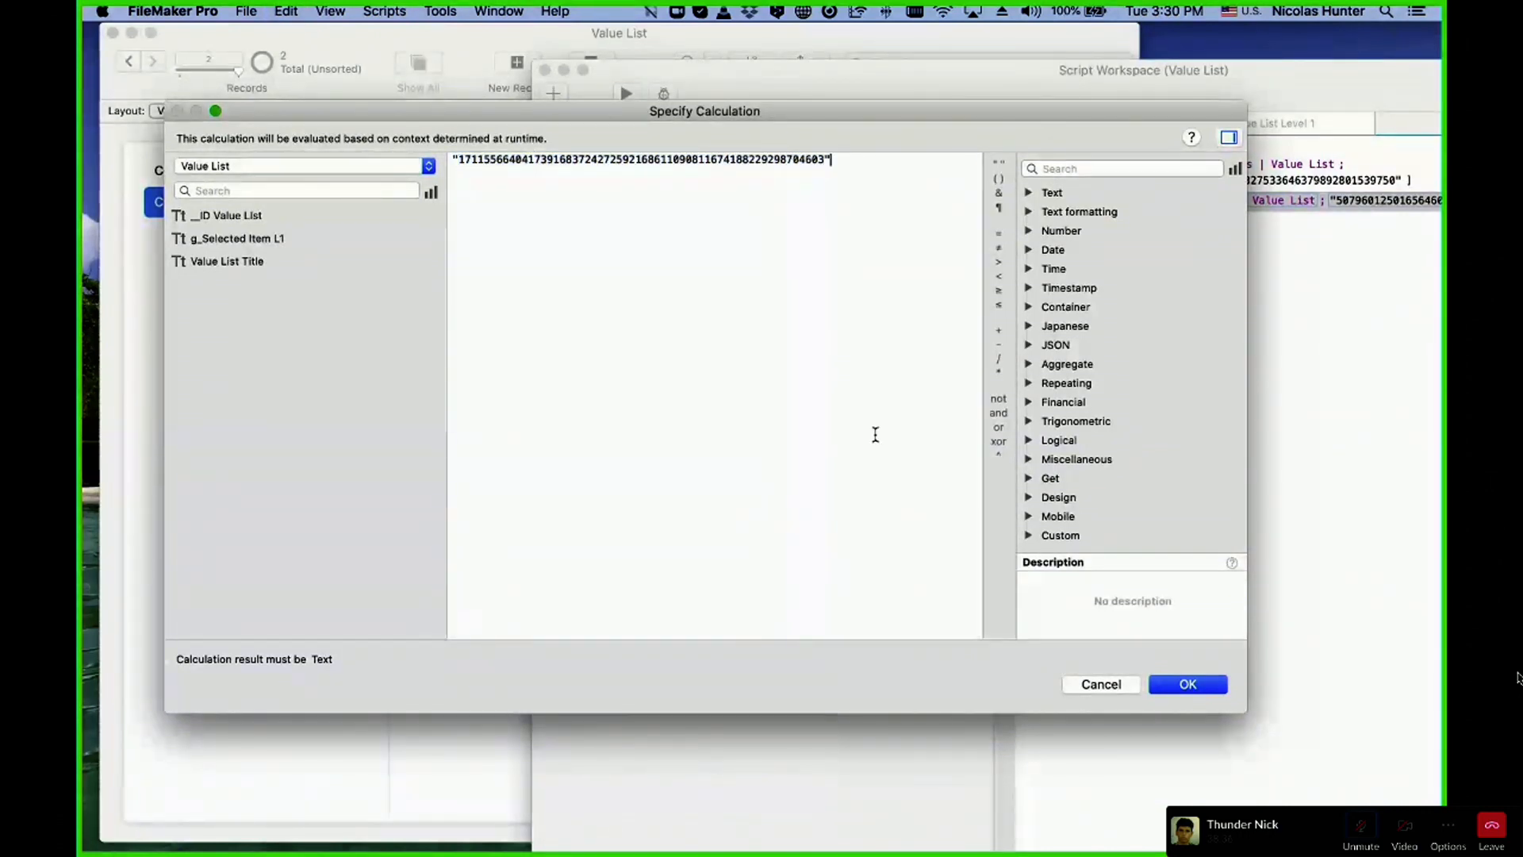
- Try the quotation-mark operator on the sample text jksdhjshdshjd below the ID, and remove that sample again
{"action": "key", "text": "Return"}
{"action": "key", "text": "Return"}
{"action": "type", "text": "jksdhjshdshjd"}
{"action": "double_click", "coordinate": [486, 198]}
{"action": "left_click", "coordinate": [999, 162]}
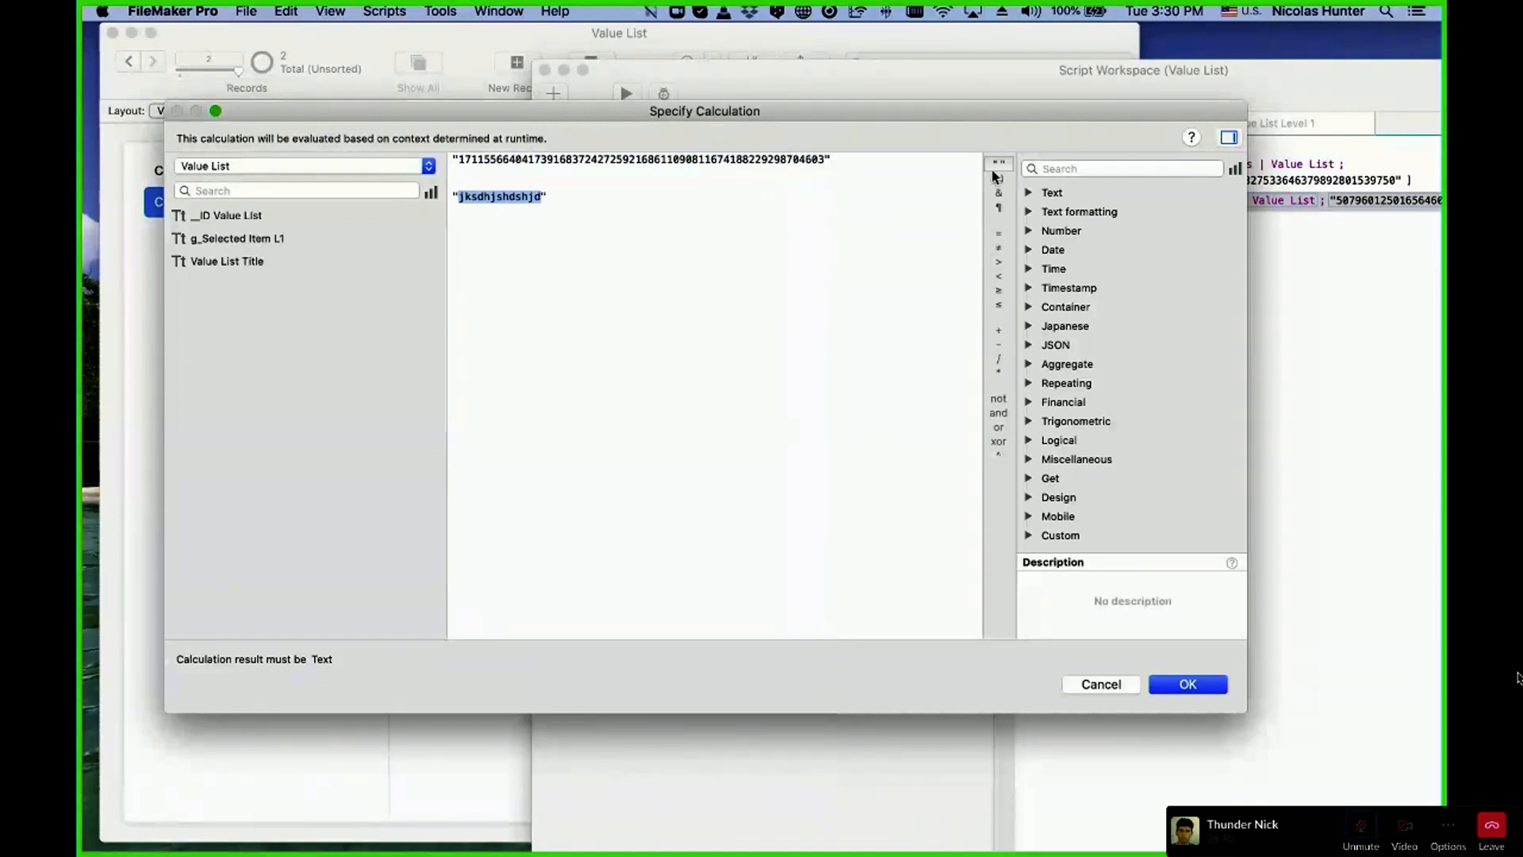
{"action": "left_click_drag", "start_coordinate": [601, 192], "coordinate": [455, 189]}
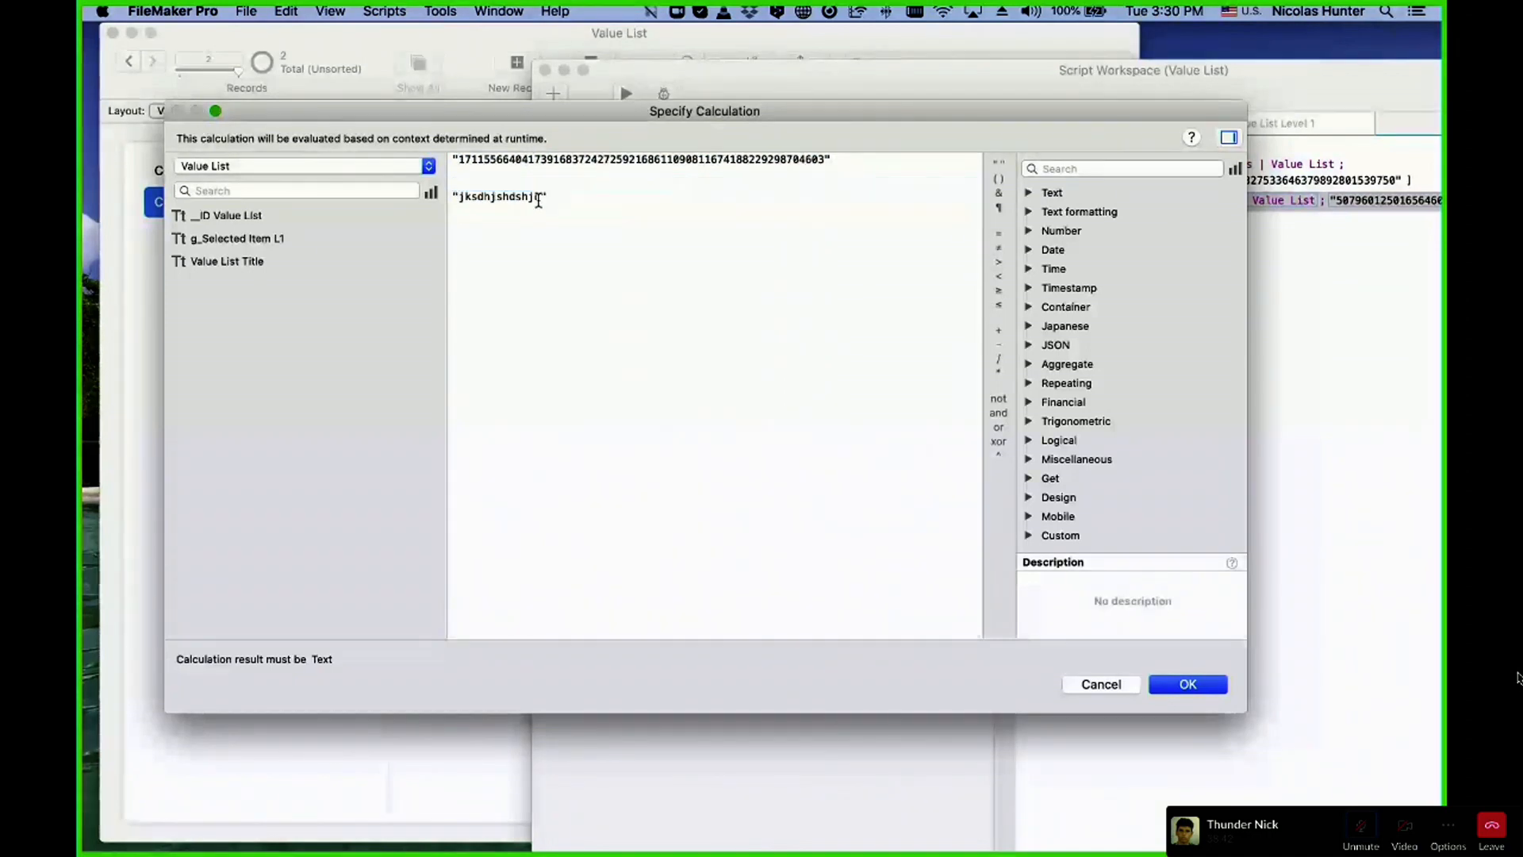
{"action": "left_click_drag", "start_coordinate": [546, 197], "coordinate": [405, 173]}
{"action": "key", "text": "BackSpace"}
{"action": "key", "text": "BackSpace"}
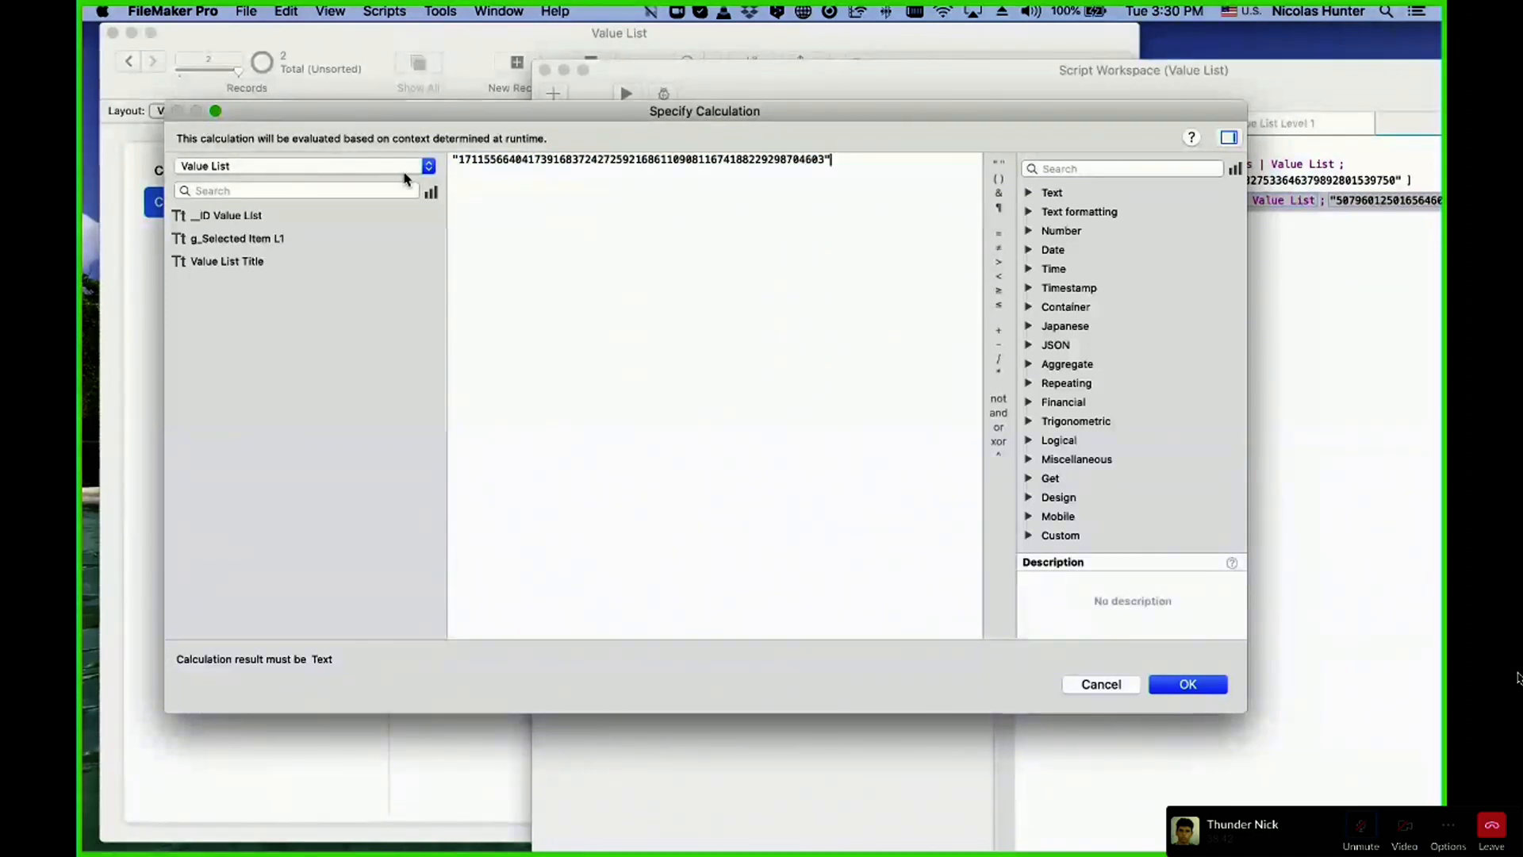
- Accept the g_Cities calculation, run the Startup script, and check both global fields on the GLOB_Globals layout
{"action": "left_click", "coordinate": [1182, 682]}
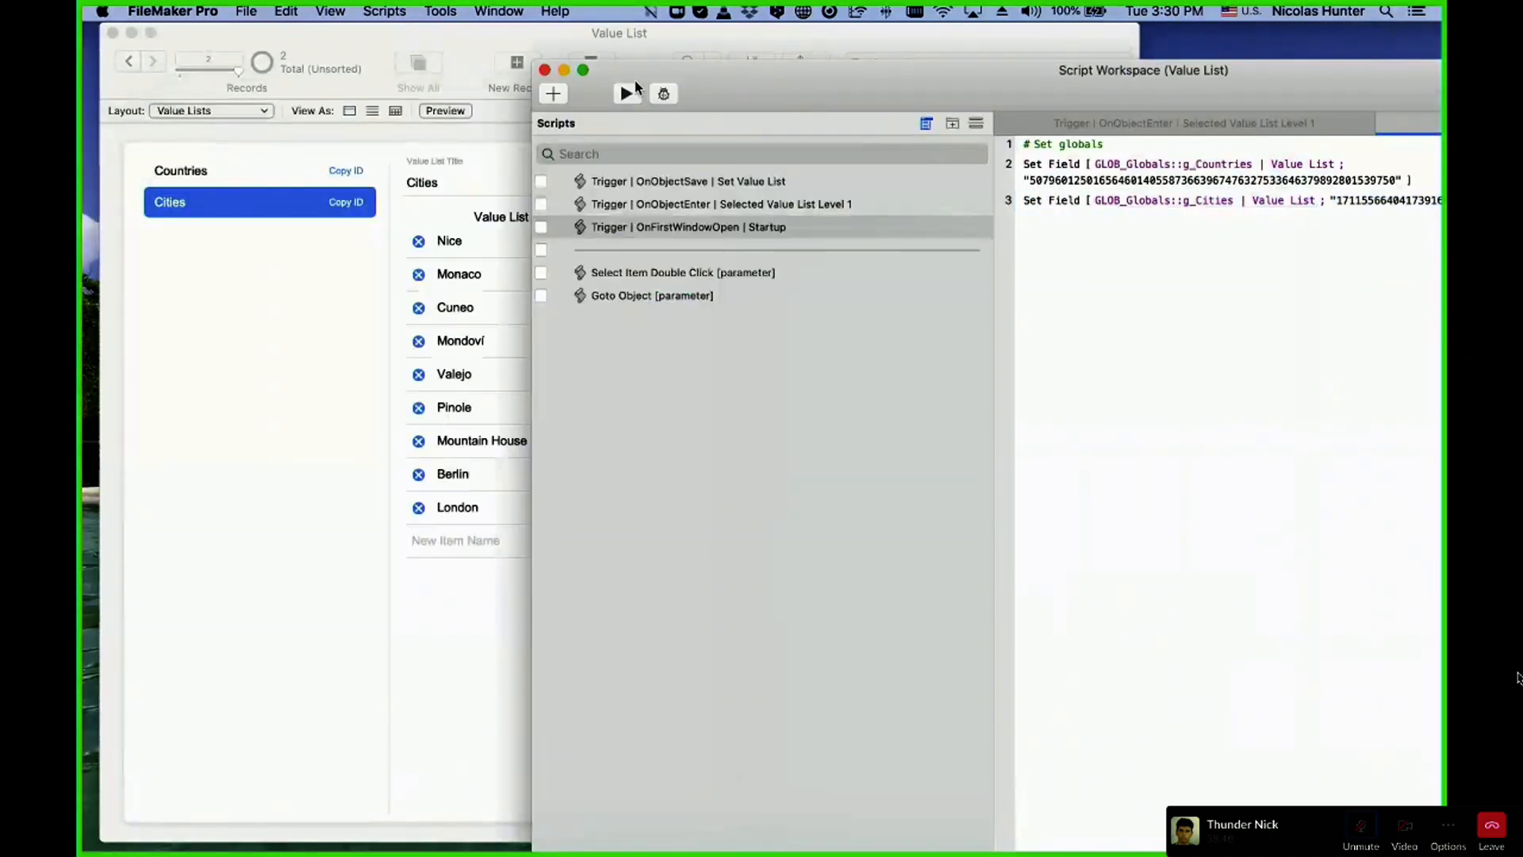
{"action": "left_click", "coordinate": [625, 94]}
{"action": "left_click", "coordinate": [203, 111]}
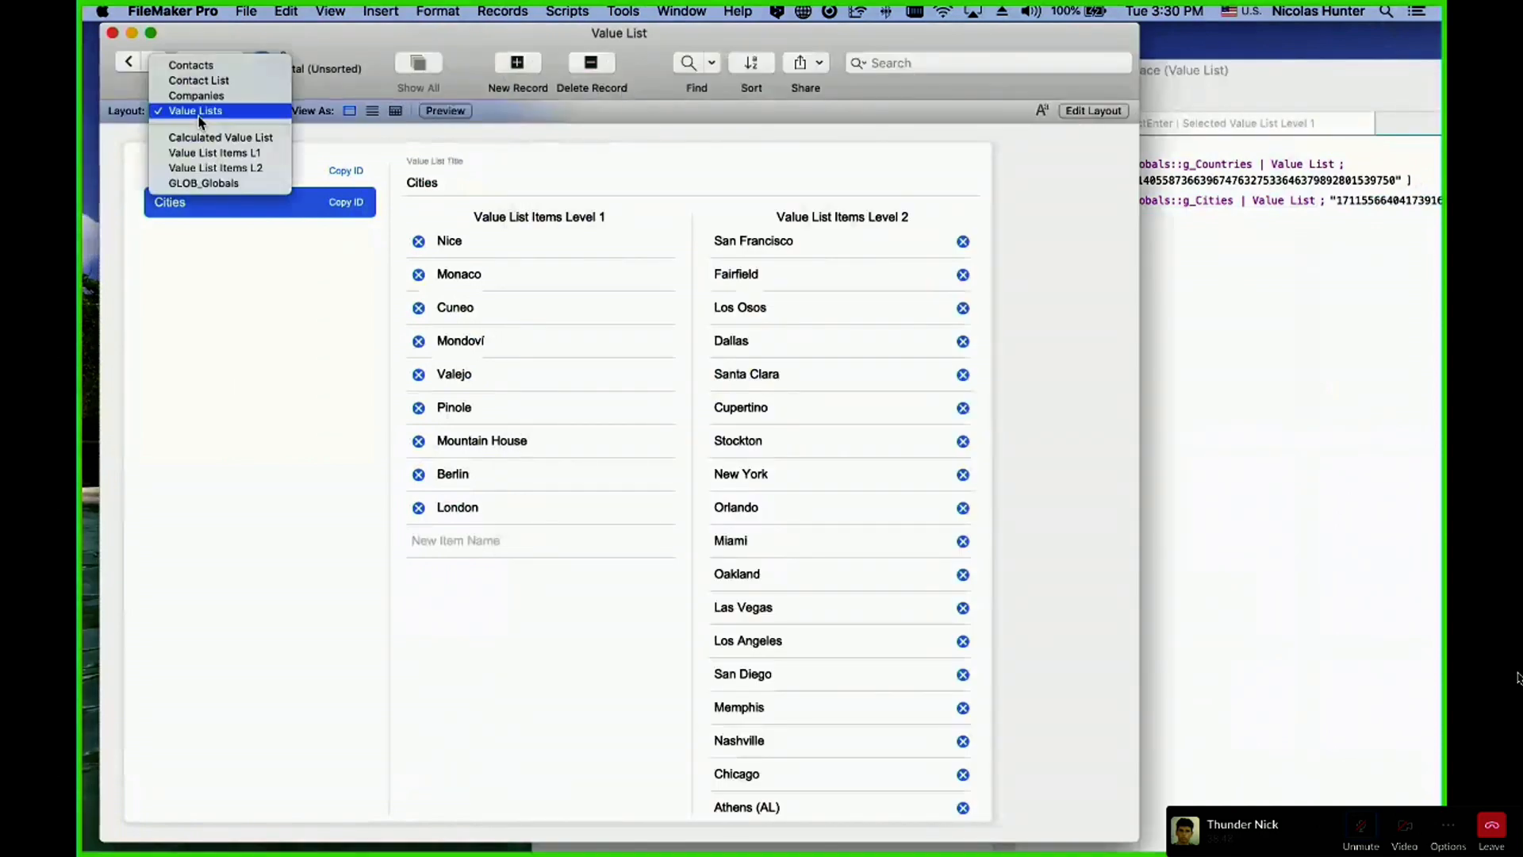
{"action": "left_click", "coordinate": [208, 183]}
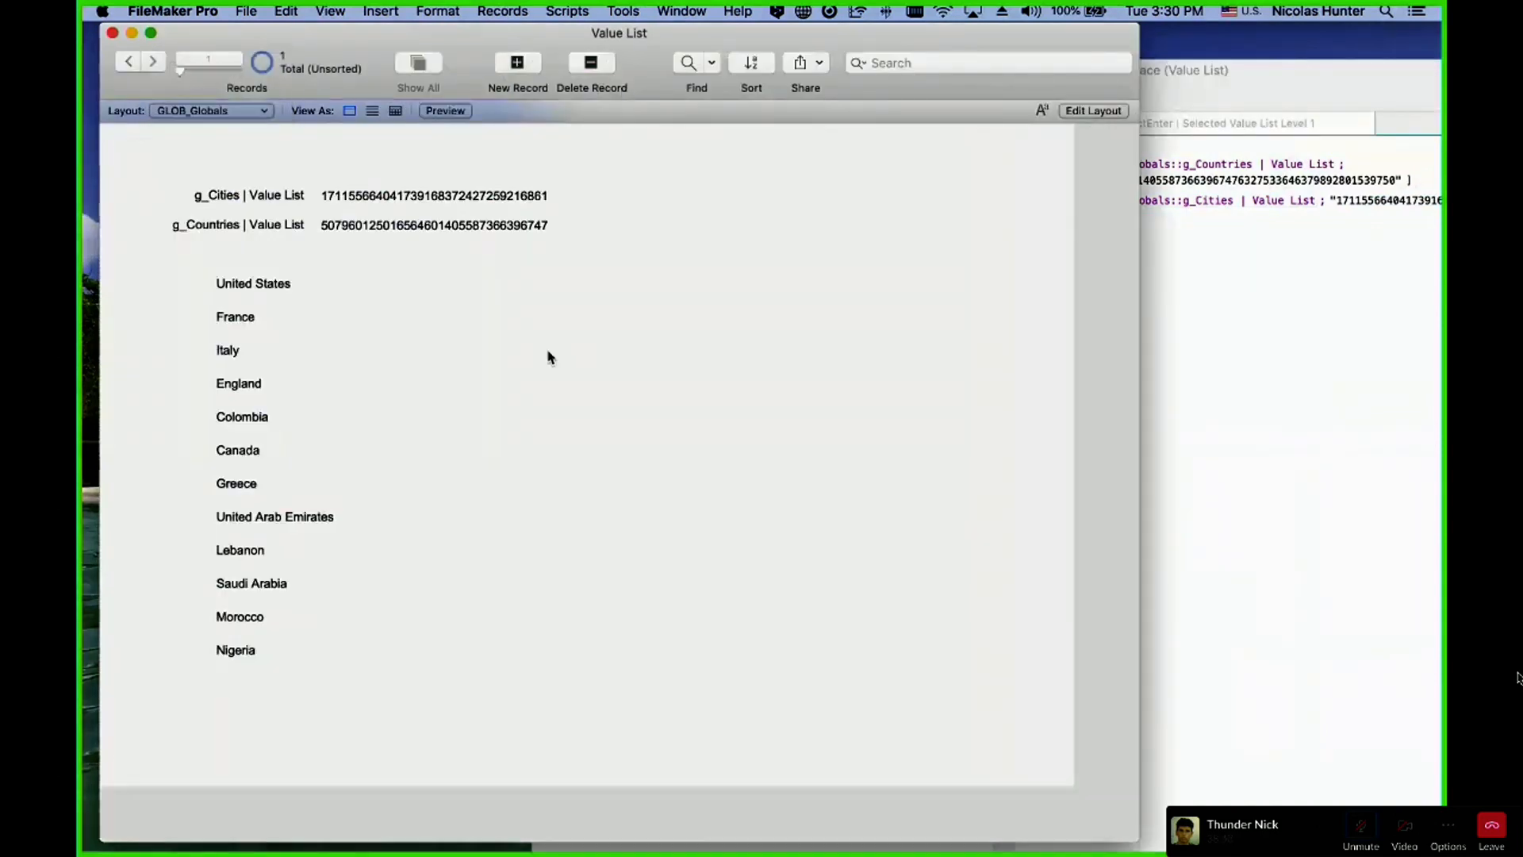
- Duplicate the countries portal beside the original in Layout mode and make the copy show records from Value List Items | Cities
{"action": "key", "text": "super+l"}
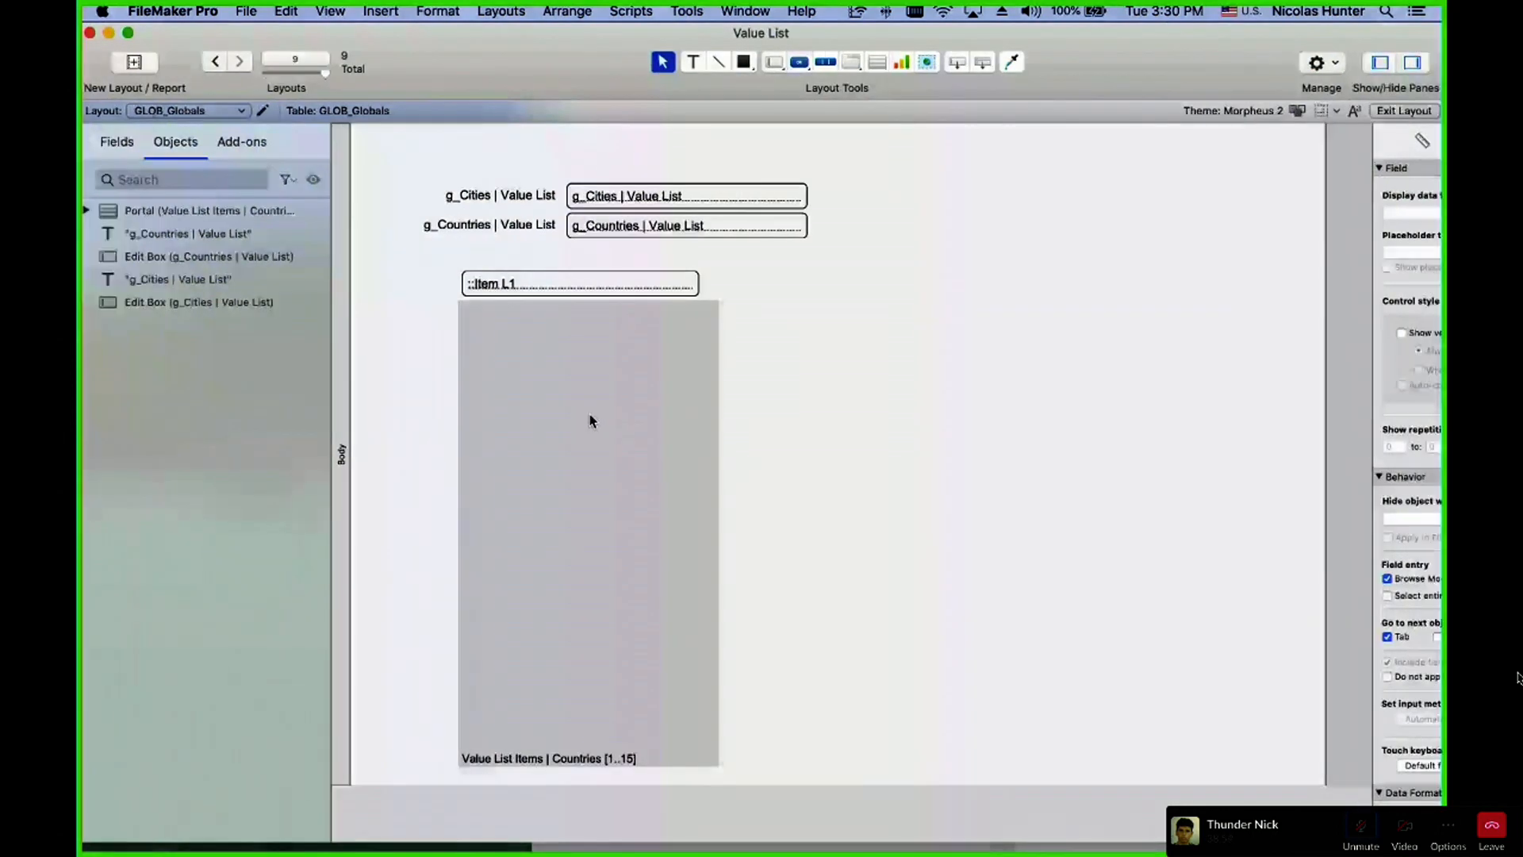
{"action": "left_click_drag", "start_coordinate": [587, 421], "coordinate": [878, 410]}
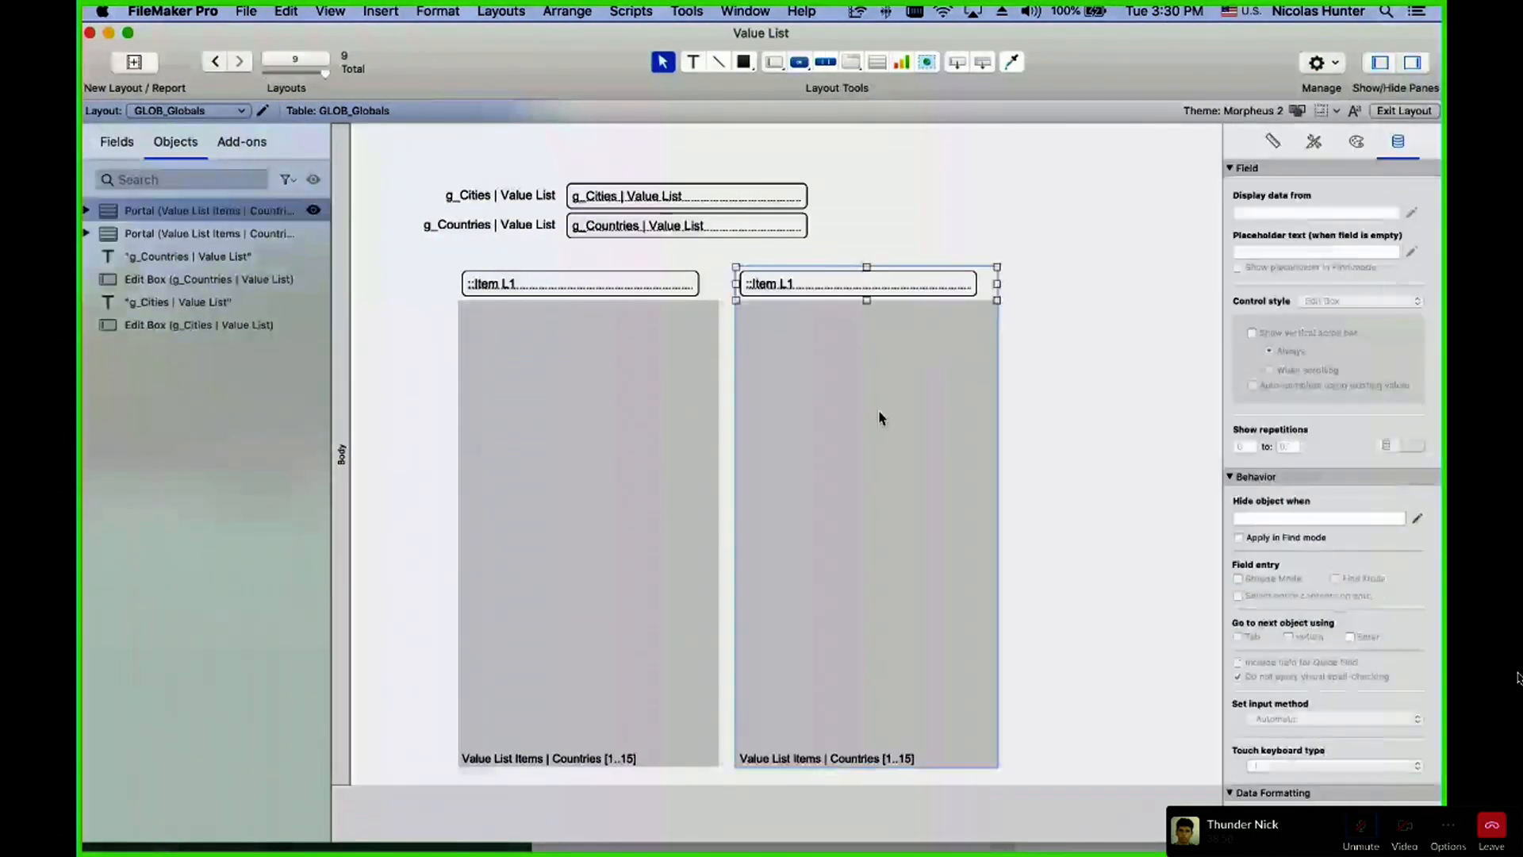
{"action": "double_click", "coordinate": [879, 409]}
{"action": "left_click", "coordinate": [718, 135]}
{"action": "left_click", "coordinate": [675, 118]}
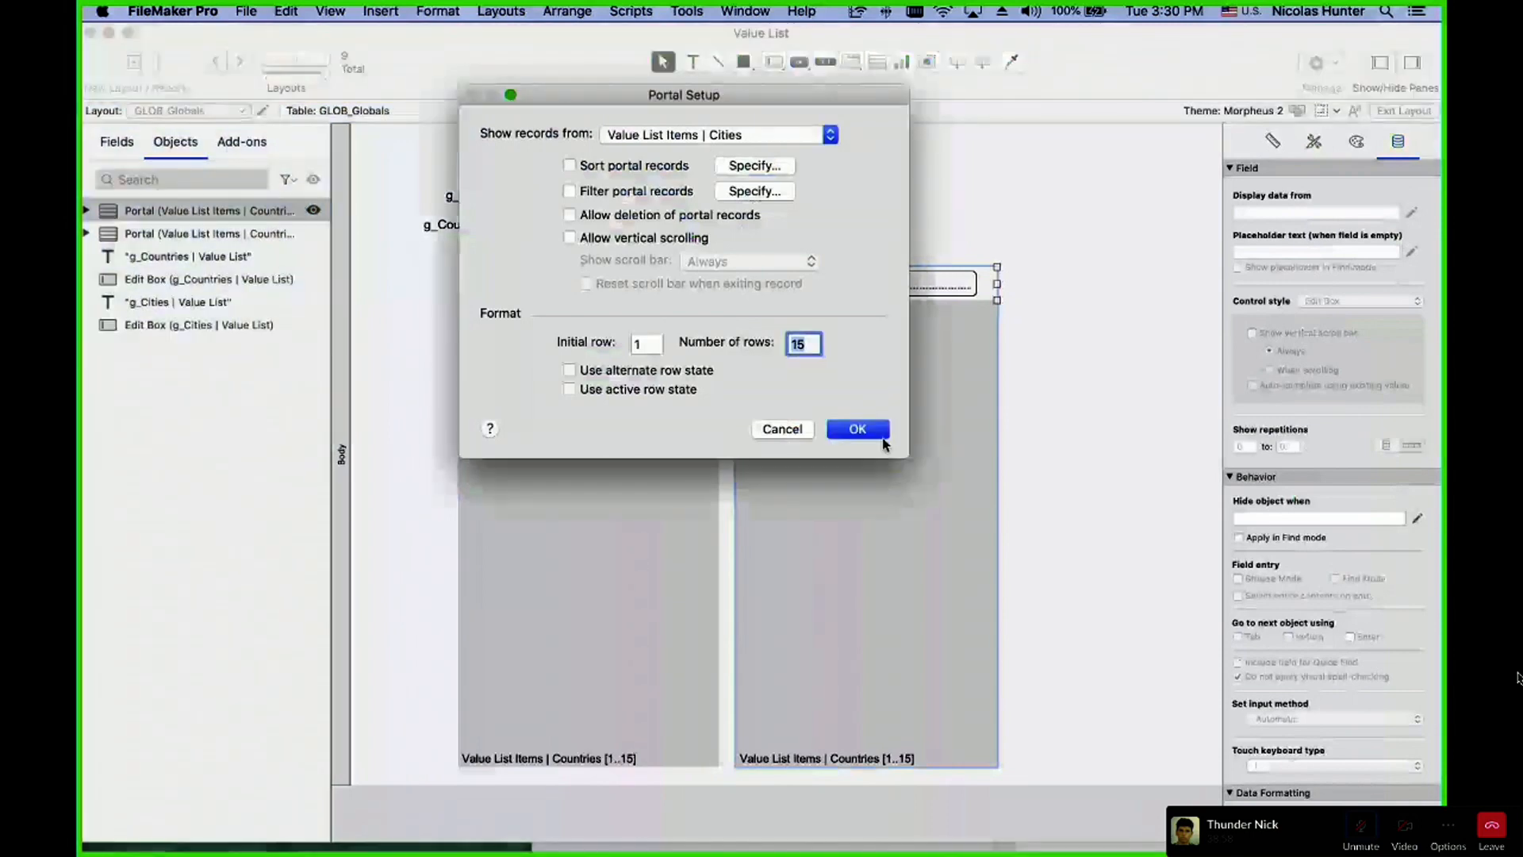
{"action": "left_click", "coordinate": [857, 429]}
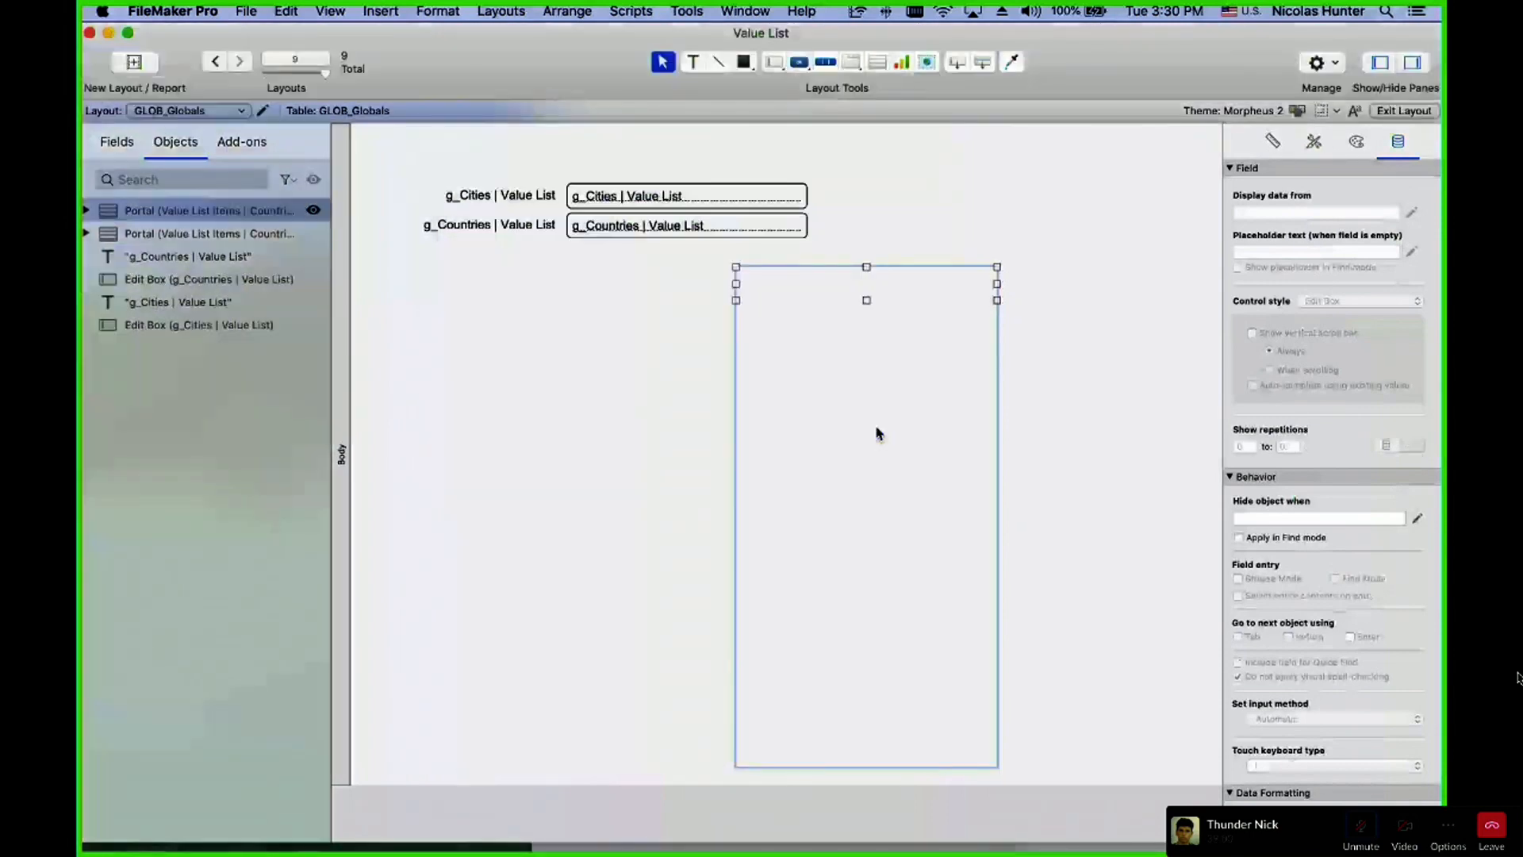
- Switch the second portal's Item L1 field to the Value List Items | Cities table and preview both portals in Browse mode
{"action": "left_click", "coordinate": [770, 284]}
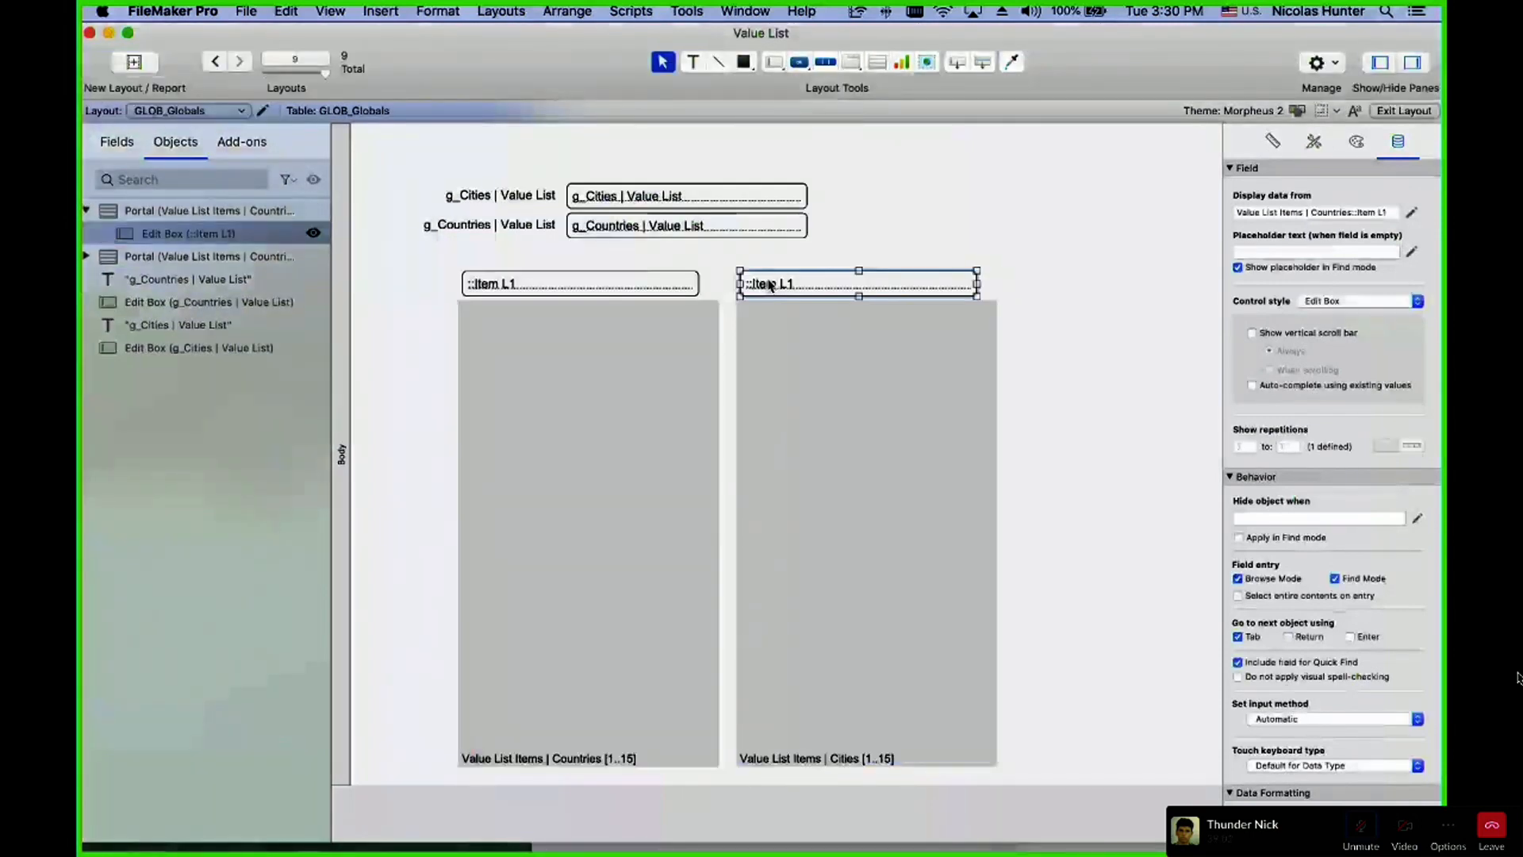
{"action": "double_click", "coordinate": [769, 284]}
{"action": "left_click", "coordinate": [701, 377]}
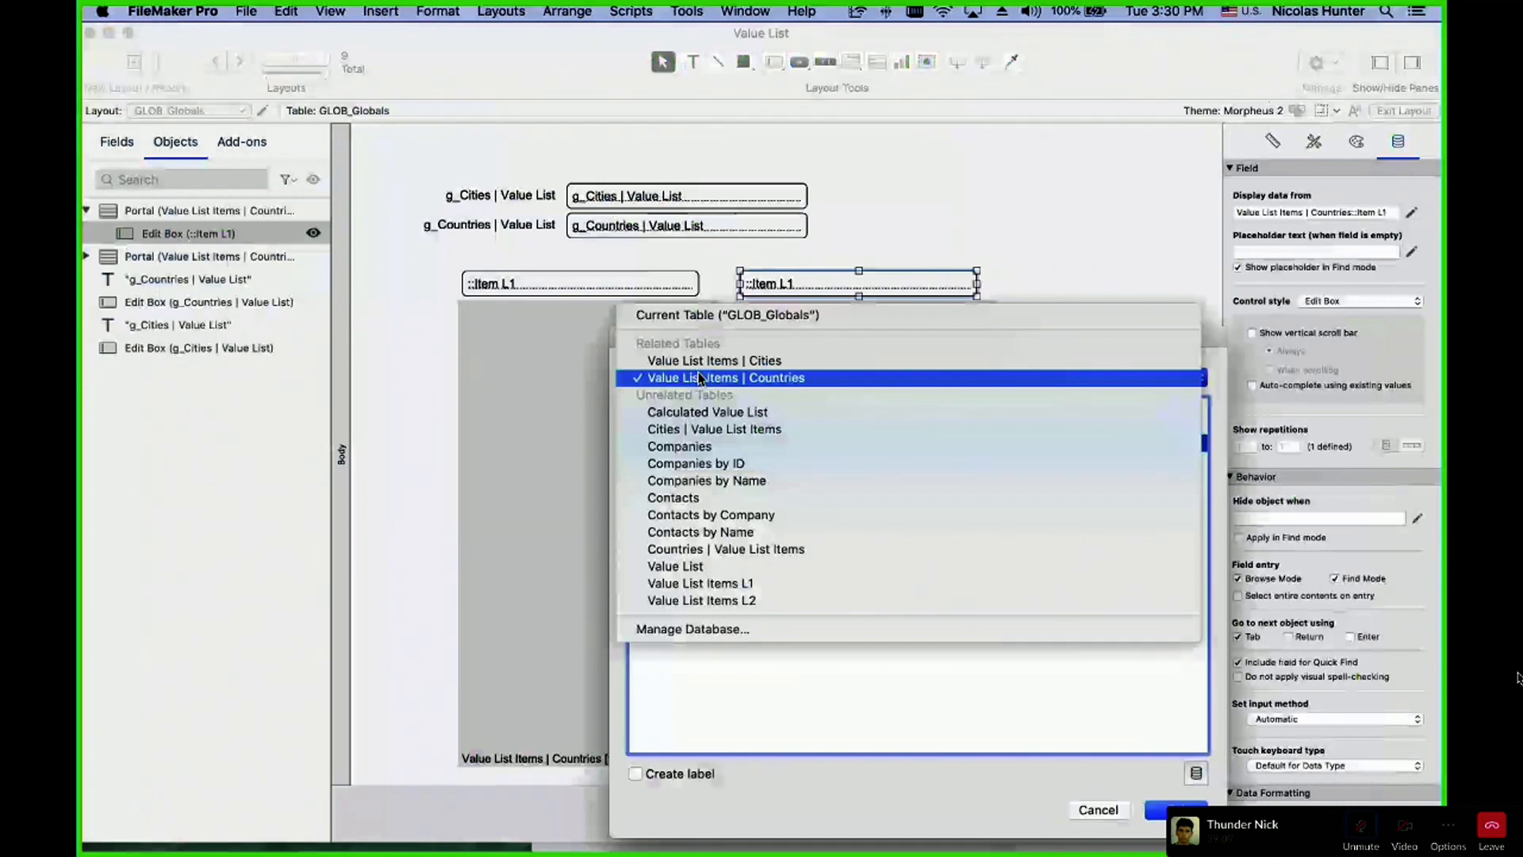
{"action": "key", "text": "Escape"}
{"action": "key", "text": "Escape"}
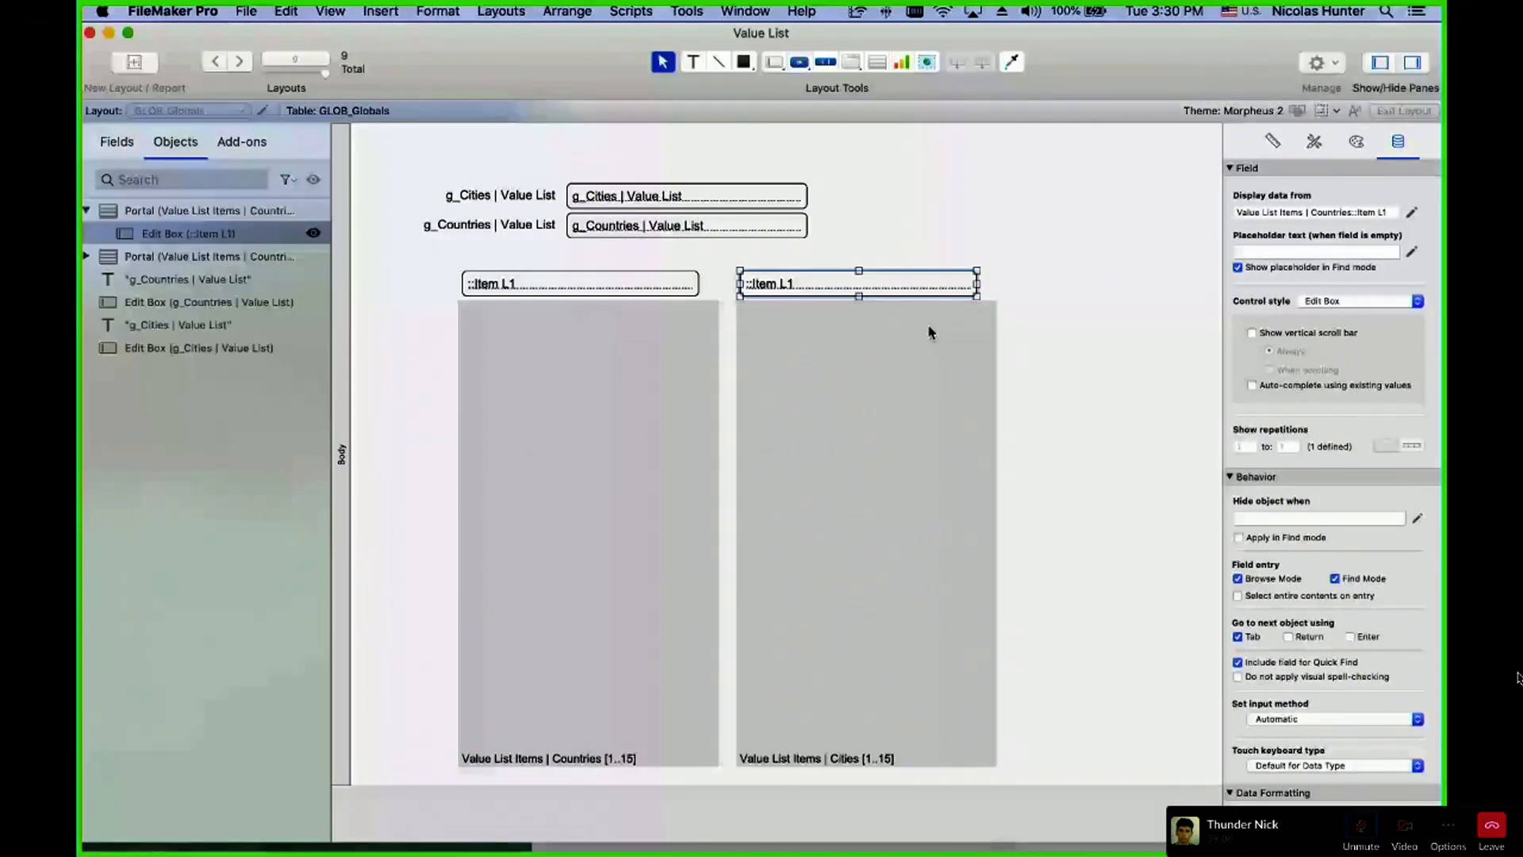
{"action": "key", "text": "super+b"}
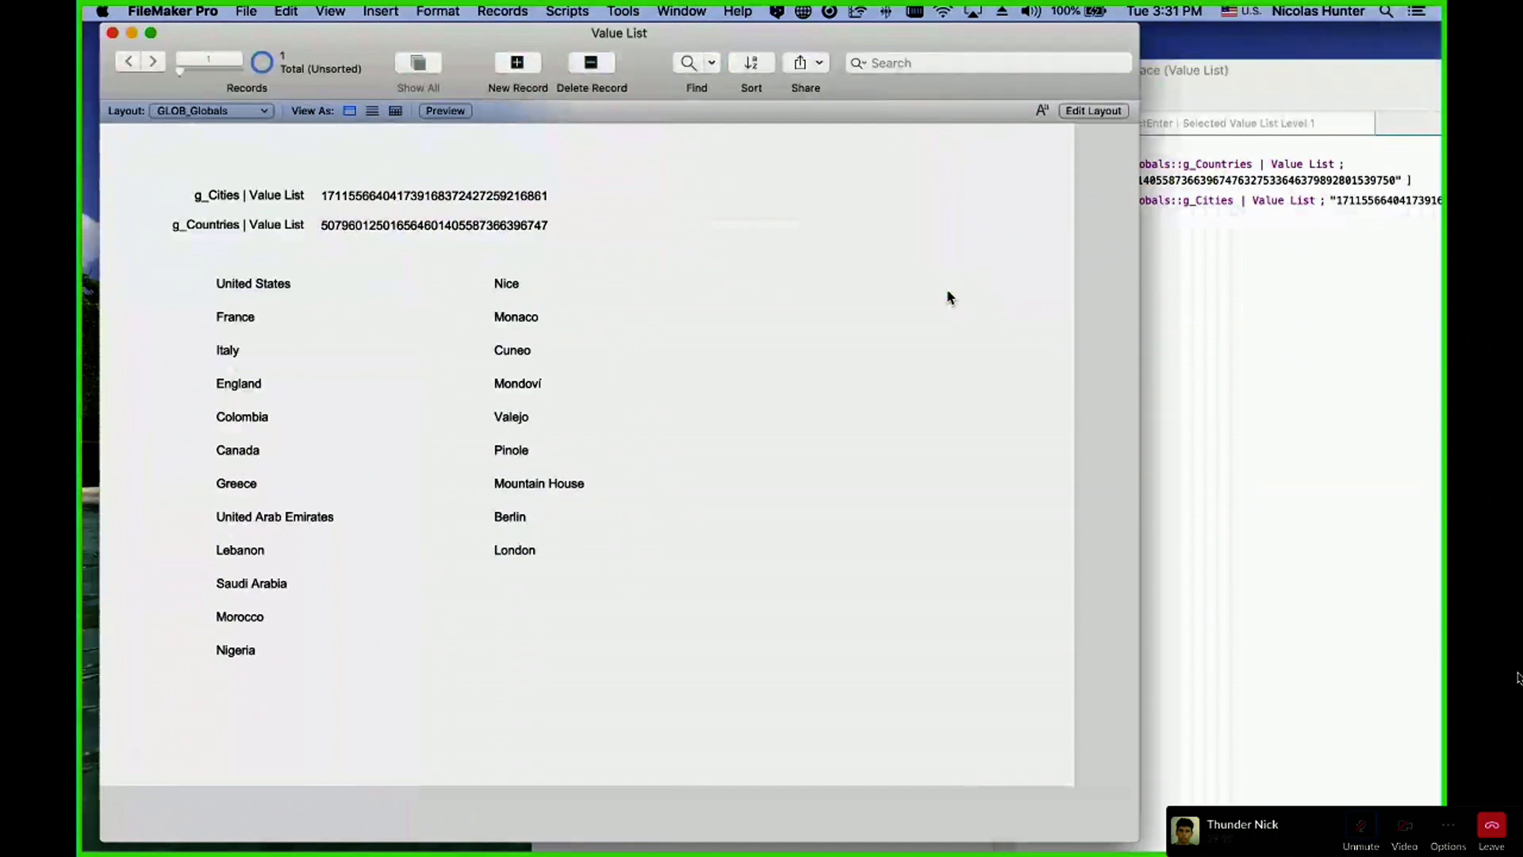
- Open the Value List Items L1 layout in a new window and find the records sharing Morocco's _IDf Value List value
{"action": "key", "text": "super+shift+l"}
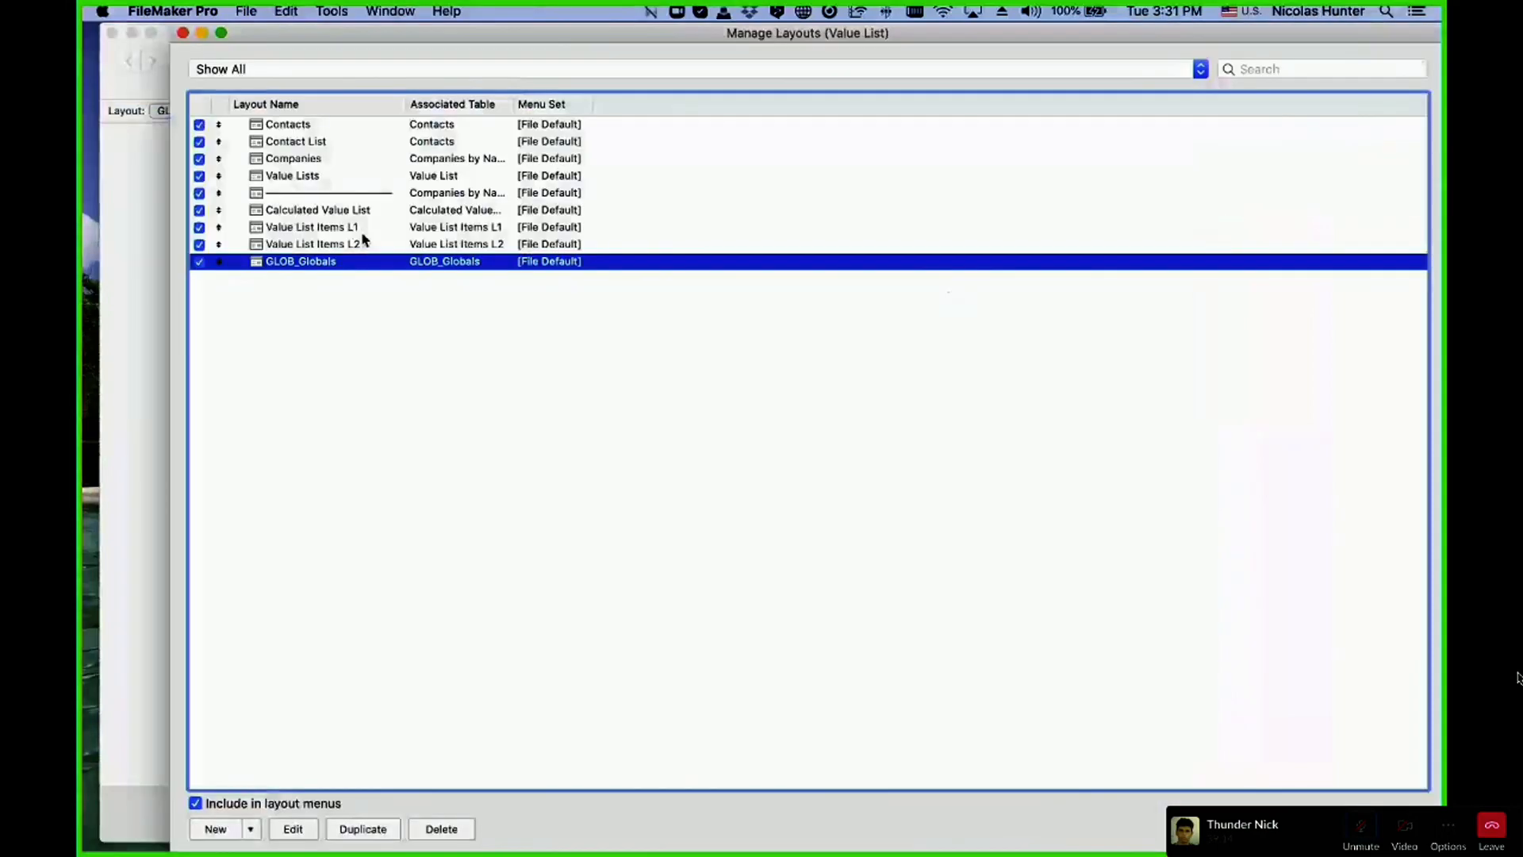
{"action": "left_click", "coordinate": [362, 230]}
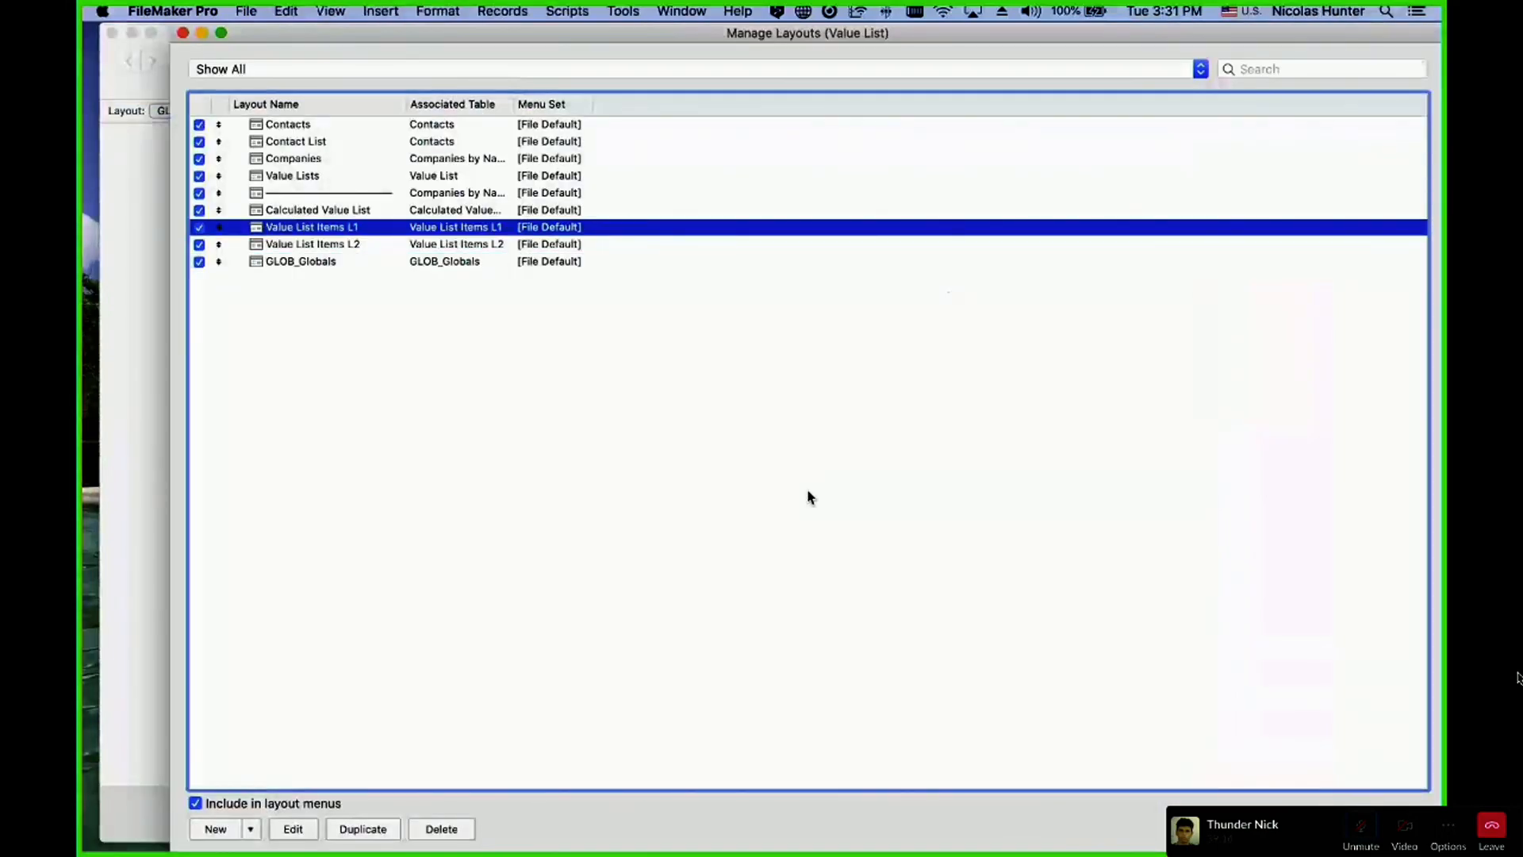
{"action": "key", "text": "Return"}
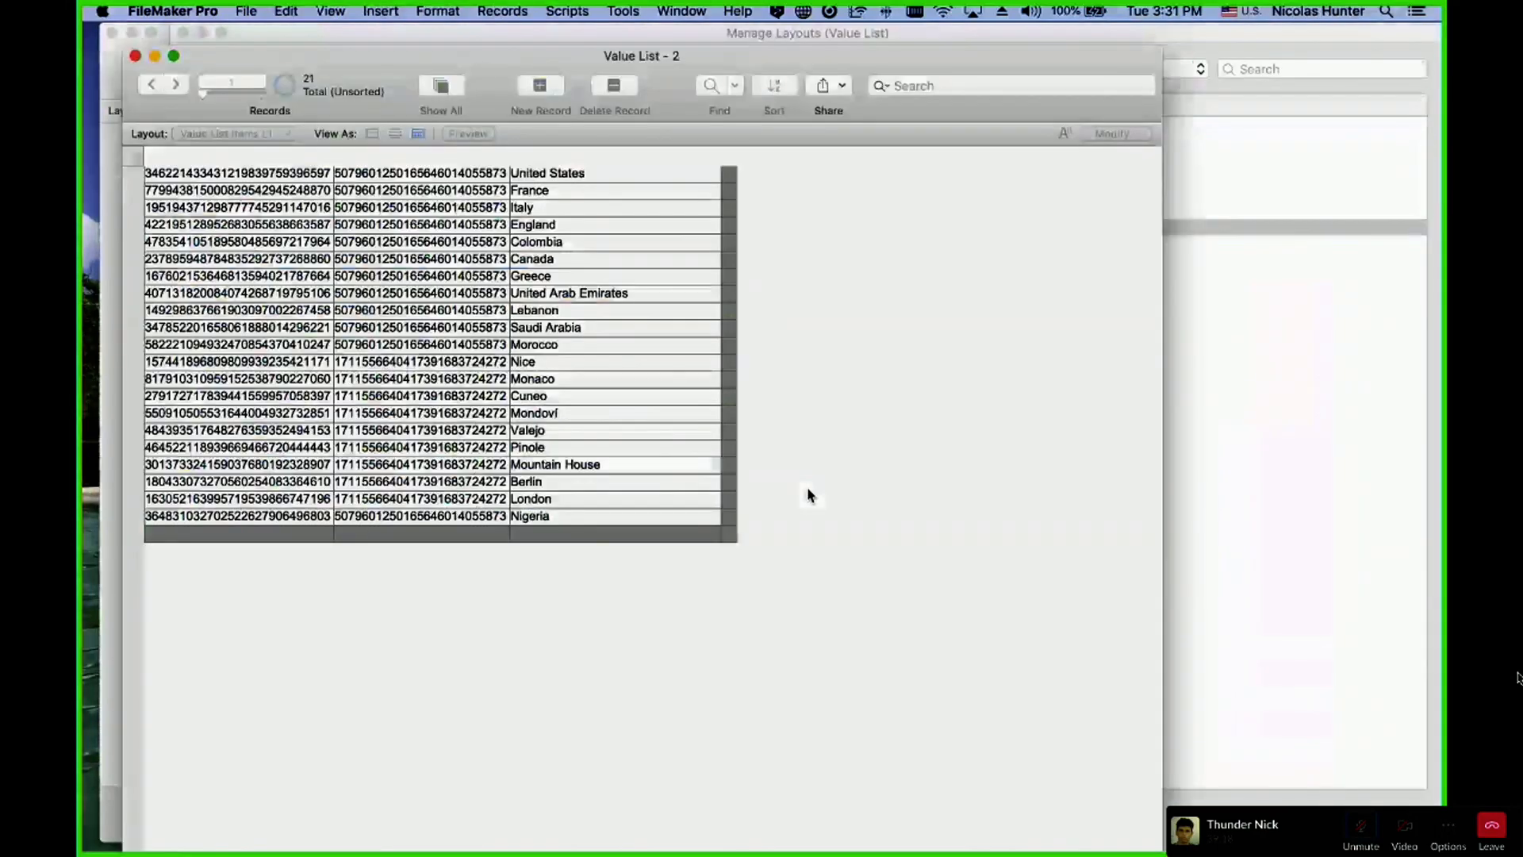
{"action": "left_click", "coordinate": [361, 344]}
{"action": "right_click", "coordinate": [361, 344]}
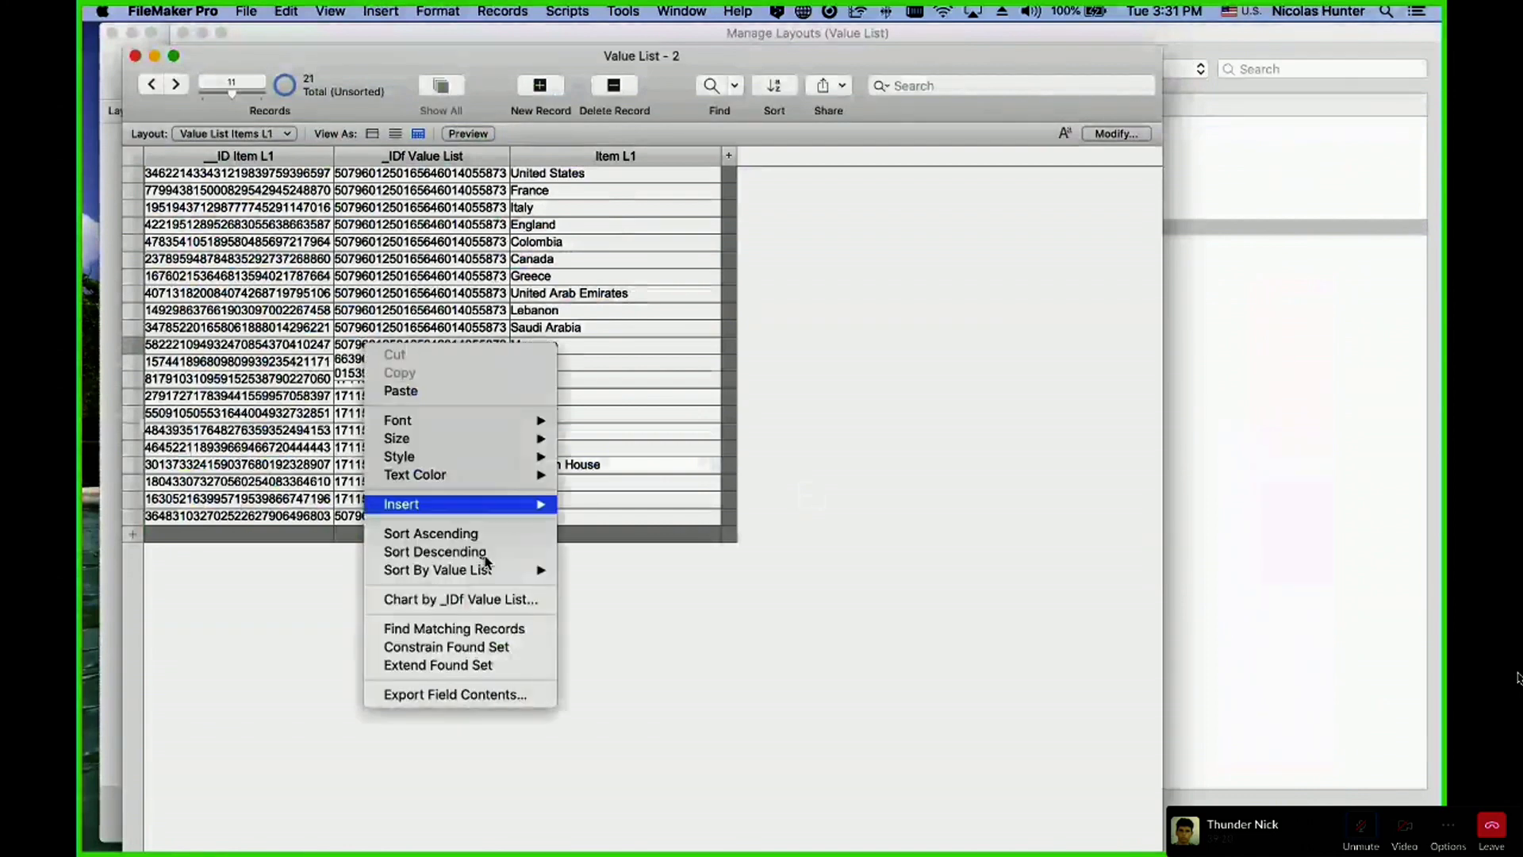
{"action": "left_click", "coordinate": [448, 625]}
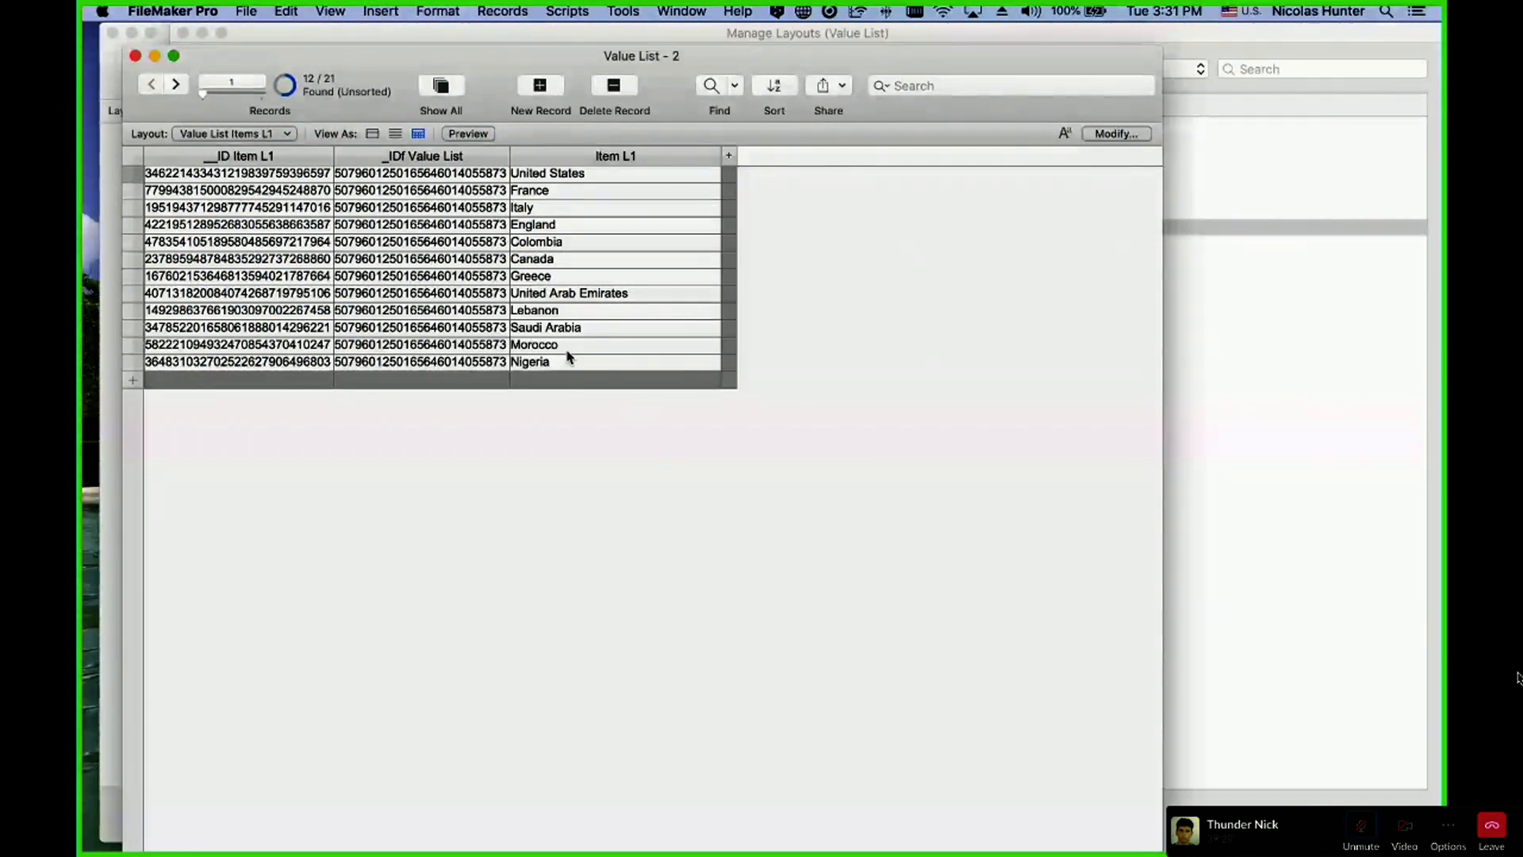
- Swap between the found and omitted records, show all of them, and return to the GLOB_Globals layout
{"action": "left_click", "coordinate": [284, 87]}
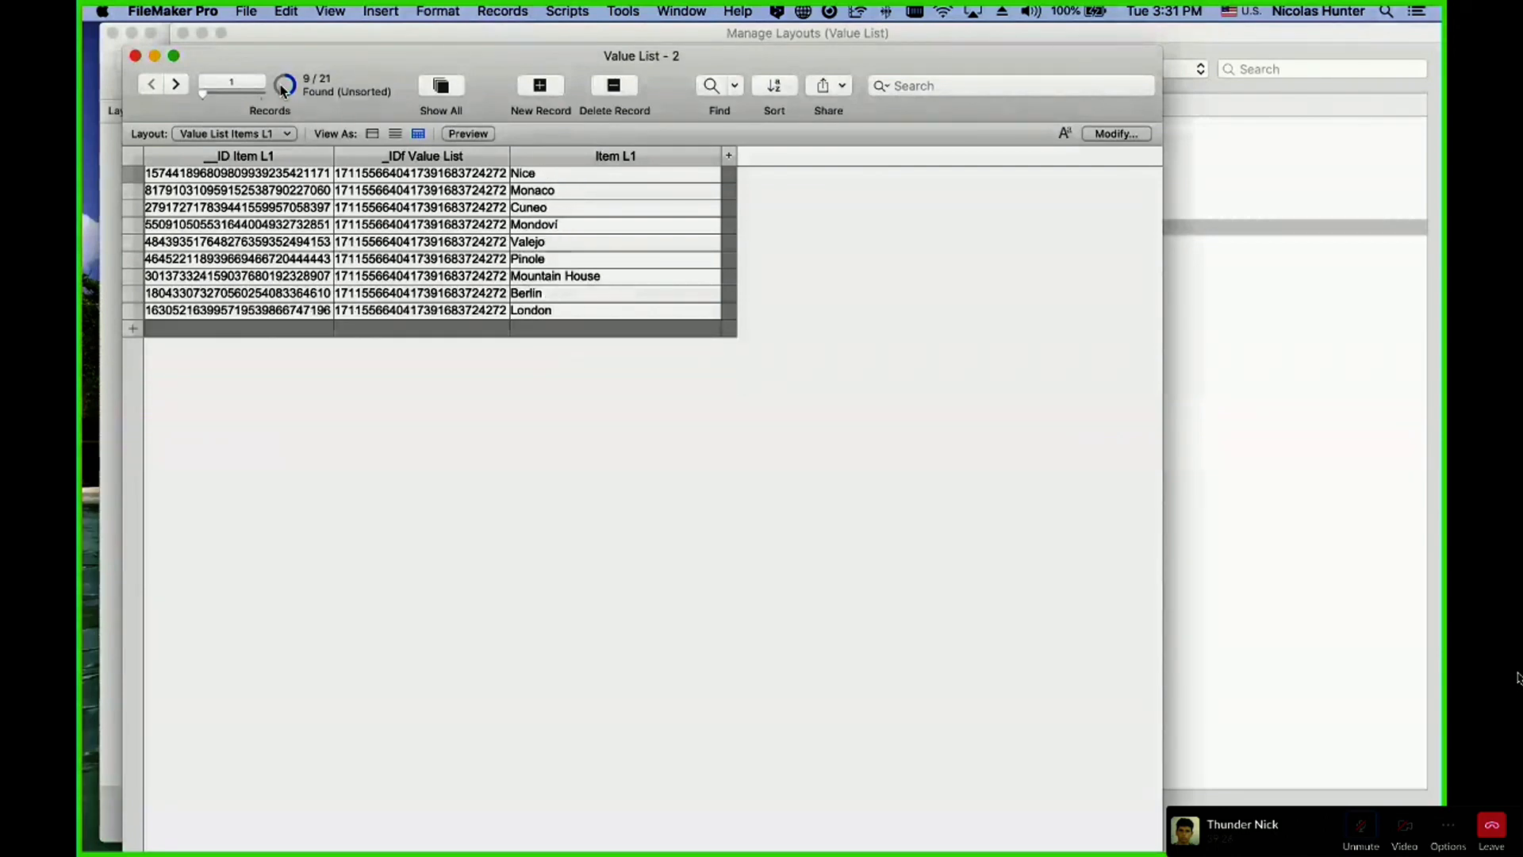
{"action": "left_click", "coordinate": [283, 88]}
{"action": "left_click", "coordinate": [284, 88]}
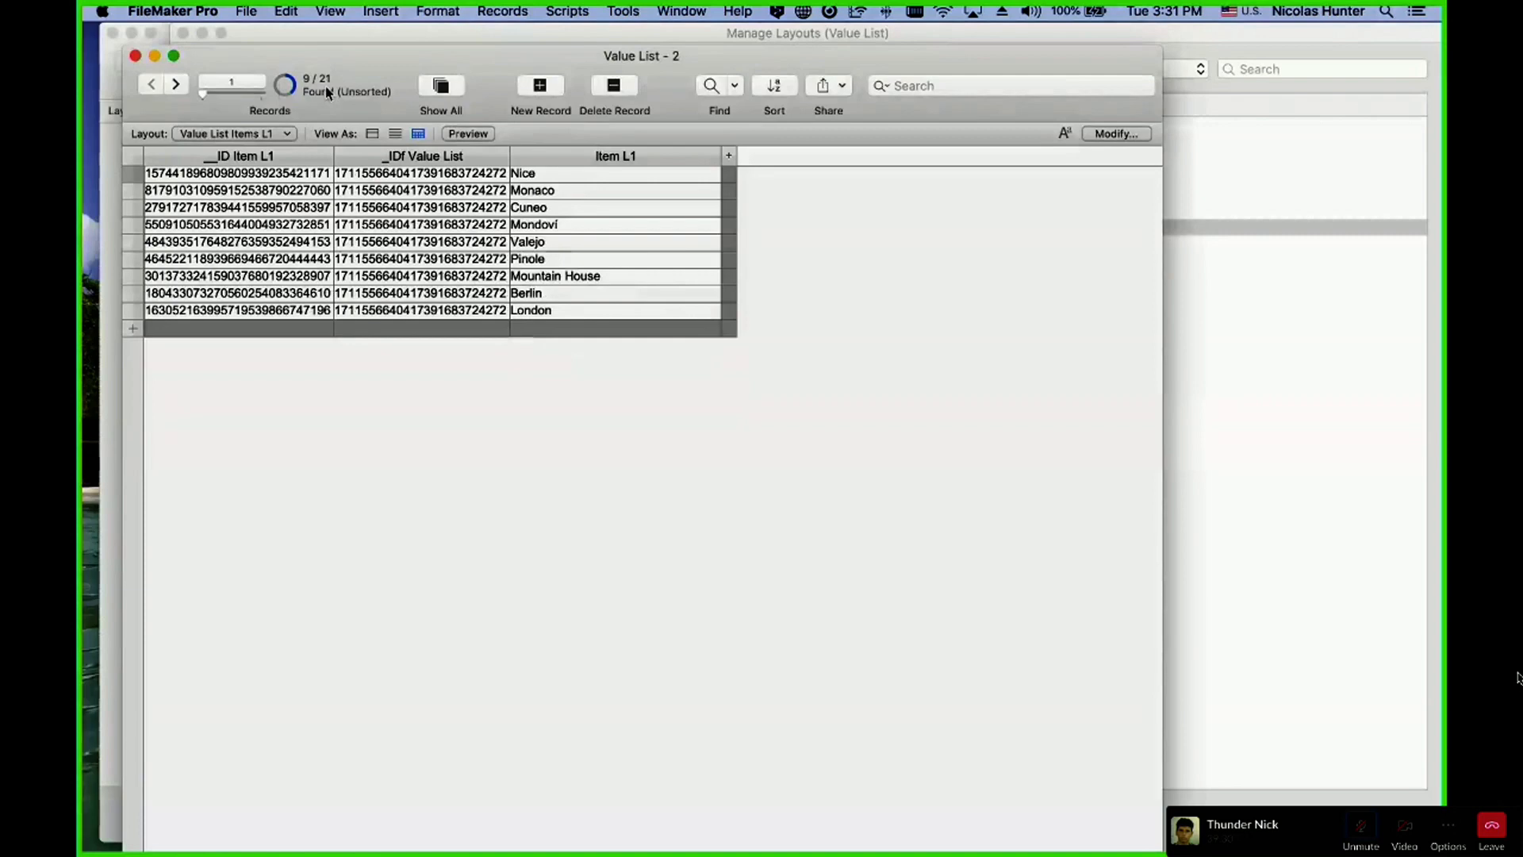
{"action": "left_click", "coordinate": [428, 87]}
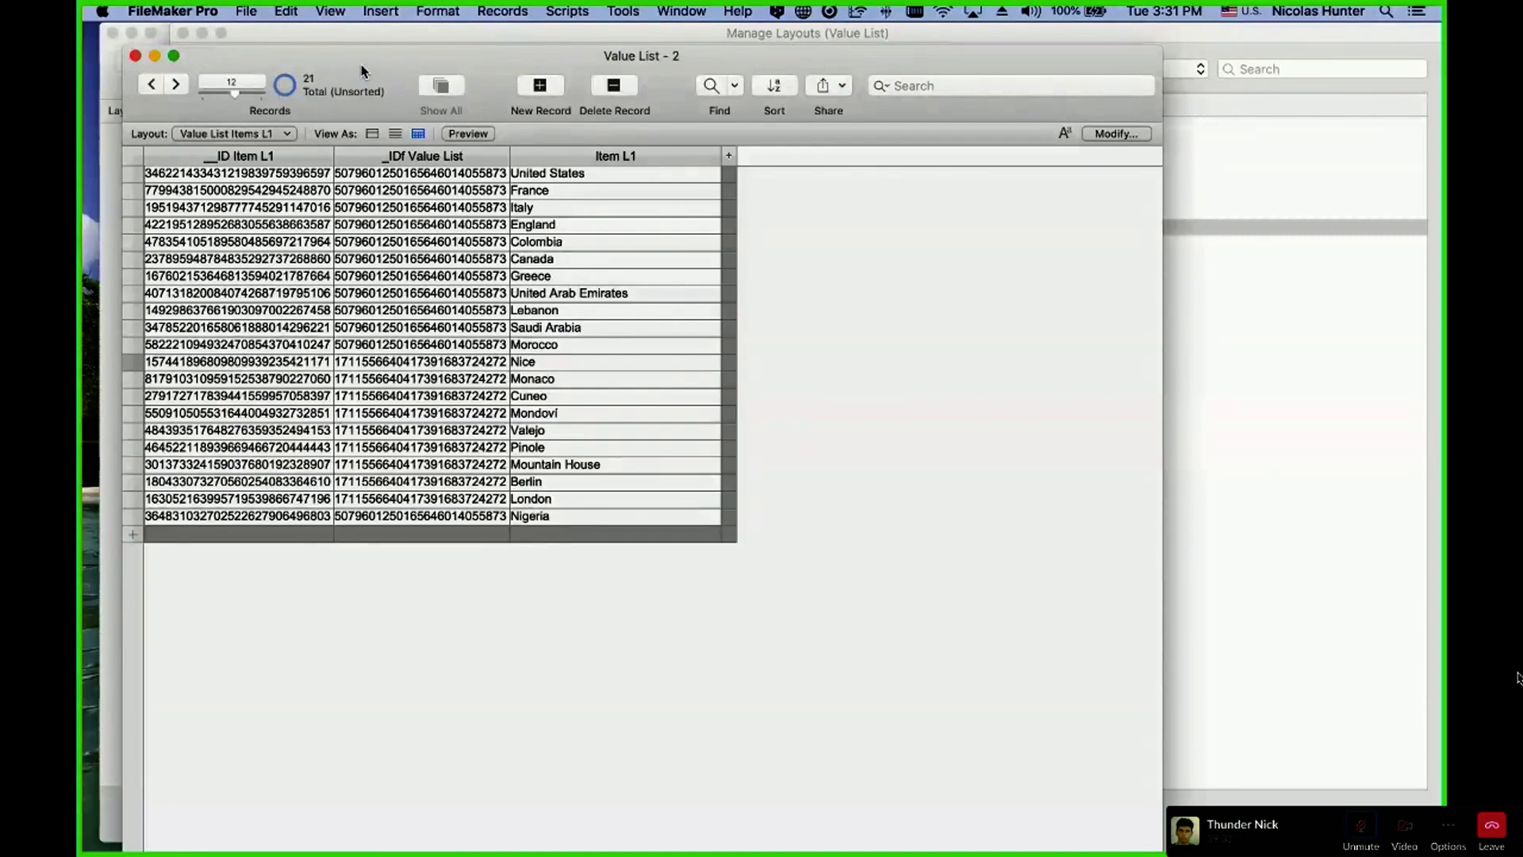
{"action": "left_click_drag", "start_coordinate": [360, 71], "coordinate": [668, 200]}
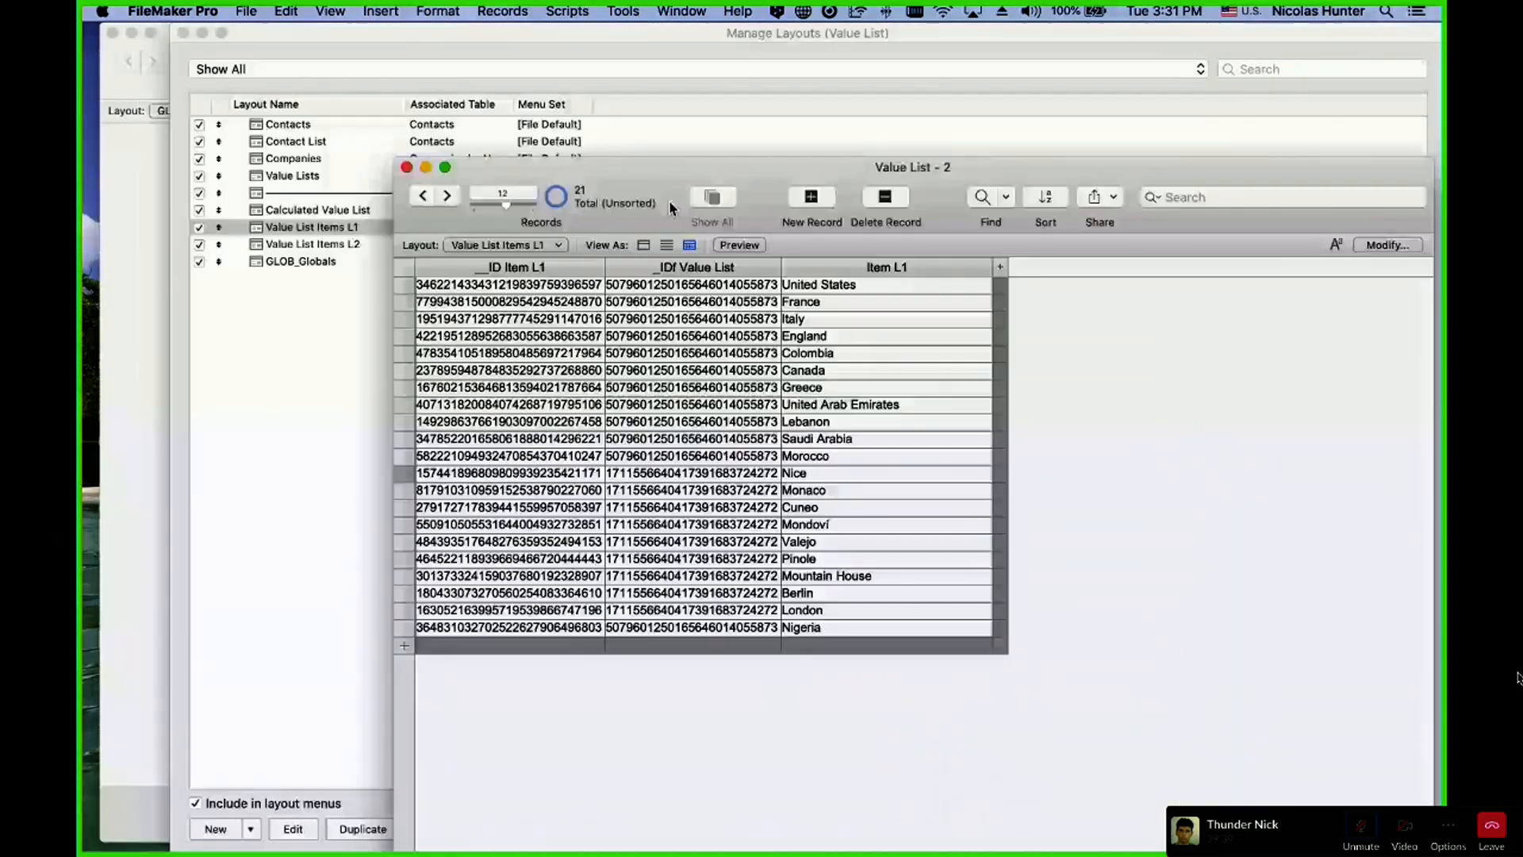
{"action": "left_click", "coordinate": [284, 40]}
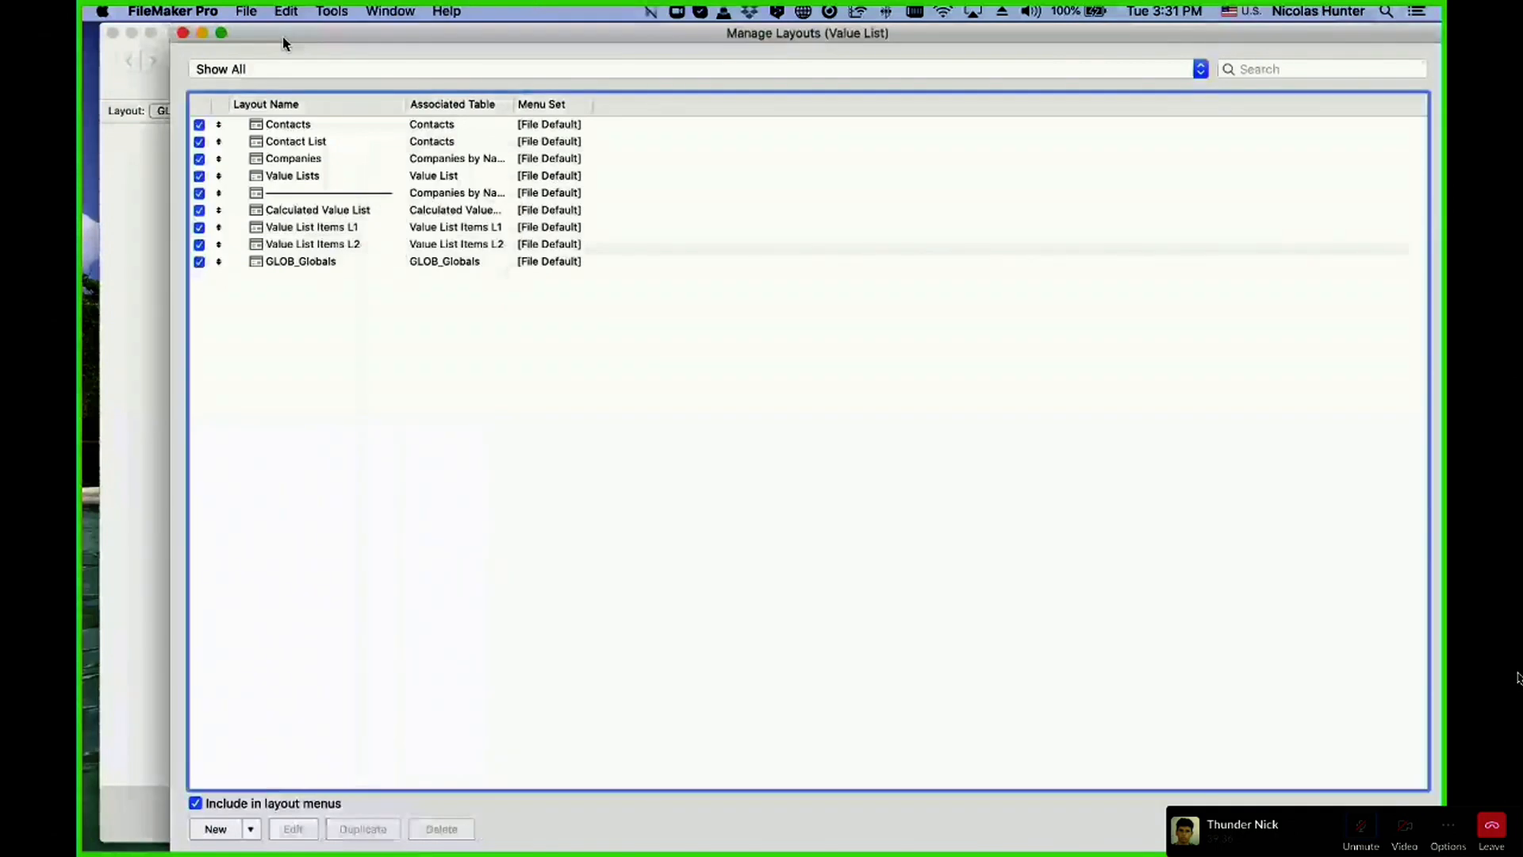
{"action": "key", "text": "super+w"}
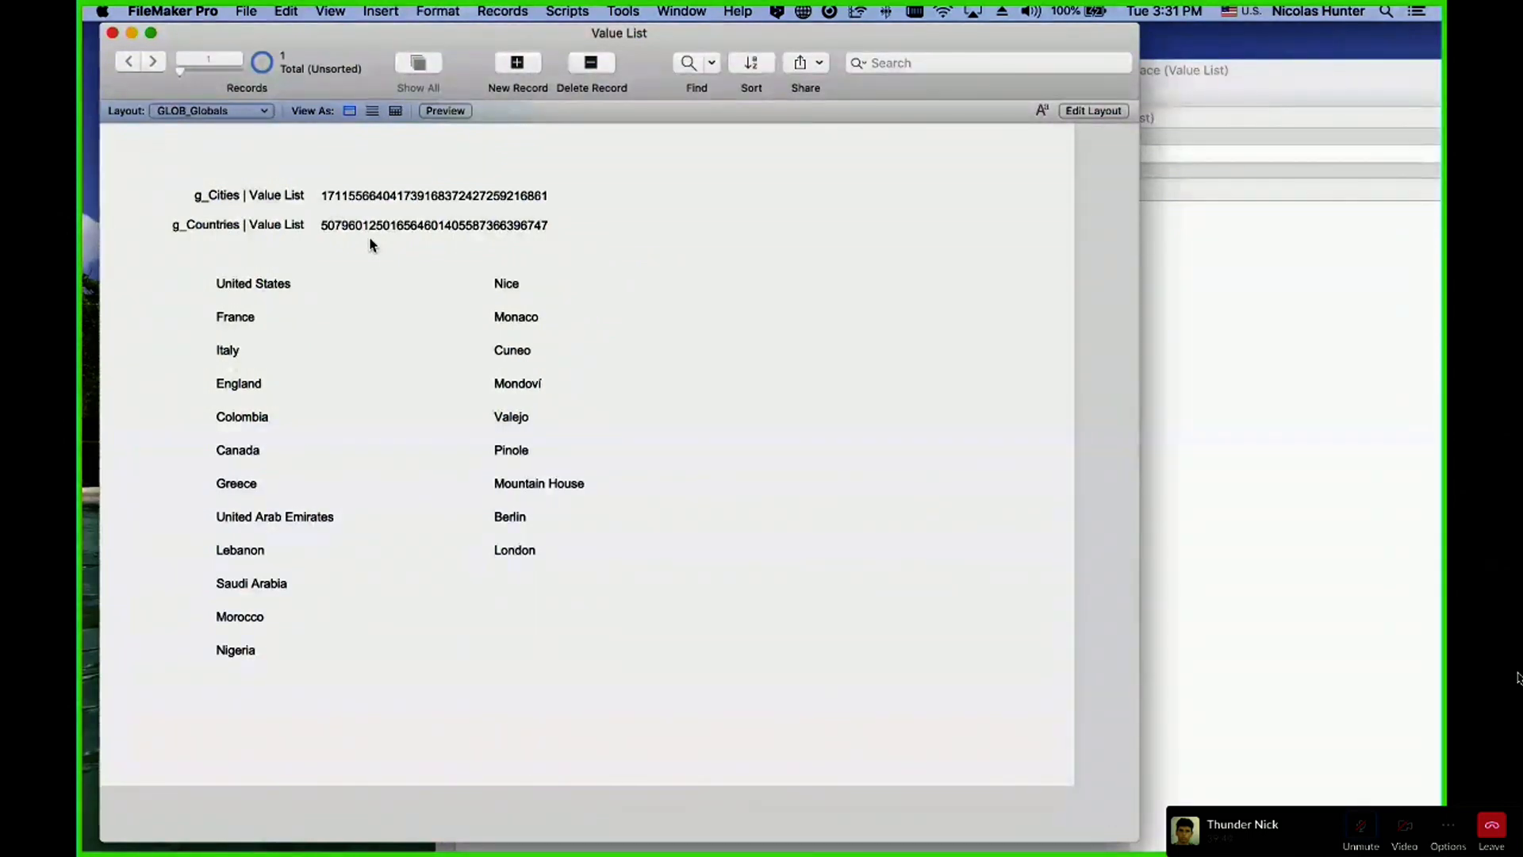
- Create a new value list named Countries Value List | Related
{"action": "left_click", "coordinate": [247, 10]}
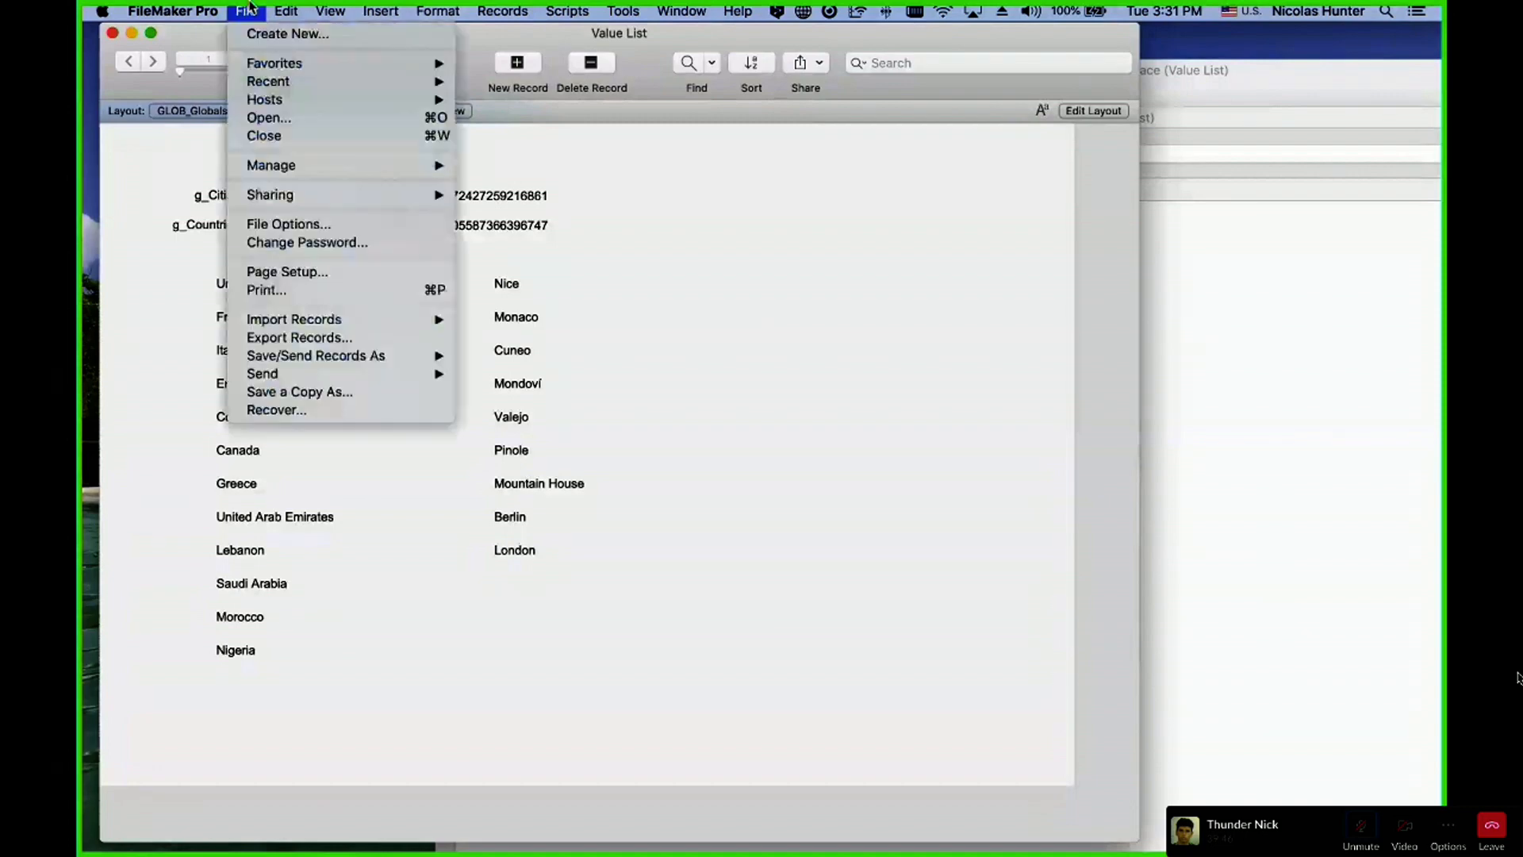
{"action": "mouse_move", "coordinate": [286, 10]}
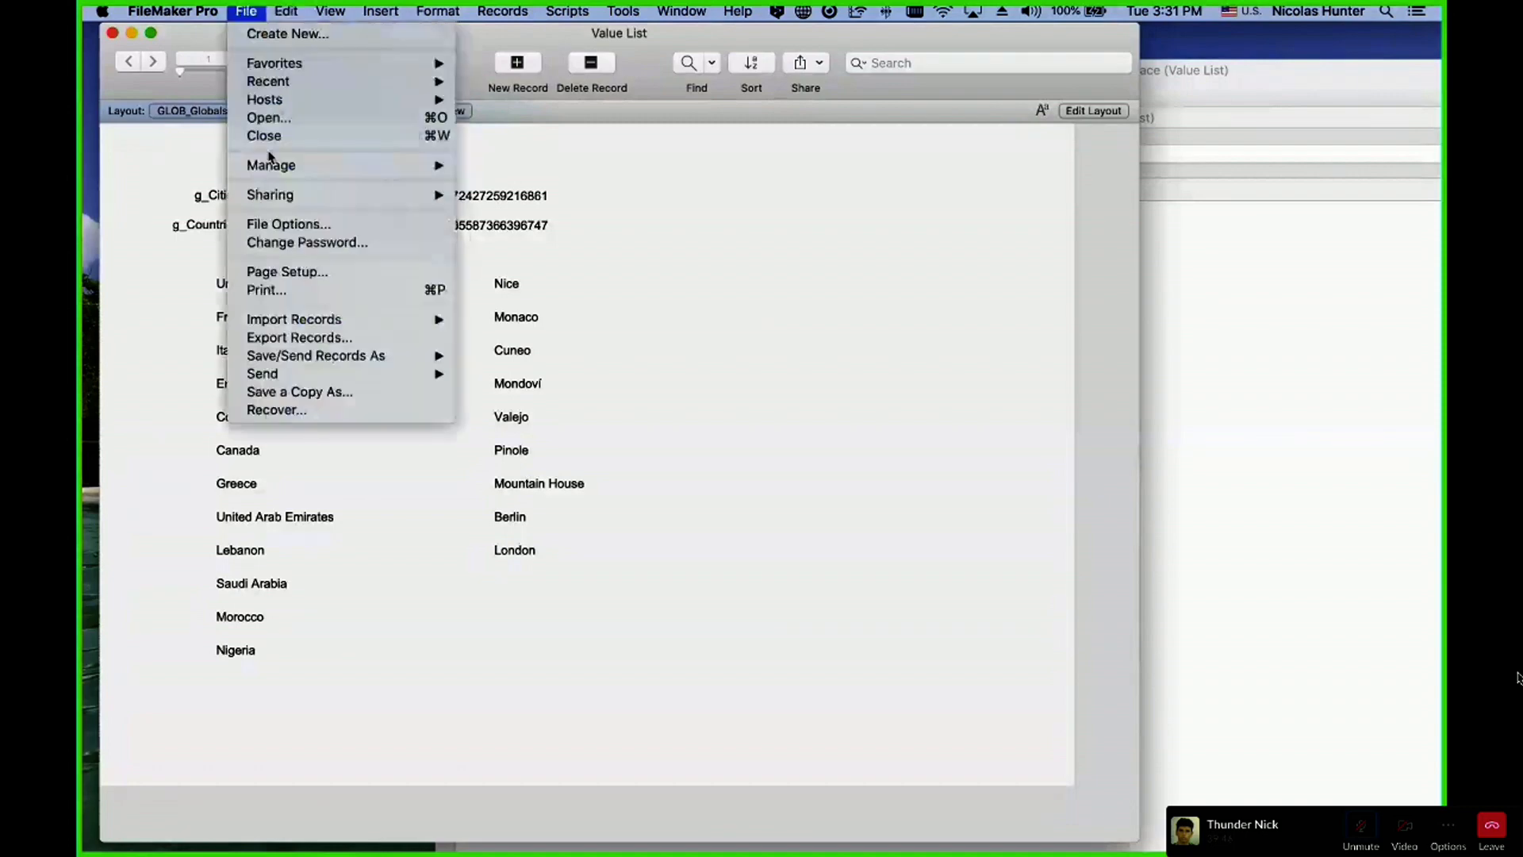
{"action": "mouse_move", "coordinate": [341, 165]}
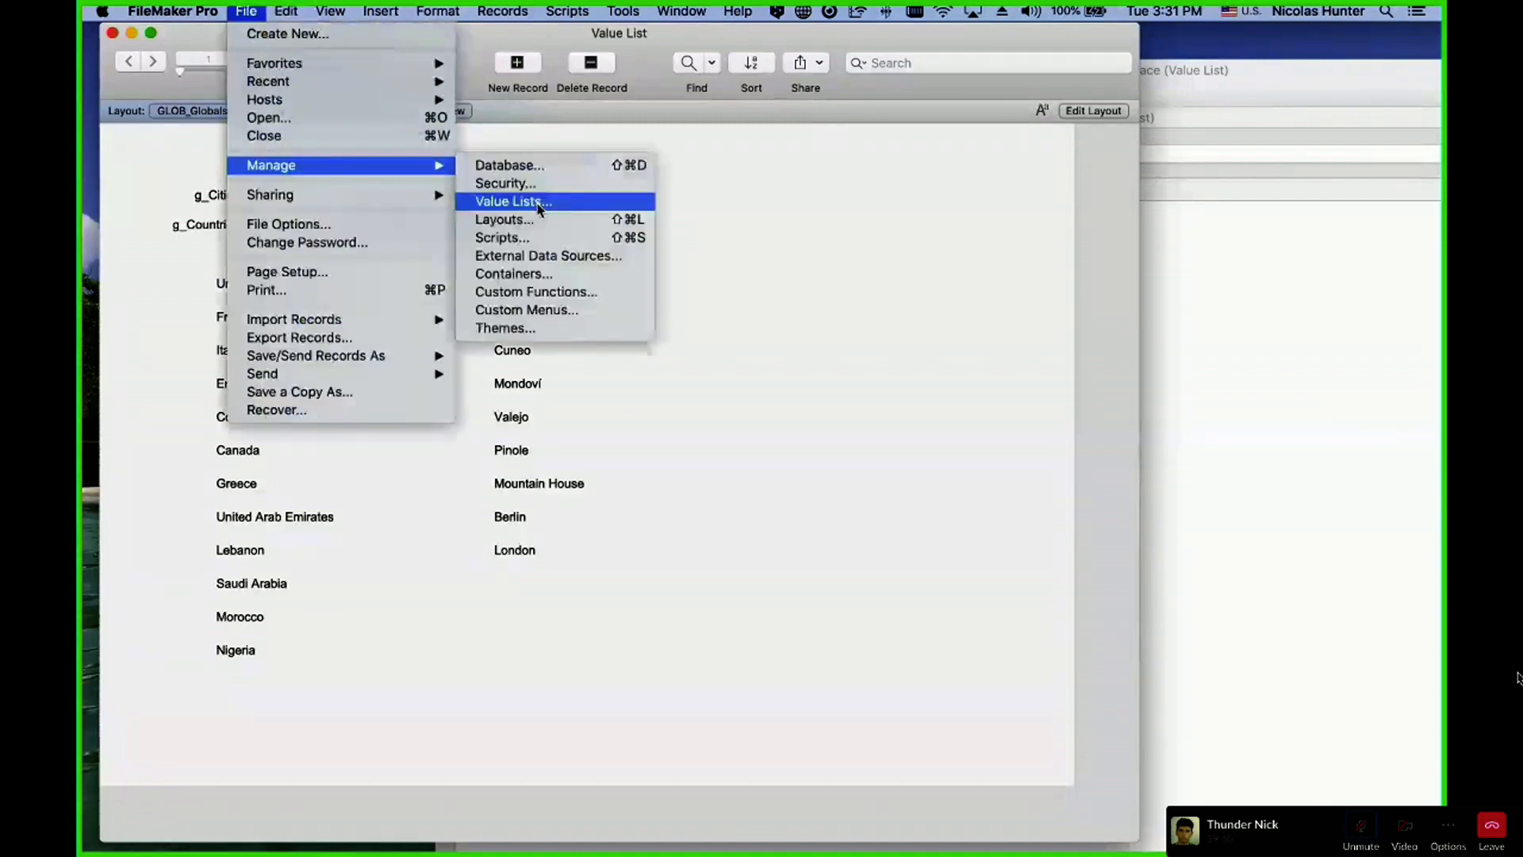
{"action": "left_click", "coordinate": [512, 201]}
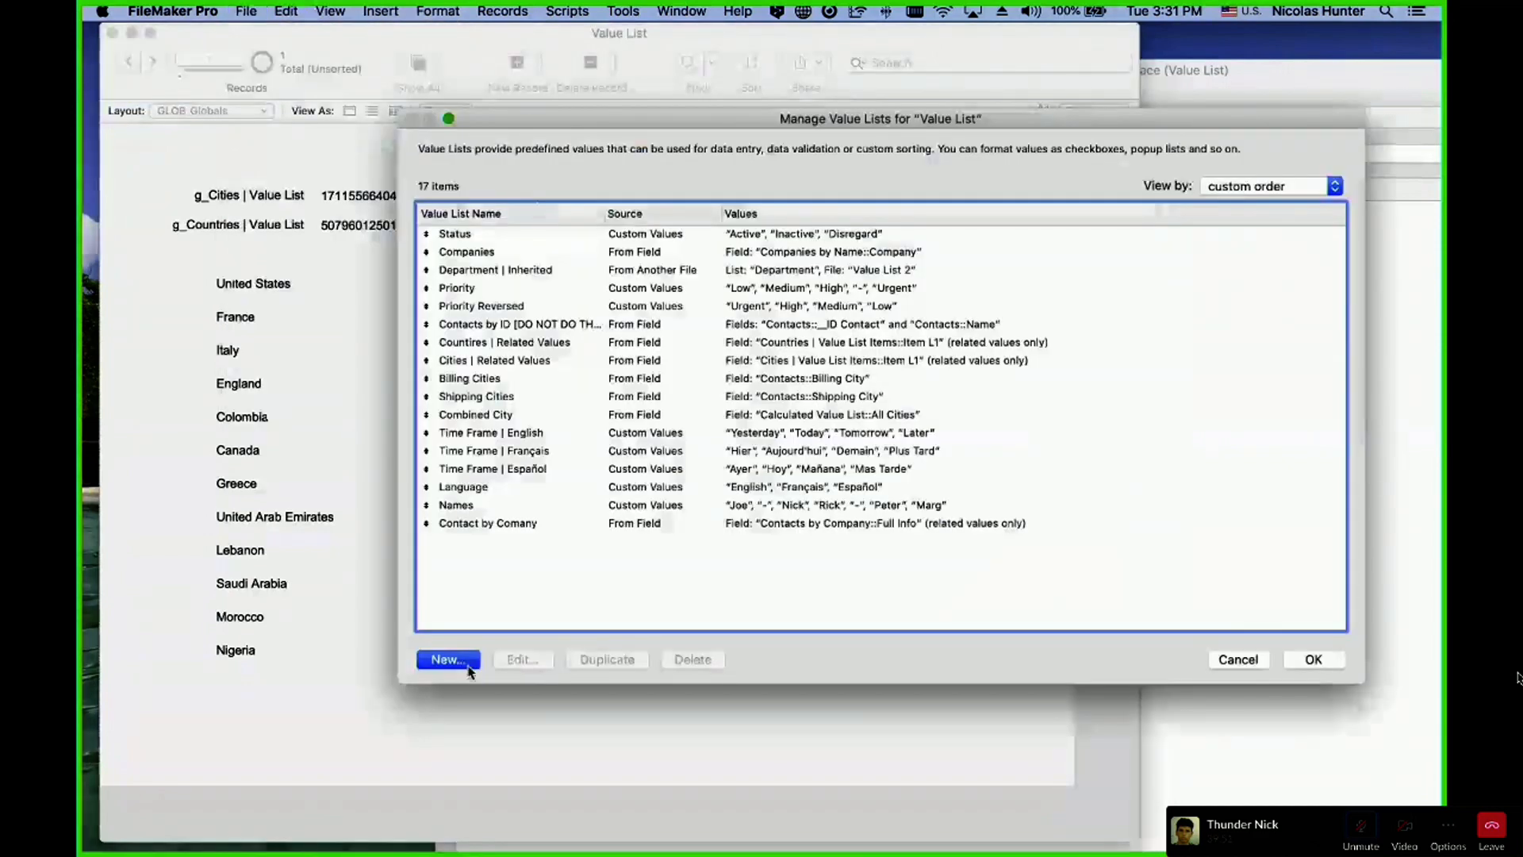
{"action": "left_click", "coordinate": [467, 670]}
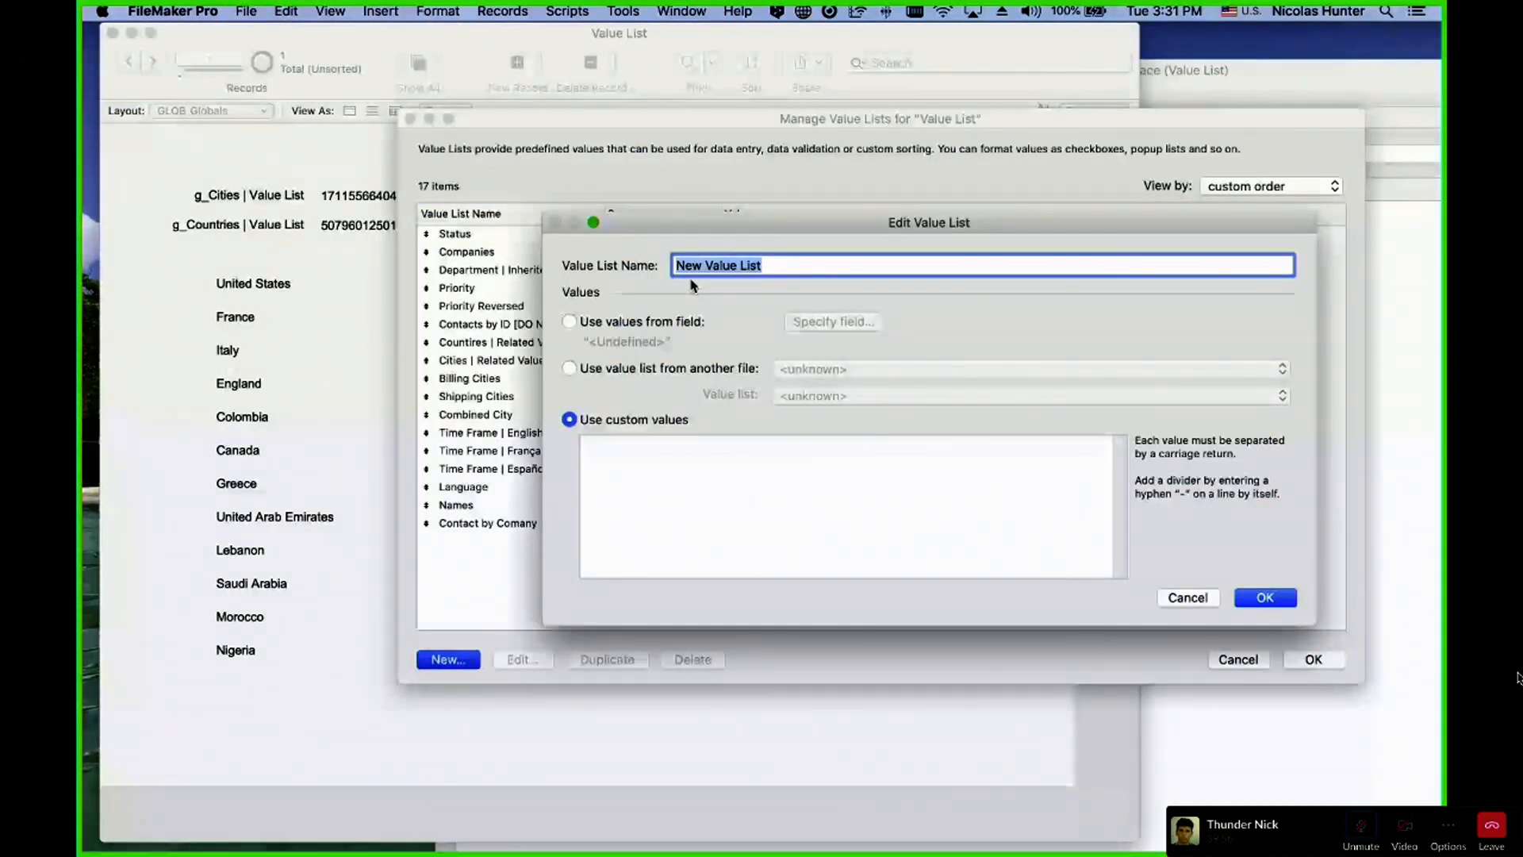
{"action": "type", "text": "Countie"}
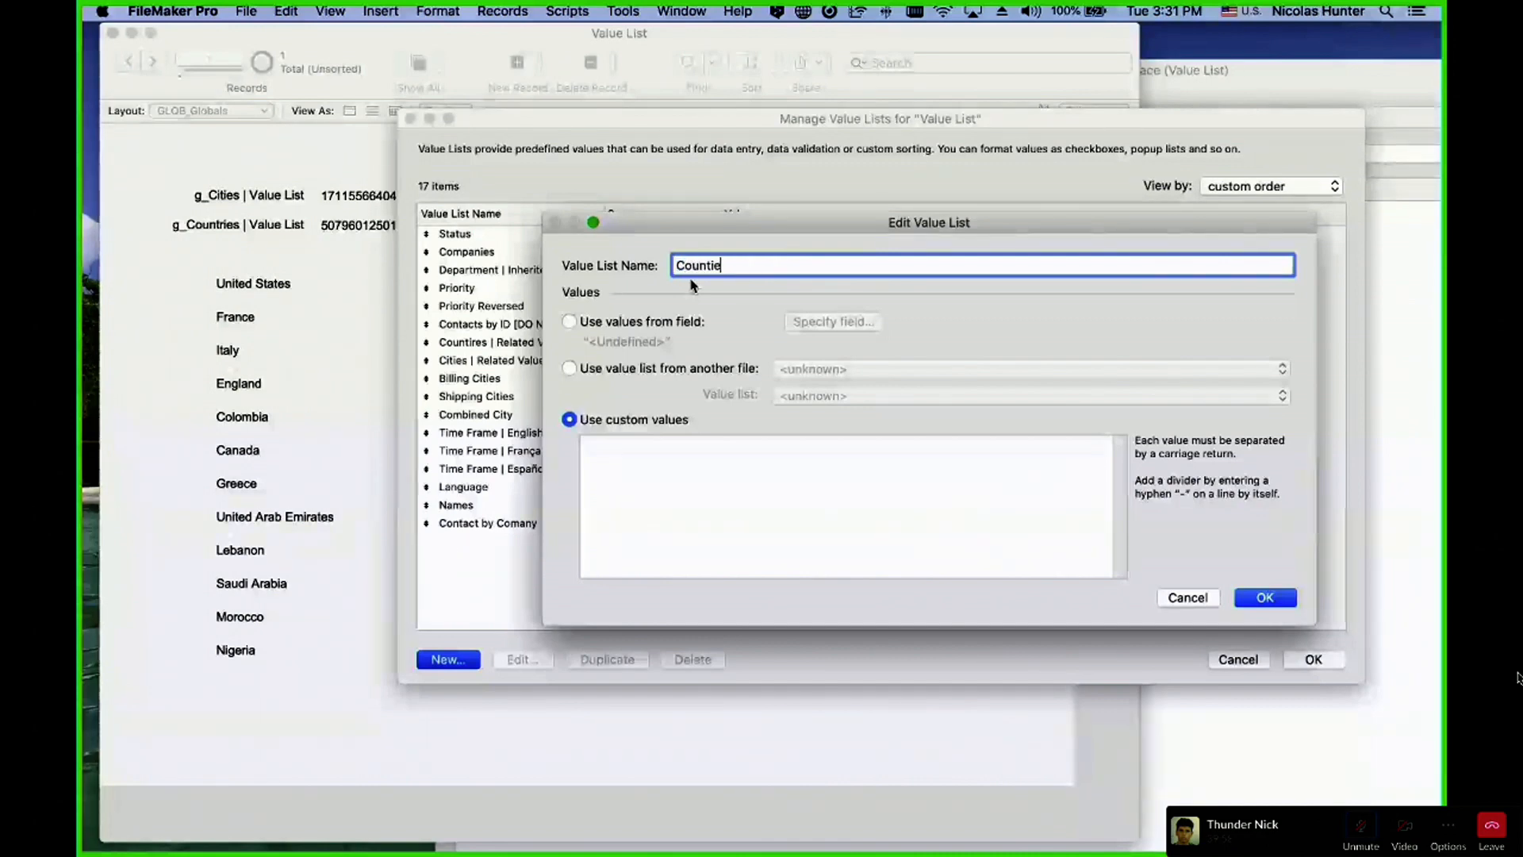
{"action": "key", "text": "BackSpace"}
{"action": "key", "text": "BackSpace"}
{"action": "type", "text": "ries Value List"}
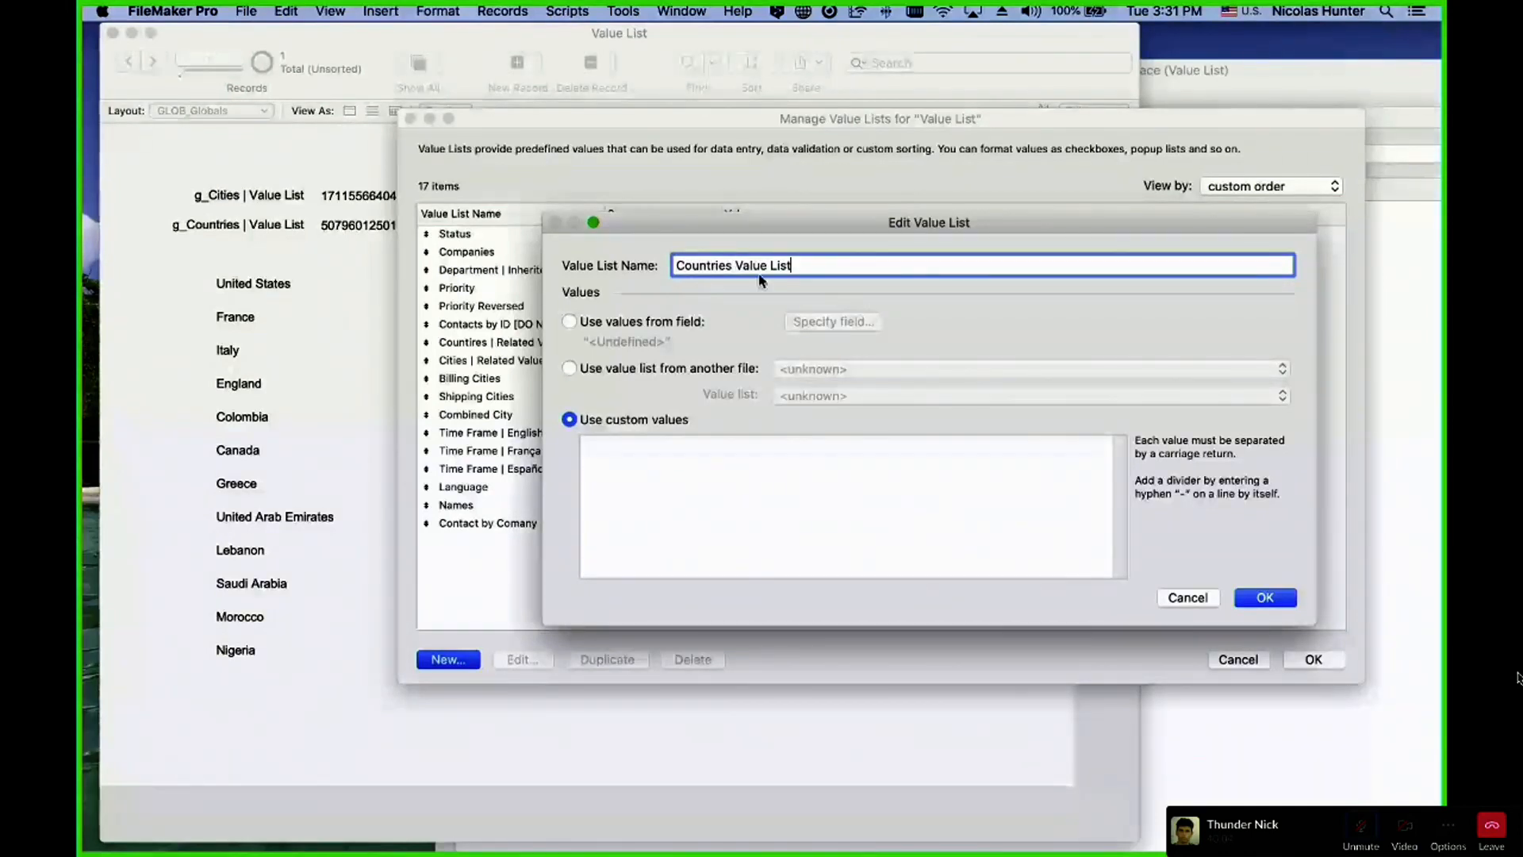
{"action": "type", "text": " | Related"}
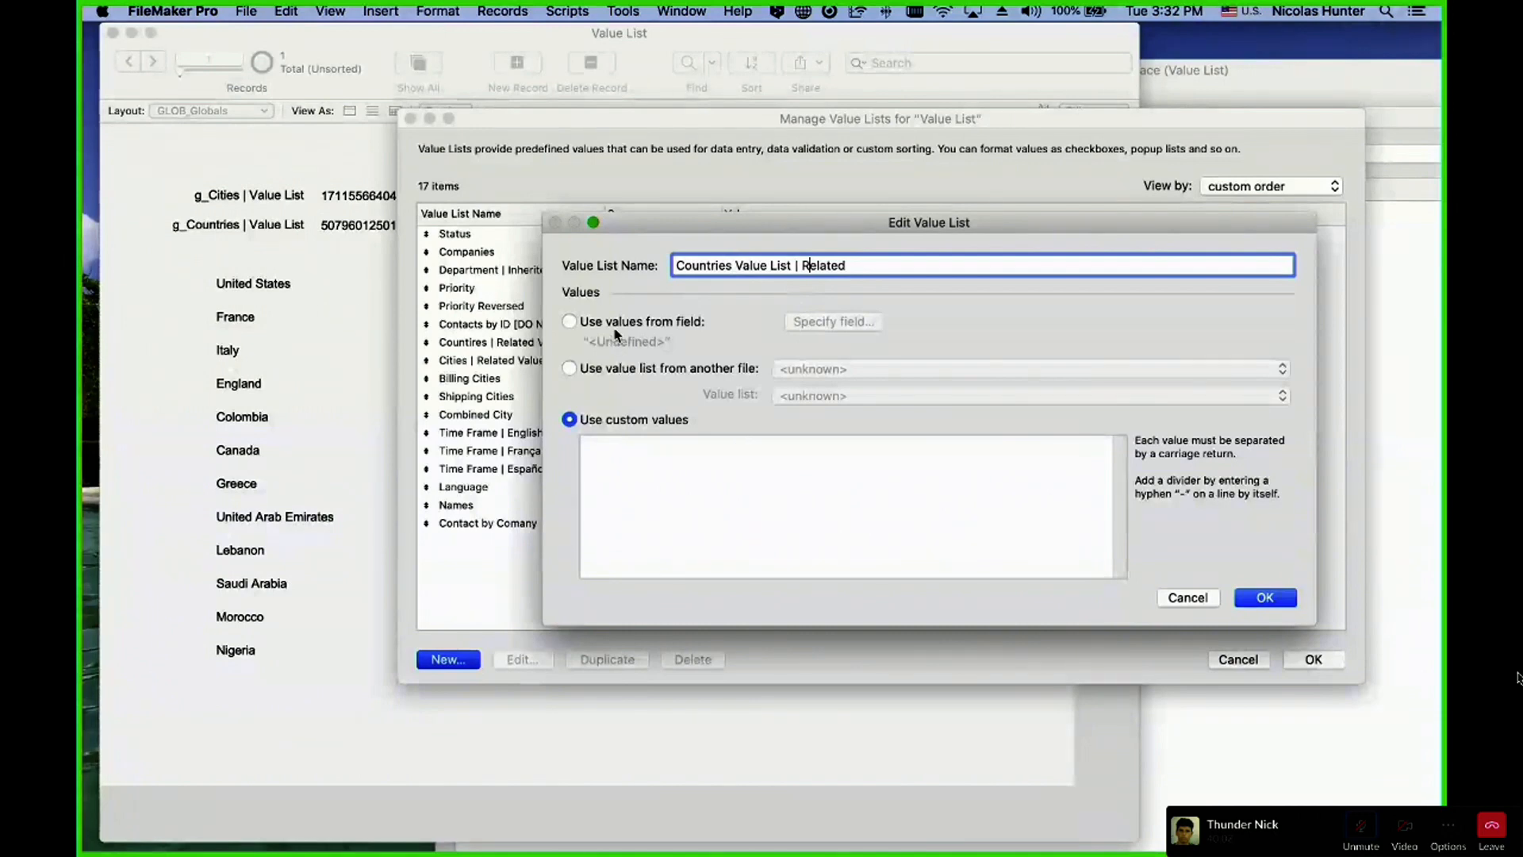
- Base the value list on the Item L1 field from the Value List Items | Countries table
{"action": "left_click", "coordinate": [616, 327]}
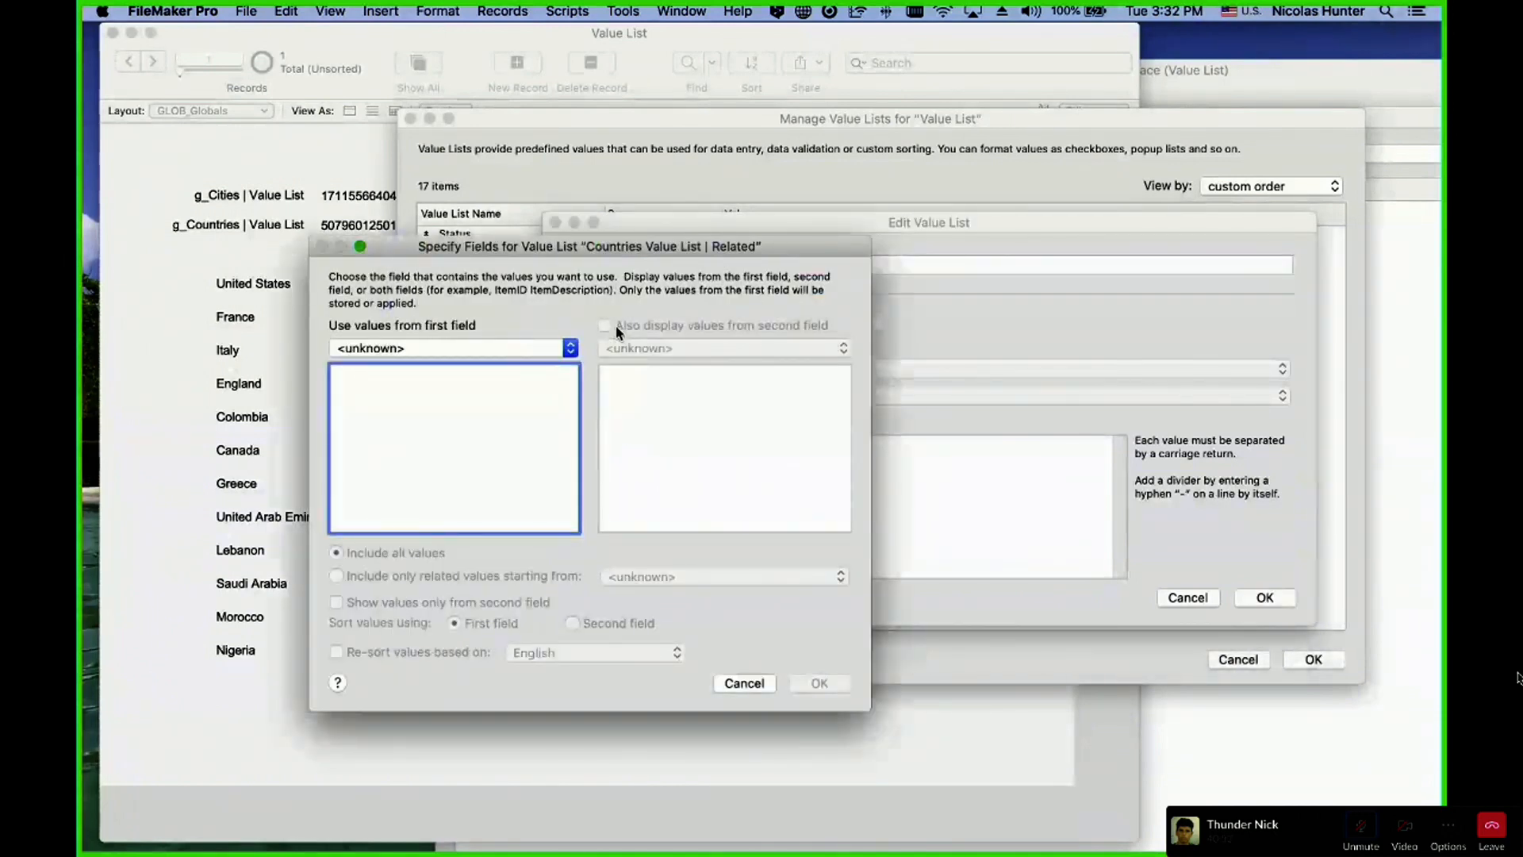
{"action": "left_click", "coordinate": [530, 348]}
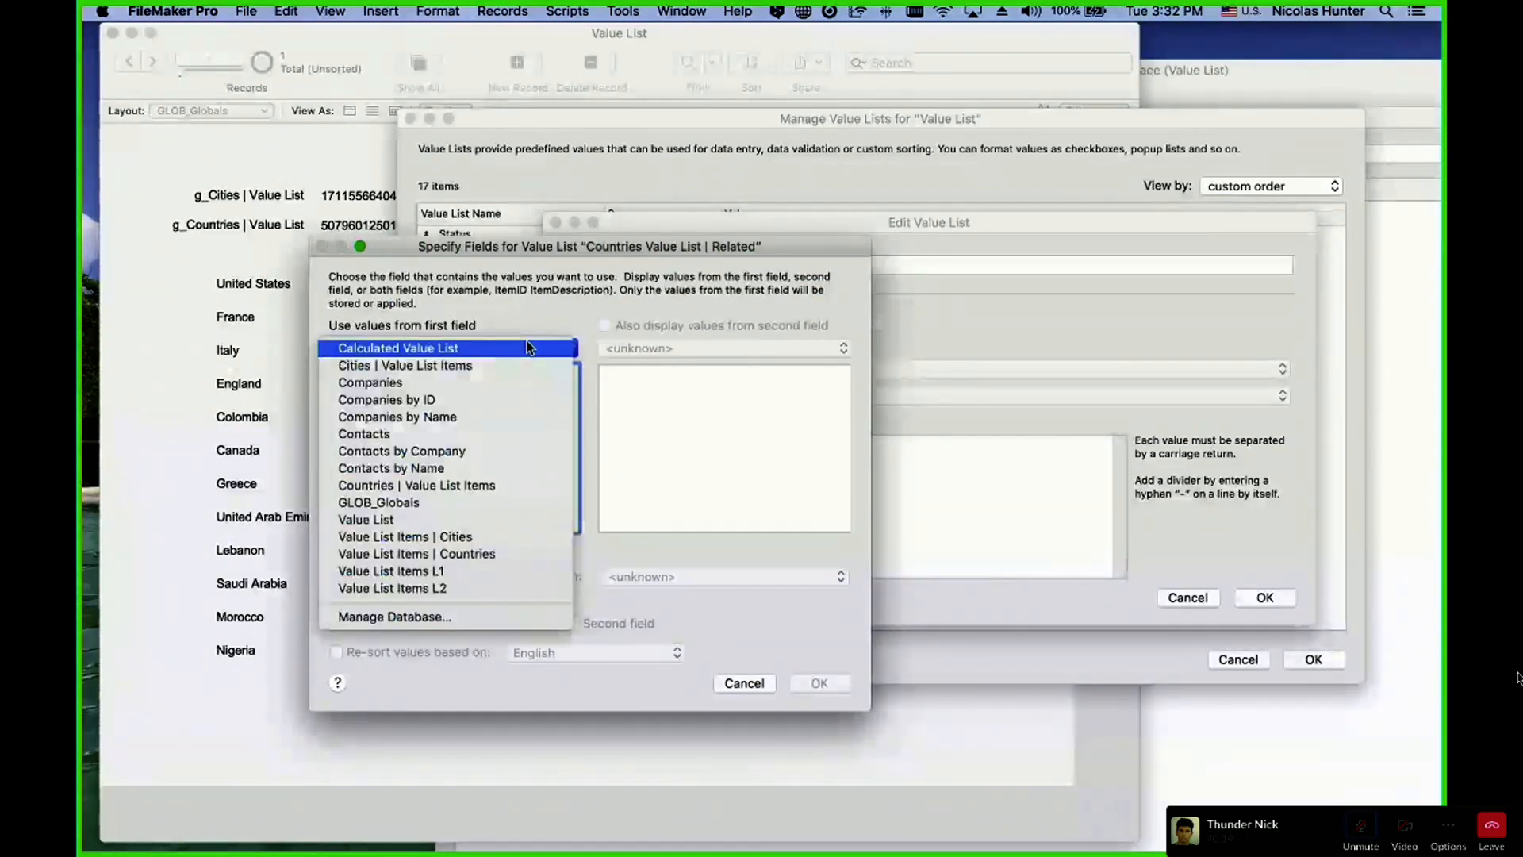
{"action": "left_click", "coordinate": [504, 556]}
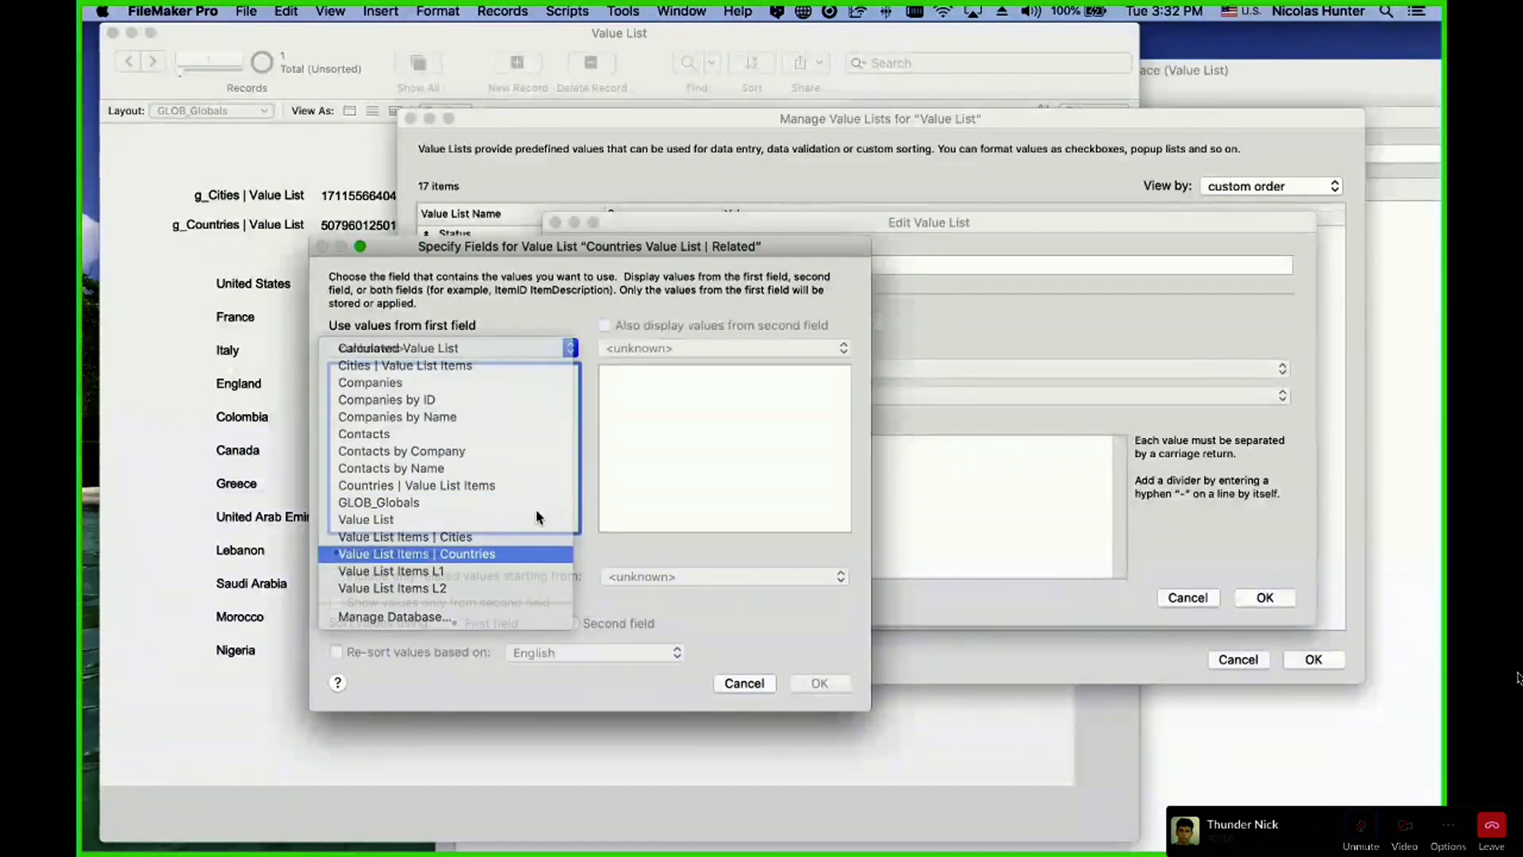
{"action": "left_click", "coordinate": [408, 353]}
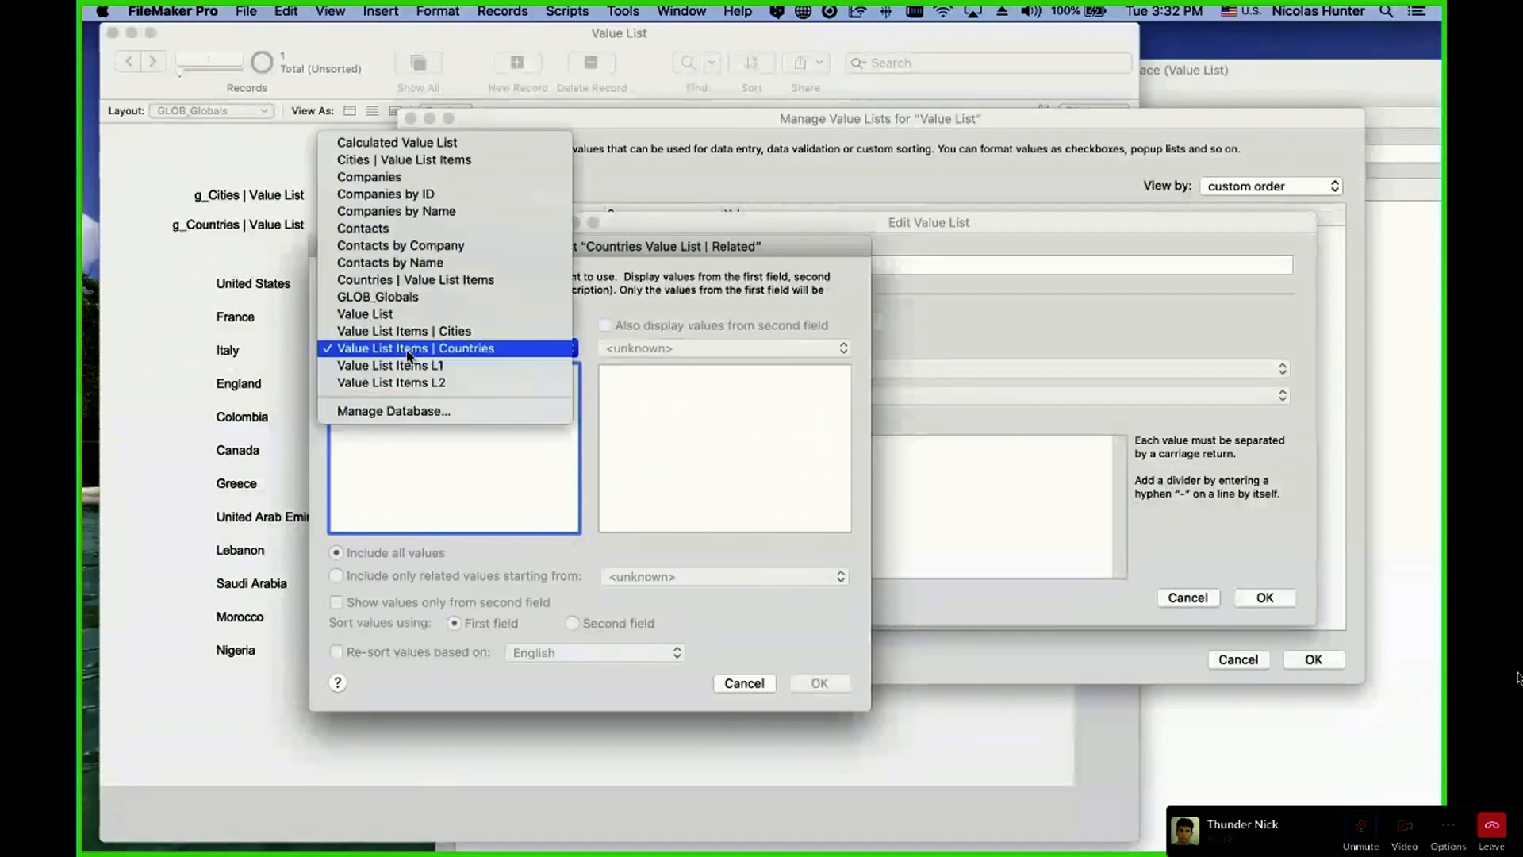
{"action": "left_click", "coordinate": [408, 353]}
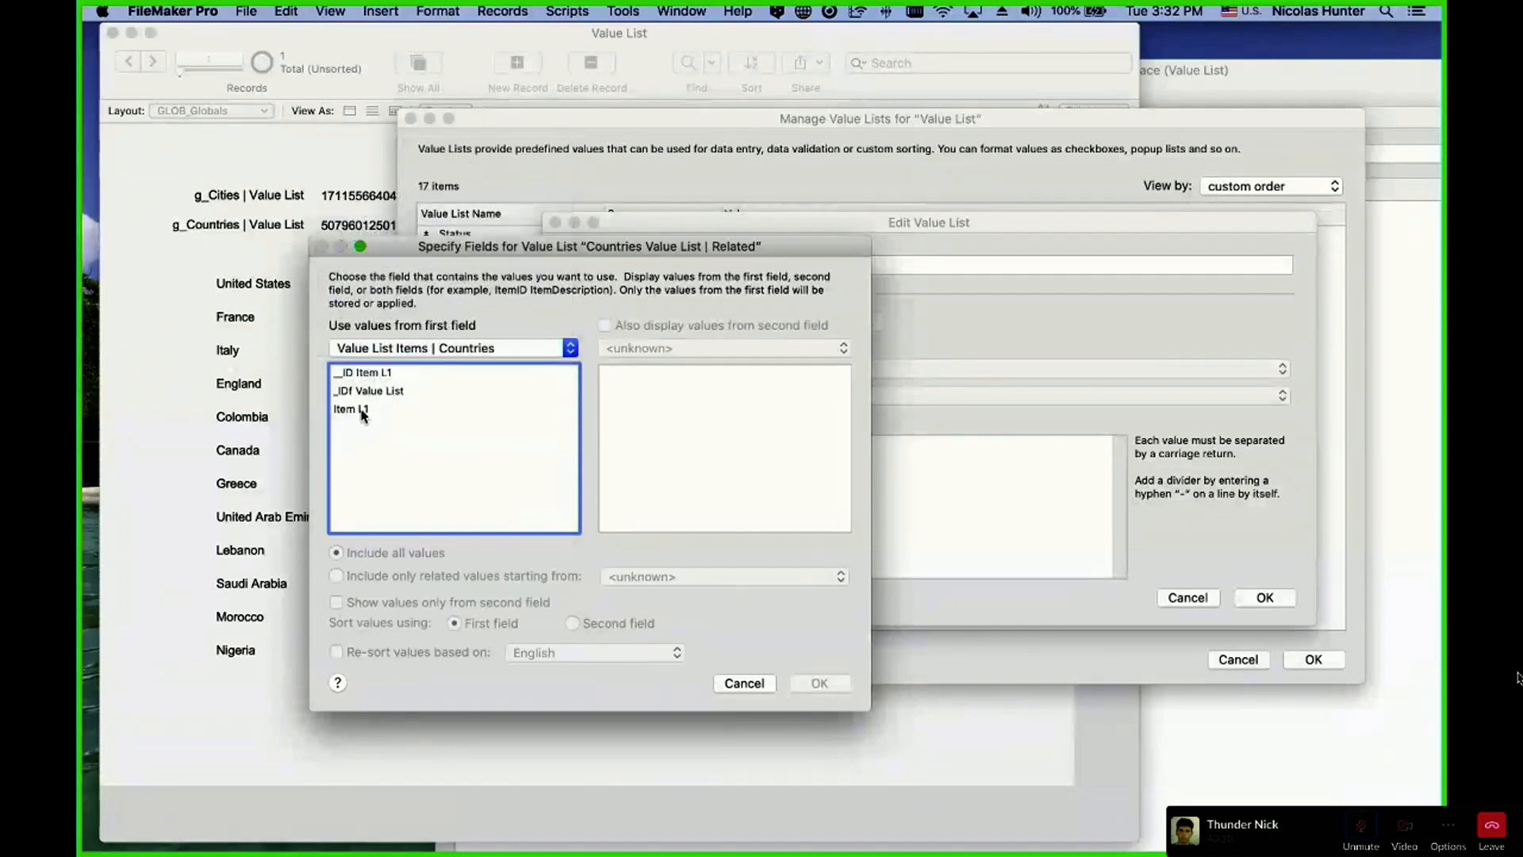
{"action": "left_click", "coordinate": [361, 411]}
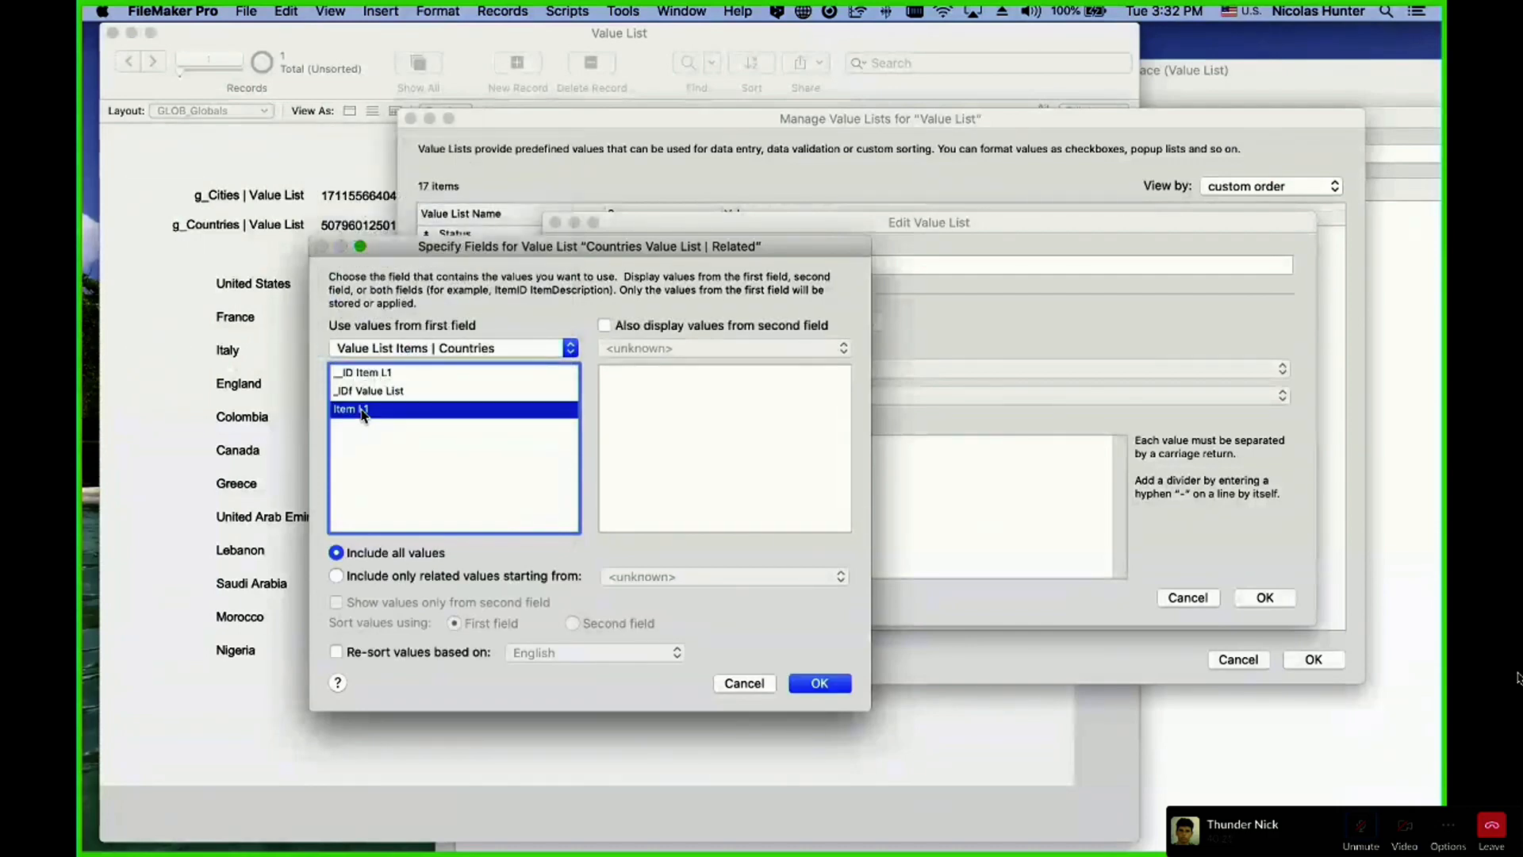
- Include only related values starting from GLOB_Globals, and save the value list
{"action": "left_click", "coordinate": [420, 578]}
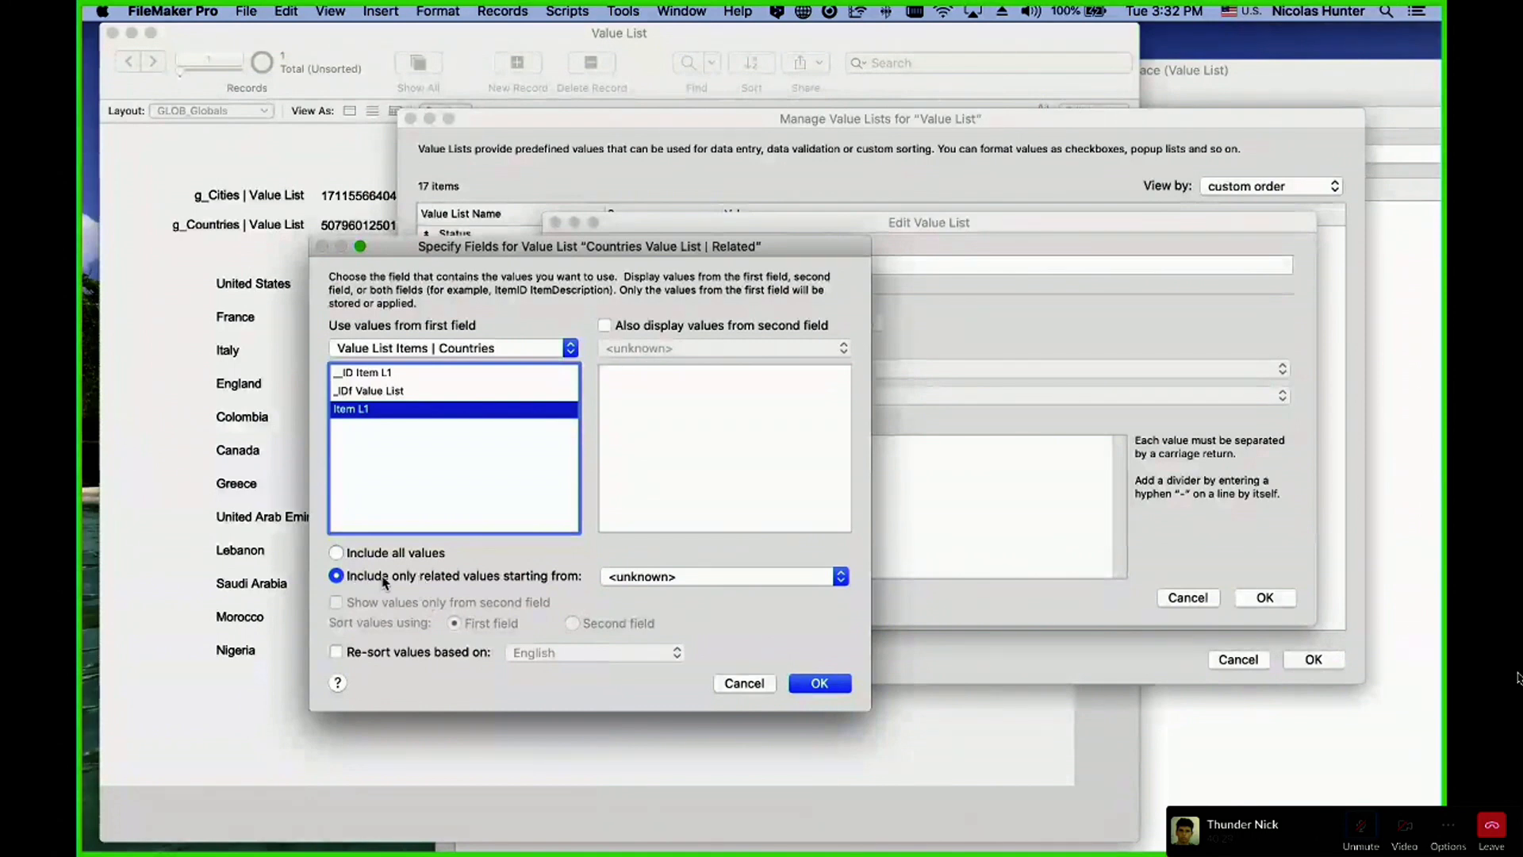
{"action": "left_click", "coordinate": [669, 577]}
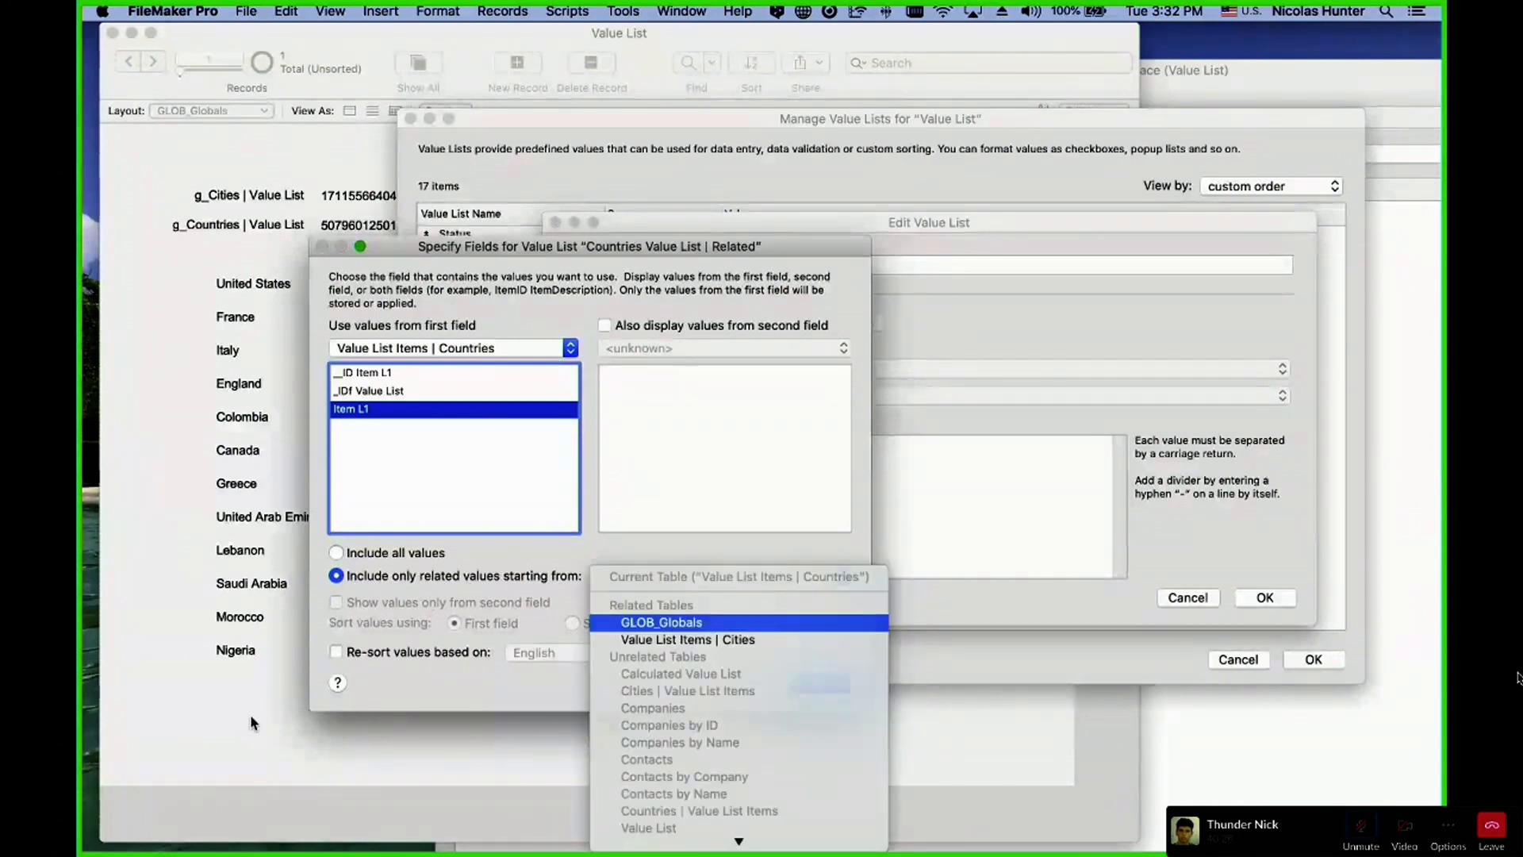
{"action": "left_click", "coordinate": [661, 623]}
{"action": "left_click", "coordinate": [846, 684]}
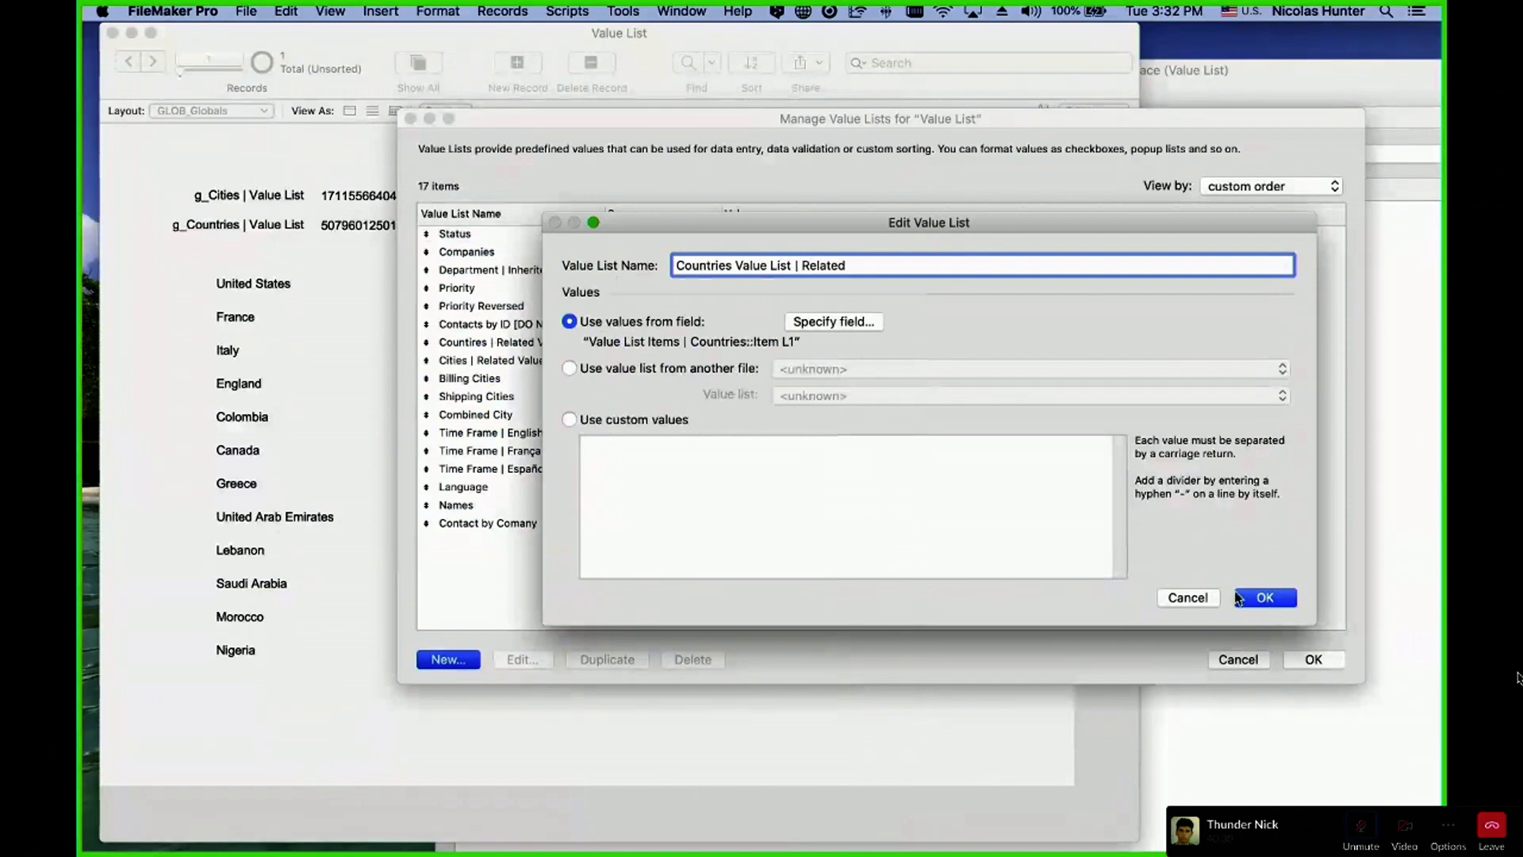
{"action": "left_click", "coordinate": [1264, 603]}
{"action": "key", "text": "Return"}
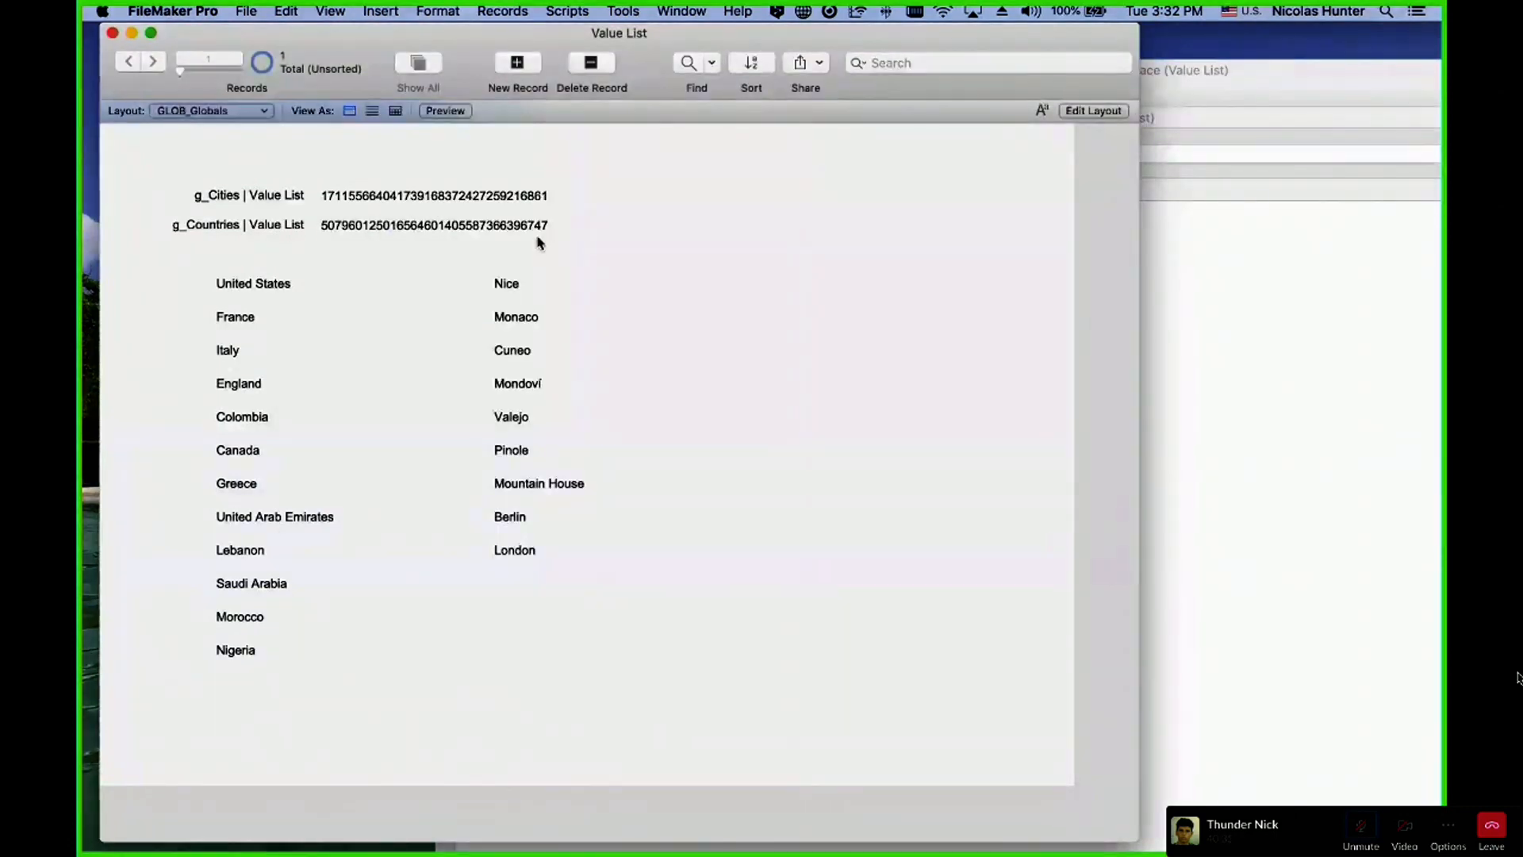
- Open the relationships graph and move the Value List Items | Countries table occurrence higher, clear of Value List Items | Cities
{"action": "left_click", "coordinate": [246, 11]}
{"action": "mouse_move", "coordinate": [267, 174]}
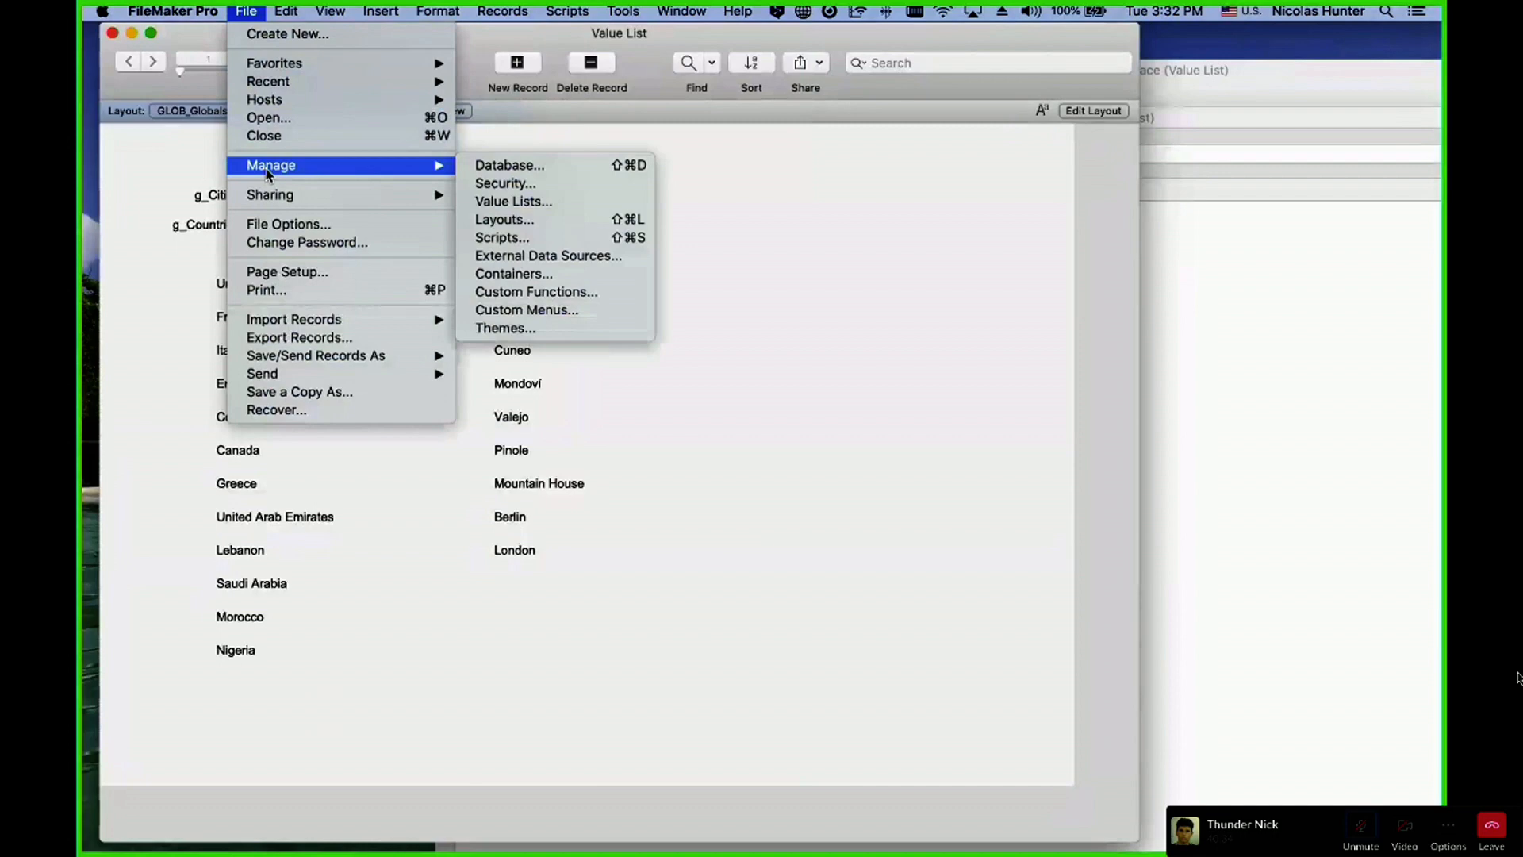
{"action": "left_click", "coordinate": [534, 165]}
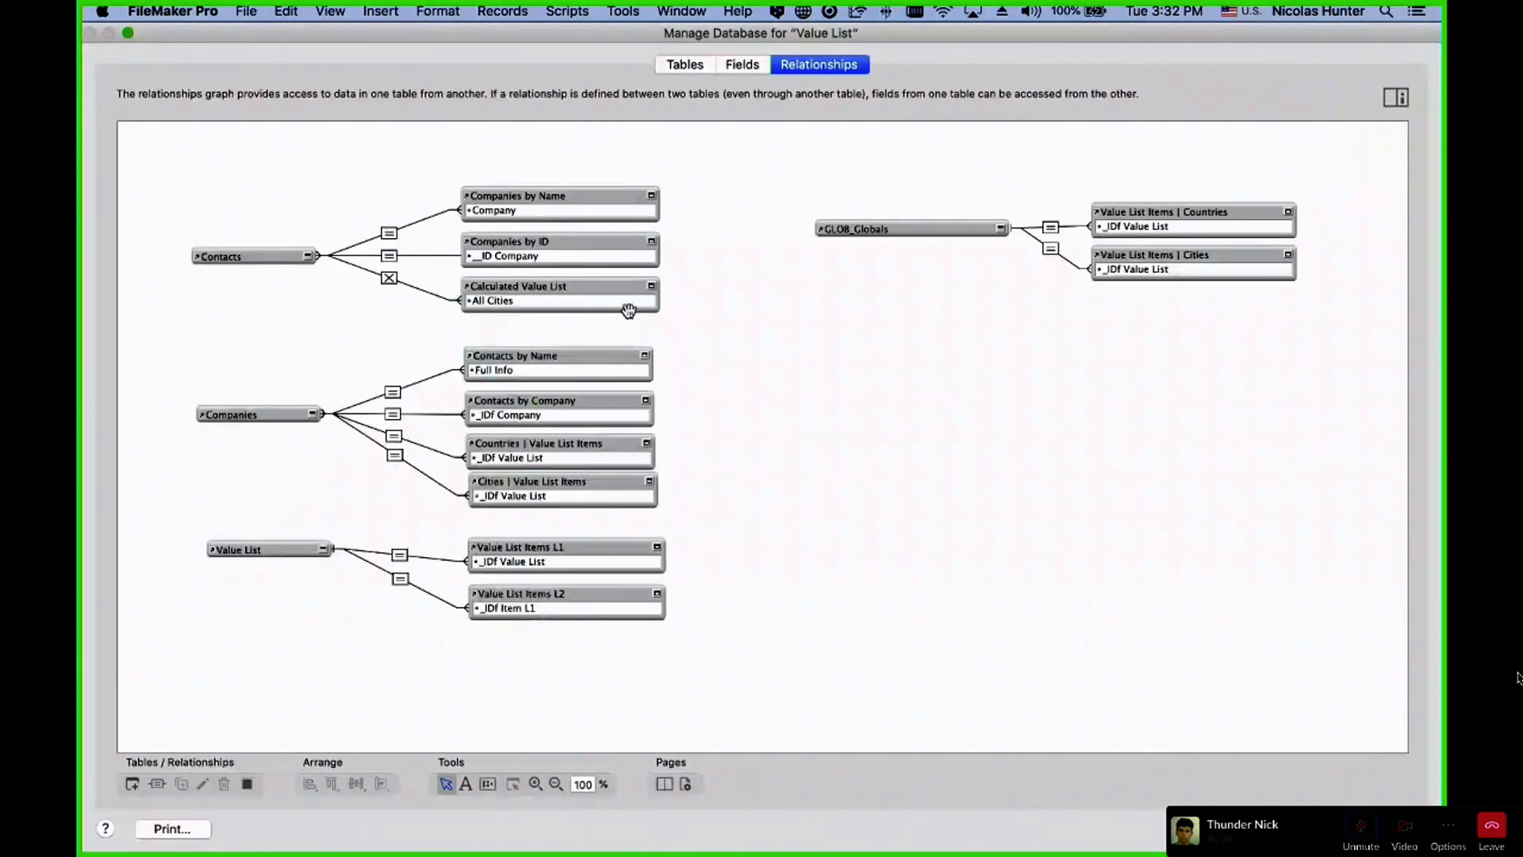
{"action": "left_click", "coordinate": [1166, 213]}
{"action": "left_click_drag", "start_coordinate": [1165, 213], "coordinate": [1175, 179]}
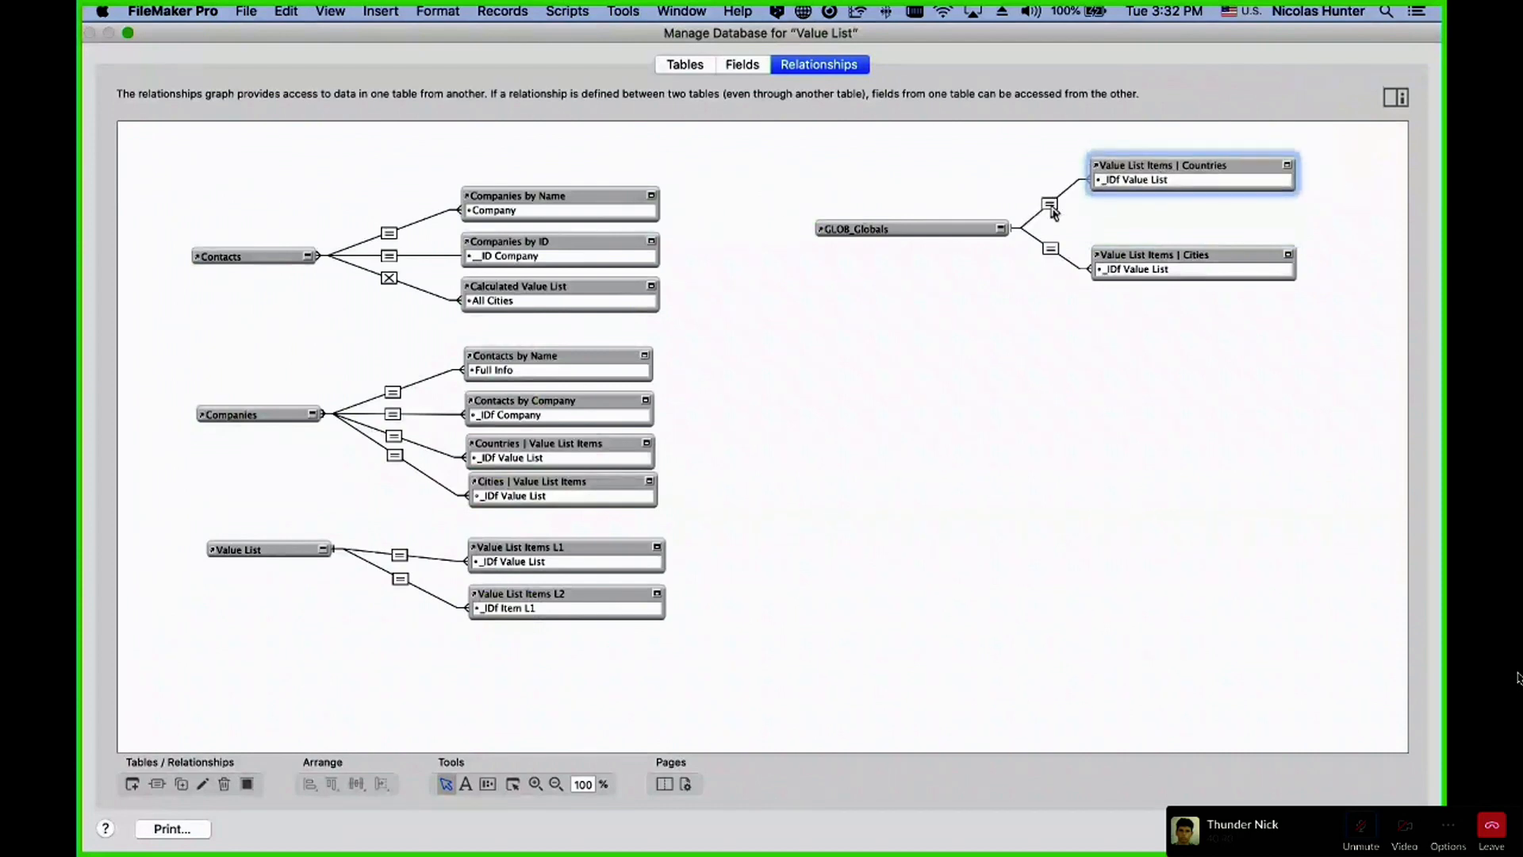
- Open the relationship between GLOB_Globals and Value List Items | Countries to examine its match fields
{"action": "left_click", "coordinate": [878, 230]}
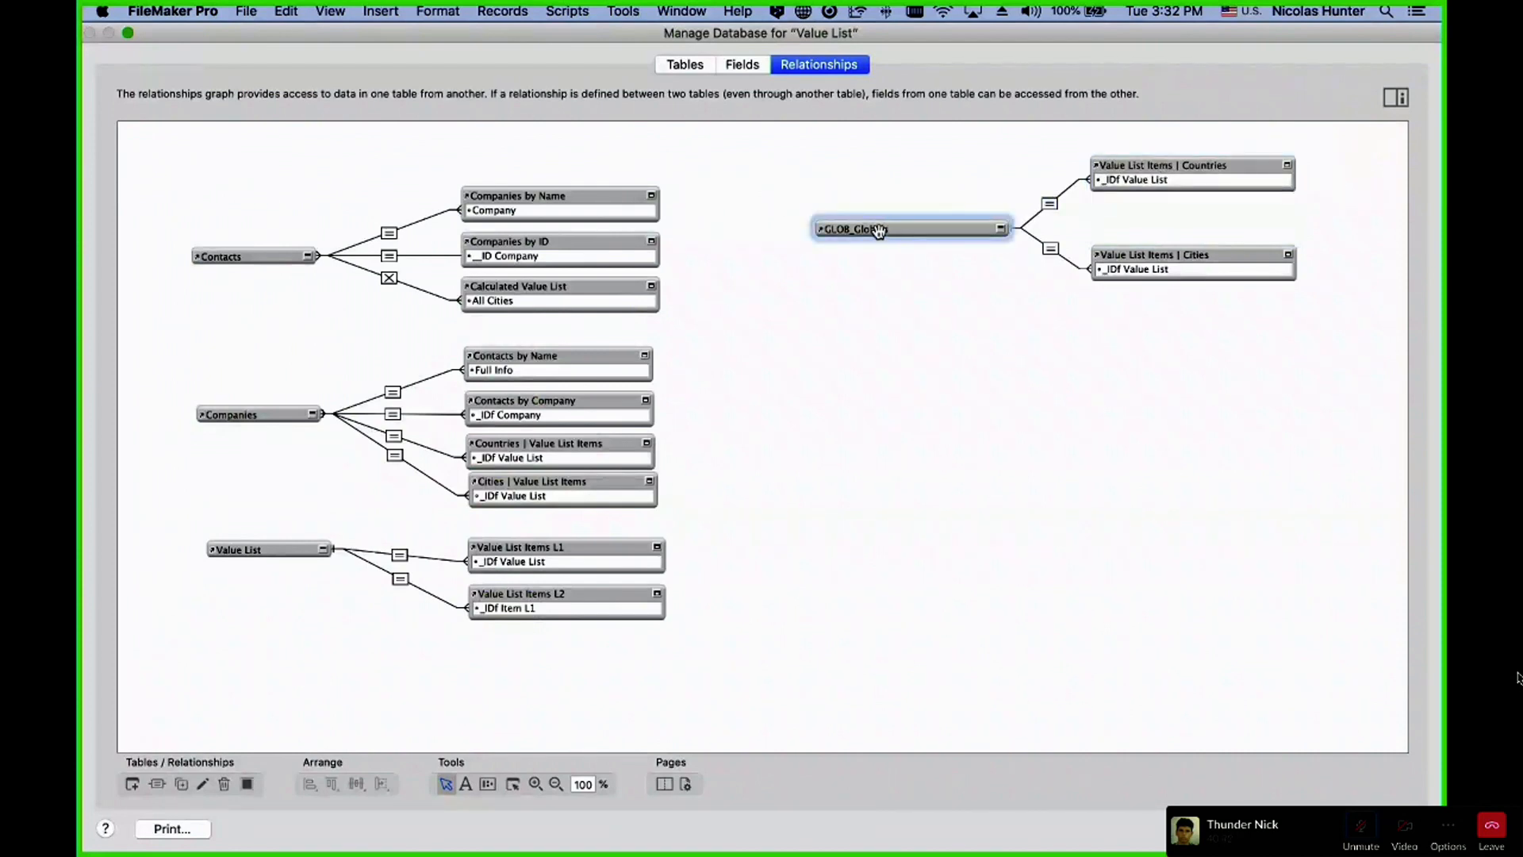
{"action": "left_click", "coordinate": [1052, 206]}
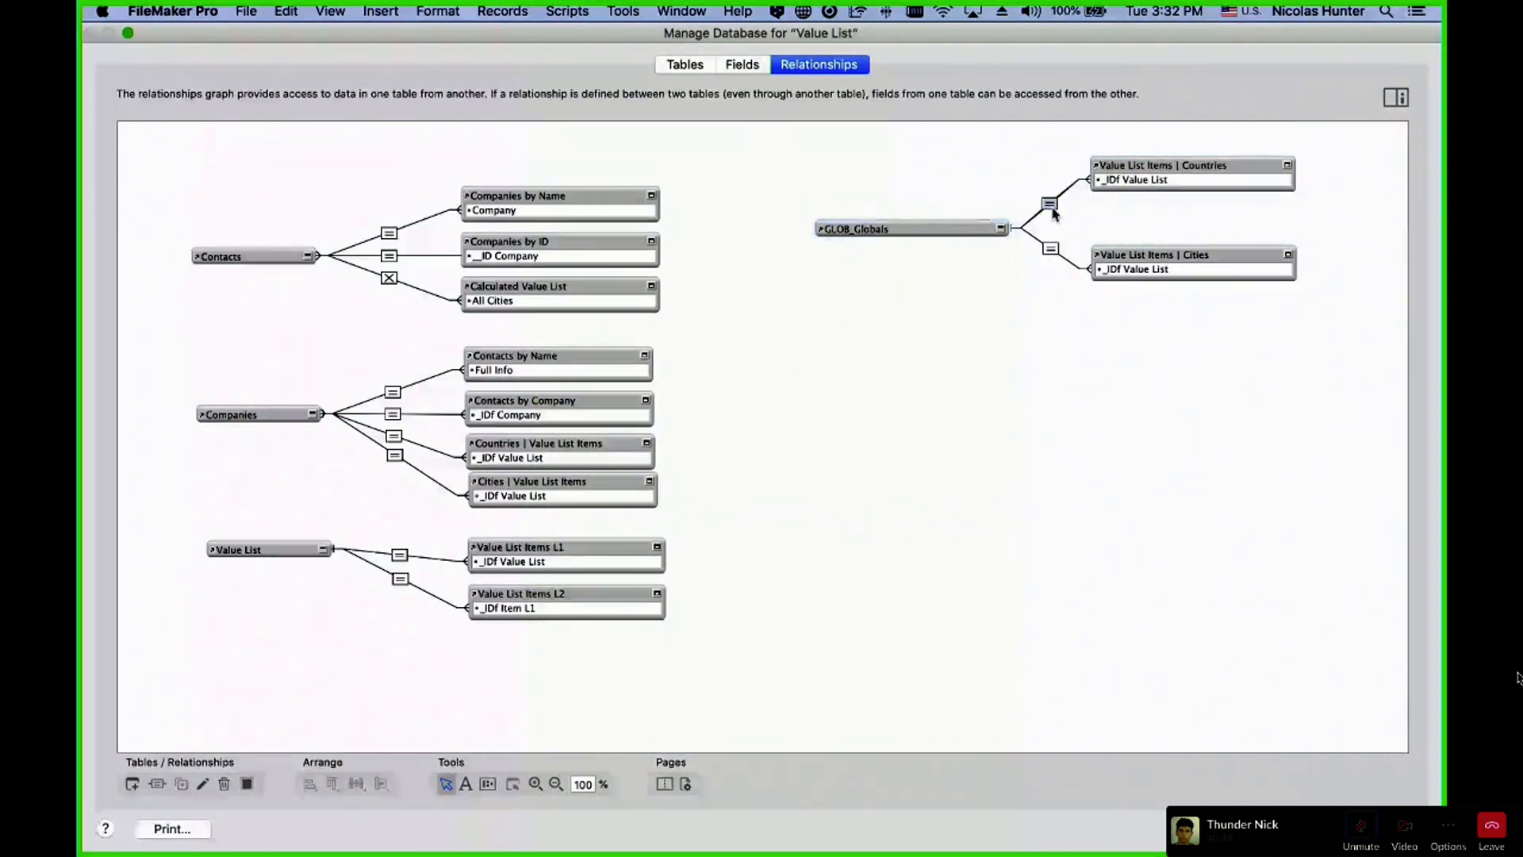
{"action": "double_click", "coordinate": [1053, 209]}
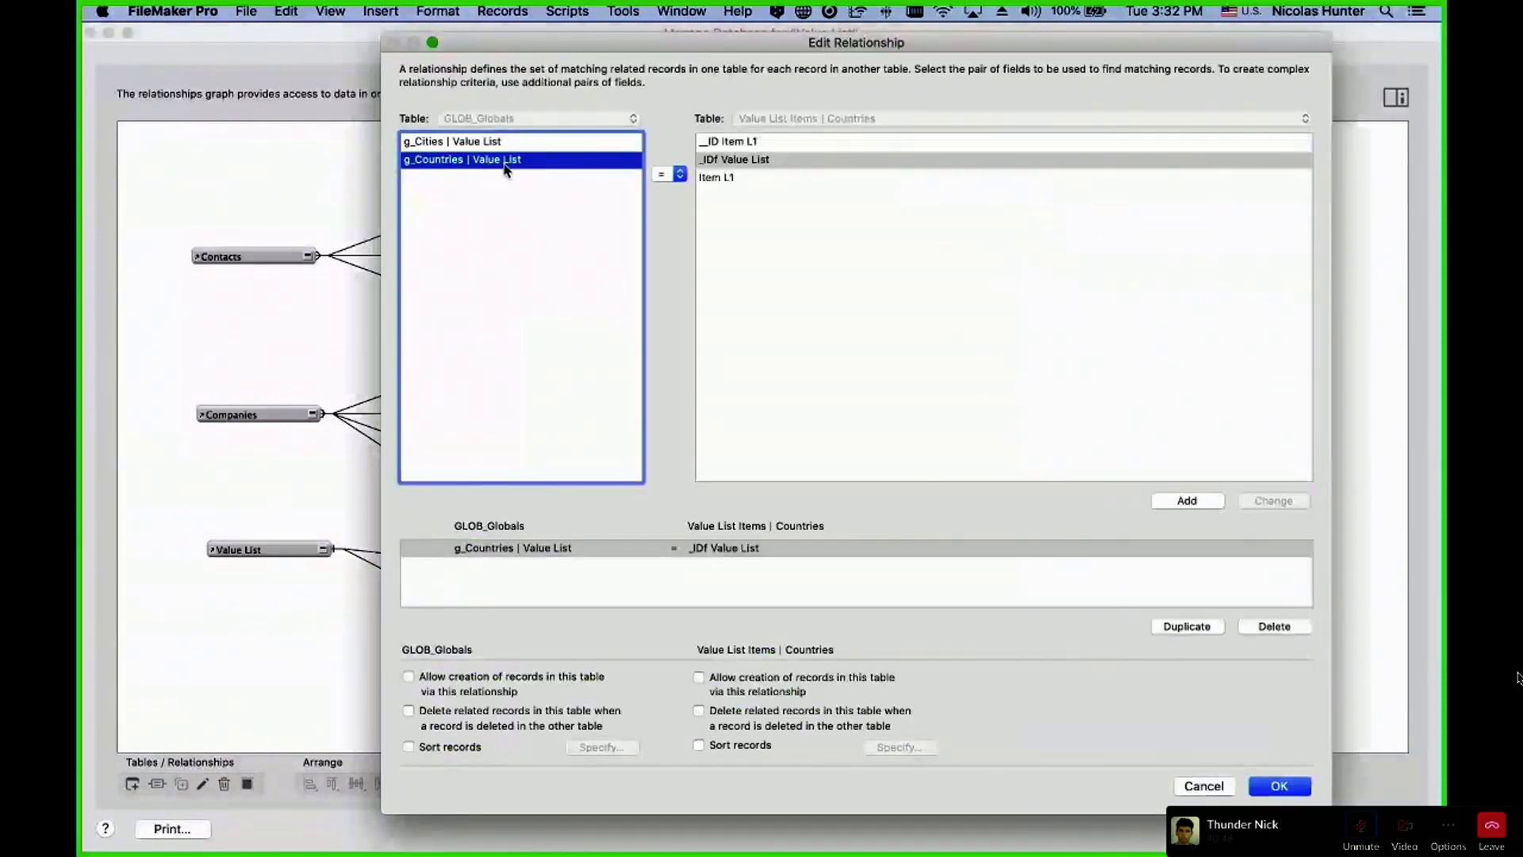
- Leave the relationship unchanged and close the database management dialog, discarding all changes made in it
{"action": "key", "text": "Escape"}
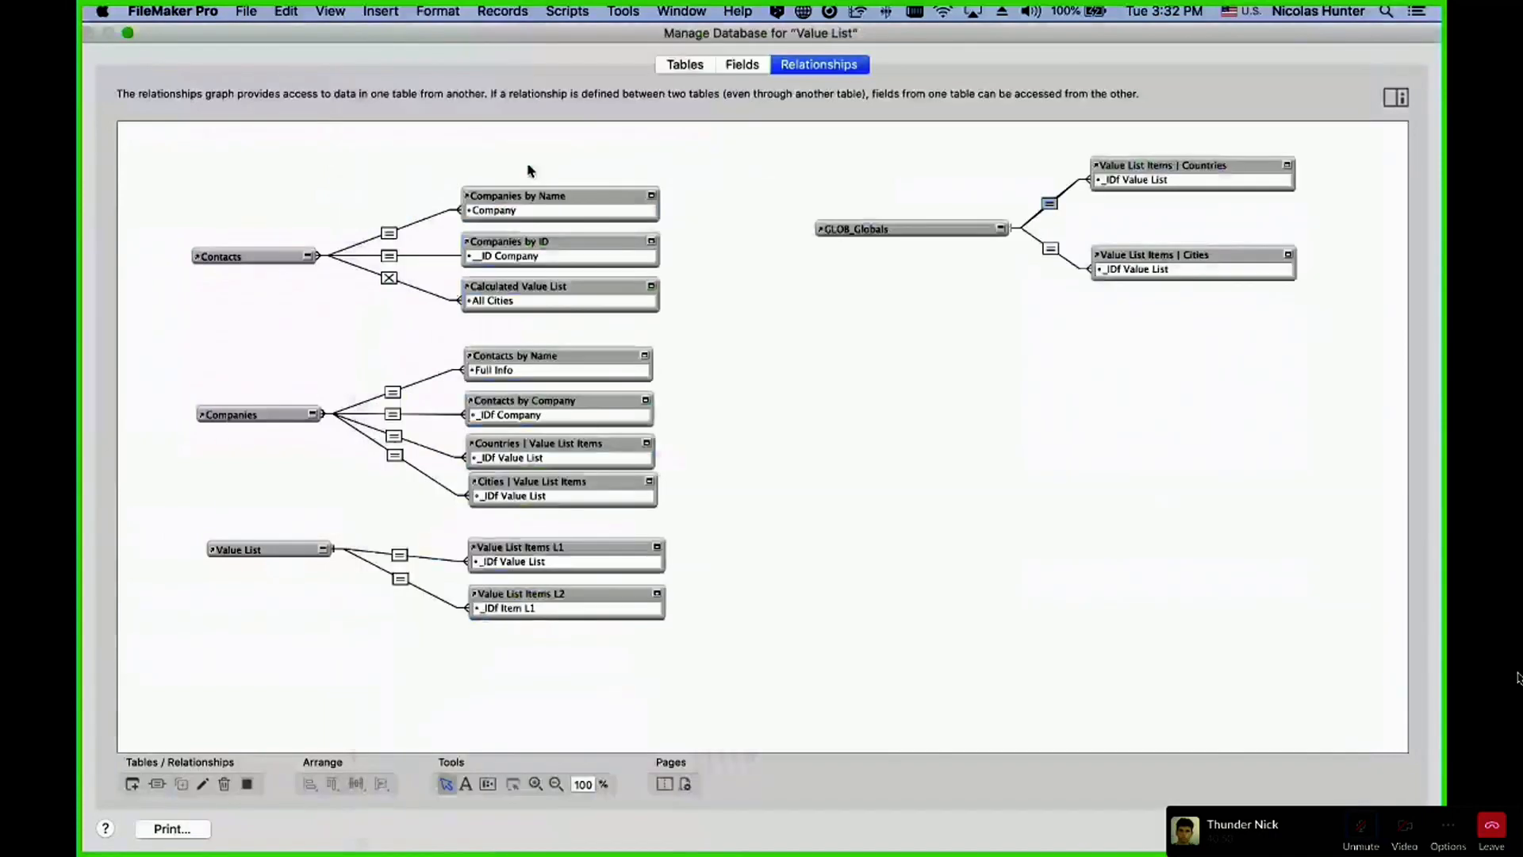
{"action": "key", "text": "Escape"}
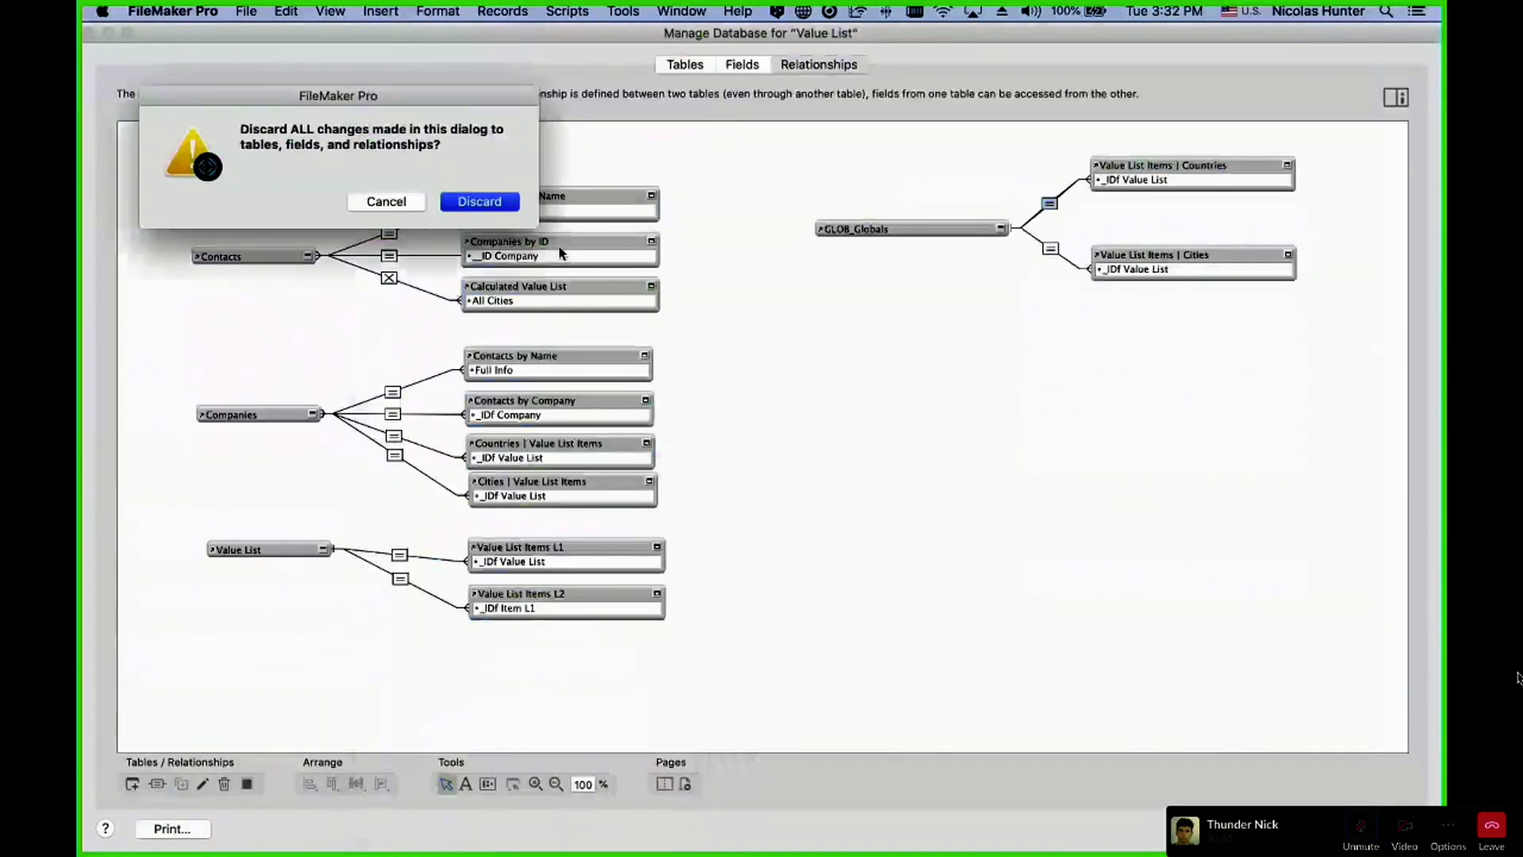
{"action": "key", "text": "Return"}
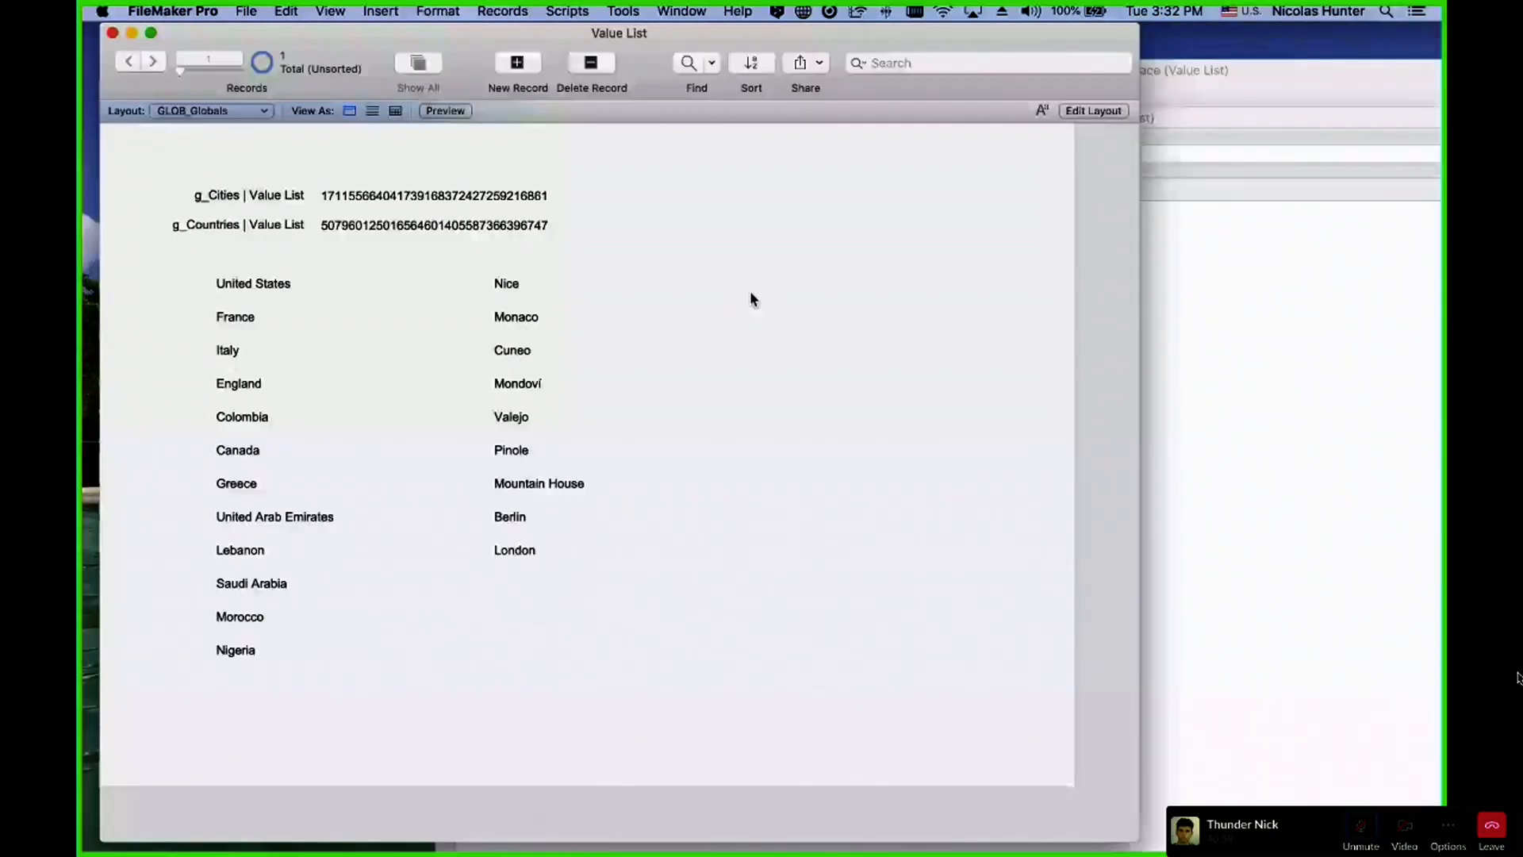
- Open the duplicated Countries value list for editing and rename it "Cities Value List | Related"
{"action": "left_click", "coordinate": [246, 11]}
{"action": "mouse_move", "coordinate": [284, 171]}
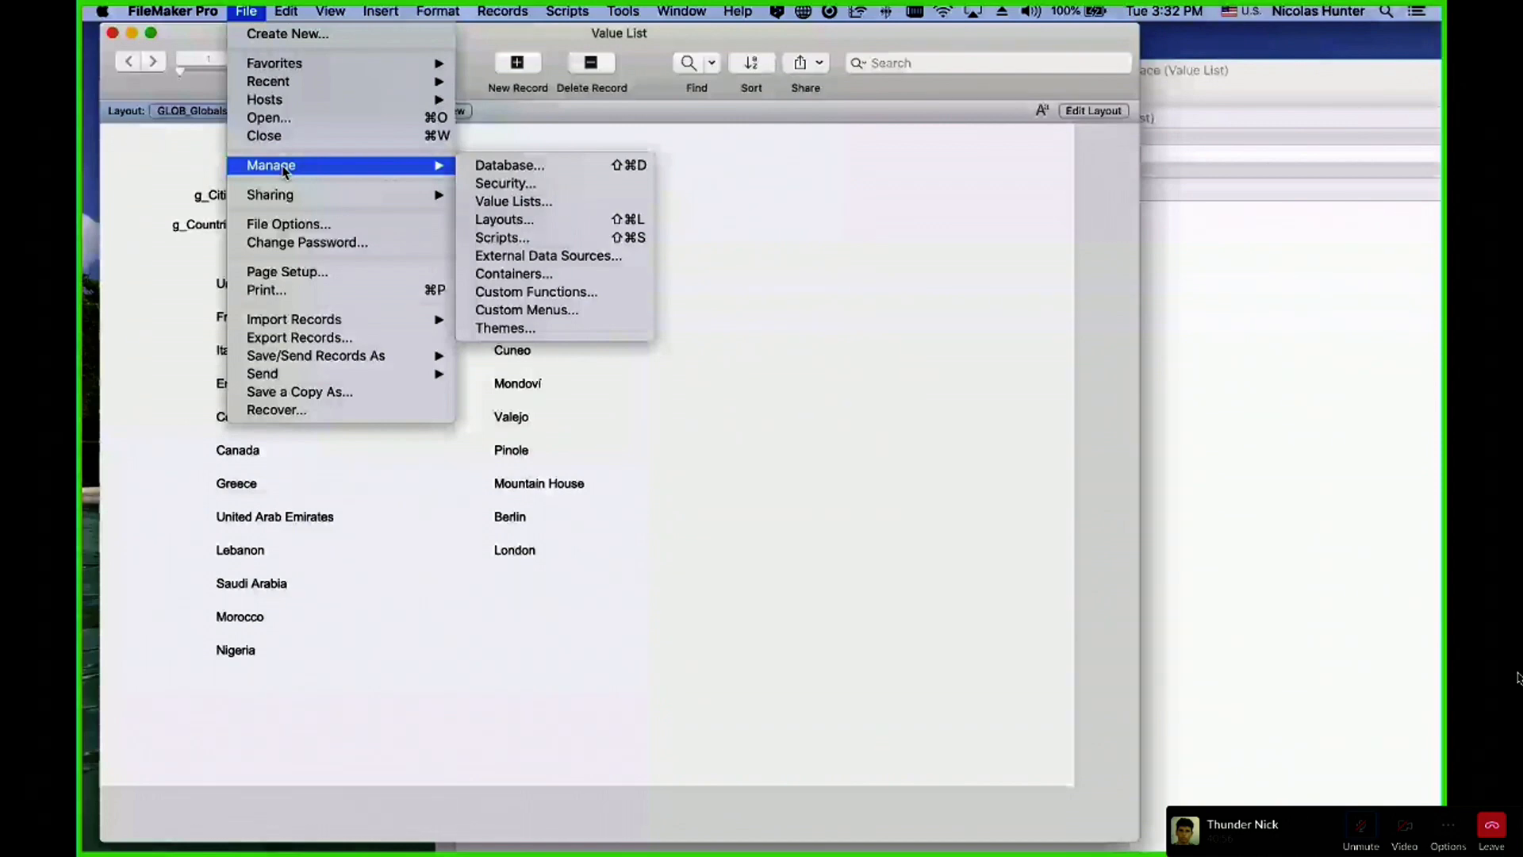
{"action": "left_click", "coordinate": [513, 200]}
{"action": "double_click", "coordinate": [488, 559]}
{"action": "double_click", "coordinate": [691, 264]}
{"action": "type", "text": "Cities Value List | Related Copy"}
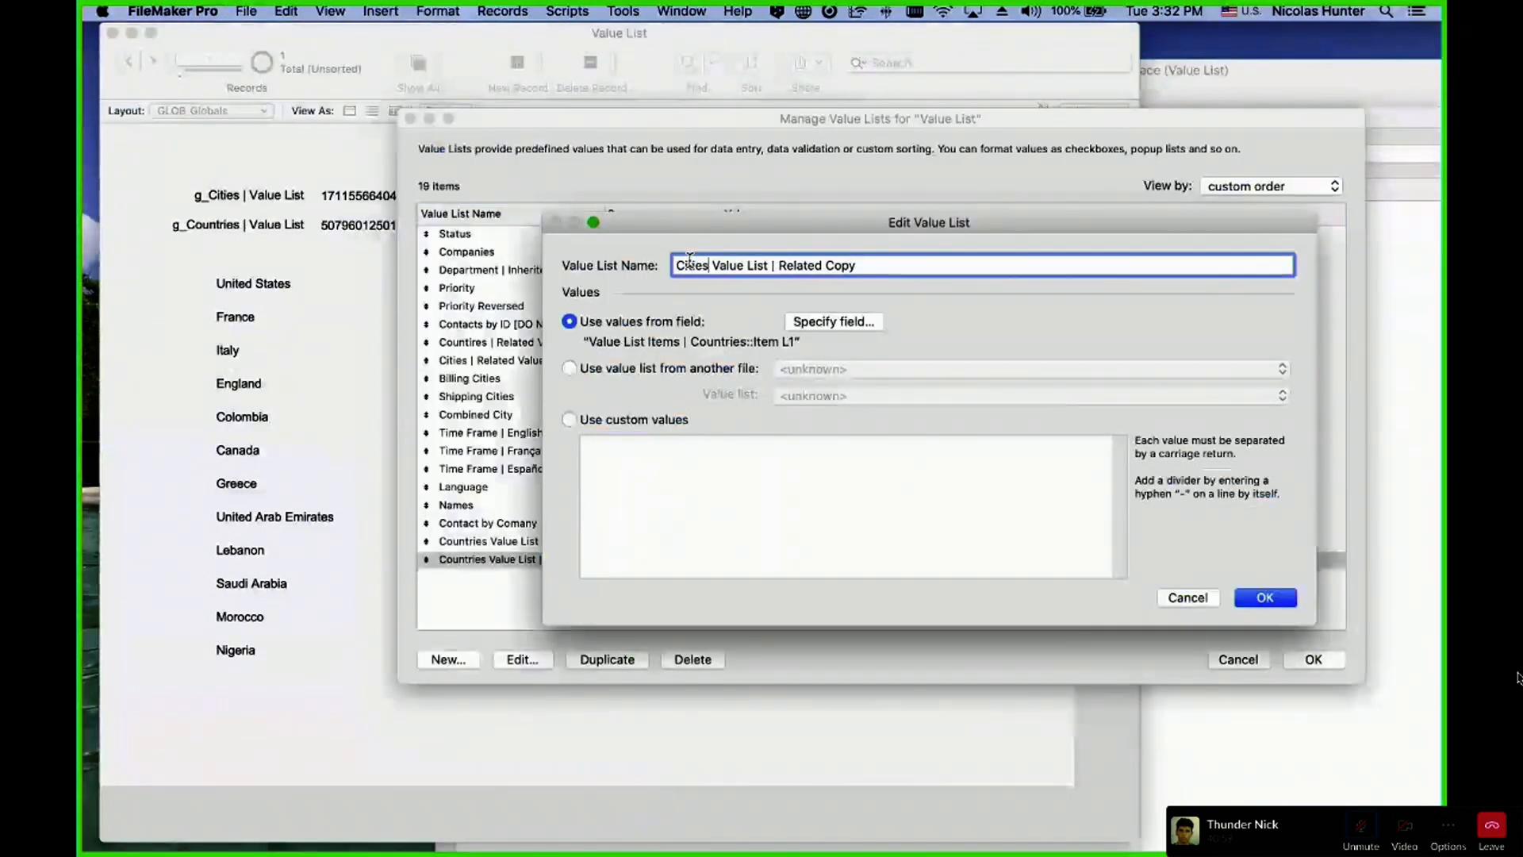
{"action": "double_click", "coordinate": [840, 265]}
{"action": "key", "text": "BackSpace"}
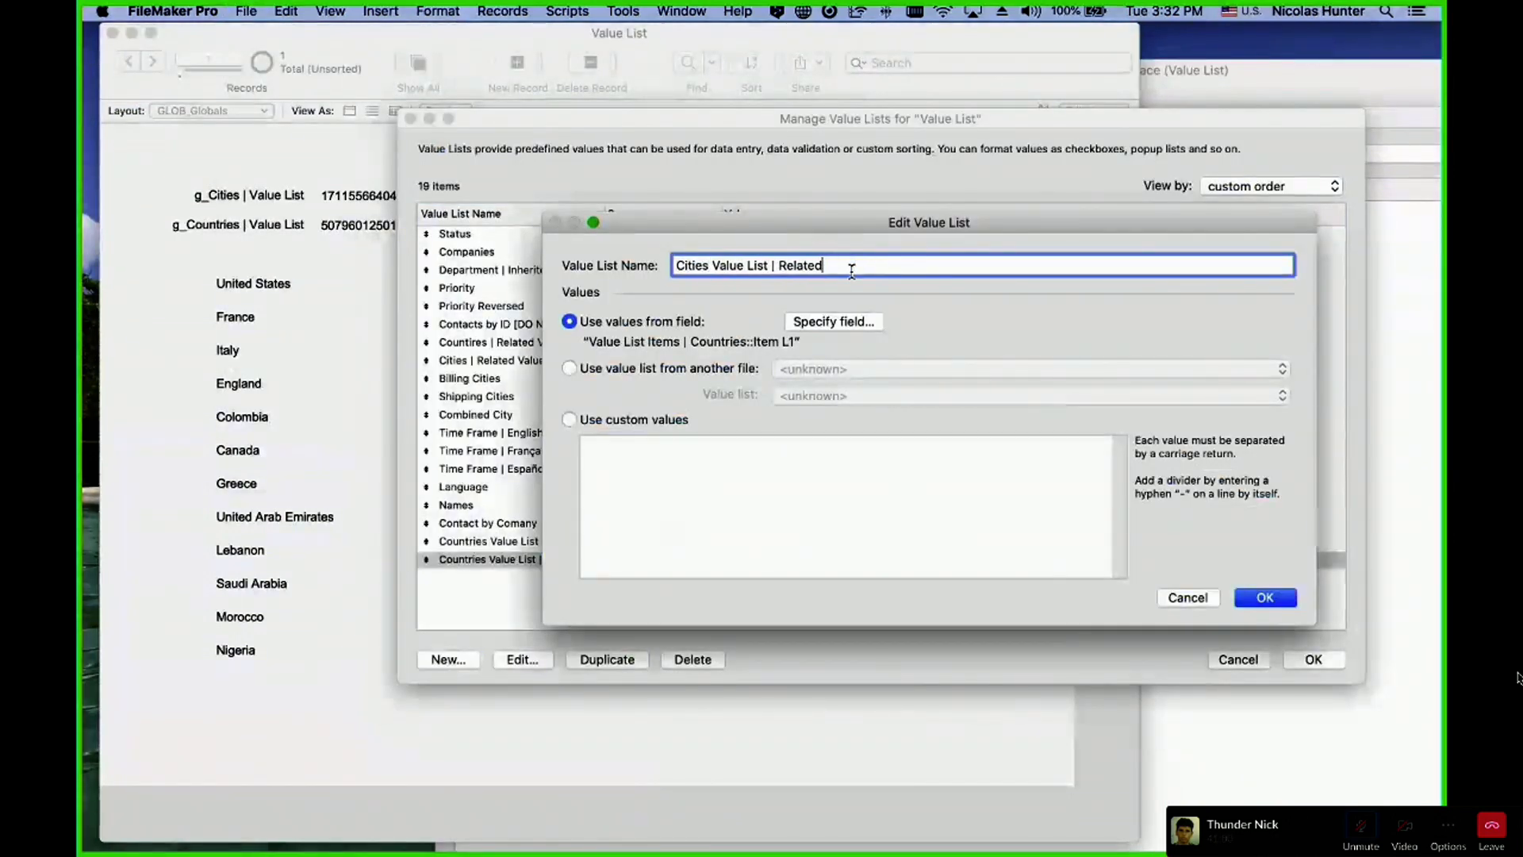
- Base the Cities value list on Item L1 from Value List Items | Cities, and save the value list changes
{"action": "left_click", "coordinate": [855, 319]}
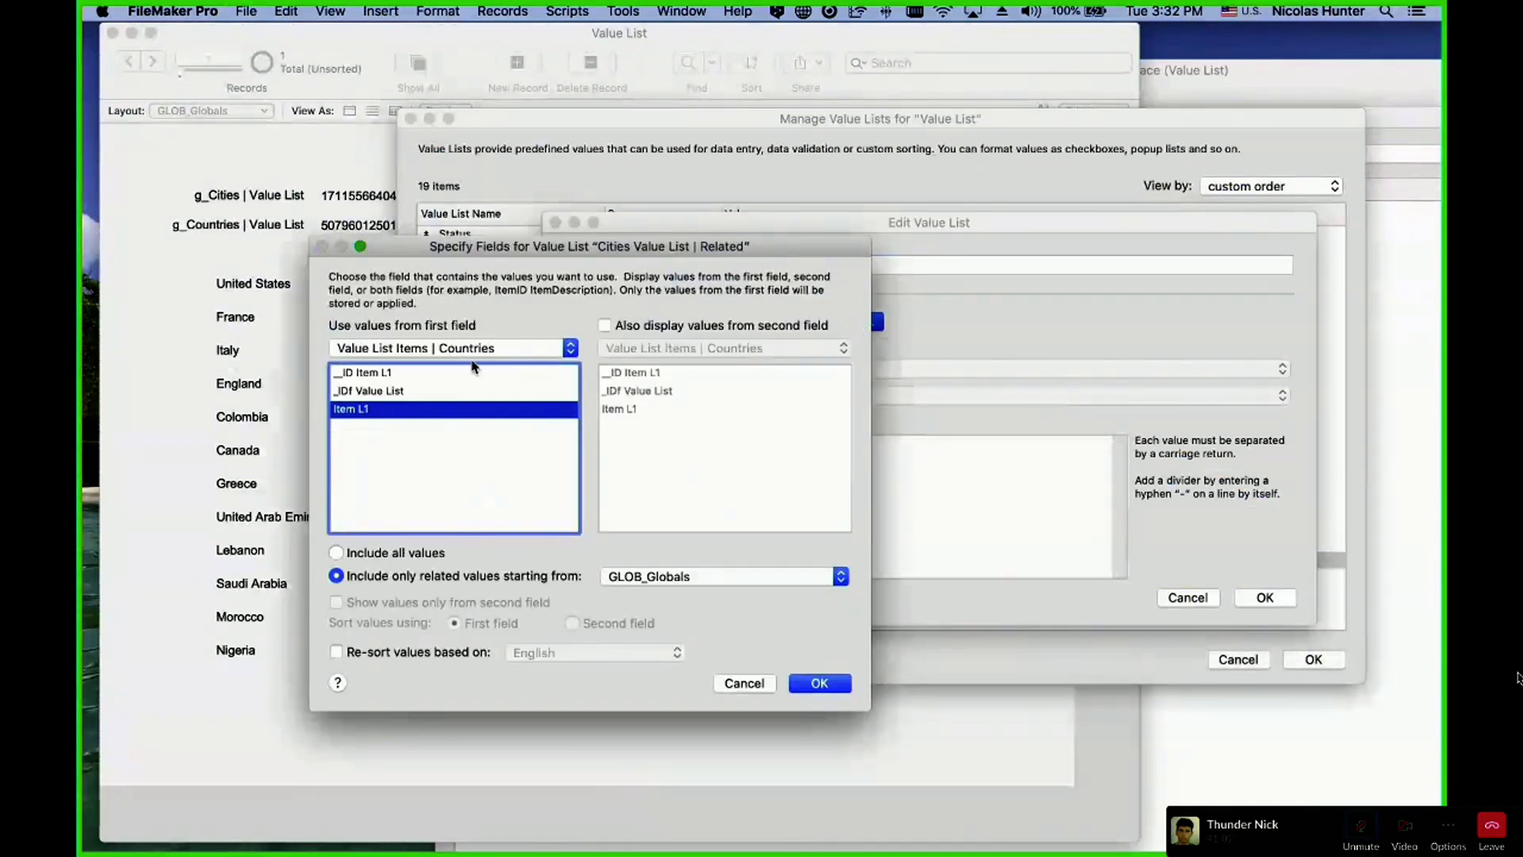
{"action": "left_click", "coordinate": [473, 349]}
{"action": "left_click", "coordinate": [444, 328]}
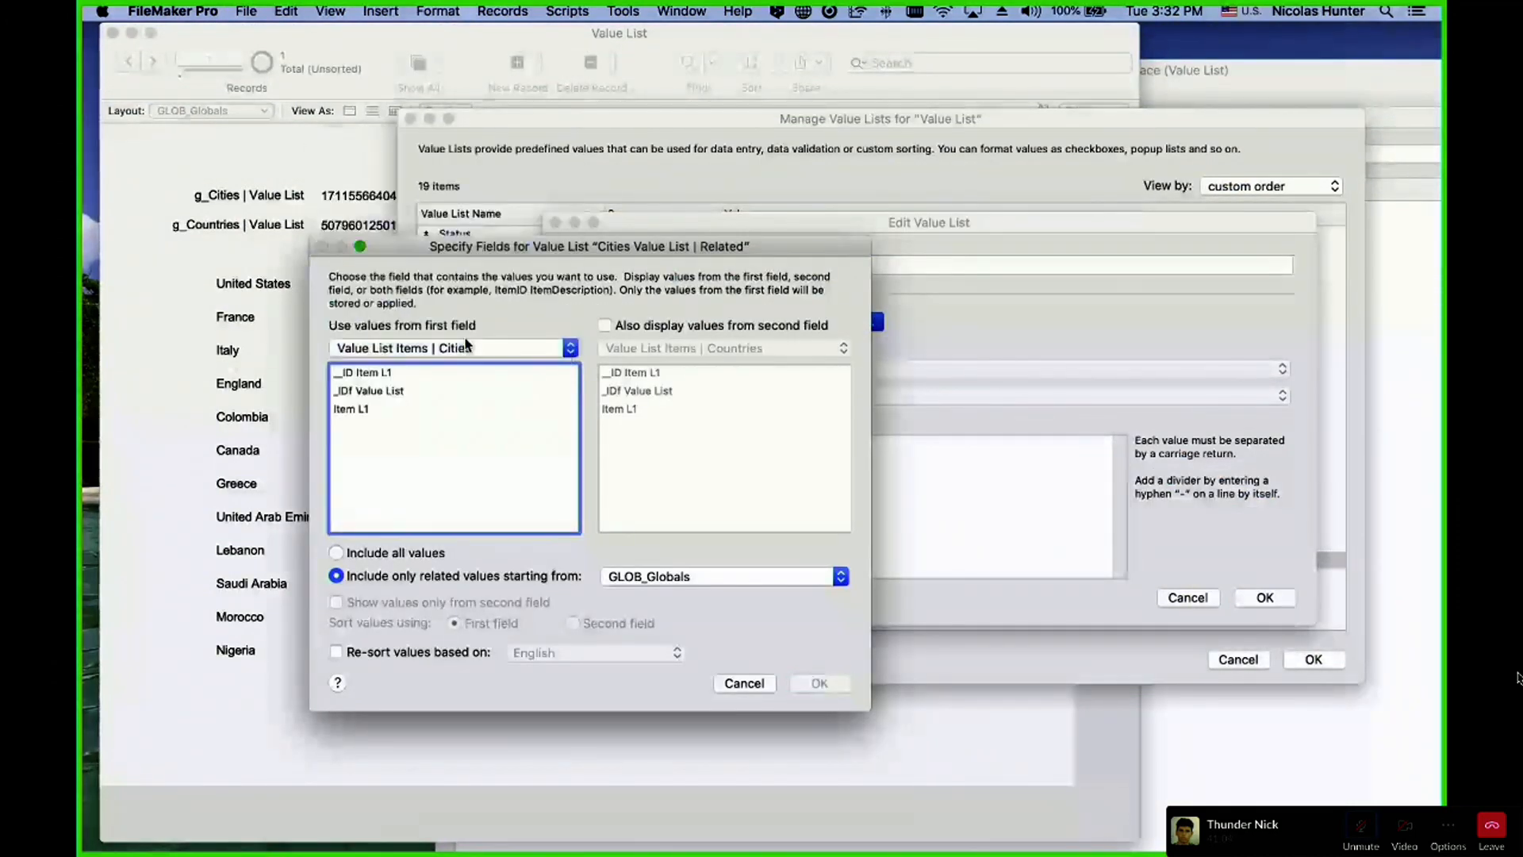
{"action": "left_click", "coordinate": [363, 409]}
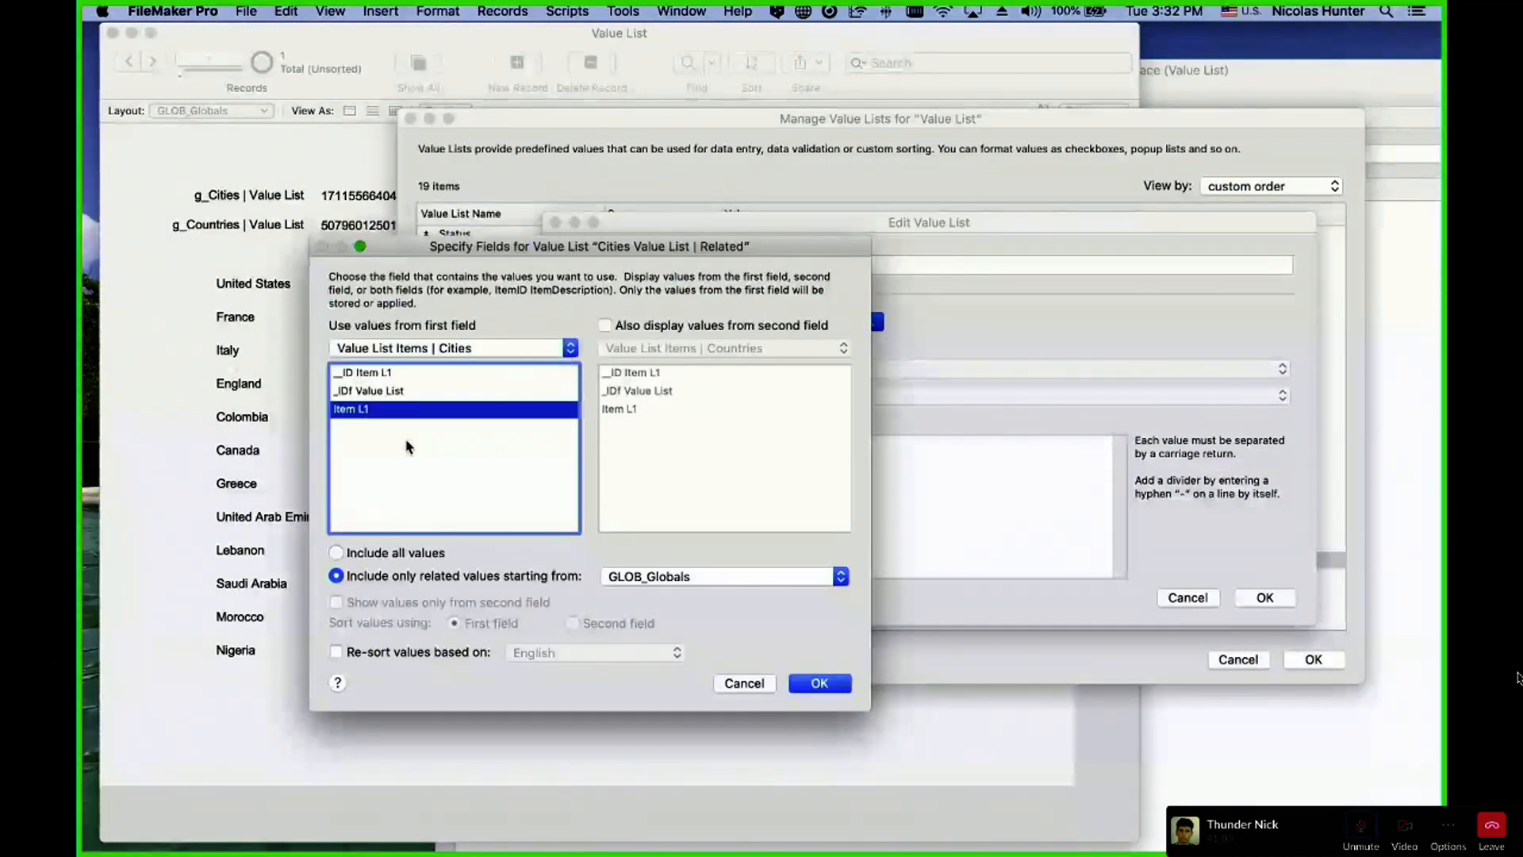
{"action": "left_click", "coordinate": [813, 681]}
{"action": "left_click", "coordinate": [1269, 596]}
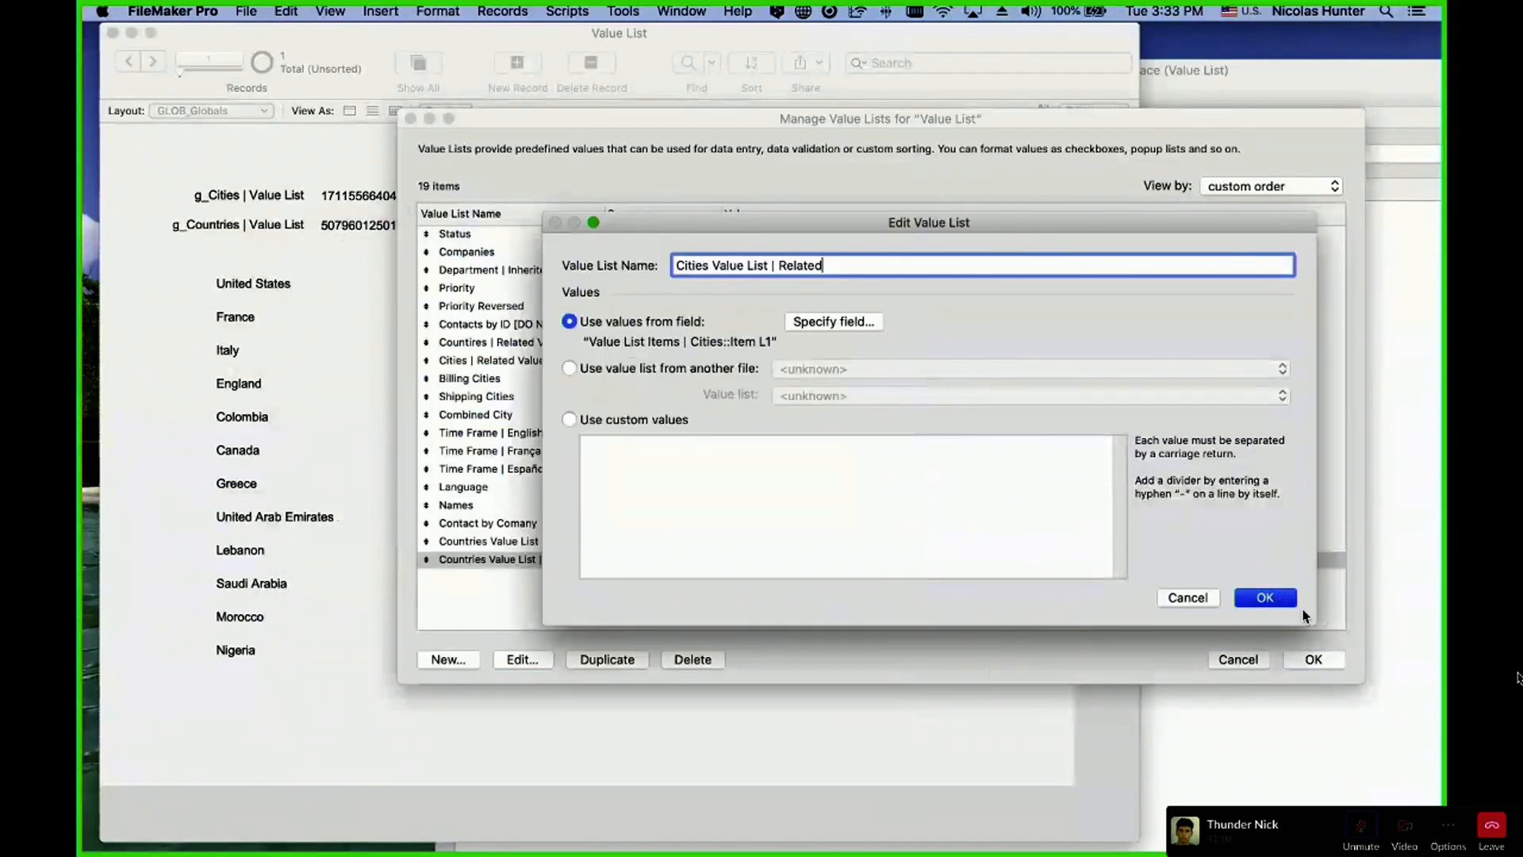
{"action": "left_click", "coordinate": [1315, 659]}
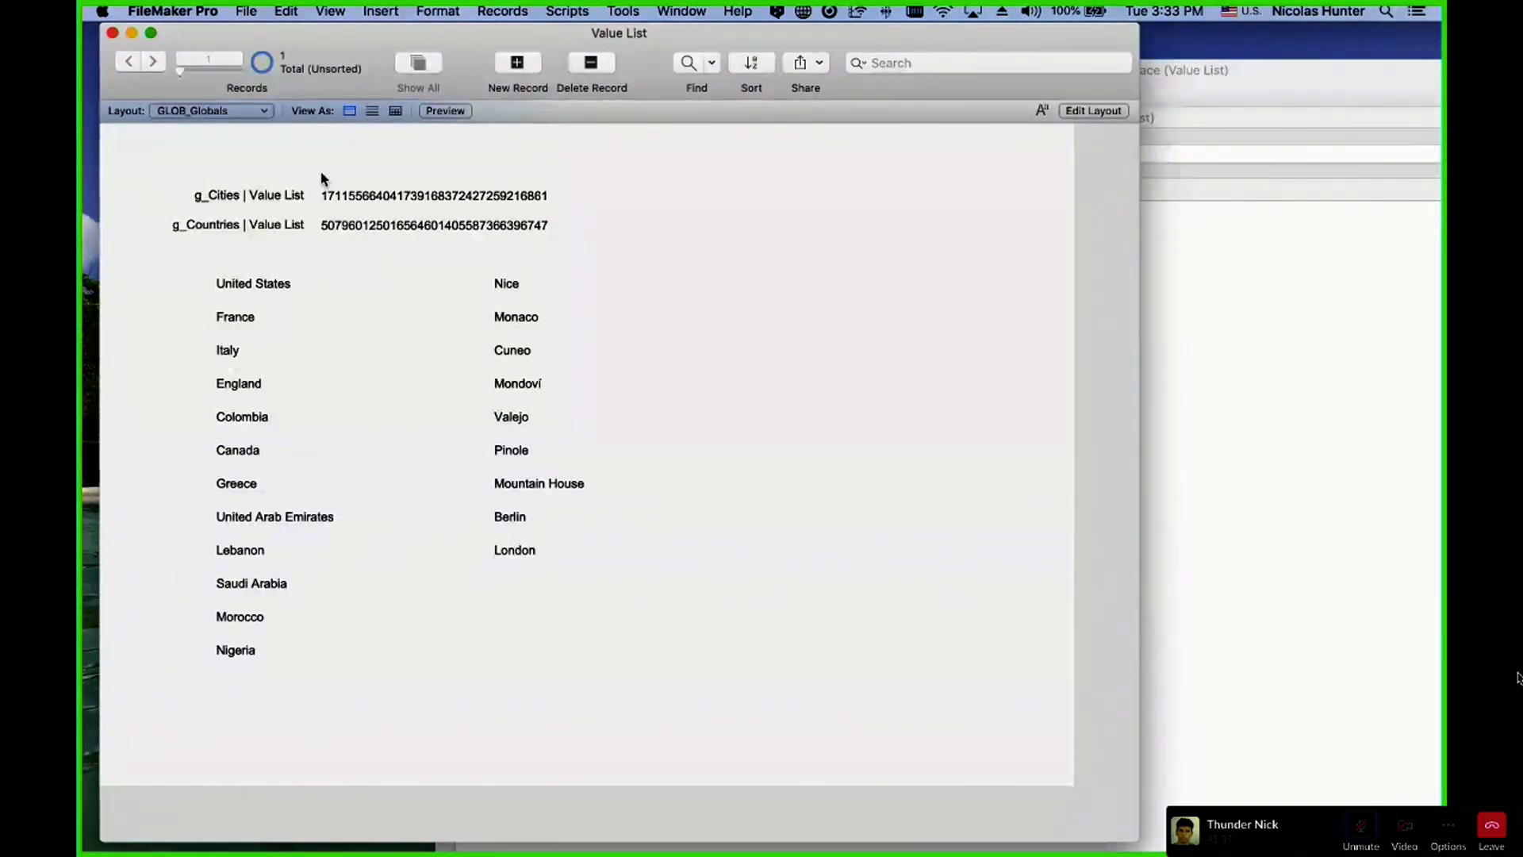
- Start editing the GLOB_Globals layout and create a text field named "Test" in the GLOB_Globals table
{"action": "key", "text": "super+l"}
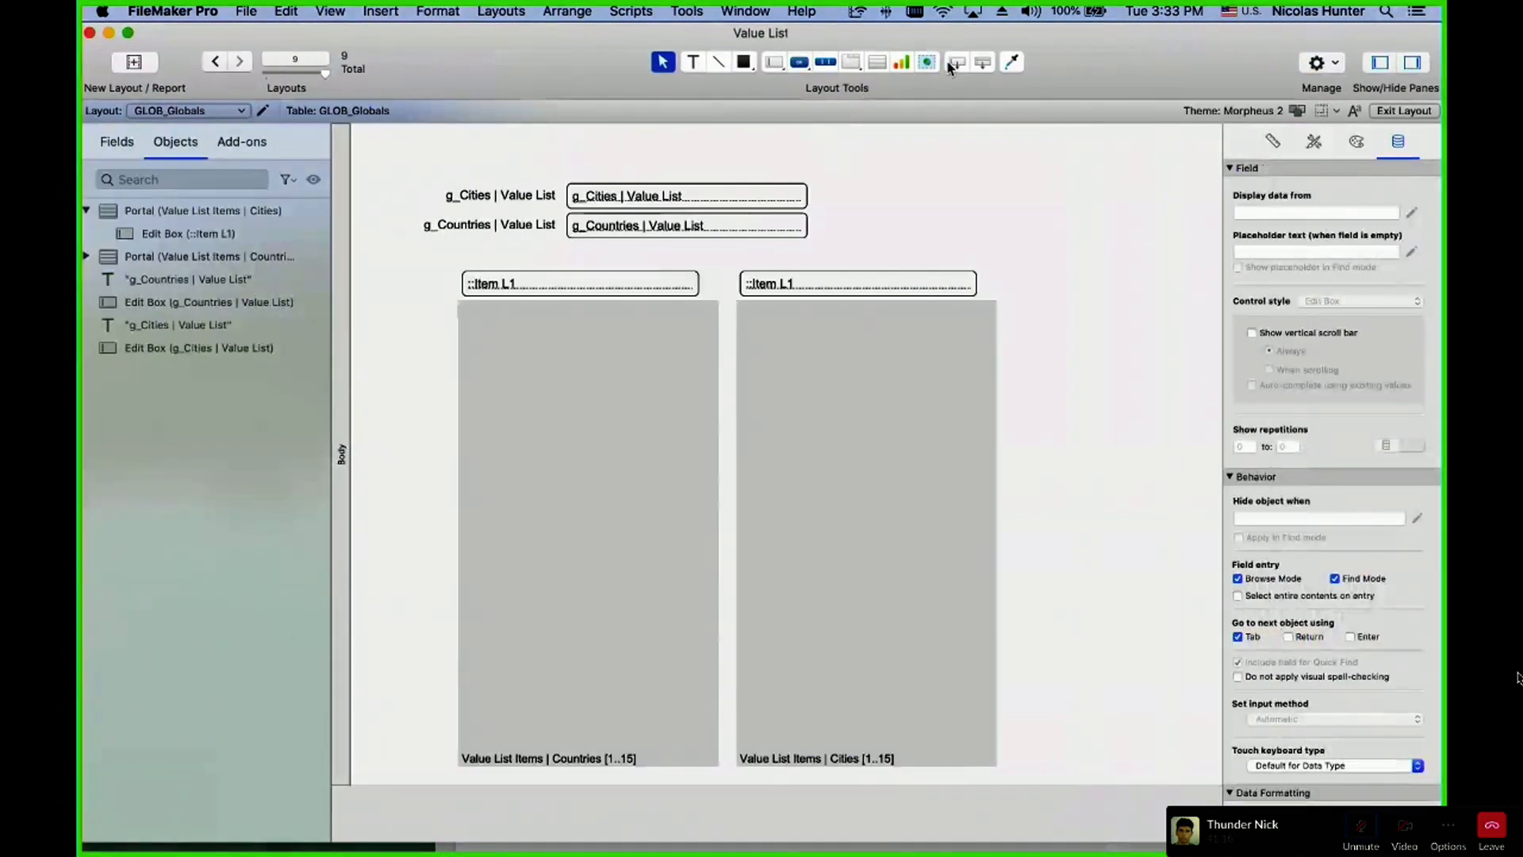
{"action": "key", "text": "shift+super+d"}
{"action": "left_click", "coordinate": [742, 64]}
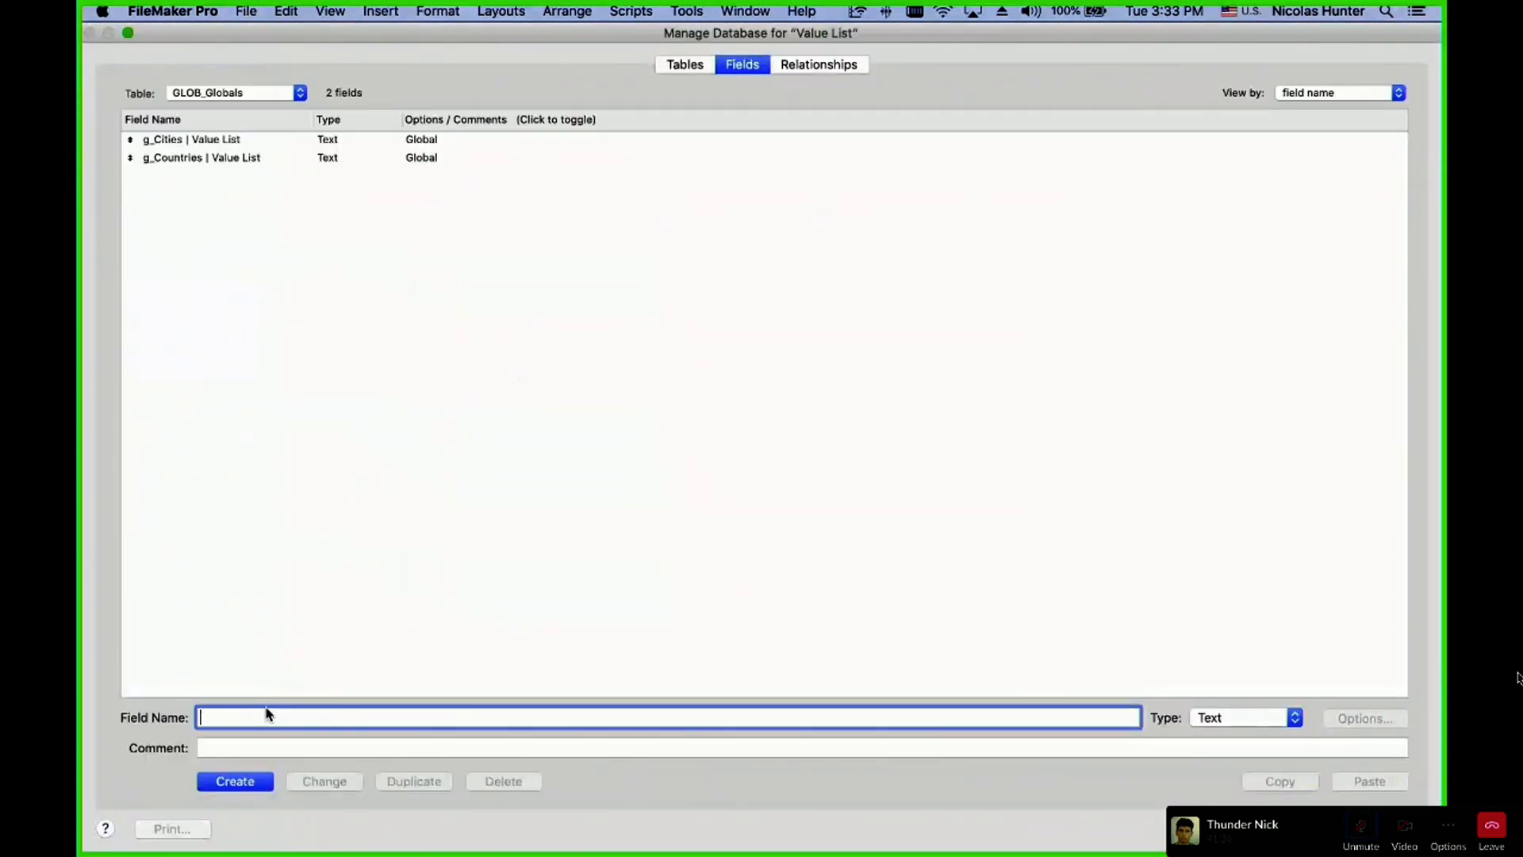
{"action": "type", "text": "Test"}
{"action": "left_click", "coordinate": [235, 783]}
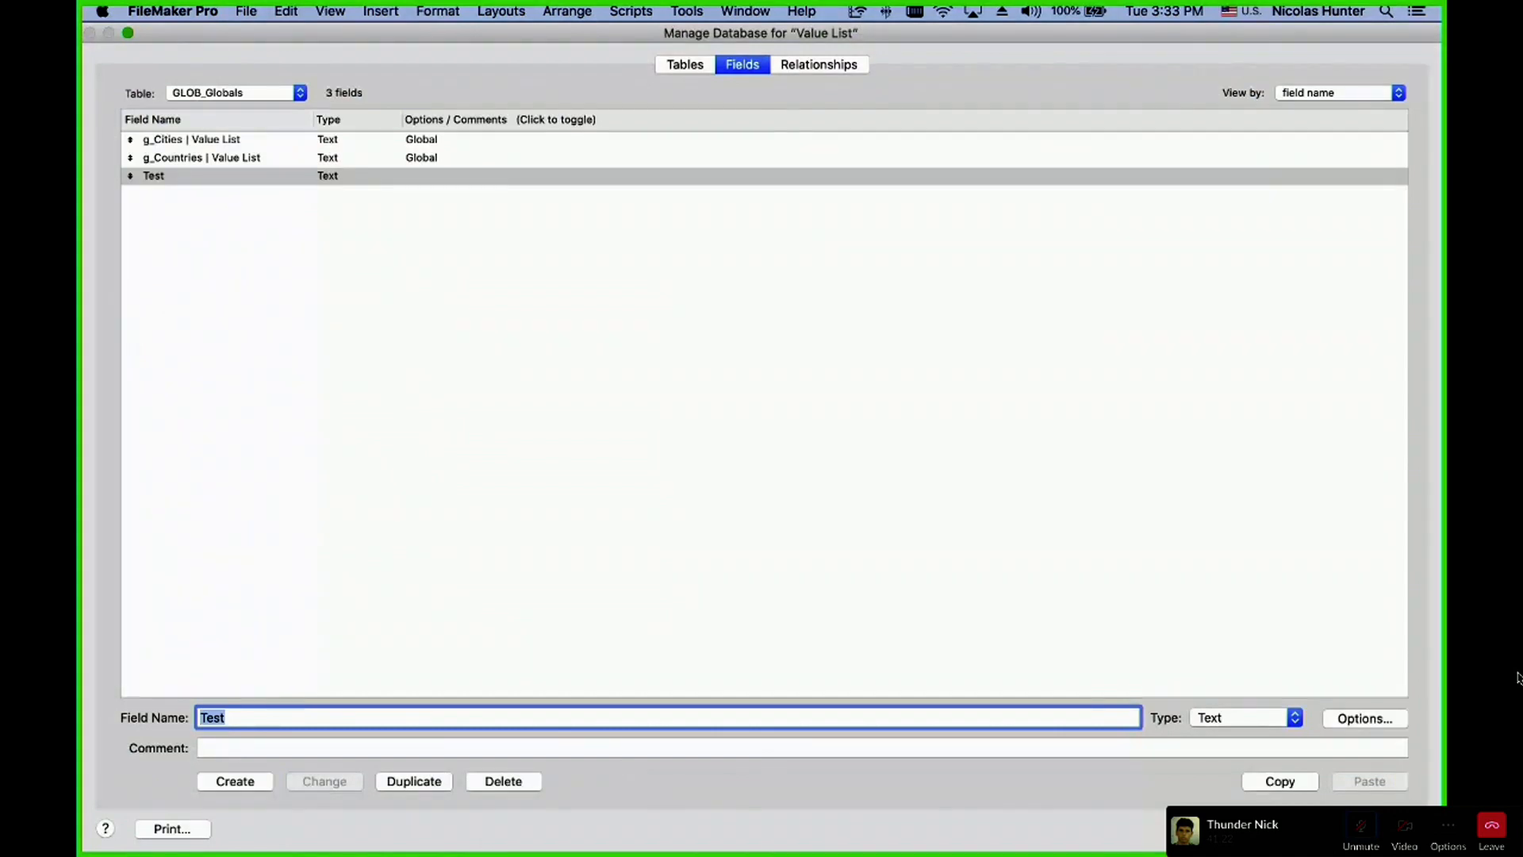
{"action": "key", "text": "Return"}
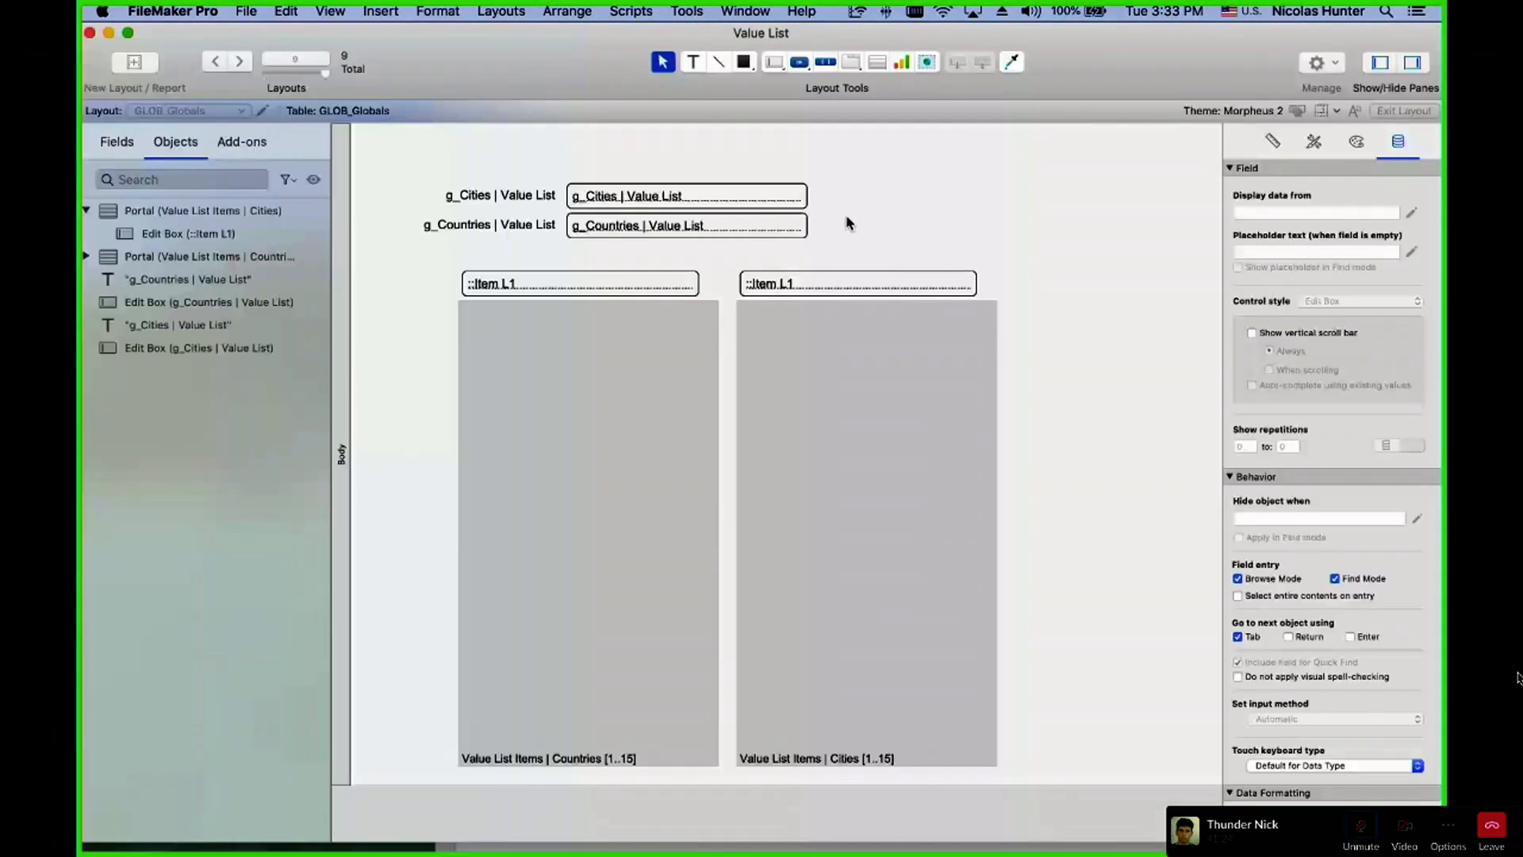
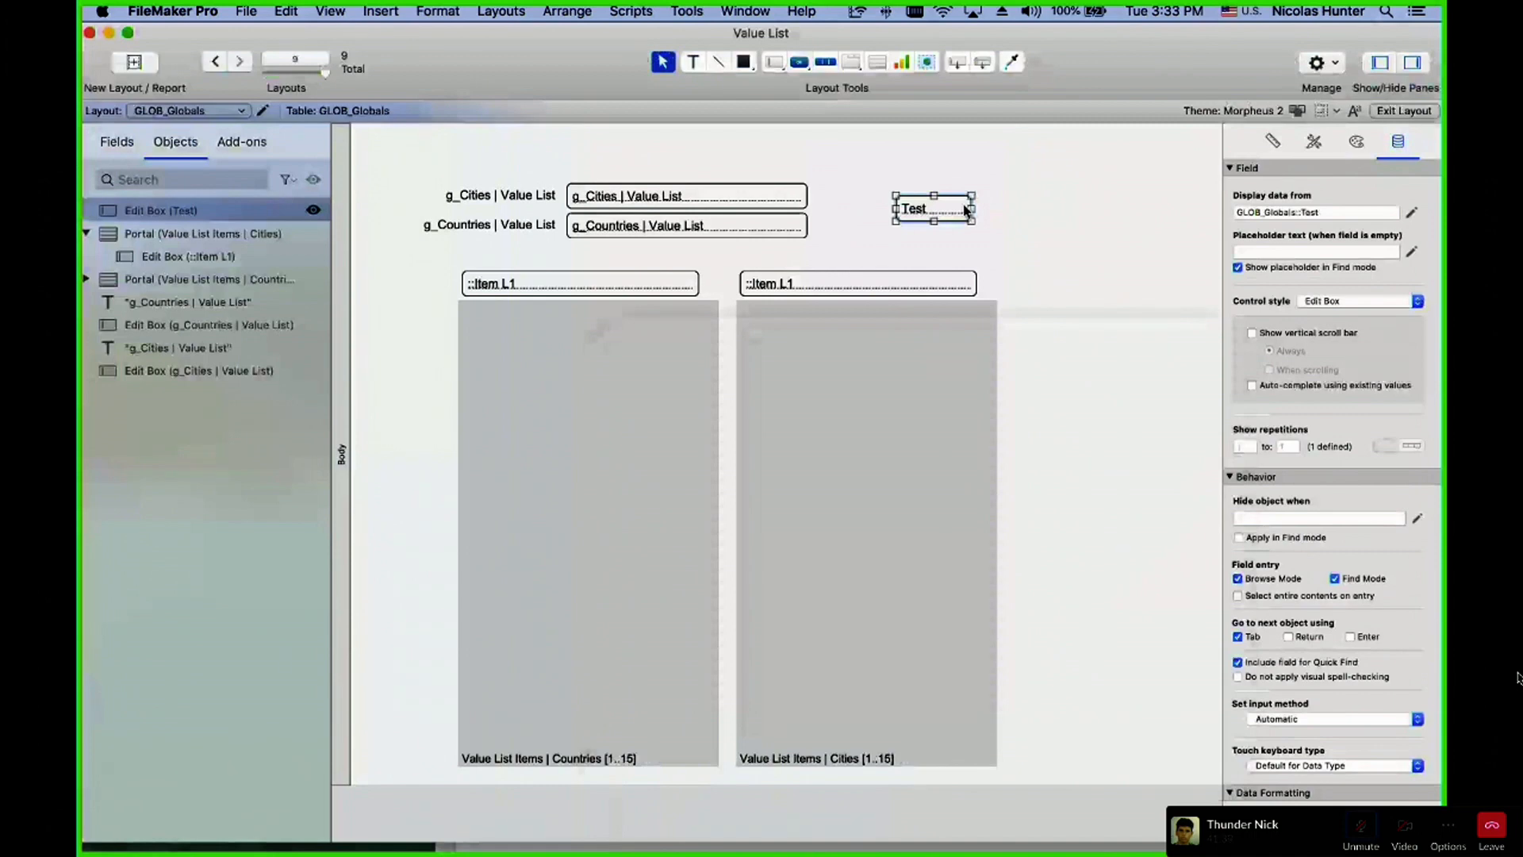
- Widen the Test field as a pop-up menu using Countries Value List | Related, and add a copy below using Cities Value List | Related
{"action": "left_click_drag", "start_coordinate": [968, 208], "coordinate": [1104, 208]}
{"action": "left_click", "coordinate": [1358, 301]}
{"action": "left_click", "coordinate": [1358, 326]}
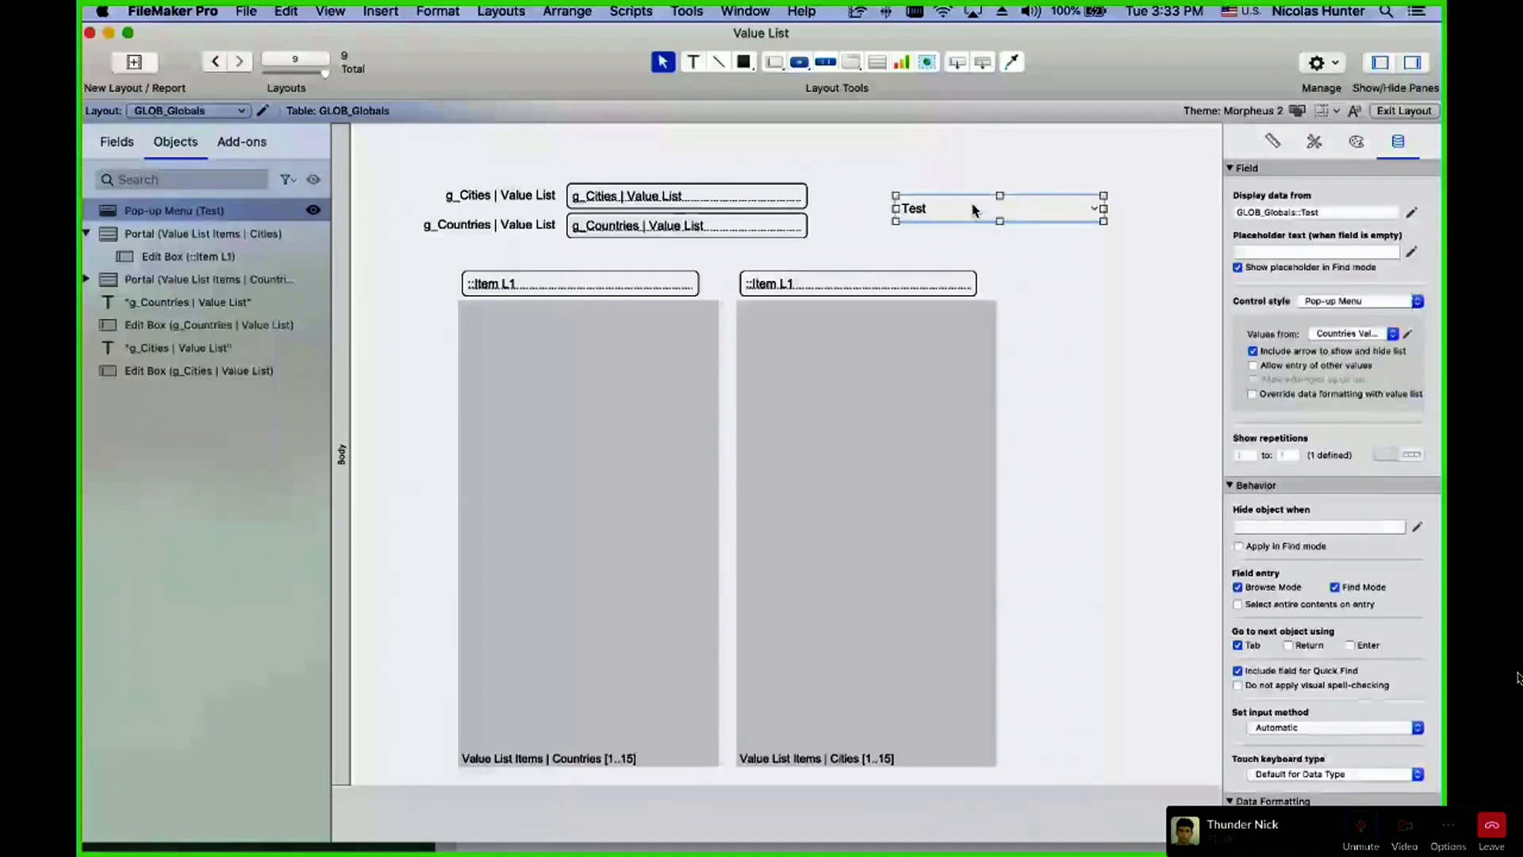
{"action": "double_click", "coordinate": [975, 210]}
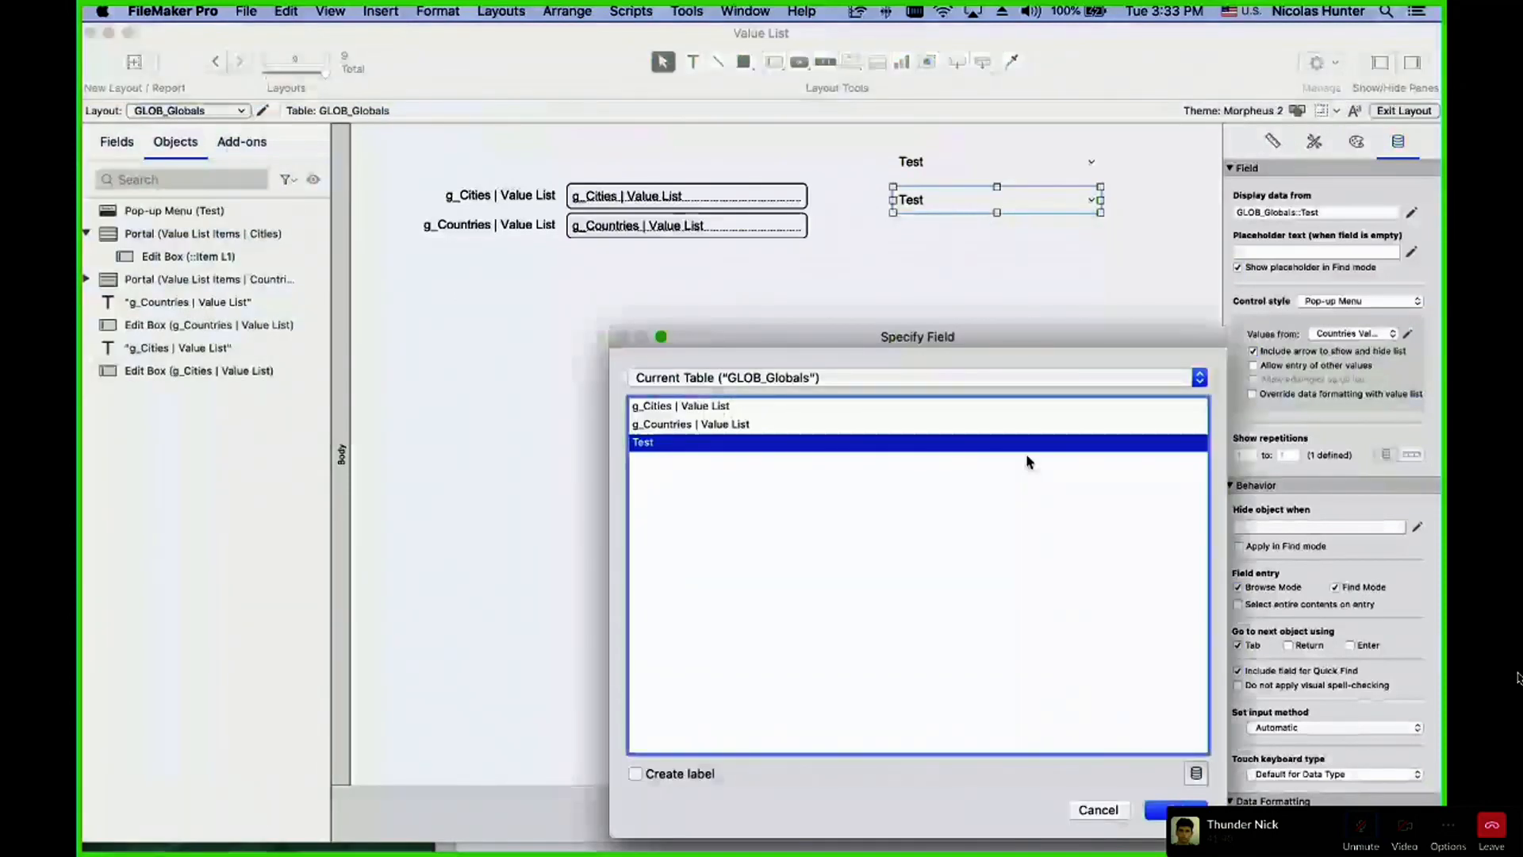
{"action": "double_click", "coordinate": [951, 449]}
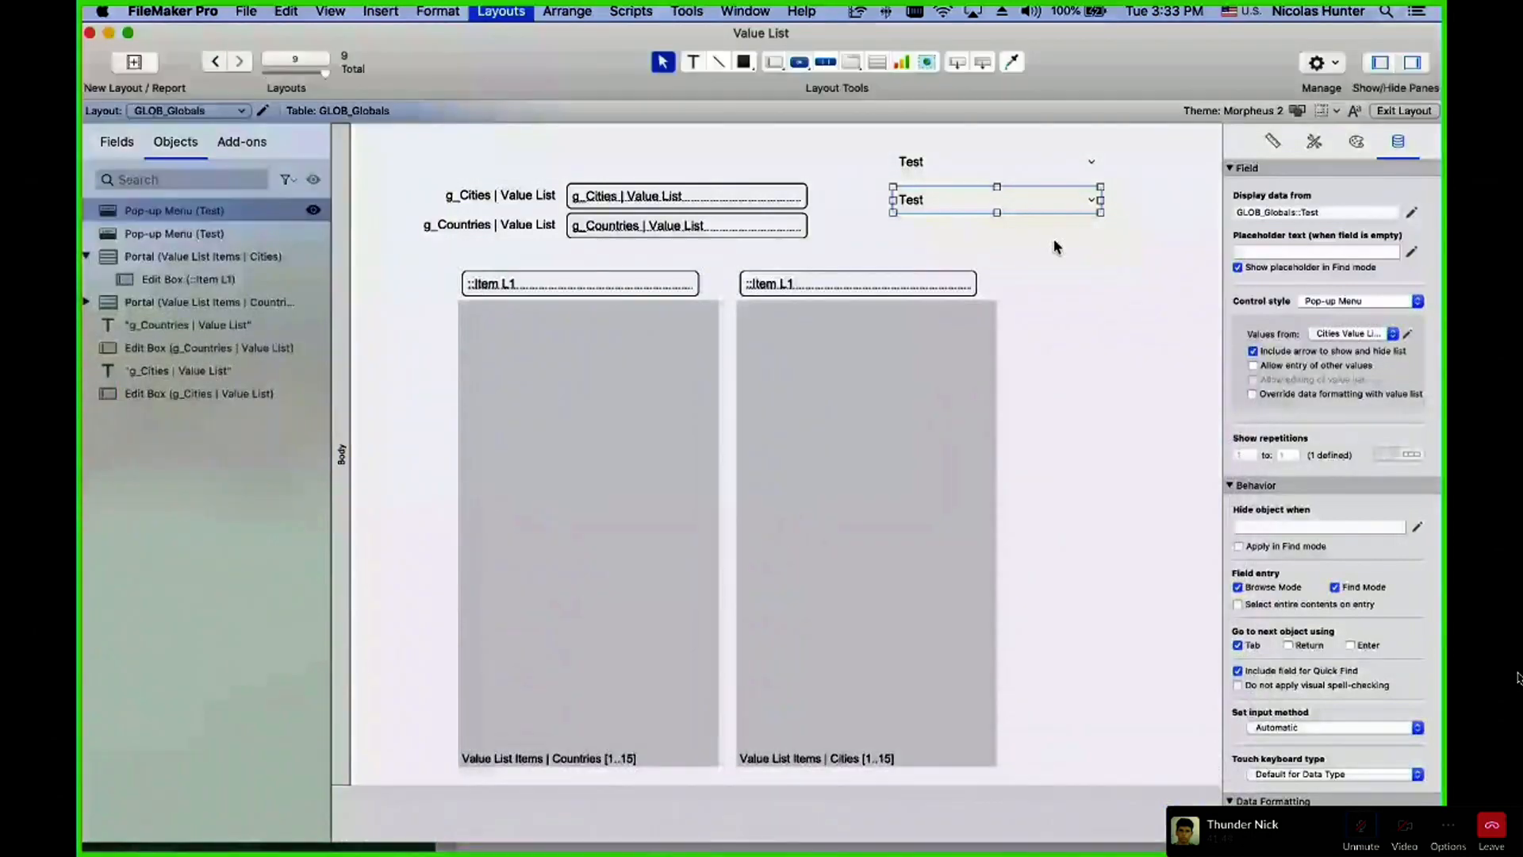
- Return to Browse mode and open the Test pop-up menus to check the related values they offer
{"action": "key", "text": "super+b"}
{"action": "left_click", "coordinate": [766, 204]}
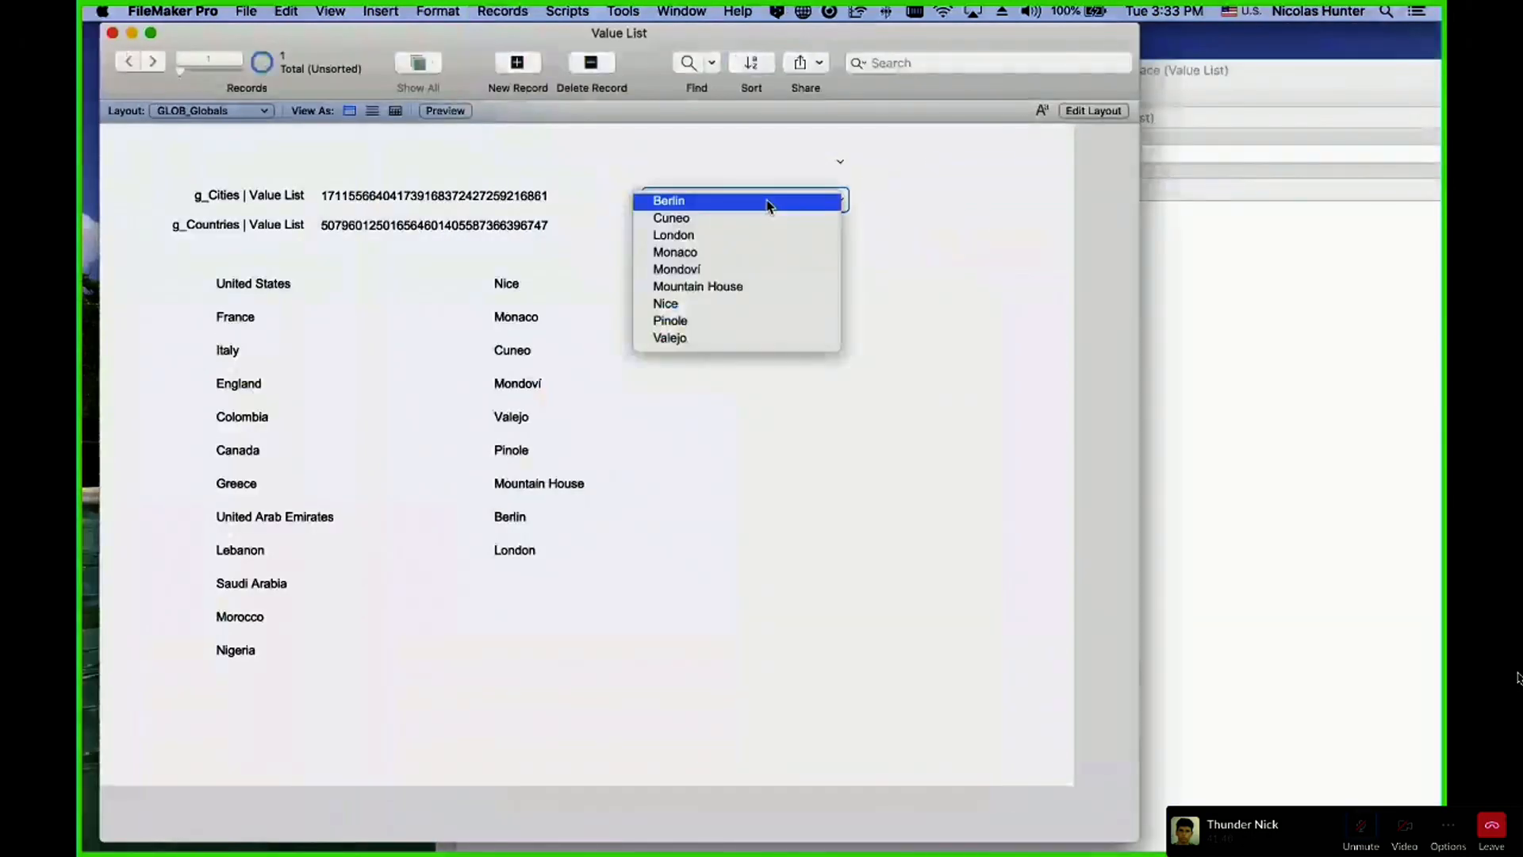
{"action": "left_click", "coordinate": [769, 149]}
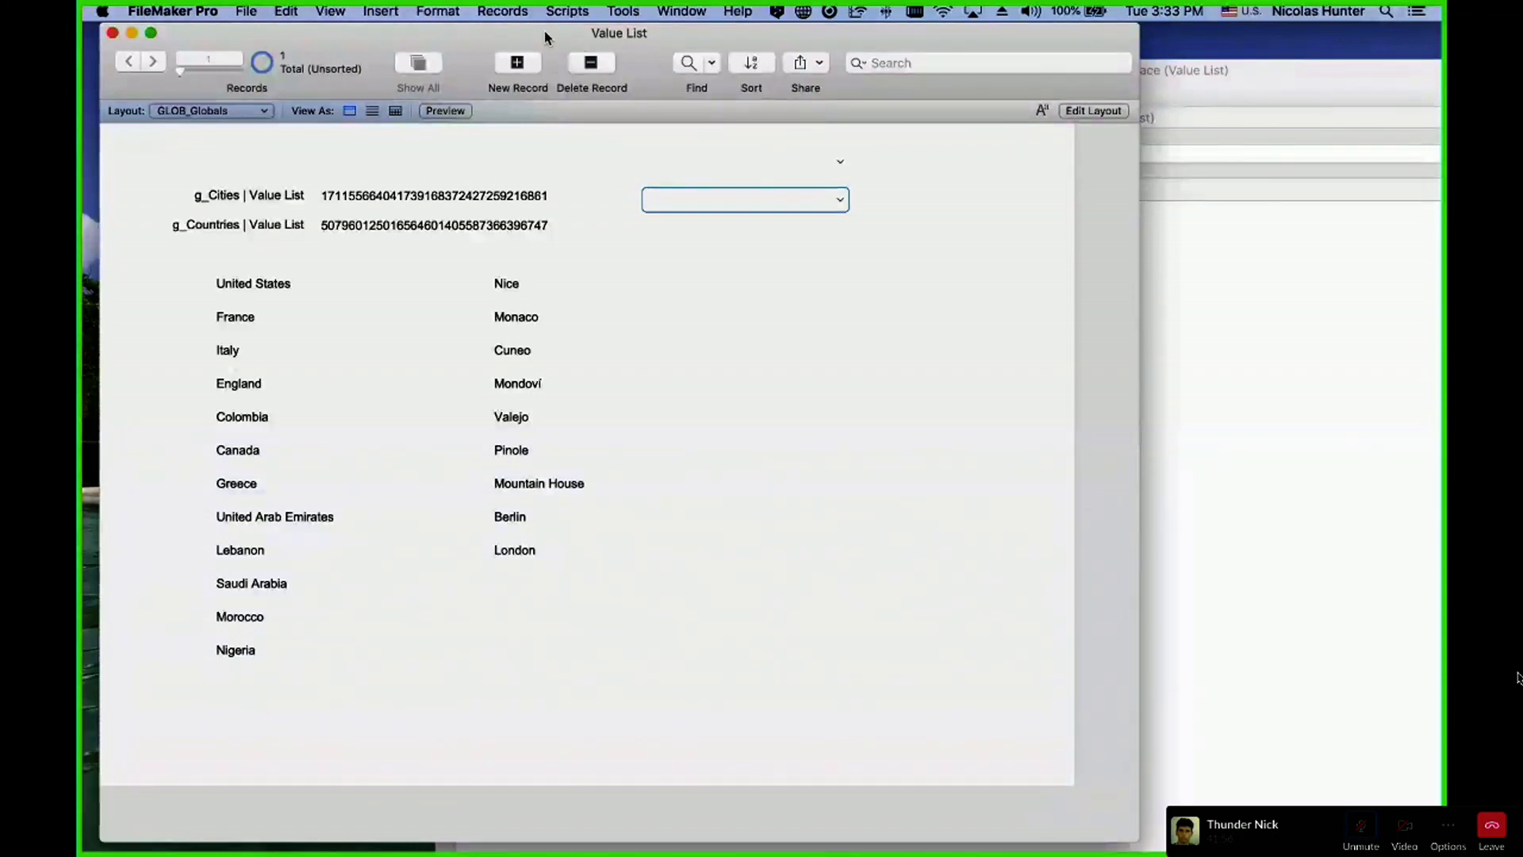
- Move the window aside, open a second window of the file and show the Value Lists layout in it
{"action": "left_click_drag", "start_coordinate": [549, 36], "coordinate": [670, 116]}
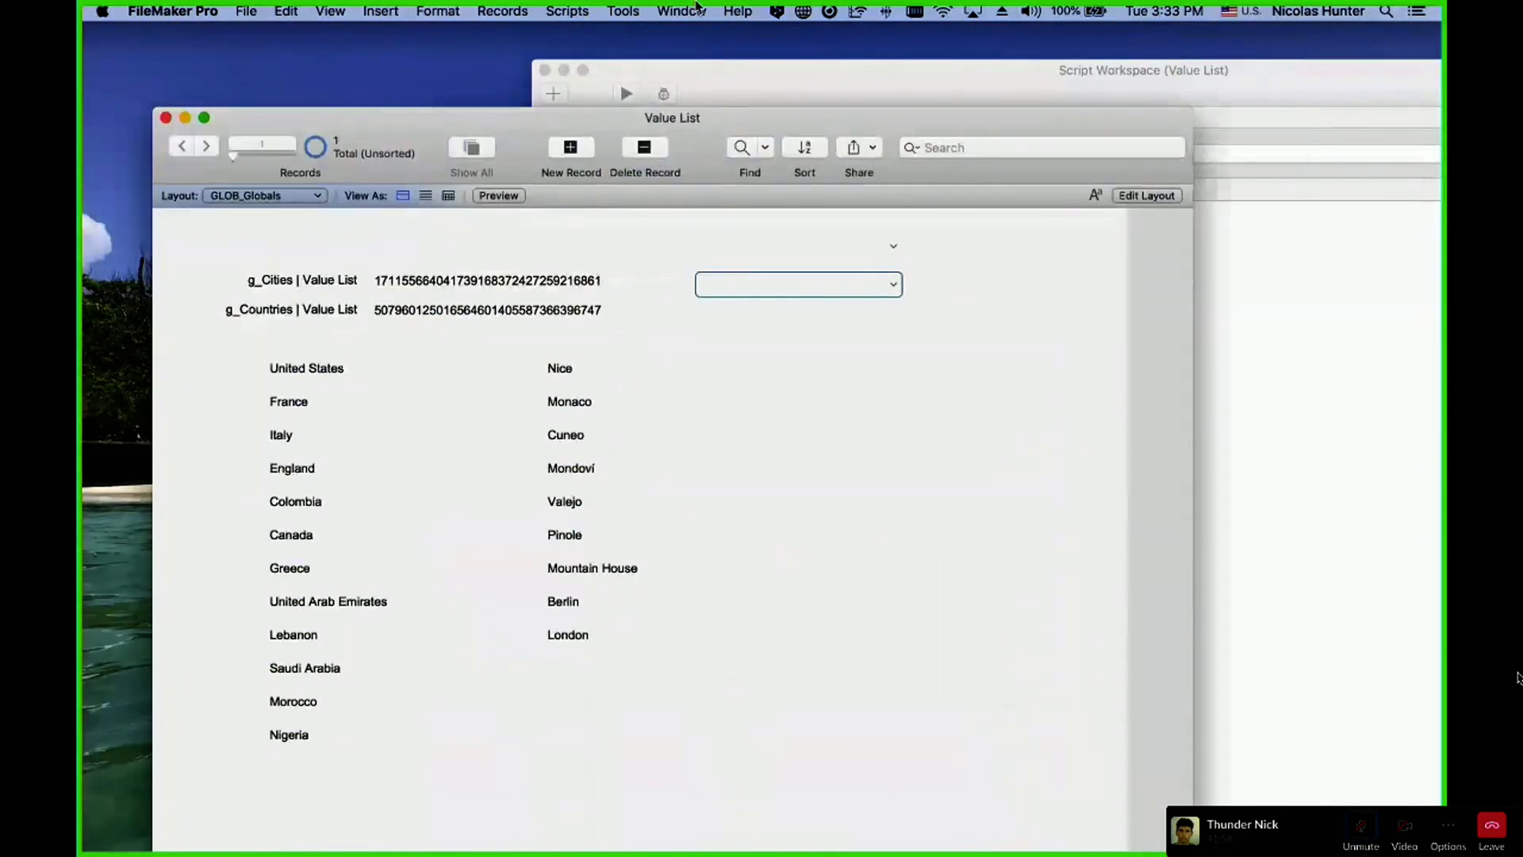
{"action": "left_click", "coordinate": [682, 11]}
{"action": "left_click", "coordinate": [709, 33]}
{"action": "left_click", "coordinate": [256, 219]}
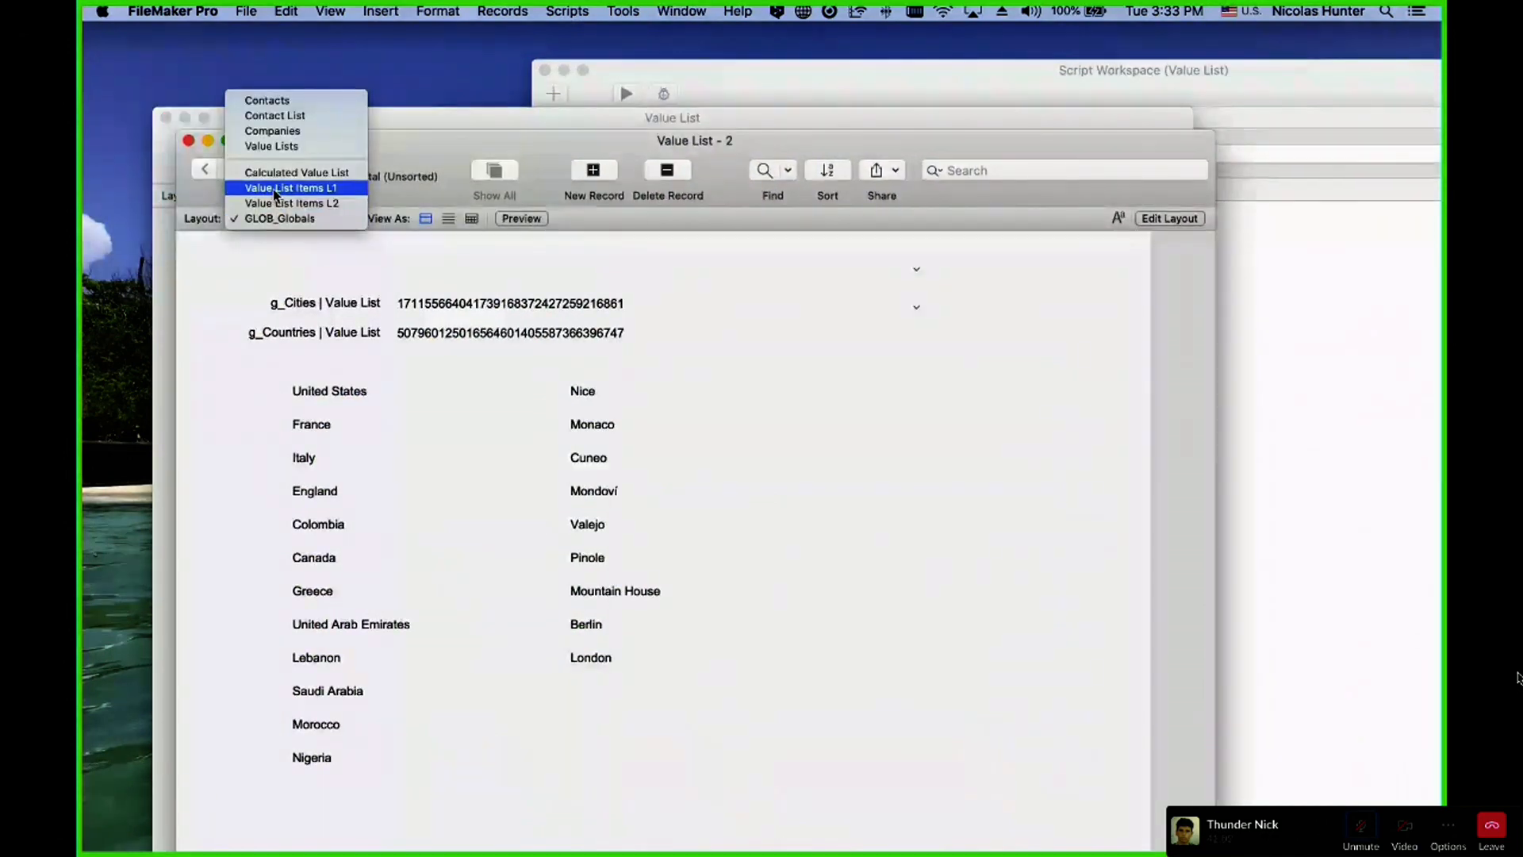
{"action": "left_click", "coordinate": [271, 146]}
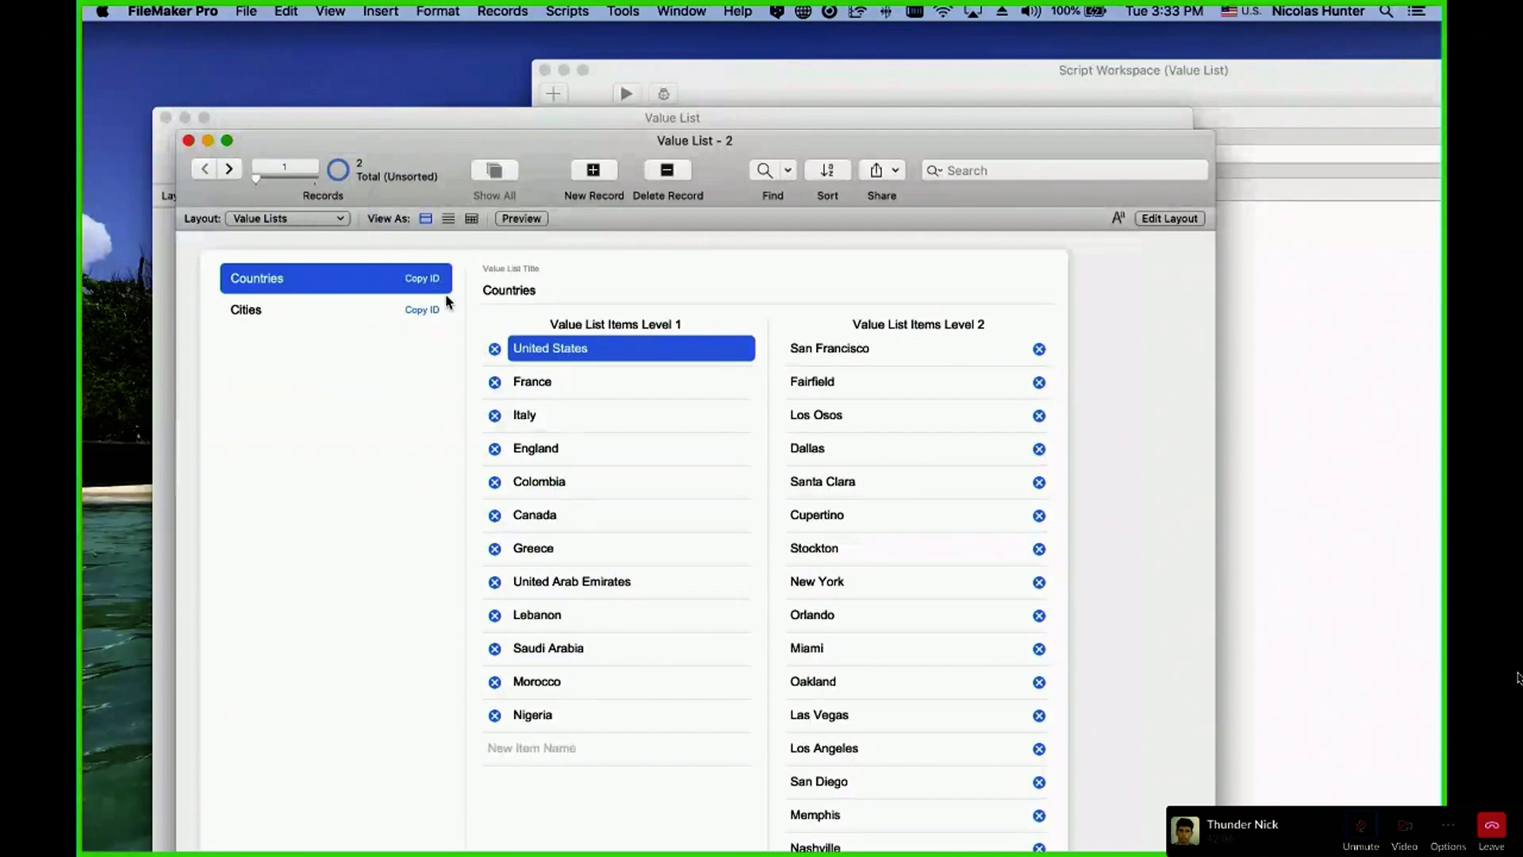
- Switch the second window to the Value List Items L1 layout to examine each item's value list ID
{"action": "left_click", "coordinate": [304, 218]}
{"action": "left_click", "coordinate": [495, 445]}
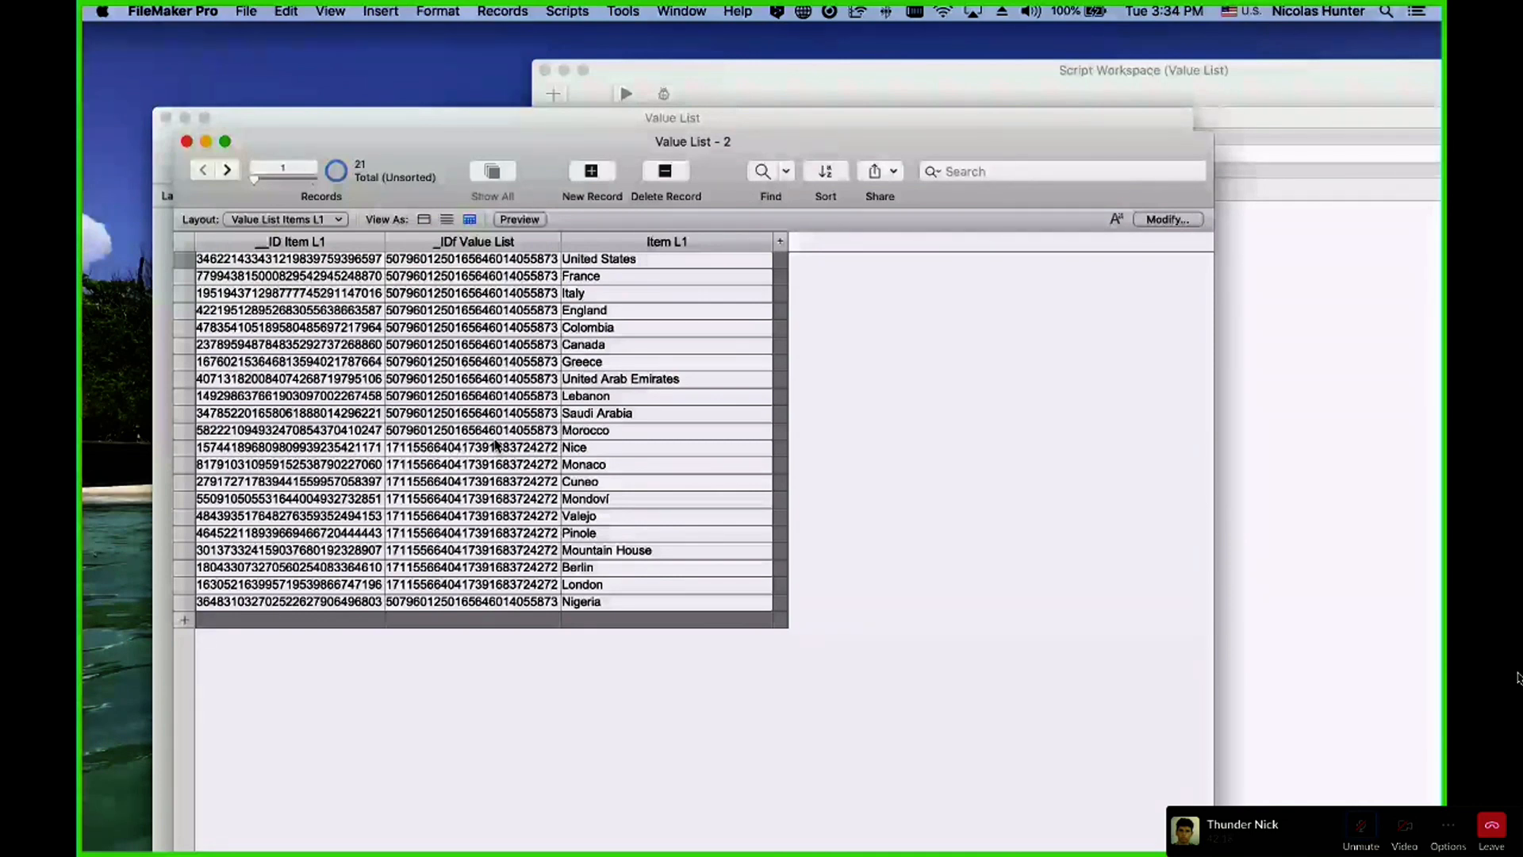
{"action": "left_click_drag", "start_coordinate": [474, 143], "coordinate": [523, 143]}
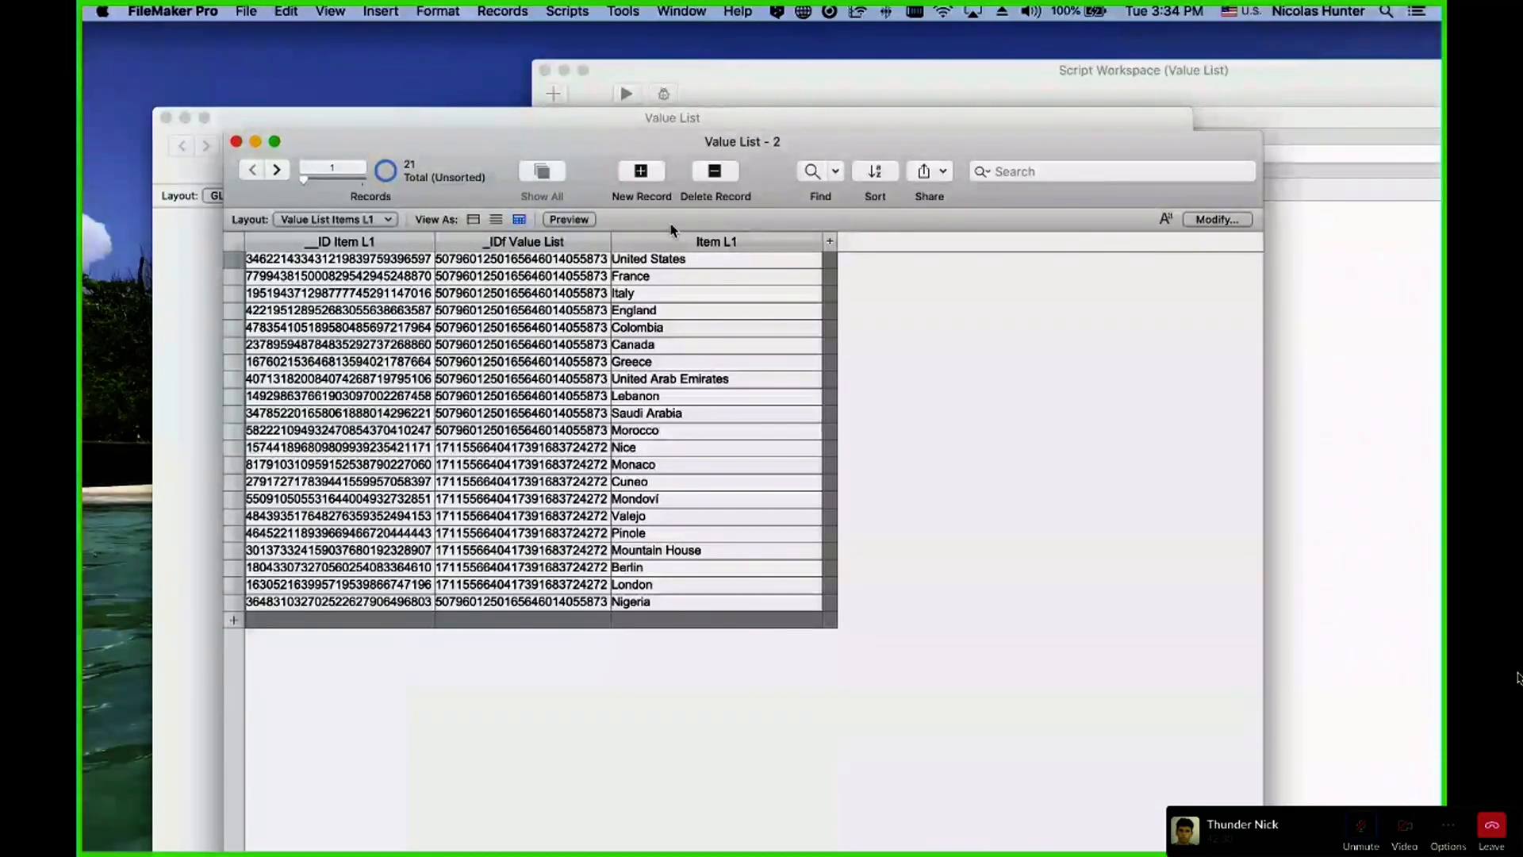
- Open the file's value list definitions to review the source of Countries Value List | Related, and close them without changes
{"action": "left_click", "coordinate": [246, 11]}
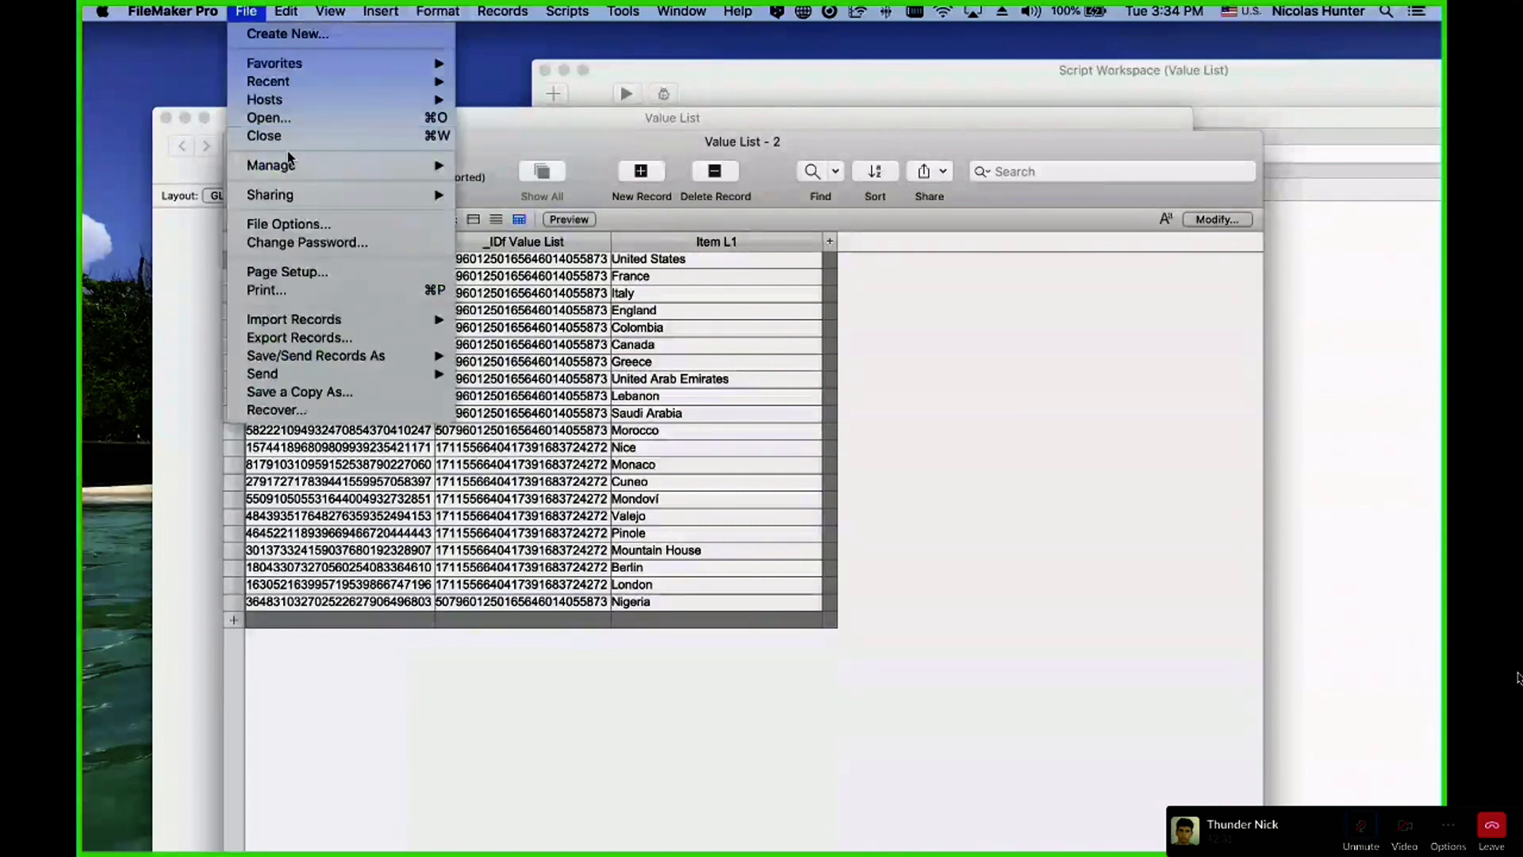
{"action": "left_click", "coordinate": [508, 166]}
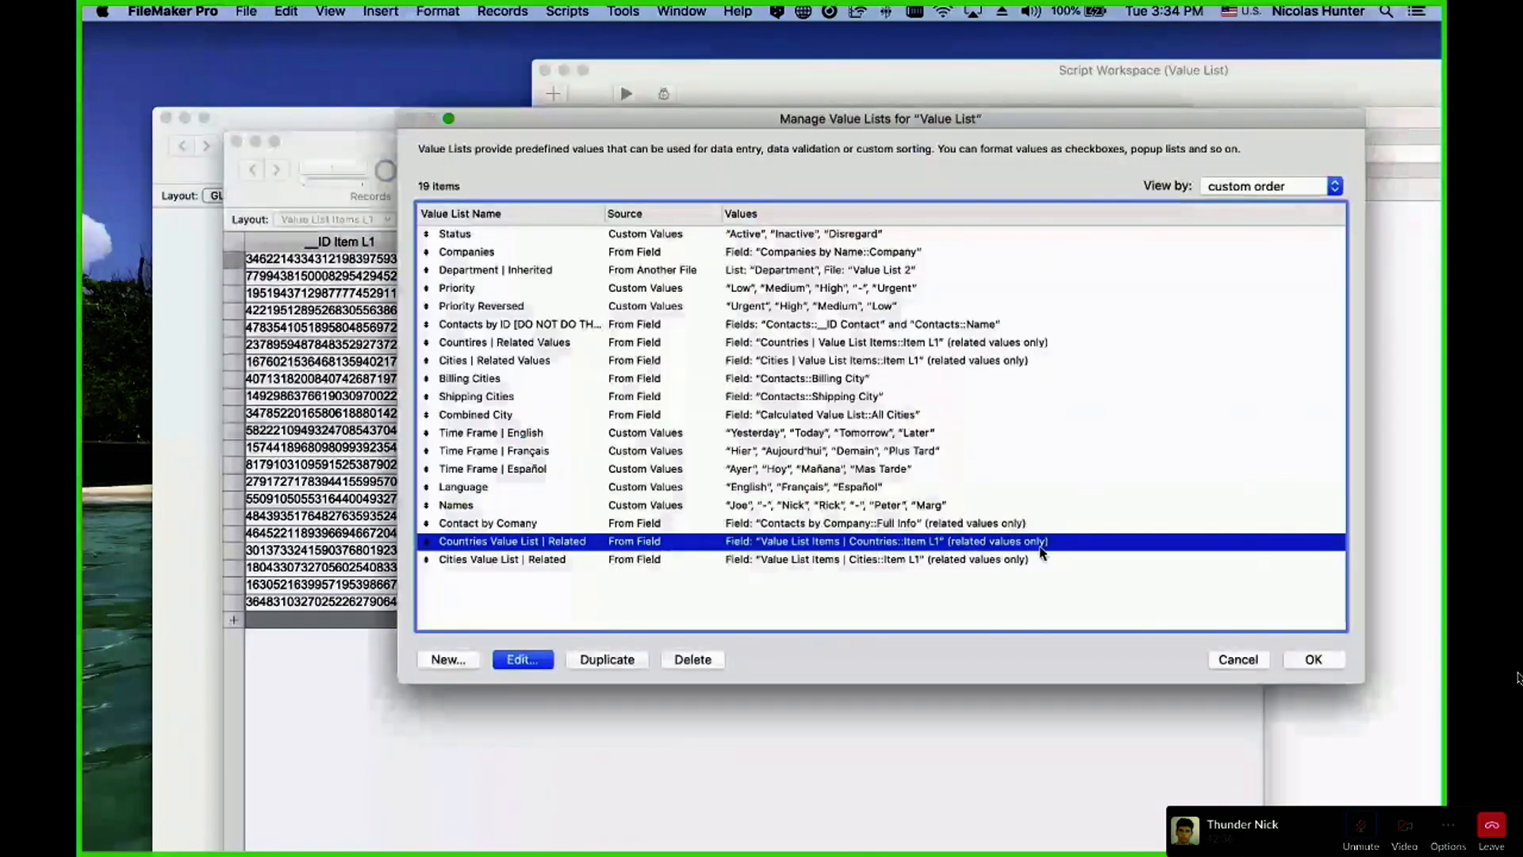
{"action": "key", "text": "Escape"}
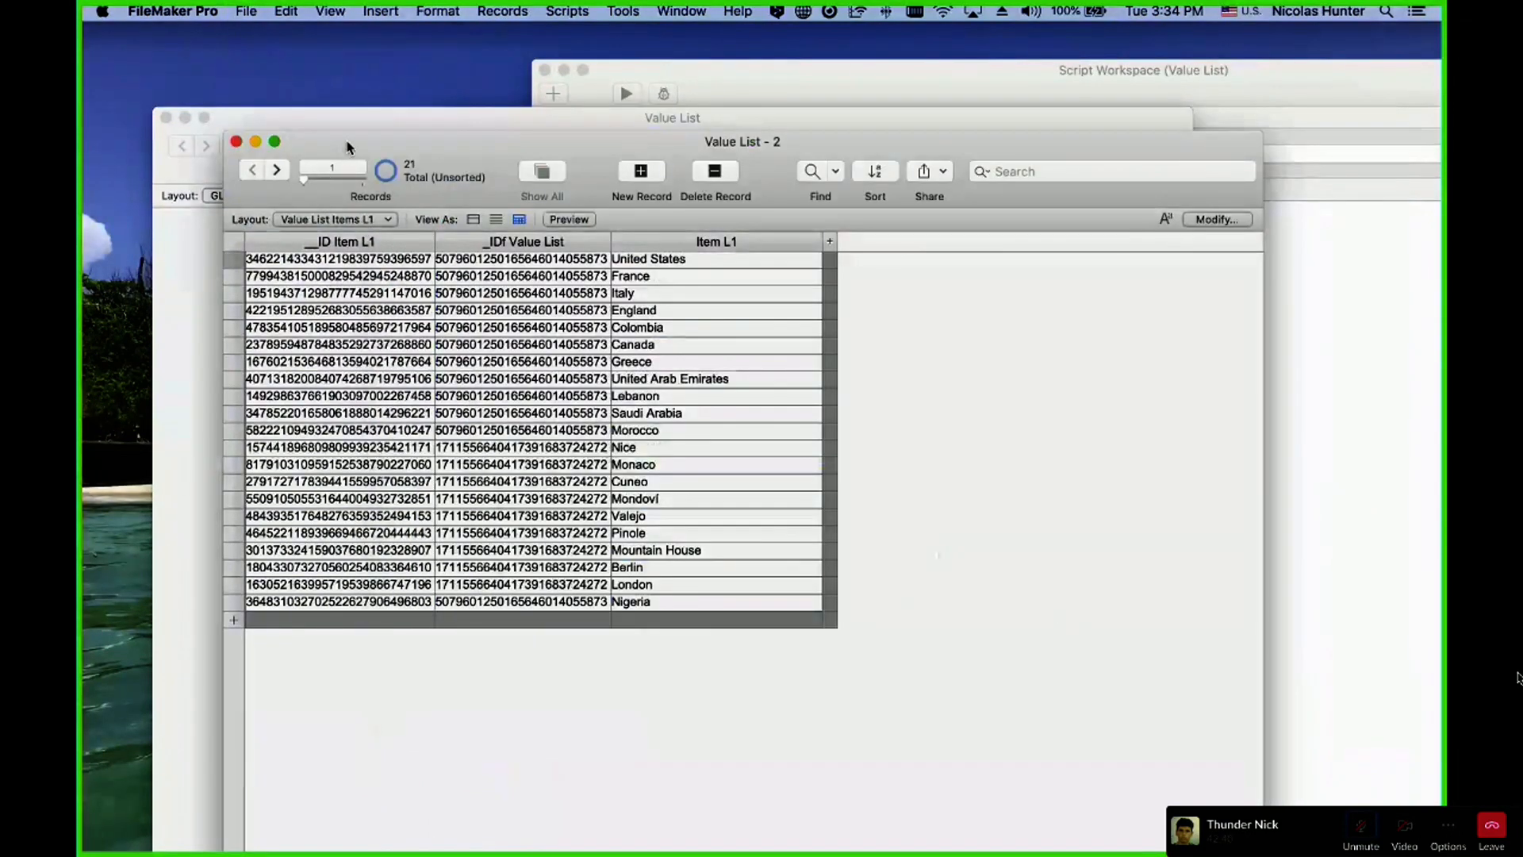
- Move the second window aside, bring the GLOB_Globals window forward and switch it to the Companies layout
{"action": "left_click_drag", "start_coordinate": [346, 146], "coordinate": [521, 143]}
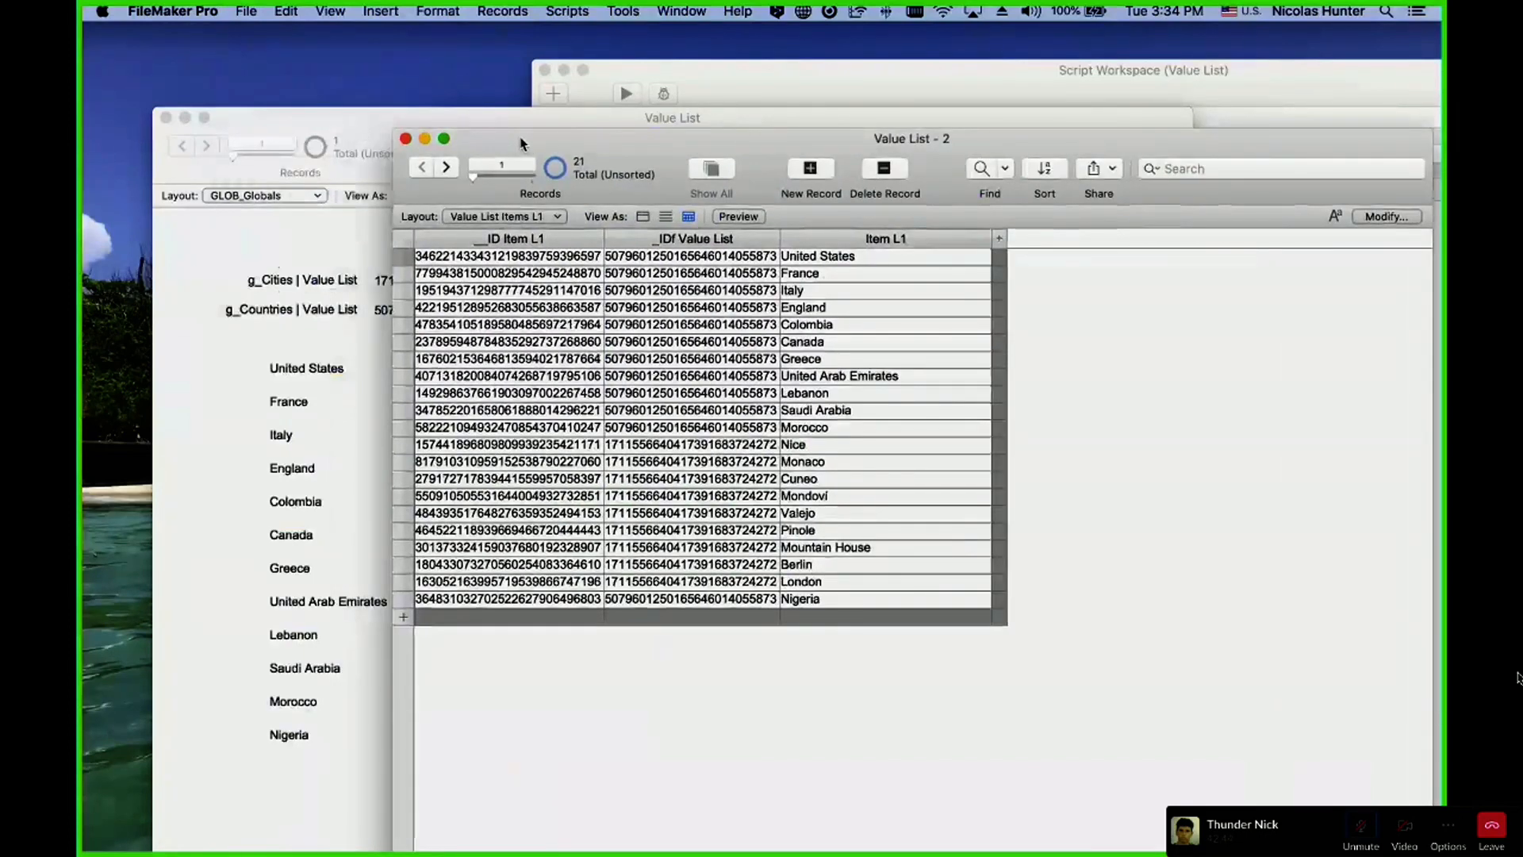
{"action": "left_click", "coordinate": [266, 205]}
{"action": "left_click", "coordinate": [275, 244]}
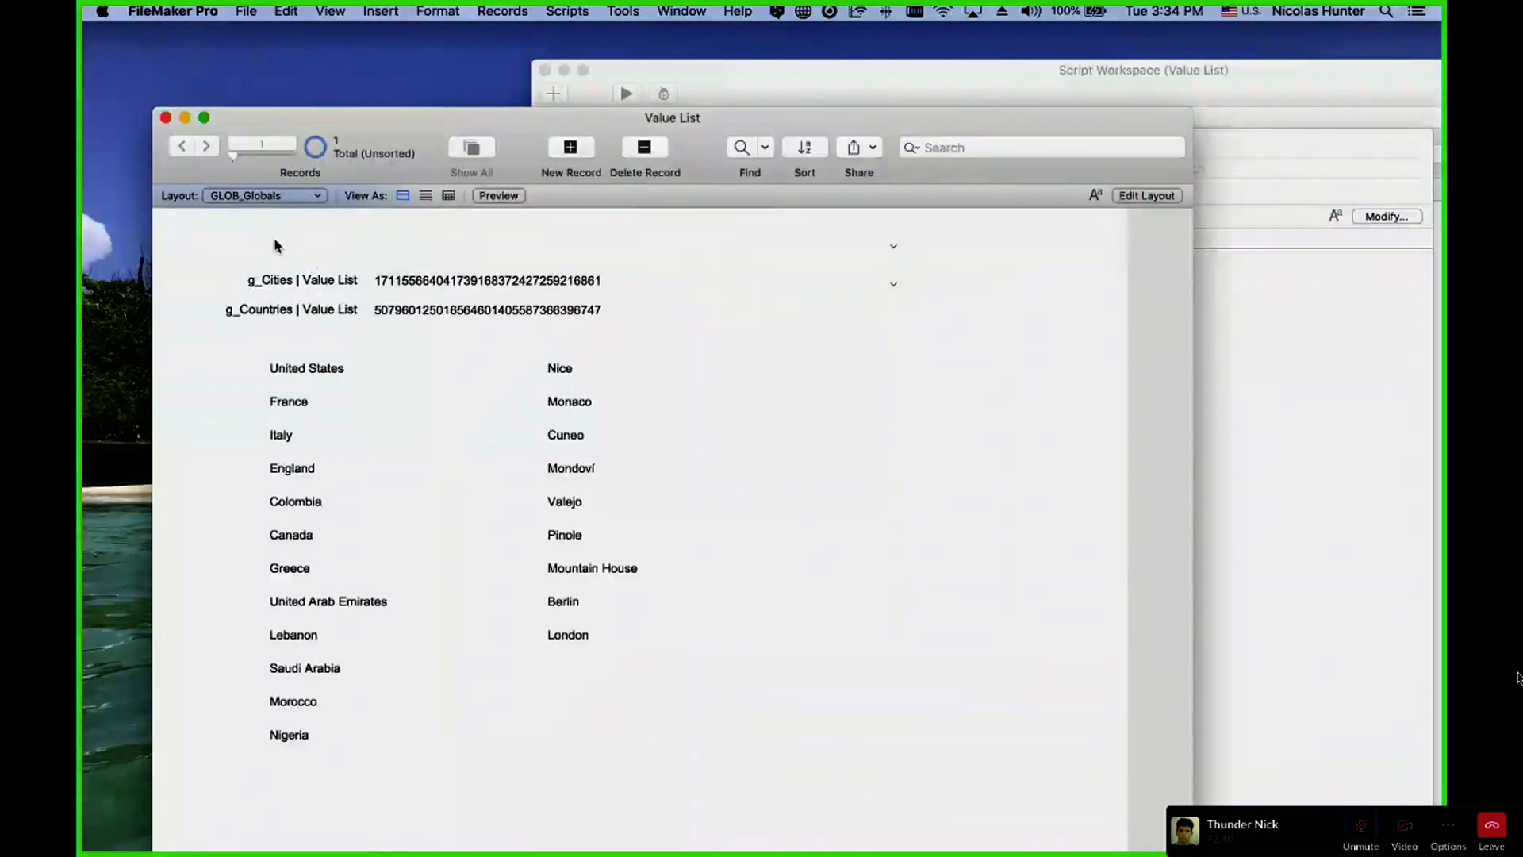
{"action": "left_click", "coordinate": [238, 198]}
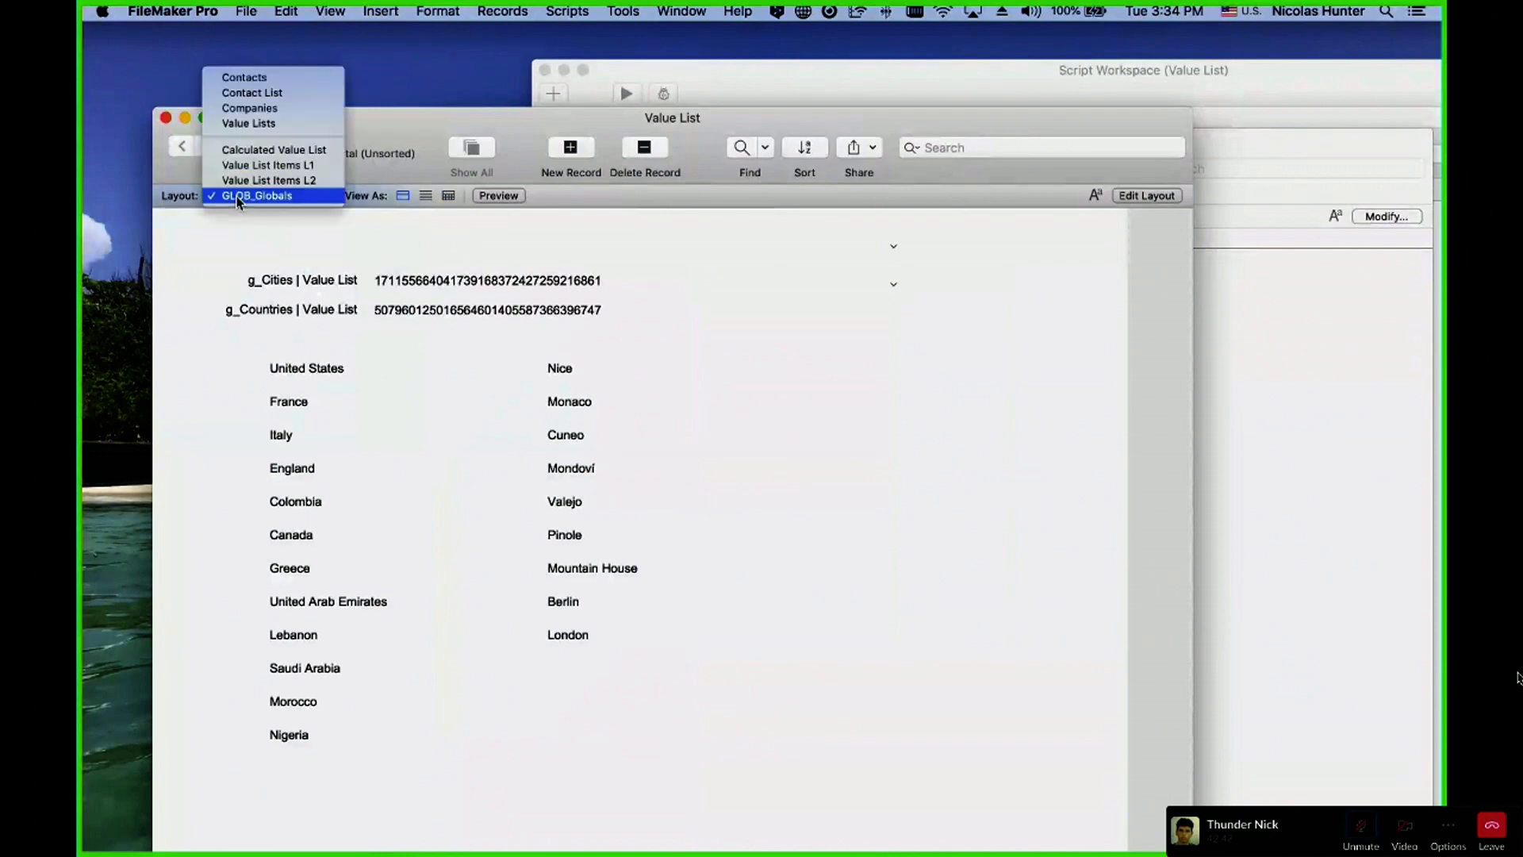
{"action": "left_click", "coordinate": [250, 107]}
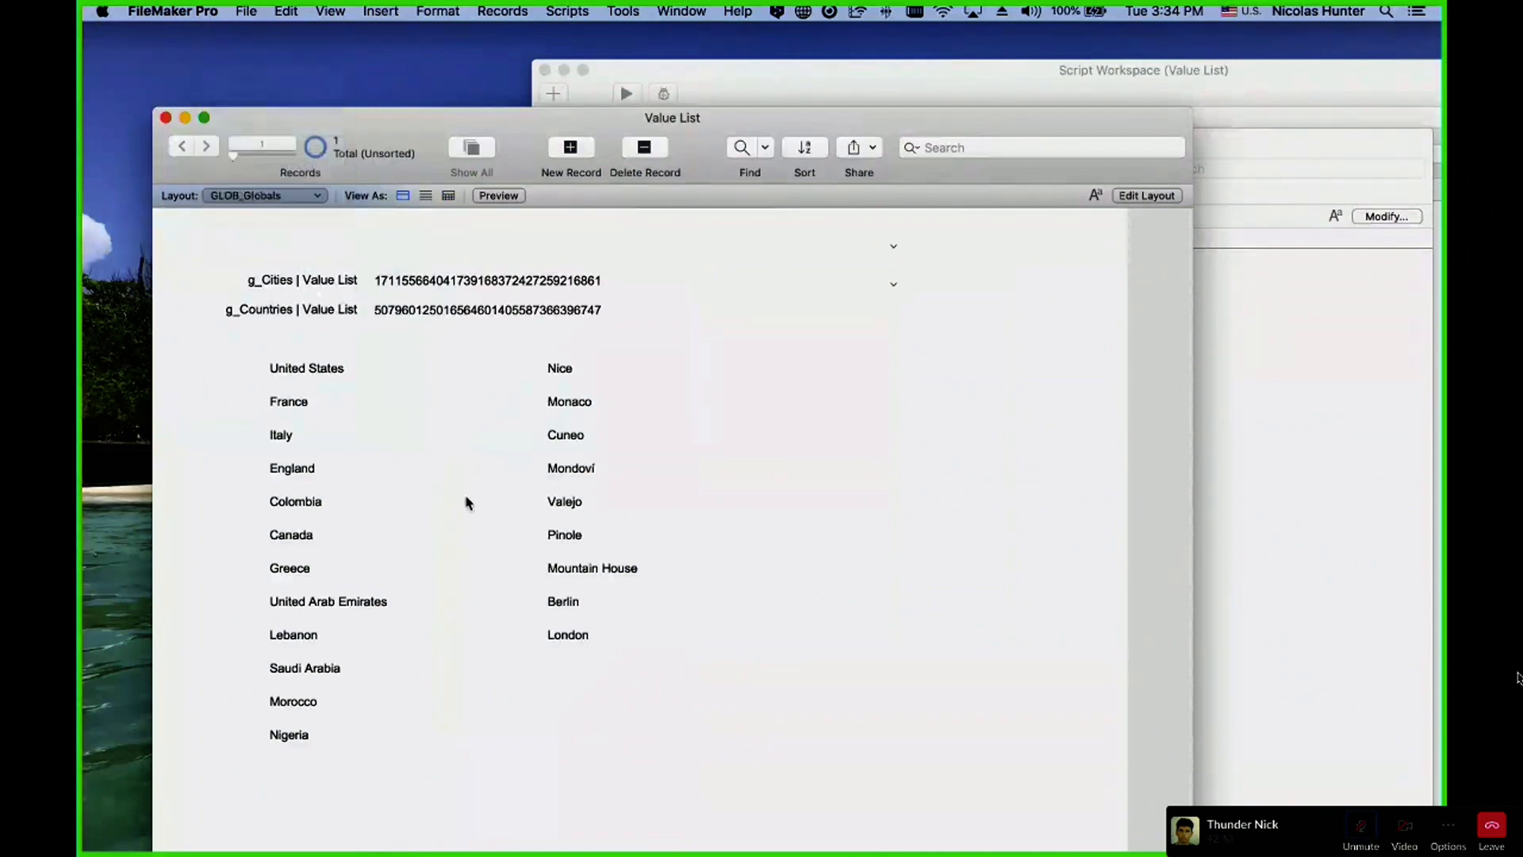
- Edit the Companies layout and set the Country pop-up menu to take its values from Countries Value List | Related
{"action": "key", "text": "super+l"}
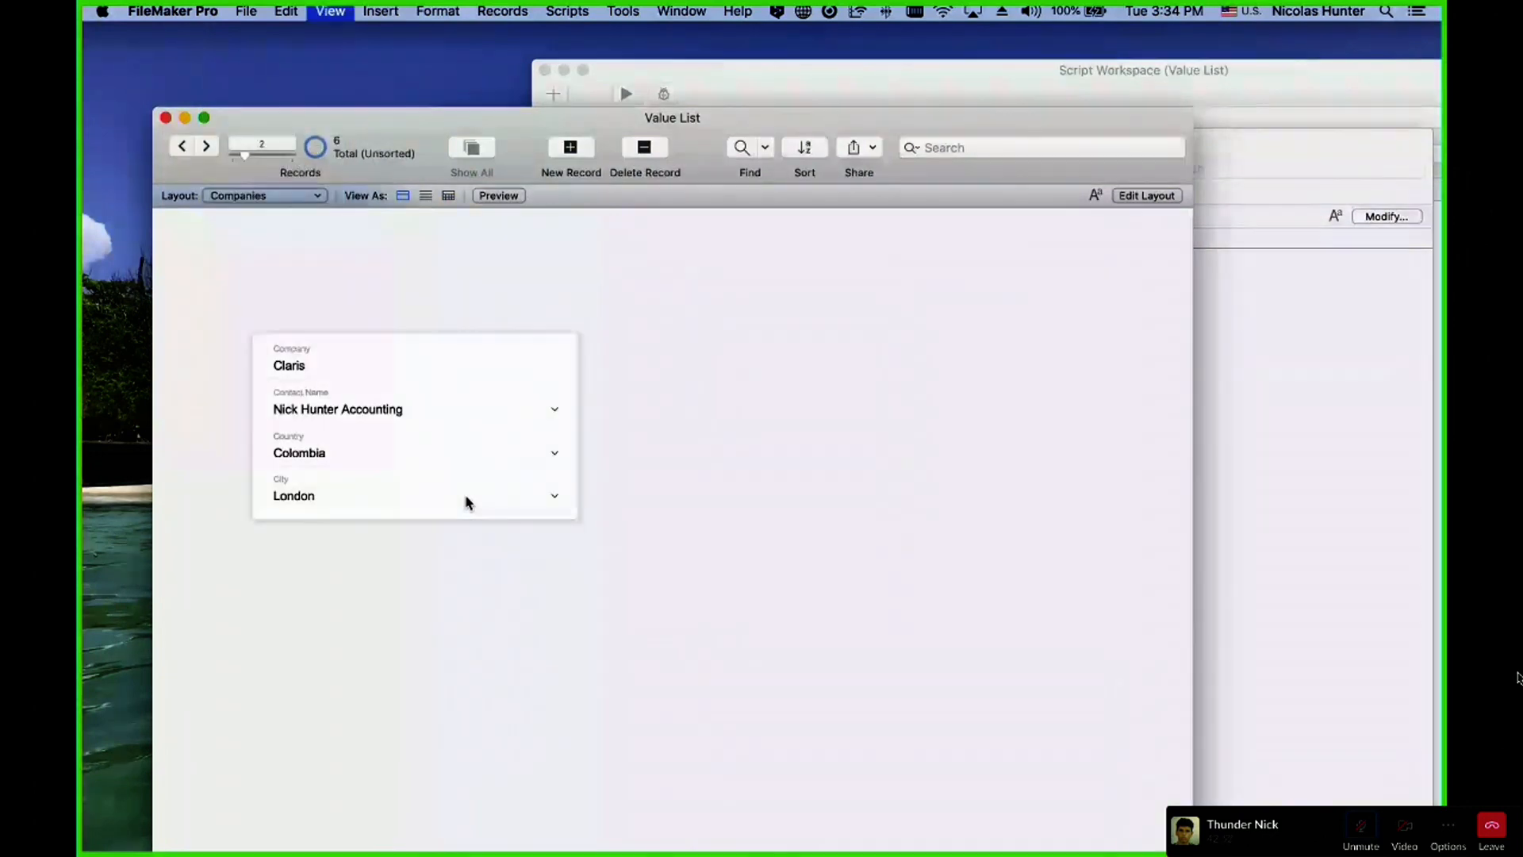
{"action": "left_click", "coordinate": [476, 406]}
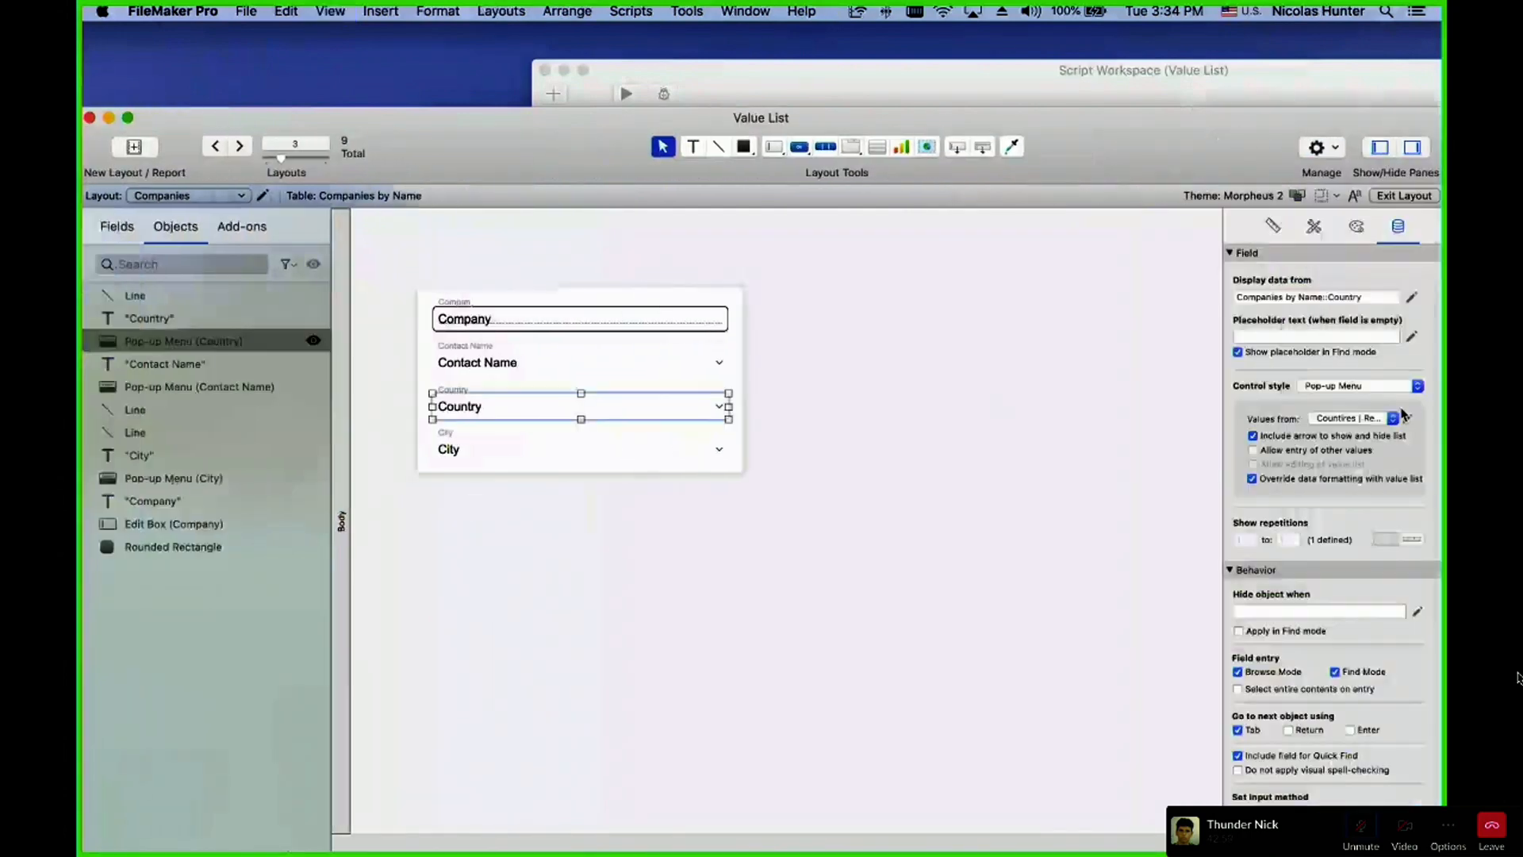
{"action": "left_click", "coordinate": [1340, 418]}
{"action": "left_click", "coordinate": [1377, 553]}
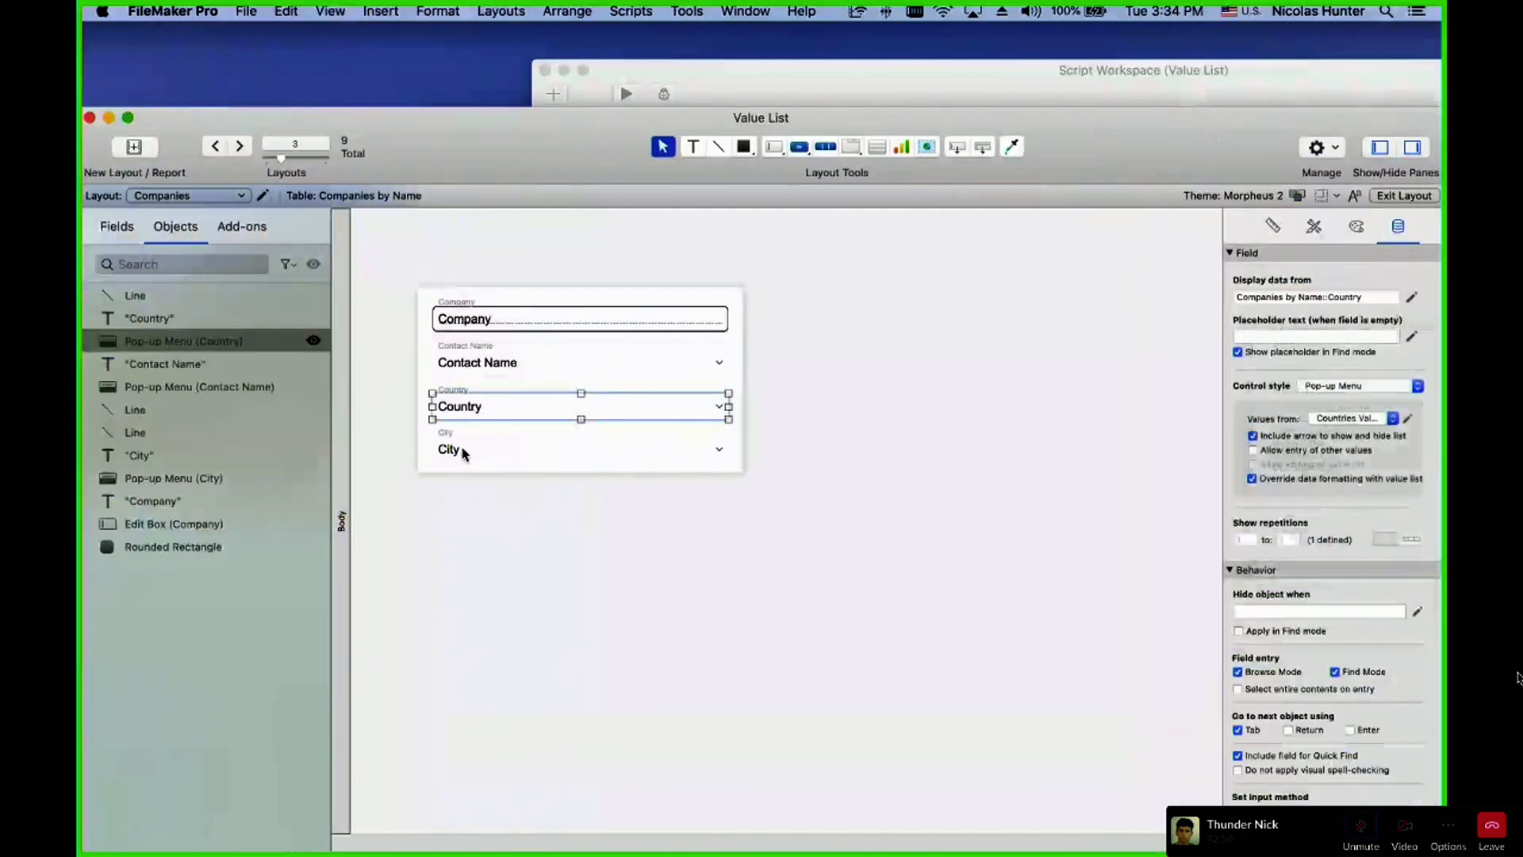
- Set the City pop-up menu to take its values from Cities Value List | Related and return to browsing the records
{"action": "left_click", "coordinate": [468, 447]}
{"action": "left_click", "coordinate": [1340, 418]}
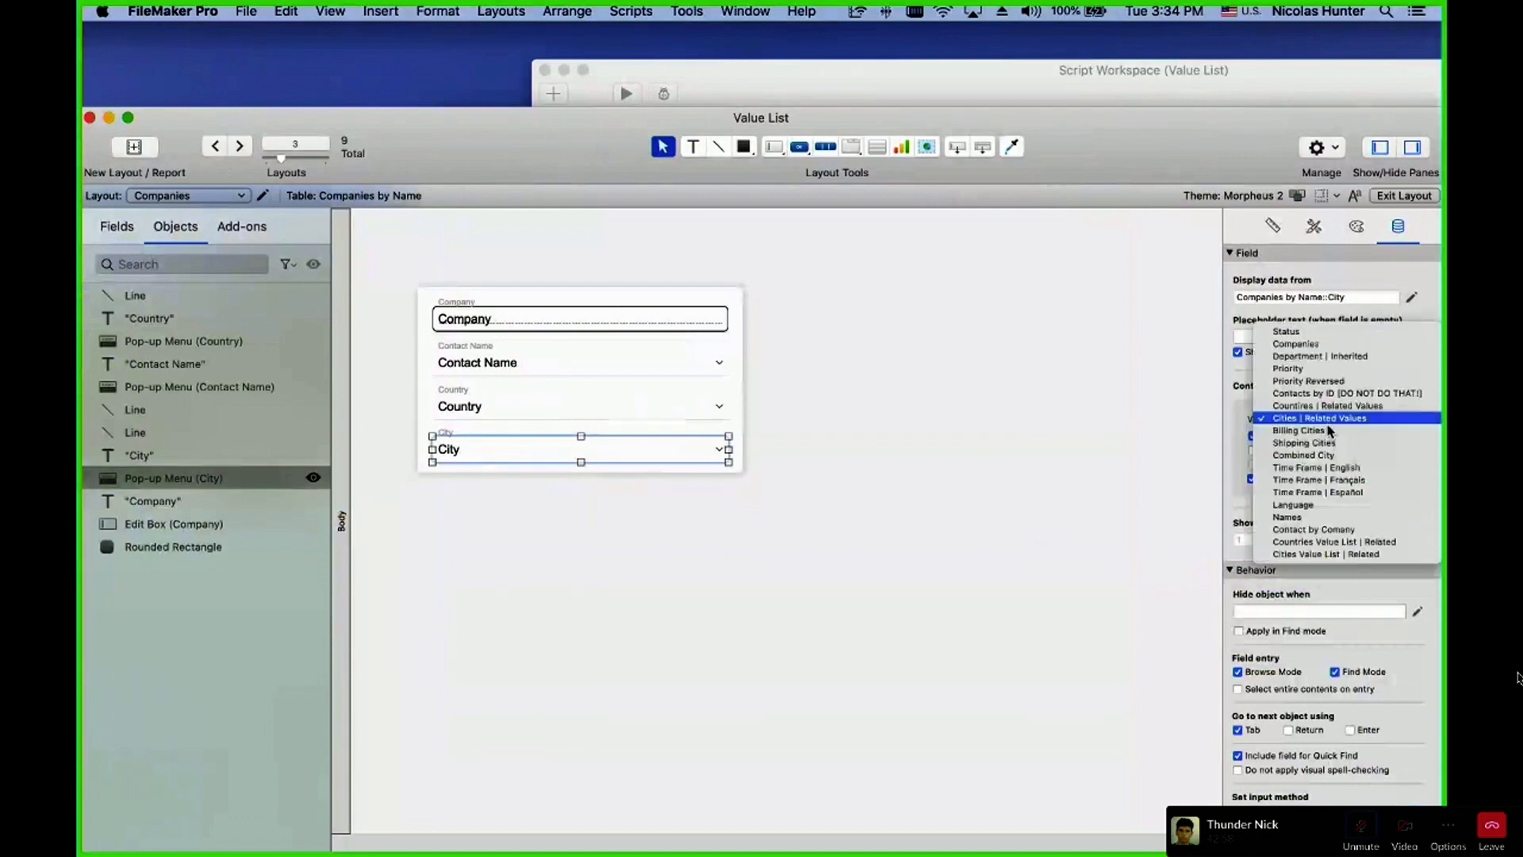
{"action": "left_click", "coordinate": [1348, 557]}
{"action": "left_click", "coordinate": [737, 598]}
{"action": "key", "text": "super+b"}
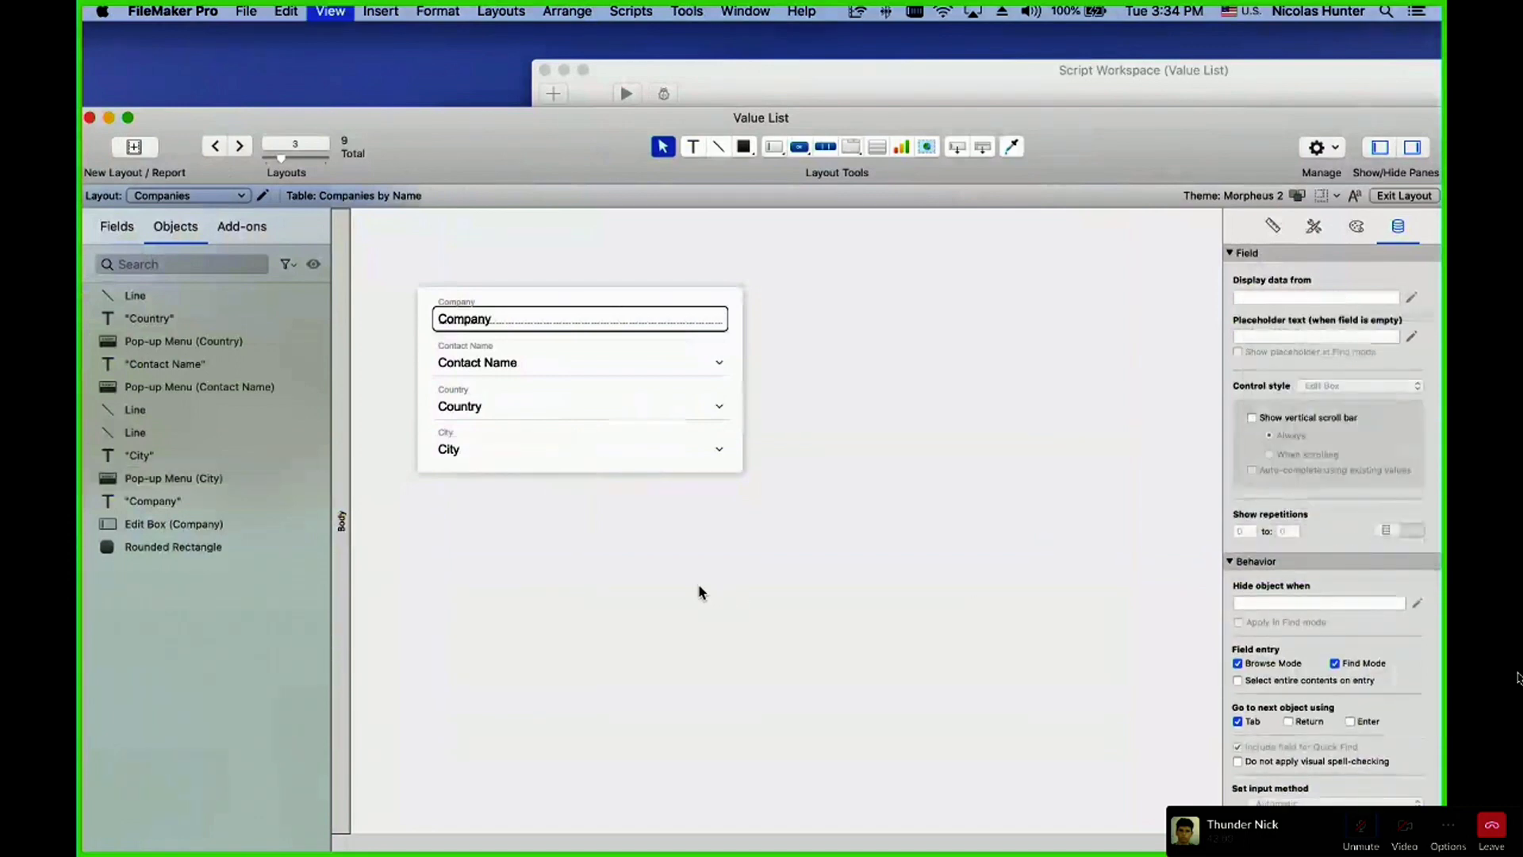
- Test both pop-up menus on the Claris record by choosing Italy as the country and Pinole as the city
{"action": "left_click", "coordinate": [389, 459]}
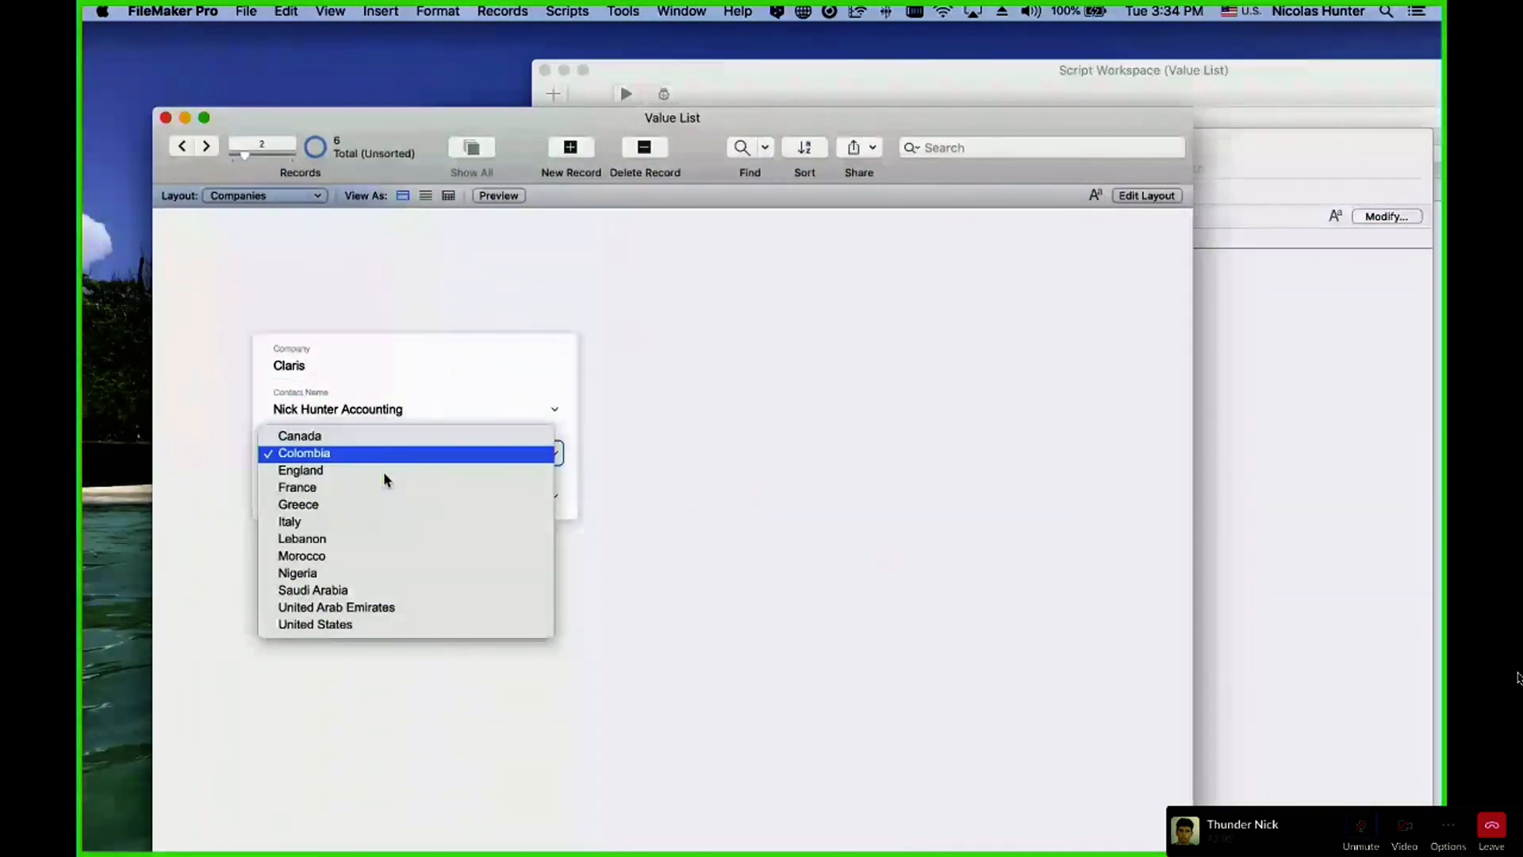
{"action": "left_click", "coordinate": [391, 522]}
{"action": "left_click", "coordinate": [369, 498]}
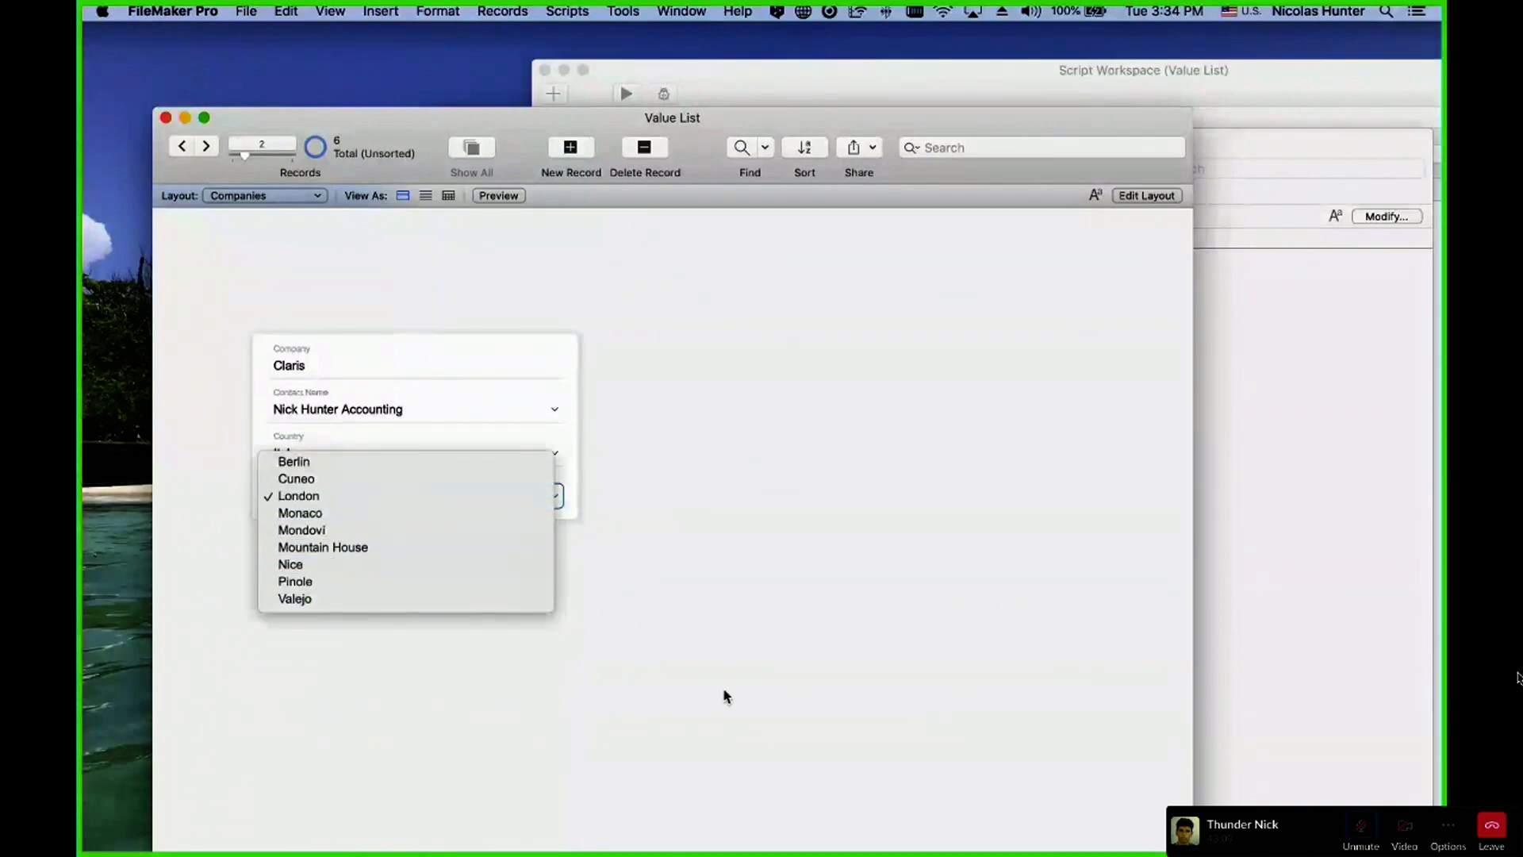
{"action": "left_click", "coordinate": [625, 582]}
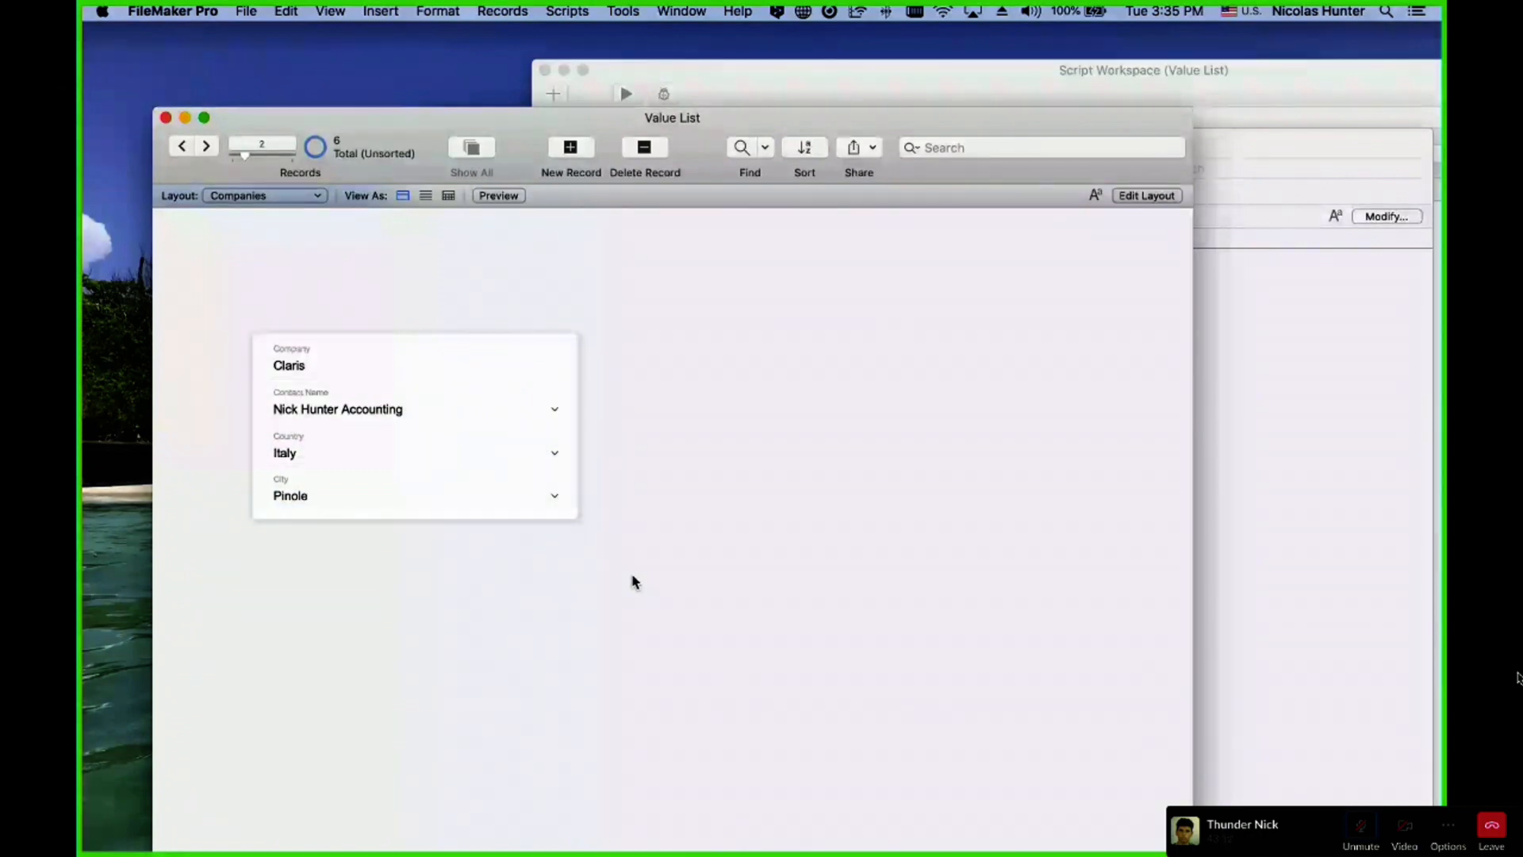
- In the database's relationships graph, move GLOB_Globals and its two Value List Items occurrences farther from the other groups and keep them selected
{"action": "key", "text": "super+shift+d"}
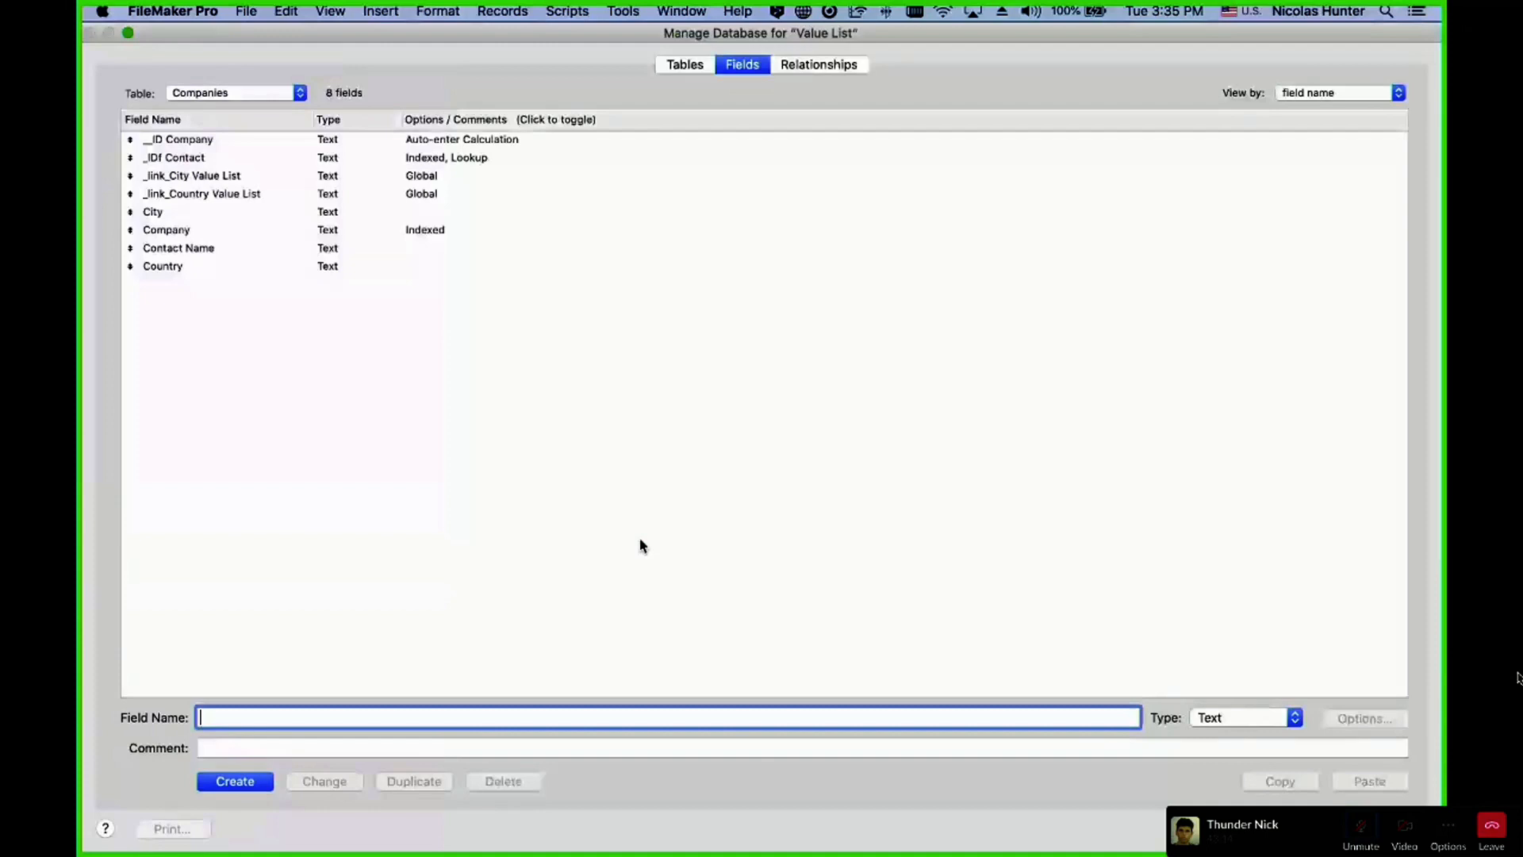
{"action": "left_click", "coordinate": [840, 67]}
{"action": "left_click_drag", "start_coordinate": [891, 194], "coordinate": [1056, 254]}
{"action": "left_click_drag", "start_coordinate": [956, 230], "coordinate": [1115, 279]}
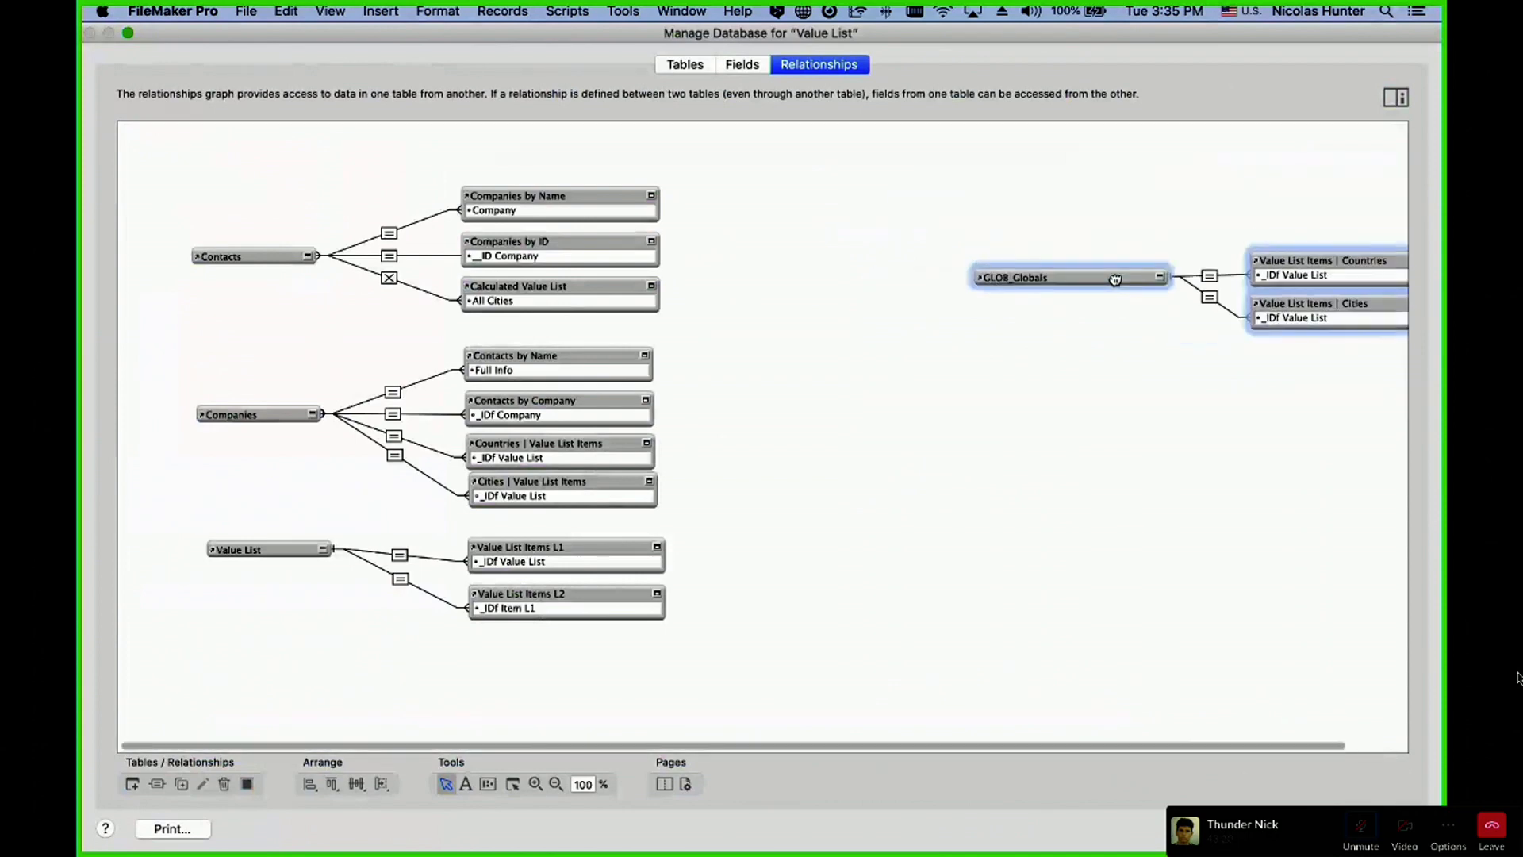
{"action": "left_click", "coordinate": [235, 407]}
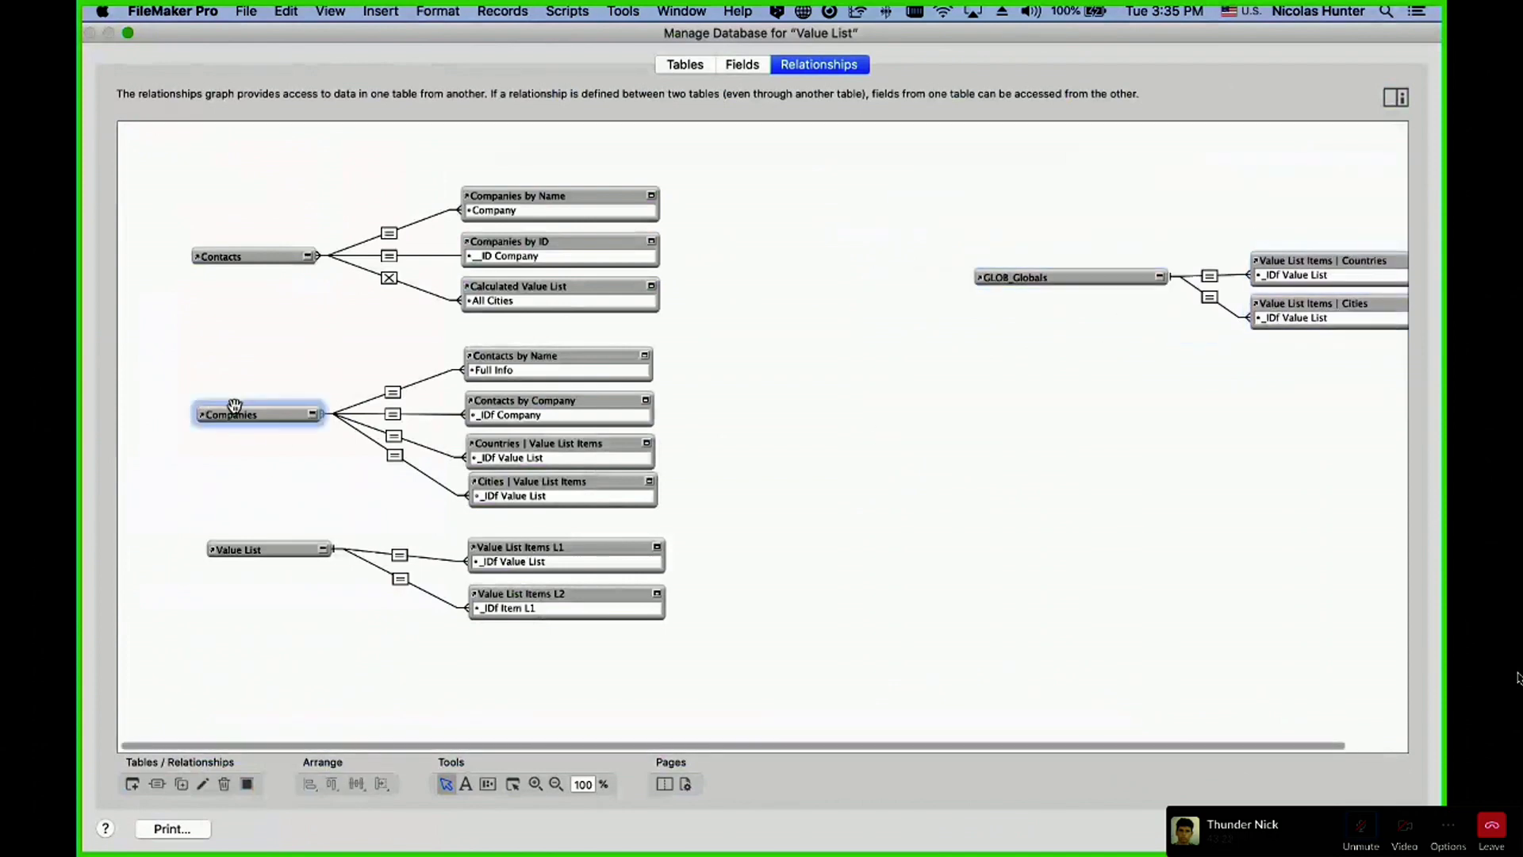
{"action": "left_click_drag", "start_coordinate": [982, 222], "coordinate": [1307, 332]}
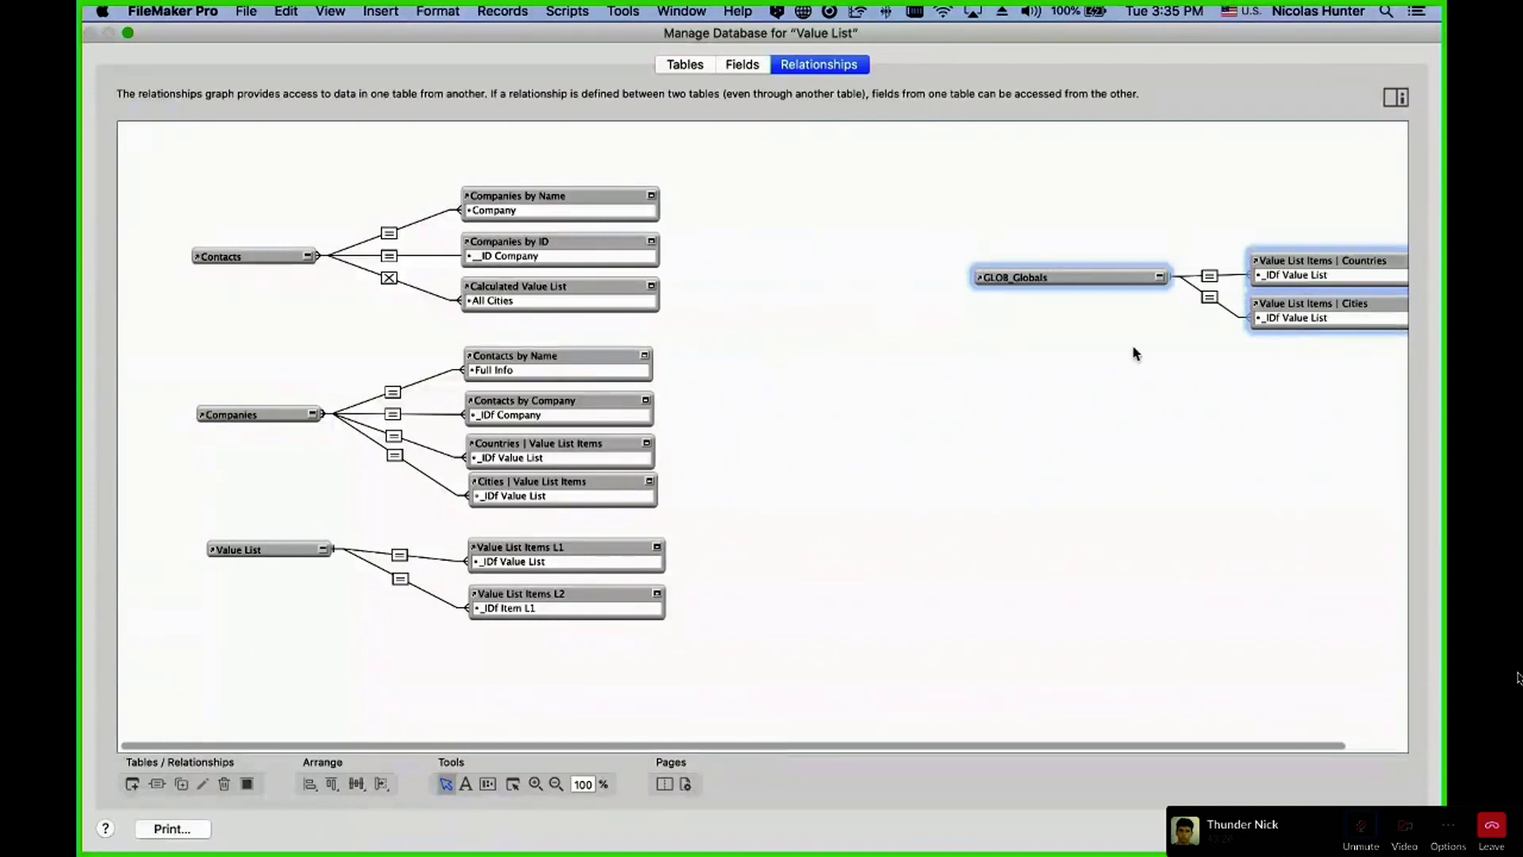
- Select GLOB_Globals with its Countries and Cities value list occurrences and move the group slightly lower in the relationships graph
{"action": "scroll", "coordinate": [1110, 349], "scroll_direction": "right", "scroll_amount": 3}
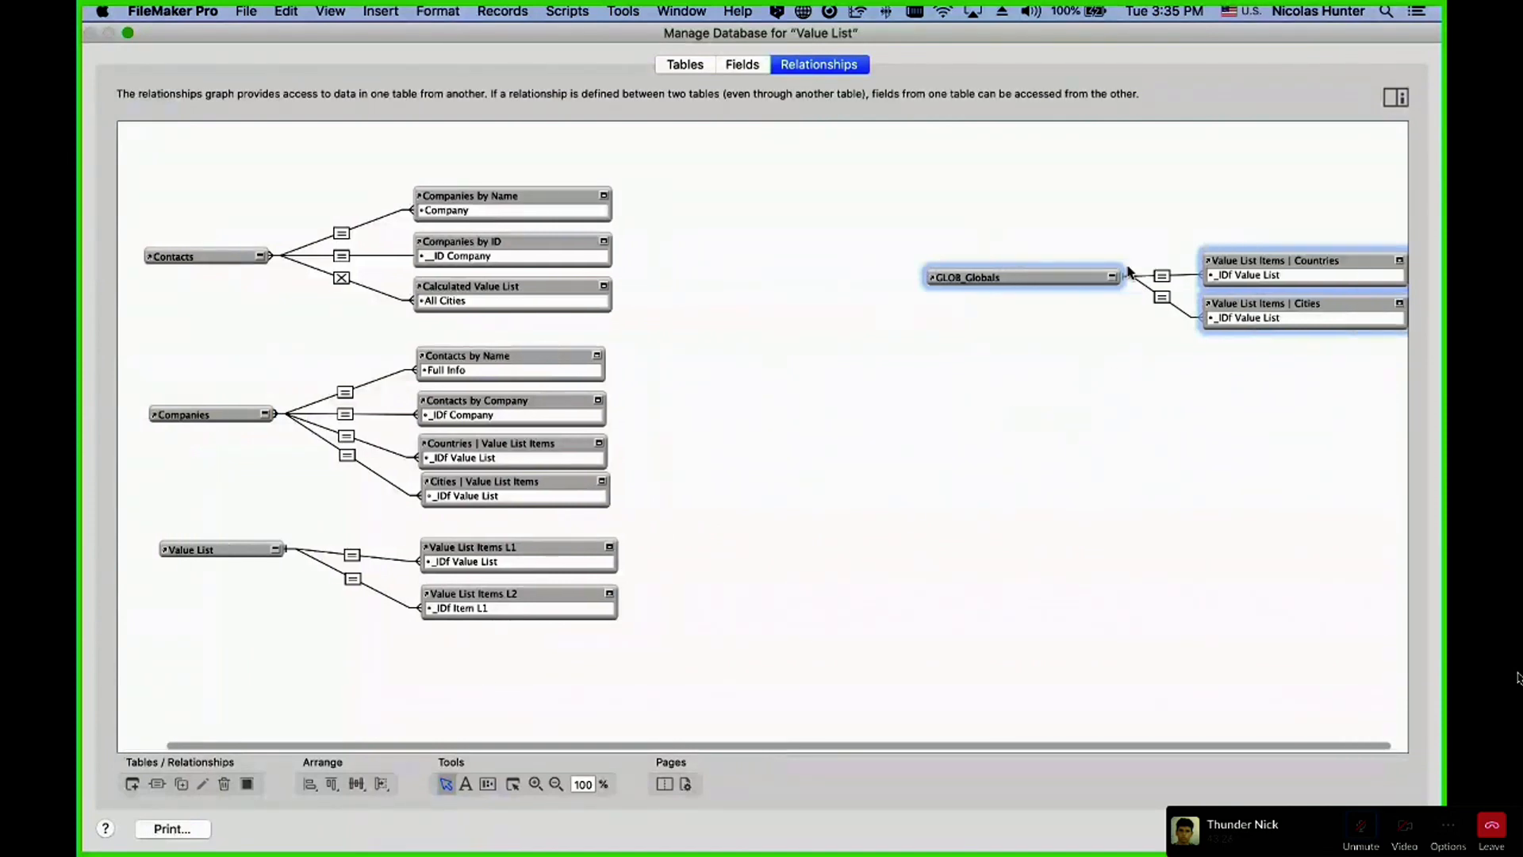
{"action": "left_click_drag", "start_coordinate": [1020, 197], "coordinate": [1328, 412]}
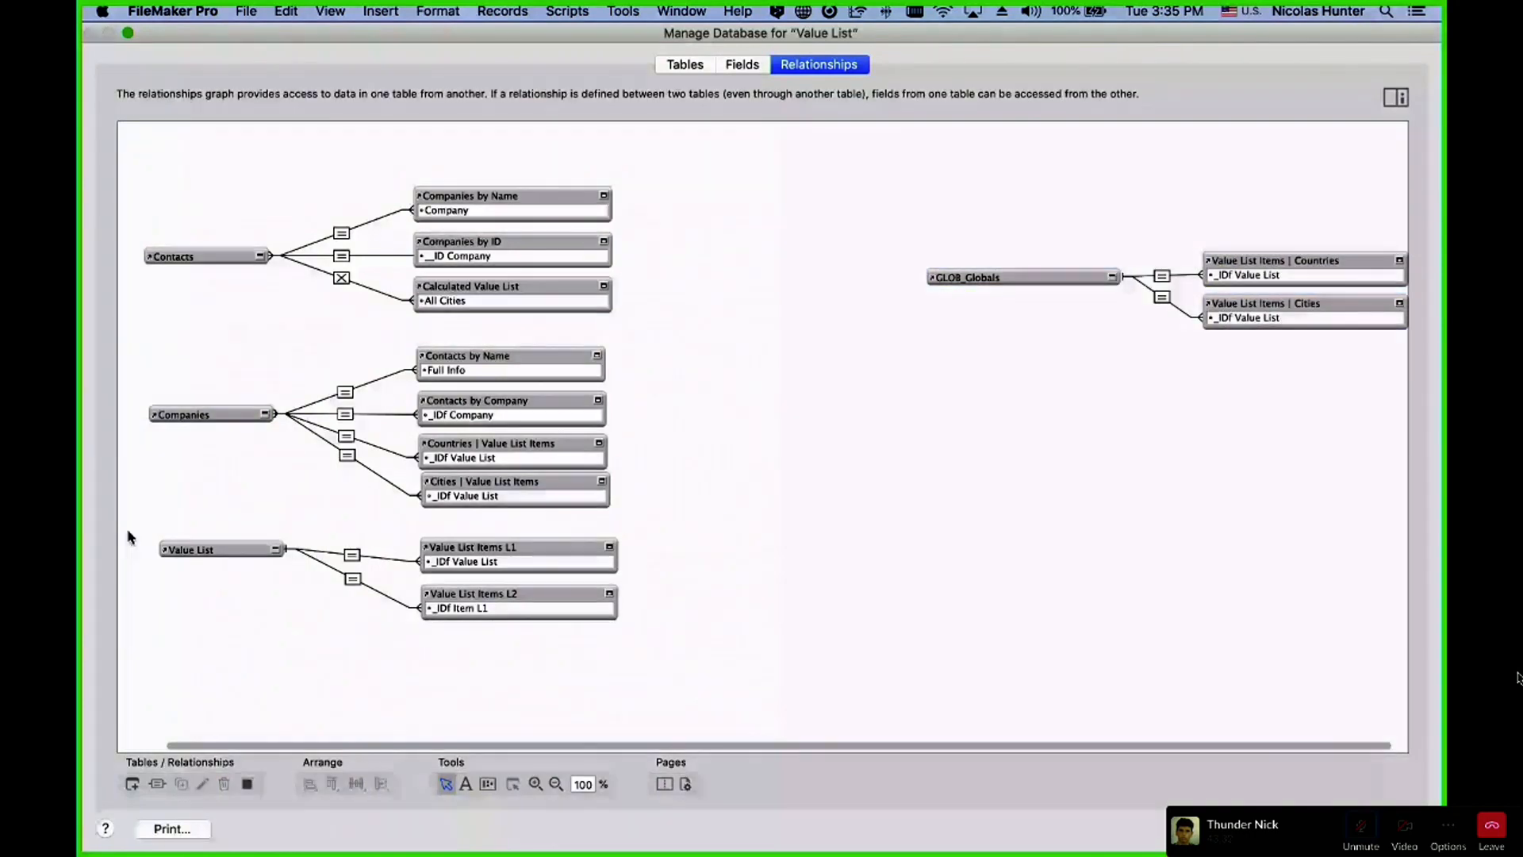
{"action": "left_click", "coordinate": [173, 419]}
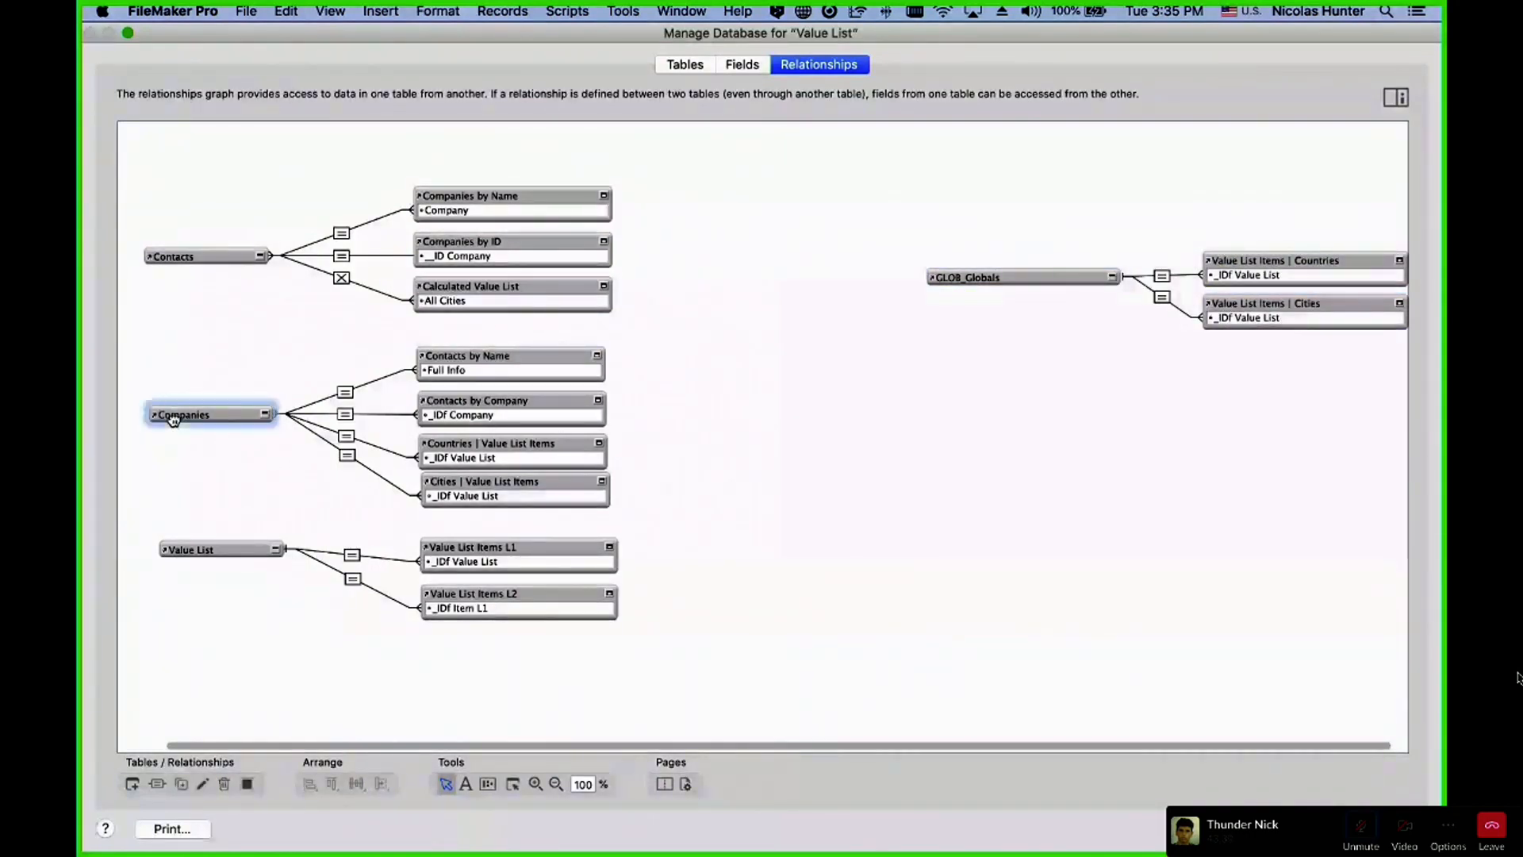
{"action": "left_click_drag", "start_coordinate": [1019, 196], "coordinate": [1317, 361]}
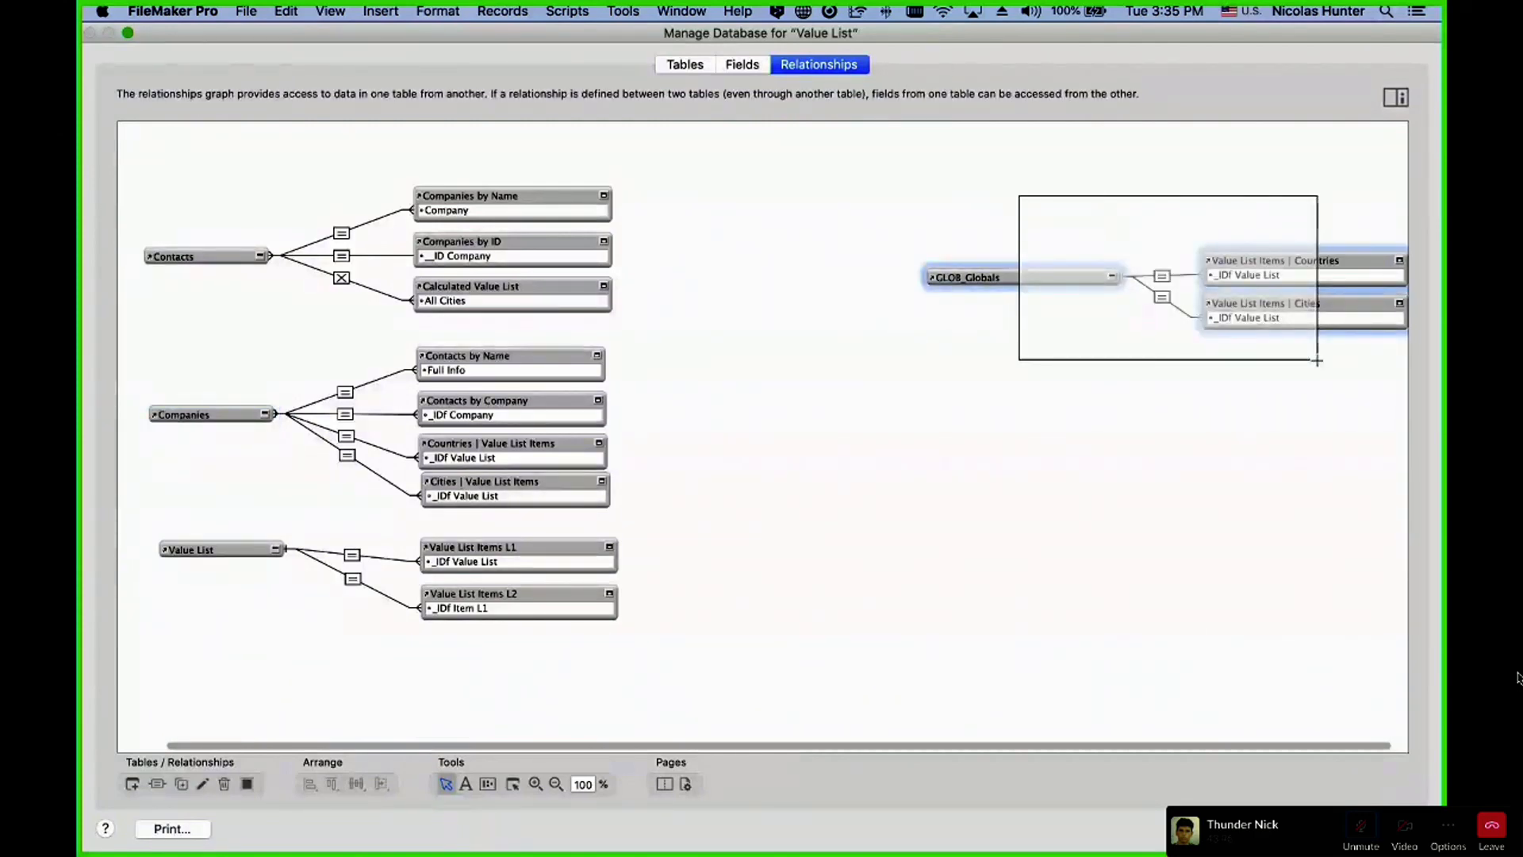
{"action": "left_click_drag", "start_coordinate": [1317, 361], "coordinate": [1321, 367]}
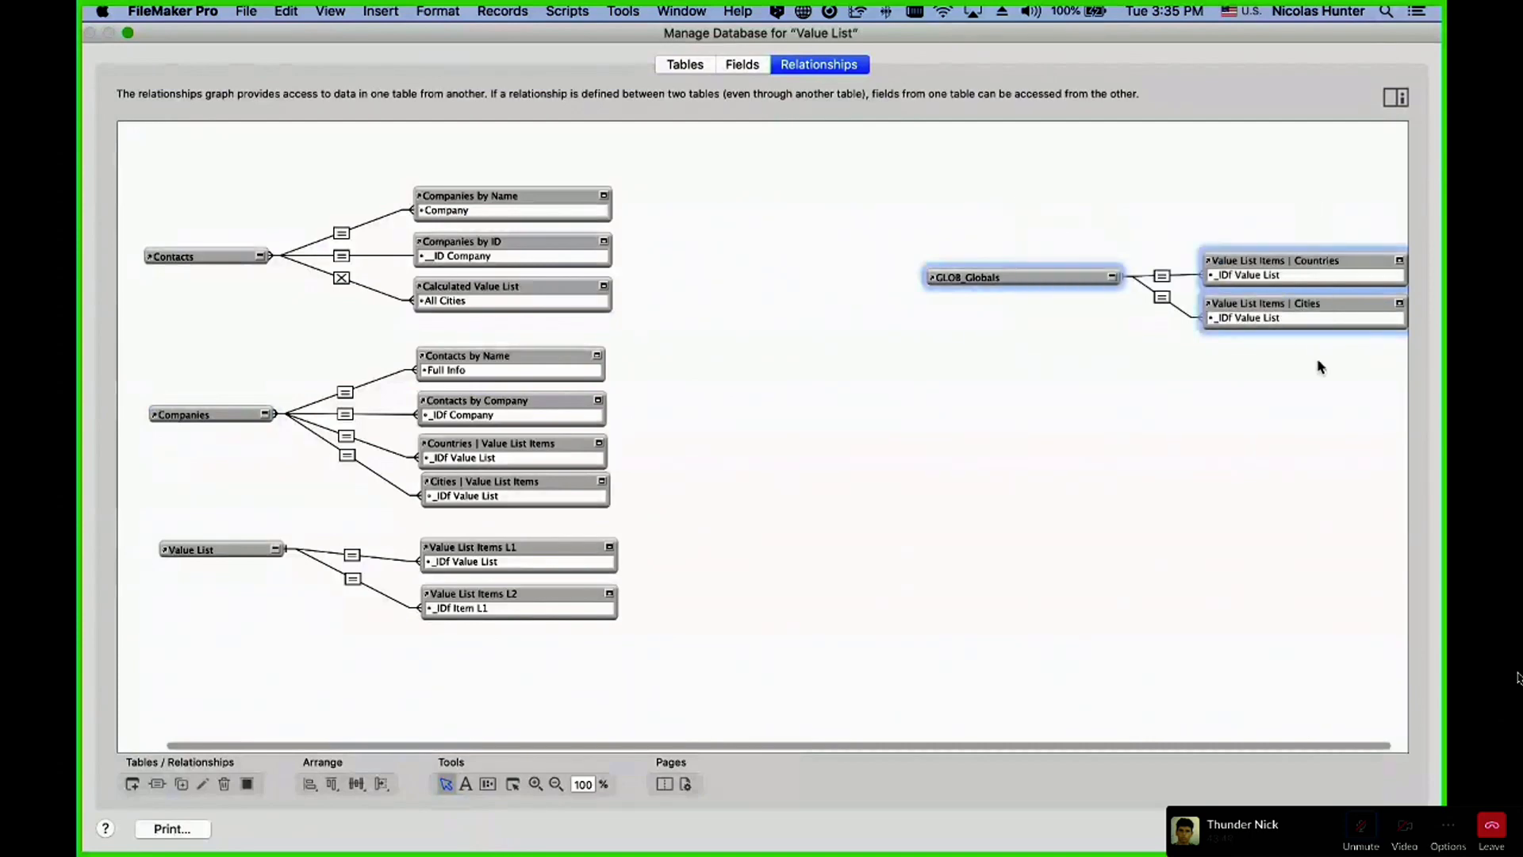
{"action": "left_click_drag", "start_coordinate": [1003, 275], "coordinate": [993, 295]}
{"action": "left_click", "coordinate": [981, 251]}
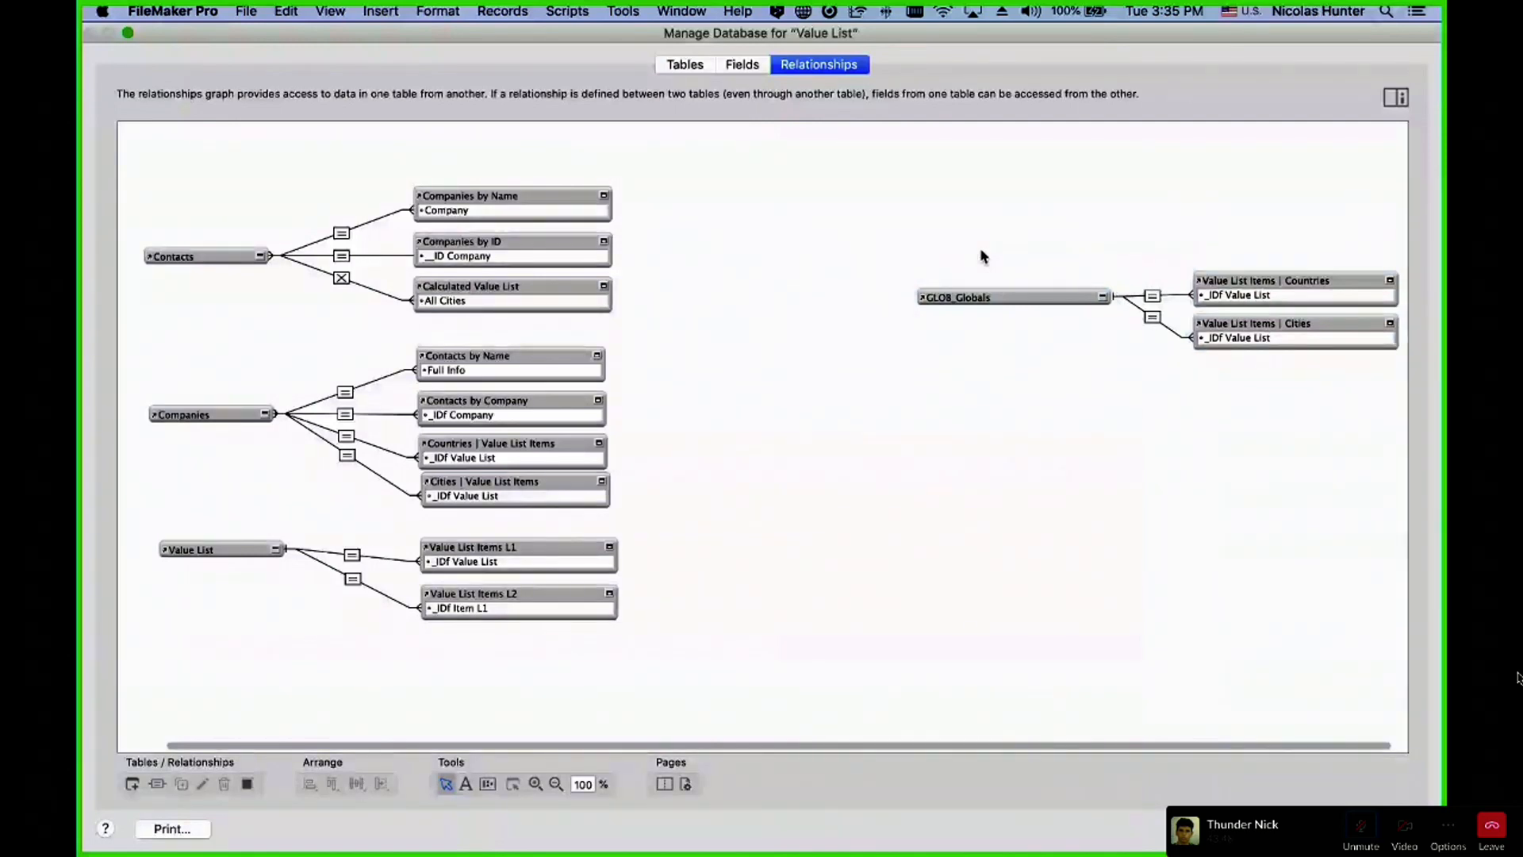
- Reposition the GLOB_Globals group so it sits level with the Companies by Name occurrence, and save the database changes
{"action": "left_click_drag", "start_coordinate": [927, 241], "coordinate": [1310, 430]}
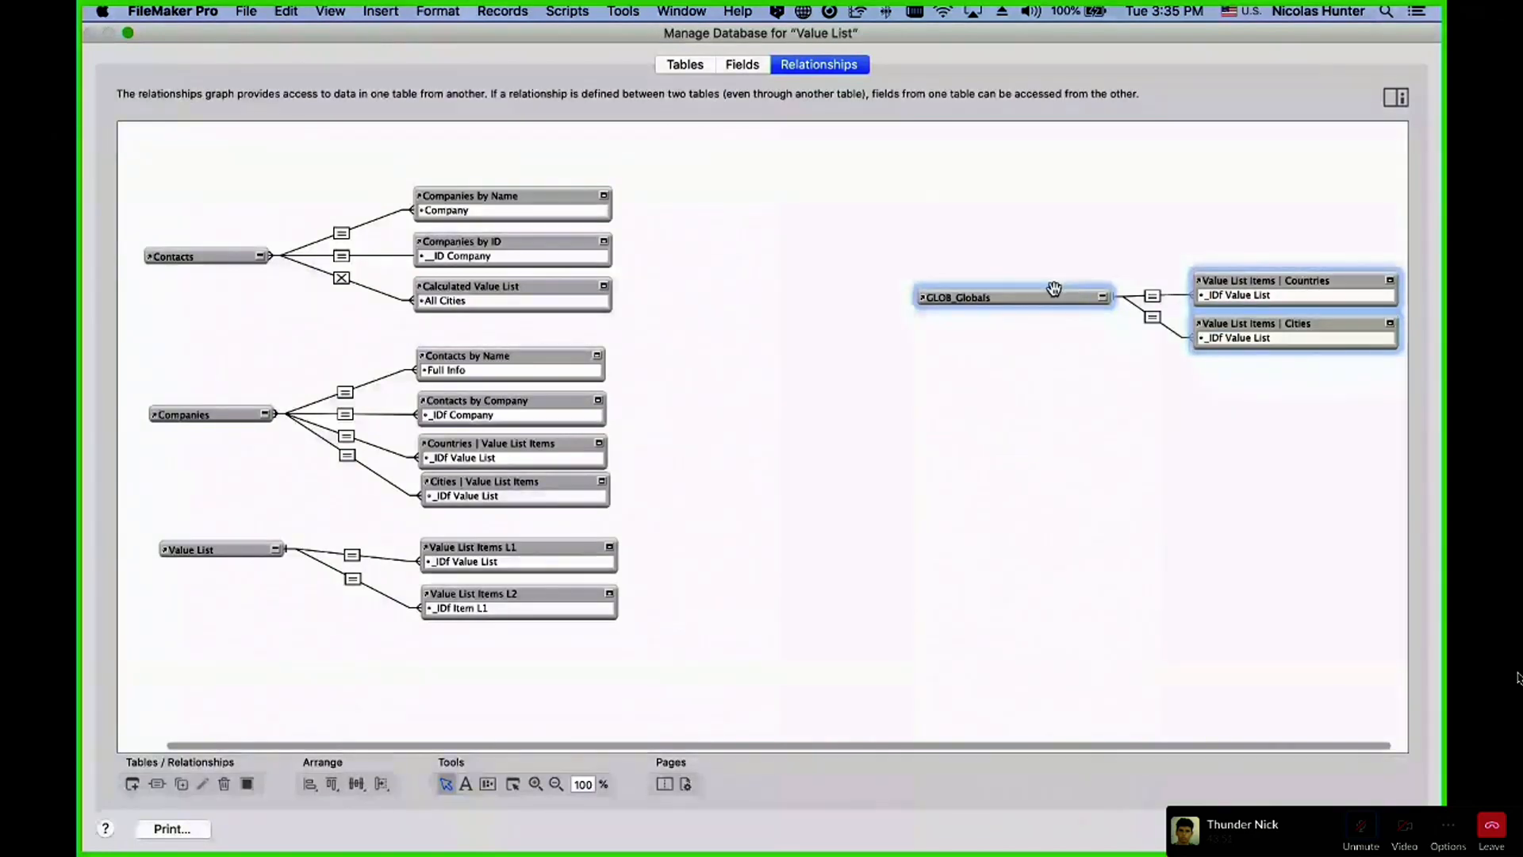
{"action": "left_click_drag", "start_coordinate": [1052, 295], "coordinate": [991, 336]}
{"action": "left_click", "coordinate": [953, 235]}
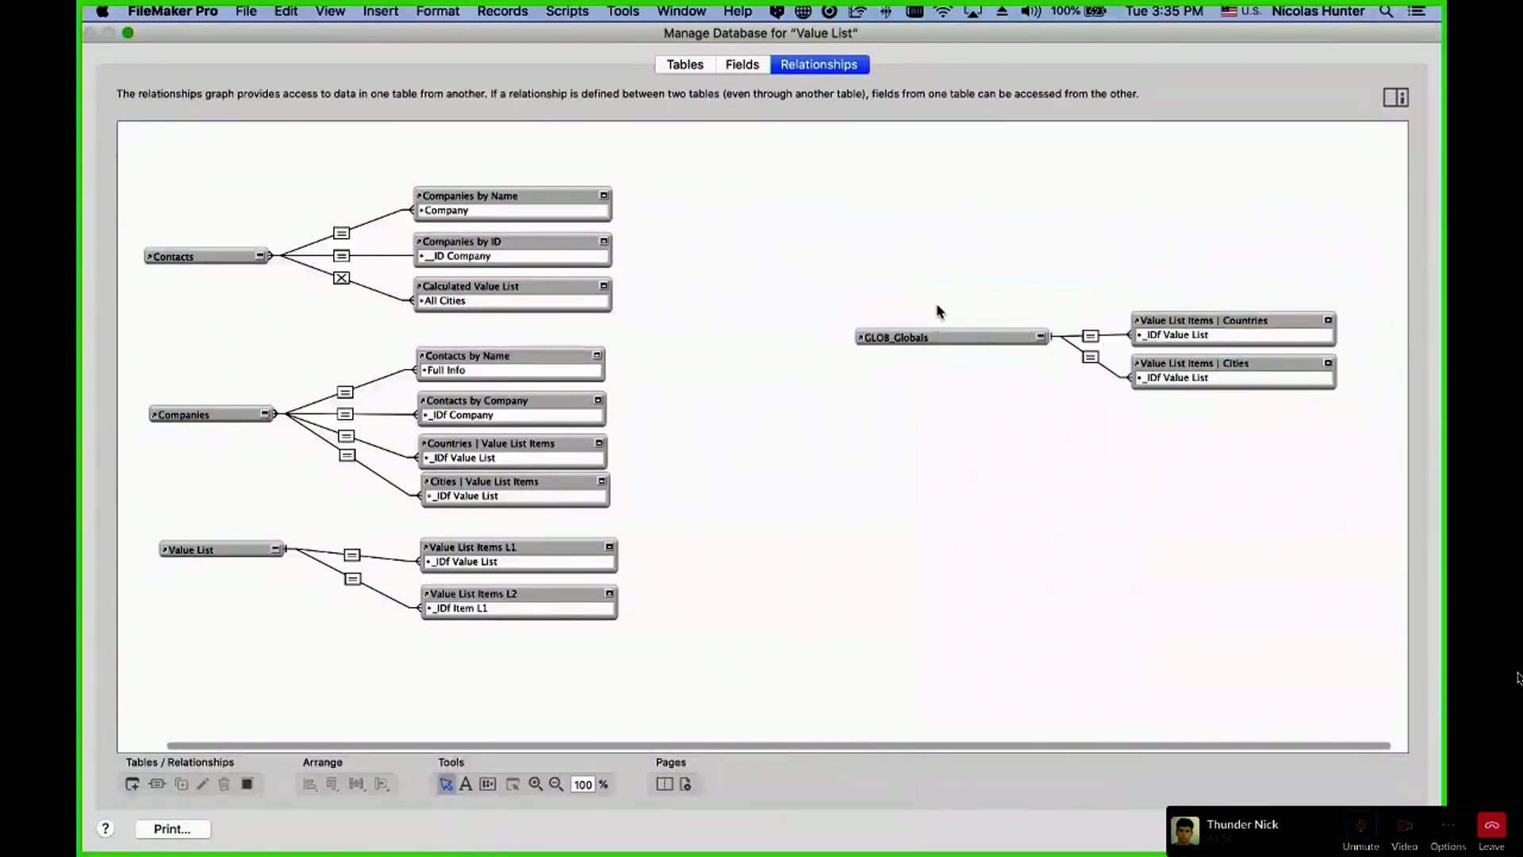
{"action": "left_click_drag", "start_coordinate": [918, 282], "coordinate": [1239, 421]}
{"action": "left_click_drag", "start_coordinate": [970, 341], "coordinate": [1012, 217]}
{"action": "left_click", "coordinate": [1003, 272]}
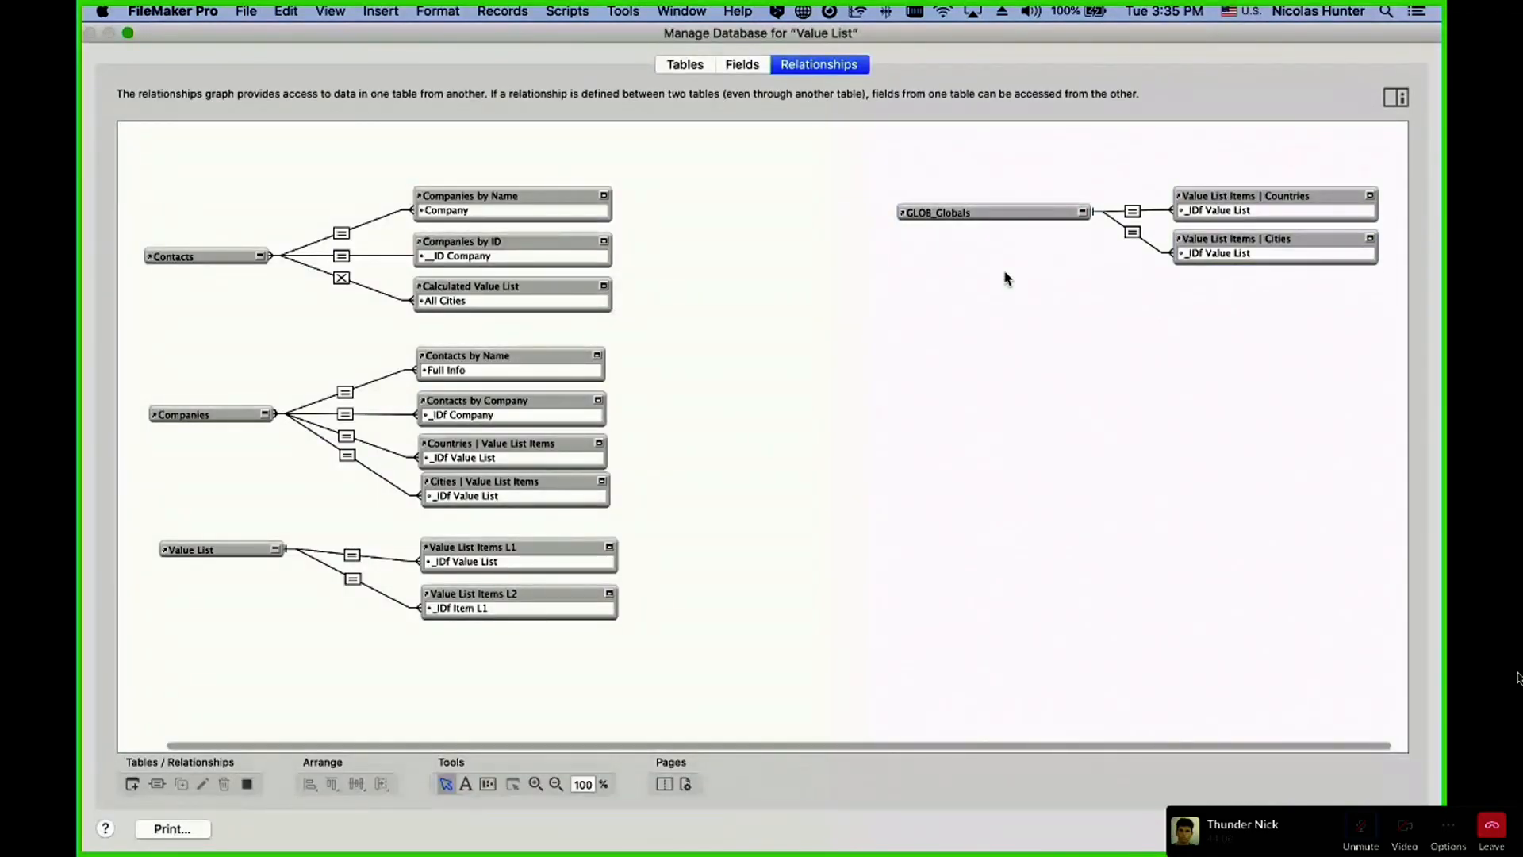
{"action": "left_click", "coordinate": [1383, 829]}
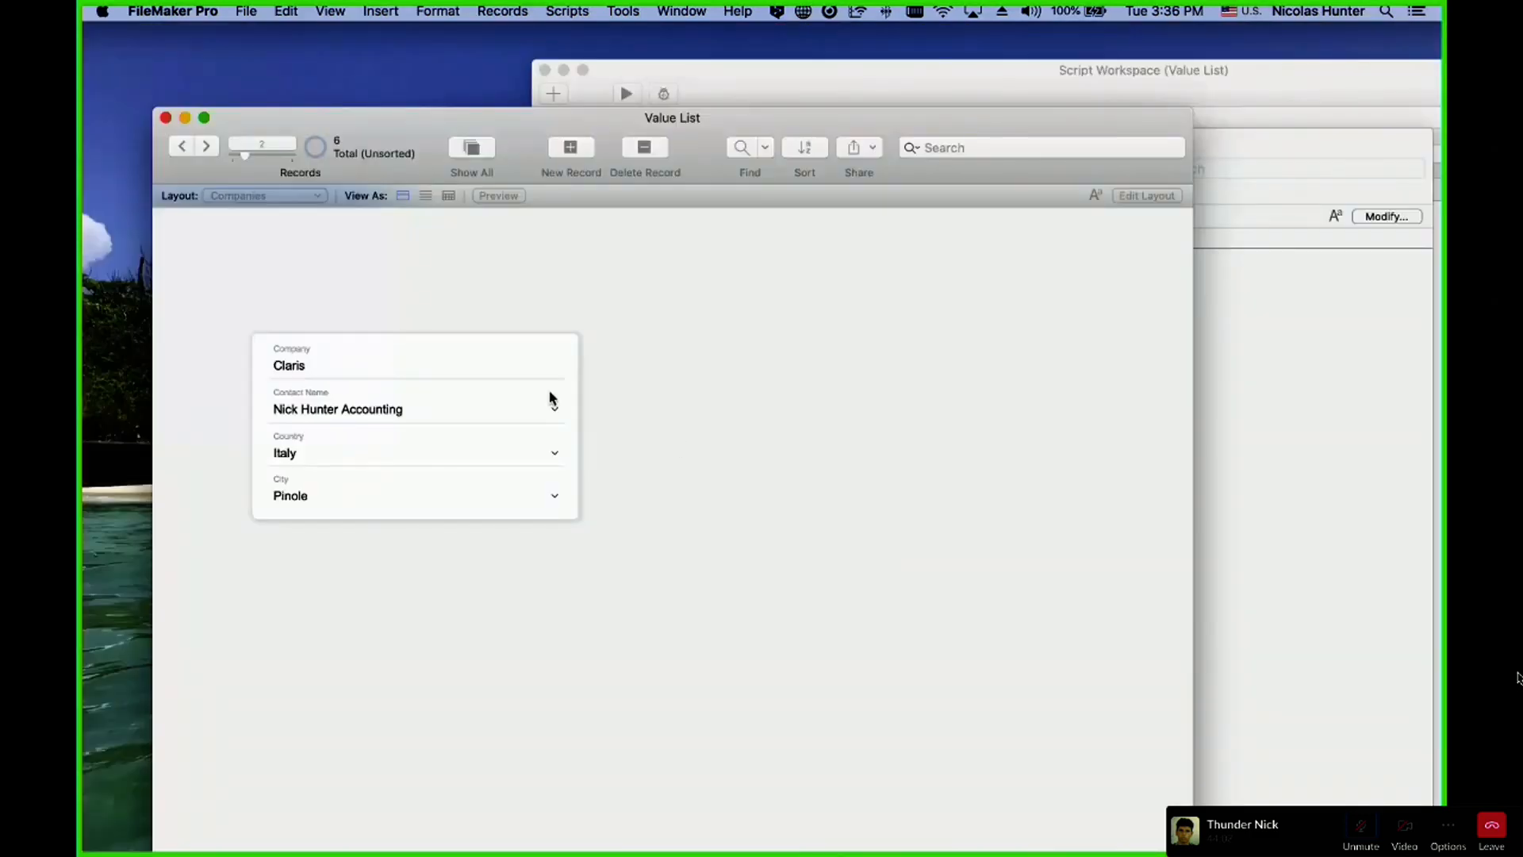
- Check the Country choices on the Claris record and open a new window showing the Value Lists layout
{"action": "left_click", "coordinate": [341, 453]}
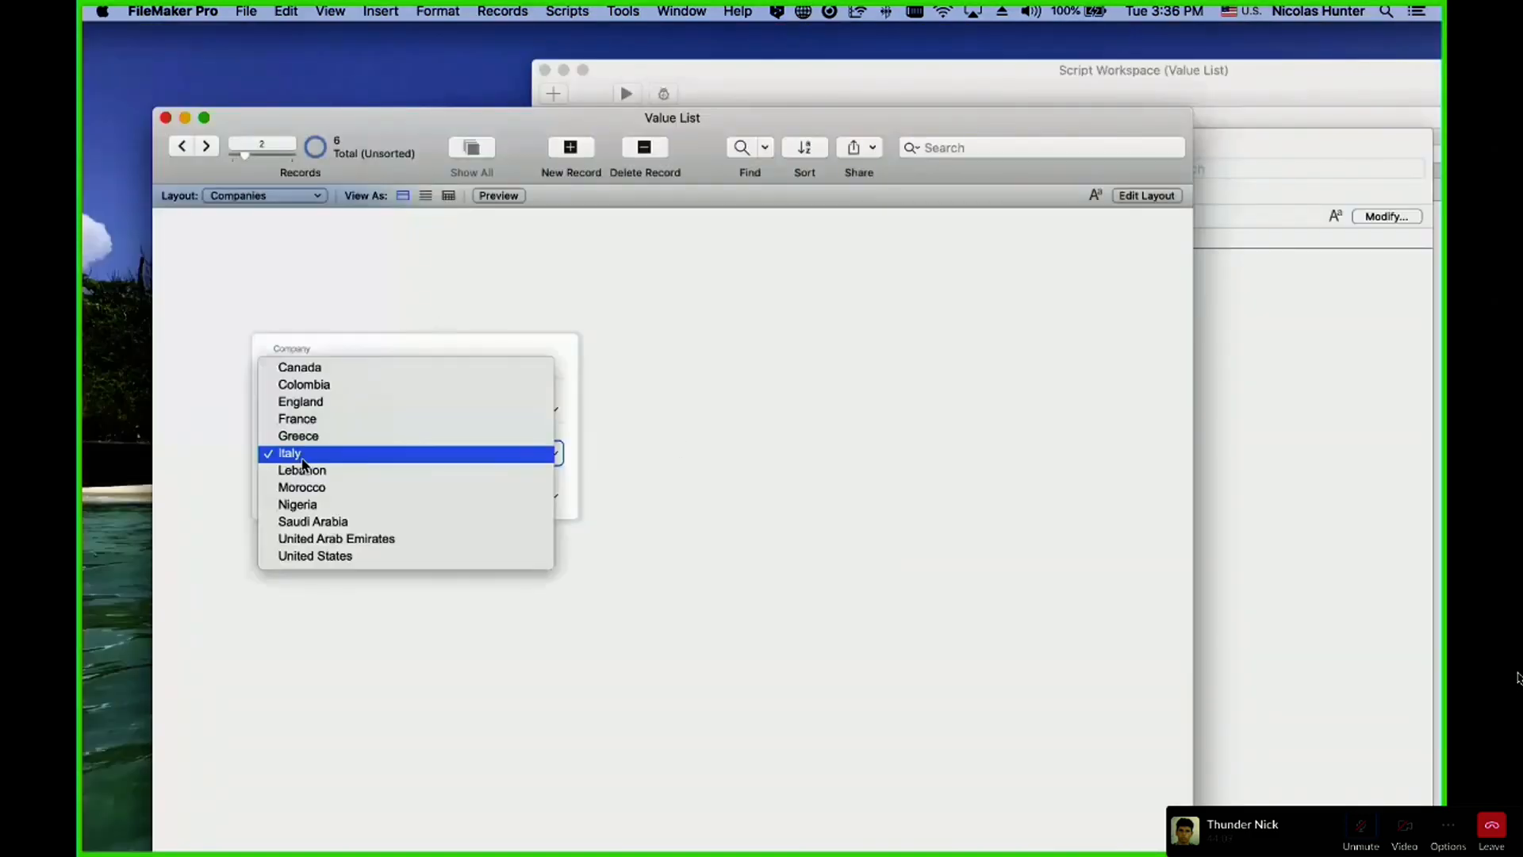
{"action": "left_click", "coordinate": [483, 727]}
{"action": "left_click", "coordinate": [683, 11]}
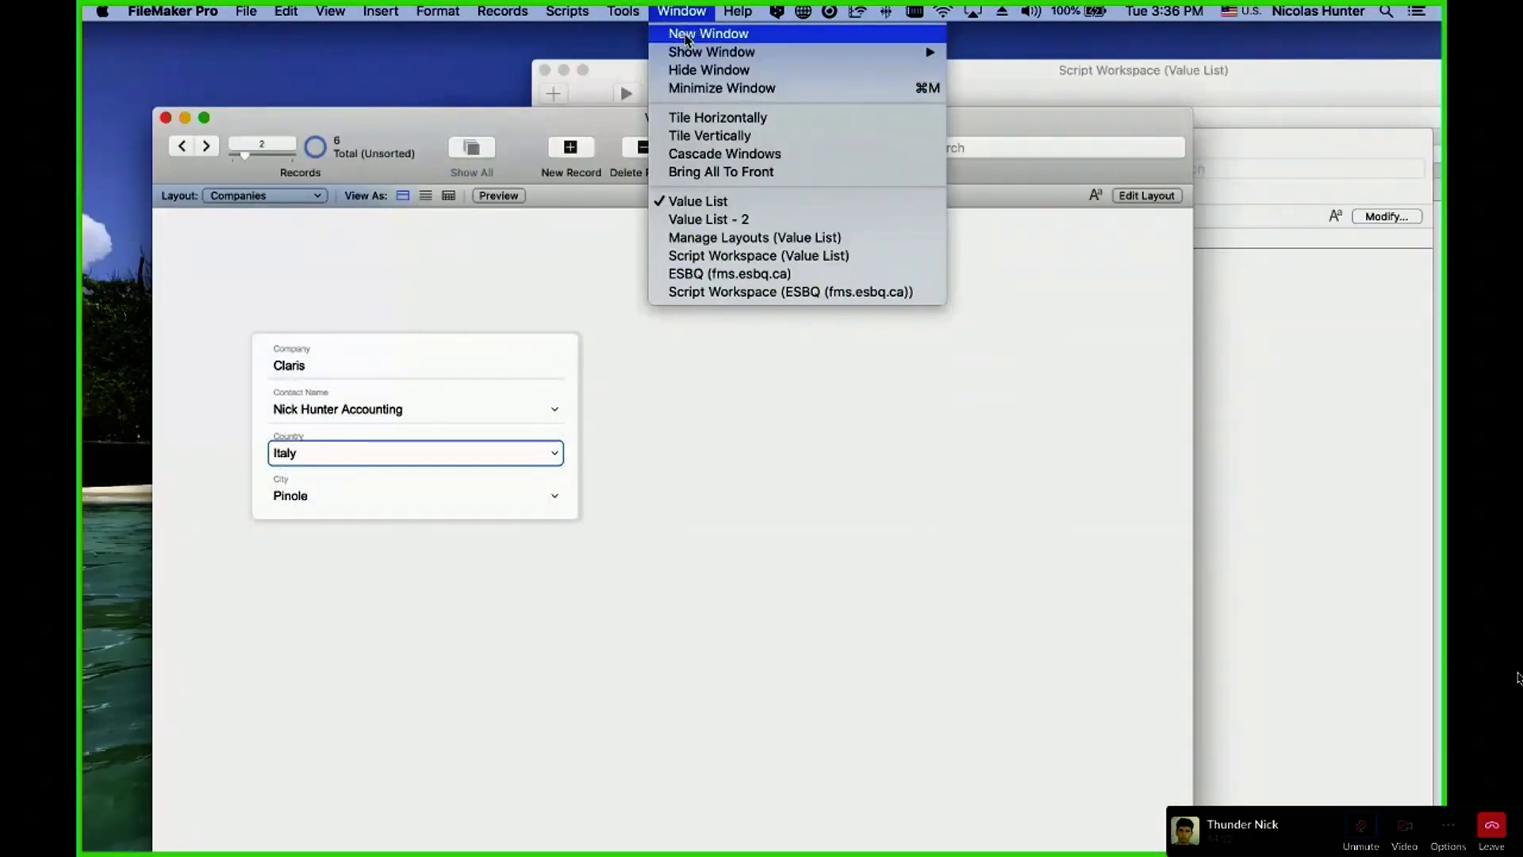
{"action": "left_click", "coordinate": [685, 36]}
{"action": "left_click", "coordinate": [274, 218]}
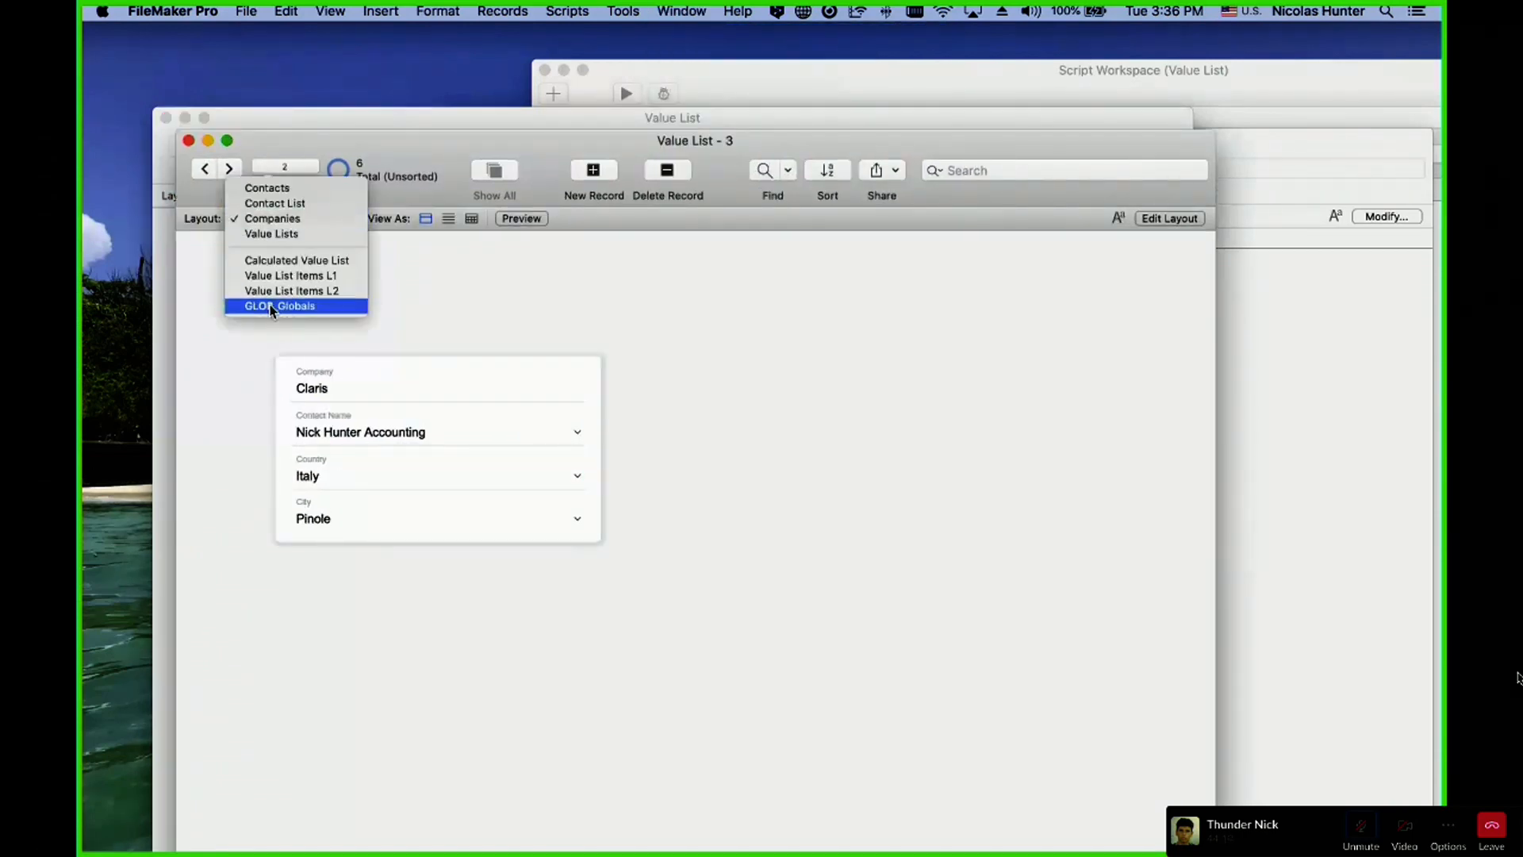
{"action": "left_click", "coordinate": [417, 386]}
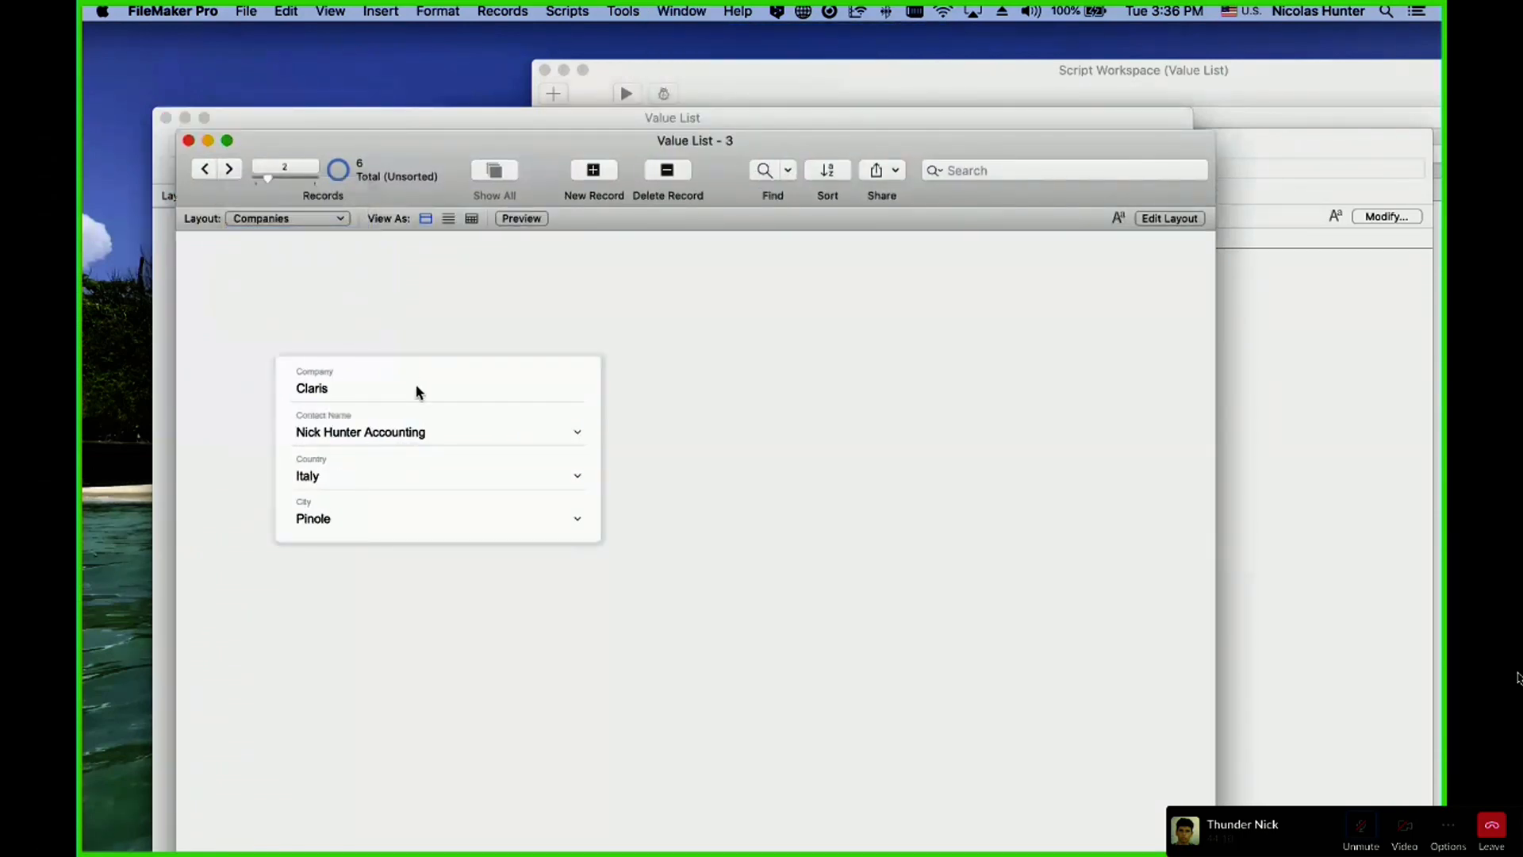
- Add Mexico as a new level 1 item of the Countries value list
{"action": "left_click", "coordinate": [574, 746]}
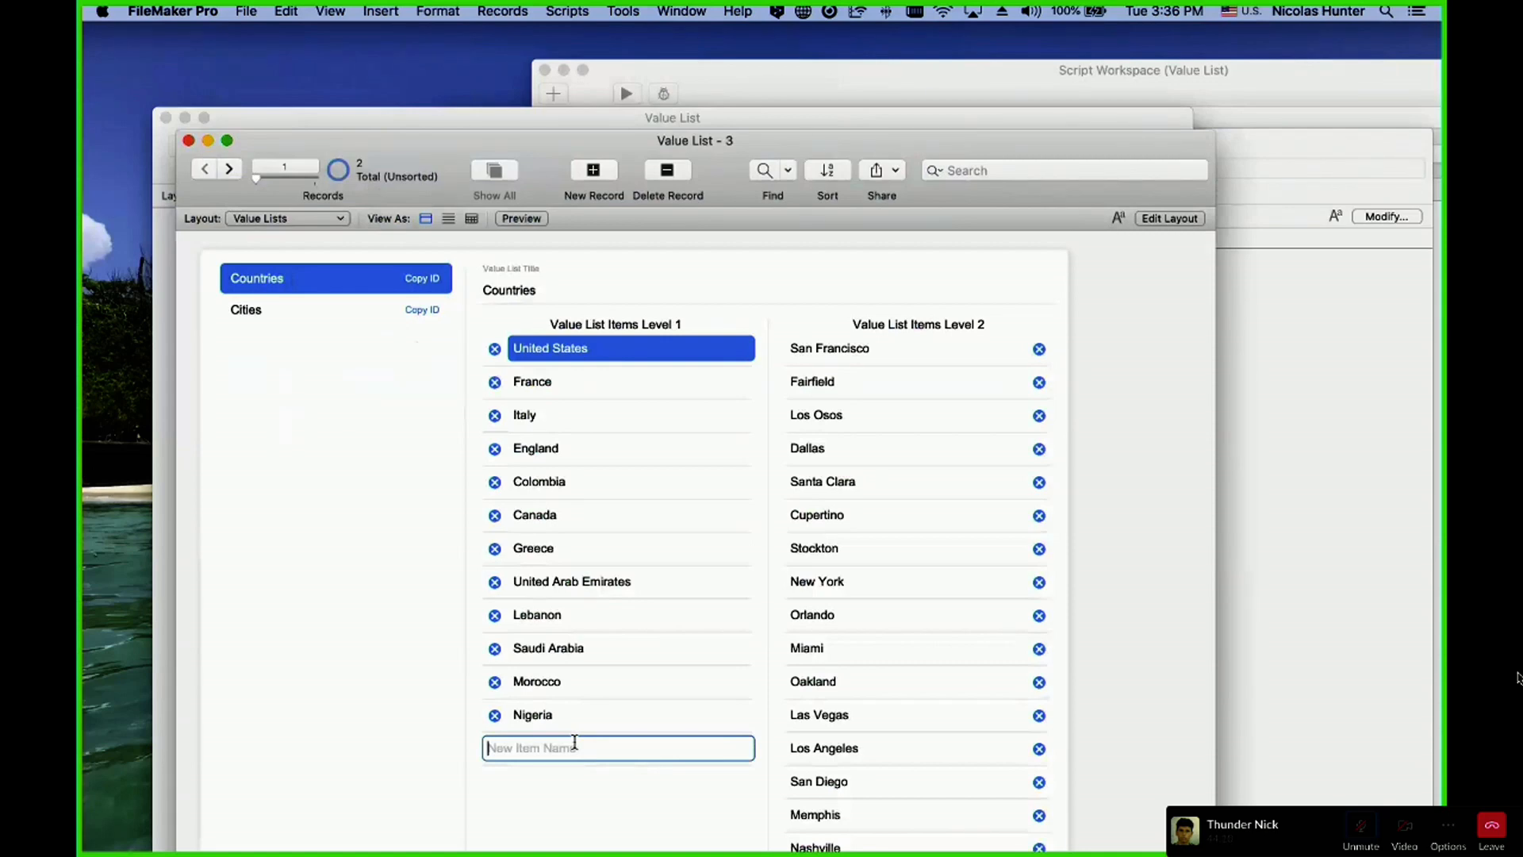
{"action": "type", "text": "Mexico"}
{"action": "key", "text": "Return"}
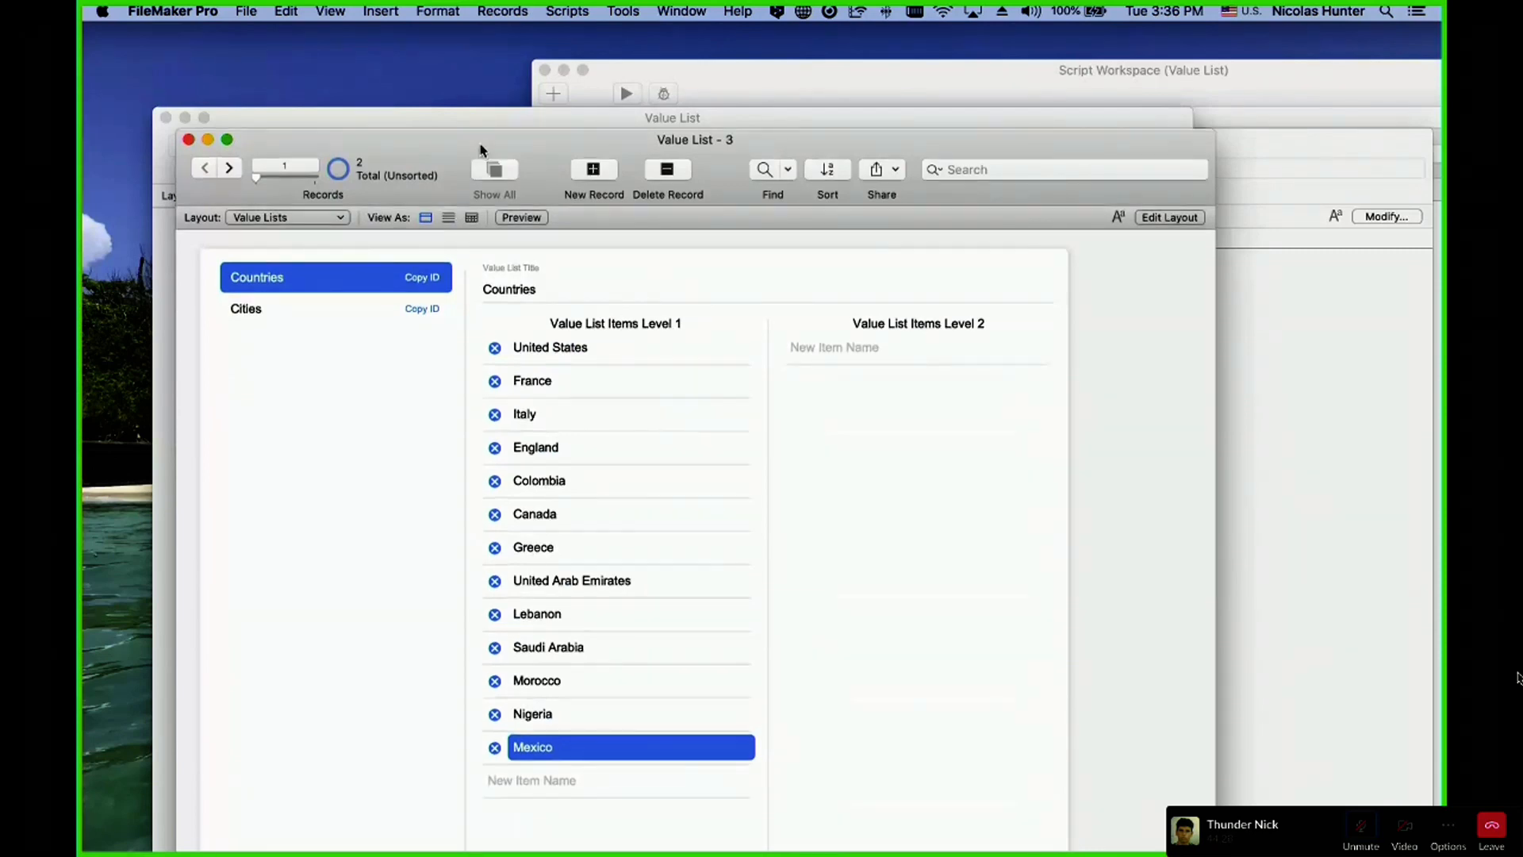
- Move the Value Lists window aside and set the Claris company's Country to Mexico
{"action": "left_click_drag", "start_coordinate": [478, 153], "coordinate": [897, 199]}
{"action": "left_click", "coordinate": [350, 468]}
{"action": "left_click", "coordinate": [346, 450]}
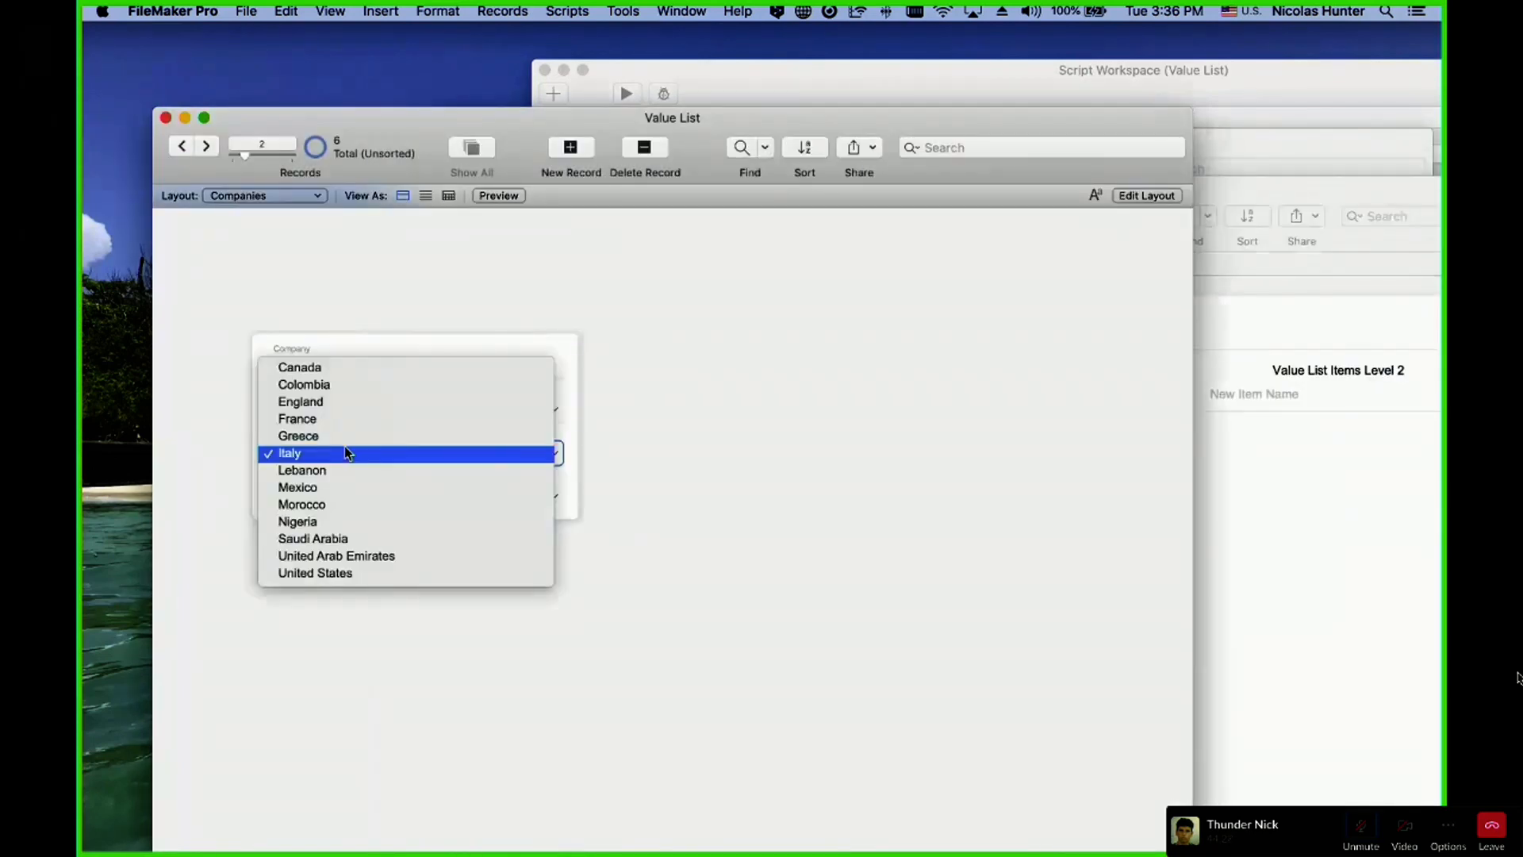
{"action": "left_click", "coordinate": [344, 487]}
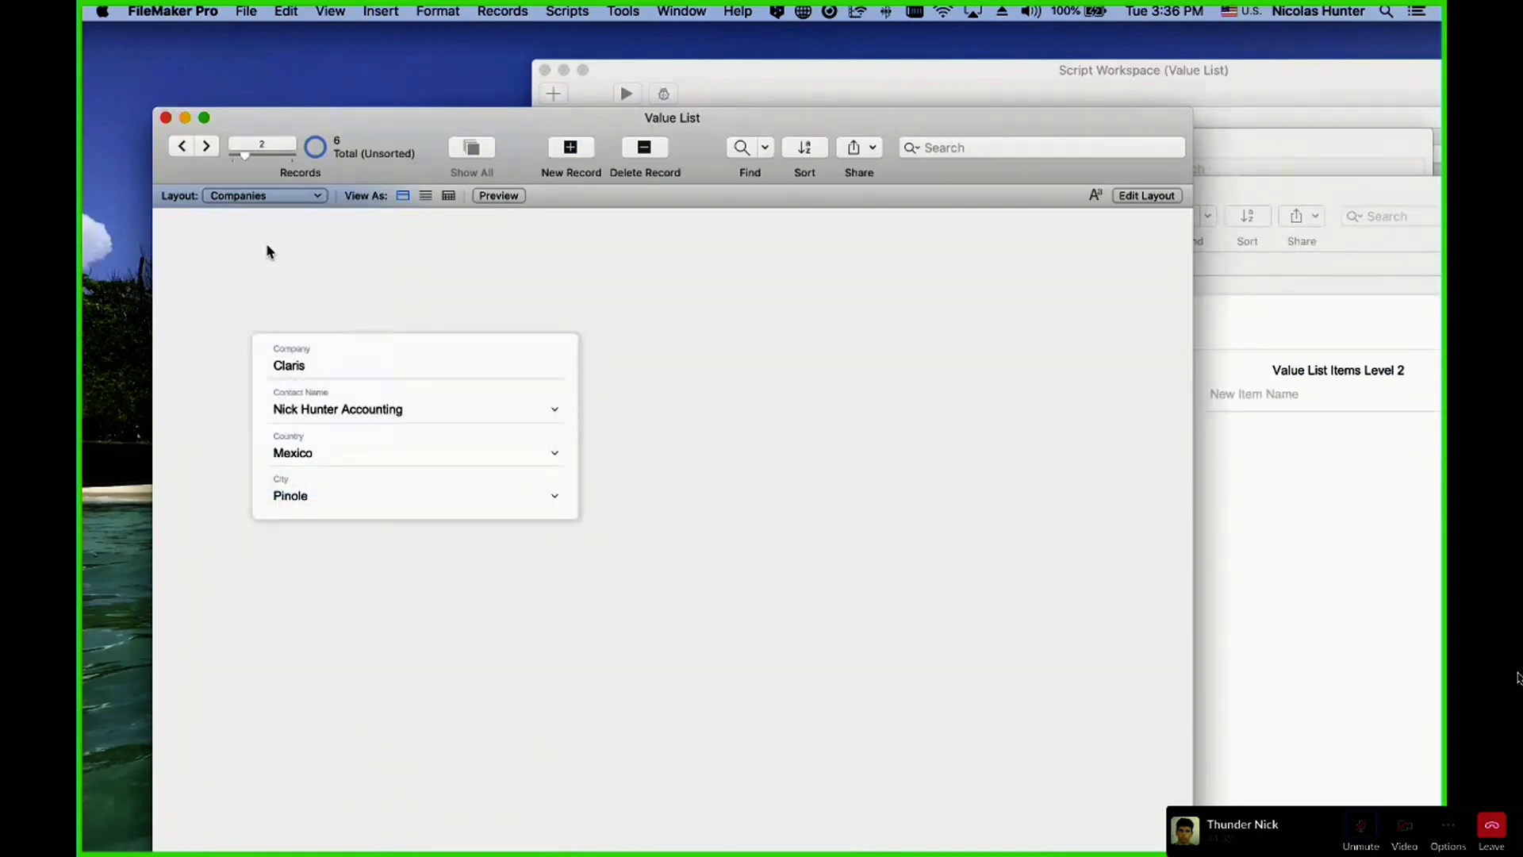
- Switch to the Contacts layout and check the choices offered by the Billing field
{"action": "left_click", "coordinate": [264, 195]}
{"action": "left_click", "coordinate": [243, 164]}
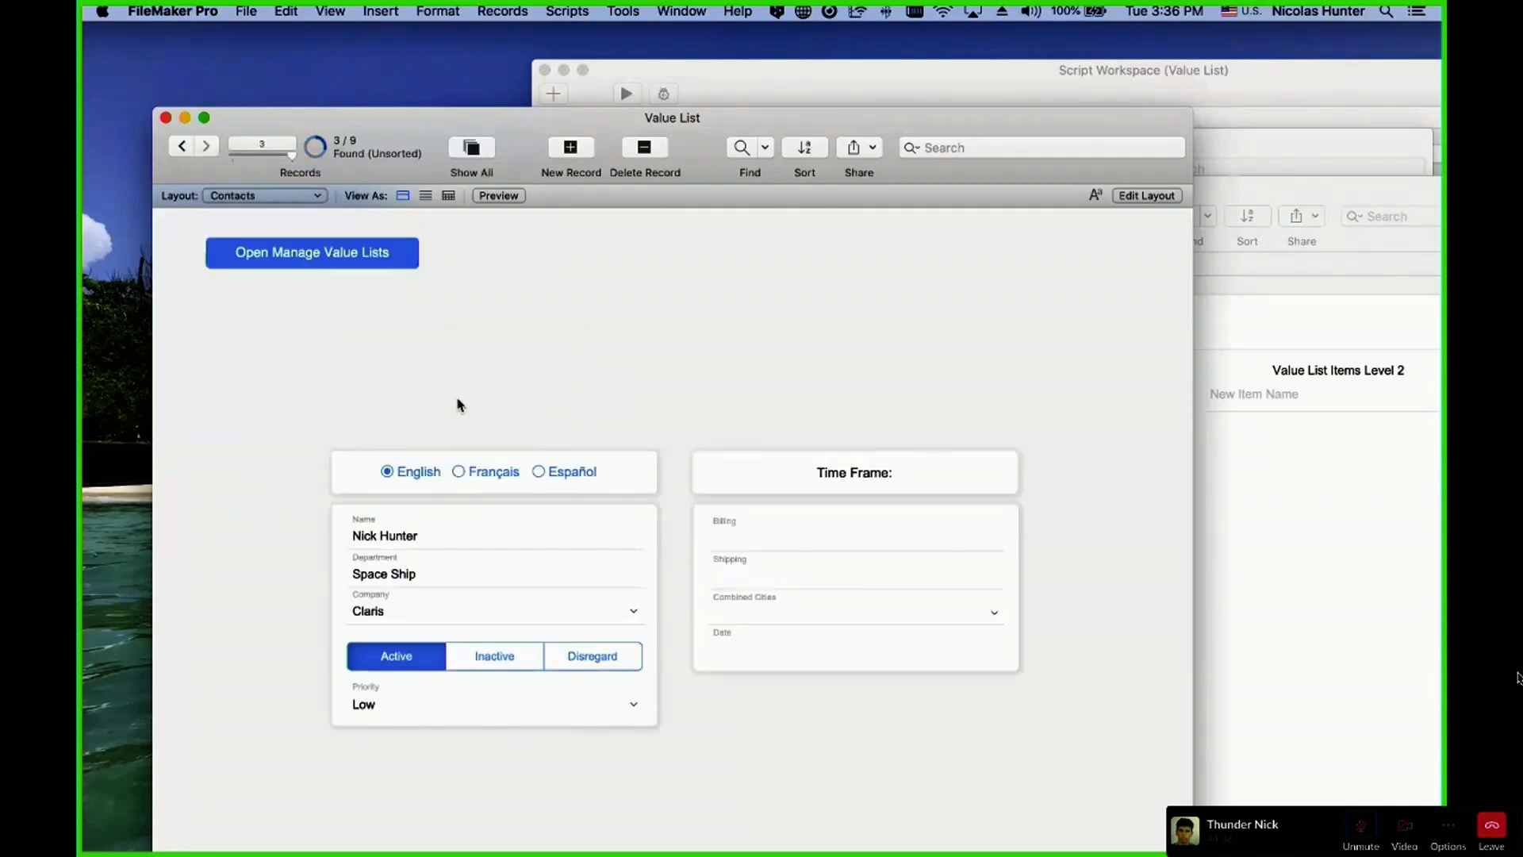
{"action": "left_click", "coordinate": [748, 535]}
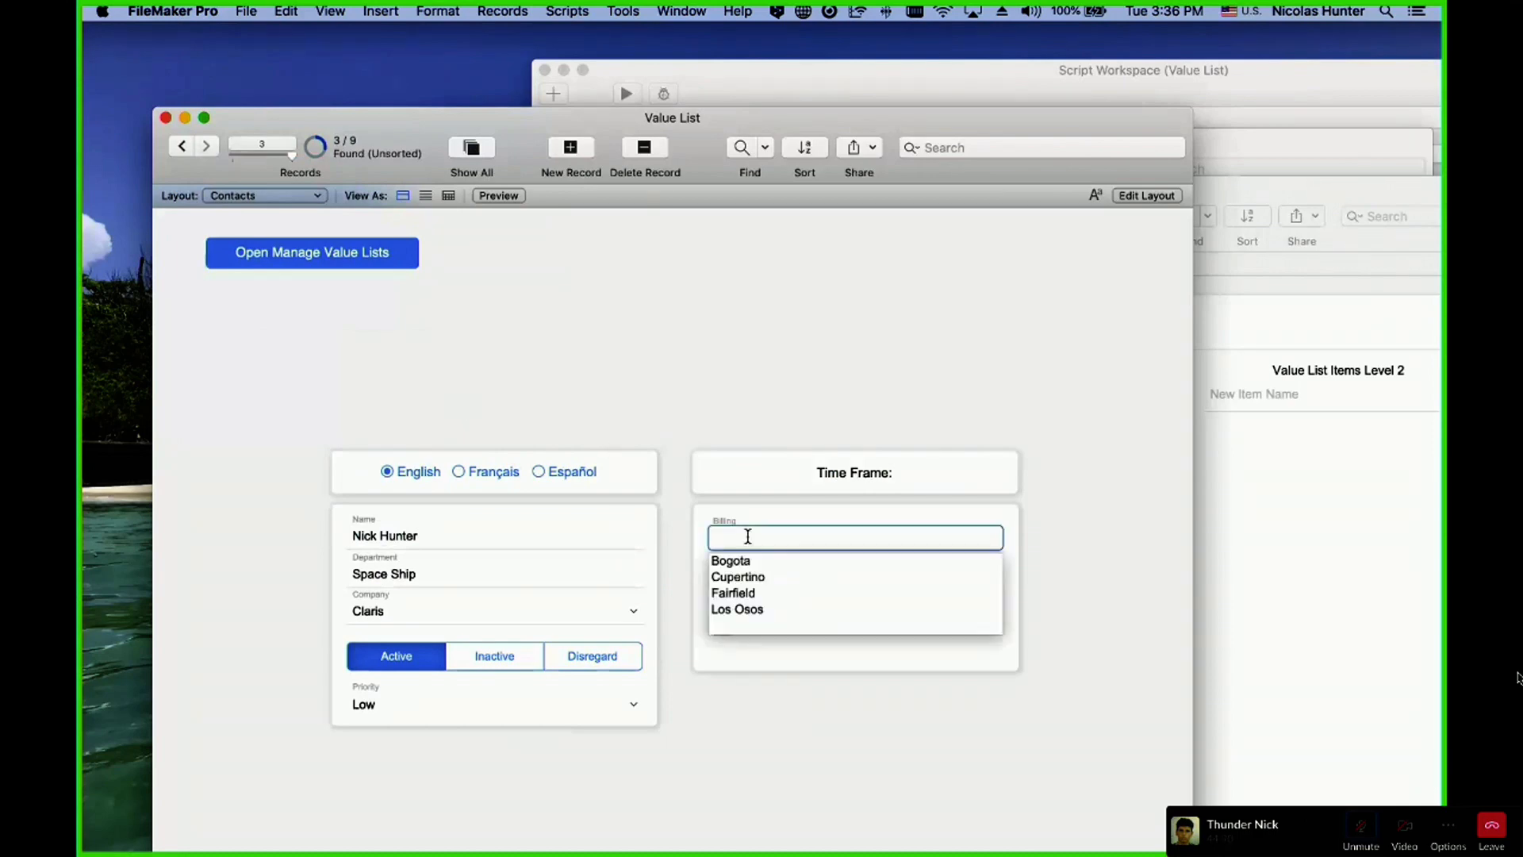
{"action": "left_click", "coordinate": [736, 423]}
- In the Contacts layout design, make the Billing City and Shipping City drop-down lists use Cities Value List | Related, and return to browsing
{"action": "key", "text": "super+l"}
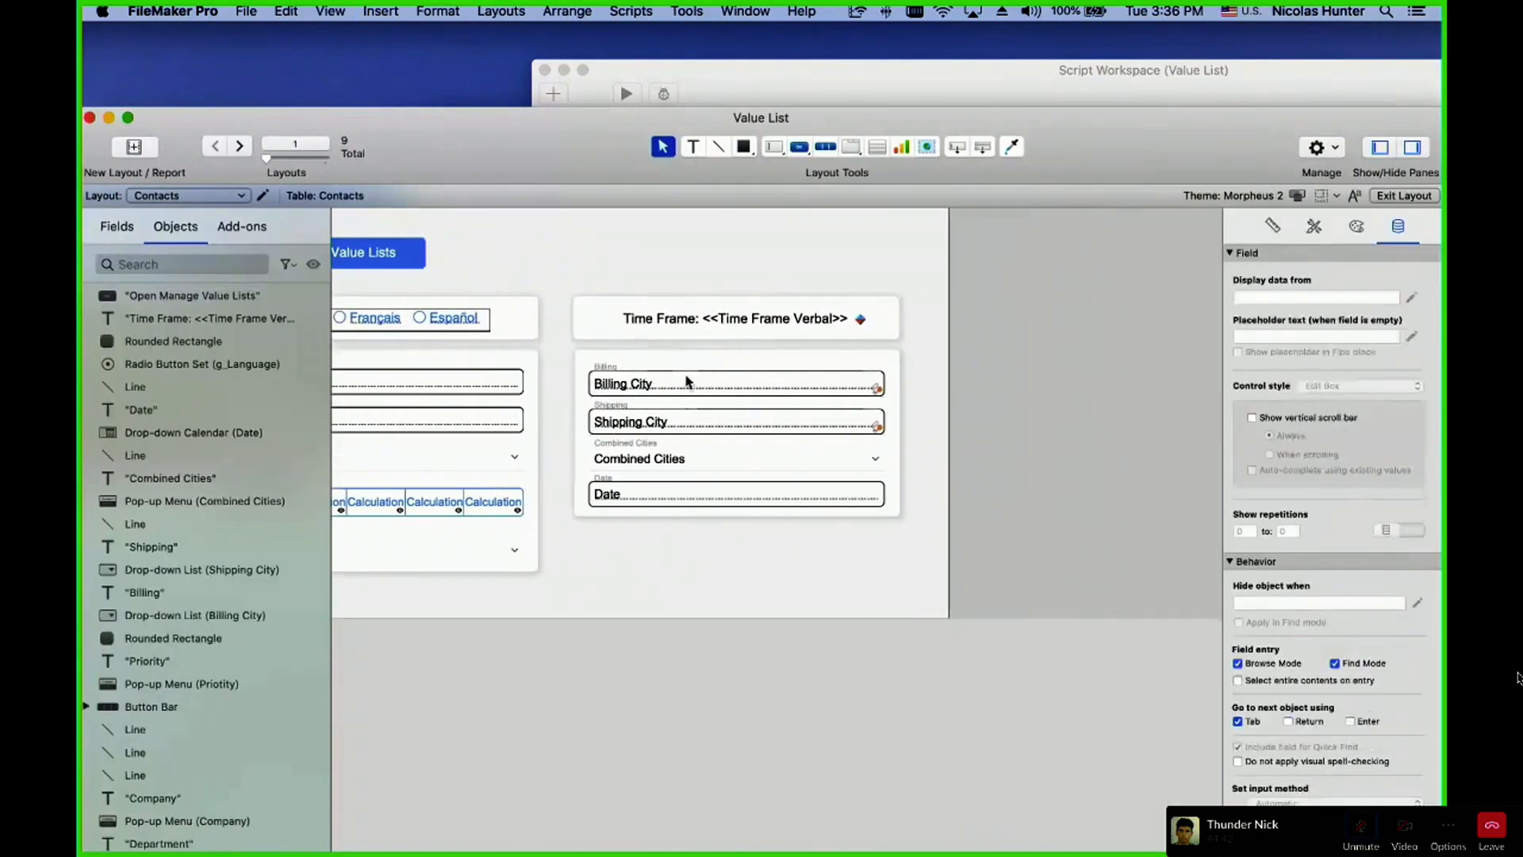
{"action": "left_click", "coordinate": [689, 381]}
{"action": "left_click", "coordinate": [688, 422], "text": "shift"}
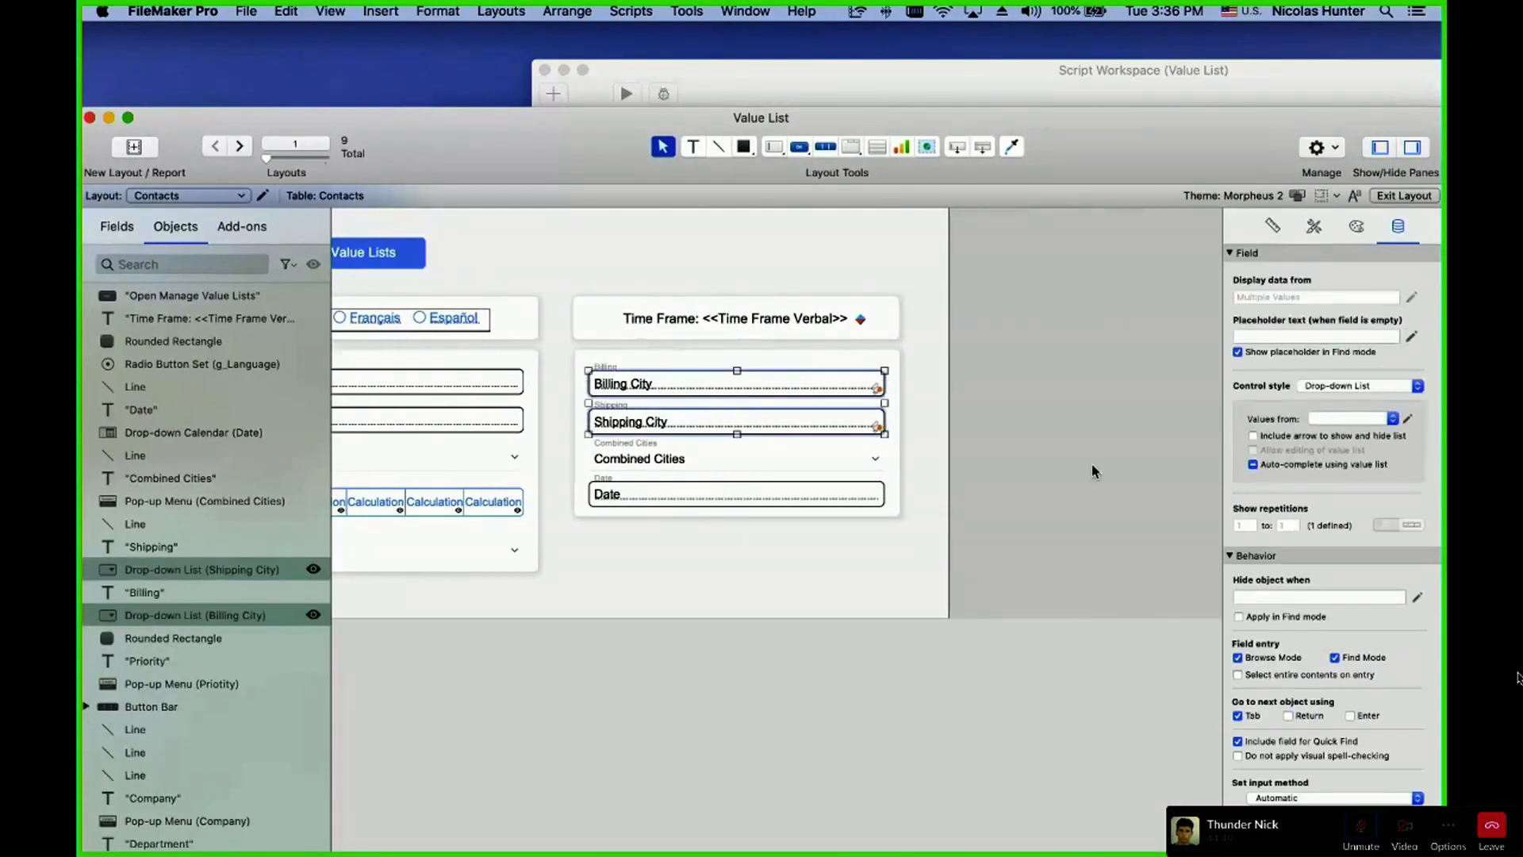
{"action": "left_click", "coordinate": [1353, 418]}
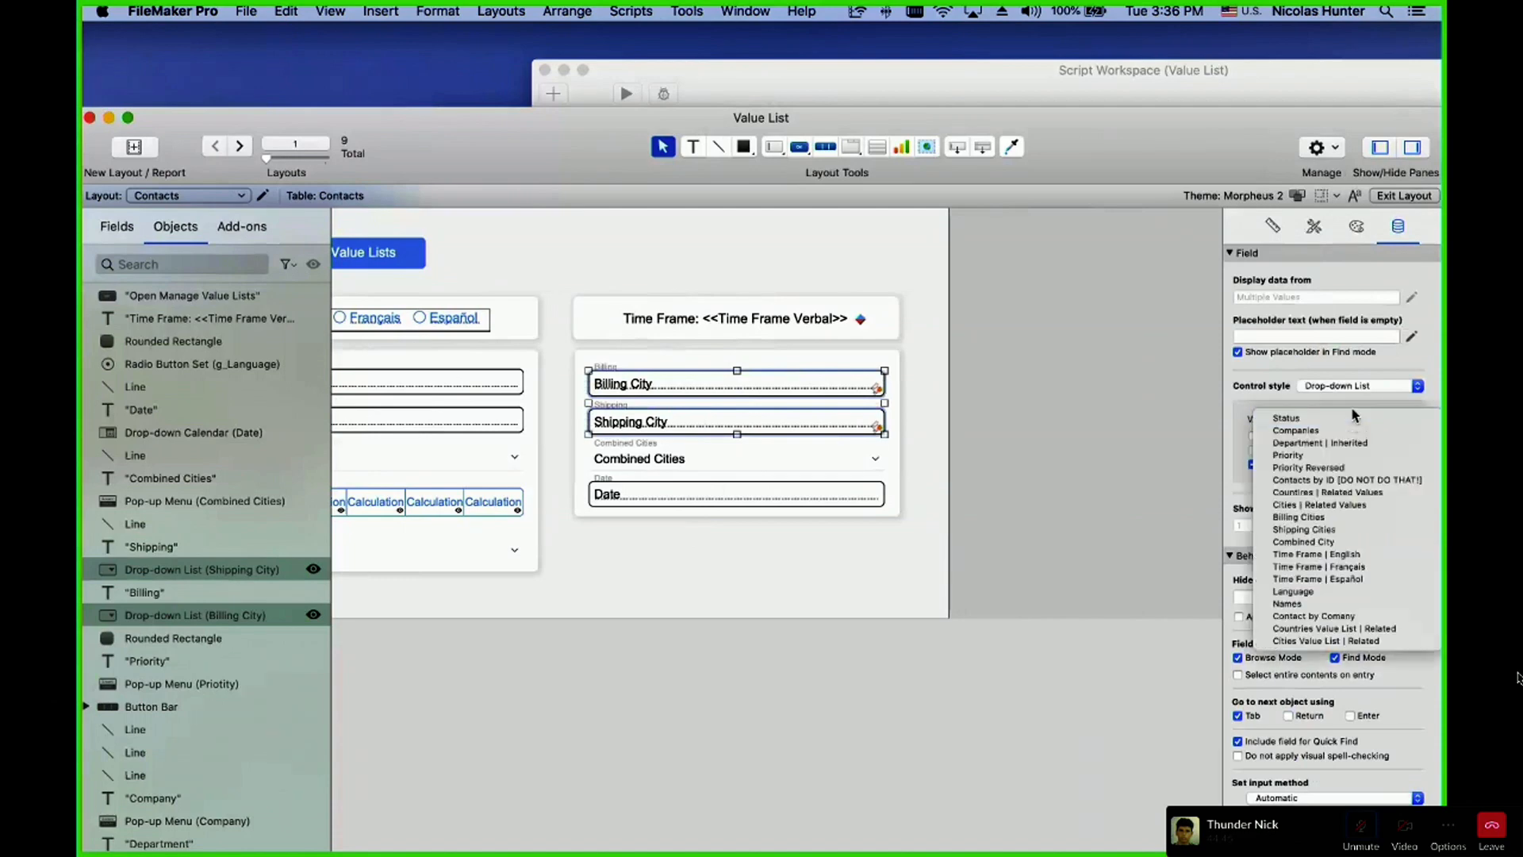
{"action": "left_click", "coordinate": [1335, 628]}
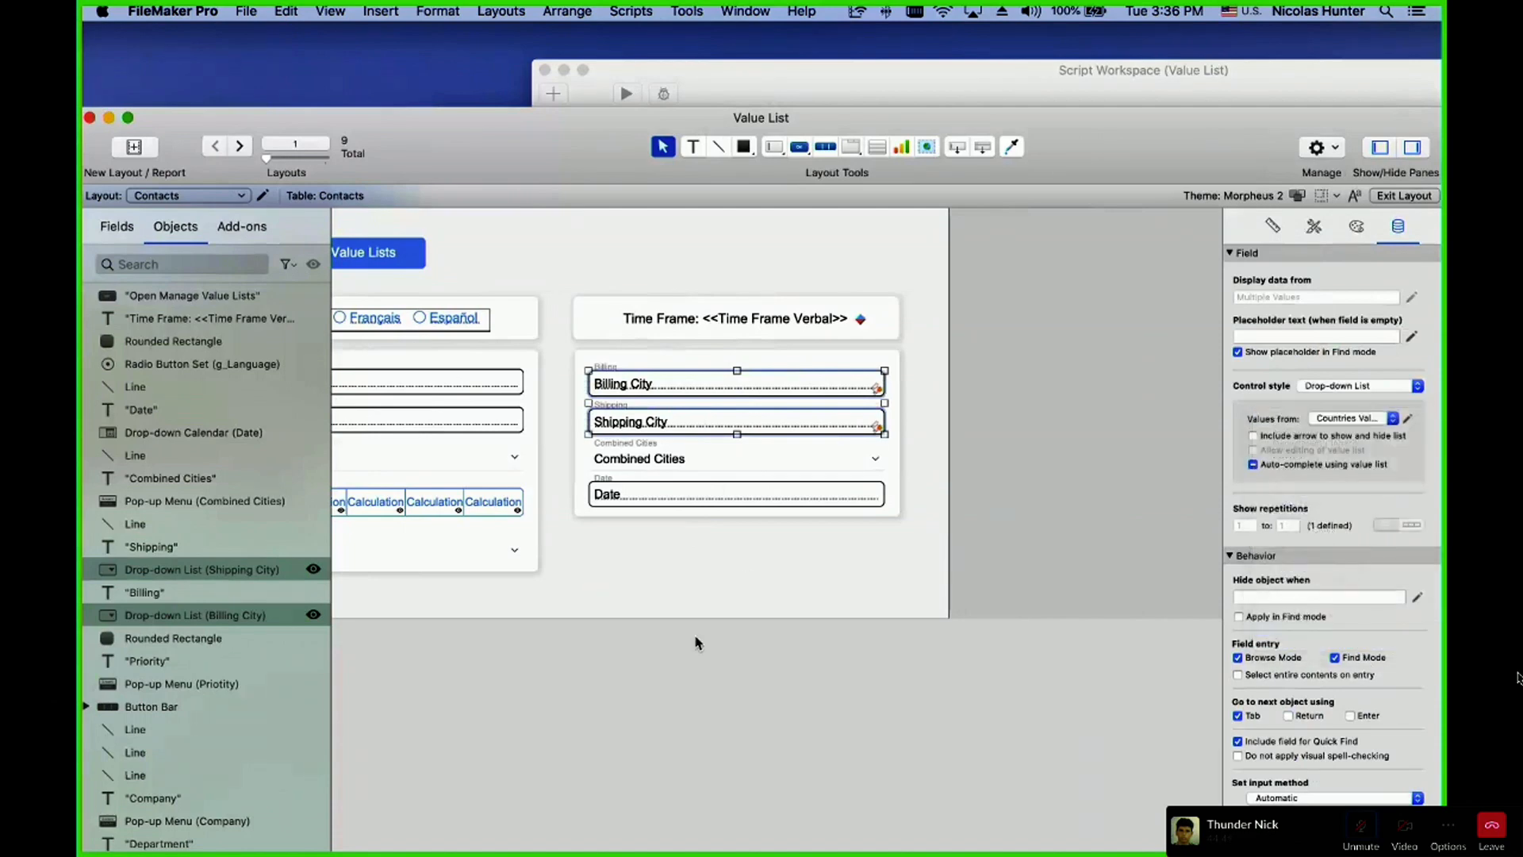
{"action": "left_click", "coordinate": [1327, 420]}
{"action": "left_click", "coordinate": [895, 746]}
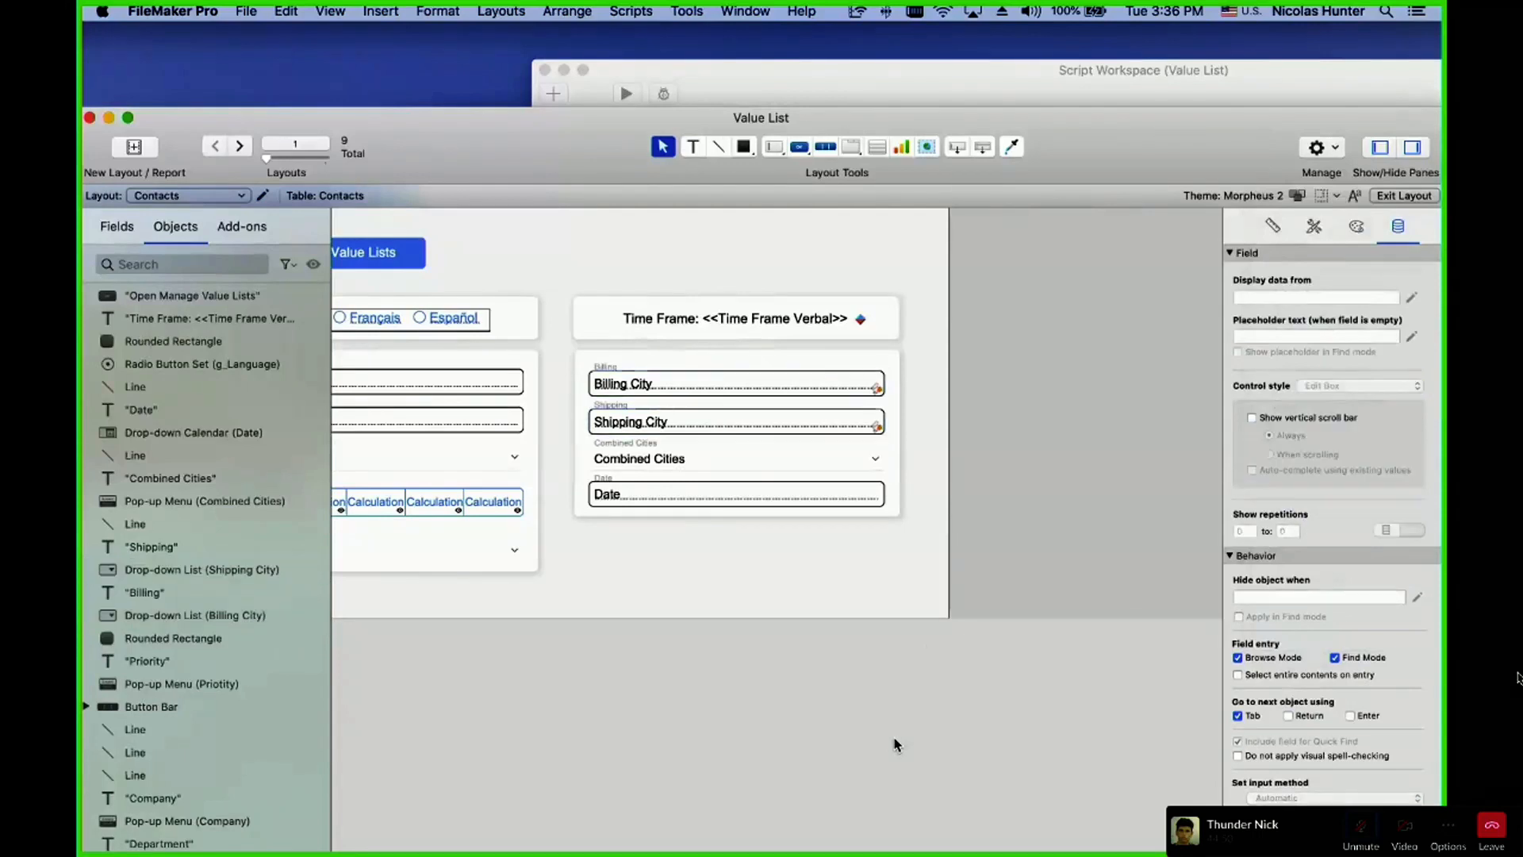
{"action": "key", "text": "super+b"}
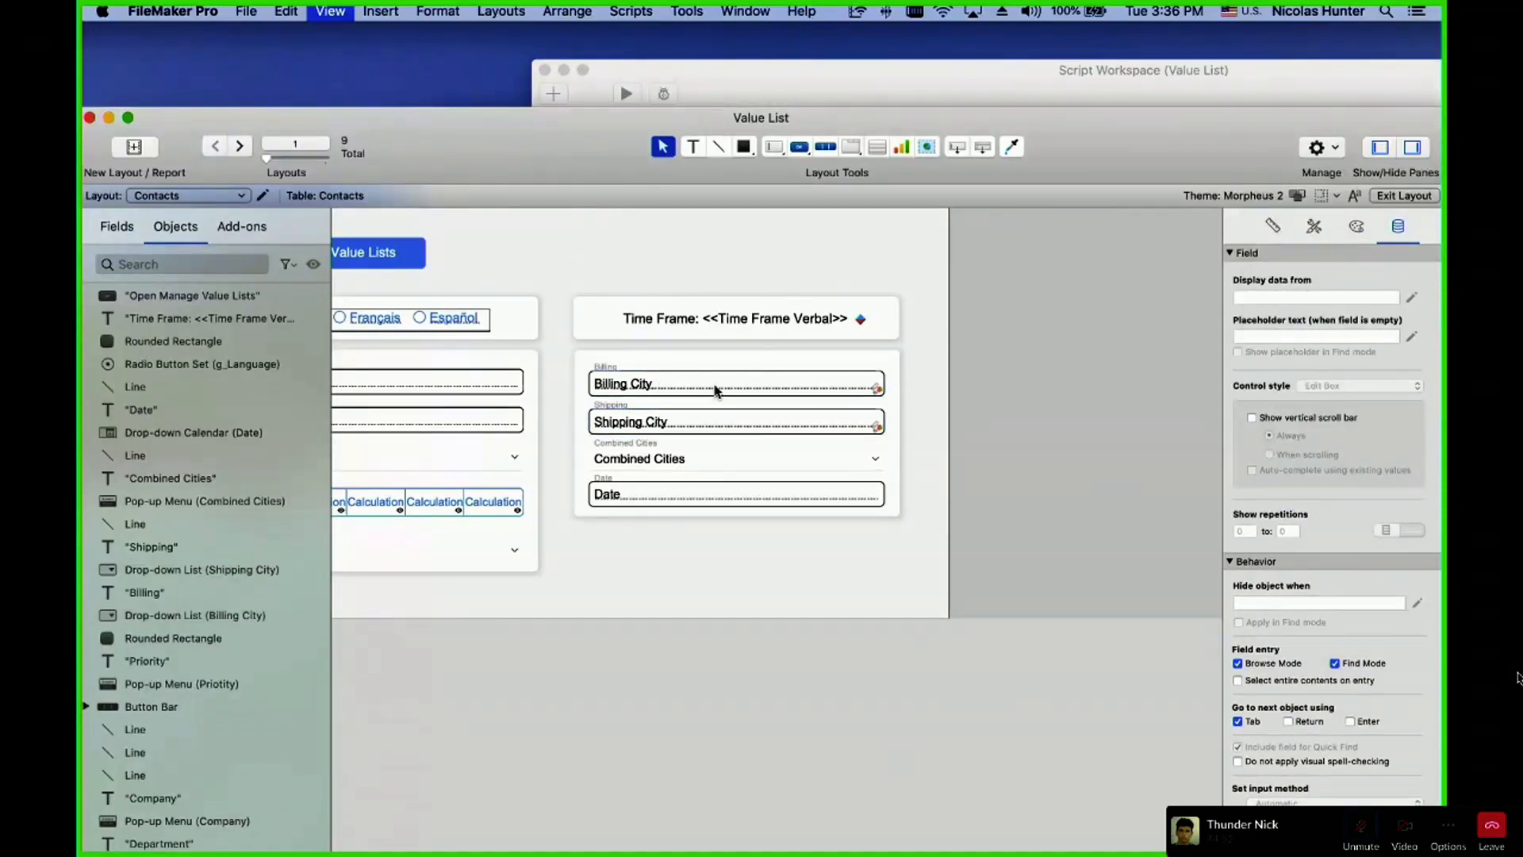
- Review the choices offered by the Billing and Shipping drop-down lists without picking any
{"action": "left_click", "coordinate": [761, 539]}
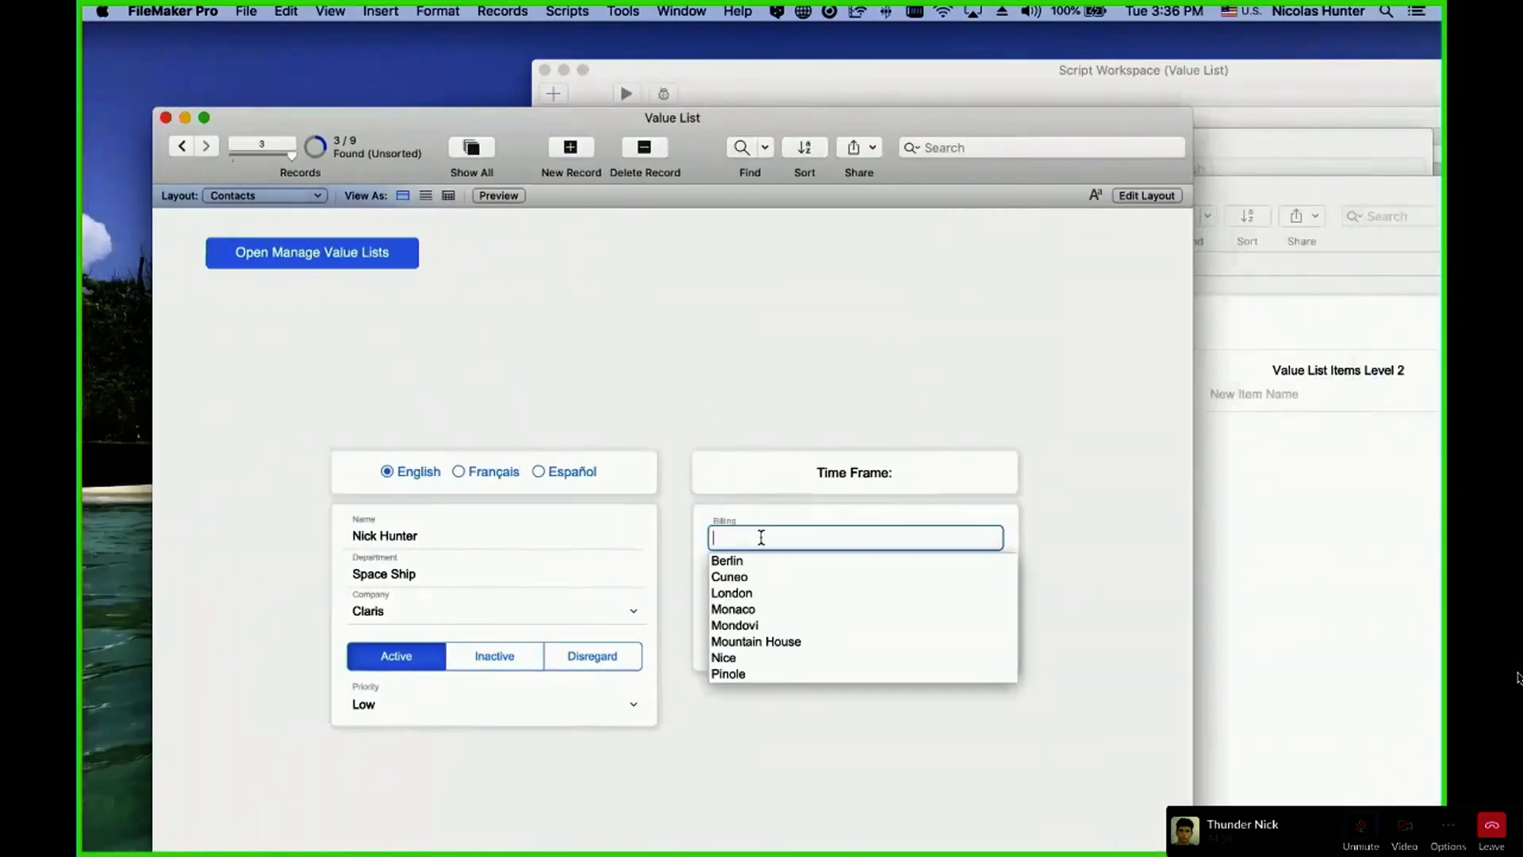
{"action": "scroll", "coordinate": [773, 595], "scroll_direction": "down", "scroll_amount": 1}
{"action": "key", "text": "Escape"}
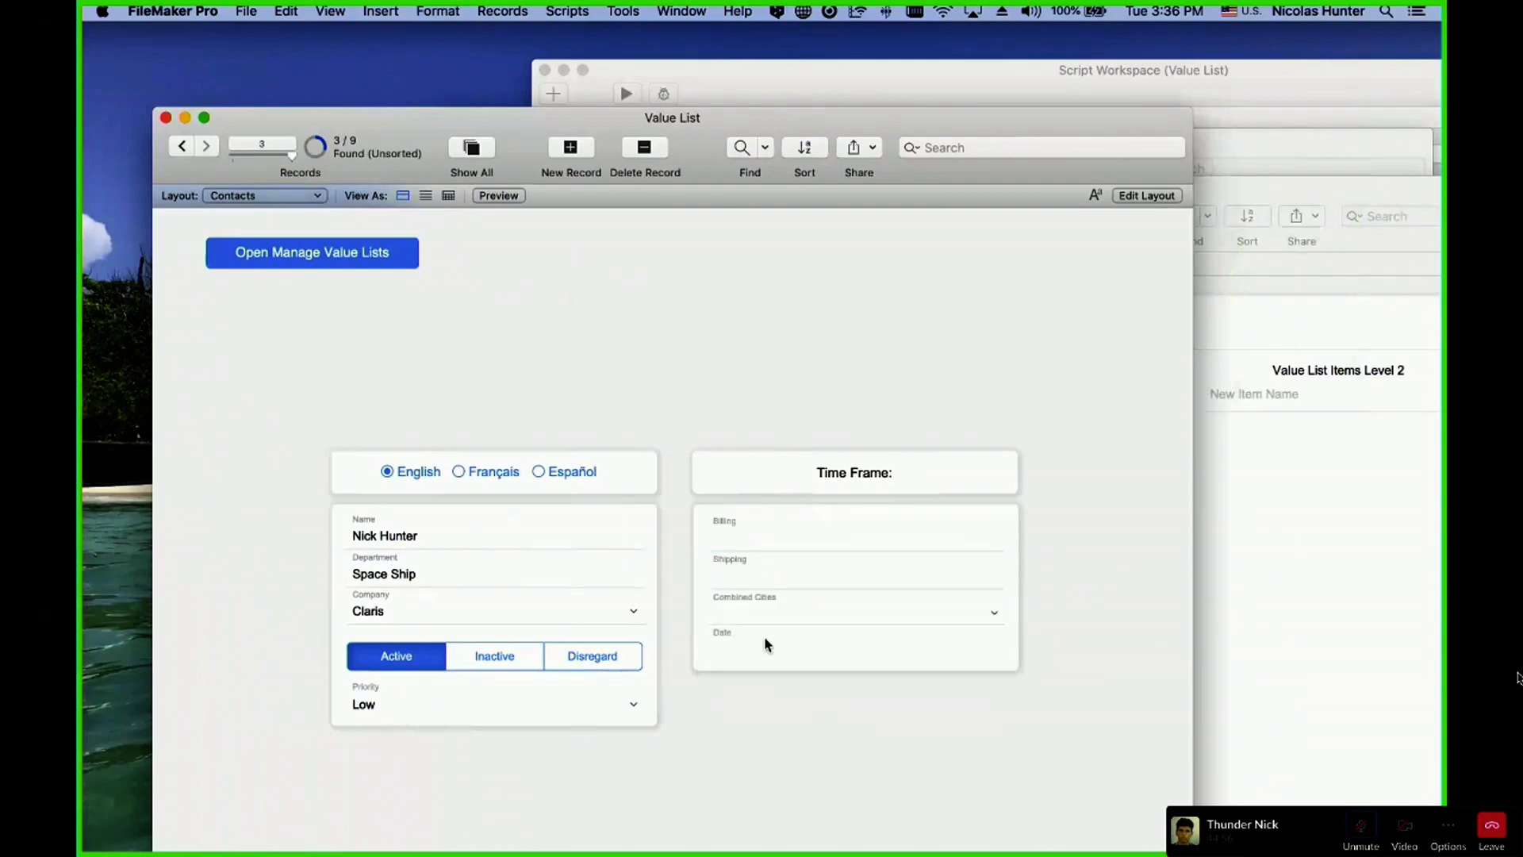
{"action": "left_click", "coordinate": [757, 573]}
{"action": "key", "text": "Escape"}
- Add Mexico City as a new level 1 item of the Cities value list in the Value Lists window
{"action": "left_click", "coordinate": [1402, 460]}
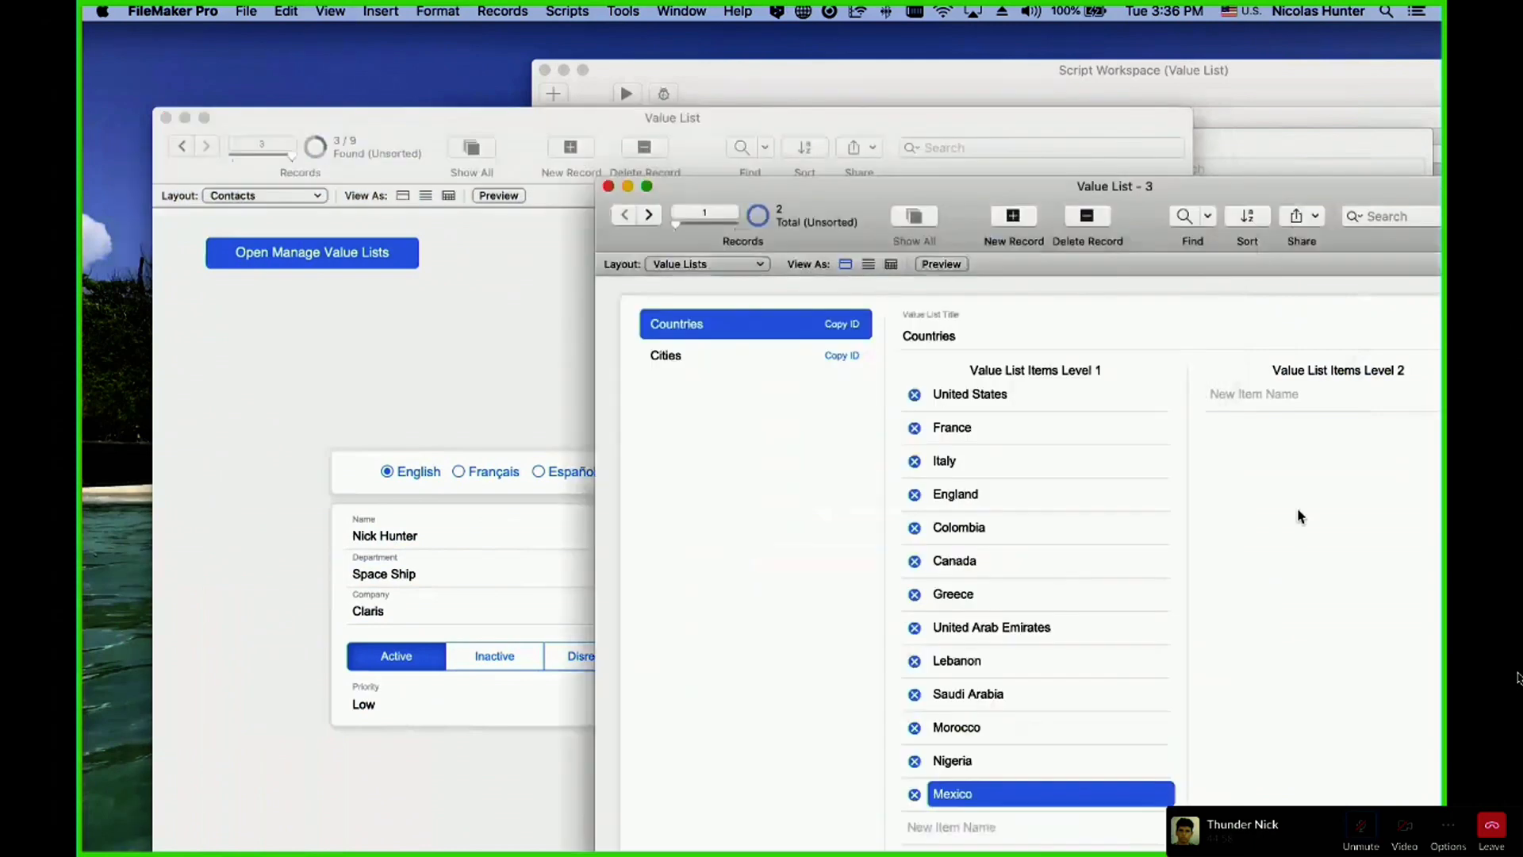
{"action": "left_click", "coordinate": [712, 353]}
{"action": "left_click", "coordinate": [960, 702]}
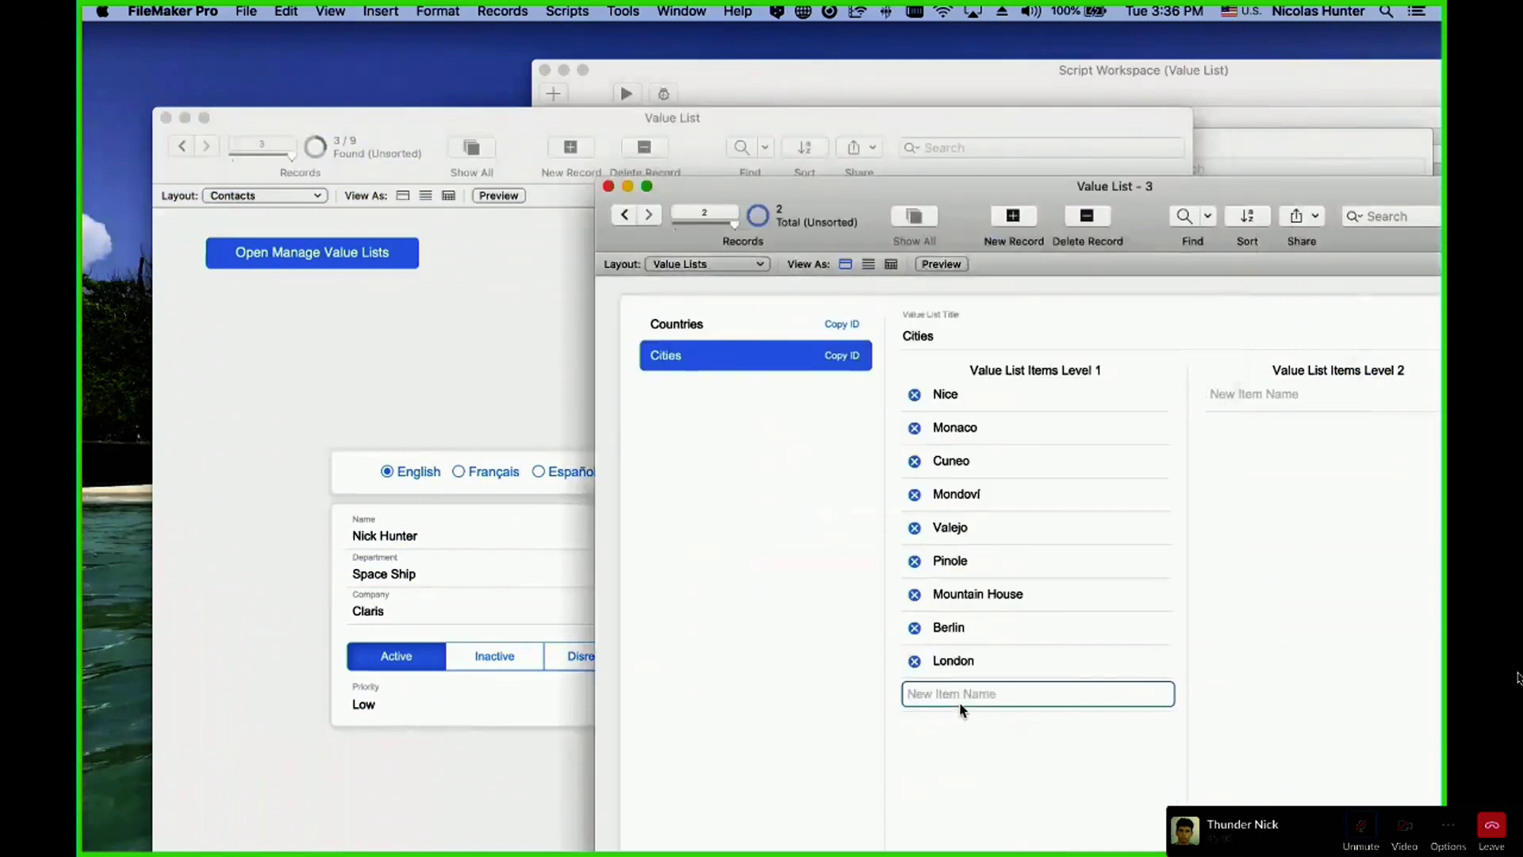
{"action": "type", "text": "Me"}
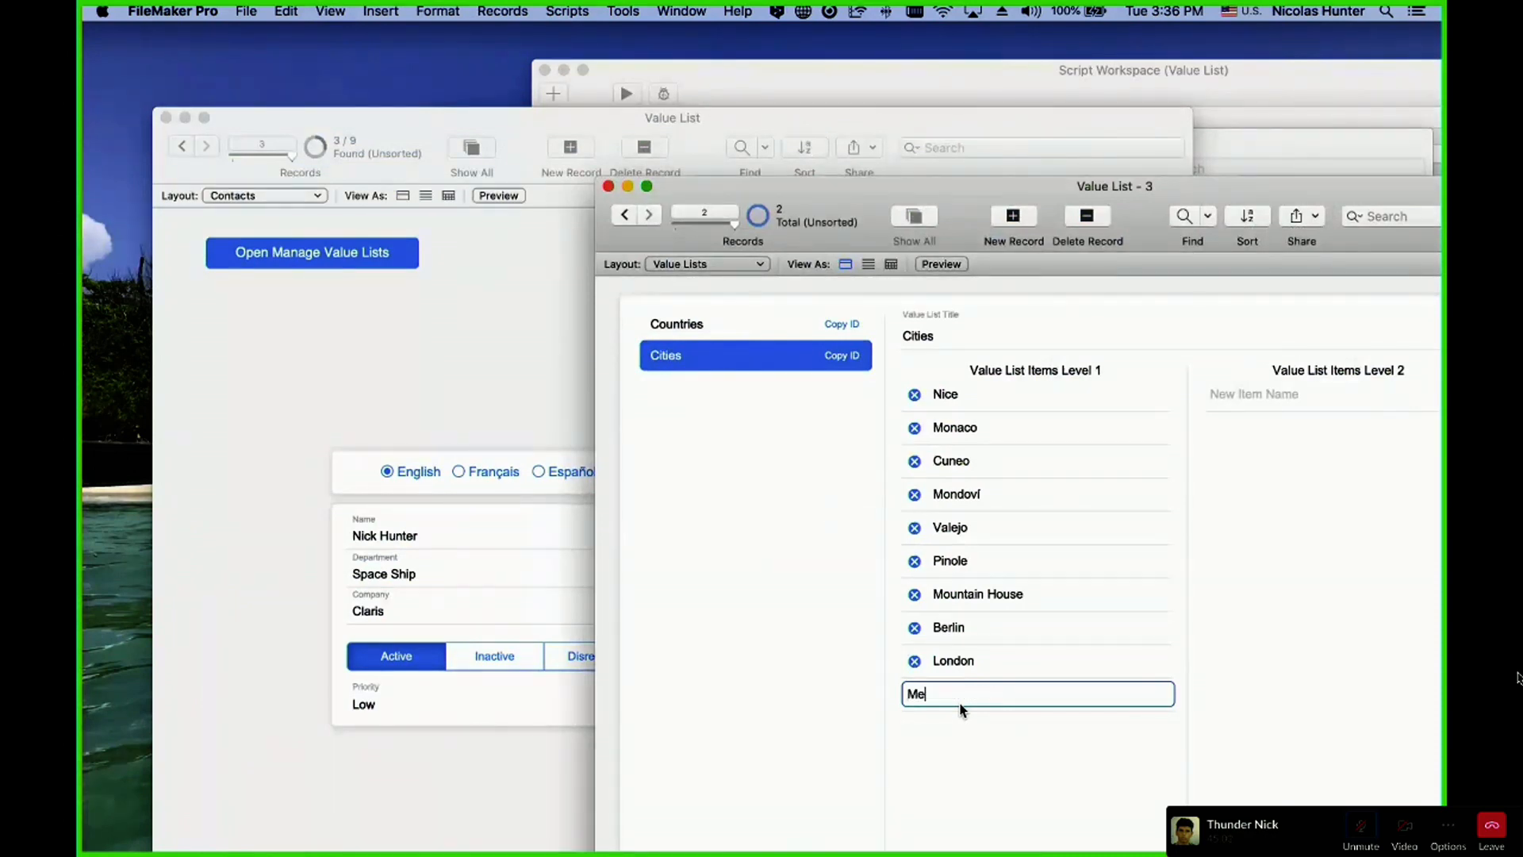
{"action": "type", "text": "xico City"}
{"action": "key", "text": "Return"}
{"action": "left_click", "coordinate": [1022, 762]}
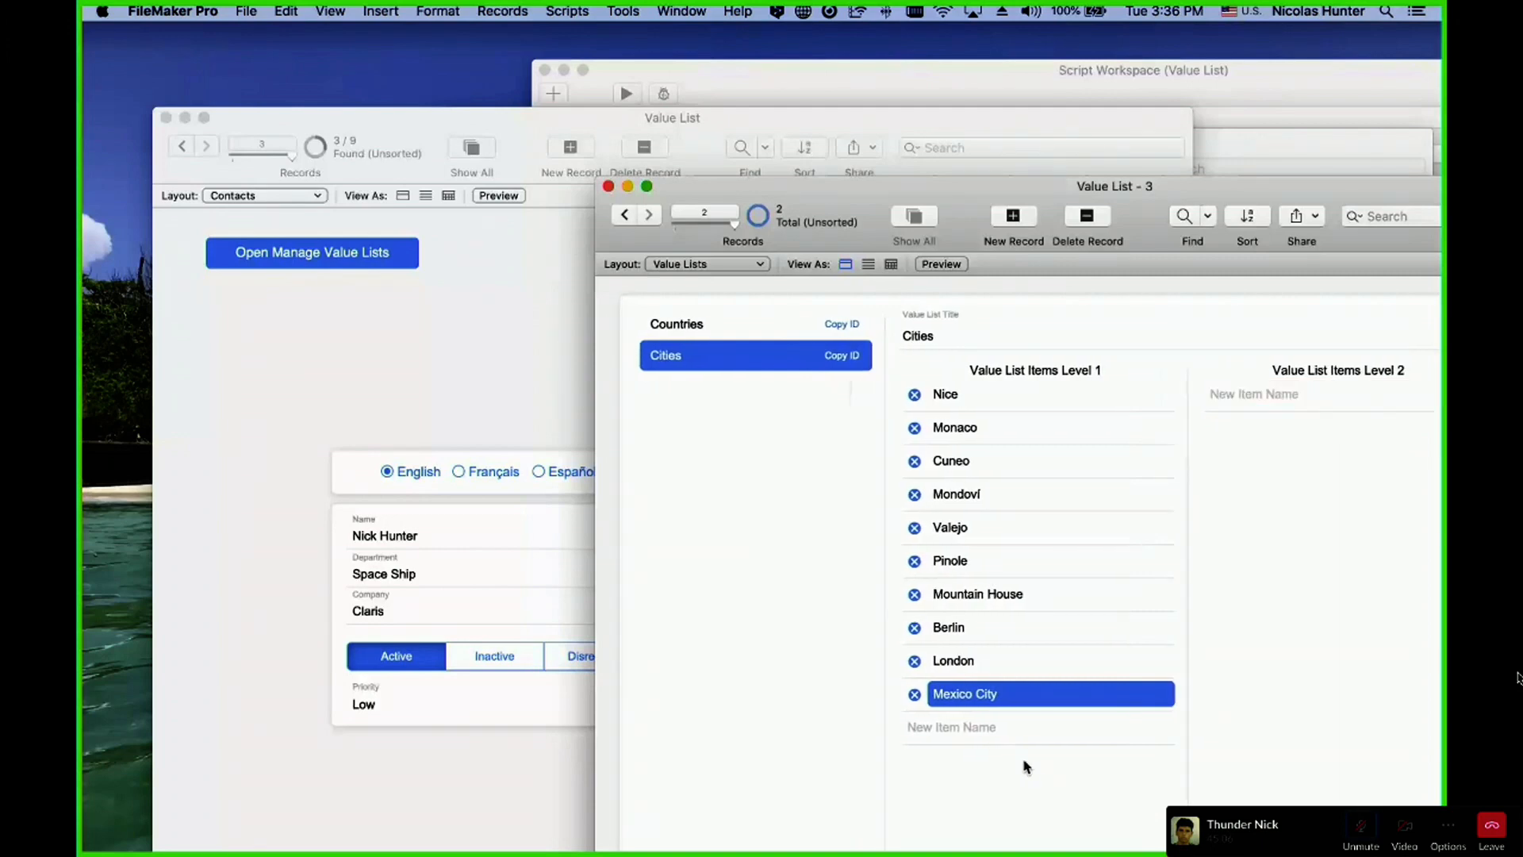
- On the Contacts record, pick Mexico City for both the Billing and Shipping cities
{"action": "left_click", "coordinate": [469, 368]}
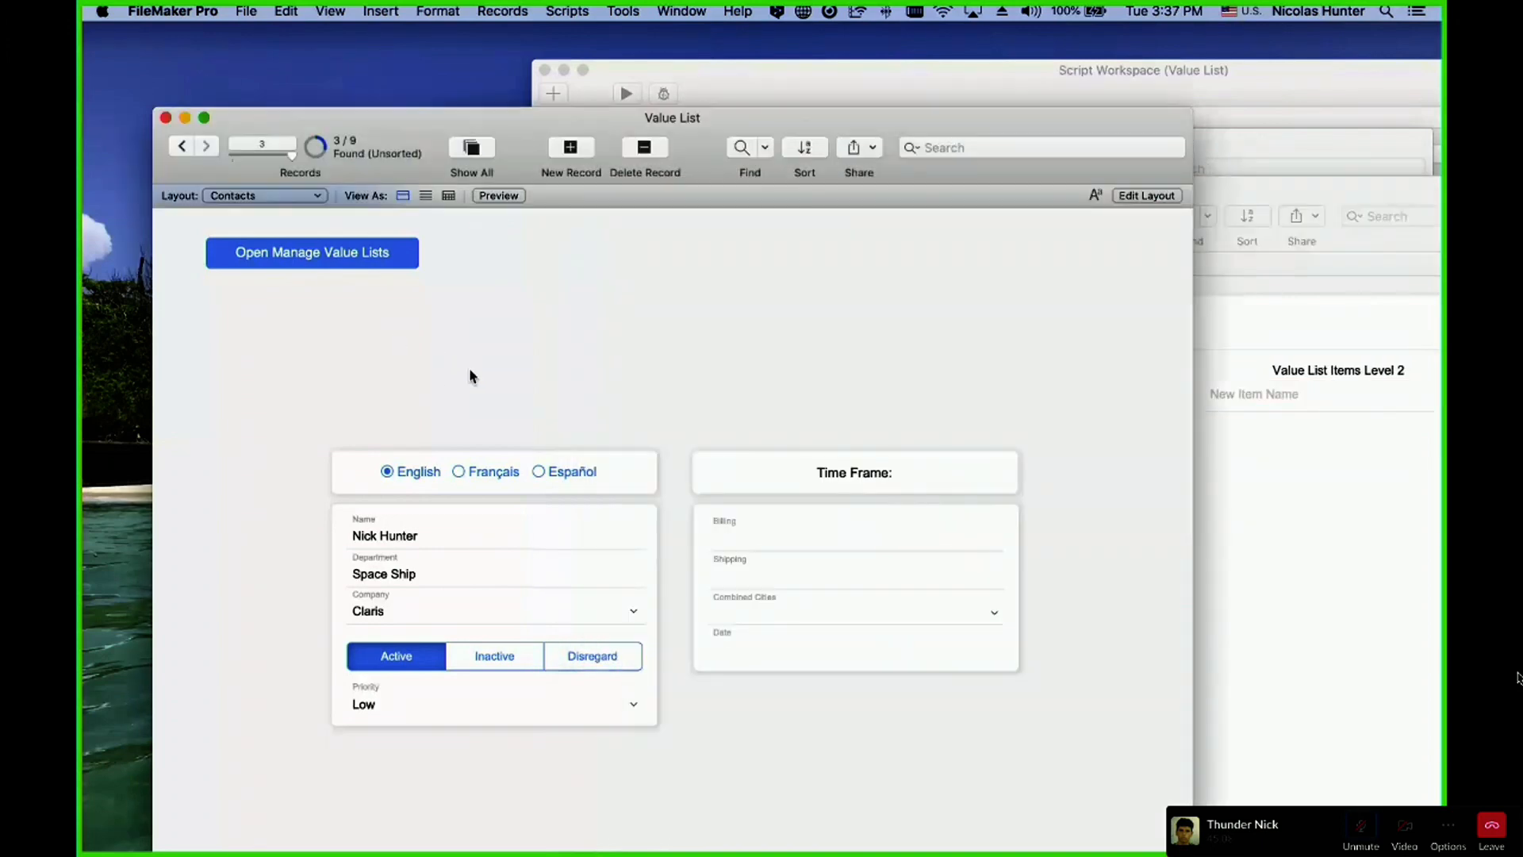
{"action": "left_click", "coordinate": [765, 539]}
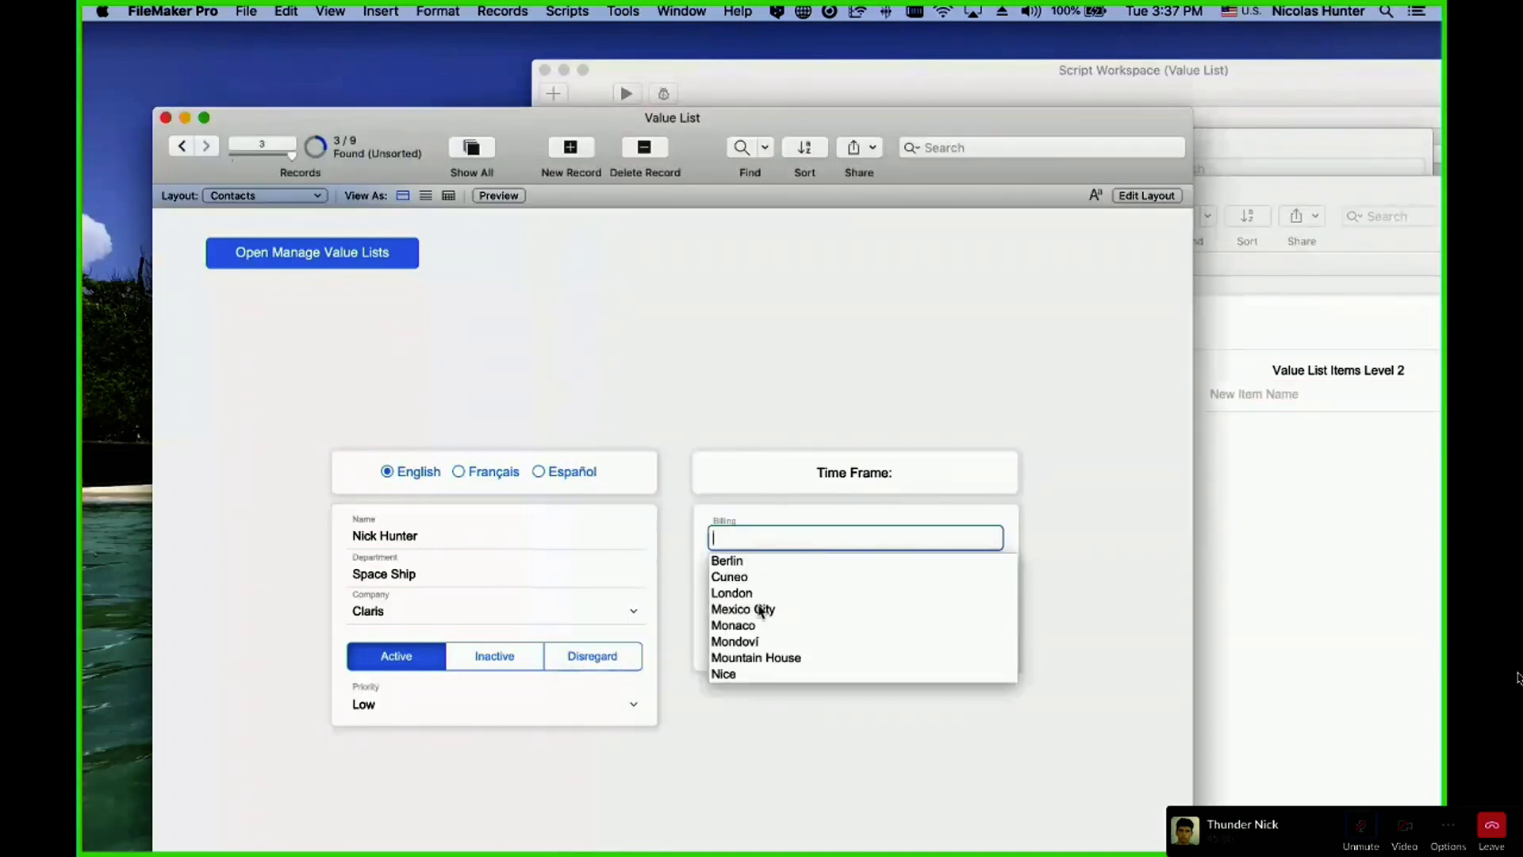
{"action": "left_click", "coordinate": [743, 609]}
{"action": "left_click", "coordinate": [831, 575]}
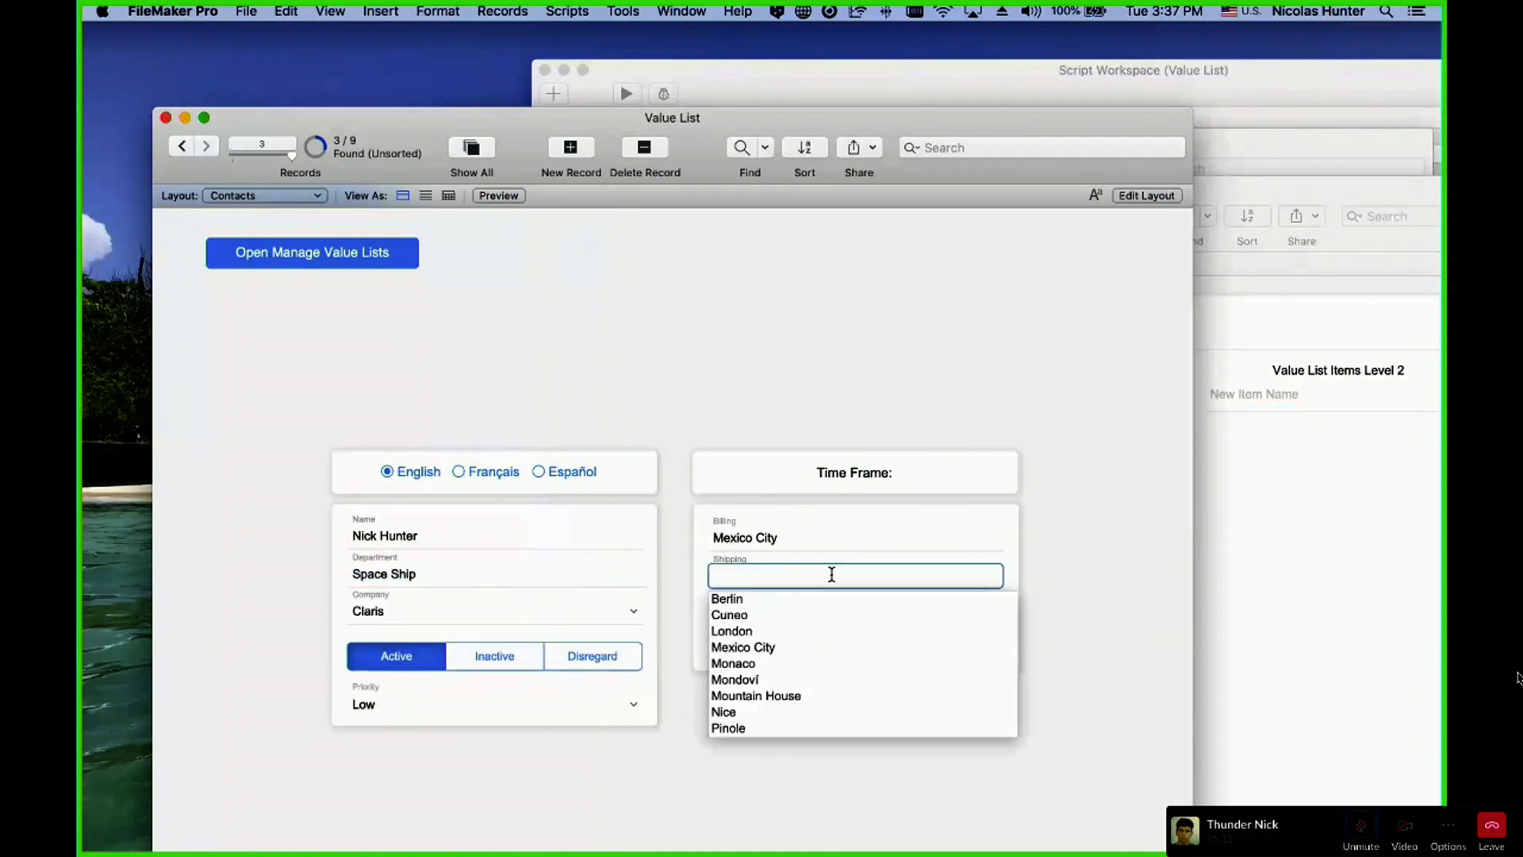
{"action": "left_click", "coordinate": [802, 646]}
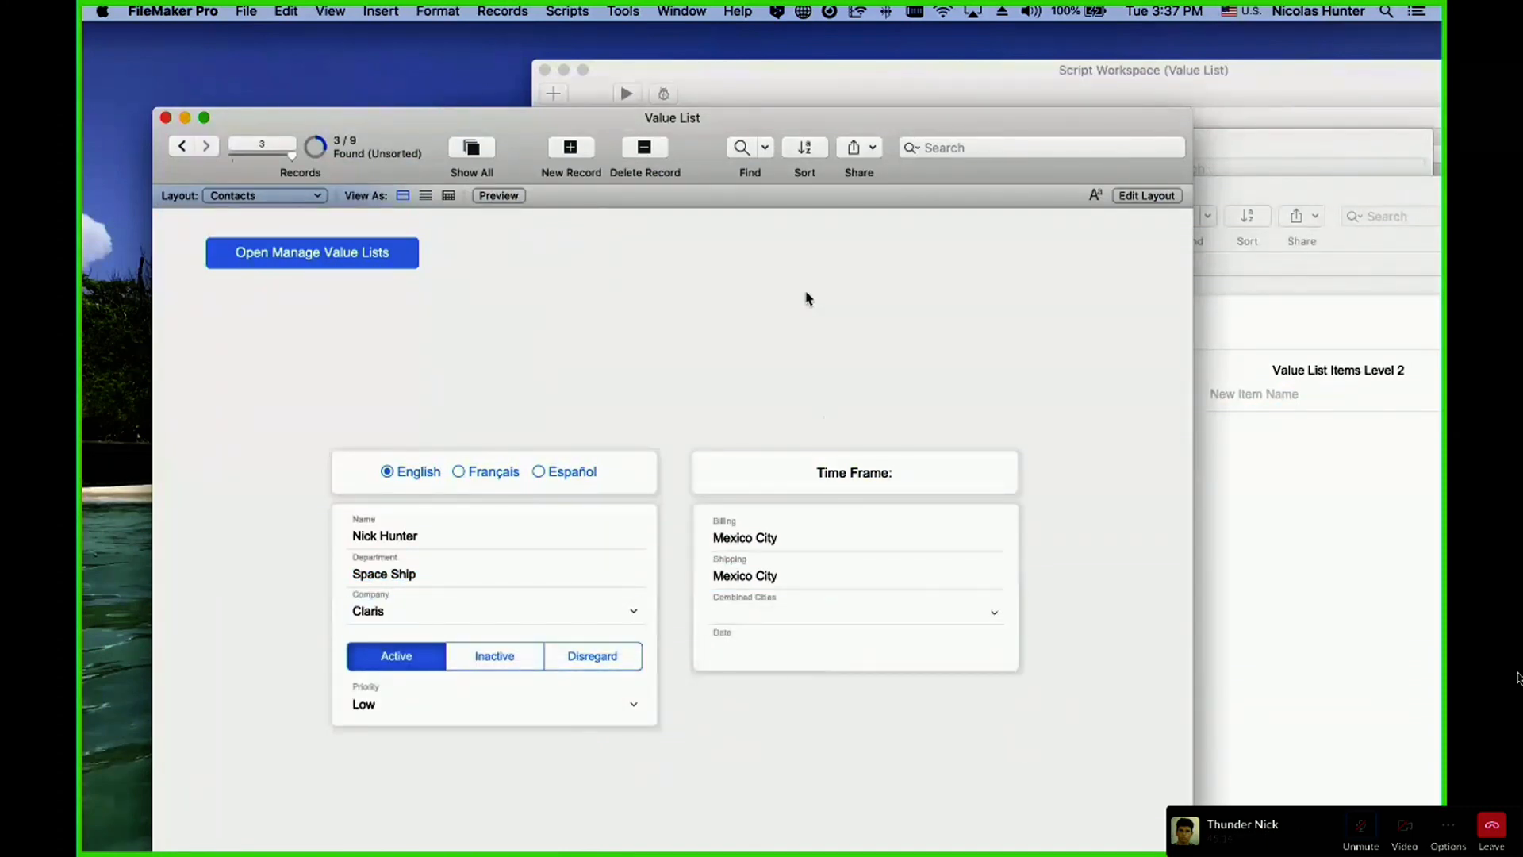
- Examine the database relationships graph, comparing the Contacts group with the separate GLOB_Globals group
{"action": "key", "text": "shift+super+d"}
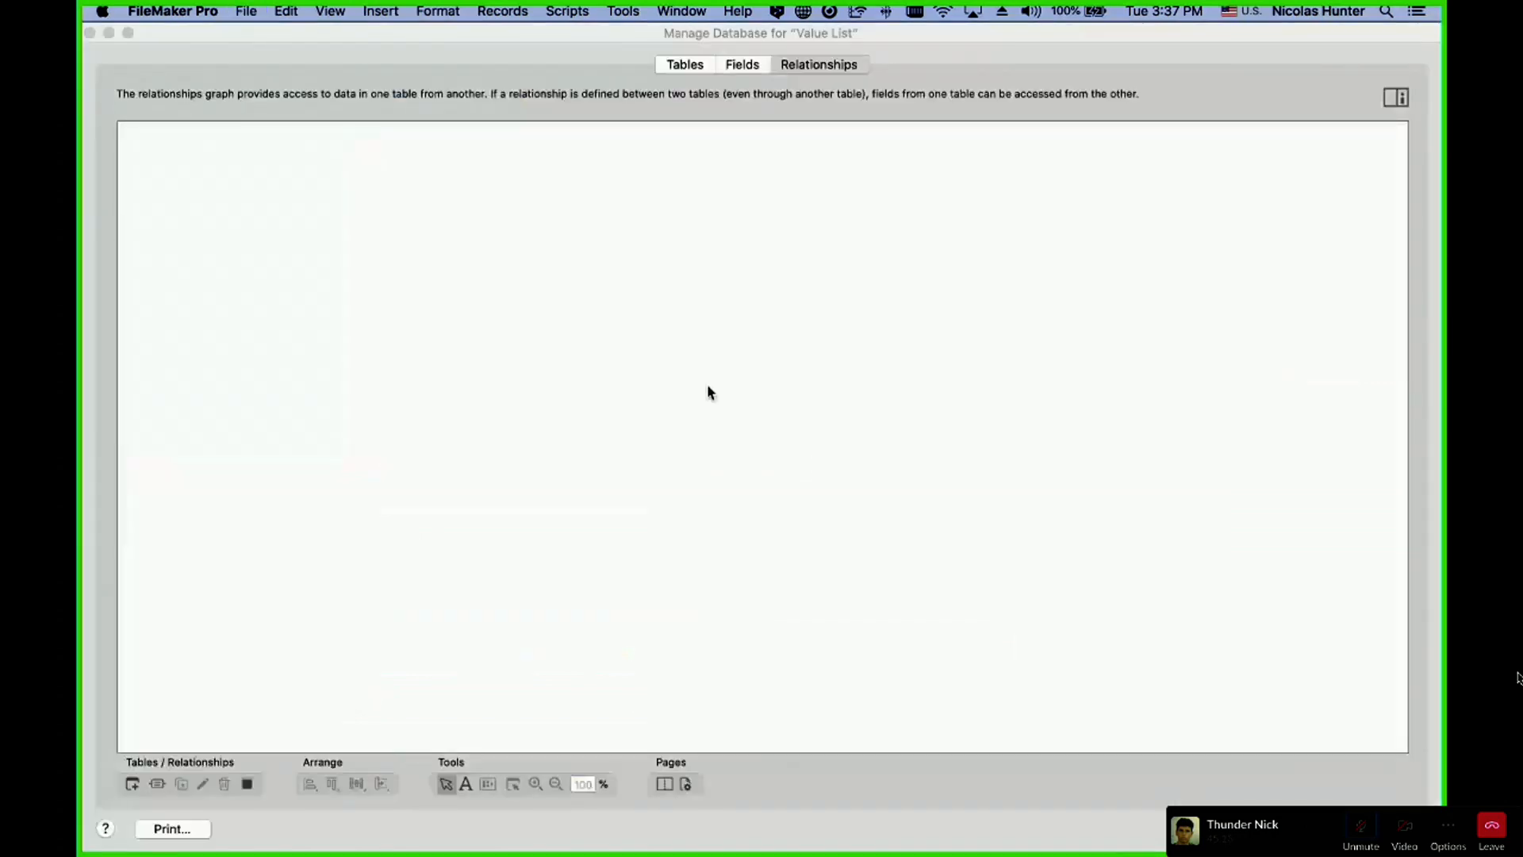
{"action": "mouse_move", "coordinate": [185, 160]}
{"action": "left_mouse_down"}
{"action": "mouse_move", "coordinate": [399, 329]}
{"action": "mouse_move", "coordinate": [455, 400]}
{"action": "mouse_move", "coordinate": [547, 339]}
{"action": "mouse_move", "coordinate": [1396, 273]}
{"action": "left_mouse_up"}
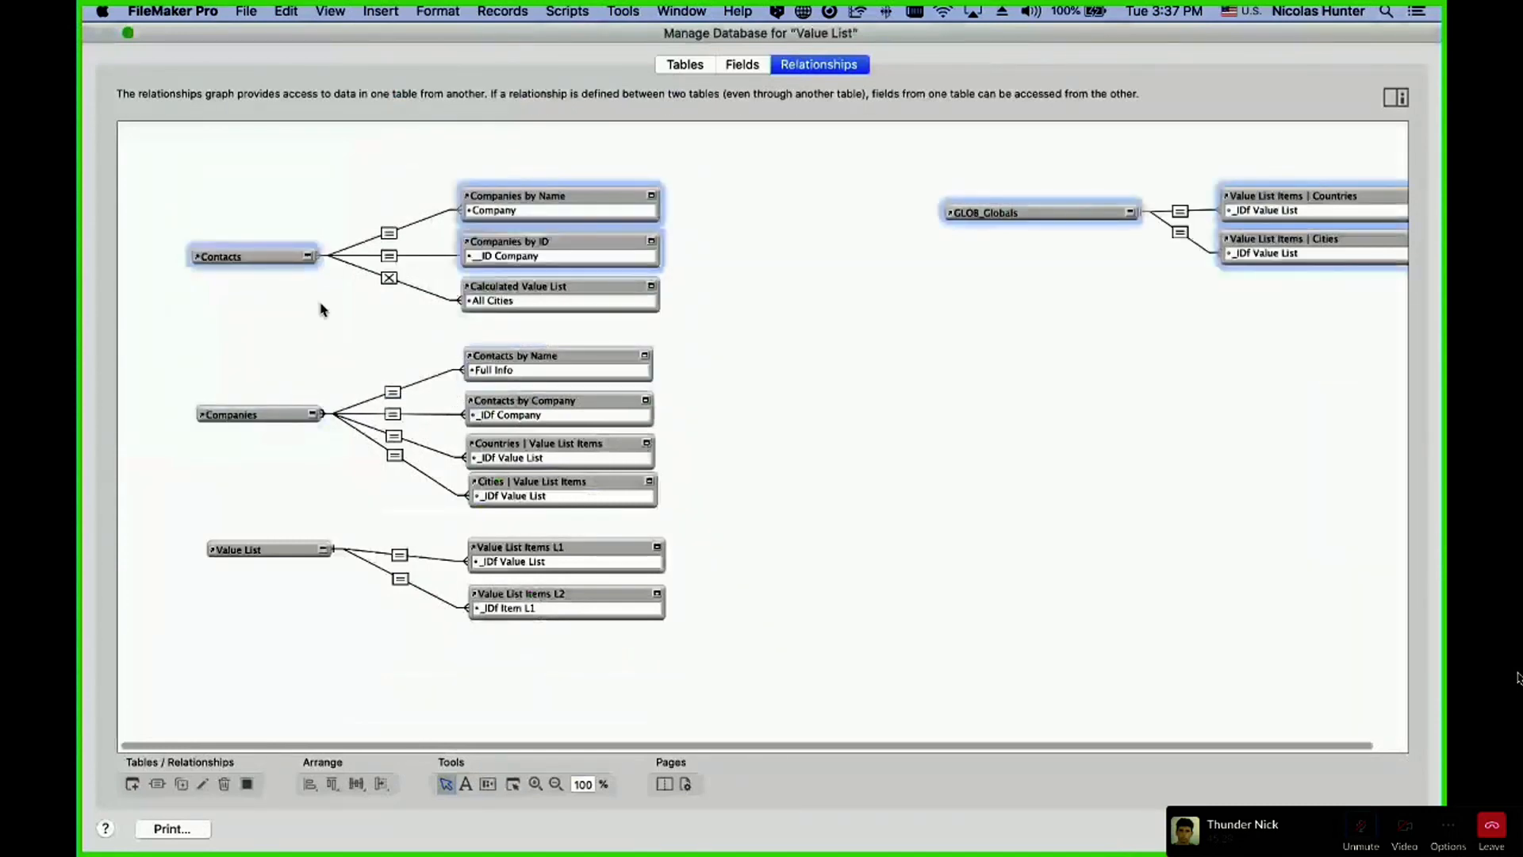
{"action": "left_click", "coordinate": [276, 353]}
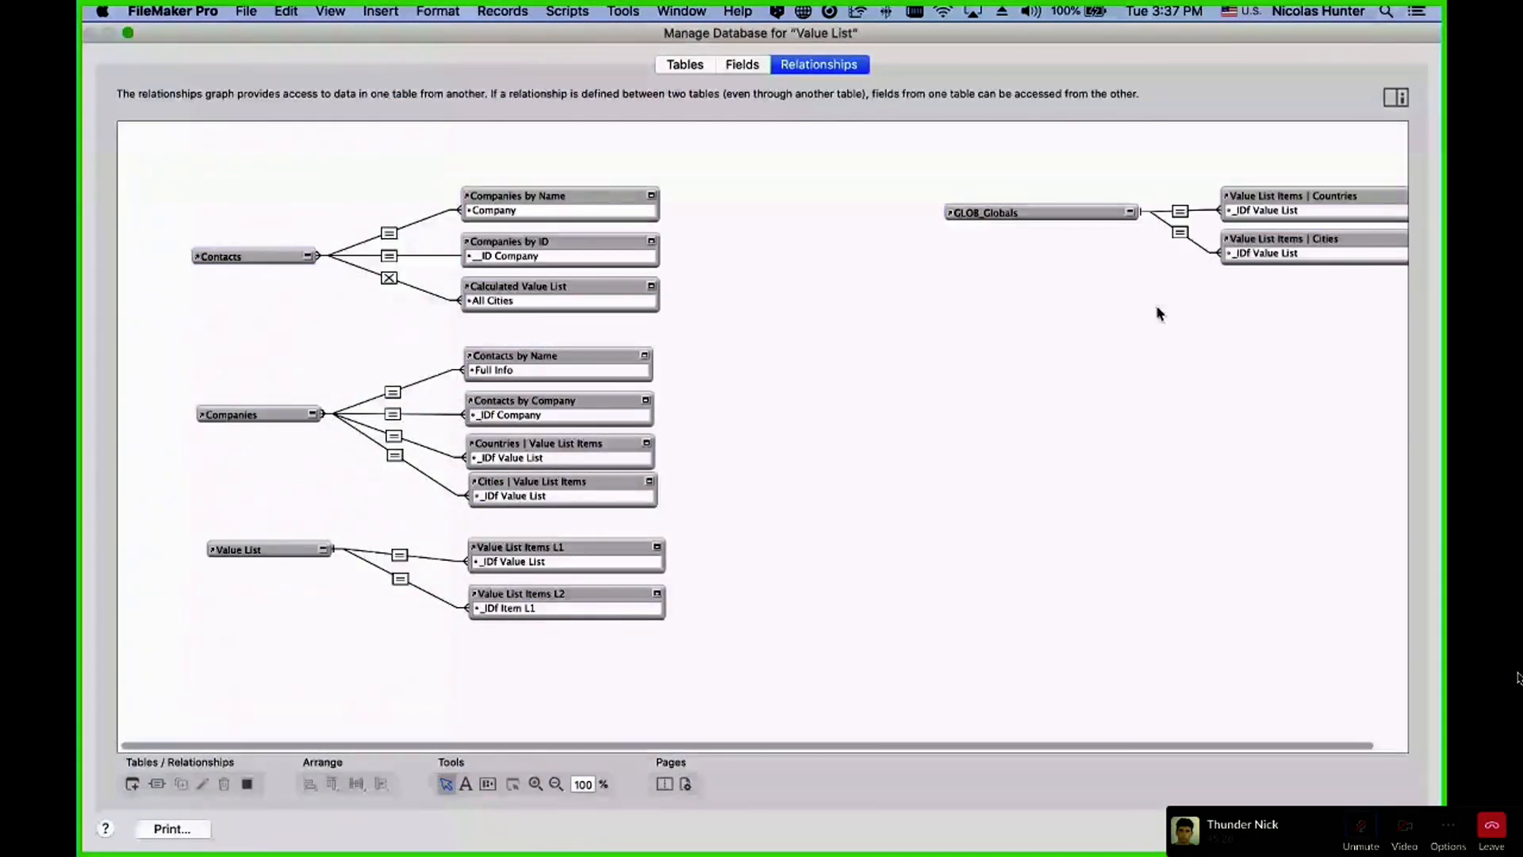
{"action": "left_click_drag", "start_coordinate": [1155, 307], "coordinate": [1020, 173]}
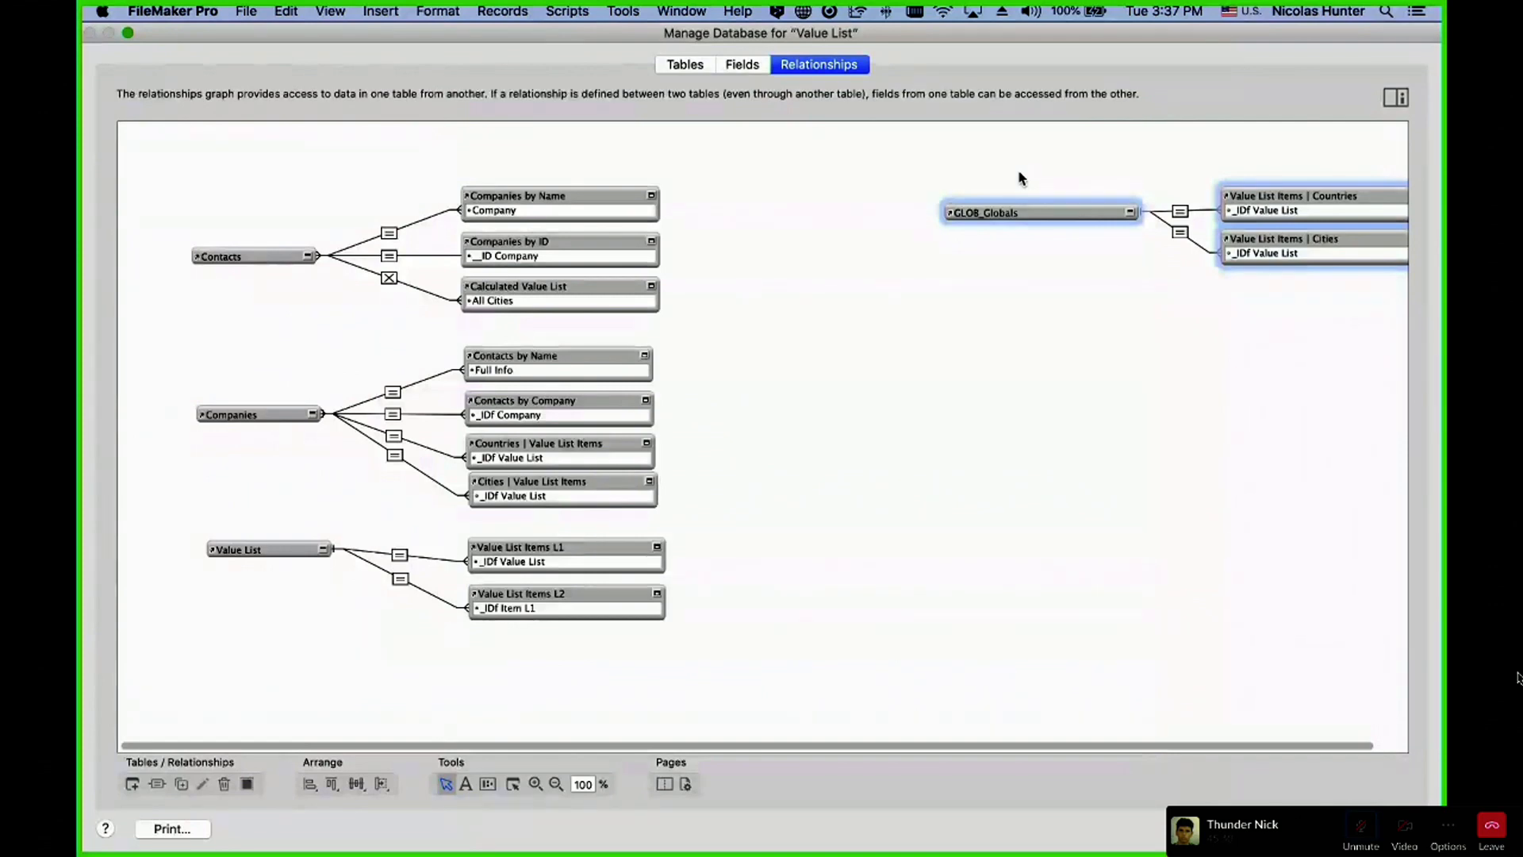
- Review the table list and the fields of GLOB_Globals, and leave database management without keeping changes
{"action": "left_click", "coordinate": [744, 66]}
{"action": "left_click", "coordinate": [684, 65]}
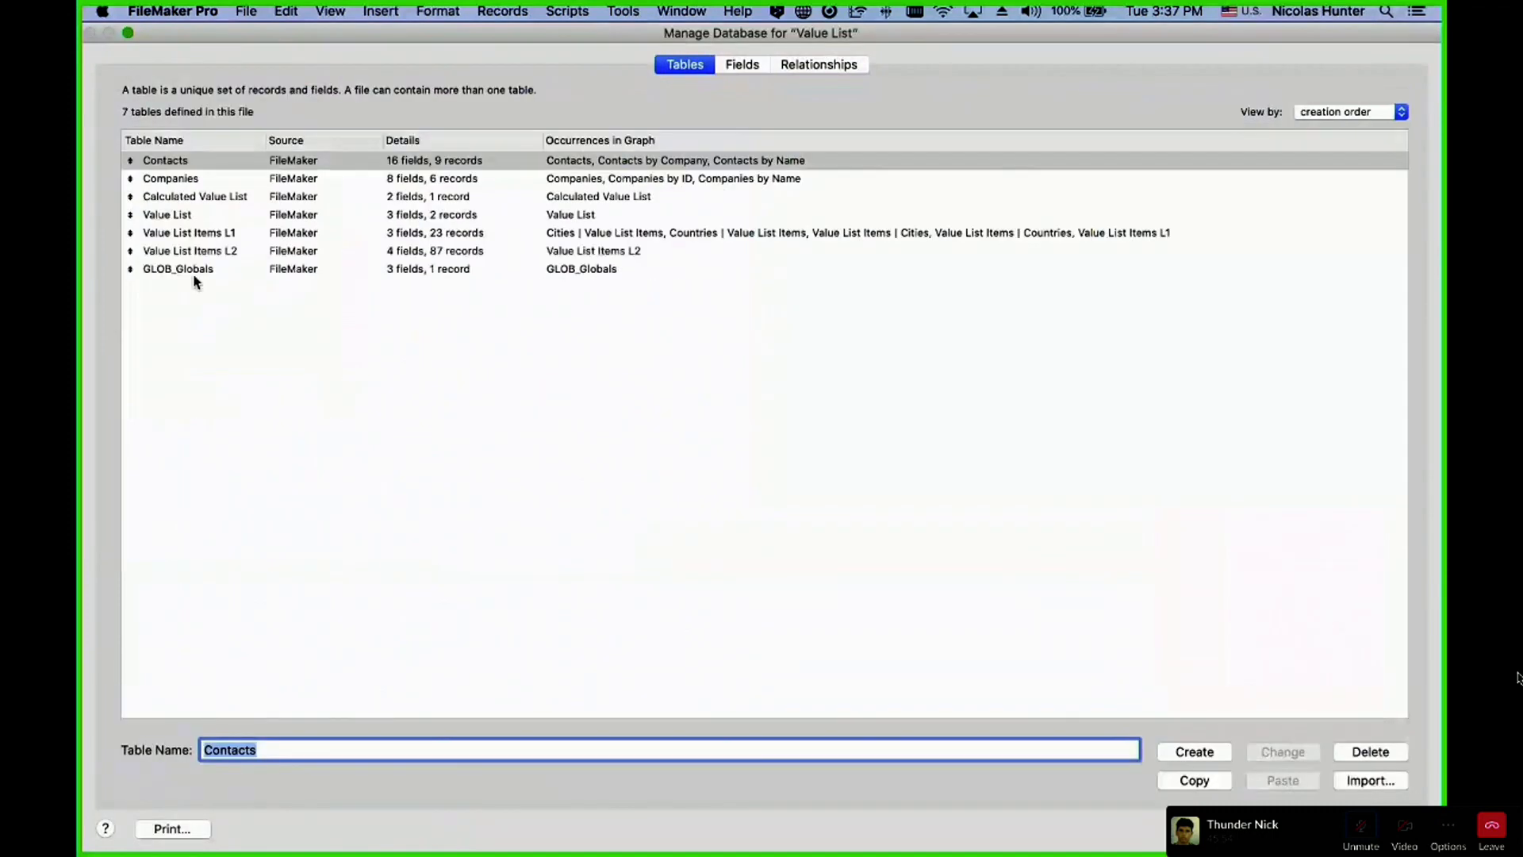
{"action": "double_click", "coordinate": [195, 274]}
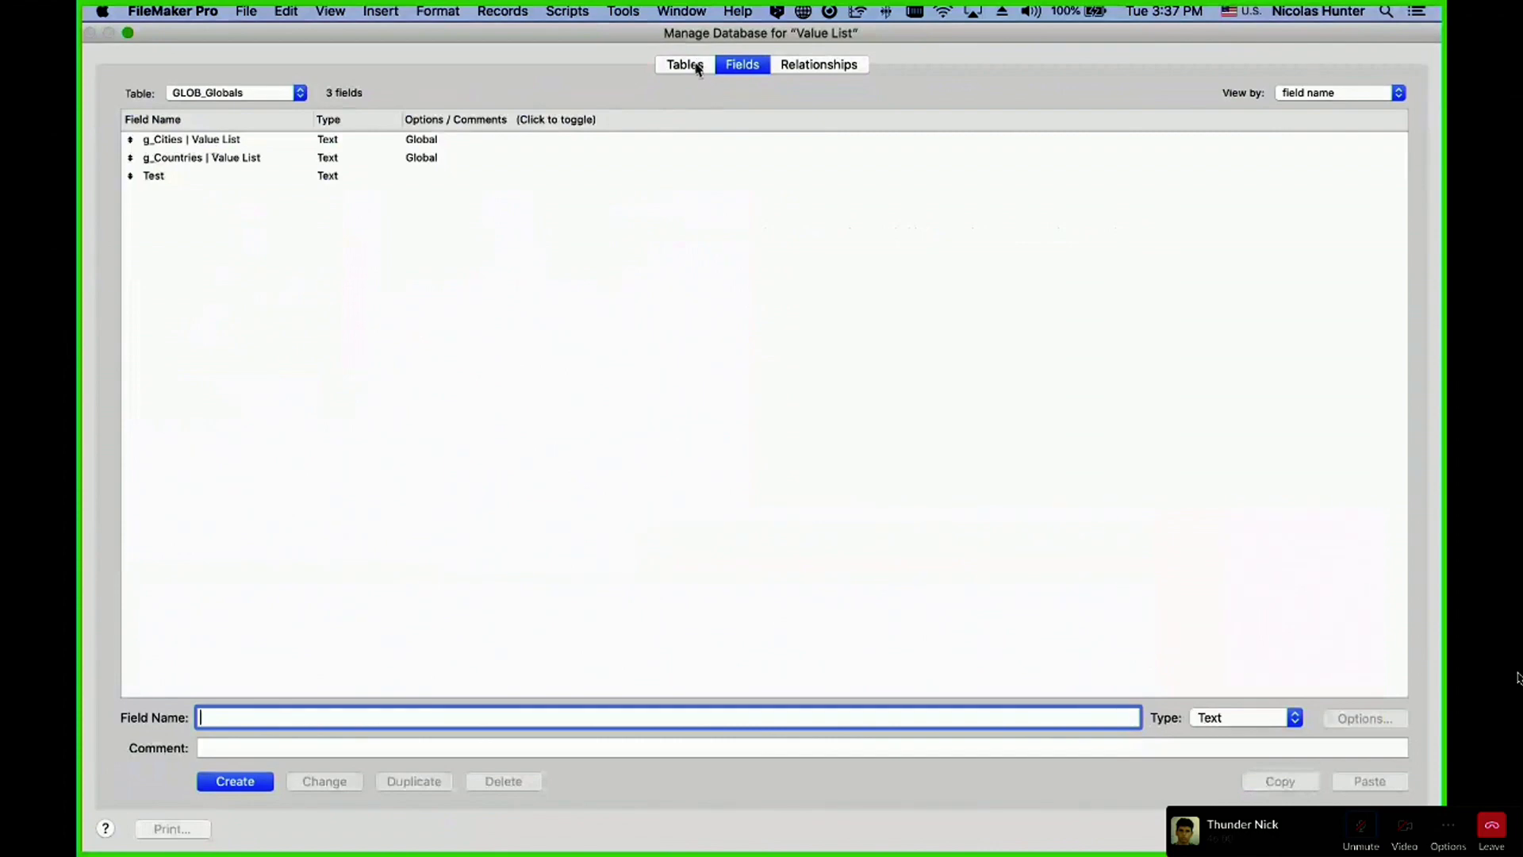
{"action": "key", "text": "Escape"}
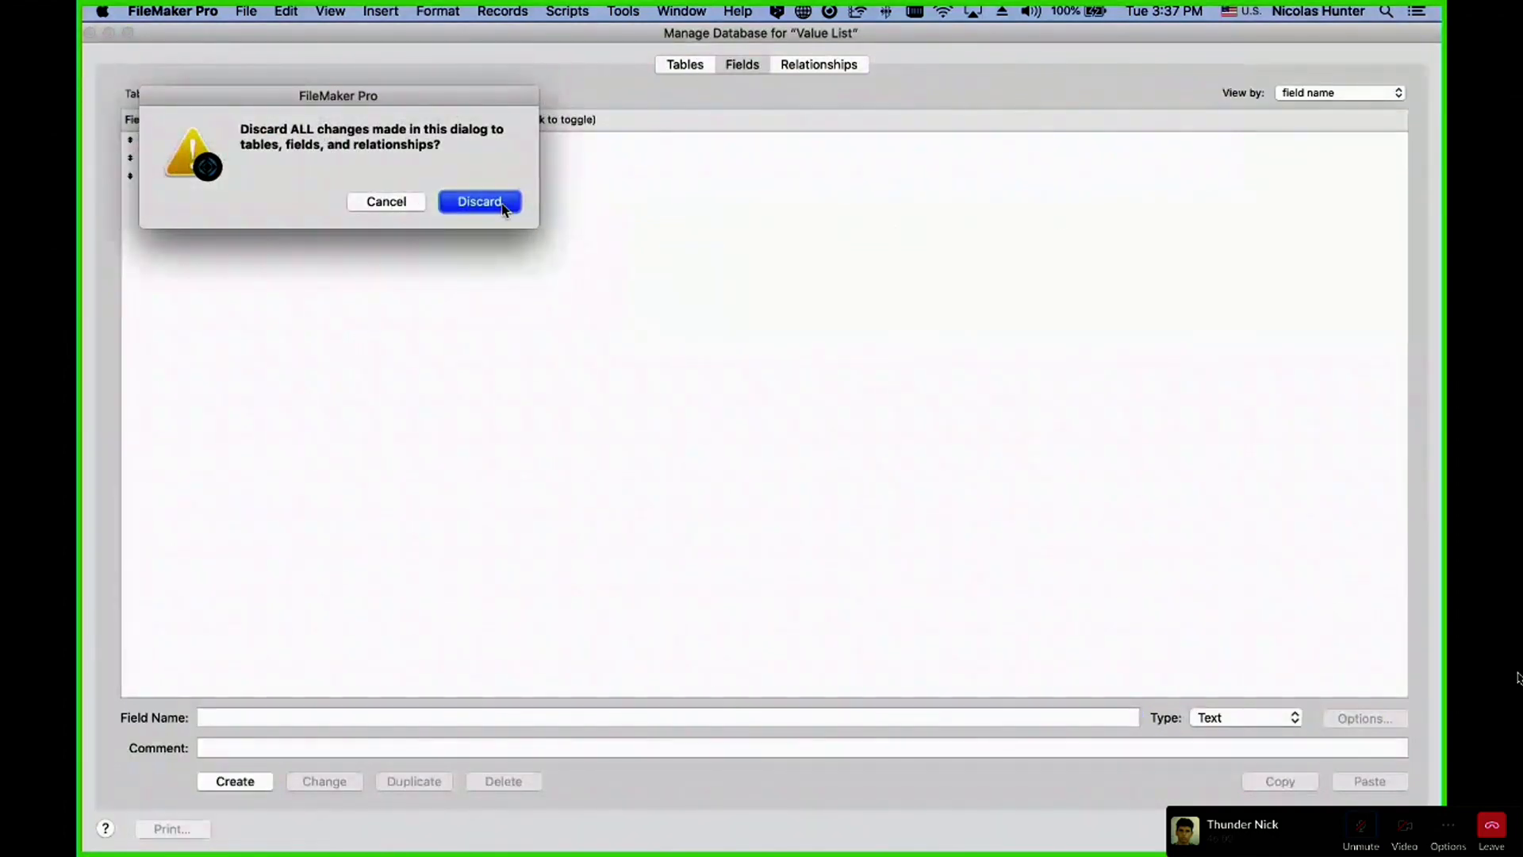
{"action": "left_click", "coordinate": [351, 208]}
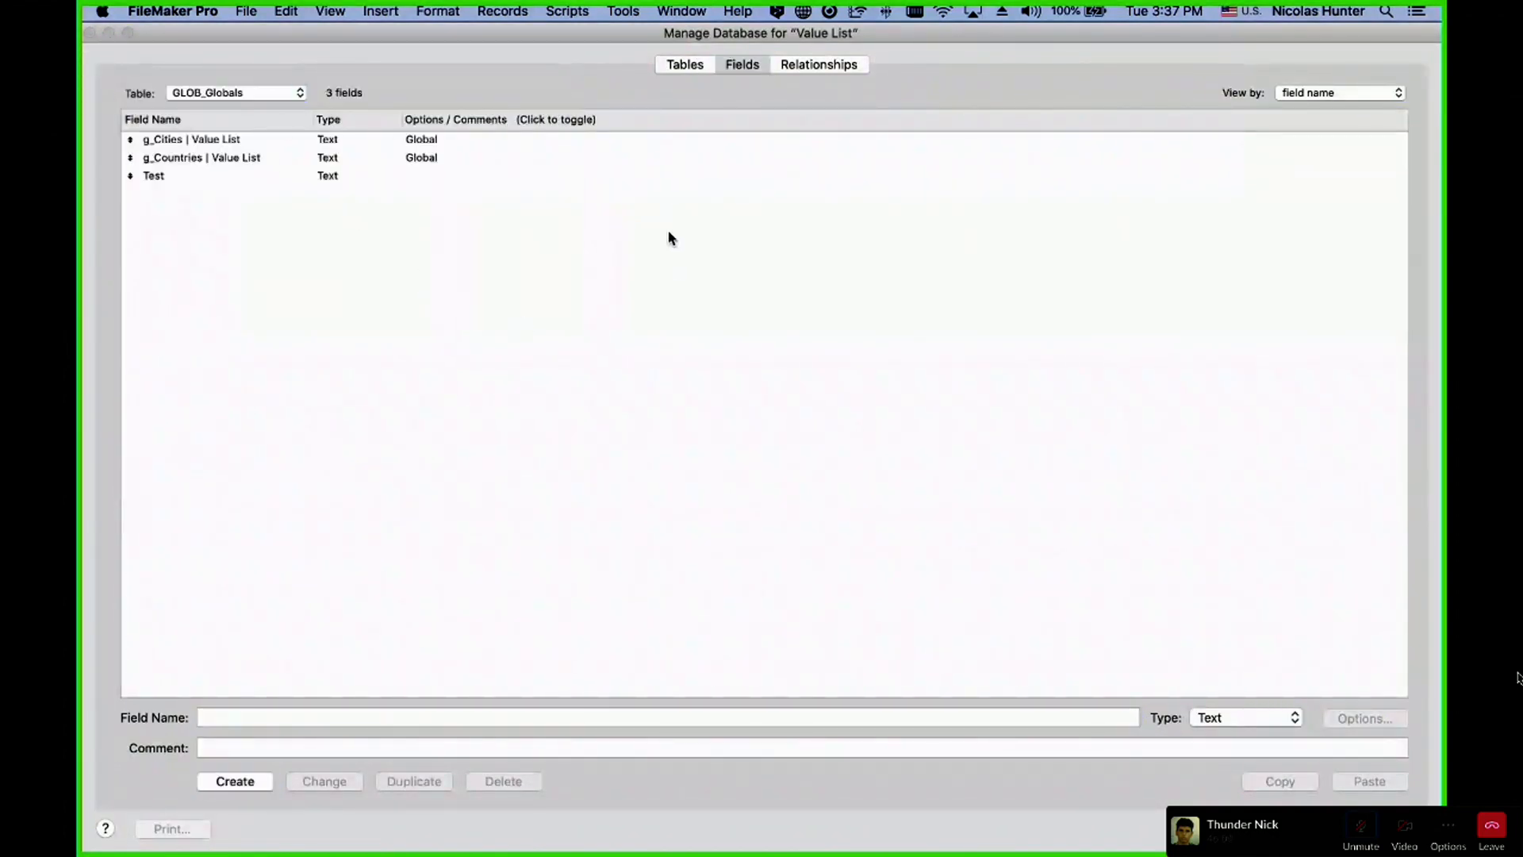
{"action": "key", "text": "Escape"}
{"action": "key", "text": "Return"}
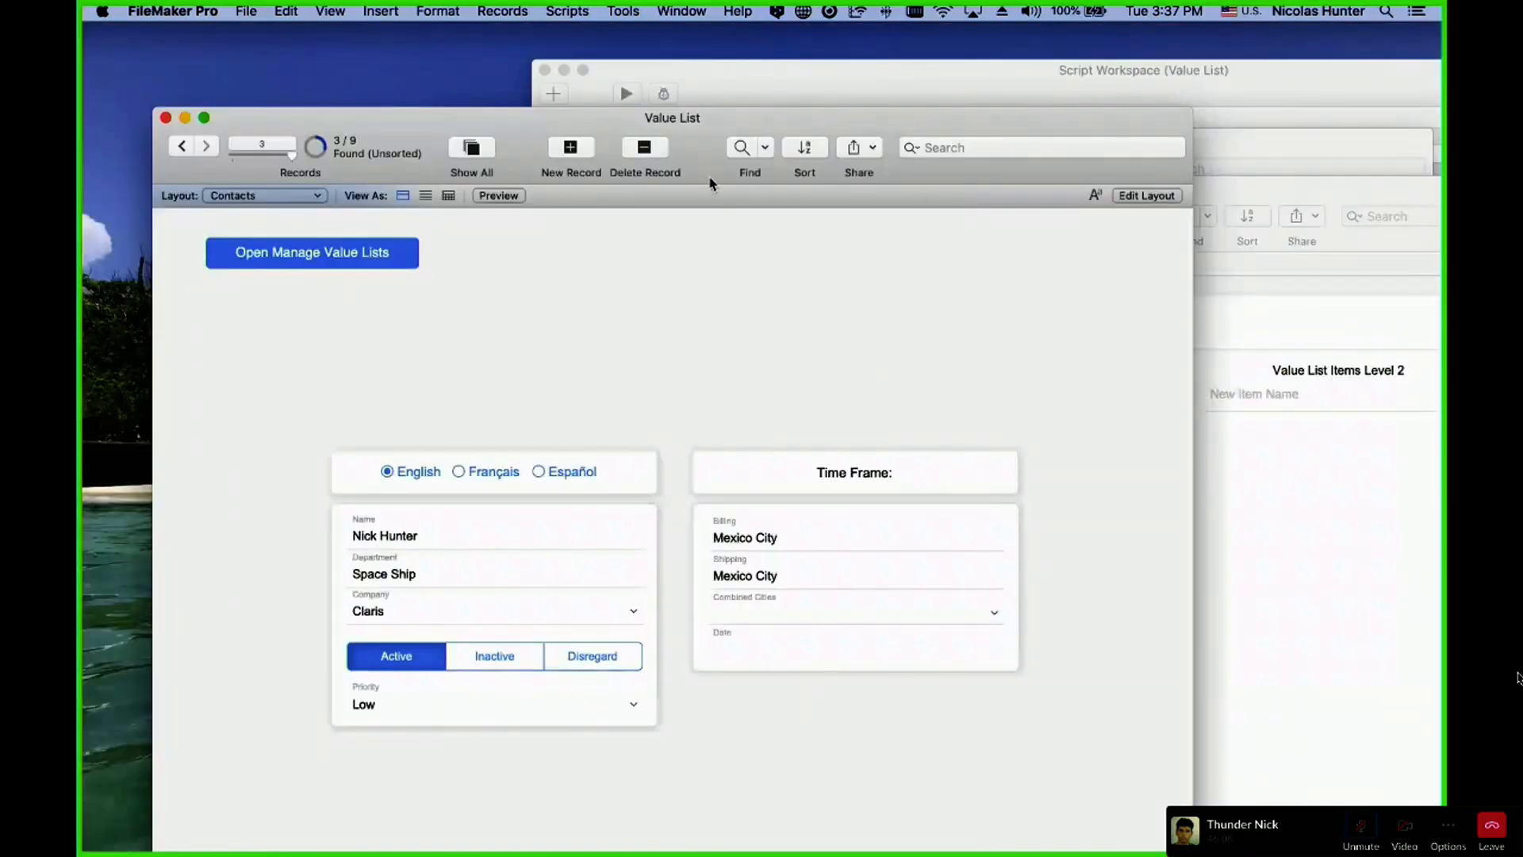
- Create a text field named g_Test in the GLOB_Globals table
{"action": "left_click_drag", "start_coordinate": [700, 116], "coordinate": [635, 34]}
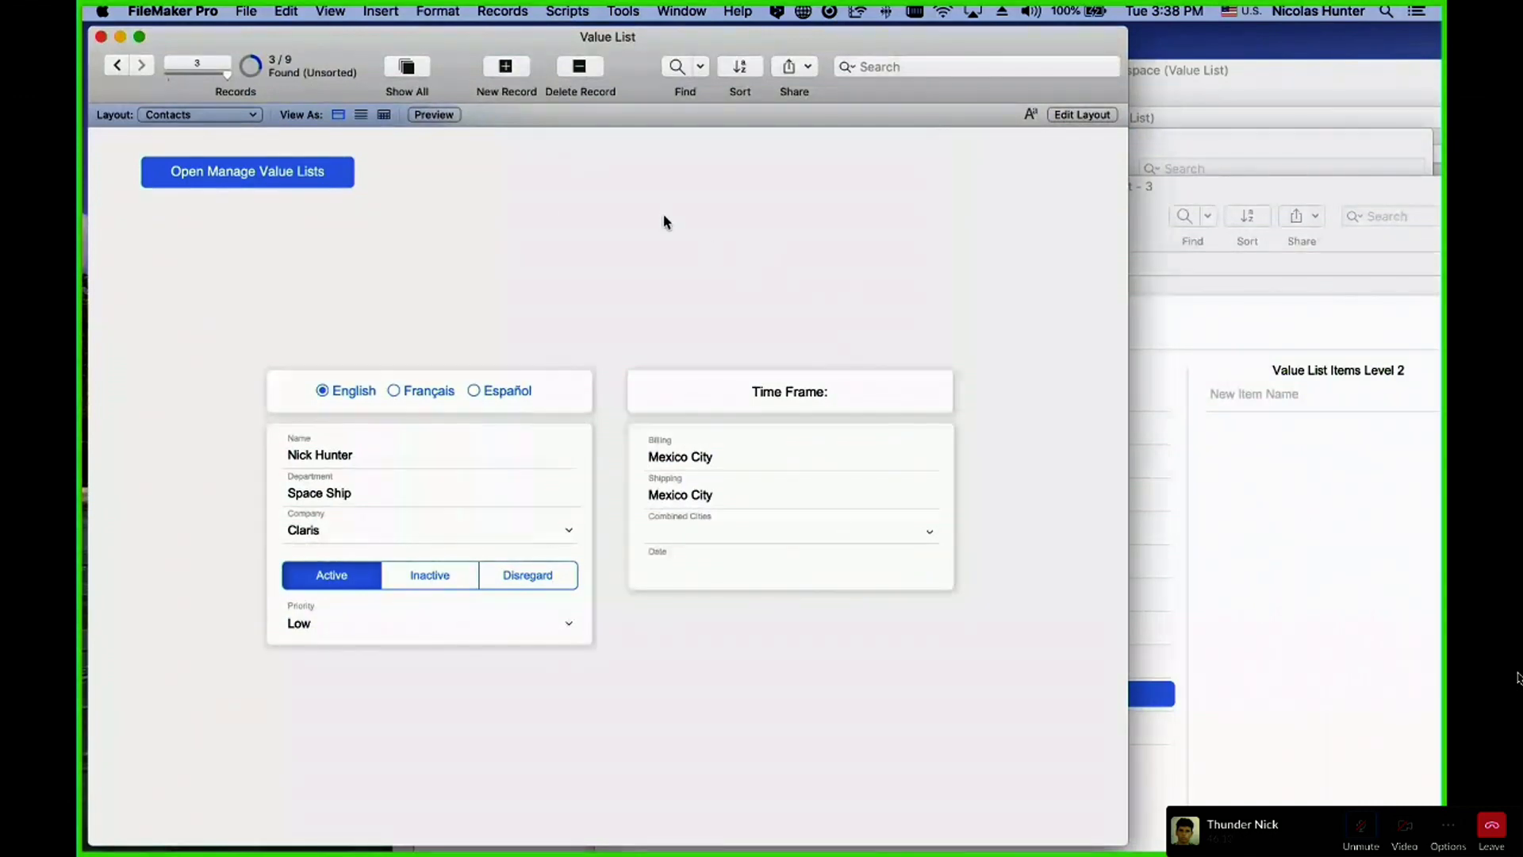
{"action": "key", "text": "super+shift+d"}
{"action": "left_click", "coordinate": [224, 95]}
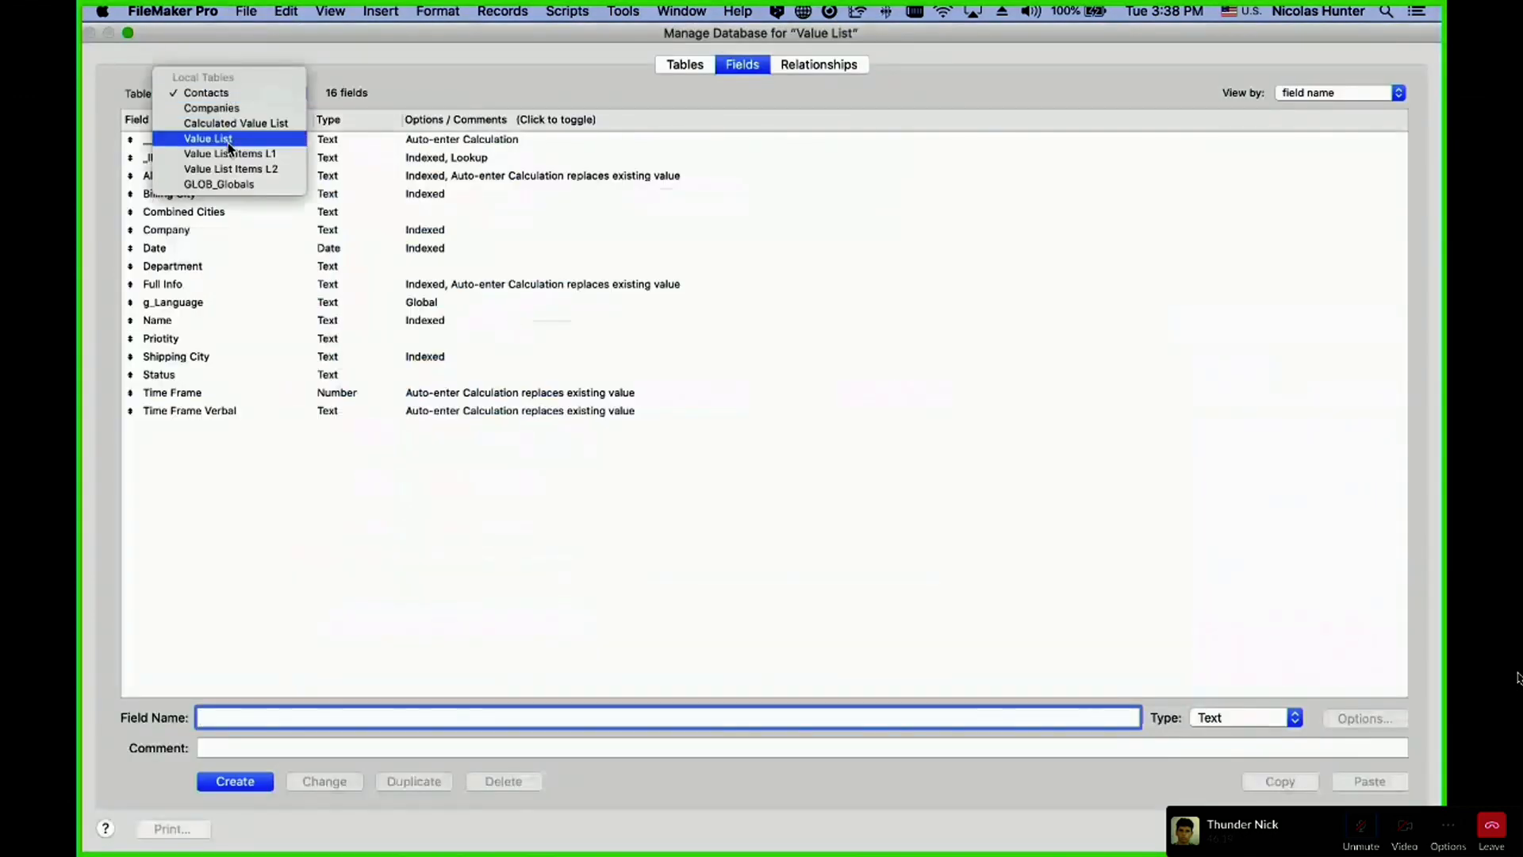
{"action": "left_click", "coordinate": [219, 184]}
{"action": "left_click", "coordinate": [204, 176]}
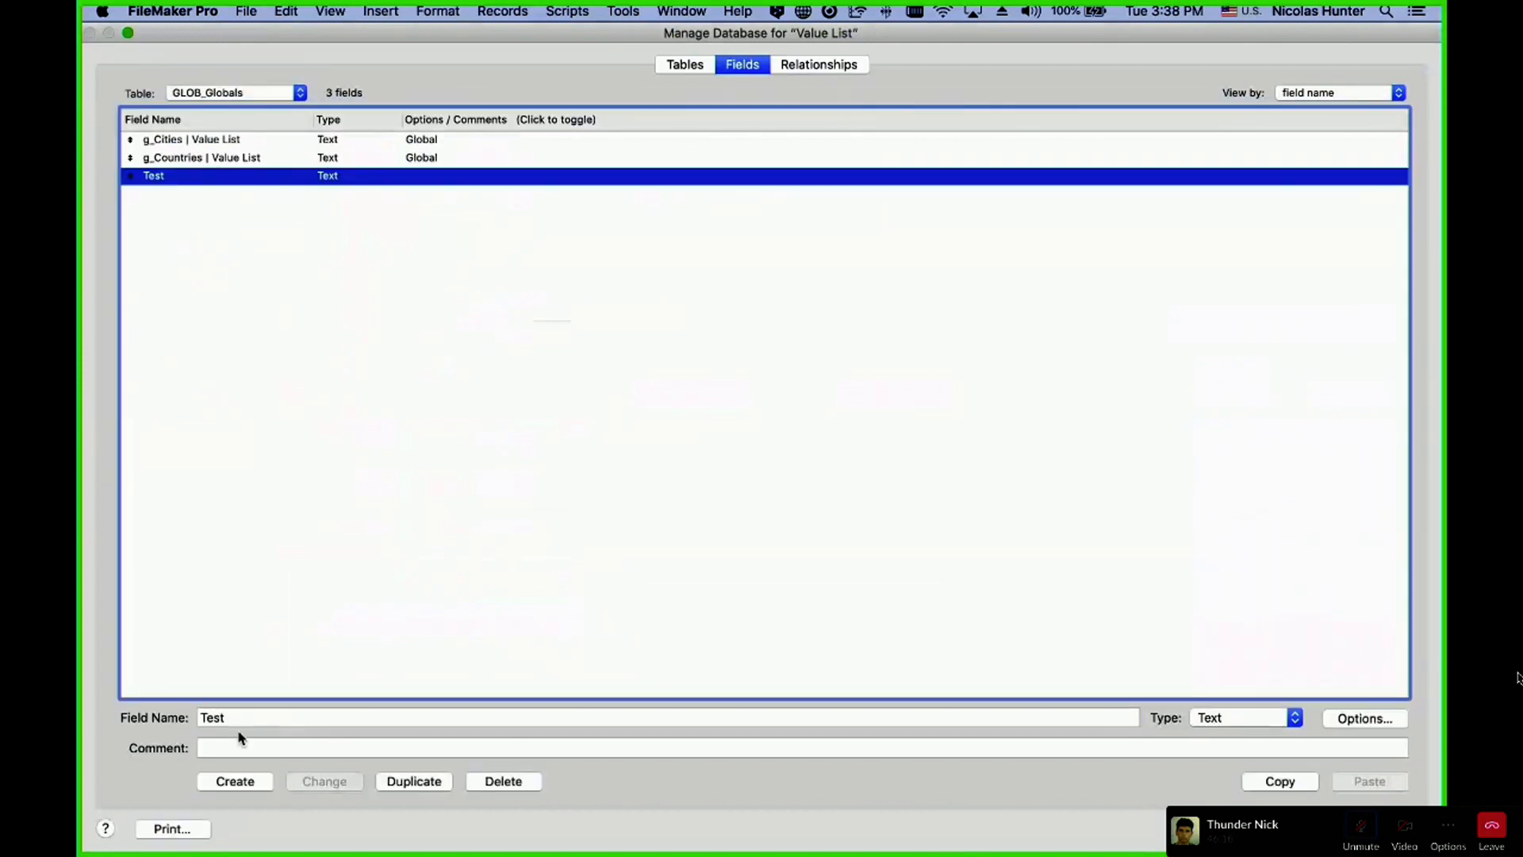
{"action": "double_click", "coordinate": [218, 727]}
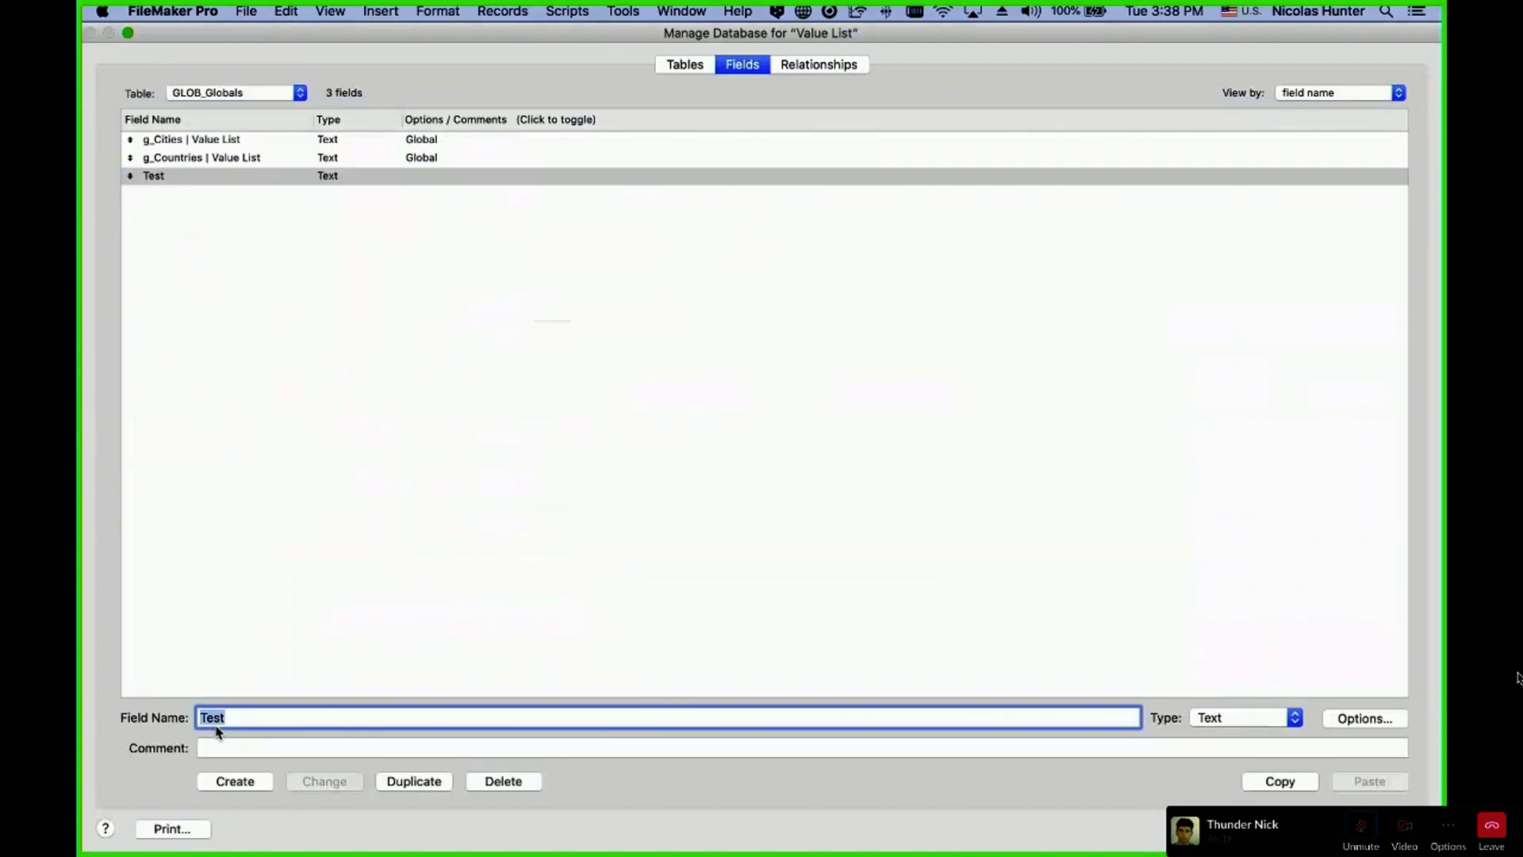
{"action": "type", "text": "g_Test"}
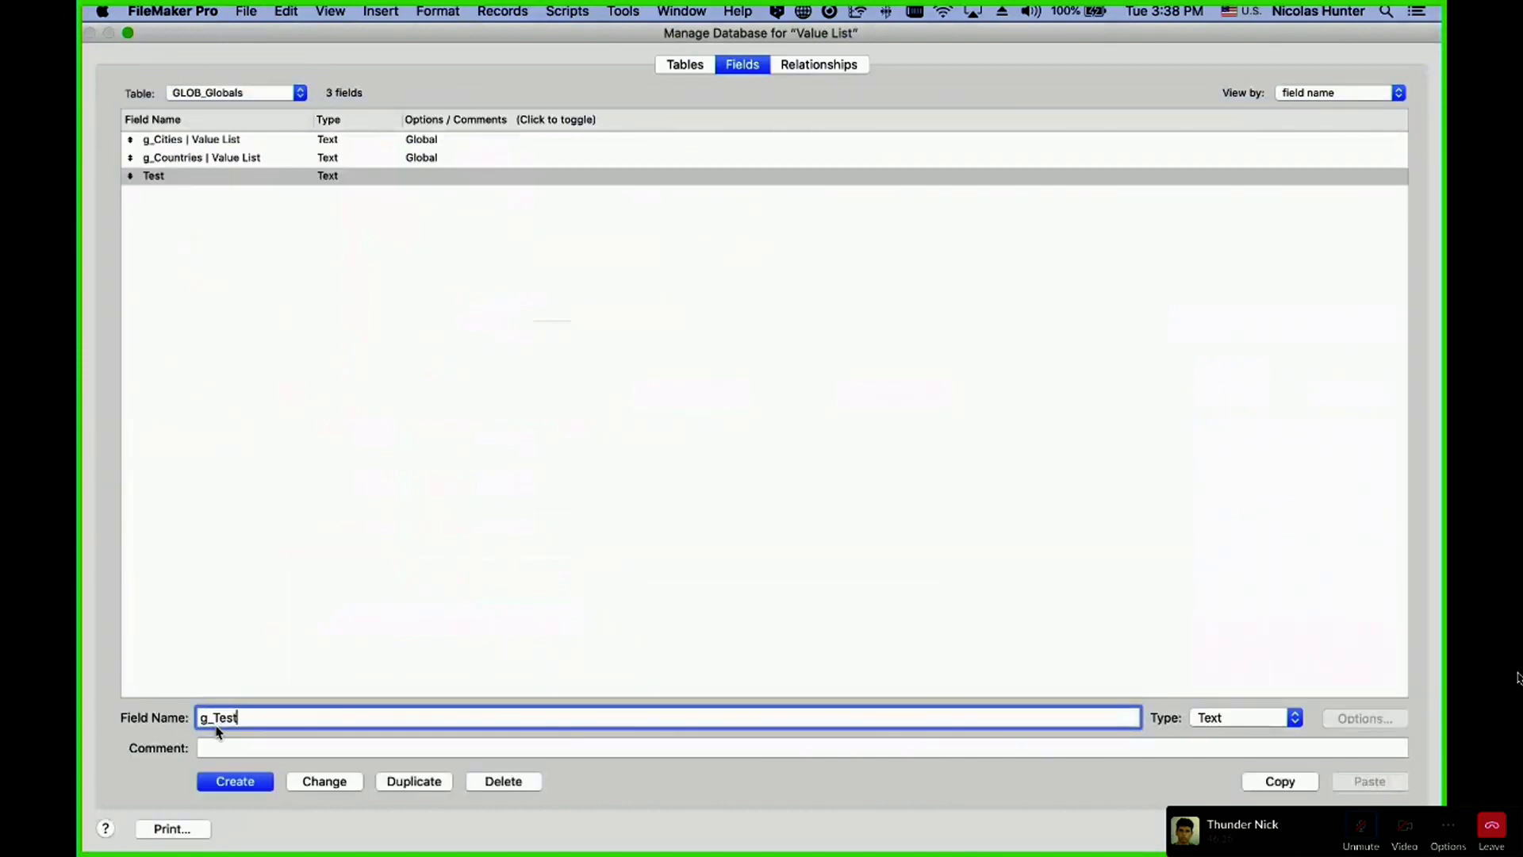
{"action": "left_click", "coordinate": [256, 784]}
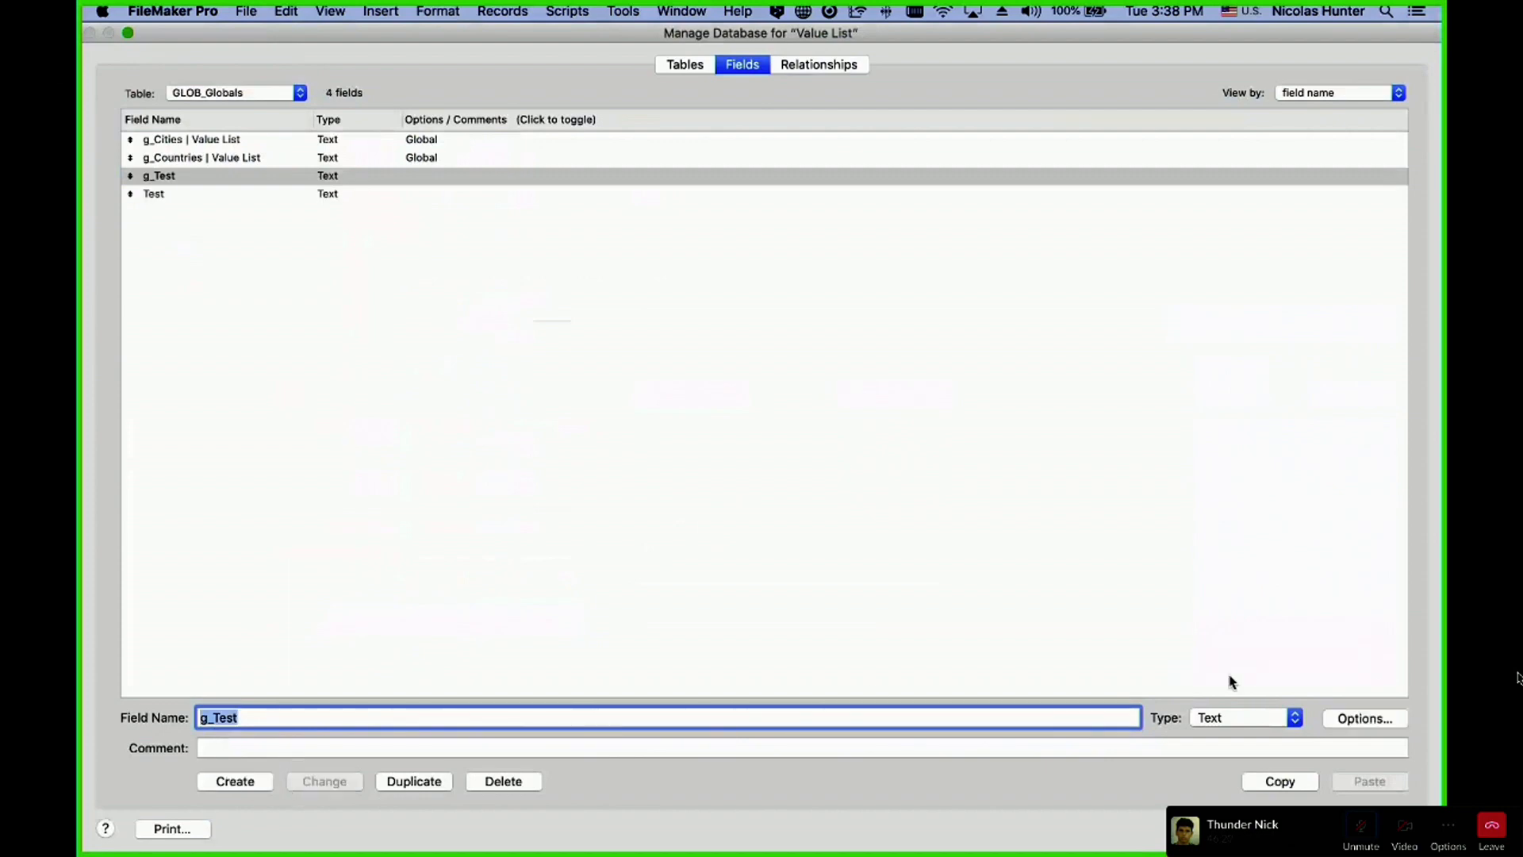
- Set g_Test to use global storage and save the database changes
{"action": "left_click", "coordinate": [1342, 724]}
{"action": "left_click", "coordinate": [487, 479]}
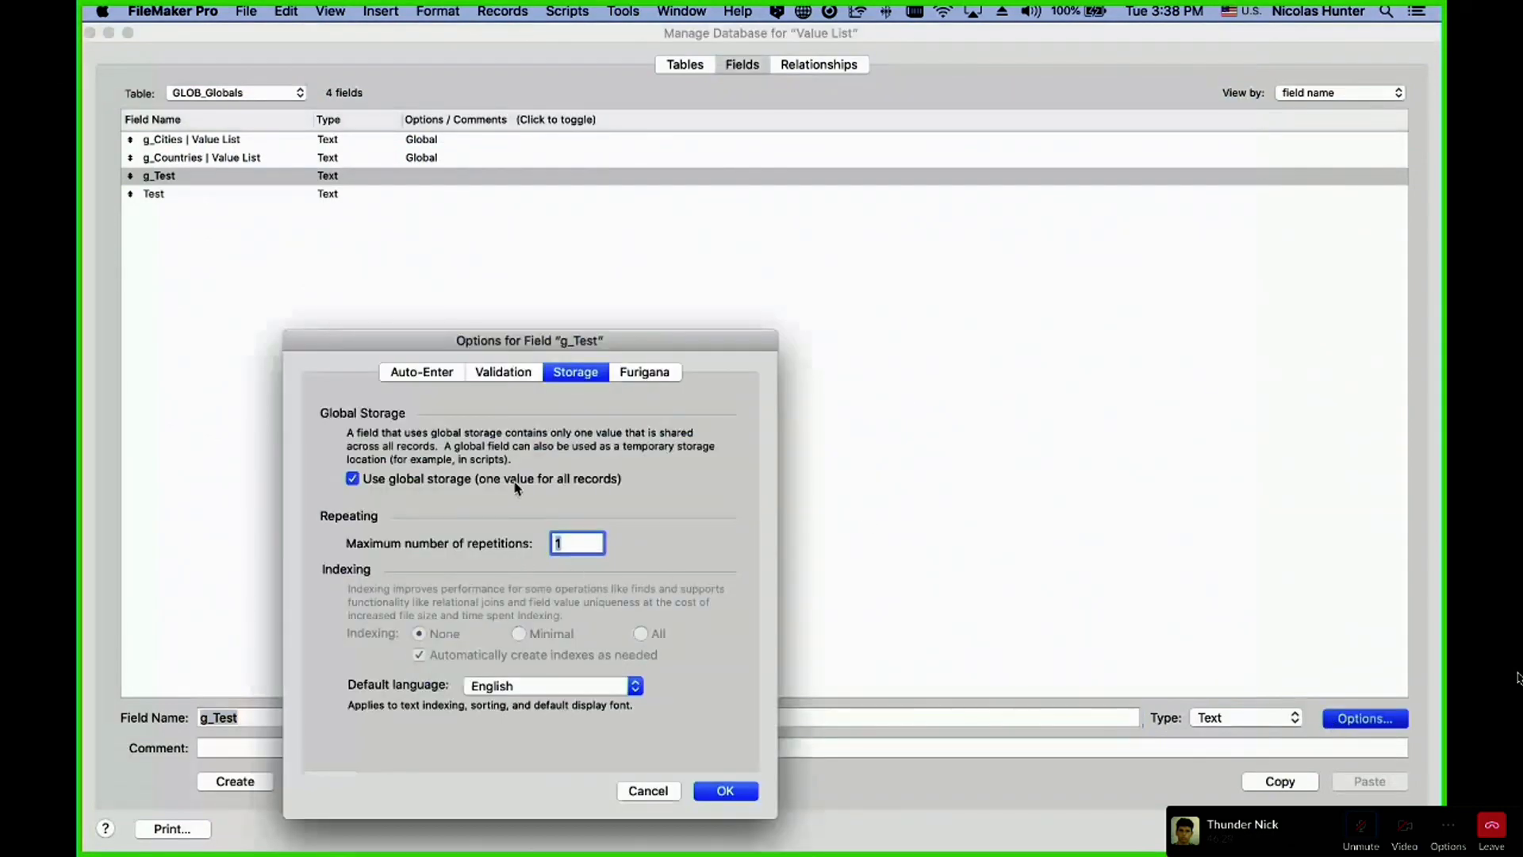
{"action": "left_click", "coordinate": [747, 793]}
{"action": "left_click", "coordinate": [888, 334]}
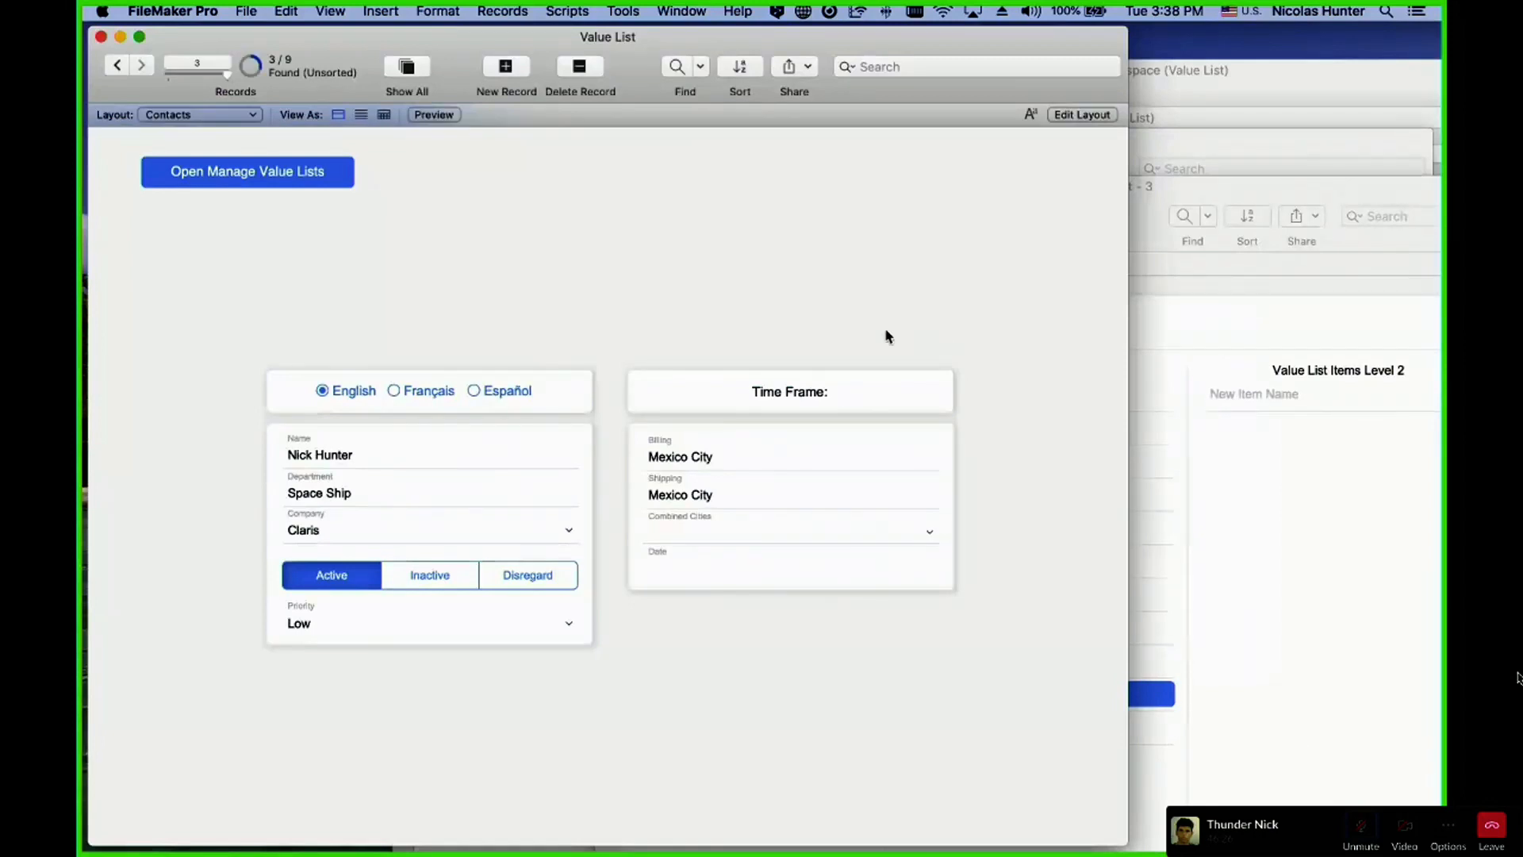
- In the Value List - 3 window, open the GLOB_Globals layout for editing and delete its two Test pop-up menus
{"action": "left_click_drag", "start_coordinate": [753, 44], "coordinate": [742, 40]}
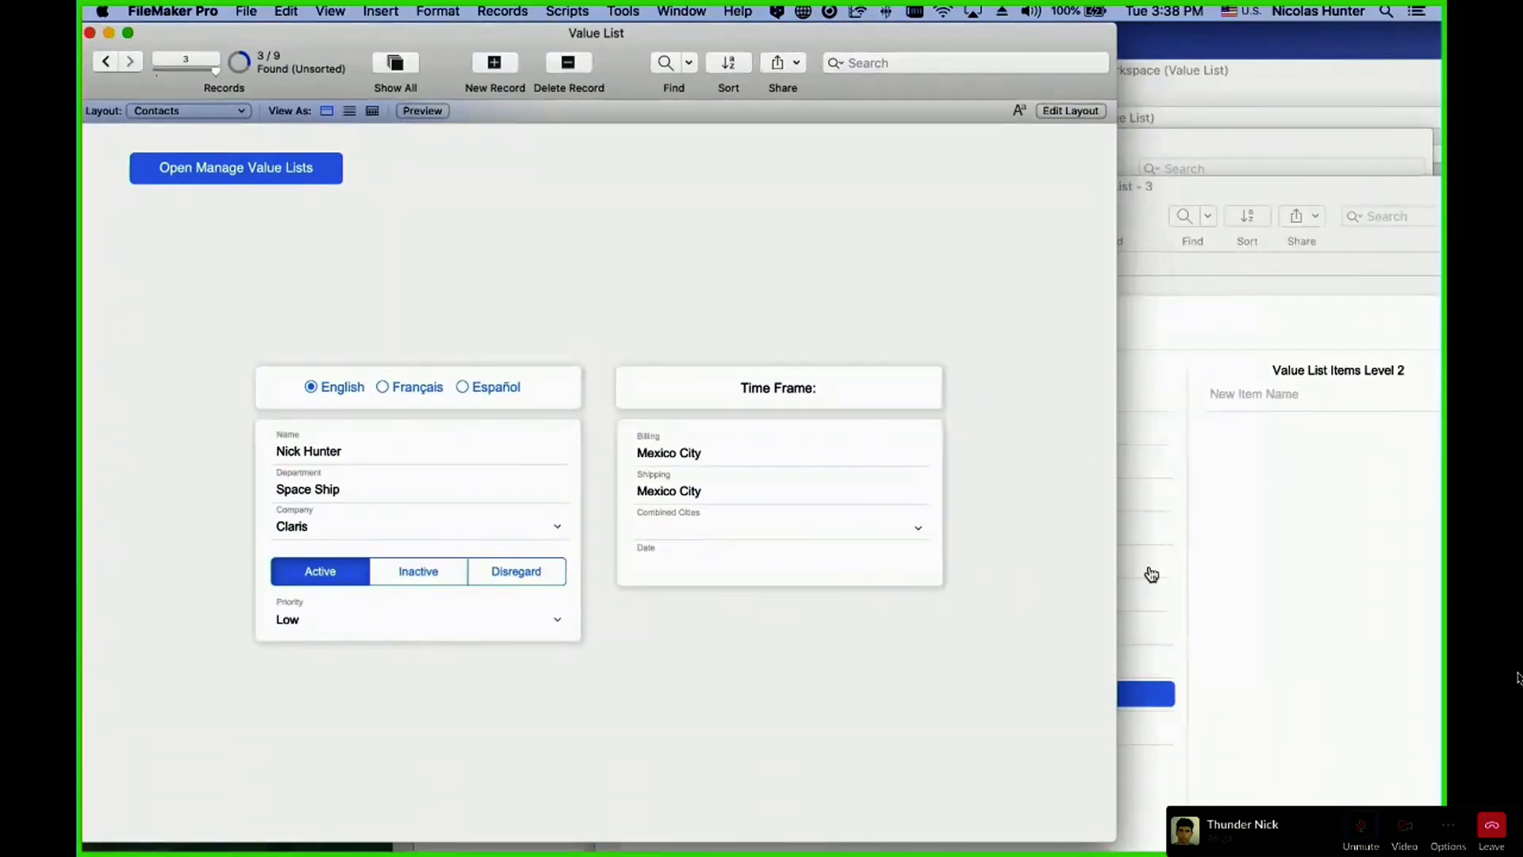
{"action": "left_click", "coordinate": [1245, 608]}
{"action": "left_click", "coordinate": [700, 264]}
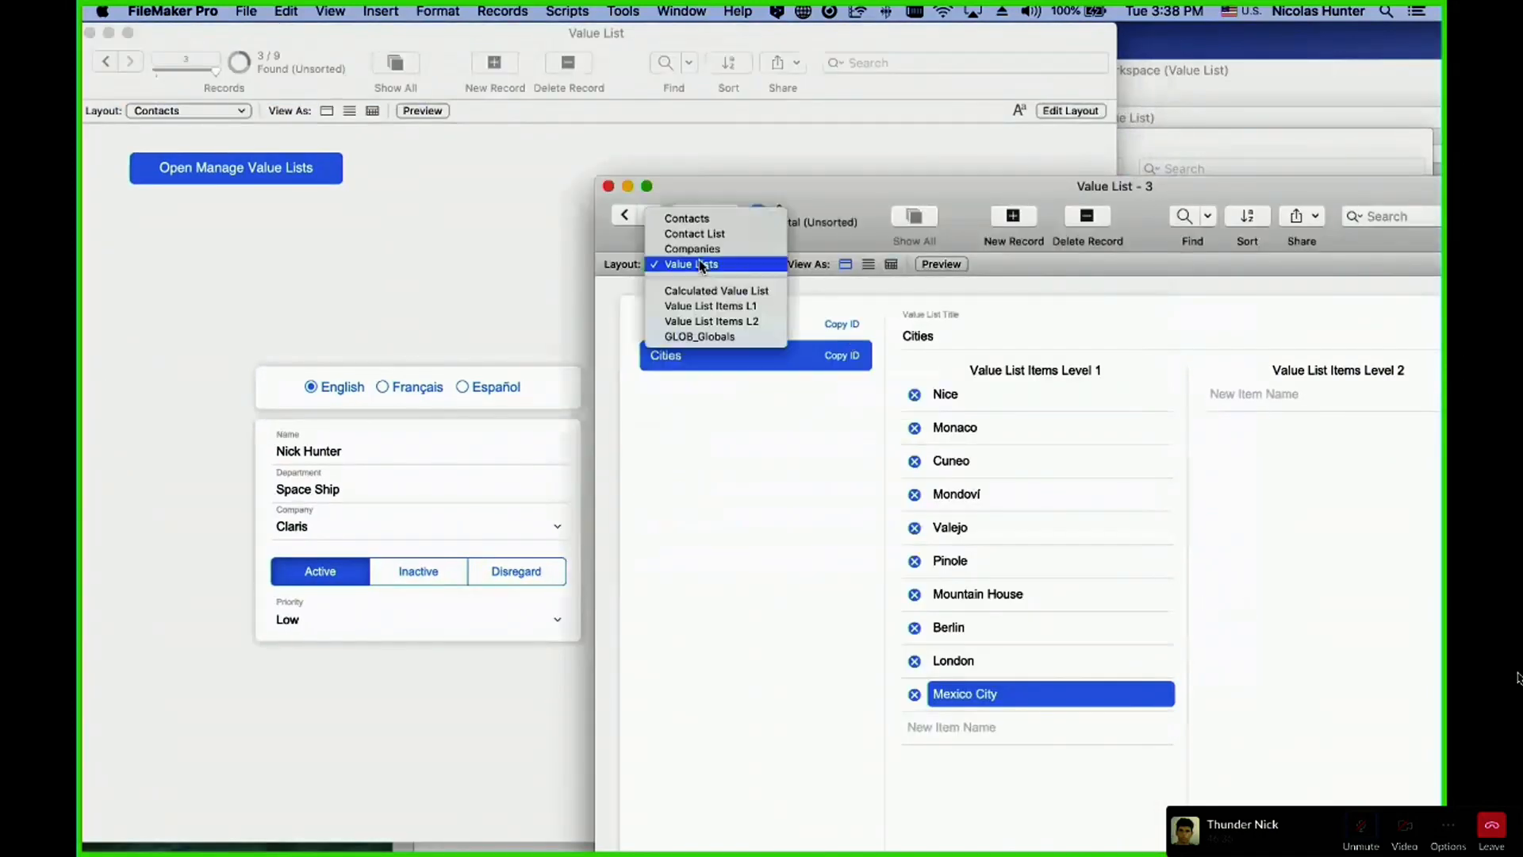
{"action": "left_click", "coordinate": [700, 336]}
{"action": "key", "text": "super+l"}
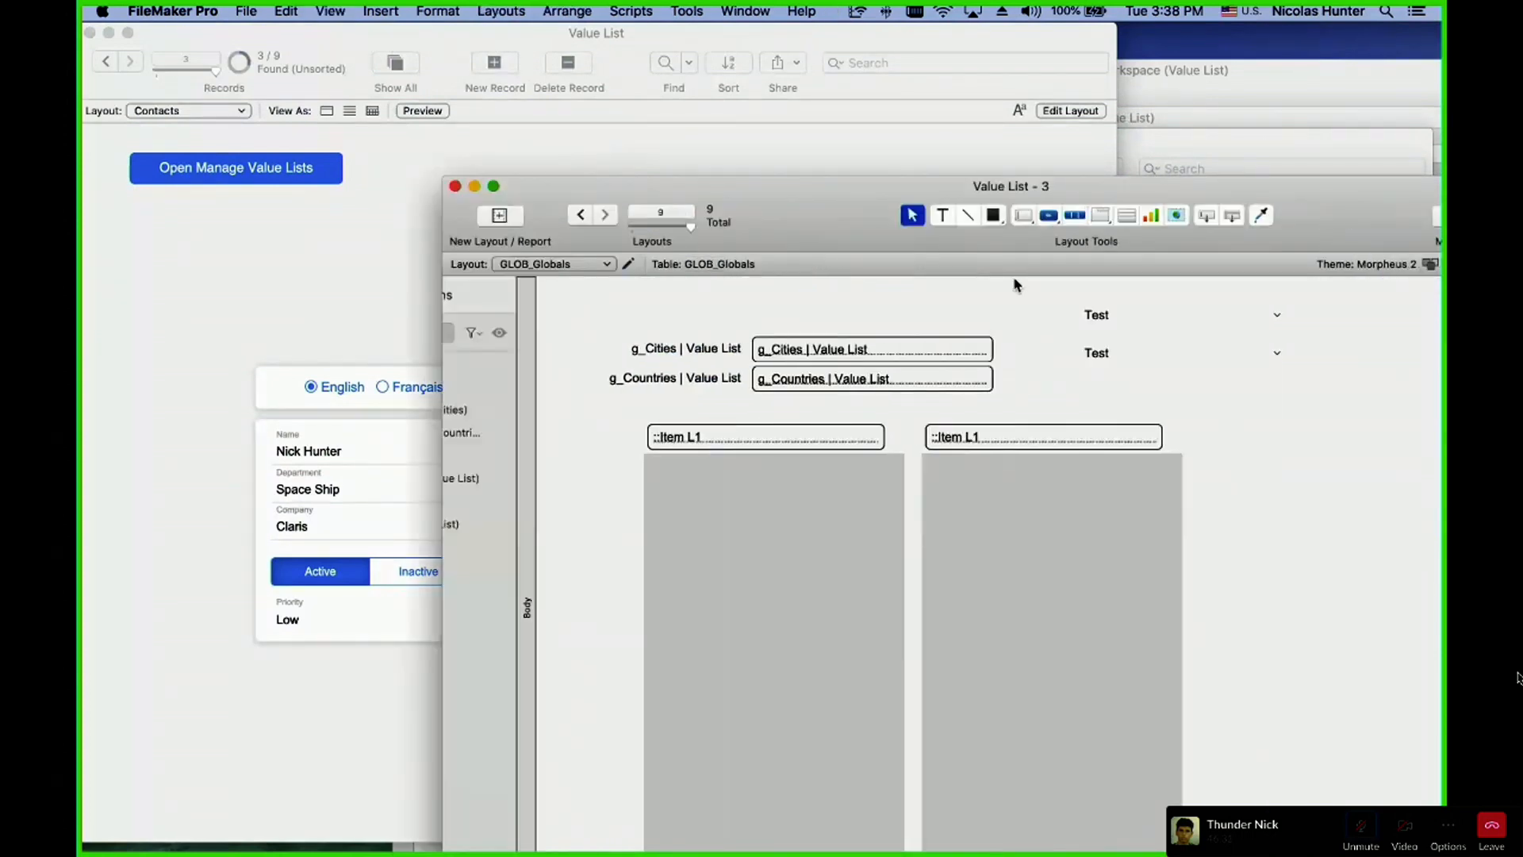
{"action": "left_click", "coordinate": [979, 358]}
{"action": "left_click", "coordinate": [966, 318], "text": "shift"}
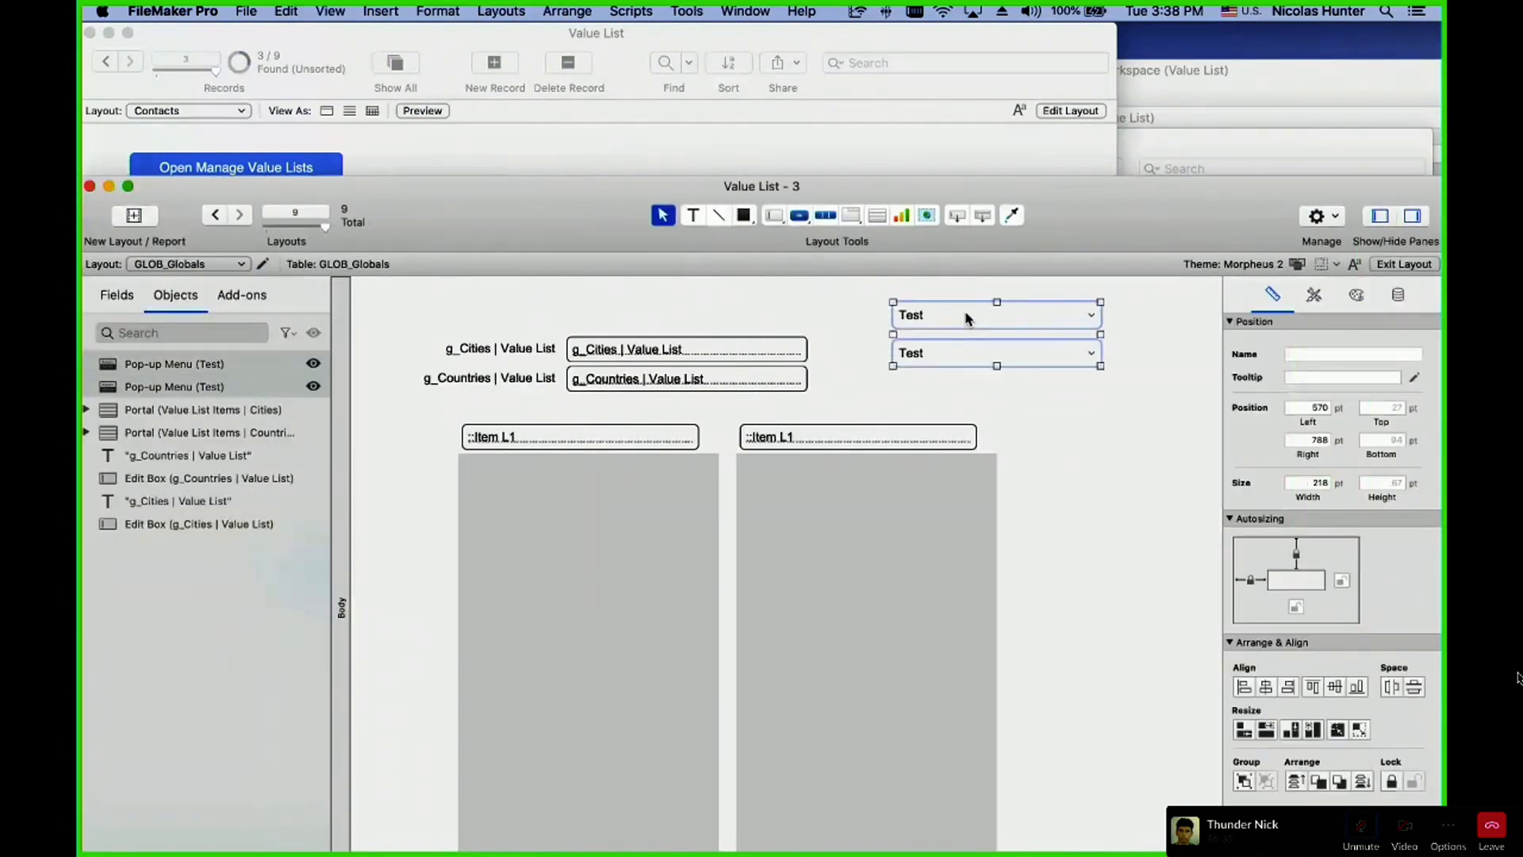
{"action": "key", "text": "Delete"}
- Place the g_Test field with a label on the GLOB_Globals layout and widen its edit box to about 287 pt
{"action": "left_click_drag", "start_coordinate": [959, 215], "coordinate": [960, 330]}
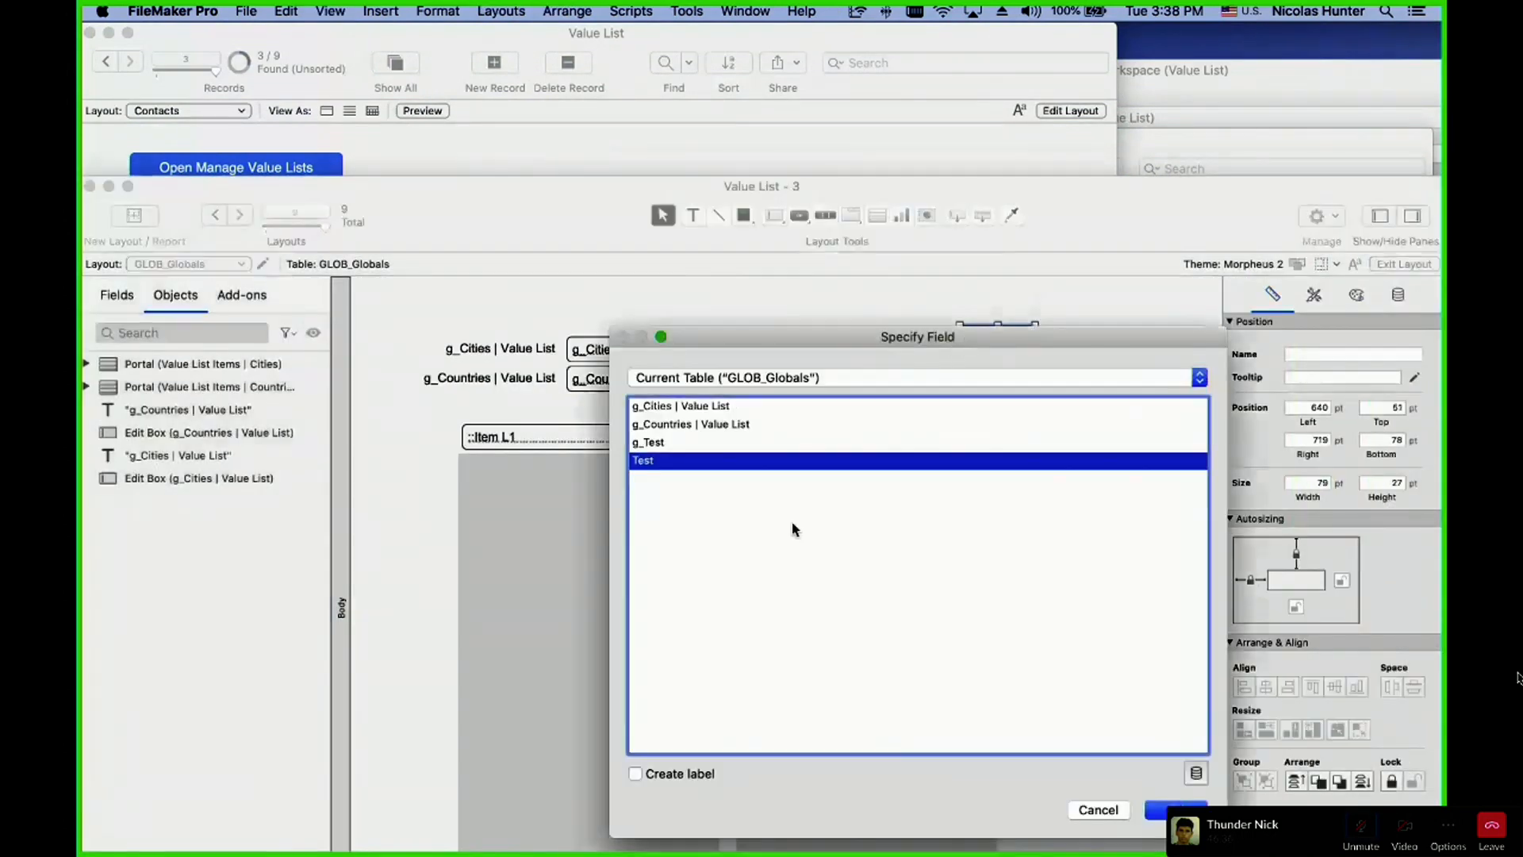
{"action": "left_click", "coordinate": [665, 443]}
{"action": "left_click", "coordinate": [687, 777]}
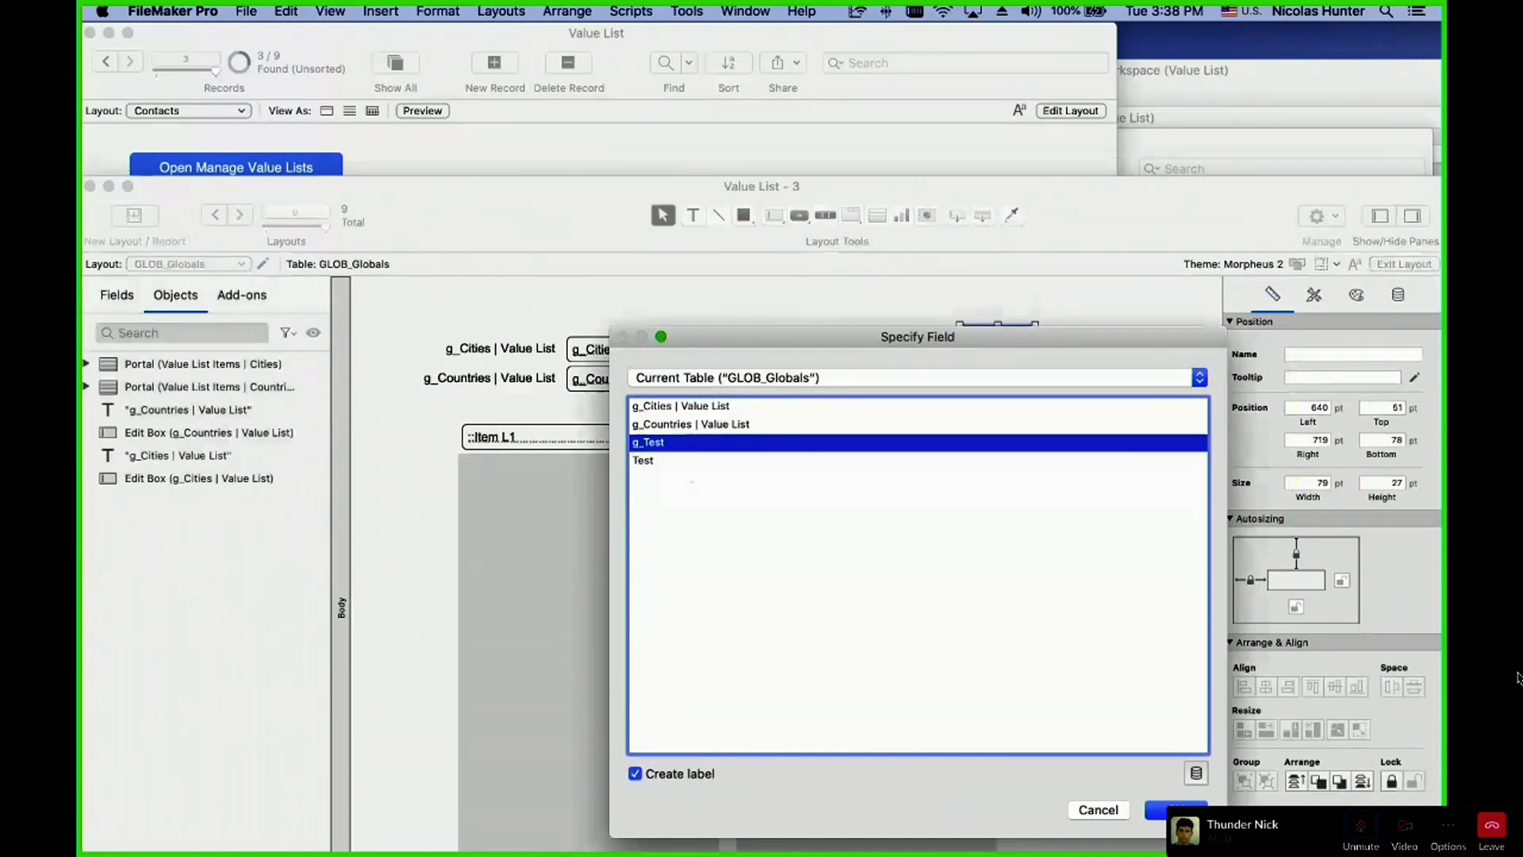
{"action": "left_click", "coordinate": [1176, 809]}
{"action": "left_click_drag", "start_coordinate": [1006, 352], "coordinate": [1208, 360]}
{"action": "left_click", "coordinate": [1084, 378]}
{"action": "left_click", "coordinate": [996, 363]}
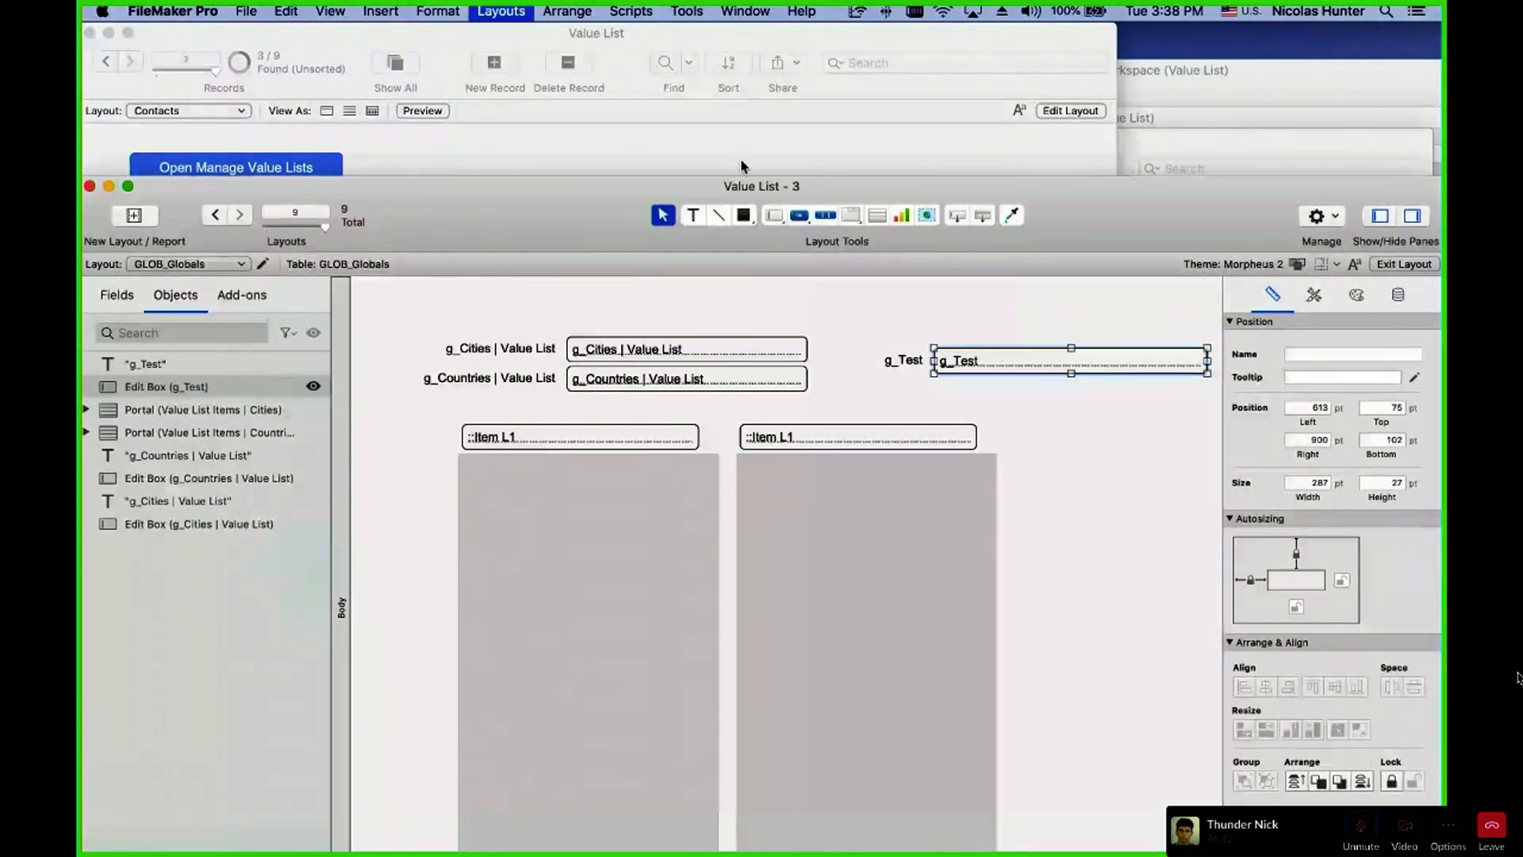
- Return the GLOB_Globals layout to browsing and reposition its window so the Contacts window stays accessible
{"action": "left_click_drag", "start_coordinate": [584, 197], "coordinate": [973, 82]}
{"action": "key", "text": "super+b"}
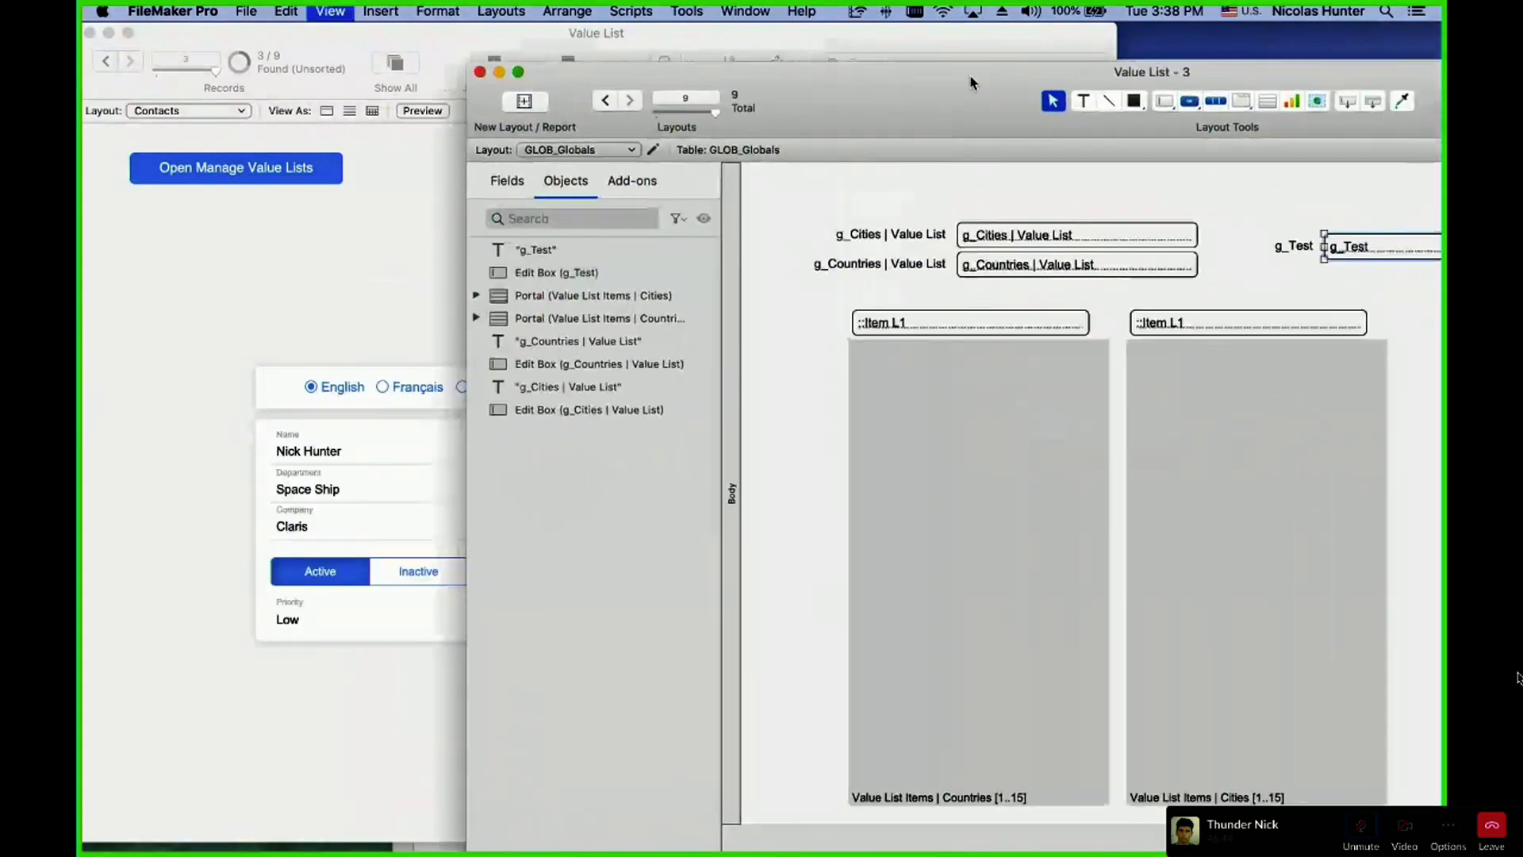
{"action": "left_click_drag", "start_coordinate": [1125, 83], "coordinate": [1136, 71]}
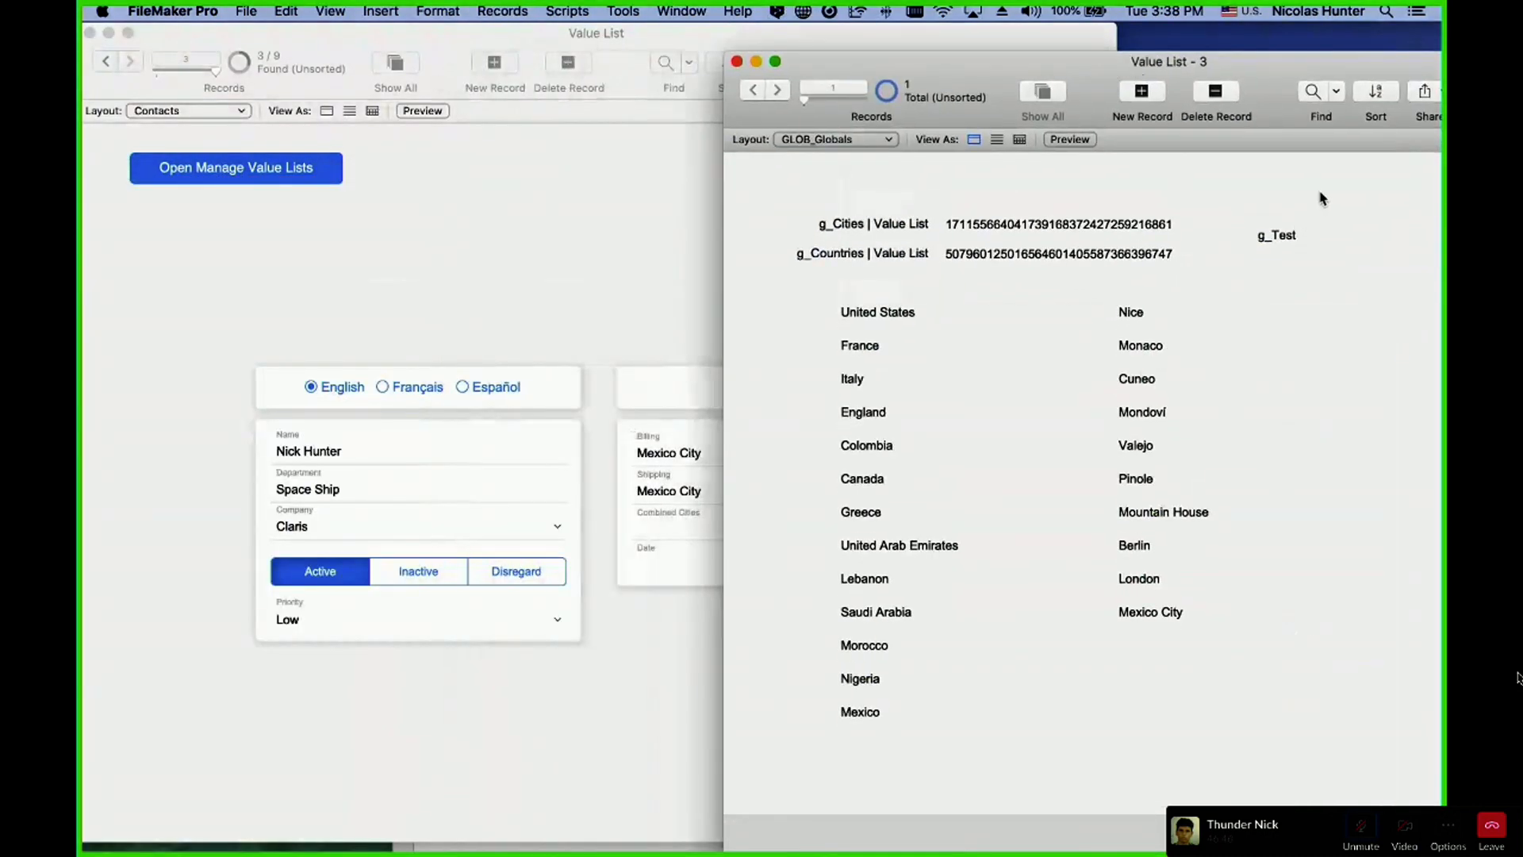
{"action": "left_click", "coordinate": [1357, 230]}
{"action": "left_click", "coordinate": [1361, 200]}
- Draw a button labelled Test beside the Open Manage Value Lists button in the Contacts layout design
{"action": "left_click", "coordinate": [517, 289]}
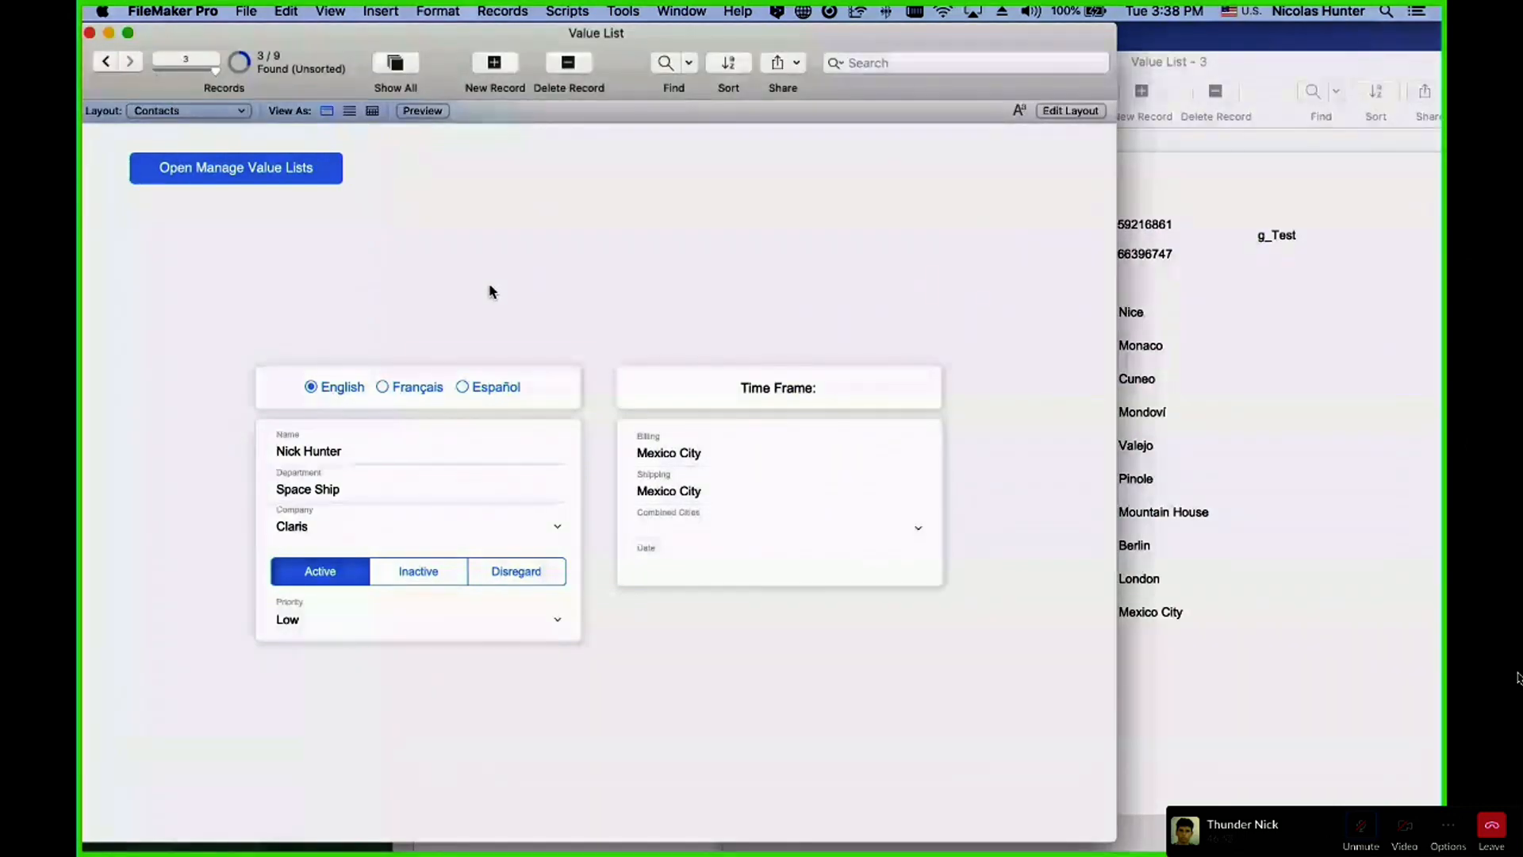
{"action": "key", "text": "super+l"}
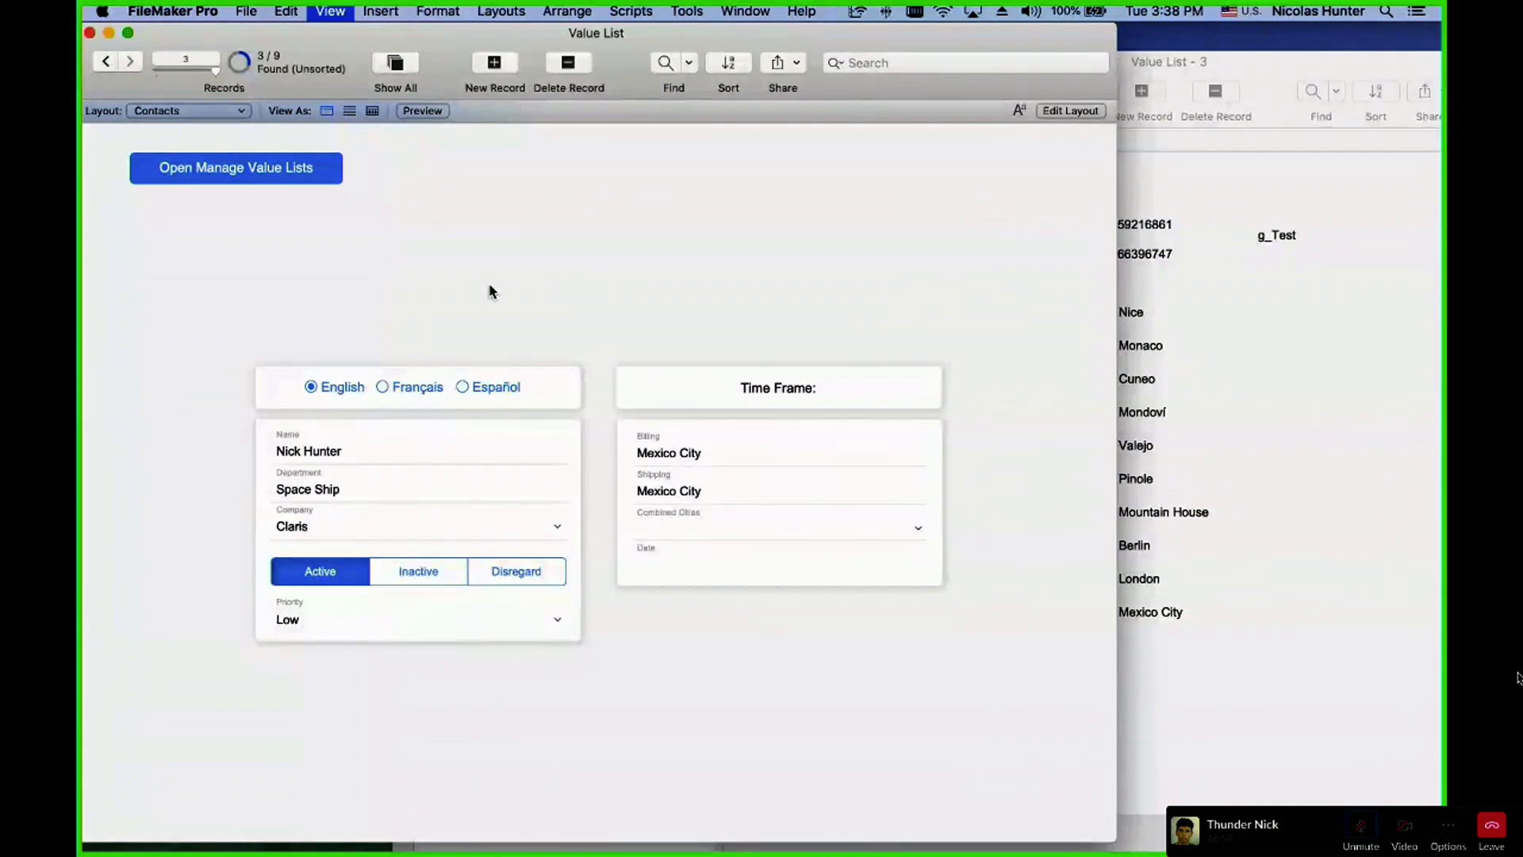
{"action": "left_click_drag", "start_coordinate": [666, 142], "coordinate": [798, 180]}
{"action": "type", "text": "Test"}
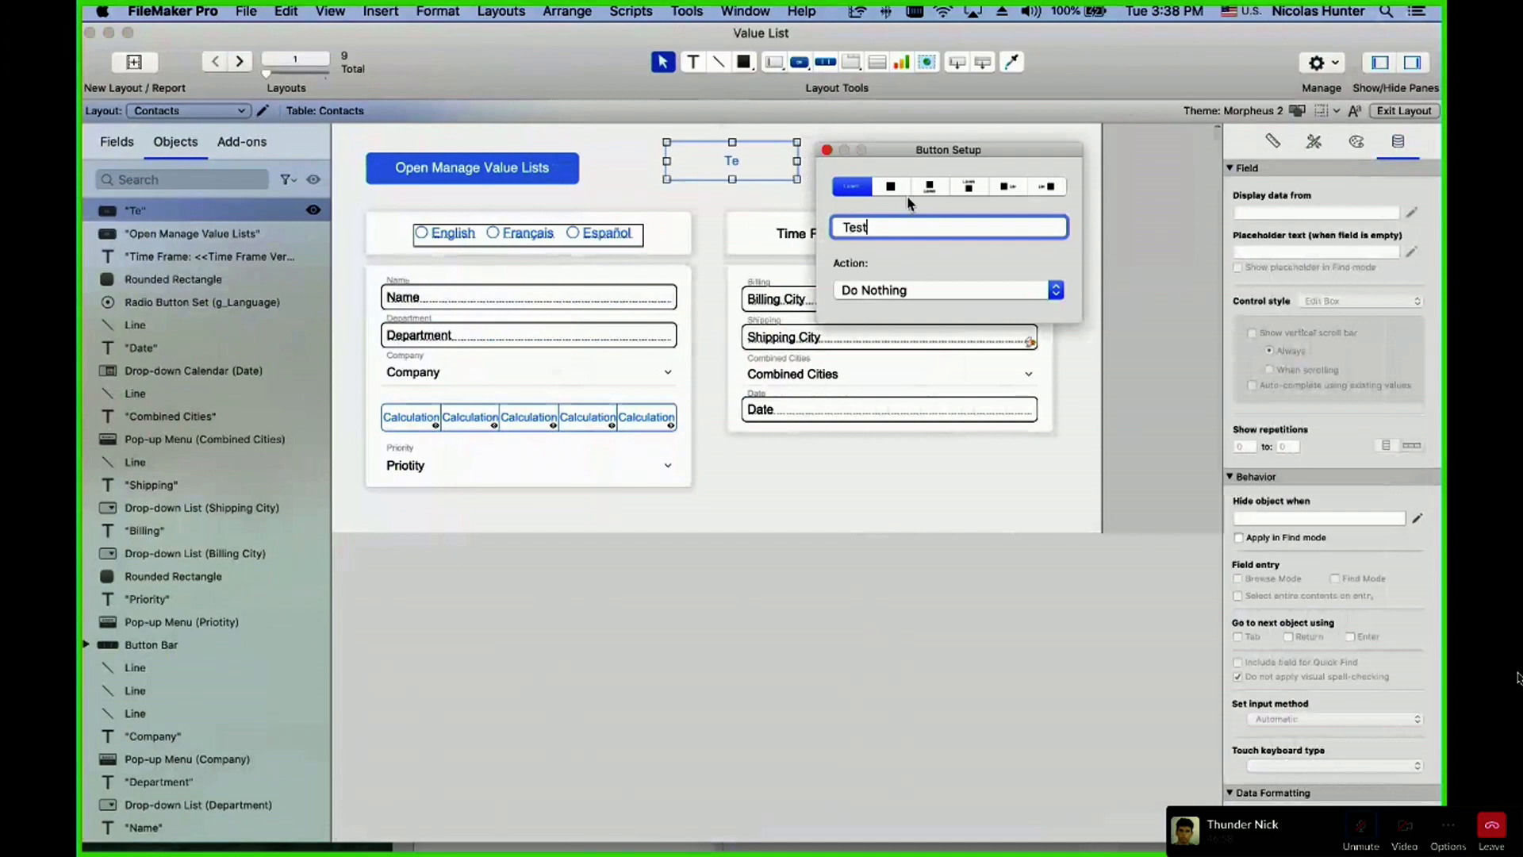
- Give the Test button a single-step Set Field action targeting GLOB_Globals::g_Test
{"action": "left_click", "coordinate": [929, 295]}
{"action": "left_click", "coordinate": [912, 318]}
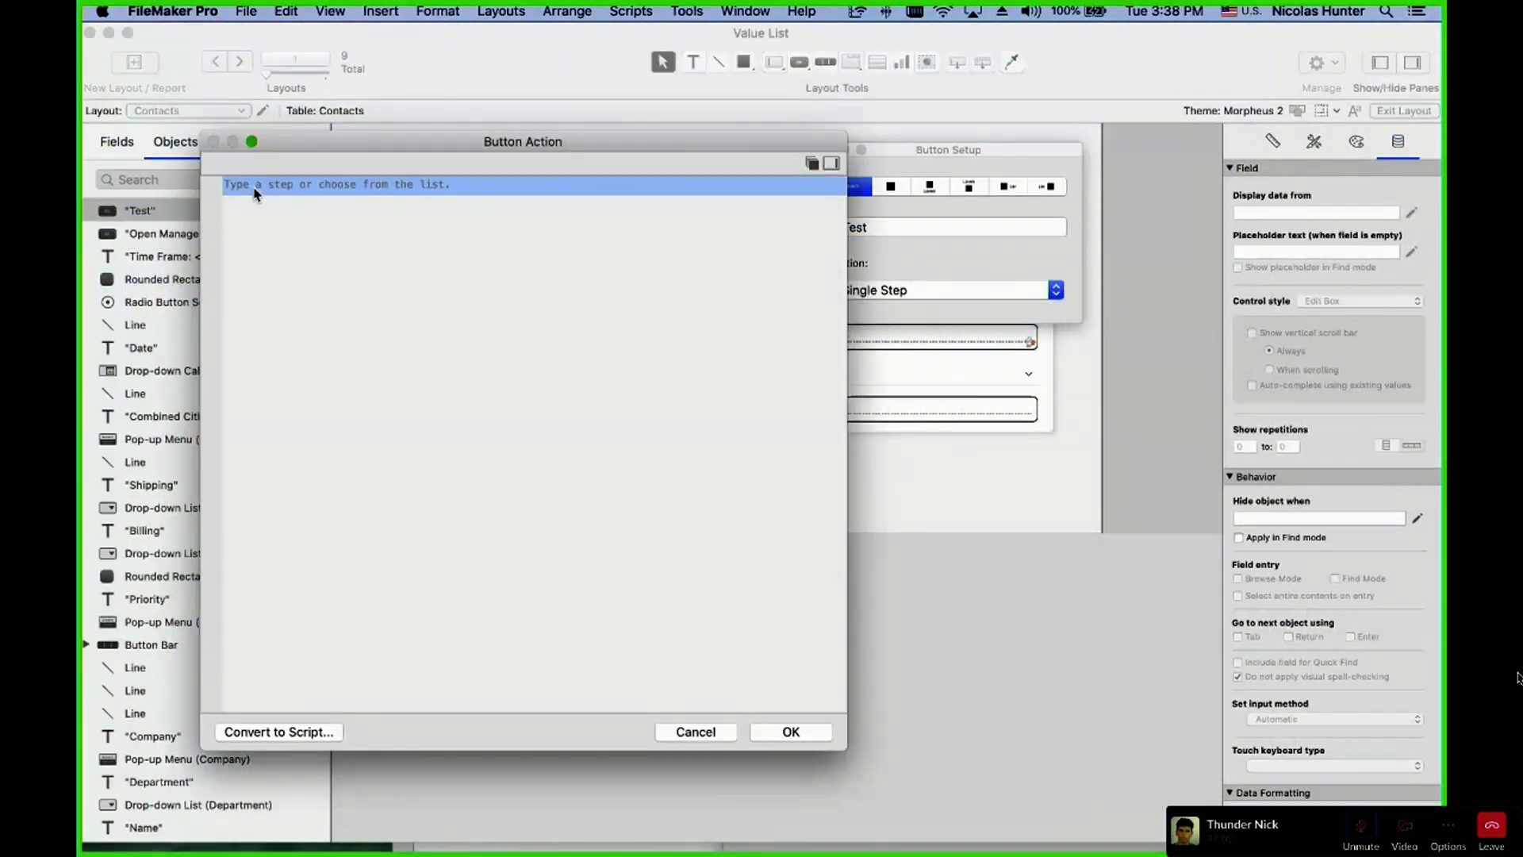
{"action": "type", "text": "Set Field"}
{"action": "key", "text": "Return"}
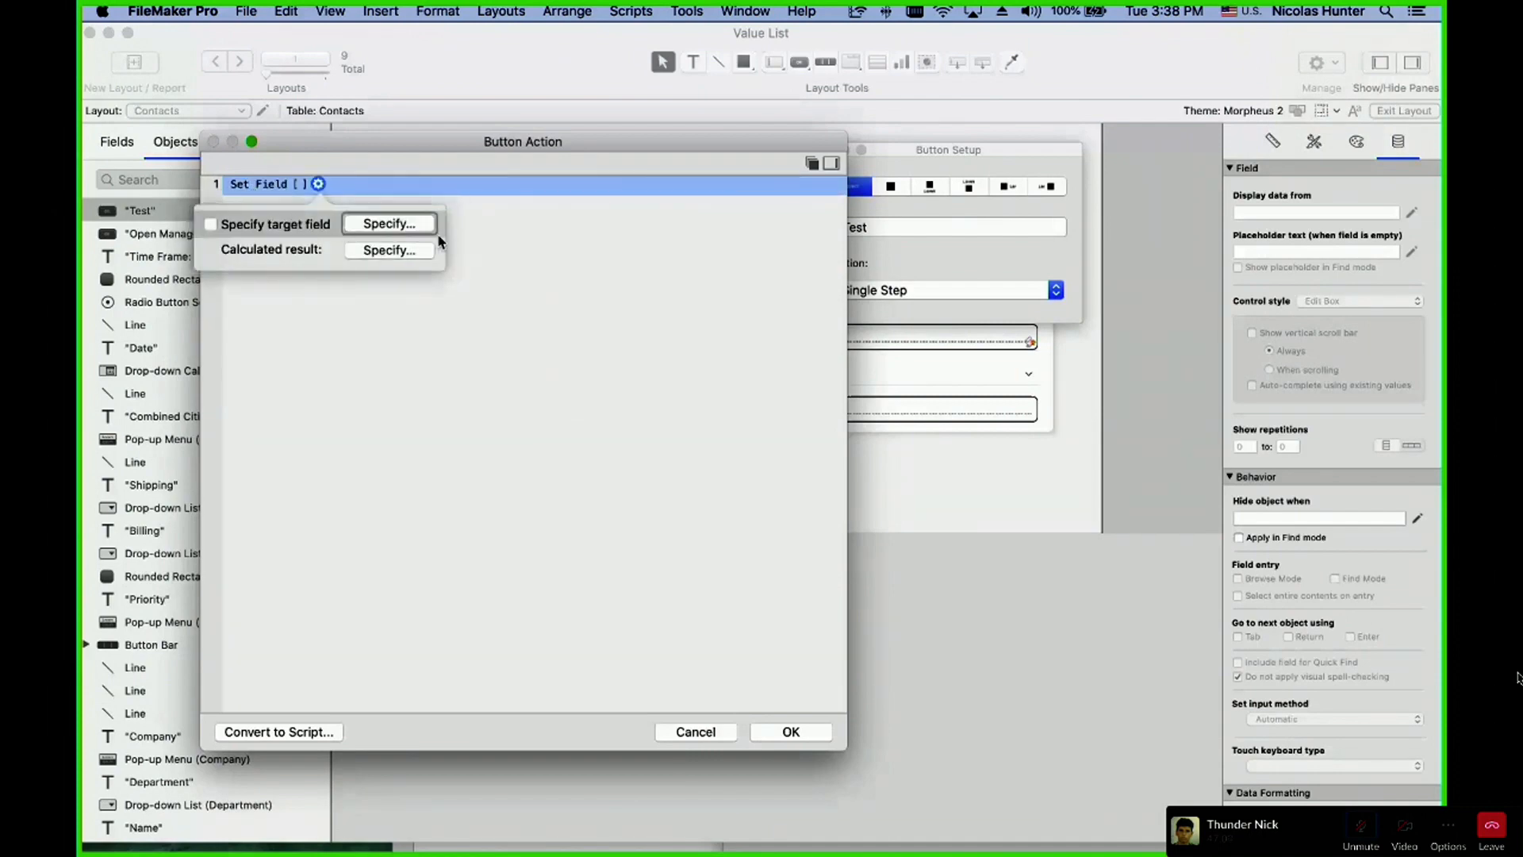
{"action": "left_click", "coordinate": [421, 224]}
{"action": "left_click", "coordinate": [979, 241]}
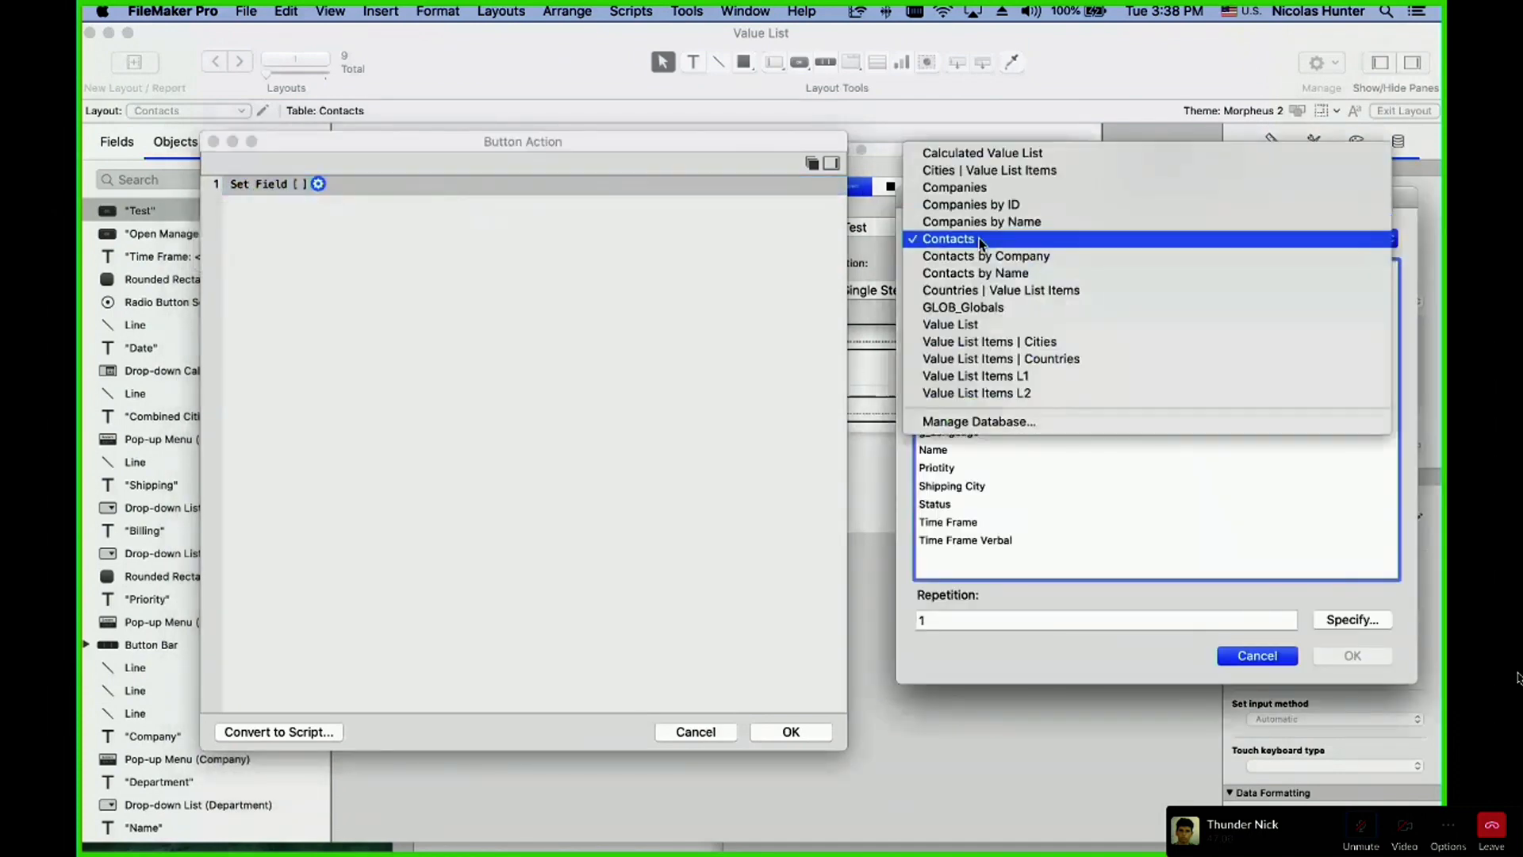
{"action": "left_click", "coordinate": [983, 308]}
{"action": "double_click", "coordinate": [936, 306]}
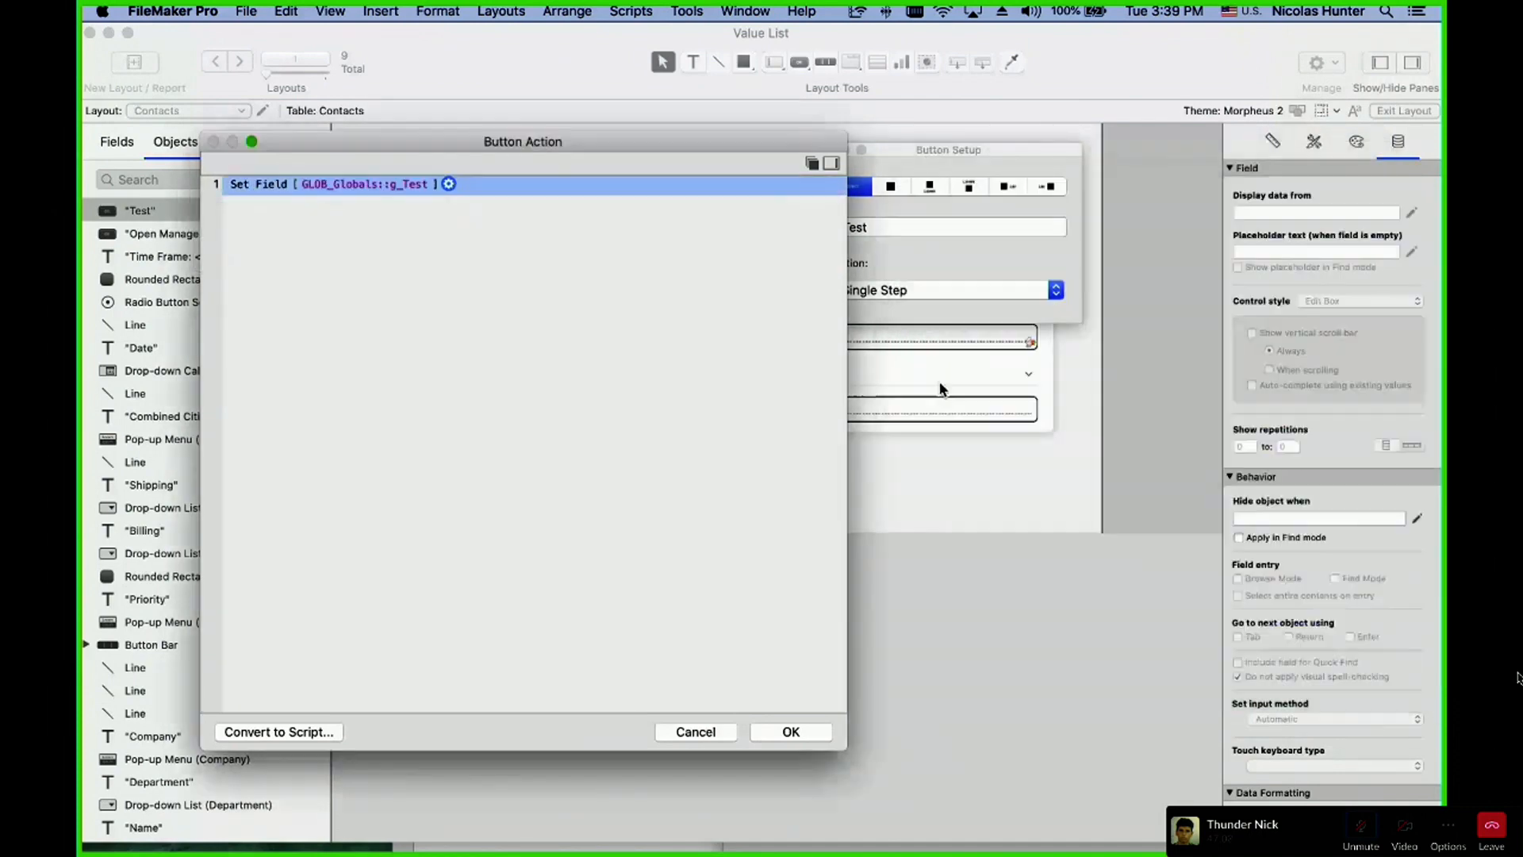
- Set the Set Field calculated result to "Hello World" and accept the button action
{"action": "left_click", "coordinate": [497, 252]}
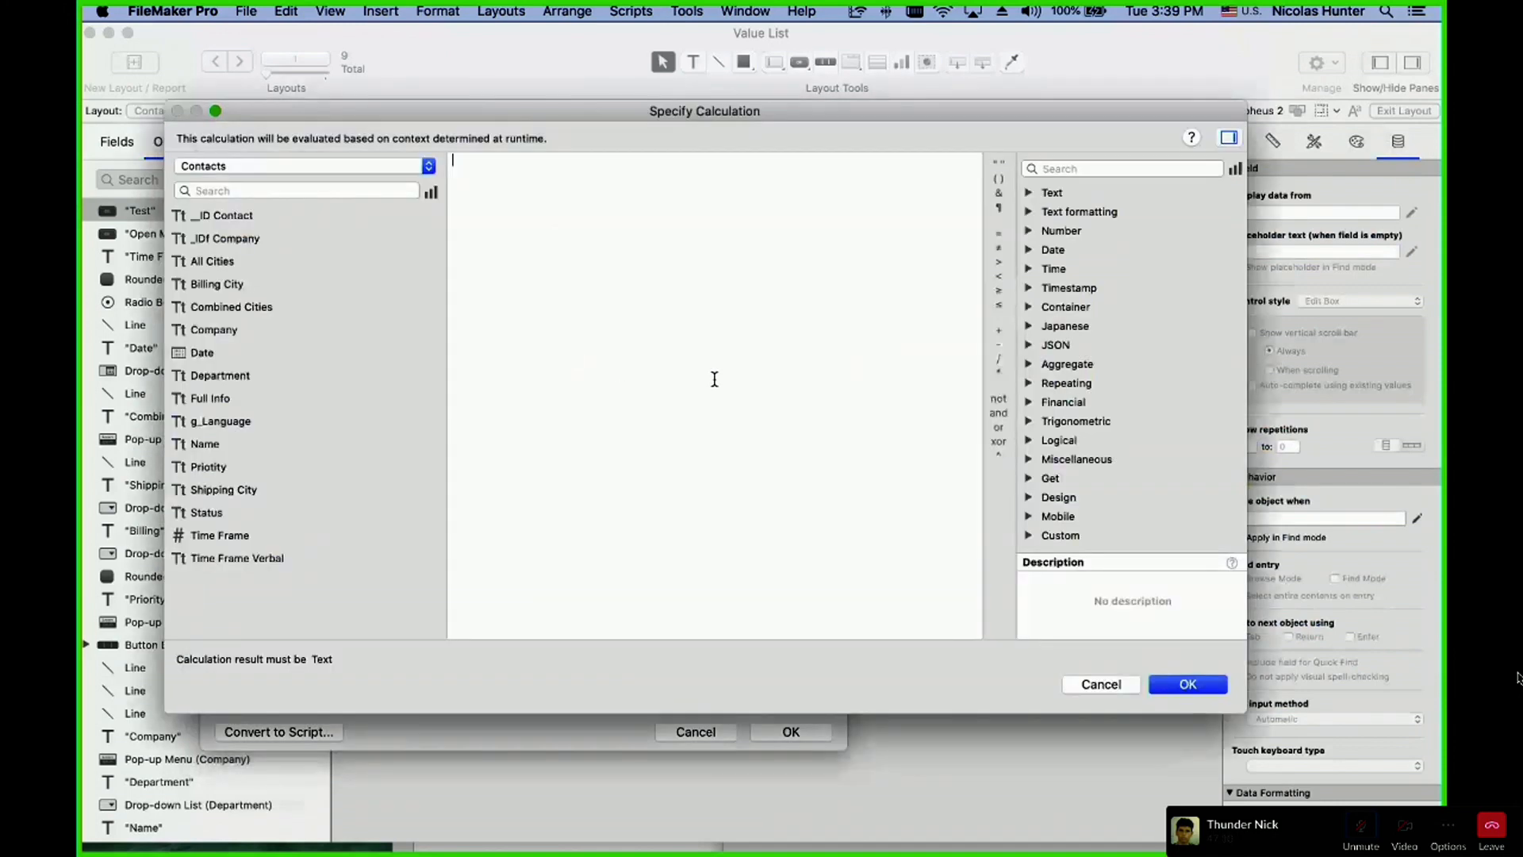
{"action": "type", "text": "\"Hello World"}
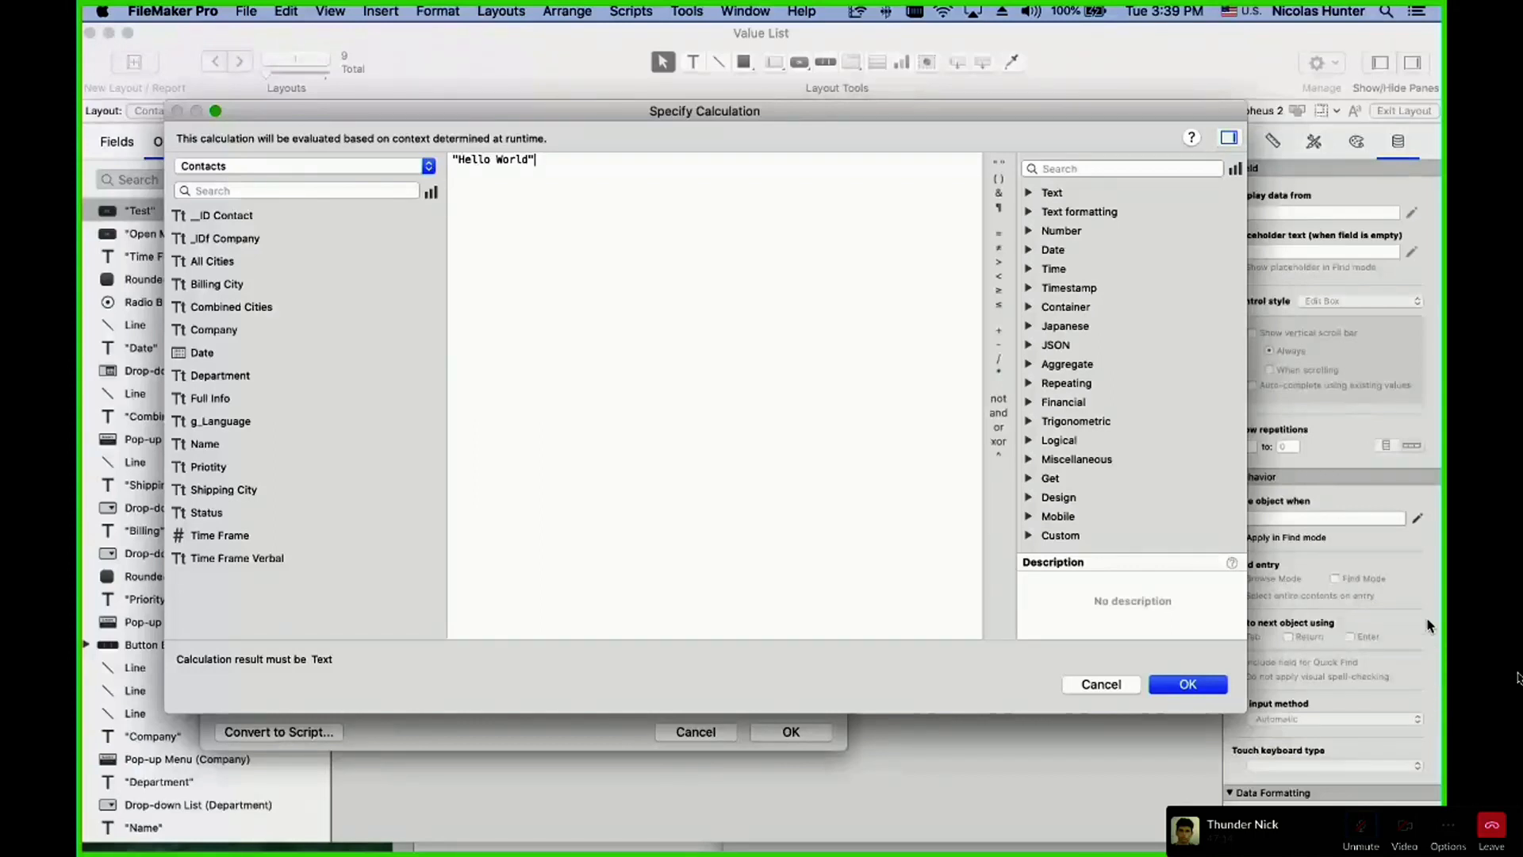
{"action": "left_click", "coordinate": [1188, 684]}
{"action": "left_click", "coordinate": [782, 730]}
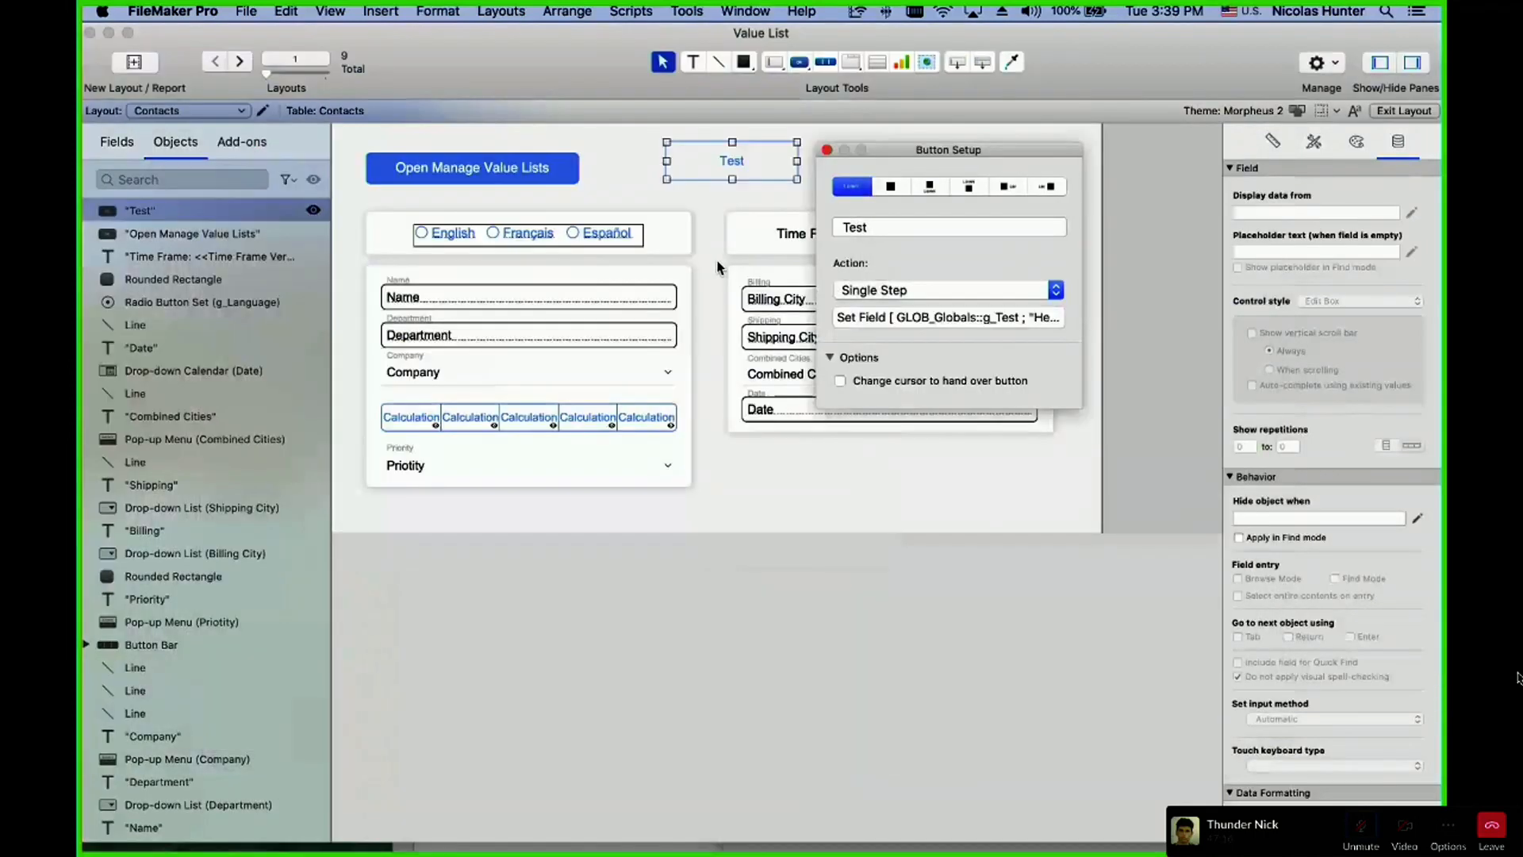
- Finish the button setup, align the Test button with Open Manage Value Lists, save the Contacts layout and return to browsing
{"action": "left_click", "coordinate": [826, 150]}
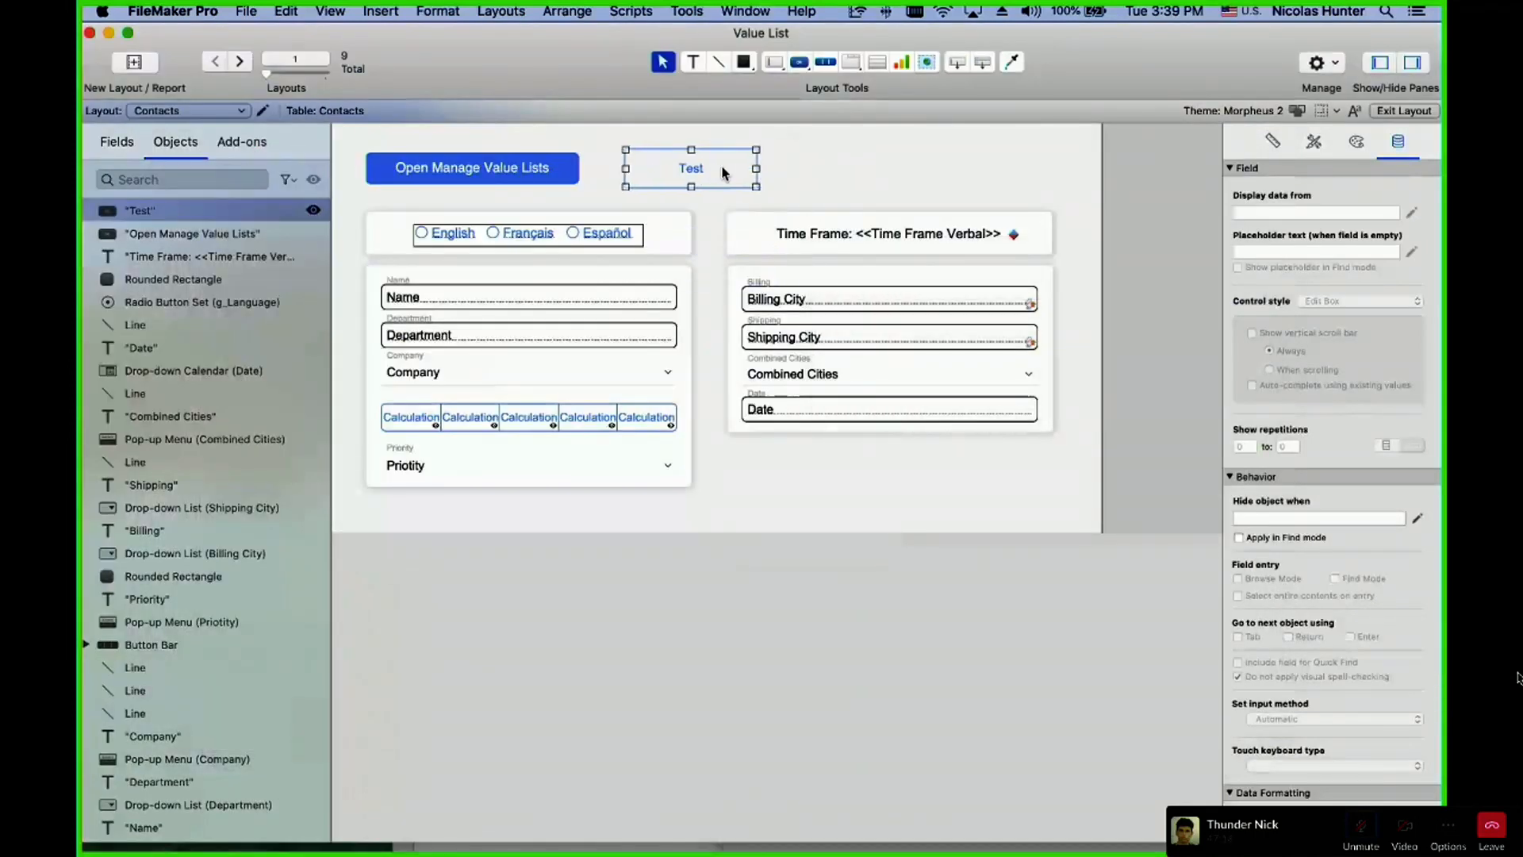
{"action": "left_click", "coordinate": [790, 167]}
{"action": "key", "text": "super+s"}
{"action": "key", "text": "super+b"}
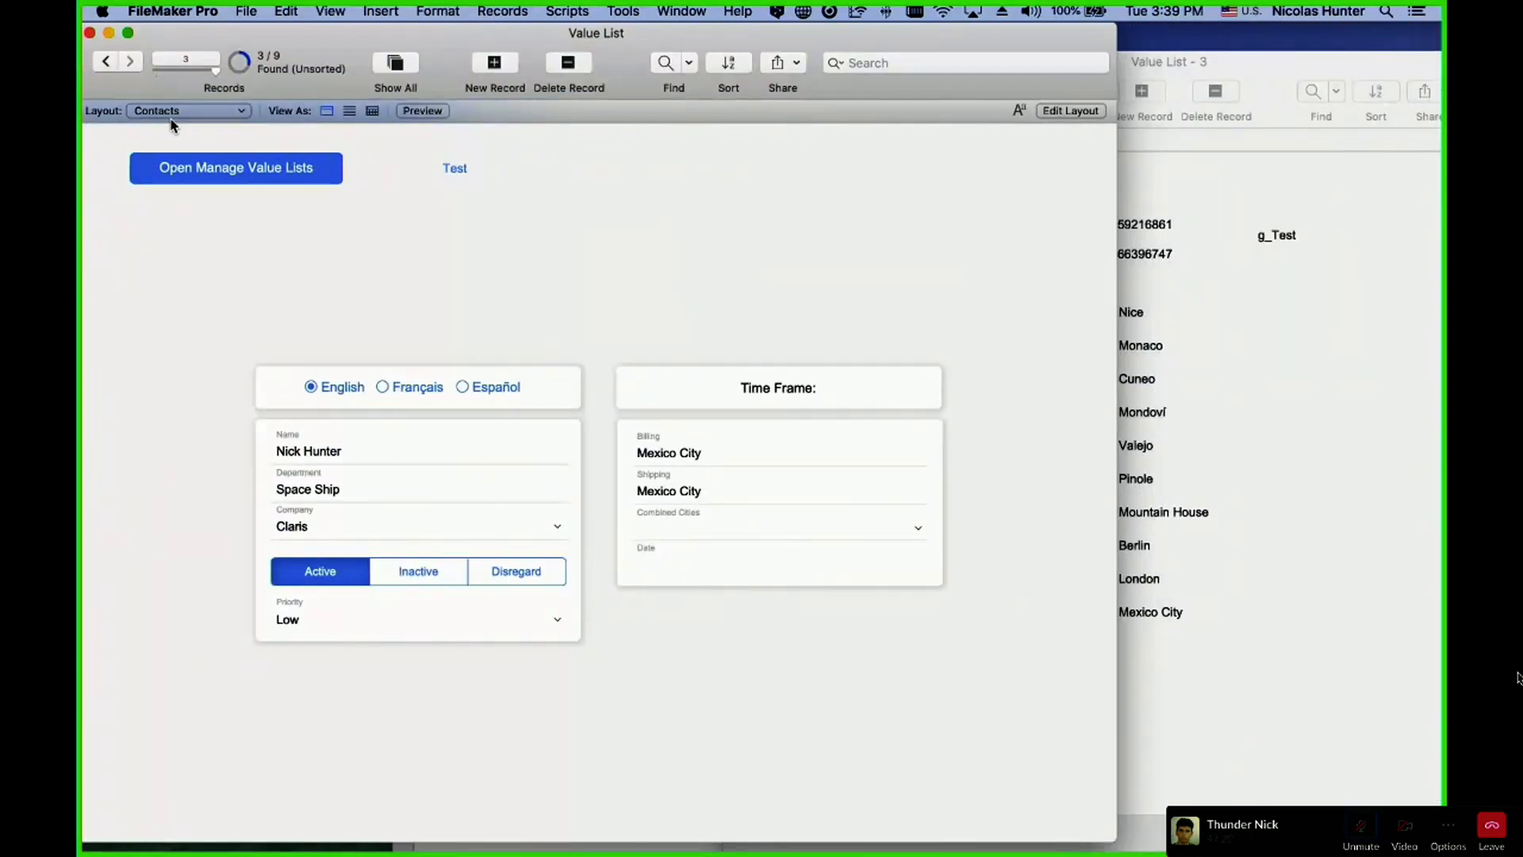
- Examine the relationships graph to compare the GLOB_Globals table occurrence group with the Contacts group
{"action": "key", "text": "shift+super+d"}
{"action": "left_click", "coordinate": [793, 67]}
{"action": "left_click", "coordinate": [1017, 208]}
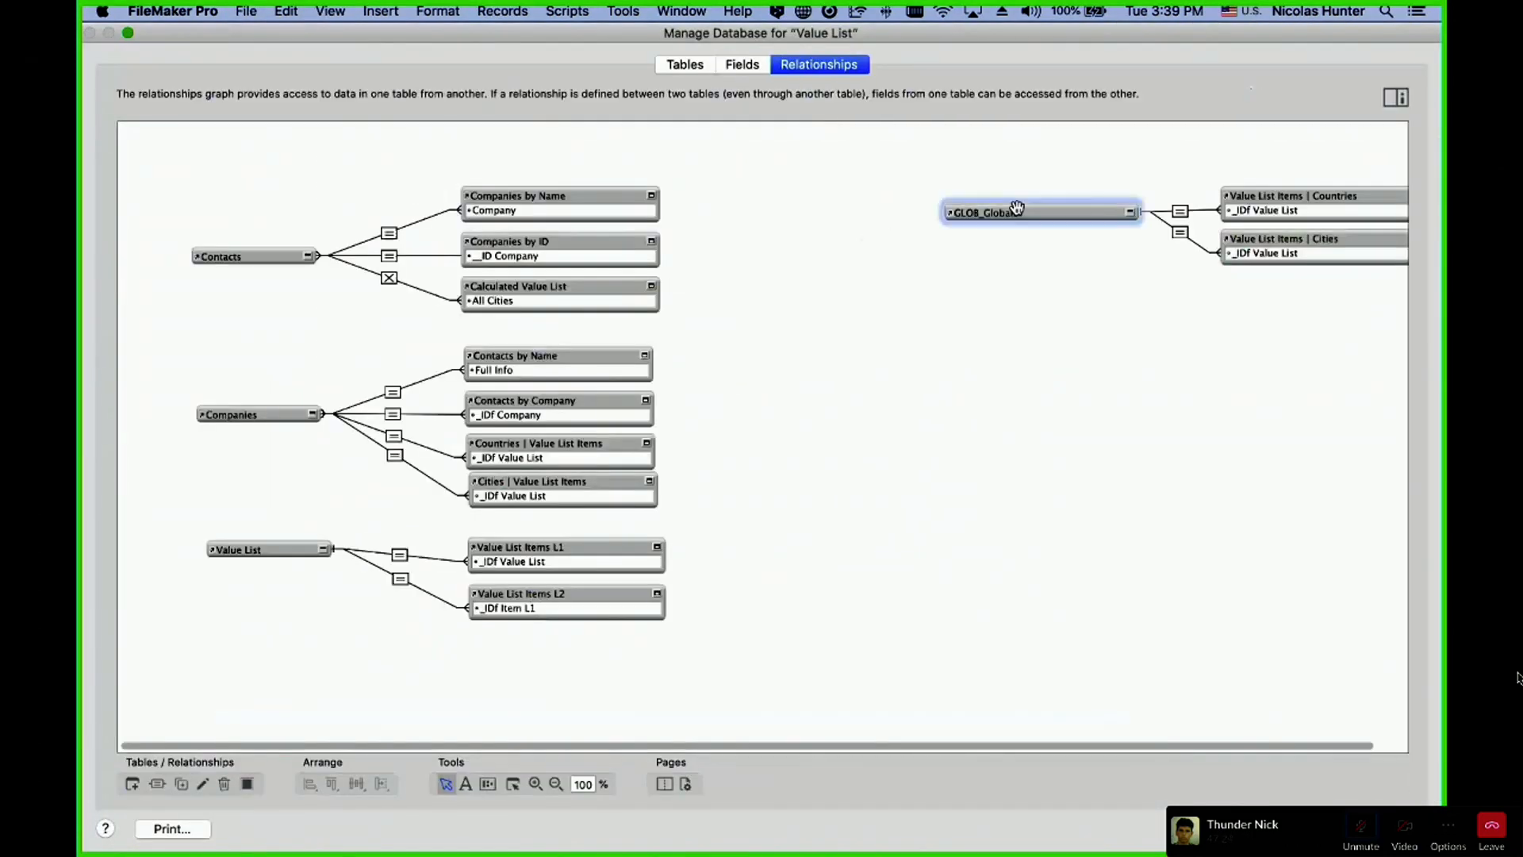
{"action": "key", "text": "Return"}
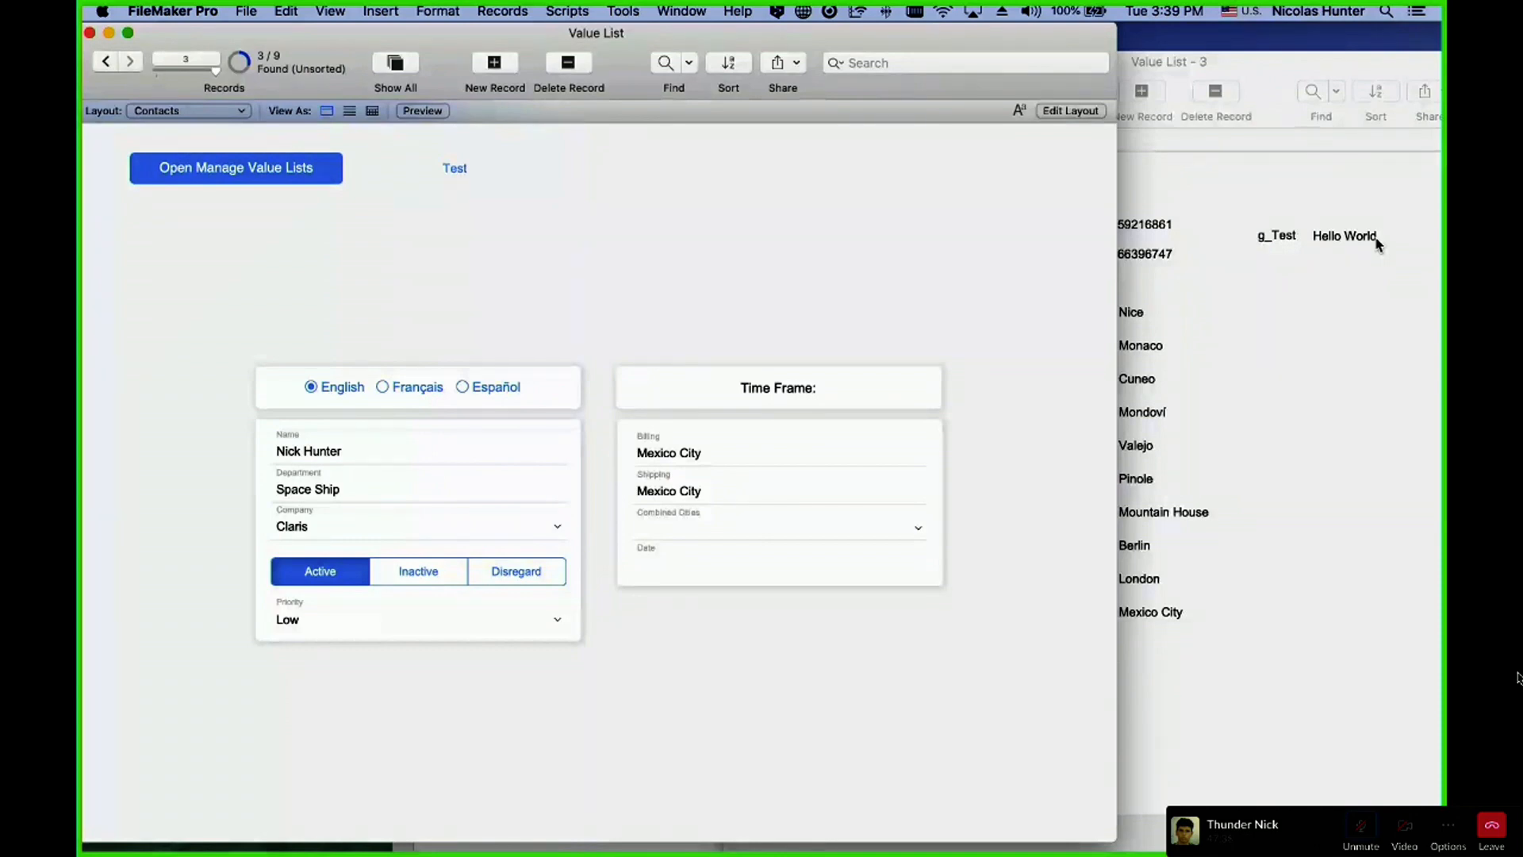
{"action": "key", "text": "super+shift+d"}
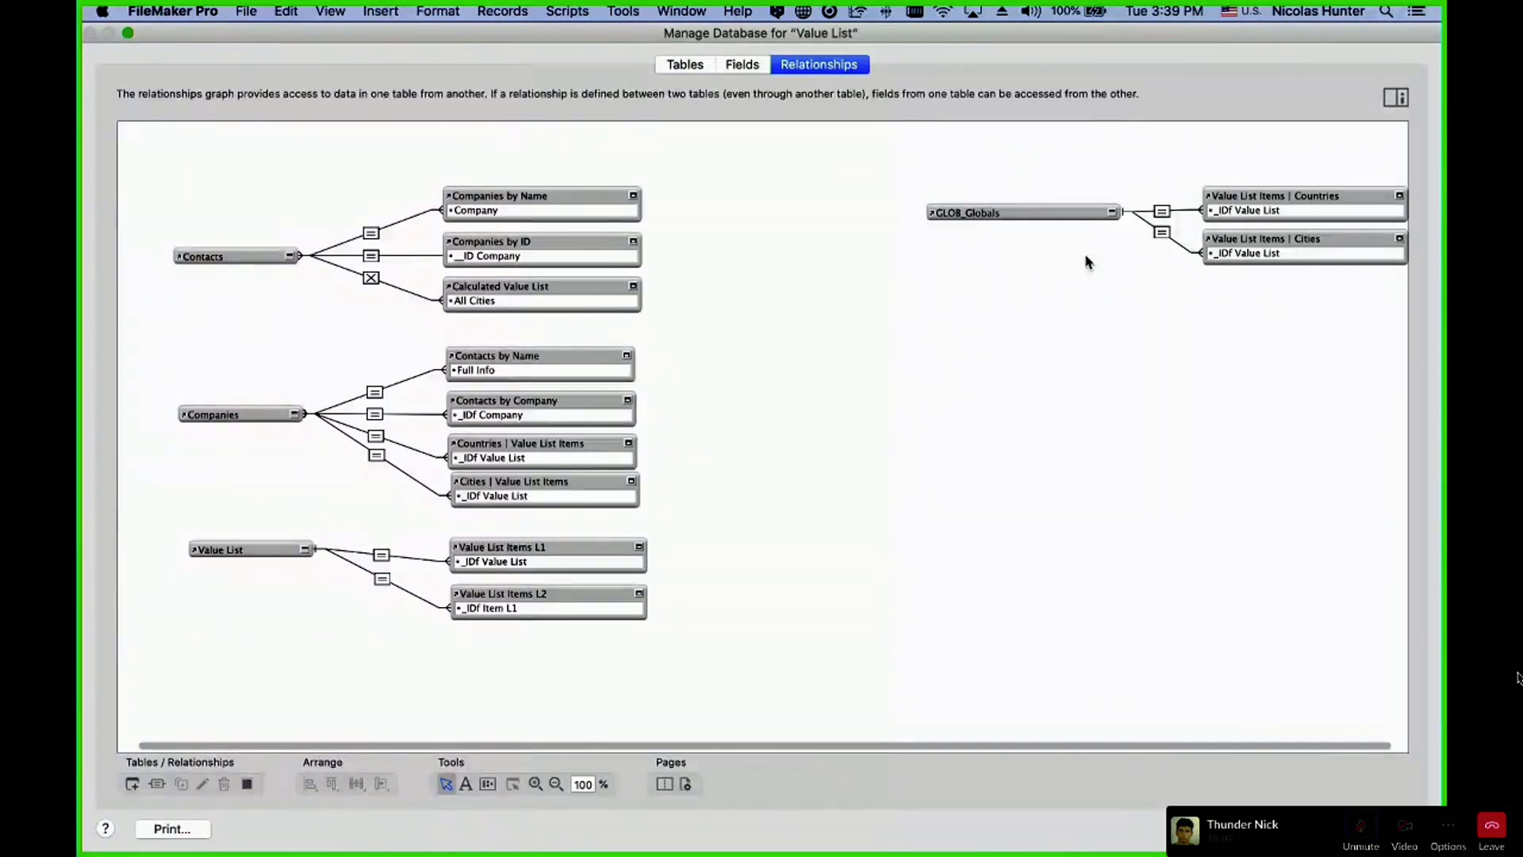
{"action": "key", "text": "Return"}
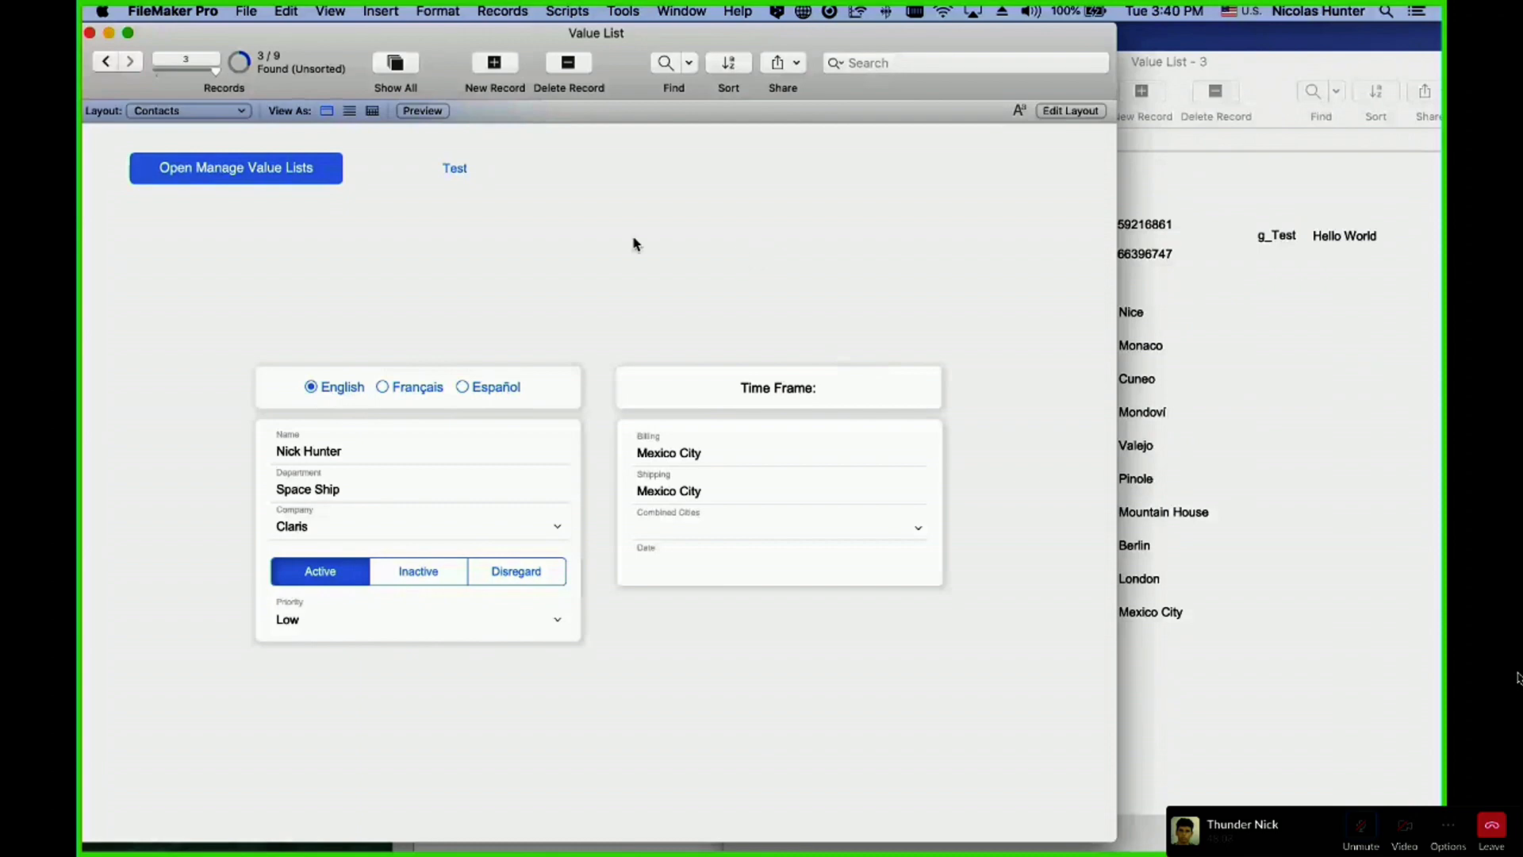
- Review the global fields and portals in GLOB_Globals, and inspect the Billing city choices in the Contacts window
{"action": "left_click", "coordinate": [1184, 258]}
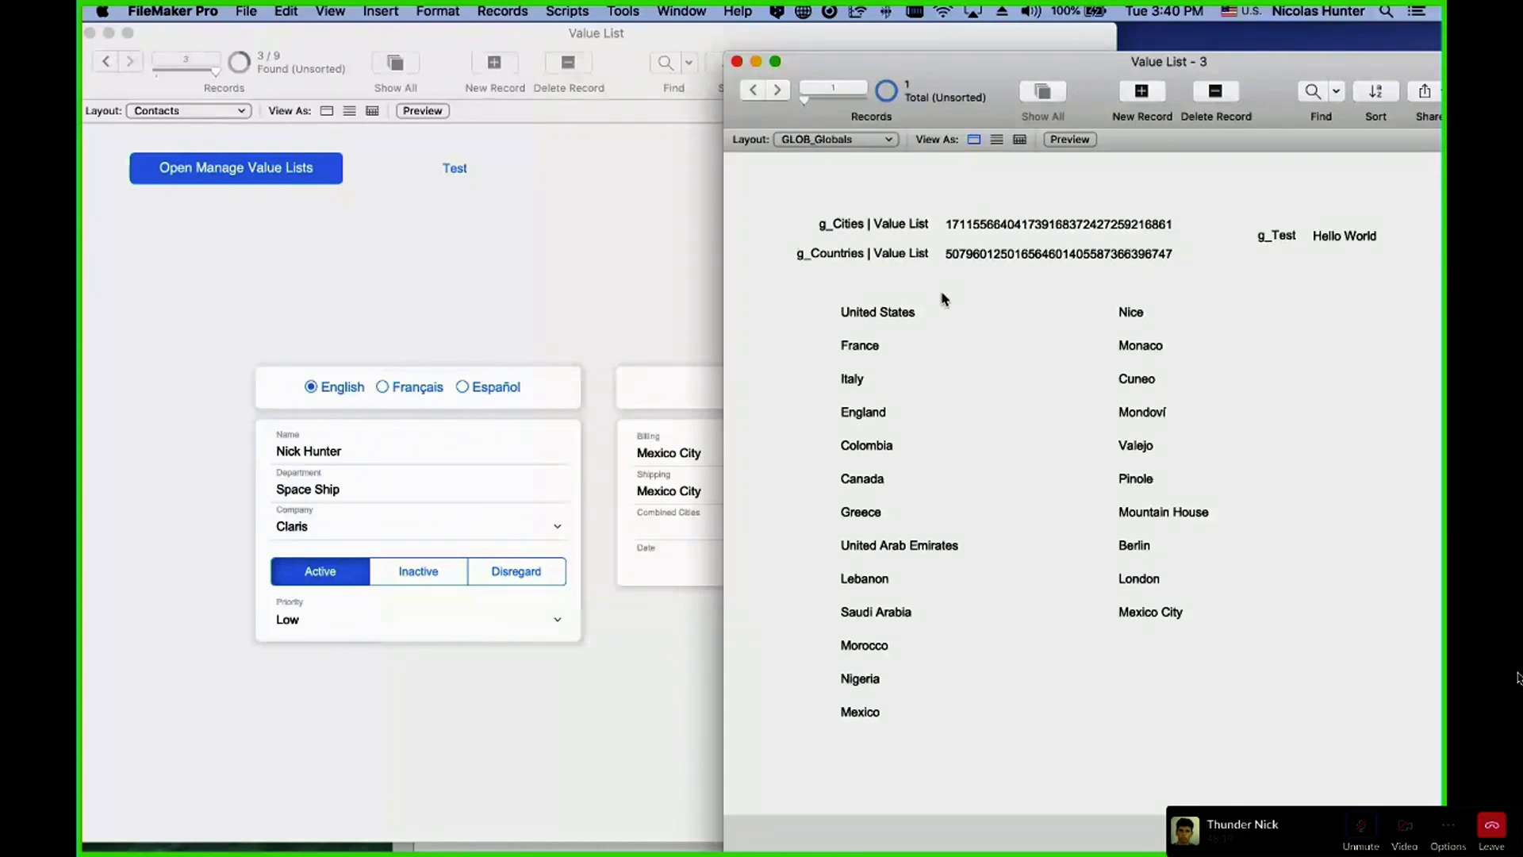
{"action": "left_click", "coordinate": [434, 276]}
{"action": "left_click", "coordinate": [680, 455]}
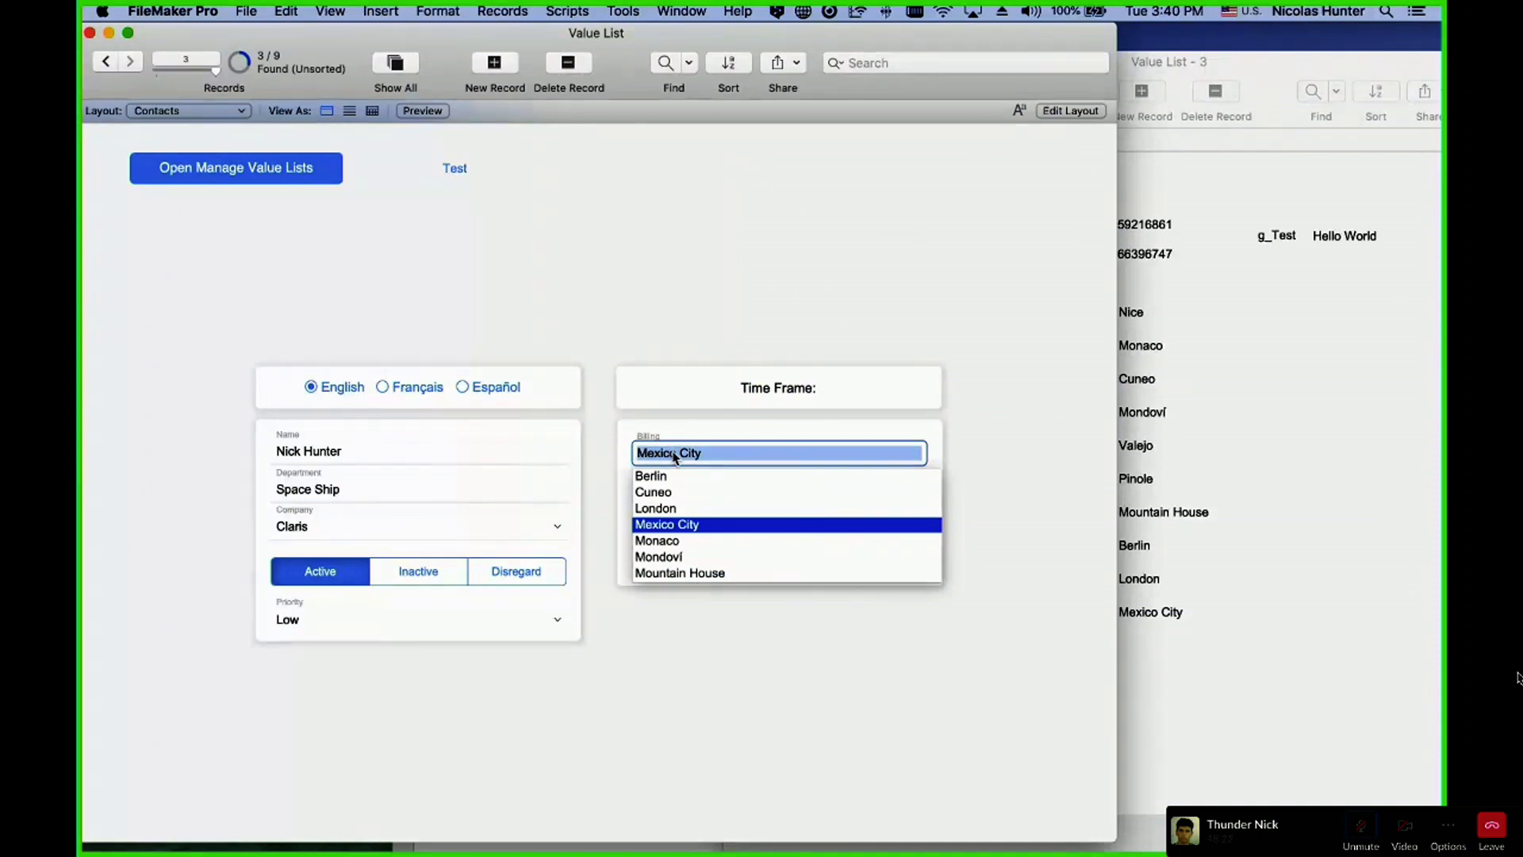
{"action": "left_click", "coordinate": [653, 322]}
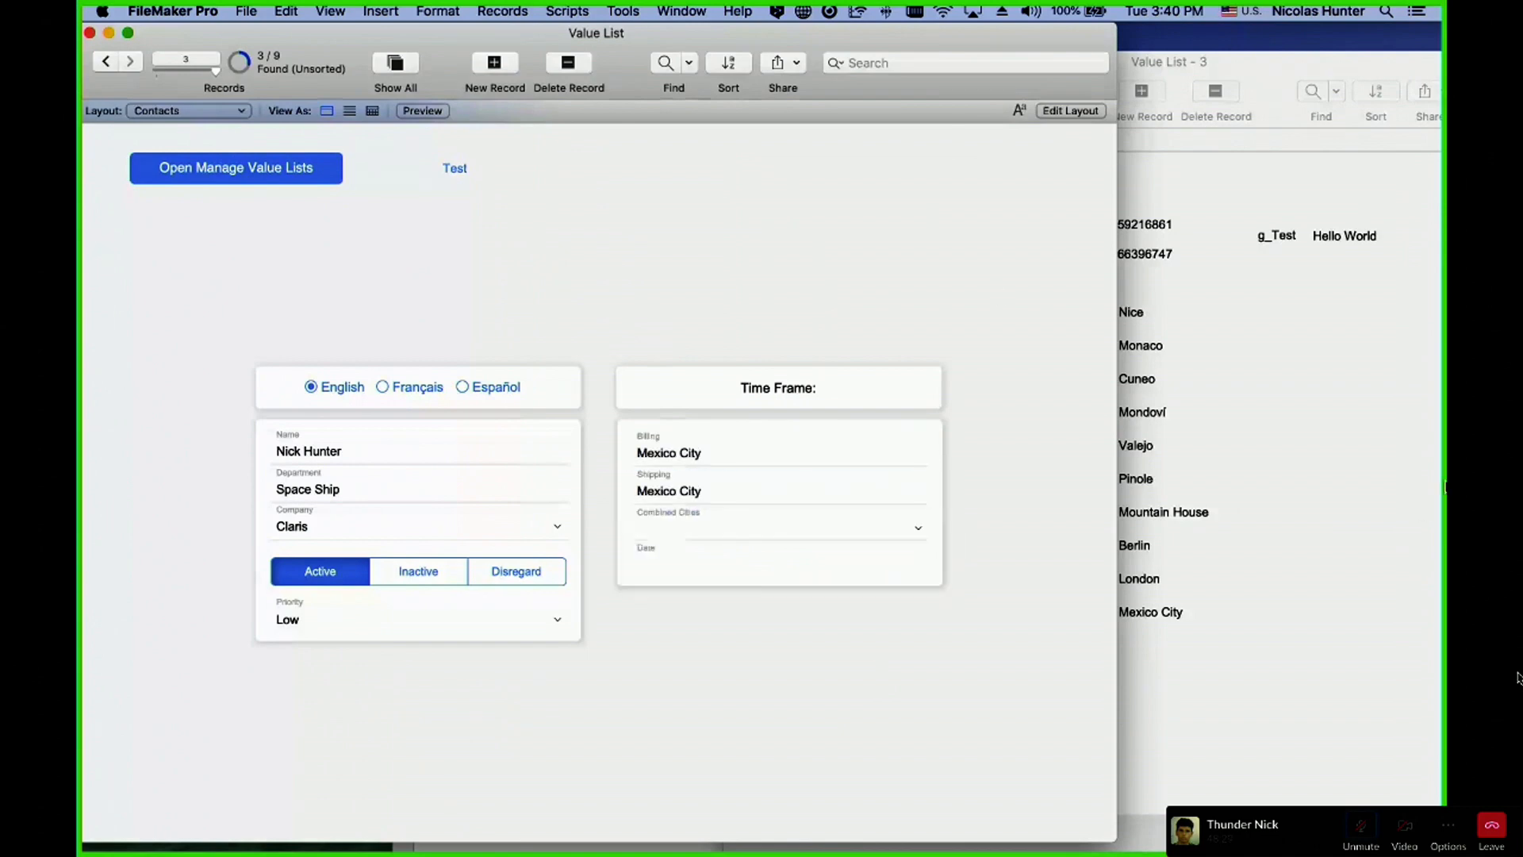
- Copy the g_Countries | Value List ID on the GLOB_Globals layout into the g_Test field
{"action": "left_click", "coordinate": [1352, 470]}
{"action": "key", "text": "super+l"}
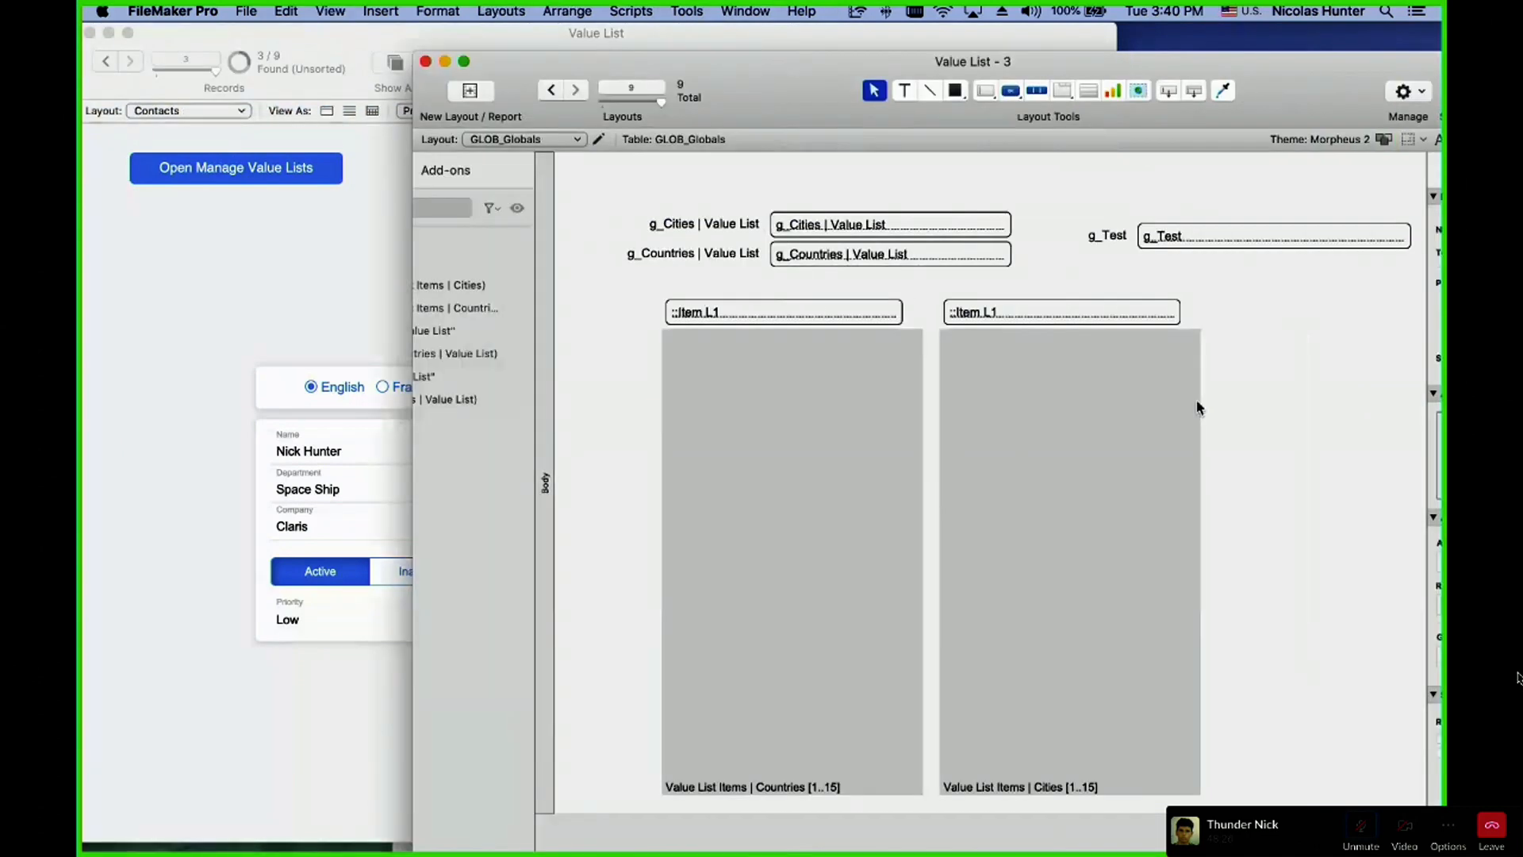
{"action": "key", "text": "super+b"}
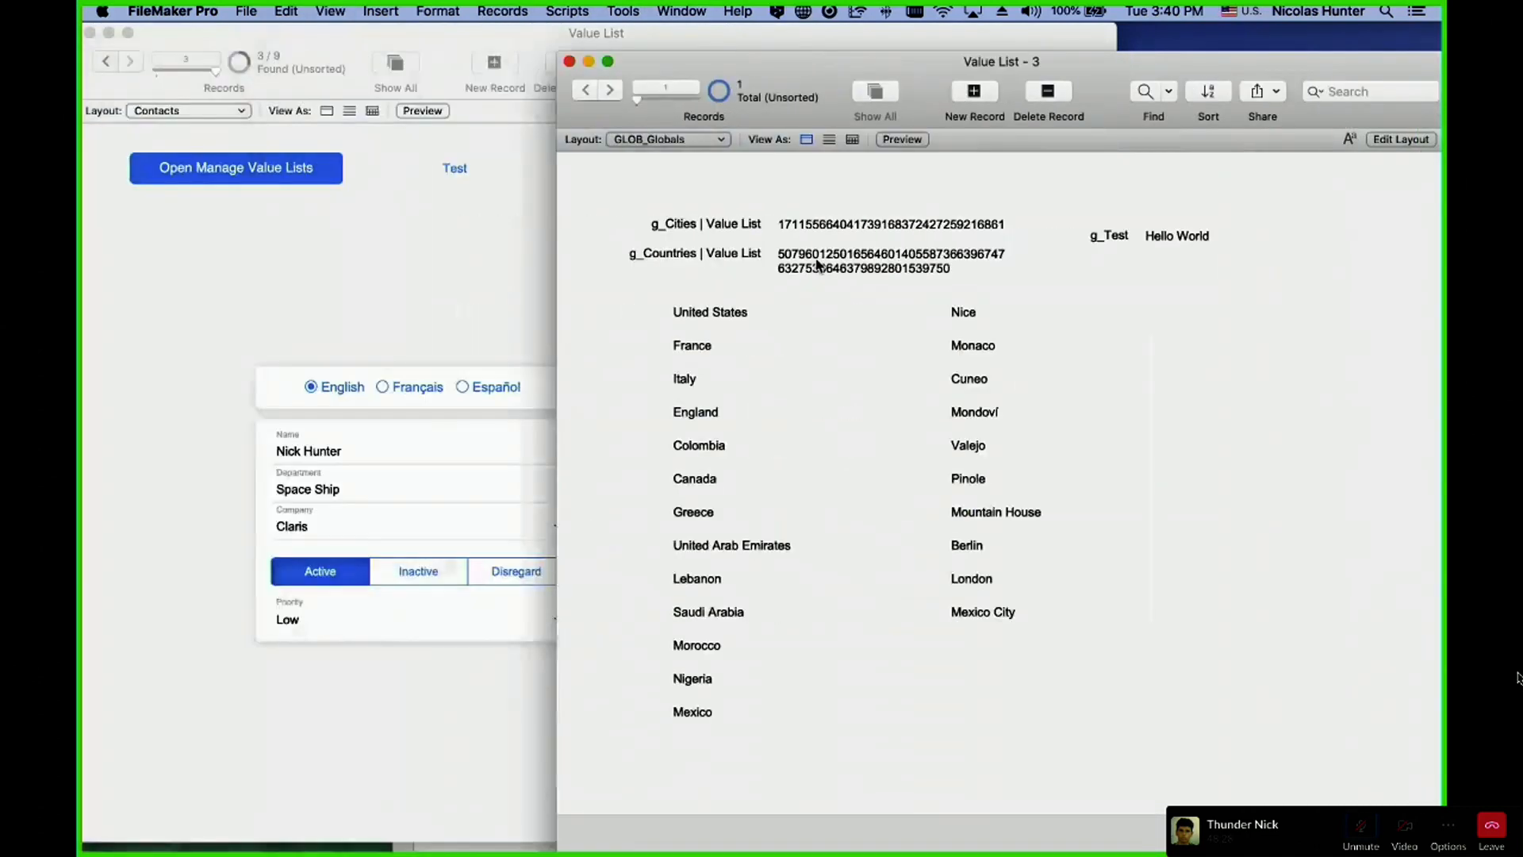
{"action": "left_click", "coordinate": [817, 260]}
{"action": "left_click", "coordinate": [815, 185]}
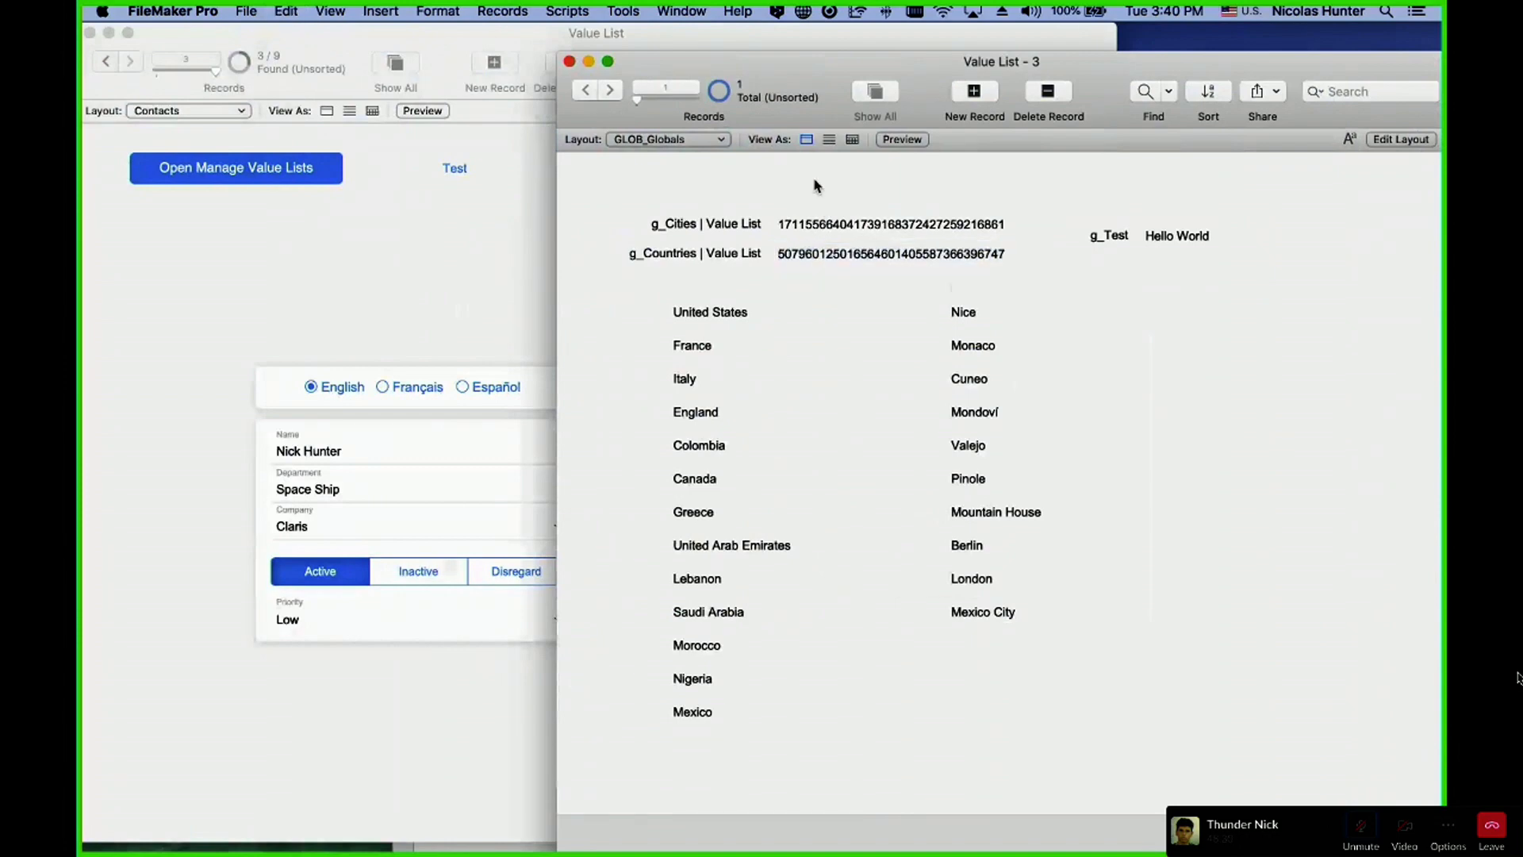
{"action": "key", "text": "super+l"}
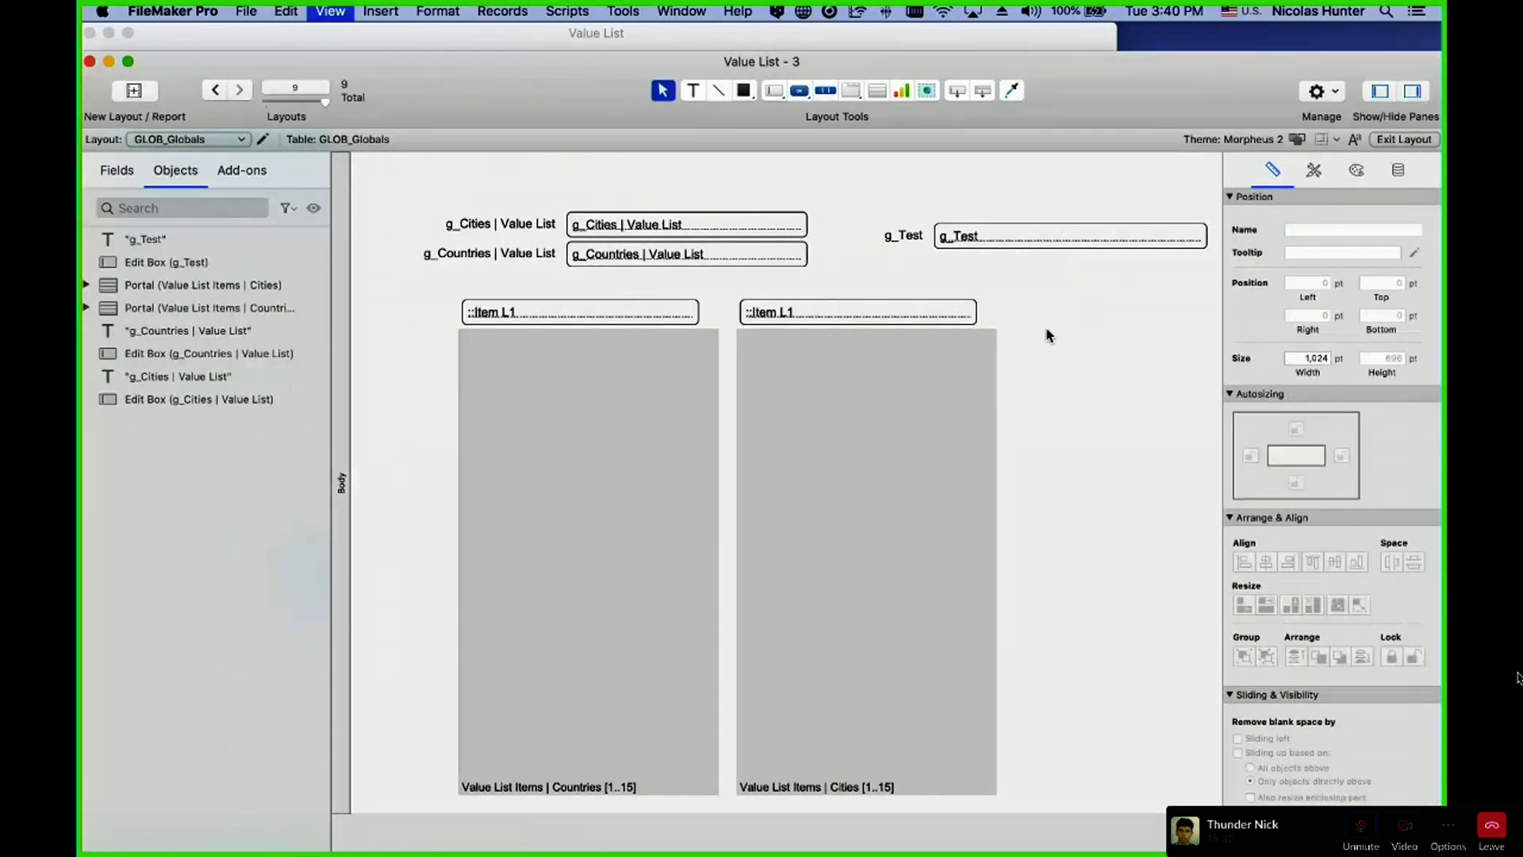
{"action": "key", "text": "super+b"}
{"action": "left_click", "coordinate": [1222, 236]}
{"action": "key", "text": "super+a"}
{"action": "key", "text": "super+v"}
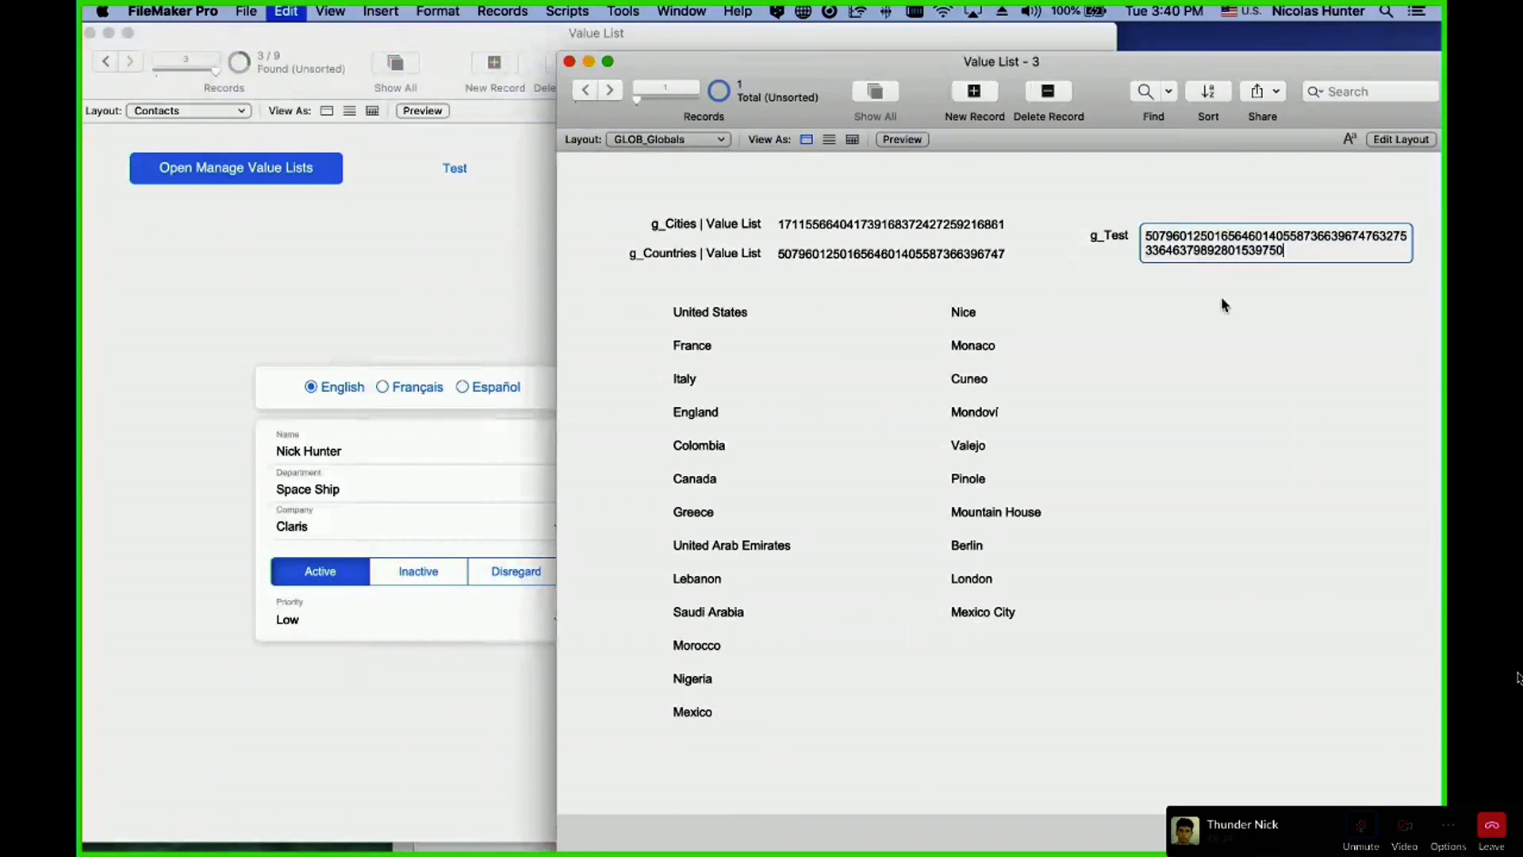
{"action": "left_click", "coordinate": [1222, 299]}
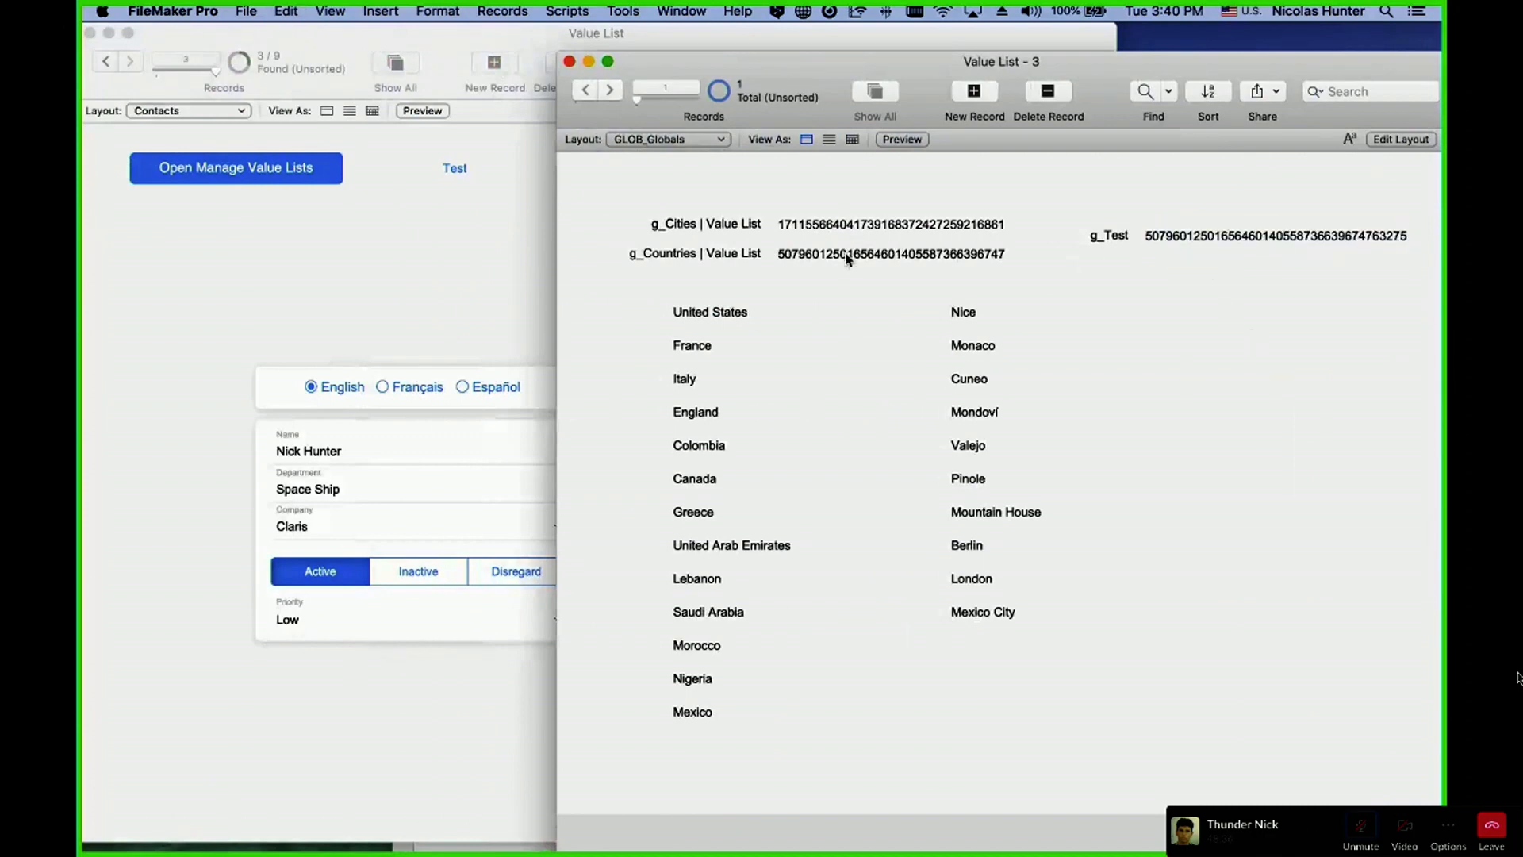
- Replace the contents of g_Test with the ID copied from g_Cities | Value List
{"action": "left_click", "coordinate": [445, 343]}
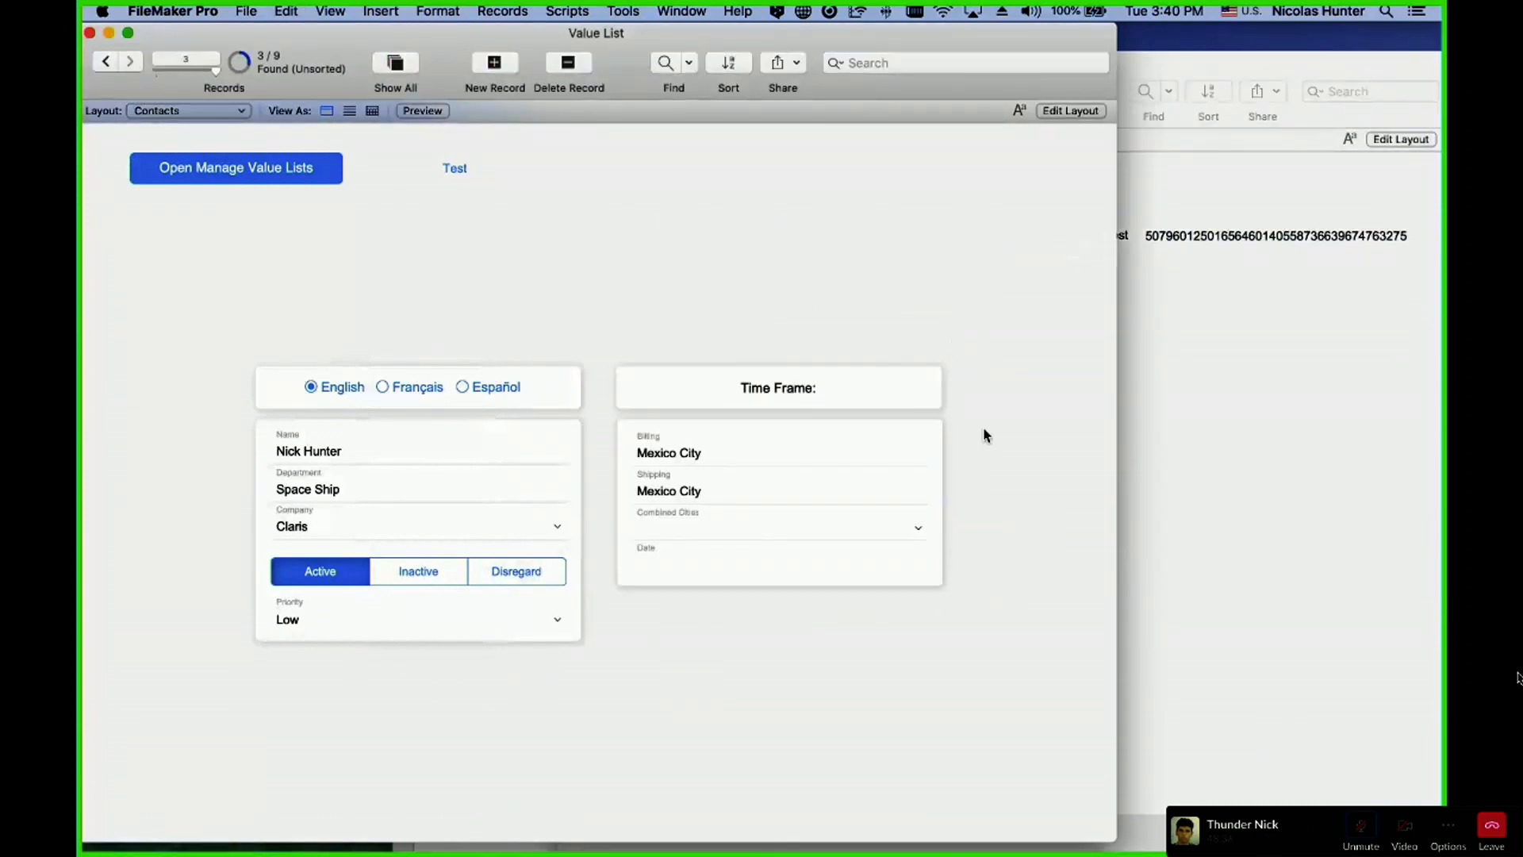
{"action": "left_click", "coordinate": [1195, 377]}
{"action": "double_click", "coordinate": [868, 230]}
{"action": "key", "text": "cmd+c"}
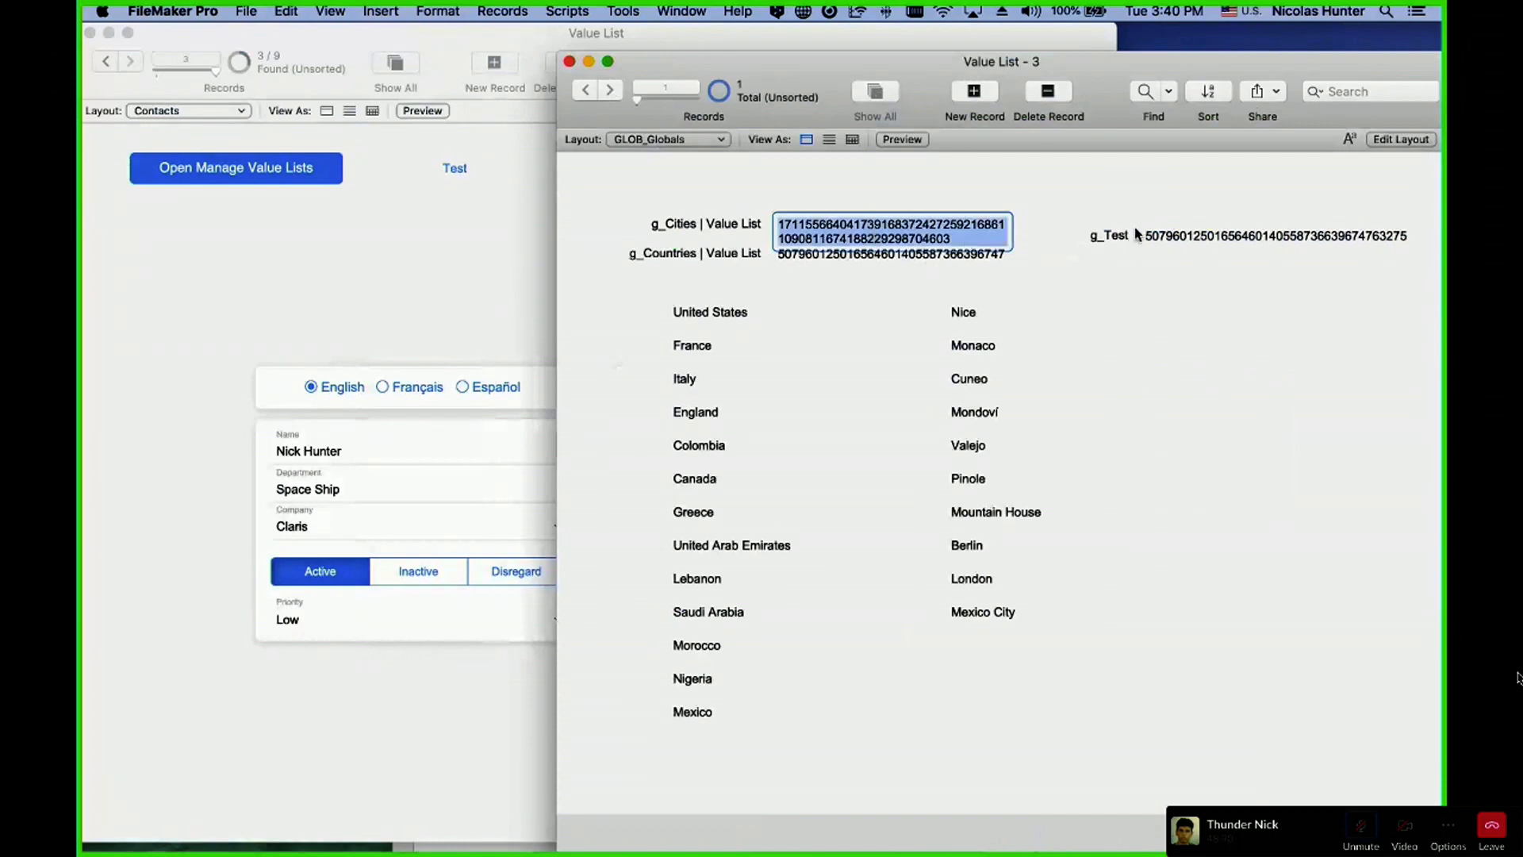
{"action": "double_click", "coordinate": [1139, 235]}
{"action": "key", "text": "cmd+v"}
{"action": "left_click", "coordinate": [1244, 339]}
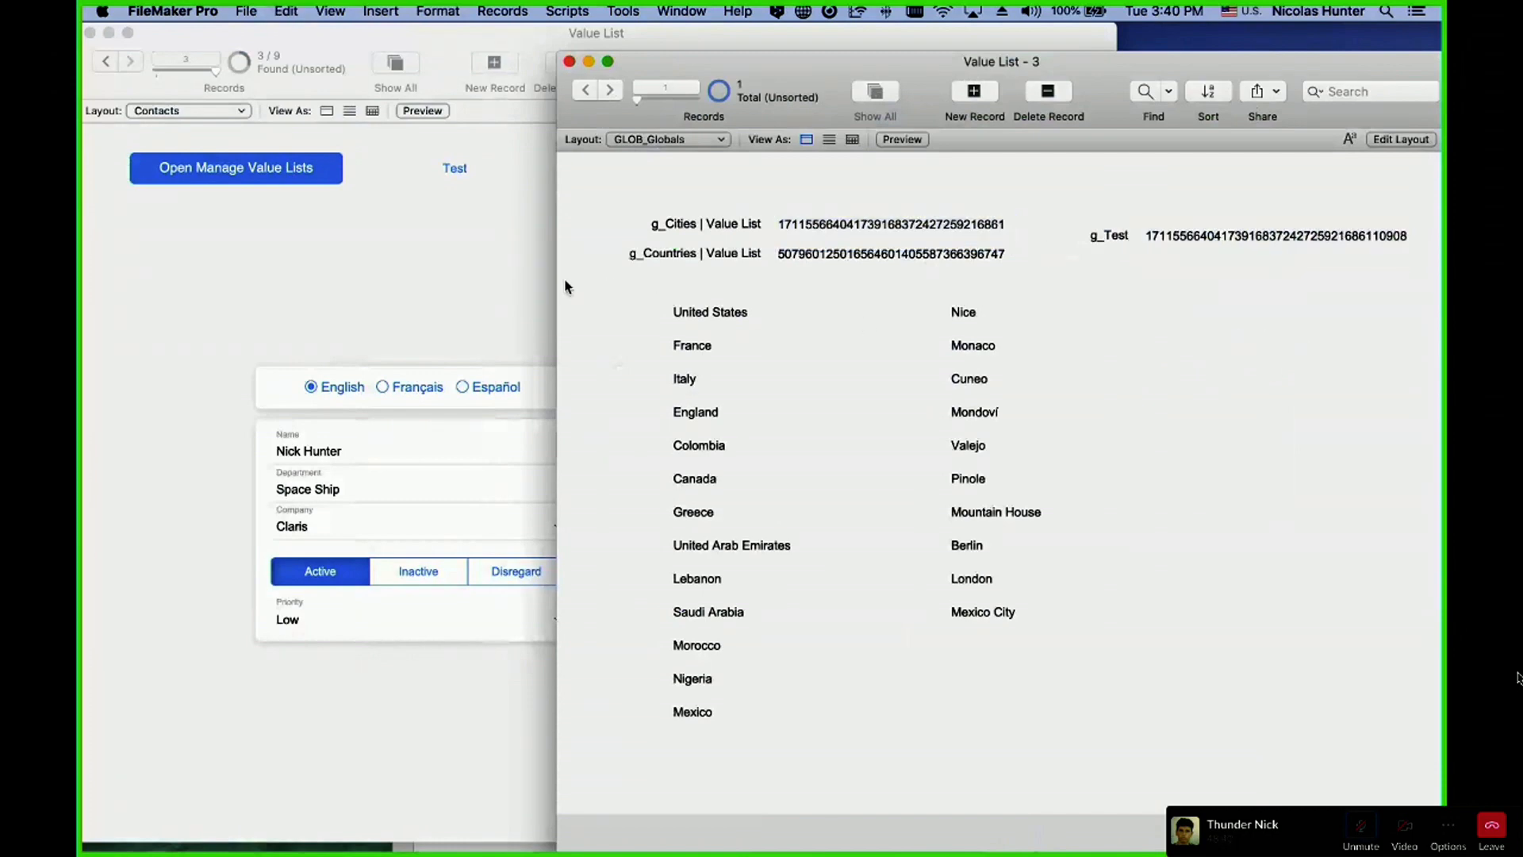
- Inspect the Billing drop-down choices in the Contacts window while the cities list ID is in place
{"action": "left_click", "coordinate": [549, 334]}
{"action": "left_click", "coordinate": [677, 453]}
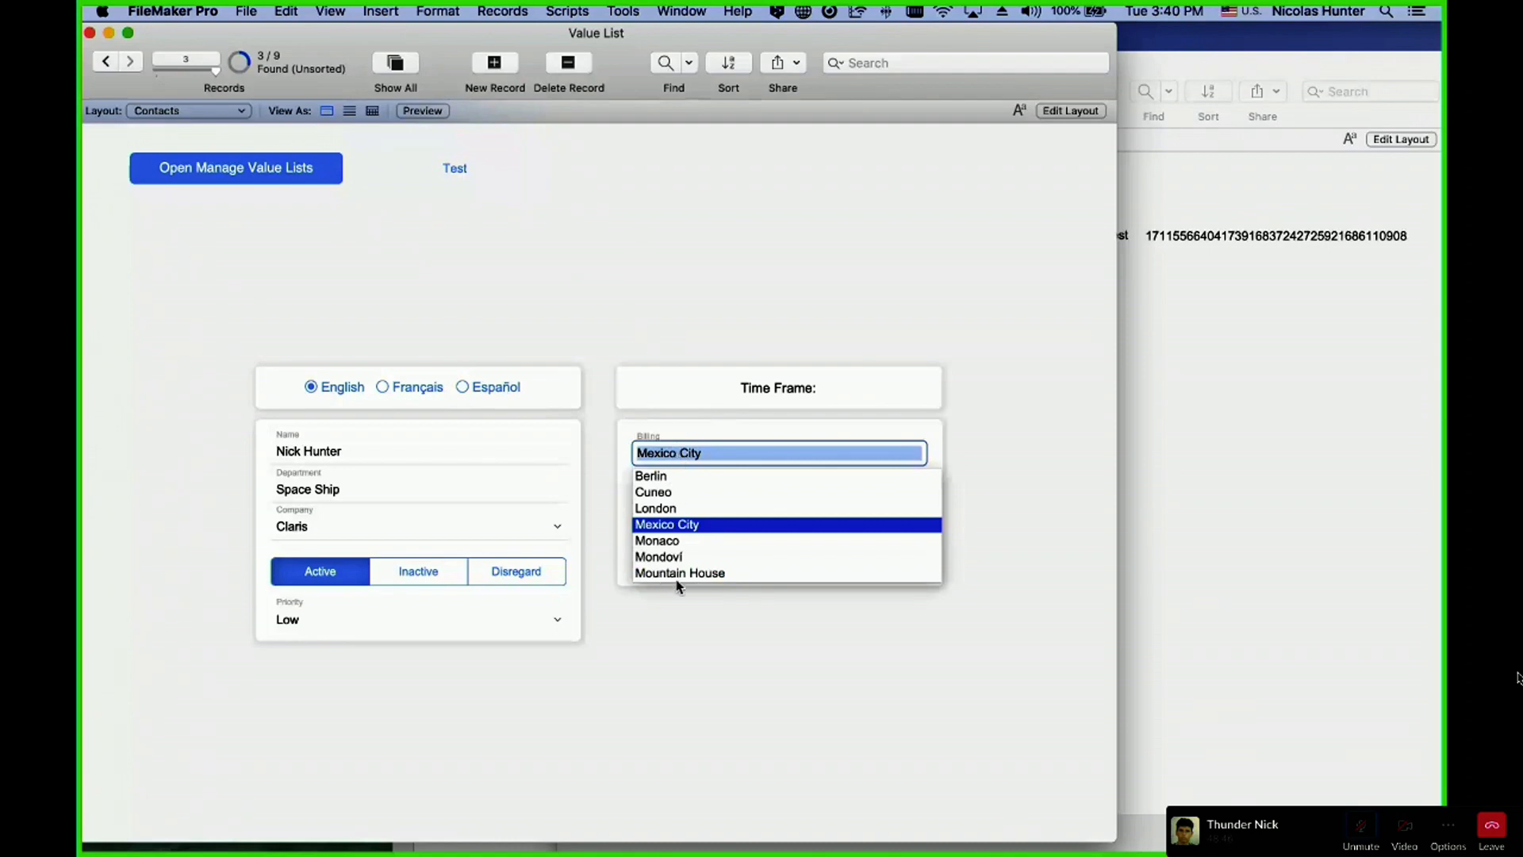
{"action": "left_click", "coordinate": [690, 635]}
- Overwrite g_Cities | Value List with the ID copied from g_Countries | Value List
{"action": "left_click", "coordinate": [1251, 364]}
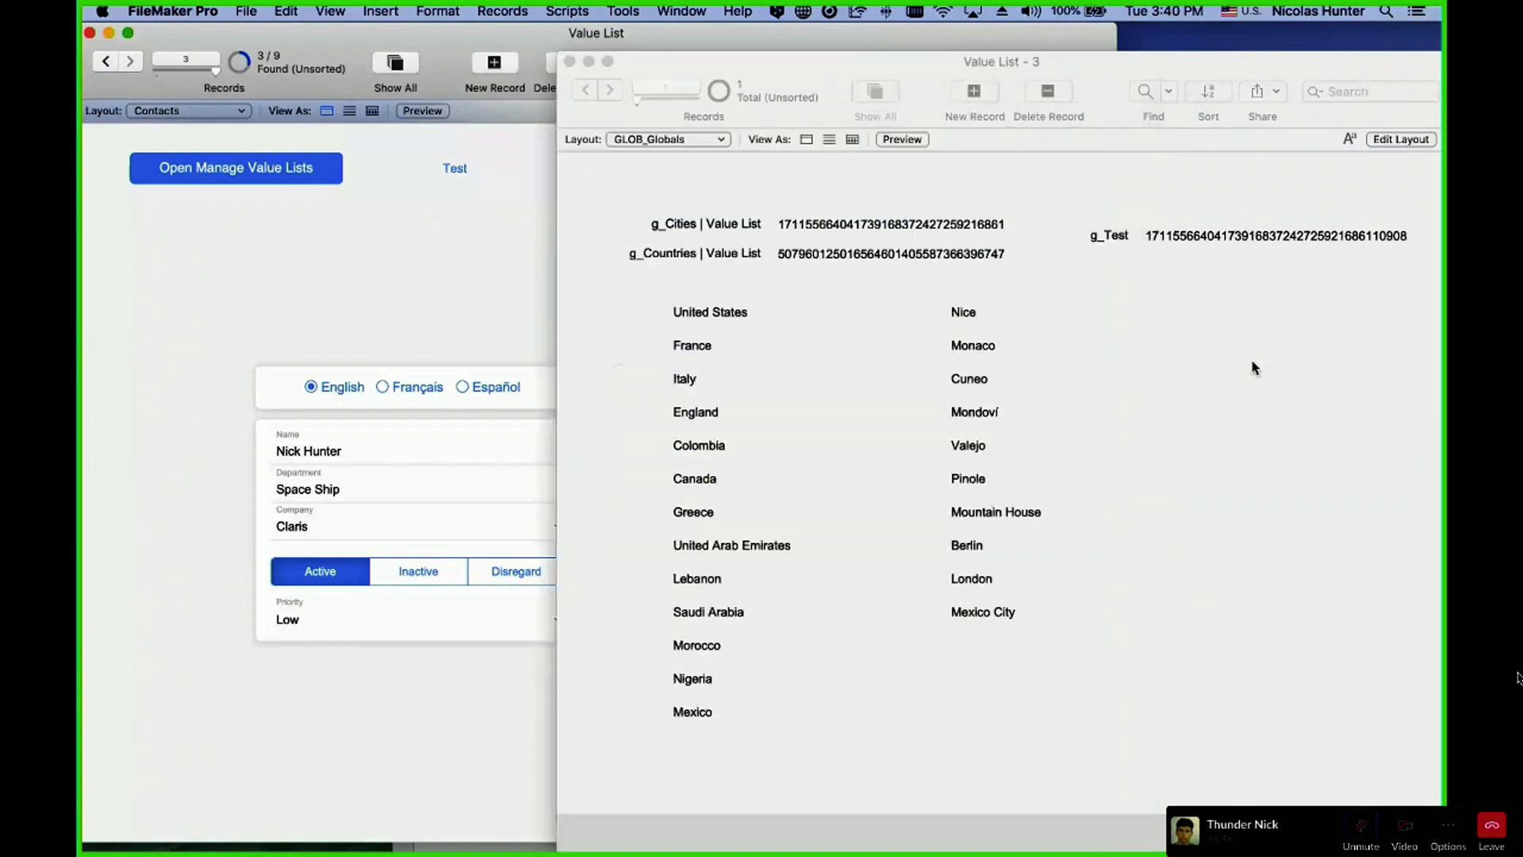
{"action": "left_click", "coordinate": [811, 255]}
{"action": "key", "text": "super+a"}
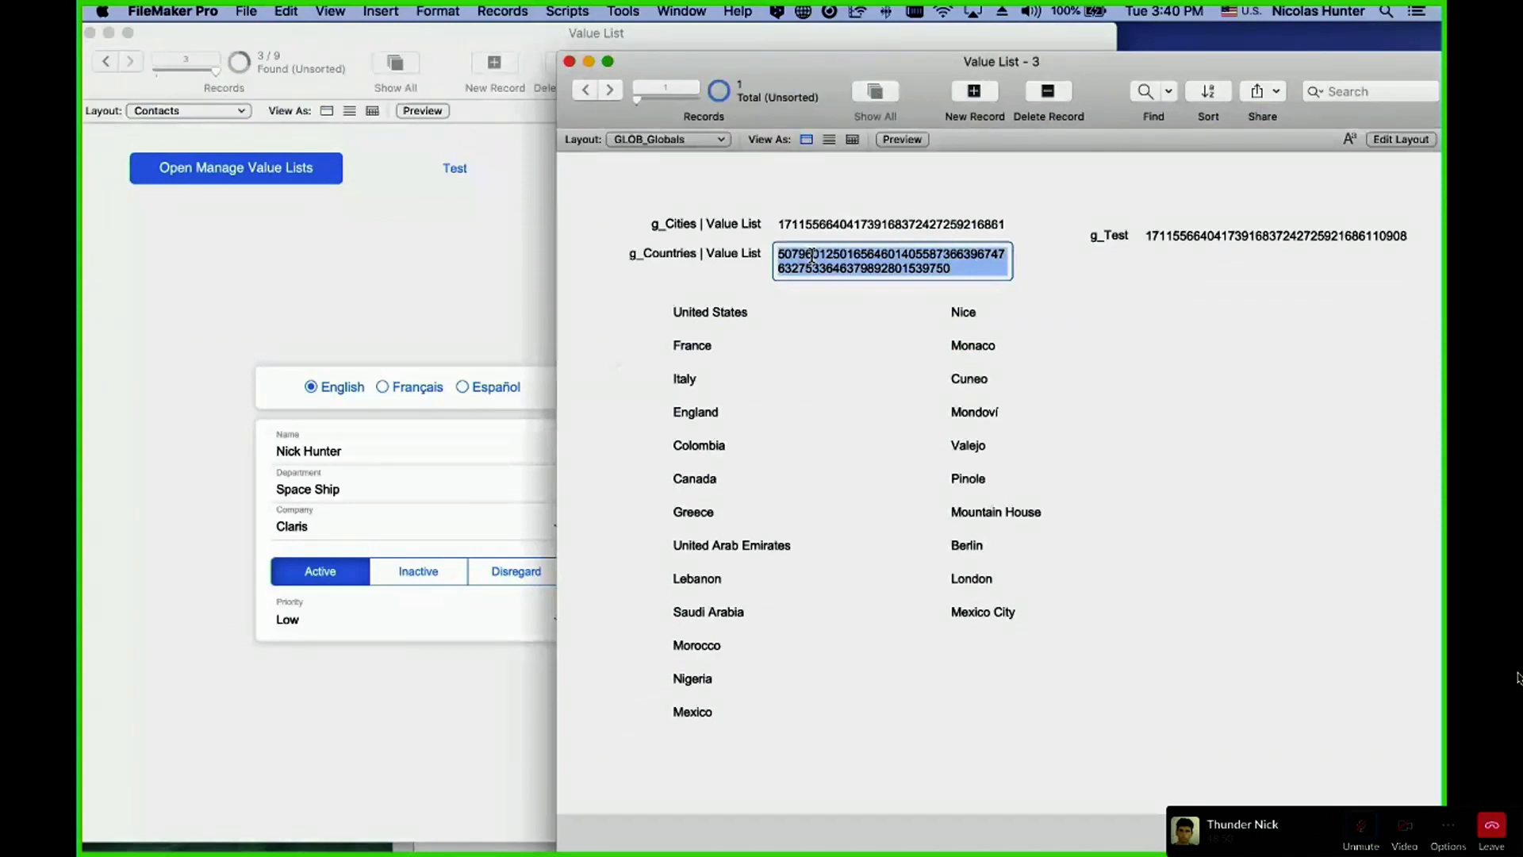
{"action": "key", "text": "super+c"}
{"action": "left_click", "coordinate": [884, 232]}
{"action": "key", "text": "super+a"}
{"action": "key", "text": "super+v"}
{"action": "left_click", "coordinate": [878, 179]}
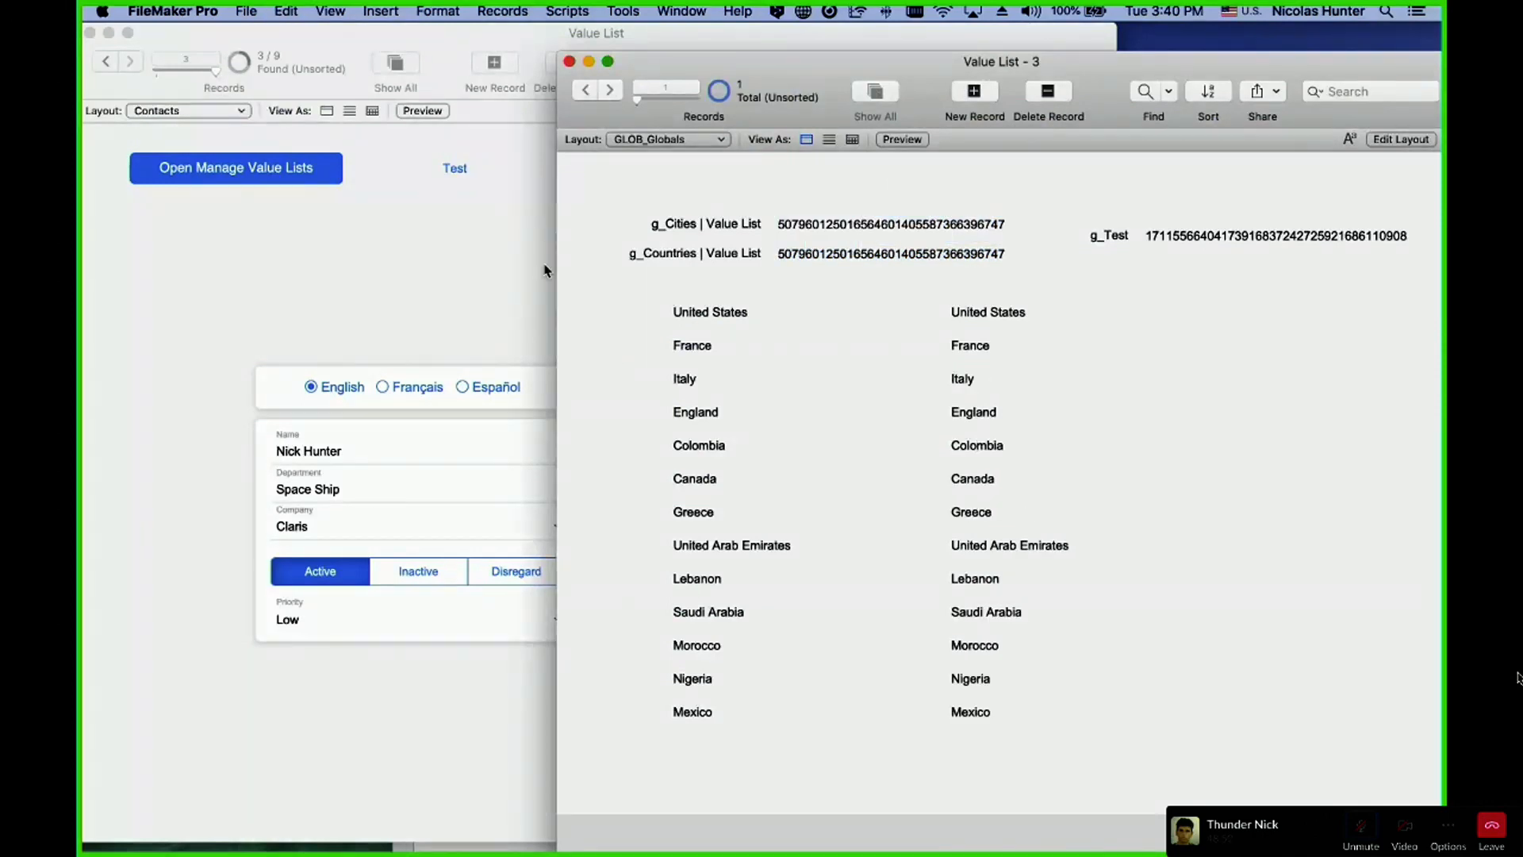
- Check which choices the Billing drop-down in the Contacts window offers with the swapped list ID
{"action": "left_click", "coordinate": [545, 270]}
{"action": "left_click", "coordinate": [687, 451]}
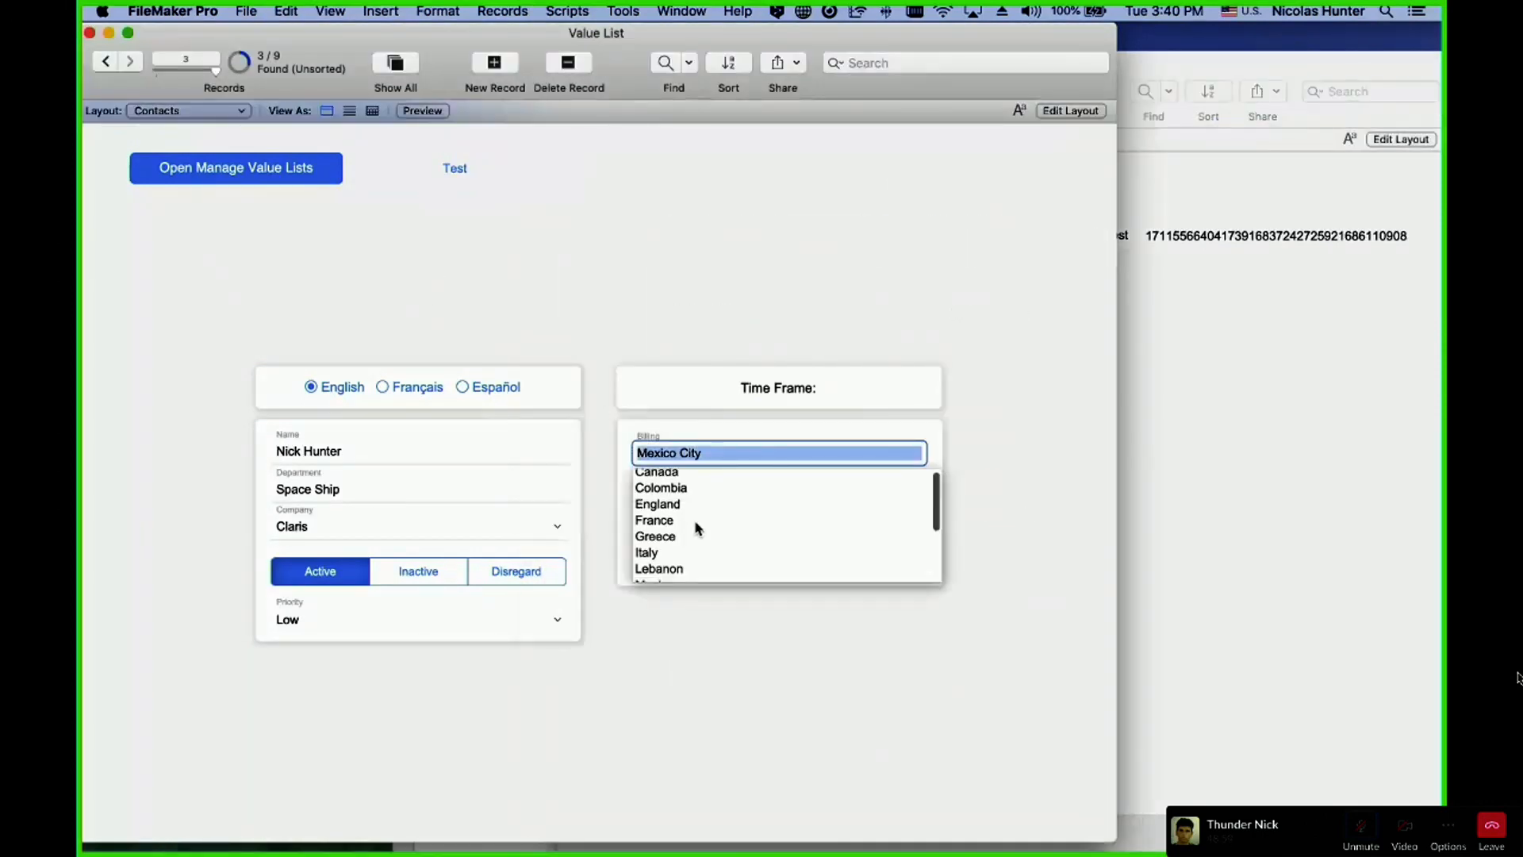
{"action": "scroll", "coordinate": [698, 527], "scroll_direction": "down", "scroll_amount": 3}
{"action": "left_click", "coordinate": [663, 222]}
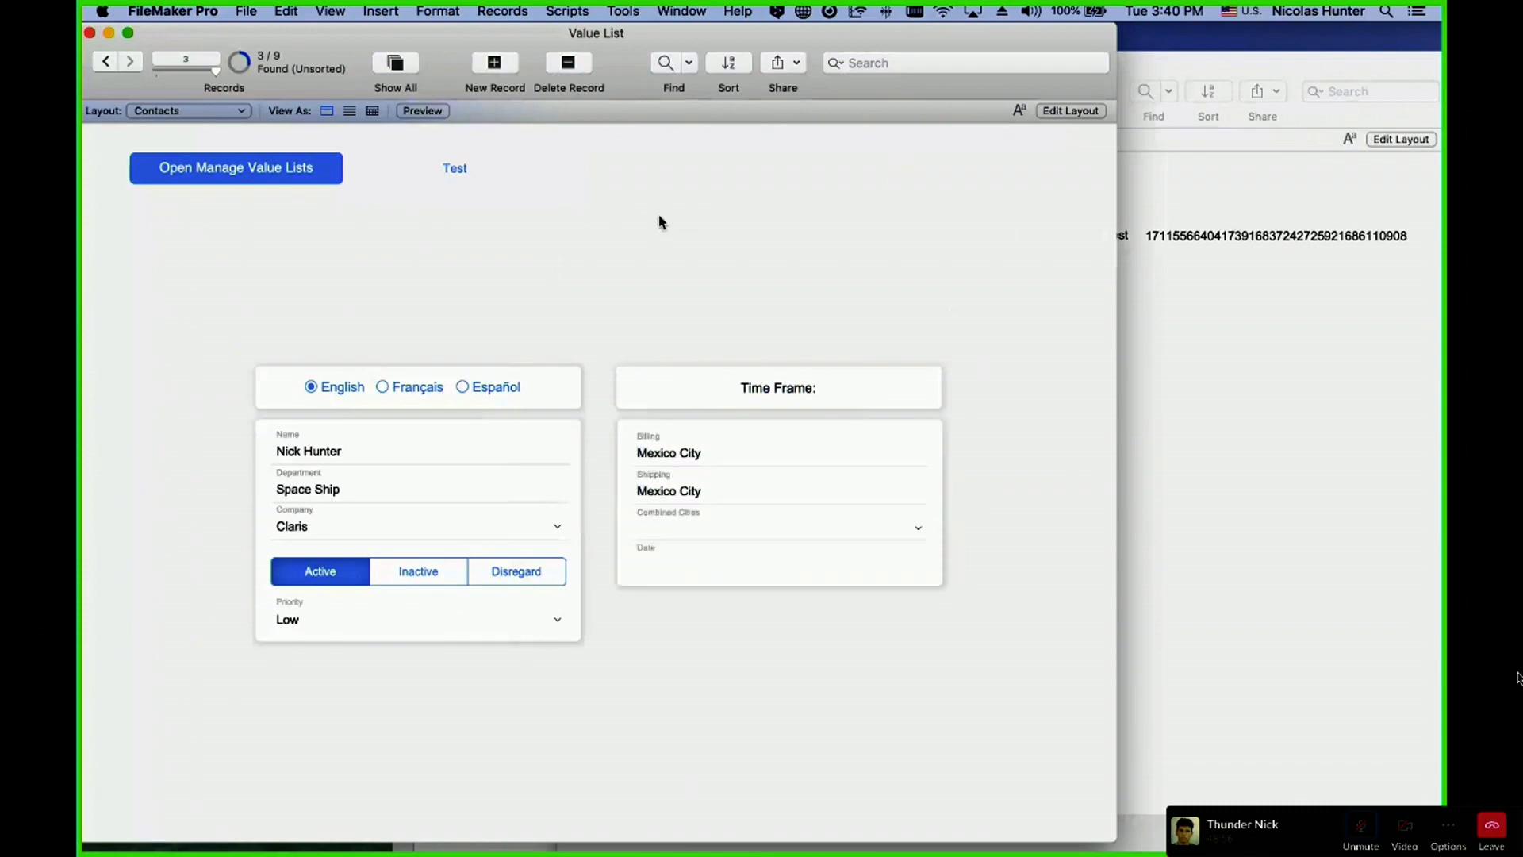
- Copy the ID saved in g_Test back into g_Cities | Value List and recheck the Billing choices in the Contacts window
{"action": "left_click", "coordinate": [1191, 256]}
{"action": "key", "text": "super+a"}
{"action": "key", "text": "super+c"}
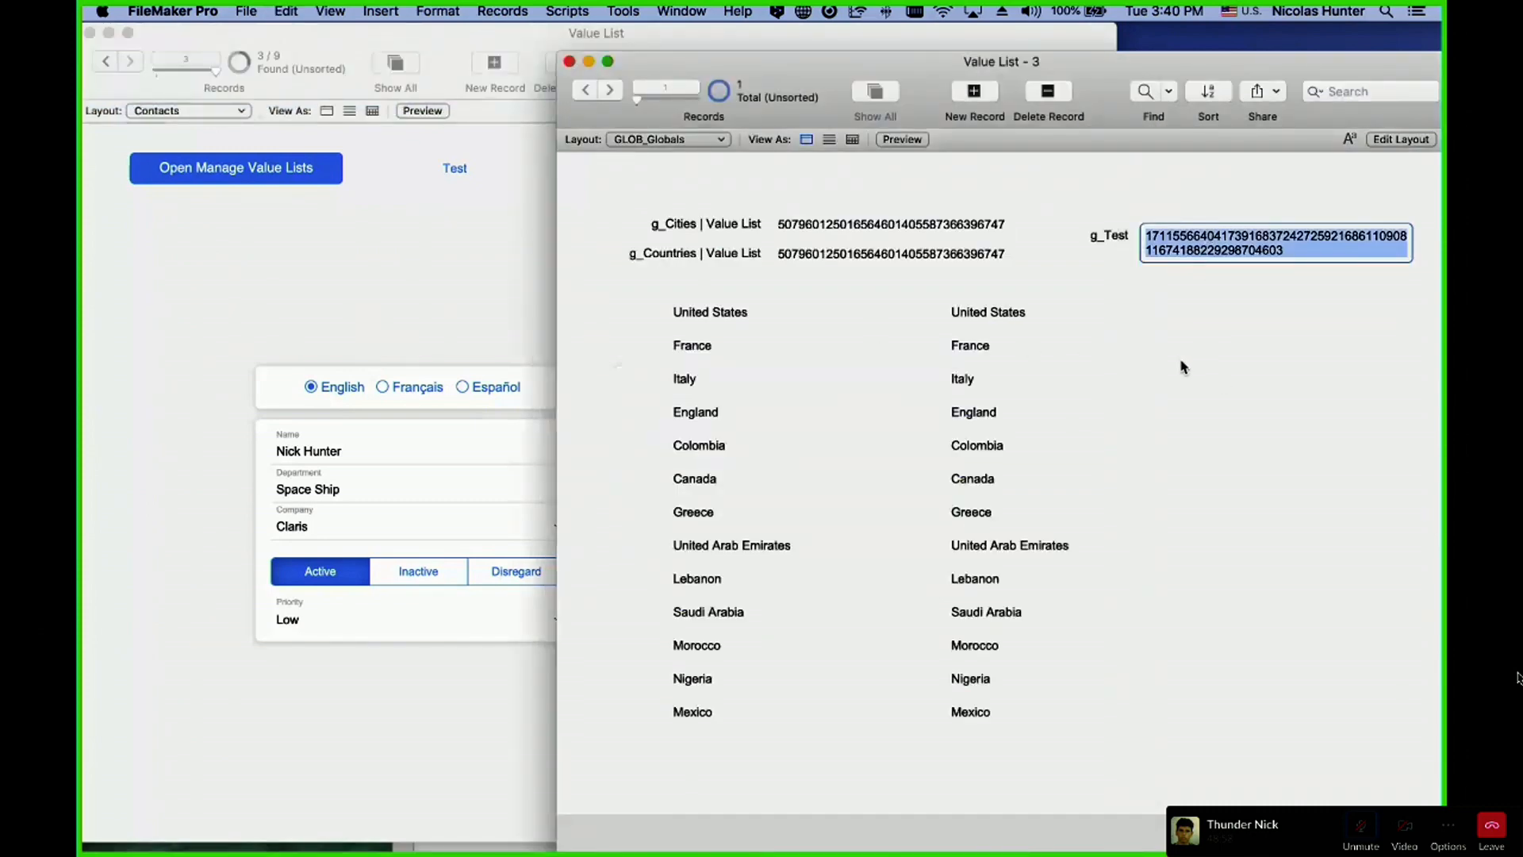
{"action": "left_click", "coordinate": [1183, 366]}
{"action": "left_click", "coordinate": [801, 226]}
{"action": "key", "text": "super+s"}
{"action": "key", "text": "Escape"}
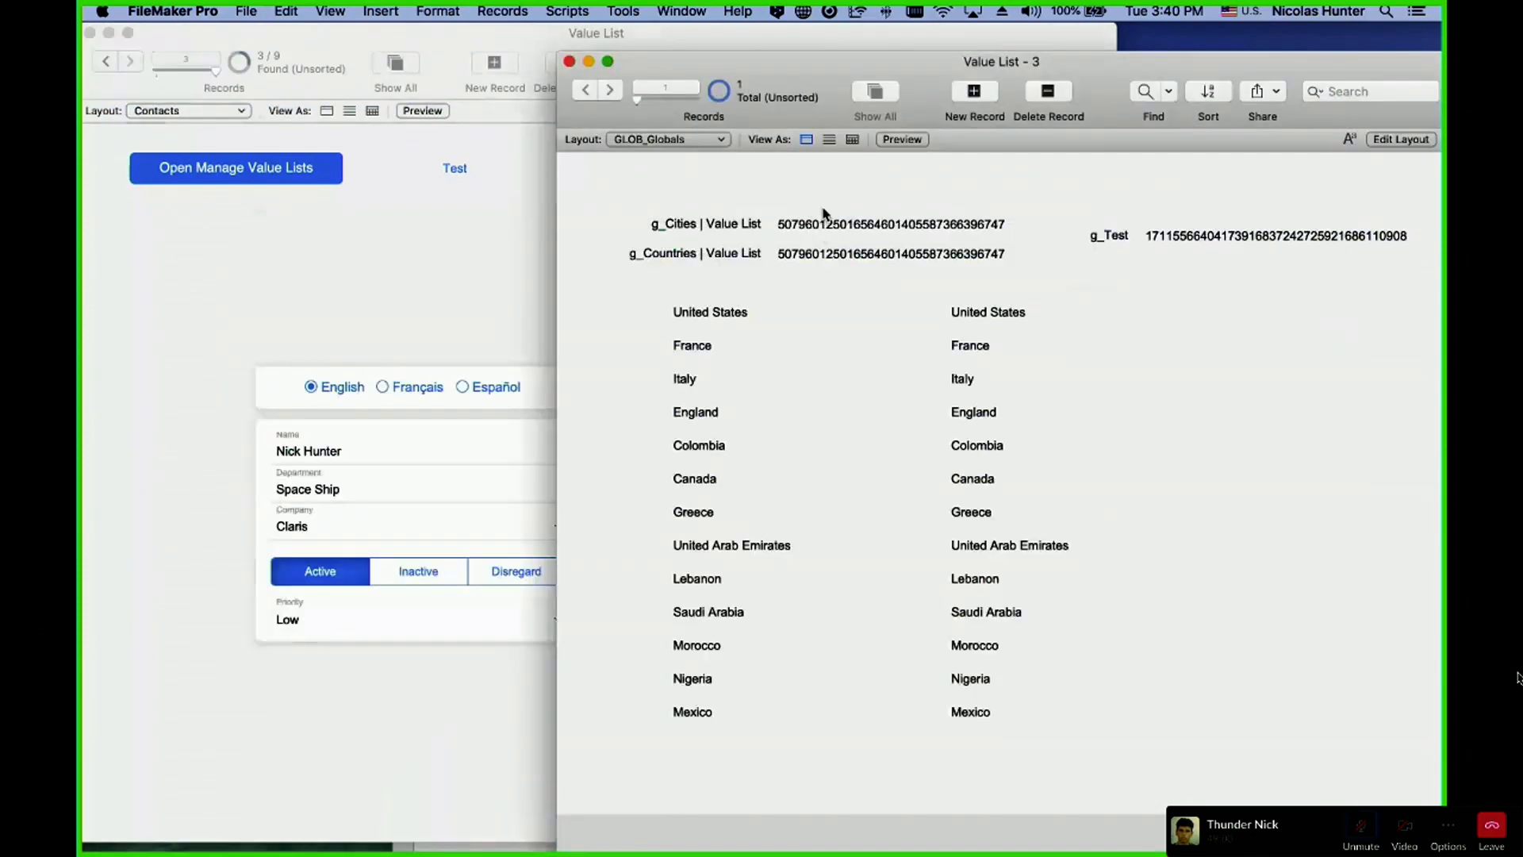
{"action": "left_click", "coordinate": [825, 214]}
{"action": "key", "text": "super+a"}
{"action": "key", "text": "super+v"}
{"action": "left_click", "coordinate": [545, 370]}
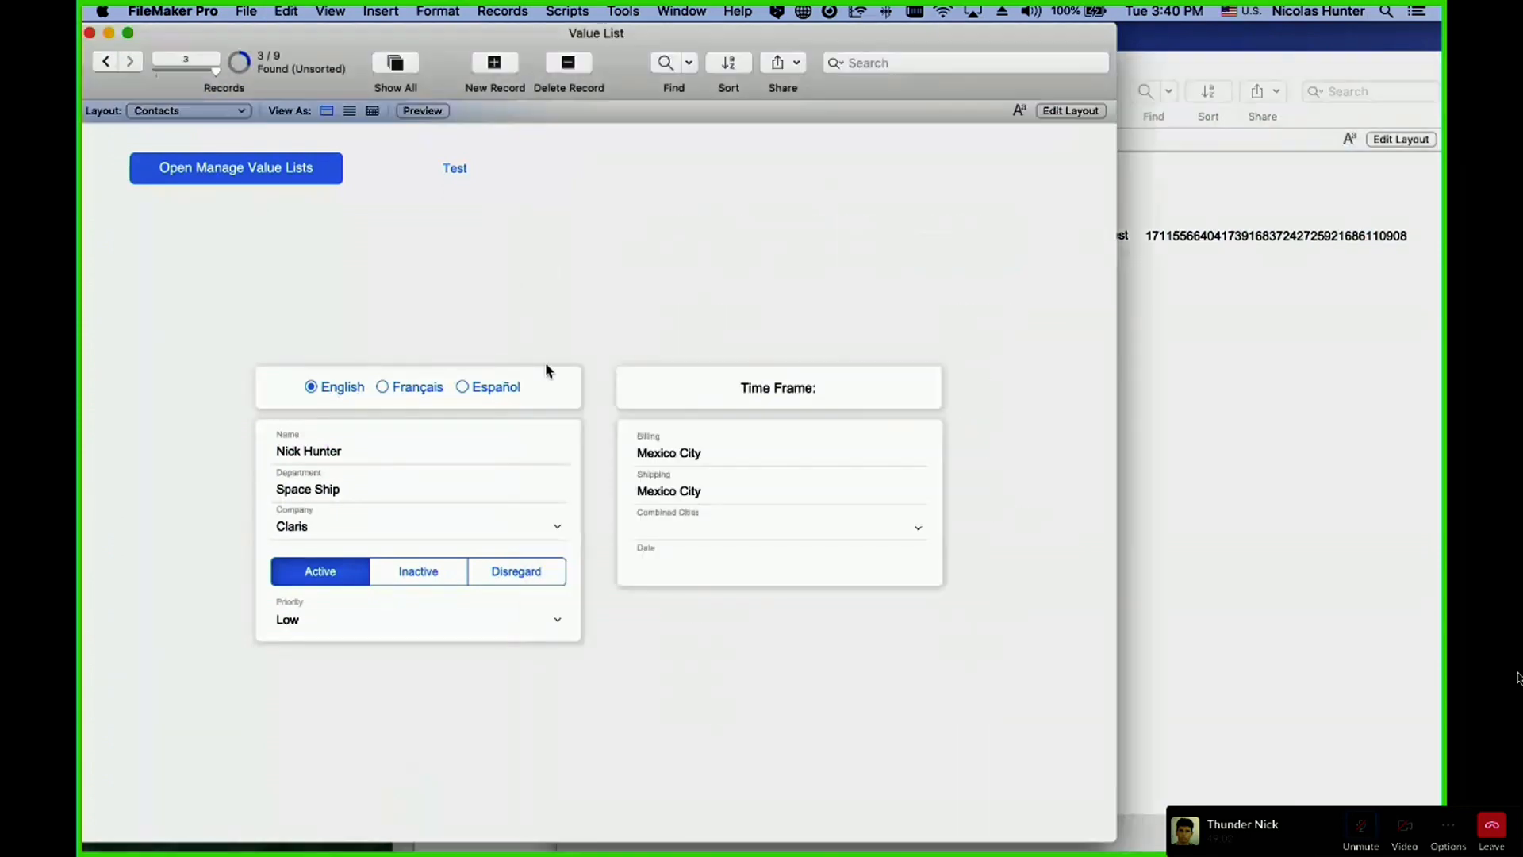
{"action": "left_click", "coordinate": [679, 457]}
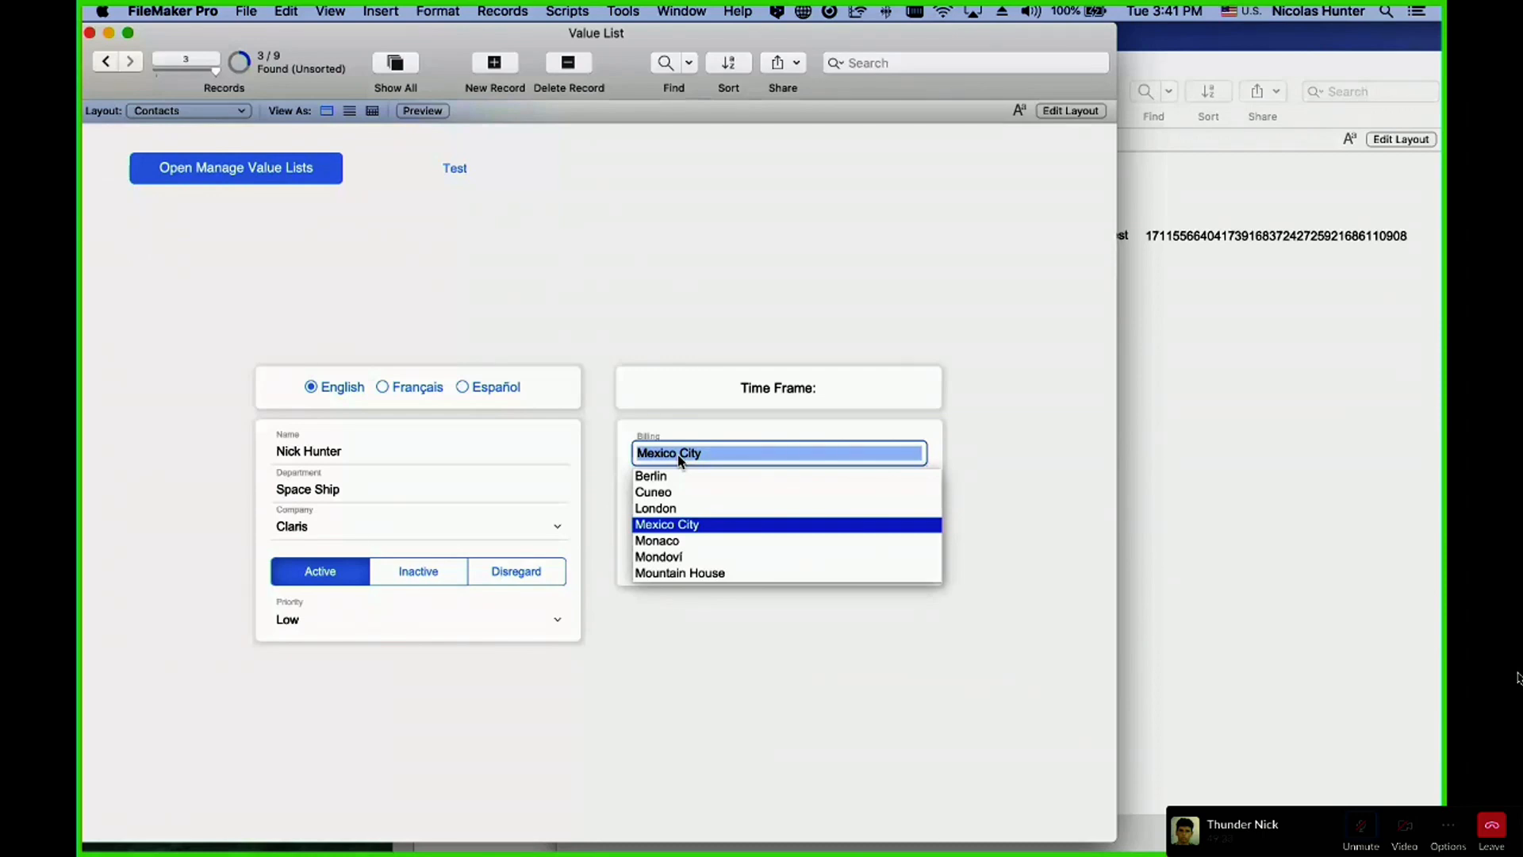
- In the globals window, switch to the Value Lists layout and create a new value list record
{"action": "left_click", "coordinate": [620, 236]}
{"action": "left_click", "coordinate": [1175, 361]}
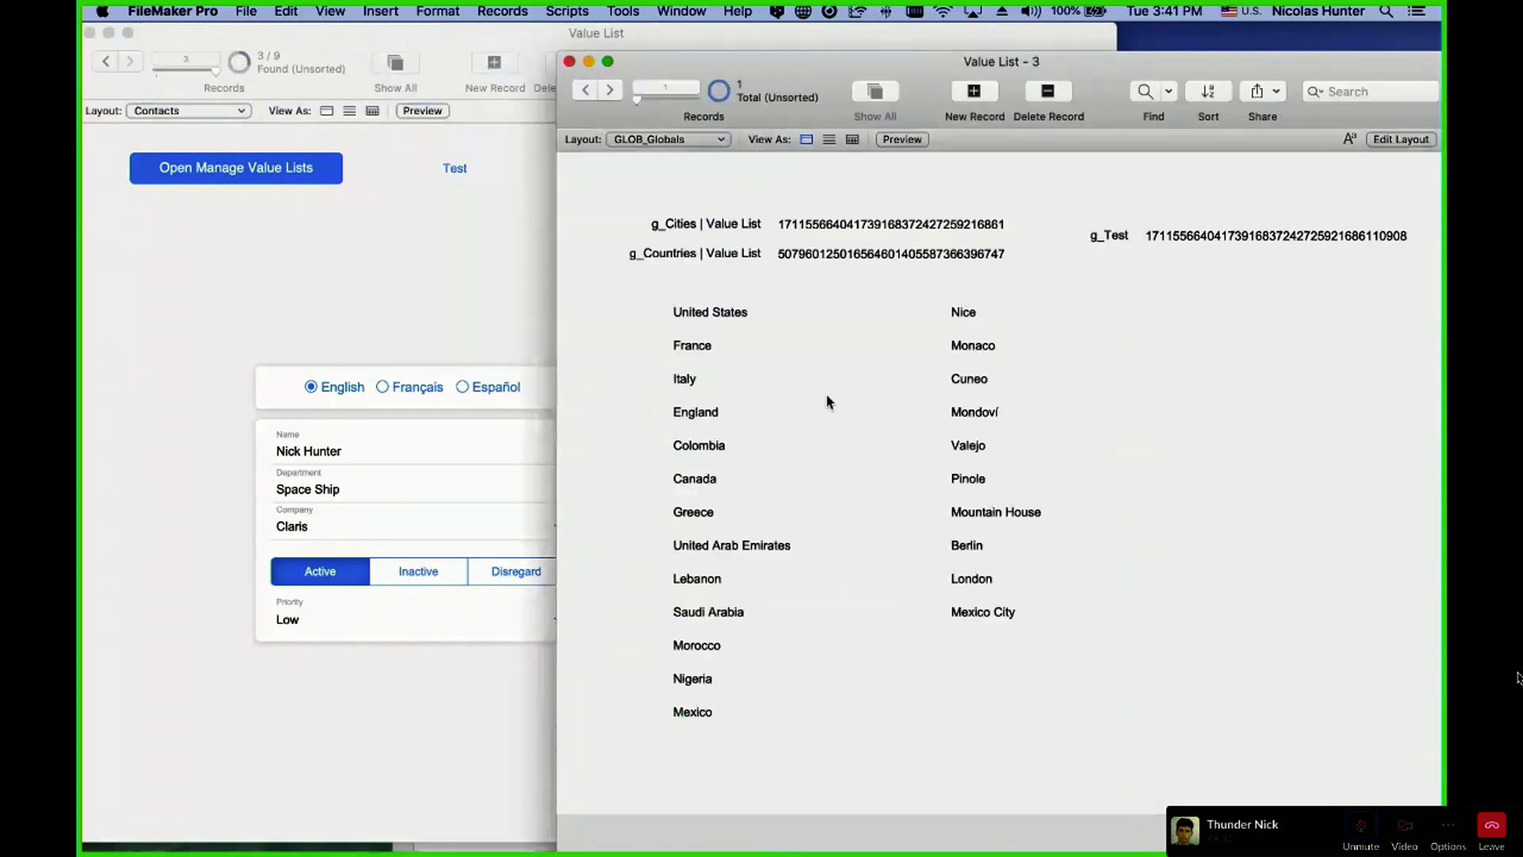
{"action": "left_click", "coordinate": [673, 140]}
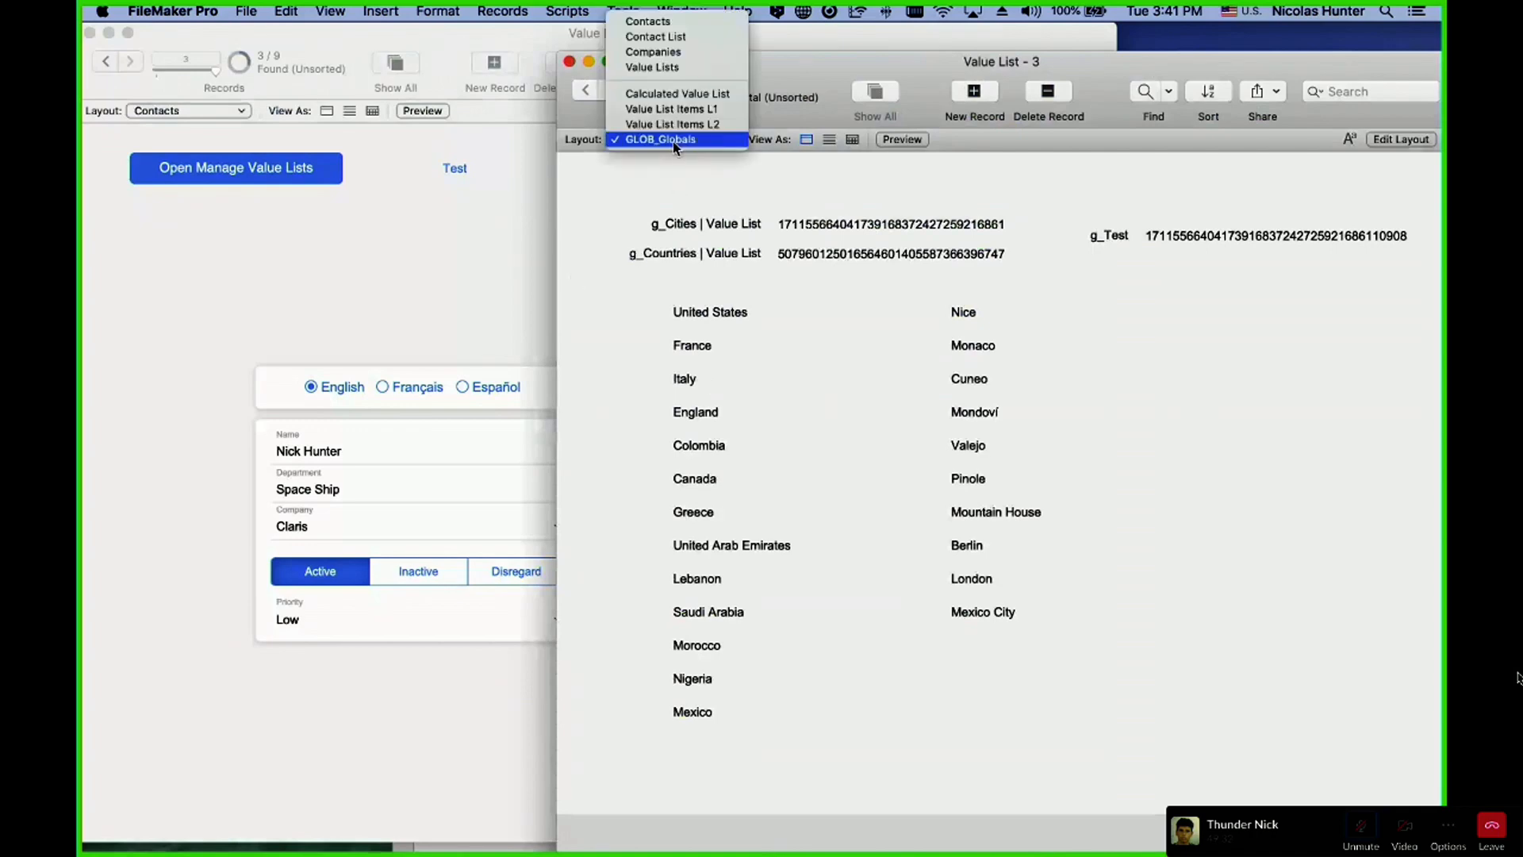
{"action": "left_click", "coordinate": [677, 67]}
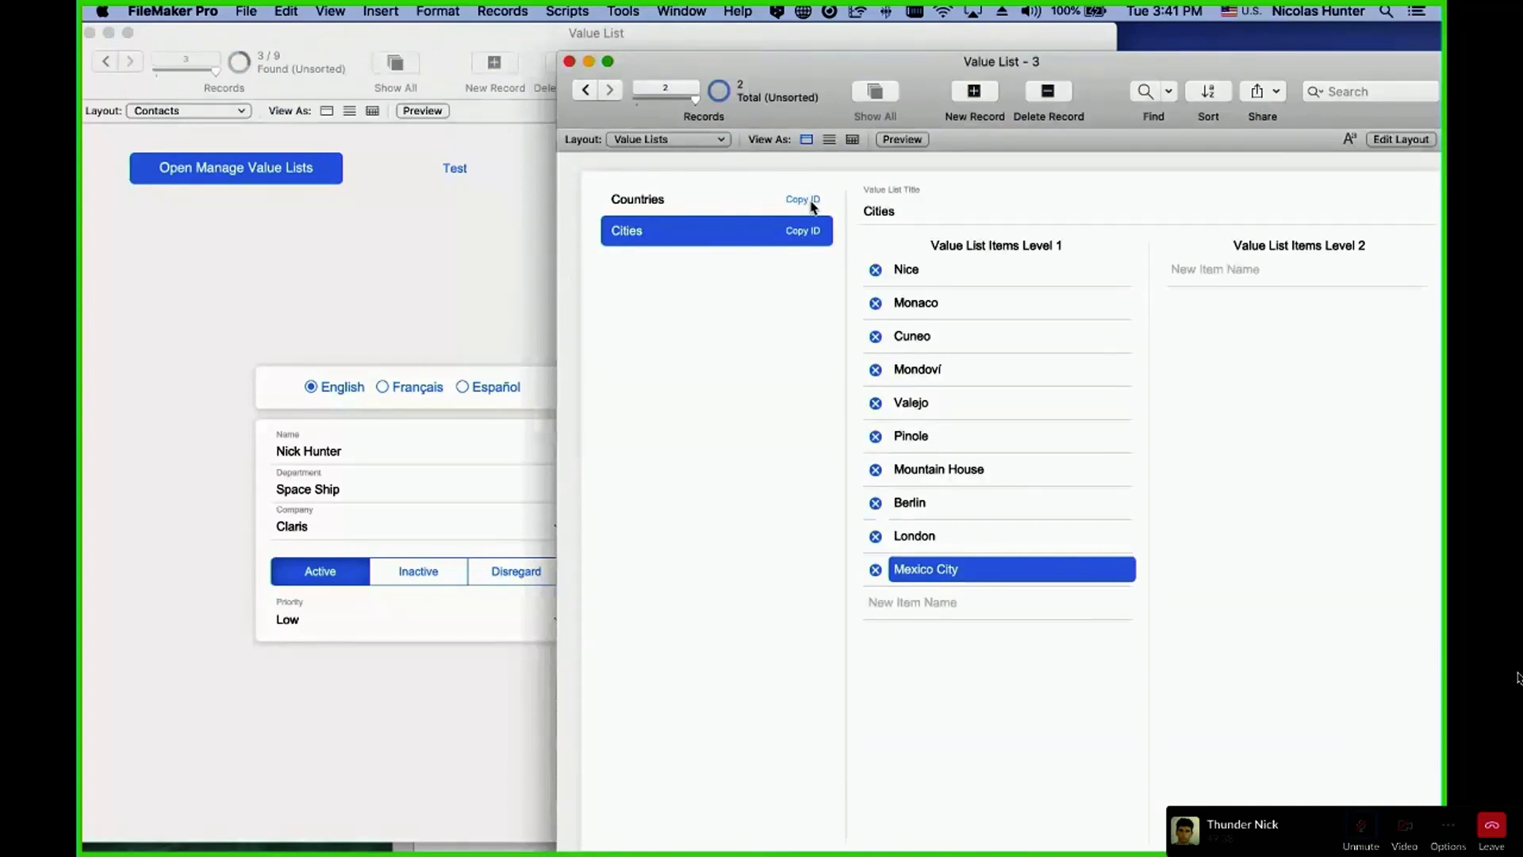
{"action": "left_click", "coordinate": [752, 196]}
{"action": "left_click", "coordinate": [971, 93]}
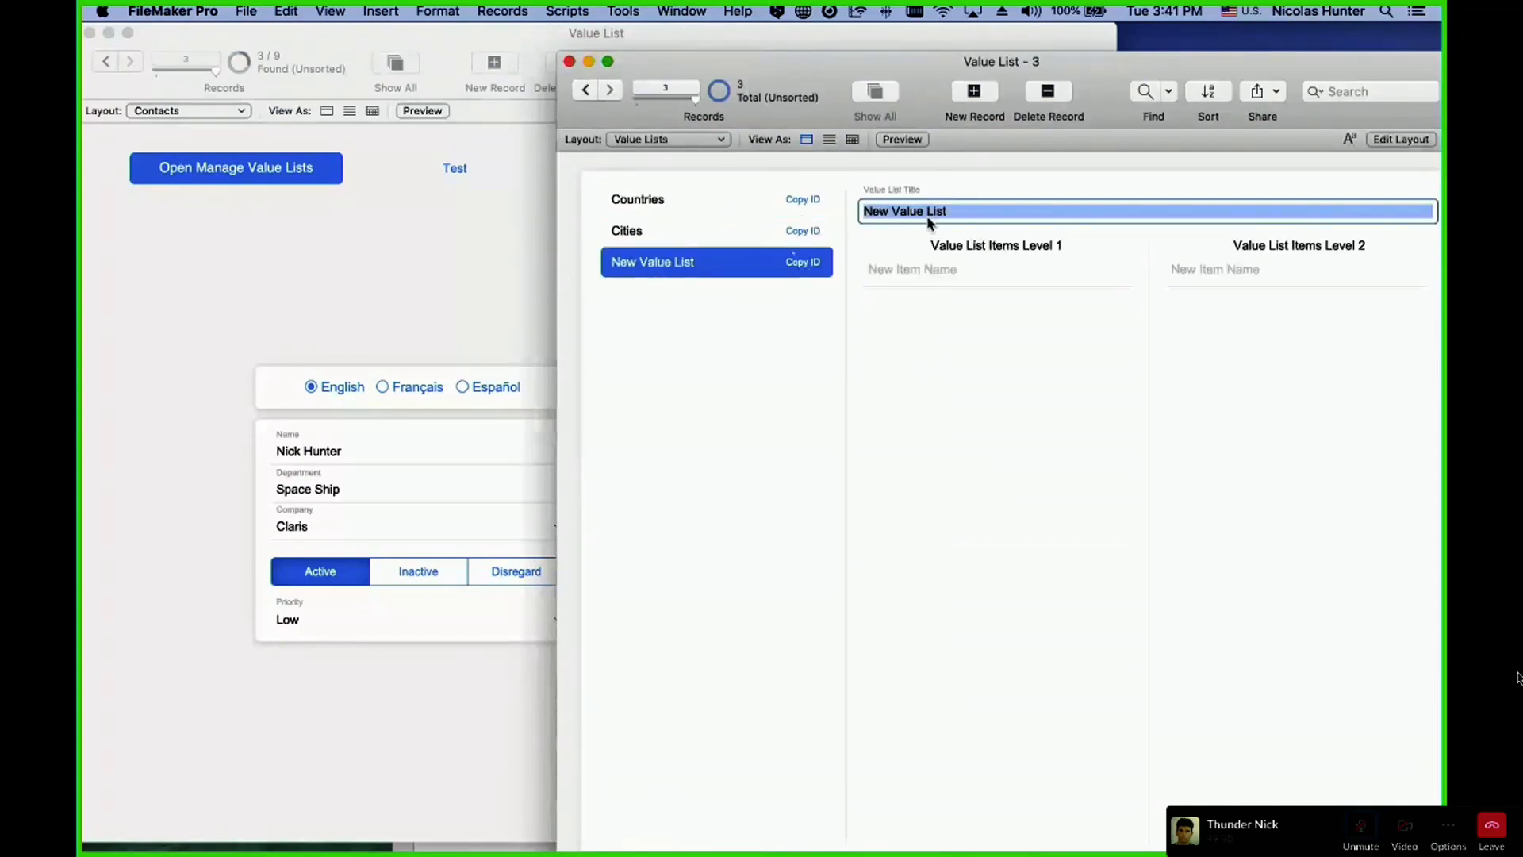
- Title the new value list California
{"action": "type", "text": "Cali"}
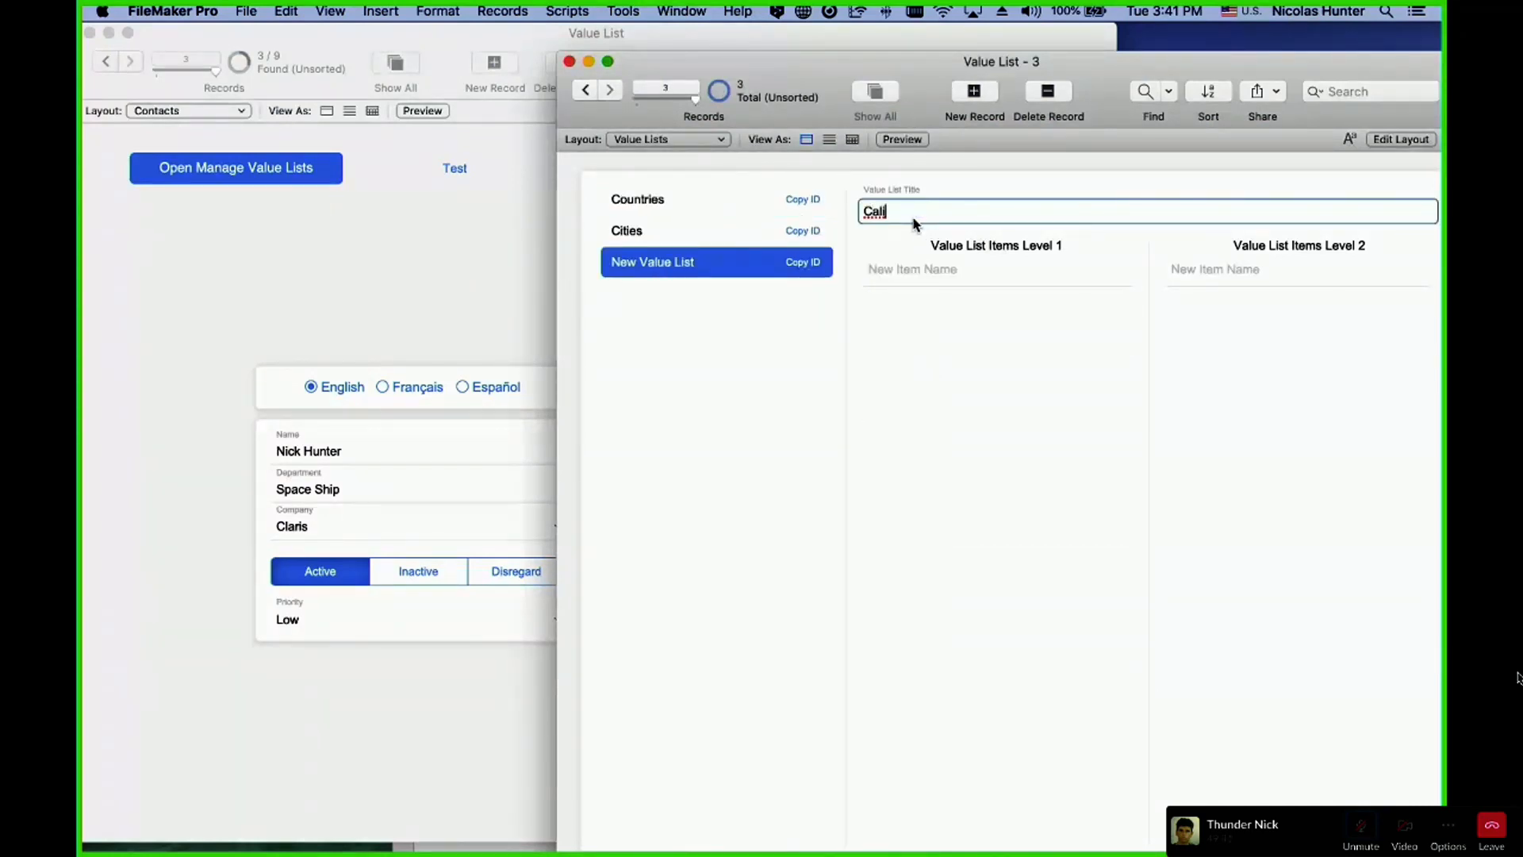
{"action": "type", "text": "fiforn"}
{"action": "double_click", "coordinate": [918, 211]}
{"action": "type", "text": "California"}
{"action": "key", "text": "BackSpace"}
{"action": "key", "text": "BackSpace"}
{"action": "type", "text": "ia"}
{"action": "left_click", "coordinate": [956, 181]}
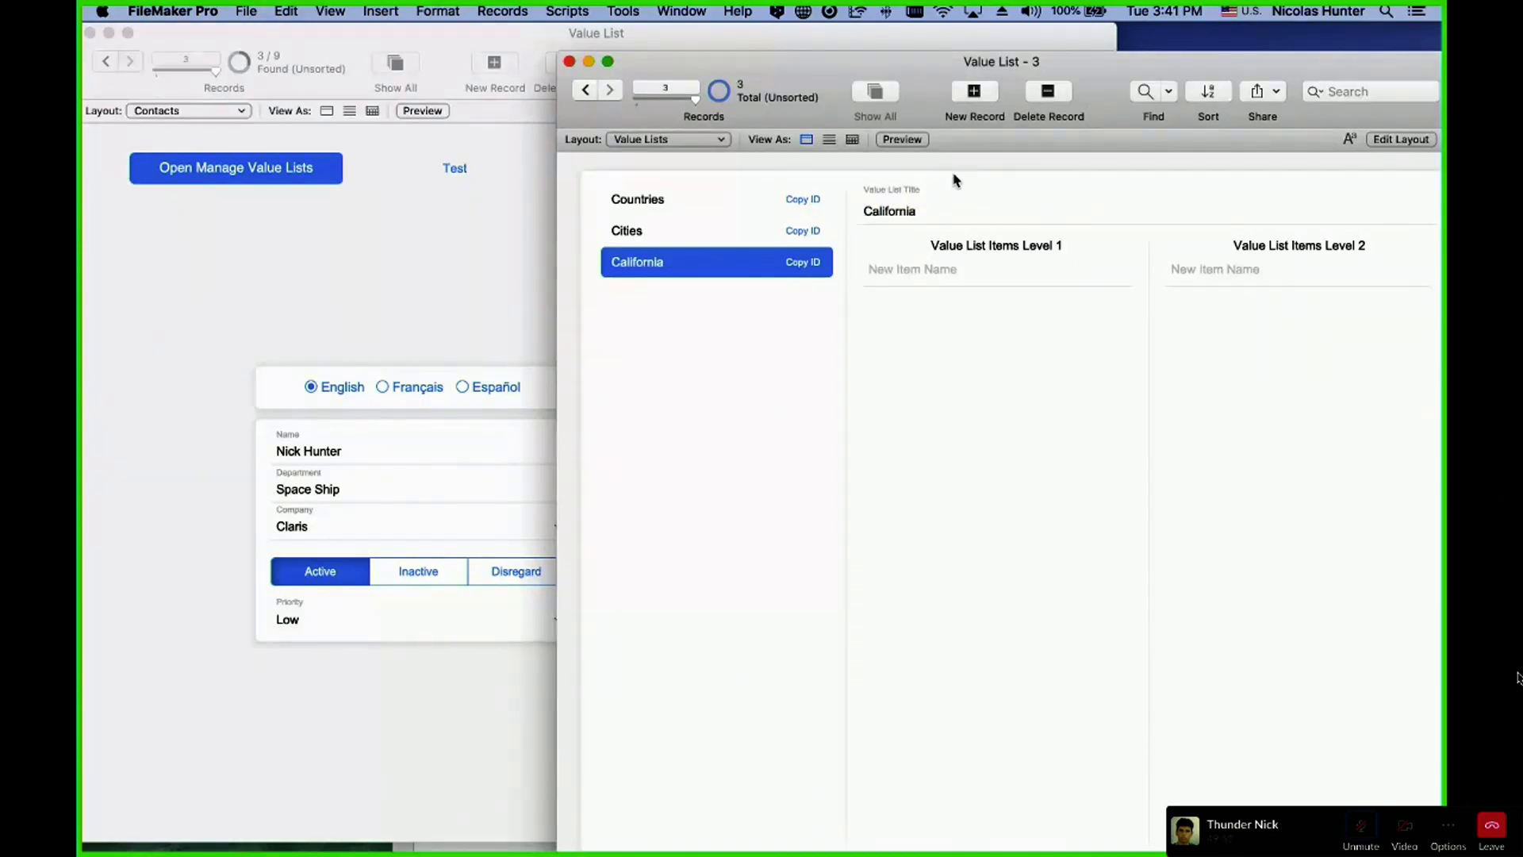
- Add Santa Clara as the first Level 1 item of the California value list
{"action": "left_click", "coordinate": [899, 270]}
{"action": "type", "text": "San"}
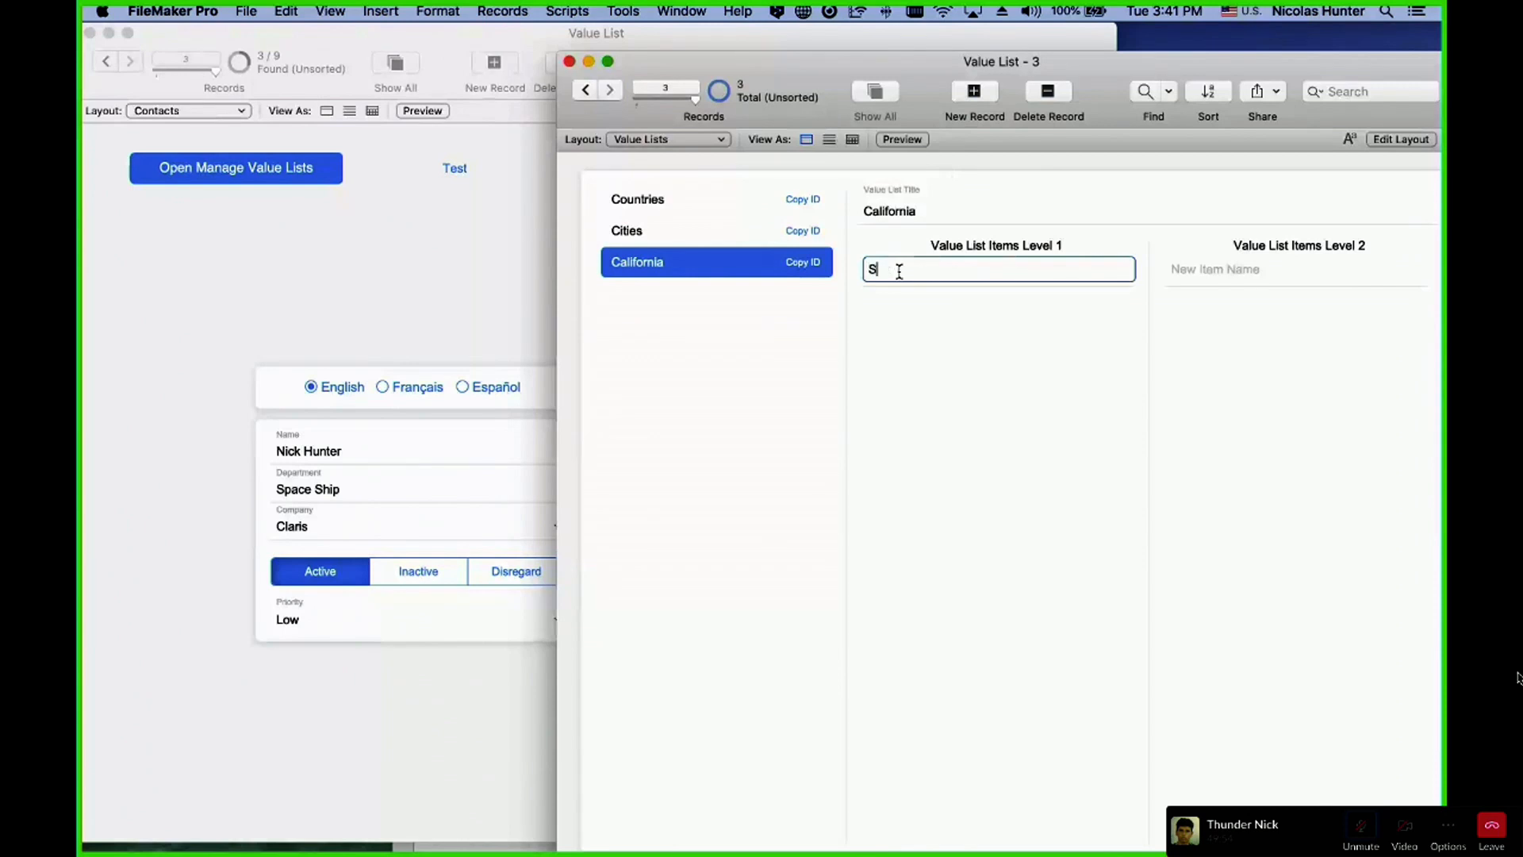
{"action": "key", "text": "BackSpace"}
{"action": "key", "text": "BackSpace"}
{"action": "key", "text": "BackSpace"}
{"action": "type", "text": "Santa Cara"}
{"action": "left_click", "coordinate": [915, 299]}
{"action": "double_click", "coordinate": [920, 270]}
{"action": "type", "text": "Clara"}
{"action": "key", "text": "Return"}
- Add San Joaquin as the second Level 1 item of the California value list
{"action": "left_click", "coordinate": [925, 302]}
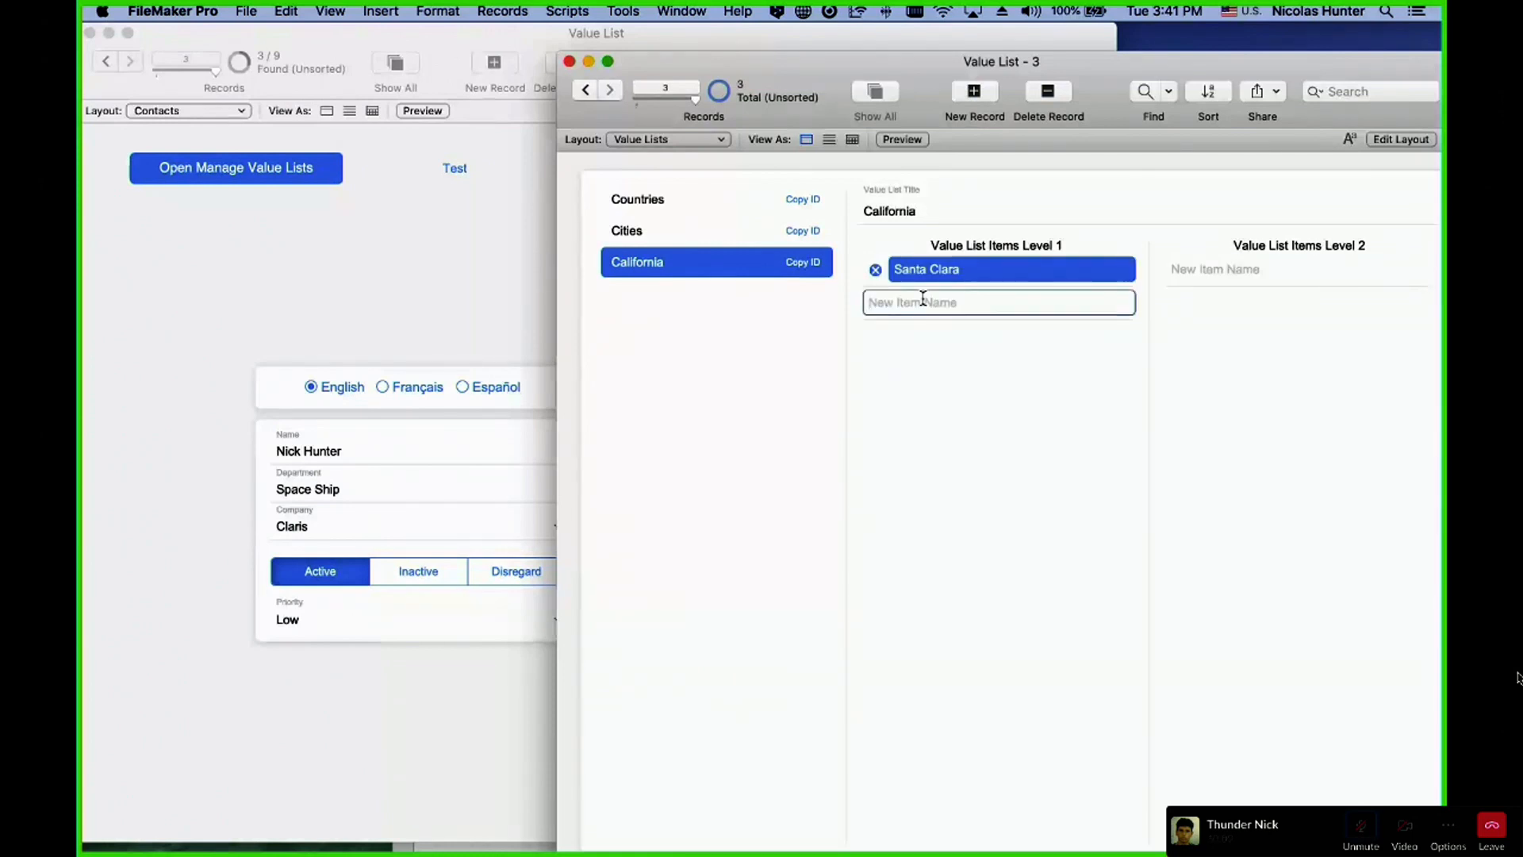
{"action": "type", "text": "San Joaquim"}
{"action": "left_click", "coordinate": [944, 352]}
{"action": "left_click", "coordinate": [973, 310]}
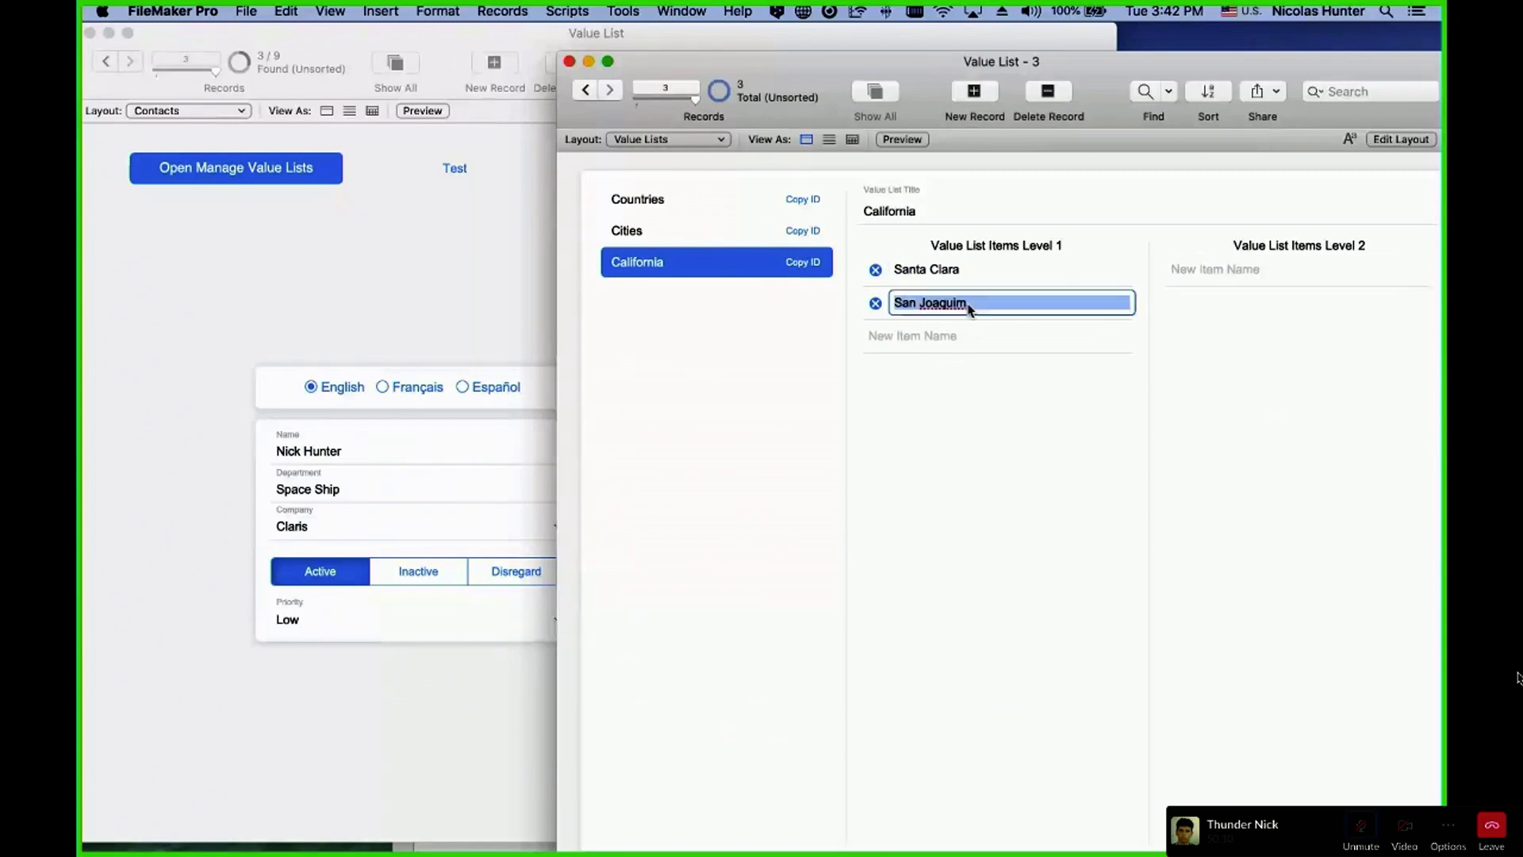
{"action": "left_click", "coordinate": [972, 304]}
{"action": "key", "text": "BackSpace"}
{"action": "type", "text": "n"}
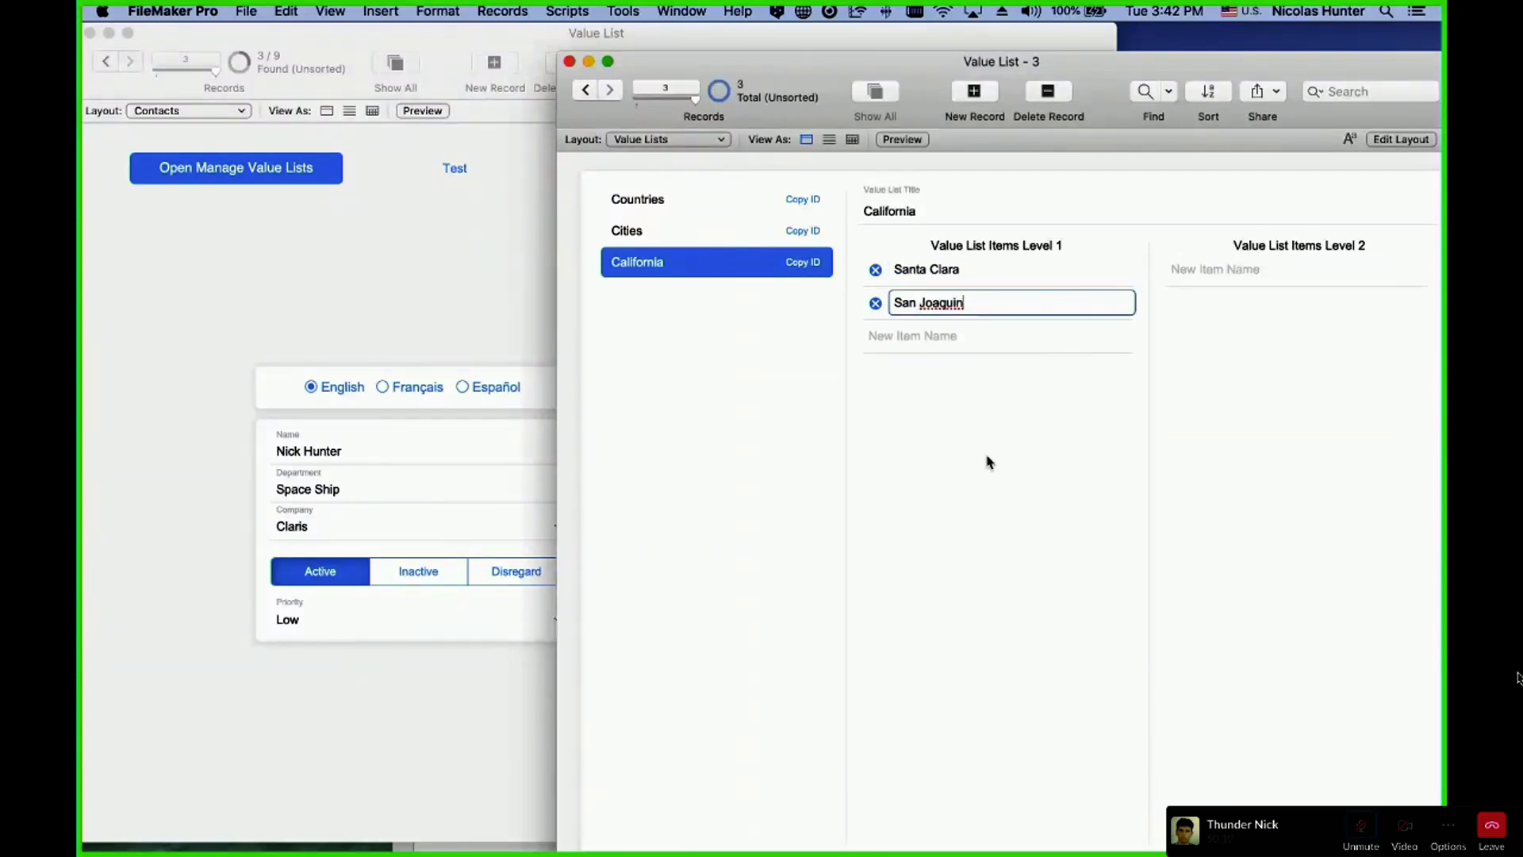
{"action": "left_click", "coordinate": [991, 464]}
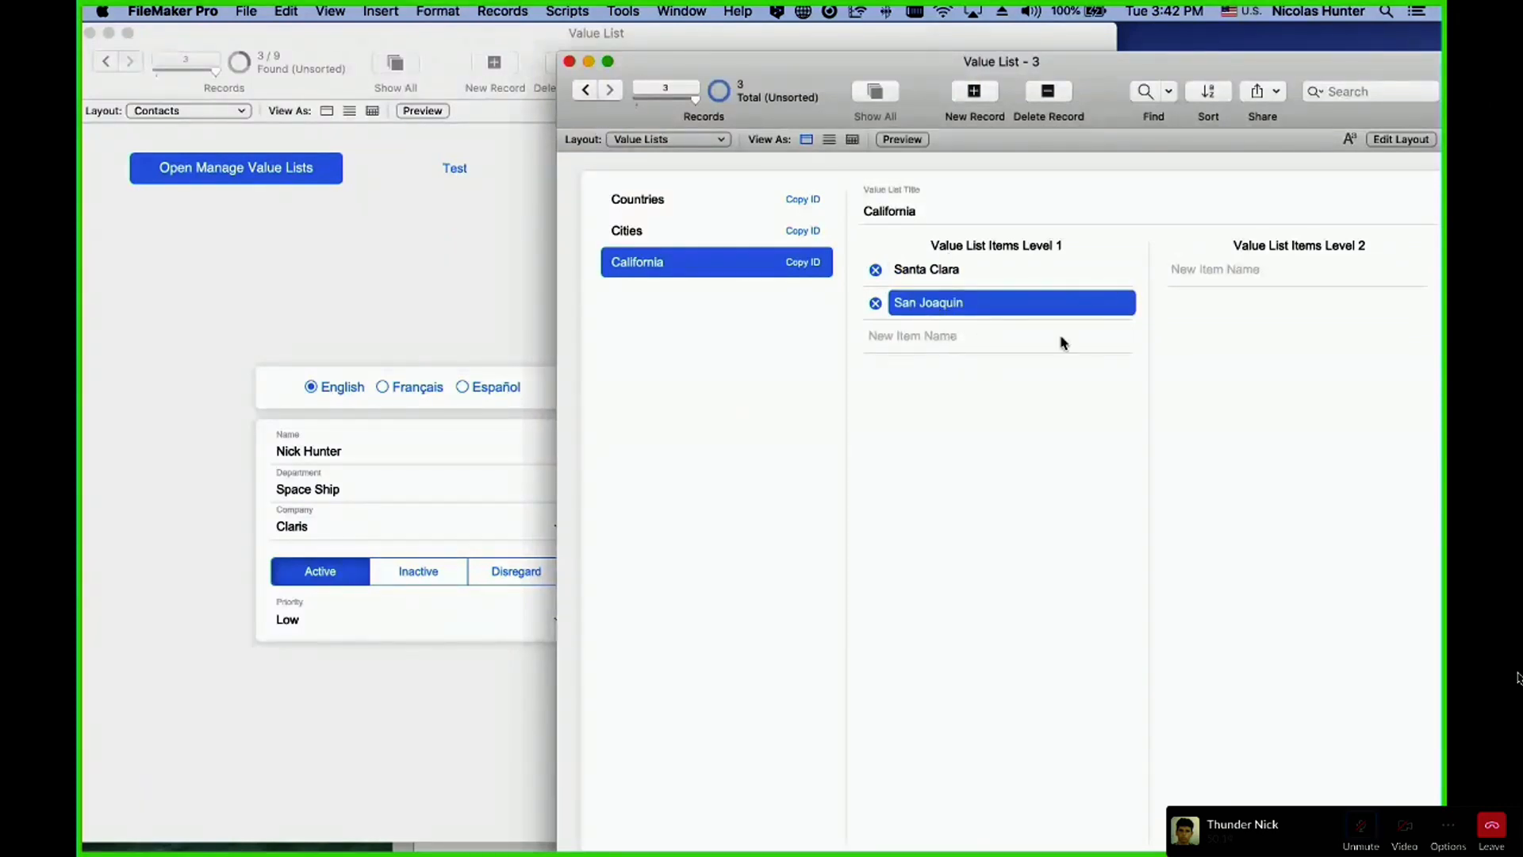
{"action": "left_click", "coordinate": [948, 308]}
{"action": "left_click", "coordinate": [965, 418]}
{"action": "left_click", "coordinate": [949, 306]}
{"action": "left_click", "coordinate": [996, 459]}
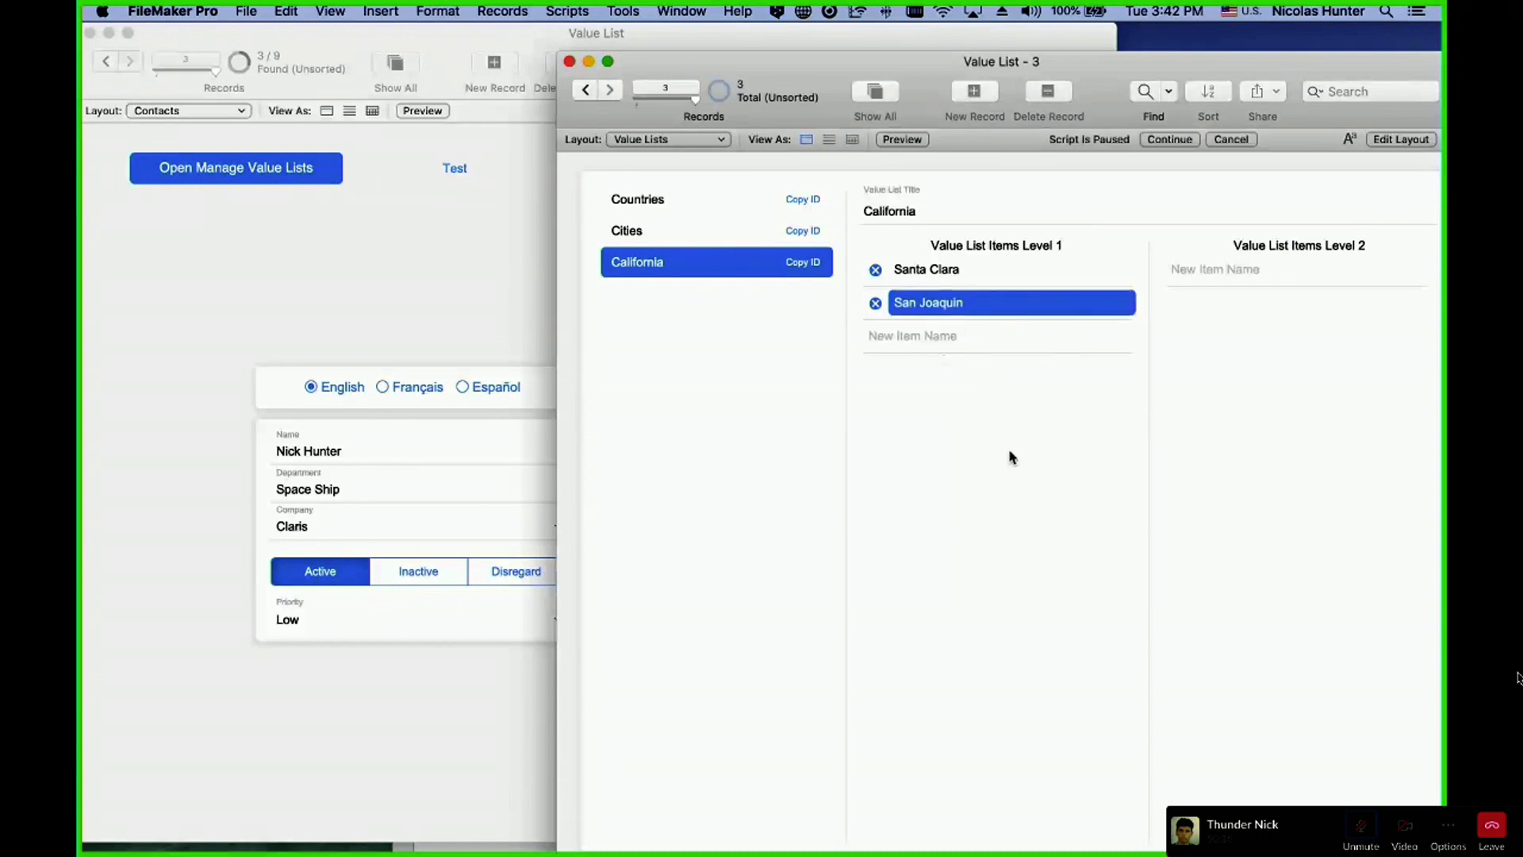
- Add Sacramento, San Francisco and Contra Costa to the California list's Level 1 items
{"action": "left_click", "coordinate": [939, 340]}
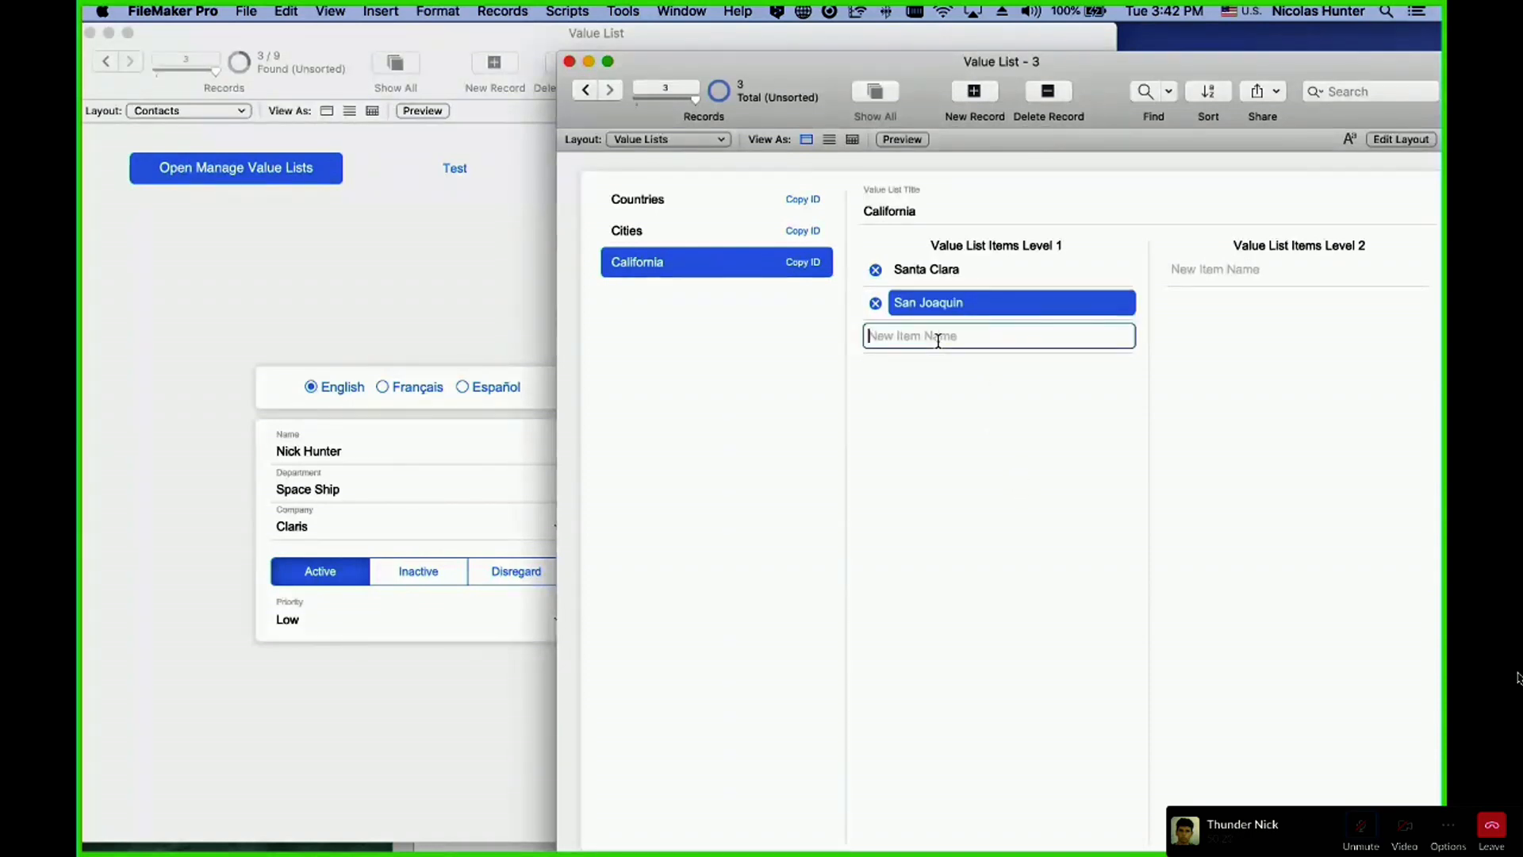
{"action": "type", "text": "Sacramento"}
{"action": "key", "text": "Return"}
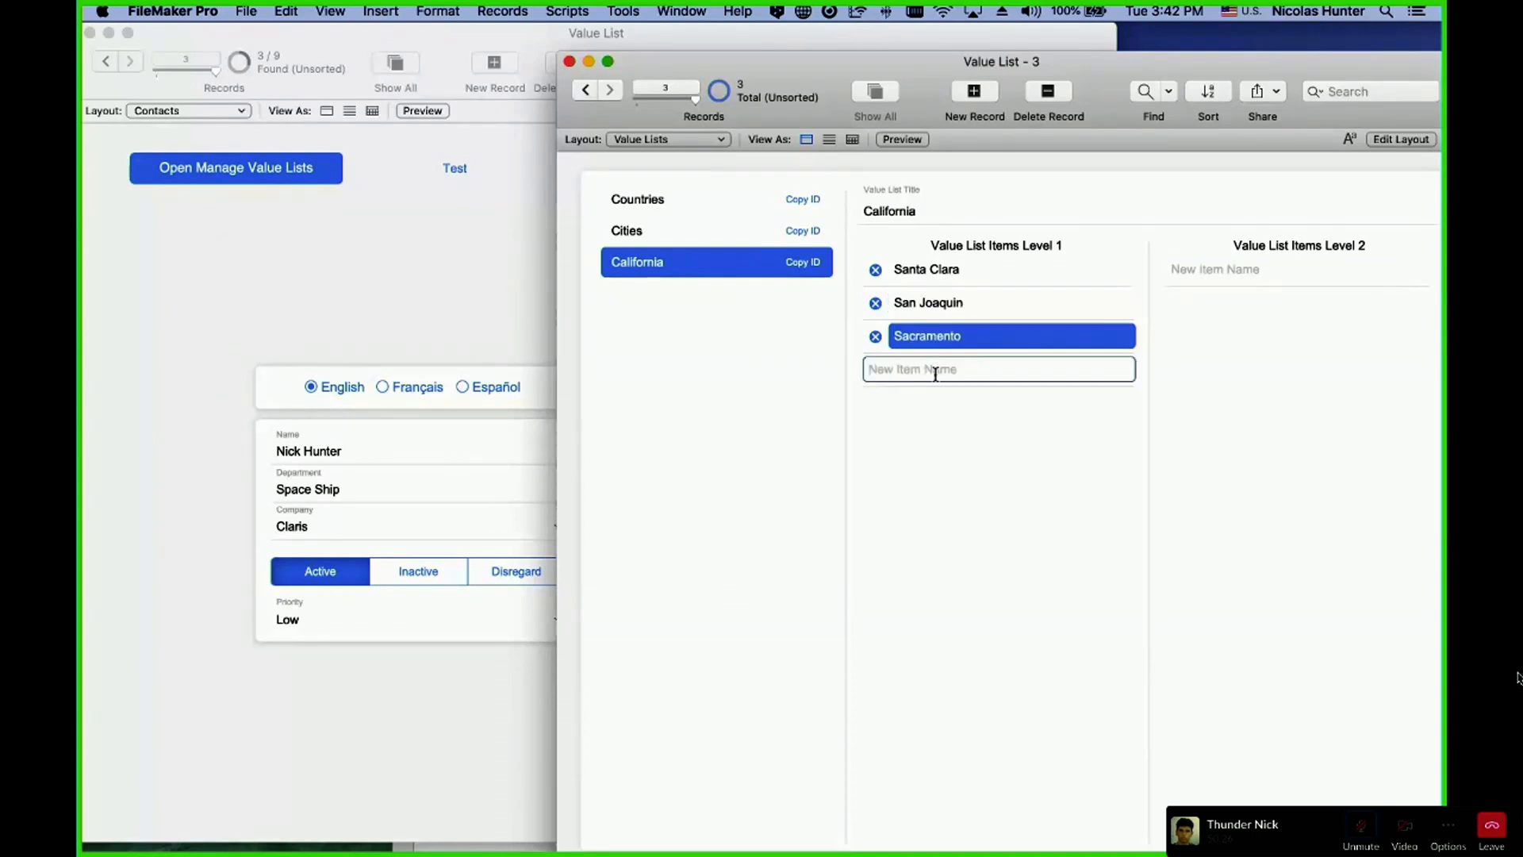
{"action": "type", "text": "San Francisco"}
{"action": "key", "text": "Return"}
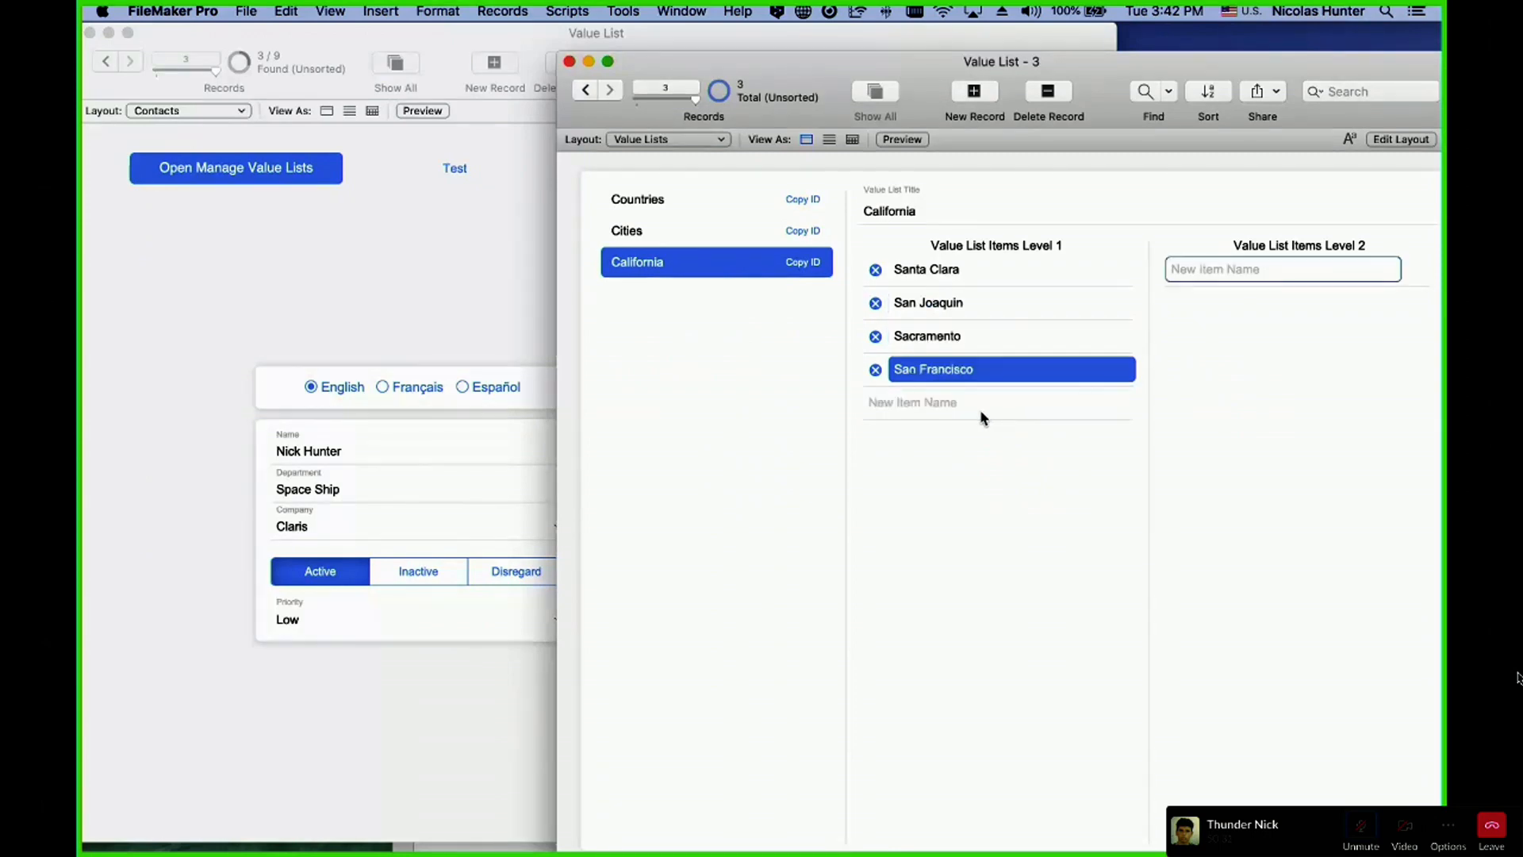
{"action": "type", "text": "Contra Costa"}
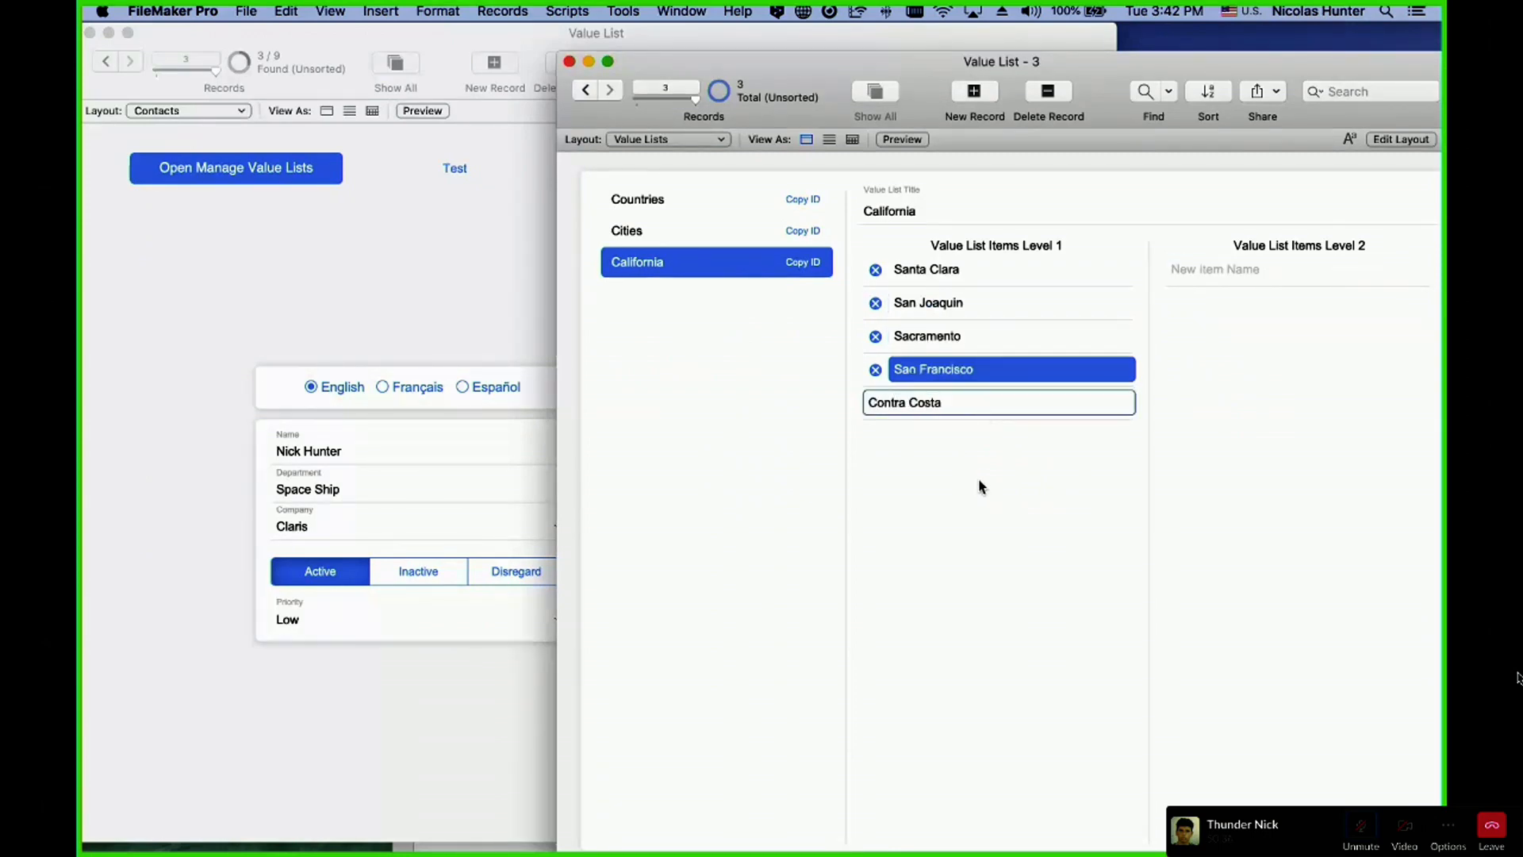
{"action": "key", "text": "Return"}
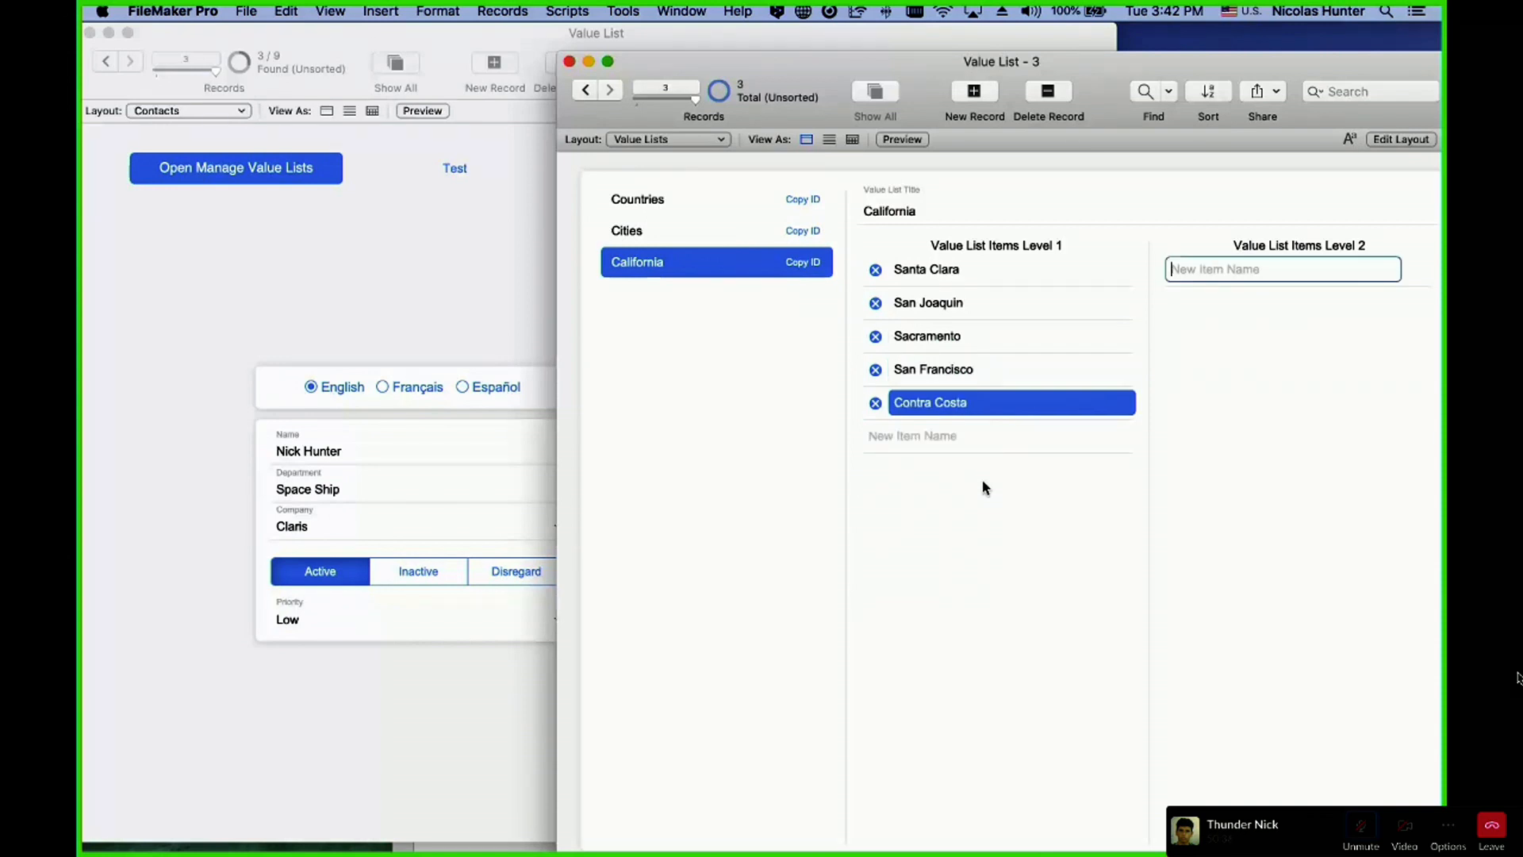
- Add Central Valley as the last Level 1 item of the California value list
{"action": "left_click", "coordinate": [926, 436]}
{"action": "type", "text": "Centra Valley"}
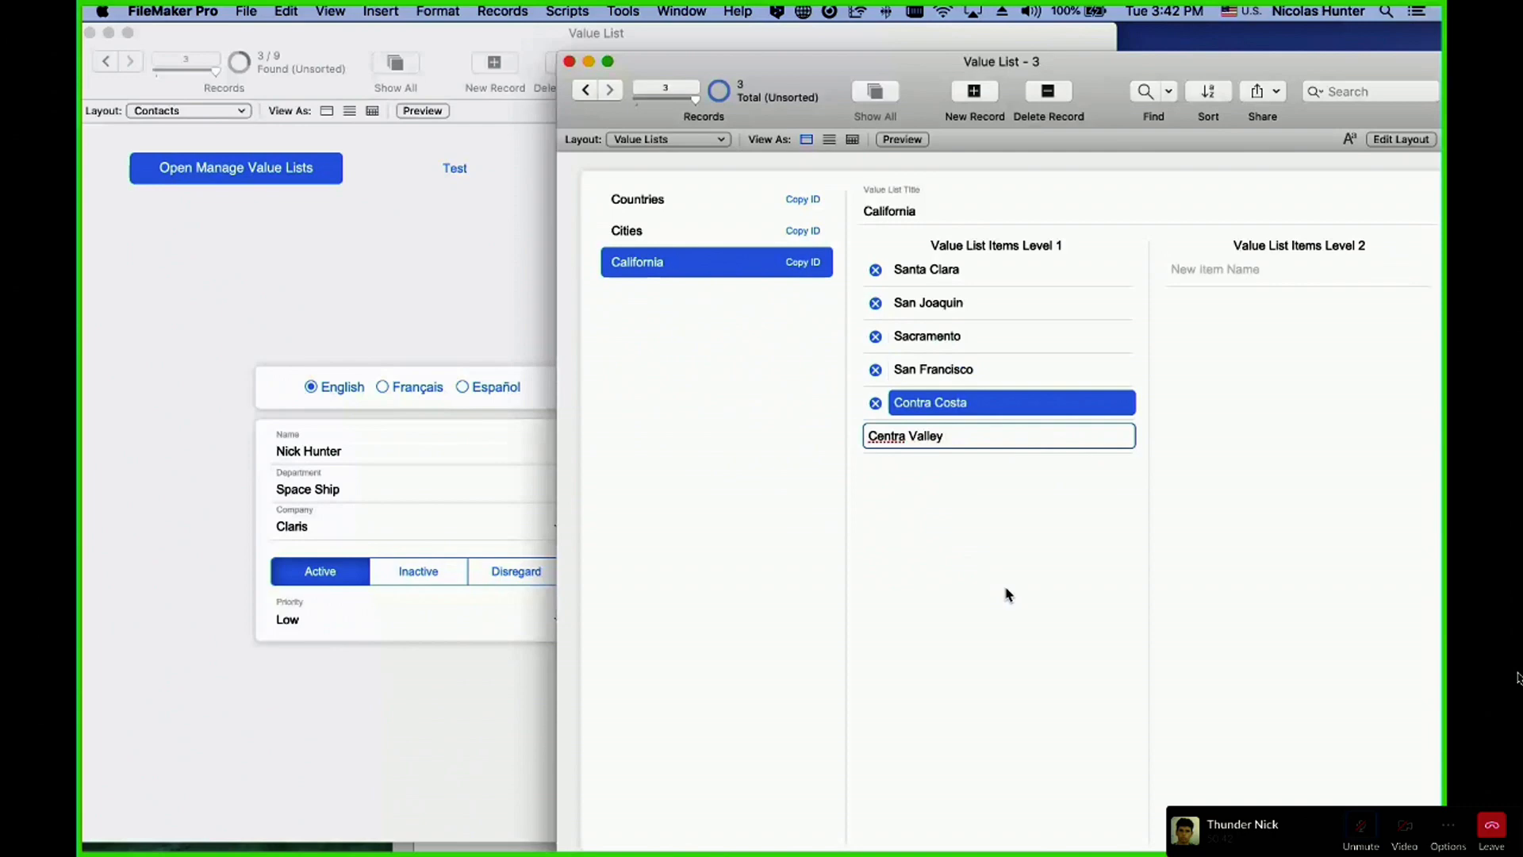
{"action": "key", "text": "Return"}
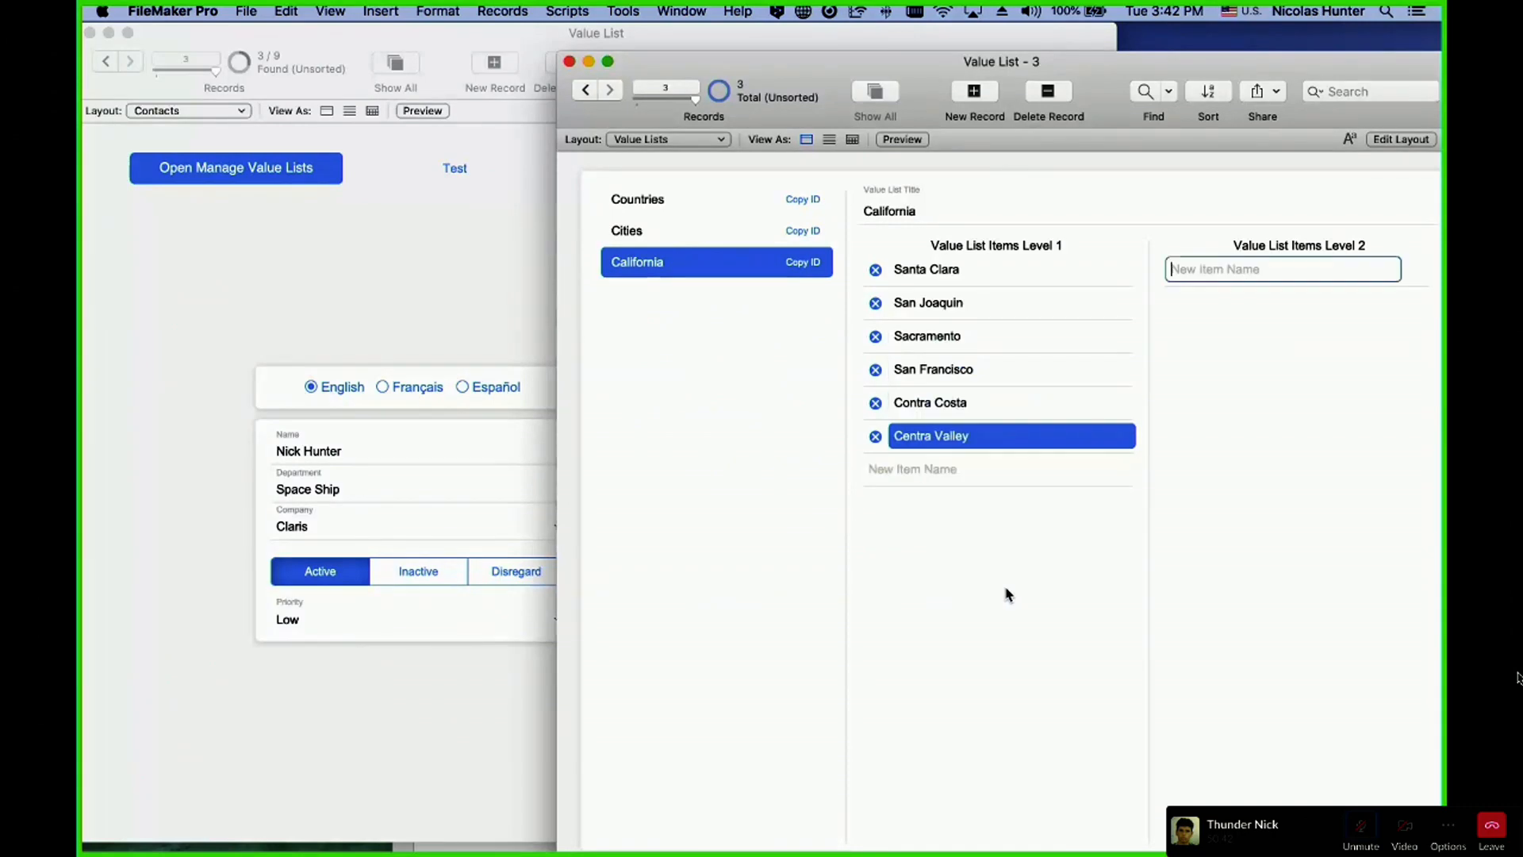
{"action": "left_click", "coordinate": [931, 443]}
{"action": "left_click", "coordinate": [932, 437]}
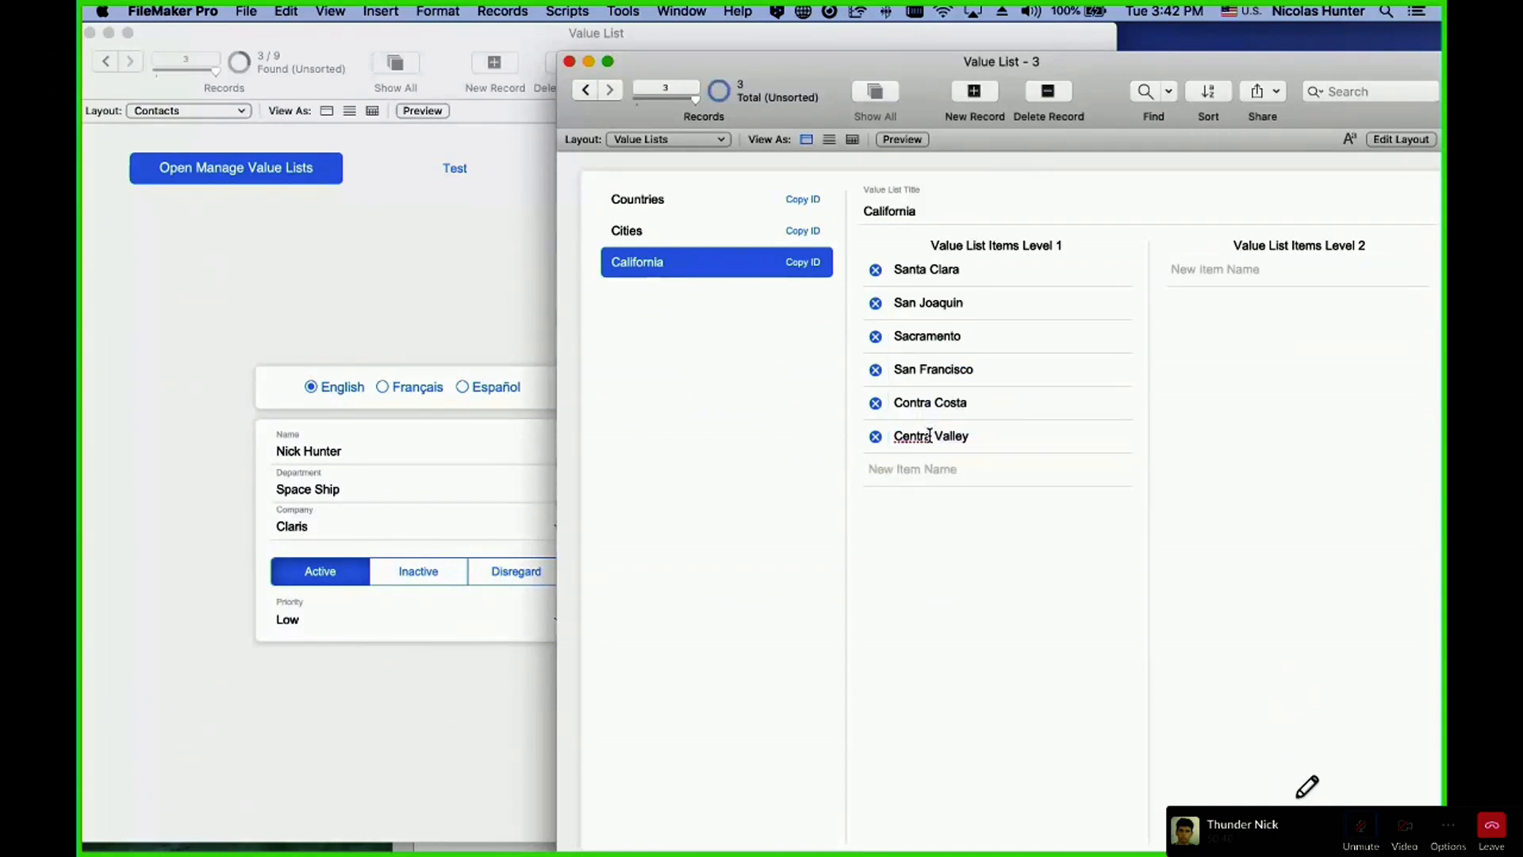
{"action": "type", "text": "s"}
{"action": "key", "text": "BackSpace"}
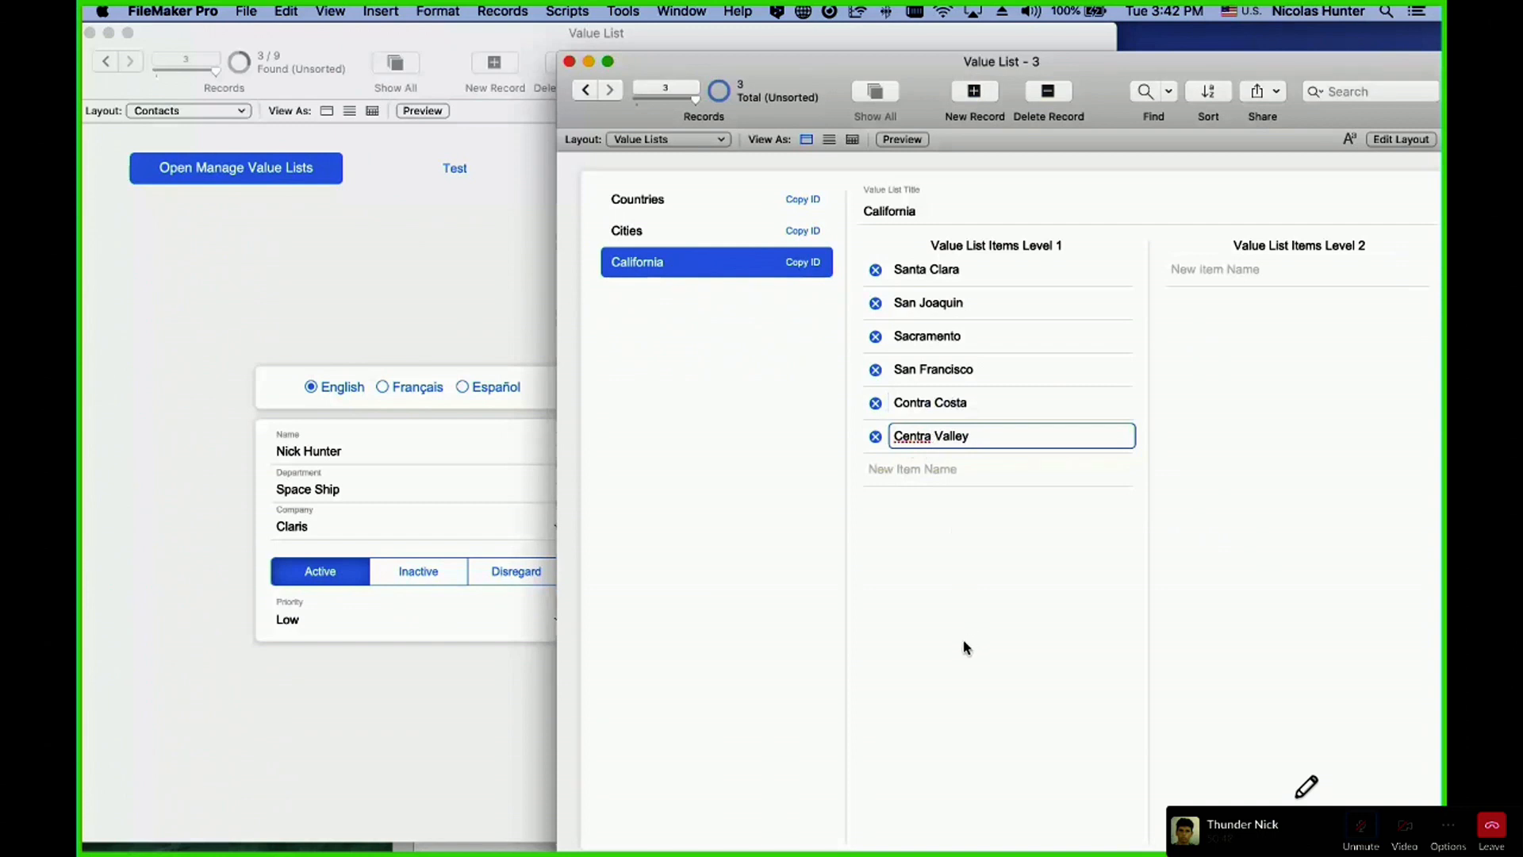
{"action": "type", "text": "l"}
{"action": "key", "text": "Return"}
- Go through the California list's Level 1 items one by one and review the list title
{"action": "left_click", "coordinate": [964, 274]}
{"action": "left_click", "coordinate": [952, 308]}
{"action": "left_click", "coordinate": [950, 344]}
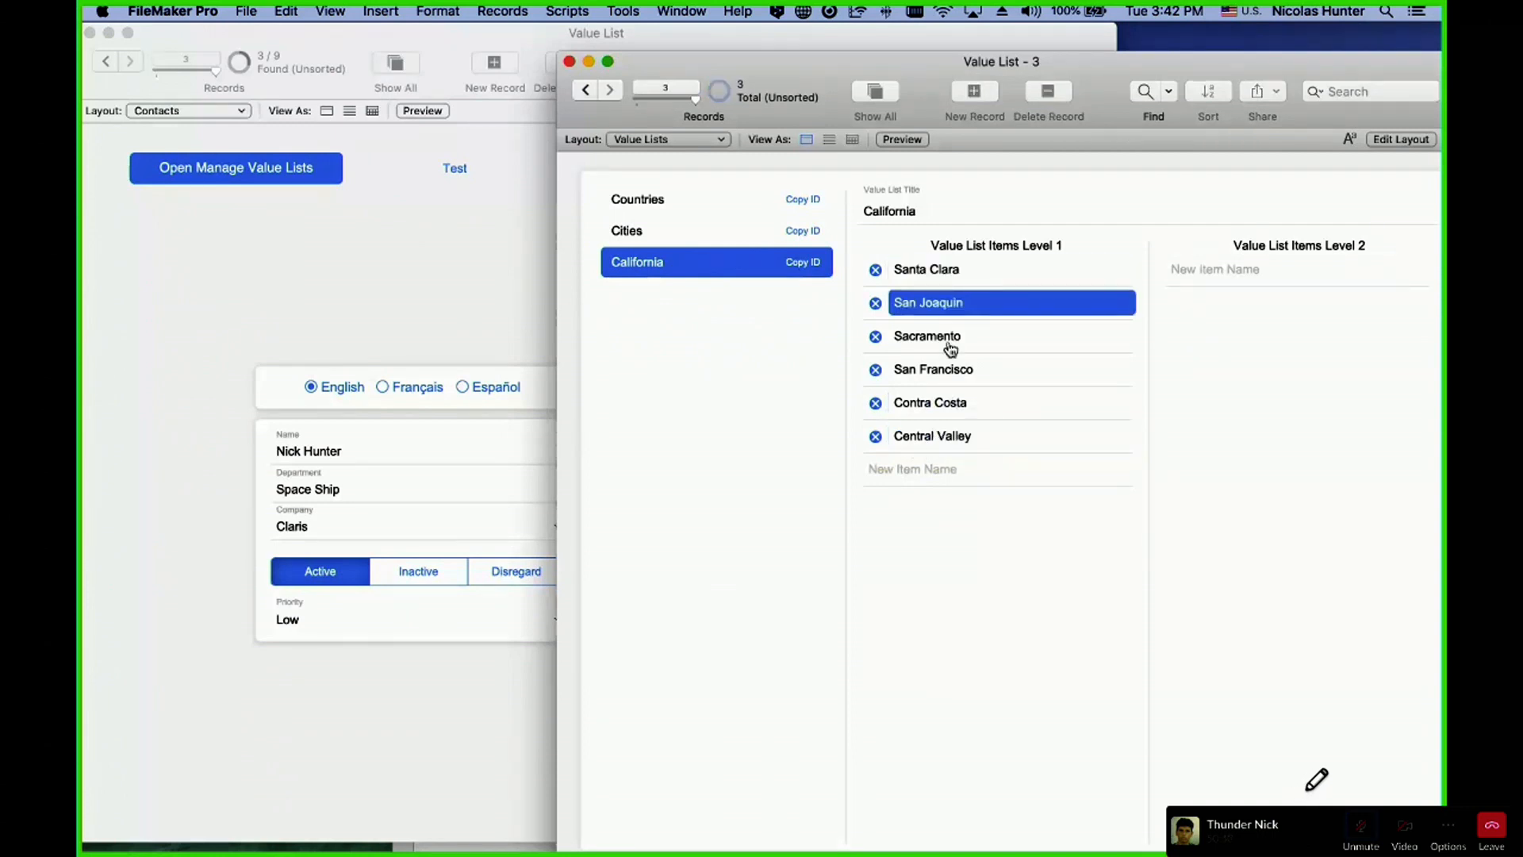
{"action": "left_click", "coordinate": [955, 377]}
{"action": "left_click", "coordinate": [956, 409]}
{"action": "left_click", "coordinate": [956, 436]}
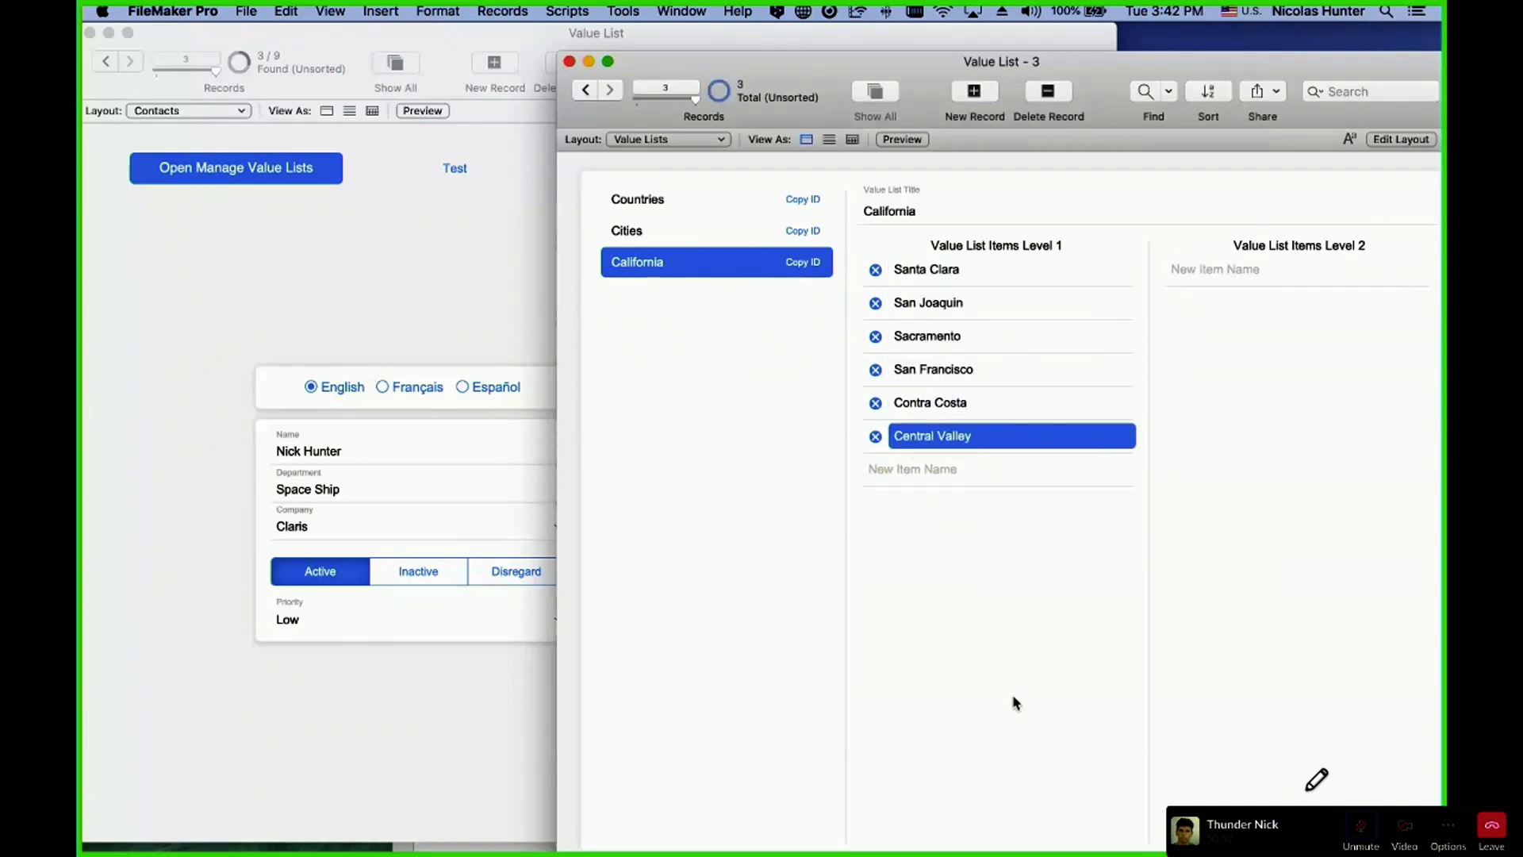
{"action": "left_click", "coordinate": [924, 216]}
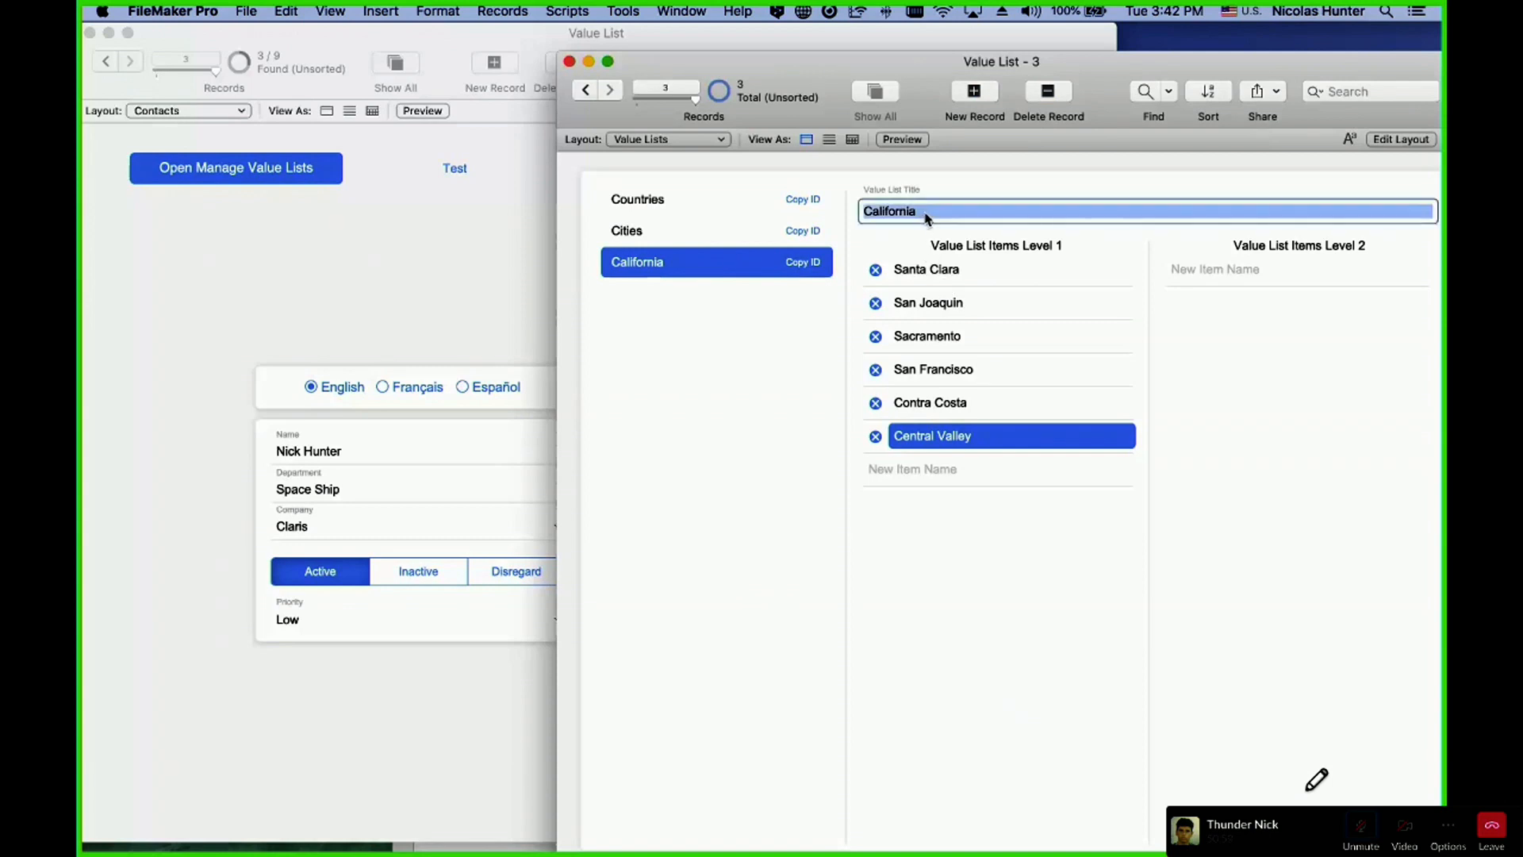
{"action": "left_click", "coordinate": [713, 442]}
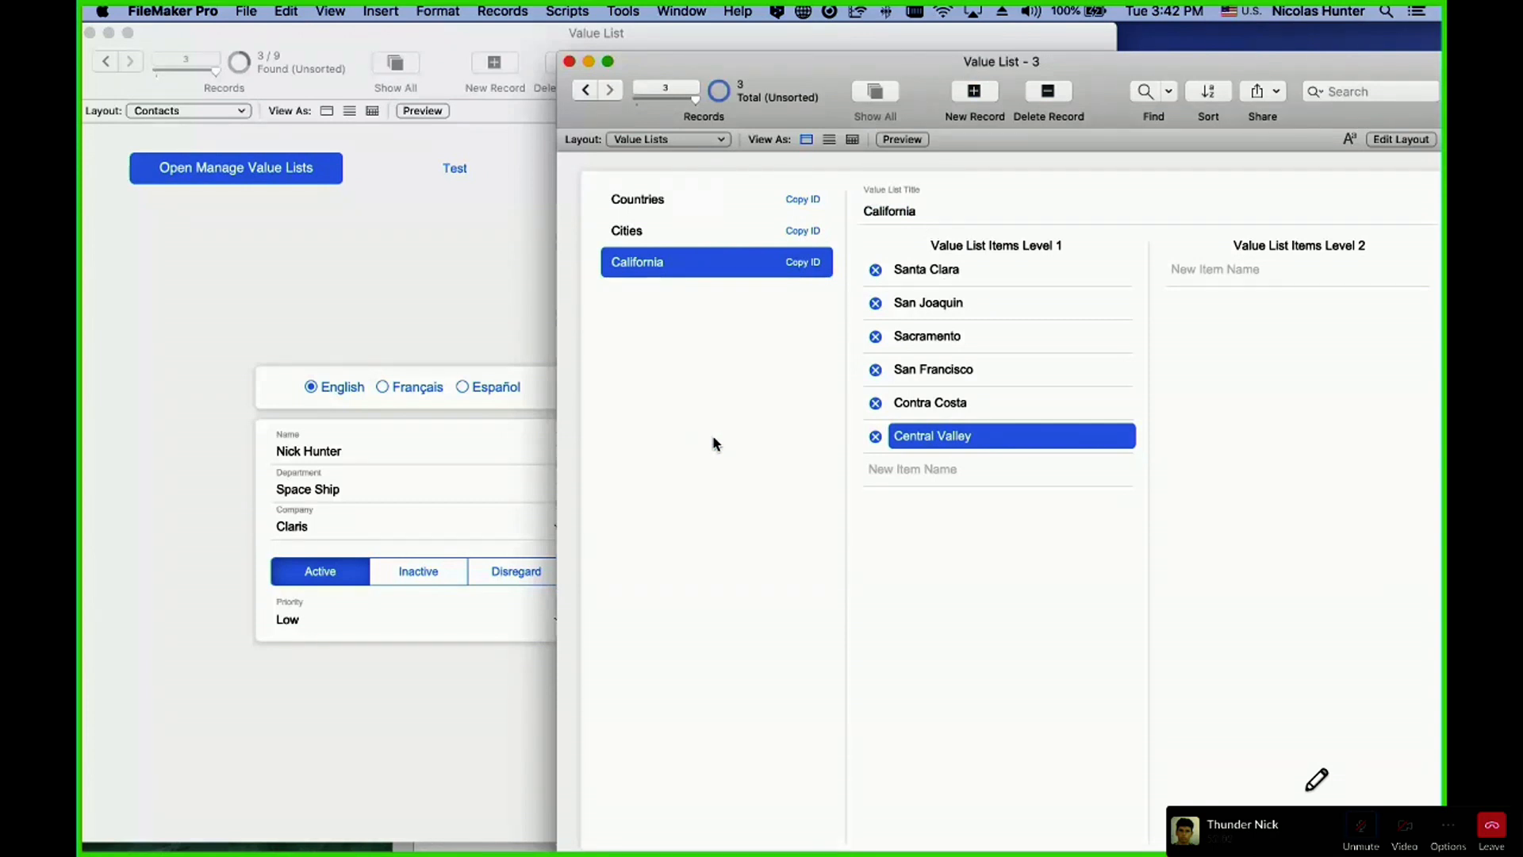
- Copy the California list's ID and paste it over g_Cities | Value List on the GLOB_Globals layout
{"action": "key", "text": "ctrl+Up"}
{"action": "left_click", "coordinate": [758, 389]}
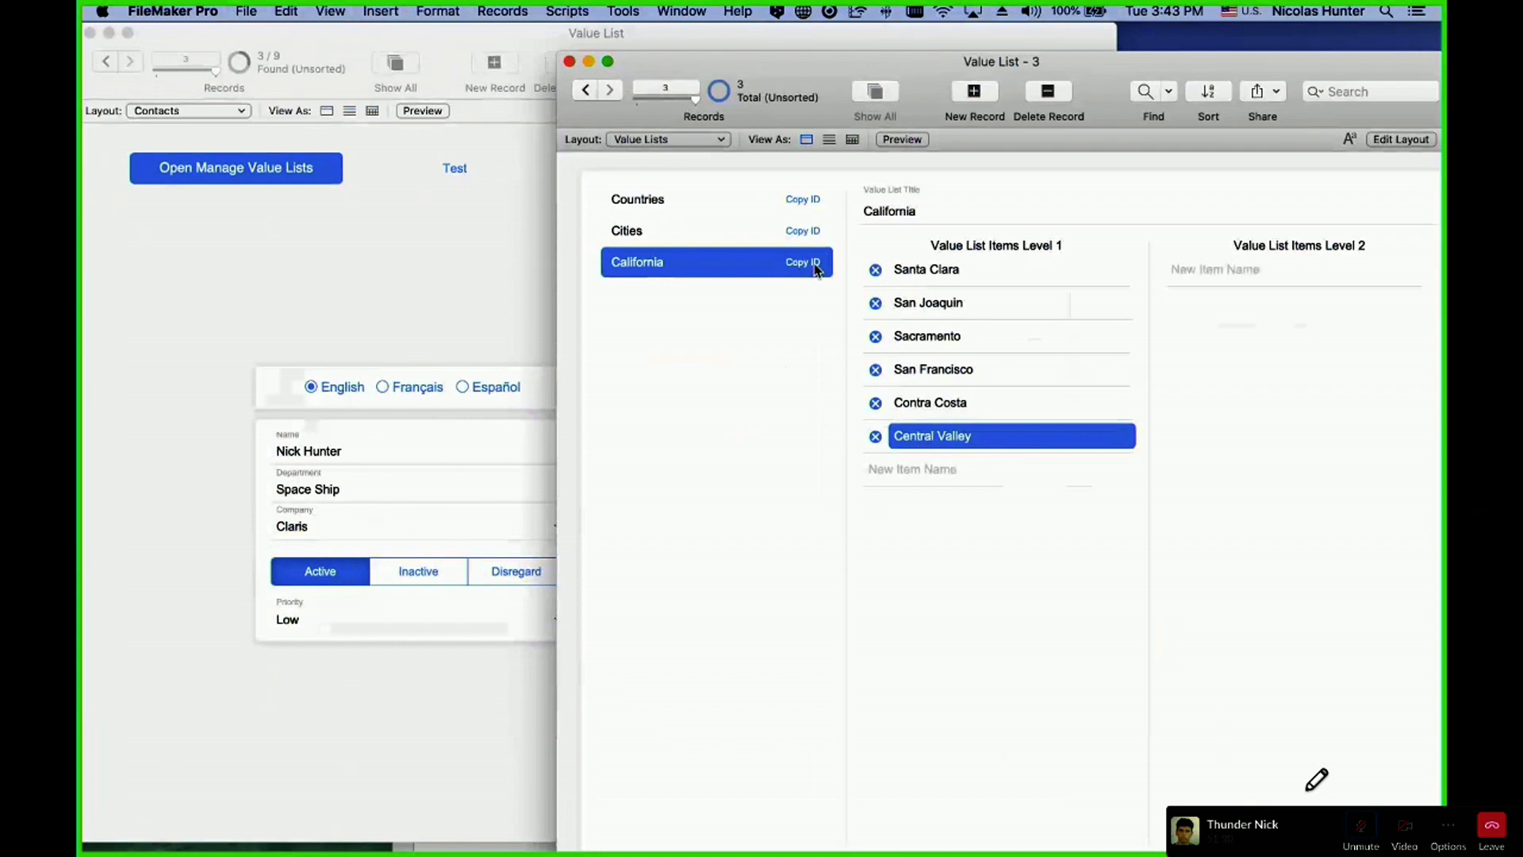
{"action": "left_click", "coordinate": [699, 140]}
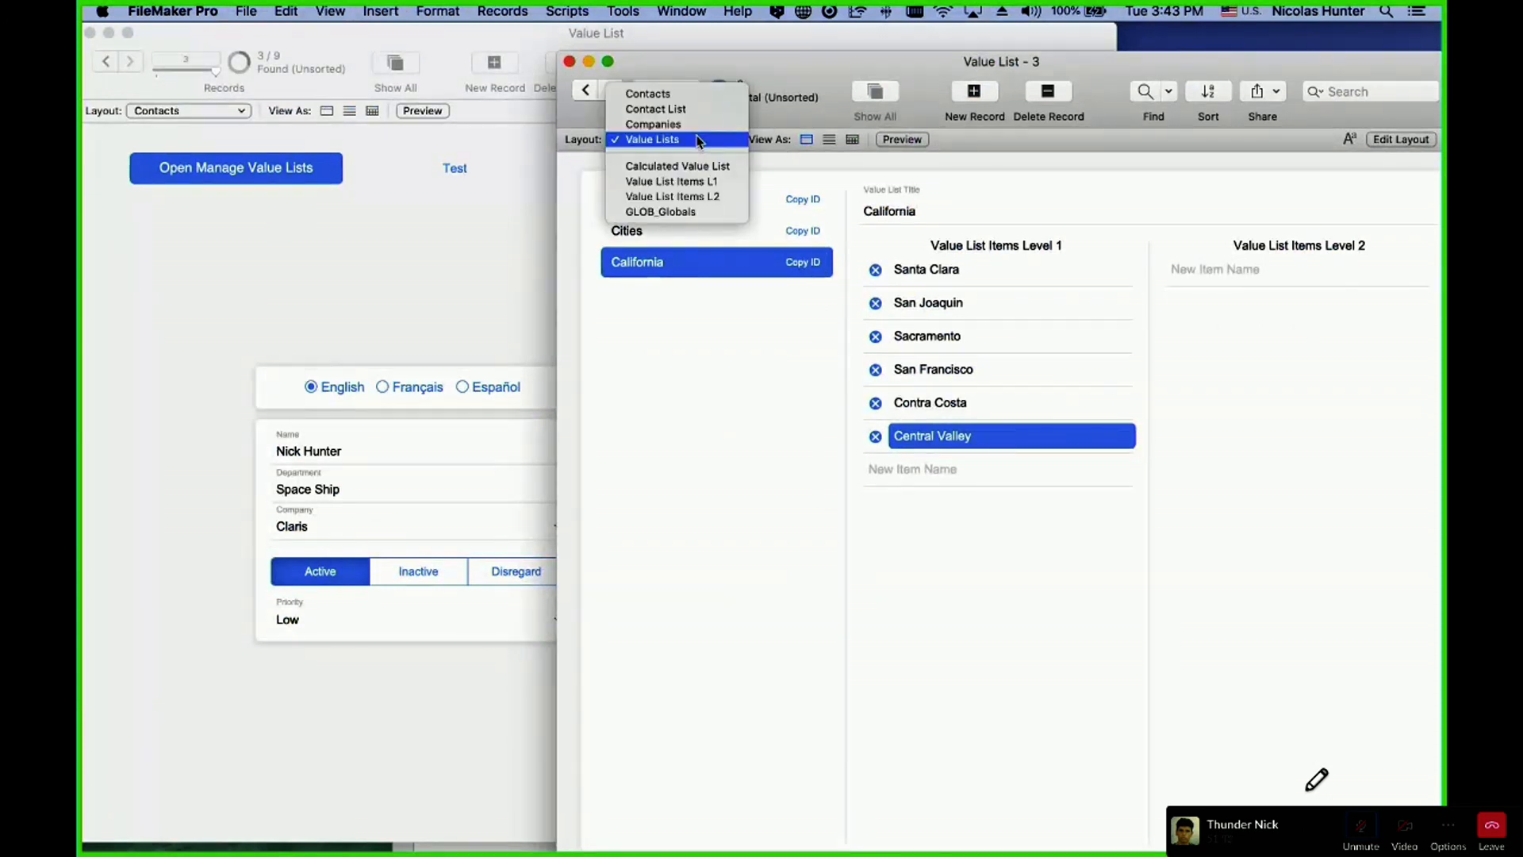
{"action": "left_click", "coordinate": [674, 211]}
{"action": "left_click", "coordinate": [888, 227]}
{"action": "key", "text": "super+a"}
{"action": "key", "text": "super+v"}
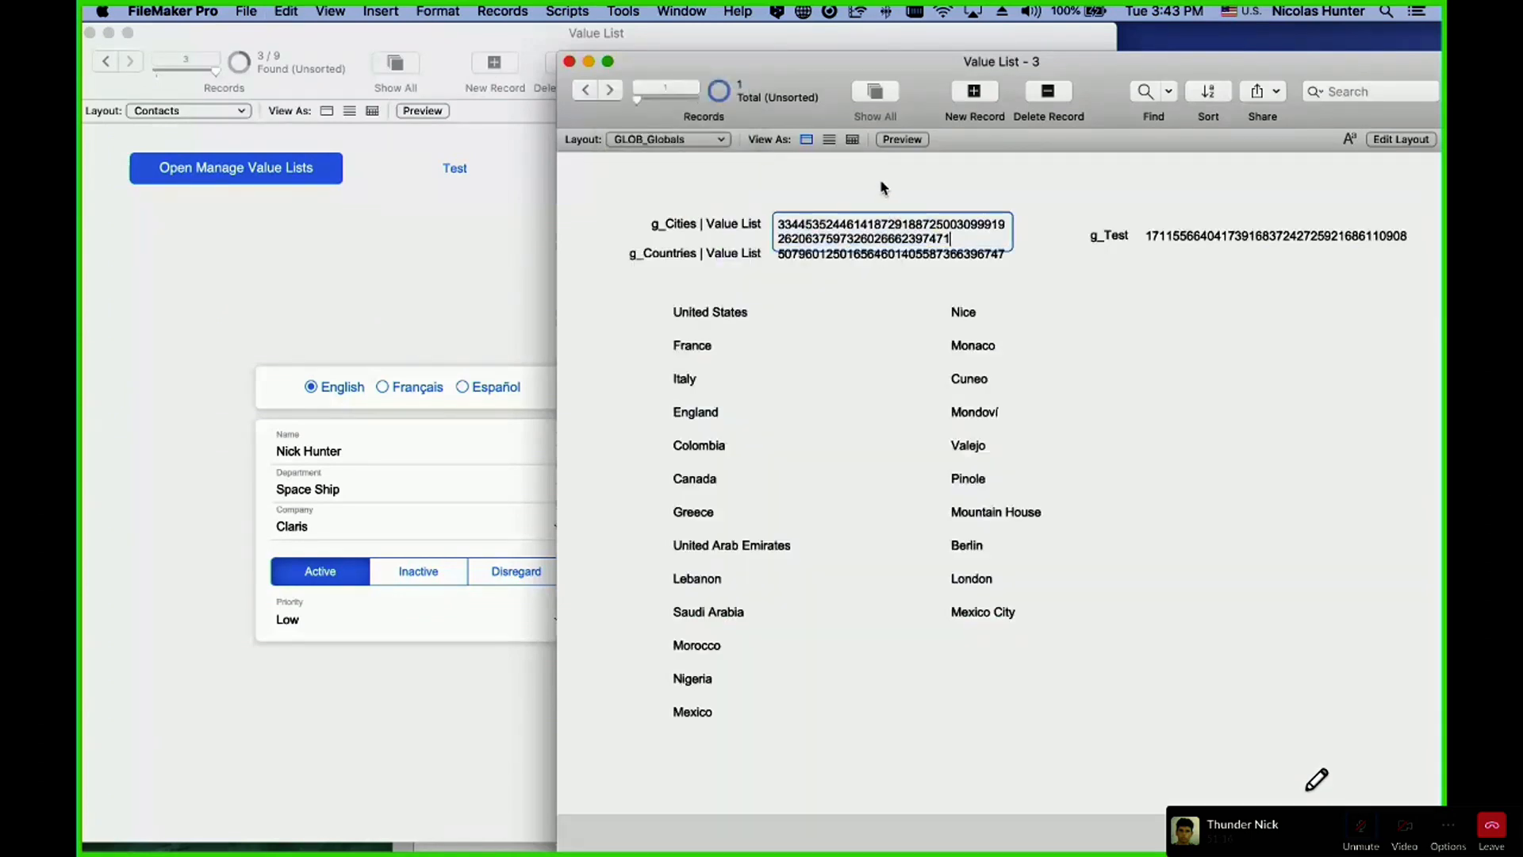
{"action": "left_click", "coordinate": [880, 180]}
- Check which choices the Billing drop-down in the Contacts window offers with the California list ID
{"action": "left_click", "coordinate": [396, 289]}
{"action": "left_click", "coordinate": [685, 451]}
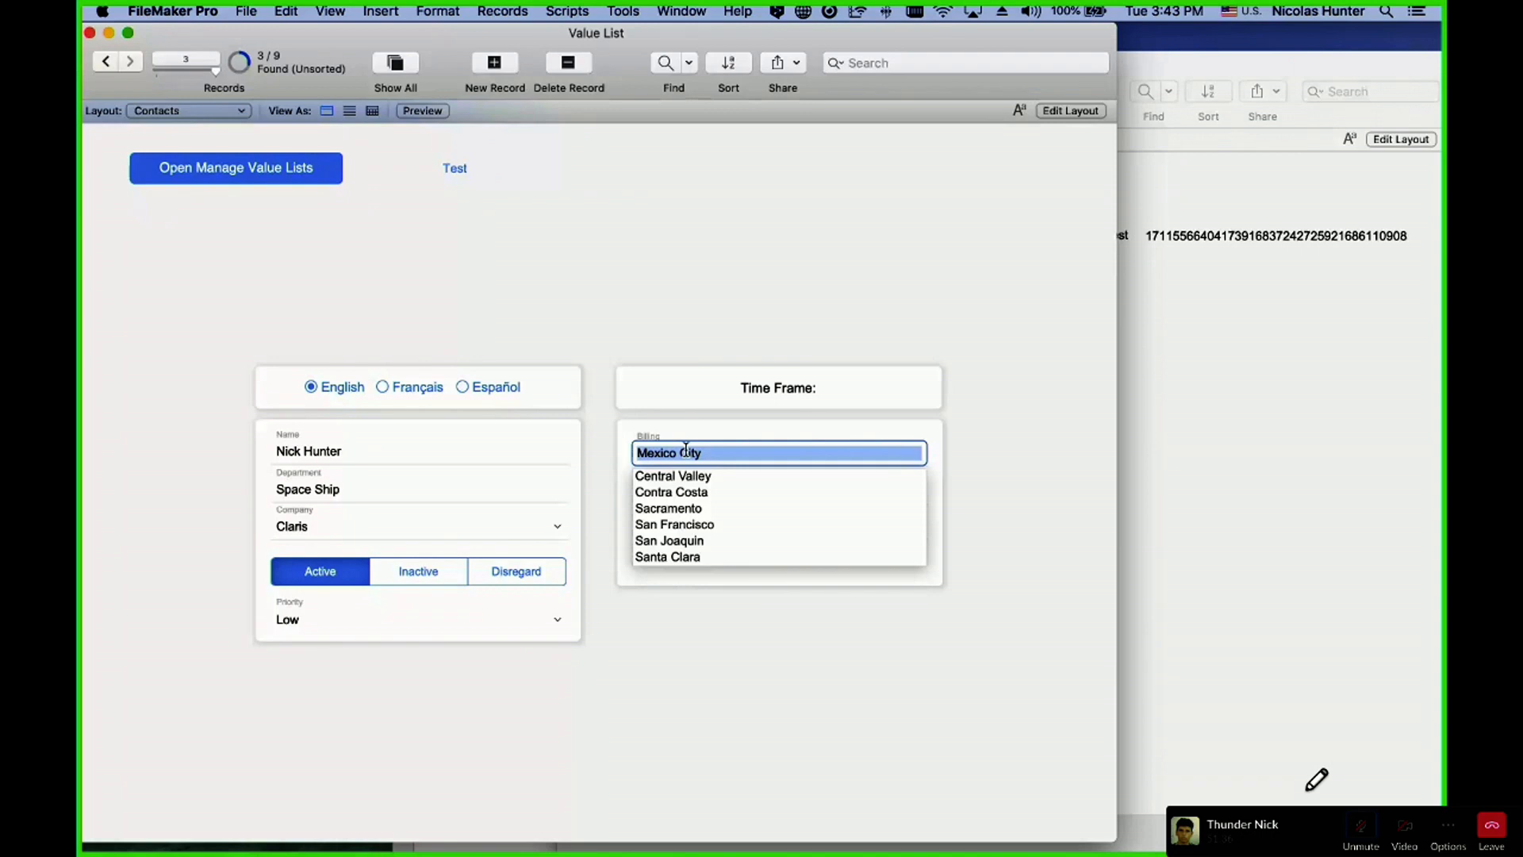
{"action": "left_click", "coordinate": [648, 247]}
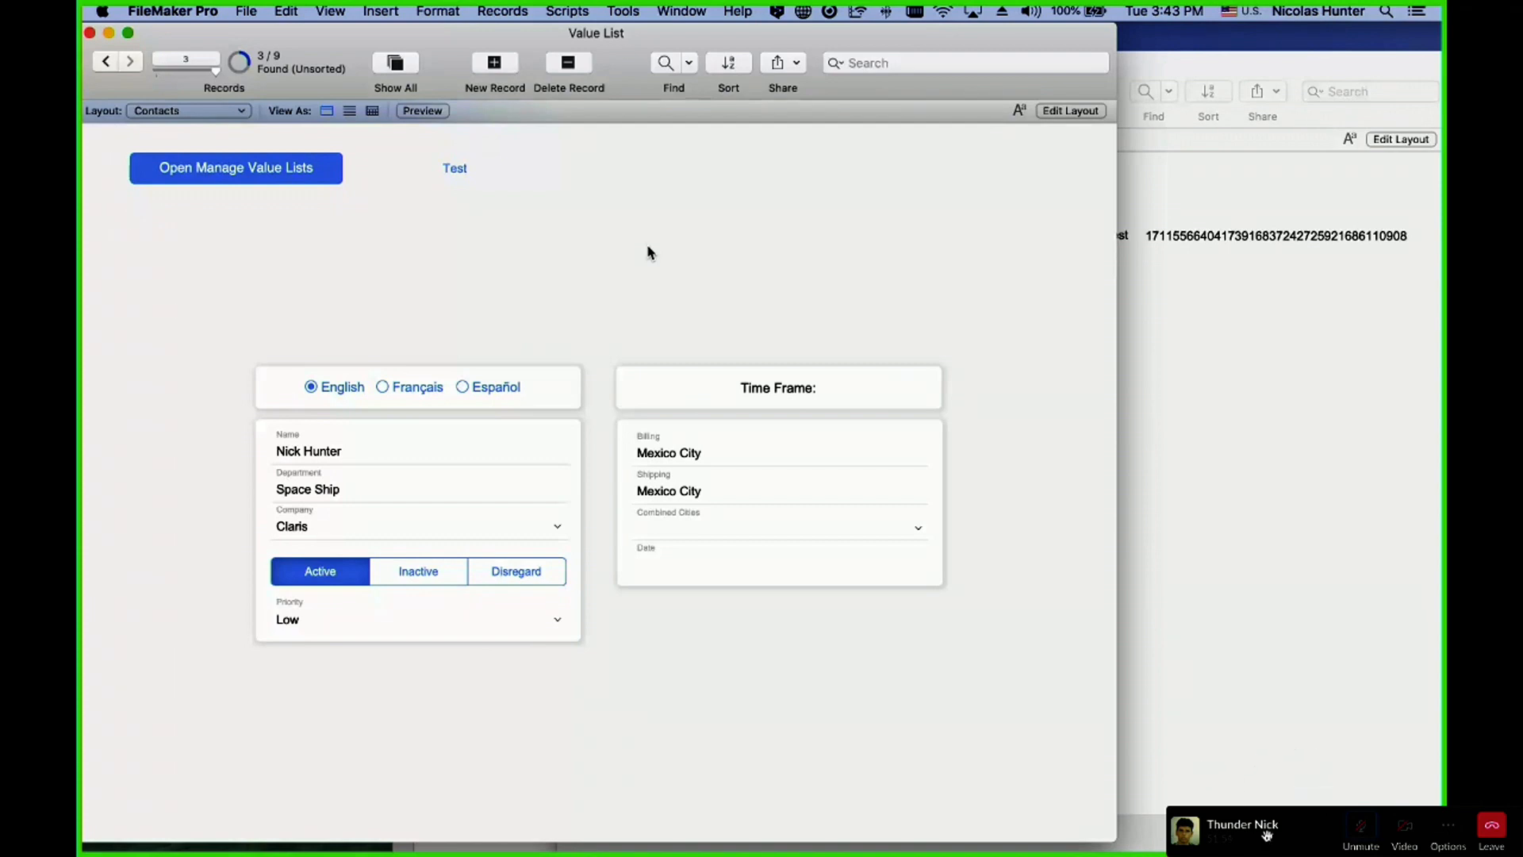
- Review the relationships graph in Manage Database, including the GLOB_Globals links to the value list items, and close it
{"action": "left_click", "coordinate": [1367, 825]}
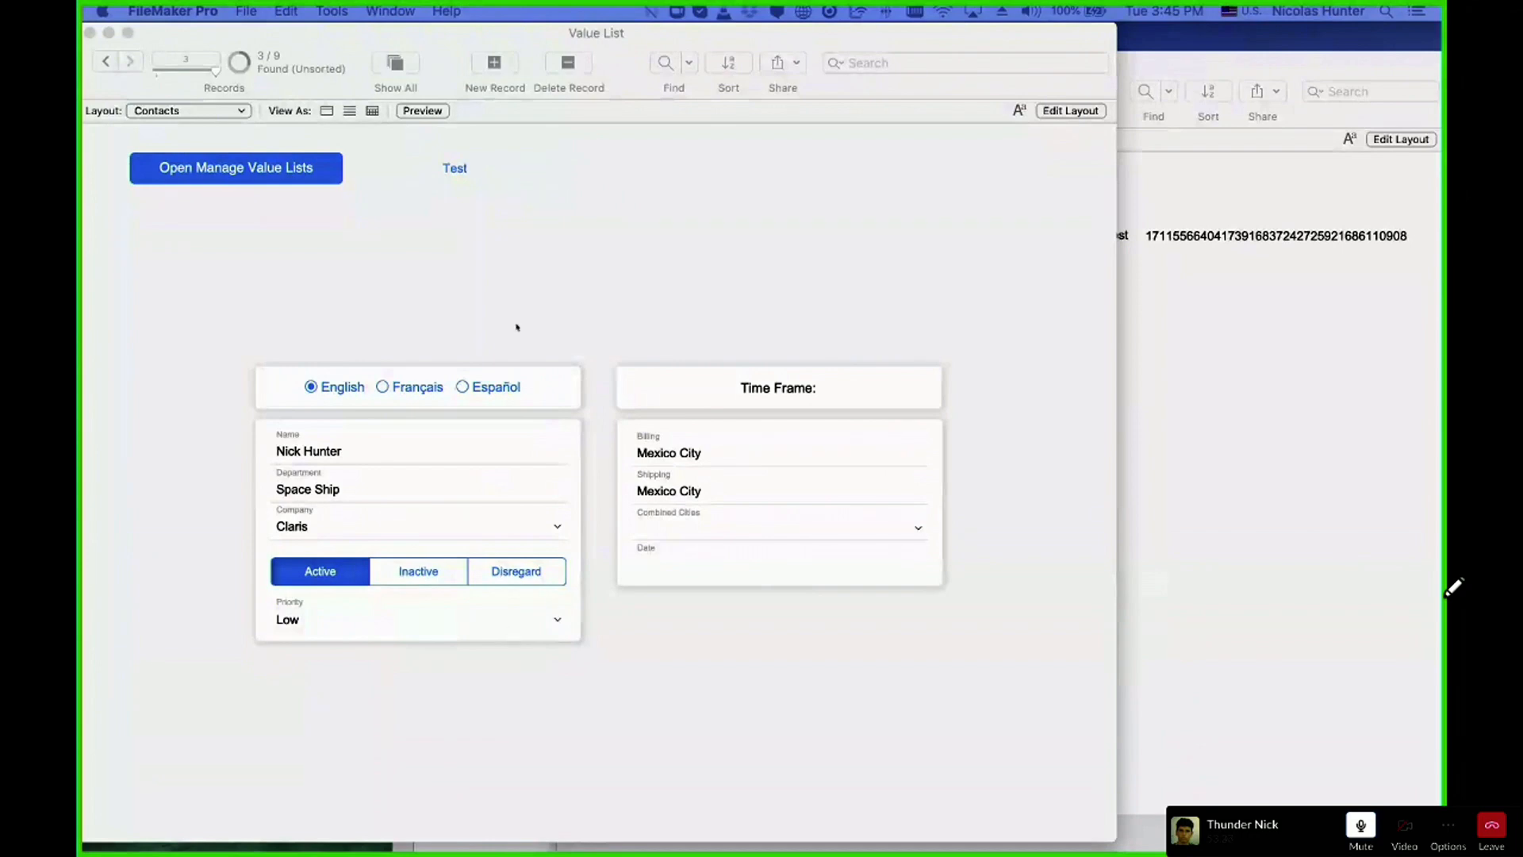
{"action": "key", "text": "shift+super+d"}
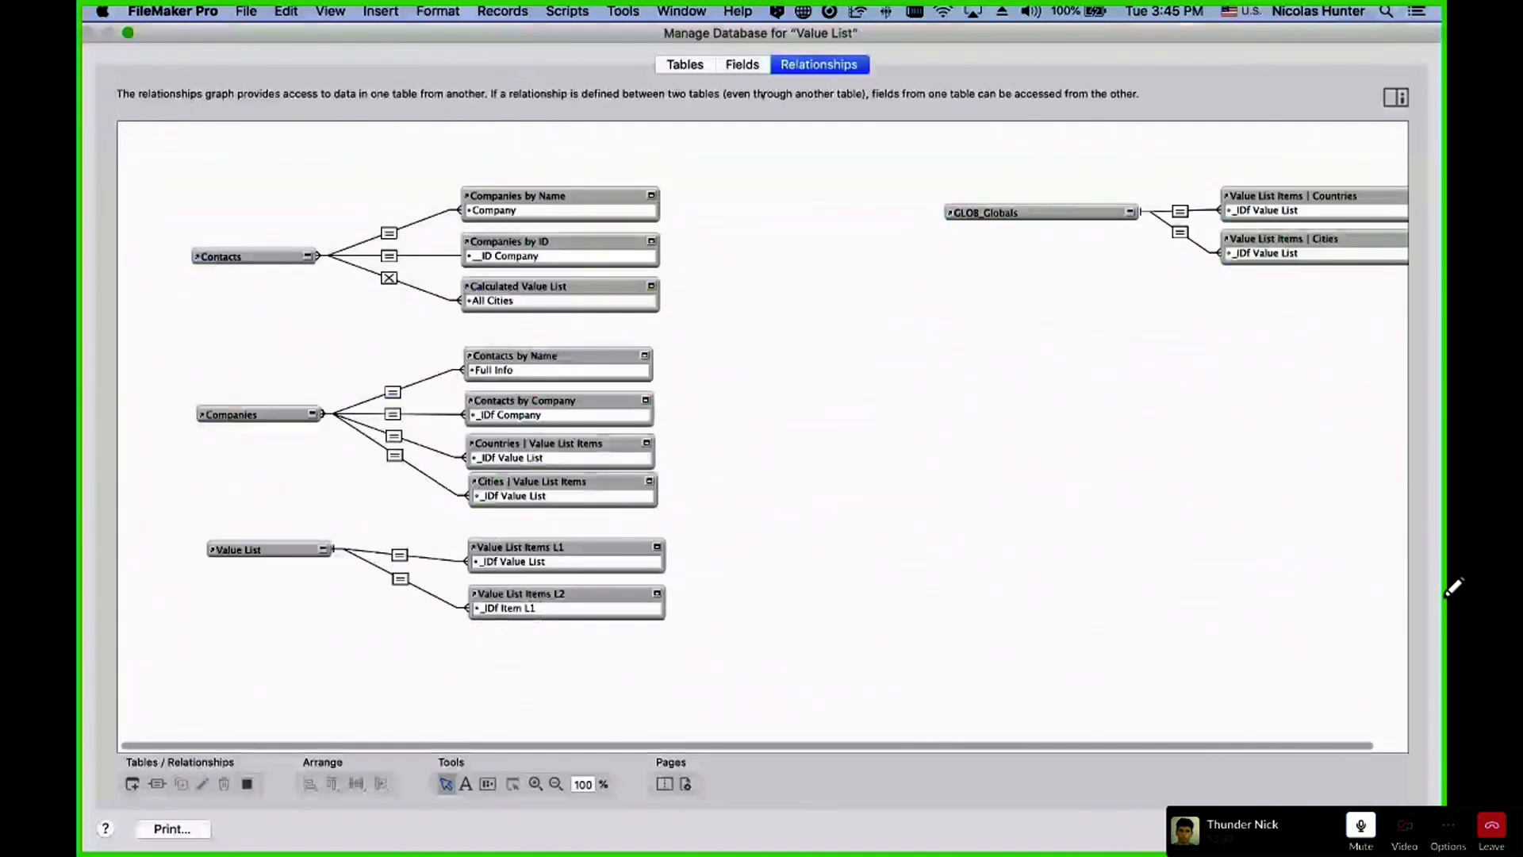
{"action": "left_click_drag", "start_coordinate": [770, 34], "coordinate": [802, 75]}
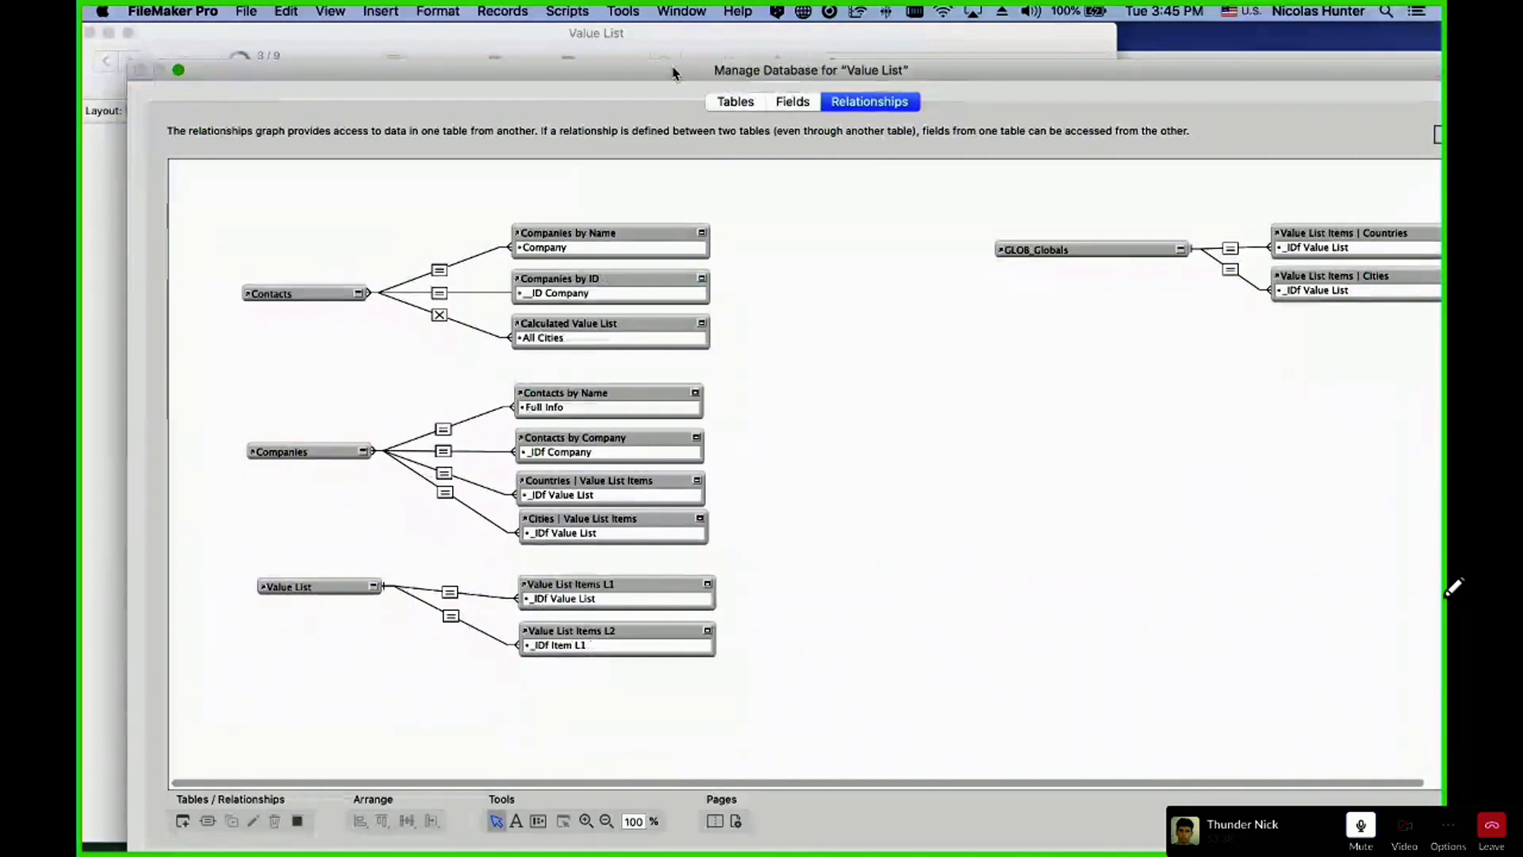
{"action": "key", "text": "Escape"}
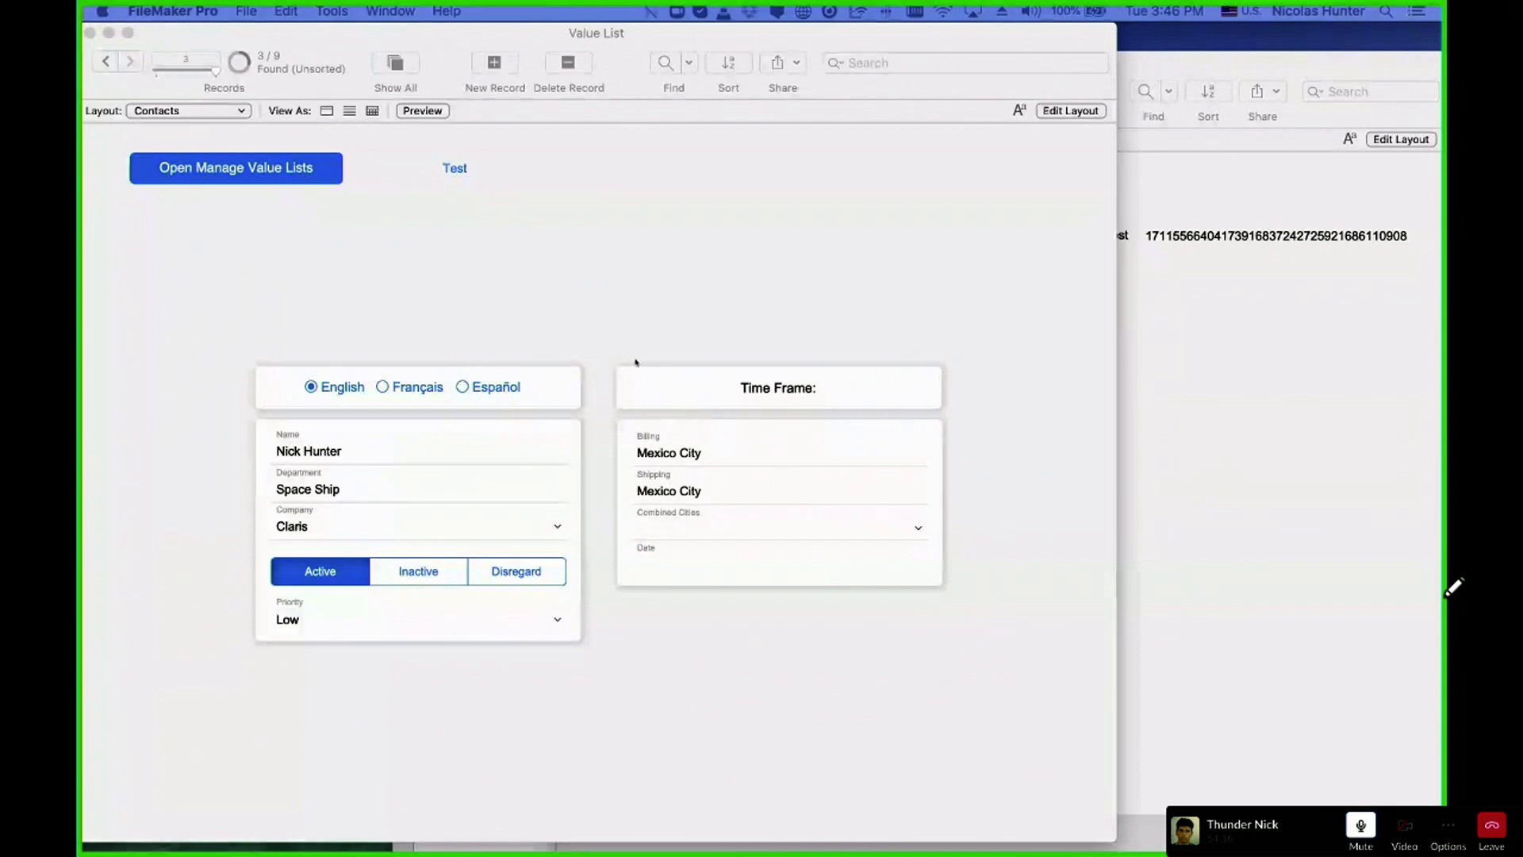
- Inspect the Shipping City field's drop-down list settings in the Contacts layout's design and return to the record
{"action": "left_click", "coordinate": [710, 245]}
{"action": "key", "text": "super+l"}
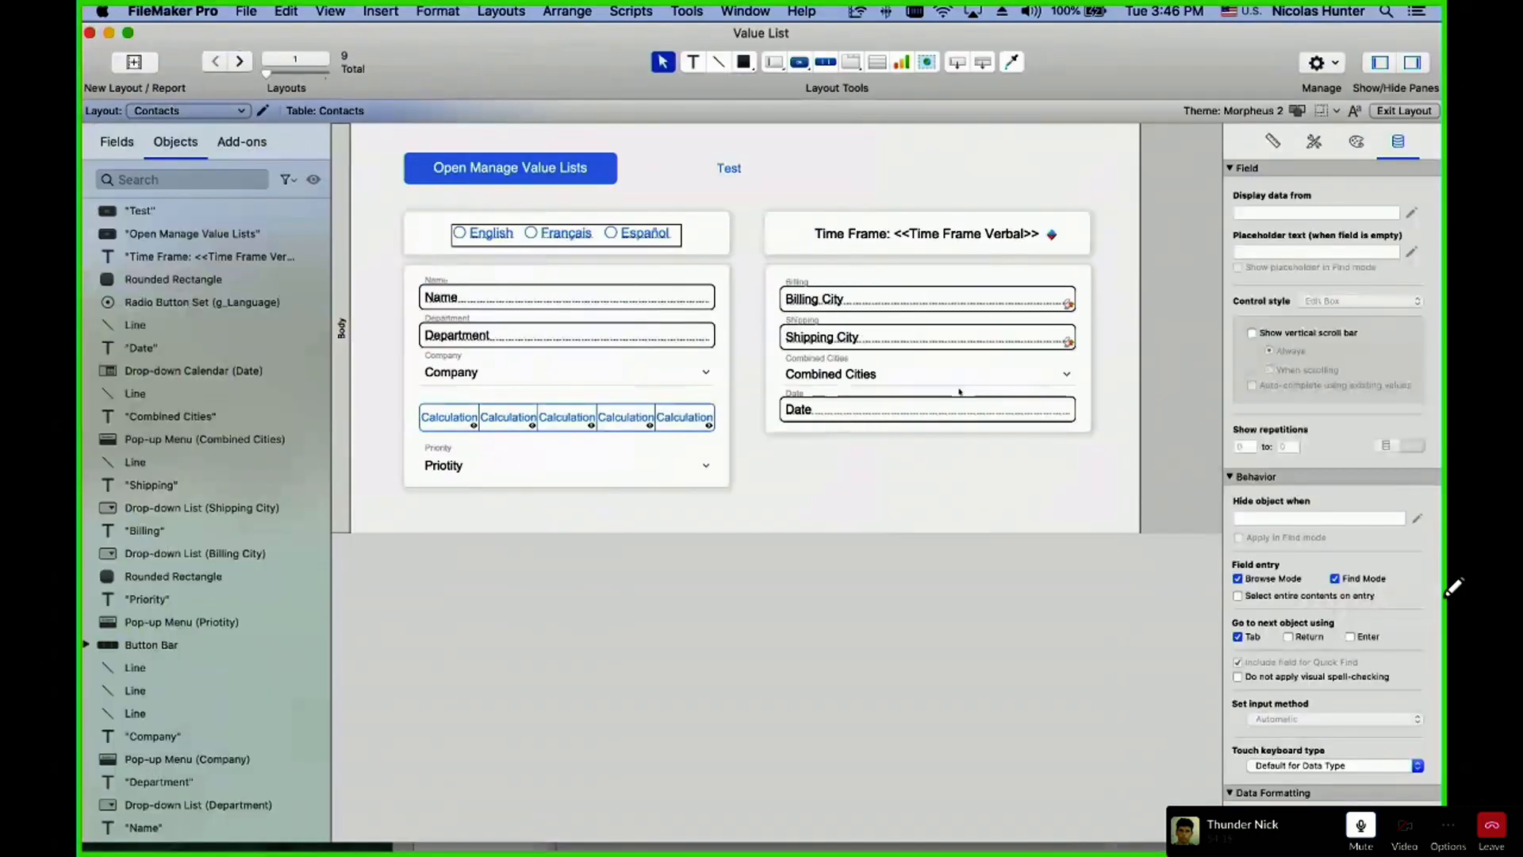
{"action": "left_click", "coordinate": [967, 337]}
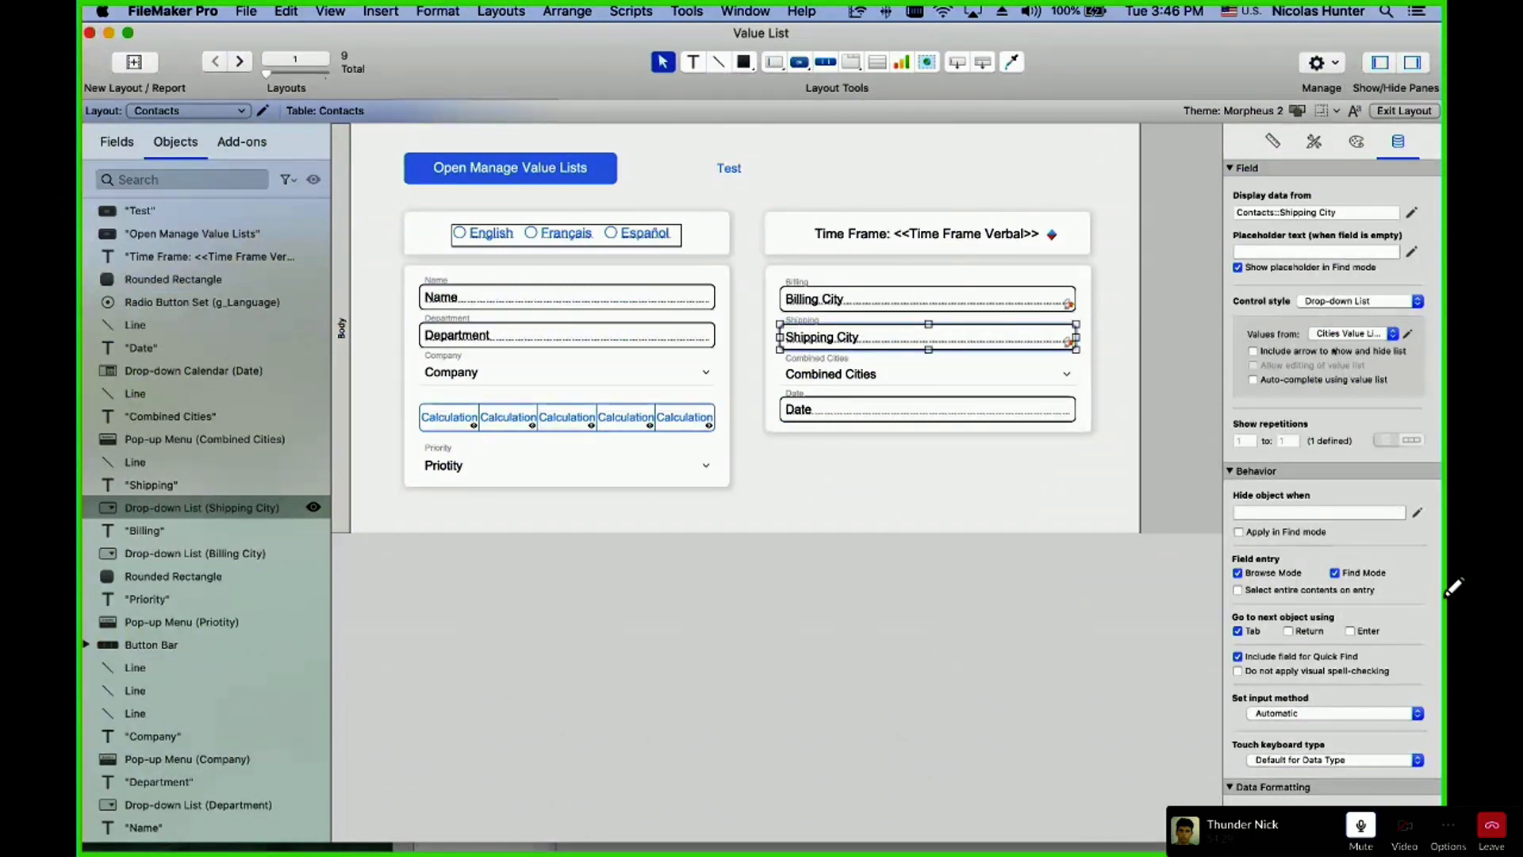
{"action": "left_click", "coordinate": [983, 163]}
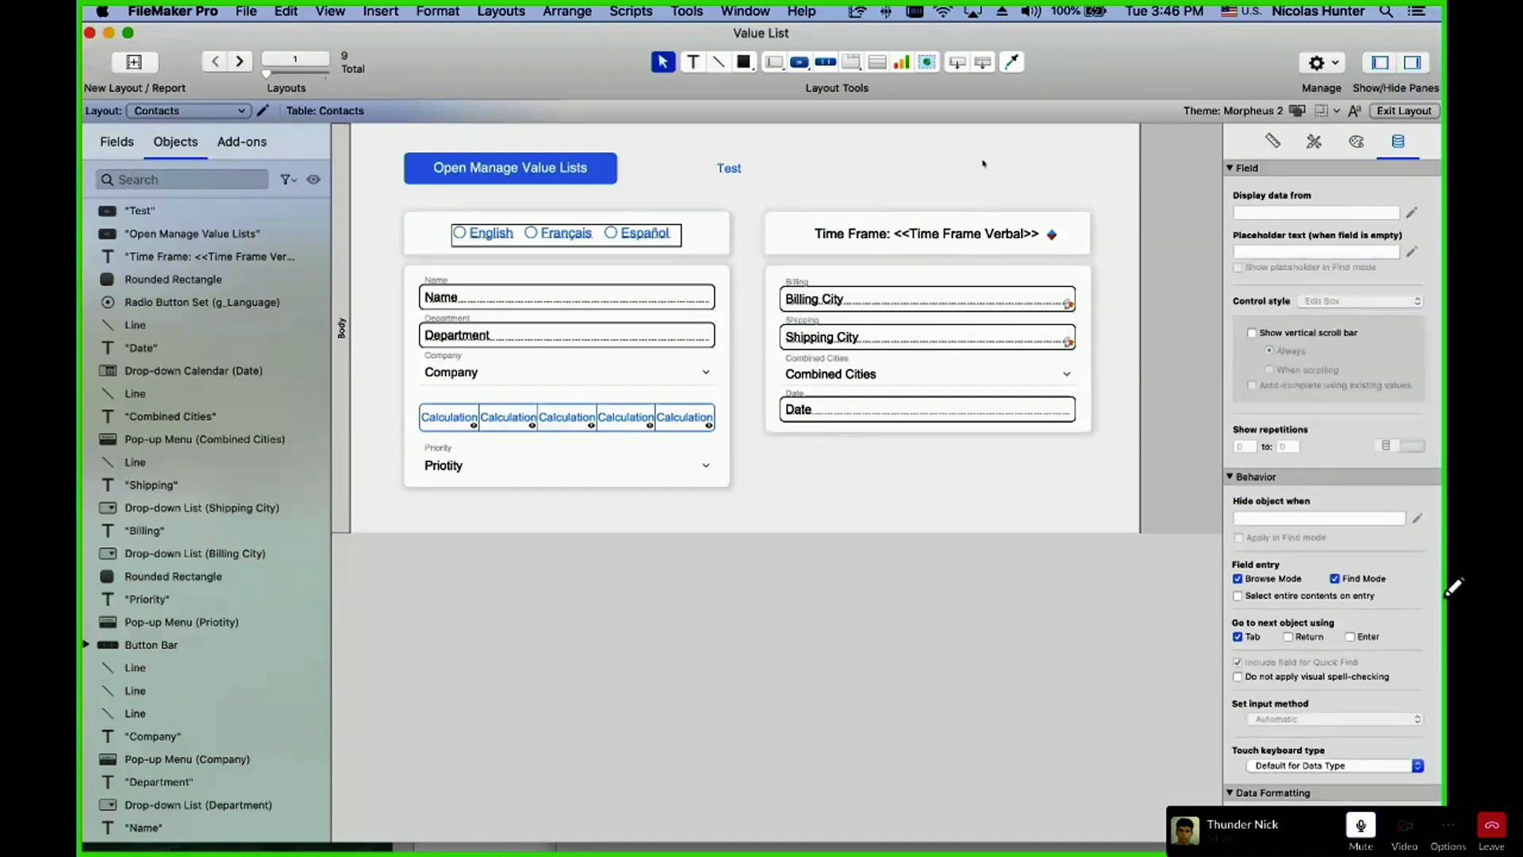
{"action": "key", "text": "super+b"}
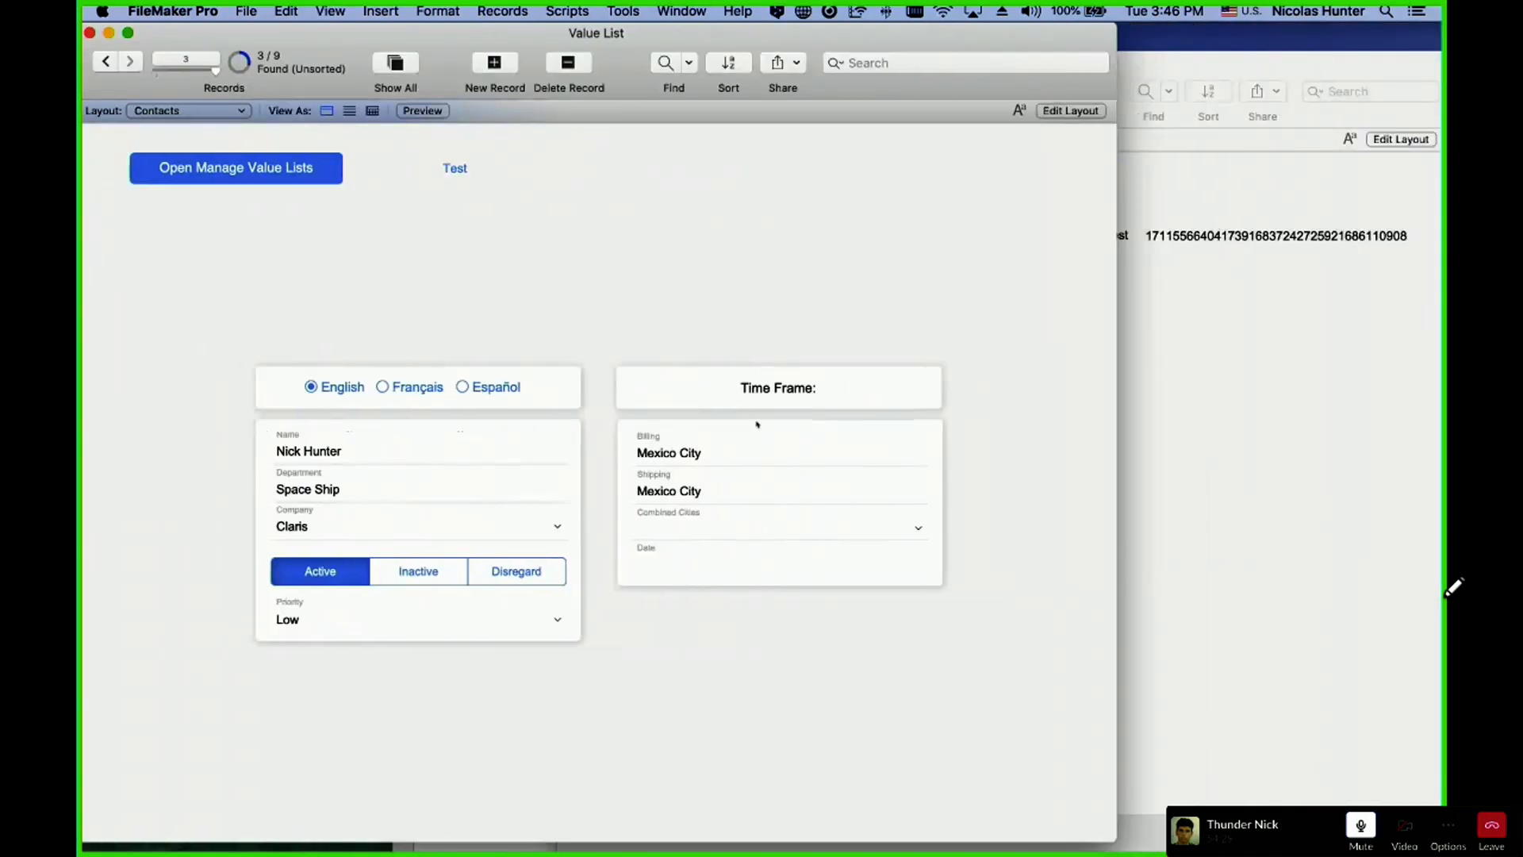
- Check which choices the Billing drop-down offers on the current contact record without picking one
{"action": "left_click", "coordinate": [797, 465]}
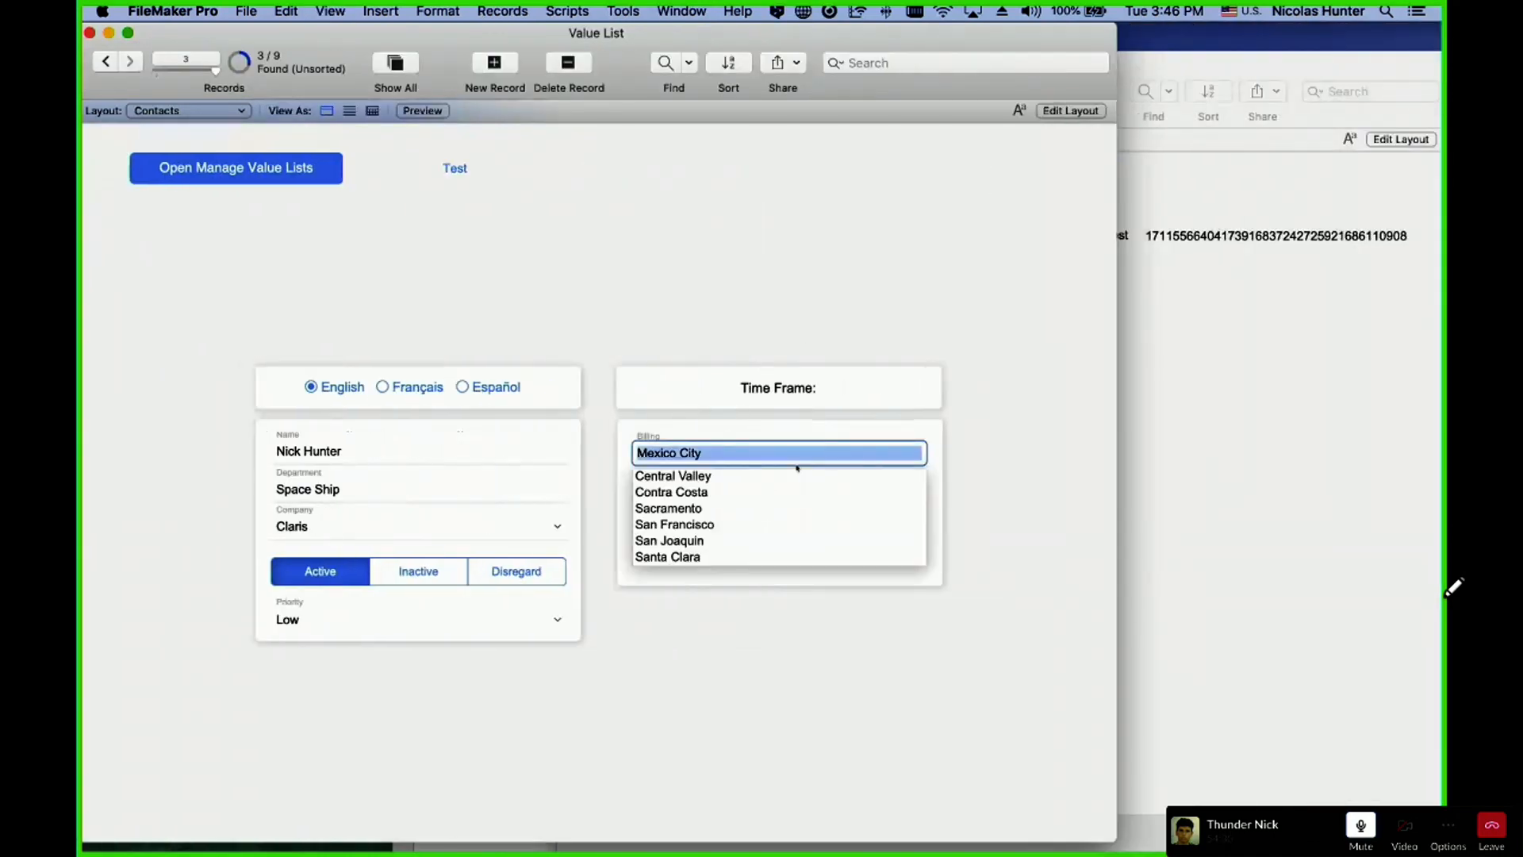
{"action": "left_click", "coordinate": [795, 454]}
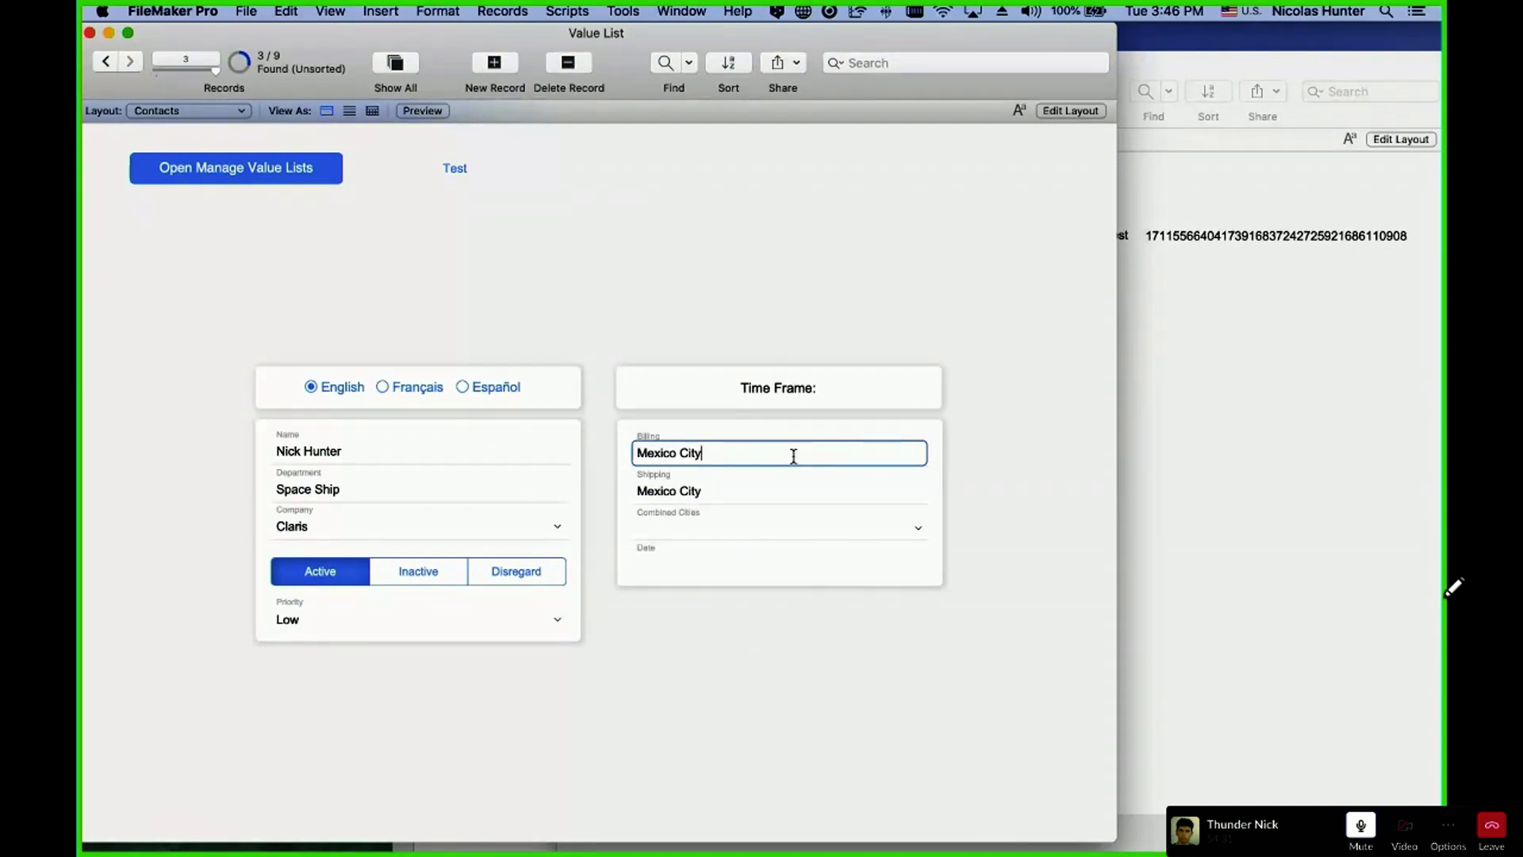
{"action": "left_click", "coordinate": [694, 302]}
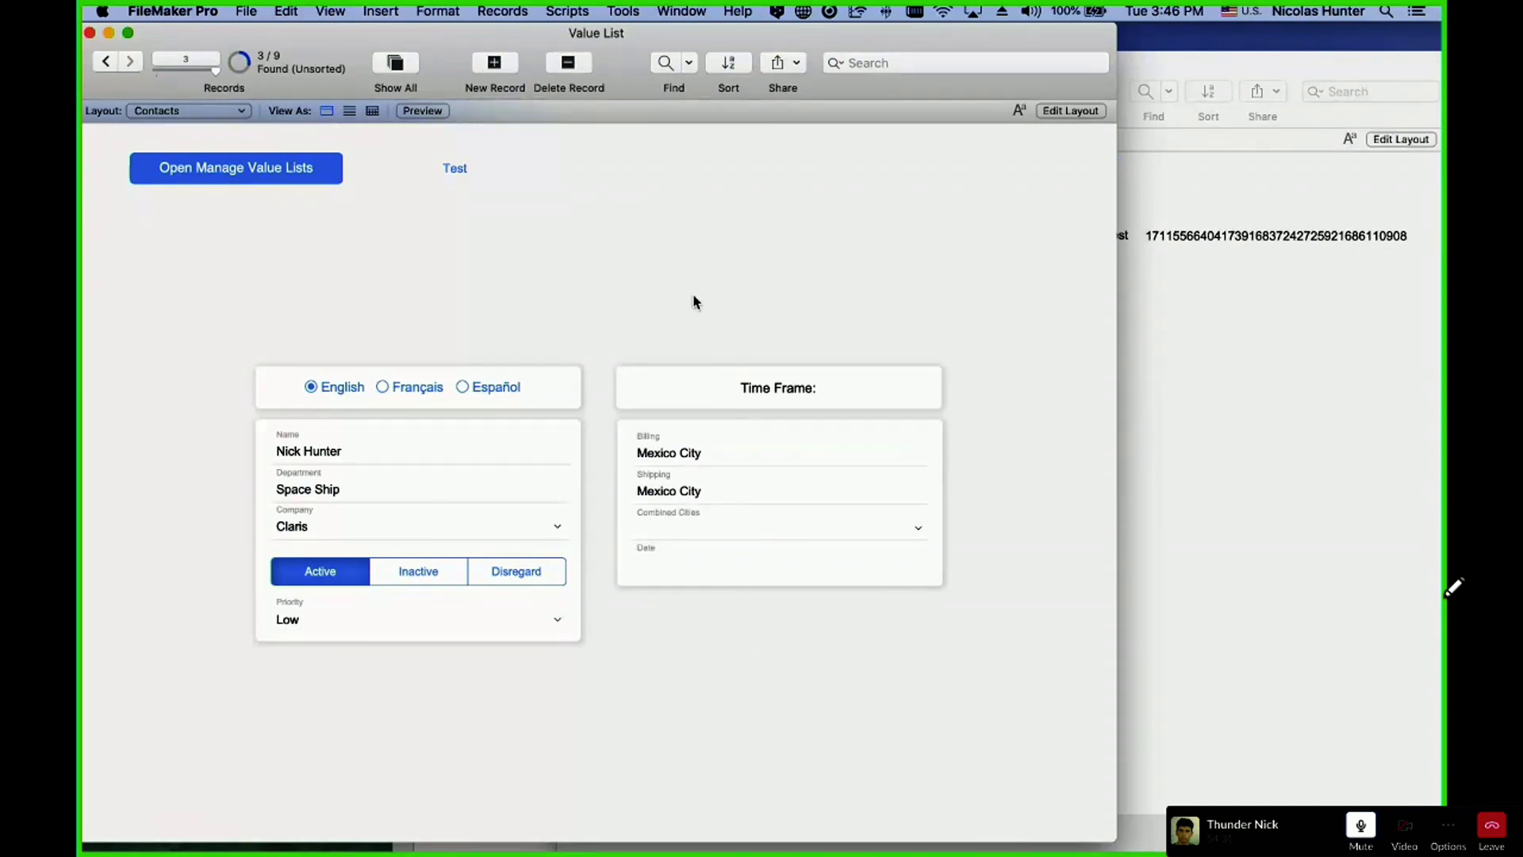
- Validate the Contacts table's Billing City field as a member of the value list Cities Value List | Related, and save the database changes
{"action": "key", "text": "super+l"}
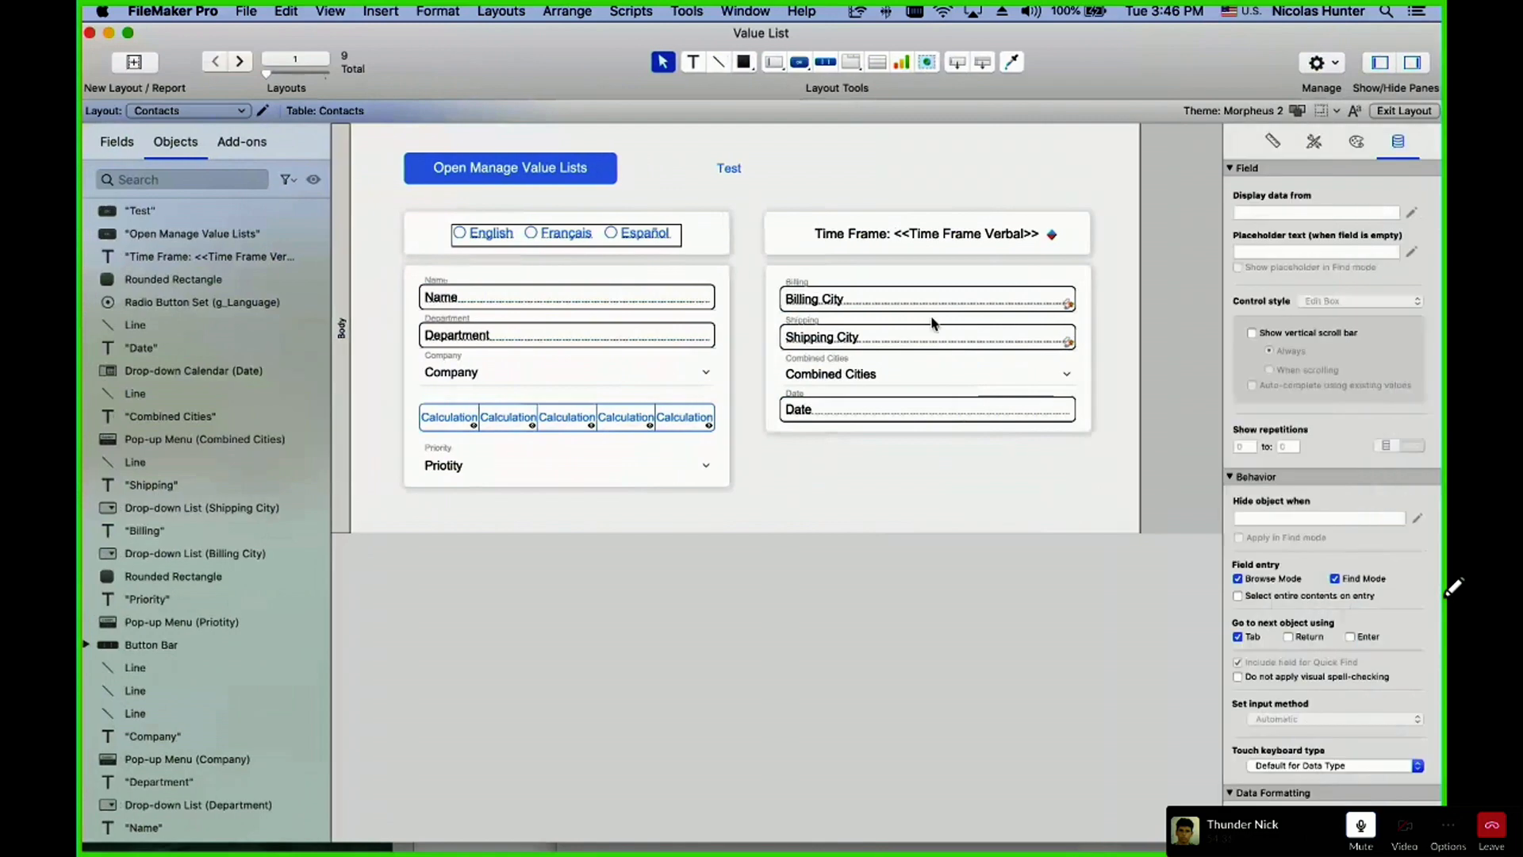
{"action": "left_click", "coordinate": [934, 307]}
{"action": "key", "text": "super+shift+d"}
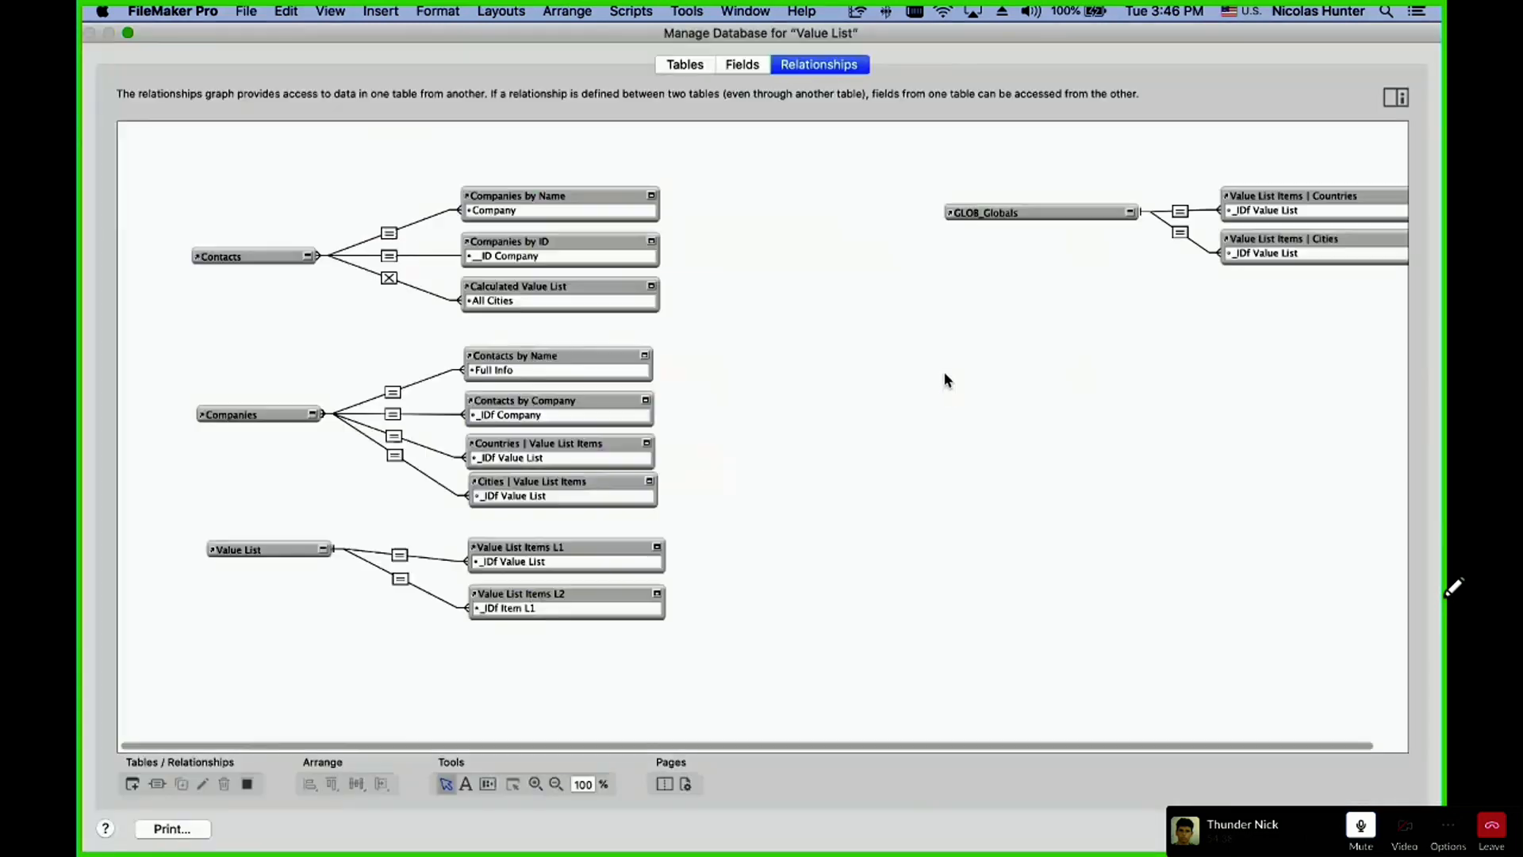
{"action": "left_click", "coordinate": [746, 63]}
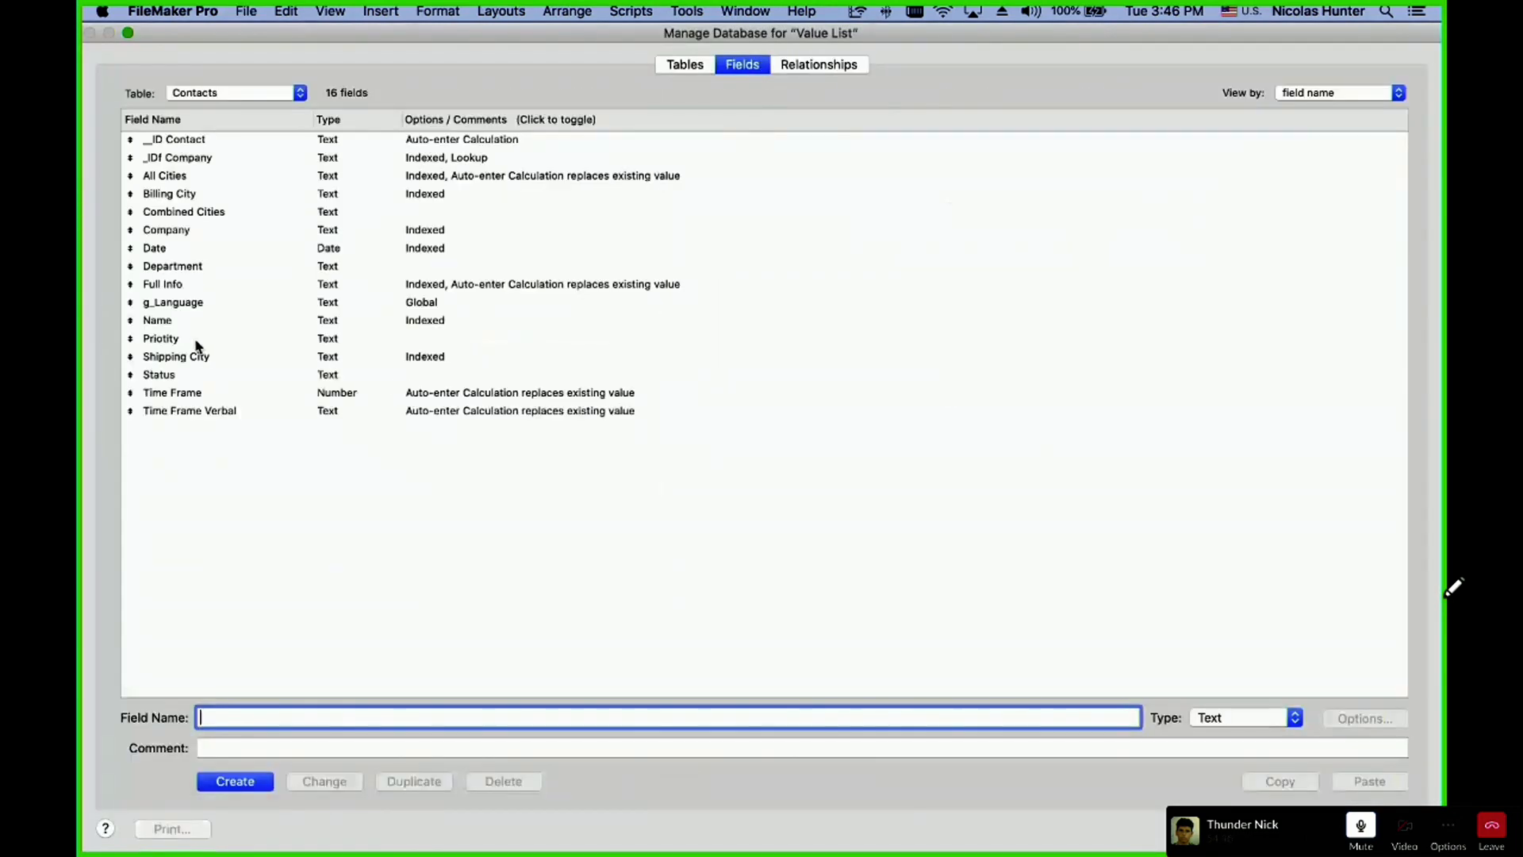
{"action": "double_click", "coordinate": [198, 198]}
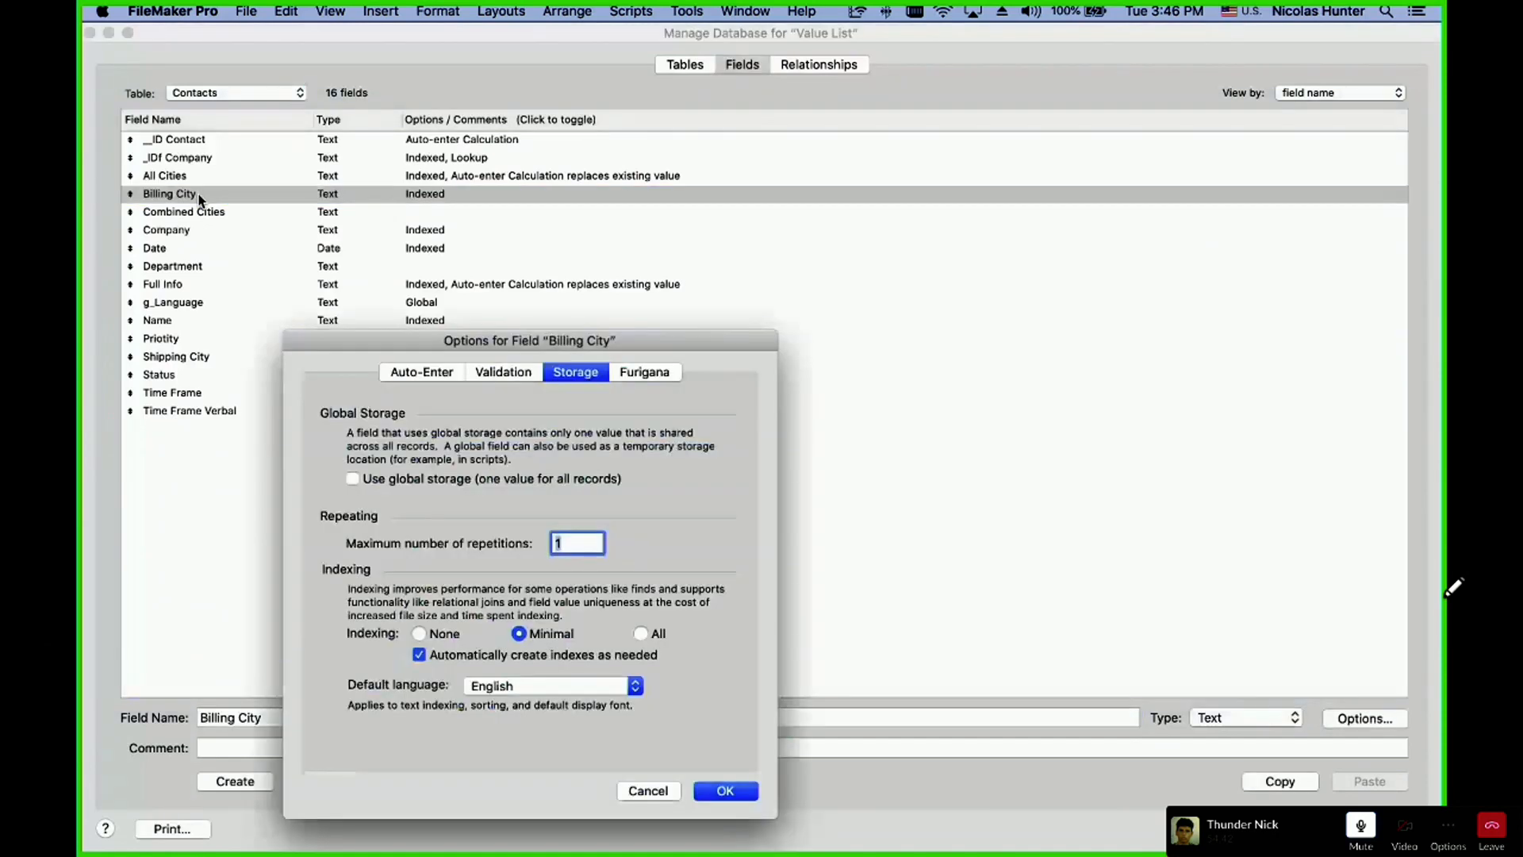
{"action": "left_click", "coordinate": [514, 378]}
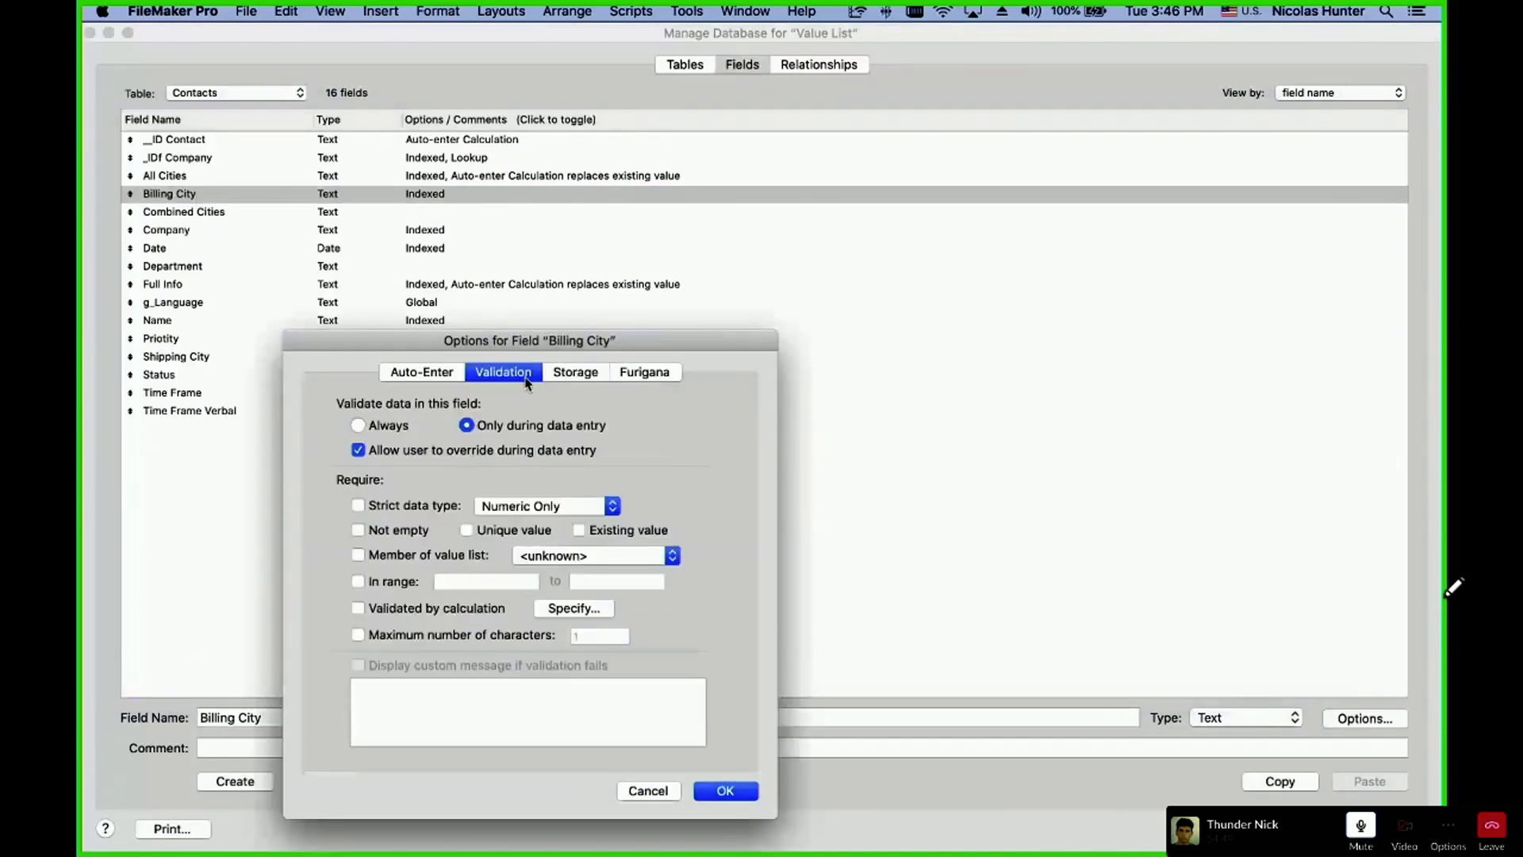
{"action": "left_click", "coordinate": [587, 560]}
{"action": "left_click", "coordinate": [474, 560]}
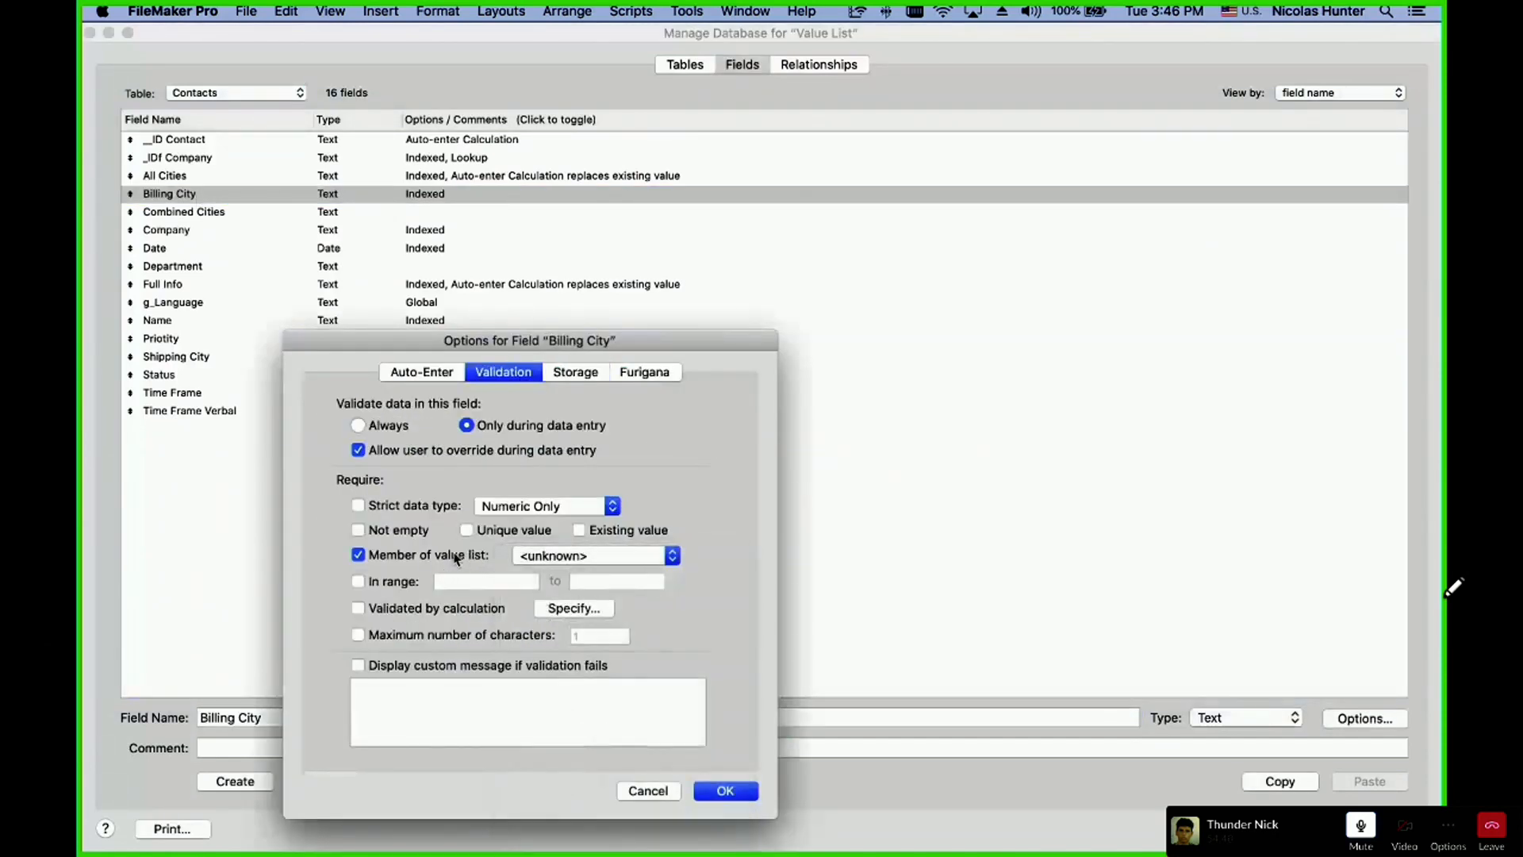
{"action": "left_click", "coordinate": [608, 551]}
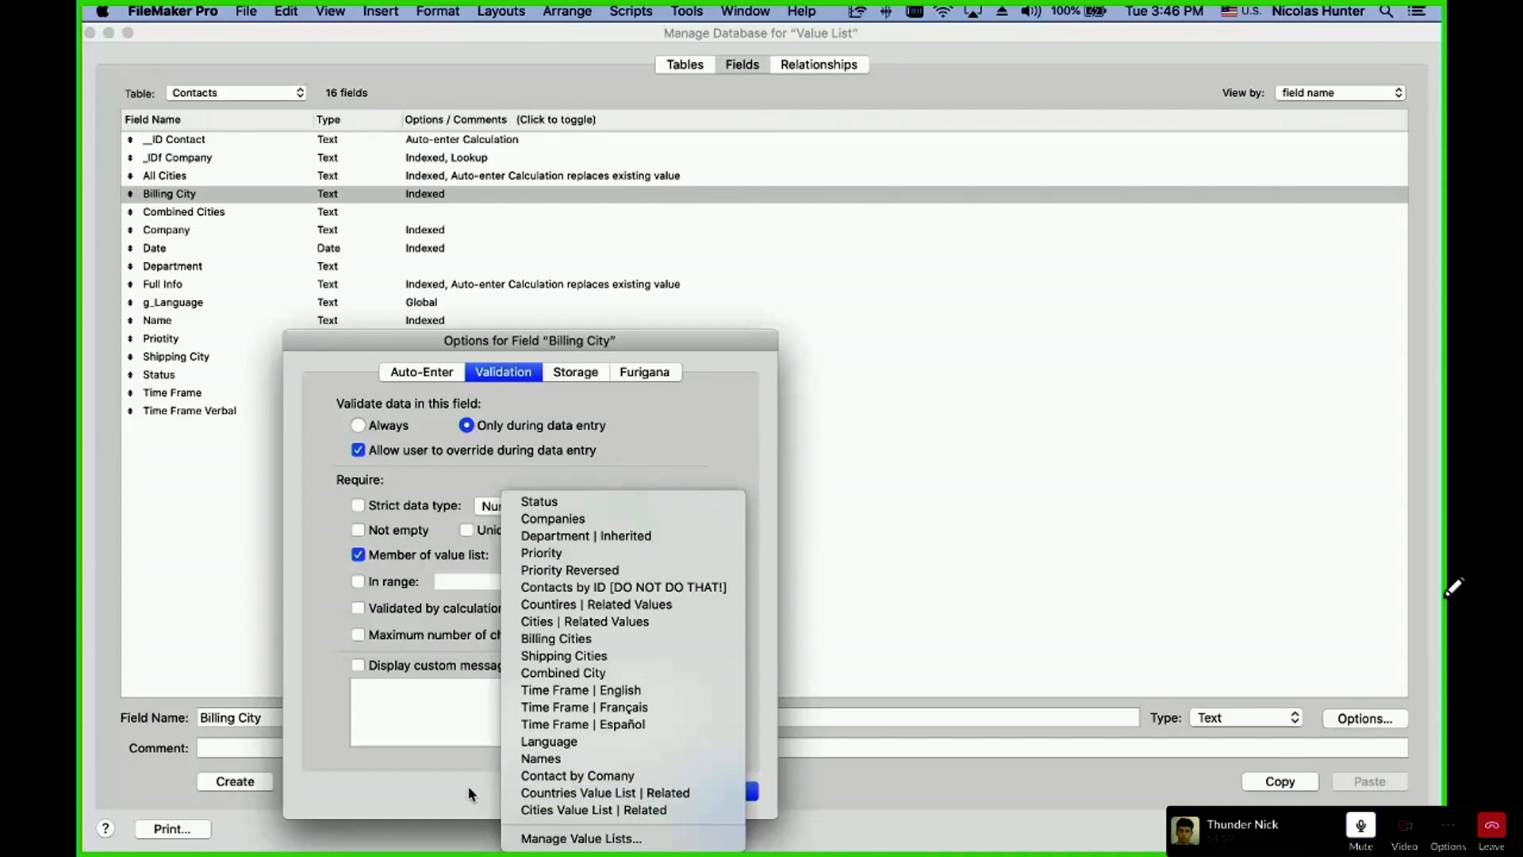
{"action": "left_click", "coordinate": [539, 795]}
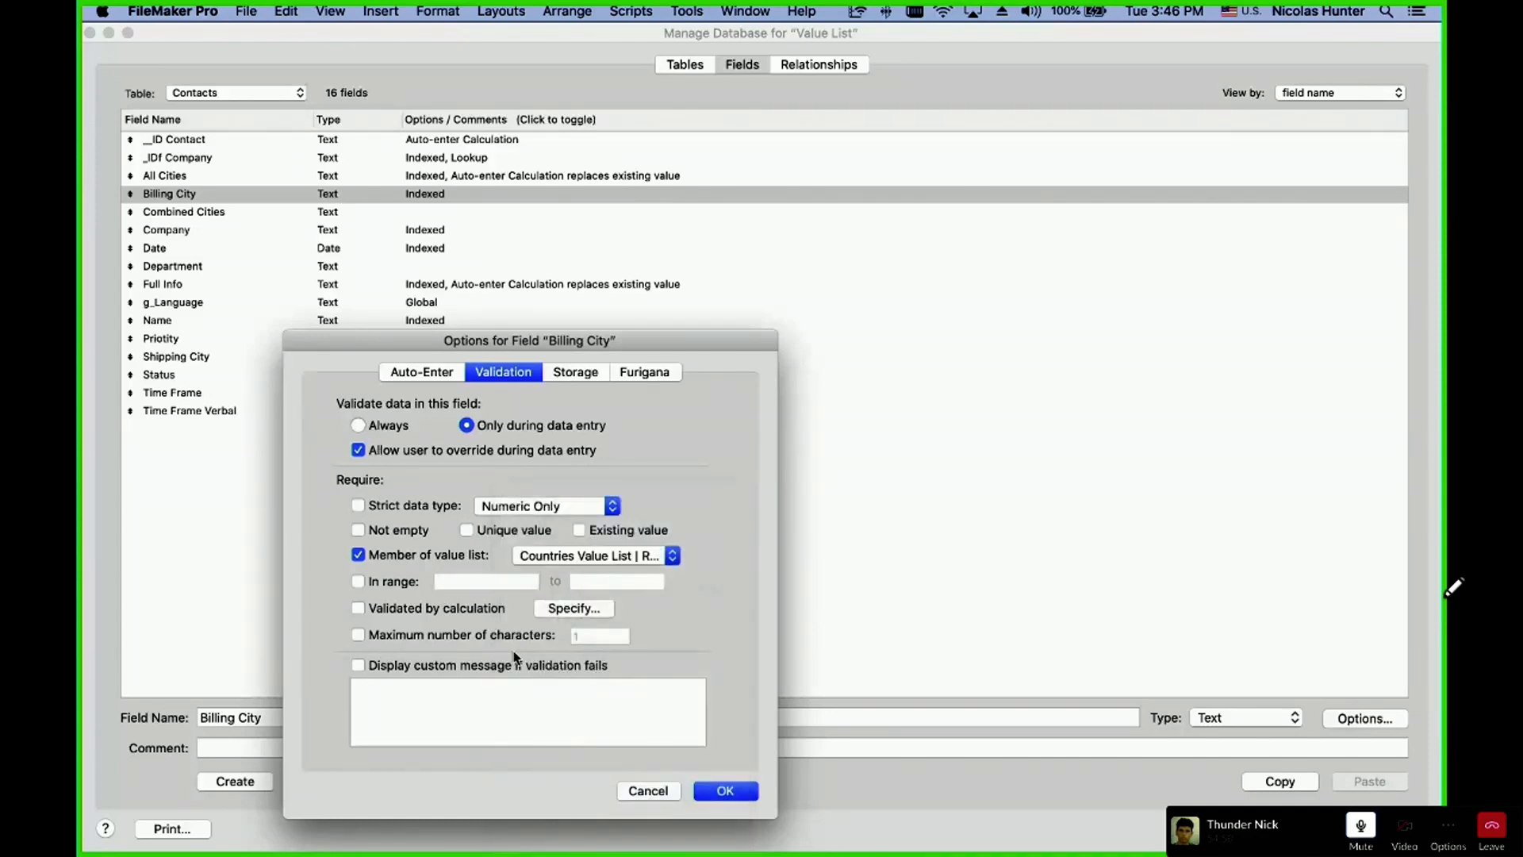
{"action": "left_click", "coordinate": [580, 560]}
{"action": "left_click", "coordinate": [585, 572]}
{"action": "left_click", "coordinate": [725, 791]}
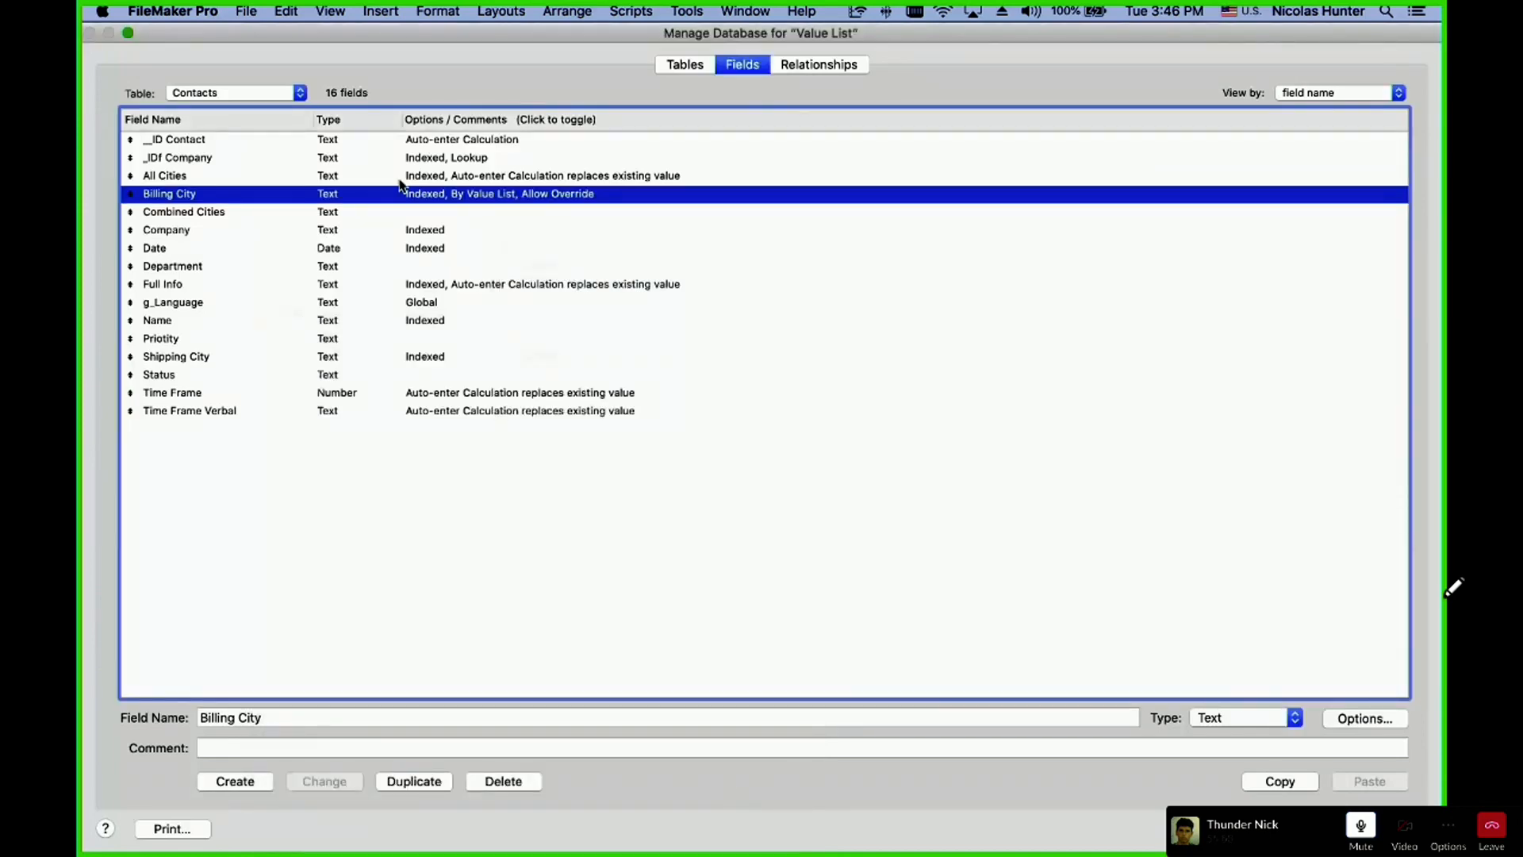
{"action": "key", "text": "Return"}
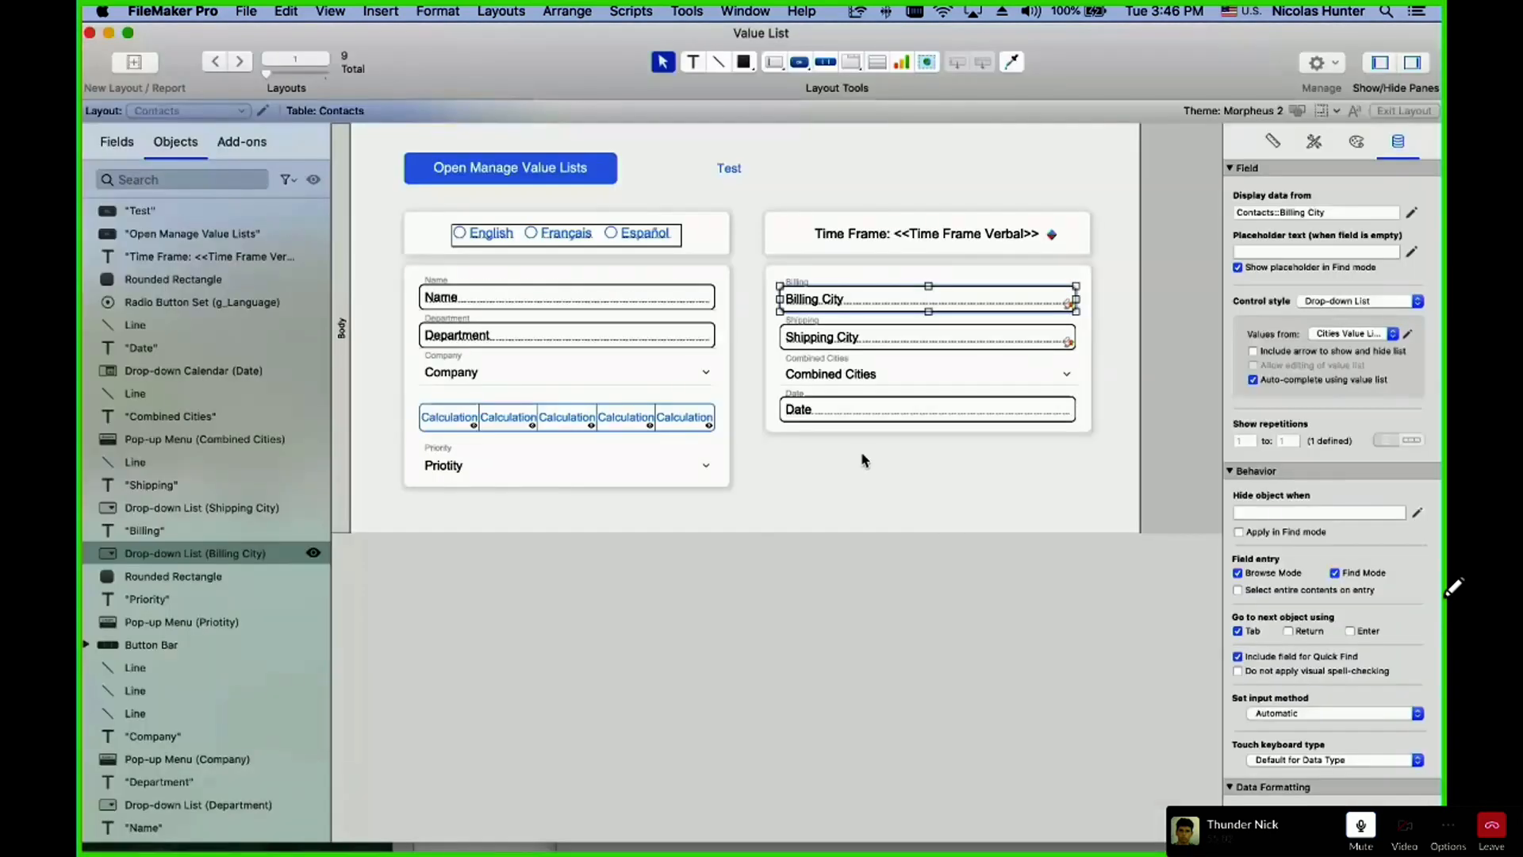
- Test the validation on the contact record by appending "sdsdsd" to the Billing city and allowing the invalid value
{"action": "key", "text": "super+b"}
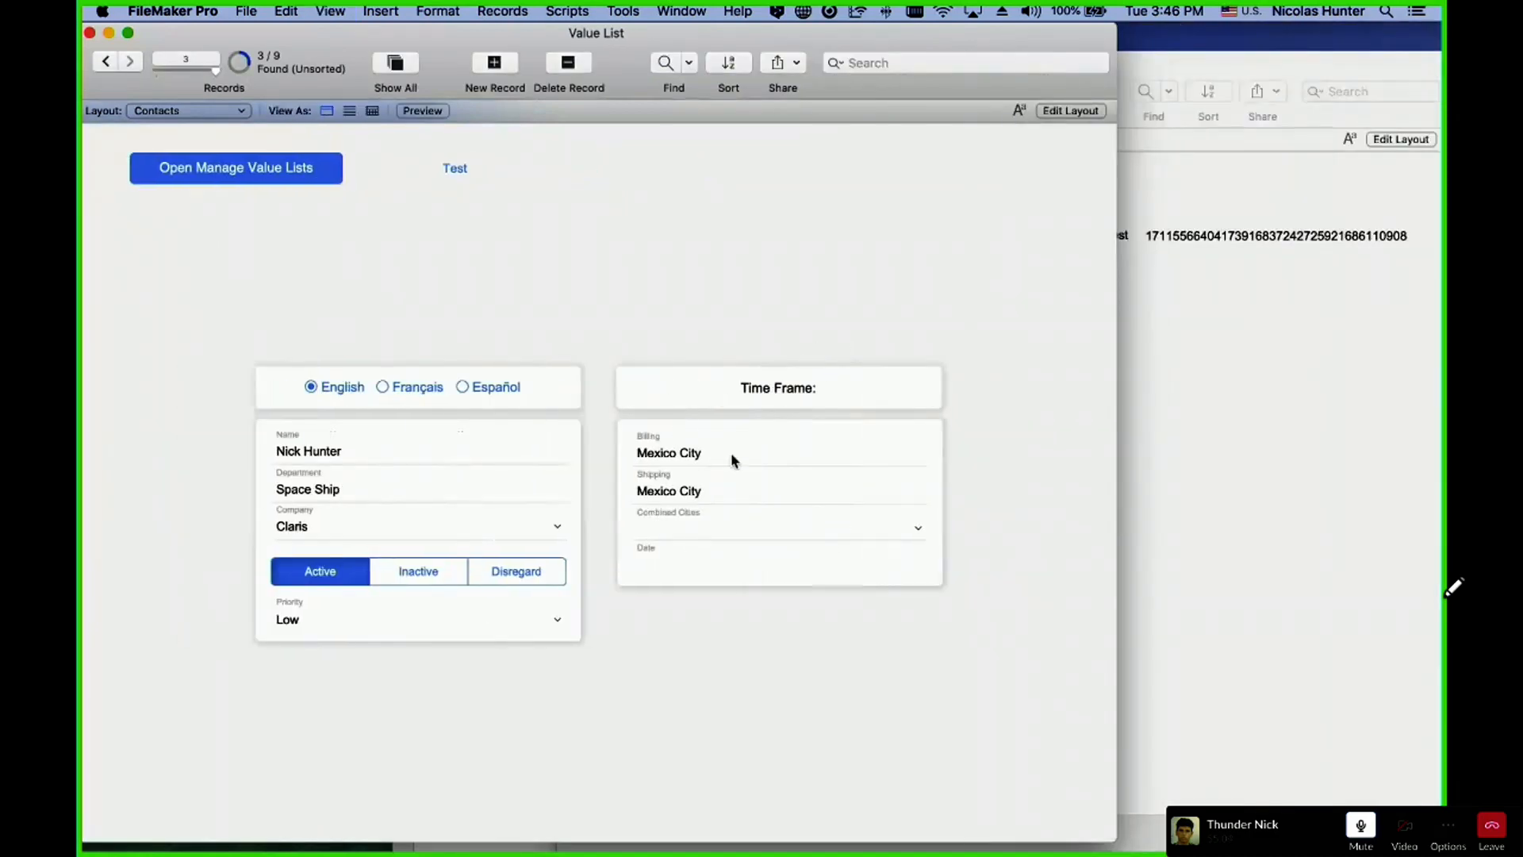
{"action": "left_click", "coordinate": [733, 451]}
{"action": "type", "text": "sdsdsd"}
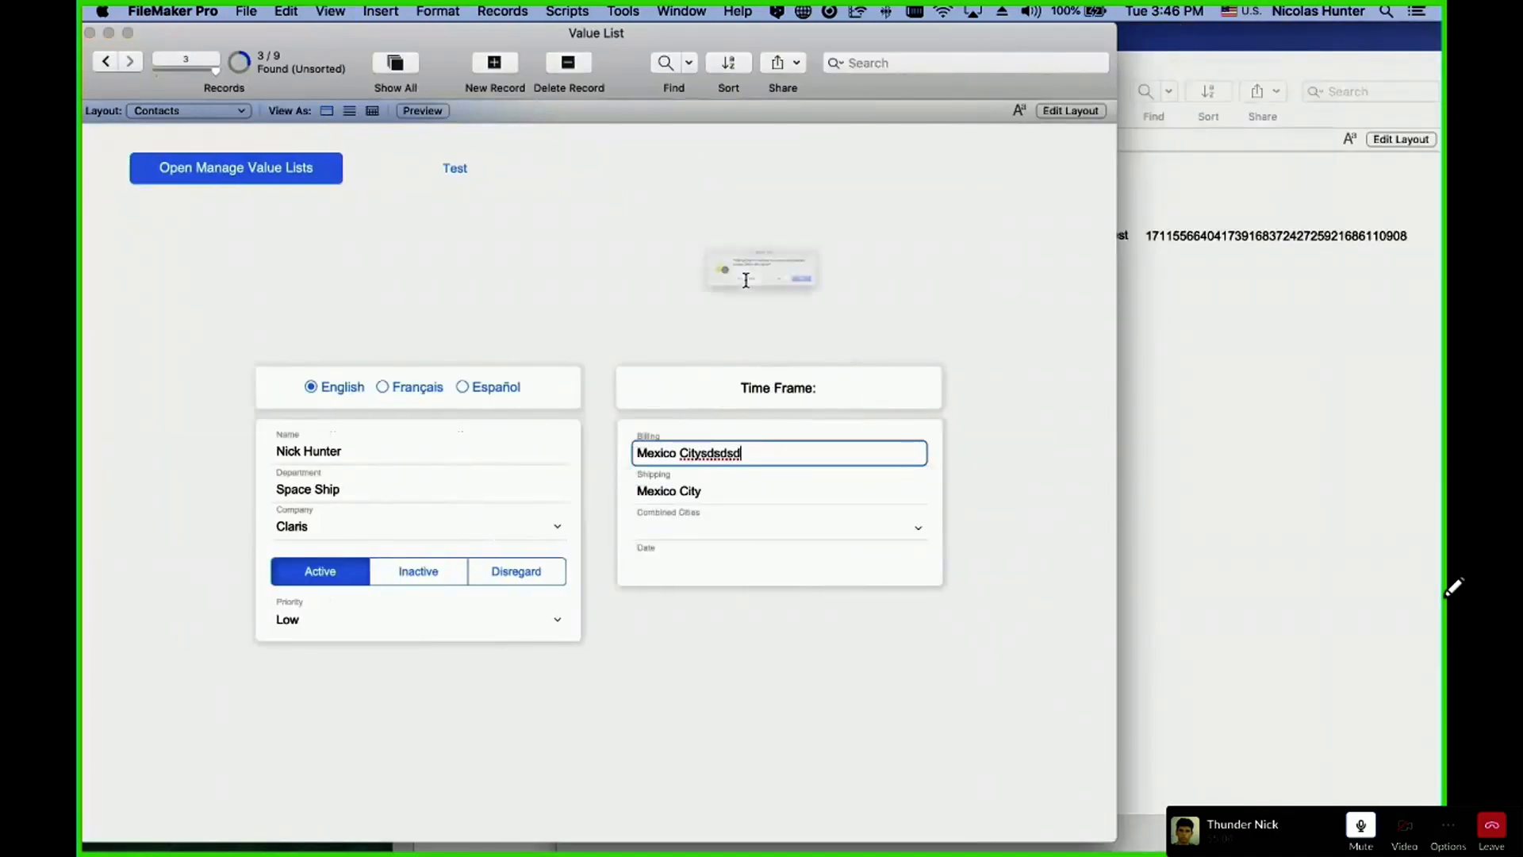
{"action": "left_click", "coordinate": [746, 280]}
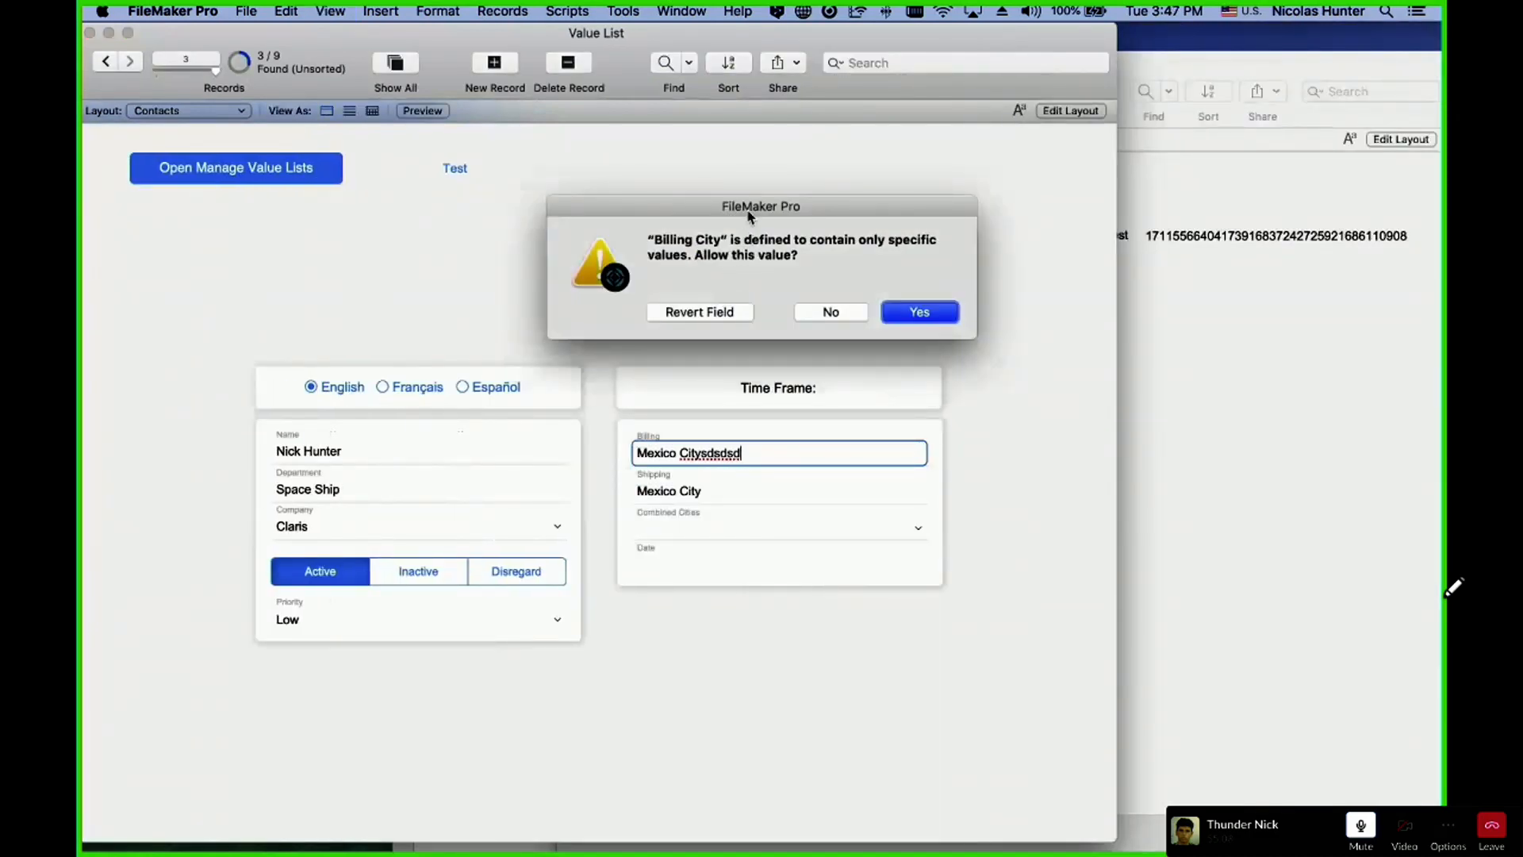
{"action": "left_click_drag", "start_coordinate": [750, 208], "coordinate": [730, 240]}
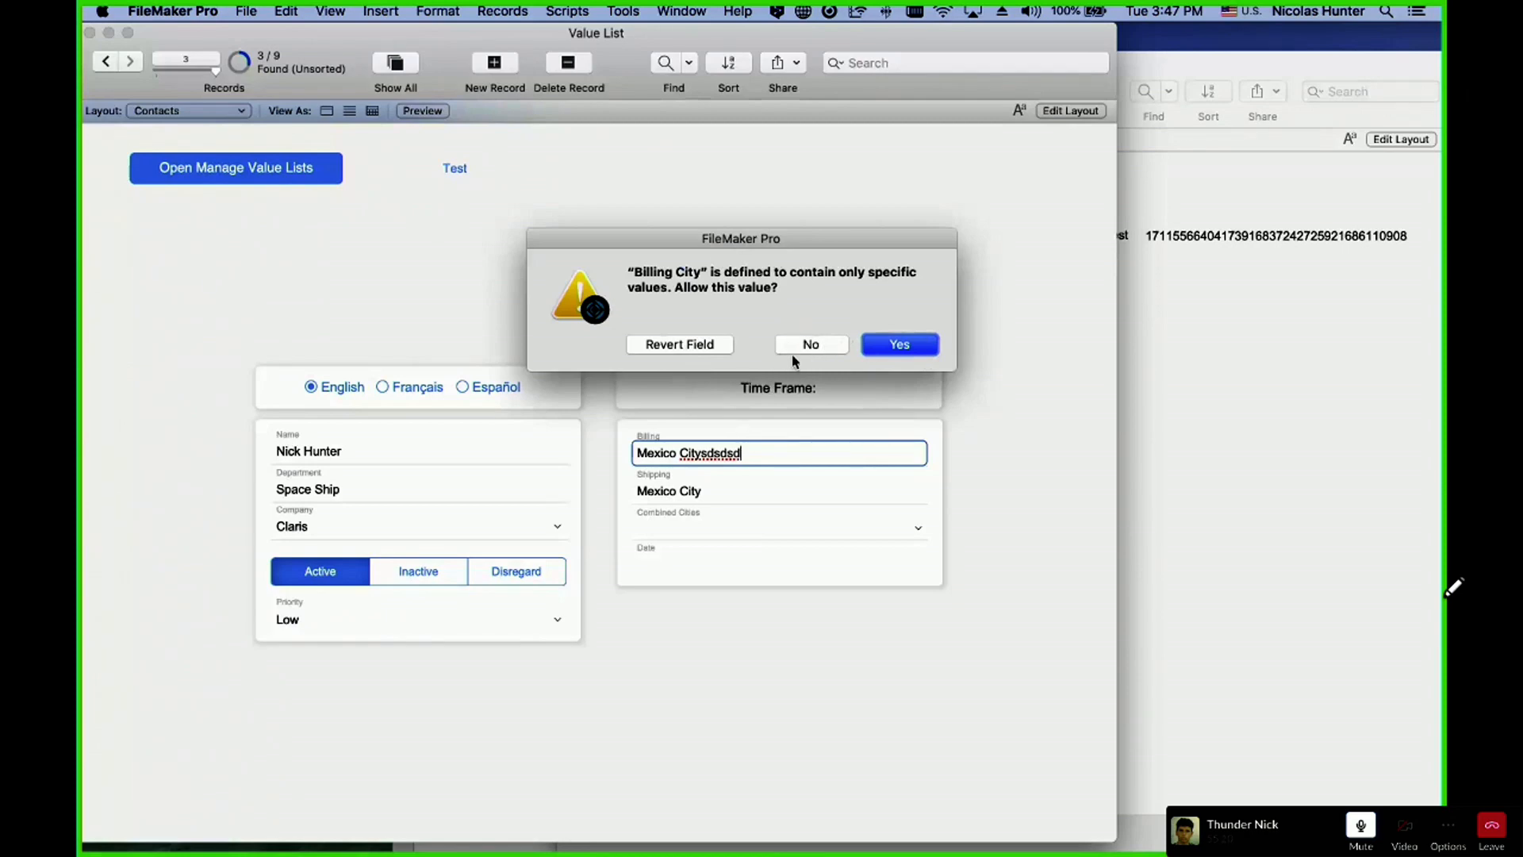
{"action": "left_click", "coordinate": [904, 346]}
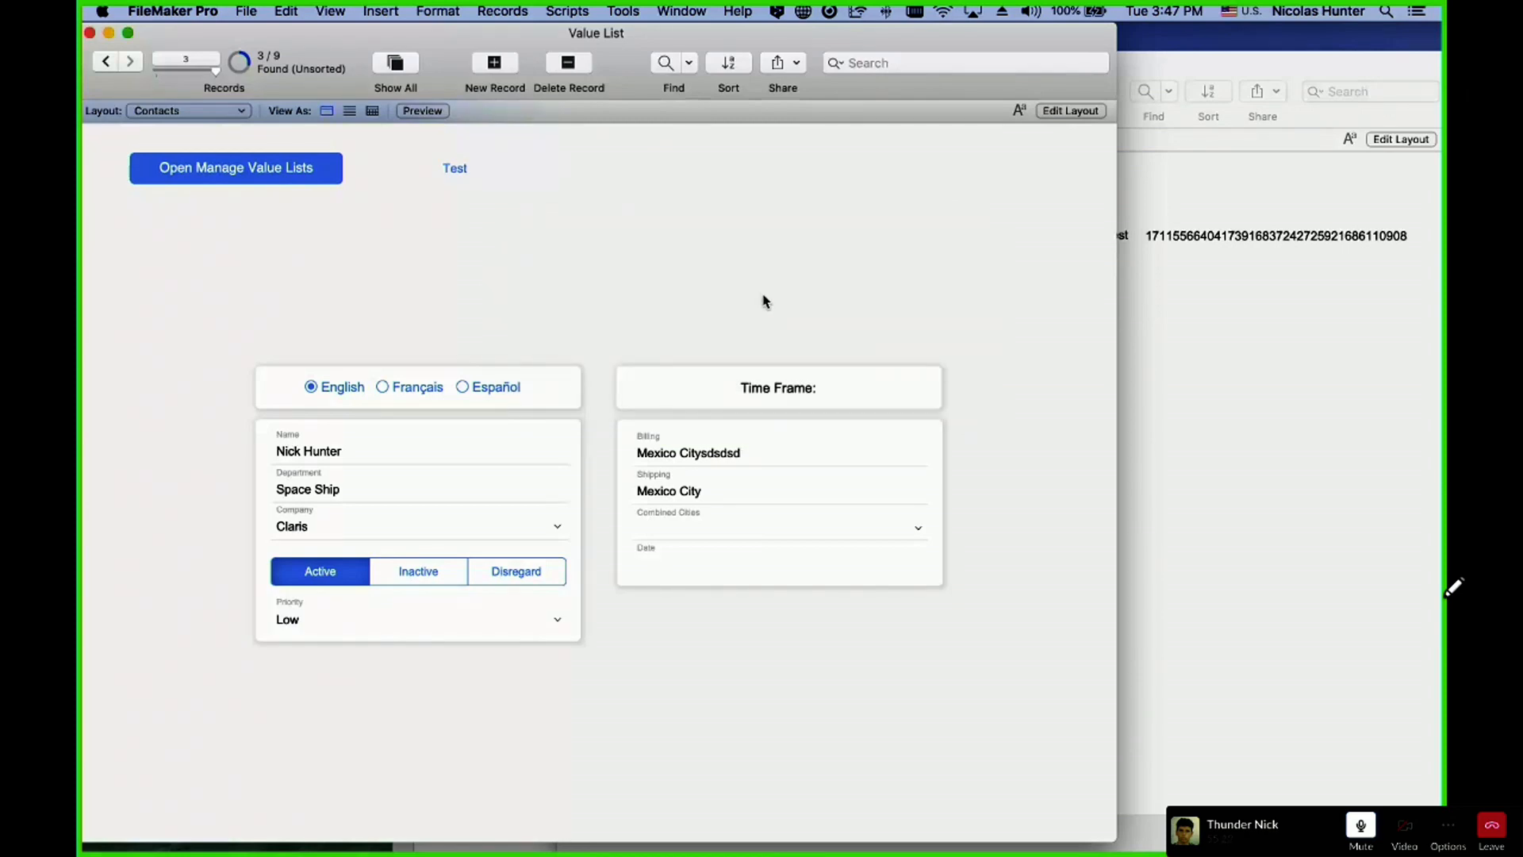
- Disallow user override during data entry in the Billing City field's validation and save the database changes
{"action": "key", "text": "super+shift+d"}
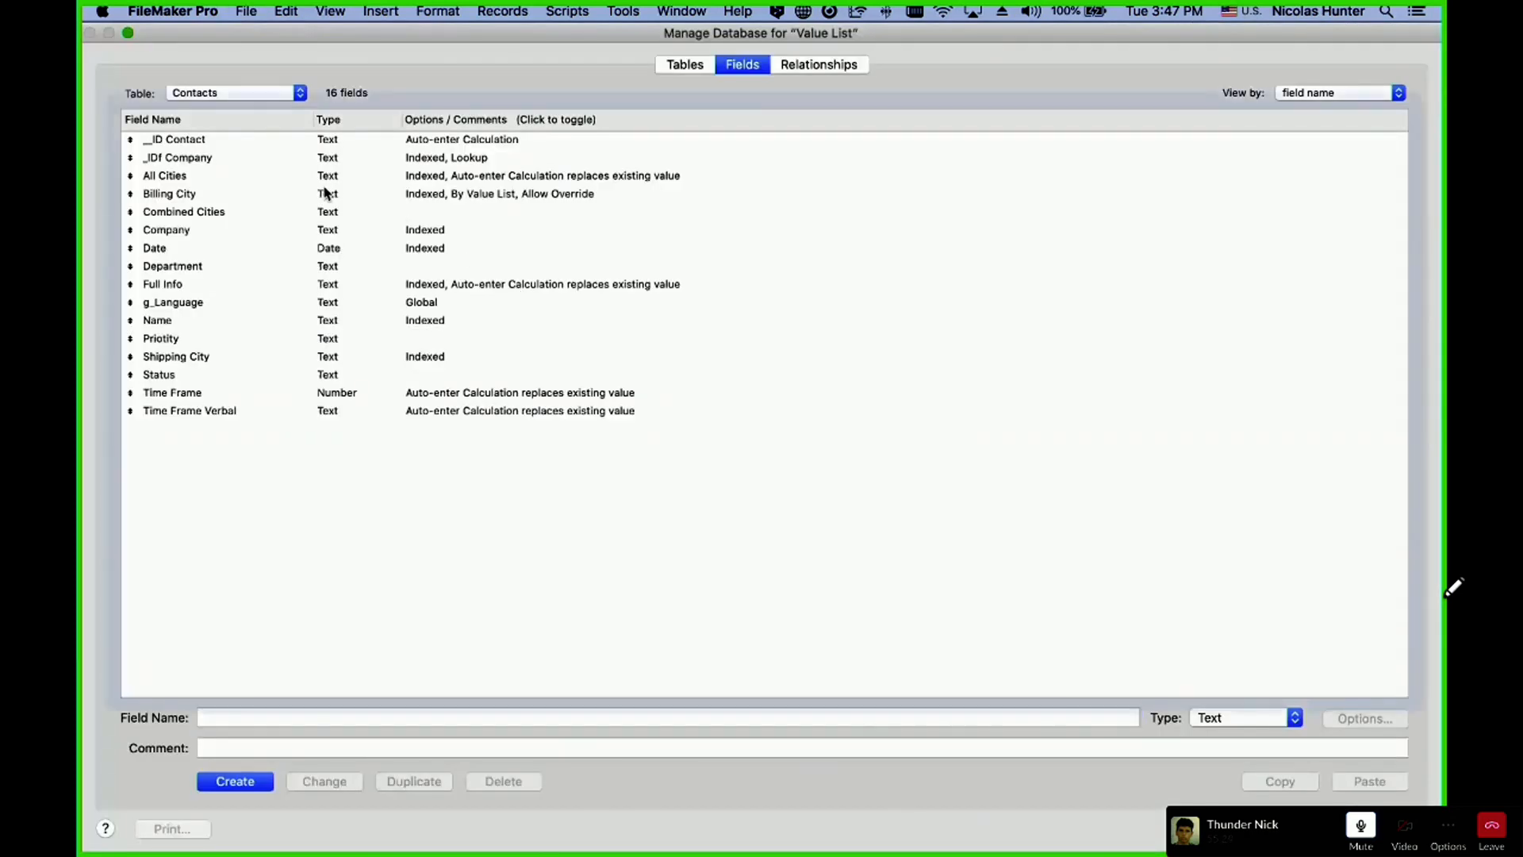
{"action": "double_click", "coordinate": [327, 195]}
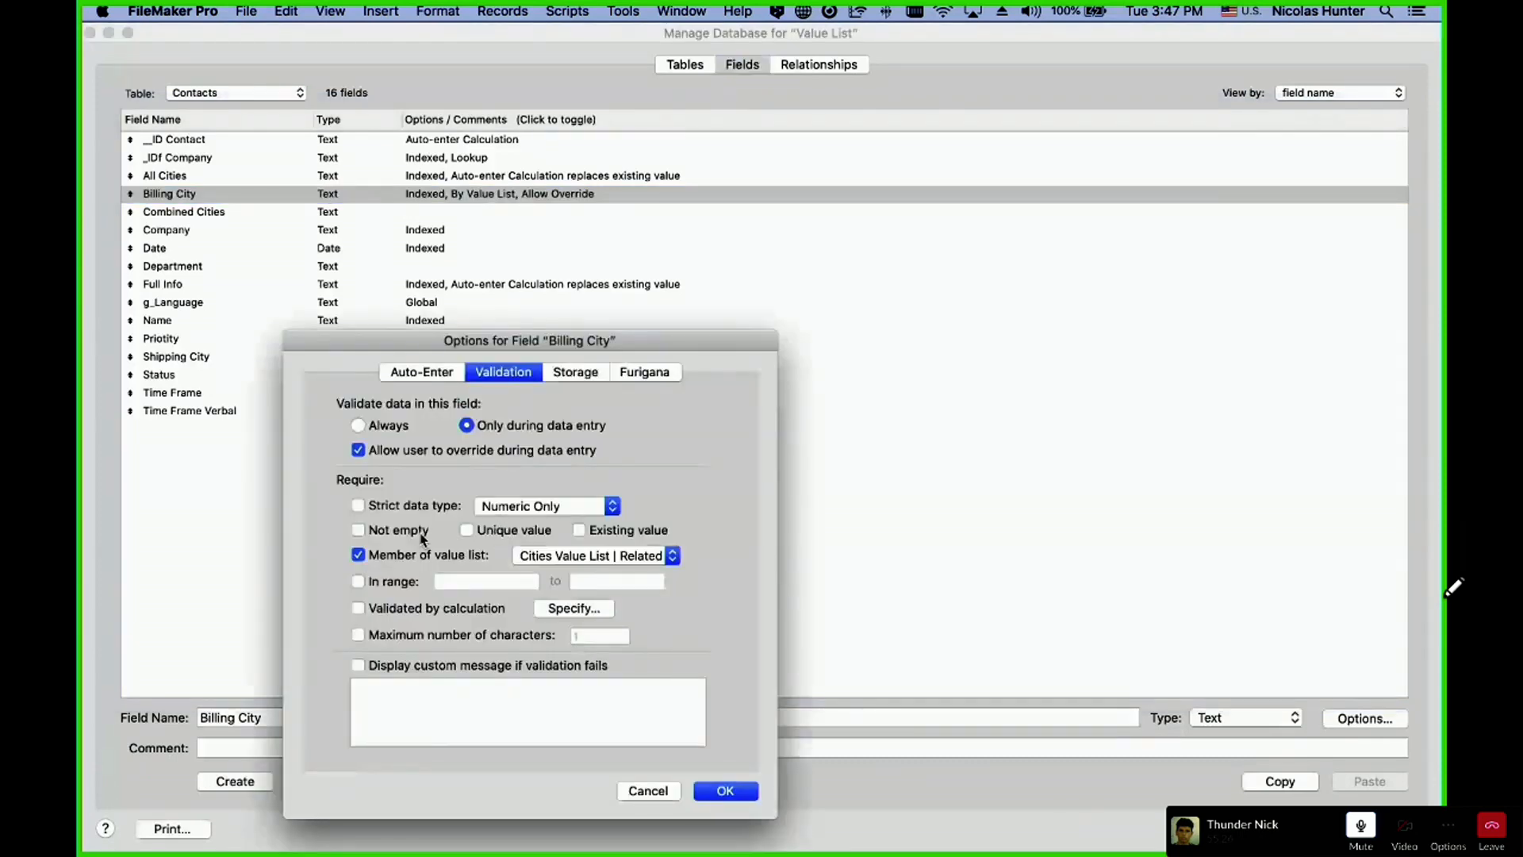
{"action": "left_click", "coordinate": [406, 451]}
{"action": "left_click", "coordinate": [724, 791]}
{"action": "key", "text": "Return"}
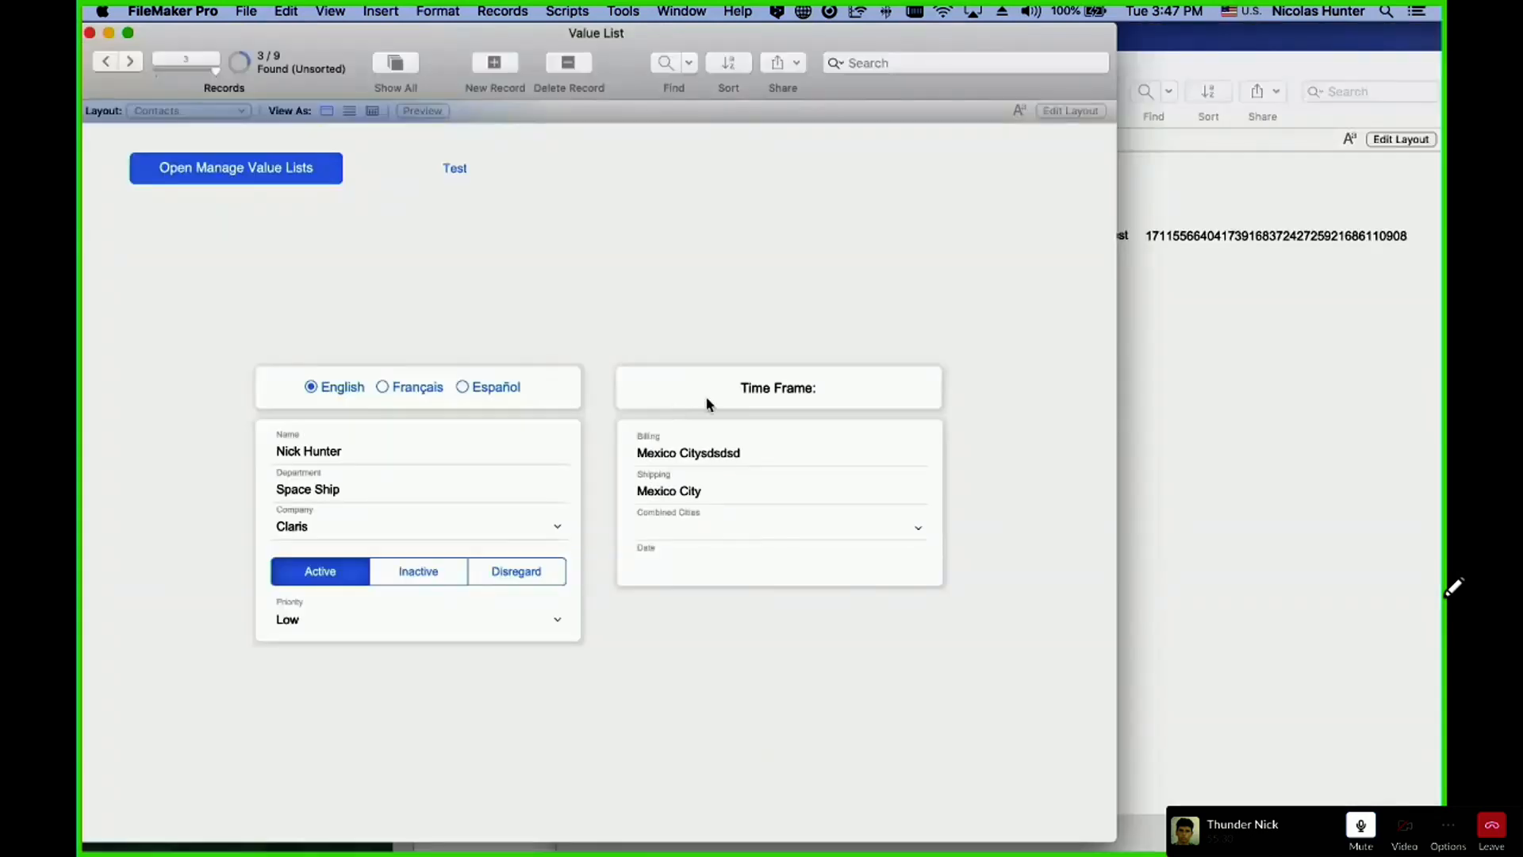
- Try to append "dd" to the contact's Billing city and commit it under the strict validation
{"action": "left_click", "coordinate": [790, 456]}
{"action": "left_click", "coordinate": [789, 456]}
{"action": "type", "text": "dd"}
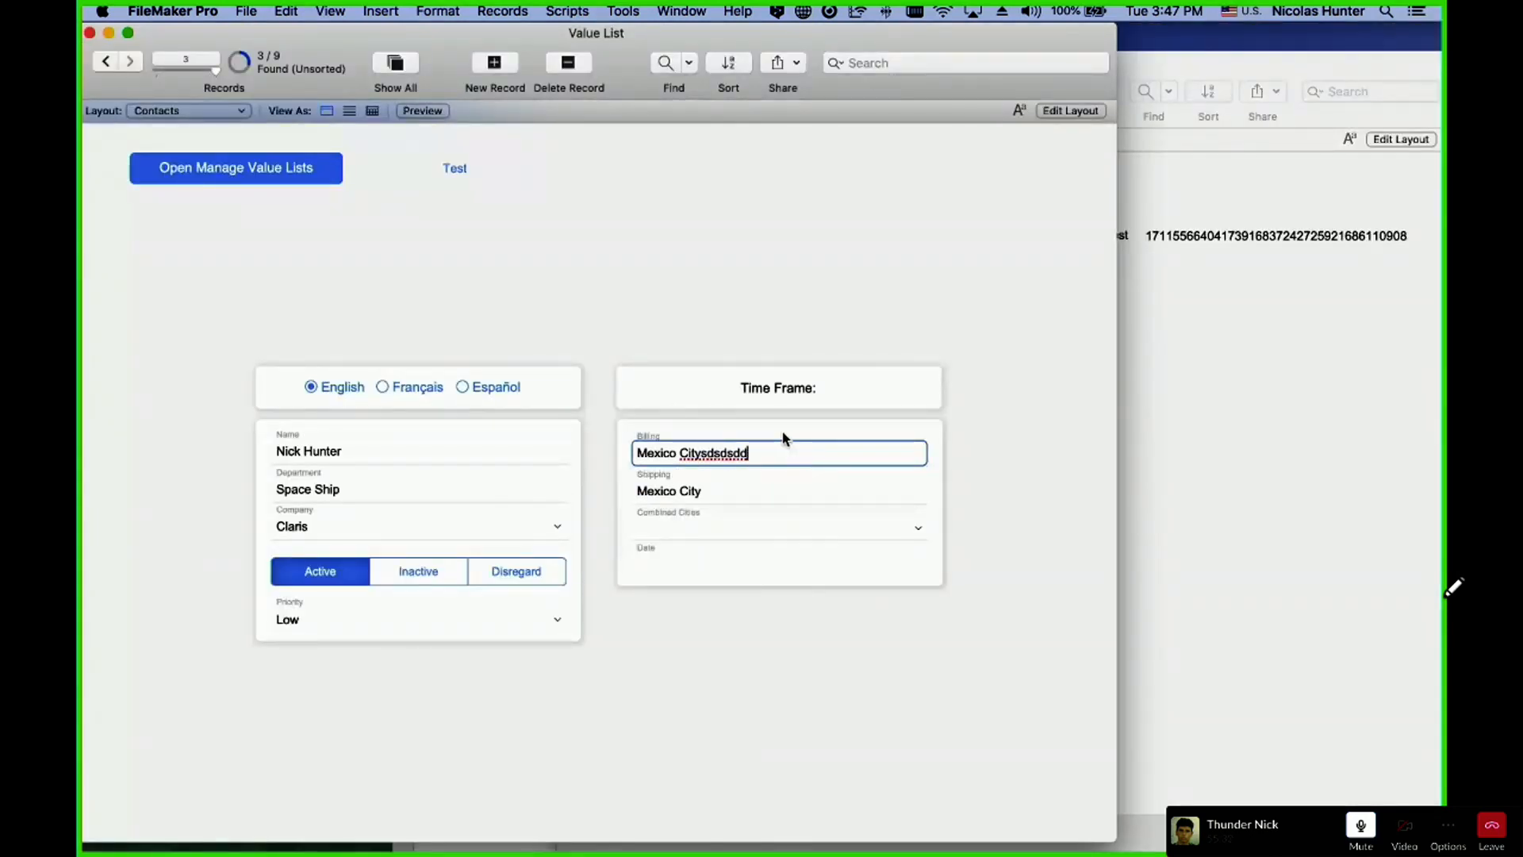
{"action": "left_click", "coordinate": [755, 304]}
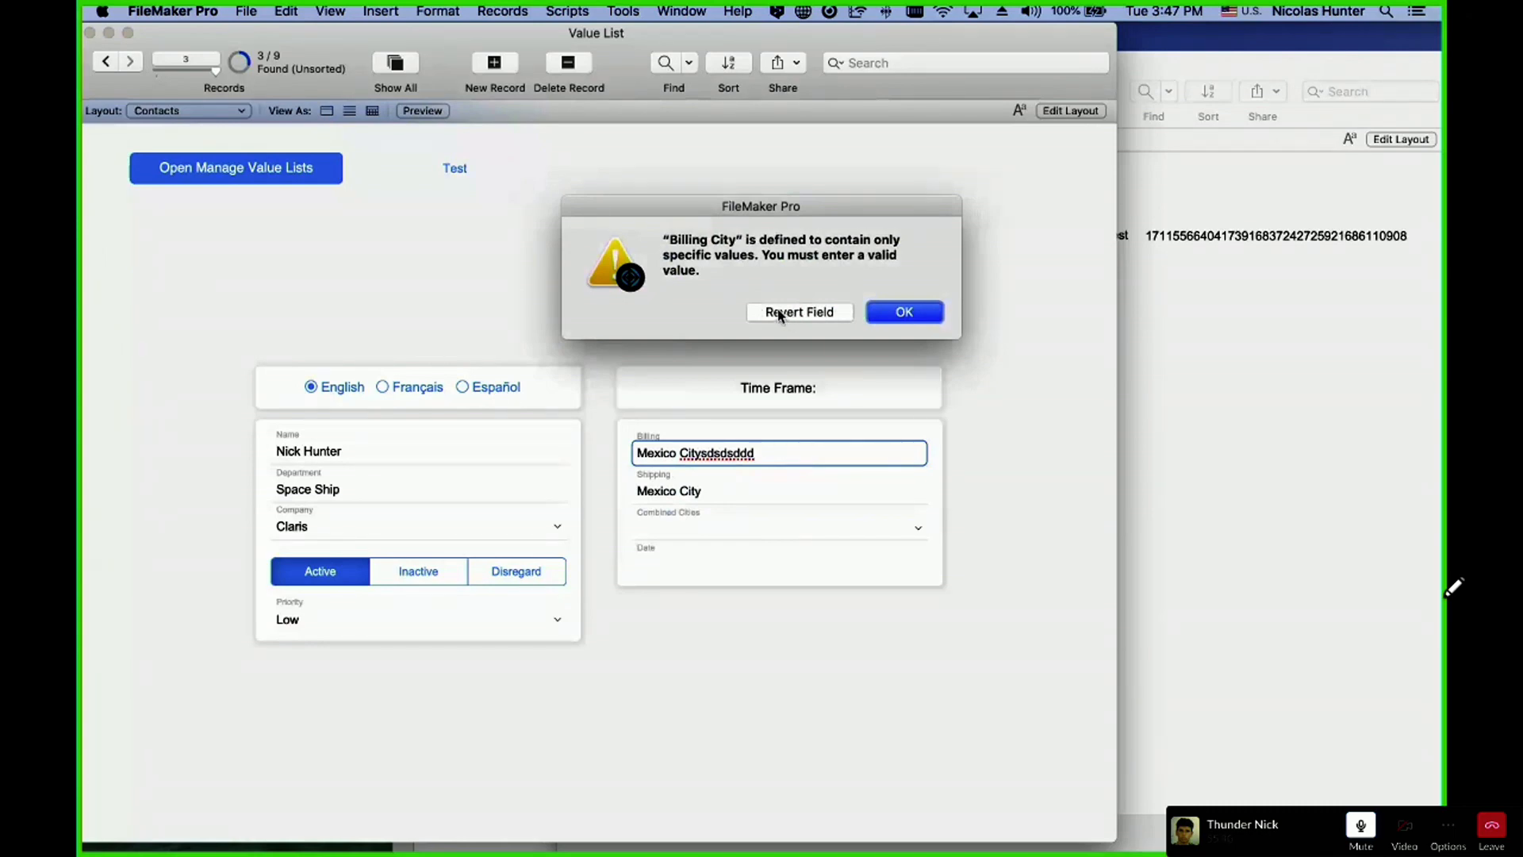
{"action": "left_click", "coordinate": [887, 314]}
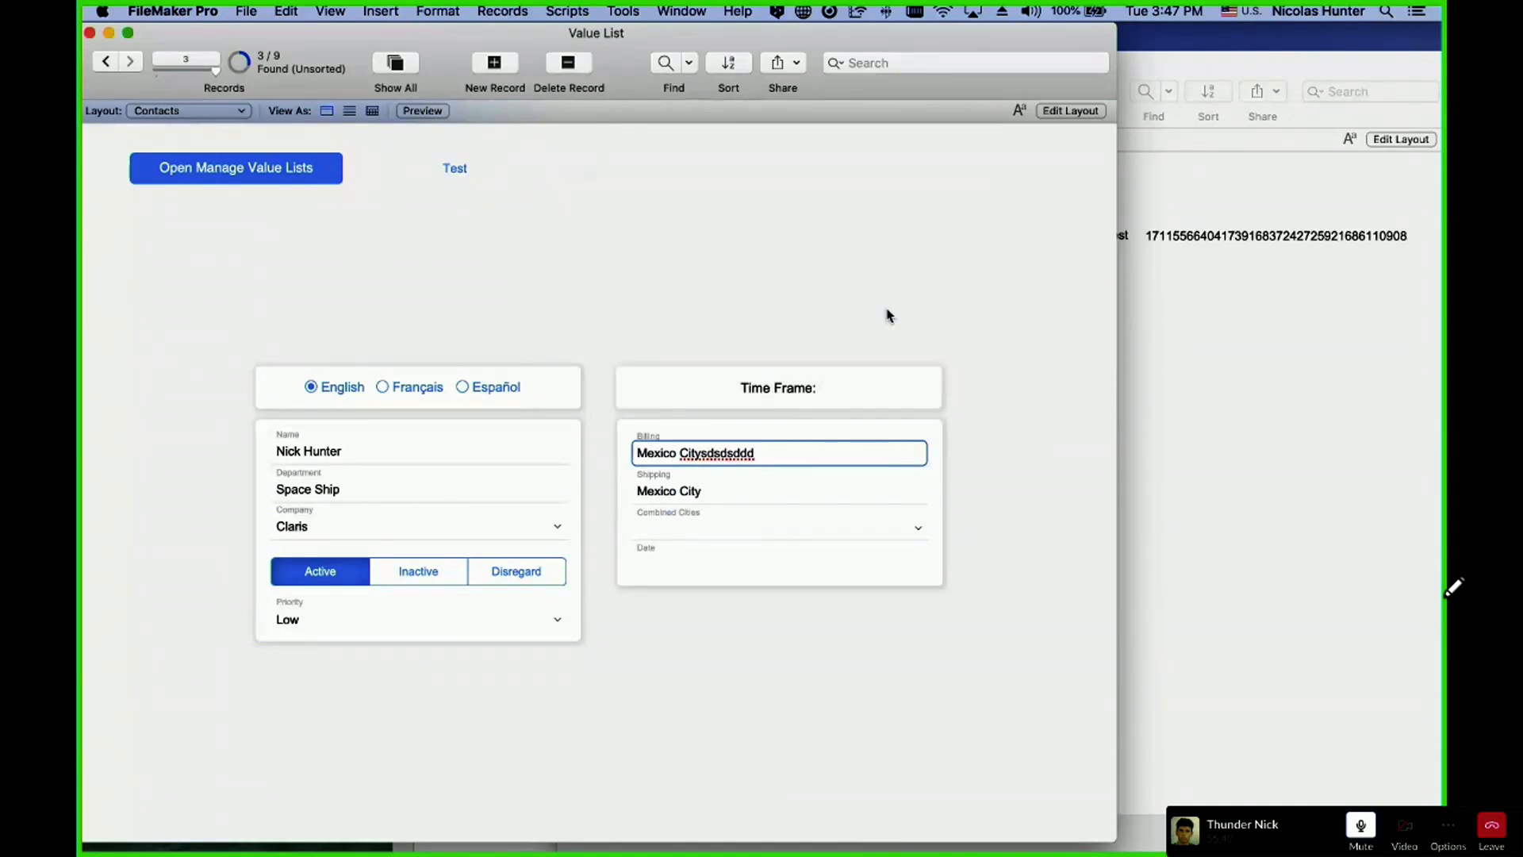
- Clear the contact's Billing city, check the choices on offer, and commit the record with the field empty
{"action": "key", "text": "super+a"}
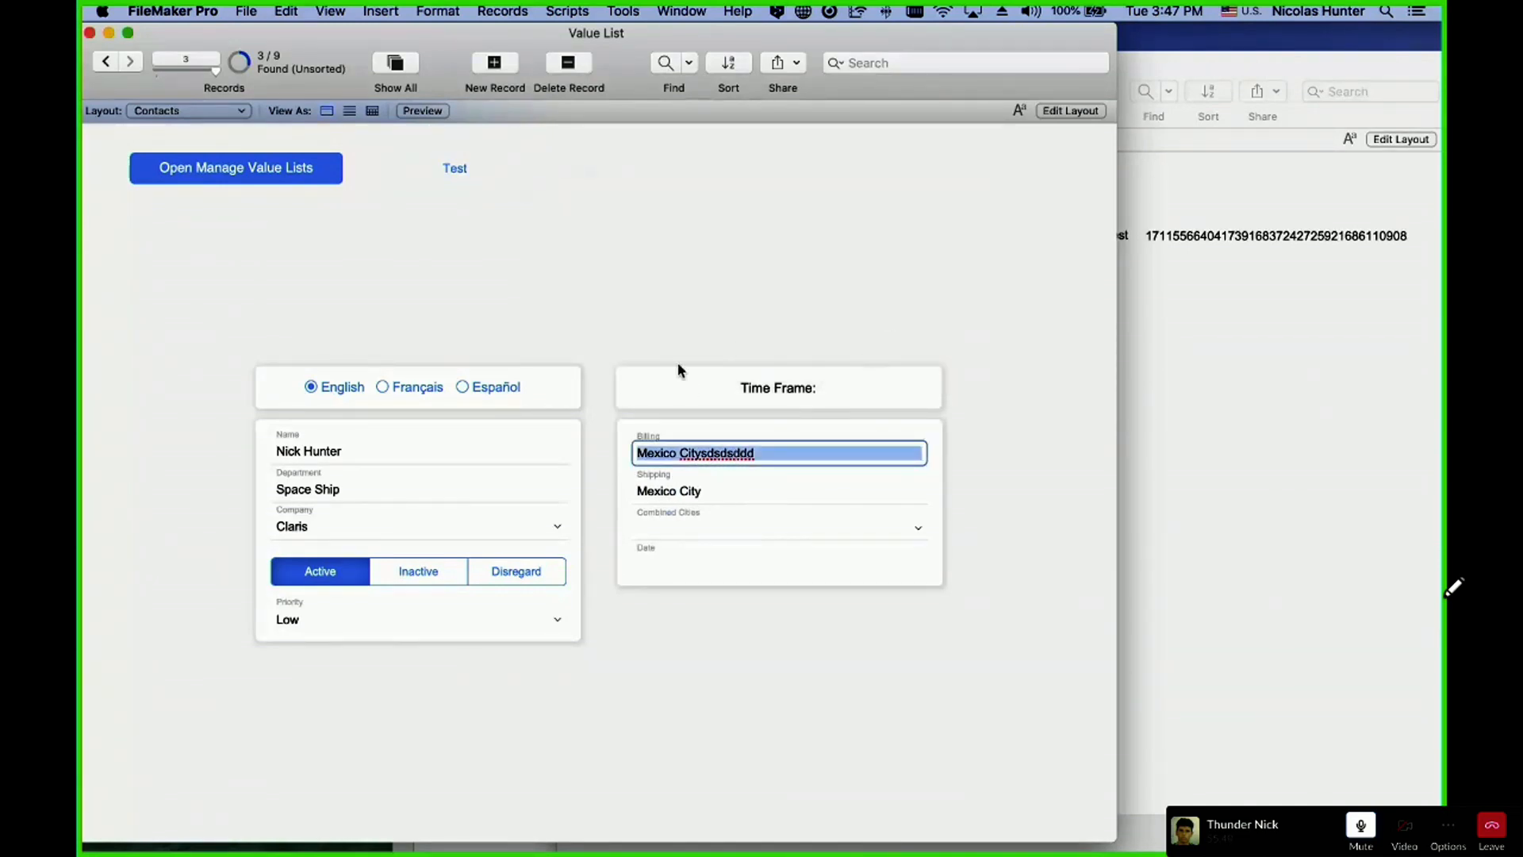
{"action": "key", "text": "BackSpace"}
{"action": "left_click", "coordinate": [737, 449]}
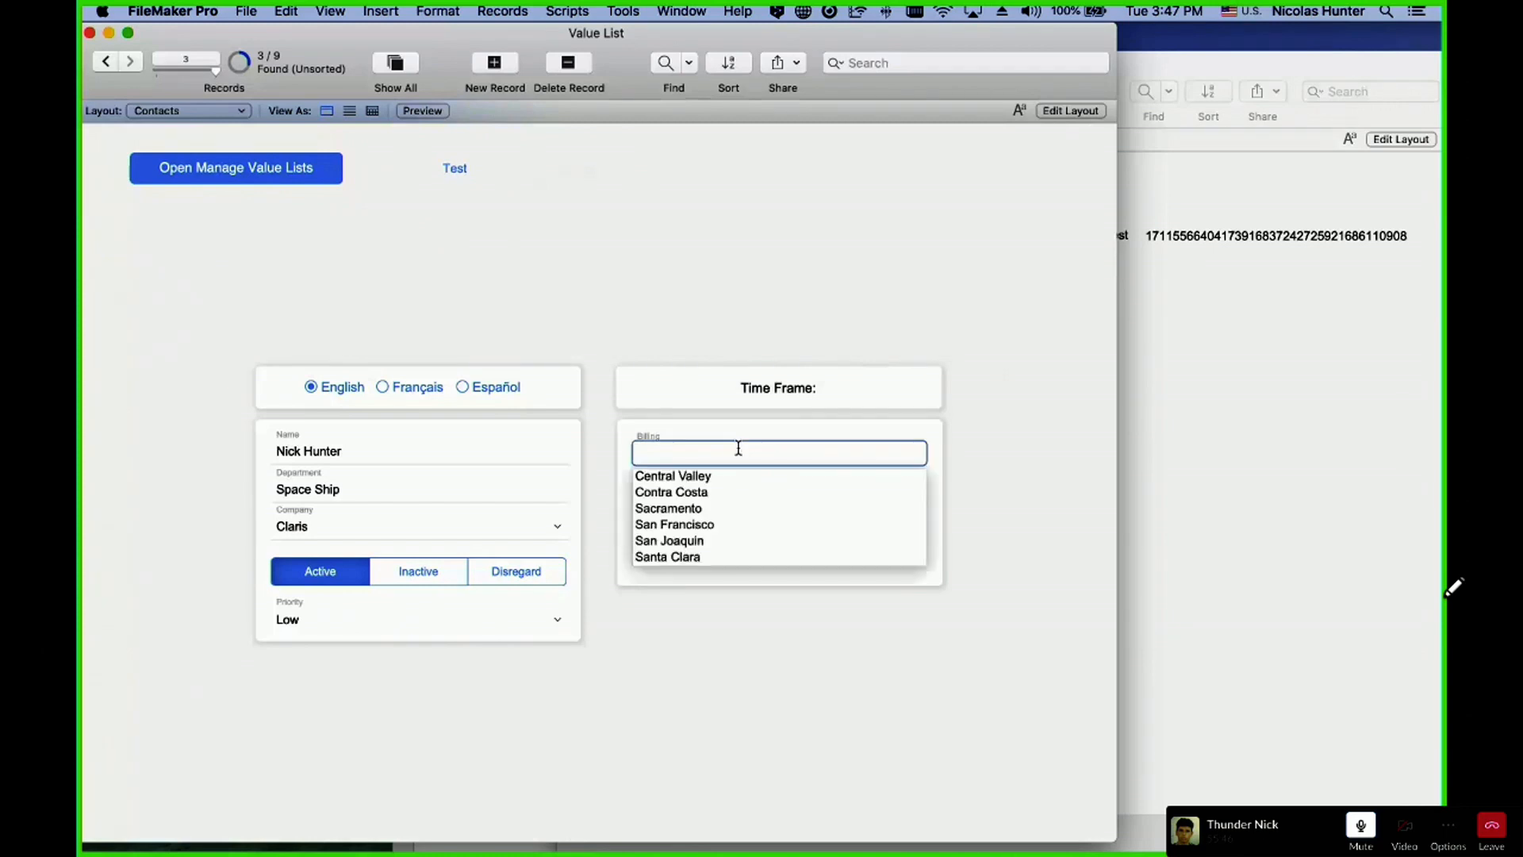
{"action": "left_click", "coordinate": [637, 224]}
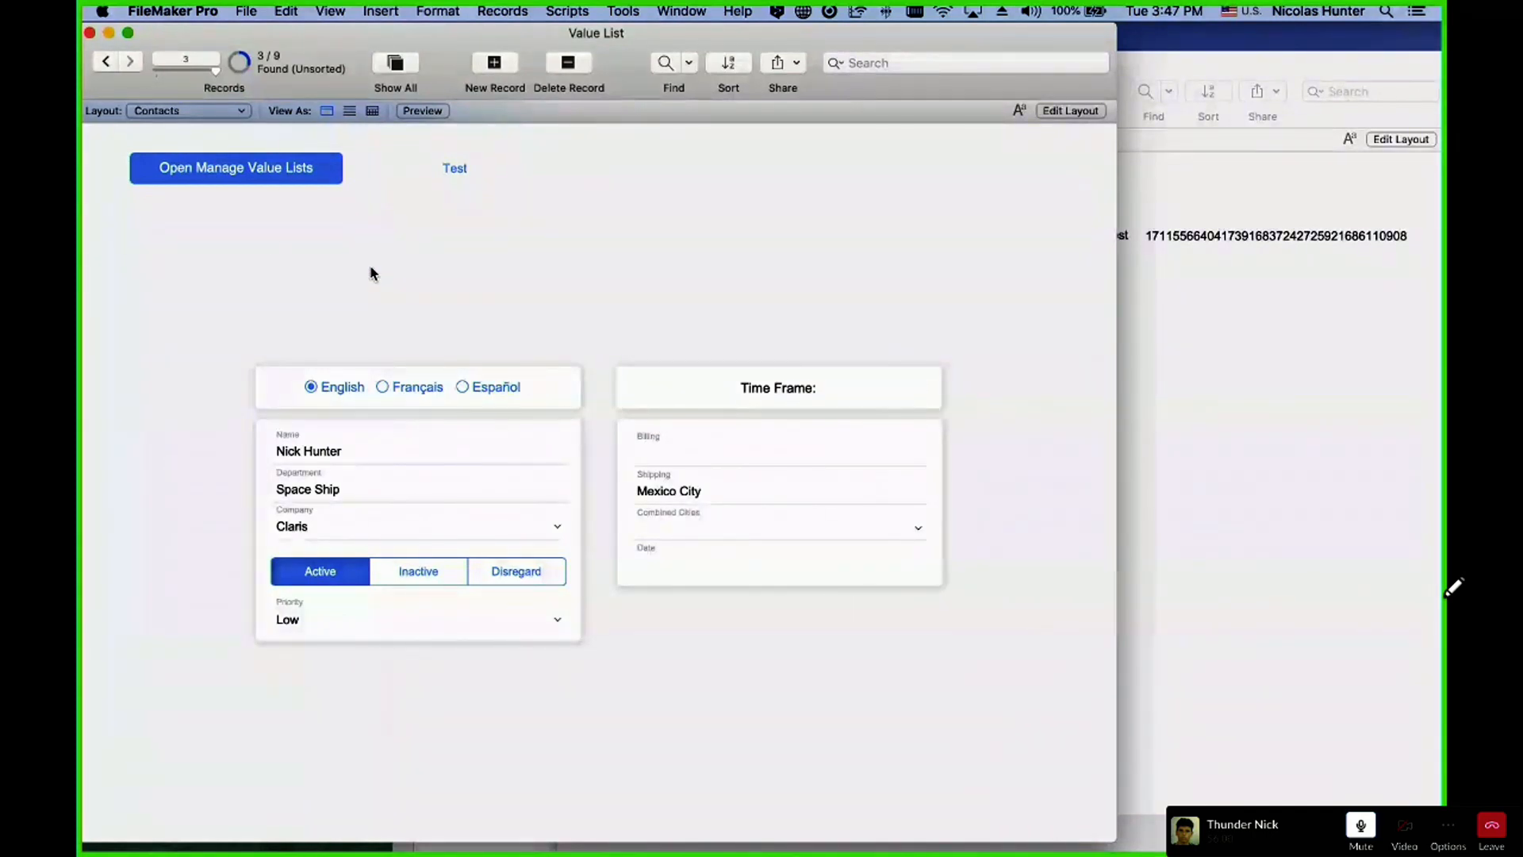
- Set the country of the Claris record to France on the Companies layout
{"action": "left_click", "coordinate": [187, 110]}
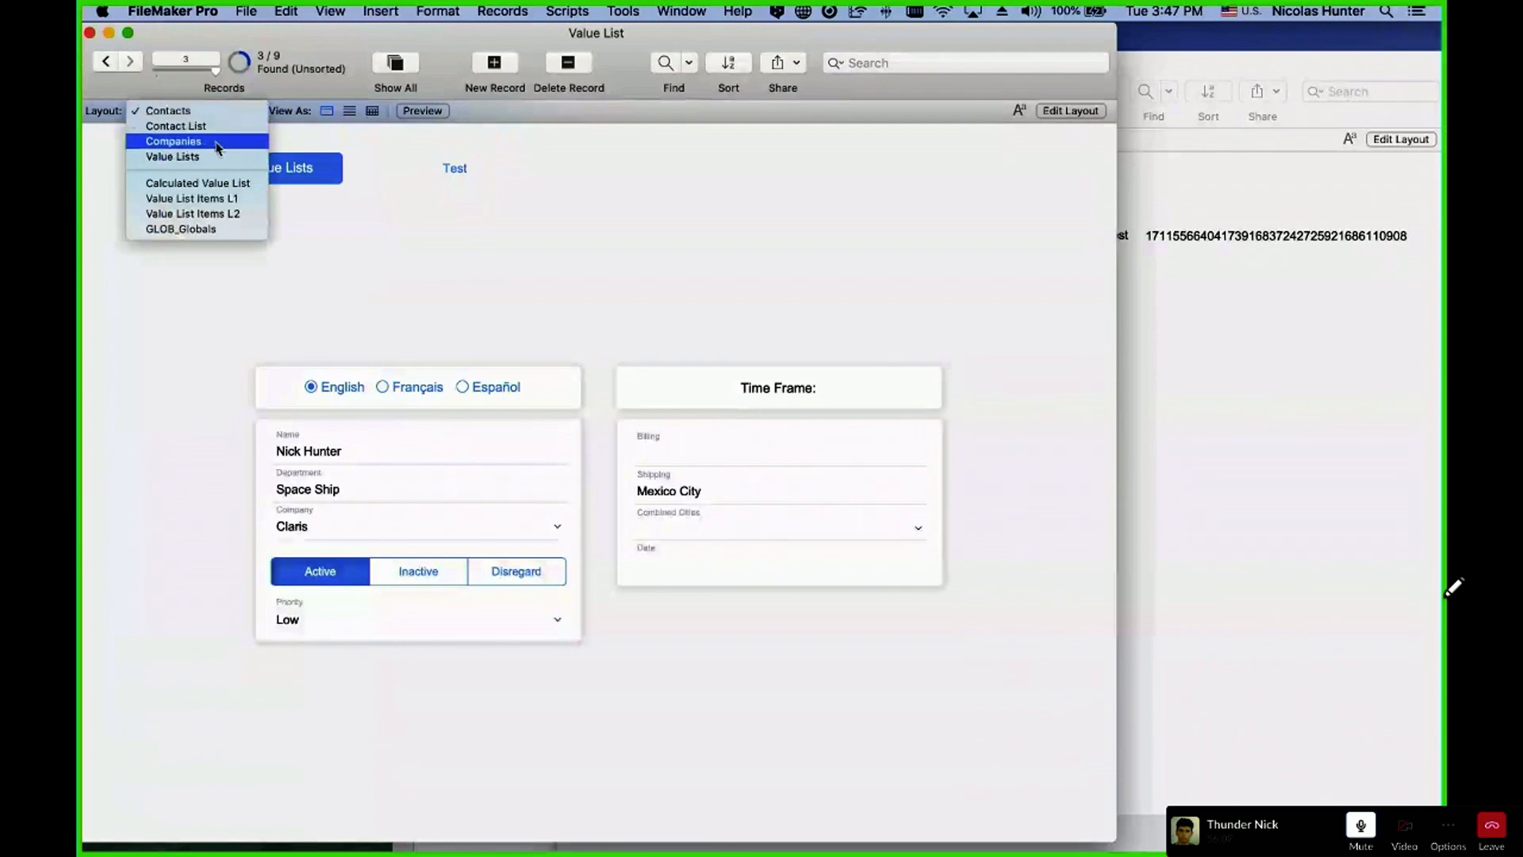
{"action": "left_click", "coordinate": [217, 147]}
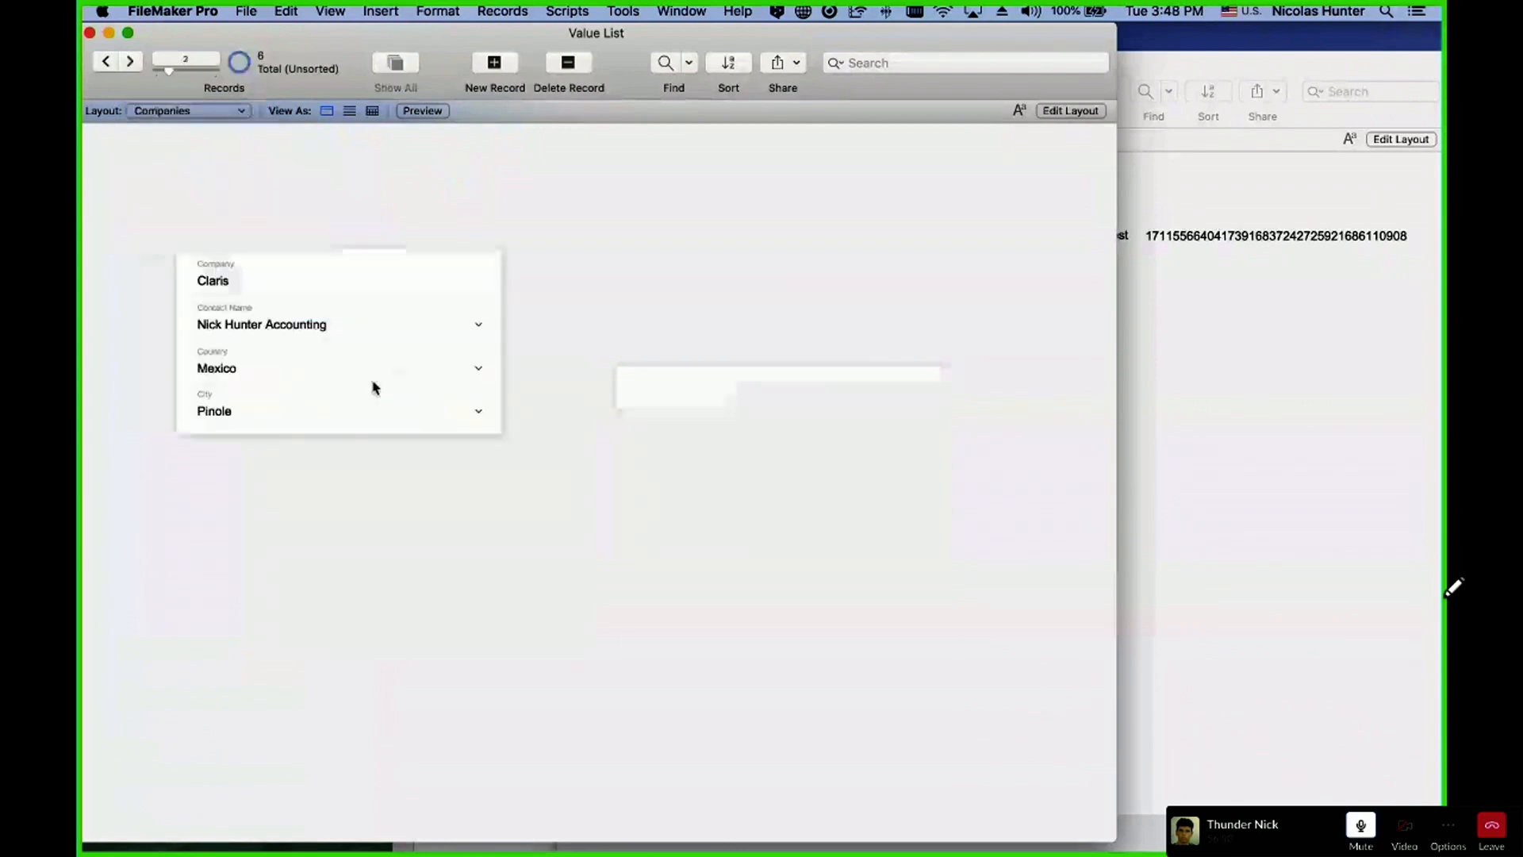
{"action": "left_click", "coordinate": [376, 371]}
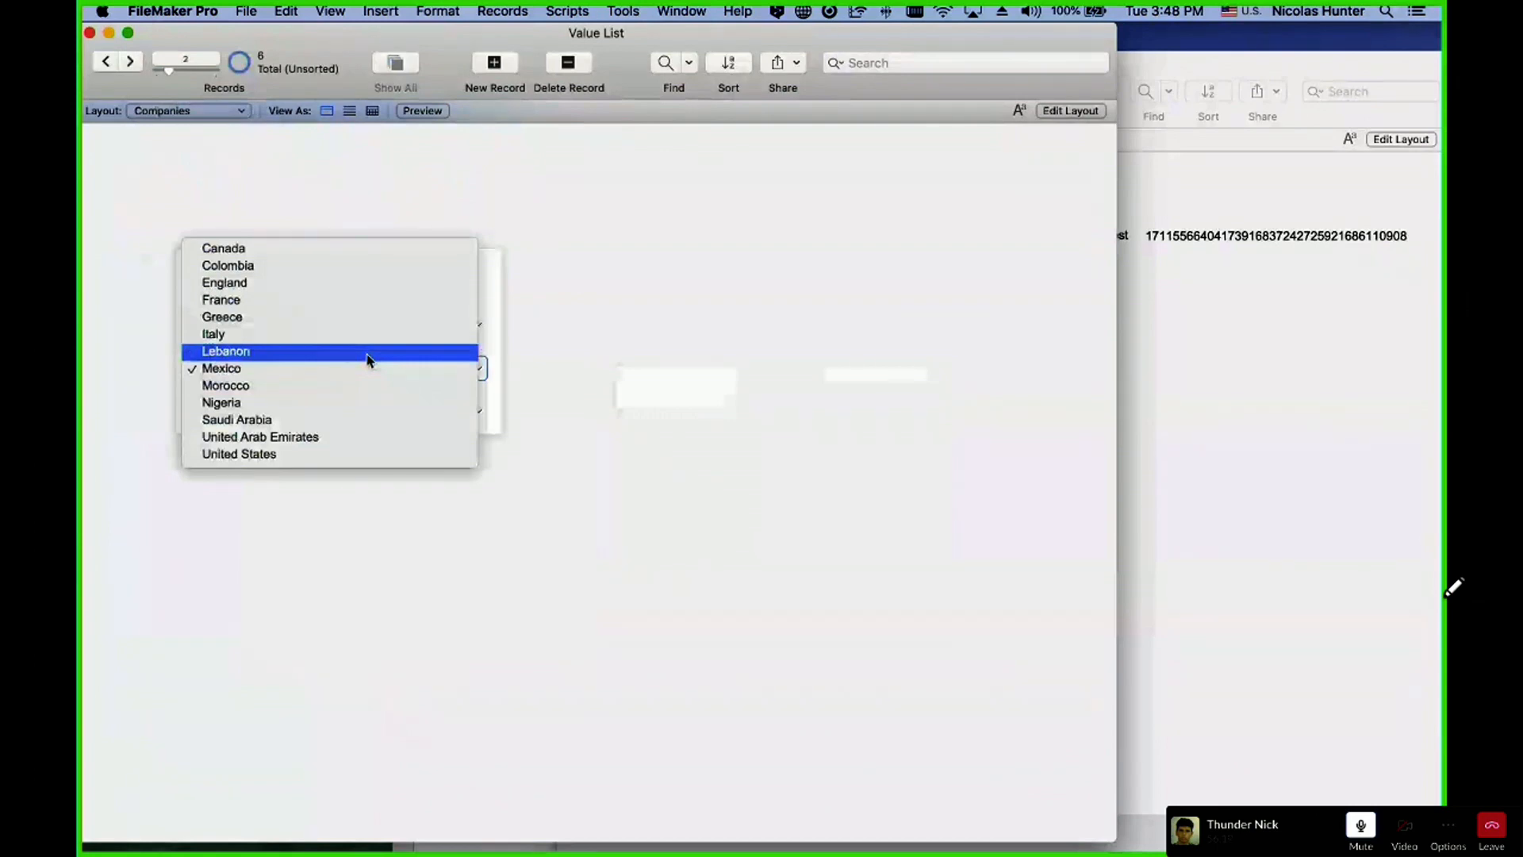
{"action": "left_click", "coordinate": [357, 300]}
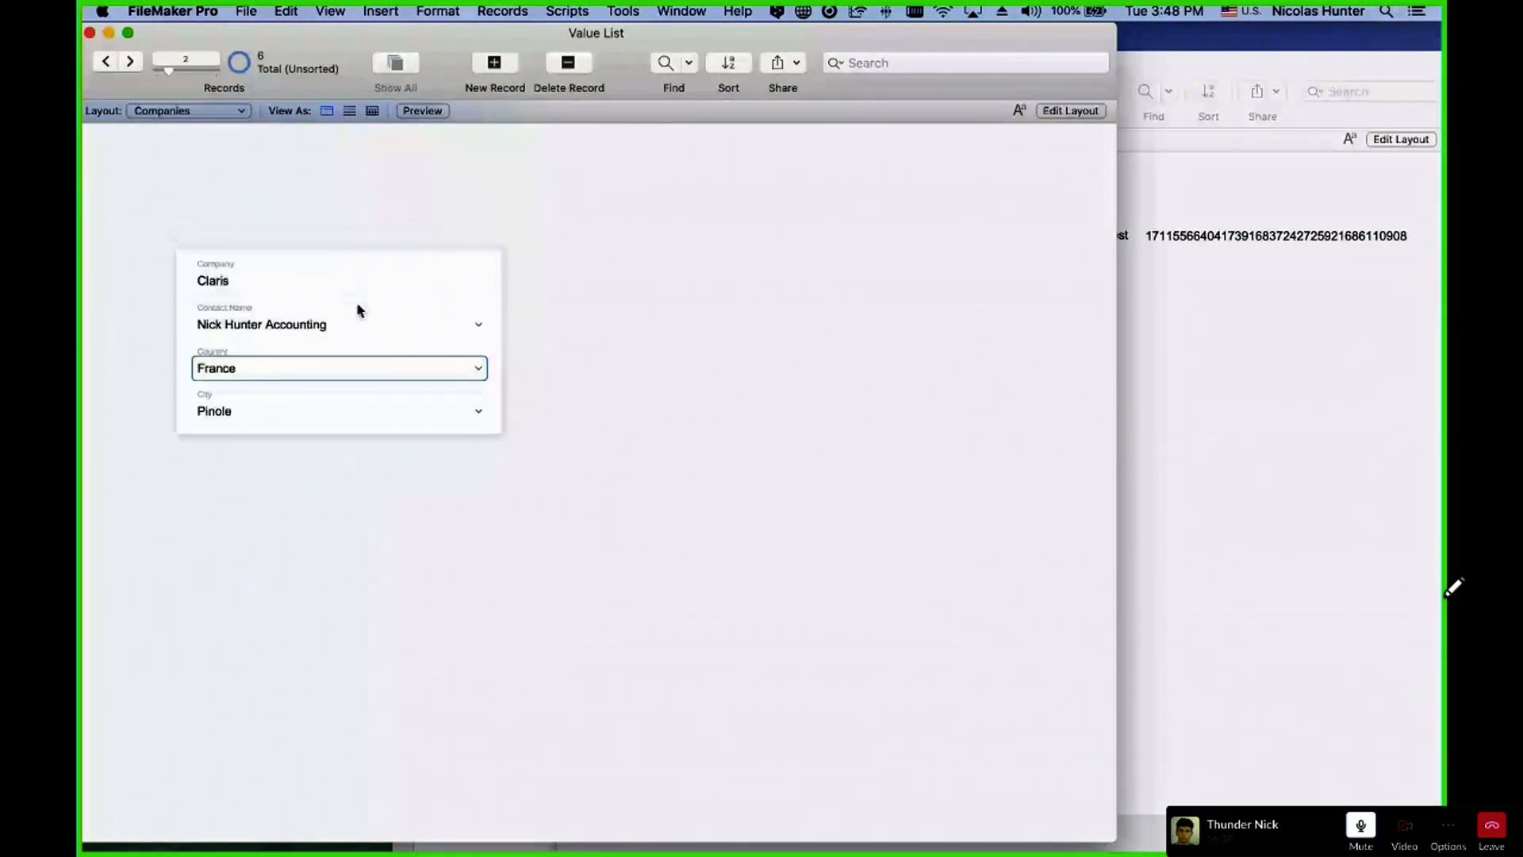
- Set the Claris record's country to Colombia and check the choices offered for its City field
{"action": "left_click", "coordinate": [393, 606]}
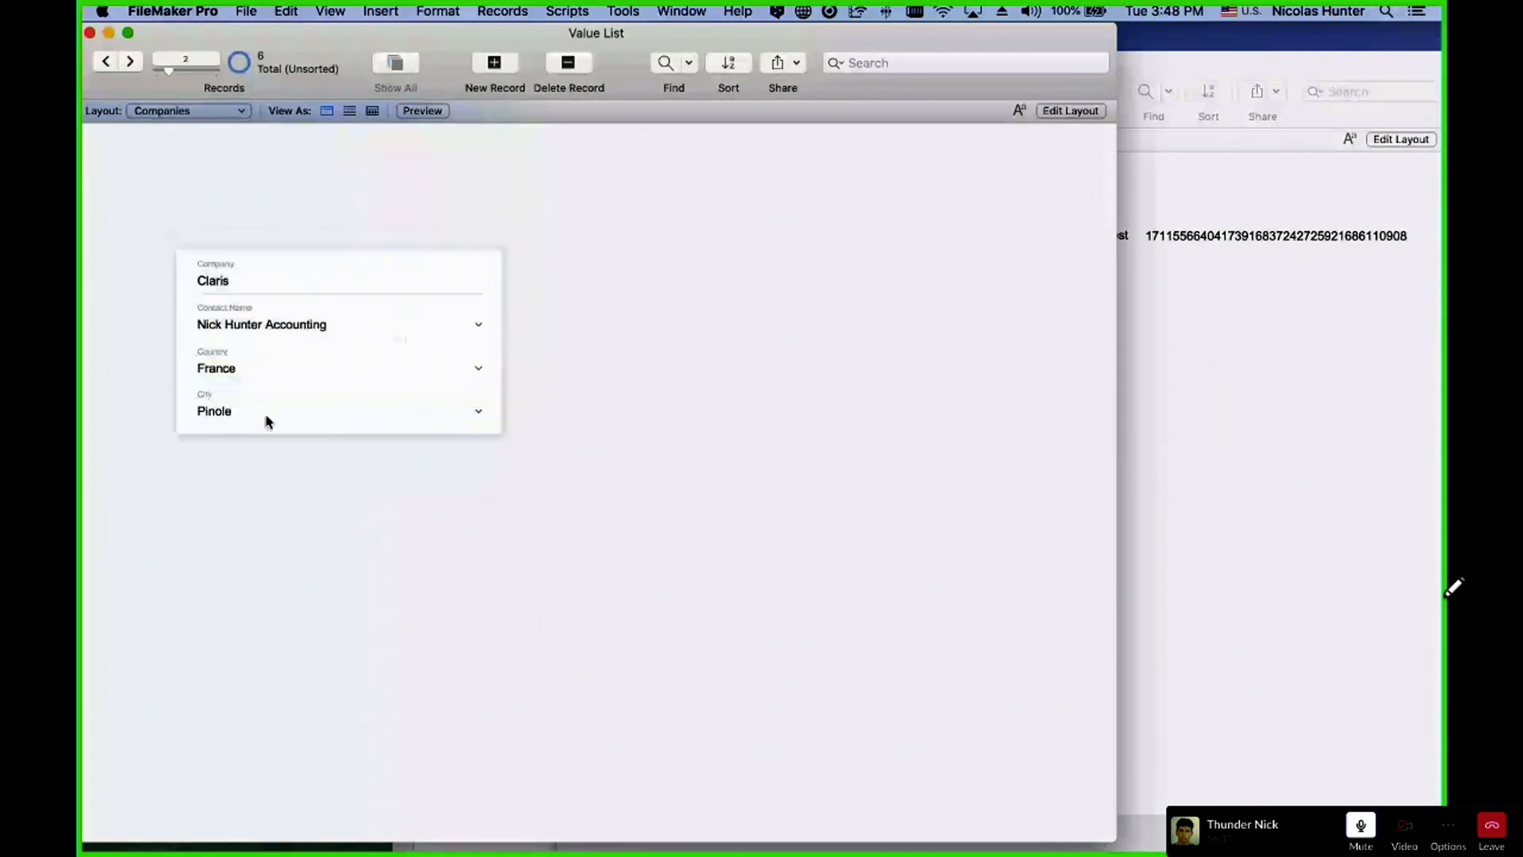
{"action": "left_click", "coordinate": [266, 367]}
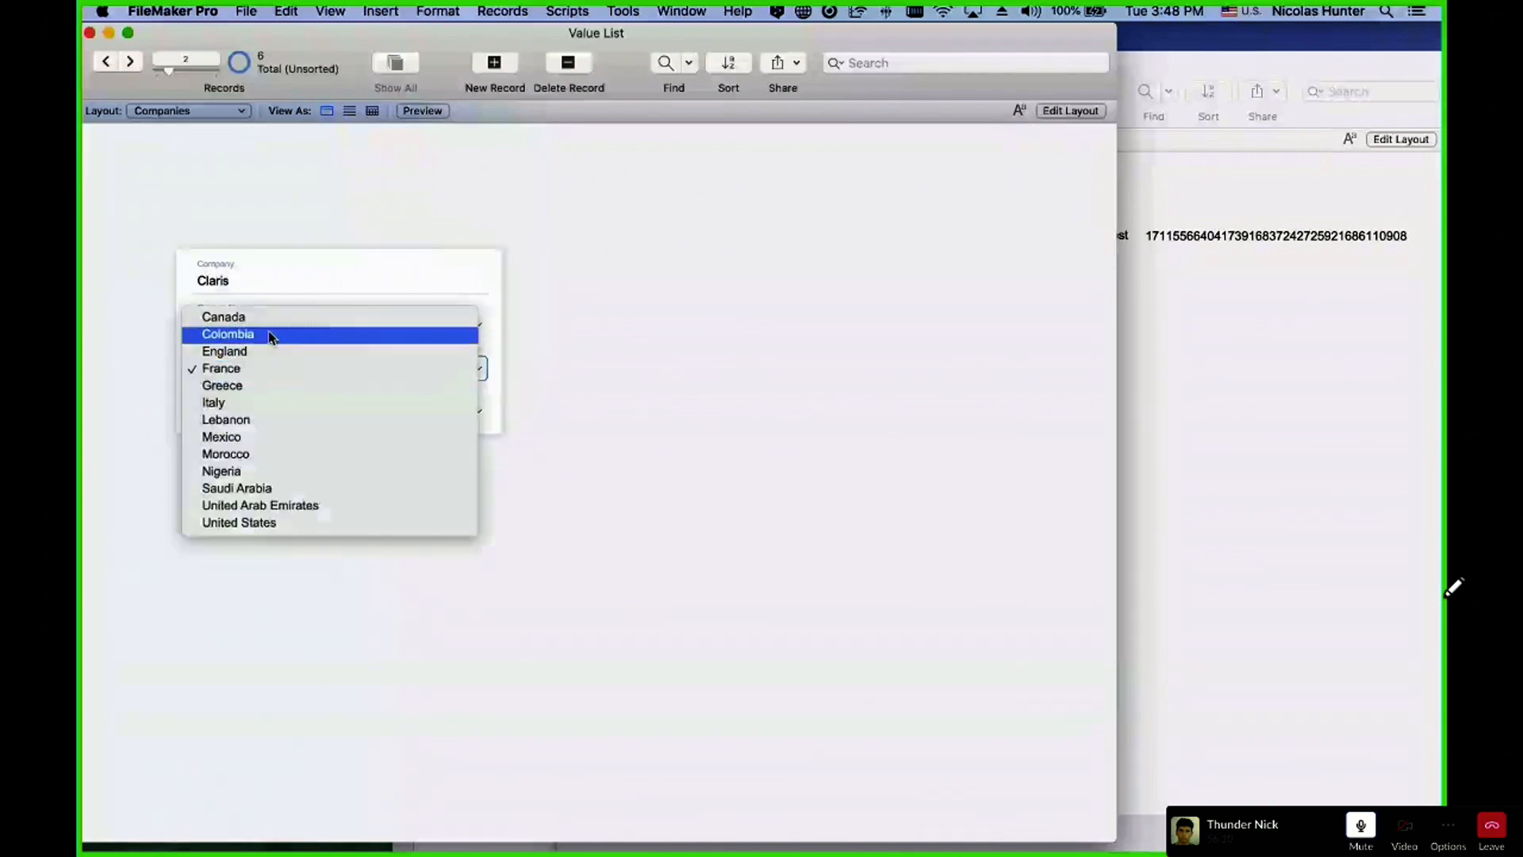
{"action": "left_click", "coordinate": [270, 335]}
{"action": "left_click", "coordinate": [274, 410]}
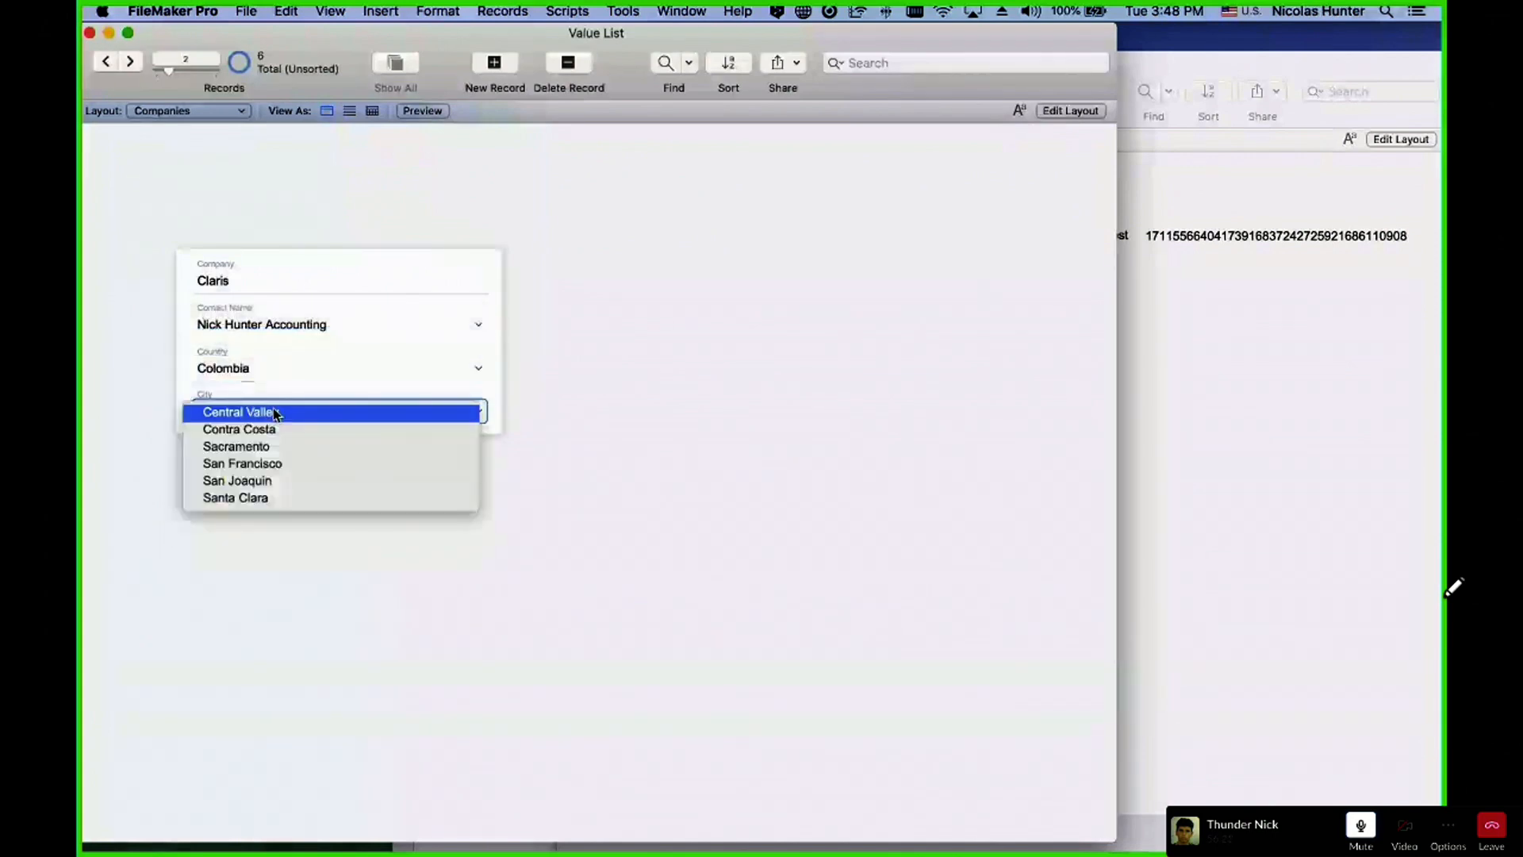
{"action": "left_click", "coordinate": [379, 632]}
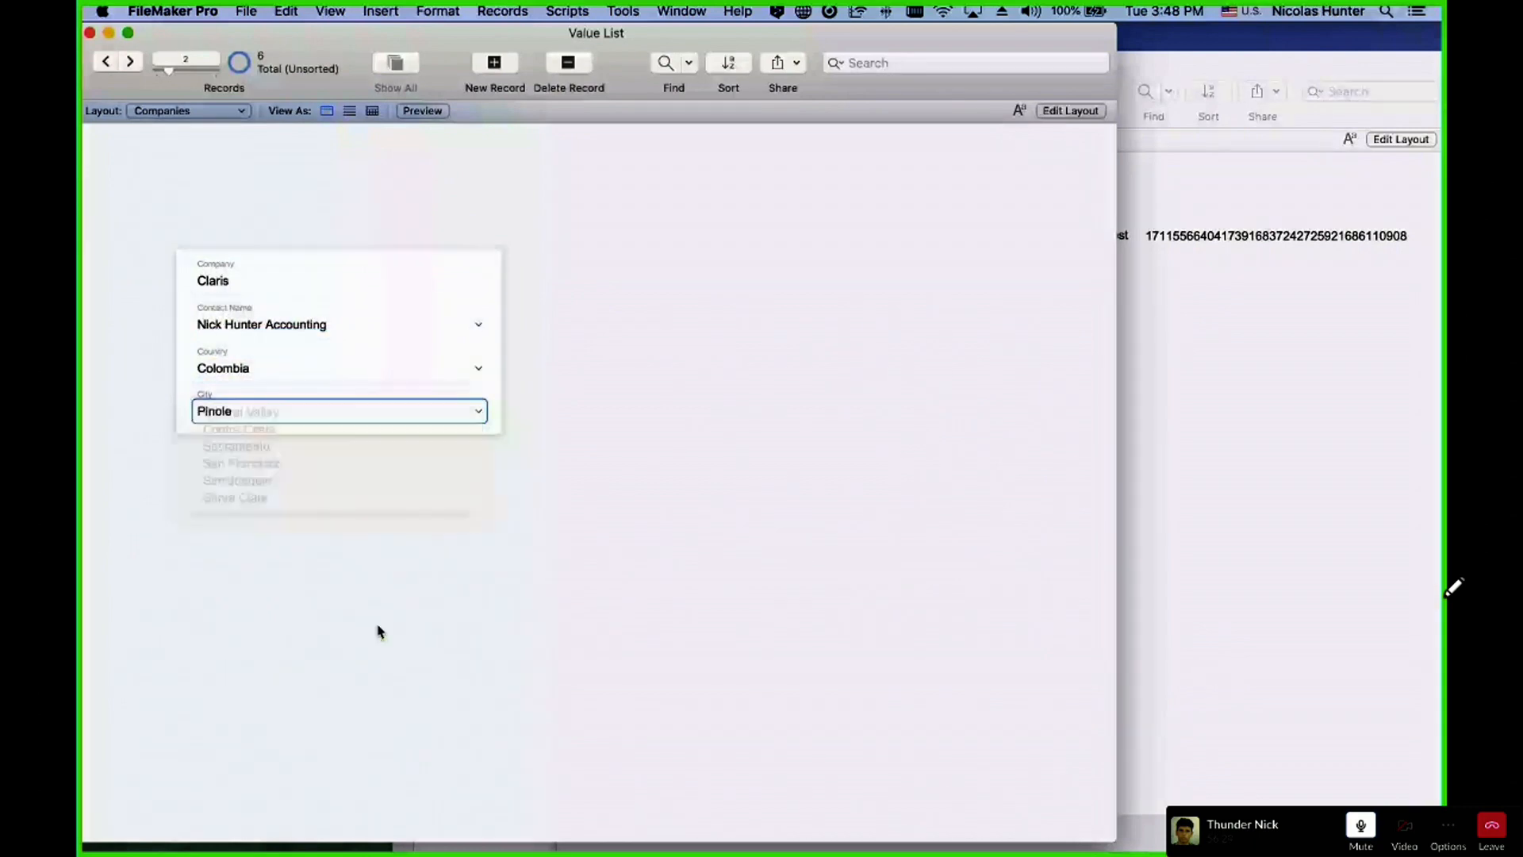
- Compare the Level 2 items of Italy and United States in the Countries list on the Value Lists layout
{"action": "left_click", "coordinate": [184, 110]}
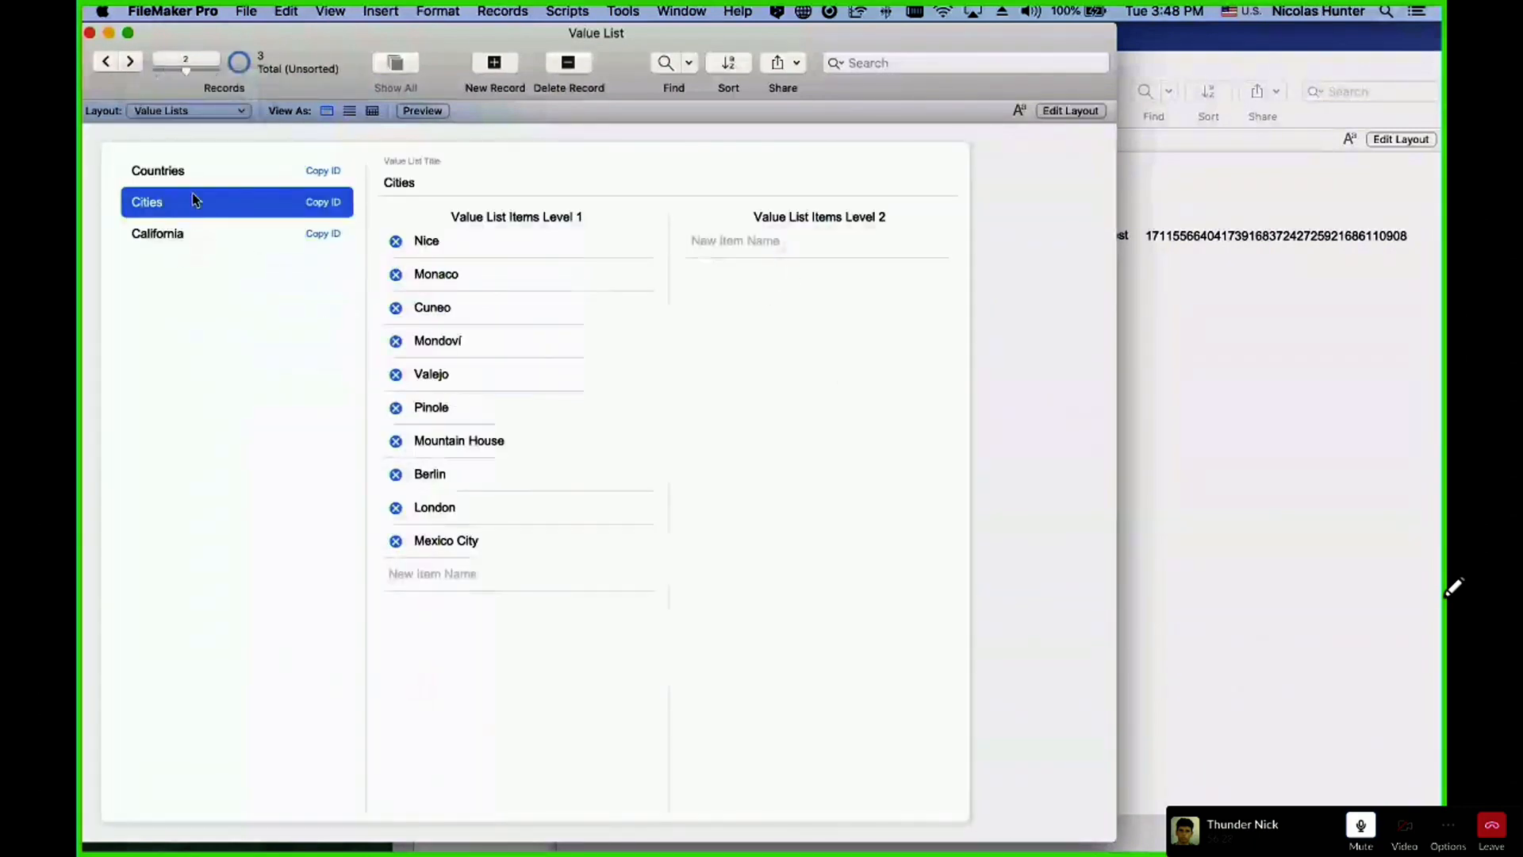
{"action": "left_click", "coordinate": [191, 179]}
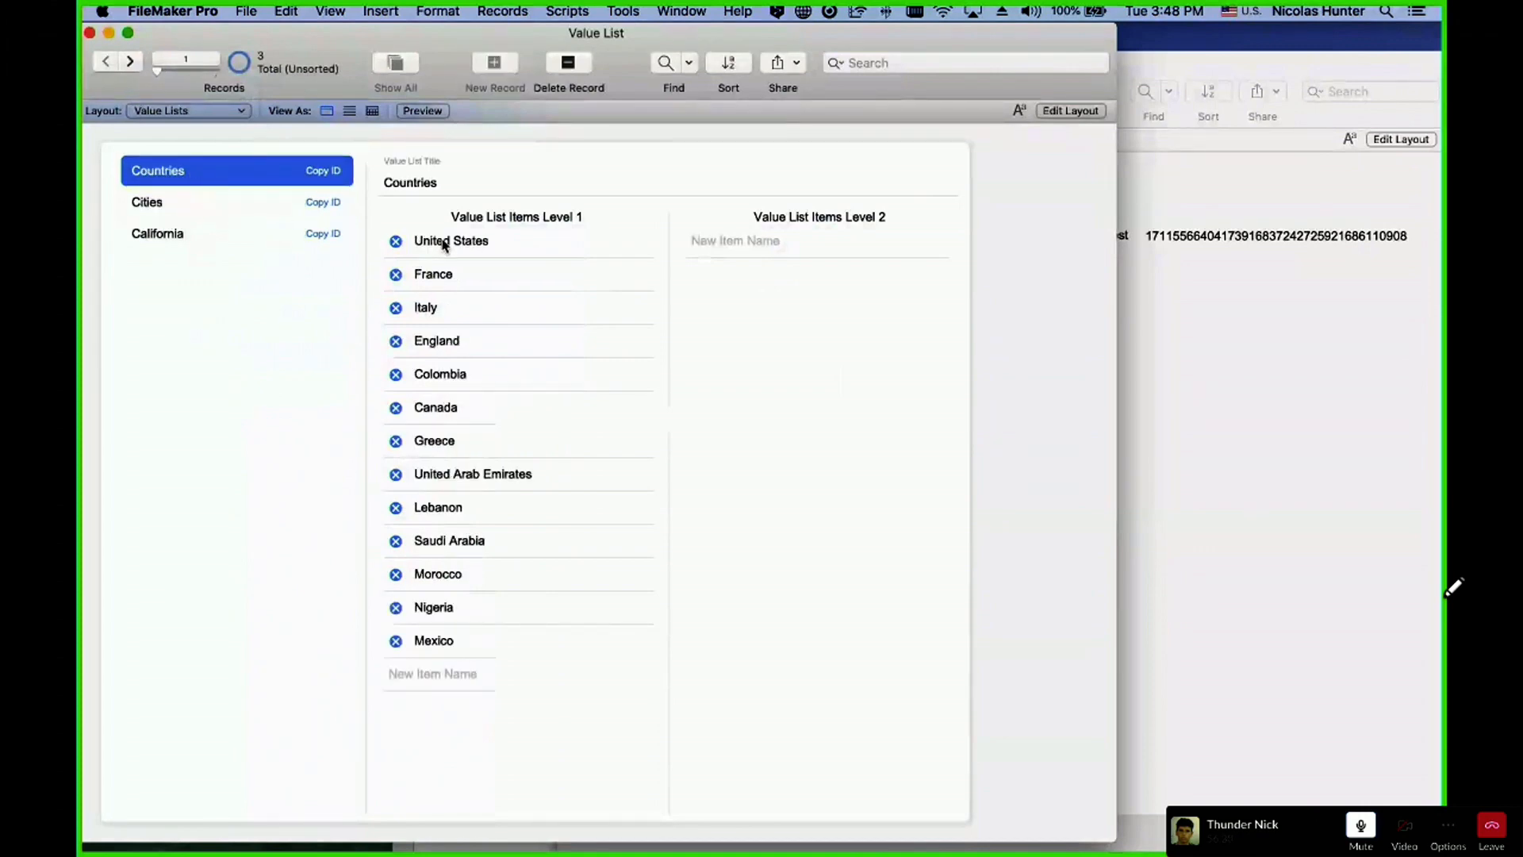
{"action": "left_click", "coordinate": [447, 246]}
{"action": "left_click", "coordinate": [459, 308]}
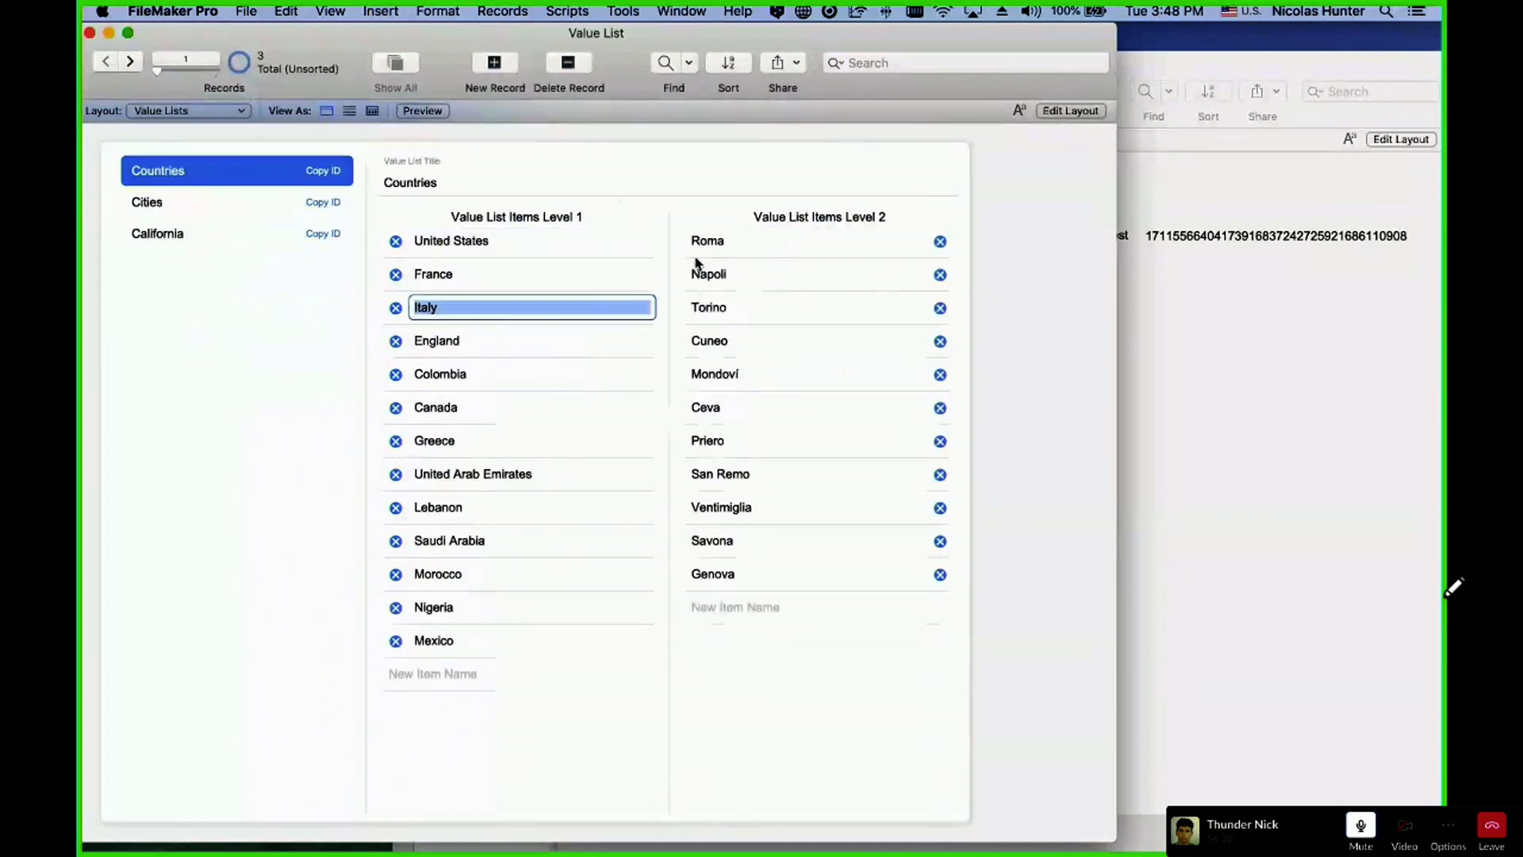
{"action": "left_click", "coordinate": [501, 246]}
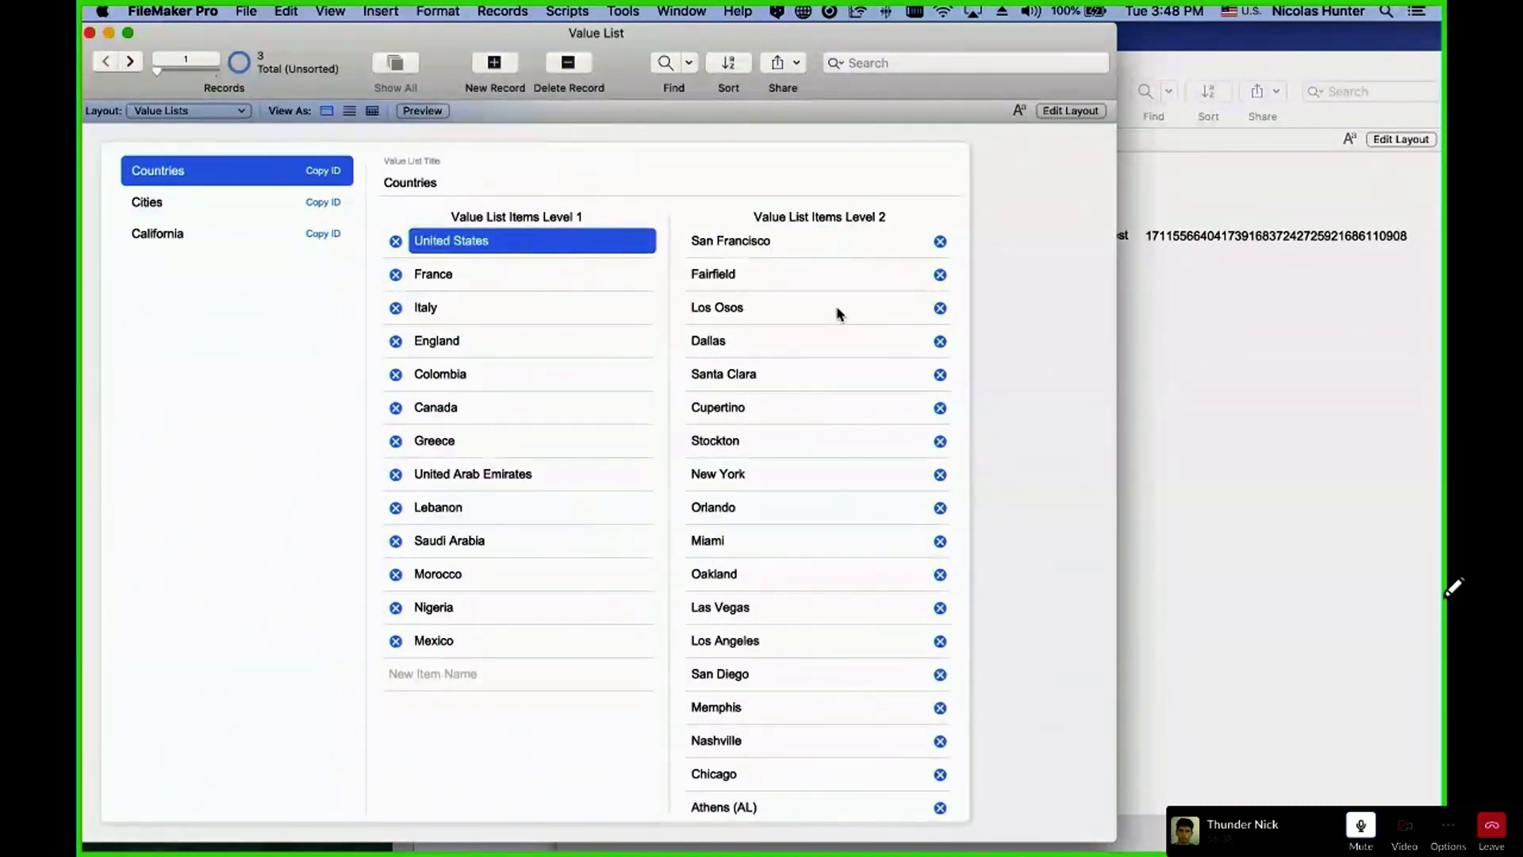
- Return to the Companies layout and check in Layout mode which value list the Country field uses
{"action": "left_click", "coordinate": [199, 111]}
{"action": "left_click", "coordinate": [199, 95]}
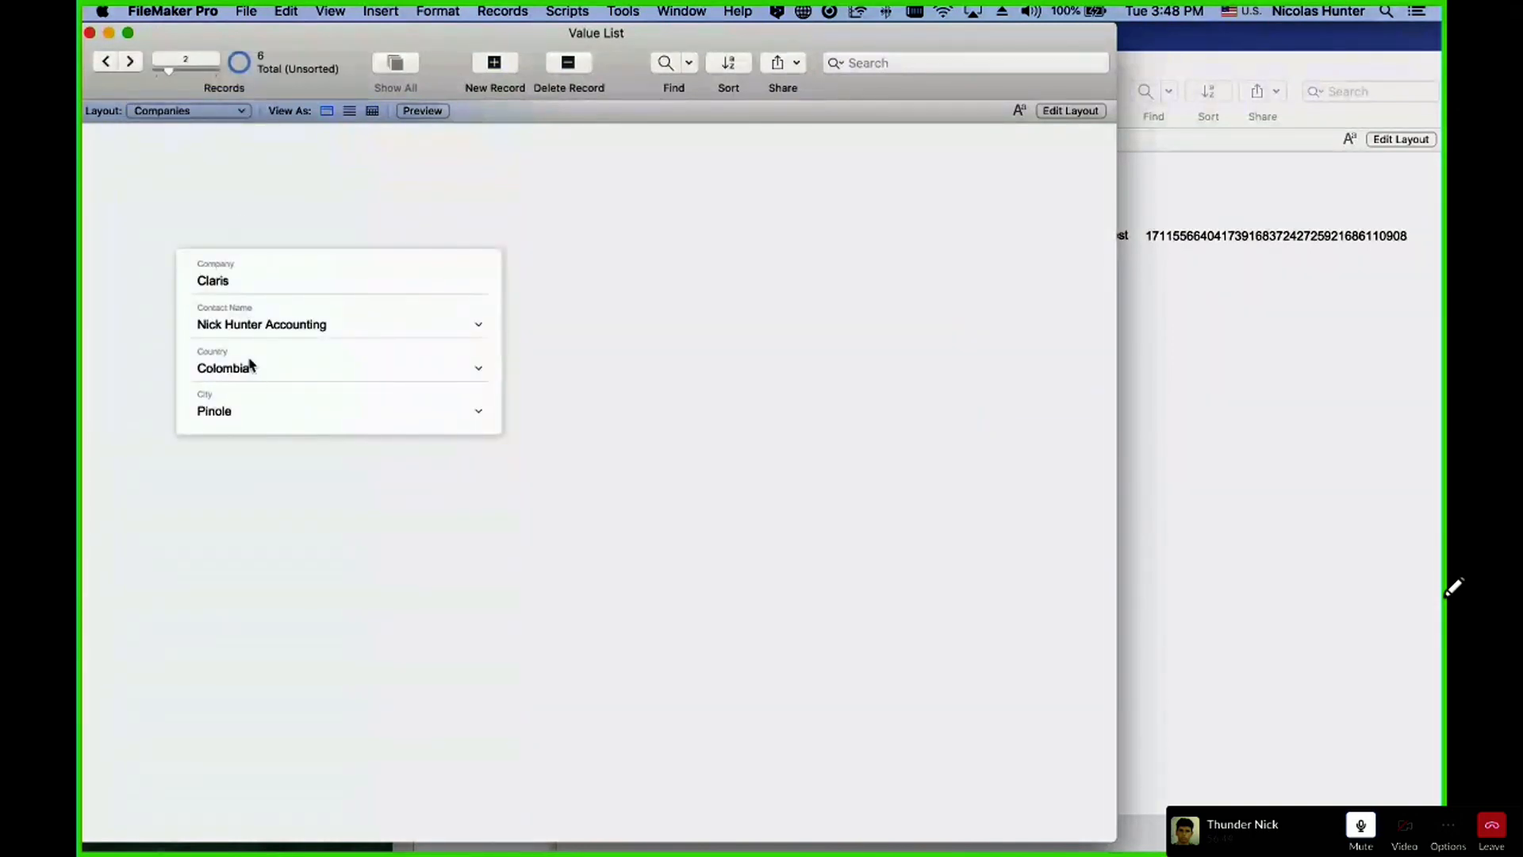
{"action": "left_click", "coordinate": [249, 374]}
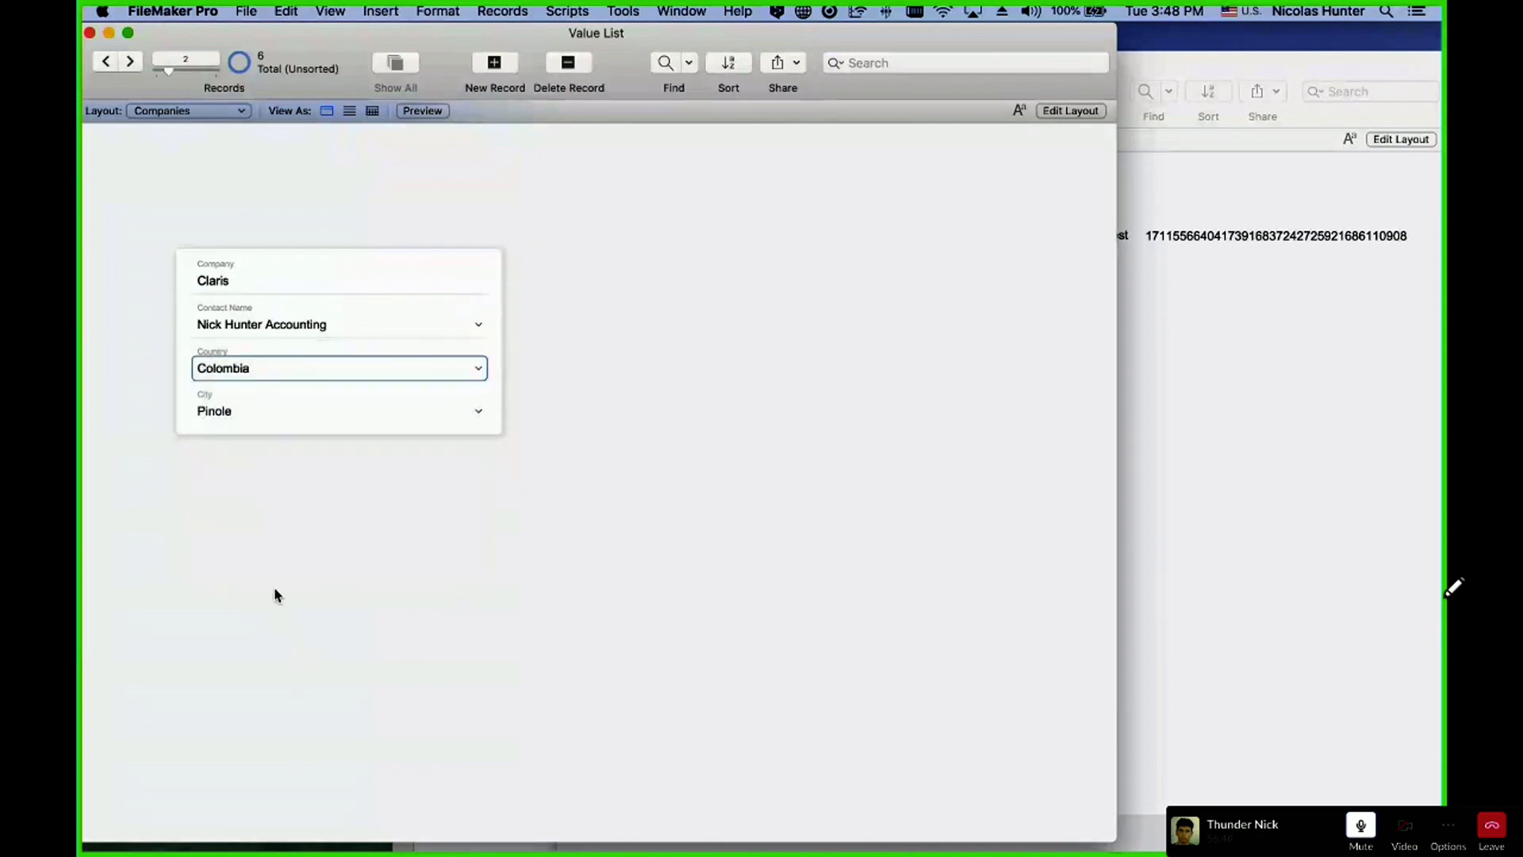
{"action": "key", "text": "super+l"}
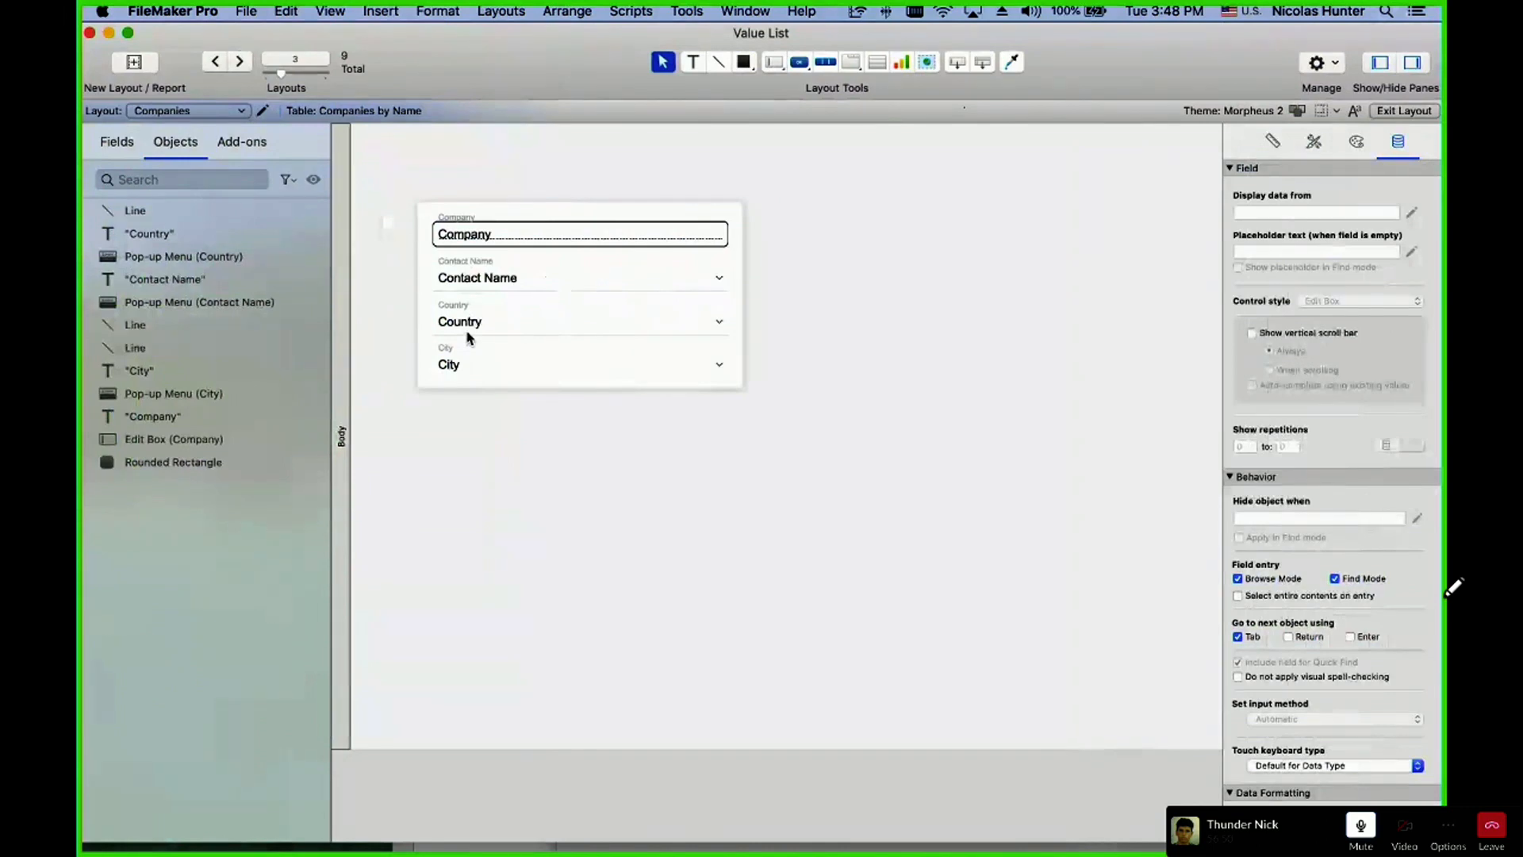
{"action": "left_click", "coordinate": [470, 338]}
{"action": "left_click", "coordinate": [1352, 334]}
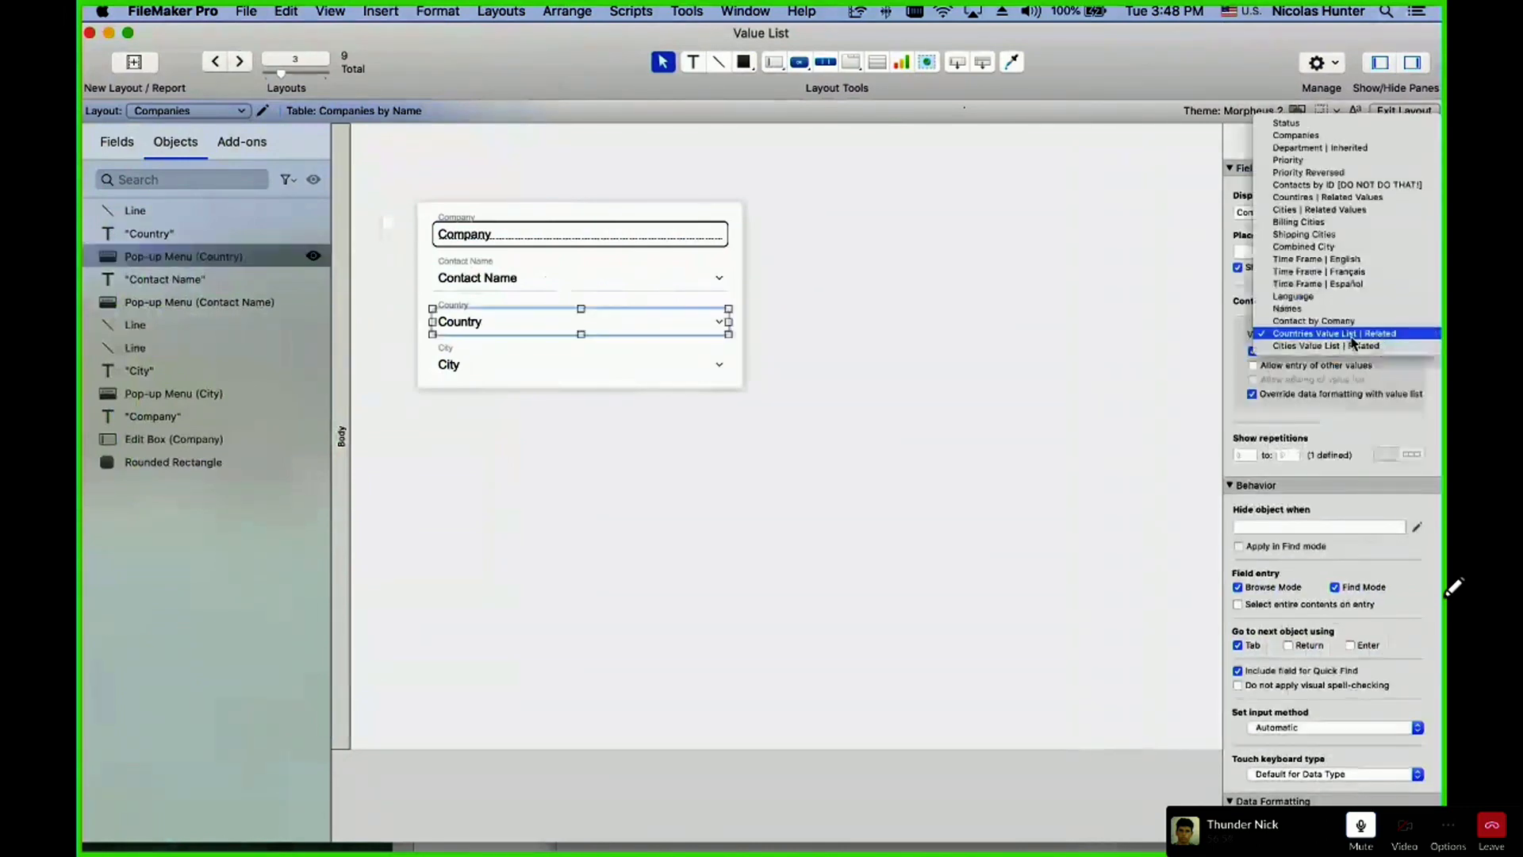
{"action": "left_click", "coordinate": [1354, 337]}
{"action": "left_click", "coordinate": [983, 365]}
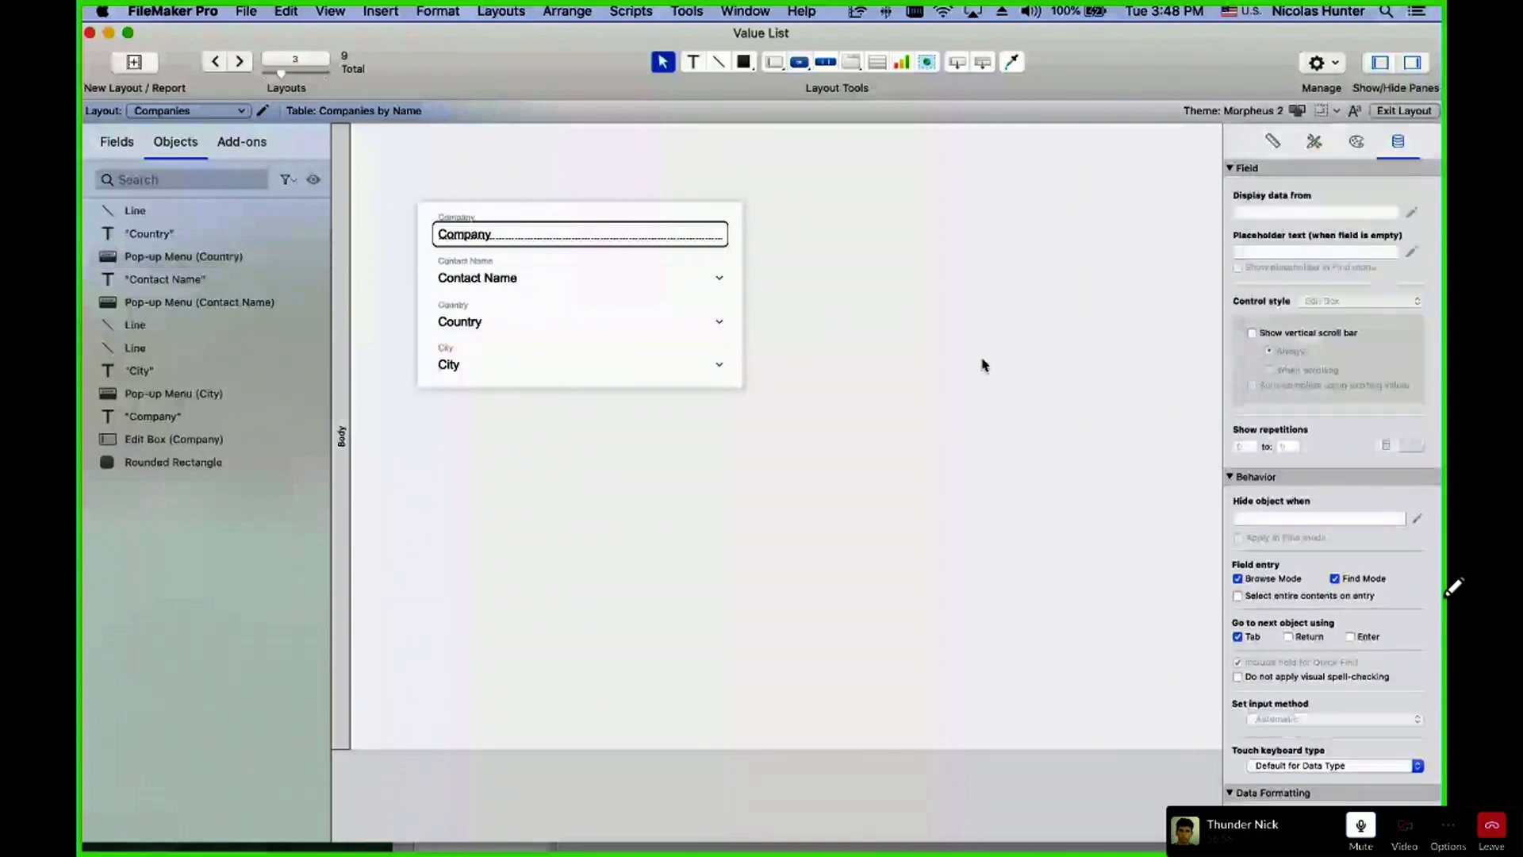
- Move the Value List table occurrence group down in the relationships graph to make room beneath the Companies group
{"action": "key", "text": "super+shift+d"}
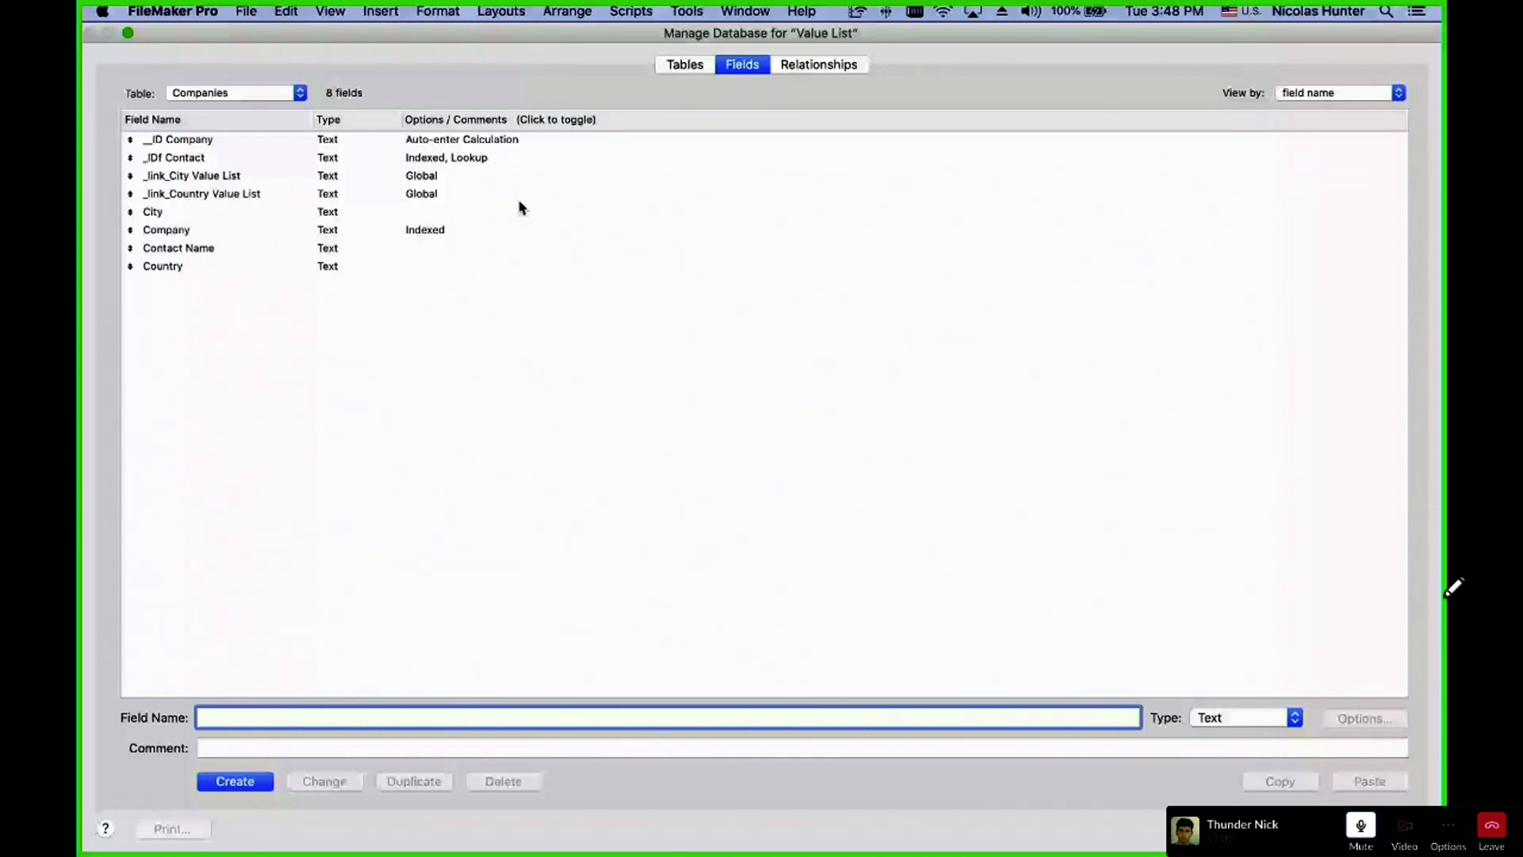
{"action": "left_click", "coordinate": [819, 65]}
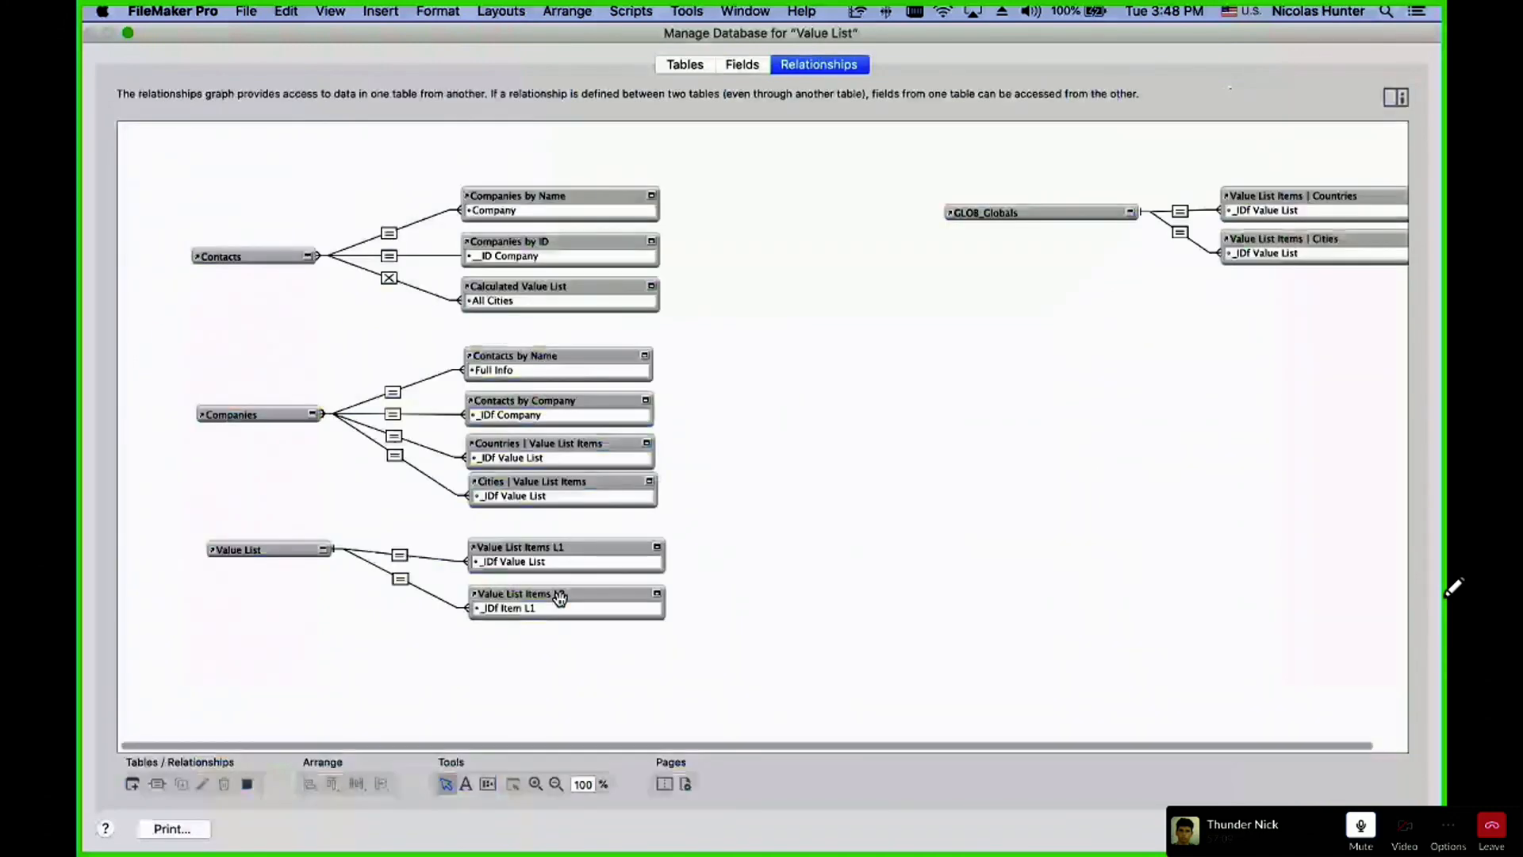
{"action": "left_click", "coordinate": [560, 551]}
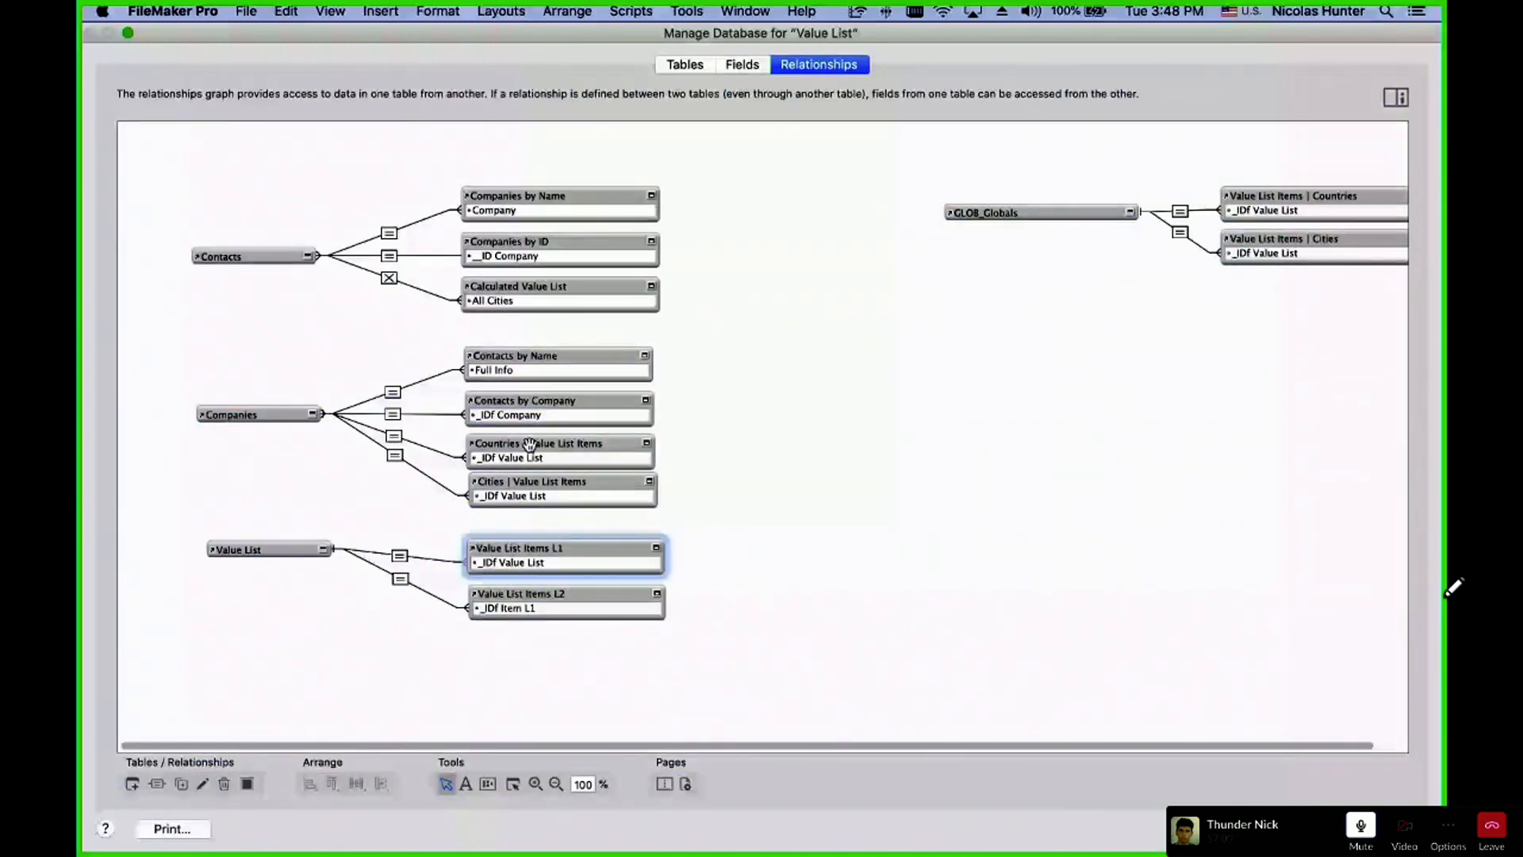
{"action": "left_click", "coordinate": [577, 442]}
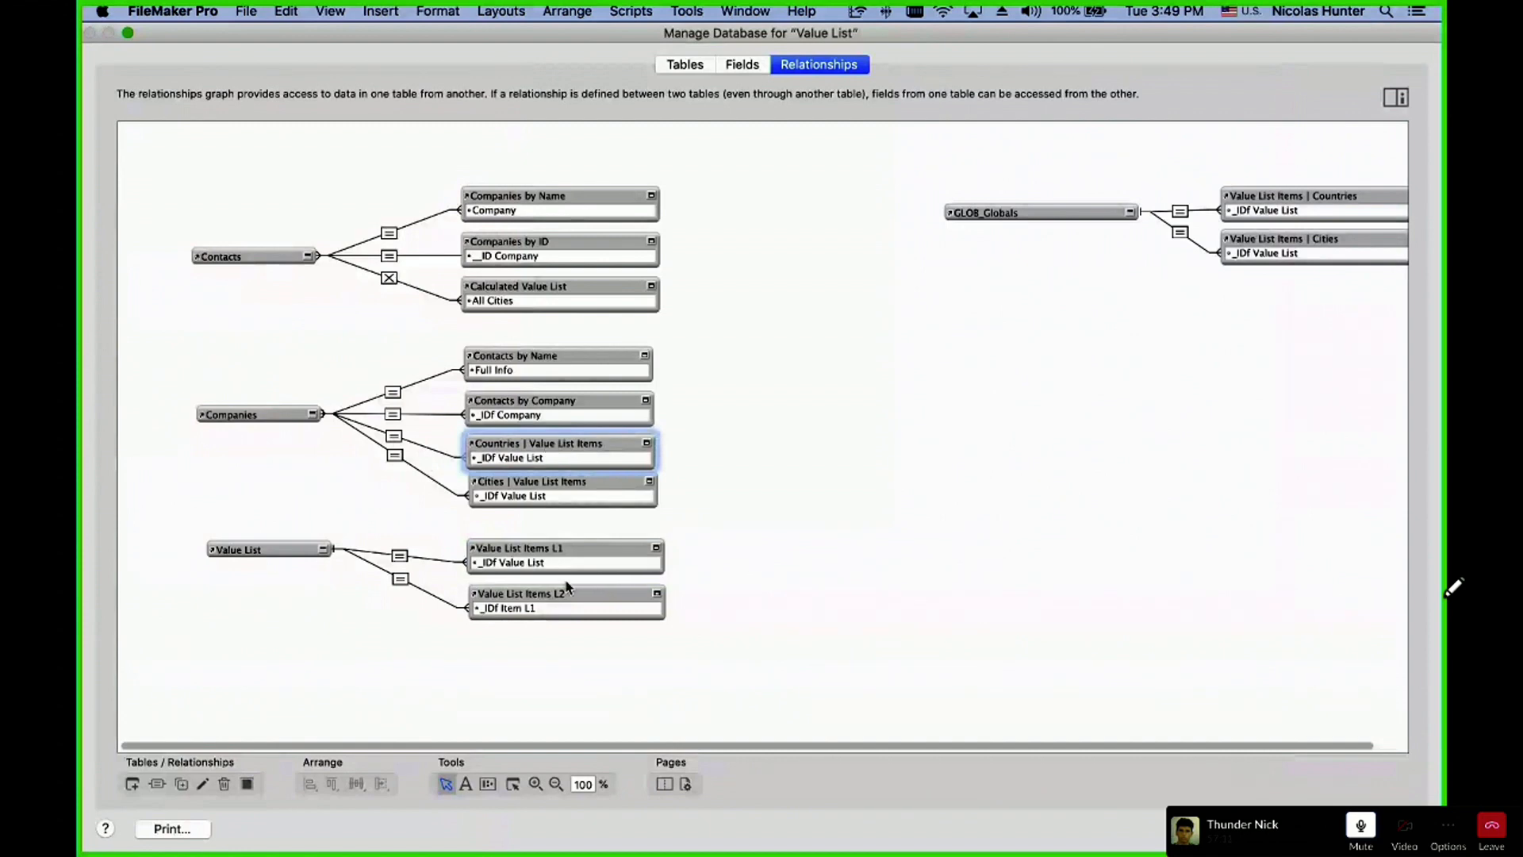
{"action": "left_click_drag", "start_coordinate": [776, 680], "coordinate": [190, 529]}
{"action": "left_click_drag", "start_coordinate": [266, 550], "coordinate": [270, 618]}
{"action": "left_click", "coordinate": [396, 539]}
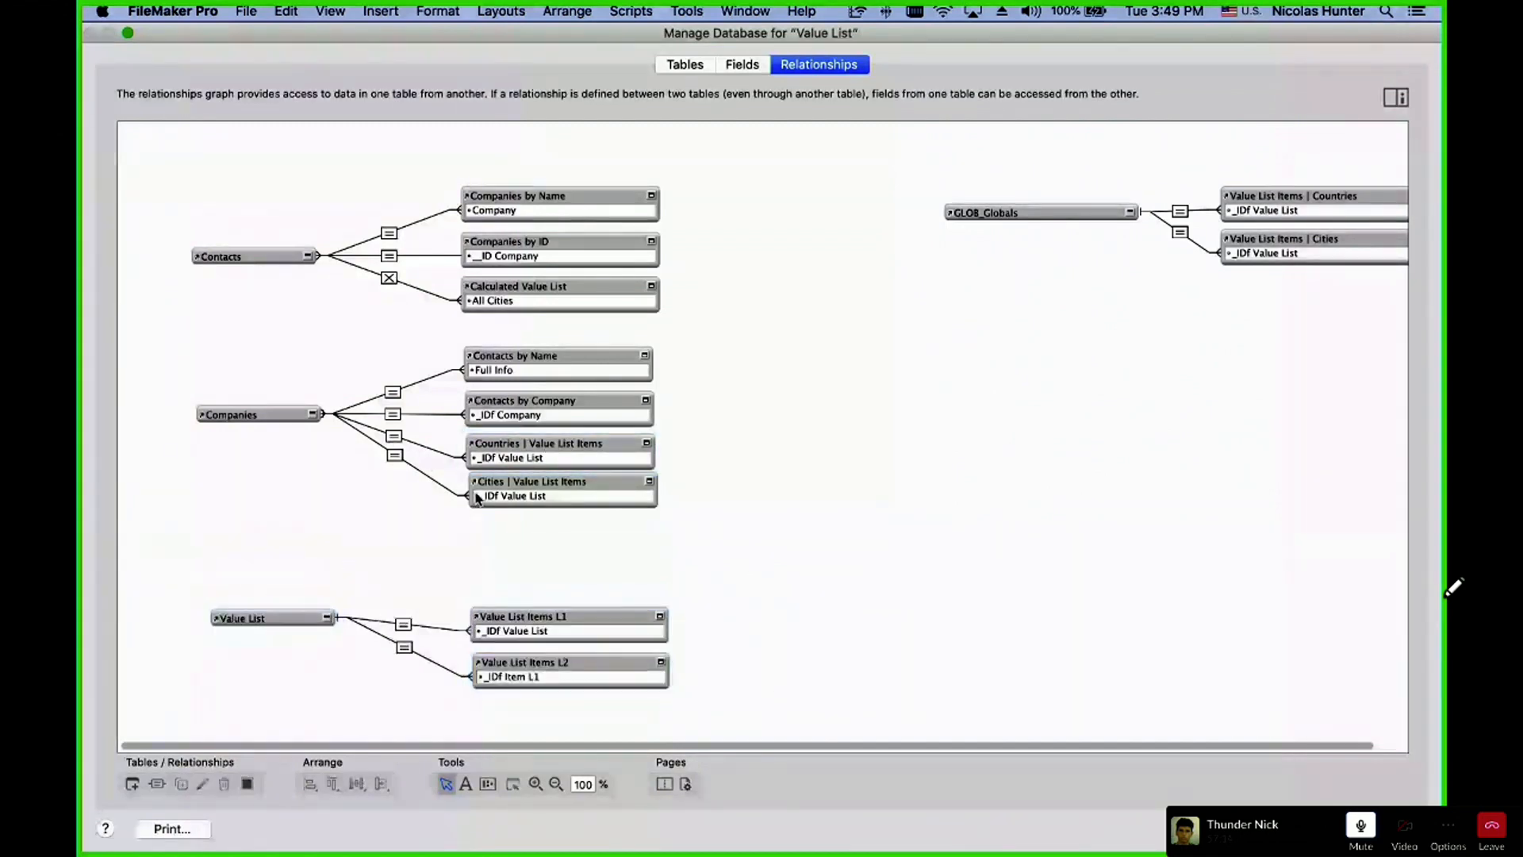
- Duplicate the Countries | Value List Items table occurrence and place the copy below Cities | Value List Items
{"action": "left_click", "coordinate": [543, 443]}
{"action": "key", "text": "super+d"}
{"action": "left_click_drag", "start_coordinate": [598, 461], "coordinate": [547, 528]}
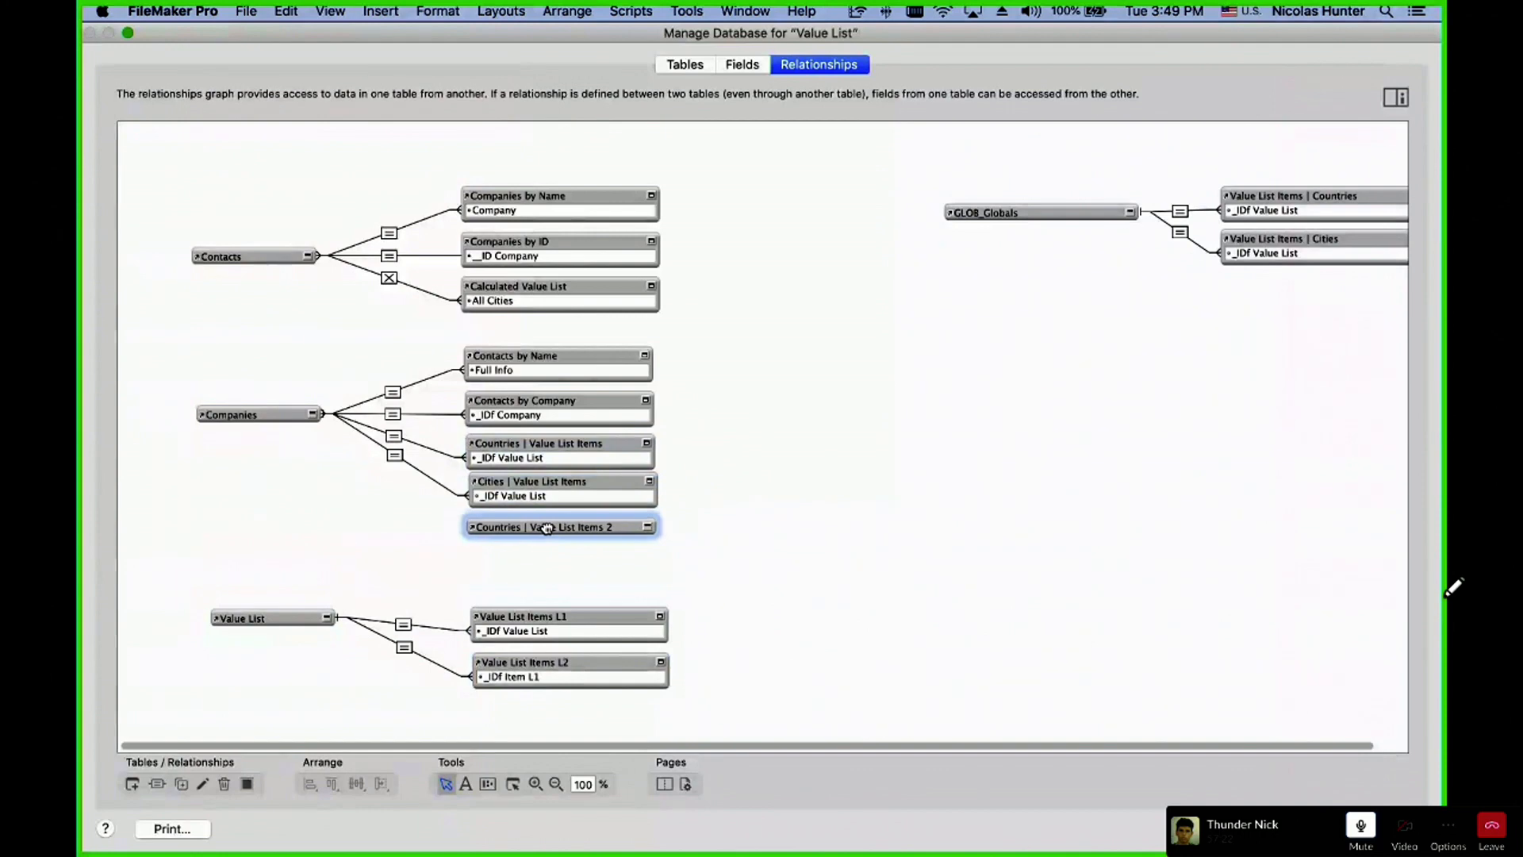
{"action": "key", "text": "Escape"}
{"action": "left_click", "coordinate": [393, 204]}
- Review the contact ID field and the global city and country link fields in the Companies table
{"action": "left_click", "coordinate": [742, 66]}
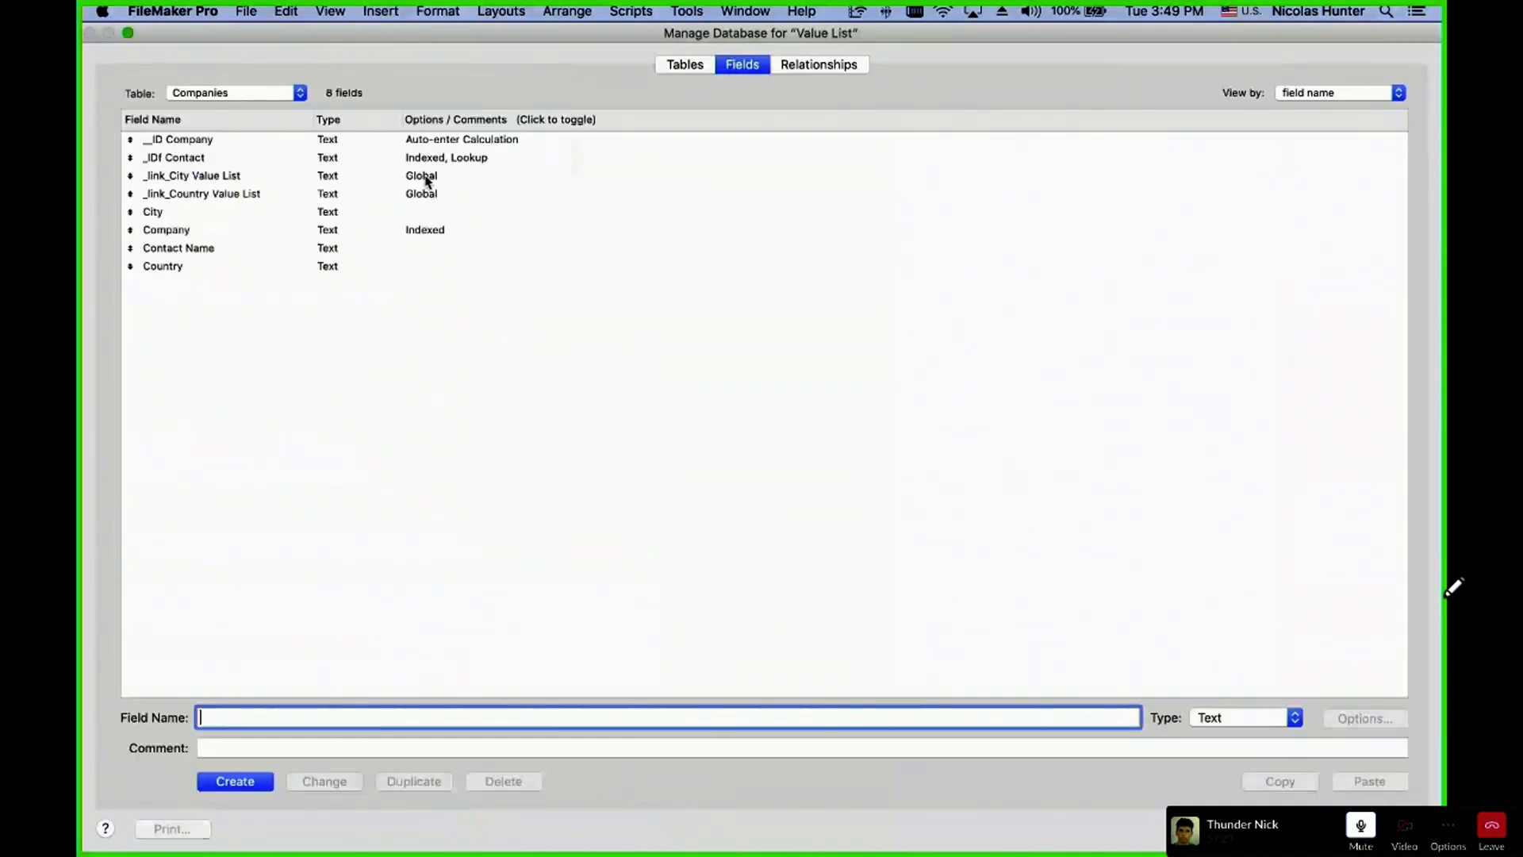
{"action": "left_click", "coordinate": [219, 158]}
{"action": "left_click", "coordinate": [221, 176]}
{"action": "left_click", "coordinate": [216, 194]}
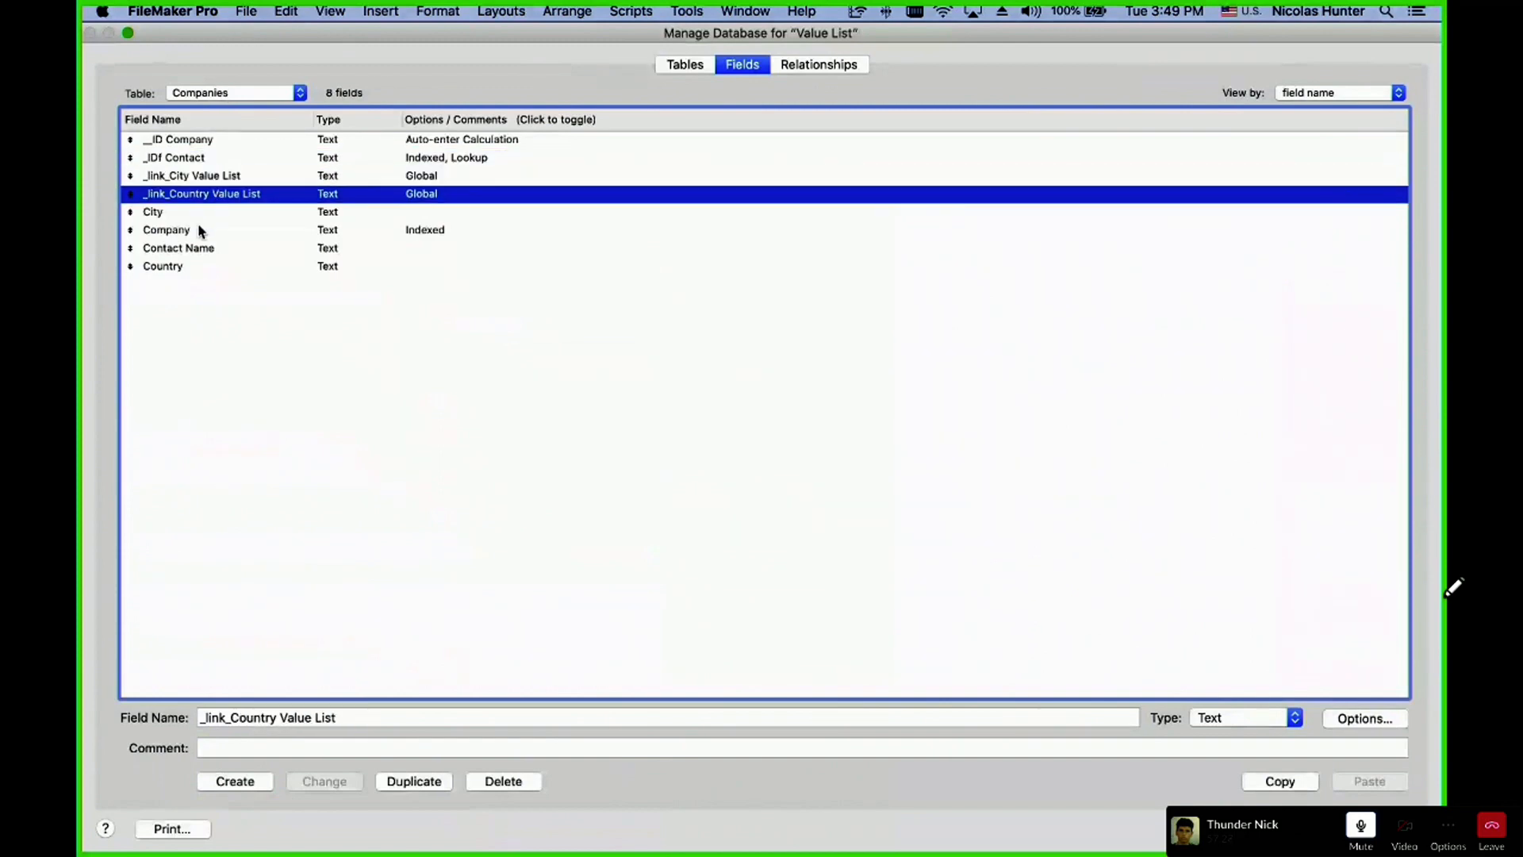
{"action": "left_click", "coordinate": [220, 160]}
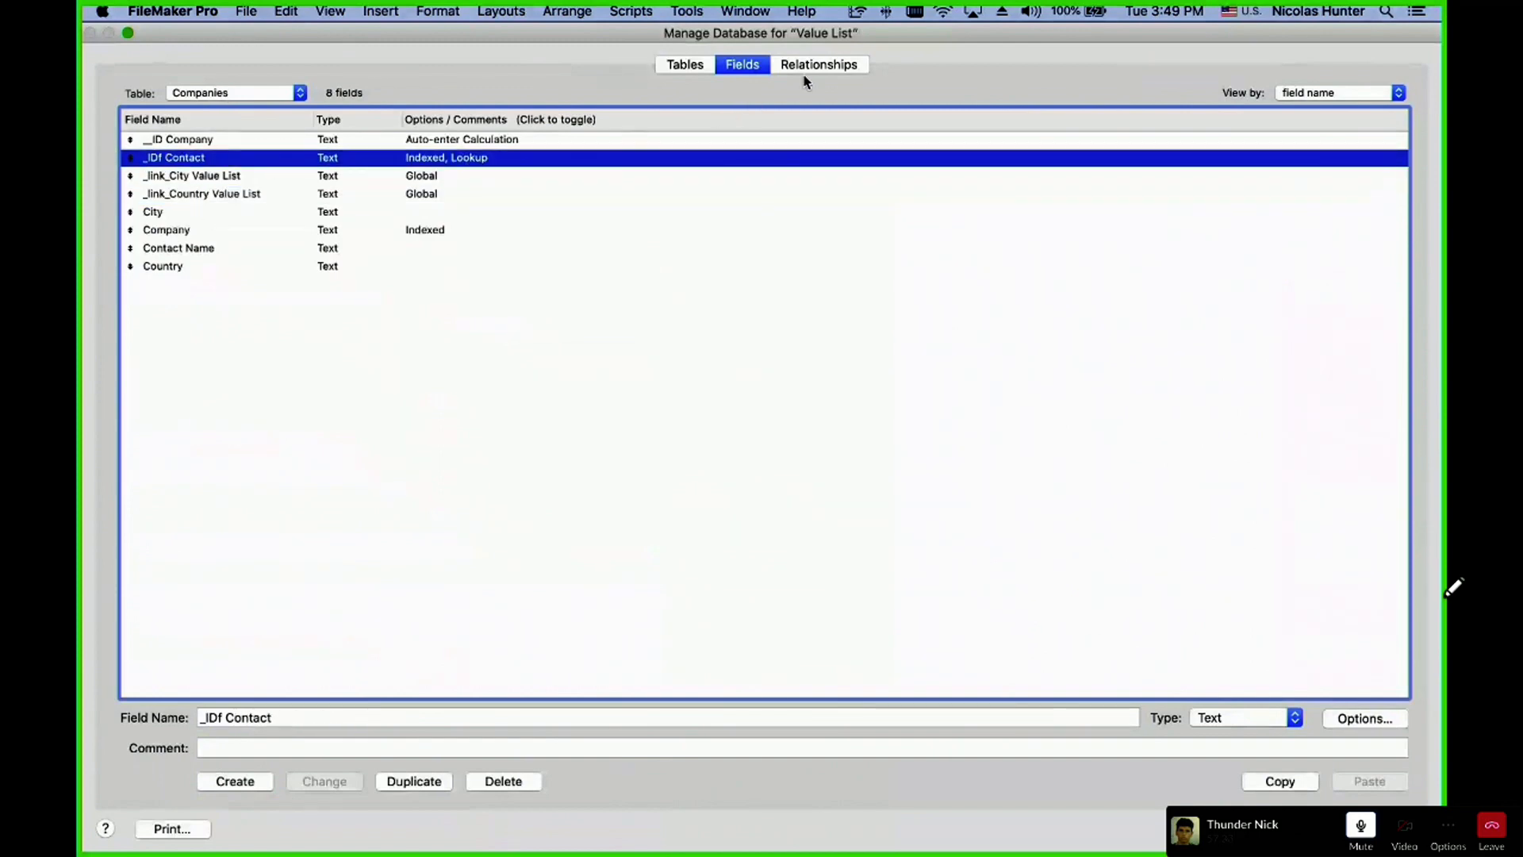
- Rename the duplicated table occurrence in the relationships graph as Country Names Related Value List
{"action": "left_click", "coordinate": [822, 65]}
{"action": "double_click", "coordinate": [527, 527]}
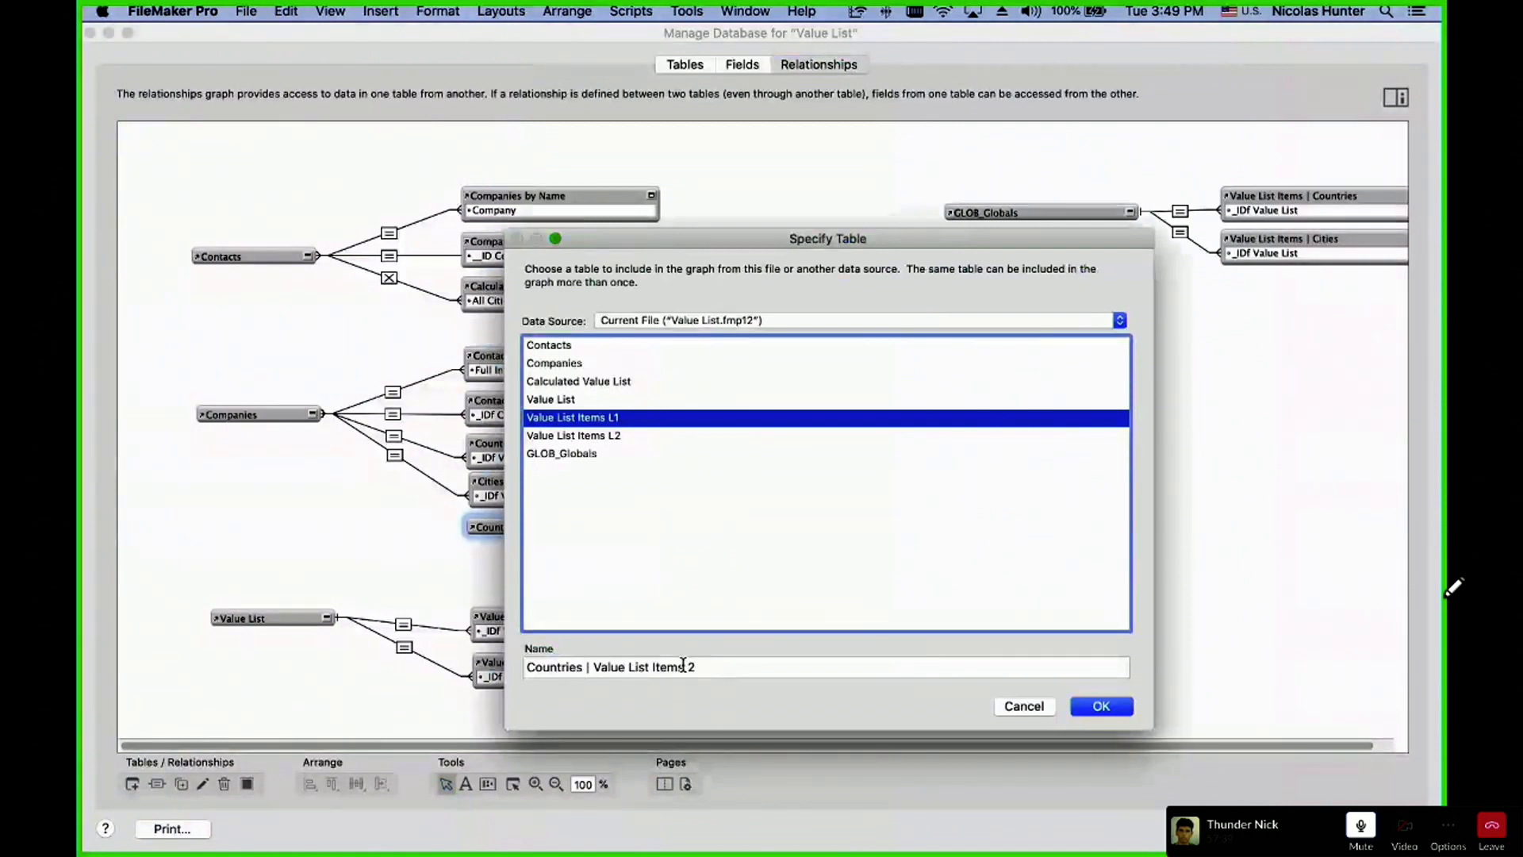
{"action": "double_click", "coordinate": [691, 667]}
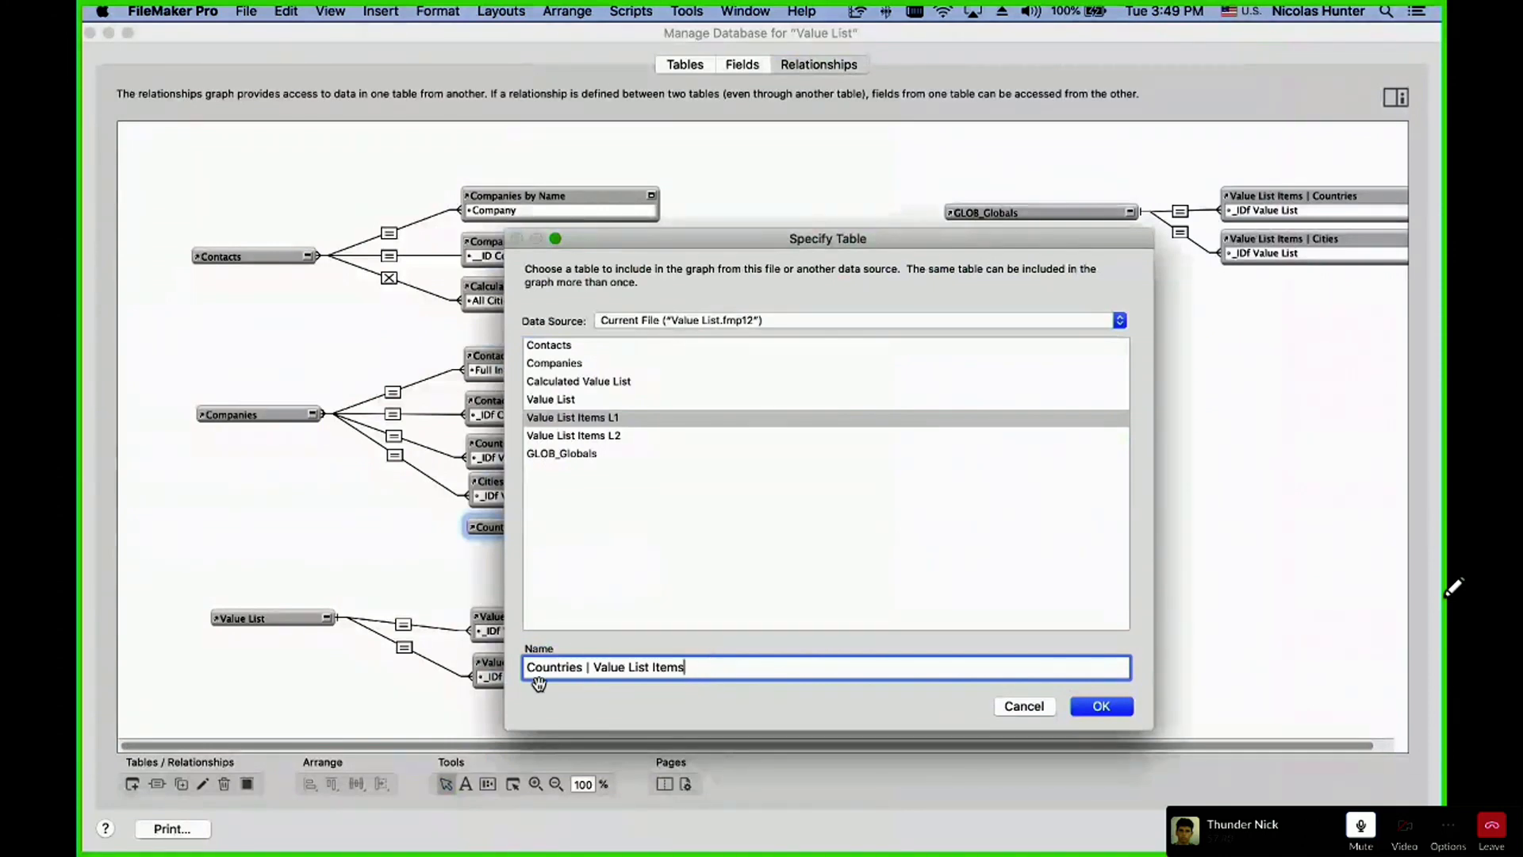
{"action": "left_click_drag", "start_coordinate": [588, 667], "coordinate": [775, 685]}
{"action": "key", "text": "BackSpace"}
{"action": "type", "text": "Relate"}
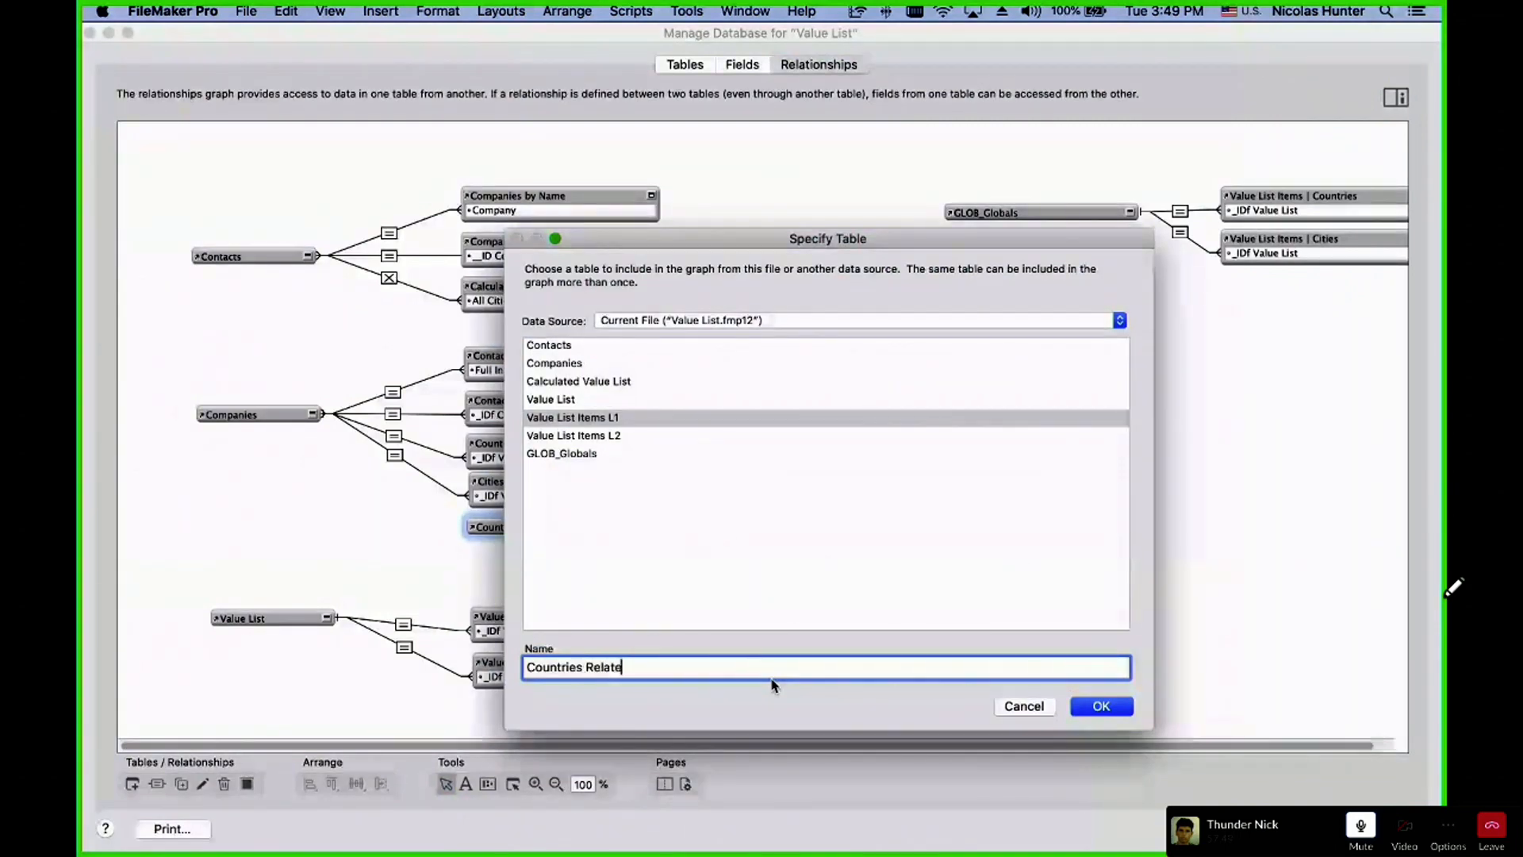
{"action": "type", "text": "d Value List"}
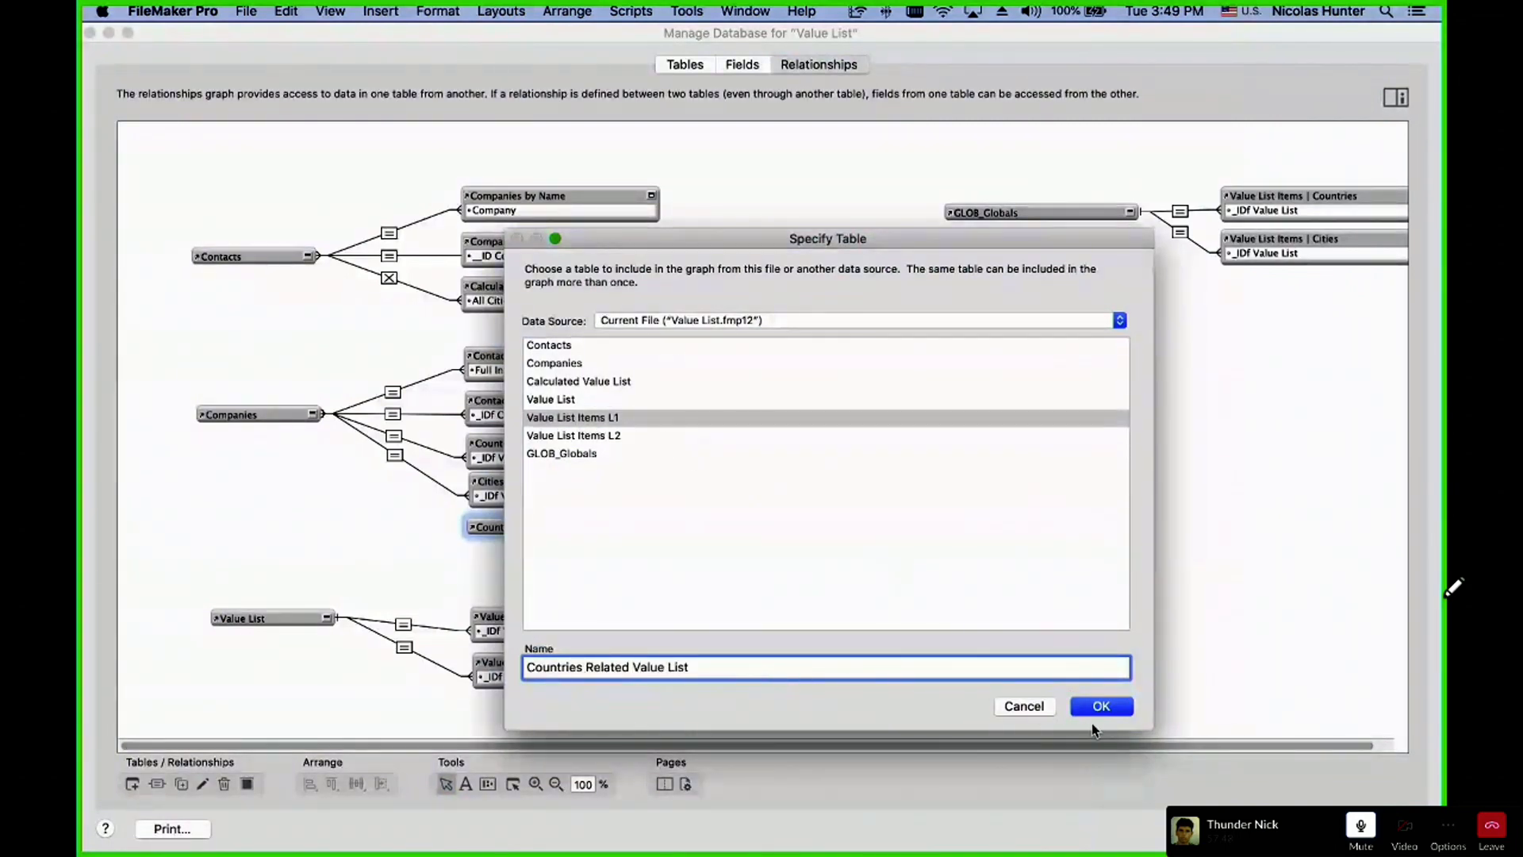
{"action": "left_click", "coordinate": [580, 666]}
{"action": "key", "text": "BackSpace"}
{"action": "key", "text": "BackSpace"}
{"action": "key", "text": "BackSpace"}
{"action": "type", "text": "y NameS"}
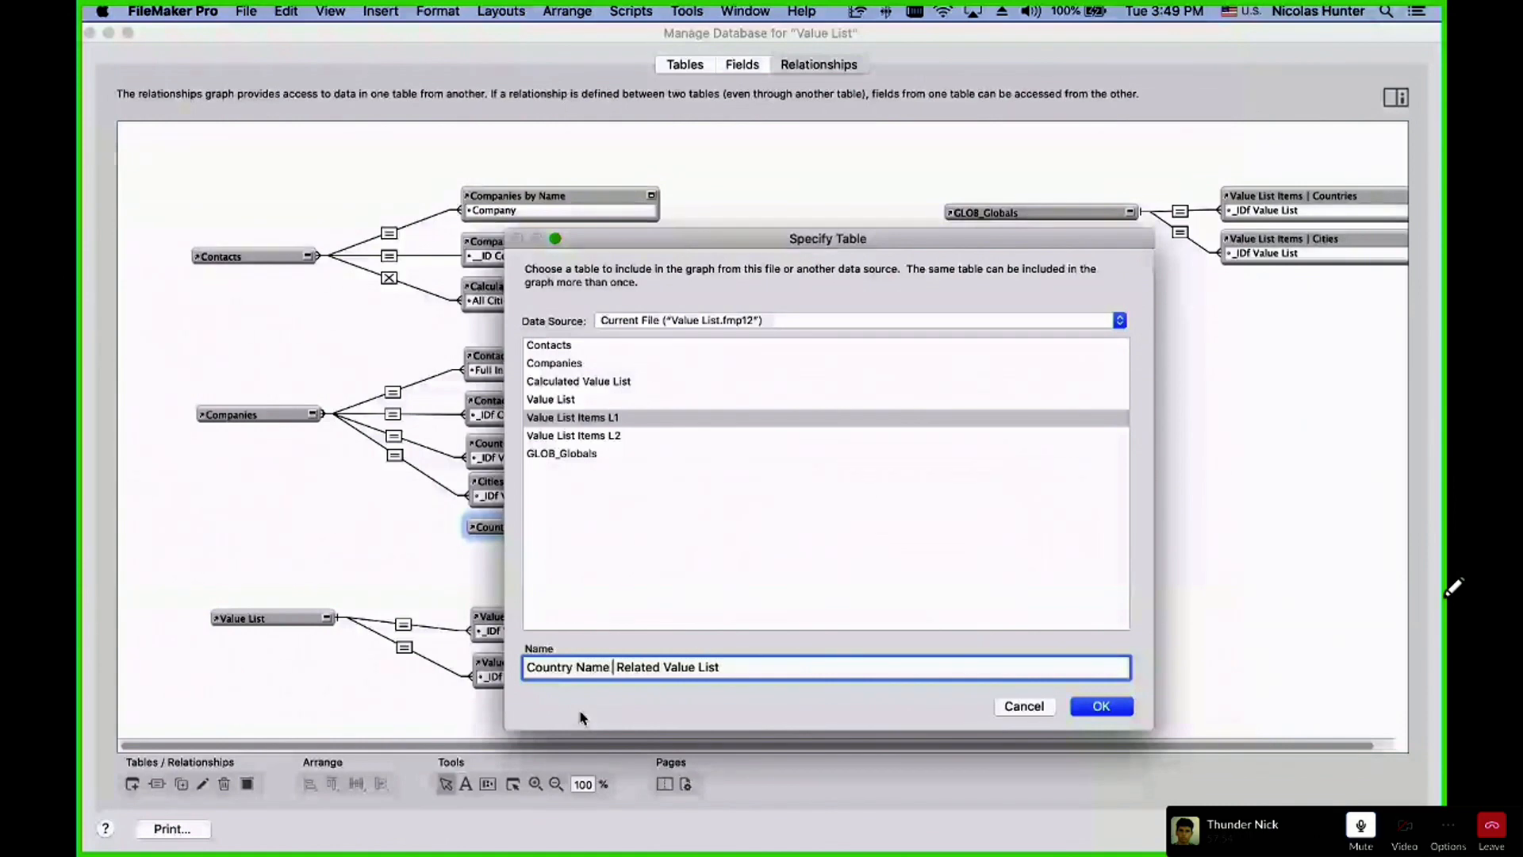
{"action": "key", "text": "BackSpace"}
{"action": "key", "text": "BackSpace"}
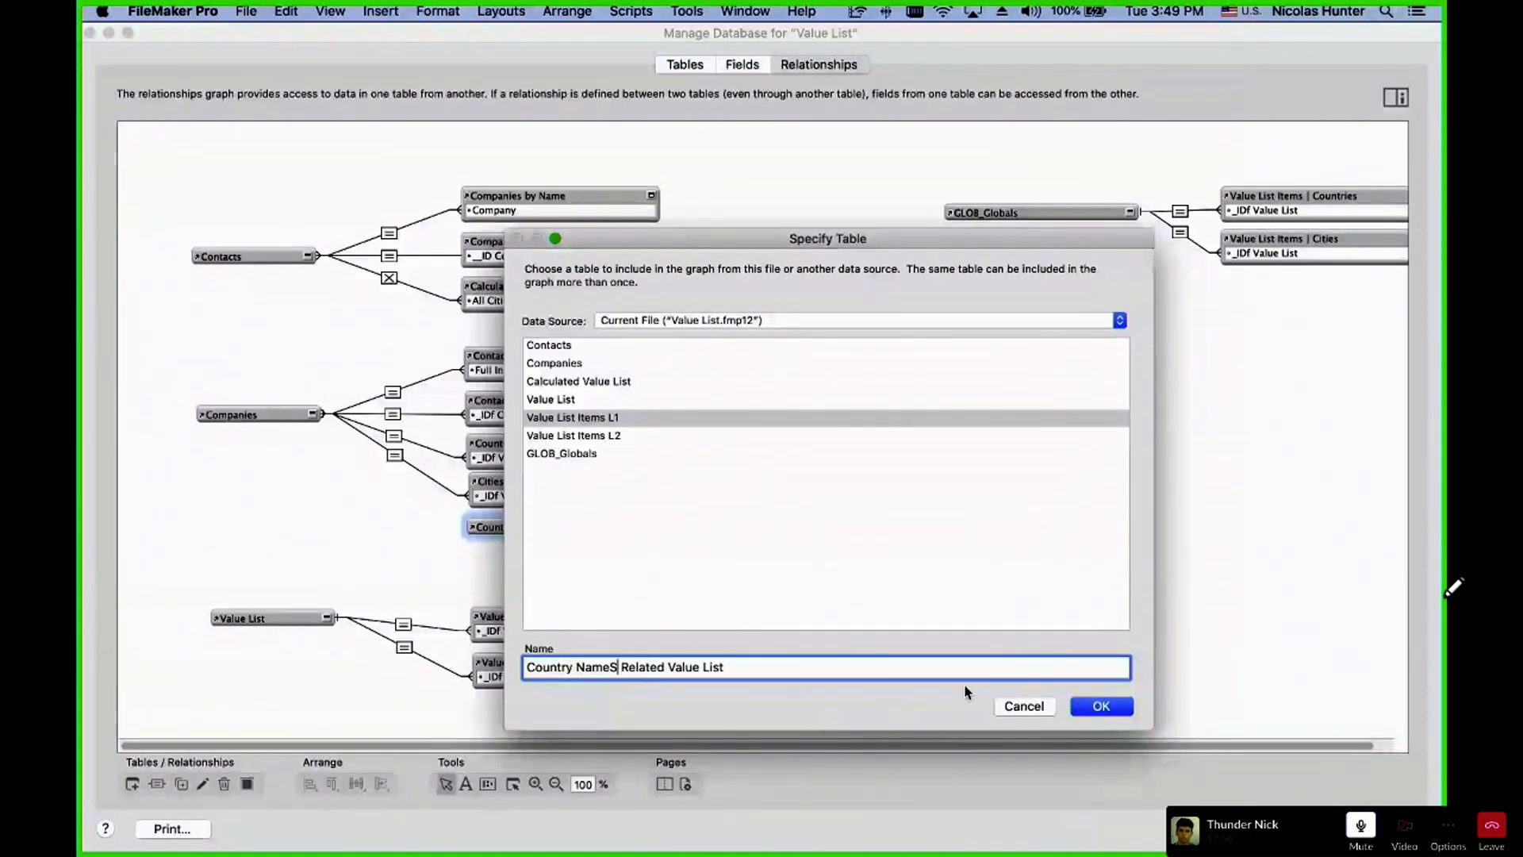
{"action": "type", "text": "s"}
{"action": "key", "text": "BackSpace"}
{"action": "left_click", "coordinate": [1117, 703]}
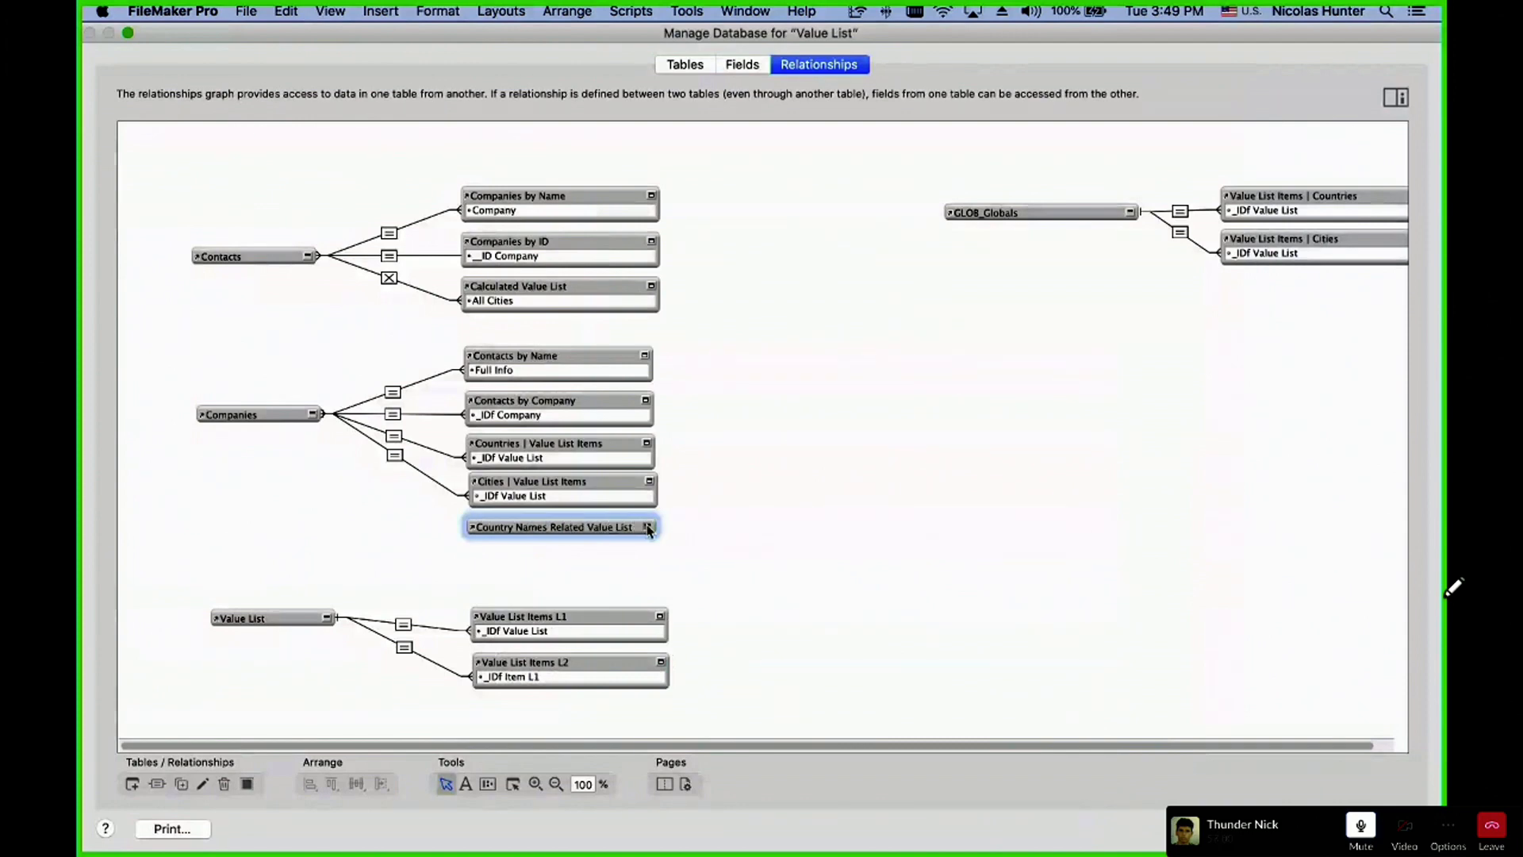
- Relate the Country field of Companies to Item L1 in Country Names Related Value List, and collapse both table occurrences
{"action": "left_click", "coordinate": [647, 527]}
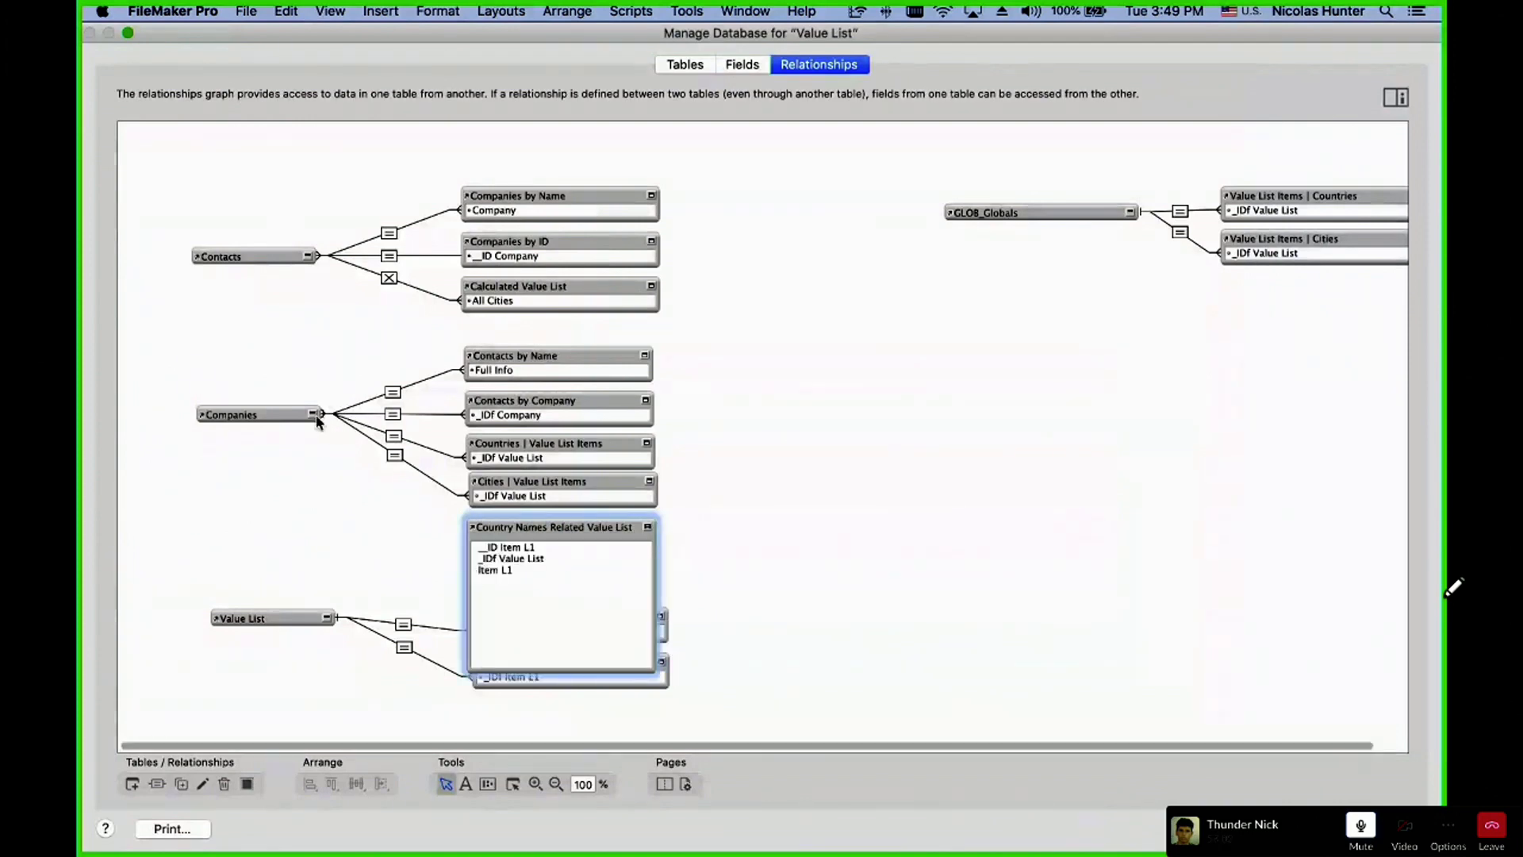
{"action": "left_click", "coordinate": [315, 416]}
{"action": "left_click_drag", "start_coordinate": [238, 562], "coordinate": [502, 573]}
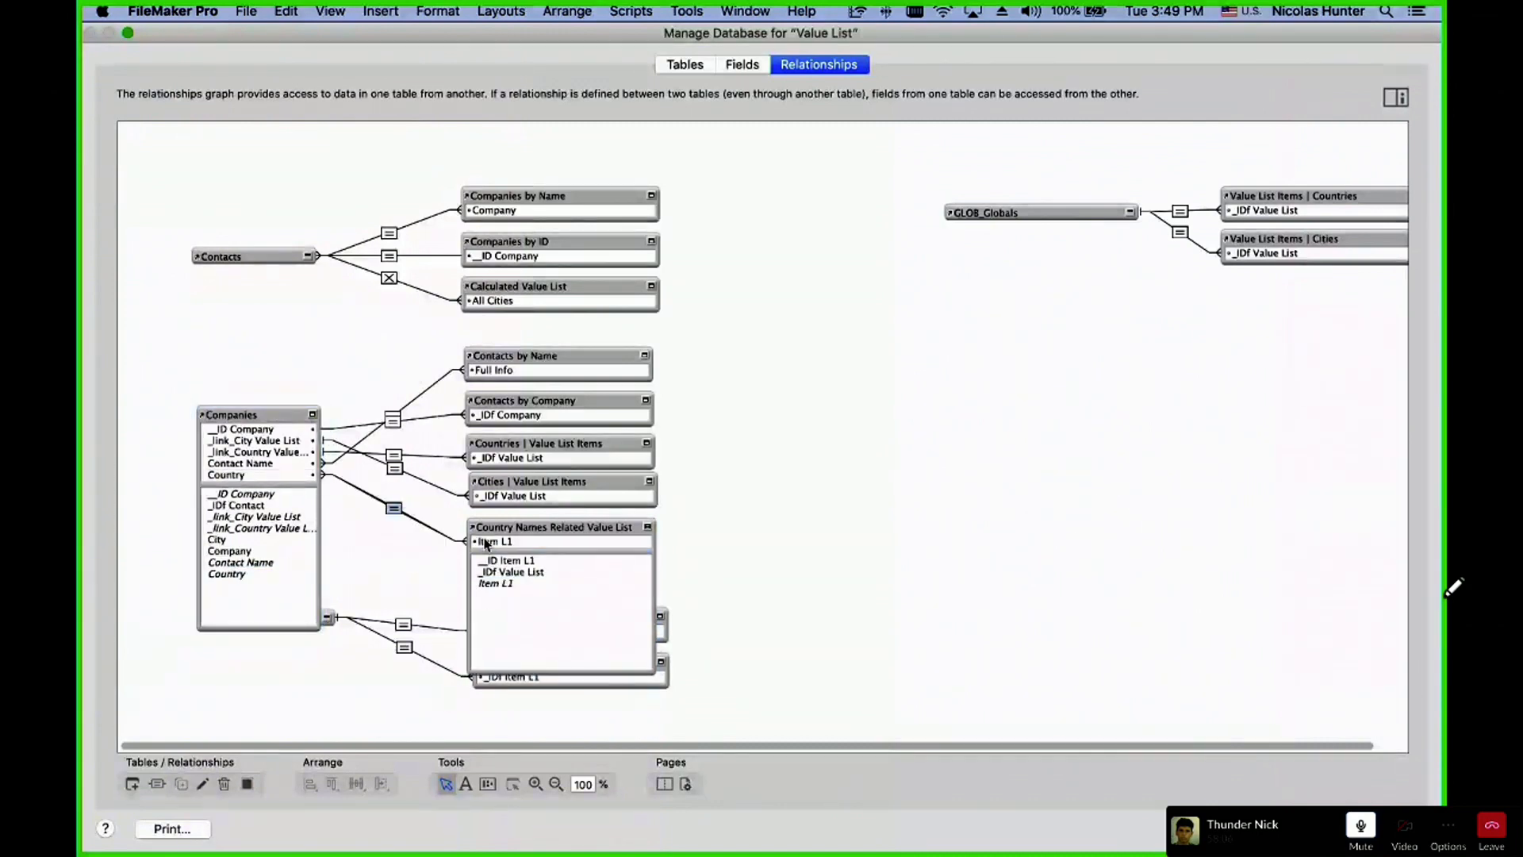
{"action": "left_click", "coordinate": [648, 526]}
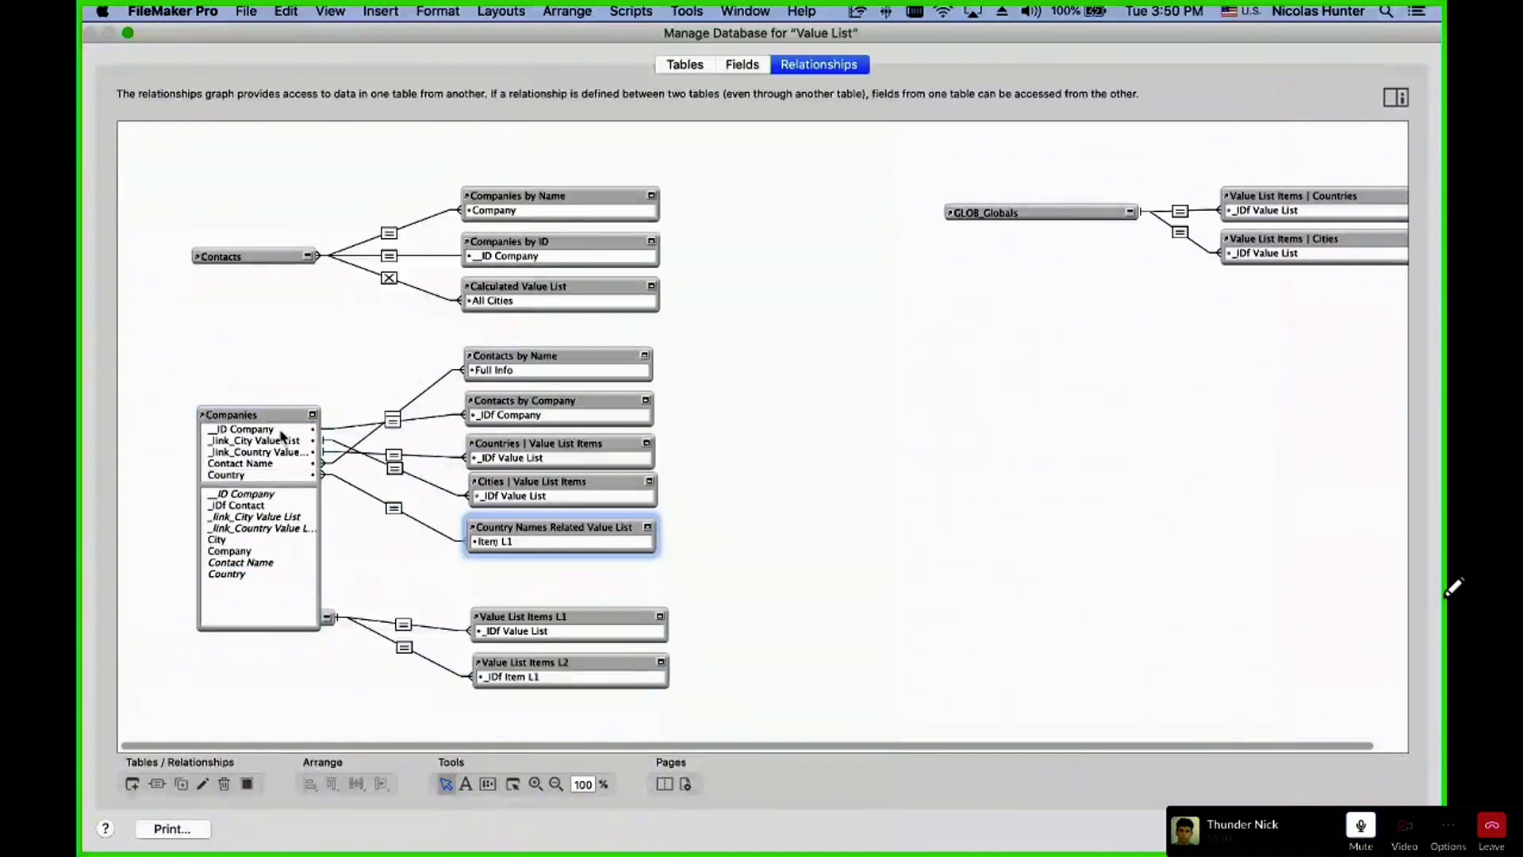
{"action": "left_click", "coordinate": [313, 415]}
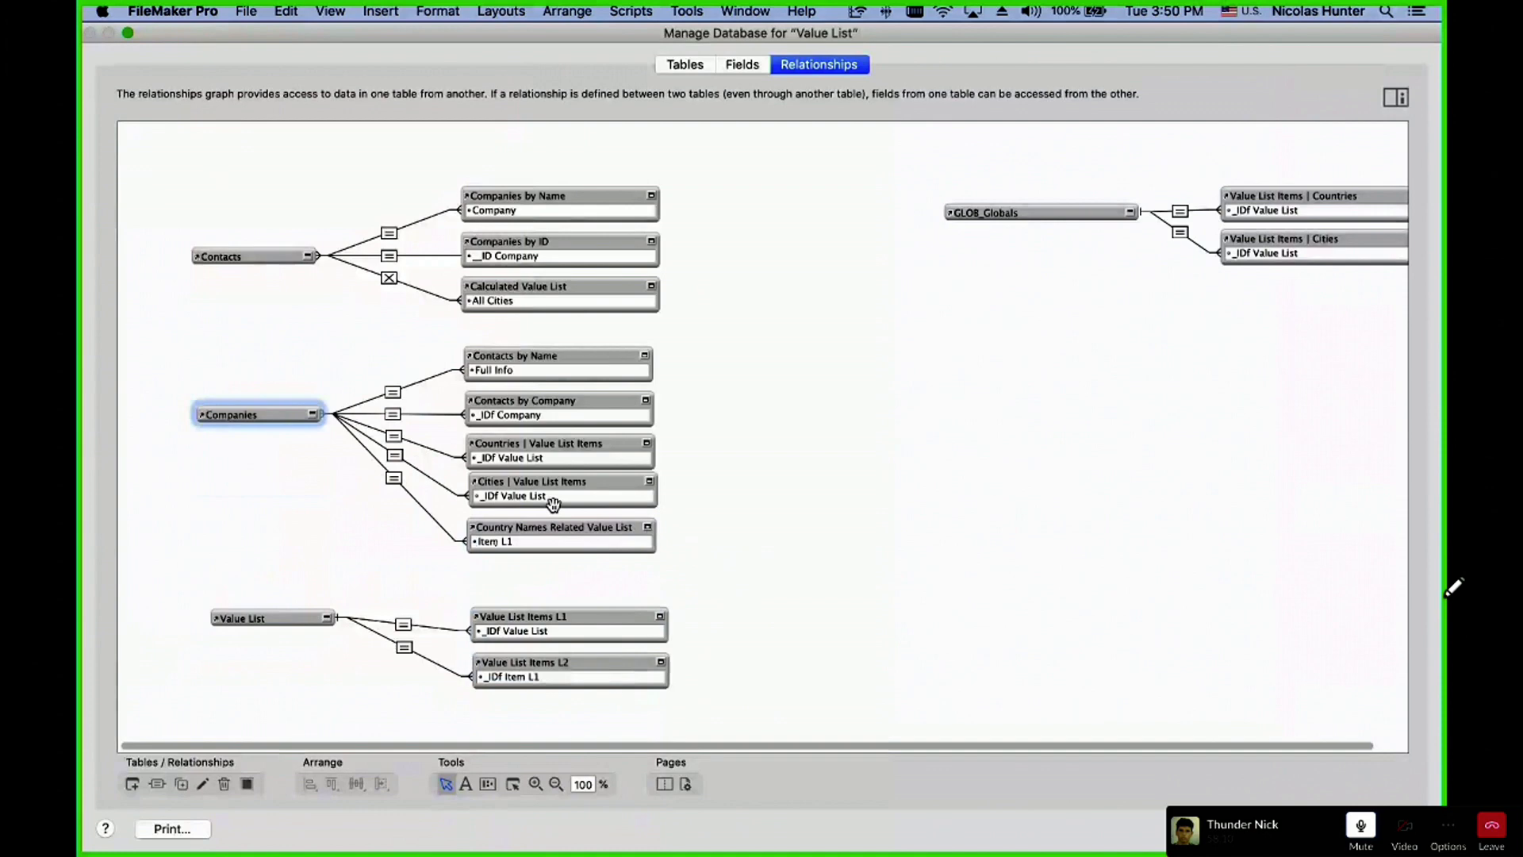
{"action": "left_click", "coordinate": [647, 526]}
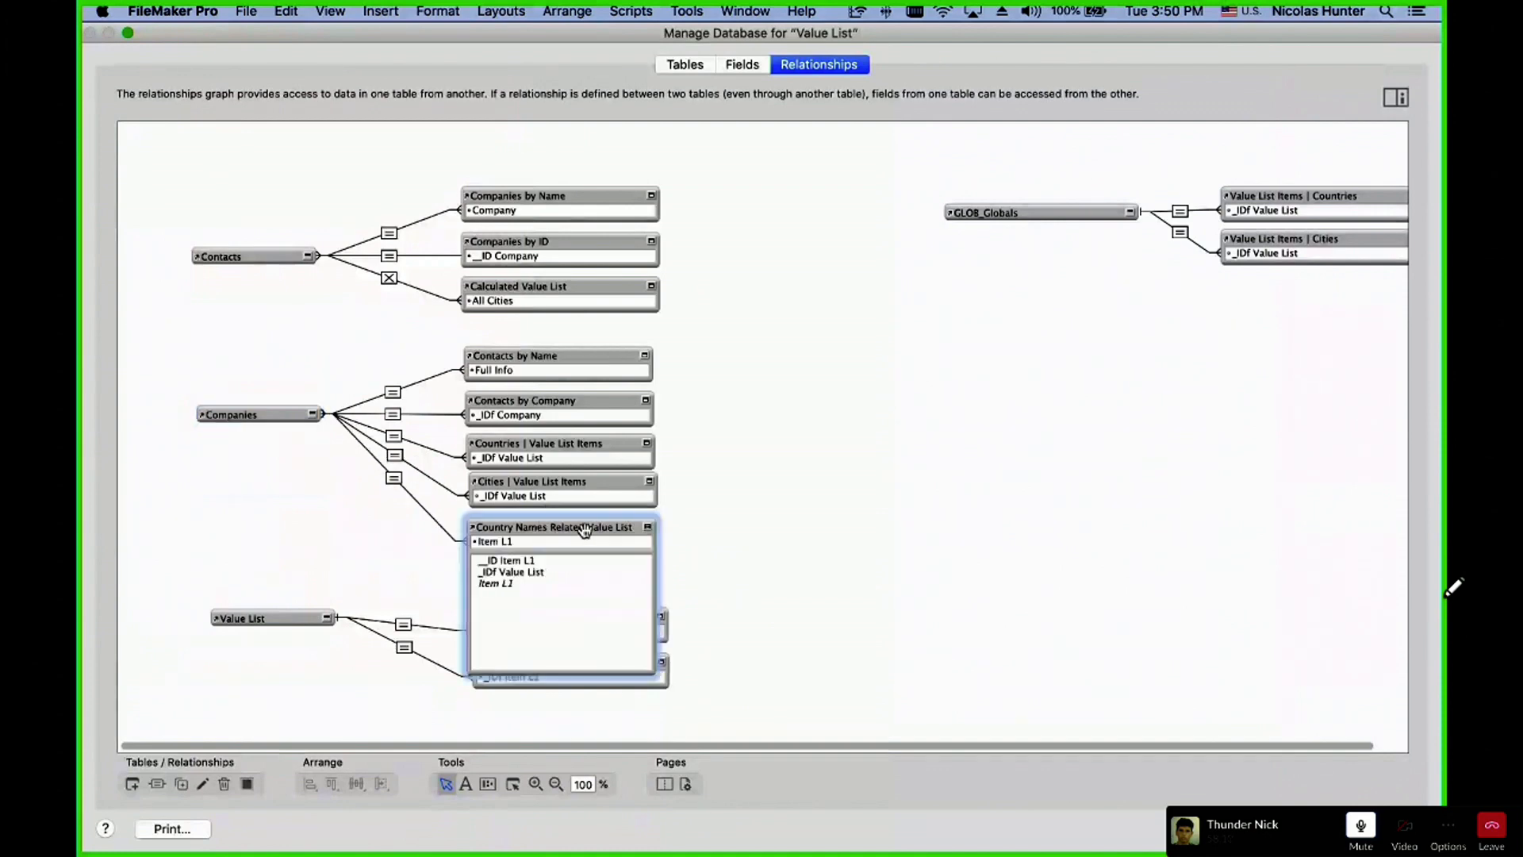
{"action": "left_click", "coordinate": [647, 527]}
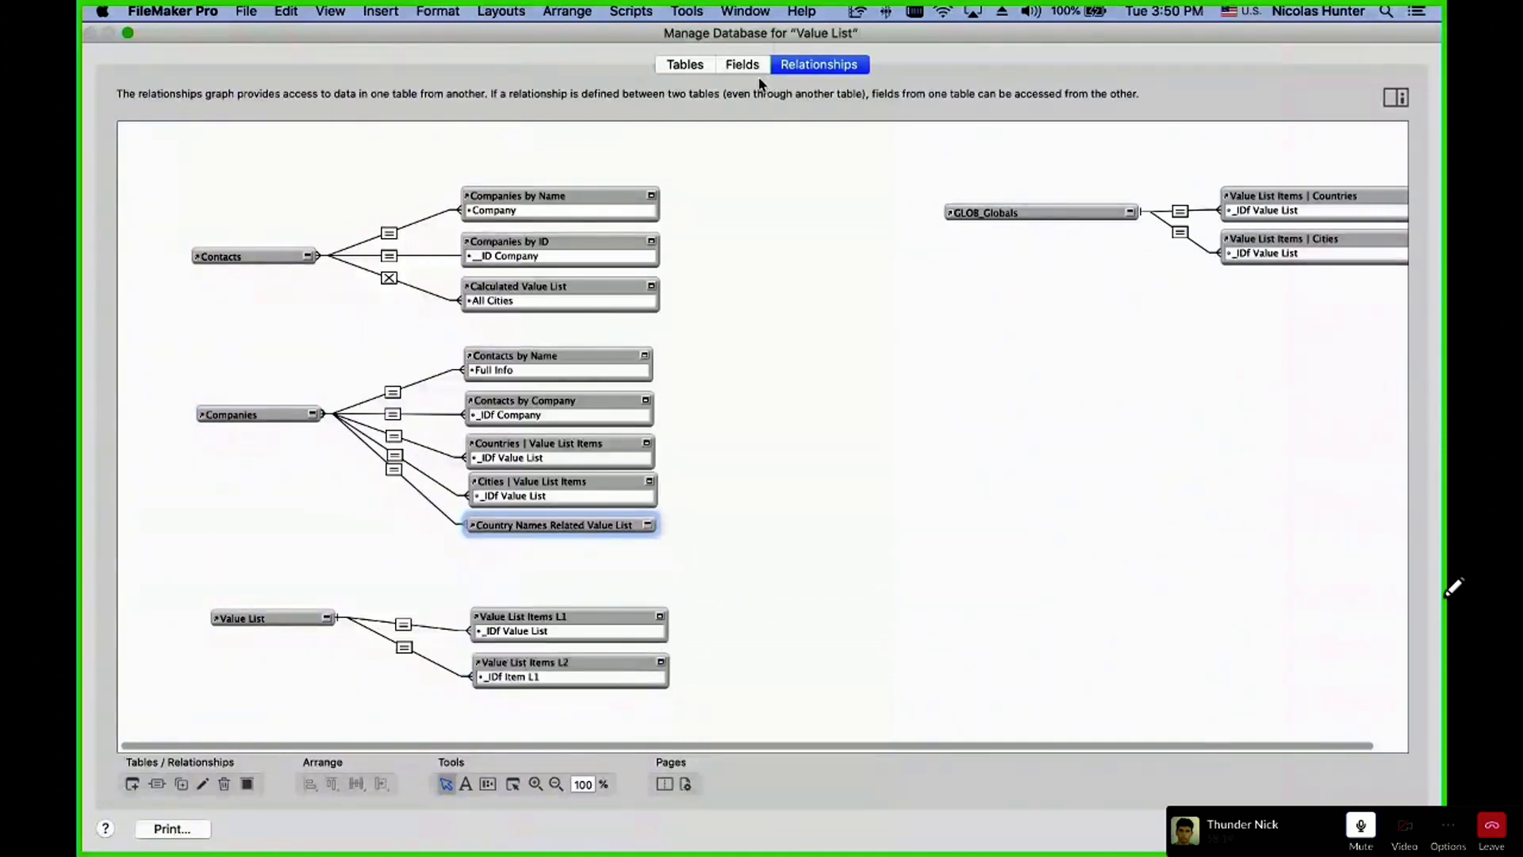
- Duplicate the _IDf Contact field in the Companies table and rename the copy _IDf Country
{"action": "left_click", "coordinate": [742, 64]}
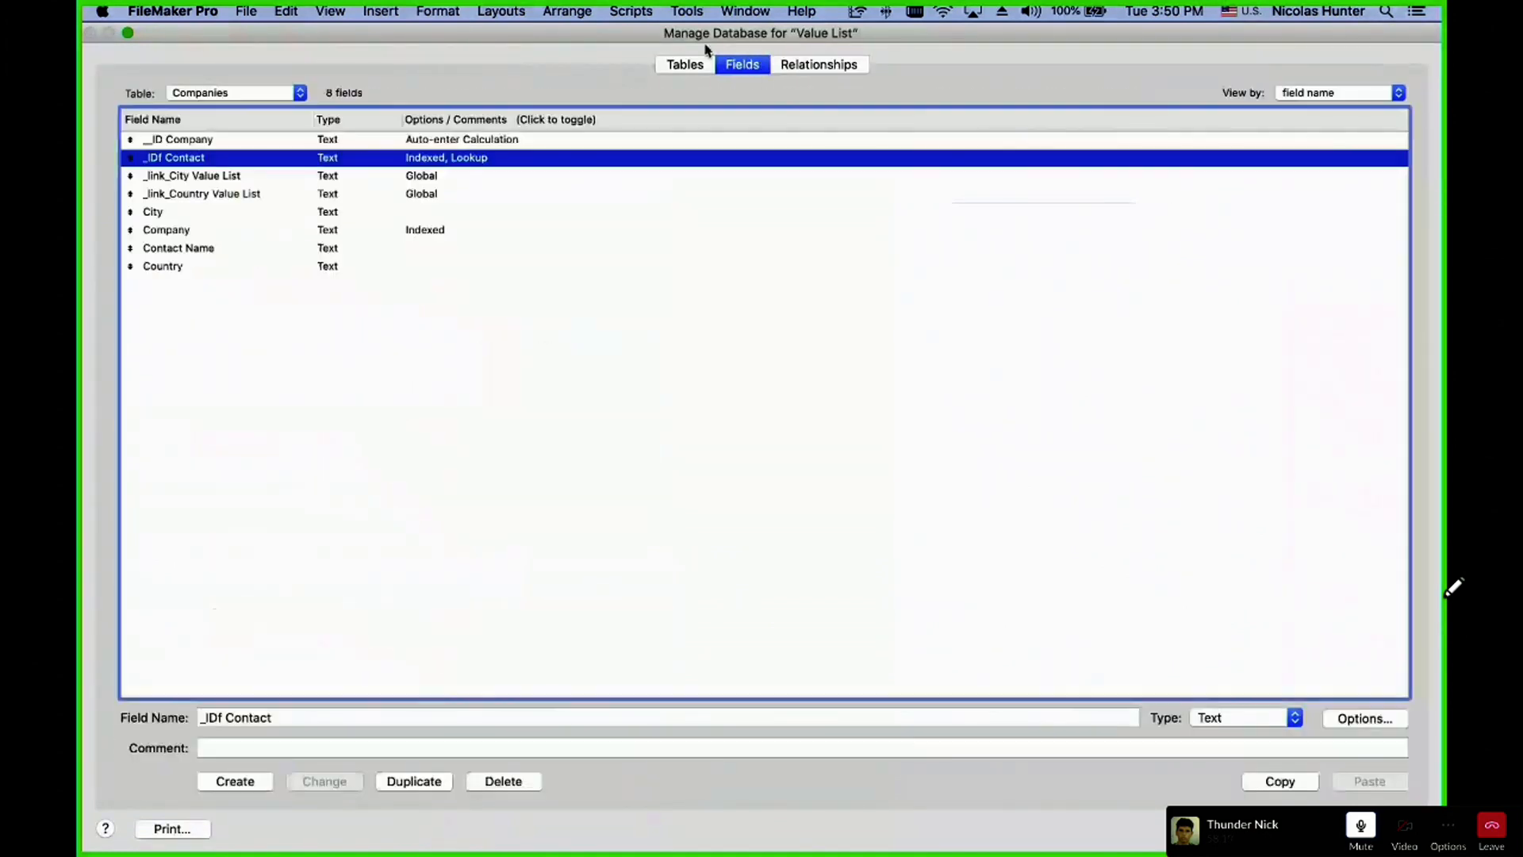
{"action": "left_click", "coordinate": [431, 784]}
{"action": "left_click_drag", "start_coordinate": [226, 713], "coordinate": [238, 779]}
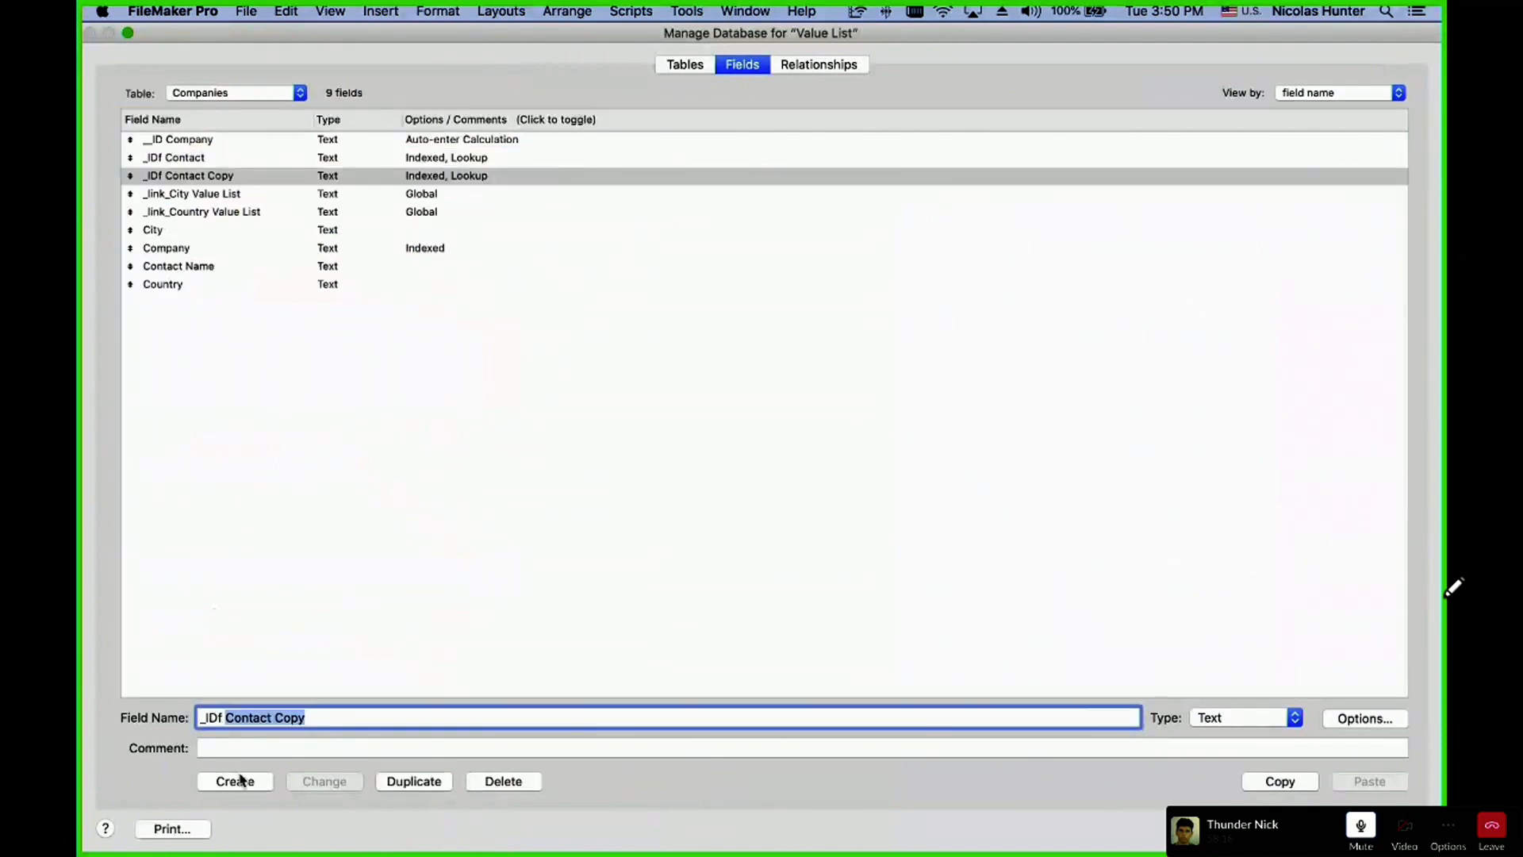
{"action": "type", "text": "Countr"}
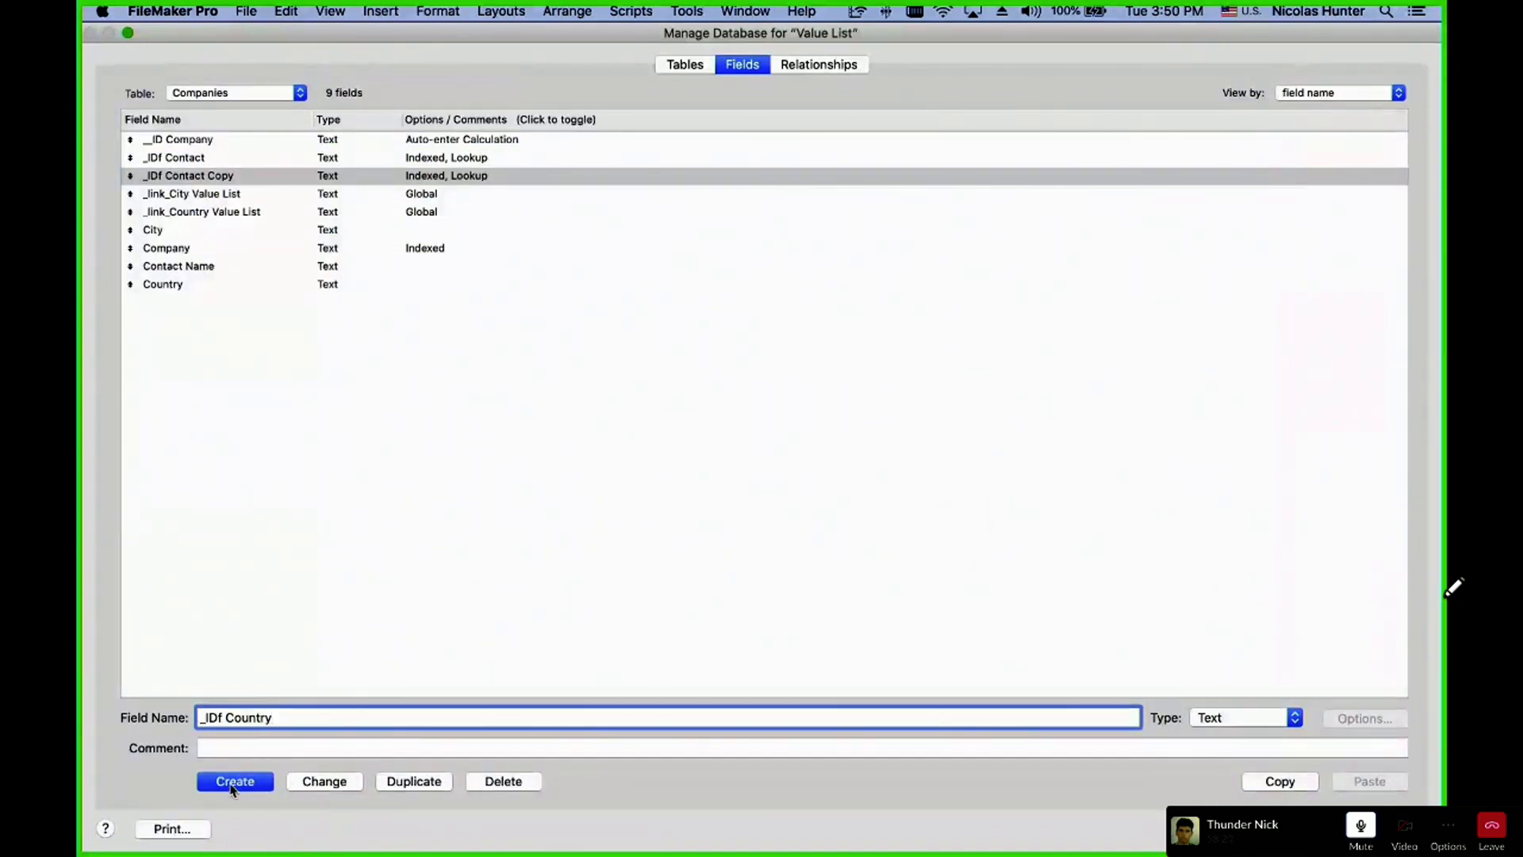
{"action": "left_click", "coordinate": [324, 781]}
- Set the _IDf Country lookup to start from Companies and copy __ID Item L1 from Country Names Related Value List
{"action": "double_click", "coordinate": [414, 177]}
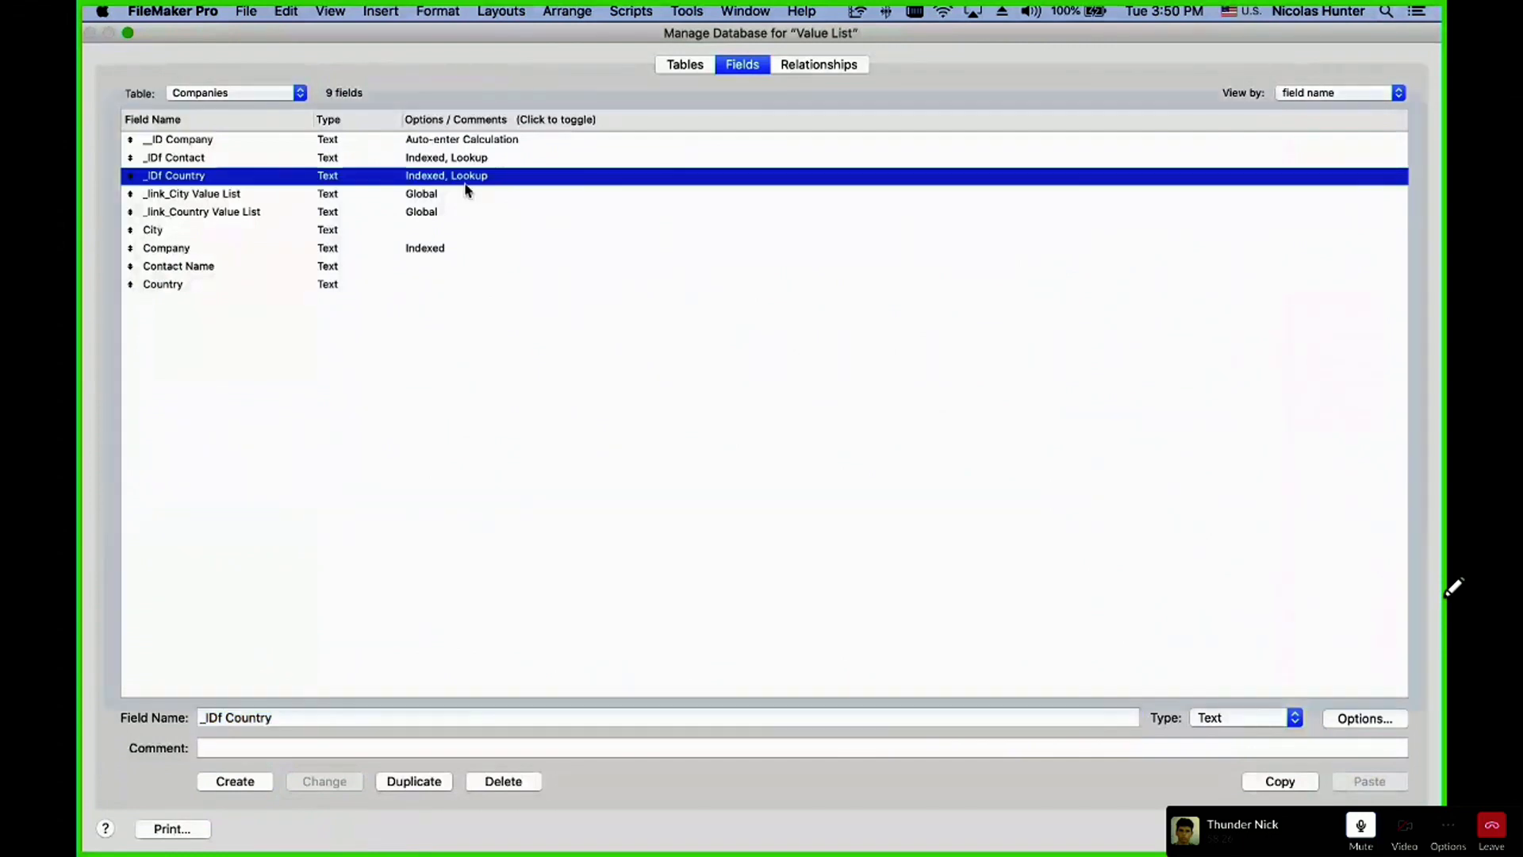
{"action": "left_click", "coordinate": [447, 372]}
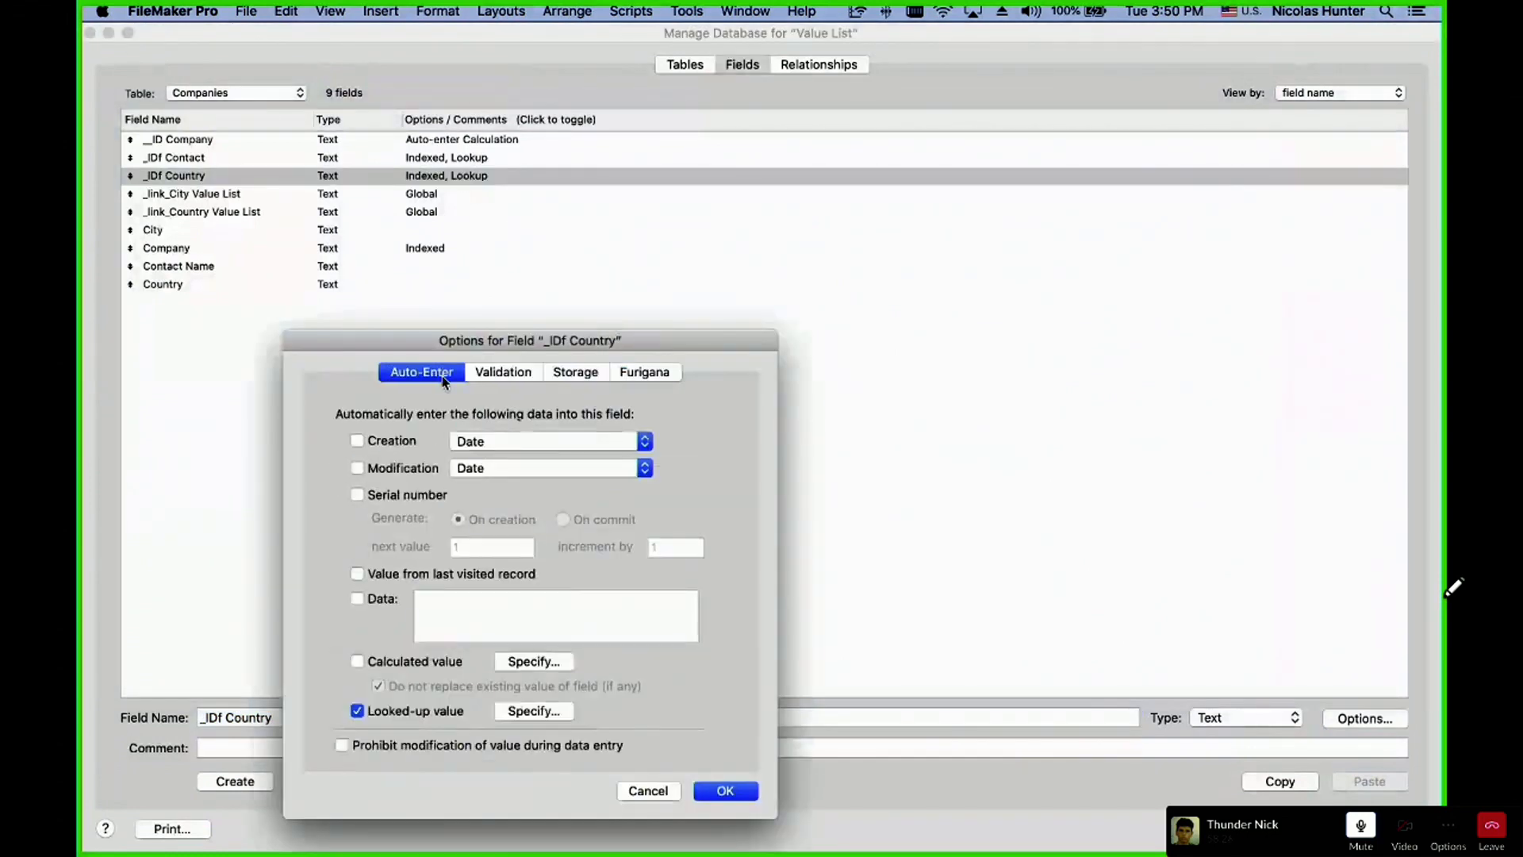
{"action": "left_click", "coordinate": [533, 711]}
{"action": "left_click", "coordinate": [767, 449]}
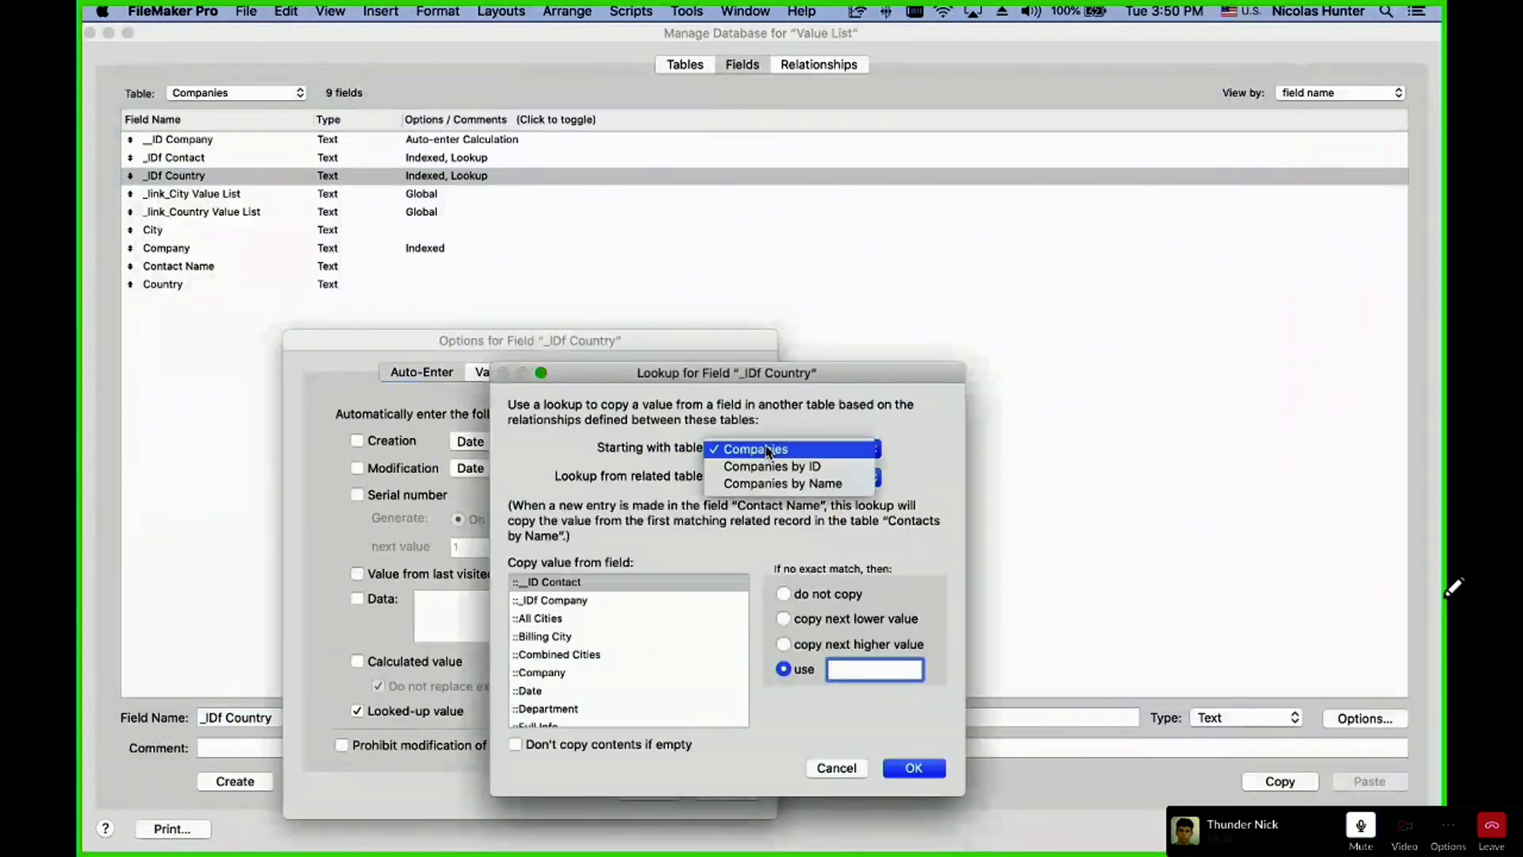
{"action": "left_click", "coordinate": [767, 449]}
{"action": "left_click", "coordinate": [801, 478]}
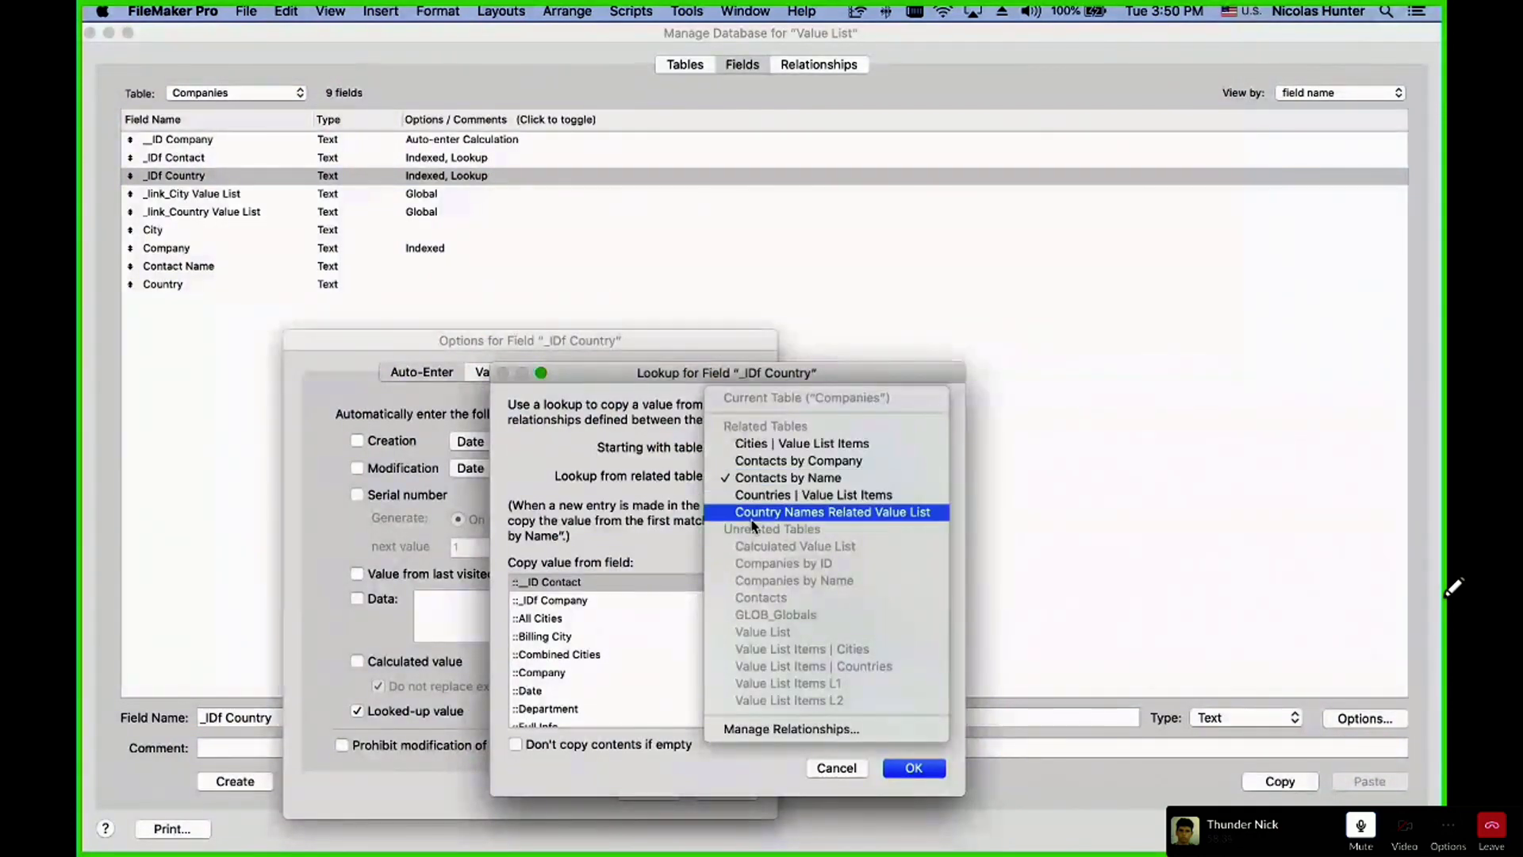
{"action": "left_click", "coordinate": [897, 515]}
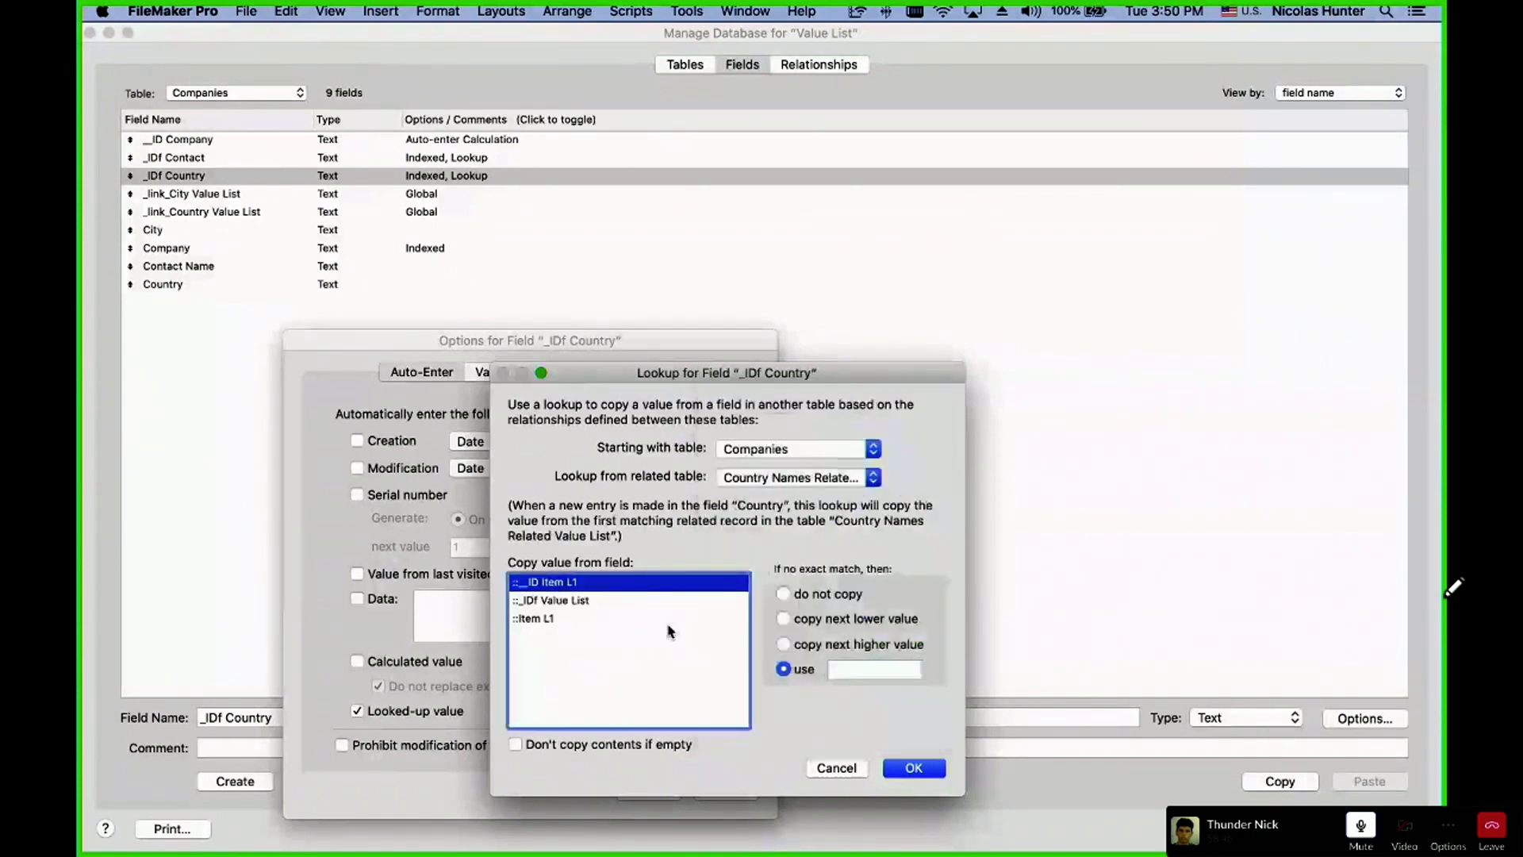
{"action": "left_click", "coordinate": [914, 768]}
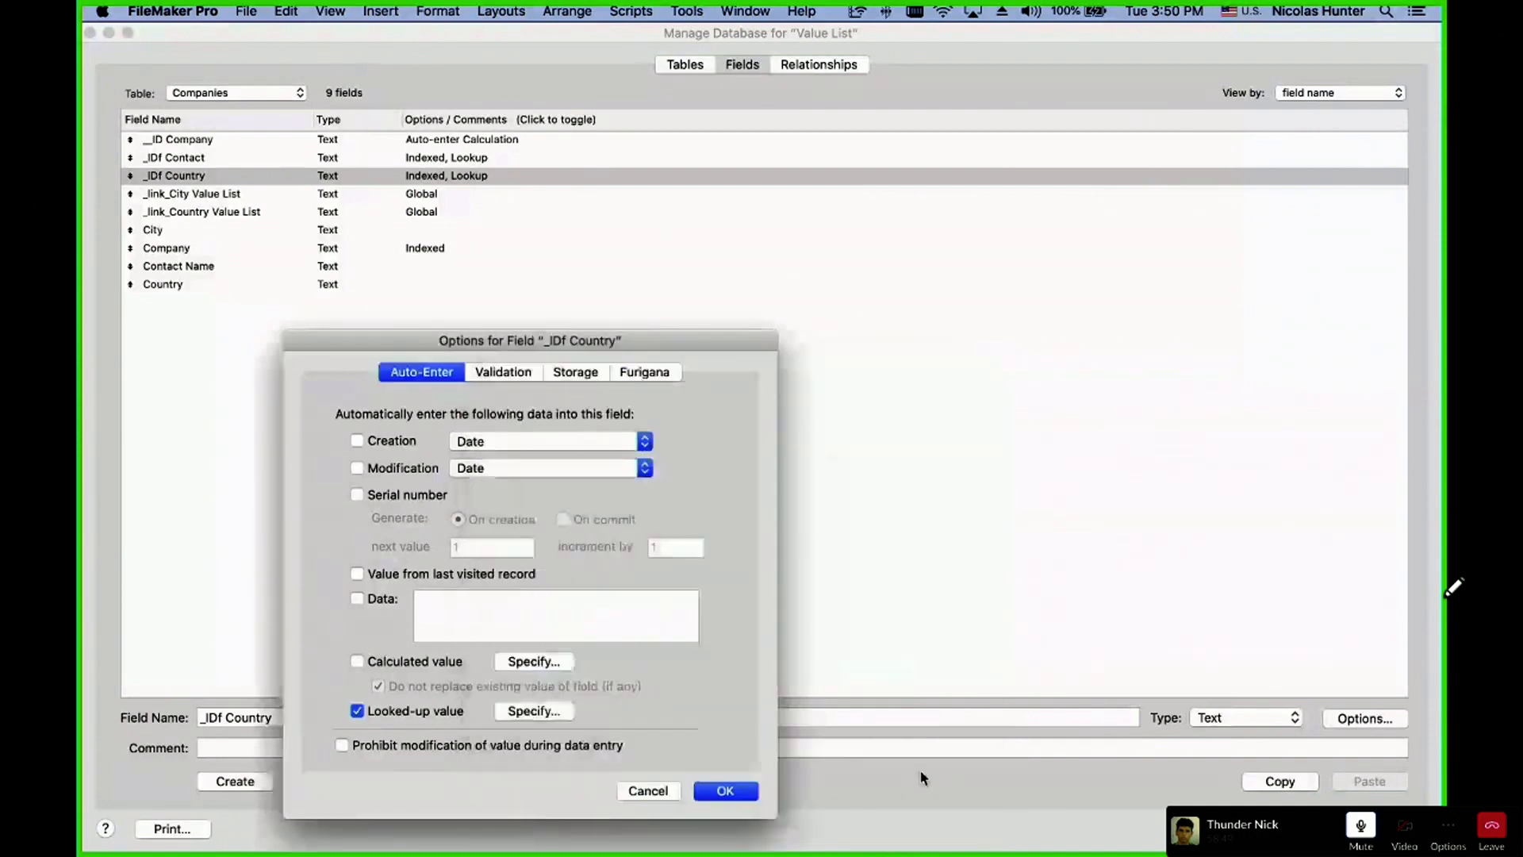
{"action": "left_click", "coordinate": [730, 794]}
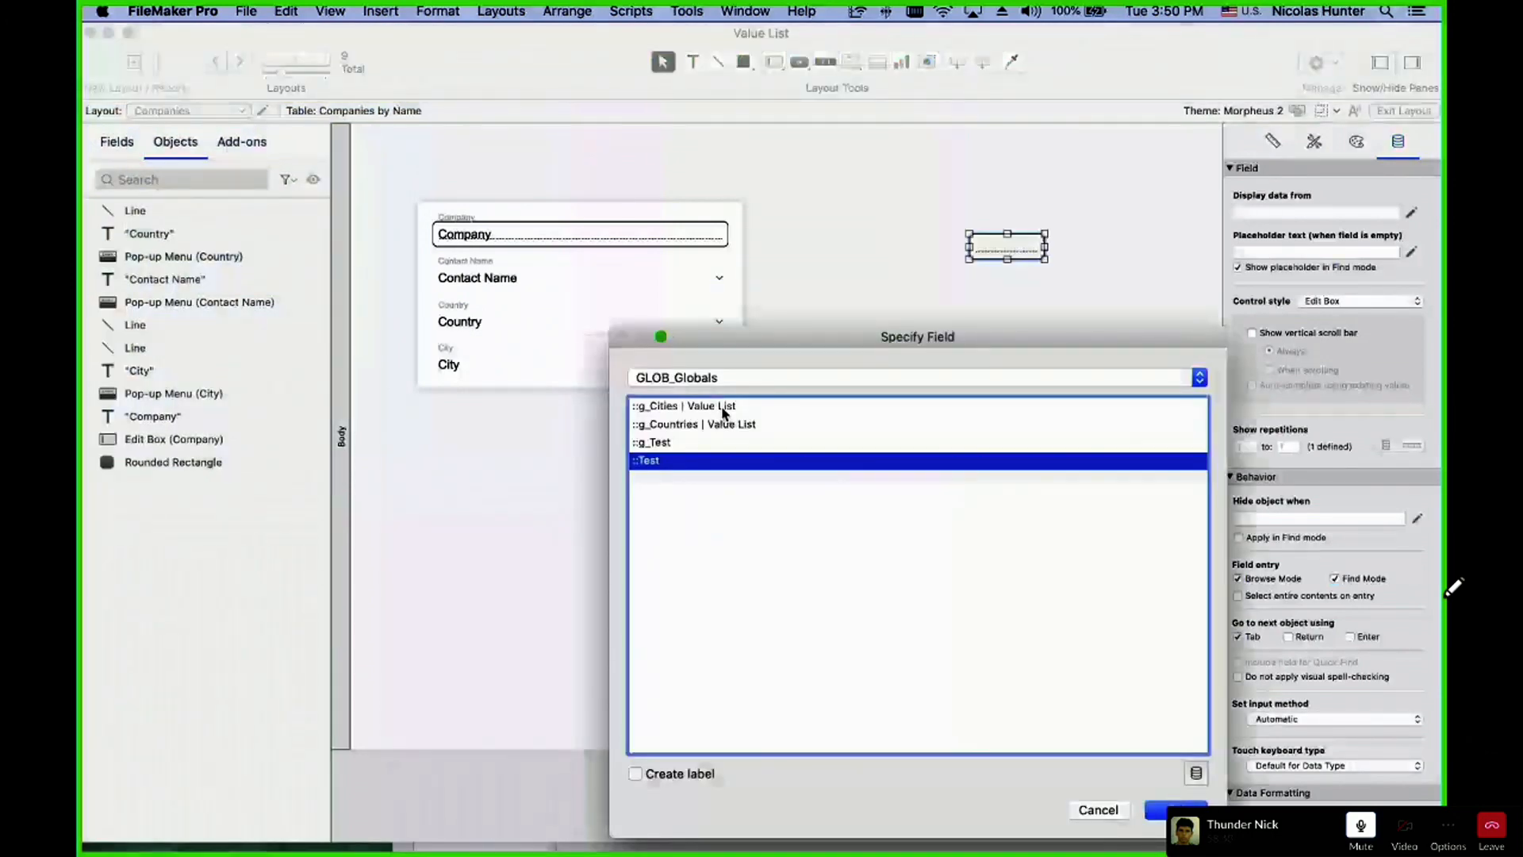
- Assign _IDf Country from Companies by Name to the new field on the Companies layout and widen it to about 207 pt
{"action": "left_click", "coordinate": [725, 378]}
{"action": "left_click", "coordinate": [732, 162]}
{"action": "left_click", "coordinate": [696, 443]}
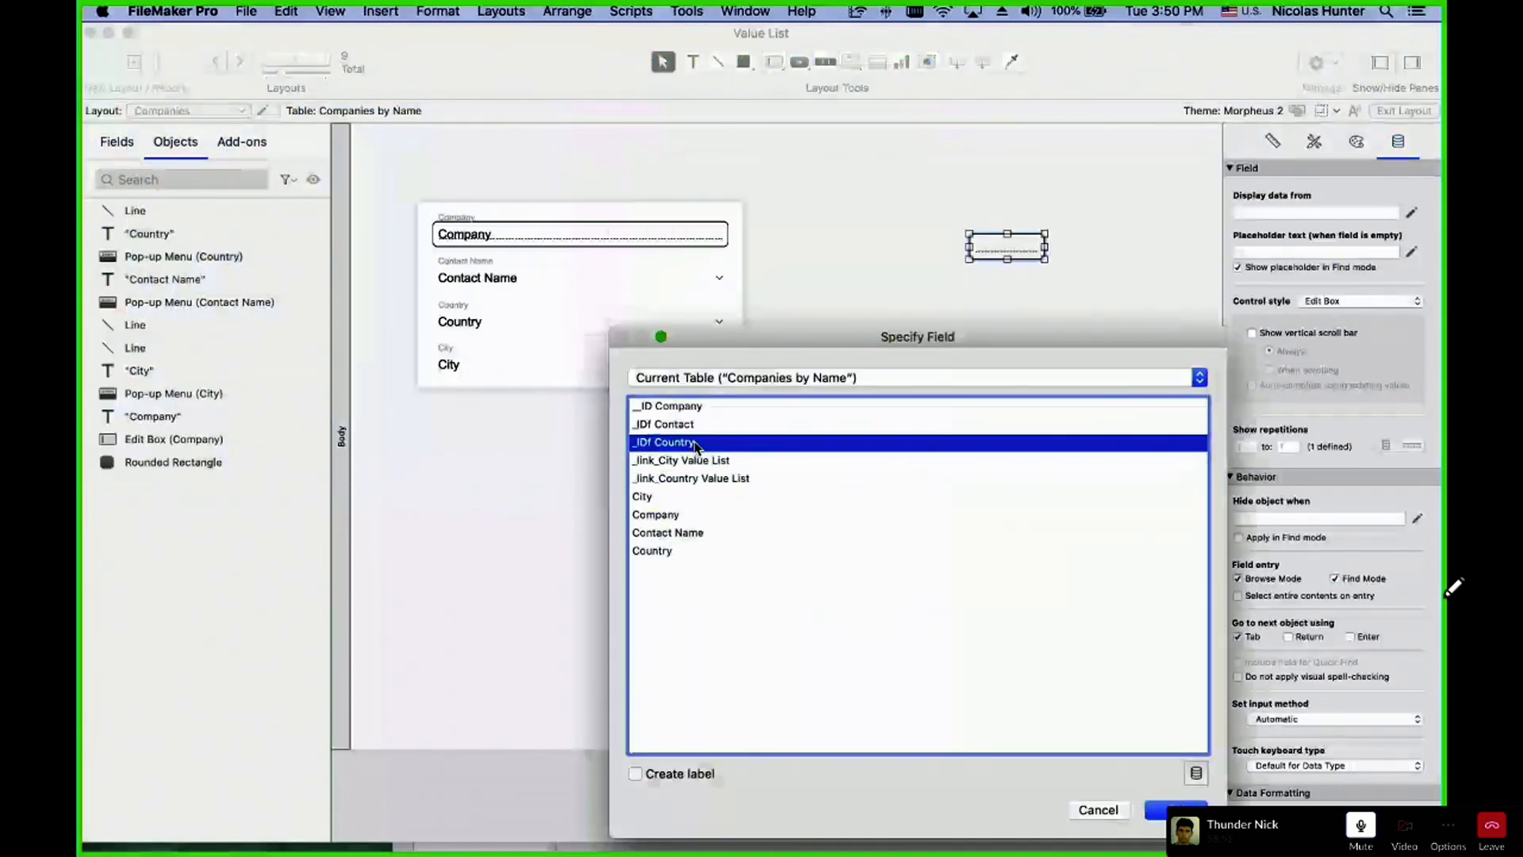
{"action": "double_click", "coordinate": [696, 445]}
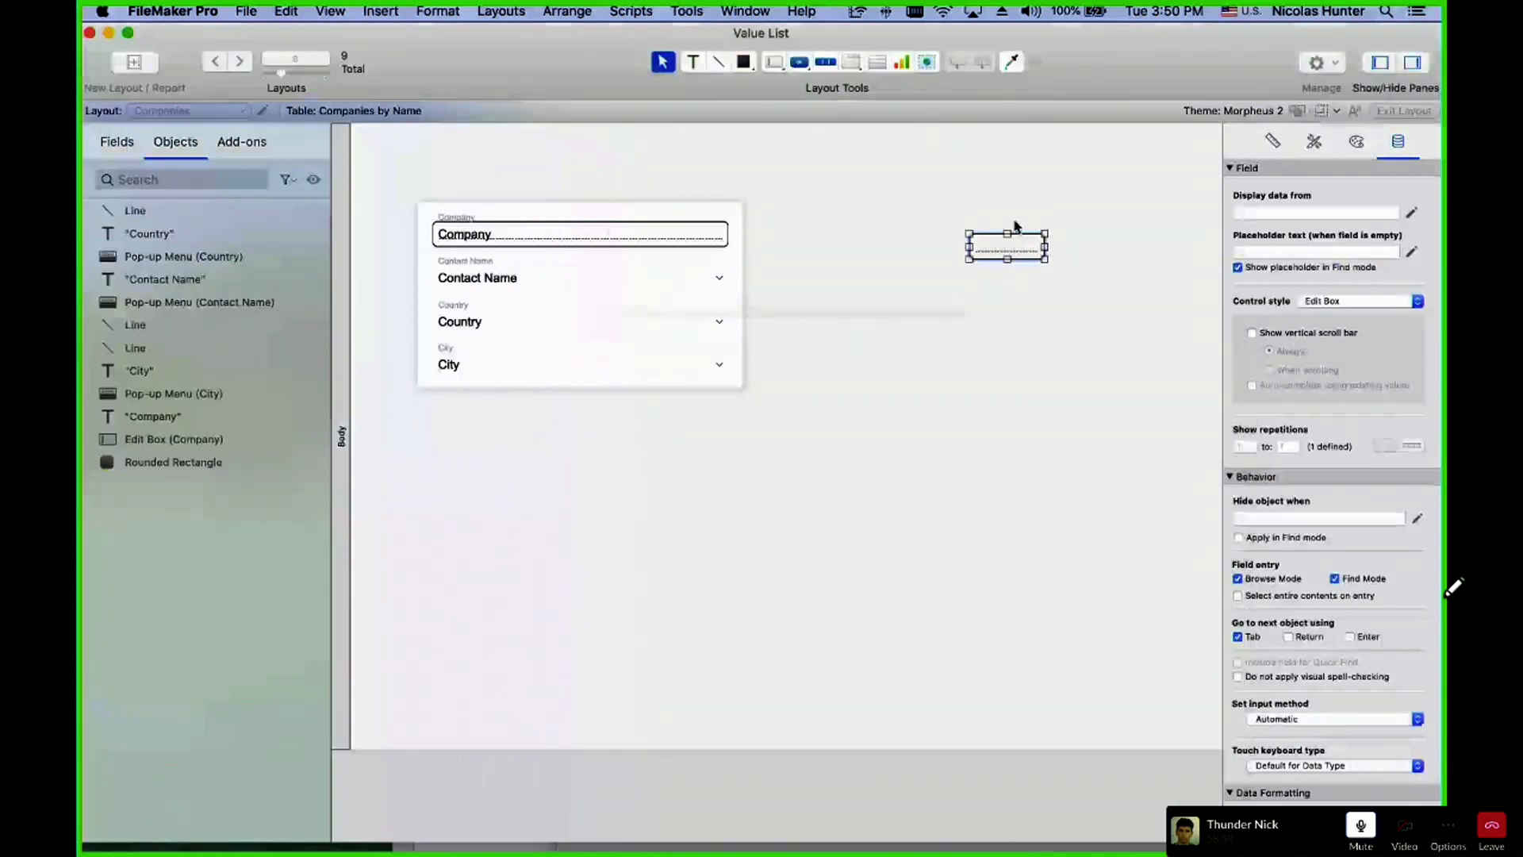
{"action": "left_click_drag", "start_coordinate": [969, 247], "coordinate": [845, 252]}
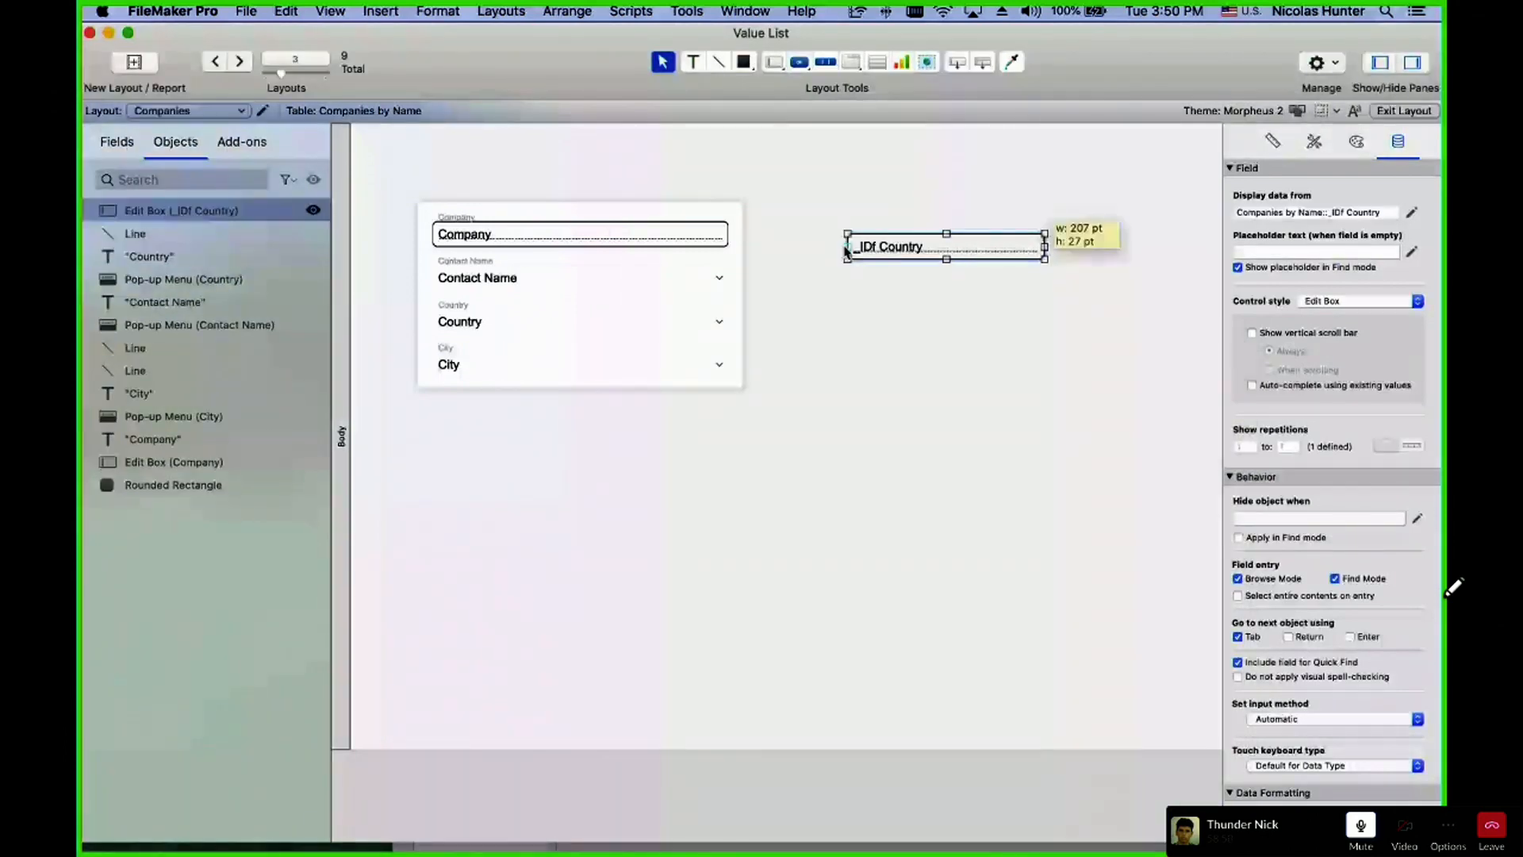
- Test the country ID lookup in Browse mode by changing the Claris record's Country to England
{"action": "key", "text": "super+b"}
{"action": "left_click", "coordinate": [640, 258]}
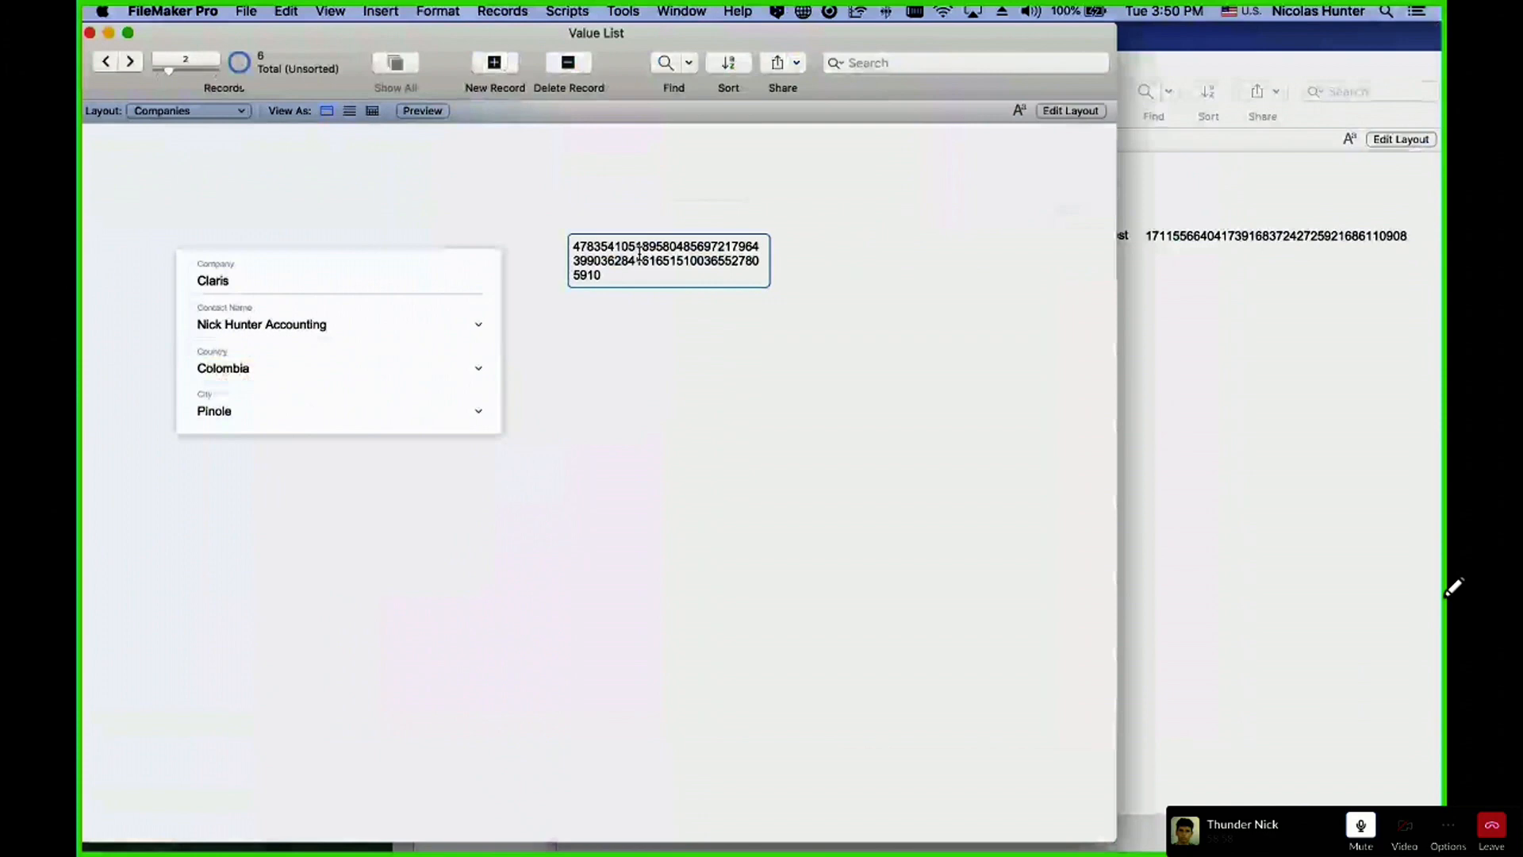
{"action": "left_click", "coordinate": [313, 363]}
{"action": "left_click", "coordinate": [315, 388]}
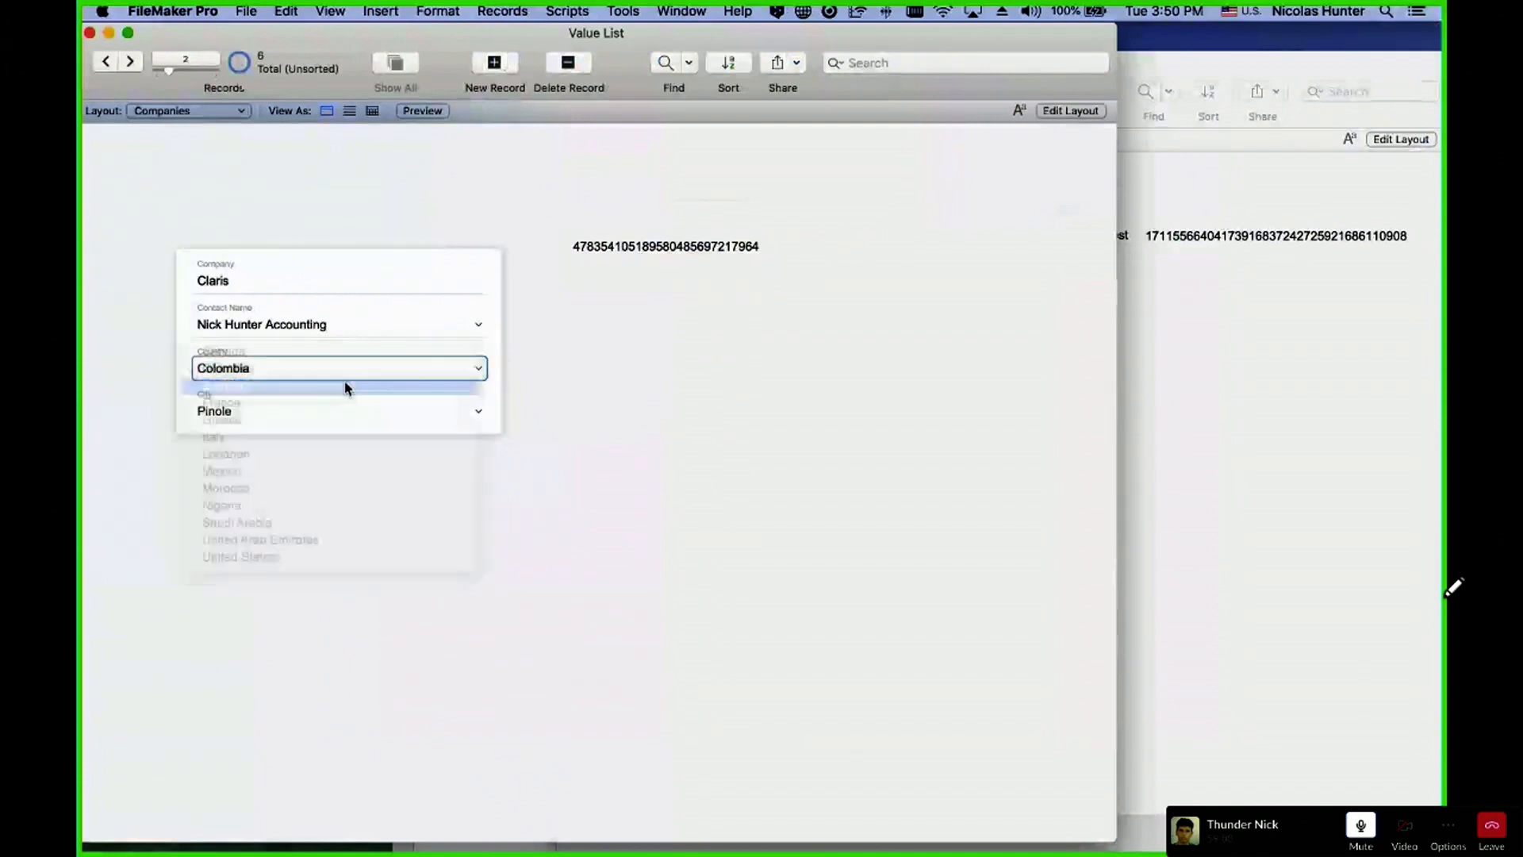
{"action": "left_click", "coordinate": [683, 392]}
- Open the Value List Items L1 layout in a new window and examine the item IDs of England and Colombia
{"action": "key", "text": "super+shift+d"}
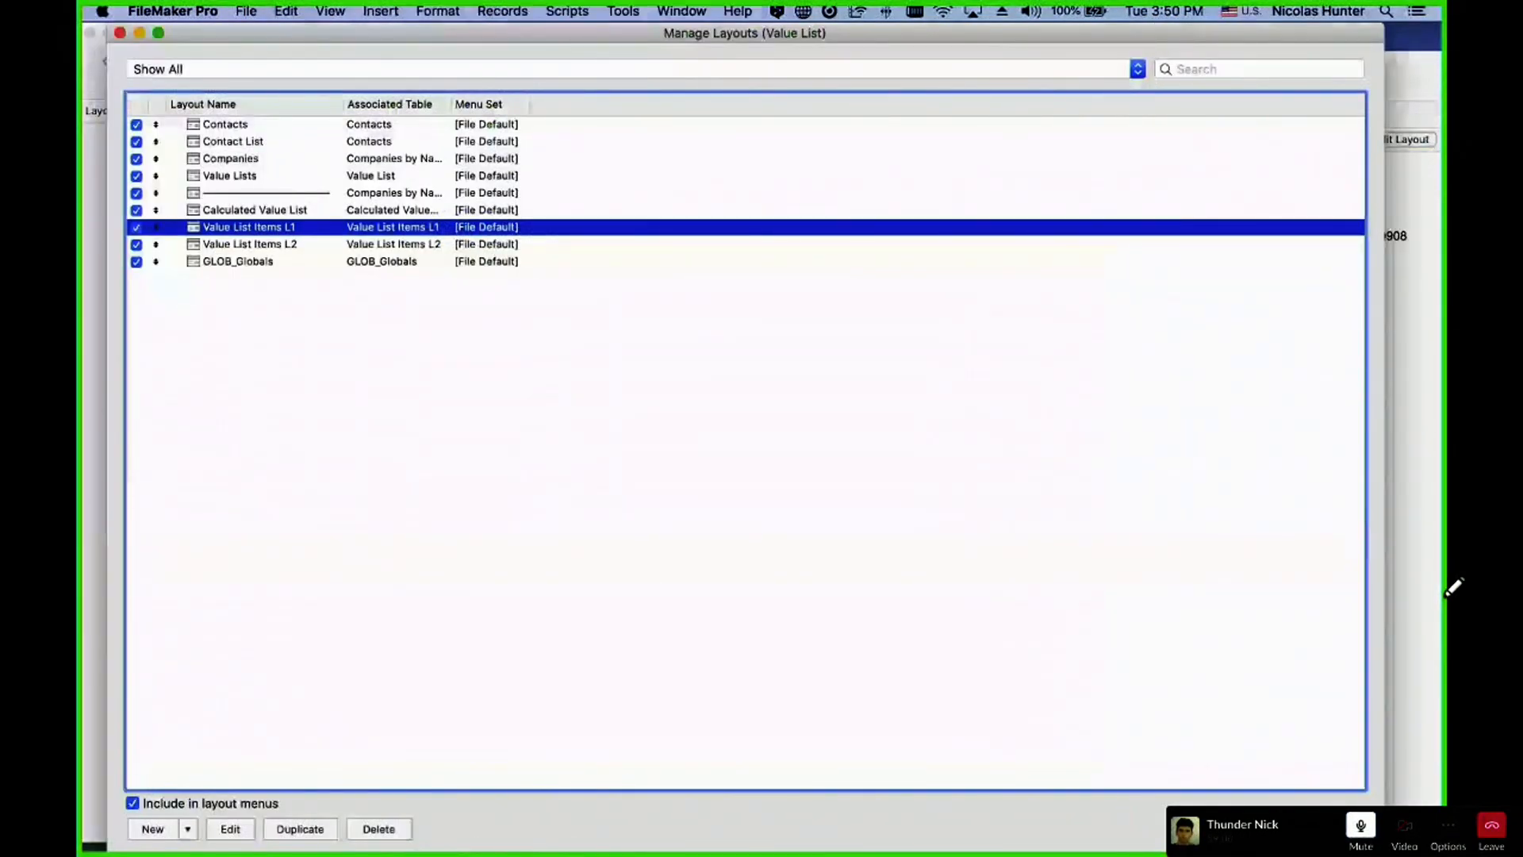
{"action": "left_click", "coordinate": [1332, 829]}
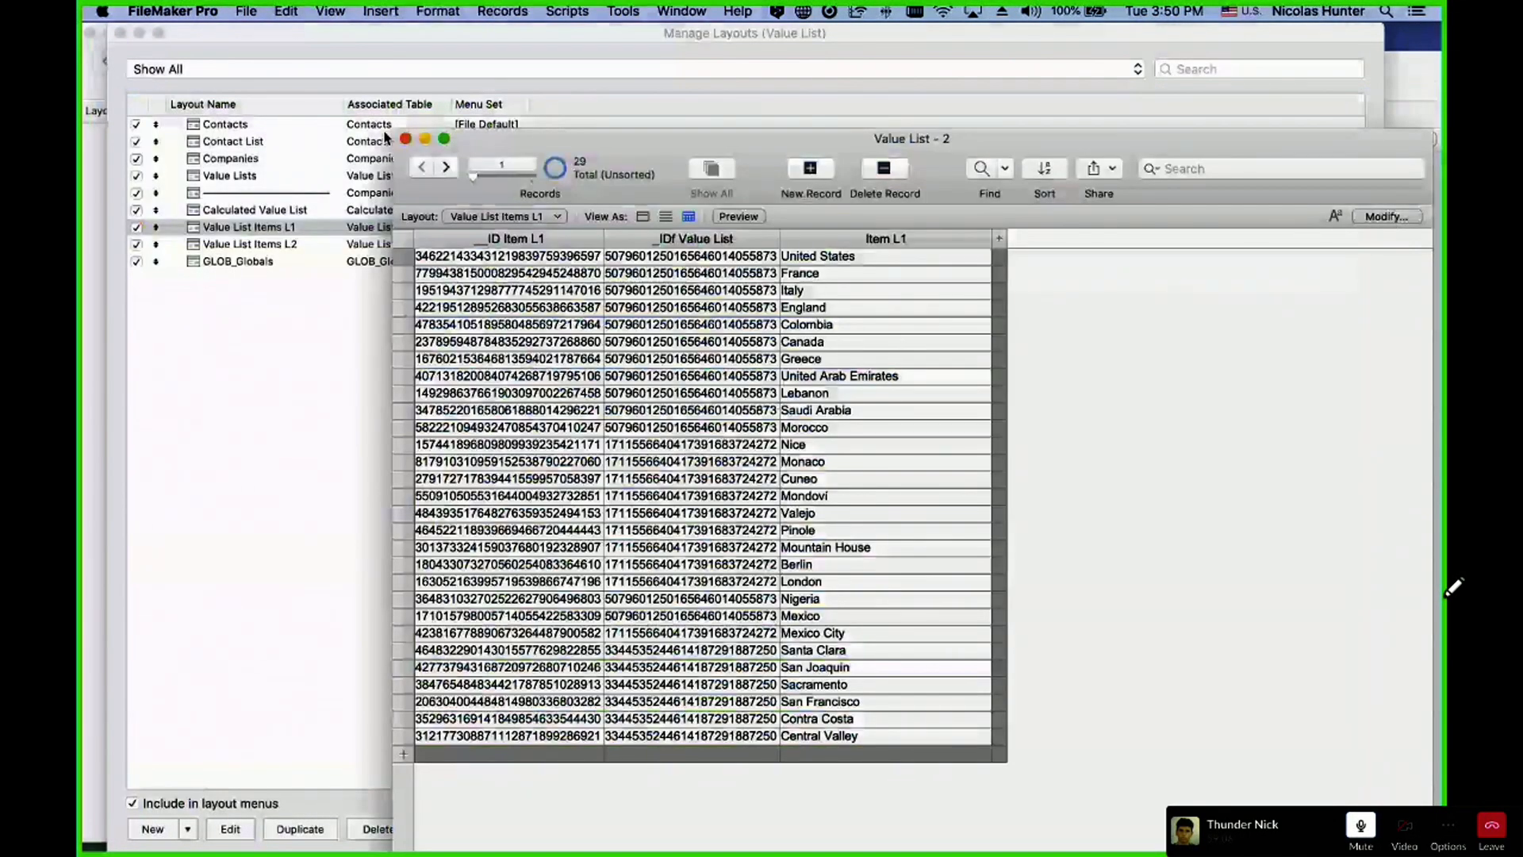
{"action": "left_click", "coordinate": [831, 459]}
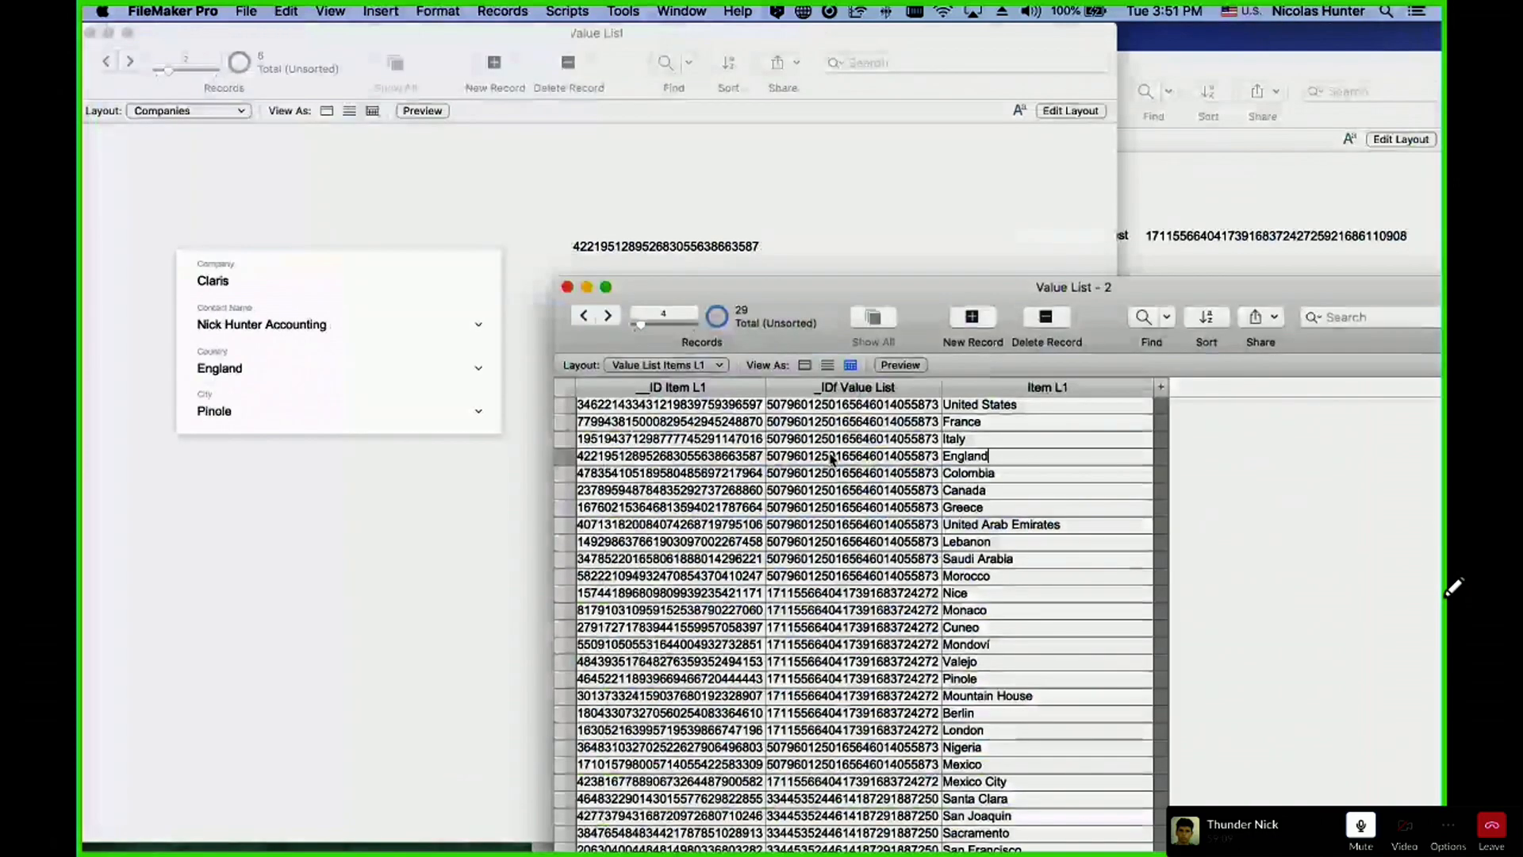
{"action": "left_click", "coordinate": [618, 456]}
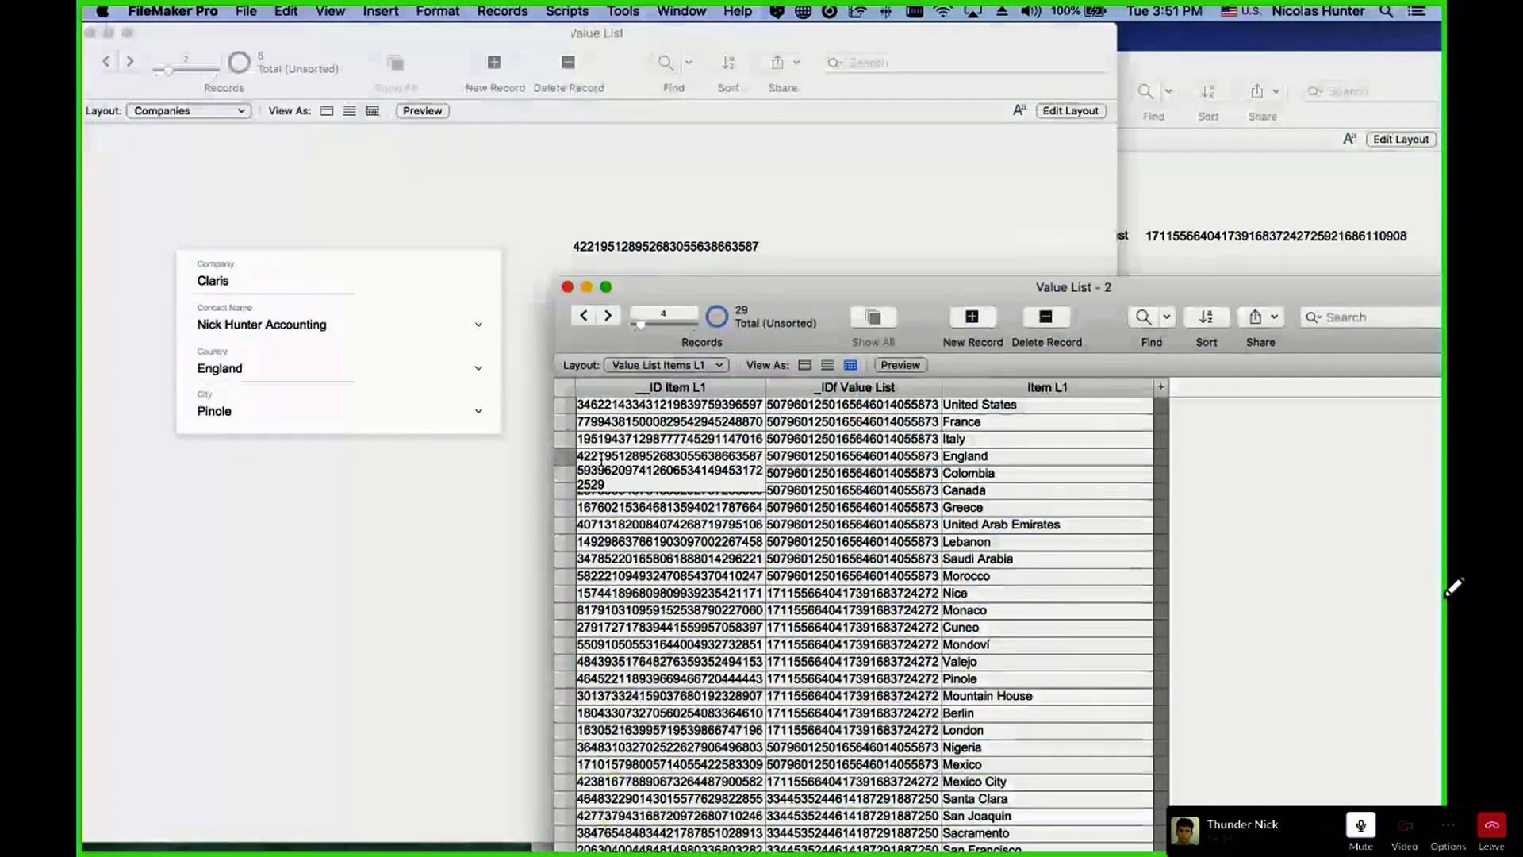
{"action": "left_click_drag", "start_coordinate": [607, 458], "coordinate": [524, 449]}
{"action": "left_click", "coordinate": [1003, 489]}
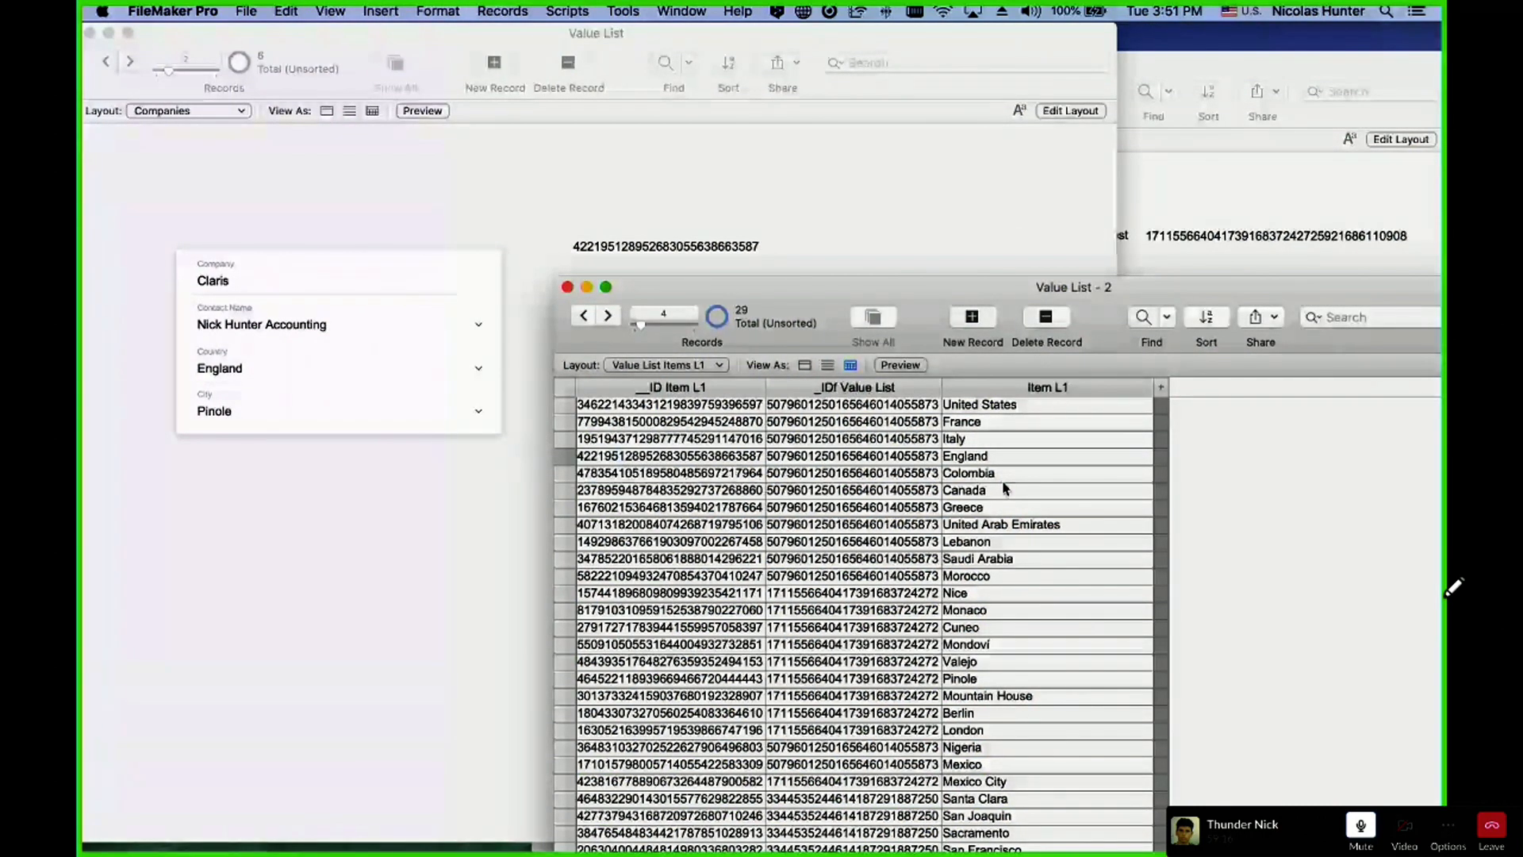
{"action": "left_click", "coordinate": [995, 473]}
{"action": "left_click", "coordinate": [607, 474]}
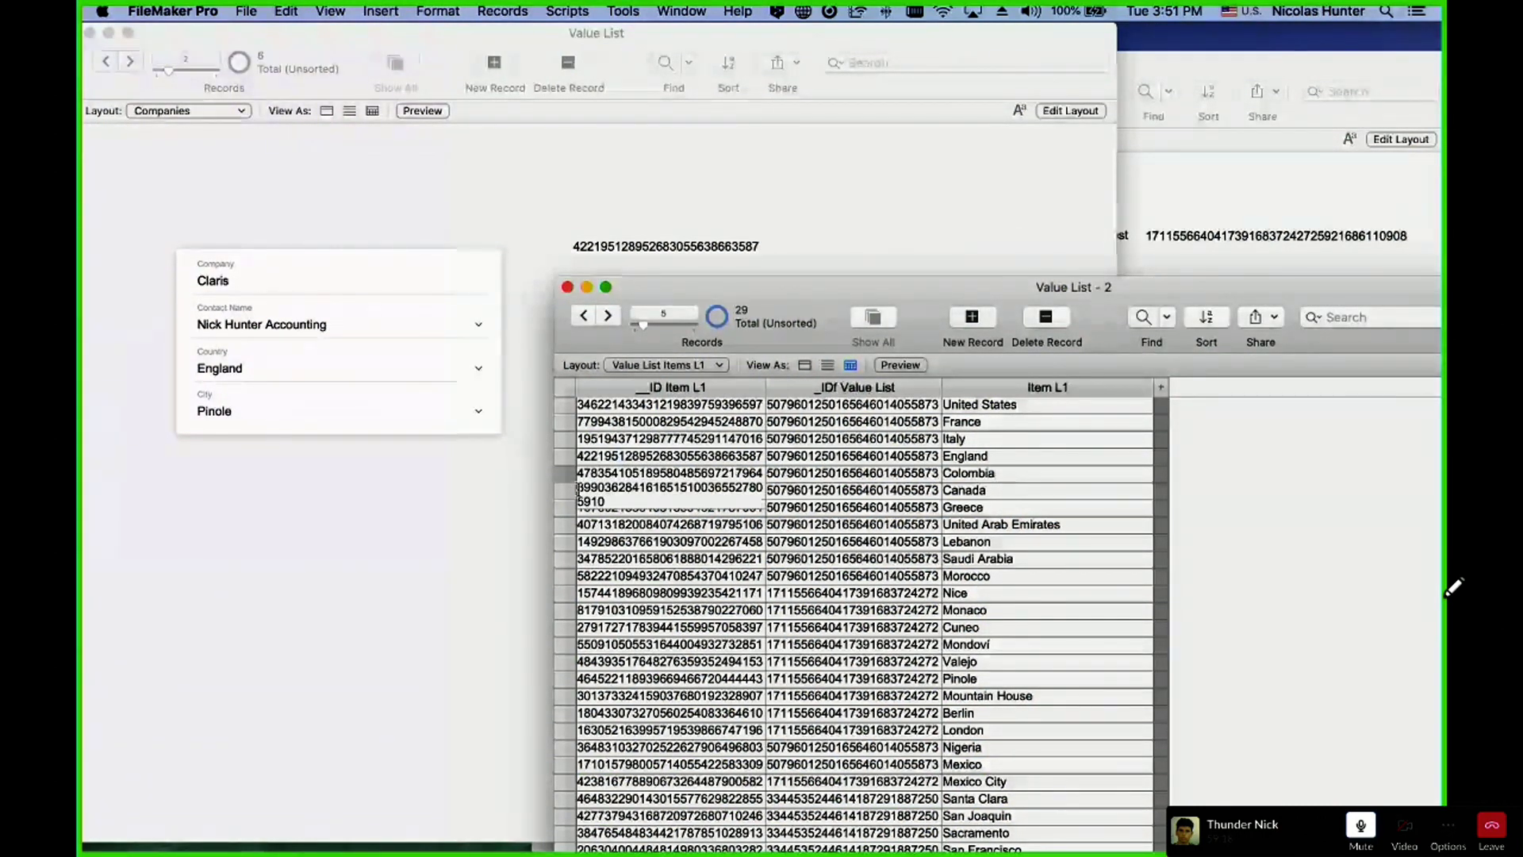
- Set the Claris record's Country to Colombia and commit the record
{"action": "left_click", "coordinate": [449, 523]}
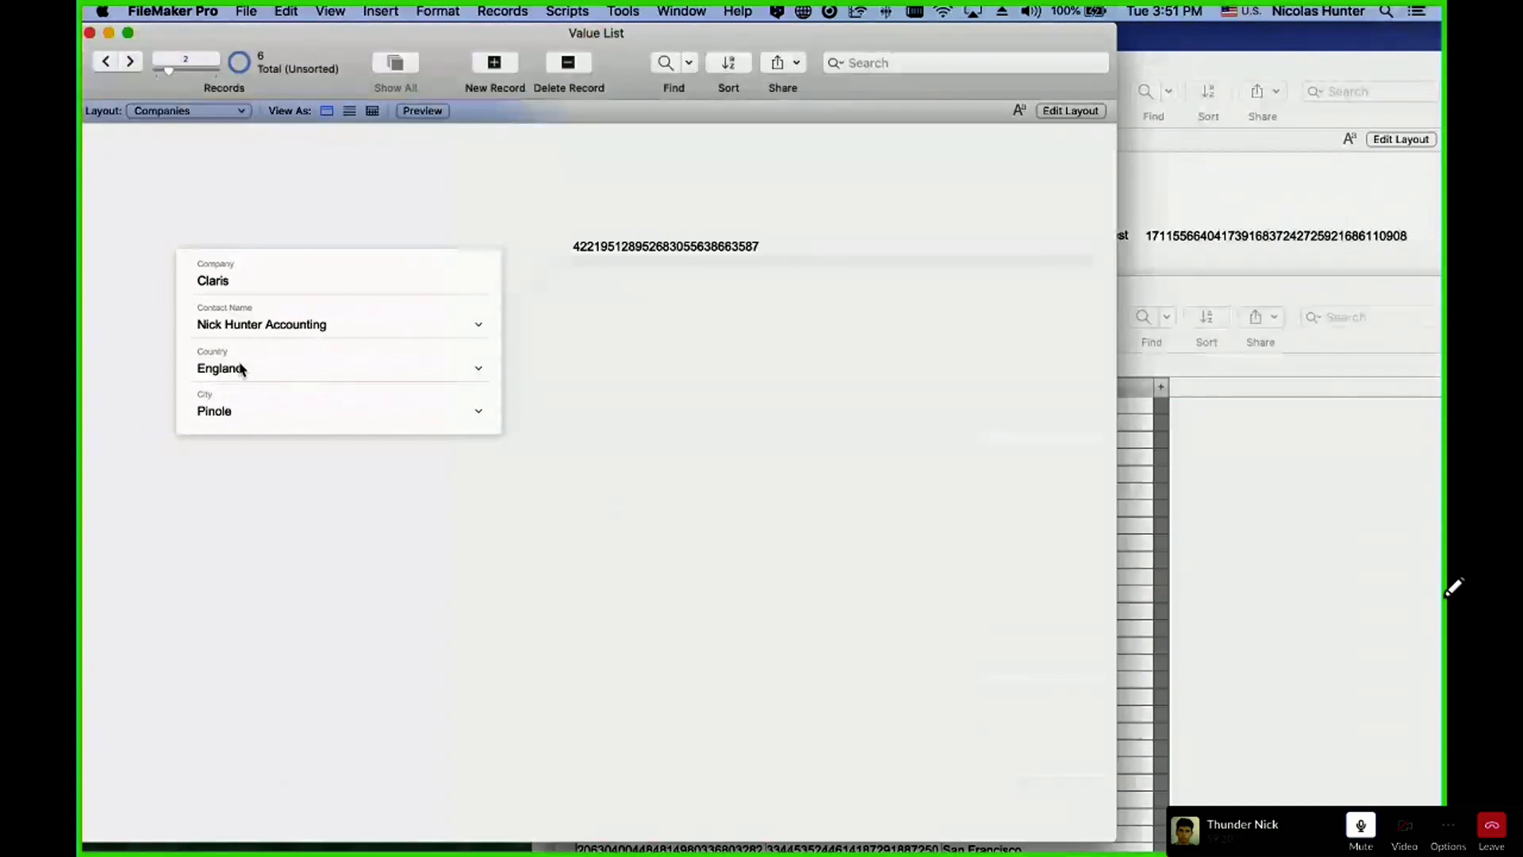
{"action": "left_click", "coordinate": [241, 368]}
{"action": "left_click", "coordinate": [268, 349]}
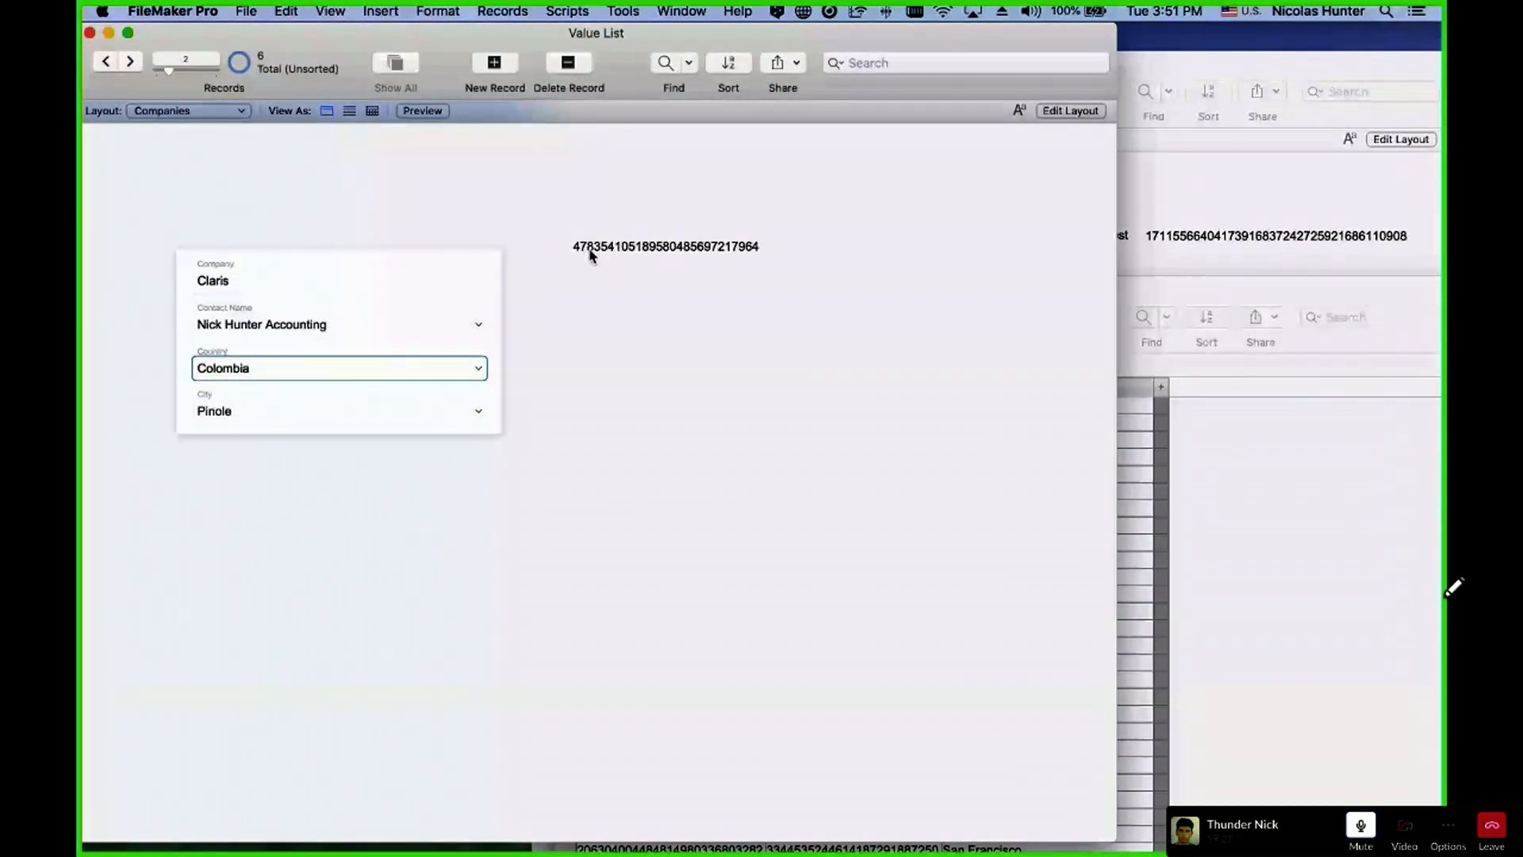
{"action": "left_click", "coordinate": [626, 325]}
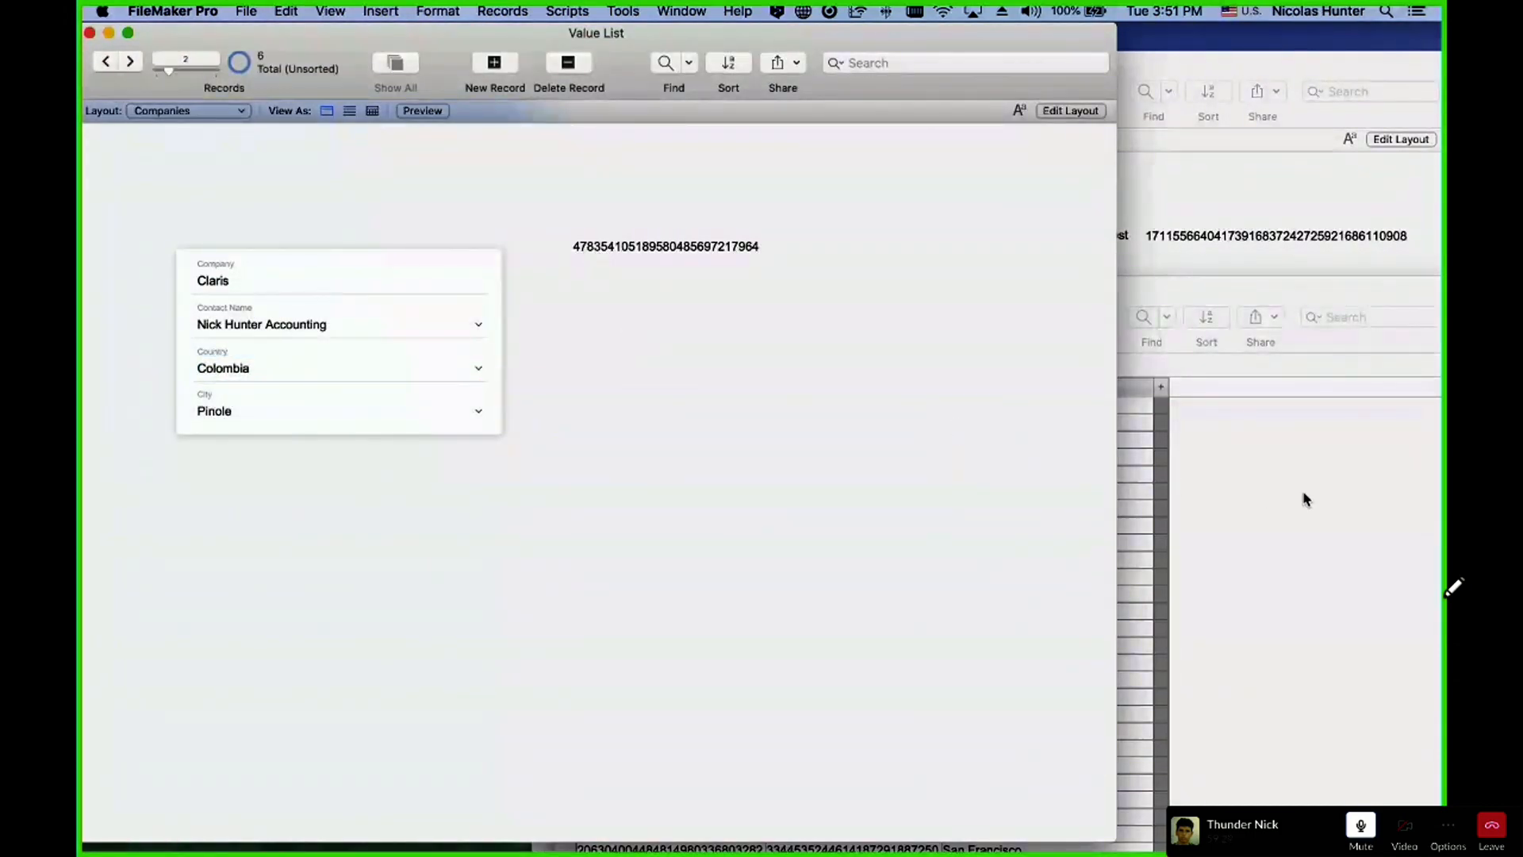
- Compare the looked-up country ID with Colombia's item ID in Value List Items L1, and review the available country choices
{"action": "left_click", "coordinate": [1306, 500]}
{"action": "left_click", "coordinate": [956, 473]}
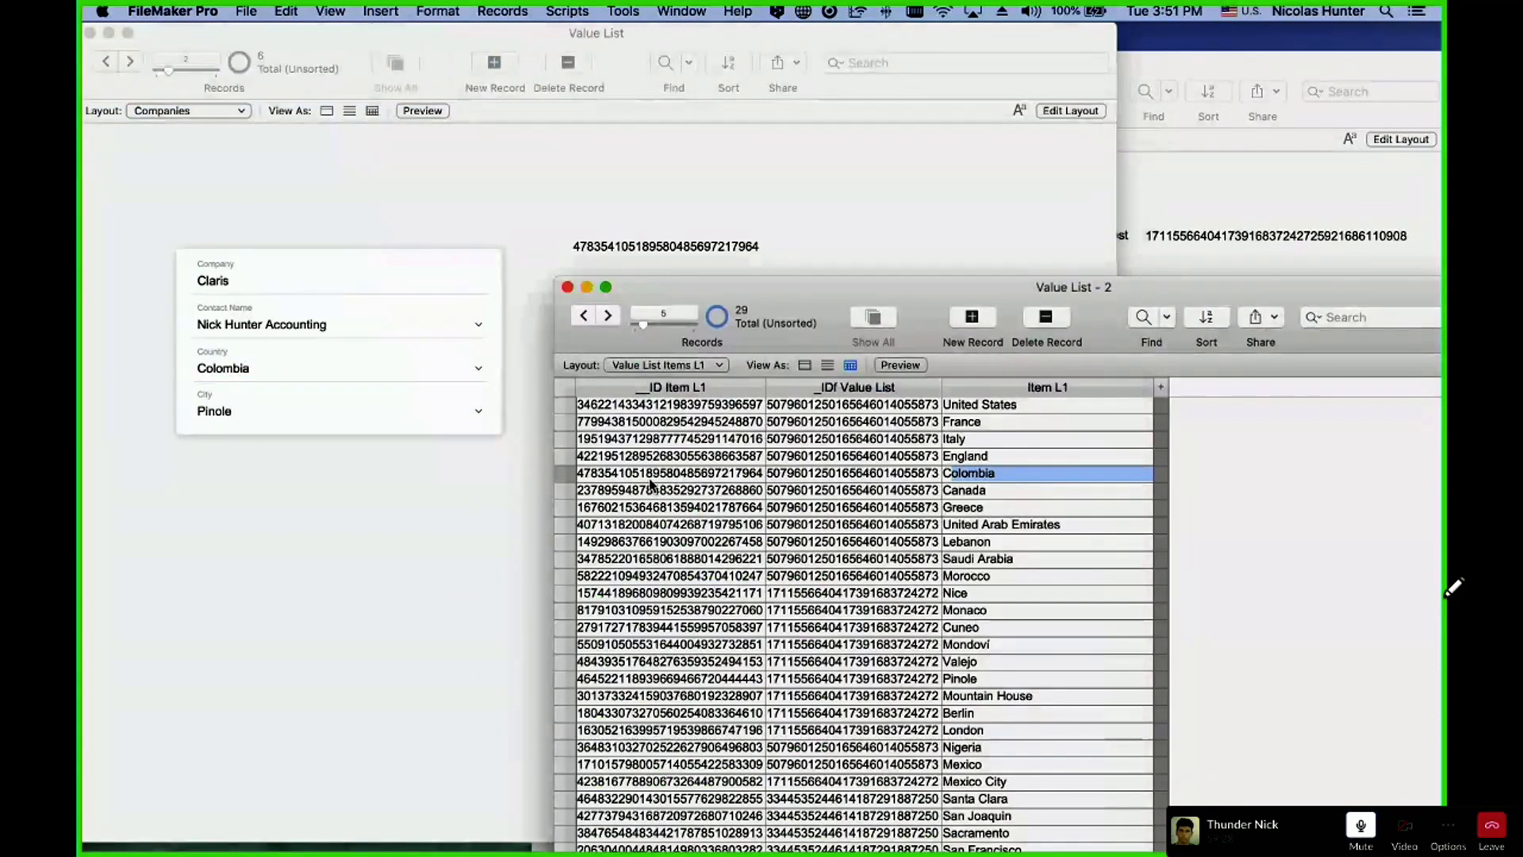
{"action": "left_click", "coordinate": [266, 382]}
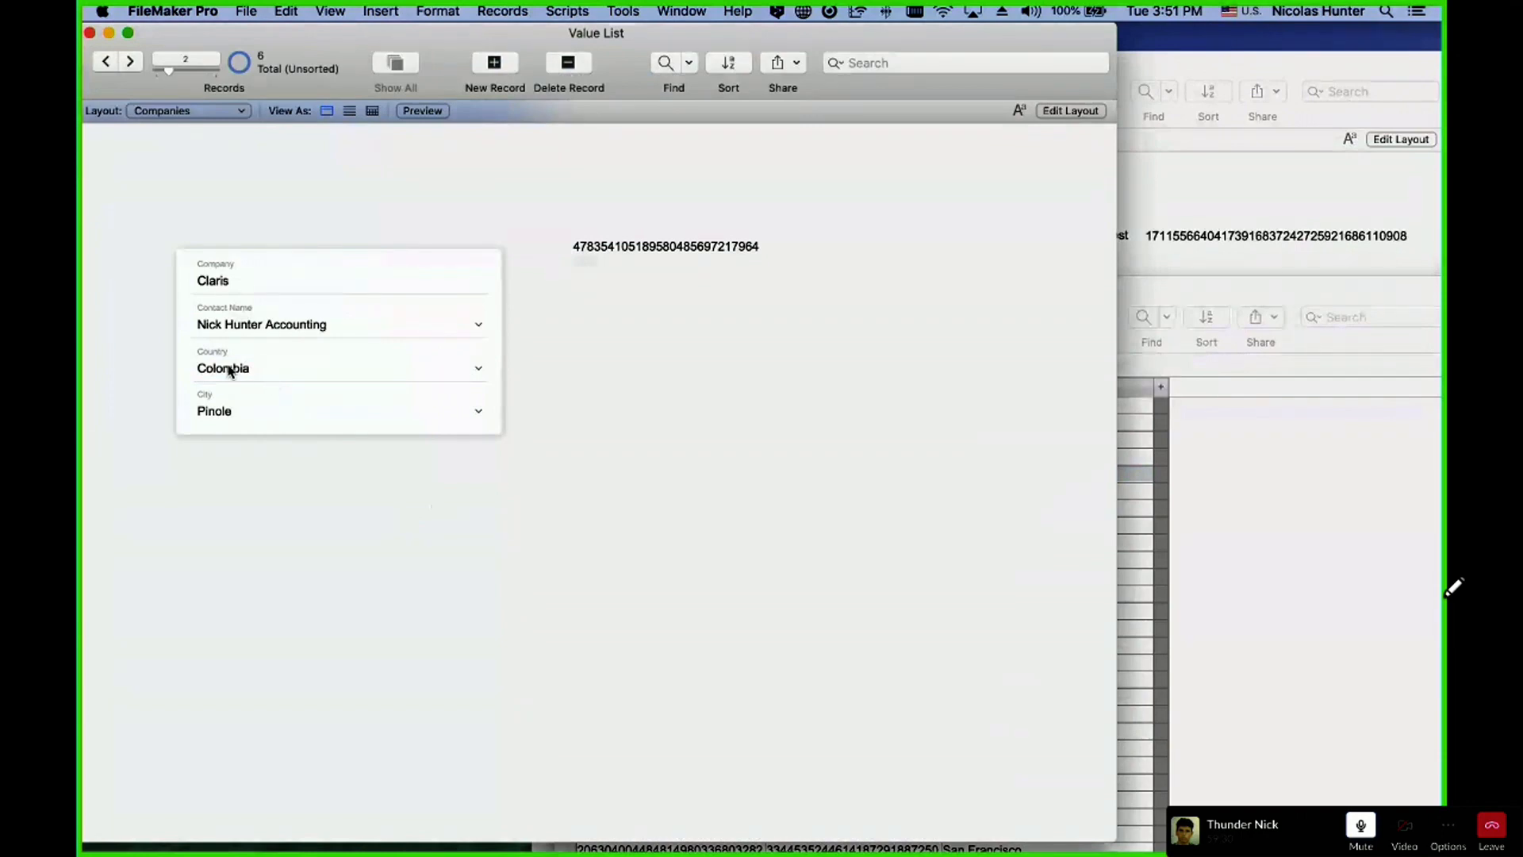
{"action": "left_click", "coordinate": [229, 372]}
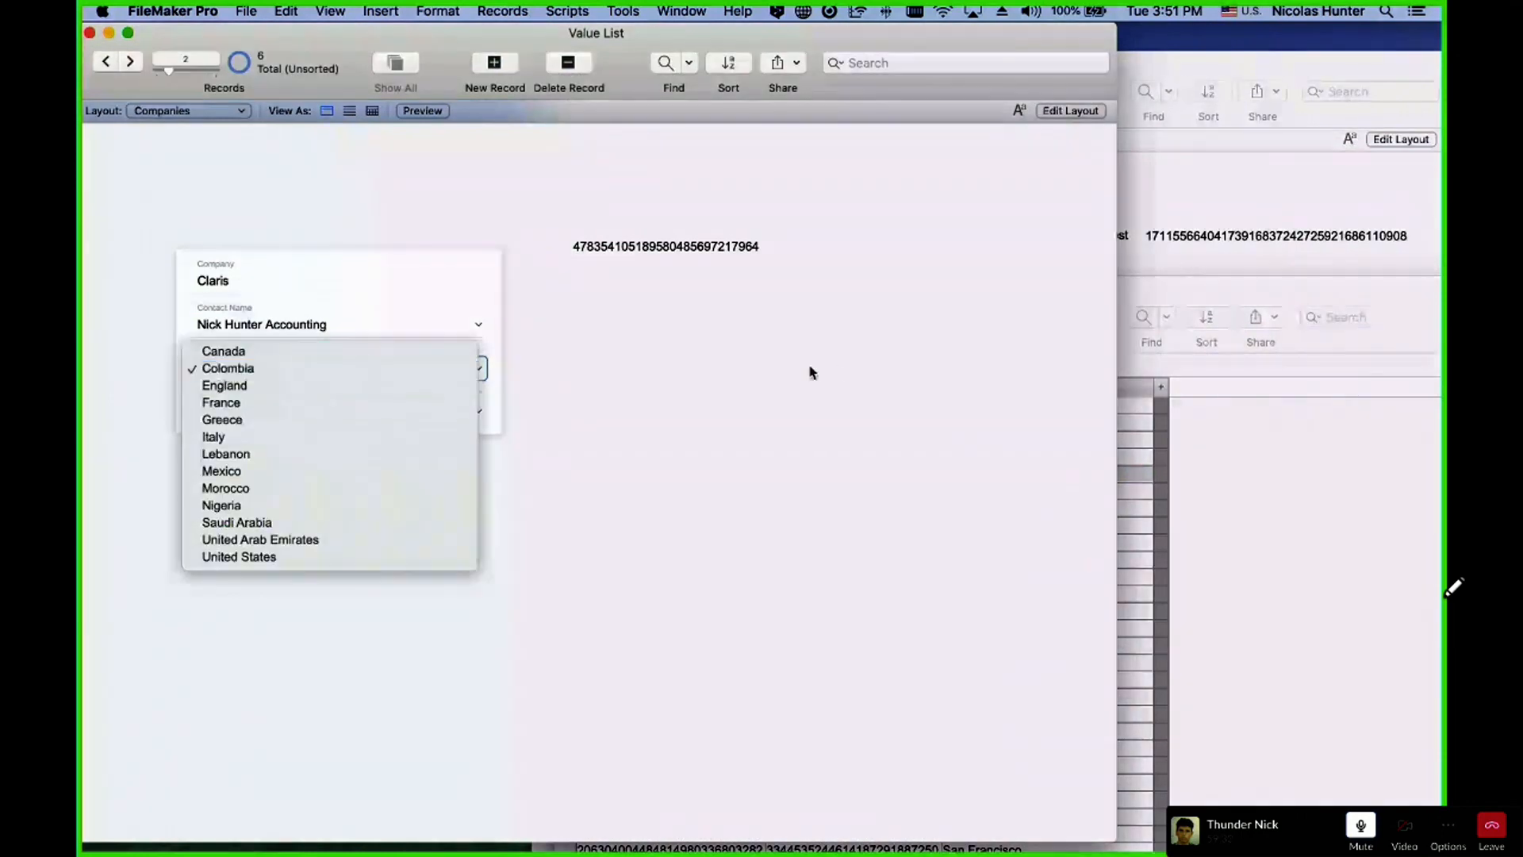
{"action": "left_click", "coordinate": [713, 216]}
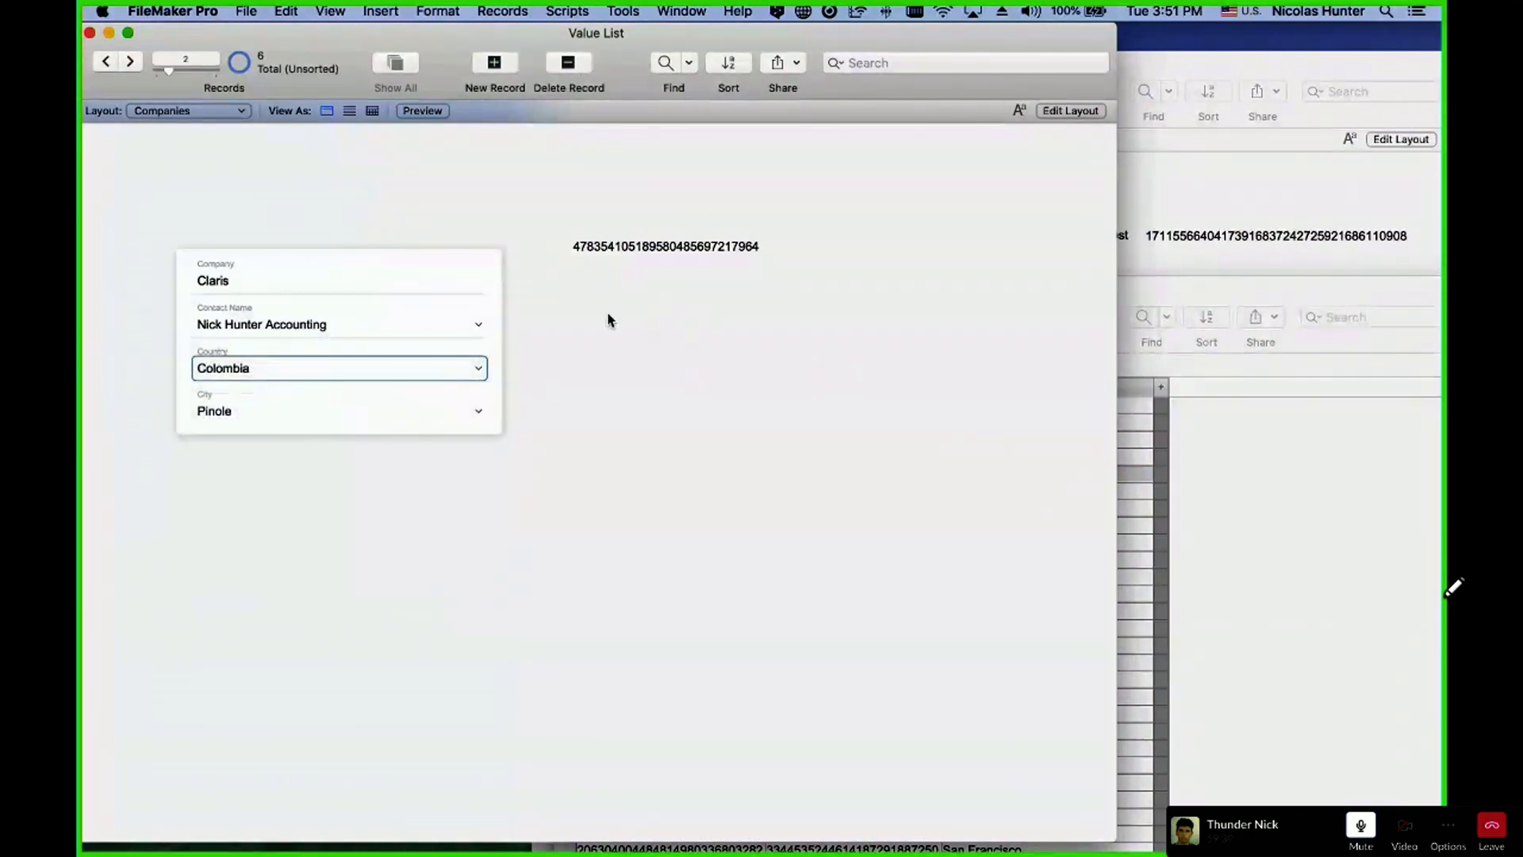
{"action": "left_click", "coordinate": [638, 277]}
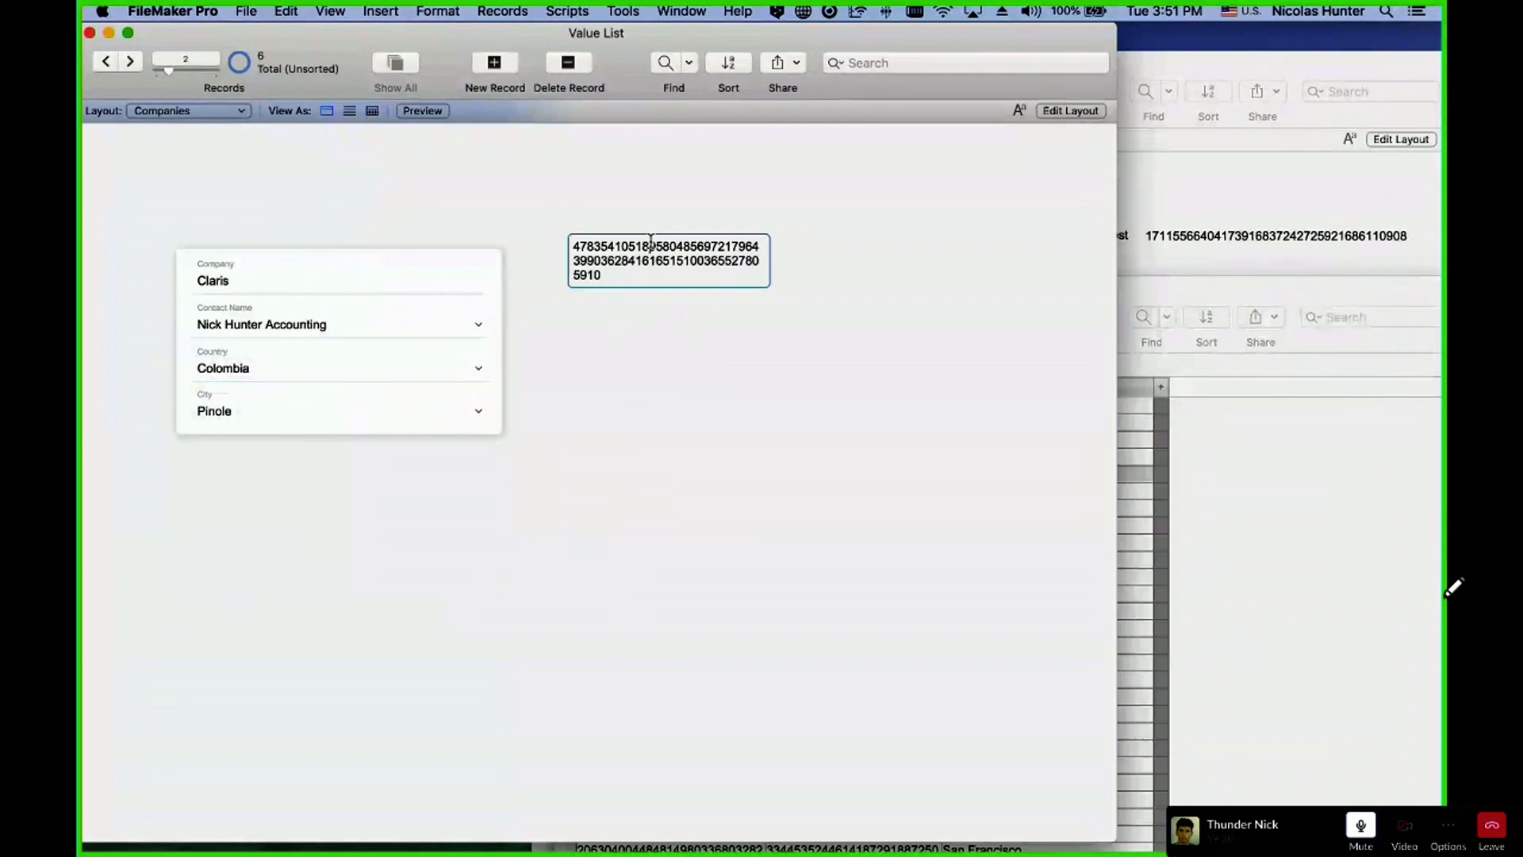
{"action": "left_click", "coordinate": [699, 413]}
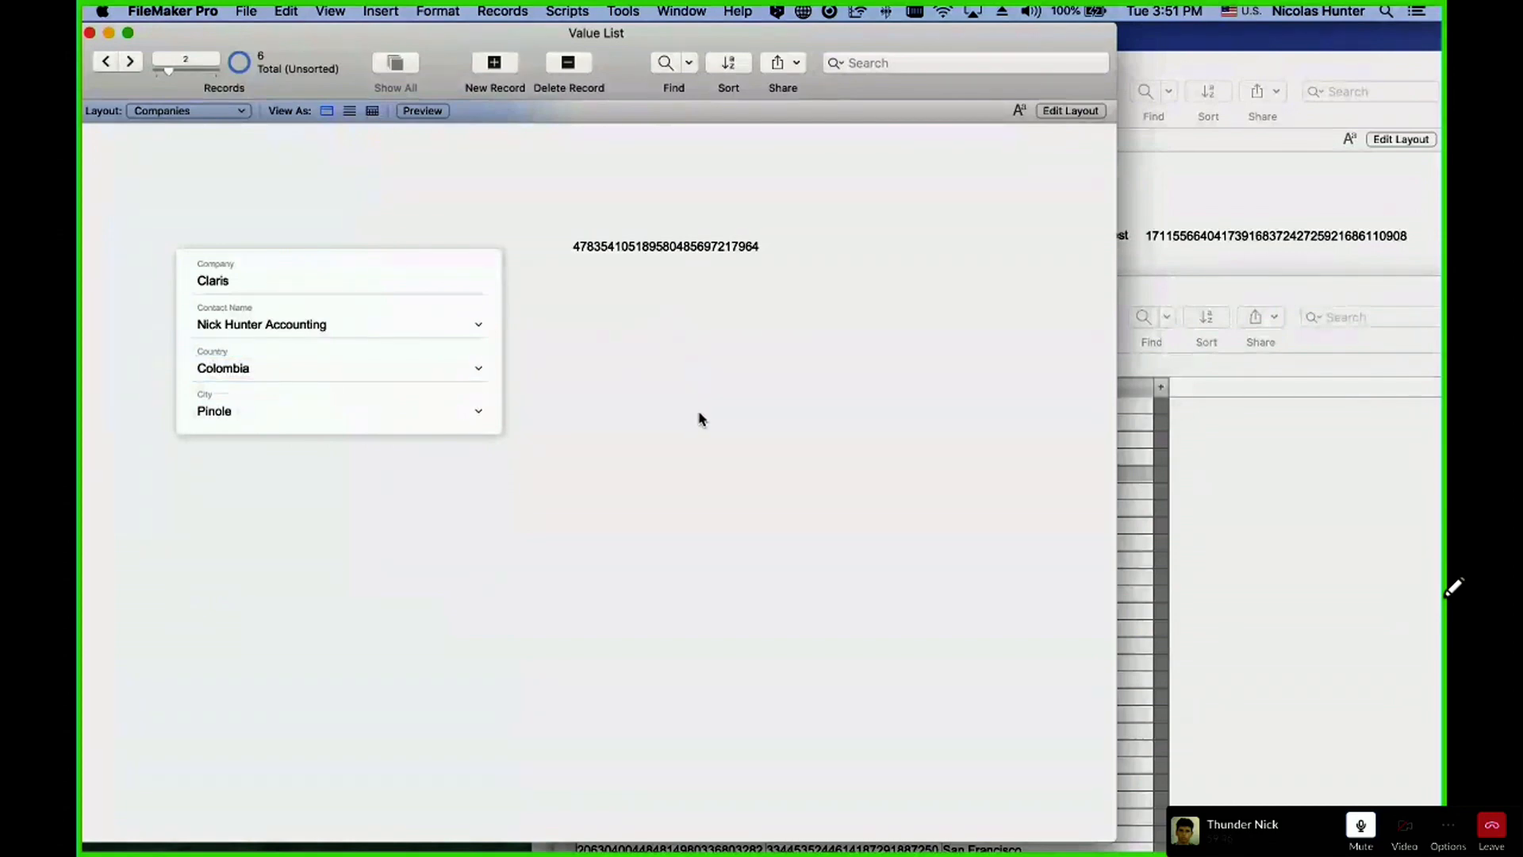
- Review the _IDf Country field definition in the Companies table and recheck its looked-up ID against the item records
{"action": "key", "text": "super+shift+d"}
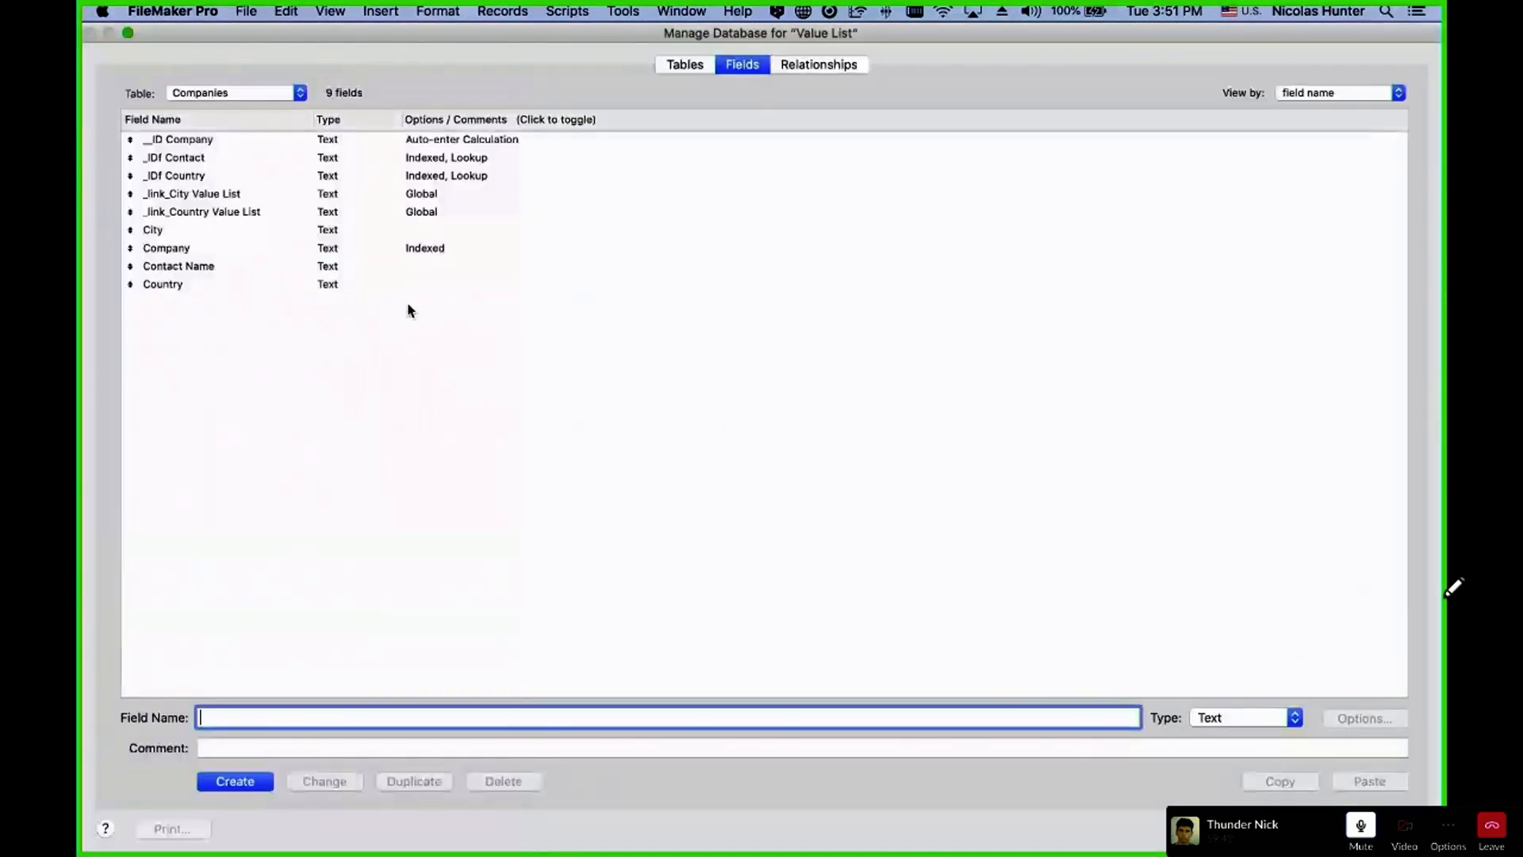
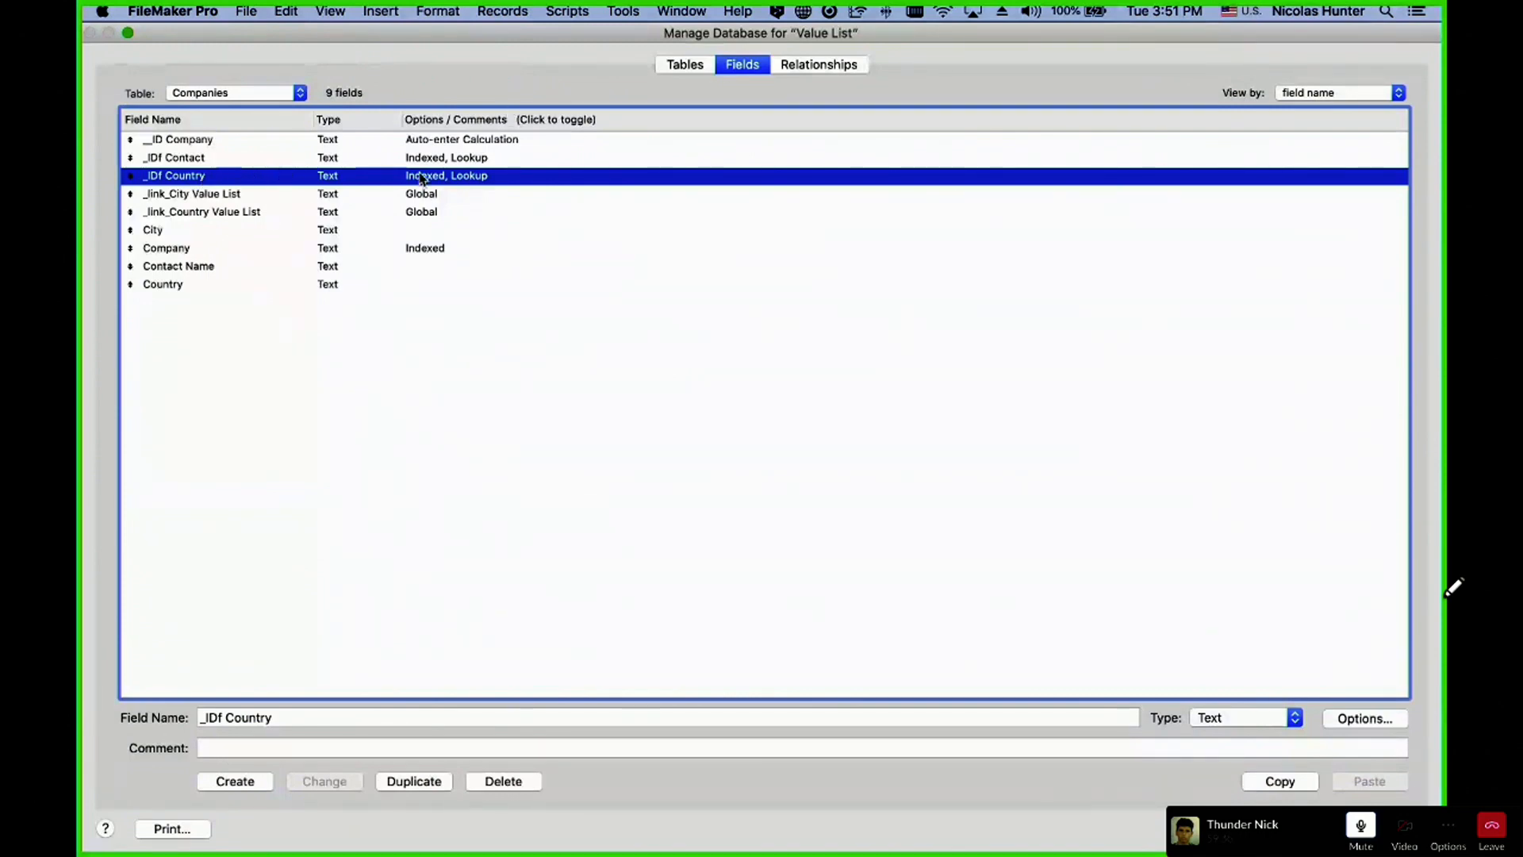
{"action": "key", "text": "Escape"}
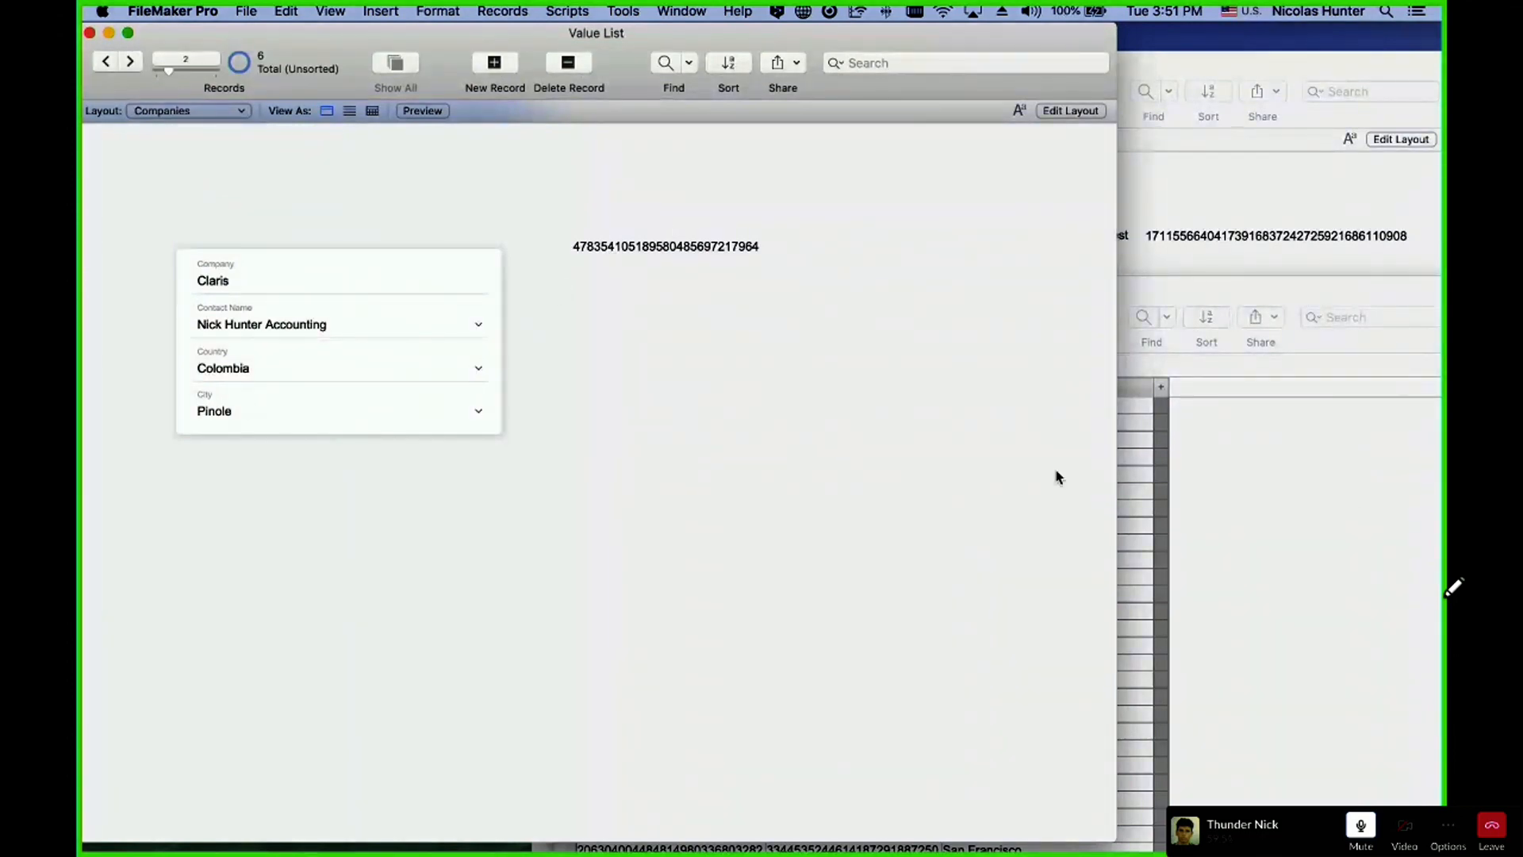
{"action": "left_click", "coordinate": [1359, 506]}
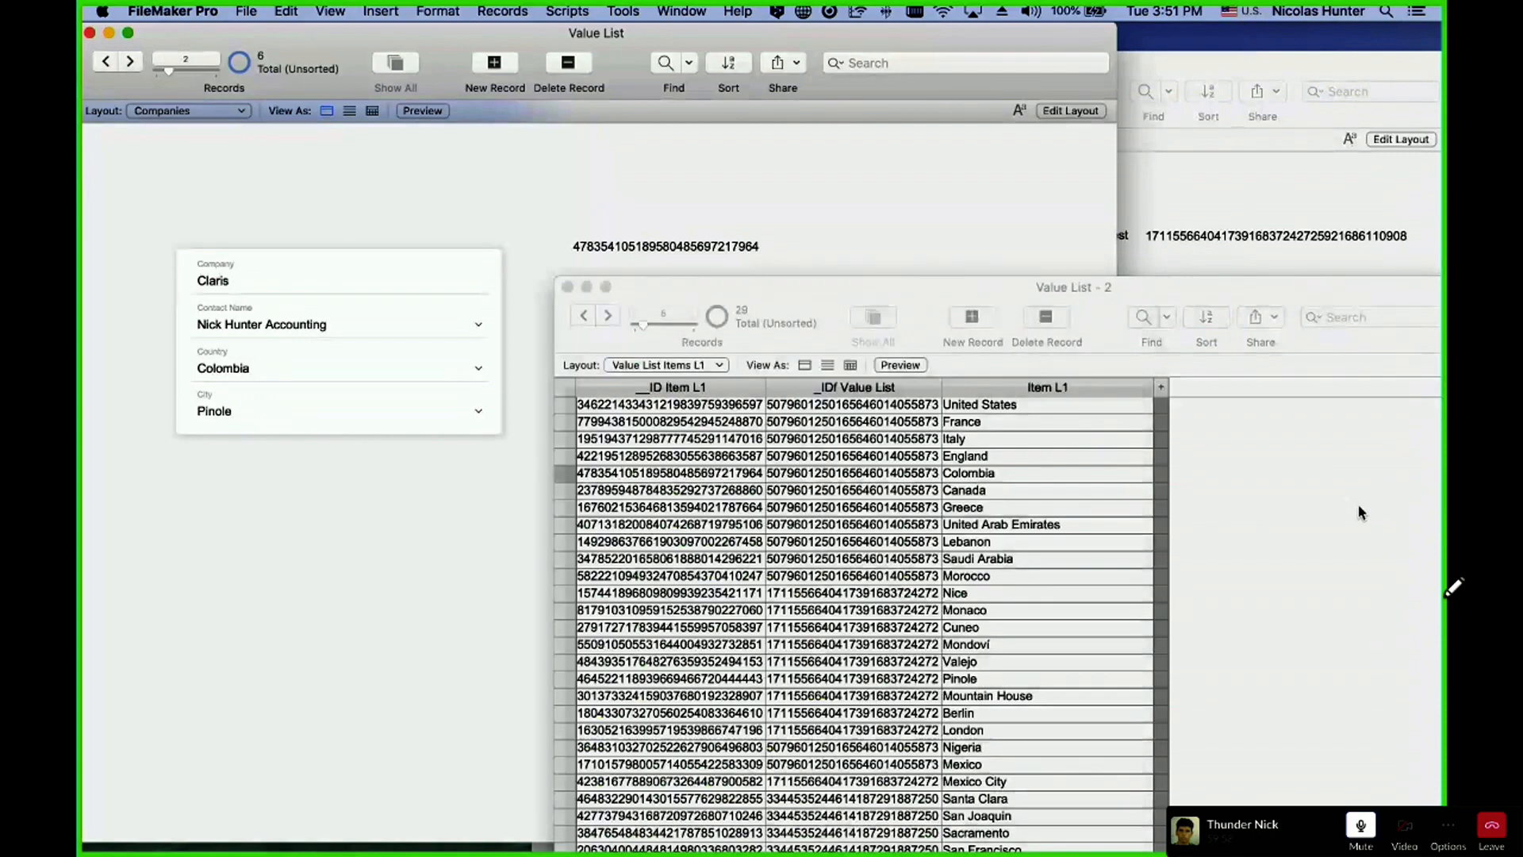
{"action": "left_click", "coordinate": [758, 266]}
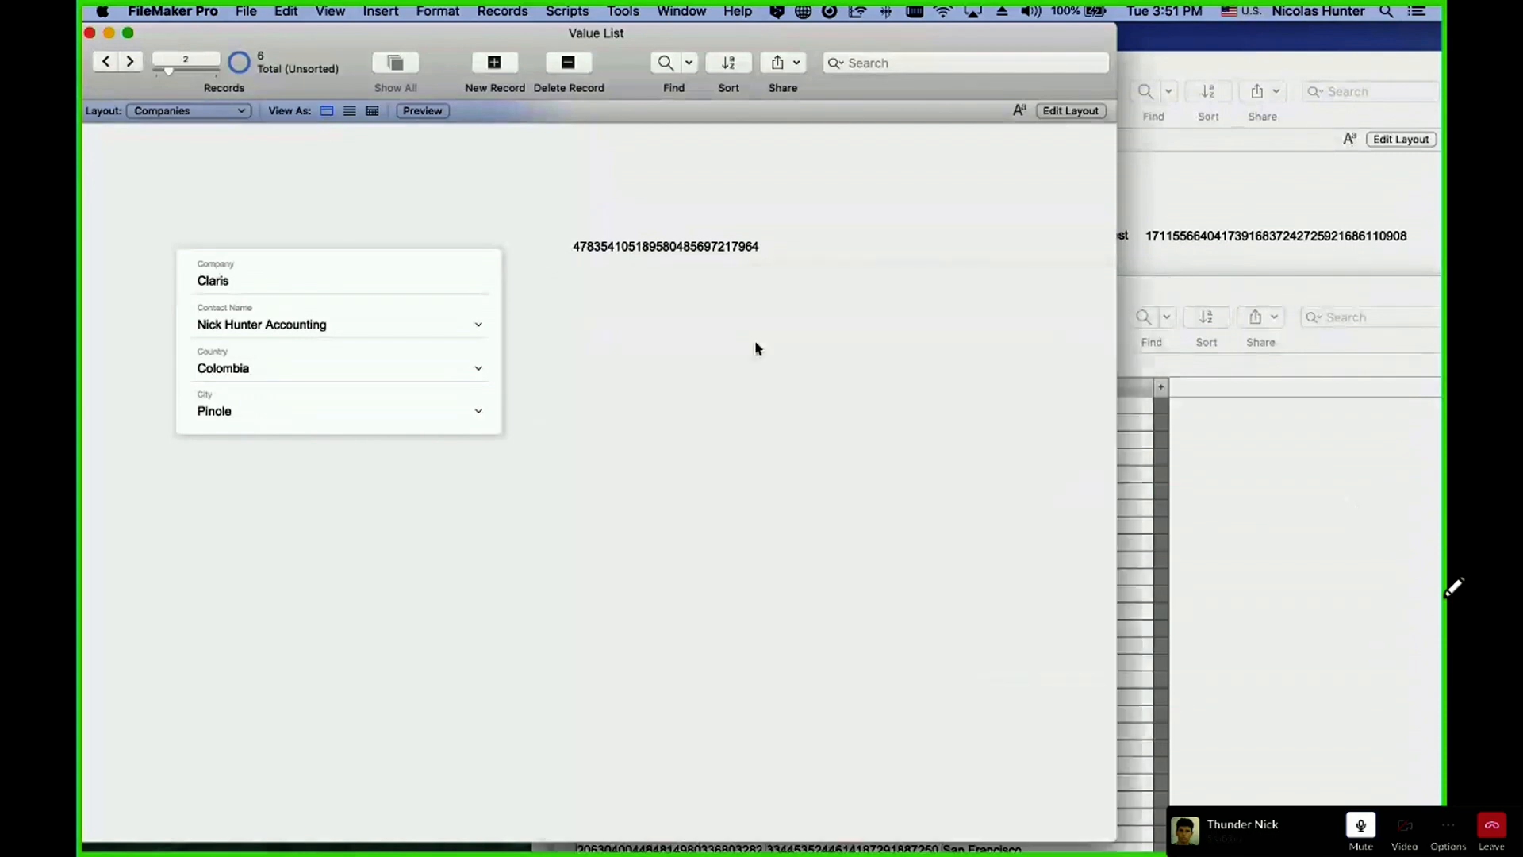
- Duplicate the Country Names Related Value List table occurrence in the relationships graph and check the original's source table and name
{"action": "key", "text": "super+shift+d"}
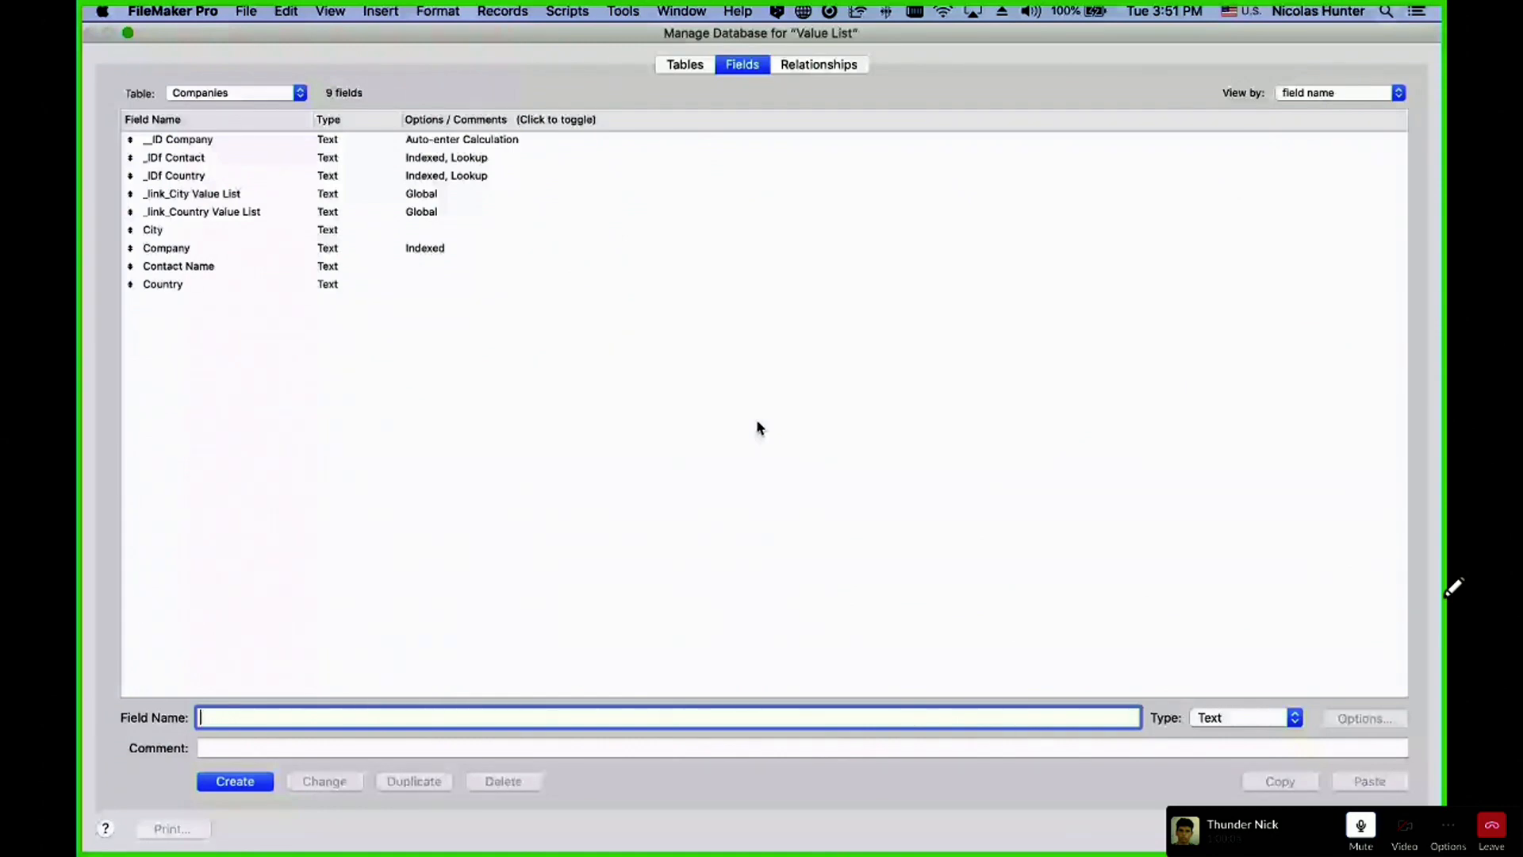
{"action": "key", "text": "super+r"}
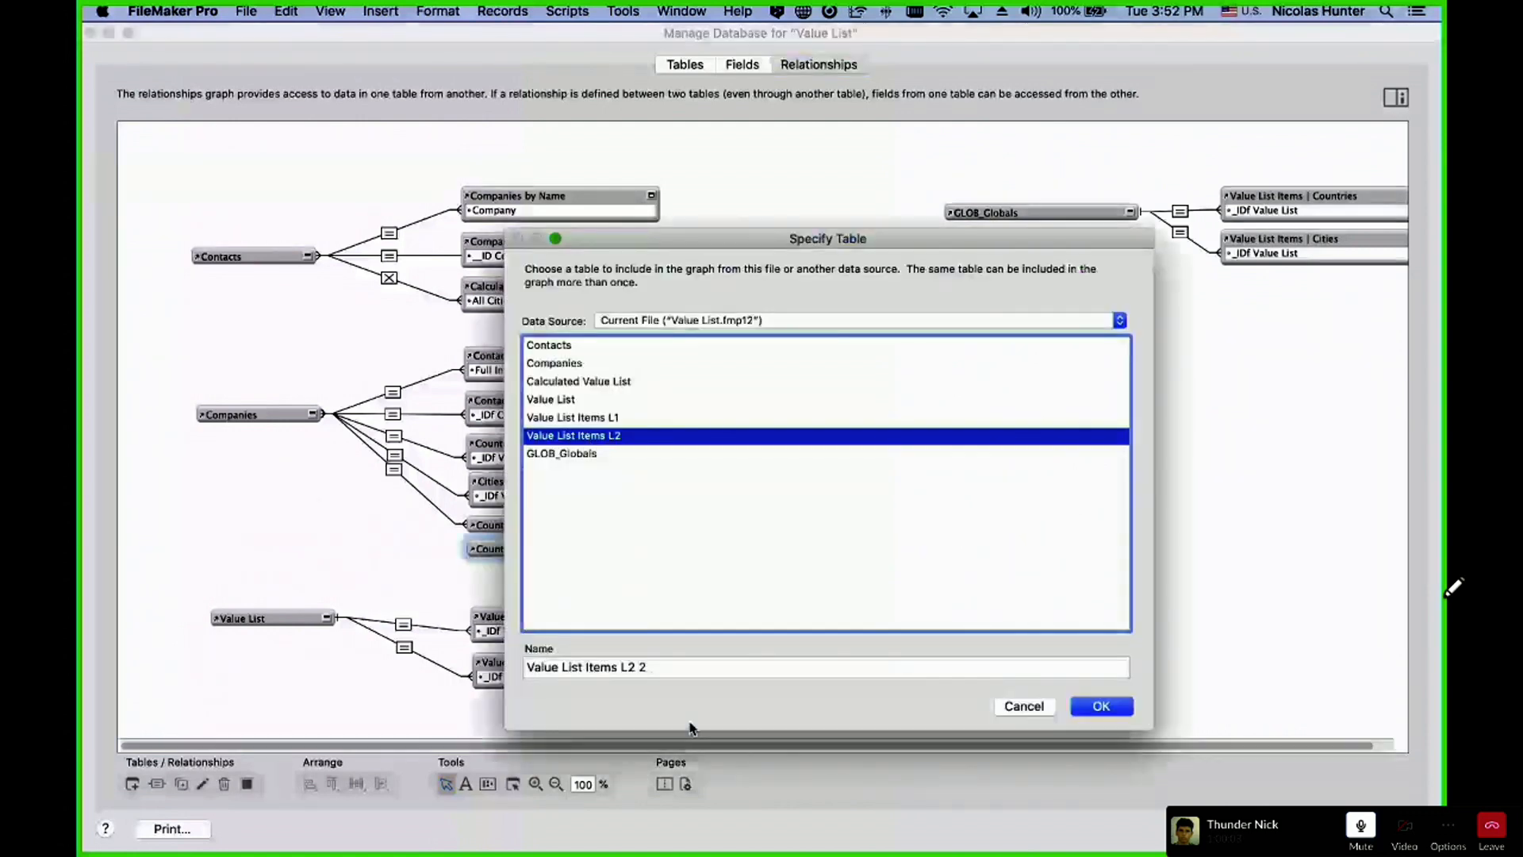
{"action": "left_click_drag", "start_coordinate": [693, 669], "coordinate": [543, 652]}
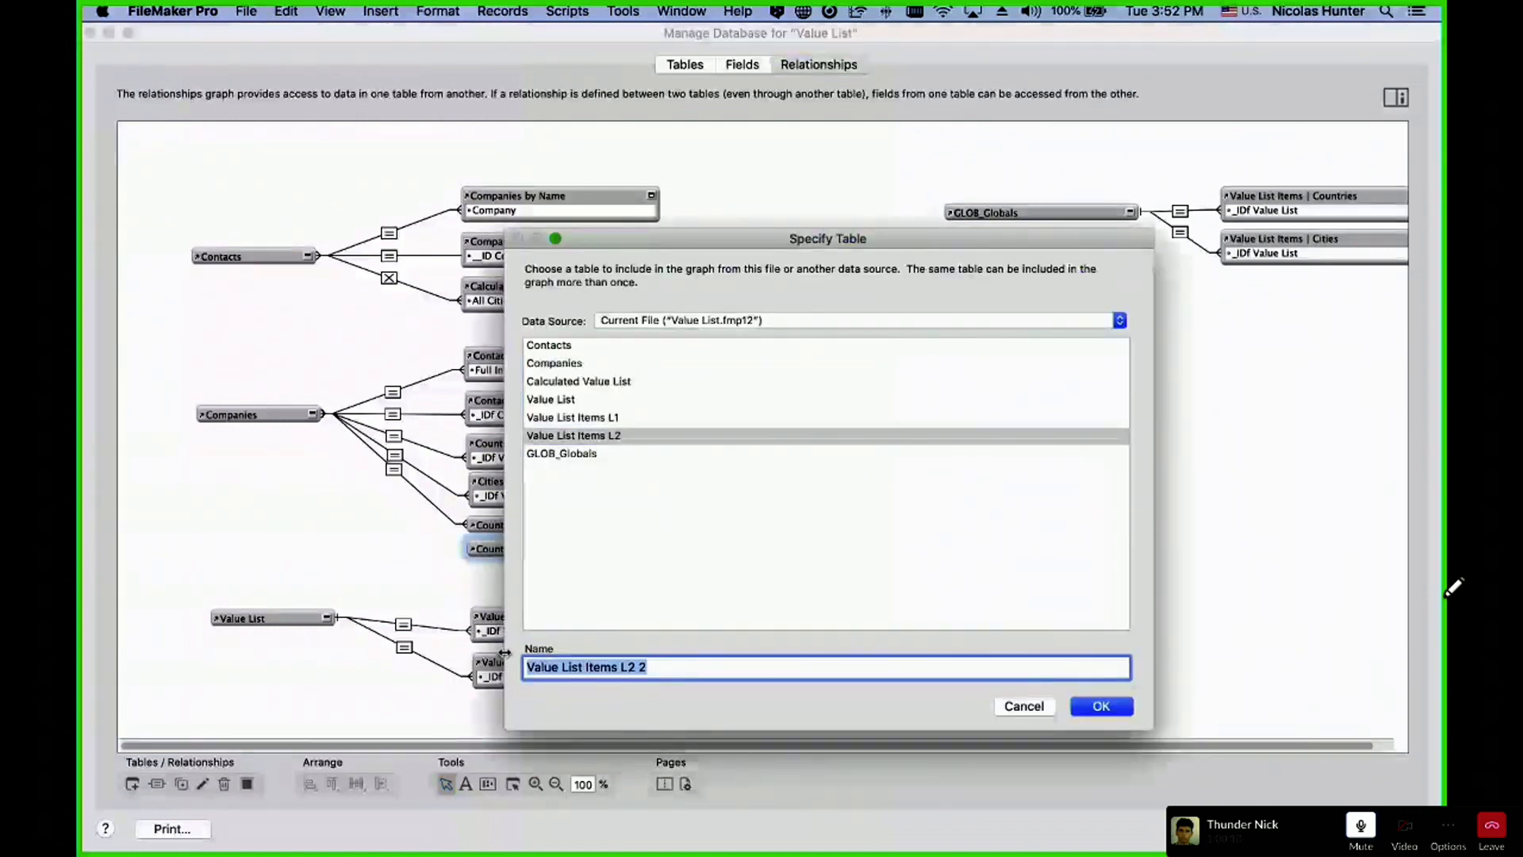
{"action": "type", "text": "Cit"}
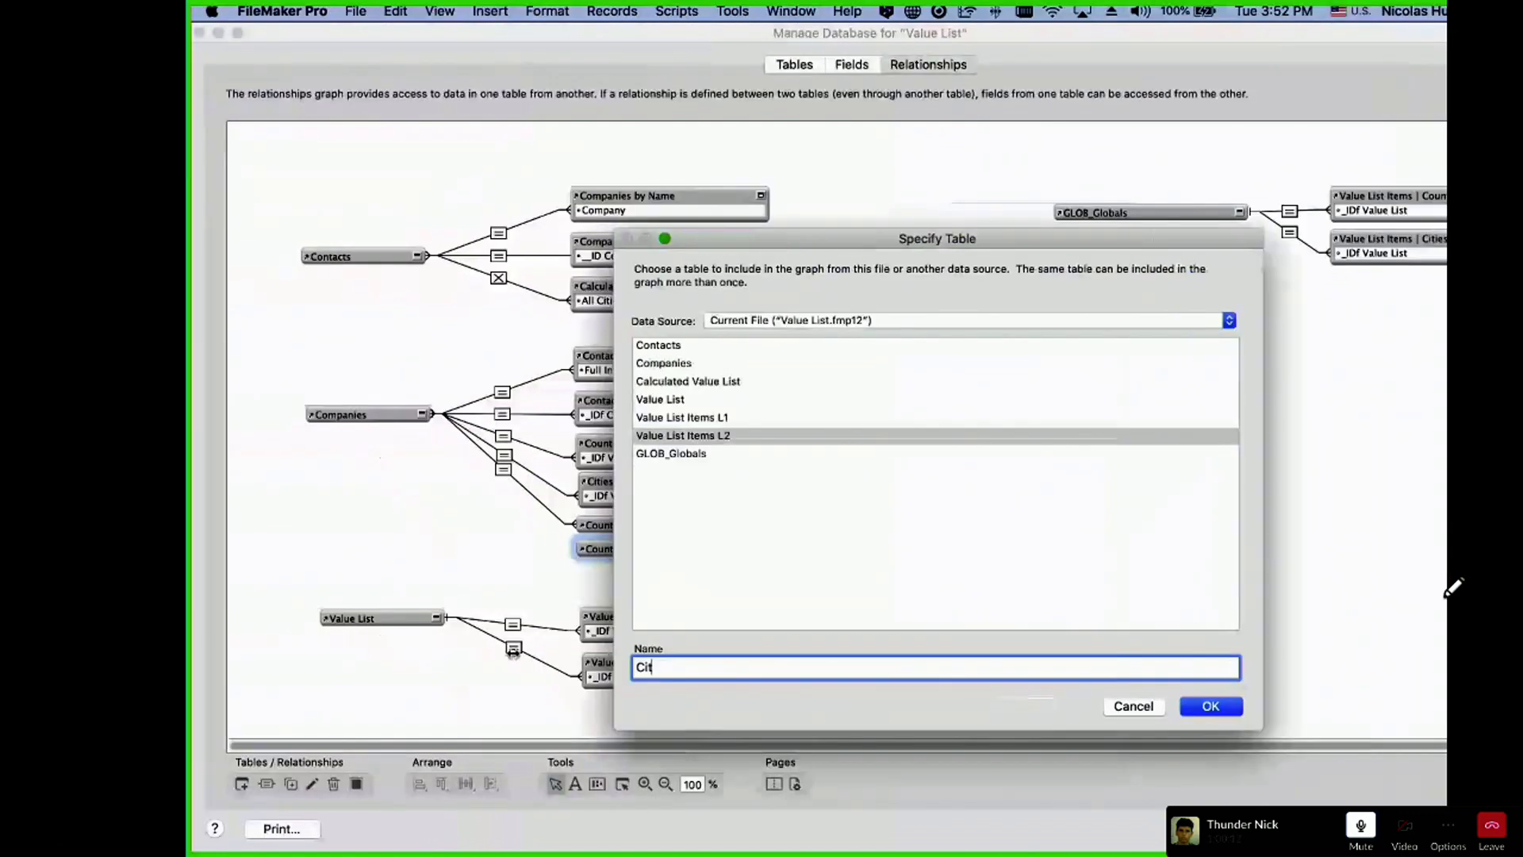
{"action": "key", "text": "Escape"}
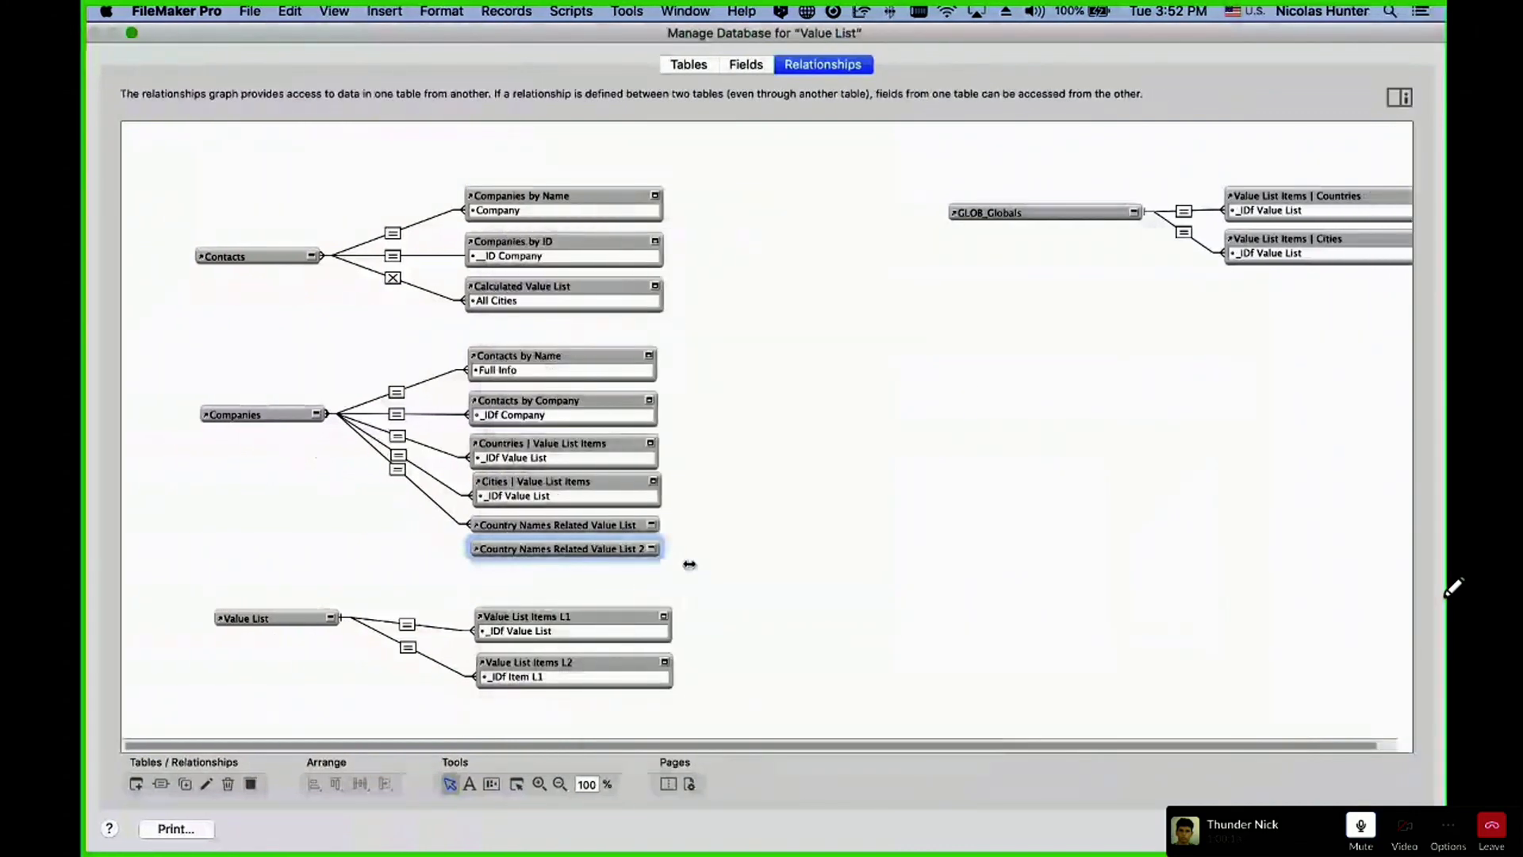
{"action": "left_click", "coordinate": [619, 524]}
{"action": "double_click", "coordinate": [616, 520]}
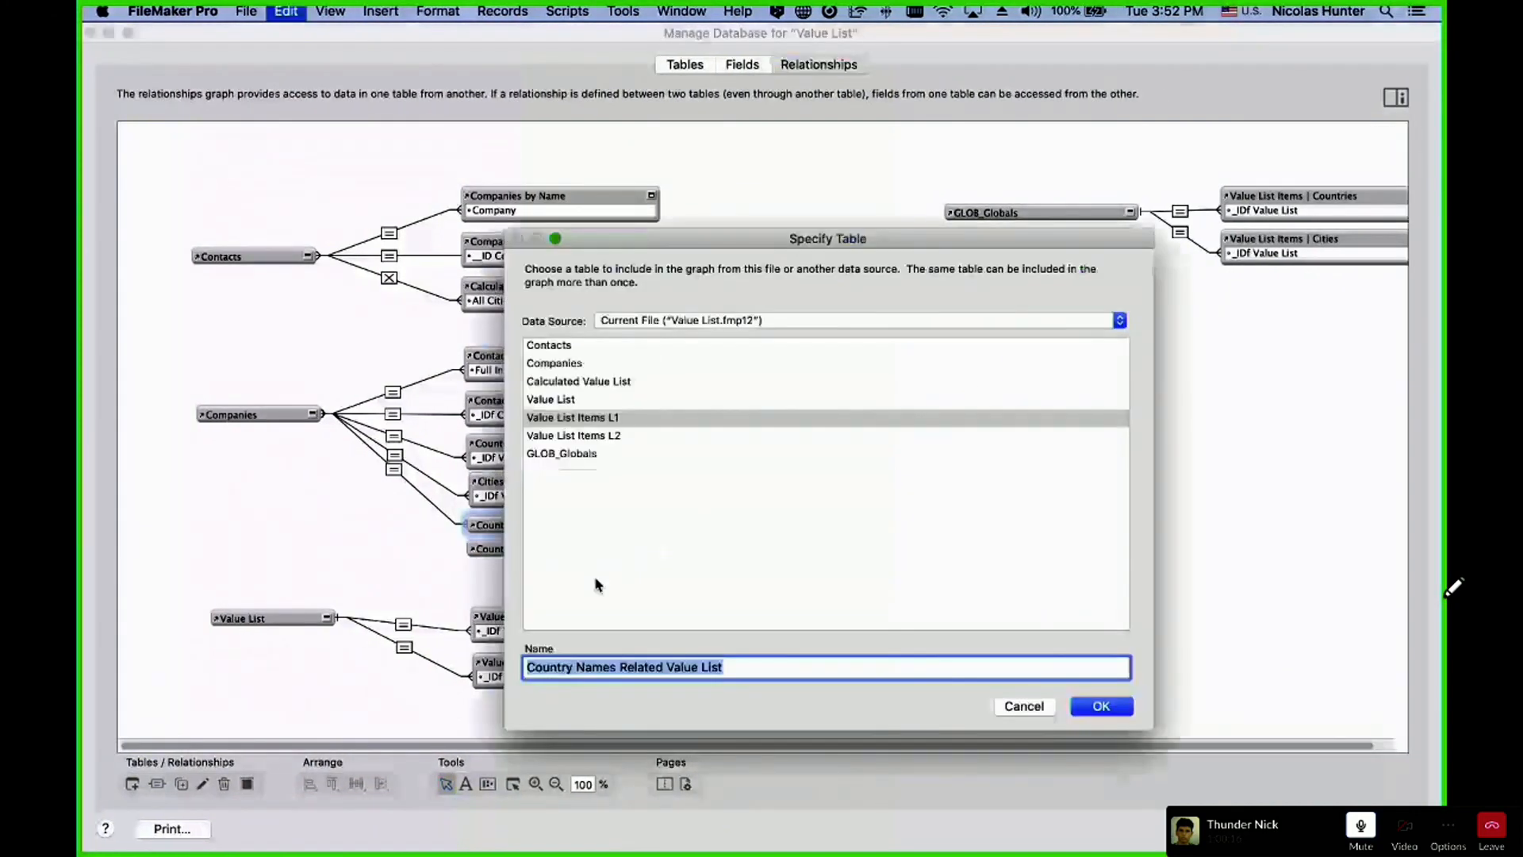
{"action": "key", "text": "Escape"}
- Base the duplicated table occurrence on Value List Items L2 and name it Cities Related Value List
{"action": "left_click", "coordinate": [549, 547]}
{"action": "double_click", "coordinate": [549, 547]}
{"action": "key", "text": "BackSpace"}
{"action": "key", "text": "BackSpace"}
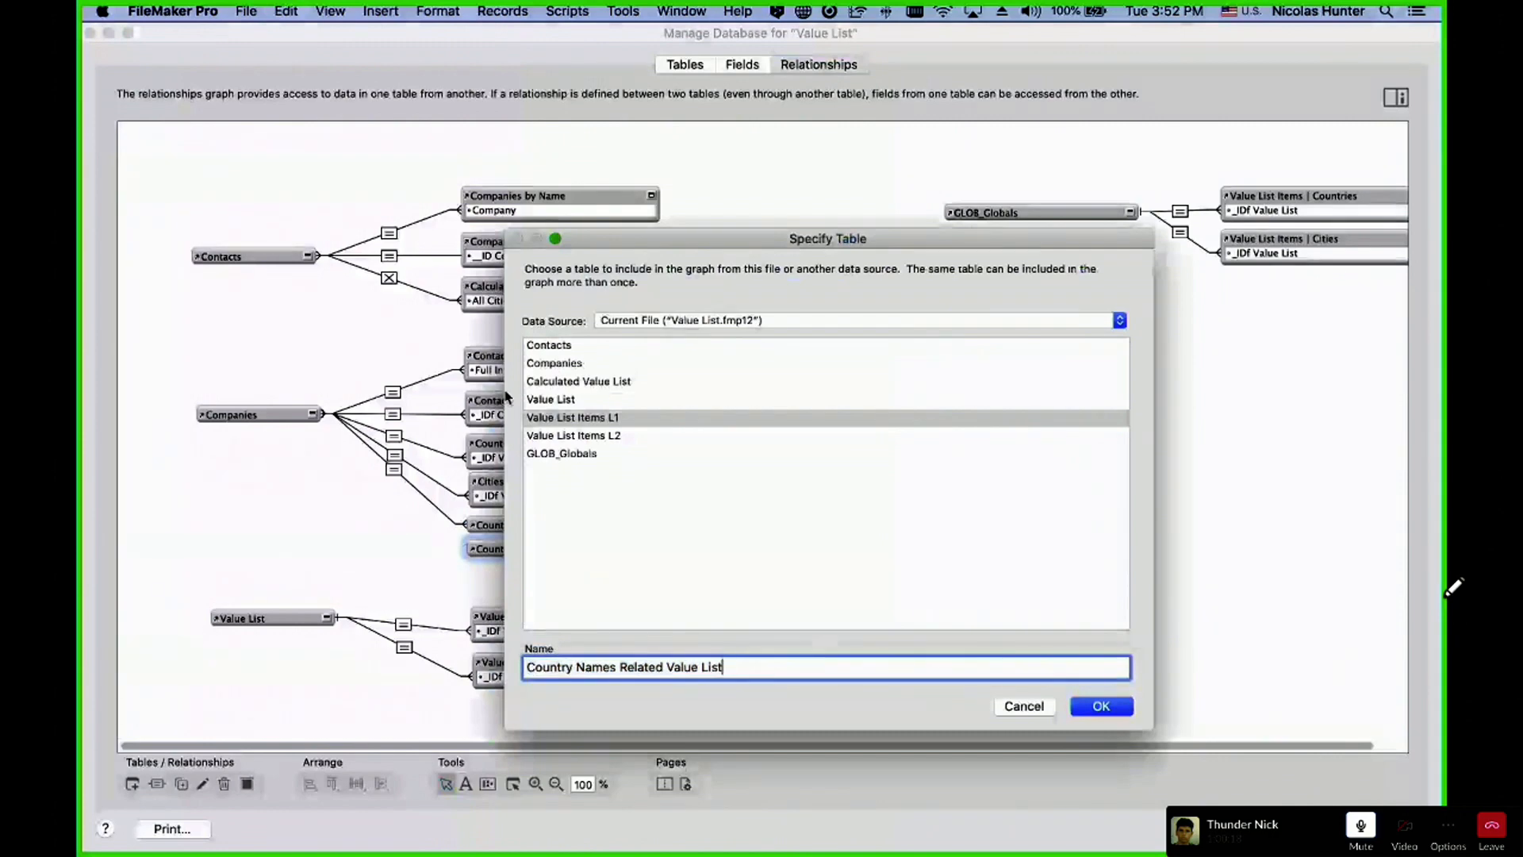
{"action": "left_click", "coordinate": [603, 453]}
{"action": "left_click", "coordinate": [619, 436]}
{"action": "double_click", "coordinate": [536, 660]}
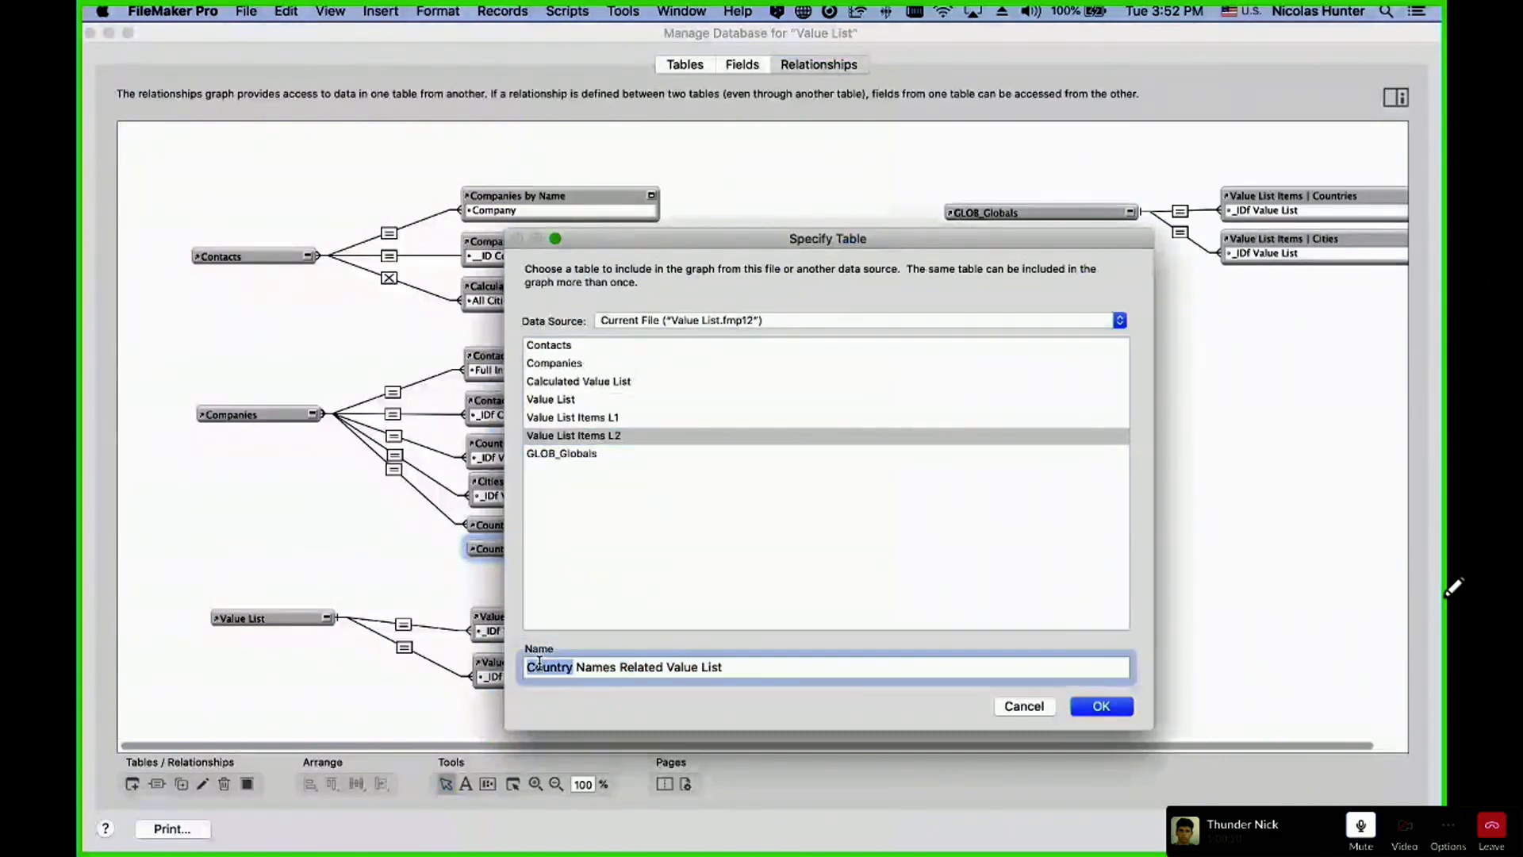
{"action": "type", "text": "Citie"}
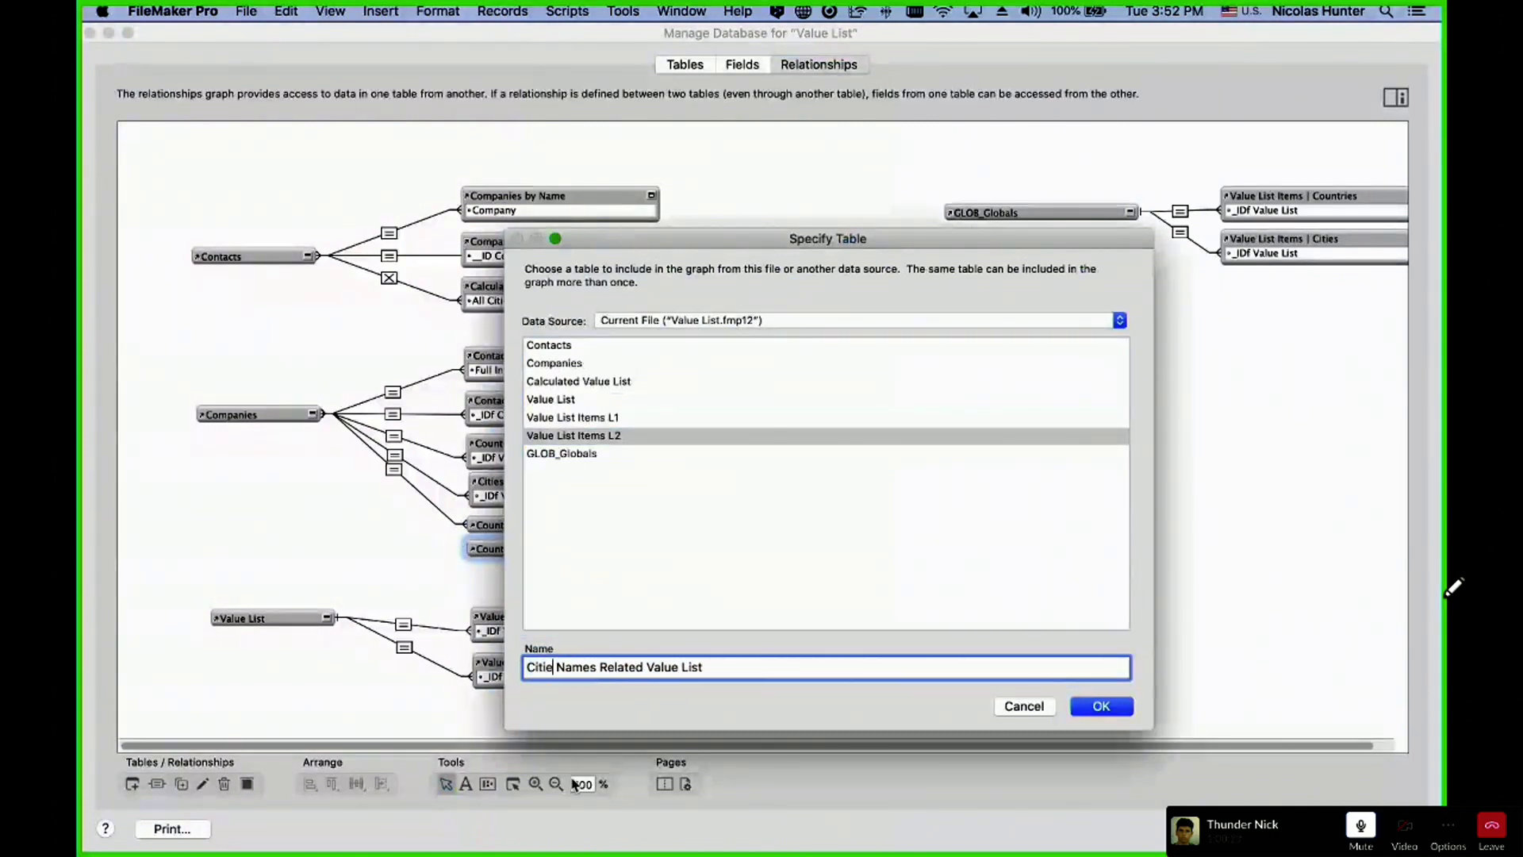
{"action": "type", "text": "s"}
{"action": "double_click", "coordinate": [583, 667]}
{"action": "key", "text": "BackSpace"}
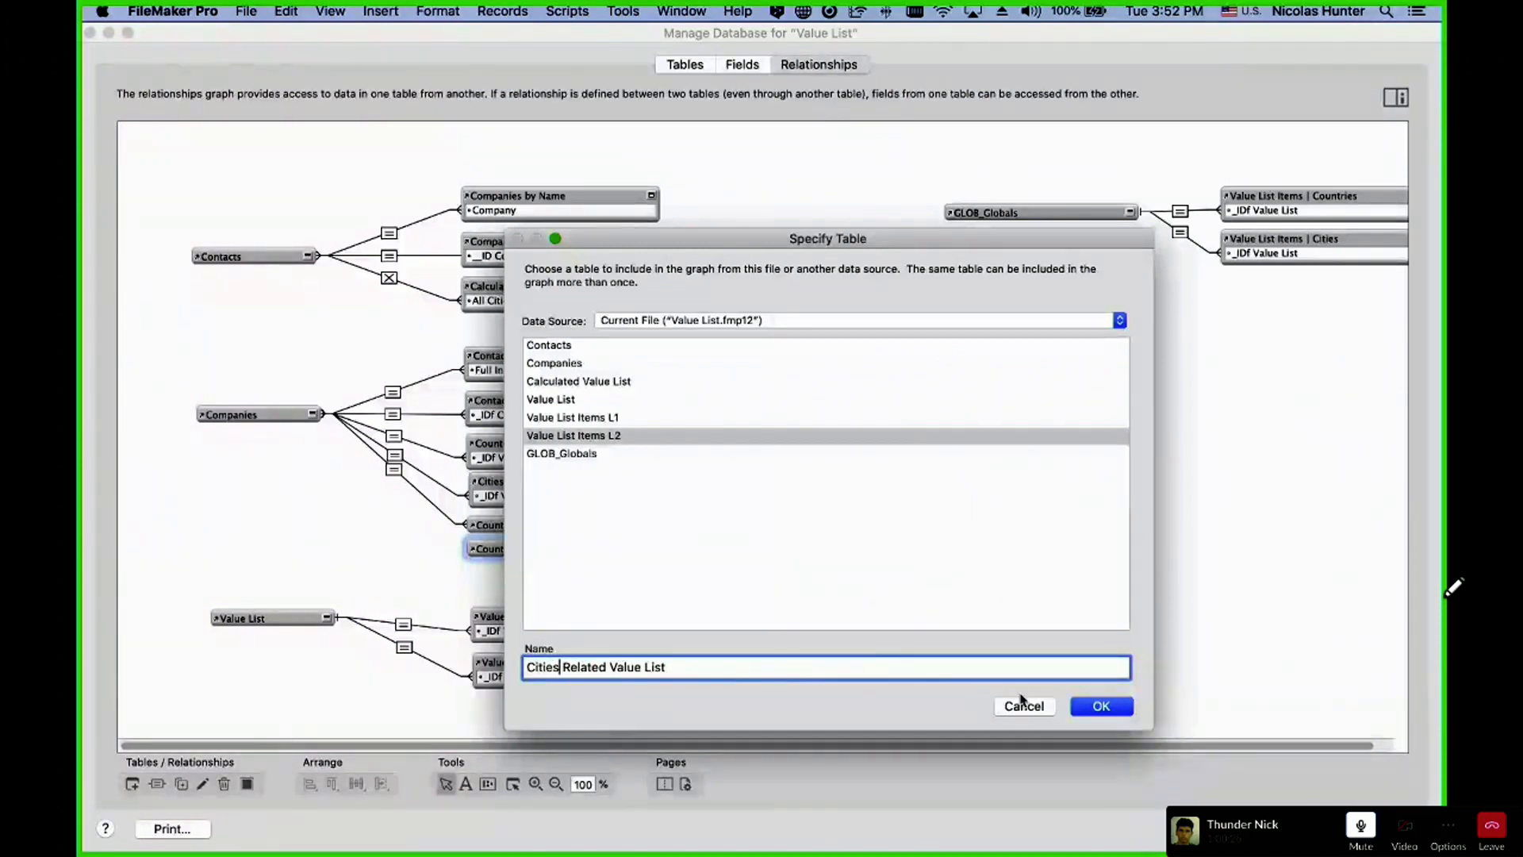
{"action": "left_click", "coordinate": [1081, 706]}
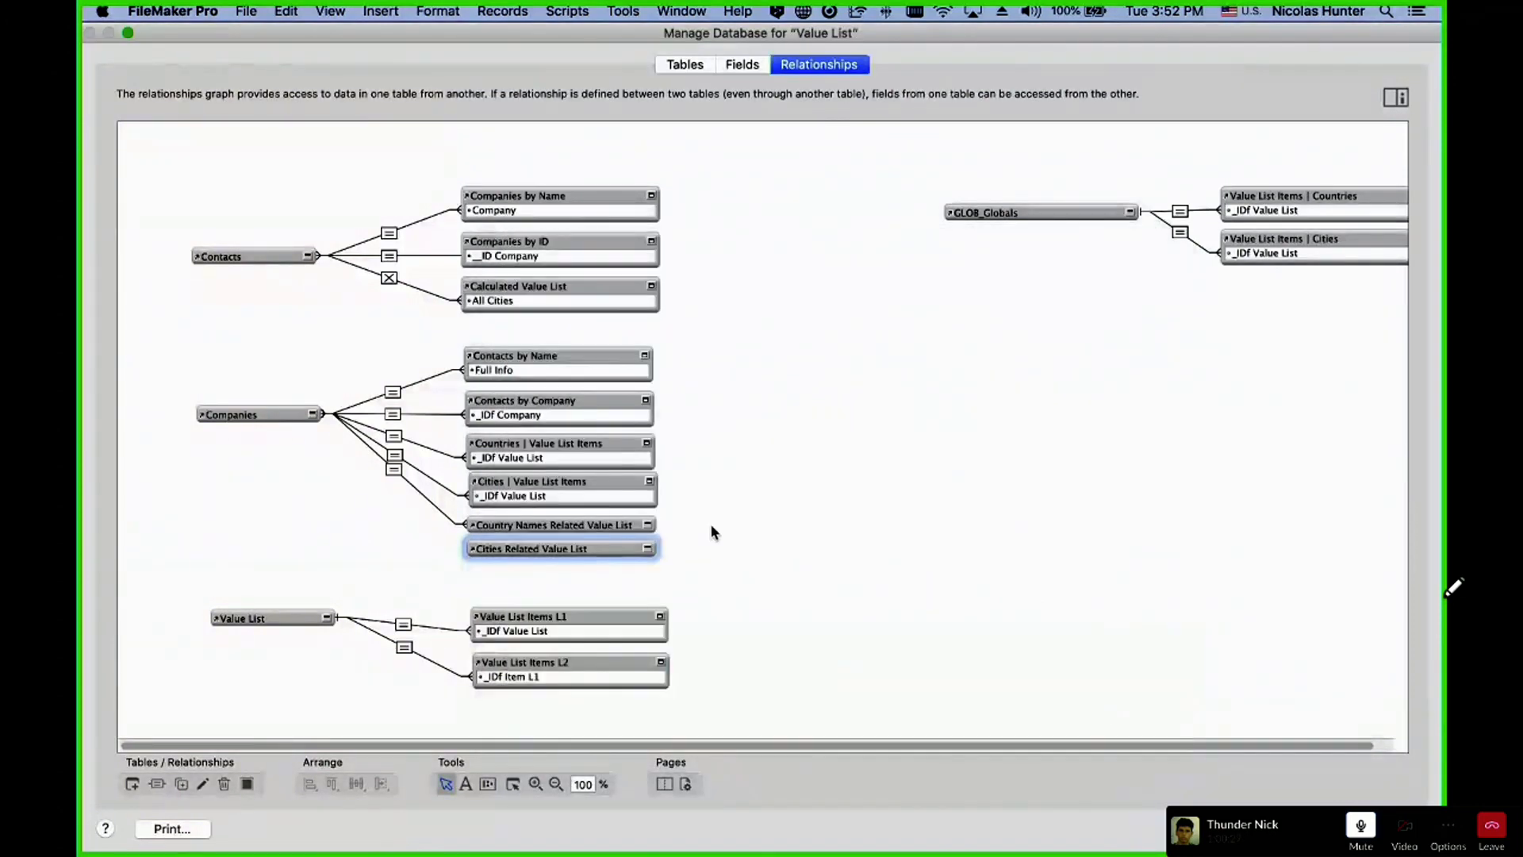
- Check the source tables of the Cities Related Value List and Country Names Related Value List occurrences
{"action": "double_click", "coordinate": [607, 553]}
{"action": "key", "text": "Escape"}
{"action": "double_click", "coordinate": [497, 523]}
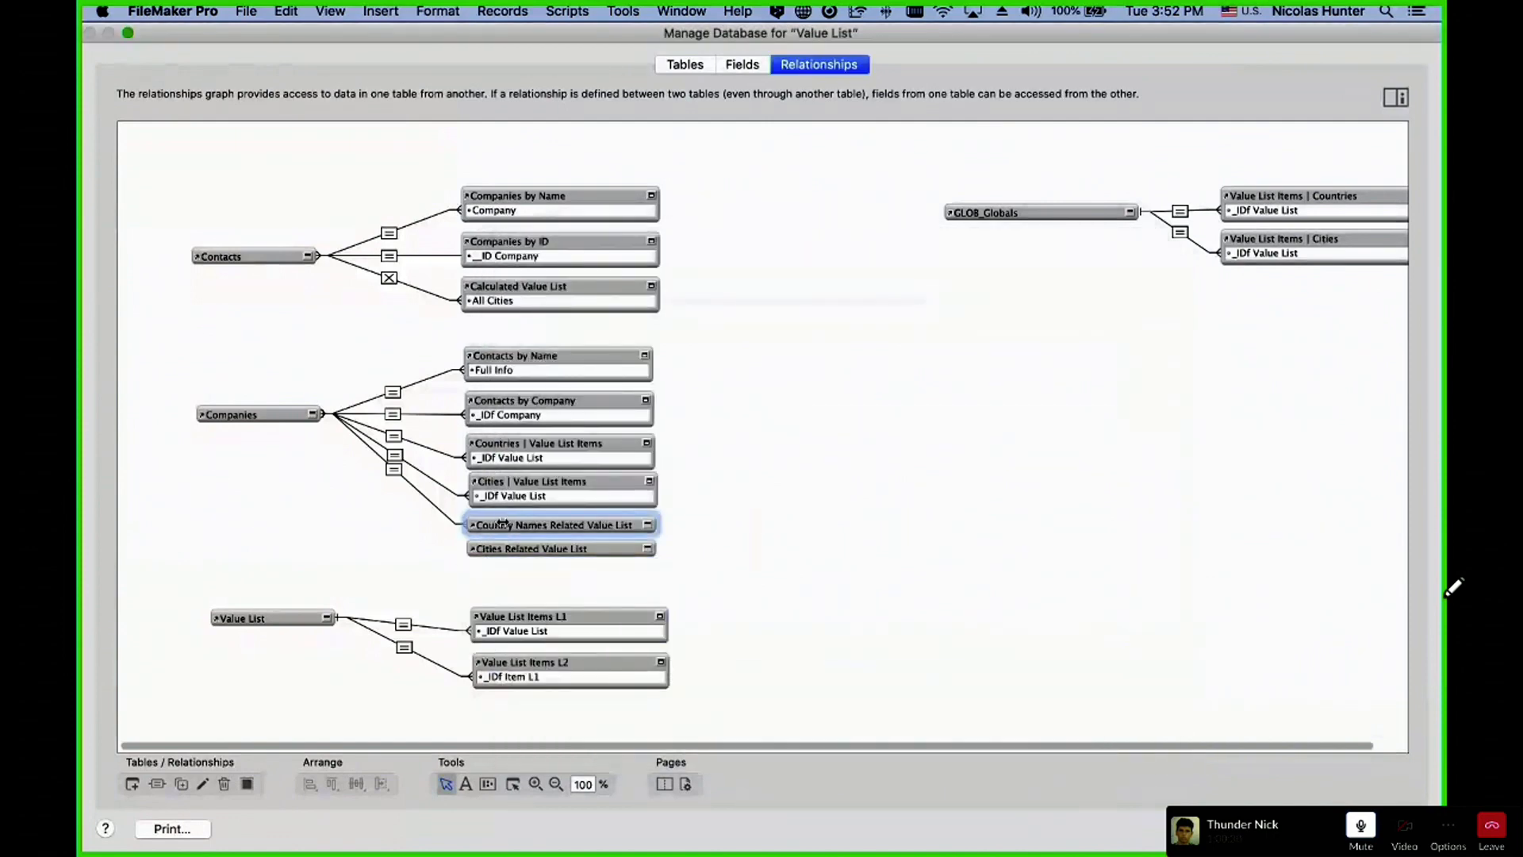
{"action": "key", "text": "Escape"}
{"action": "double_click", "coordinate": [556, 548]}
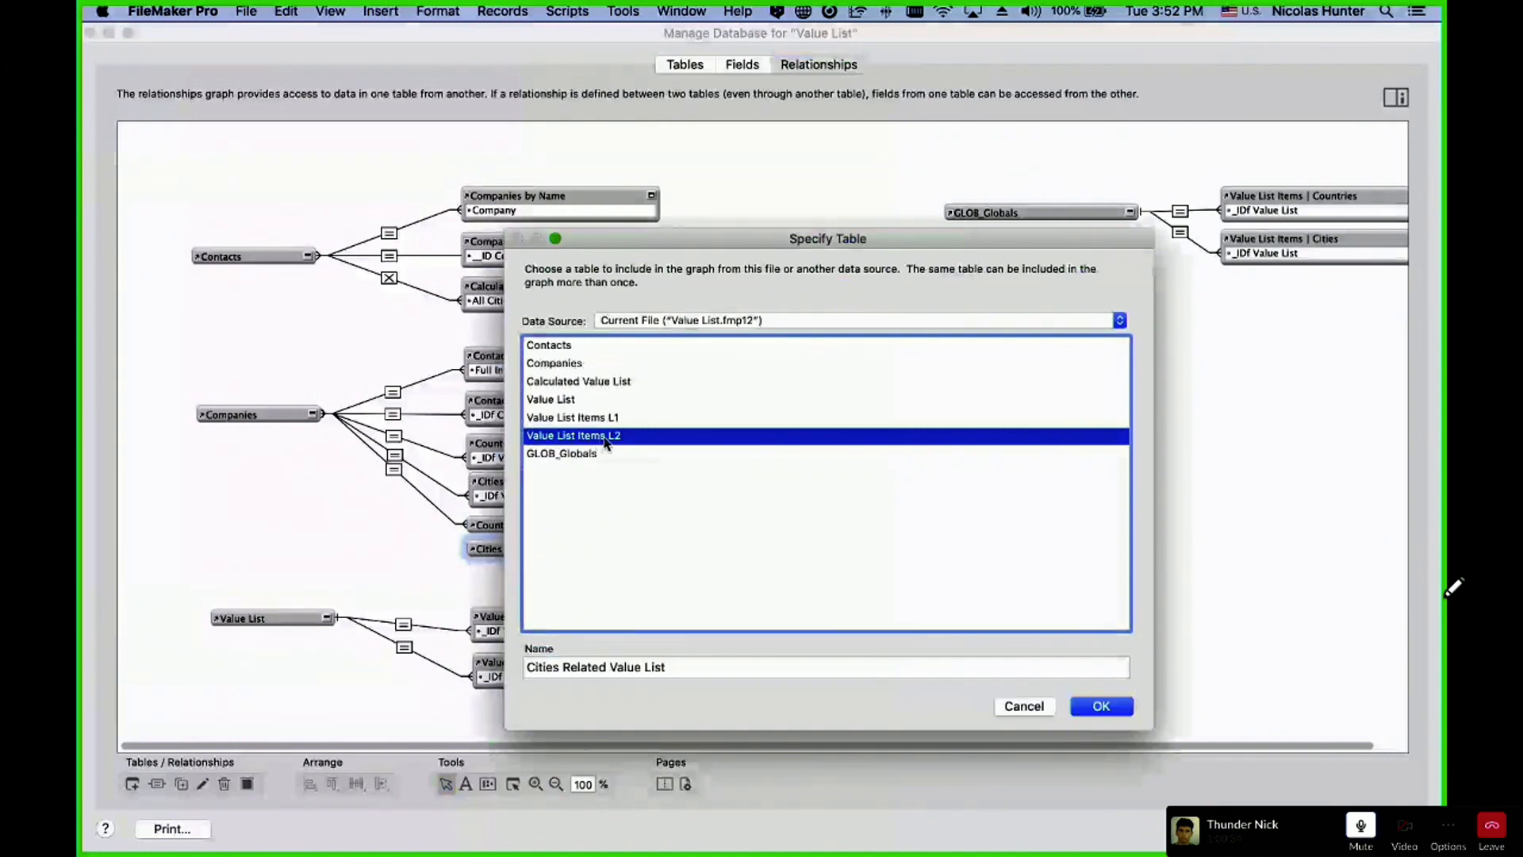
{"action": "key", "text": "Escape"}
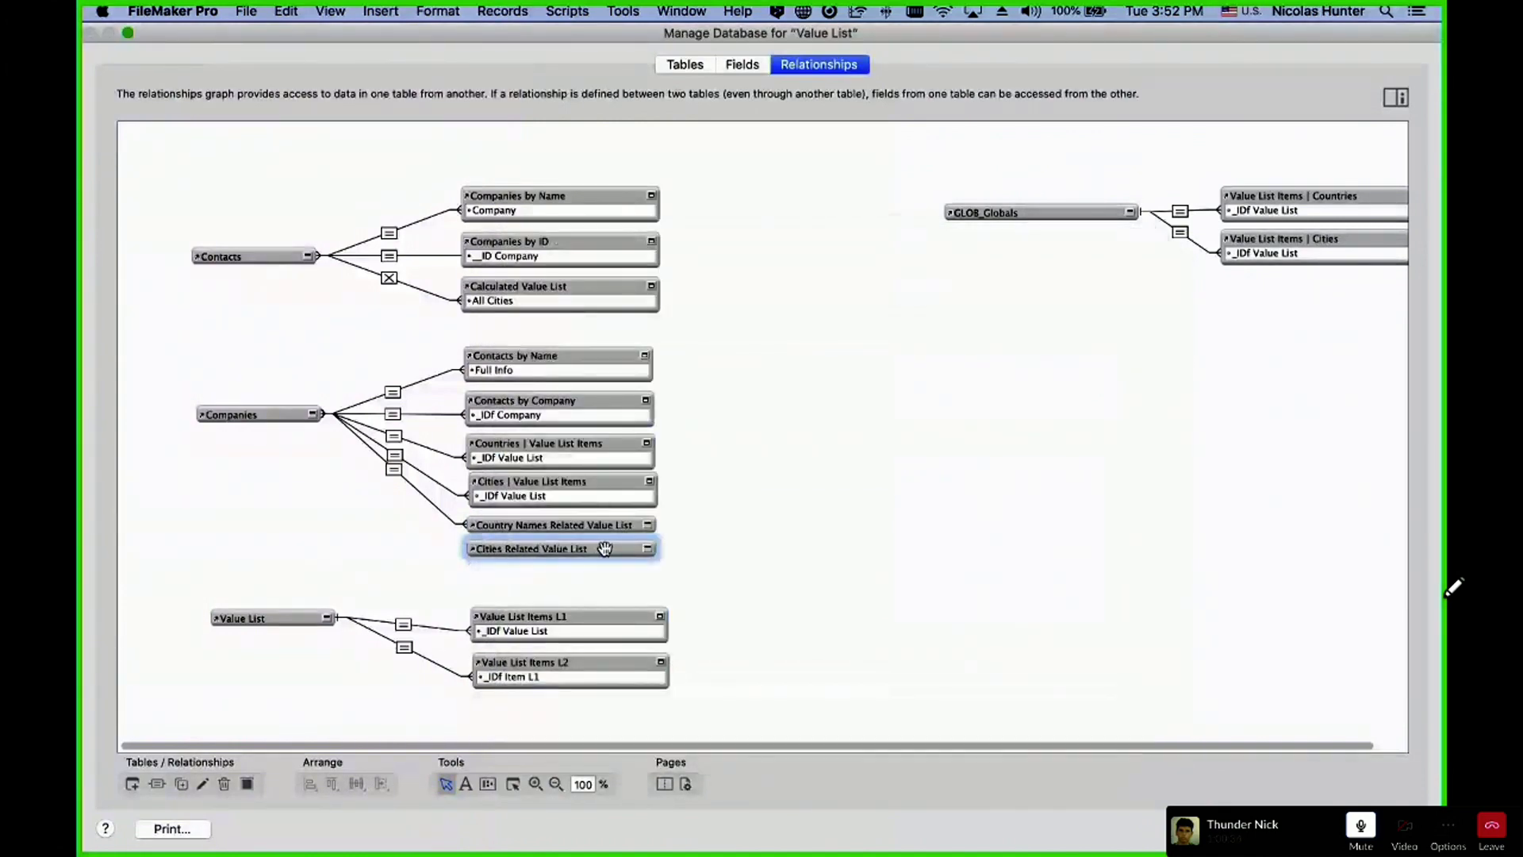
- Expand the field lists of Cities Related Value List and Companies, check the Claris record behind the dialog, and save the database changes
{"action": "left_click", "coordinate": [649, 549]}
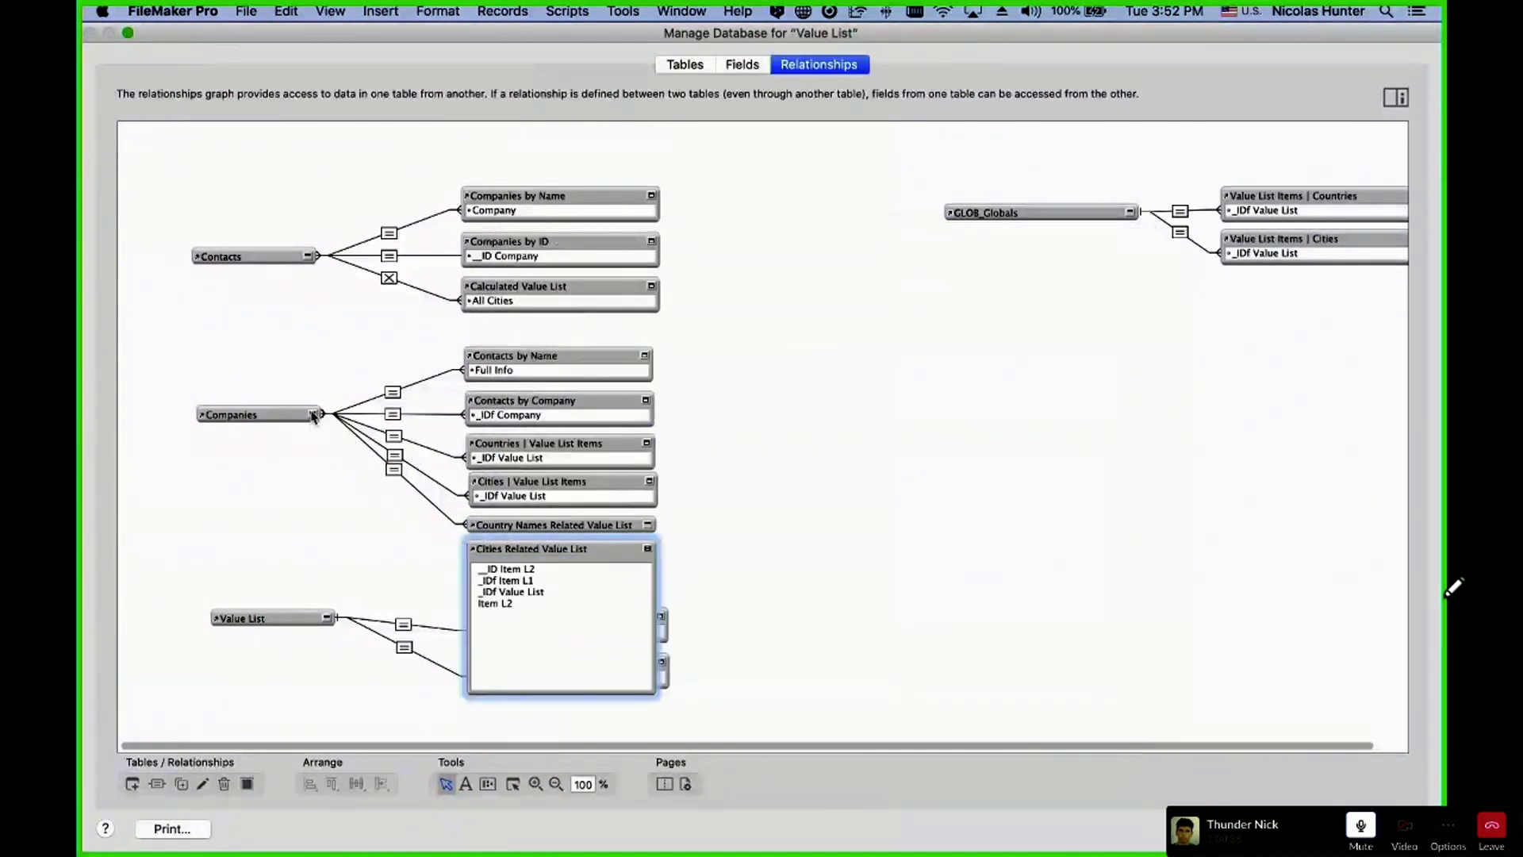
{"action": "left_click", "coordinate": [313, 414]}
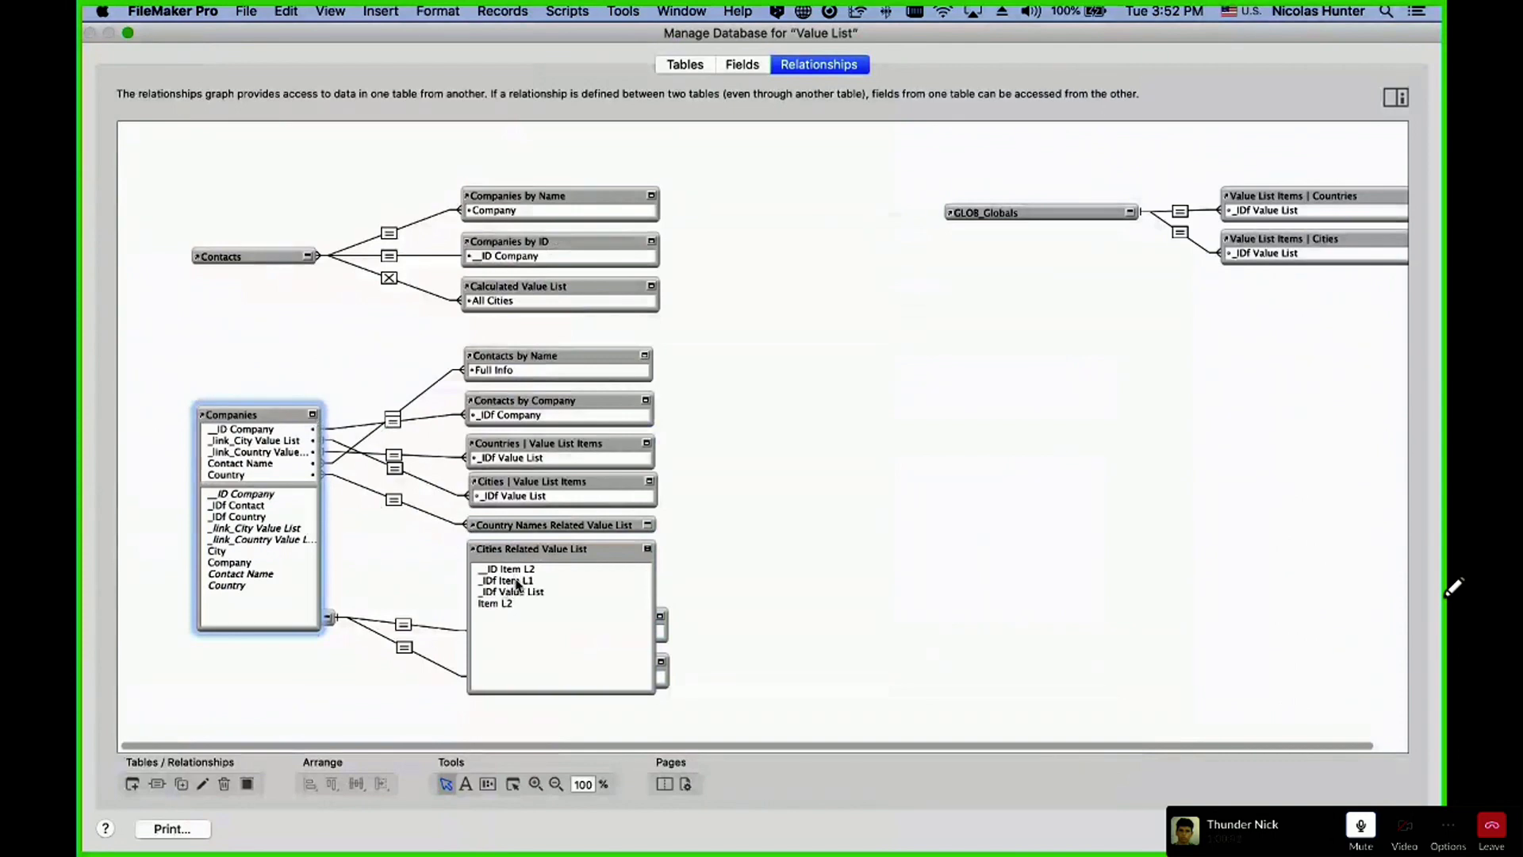
{"action": "left_click_drag", "start_coordinate": [521, 33], "coordinate": [821, 631]}
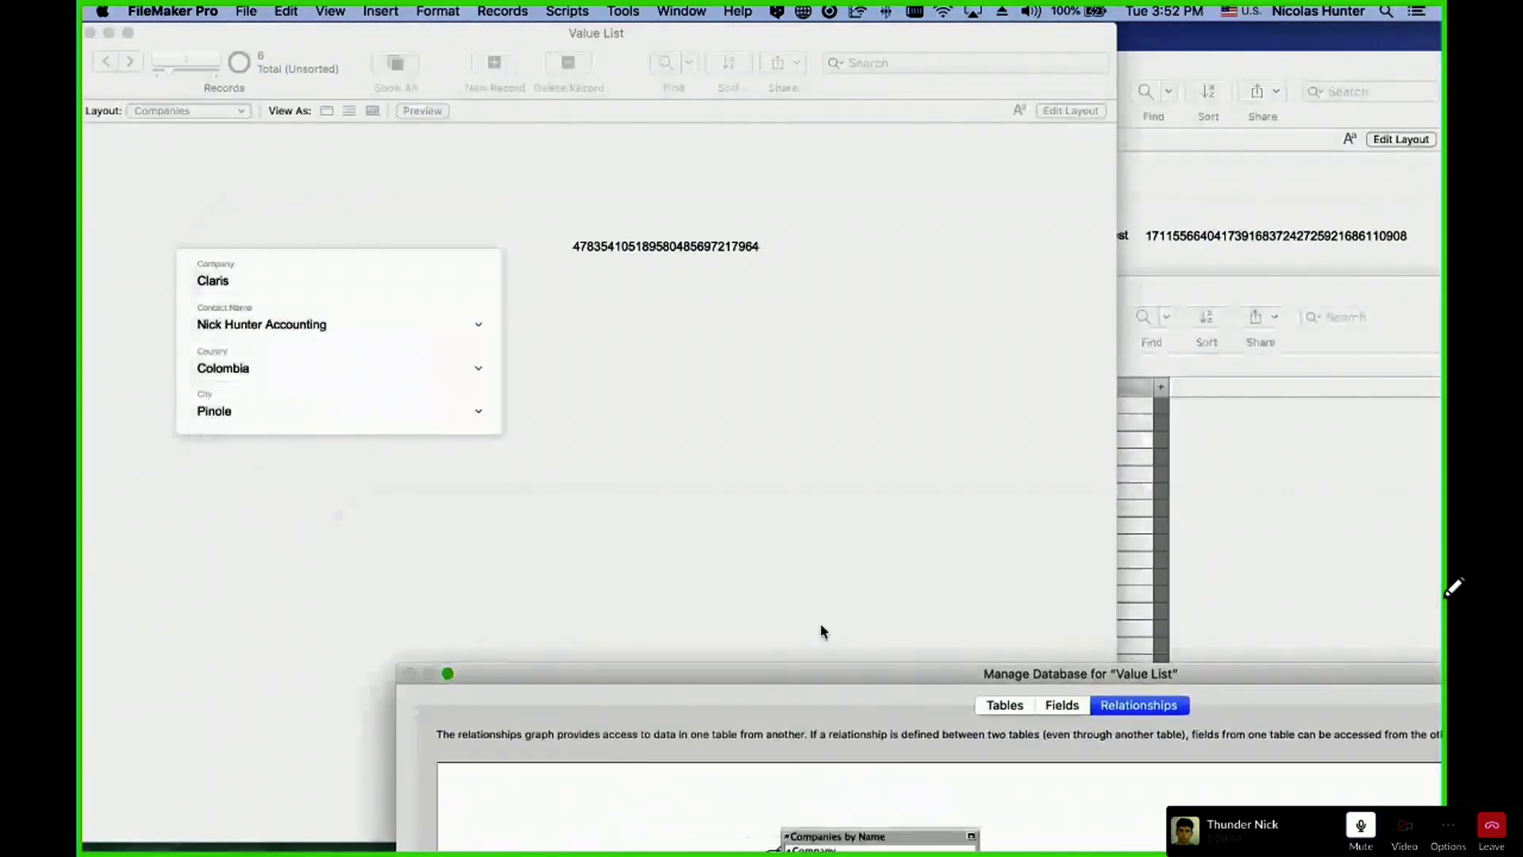
{"action": "left_click_drag", "start_coordinate": [773, 682], "coordinate": [332, 43]}
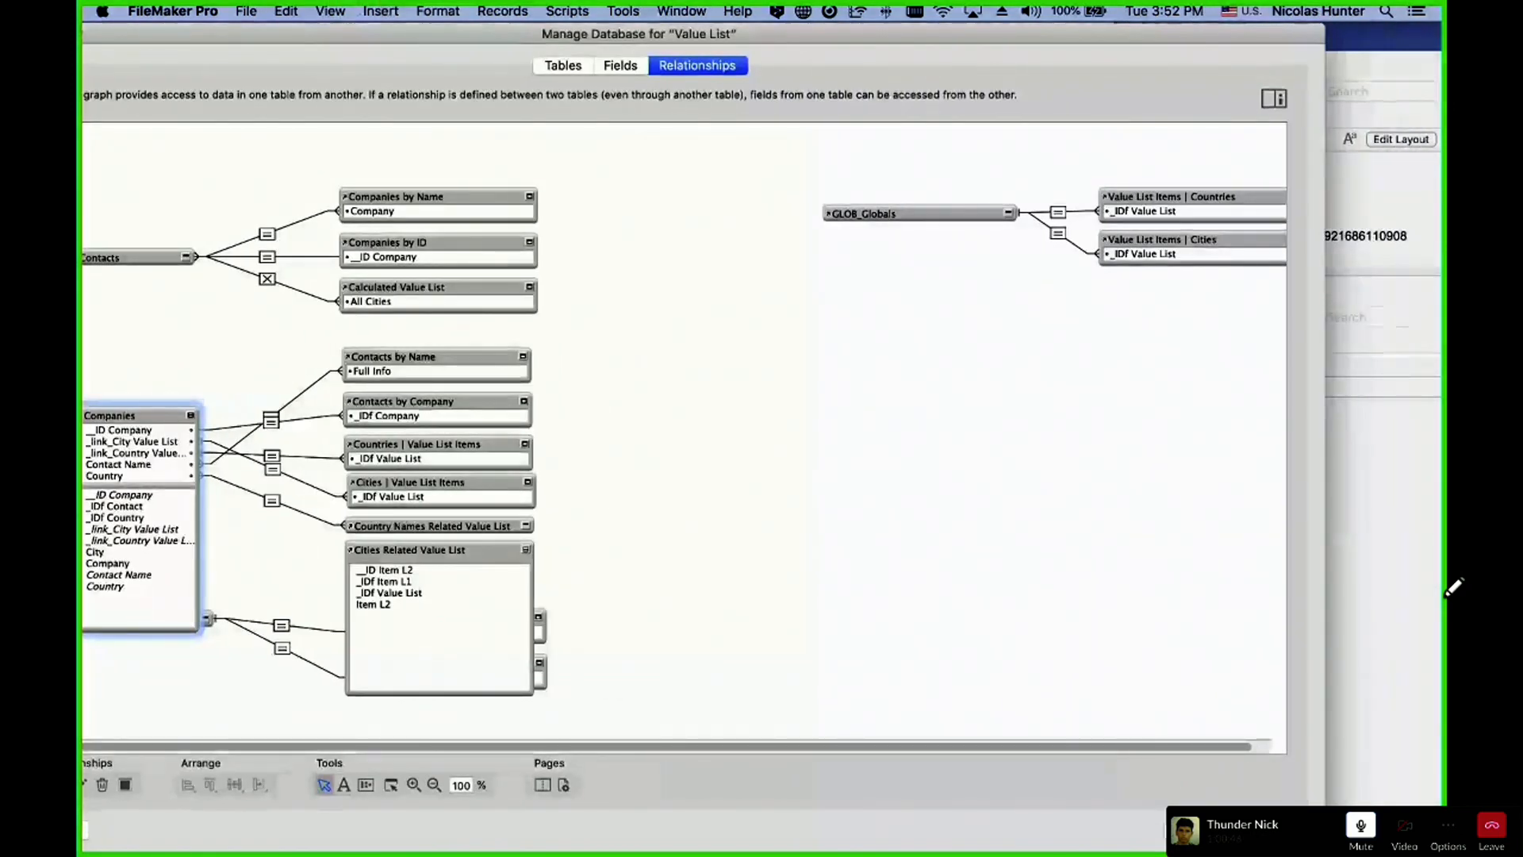
{"action": "key", "text": "Return"}
- Open the Value Lists layout and examine how San Francisco in level 2 belongs to United States in level 1
{"action": "left_click", "coordinate": [174, 110]}
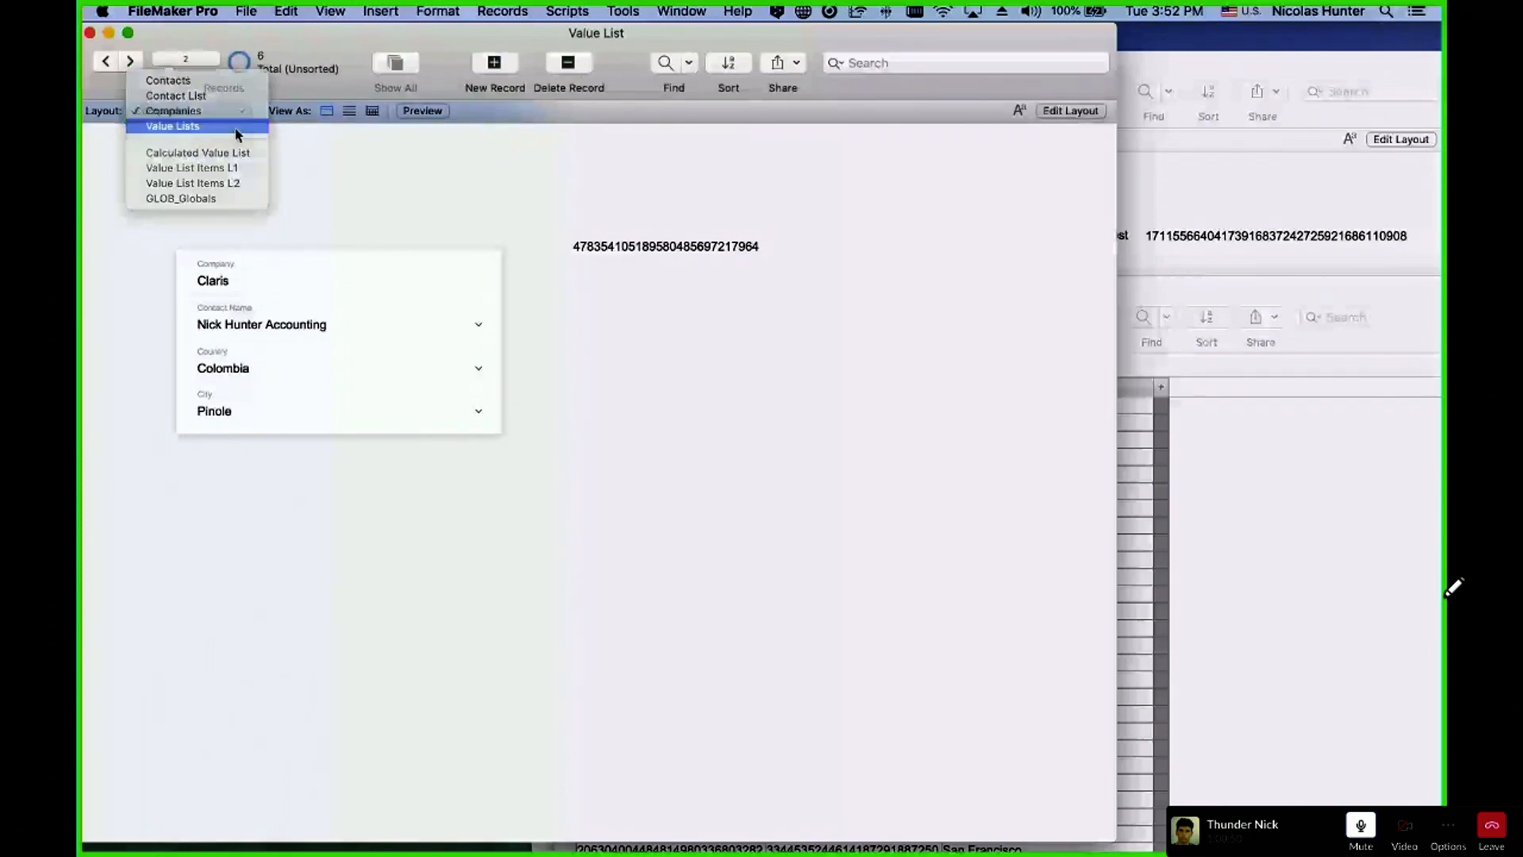
{"action": "left_click", "coordinate": [235, 129]}
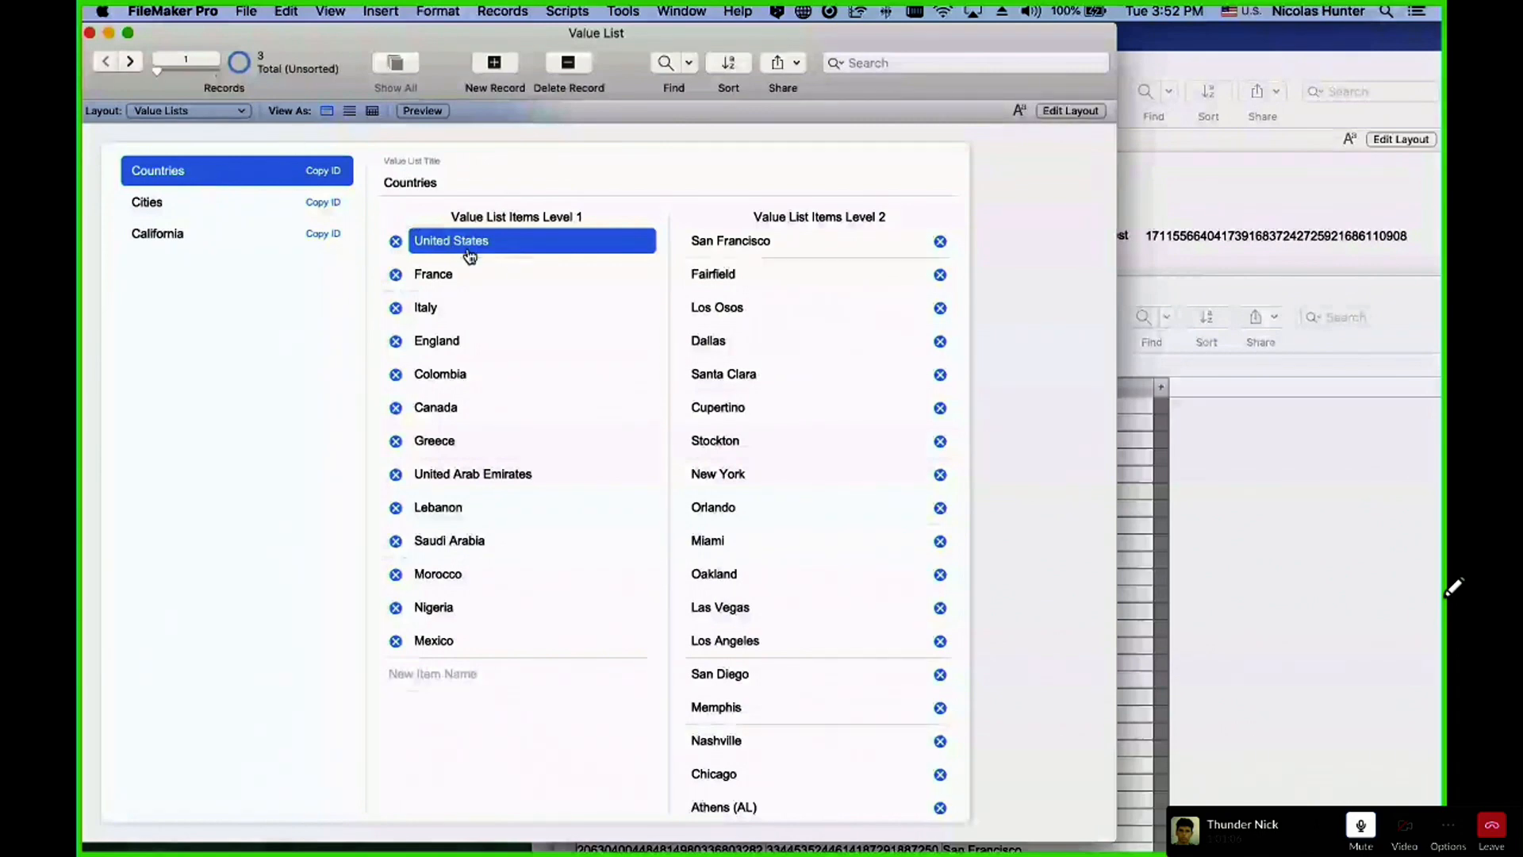
{"action": "left_click", "coordinate": [743, 244]}
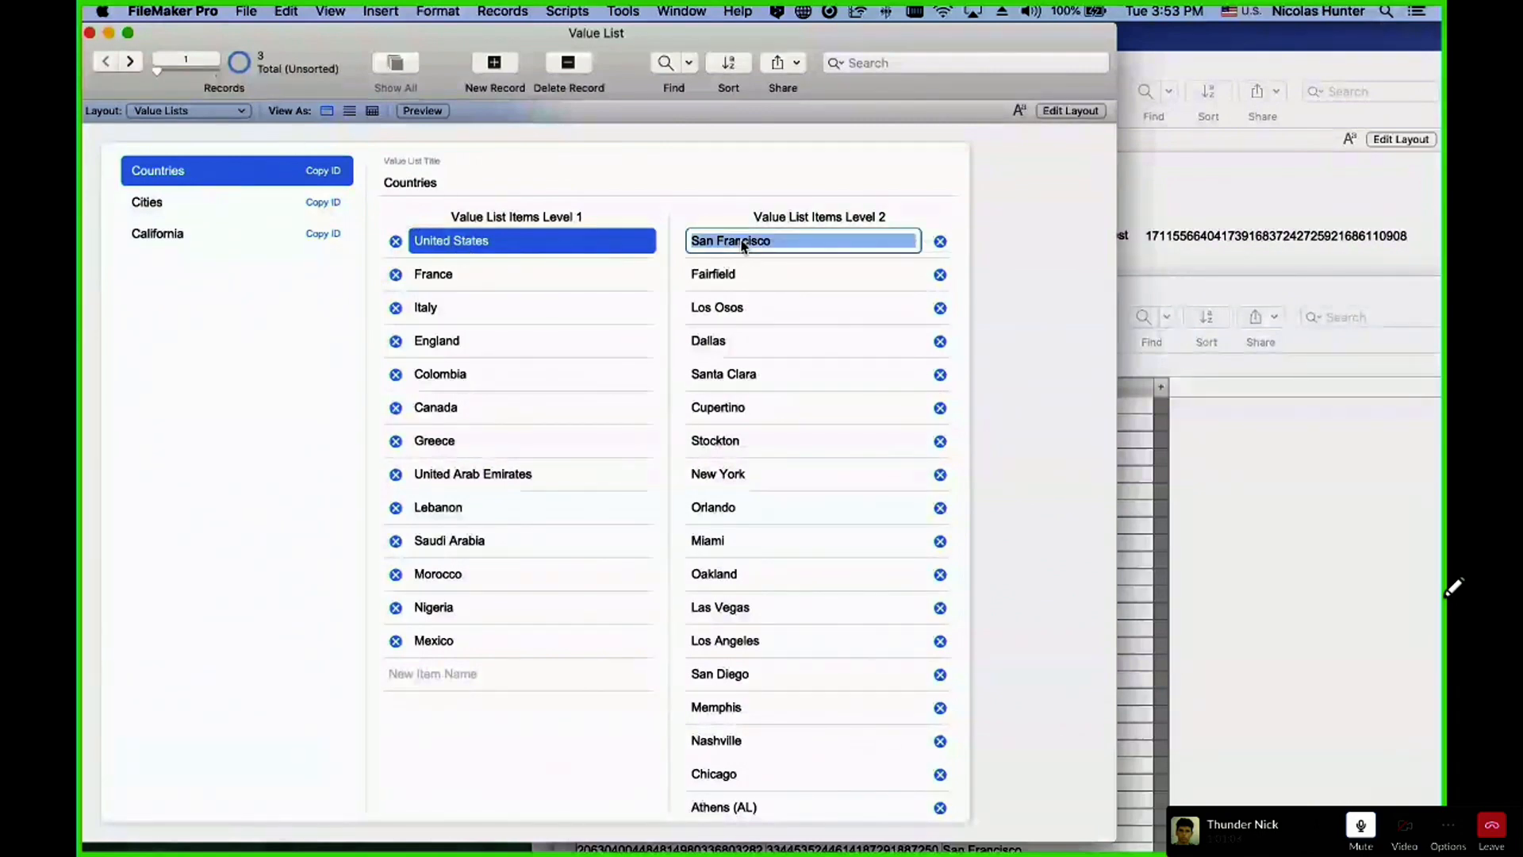
{"action": "left_click", "coordinate": [437, 245]}
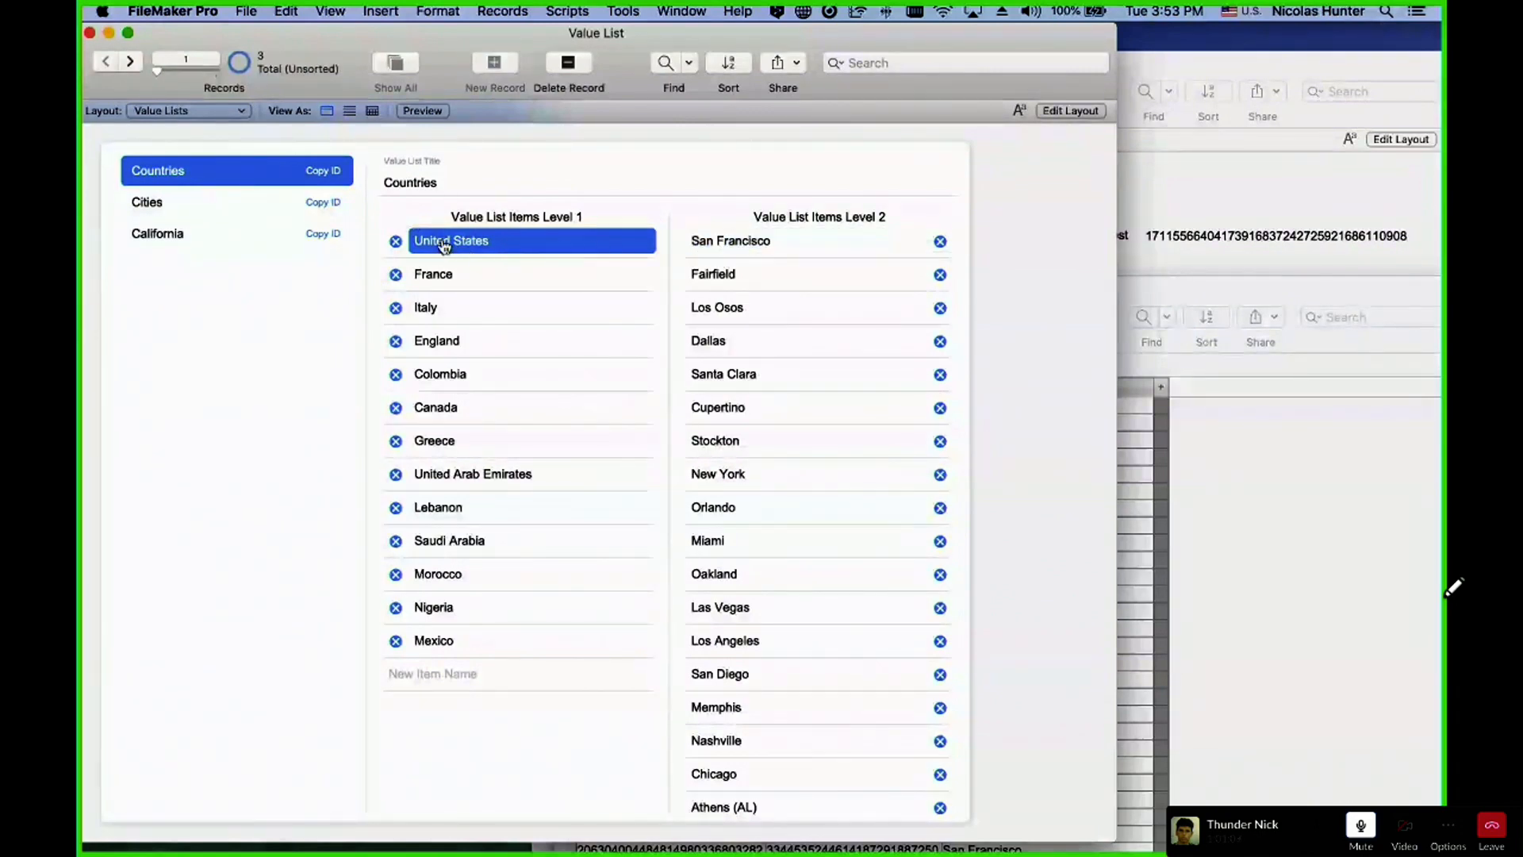
{"action": "left_click", "coordinate": [716, 244]}
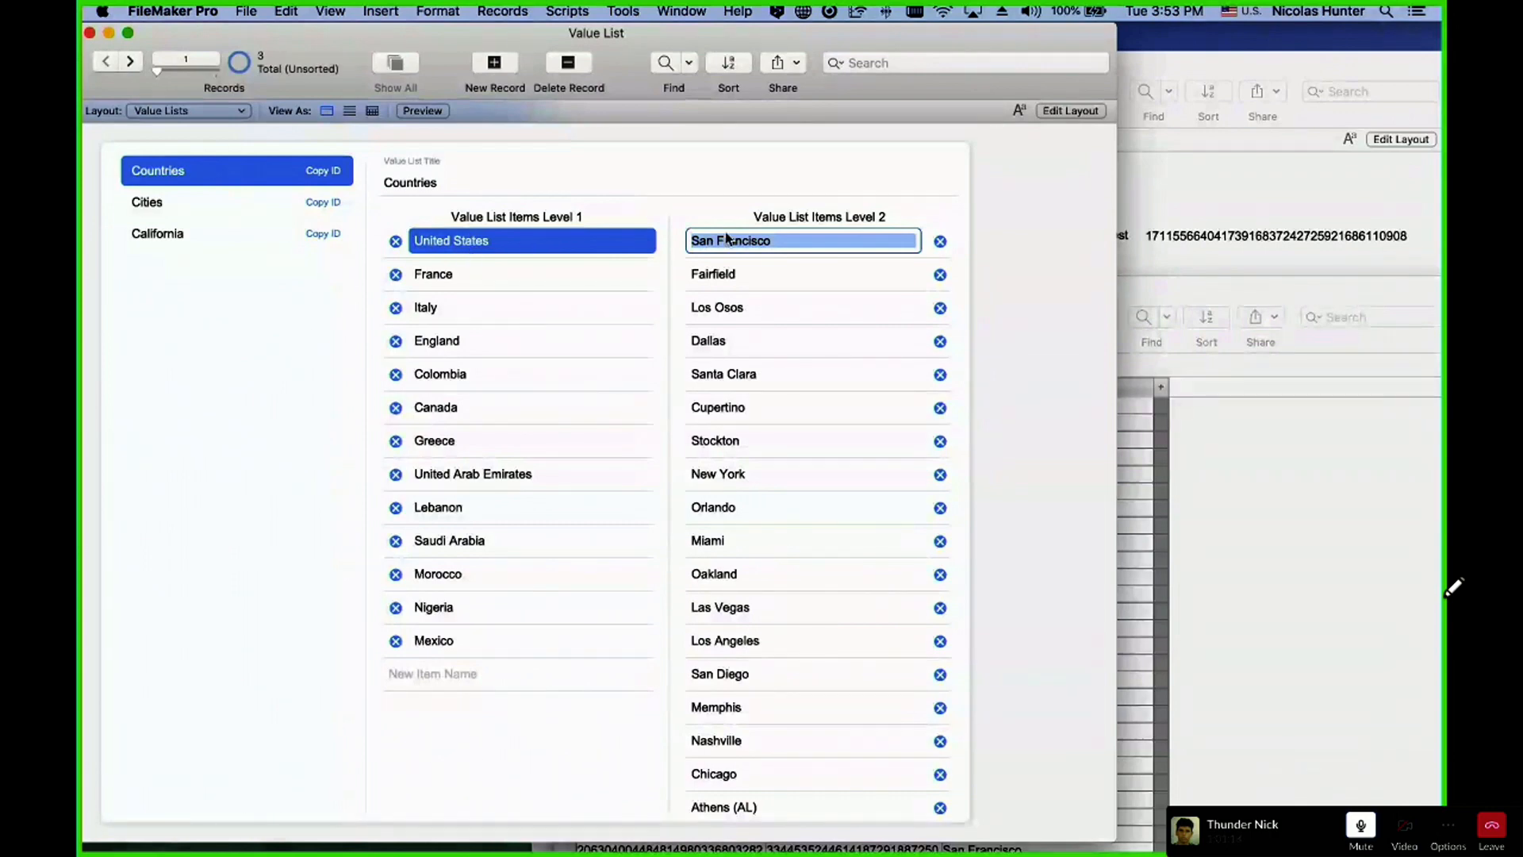
- Examine the source table and the _IDf Item L1 and _IDf Value List fields of Cities Related Value List, leaving the graph without saving
{"action": "key", "text": "super+shift+d"}
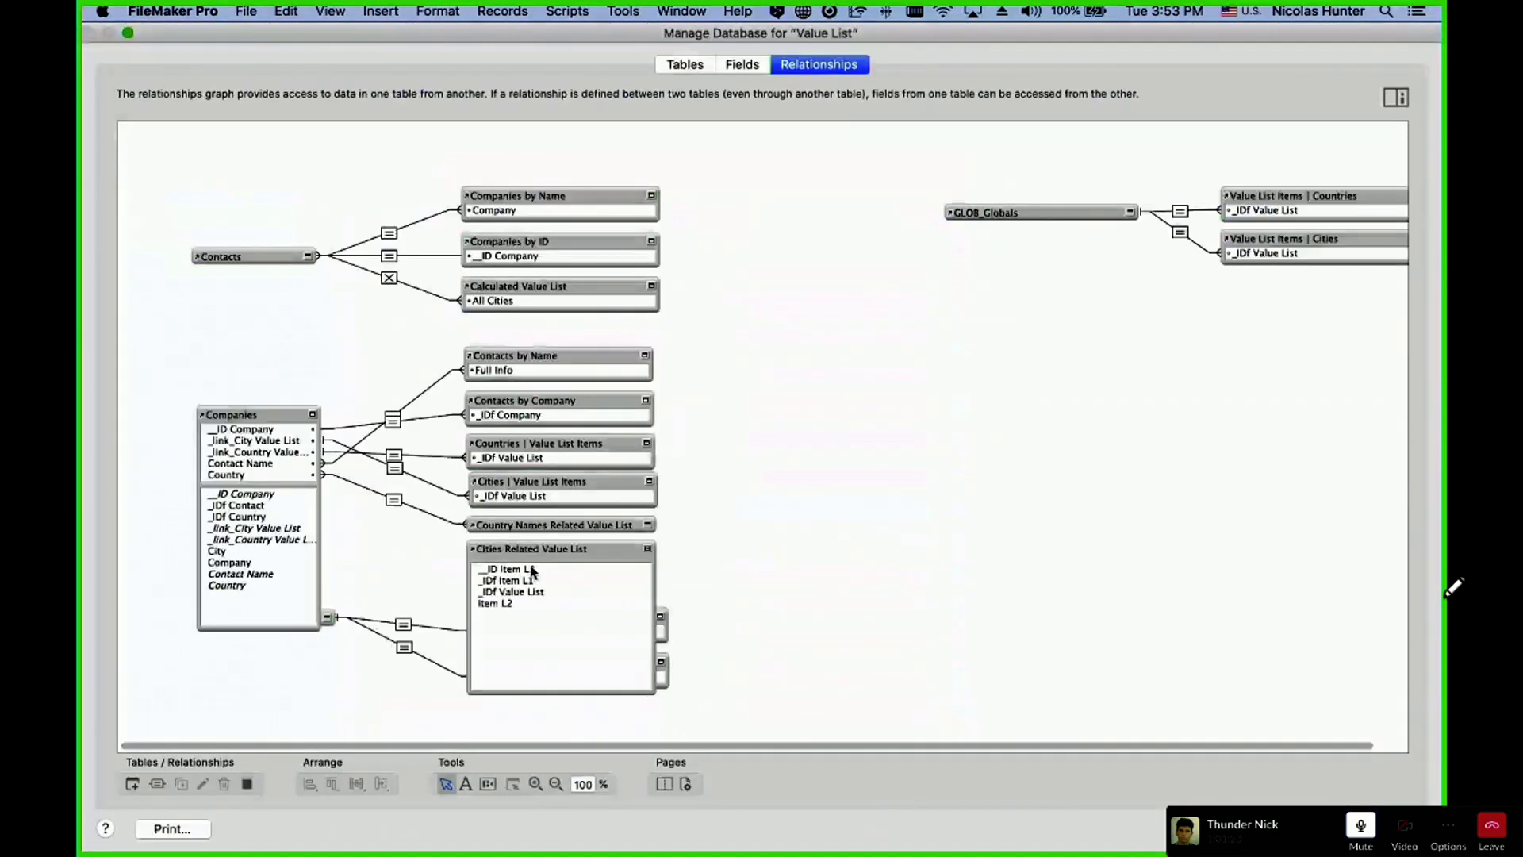
{"action": "left_click", "coordinate": [534, 583]}
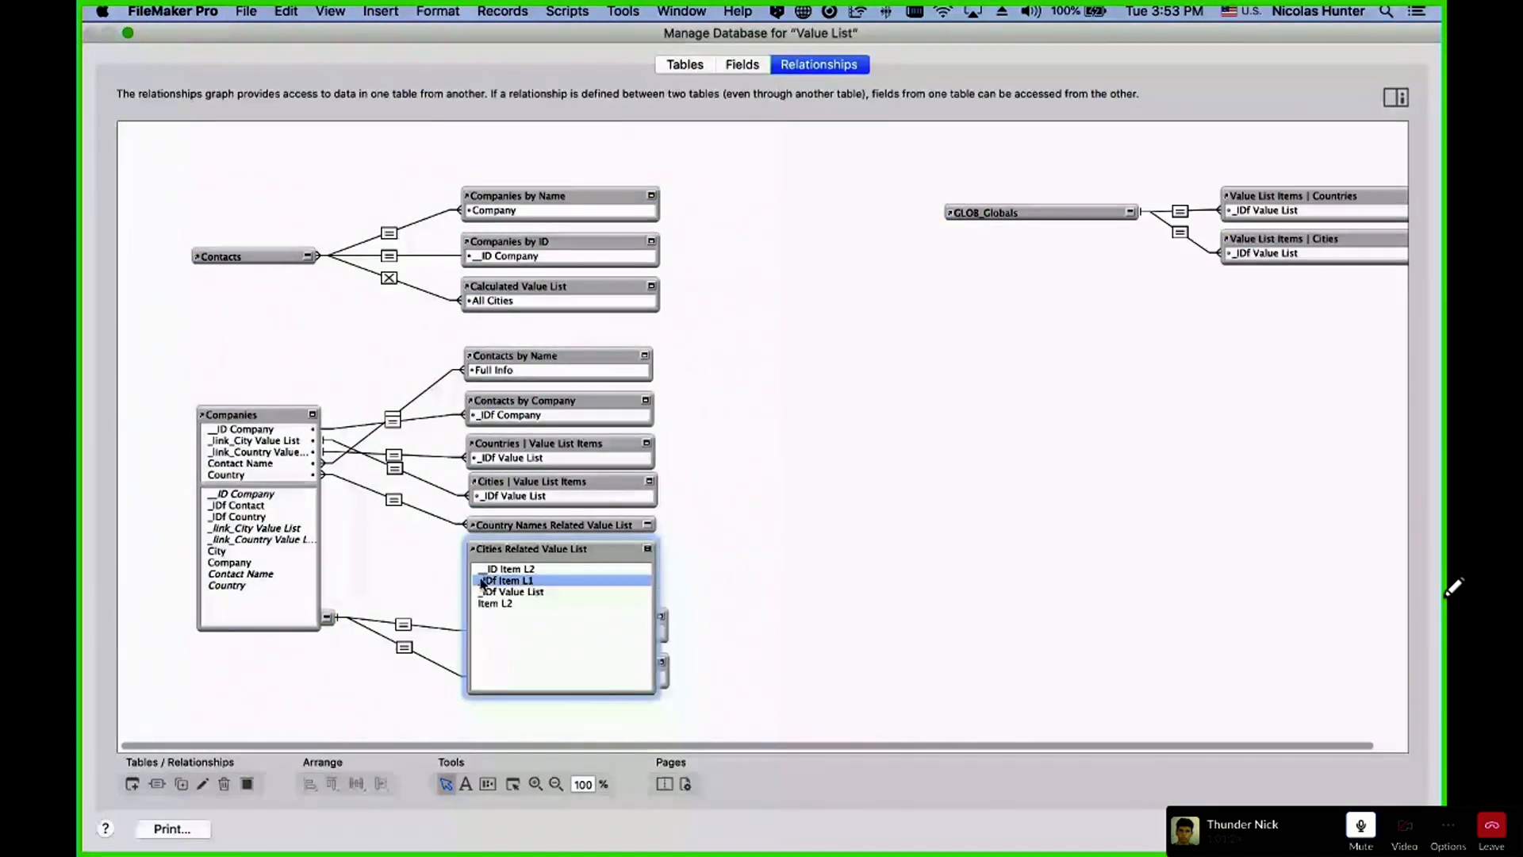
{"action": "left_click", "coordinate": [552, 554]}
{"action": "double_click", "coordinate": [551, 554]}
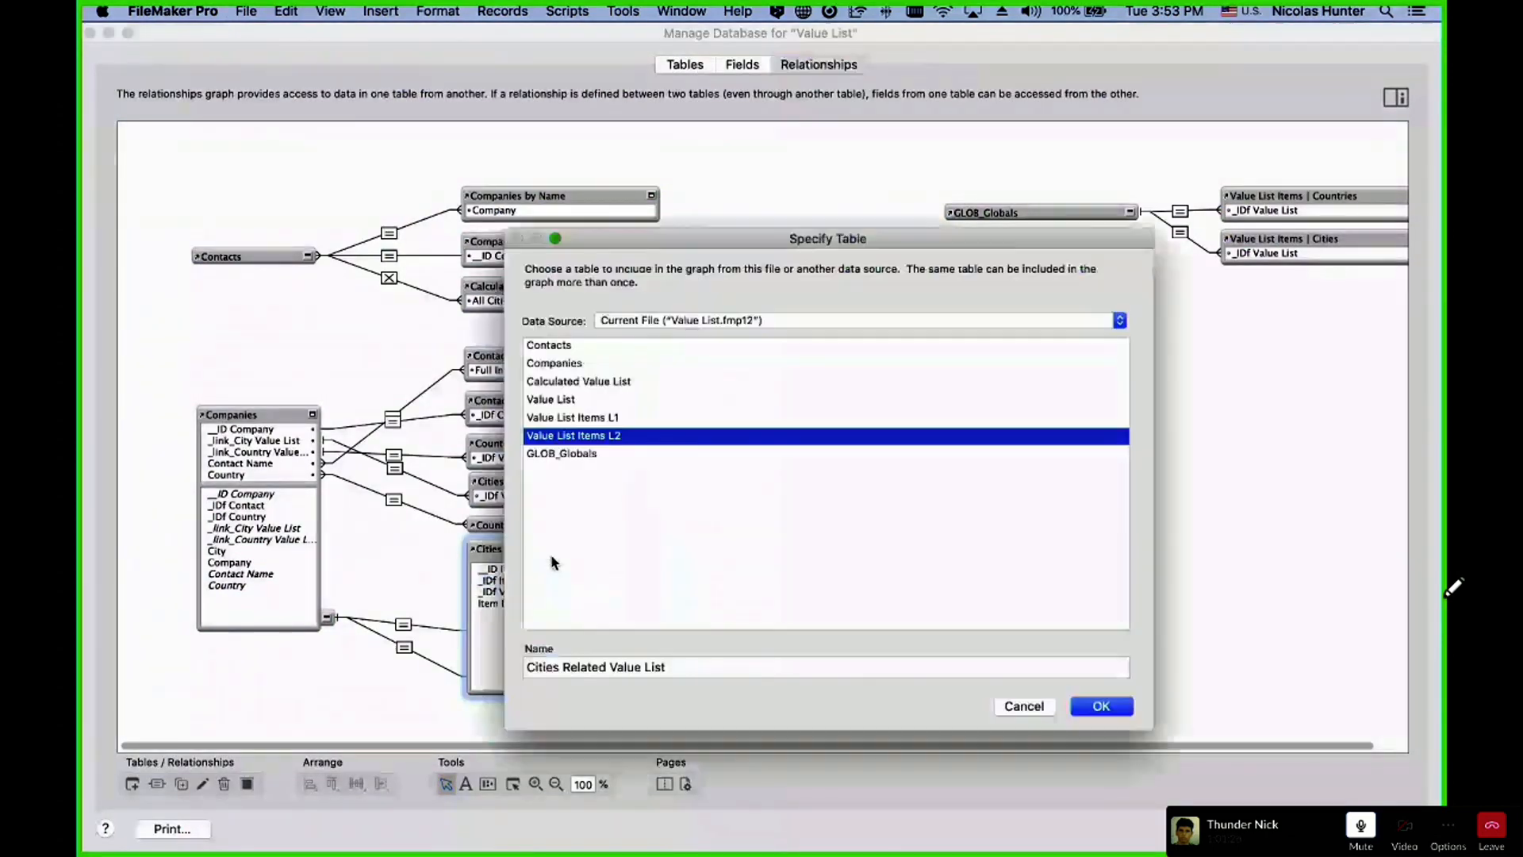
{"action": "key", "text": "Escape"}
{"action": "left_click", "coordinate": [522, 583]}
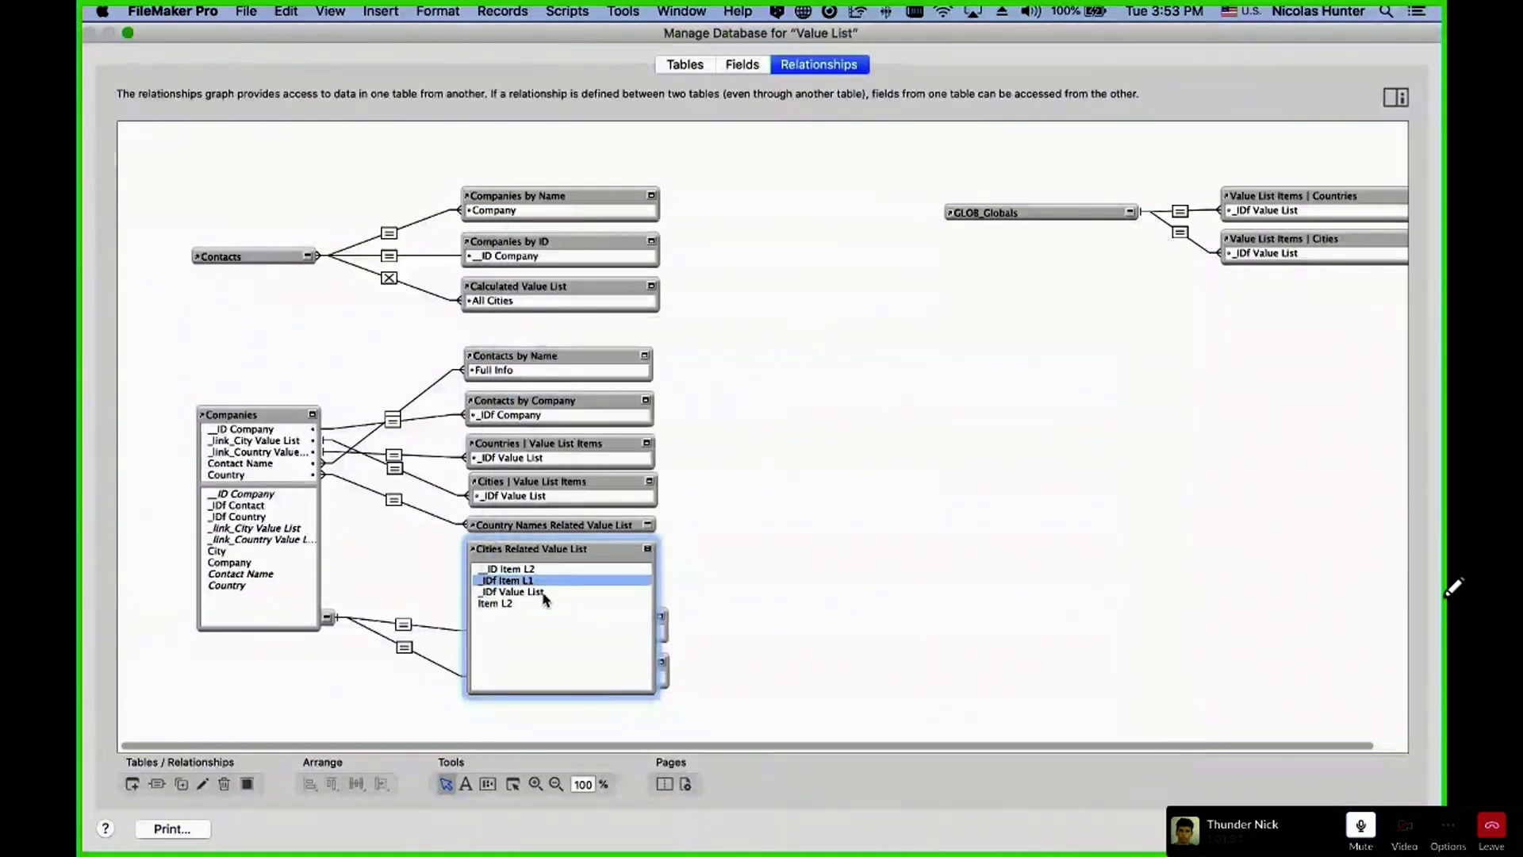
{"action": "left_click", "coordinate": [543, 593]}
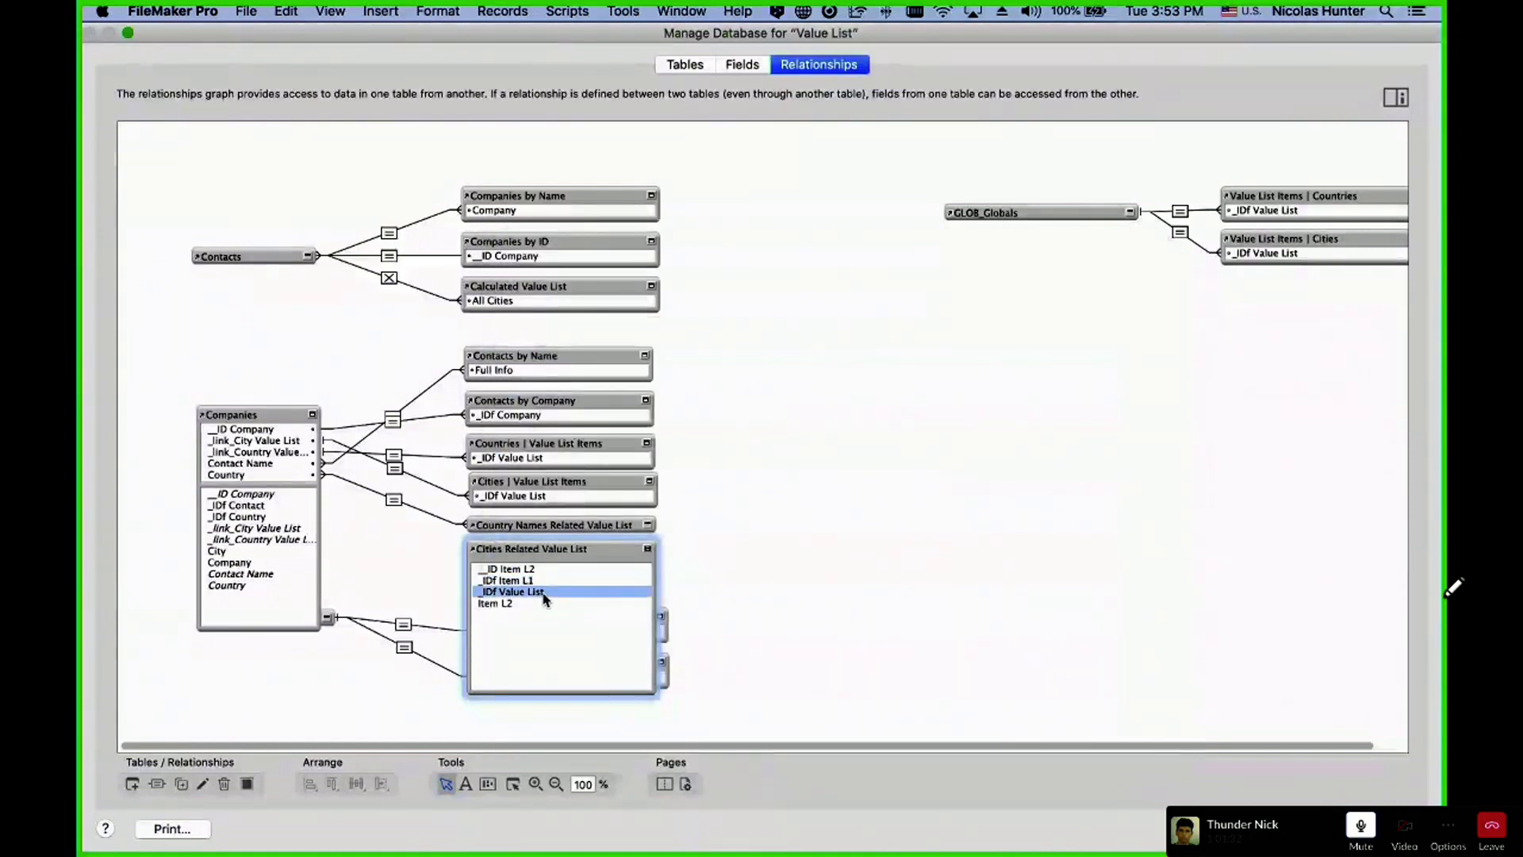
{"action": "key", "text": "Escape"}
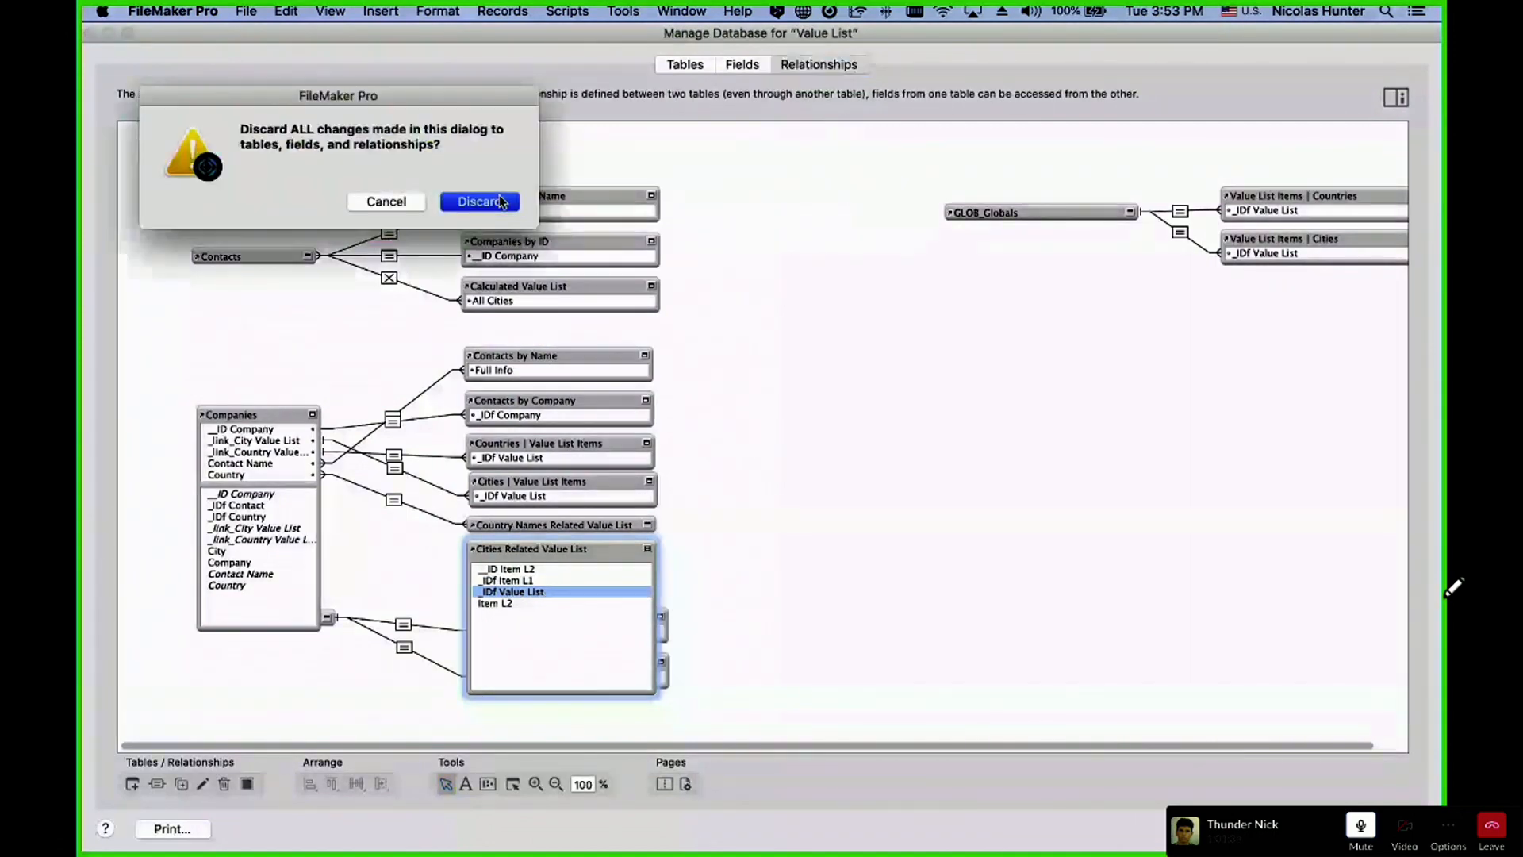
{"action": "left_click", "coordinate": [480, 202]}
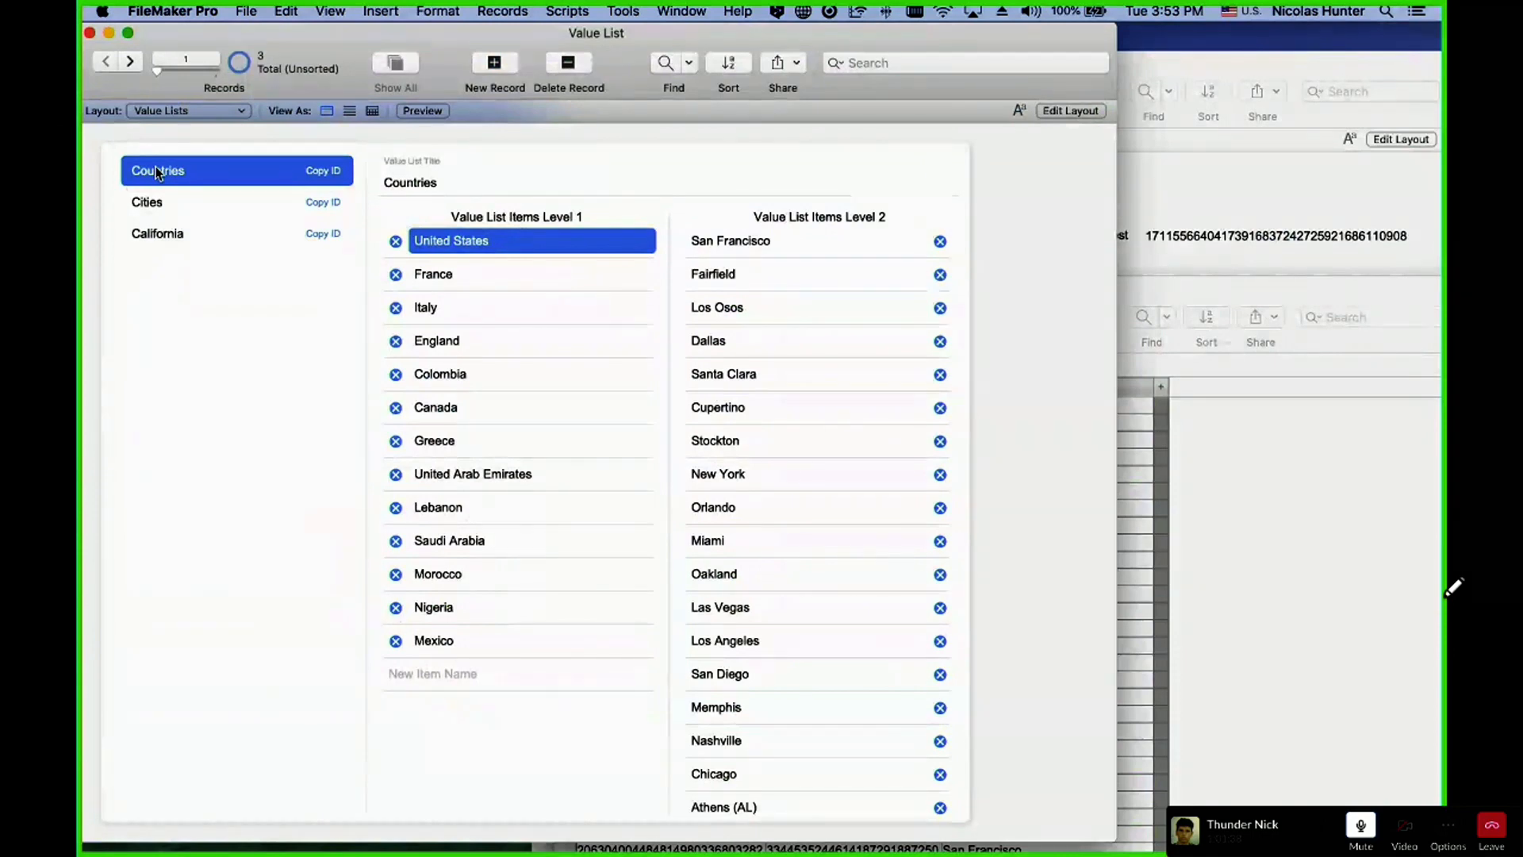
- Relate _IDf Country in Companies to _IDf Item L1 in Cities Related Value List, collapse both occurrences, and save the database changes
{"action": "key", "text": "super+shift+d"}
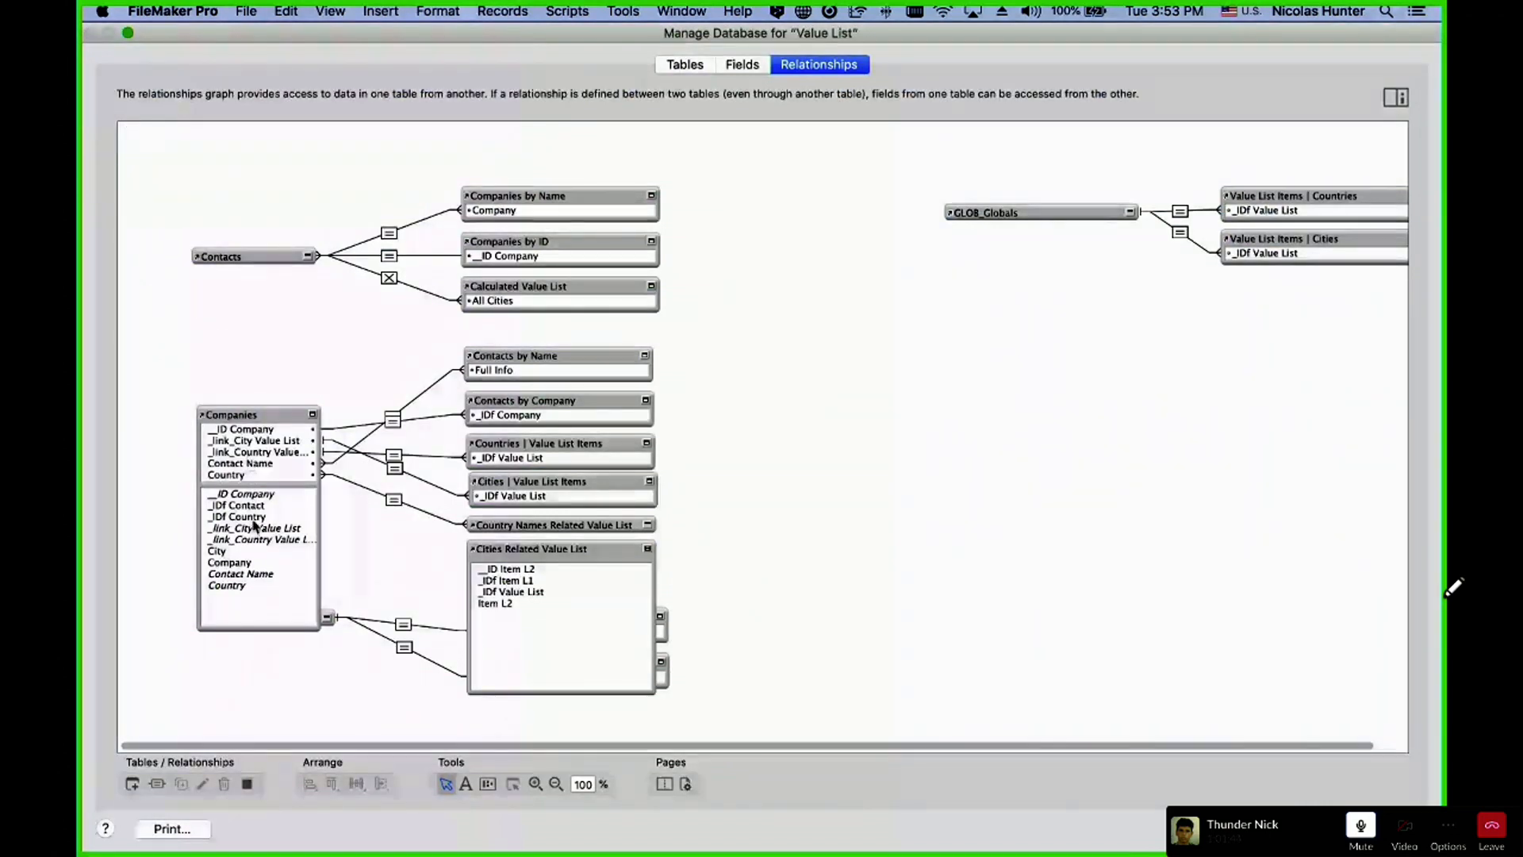
{"action": "left_click_drag", "start_coordinate": [255, 526], "coordinate": [501, 580]}
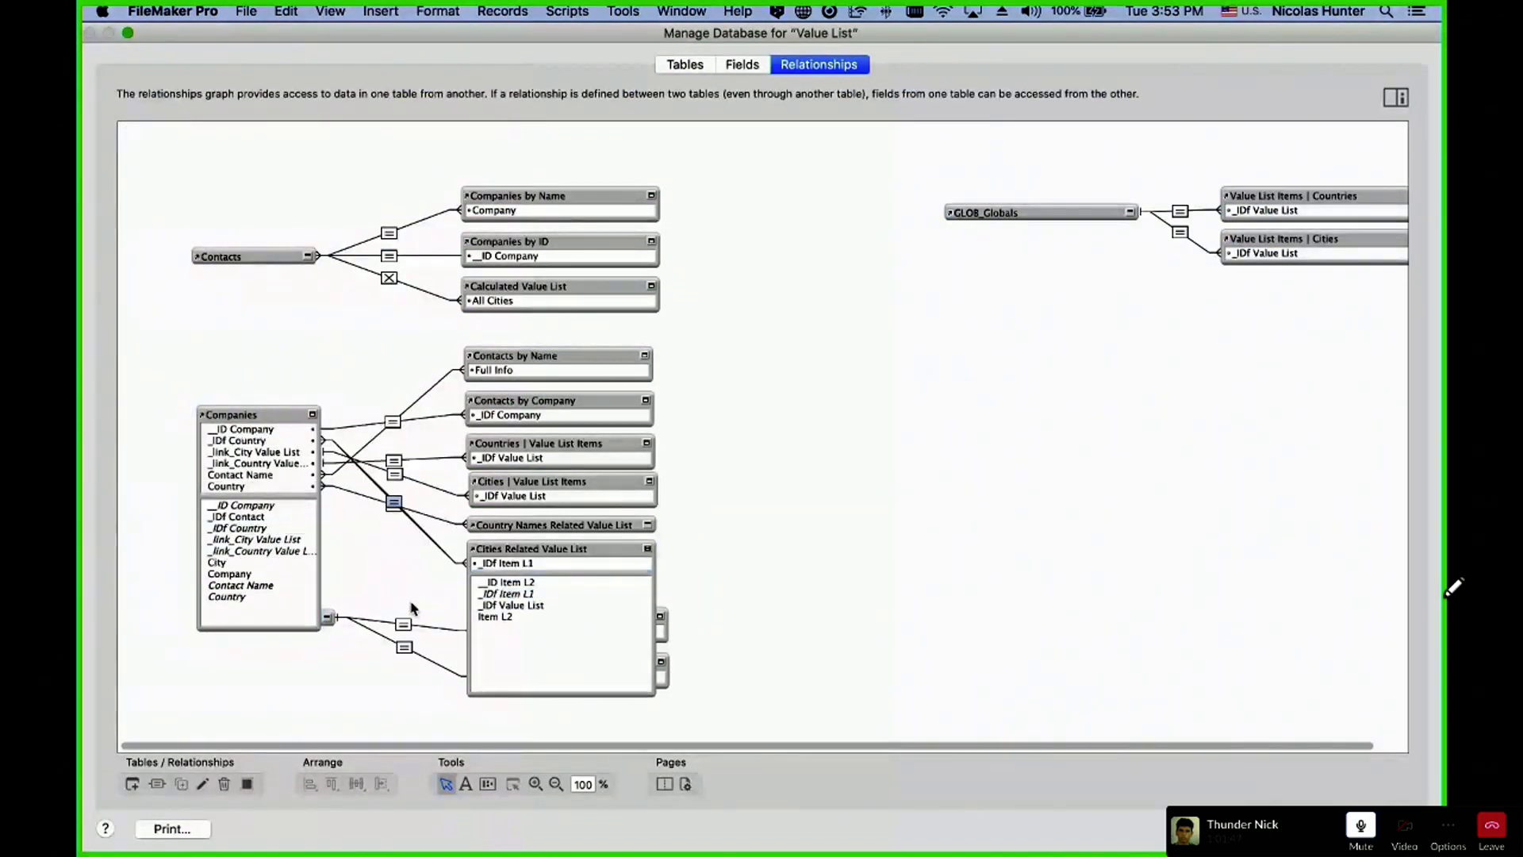
{"action": "left_click", "coordinate": [648, 548]}
{"action": "left_click", "coordinate": [313, 414]}
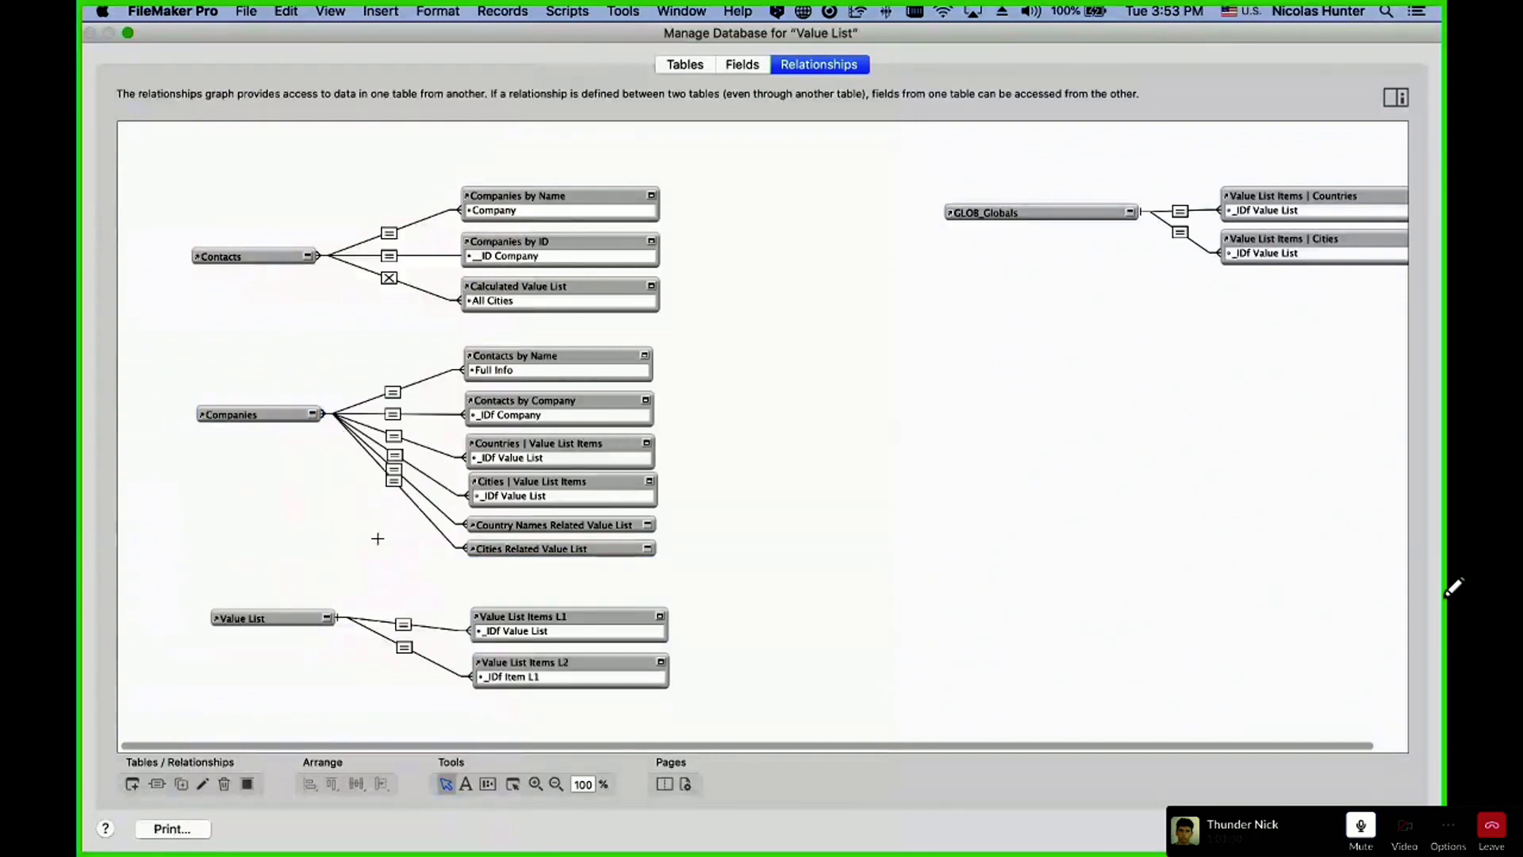
{"action": "left_click_drag", "start_coordinate": [579, 545], "coordinate": [581, 551]}
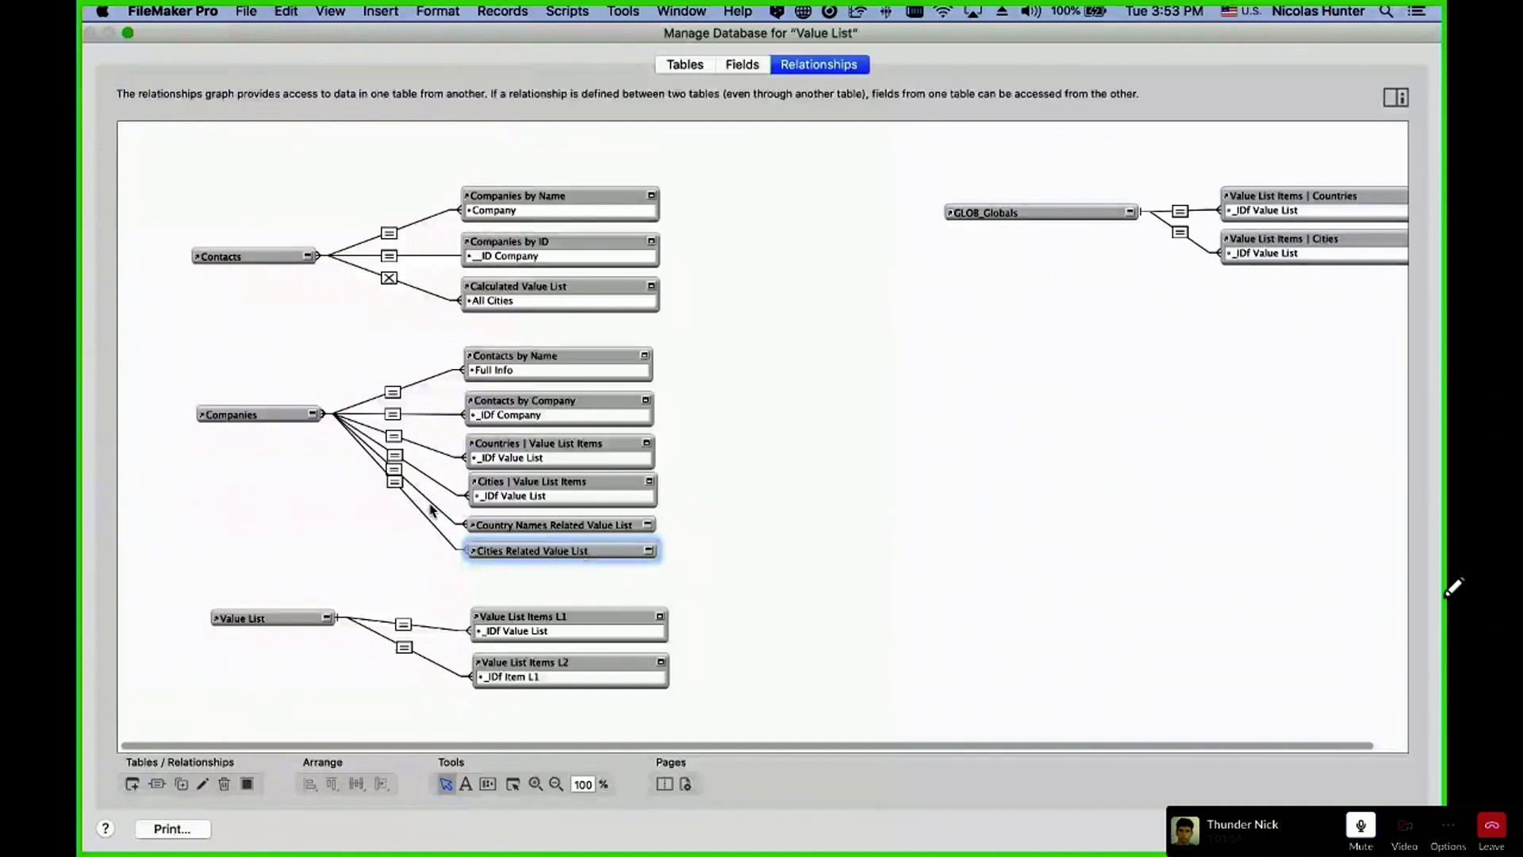
{"action": "key", "text": "Return"}
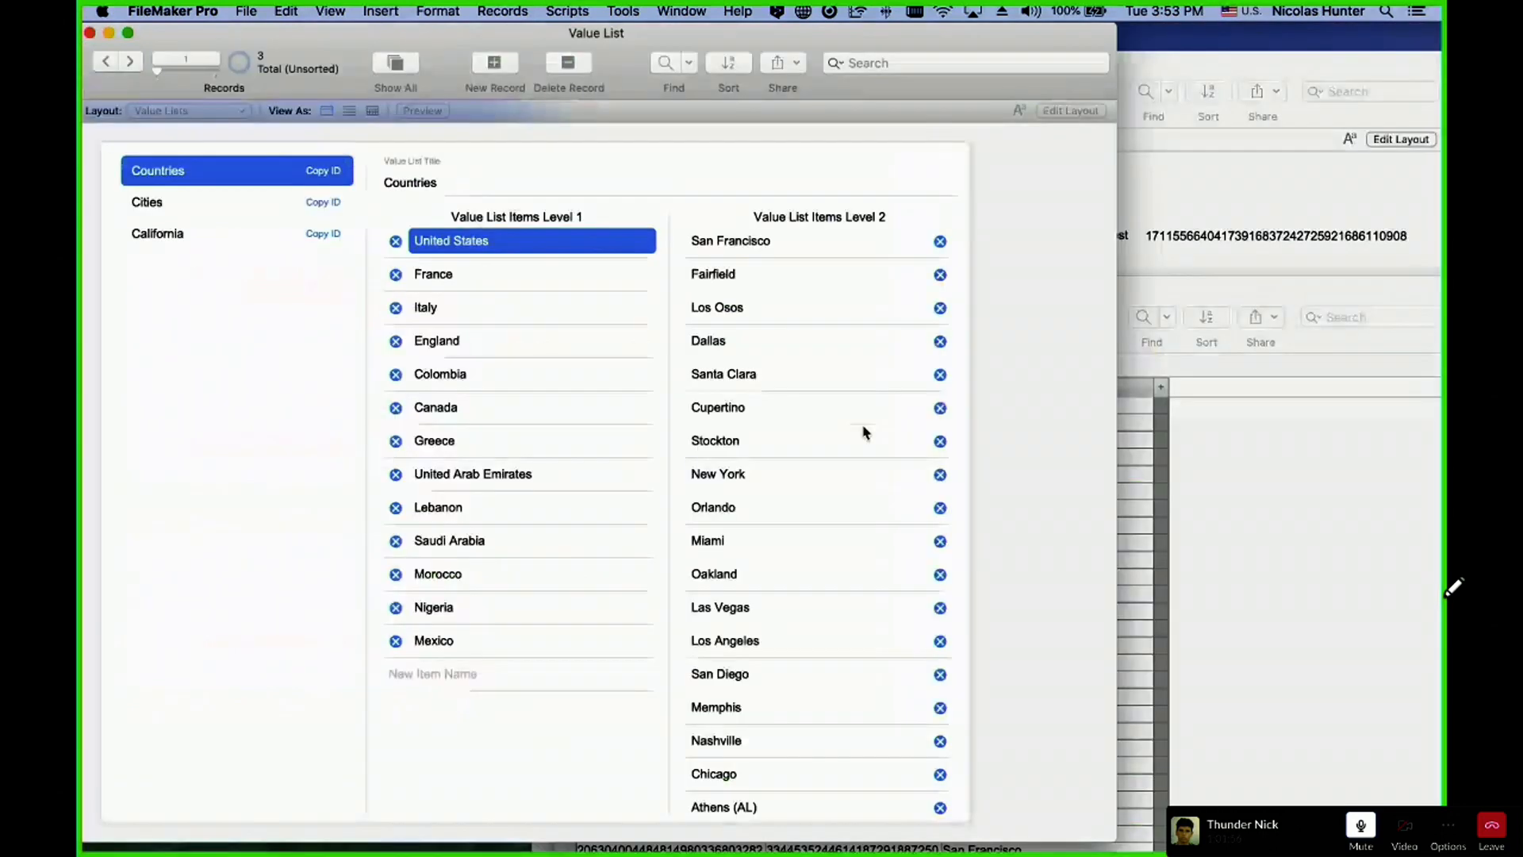
- Try Canada and England as the Claris company's Country and display the full looked-up _IDf Country value
{"action": "left_click_drag", "start_coordinate": [655, 50], "coordinate": [1178, 530]}
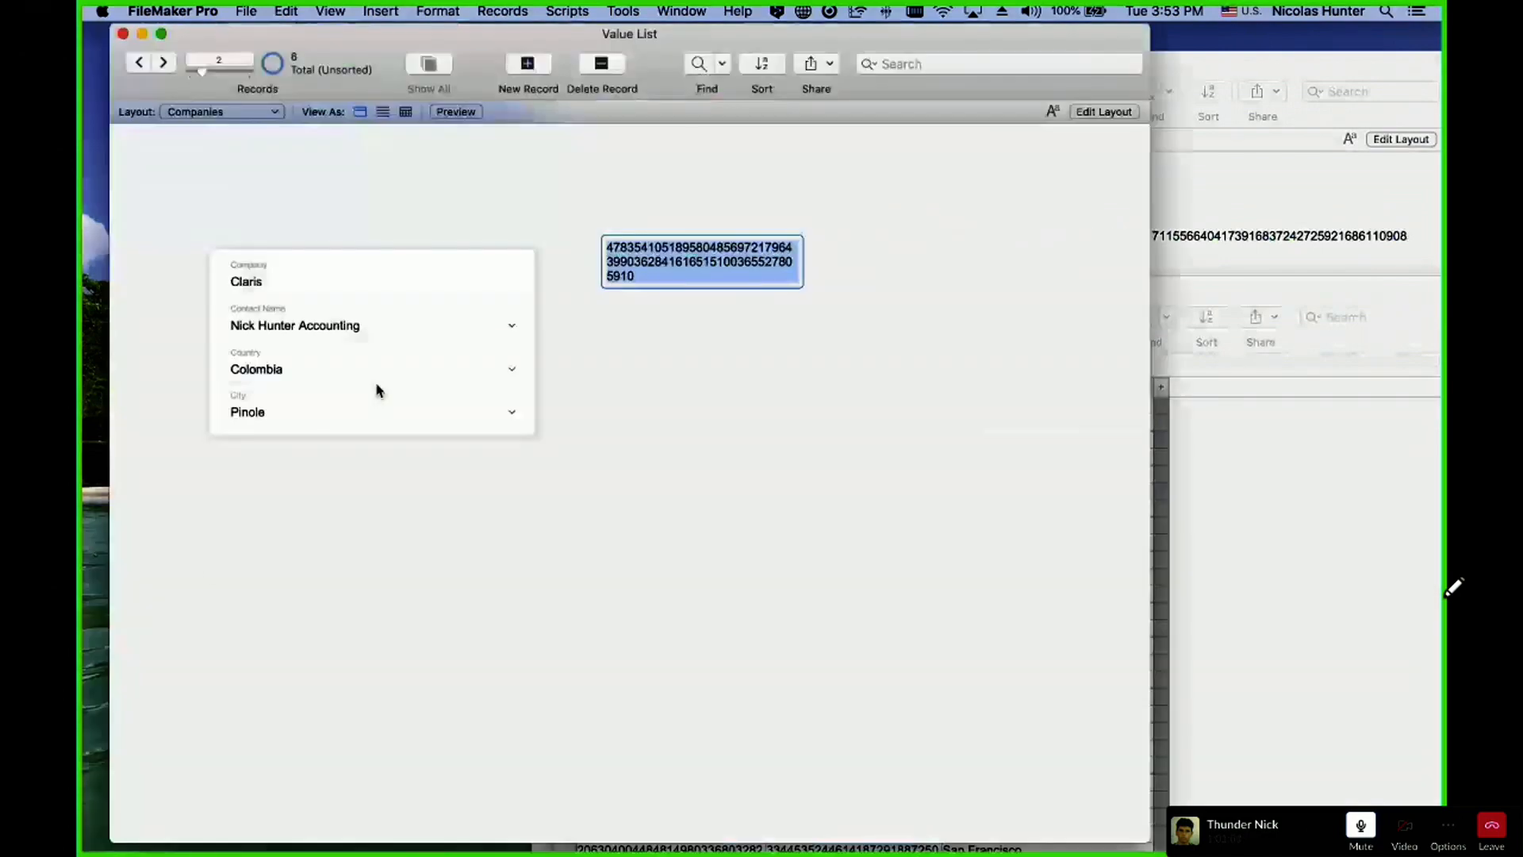
{"action": "left_click", "coordinate": [361, 376]}
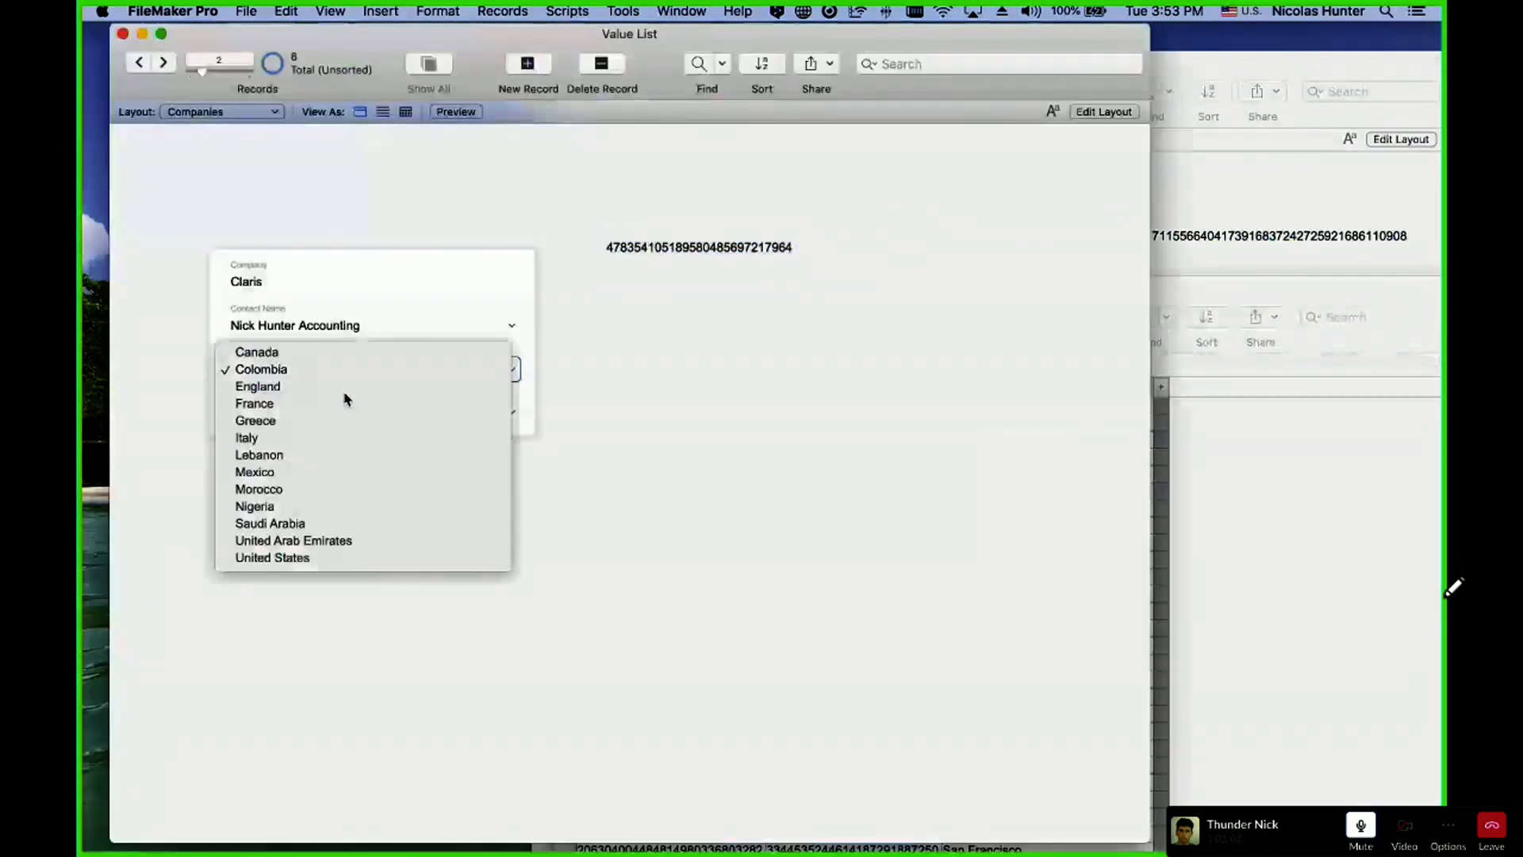
{"action": "left_click", "coordinate": [345, 388]}
{"action": "left_click", "coordinate": [333, 363]}
{"action": "left_click", "coordinate": [332, 336]}
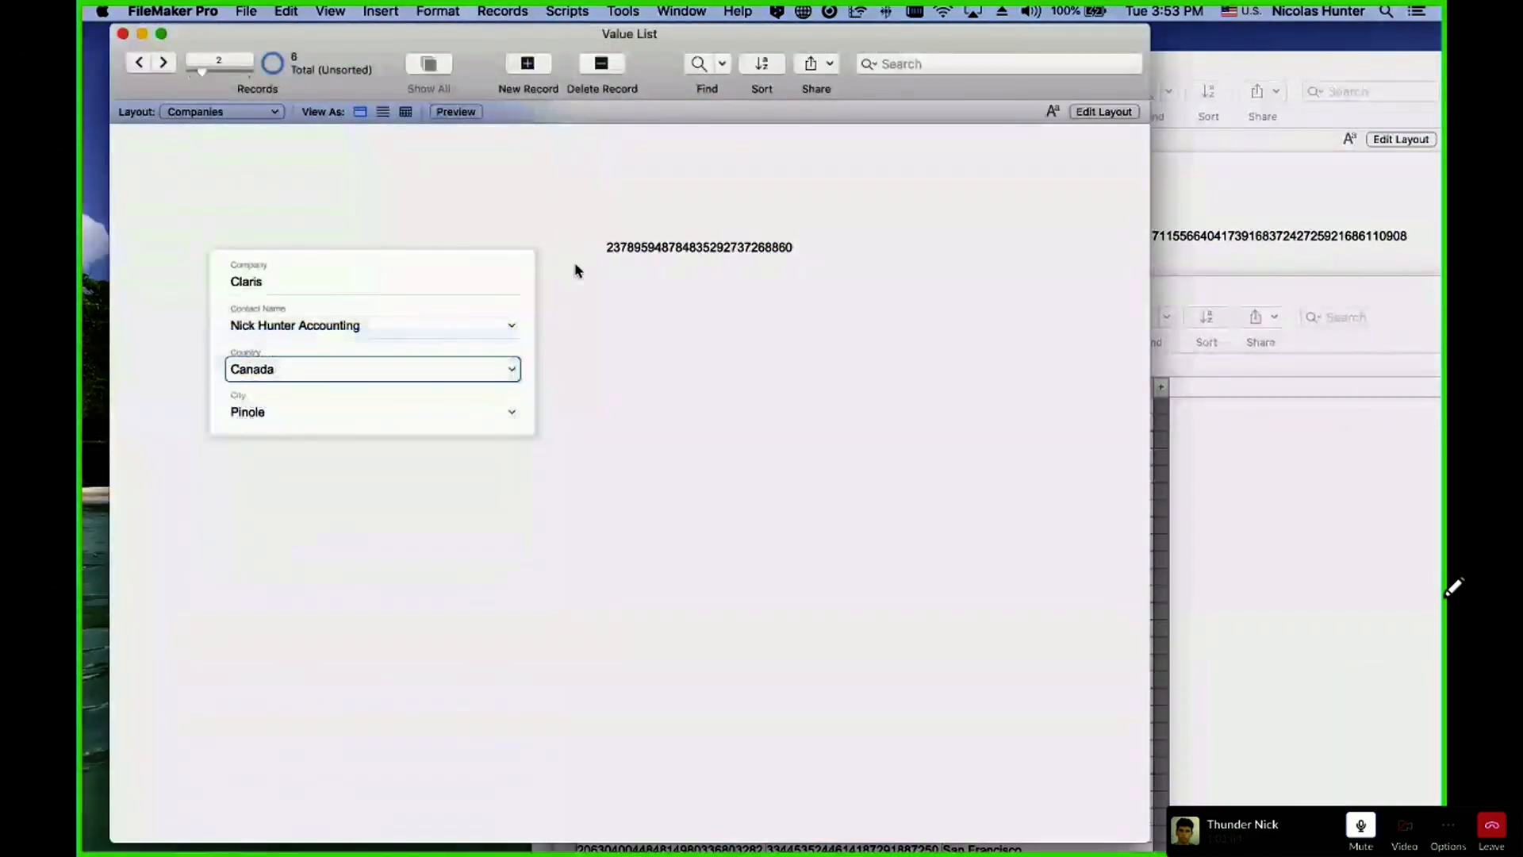
{"action": "left_click", "coordinate": [393, 367]}
{"action": "left_click", "coordinate": [364, 405]}
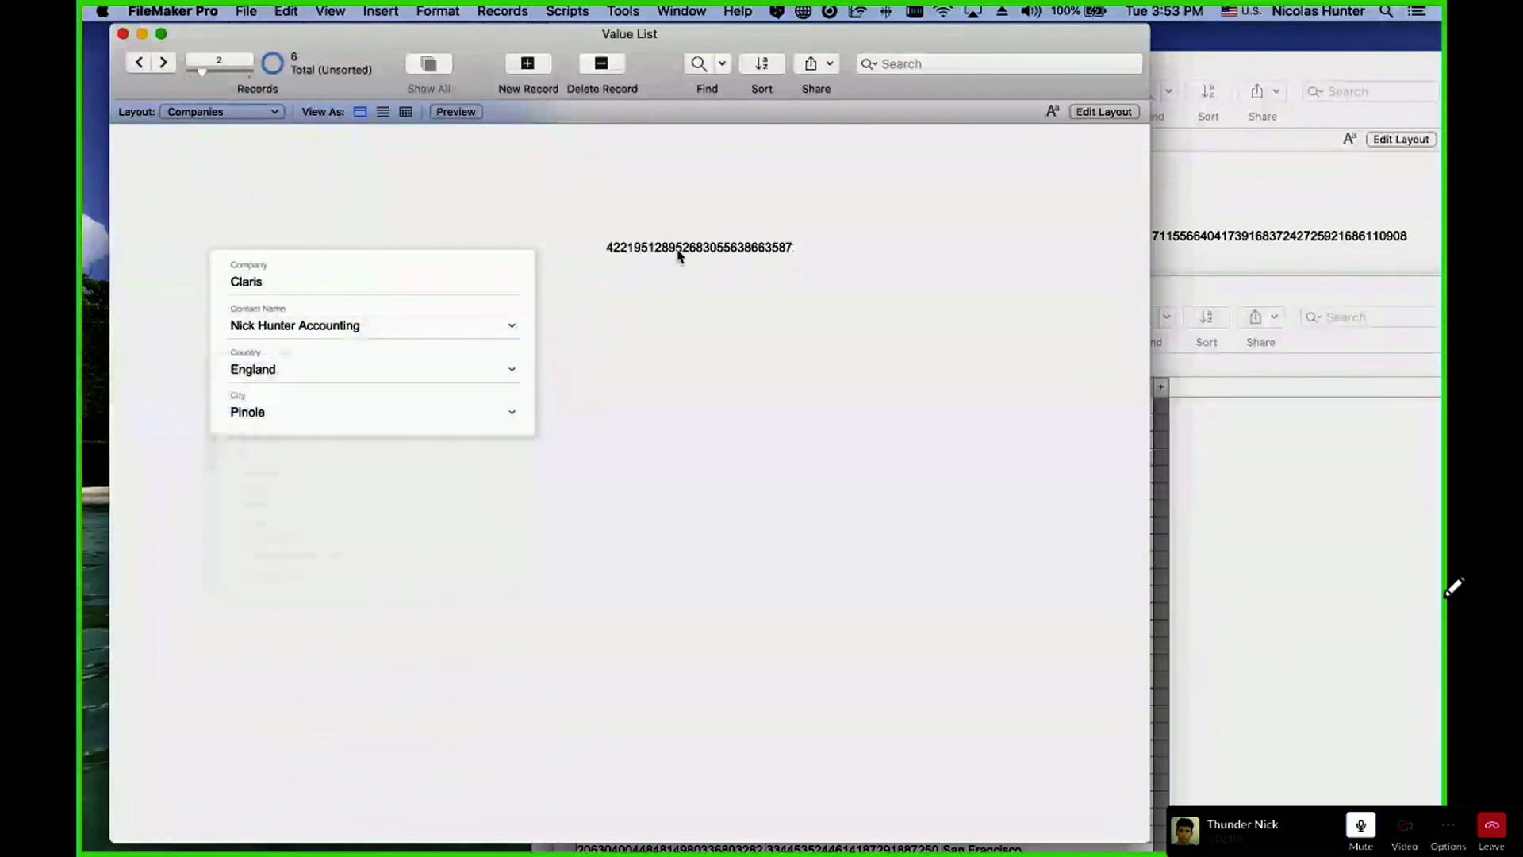
{"action": "left_click", "coordinate": [676, 250]}
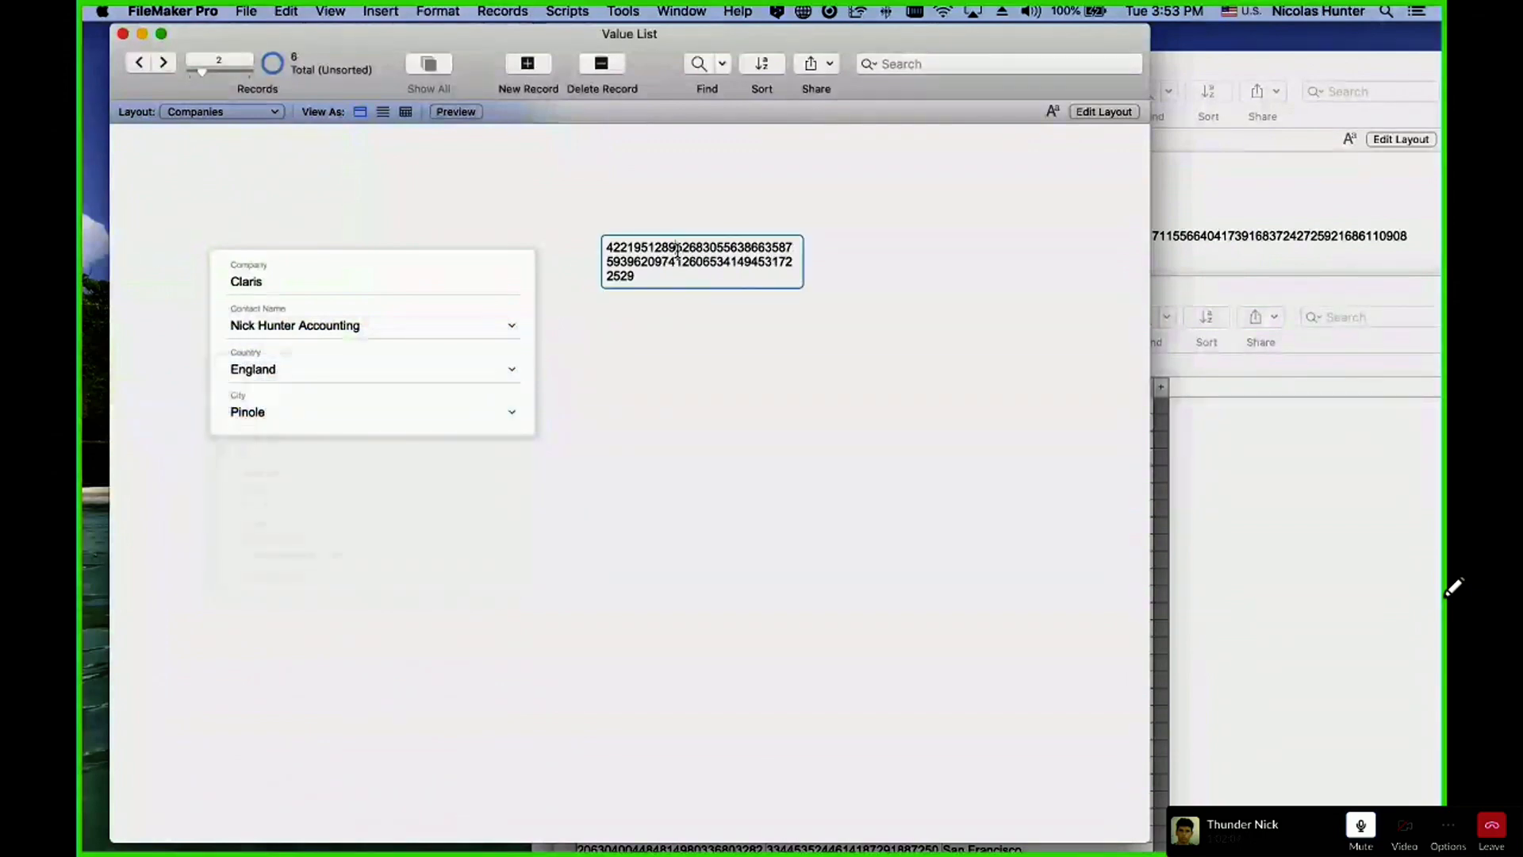
- Show the Value List Items L2 records as a table in the second window
{"action": "left_click", "coordinate": [1228, 468]}
{"action": "left_click", "coordinate": [868, 438]}
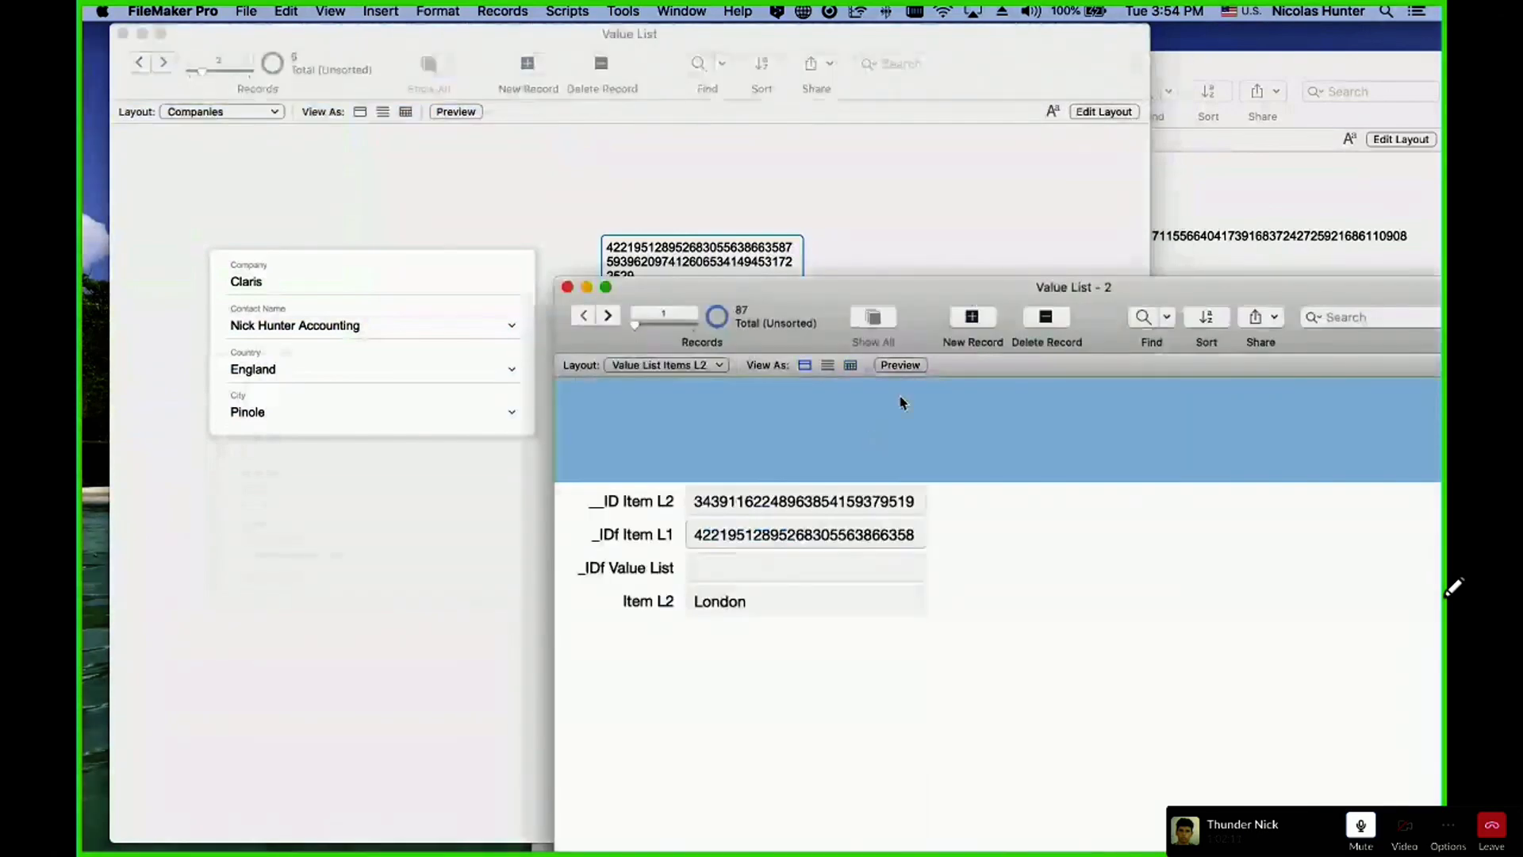
{"action": "left_click", "coordinate": [850, 366]}
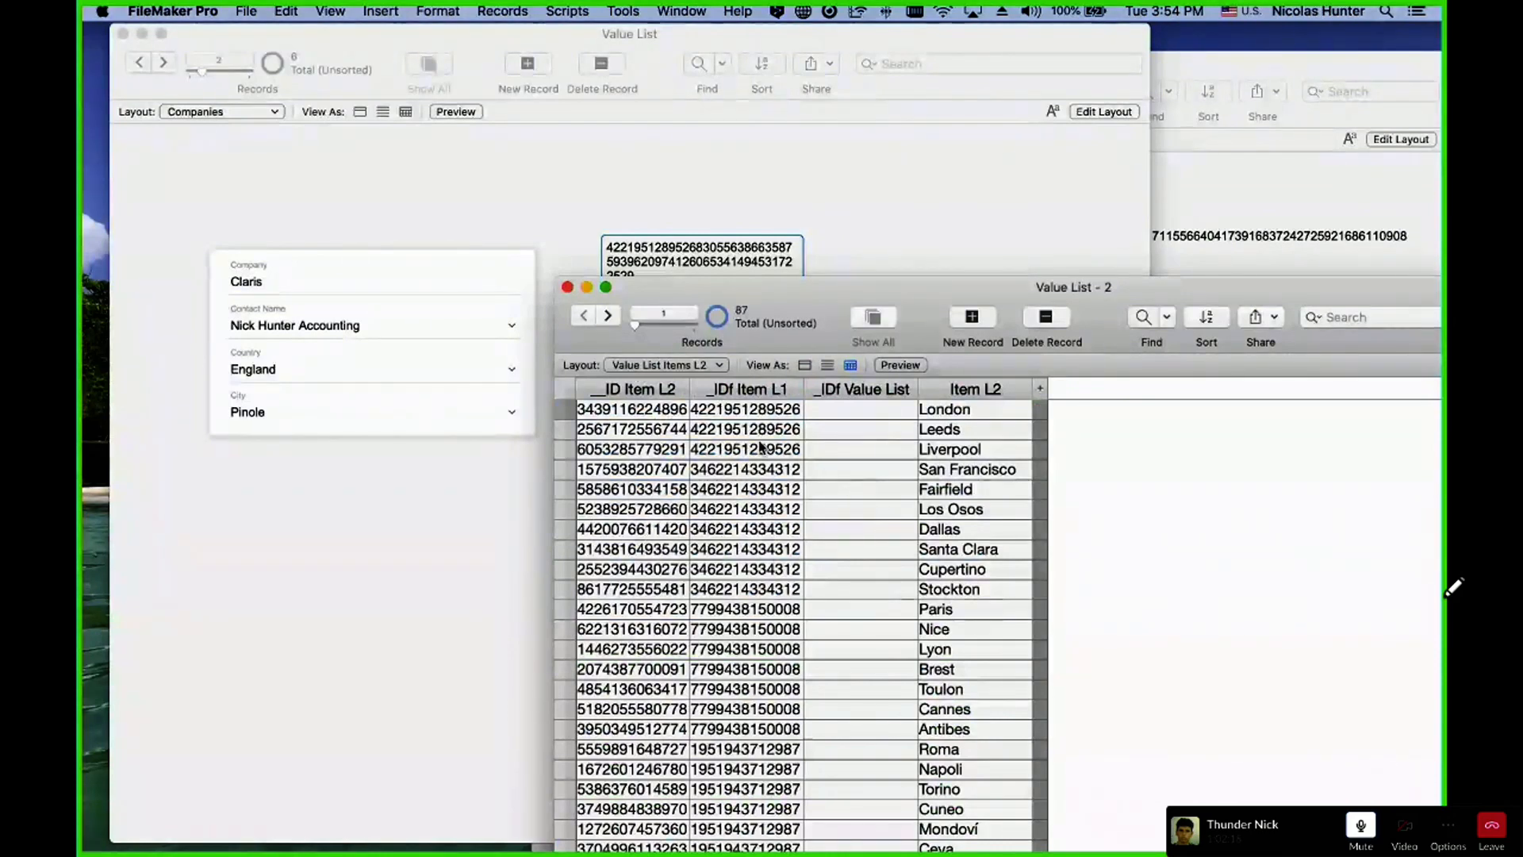
- Copy the Claris record's country ID for England and find the Value List Items L2 records whose _IDf Item L1 matches it
{"action": "left_click", "coordinate": [657, 246]}
{"action": "key", "text": "super+c"}
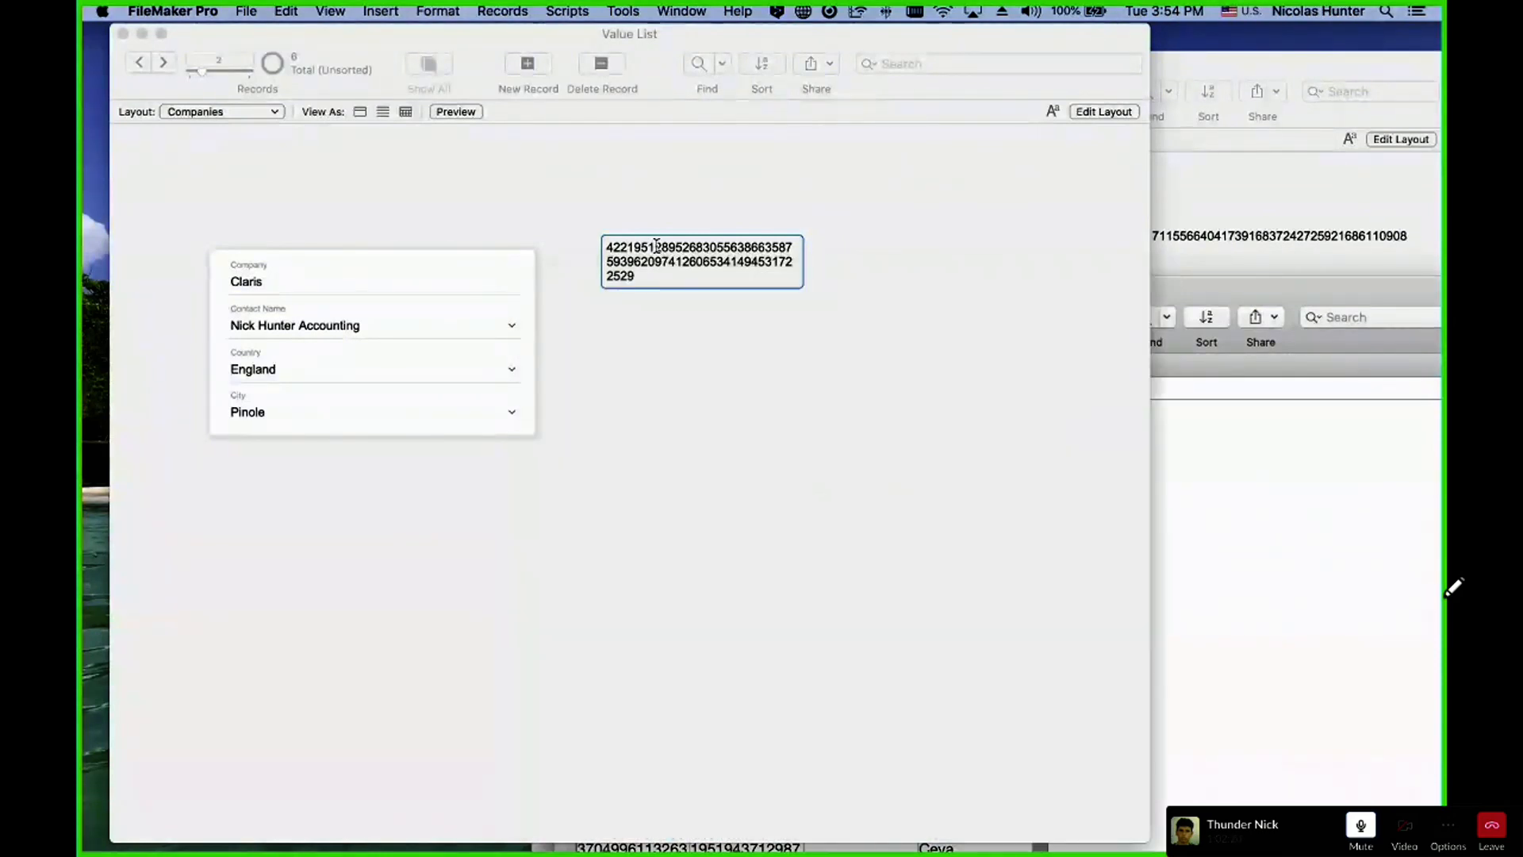
{"action": "double_click", "coordinate": [657, 248]}
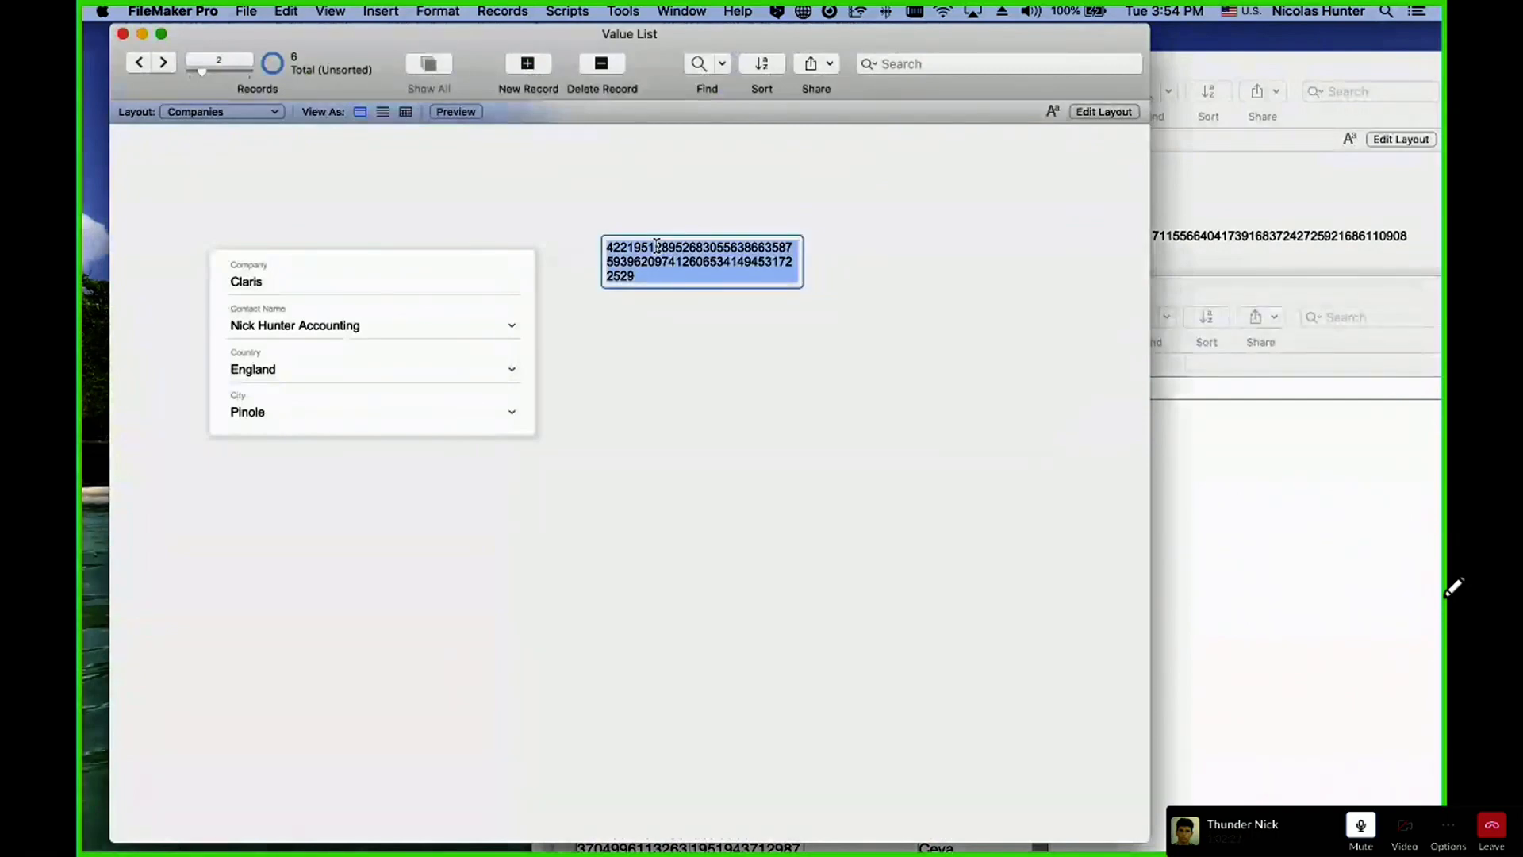
{"action": "left_click", "coordinate": [1403, 602]}
{"action": "key", "text": "super+f"}
{"action": "left_click", "coordinate": [755, 411]}
{"action": "key", "text": "super+v"}
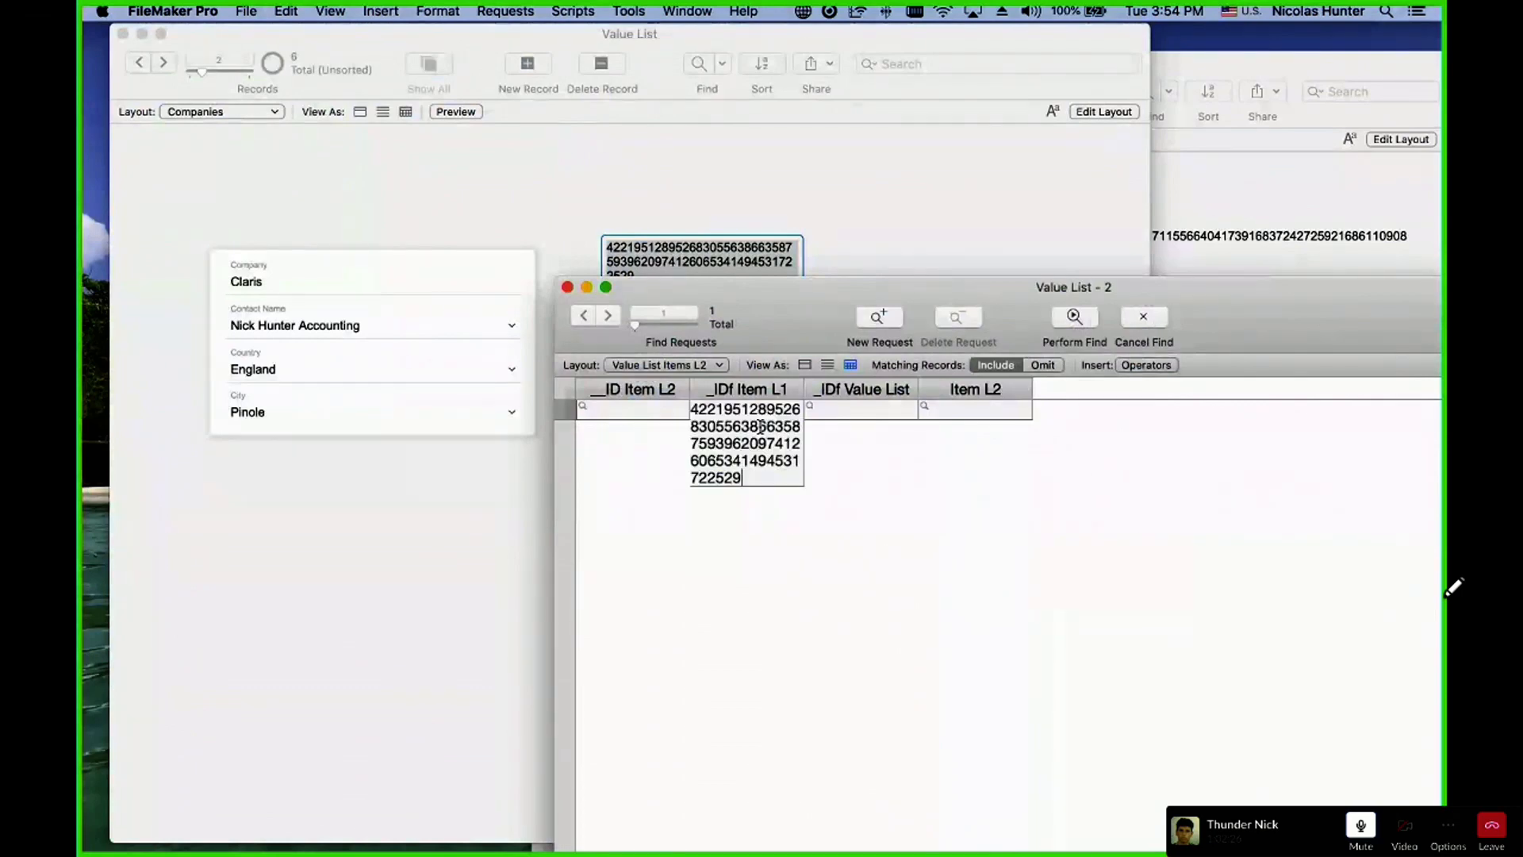
{"action": "key", "text": "Return"}
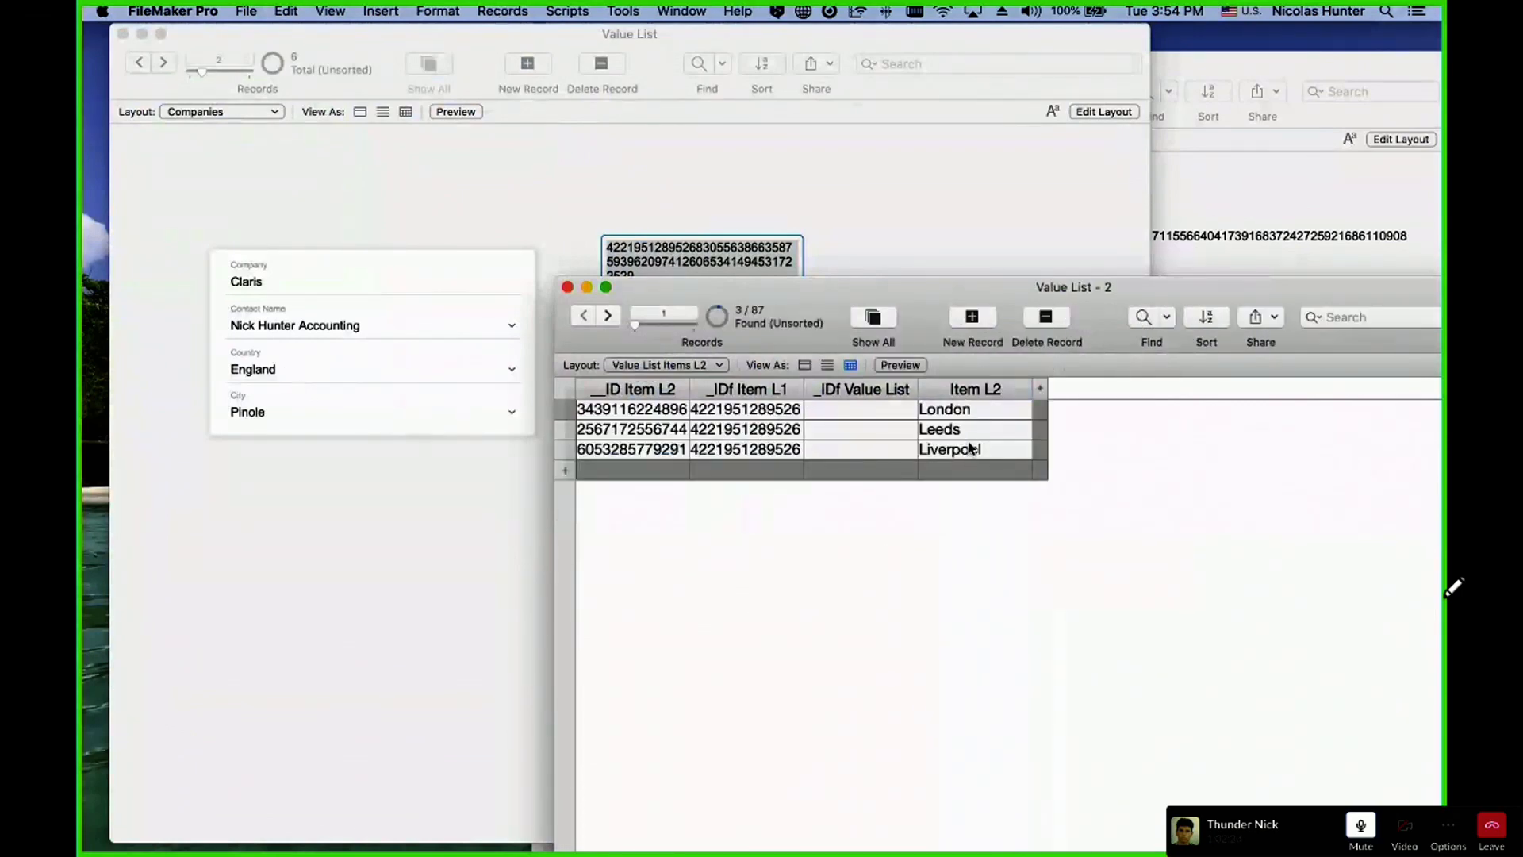
- Set the Claris company's Country to Greece on the Companies layout
{"action": "left_click", "coordinate": [221, 399]}
{"action": "left_click", "coordinate": [244, 369]}
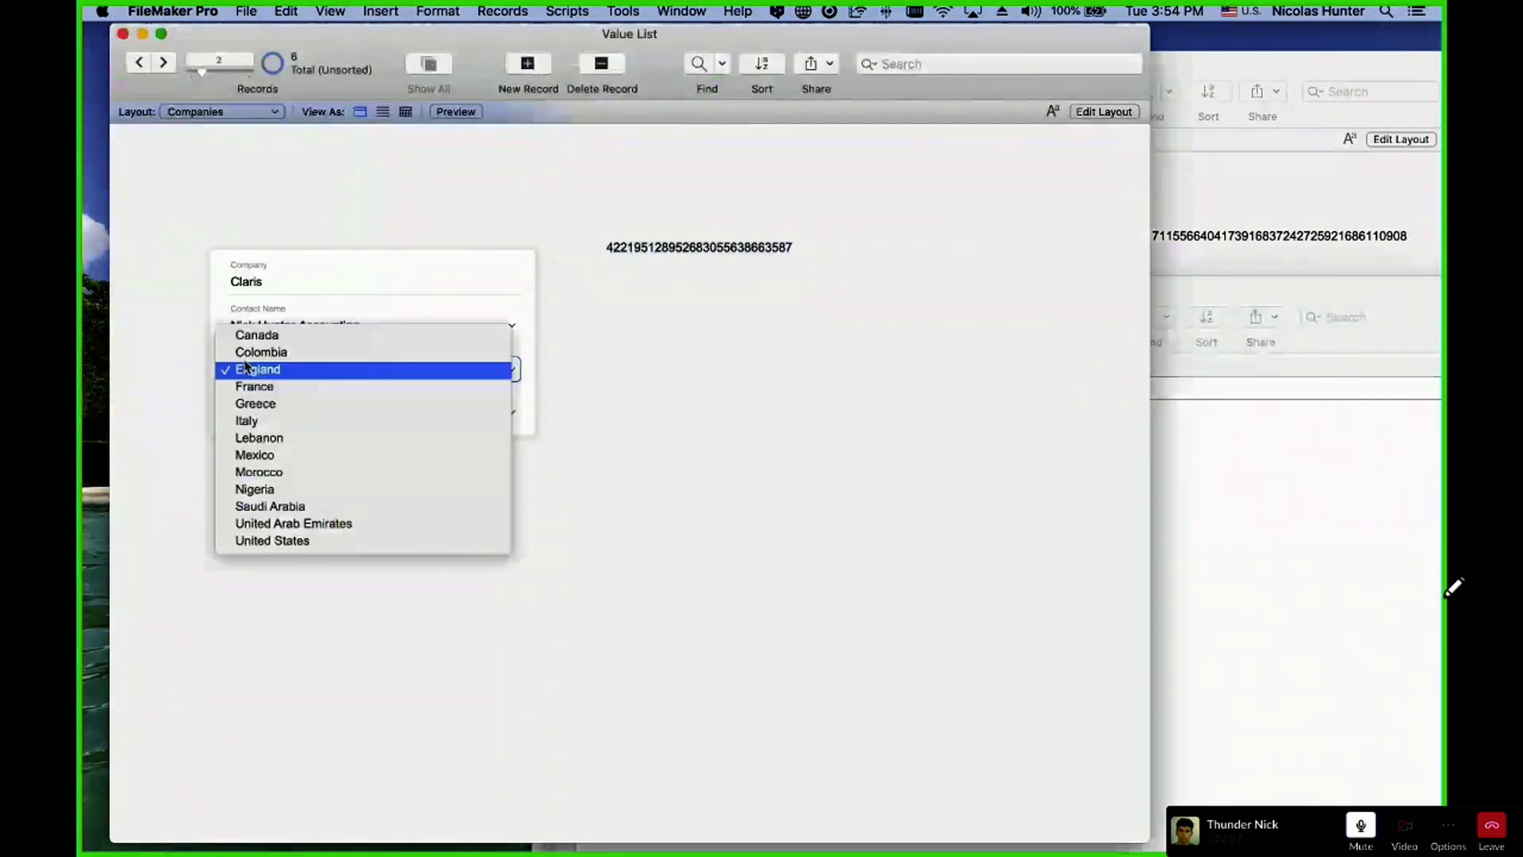
{"action": "left_click", "coordinate": [256, 404]}
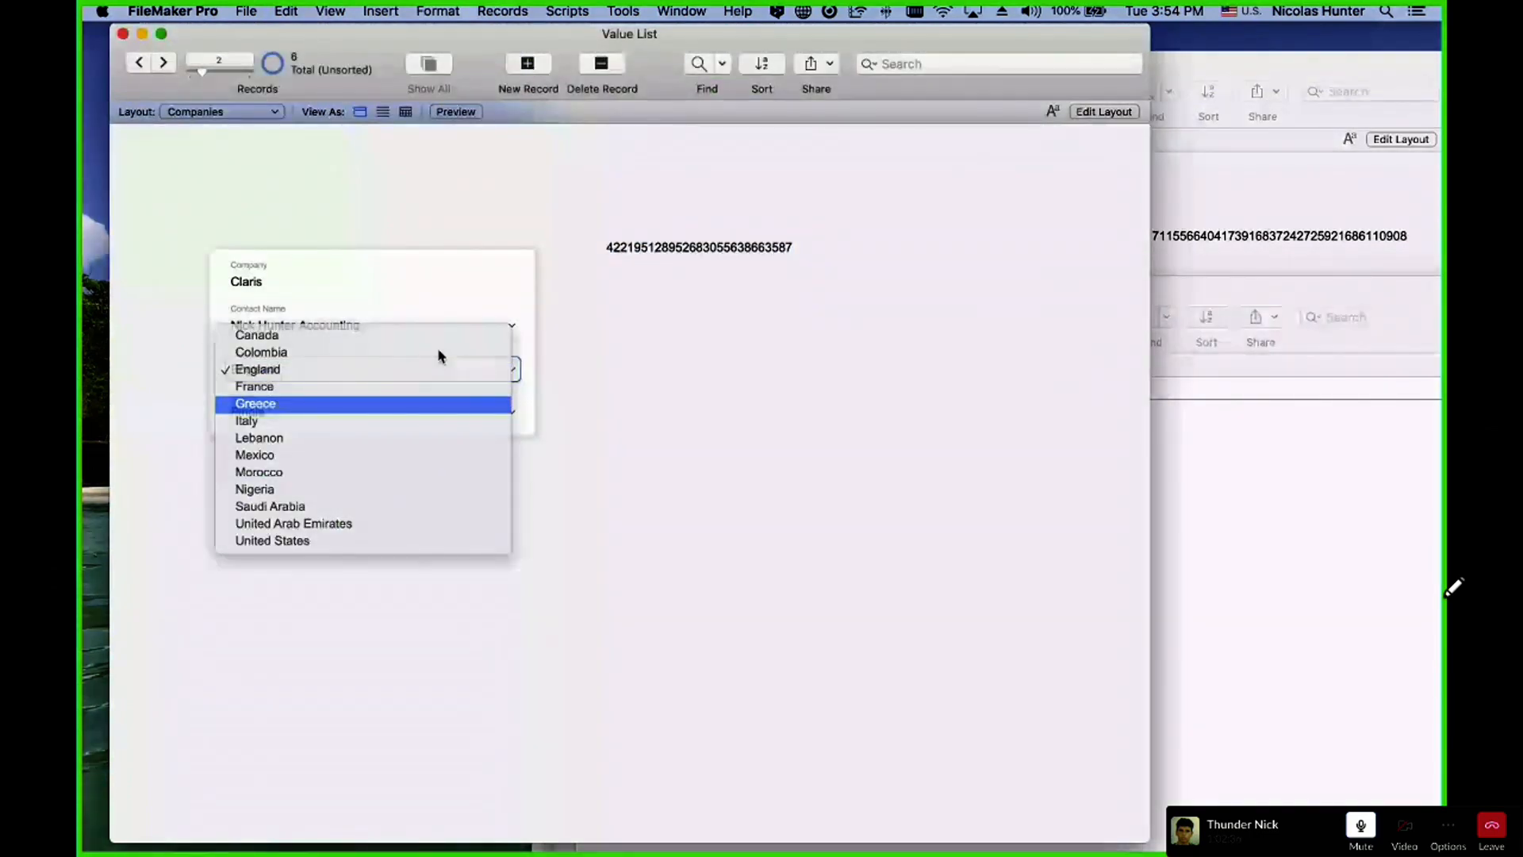
- Copy the looked-up ID for Greece and find the Value List Items L2 records with that ID in _IDf Item L1
{"action": "left_click", "coordinate": [698, 247]}
{"action": "key", "text": "super+a"}
{"action": "key", "text": "super+c"}
{"action": "left_click", "coordinate": [1190, 515]}
{"action": "key", "text": "super+f"}
{"action": "left_click", "coordinate": [740, 412]}
{"action": "key", "text": "super+v"}
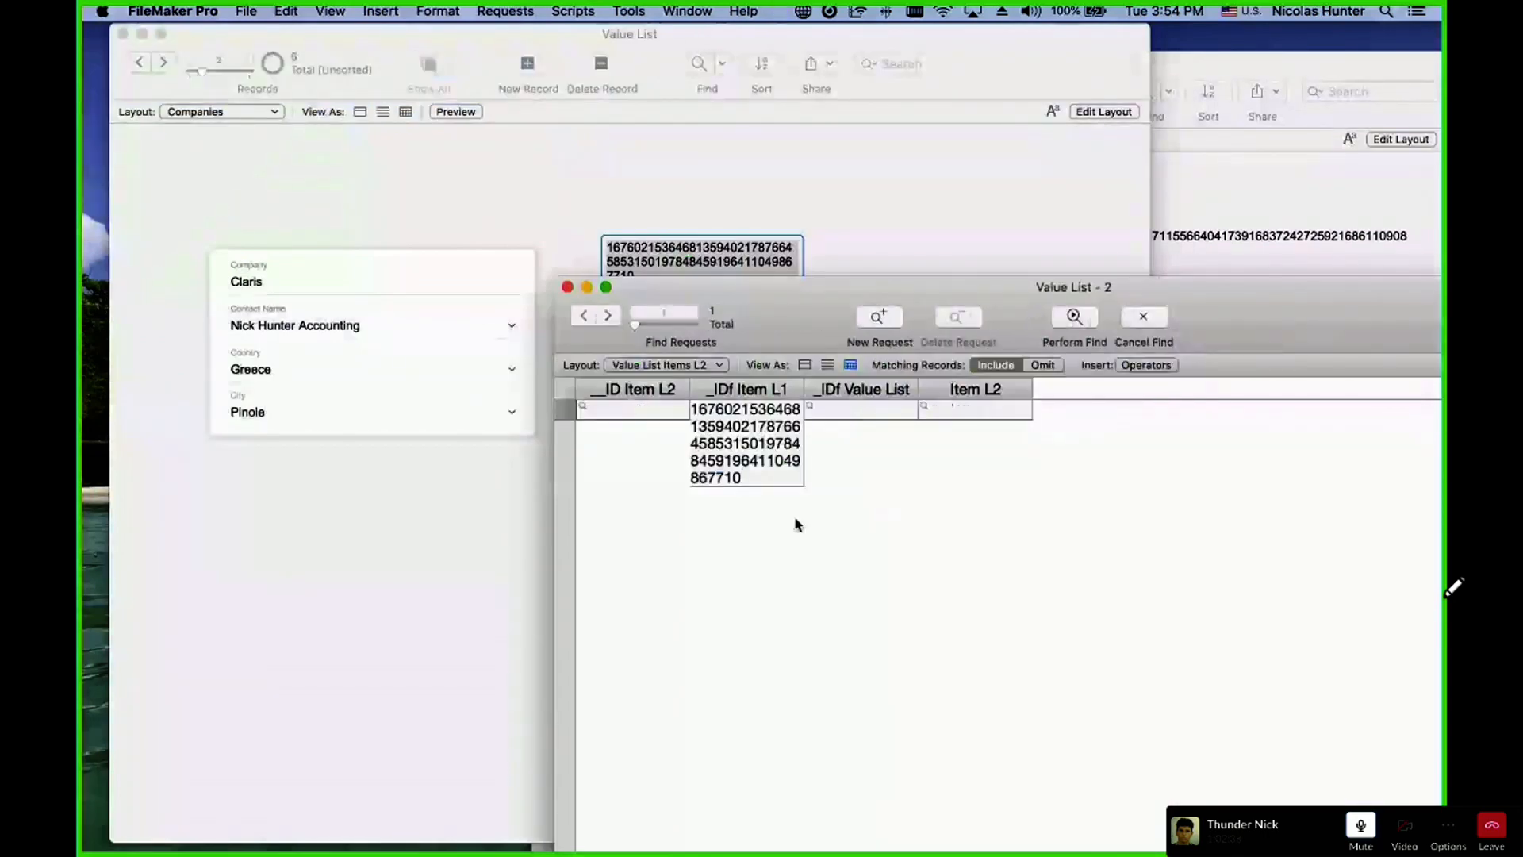
{"action": "key", "text": "Return"}
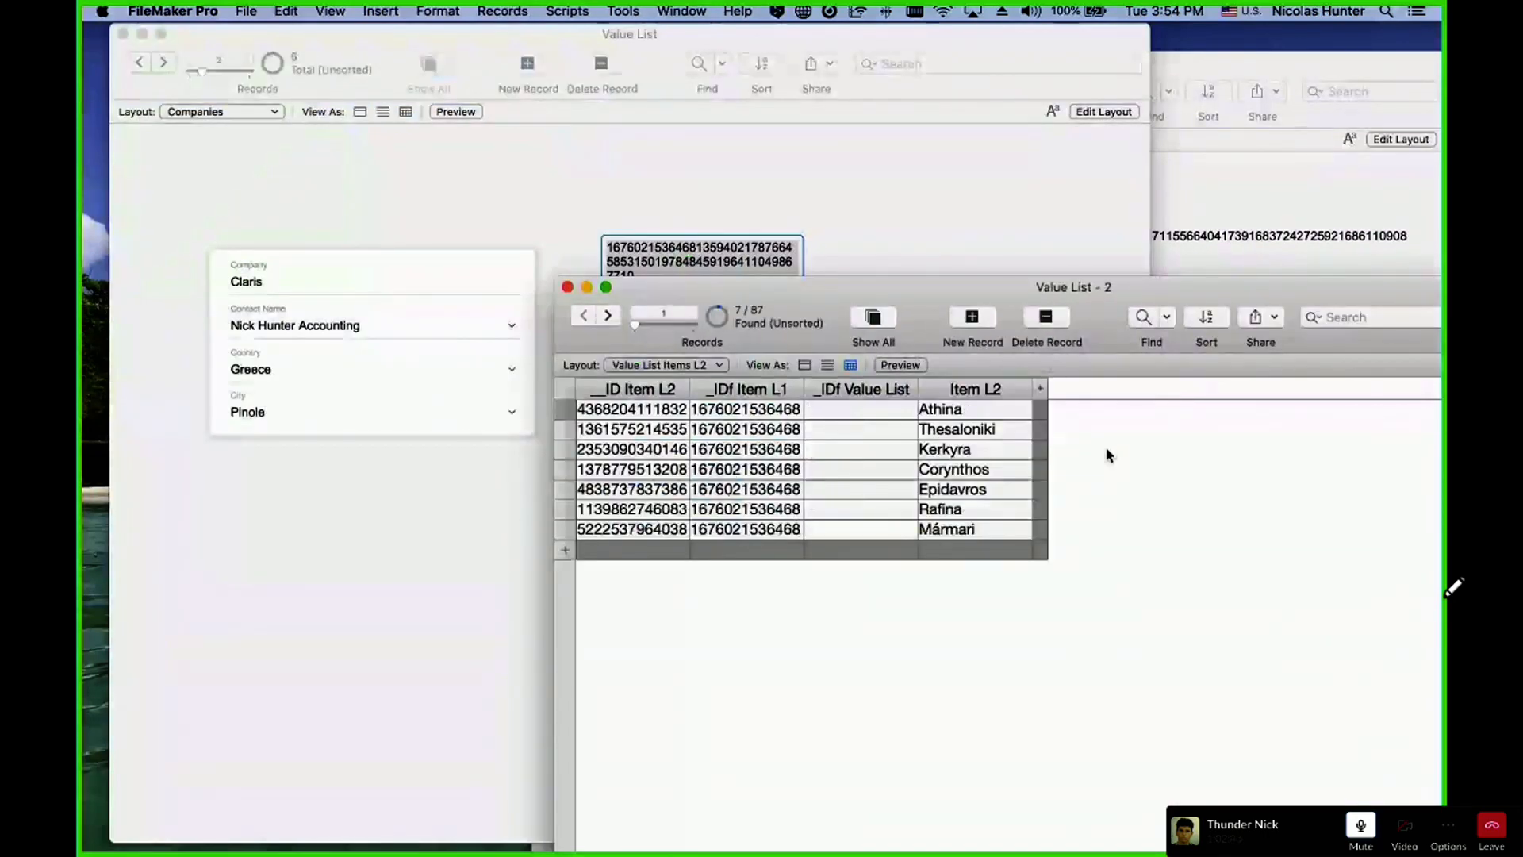
- Return to the Companies window and open its layout for editing
{"action": "left_click", "coordinate": [960, 231]}
{"action": "left_click", "coordinate": [966, 233]}
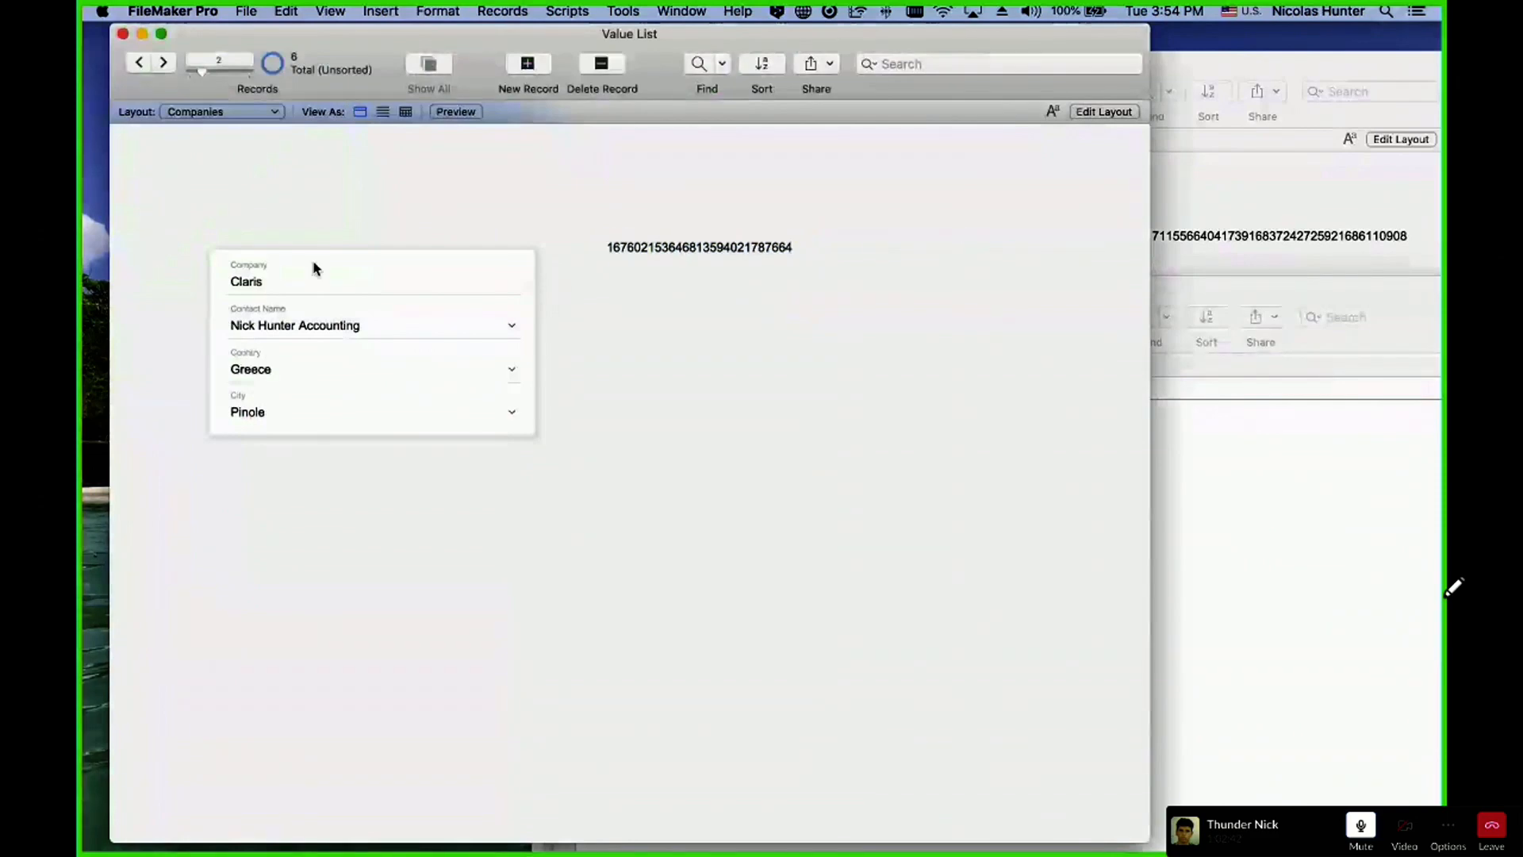
{"action": "key", "text": "super+l"}
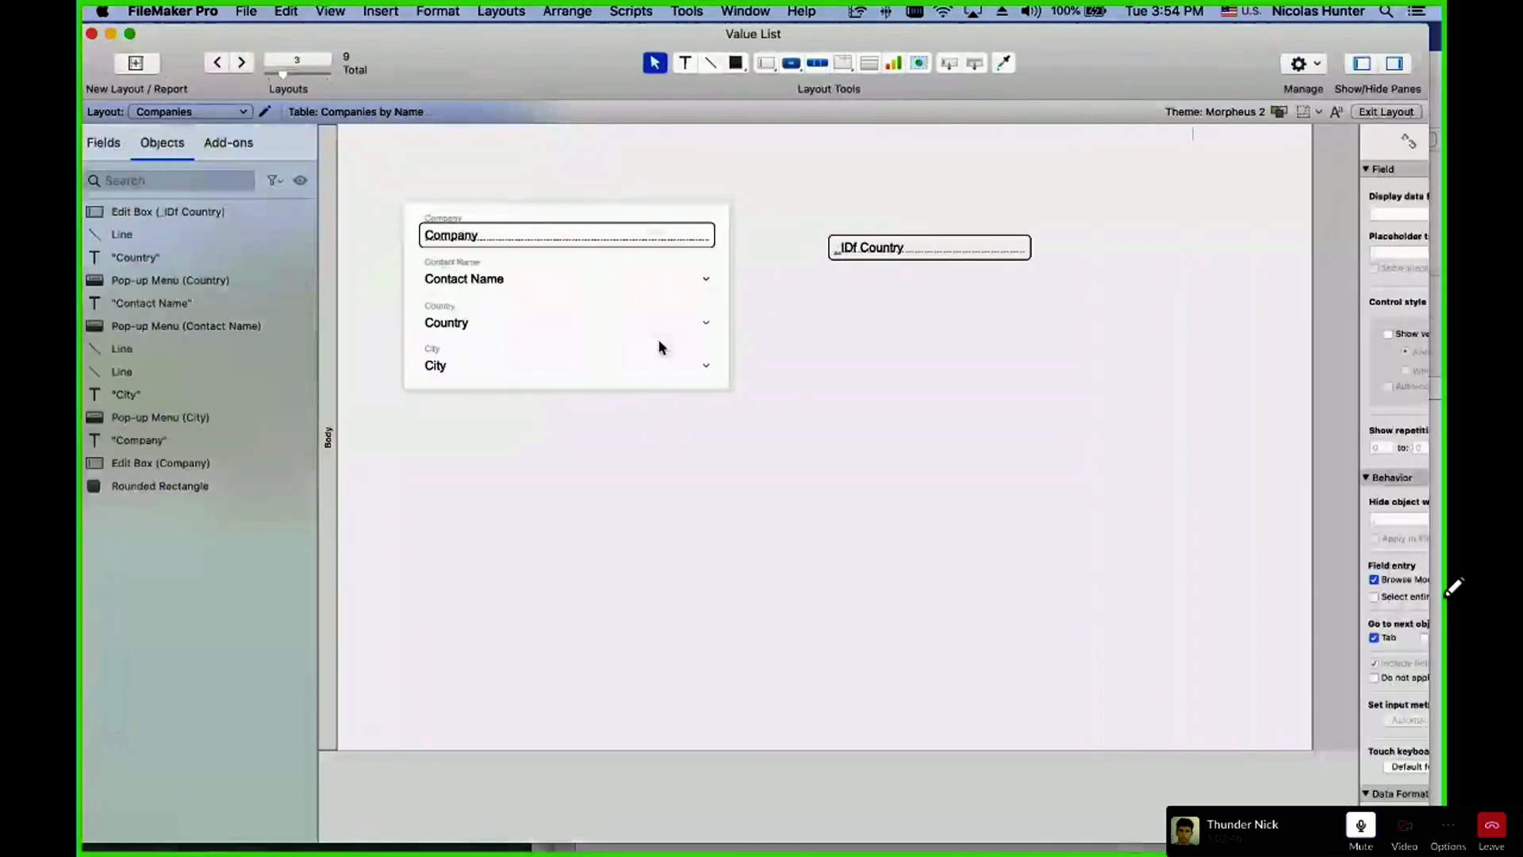
{"action": "left_click", "coordinate": [877, 63]}
{"action": "left_click_drag", "start_coordinate": [839, 334], "coordinate": [1165, 701]}
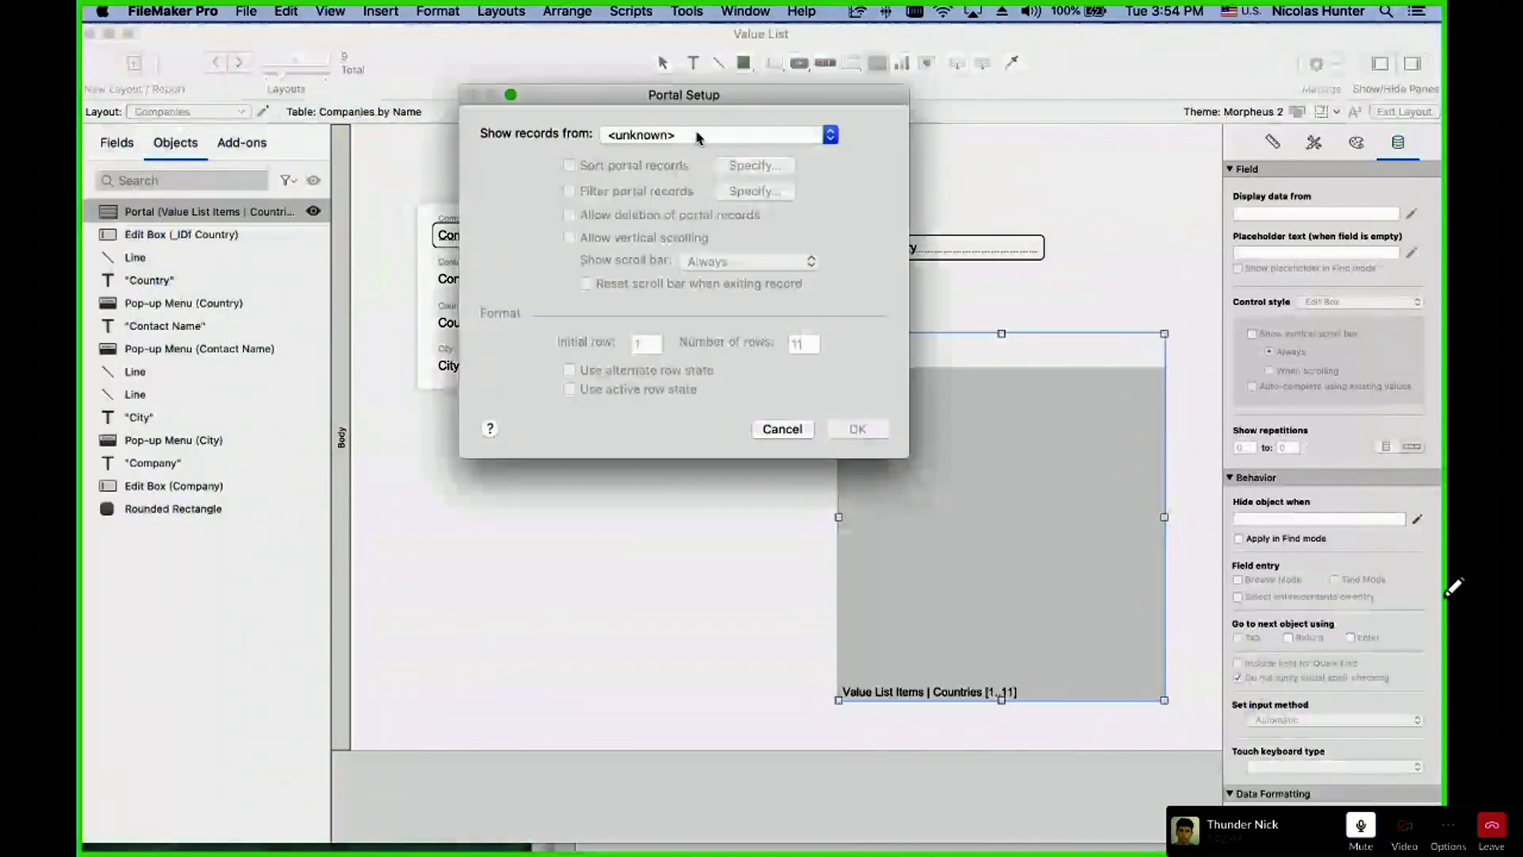
{"action": "left_click", "coordinate": [698, 135]}
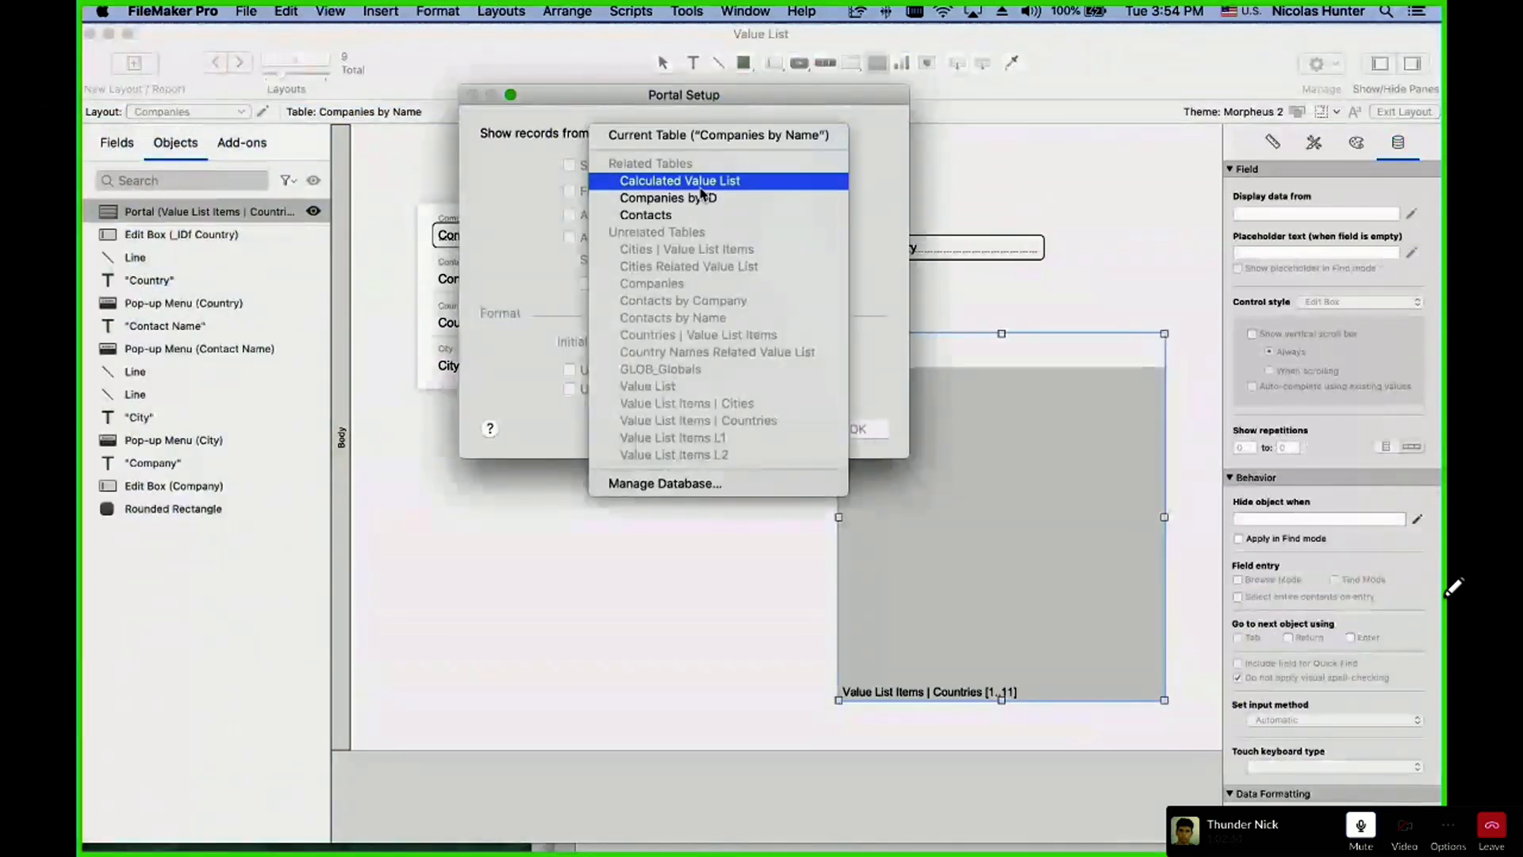
{"action": "left_click", "coordinate": [726, 135]}
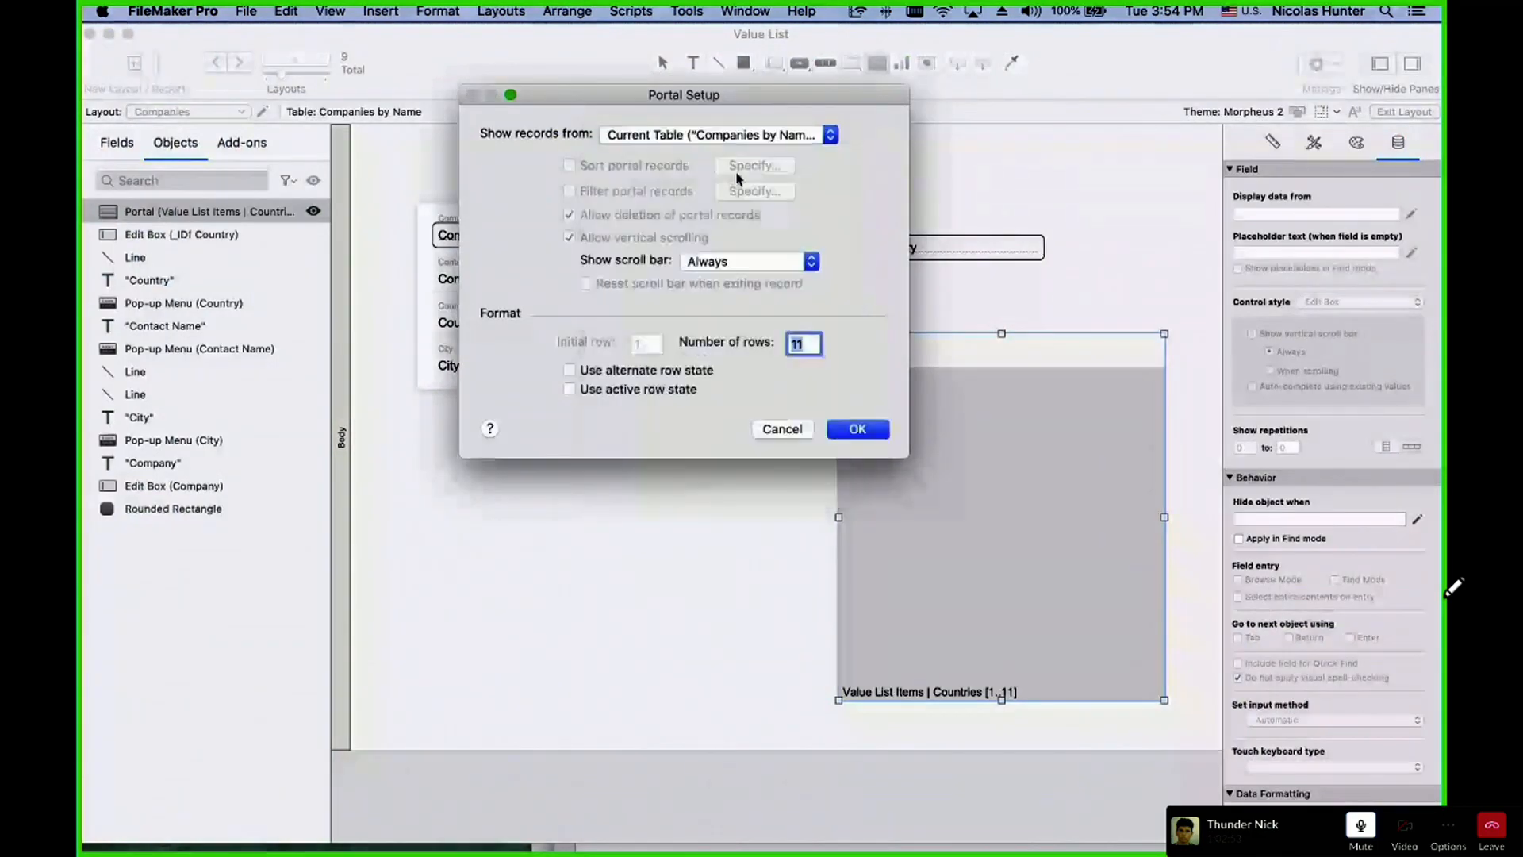
{"action": "left_click", "coordinate": [709, 138]}
{"action": "key", "text": "Escape"}
{"action": "key", "text": "Escape"}
{"action": "key", "text": "Delete"}
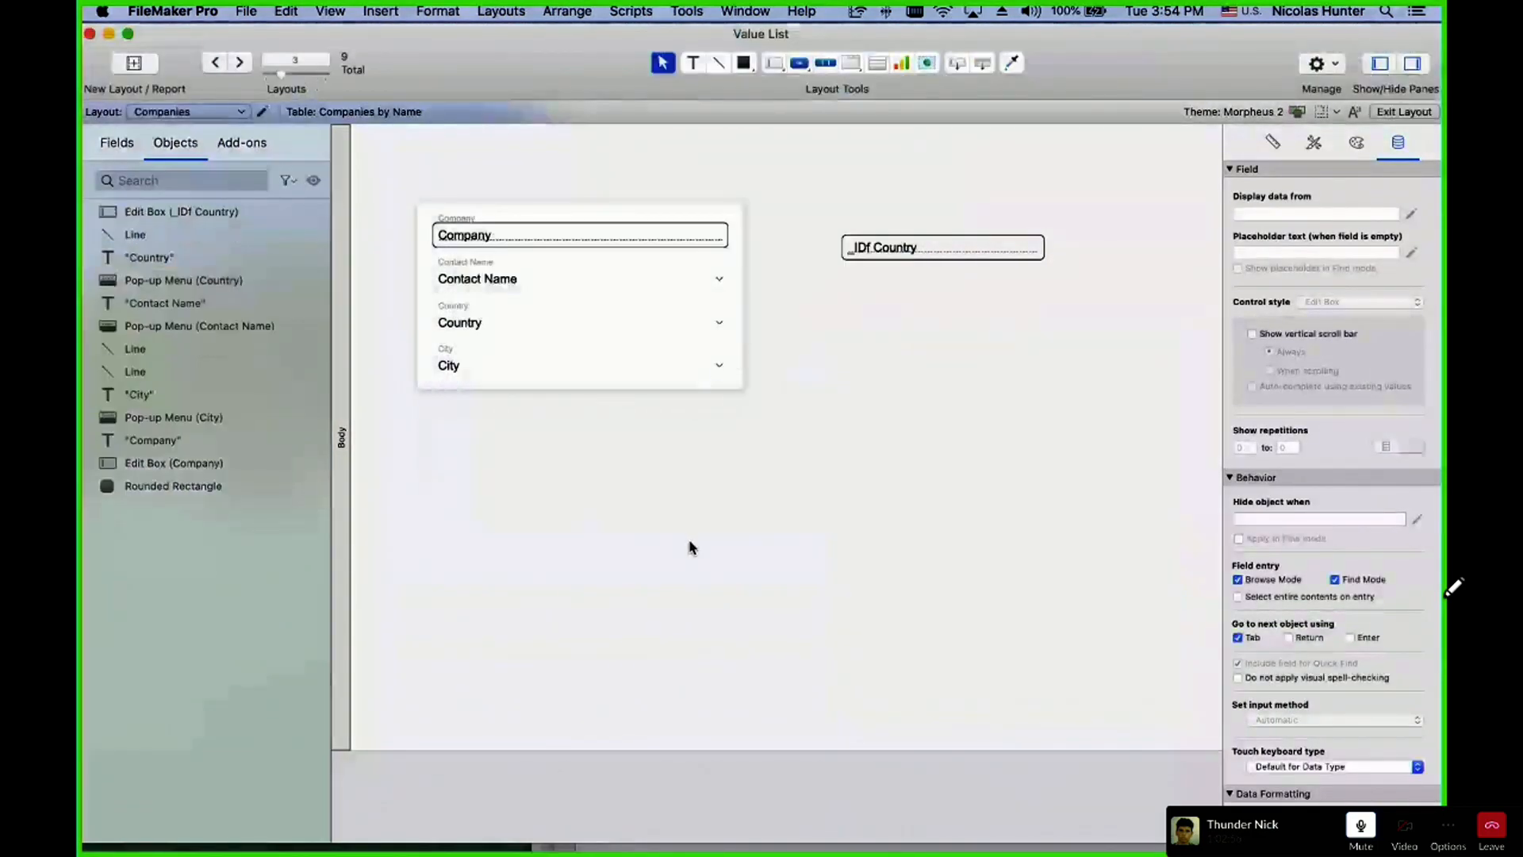
- Examine the table occurrences related to Companies in the relationships graph, leaving it without saving
{"action": "key", "text": "super+shift+d"}
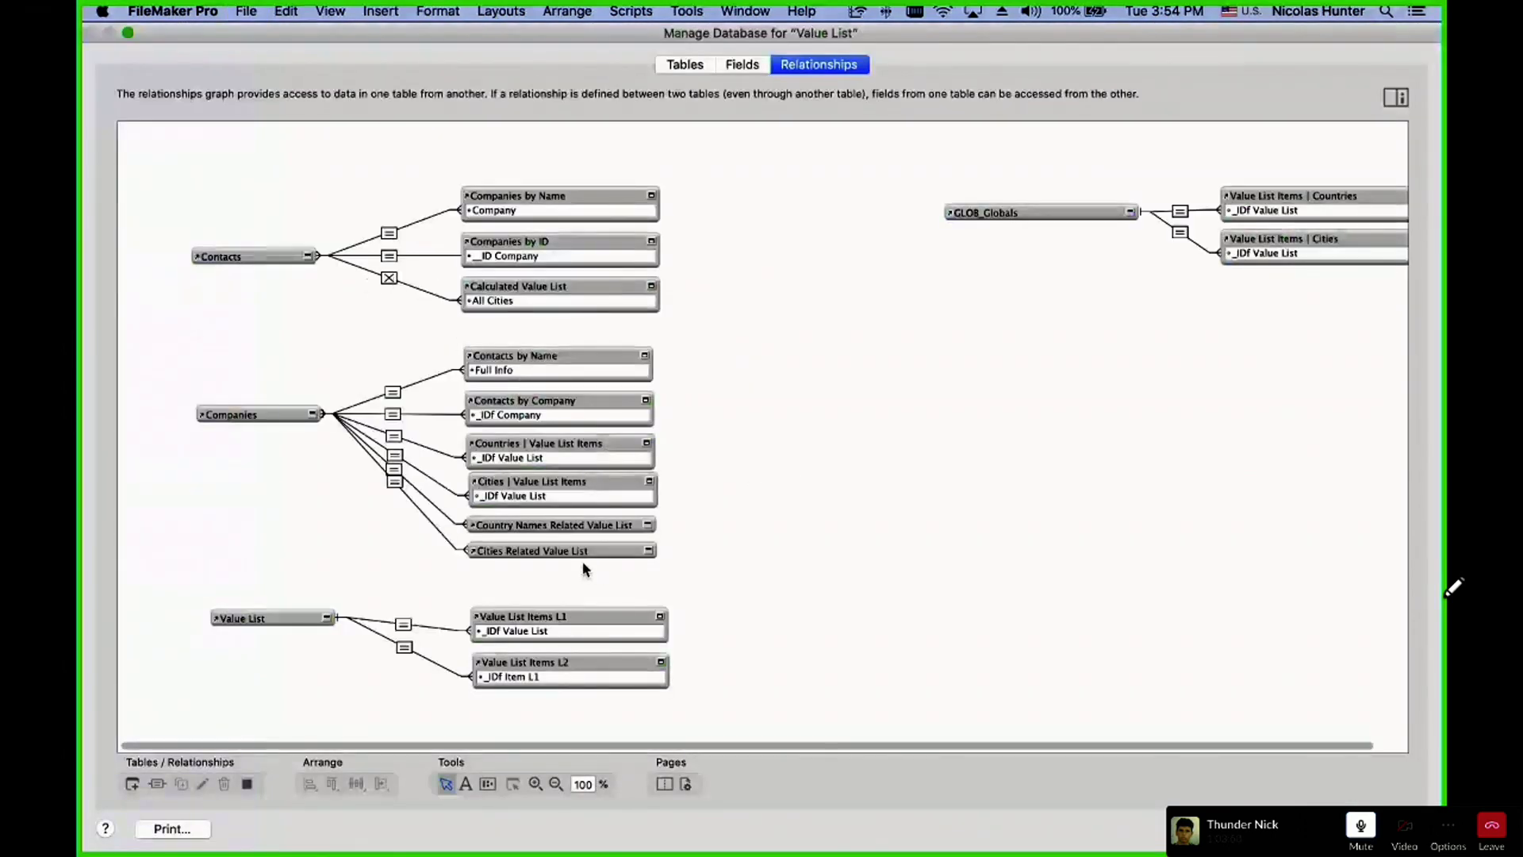
{"action": "left_click", "coordinate": [610, 527]}
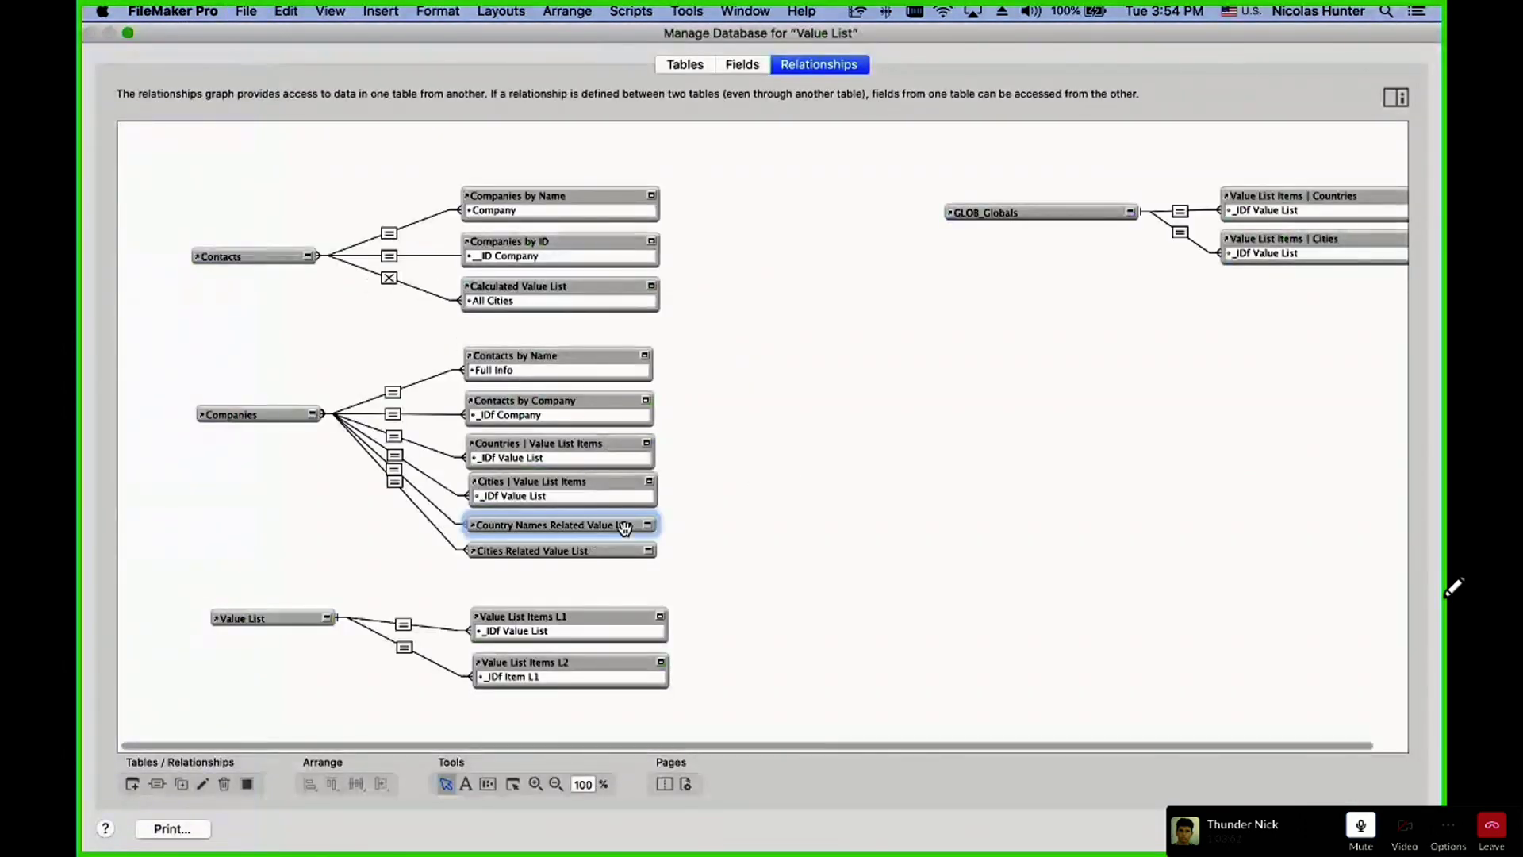
{"action": "left_click", "coordinate": [561, 440]}
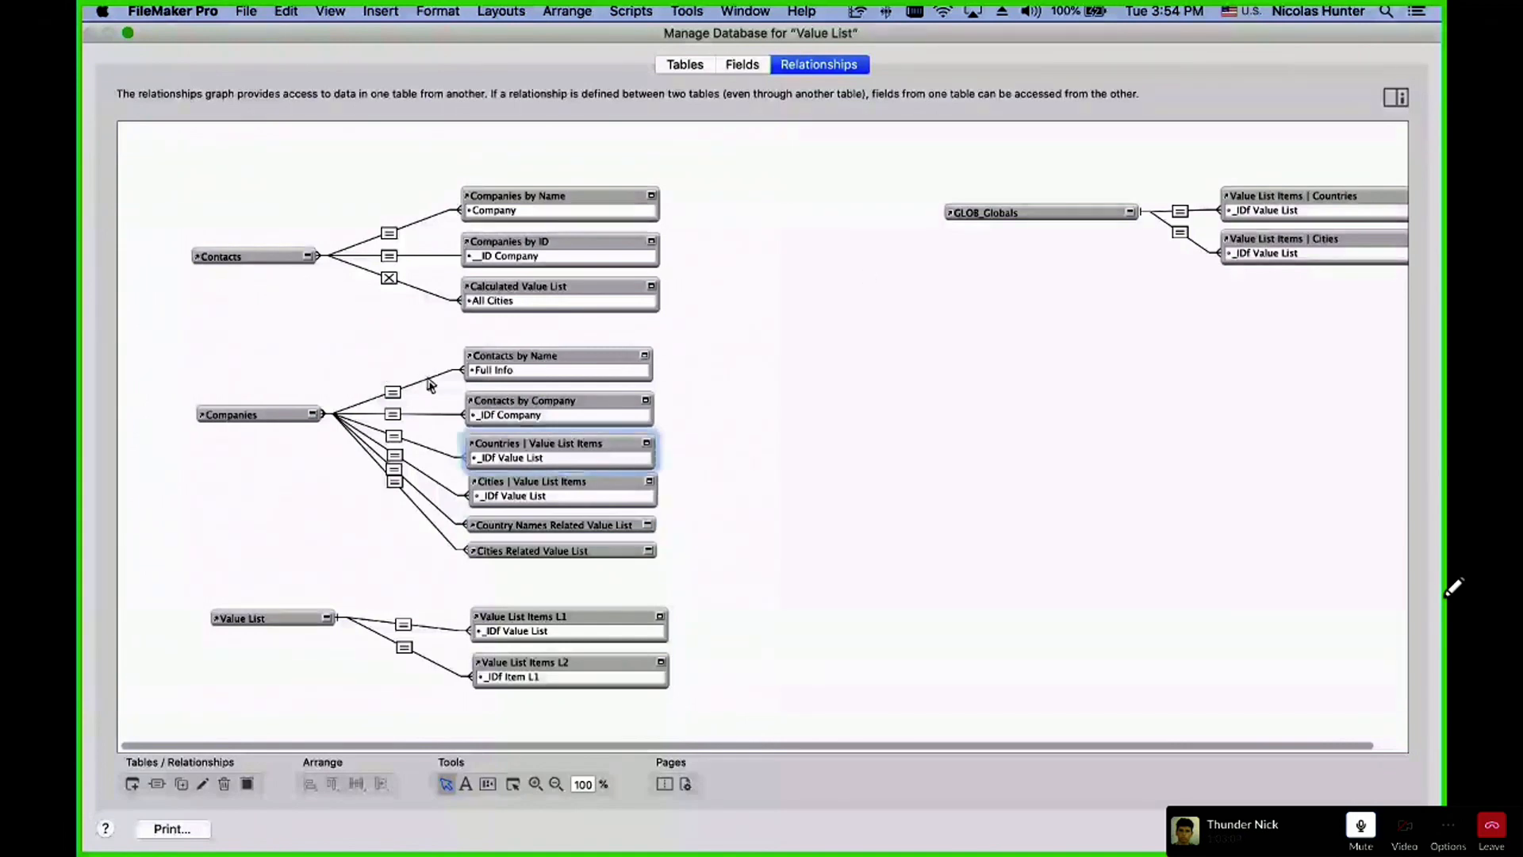
{"action": "key", "text": "Escape"}
{"action": "left_click", "coordinate": [479, 202]}
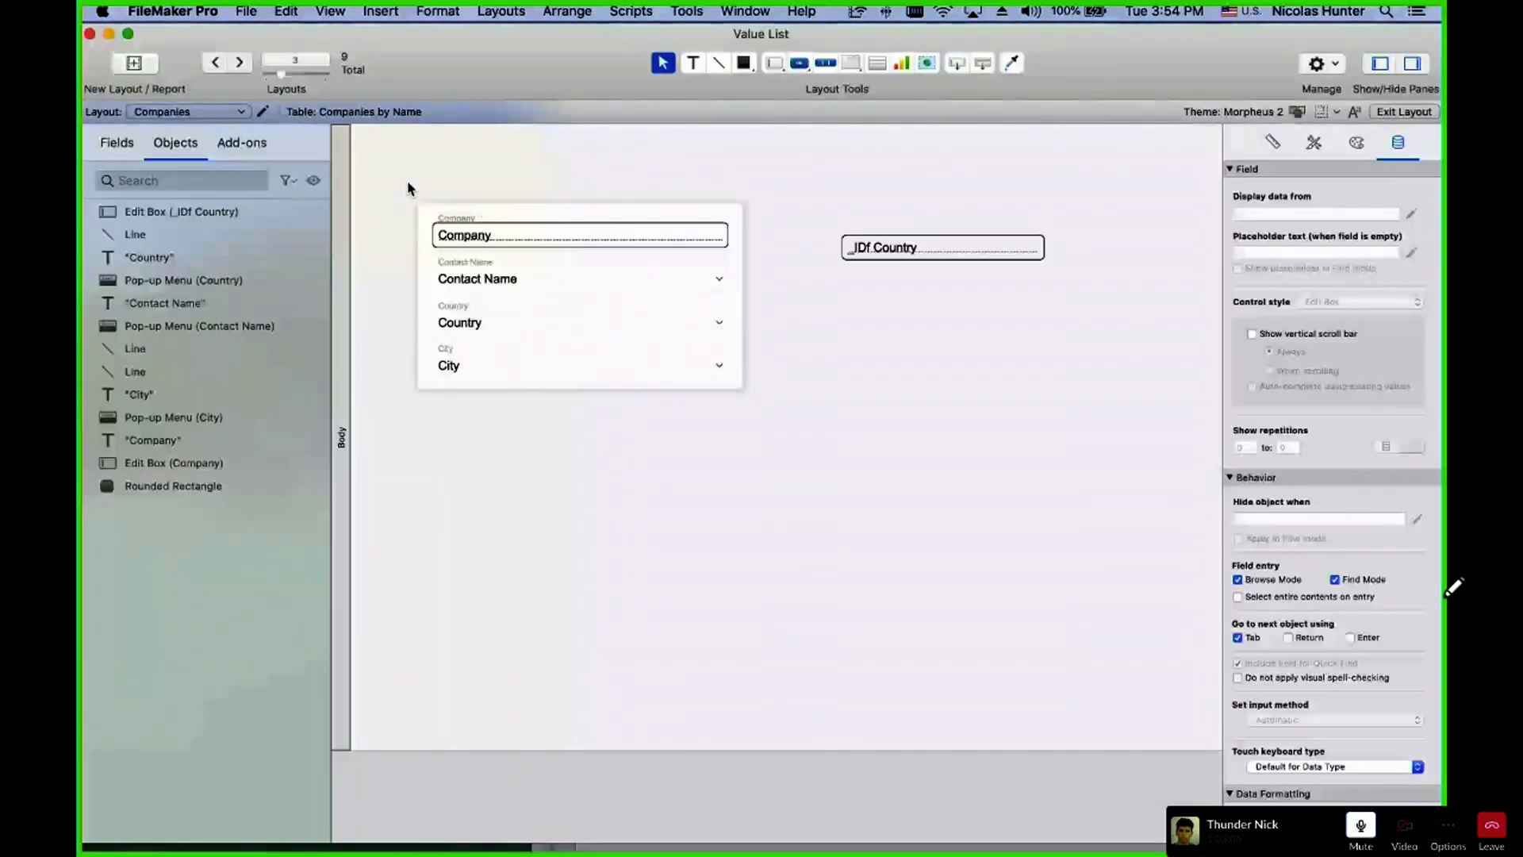
- Make the Companies layout show records from the Companies table occurrence
{"action": "left_click", "coordinate": [262, 113]}
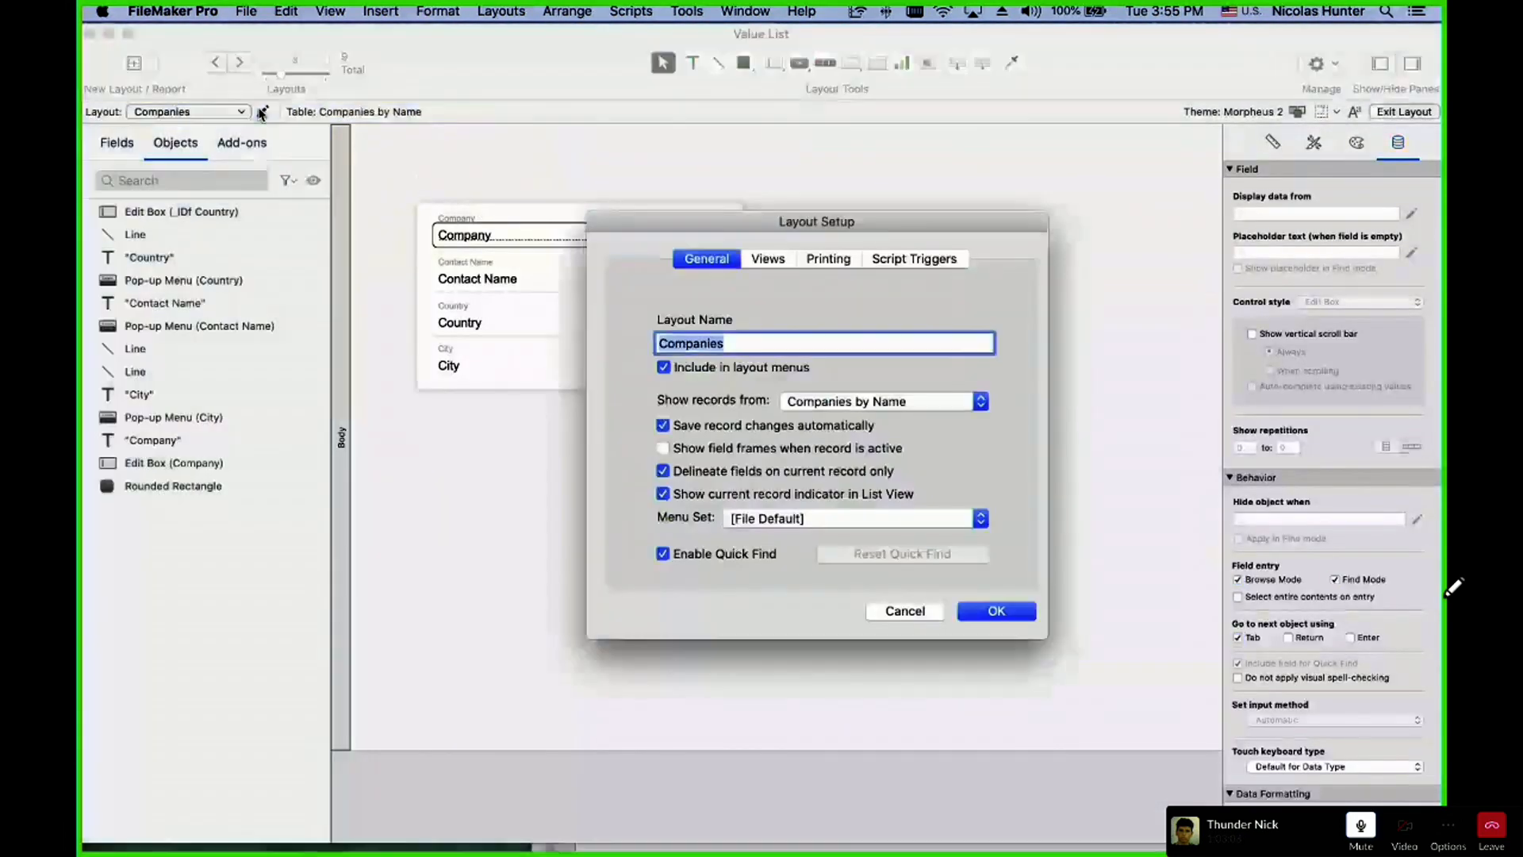
{"action": "left_click", "coordinate": [853, 401]}
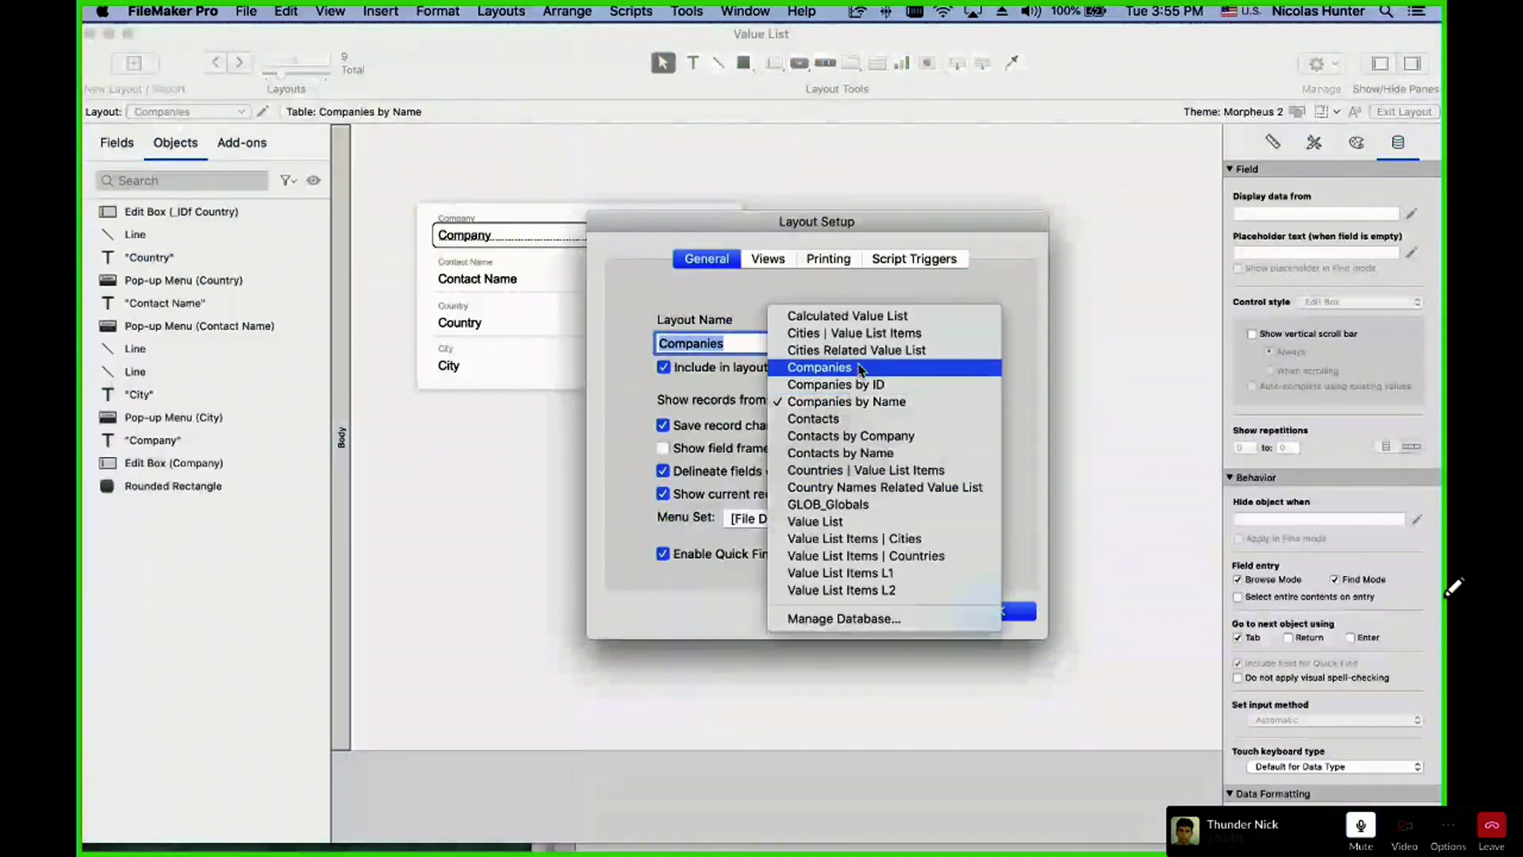
{"action": "left_click", "coordinate": [857, 367]}
{"action": "left_click", "coordinate": [996, 611]}
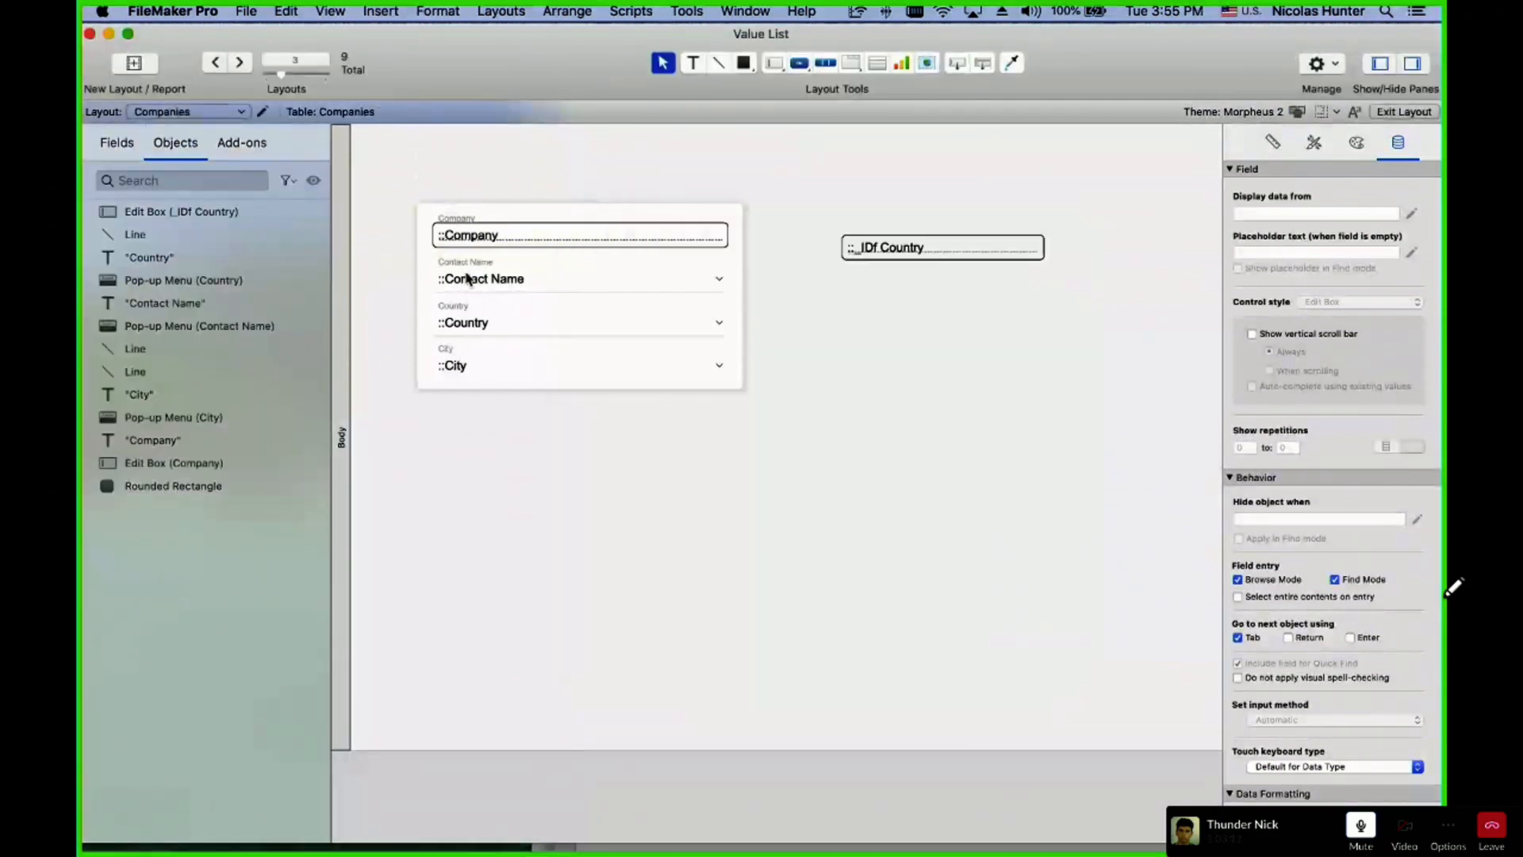
- Point the layout's Company and Contact Name fields to the current table, Companies
{"action": "double_click", "coordinate": [480, 245]}
{"action": "left_click", "coordinate": [731, 378]}
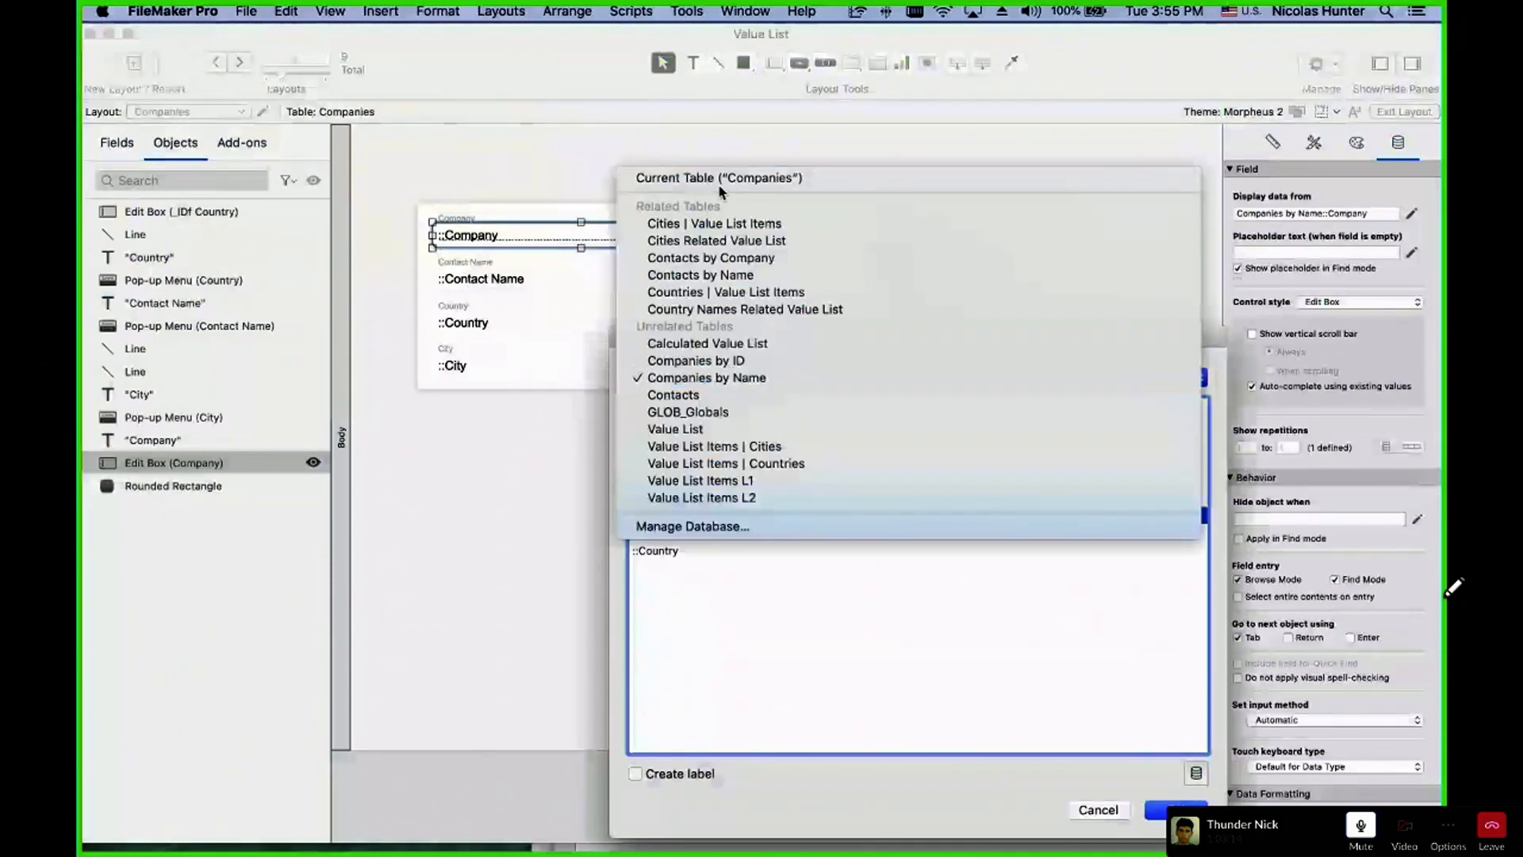
{"action": "left_click", "coordinate": [718, 183]}
{"action": "key", "text": "Return"}
{"action": "double_click", "coordinate": [522, 284]}
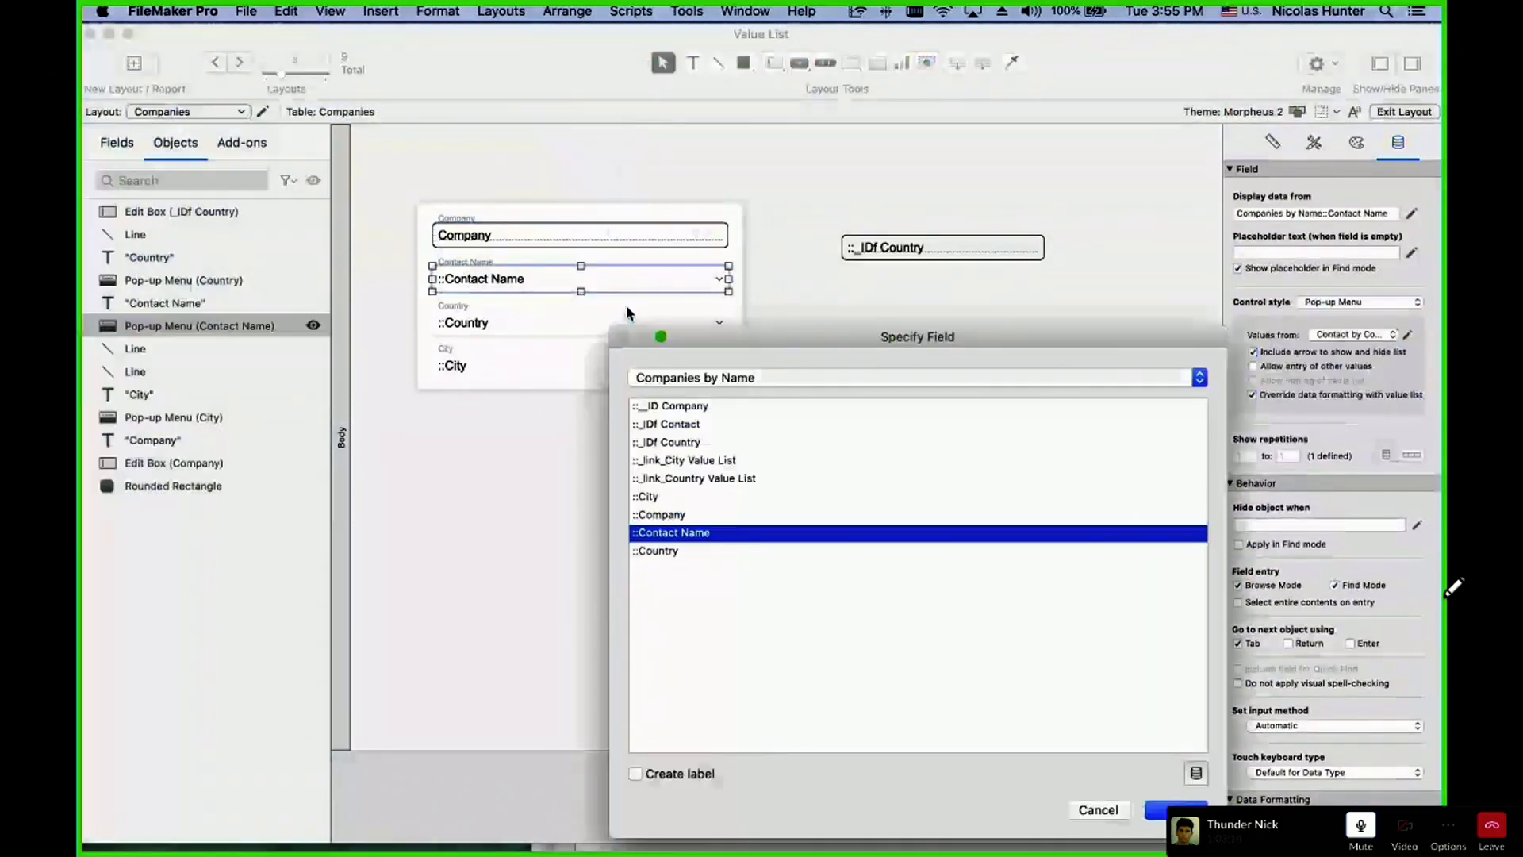
{"action": "left_click", "coordinate": [731, 378]}
{"action": "left_click", "coordinate": [733, 182]}
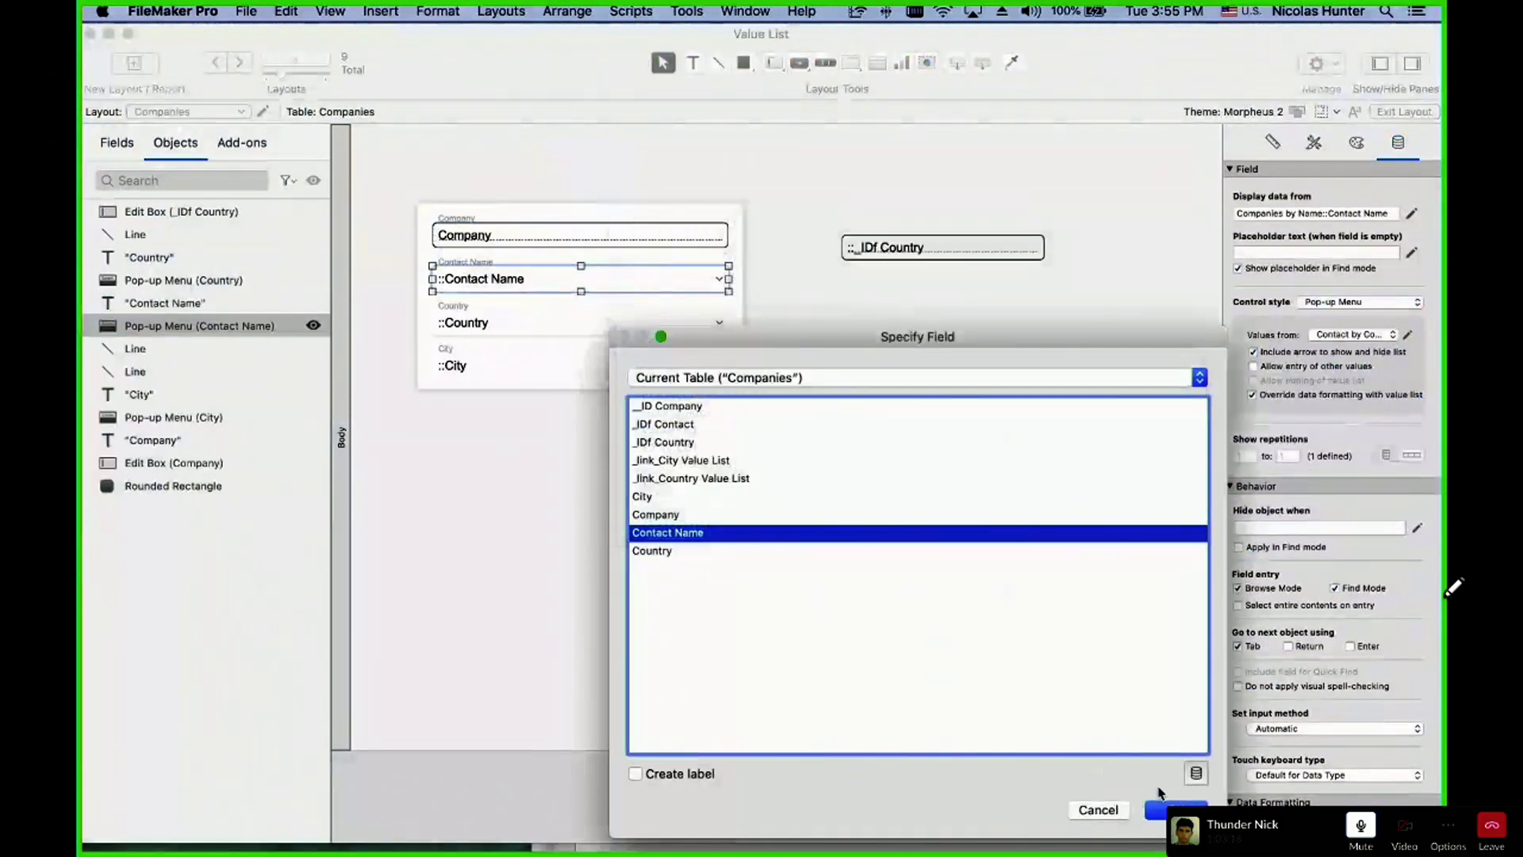
{"action": "key", "text": "Return"}
- Point the layout's Country and City pop-up menus to the same-named fields of the current table, Companies
{"action": "double_click", "coordinate": [457, 320]}
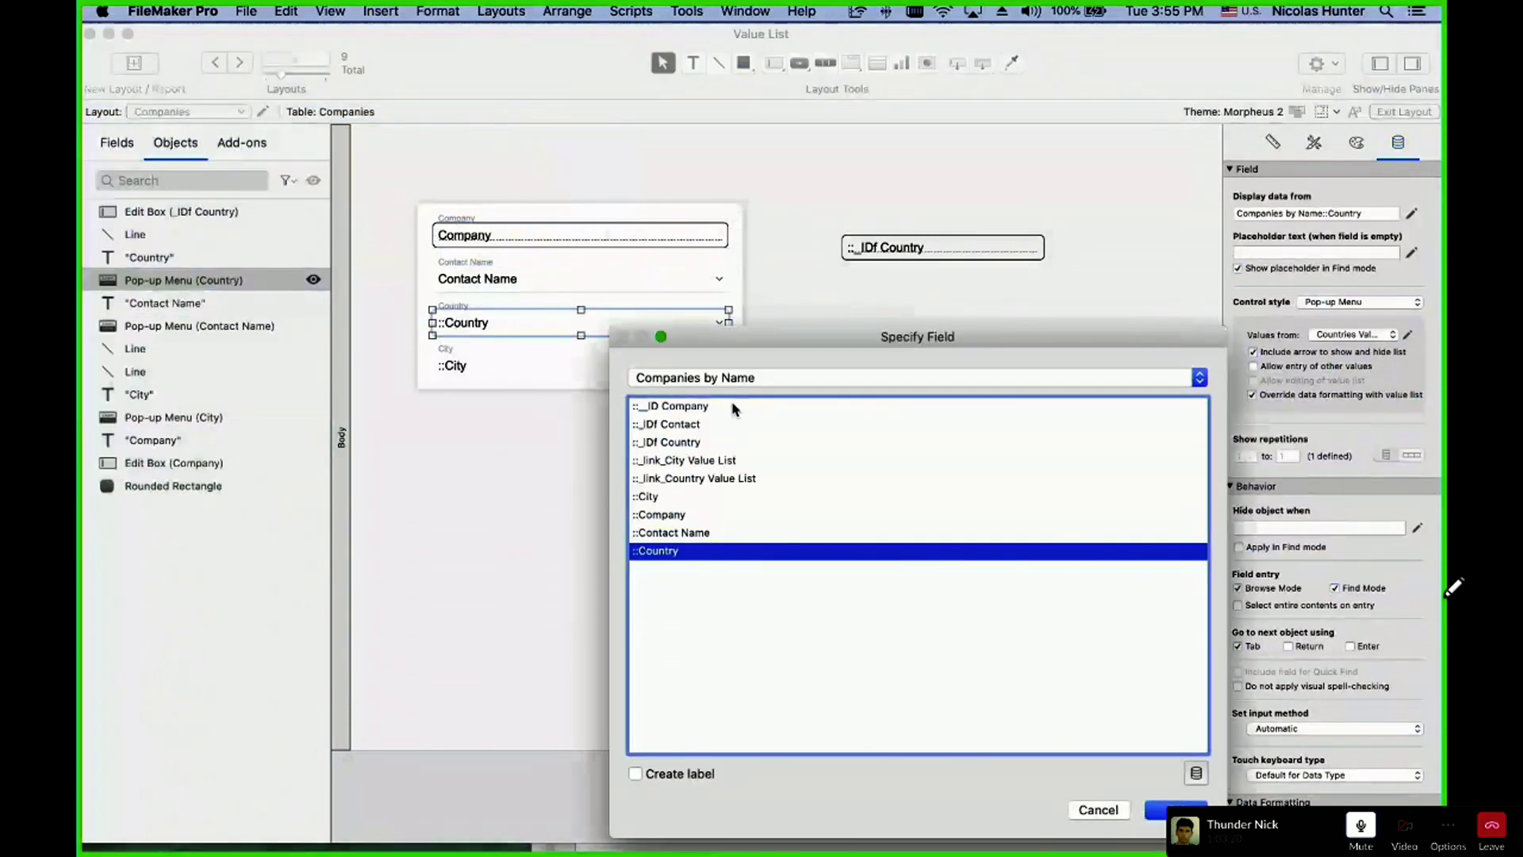
{"action": "left_click", "coordinate": [731, 378]}
{"action": "left_click", "coordinate": [718, 179]}
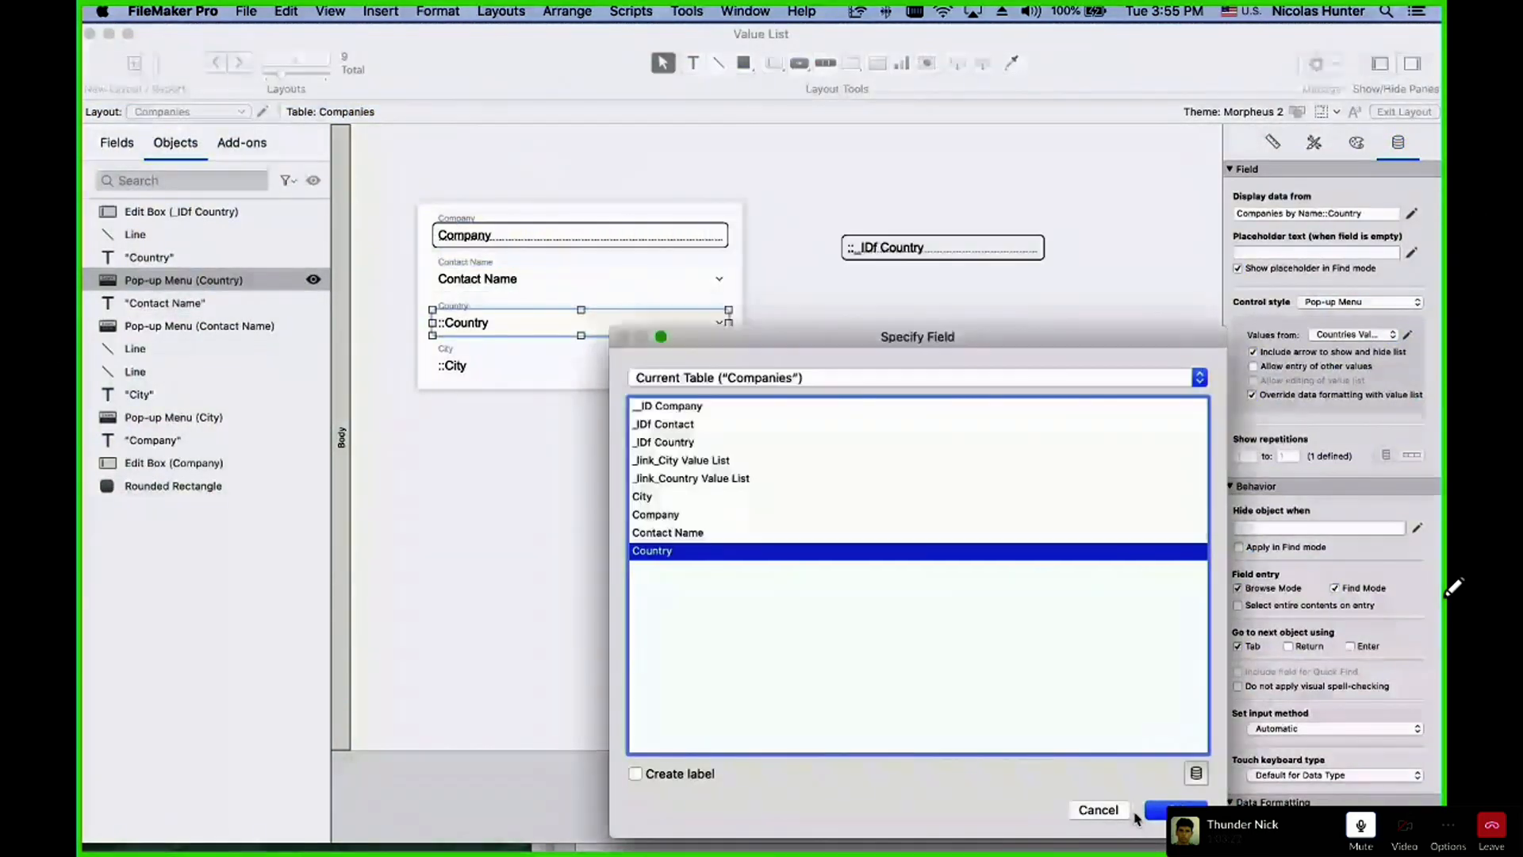
{"action": "left_click", "coordinate": [1154, 809]}
{"action": "left_click", "coordinate": [474, 359]}
{"action": "double_click", "coordinate": [474, 359]}
{"action": "left_click", "coordinate": [731, 378]}
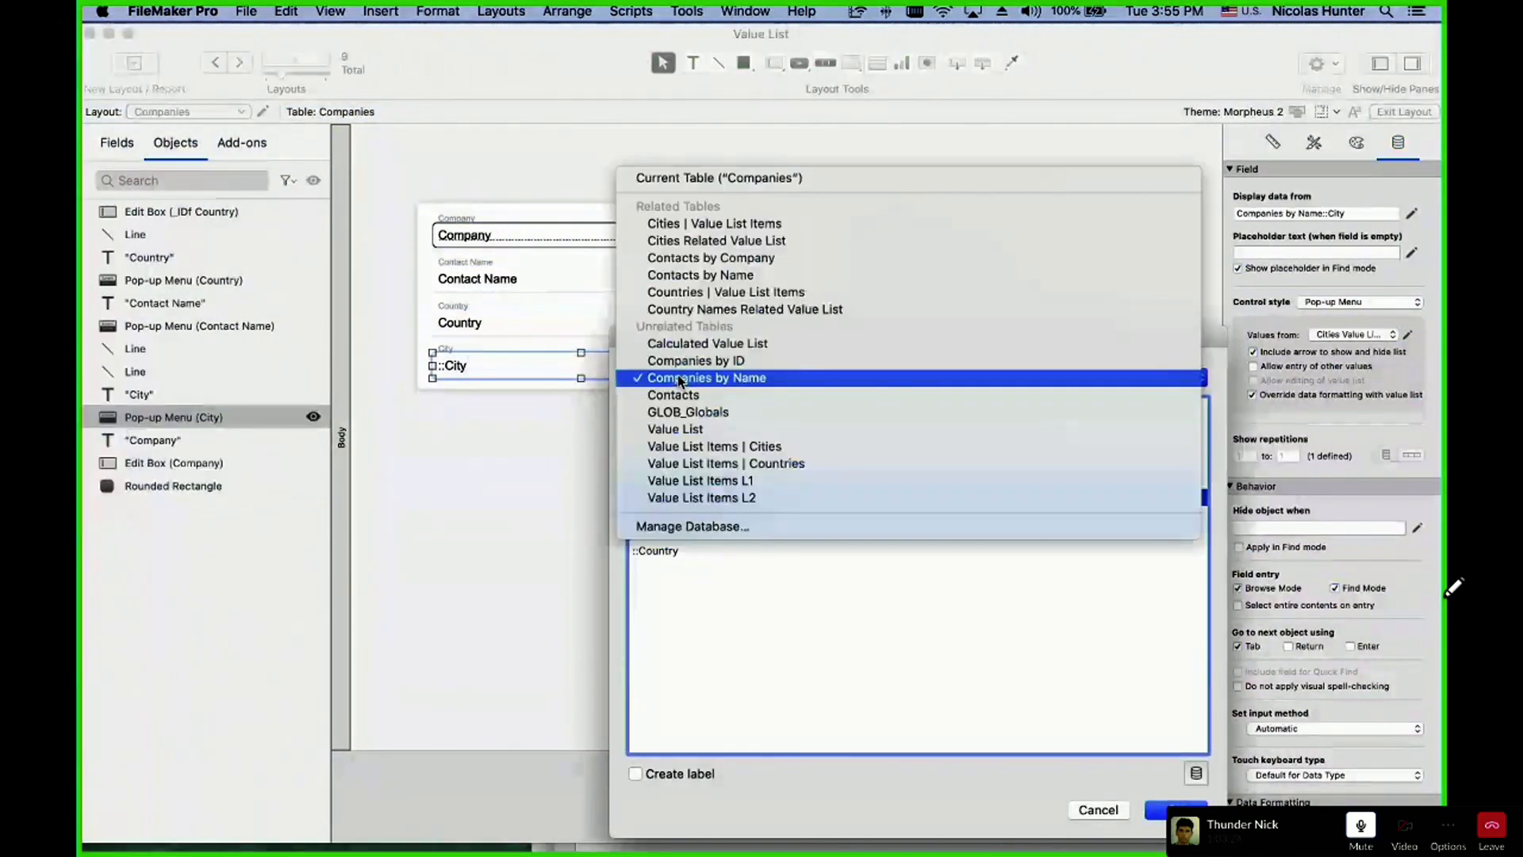
{"action": "left_click", "coordinate": [1098, 754]}
{"action": "left_click", "coordinate": [1174, 808]}
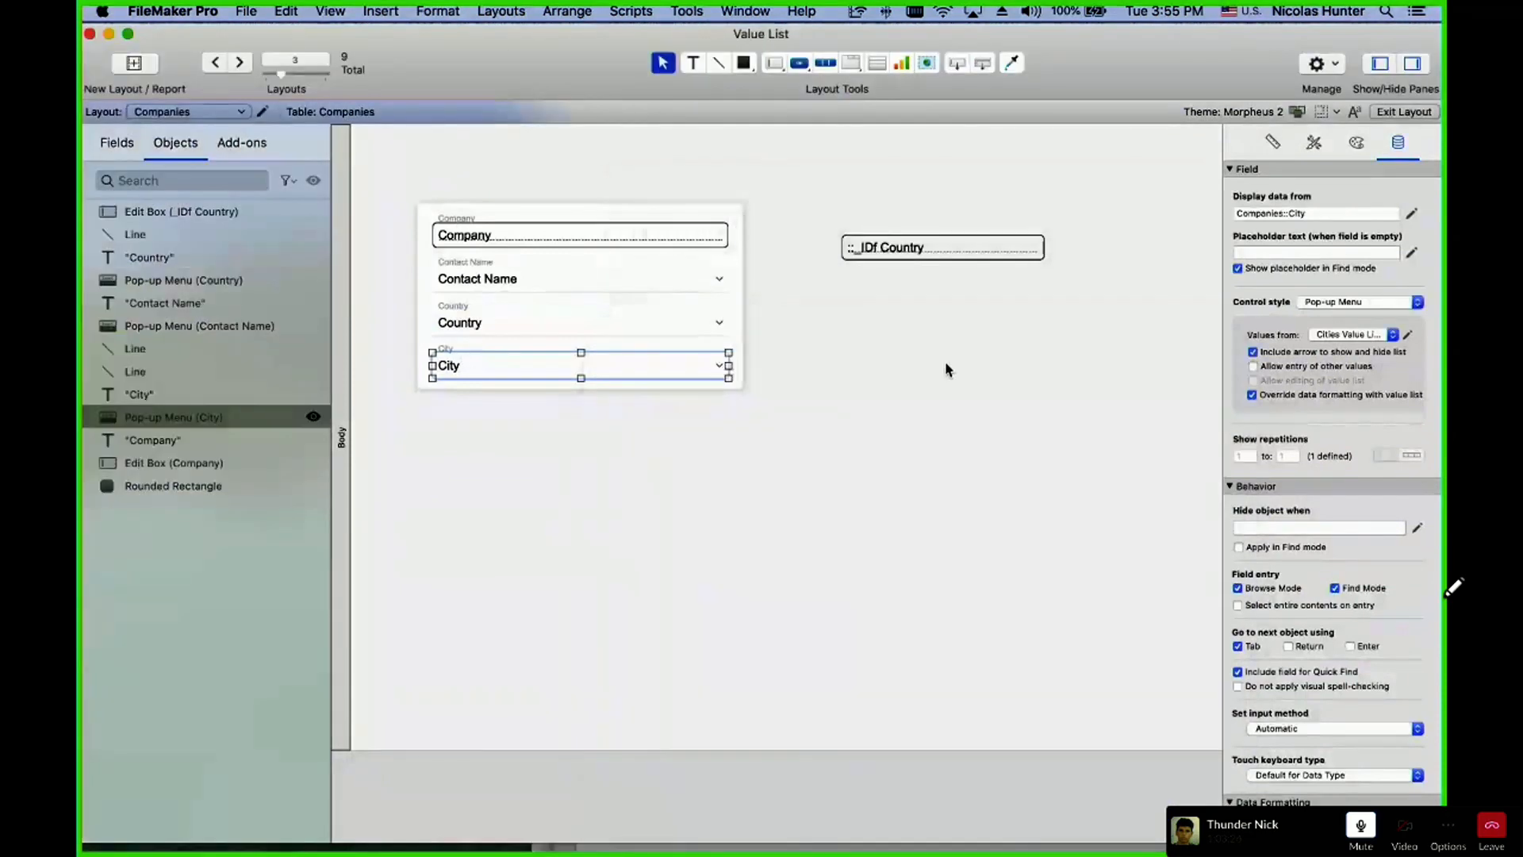
- Point the standalone _IDf Country edit box to the current table, Companies
{"action": "double_click", "coordinate": [904, 248]}
{"action": "left_click", "coordinate": [798, 379]}
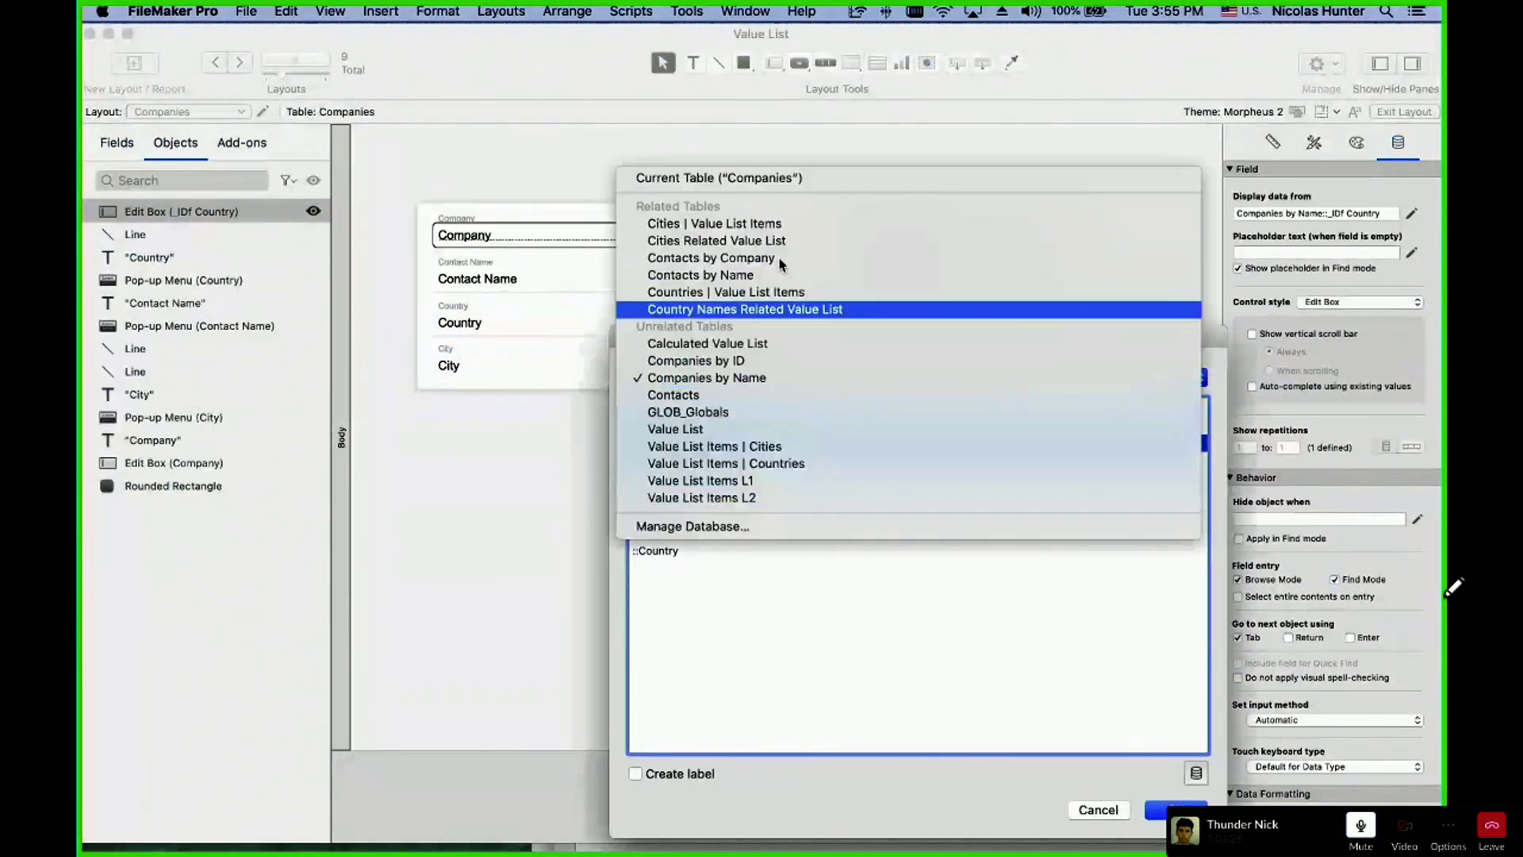
{"action": "left_click", "coordinate": [775, 184]}
{"action": "left_click", "coordinate": [1174, 808]}
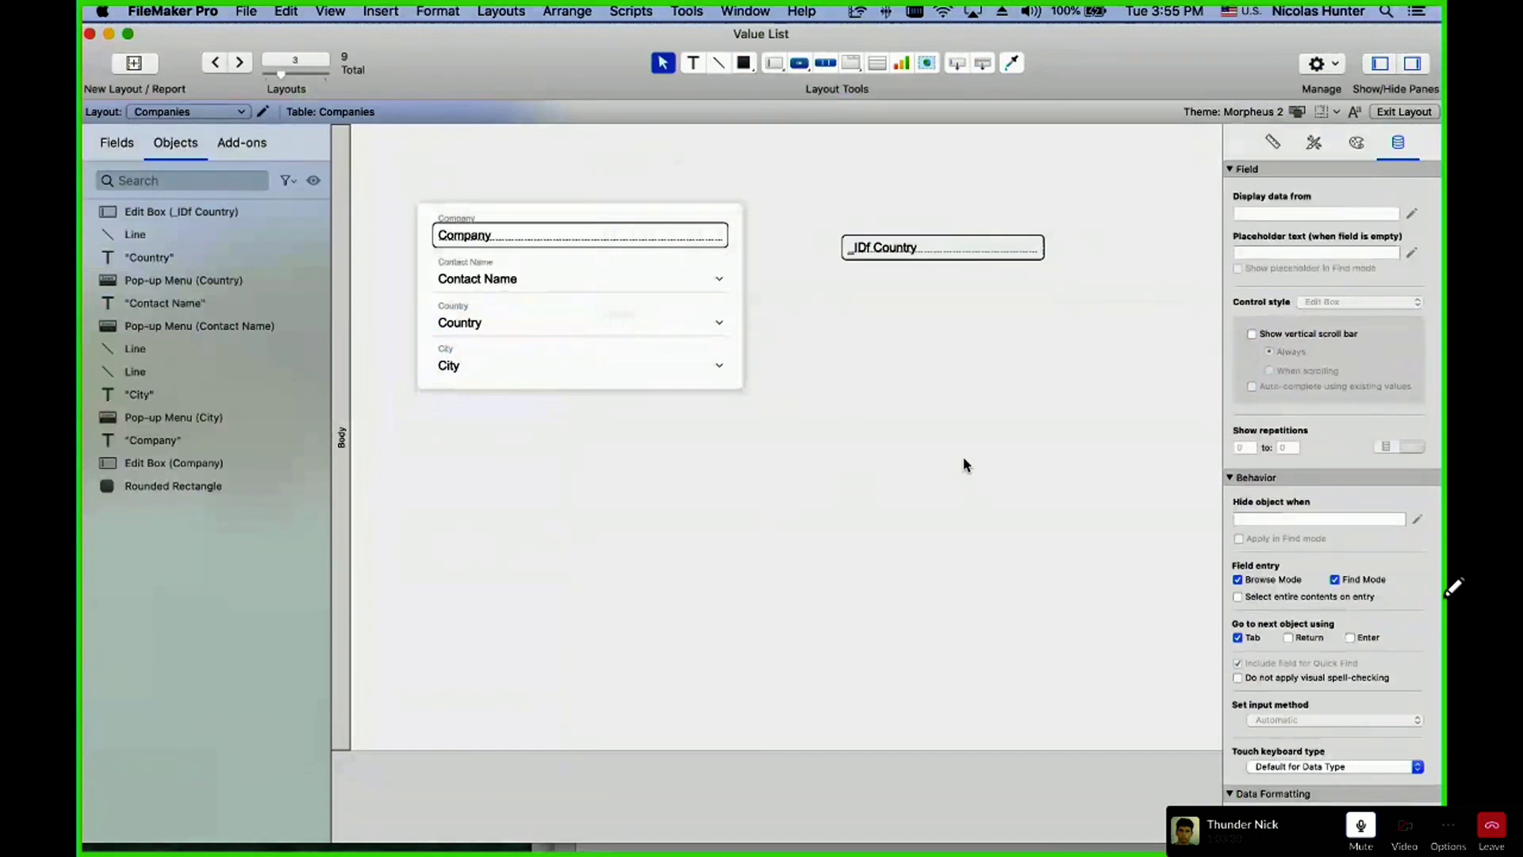
- Return to browsing the Companies records and open the Country choices on the RC Consulting record
{"action": "key", "text": "super+b"}
{"action": "left_click", "coordinate": [312, 379]}
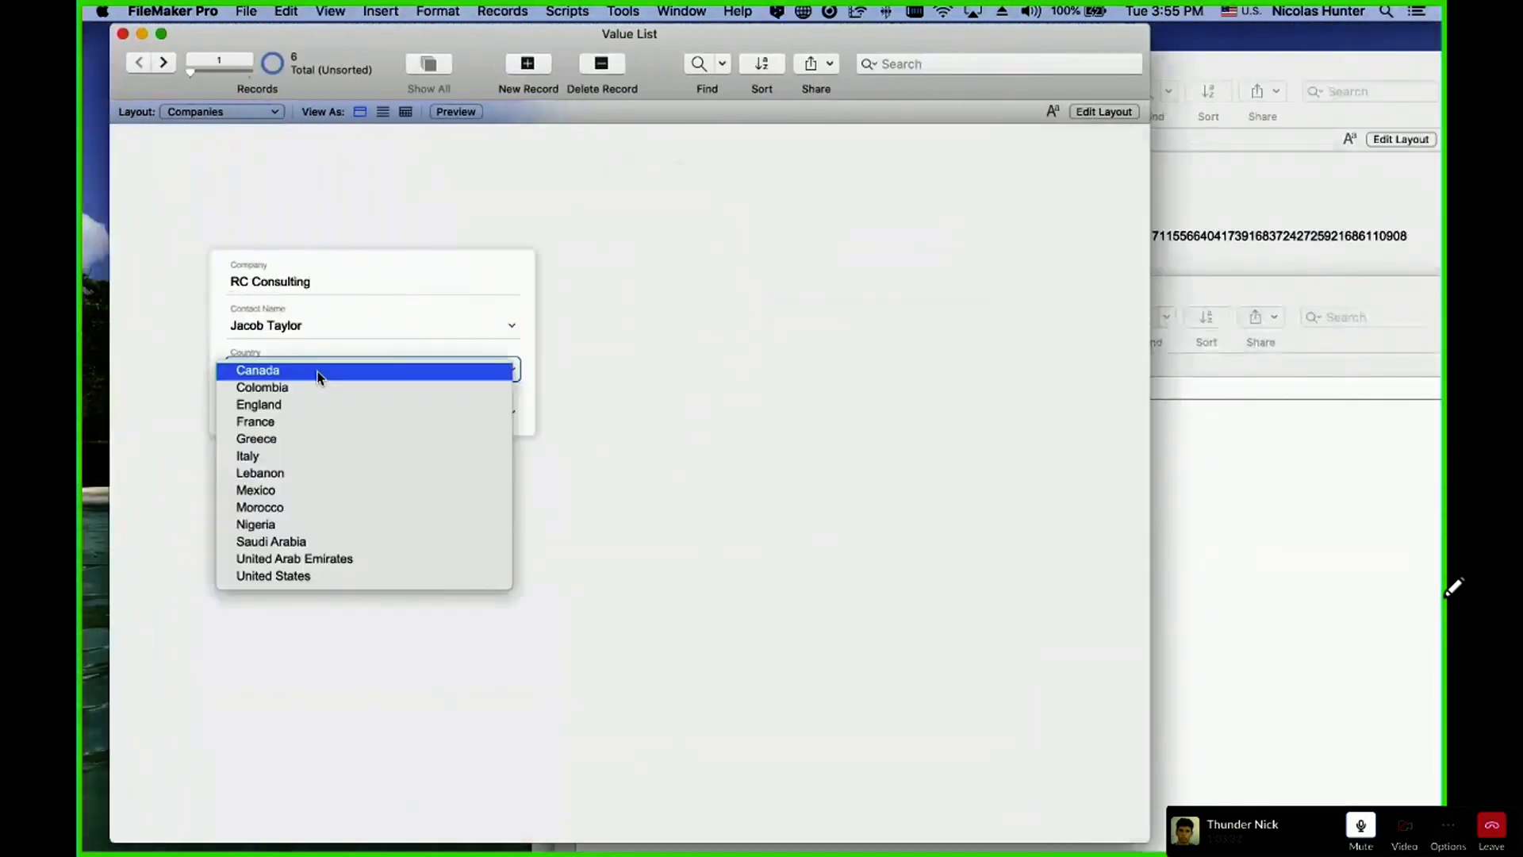
- Set the RC Consulting record's country to Canada, then England, and finally Colombia
{"action": "left_click", "coordinate": [314, 371]}
{"action": "left_click", "coordinate": [312, 376]}
{"action": "left_click", "coordinate": [307, 409]}
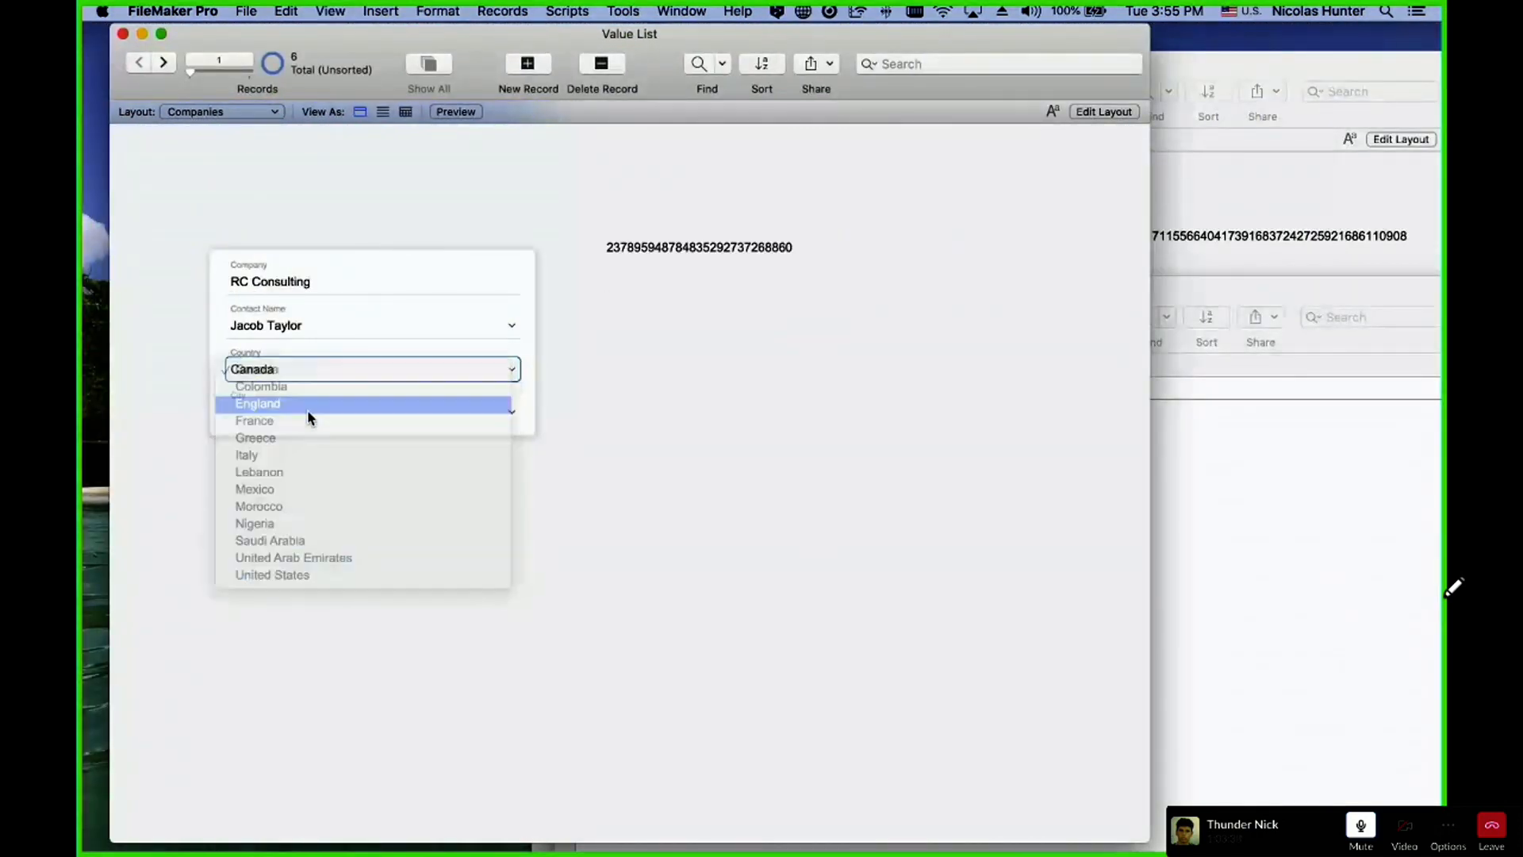
{"action": "left_click", "coordinate": [302, 386]}
{"action": "left_click", "coordinate": [301, 351]}
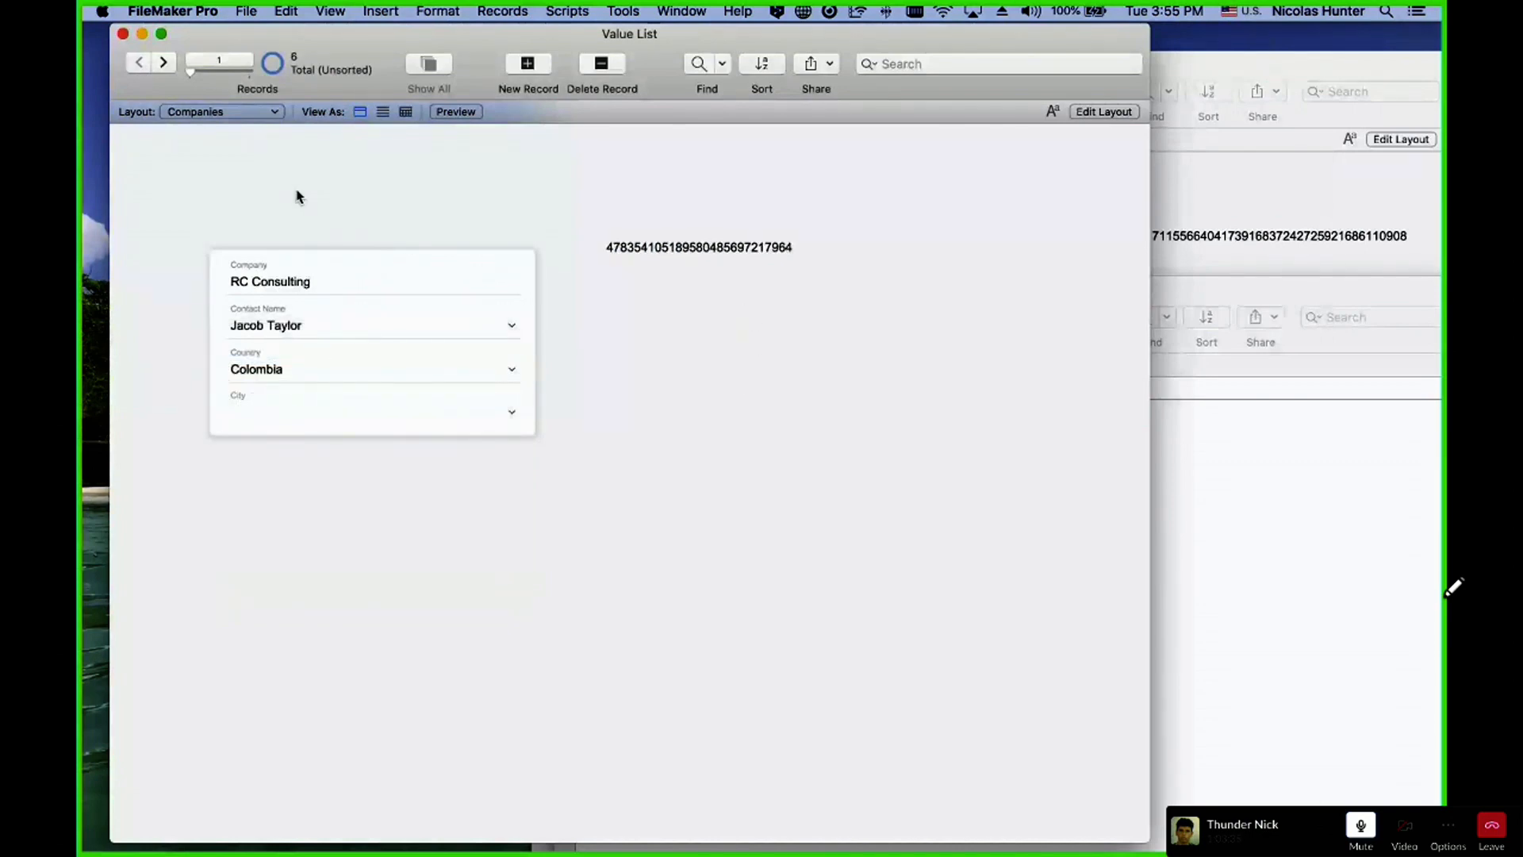
- Add a 12-row portal below the _IDf Country field on the layout, showing Item L2 from Cities Related Value List
{"action": "key", "text": "super+l"}
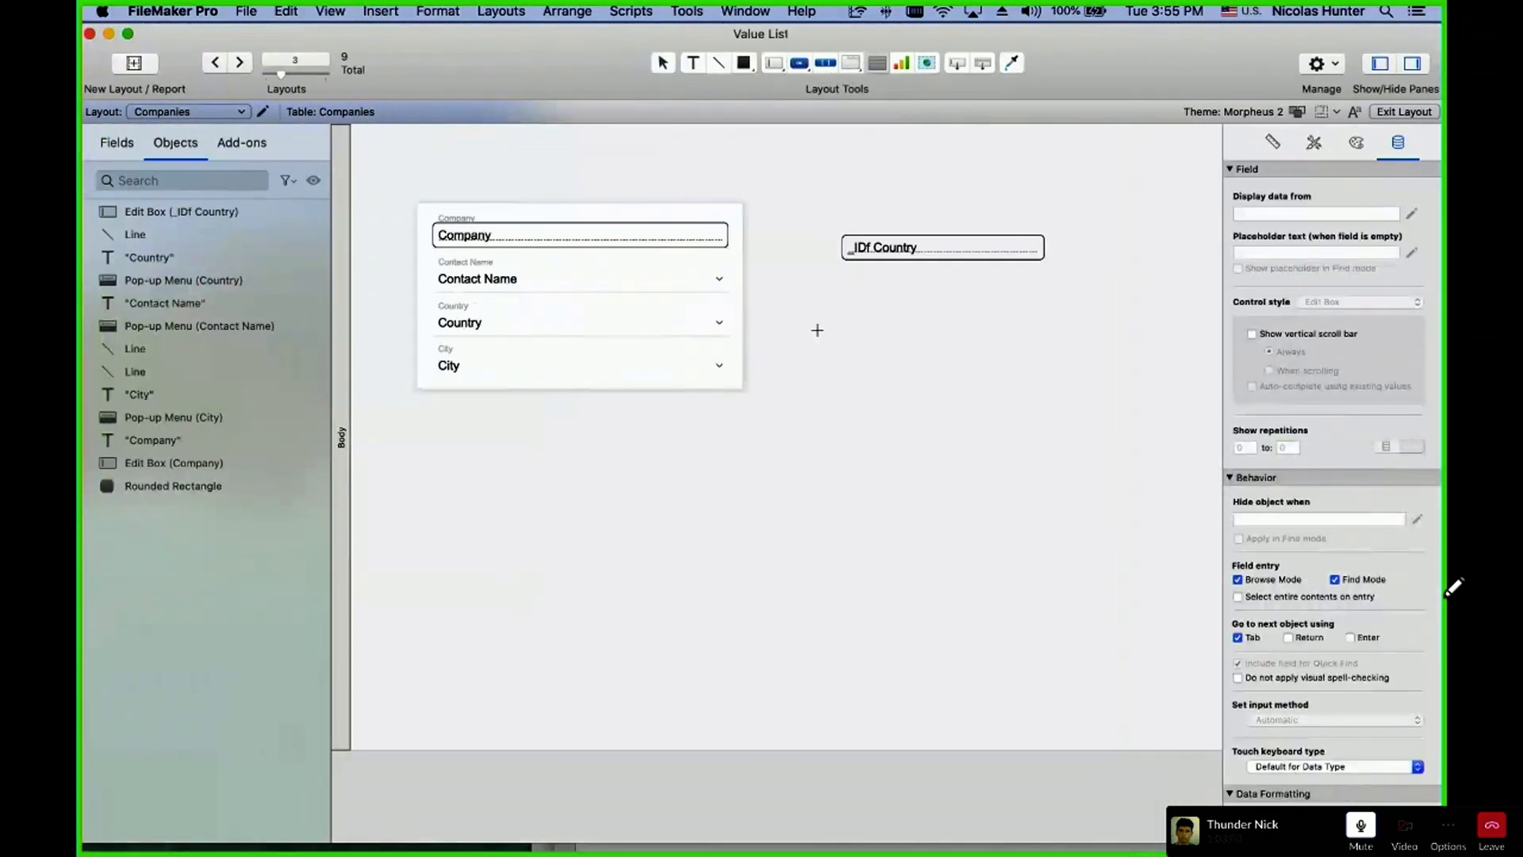
{"action": "left_click_drag", "start_coordinate": [826, 298], "coordinate": [1085, 647]}
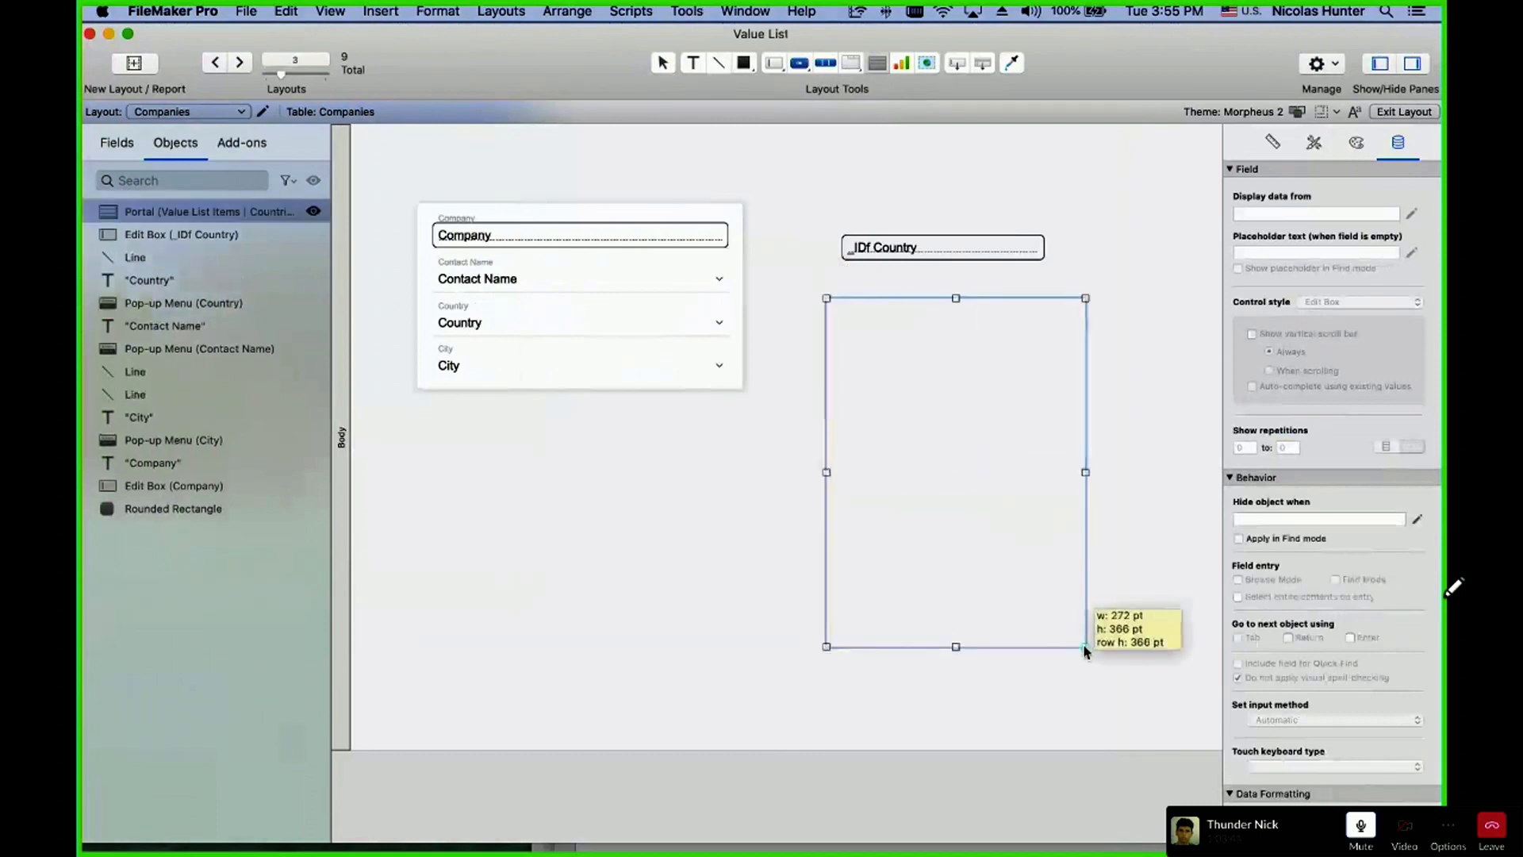
{"action": "left_click_drag", "start_coordinate": [1085, 646], "coordinate": [1123, 705]}
{"action": "left_click", "coordinate": [706, 136]}
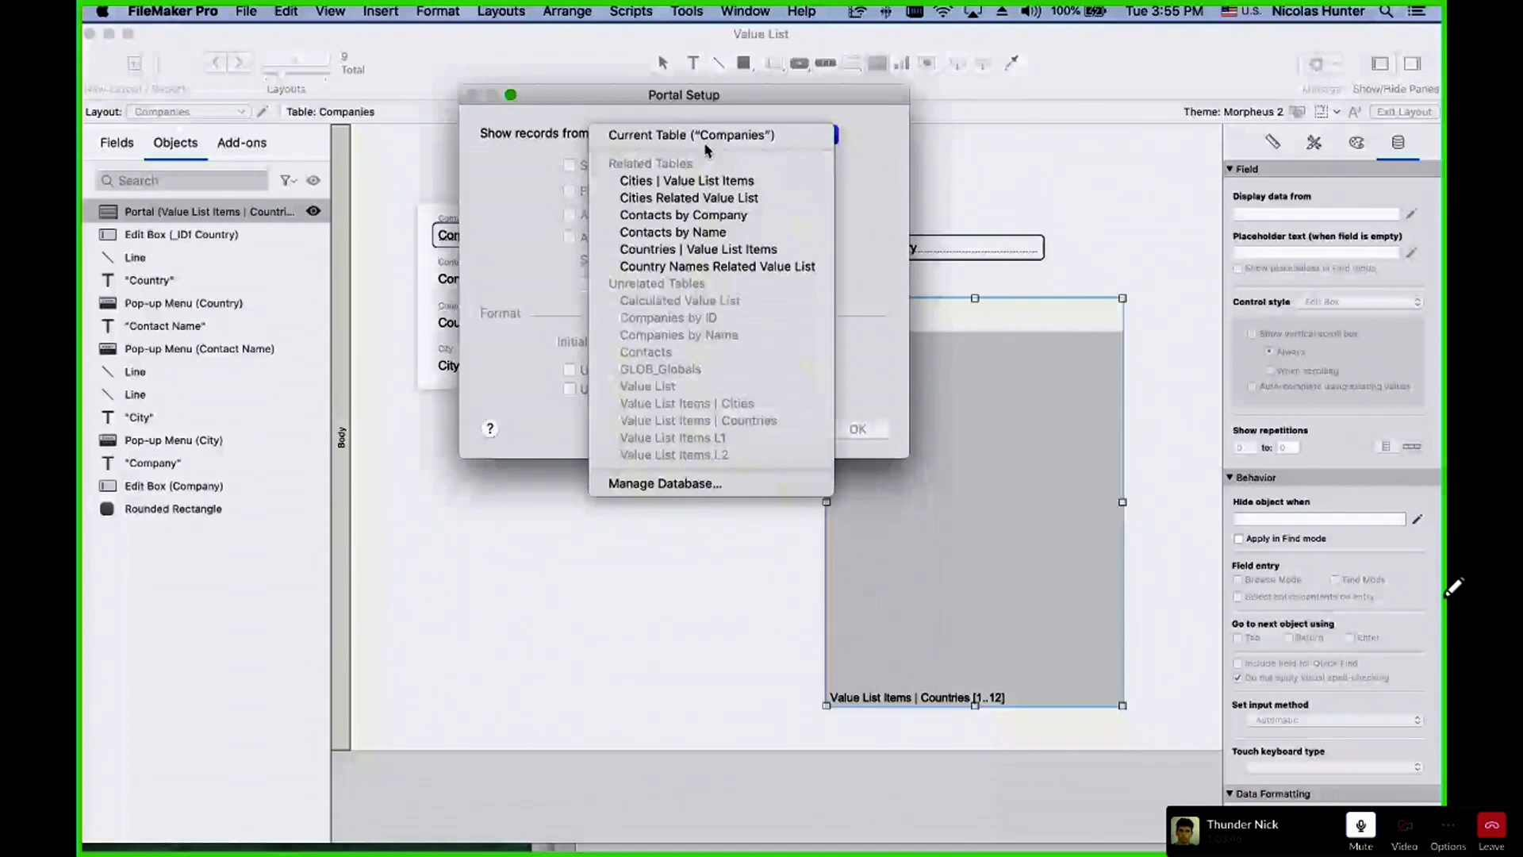
{"action": "left_click", "coordinate": [698, 266]}
{"action": "left_click", "coordinate": [683, 134]}
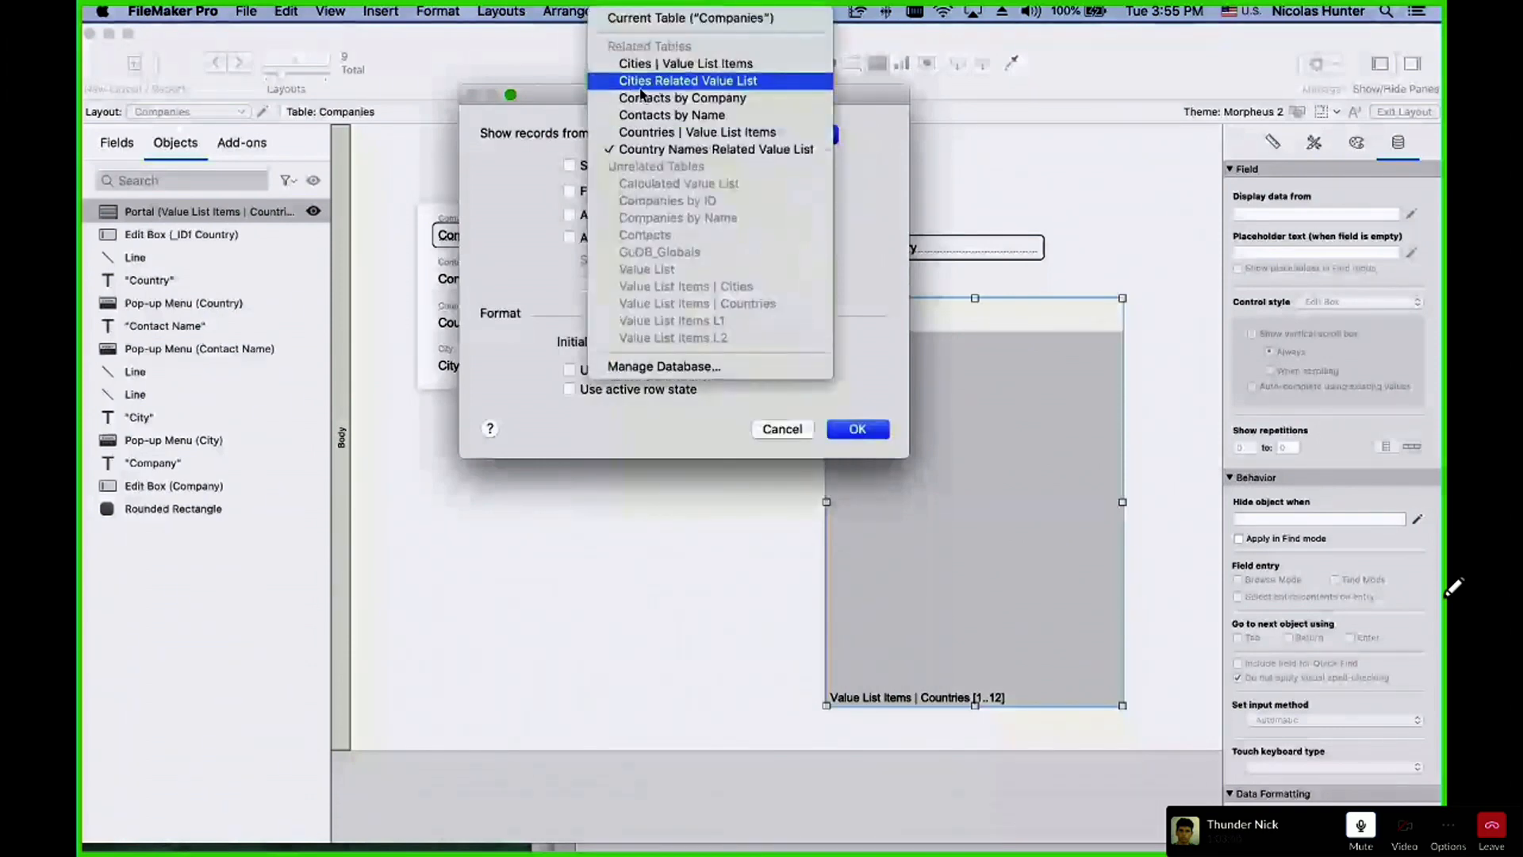
{"action": "left_click", "coordinate": [641, 84]}
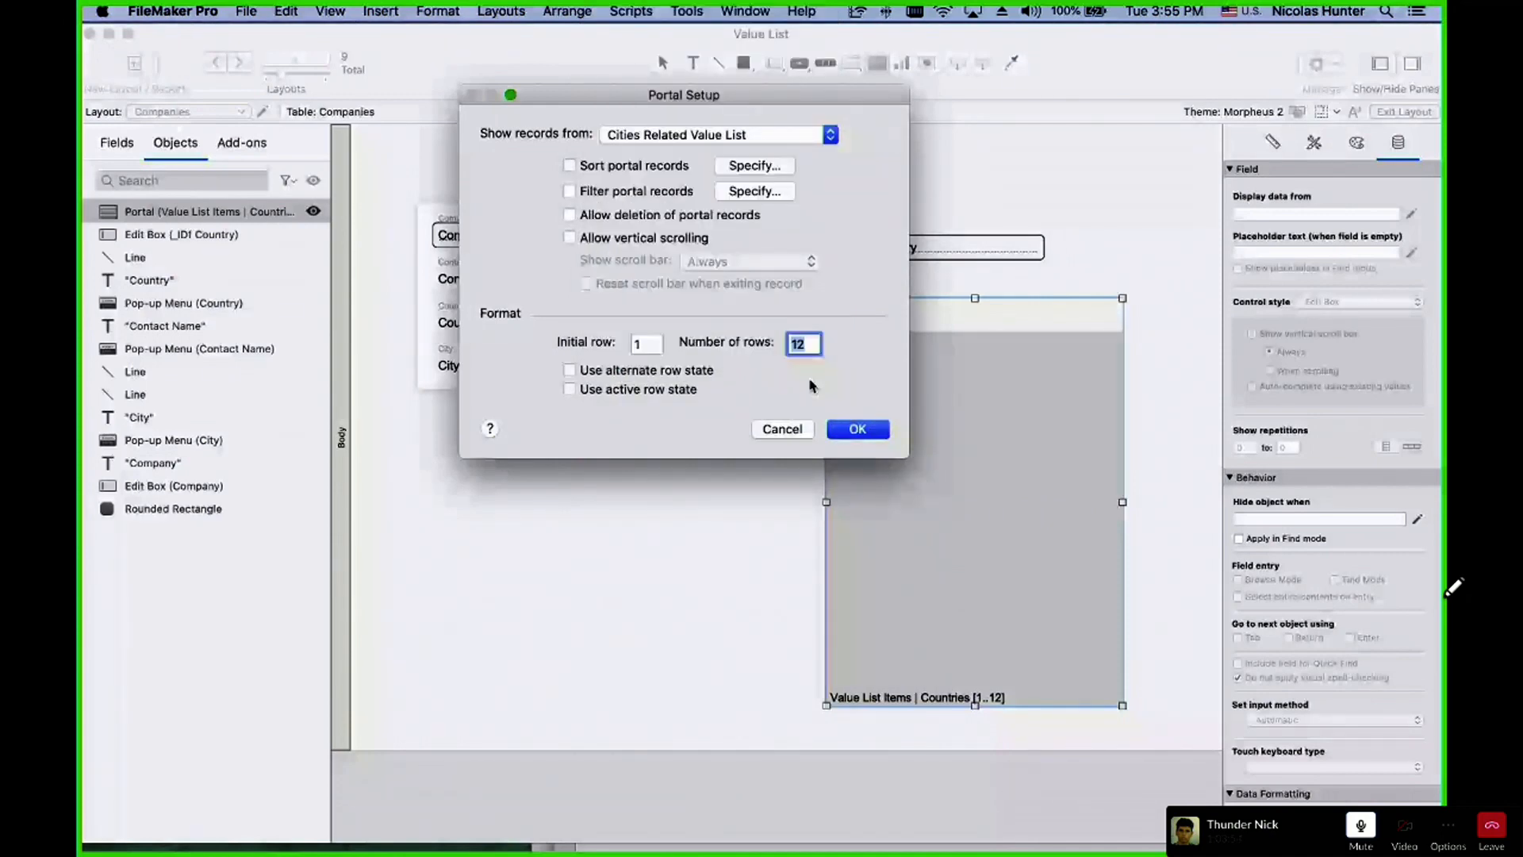
{"action": "key", "text": "Return"}
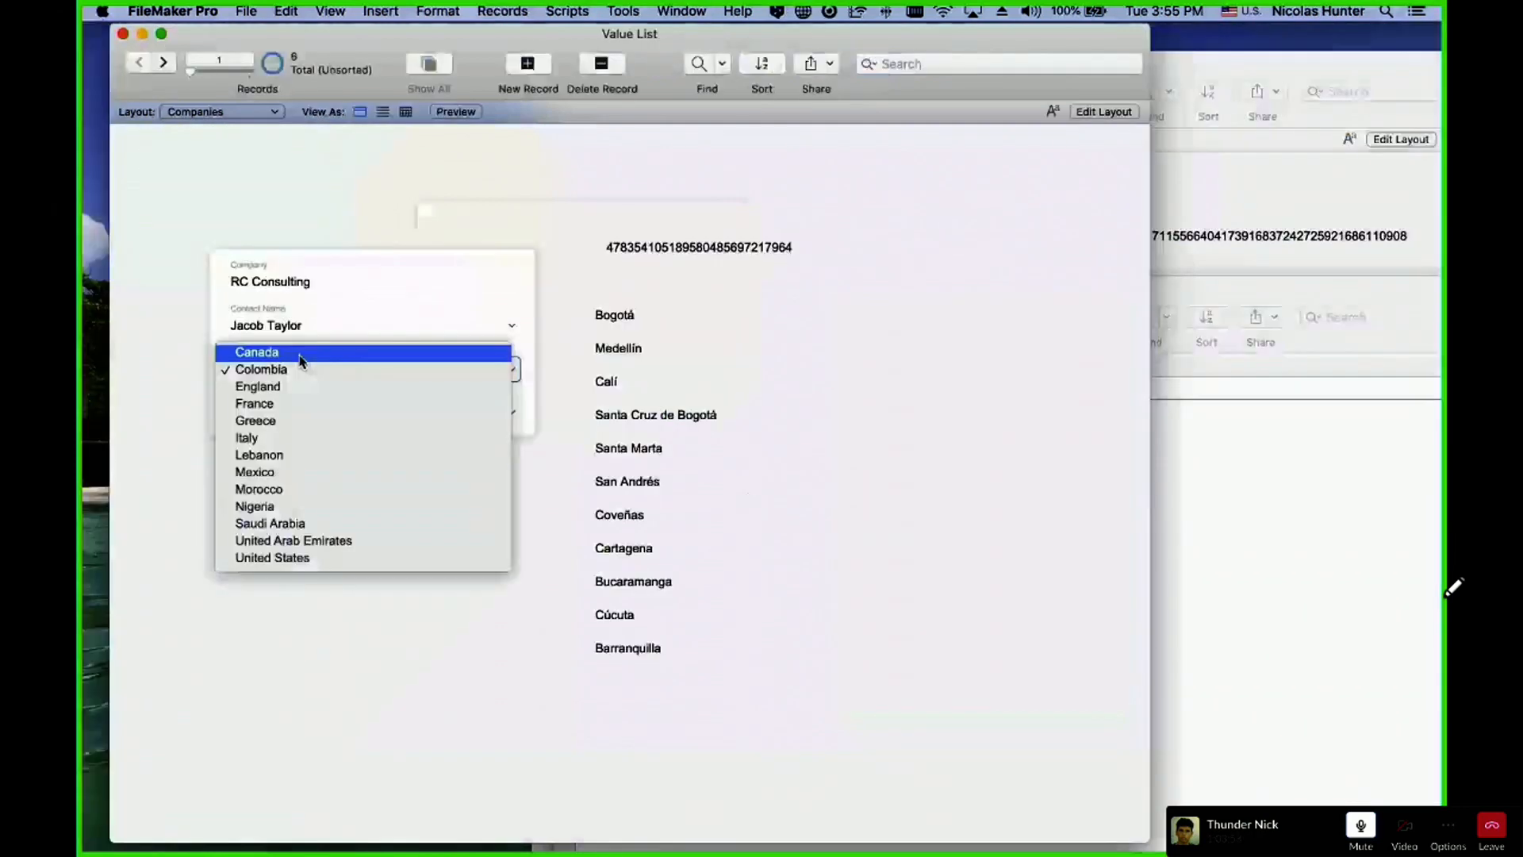
- Check the portal's cities by switching the company's country to England and then France
{"action": "left_click", "coordinate": [302, 384]}
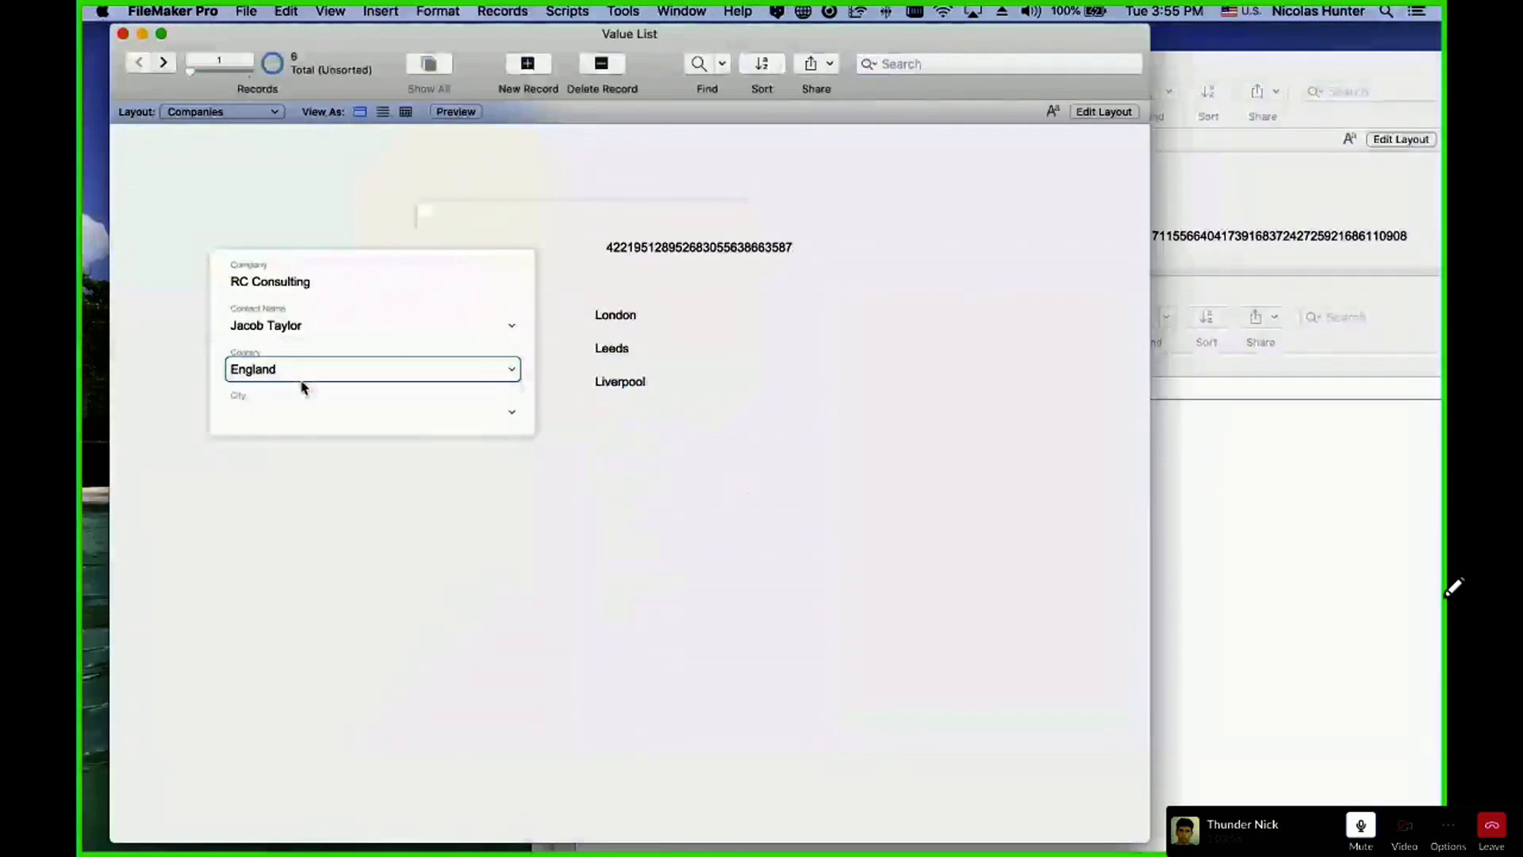
{"action": "left_click", "coordinate": [302, 373]}
{"action": "left_click", "coordinate": [302, 397]}
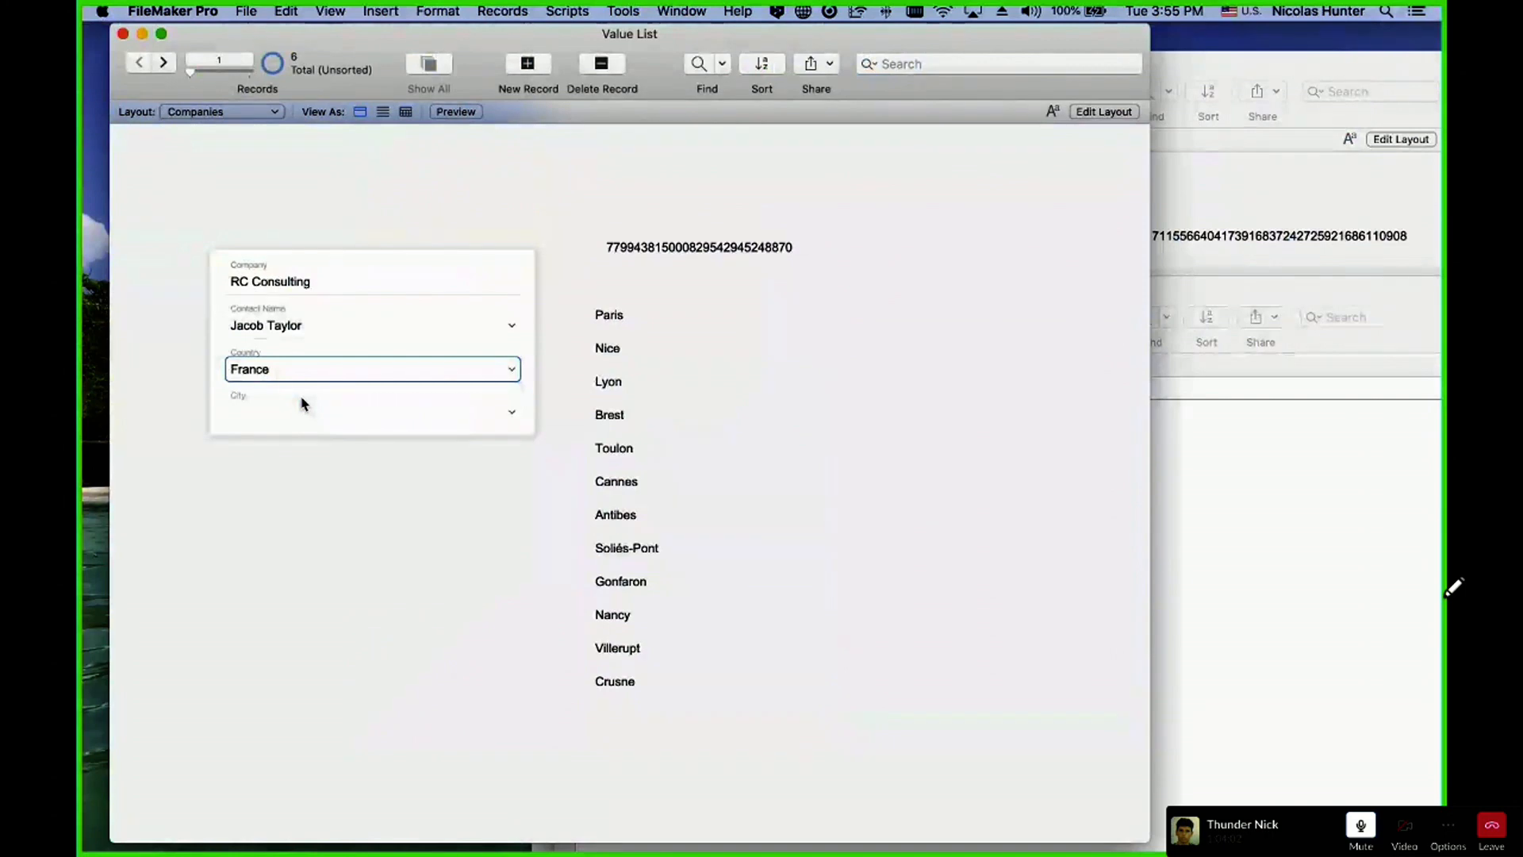
- Duplicate the value list "Cities Value List | Related" in the file's value list management
{"action": "left_click", "coordinate": [241, 9]}
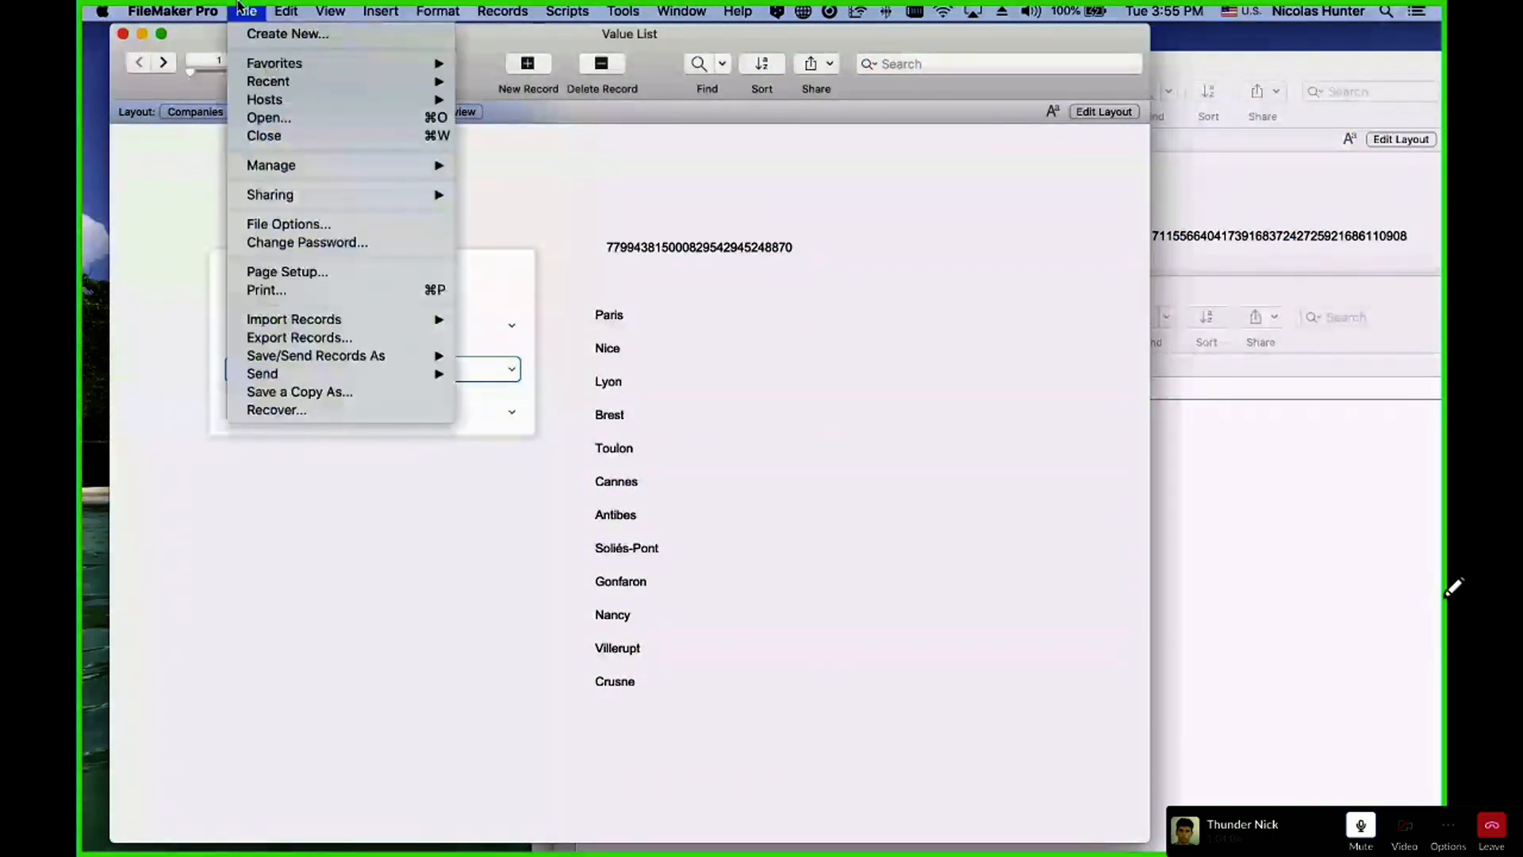
{"action": "left_click", "coordinate": [524, 200]}
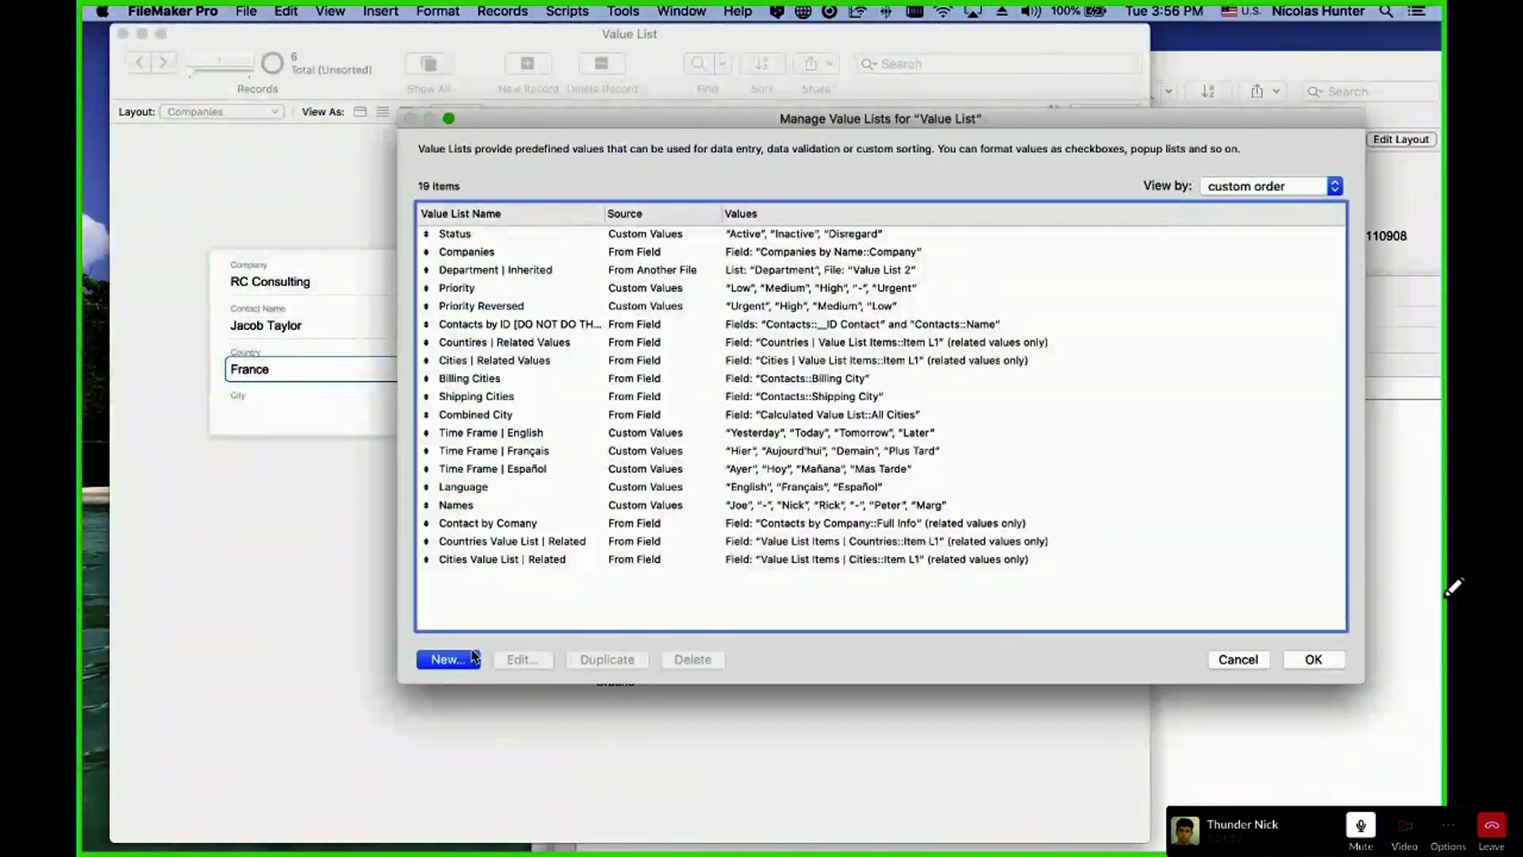
{"action": "left_click", "coordinate": [492, 560]}
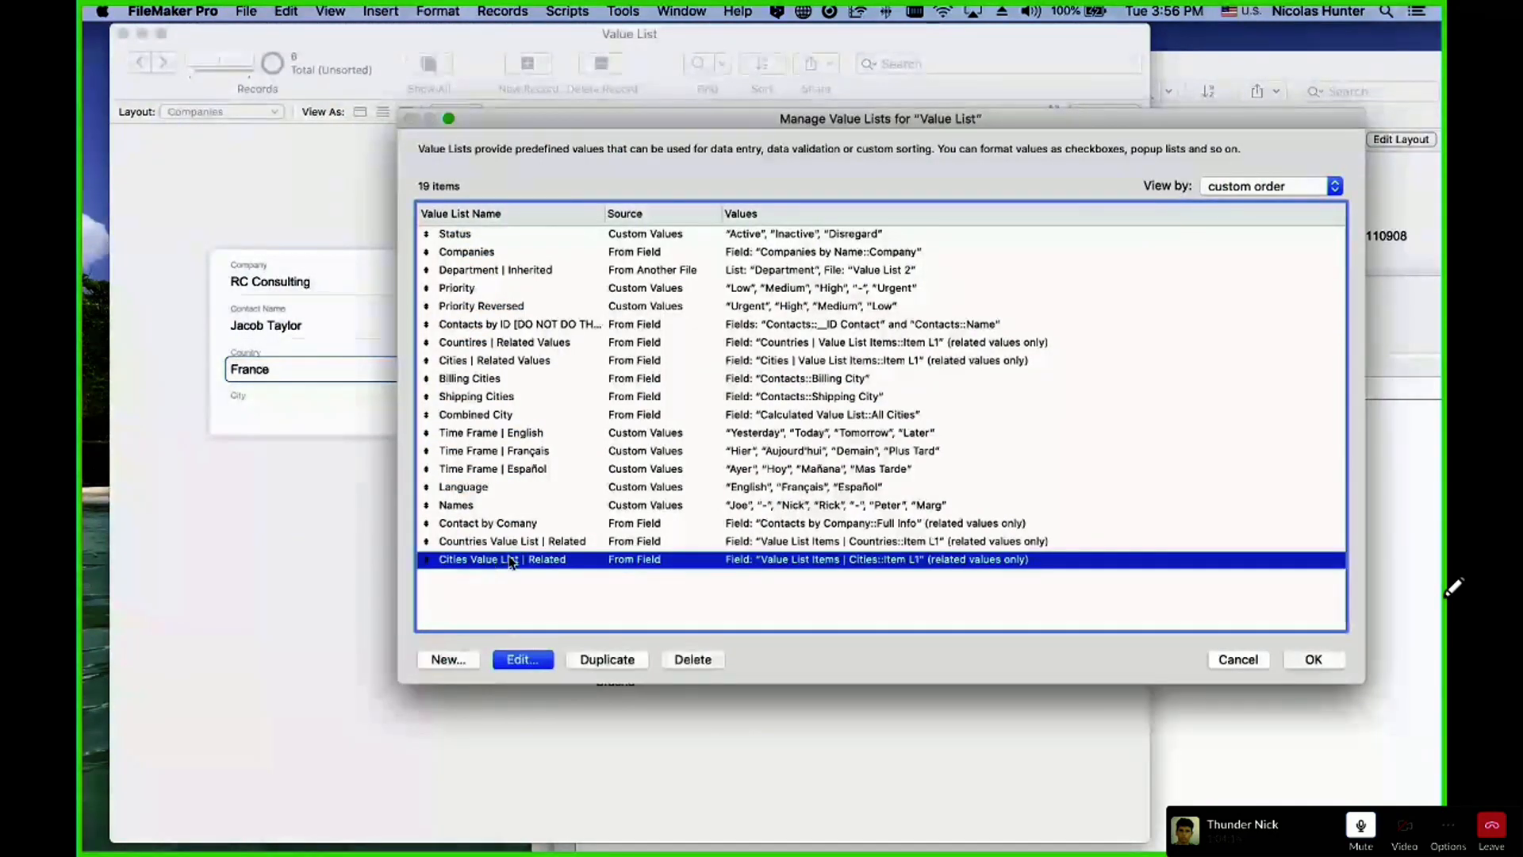
{"action": "left_click", "coordinate": [597, 659]}
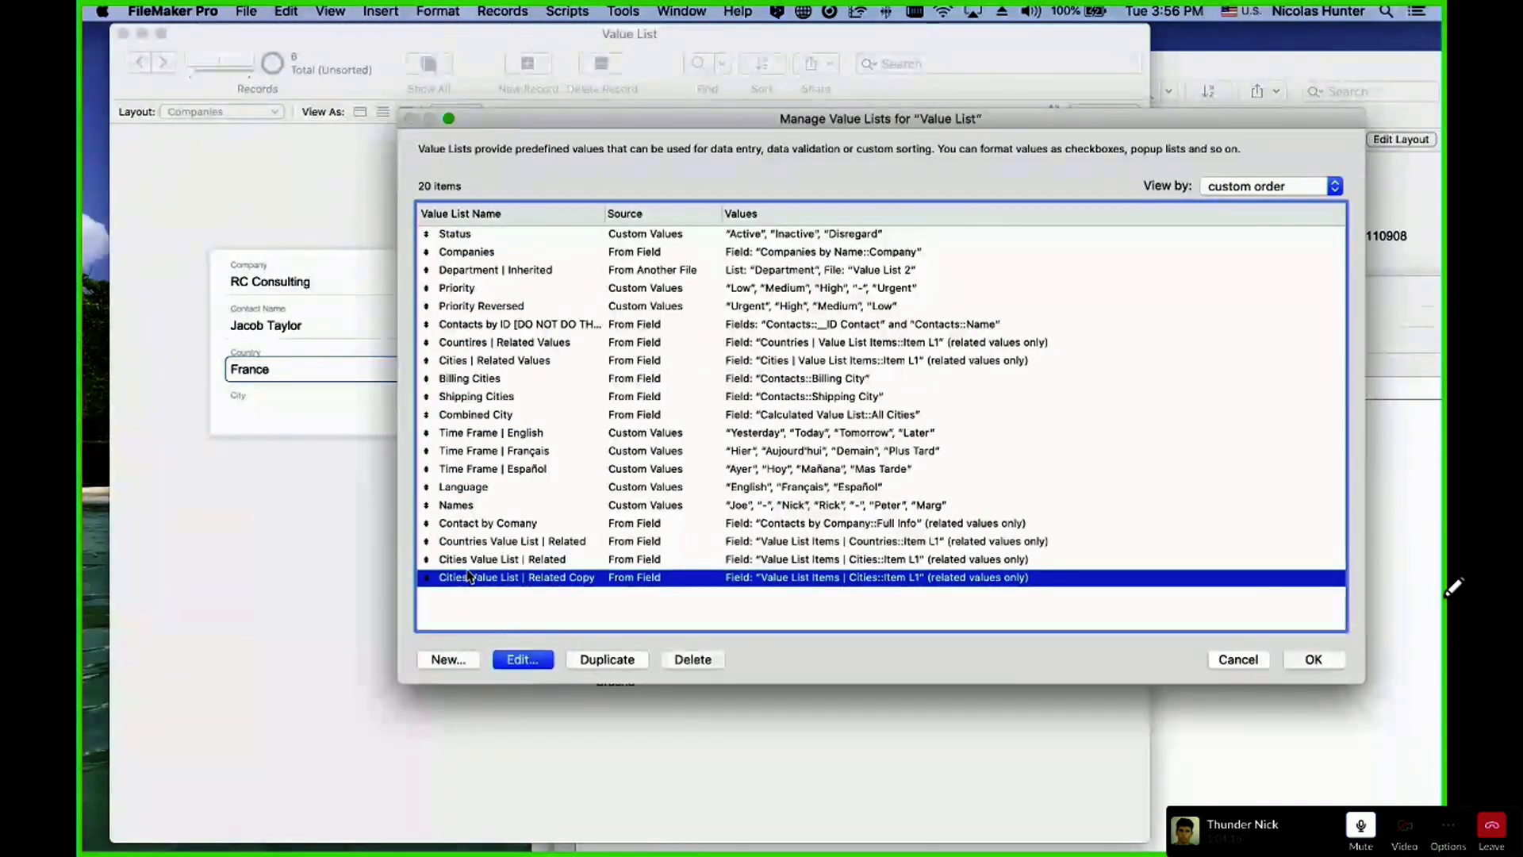
- Rename the duplicated value list "Compamy Cities Value List | Conditional"
{"action": "double_click", "coordinate": [483, 579]}
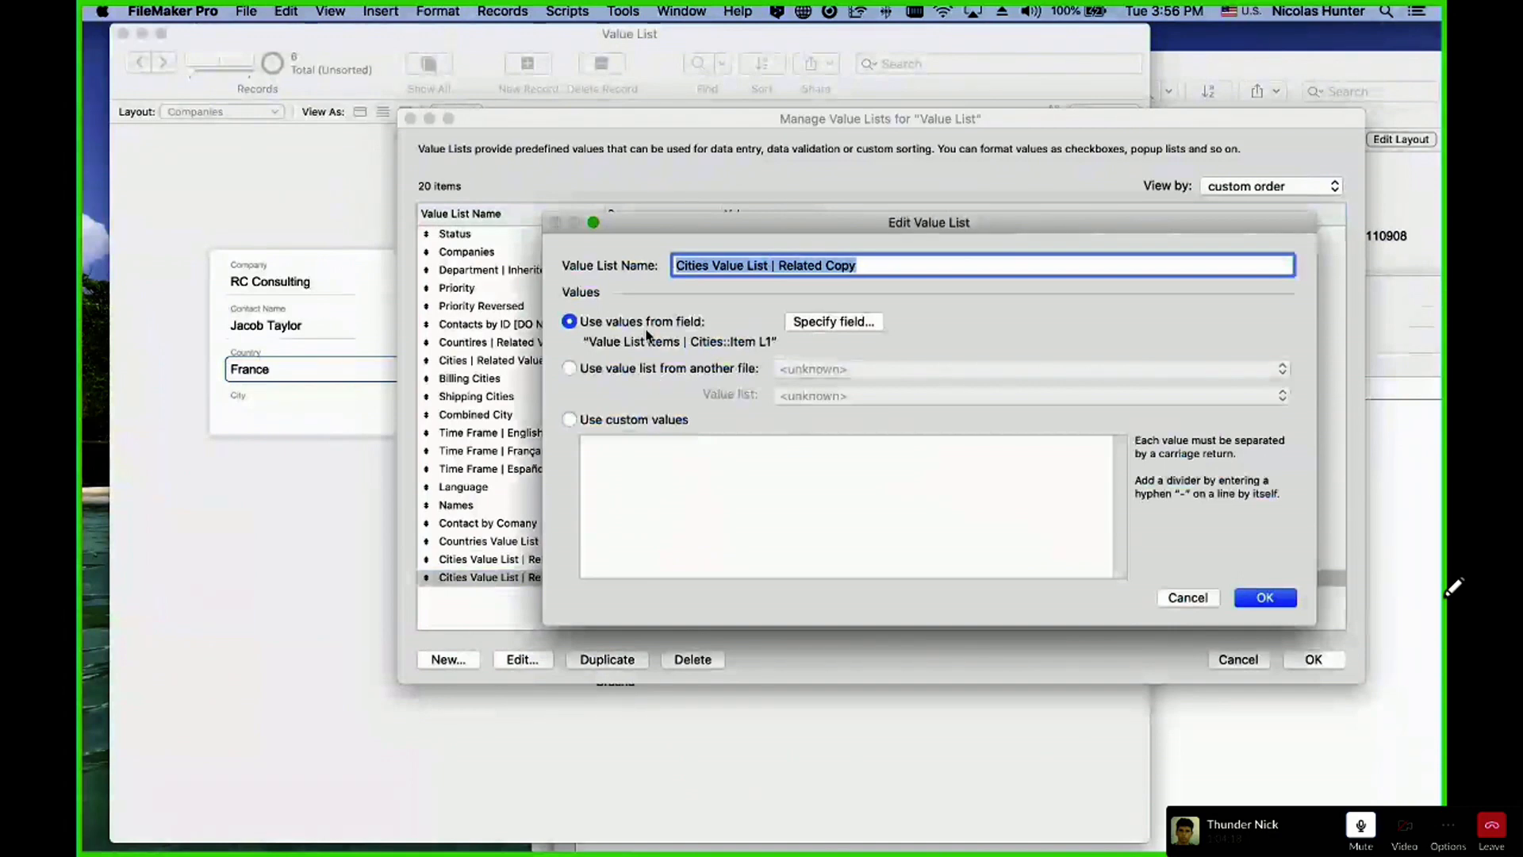
{"action": "double_click", "coordinate": [841, 265]}
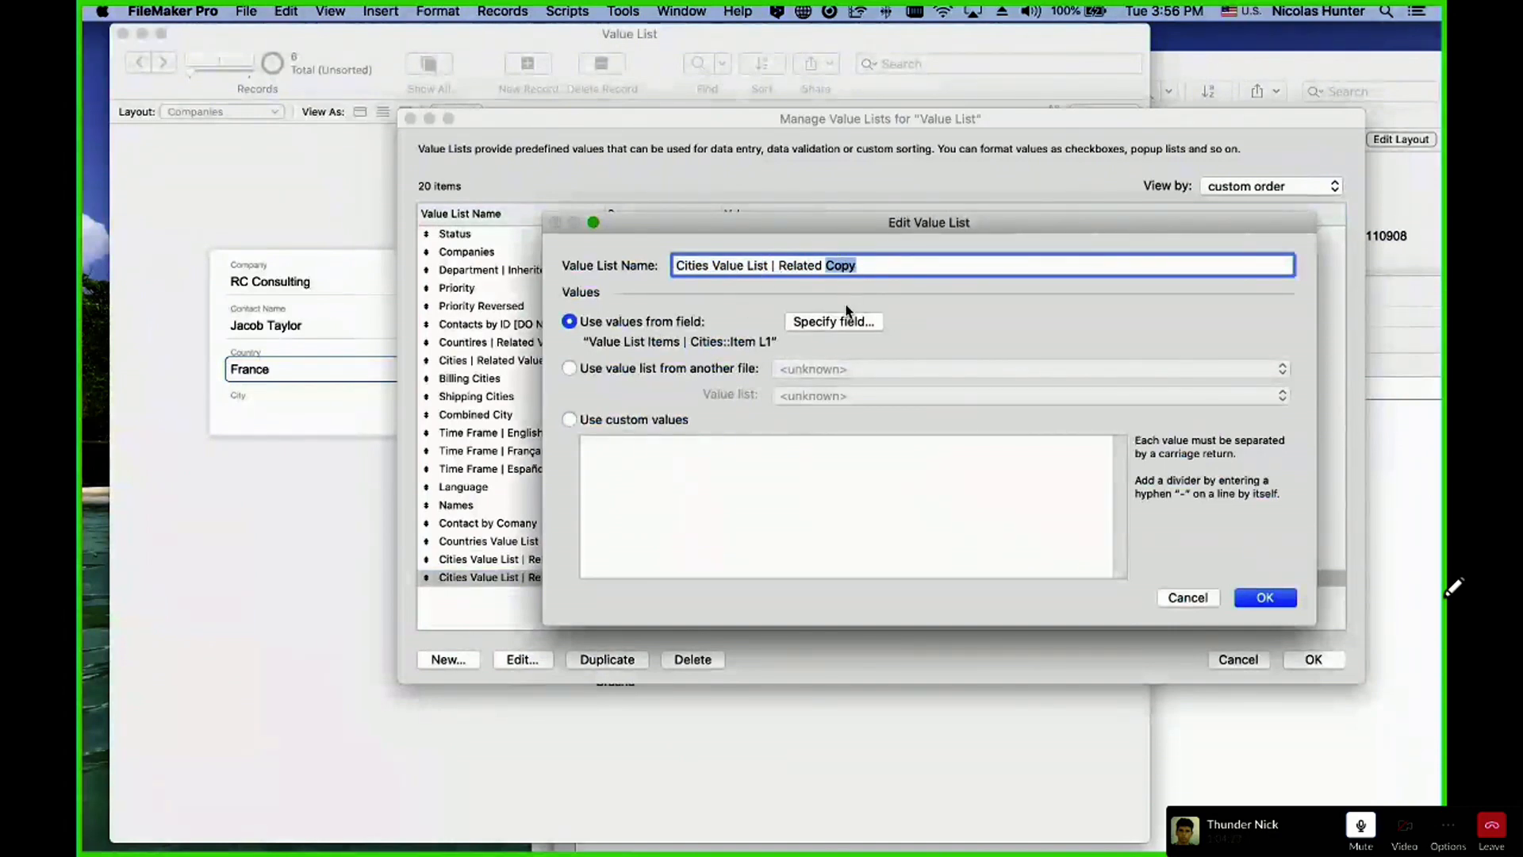
{"action": "key", "text": "Return"}
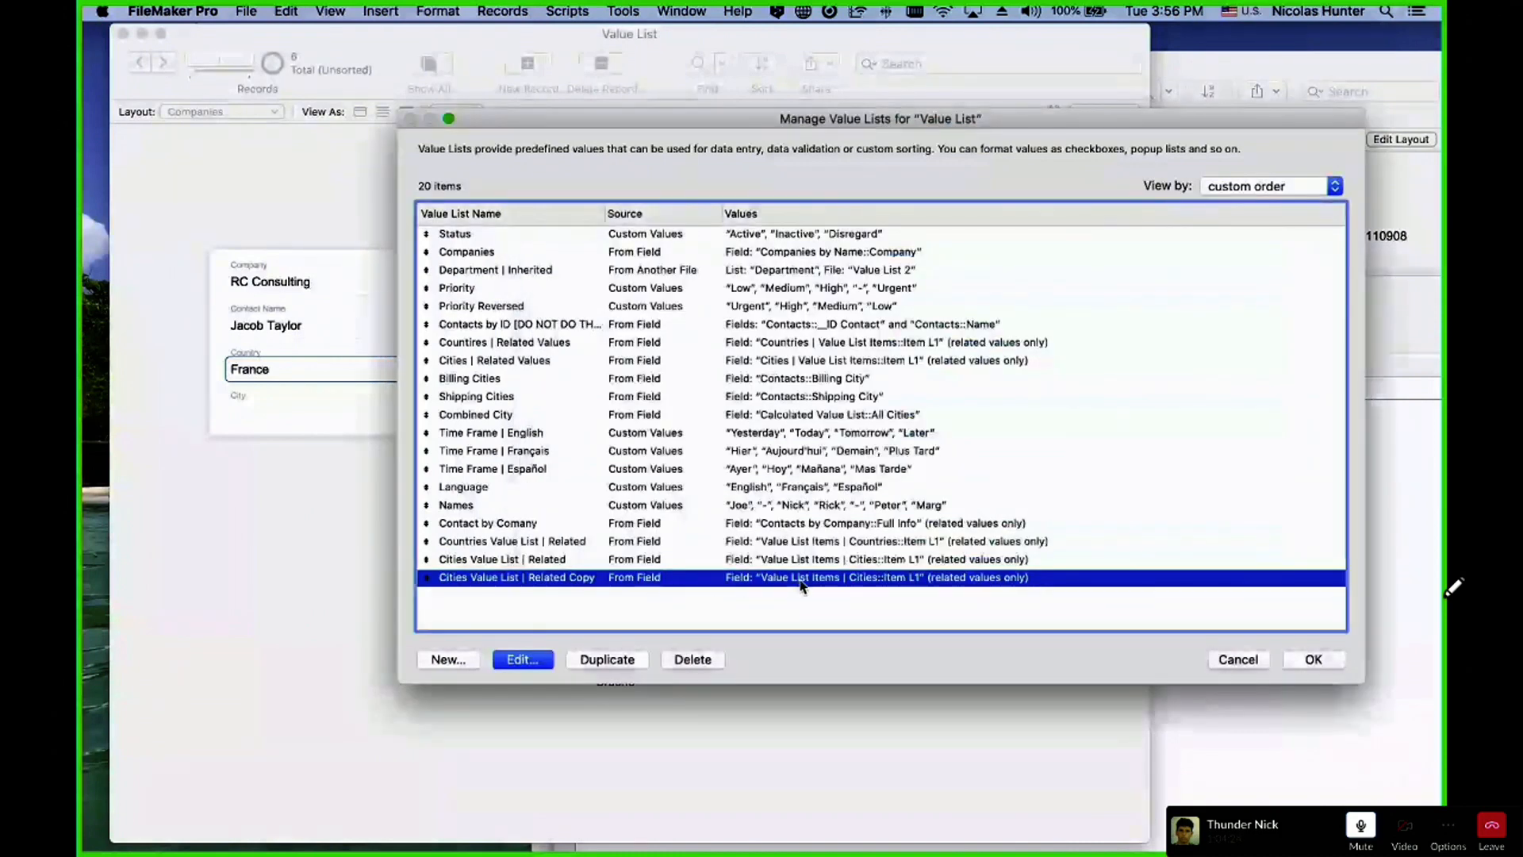
{"action": "left_click", "coordinate": [537, 661]}
{"action": "left_click_drag", "start_coordinate": [773, 265], "coordinate": [899, 301]}
{"action": "type", "text": "Conditional"}
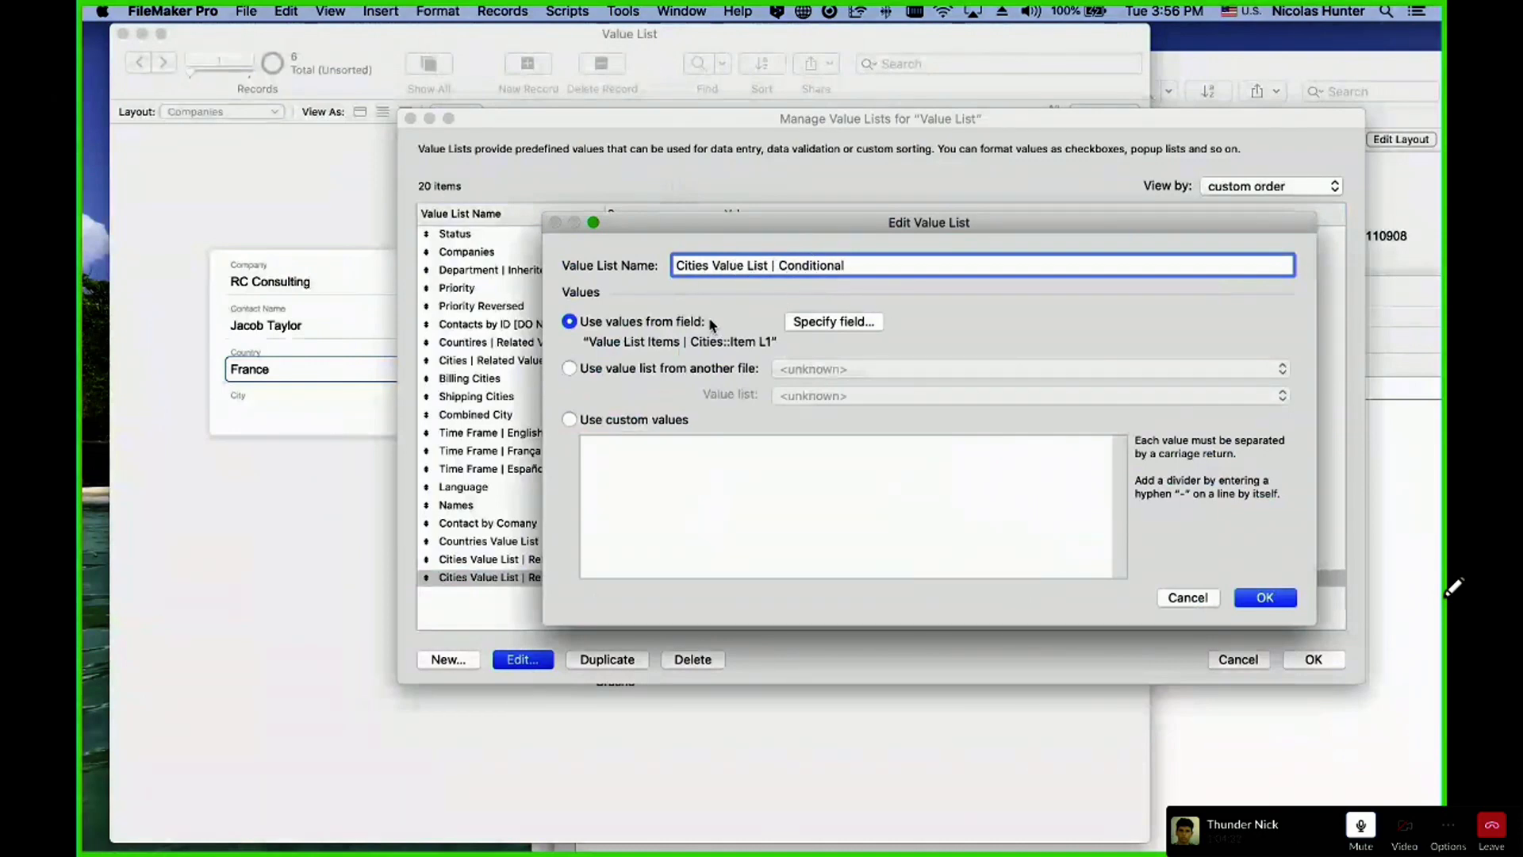
{"action": "left_click", "coordinate": [674, 265]}
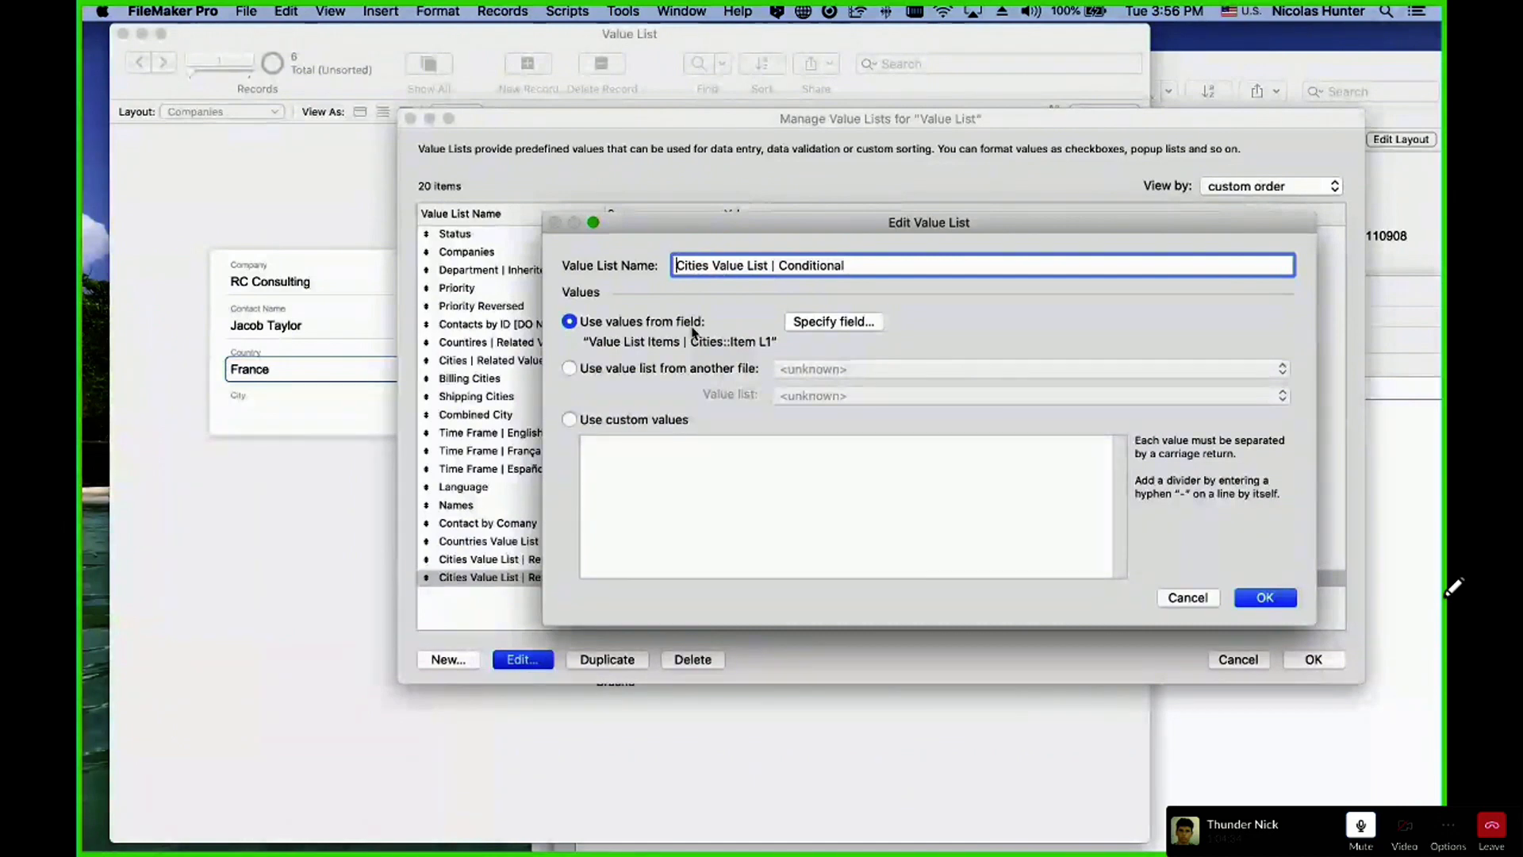
{"action": "type", "text": "Compamy"}
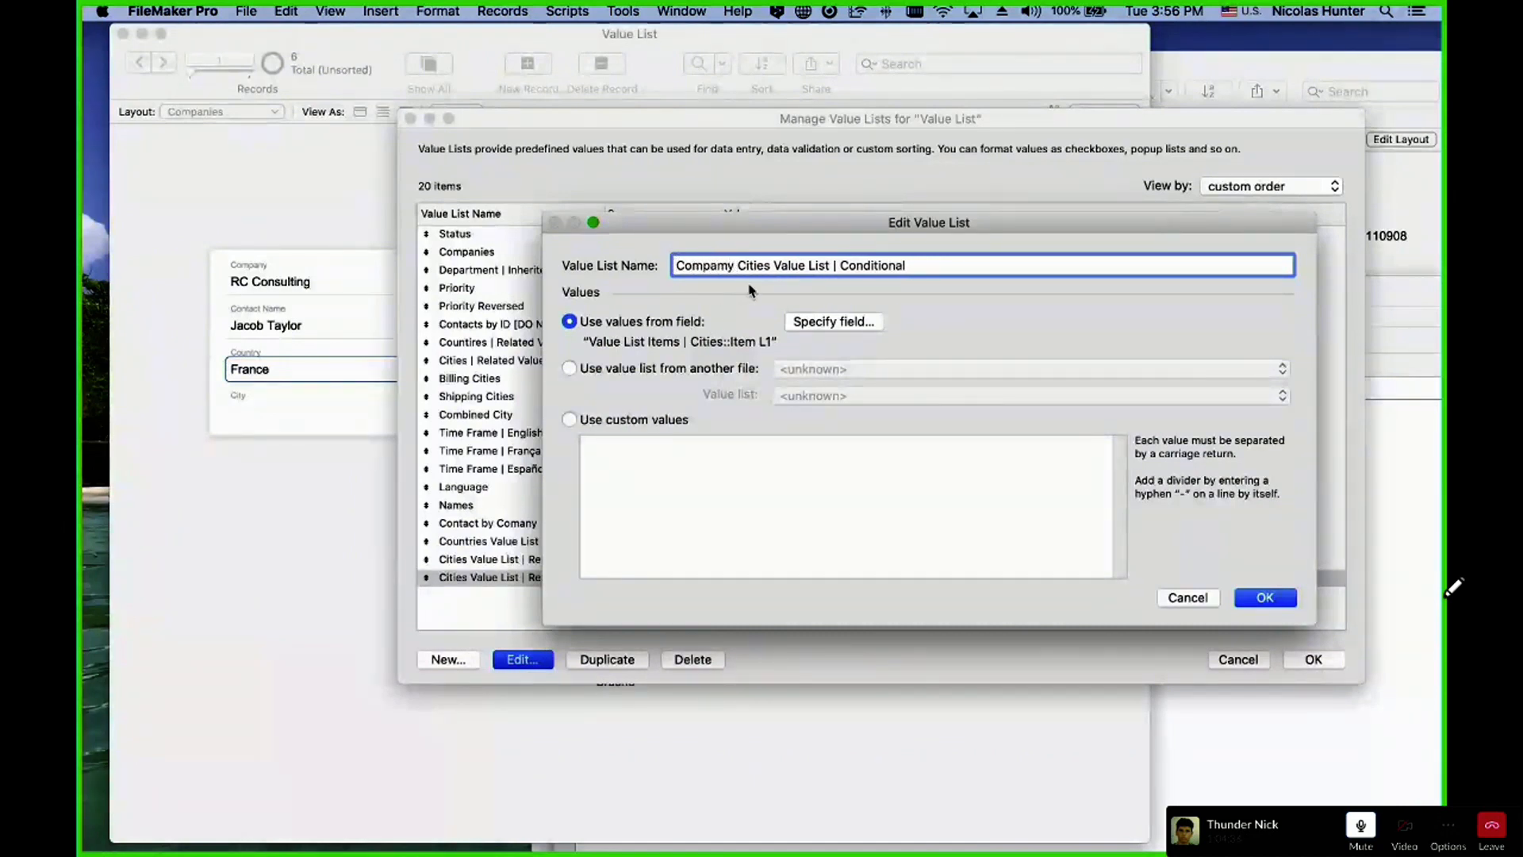
- Base the conditional value list on Cities Related Value List::Item L2, including only related values starting from Companies, and save it
{"action": "left_click", "coordinate": [825, 326]}
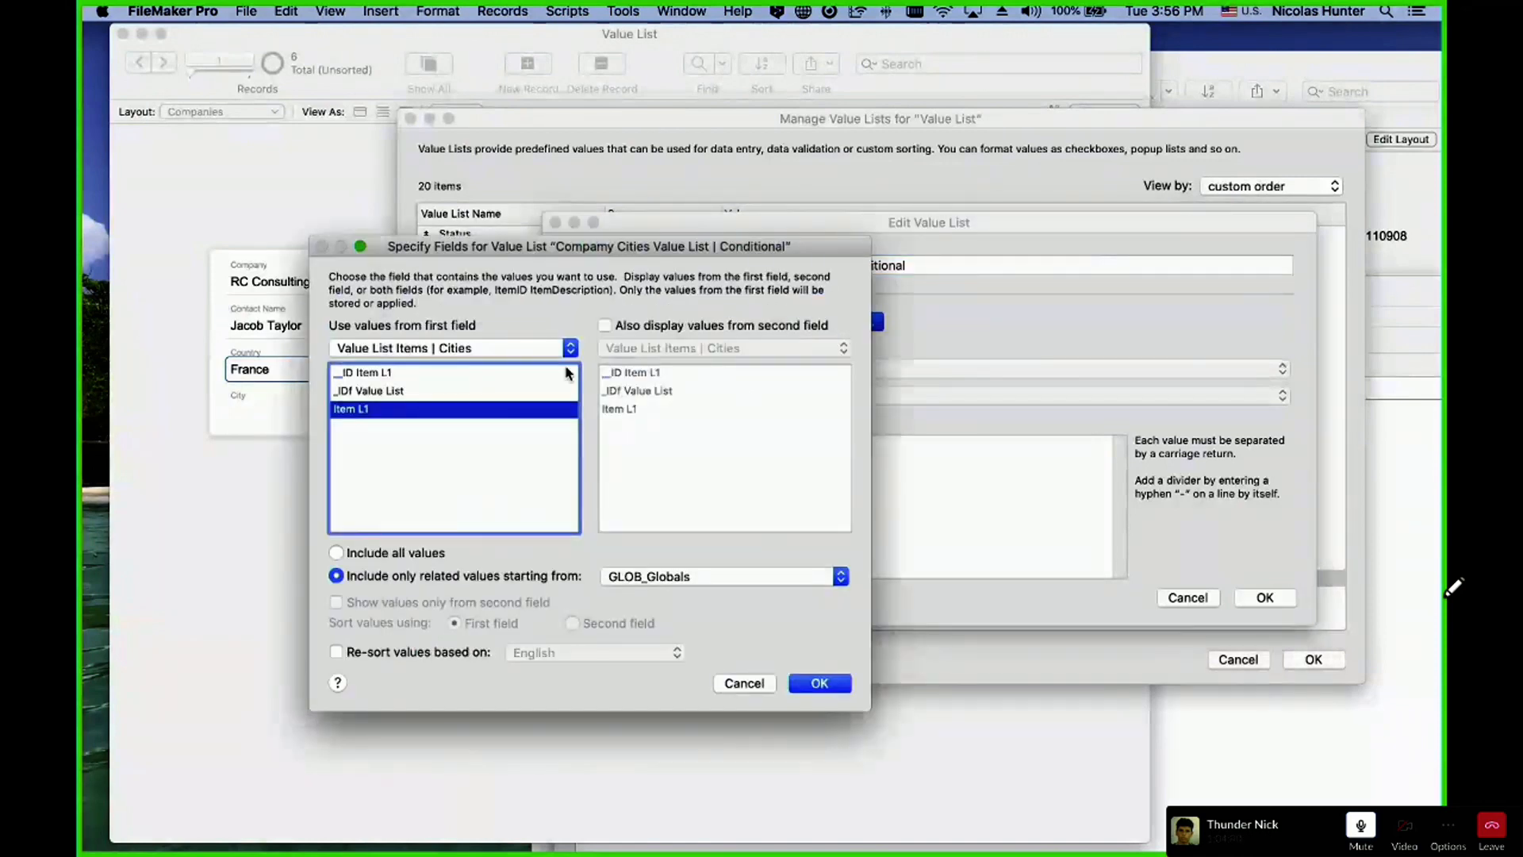
{"action": "left_click", "coordinate": [479, 347]}
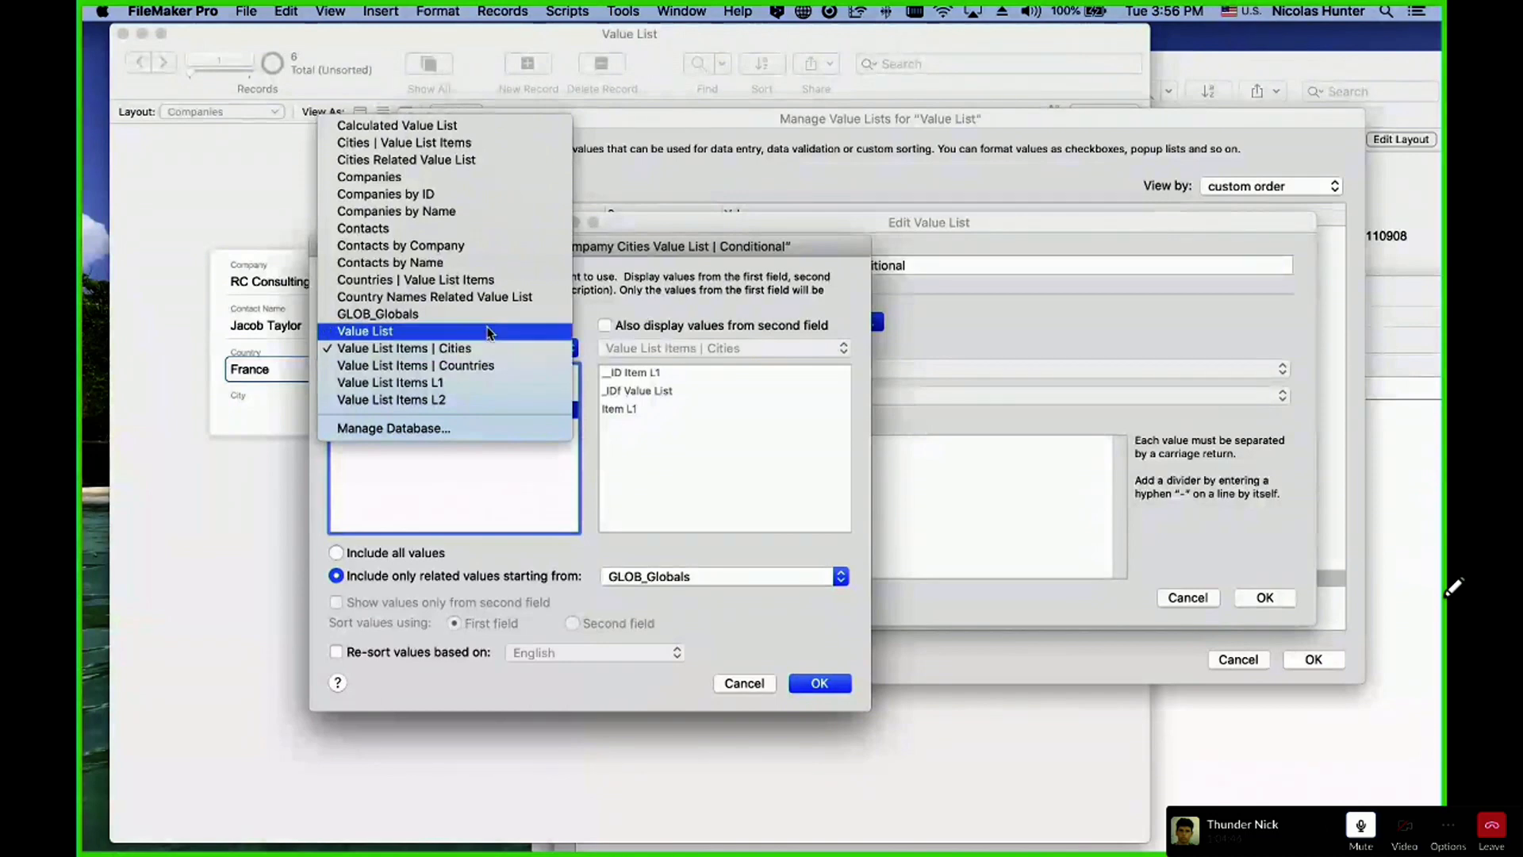
{"action": "left_click", "coordinate": [481, 159]}
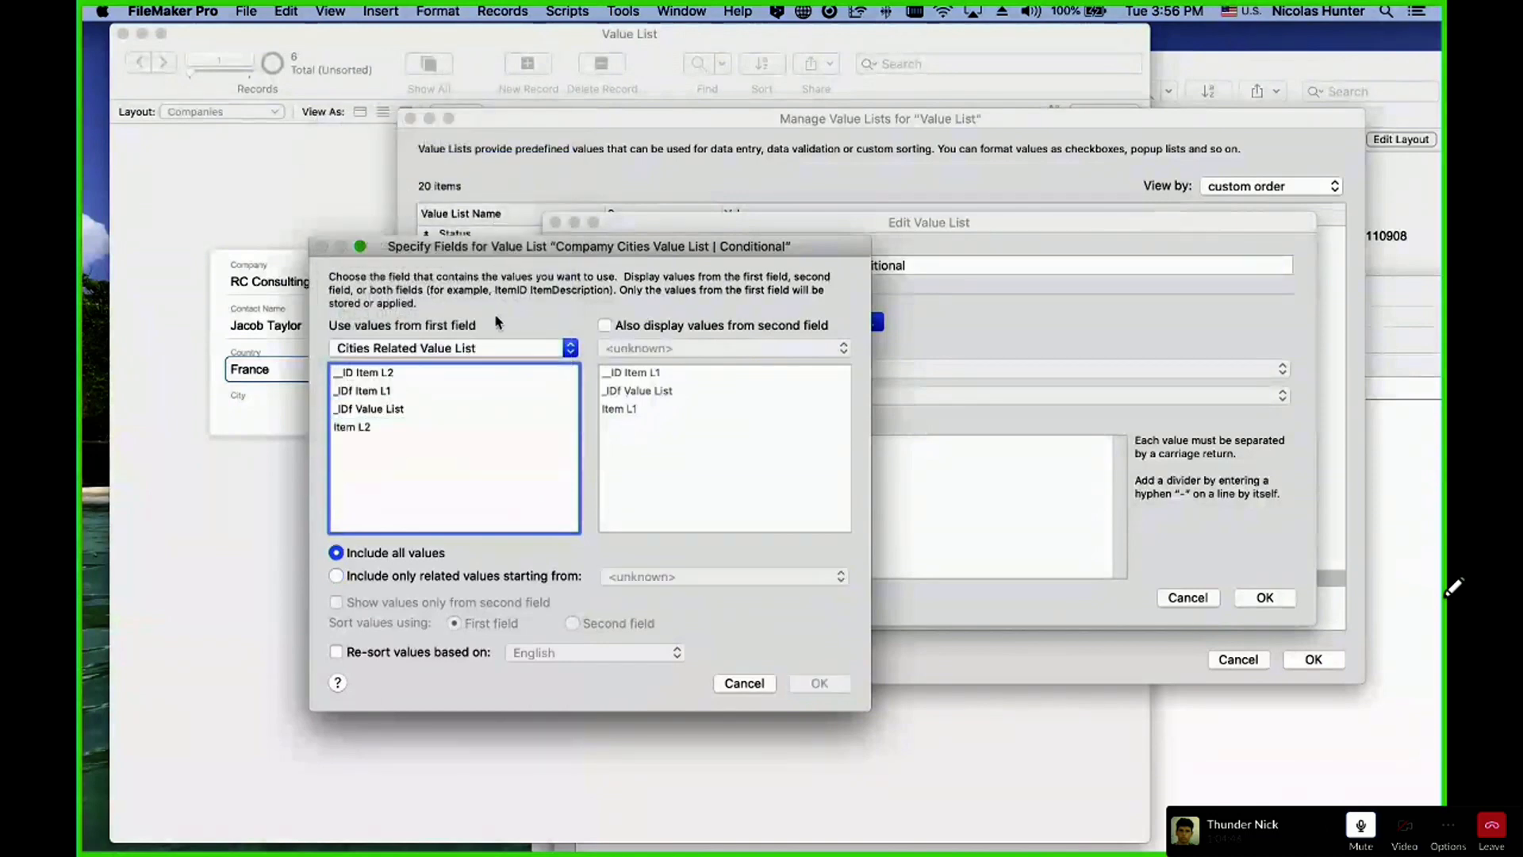
{"action": "left_click", "coordinate": [378, 428]}
{"action": "left_click", "coordinate": [438, 577]}
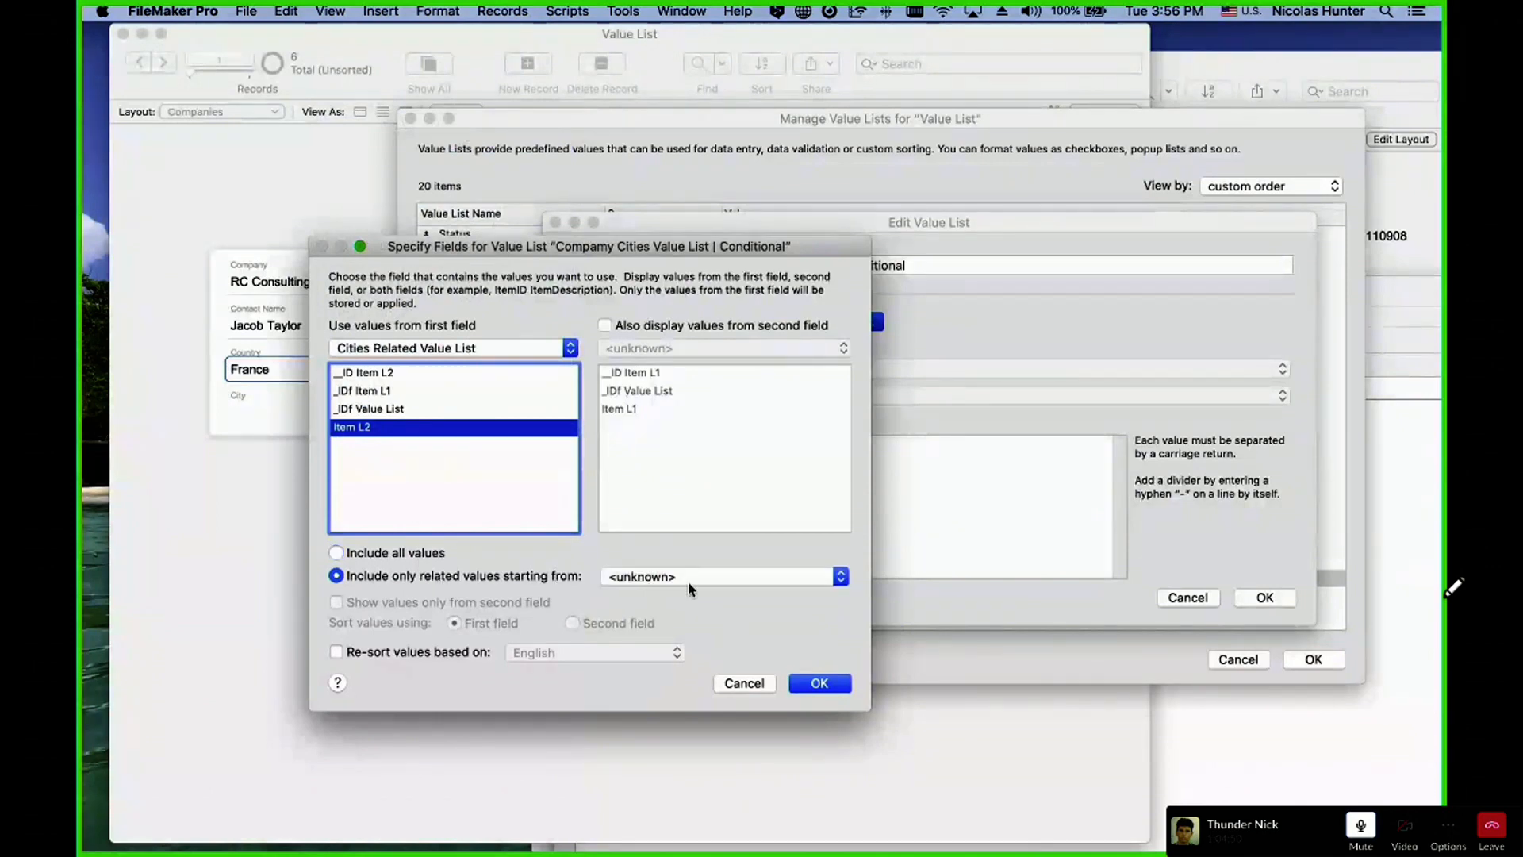
{"action": "left_click", "coordinate": [688, 580]}
{"action": "left_click", "coordinate": [708, 638]}
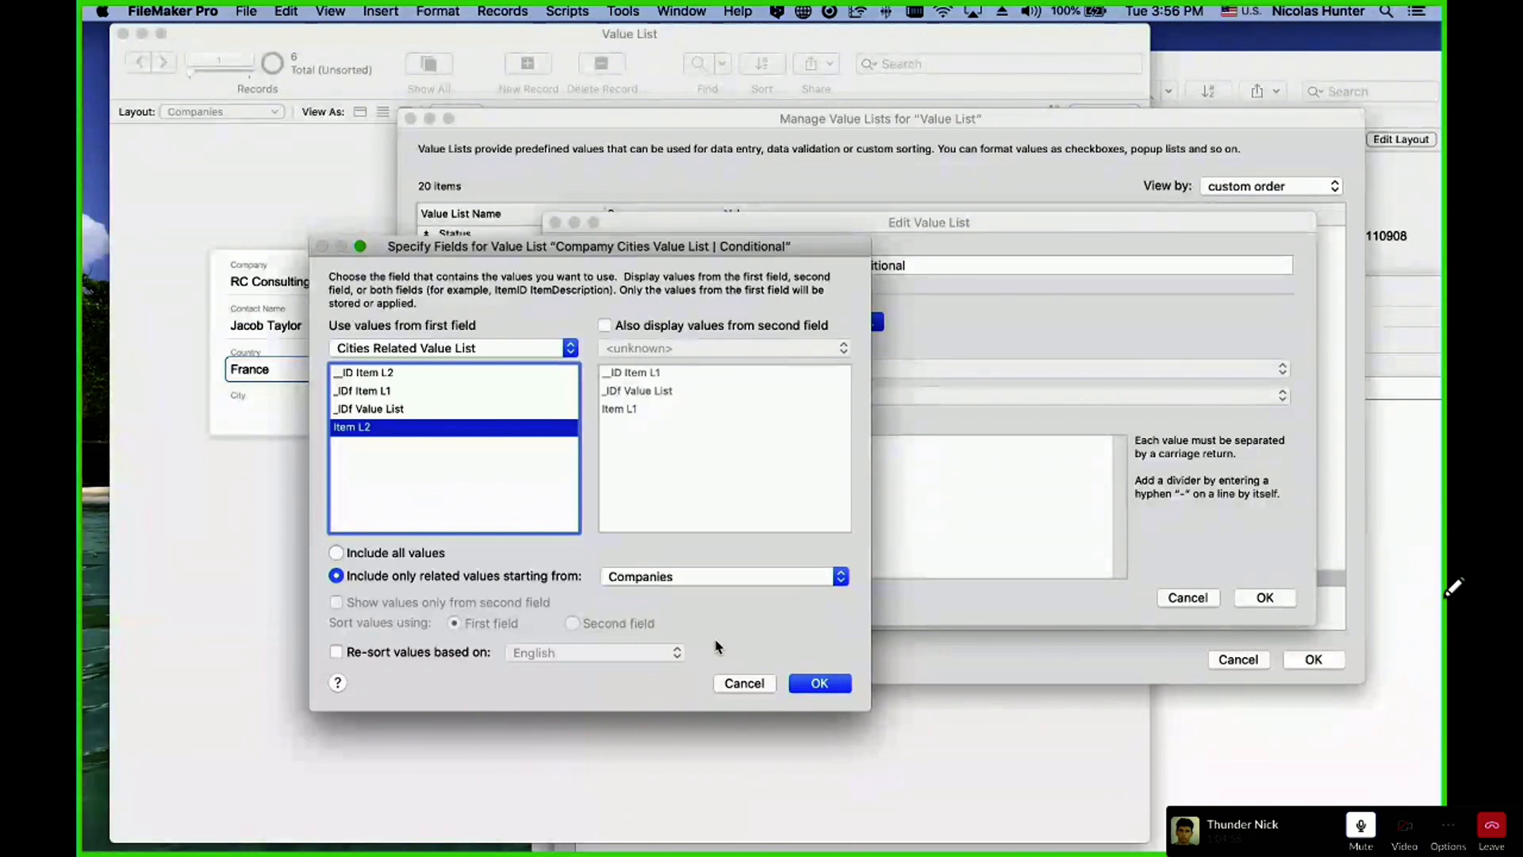
{"action": "left_click", "coordinate": [801, 682]}
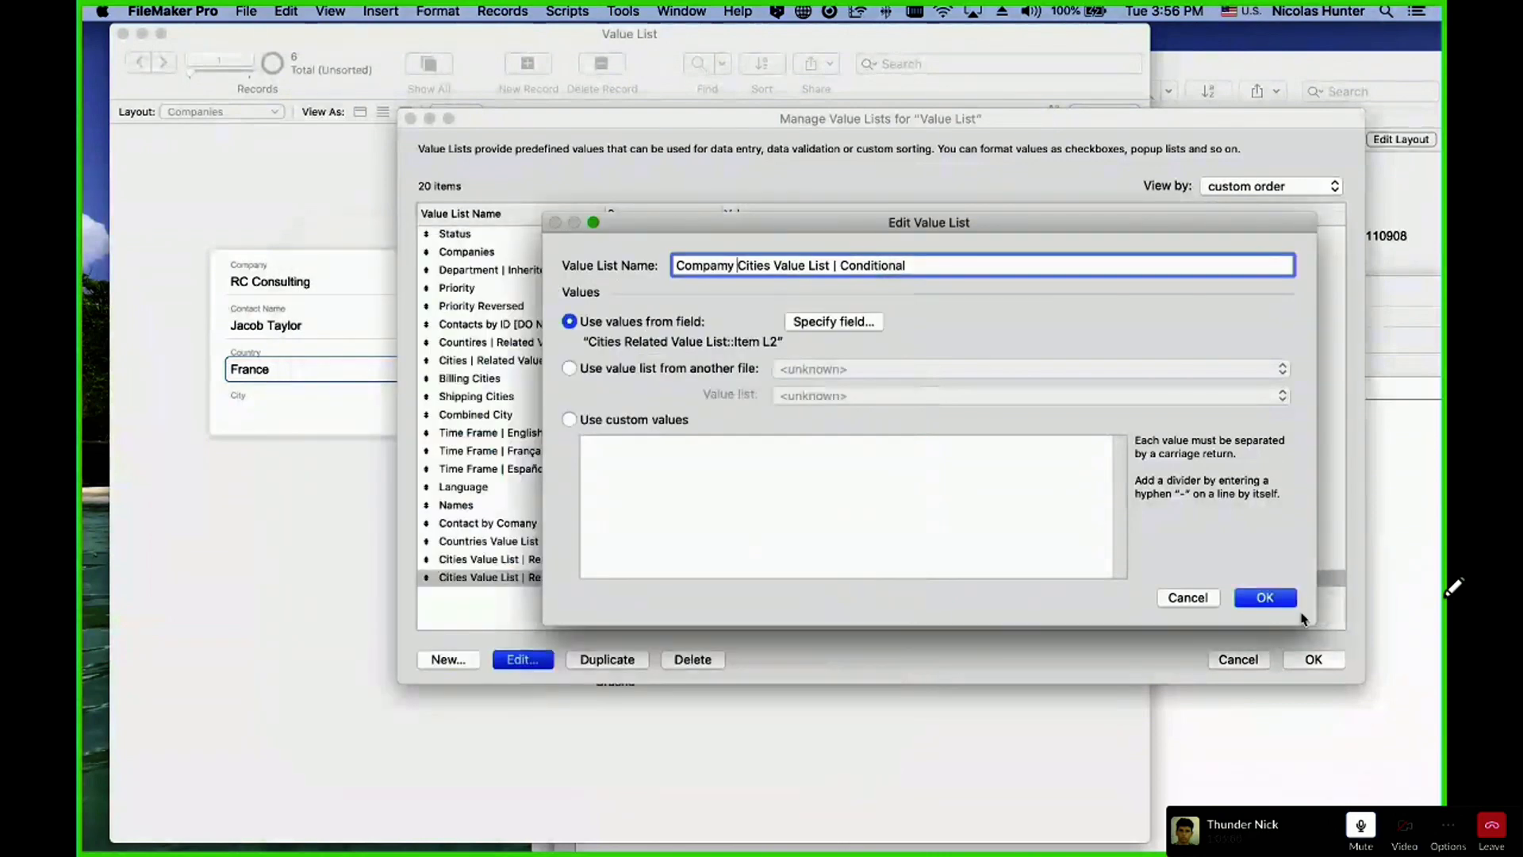
{"action": "left_click", "coordinate": [1283, 600]}
{"action": "left_click", "coordinate": [1329, 661]}
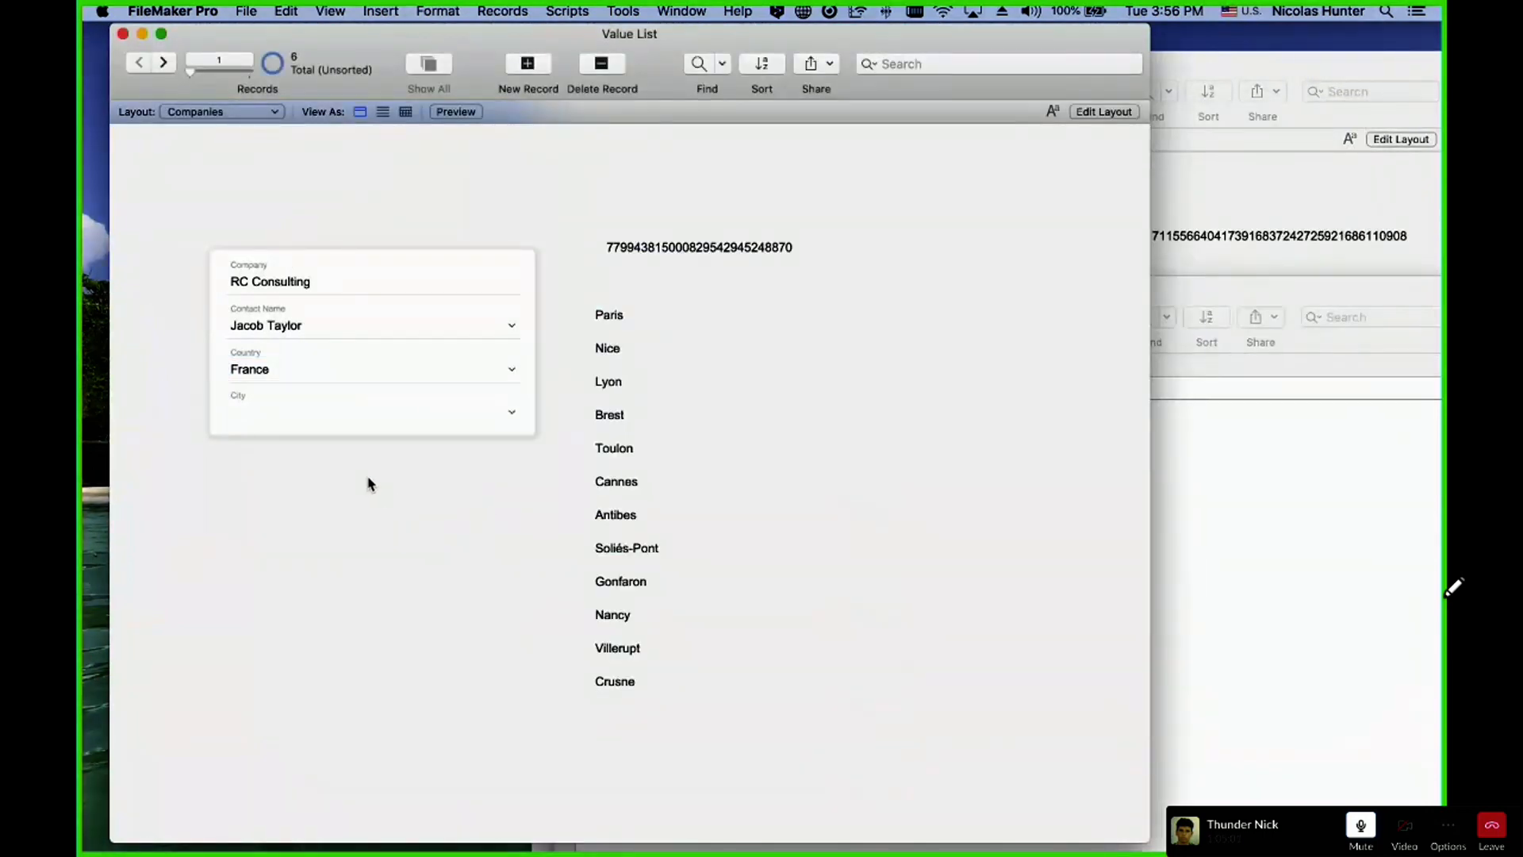
- Assign the value list "Compamy Cities Value List | Conditional" to the City pop-up menu and return to Browse mode
{"action": "key", "text": "super+l"}
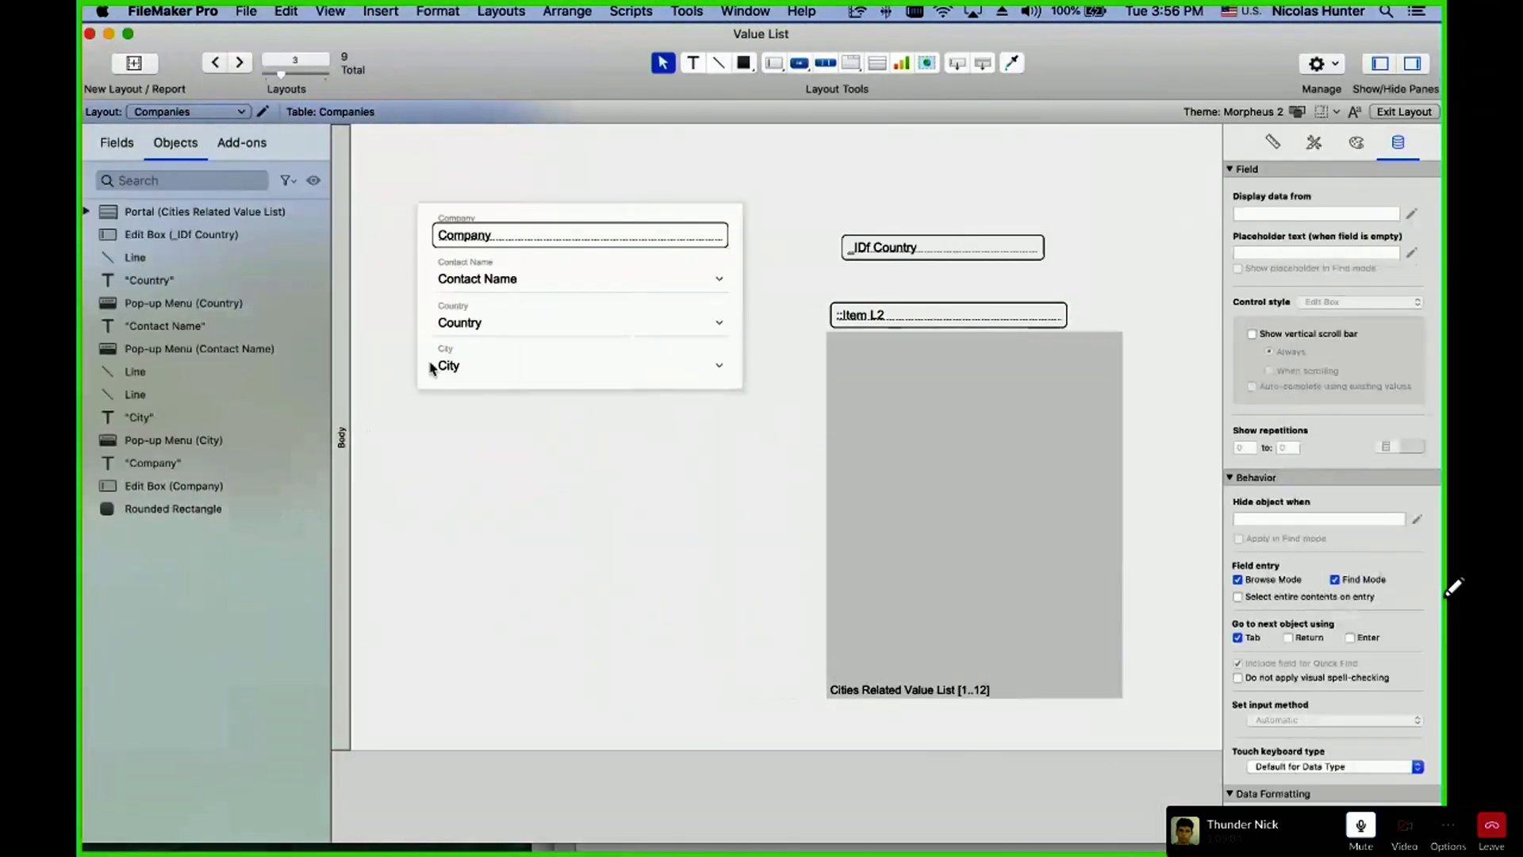
{"action": "left_click", "coordinate": [450, 370]}
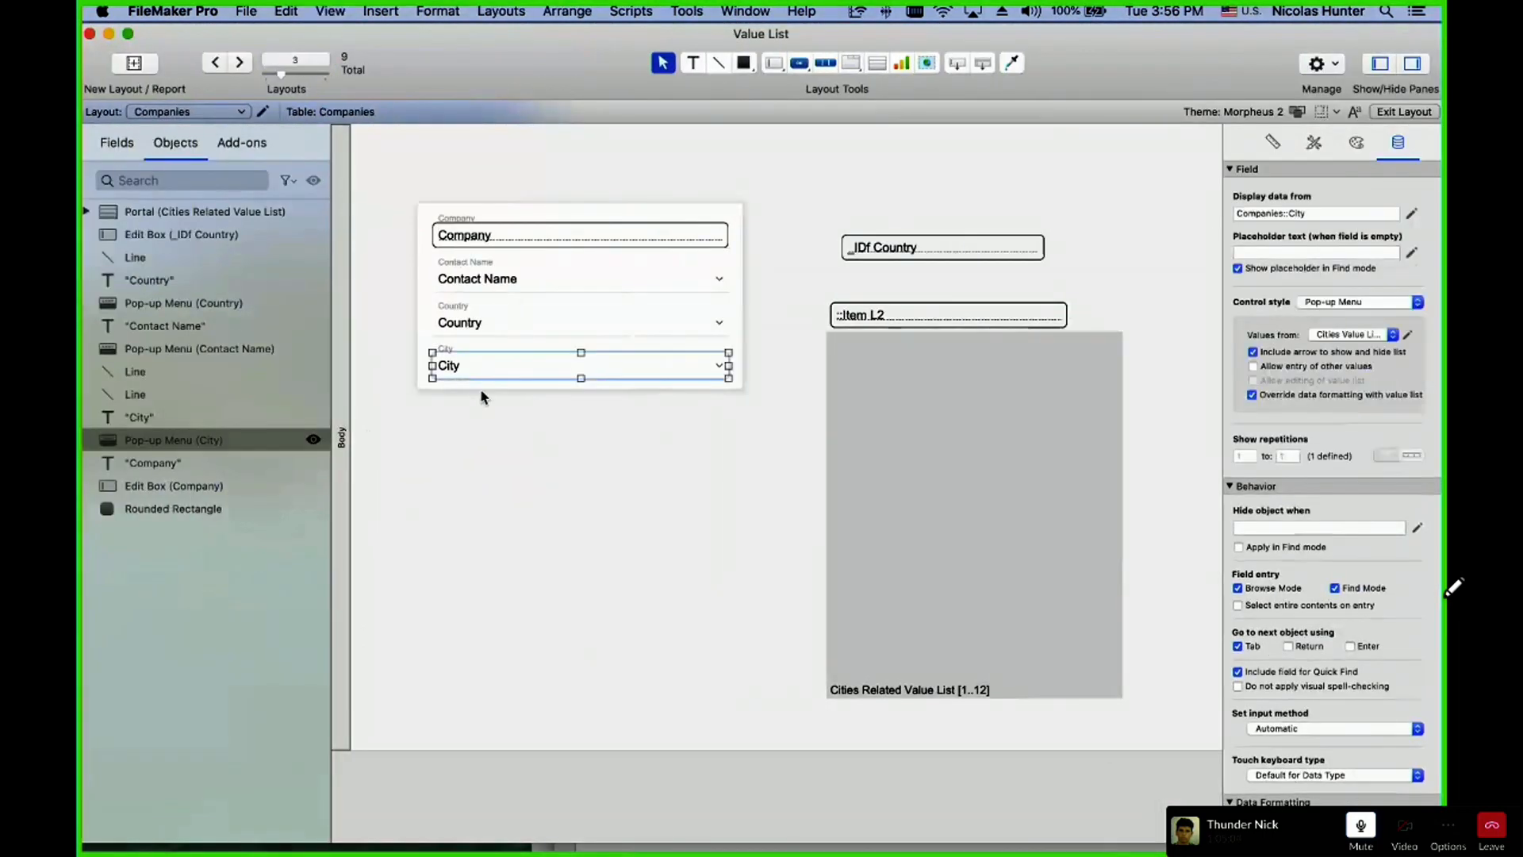
{"action": "left_click", "coordinate": [1373, 336]}
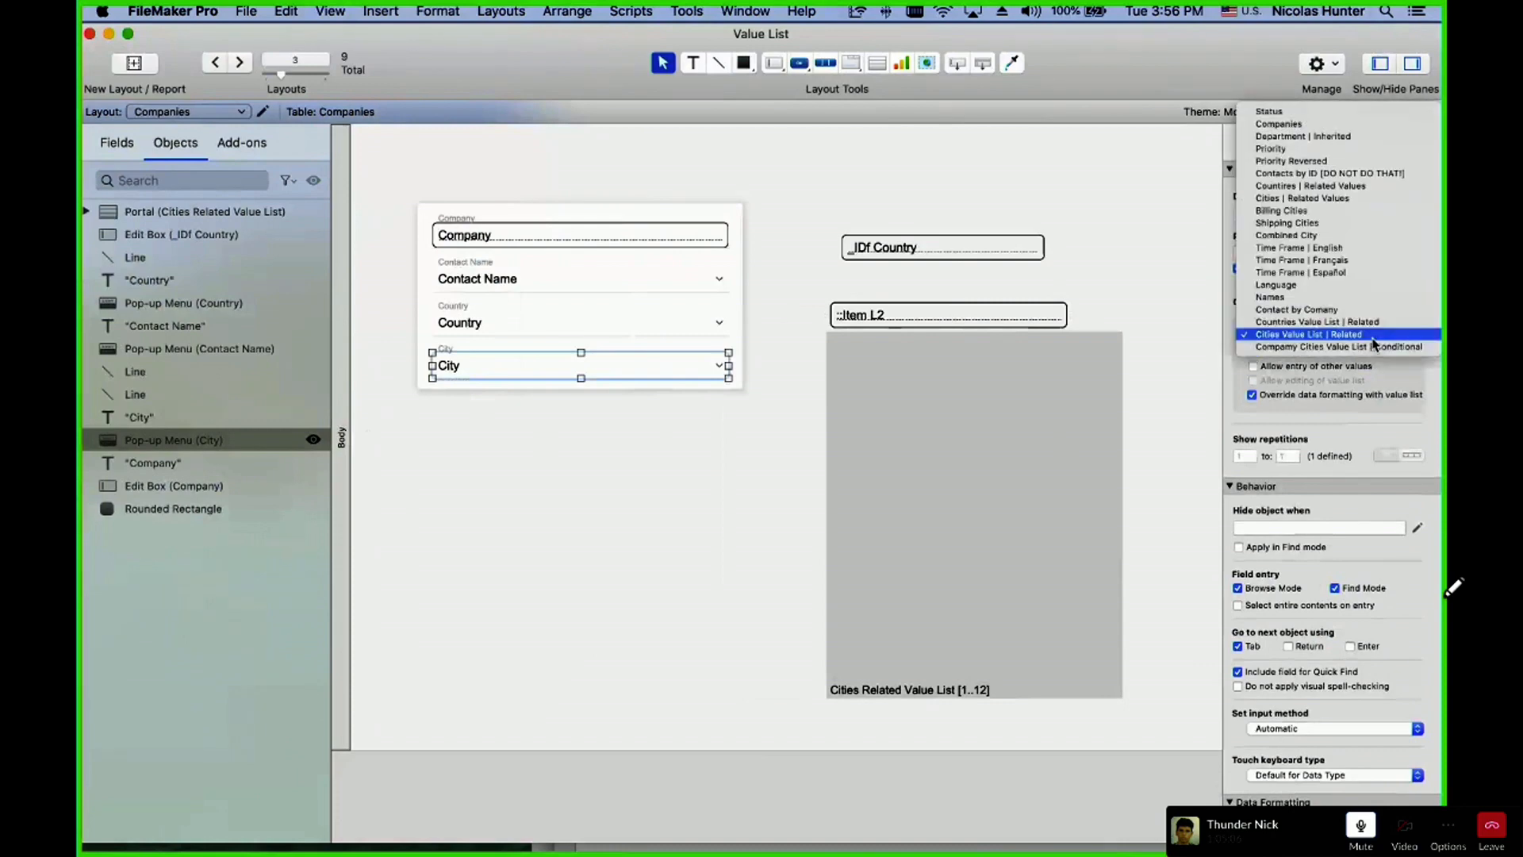
{"action": "left_click", "coordinate": [1372, 339]}
{"action": "left_click", "coordinate": [663, 544]}
{"action": "key", "text": "super+b"}
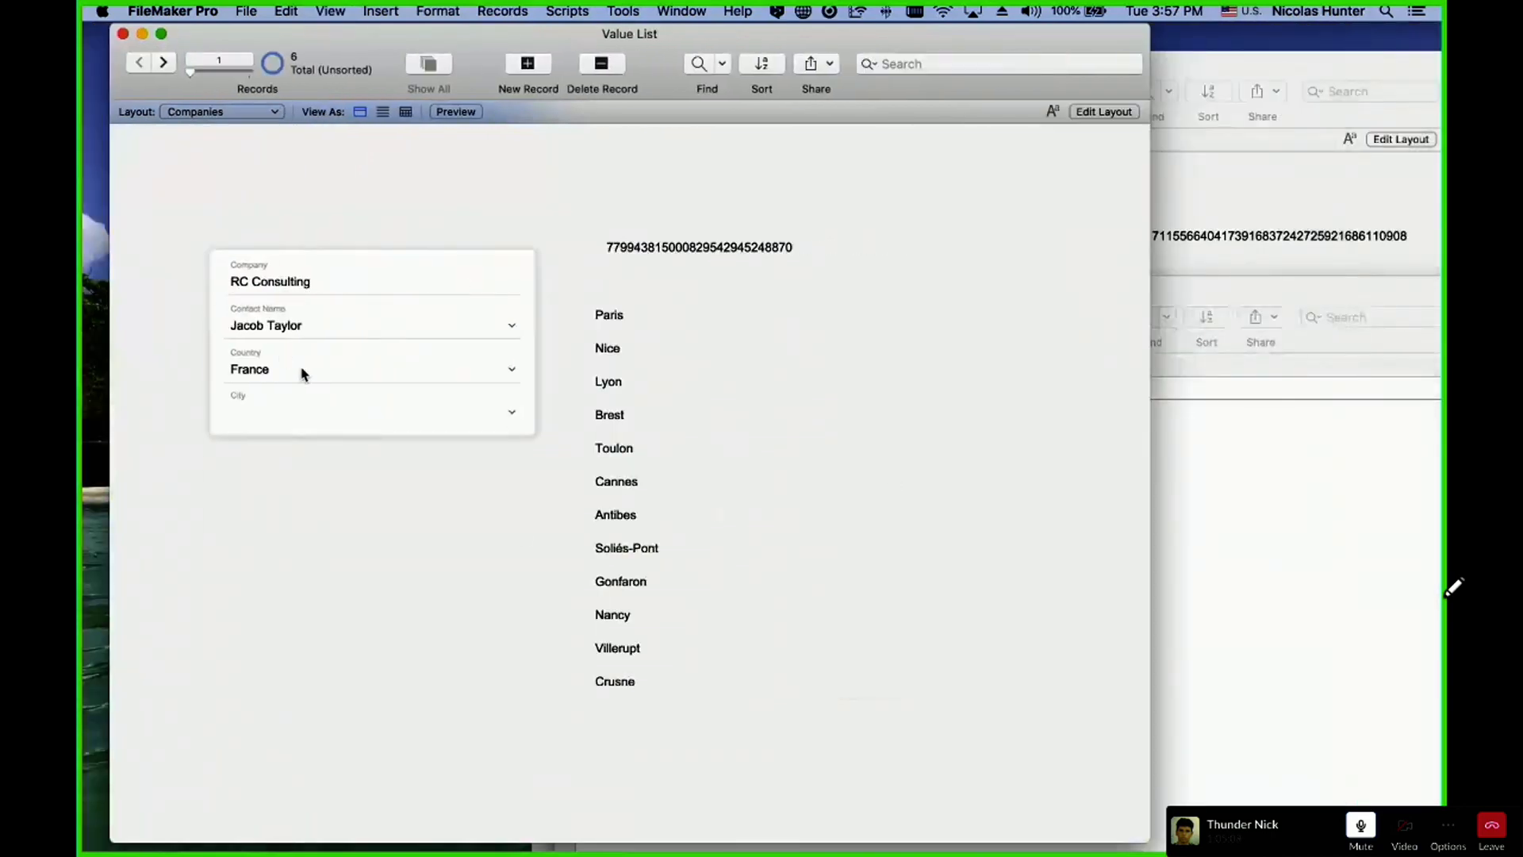
- Keep France as the country and choose a city from the City pop-up menu
{"action": "left_click", "coordinate": [299, 369]}
{"action": "left_click", "coordinate": [299, 369]}
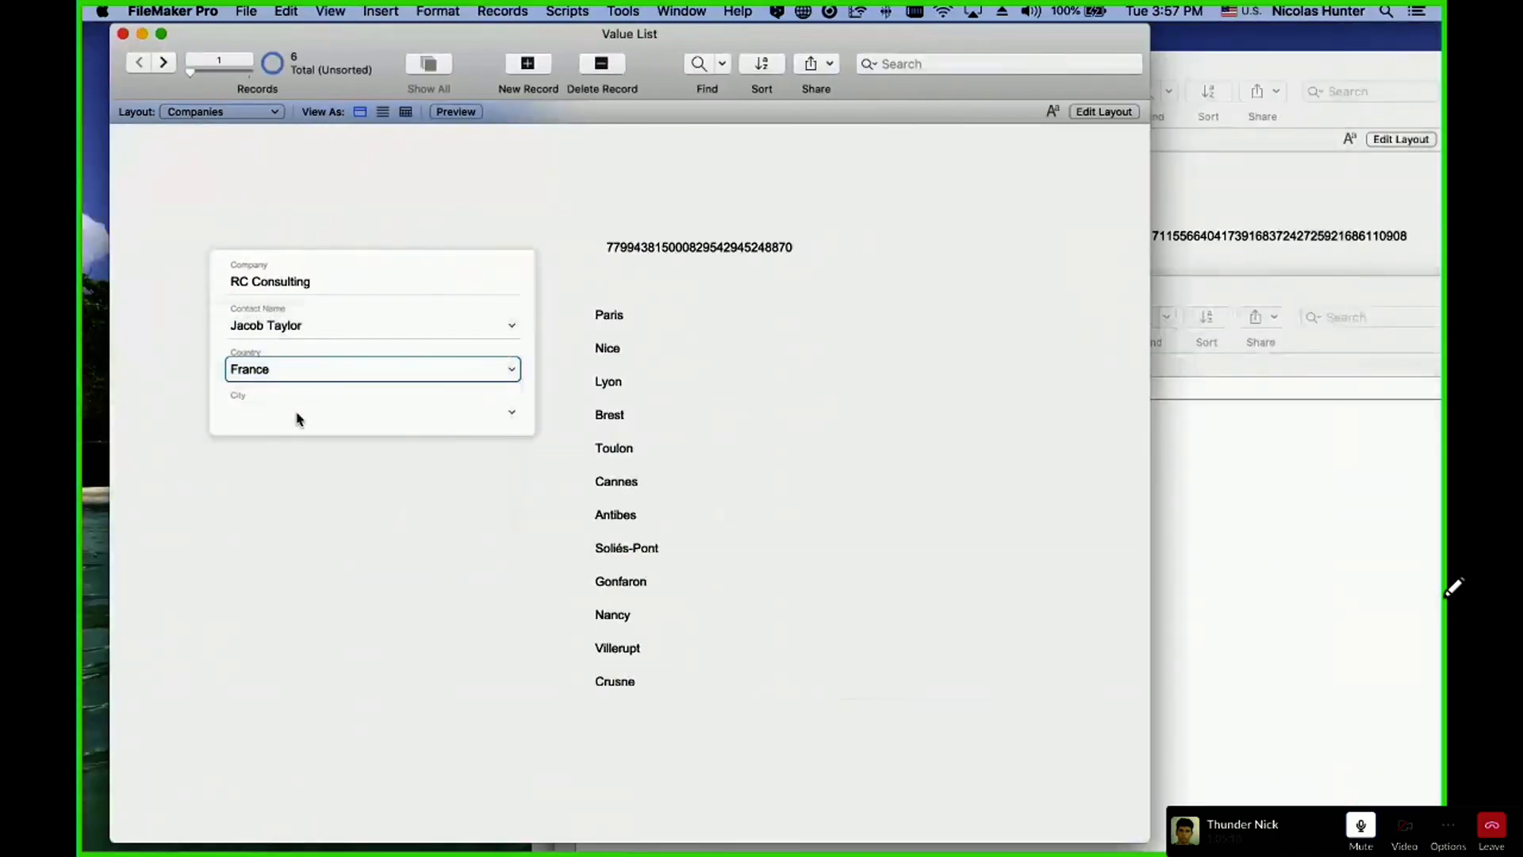
{"action": "left_click", "coordinate": [299, 414]}
{"action": "left_click", "coordinate": [306, 514]}
- Set the company's country to Greece and its city to Corynthos
{"action": "left_click", "coordinate": [288, 374]}
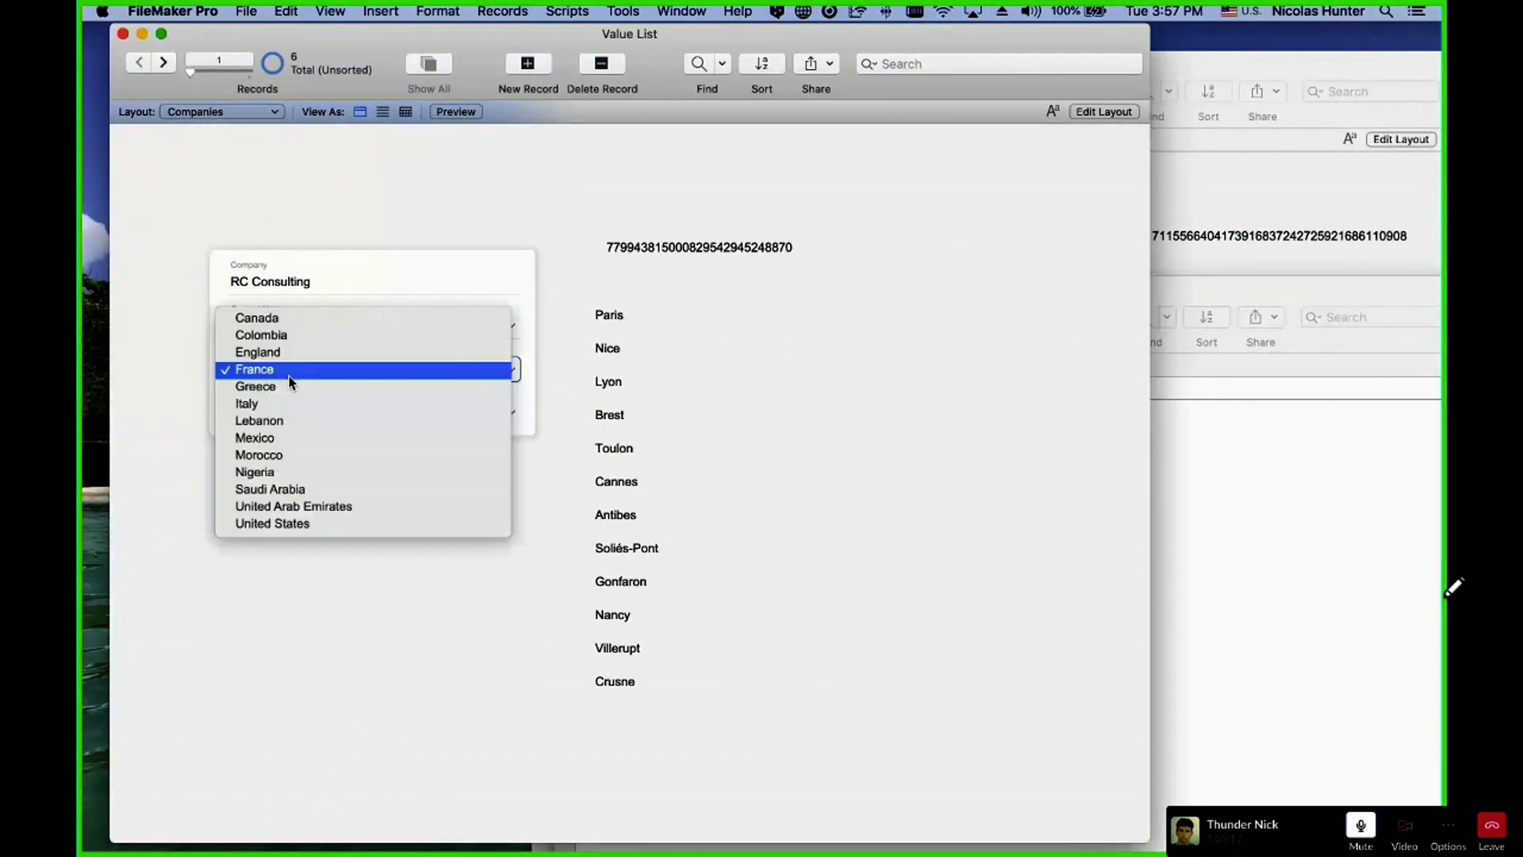
{"action": "left_click", "coordinate": [290, 386]}
{"action": "left_click", "coordinate": [306, 411]}
{"action": "left_click", "coordinate": [306, 429]}
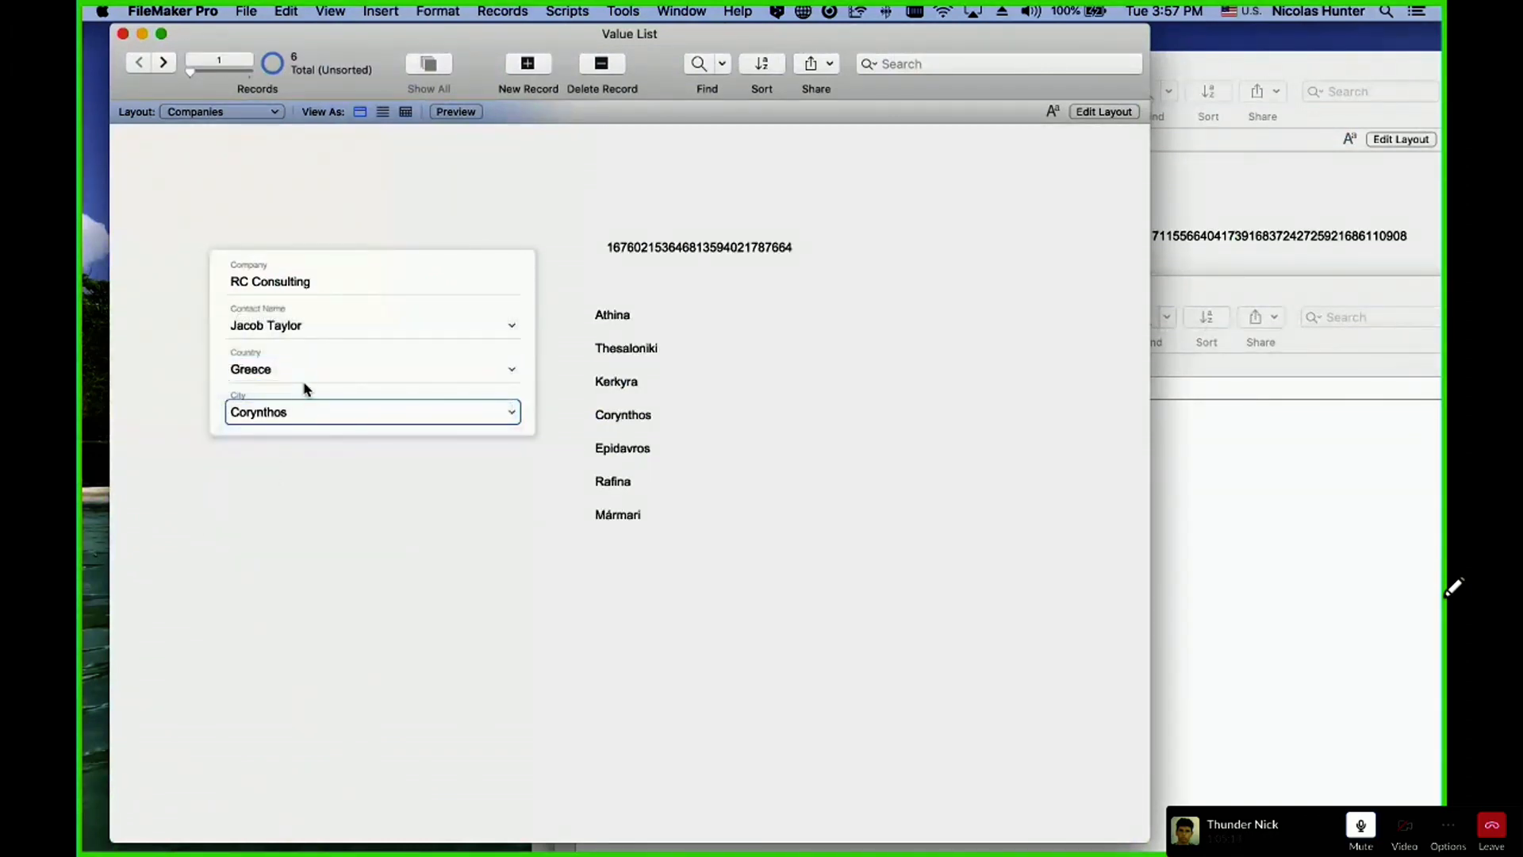
- Set the company's country to Lebanon and check the values offered for its city
{"action": "left_click", "coordinate": [307, 388]}
{"action": "left_click", "coordinate": [311, 399]}
{"action": "left_click", "coordinate": [302, 414]}
{"action": "left_click", "coordinate": [297, 416]}
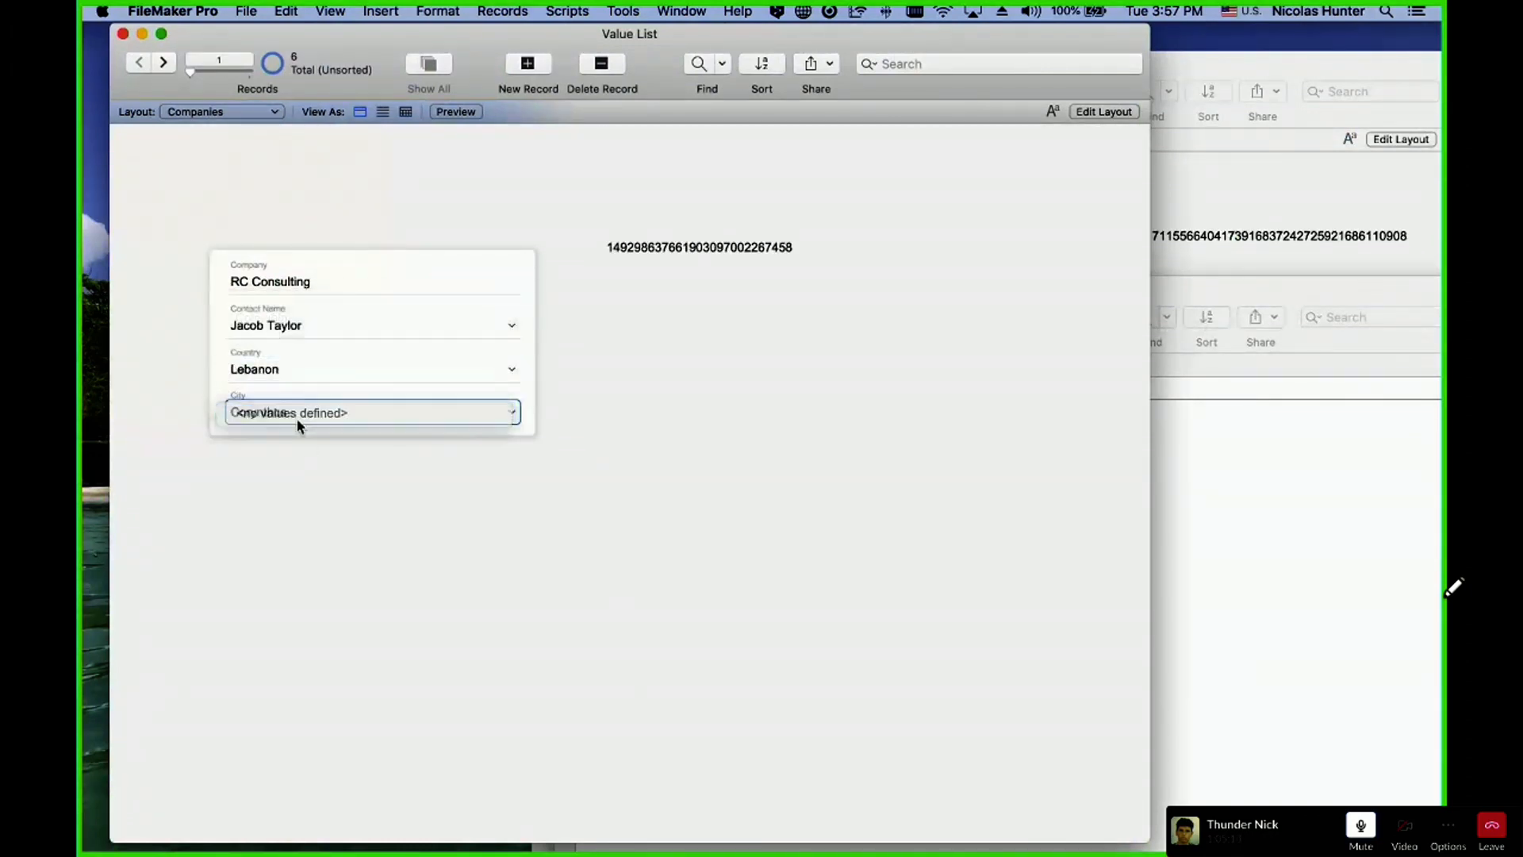
- Set the company's country to Mexico and check the values offered for its city
{"action": "left_click", "coordinate": [299, 370]}
{"action": "left_click", "coordinate": [300, 390]}
{"action": "left_click", "coordinate": [301, 412]}
{"action": "left_click", "coordinate": [317, 371]}
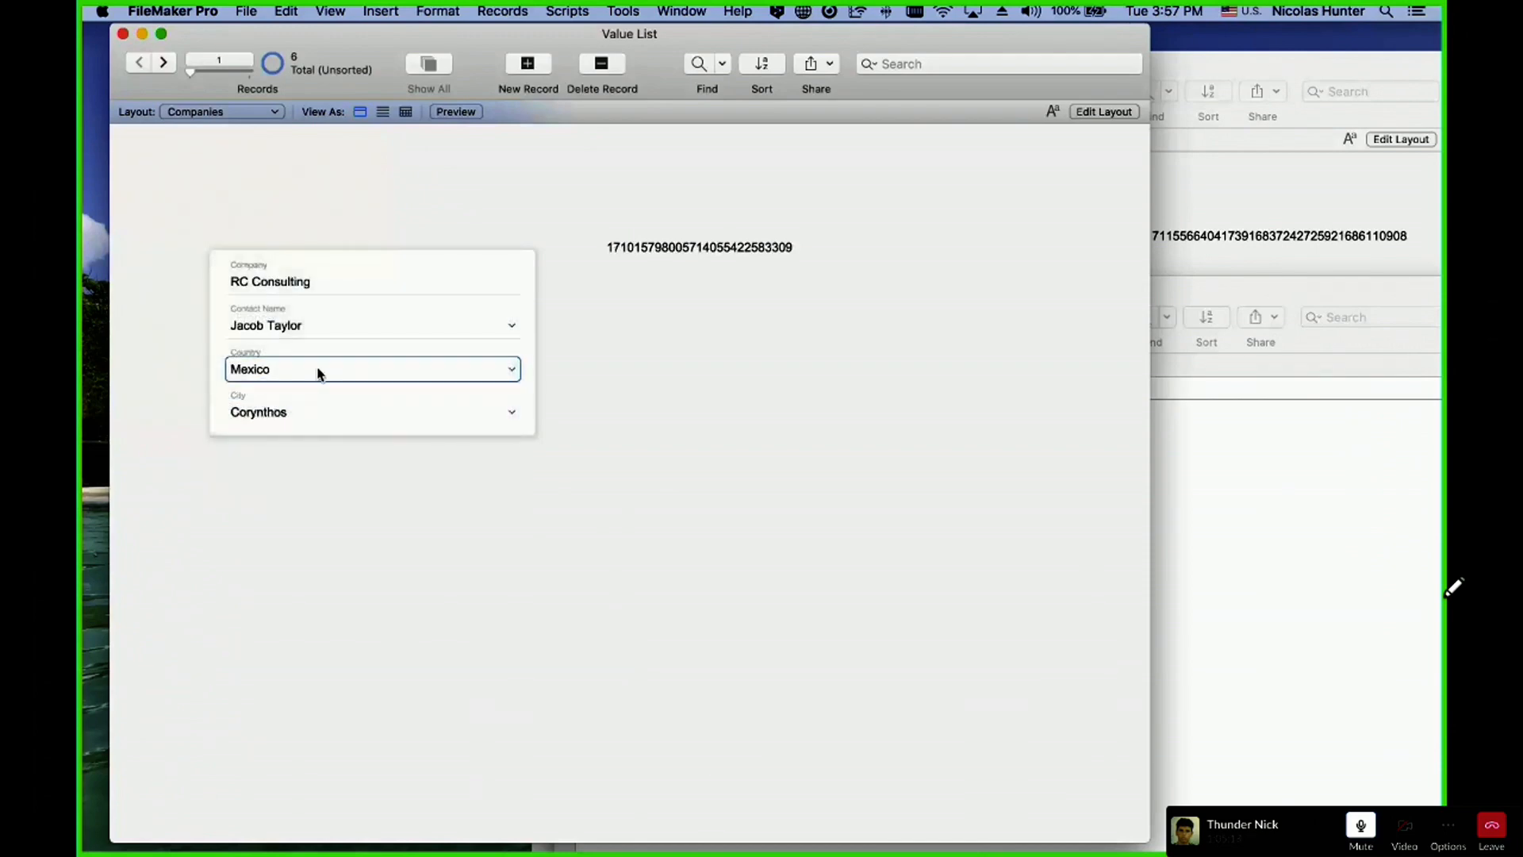
- Set the company's country to Nigeria and check the values offered for its city
{"action": "left_click", "coordinate": [318, 371]}
{"action": "left_click", "coordinate": [327, 402]}
{"action": "left_click", "coordinate": [317, 413]}
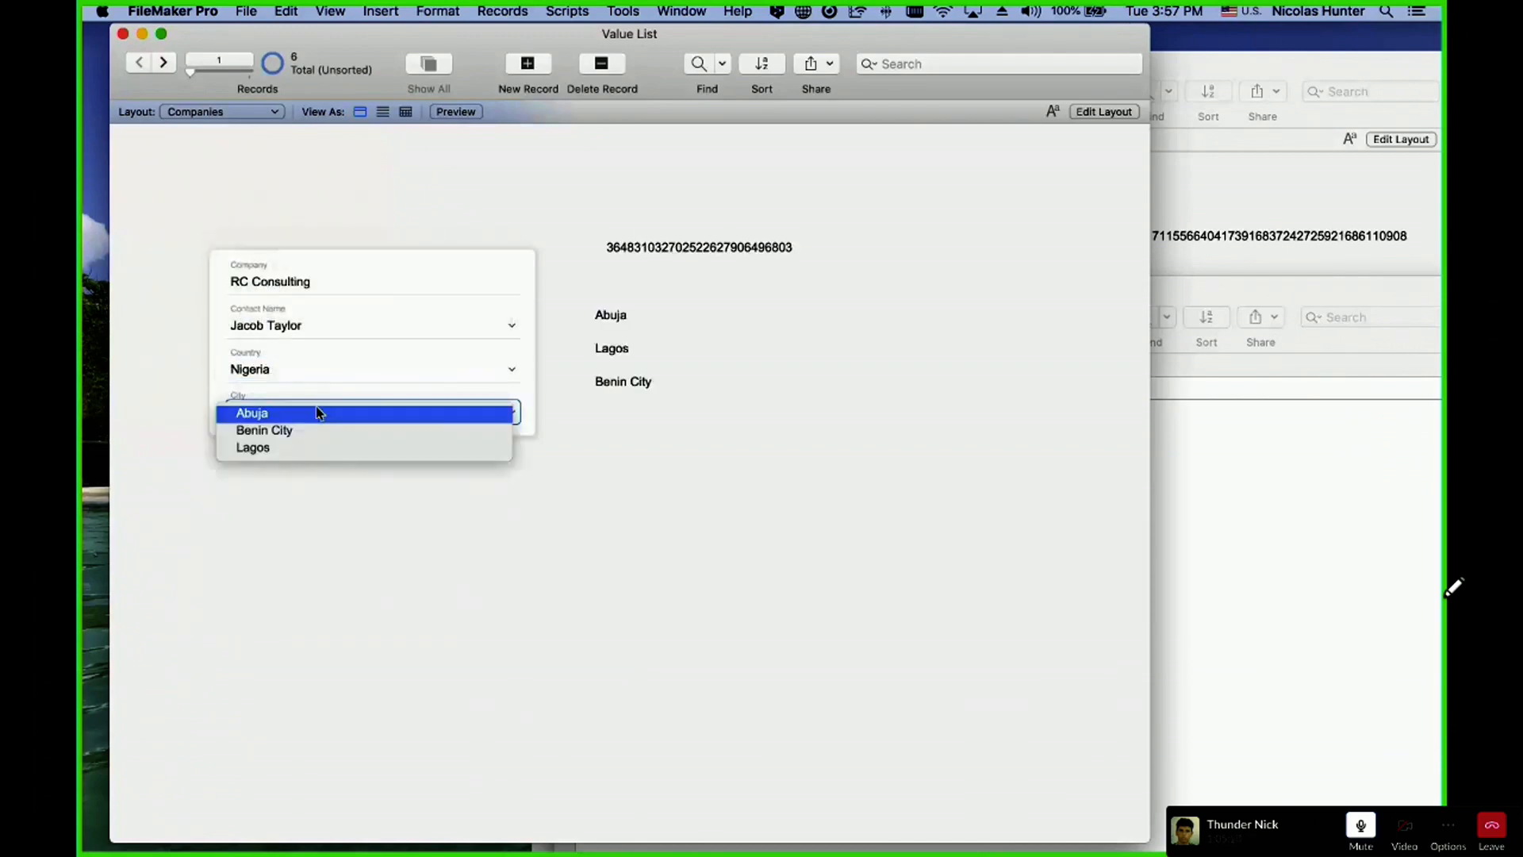
{"action": "left_click", "coordinate": [317, 414]}
- Set the company's country to Saudi Arabia and check the values offered for its city
{"action": "left_click", "coordinate": [317, 369]}
{"action": "left_click", "coordinate": [317, 388]}
{"action": "left_click", "coordinate": [312, 413]}
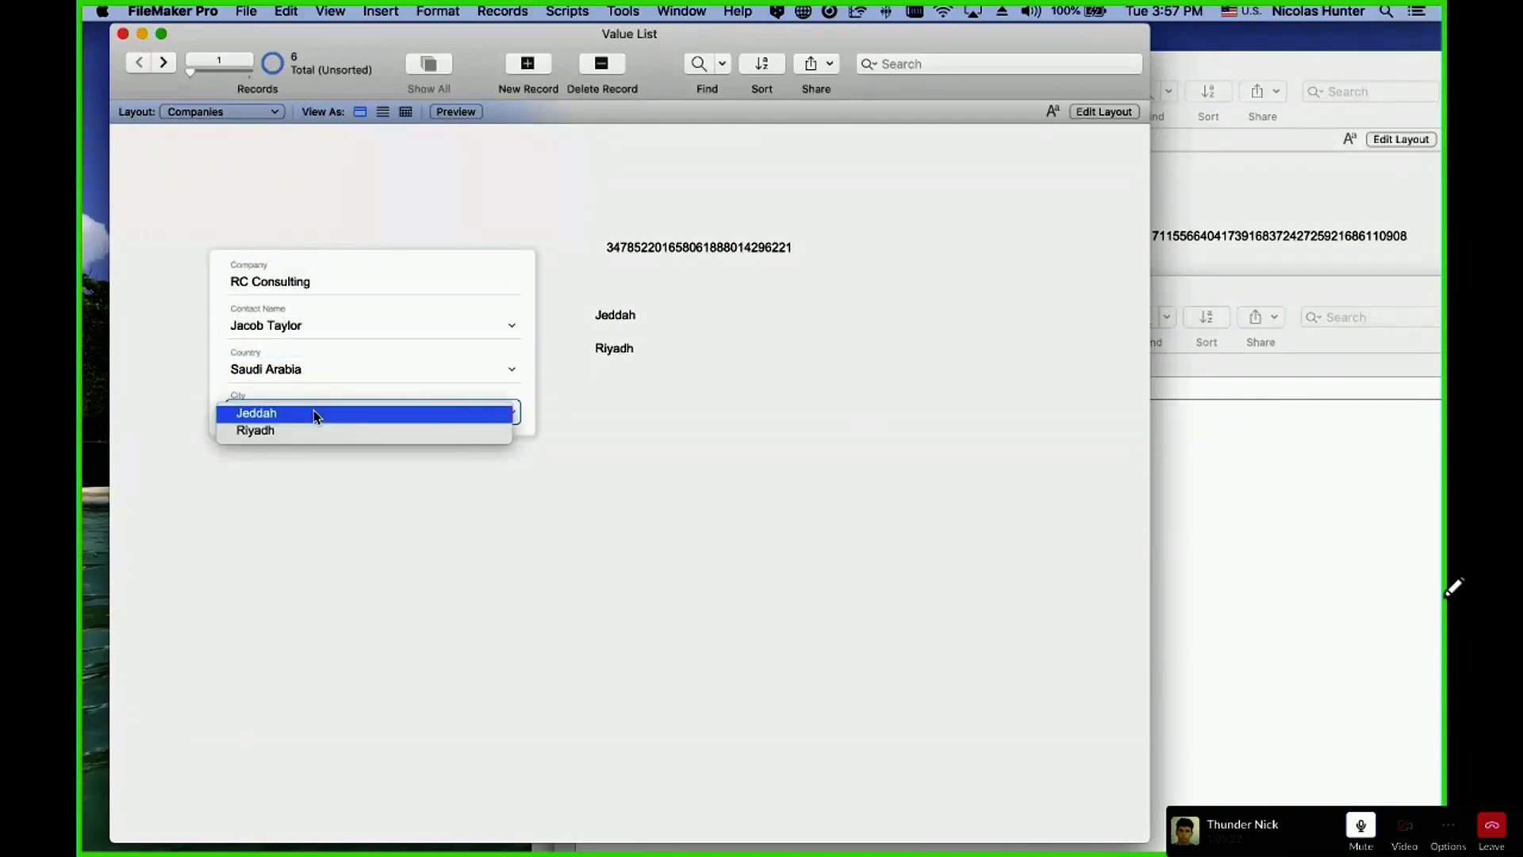
{"action": "left_click", "coordinate": [309, 368]}
- Set the company's country to United States and check the values offered for its city
{"action": "left_click", "coordinate": [309, 368]}
{"action": "left_click", "coordinate": [318, 402]}
{"action": "left_click", "coordinate": [323, 414]}
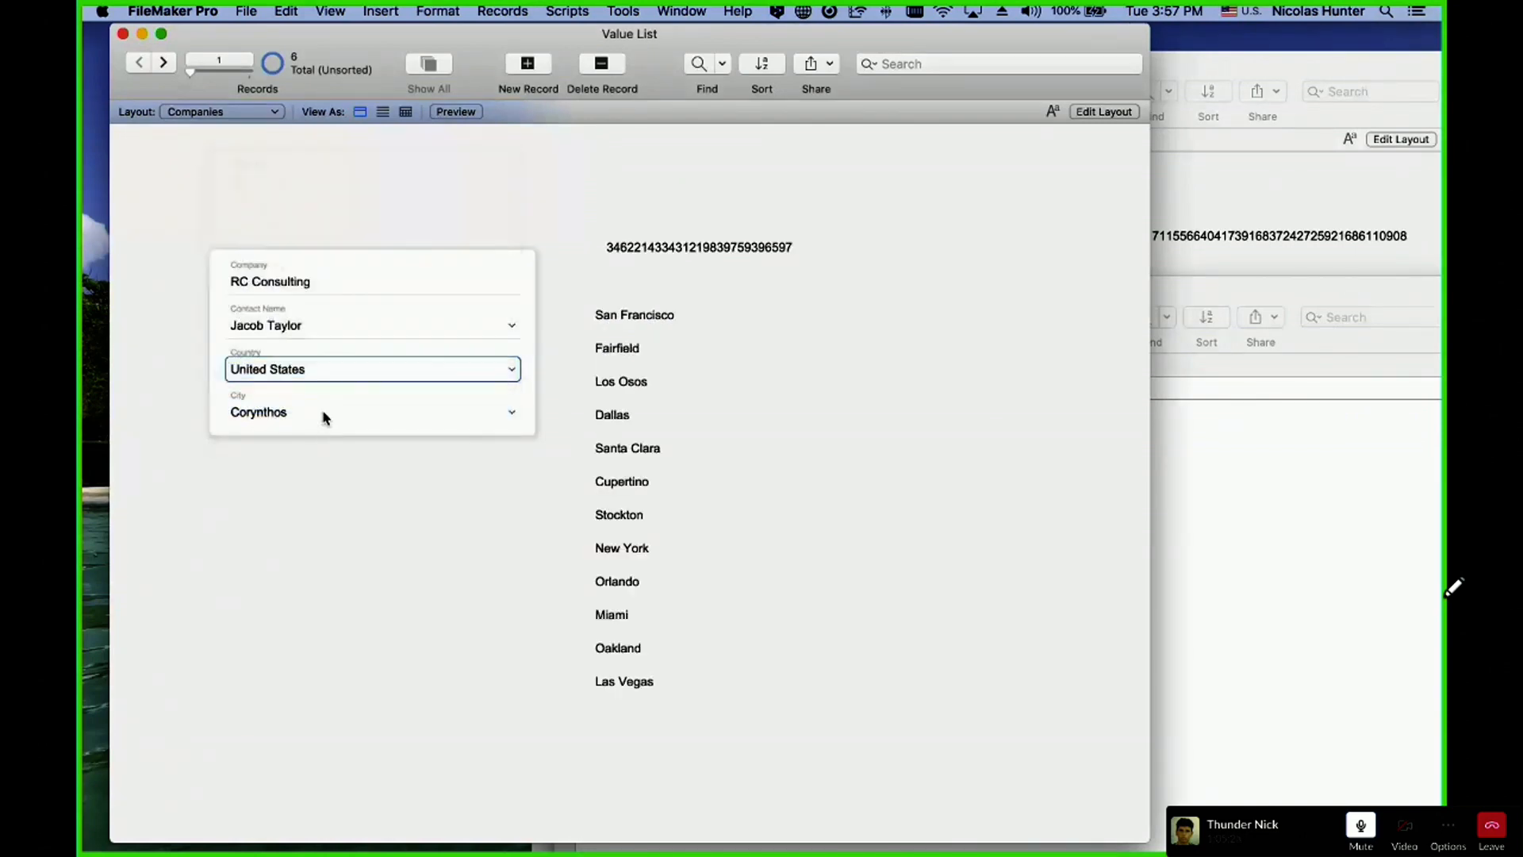
{"action": "left_click", "coordinate": [326, 417]}
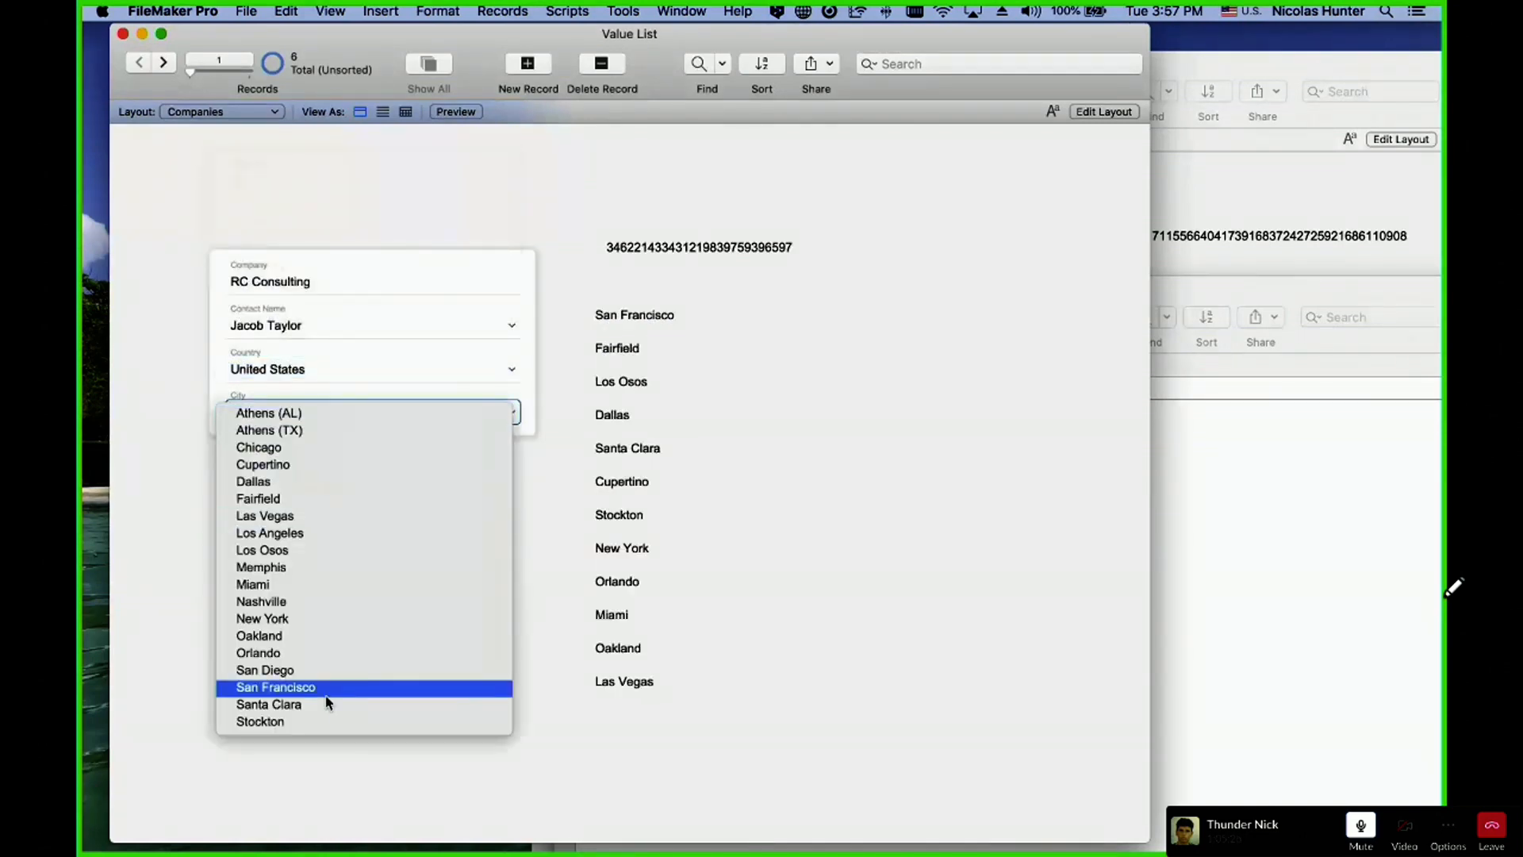
{"action": "left_click", "coordinate": [568, 433]}
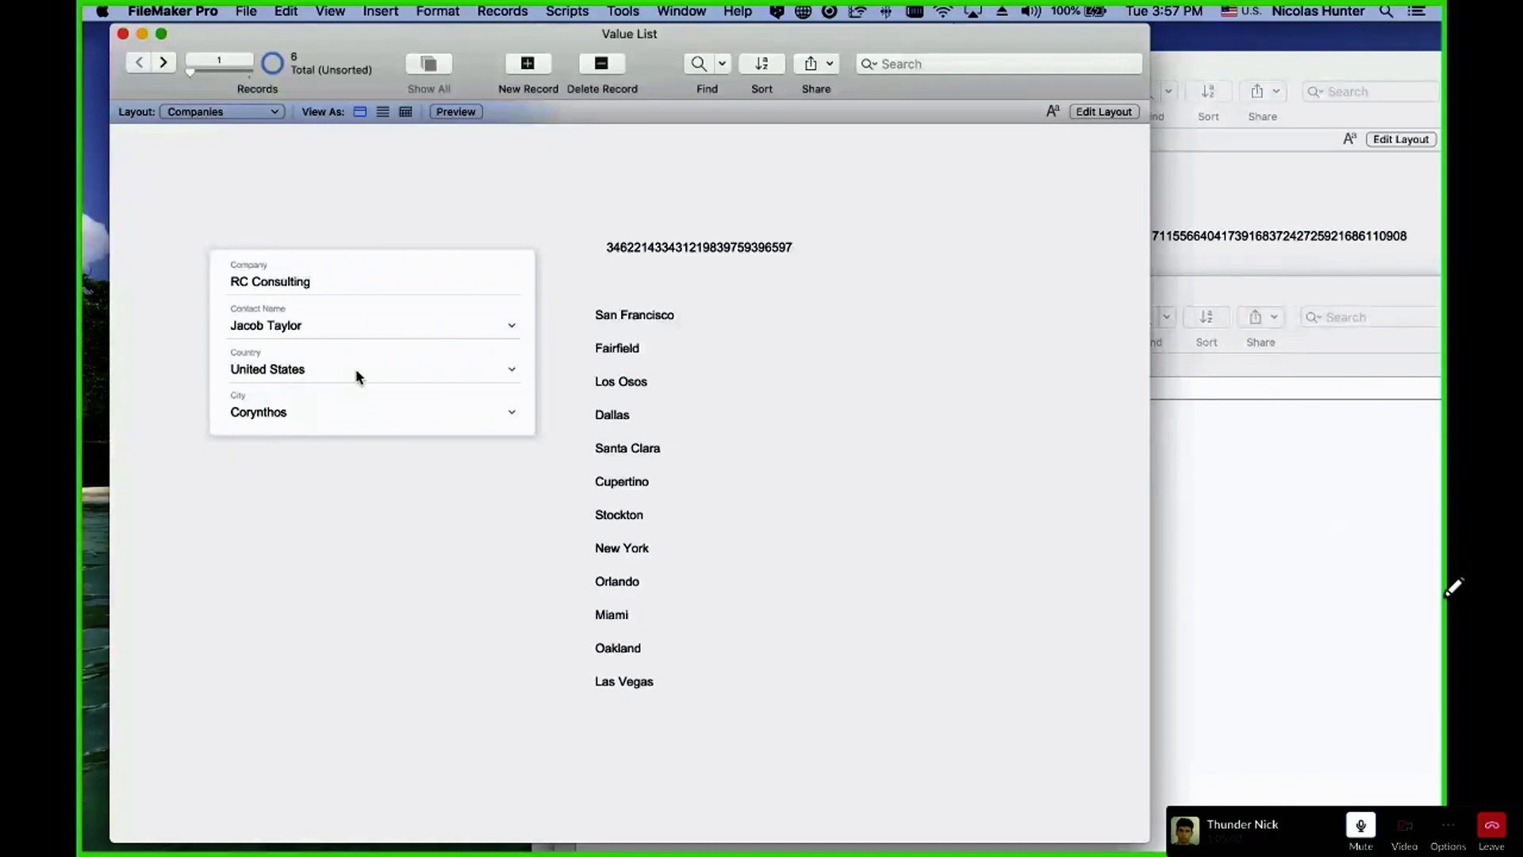
- Review the database's relationships graph and the countries offered in the Country pop-up menu, leaving both unchanged
{"action": "key", "text": "super+shift+d"}
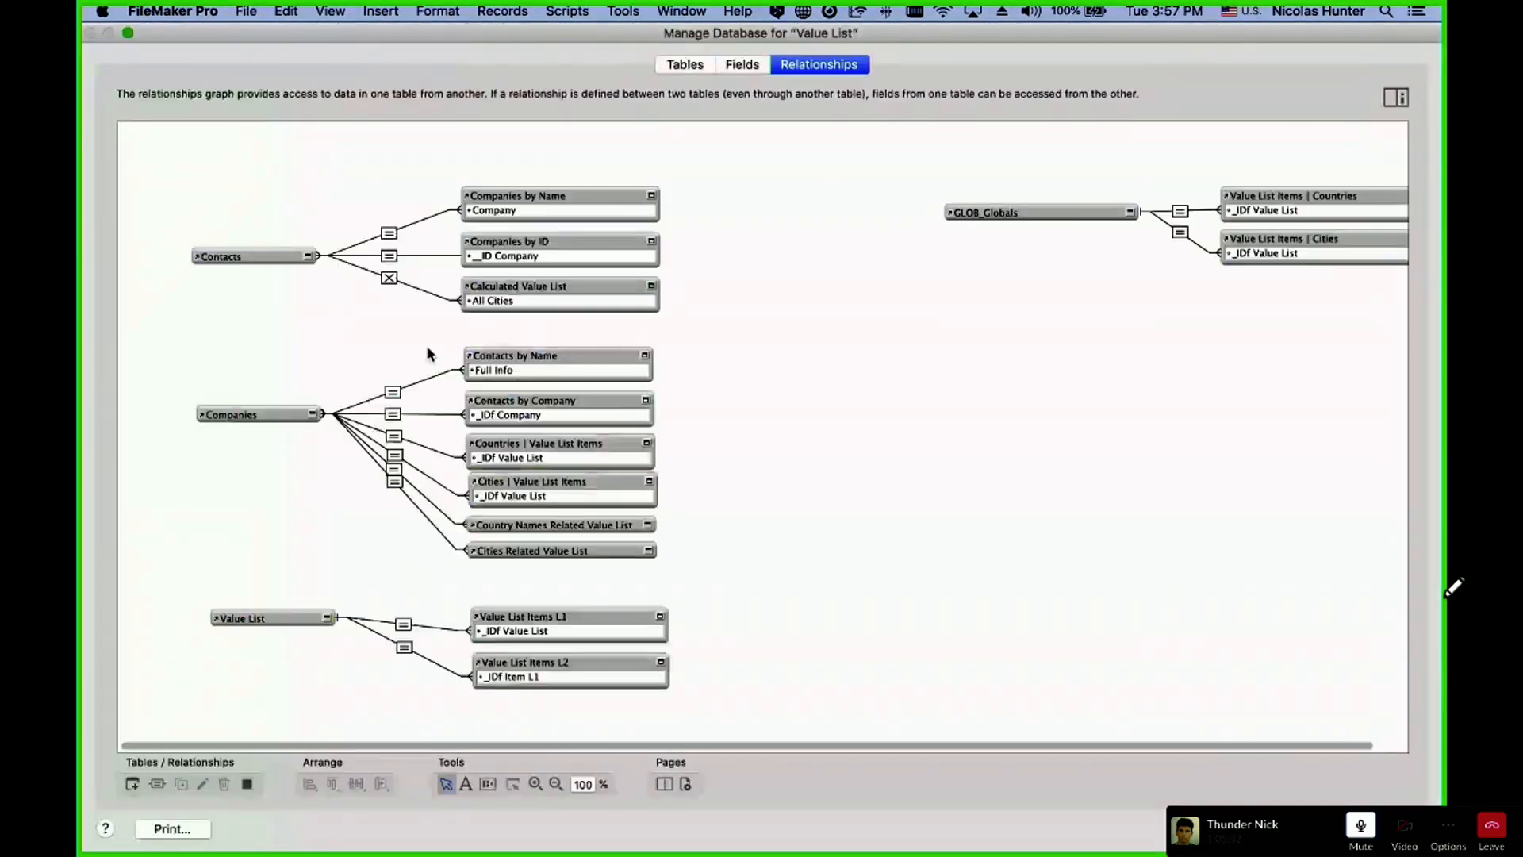
{"action": "key", "text": "Escape"}
{"action": "left_click", "coordinate": [350, 367]}
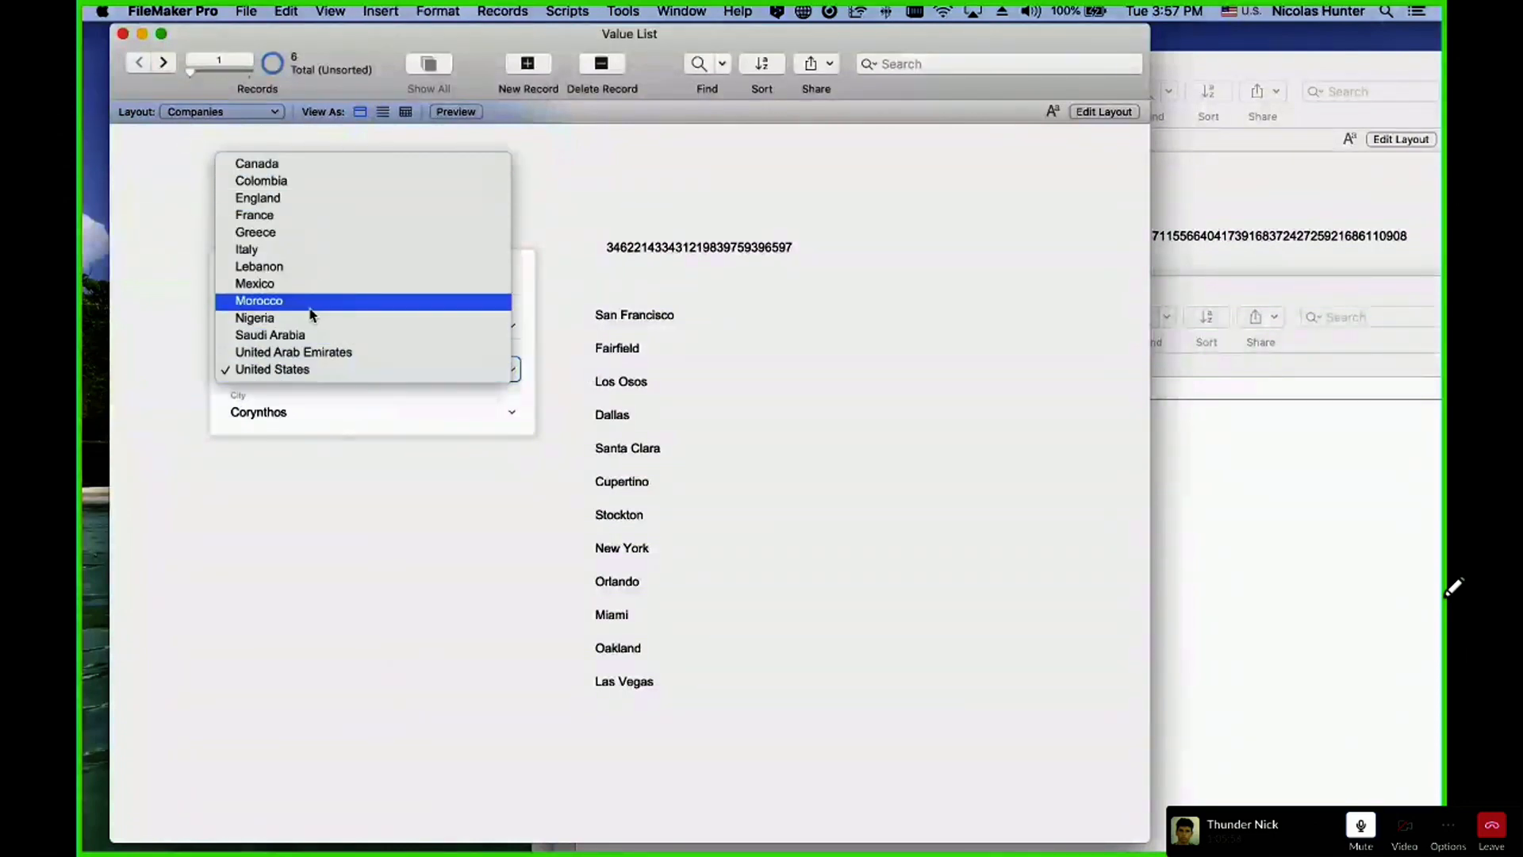
{"action": "key", "text": "Escape"}
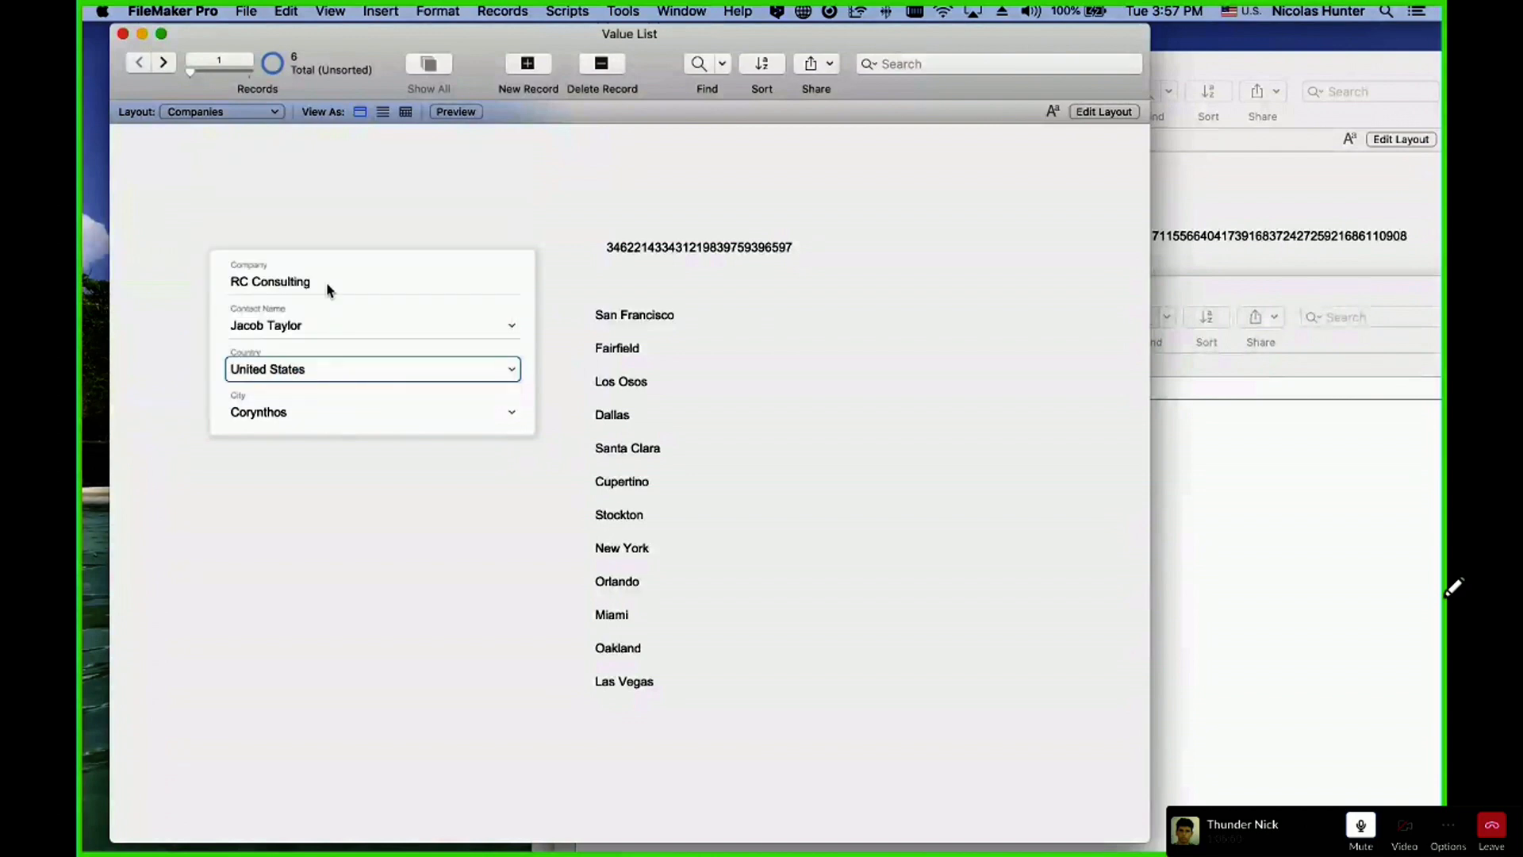
- Try moving the GLOB_Globals table group closer to the other groups in the relationships graph, and discard the changes
{"action": "key", "text": "super+shift+d"}
{"action": "left_click_drag", "start_coordinate": [1001, 156], "coordinate": [1272, 230]}
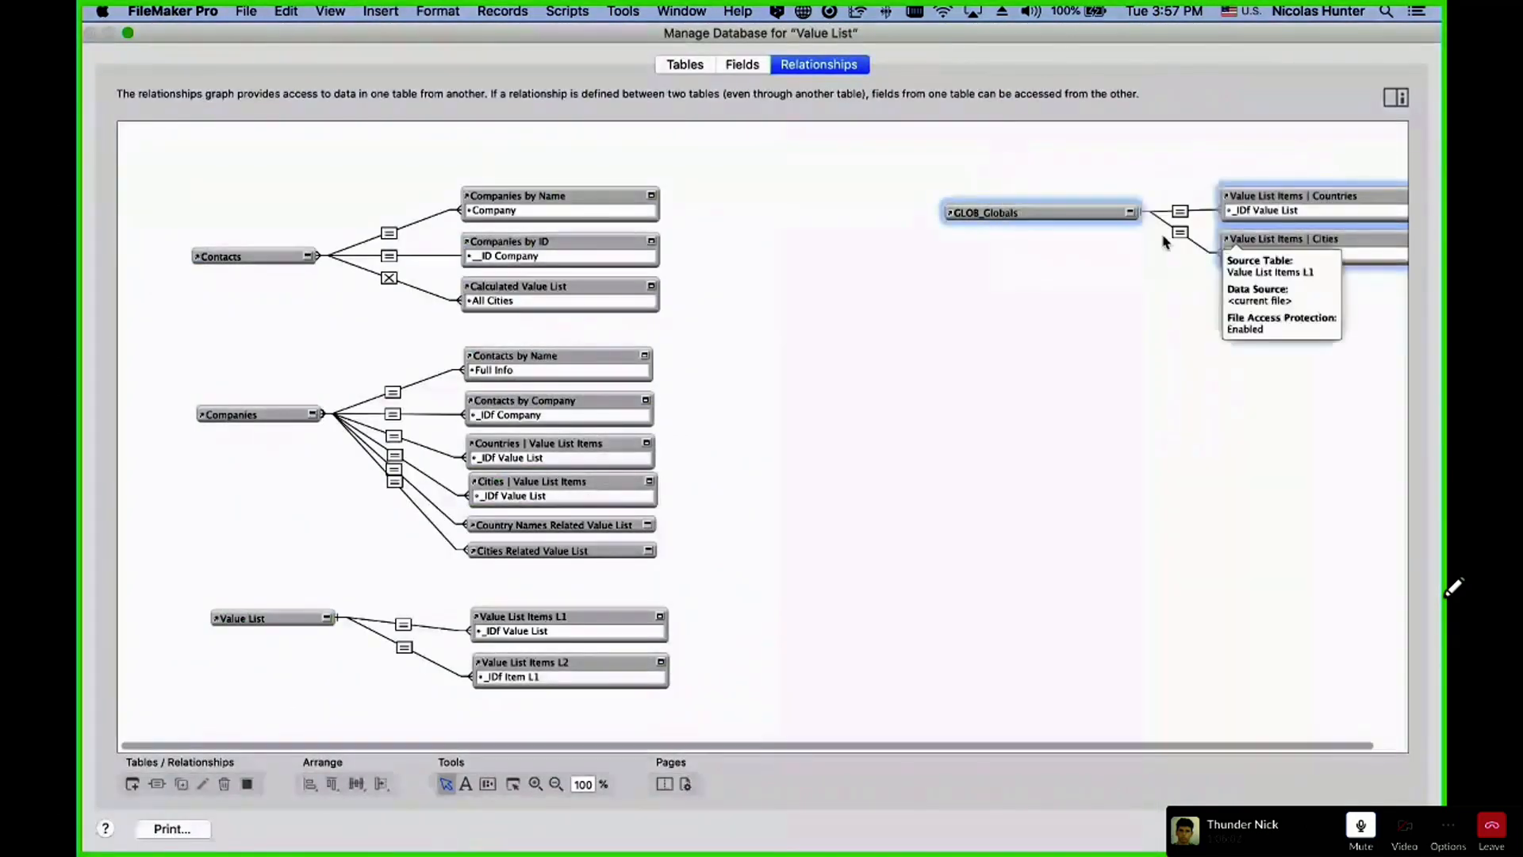
{"action": "left_click_drag", "start_coordinate": [1097, 217], "coordinate": [1048, 226]}
{"action": "left_click", "coordinate": [1056, 304]}
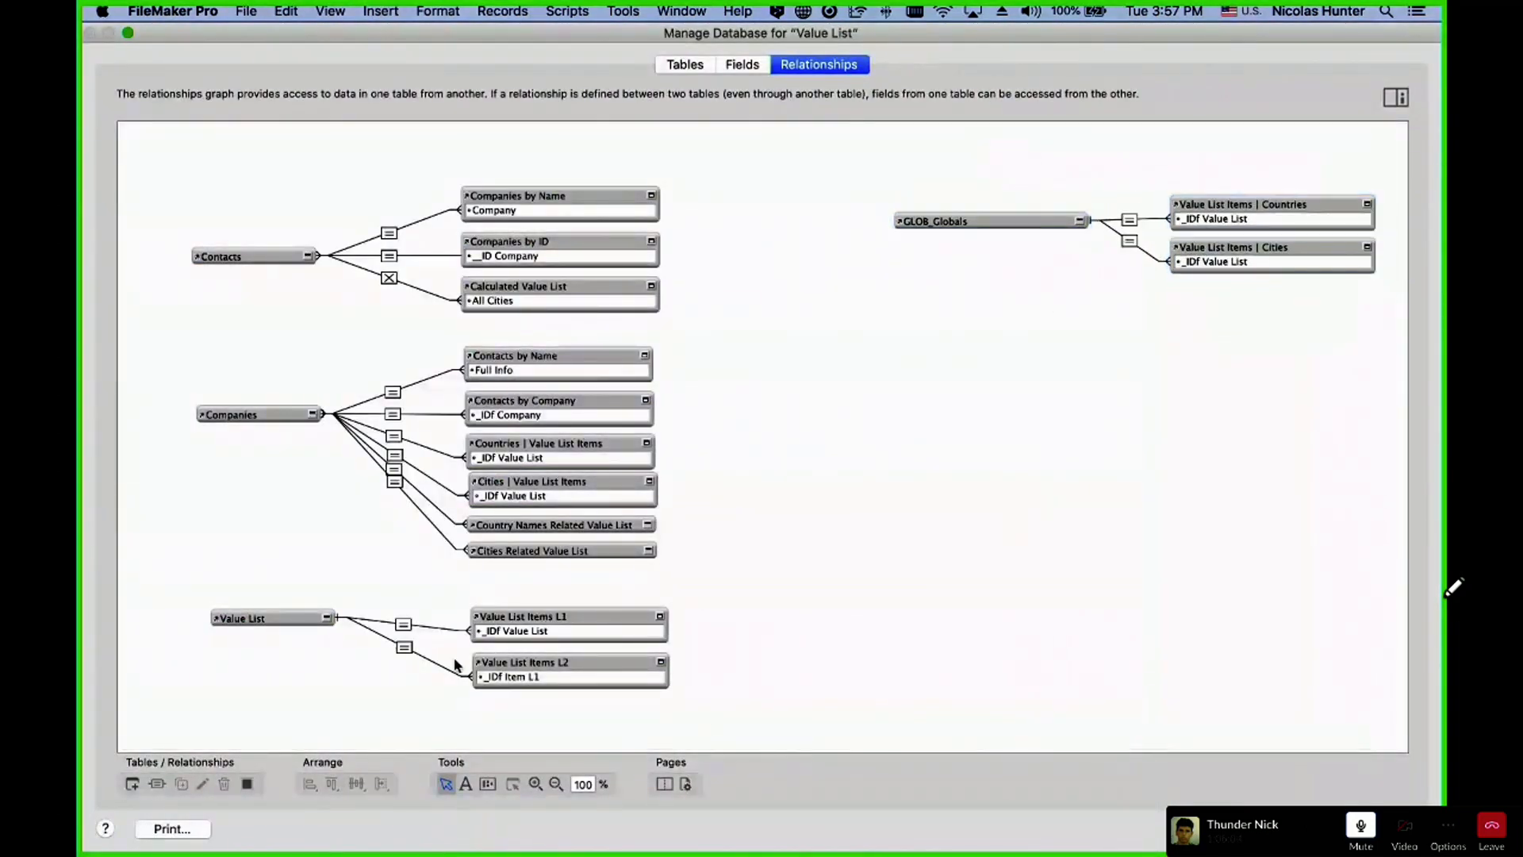
{"action": "key", "text": "Escape"}
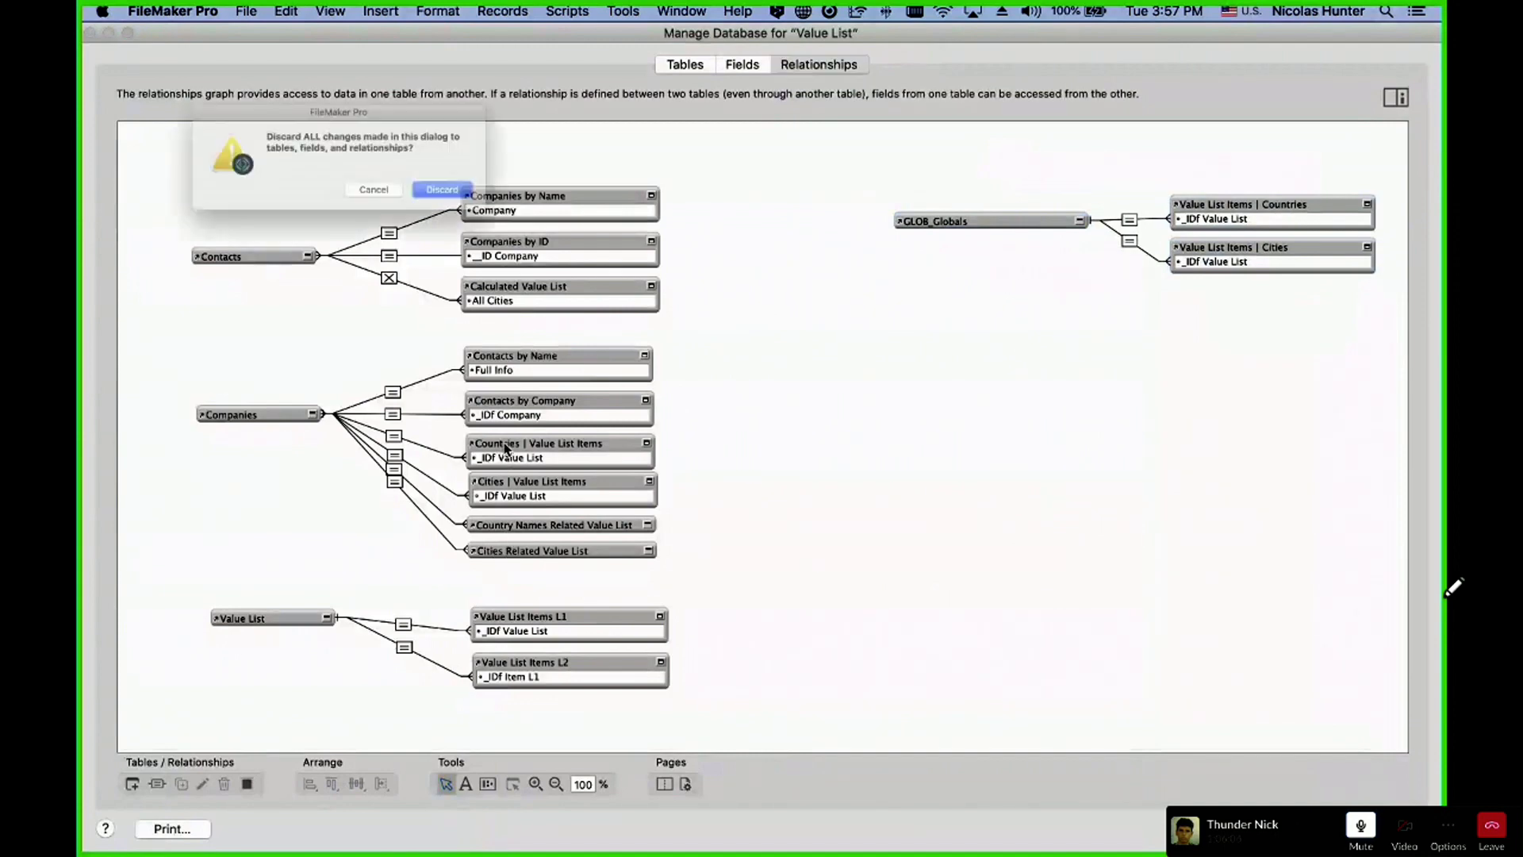
{"action": "left_click", "coordinate": [479, 202]}
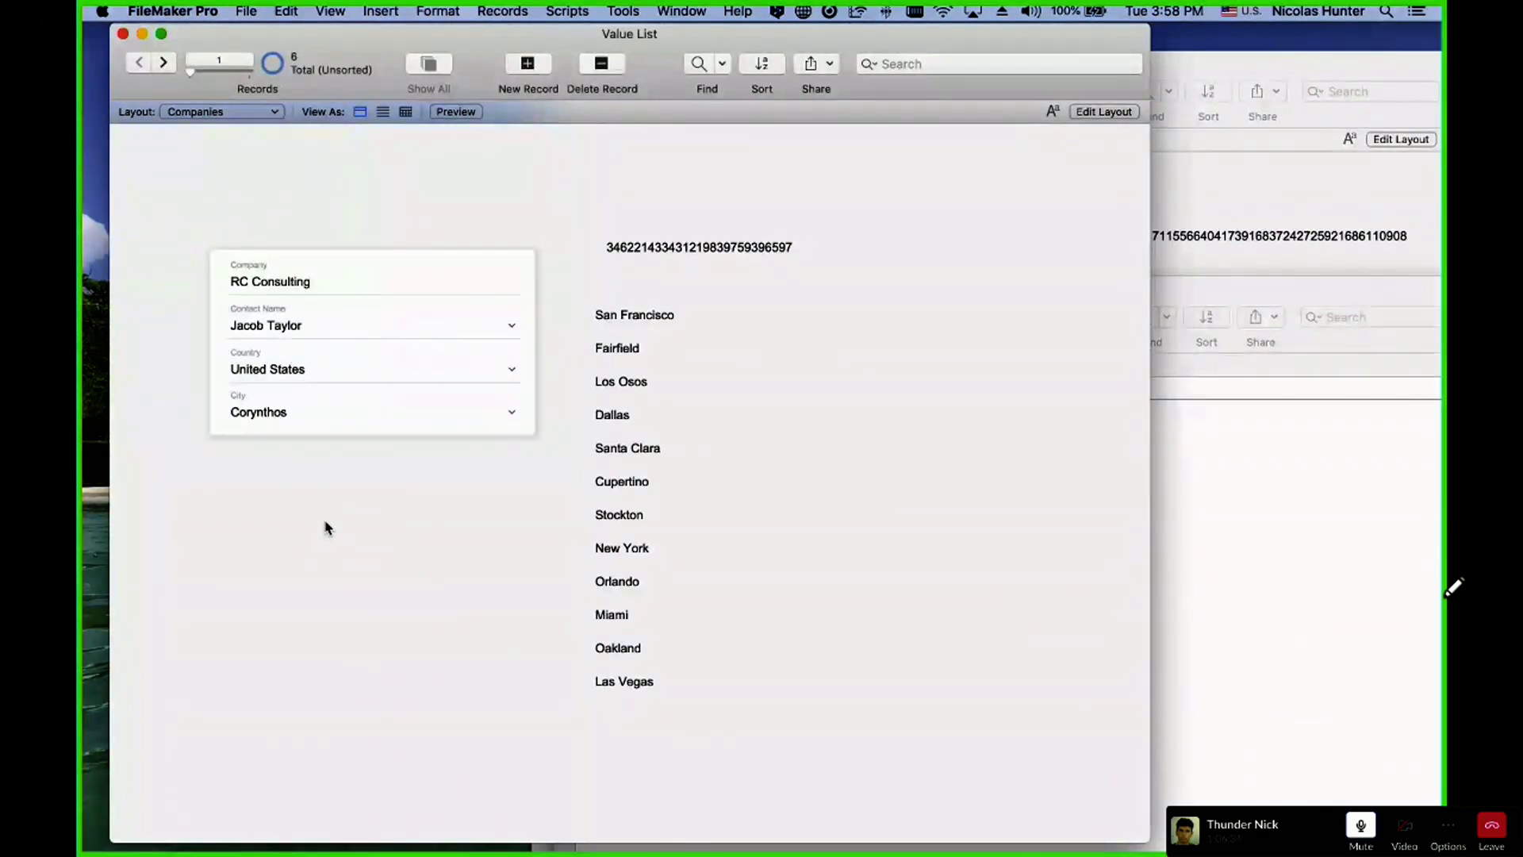
- Delete the _IDf Country field from the Companies layout in Layout mode
{"action": "key", "text": "super+l"}
{"action": "key", "text": "super+shift+s"}
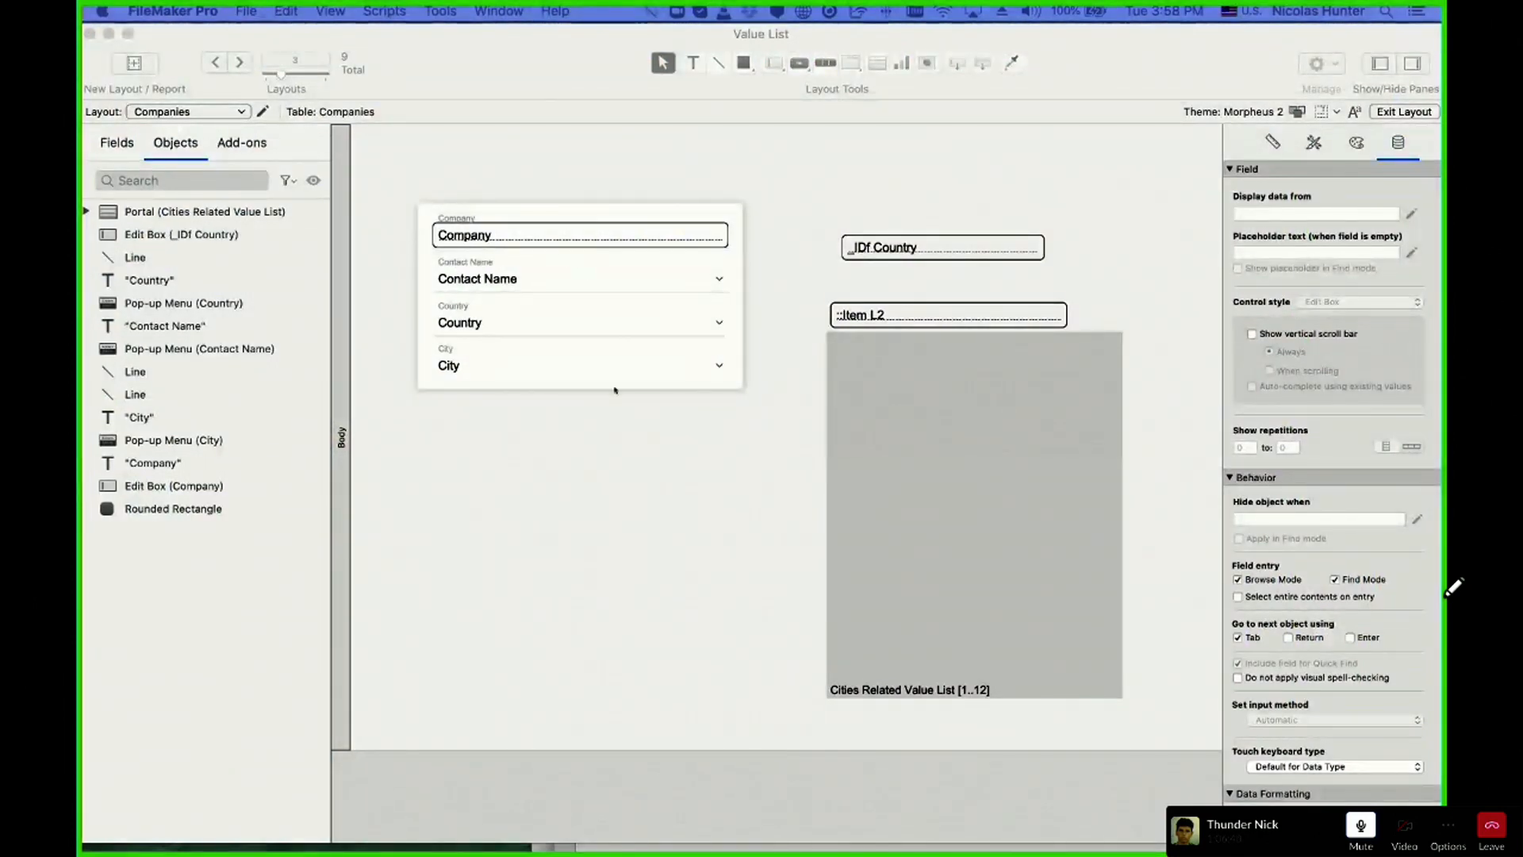
{"action": "left_click", "coordinate": [911, 249]}
{"action": "key", "text": "BackSpace"}
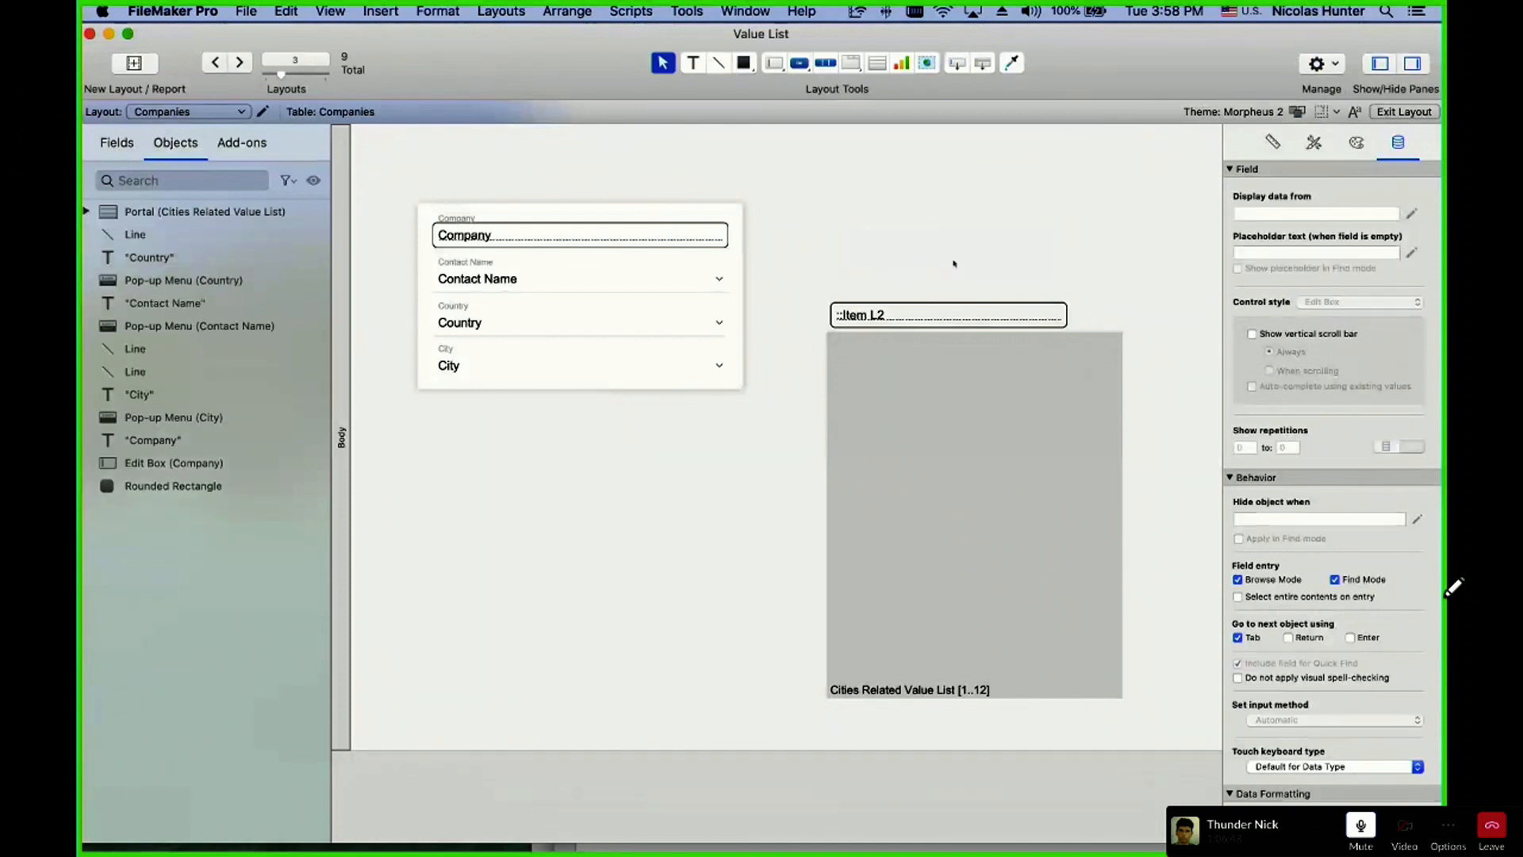
- Move the Cities Related Value List portal up beside the company card, save the layout and return to Browse mode
{"action": "left_click", "coordinate": [944, 442]}
{"action": "left_click_drag", "start_coordinate": [945, 441], "coordinate": [931, 356]}
{"action": "left_click", "coordinate": [647, 538]}
{"action": "key", "text": "super+s"}
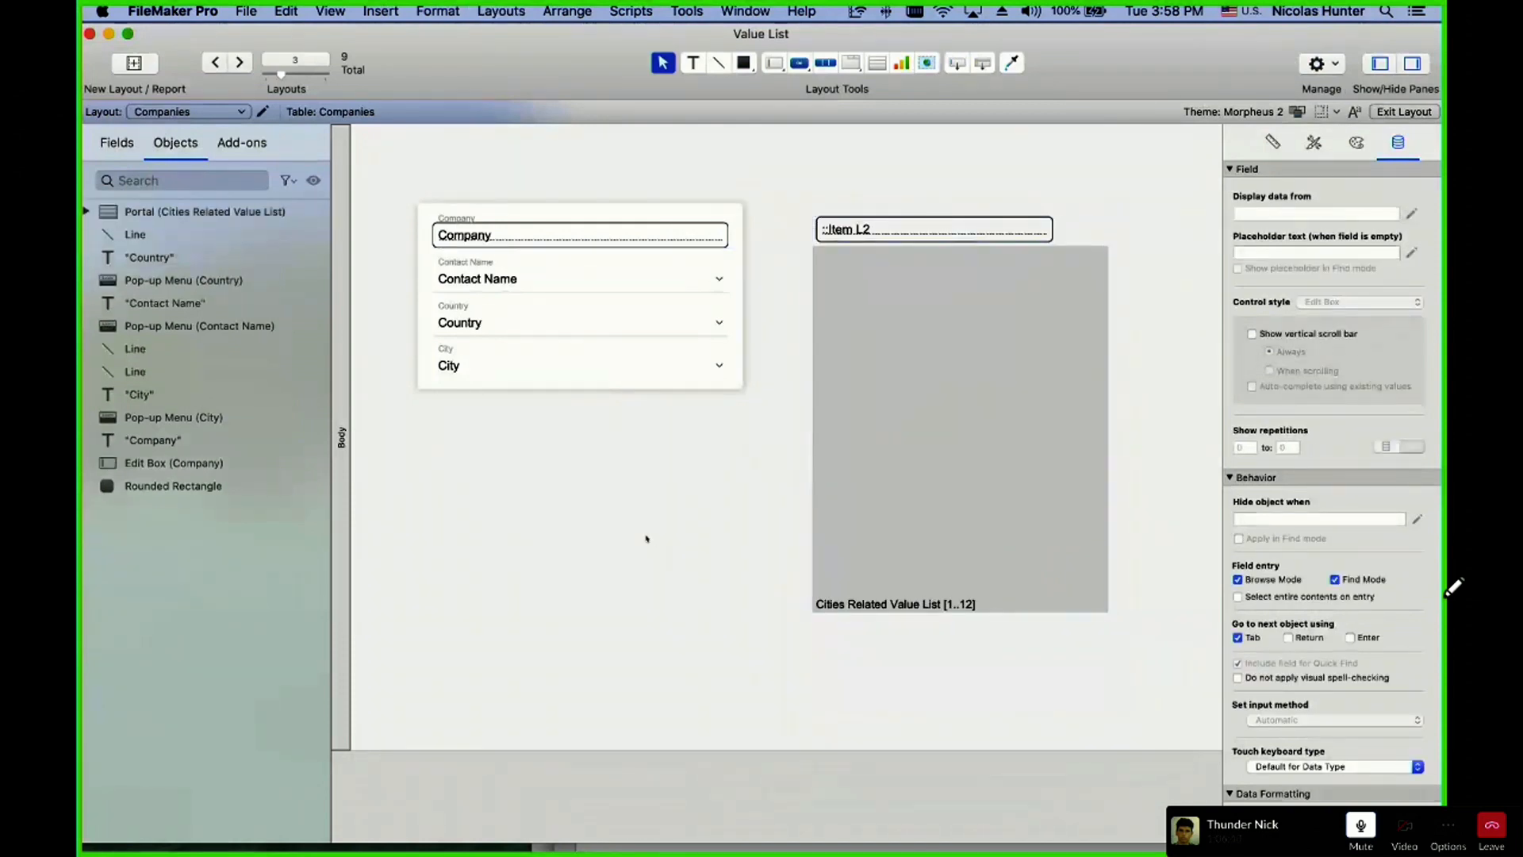
{"action": "key", "text": "super+b"}
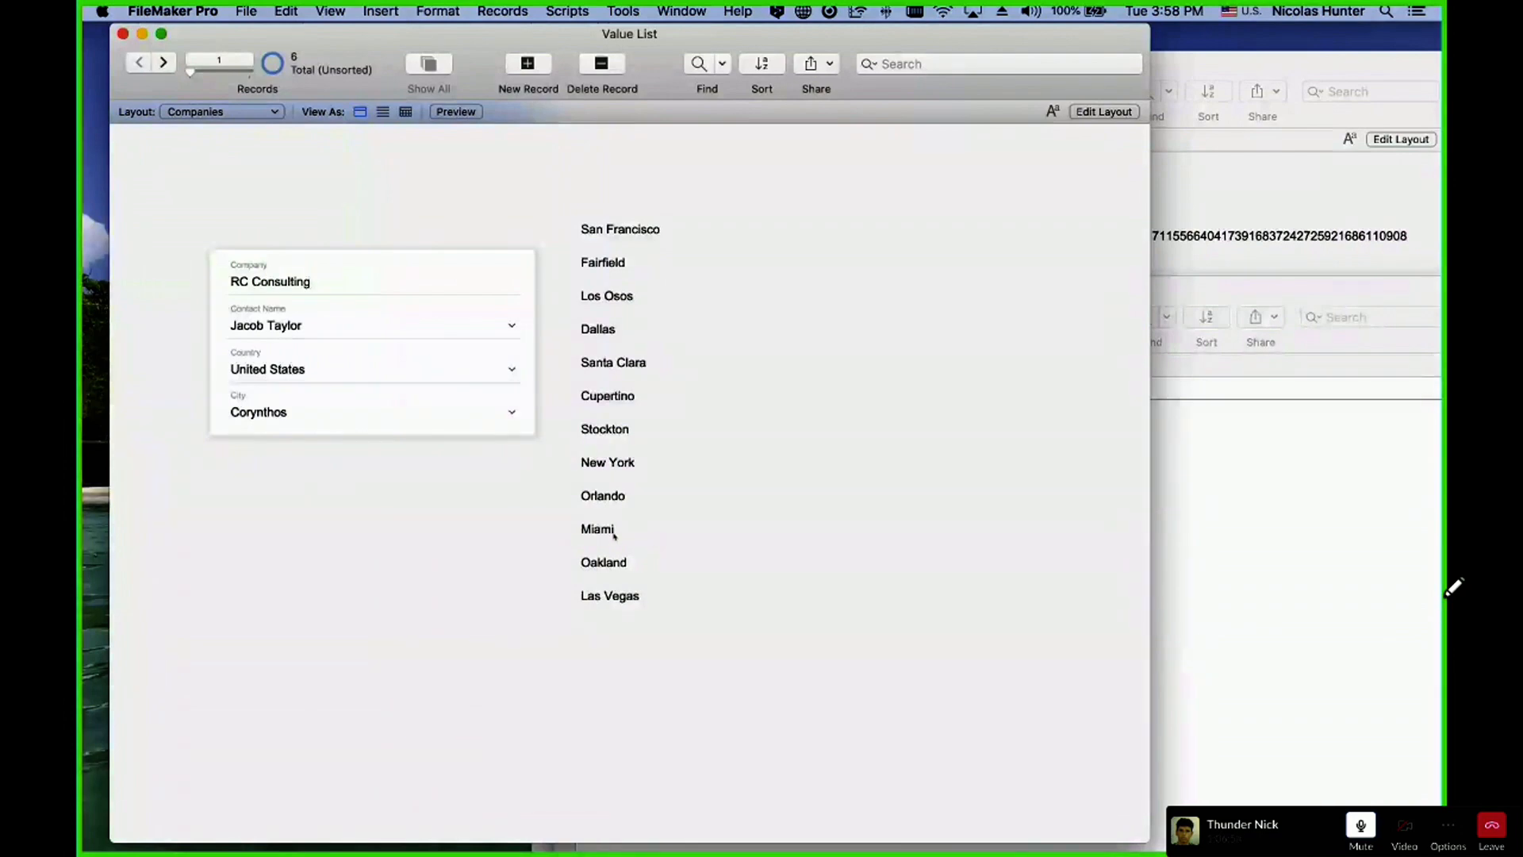
- Examine the values in the City pop-up menu and the first city row of the portal
{"action": "left_click", "coordinate": [407, 404]}
{"action": "left_click", "coordinate": [418, 403]}
{"action": "left_click", "coordinate": [435, 540]}
{"action": "left_click", "coordinate": [429, 410]}
{"action": "left_click", "coordinate": [430, 411]}
{"action": "left_click", "coordinate": [492, 542]}
{"action": "left_click", "coordinate": [659, 228]}
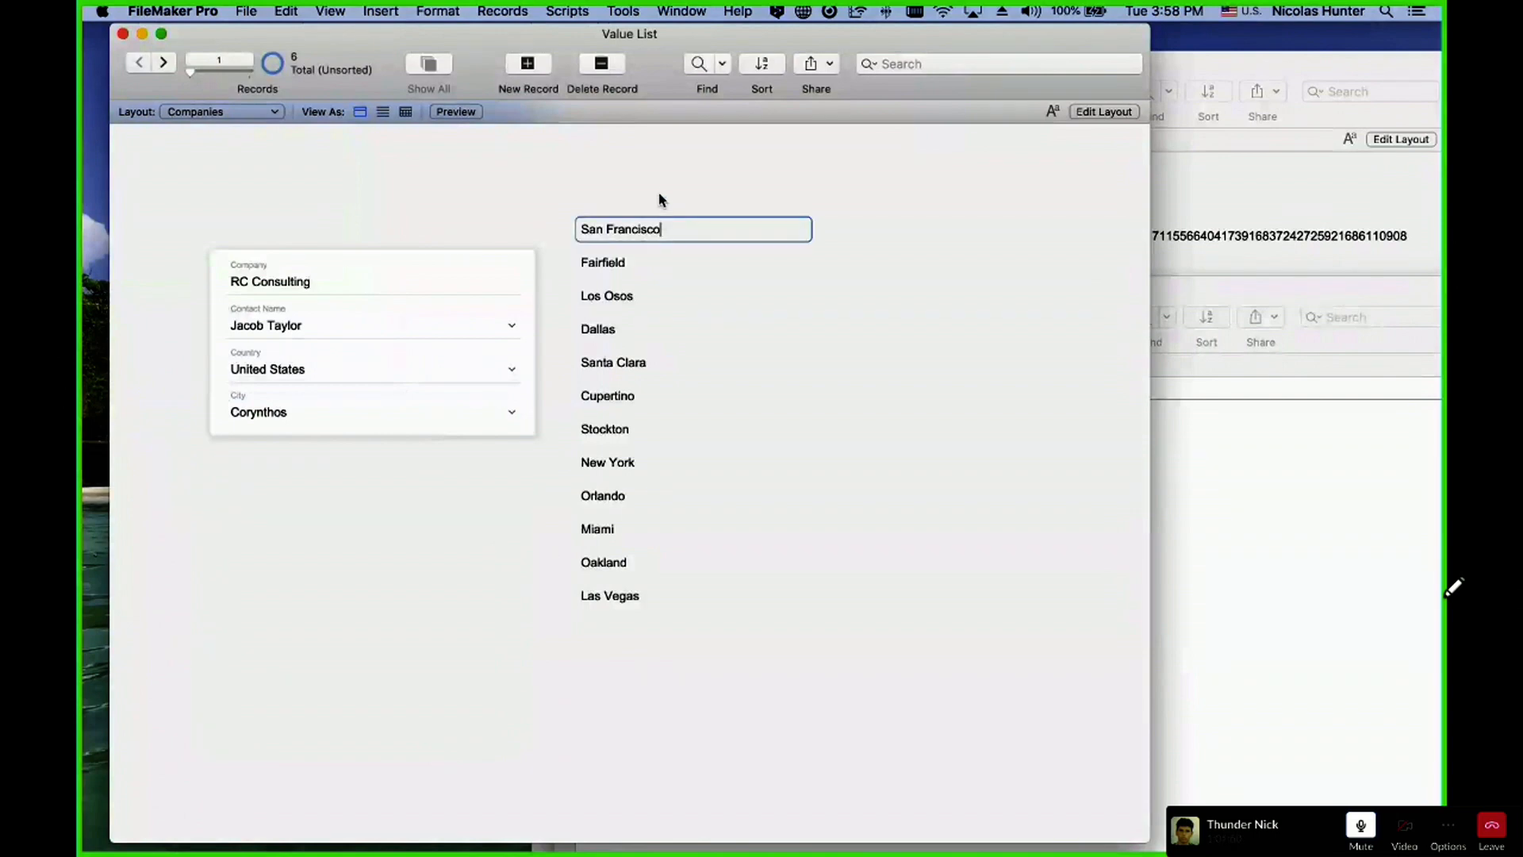
{"action": "left_click", "coordinate": [660, 196]}
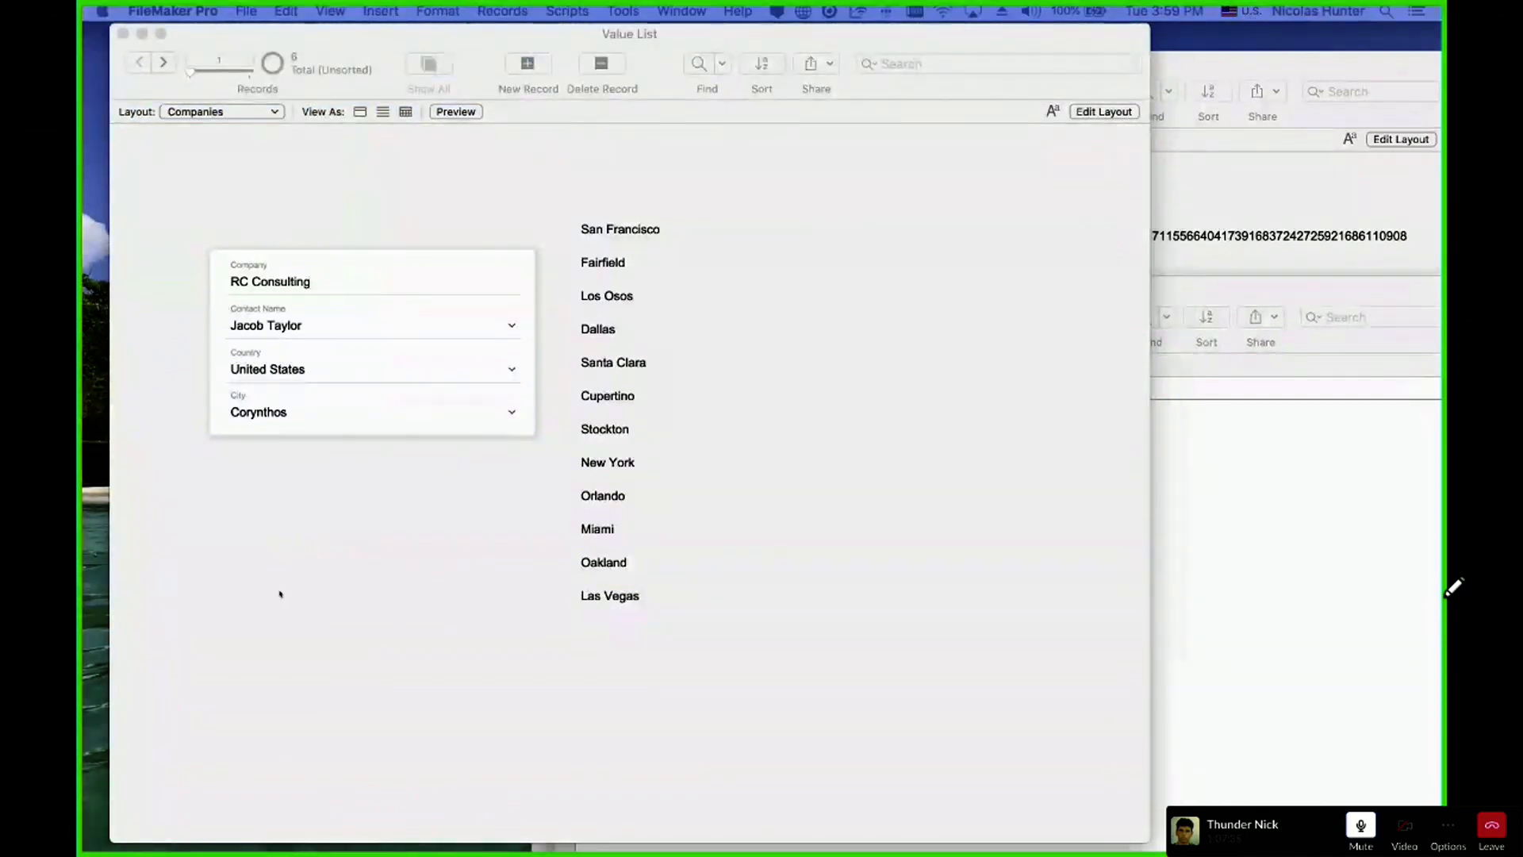
- Set the company's city to Athens (TX)
{"action": "left_click", "coordinate": [299, 412]}
{"action": "left_click", "coordinate": [270, 428]}
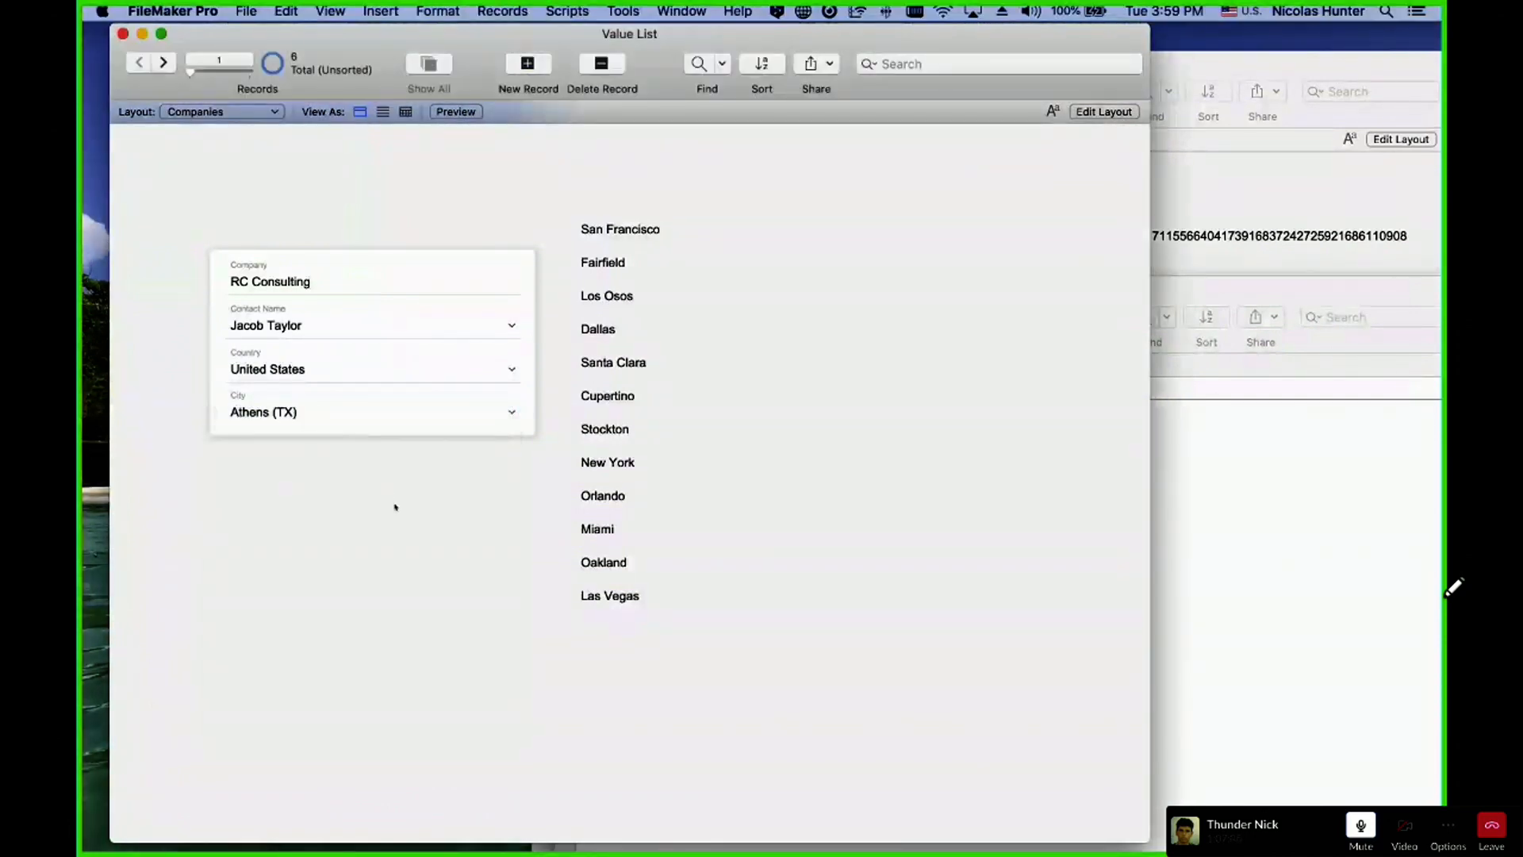
- Turn on the auto-enter calculated value for the Companies table's City field and open its calculation
{"action": "key", "text": "super+shift+d"}
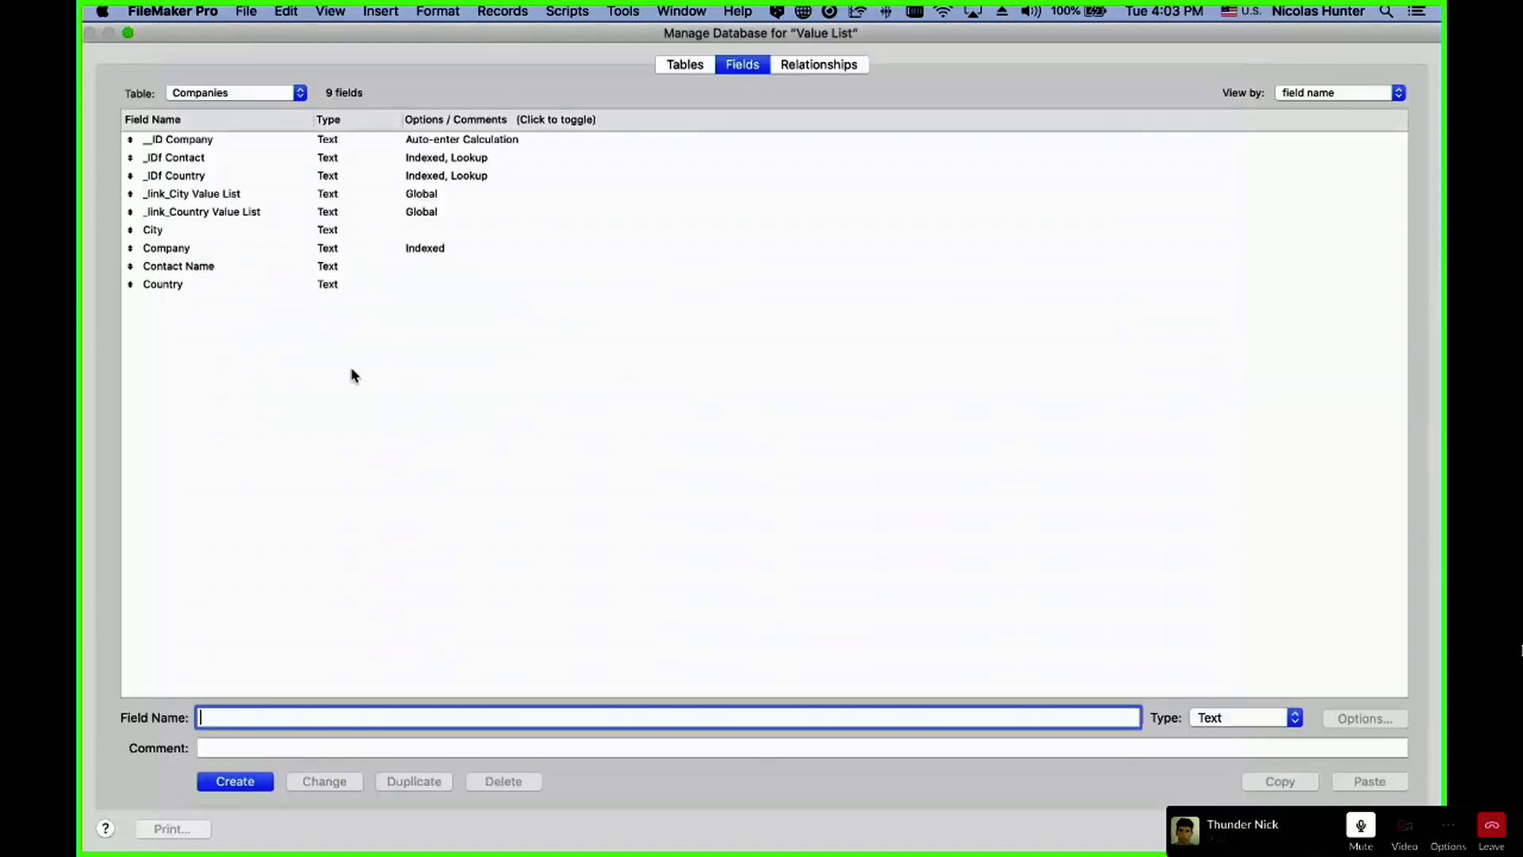
{"action": "left_click", "coordinate": [202, 246]}
{"action": "left_click", "coordinate": [217, 231]}
{"action": "double_click", "coordinate": [218, 232]}
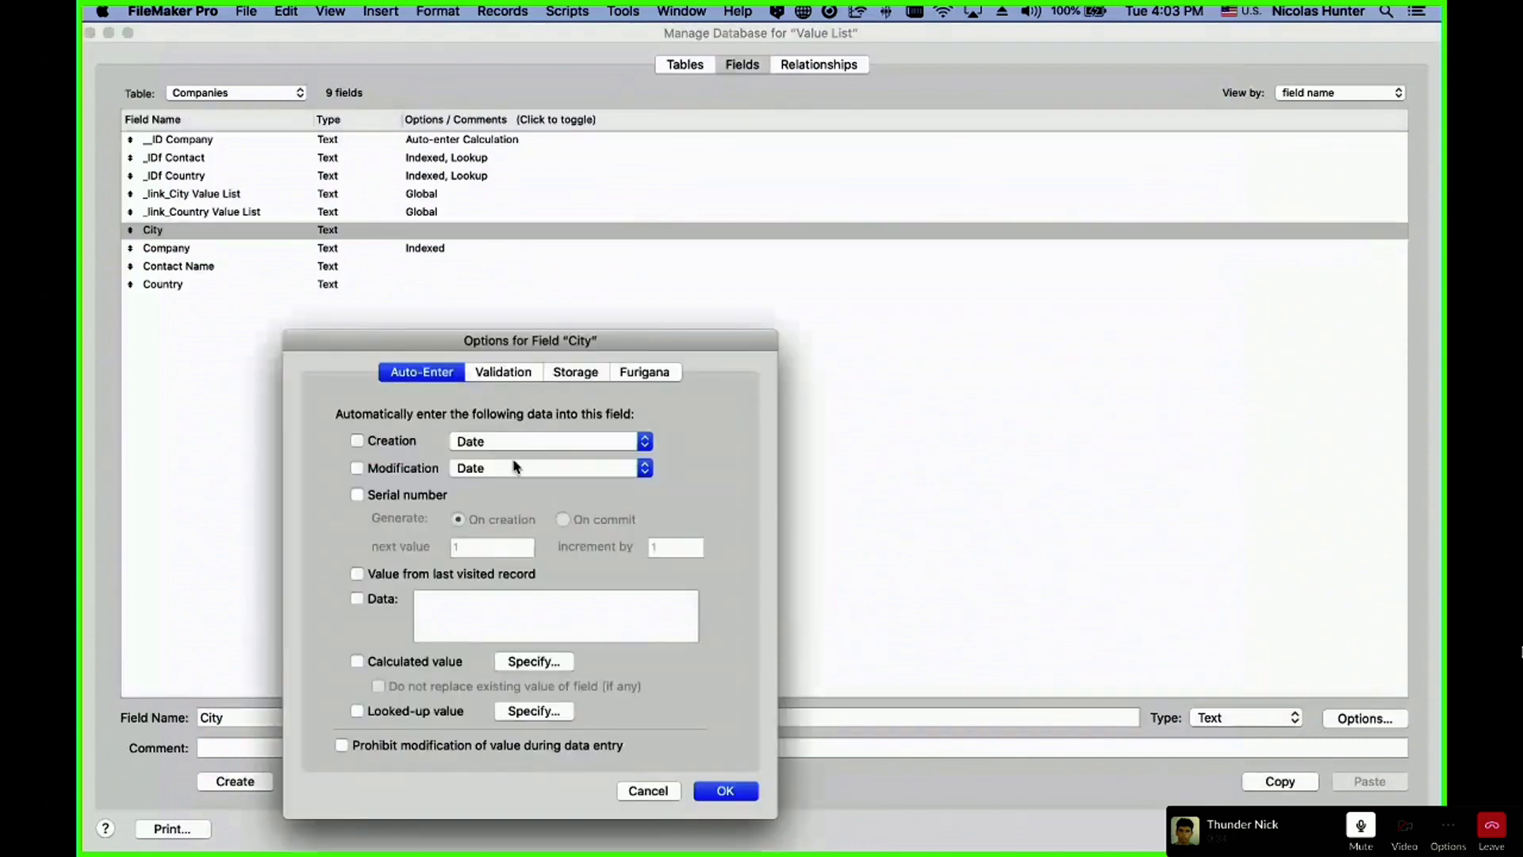
{"action": "left_click", "coordinate": [435, 660]}
{"action": "key", "text": "super+a"}
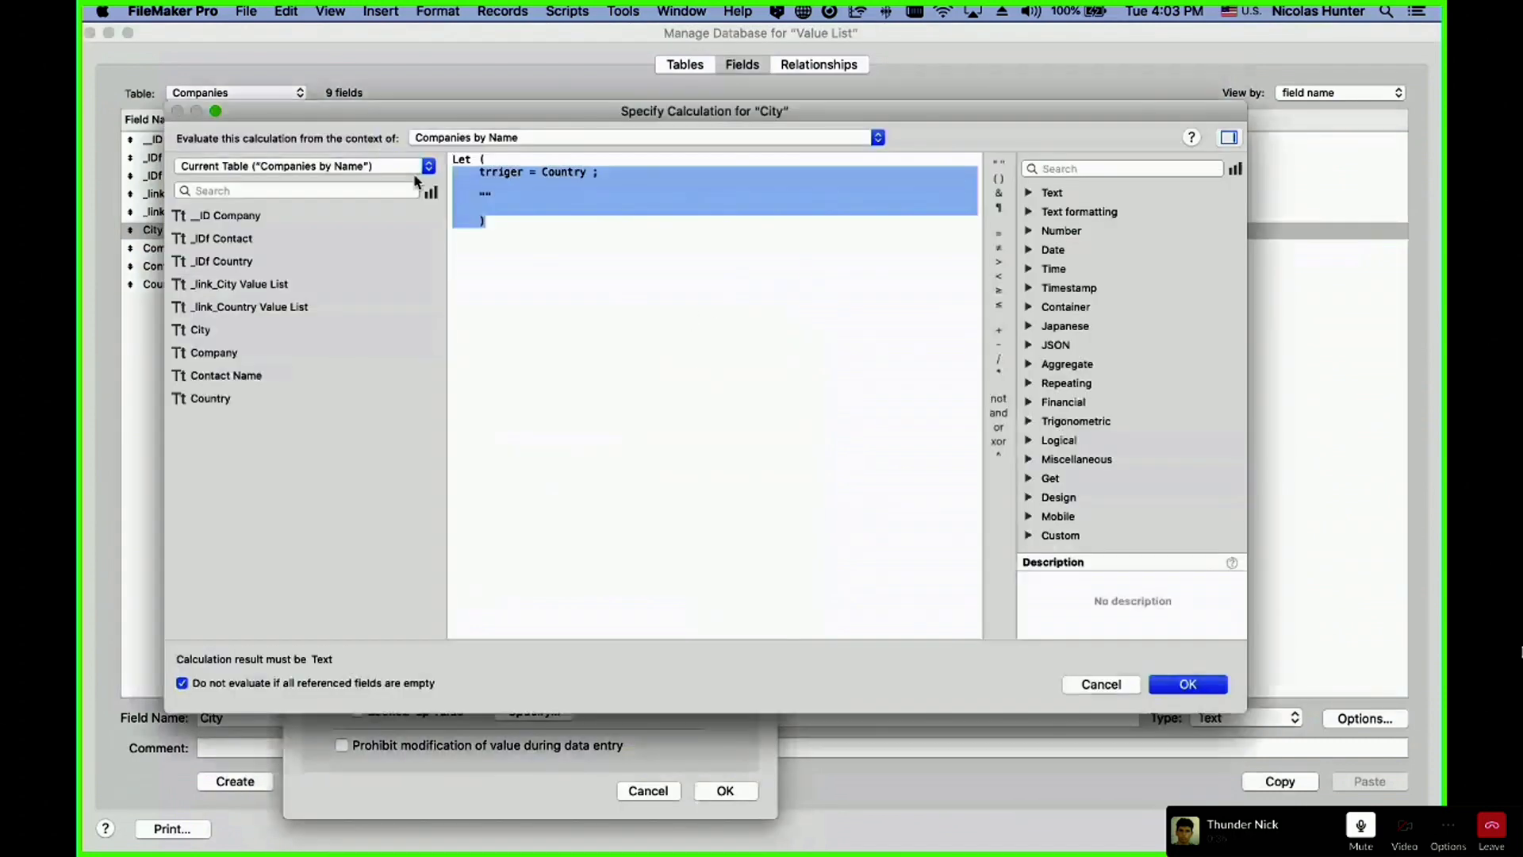
{"action": "left_click", "coordinate": [607, 287]}
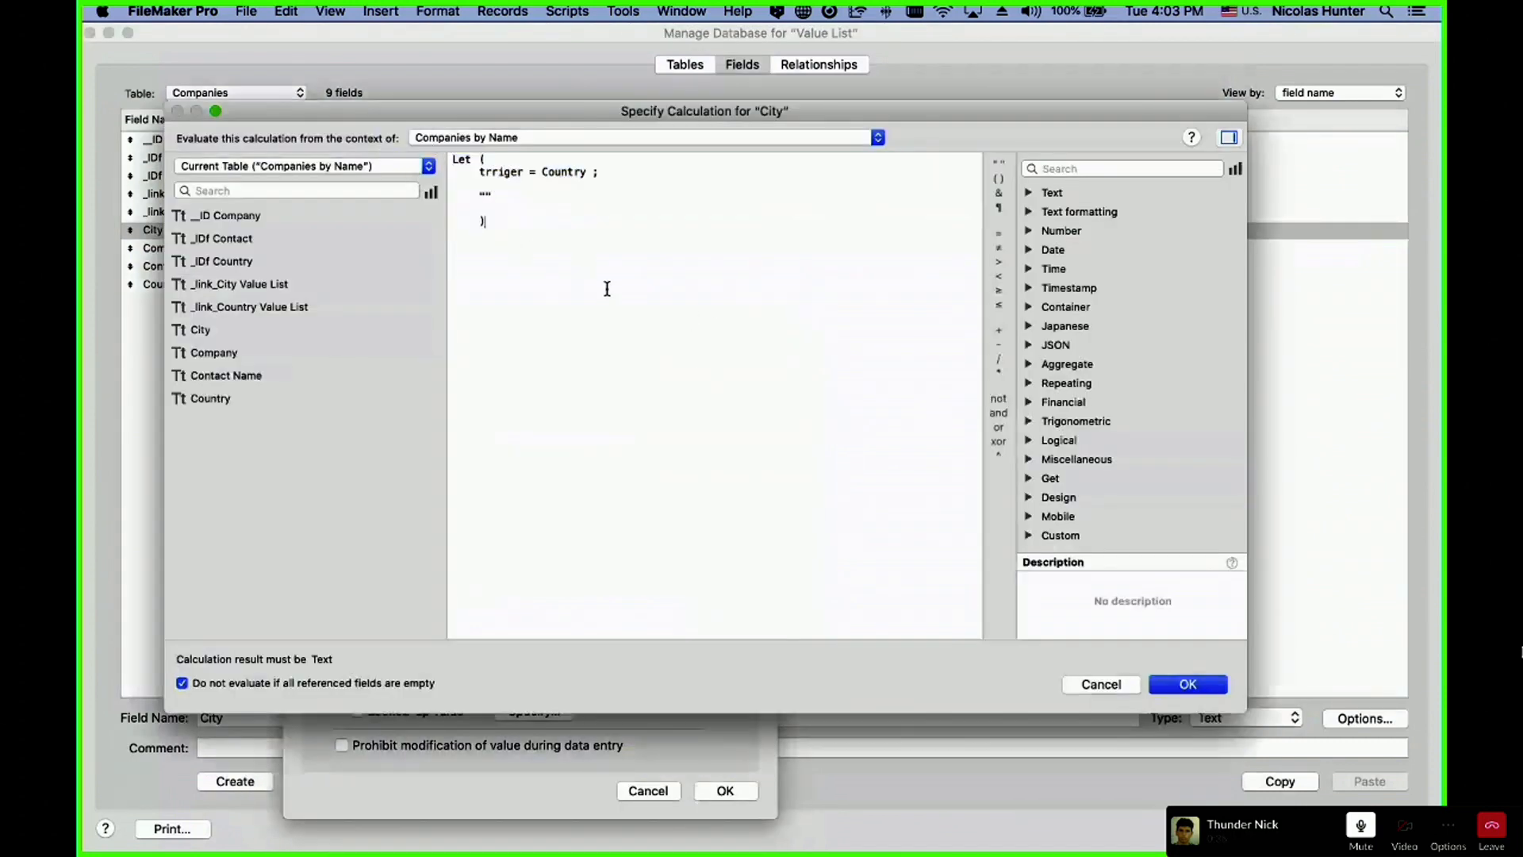
- Correct the misspelled variable name in the City field's Let calculation to trigger
{"action": "left_click", "coordinate": [492, 172]}
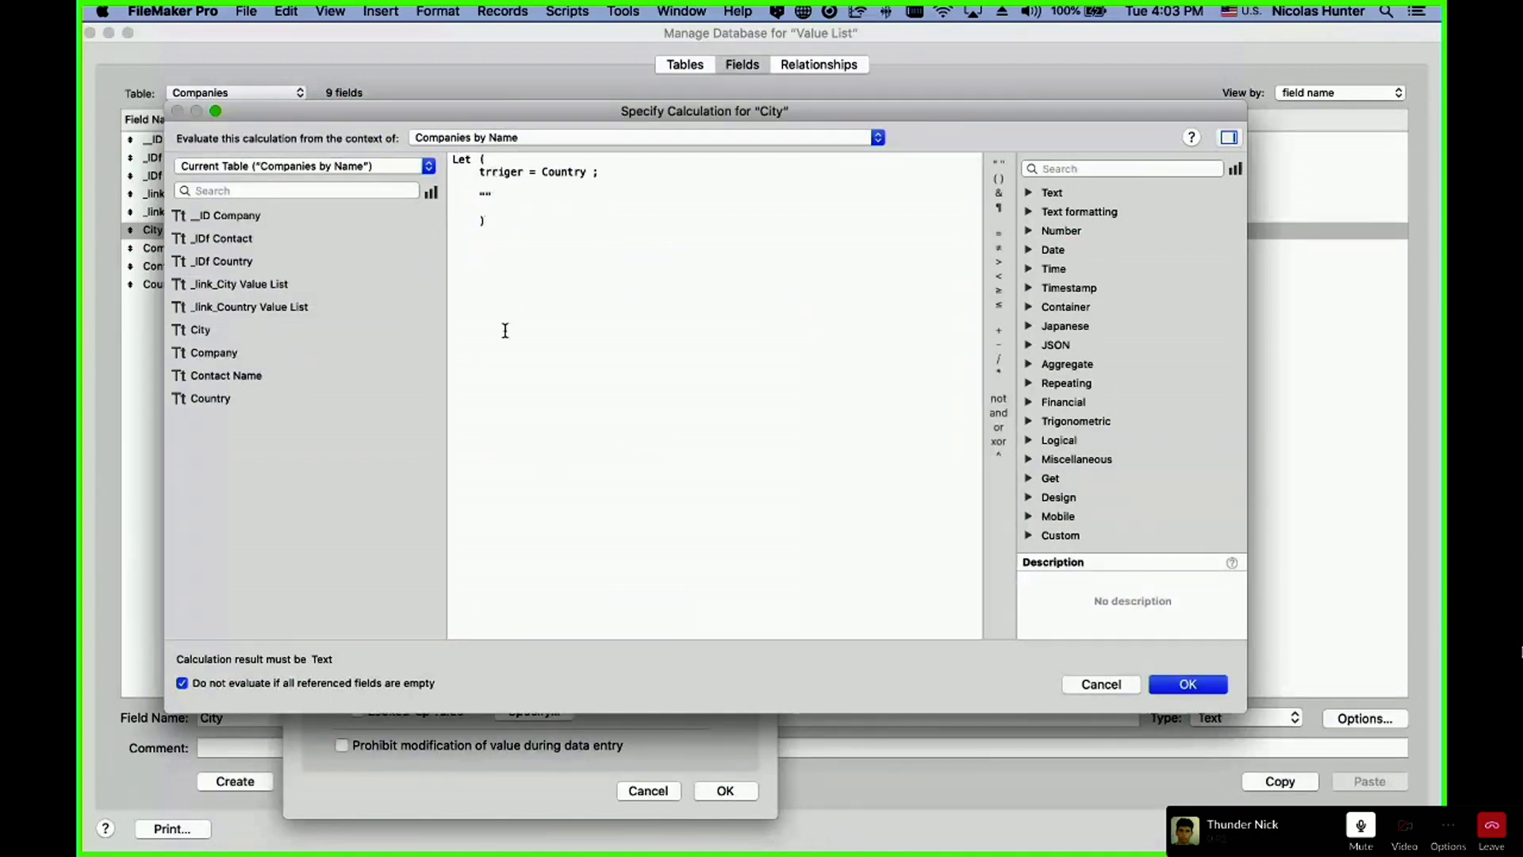
{"action": "key", "text": "BackSpace"}
{"action": "type", "text": "g"}
- Examine the Let calculation's trigger line with its Country field and the empty-string result
{"action": "key", "text": "super+a"}
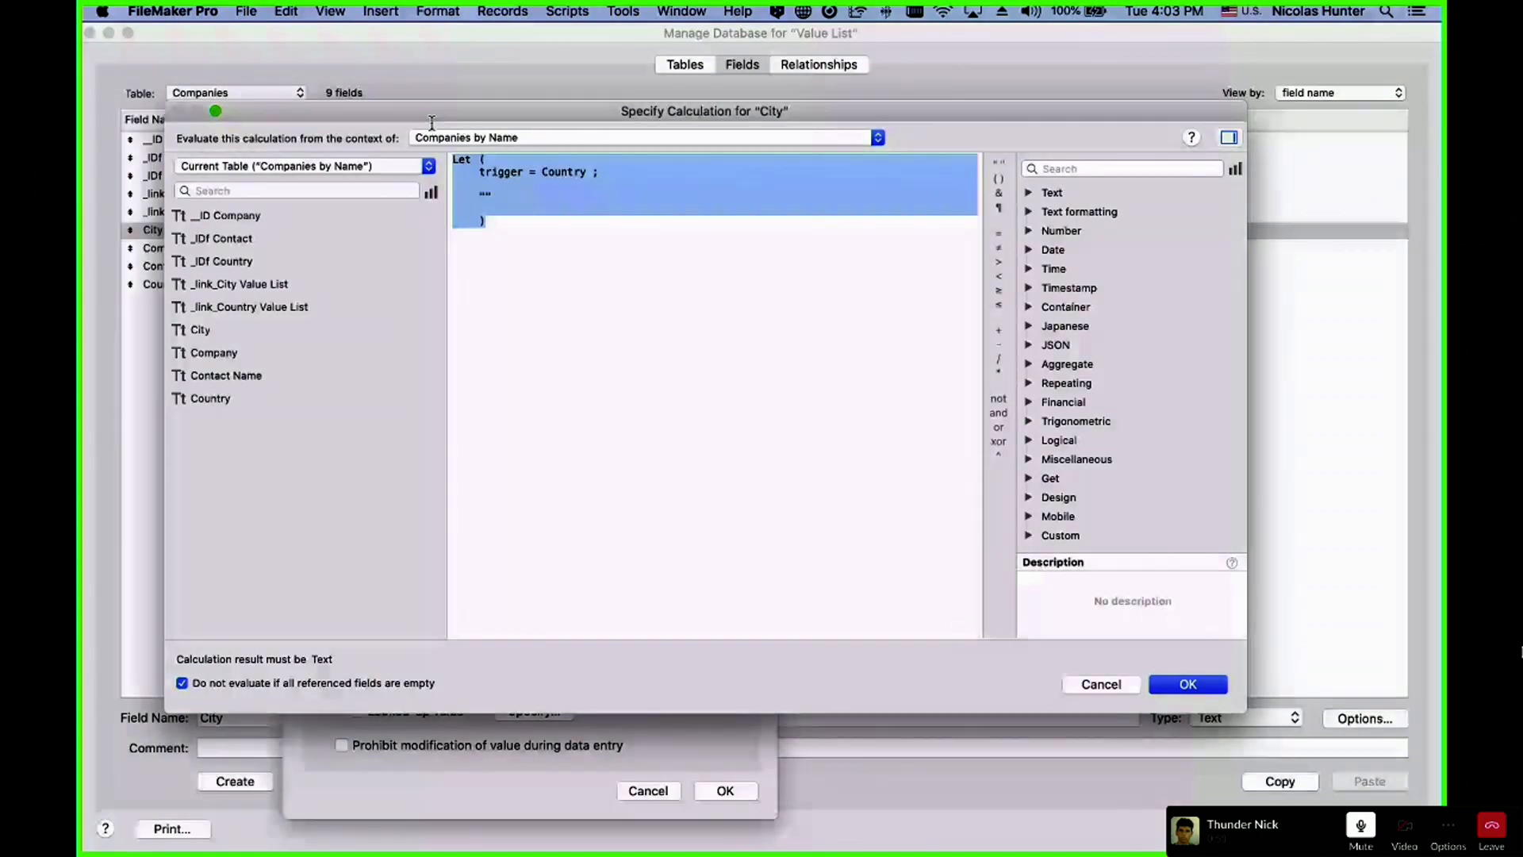
{"action": "left_click", "coordinate": [501, 269]}
{"action": "double_click", "coordinate": [564, 170]}
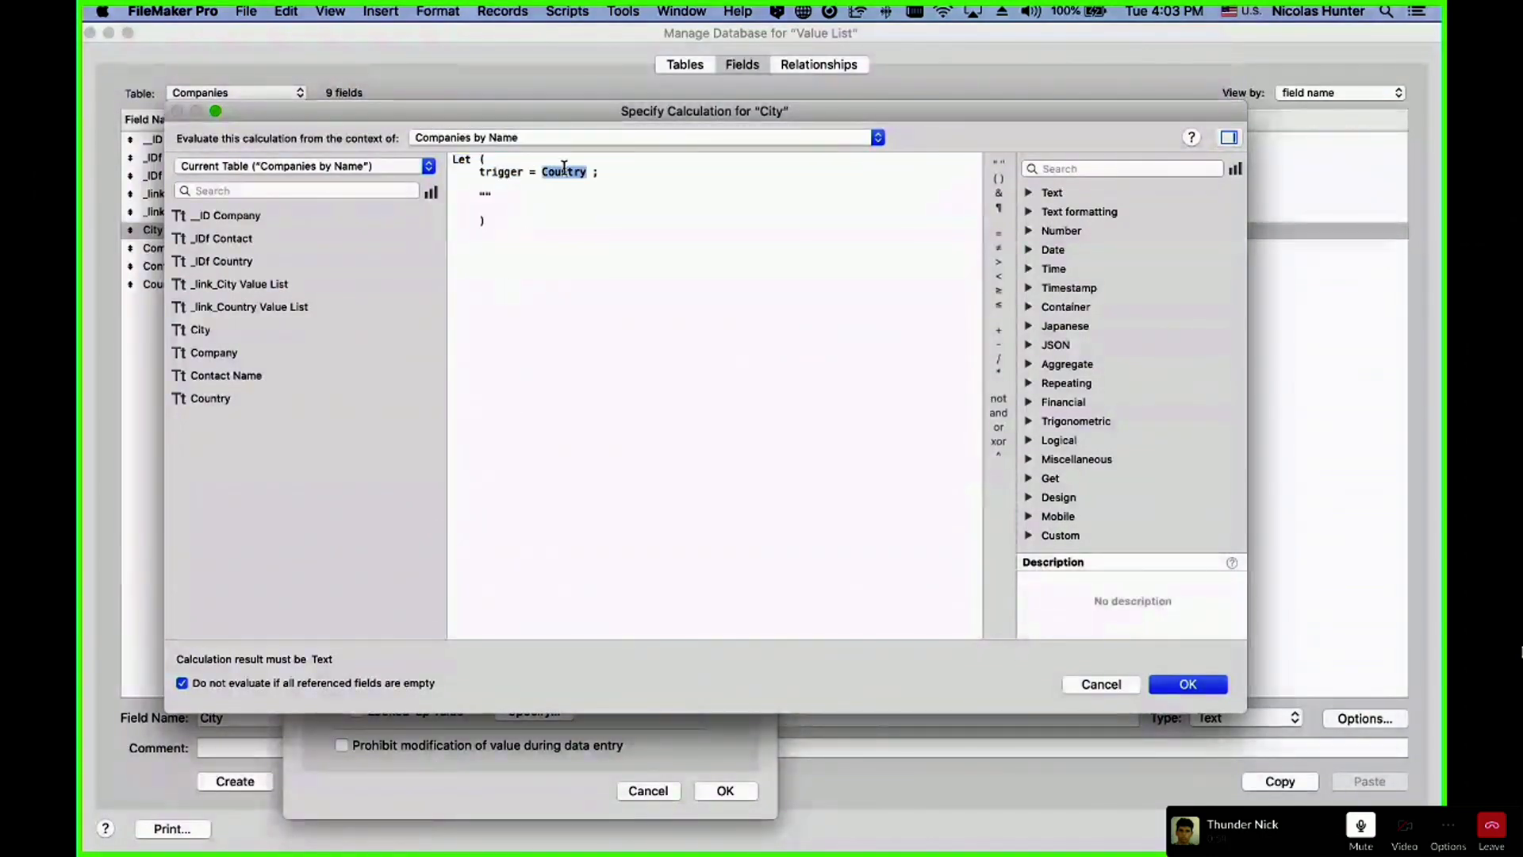
{"action": "left_click_drag", "start_coordinate": [623, 168], "coordinate": [357, 159]}
{"action": "left_click", "coordinate": [565, 170]}
{"action": "double_click", "coordinate": [564, 169]}
{"action": "left_click", "coordinate": [486, 193]}
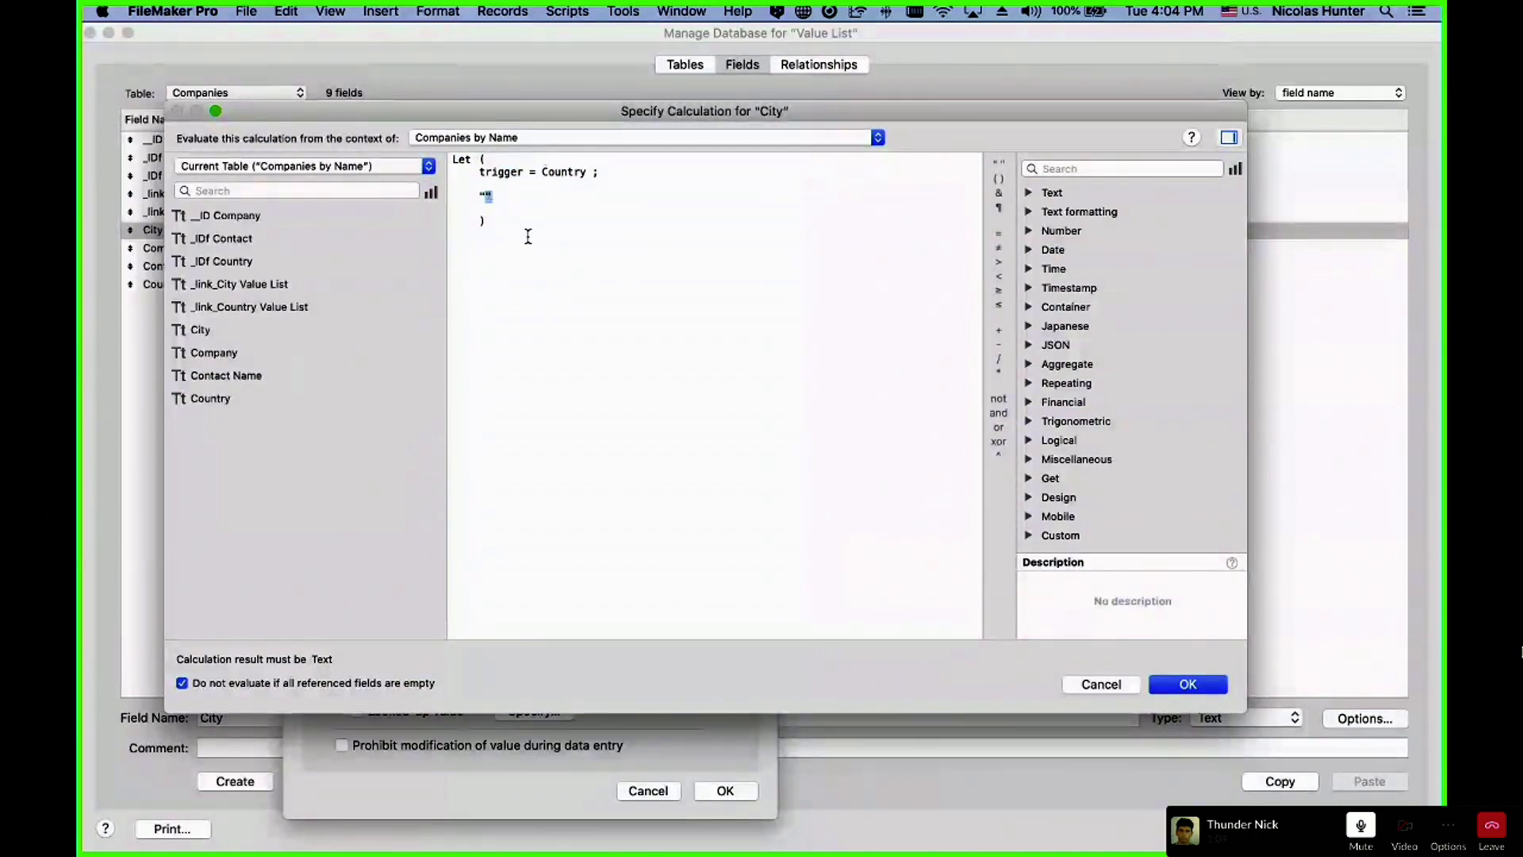
- Replace the Country field with the Company field as the value of the trigger variable
{"action": "double_click", "coordinate": [554, 172]}
{"action": "double_click", "coordinate": [224, 354]}
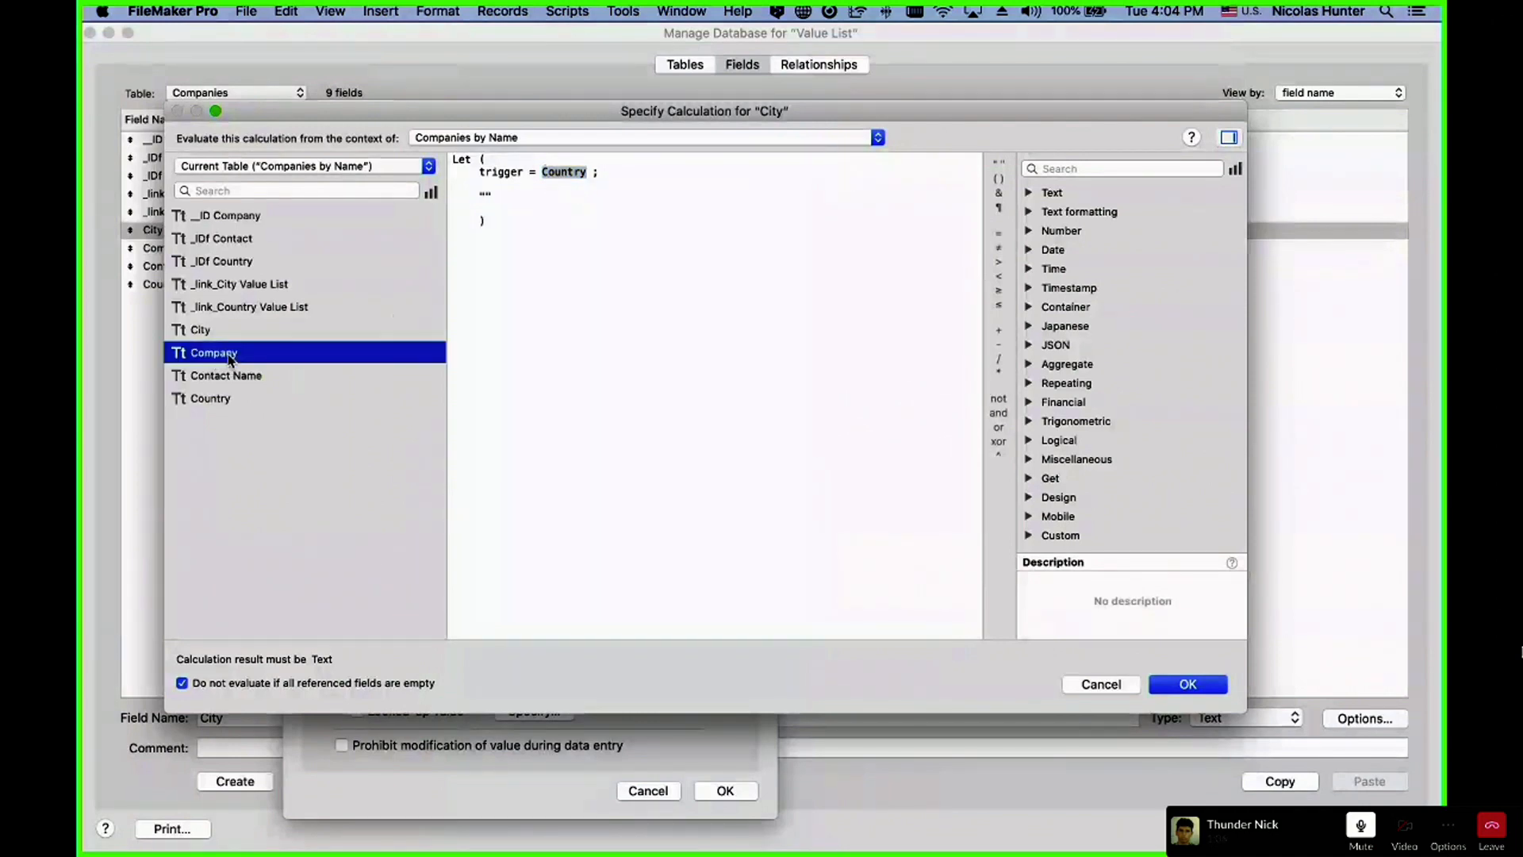
{"action": "left_click_drag", "start_coordinate": [588, 173], "coordinate": [402, 170]}
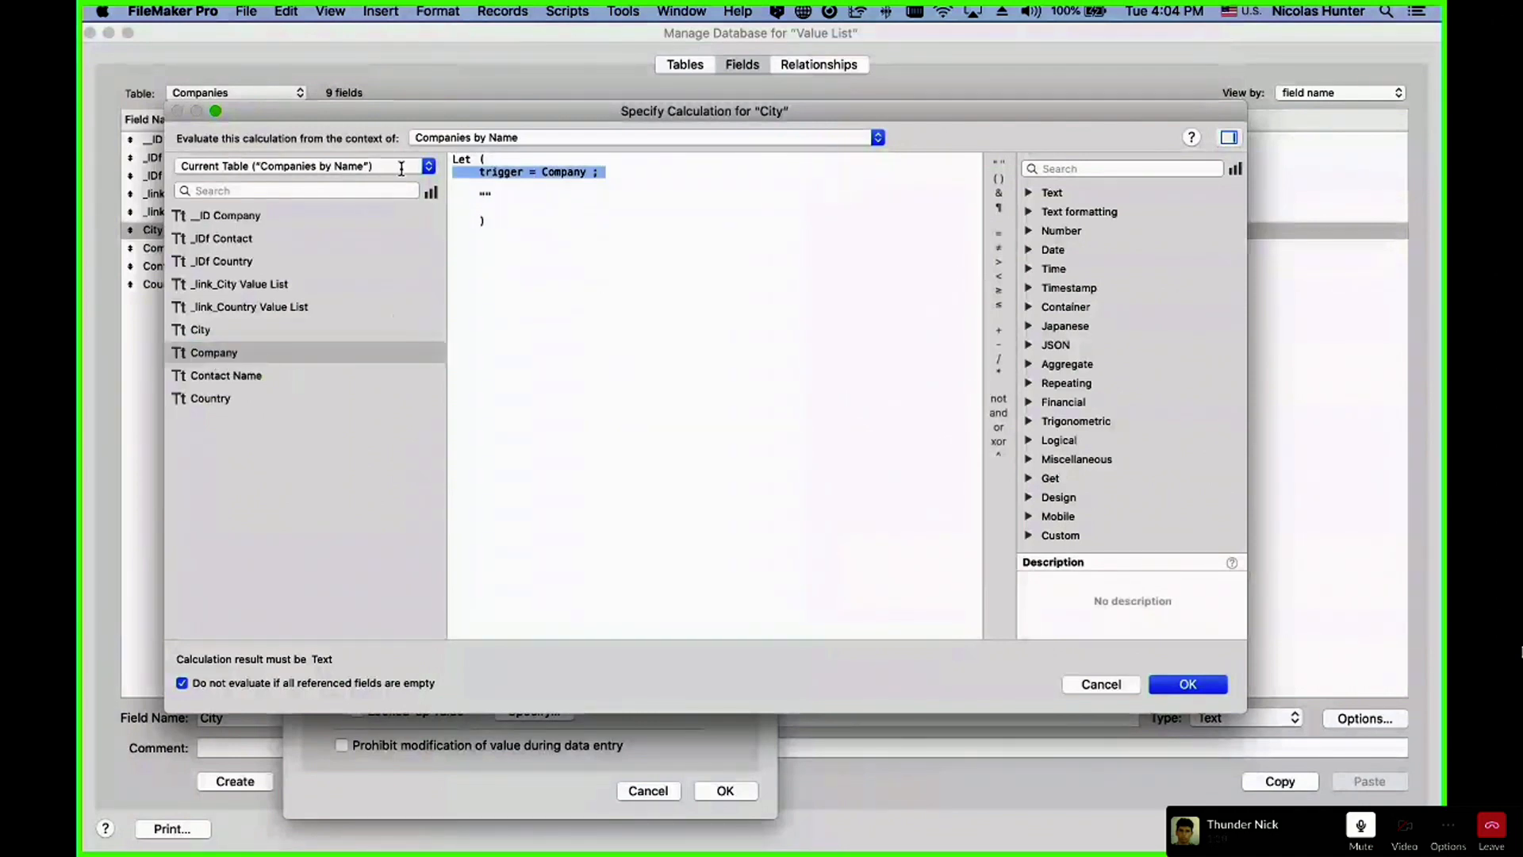
- Add the line trigger_1 = Company above the existing trigger line in the Let calculation
{"action": "left_click", "coordinate": [514, 159]}
{"action": "key", "text": "Return"}
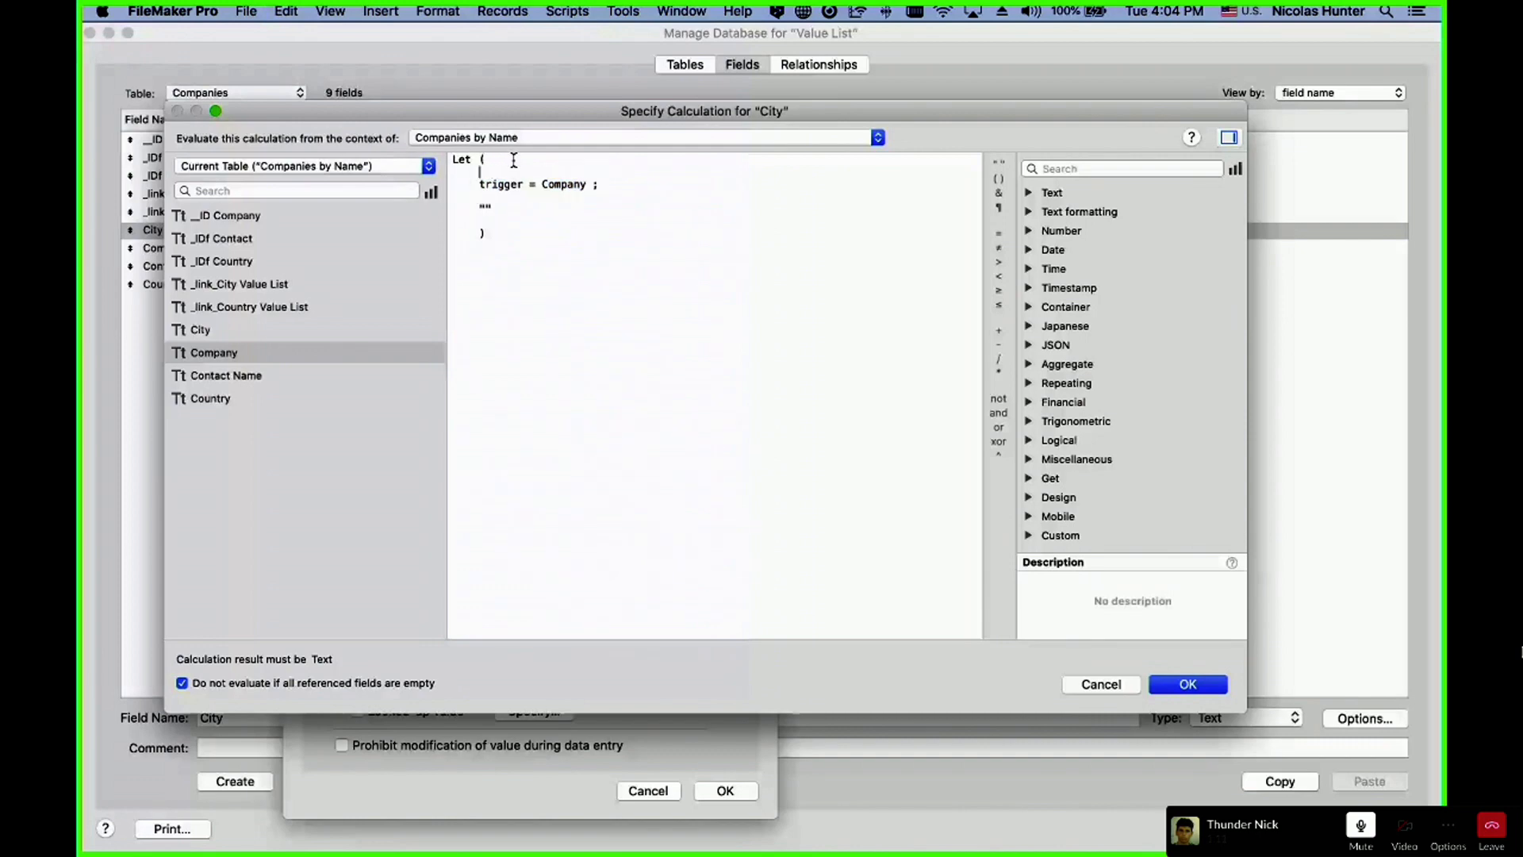
{"action": "type", "text": "tri"}
{"action": "double_click", "coordinate": [581, 184]}
{"action": "key", "text": "super+c"}
{"action": "left_click", "coordinate": [587, 173]}
{"action": "key", "text": "super+v"}
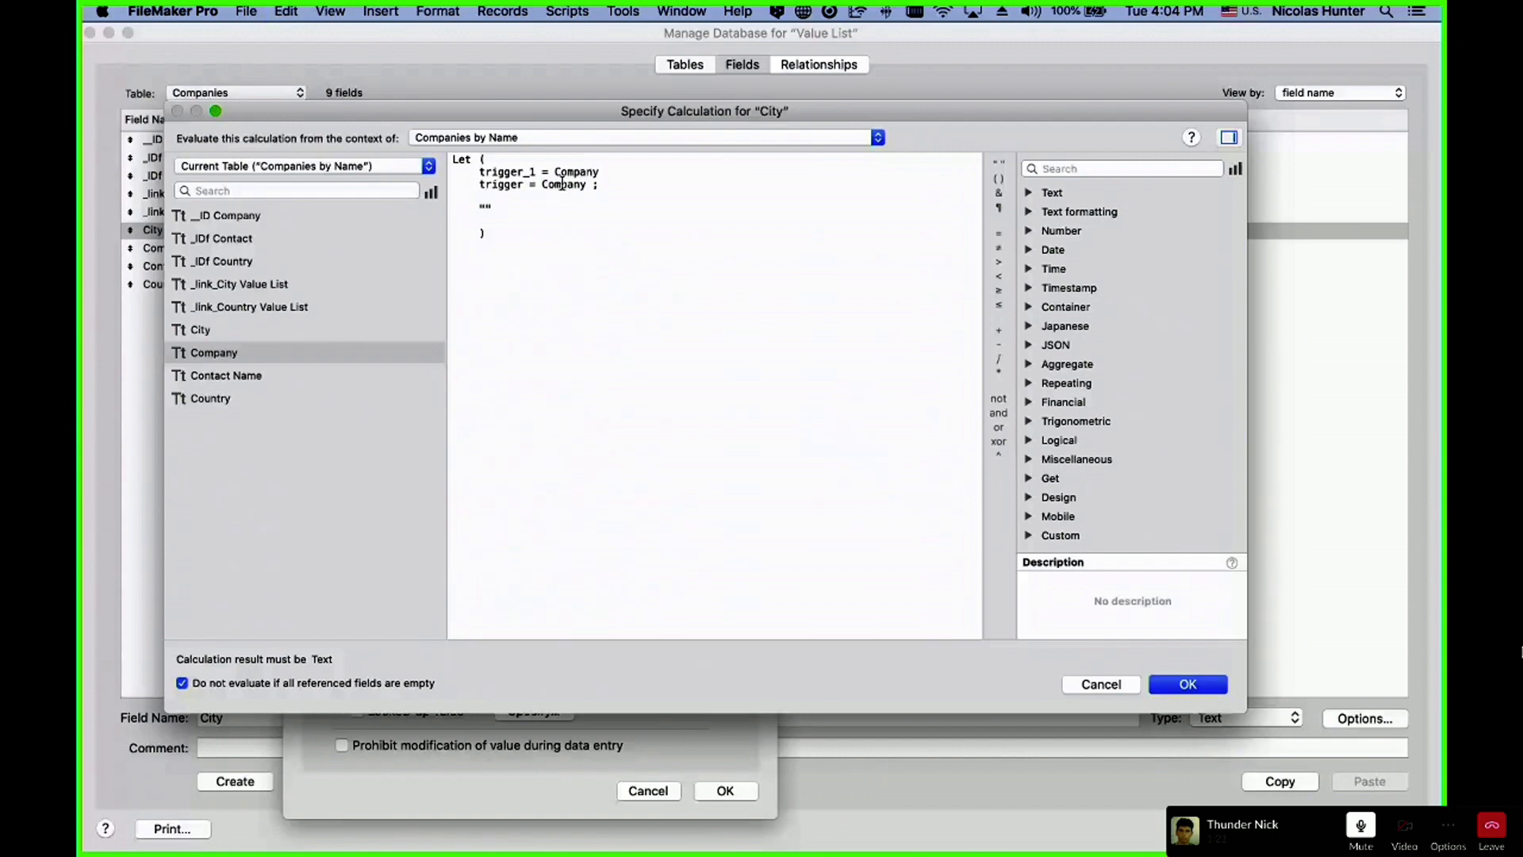
- Change the second variable line of the Let calculation to trigger_2 = Country
{"action": "double_click", "coordinate": [564, 184]}
{"action": "left_click", "coordinate": [239, 398]}
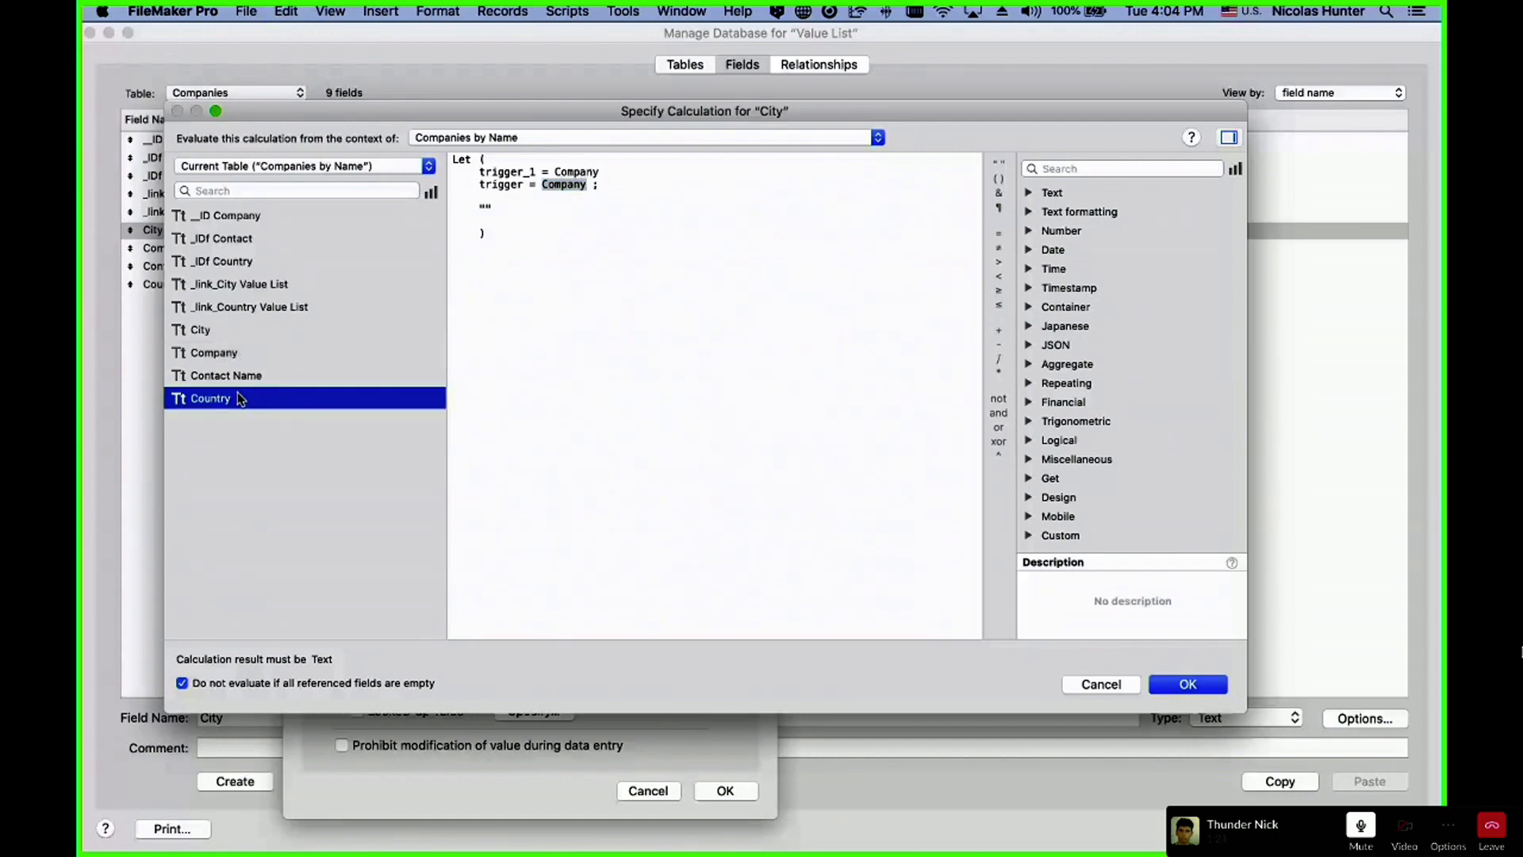
{"action": "double_click", "coordinate": [239, 398]}
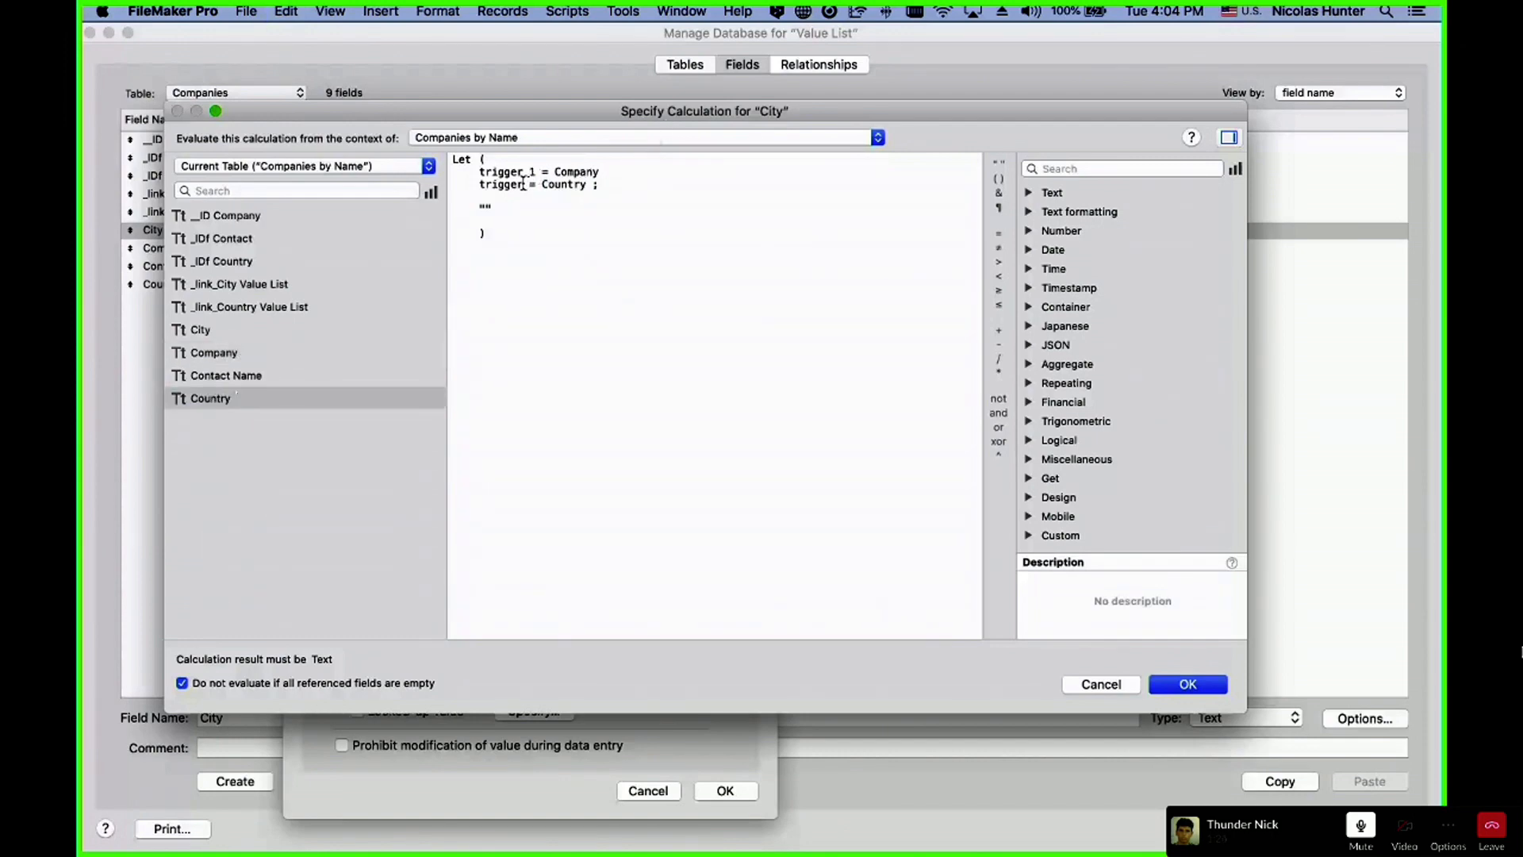
{"action": "type", "text": "_2"}
{"action": "left_click", "coordinate": [527, 232]}
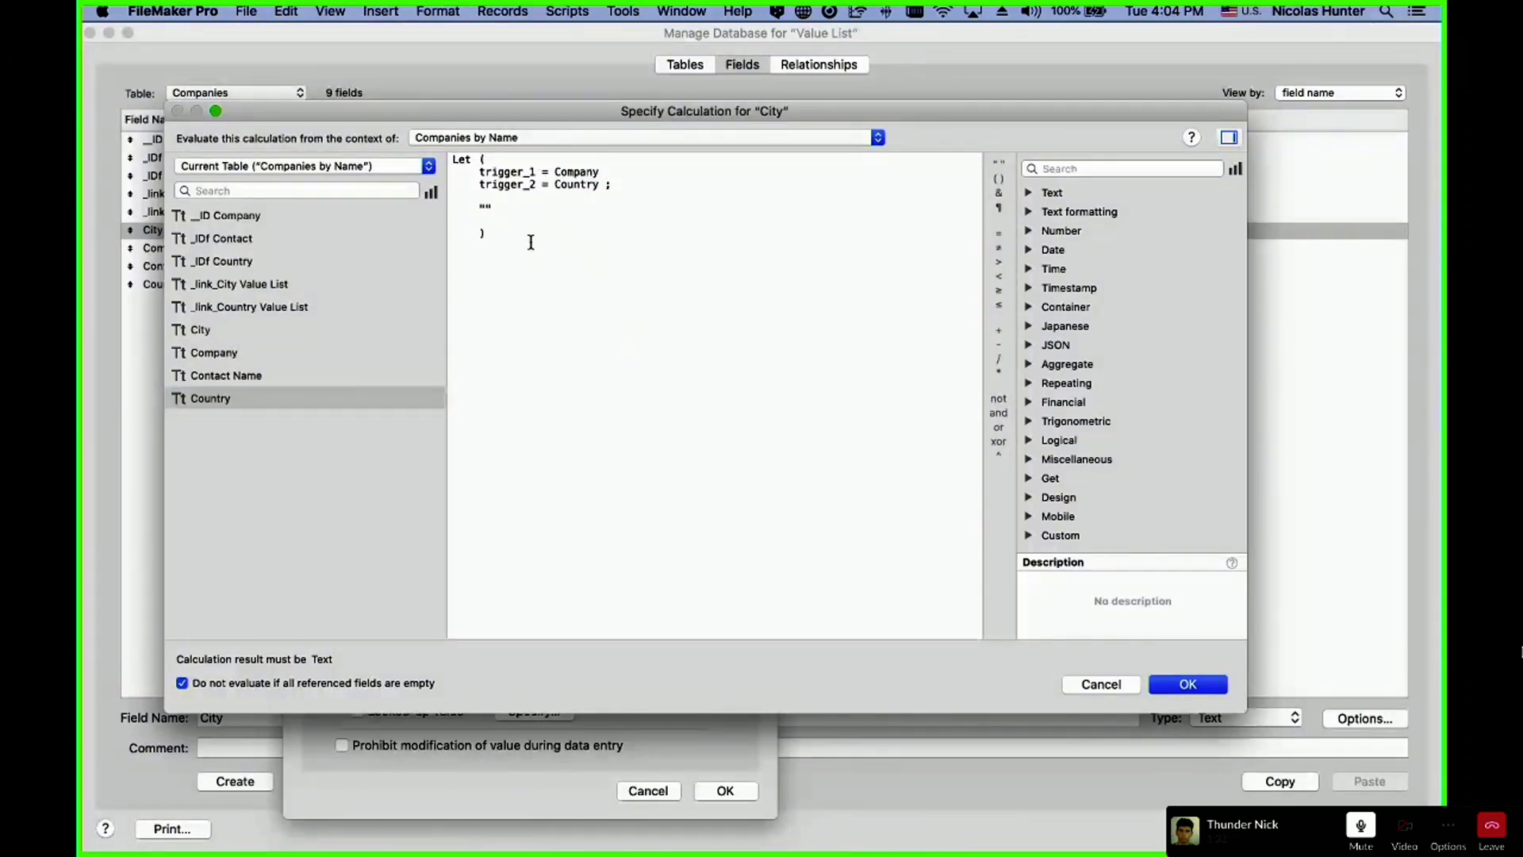
- Enclose the trigger_1 and trigger_2 lines of City's Let calculation in square brackets, with a semicolon after the closing bracket
{"action": "key", "text": "super+a"}
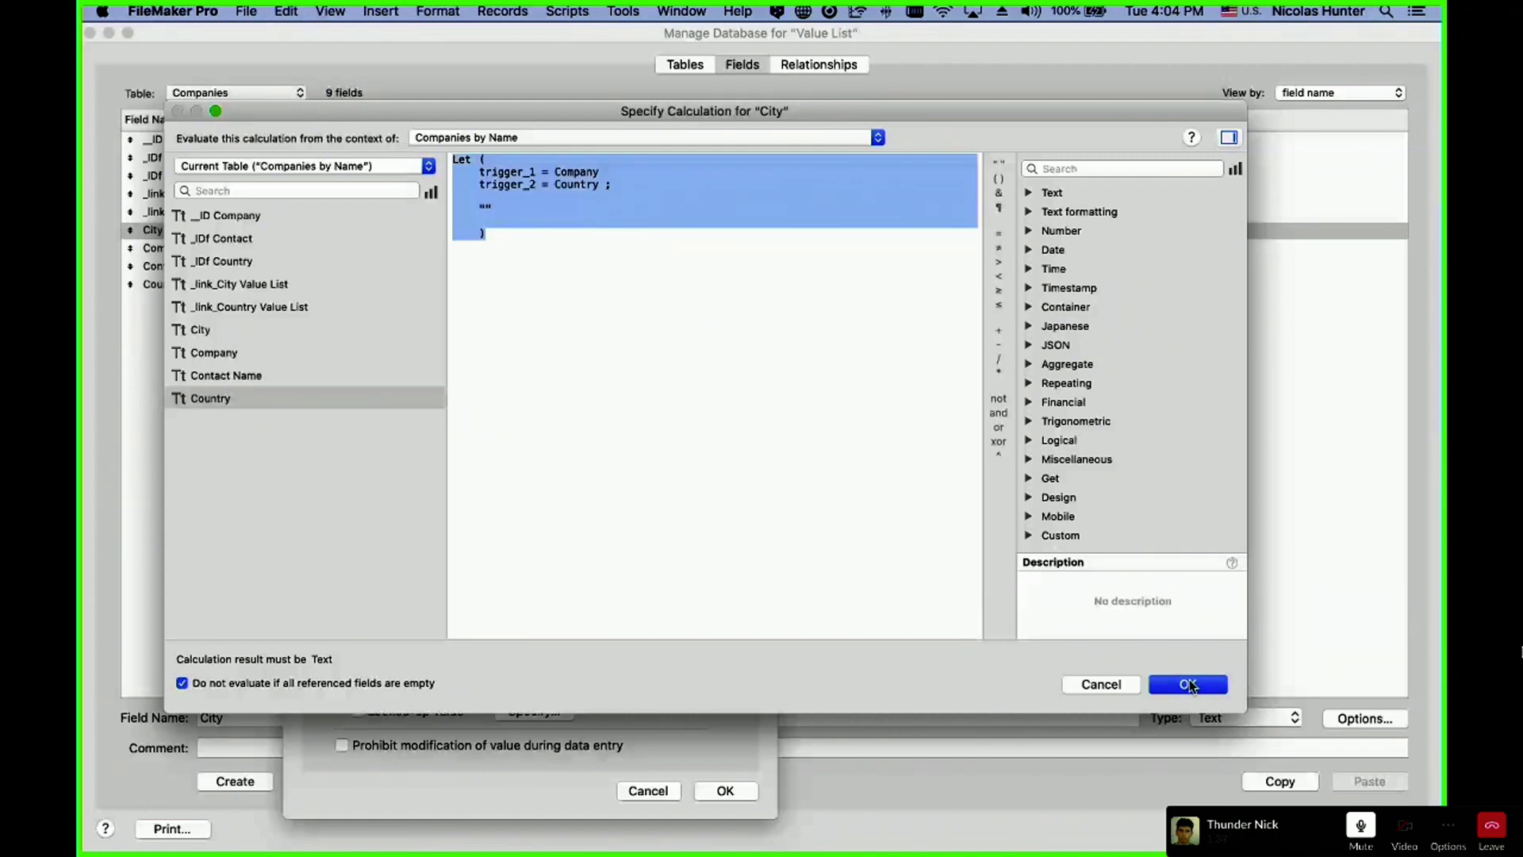
{"action": "key", "text": "KP_Enter"}
{"action": "left_click", "coordinate": [570, 280]}
{"action": "left_click", "coordinate": [498, 159]}
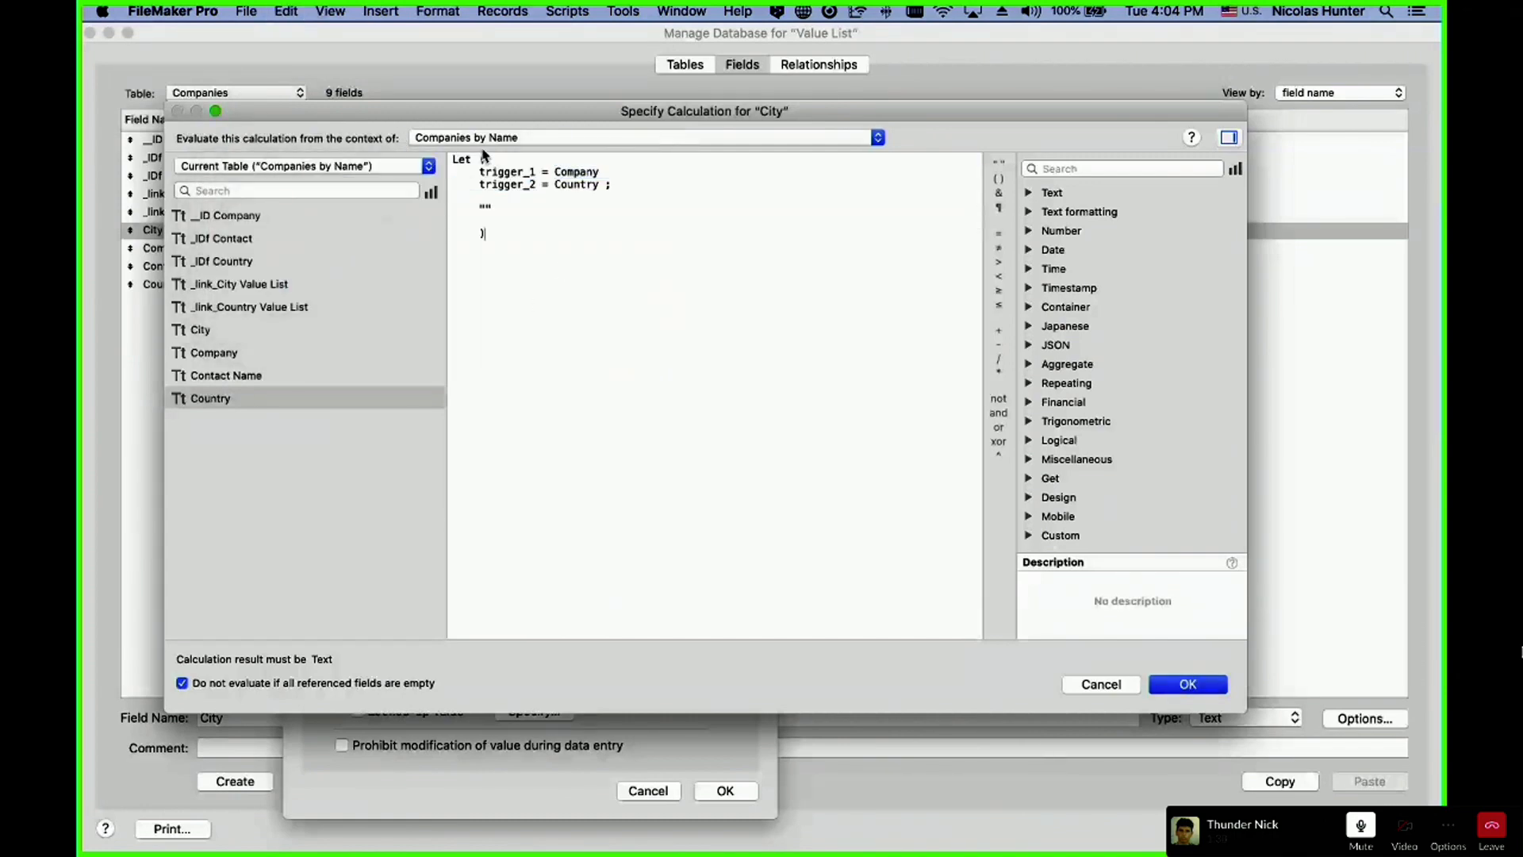
{"action": "key", "text": "Return"}
{"action": "type", "text": "["}
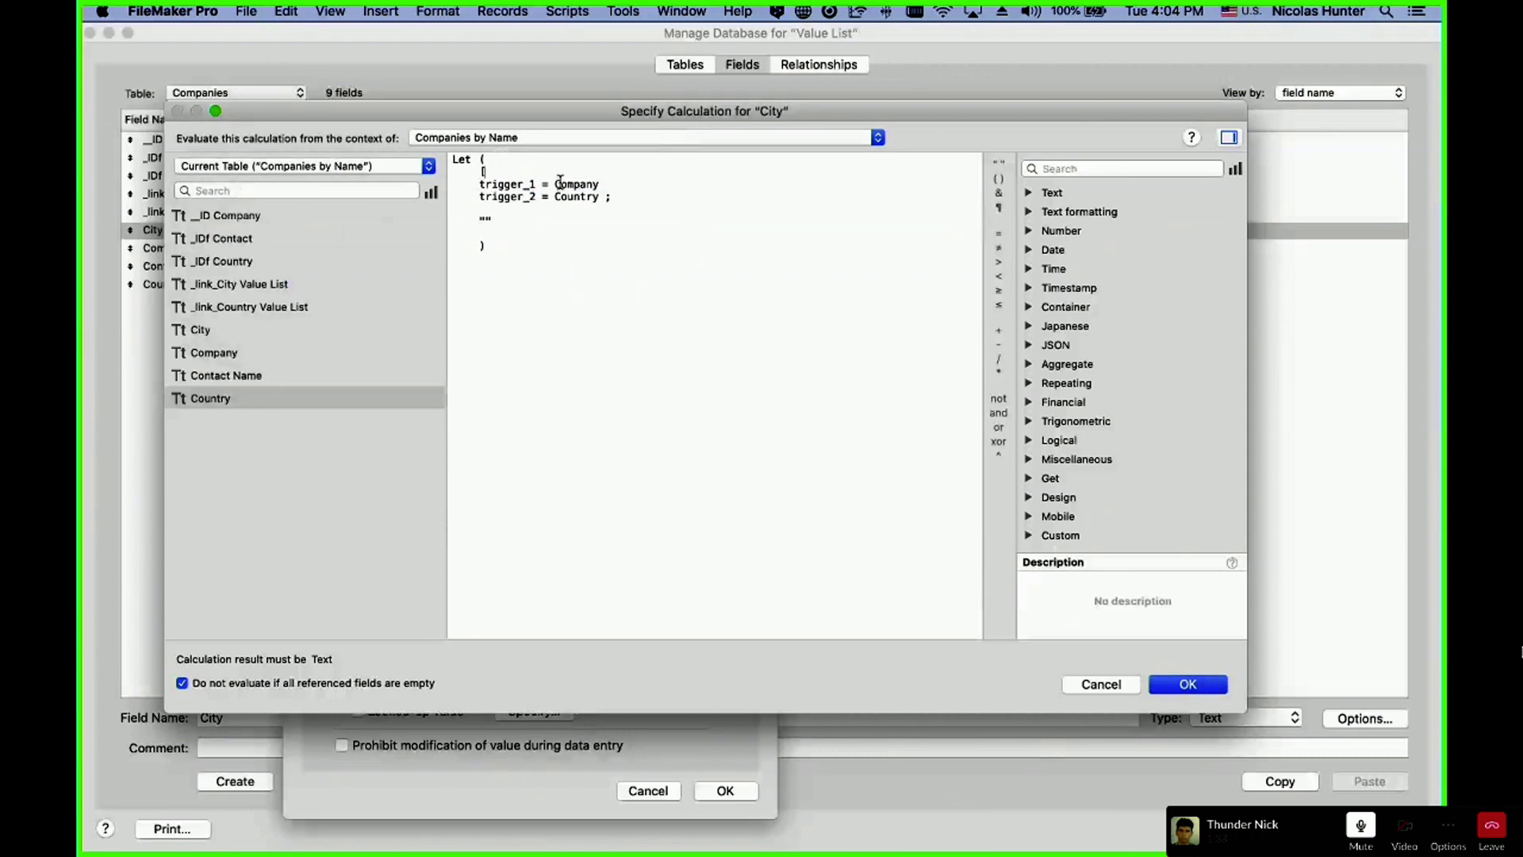
{"action": "left_click", "coordinate": [603, 197]}
{"action": "key", "text": "Return"}
{"action": "type", "text": "] ;"}
{"action": "key", "text": "super+a"}
{"action": "key", "text": "super+c"}
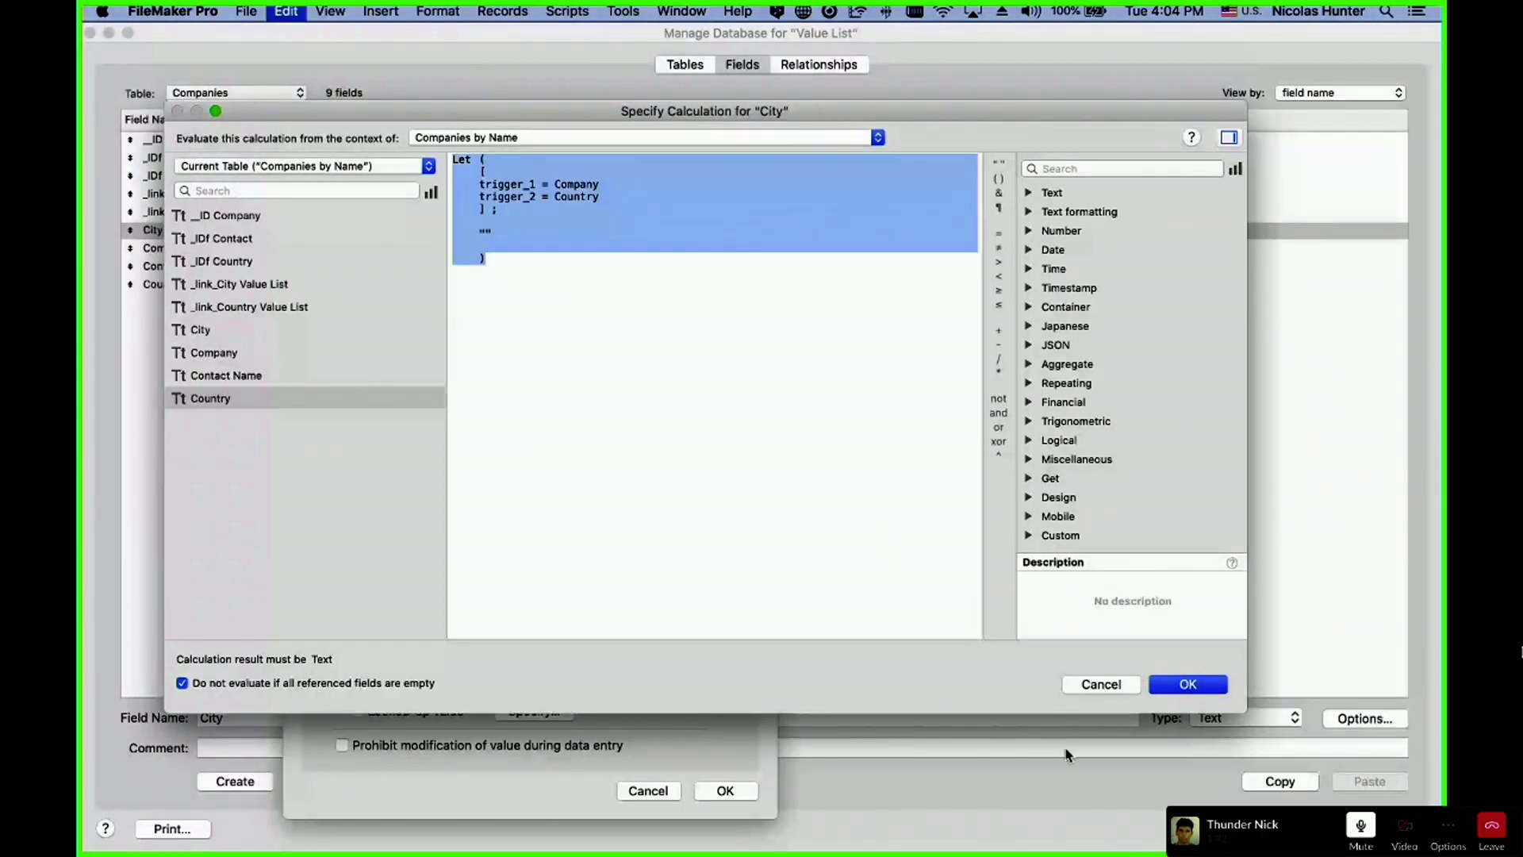
{"action": "left_click", "coordinate": [1181, 687]}
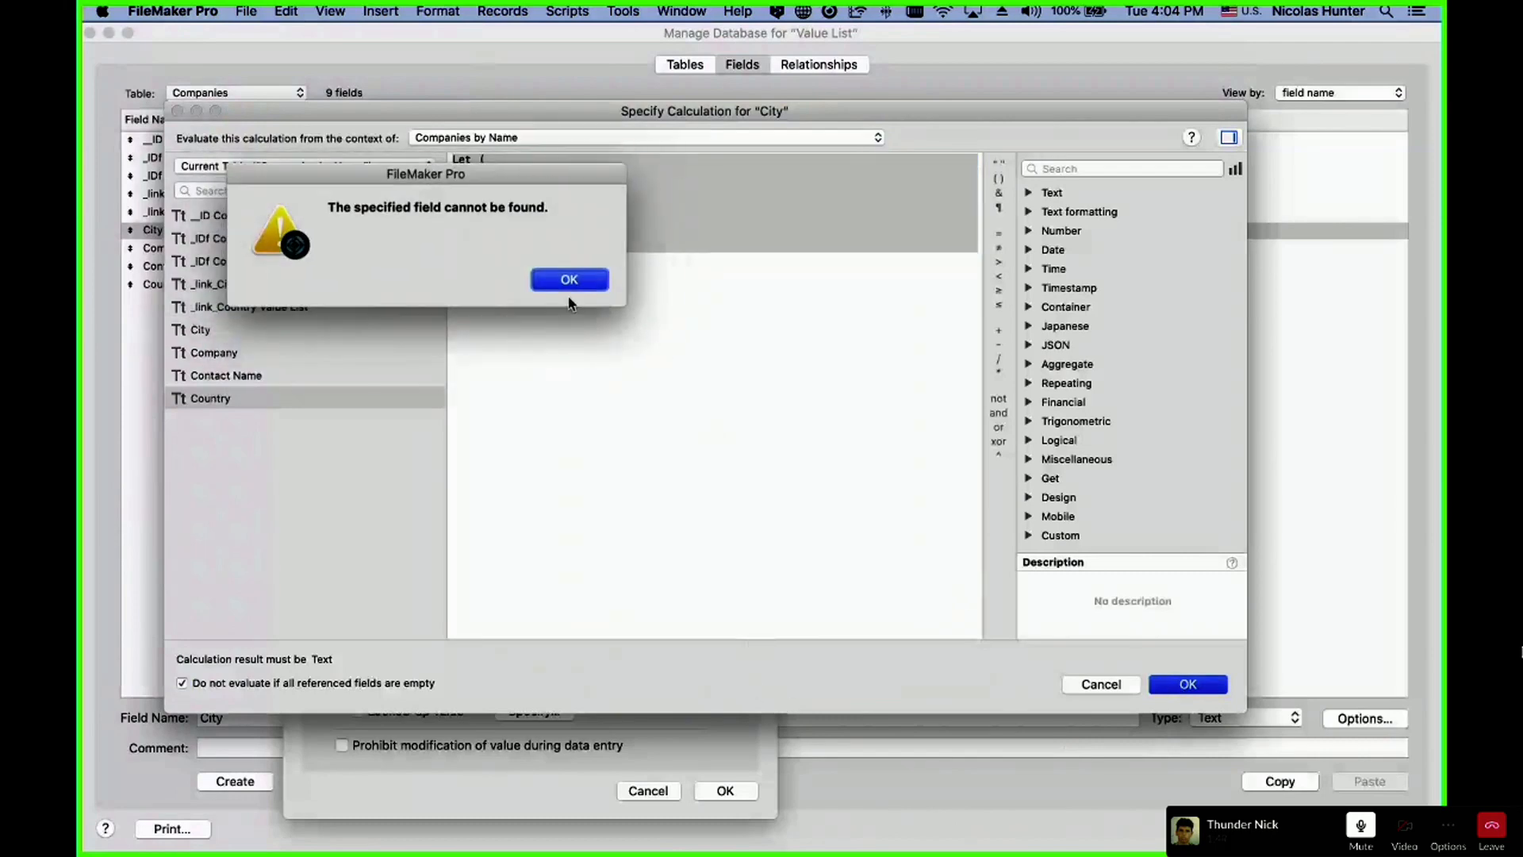
{"action": "left_click", "coordinate": [569, 282]}
{"action": "left_click", "coordinate": [565, 282]}
- Add a semicolon after Company in the trigger_1 line, copy the whole calculation and save the City field's options
{"action": "left_click", "coordinate": [604, 185]}
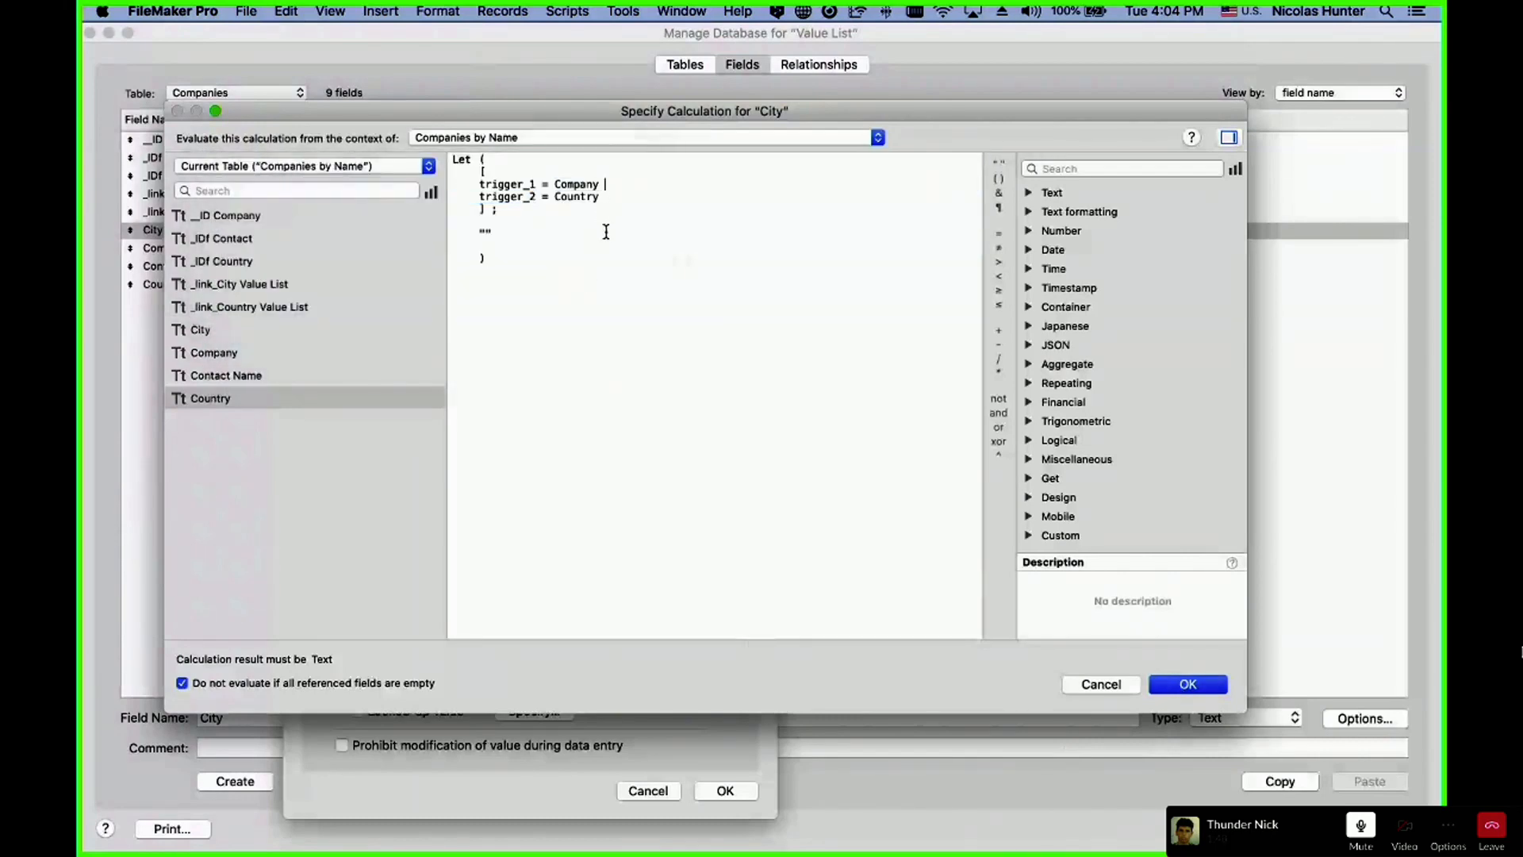
{"action": "left_click_drag", "start_coordinate": [650, 310], "coordinate": [464, 121]}
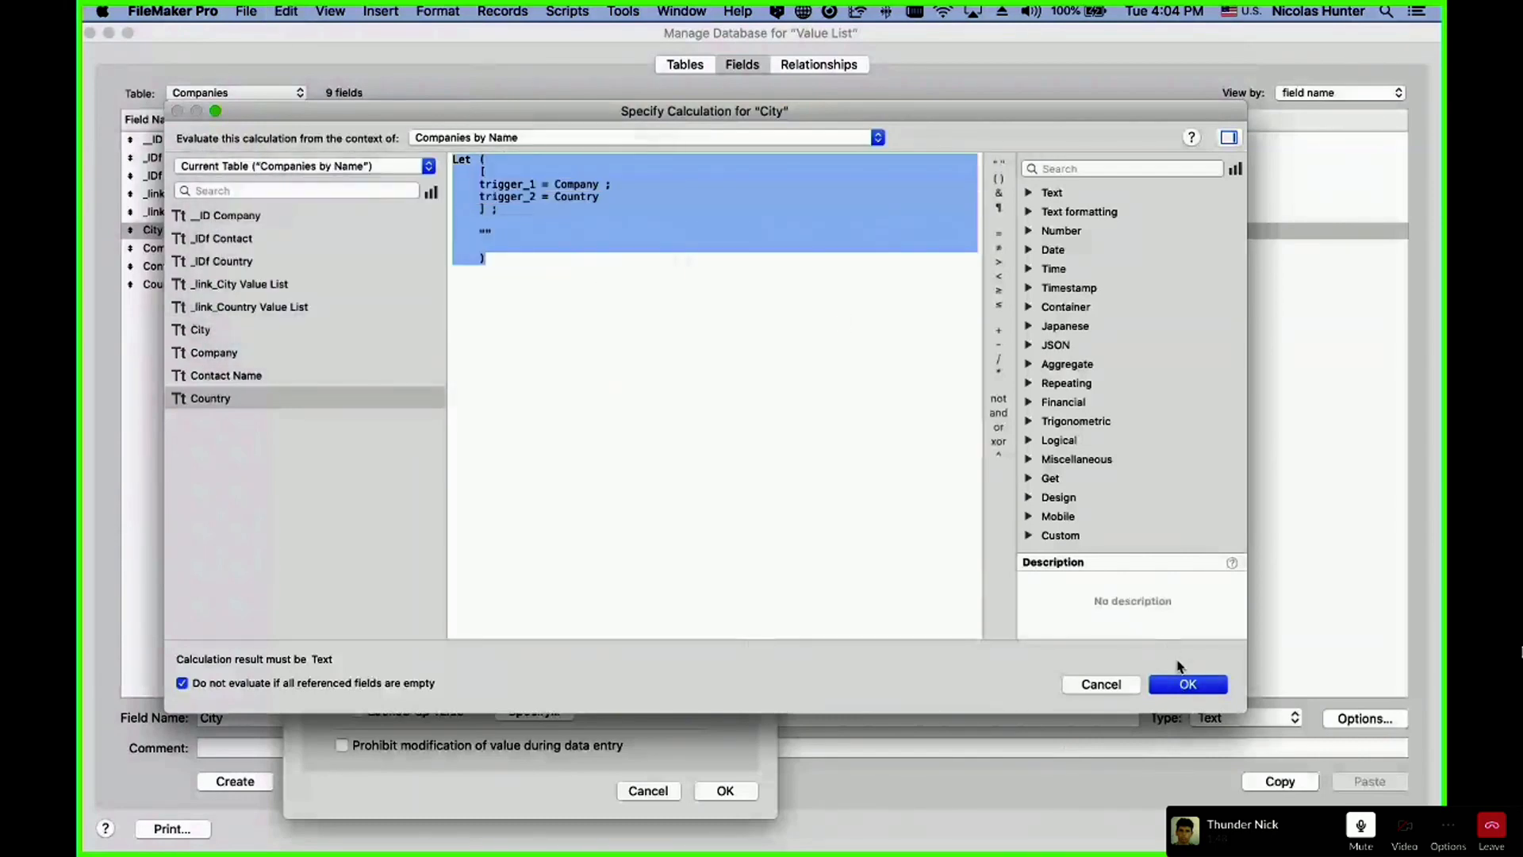
{"action": "left_click", "coordinate": [1188, 684]}
{"action": "left_click", "coordinate": [724, 790]}
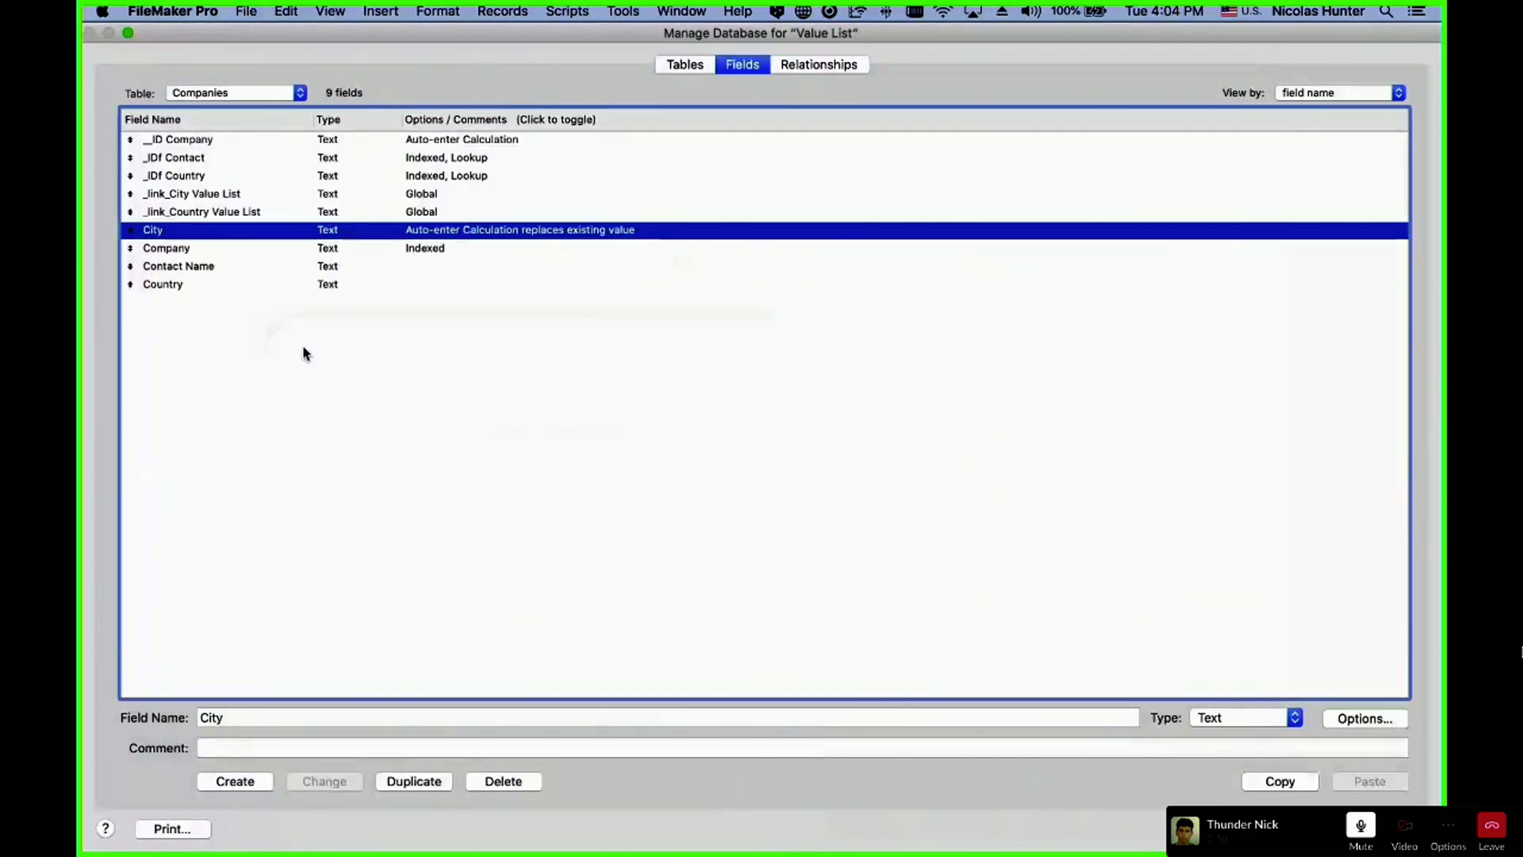
- Insert the copied Let calculation as the auto-enter calculated value of the Country field
{"action": "double_click", "coordinate": [194, 287]}
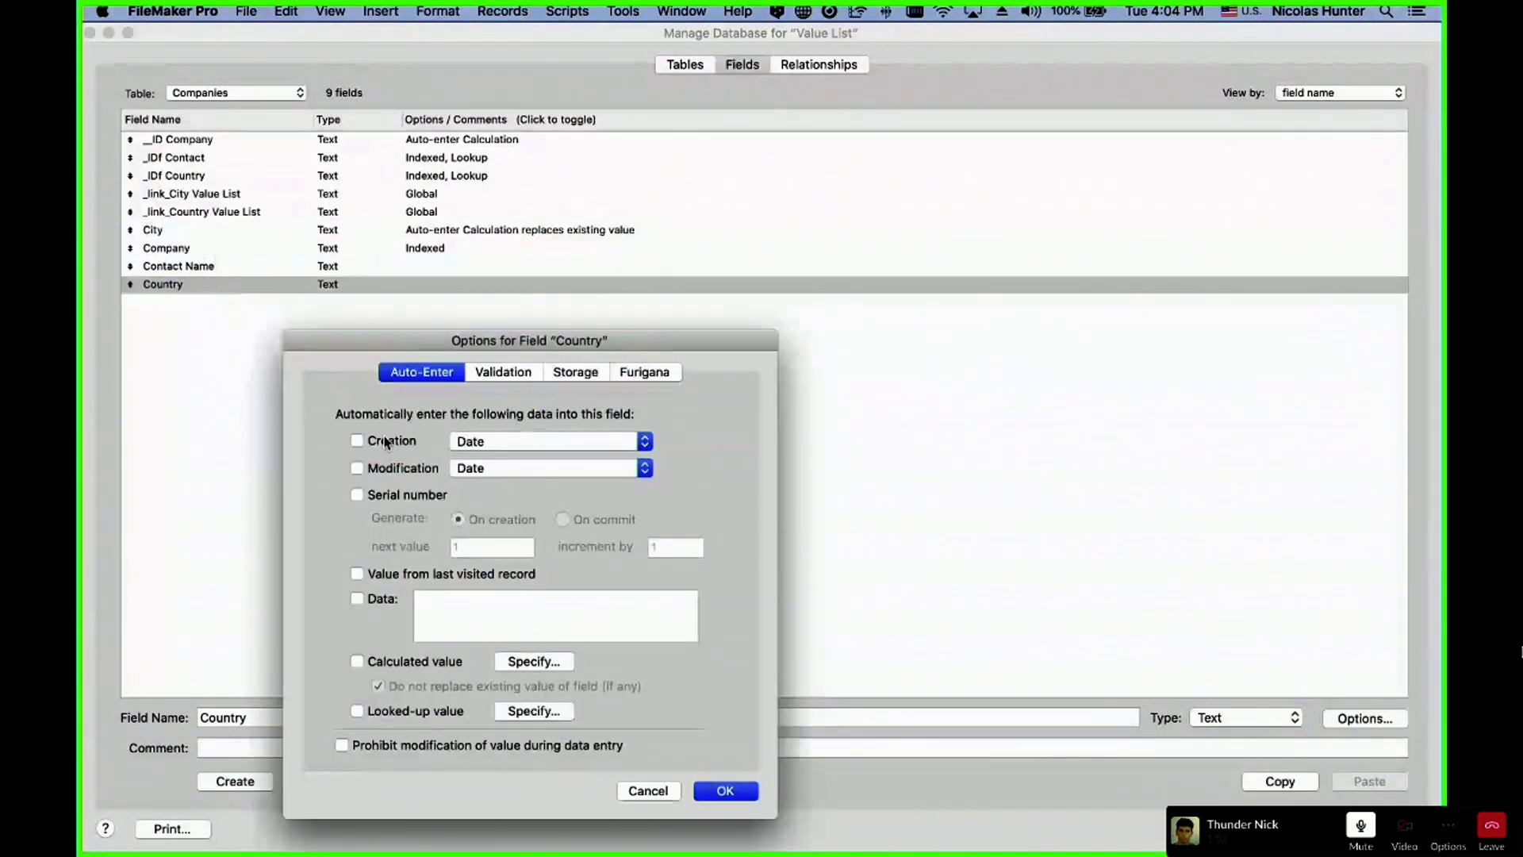
{"action": "left_click", "coordinate": [546, 662]}
{"action": "key", "text": "super+v"}
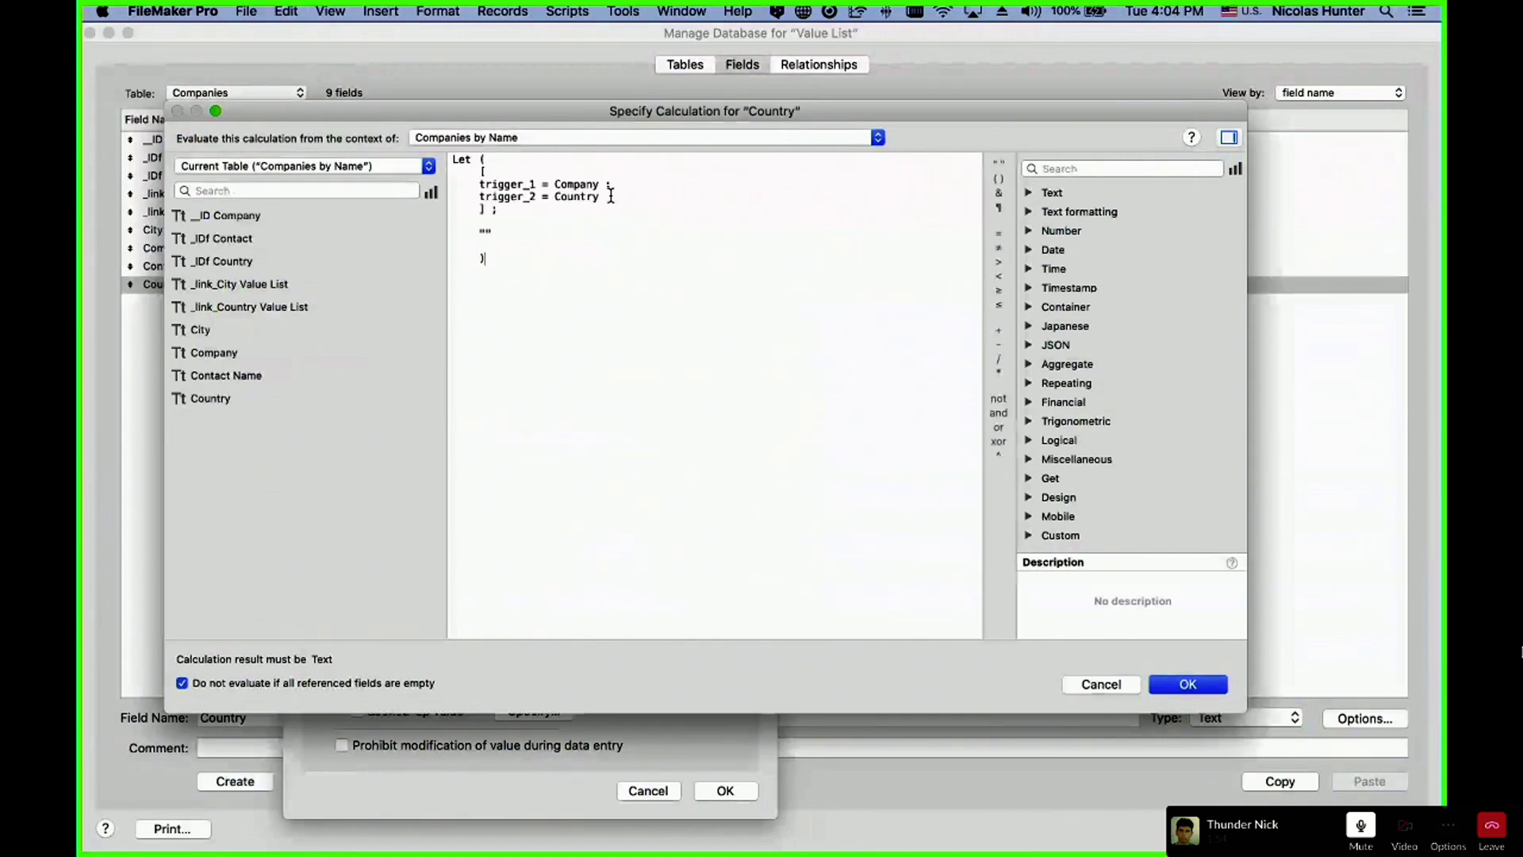
{"action": "double_click", "coordinate": [578, 196]}
{"action": "type", "text": "City"}
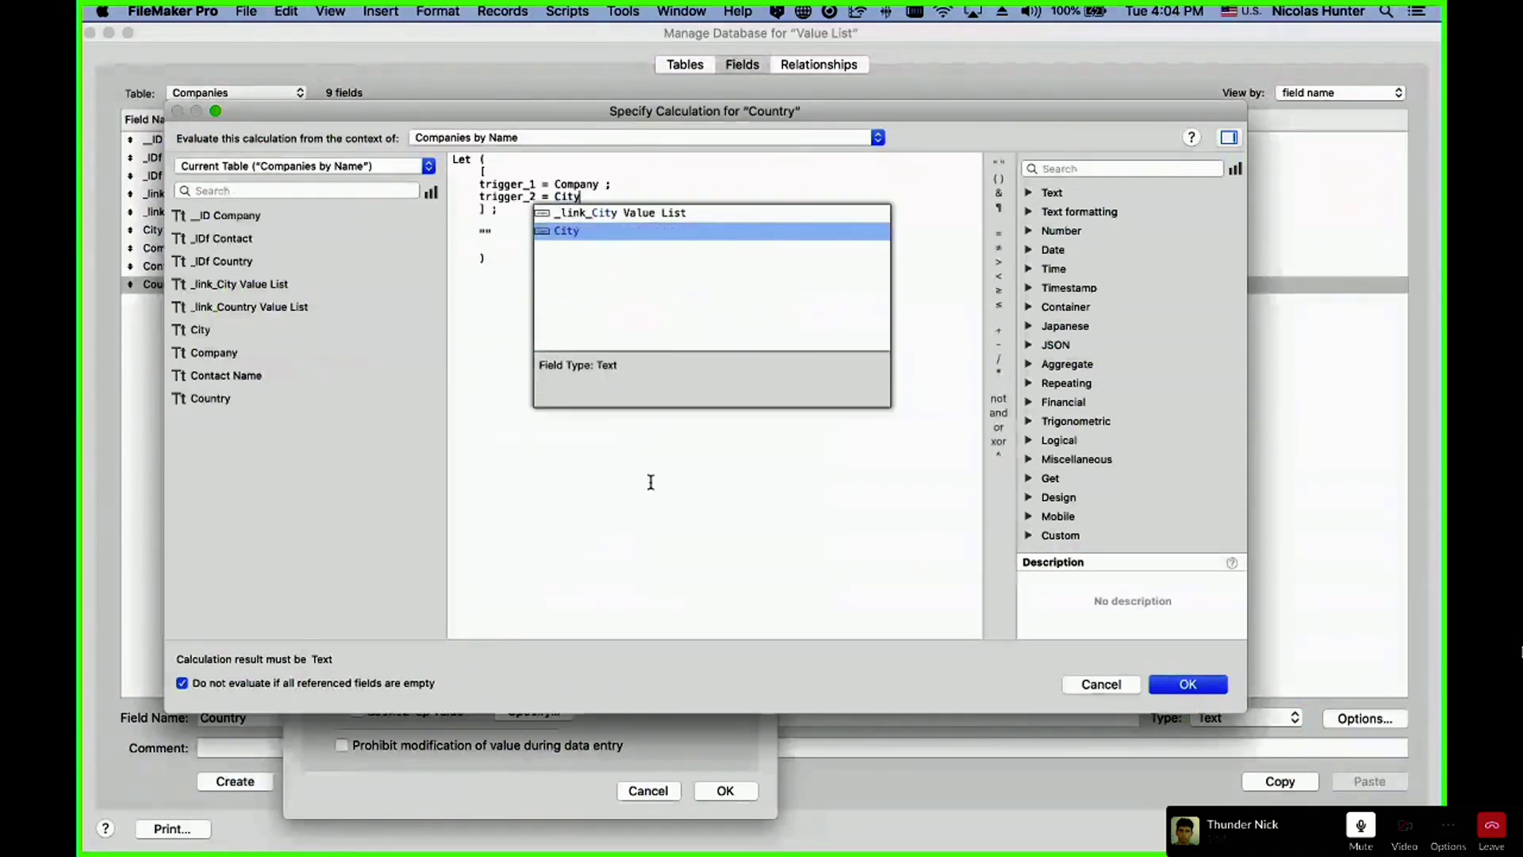
{"action": "left_click", "coordinate": [714, 578]}
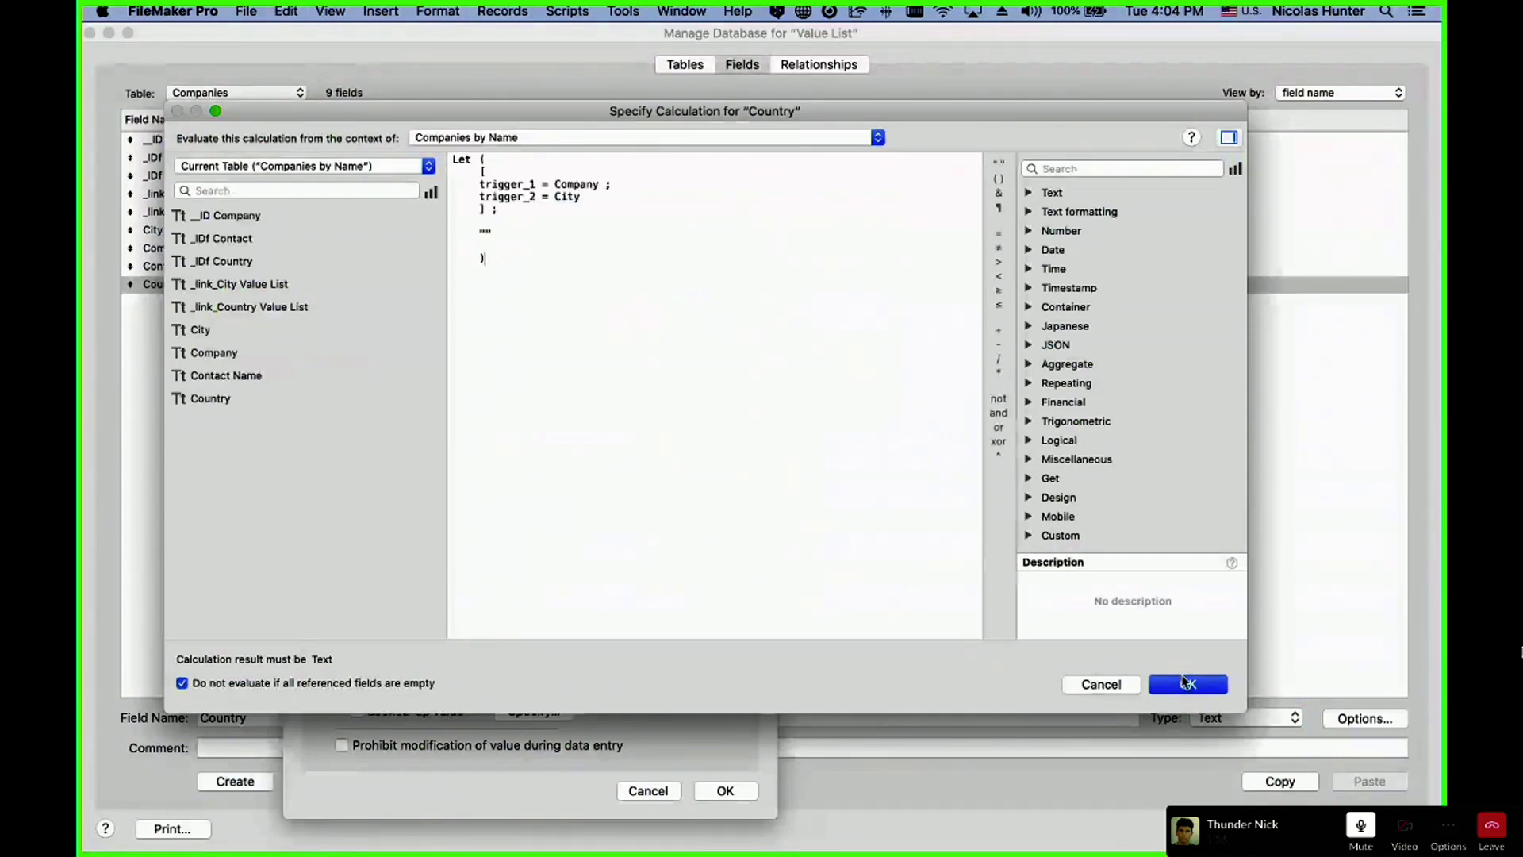
- Remove the trigger_2 line from Country's calculation, and save it with replacement of existing field values allowed
{"action": "left_click_drag", "start_coordinate": [590, 196], "coordinate": [394, 205]}
{"action": "key", "text": "BackSpace"}
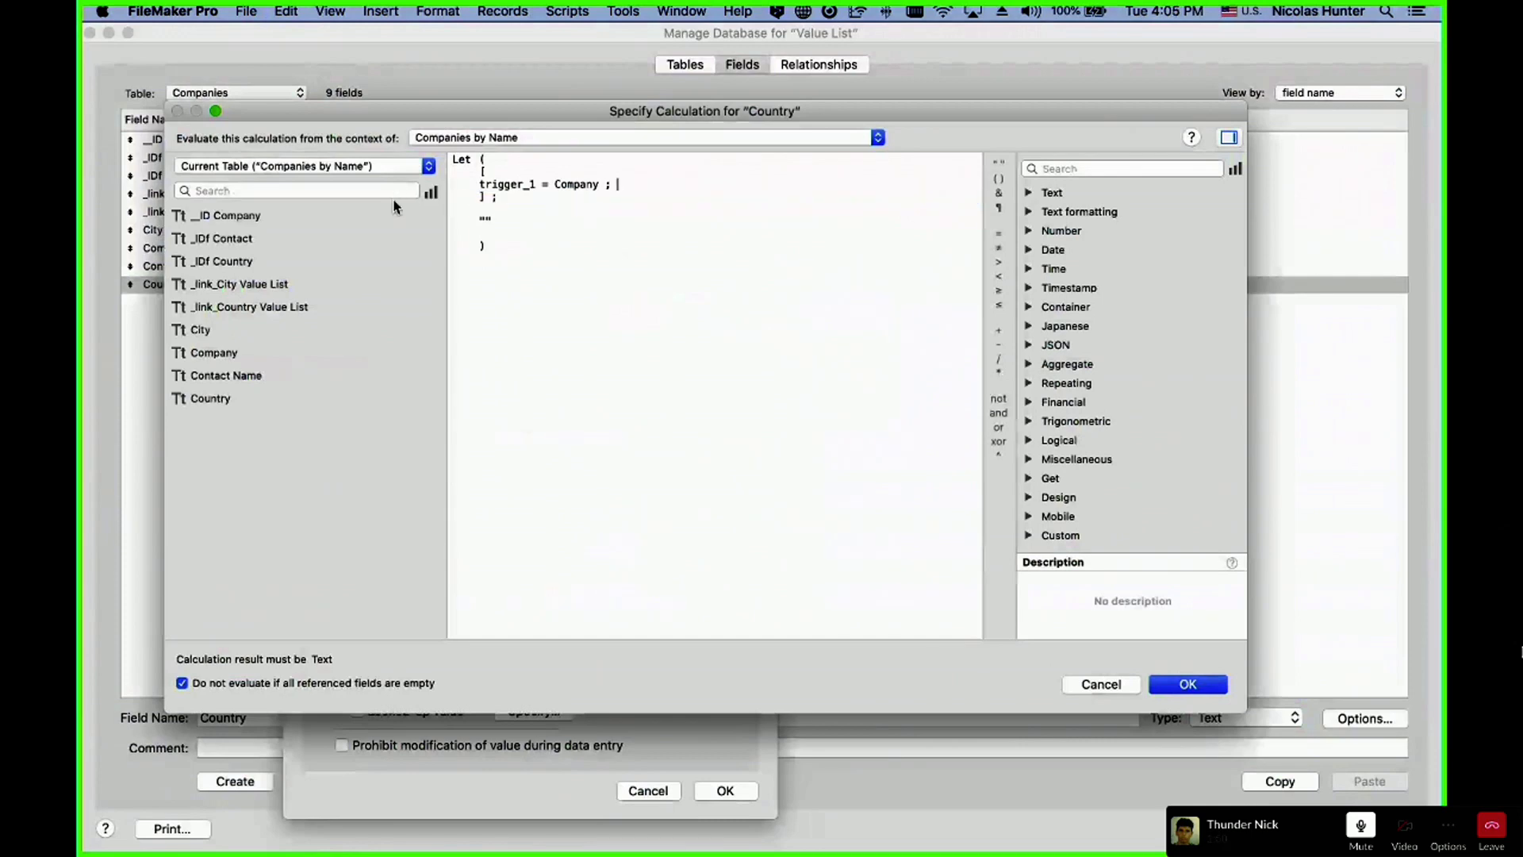
{"action": "left_click", "coordinate": [1187, 684]}
{"action": "left_click", "coordinate": [726, 791]}
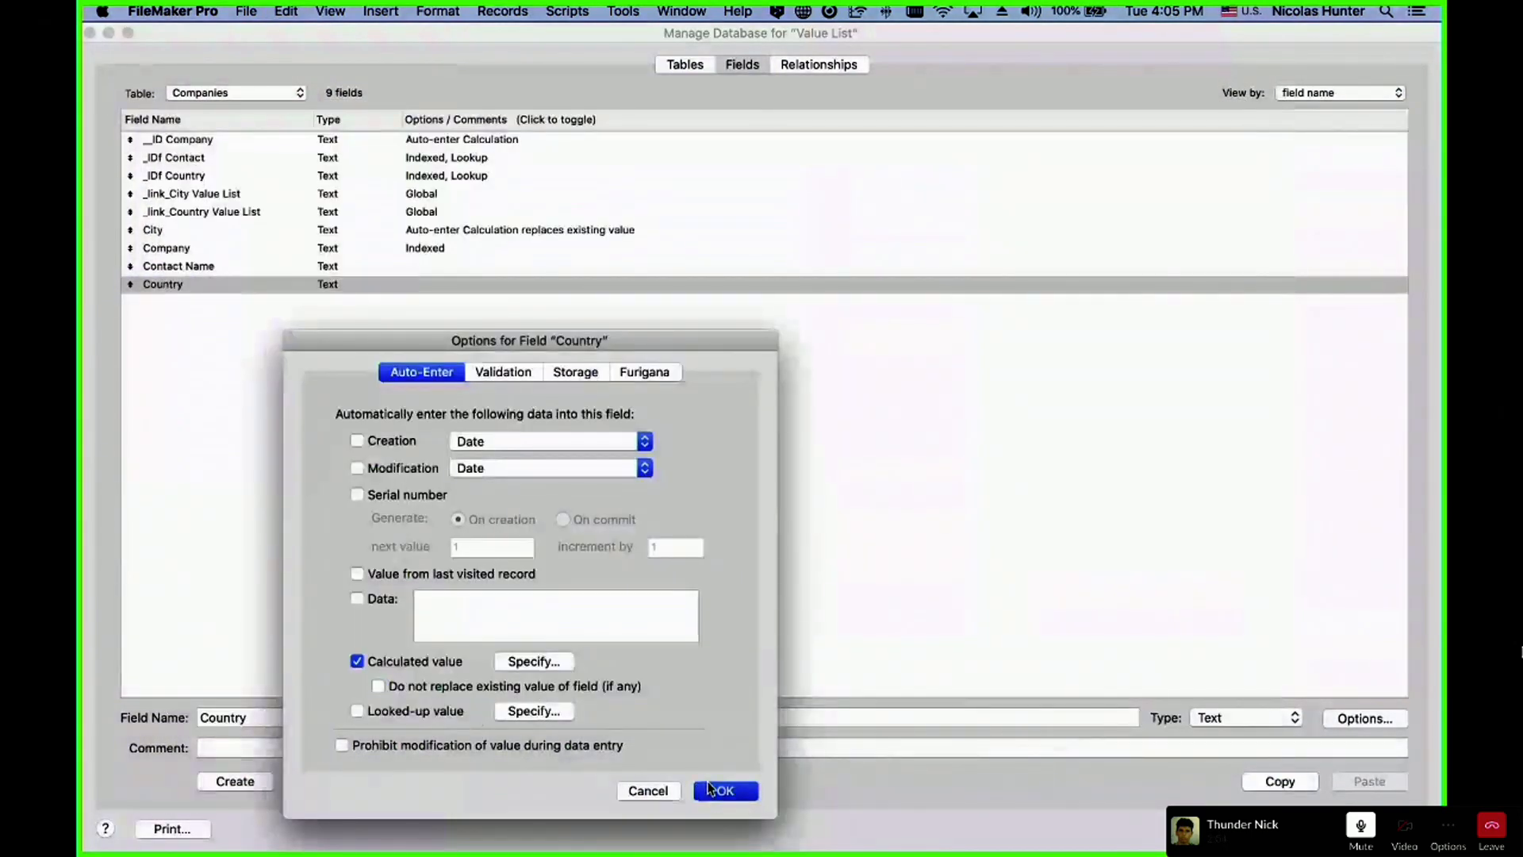
{"action": "key", "text": "Return"}
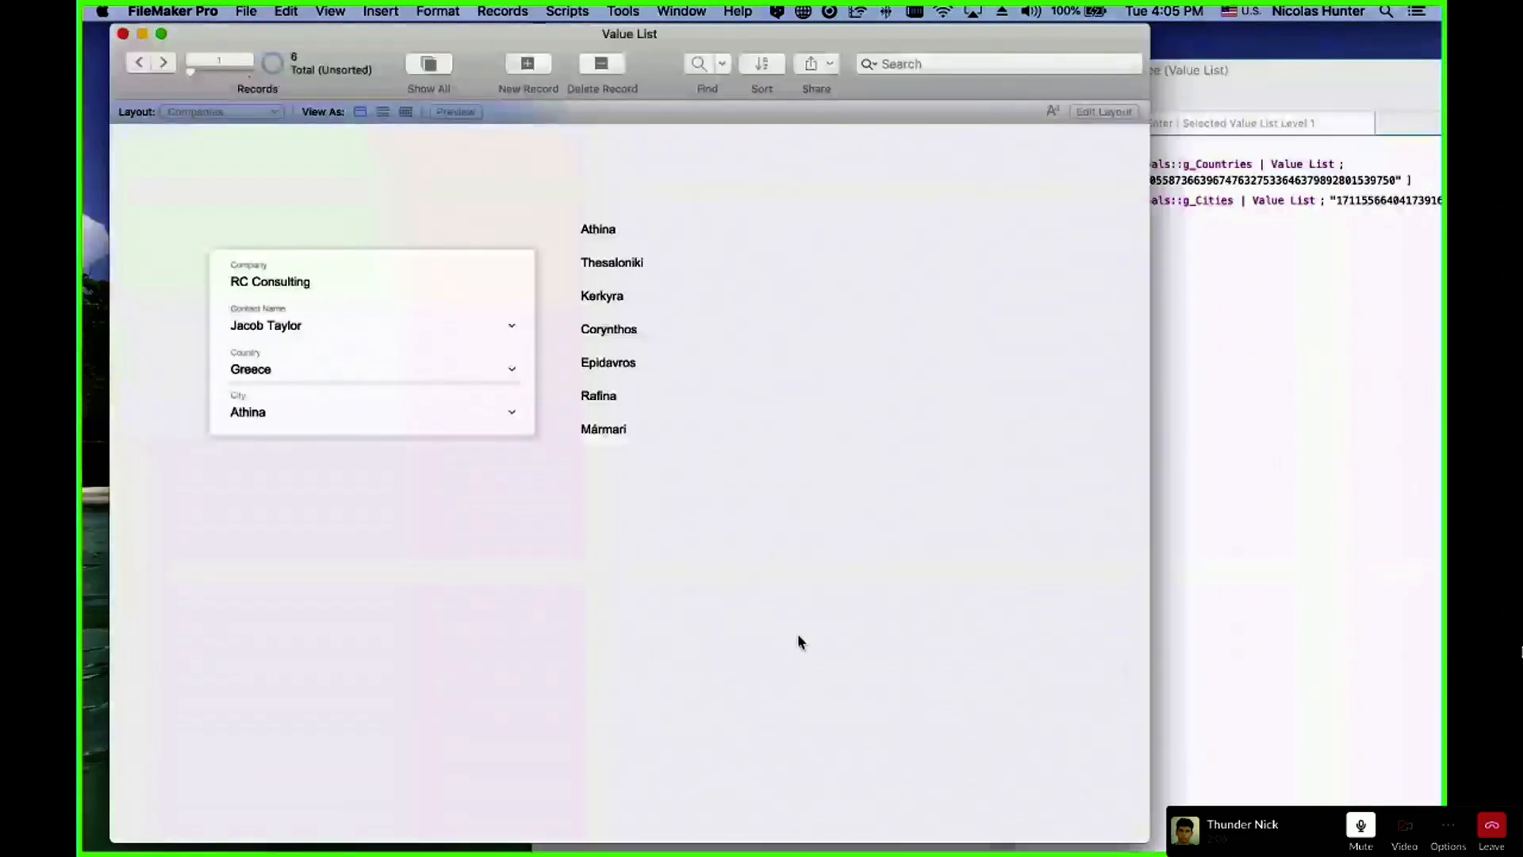
- Test the City clearing by changing the country to Italy and to Morocco, and choose Casablanca as the city
{"action": "left_click", "coordinate": [279, 369]}
{"action": "left_click", "coordinate": [261, 388]}
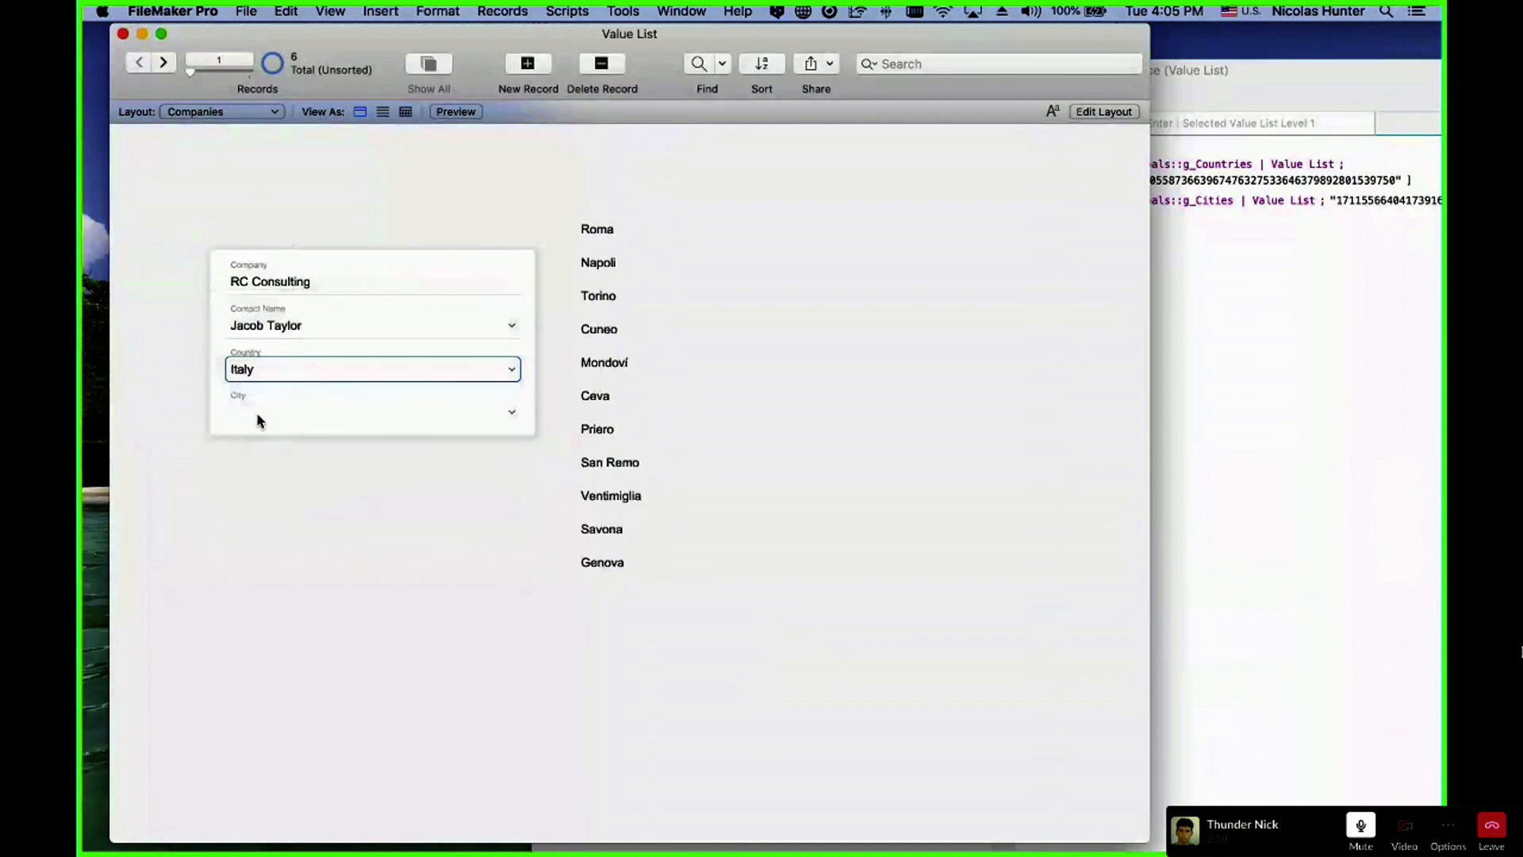
{"action": "left_click", "coordinate": [284, 413]}
{"action": "left_click", "coordinate": [260, 378]}
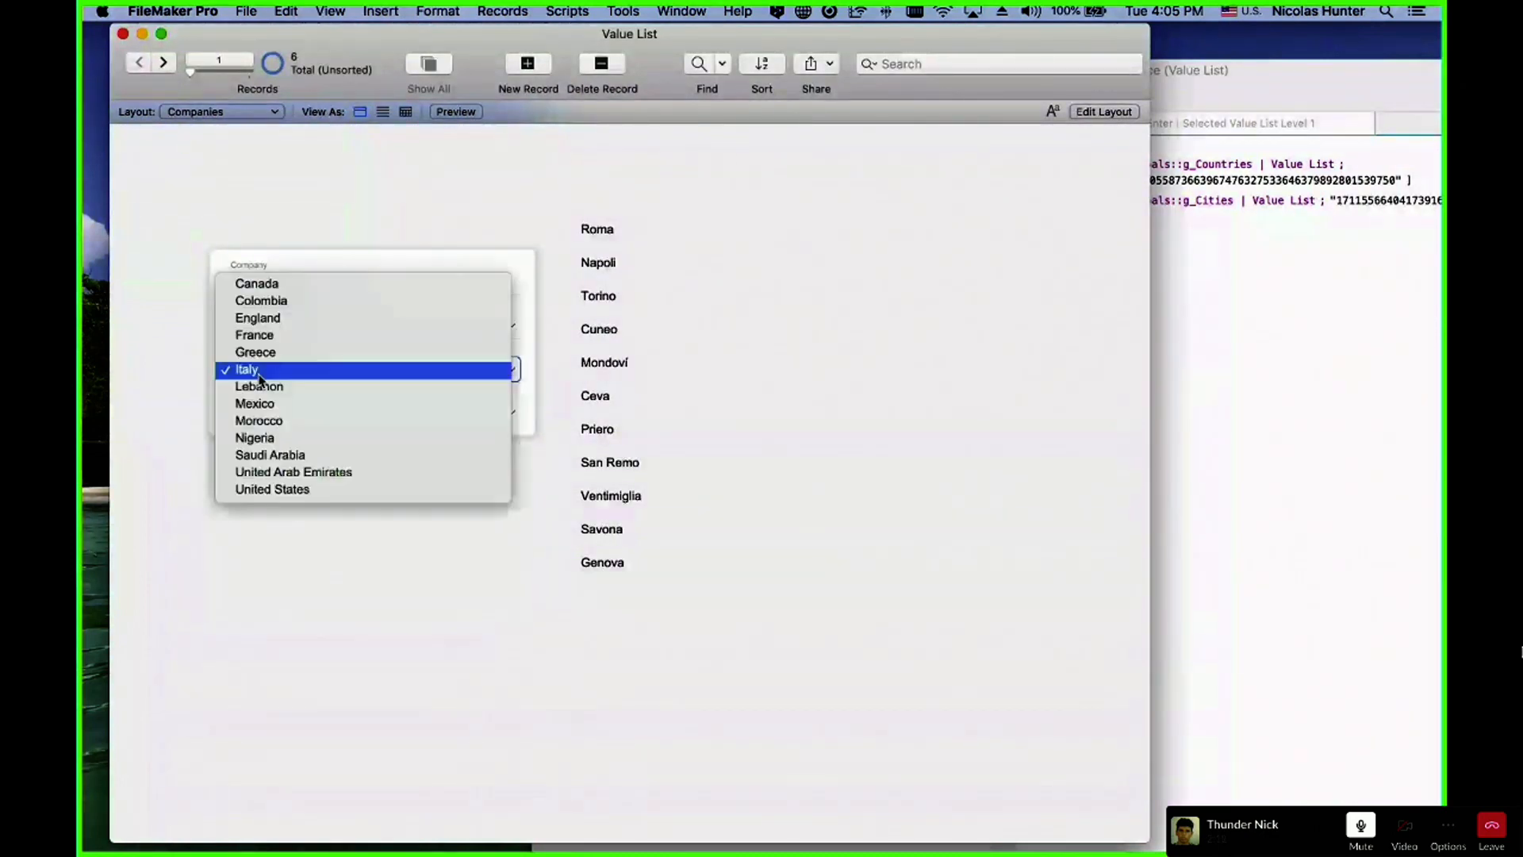
{"action": "left_click", "coordinate": [262, 420]}
{"action": "left_click", "coordinate": [269, 412]}
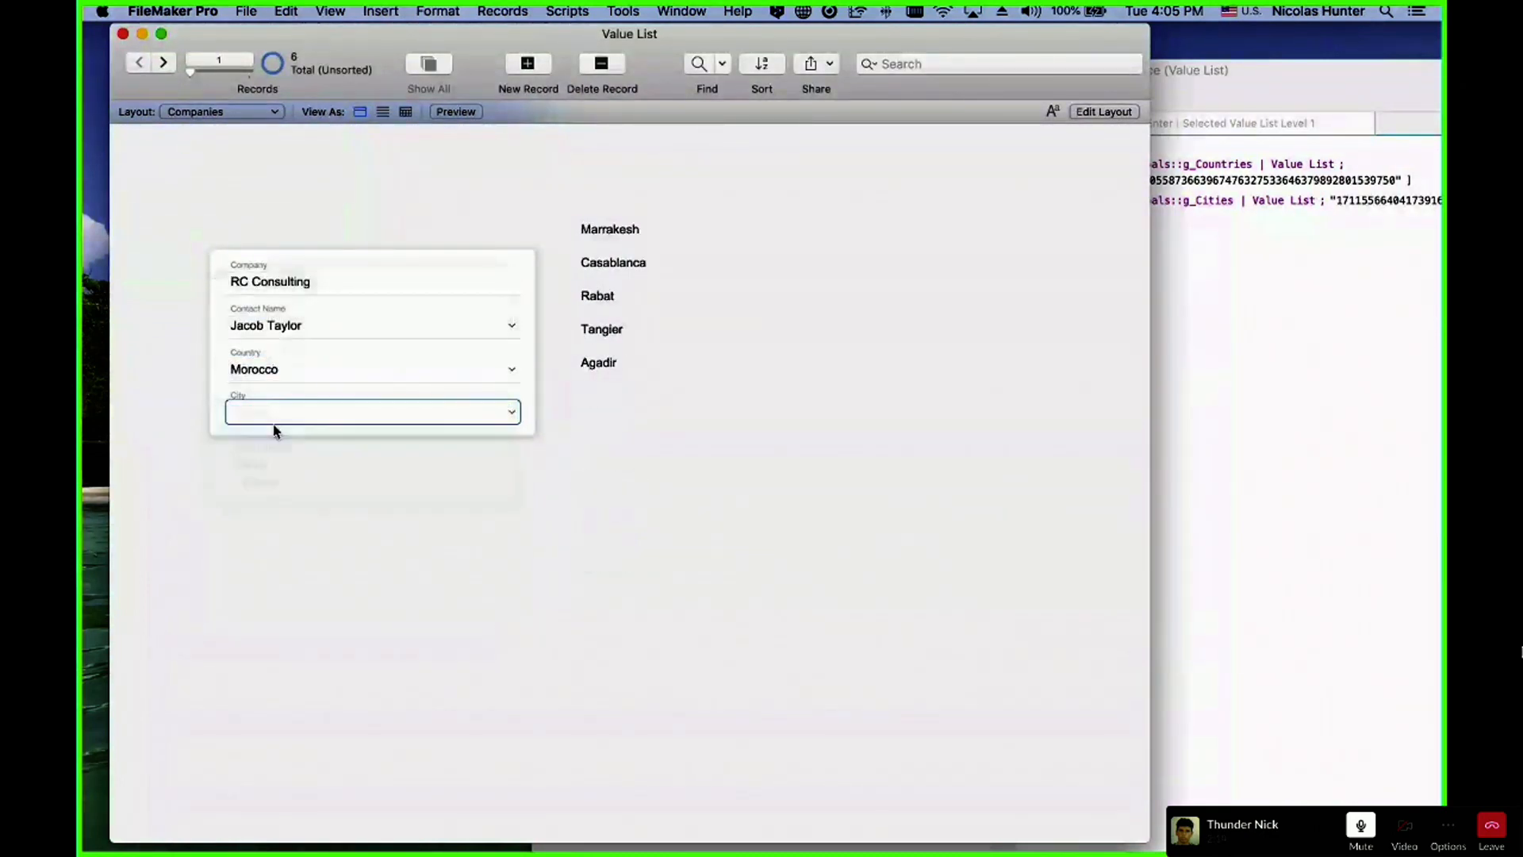
{"action": "left_click", "coordinate": [274, 431]}
{"action": "left_click", "coordinate": [348, 506]}
- Change the company name to RC Consulting 2 and commit the record to test the clearing of Country and City
{"action": "left_click", "coordinate": [300, 283]}
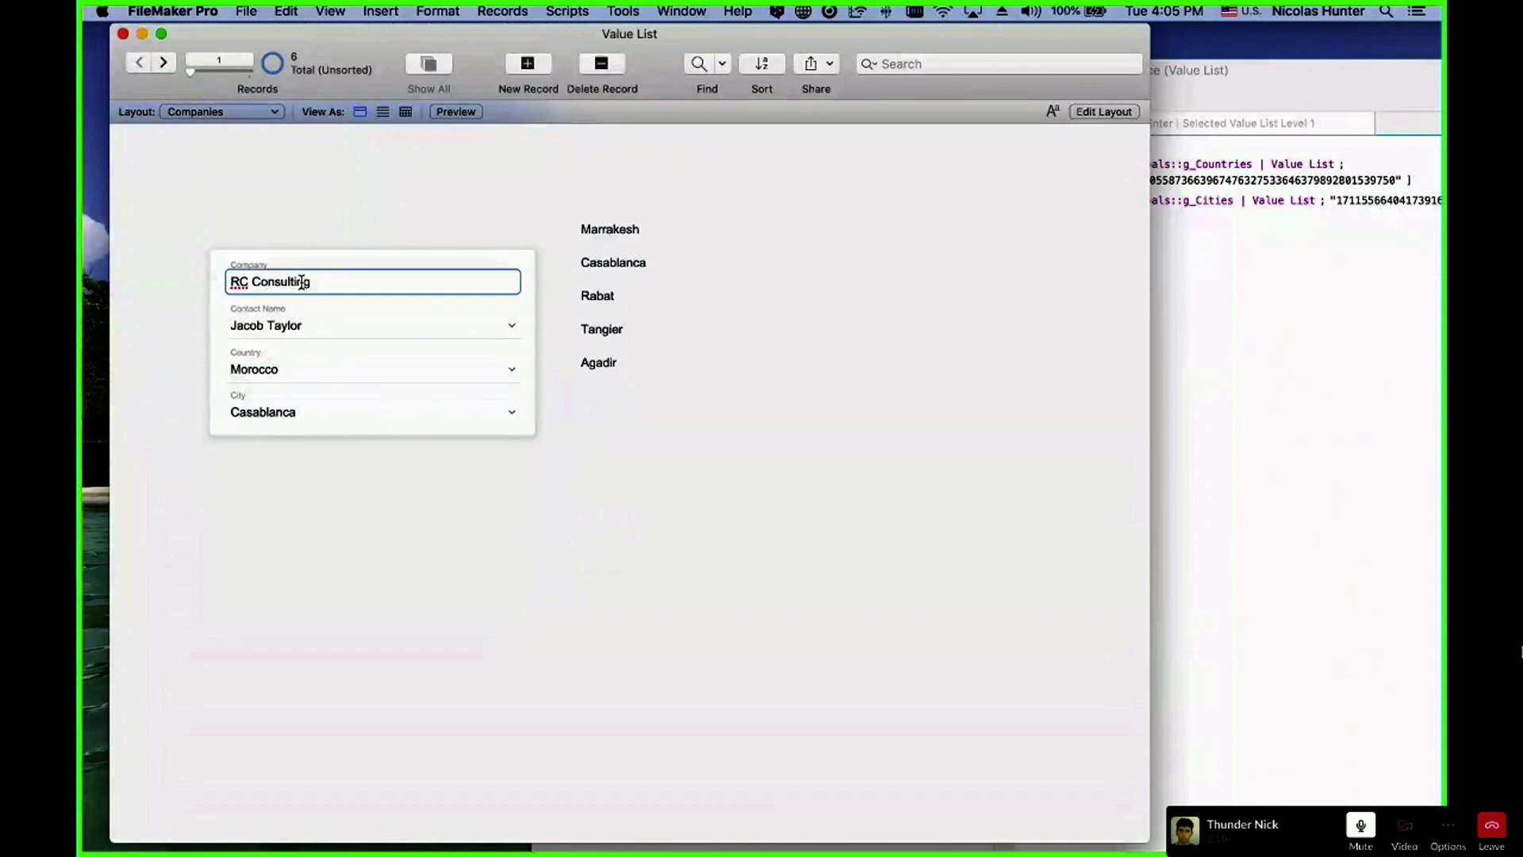
{"action": "left_click", "coordinate": [344, 281]}
{"action": "type", "text": "2"}
{"action": "left_click", "coordinate": [347, 213]}
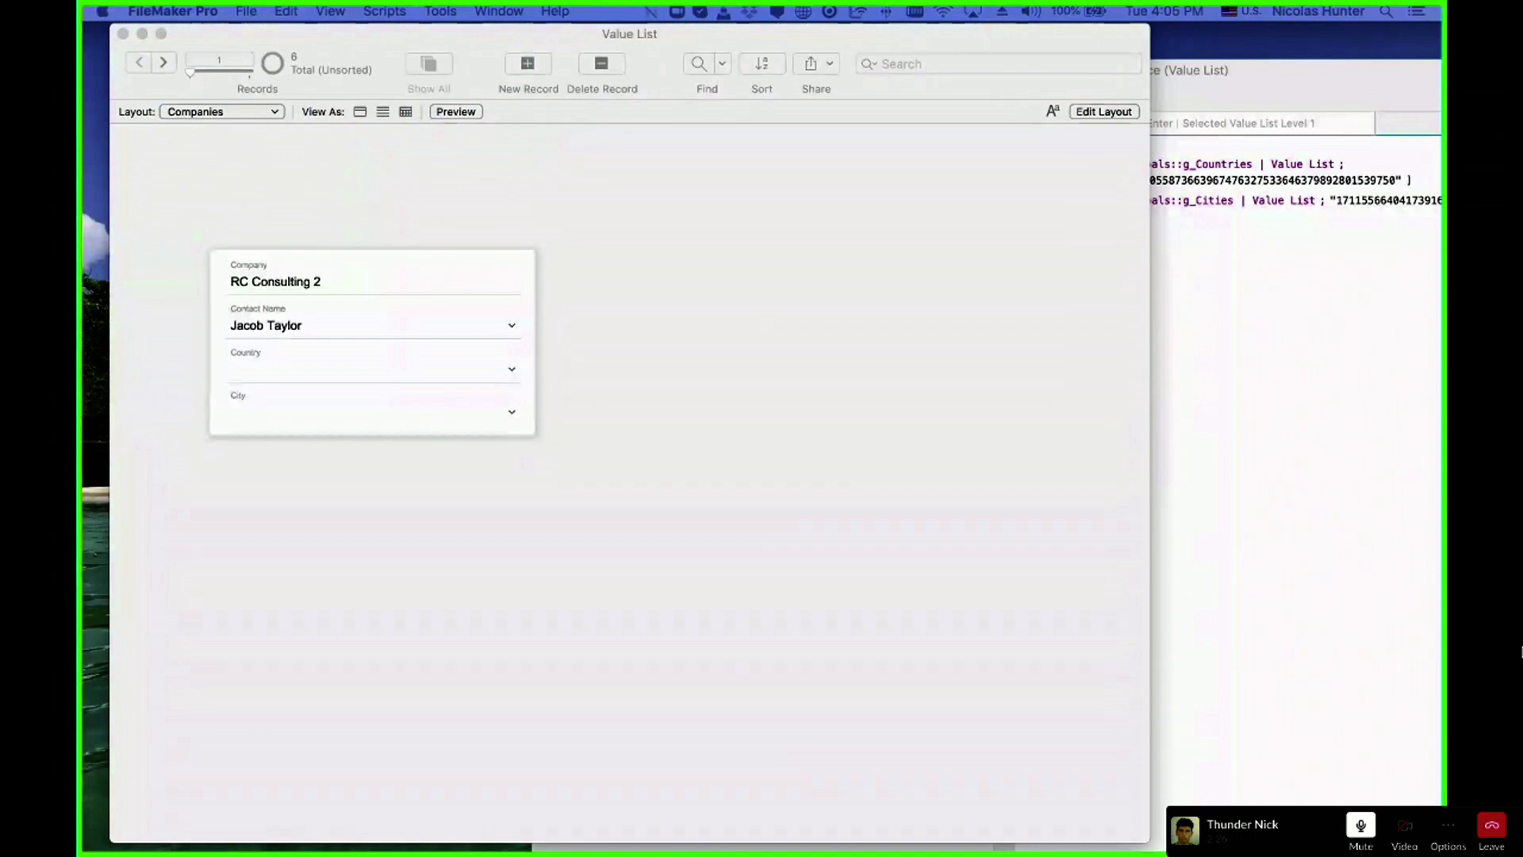
{"action": "left_click", "coordinate": [423, 555]}
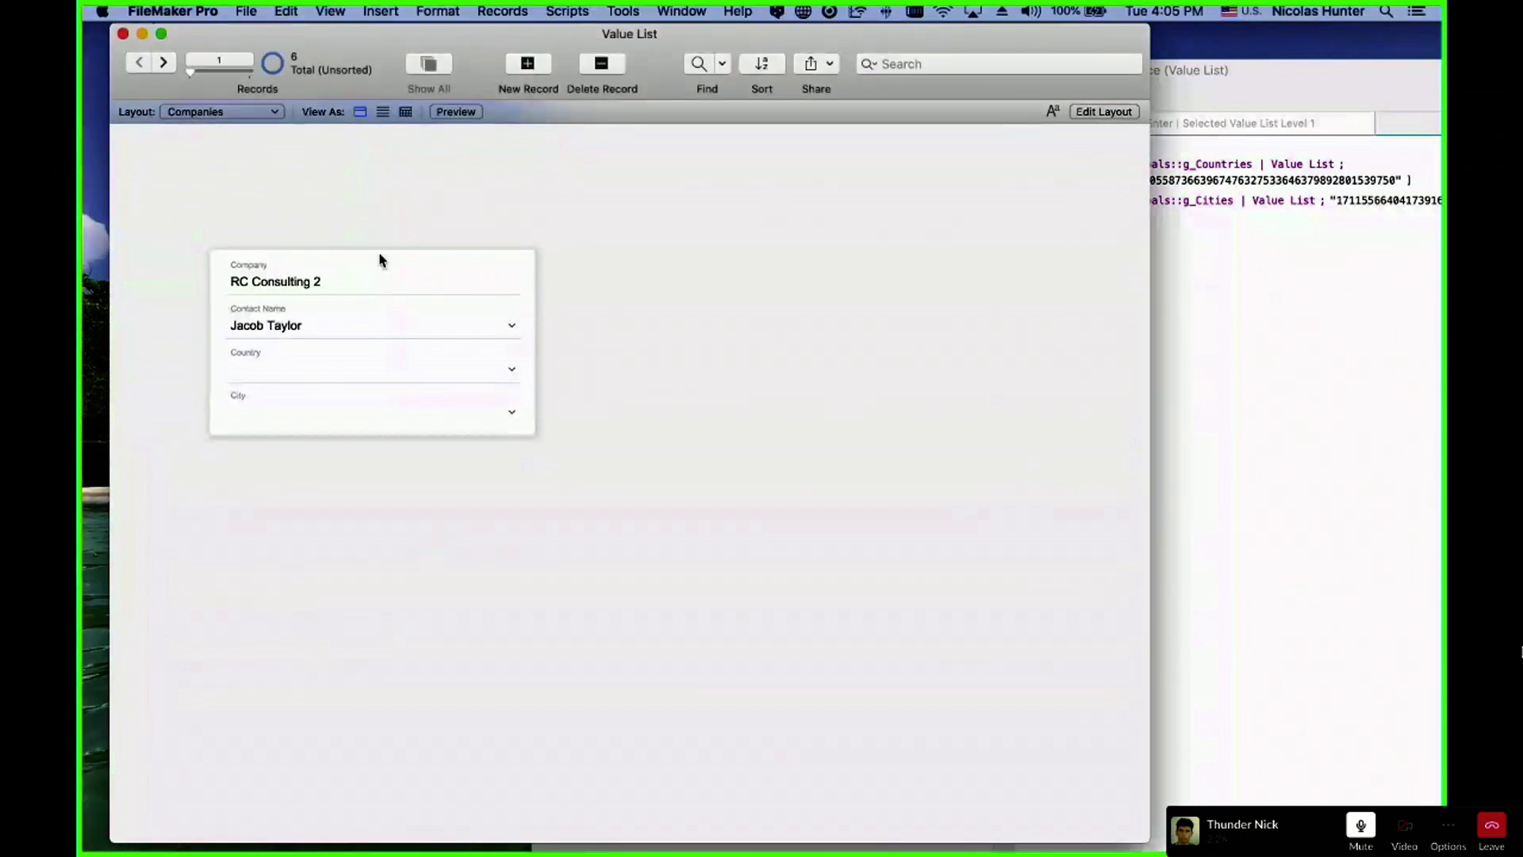
- Set the record's country to Canada and its city to Montréal
{"action": "left_click", "coordinate": [302, 370]}
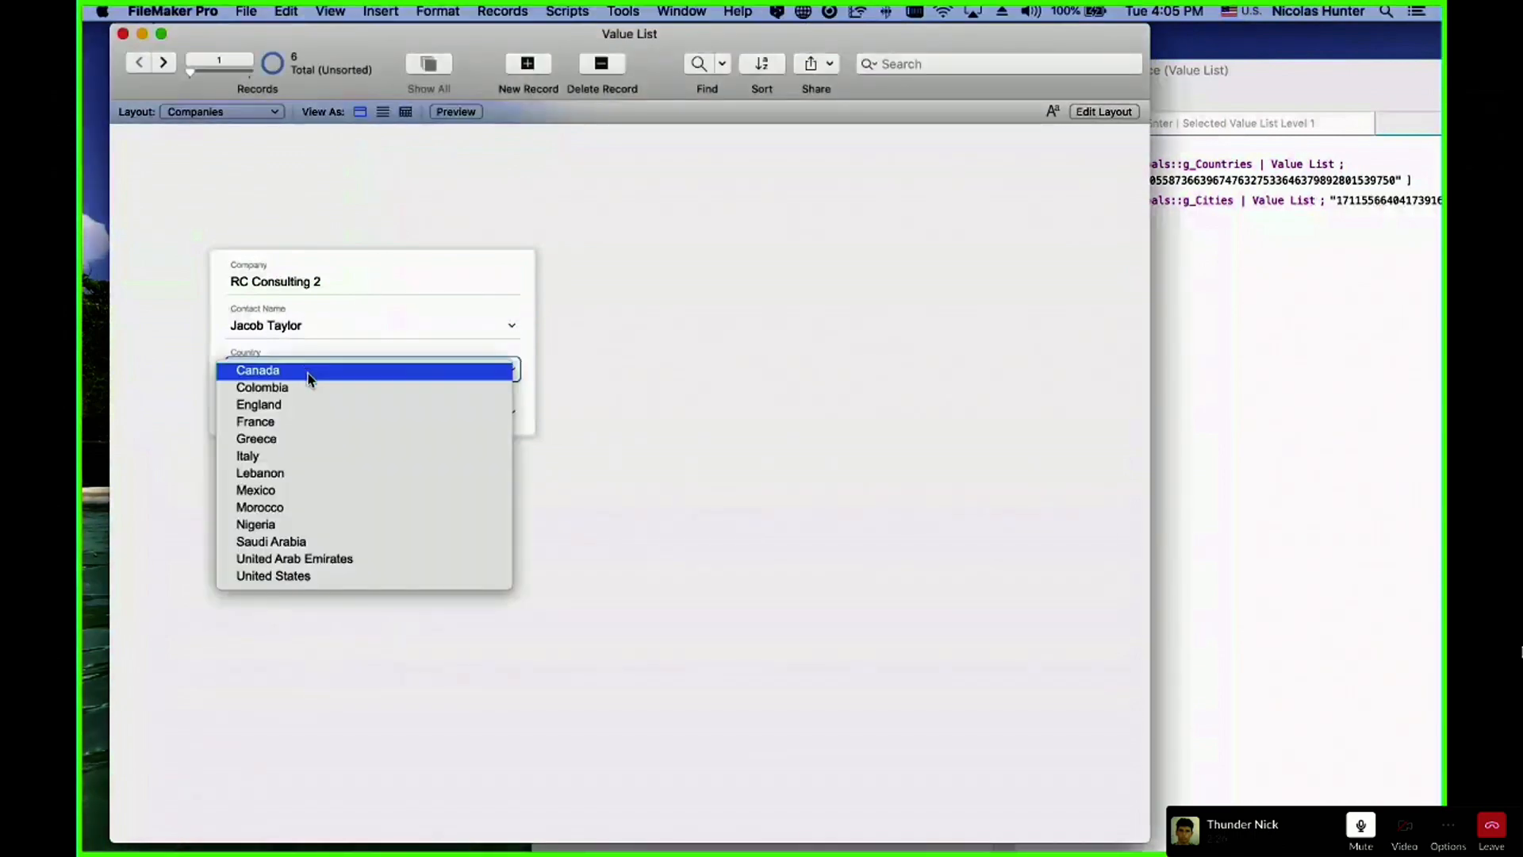
{"action": "key", "text": "Escape"}
{"action": "left_click", "coordinate": [294, 416]}
{"action": "left_click", "coordinate": [299, 432]}
- Change the record's country to Colombia and choose Barranquilla as its city
{"action": "left_click", "coordinate": [294, 371]}
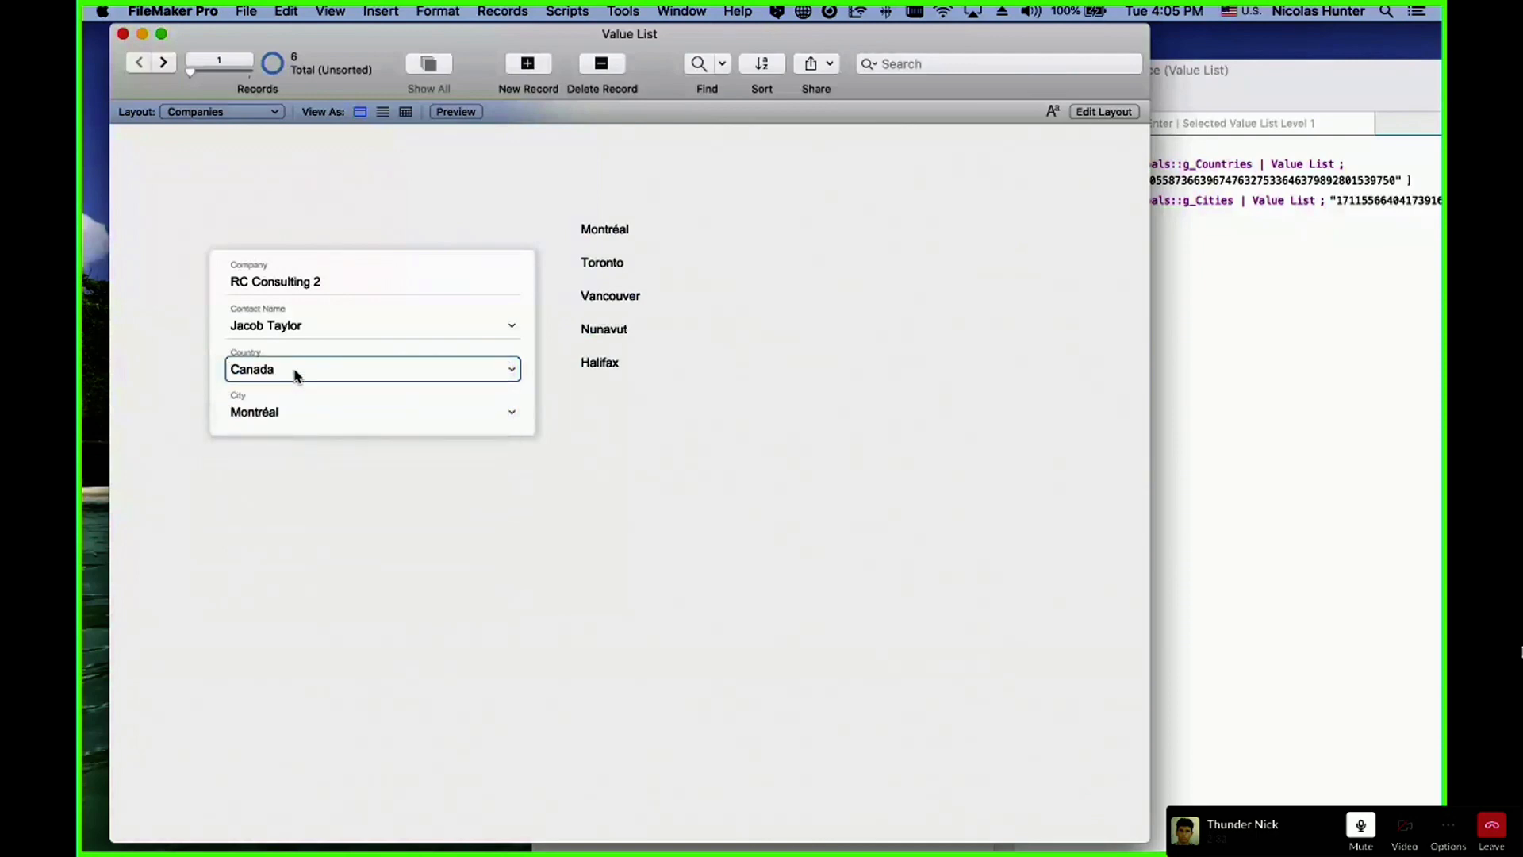
{"action": "left_click", "coordinate": [304, 388]}
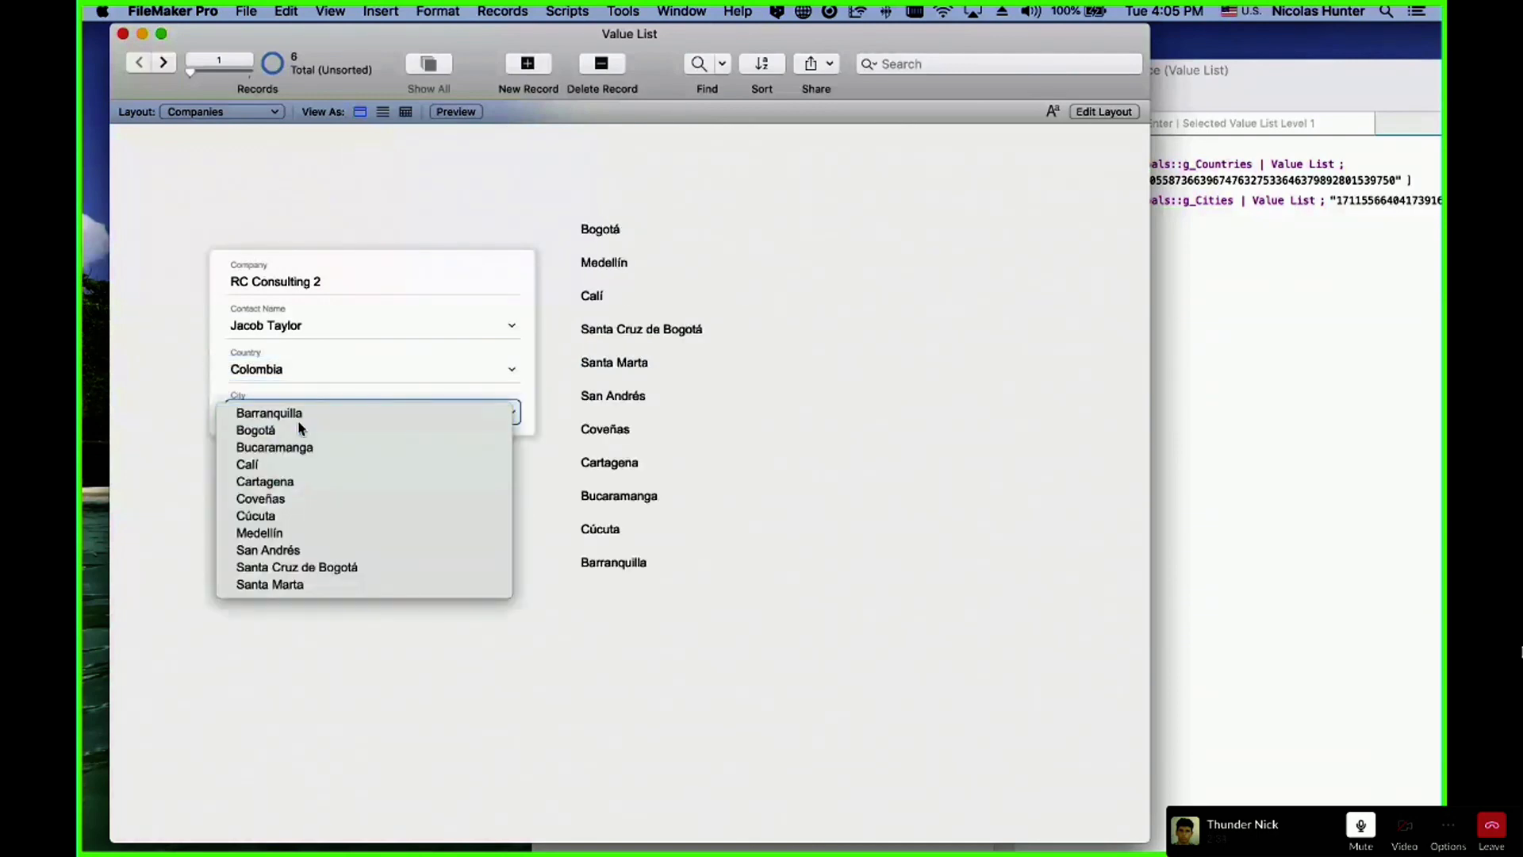
{"action": "left_click", "coordinate": [298, 413]}
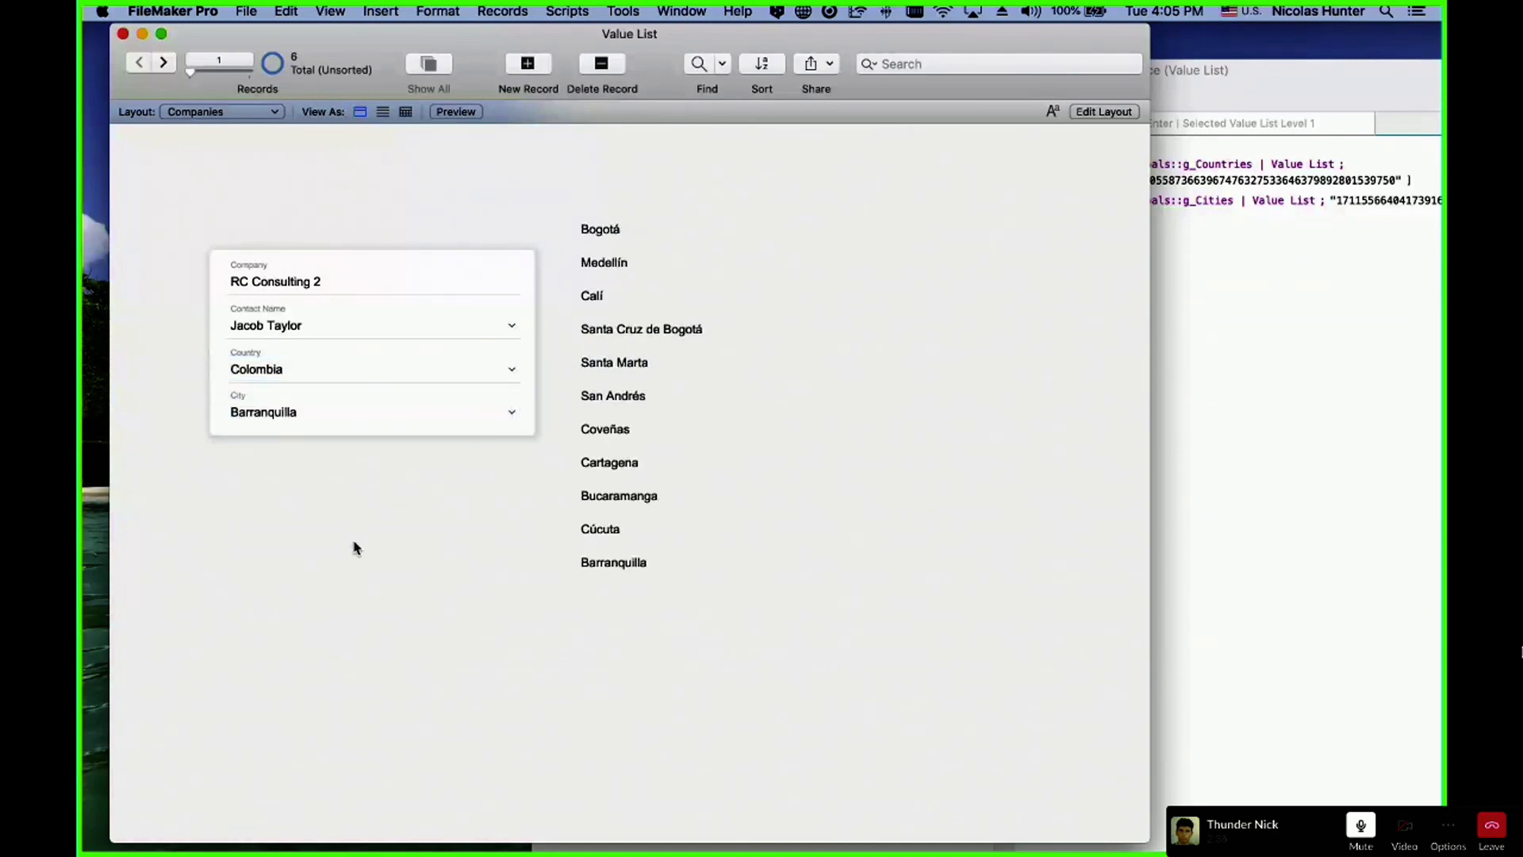
- Open the City field's auto-enter calculation and review the related and unrelated tables available from the Companies by Name context
{"action": "key", "text": "super+shift+d"}
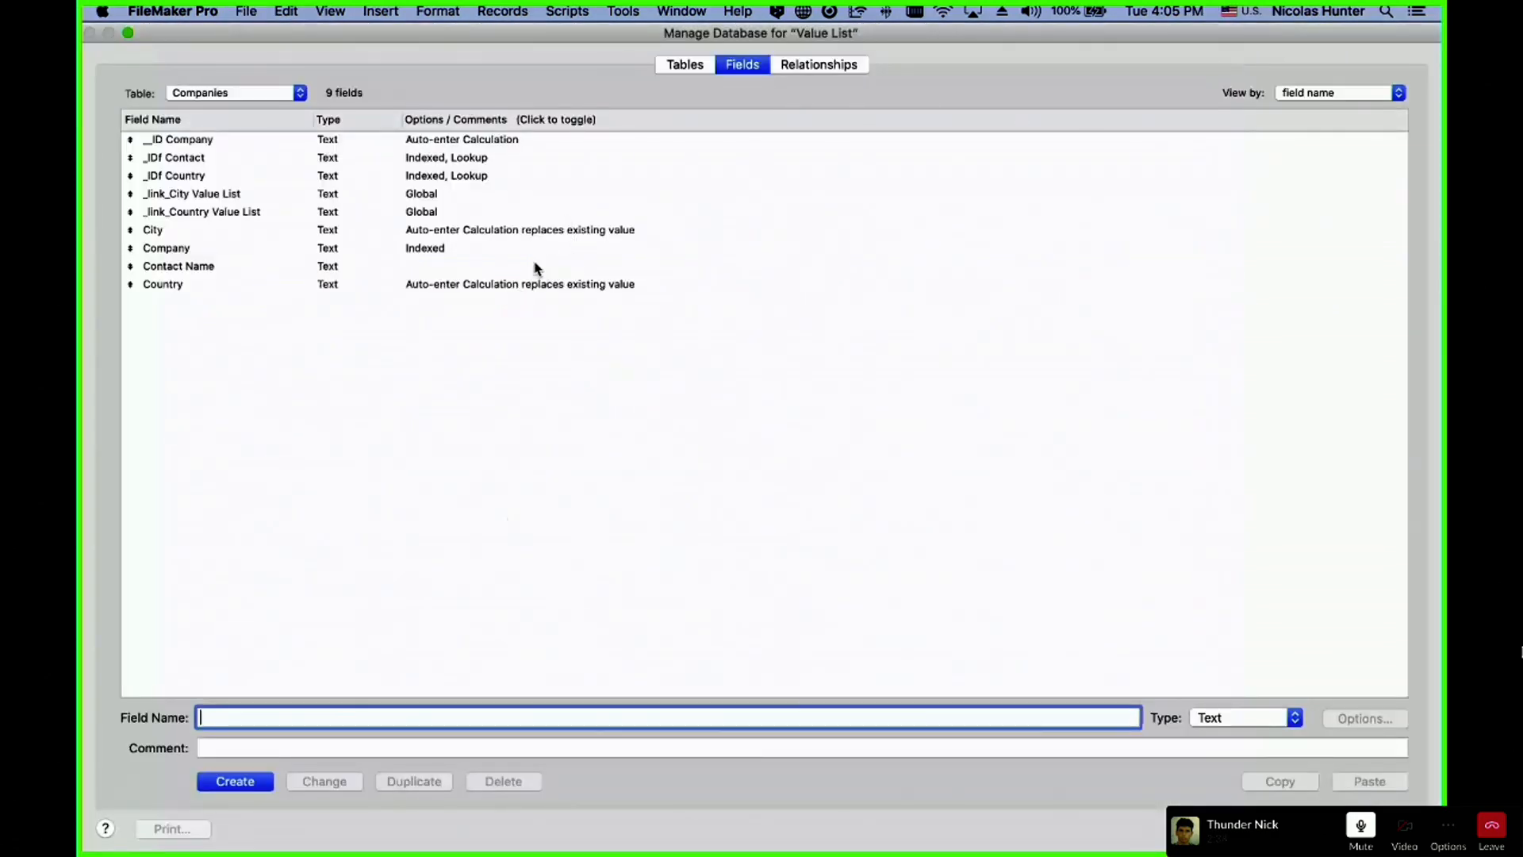
{"action": "left_click", "coordinate": [271, 251]}
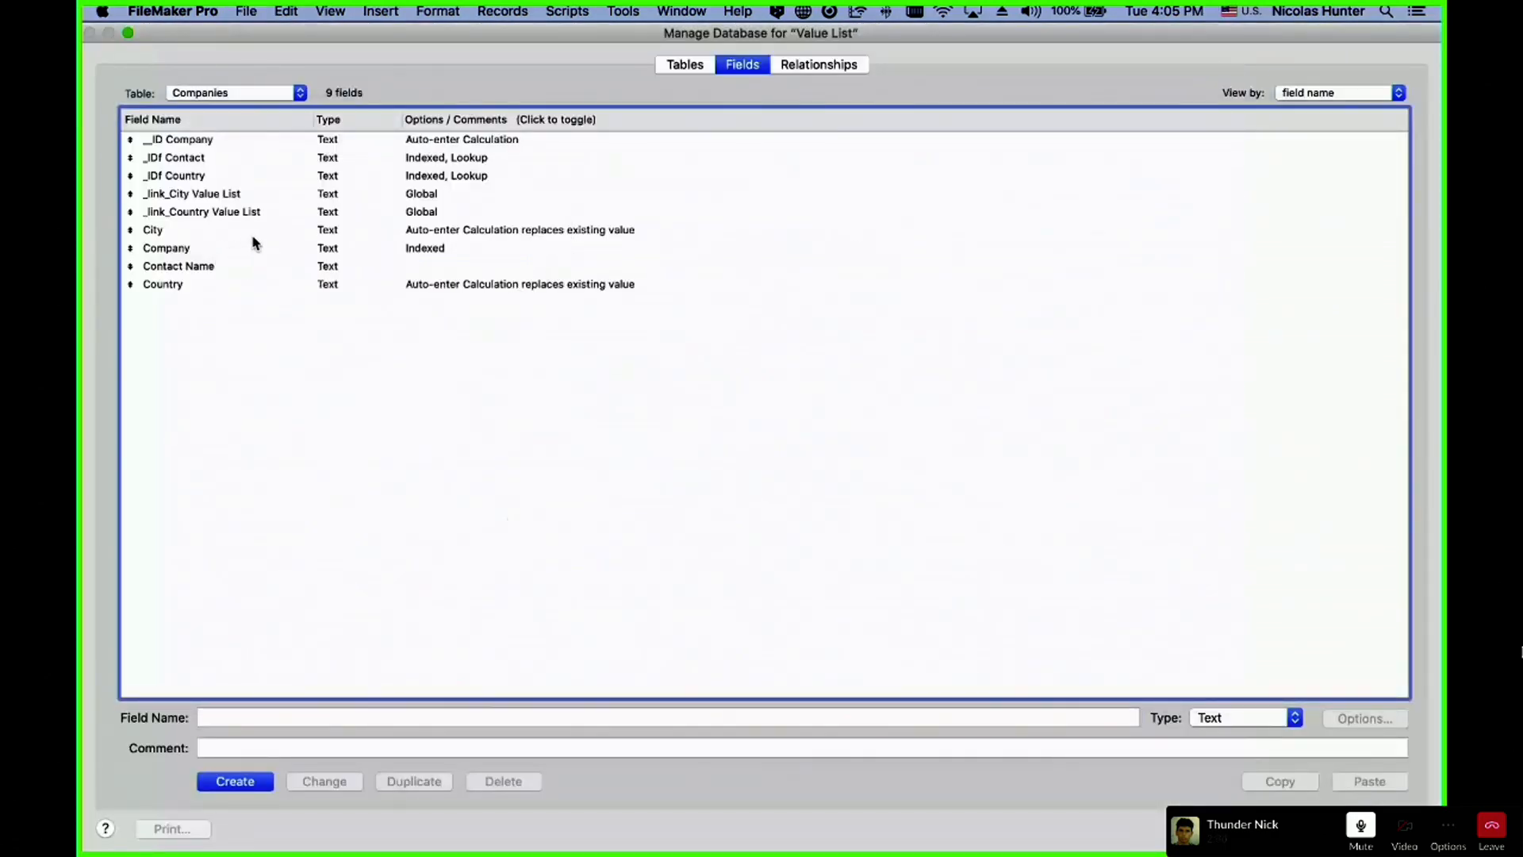
{"action": "double_click", "coordinate": [289, 236]}
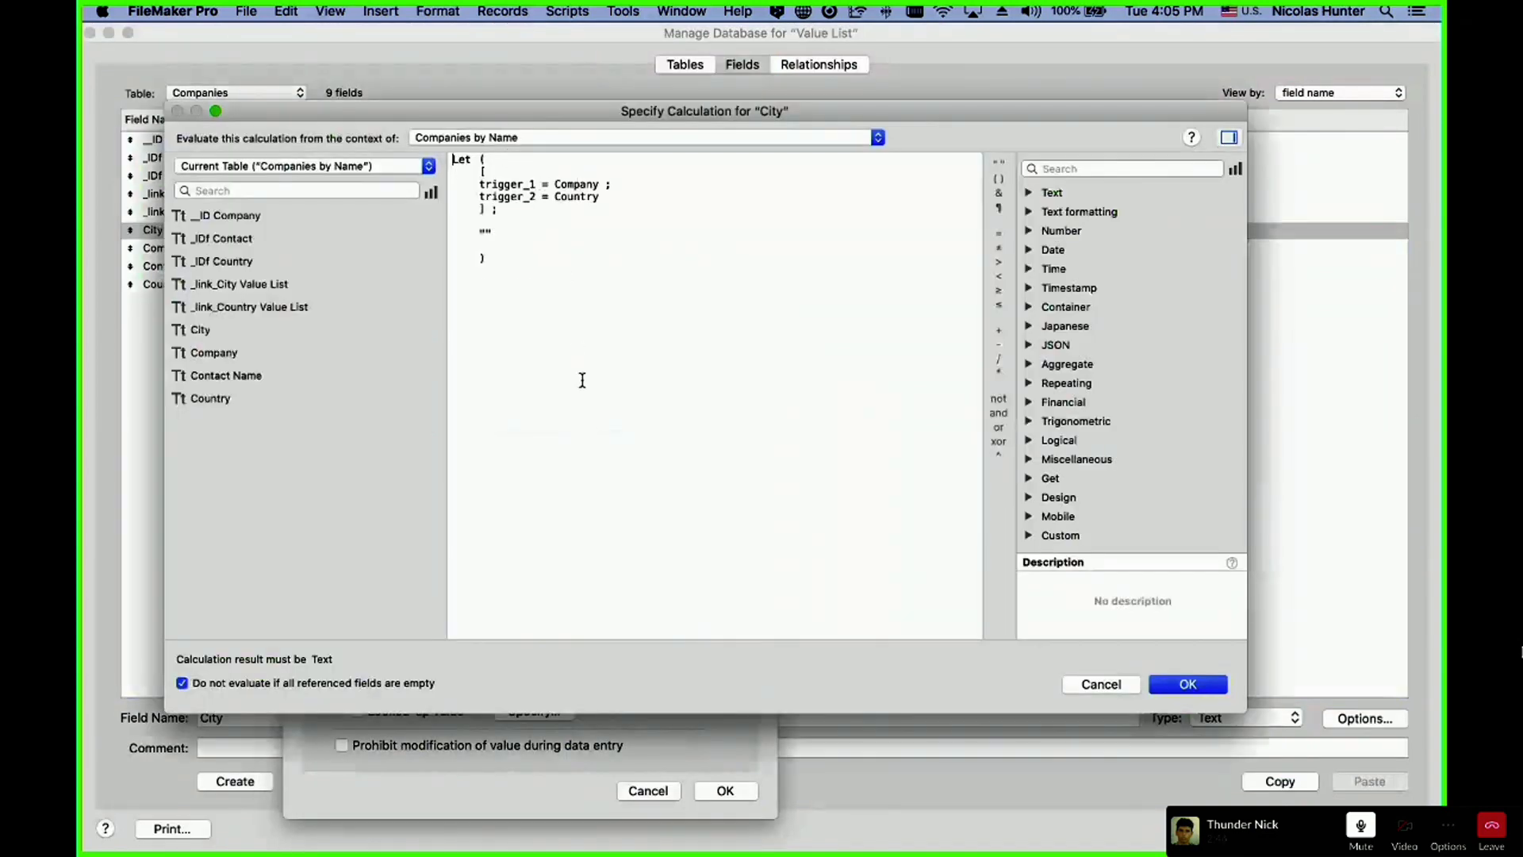
{"action": "left_click", "coordinate": [464, 139]}
{"action": "left_click", "coordinate": [366, 165]}
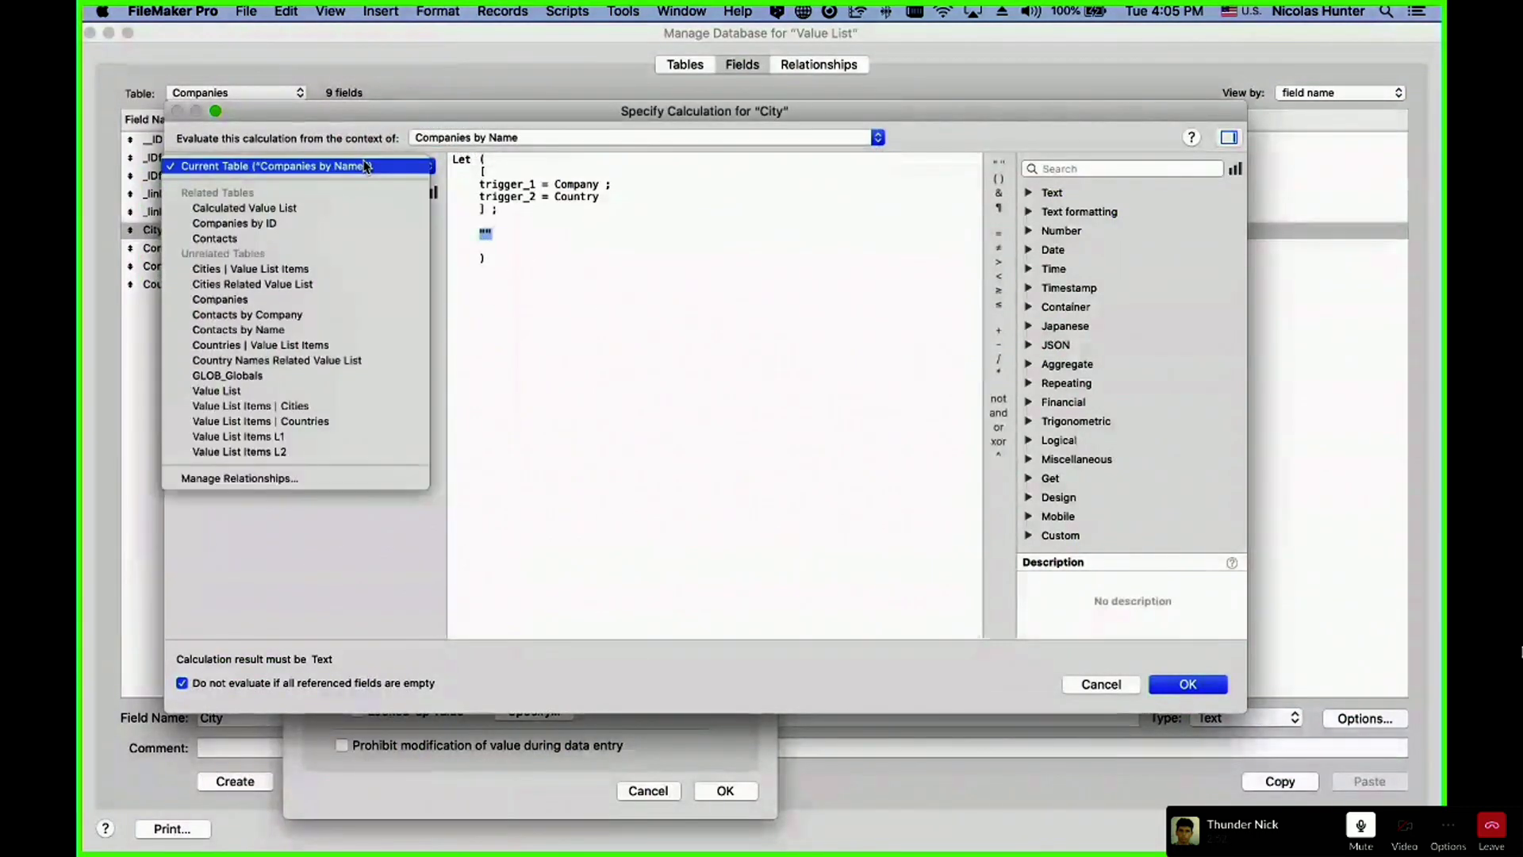
{"action": "left_click", "coordinate": [366, 169]}
{"action": "left_click", "coordinate": [365, 174]}
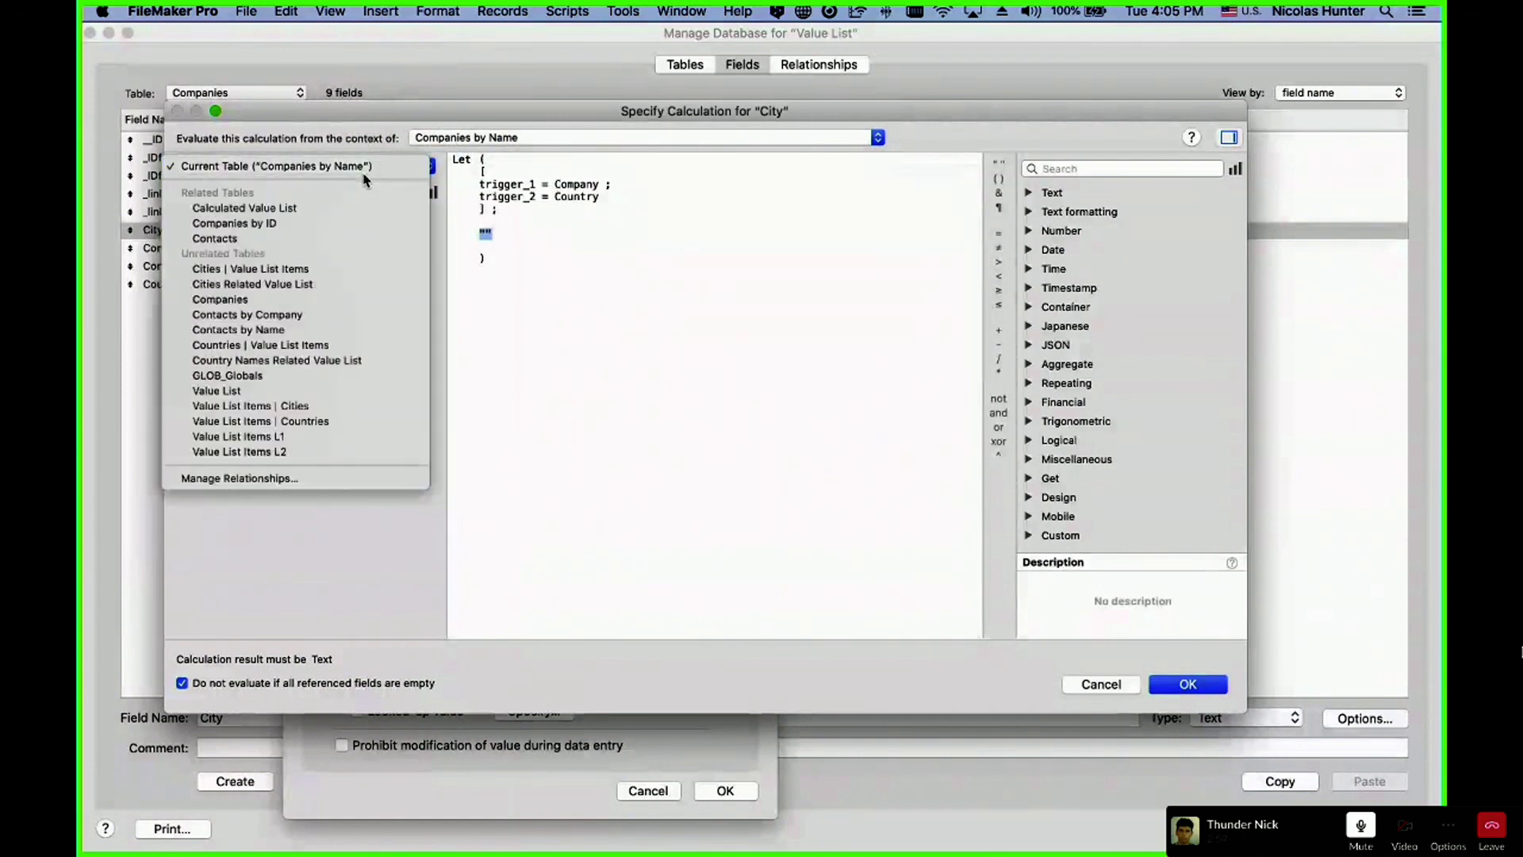
{"action": "left_click", "coordinate": [370, 131]}
- Set the City calculation's evaluation context to Companies and review the related tables available from it
{"action": "left_click", "coordinate": [468, 141]}
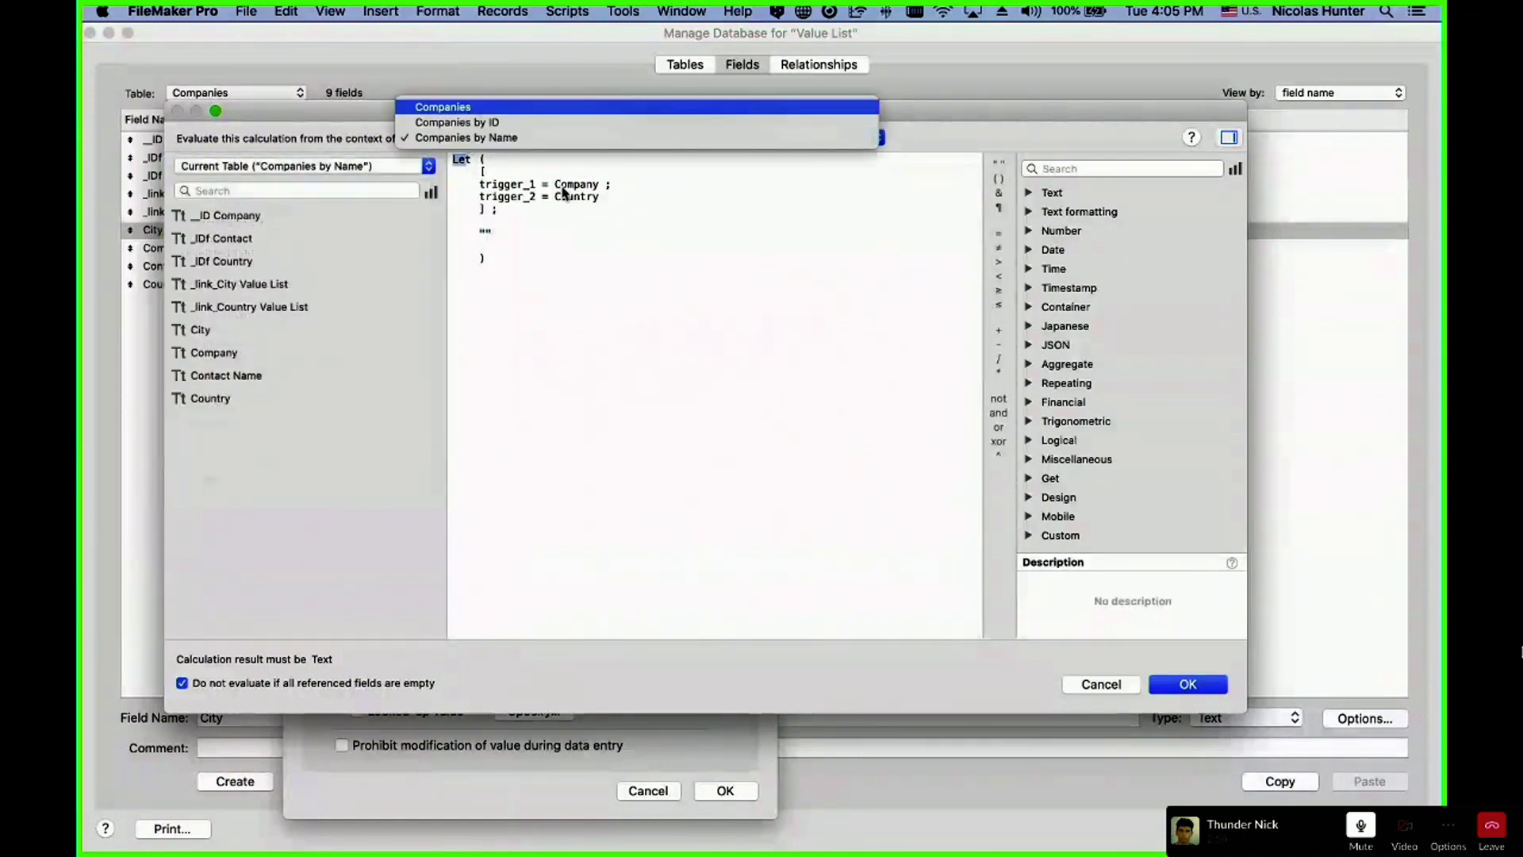
{"action": "left_click", "coordinate": [472, 109]}
{"action": "left_click", "coordinate": [358, 167]}
{"action": "scroll", "coordinate": [357, 162], "scroll_direction": "up", "scroll_amount": 2}
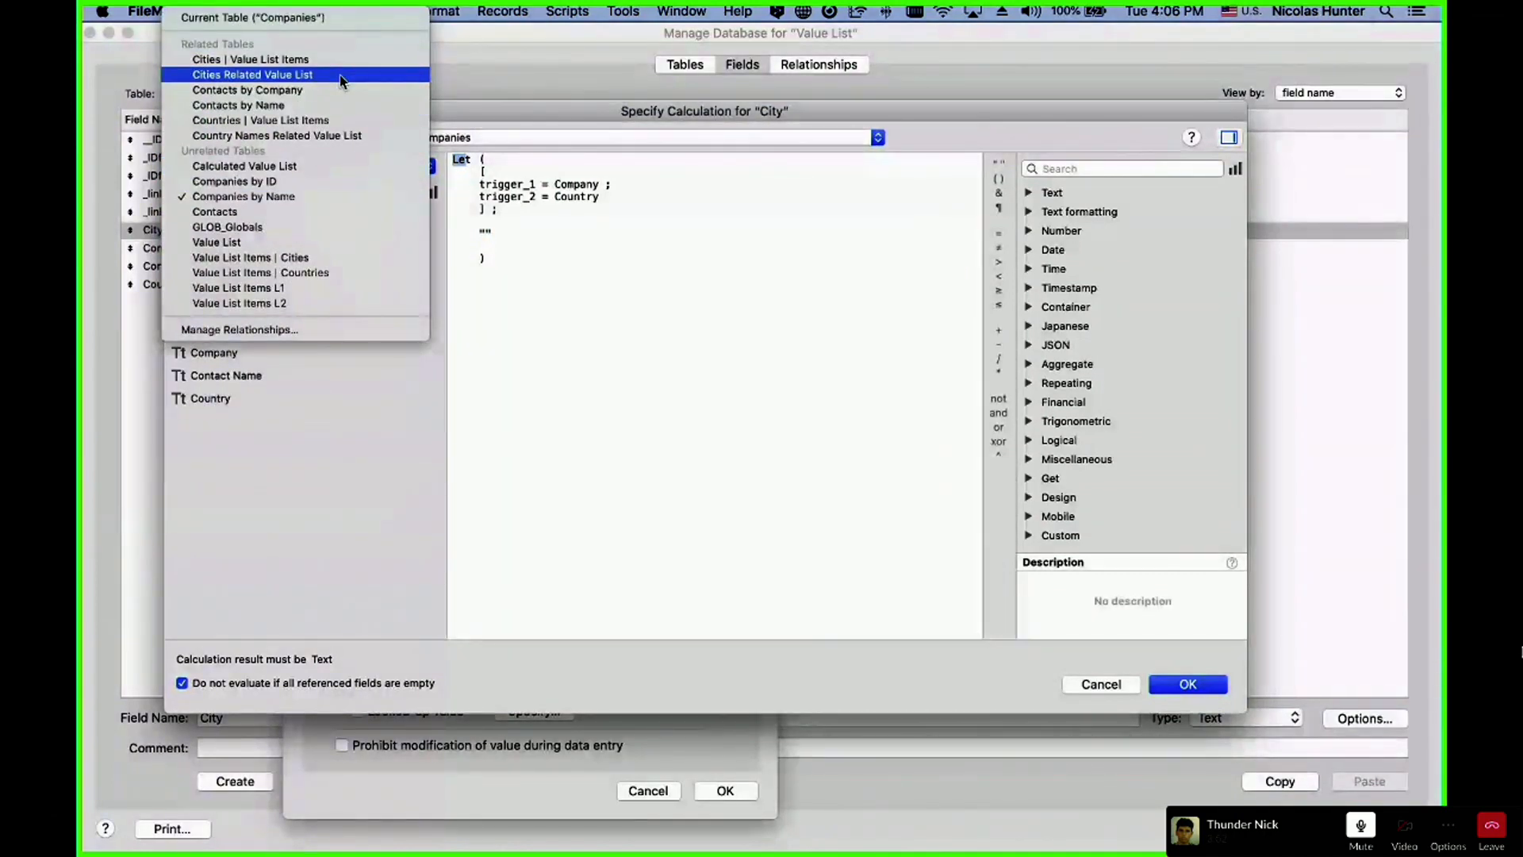
{"action": "key", "text": "Escape"}
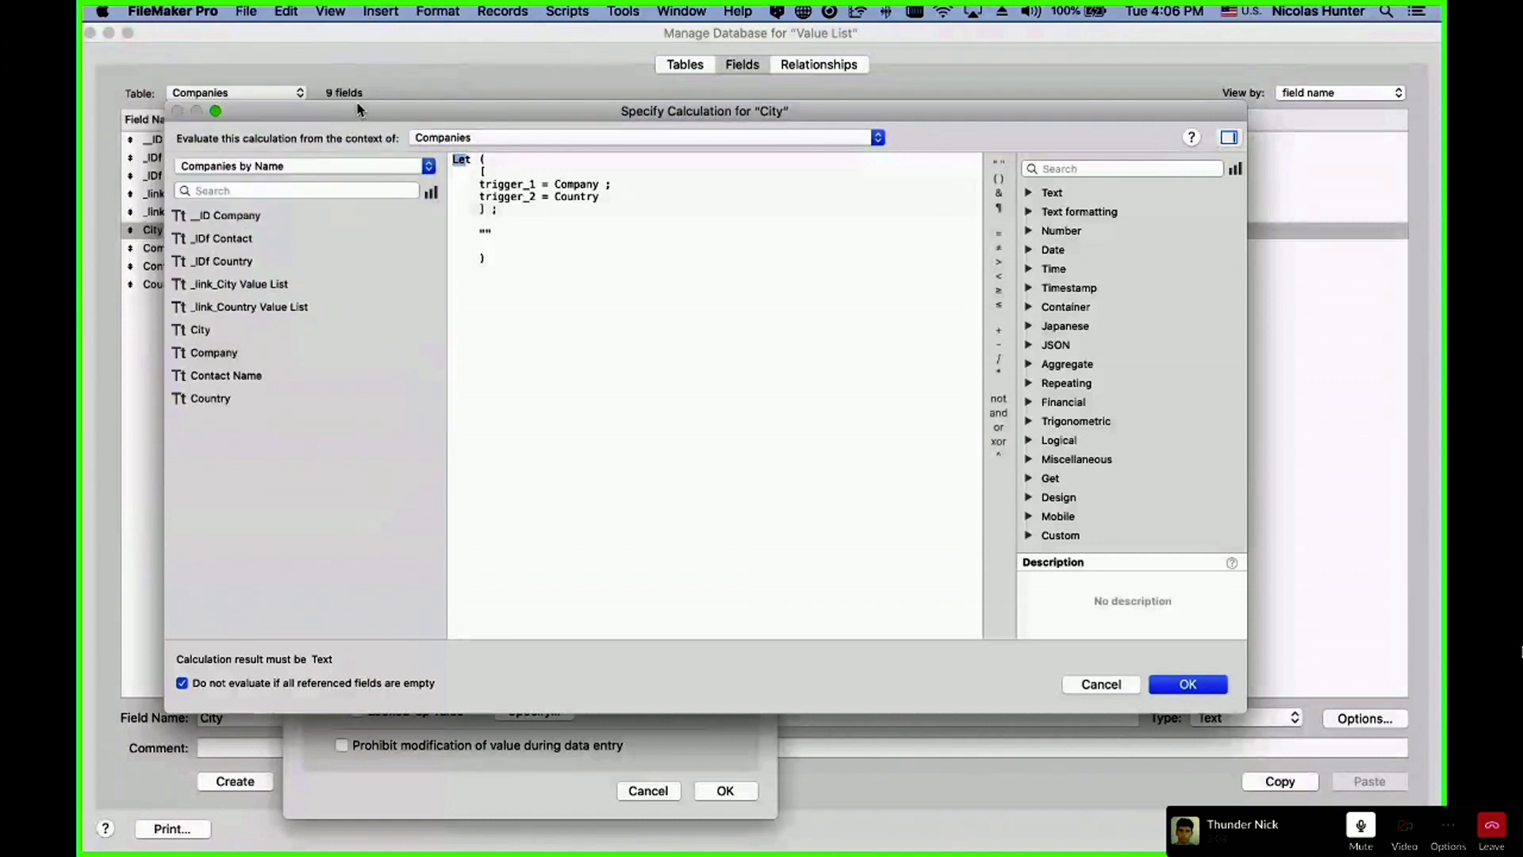
{"action": "left_click_drag", "start_coordinate": [357, 104], "coordinate": [358, 99]}
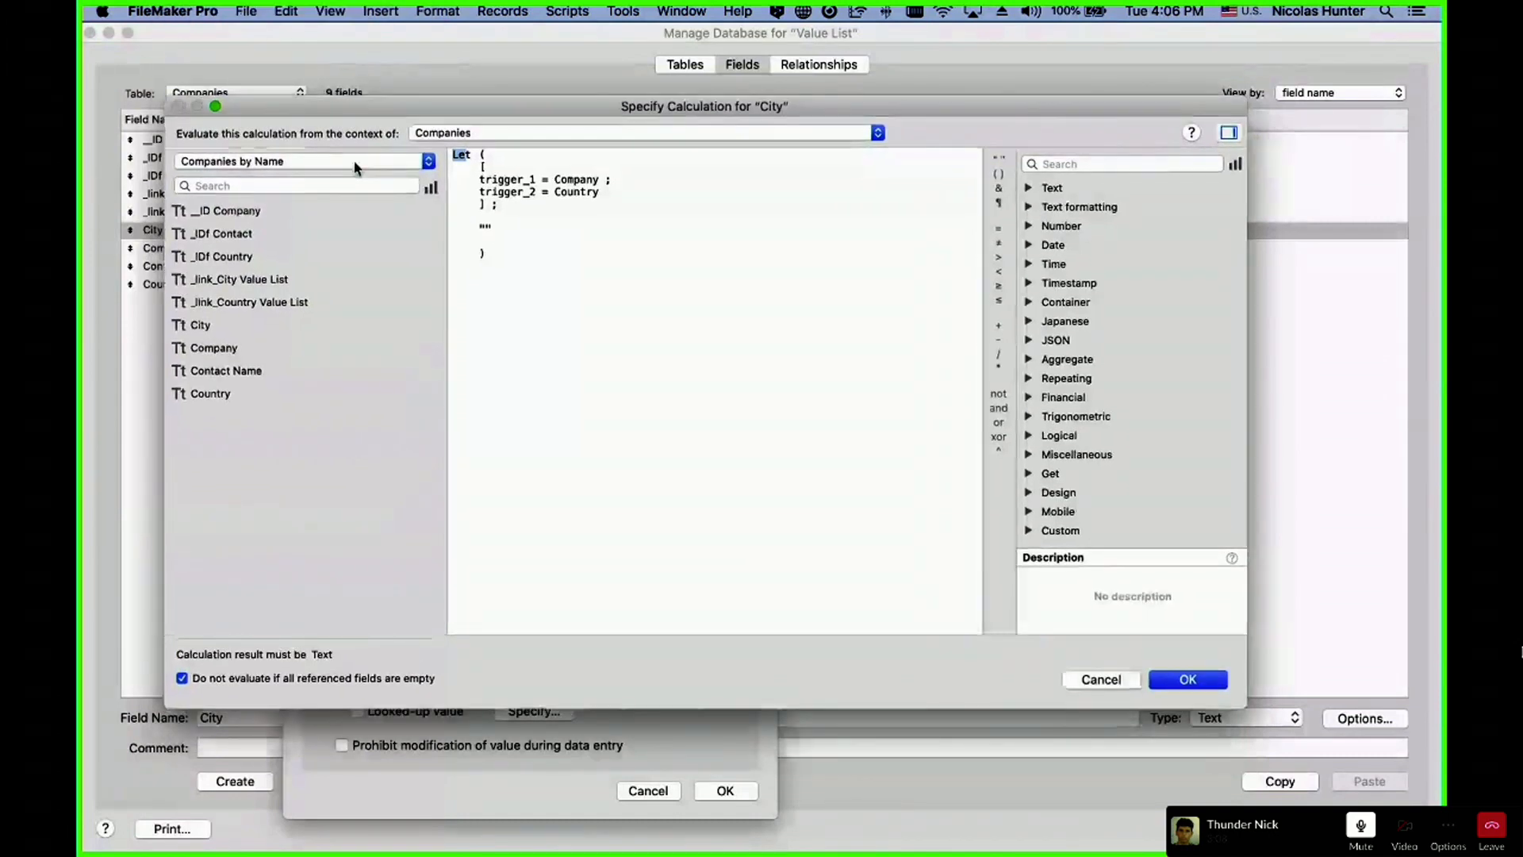
- Replace the calculation's empty-string result with Cities Related Value List::Item L2 and save the database changes
{"action": "left_click", "coordinate": [355, 164]}
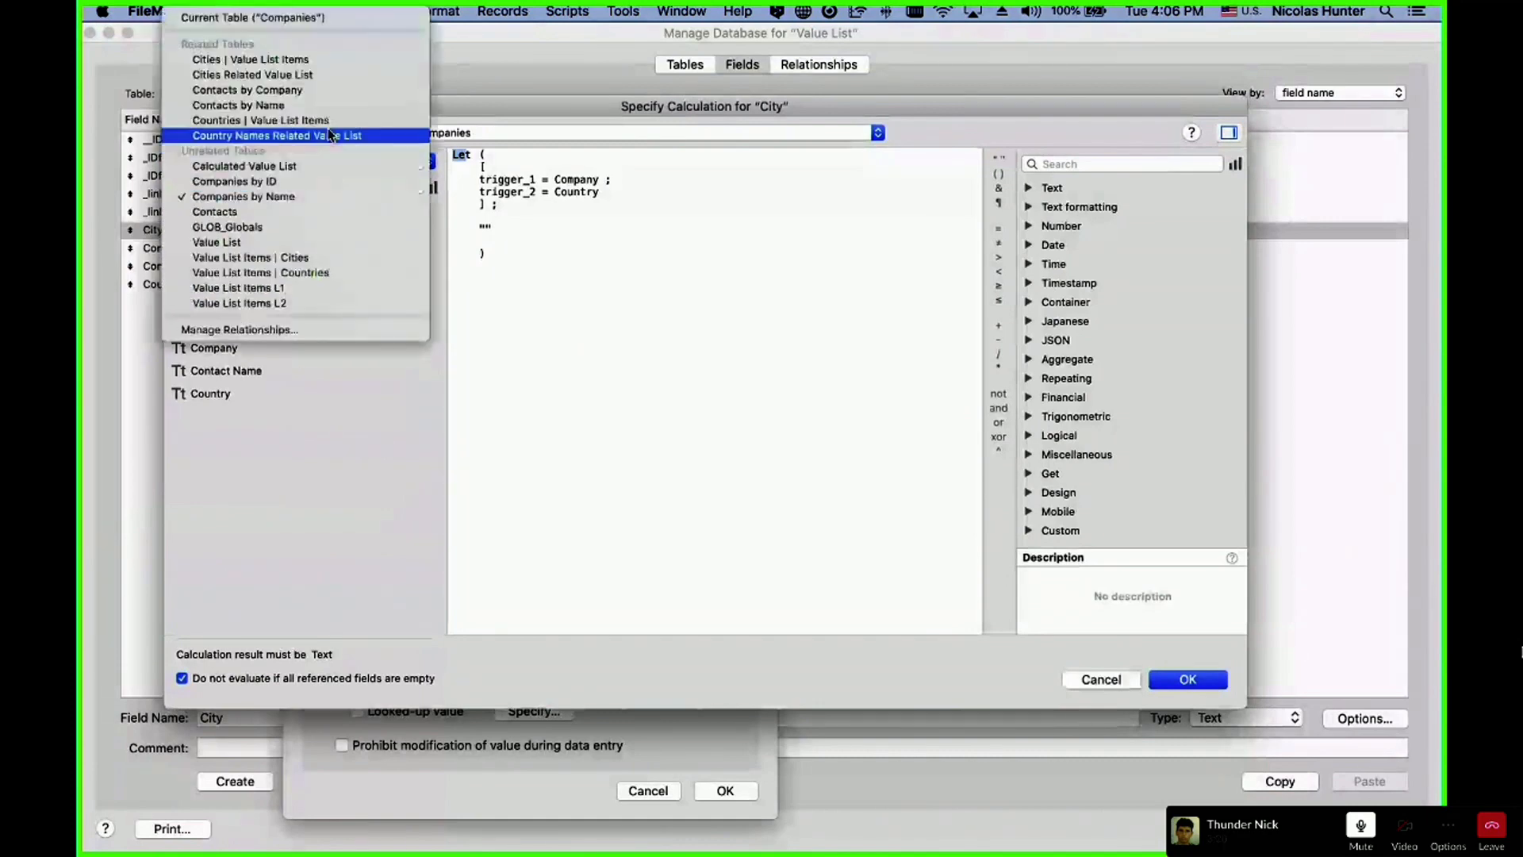
{"action": "left_click", "coordinate": [336, 75]}
{"action": "double_click", "coordinate": [212, 279]}
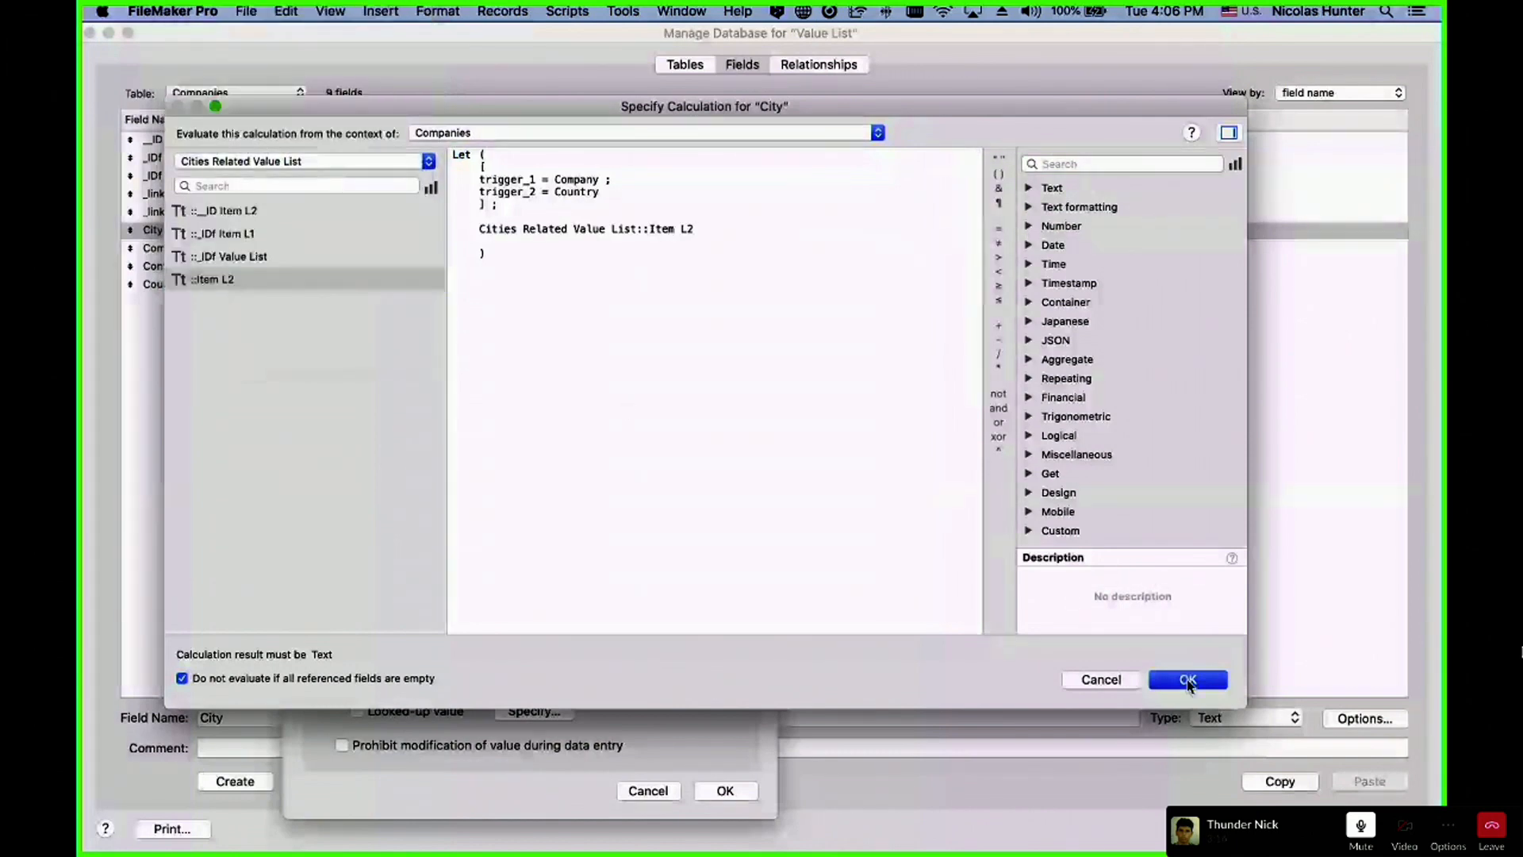
{"action": "left_click", "coordinate": [1188, 683]}
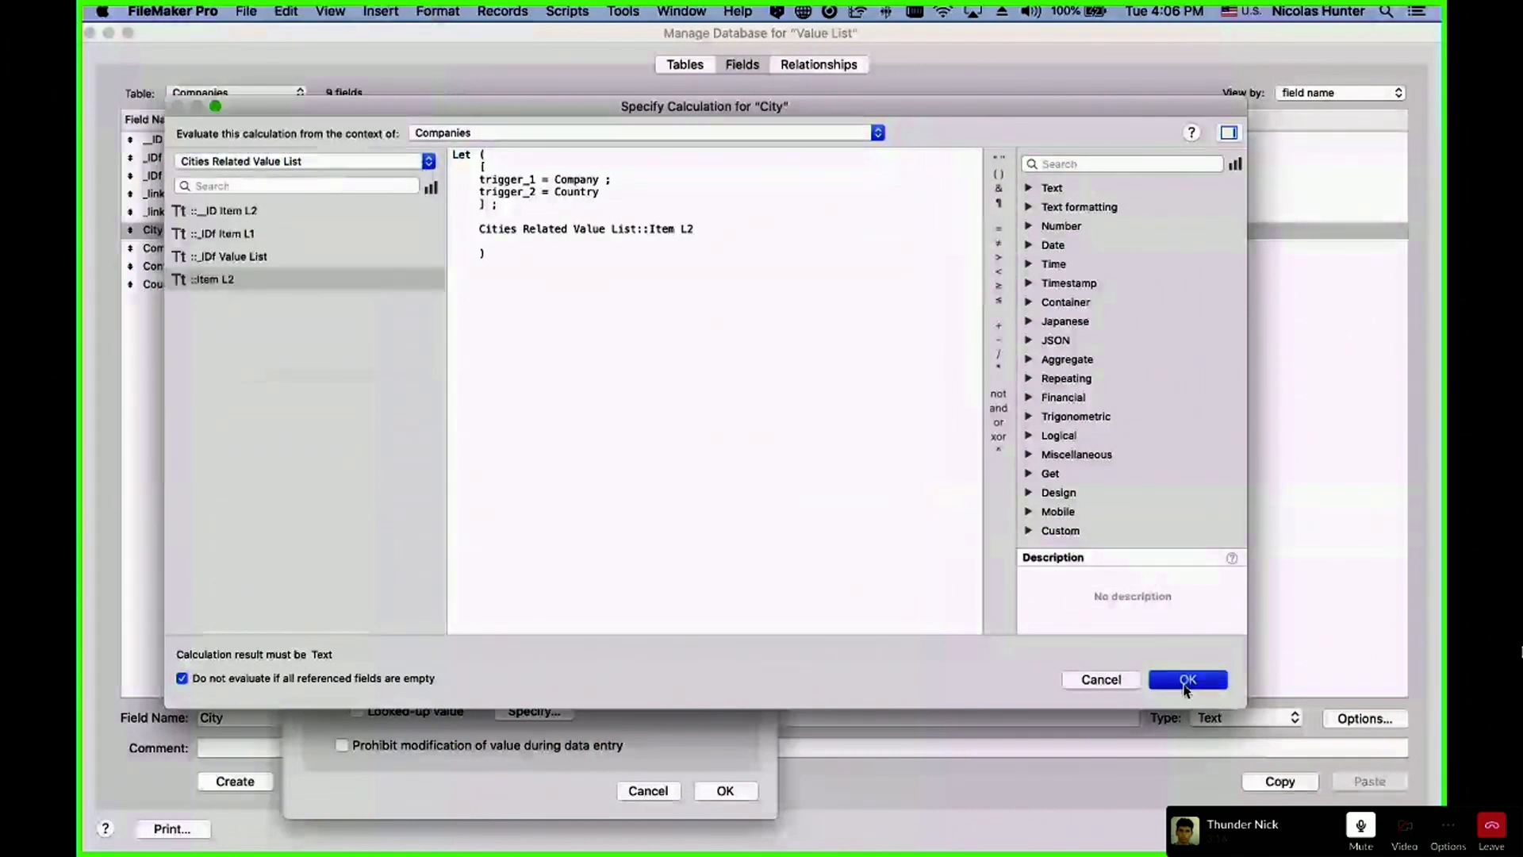
{"action": "key", "text": "Return"}
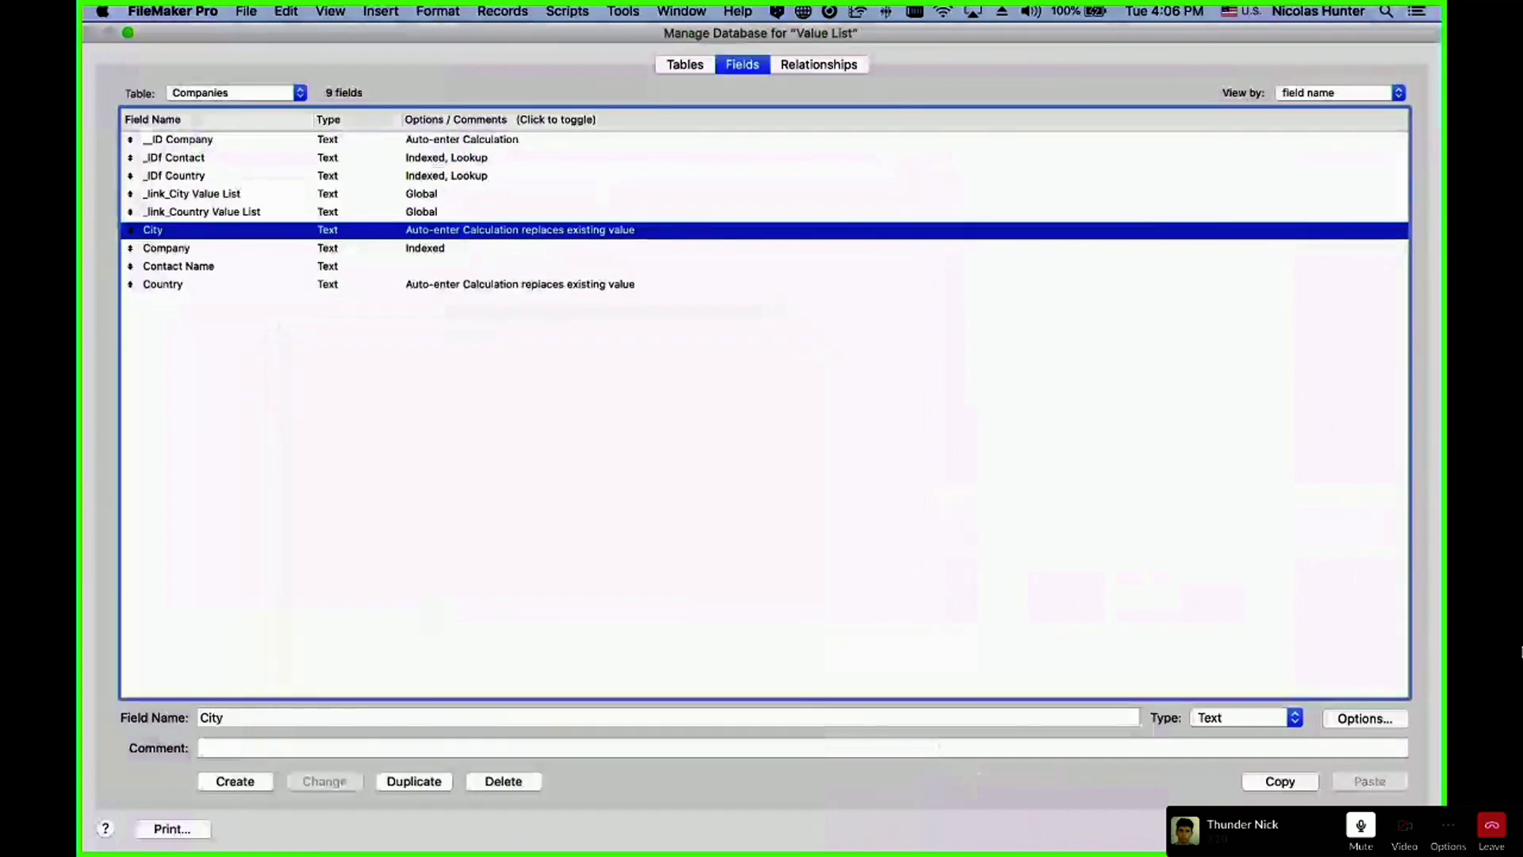
{"action": "key", "text": "Return"}
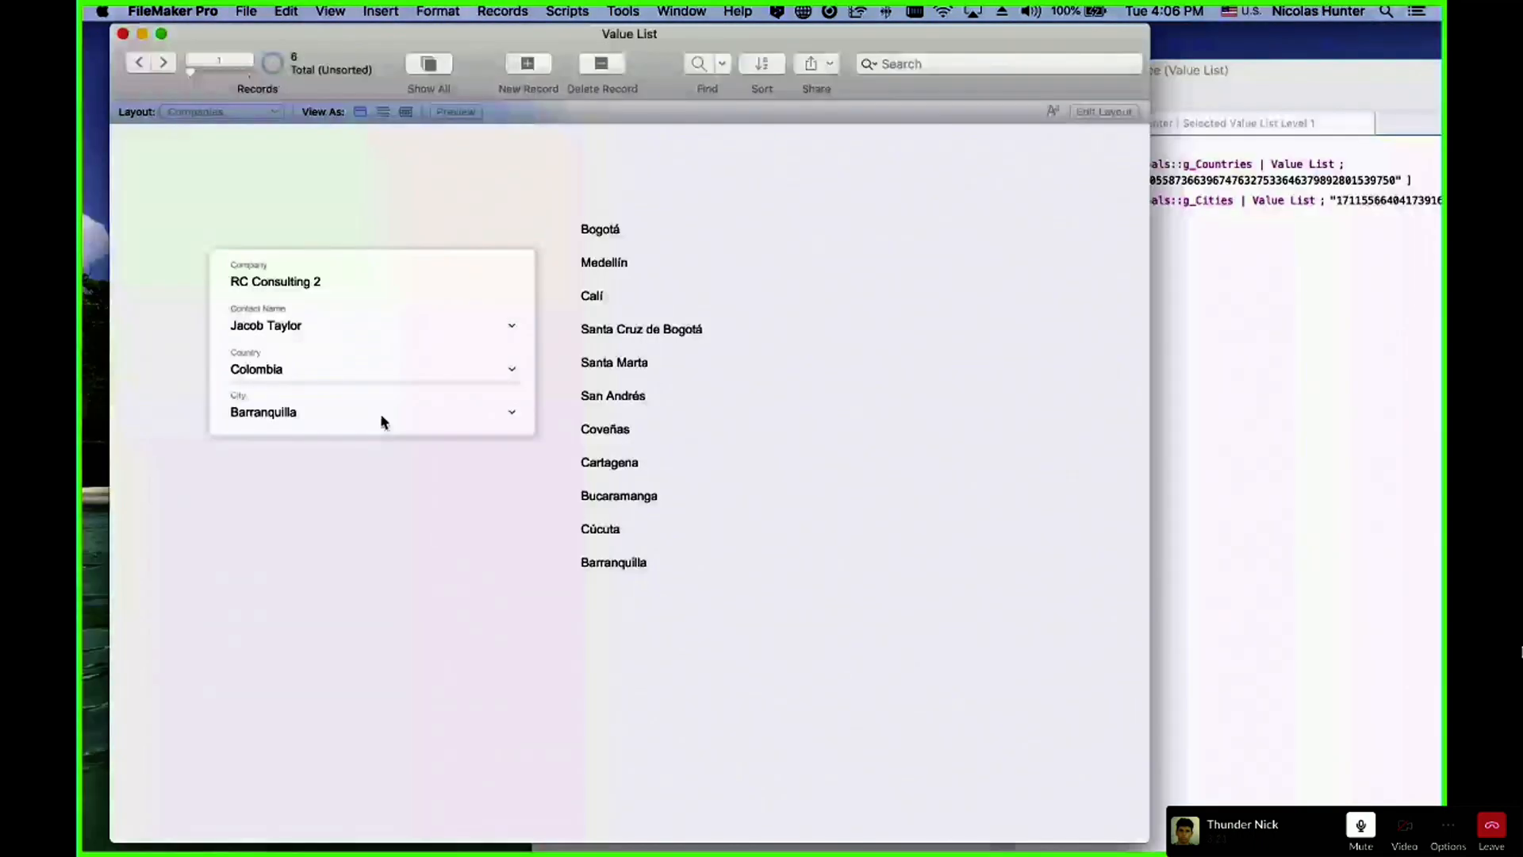
- Test the auto-entered city by stepping the record's country to England and France, and check France's city choices
{"action": "left_click", "coordinate": [343, 371]}
{"action": "left_click", "coordinate": [341, 353]}
{"action": "left_click", "coordinate": [338, 371]}
{"action": "left_click", "coordinate": [339, 386]}
{"action": "left_click", "coordinate": [342, 370]}
{"action": "left_click", "coordinate": [344, 385]}
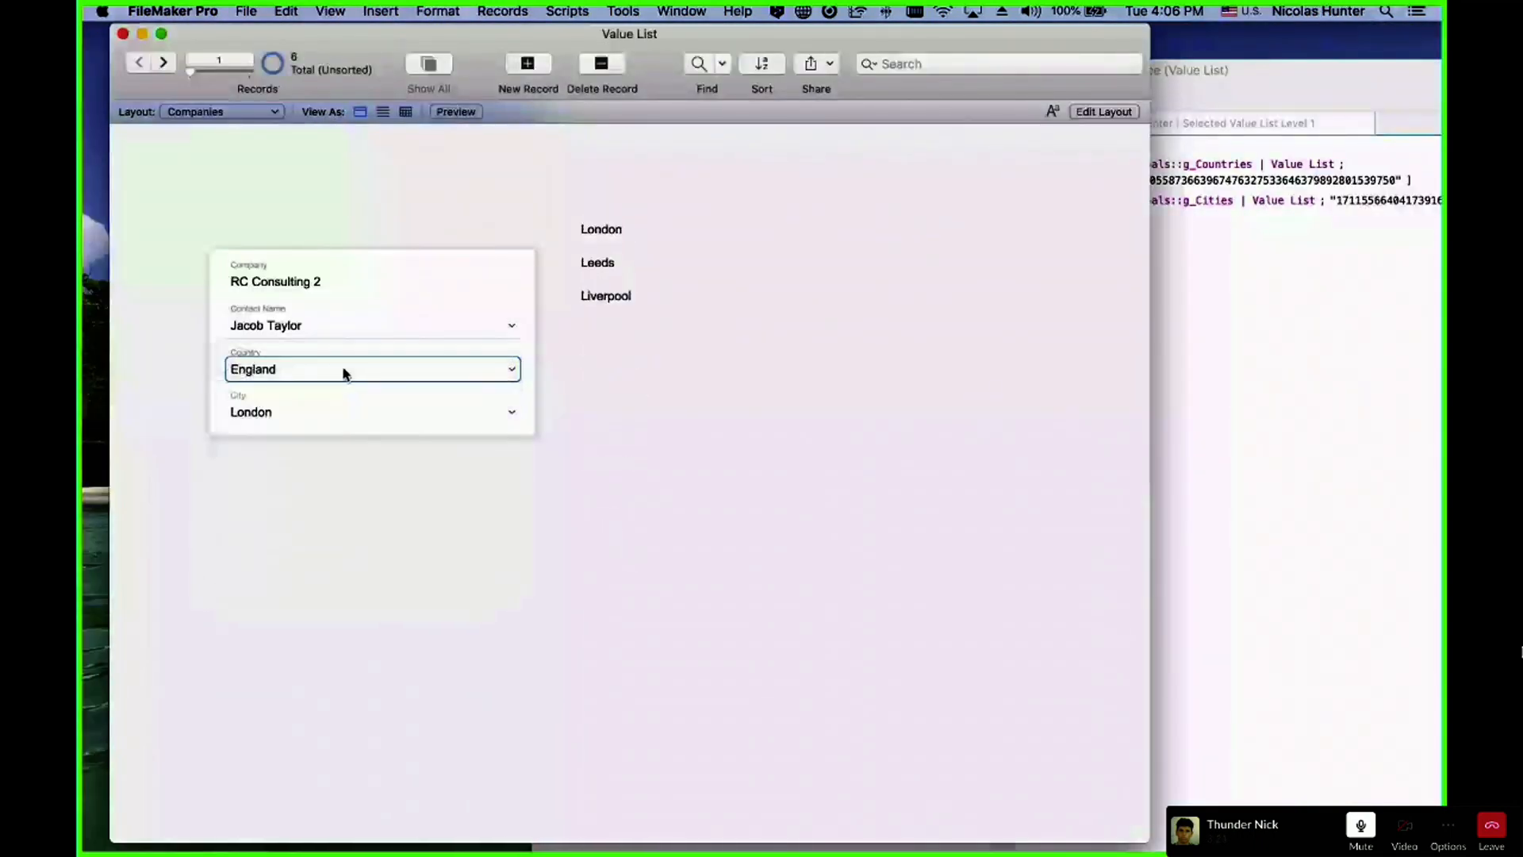
{"action": "left_click", "coordinate": [344, 370]}
{"action": "left_click", "coordinate": [350, 387]}
{"action": "left_click", "coordinate": [292, 412]}
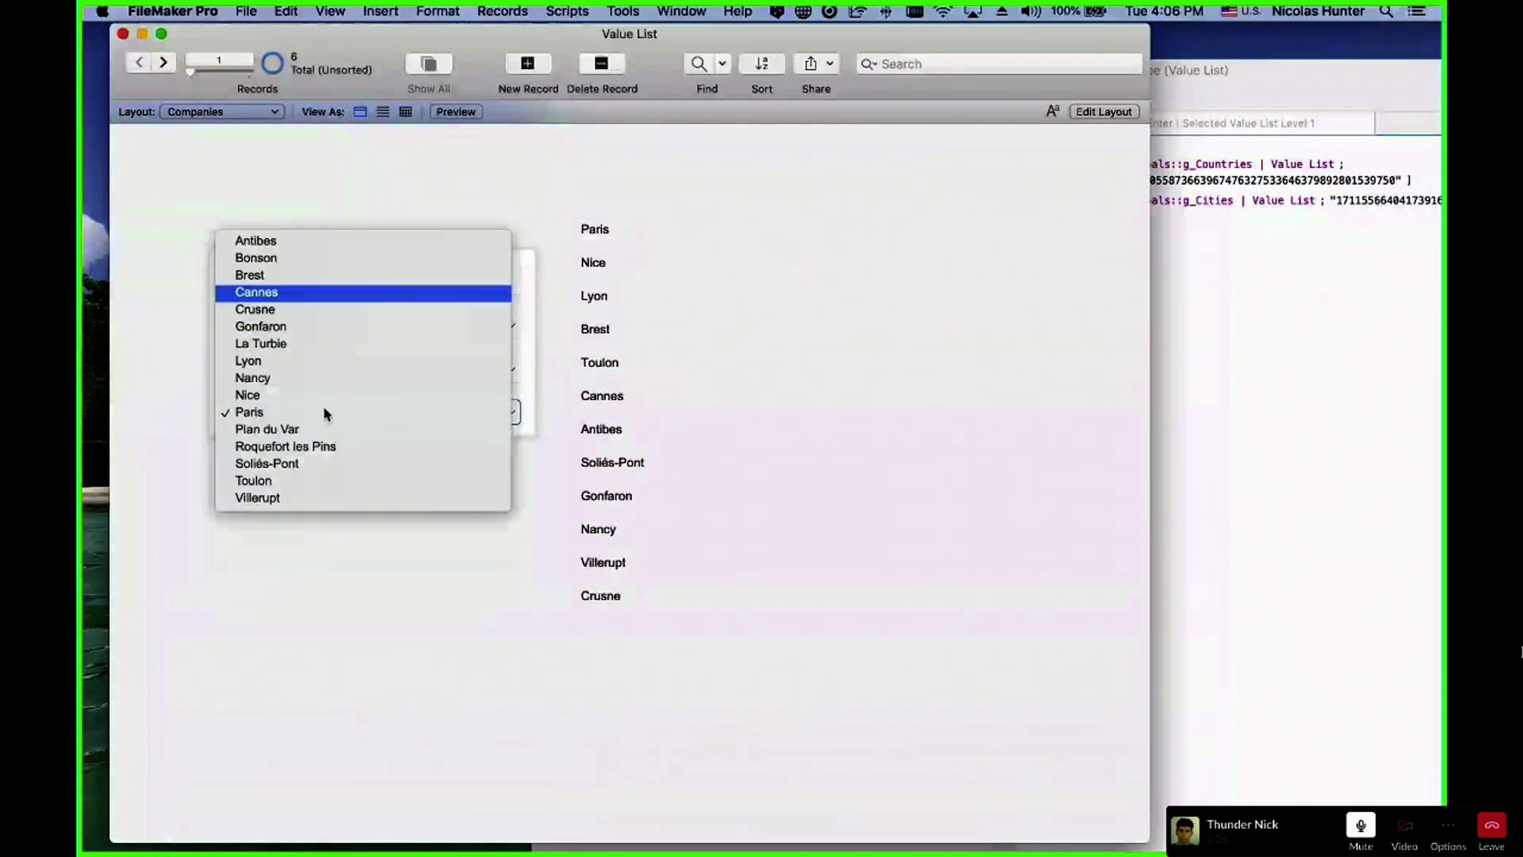
{"action": "left_click", "coordinate": [388, 693]}
- Continue testing the auto-entered city by changing the country to Italy and Lebanon
{"action": "left_click", "coordinate": [317, 370]}
{"action": "left_click", "coordinate": [313, 386]}
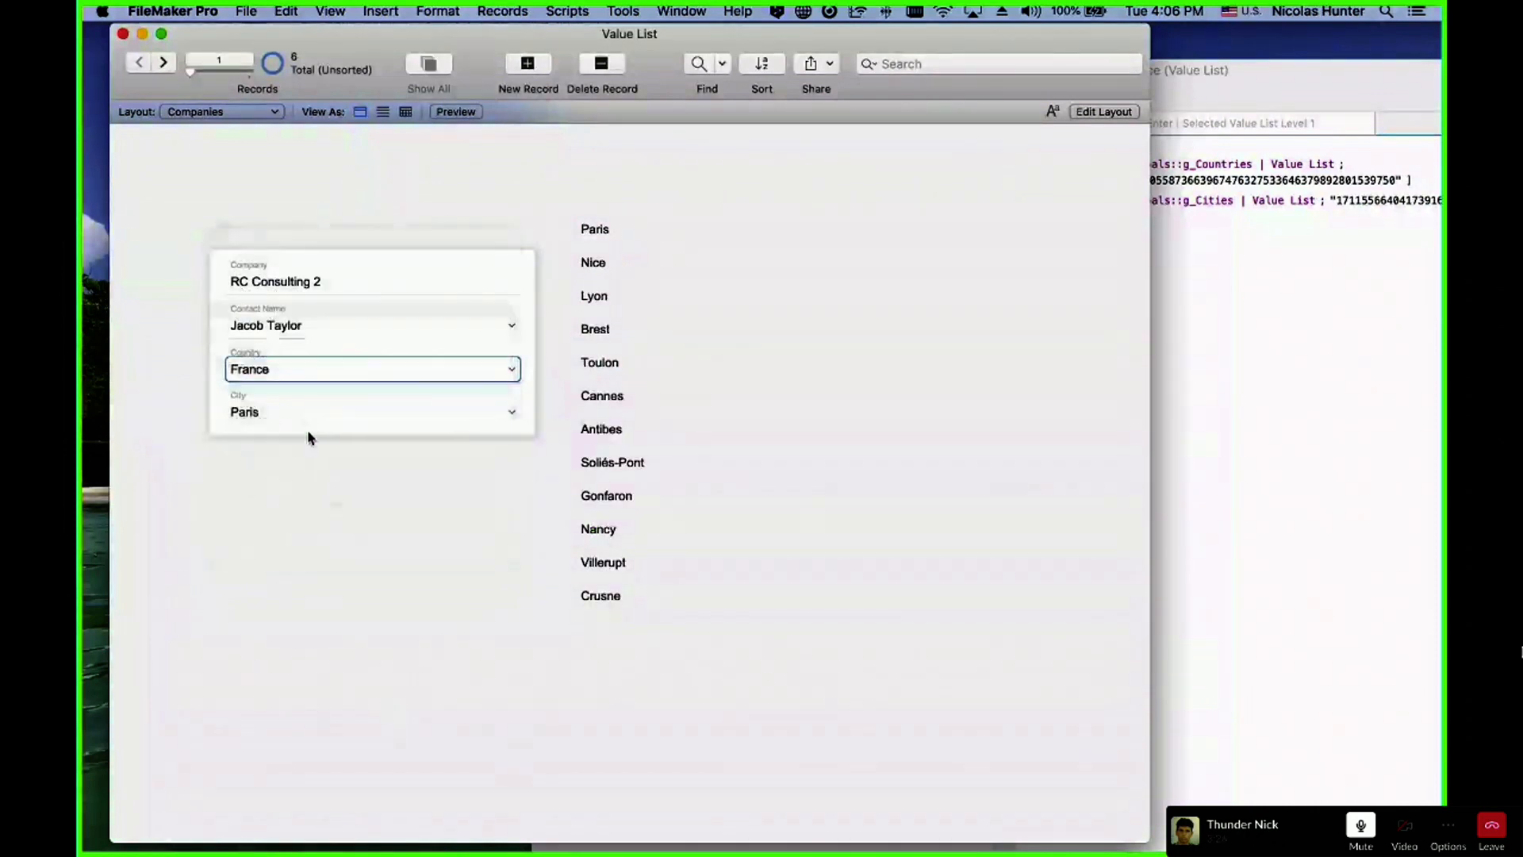
{"action": "left_click", "coordinate": [311, 413]}
{"action": "left_click", "coordinate": [332, 556]}
{"action": "left_click", "coordinate": [299, 370]}
{"action": "left_click", "coordinate": [298, 387]}
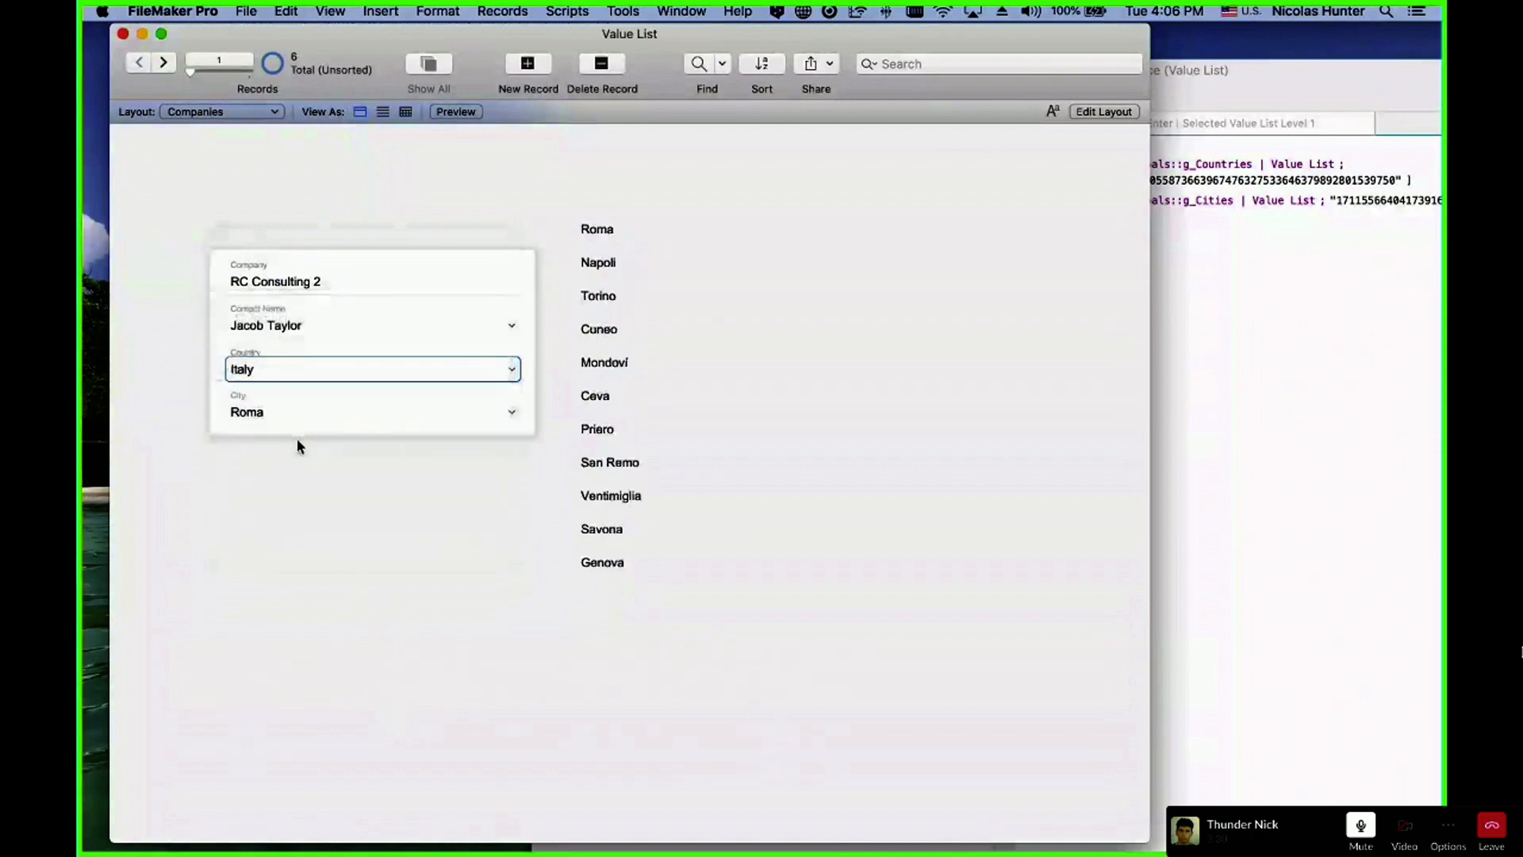
{"action": "left_click", "coordinate": [287, 370]}
{"action": "left_click", "coordinate": [292, 386]}
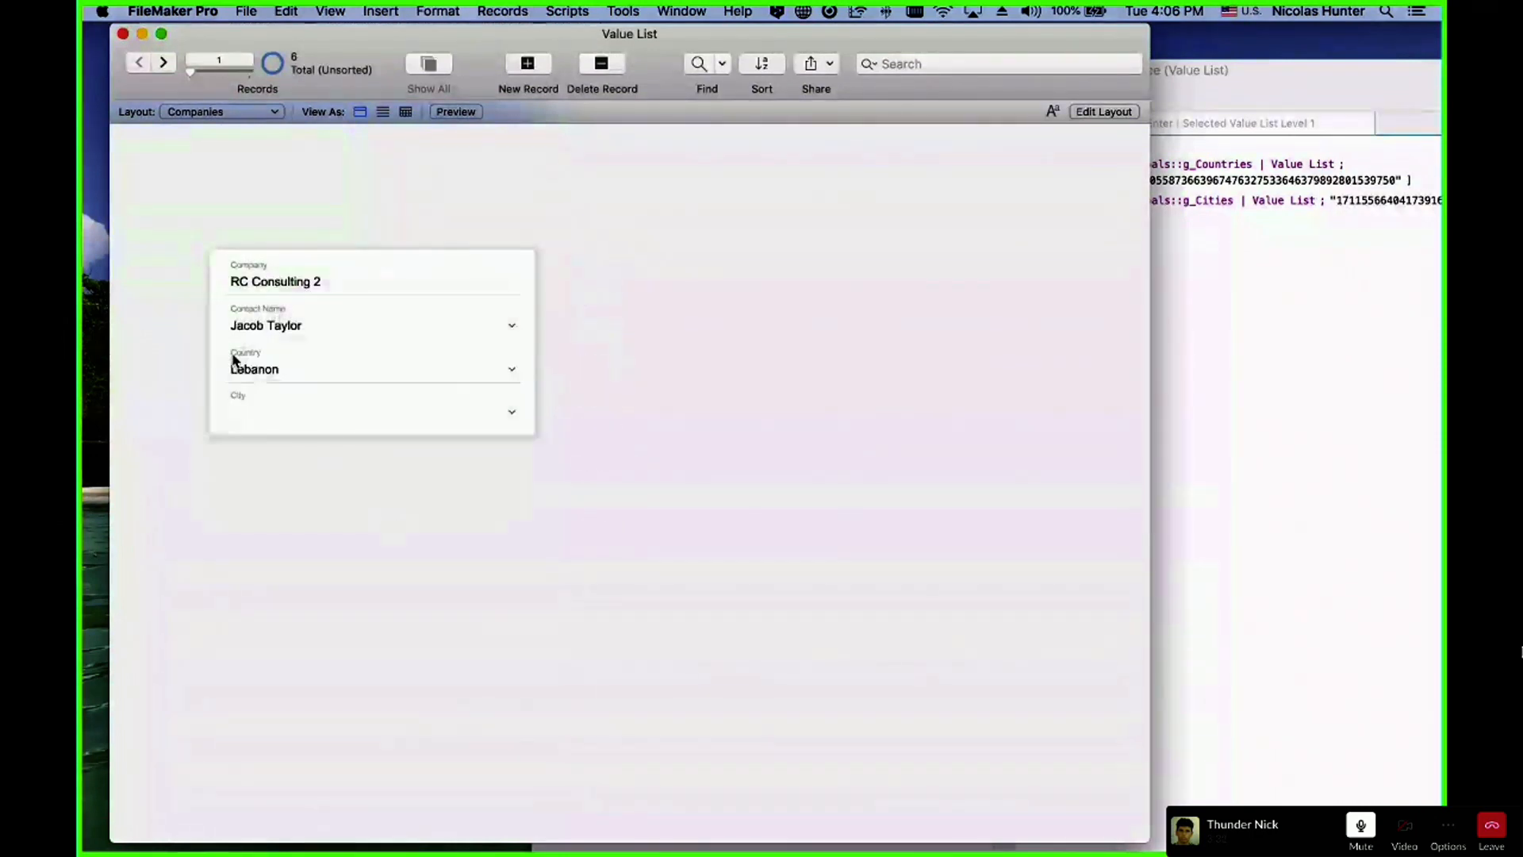
- Step the record's country through Mexico to Saudi Arabia to test which city is entered
{"action": "left_click", "coordinate": [270, 371]}
{"action": "left_click", "coordinate": [269, 386]}
{"action": "left_click", "coordinate": [274, 371]}
{"action": "left_click", "coordinate": [289, 387]}
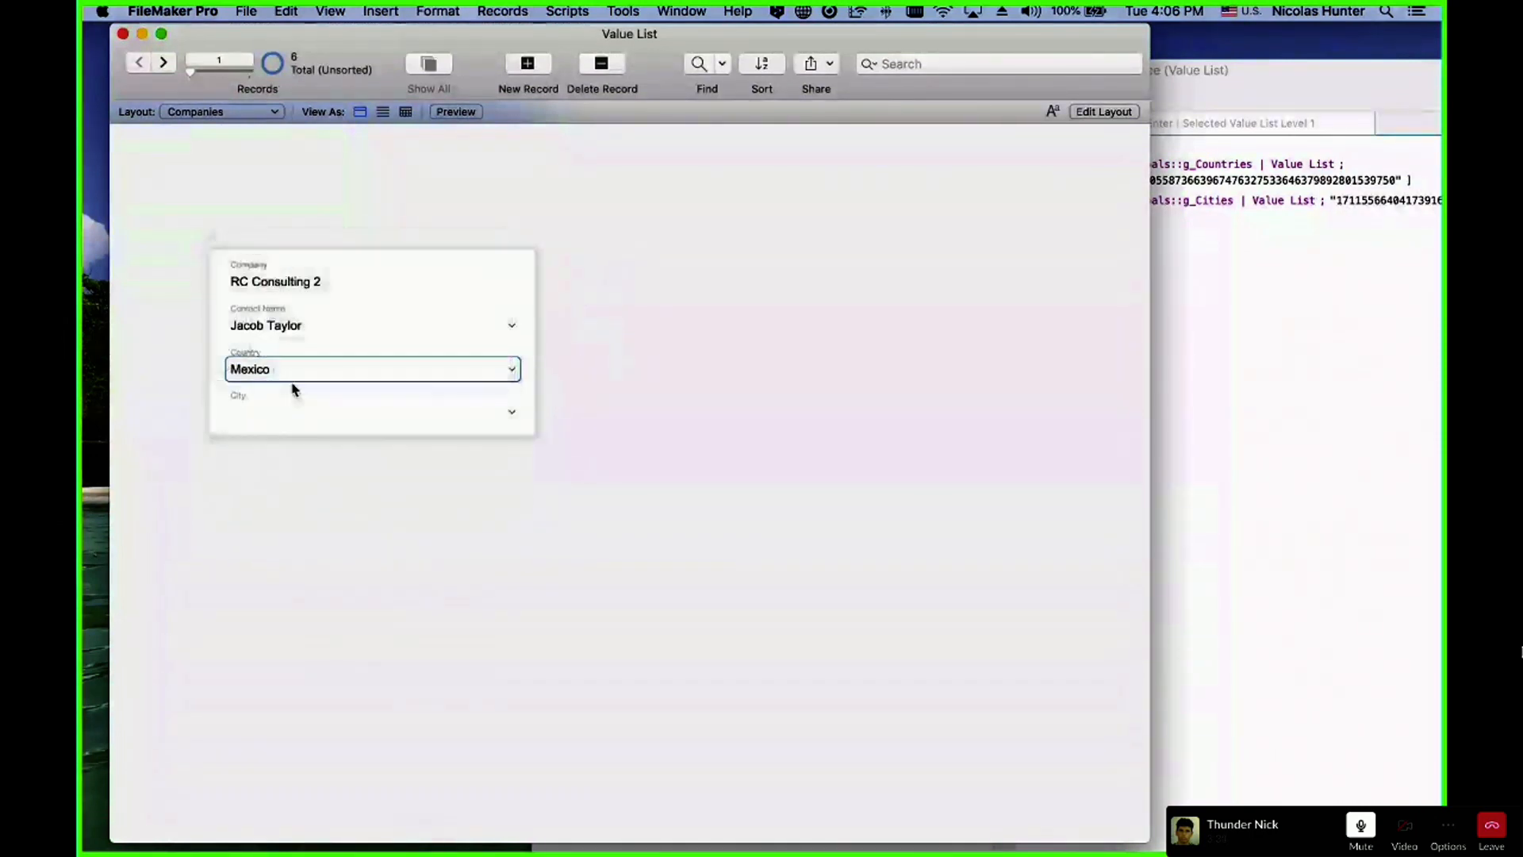
{"action": "left_click", "coordinate": [298, 371]}
{"action": "left_click", "coordinate": [298, 389]}
{"action": "left_click", "coordinate": [307, 371]}
{"action": "left_click", "coordinate": [307, 386]}
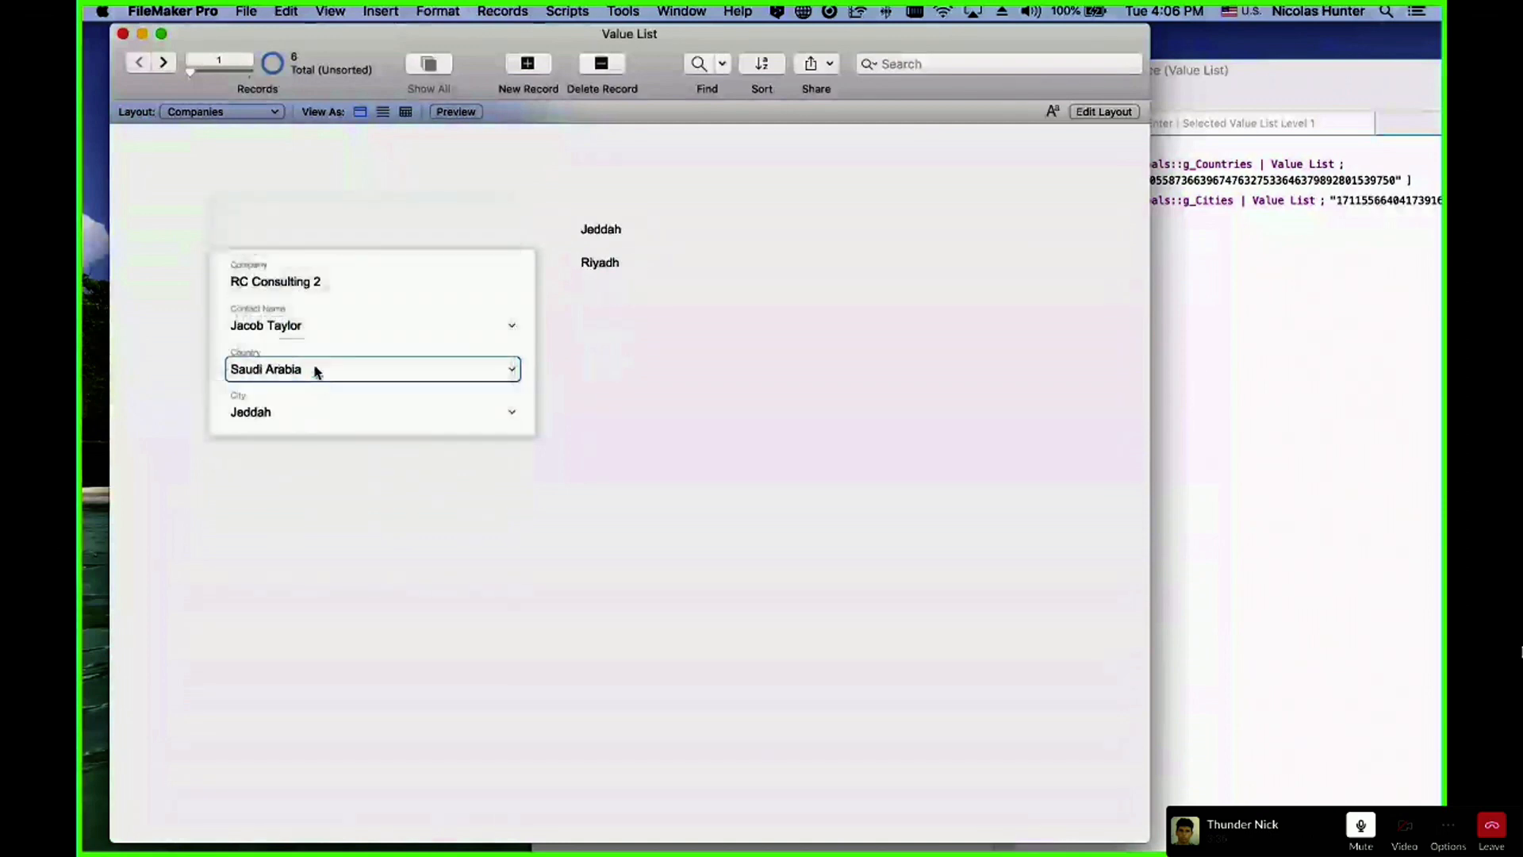
- Set the record's country to United Arab Emirates and check its city choices
{"action": "left_click", "coordinate": [316, 370]}
{"action": "left_click", "coordinate": [428, 545]}
{"action": "left_click", "coordinate": [260, 408]}
{"action": "left_click", "coordinate": [335, 462]}
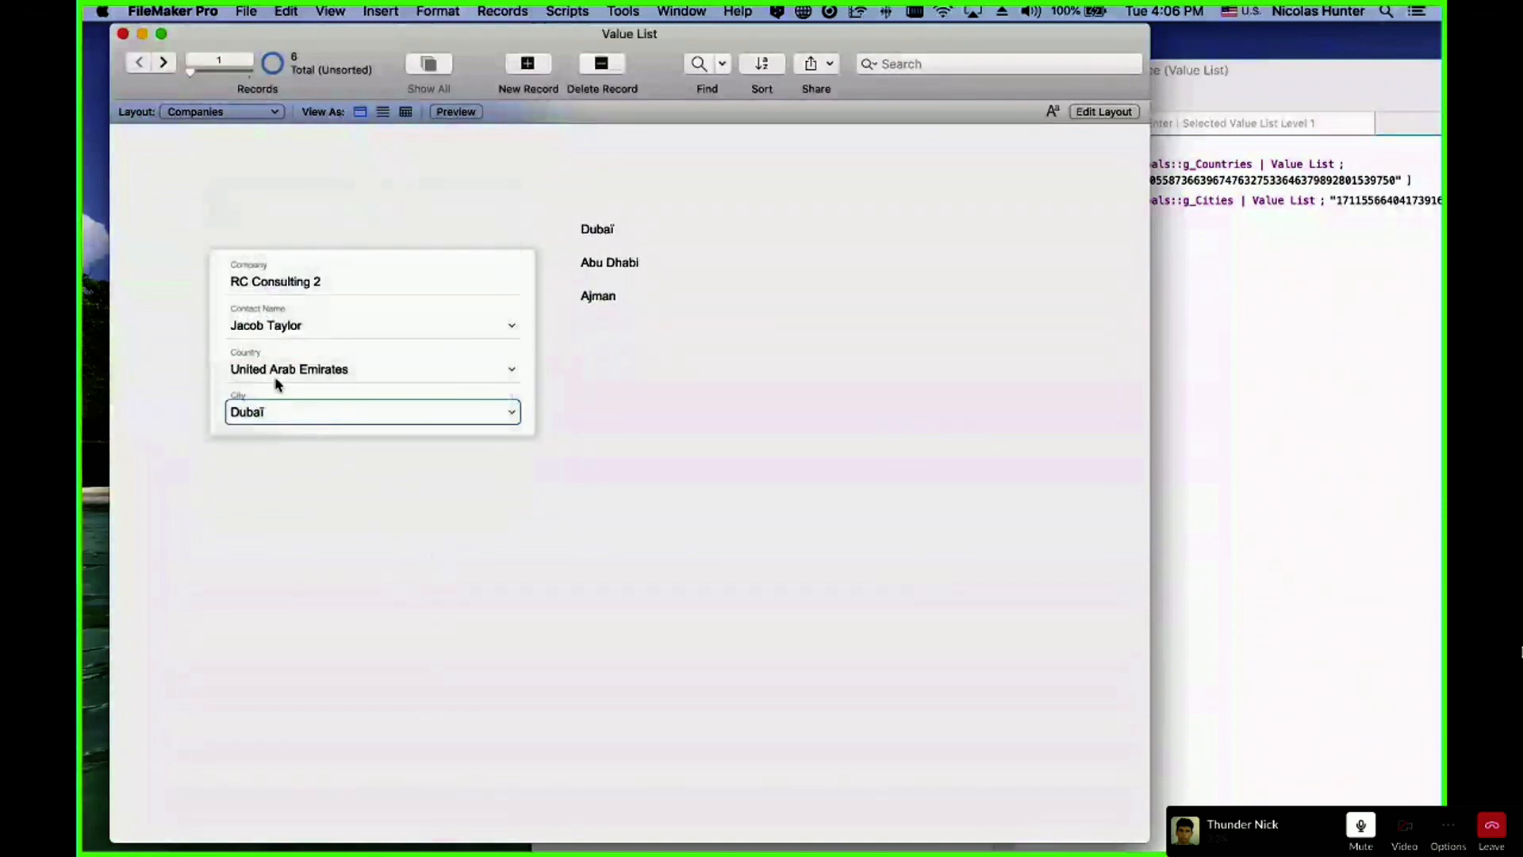
- Sort the Cities Related Value List side of its relationship with Companies by Item L2 in ascending order and save the database changes
{"action": "left_click", "coordinate": [247, 11]}
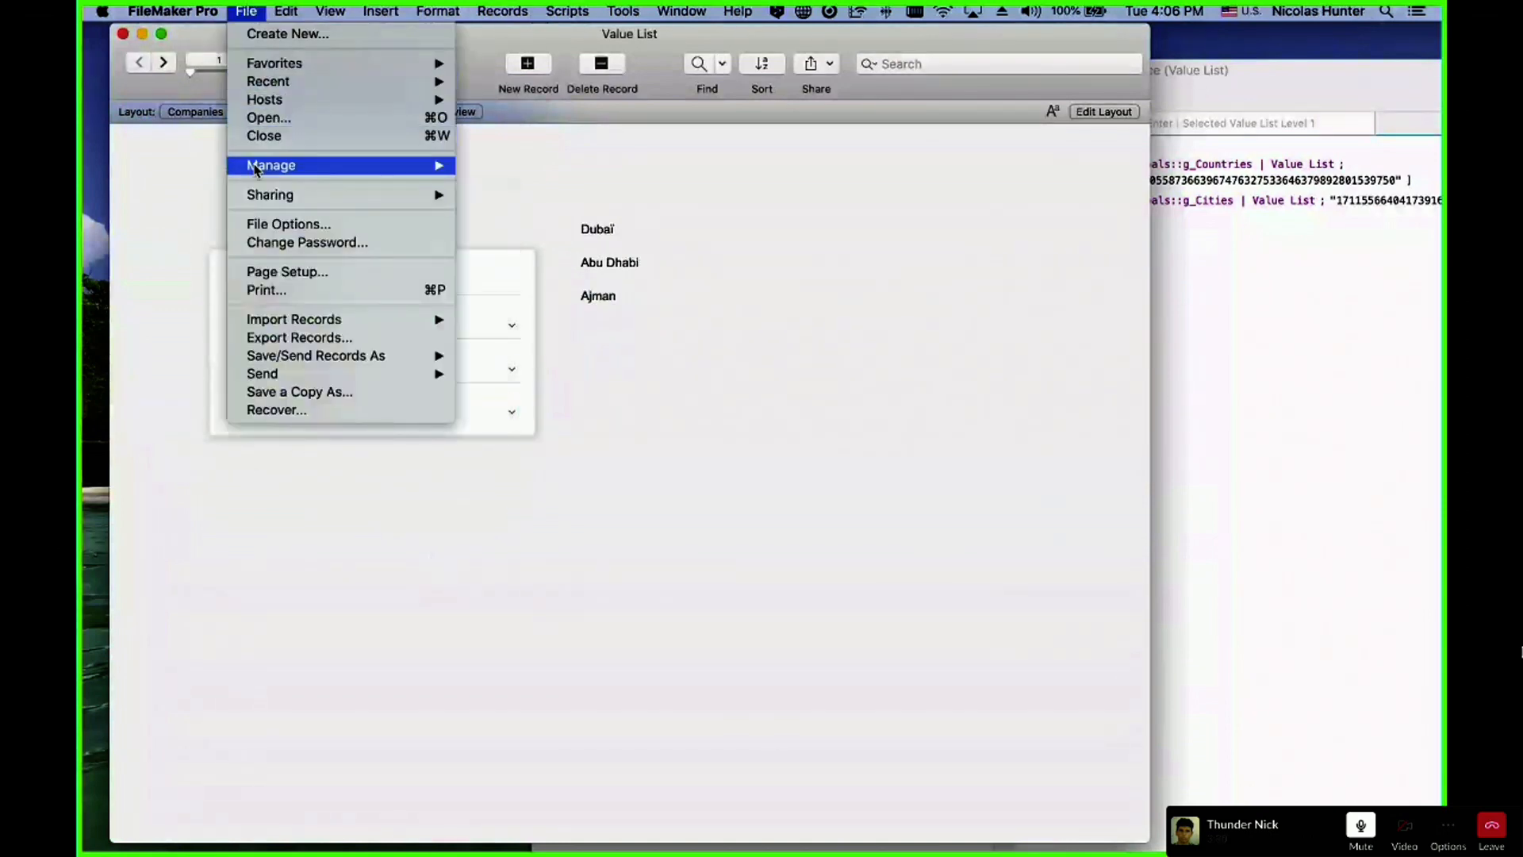
{"action": "mouse_move", "coordinate": [258, 167]}
{"action": "left_click", "coordinate": [512, 167]}
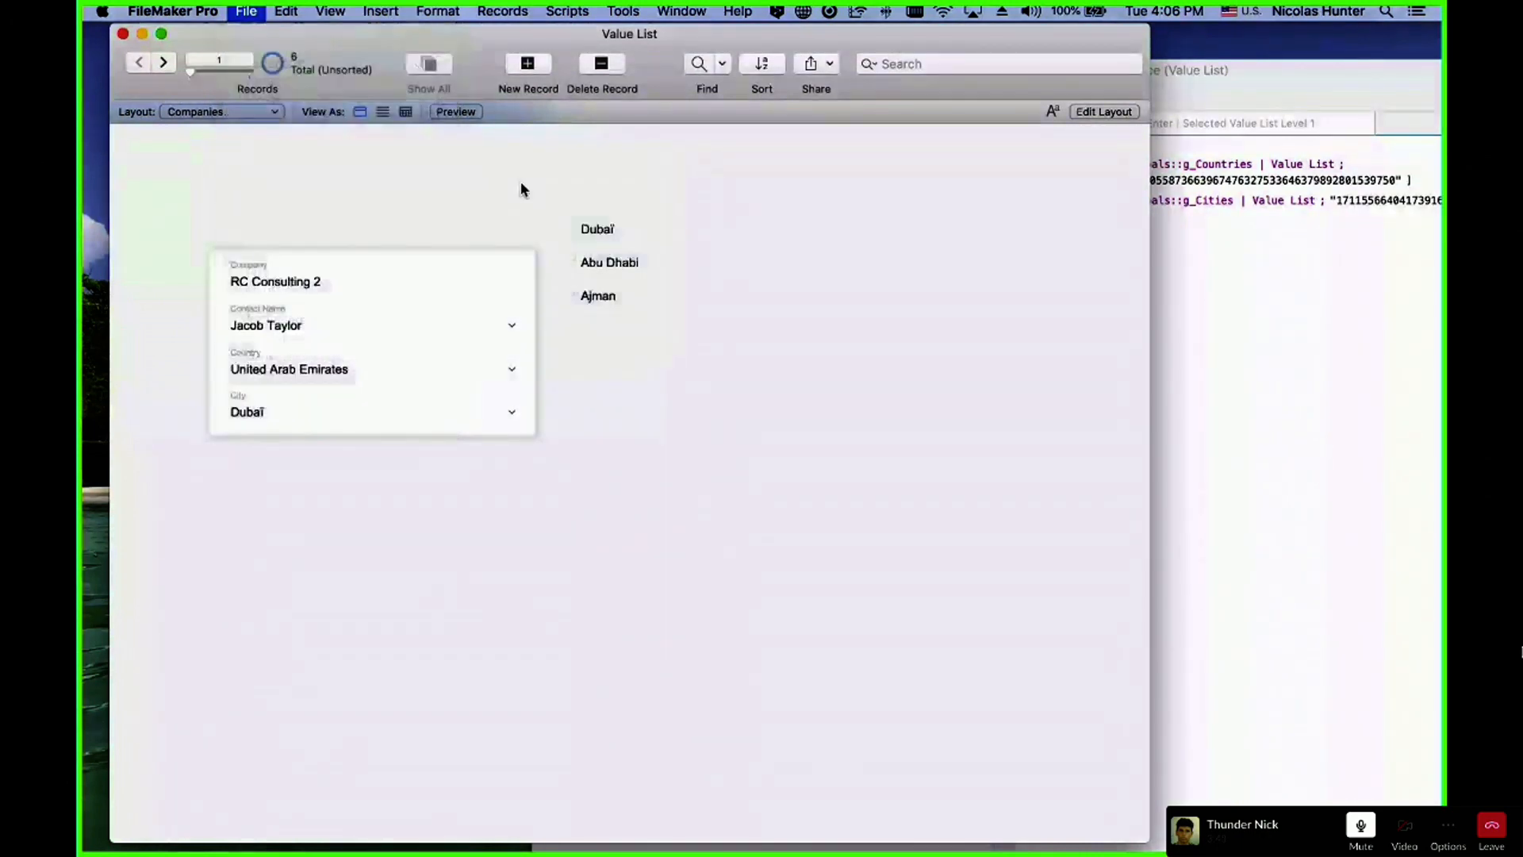
{"action": "left_click", "coordinate": [819, 64]}
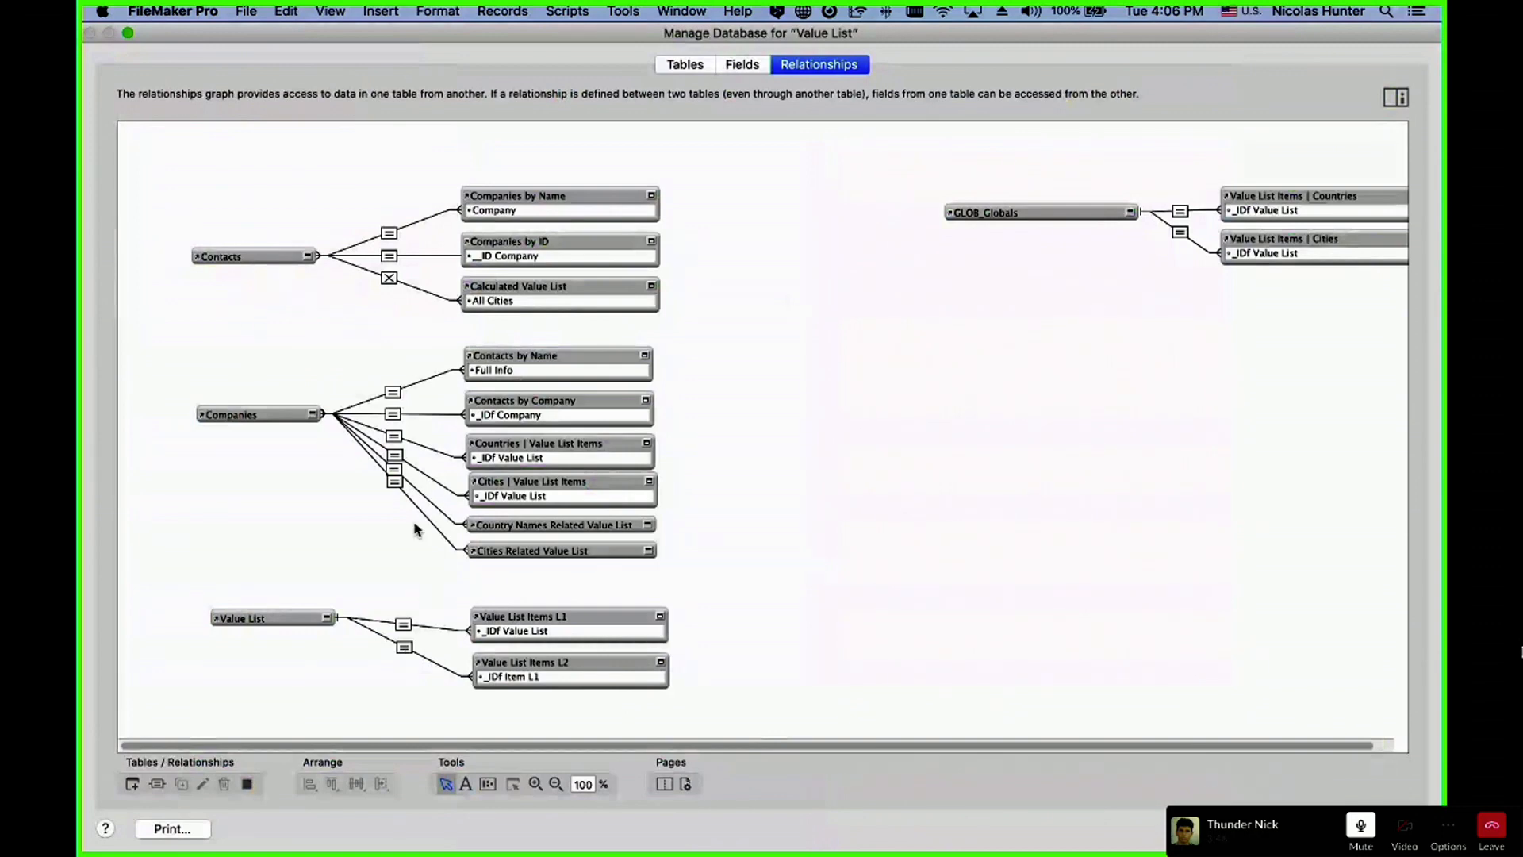
{"action": "double_click", "coordinate": [395, 482]}
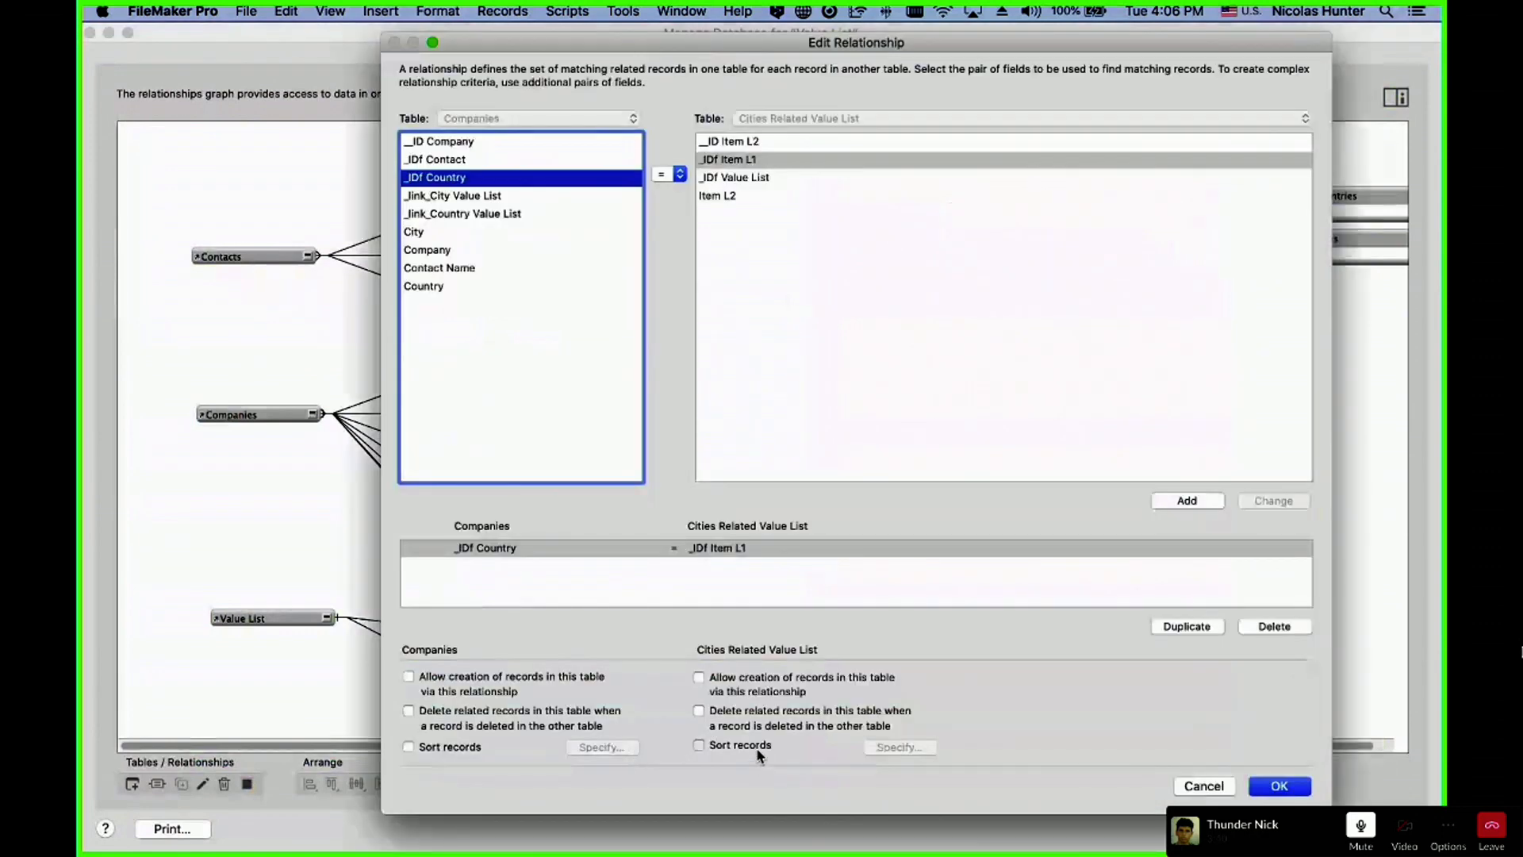
{"action": "left_click", "coordinate": [759, 750]}
{"action": "double_click", "coordinate": [288, 339]}
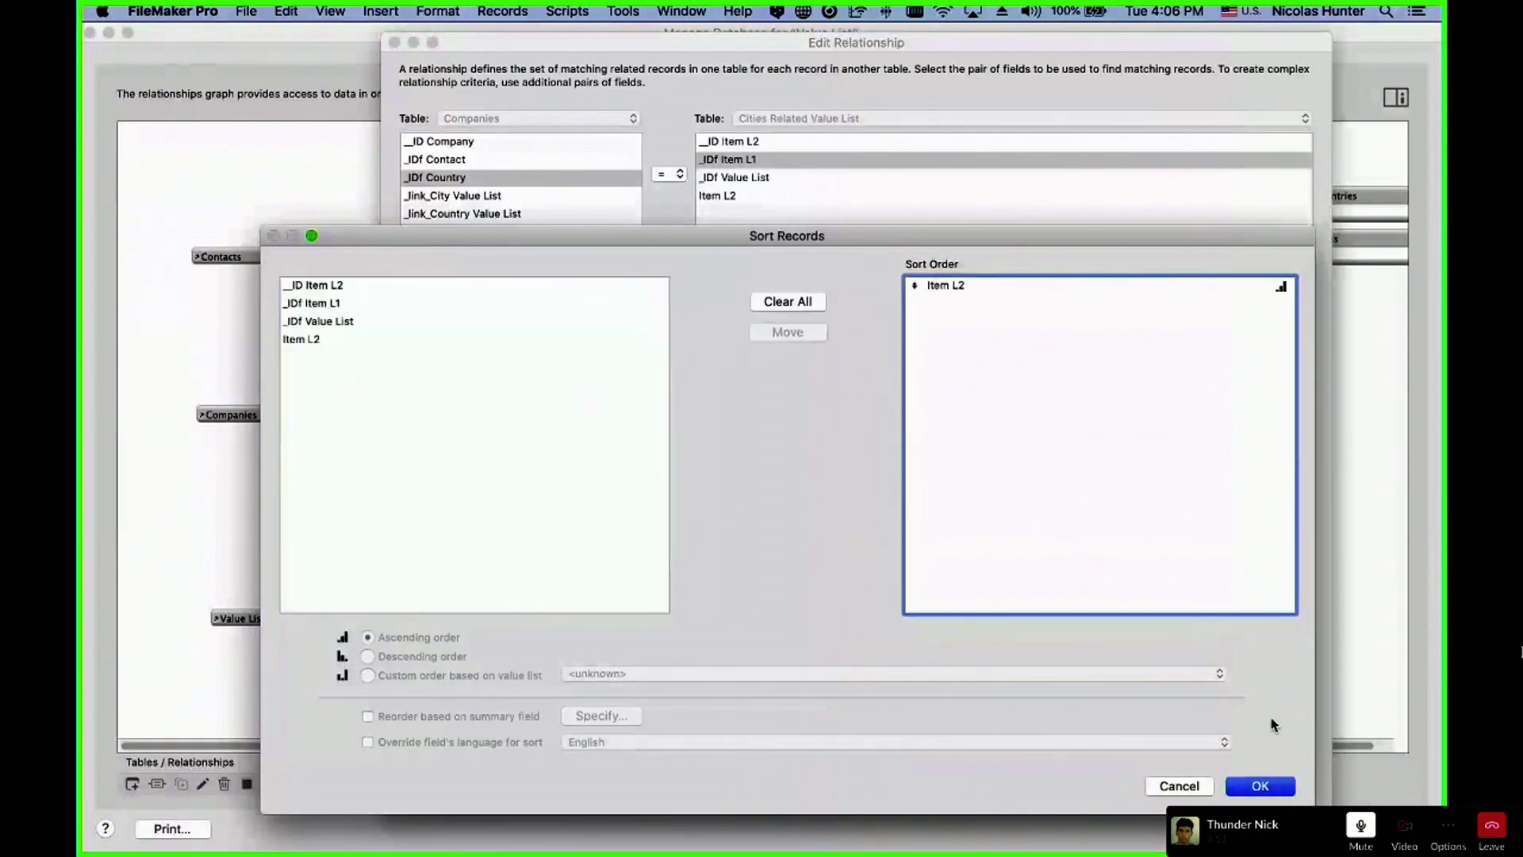
{"action": "left_click", "coordinate": [1261, 786]}
{"action": "left_click", "coordinate": [1285, 787]}
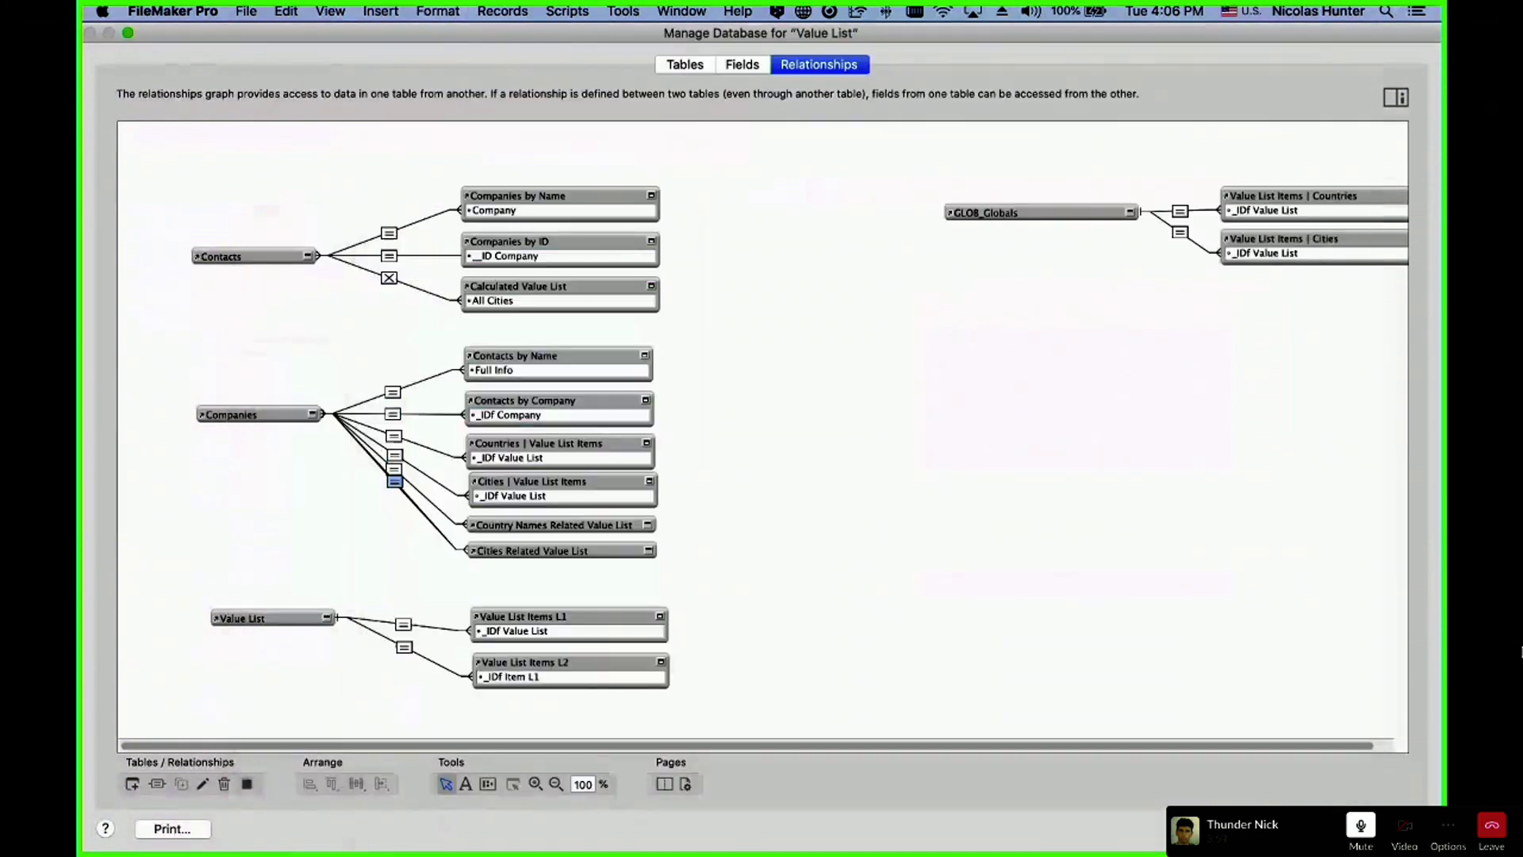
{"action": "key", "text": "Return"}
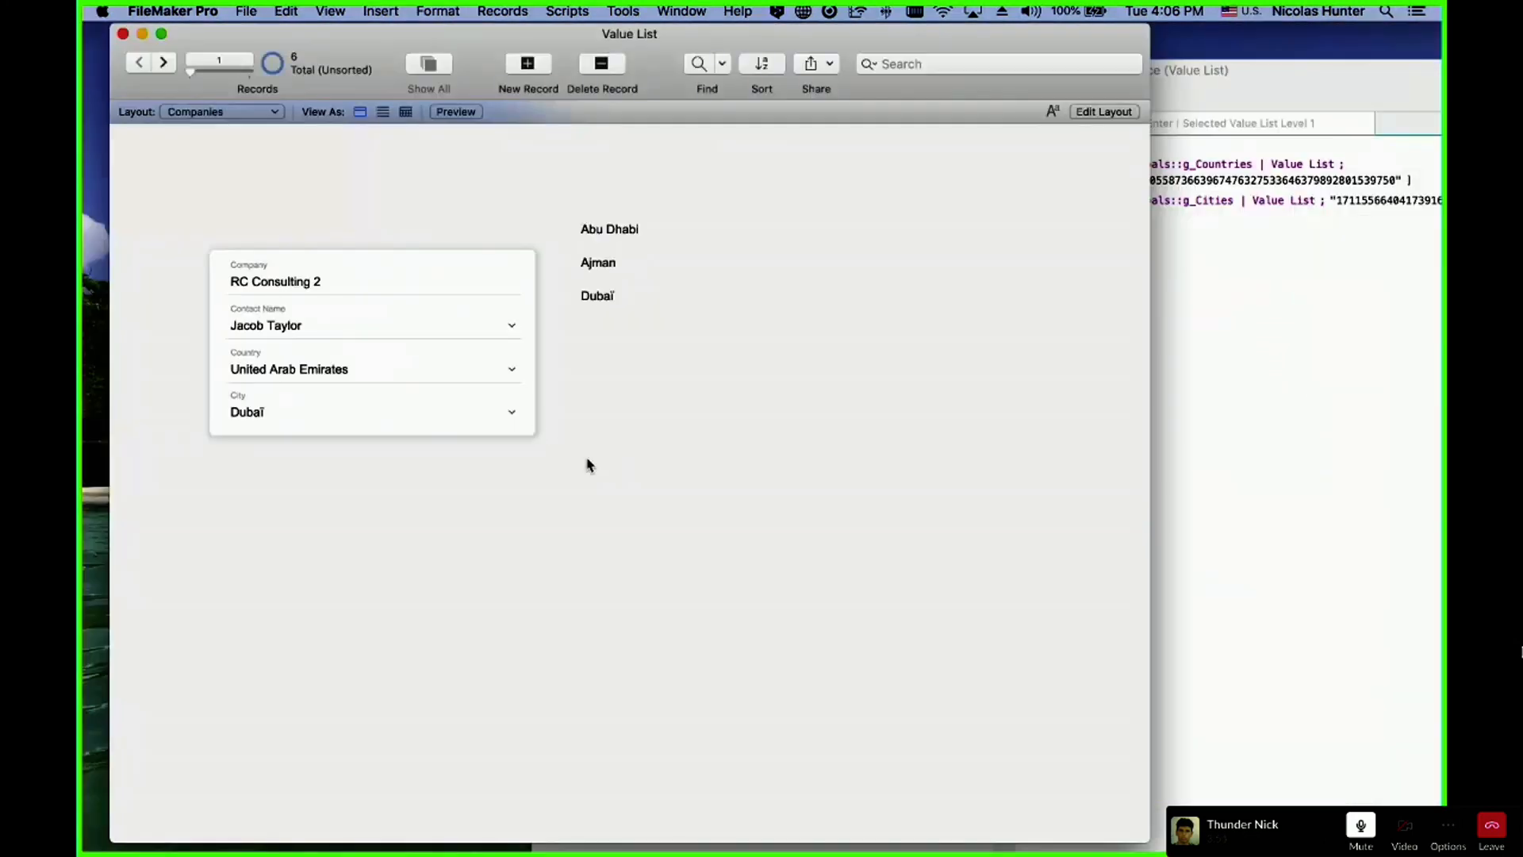
- Test the sorted relationship by switching the country to Saudi Arabia and United Arab Emirates, checking the city choices for each
{"action": "left_click", "coordinate": [278, 375]}
{"action": "left_click", "coordinate": [283, 356]}
{"action": "left_click", "coordinate": [262, 412]}
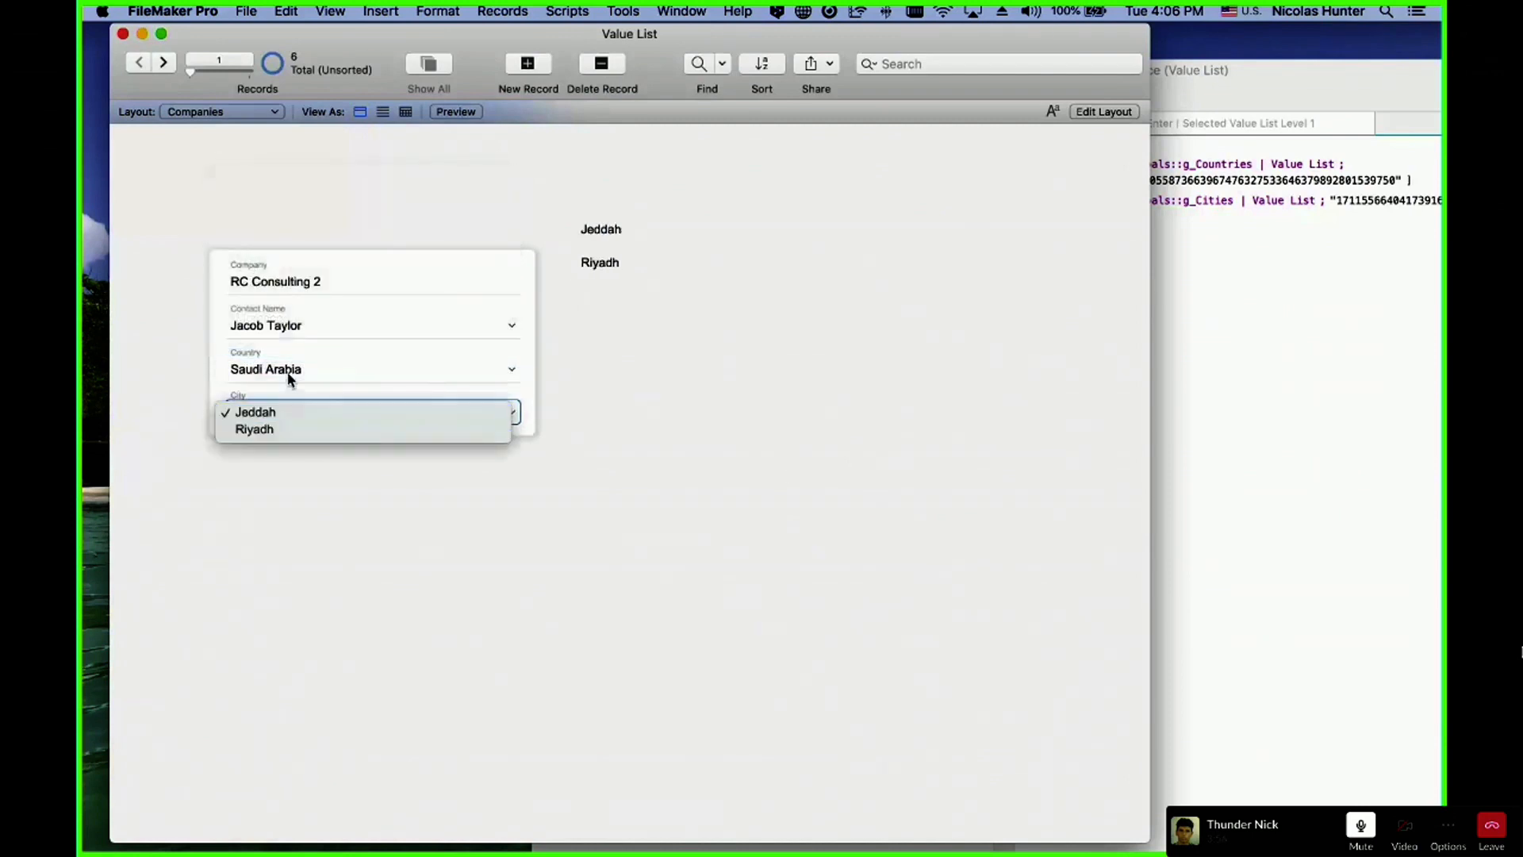
{"action": "left_click", "coordinate": [309, 376]}
{"action": "left_click", "coordinate": [306, 386]}
{"action": "left_click", "coordinate": [302, 412]}
{"action": "left_click", "coordinate": [301, 409]}
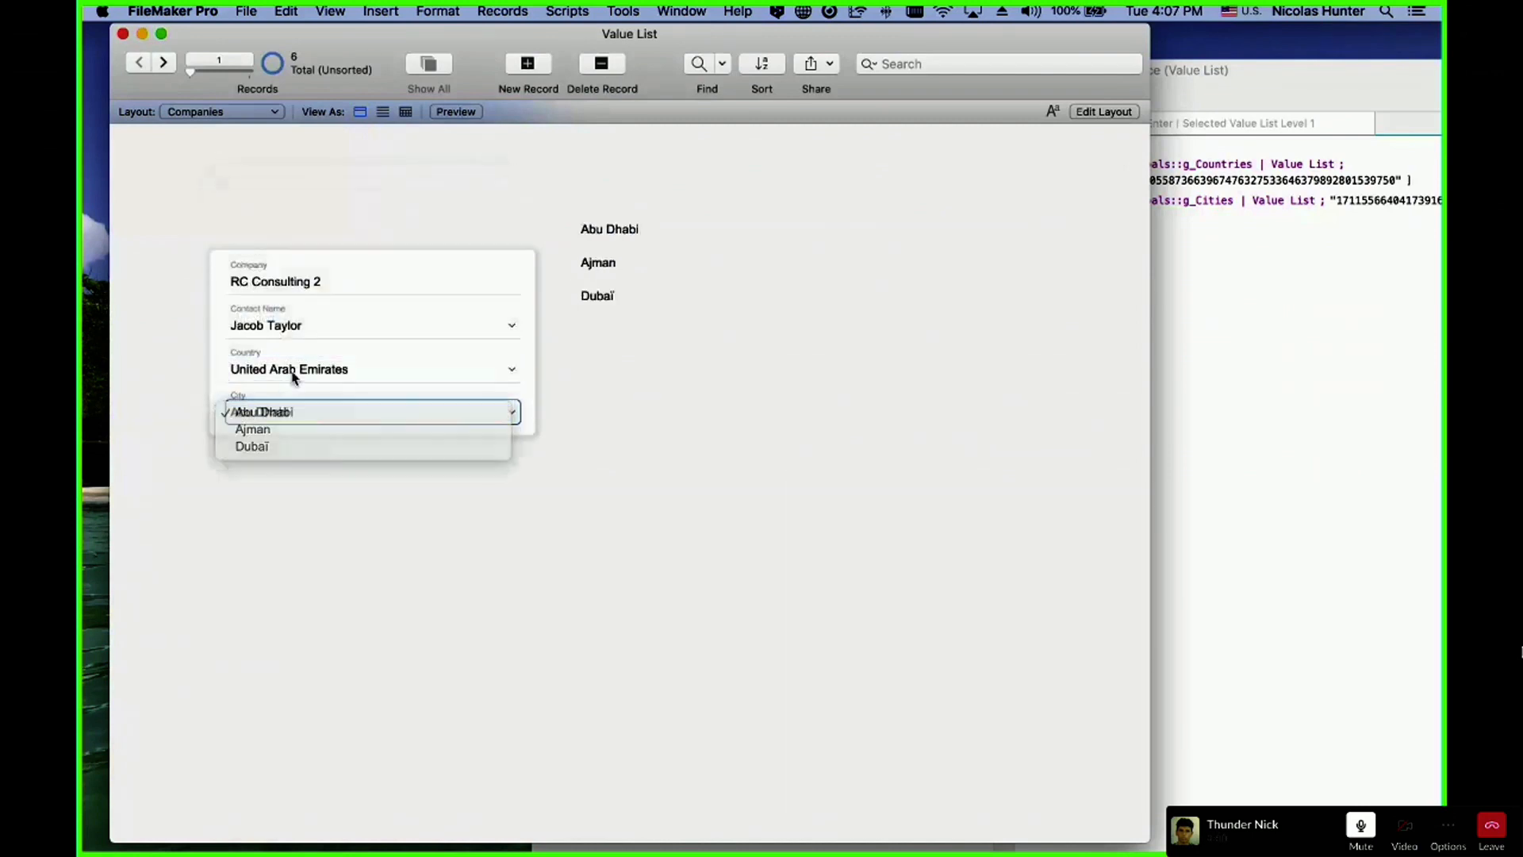
- Change the record's country to United States and check its city choices
{"action": "left_click", "coordinate": [299, 381]}
{"action": "left_click", "coordinate": [299, 384]}
{"action": "left_click", "coordinate": [297, 385]}
{"action": "left_click", "coordinate": [300, 386]}
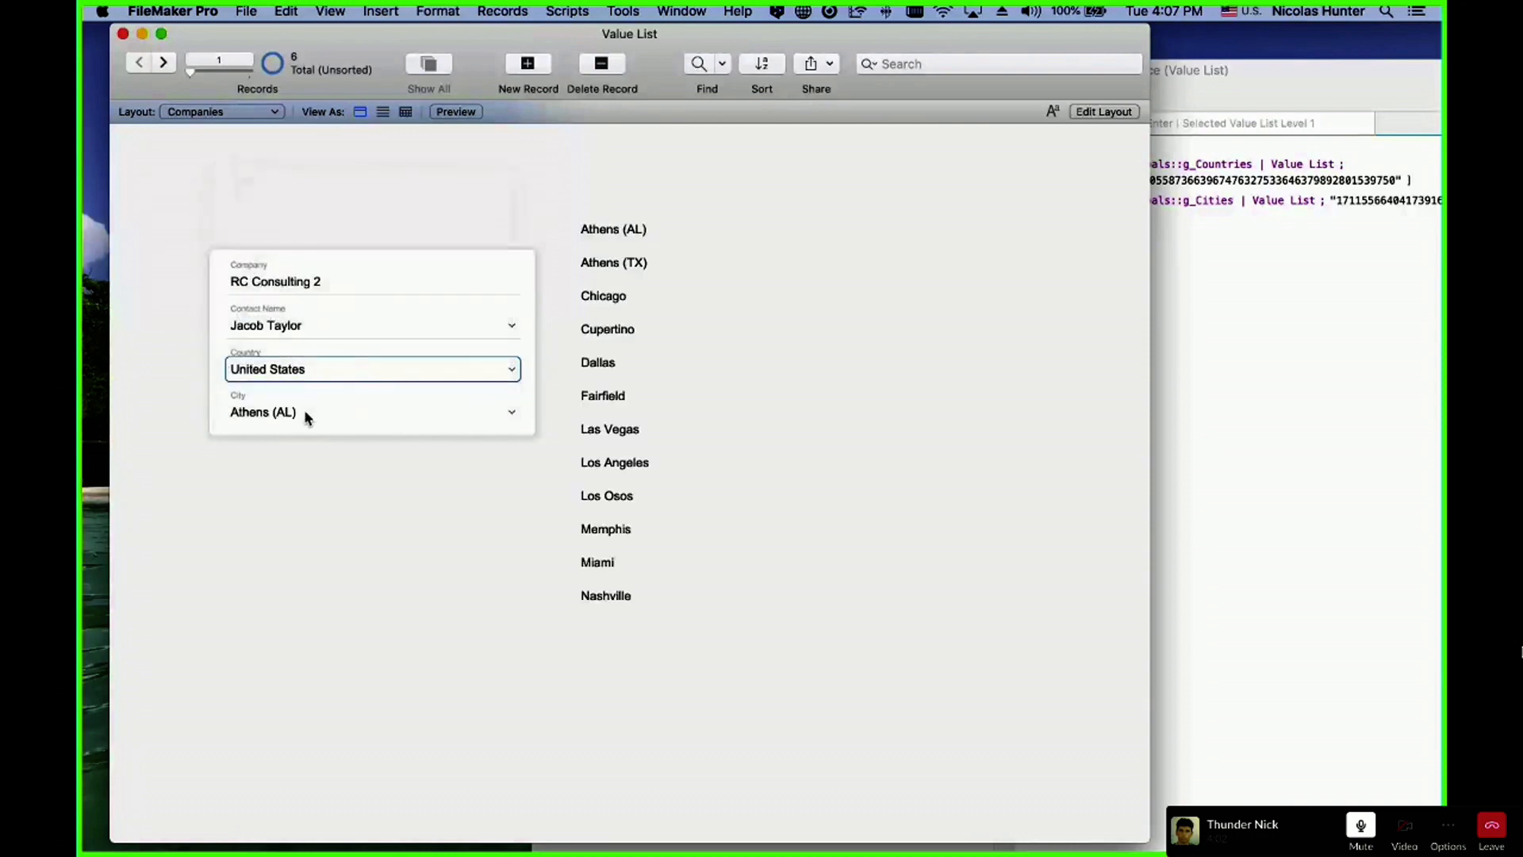
{"action": "left_click", "coordinate": [306, 414]}
{"action": "left_click", "coordinate": [309, 420]}
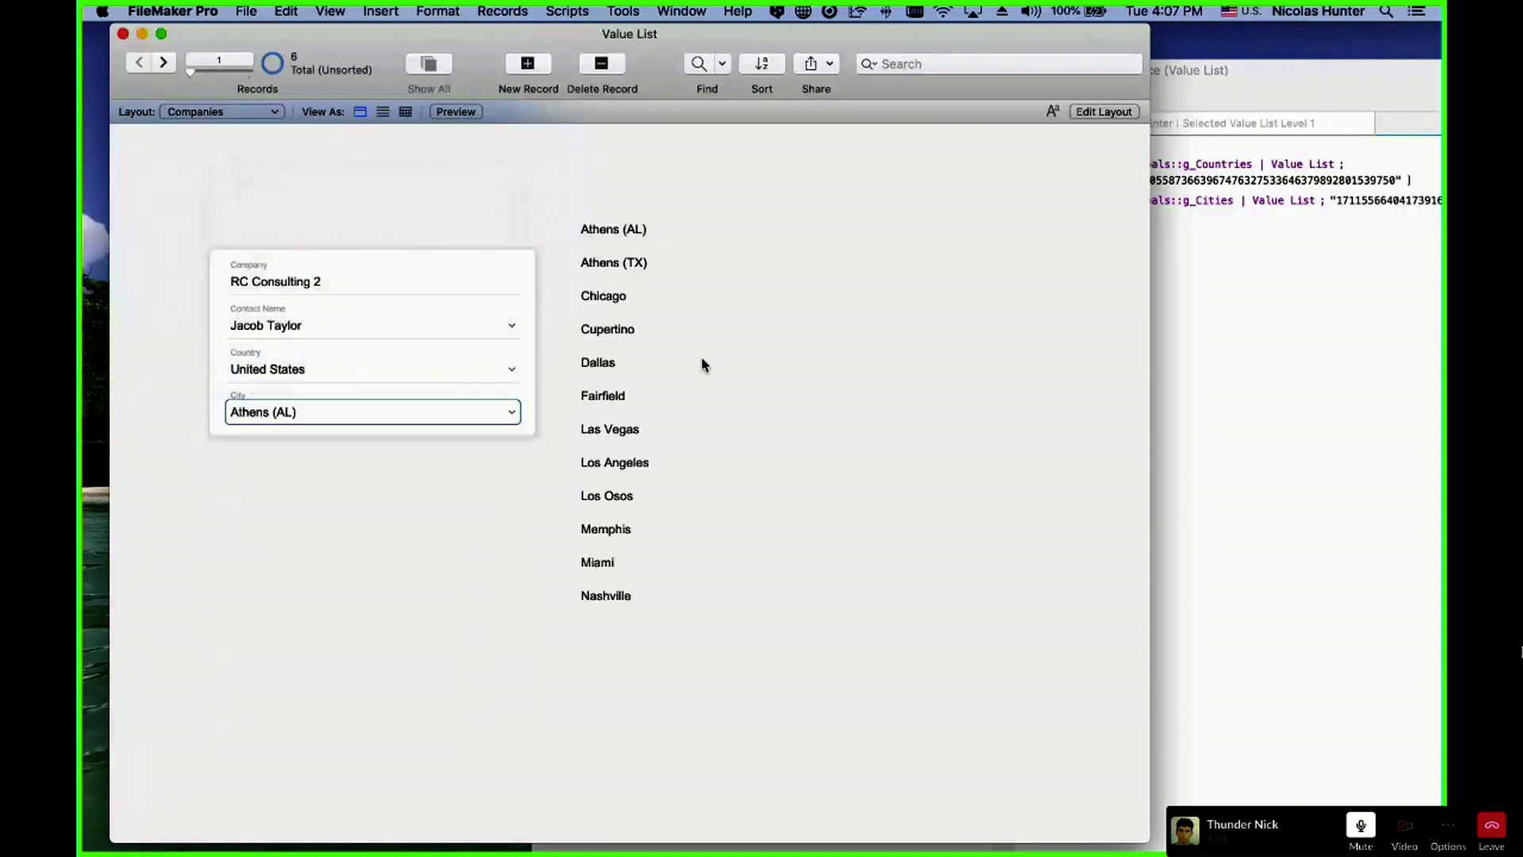
- Commit the record and set its country to Italy
{"action": "left_click", "coordinate": [790, 340]}
{"action": "left_click", "coordinate": [351, 367]}
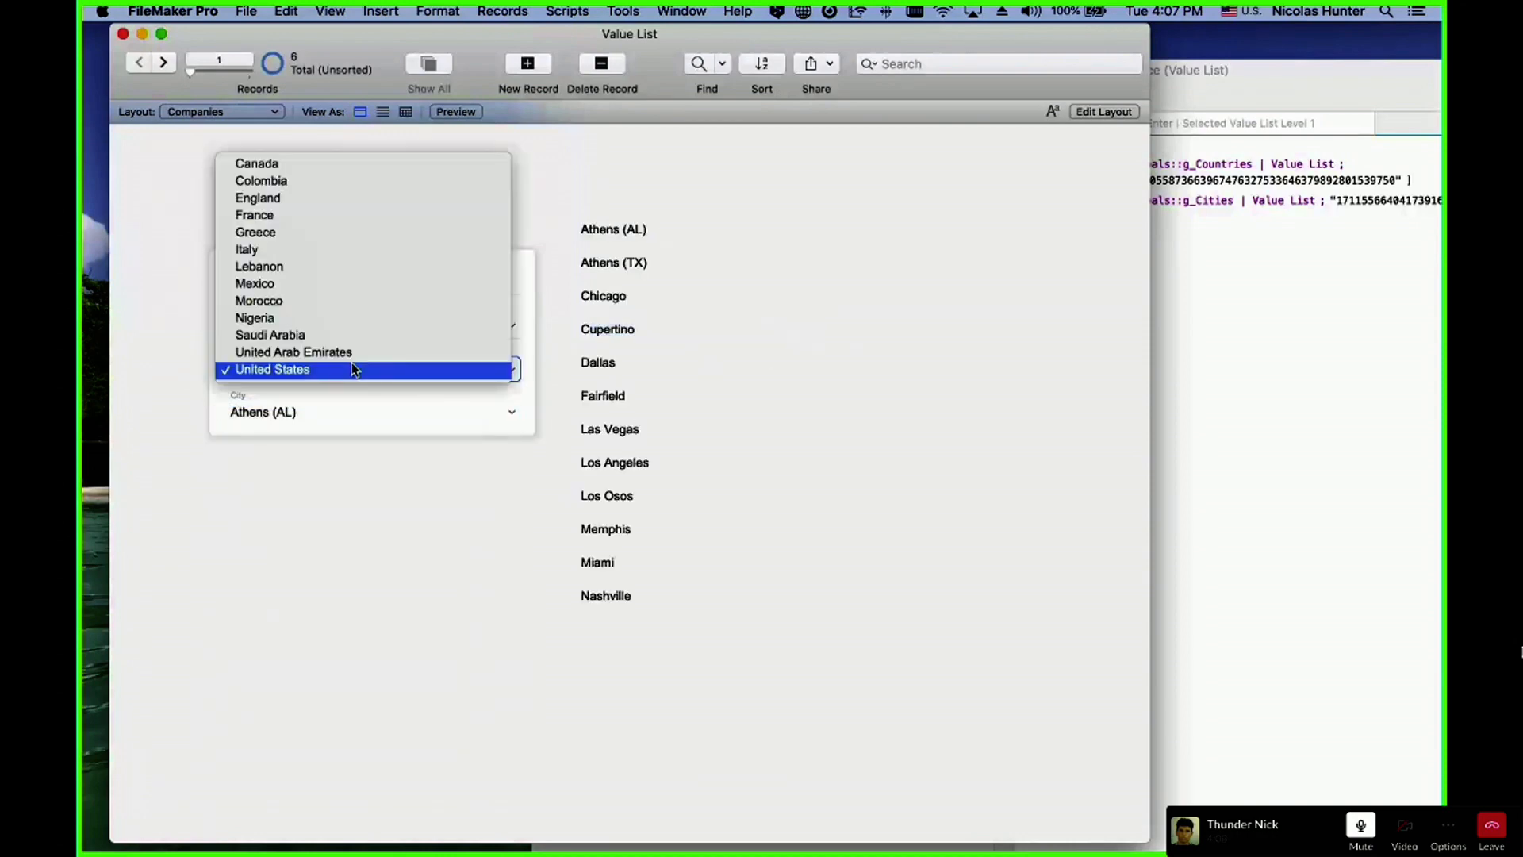
{"action": "left_click", "coordinate": [307, 251]}
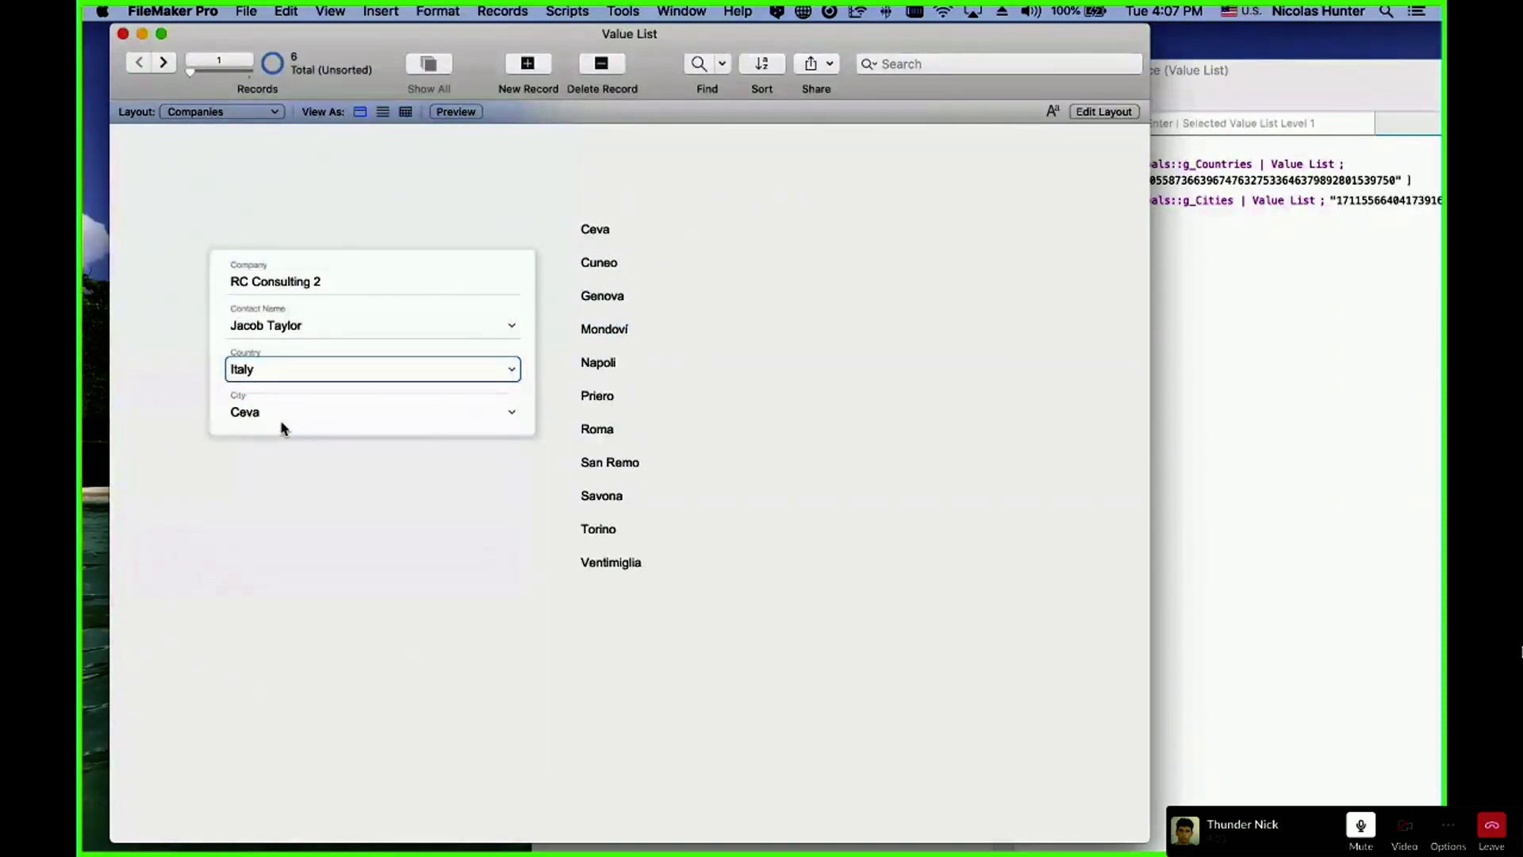
- Switch to the Value Lists layout and review the level 2 cities for United States and France
{"action": "left_click", "coordinate": [226, 112]}
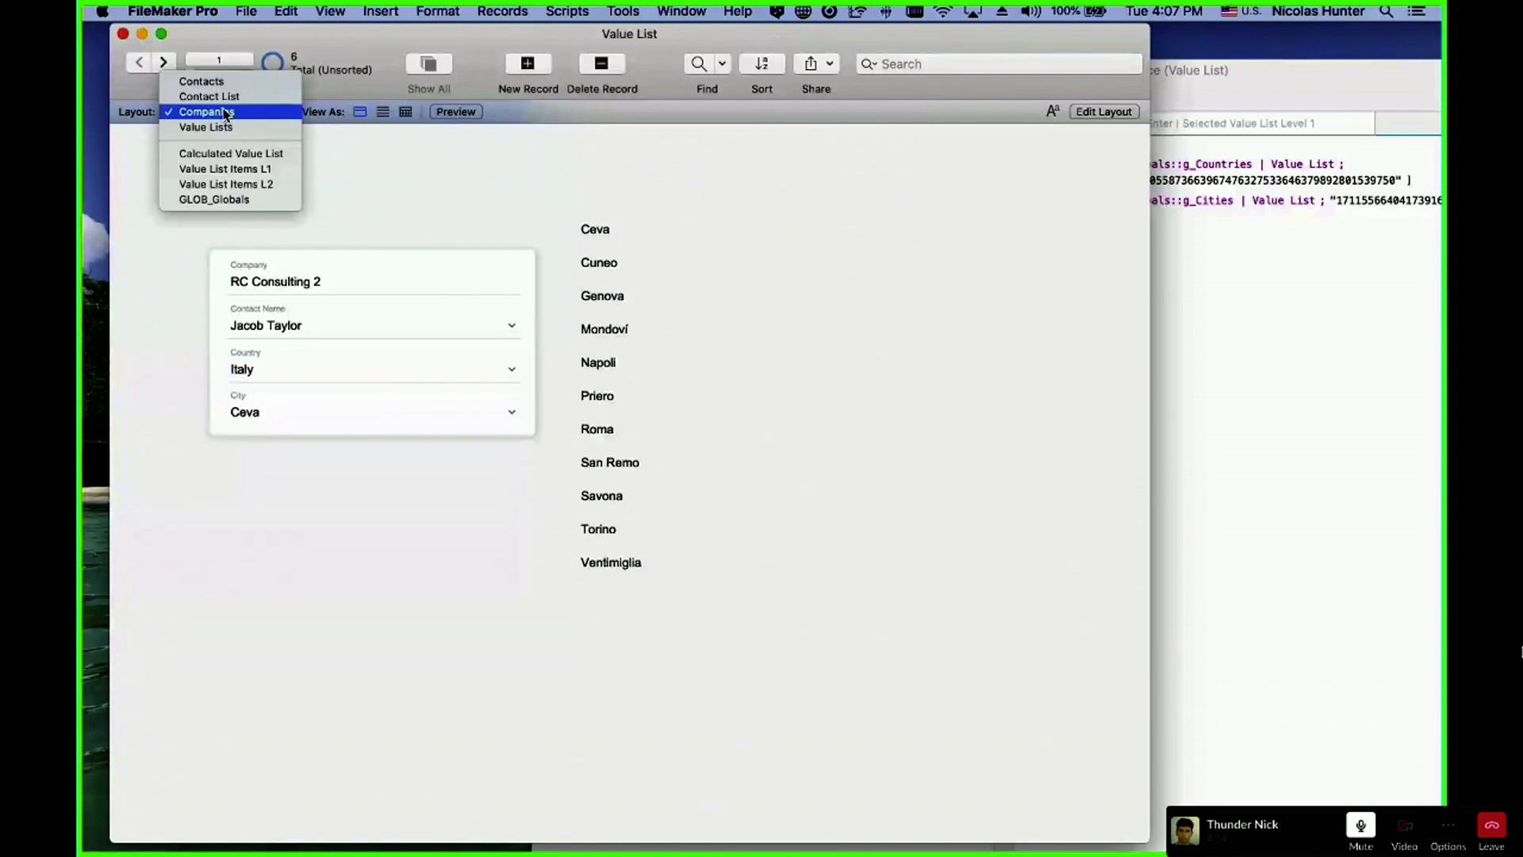
{"action": "left_click", "coordinate": [226, 128]}
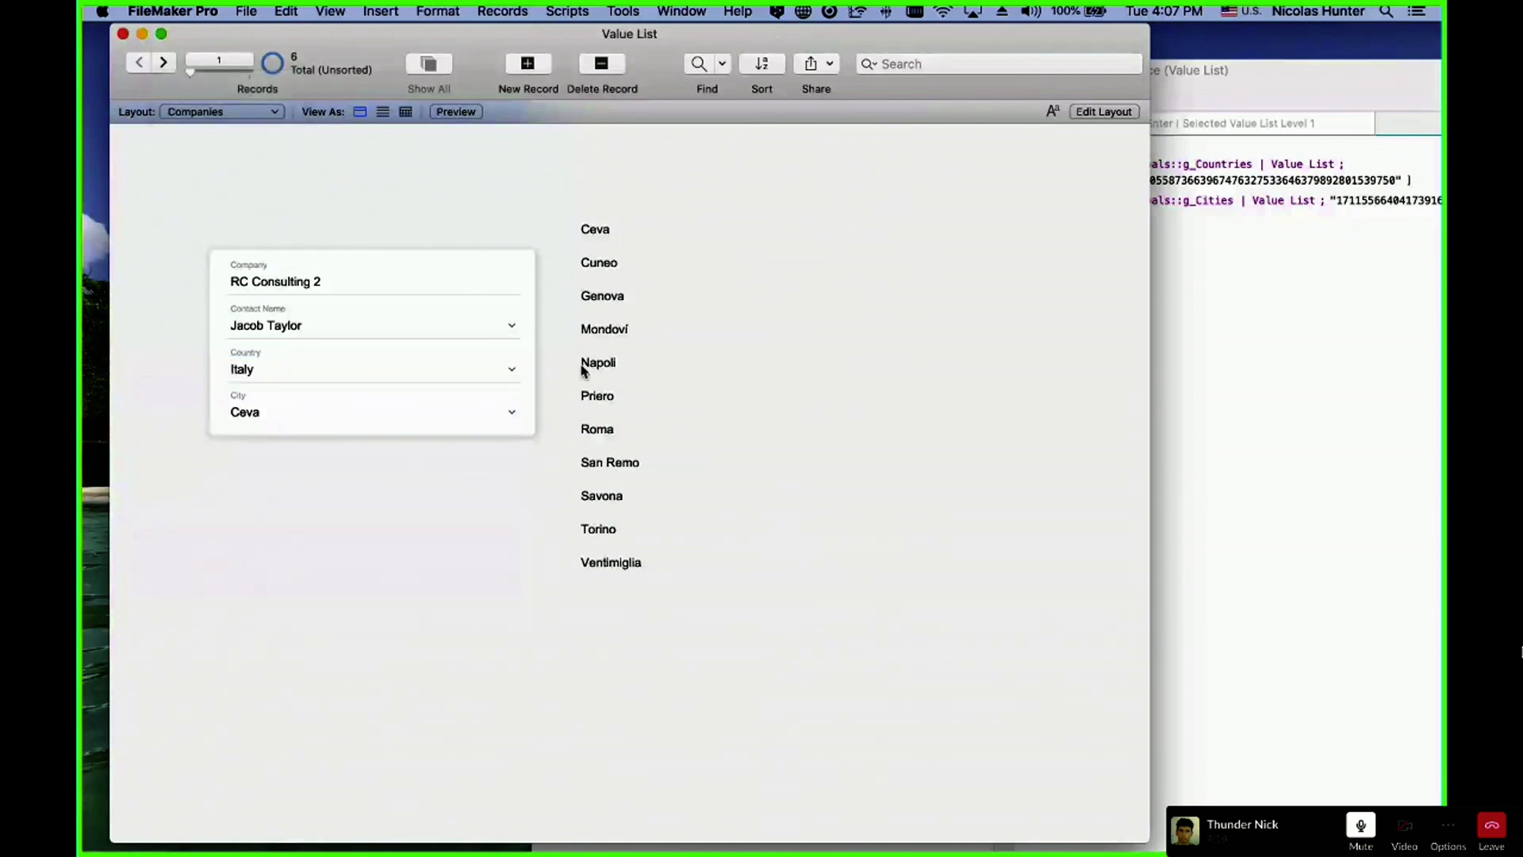
{"action": "left_click", "coordinate": [779, 406]}
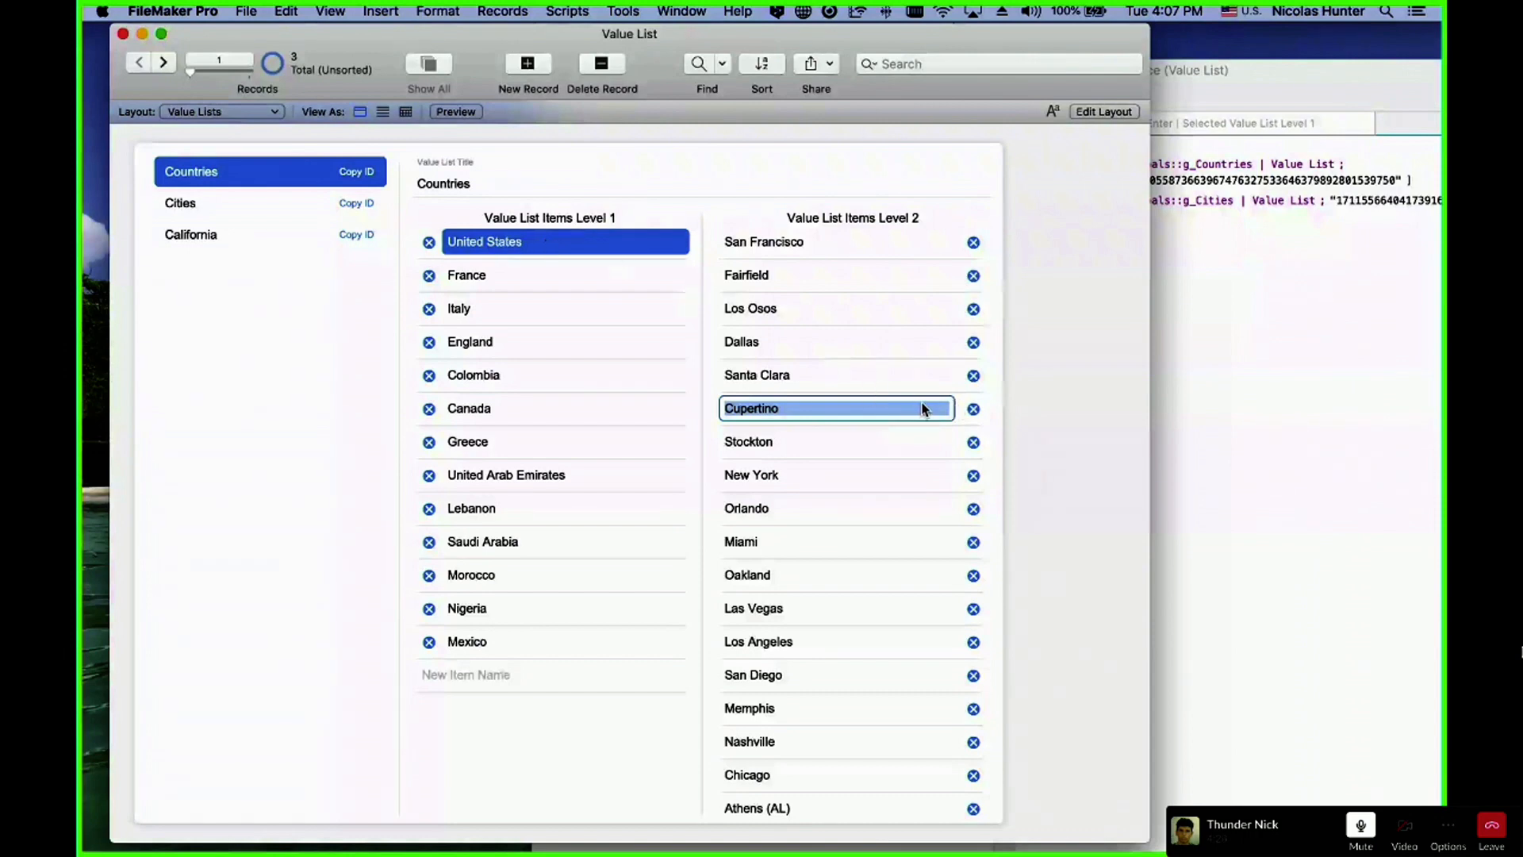
{"action": "left_click", "coordinate": [568, 275]}
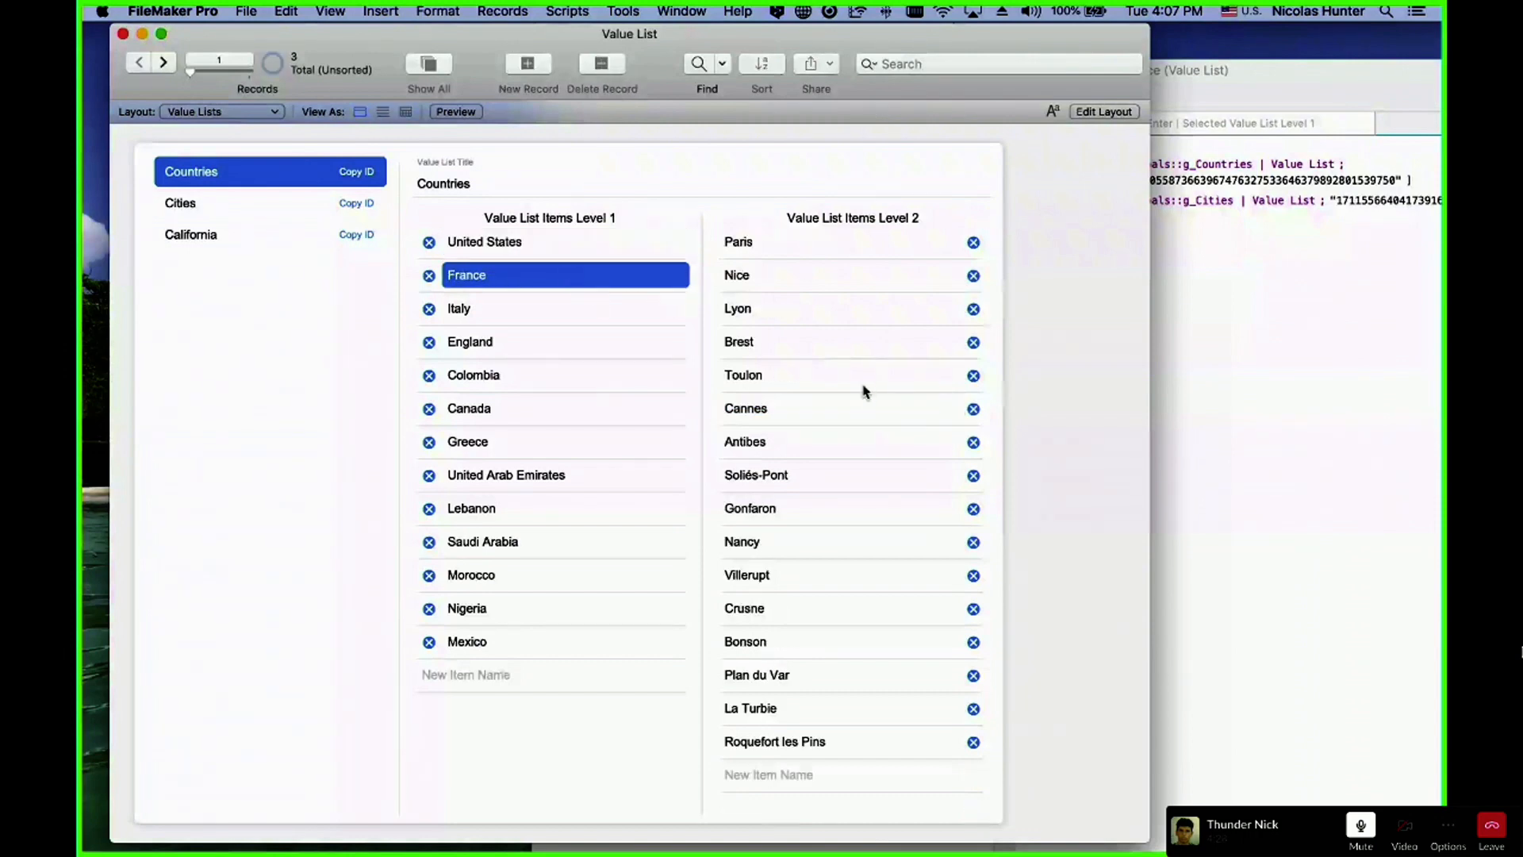
{"action": "left_click", "coordinate": [944, 274]}
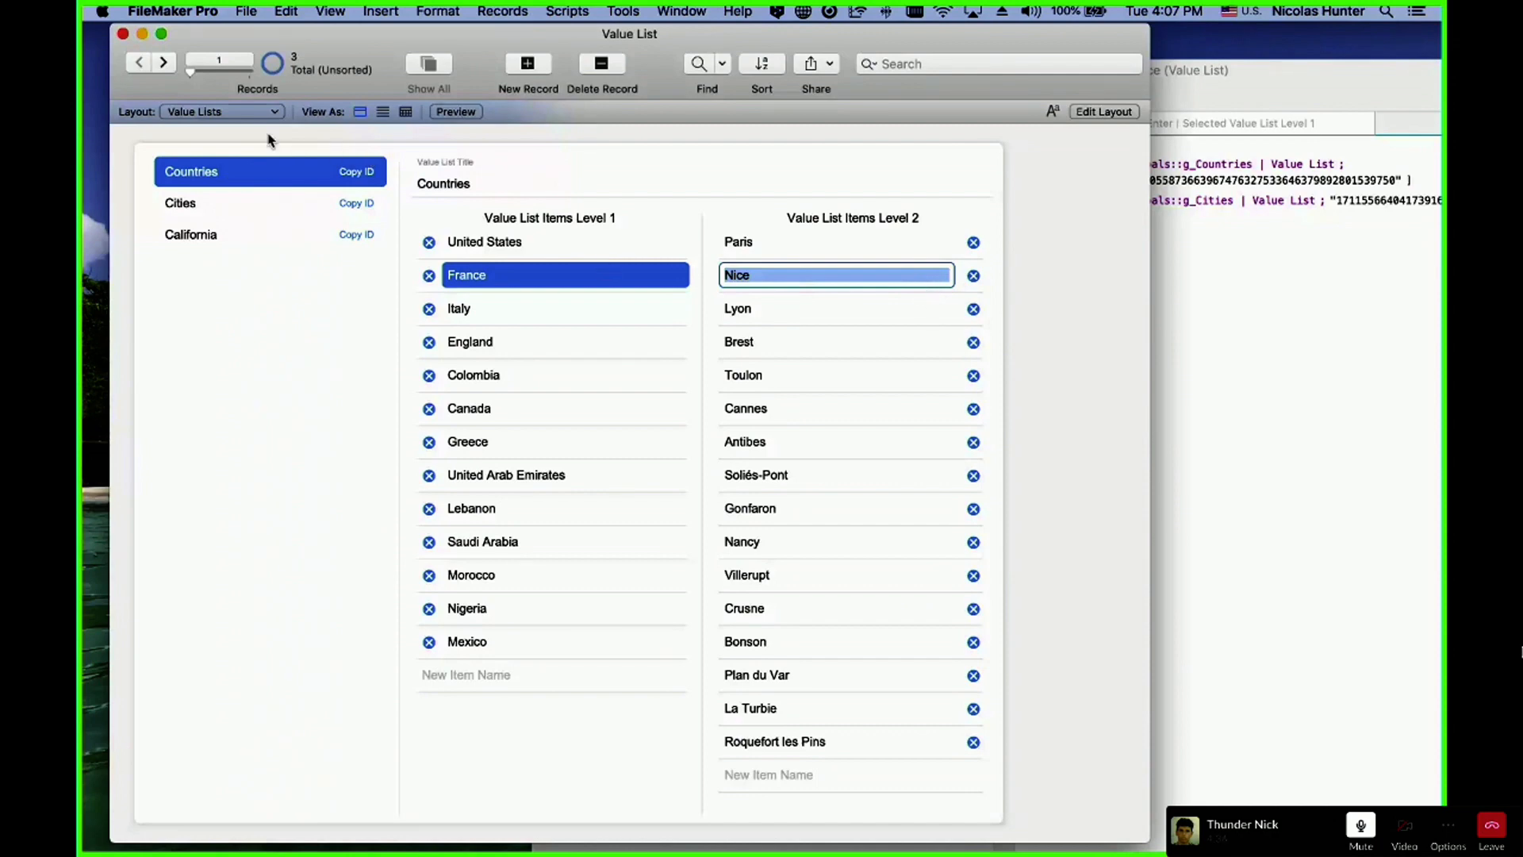
- Examine the relationship between Companies and Cities Related Value List, including its matching fields and sort setting
{"action": "left_click", "coordinate": [239, 112]}
{"action": "key", "text": "Escape"}
{"action": "key", "text": "super+shift+d"}
{"action": "double_click", "coordinate": [395, 482]}
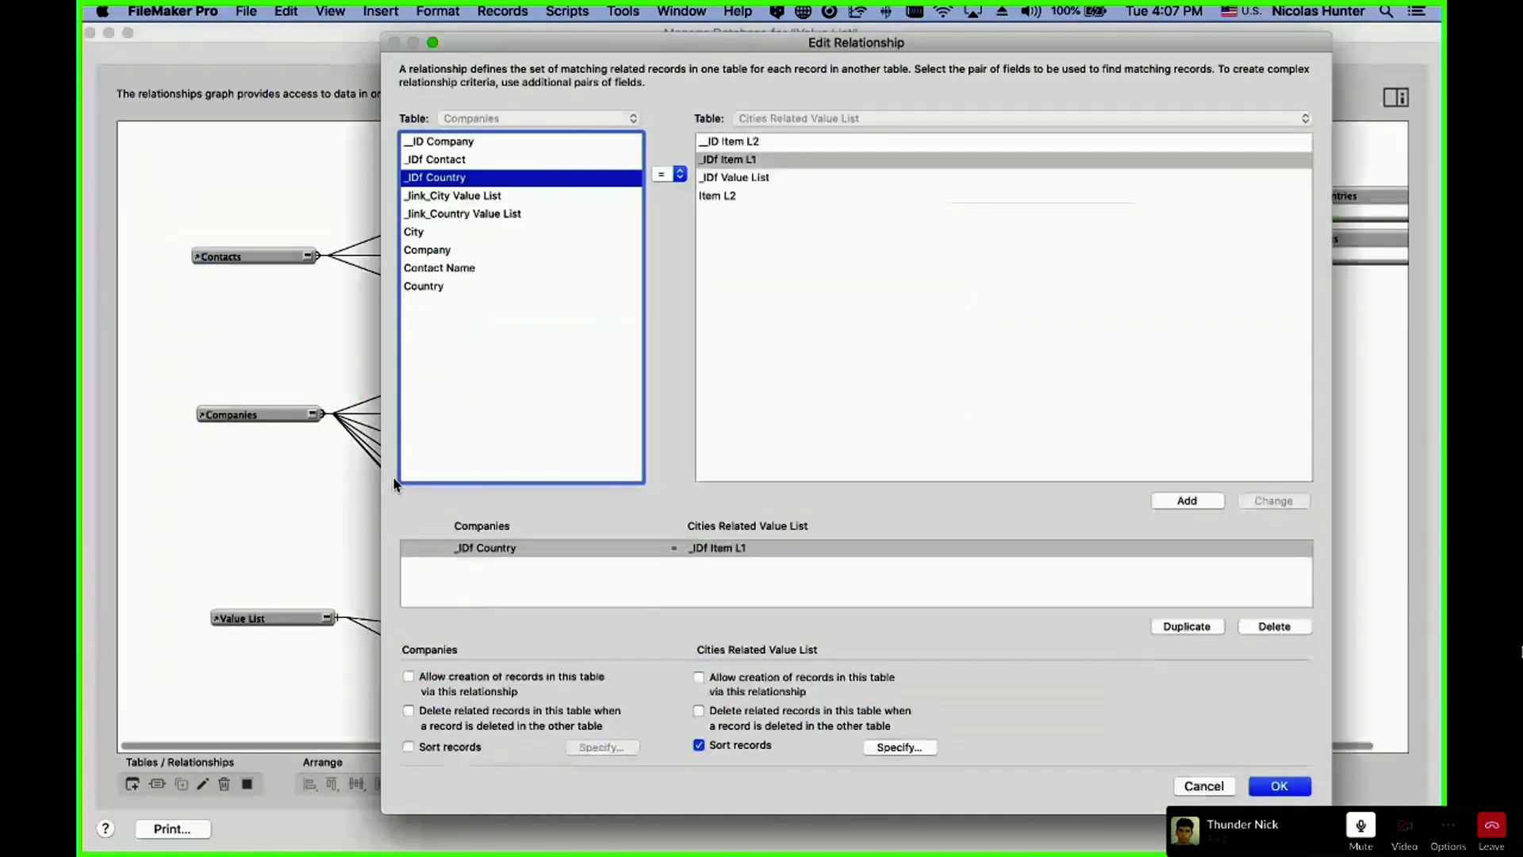
{"action": "key", "text": "Escape"}
- Review the auto-enter calculation of the City field in the Companies table, leaving the database definition as it is
{"action": "left_click", "coordinate": [766, 72]}
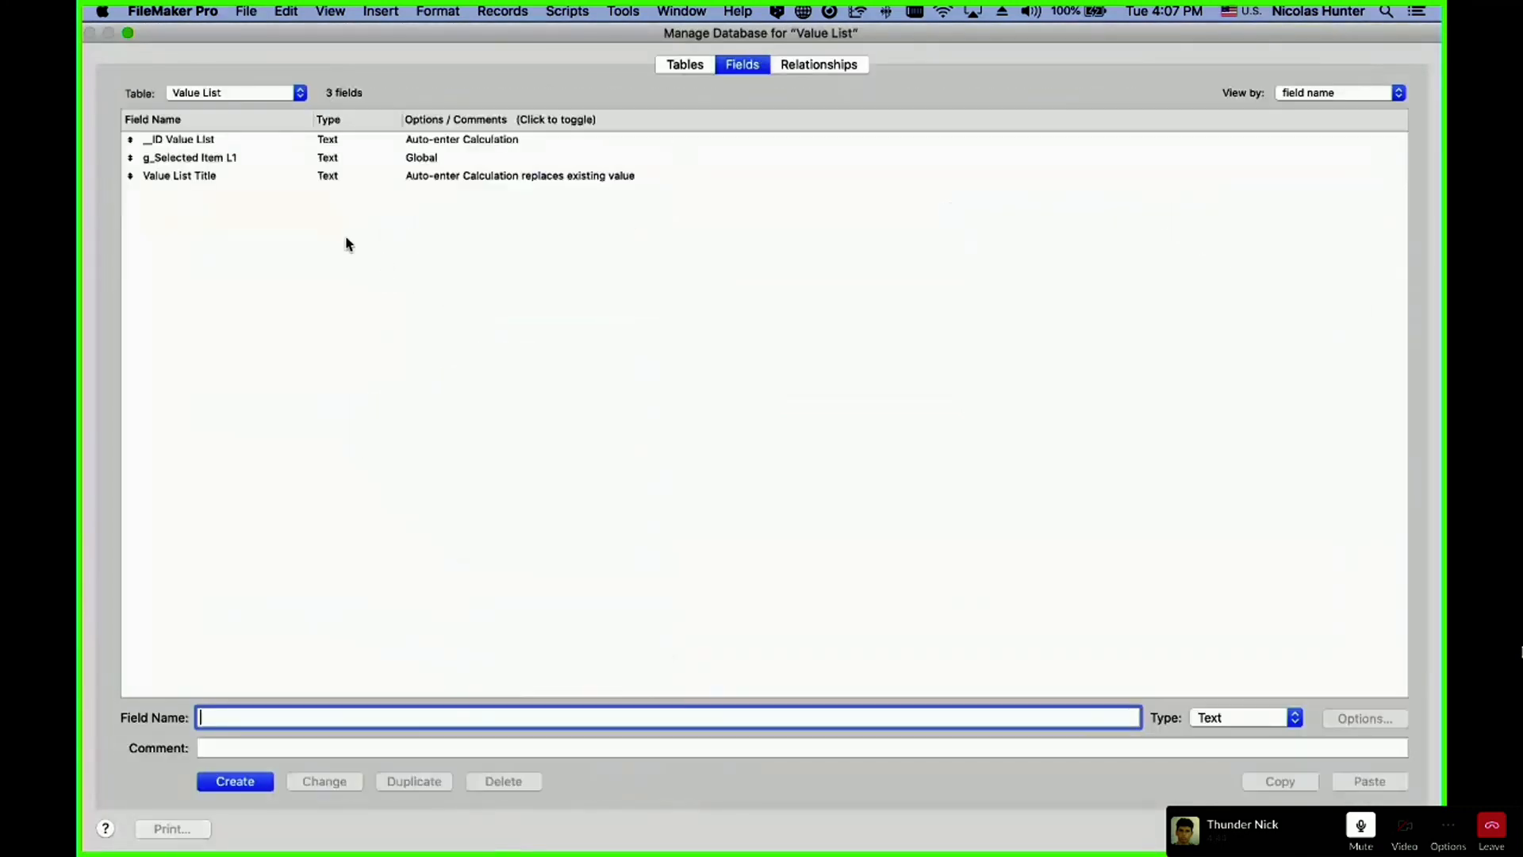
{"action": "double_click", "coordinate": [272, 176]}
{"action": "key", "text": "Escape"}
{"action": "left_click", "coordinate": [237, 94]}
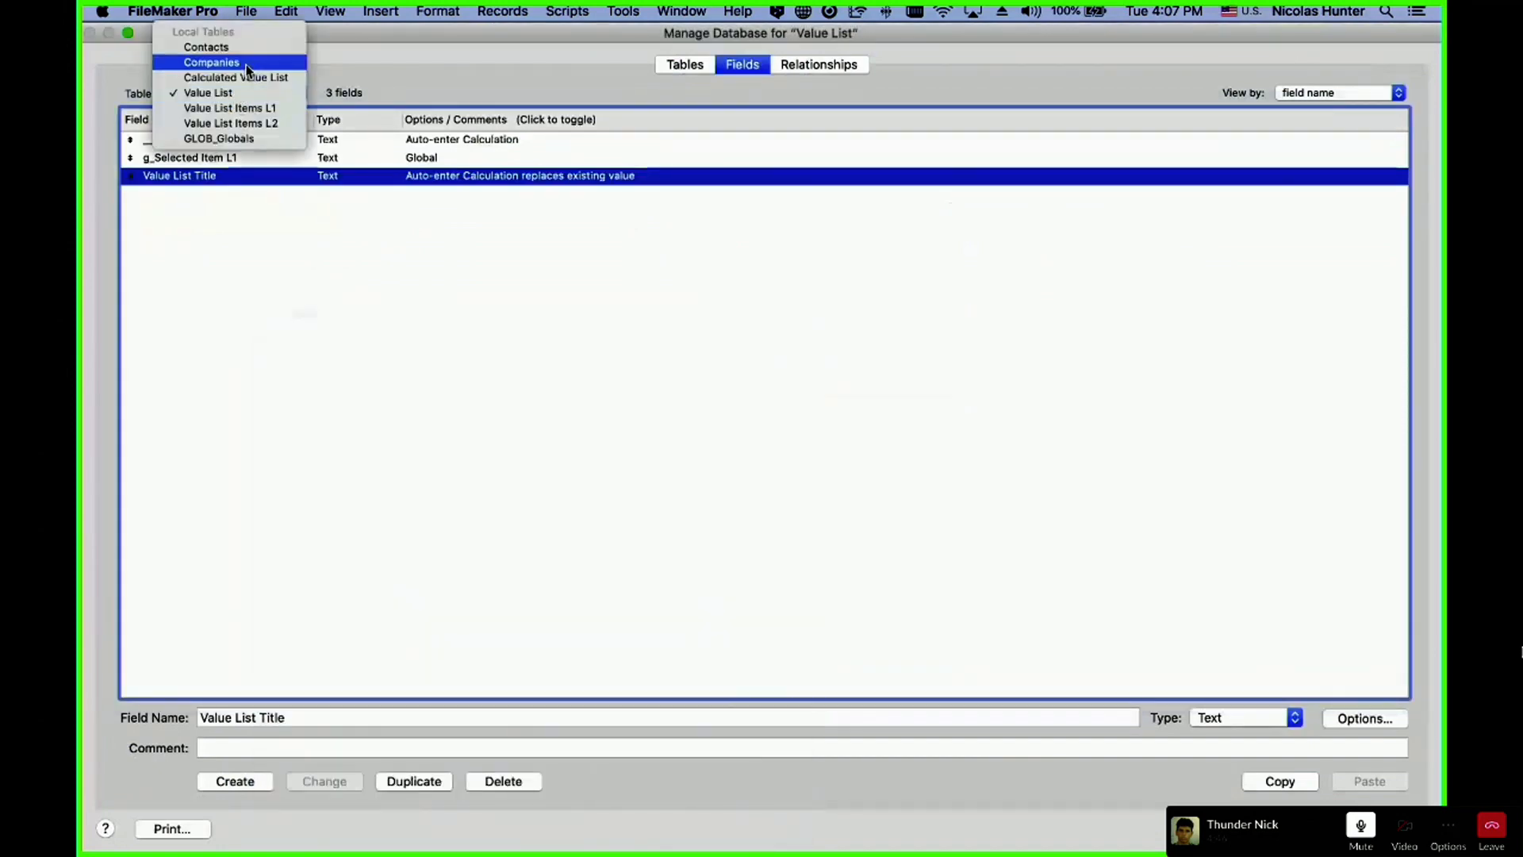
{"action": "left_click", "coordinate": [255, 64]}
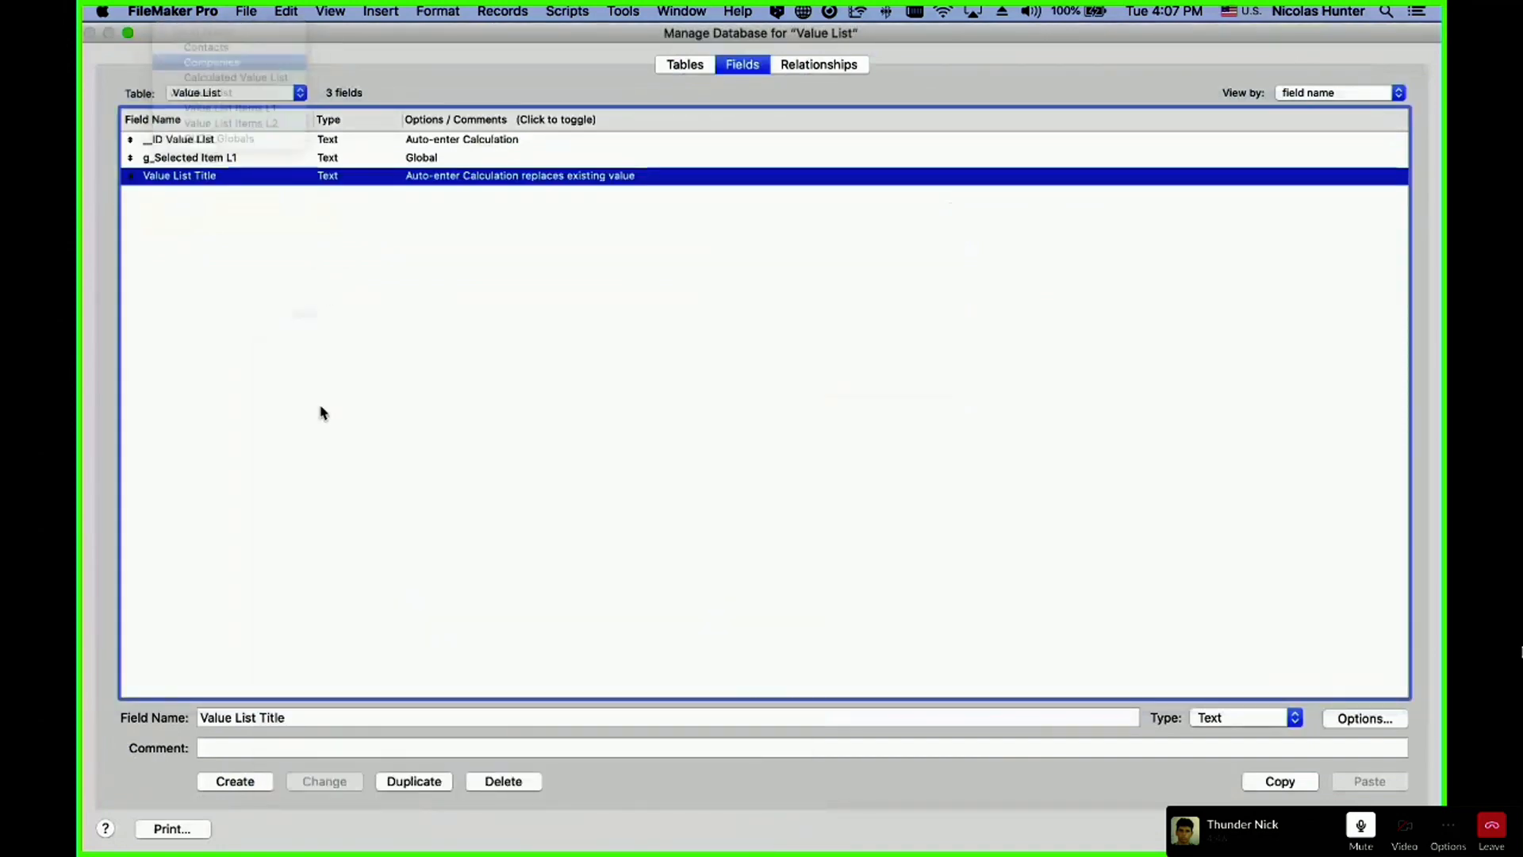
{"action": "double_click", "coordinate": [241, 230]}
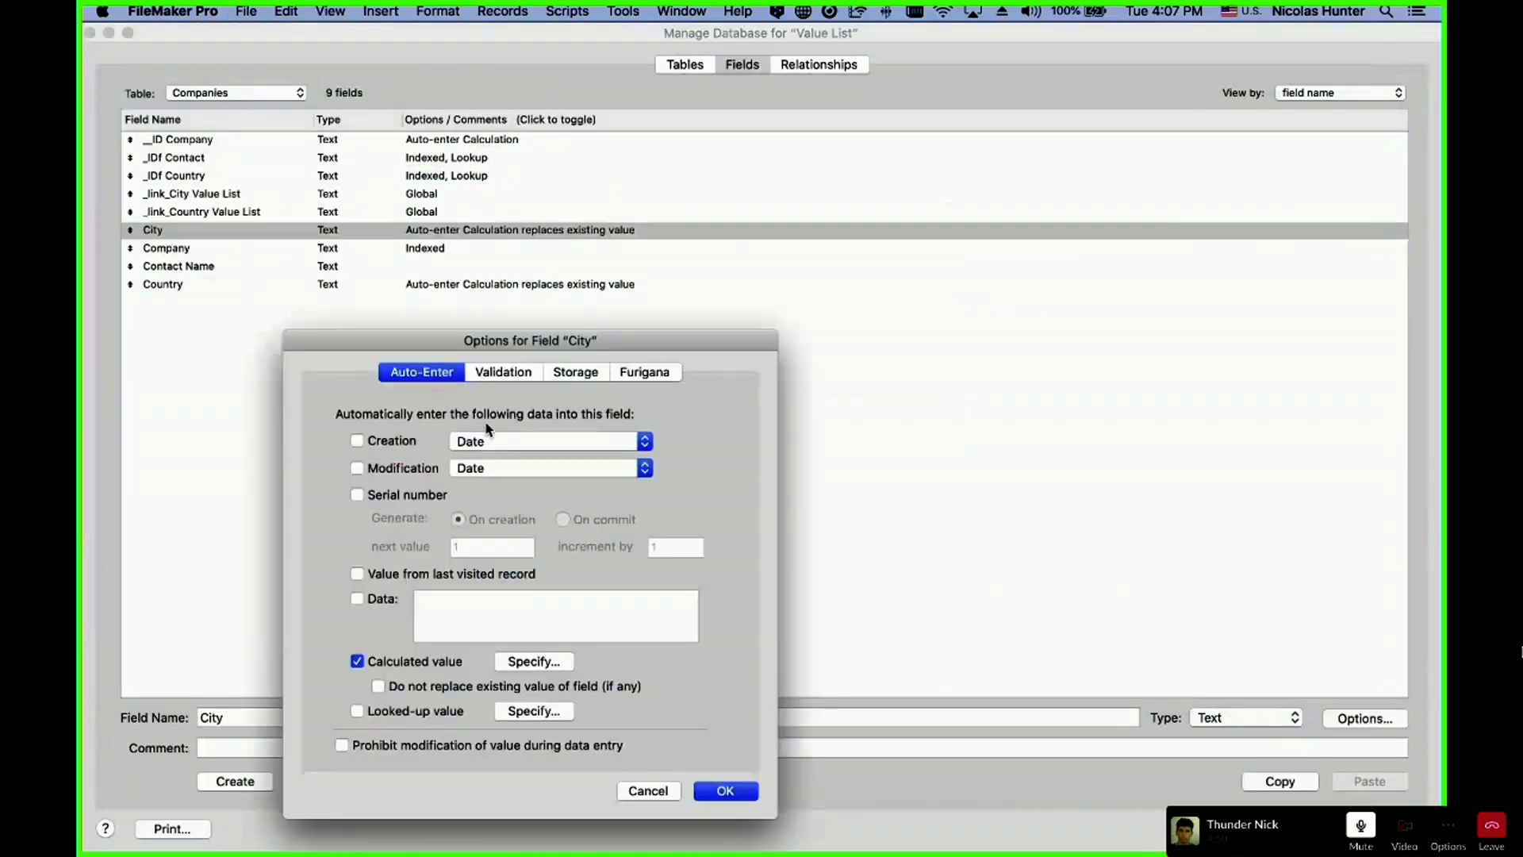
{"action": "left_click", "coordinate": [533, 661]}
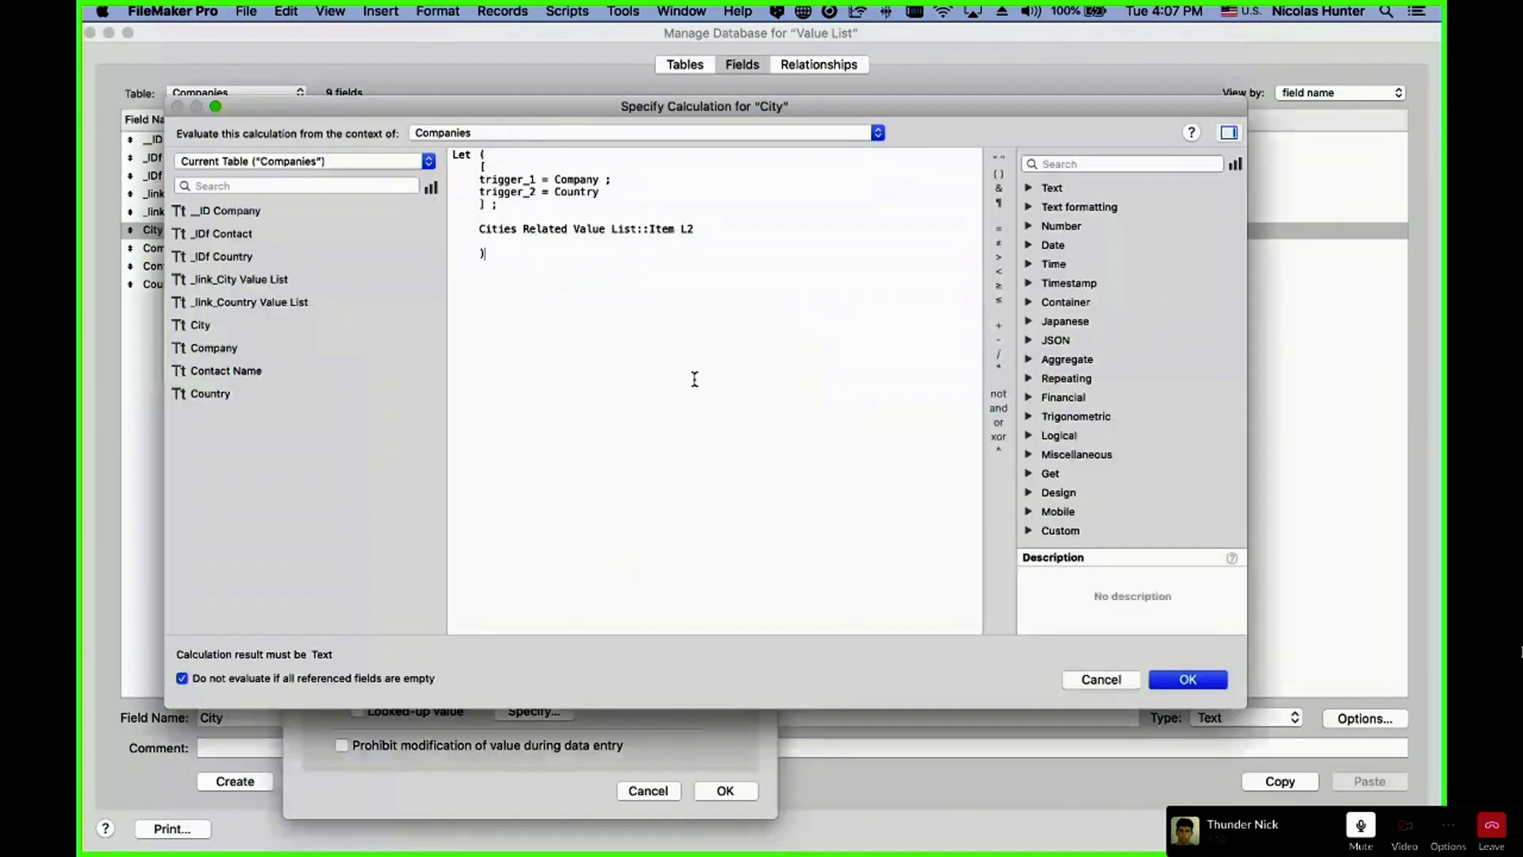
{"action": "left_click_drag", "start_coordinate": [693, 378], "coordinate": [454, 173]}
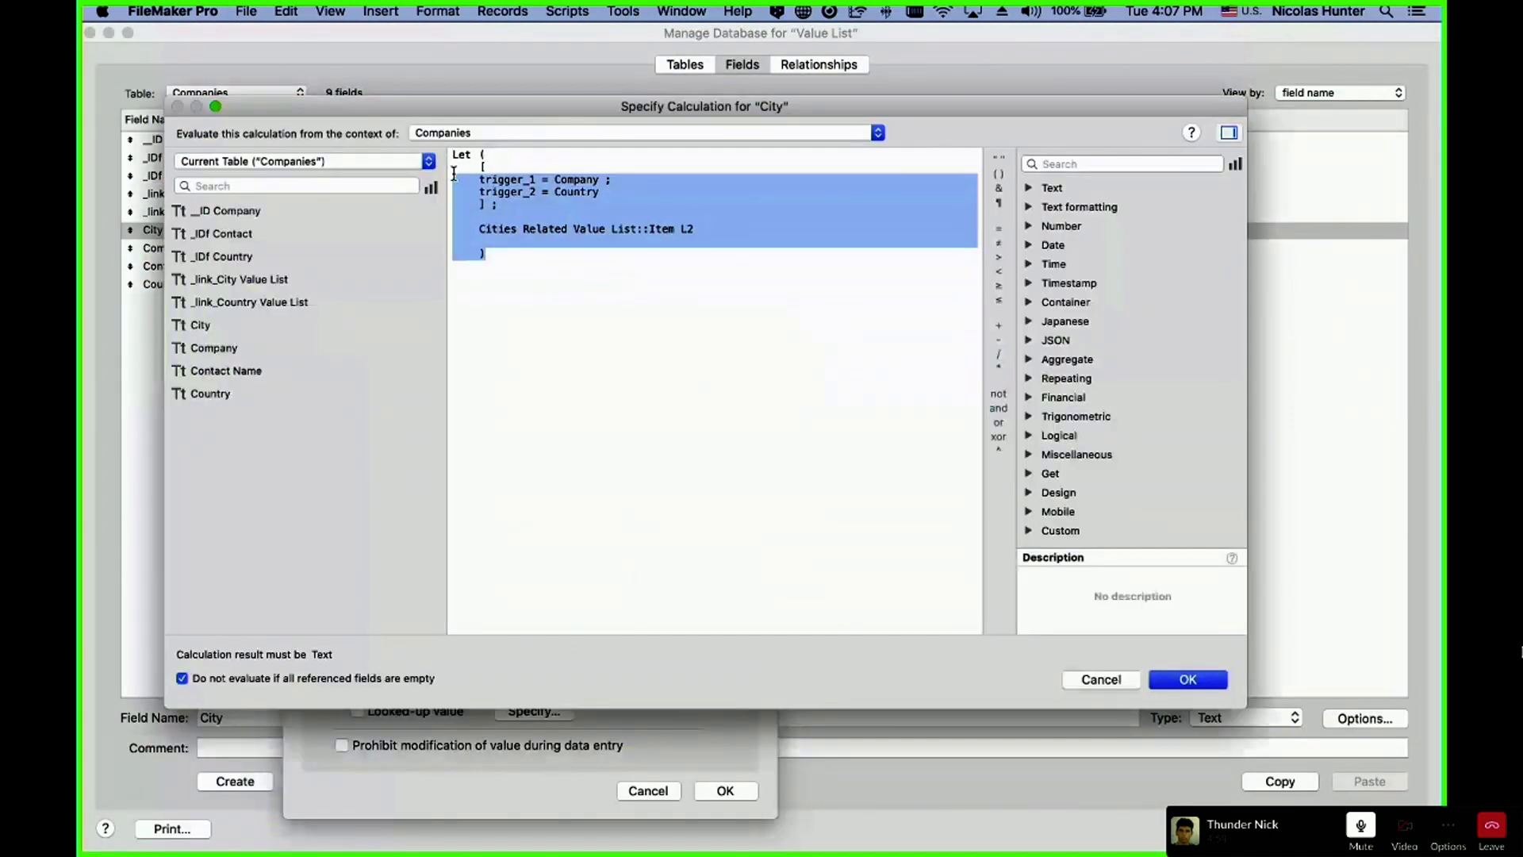
{"action": "left_click", "coordinate": [589, 314]}
{"action": "key", "text": "Escape"}
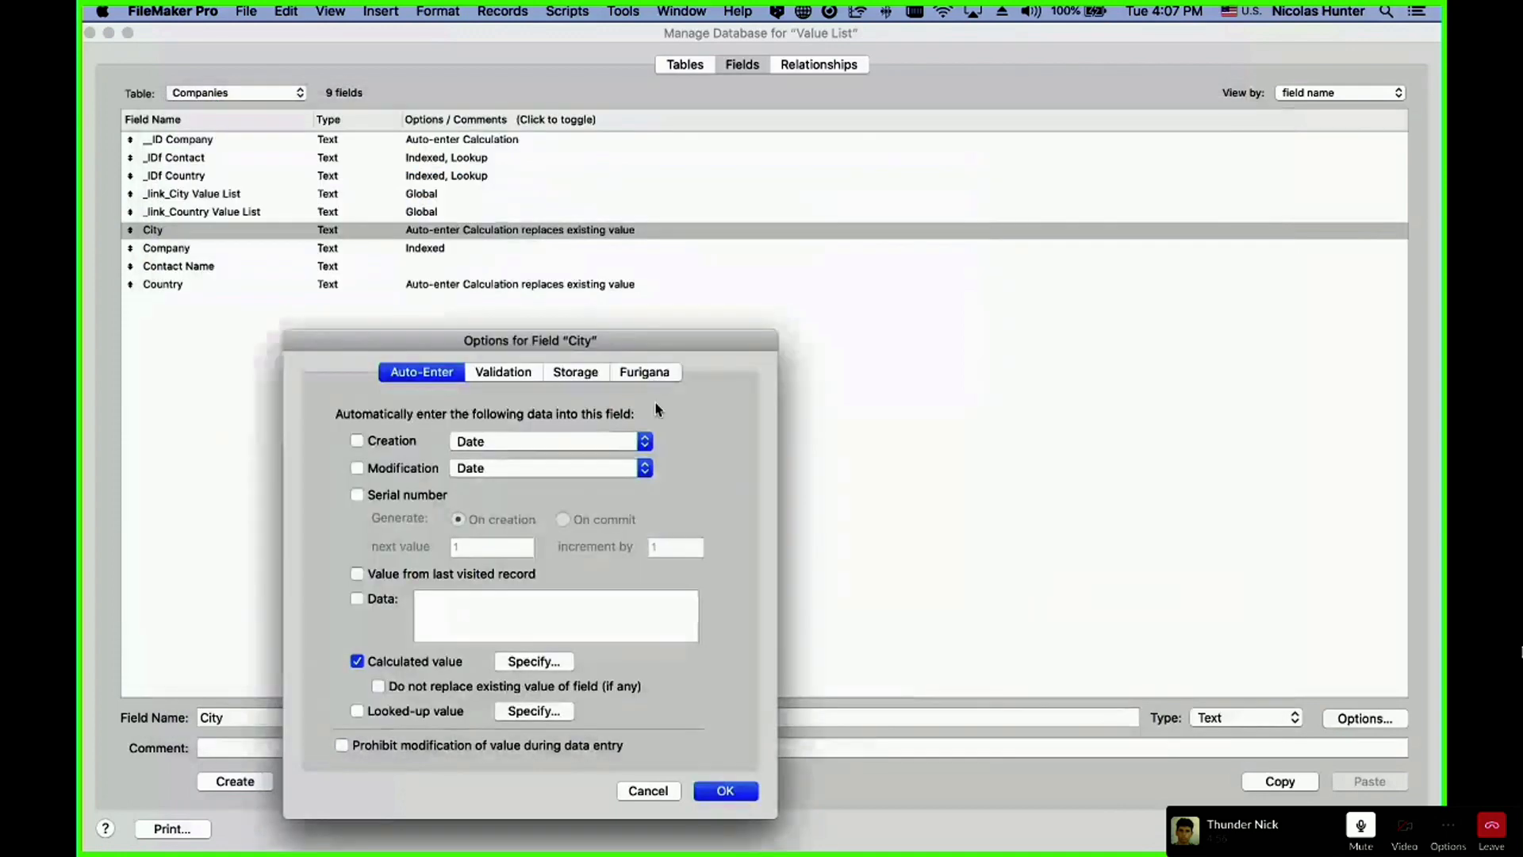
{"action": "key", "text": "Escape"}
{"action": "key", "text": "Escape"}
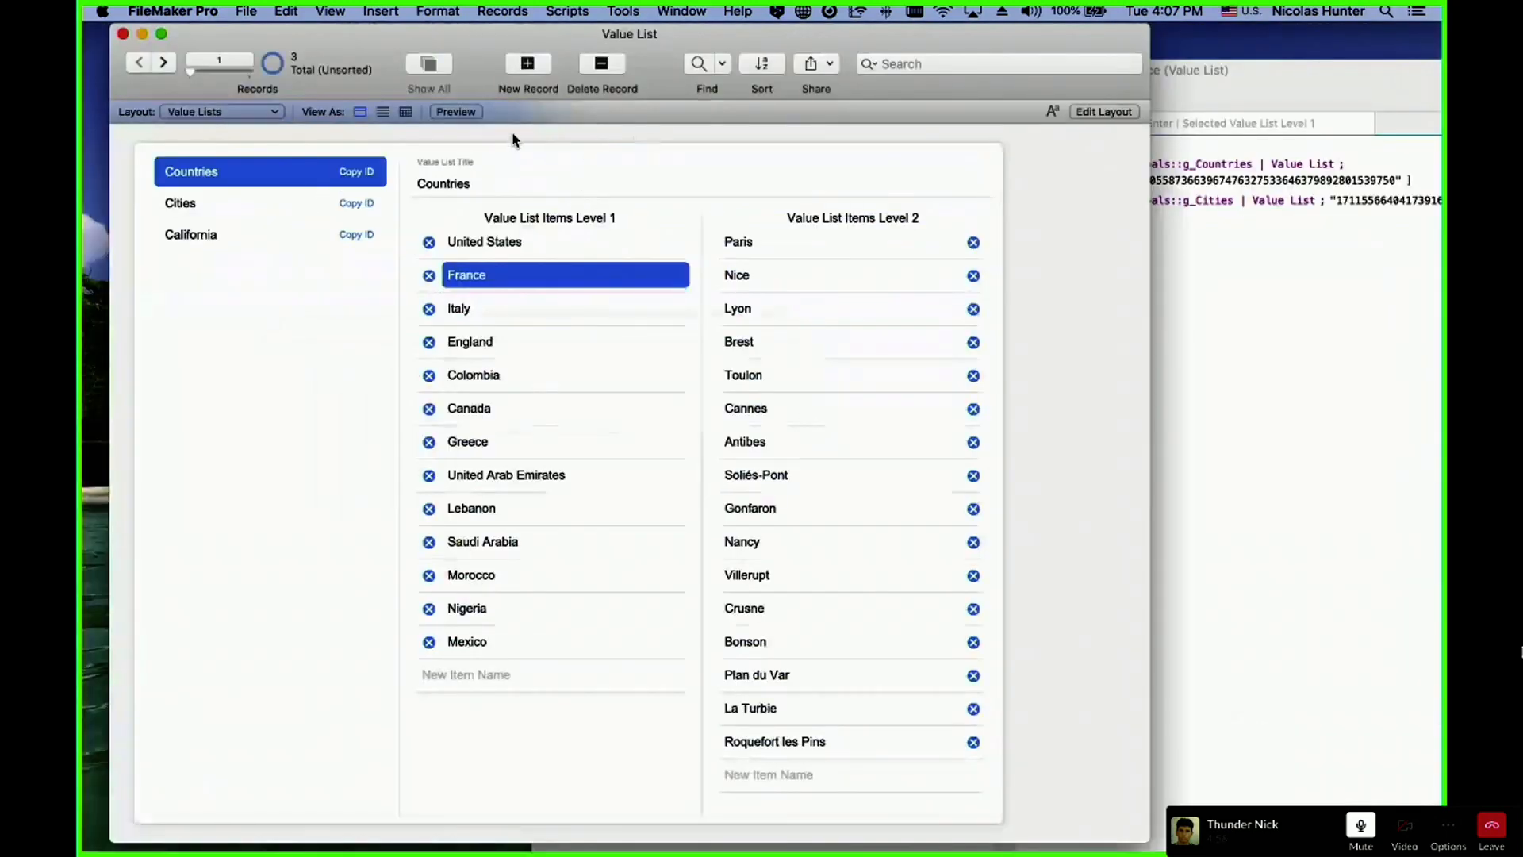
- Open the Companies layout for editing and narrow the Cities Related Value List portal to just past its Item L2 field
{"action": "left_click", "coordinate": [232, 111]}
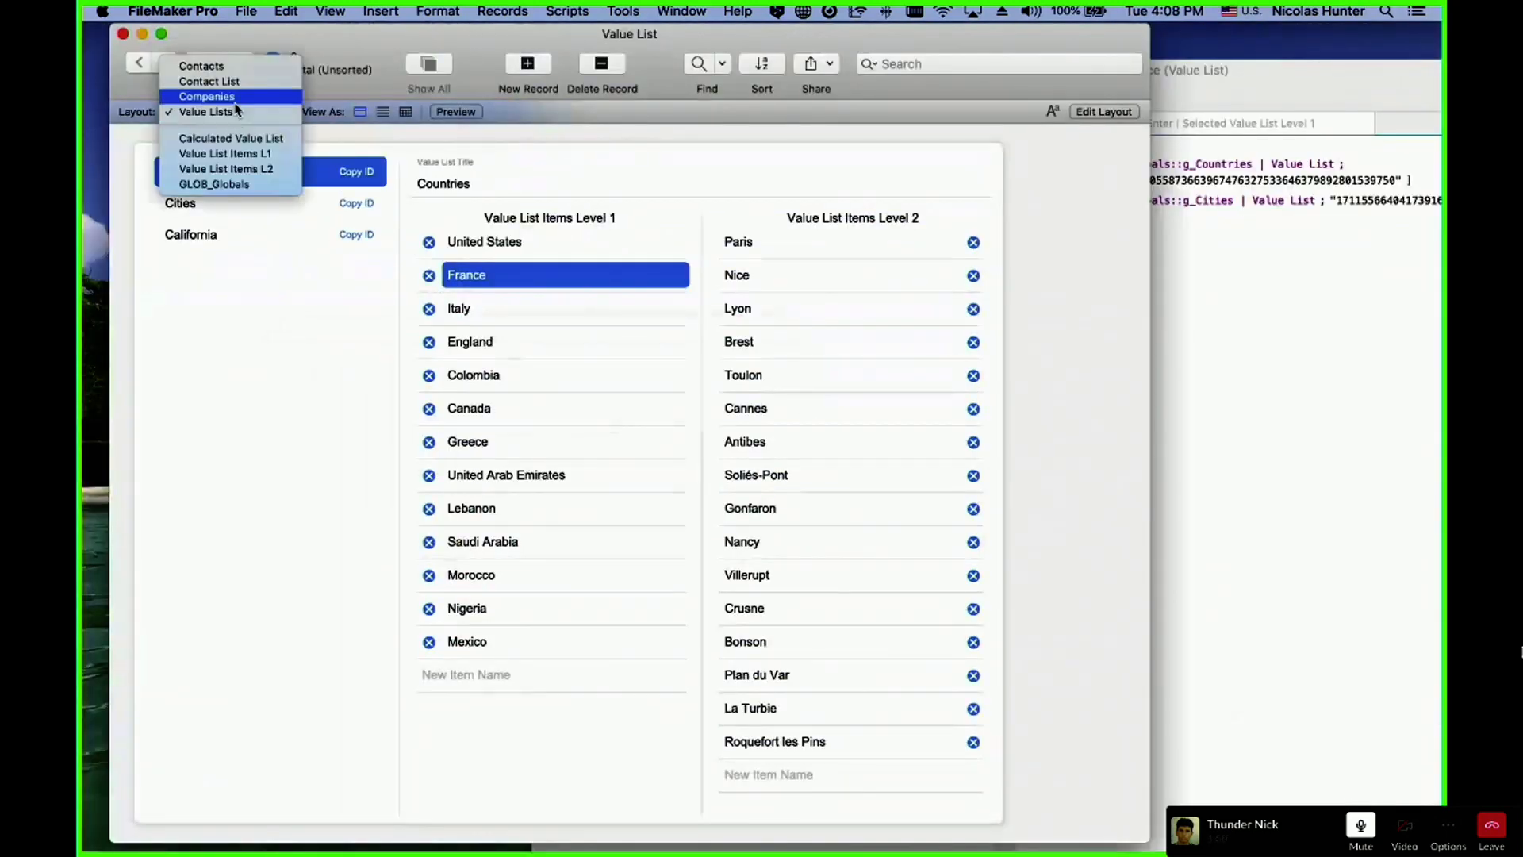
{"action": "left_click", "coordinate": [206, 96]}
{"action": "key", "text": "super+l"}
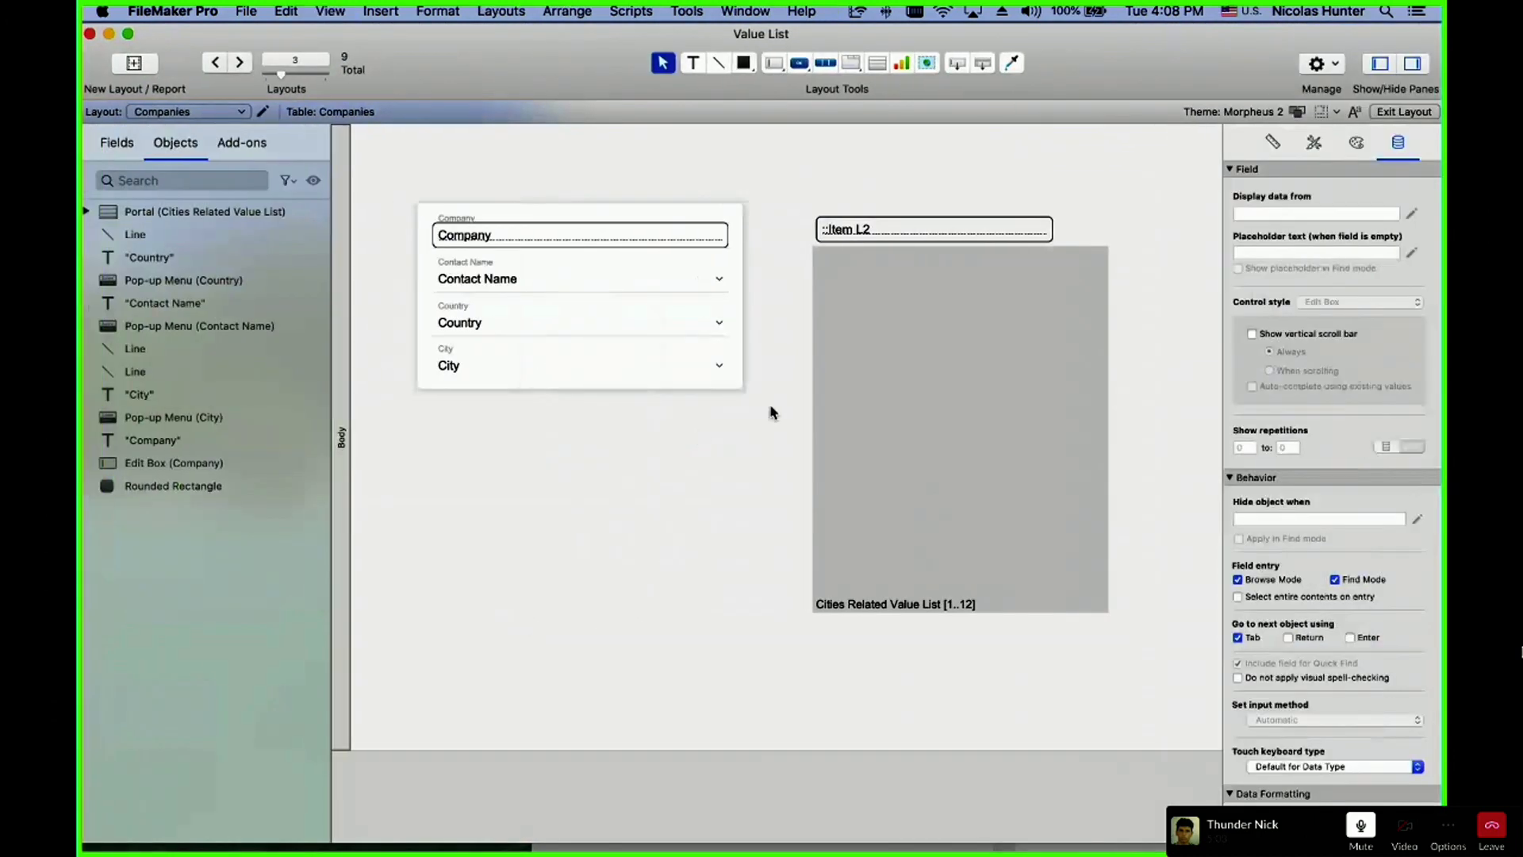
{"action": "left_click", "coordinate": [1072, 308]}
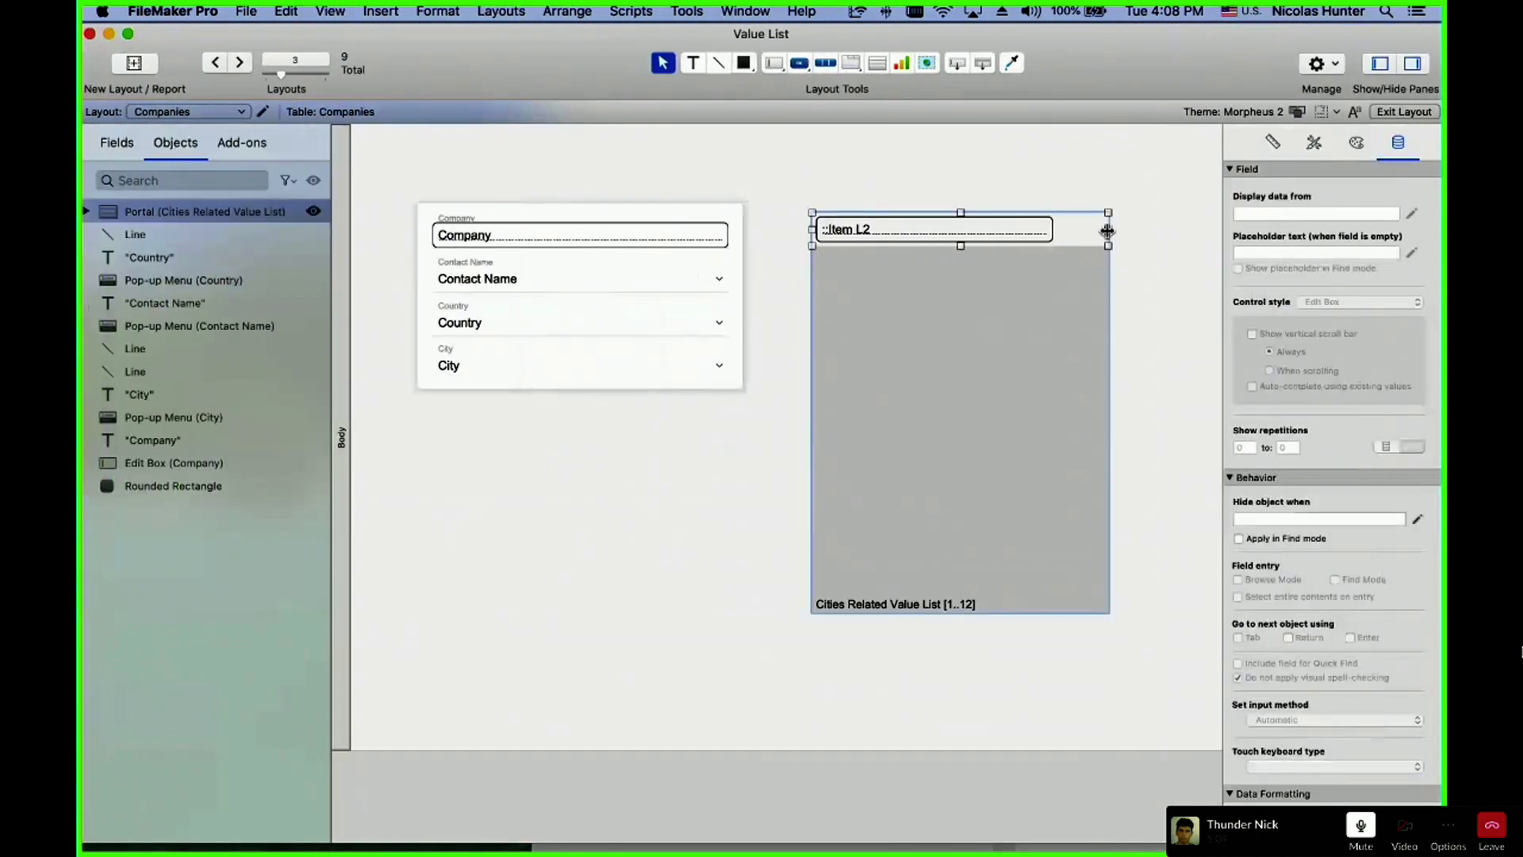
{"action": "left_click_drag", "start_coordinate": [1108, 229], "coordinate": [1060, 231]}
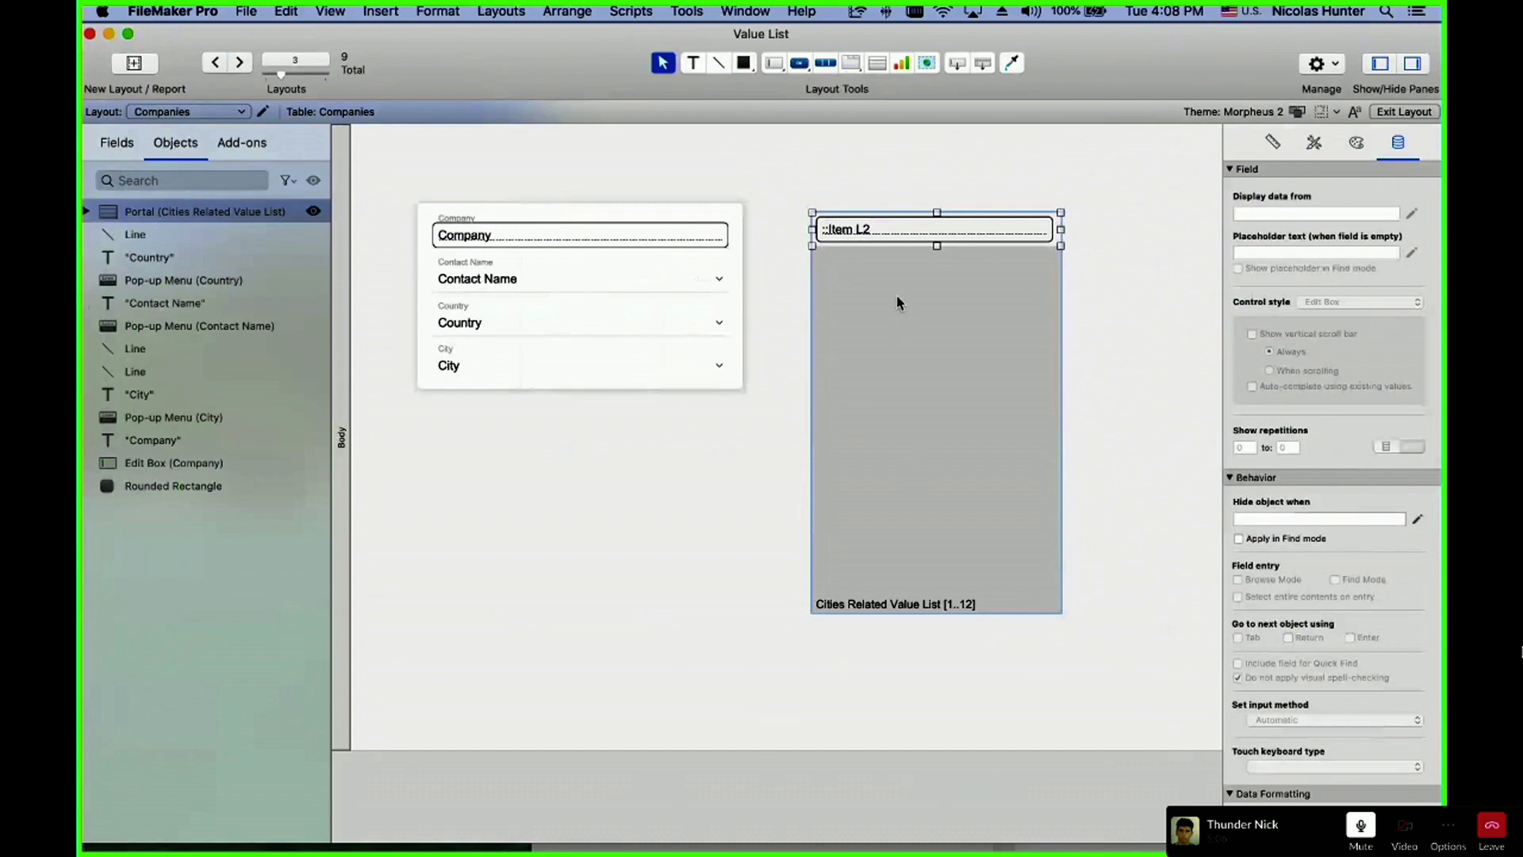
- Shorten the cities portal's row height and nudge the portal slightly down and to the left
{"action": "left_click_drag", "start_coordinate": [936, 244], "coordinate": [934, 231]}
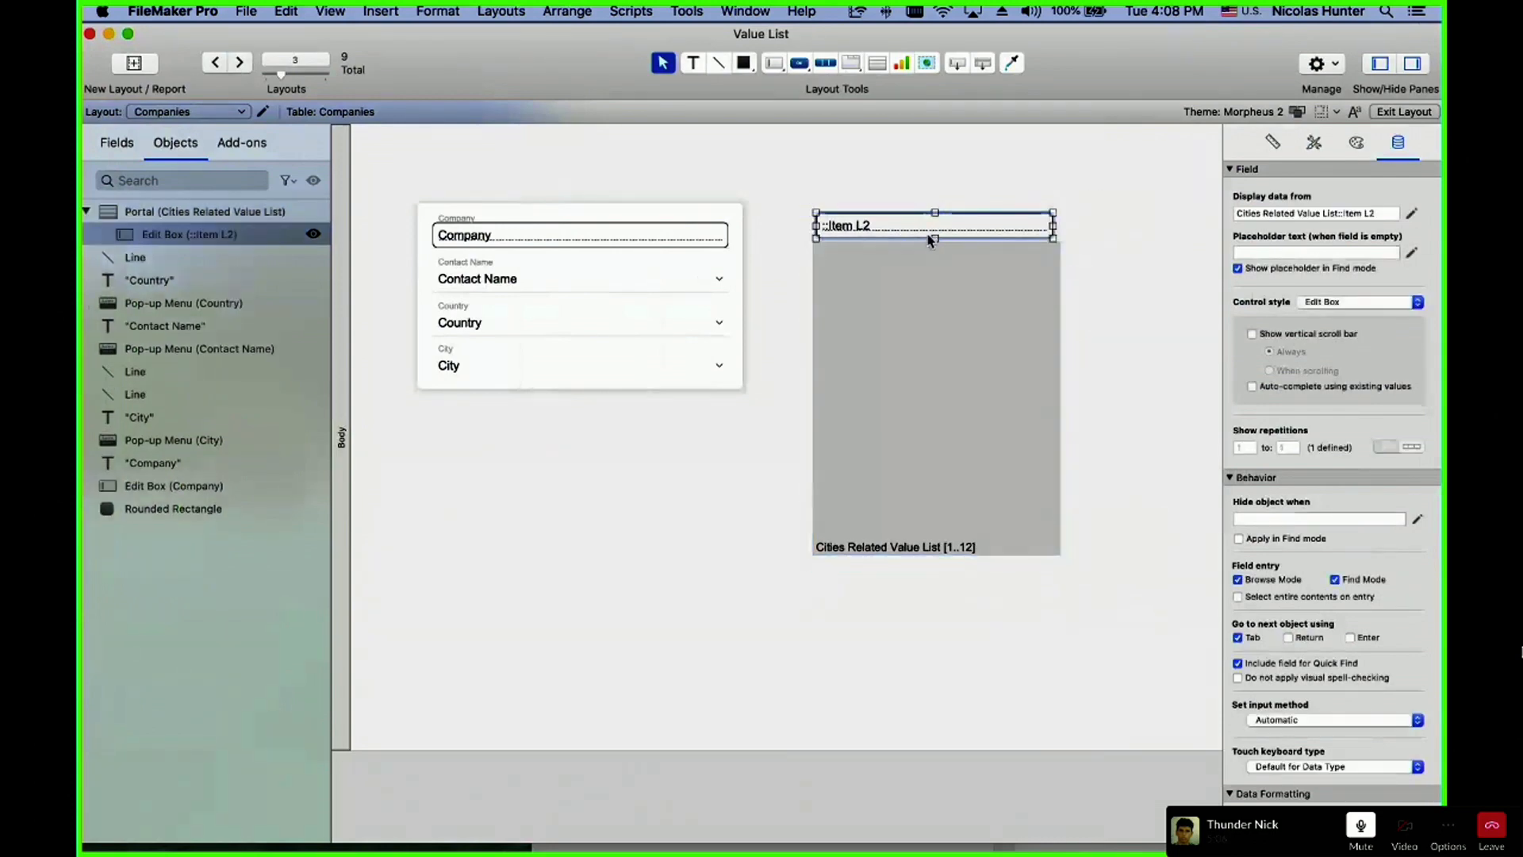
{"action": "left_click", "coordinate": [944, 460]}
{"action": "left_click_drag", "start_coordinate": [962, 422], "coordinate": [954, 432]}
{"action": "left_click", "coordinate": [875, 195]}
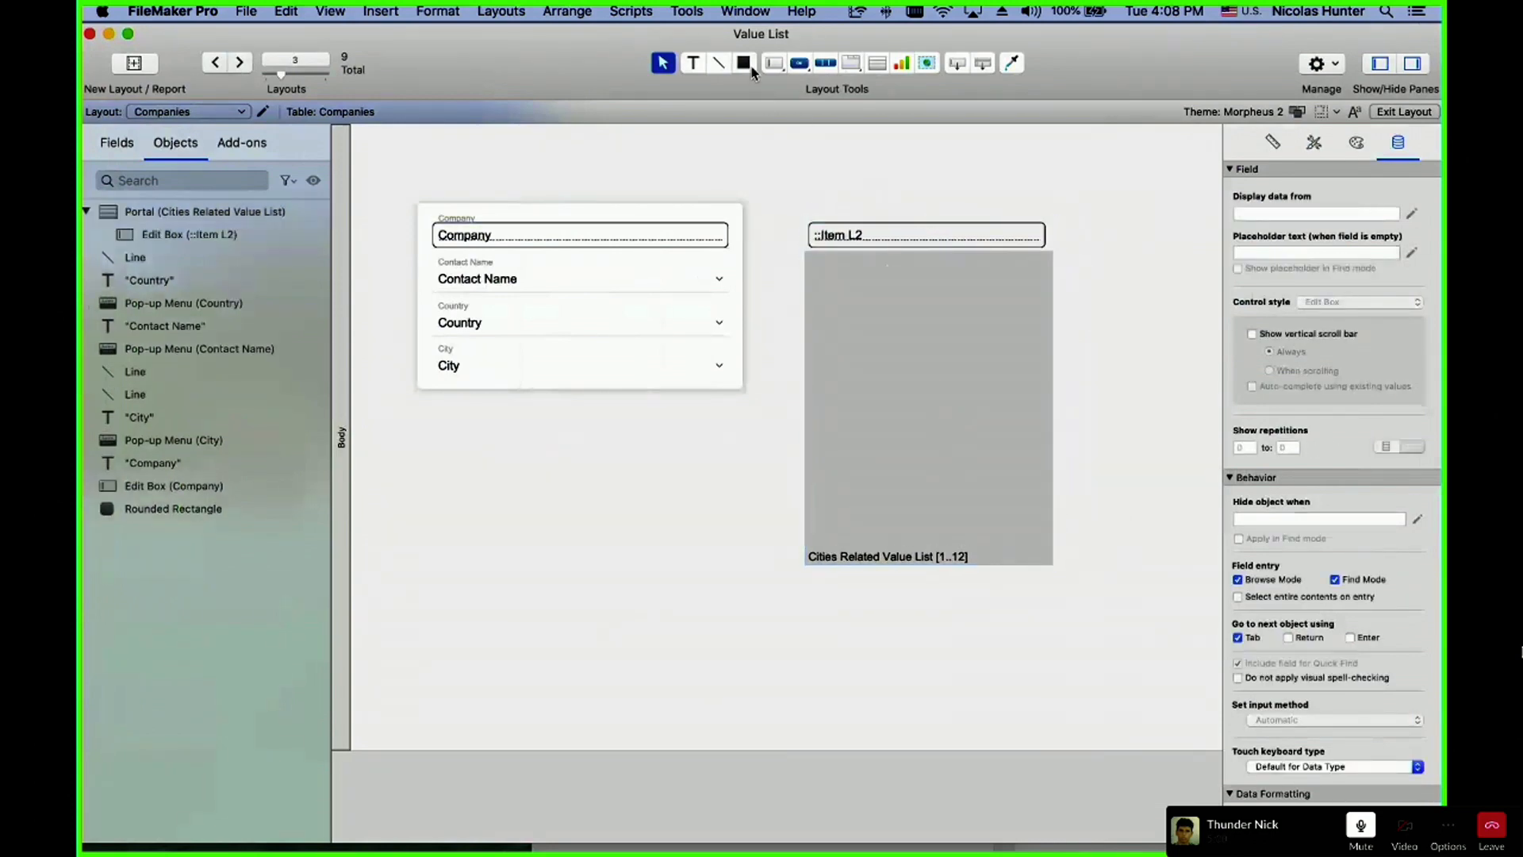
- Draw a popover button in the empty area below the company card, about as wide as the card's fields
{"action": "left_click_drag", "start_coordinate": [799, 63], "coordinate": [807, 117]}
{"action": "left_click_drag", "start_coordinate": [428, 514], "coordinate": [719, 539]}
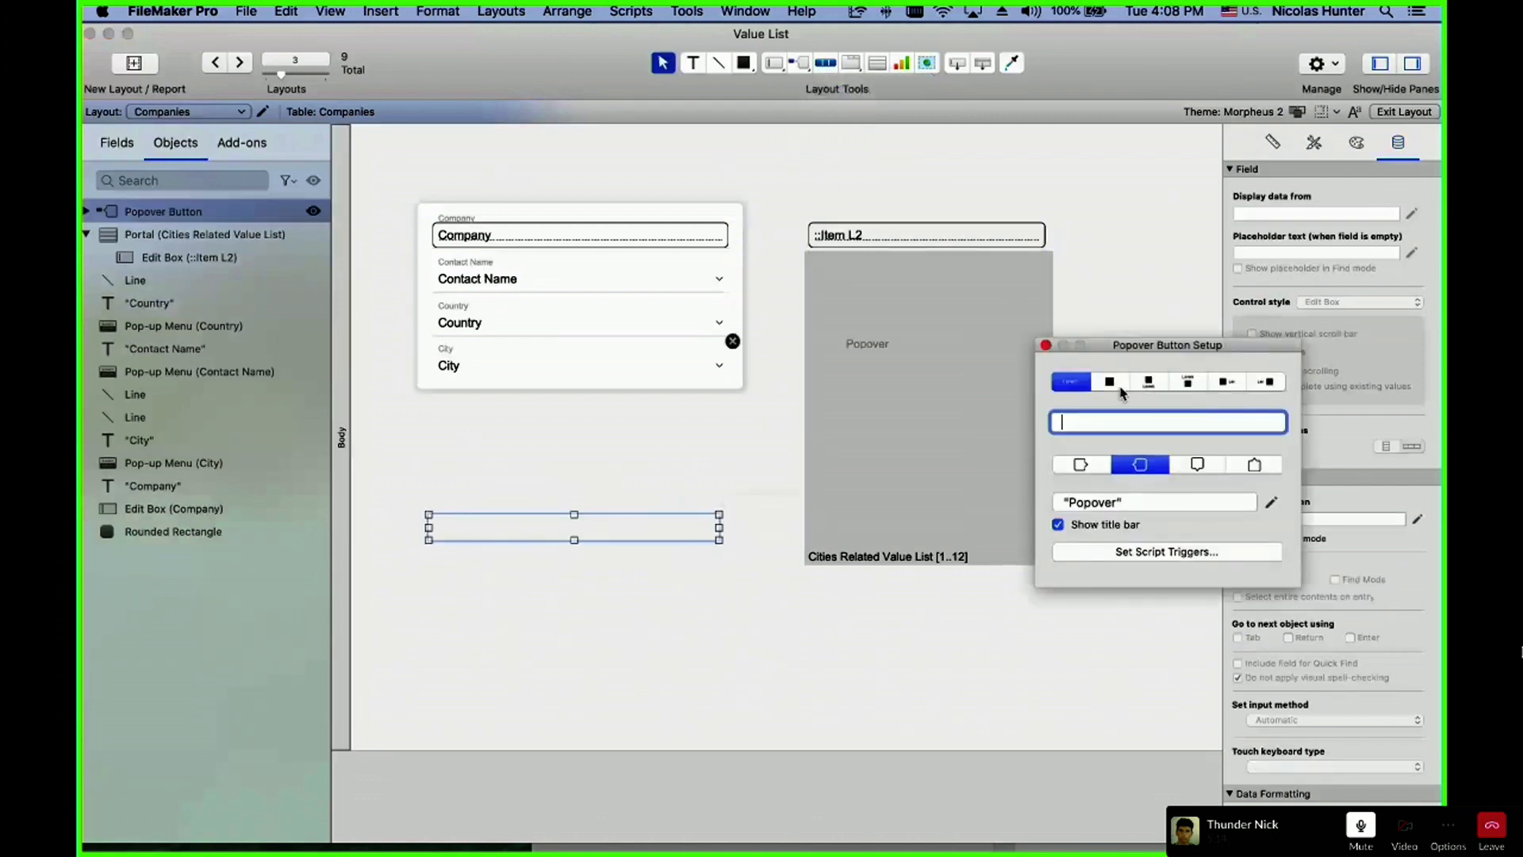
{"action": "left_click", "coordinate": [638, 456]}
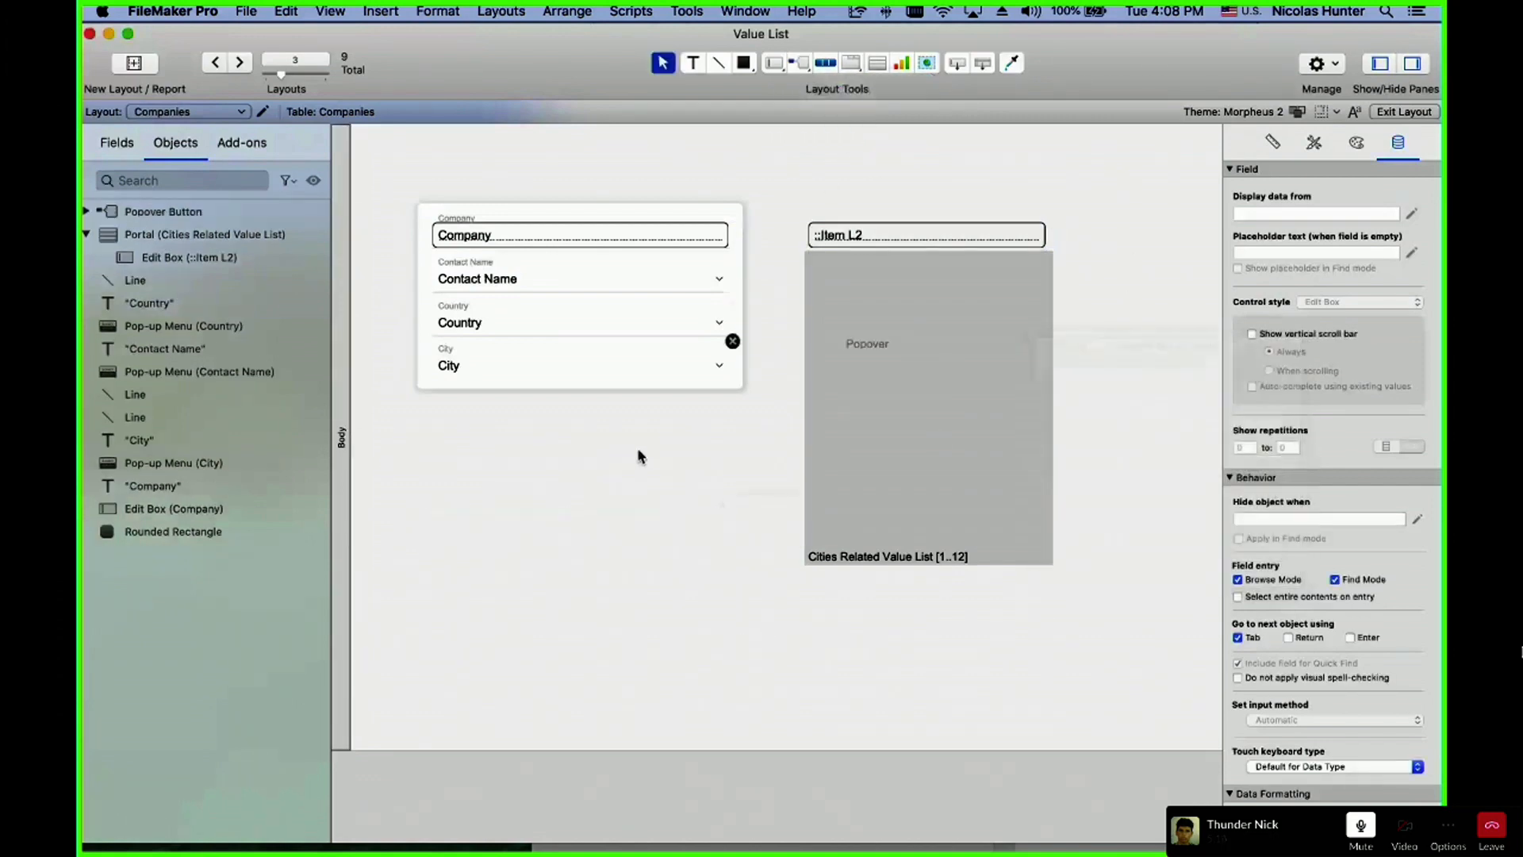
- Label the popover button with the merge field <<City>>, then narrow the button and place it just below the company card
{"action": "key", "text": "alt+super+m"}
{"action": "double_click", "coordinate": [674, 499]}
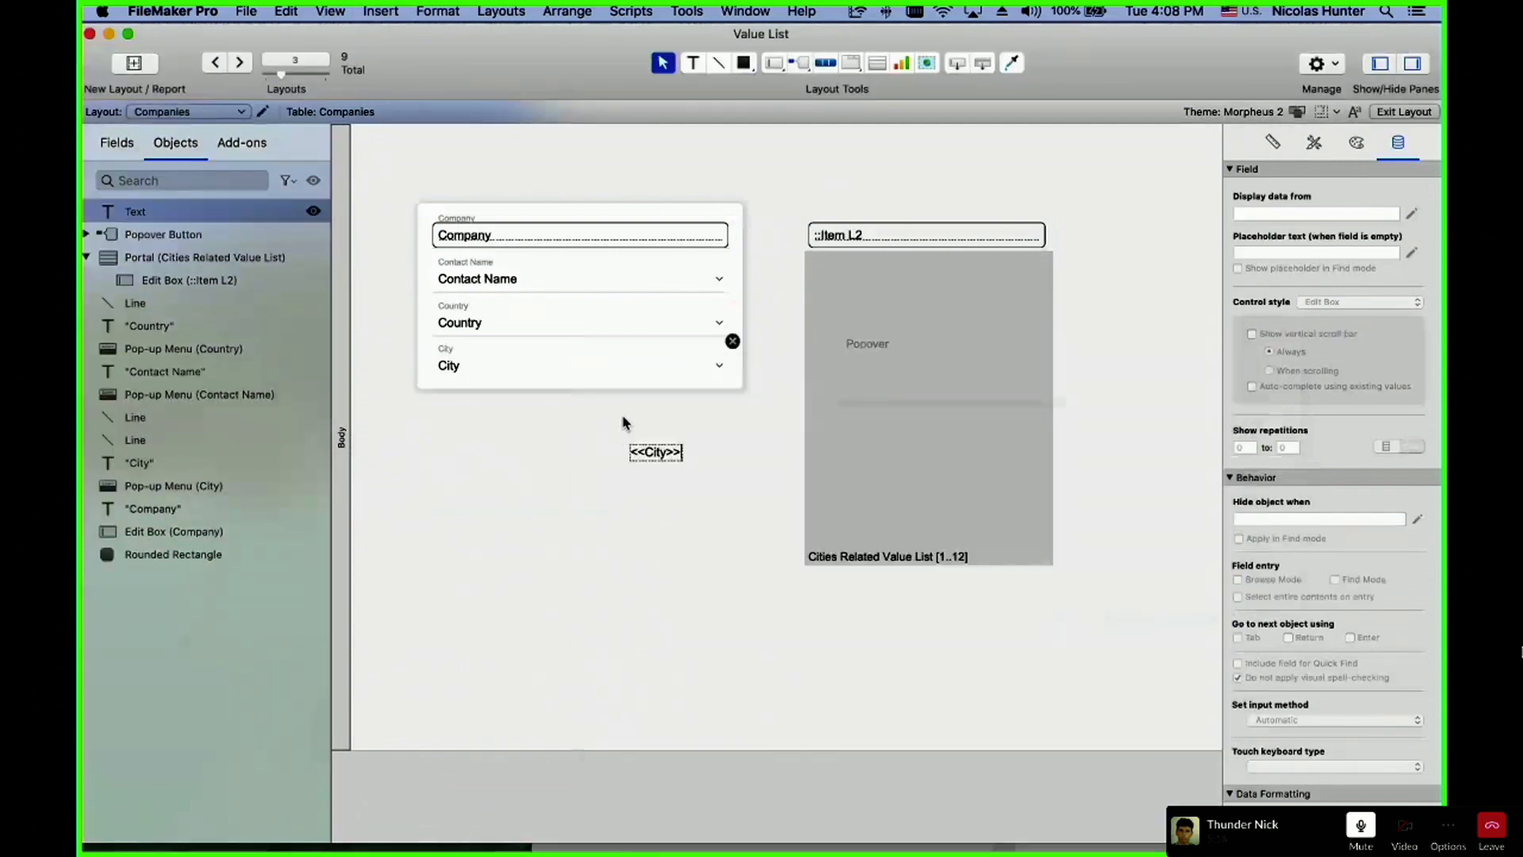
{"action": "key", "text": "BackSpace"}
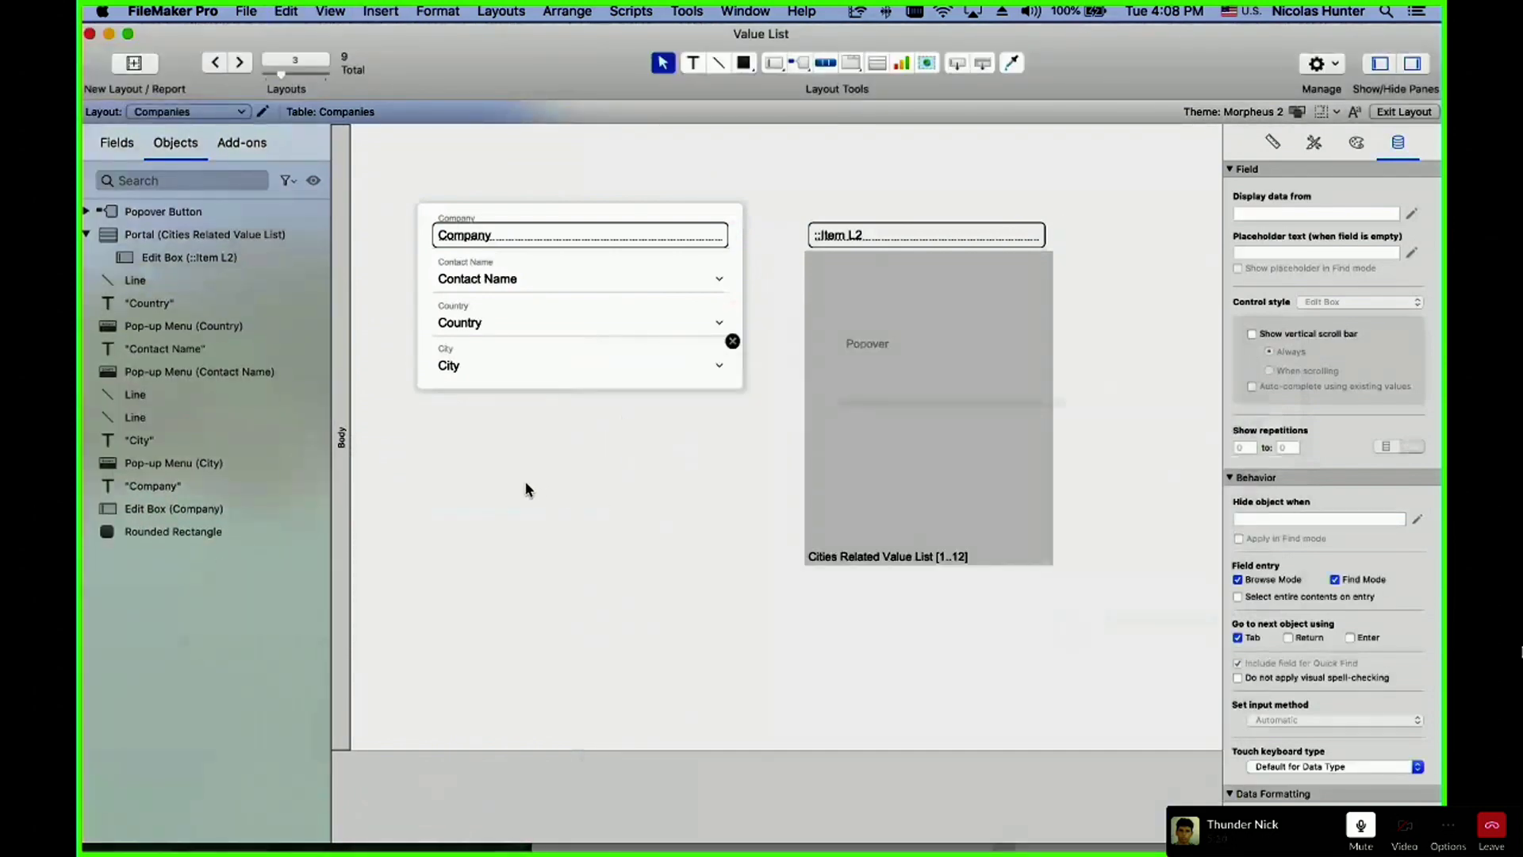
{"action": "left_click", "coordinate": [573, 531]}
{"action": "double_click", "coordinate": [604, 534]}
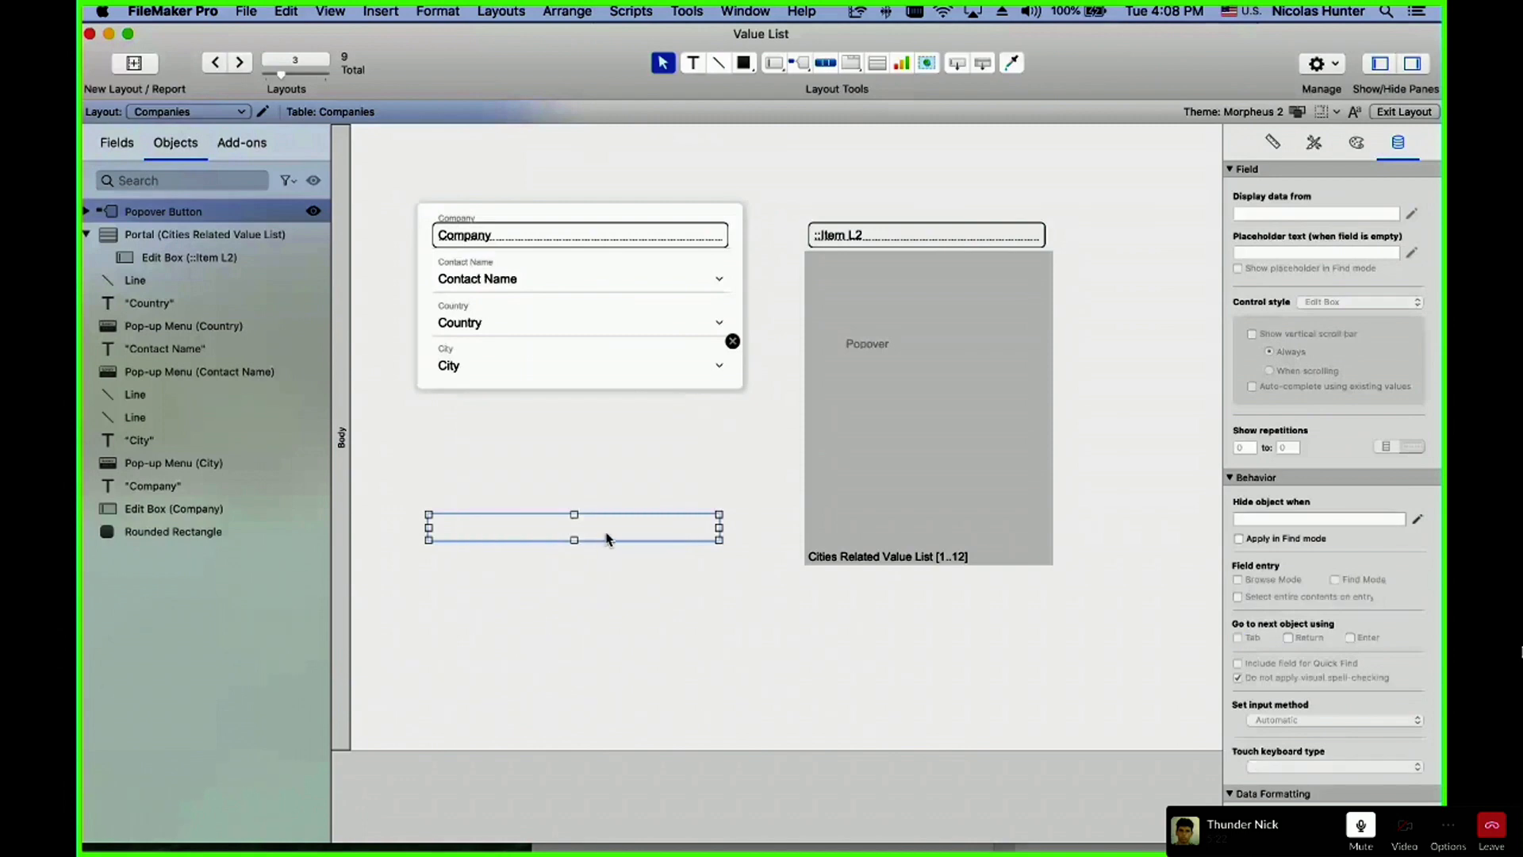
{"action": "type", "text": "<<City>>"}
{"action": "left_click", "coordinate": [606, 549]}
{"action": "left_click", "coordinate": [591, 530]}
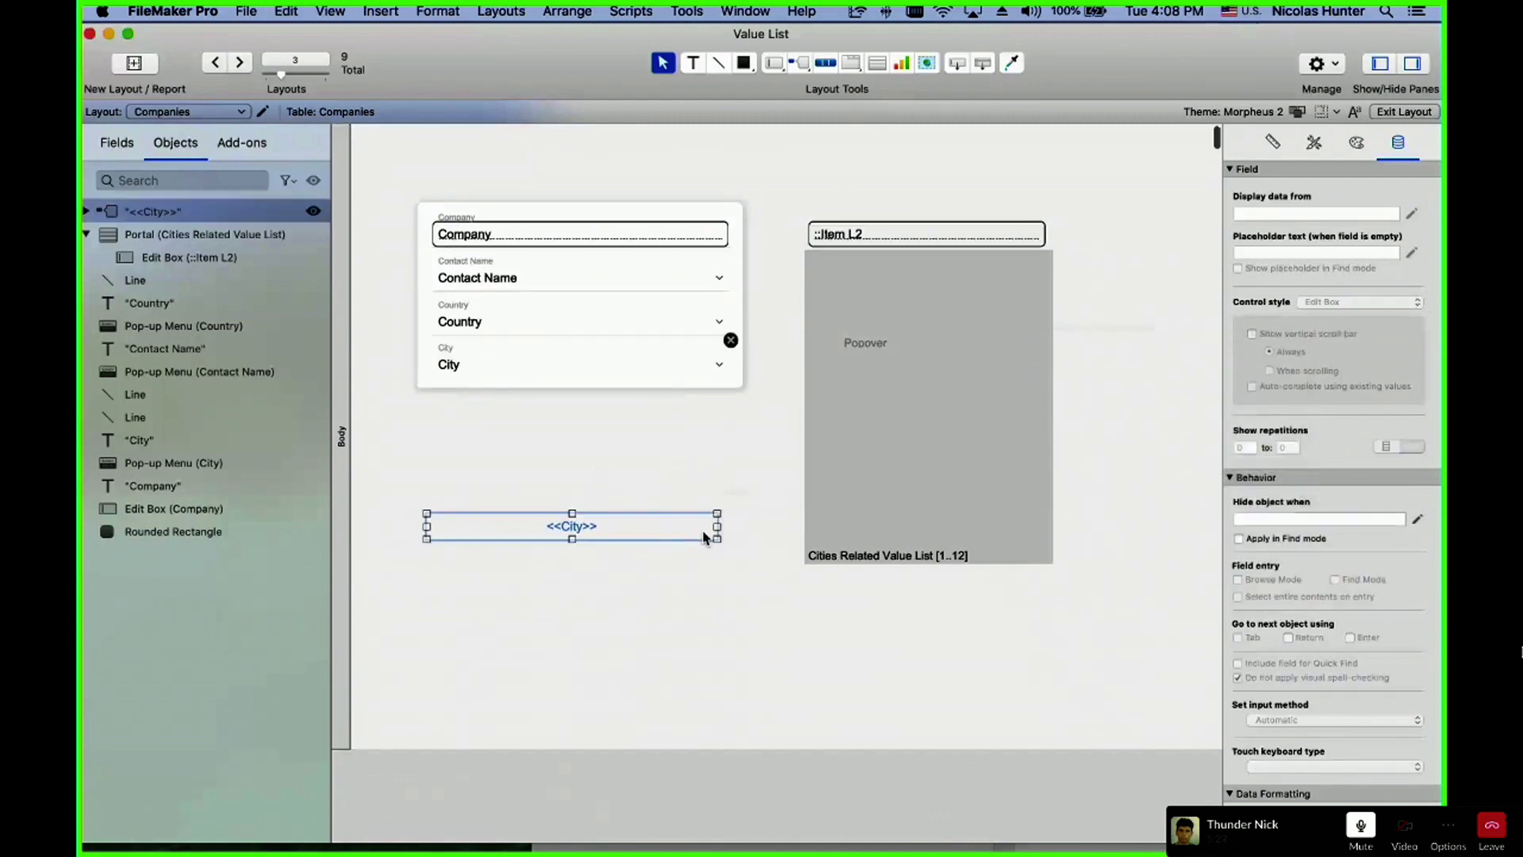
{"action": "mouse_move", "coordinate": [719, 527]}
{"action": "left_mouse_down"}
{"action": "mouse_move", "coordinate": [549, 527]}
{"action": "mouse_move", "coordinate": [553, 445]}
{"action": "left_mouse_up"}
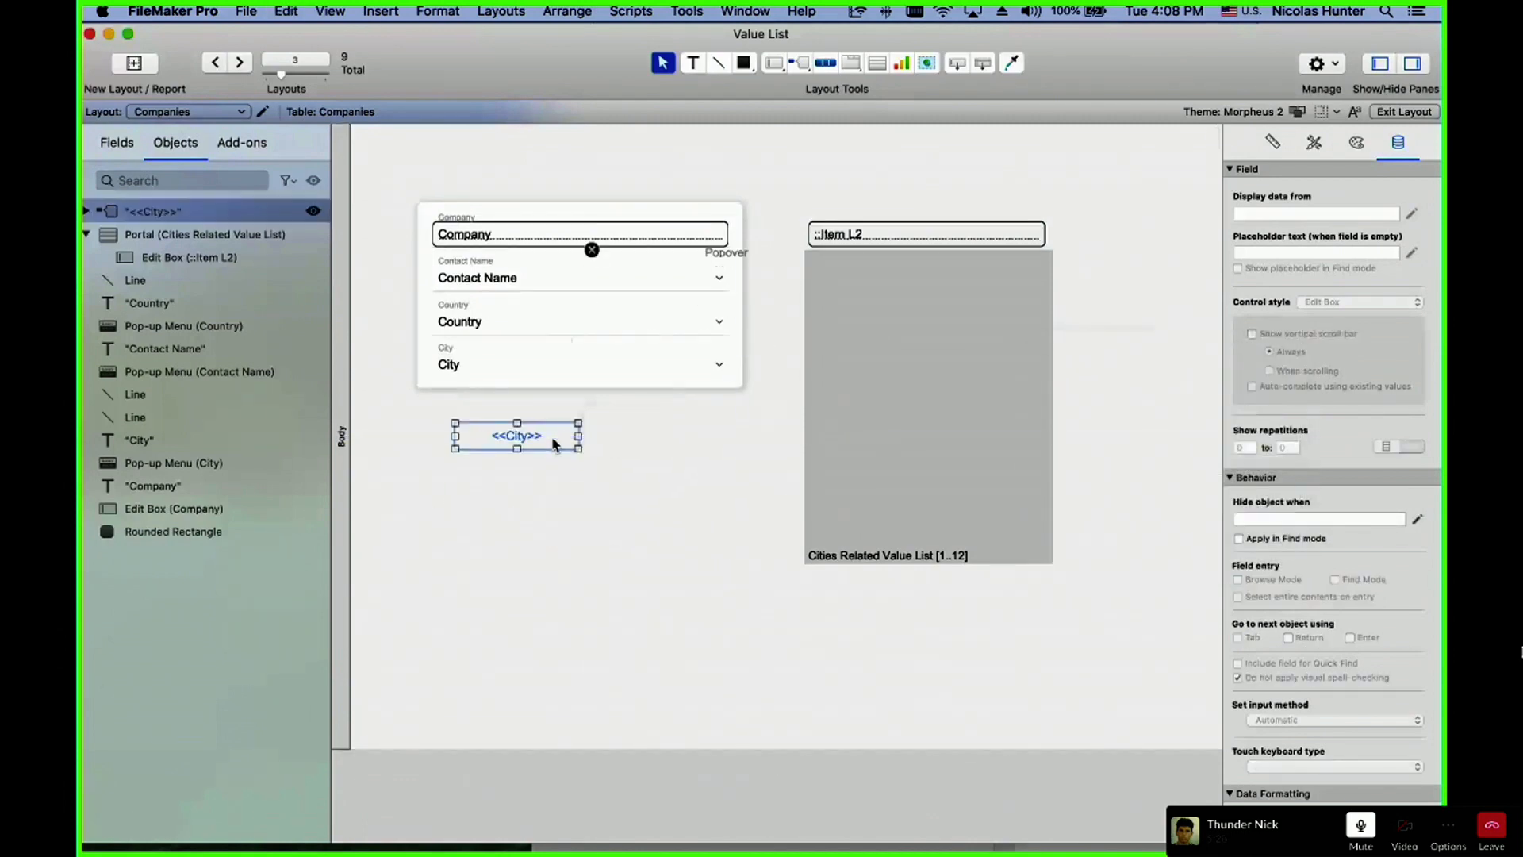
- Open the <<City>> button's popover and move the Cities Related Value List portal into it
{"action": "left_click", "coordinate": [727, 476]}
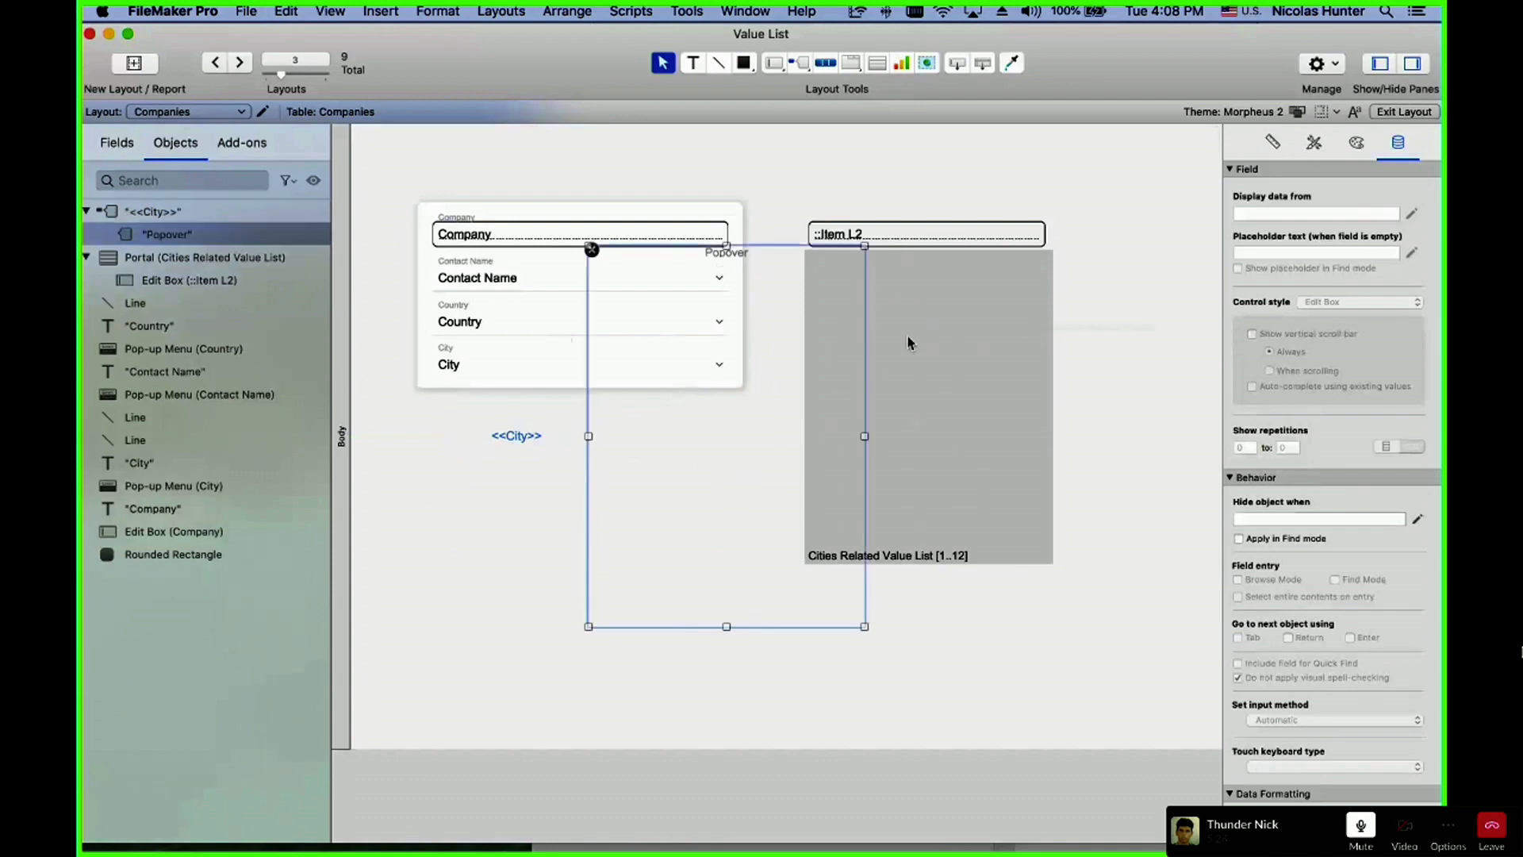
{"action": "left_click_drag", "start_coordinate": [953, 447], "coordinate": [747, 474]}
{"action": "left_click", "coordinate": [741, 619]}
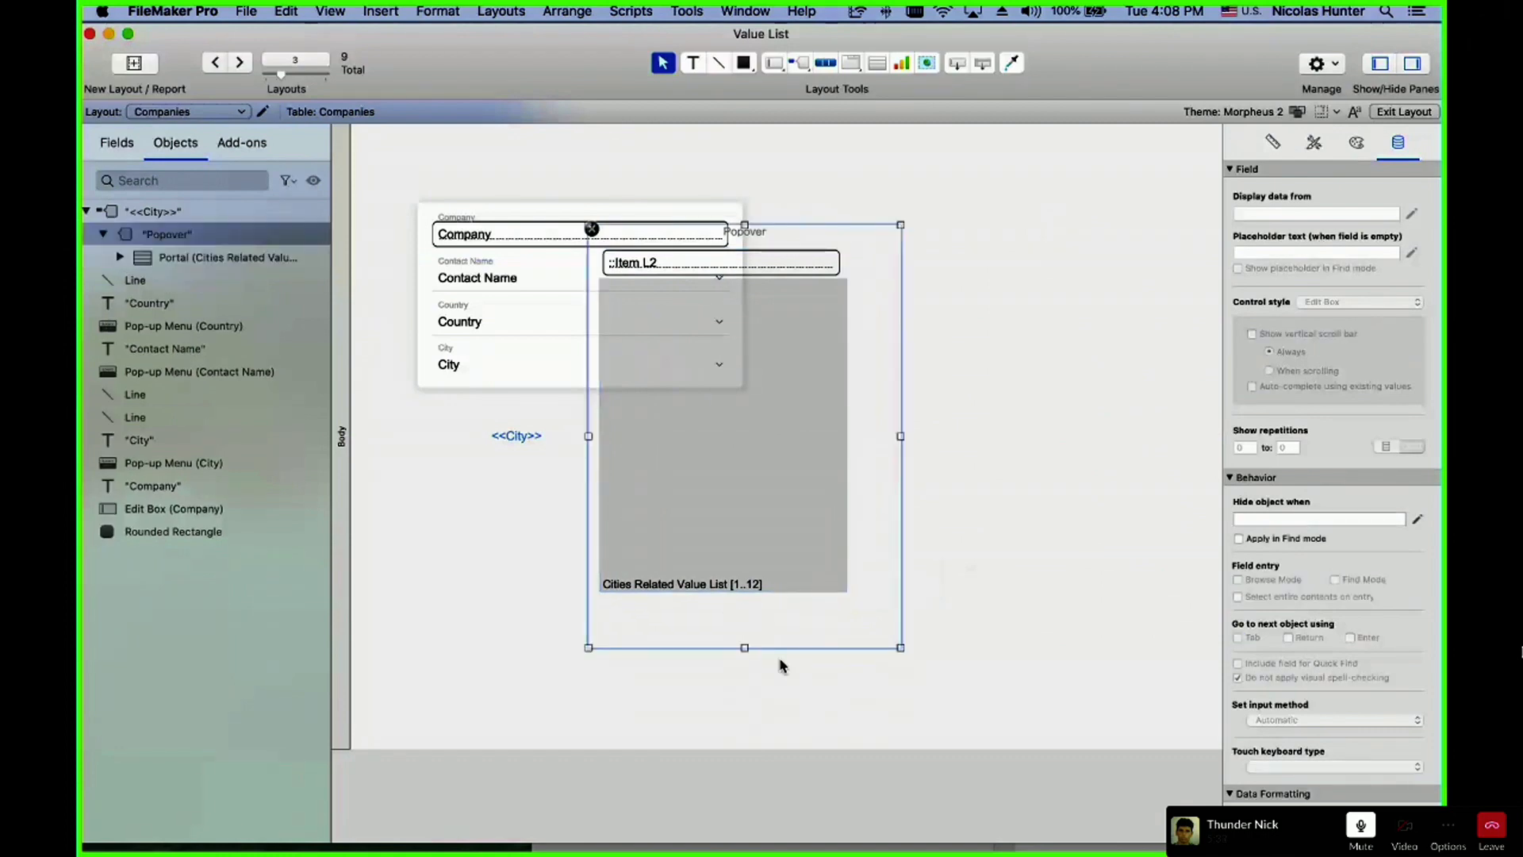
{"action": "left_click", "coordinate": [898, 650]}
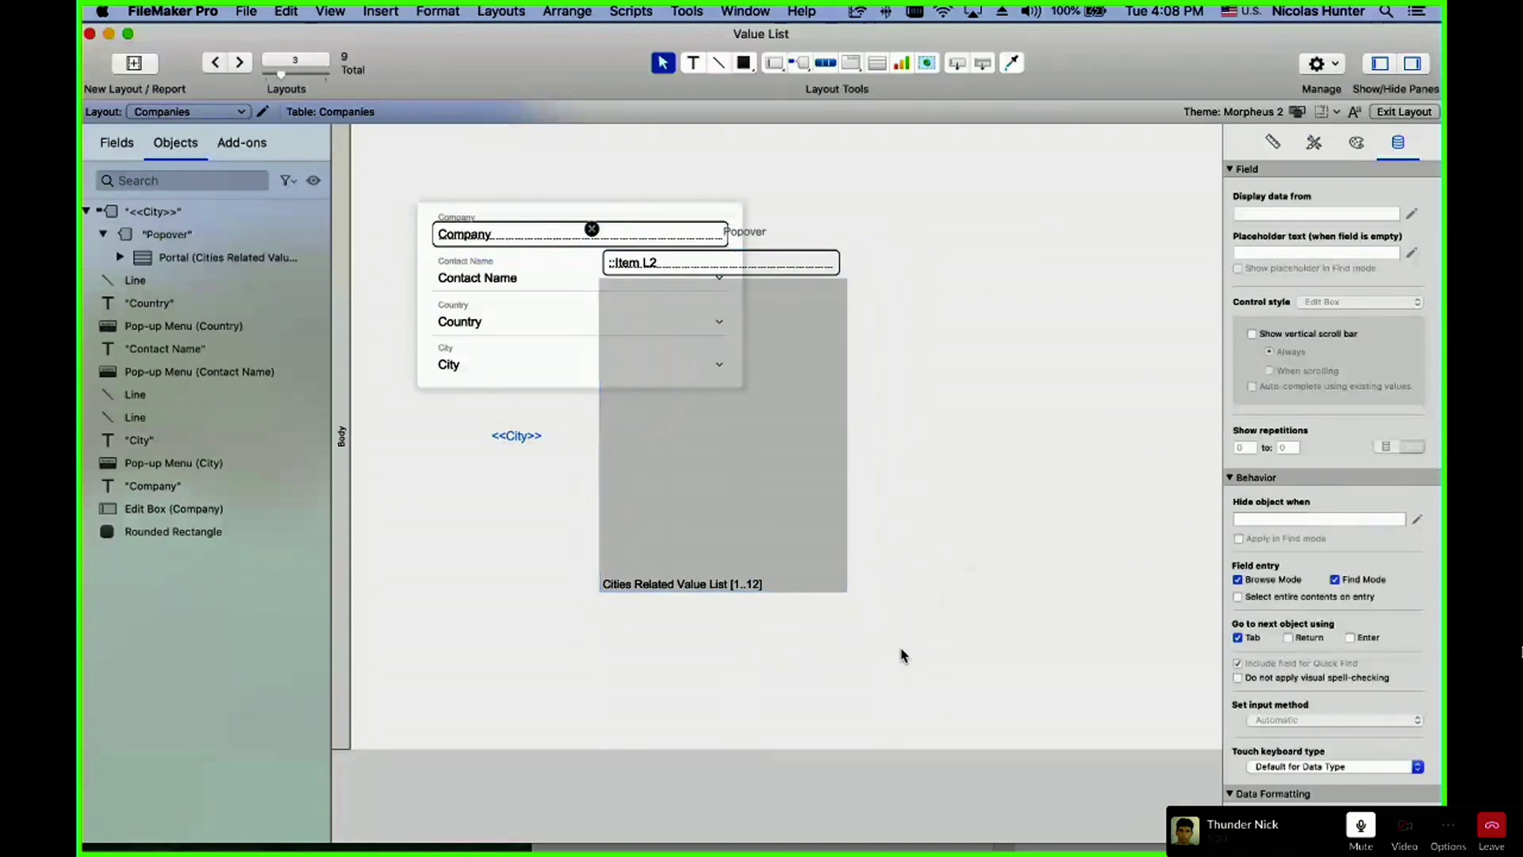
- Draw a rounded rectangle inside the popover, slightly larger than the cities portal, and arrange it behind the portal
{"action": "left_click", "coordinate": [742, 69]}
{"action": "left_click", "coordinate": [748, 114]}
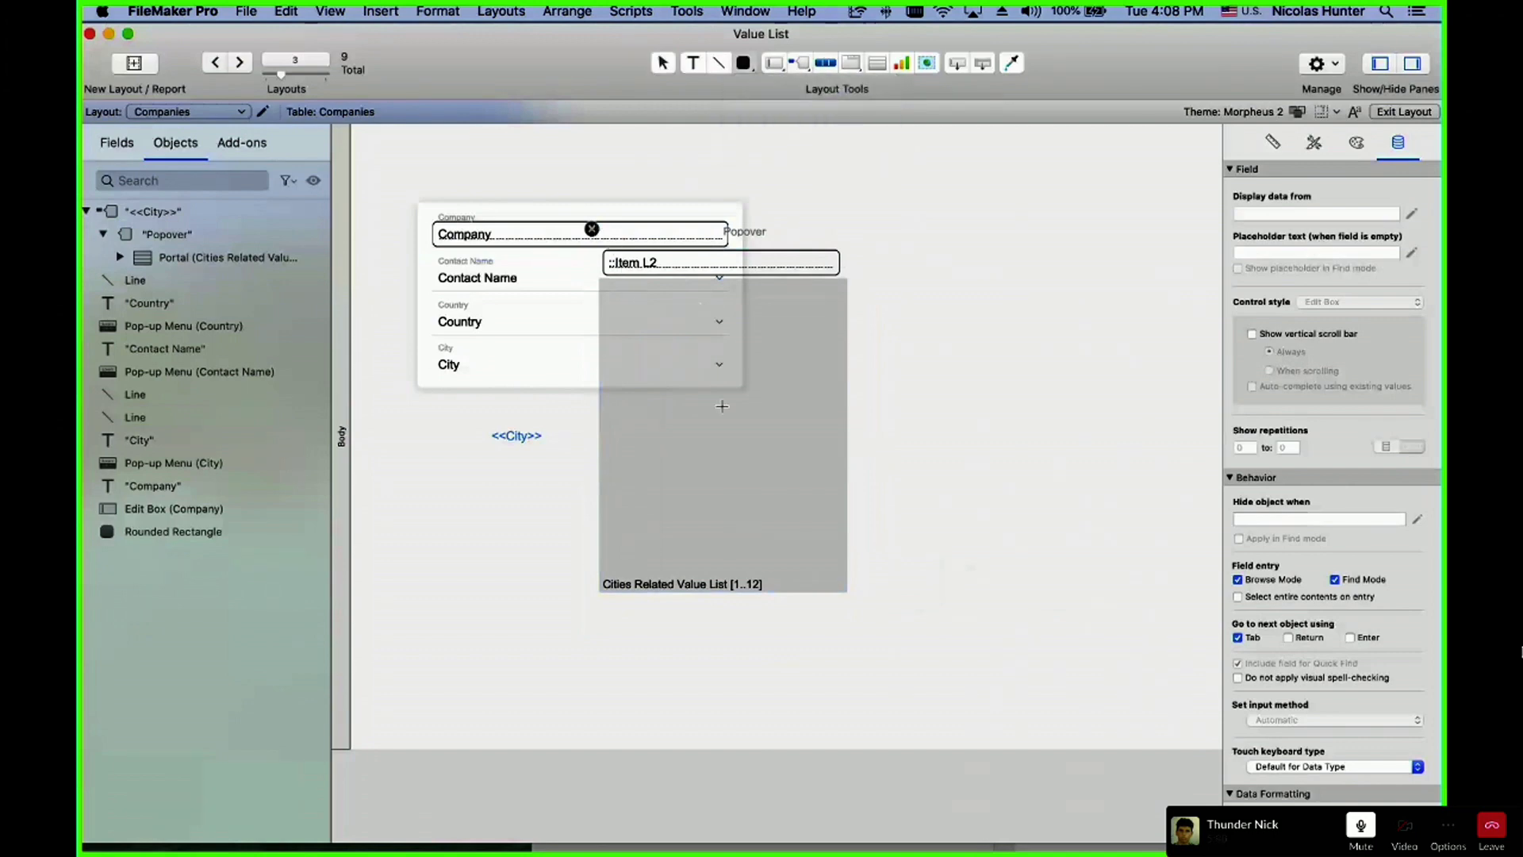
{"action": "left_click_drag", "start_coordinate": [858, 605], "coordinate": [589, 228]}
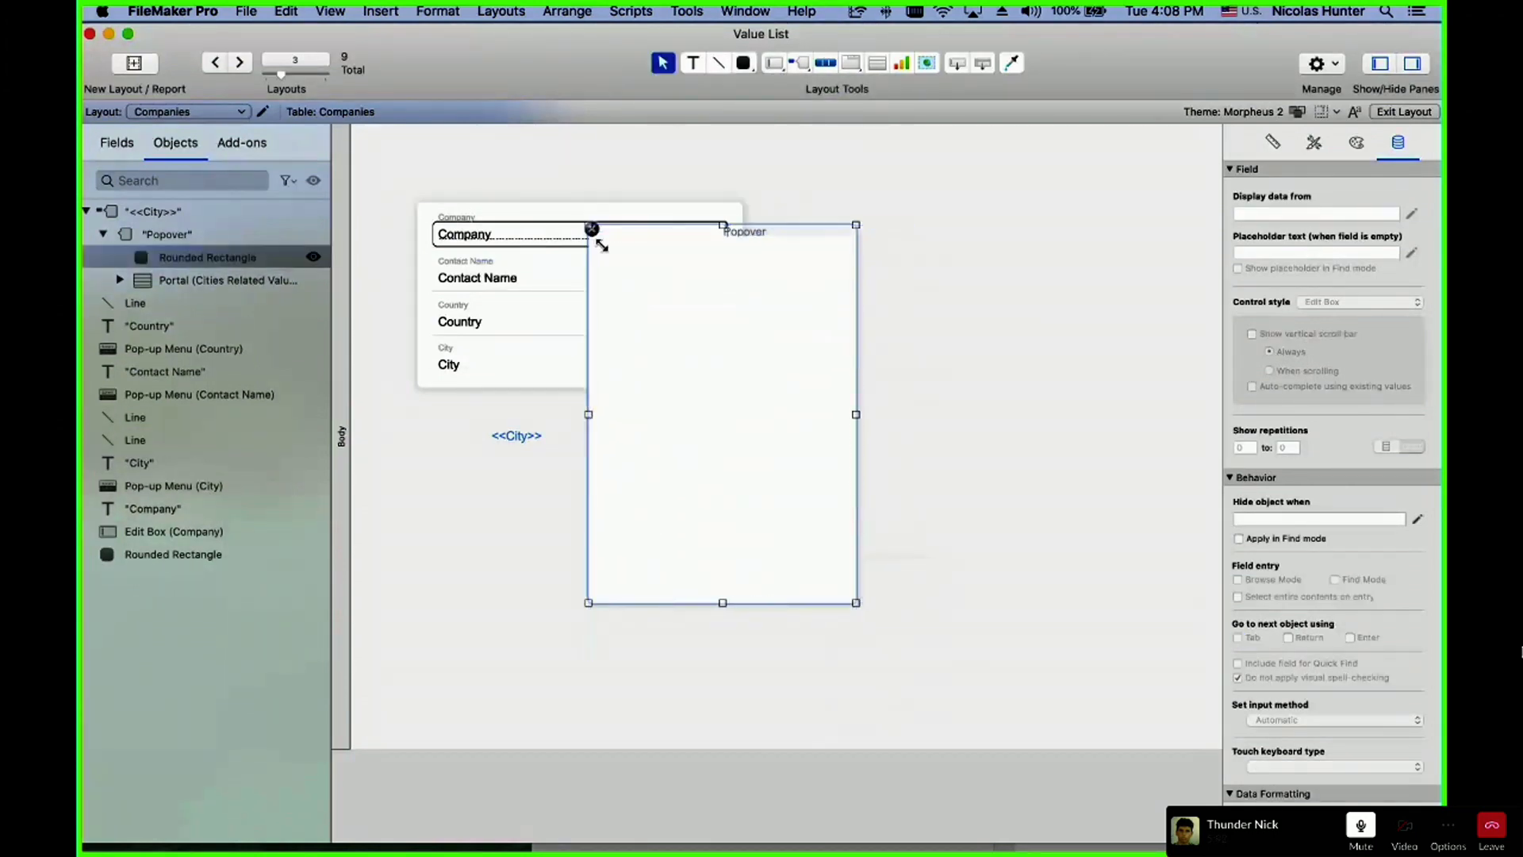
{"action": "mouse_move", "coordinate": [686, 367]}
{"action": "left_mouse_down"}
{"action": "mouse_move", "coordinate": [700, 386]}
{"action": "mouse_move", "coordinate": [712, 372]}
{"action": "left_mouse_up"}
{"action": "left_click", "coordinate": [631, 12]}
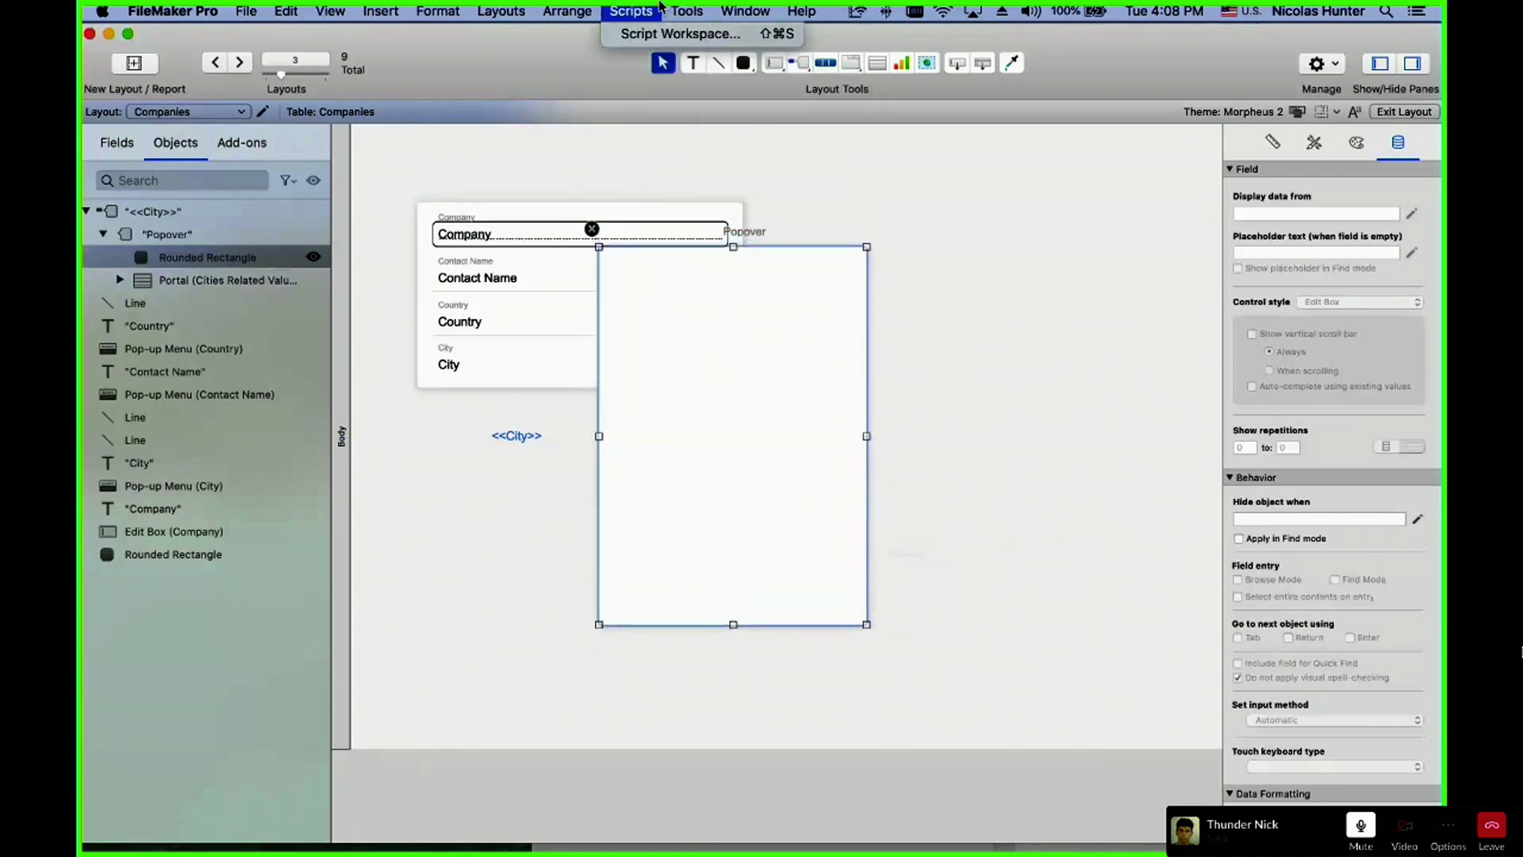
{"action": "mouse_move", "coordinate": [568, 11]}
{"action": "left_click", "coordinate": [575, 154]}
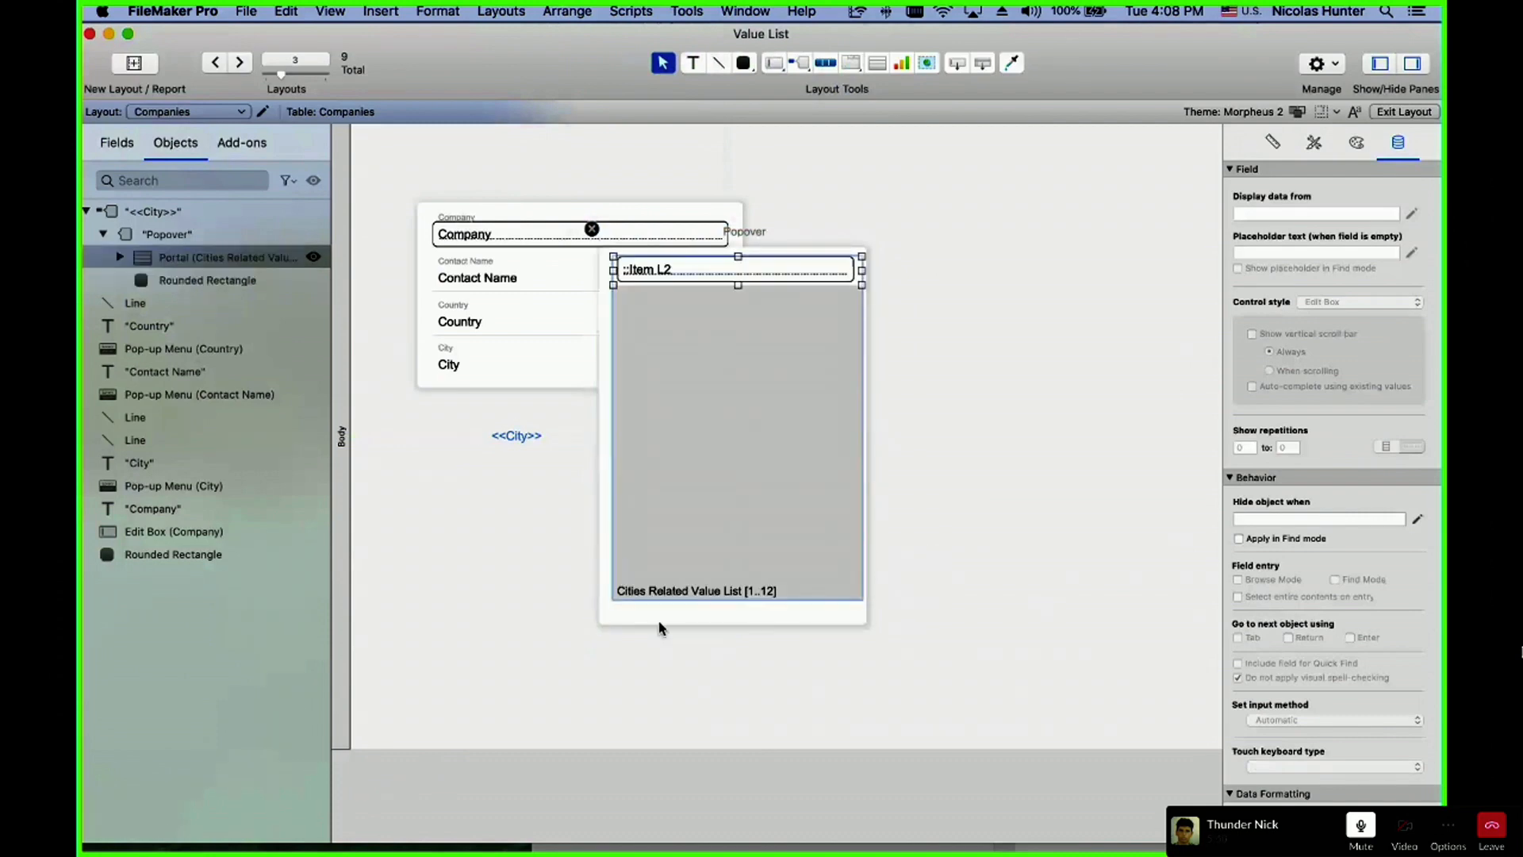
- Turn off the title bar of the <<City>> popover
{"action": "left_click", "coordinate": [698, 633]}
{"action": "left_click", "coordinate": [699, 636]}
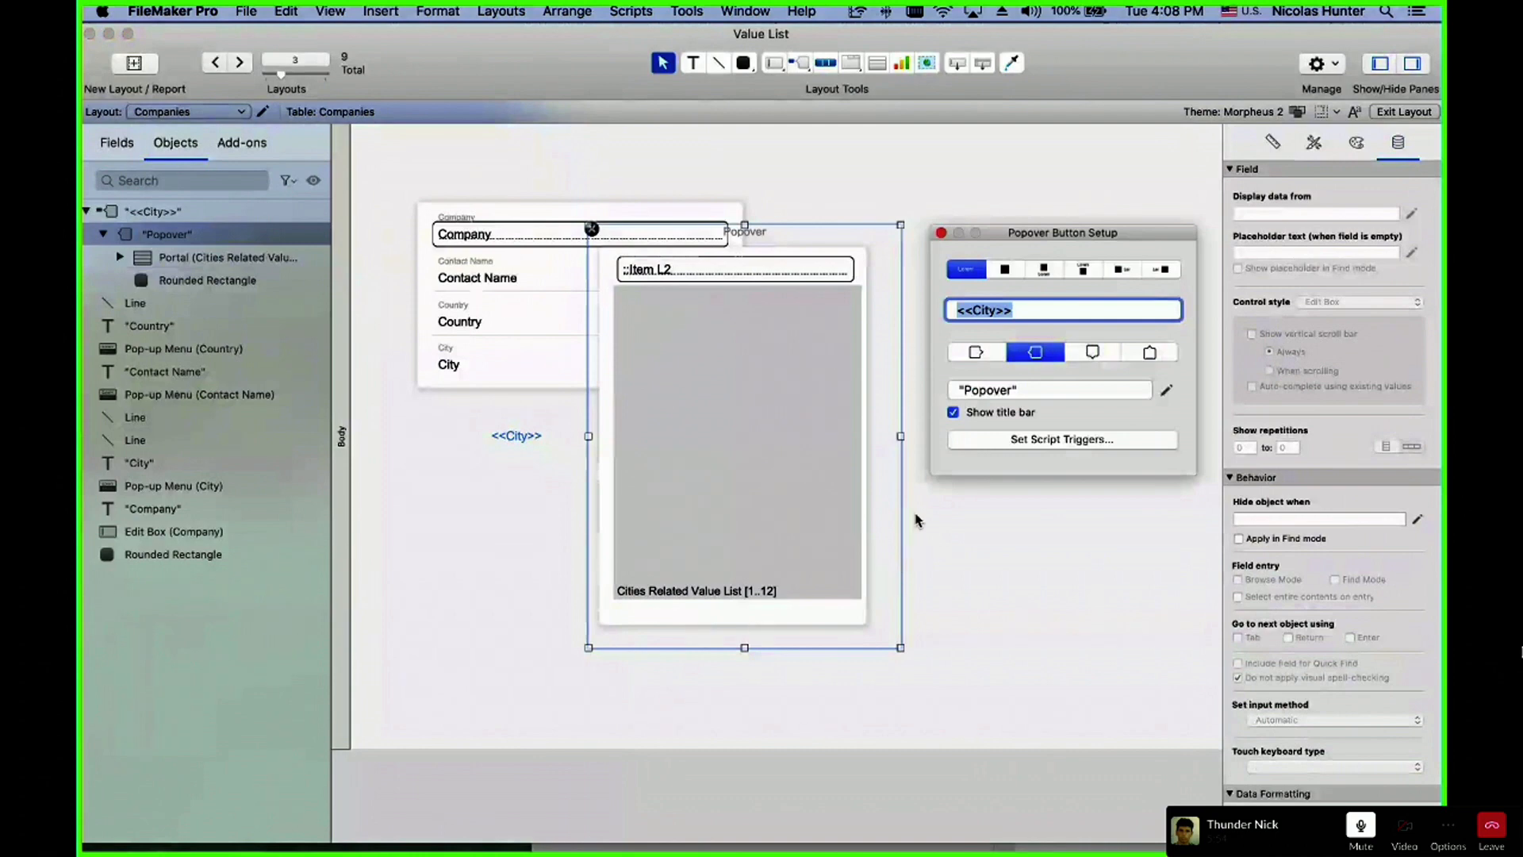
{"action": "left_click", "coordinate": [984, 410]}
{"action": "left_click", "coordinate": [941, 233]}
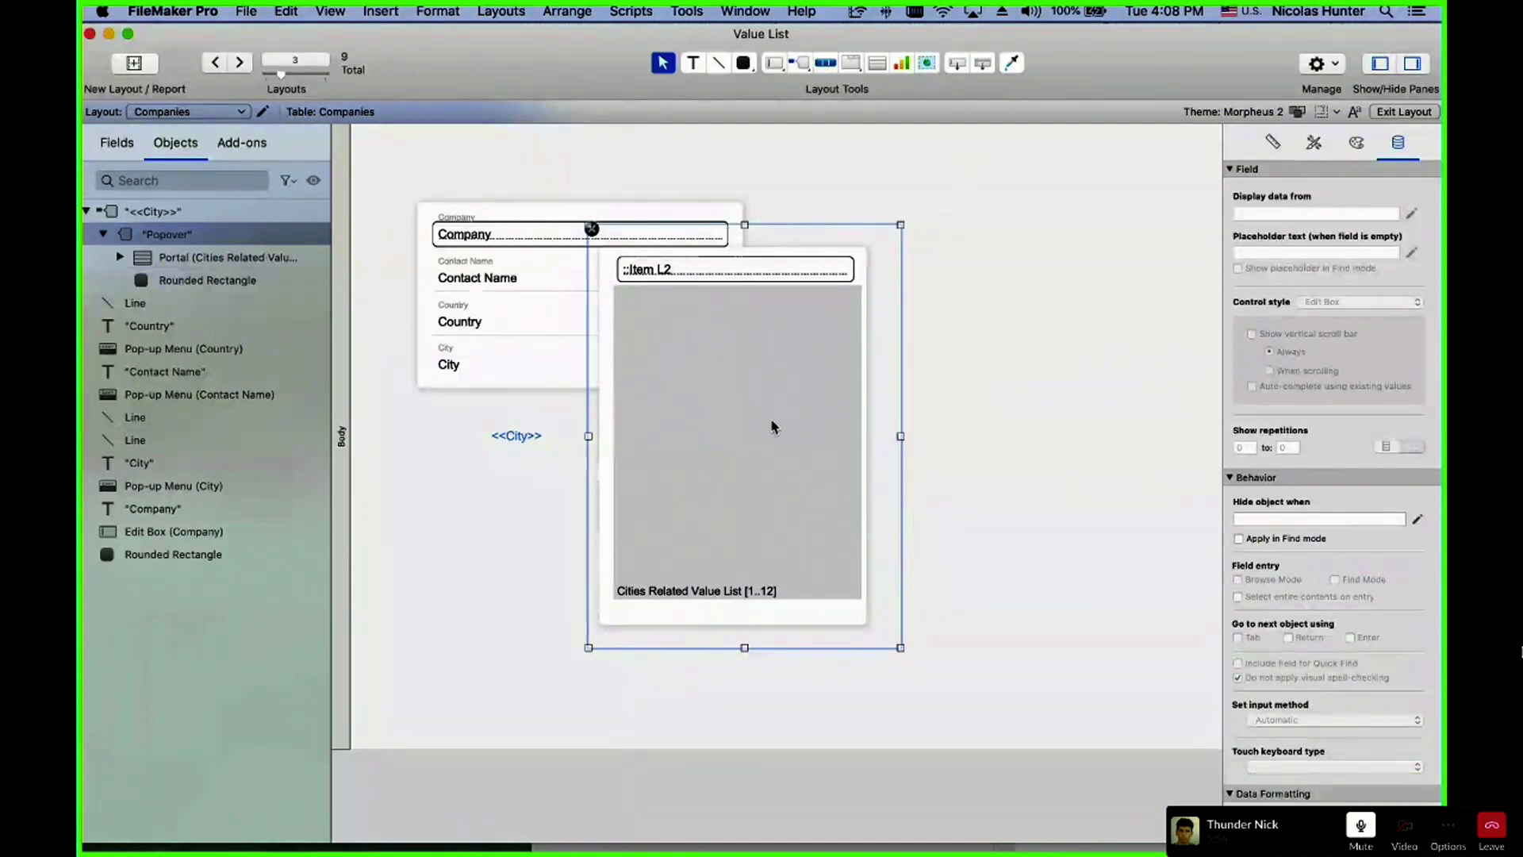
- Reposition the portal and rounded rectangle near the popover's upper edge and shrink the popover to fit closely around them
{"action": "left_click", "coordinate": [758, 433]}
{"action": "left_click", "coordinate": [609, 435], "text": "shift"}
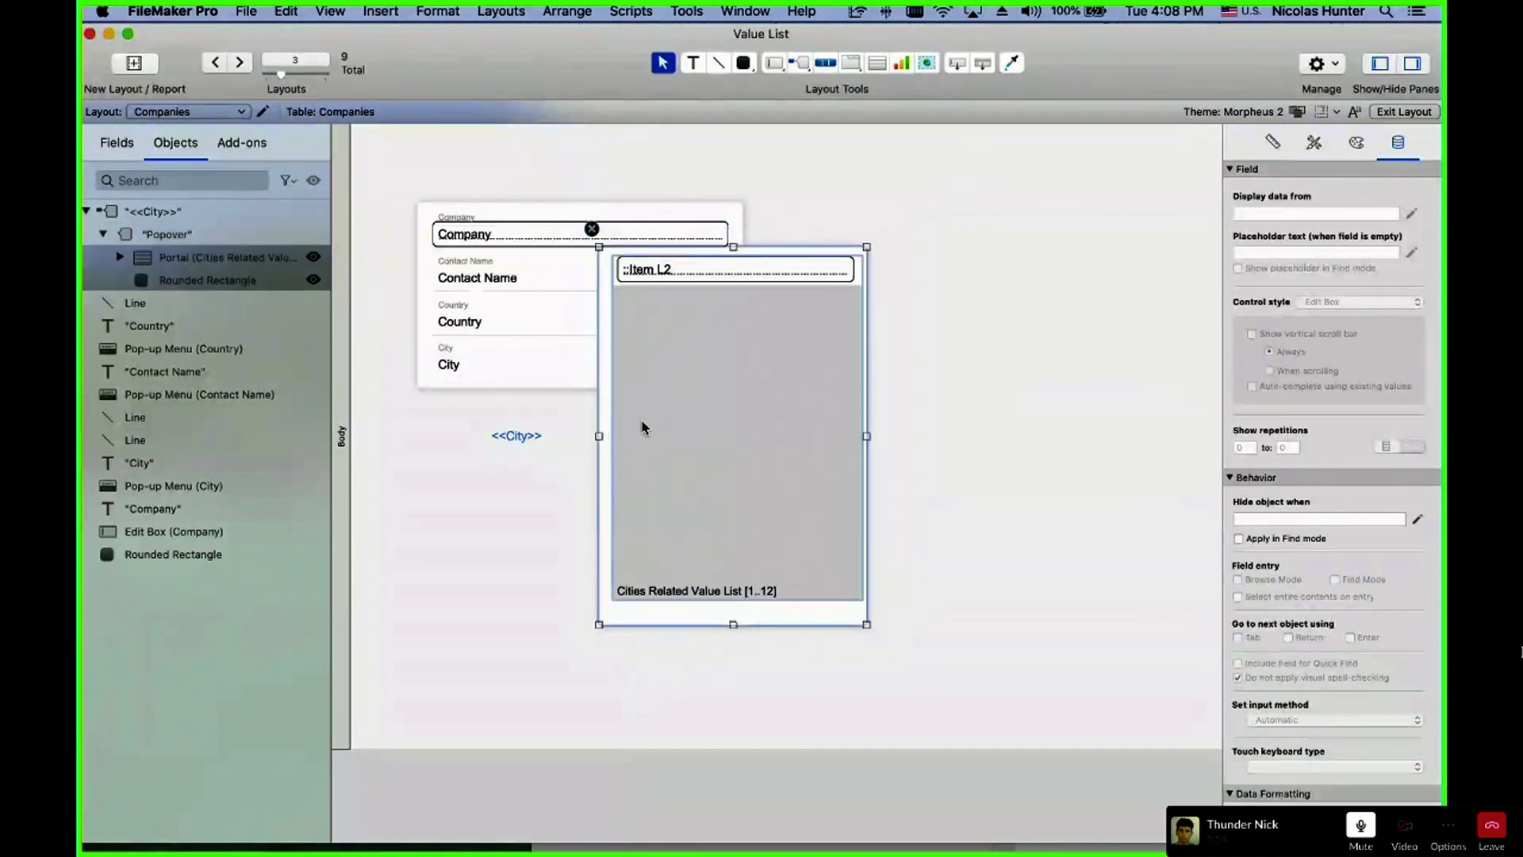
{"action": "left_click_drag", "start_coordinate": [642, 428], "coordinate": [639, 413]}
{"action": "left_click", "coordinate": [886, 525]}
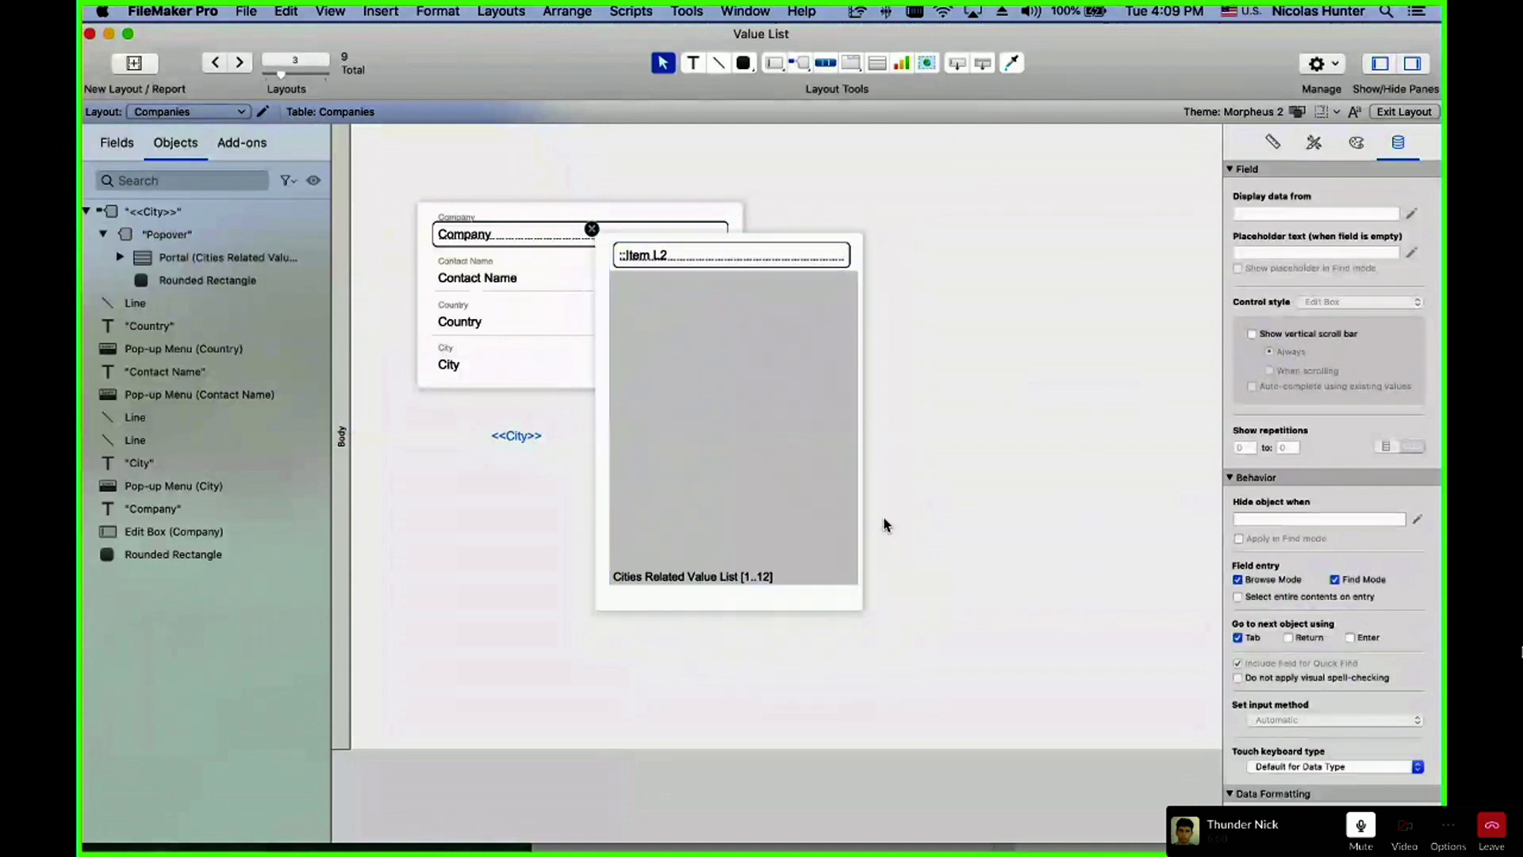
{"action": "left_click_drag", "start_coordinate": [854, 576], "coordinate": [864, 566]}
{"action": "left_click", "coordinate": [867, 568]}
{"action": "left_click_drag", "start_coordinate": [796, 514], "coordinate": [787, 520]}
{"action": "left_click", "coordinate": [845, 642]}
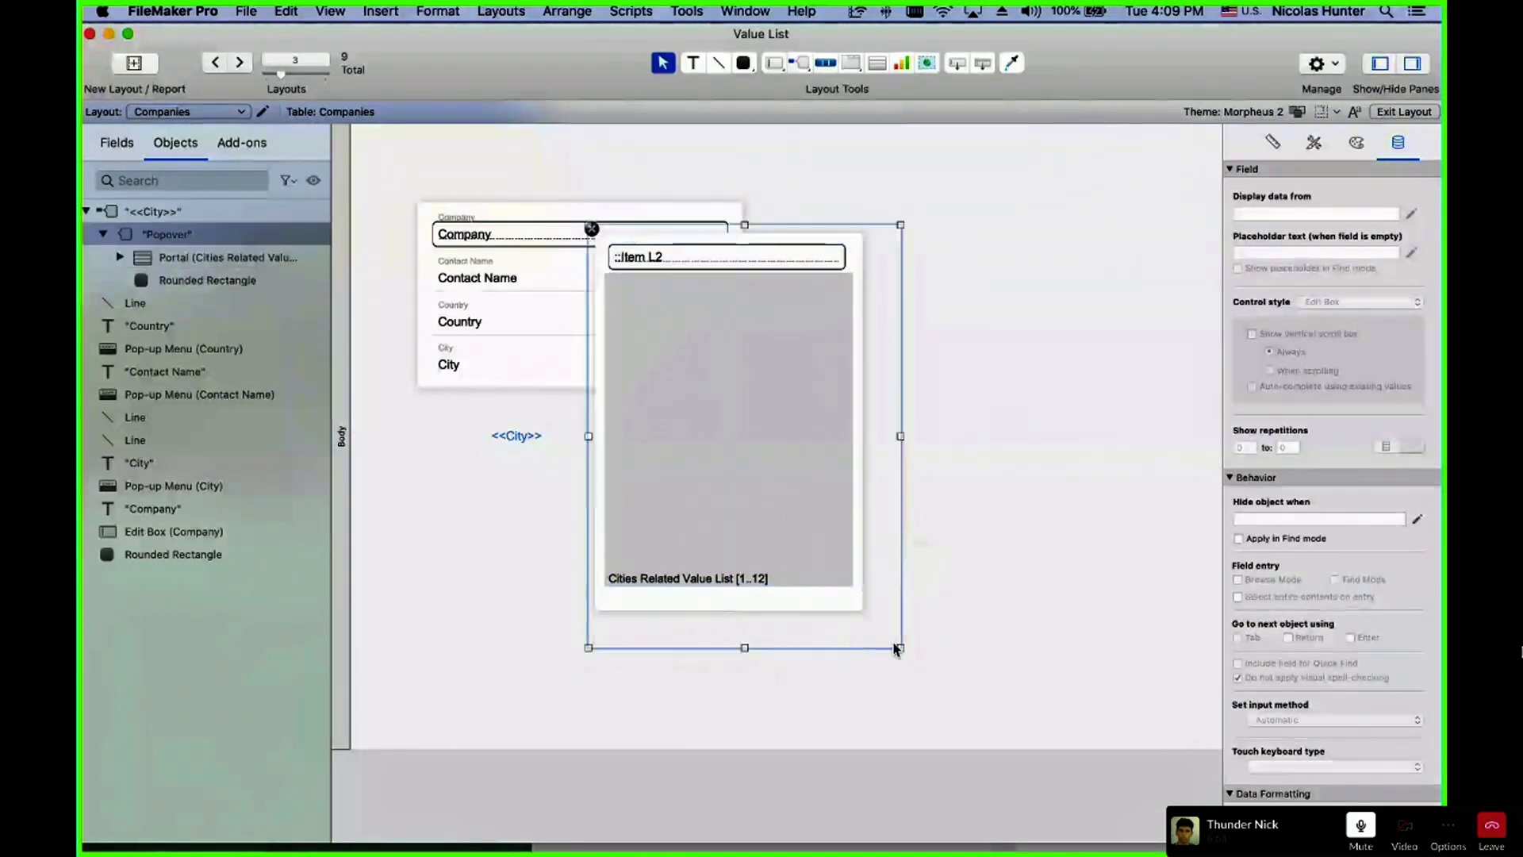
{"action": "left_click_drag", "start_coordinate": [897, 644], "coordinate": [873, 619]}
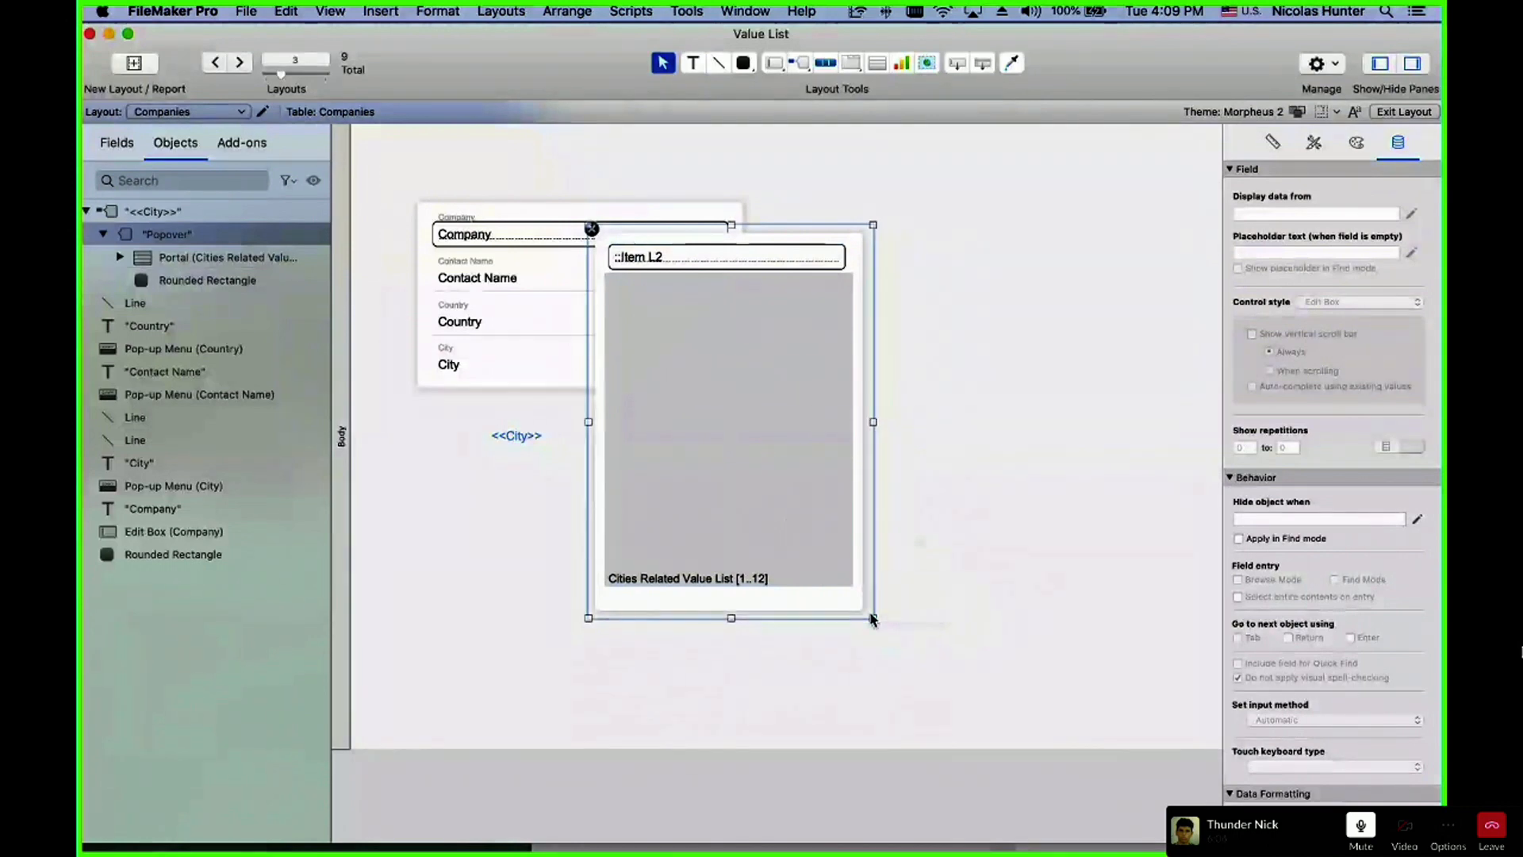
- Save the Companies layout and open the city popover in Browse mode to test its list of cities
{"action": "left_click", "coordinate": [537, 442]}
{"action": "key", "text": "super+s"}
{"action": "key", "text": "super+b"}
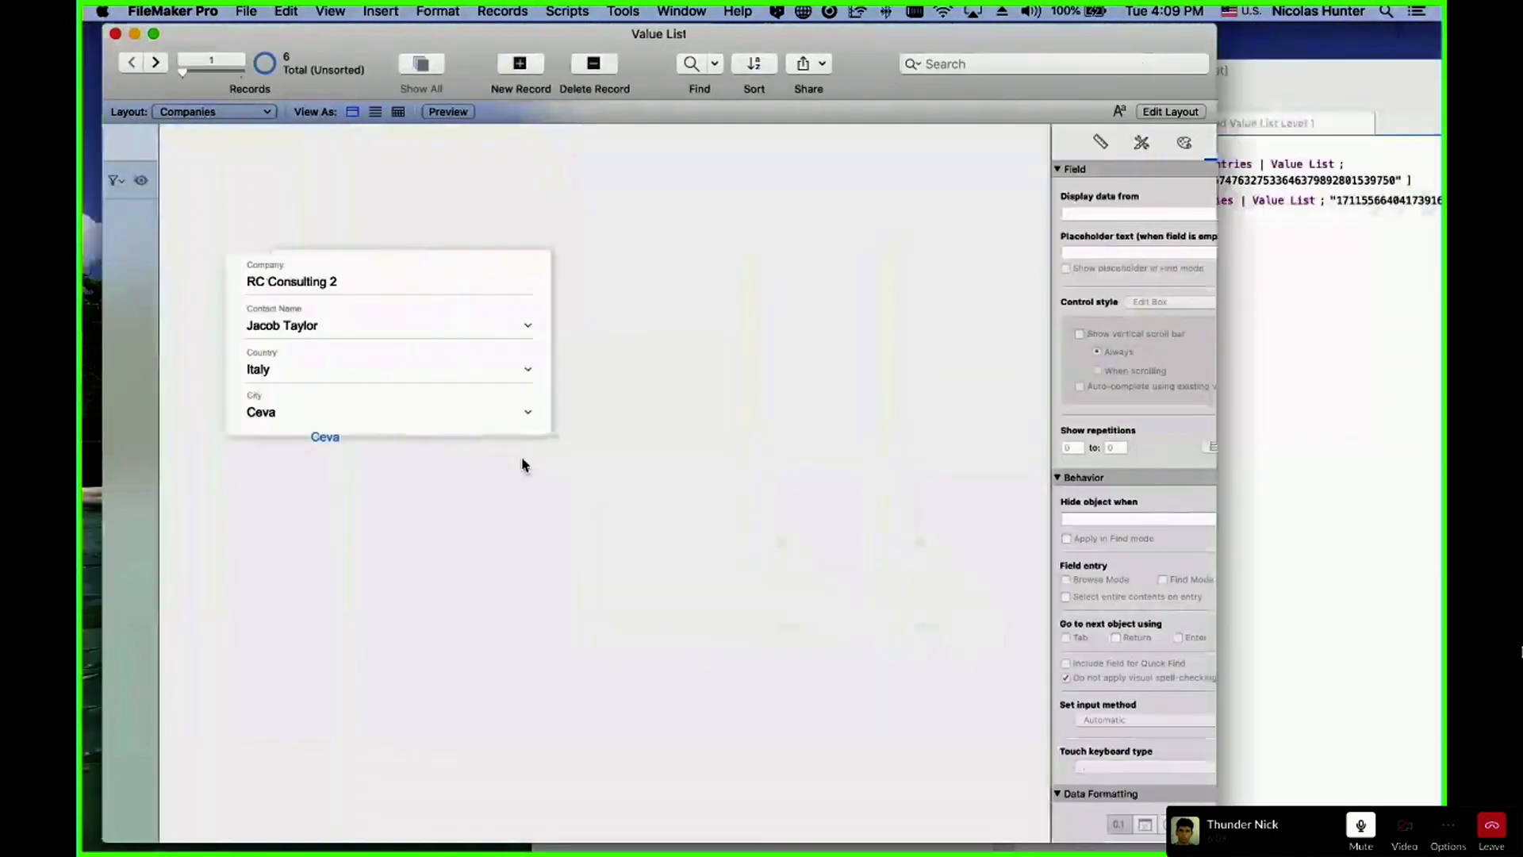
{"action": "left_click", "coordinate": [290, 437]}
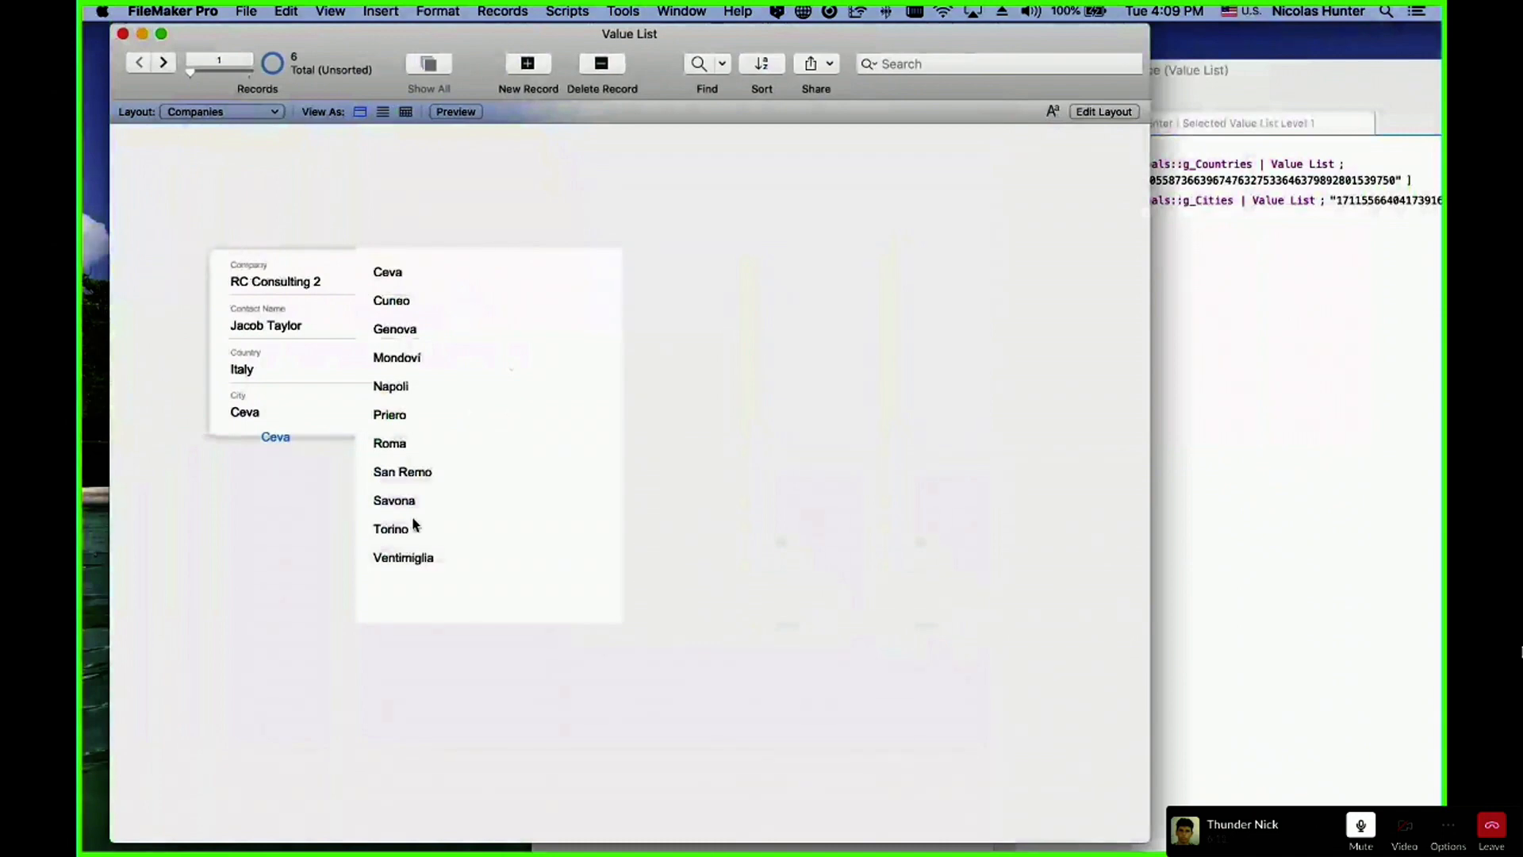
- Return to Layout mode and reopen the <<City>> button's popover with its cities portal selected
{"action": "key", "text": "super+l"}
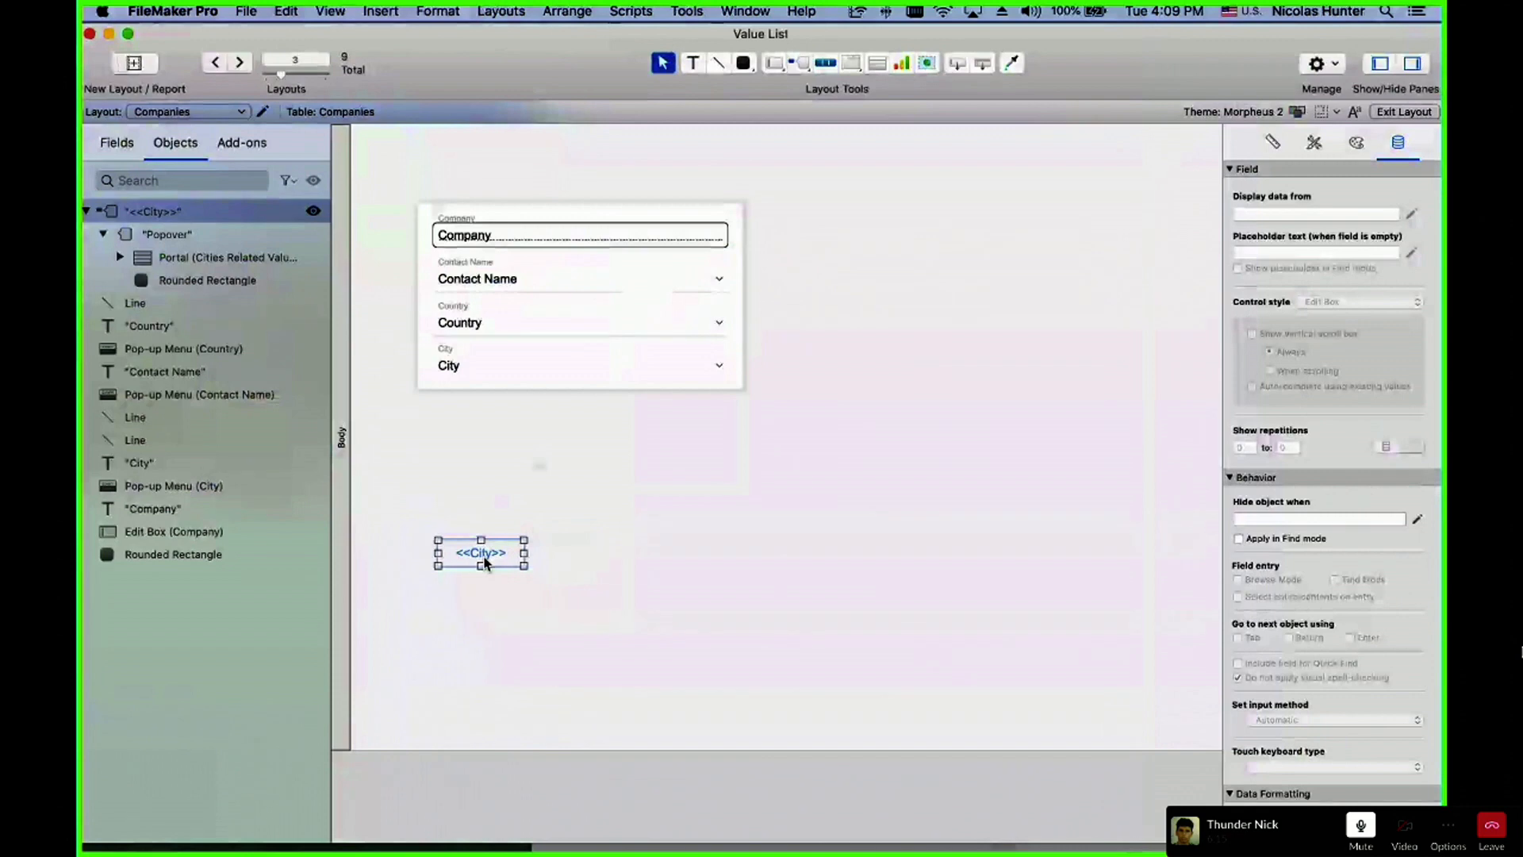
{"action": "double_click", "coordinate": [481, 552]}
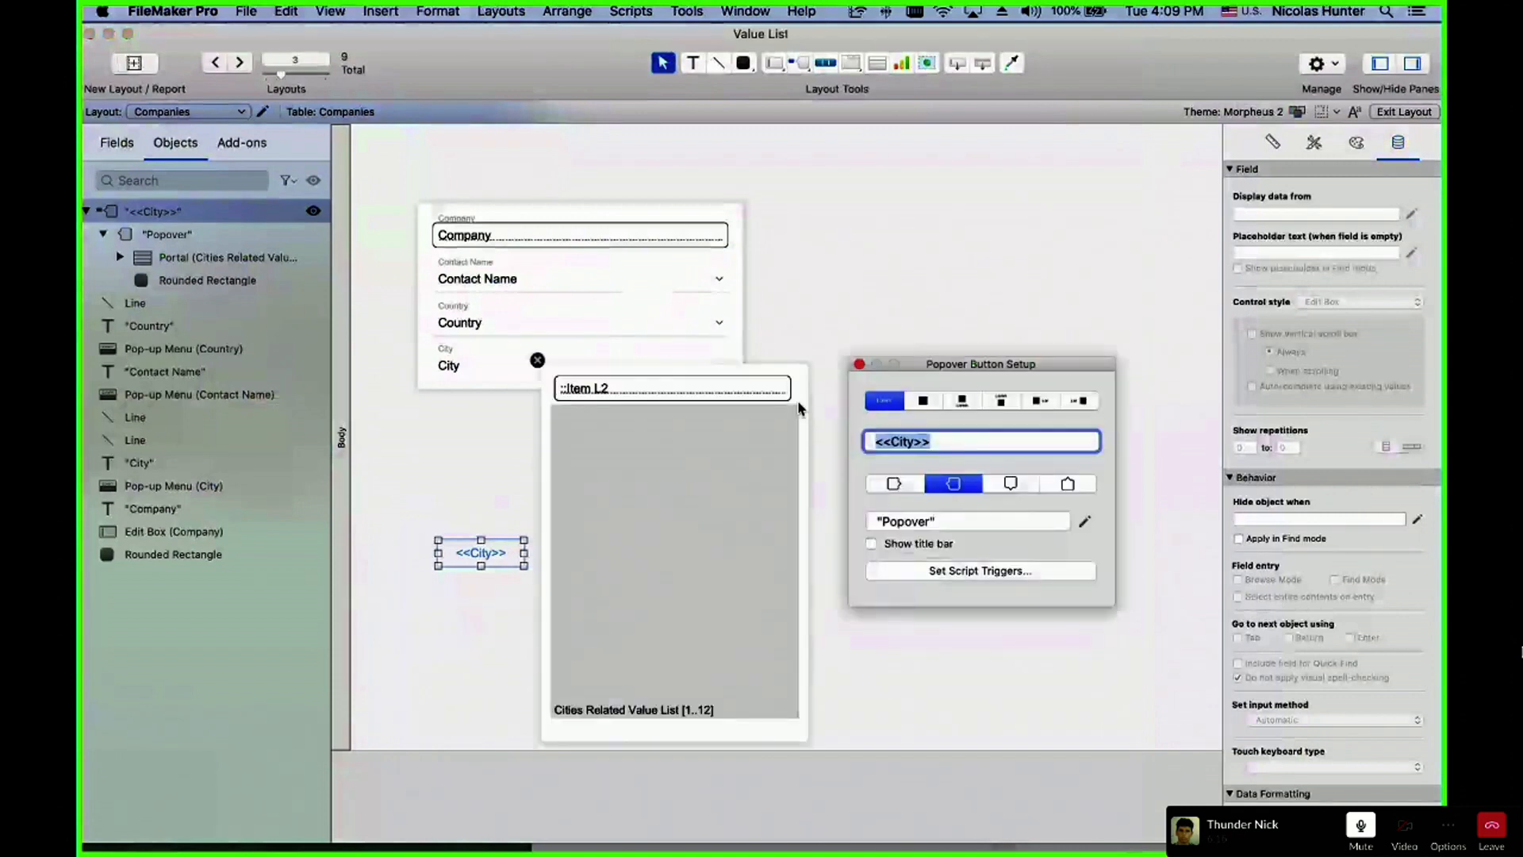
{"action": "left_click", "coordinate": [784, 408]}
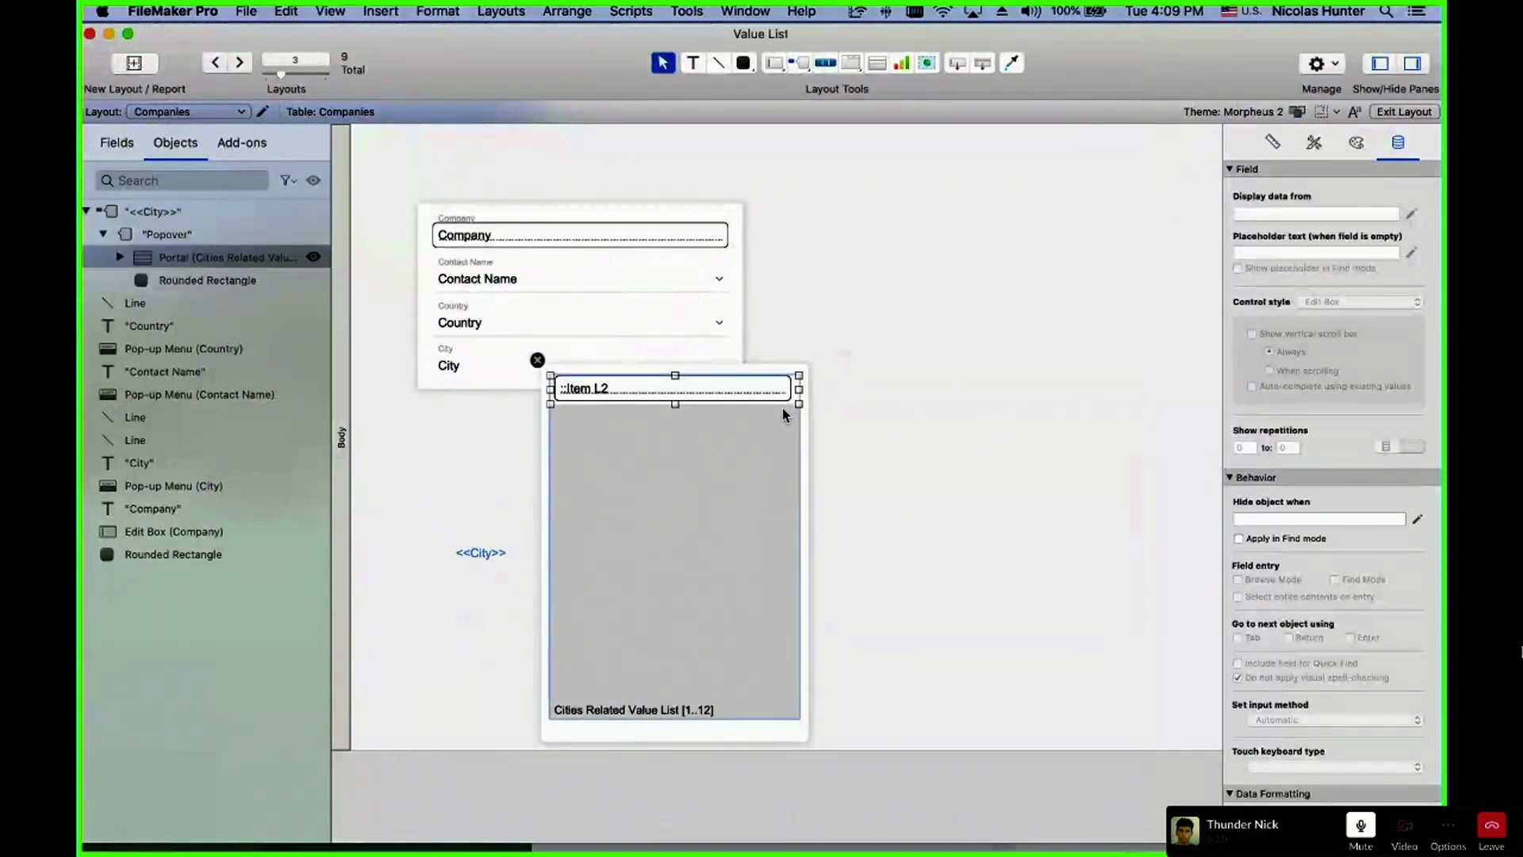
- Examine how Companies links to its related value lists in the relationships graph, closing the database manager without changes
{"action": "key", "text": "super+shift+d"}
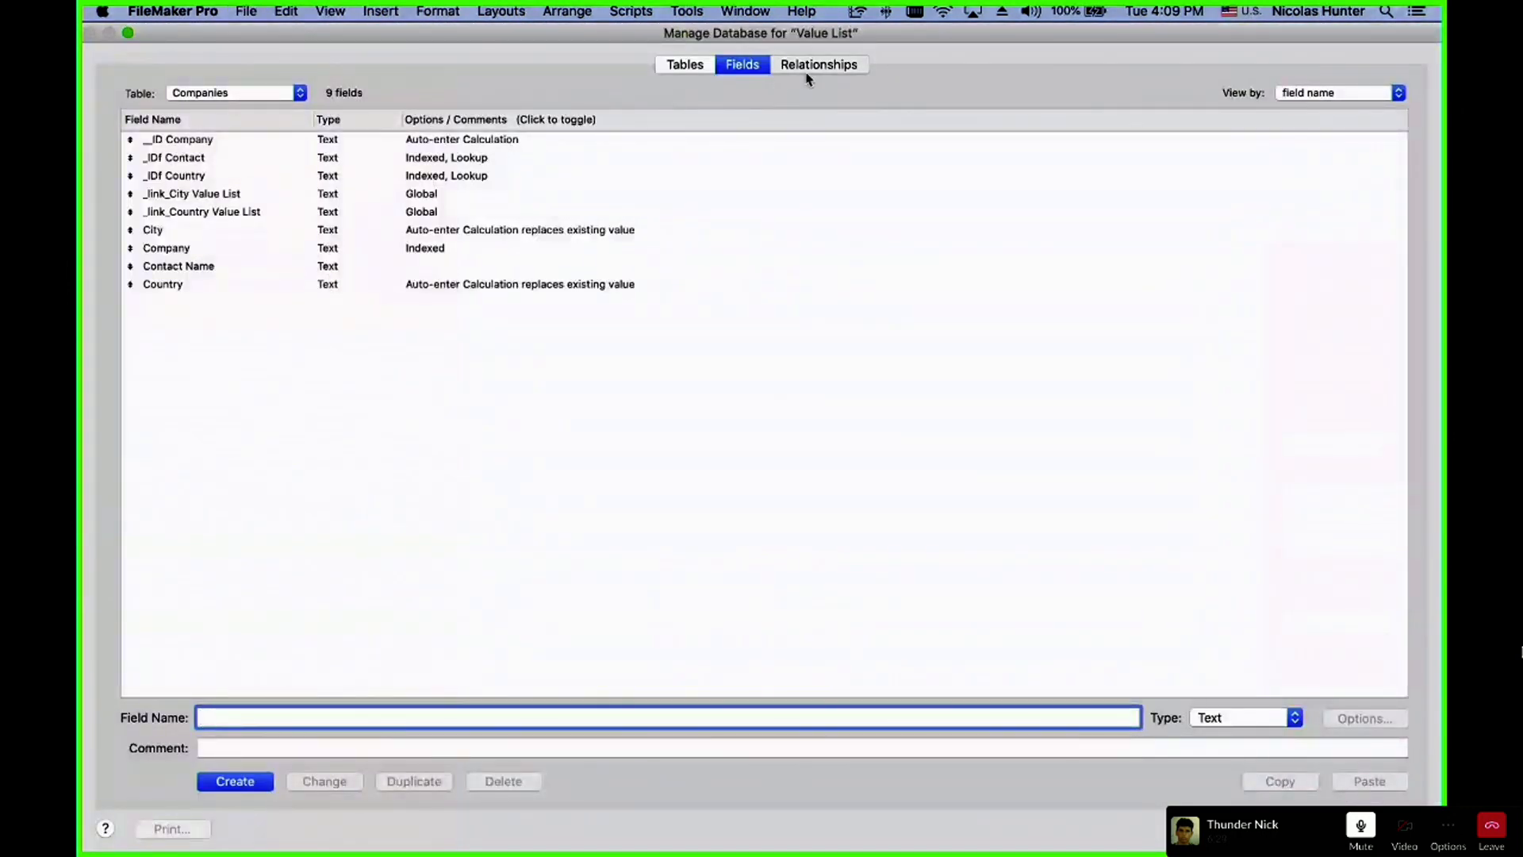
{"action": "left_click", "coordinate": [818, 65]}
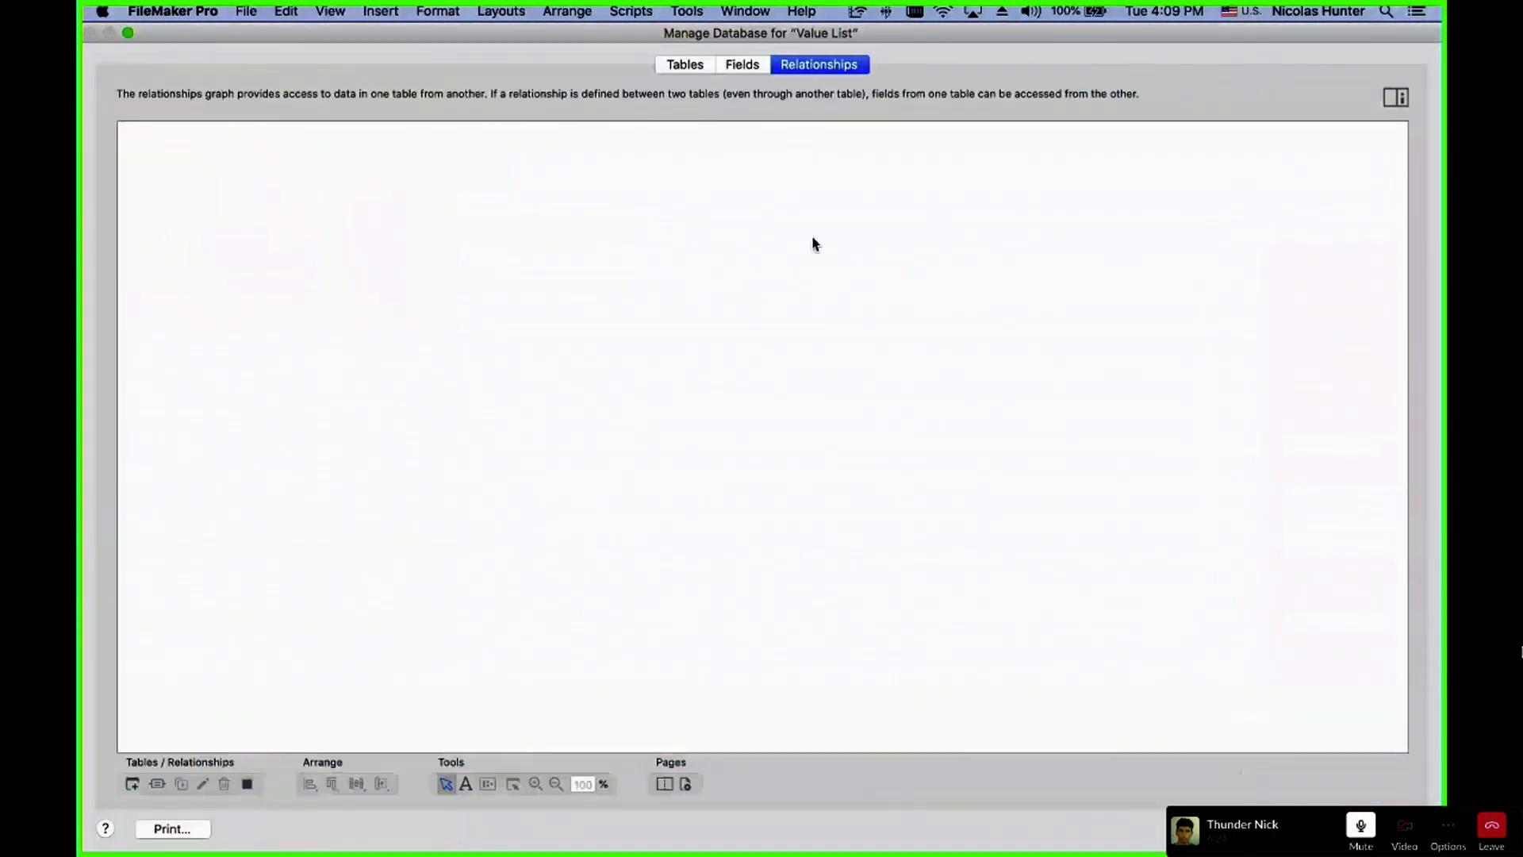
{"action": "left_click", "coordinate": [517, 529]}
{"action": "left_click", "coordinate": [452, 518]}
{"action": "left_click", "coordinate": [449, 520]}
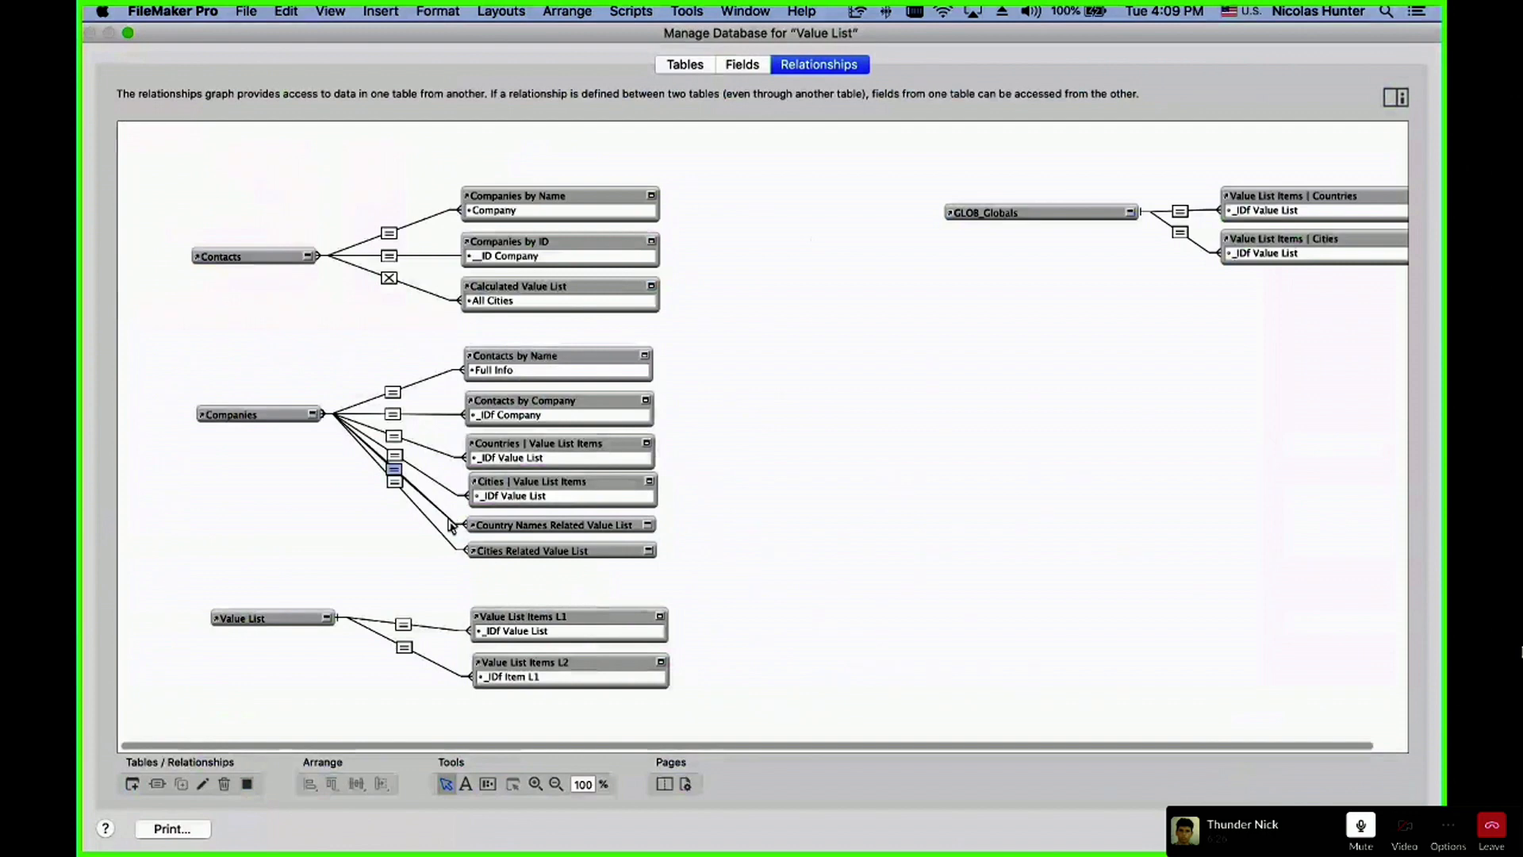
{"action": "key", "text": "Escape"}
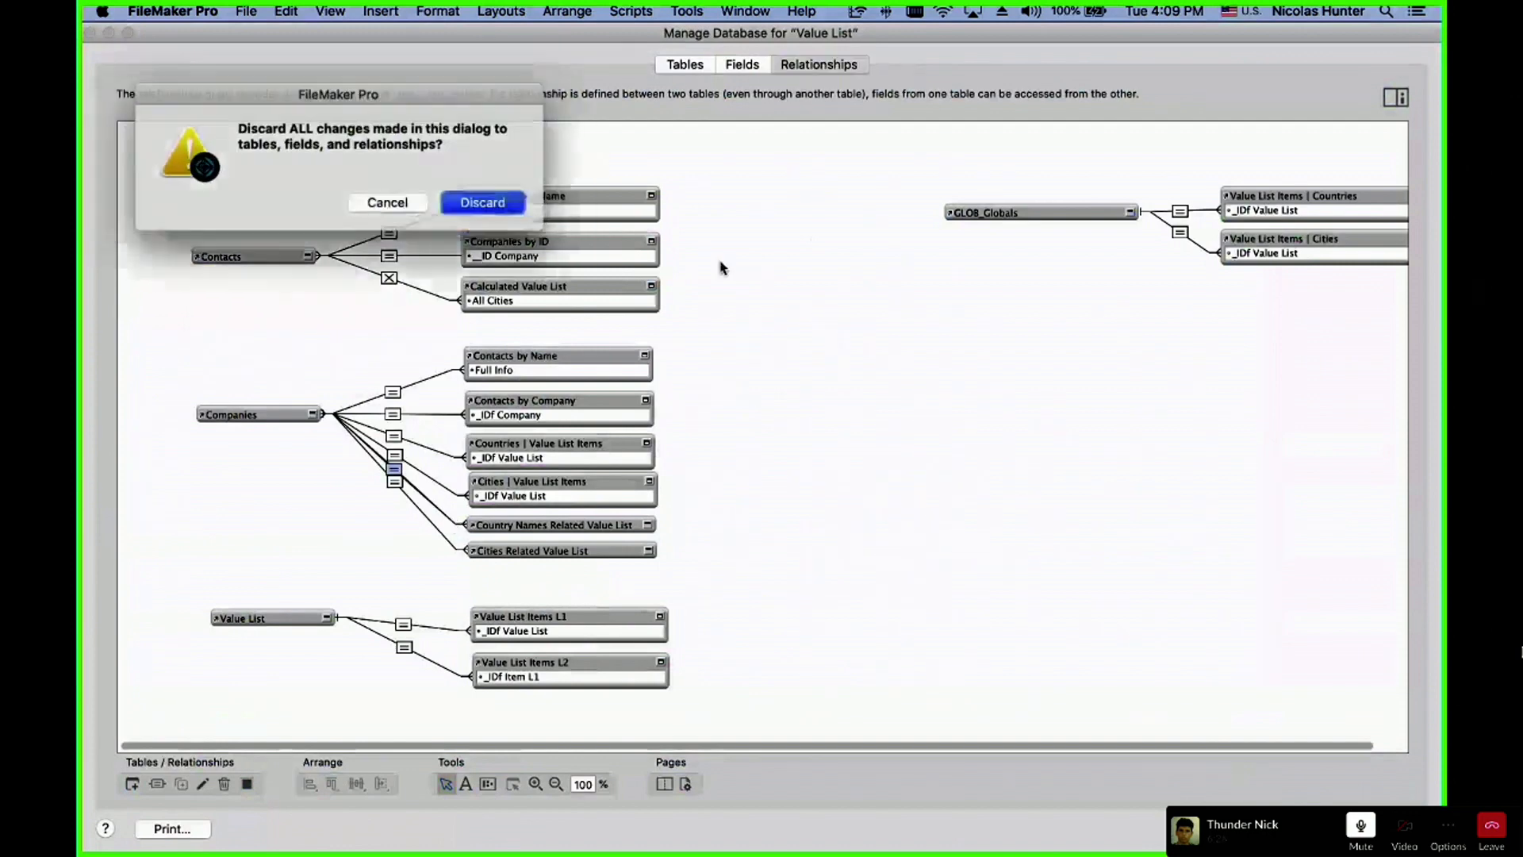
{"action": "key", "text": "Return"}
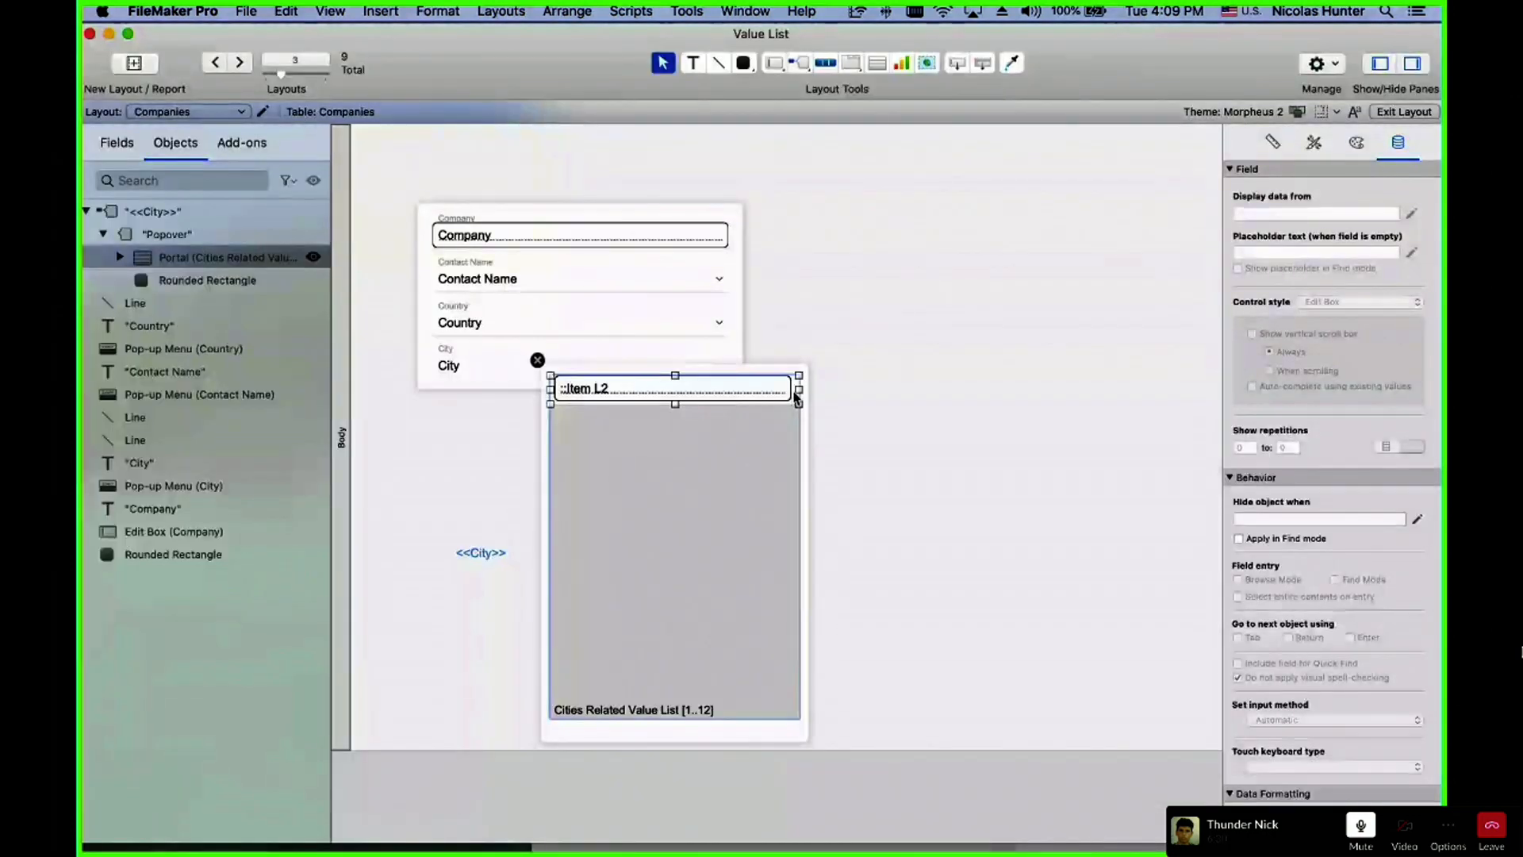
- Delete the Item L2 edit box from the cities portal and draw a new button on the empty area outside the popover
{"action": "left_click", "coordinate": [771, 398]}
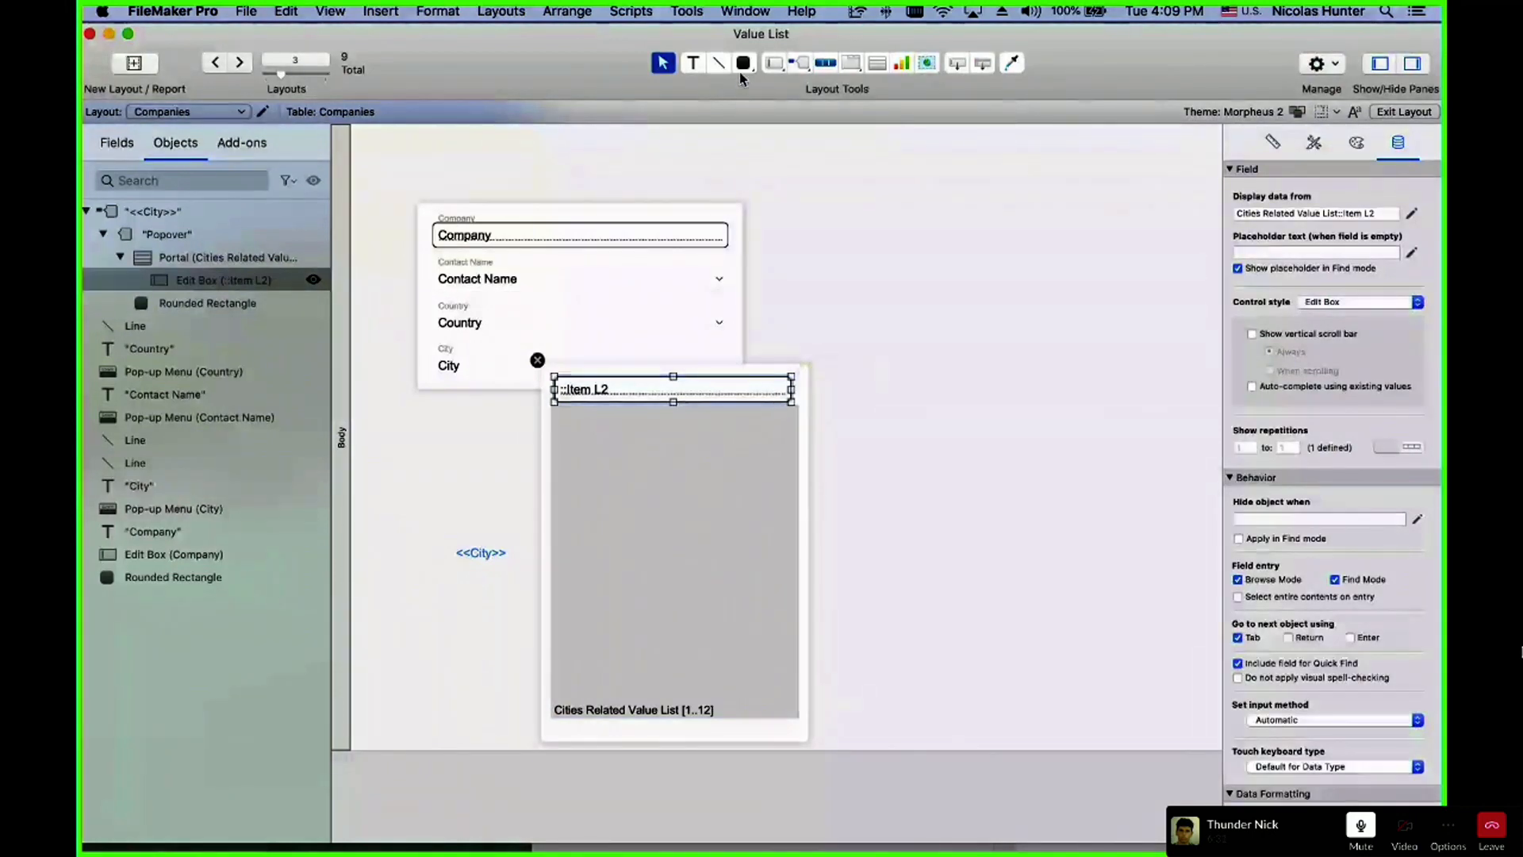
{"action": "key", "text": "BackSpace"}
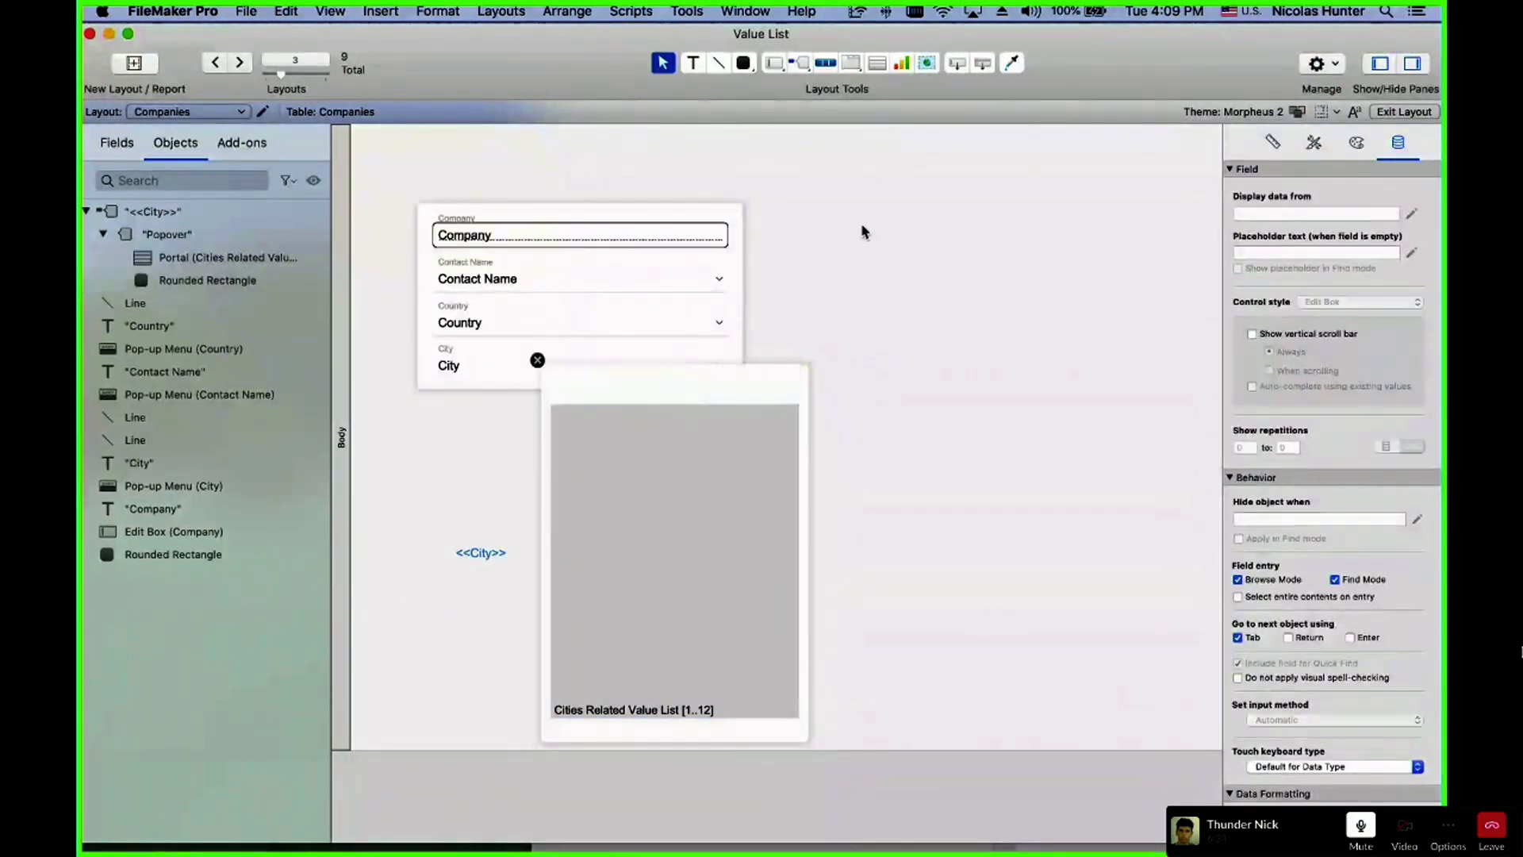
{"action": "left_click", "coordinate": [808, 67]}
{"action": "left_click", "coordinate": [841, 91]}
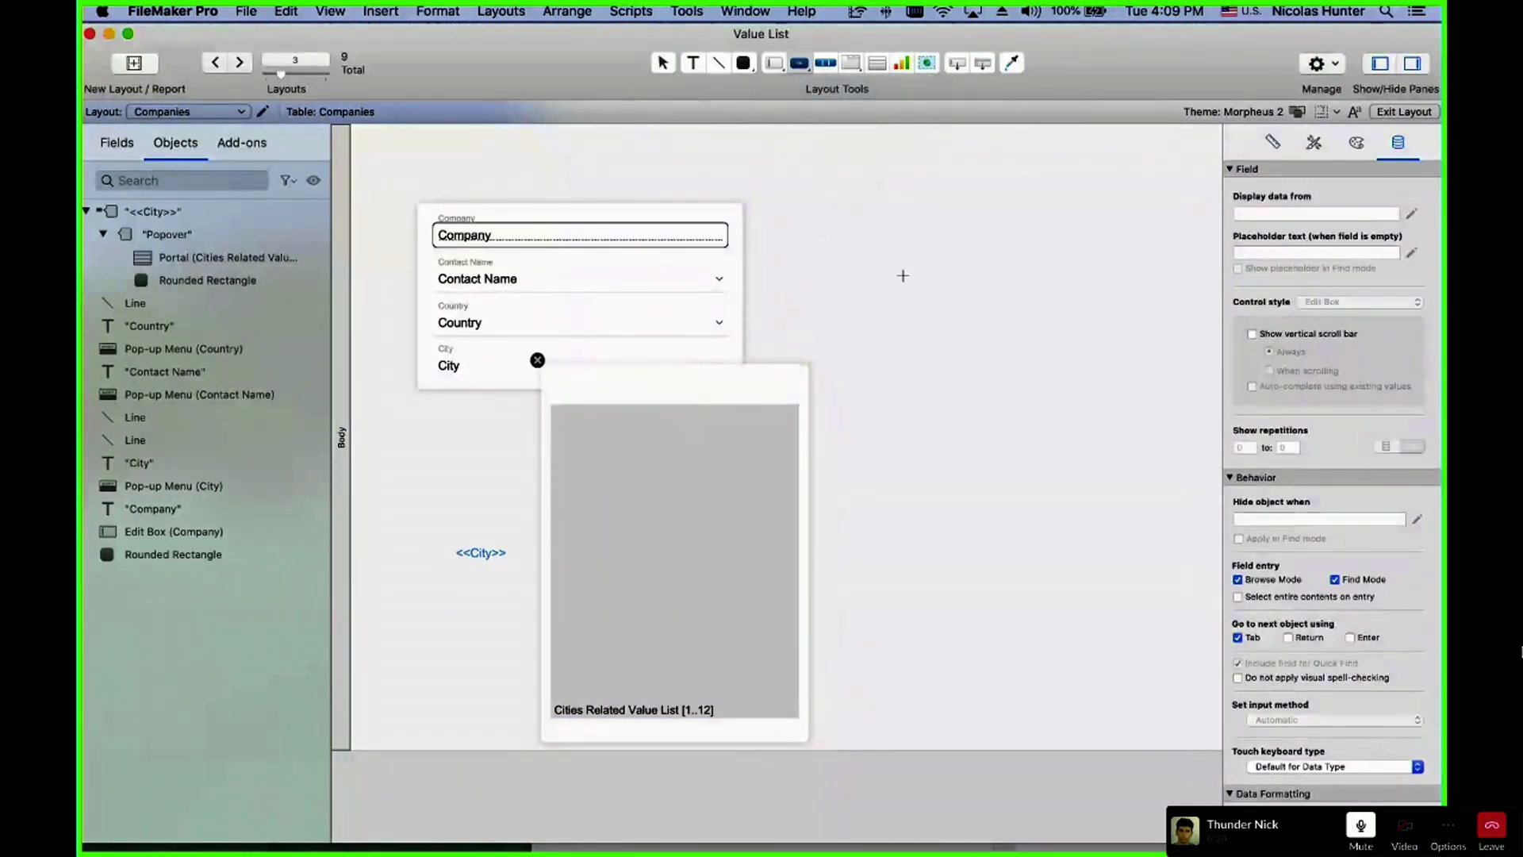
{"action": "left_click_drag", "start_coordinate": [798, 272], "coordinate": [1070, 304]}
{"action": "left_click", "coordinate": [1010, 408]}
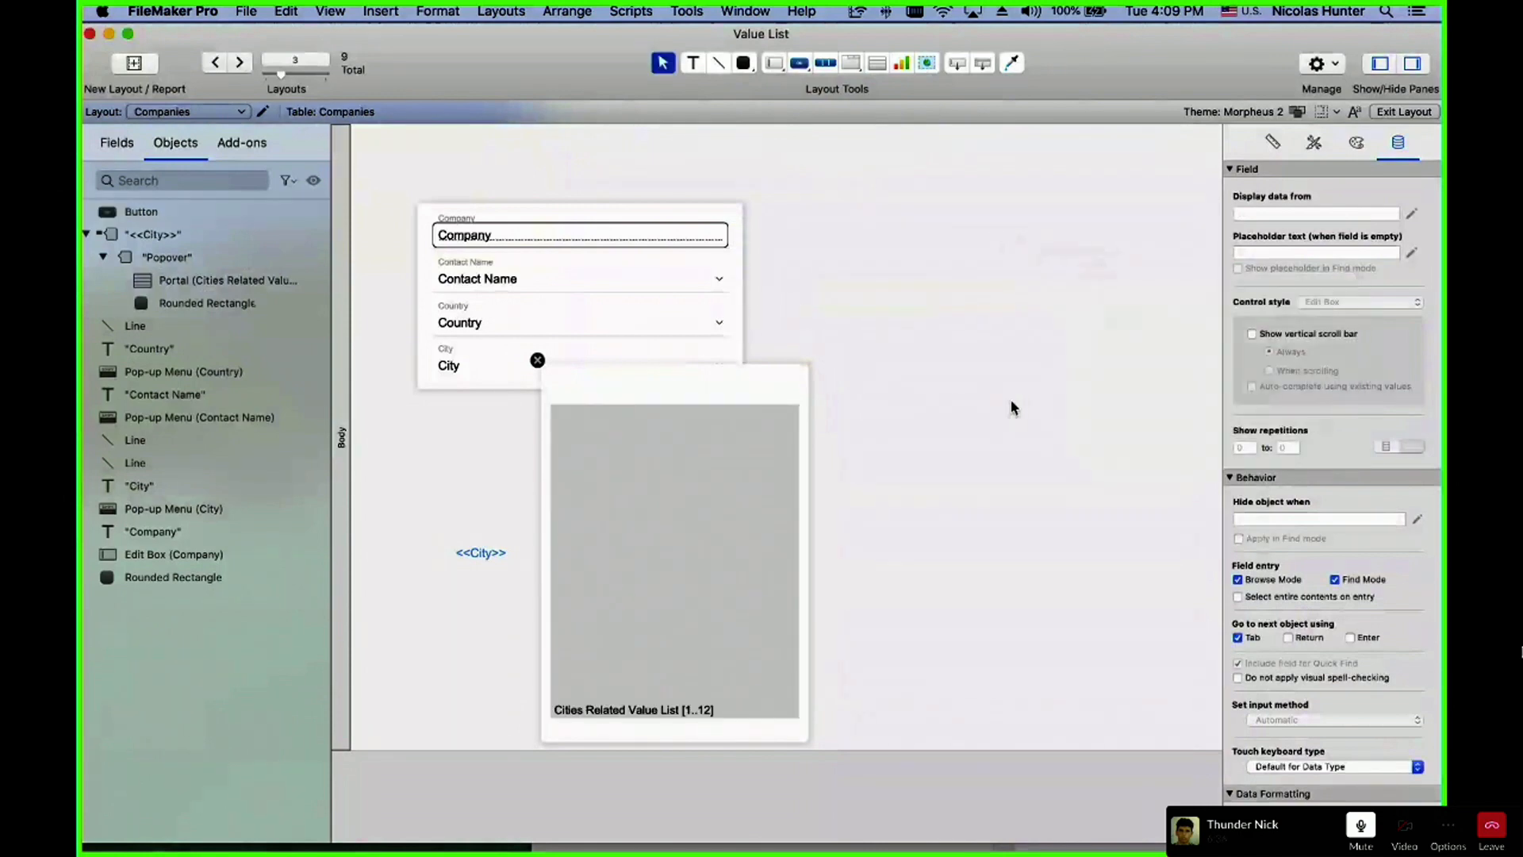
- Label the new button with the merge field <<Cities Related Value List::Item L2>>
{"action": "key", "text": "alt+super+m"}
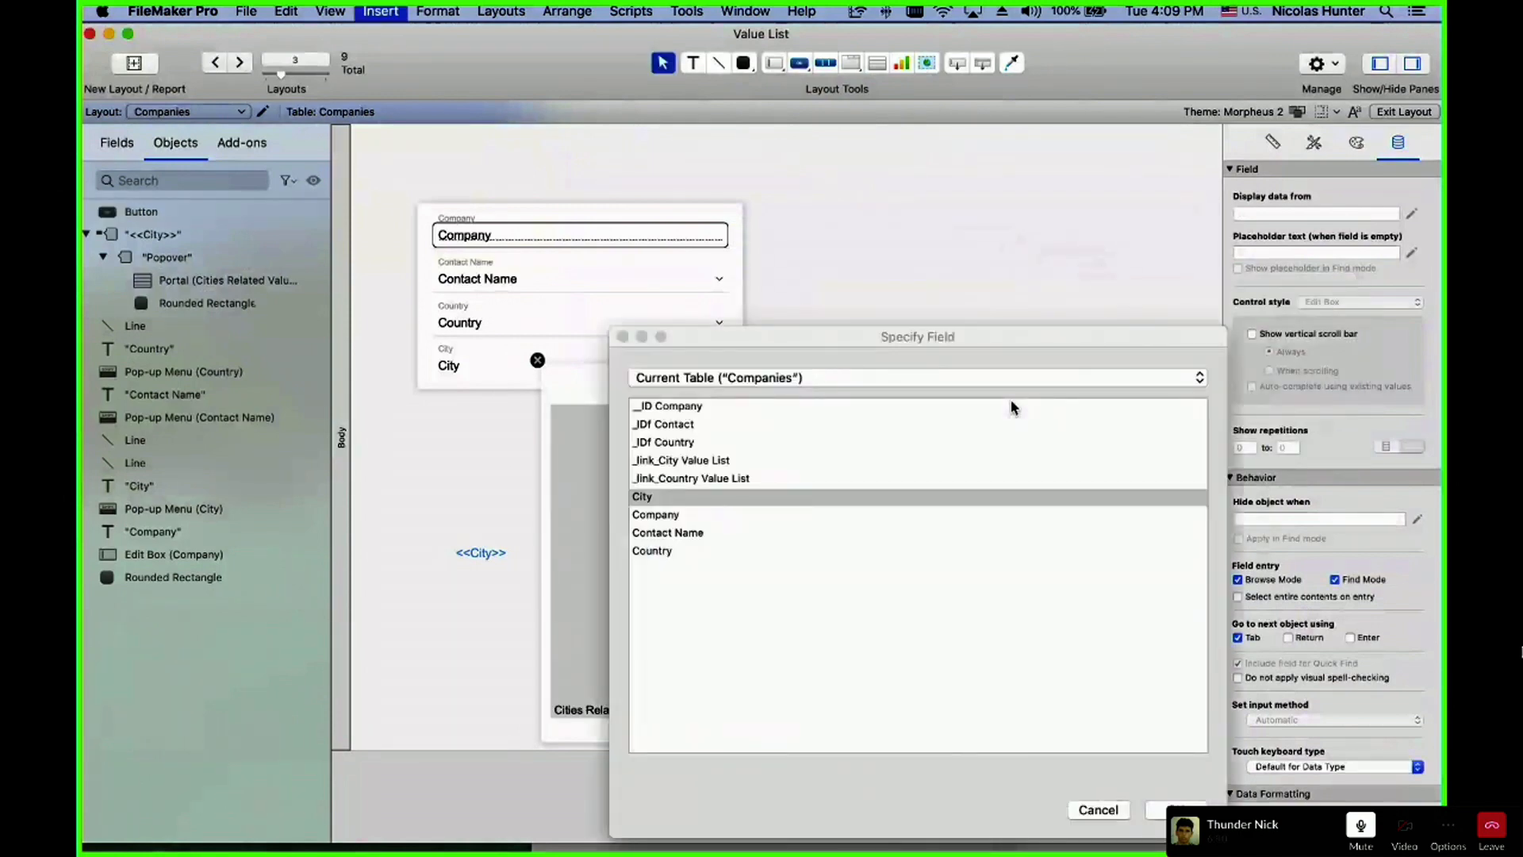
{"action": "left_click", "coordinate": [732, 379]}
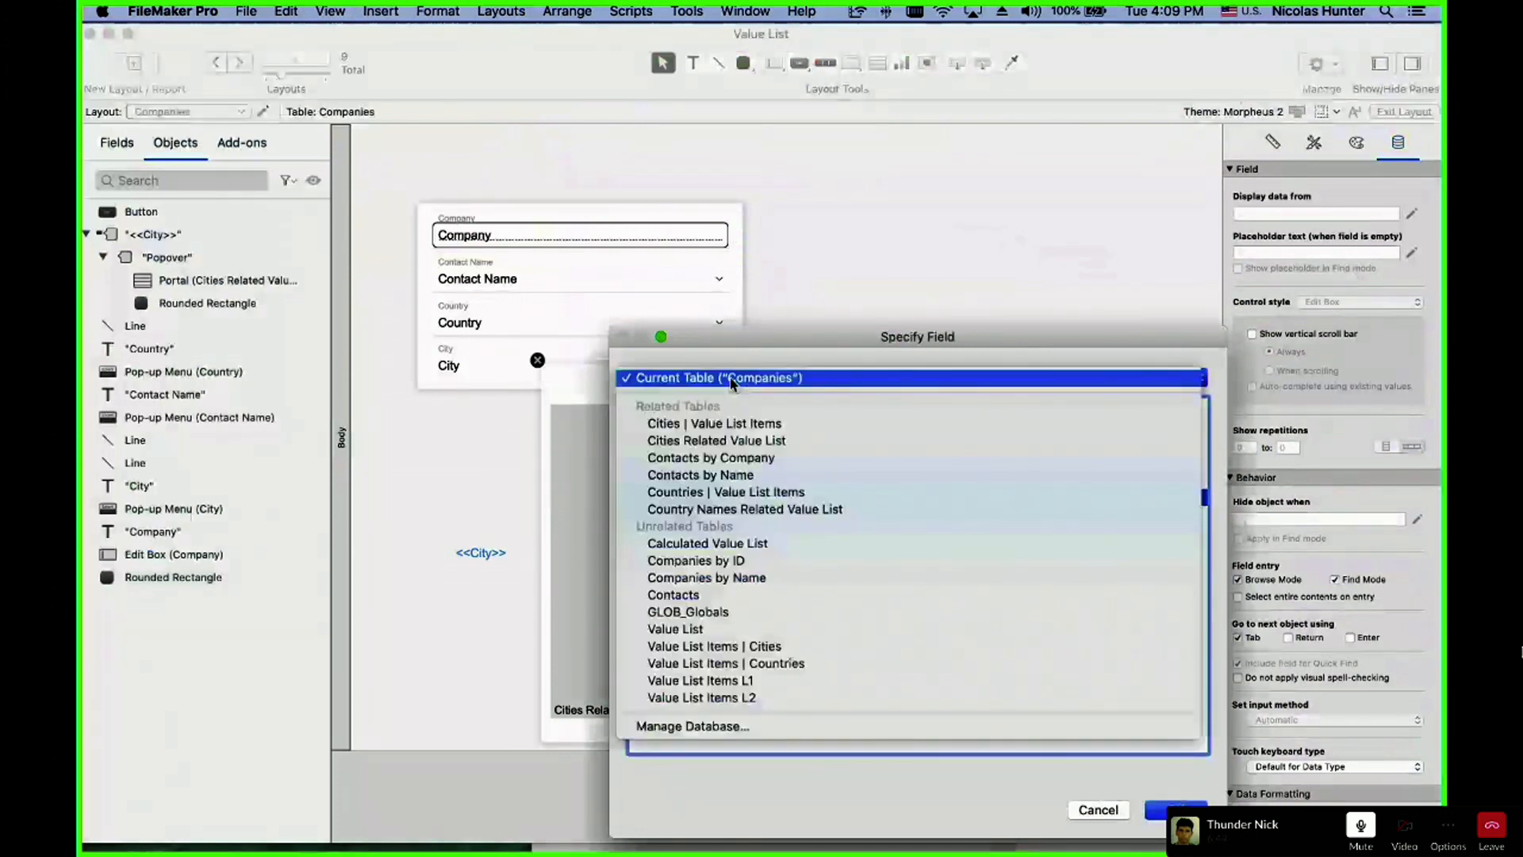
{"action": "left_click", "coordinate": [710, 440]}
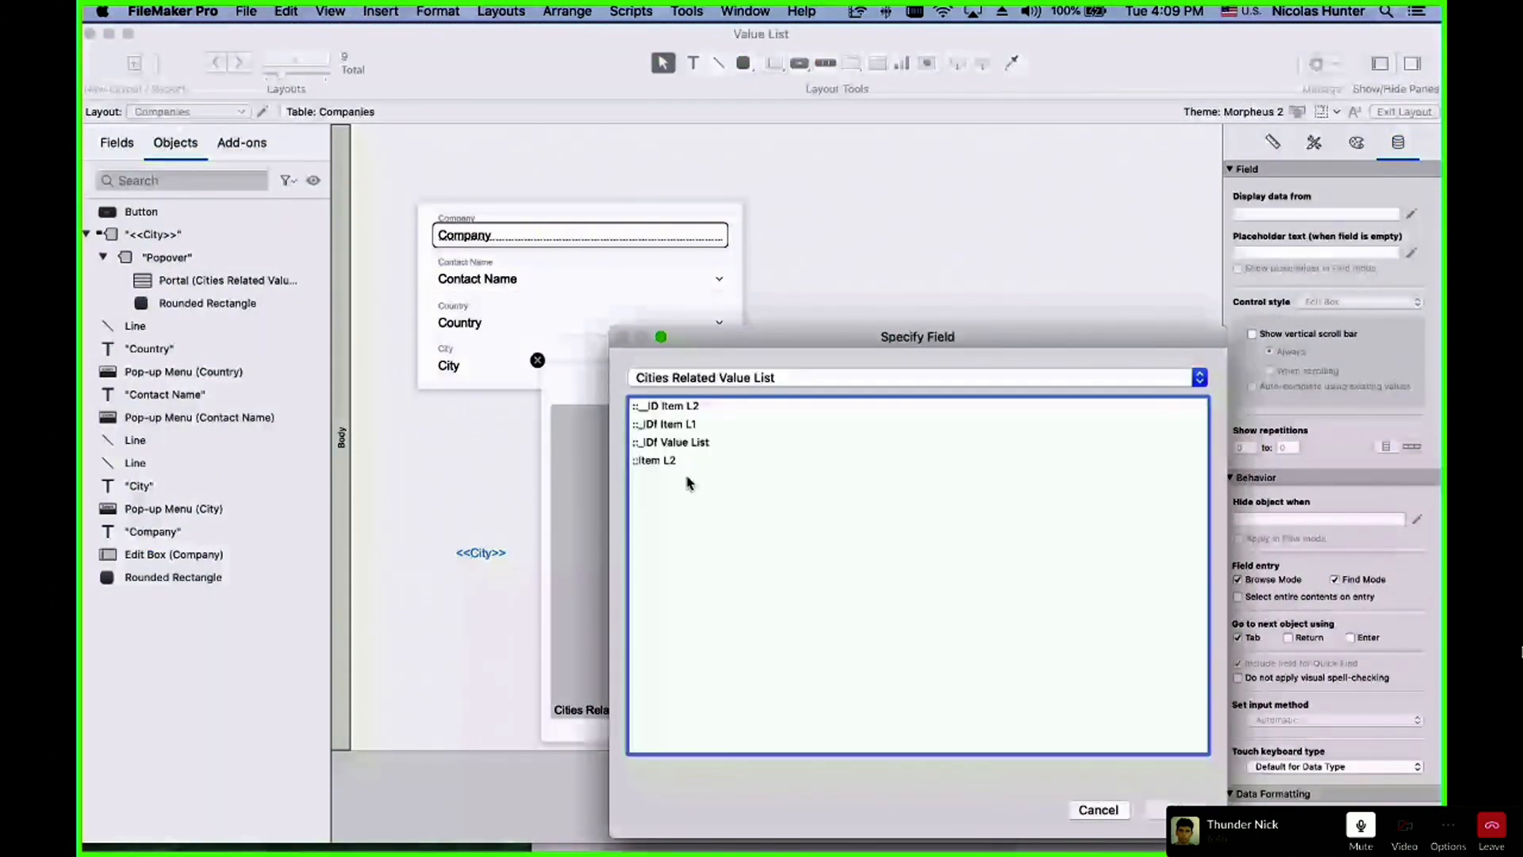
{"action": "double_click", "coordinate": [666, 462]}
{"action": "key", "text": "super+x"}
{"action": "double_click", "coordinate": [940, 278]}
{"action": "key", "text": "super+v"}
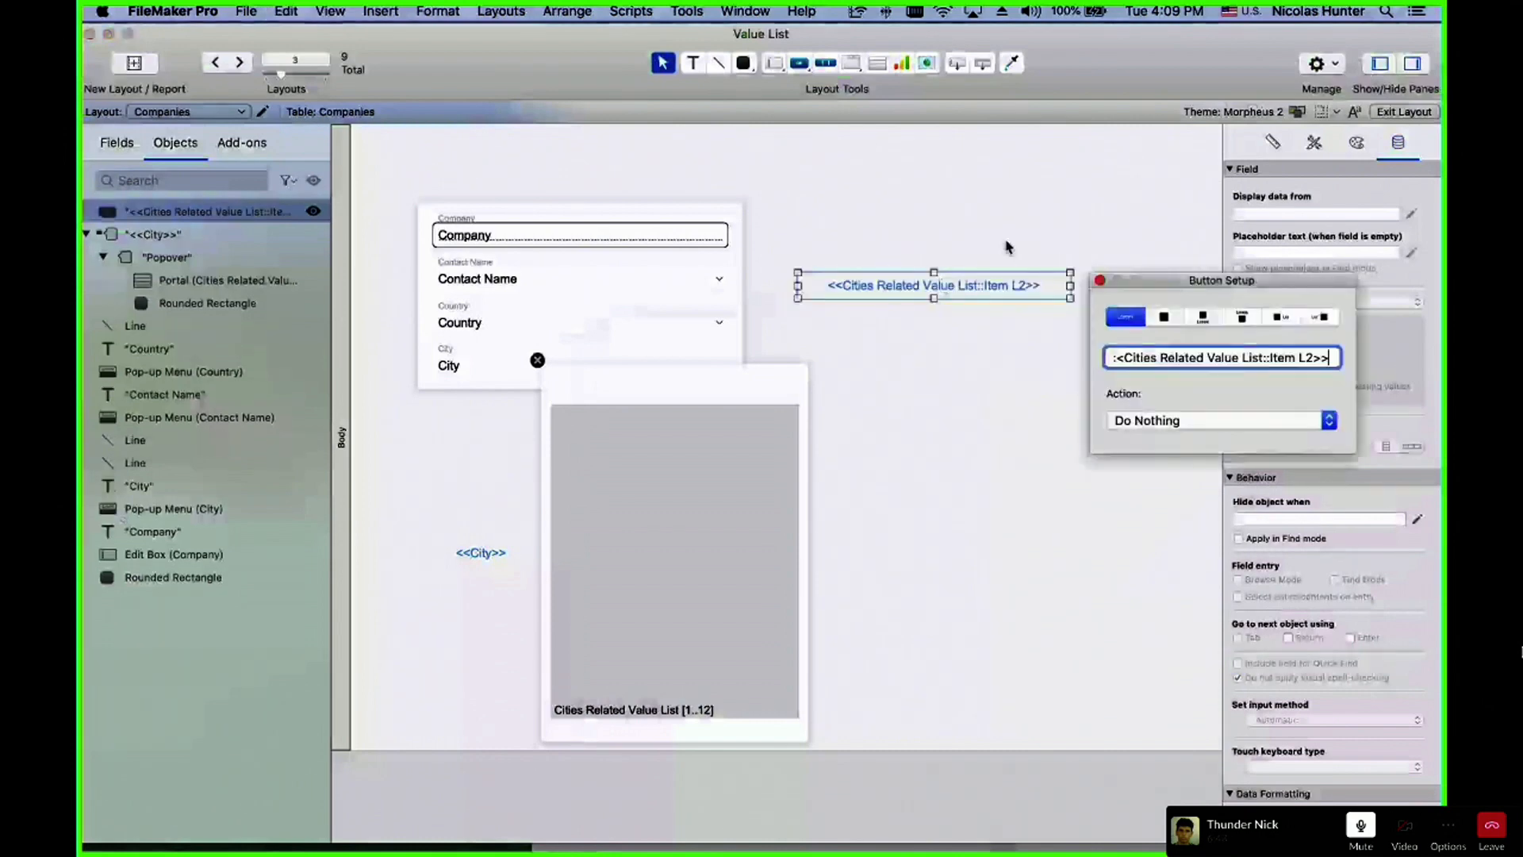
{"action": "left_click", "coordinate": [1007, 243]}
- Narrow the Item L2 button slightly and add a right-pointing chevron icon after its label
{"action": "left_click", "coordinate": [972, 287]}
{"action": "mouse_move", "coordinate": [1070, 299]}
{"action": "left_mouse_down"}
{"action": "mouse_move", "coordinate": [1035, 305]}
{"action": "mouse_move", "coordinate": [1051, 299]}
{"action": "left_mouse_up"}
{"action": "double_click", "coordinate": [1026, 287]}
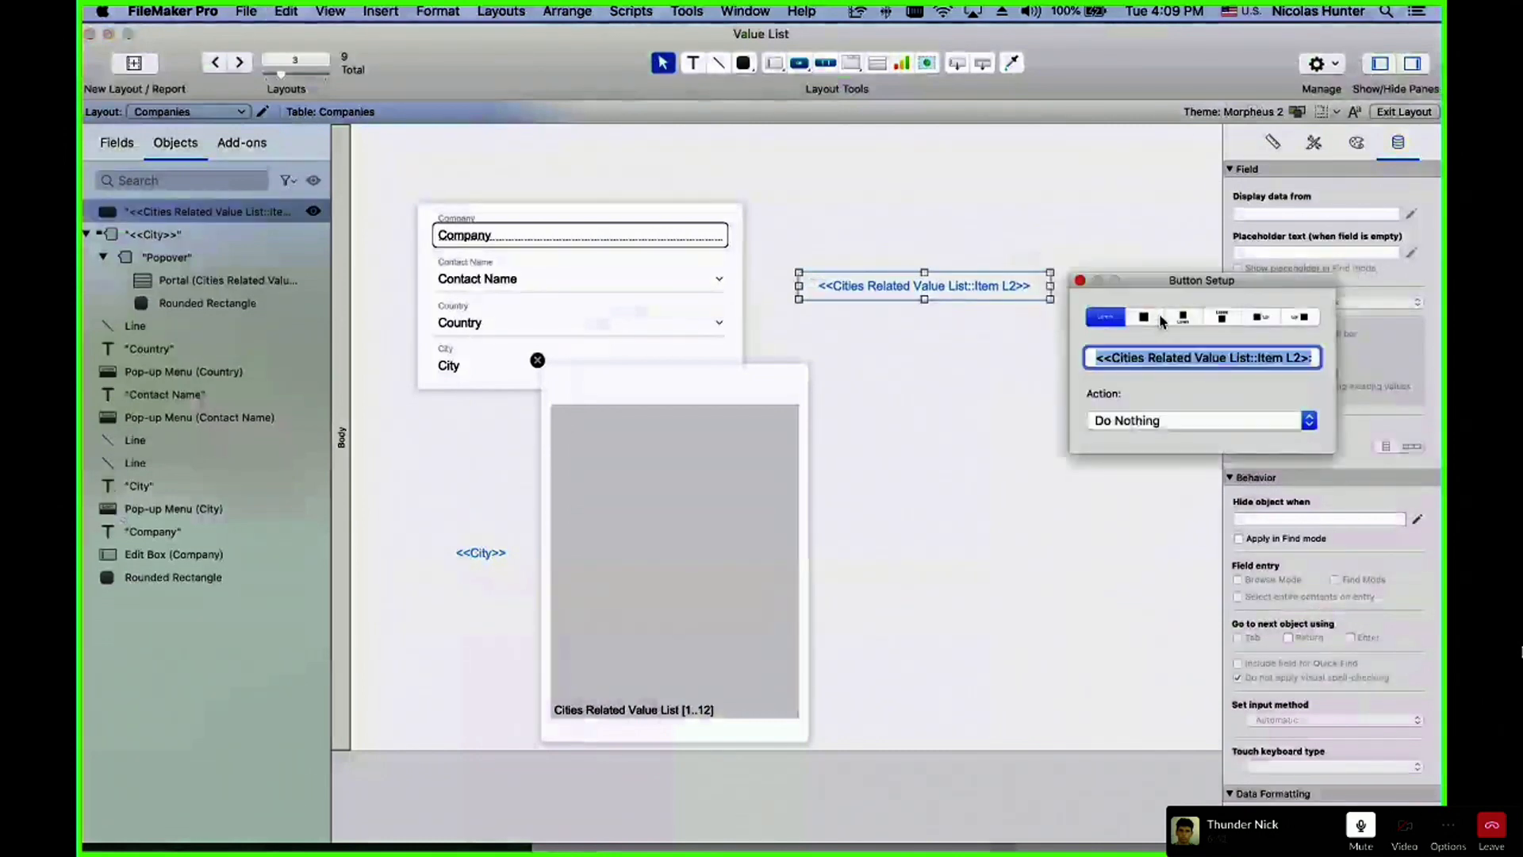
{"action": "left_click", "coordinate": [1300, 316]}
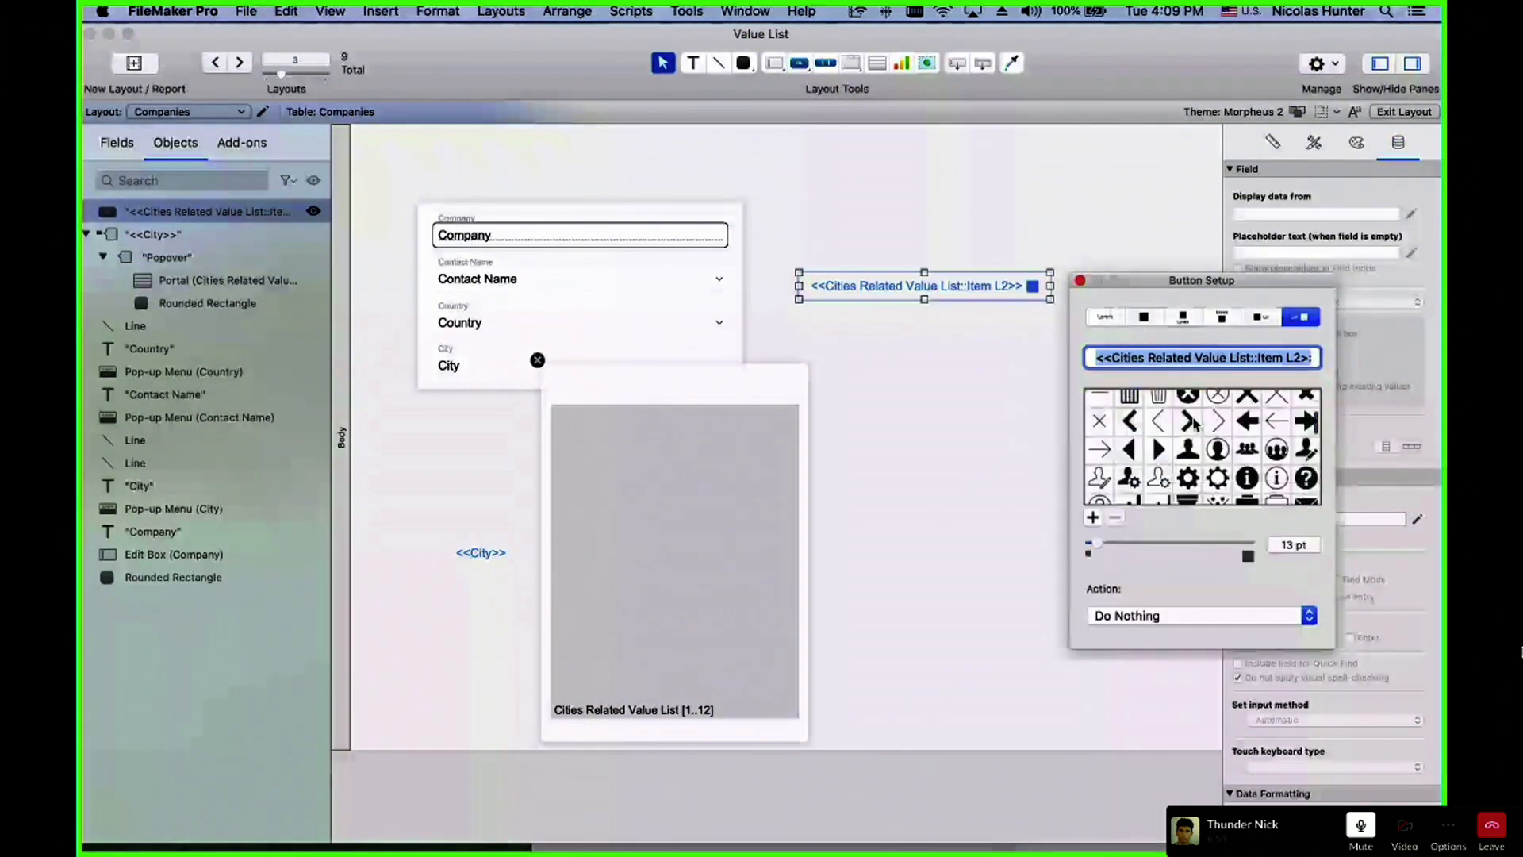
- Try the theme's button styles from Action Button 1 through Shadow Button 1 on the Item L2 button, then restore the Default style
{"action": "left_click", "coordinate": [1313, 300]}
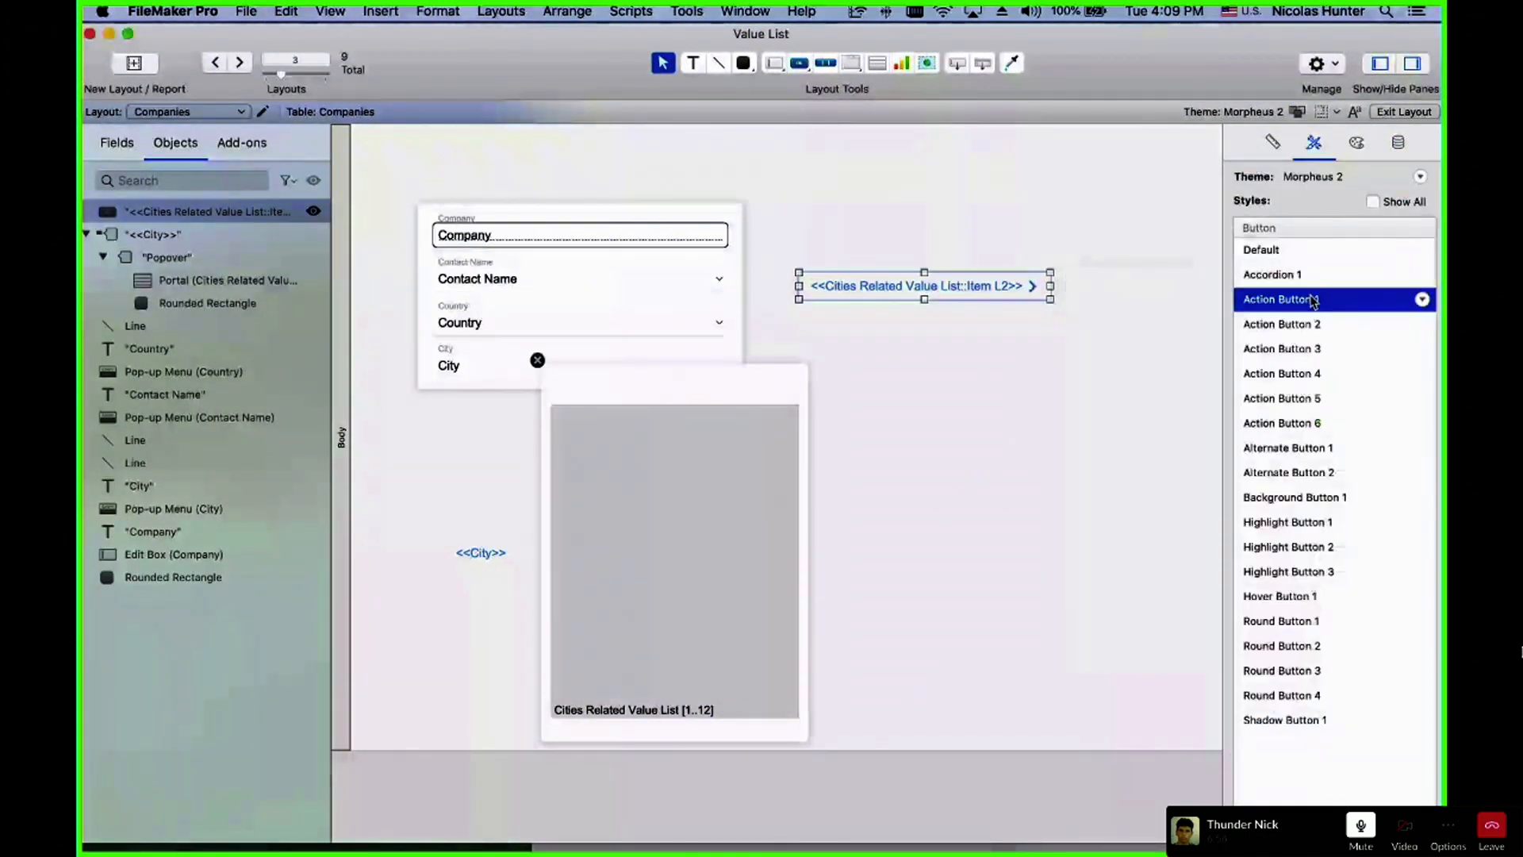
{"action": "key", "text": "Down"}
{"action": "key", "text": "Down"}
{"action": "key", "text": "Down"}
{"action": "key", "text": "Down"}
{"action": "key", "text": "Down"}
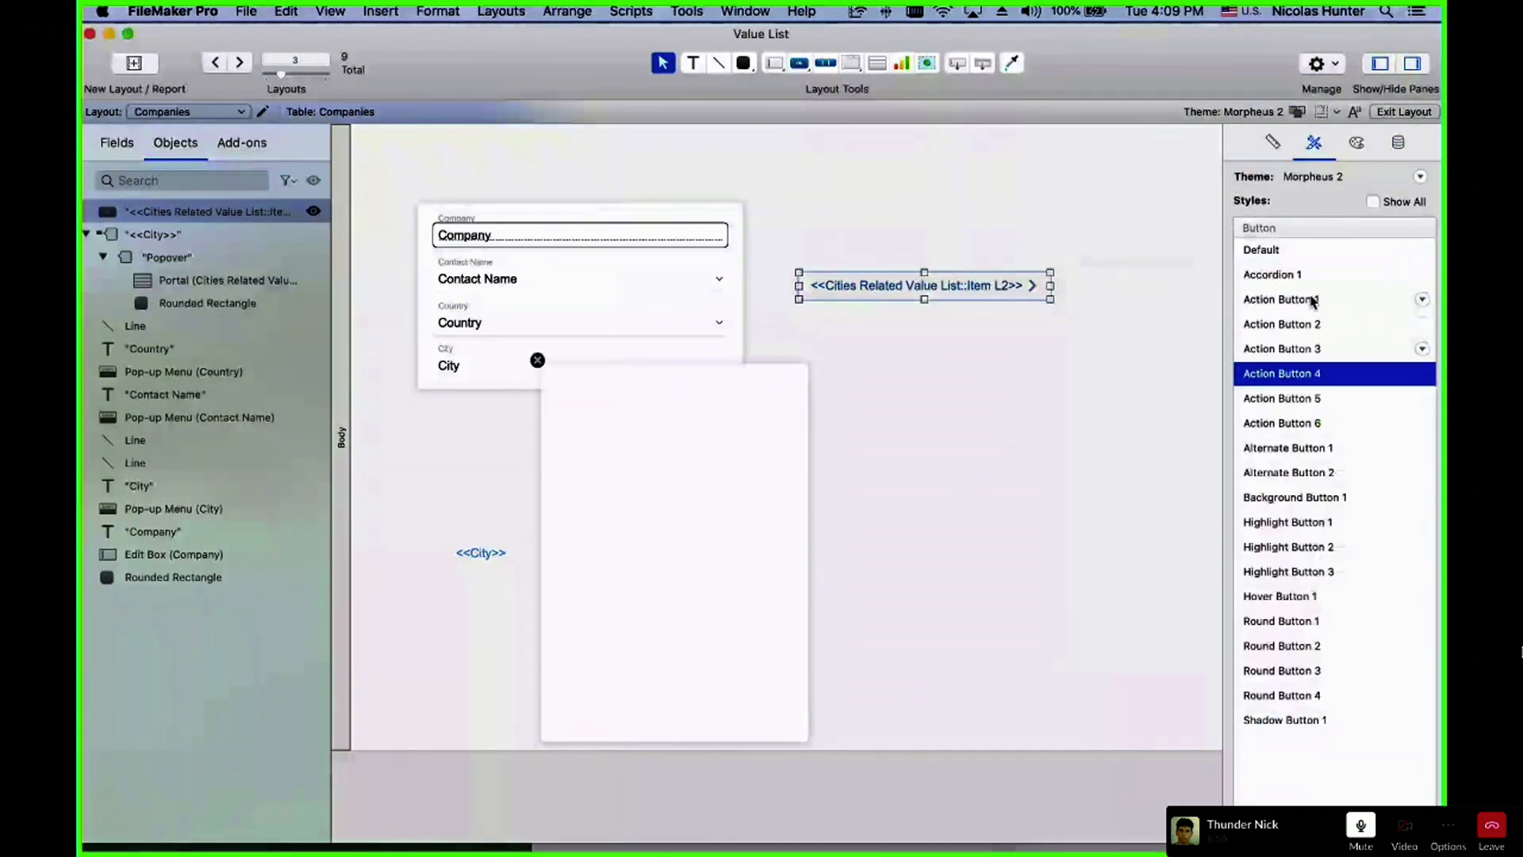
{"action": "key", "text": "Down"}
{"action": "key", "text": "Down"}
{"action": "key", "text": "Down"}
{"action": "key", "text": "Down"}
{"action": "key", "text": "Down"}
{"action": "key", "text": "Down"}
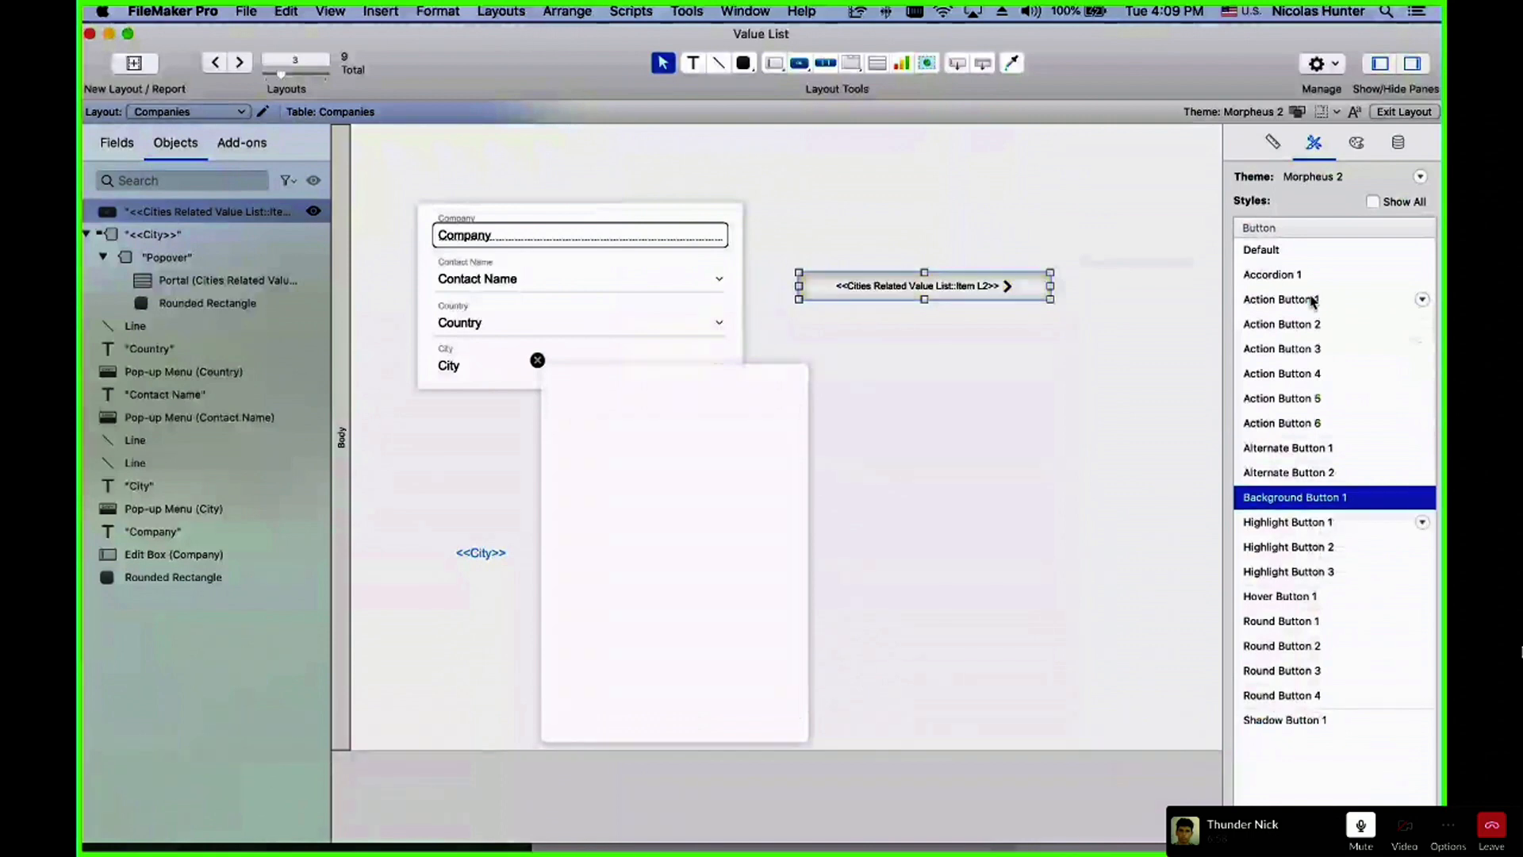
{"action": "key", "text": "Down"}
{"action": "key", "text": "Down"}
{"action": "key", "text": "Down"}
{"action": "key", "text": "Up"}
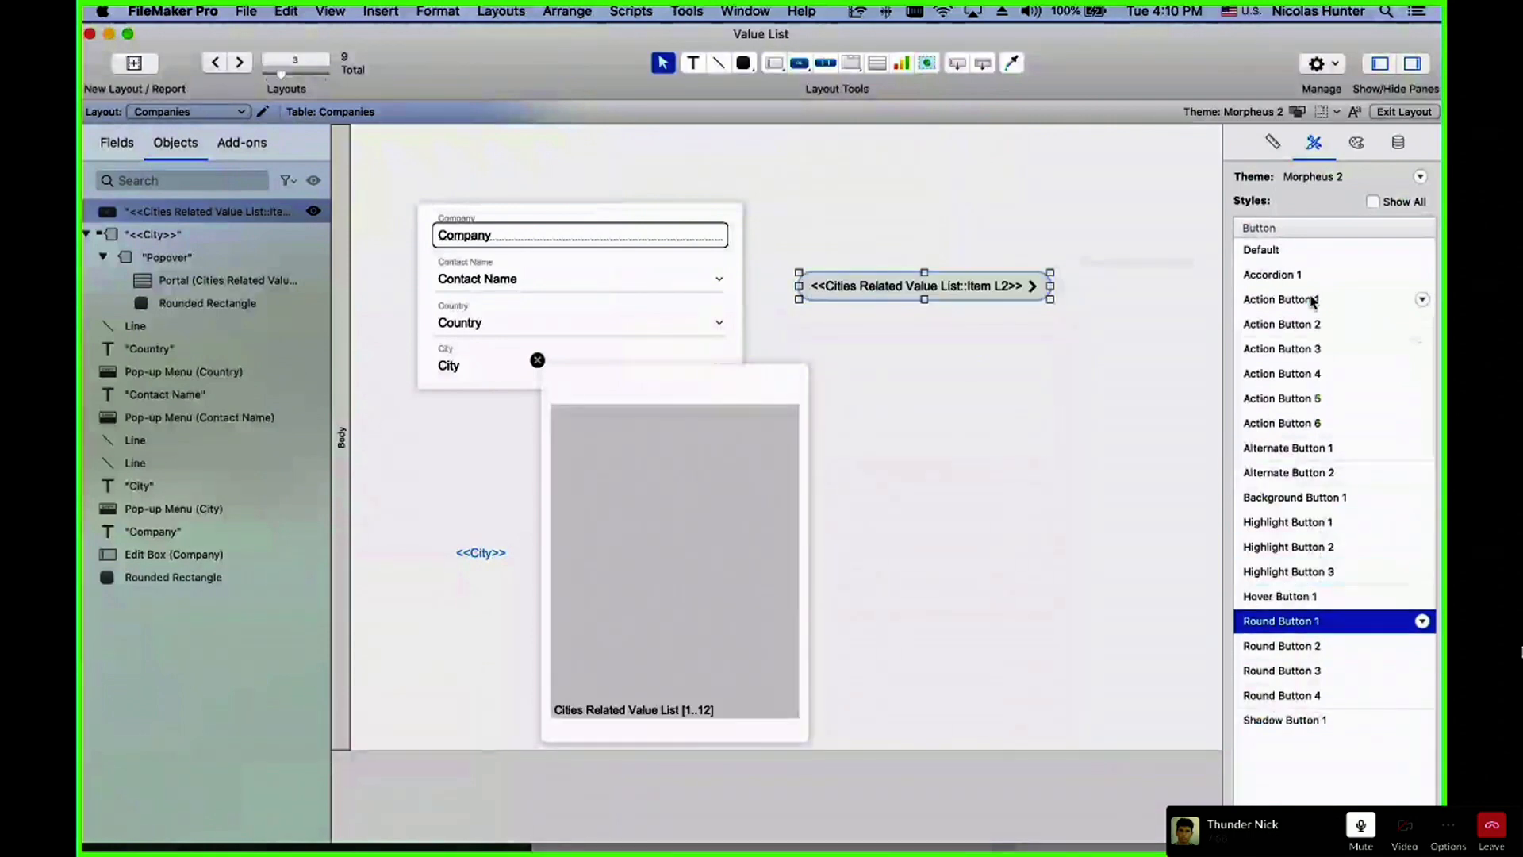
{"action": "key", "text": "Down"}
{"action": "key", "text": "Down"}
{"action": "key", "text": "Down"}
{"action": "key", "text": "Down"}
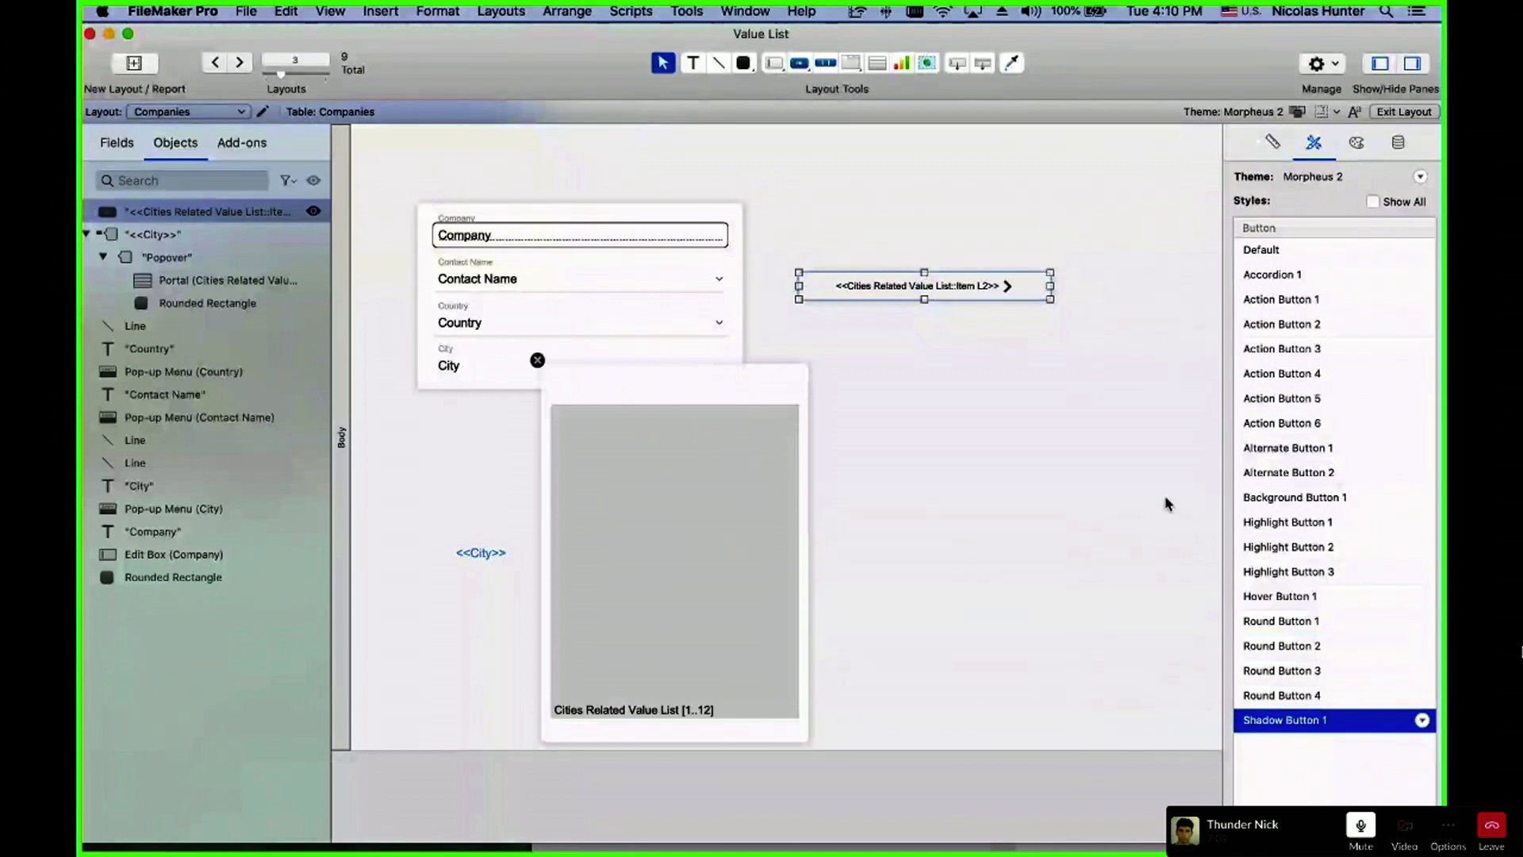
{"action": "left_click", "coordinate": [982, 303]}
{"action": "double_click", "coordinate": [982, 287]}
{"action": "left_click", "coordinate": [1259, 251]}
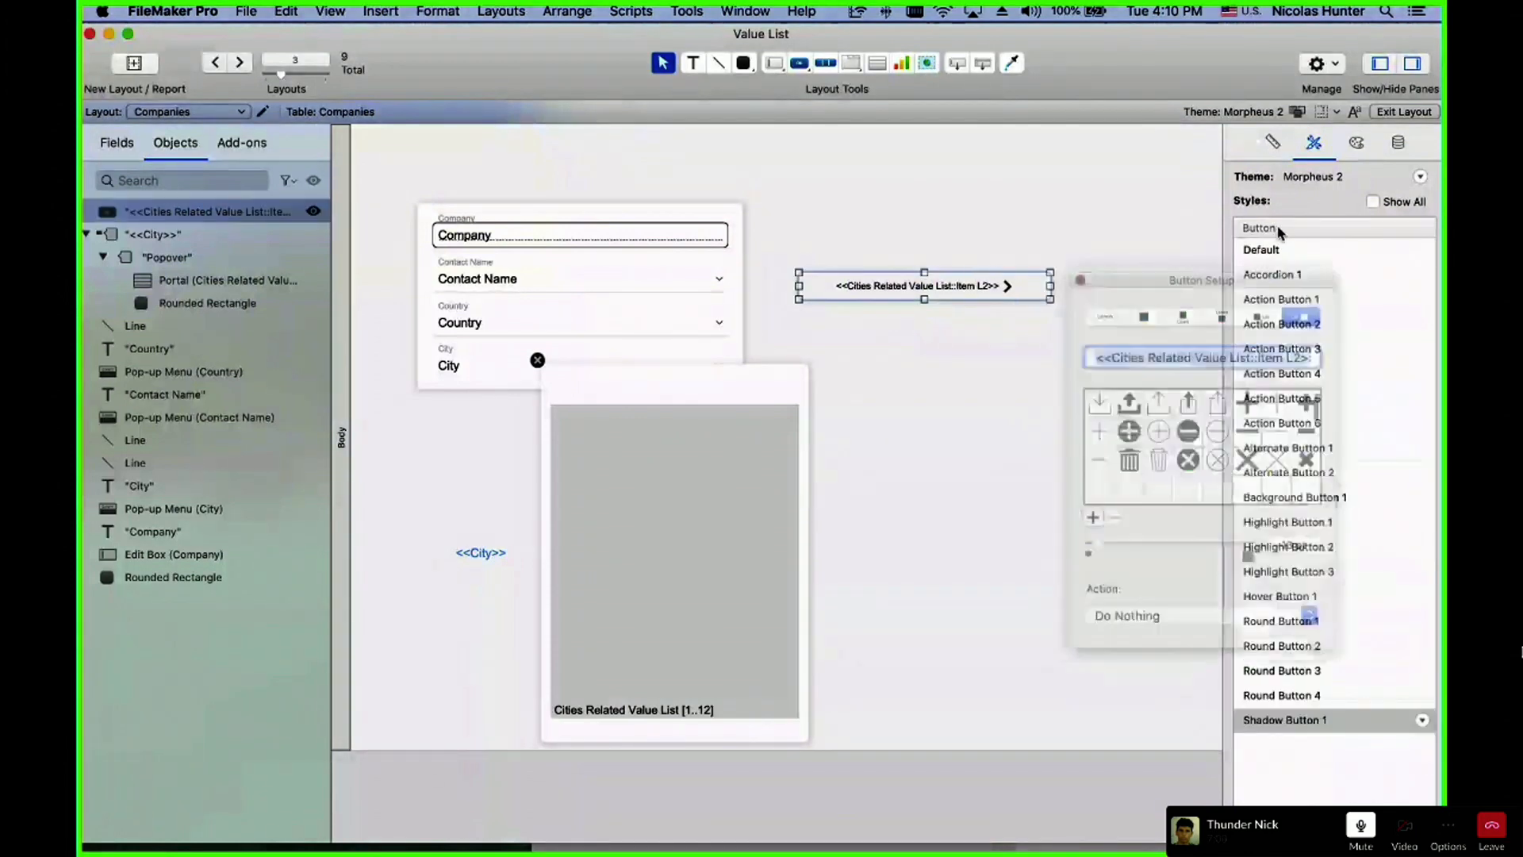
- Place the Item L2 button in the first row of the popover's cities portal and trim its width to fit the row
{"action": "left_click_drag", "start_coordinate": [914, 295], "coordinate": [676, 397]}
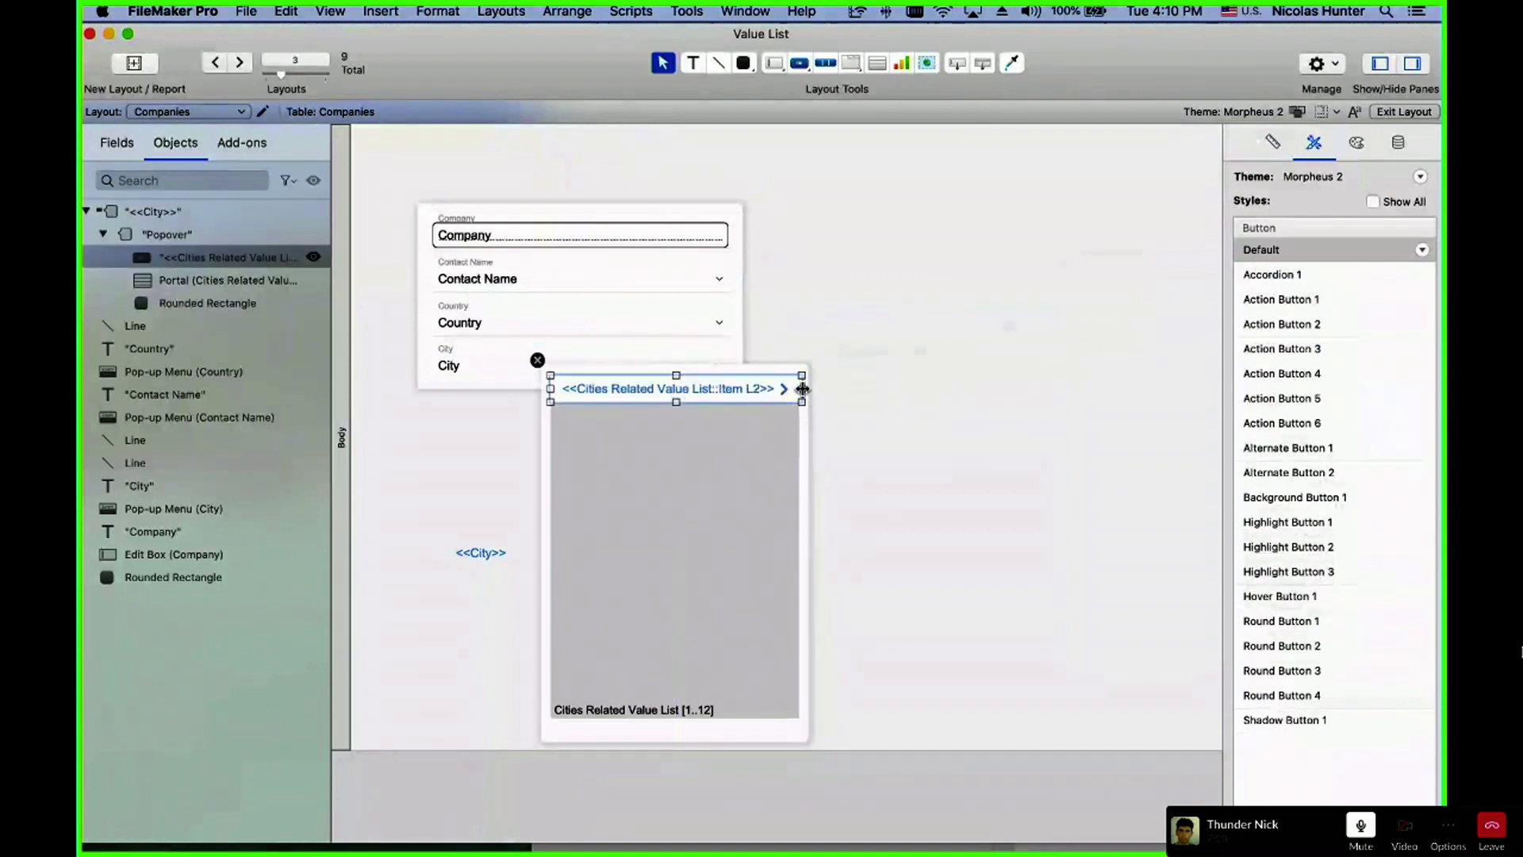
{"action": "left_click_drag", "start_coordinate": [802, 388], "coordinate": [795, 387]}
{"action": "key", "text": "Right"}
{"action": "key", "text": "Right"}
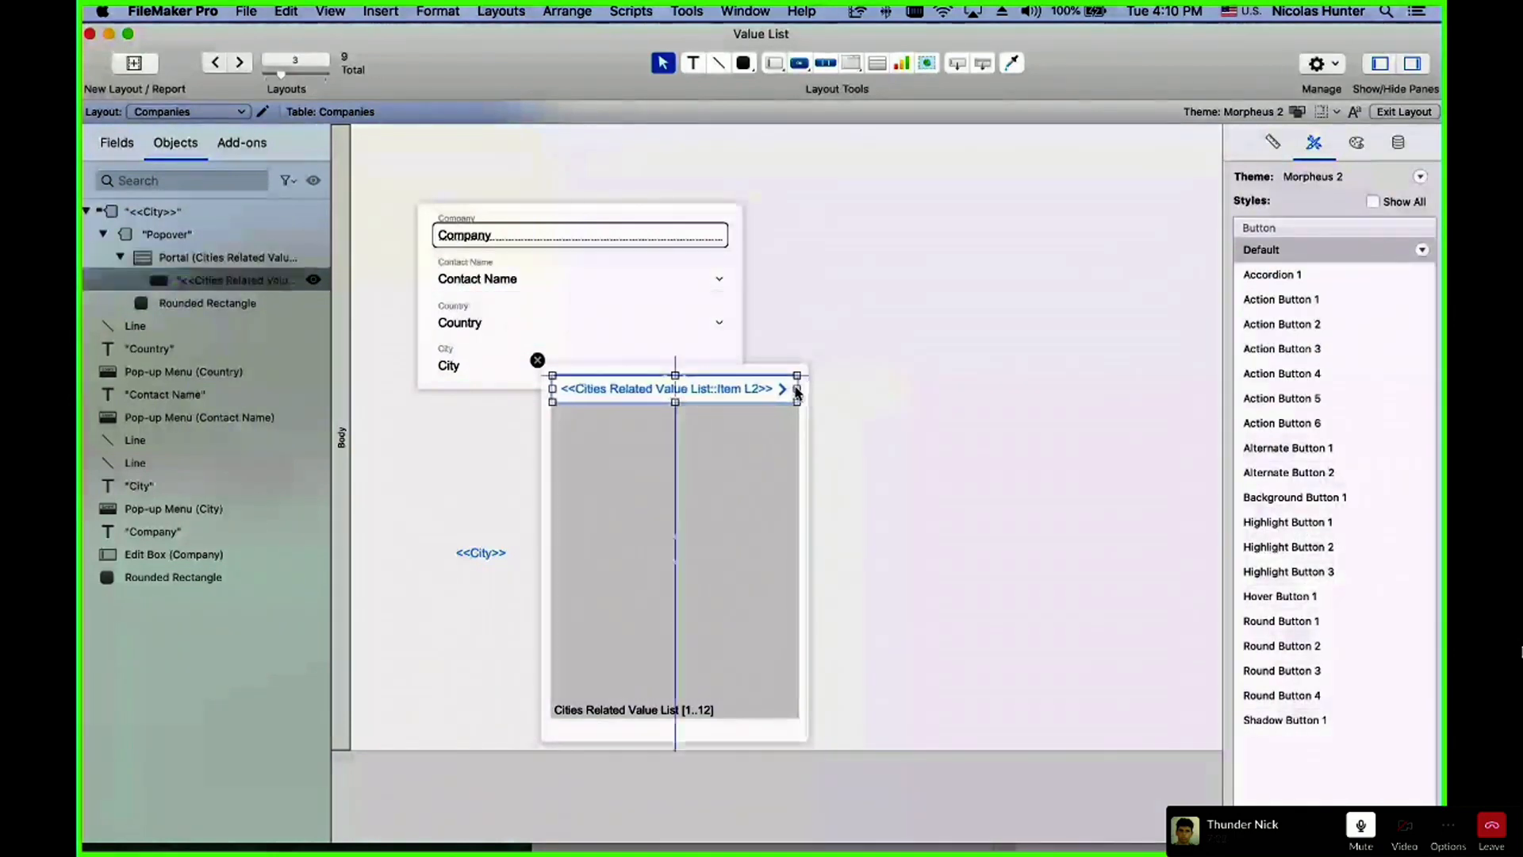
{"action": "left_click", "coordinate": [773, 458]}
{"action": "double_click", "coordinate": [746, 389]}
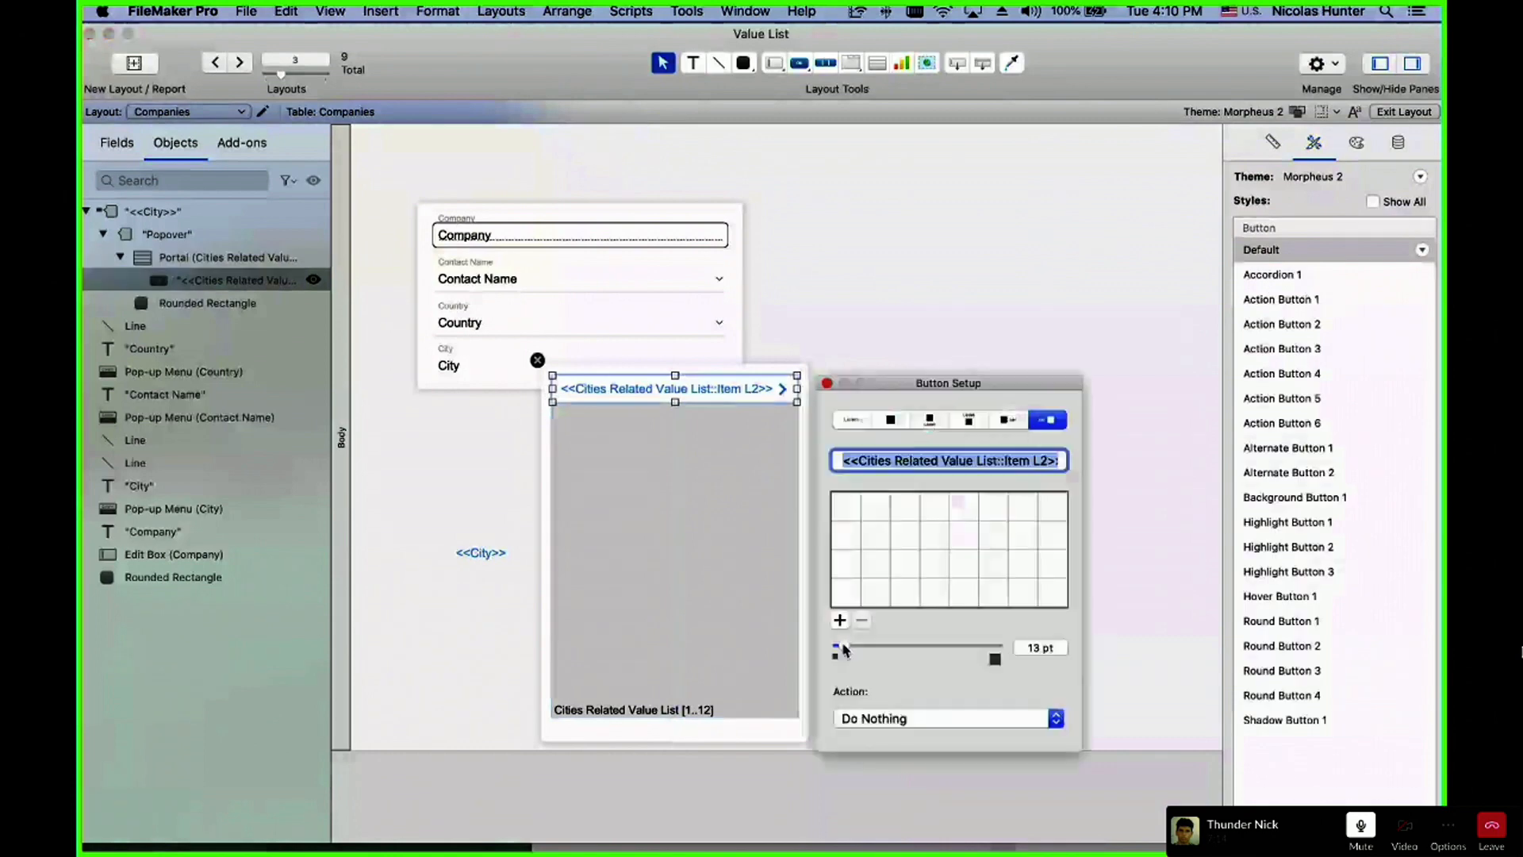
{"action": "left_click", "coordinate": [938, 718]}
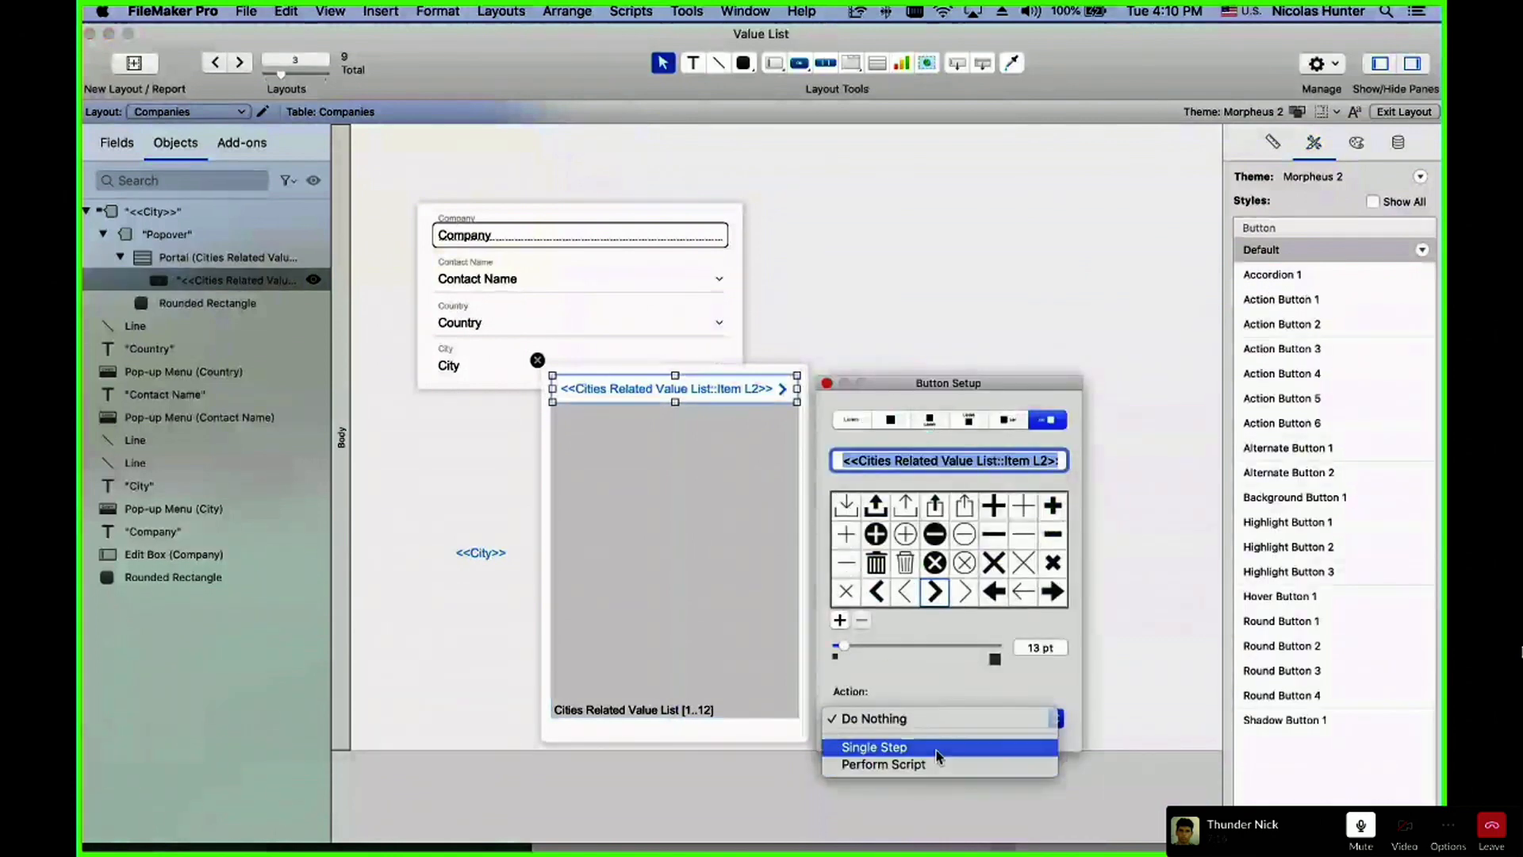
{"action": "left_click", "coordinate": [958, 747]}
{"action": "key", "text": "Escape"}
- Create a new script named "Set Company City" below Goto Object [parameter] in the Script Workspace
{"action": "key", "text": "shift+super+s"}
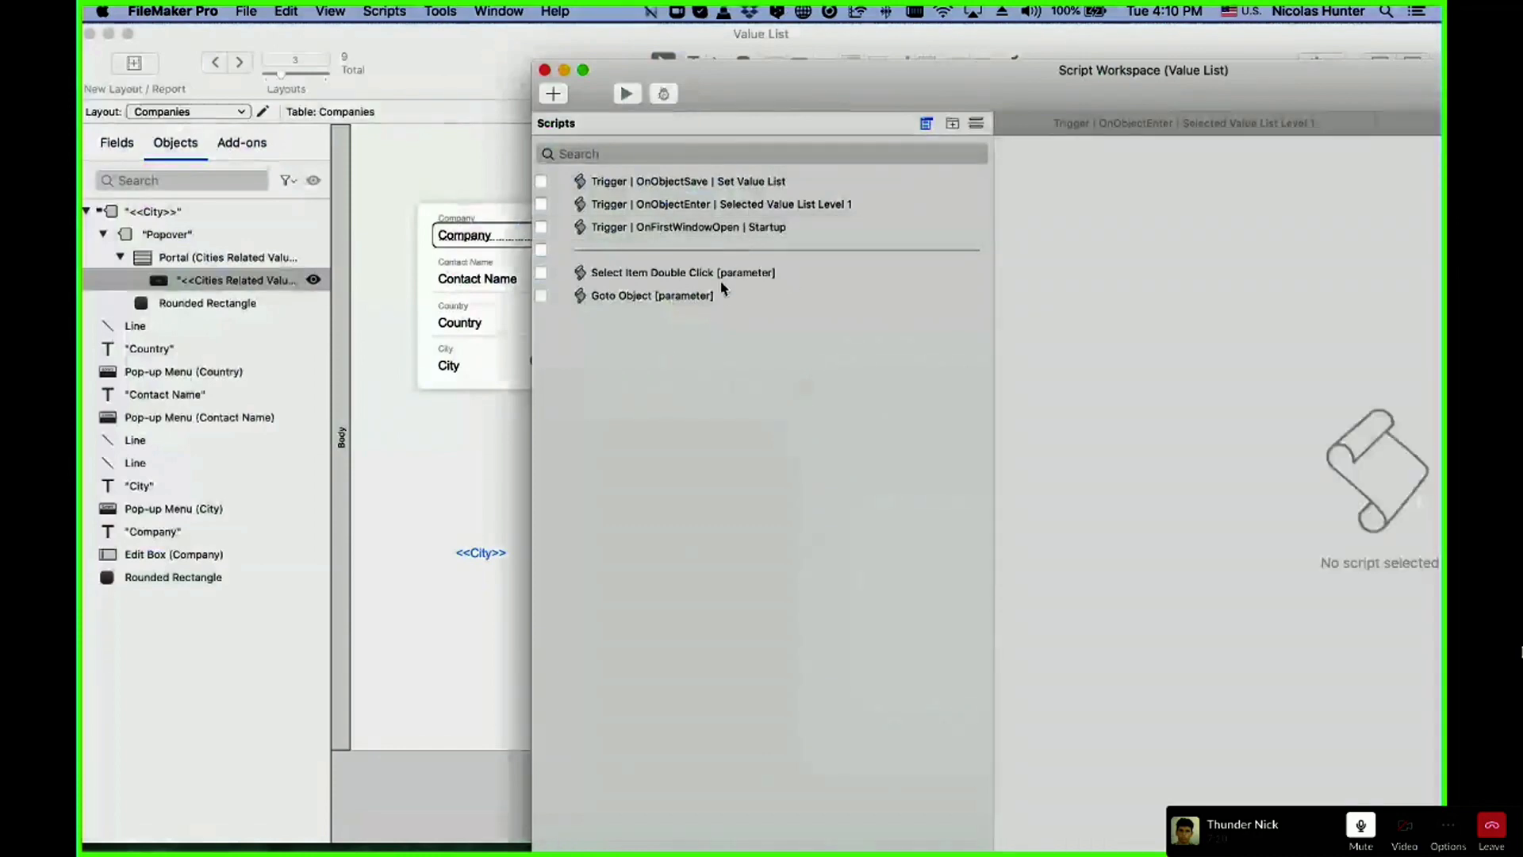
{"action": "left_click", "coordinate": [723, 293]}
{"action": "key", "text": "super+n"}
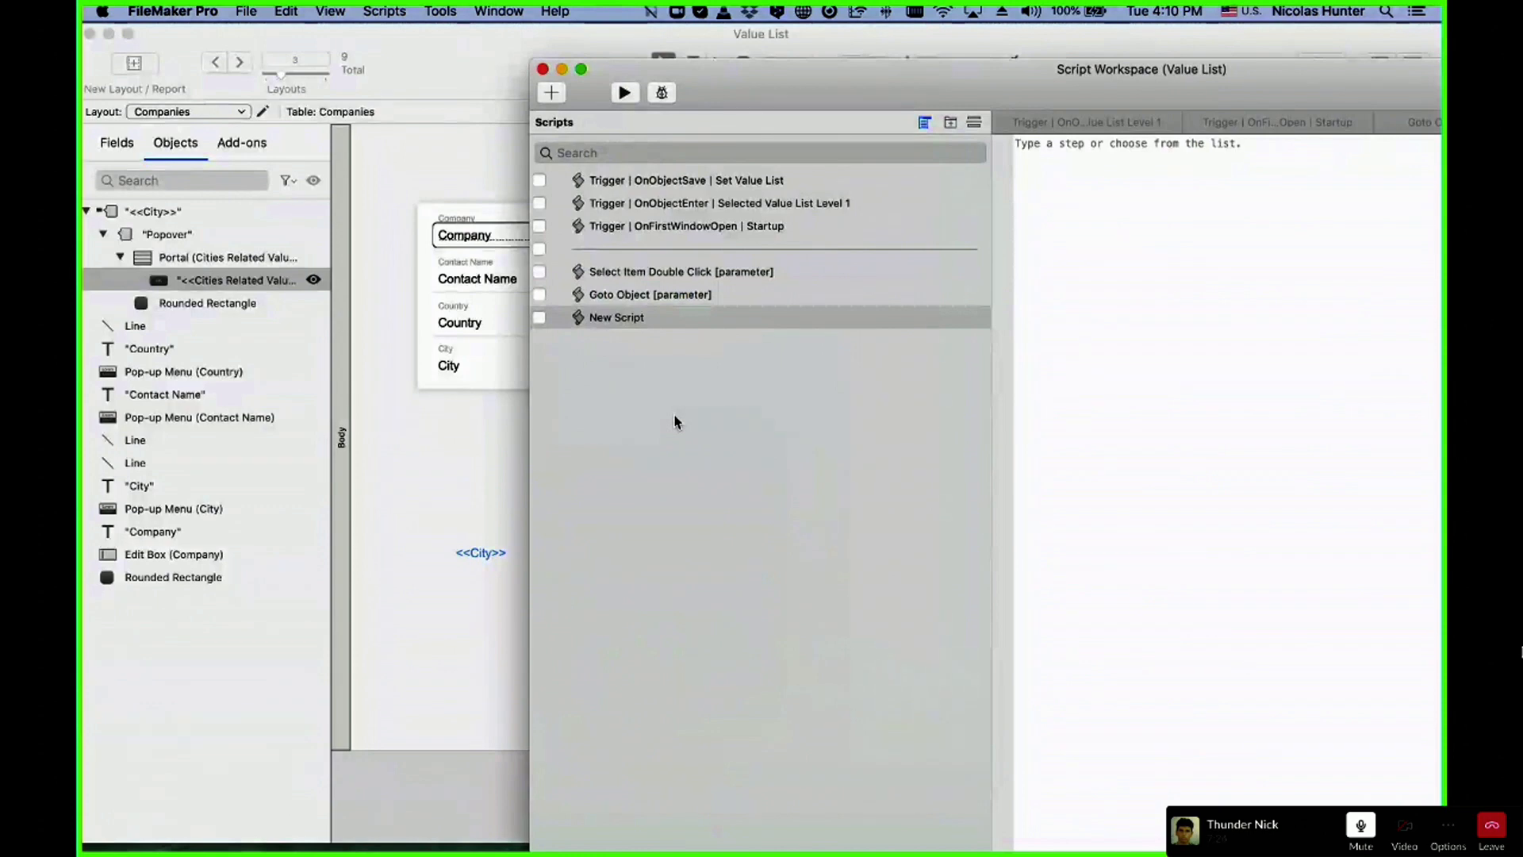
{"action": "left_click_drag", "start_coordinate": [918, 83], "coordinate": [523, 75]}
{"action": "type", "text": "Set Com"}
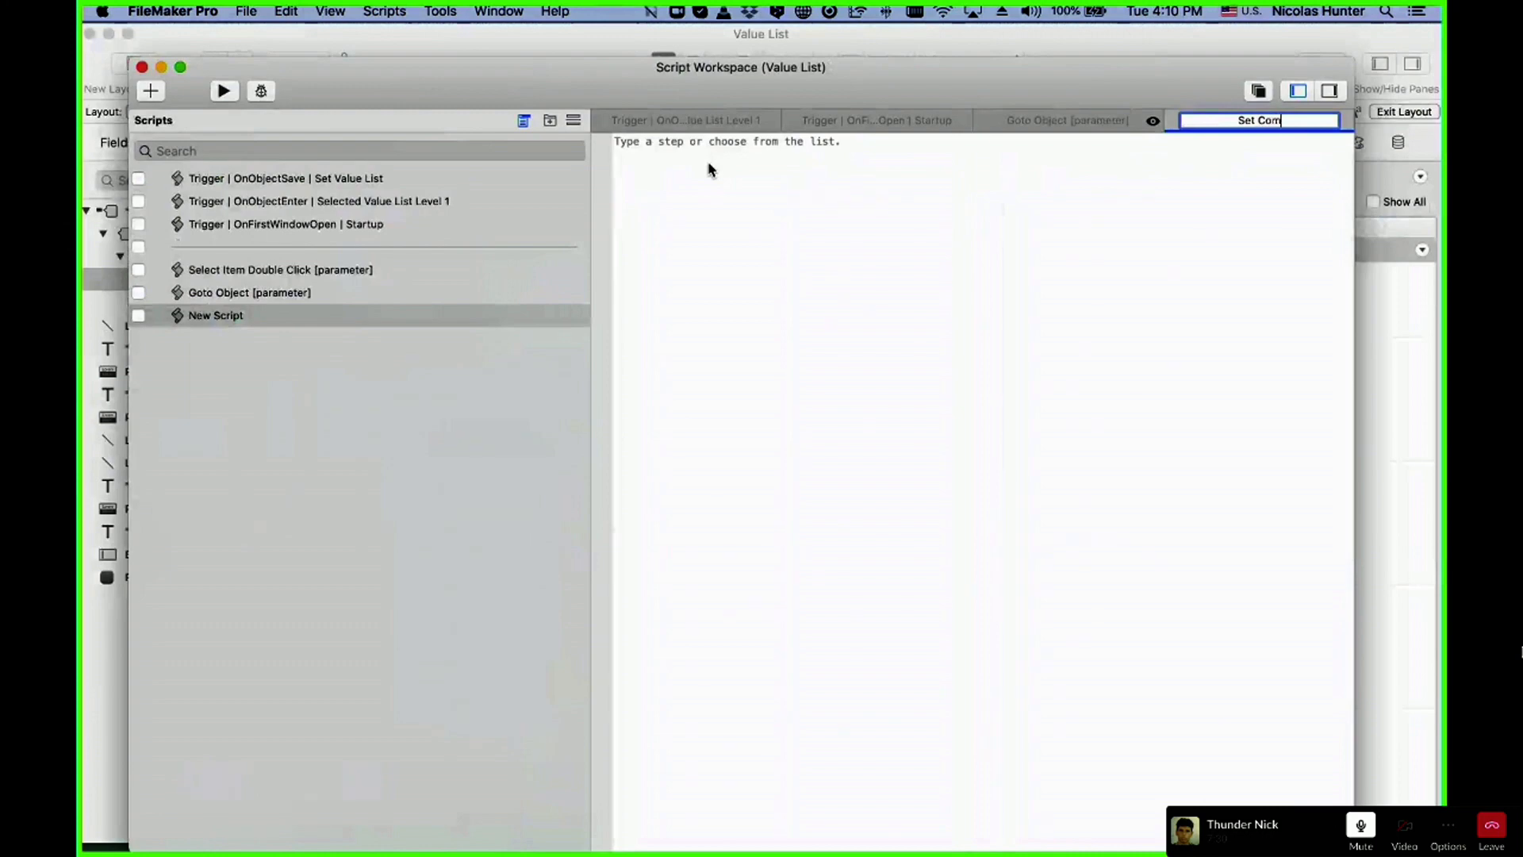
{"action": "type", "text": "pany City"}
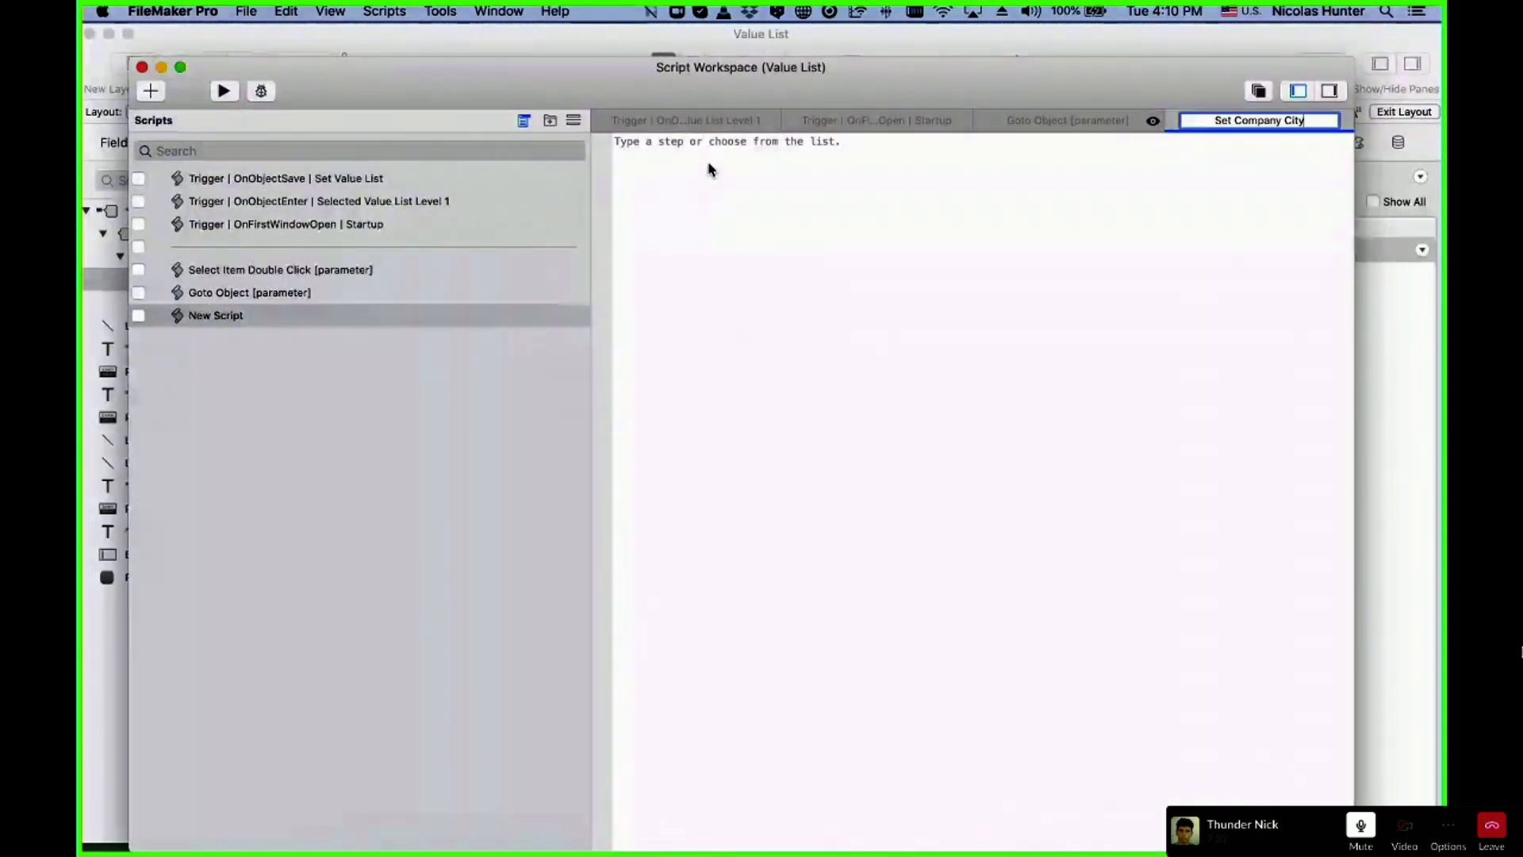
{"action": "key", "text": "Return"}
{"action": "left_click", "coordinate": [333, 323]}
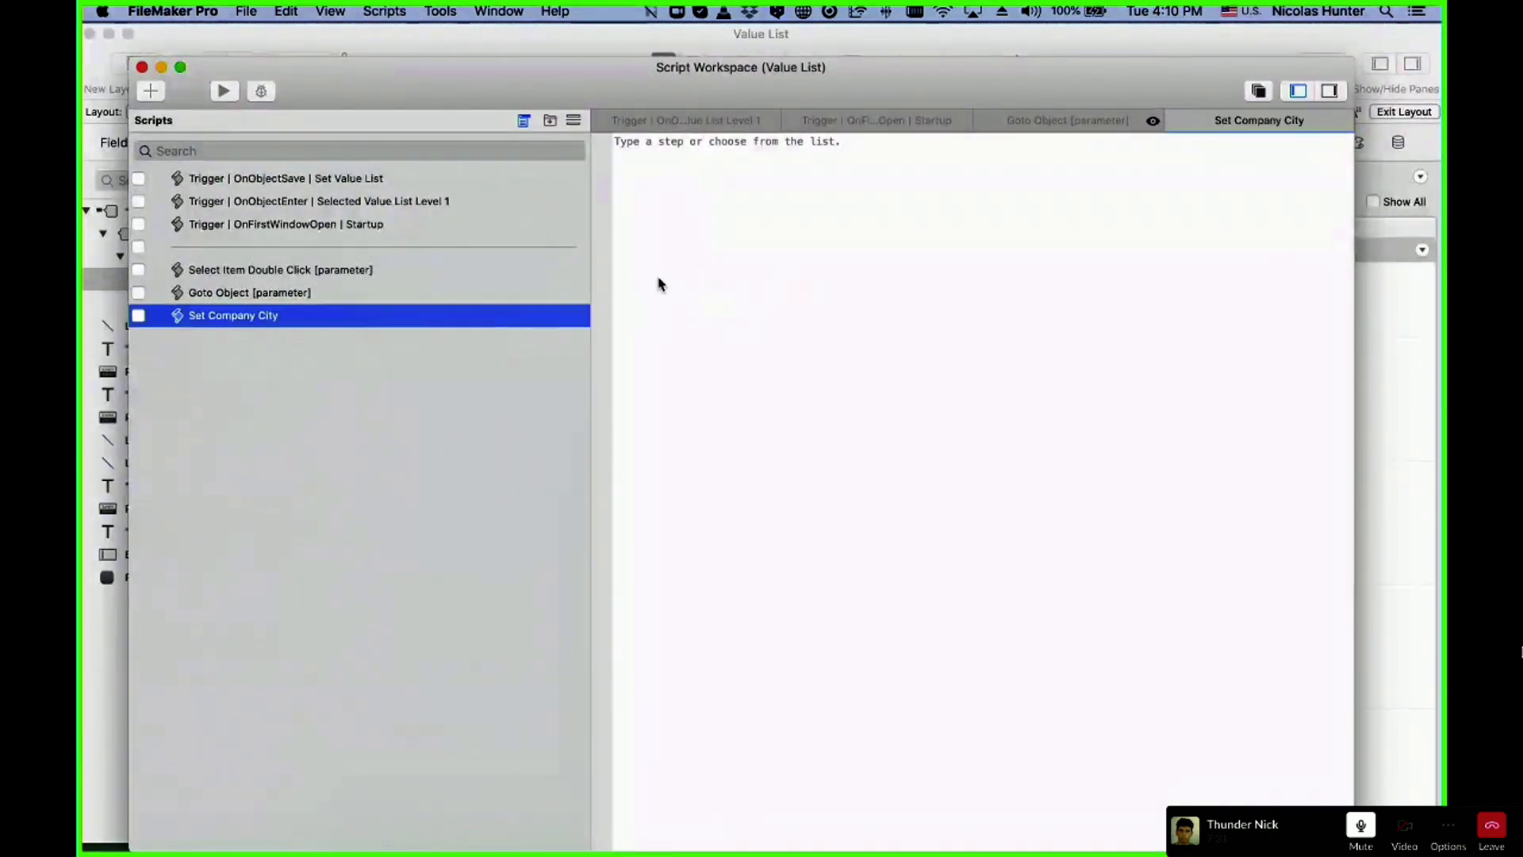
- Add a Set Field step that sets Companies::City to Cities Related Value List::Item L2
{"action": "left_click", "coordinate": [696, 148]}
{"action": "type", "text": "set field"}
{"action": "key", "text": "Return"}
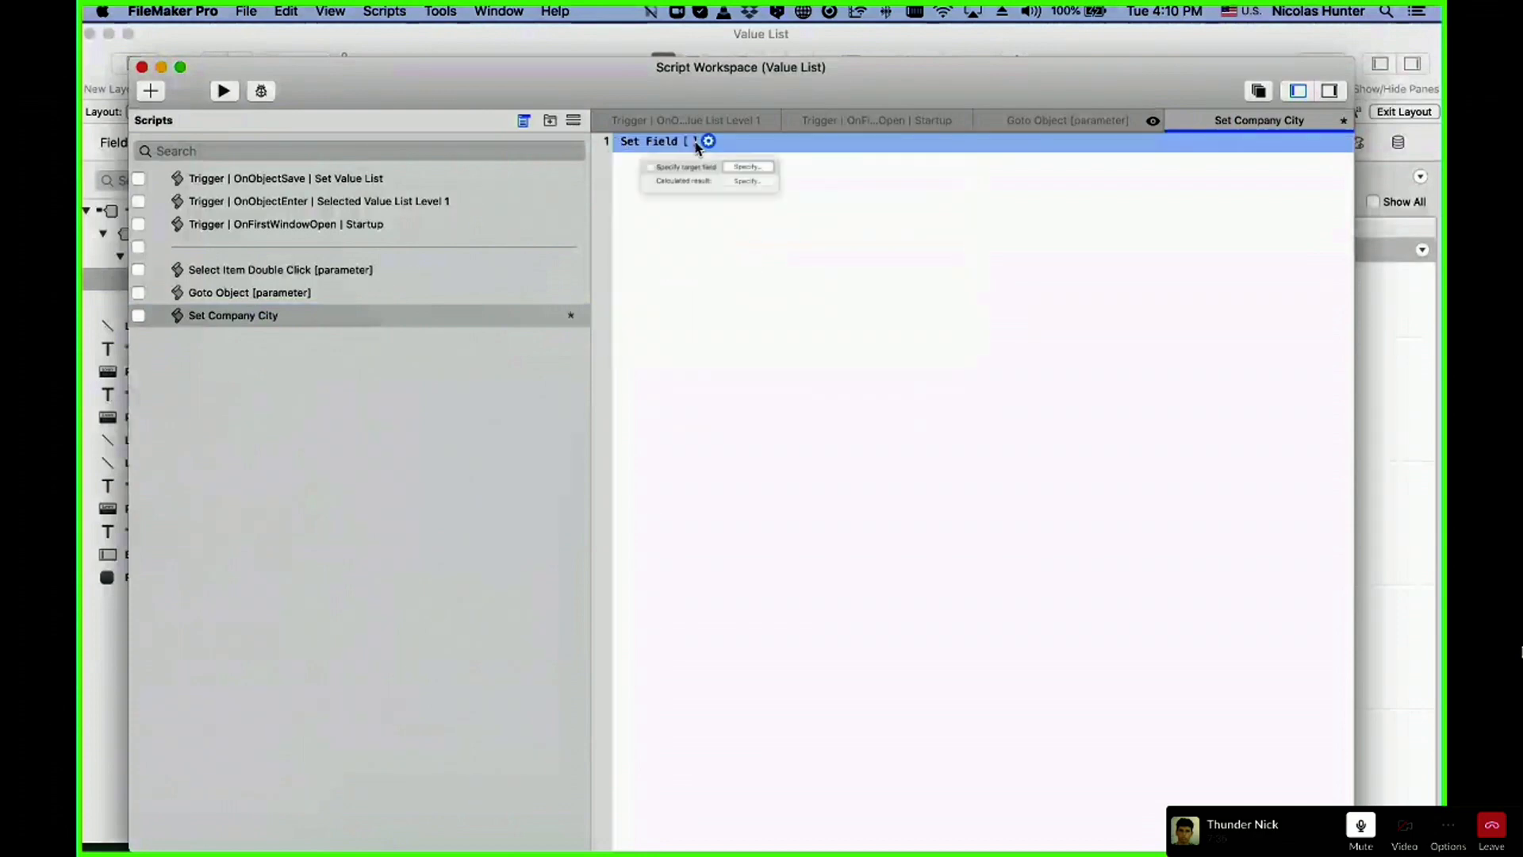
{"action": "left_click", "coordinate": [779, 181]}
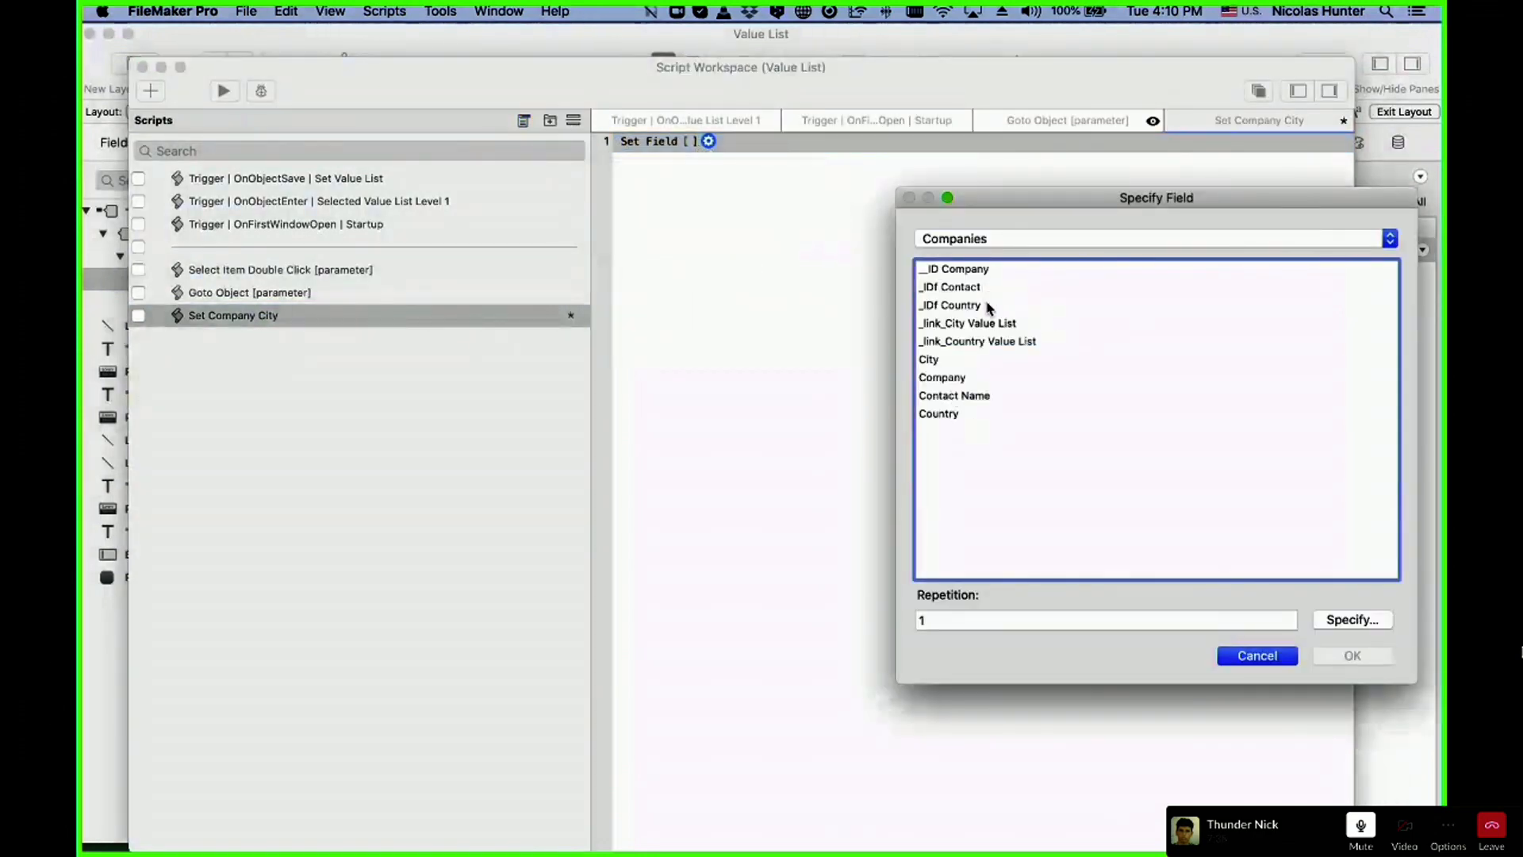
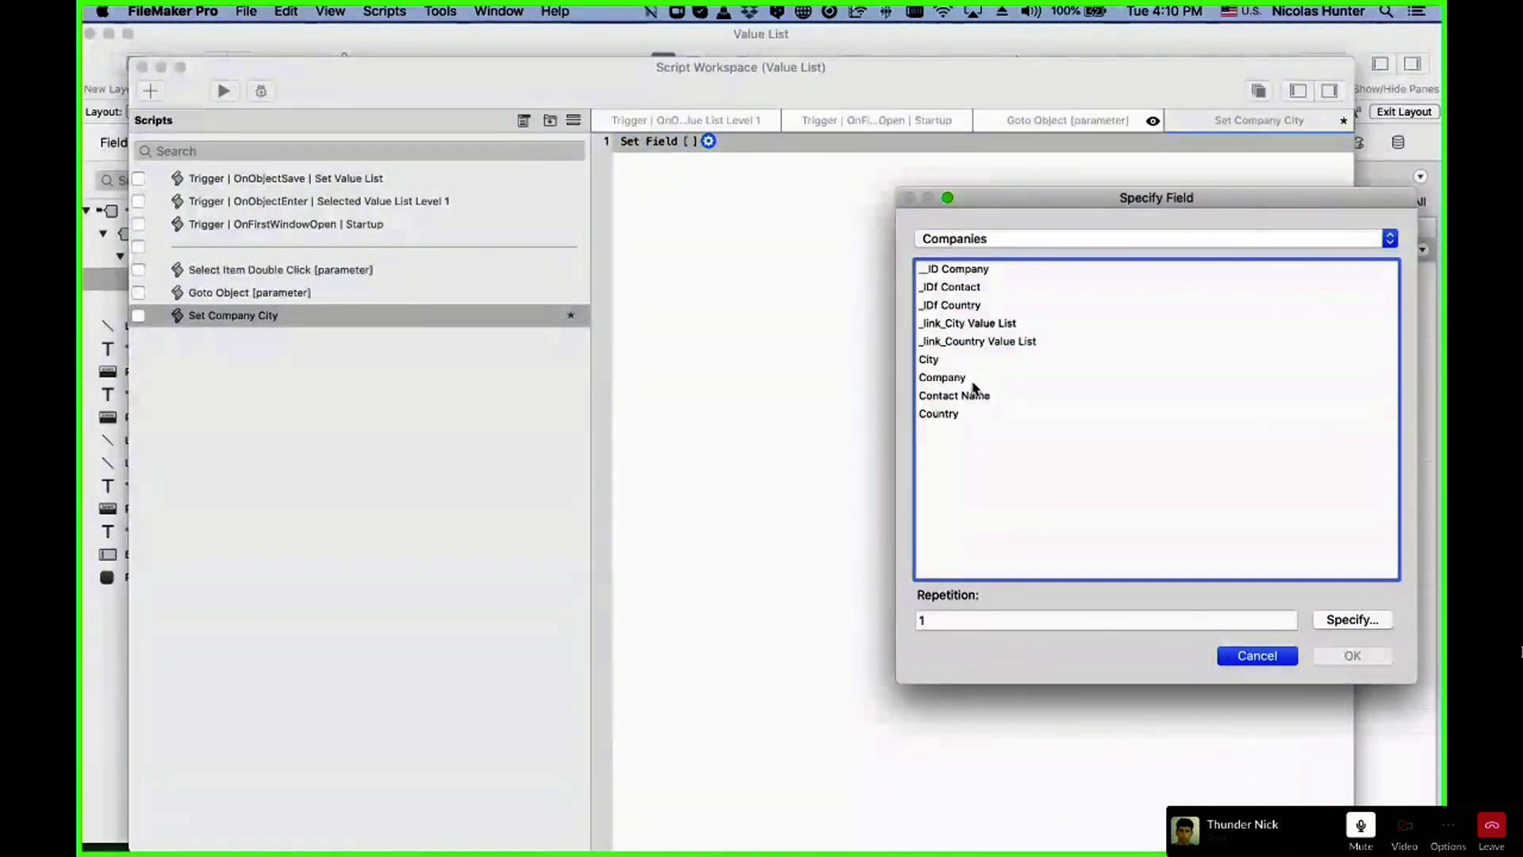
{"action": "left_click", "coordinate": [967, 367]}
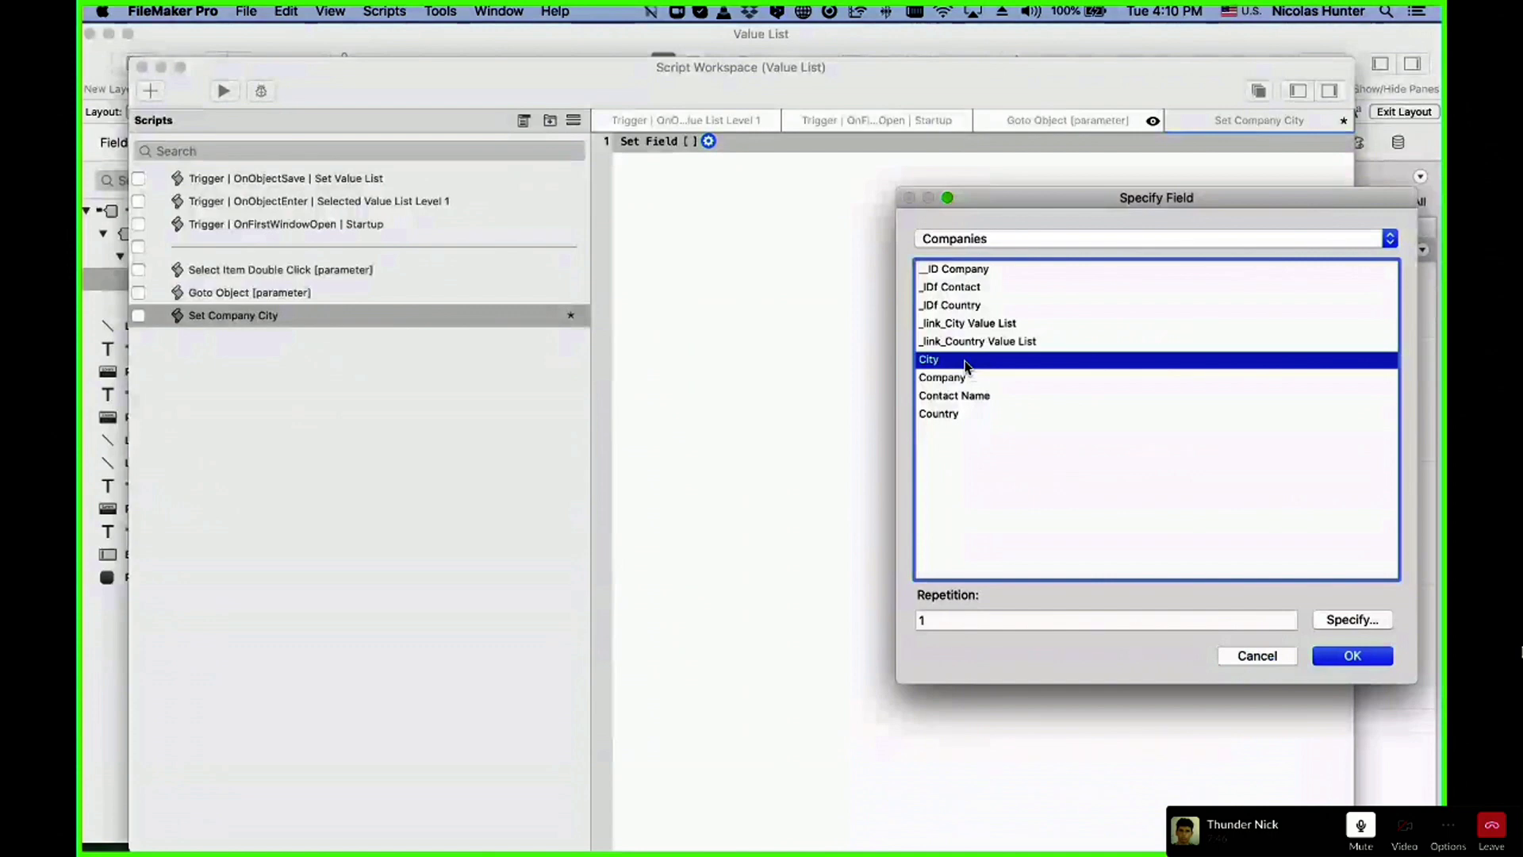
{"action": "double_click", "coordinate": [965, 363]}
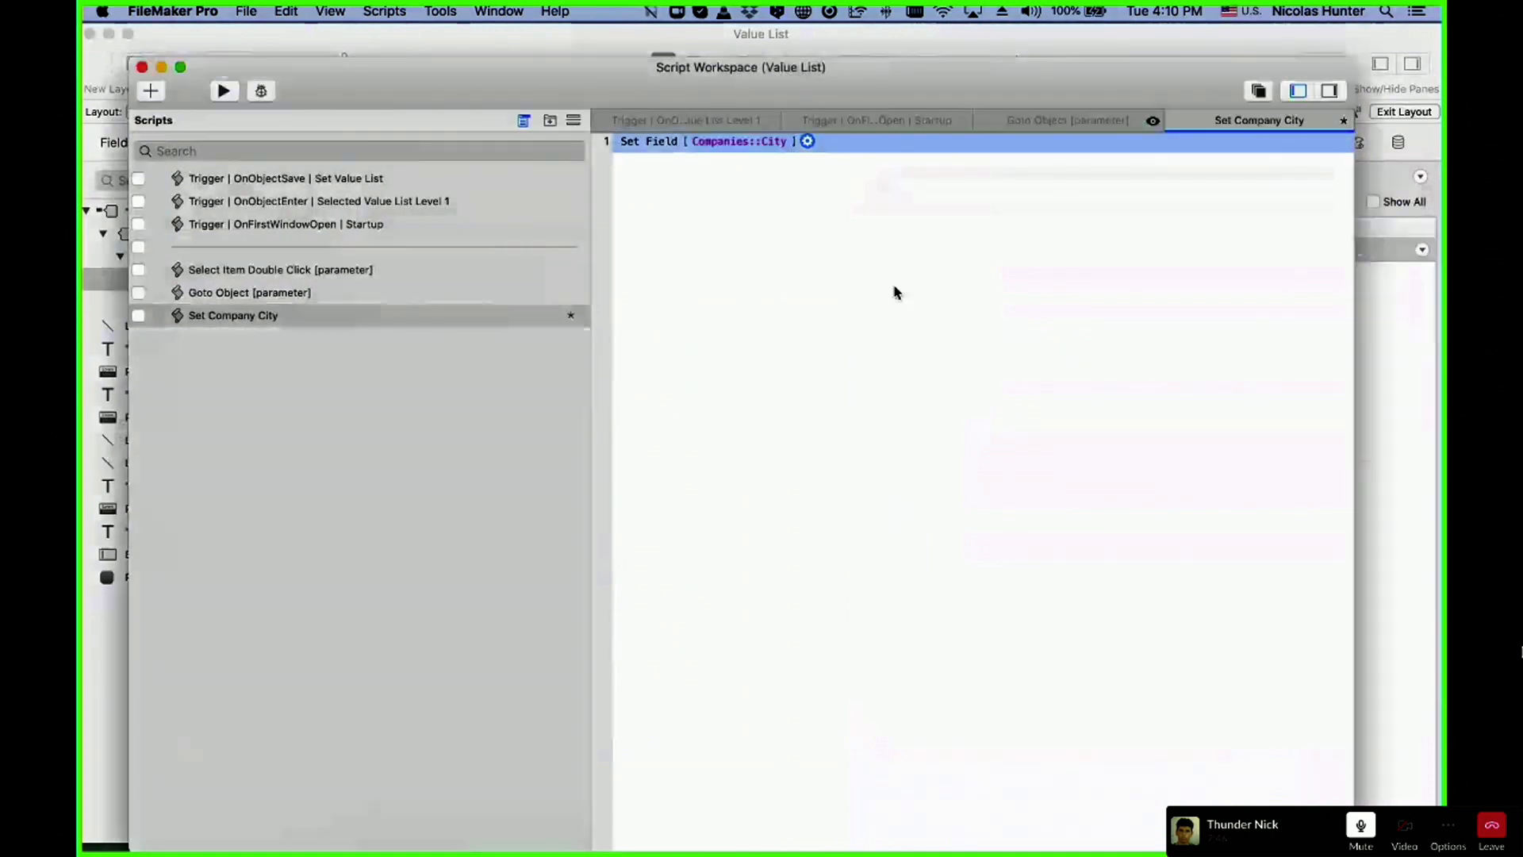
{"action": "key", "text": "Return"}
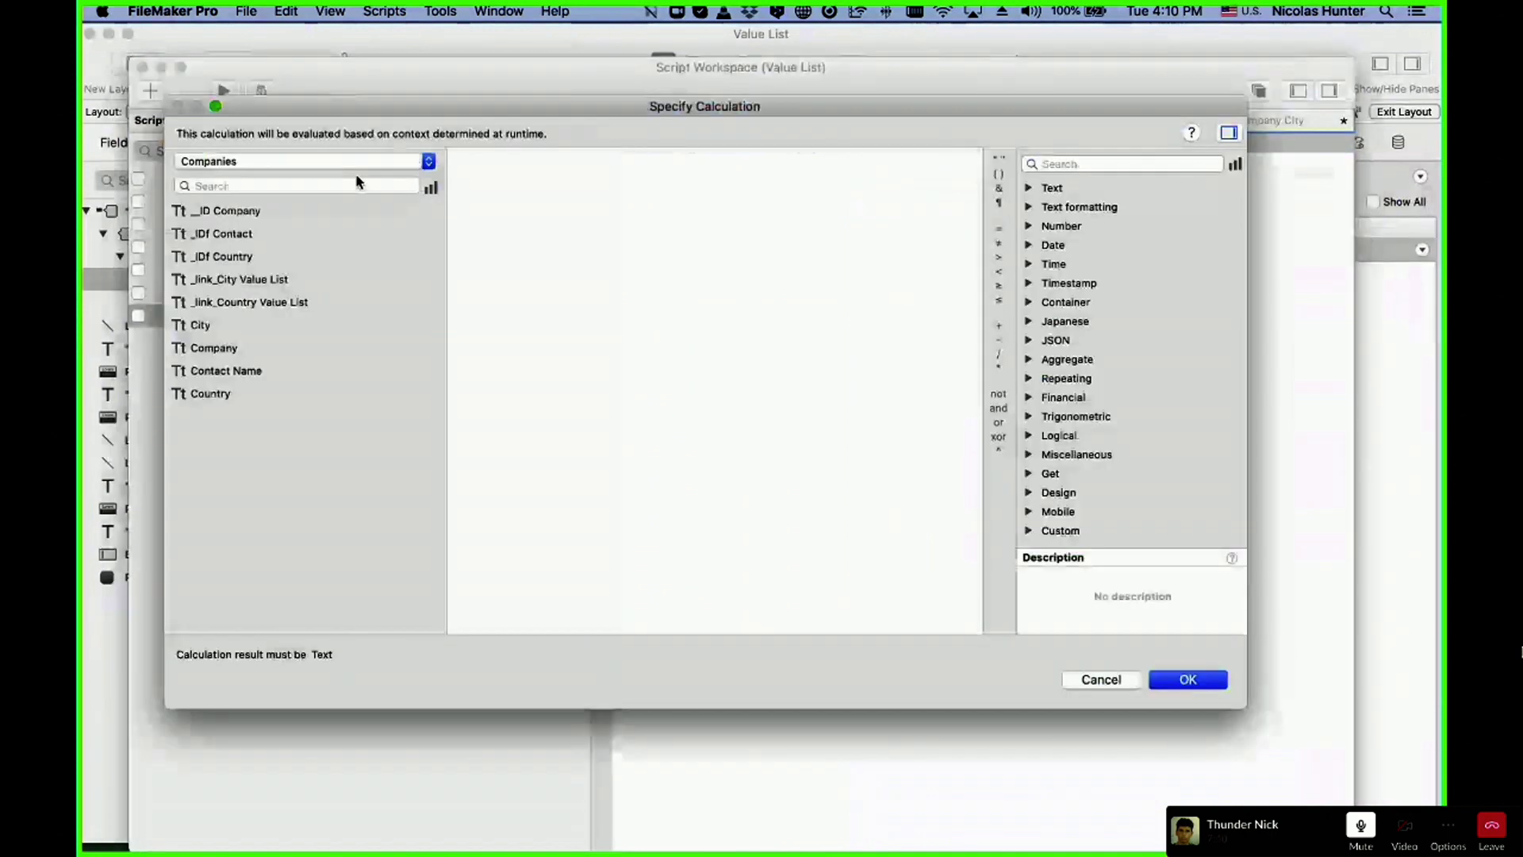
{"action": "left_click", "coordinate": [354, 163]}
{"action": "left_click", "coordinate": [273, 256]}
{"action": "double_click", "coordinate": [258, 275]}
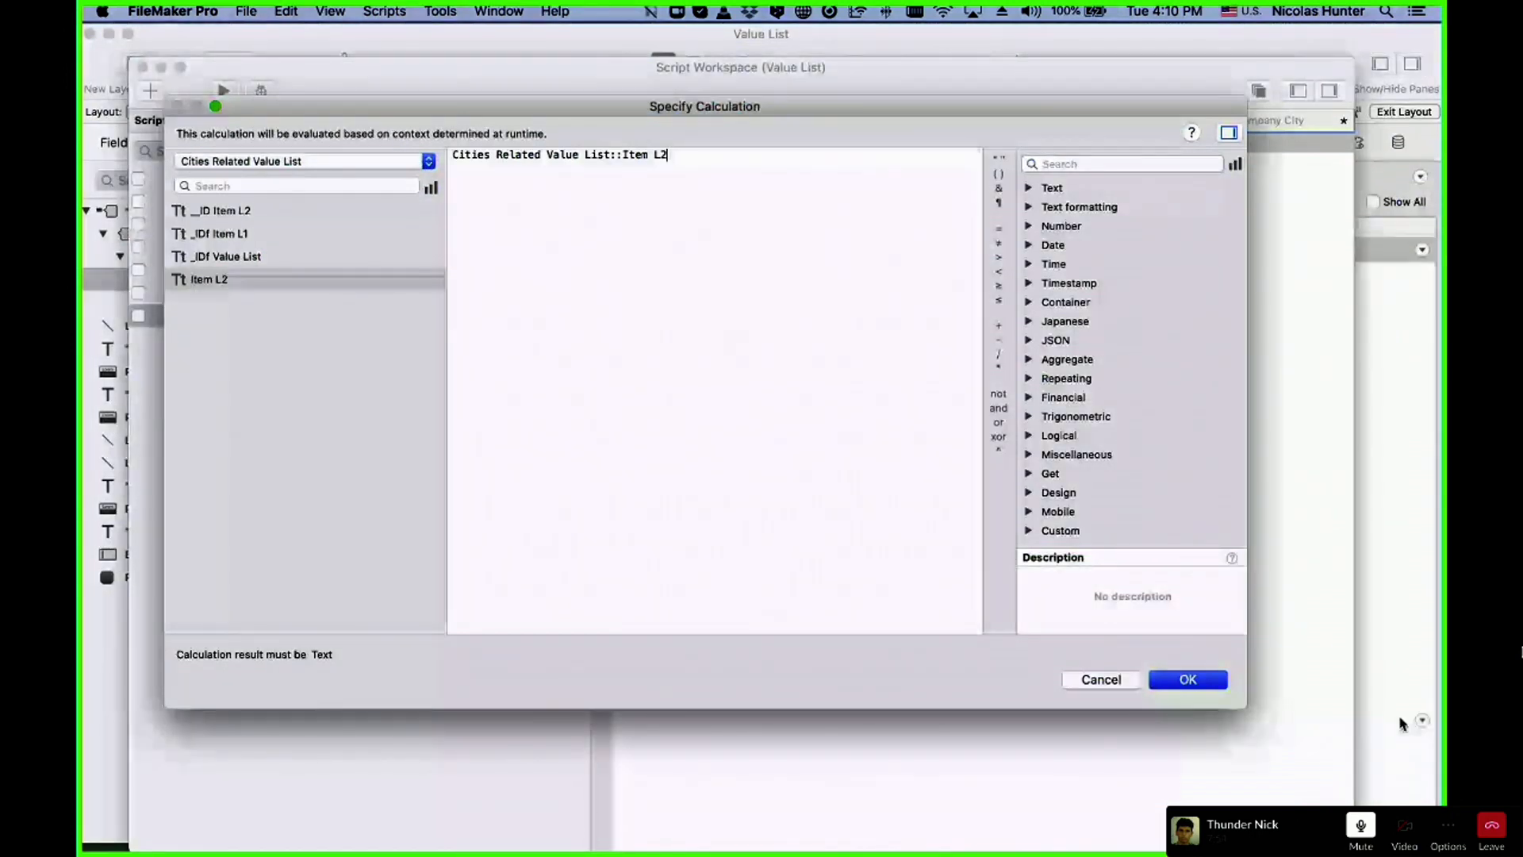
{"action": "key", "text": "Return"}
- Add a Close Popover step as the script's second line, save the script, and close the Script Workspace
{"action": "left_click", "coordinate": [646, 159]}
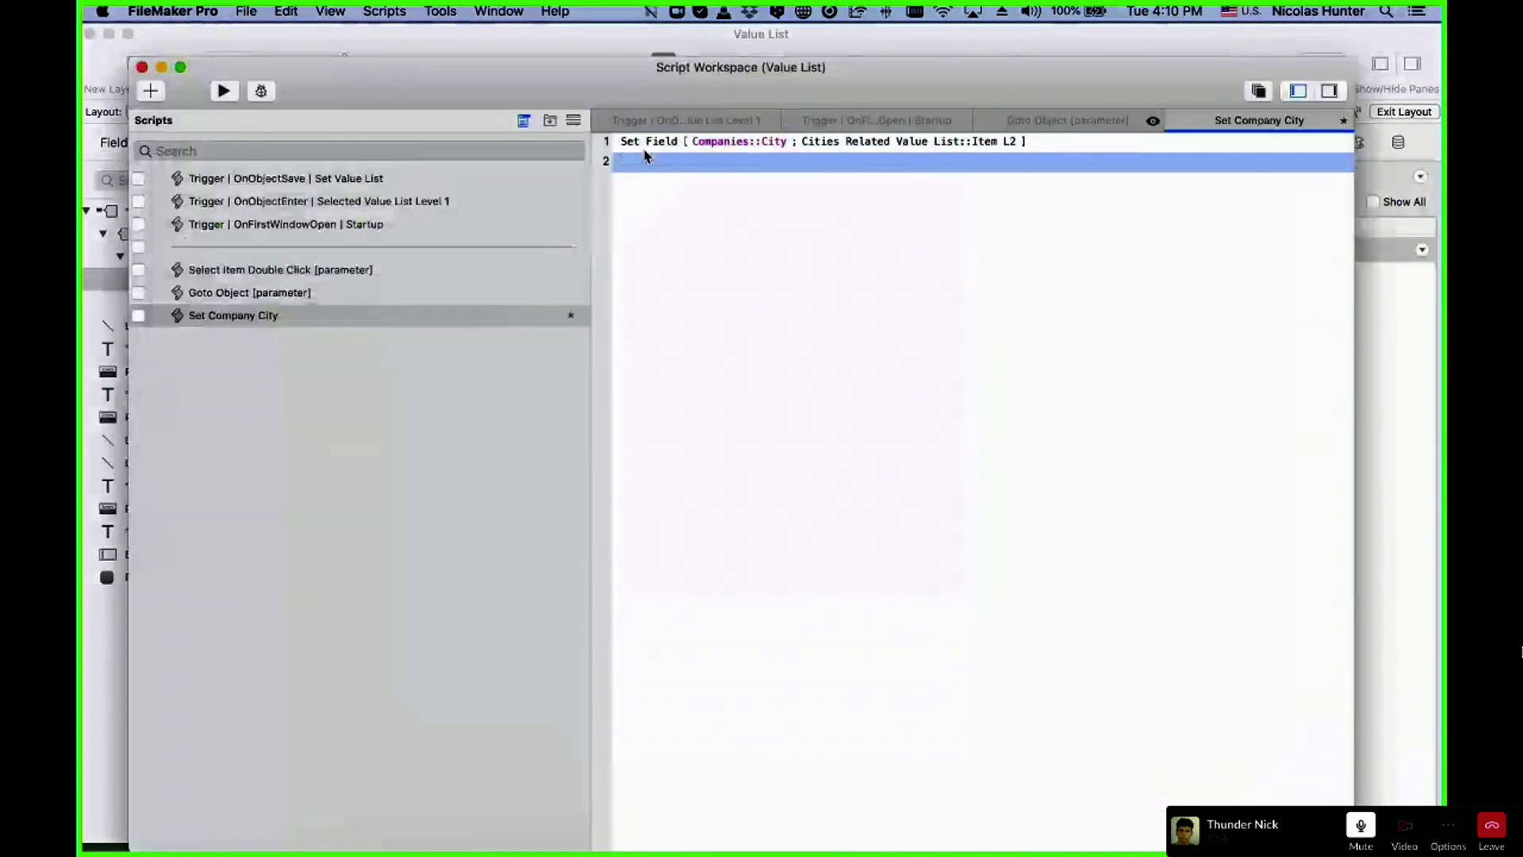
{"action": "type", "text": "close"}
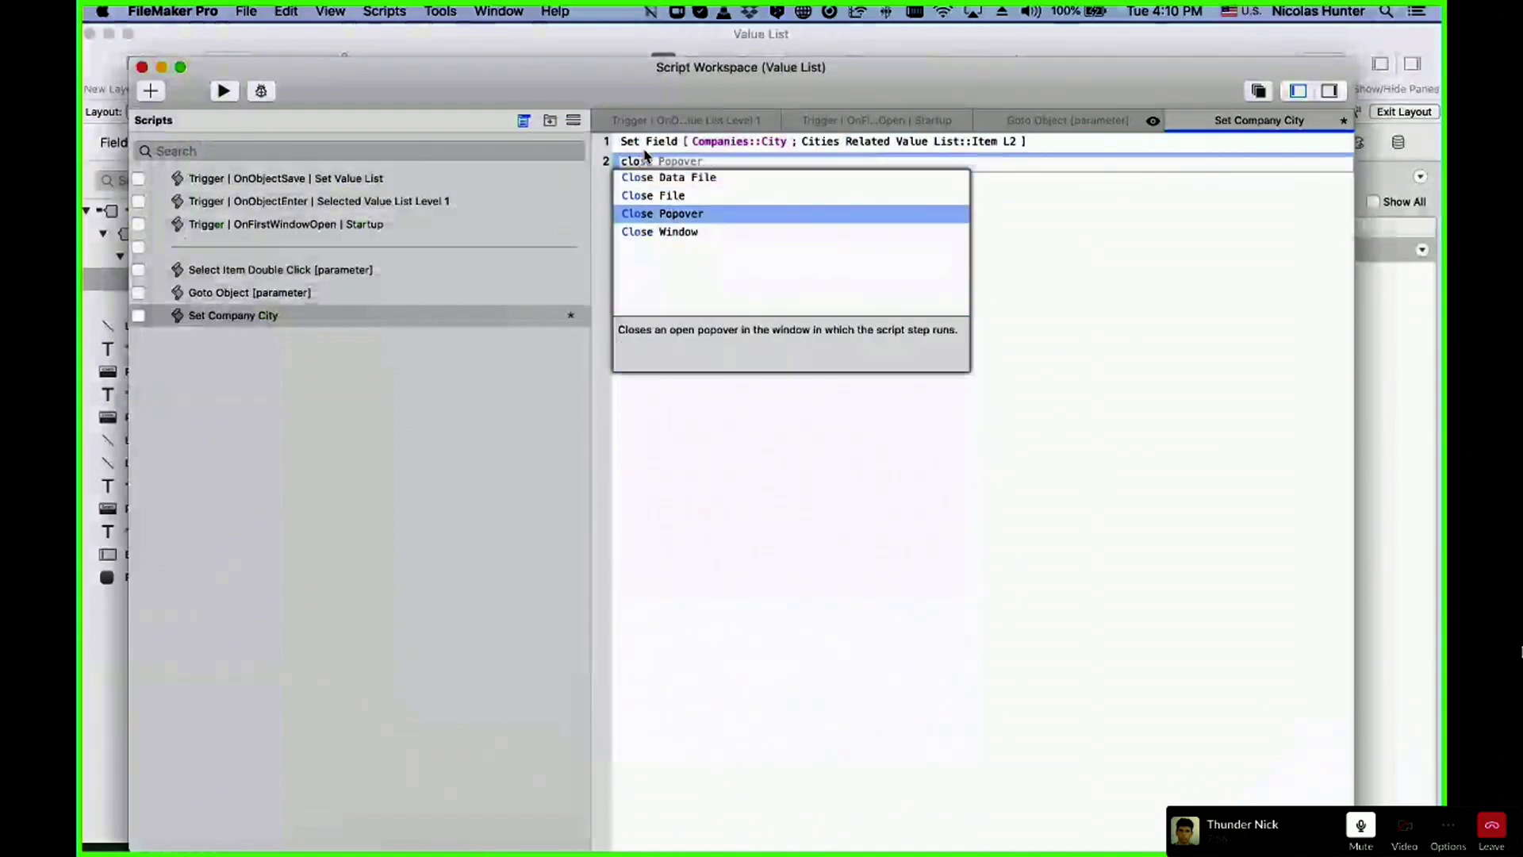
{"action": "left_click", "coordinate": [775, 215]}
{"action": "key", "text": "super+s"}
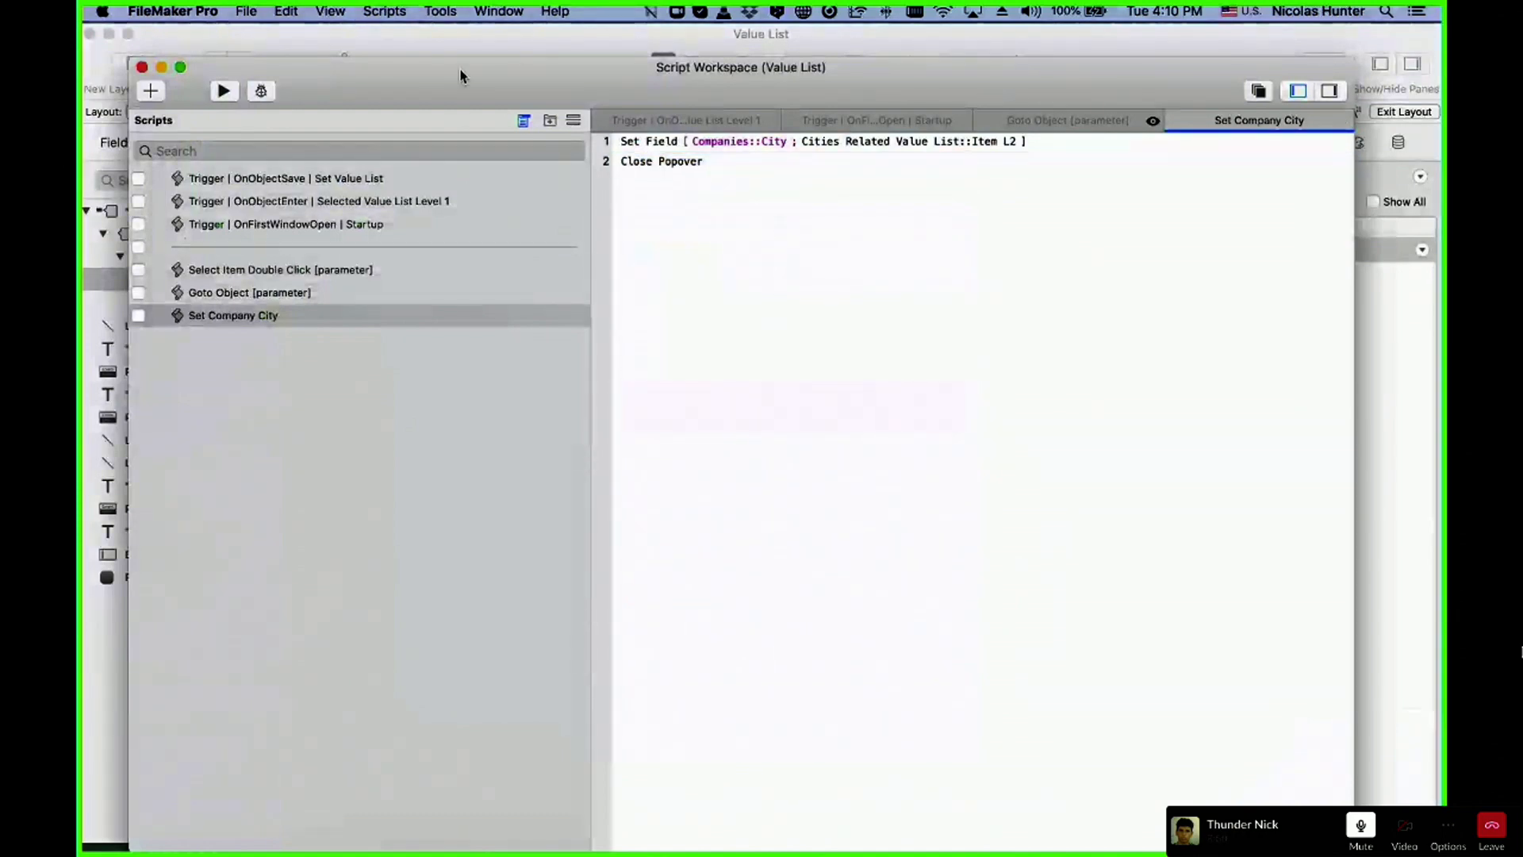
{"action": "left_click_drag", "start_coordinate": [460, 75], "coordinate": [621, 163]}
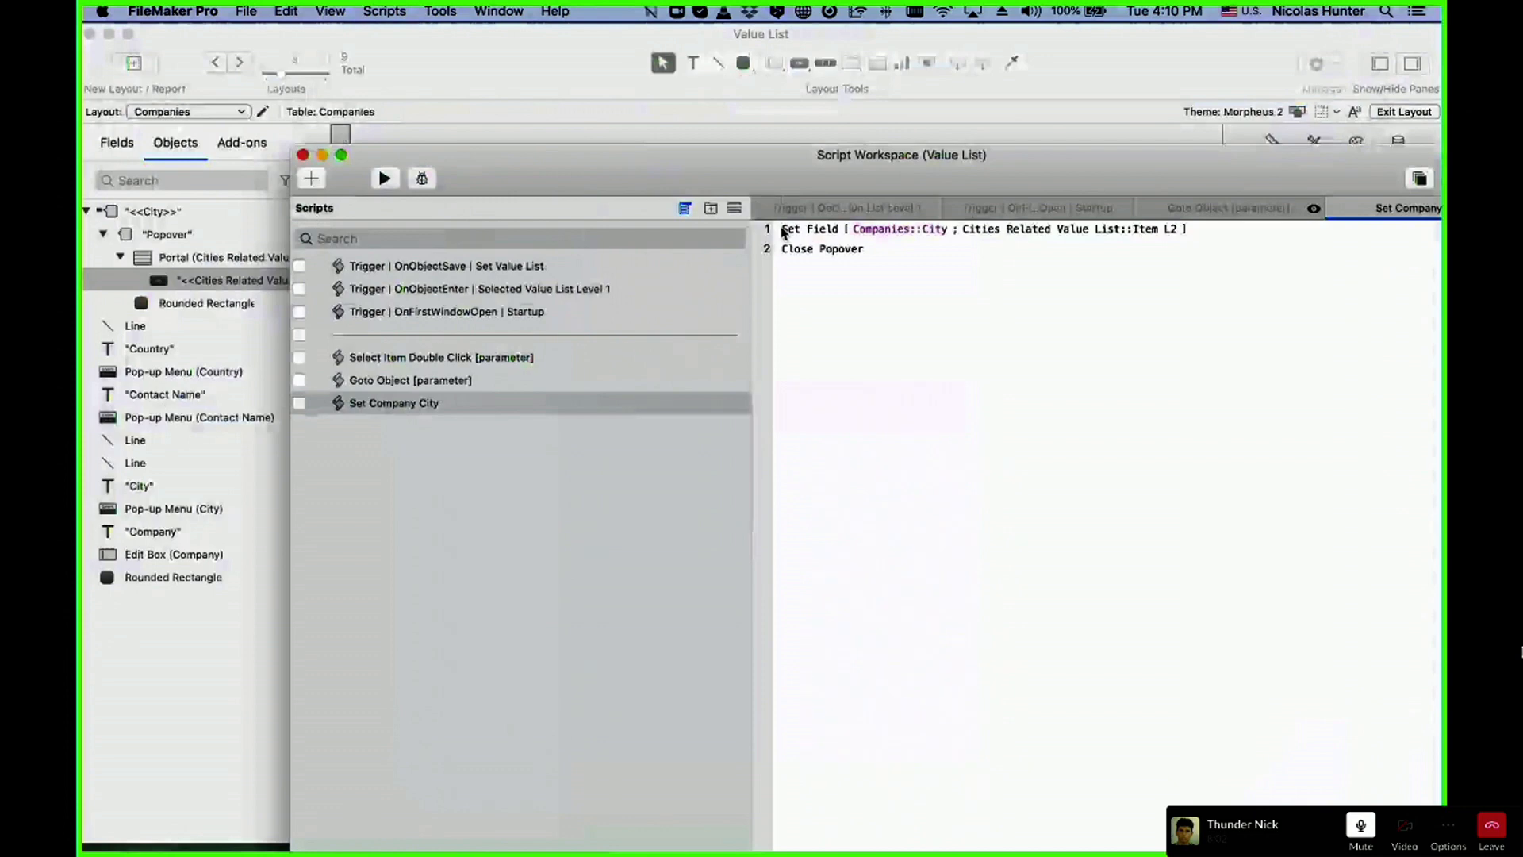
{"action": "key", "text": "super+w"}
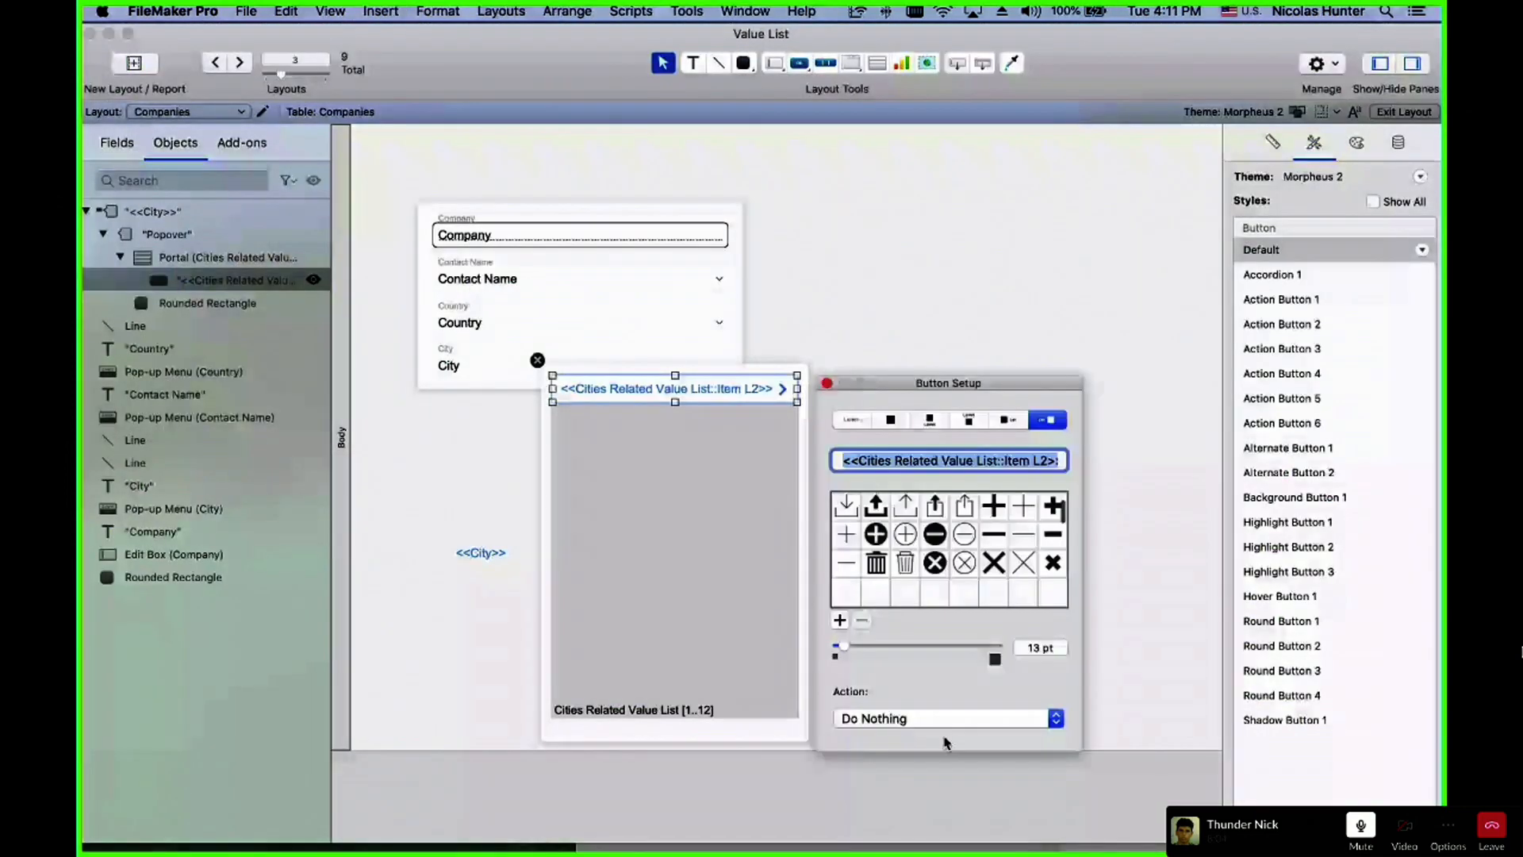
- Set the portal row button's action to Perform Script with the "Set Company City" script
{"action": "left_click", "coordinate": [920, 718]}
{"action": "left_click", "coordinate": [916, 751]}
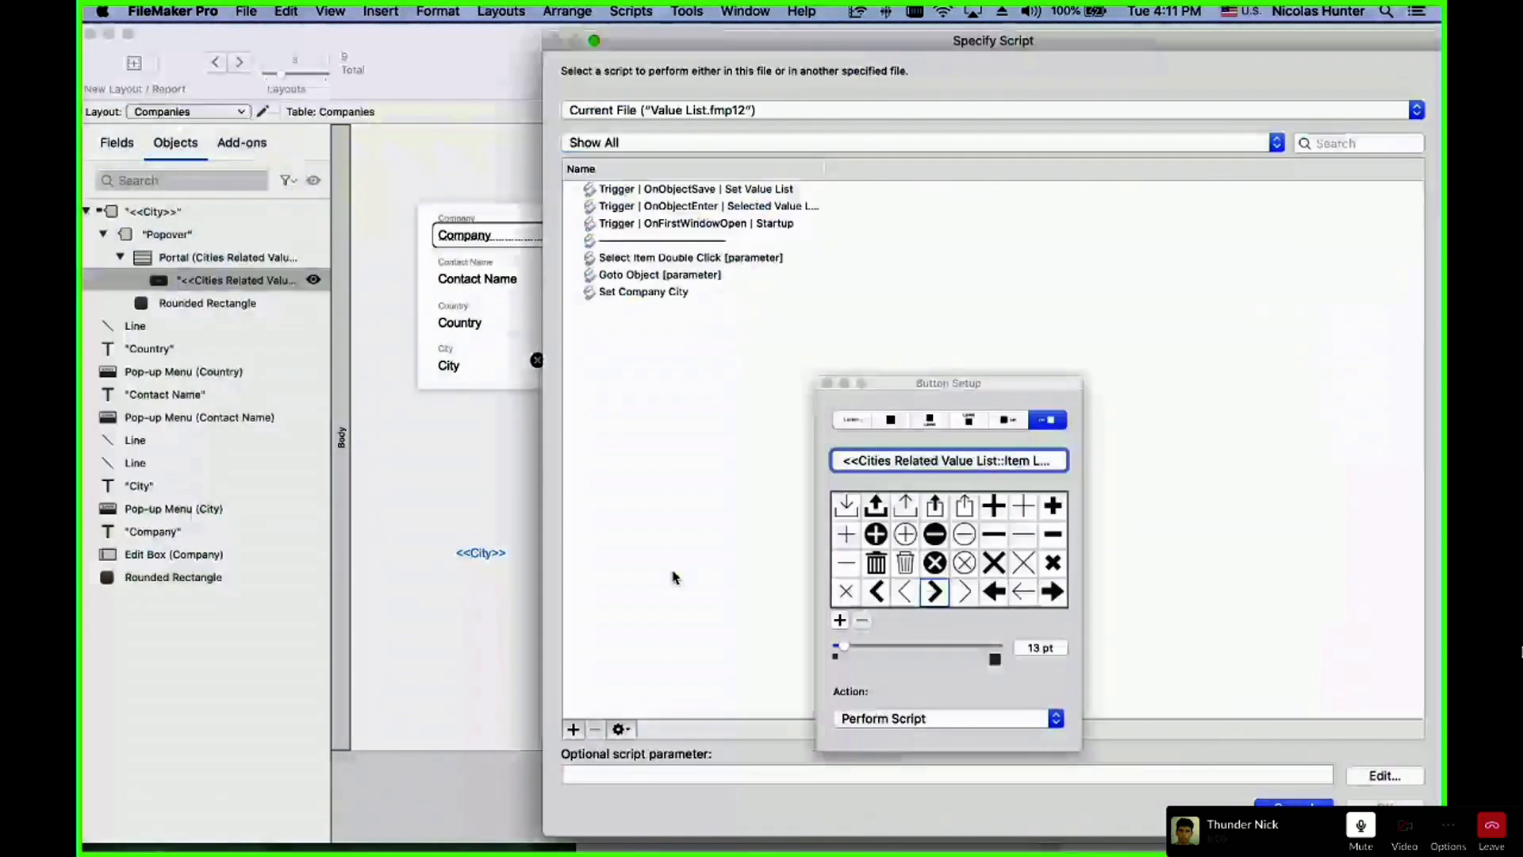
{"action": "double_click", "coordinate": [643, 292]}
- Extend the card's background rectangle downward and fit the <<City>> popover button beneath the City field at the fields' full width
{"action": "left_click_drag", "start_coordinate": [476, 552], "coordinate": [490, 495]}
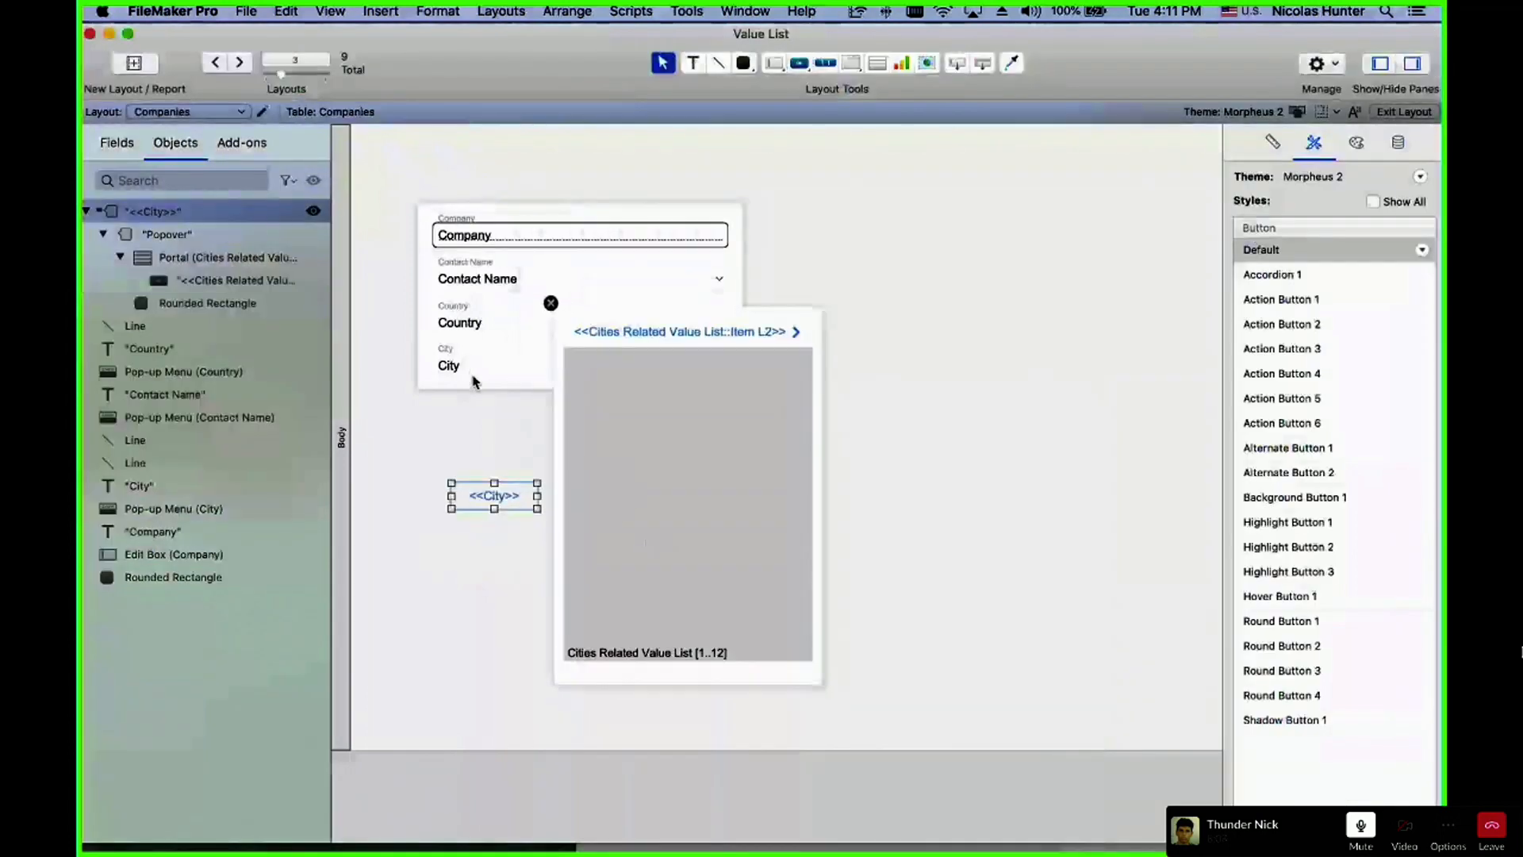
{"action": "left_click", "coordinate": [478, 386]}
{"action": "left_click_drag", "start_coordinate": [580, 389], "coordinate": [580, 425]}
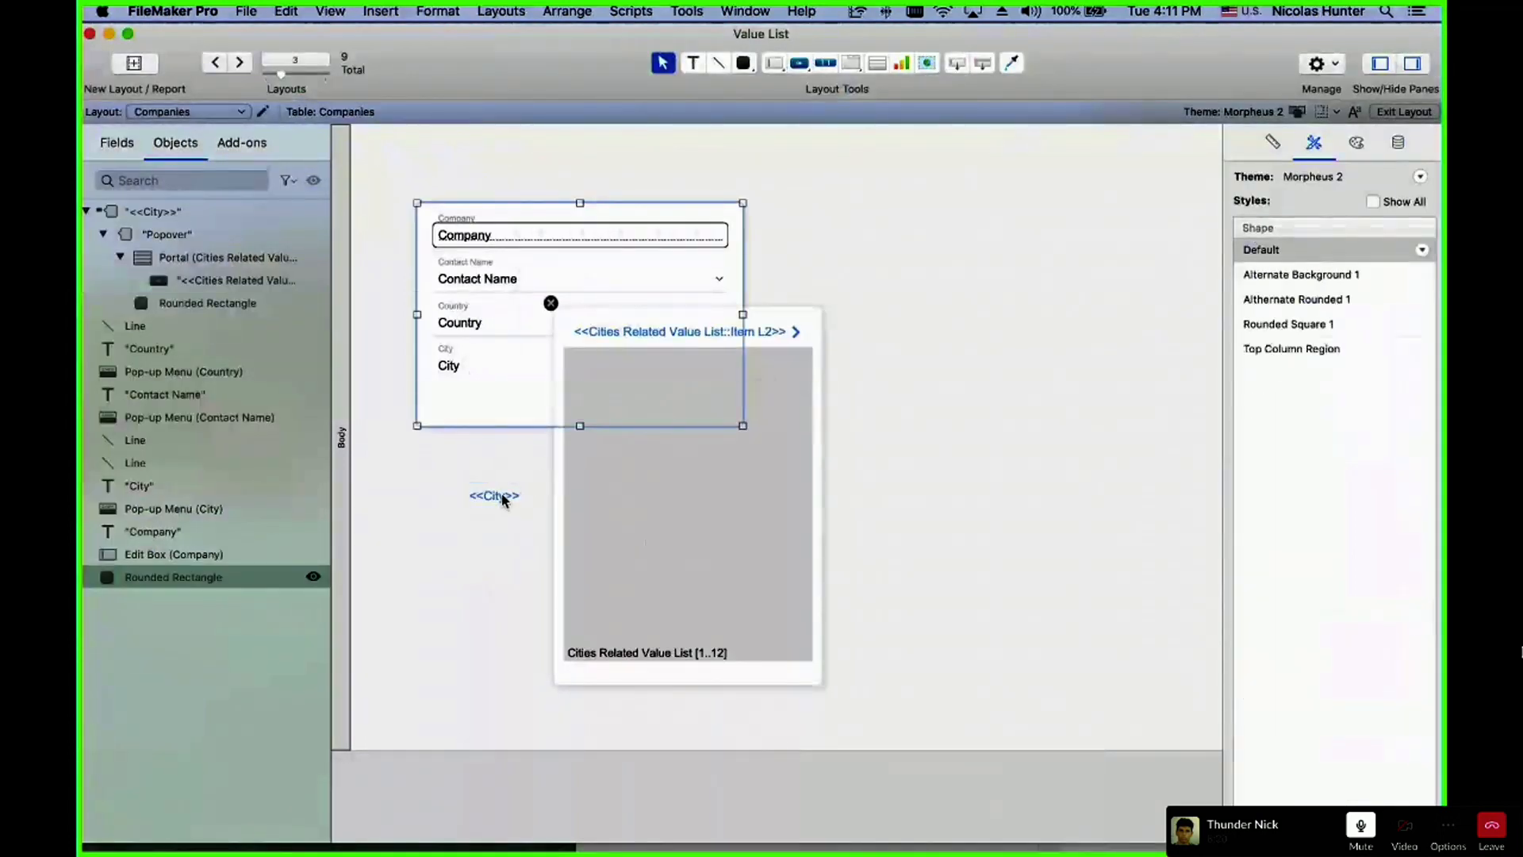
{"action": "left_click_drag", "start_coordinate": [503, 498], "coordinate": [728, 405]}
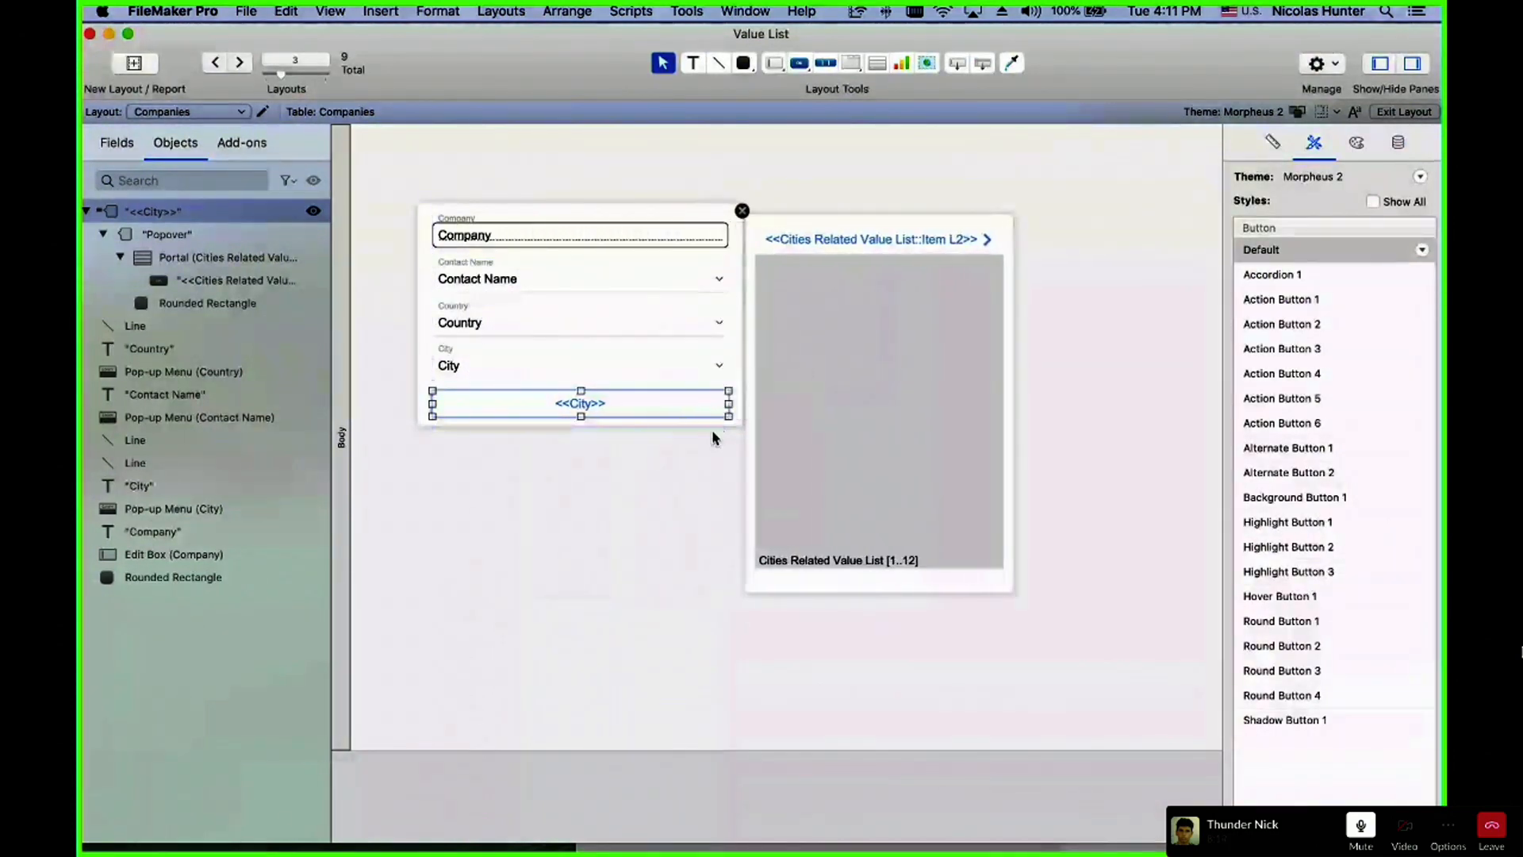
{"action": "key", "text": "super+b"}
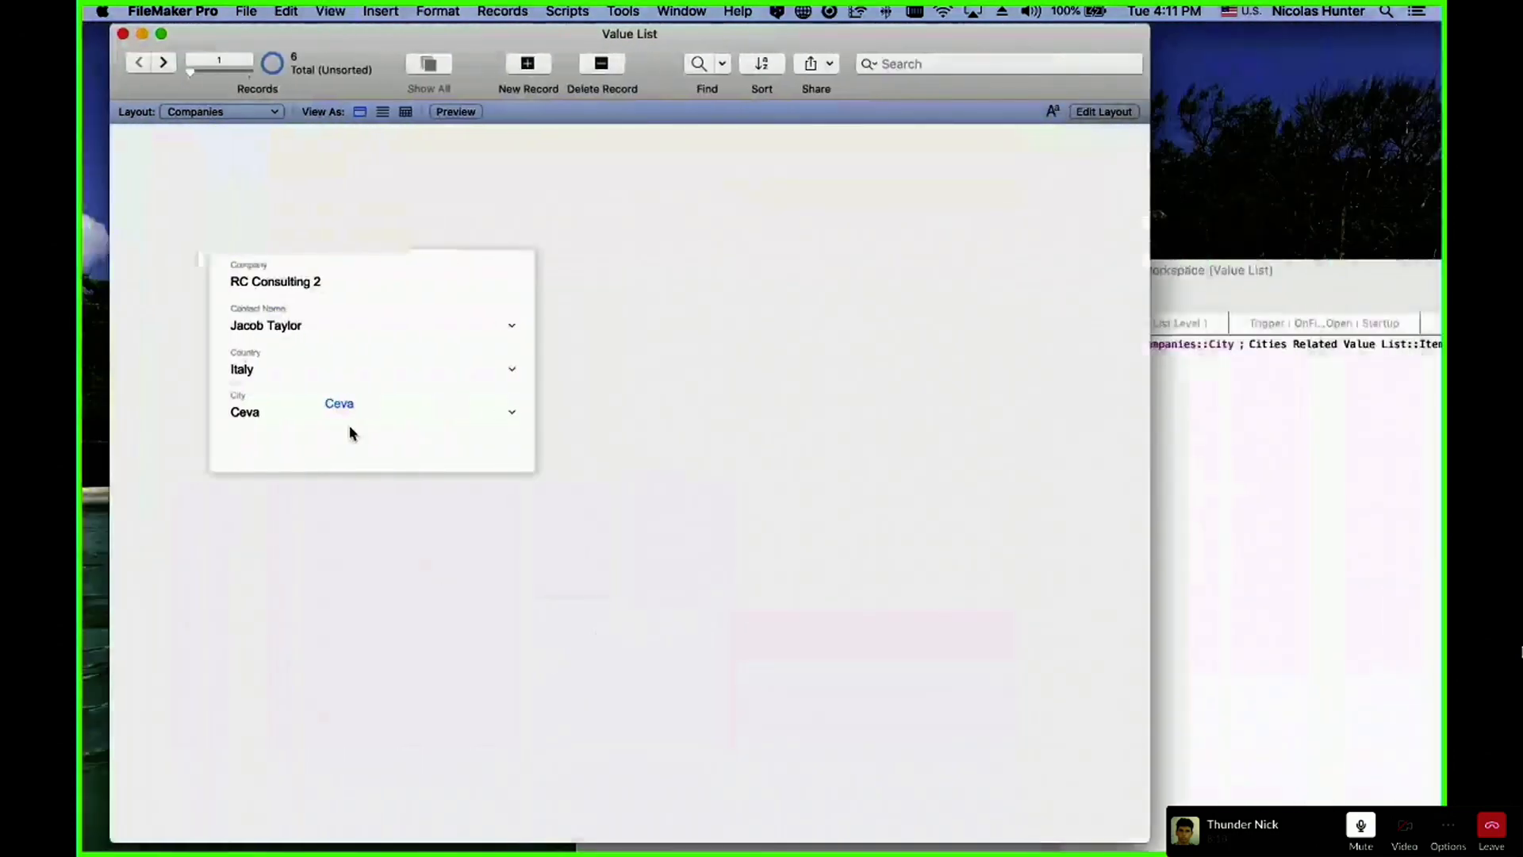
{"action": "key", "text": "super+l"}
- Left-align the <<City>> popover button's label and set its text colour to black
{"action": "left_click", "coordinate": [563, 409]}
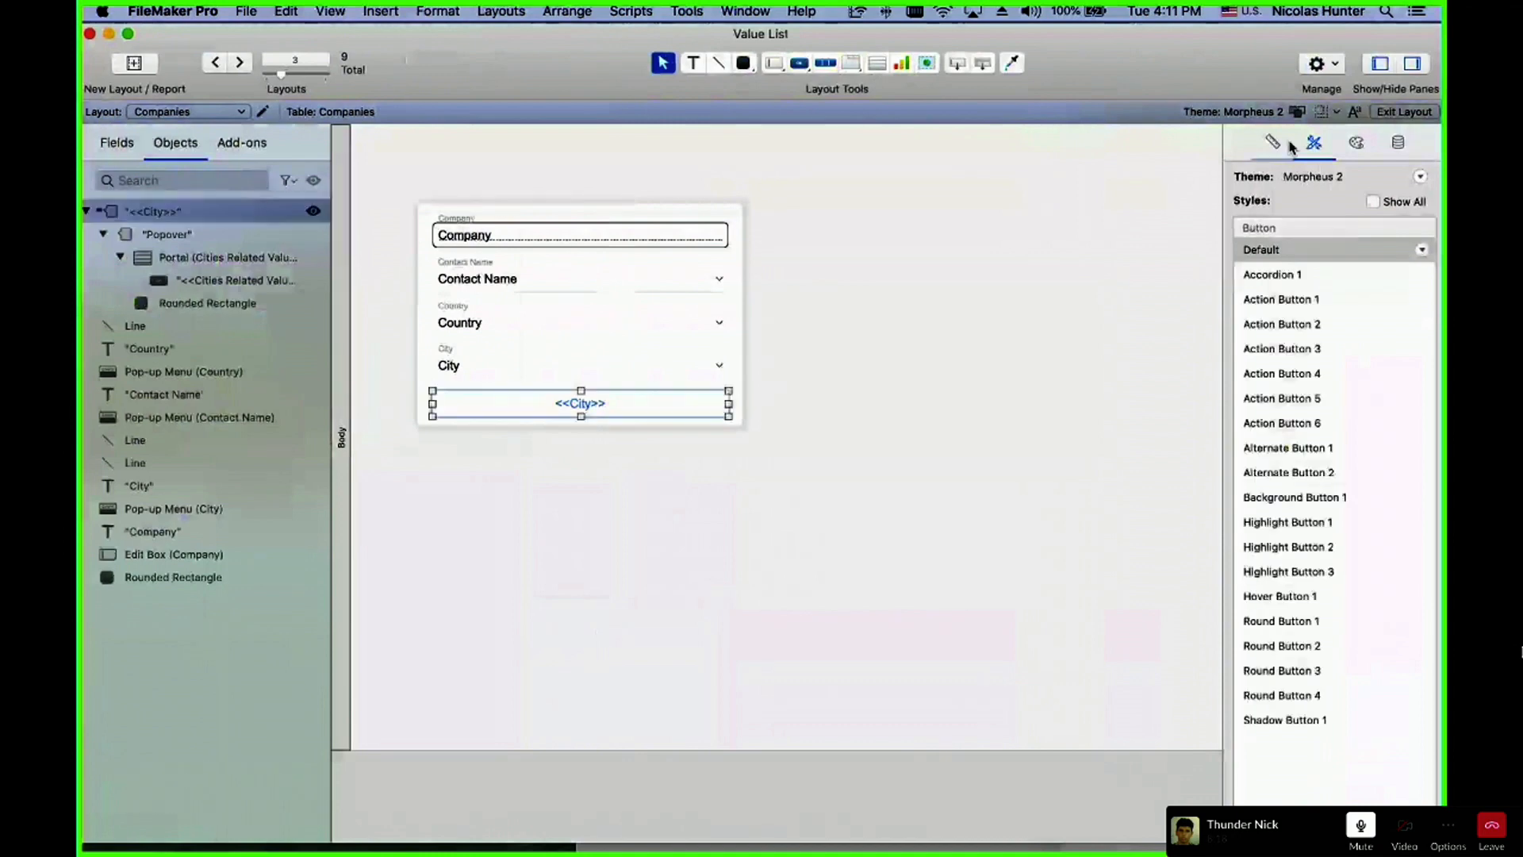
{"action": "left_click", "coordinate": [1355, 142]}
{"action": "scroll", "coordinate": [1301, 516], "scroll_direction": "down", "scroll_amount": 6}
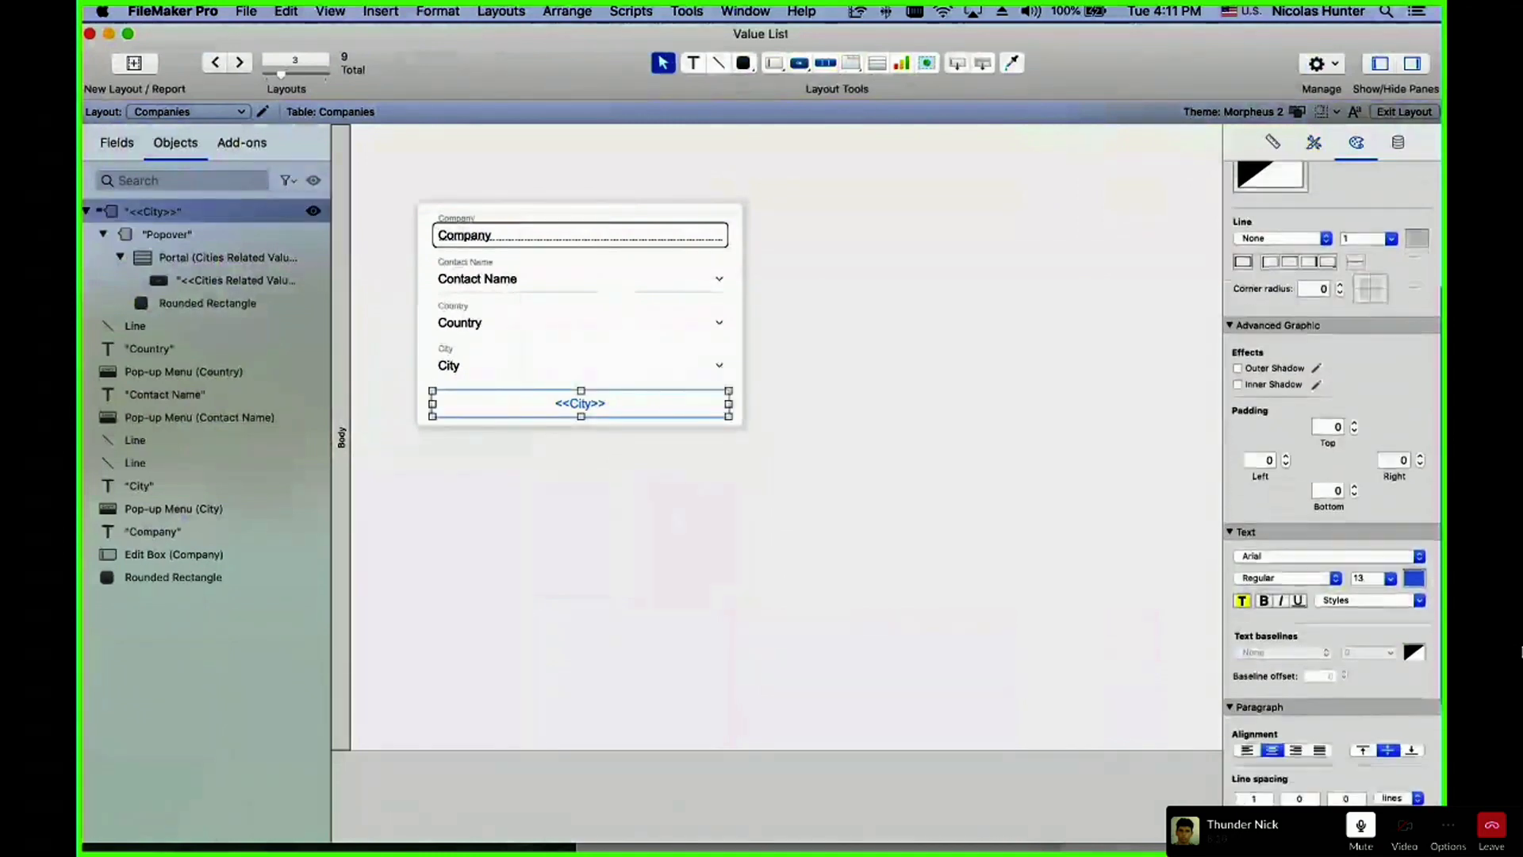
{"action": "left_click", "coordinate": [1245, 701]}
{"action": "scroll", "coordinate": [1404, 666], "scroll_direction": "up", "scroll_amount": 3}
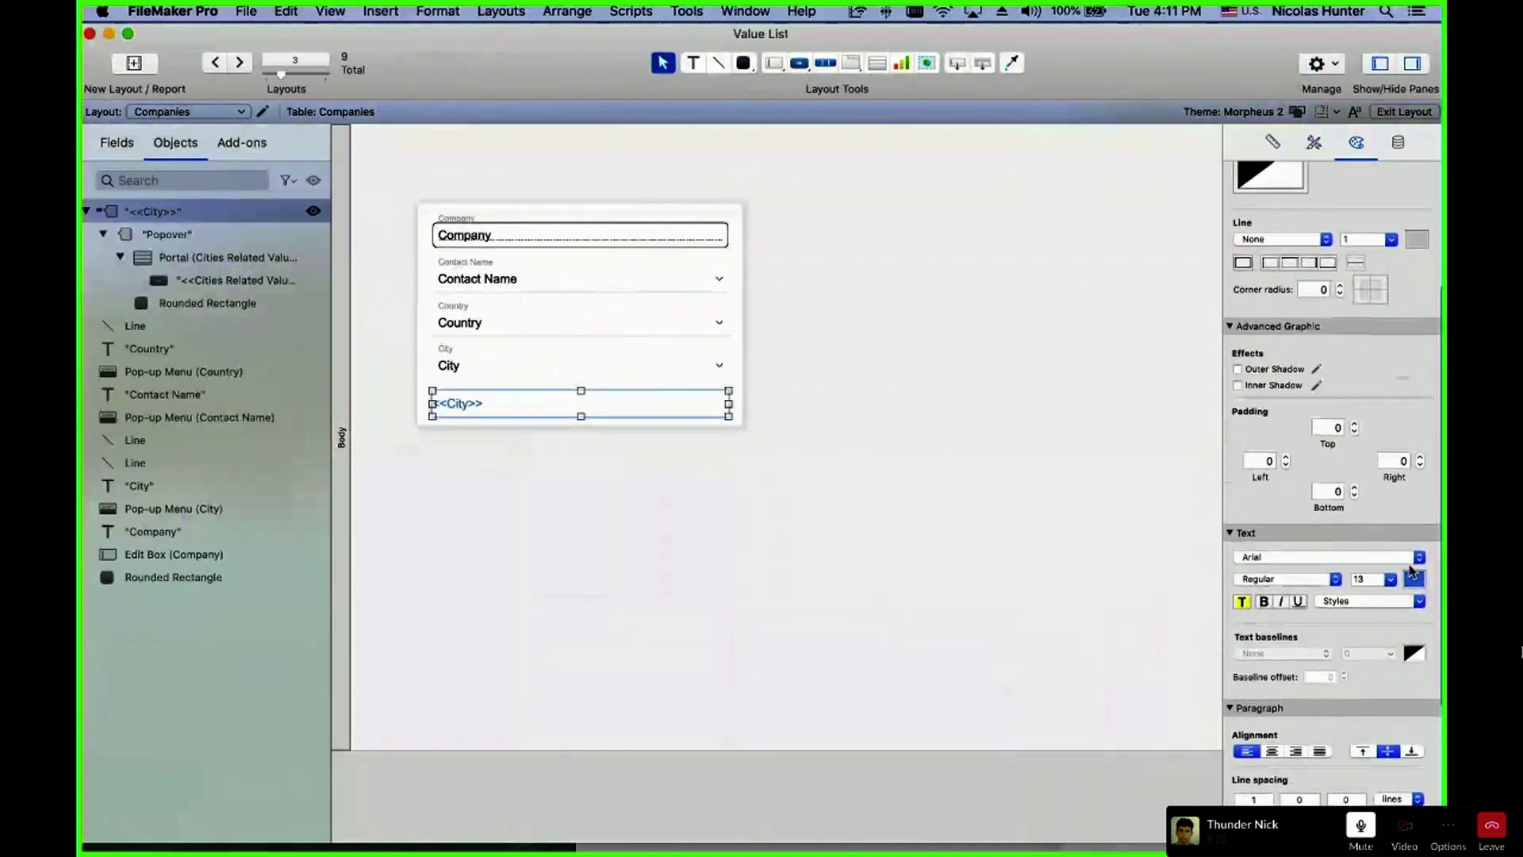
{"action": "left_click", "coordinate": [1414, 580]}
{"action": "left_click", "coordinate": [1424, 404]}
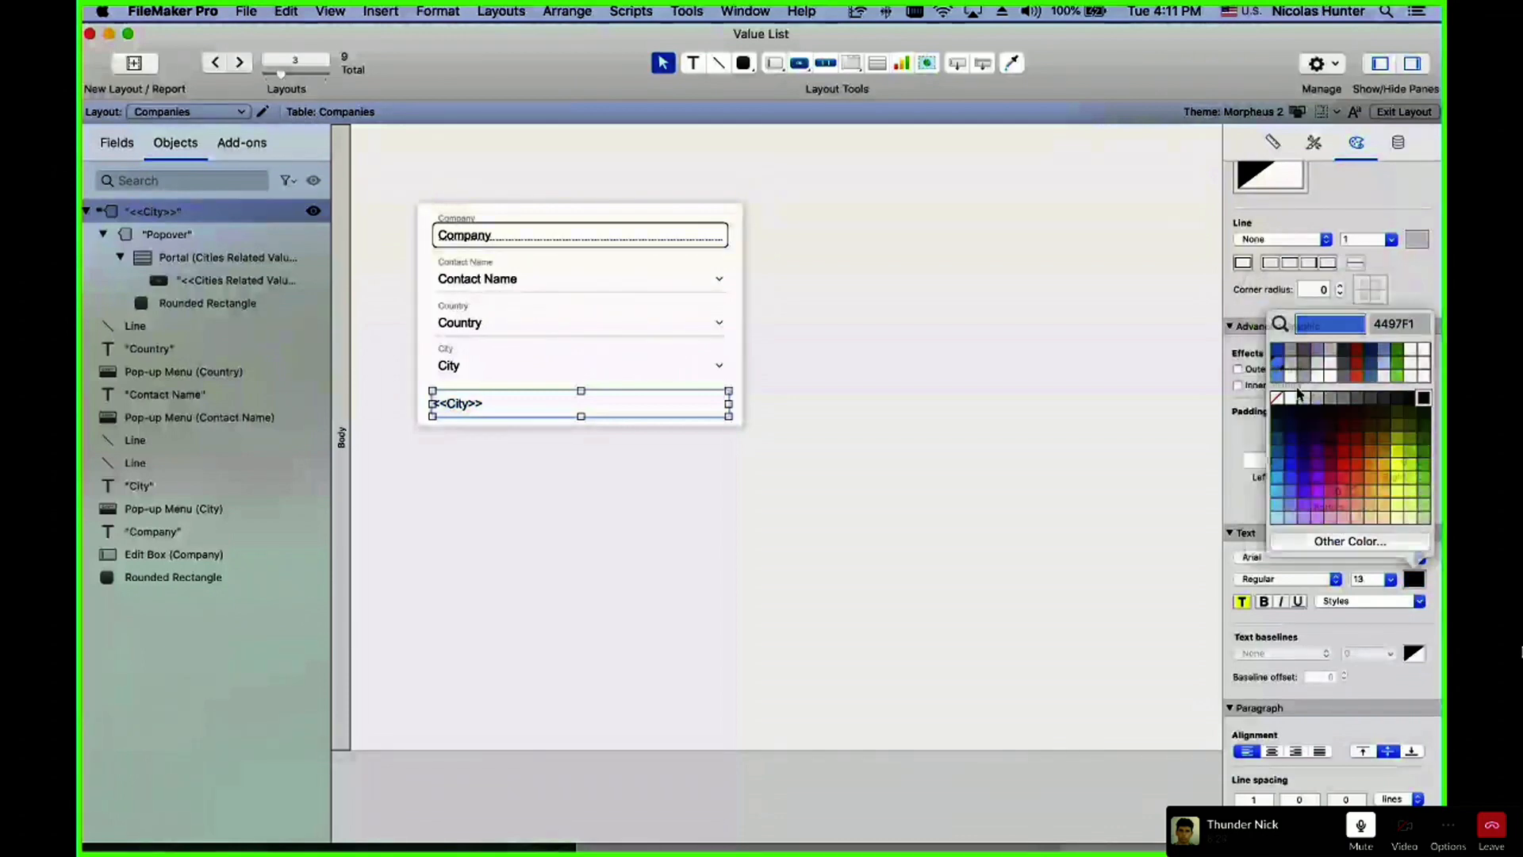
- Give the <<City>> popover button an icon after its label, choosing the thin horizontal-lines icon
{"action": "scroll", "coordinate": [1301, 396], "scroll_direction": "up", "scroll_amount": 5}
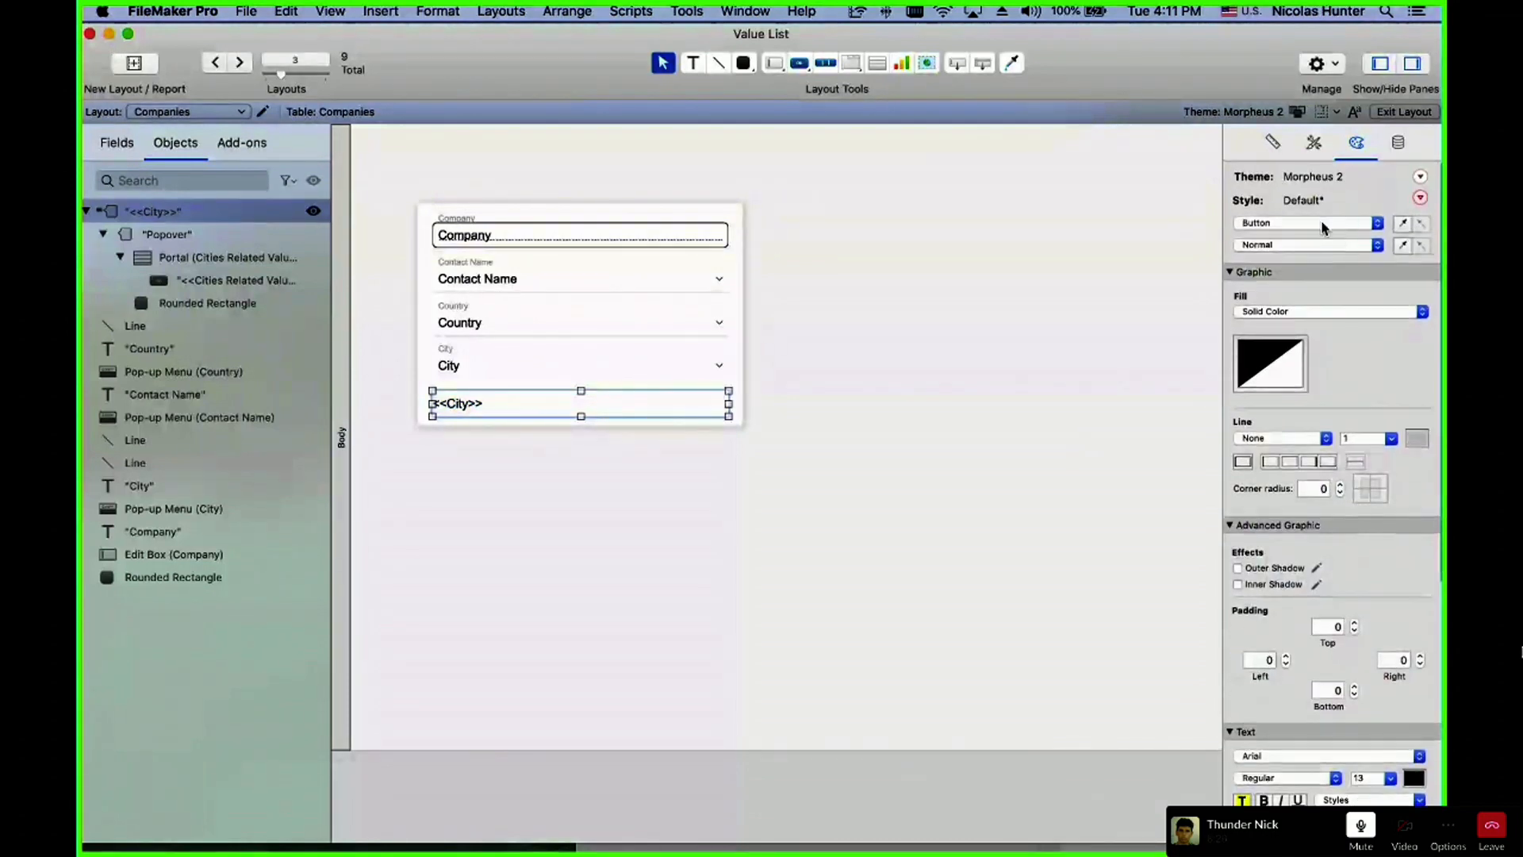
{"action": "left_click", "coordinate": [1321, 225]}
{"action": "left_click", "coordinate": [1320, 236]}
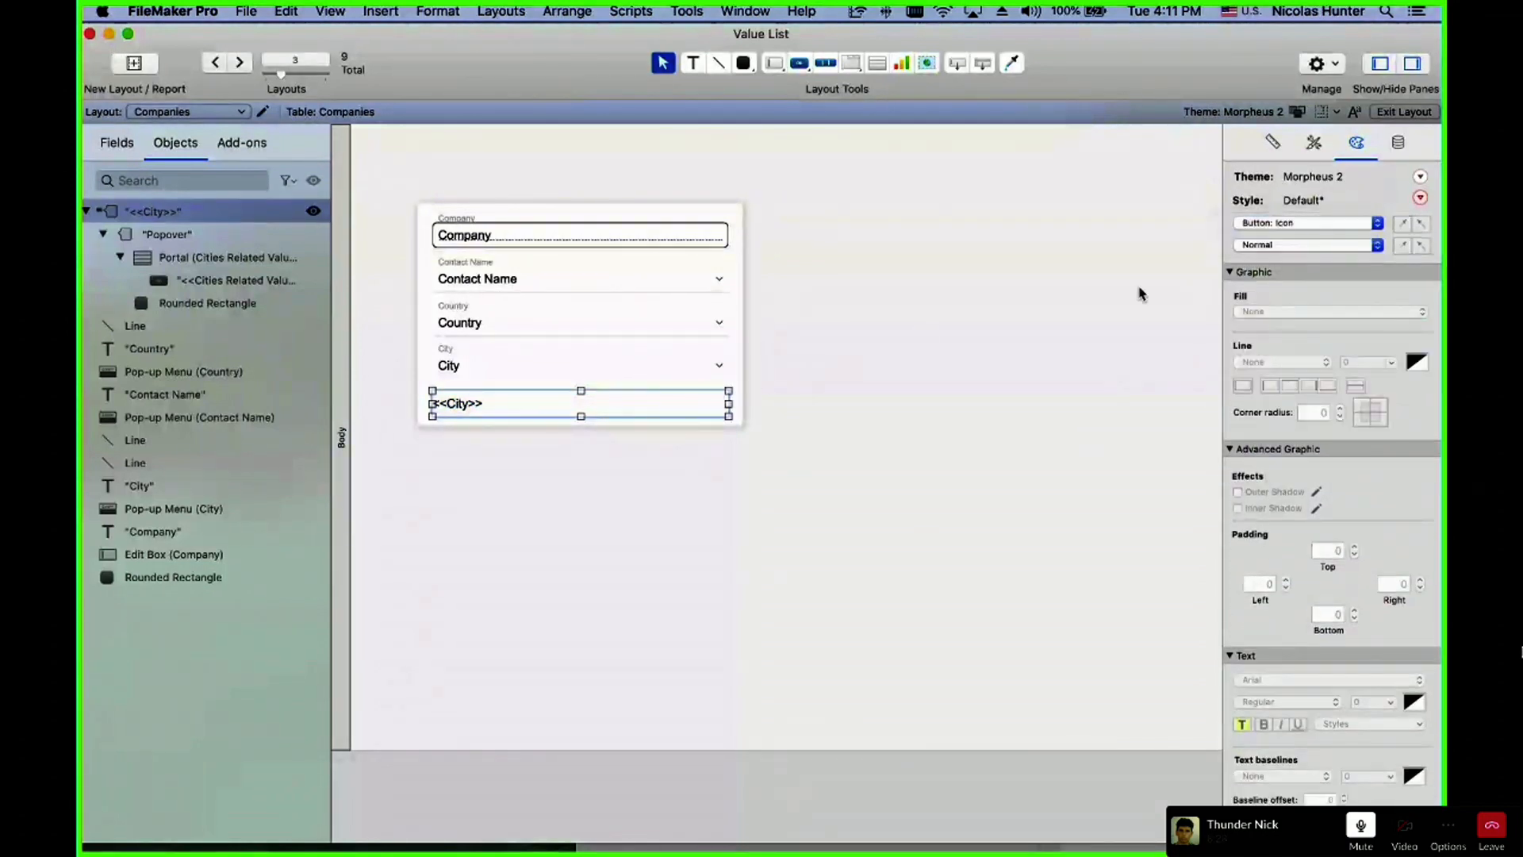
{"action": "double_click", "coordinate": [645, 402]}
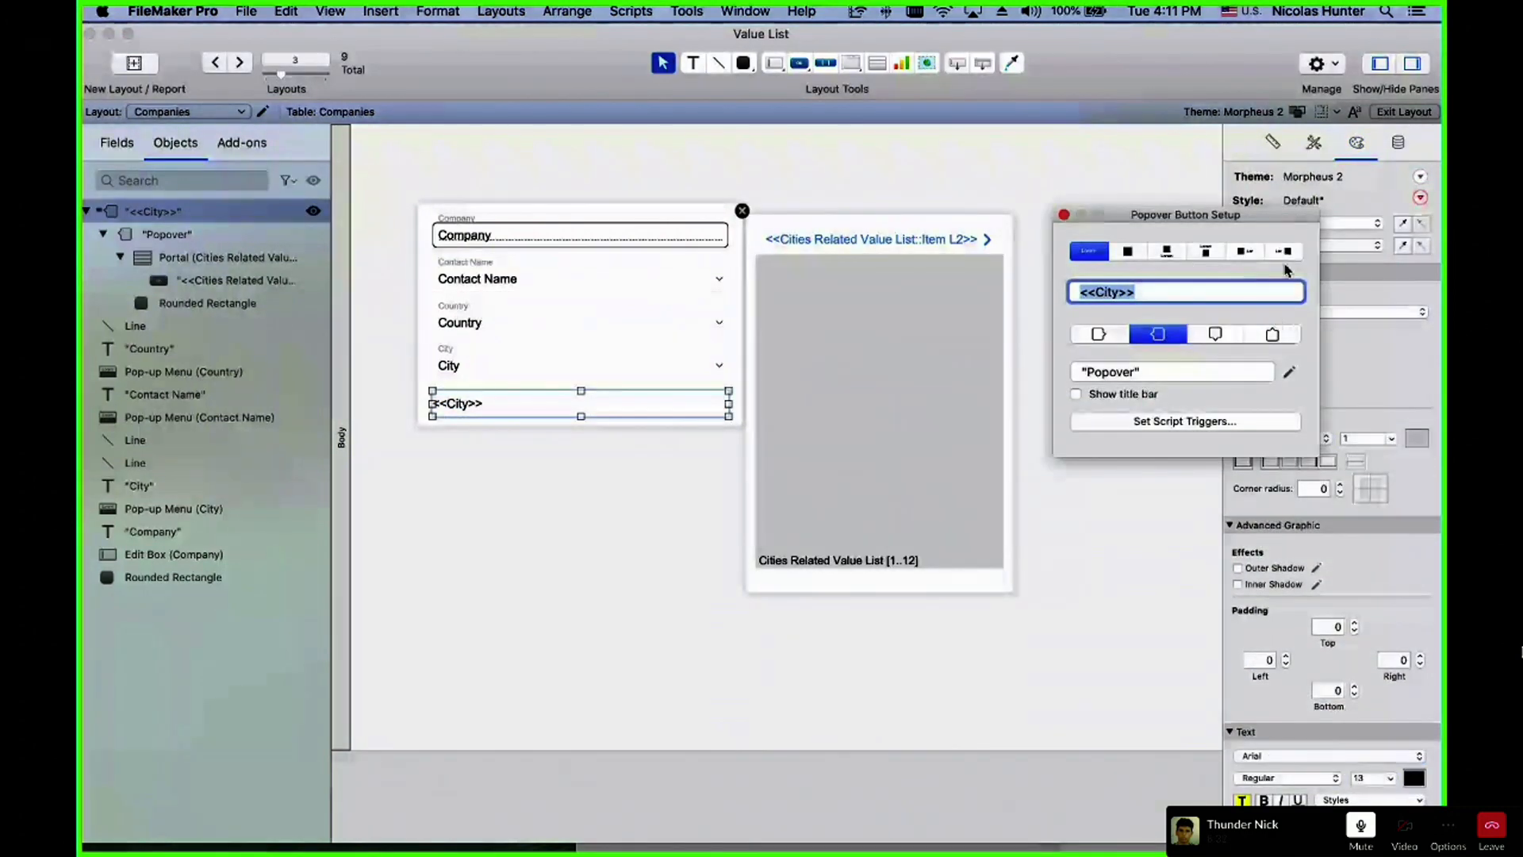
{"action": "left_click", "coordinate": [1282, 252]}
{"action": "scroll", "coordinate": [1218, 396], "scroll_direction": "down", "scroll_amount": 5}
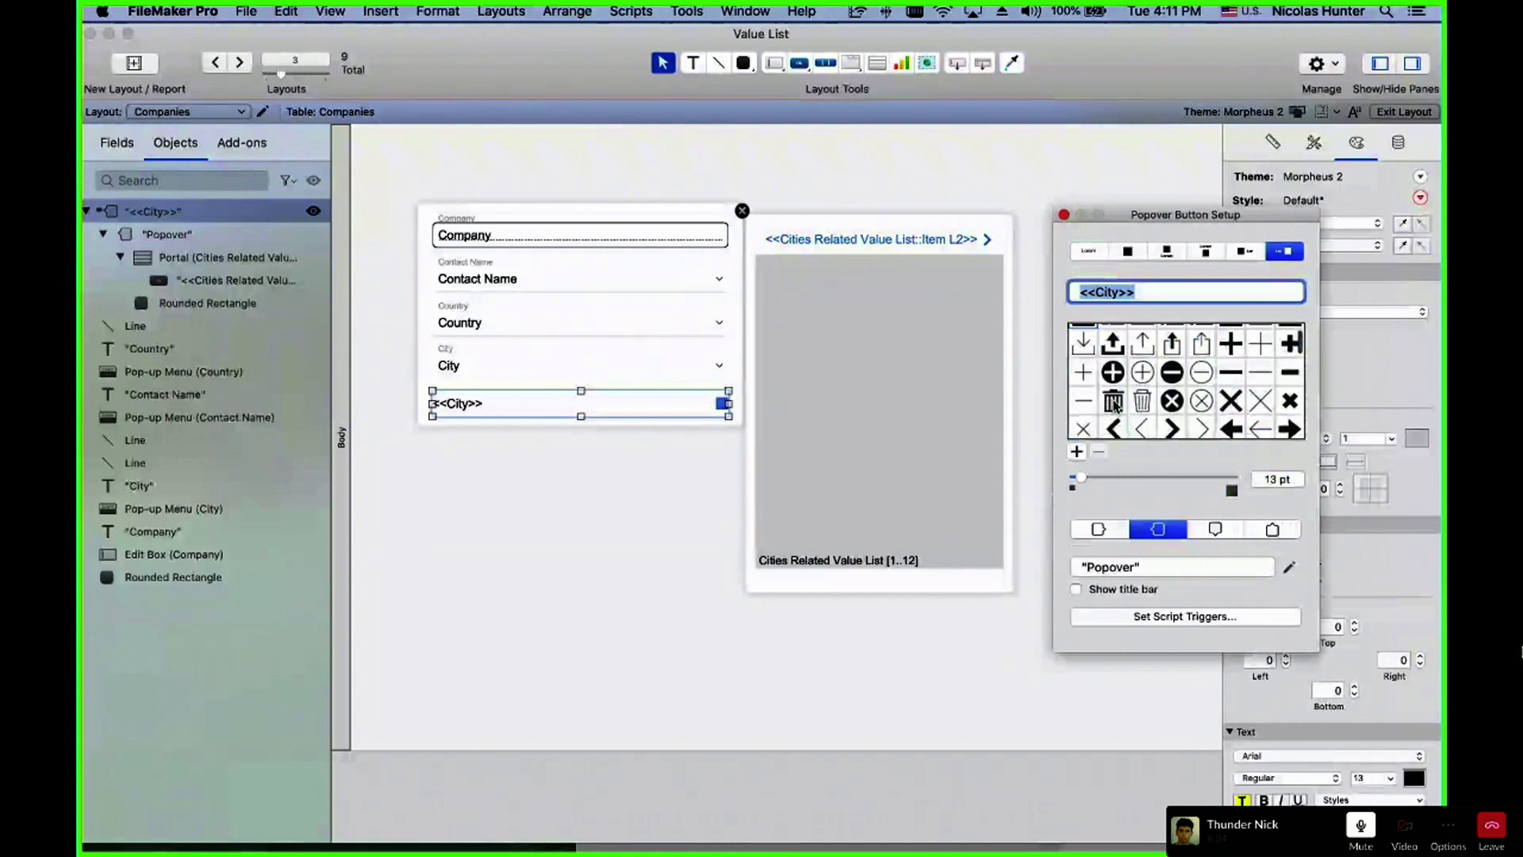
{"action": "scroll", "coordinate": [1222, 404], "scroll_direction": "down", "scroll_amount": 5}
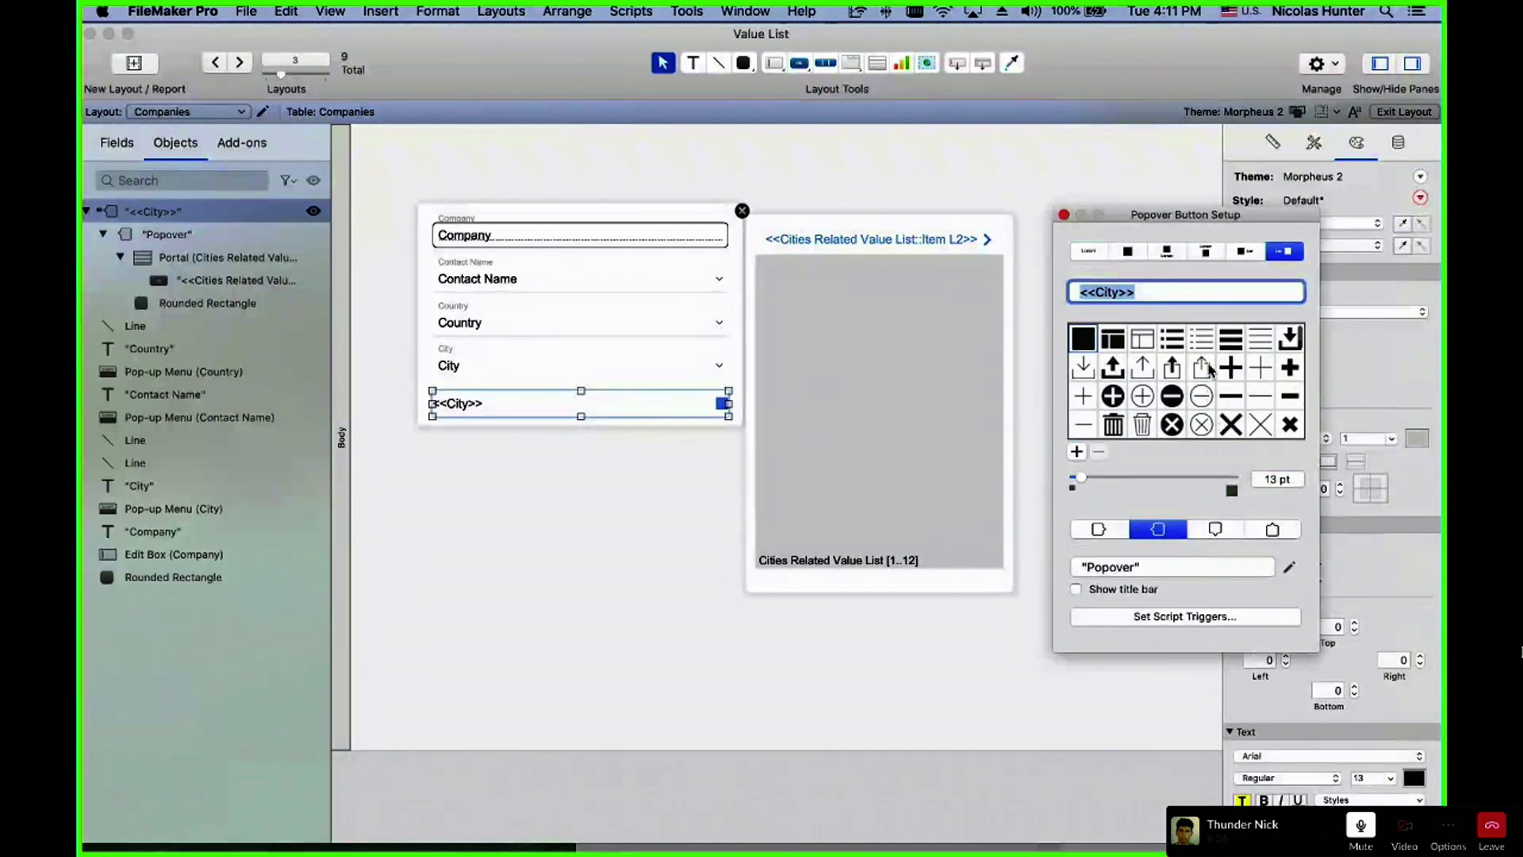
{"action": "left_click", "coordinate": [1251, 340]}
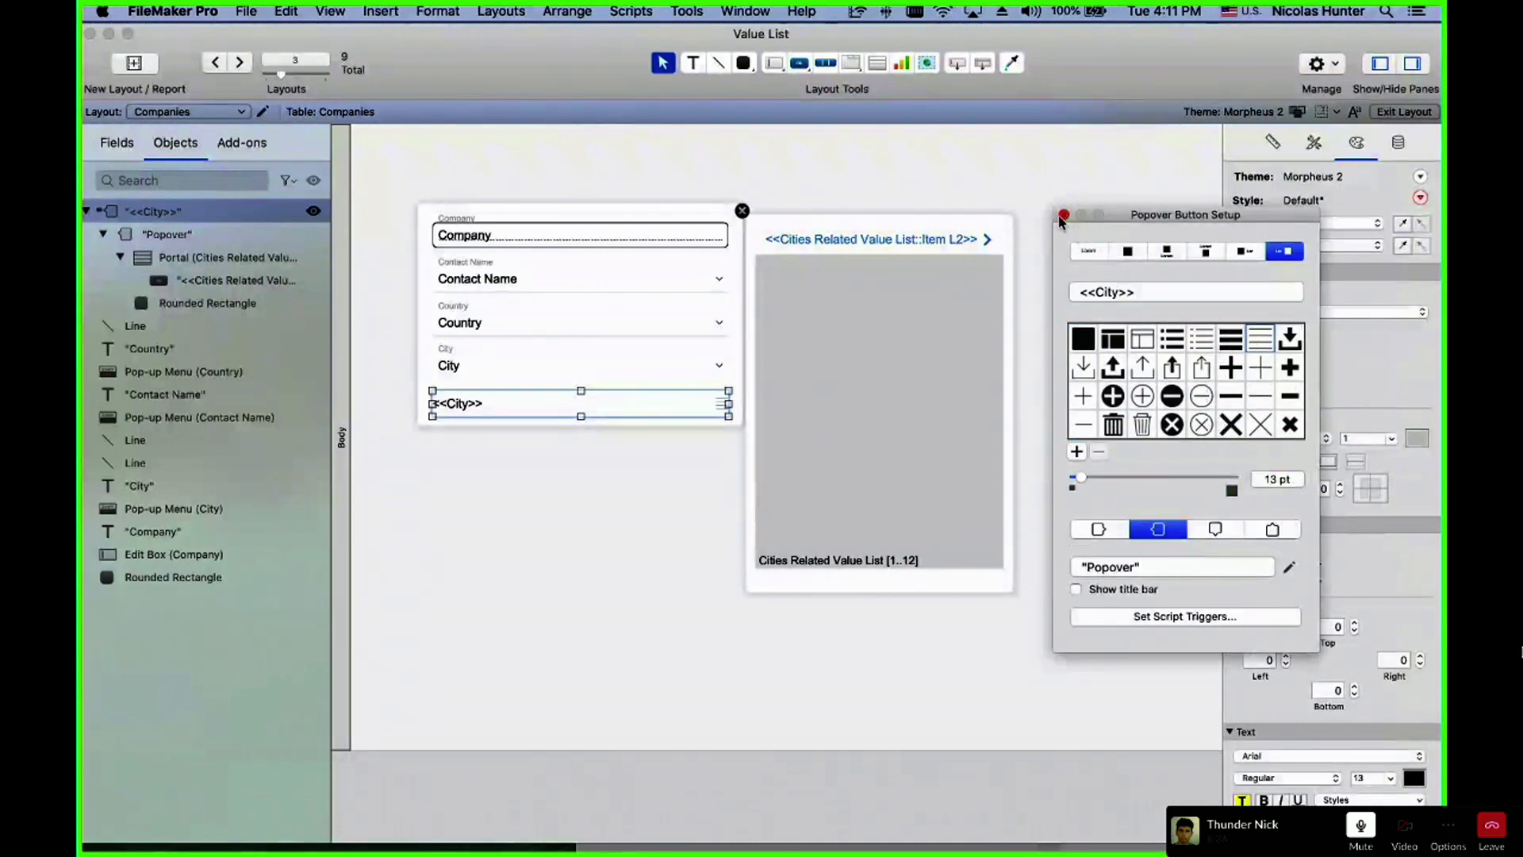
{"action": "left_click", "coordinate": [606, 445]}
- Anchor the <<City>> popover button to the top of the layout in its autosizing settings
{"action": "key", "text": "super+b"}
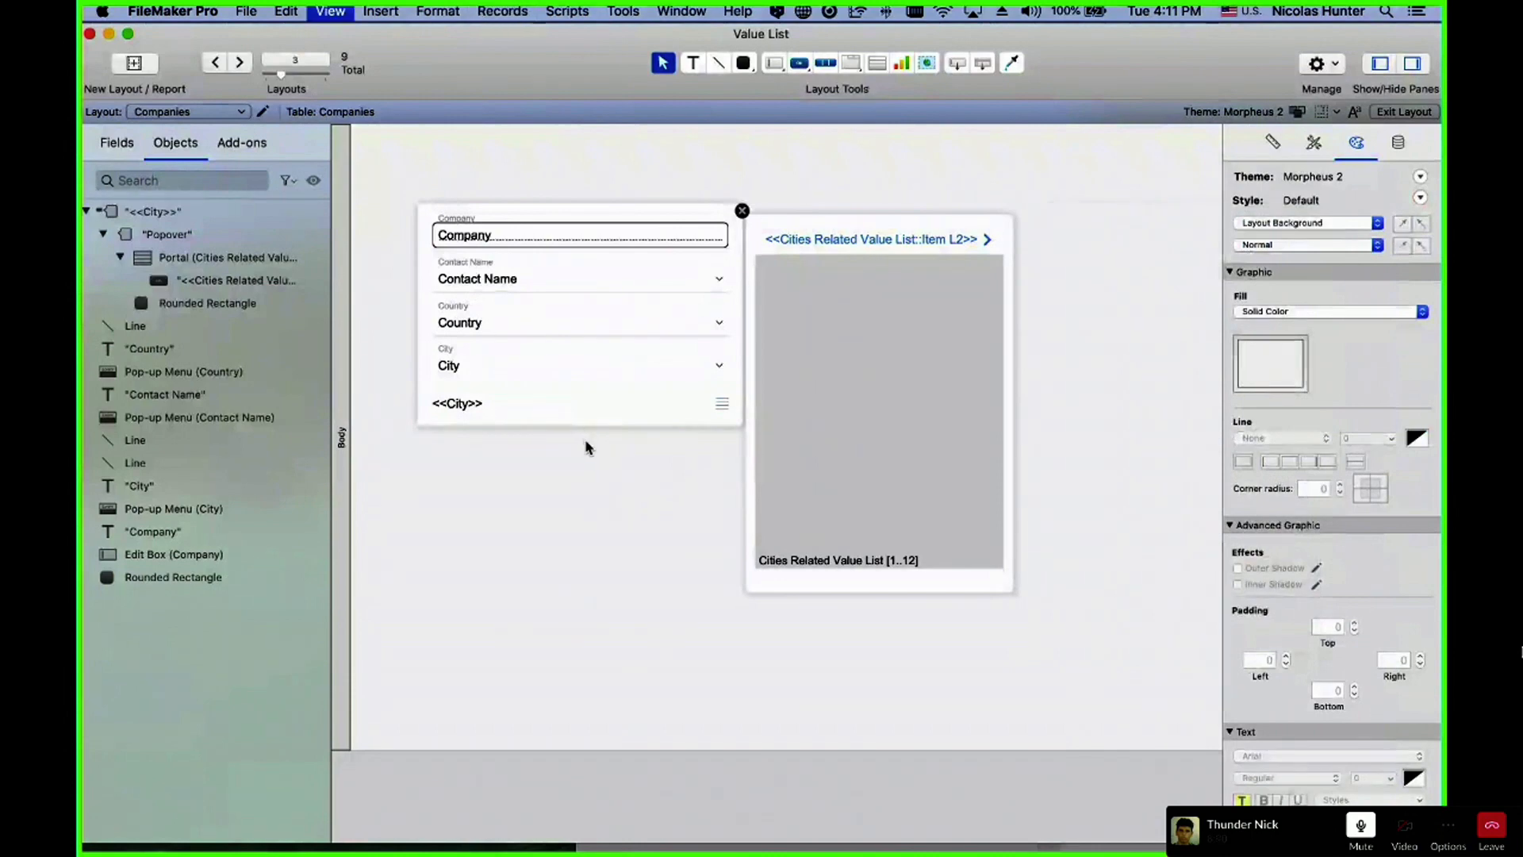
{"action": "key", "text": "super+l"}
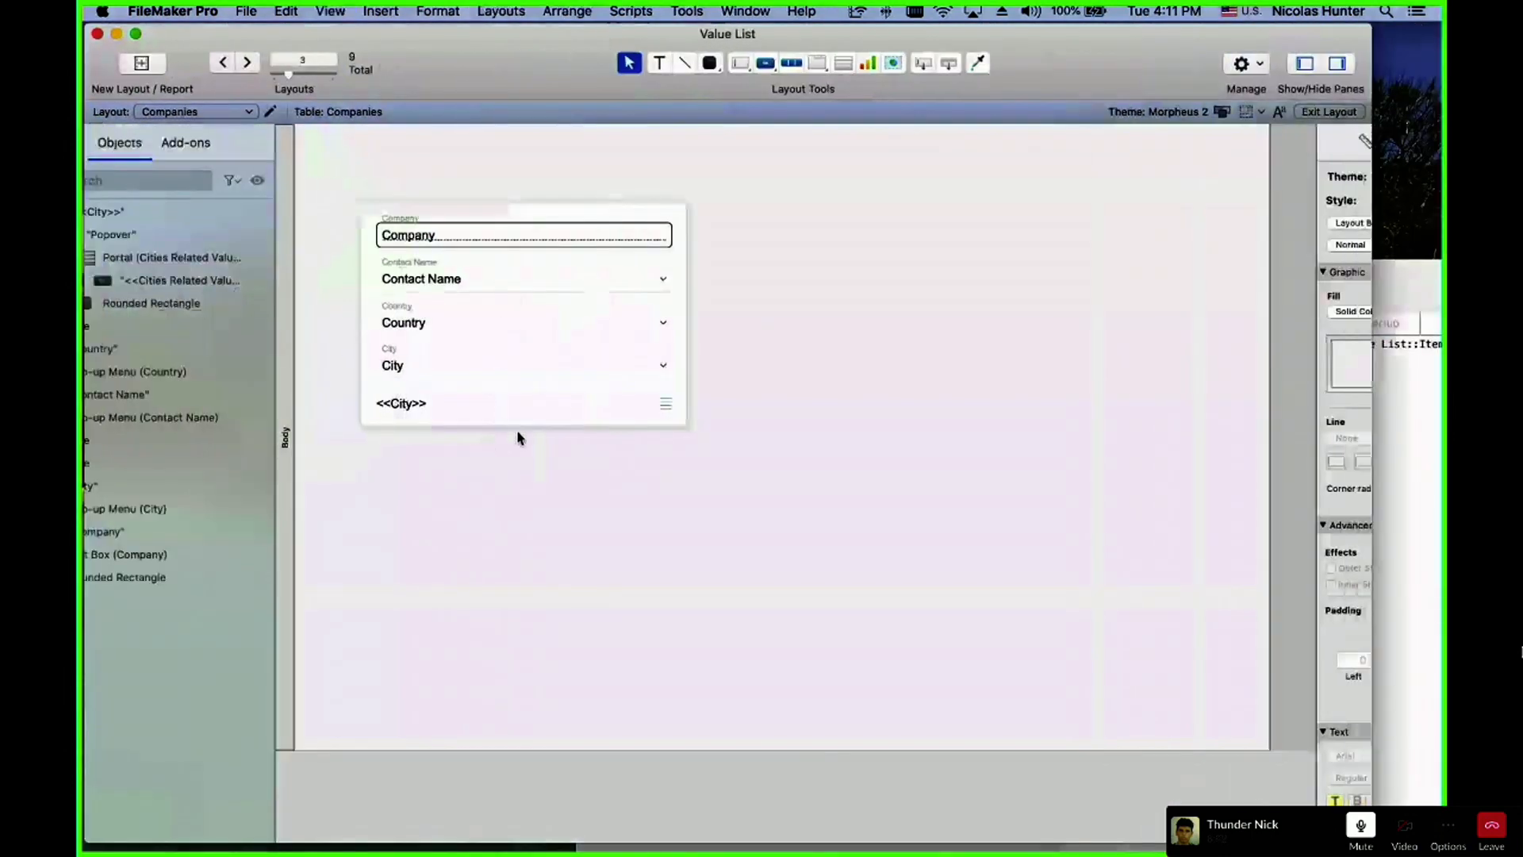
{"action": "left_click", "coordinate": [1275, 141]}
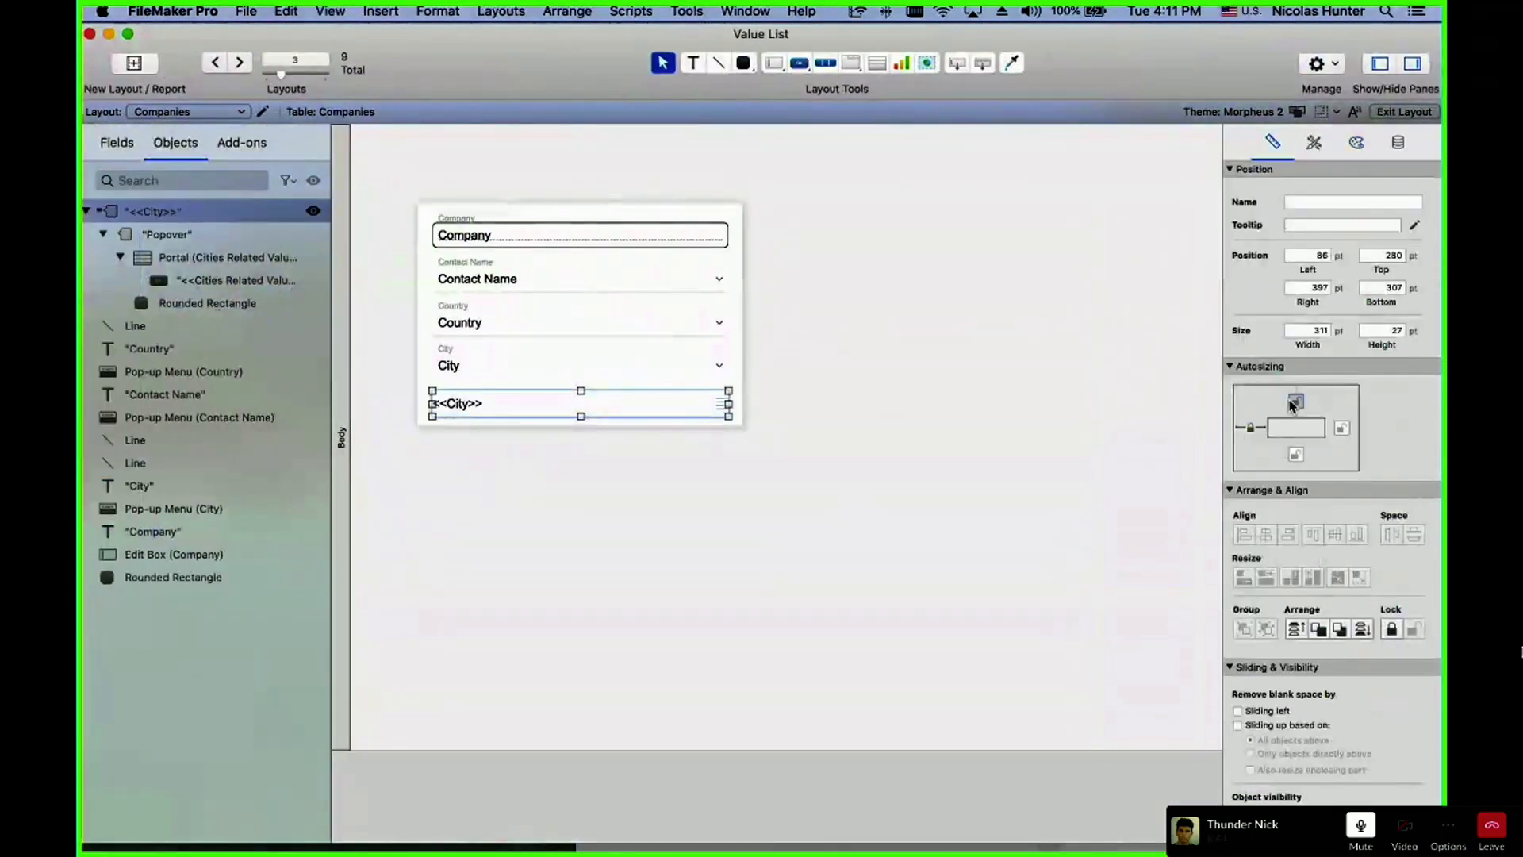
- Test city selection in Browse mode by picking Priero and Cuneo from the popover, checking the City pop-up menu, and setting the city to Genova
{"action": "key", "text": "super+b"}
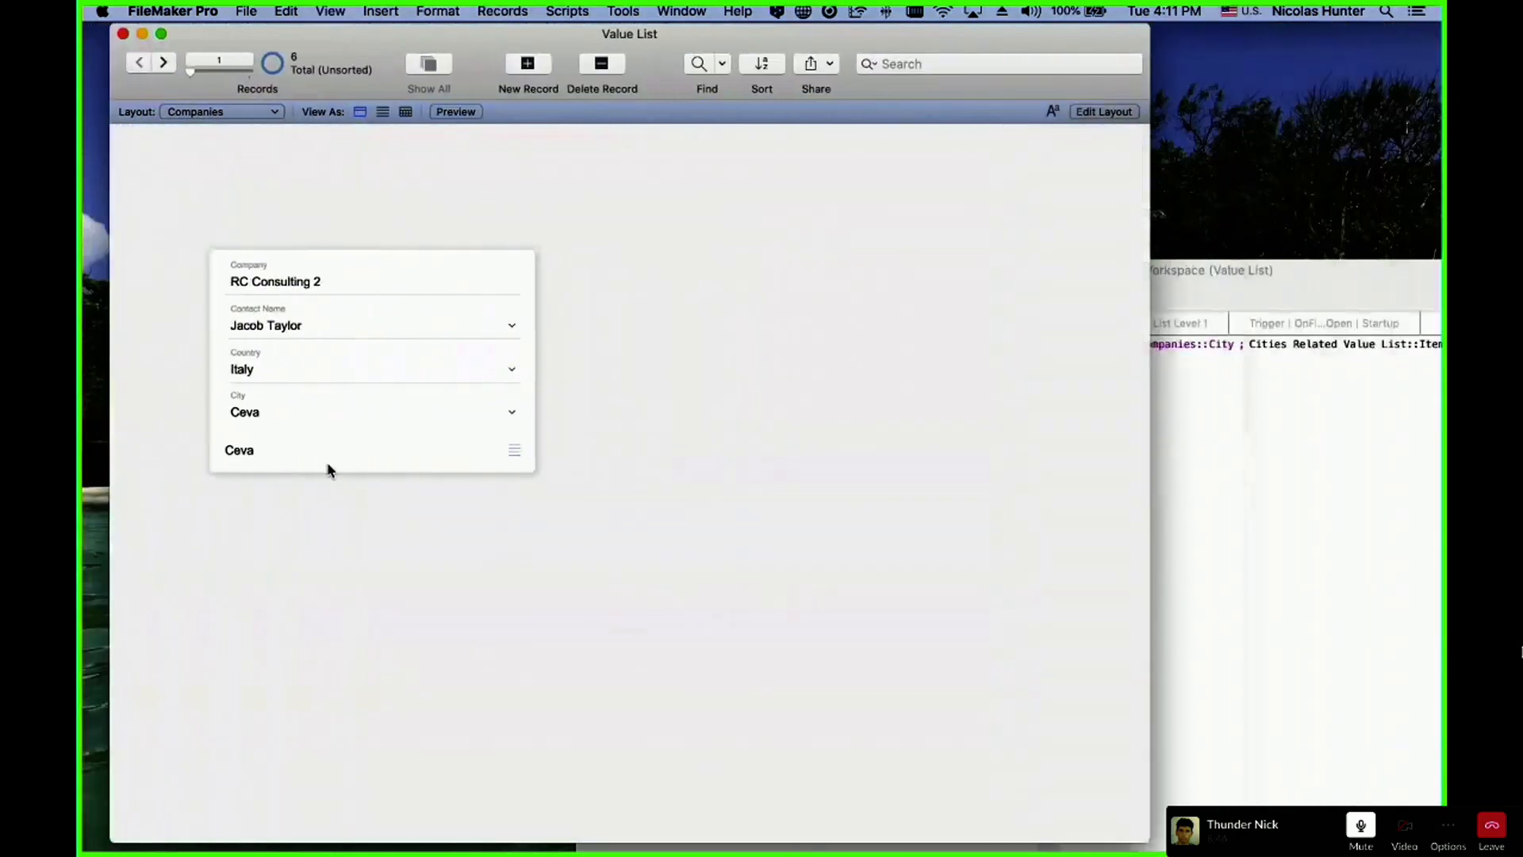
{"action": "left_click", "coordinate": [331, 460]}
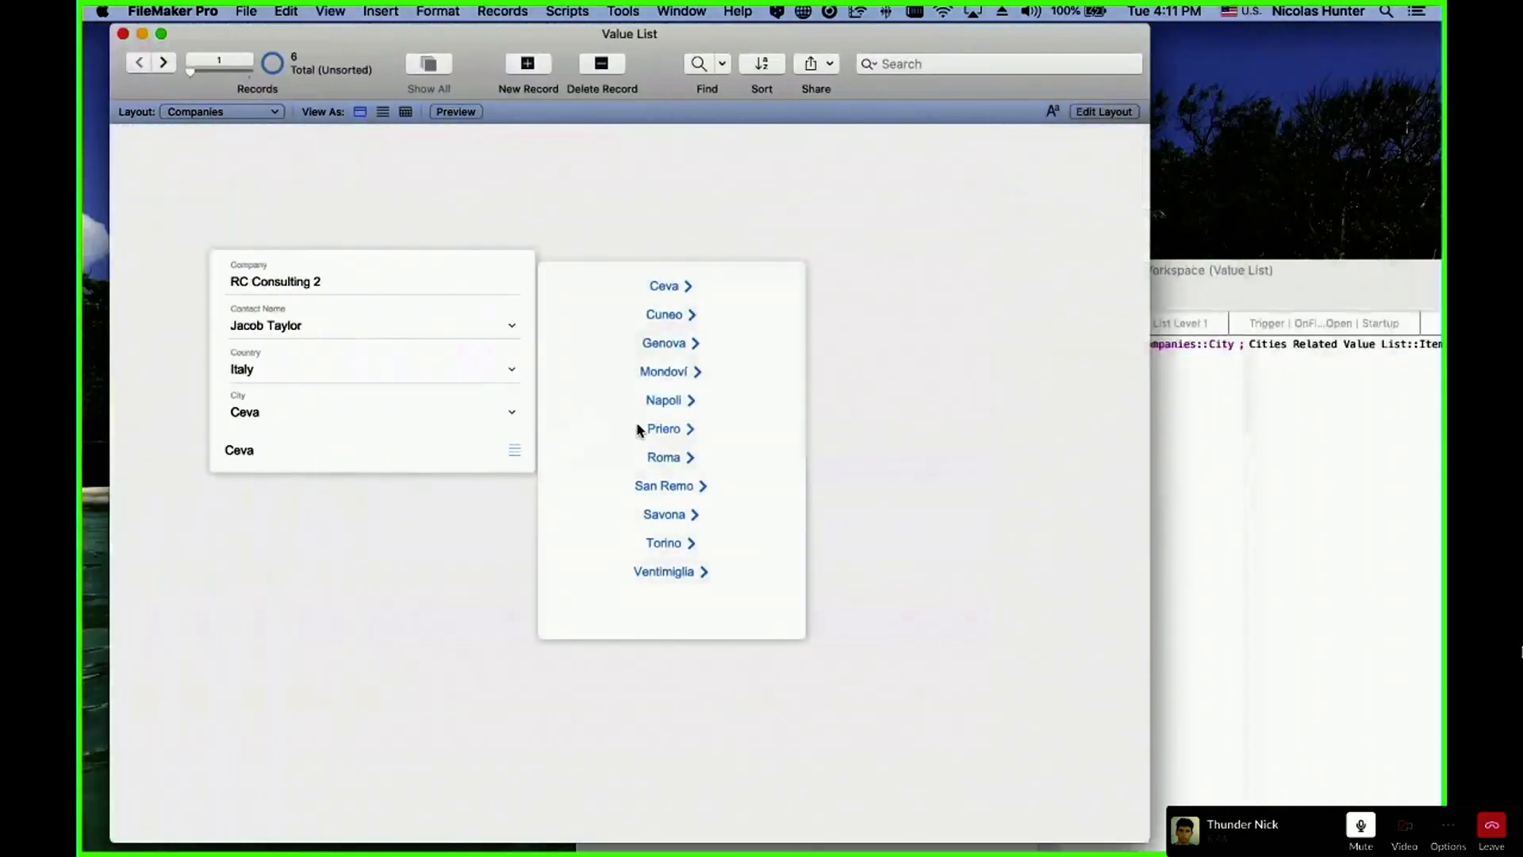
{"action": "left_click", "coordinate": [674, 430]}
{"action": "left_click", "coordinate": [309, 450]}
{"action": "left_click", "coordinate": [670, 315]}
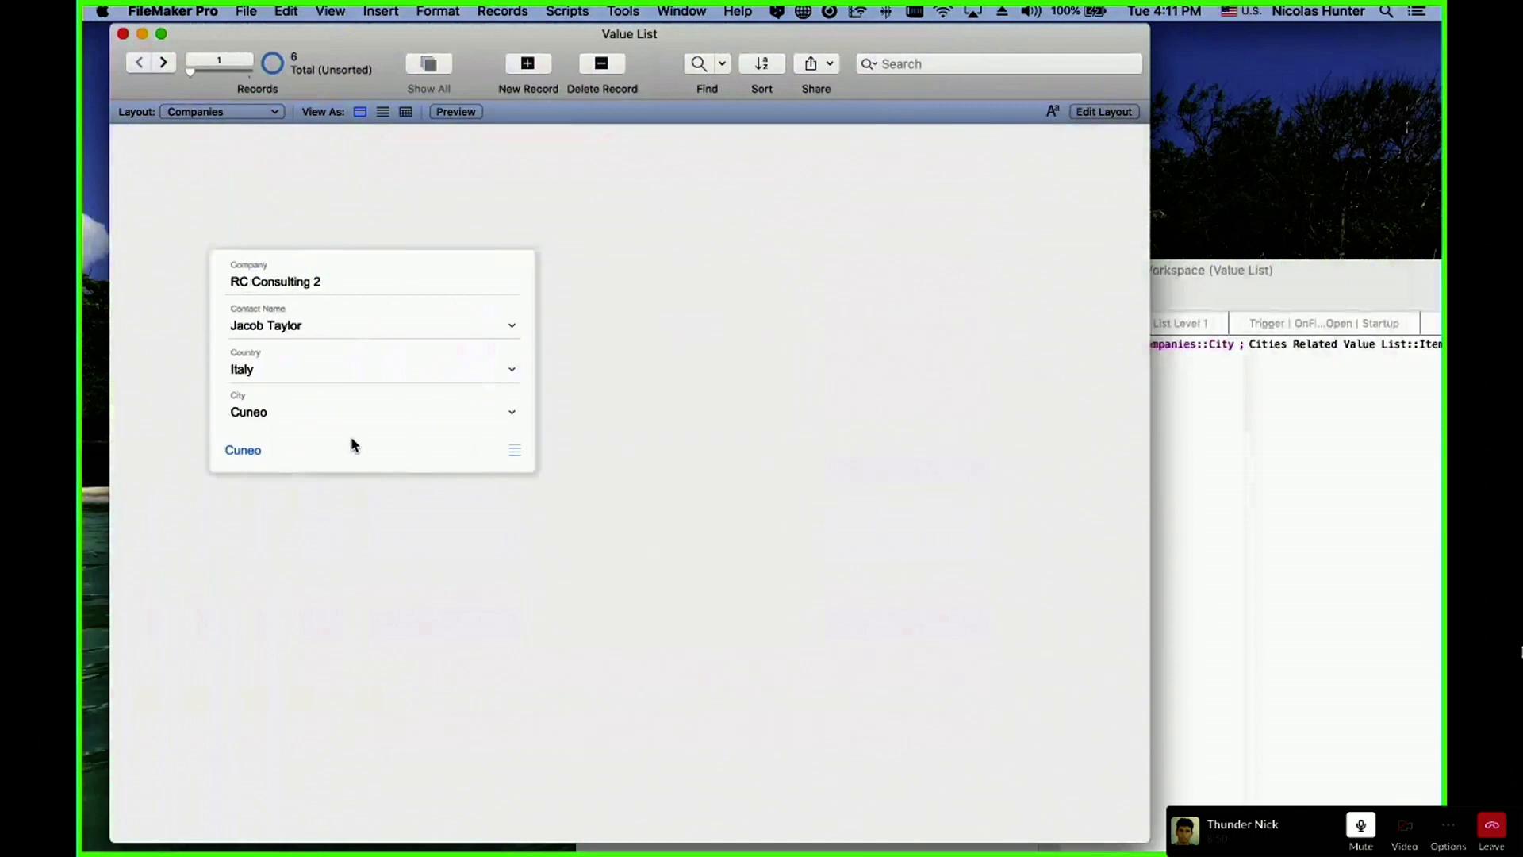
{"action": "left_click", "coordinate": [325, 453]}
{"action": "left_click", "coordinate": [647, 314]}
{"action": "left_click", "coordinate": [276, 414]}
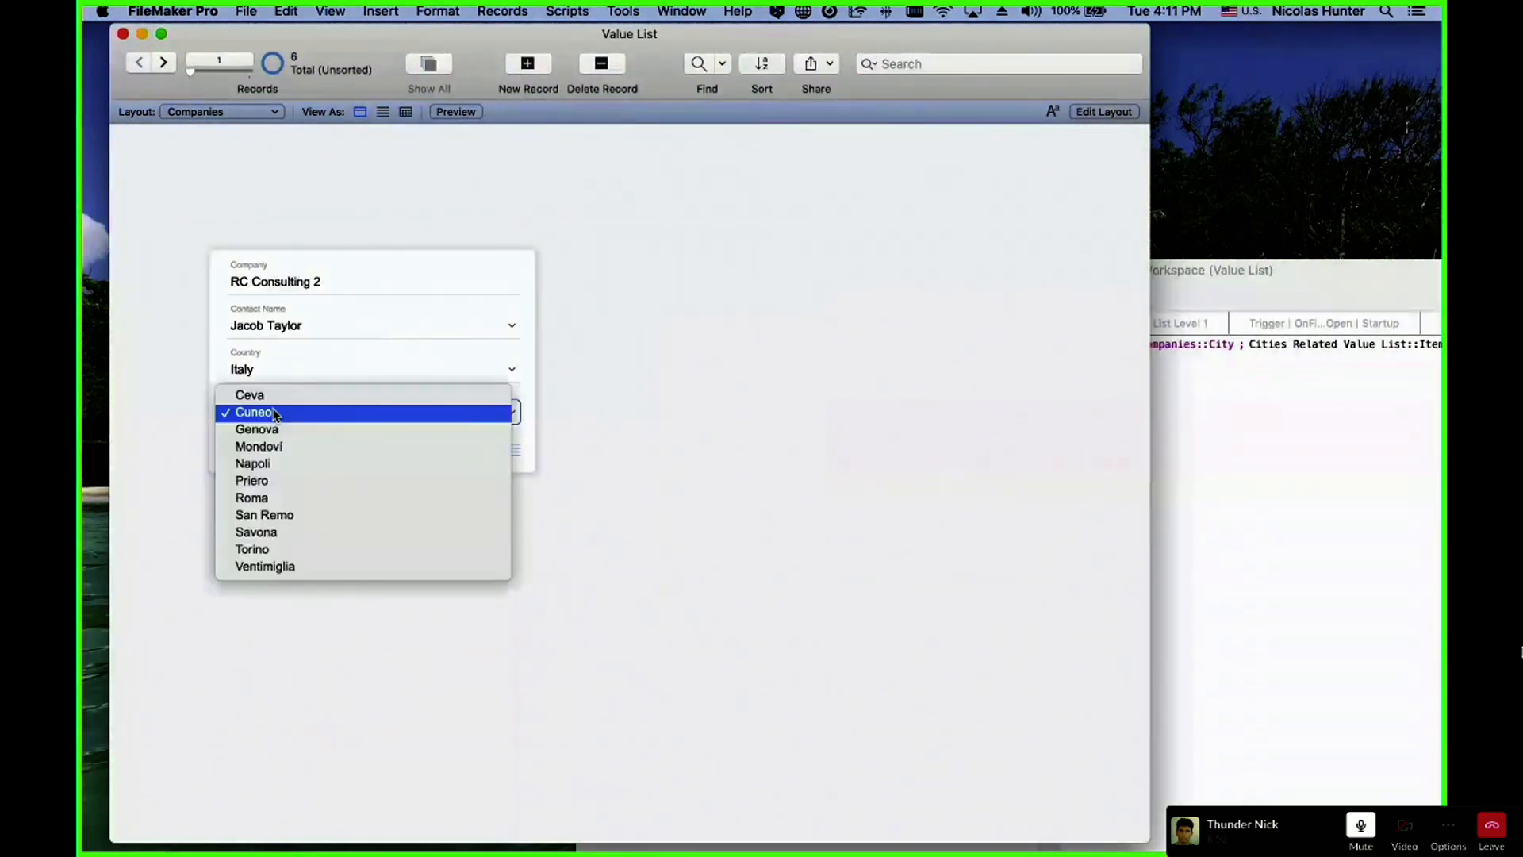
{"action": "left_click", "coordinate": [278, 429]}
{"action": "left_click", "coordinate": [695, 345]}
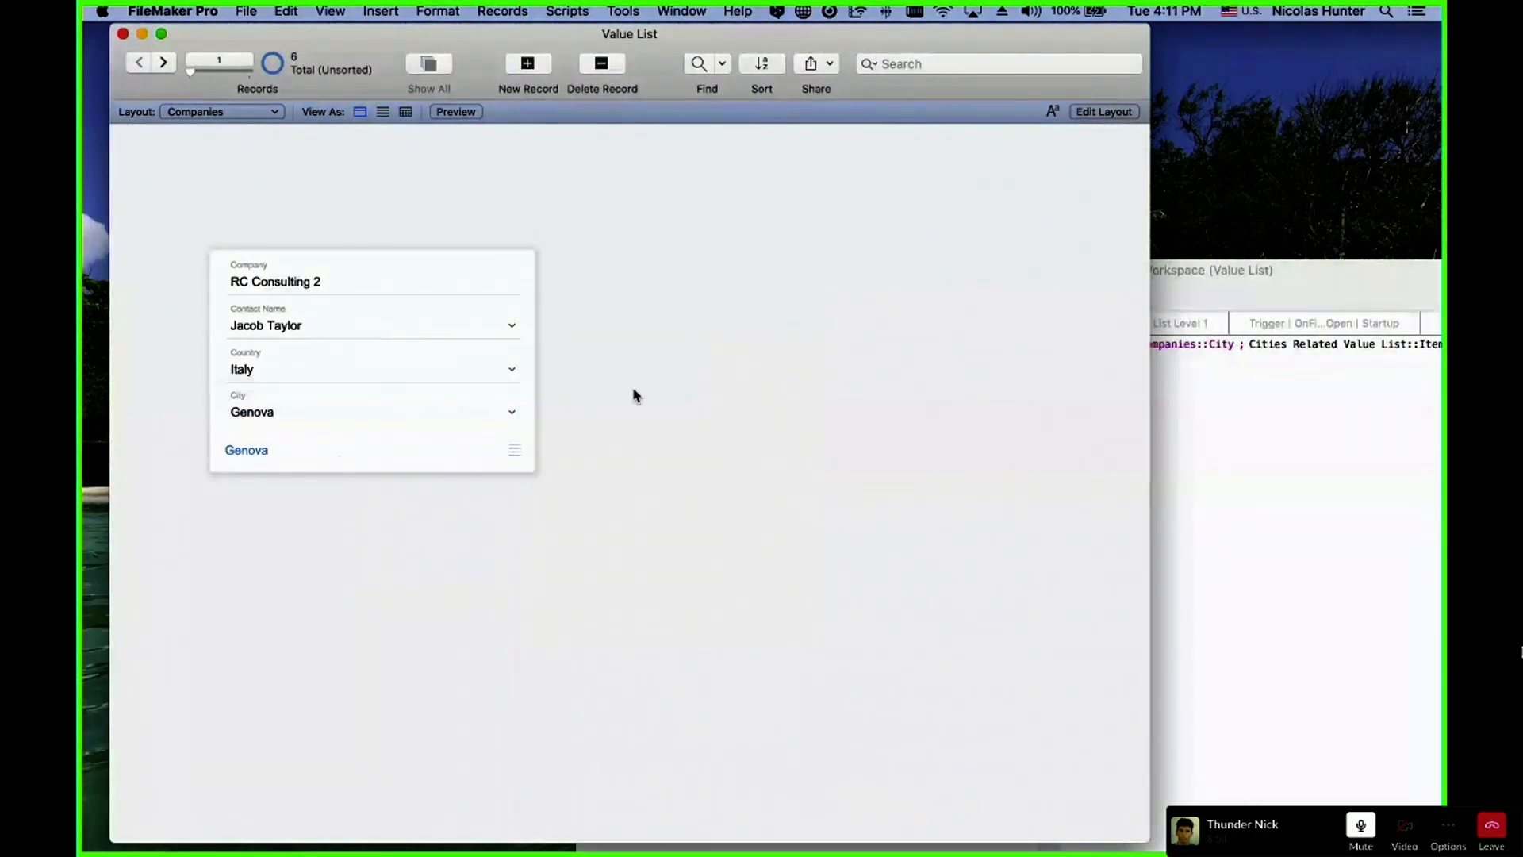
- Pick Cuneo from the city popover, and copy the <<City>> popover button's style onto the portal's row button in Layout mode
{"action": "left_click", "coordinate": [345, 453]}
{"action": "left_click", "coordinate": [692, 317]}
{"action": "key", "text": "super+l"}
{"action": "double_click", "coordinate": [656, 401]}
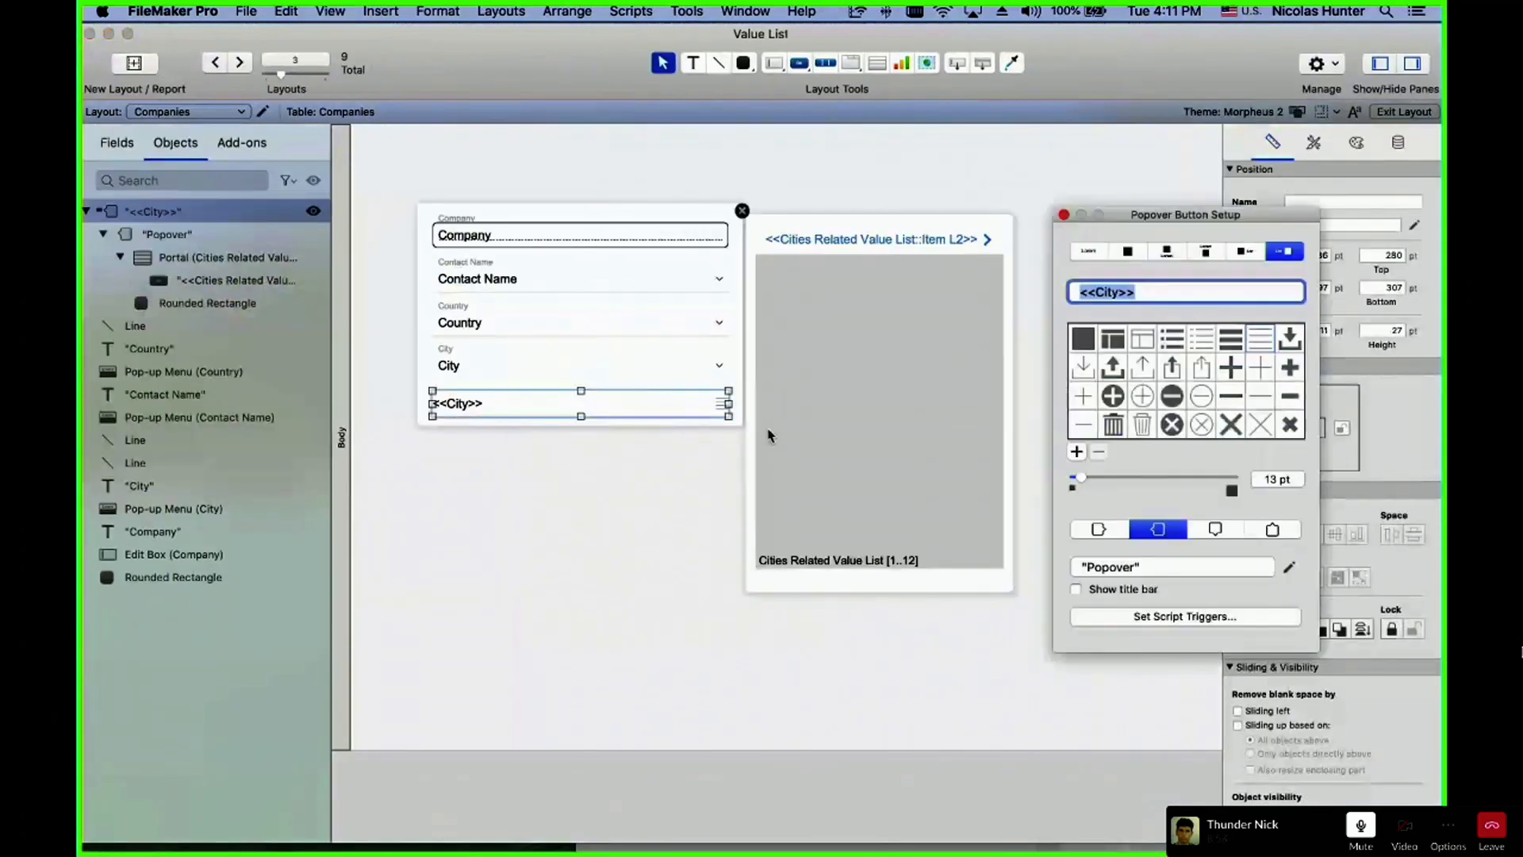
{"action": "left_click", "coordinate": [1356, 143]}
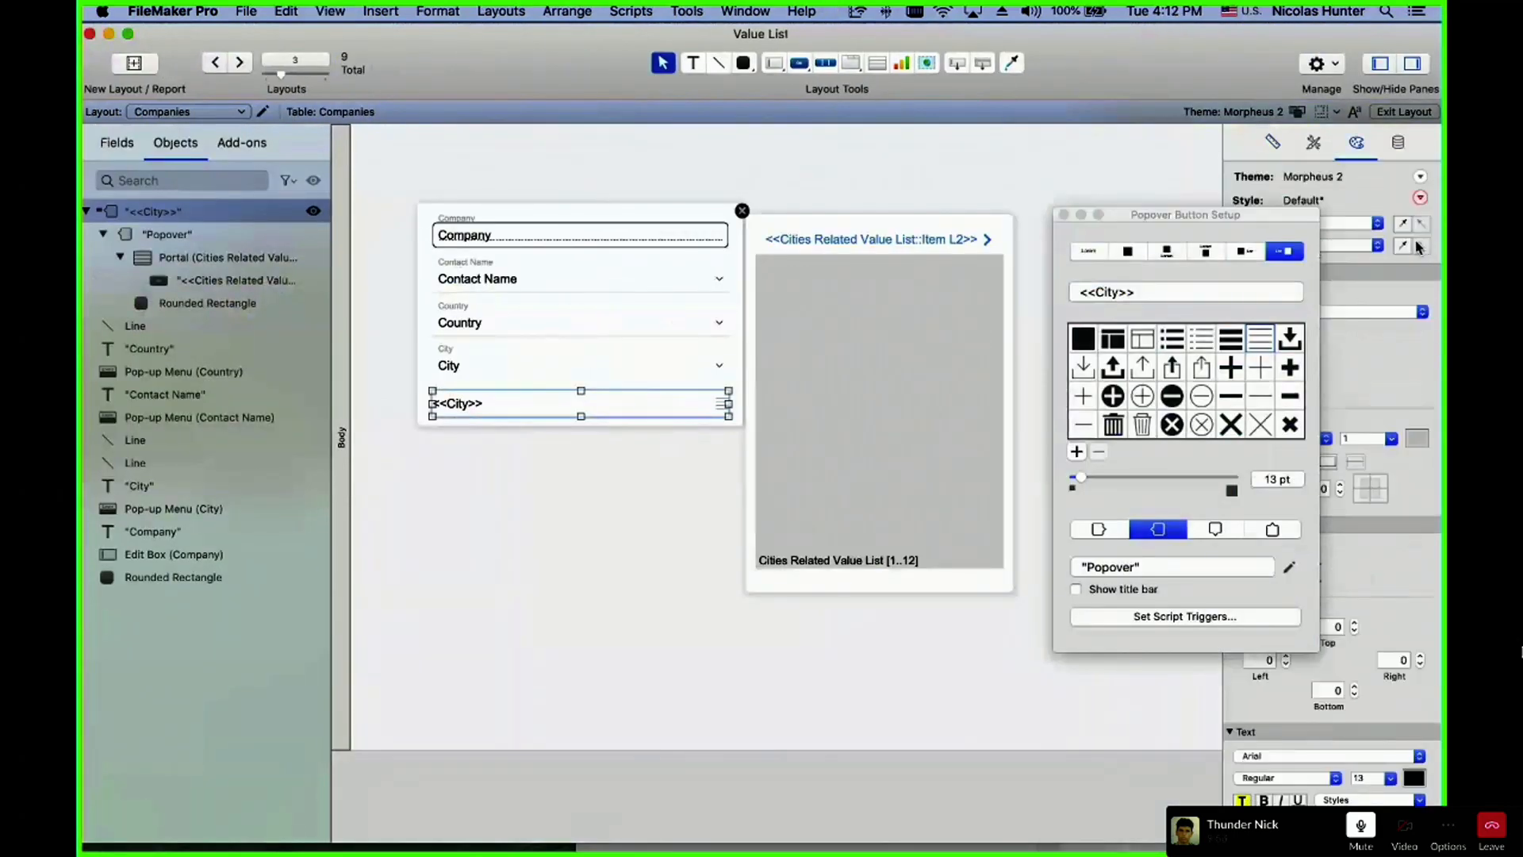
{"action": "left_click", "coordinate": [859, 235]}
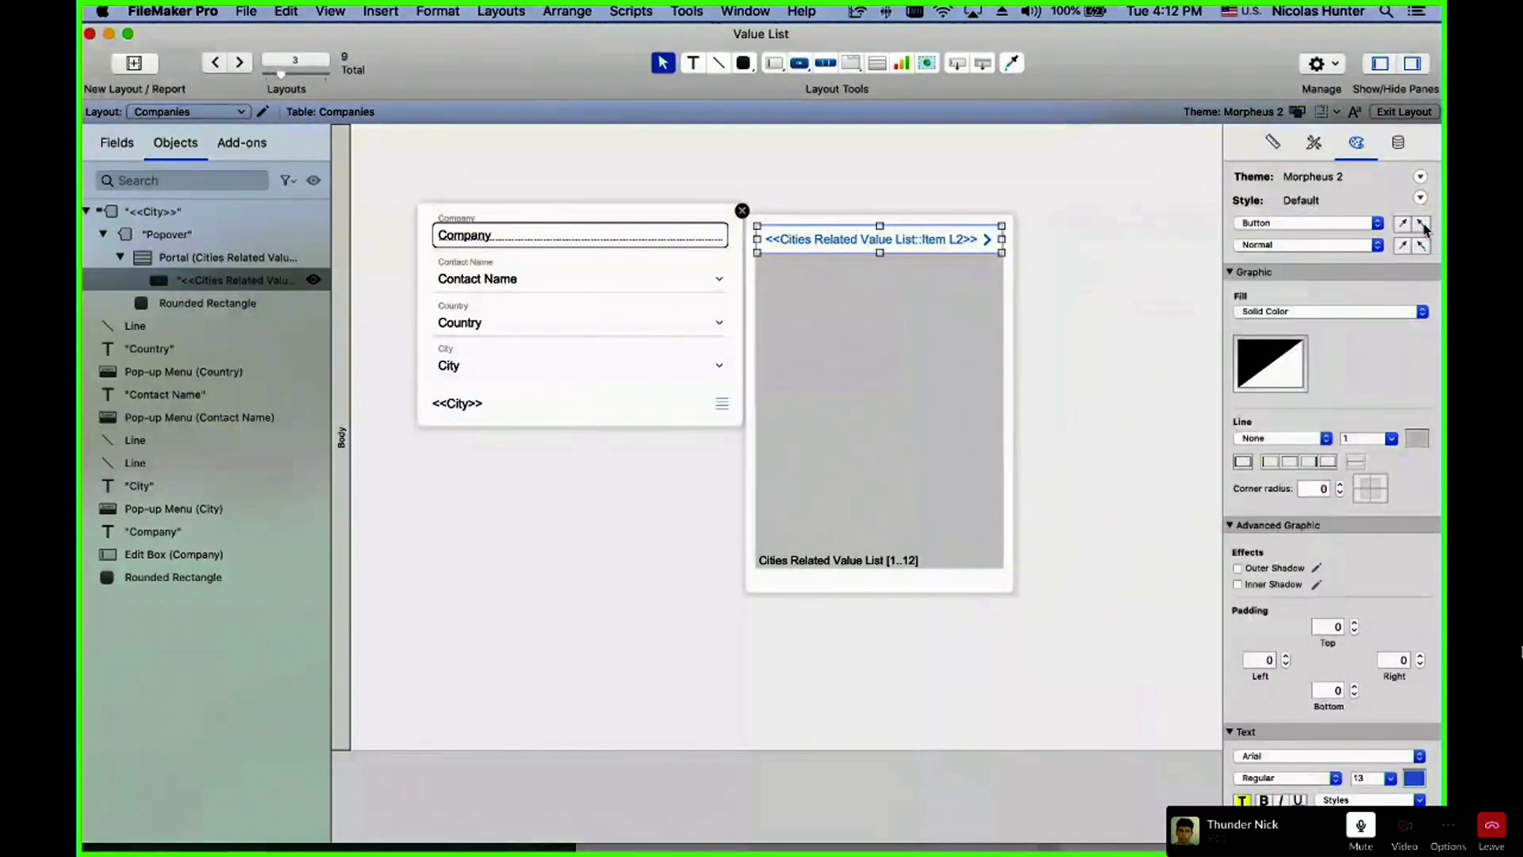
{"action": "key", "text": "super+s"}
- Test in Browse mode by picking Savona from the popover, Torino from the City pop-up menu, and Roma from the popover
{"action": "key", "text": "super+b"}
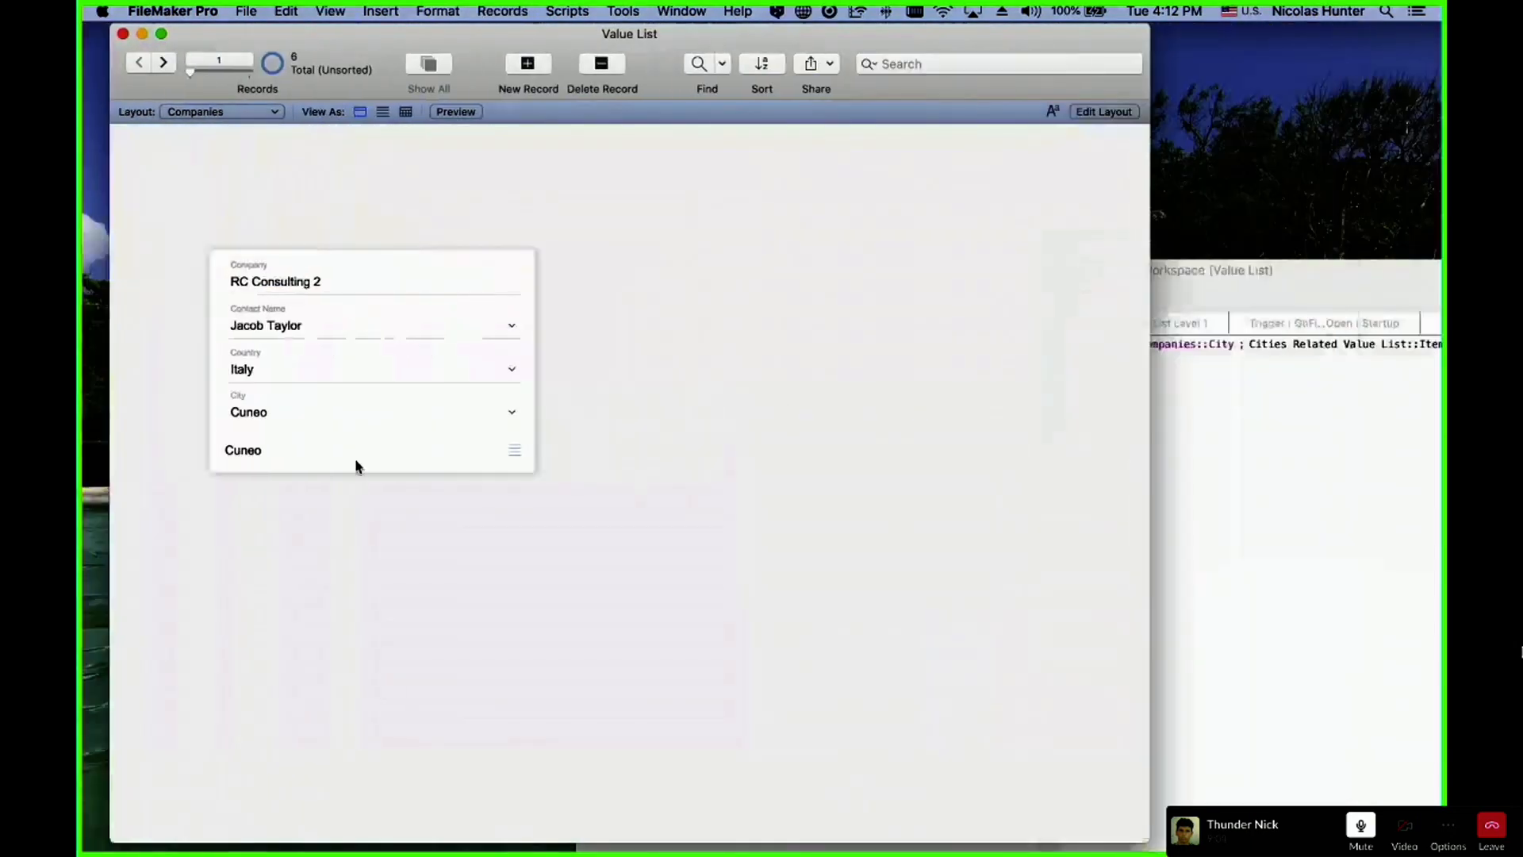
{"action": "left_click", "coordinate": [357, 448]}
{"action": "left_click", "coordinate": [567, 511]}
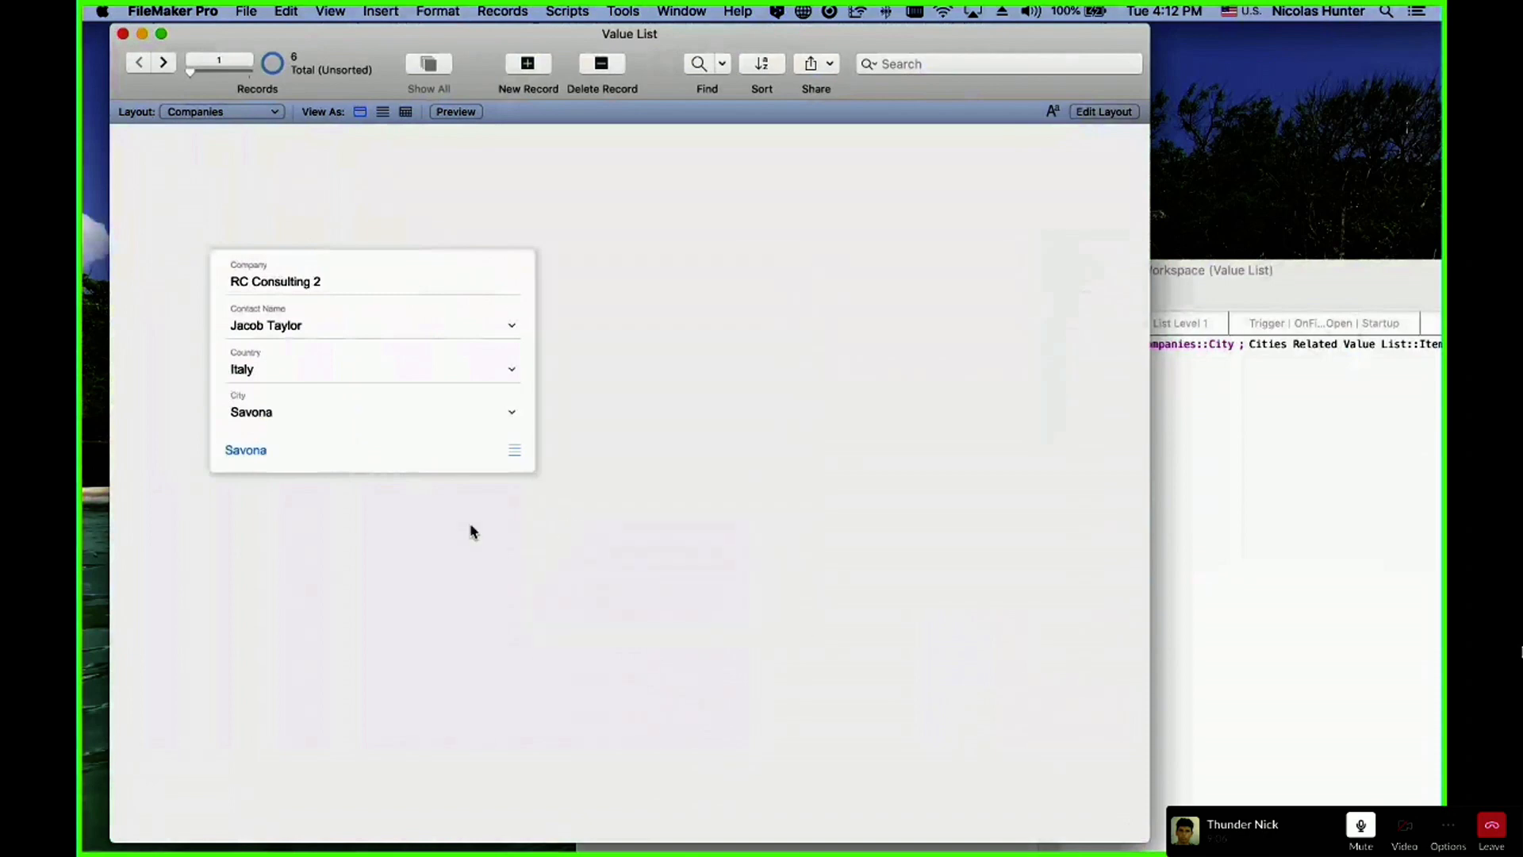
{"action": "left_click", "coordinate": [336, 417]}
{"action": "left_click", "coordinate": [299, 428]}
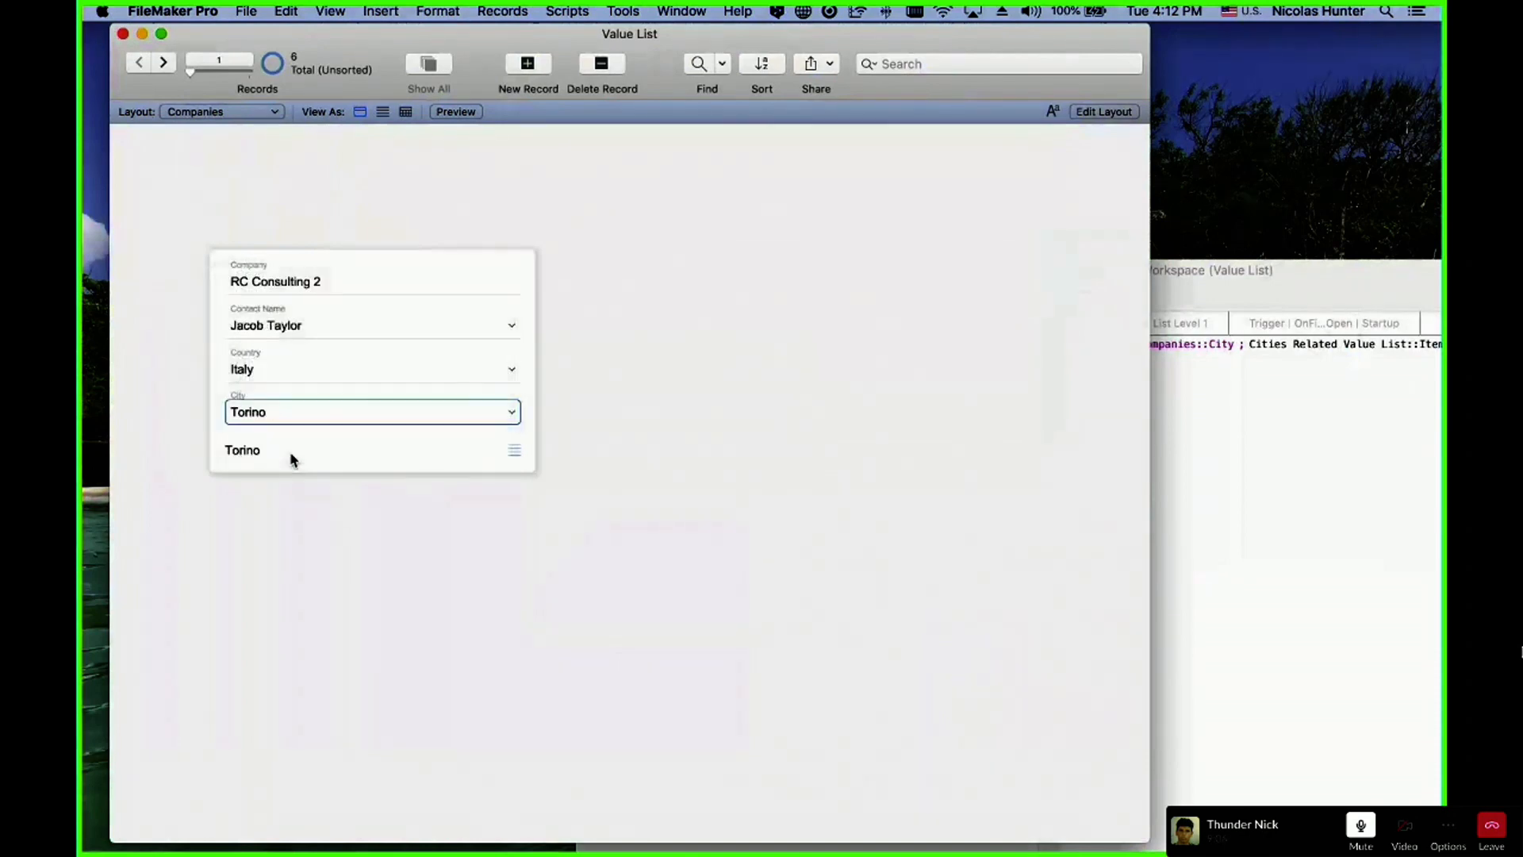
{"action": "left_click", "coordinate": [293, 460]}
{"action": "left_click", "coordinate": [663, 460]}
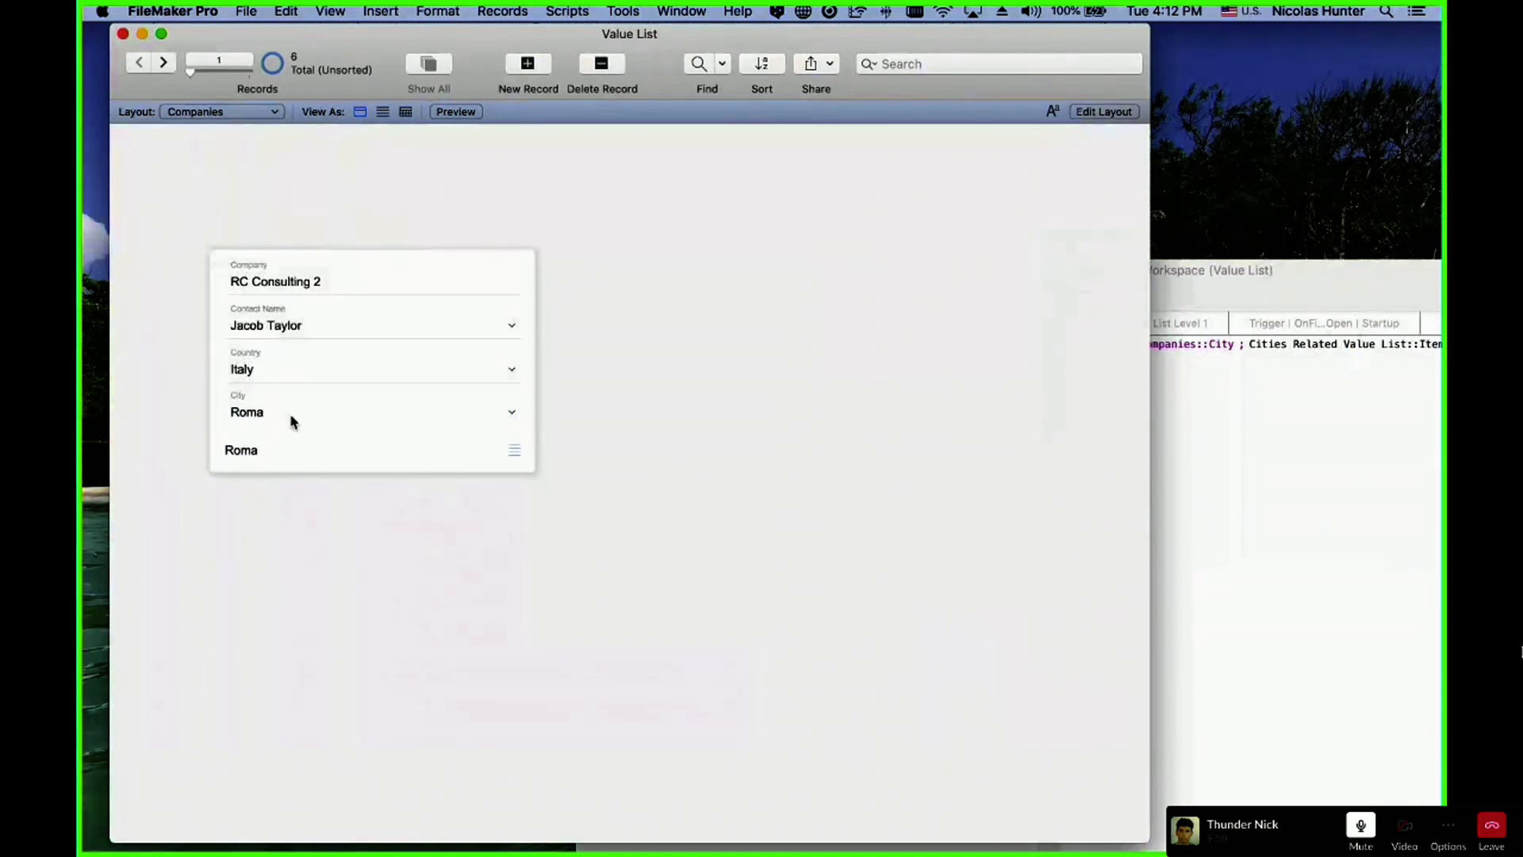
- Compare the list of Italian cities in the popover with the list in the City pop-up menu
{"action": "left_click", "coordinate": [287, 449]}
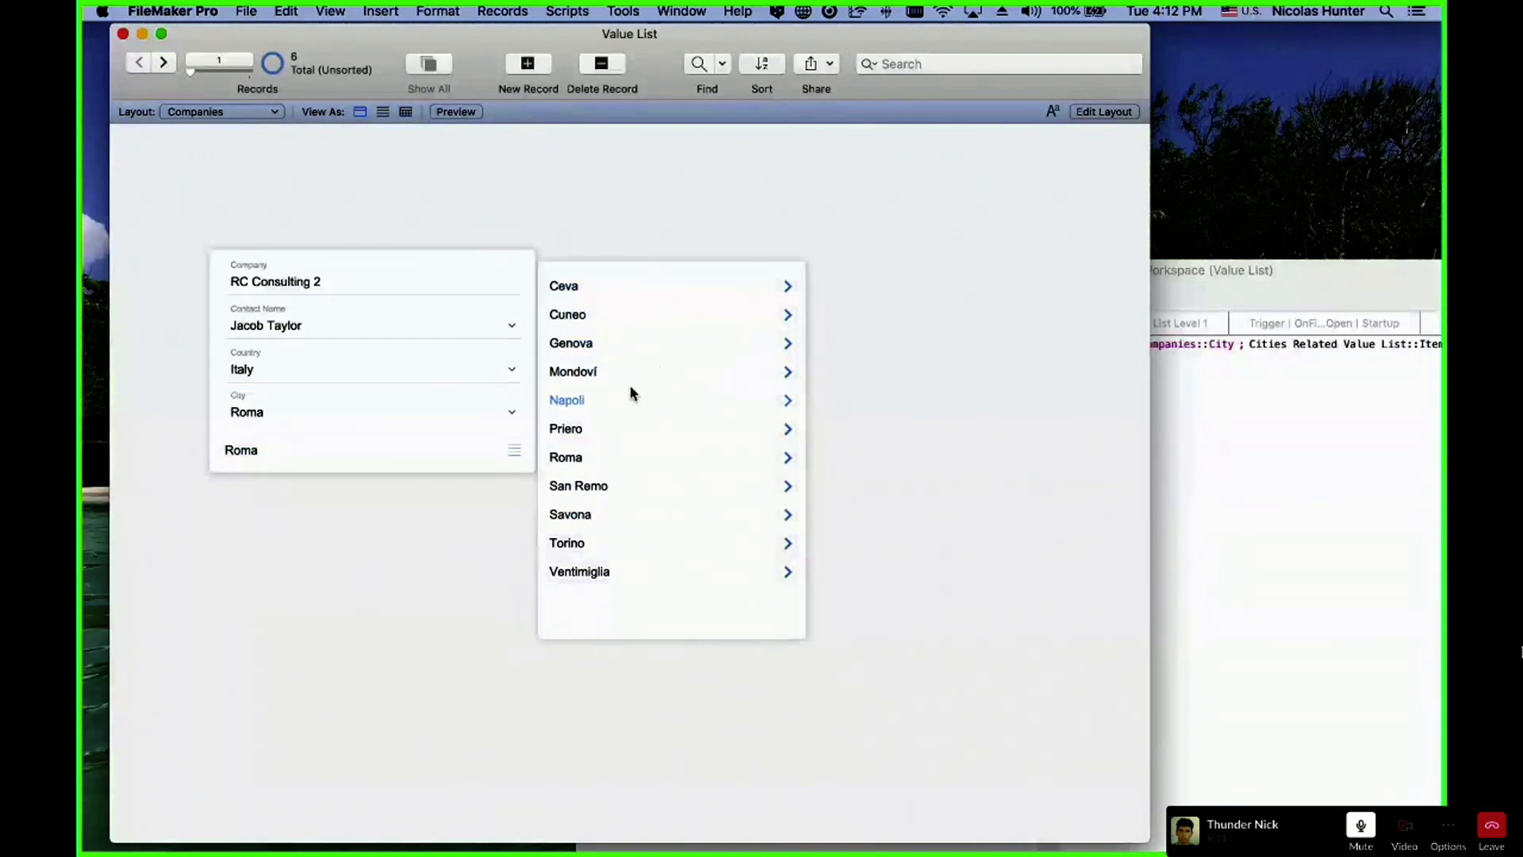
{"action": "left_click", "coordinate": [473, 446]}
{"action": "left_click", "coordinate": [465, 450]}
{"action": "left_click", "coordinate": [428, 414]}
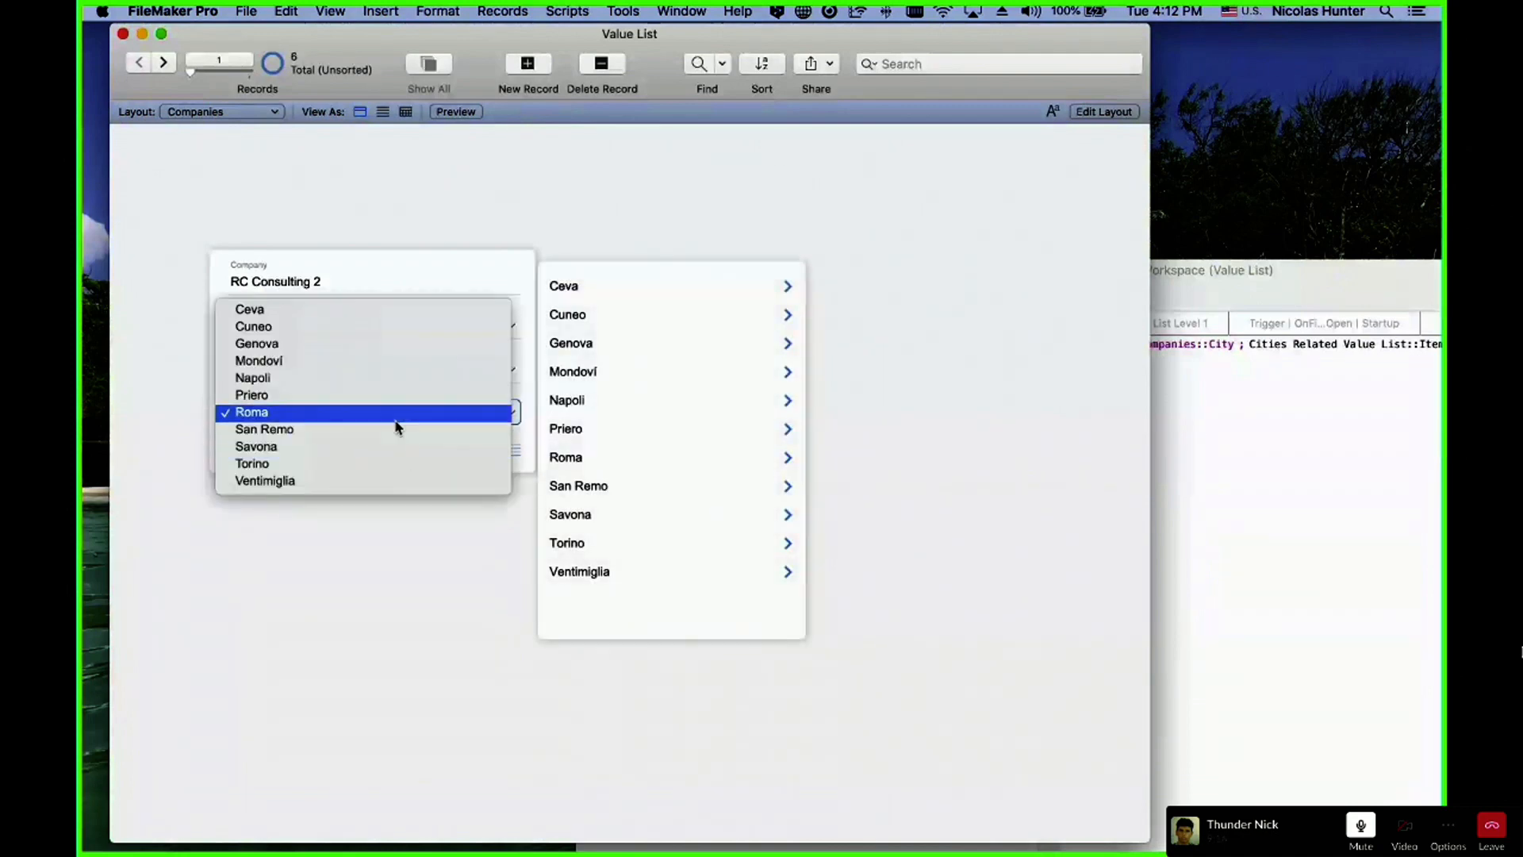
{"action": "left_click", "coordinate": [445, 574]}
{"action": "left_click", "coordinate": [426, 459]}
{"action": "left_click", "coordinate": [427, 463]}
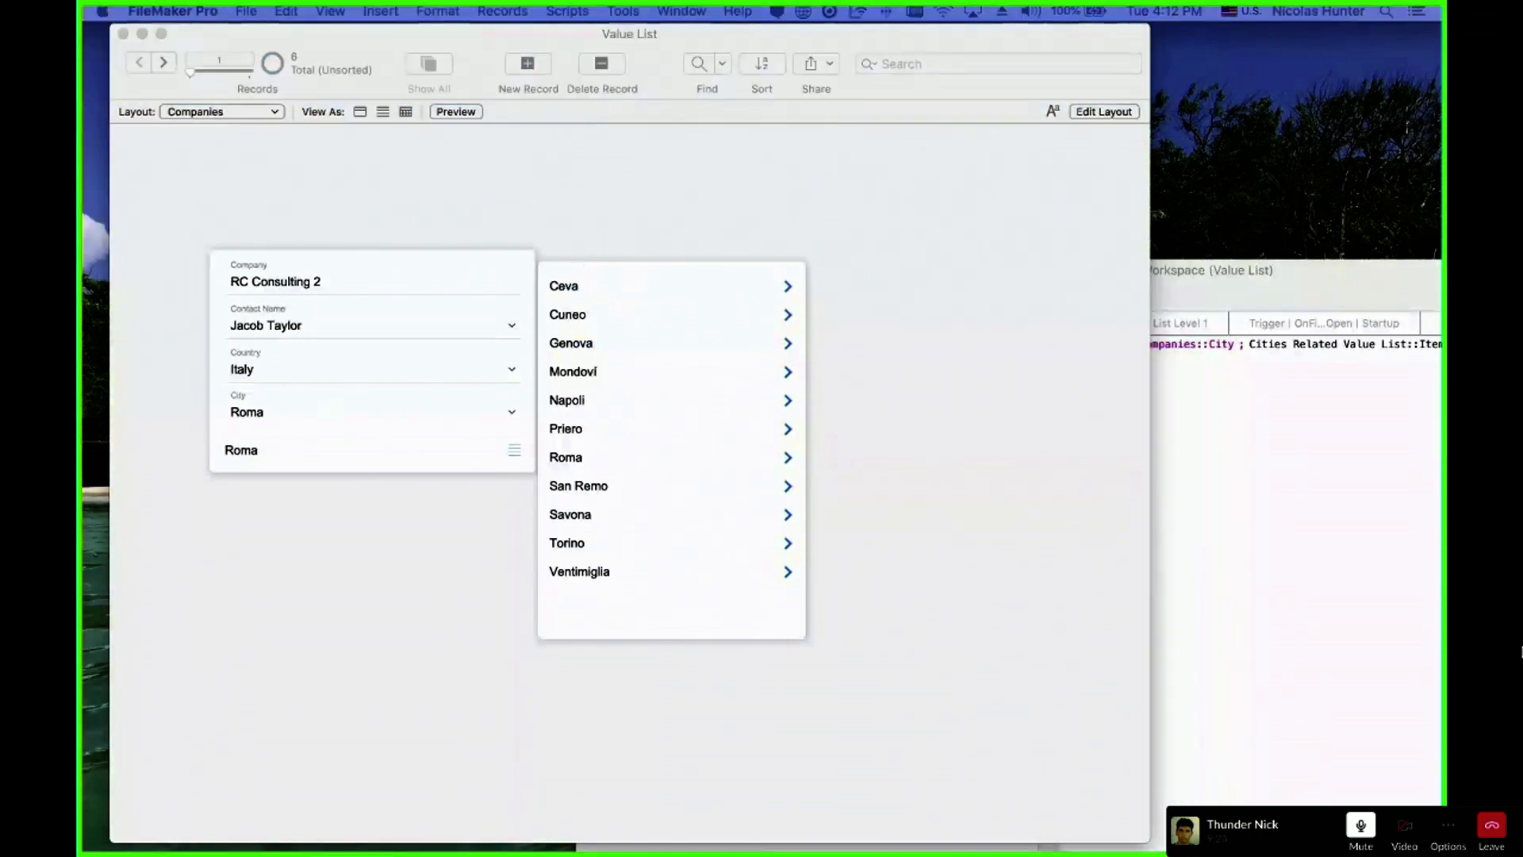
- View the Countries value list on the Value Lists layout and return to the Companies layout
{"action": "left_click", "coordinate": [207, 112]}
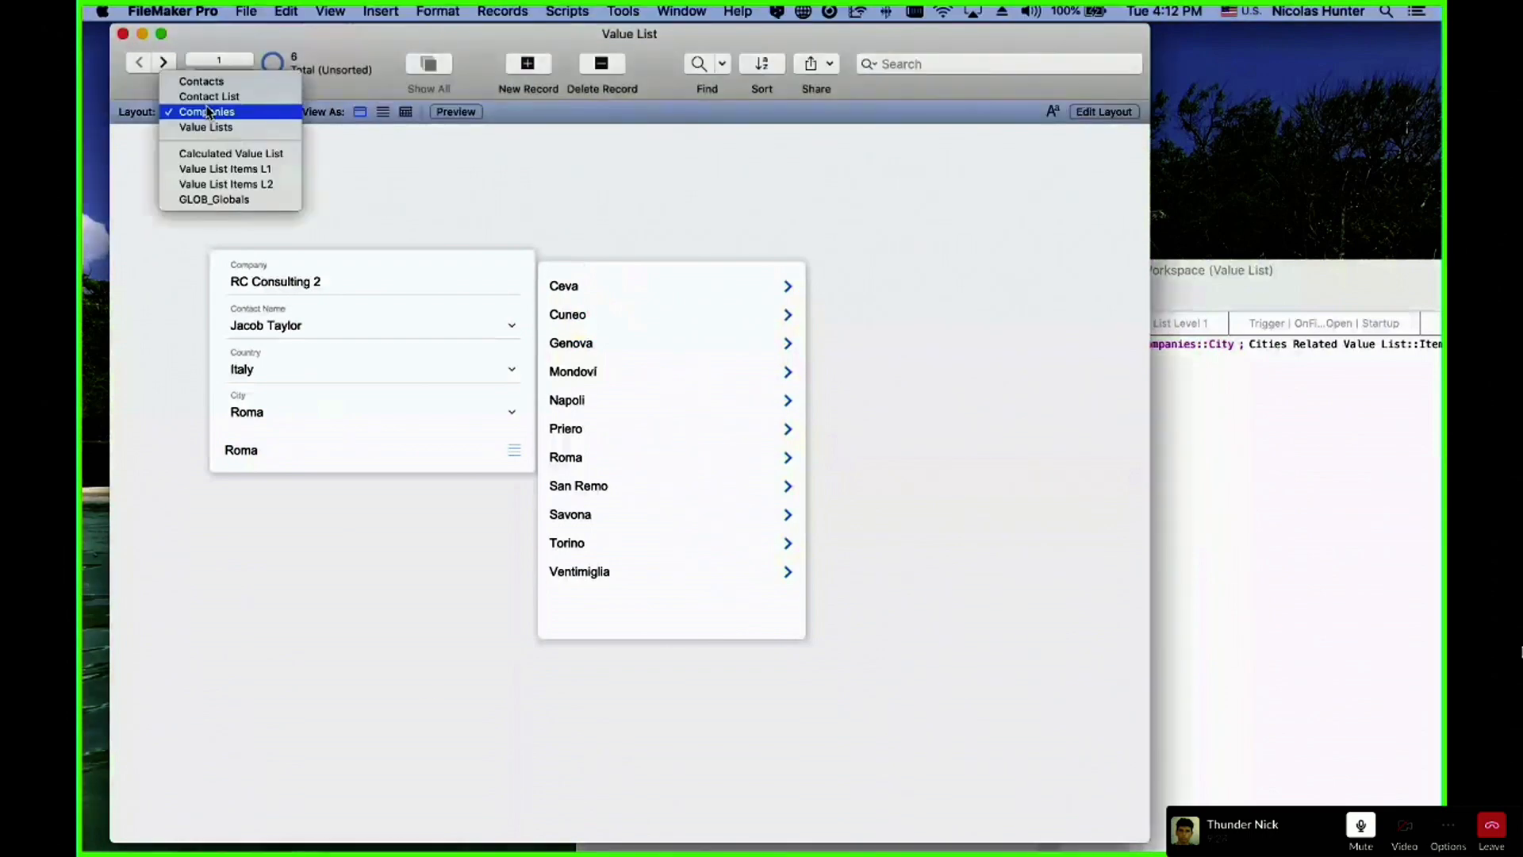
{"action": "left_click", "coordinate": [210, 127]}
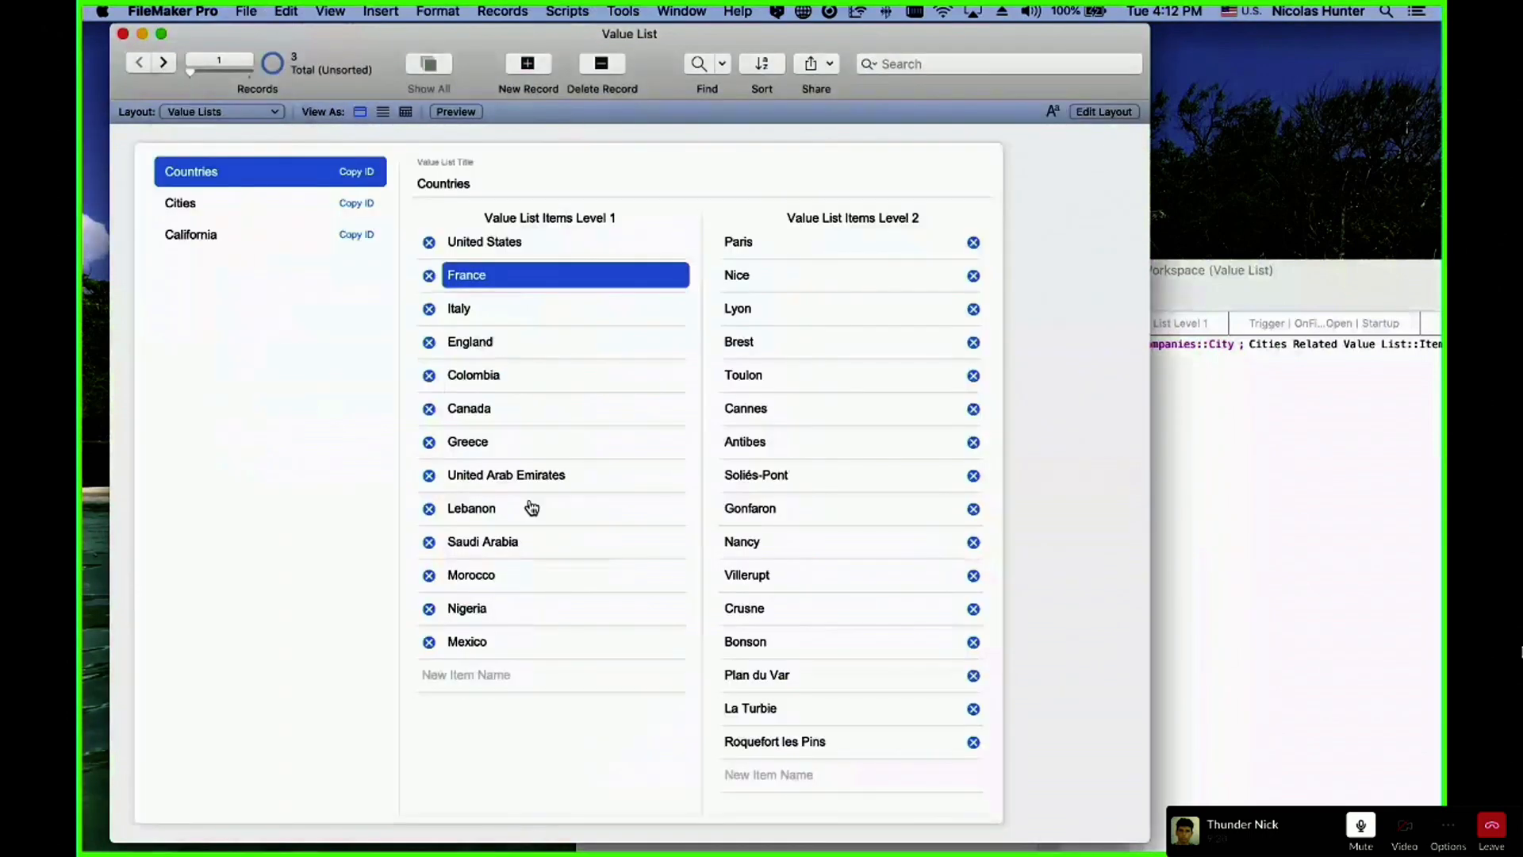
{"action": "left_click", "coordinate": [218, 112]}
{"action": "left_click", "coordinate": [255, 97]}
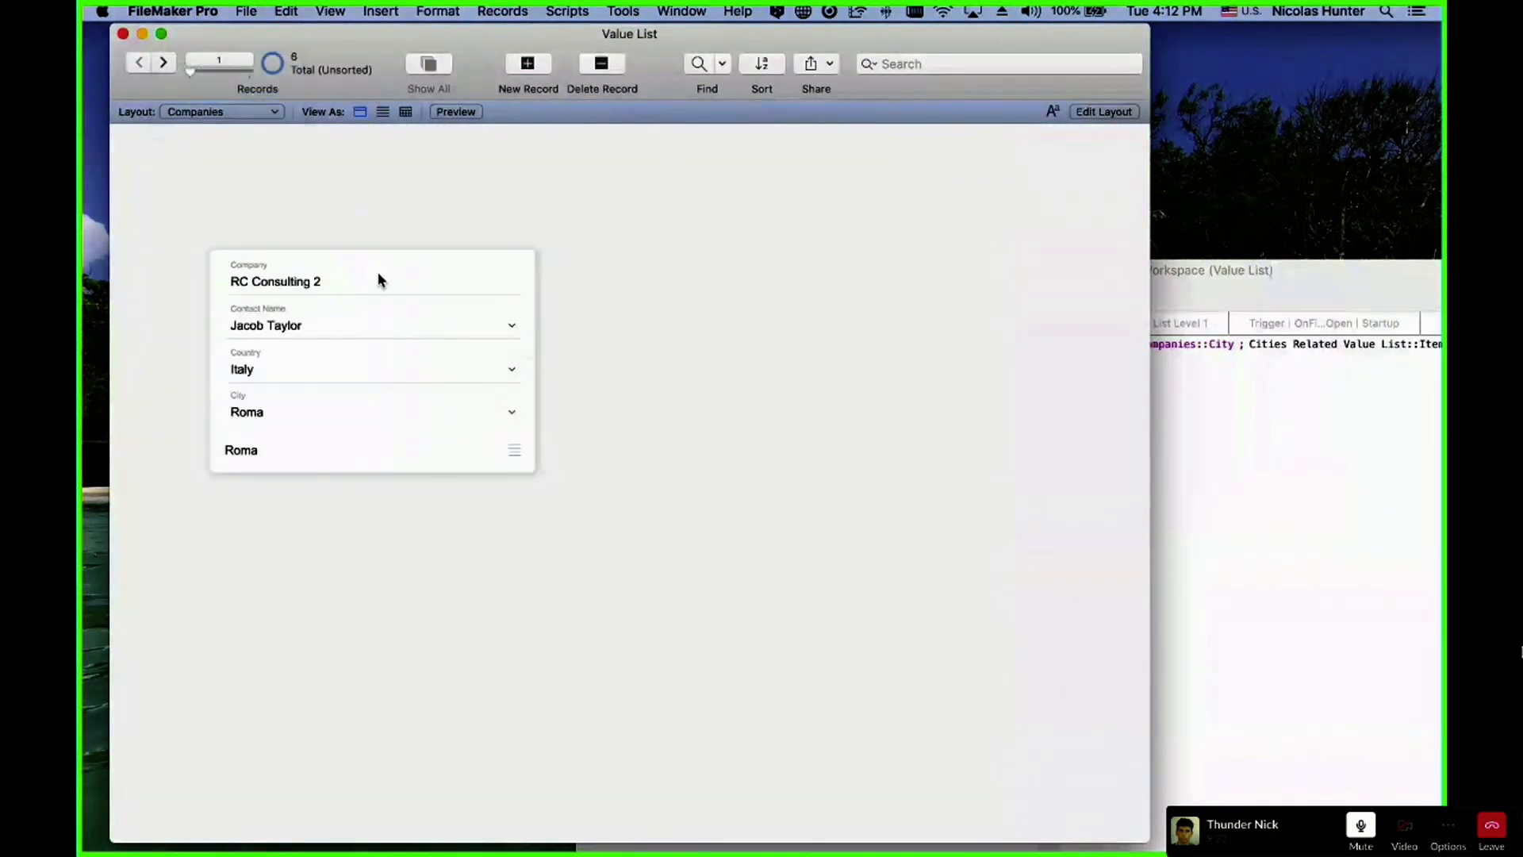
- Review the city popover and the City pop-up menu once more, keeping Roma selected
{"action": "left_click", "coordinate": [326, 452]}
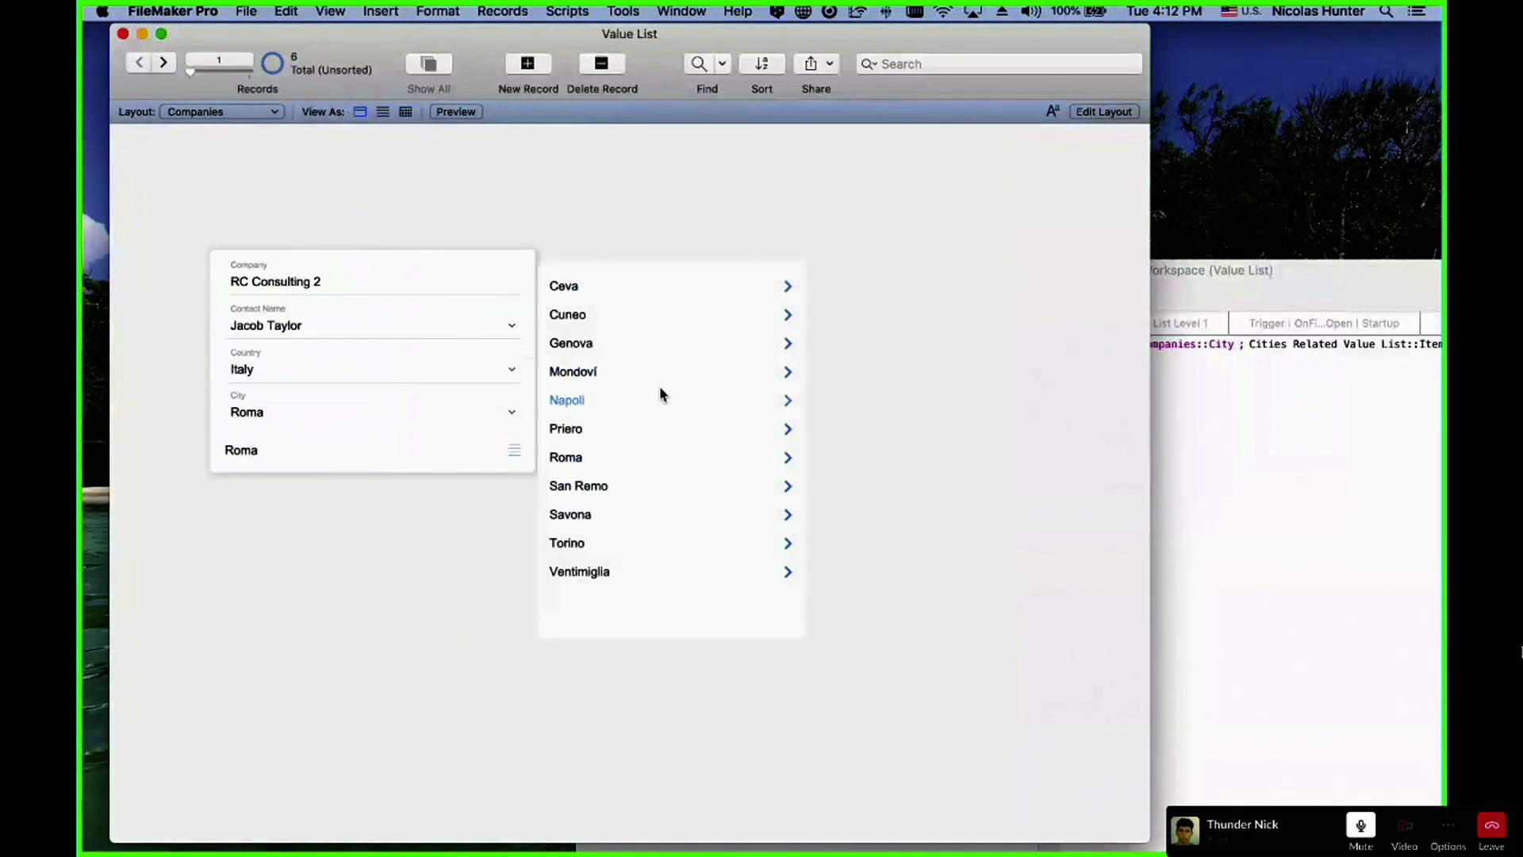
{"action": "left_click", "coordinate": [299, 514]}
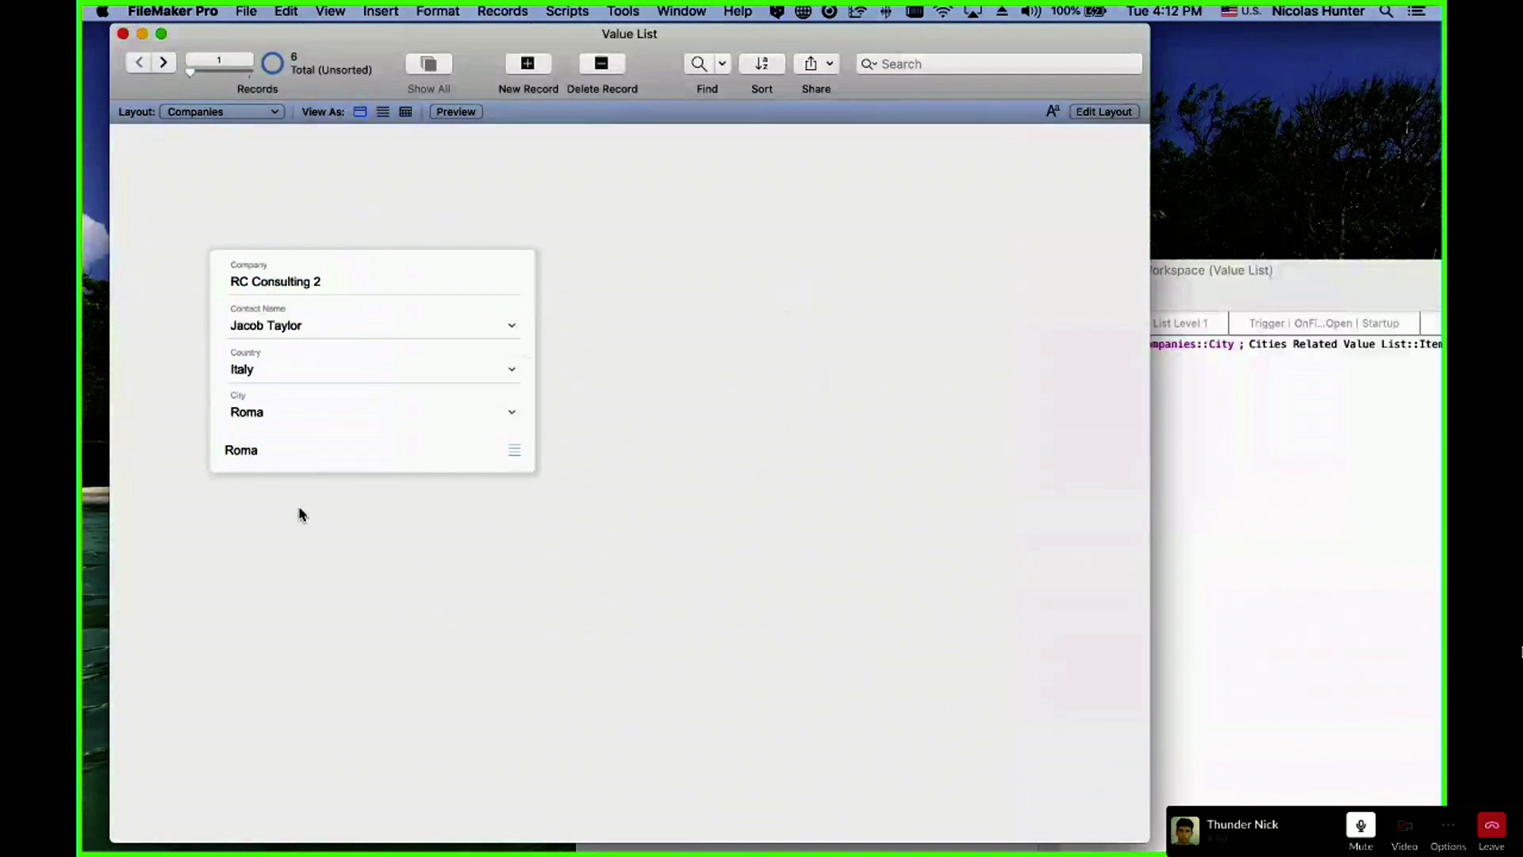
{"action": "left_click", "coordinate": [234, 449]}
{"action": "left_click", "coordinate": [270, 411]}
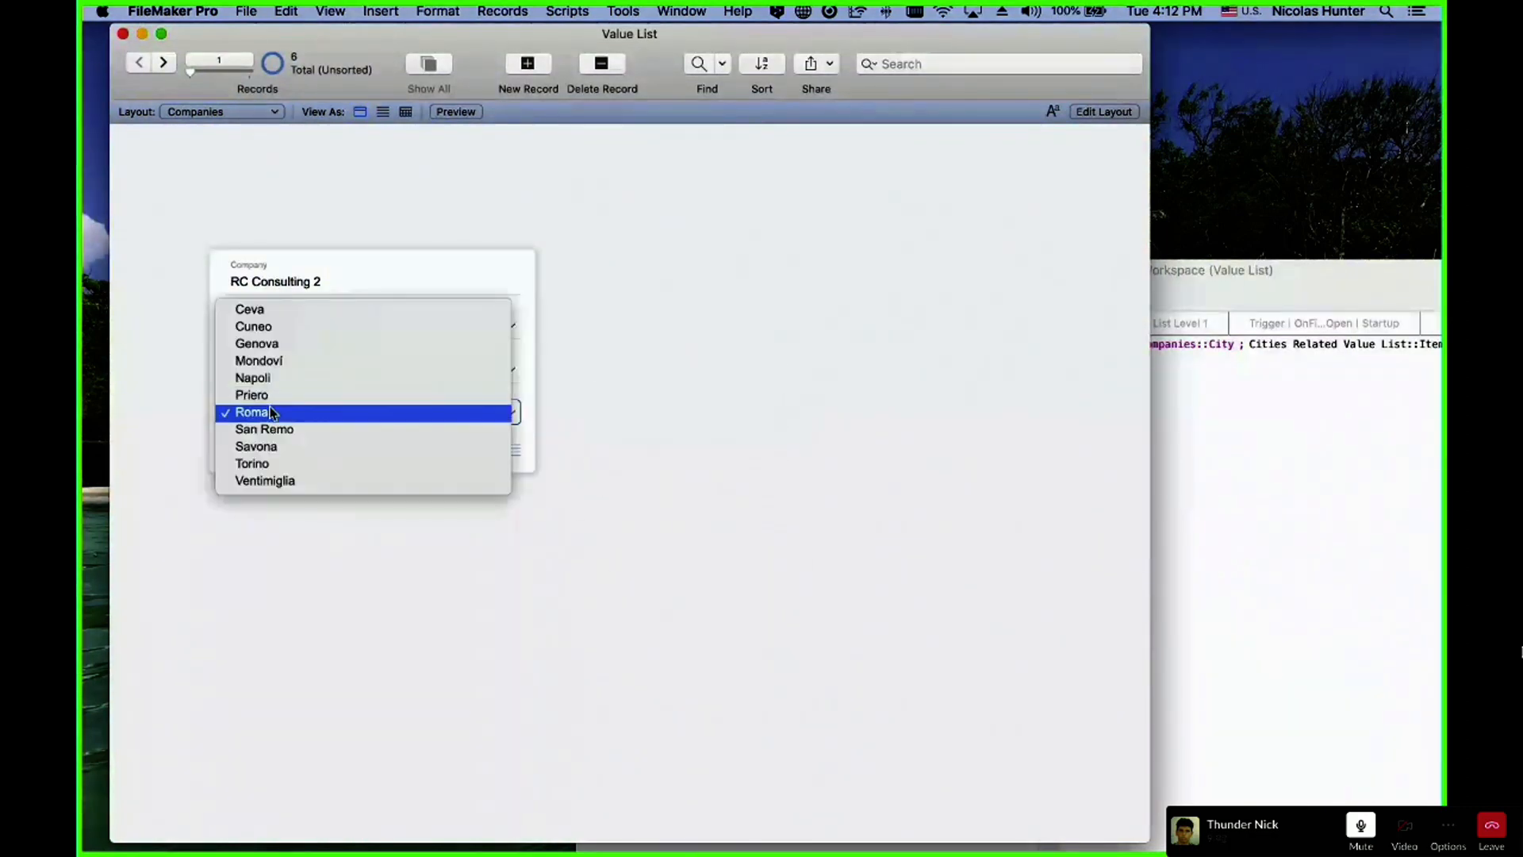
{"action": "left_click", "coordinate": [271, 413]}
- Examine the scripts available for the City pop-up menu's OnObjectSave trigger in Layout mode without assigning one
{"action": "key", "text": "super+l"}
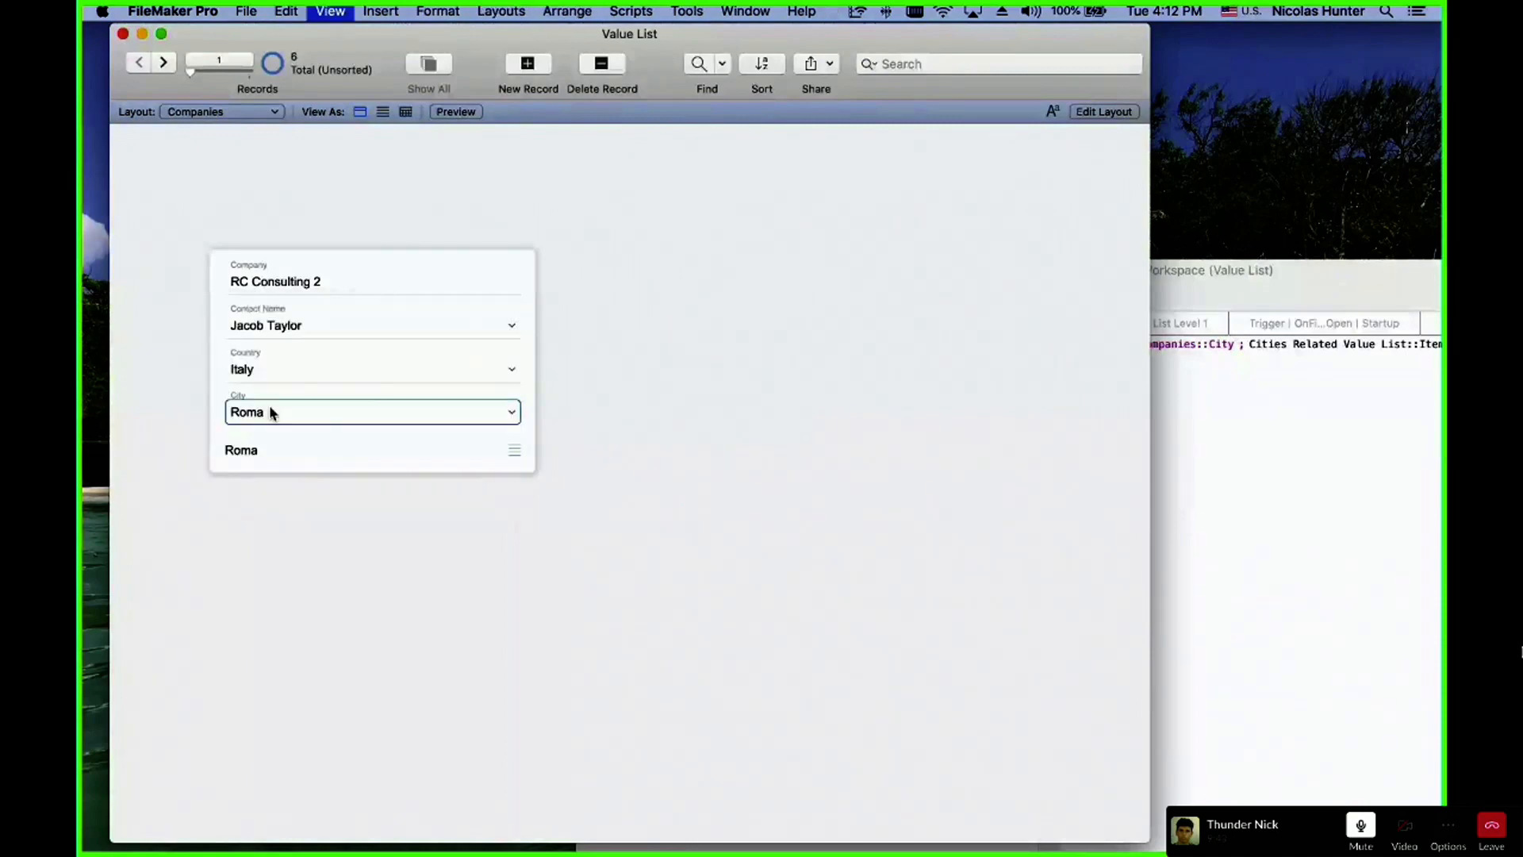
{"action": "left_click", "coordinate": [495, 372]}
{"action": "key", "text": "super+shift+t"}
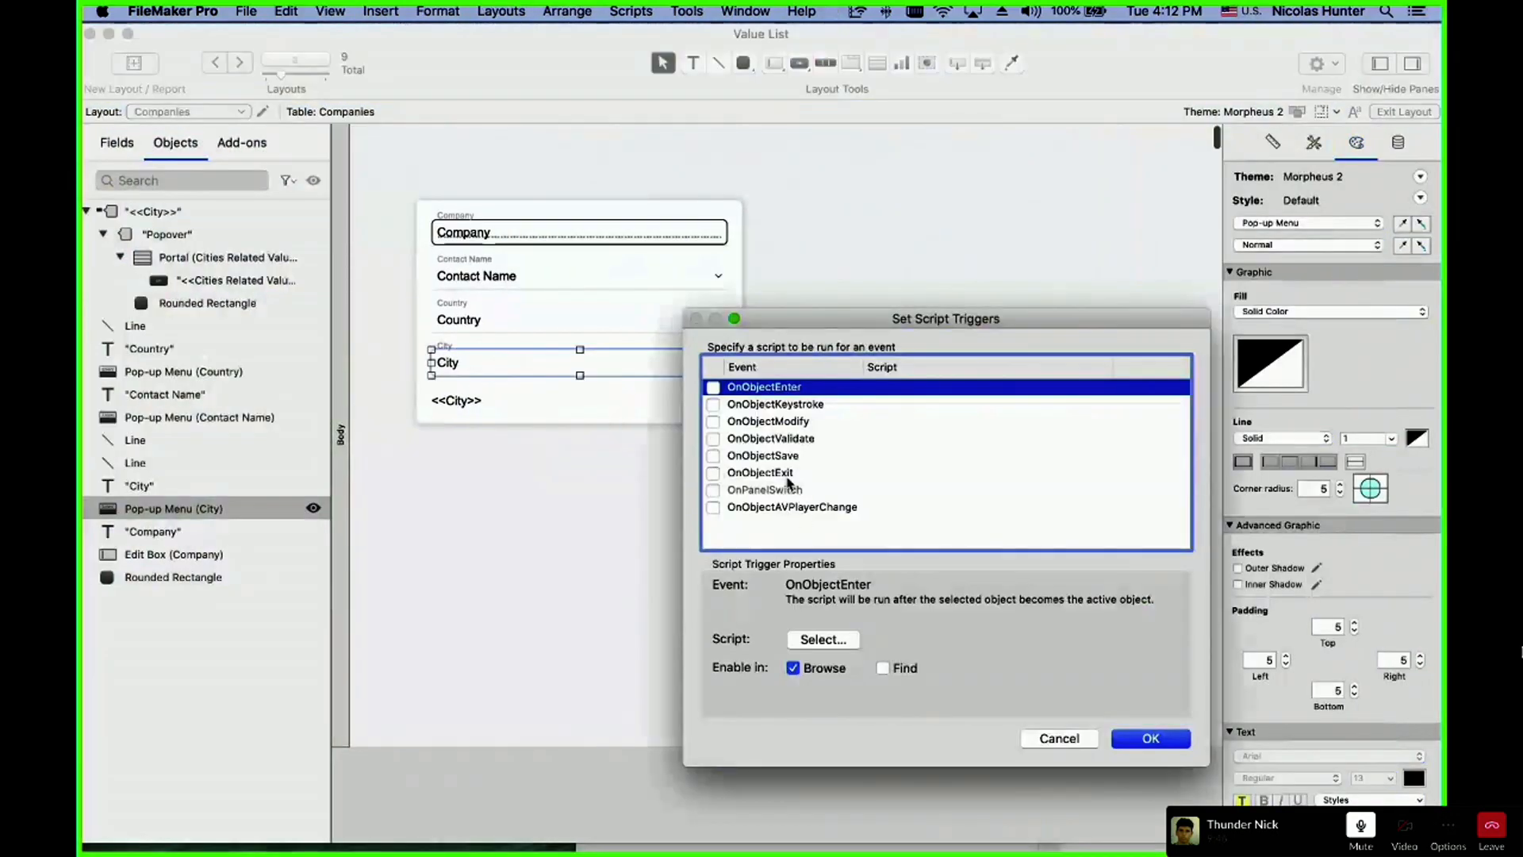
{"action": "left_click", "coordinate": [713, 455]}
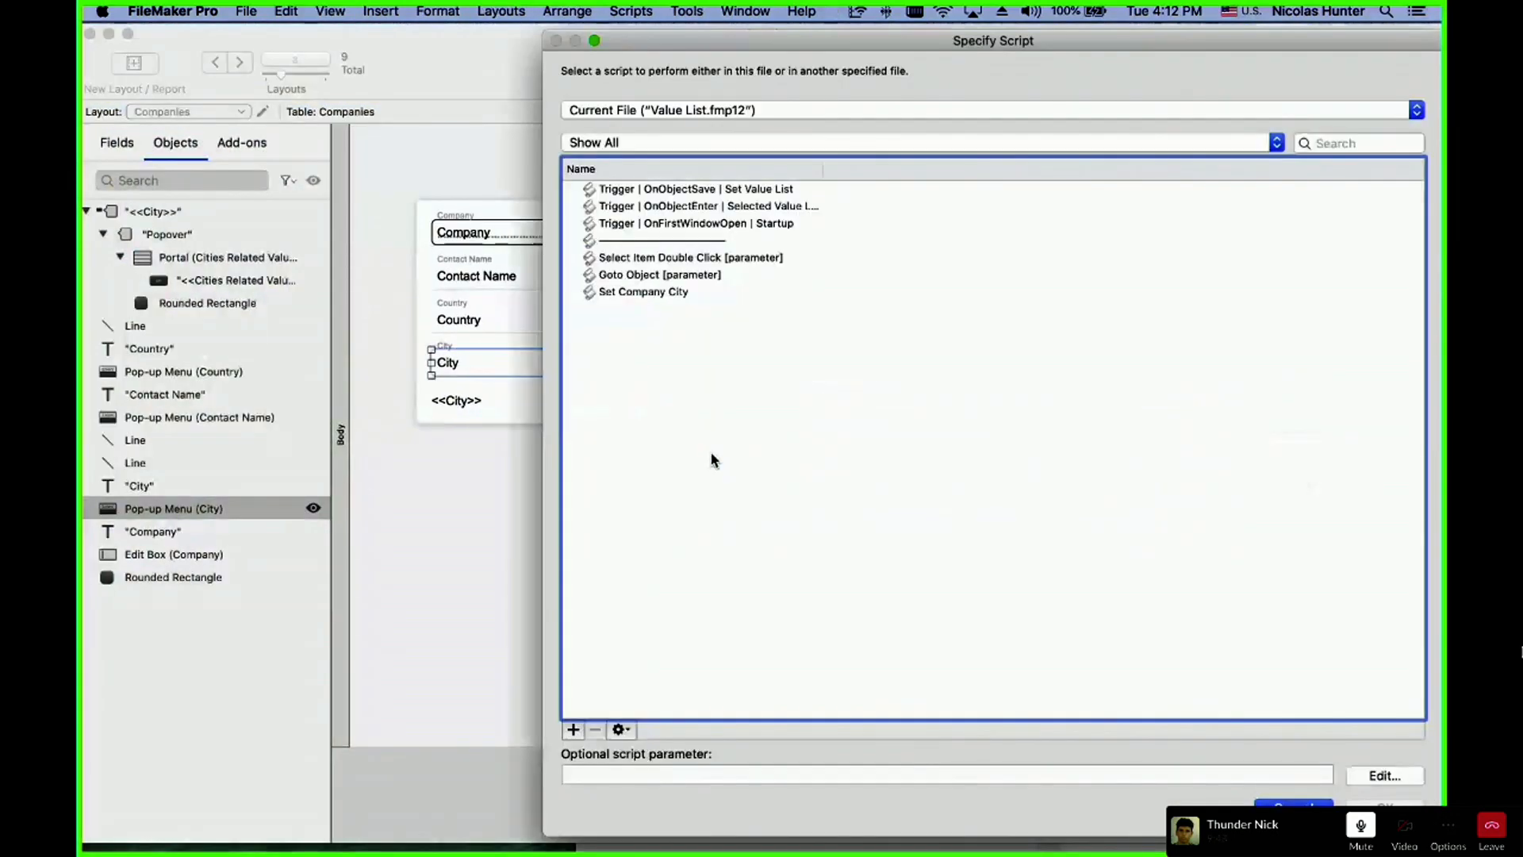
{"action": "key", "text": "Escape"}
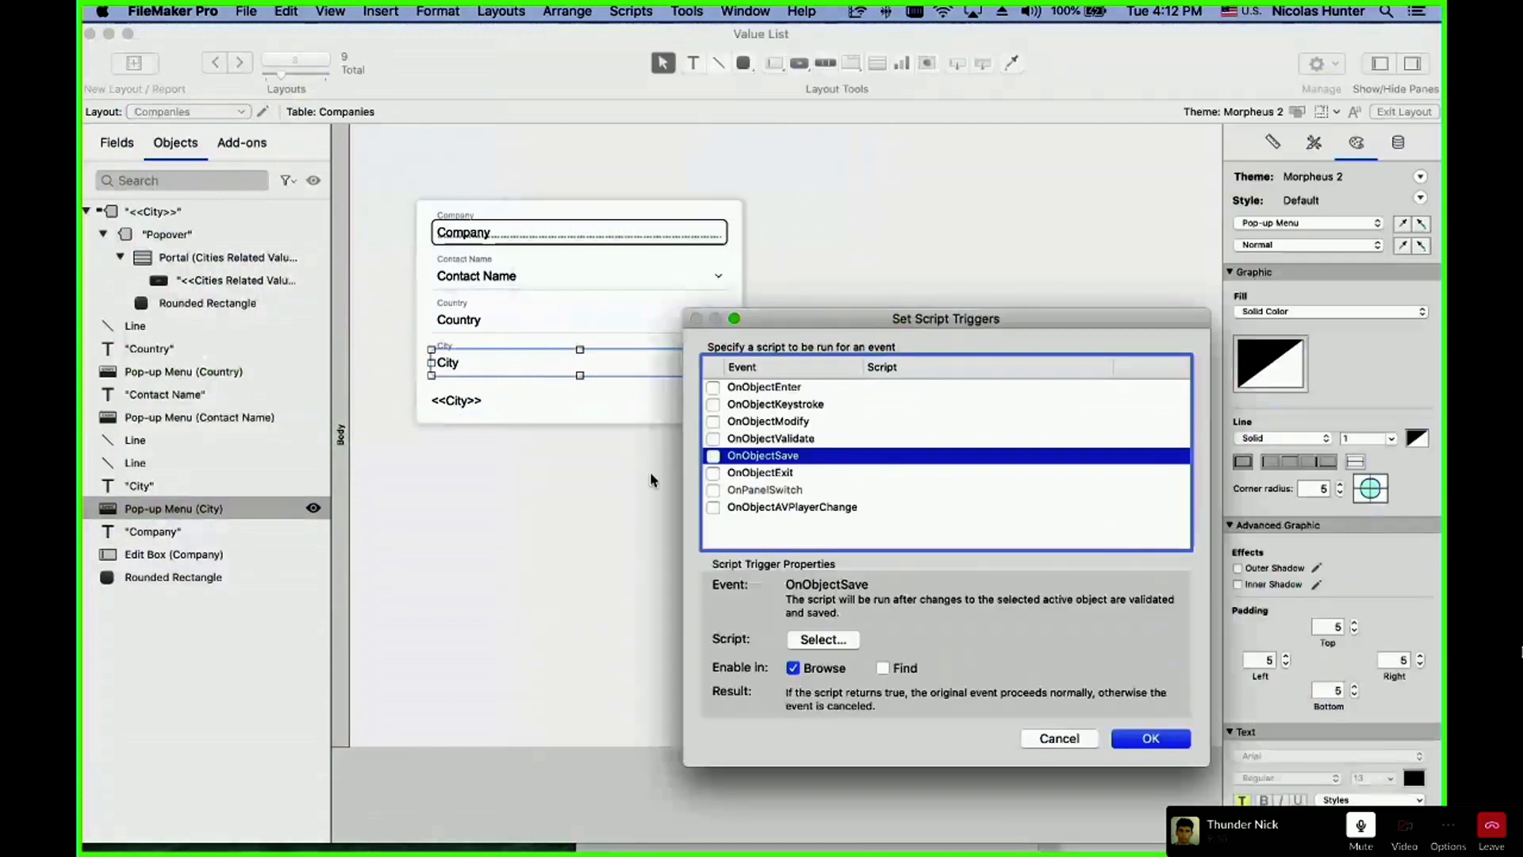
{"action": "key", "text": "Escape"}
{"action": "left_click", "coordinate": [673, 473]}
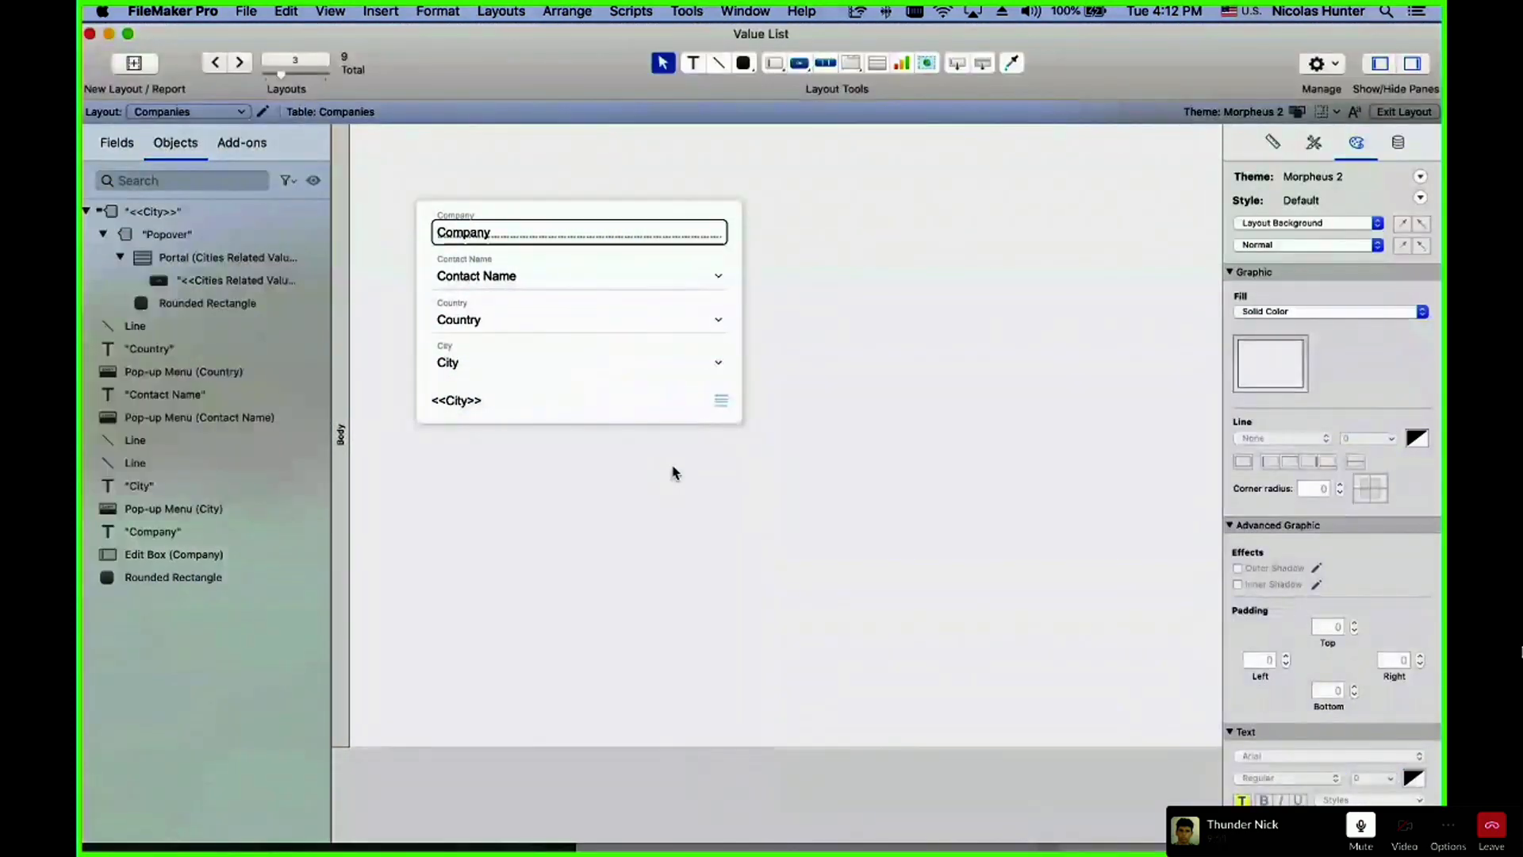
- Narrow the <<City>> popover button to about 303 pt wide from its left edge and return to Browse mode
{"action": "left_click", "coordinate": [511, 404]}
{"action": "left_click_drag", "start_coordinate": [433, 401], "coordinate": [435, 406]}
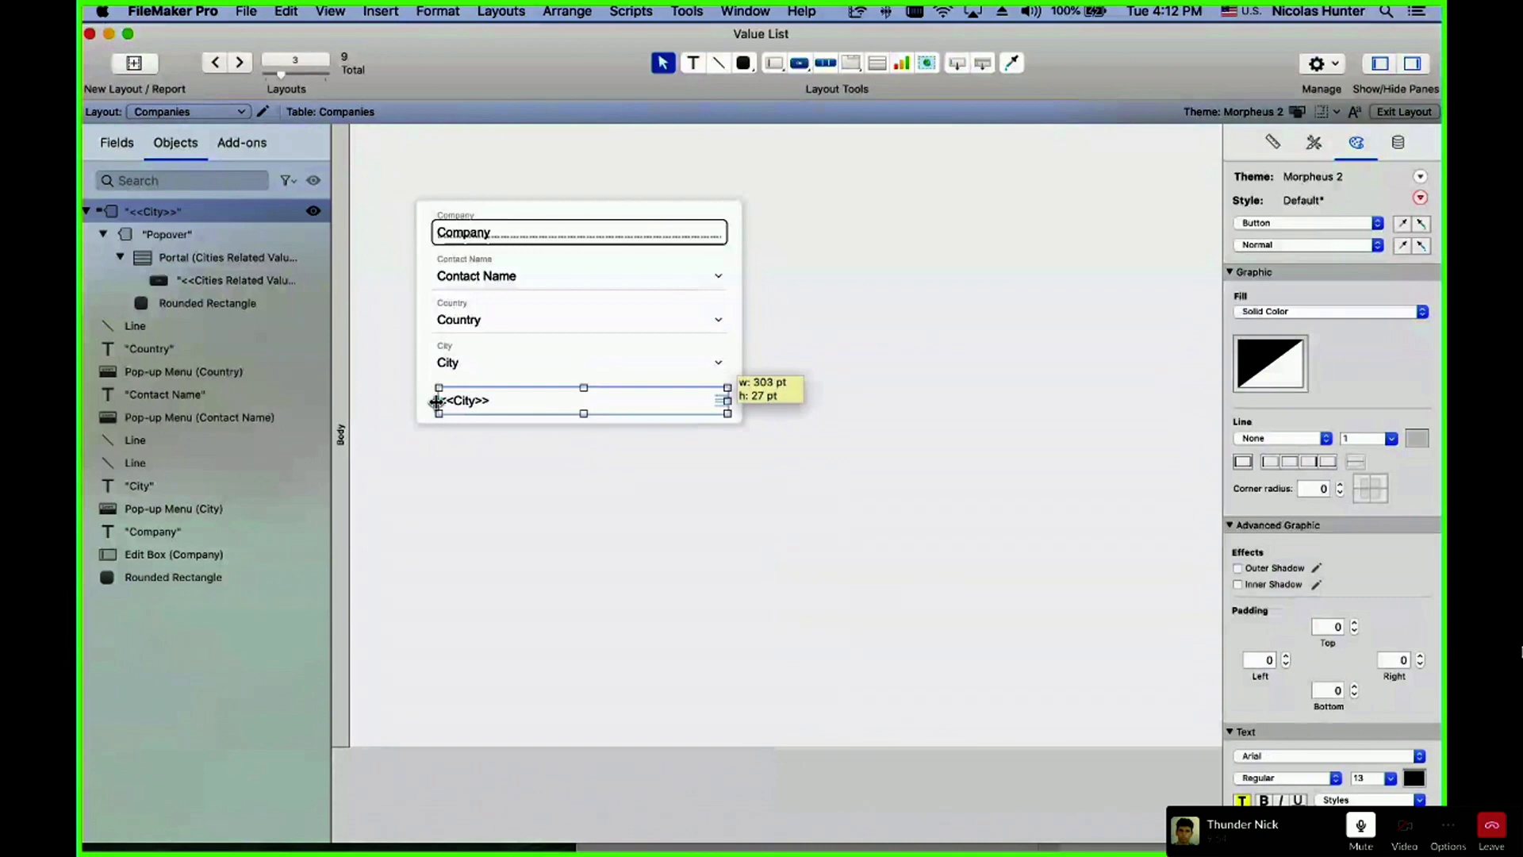
{"action": "left_click", "coordinate": [508, 493]}
{"action": "key", "text": "super+b"}
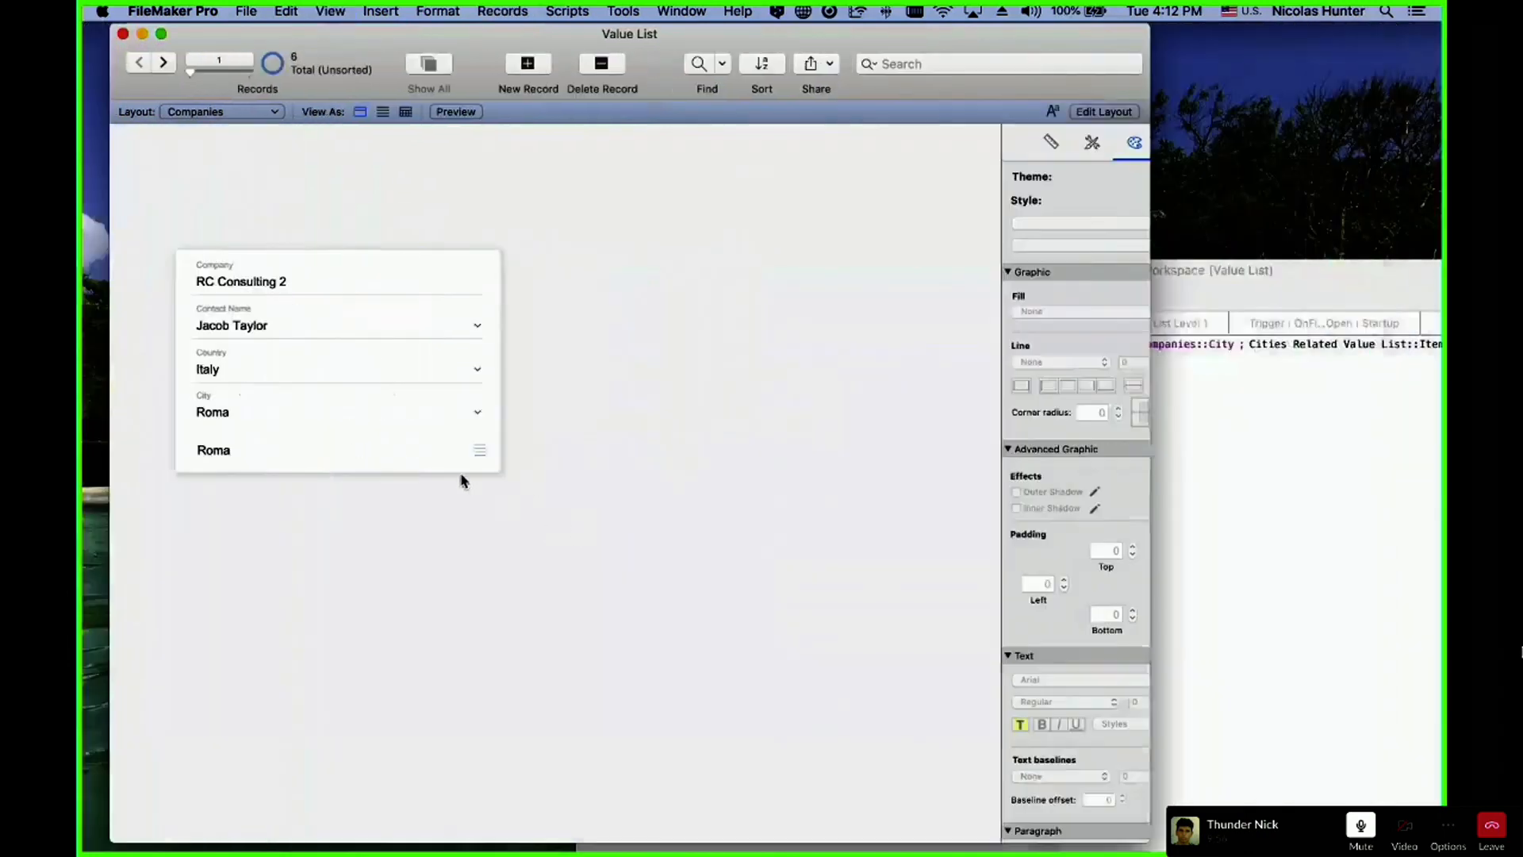
- Open the city popover and examine the Set Field line of the Set Company City script
{"action": "left_click", "coordinate": [402, 457]}
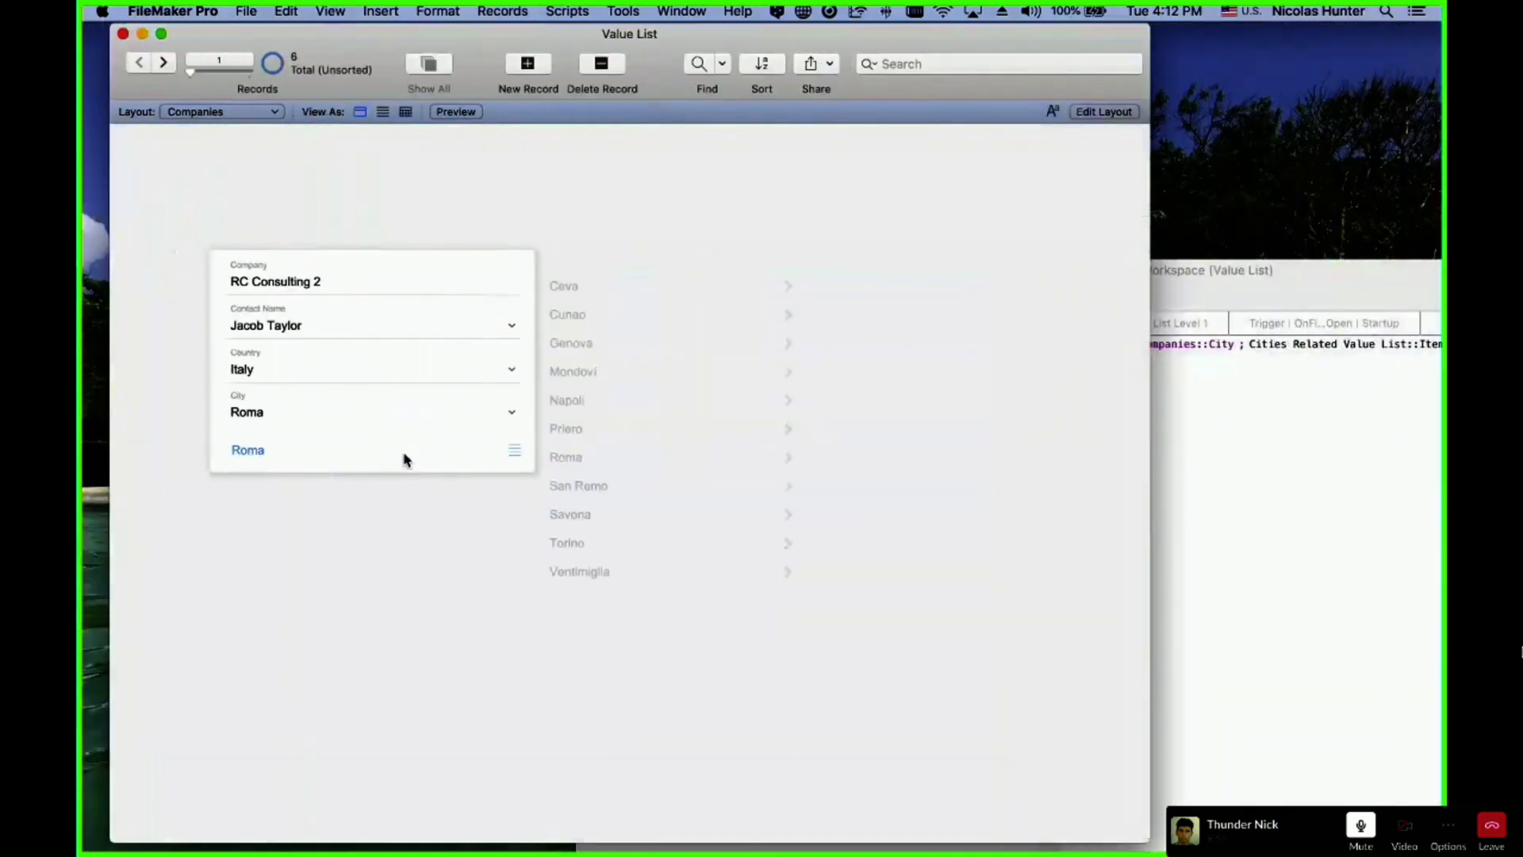
{"action": "left_click", "coordinate": [1220, 480]}
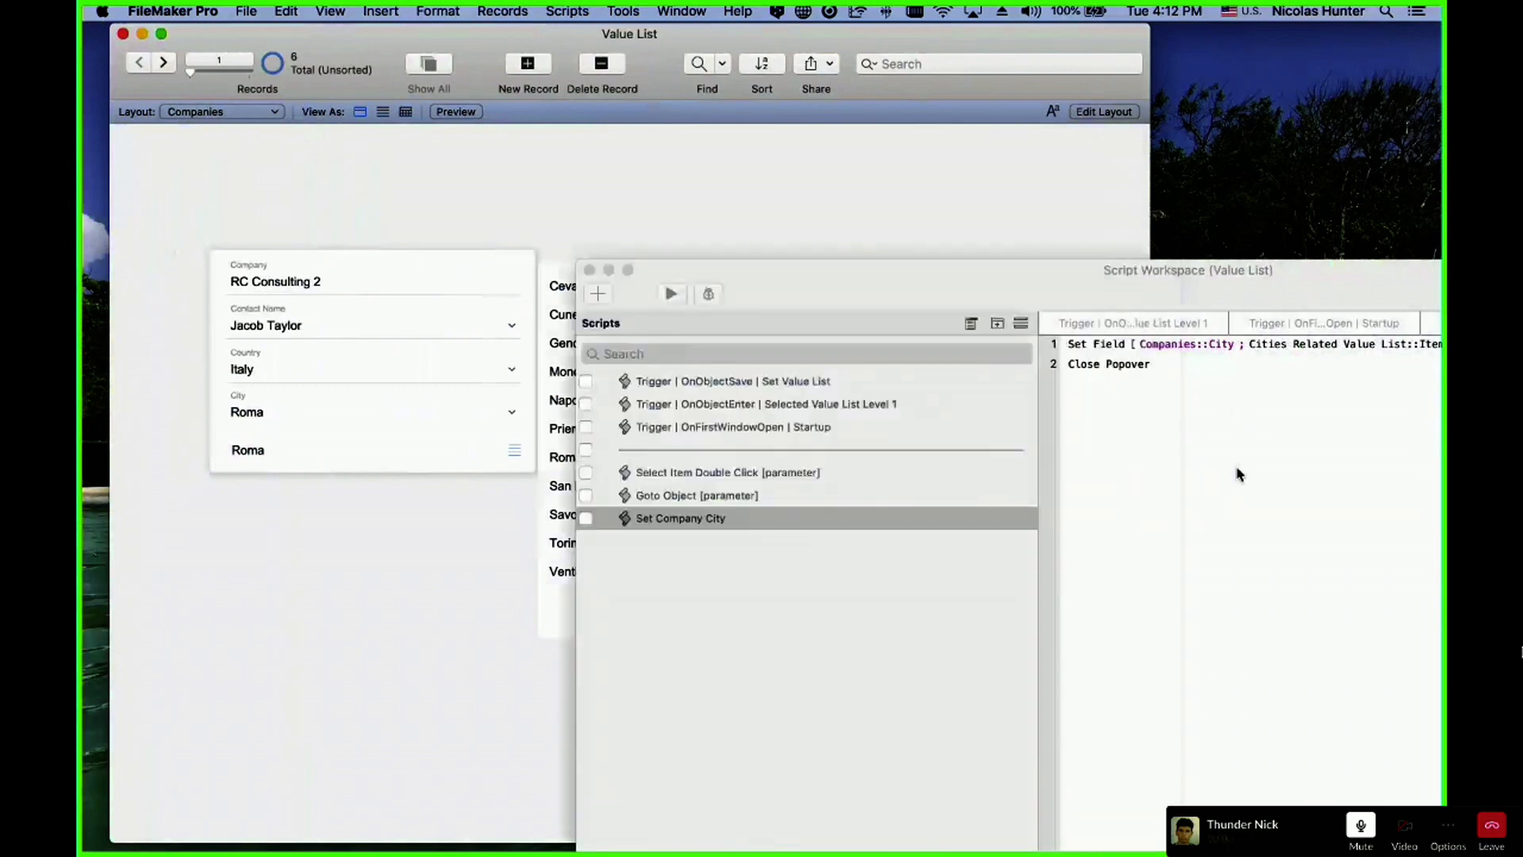
{"action": "left_click", "coordinate": [1116, 343]}
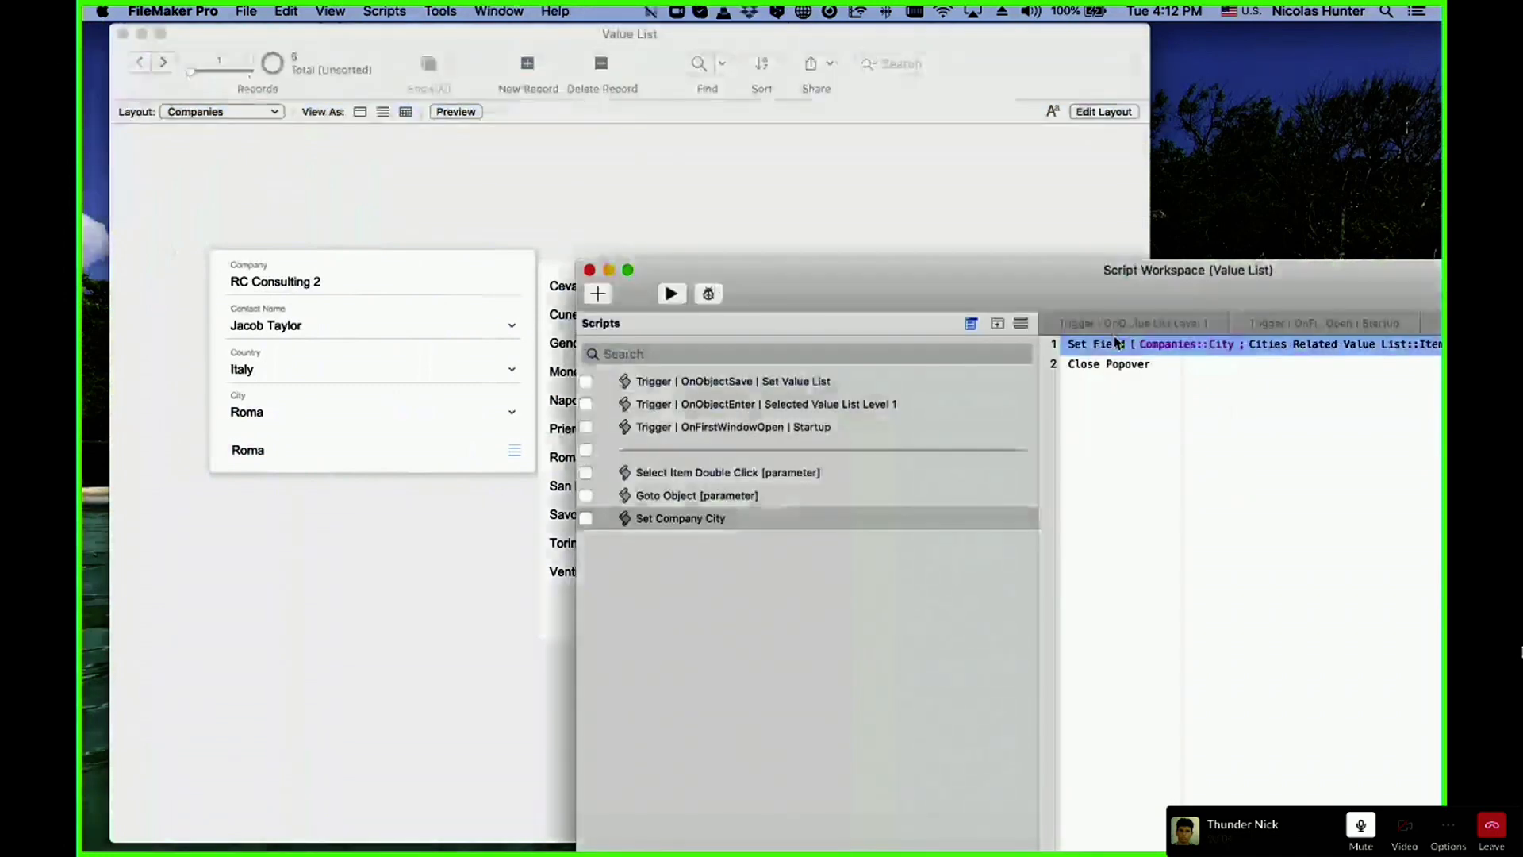
{"action": "left_click", "coordinate": [968, 224]}
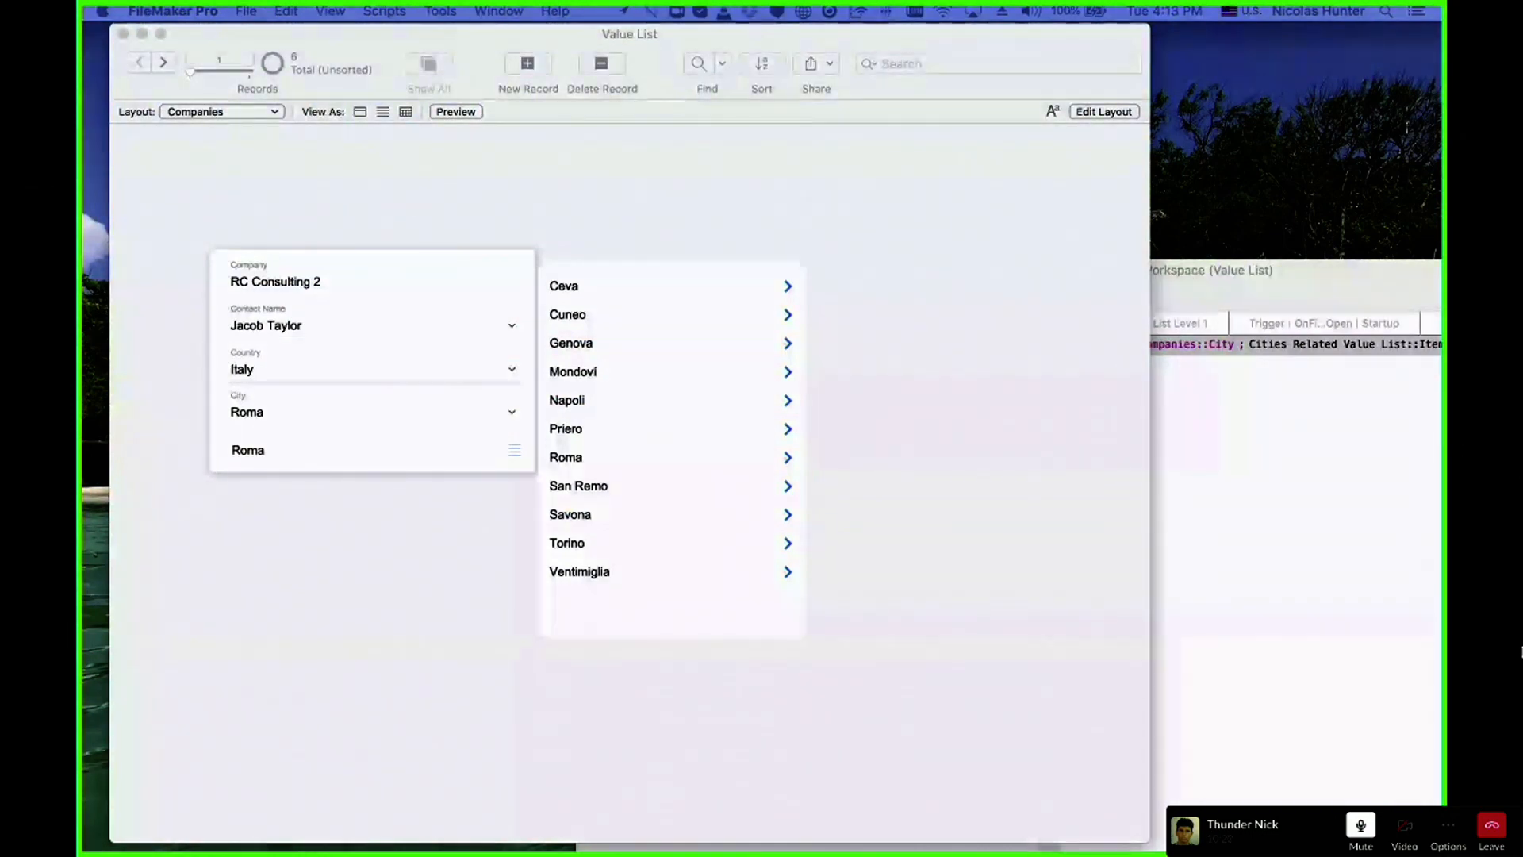
{"action": "left_click", "coordinate": [556, 631]}
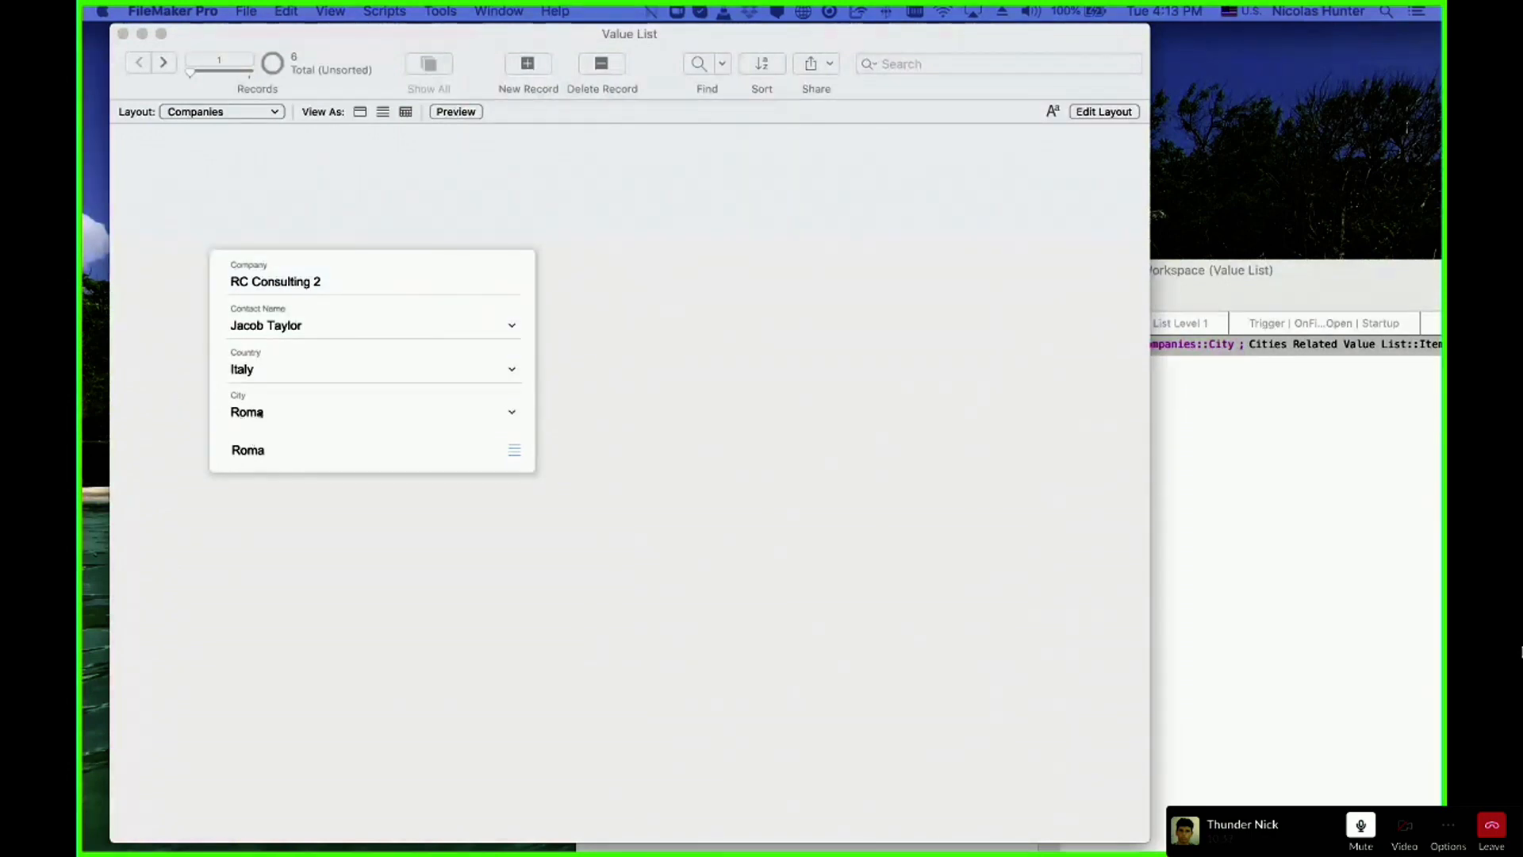
- Inspect the City pop-up menu's choices for Italy, leaving Roma as the city
{"action": "left_click", "coordinate": [258, 413]}
{"action": "left_click", "coordinate": [255, 414]}
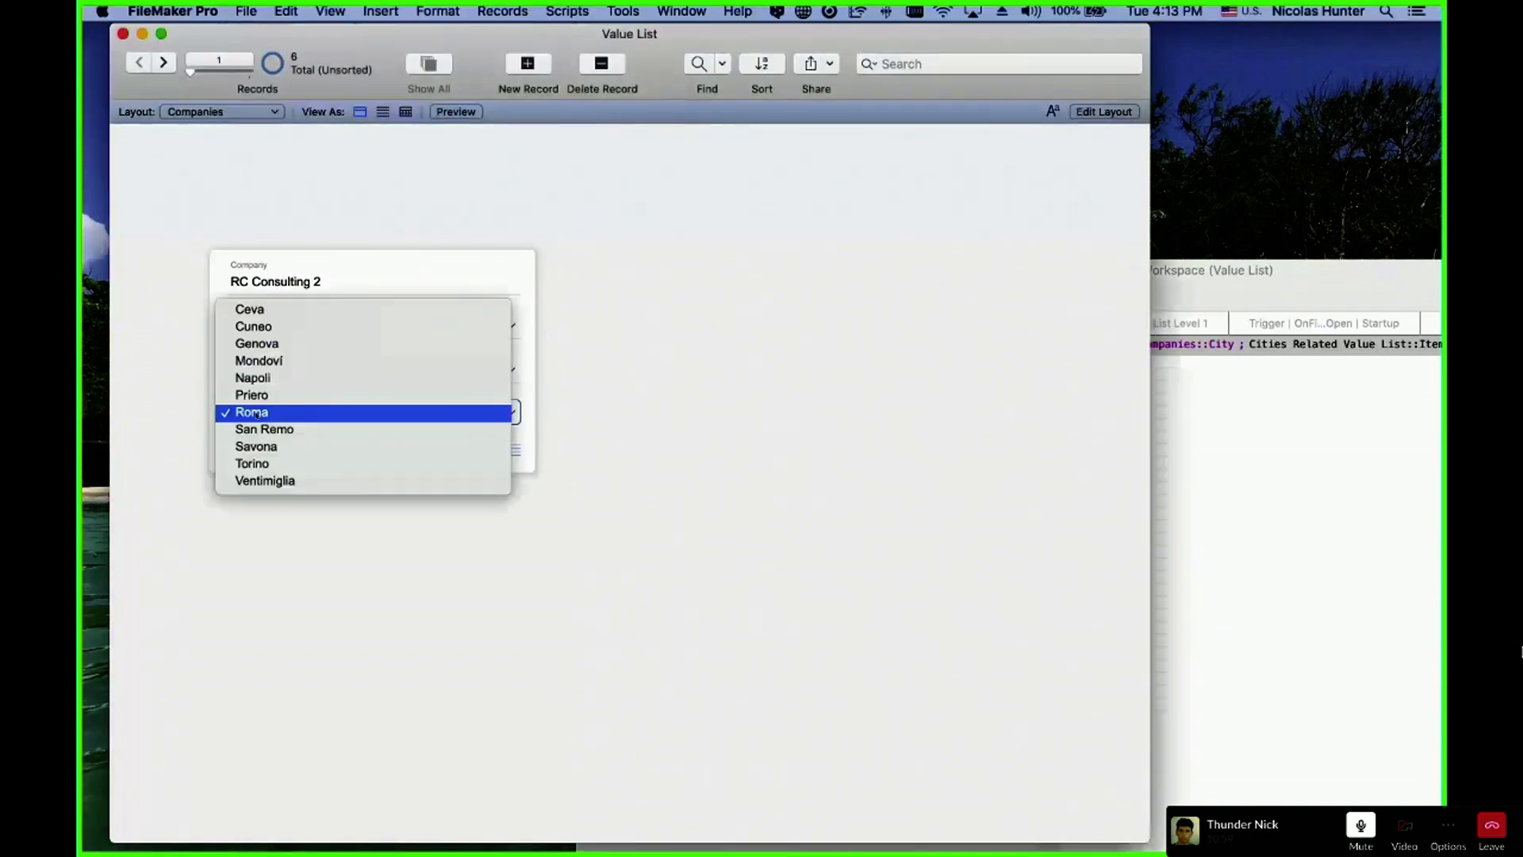
{"action": "left_click", "coordinate": [278, 127]}
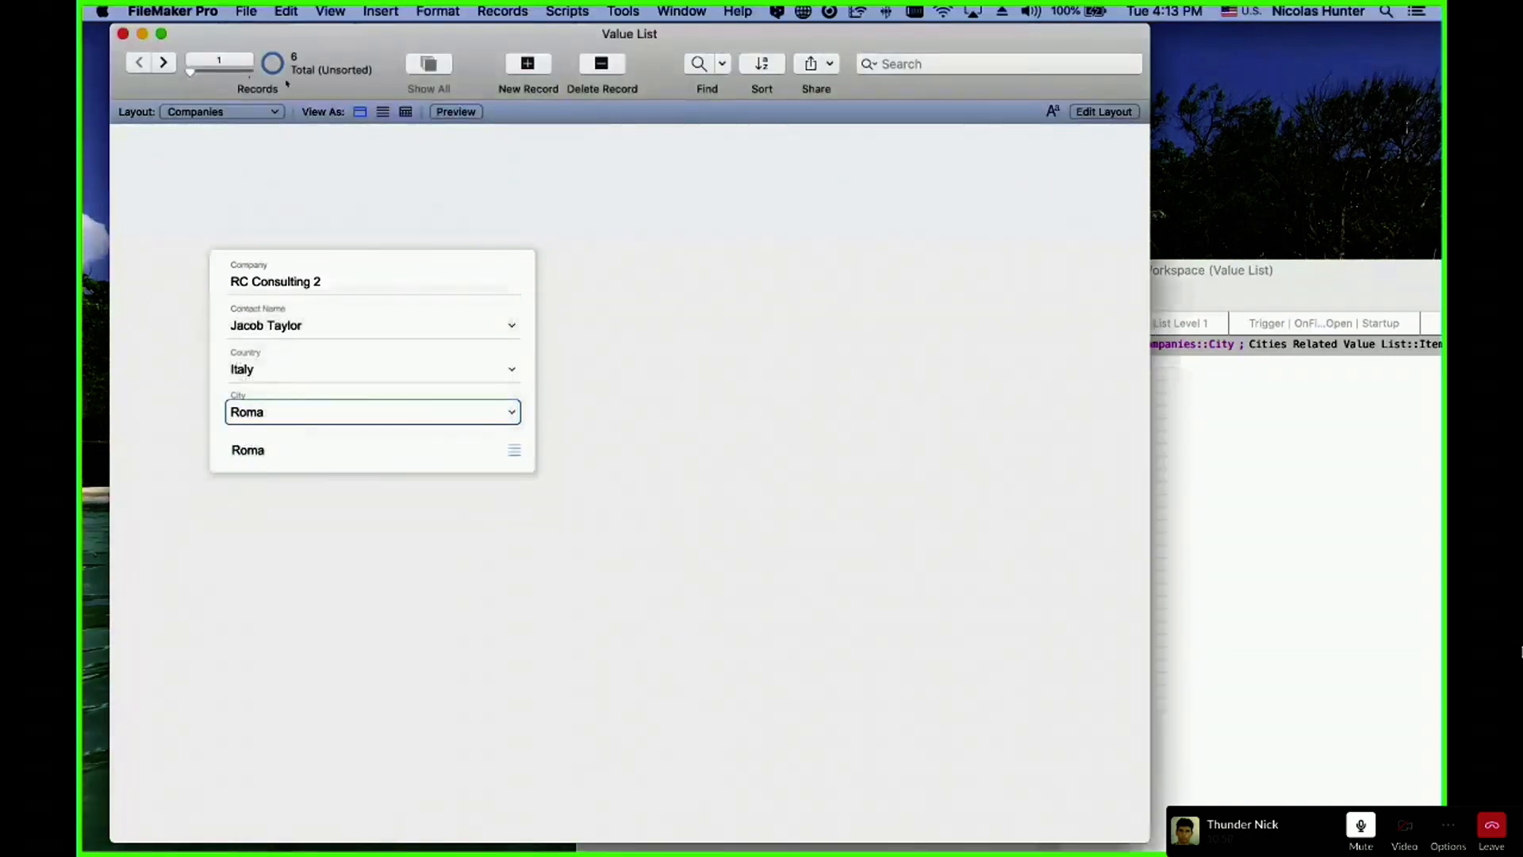
{"action": "left_click", "coordinate": [261, 412]}
{"action": "left_click", "coordinate": [167, 384]}
{"action": "left_click", "coordinate": [274, 410]}
{"action": "left_click", "coordinate": [274, 406]}
- Set the company's country to France and check the French cities in the City pop-up menu
{"action": "left_click", "coordinate": [275, 373]}
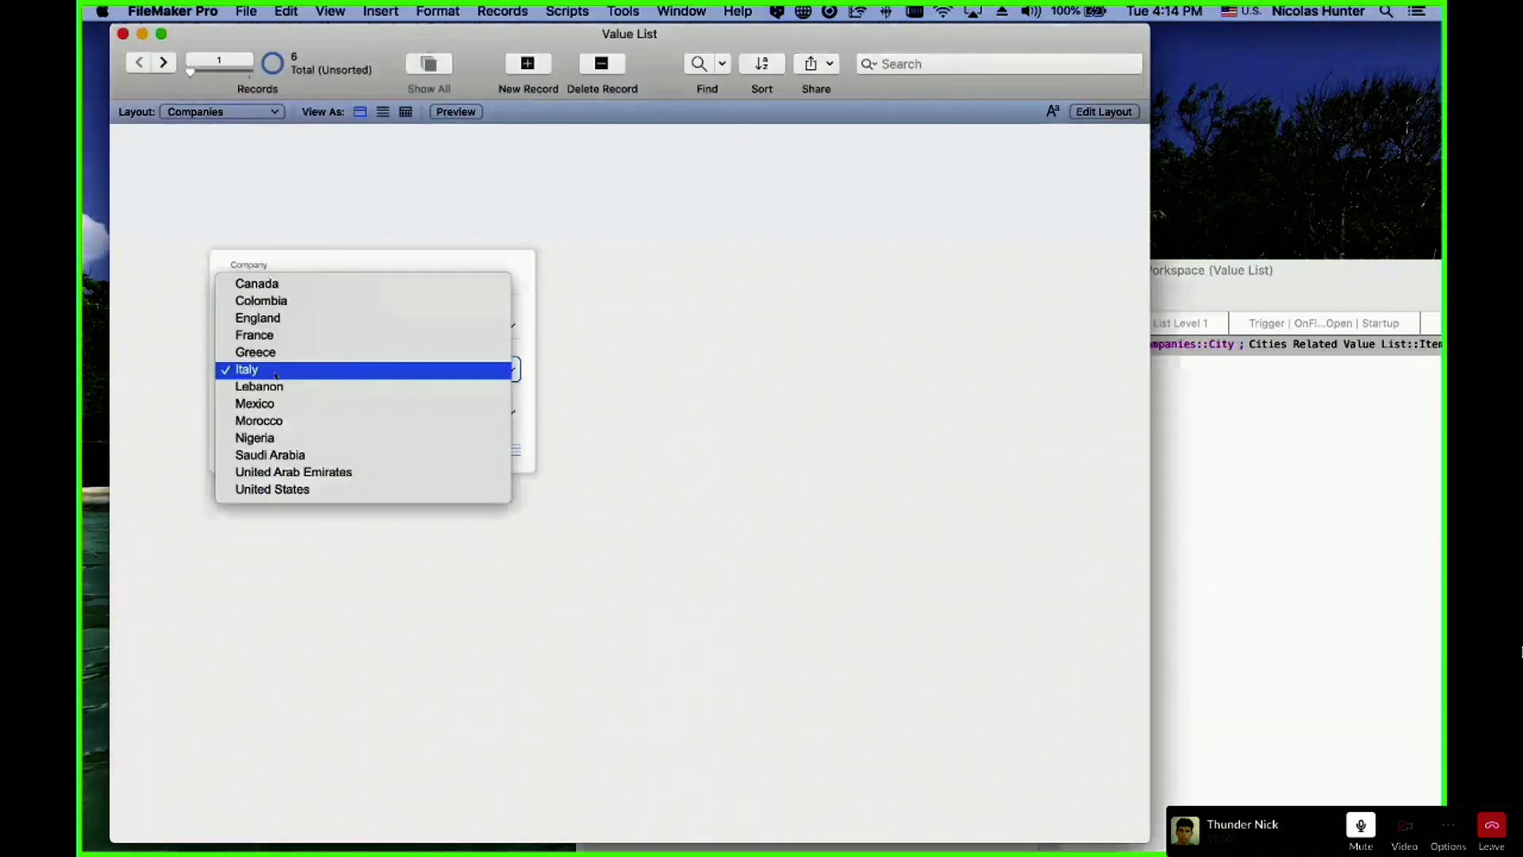
{"action": "left_click", "coordinate": [275, 336]}
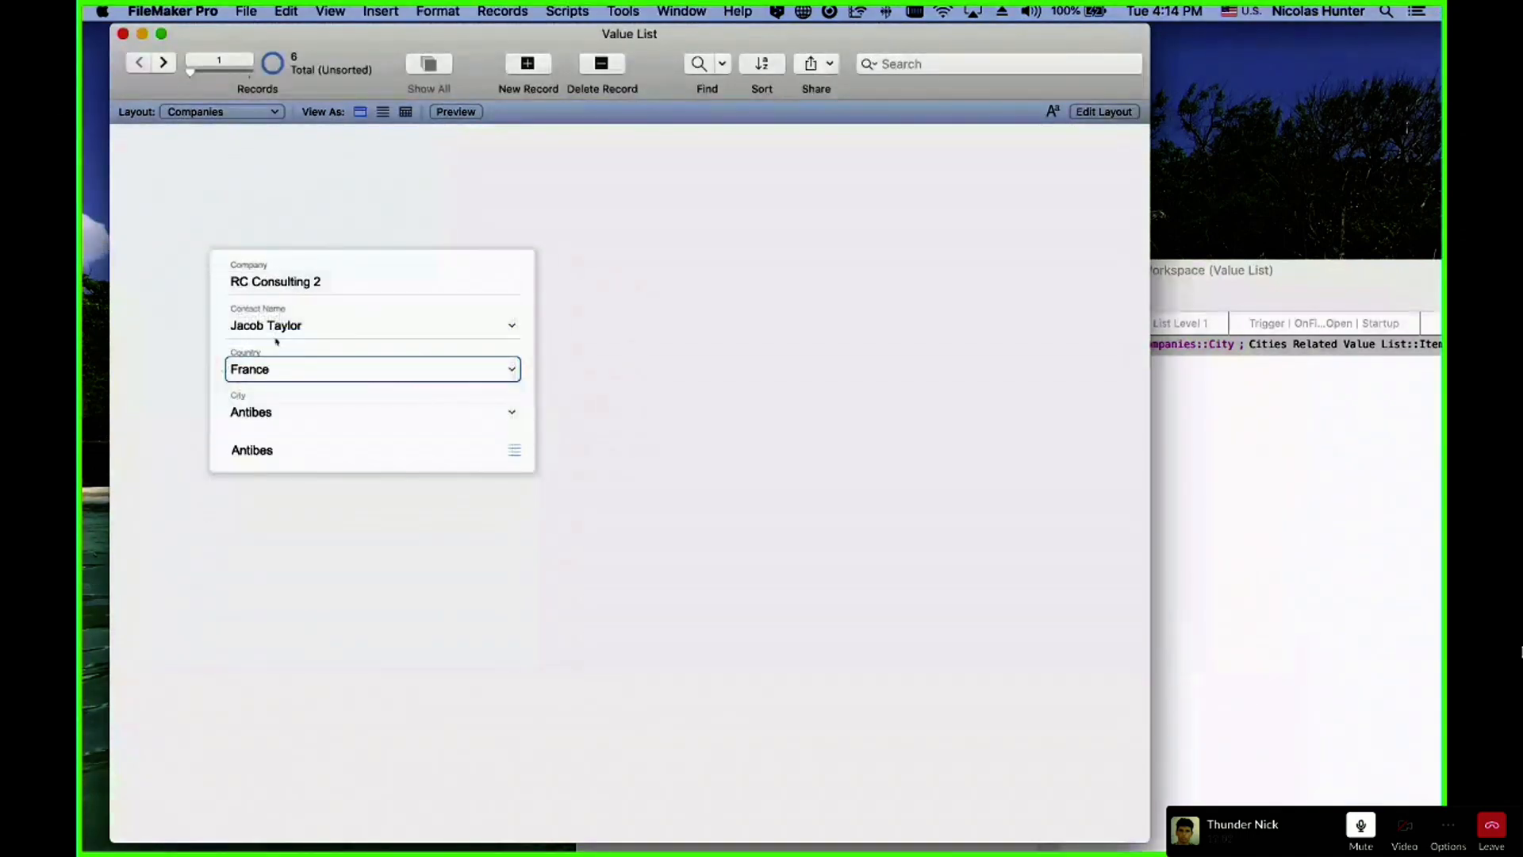
{"action": "left_click", "coordinate": [297, 411]}
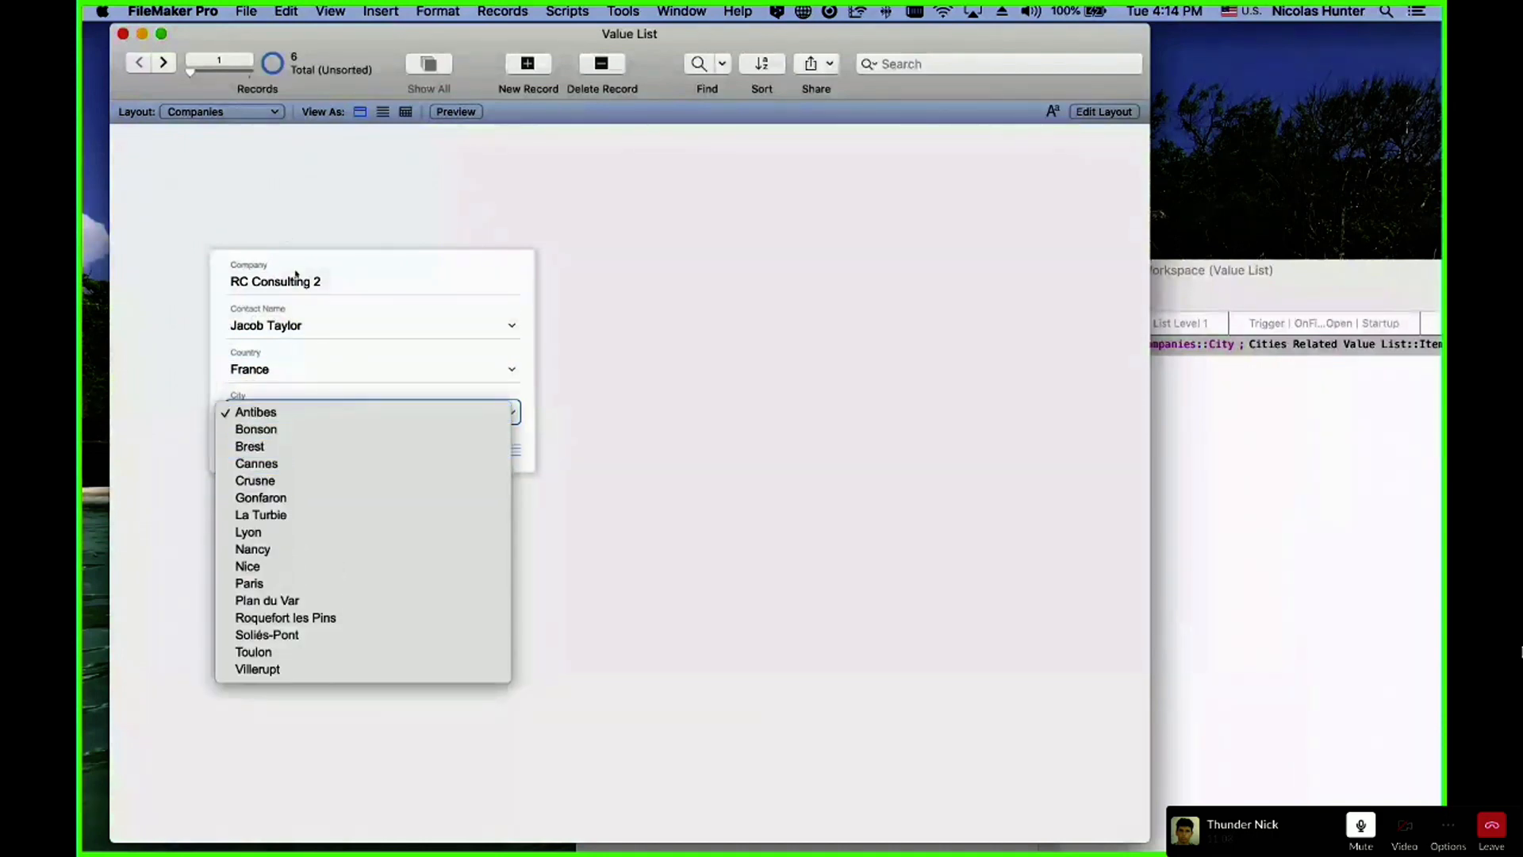
{"action": "left_click", "coordinate": [293, 228]}
{"action": "left_click", "coordinate": [293, 226]}
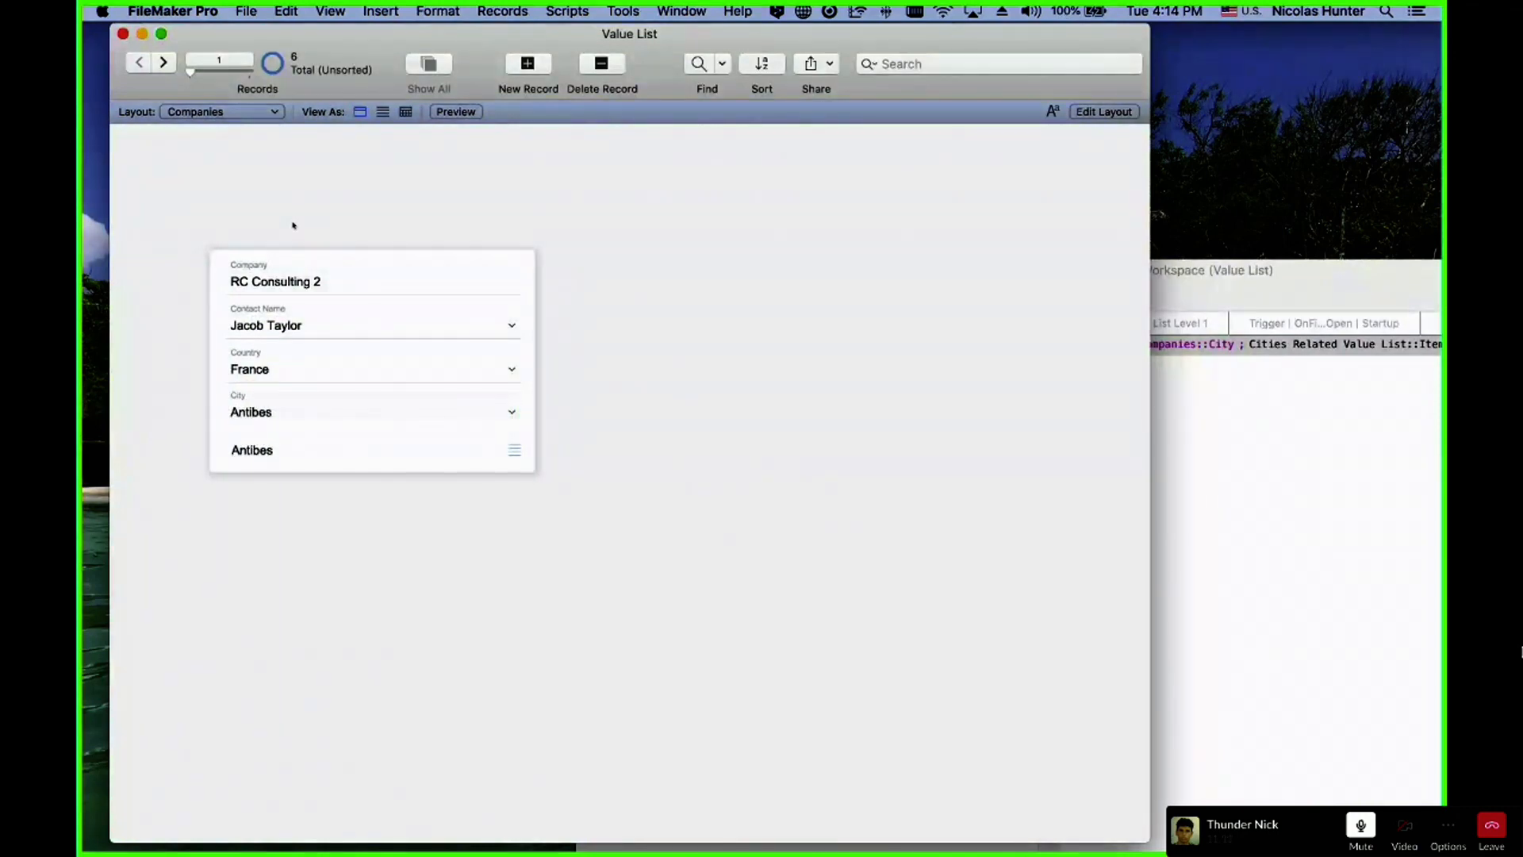
- Review the available country choices and examine the Cities Related Value List table occurrence in the relationships graph
{"action": "left_click", "coordinate": [252, 355]}
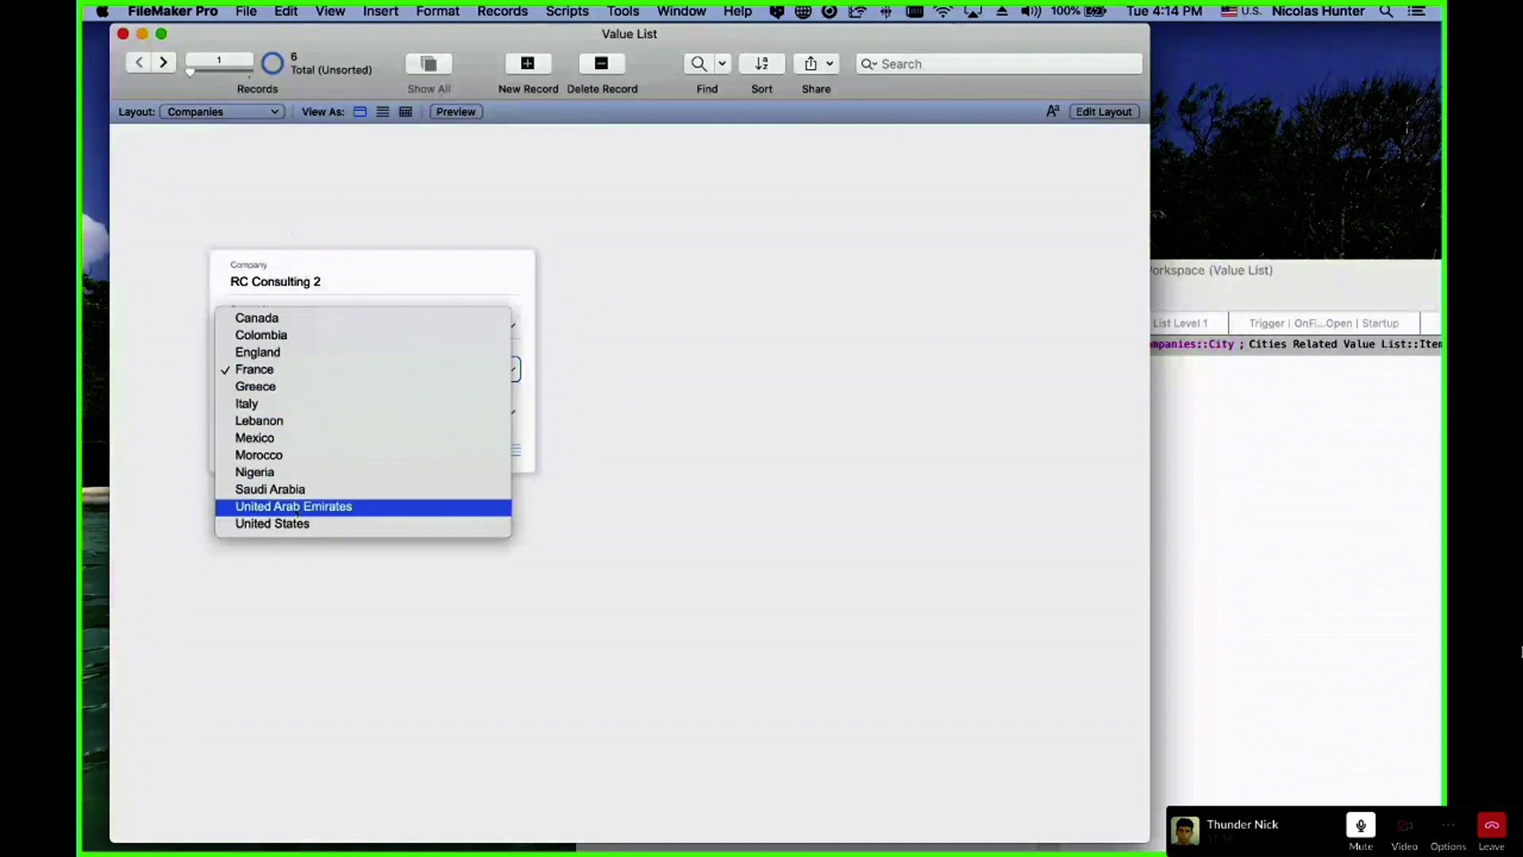
{"action": "left_click", "coordinate": [339, 189]}
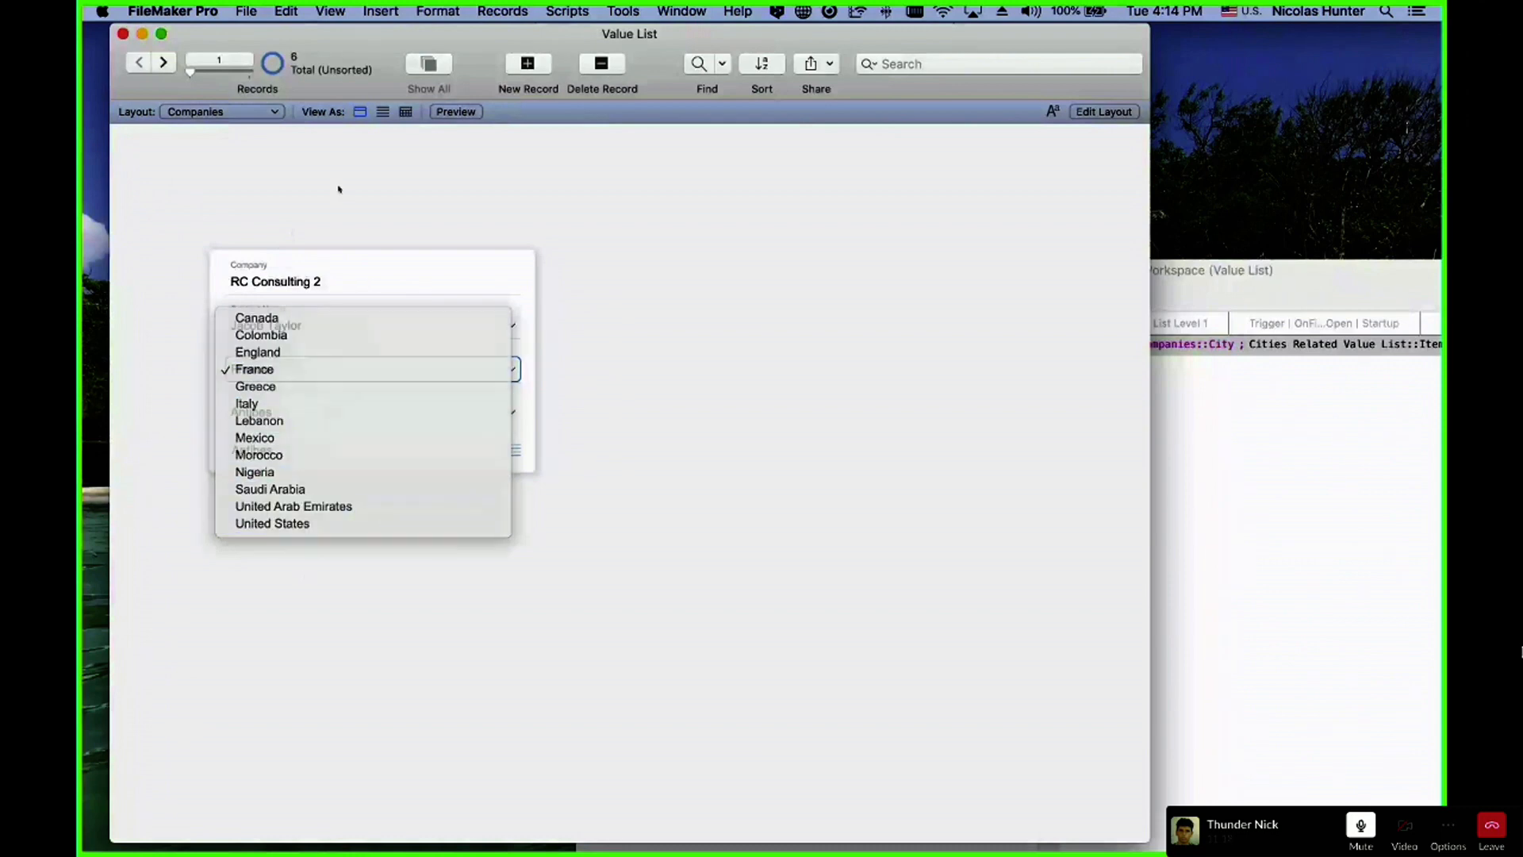
{"action": "key", "text": "shift+super+d"}
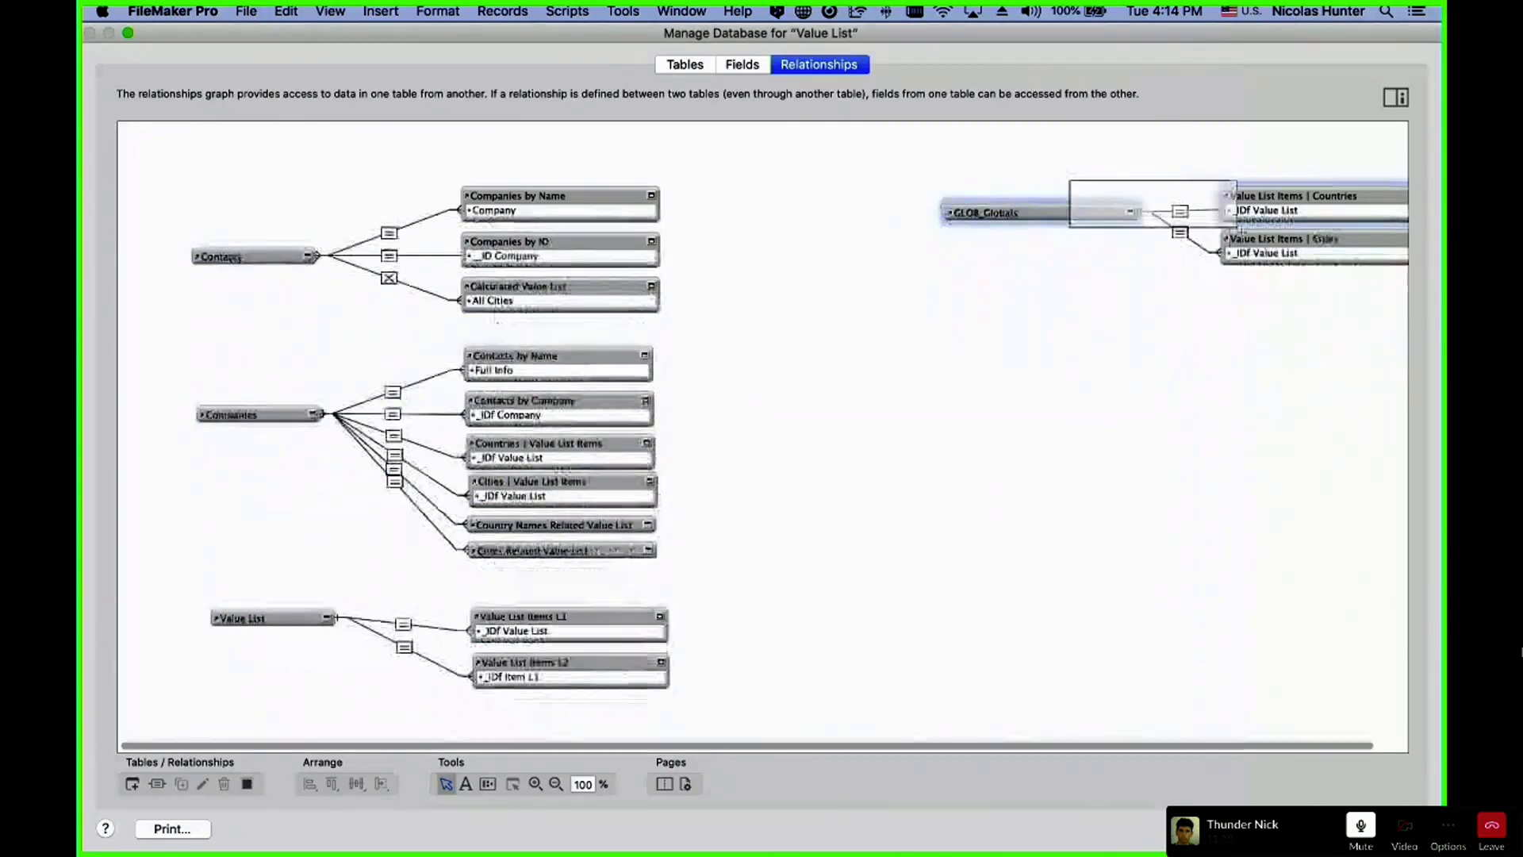
{"action": "left_click", "coordinate": [501, 547]}
{"action": "key", "text": "Return"}
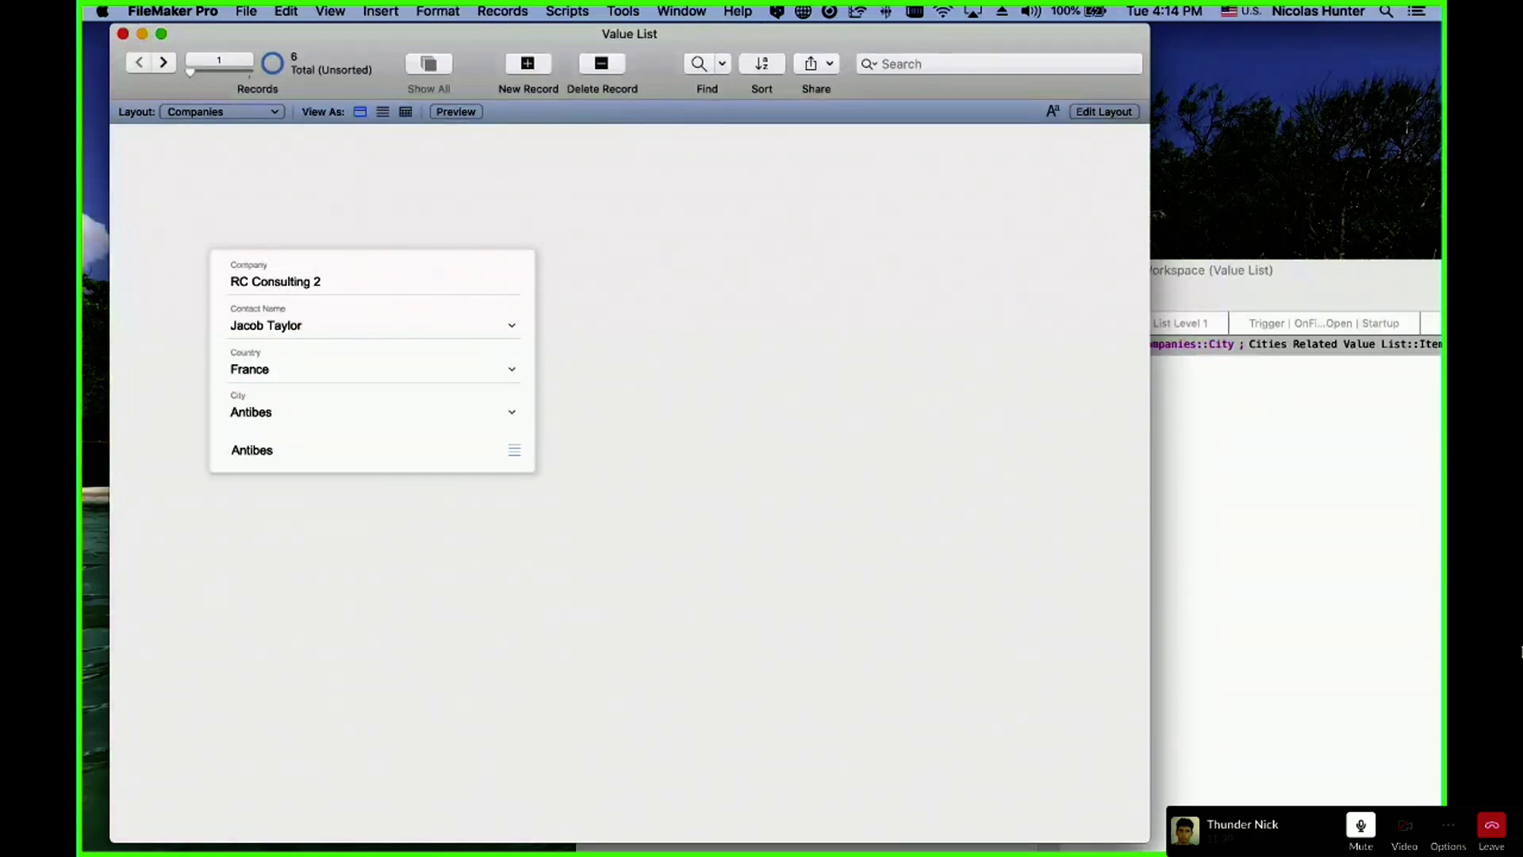
- Reposition the <<City>> popover button to about x 89 pt, y 280 pt, add a divider line above it, and check the popover in Browse mode
{"action": "key", "text": "super+l"}
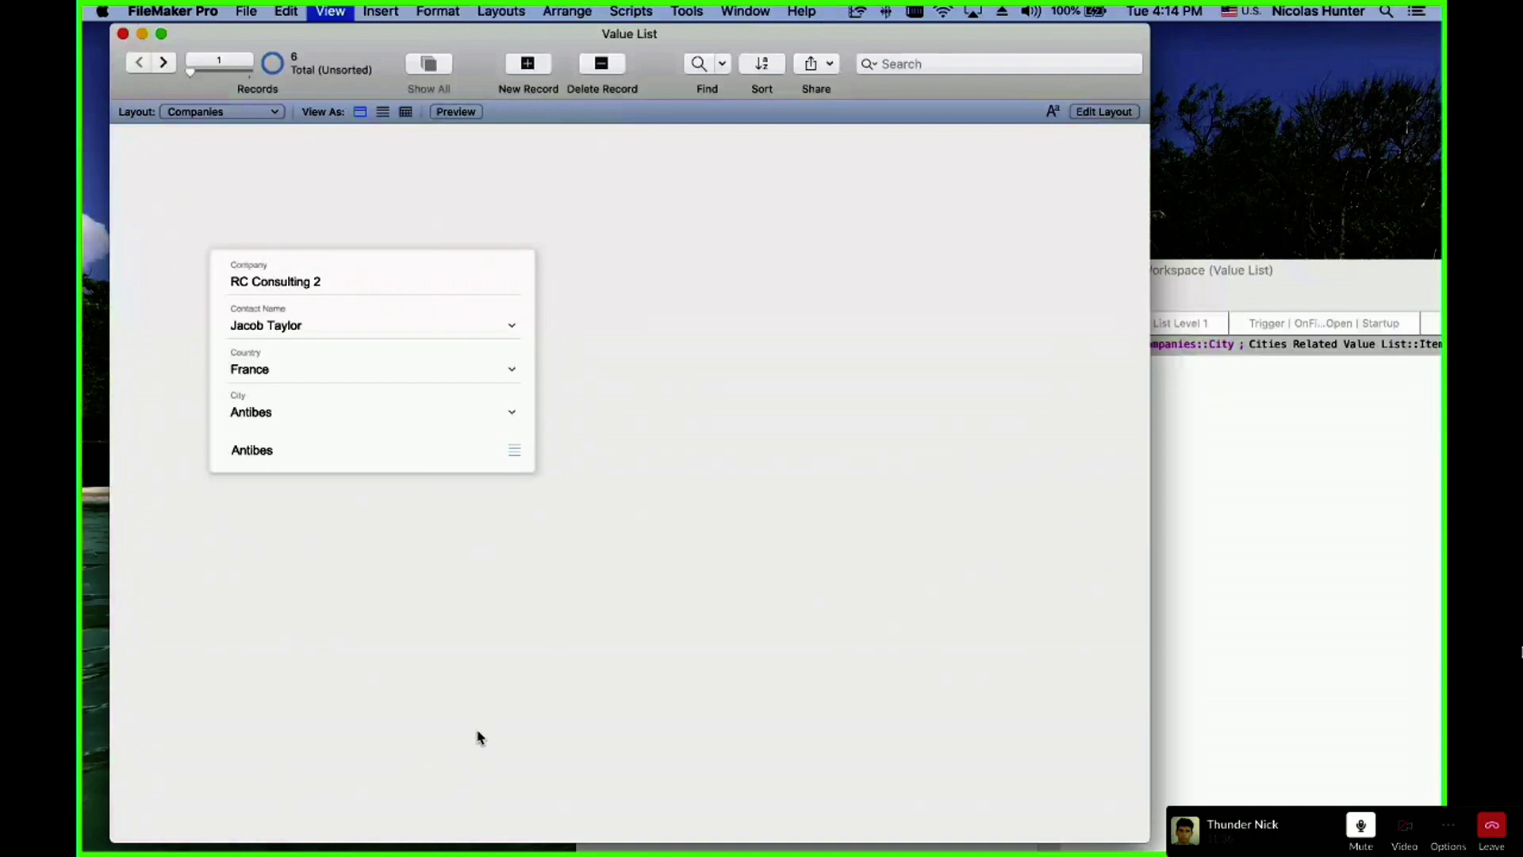
{"action": "left_click", "coordinate": [512, 406]}
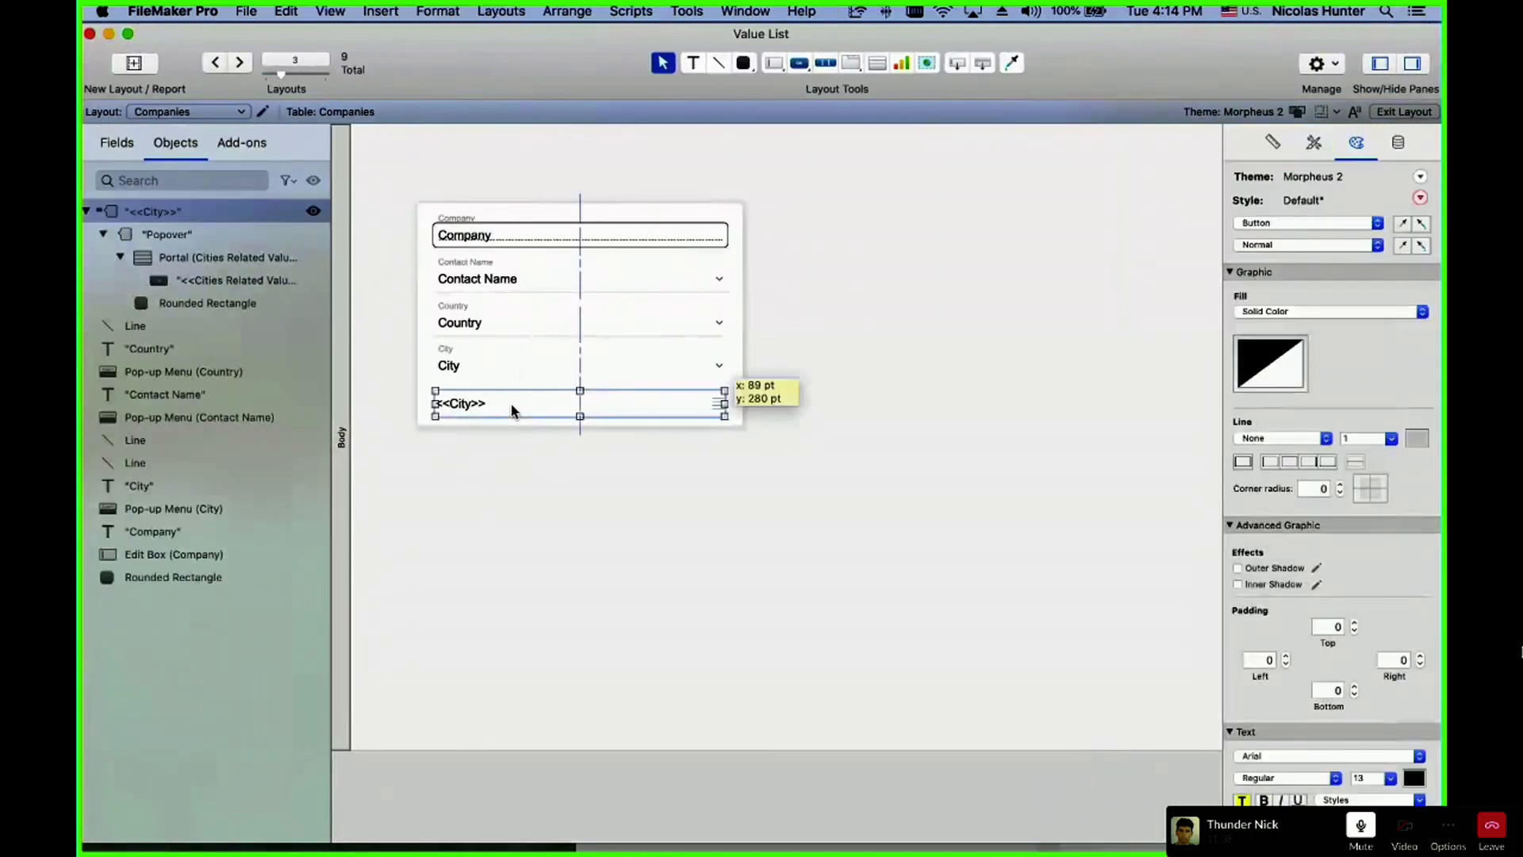
{"action": "left_click", "coordinate": [533, 361]}
{"action": "left_click_drag", "start_coordinate": [547, 337], "coordinate": [549, 391]}
{"action": "key", "text": "super+z"}
{"action": "key", "text": "super+b"}
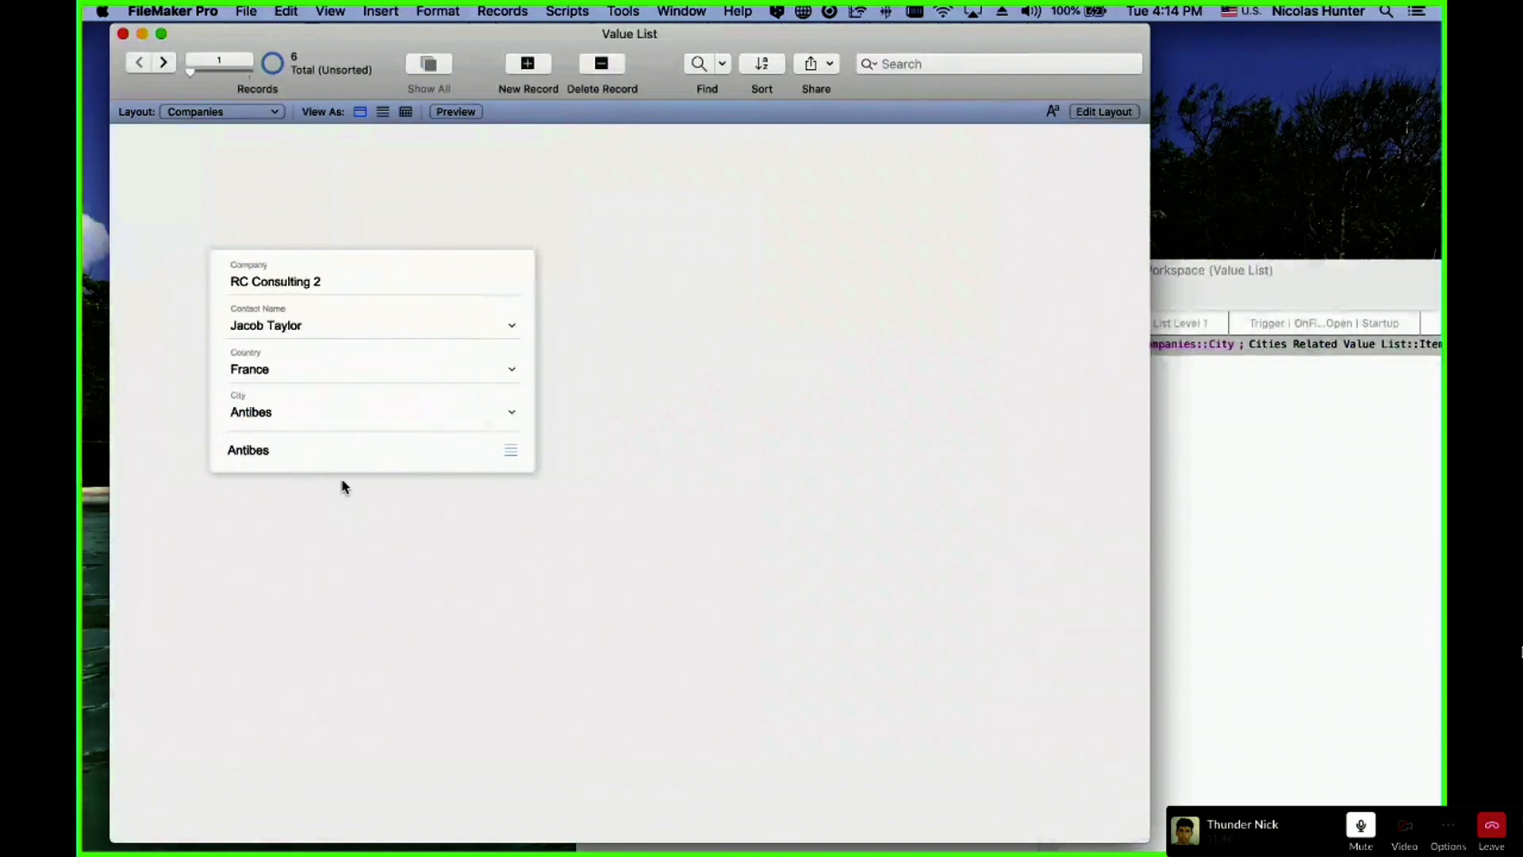
{"action": "left_click", "coordinate": [341, 452]}
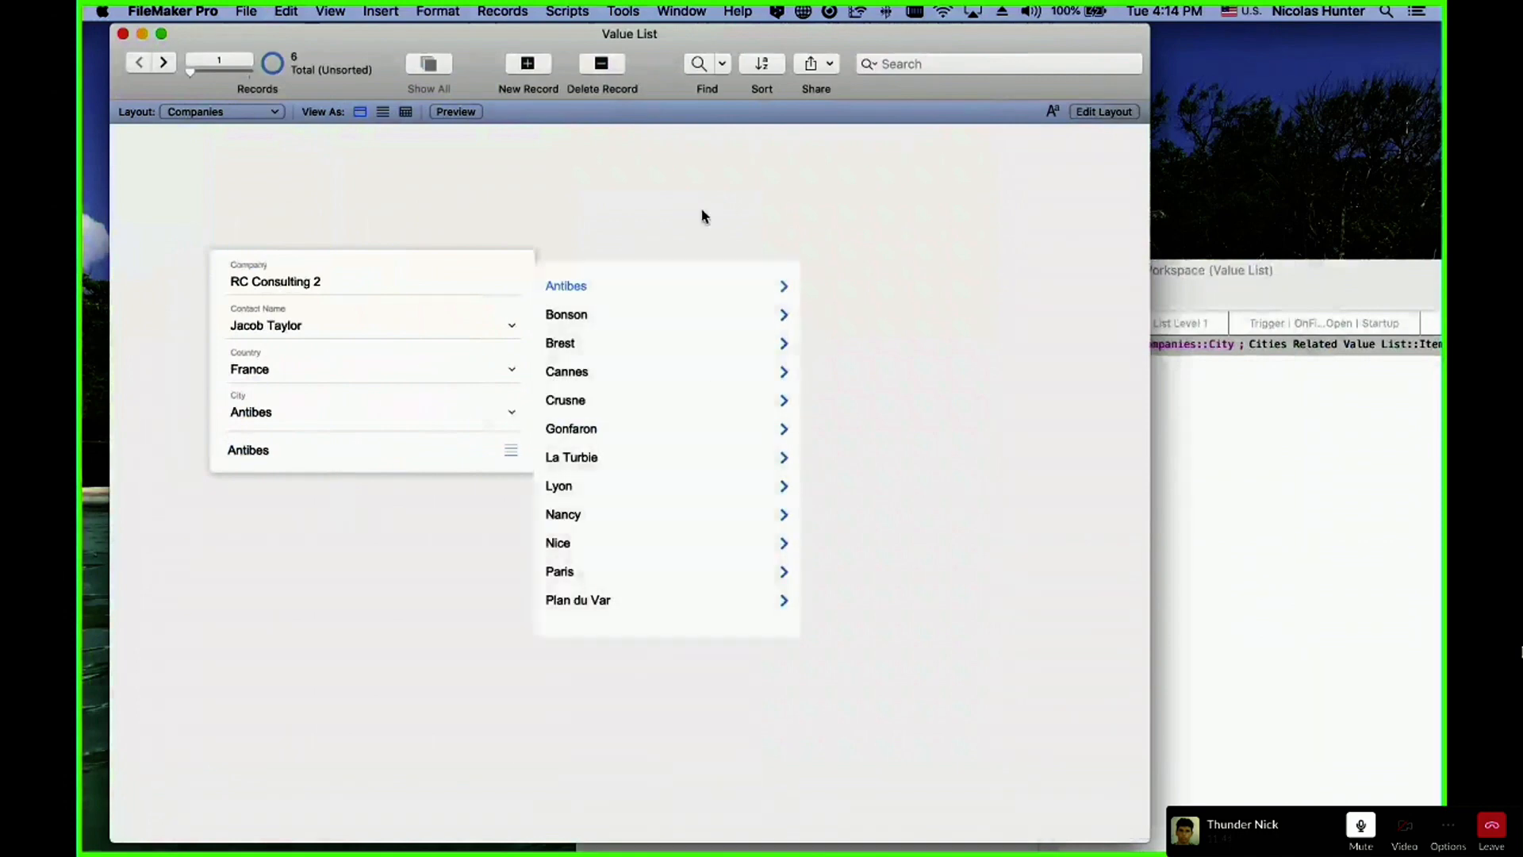
{"action": "left_click", "coordinate": [236, 449]}
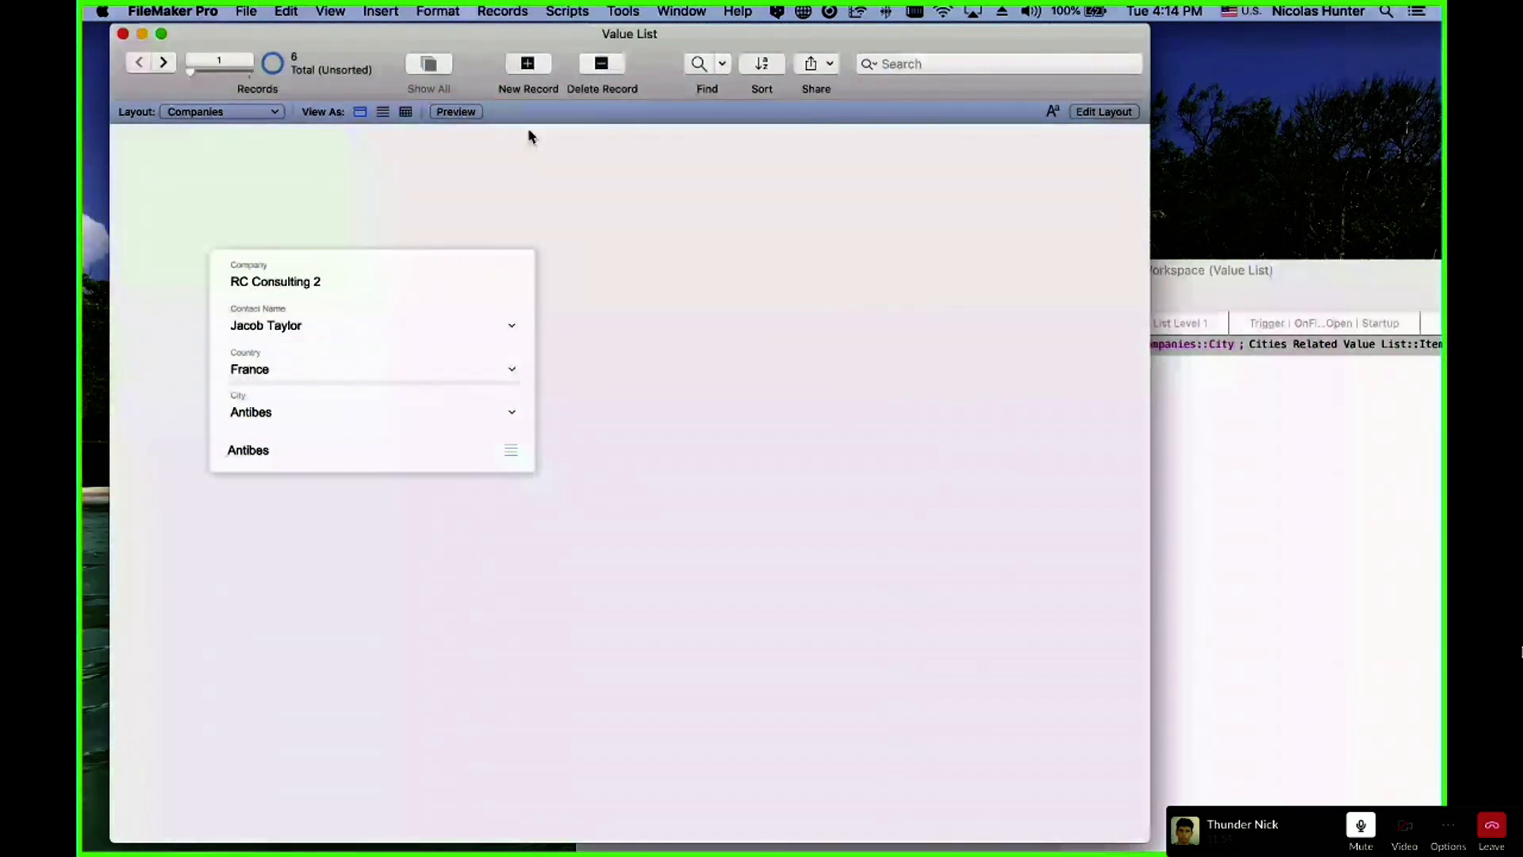
- Make the Value List window smaller and close the Script Workspace
{"action": "left_click_drag", "start_coordinate": [171, 39], "coordinate": [160, 38]}
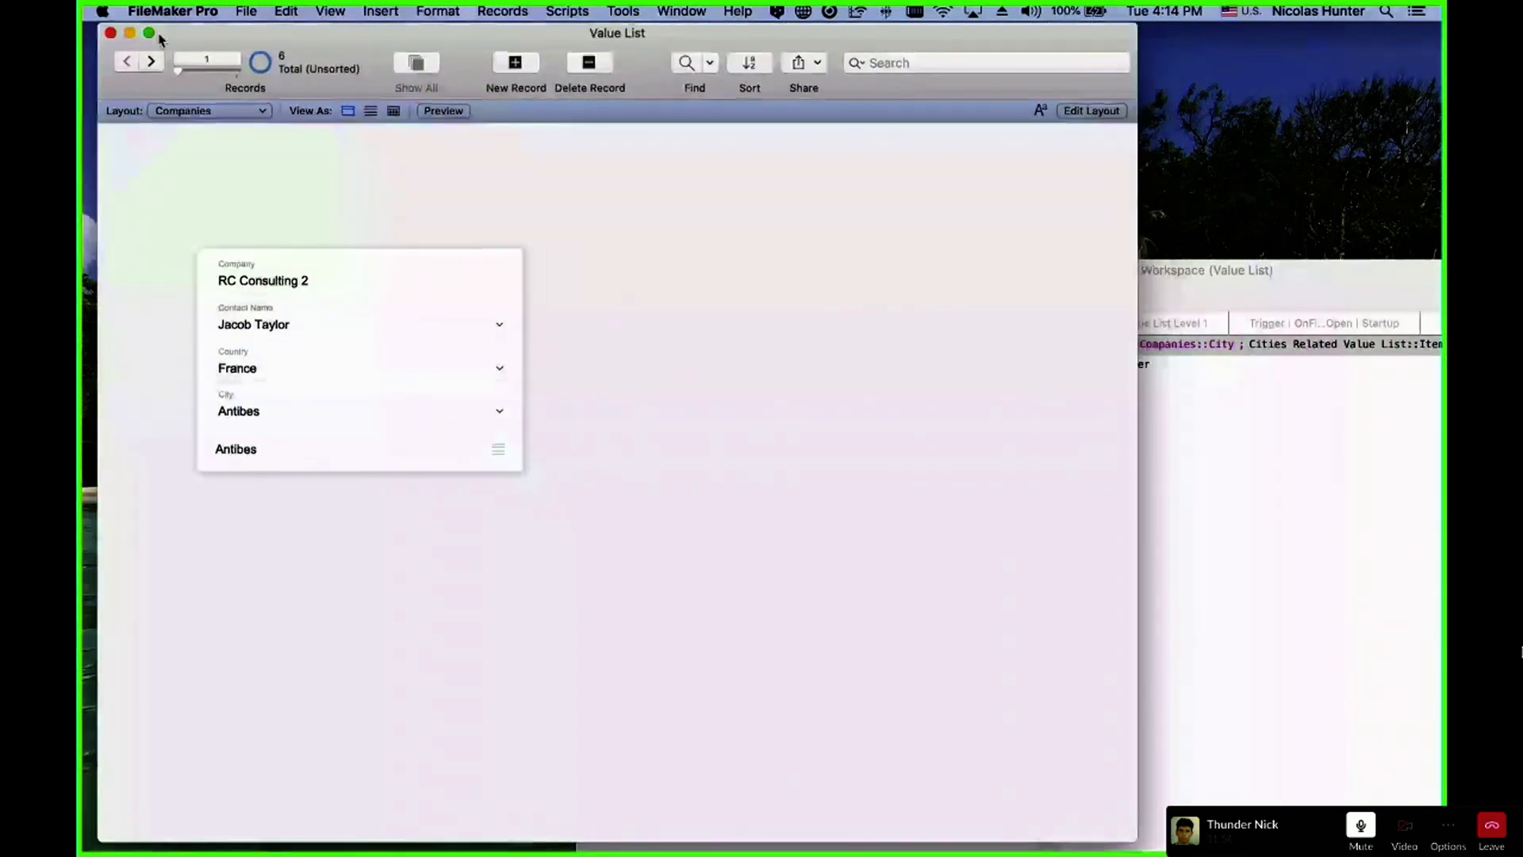
{"action": "left_click_drag", "start_coordinate": [1136, 841], "coordinate": [709, 422]}
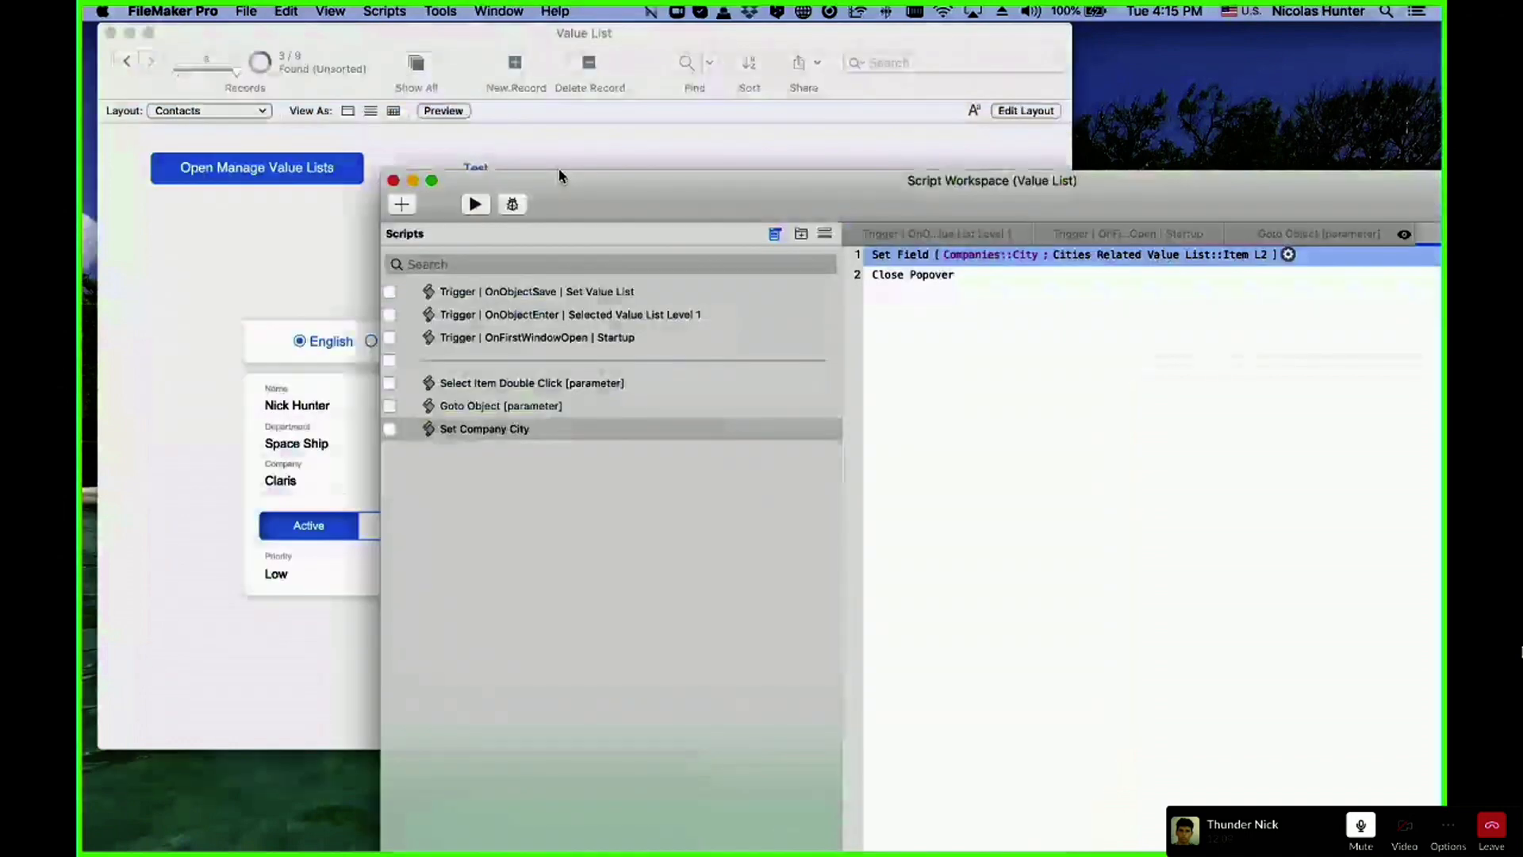
{"action": "left_click", "coordinate": [393, 181]}
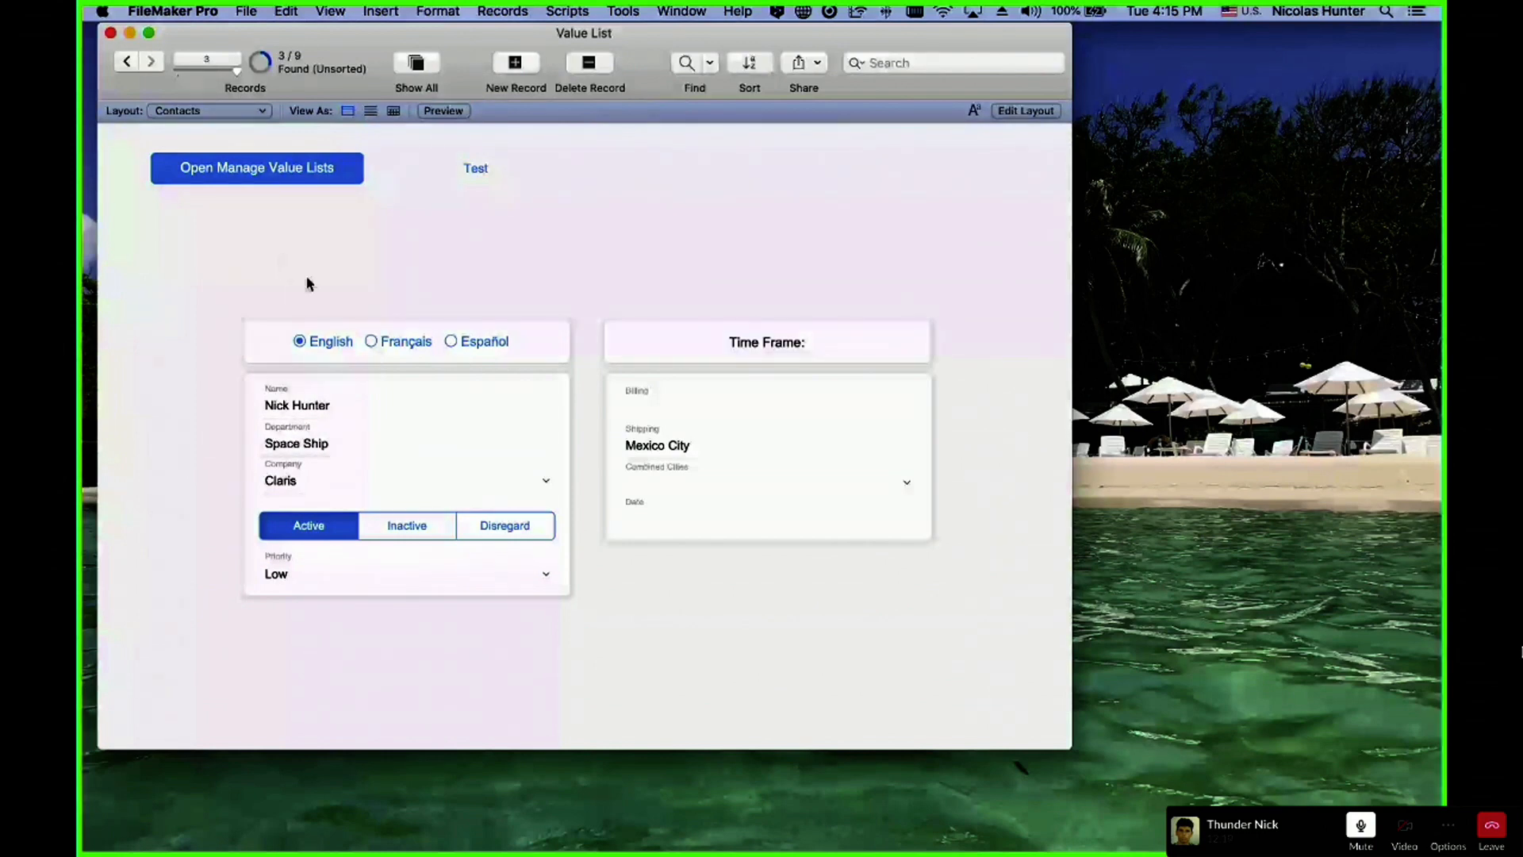
- On the Contacts layout, switch the language to Español and back to English, and set the Date field to 9/13/2021
{"action": "left_click", "coordinate": [472, 344]}
{"action": "left_click", "coordinate": [334, 342]}
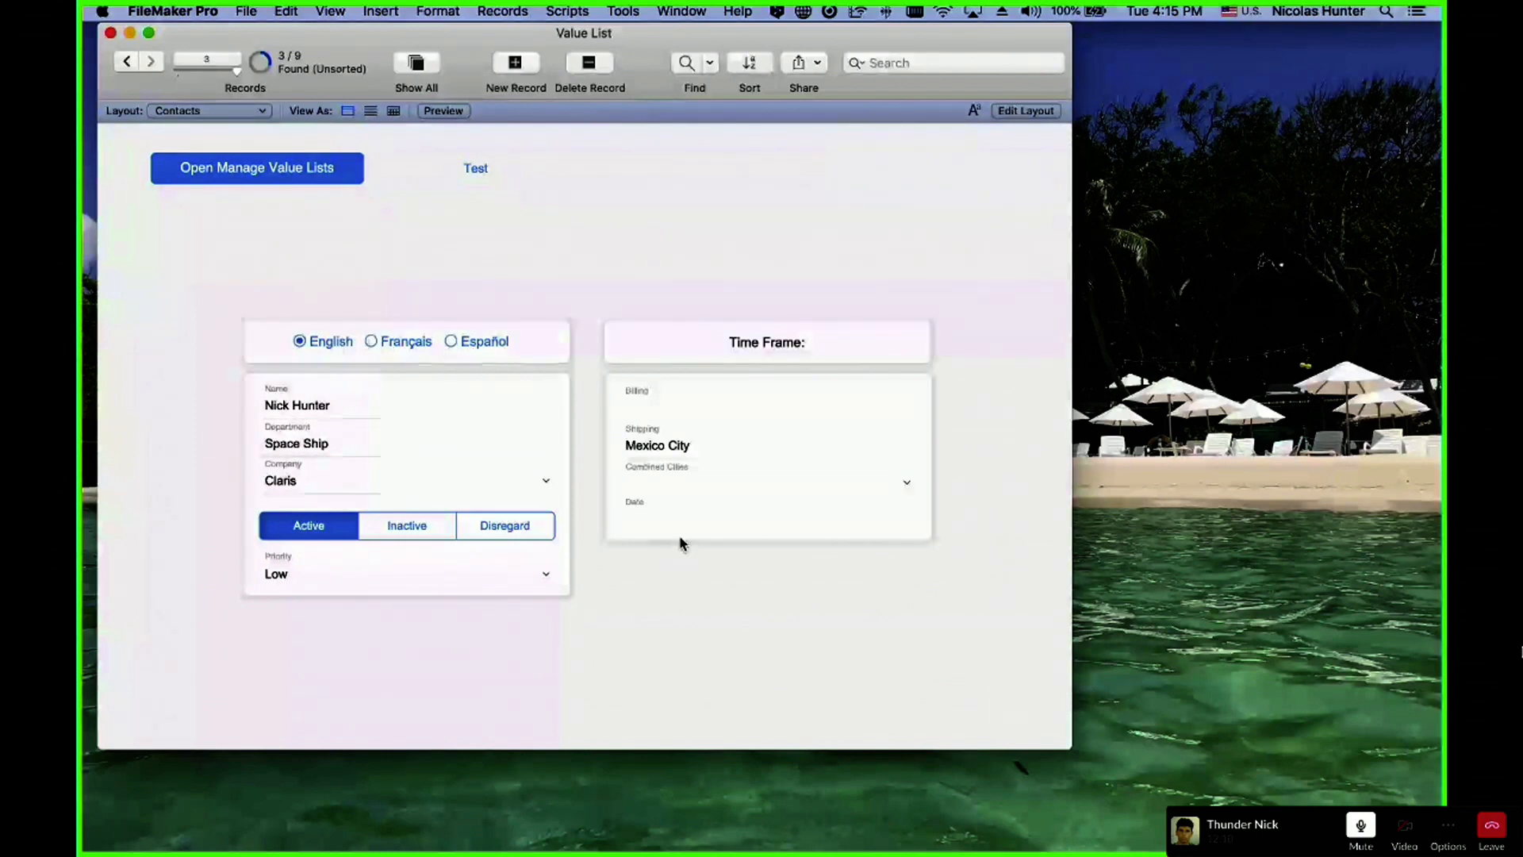
{"action": "left_click", "coordinate": [676, 517]}
{"action": "left_click", "coordinate": [659, 612]}
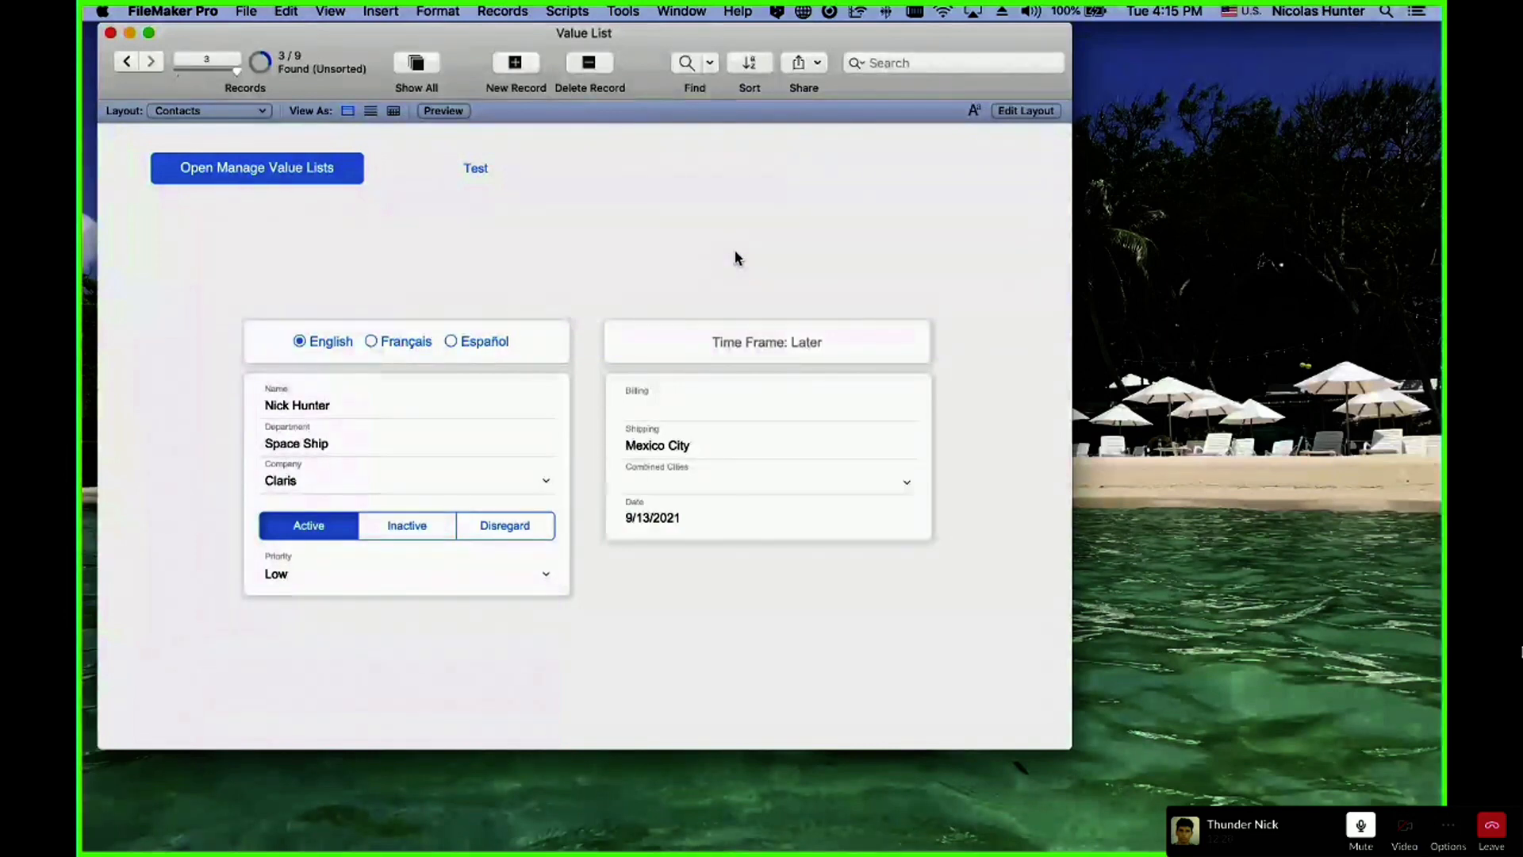
- Return to the Companies layout and view the French cities in the city popover
{"action": "left_click", "coordinate": [250, 115]}
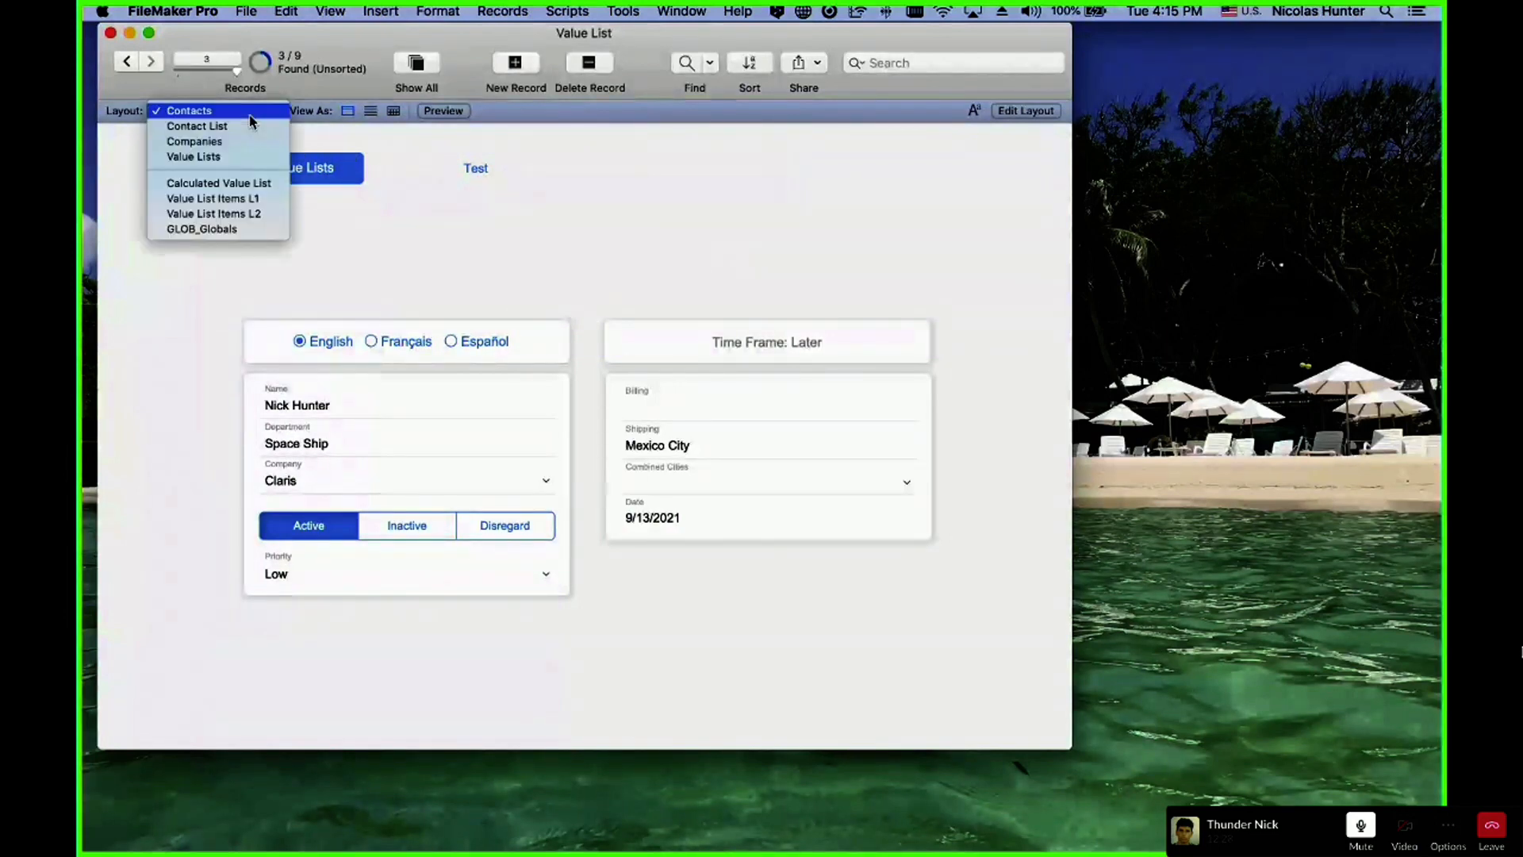
{"action": "left_click", "coordinate": [195, 141]}
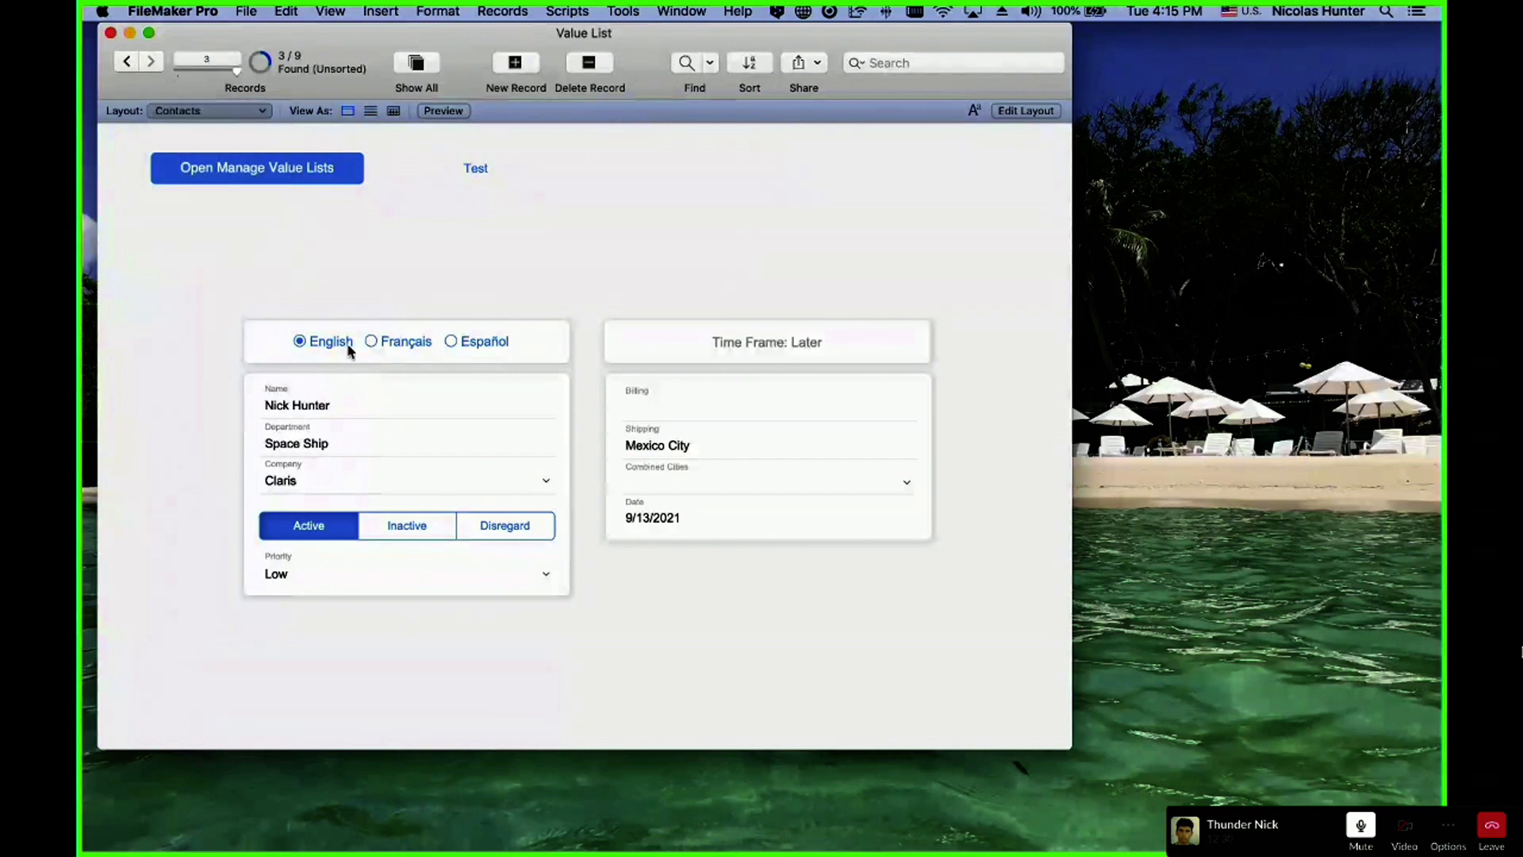
{"action": "left_click", "coordinate": [320, 408]}
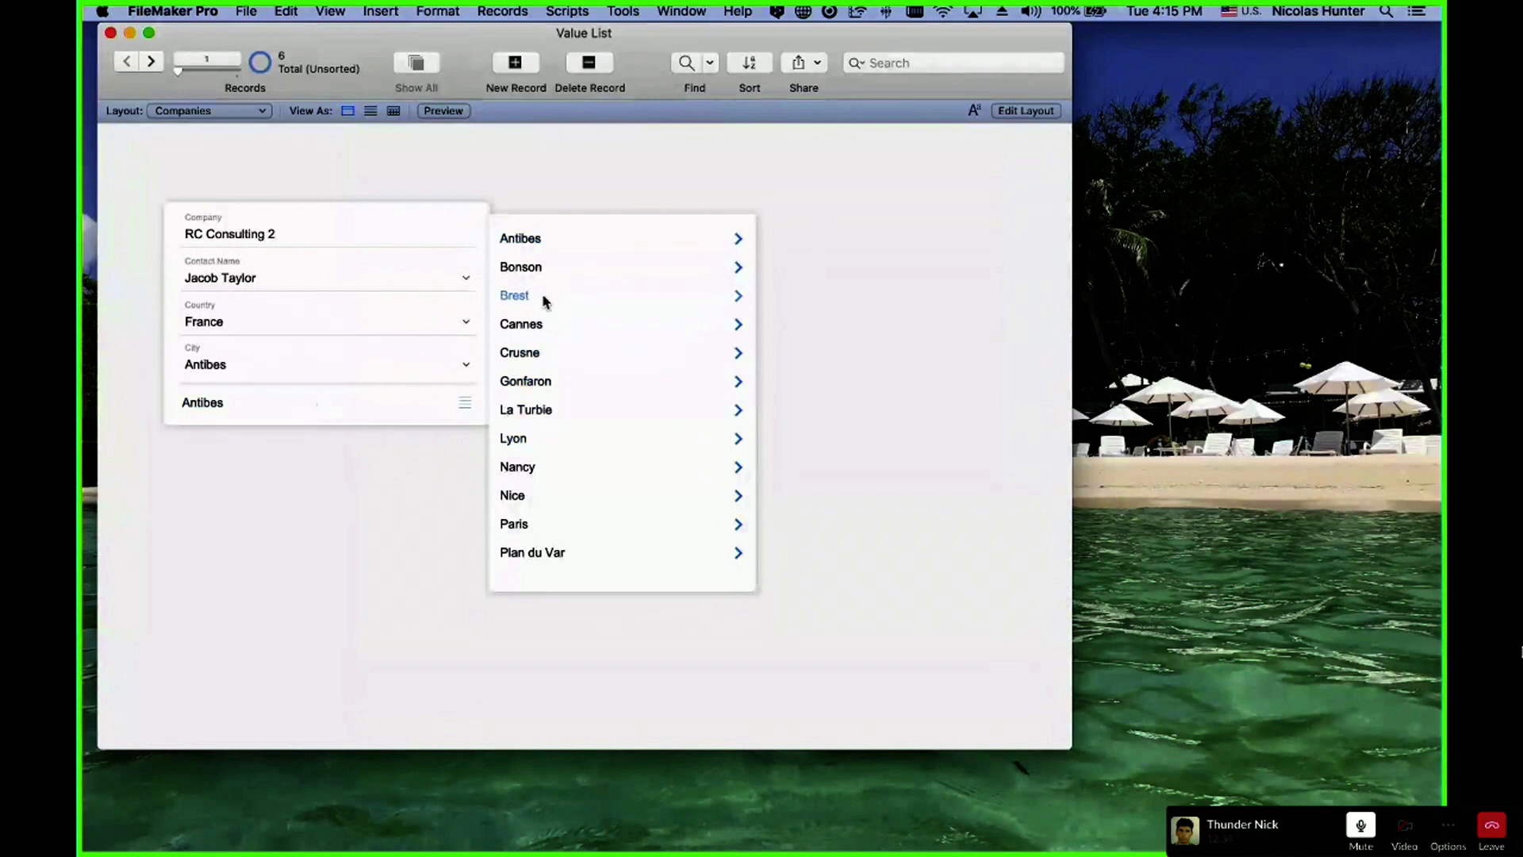
{"action": "left_click", "coordinate": [585, 177]}
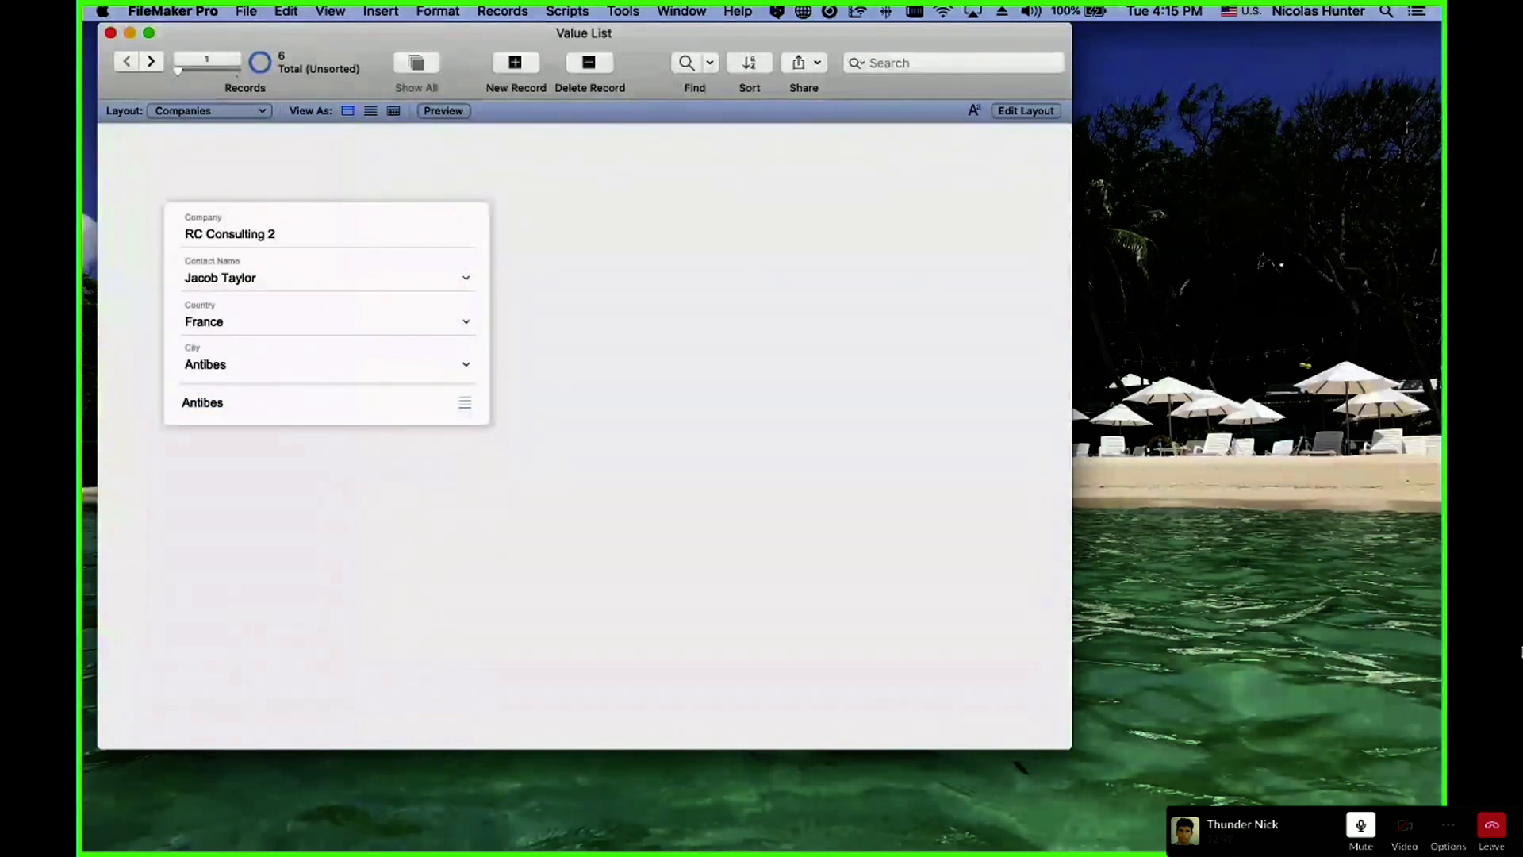
- Compare the French cities offered by the City pop-up menu with those in the city popover
{"action": "key", "text": "super+Tab"}
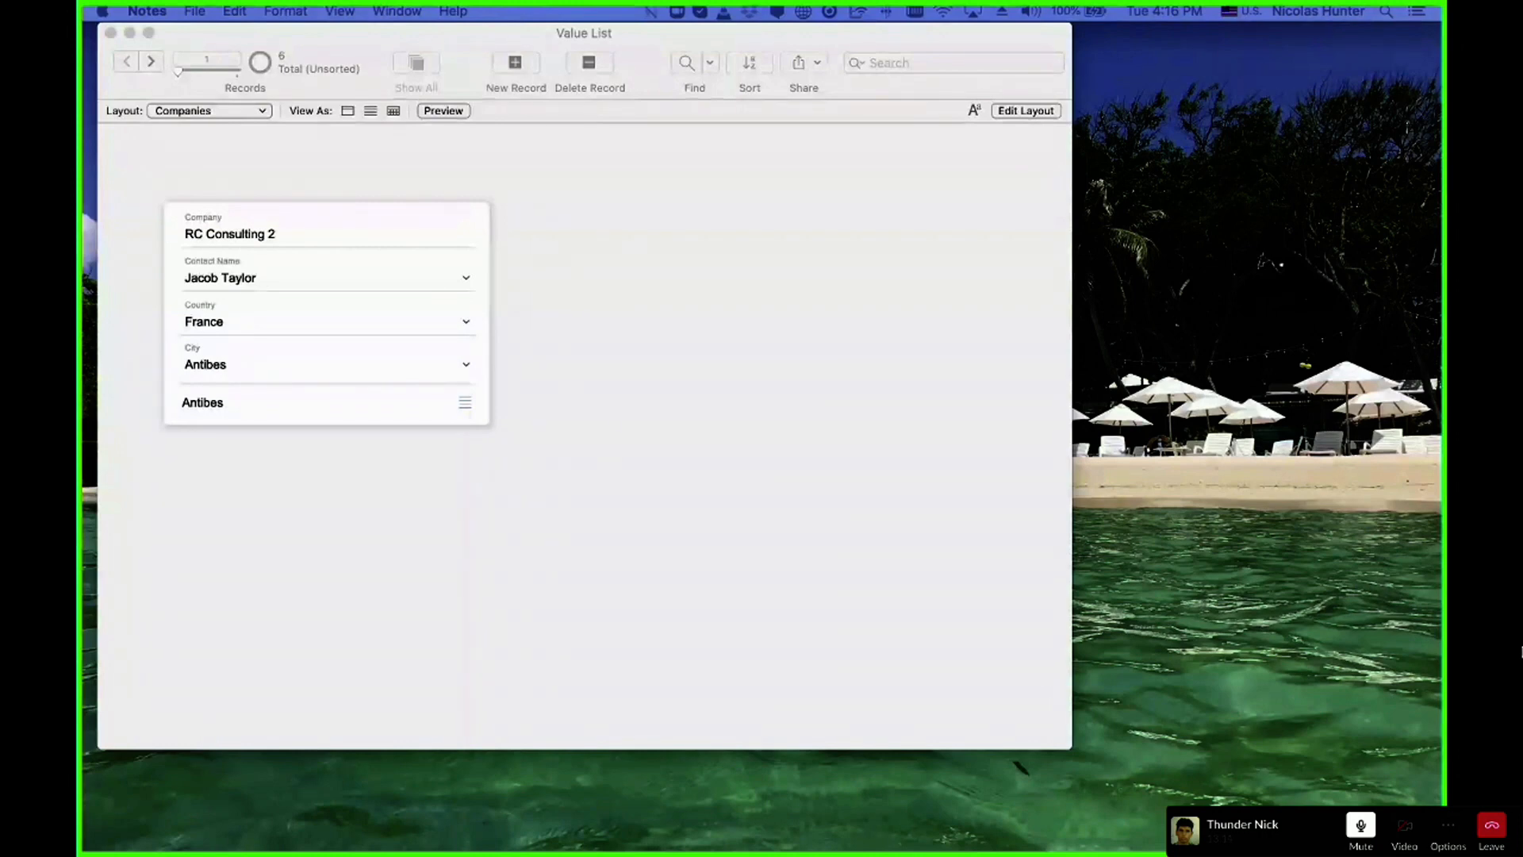
{"action": "left_click", "coordinate": [324, 402]}
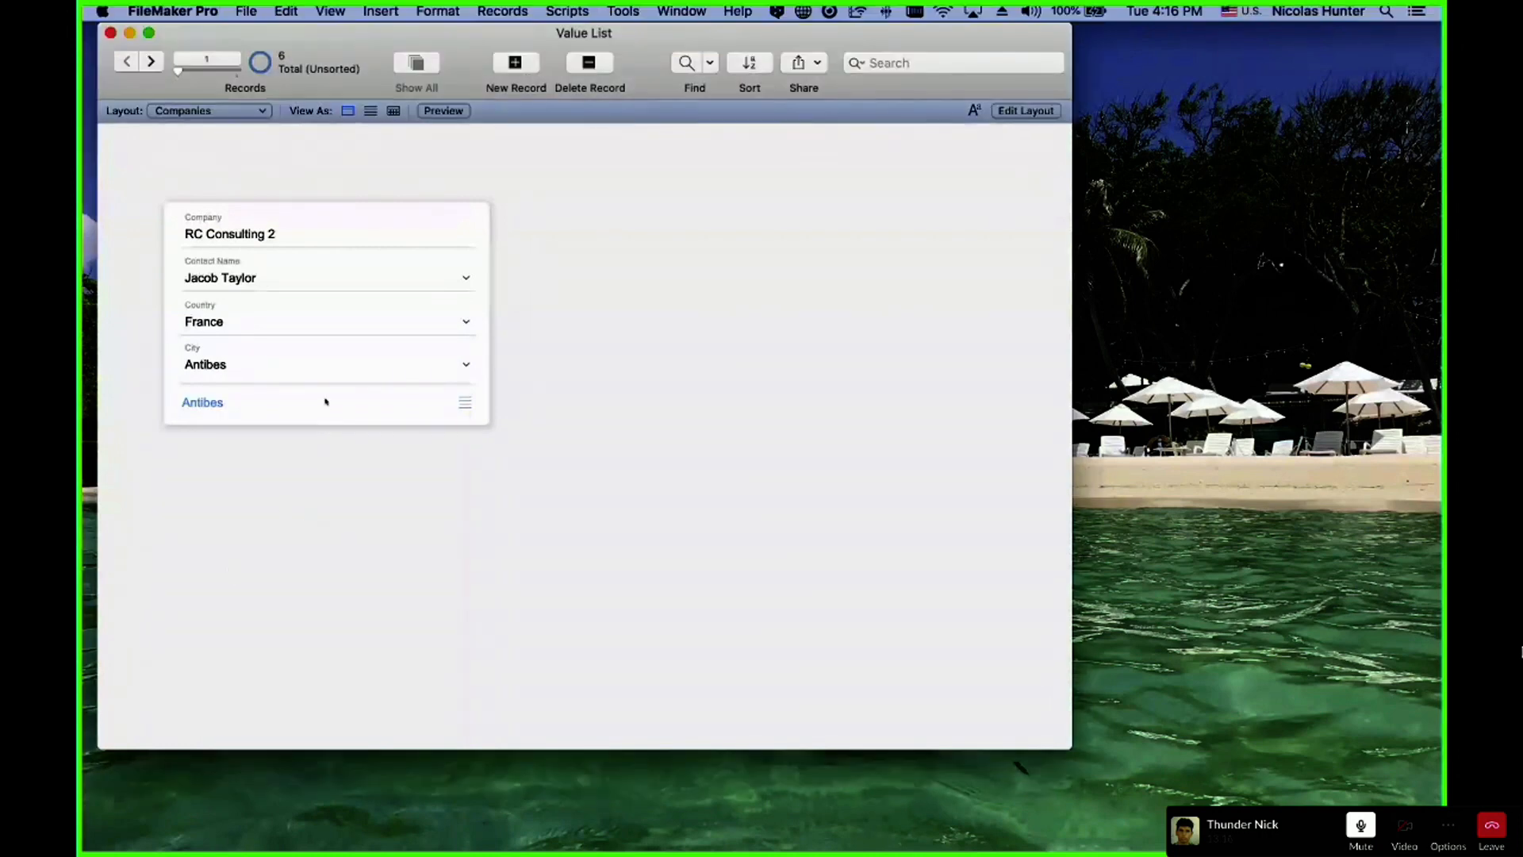
{"action": "left_click", "coordinate": [341, 473]}
{"action": "left_click", "coordinate": [300, 368]}
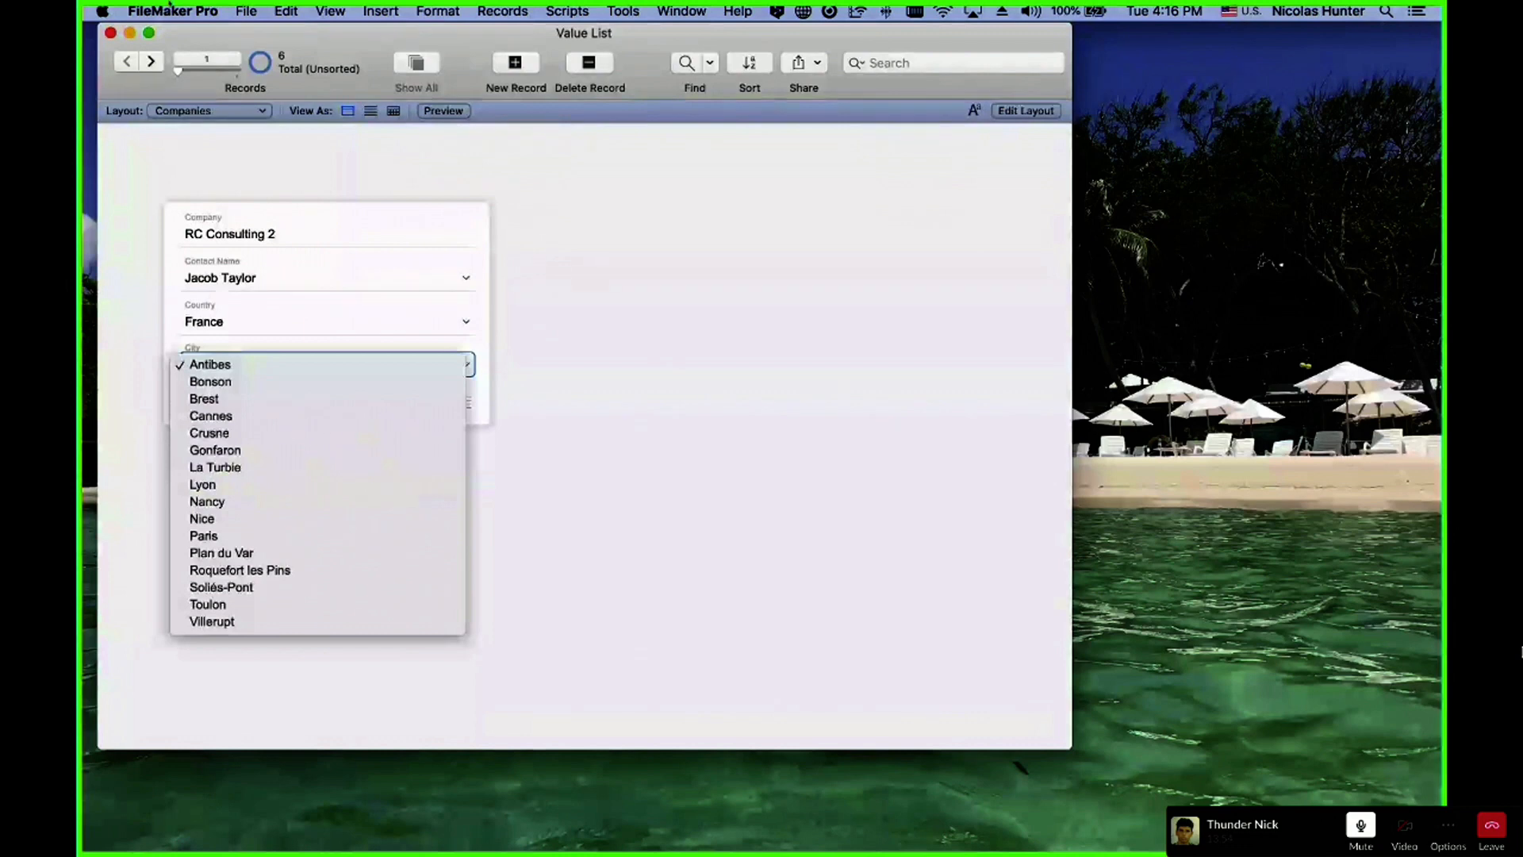
{"action": "left_click", "coordinate": [103, 11]}
{"action": "left_click", "coordinate": [783, 347]}
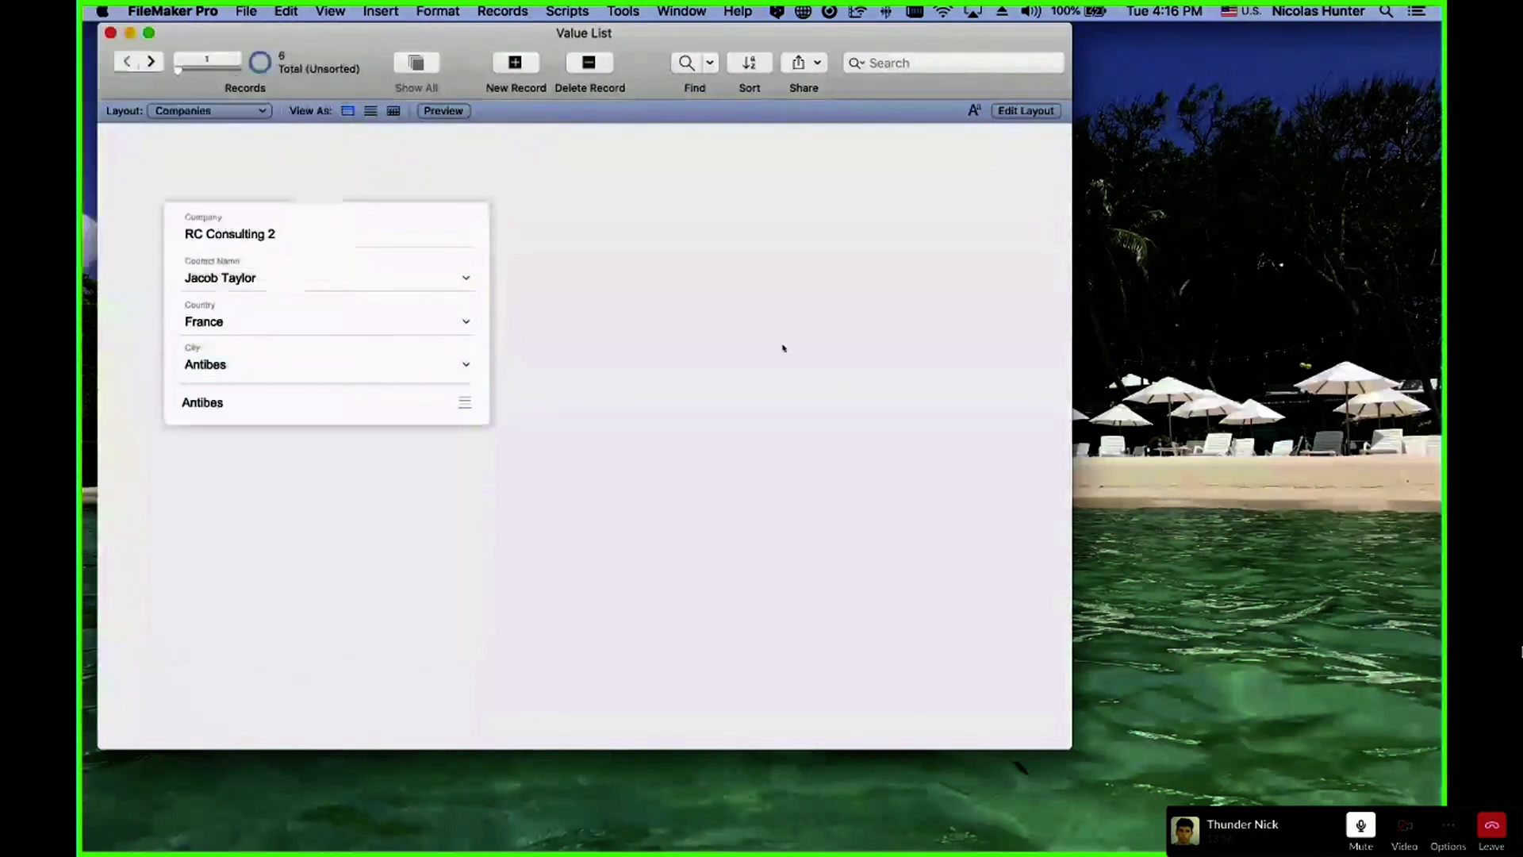
{"action": "left_click", "coordinate": [334, 370]}
{"action": "left_click", "coordinate": [334, 370]}
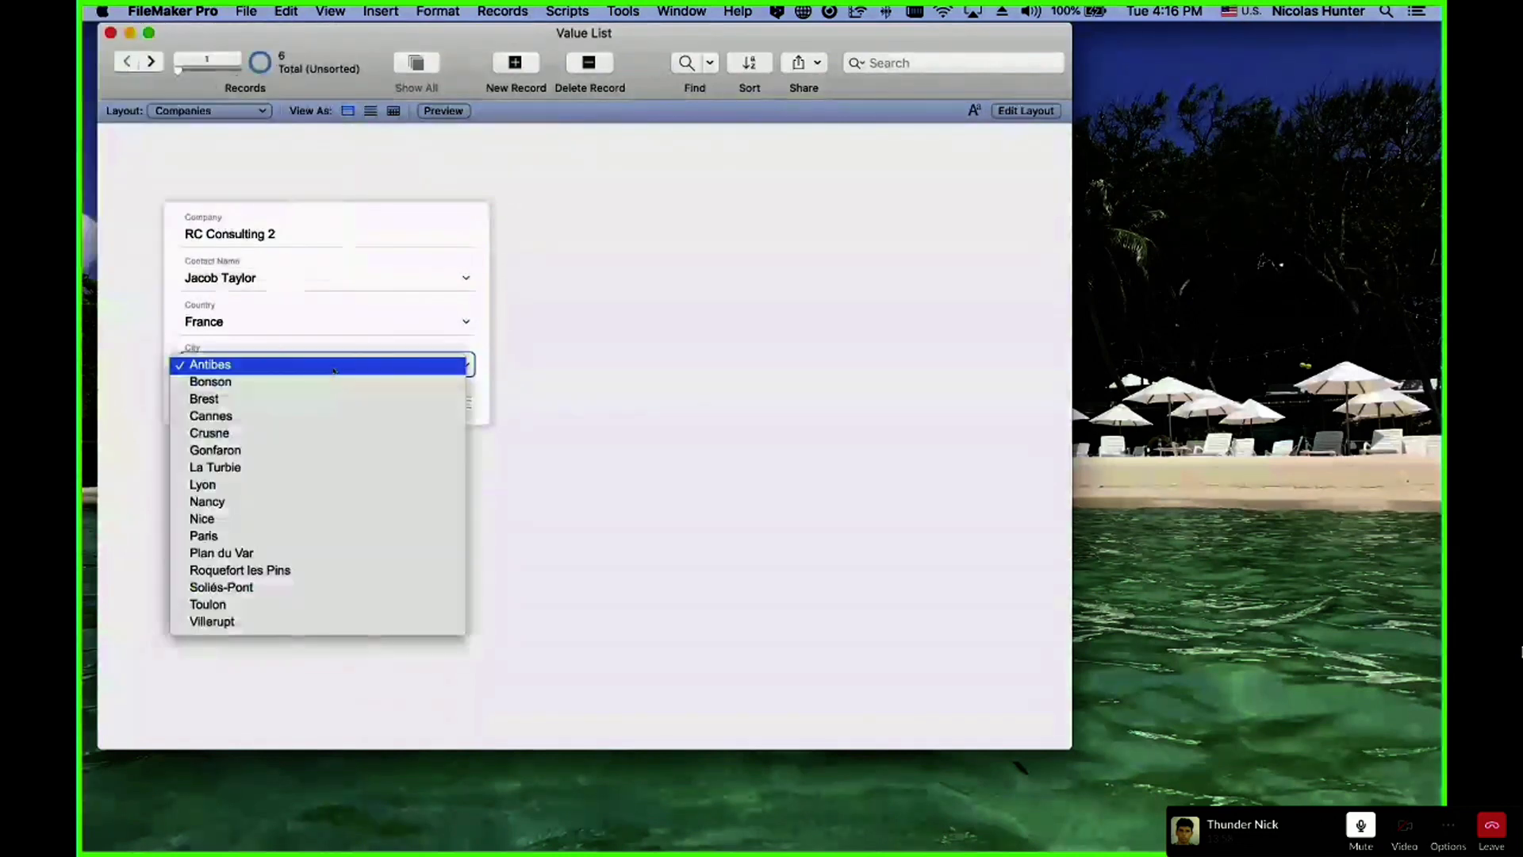
{"action": "left_click", "coordinate": [606, 333]}
{"action": "left_click", "coordinate": [392, 411]}
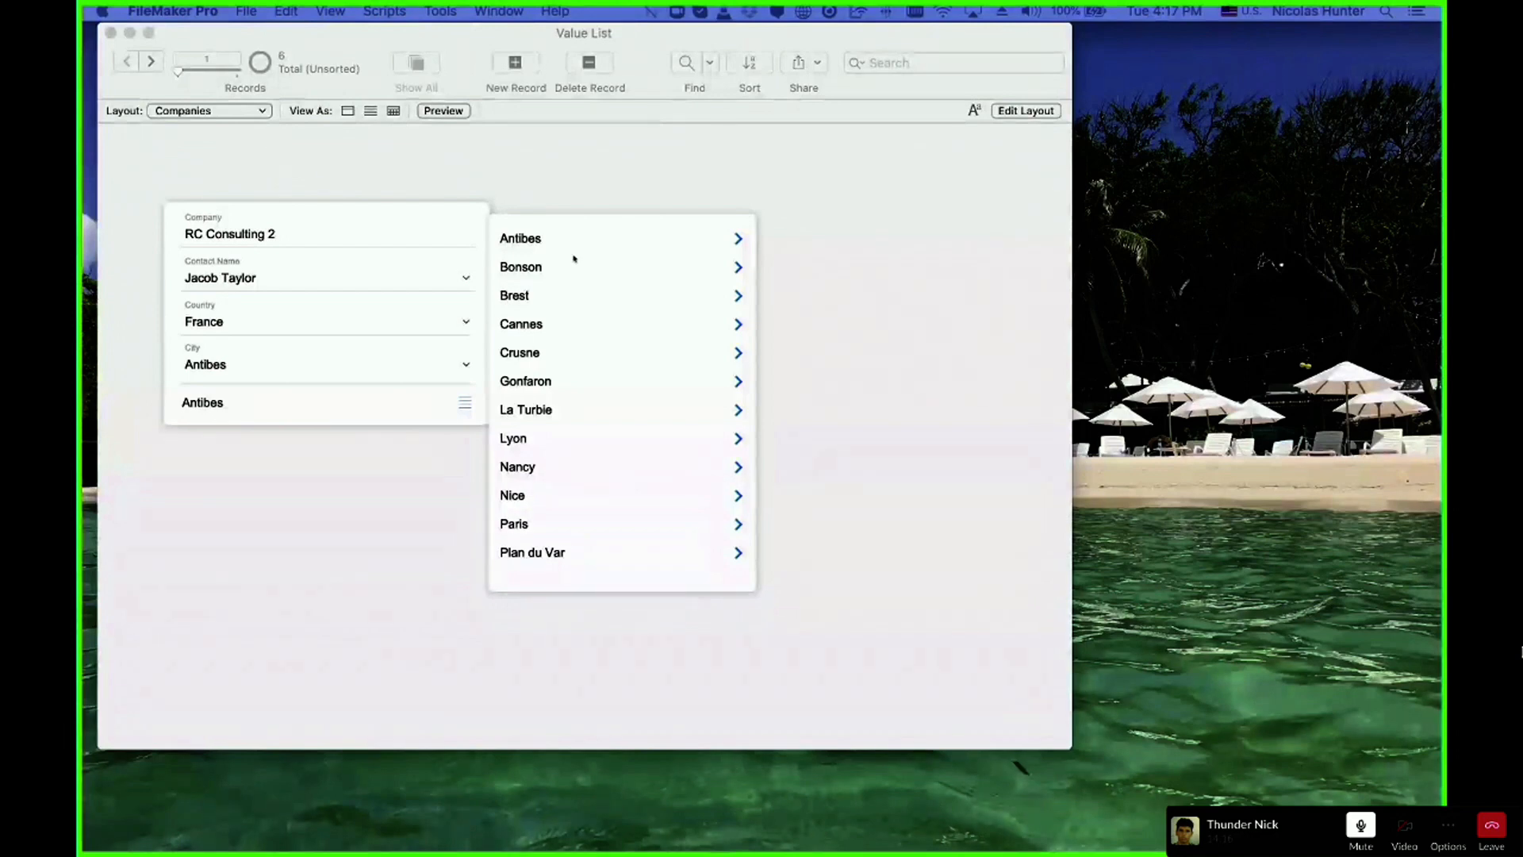
{"action": "left_click", "coordinate": [592, 192]}
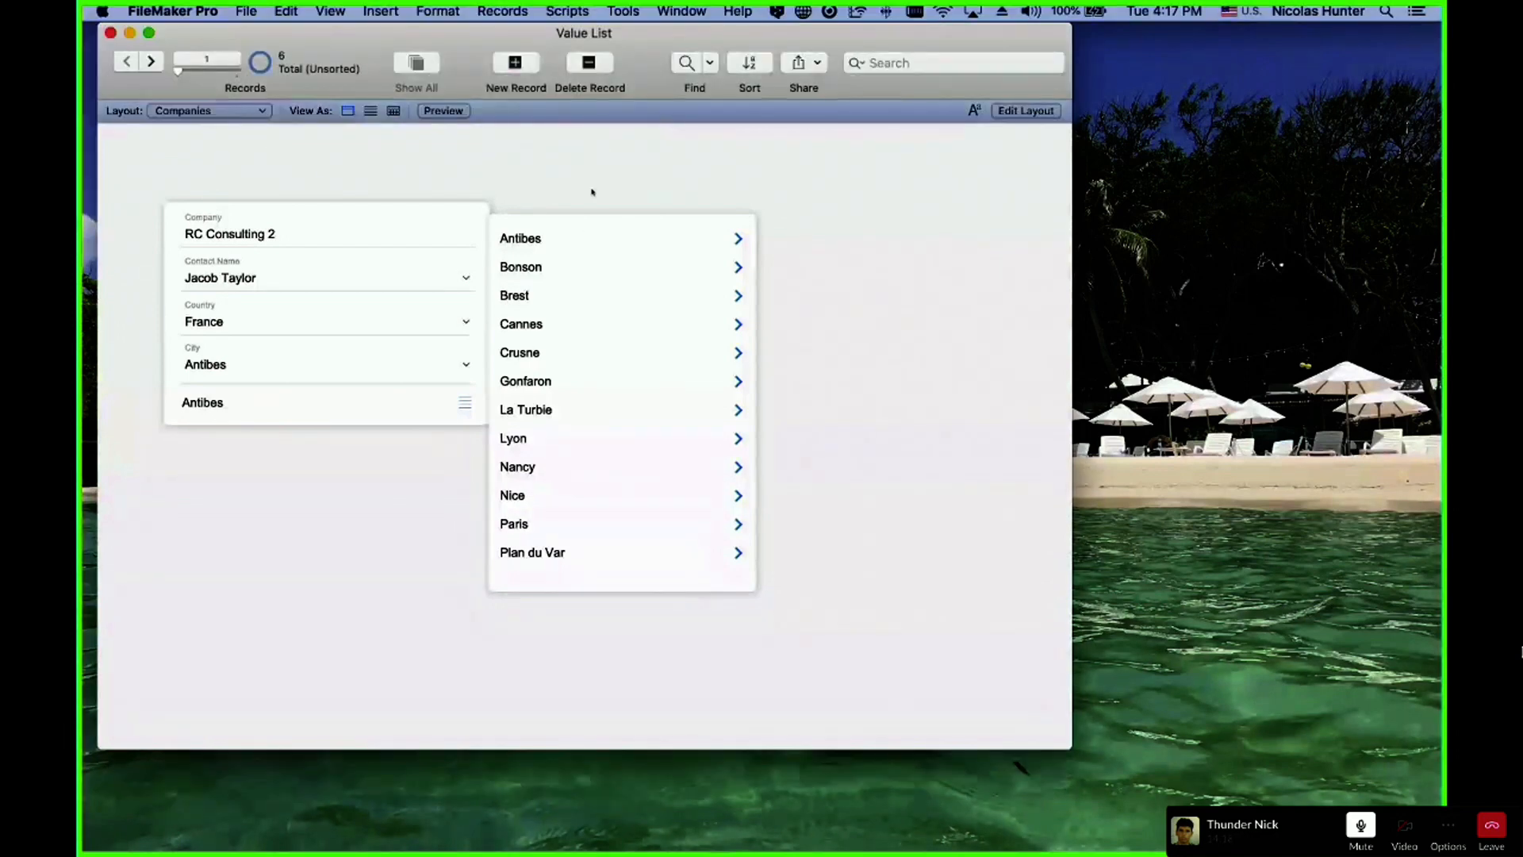
- In Layout mode, duplicate the City pop-up menu below the card and check which value list the copy uses
{"action": "key", "text": "super+l"}
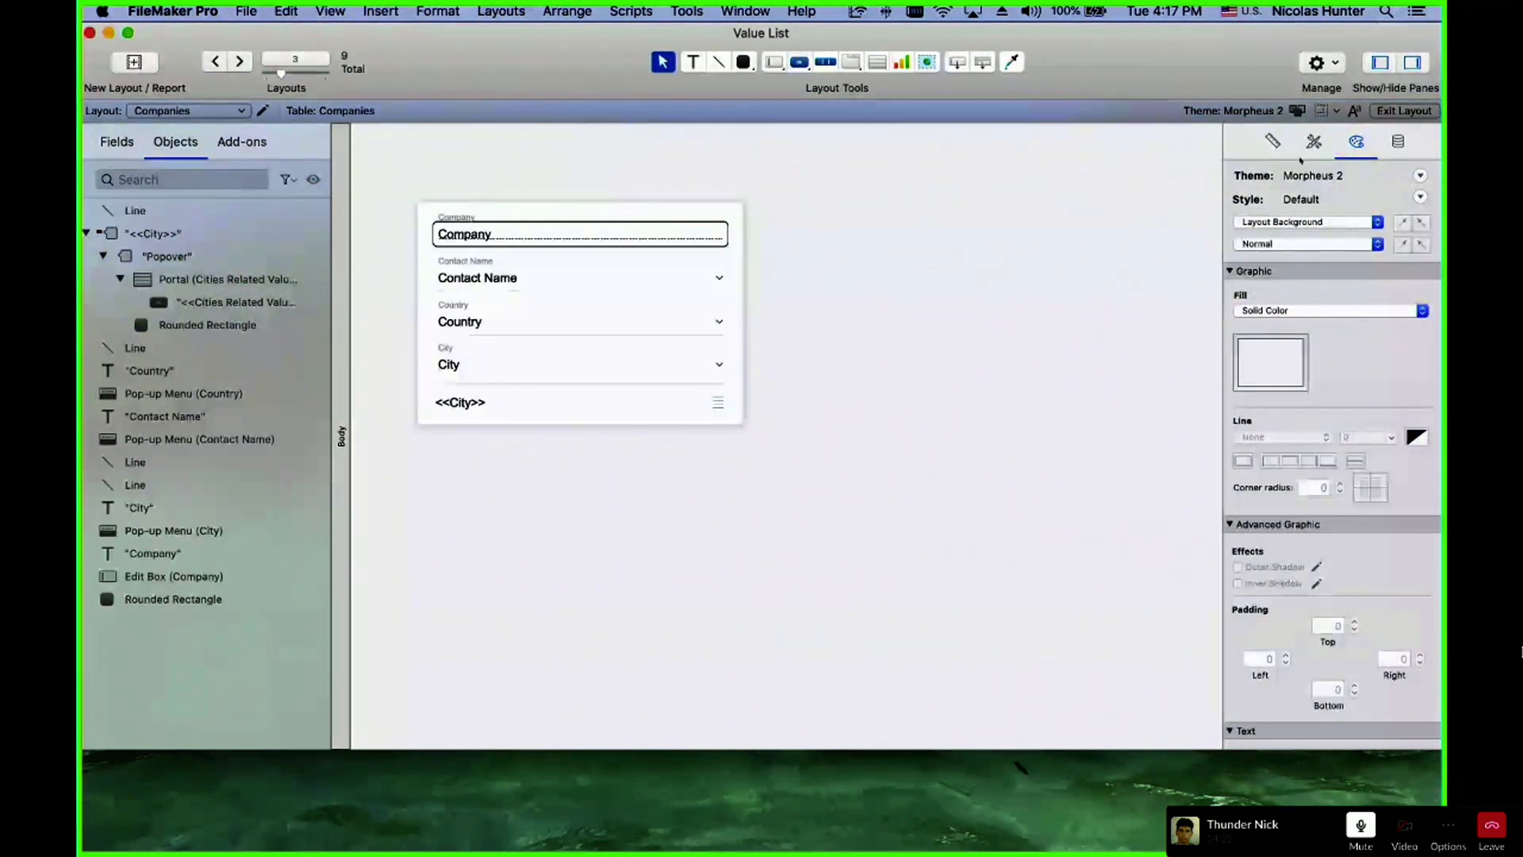
{"action": "left_click", "coordinate": [1397, 142]}
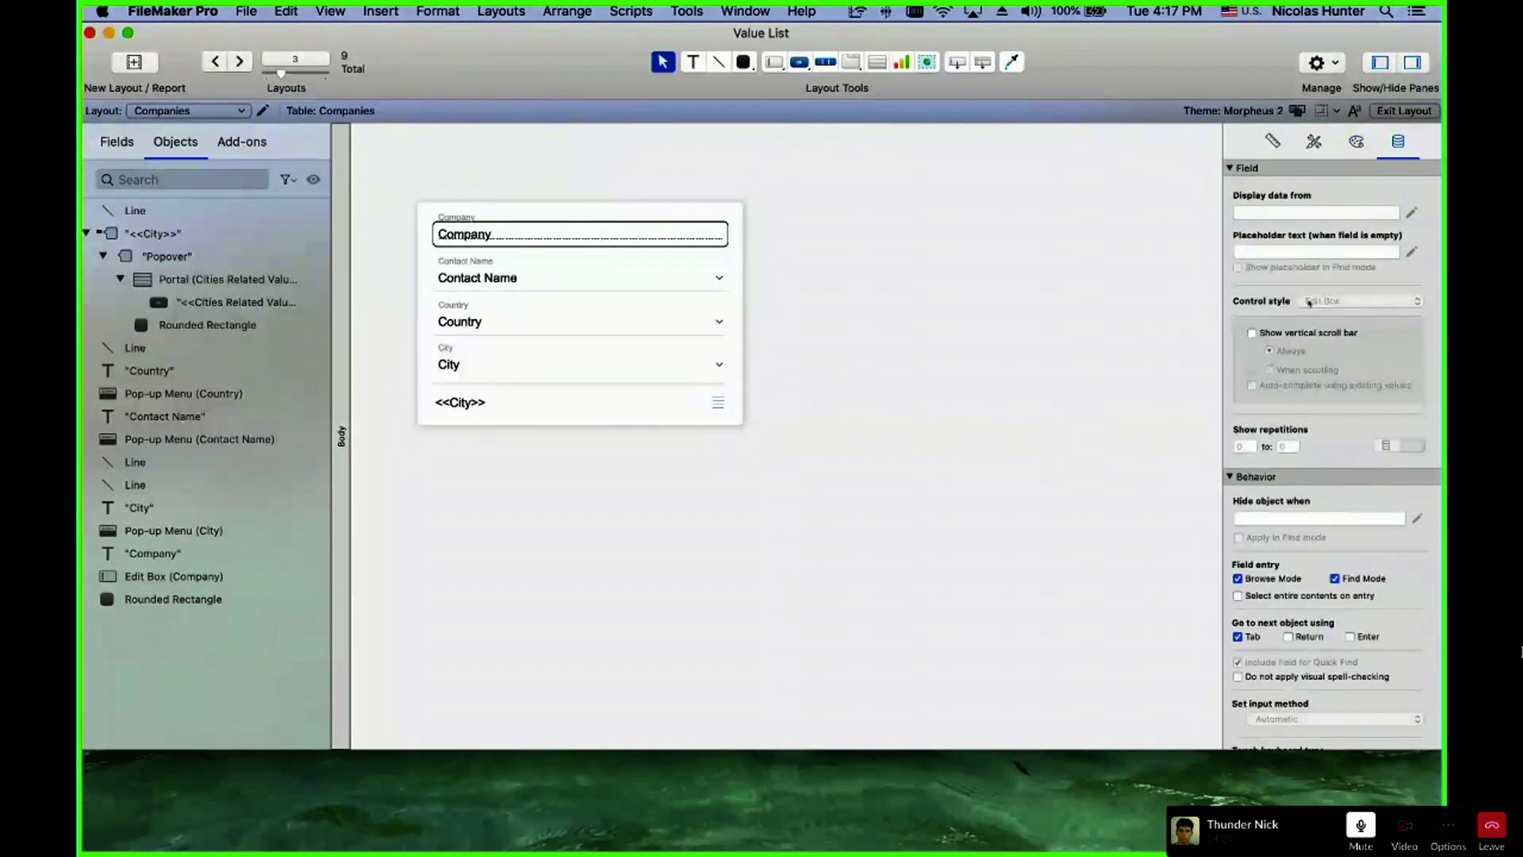
{"action": "left_click", "coordinate": [527, 364]}
{"action": "left_click_drag", "start_coordinate": [527, 364], "coordinate": [692, 546]}
{"action": "left_click", "coordinate": [1181, 807]}
{"action": "left_click", "coordinate": [1363, 335]}
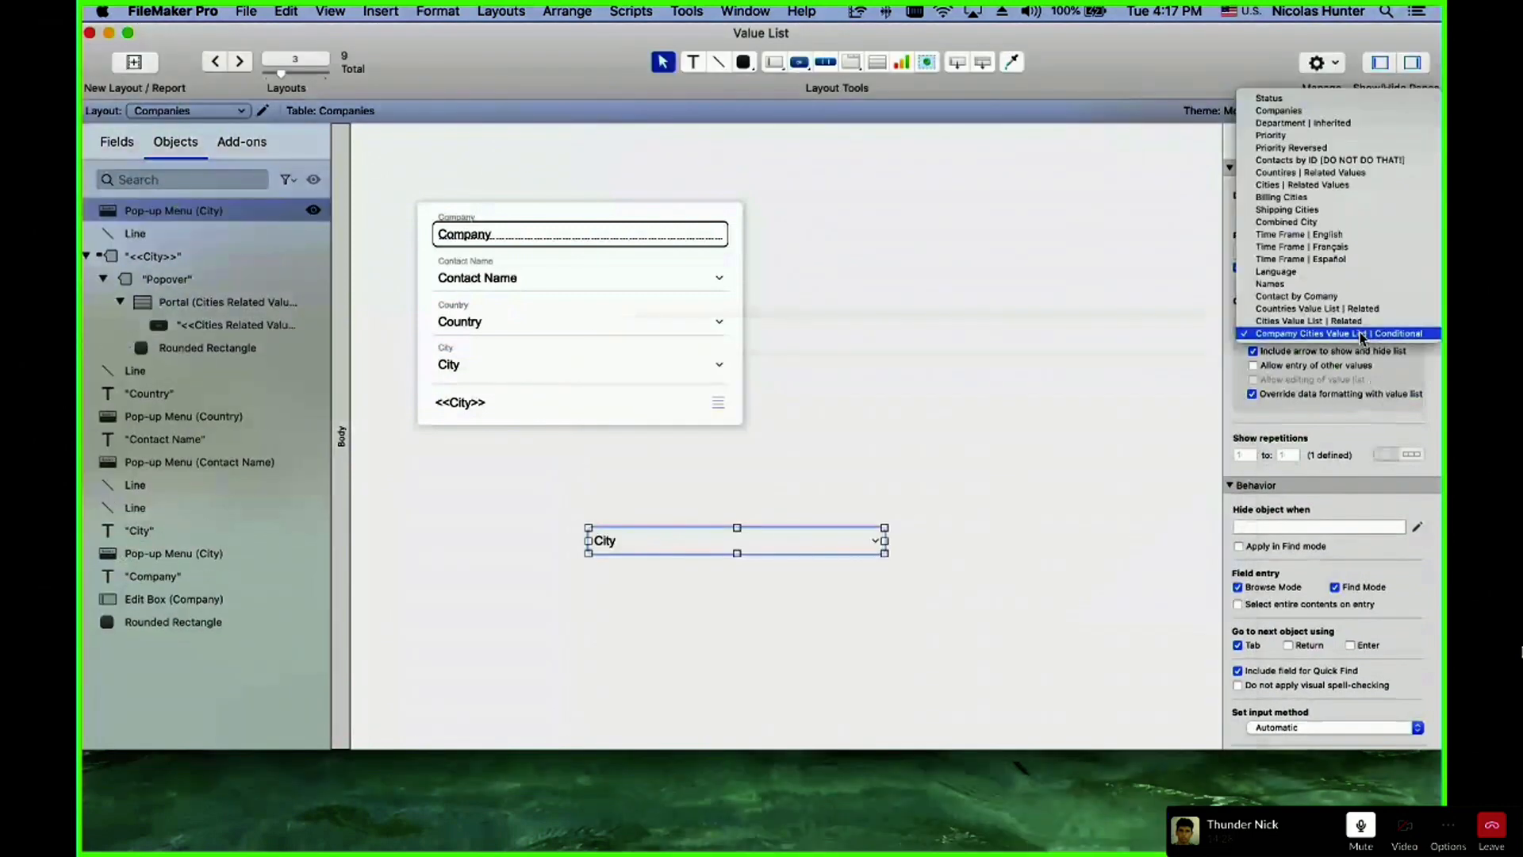
{"action": "left_click", "coordinate": [1103, 395]}
- Change the duplicated City field's control style to Checkbox Set and widen it to show more cities
{"action": "left_click", "coordinate": [1343, 300]}
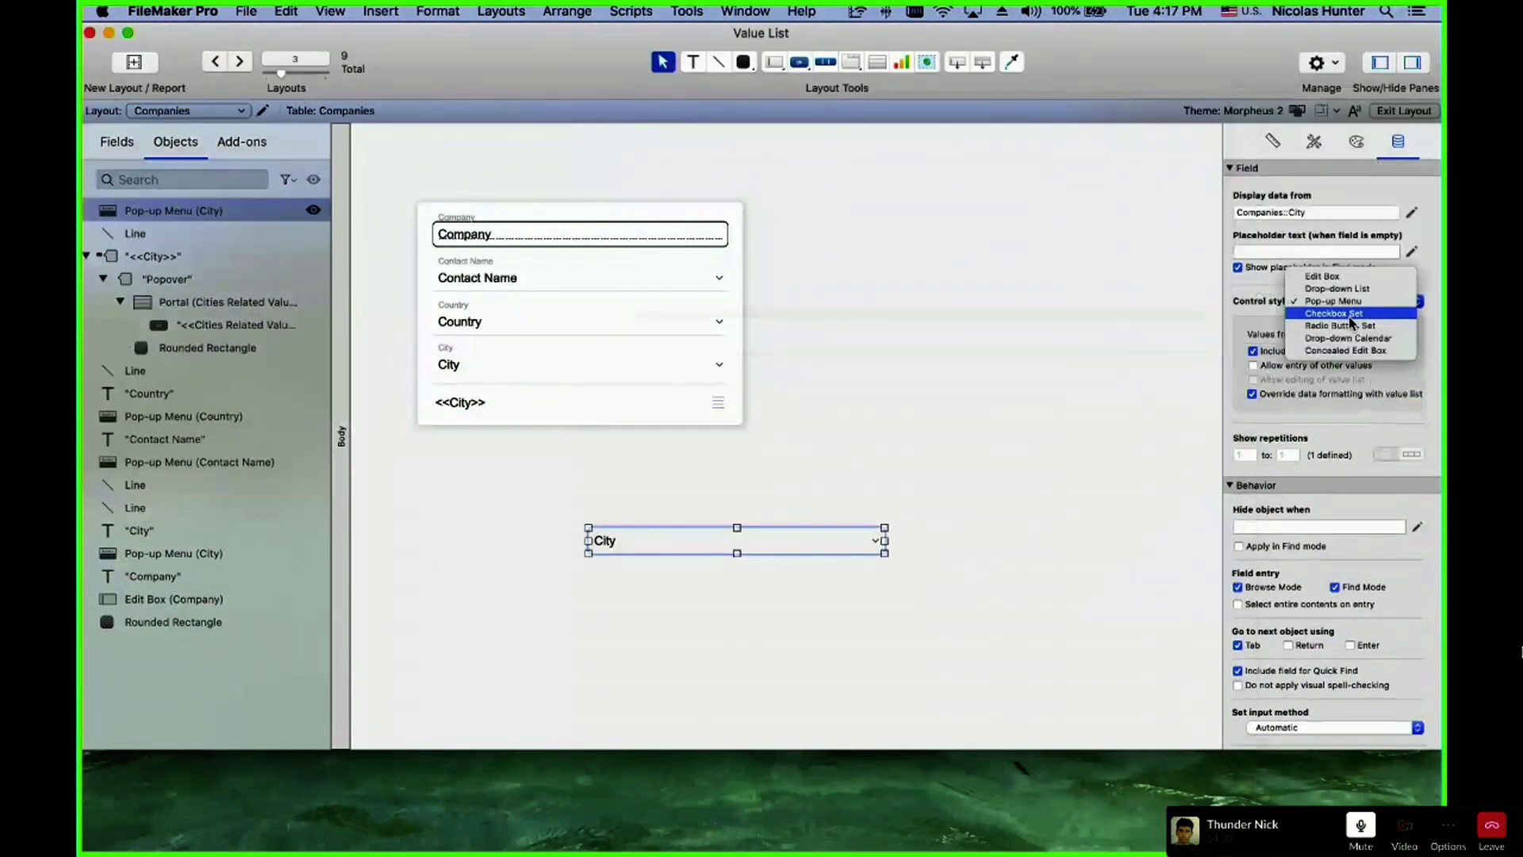
{"action": "left_click", "coordinate": [1349, 317]}
{"action": "left_click_drag", "start_coordinate": [789, 530], "coordinate": [800, 505]}
{"action": "left_click_drag", "start_coordinate": [895, 526], "coordinate": [1025, 519]}
{"action": "left_click_drag", "start_coordinate": [854, 627], "coordinate": [839, 640]}
{"action": "left_click_drag", "start_coordinate": [818, 514], "coordinate": [837, 500]}
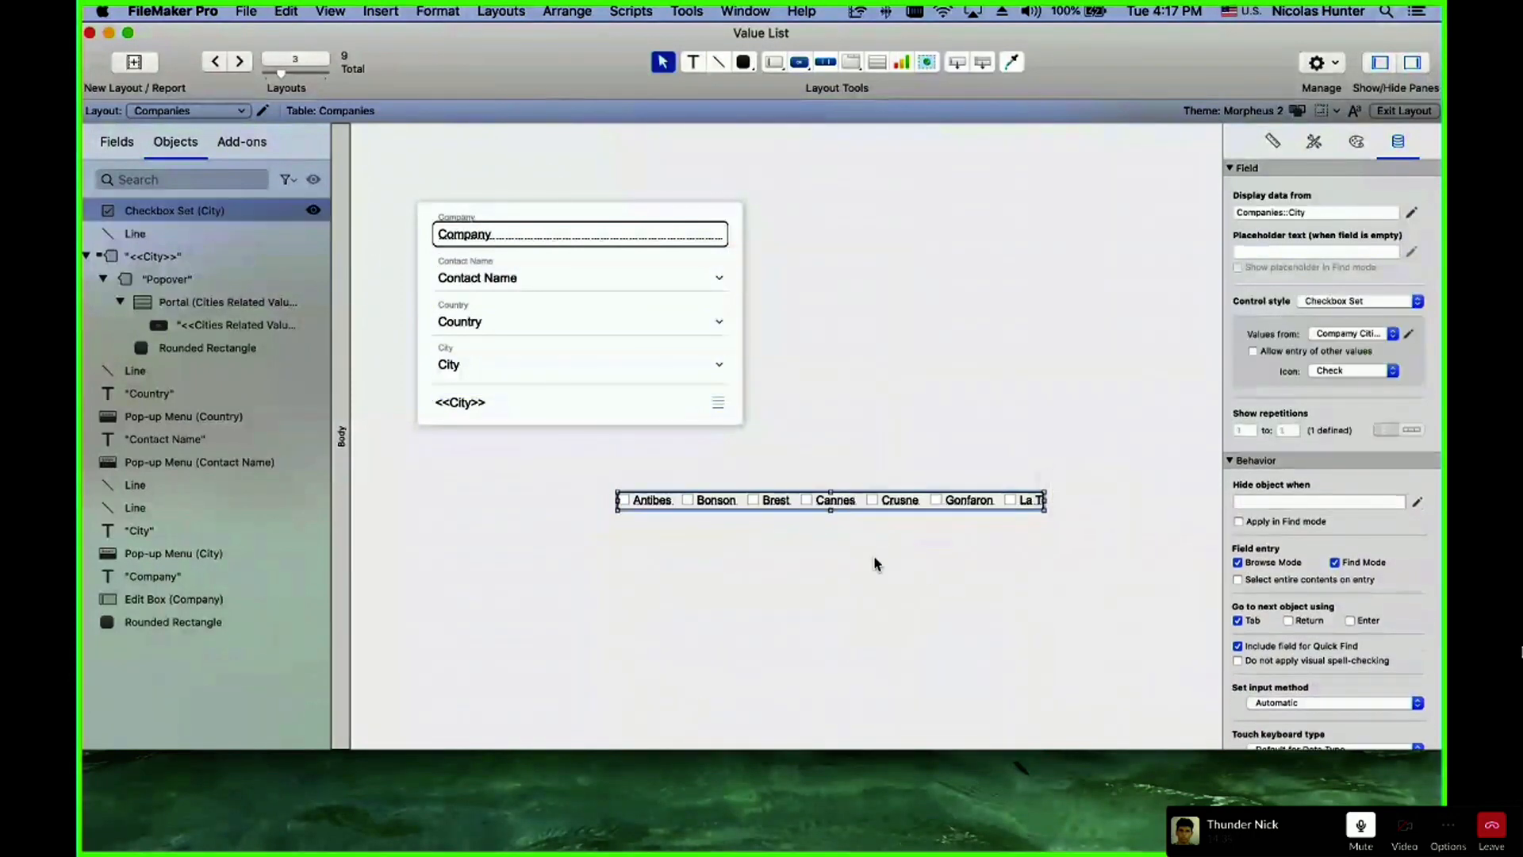
- Delete the City checkbox set from the Companies layout
{"action": "left_click_drag", "start_coordinate": [1054, 580], "coordinate": [961, 534]}
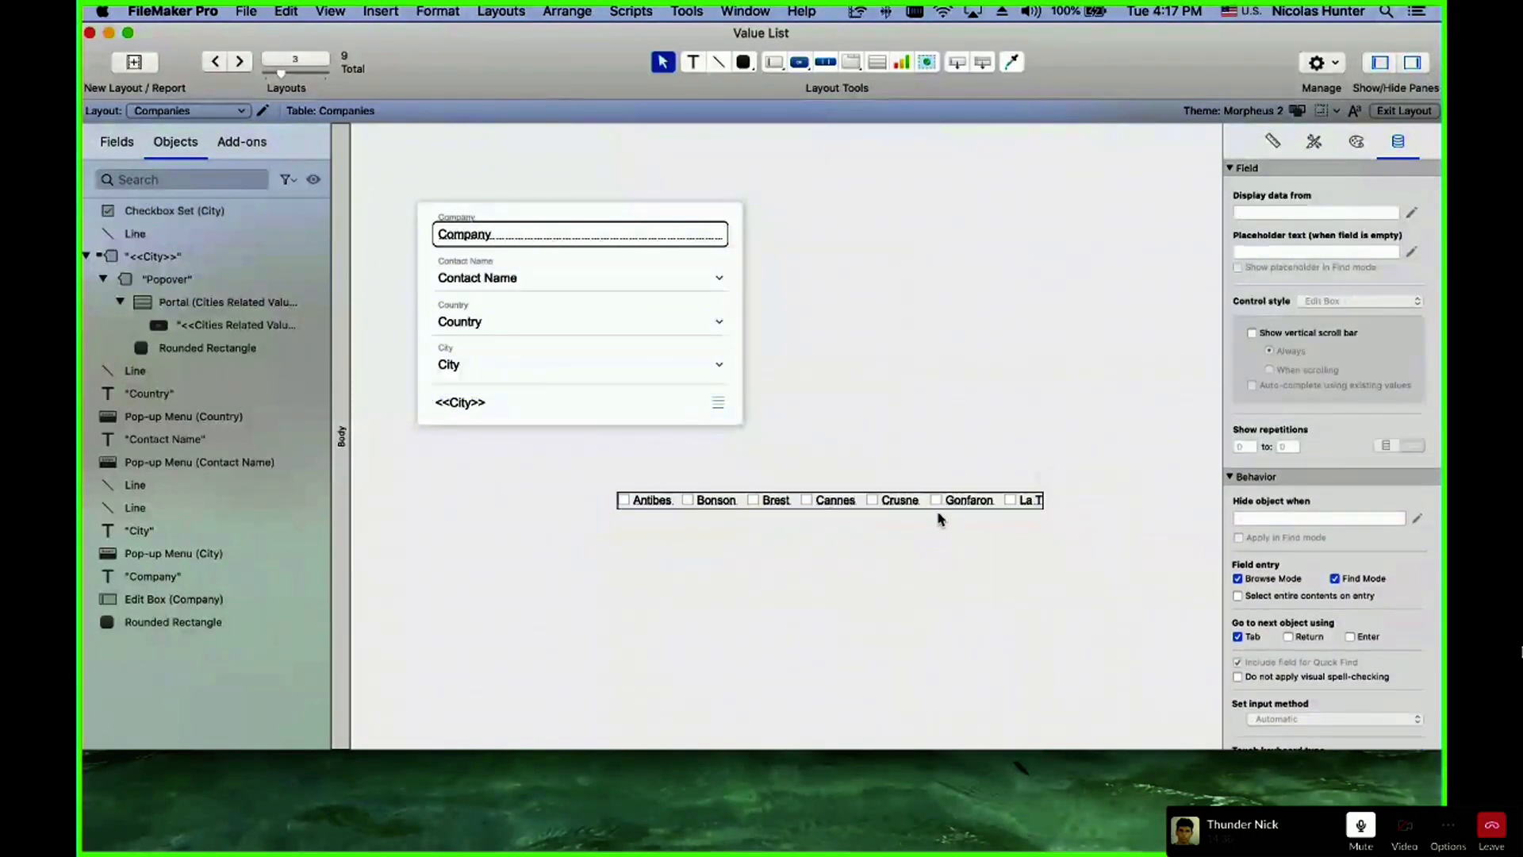
{"action": "left_click", "coordinate": [869, 498]}
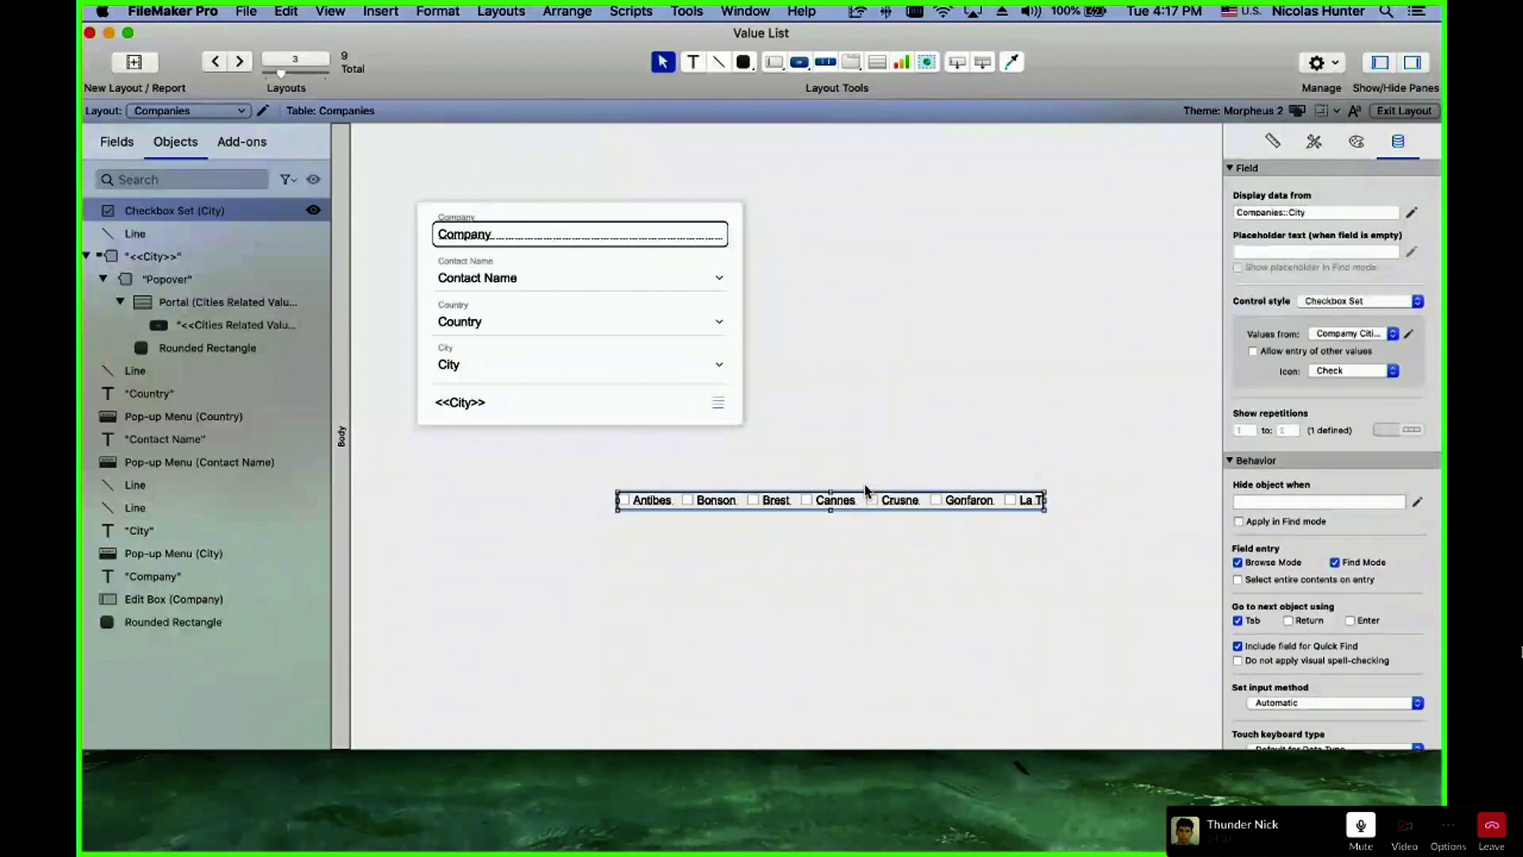
{"action": "key", "text": "Delete"}
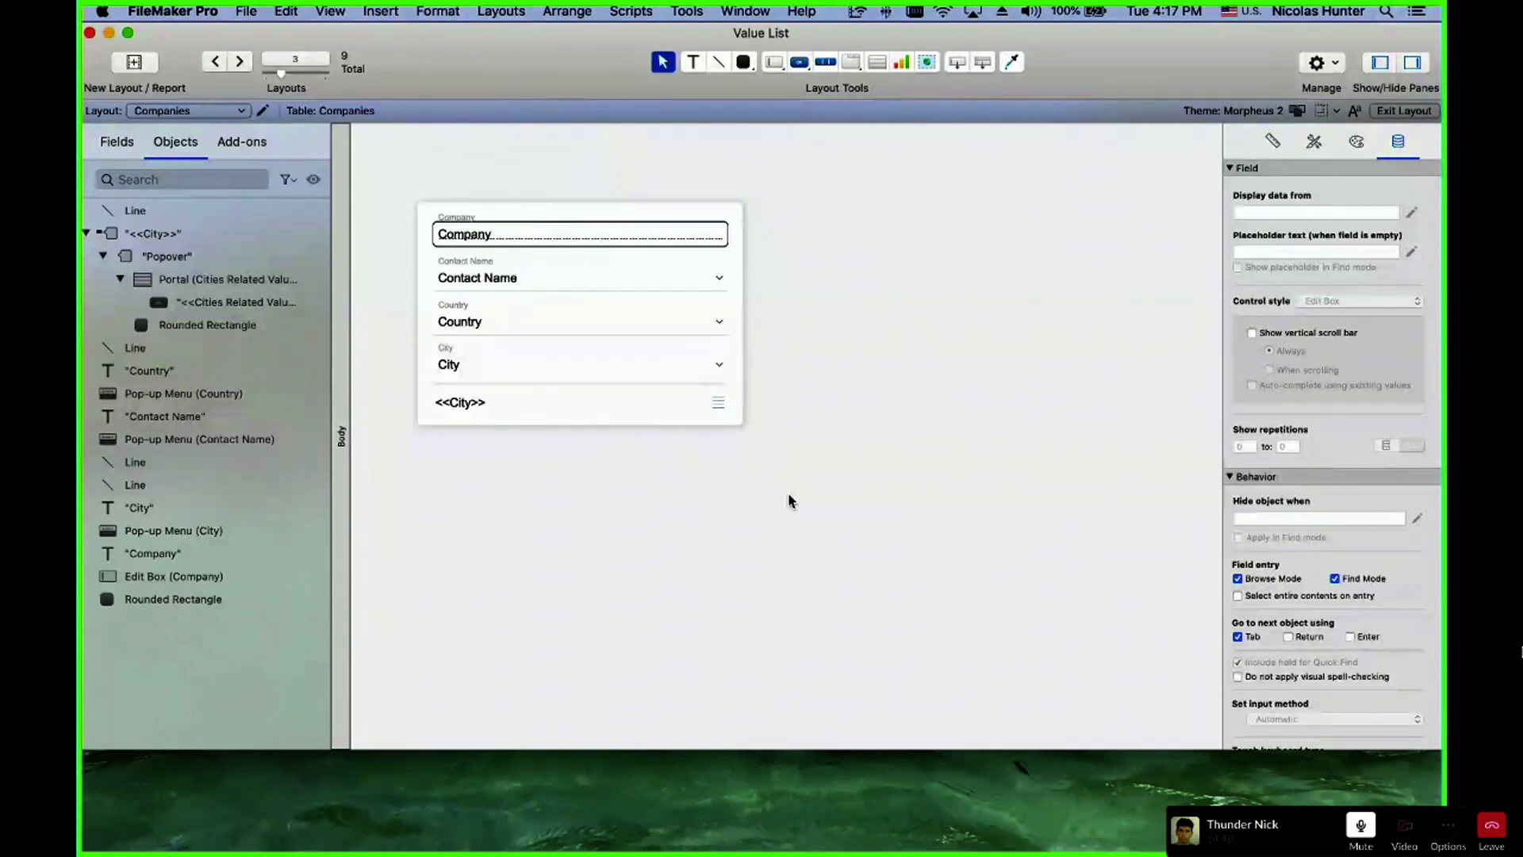
{"action": "key", "text": "shift+super+s"}
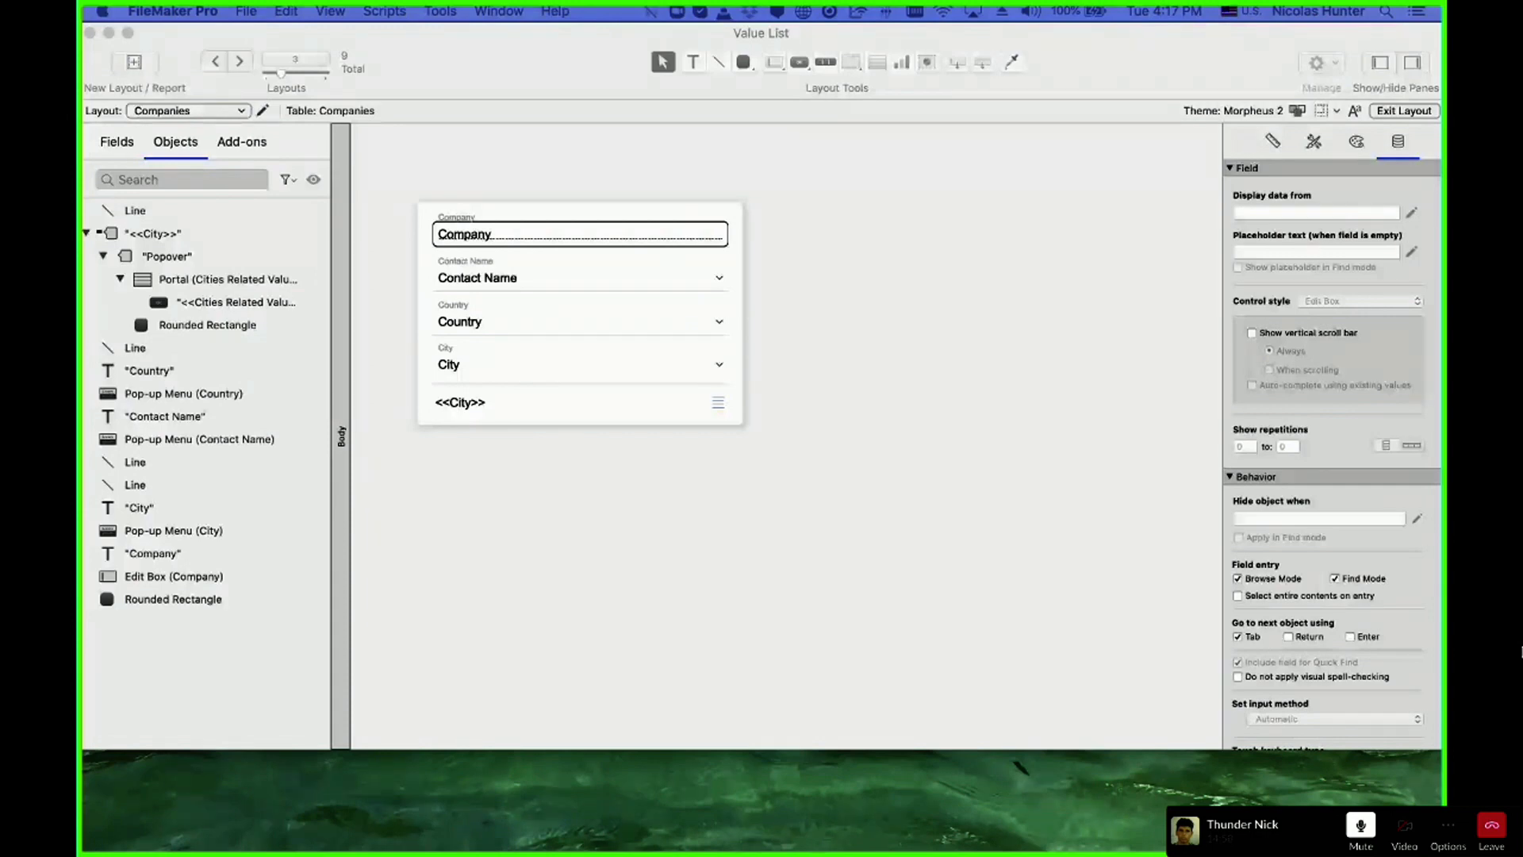
- Take the Slack call out of full screen and play Twitch_Closing_Credits 2021 rev 1.mov full screen in QuickTime Player
{"action": "mouse_move", "coordinate": [108, 2]}
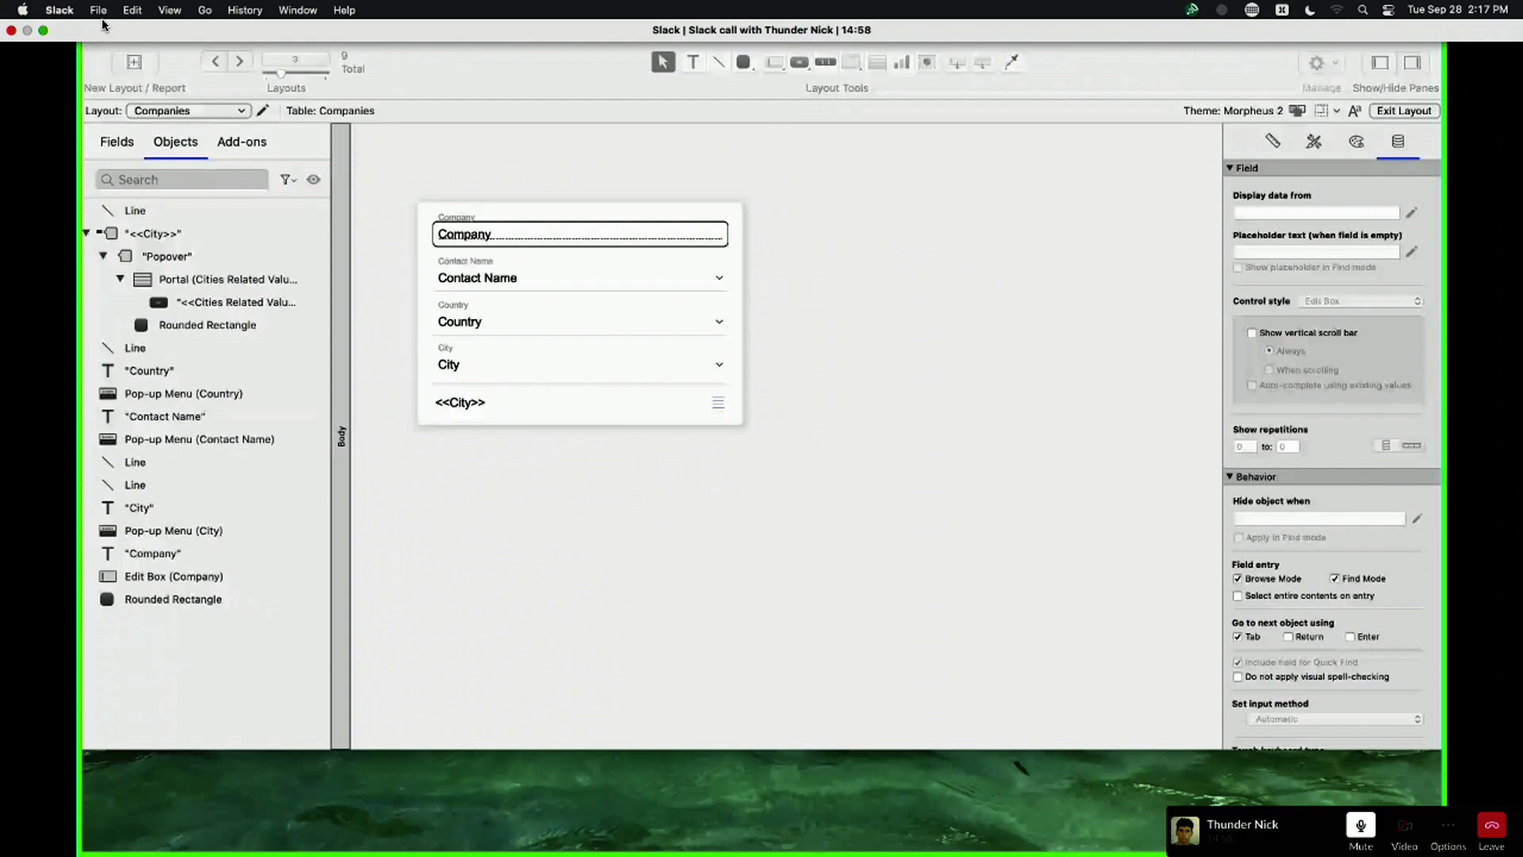
{"action": "left_click", "coordinate": [43, 30]}
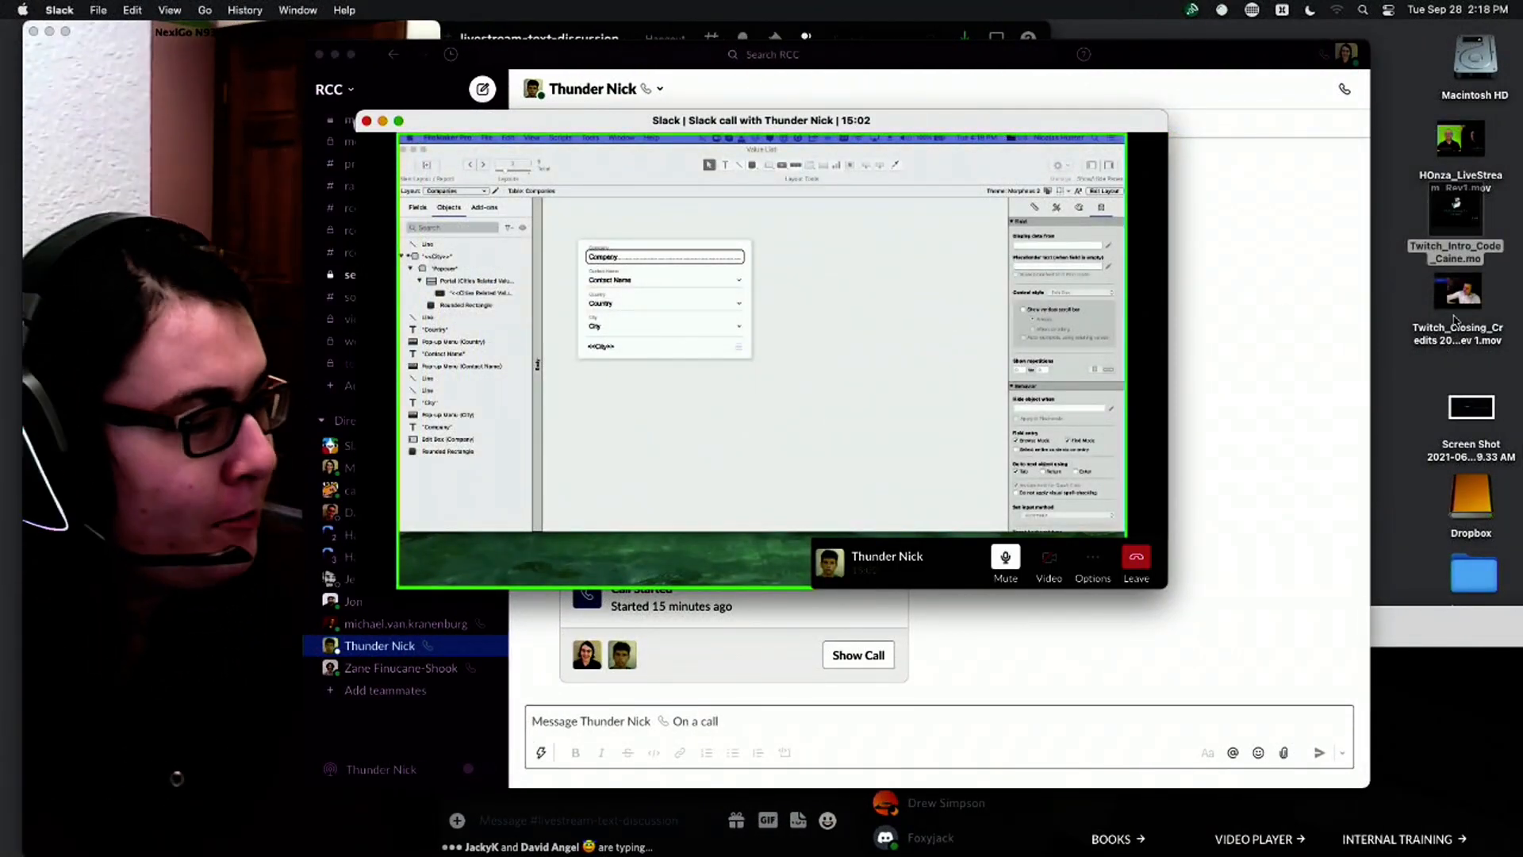
{"action": "mouse_move", "coordinate": [1462, 301]}
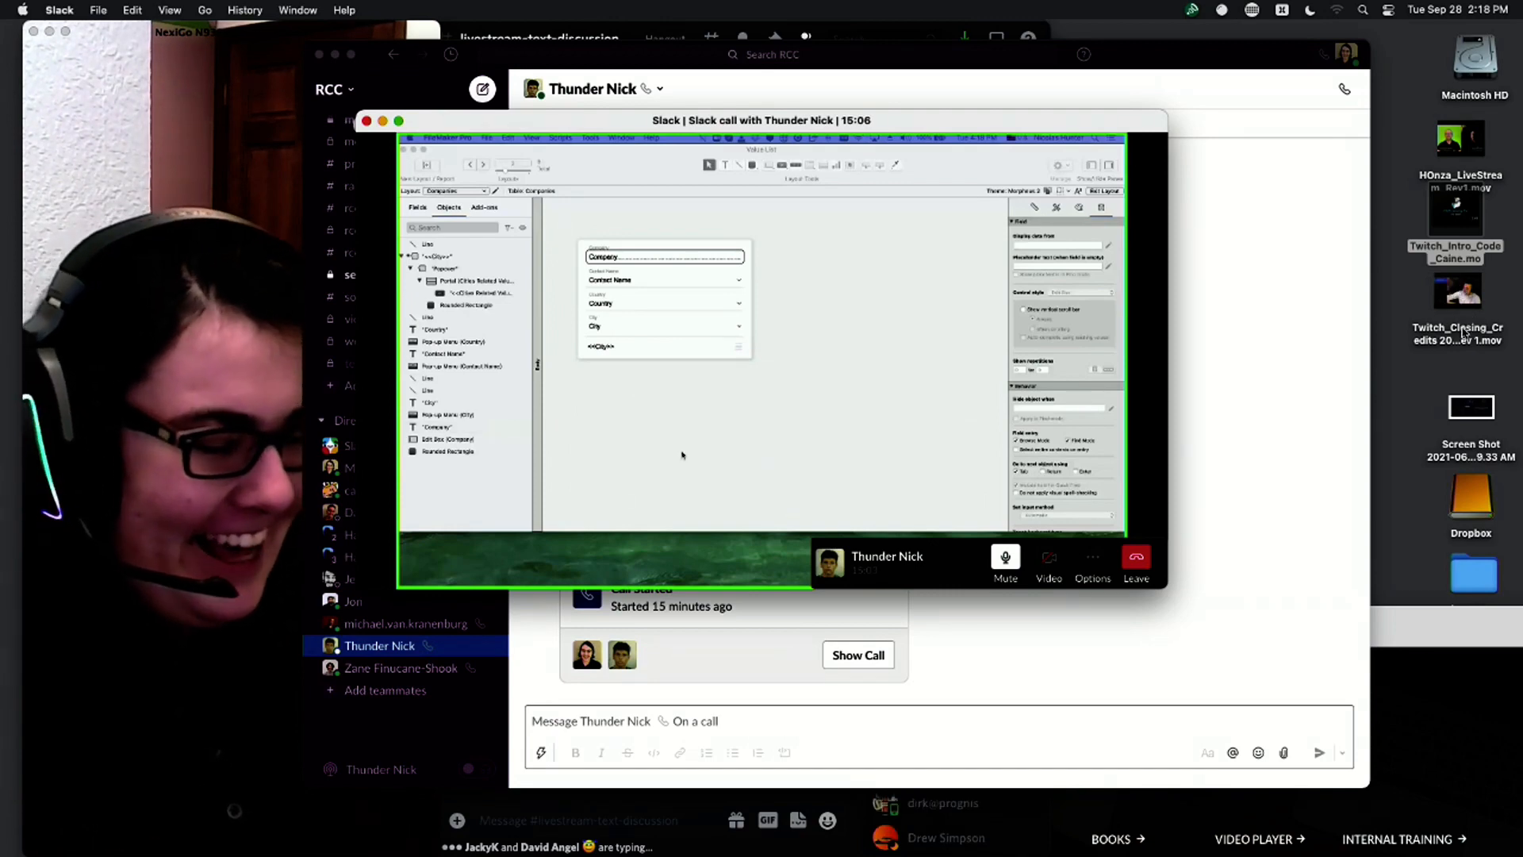
{"action": "double_click", "coordinate": [1465, 334]}
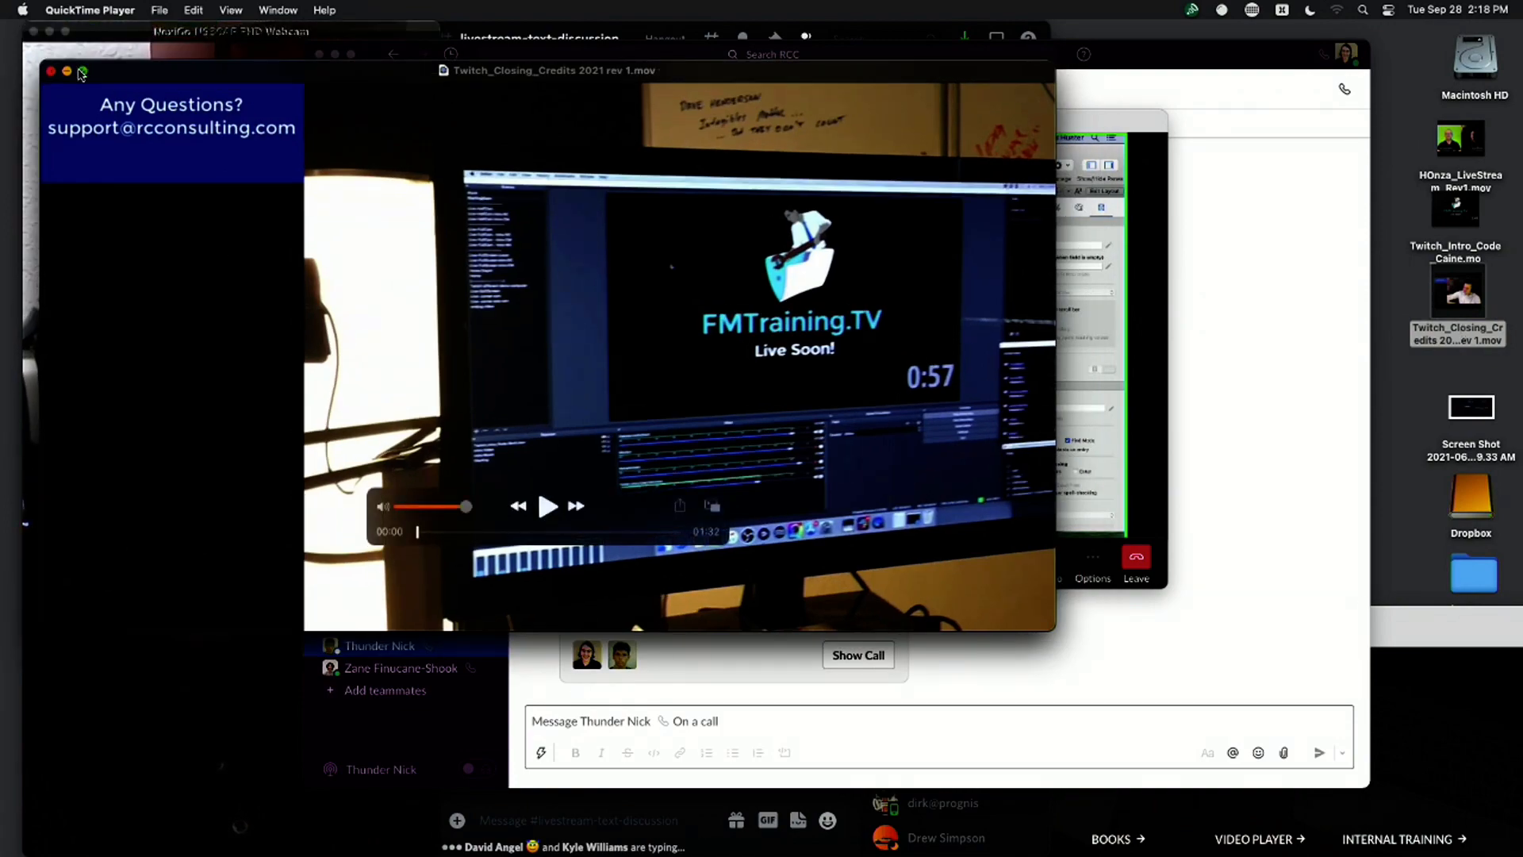
{"action": "left_click", "coordinate": [79, 74]}
{"action": "key", "text": "space"}
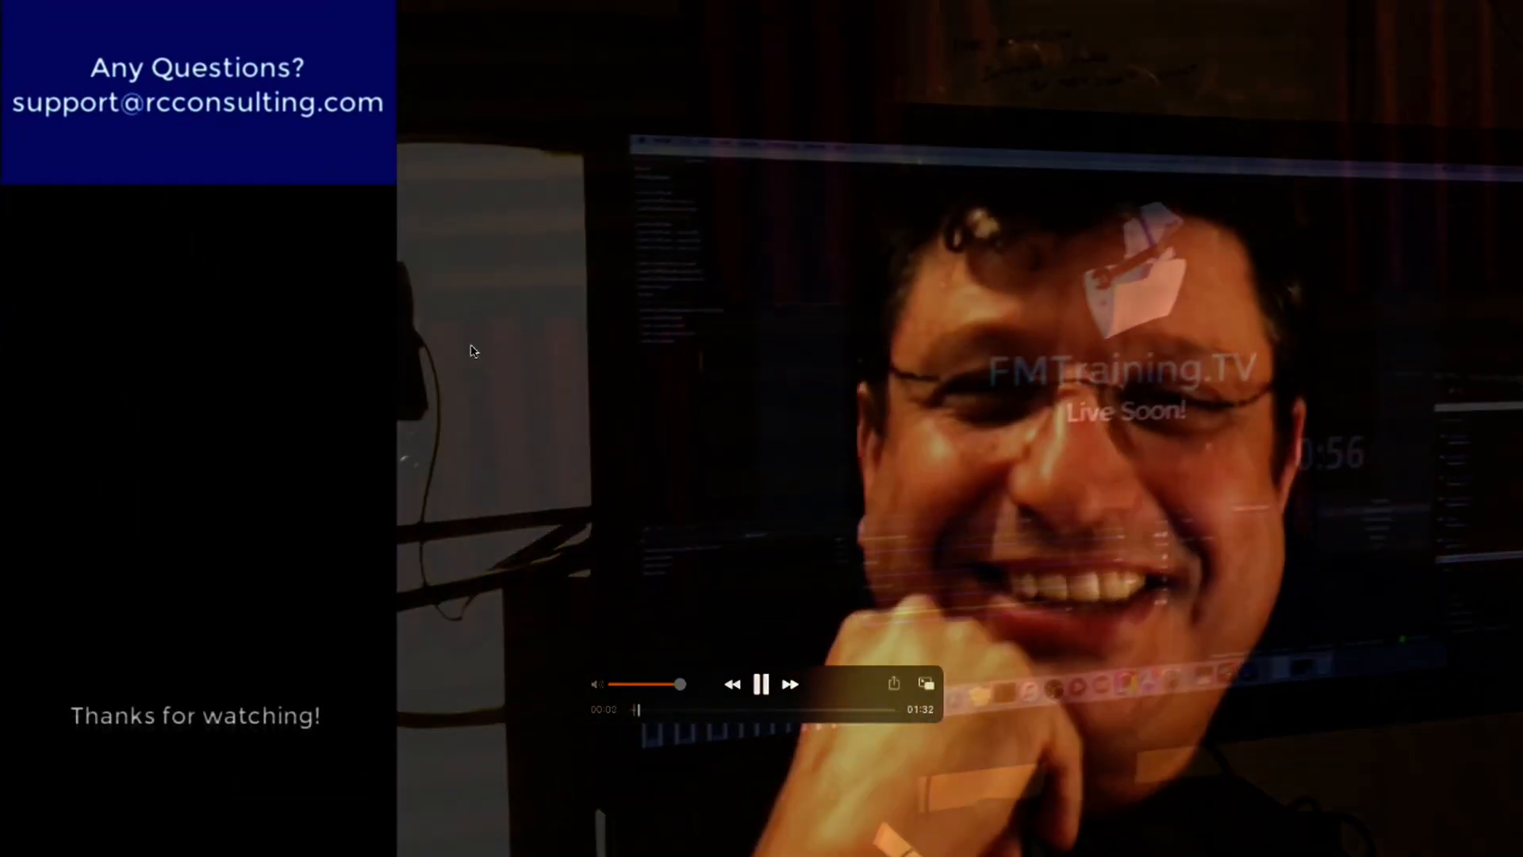